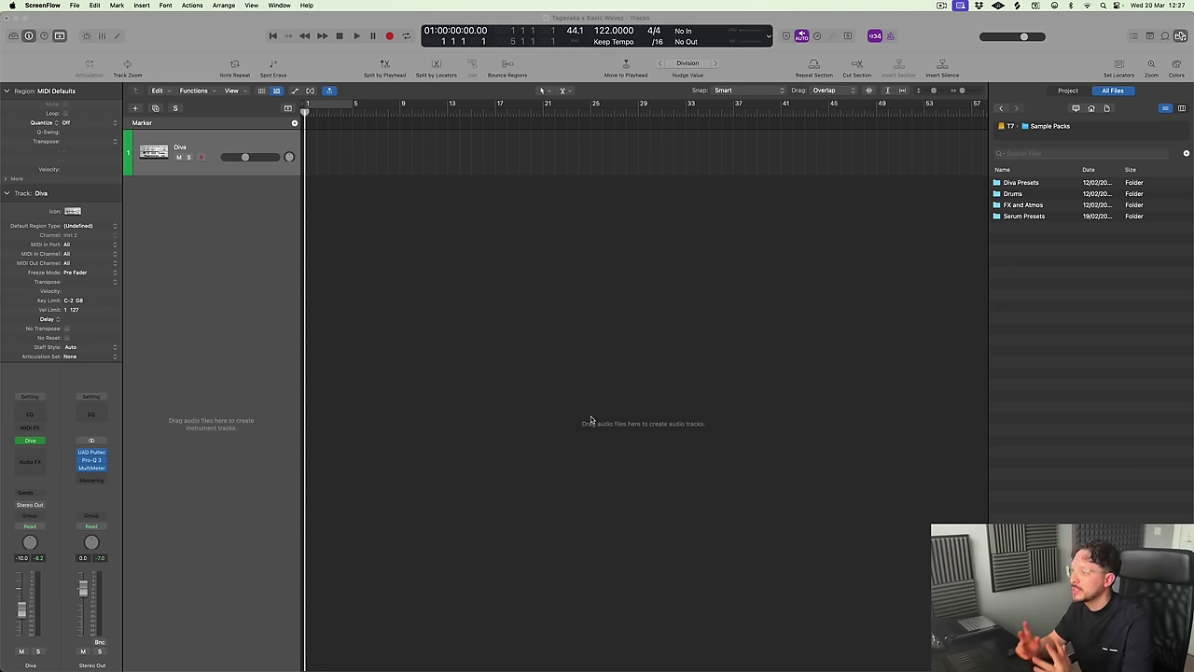
Show the mixer and review the UAD Galaxy Tape Echo settings on the Delay Bus
left_click(643, 346)
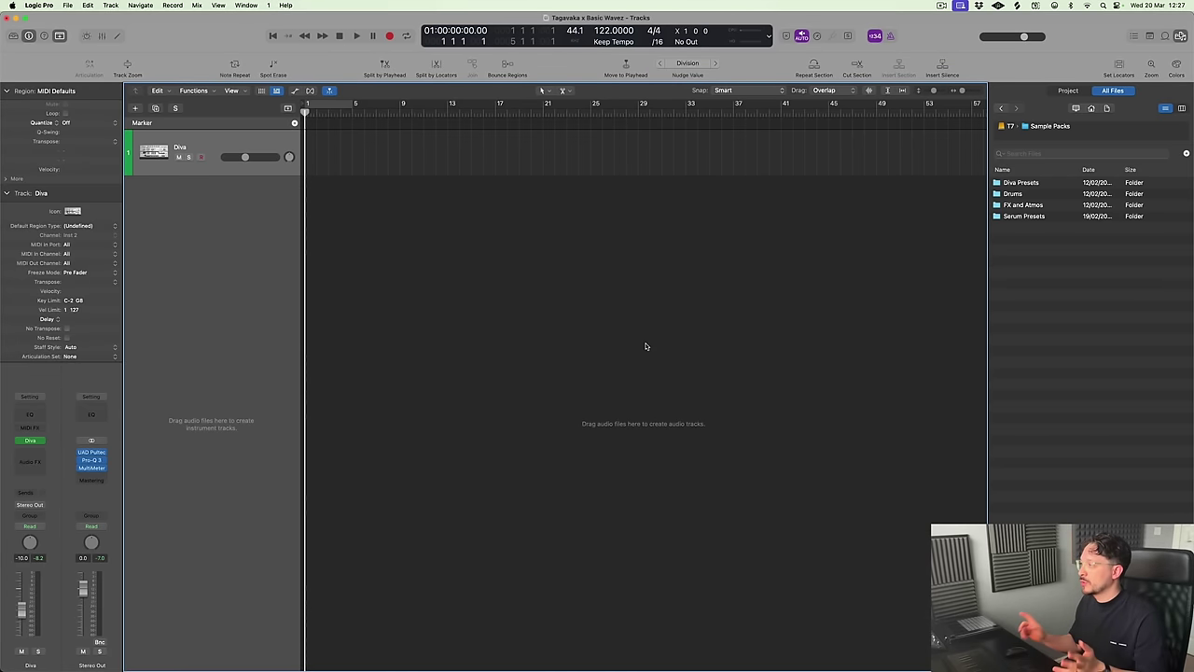
key("x")
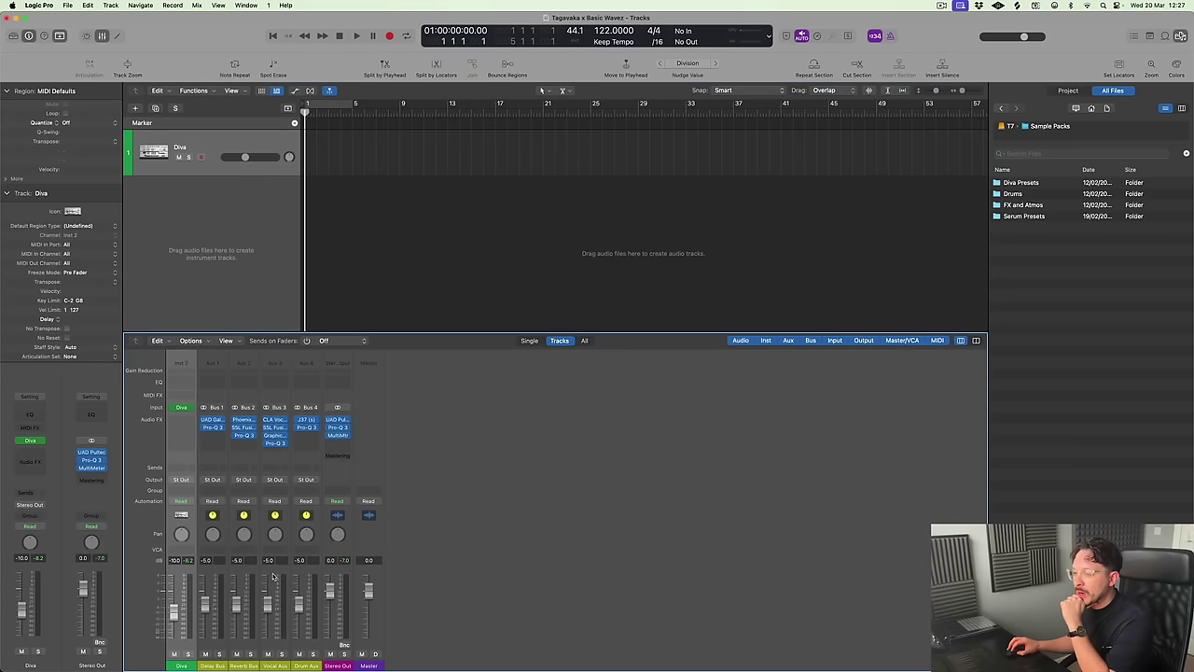
left_click(215, 148)
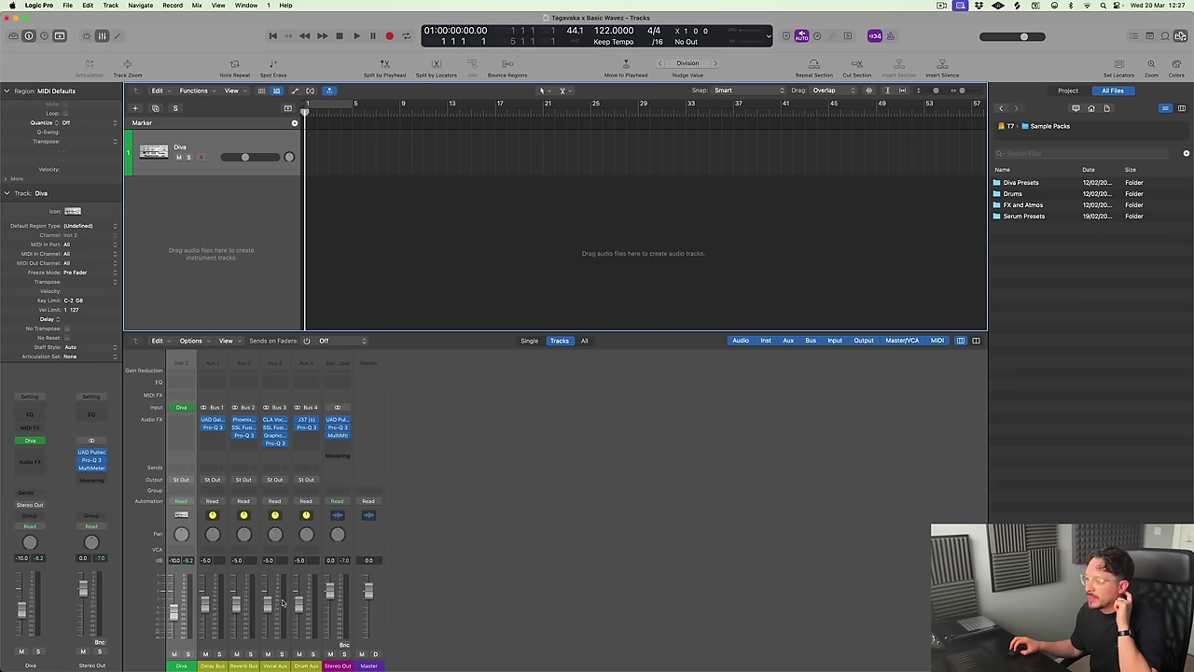
left_click(216, 665)
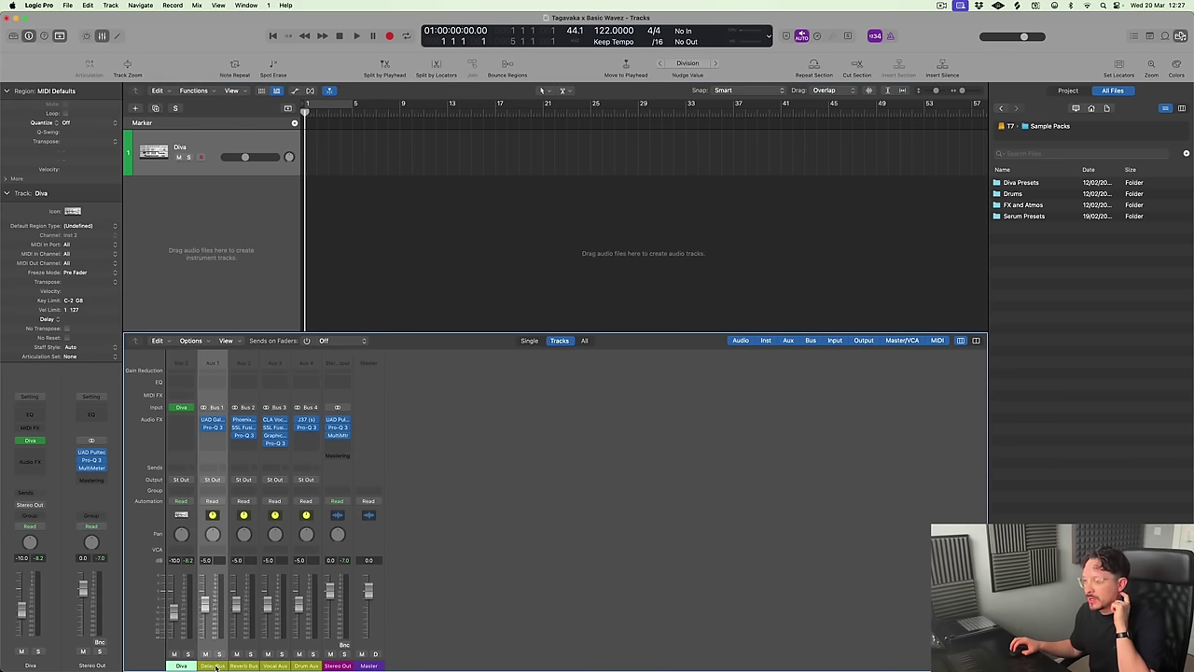
left_click(213, 422)
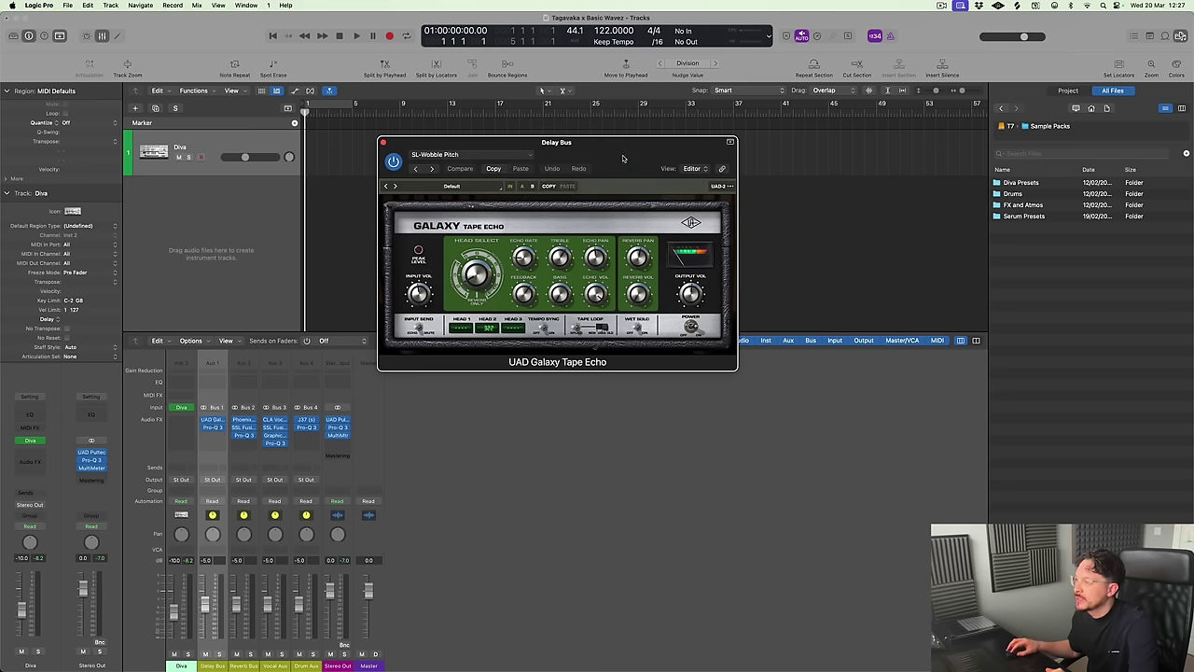
left_click_drag(625, 159, 751, 182)
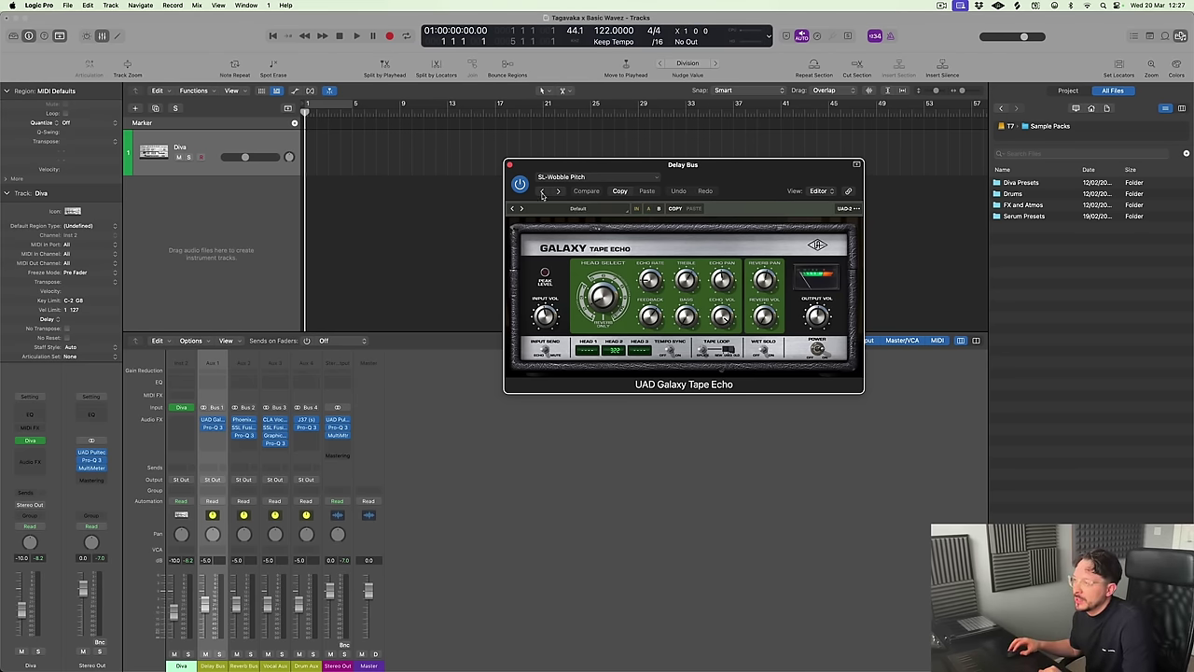
left_click(509, 164)
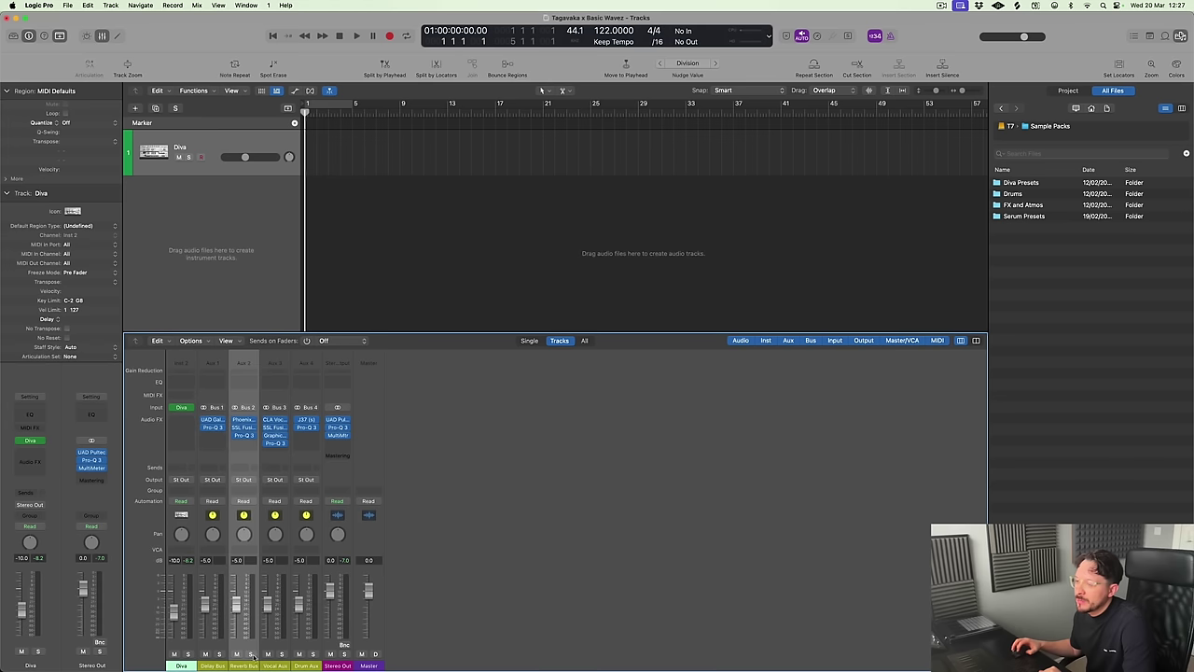
Review the PhoenixVerb and SSL Fusion Stereo Image settings on the Reverb Bus
left_click(243, 421)
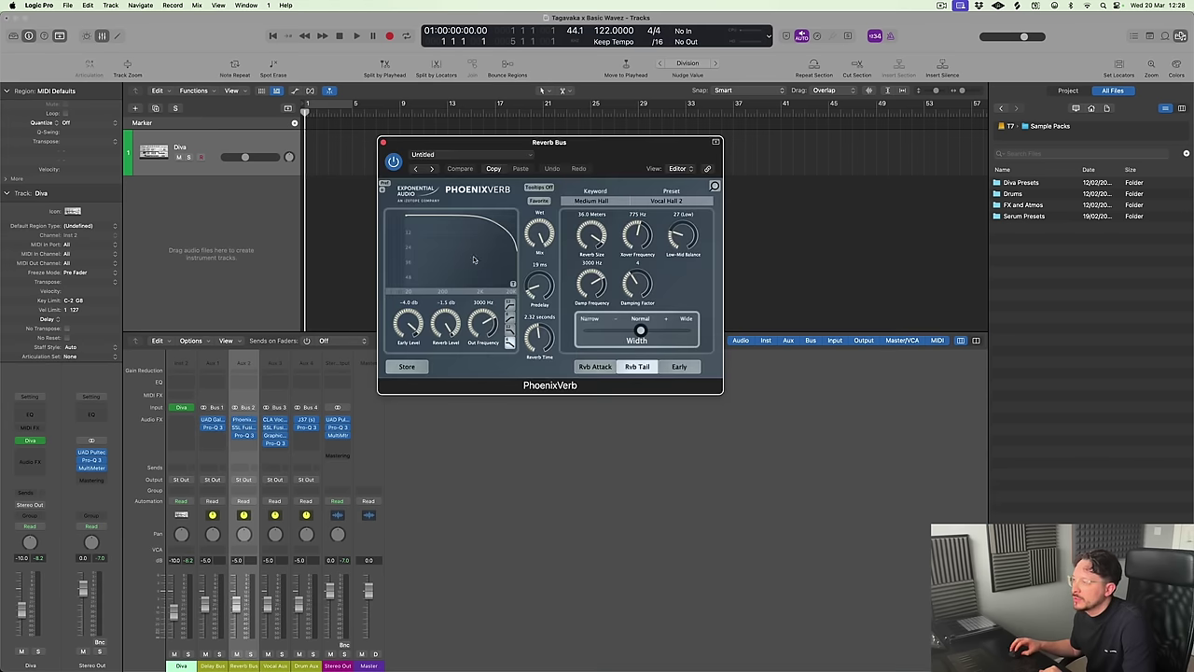
left_click_drag(631, 140, 716, 148)
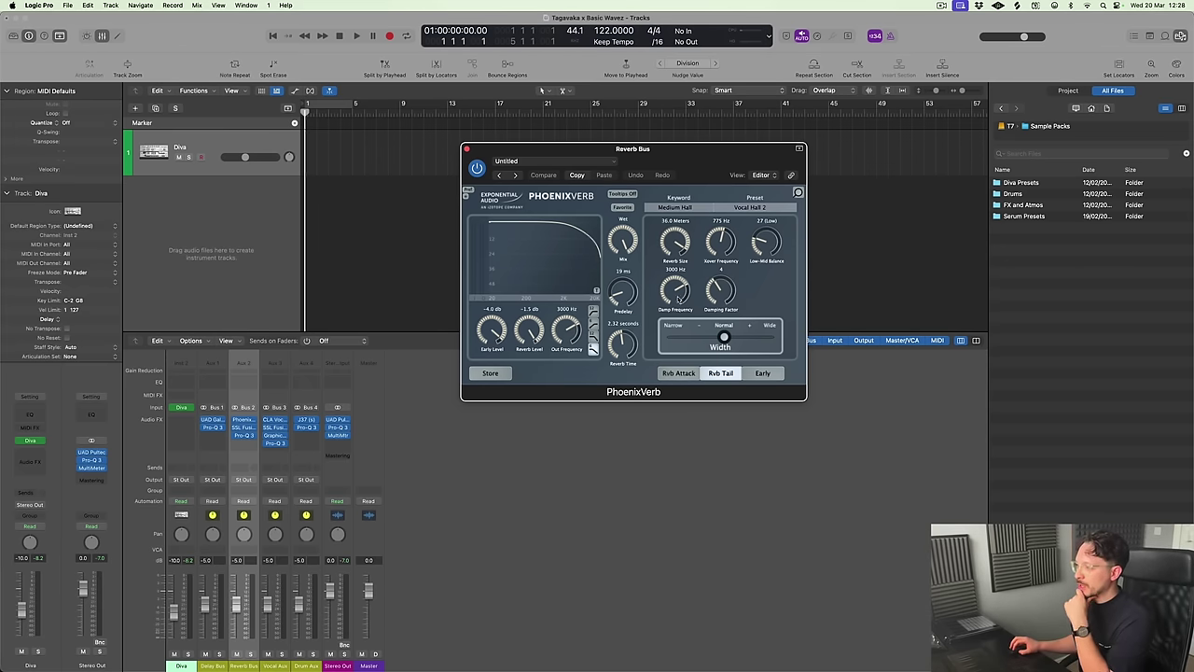
left_click(468, 151)
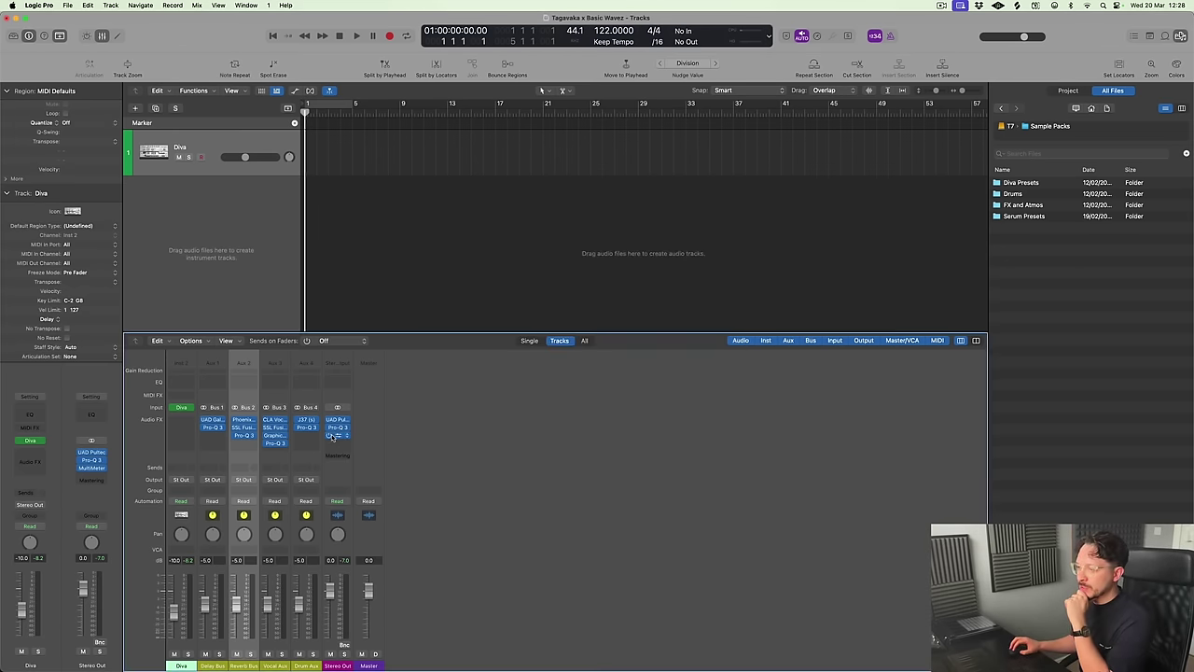
left_click(243, 428)
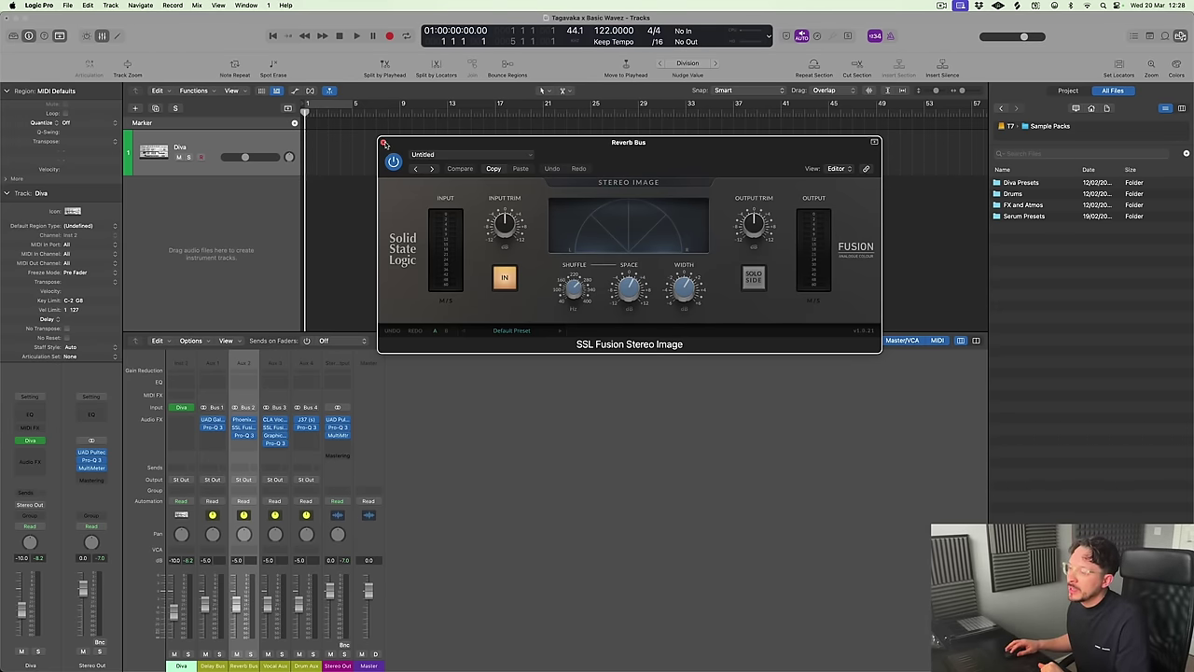
left_click(384, 143)
Review the CLA Vocals plug-in's preset and fader settings on the Vocal Aux
left_click(274, 664)
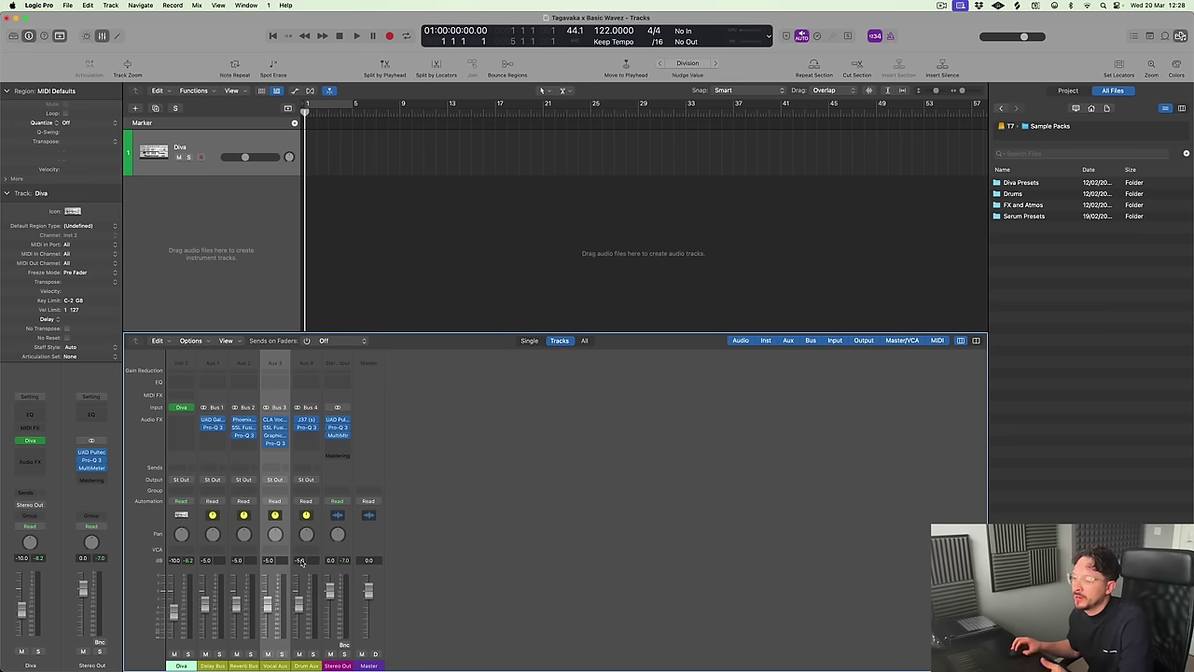
left_click(282, 425)
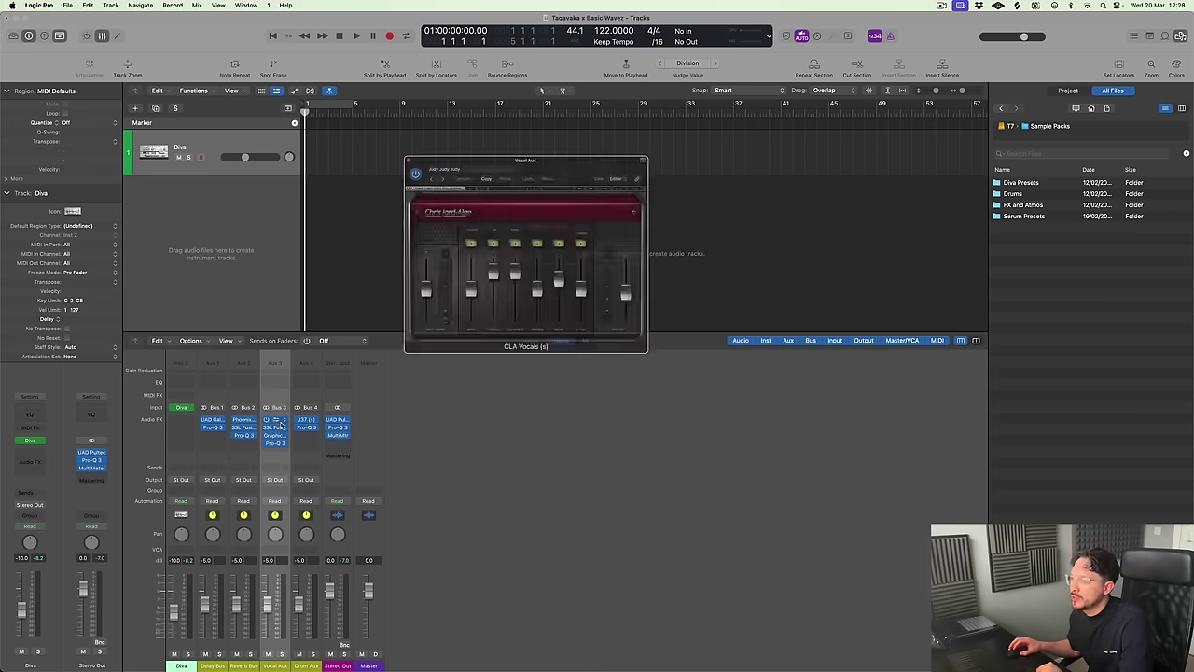
left_click_drag(619, 157, 767, 176)
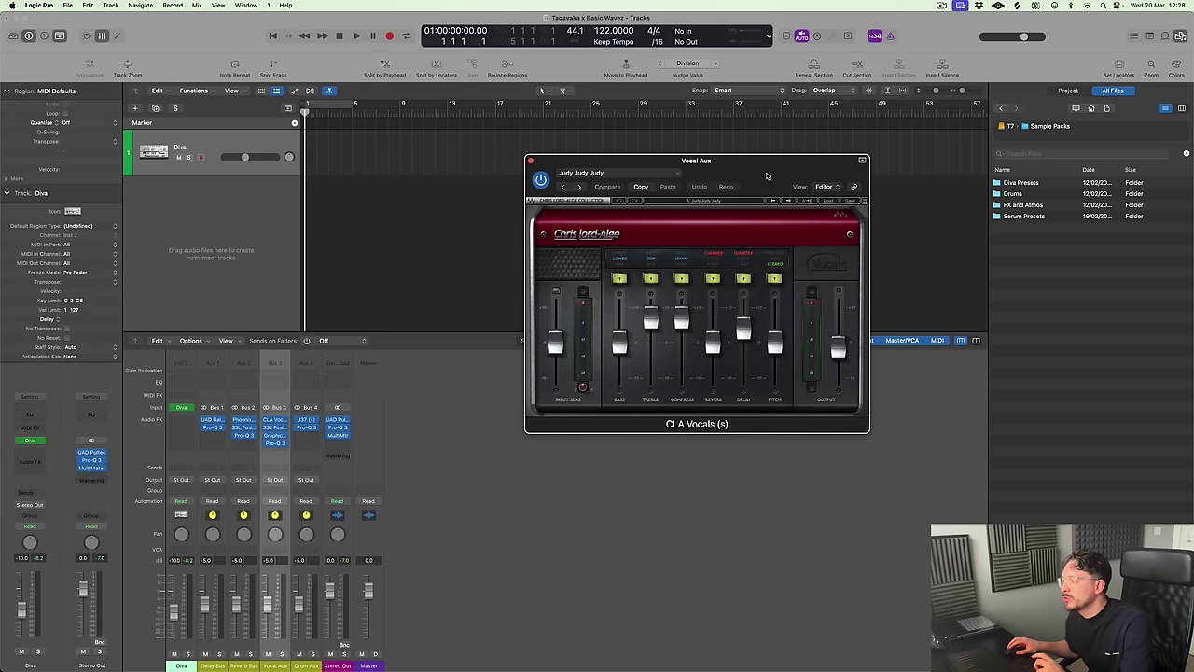
left_click(608, 175)
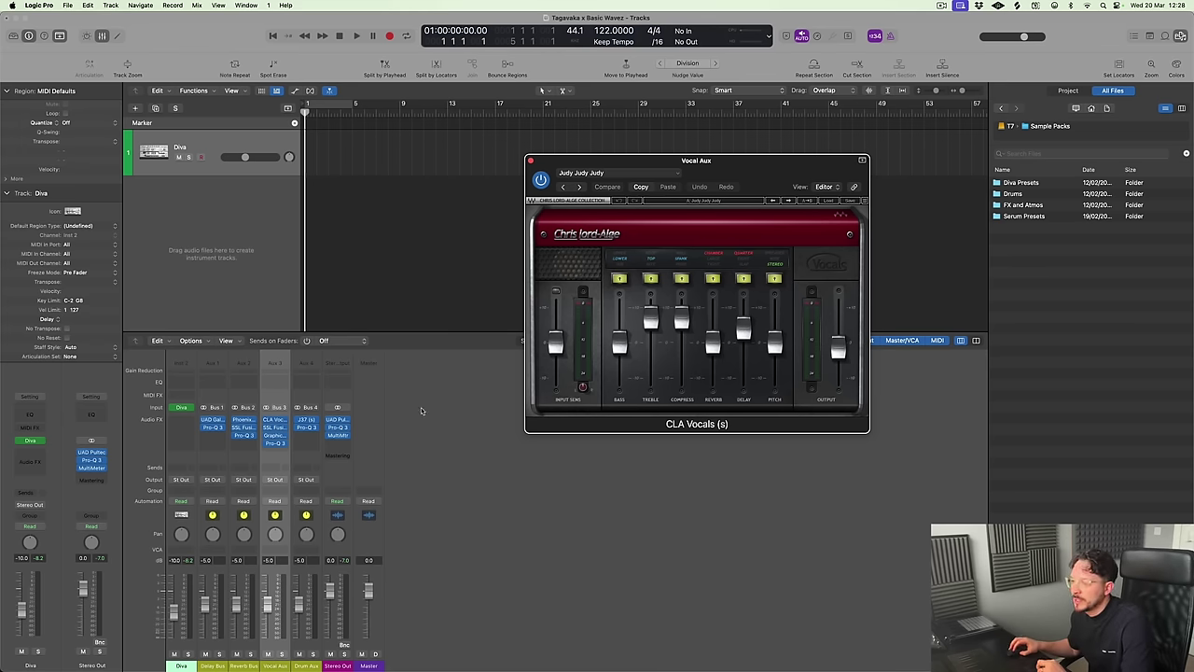
left_click(531, 162)
Review the drive, density and mix settings of SSL Fusion Vintage Drive on the Vocal Aux
left_click(275, 426)
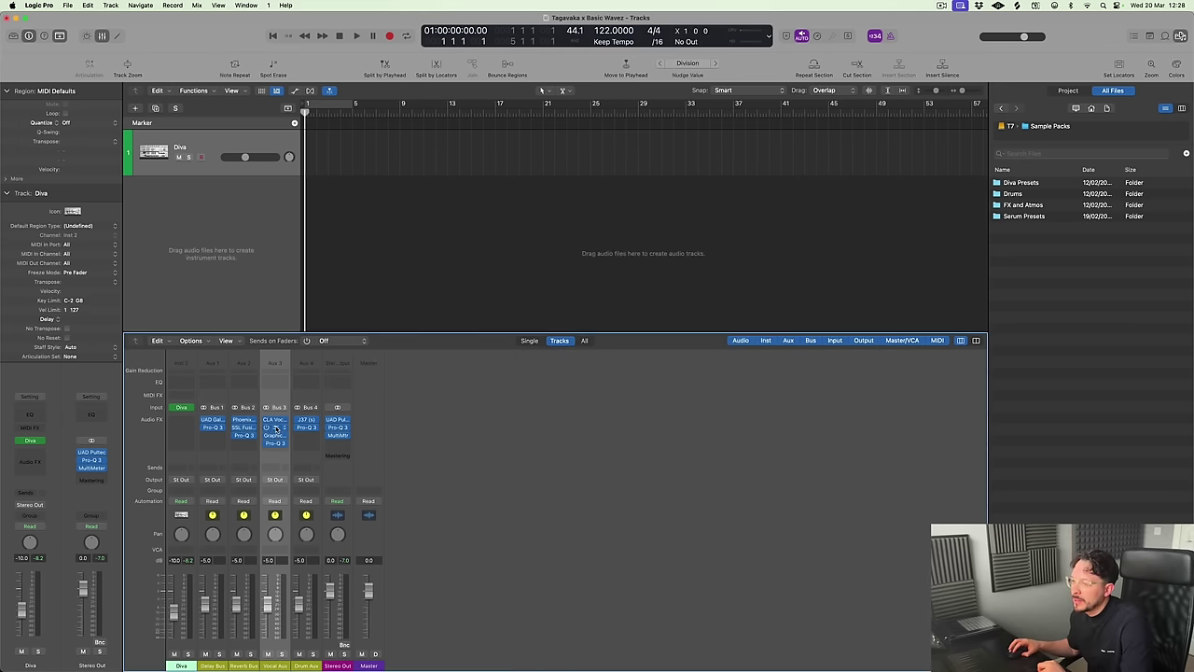
left_click_drag(709, 159, 713, 194)
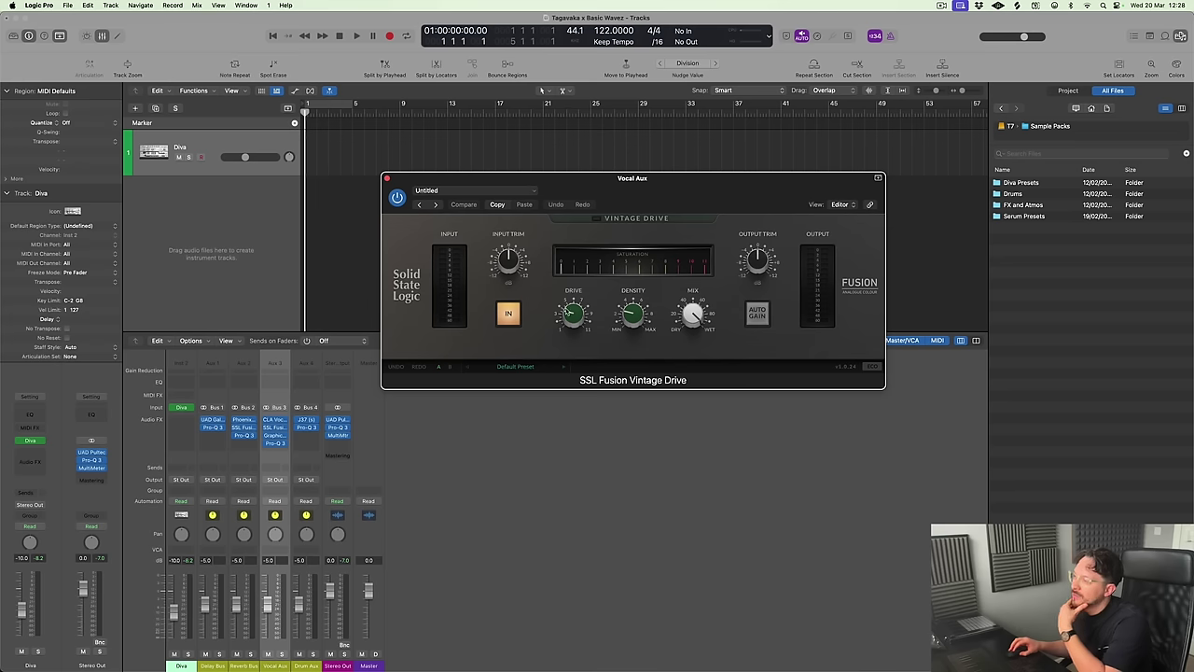
mouse_move(565, 323)
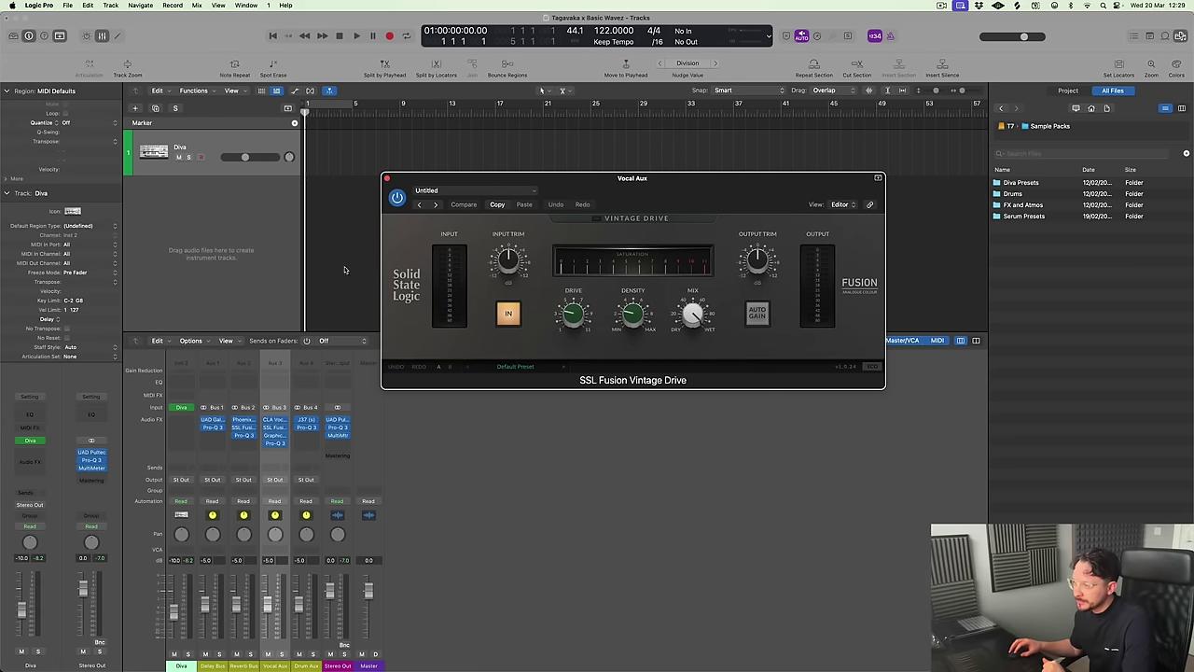
left_click(387, 178)
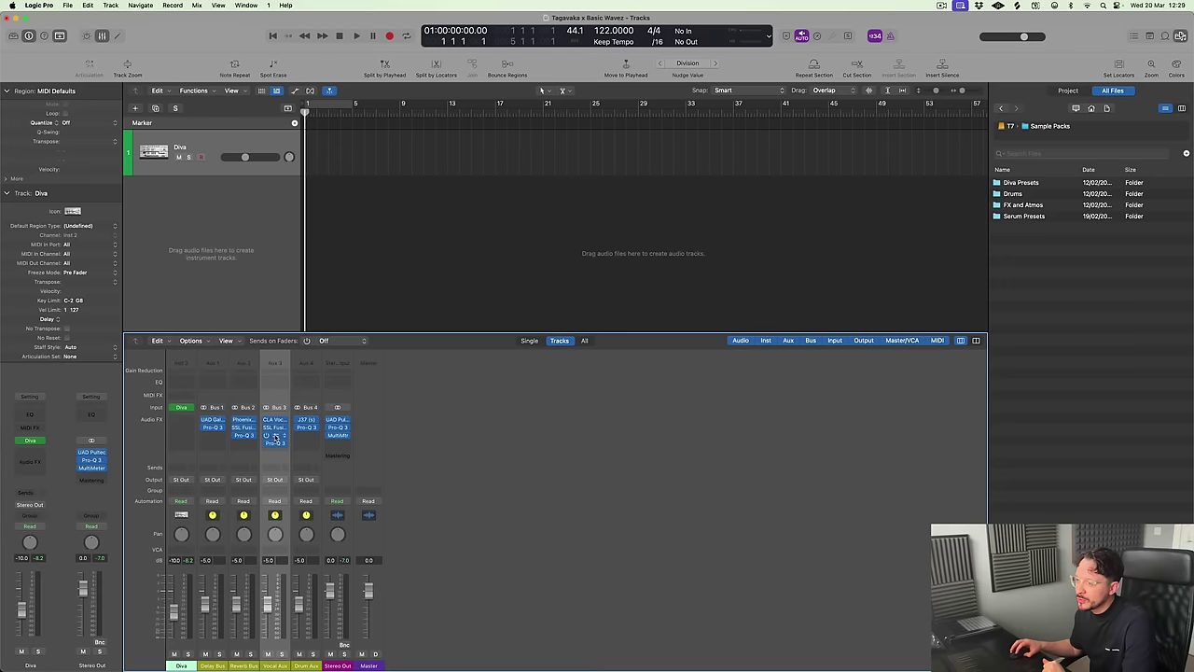
Examine the highest band's boost in the Vintage Graphic EQ on the Vocal Aux
left_click(275, 435)
left_click_drag(664, 169, 686, 255)
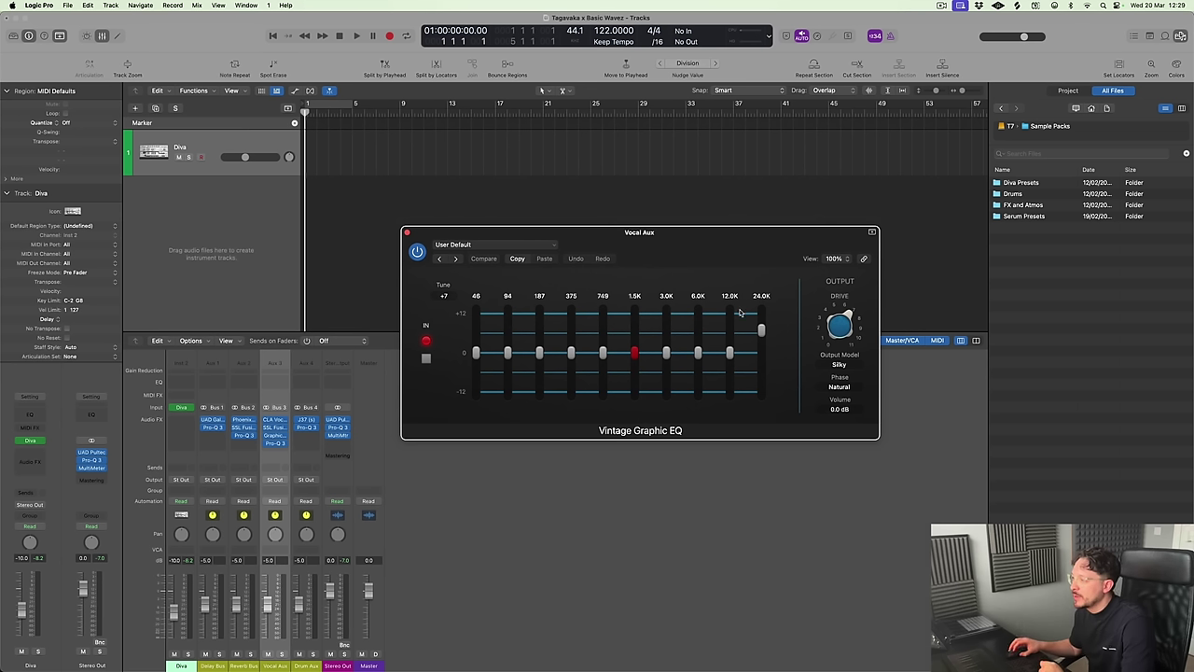
mouse_move(762, 298)
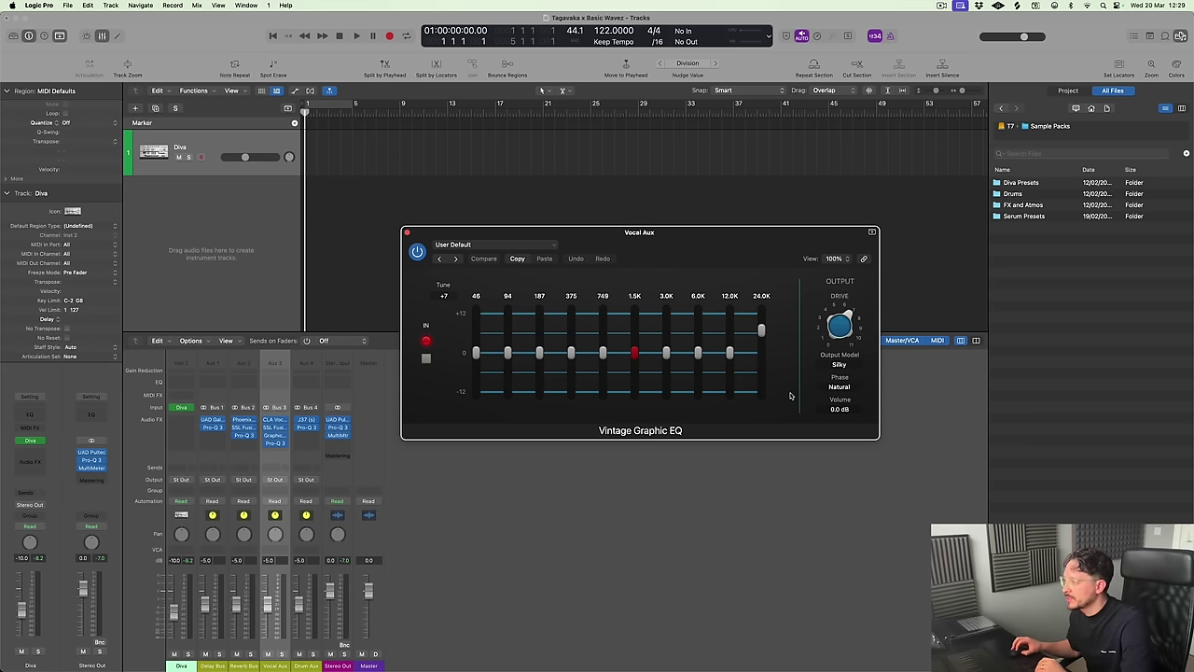
mouse_move(762, 330)
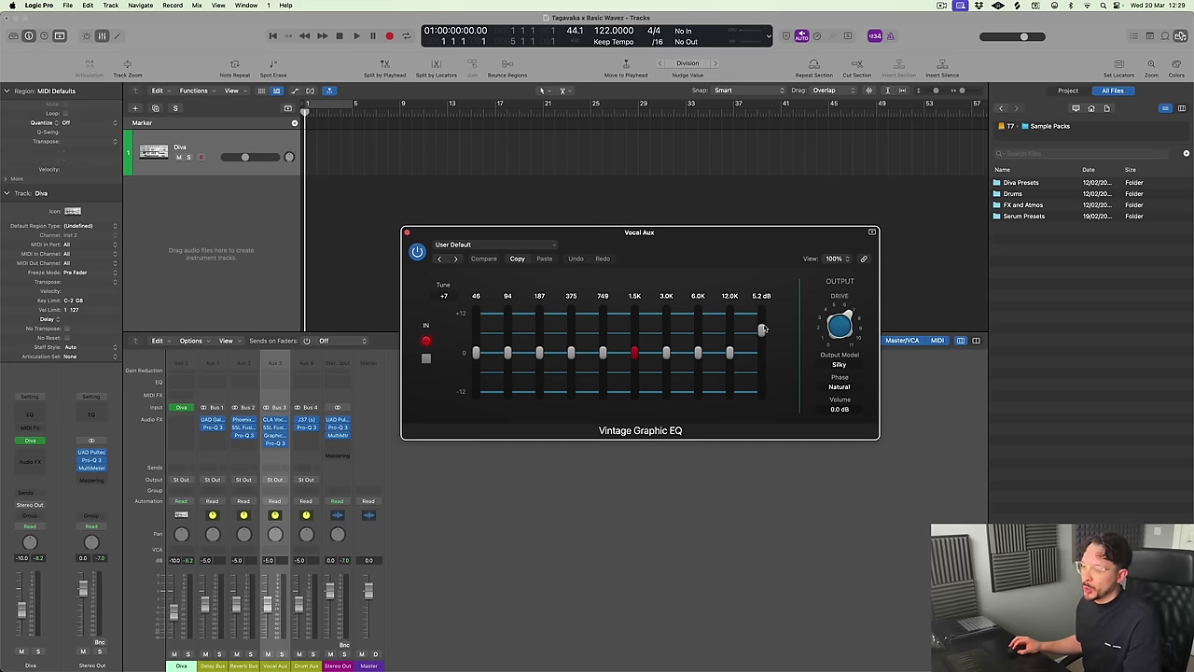
left_click(406, 232)
Open the J37 tape plug-in on the Drum Aux and review its settings
left_click(301, 449)
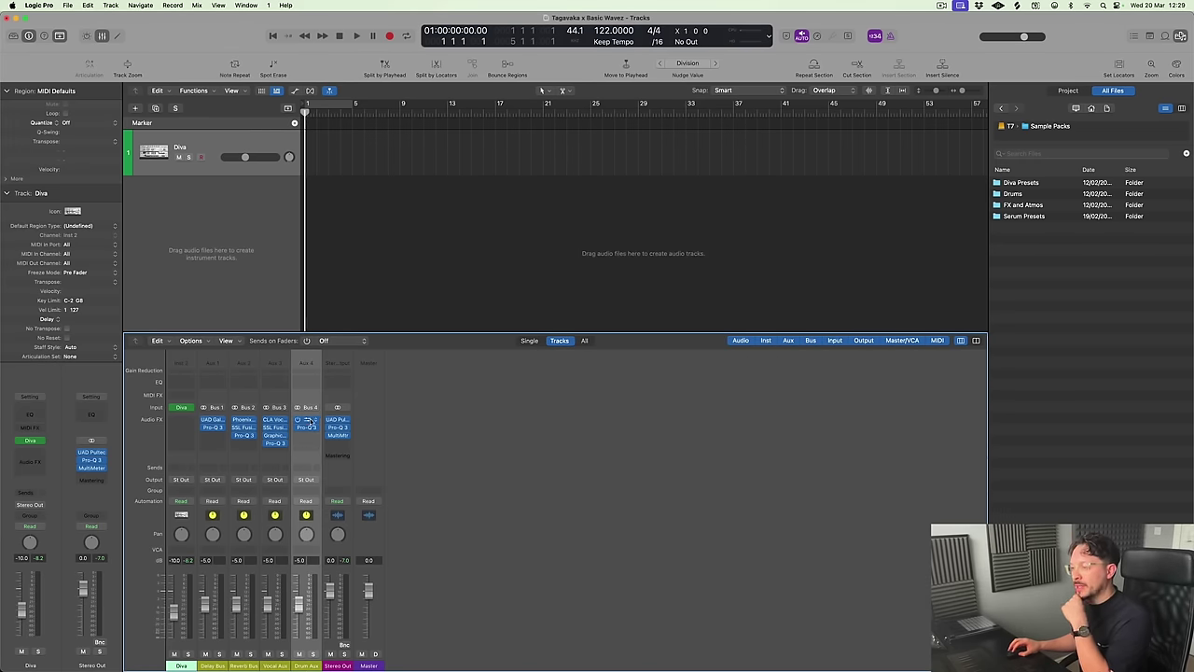
left_click(306, 420)
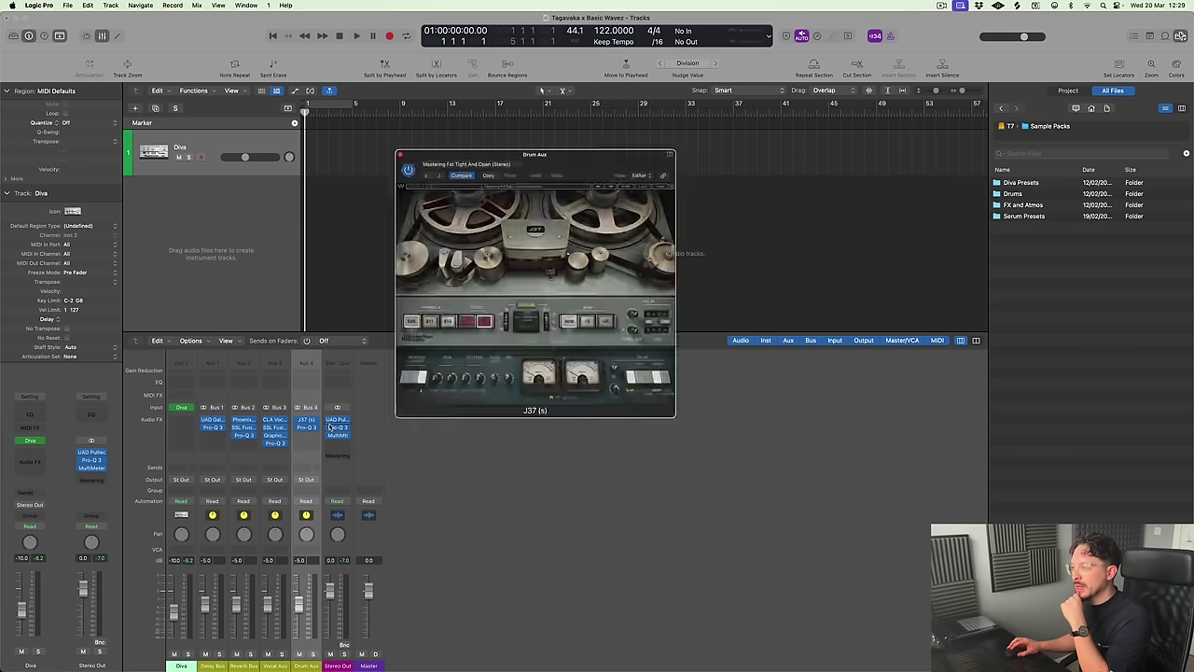
left_click_drag(614, 144, 682, 173)
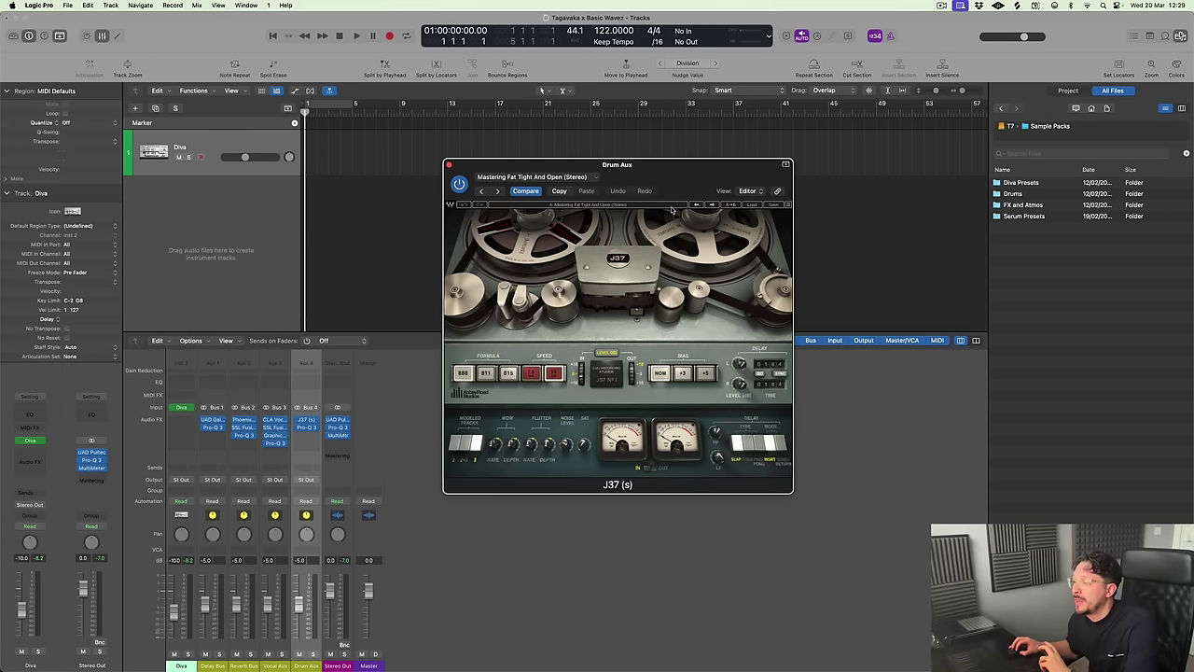
left_click_drag(690, 183, 663, 196)
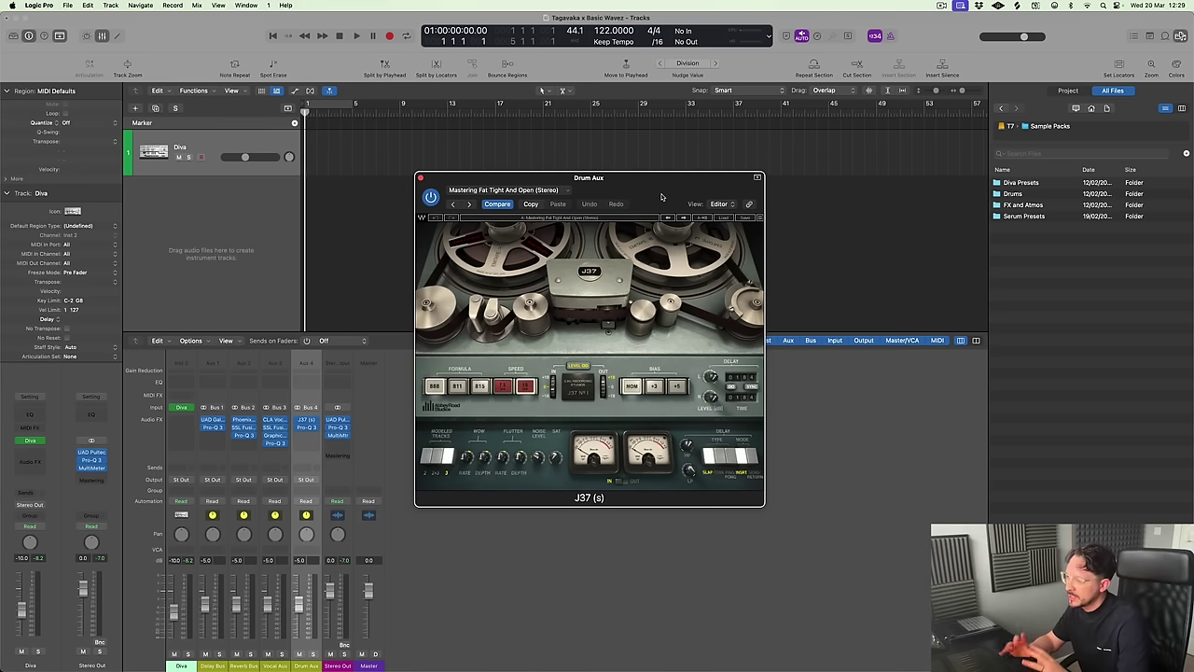
Try SSL Native Drumstrip v6 in stereo below Pro-Q 3 on the Drum Aux and remove it again
left_click(307, 436)
mouse_move(337, 655)
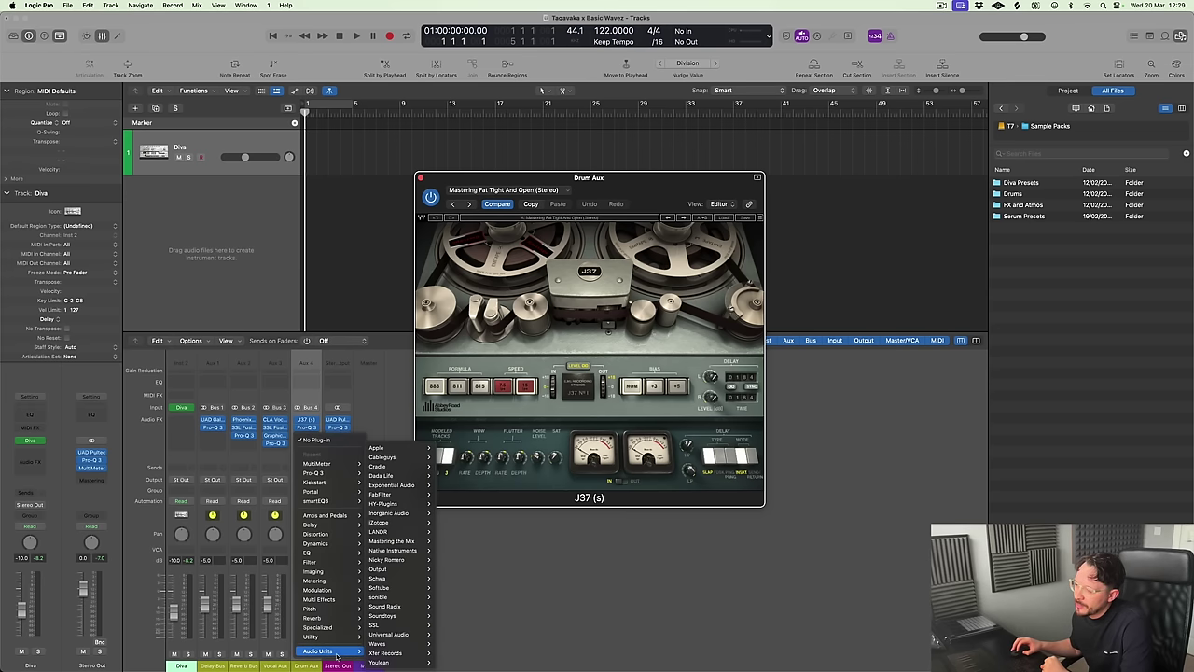
mouse_move(420, 645)
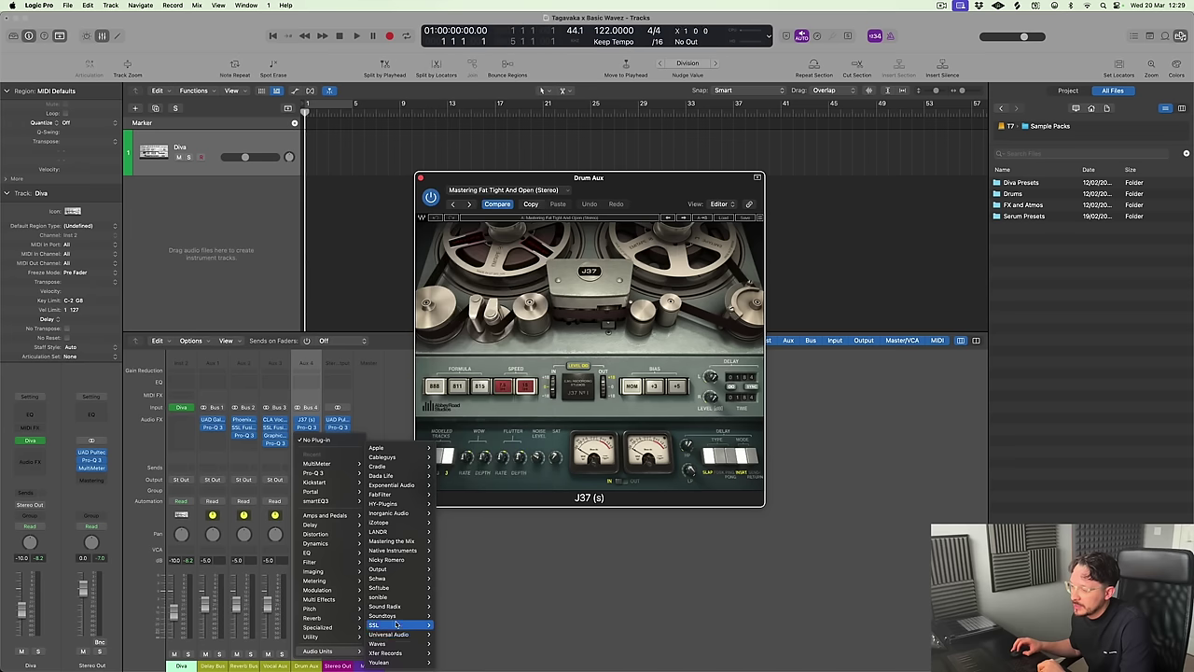
mouse_move(400, 625)
mouse_move(485, 652)
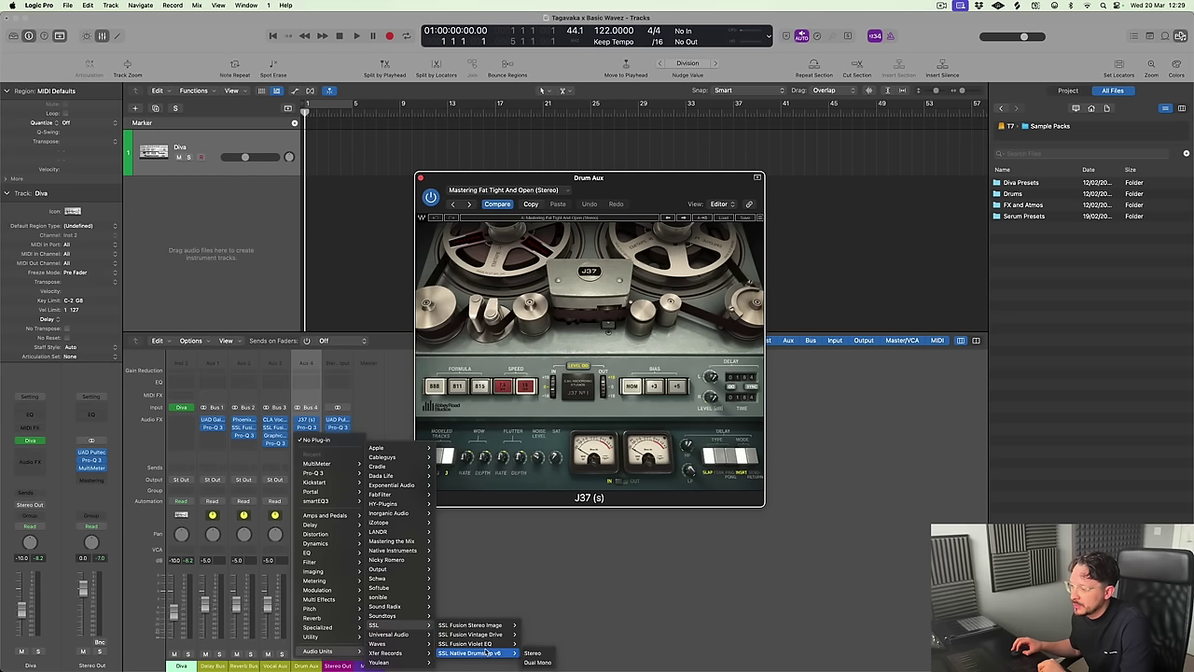
left_click(534, 653)
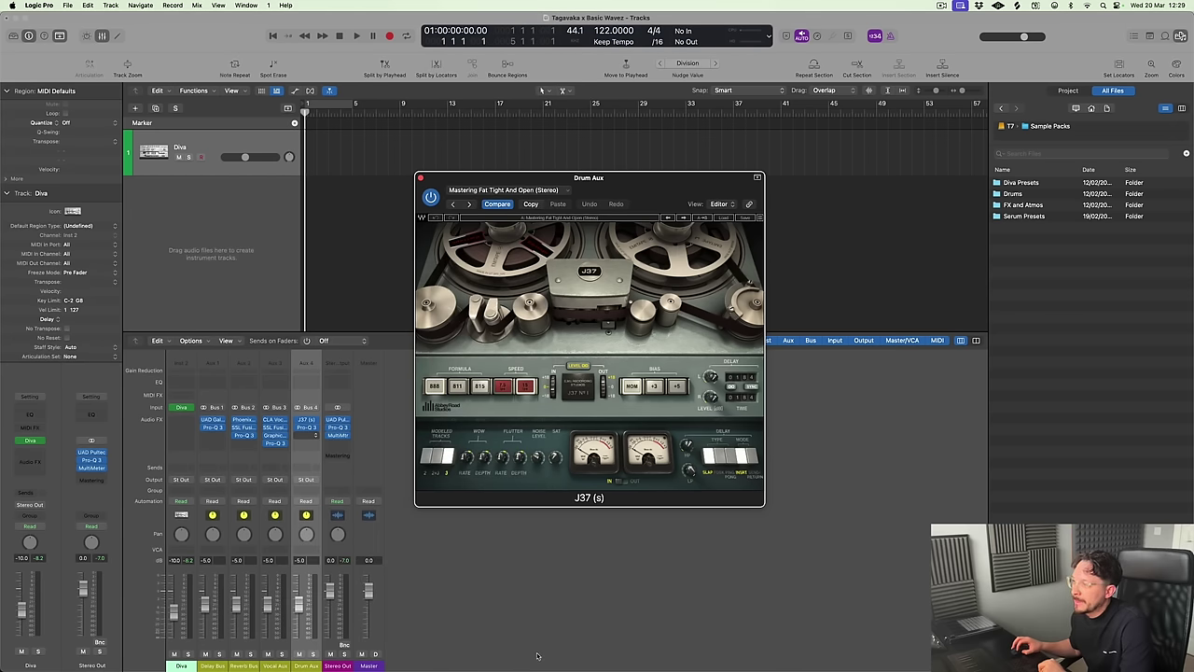
left_click_drag(647, 162, 662, 243)
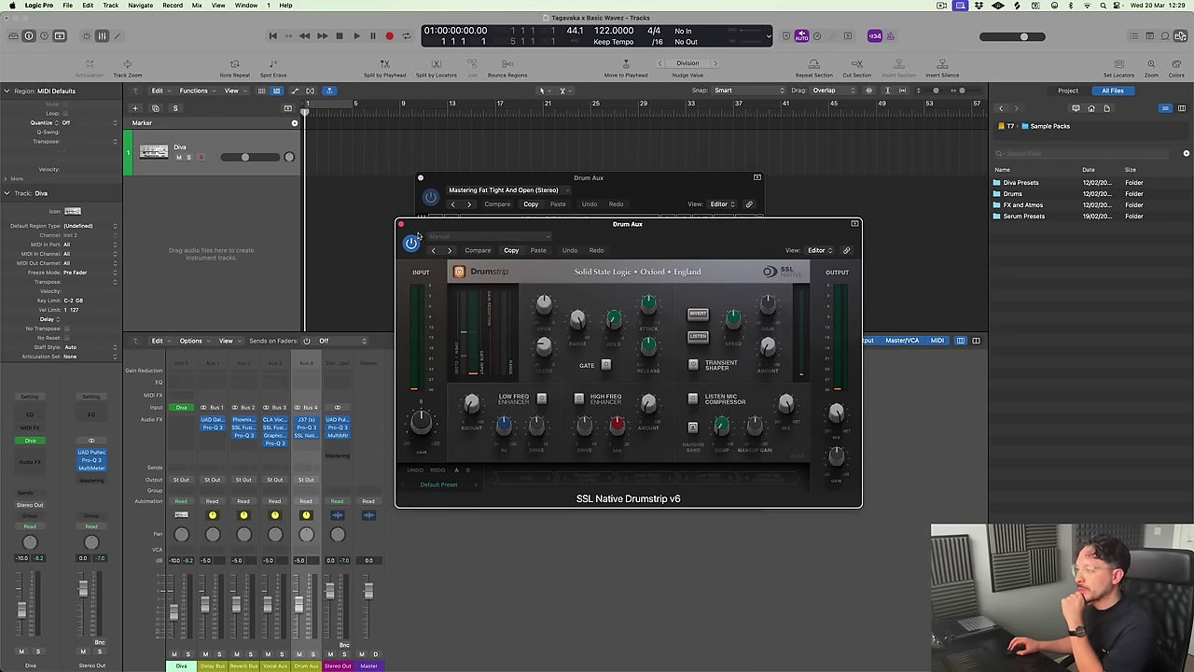
left_click(315, 436)
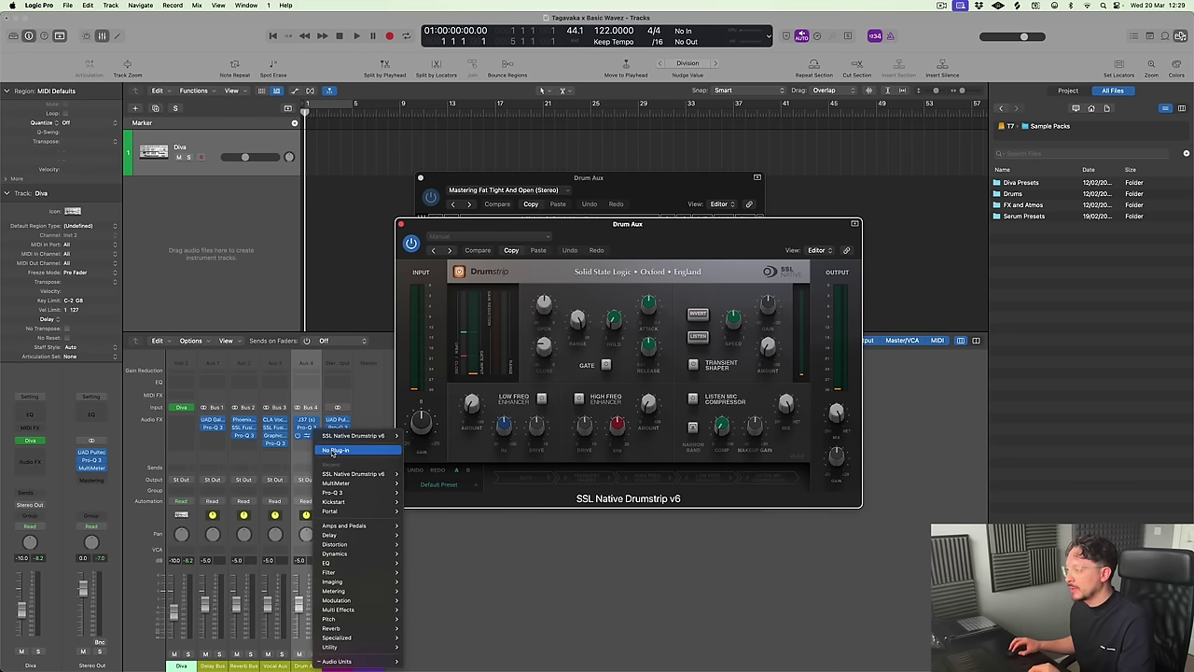
left_click(334, 451)
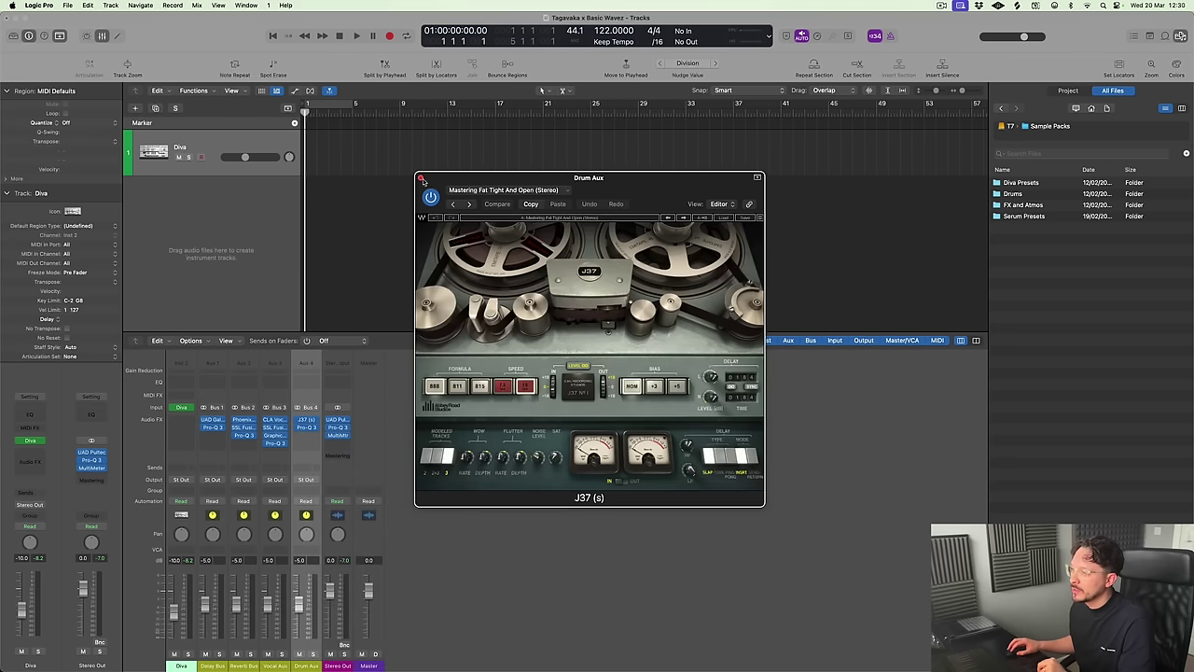
Close the J37 and the mixer, and open the Diva instrument on the Diva track
left_click(420, 178)
key("x")
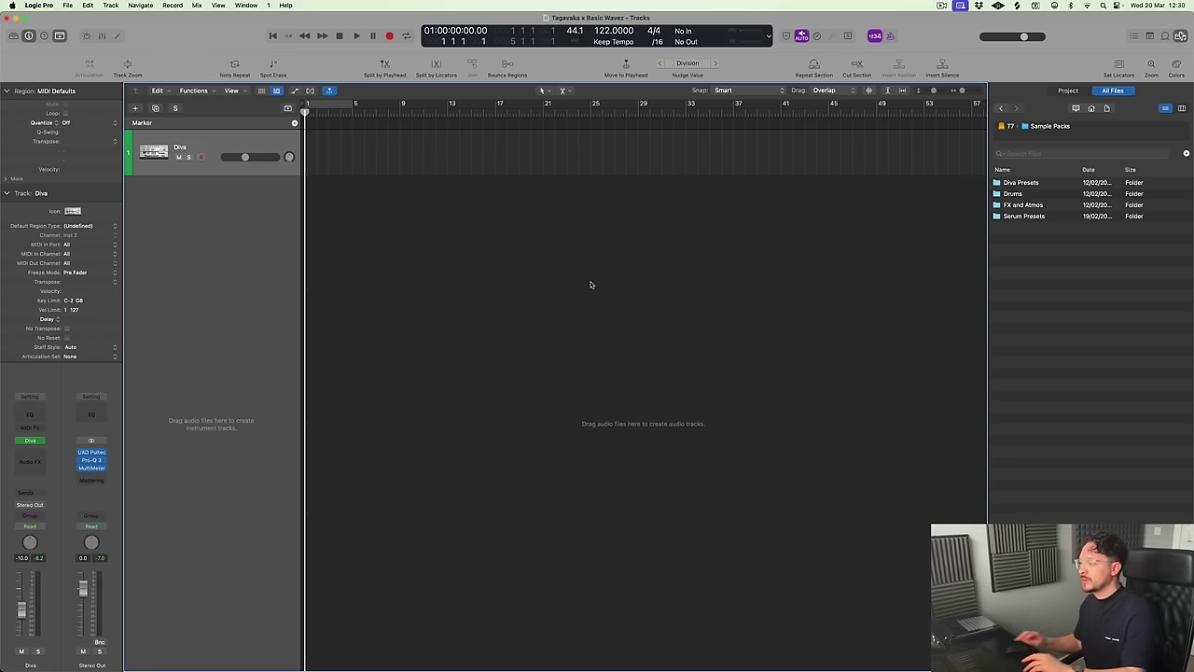
left_click(31, 441)
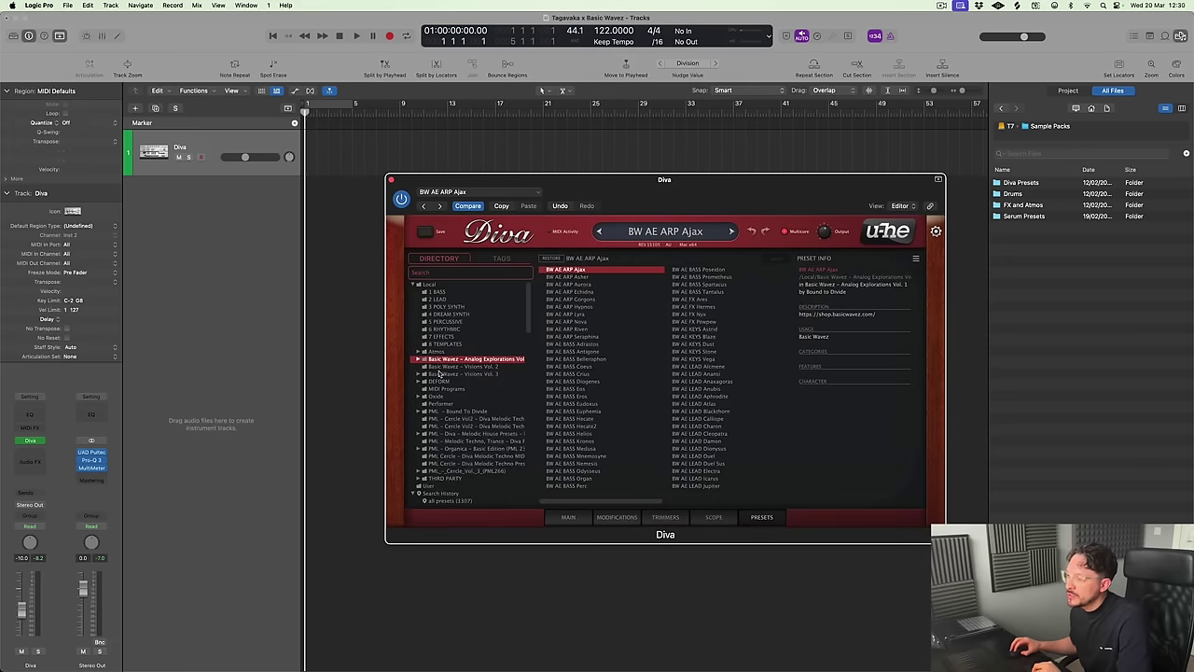
Browse the Basic Wavez preset folders in Diva and audition BW AE KEYS Astrid from Analog Explorations Vol. 1
left_click(419, 360)
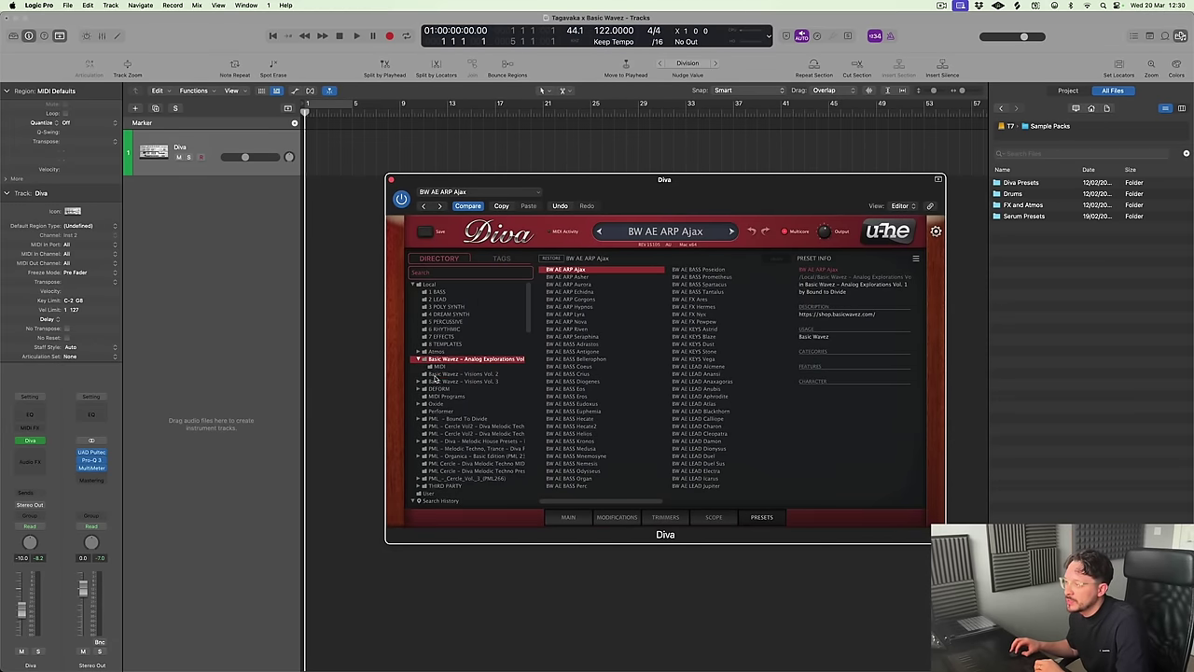
left_click(442, 374)
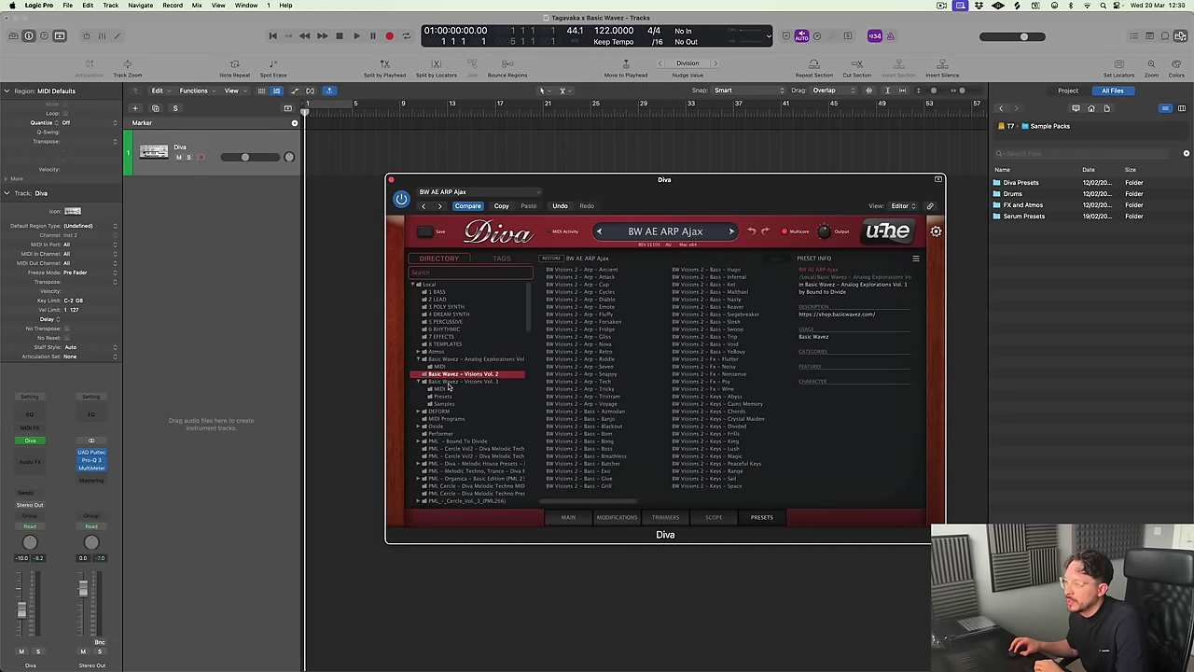
left_click(419, 383)
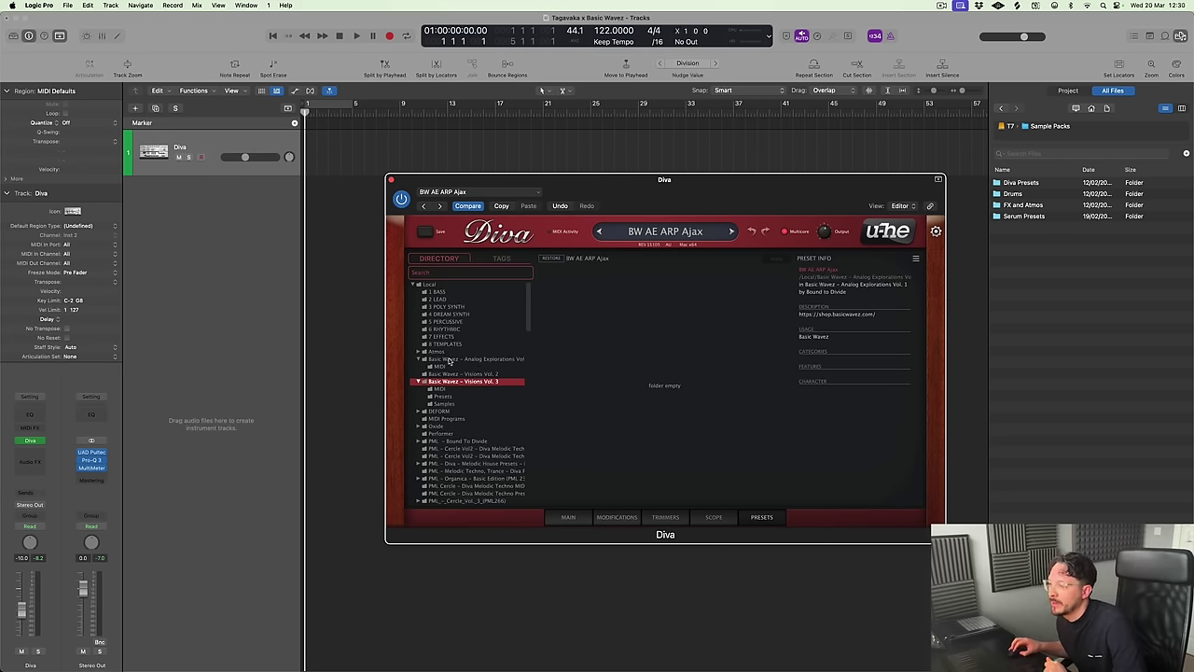
left_click(453, 362)
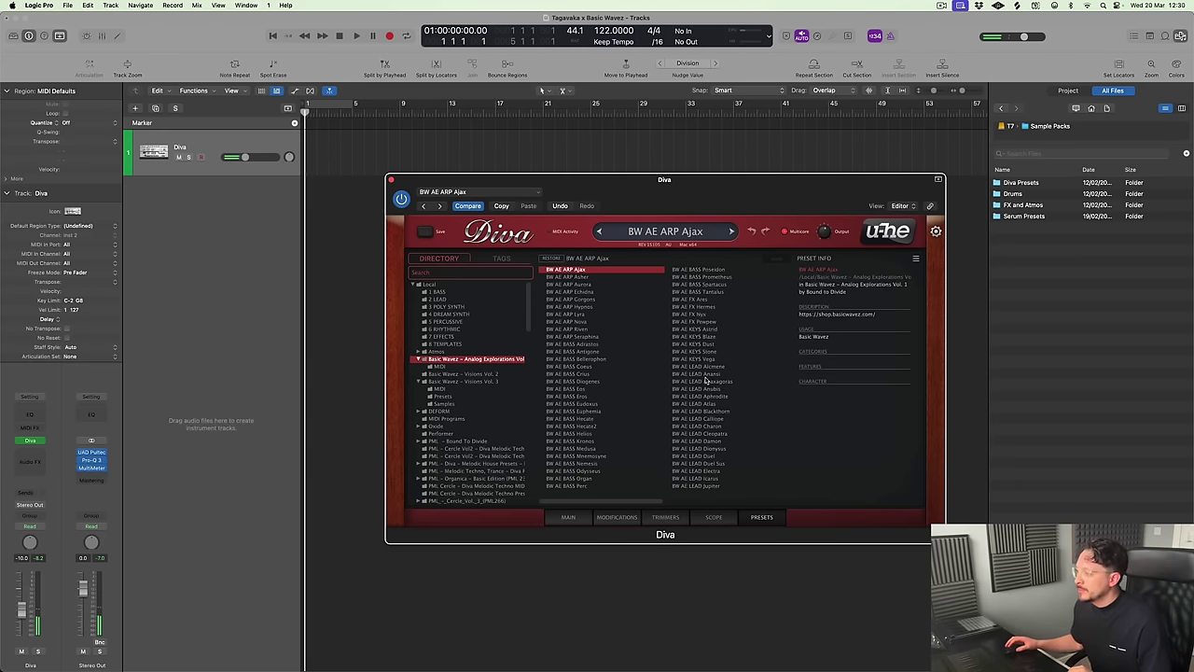
left_click(705, 330)
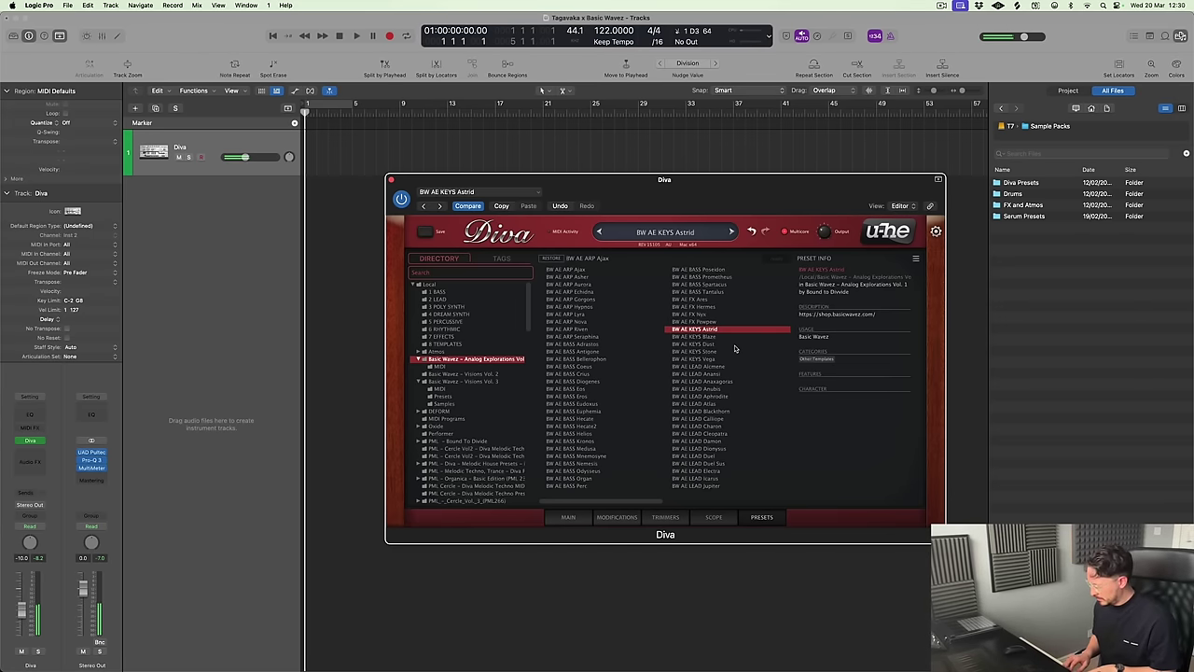
Add sends on the Diva track to Bus 1 (Delay Bus) and Bus 2 (Reverb Bus)
left_click(31, 501)
mouse_move(28, 507)
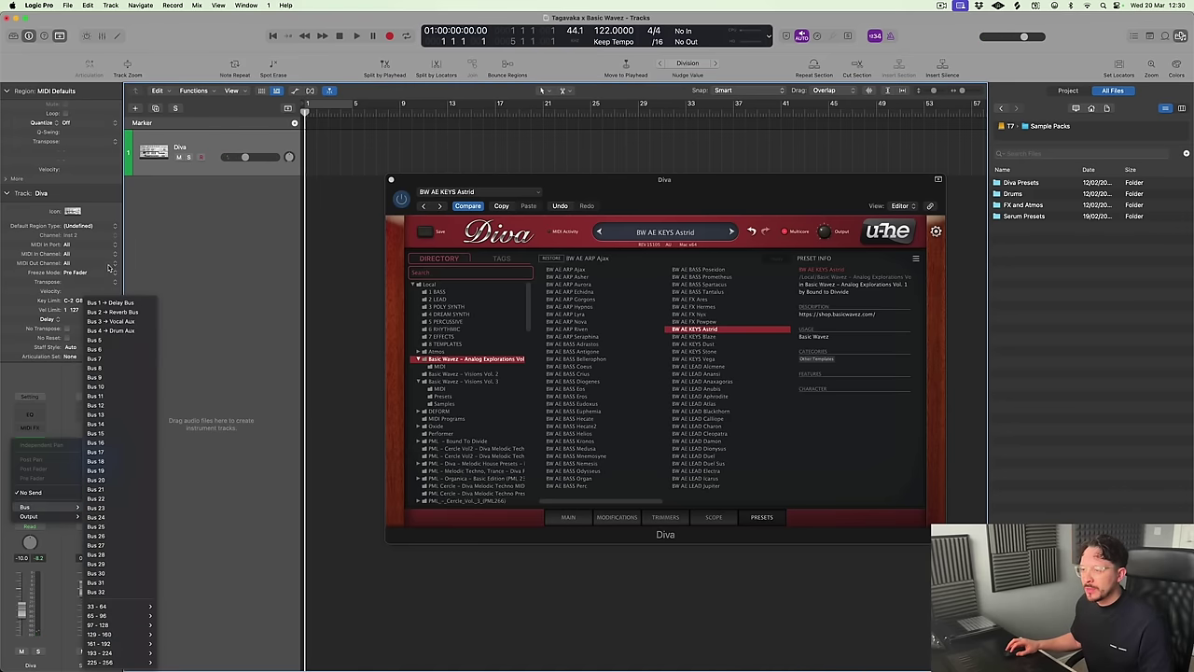
left_click(128, 310)
left_click(30, 502)
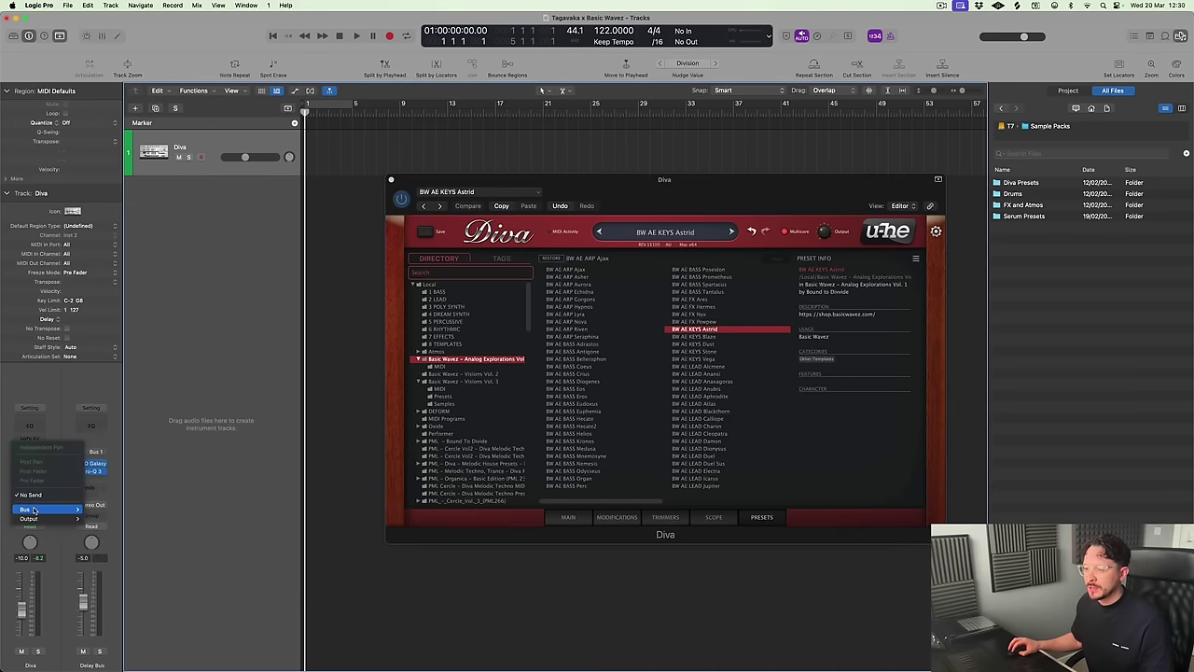
mouse_move(29, 510)
left_click(123, 312)
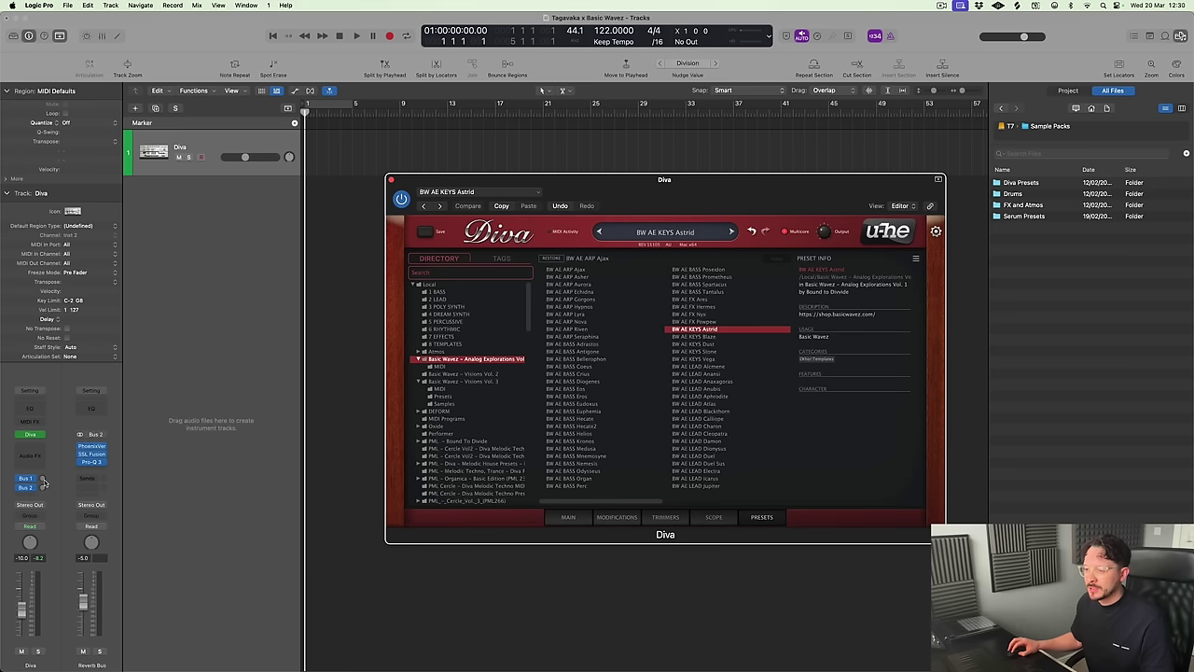
Turn up the Diva track's send levels to the delay and reverb buses
left_click(41, 489)
mouse_move(43, 480)
left_mouse_down()
mouse_move(44, 496)
mouse_move(42, 481)
left_mouse_up()
left_click(42, 481)
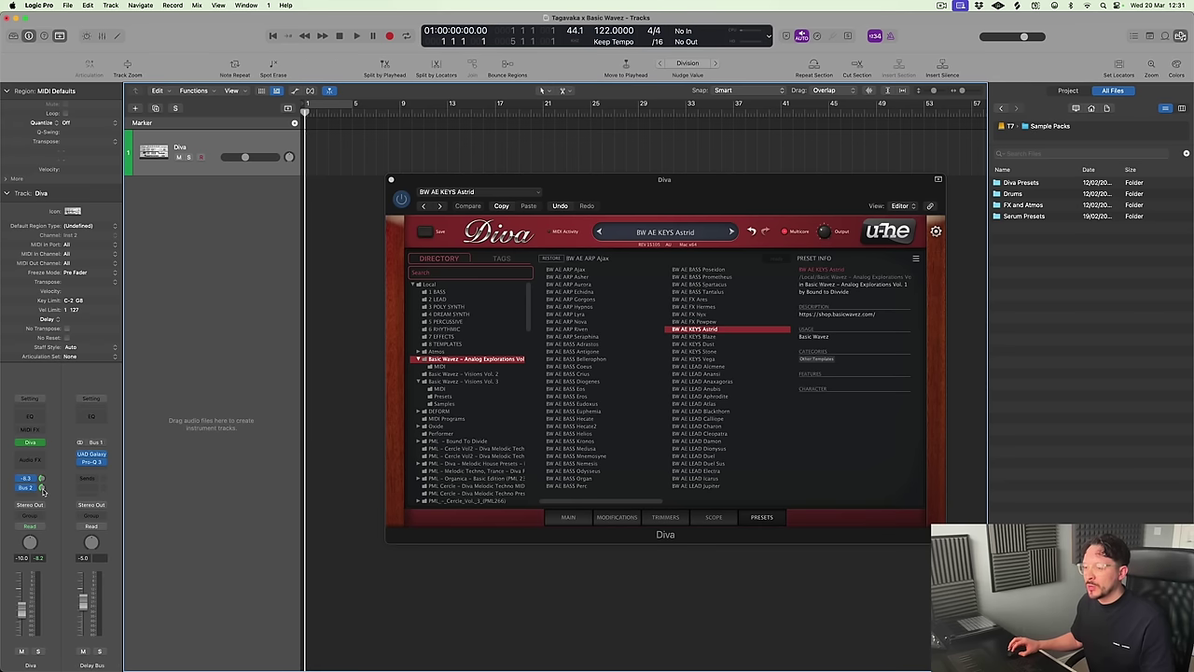
left_click(43, 495)
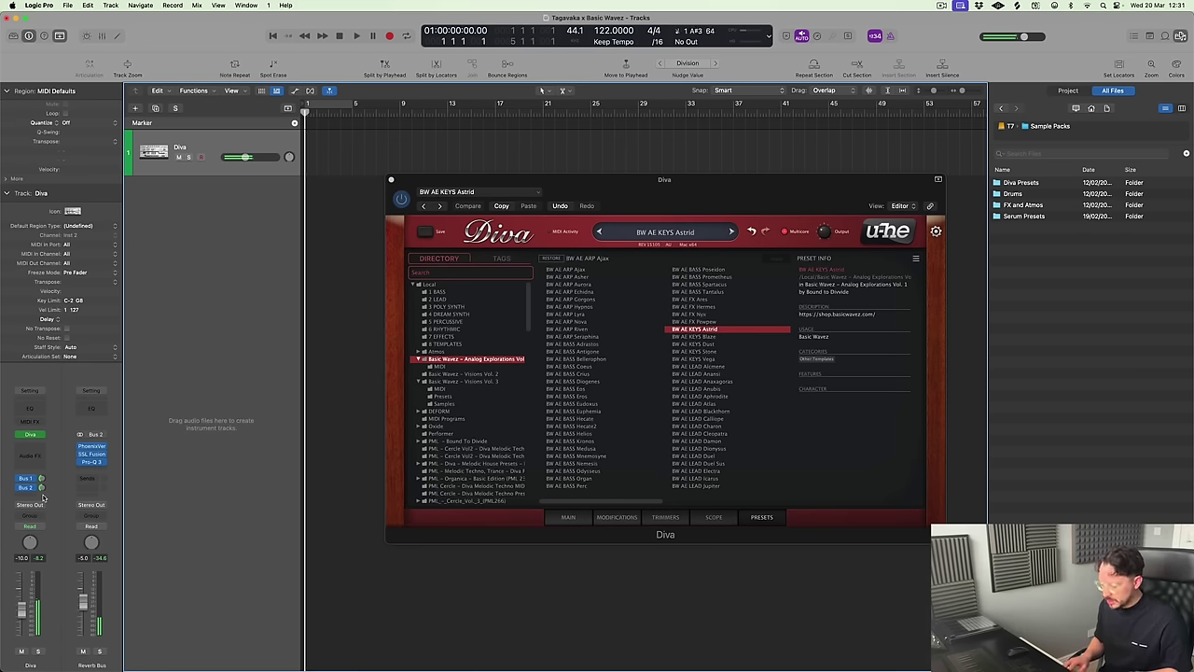
Audition the BW AE KEYS Blaze preset and load BW AE KEYS Dust instead
left_click(715, 337)
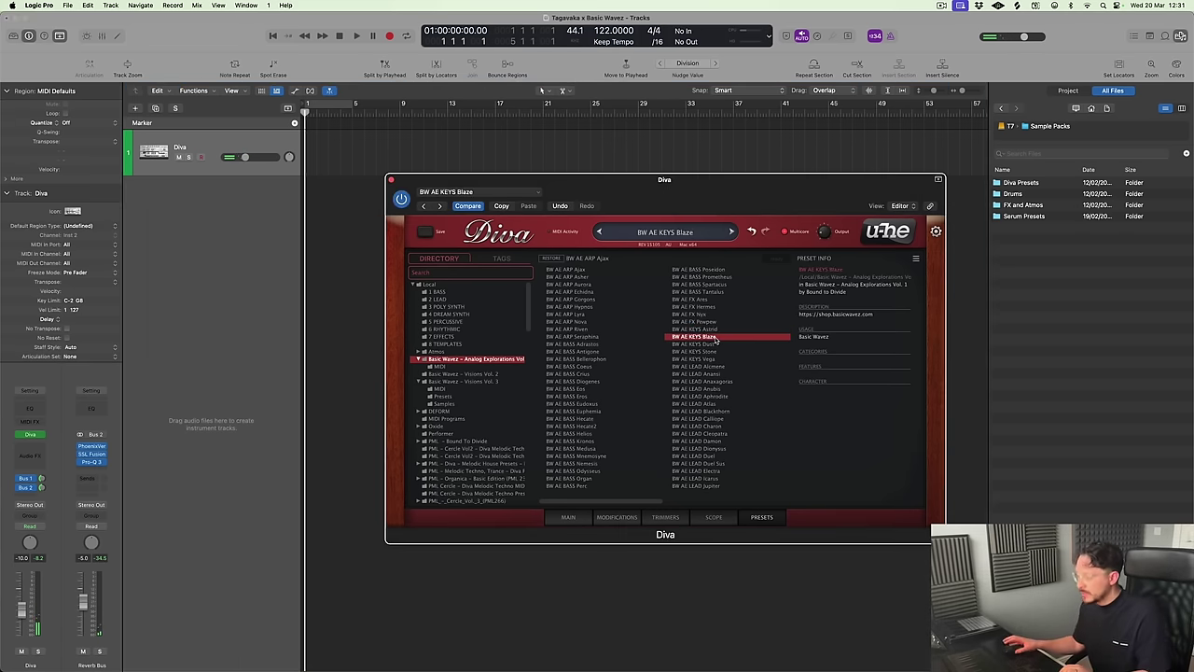
left_click(714, 345)
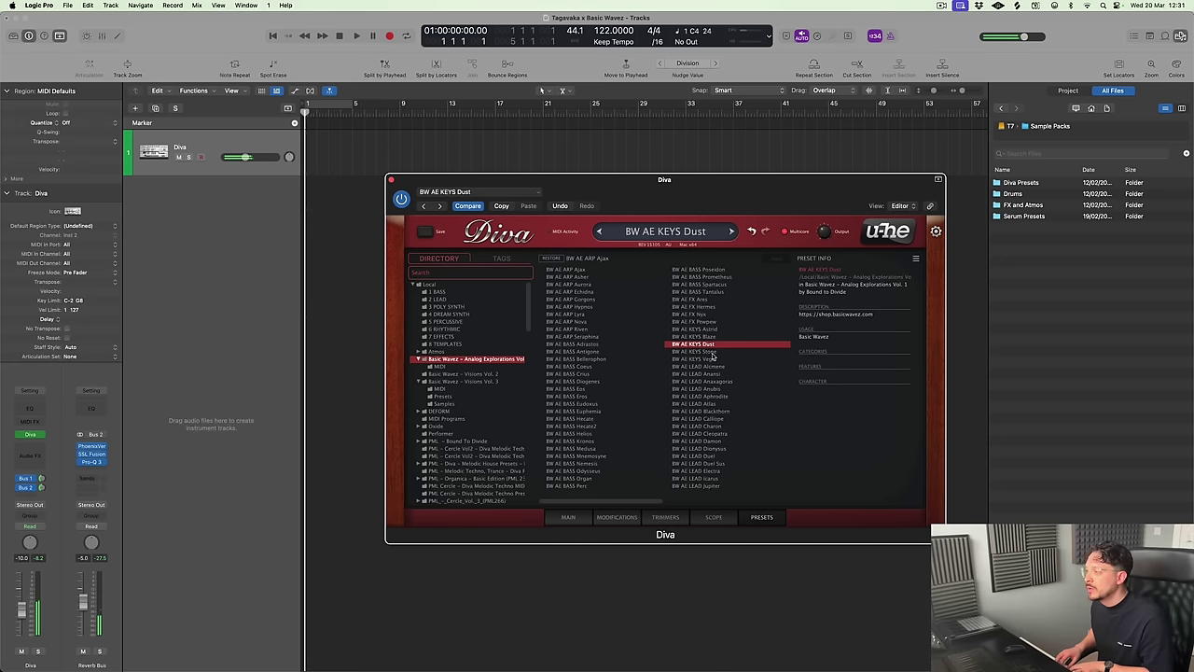
On Diva's main page, try the filter cutoff and set the oscillator noise level to 22.00, comparing it with no noise
left_click(568, 517)
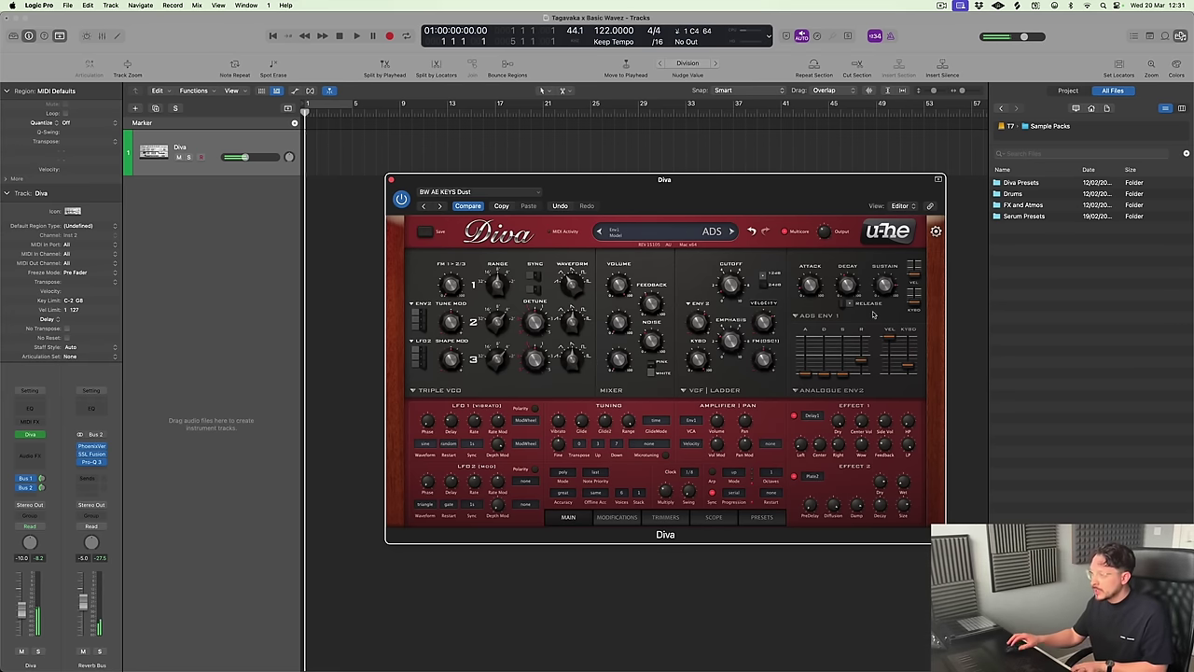
mouse_move(729, 291)
left_click_drag(722, 269, 724, 246)
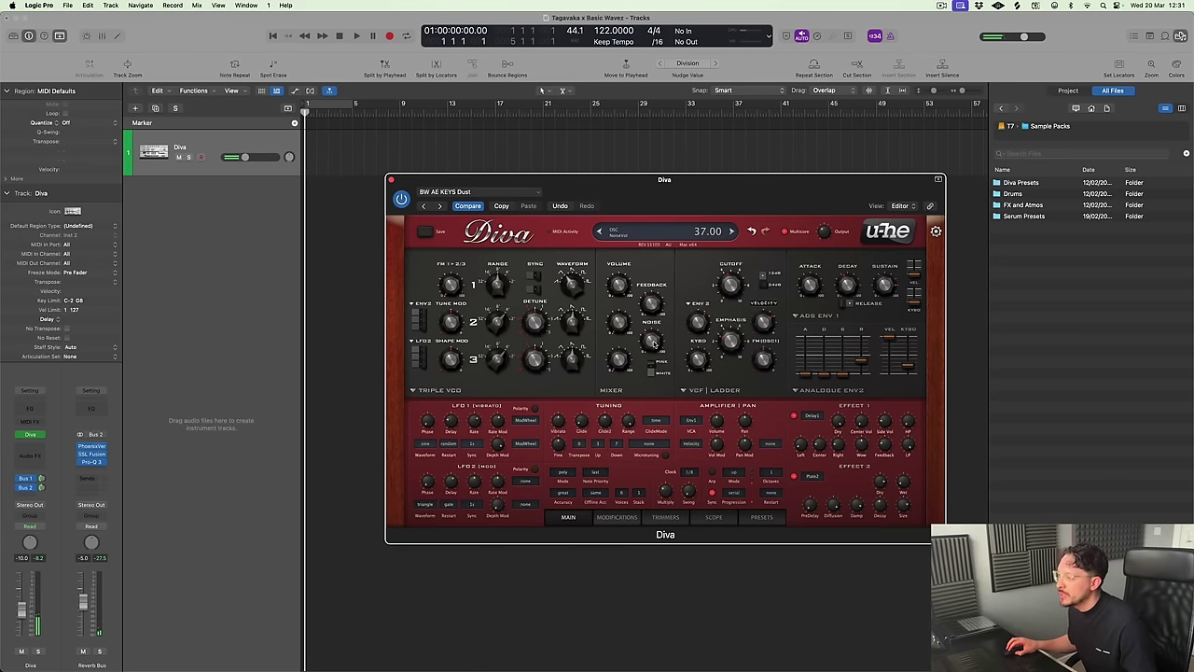
scroll(657, 347, "down", 4)
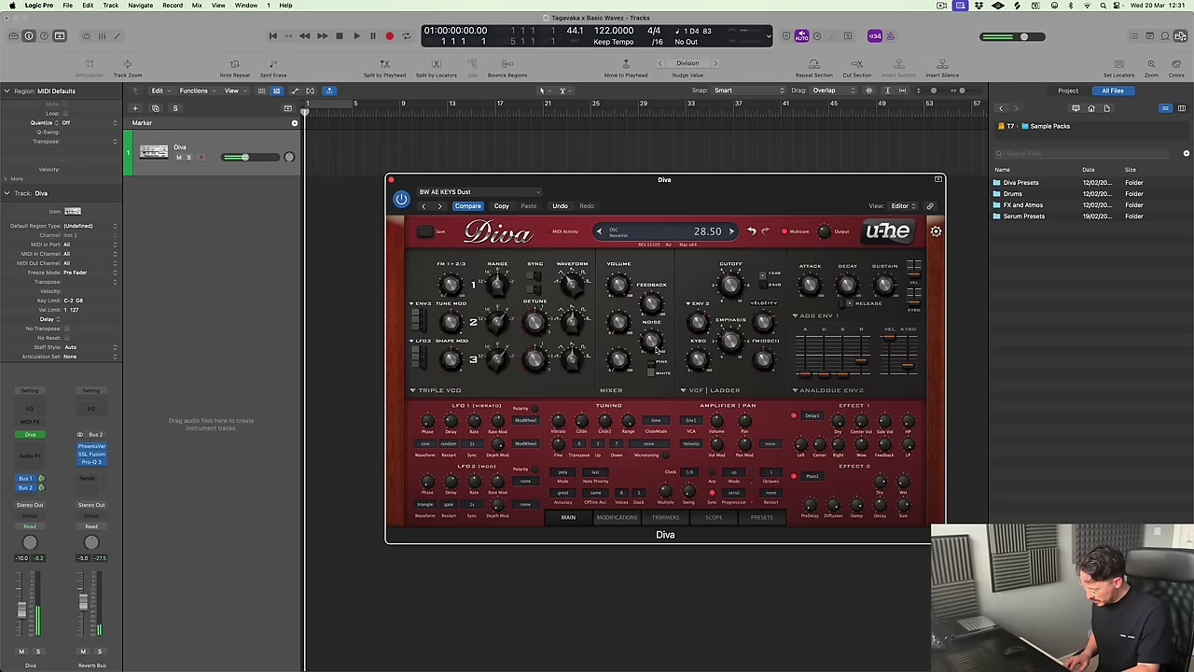
scroll(655, 356, "down", 1)
scroll(655, 355, "down", 5)
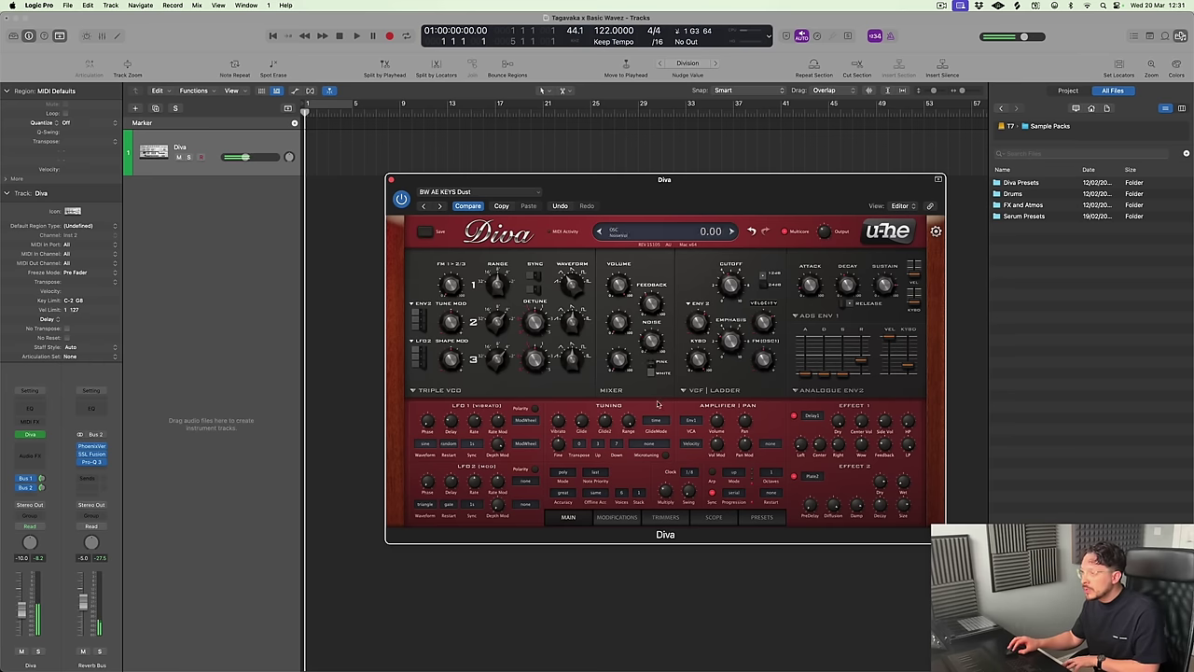
scroll(638, 353, "up", 3)
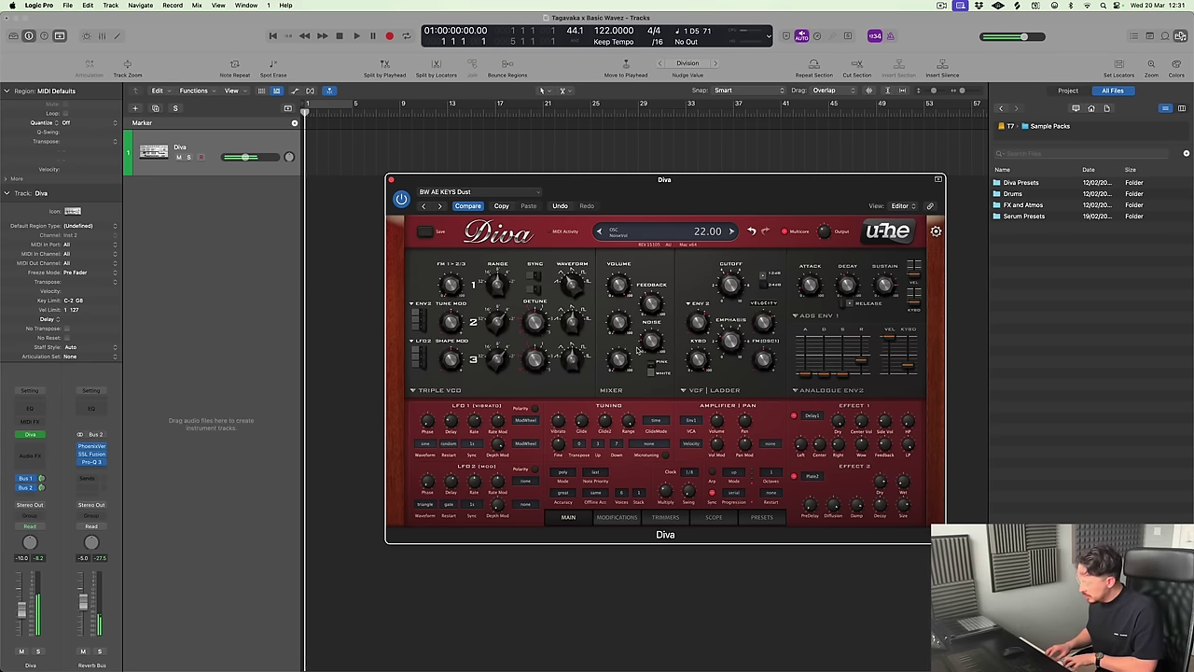
Set Diva's filter cutoff to about 76 and try different delay settings in Effect 1
left_click_drag(735, 285, 735, 294)
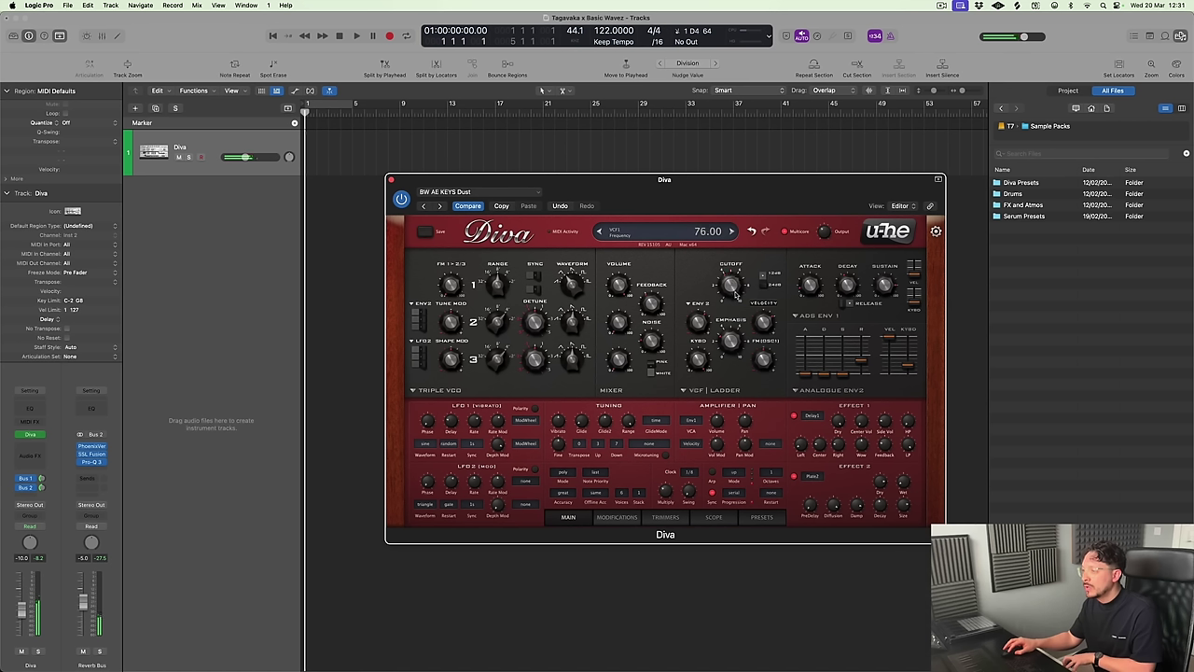
scroll(737, 297, "down", 4)
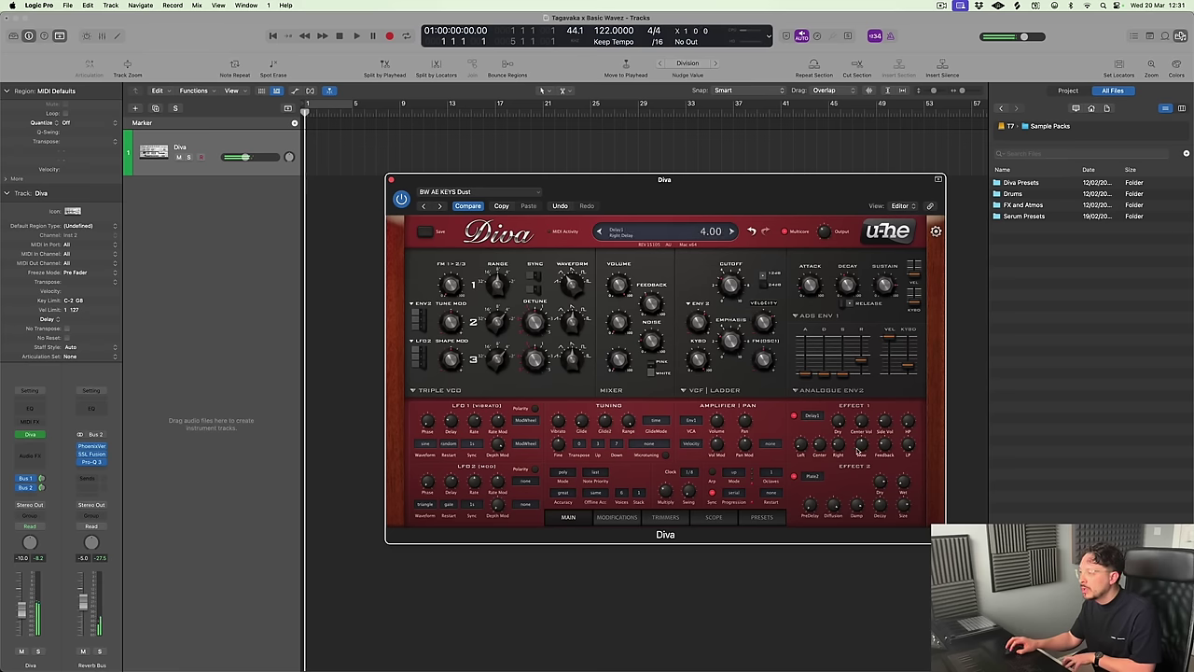
scroll(836, 425, "down", 2)
scroll(837, 425, "up", 2)
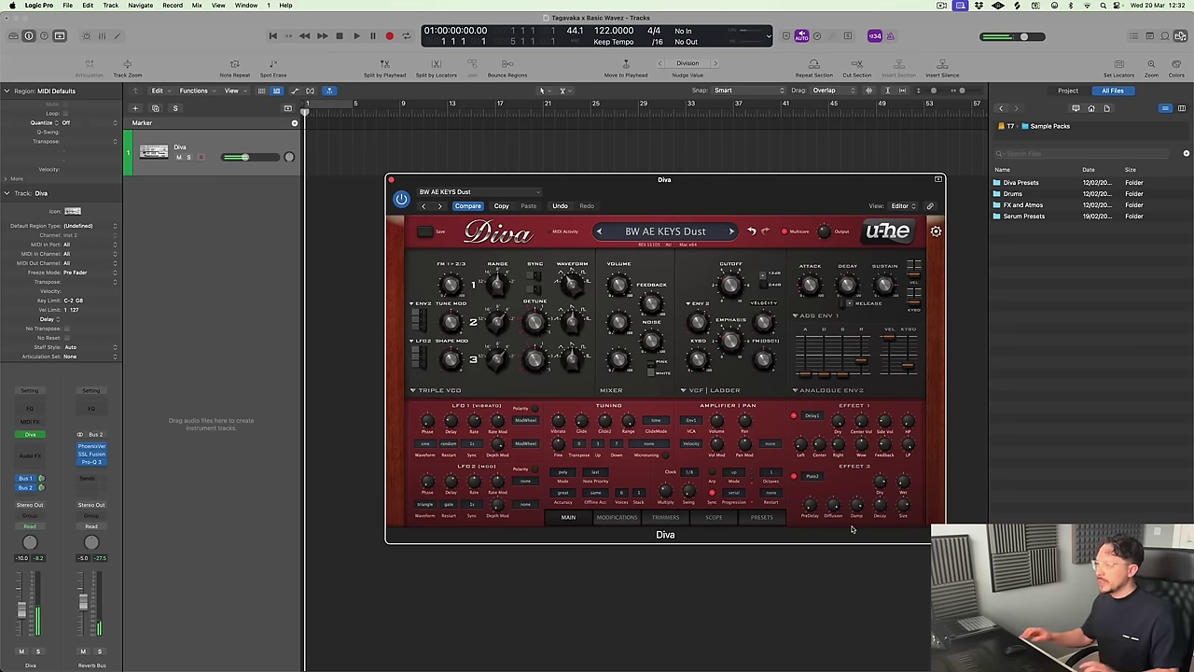
Rename the Diva track as "soft keys"
left_click(180, 147)
double_click(182, 148)
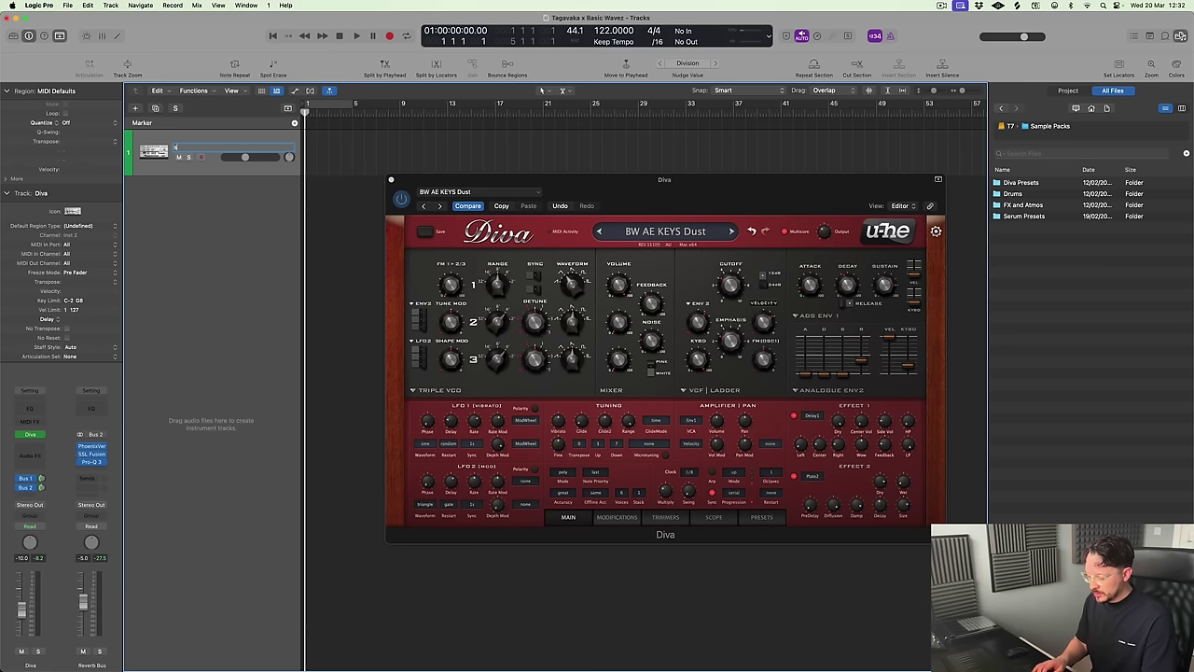
key("Return")
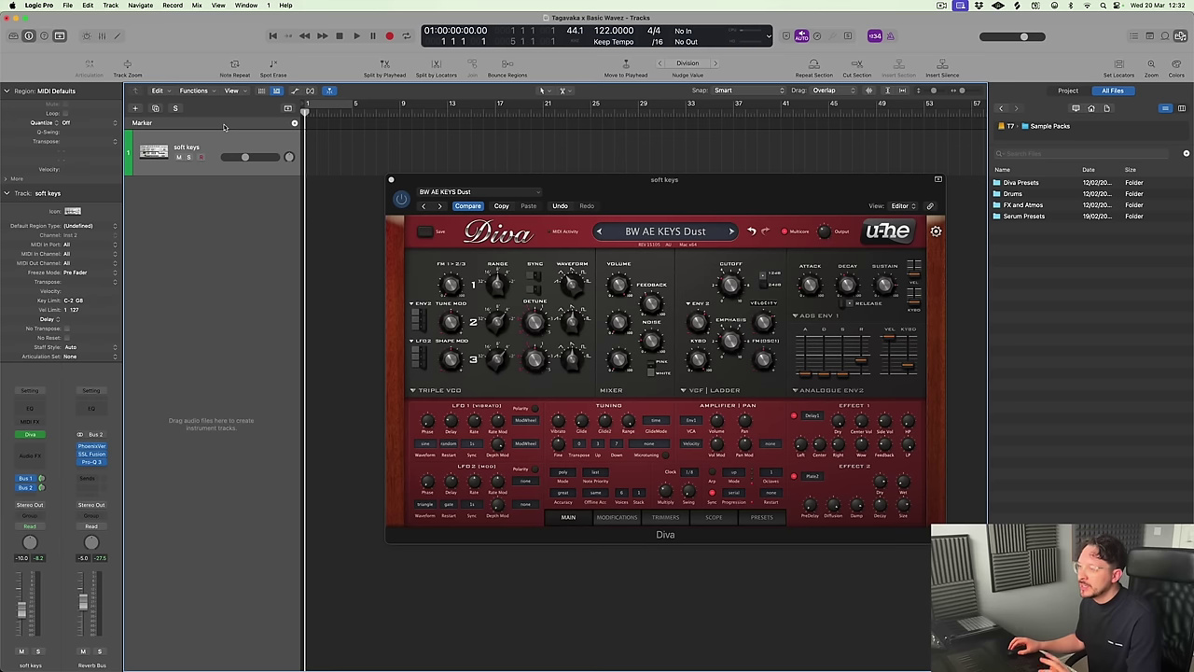
Duplicate the soft keys track with its settings until there are six tracks, and close the Diva window
left_click(156, 109)
left_click(157, 109)
left_click(156, 109)
left_click(157, 109)
left_click(157, 109)
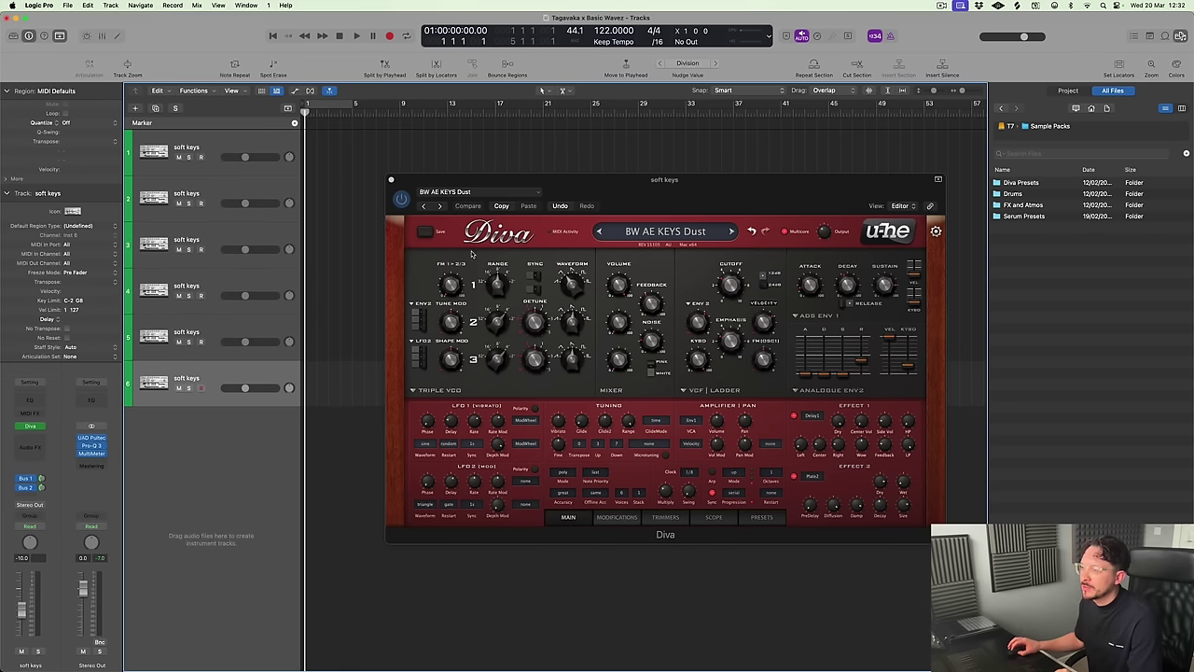
left_click(392, 179)
Open Diva on the second track, audition keys and lead presets from Analog Explorations Vol. 1, and load BW AE LEAD Charon
left_click(386, 187)
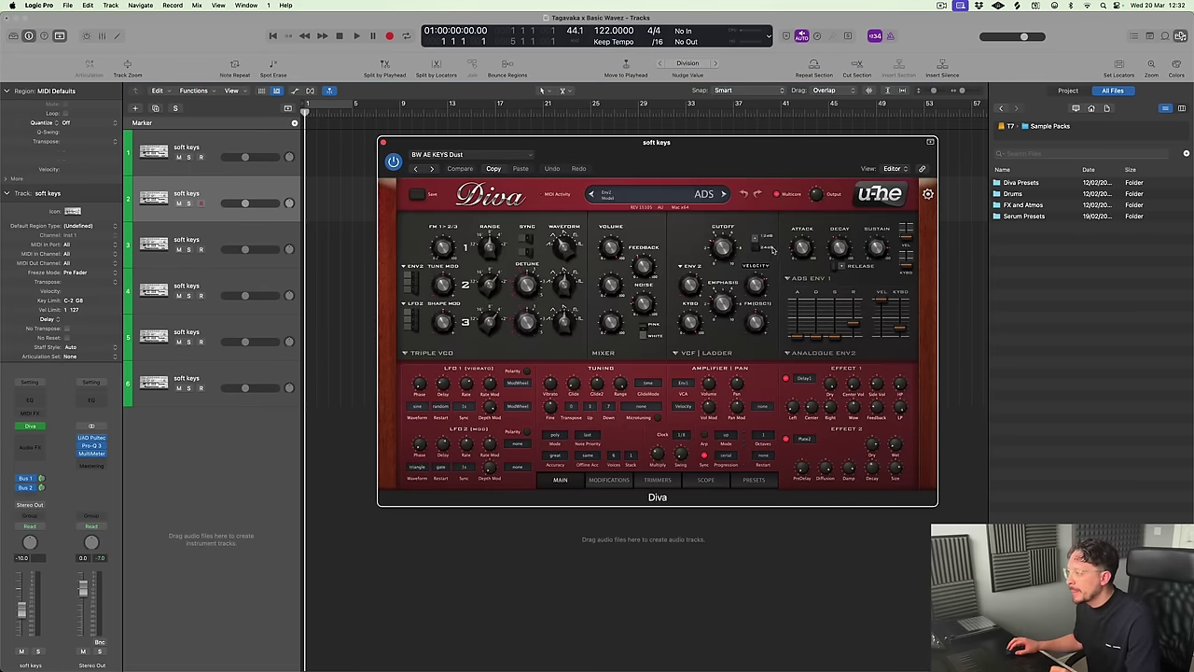
left_click(757, 480)
left_click(715, 314)
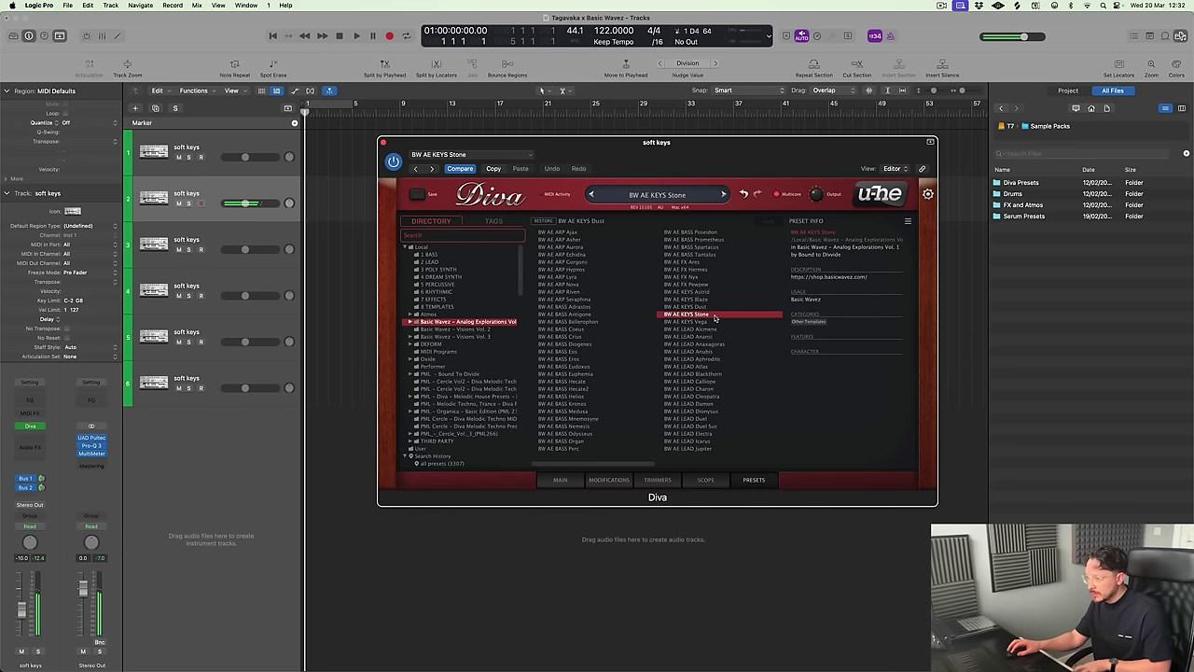
left_click(710, 322)
left_click(709, 330)
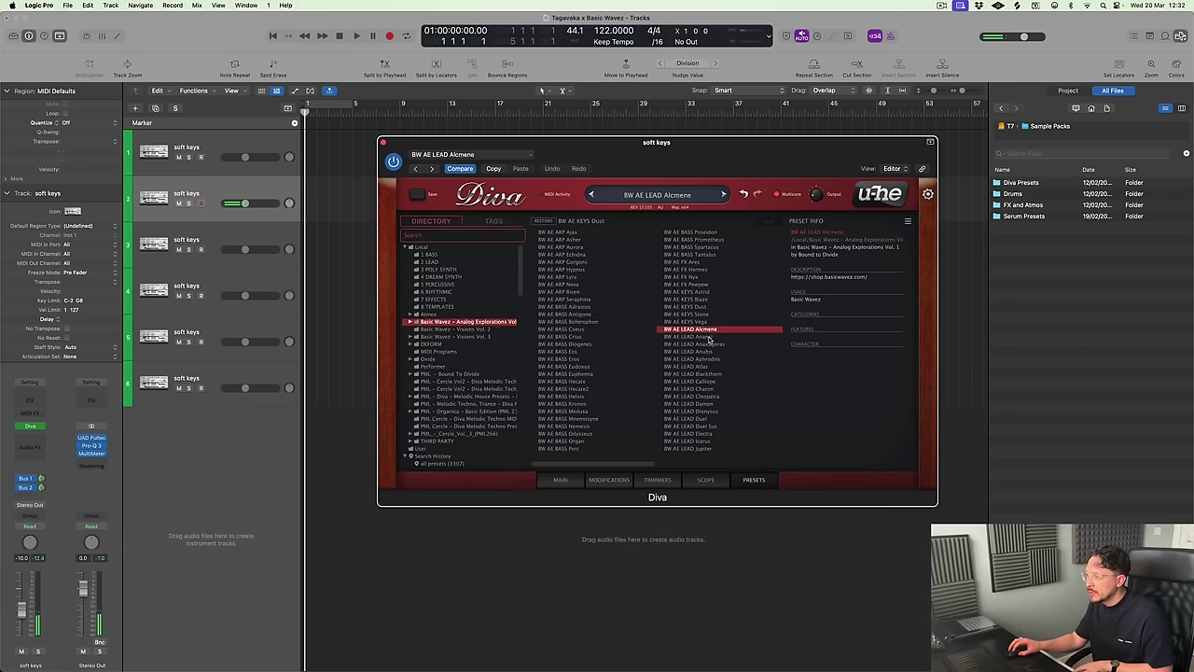
left_click(710, 336)
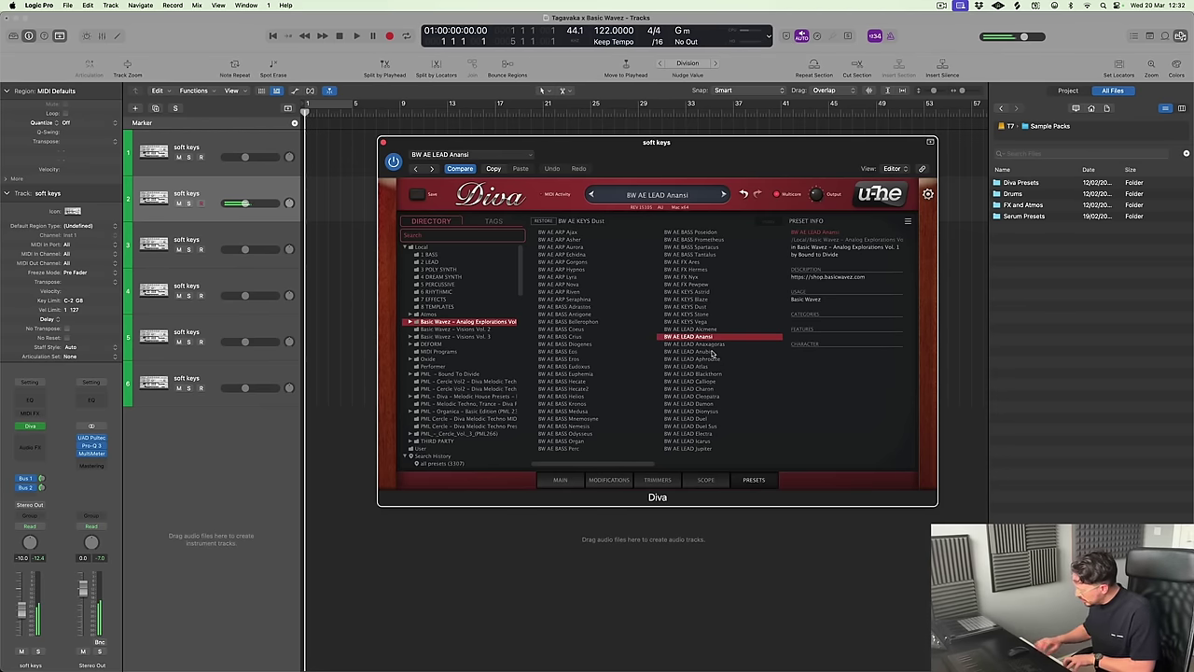
left_click(713, 345)
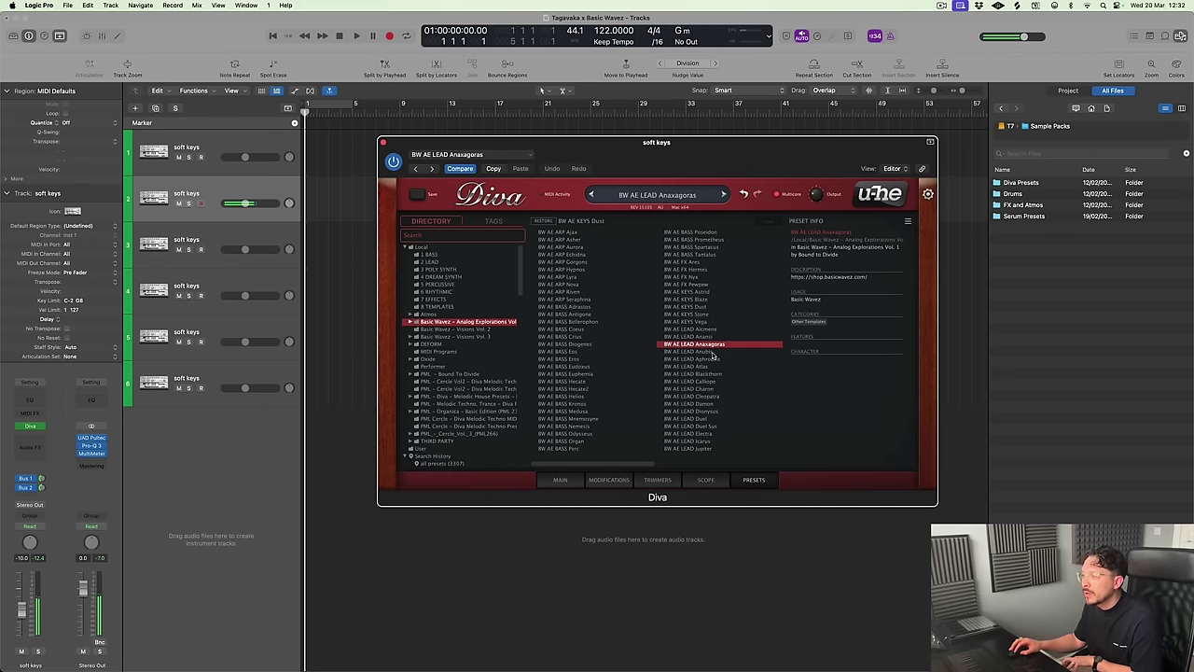
left_click(713, 352)
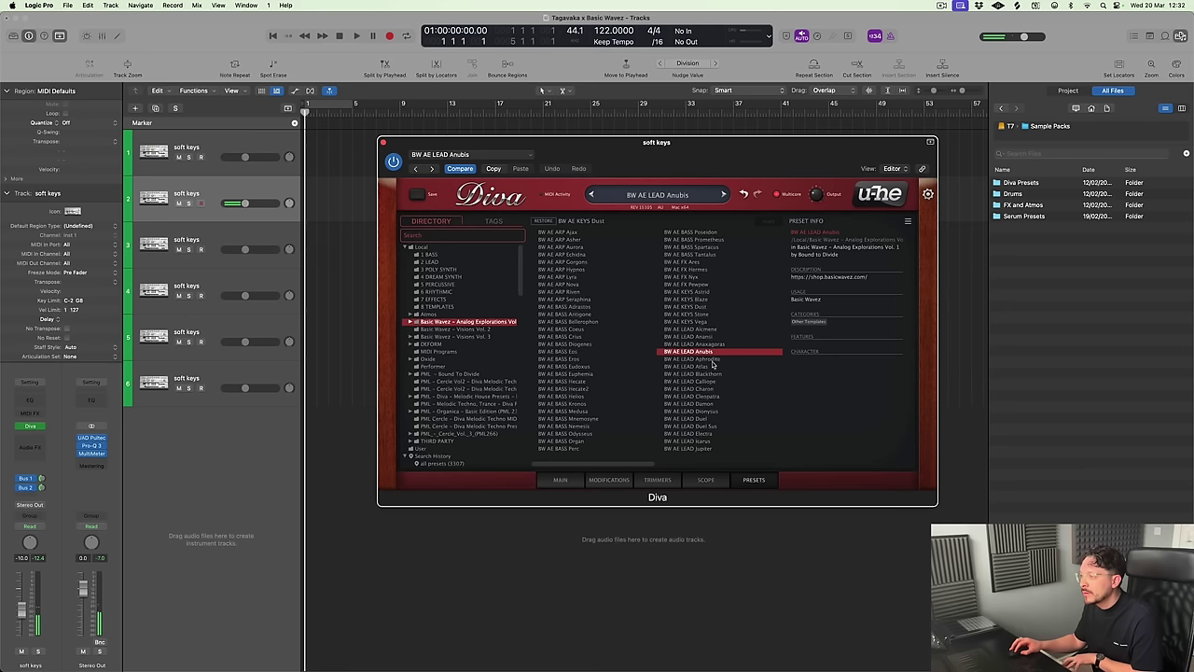
left_click(714, 373)
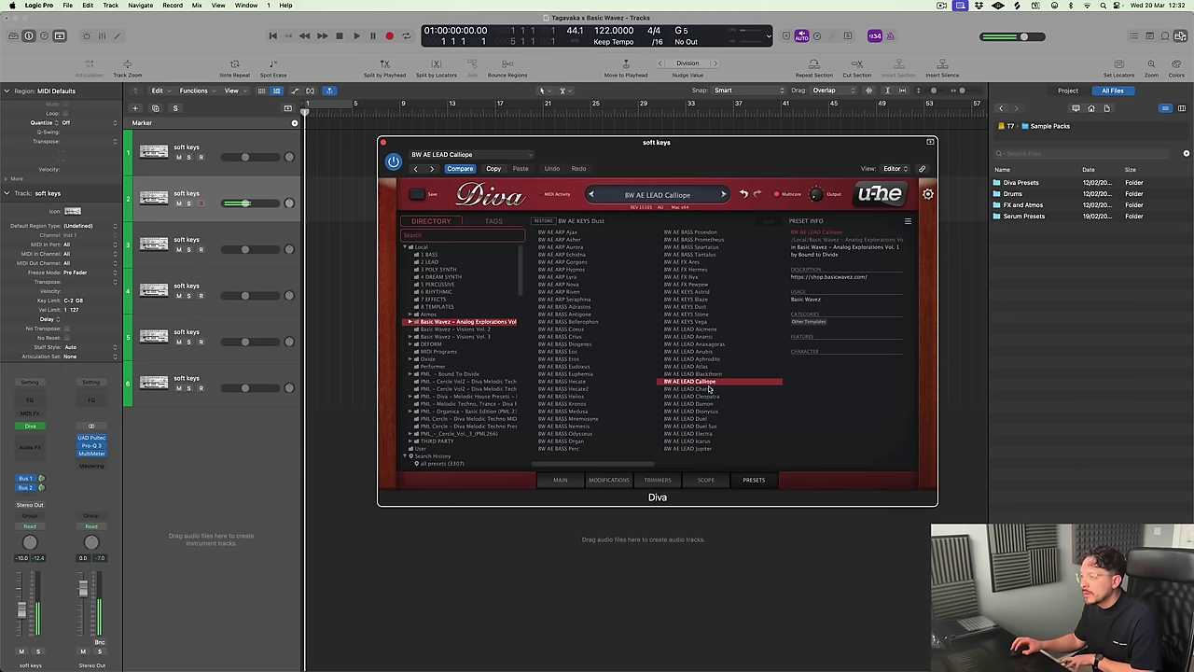
left_click(711, 388)
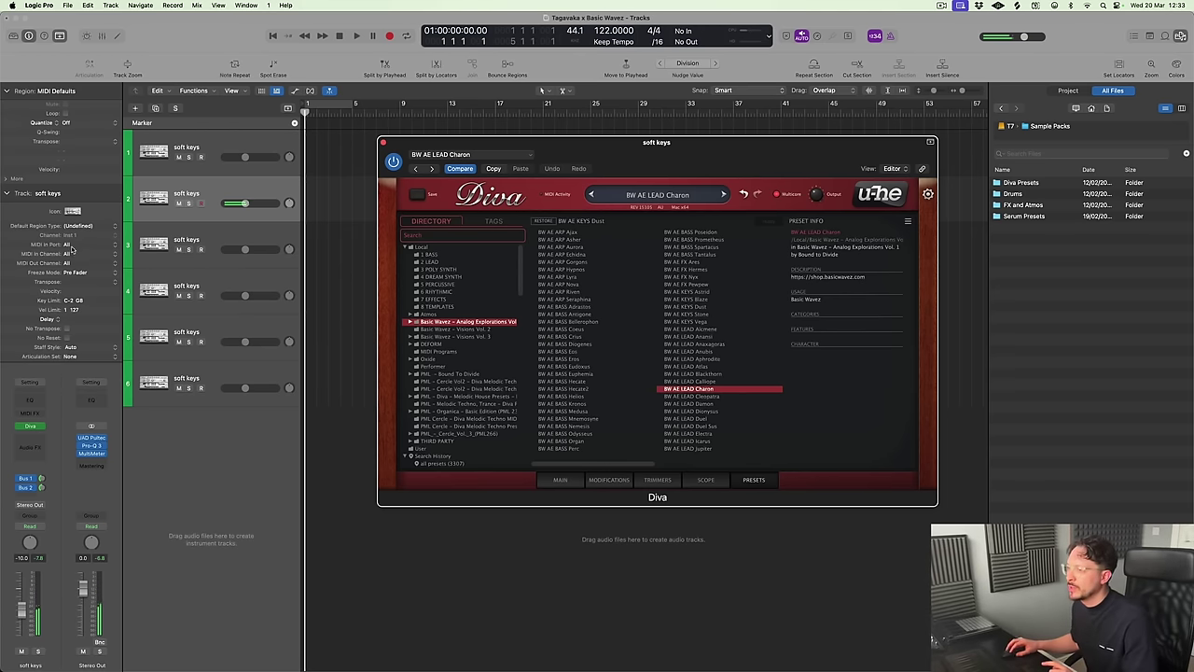
Rename the second track as "big chords"
double_click(187, 193)
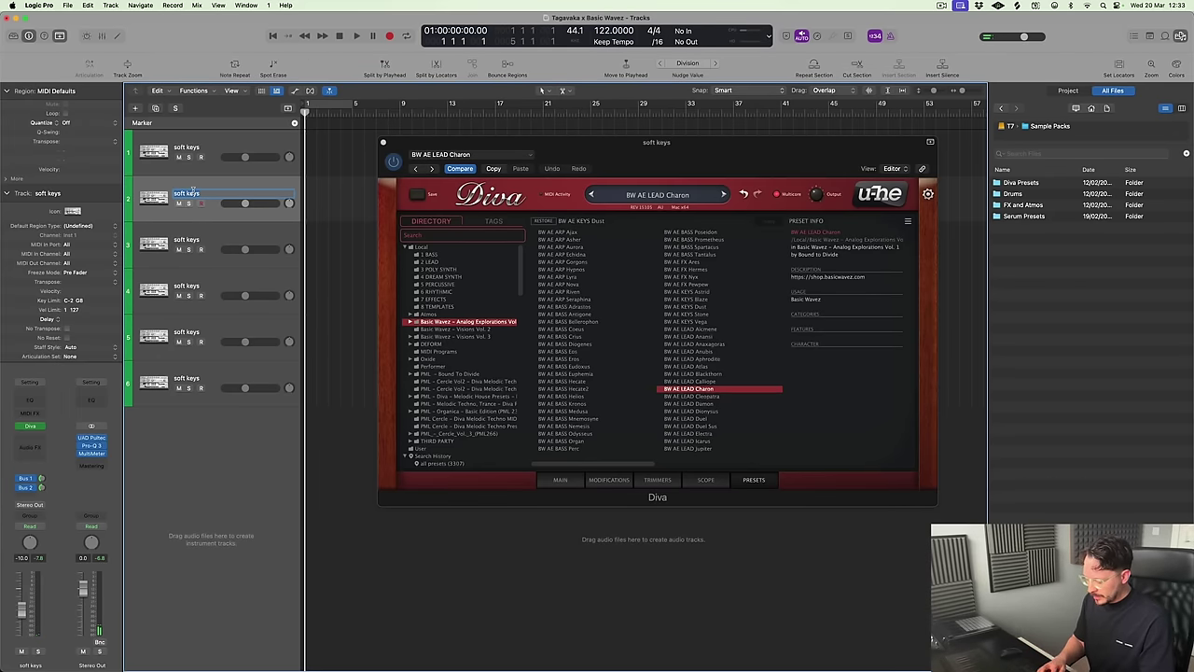
type("big chords")
key("Return")
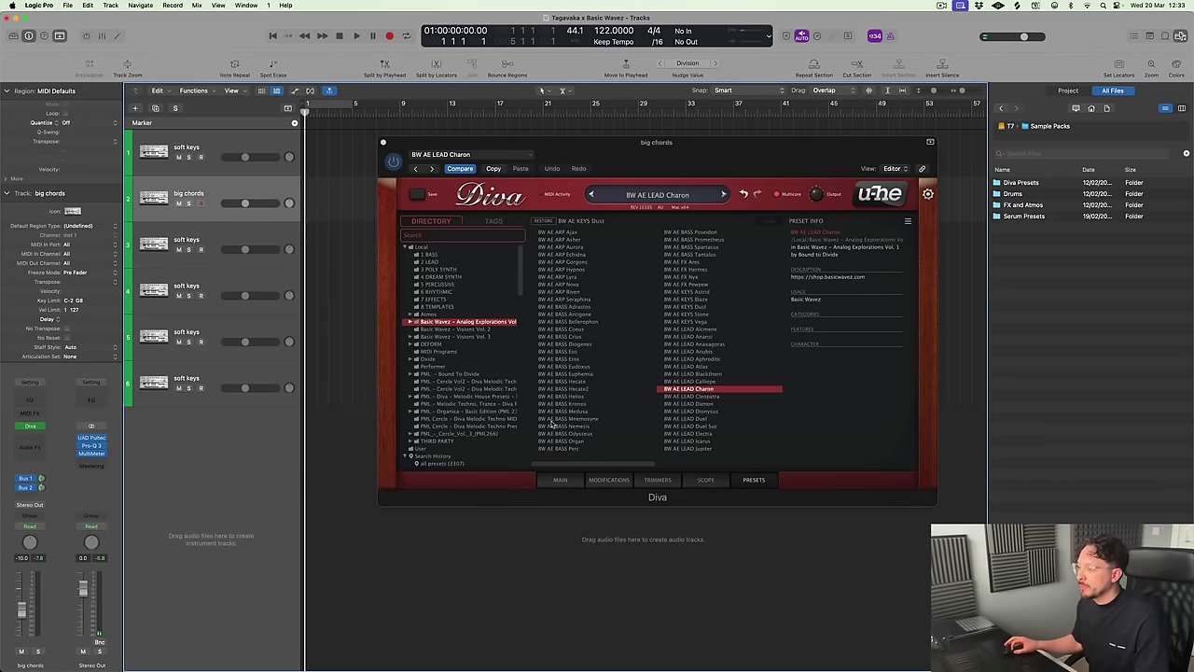
Raise the filter cutoff of the big chords sound on Diva's main page
left_click(560, 480)
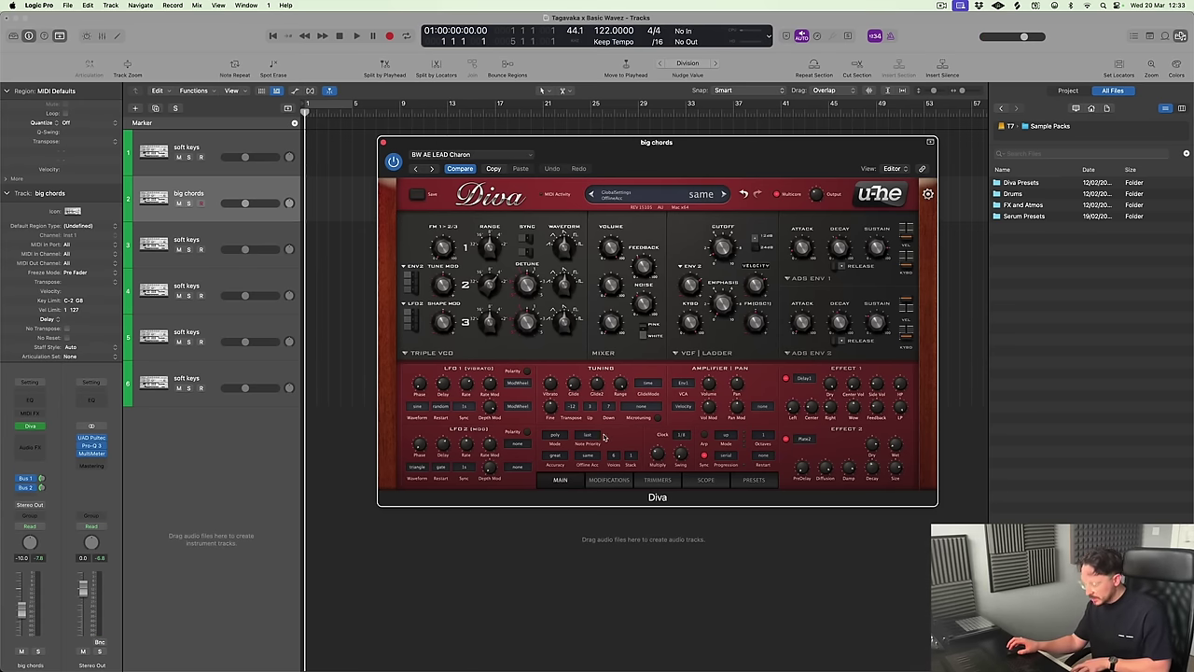
mouse_move(715, 243)
left_mouse_down()
mouse_move(714, 215)
mouse_move(716, 235)
left_mouse_up()
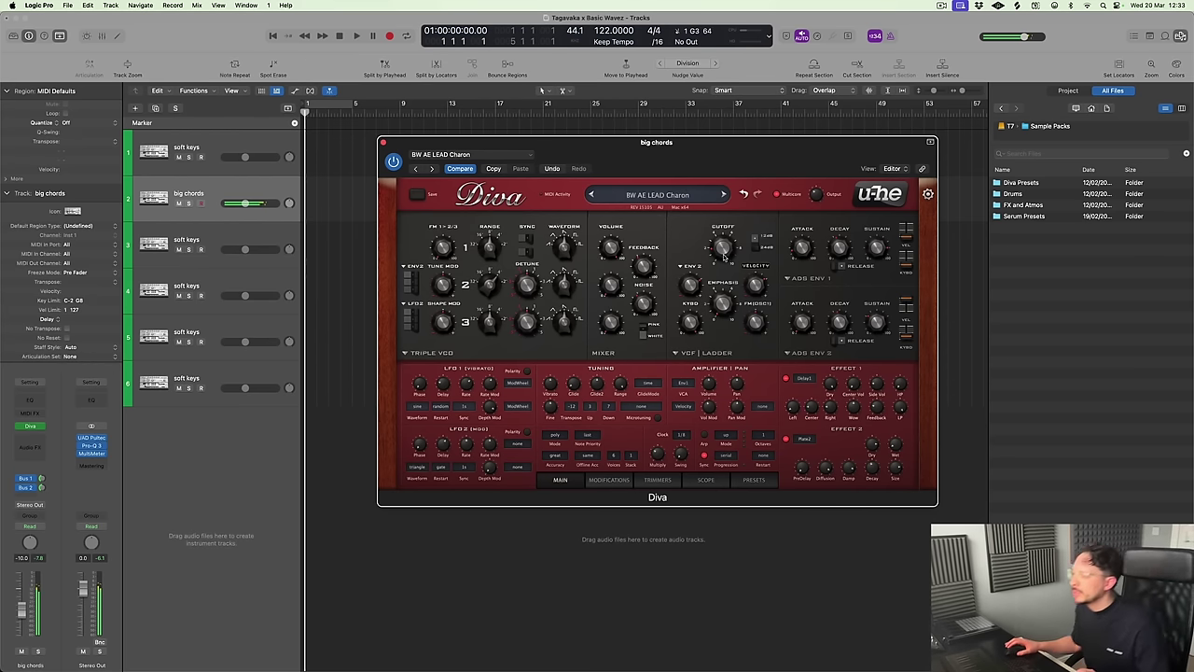
Reposition the Diva window and adjust the envelope decay of the big chords sound
left_click(772, 273)
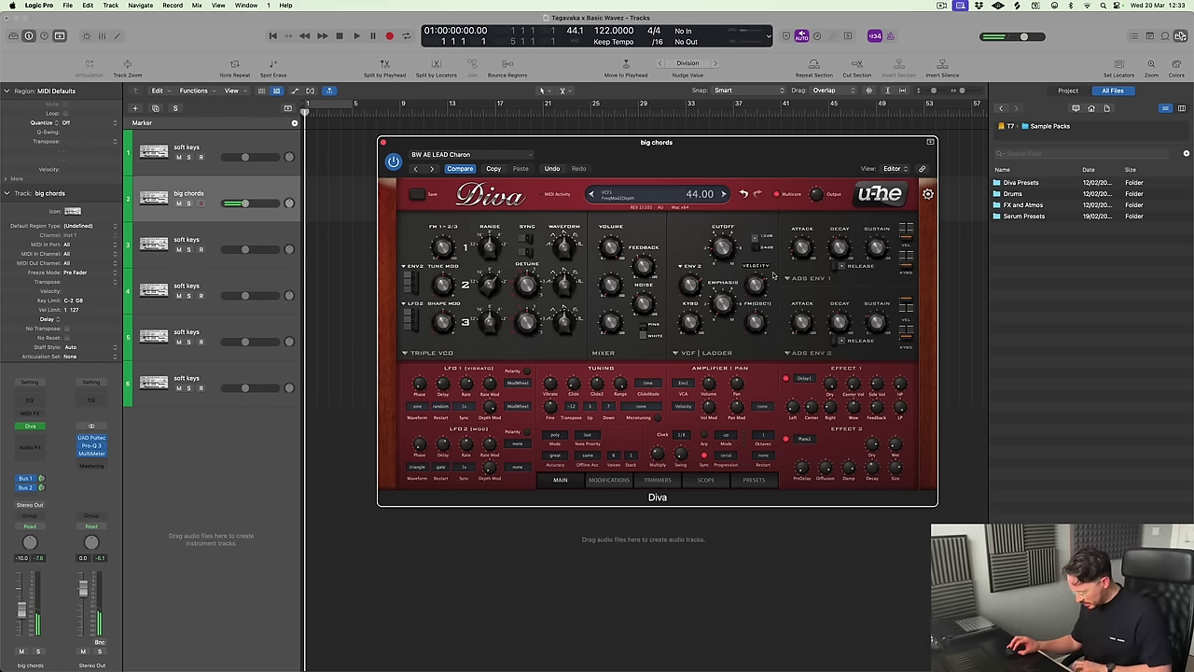
left_click_drag(805, 165, 765, 168)
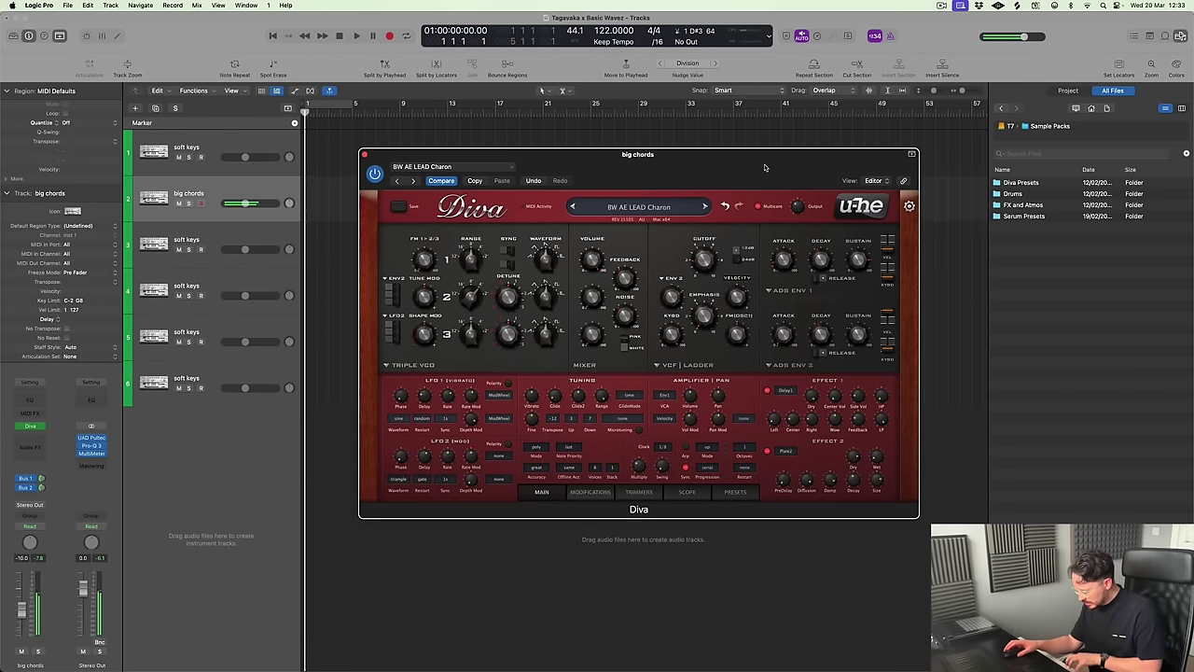
mouse_move(851, 264)
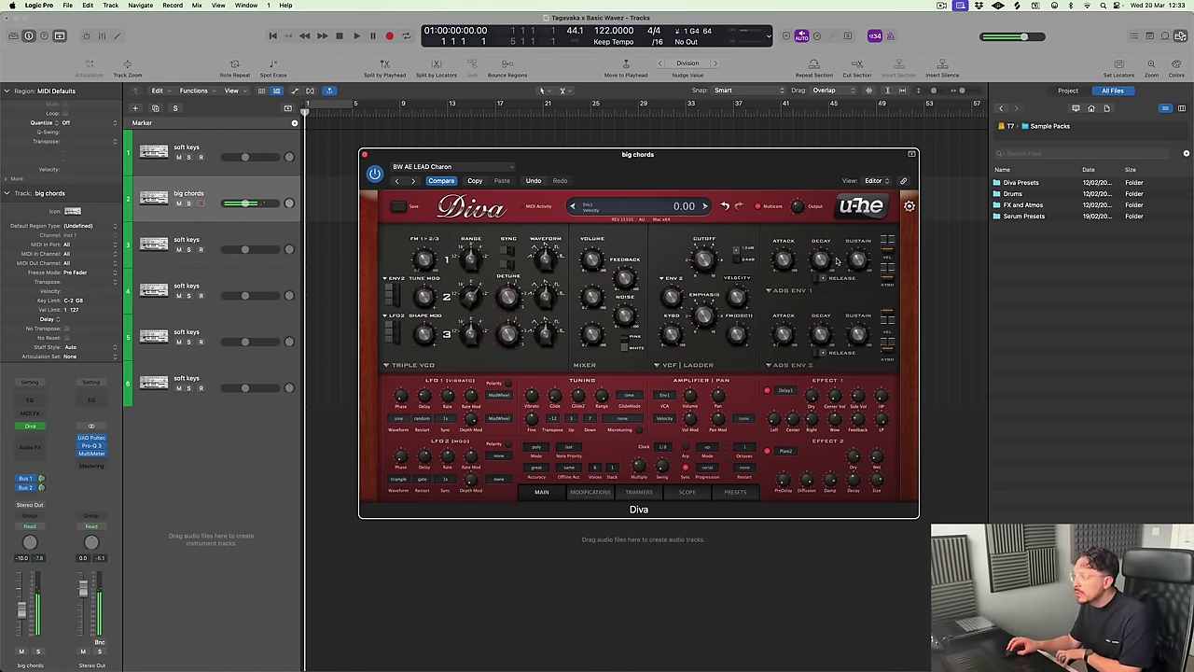
left_click_drag(857, 291, 821, 266)
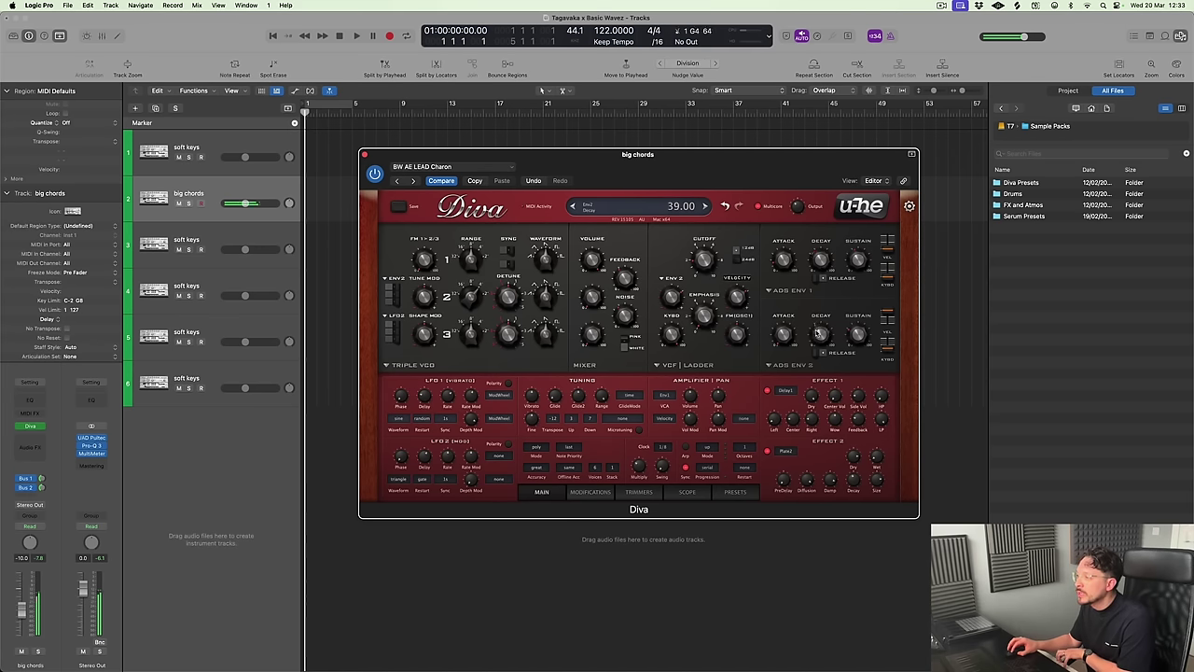
left_click_drag(817, 329, 817, 335)
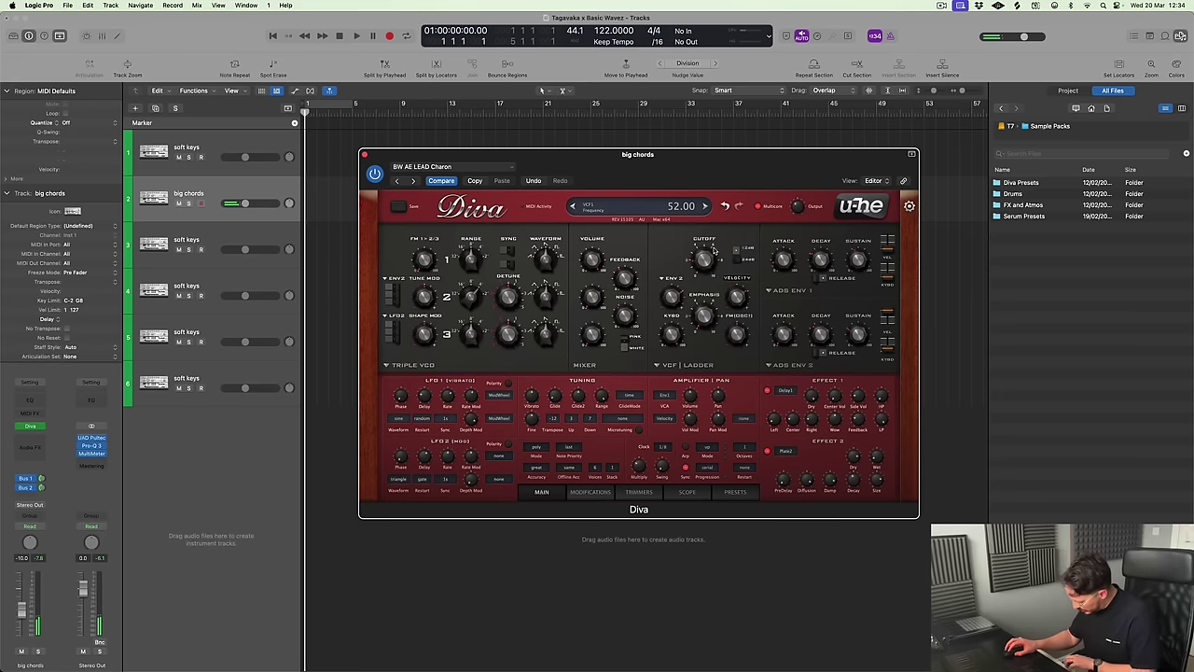
Adjust the filter cutoff and the waveforms of oscillators 1 and 3 for the big chords sound
left_click_drag(702, 255, 702, 239)
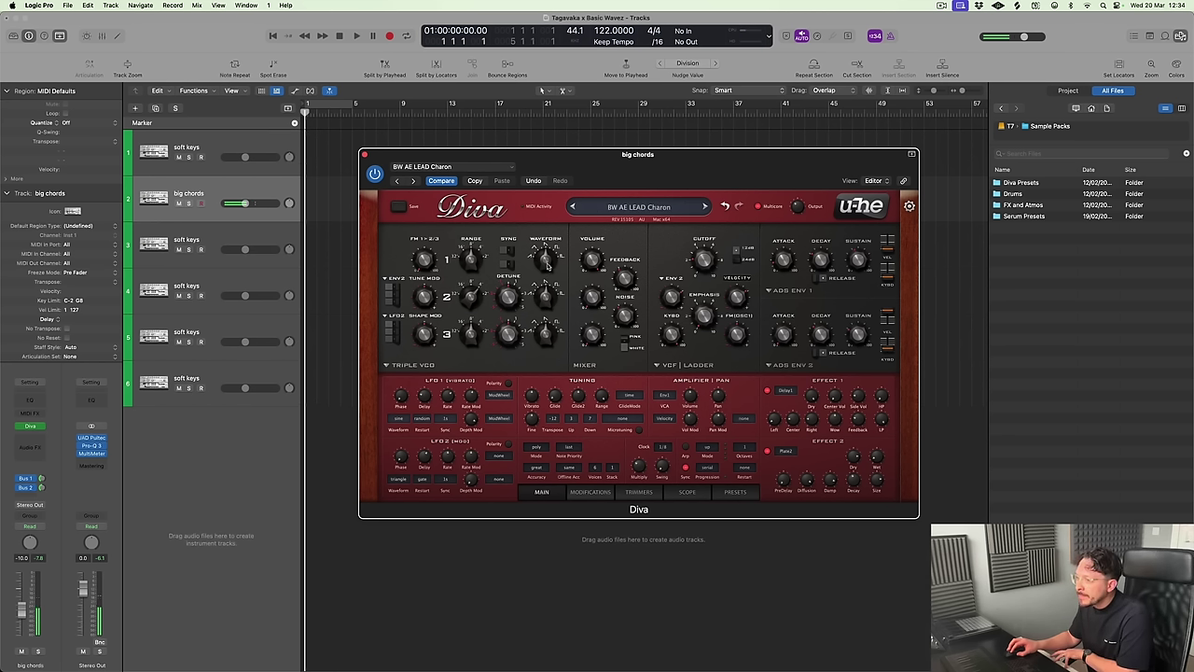
mouse_move(548, 266)
left_mouse_down()
mouse_move(548, 255)
mouse_move(550, 272)
left_mouse_up()
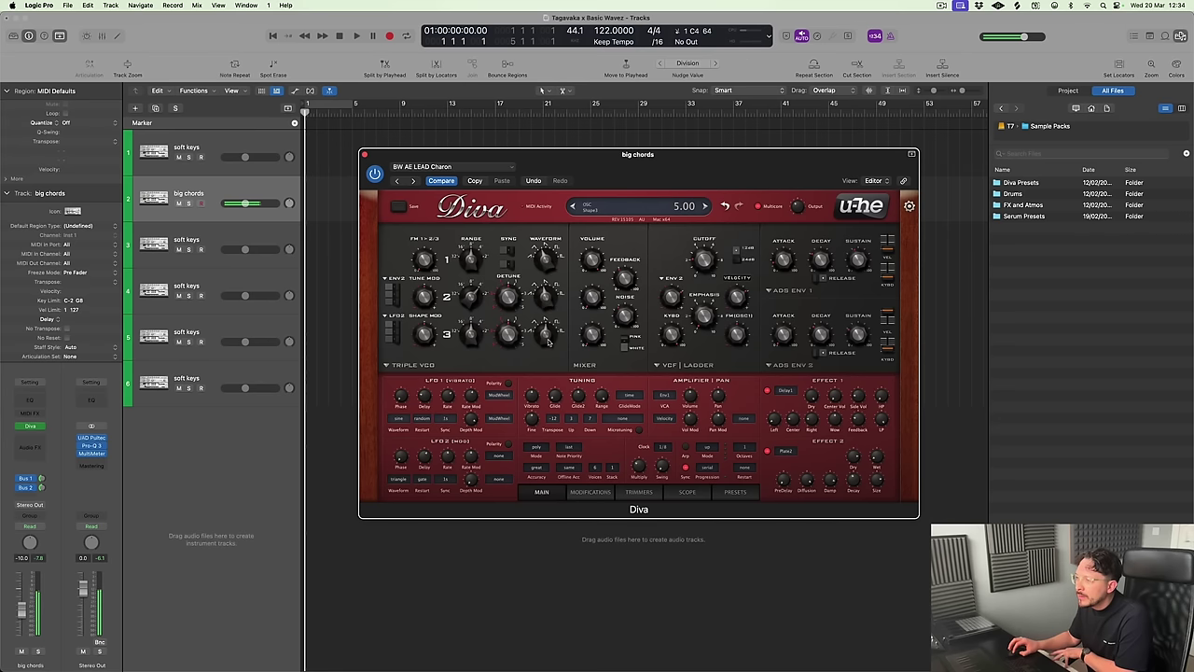
left_click_drag(549, 342, 549, 346)
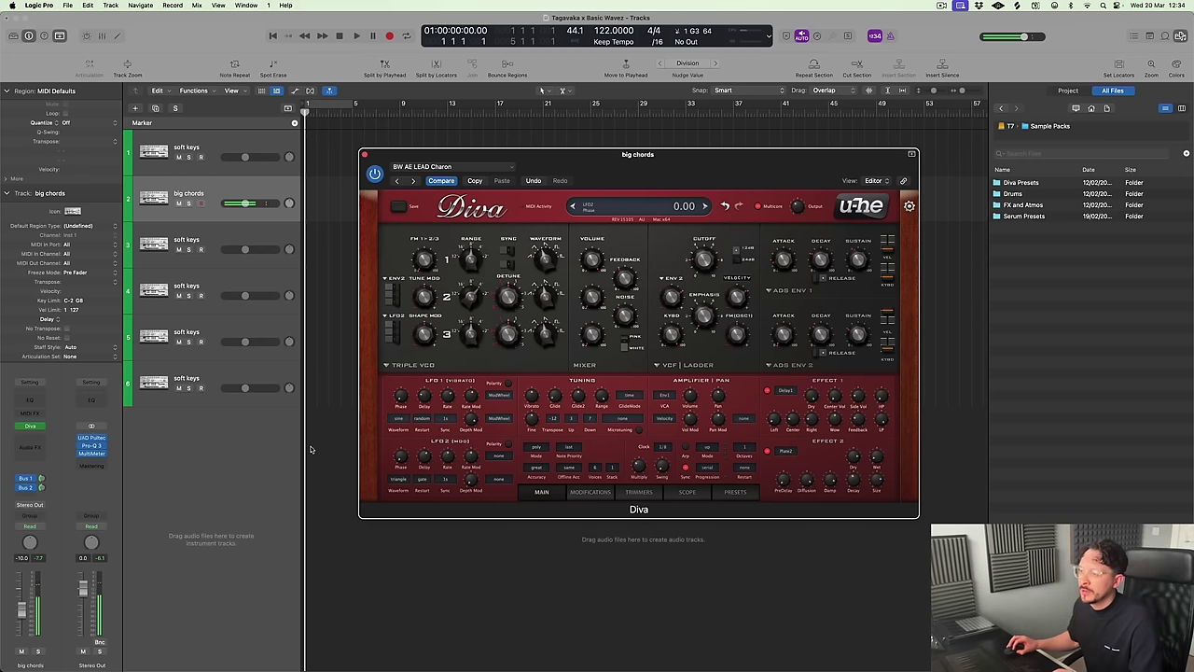
Add Pro-Q 3 to the big chords track with the low cut preset and lower the cut to about 136 Hz
left_click(30, 438)
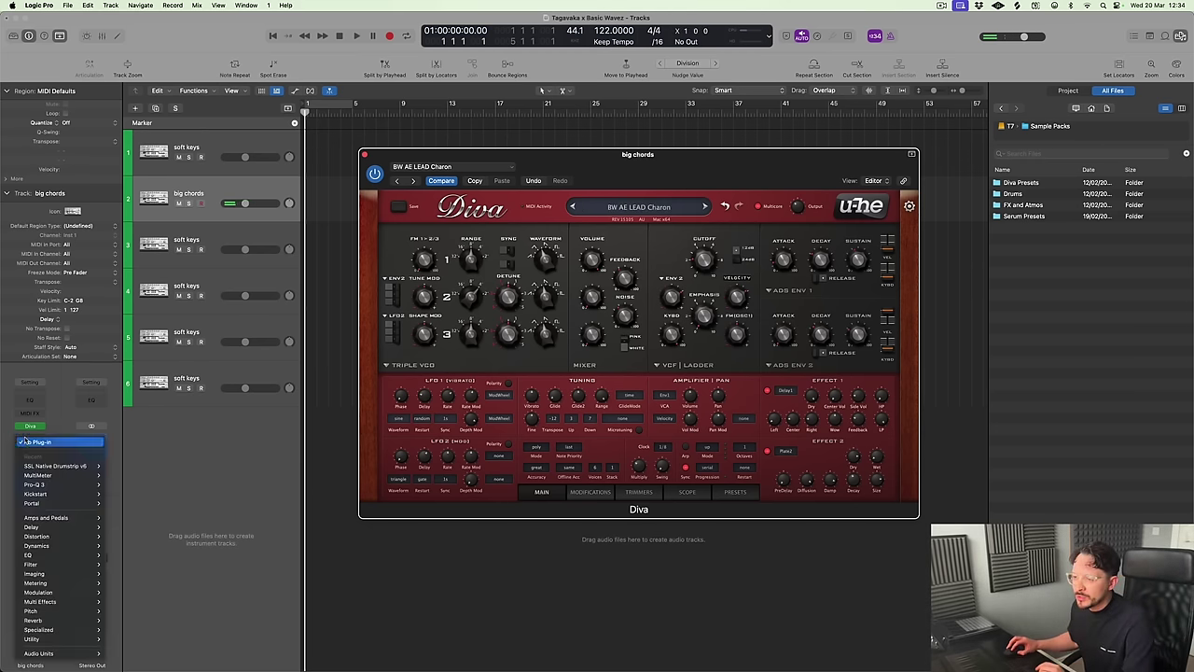
left_click(117, 485)
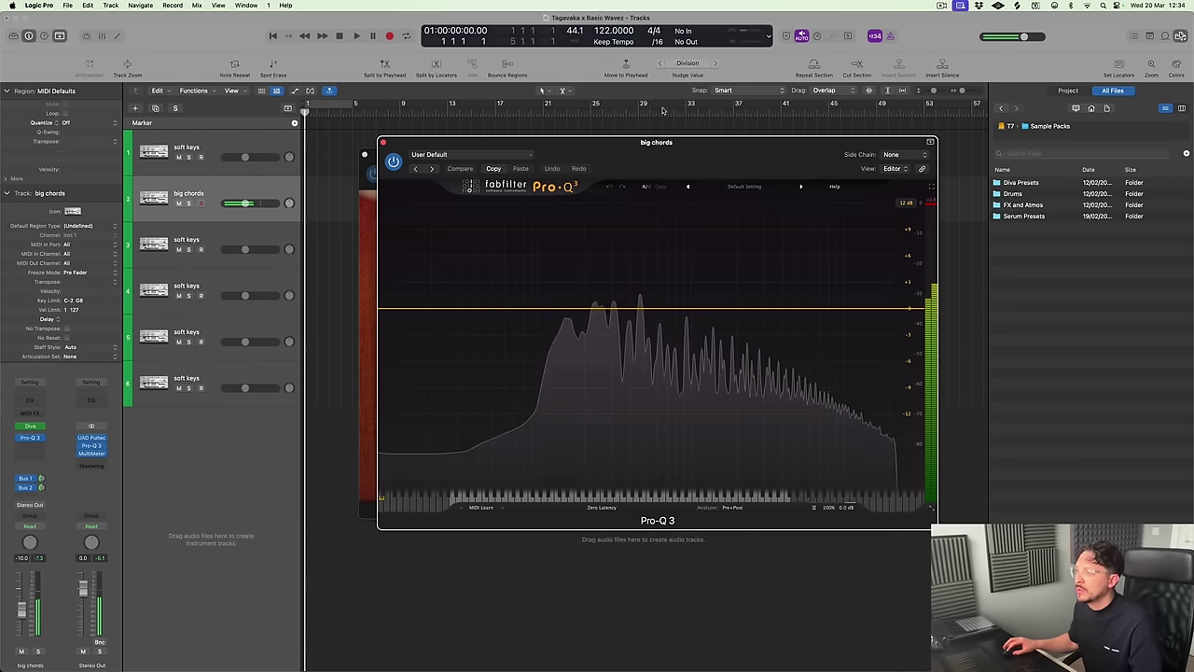
left_click(437, 157)
left_click(439, 354)
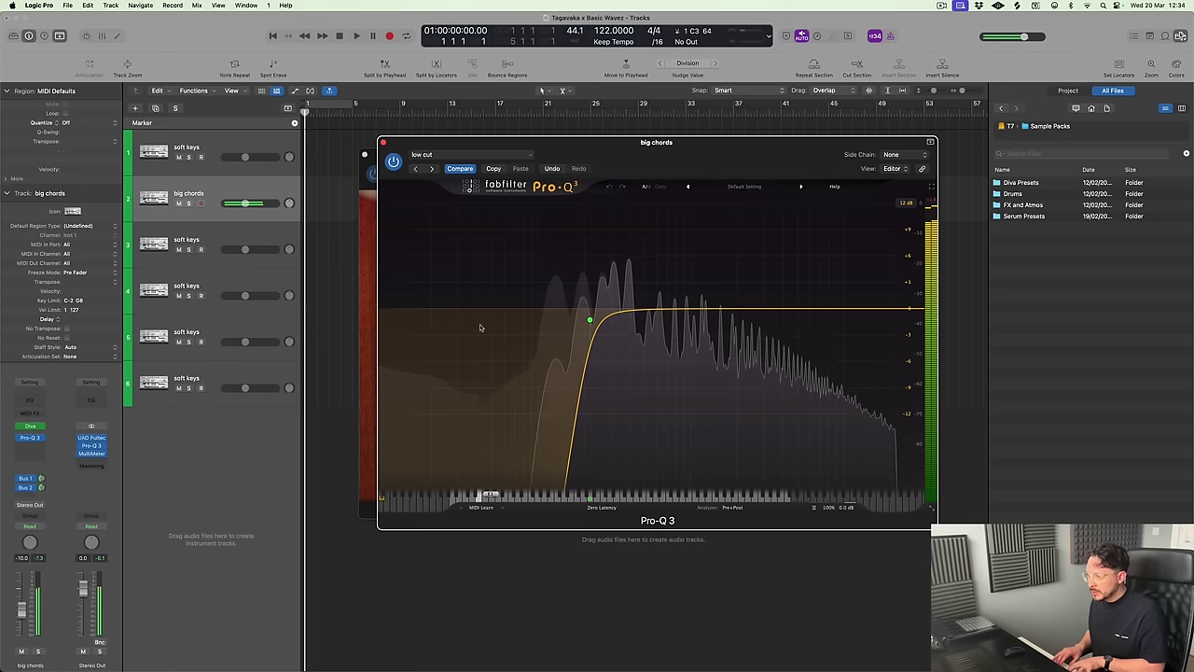
left_click_drag(590, 320, 557, 323)
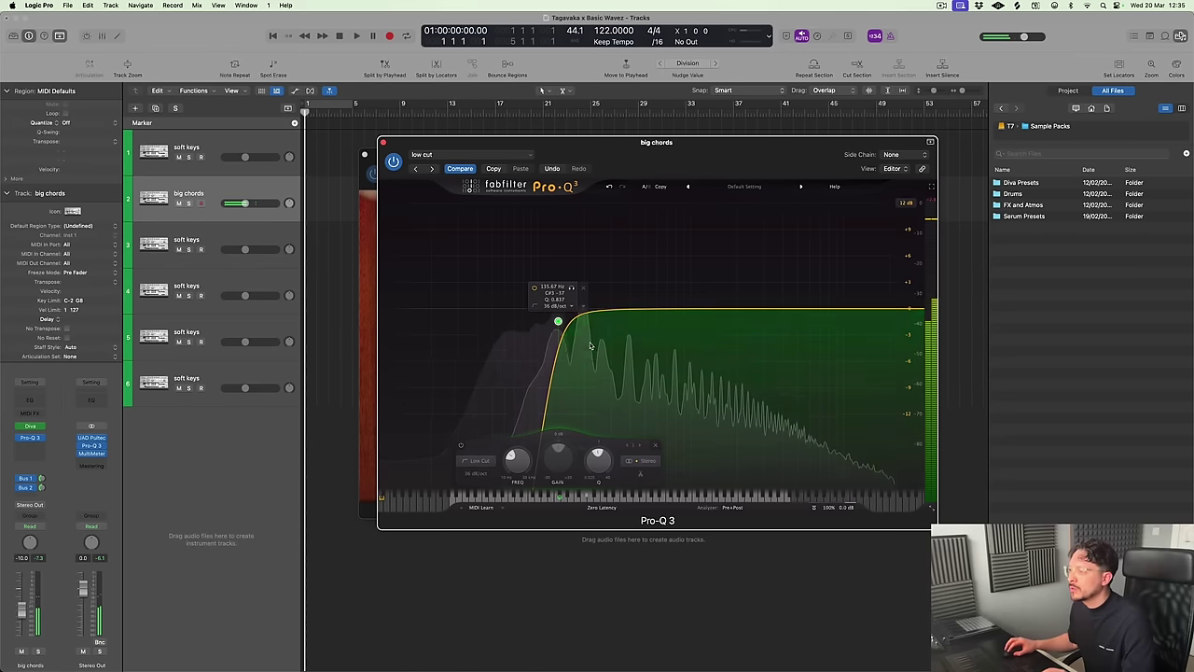
left_click(382, 141)
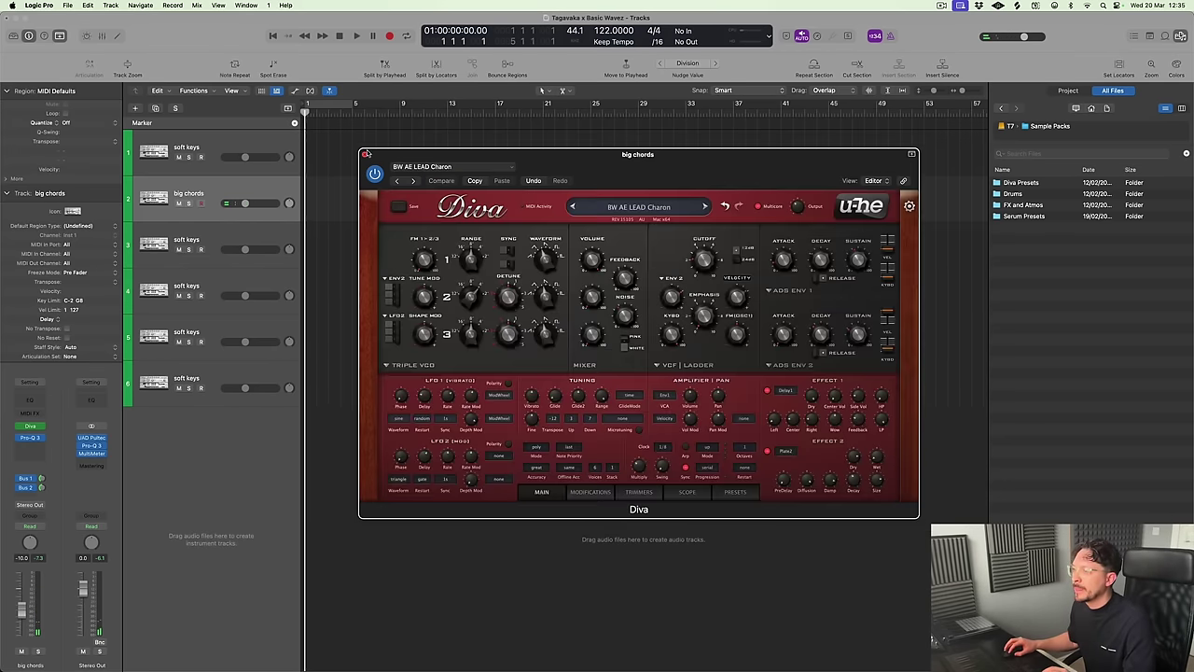
Close the big chords Diva window and open Diva's preset browser on the third track
left_click(364, 154)
left_click(214, 237)
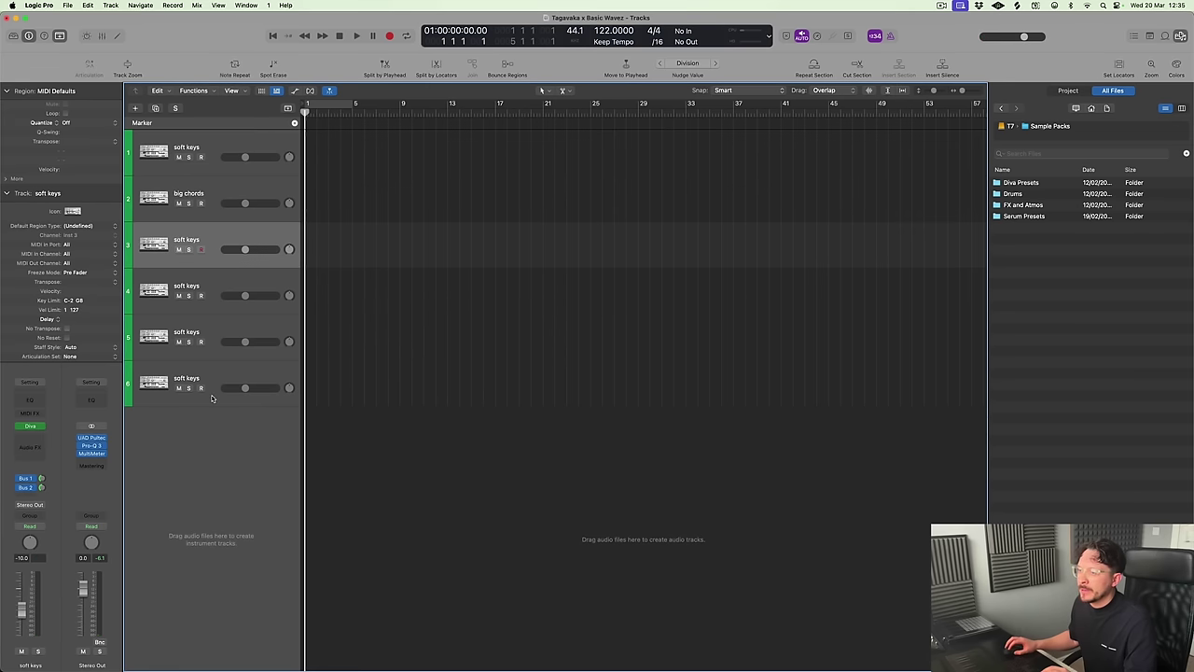
left_click(34, 427)
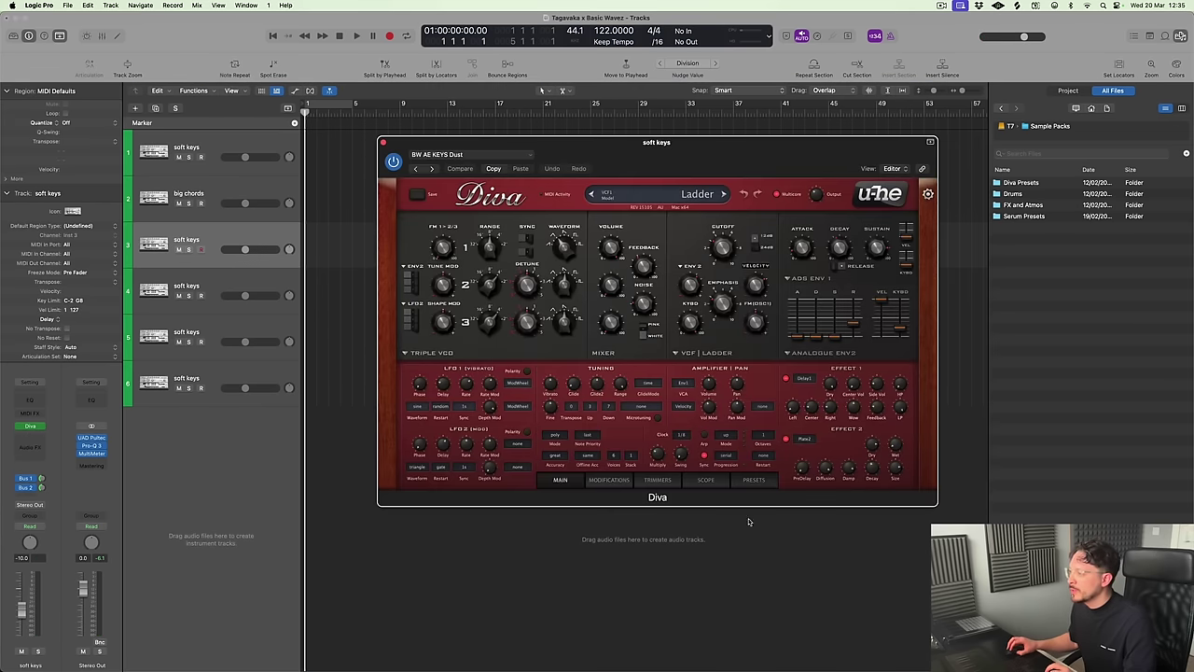
left_click(754, 481)
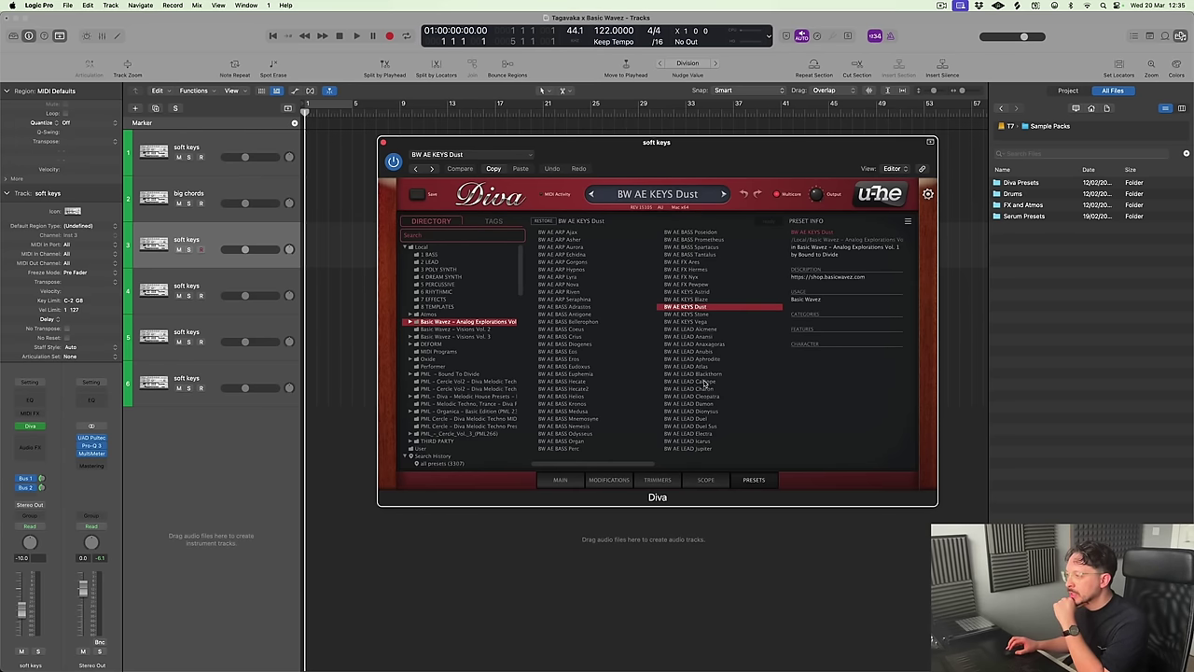
Audition lead presets from Analog Explorations, load BW AE LEAD Damon, and reduce its glide on Diva's main page
left_click(702, 360)
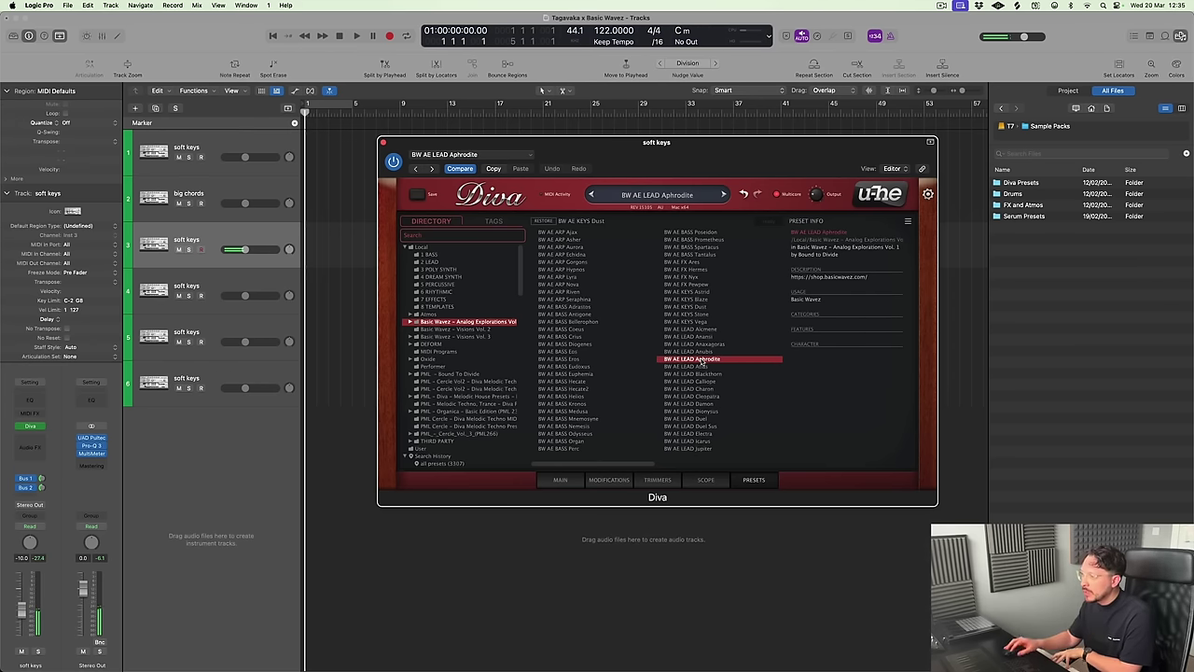
left_click(702, 365)
left_click(707, 374)
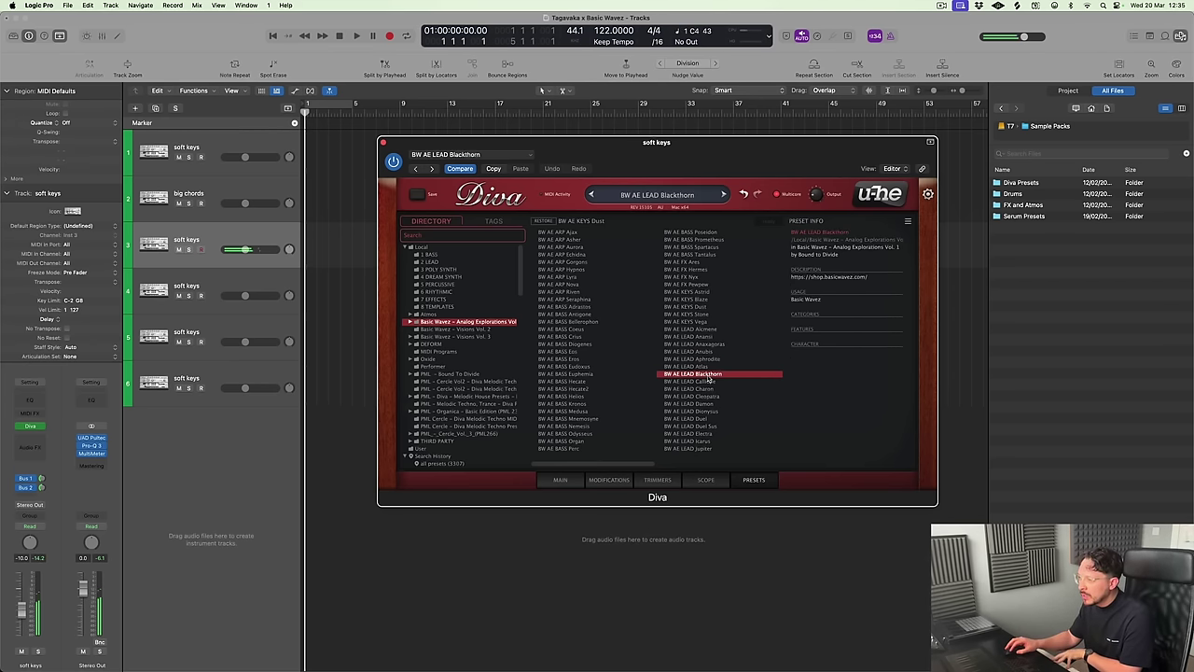
left_click(710, 382)
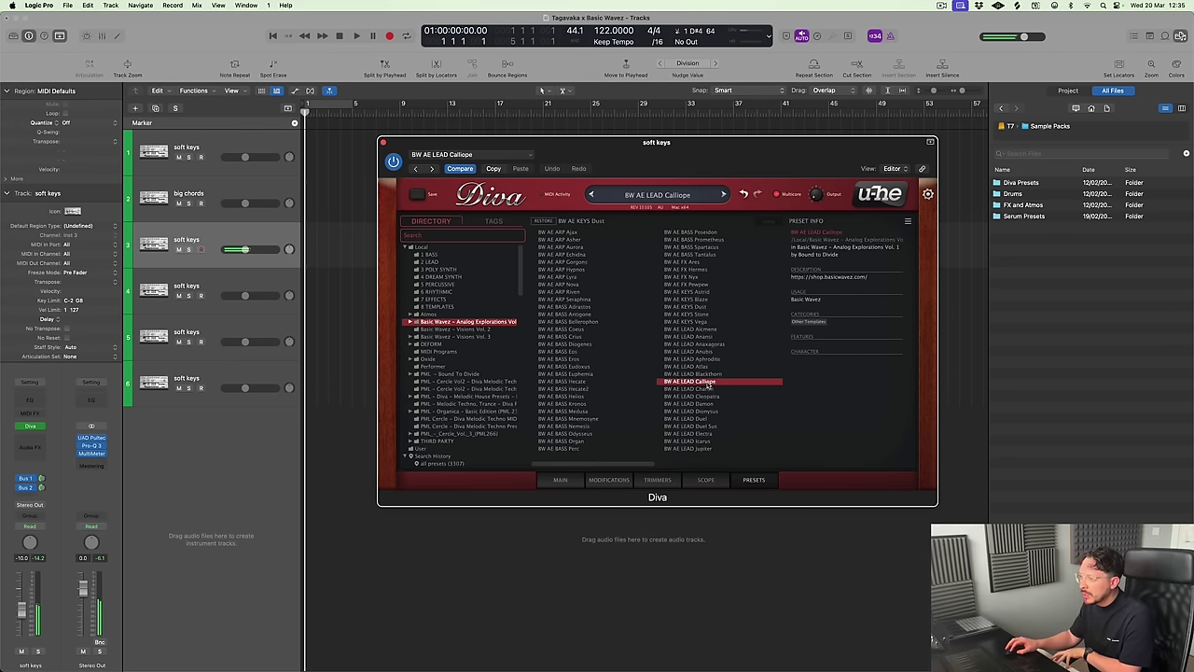
left_click(708, 390)
left_click(713, 405)
left_click(714, 411)
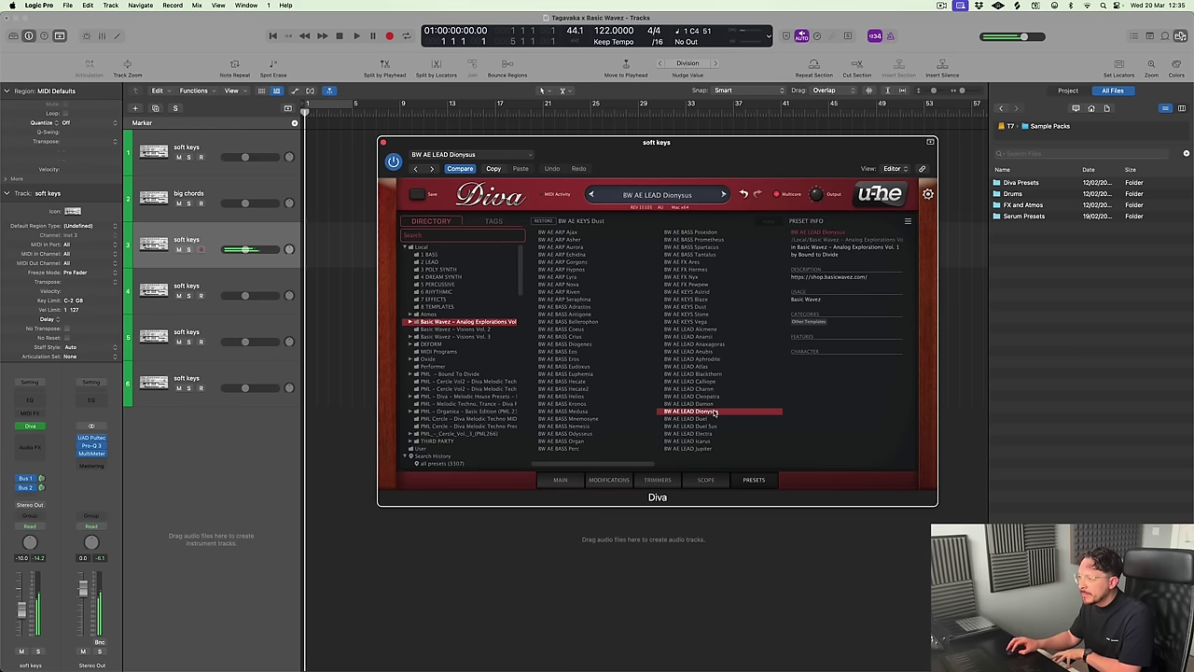
left_click(712, 404)
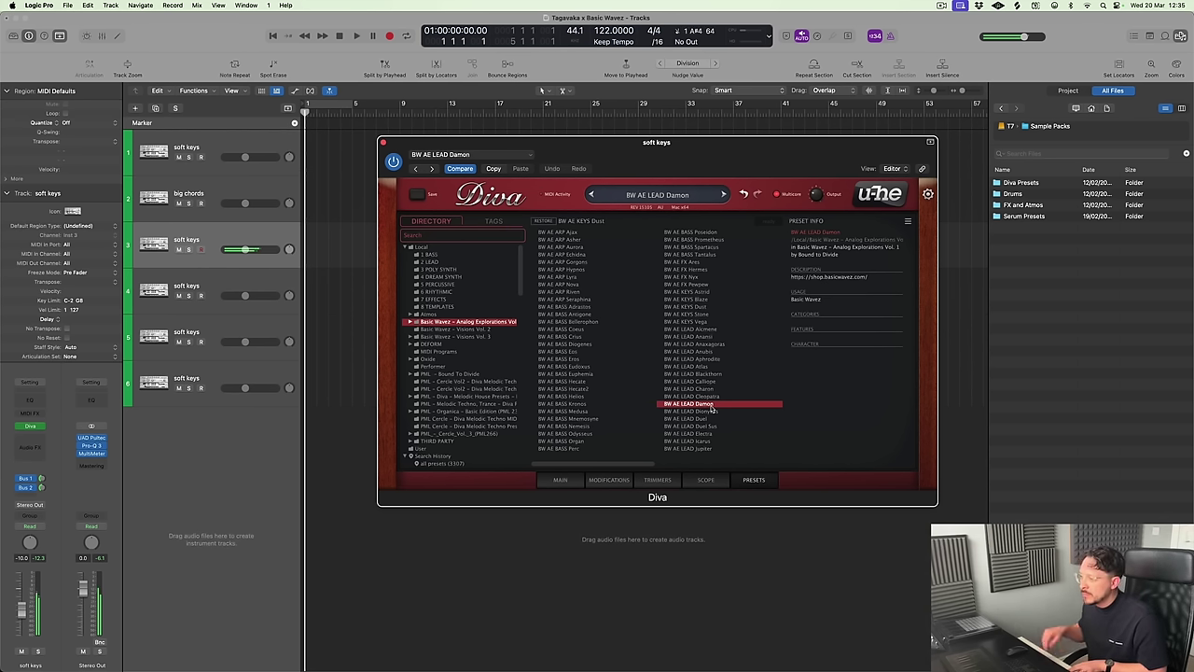
left_click(563, 480)
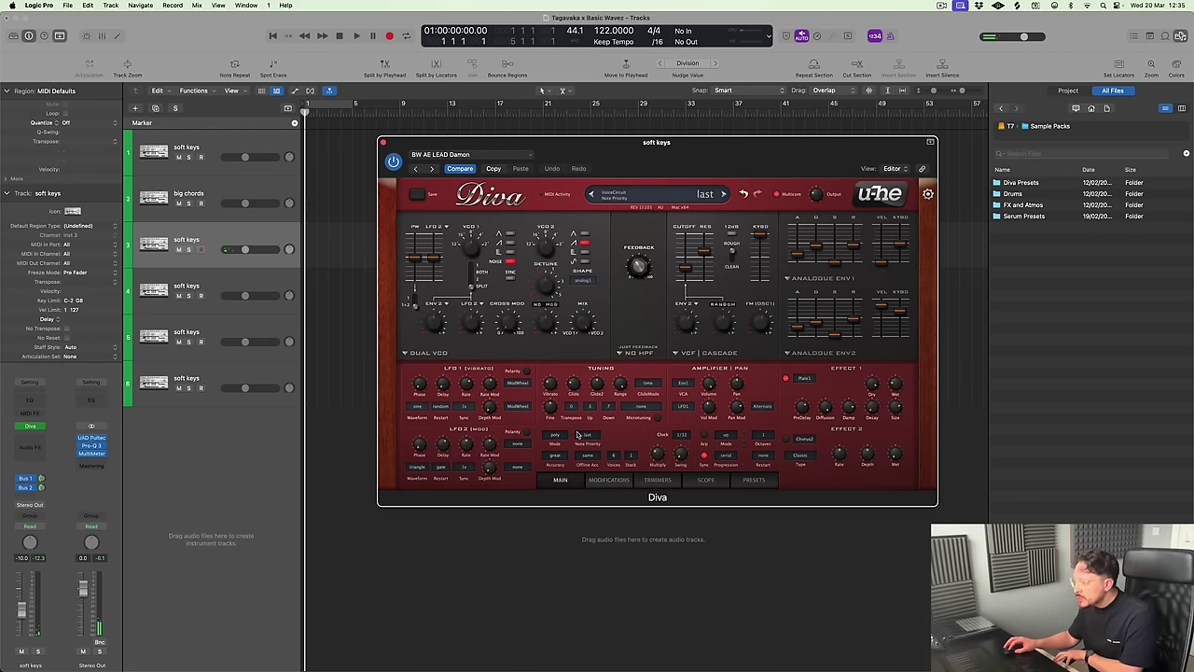
left_click_drag(574, 385, 576, 407)
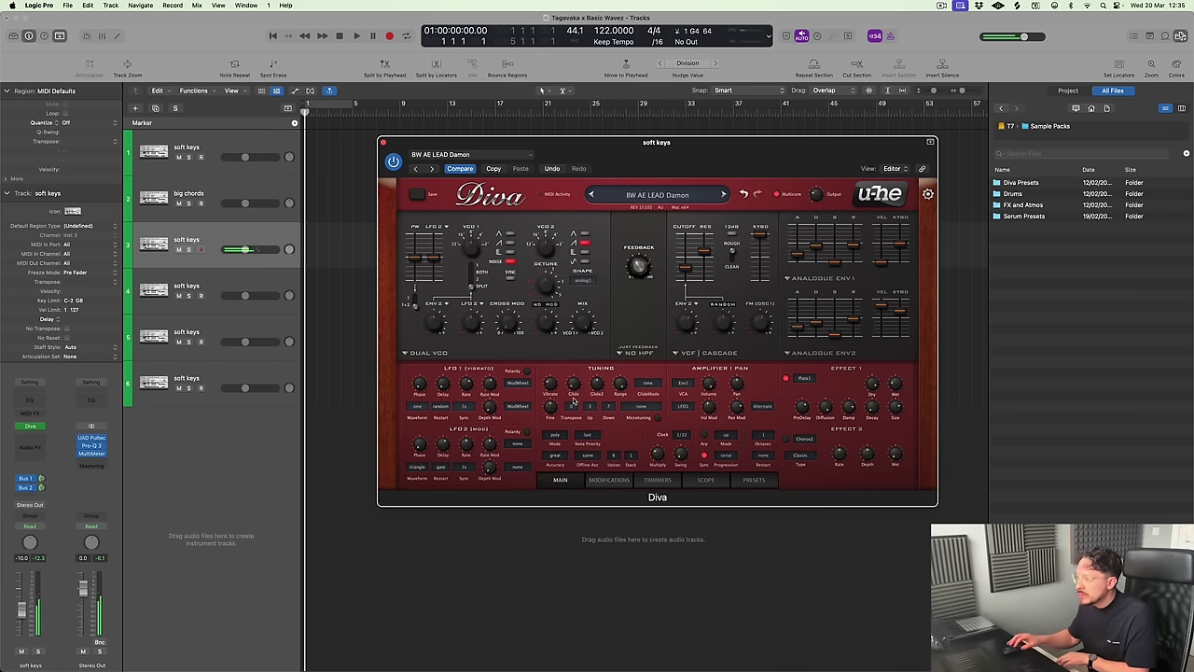
Add Pro-Q 3 to the third track with the low cut preset and raise the cut to about 343 Hz
left_click(32, 444)
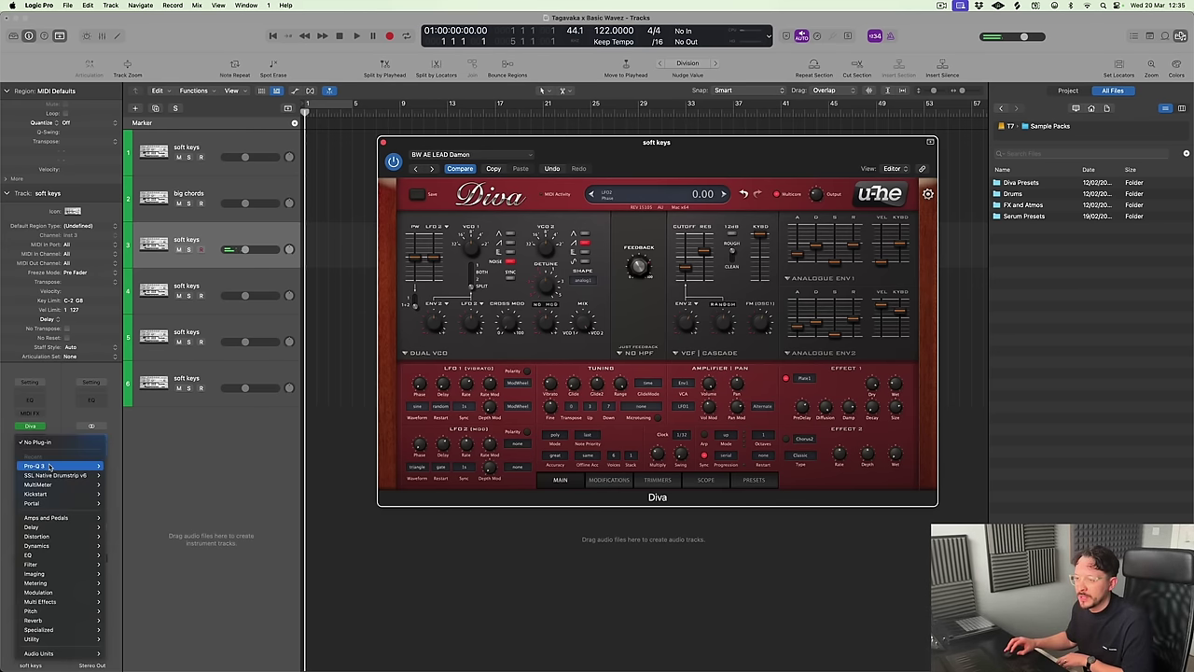
mouse_move(50, 466)
left_click(112, 467)
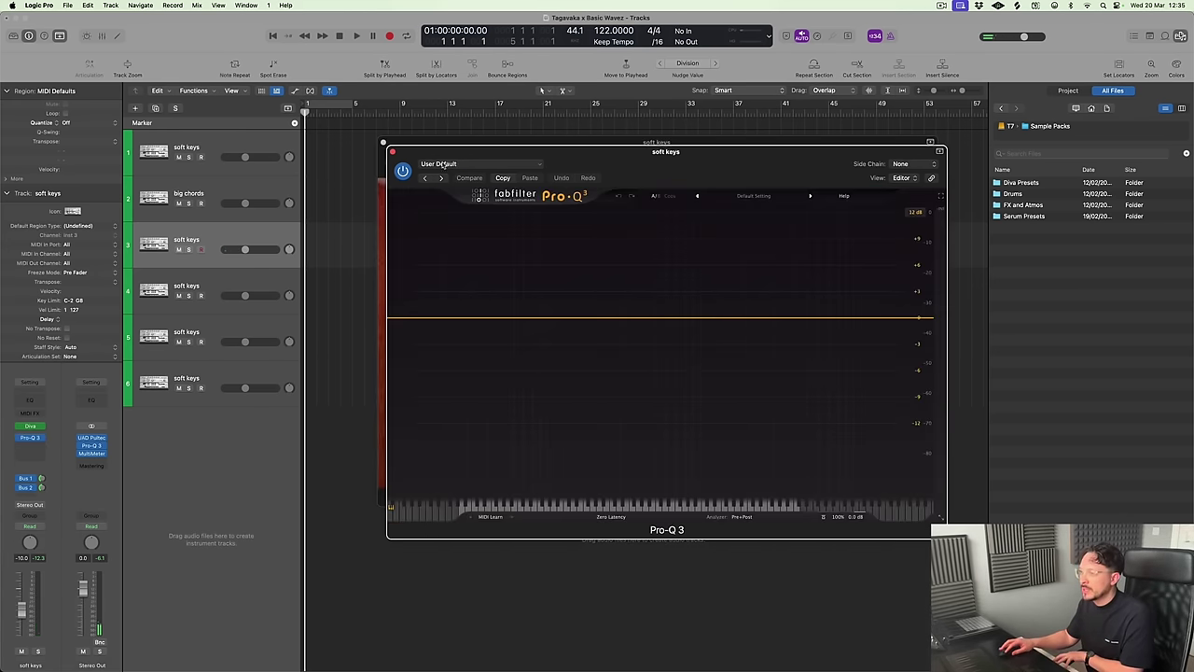
left_click(443, 164)
left_click(461, 366)
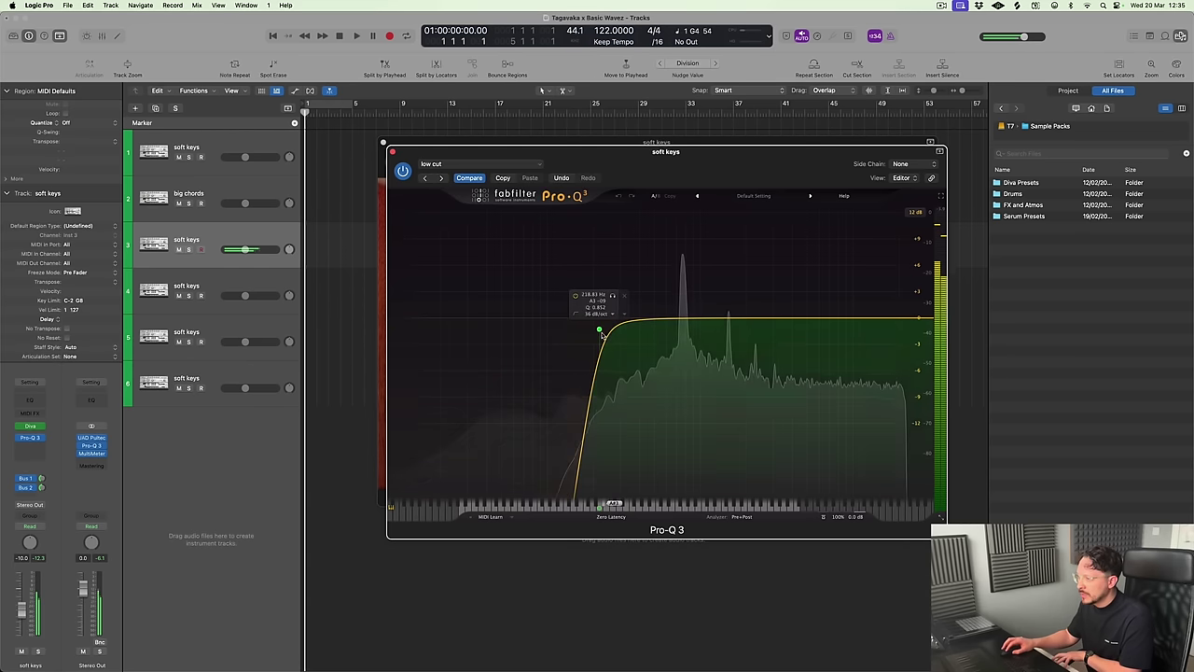
left_click_drag(602, 331, 629, 366)
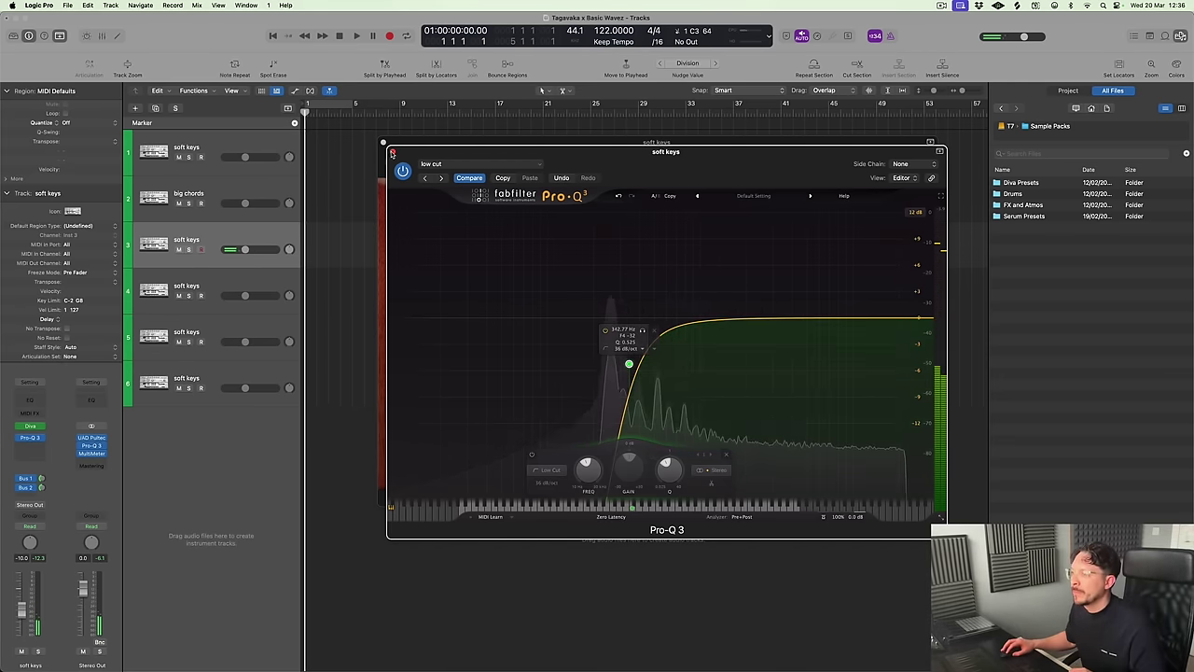
left_click(392, 153)
Bring up the Delay Bus channel for the third track and rename the track as "topline keys"
left_click(41, 480)
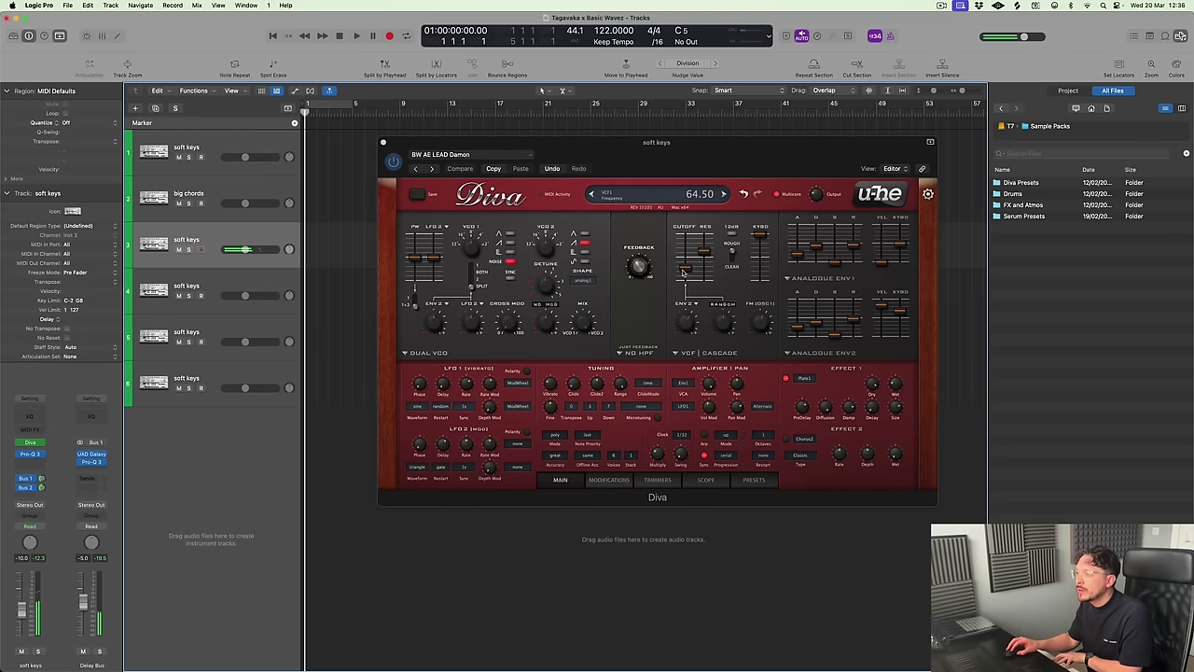
double_click(171, 239)
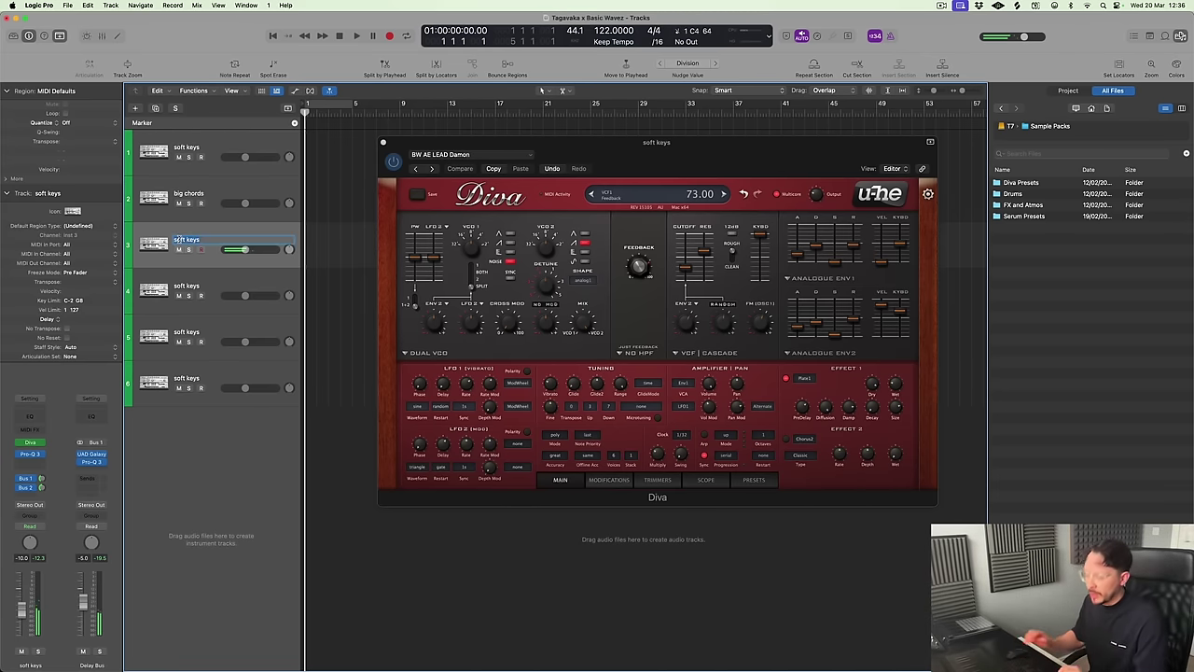
type("topline keys")
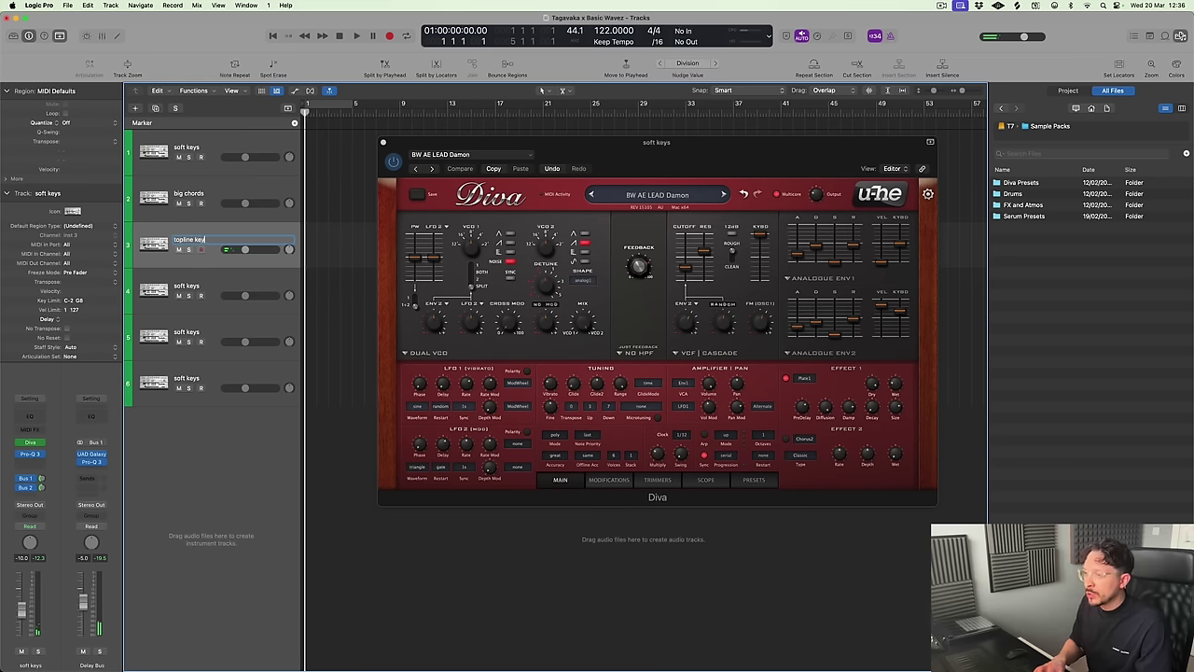
key("Return")
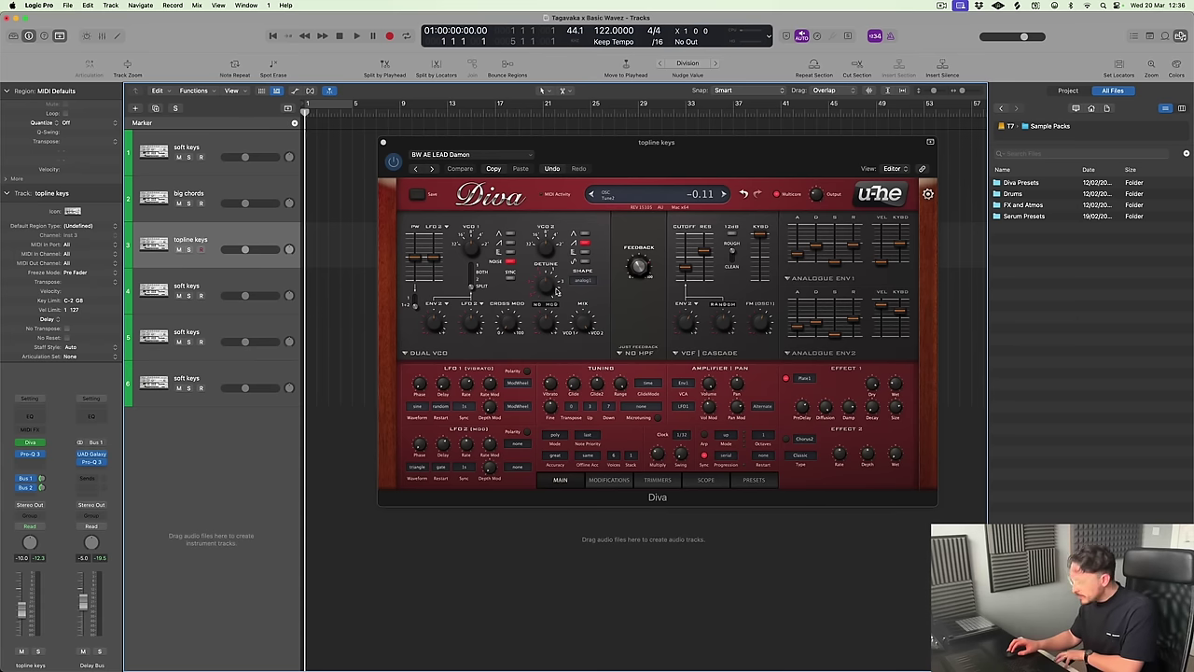
Switch the topline keys filter to 12 dB mode and set the track's volume to -12 dB
left_click(549, 288)
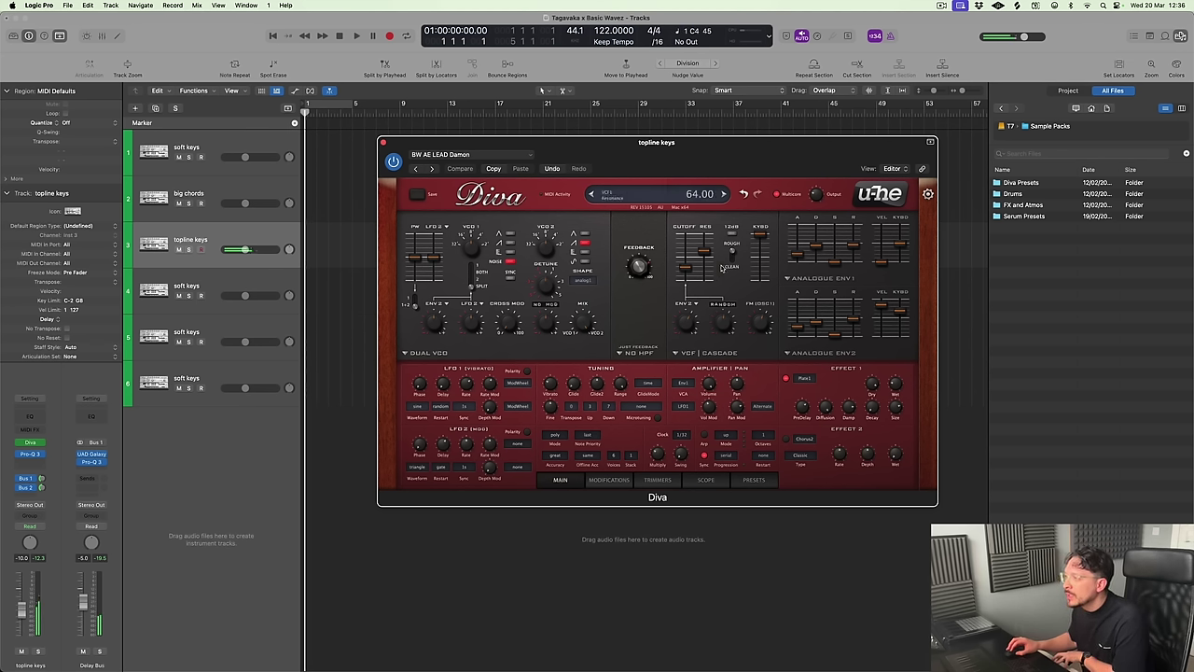
left_click(732, 235)
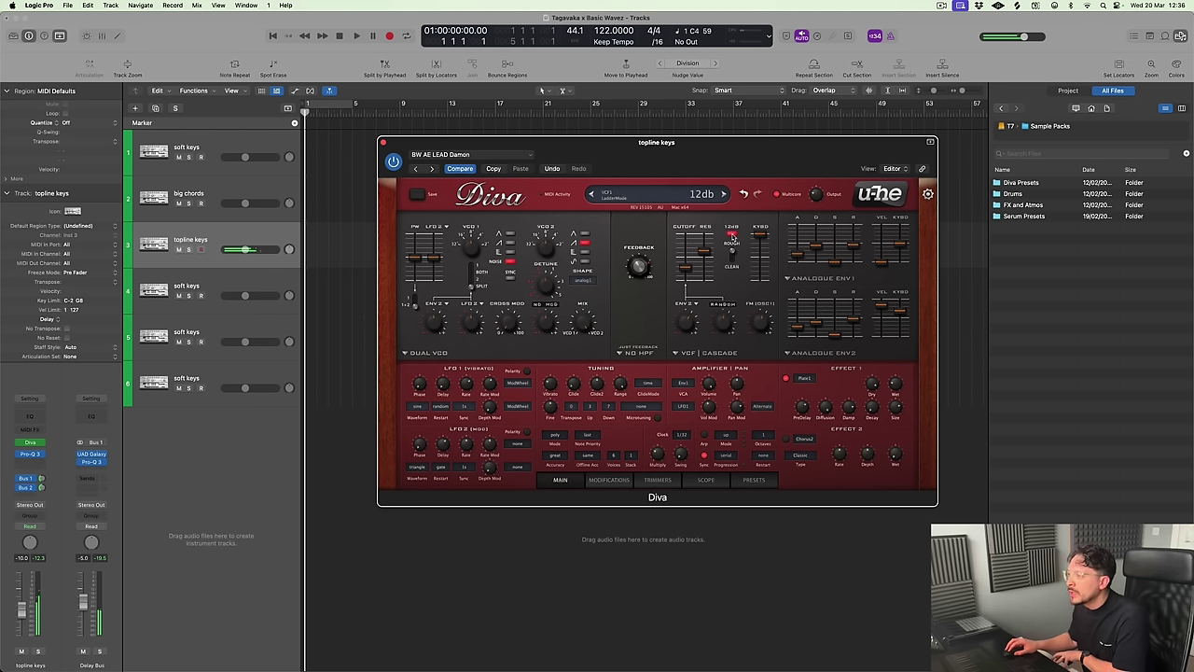
double_click(24, 557)
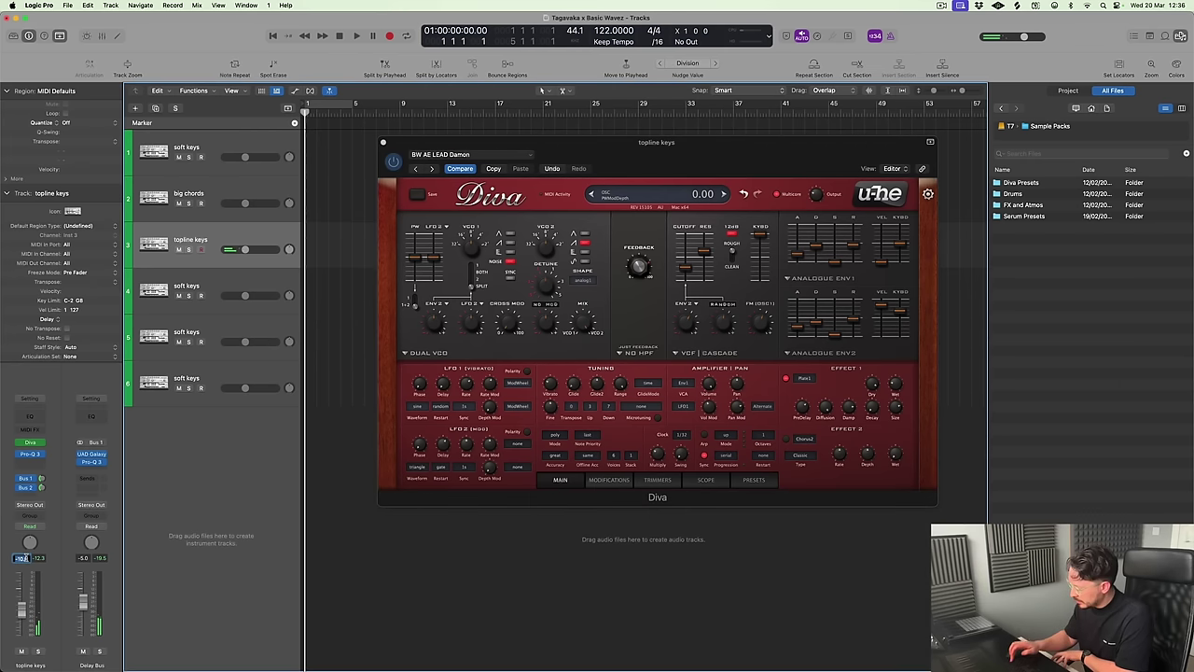
type("-12")
key("Return")
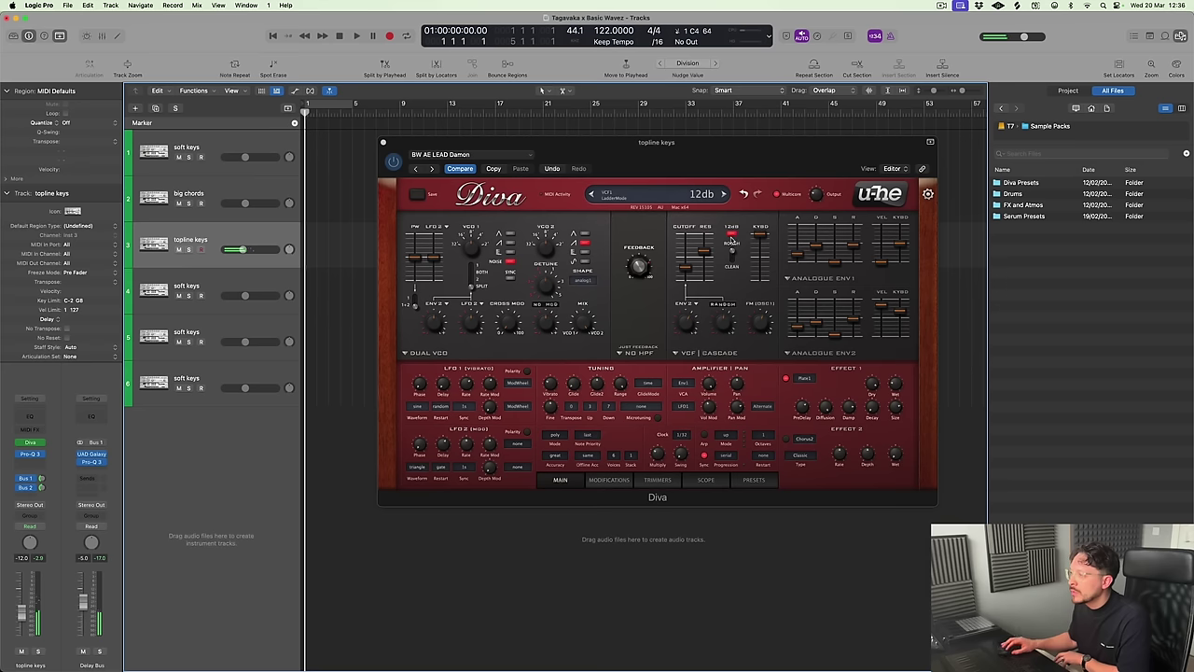
Raise the attack of envelope 1 on the topline keys patch and turn off its filter's 12 dB mode
left_click_drag(800, 259, 800, 250)
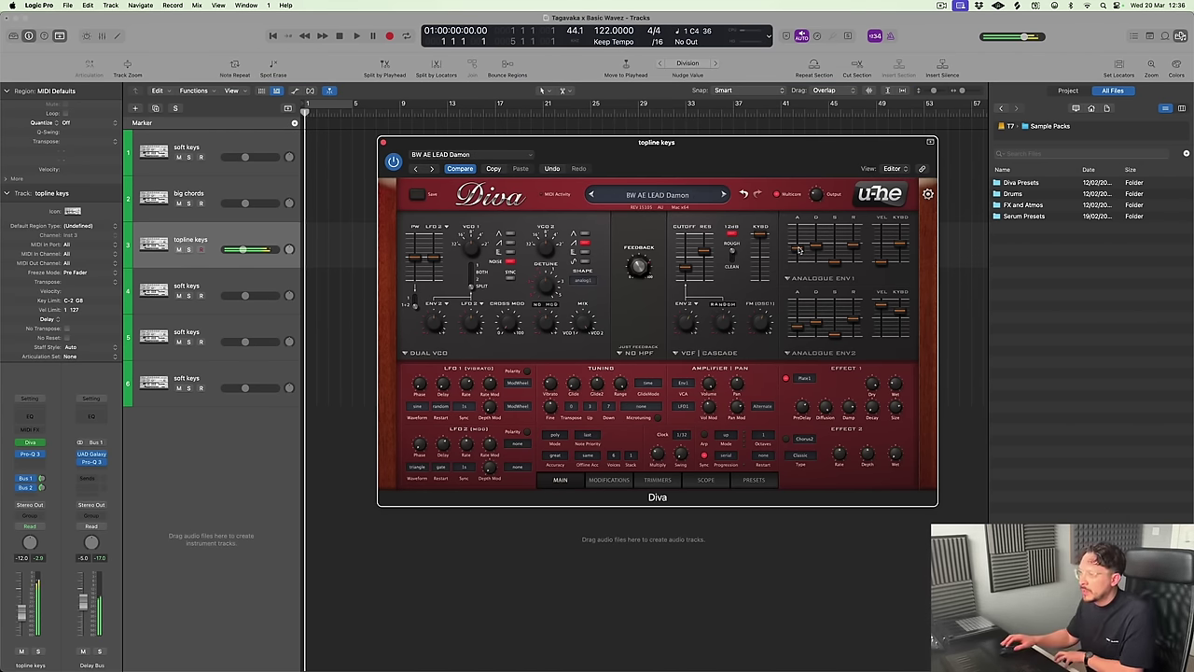
left_click(733, 235)
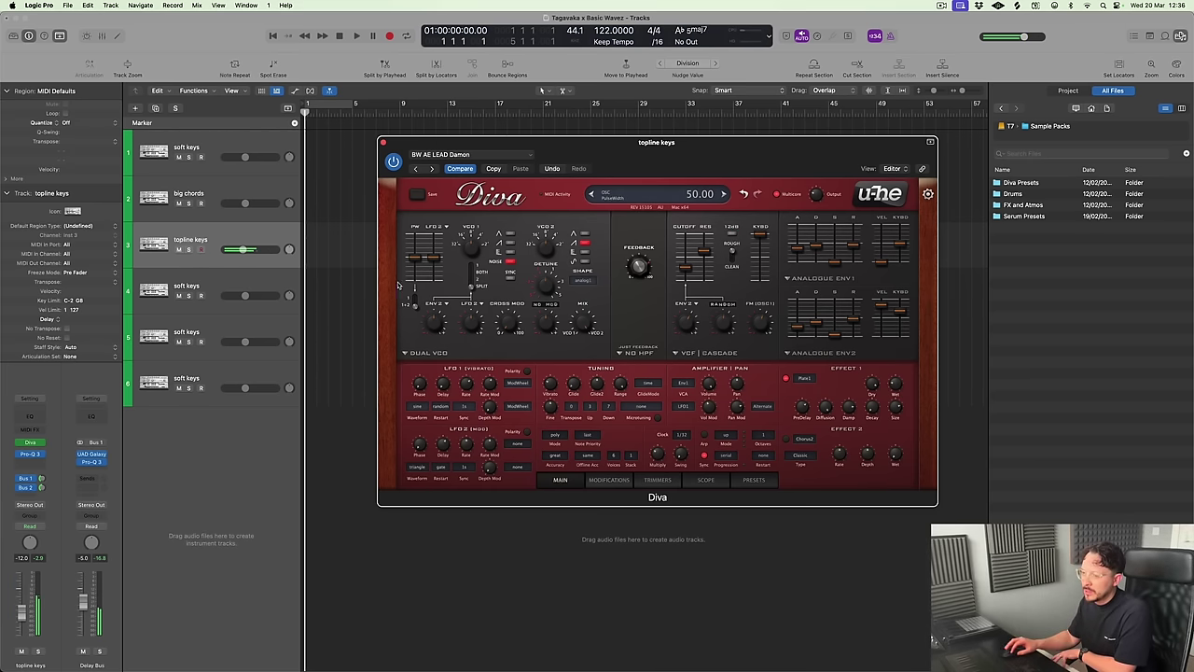
Set the topline keys track's volume to -10 dB
left_click(21, 558)
type("-10")
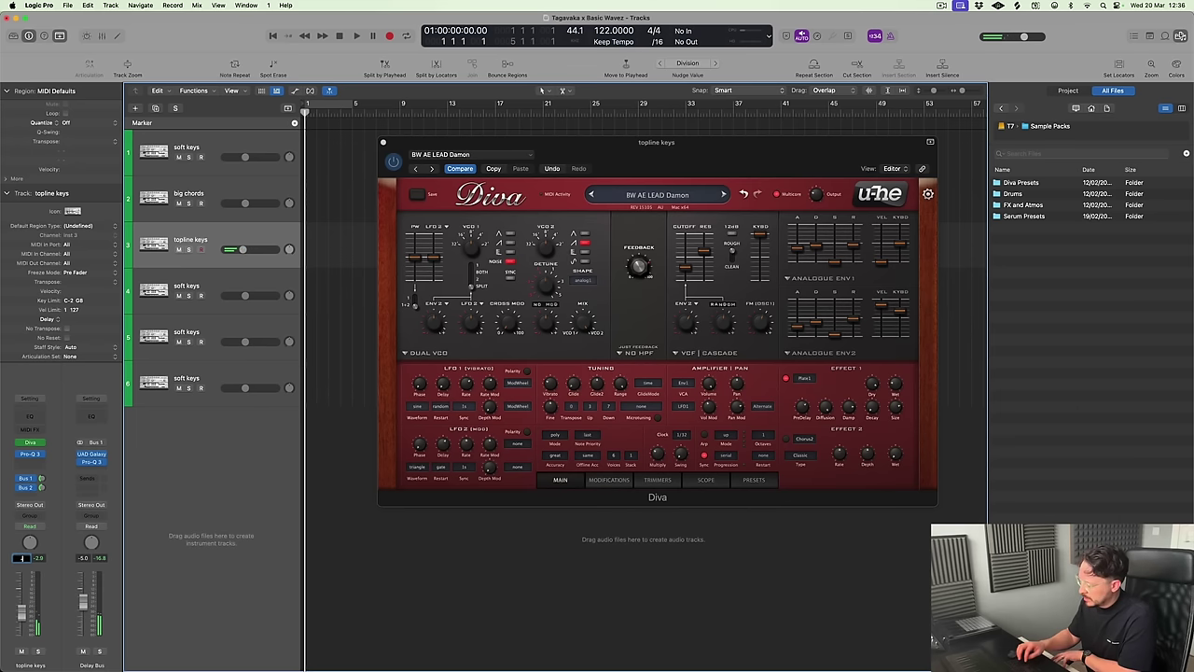
key("Return")
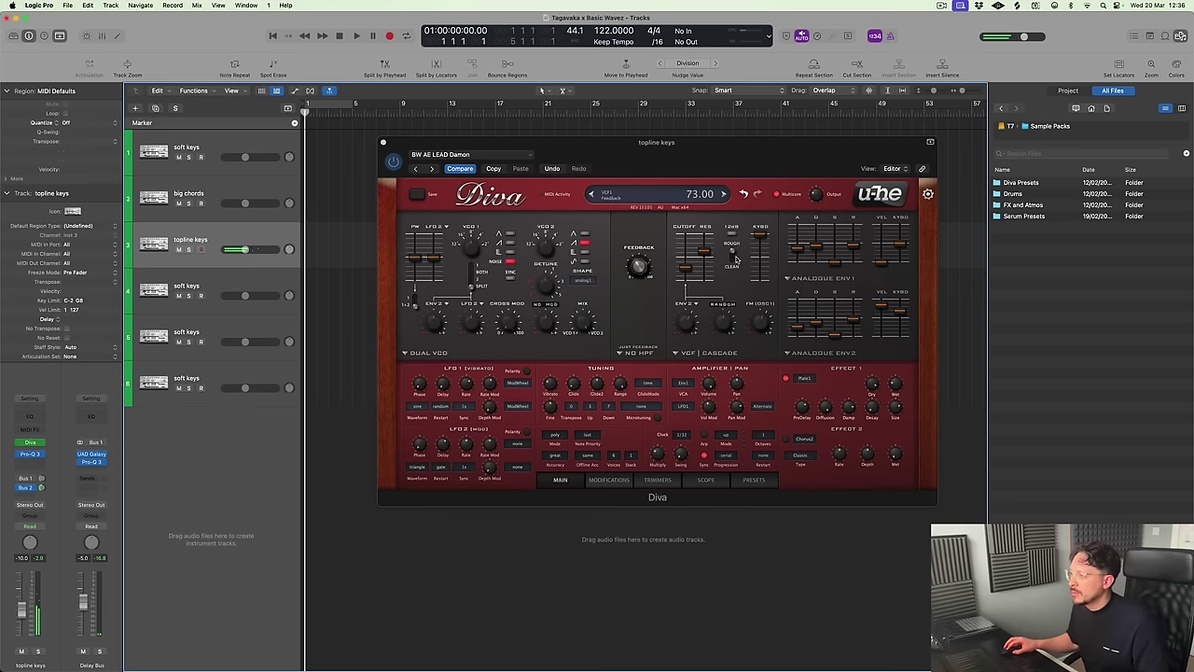
Fine-tune the topline keys filter cutoff and VCO 2 detune, and set the oscillators' pulse width to 72.50
mouse_move(688, 270)
left_mouse_down()
mouse_move(692, 250)
mouse_move(692, 267)
left_mouse_up()
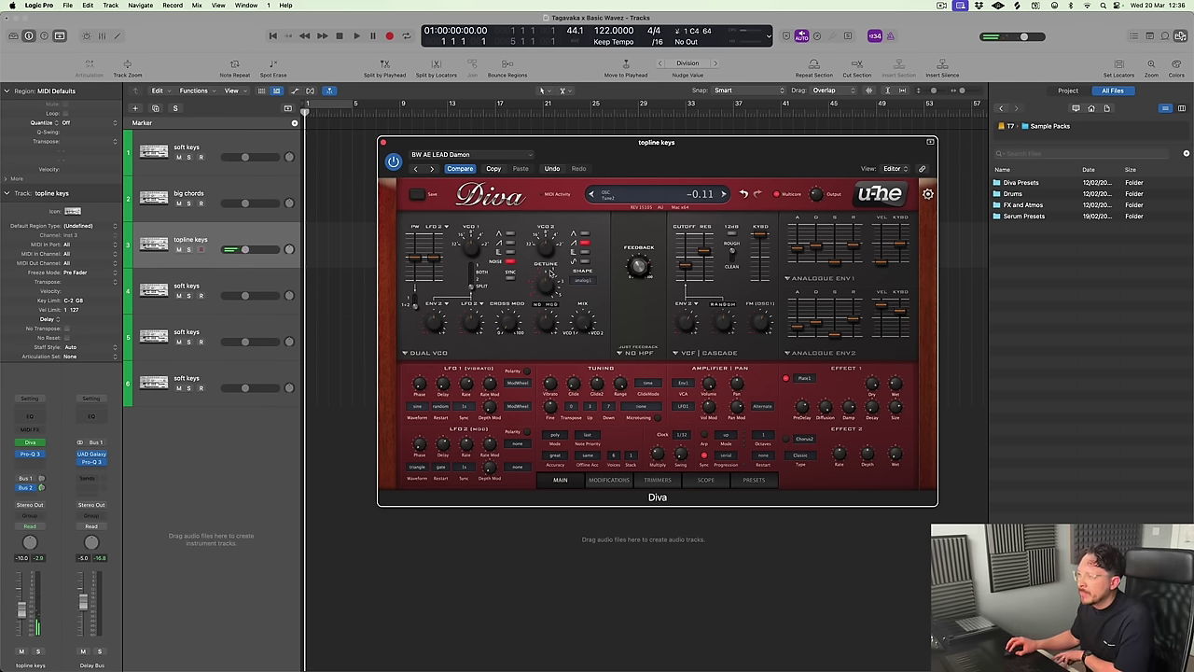
left_click_drag(551, 273, 550, 285)
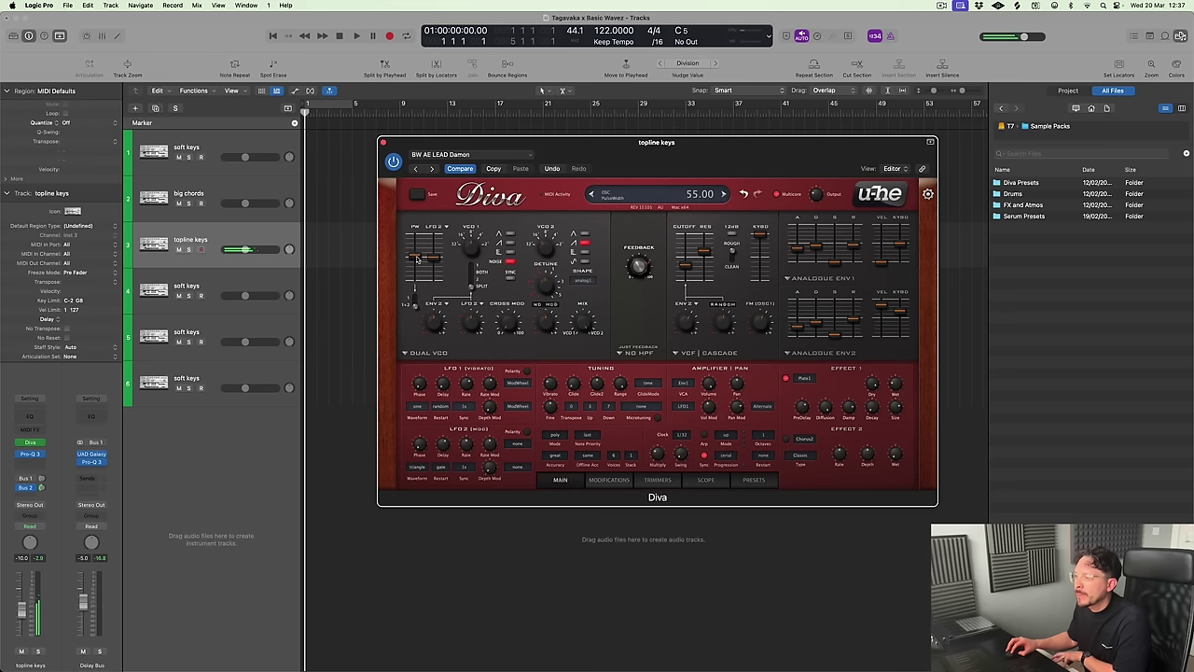
left_click_drag(417, 259, 419, 244)
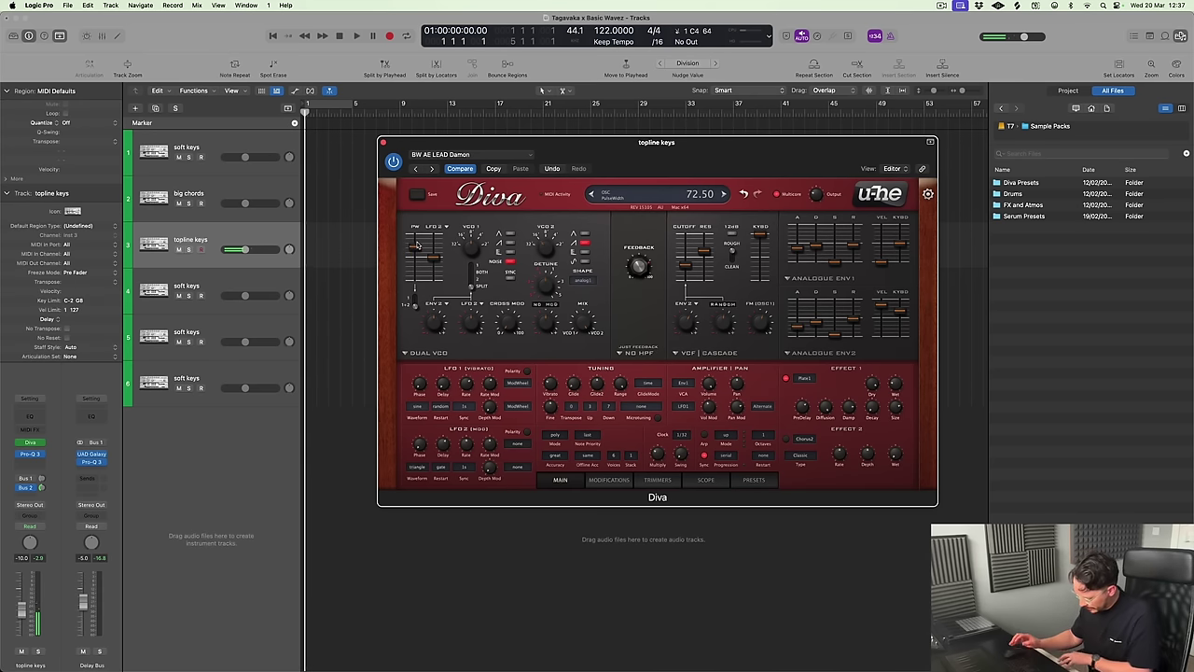
Raise the sustain of both envelopes on the topline keys patch and close the synth
left_click_drag(839, 263, 839, 254)
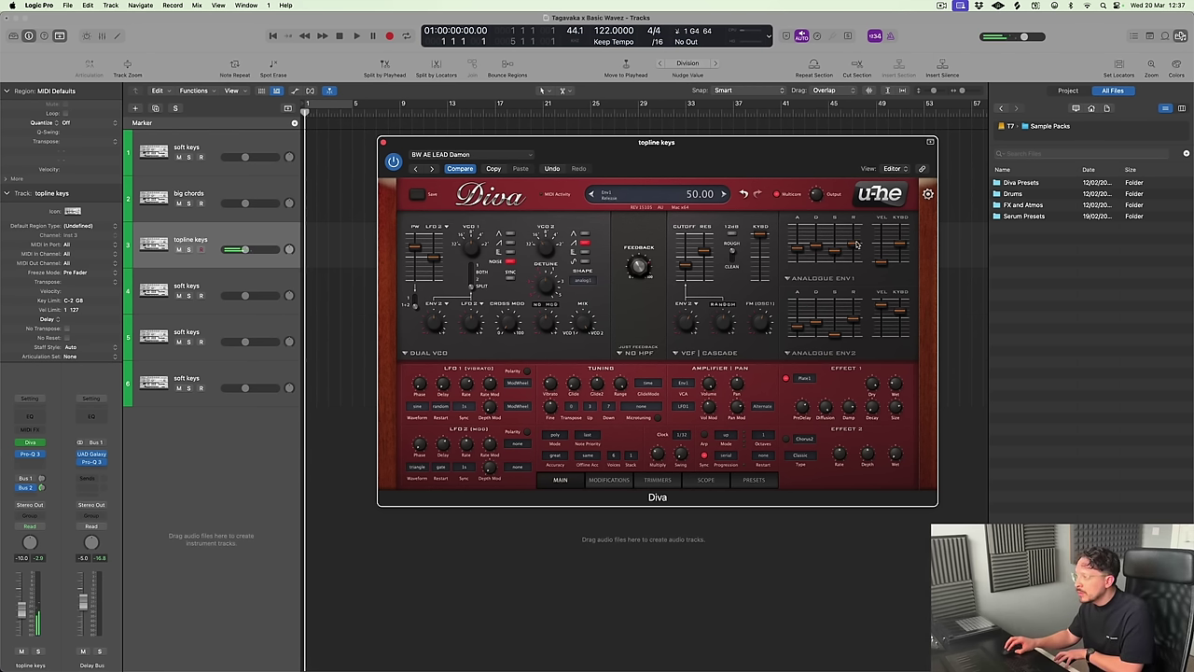
left_click_drag(835, 335, 837, 317)
left_click_drag(837, 254, 837, 245)
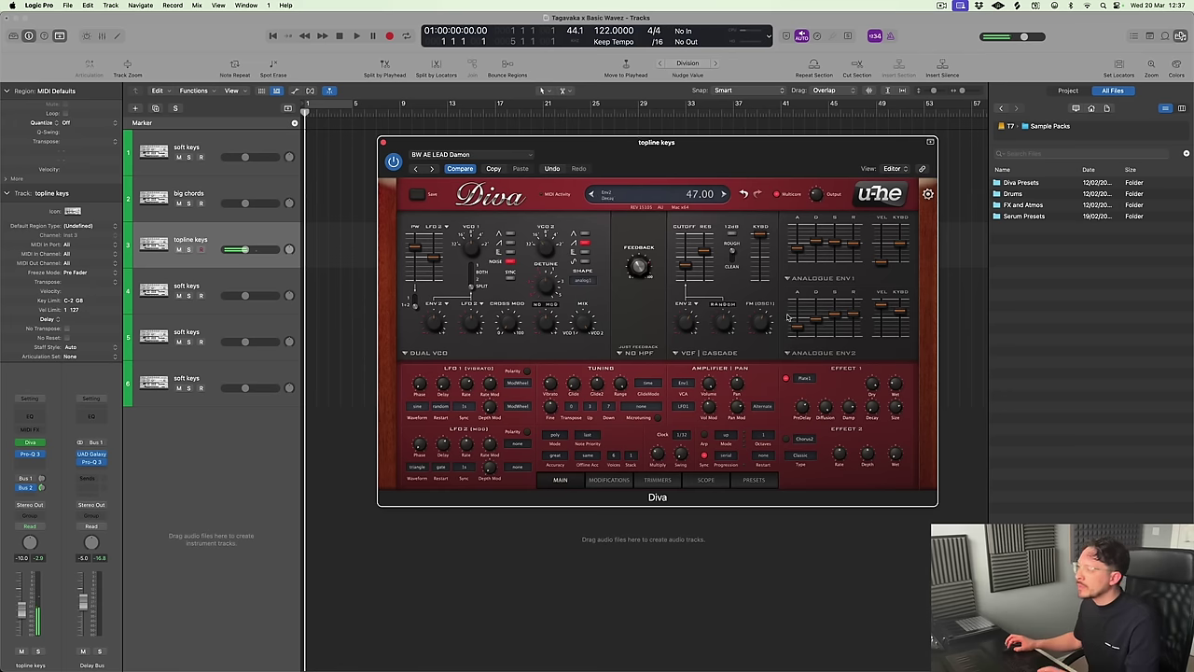
left_click(381, 142)
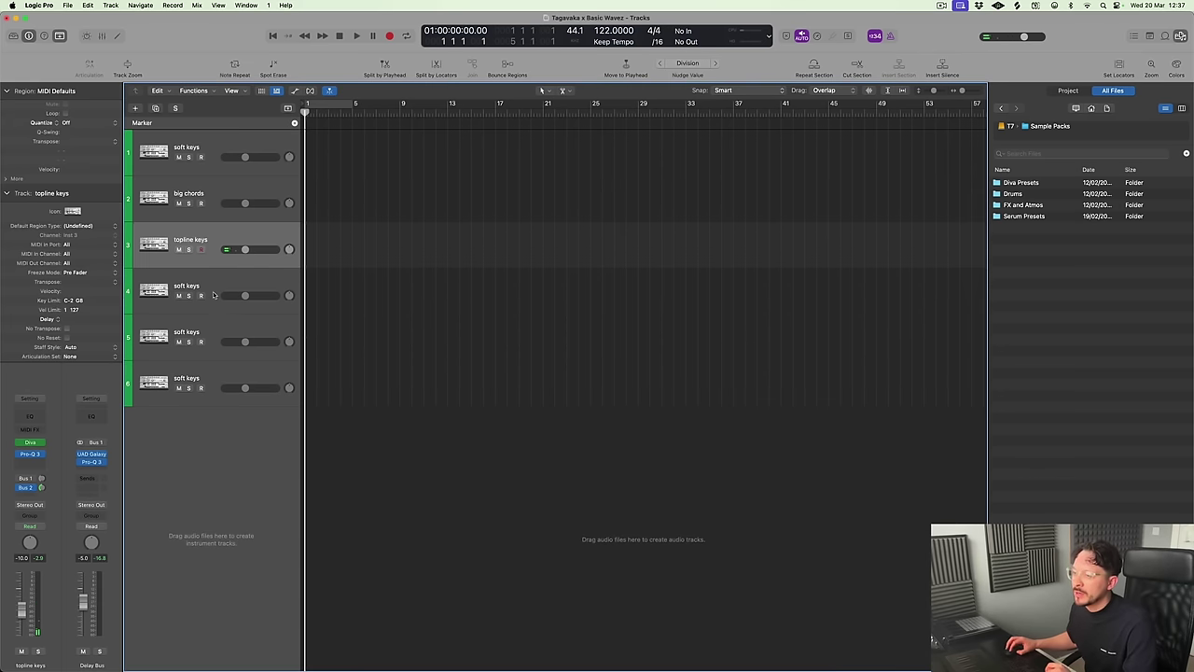
Open Diva on the fourth track, audition Analog Explorations pad presets, load BW AE PAD Dionysus, and show its main page
left_click(212, 289)
left_click(31, 427)
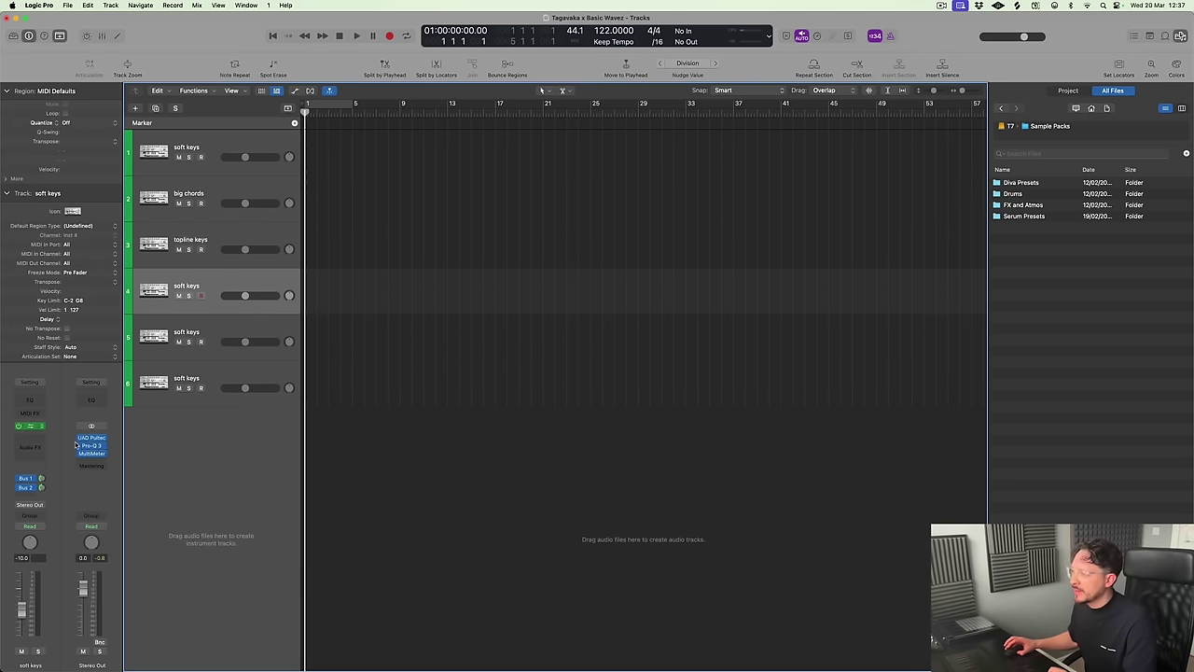
left_click(753, 479)
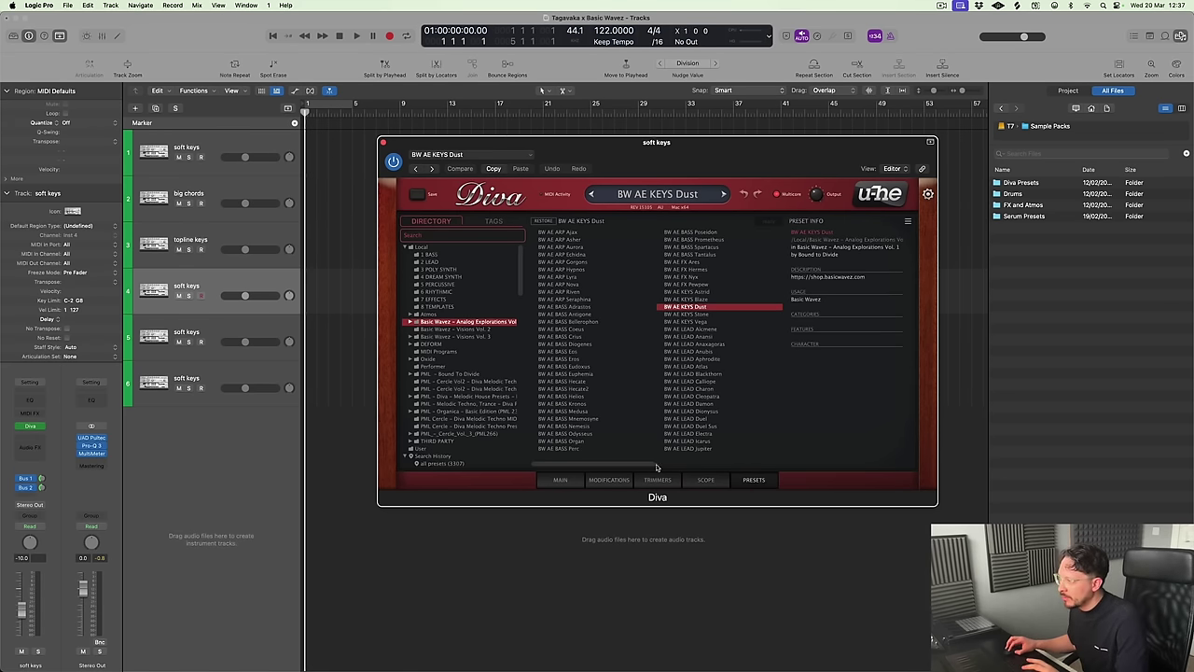
scroll(703, 469, "right", 2)
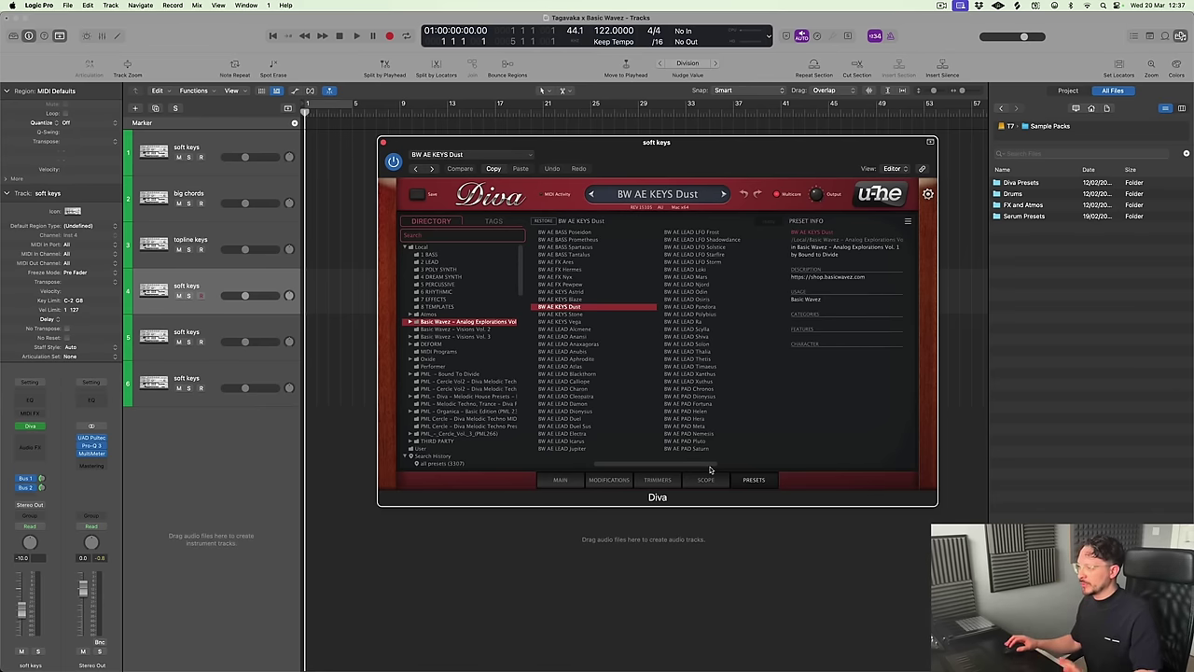
left_click(705, 390)
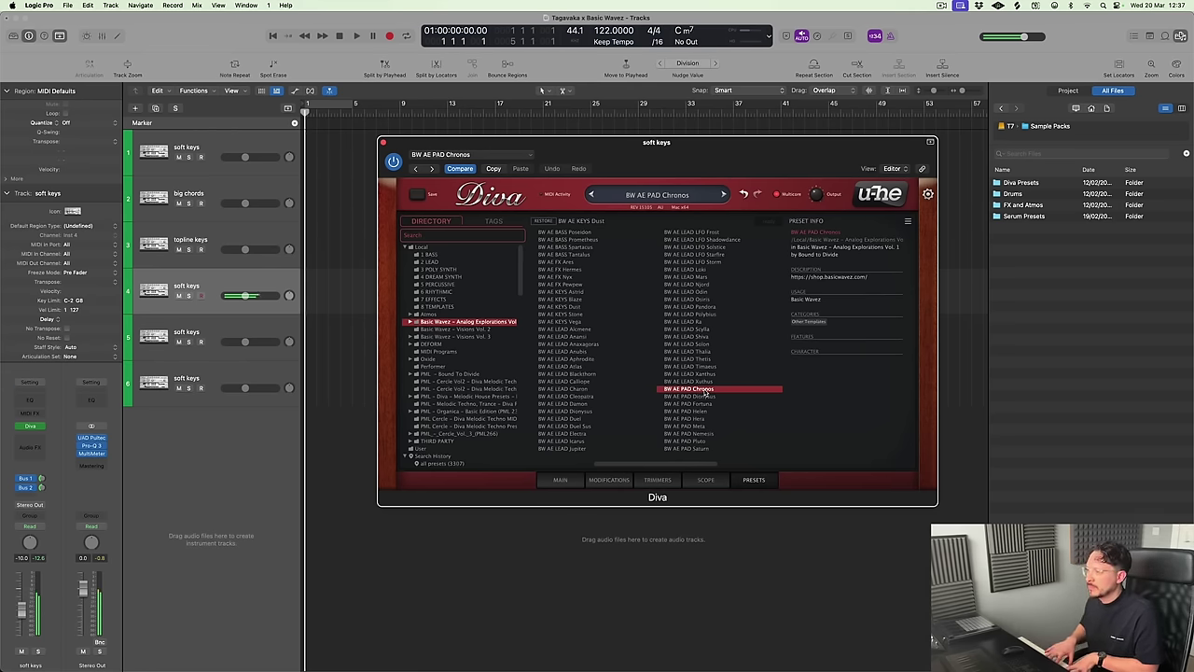
left_click(708, 397)
left_click(708, 405)
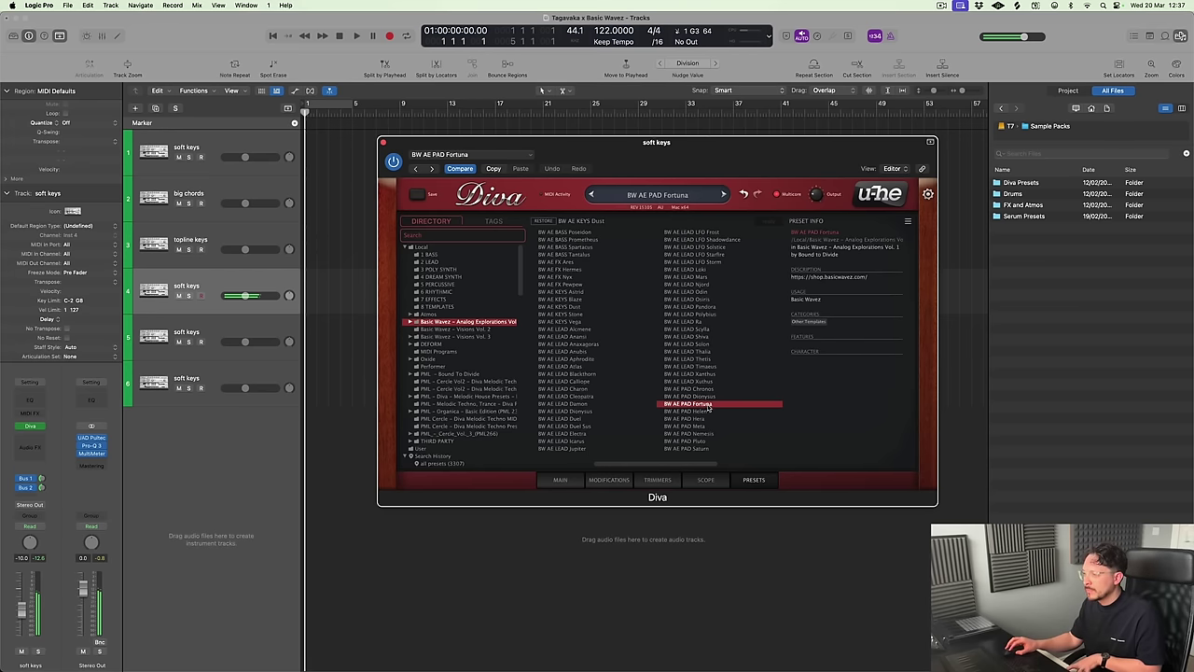
left_click(710, 400)
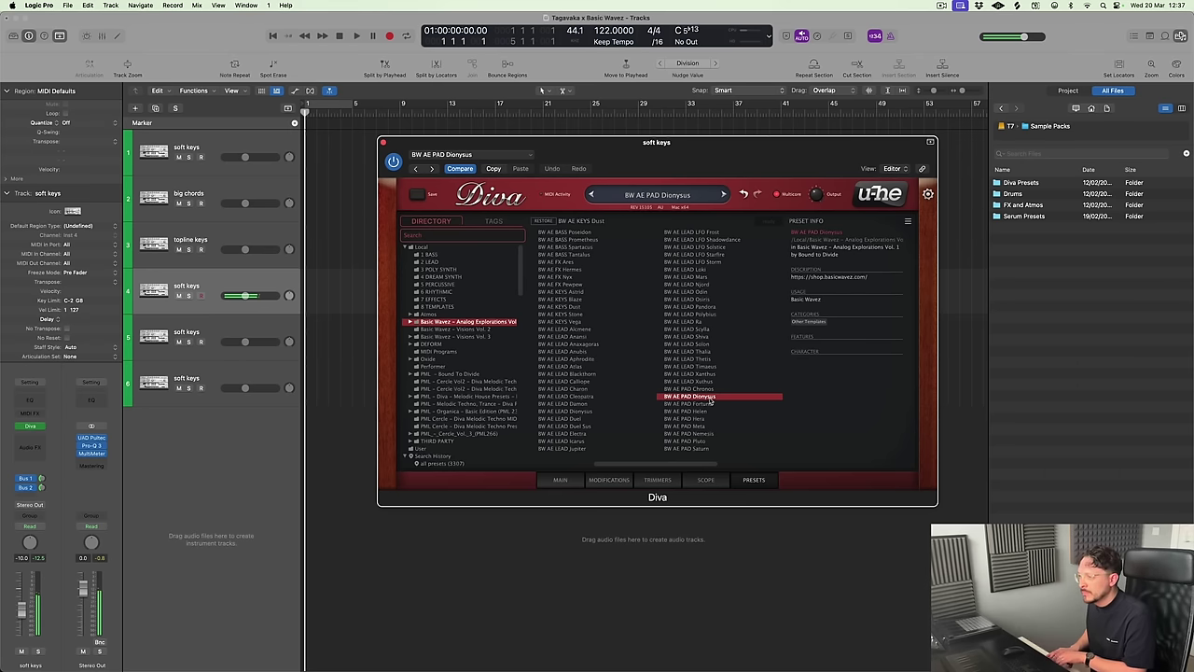
left_click(561, 479)
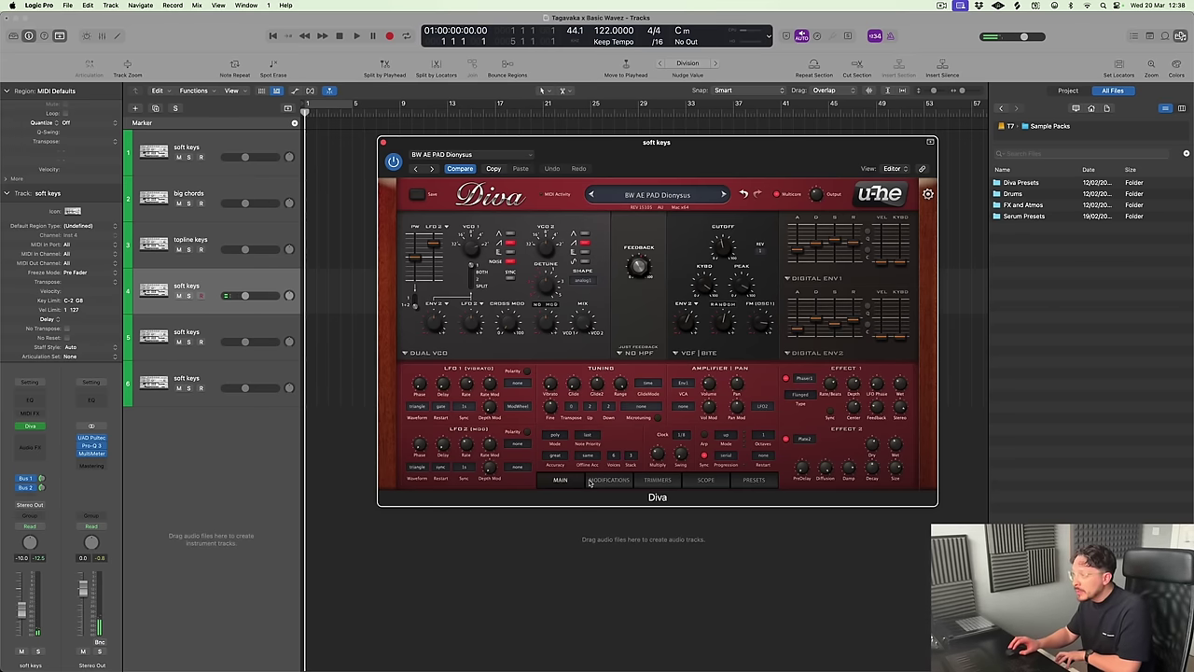
mouse_move(729, 347)
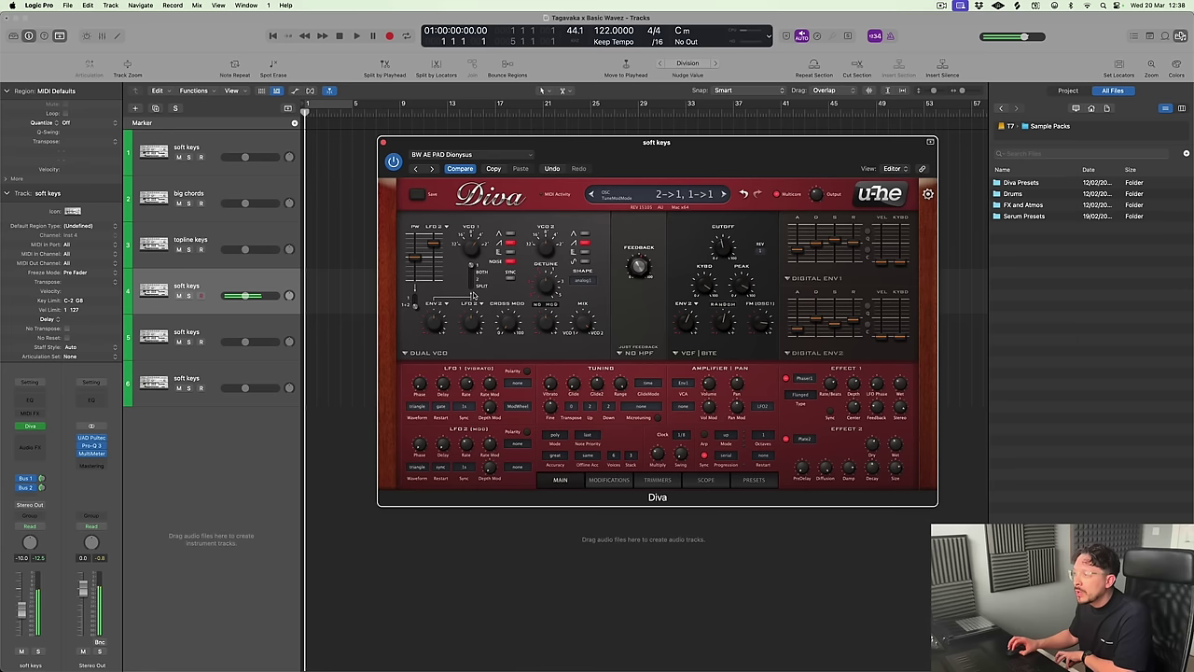
mouse_move(725, 252)
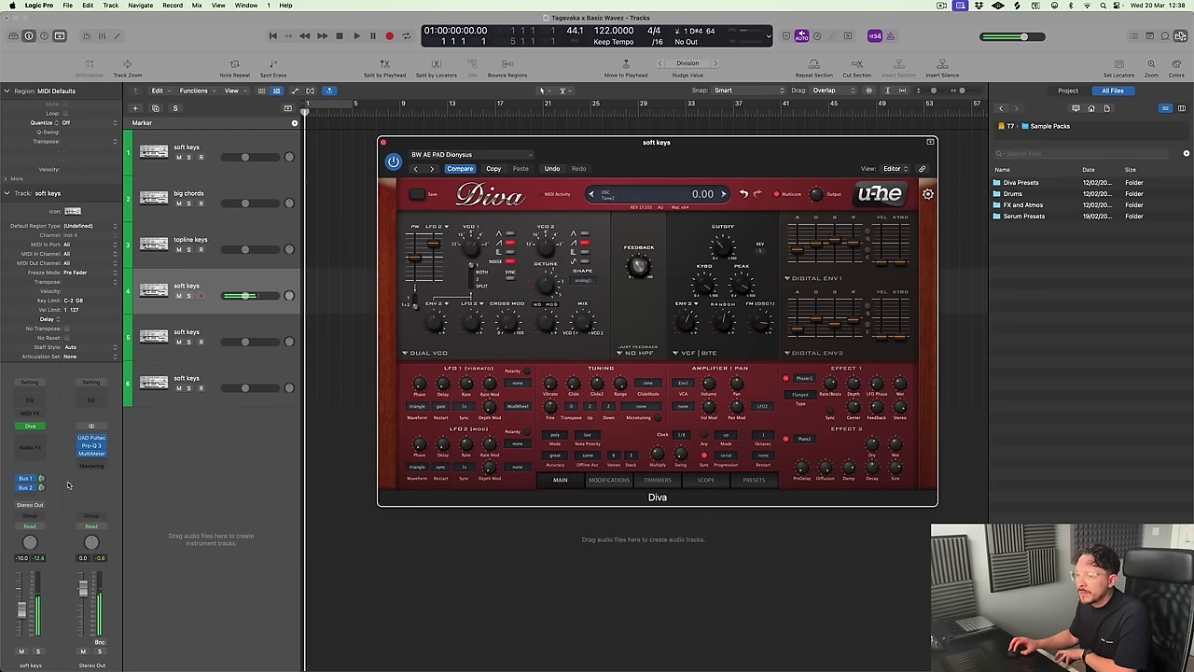
Add a stereo Pro-Q 3 to the fourth track with the low cut preset and reduce the highs about 3 dB with a high shelf
left_click(31, 447)
left_click(110, 468)
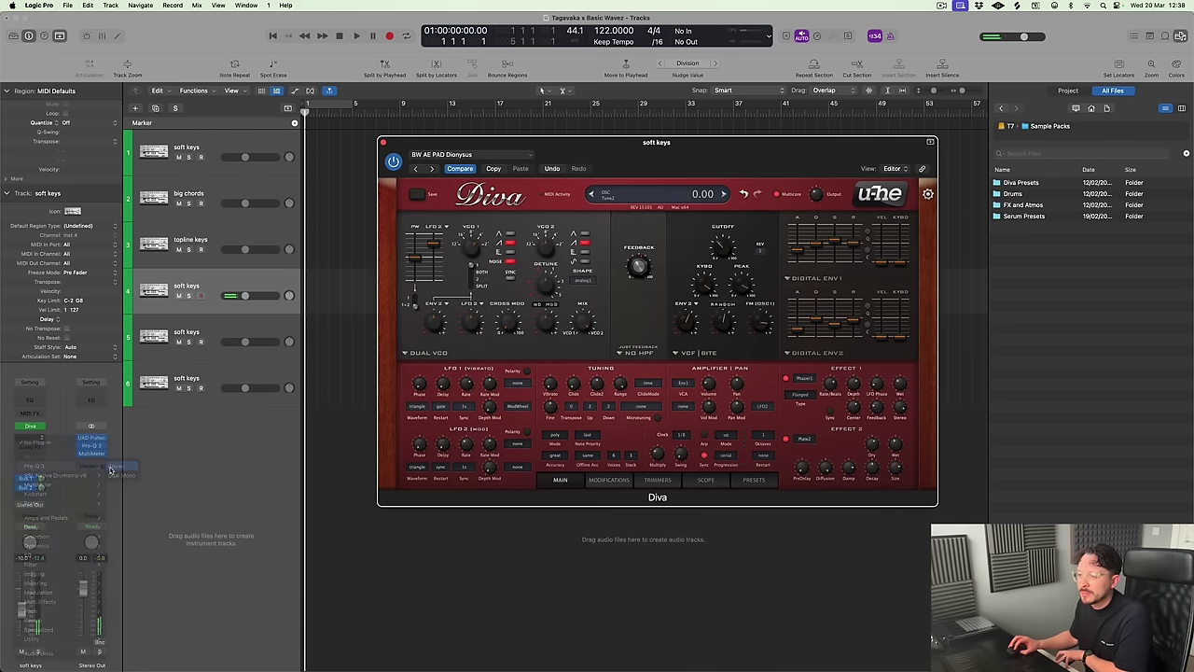
left_click(480, 163)
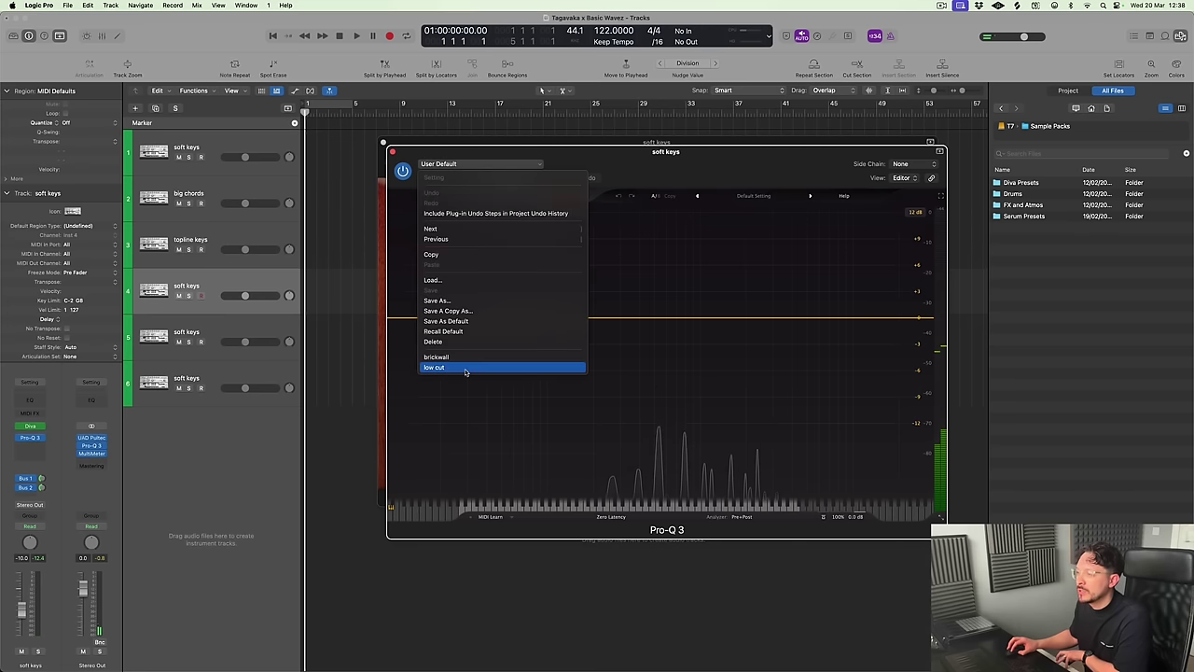
left_click(466, 369)
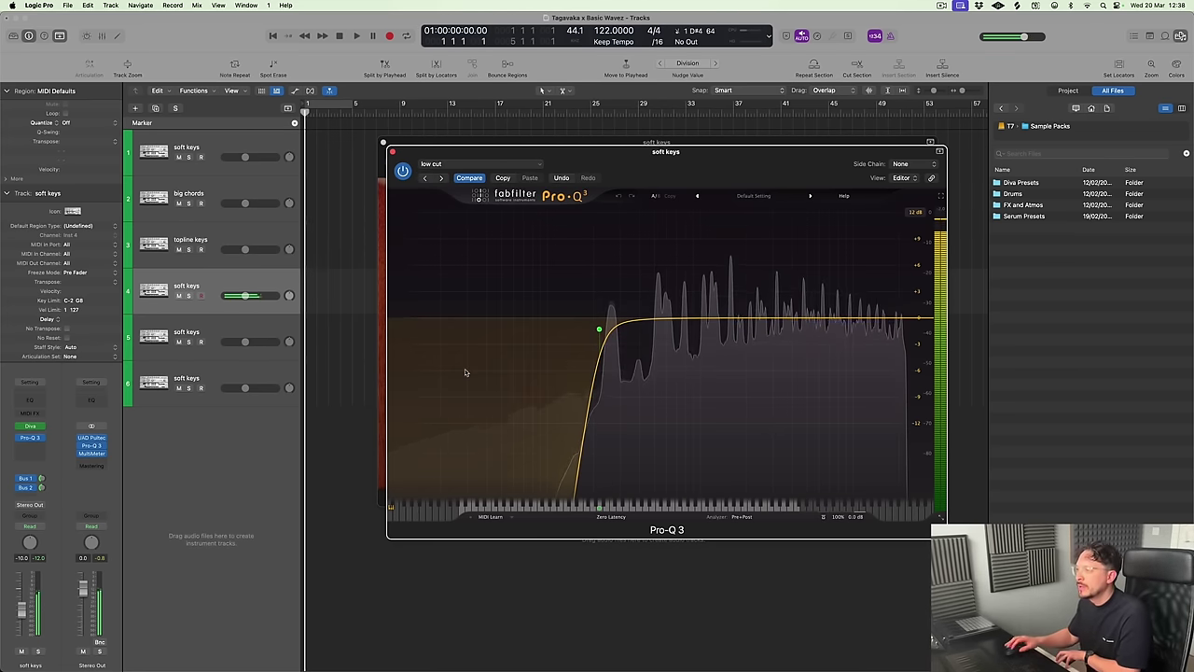
left_click_drag(912, 318, 912, 348)
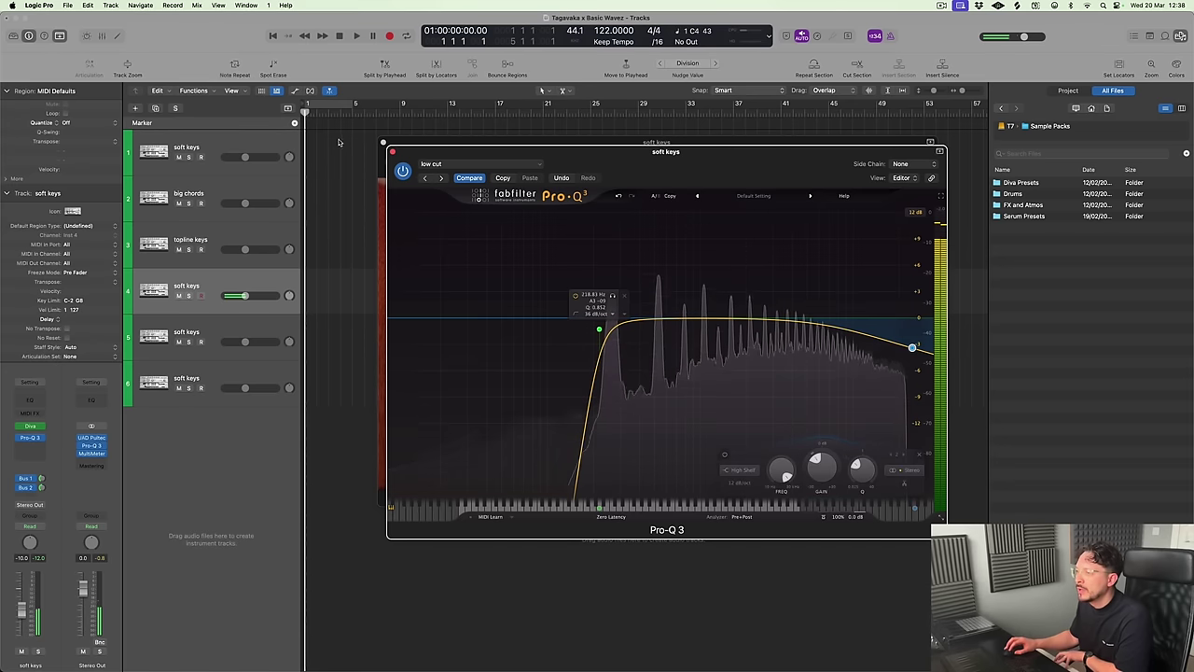
Add a stereo Kickstart after Pro-Q 3 on the fourth track, using the second curve shape with the mix at 62%
left_click(31, 426)
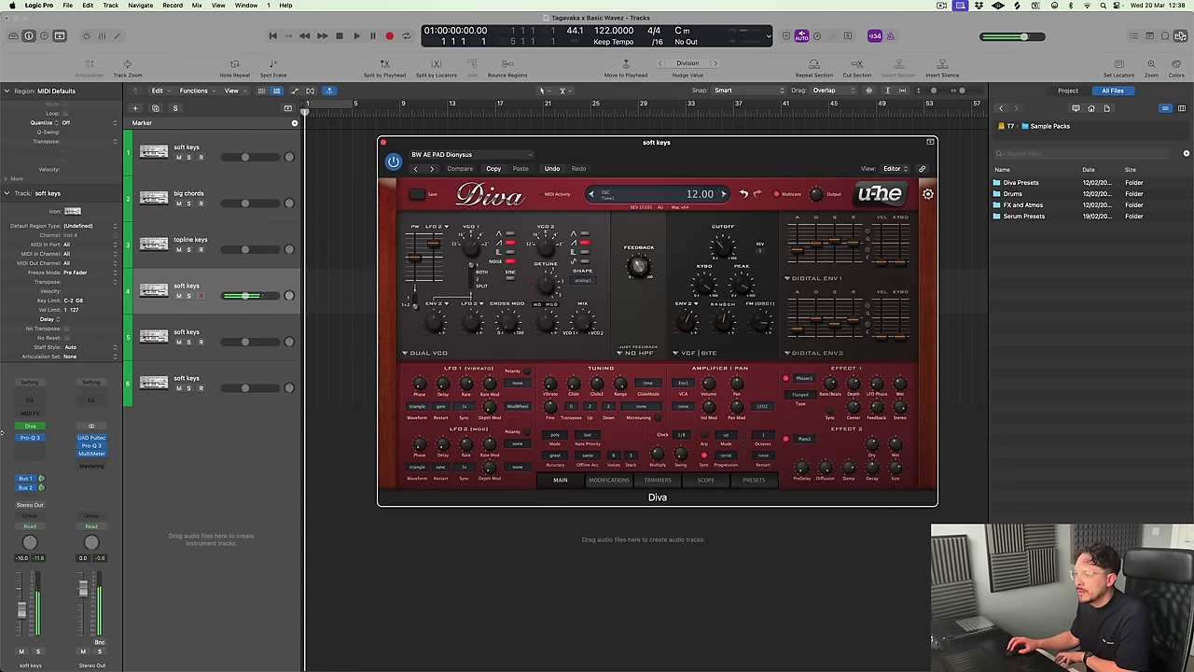
left_click(39, 437)
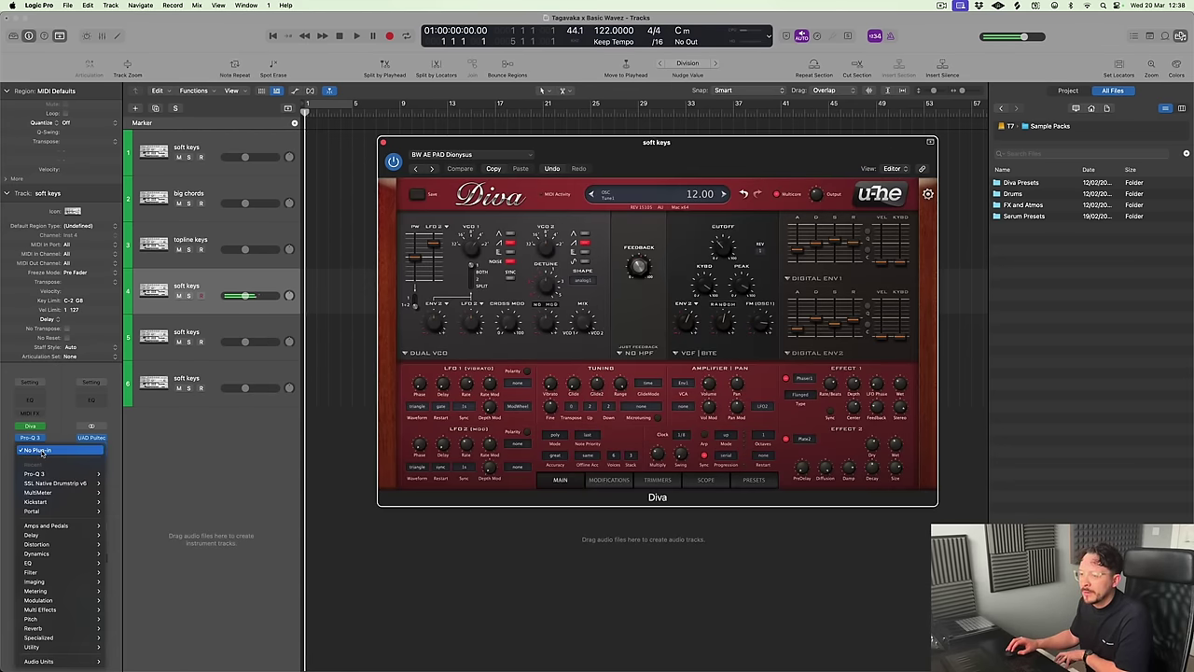
left_click(342, 480)
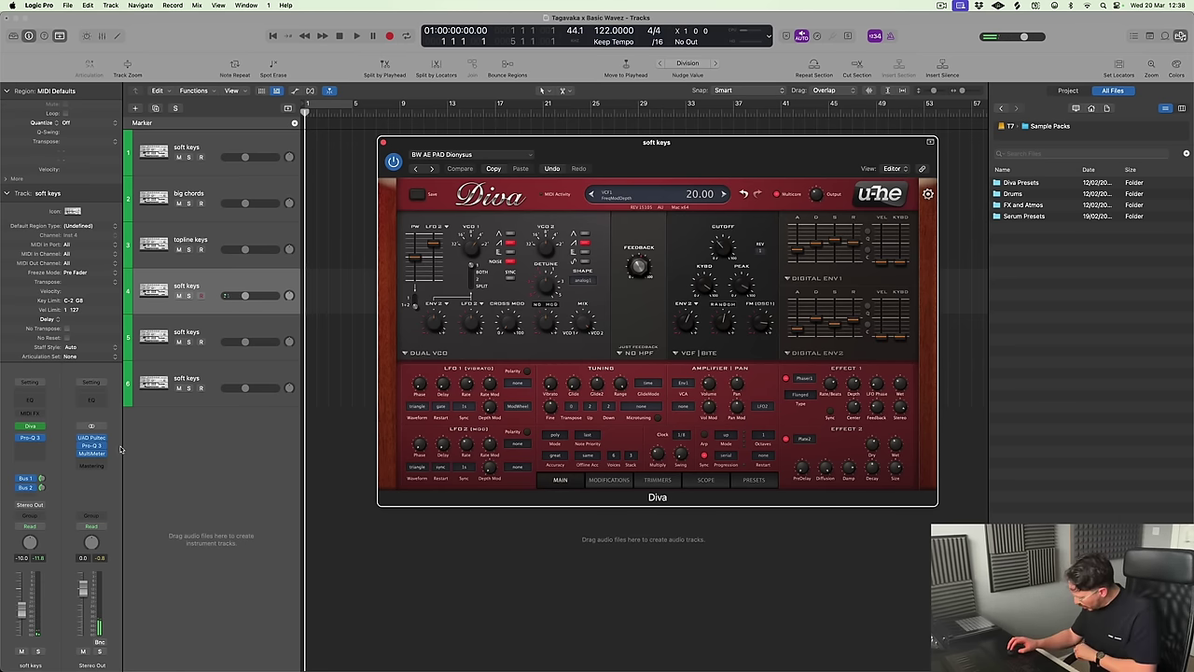
left_click(37, 438)
mouse_move(38, 501)
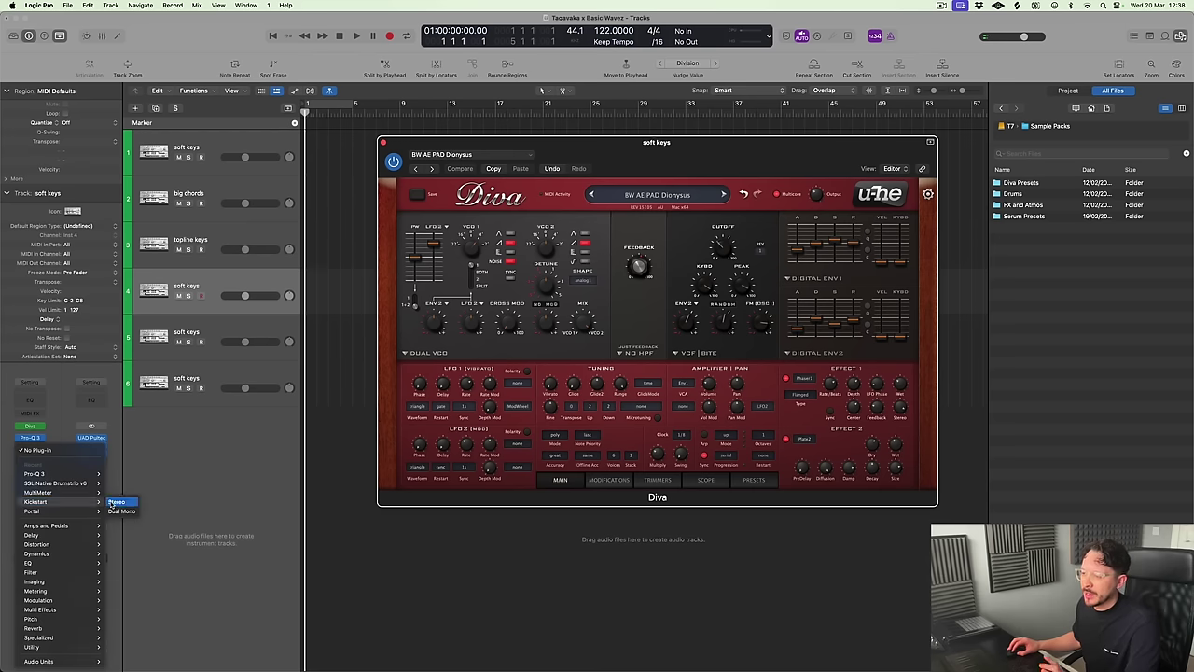
left_click(117, 504)
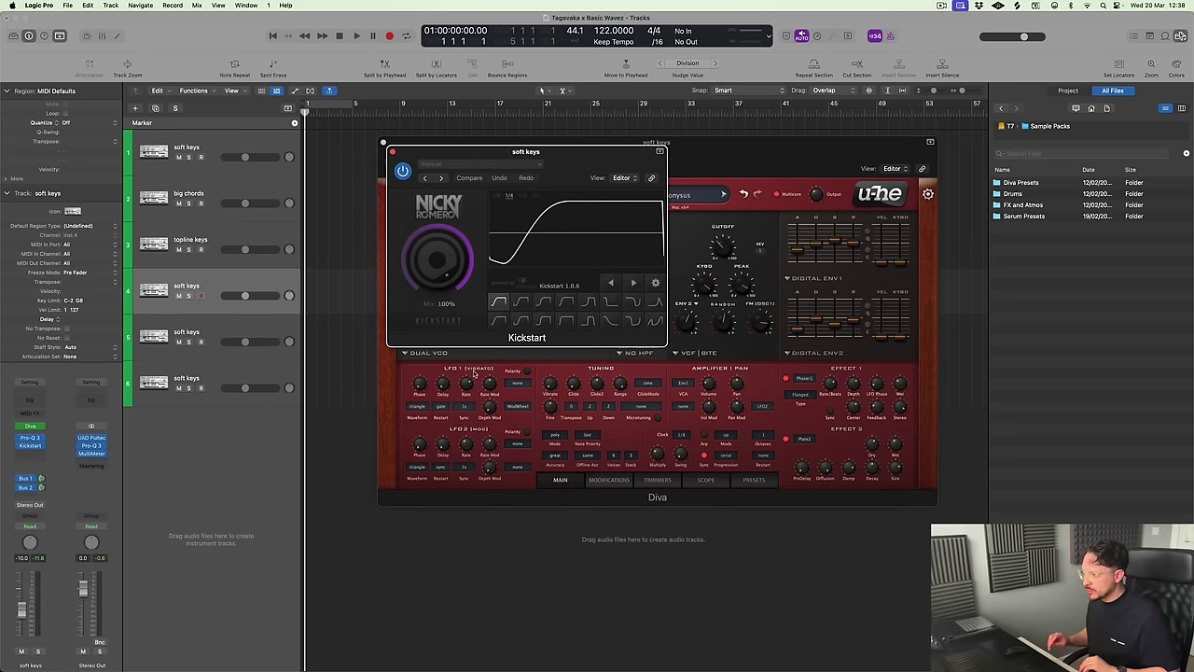
left_click_drag(589, 171, 600, 313)
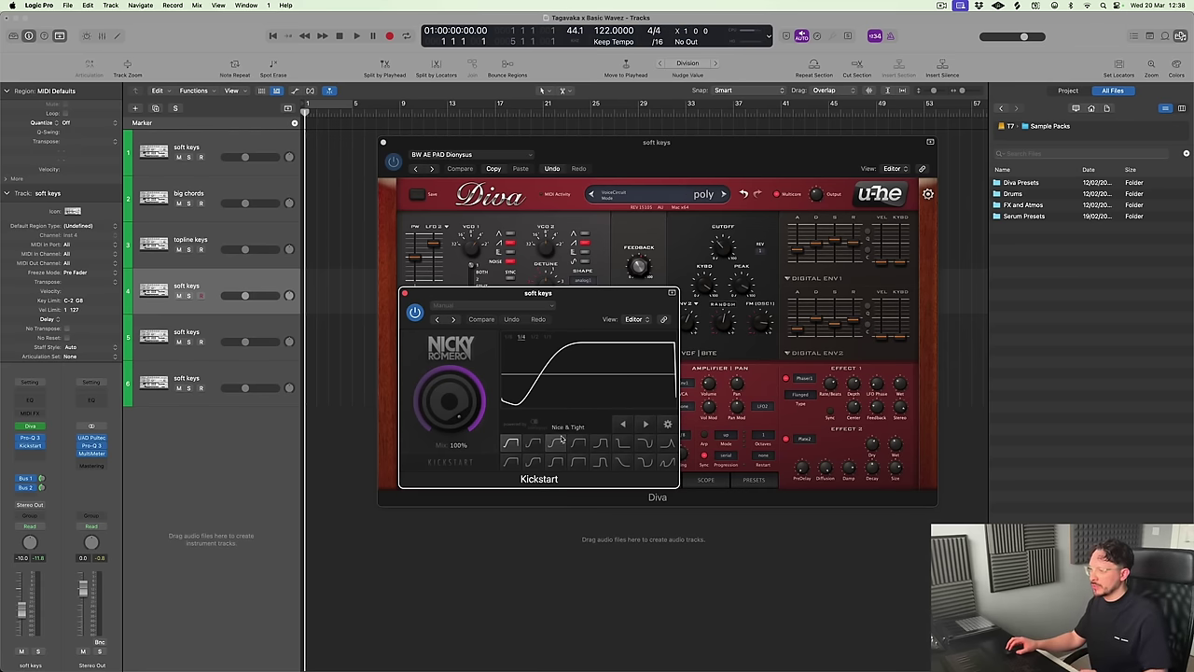
left_click(530, 444)
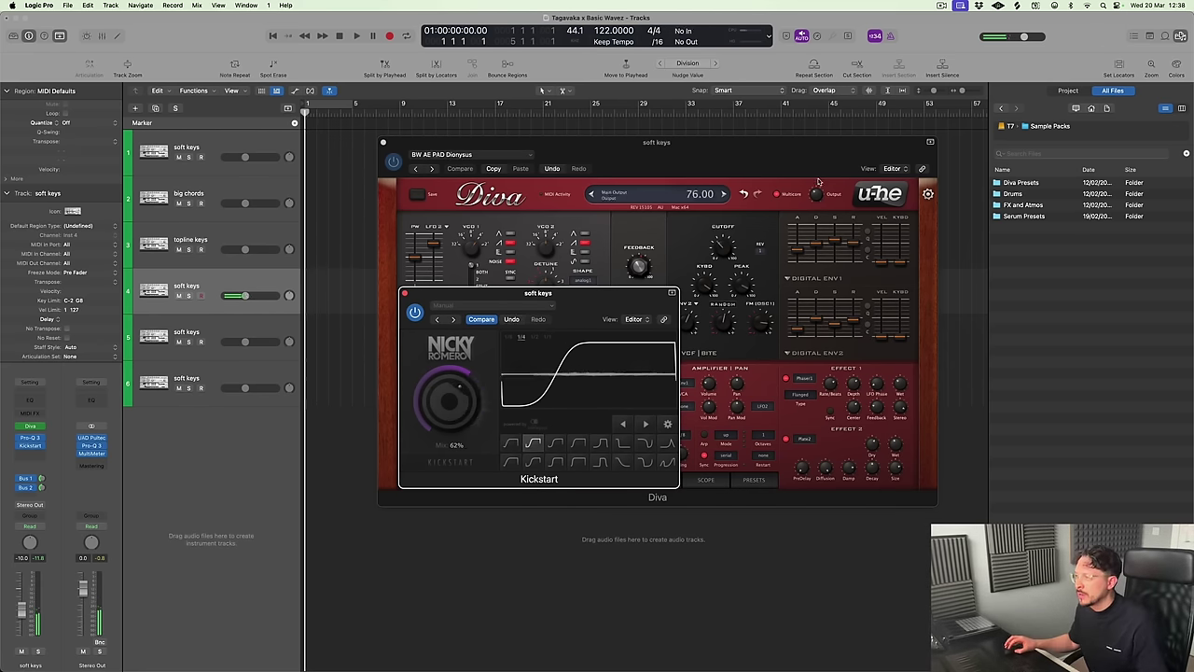
Lower the filter cutoff of the BW AE PAD Dionysus patch in Diva
left_click(726, 256)
left_click_drag(725, 257, 727, 271)
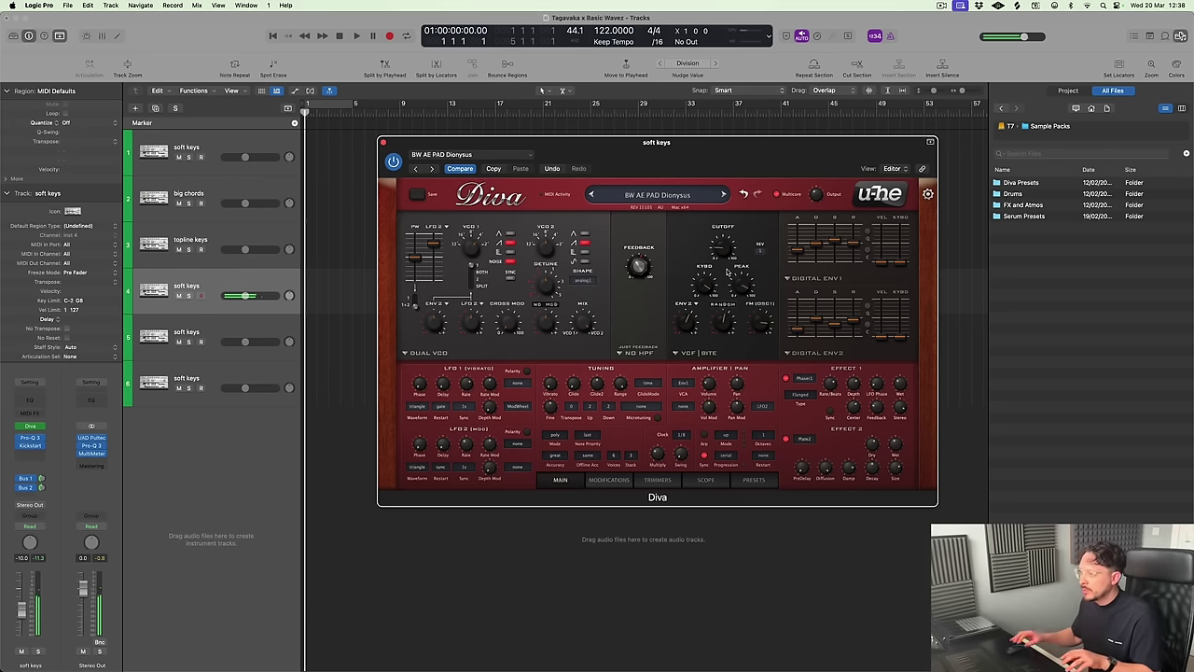
left_click_drag(721, 247, 719, 250)
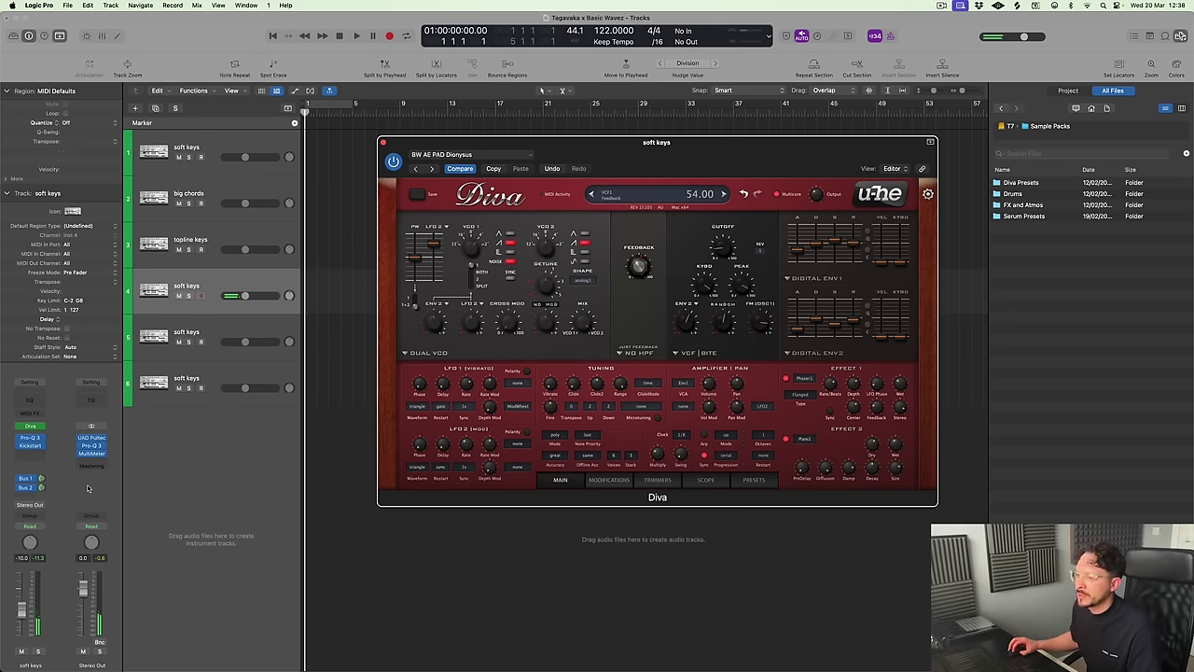
Review the Kickstart settings on the fourth track and close the plug-in
left_click(216, 458)
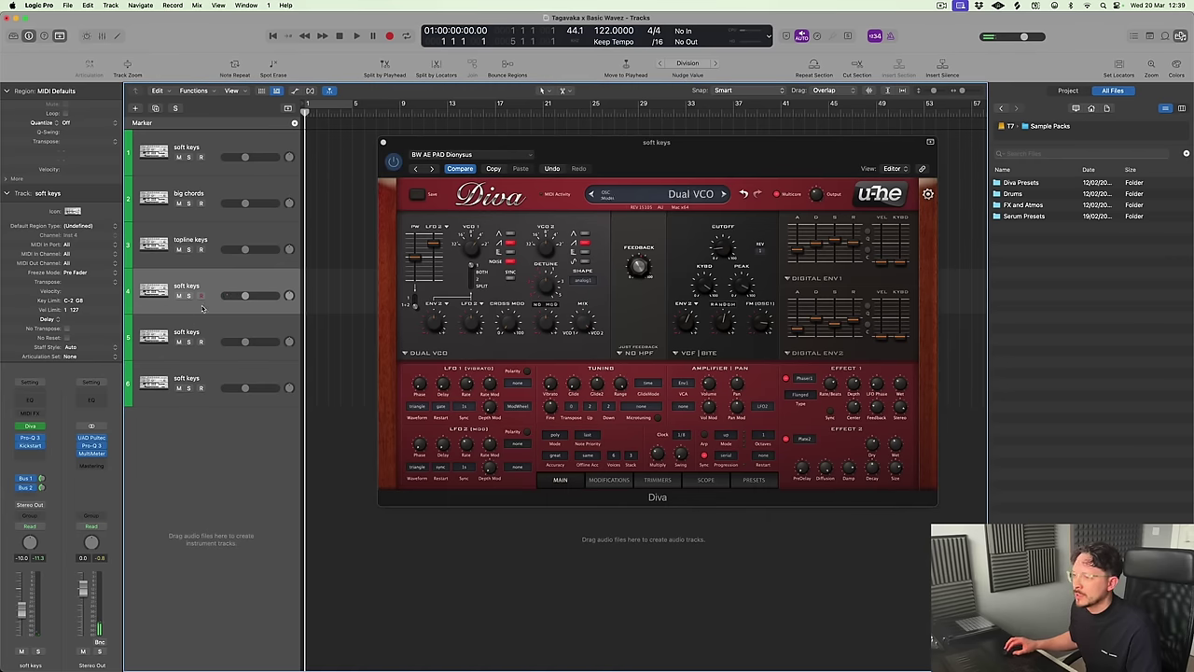
left_click(31, 445)
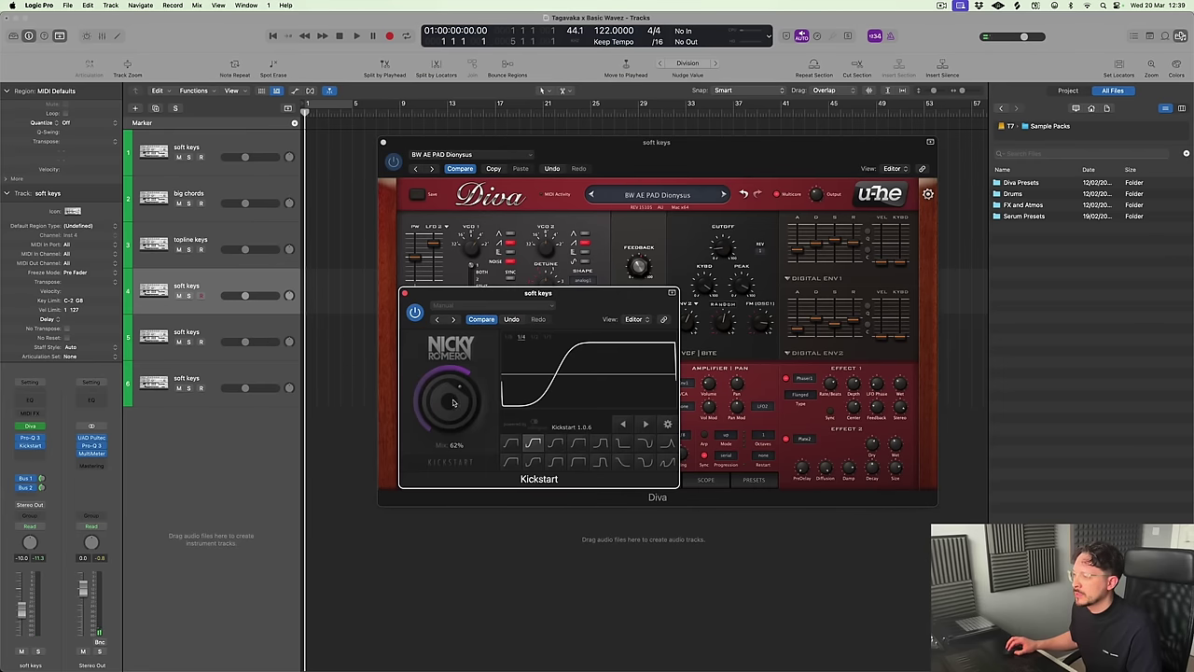
left_click(404, 293)
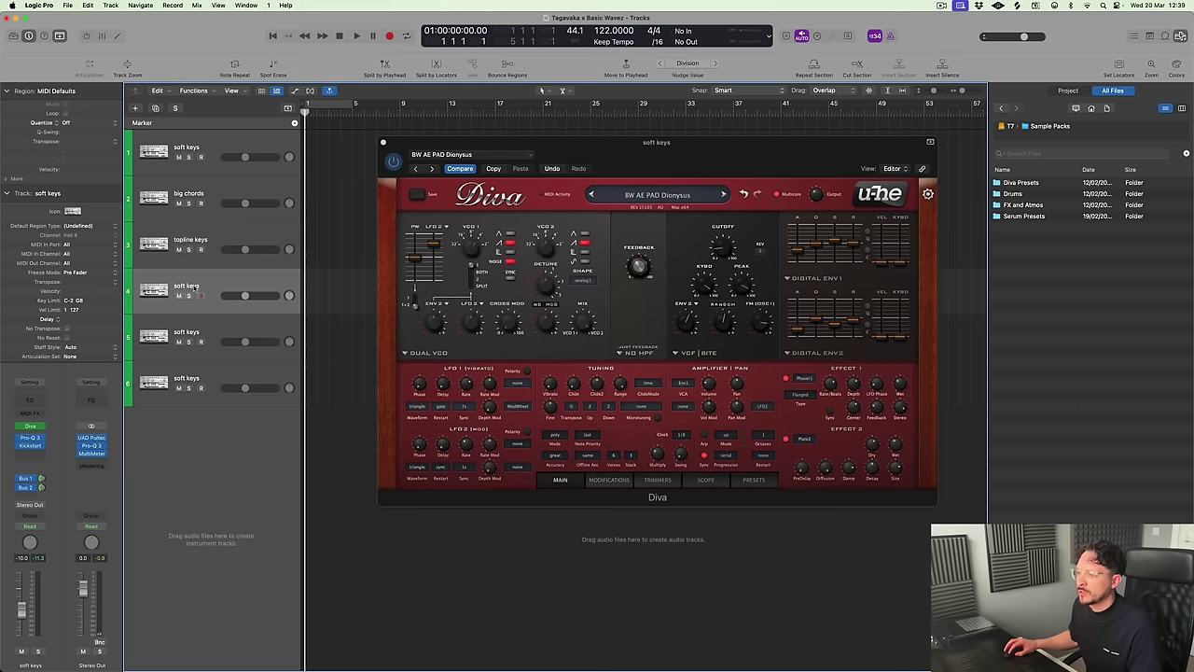
Rename the fourth track as movement pads and close its Diva window
double_click(191, 286)
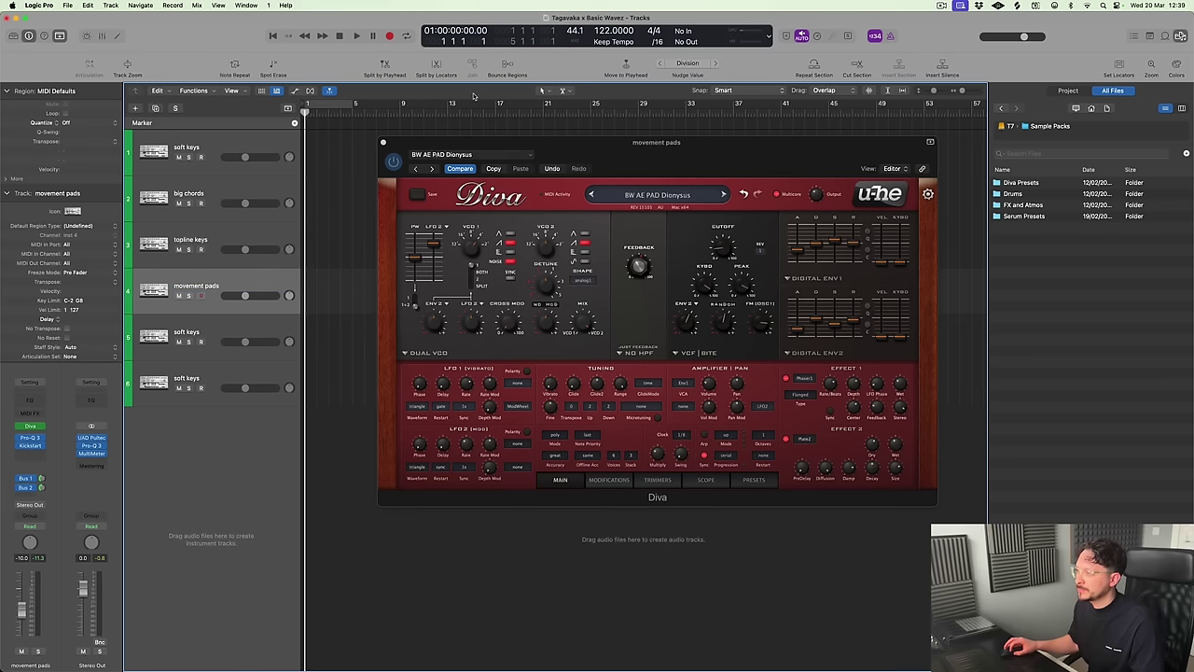
left_click(383, 142)
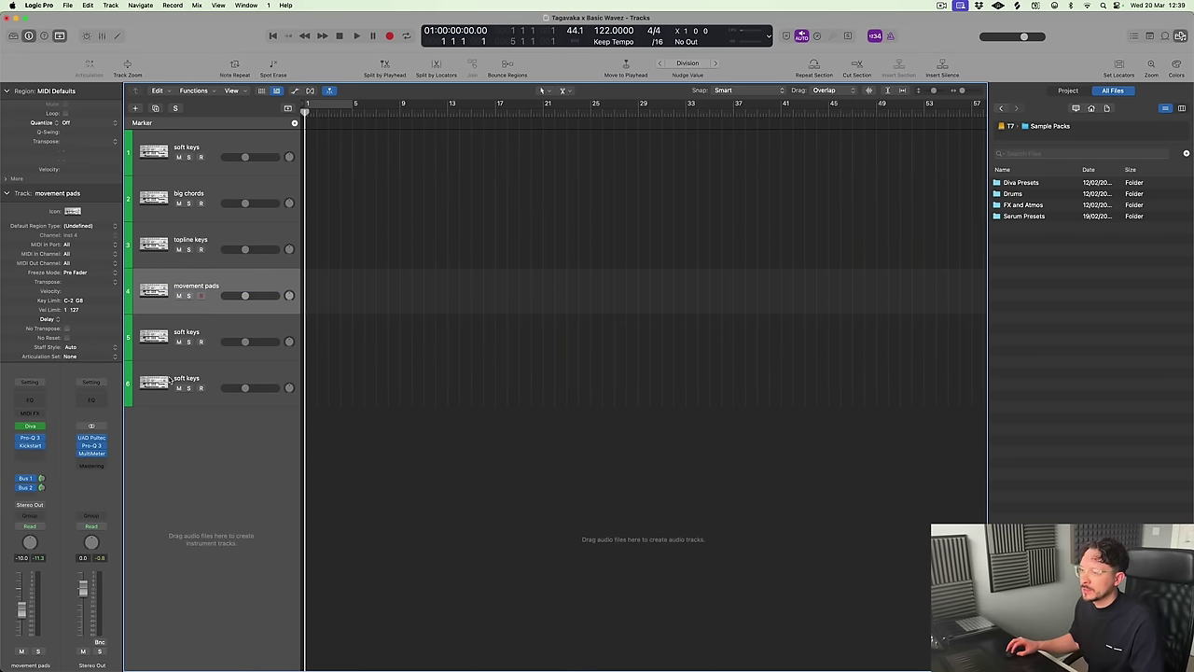
Open Diva's preset browser on the fifth track and show the Basic Wavez - Visions Vol. 2 presets
left_click(202, 331)
left_click(30, 426)
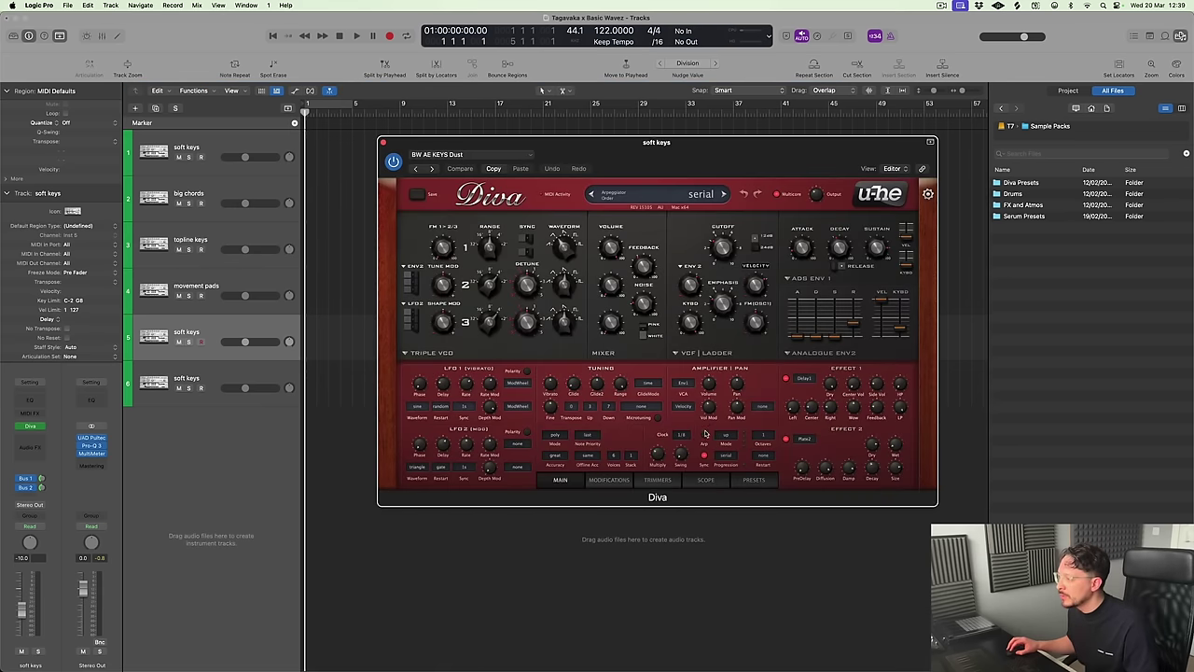
left_click(748, 482)
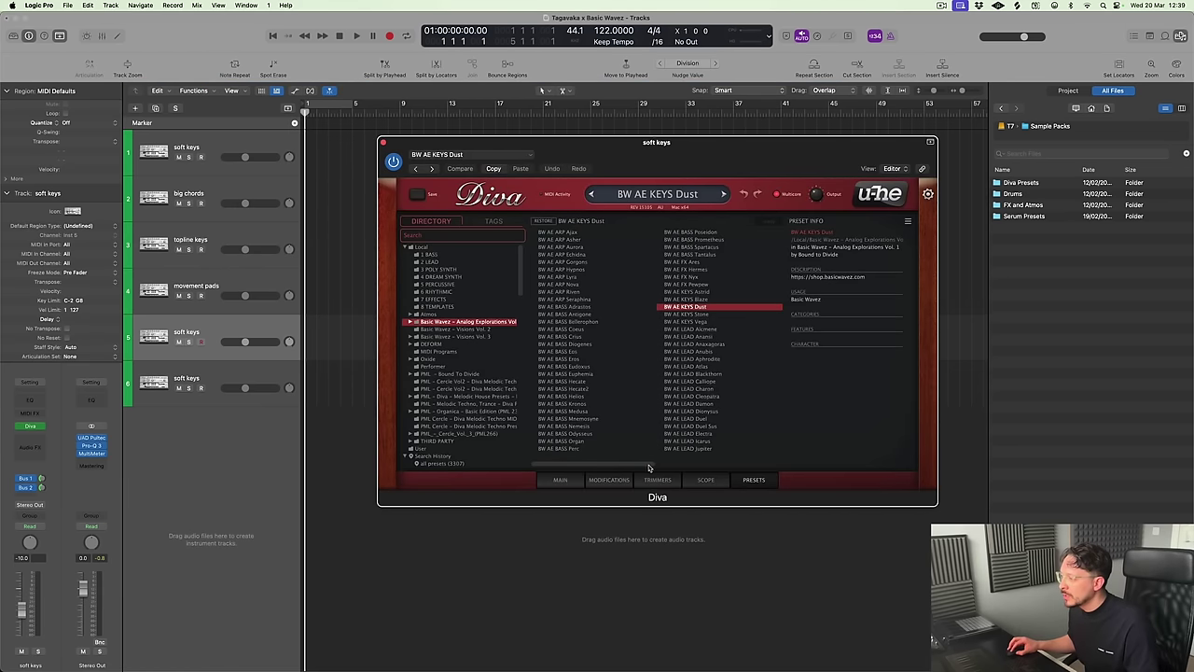
scroll(691, 471, "right", 3)
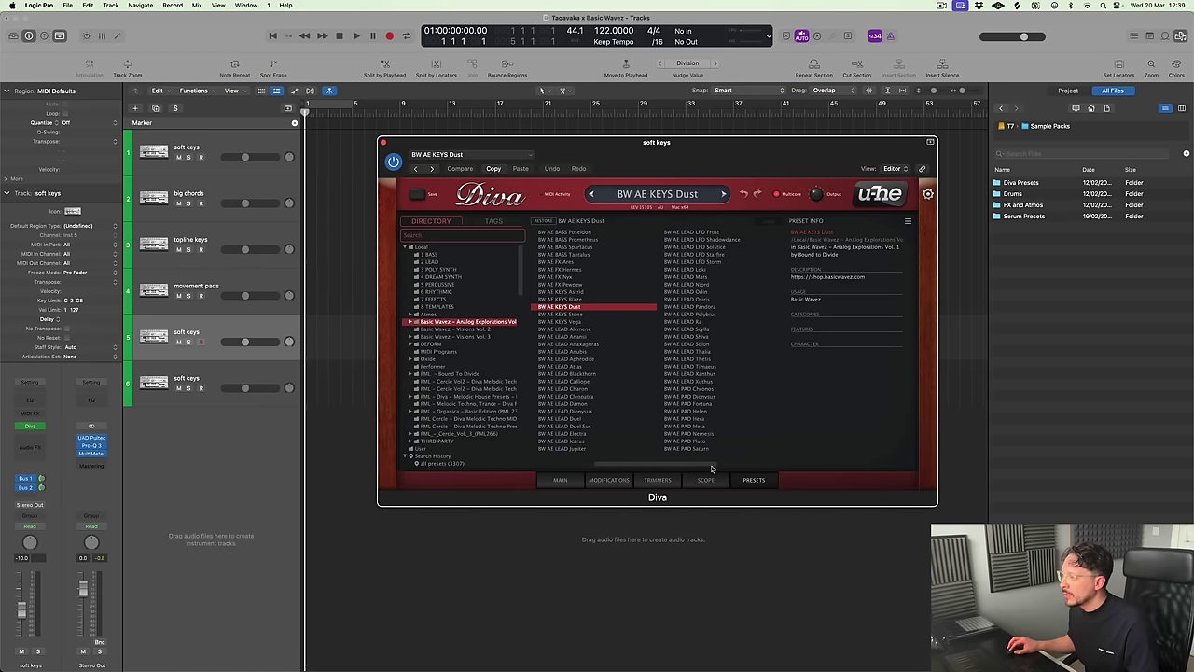
scroll(690, 471, "right", 3)
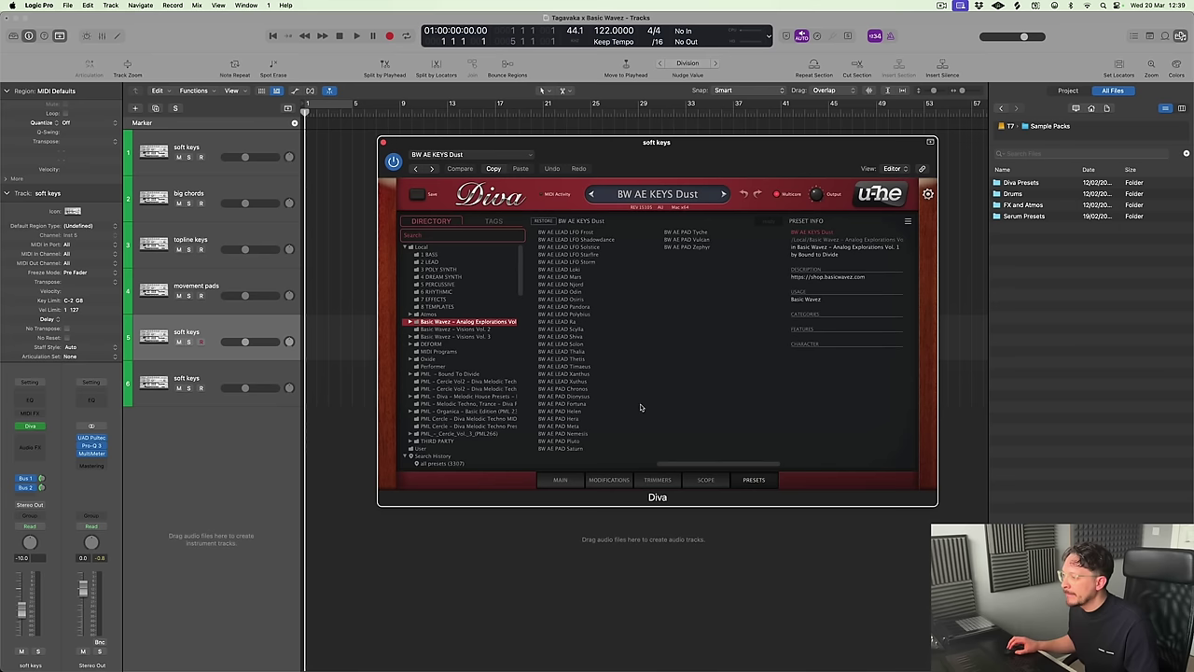
left_click(470, 332)
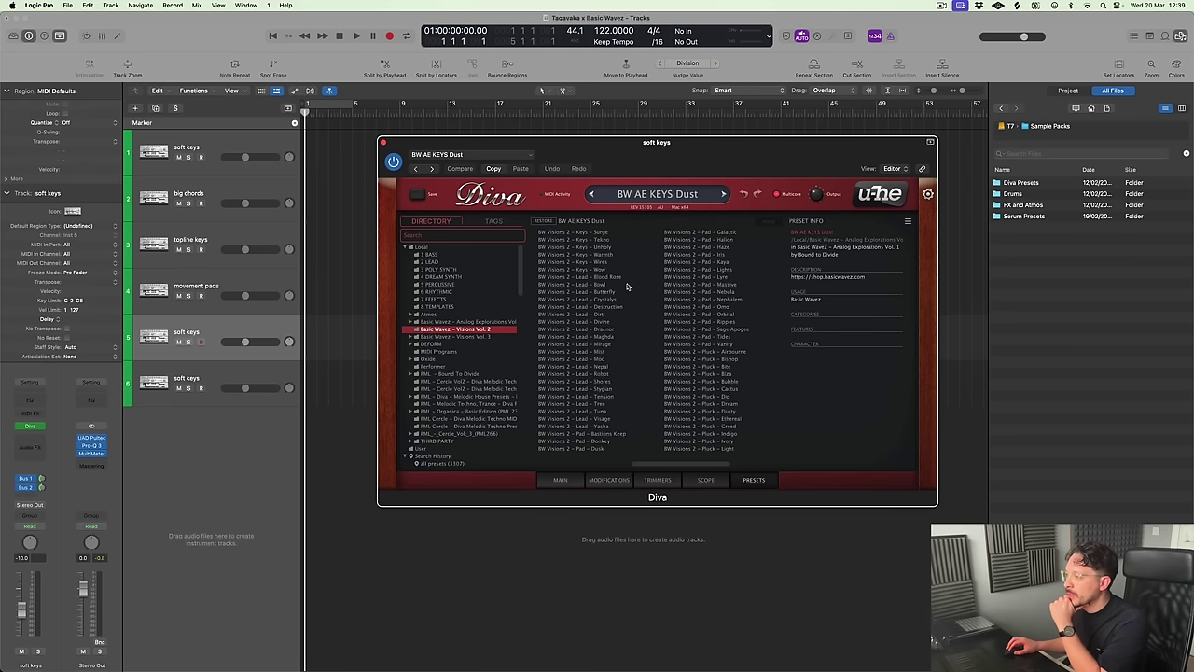
Audition the Visions 2 Keys presets from Surge to Wires and load BW Visions 2 - Keys - Wow
left_click(597, 234)
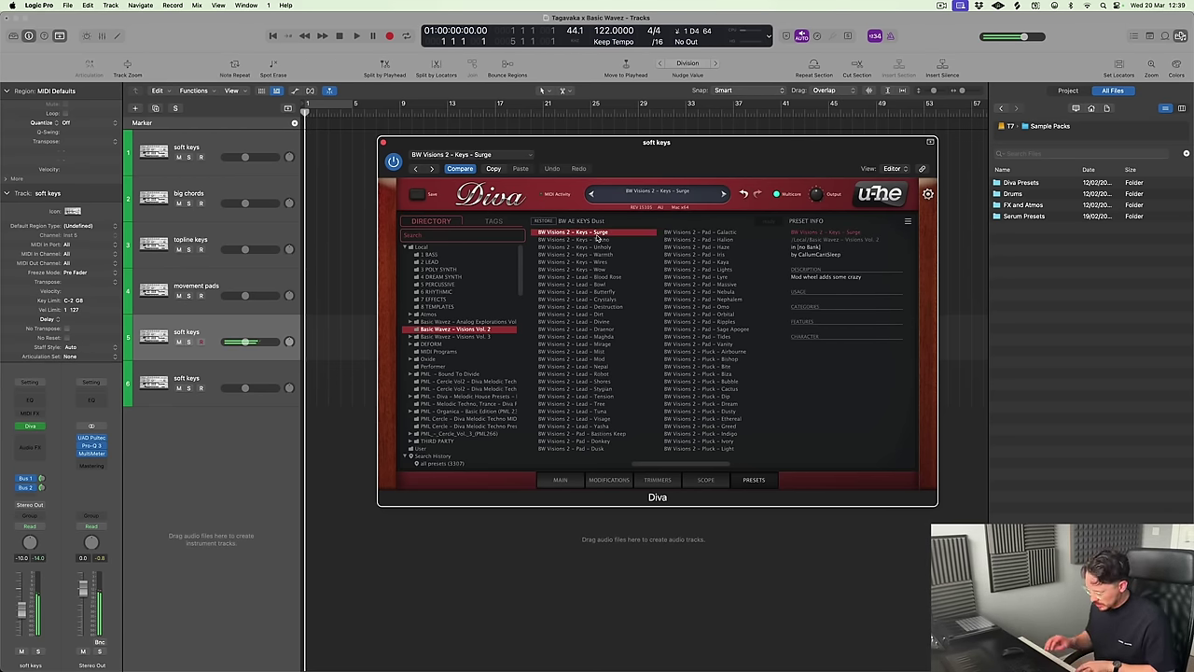
left_click(597, 238)
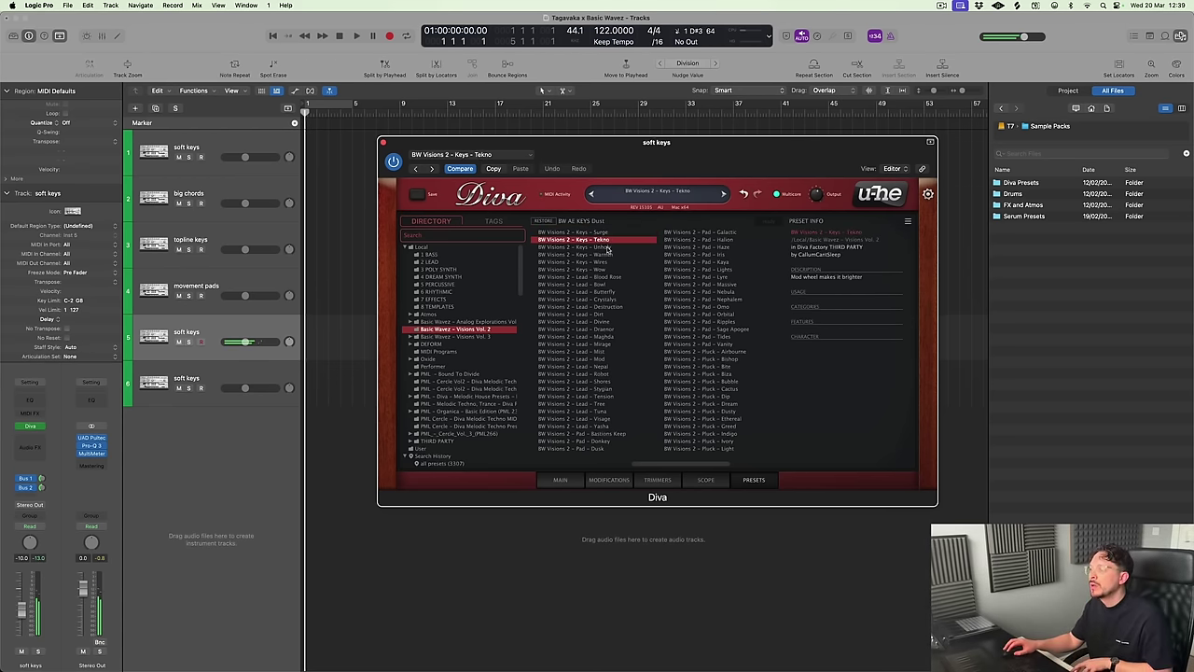
left_click(608, 248)
left_click(609, 255)
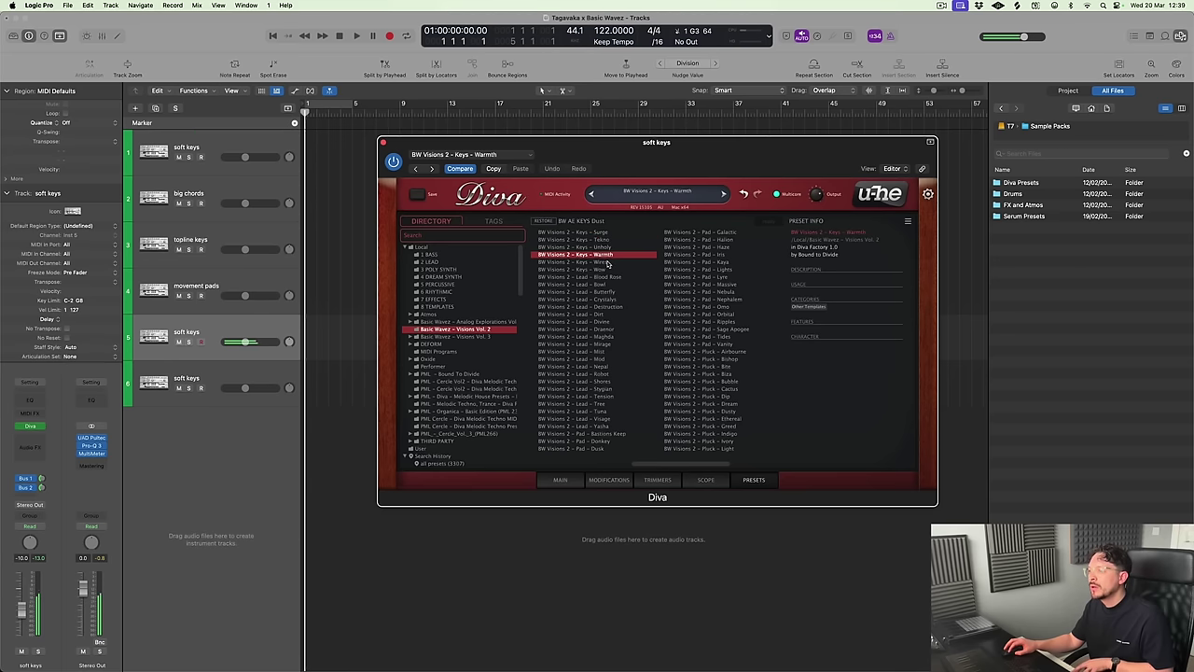
left_click(609, 262)
left_click(608, 270)
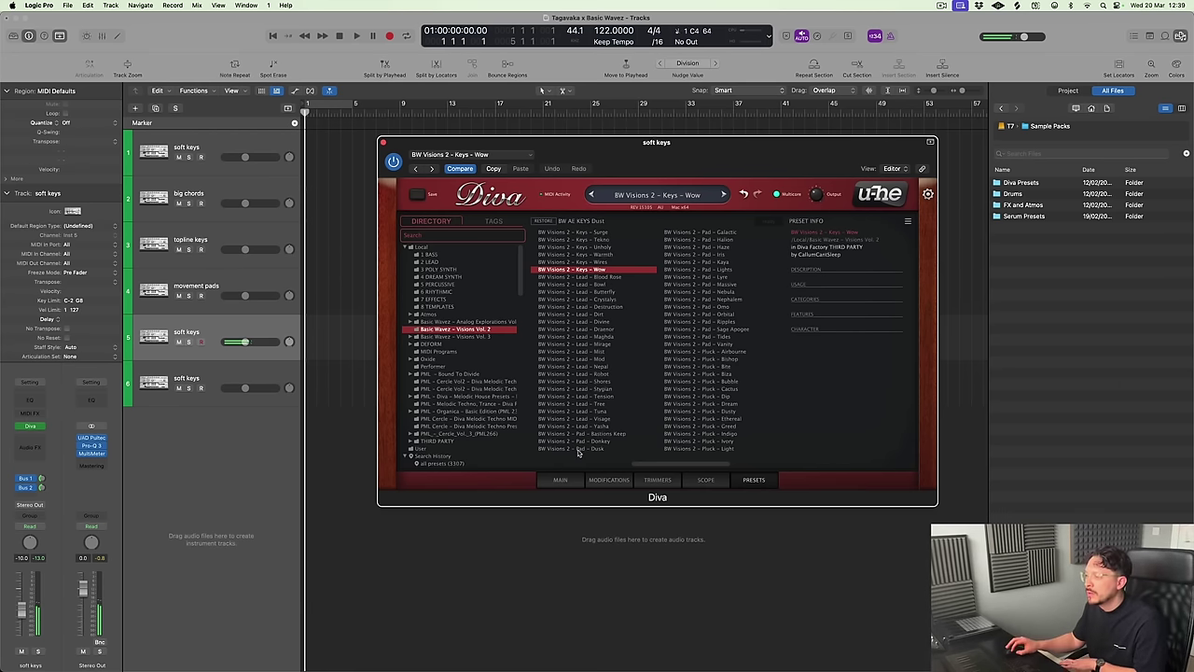
Lower the filter cutoff of the Keys - Wow patch slightly and close Diva
left_click(572, 483)
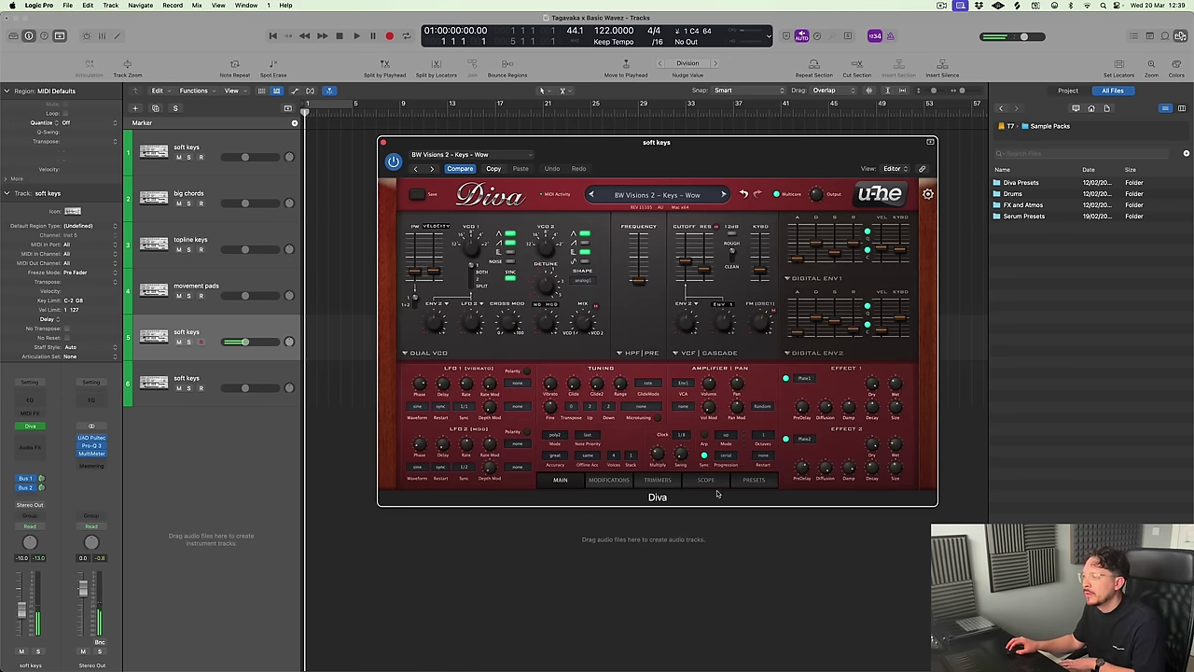
mouse_move(696, 278)
left_mouse_down()
mouse_move(685, 242)
mouse_move(686, 270)
left_mouse_up()
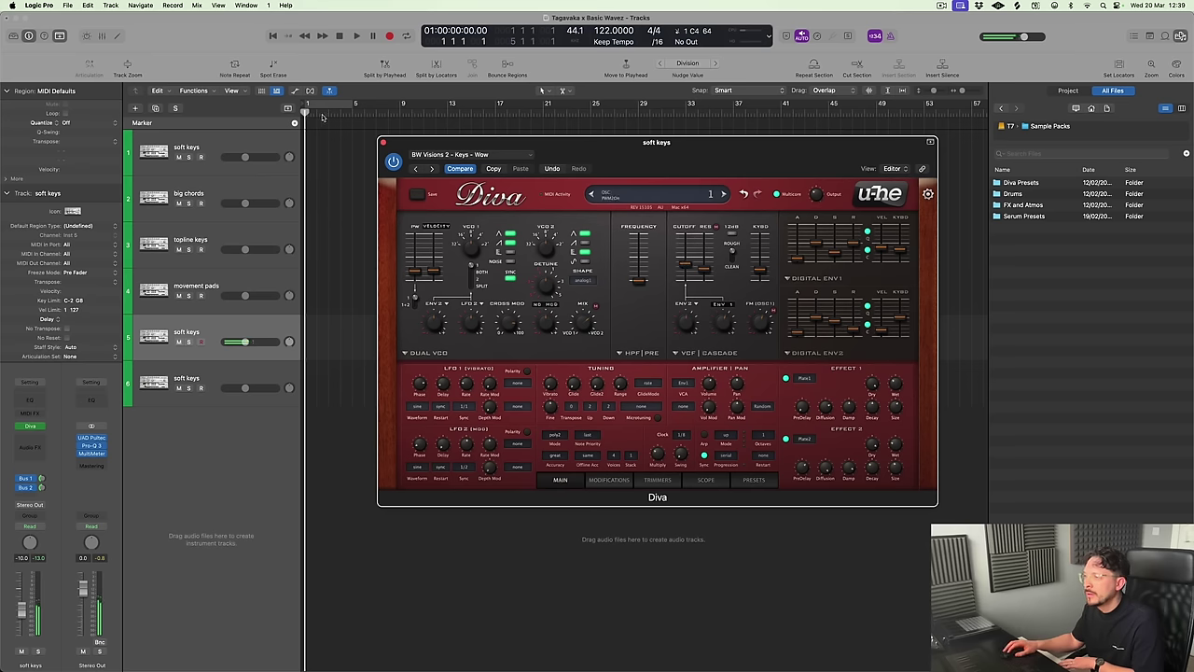
left_click(381, 141)
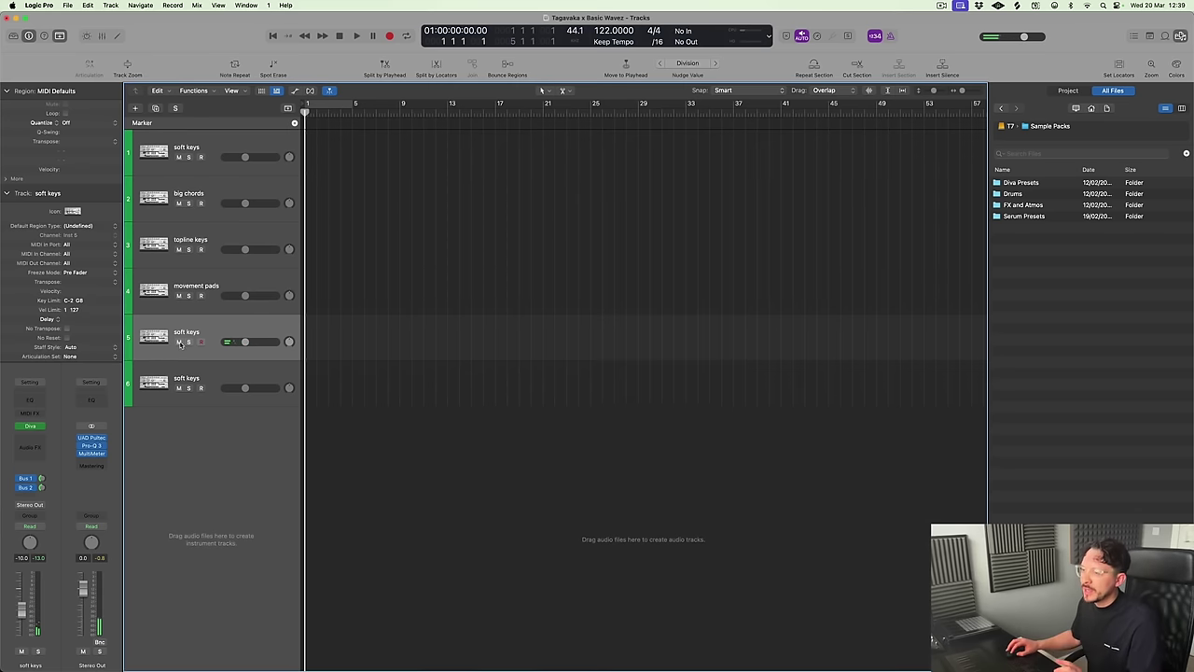
Rename the fifth track as pedal note and delete the unused sixth soft keys track
double_click(187, 333)
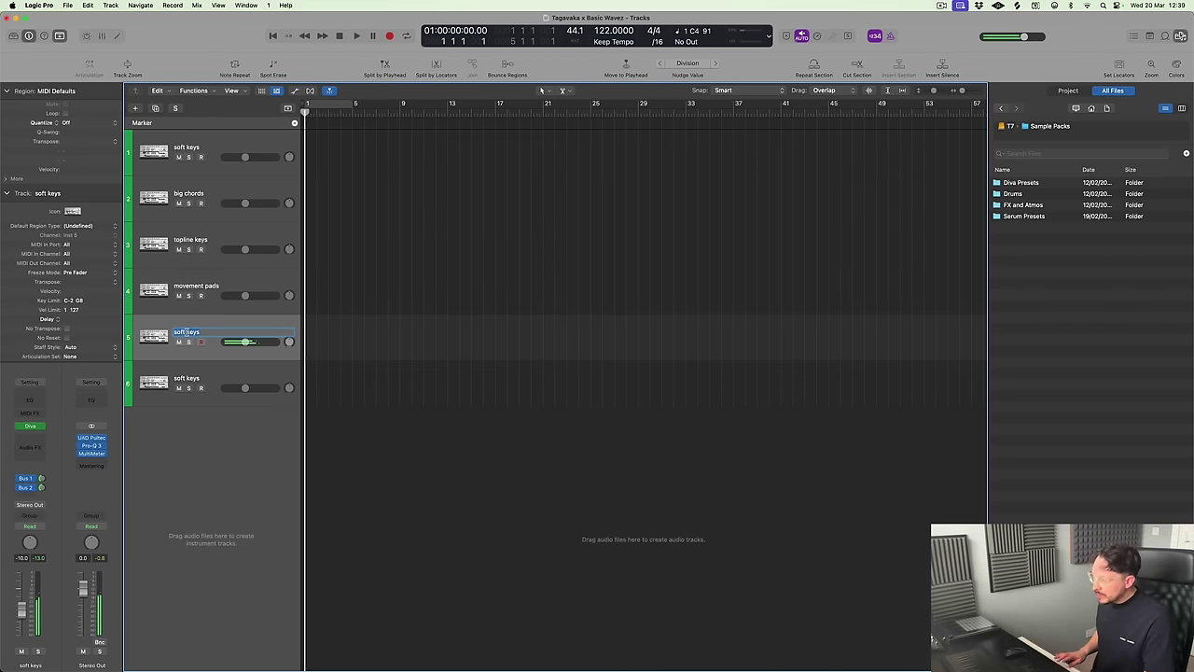
type("pedal note")
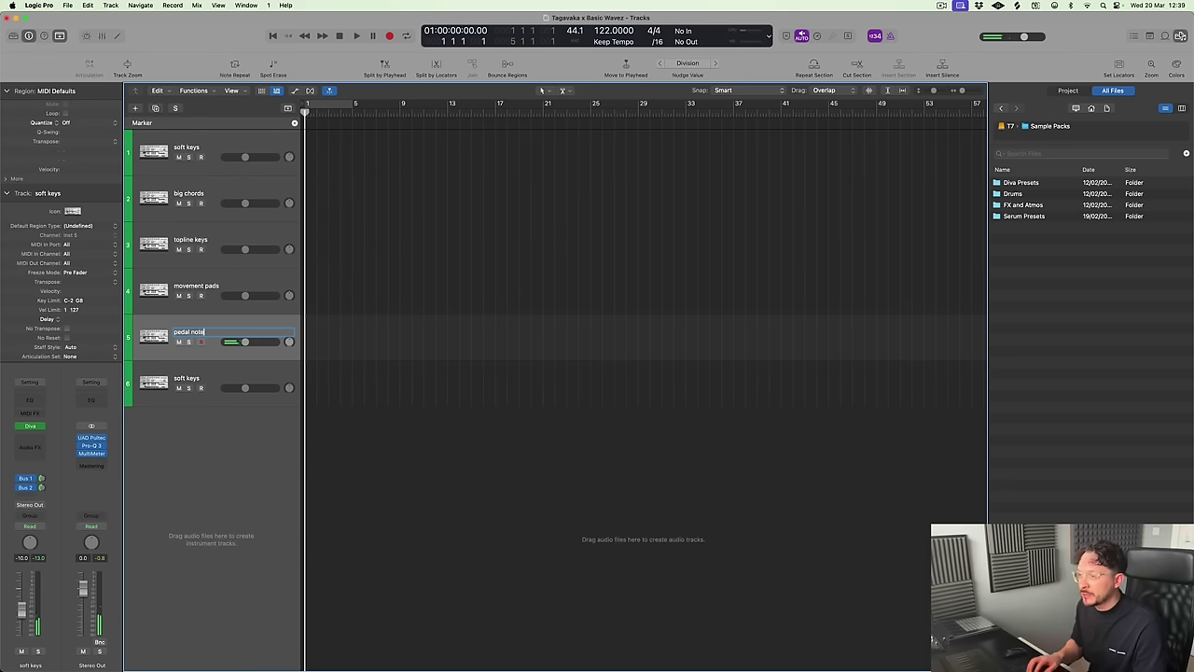
key("Return")
left_click(209, 374)
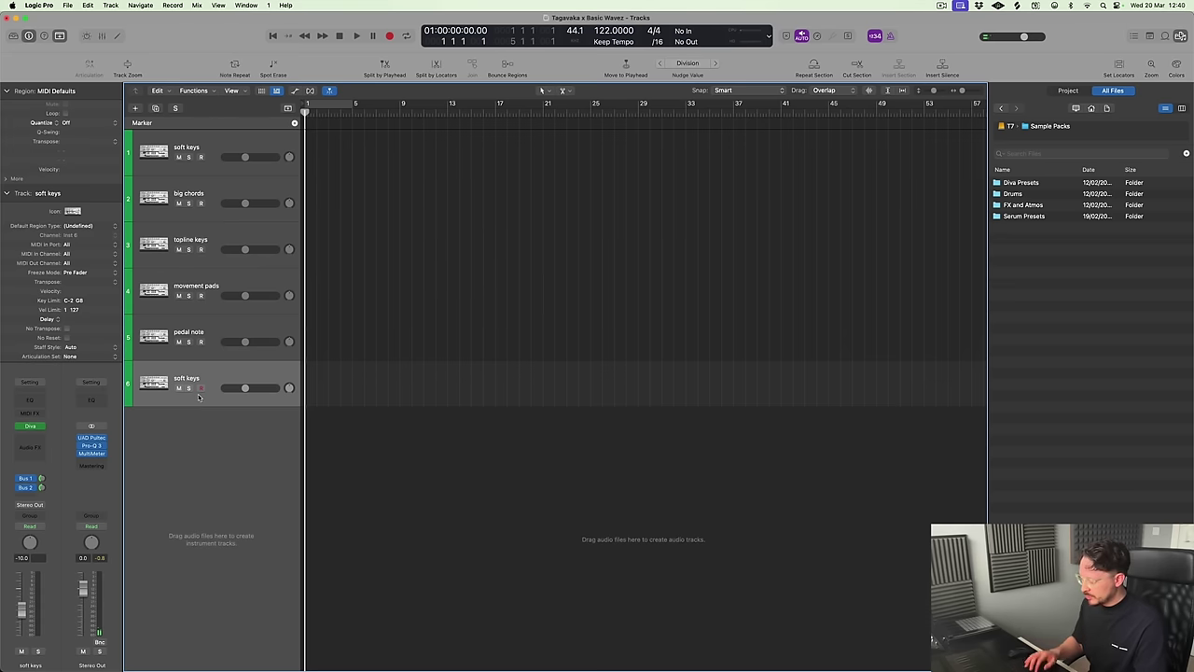
key("super+BackSpace")
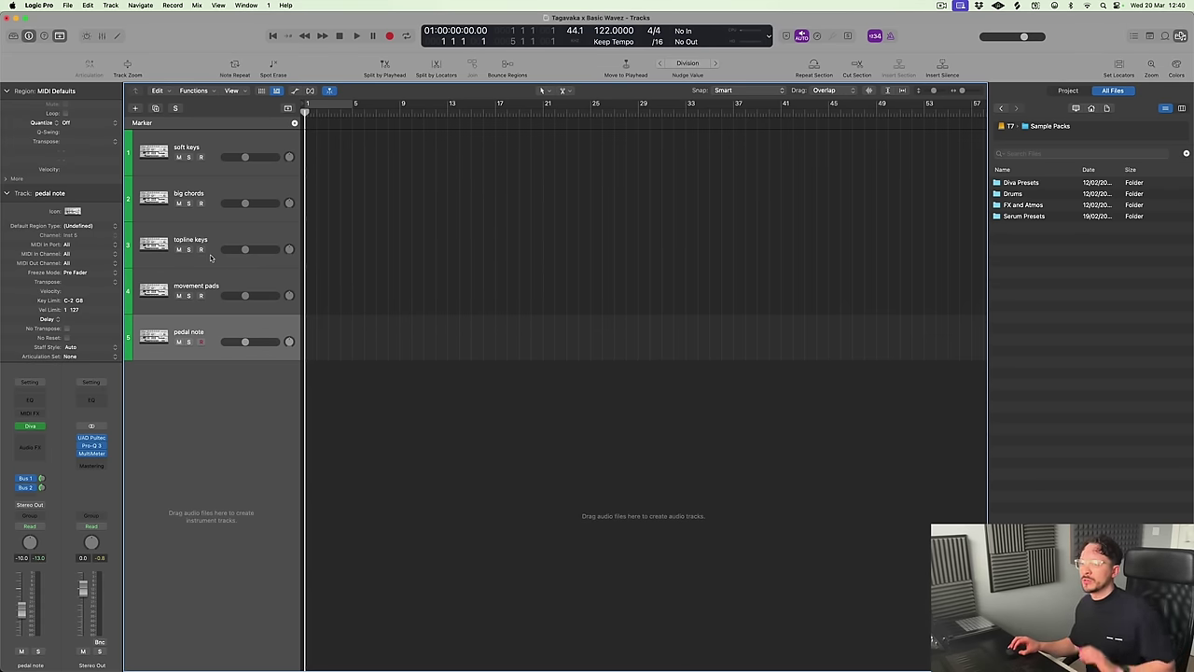
Select the big chords track and set the project tempo to 121 BPM
left_click(210, 197)
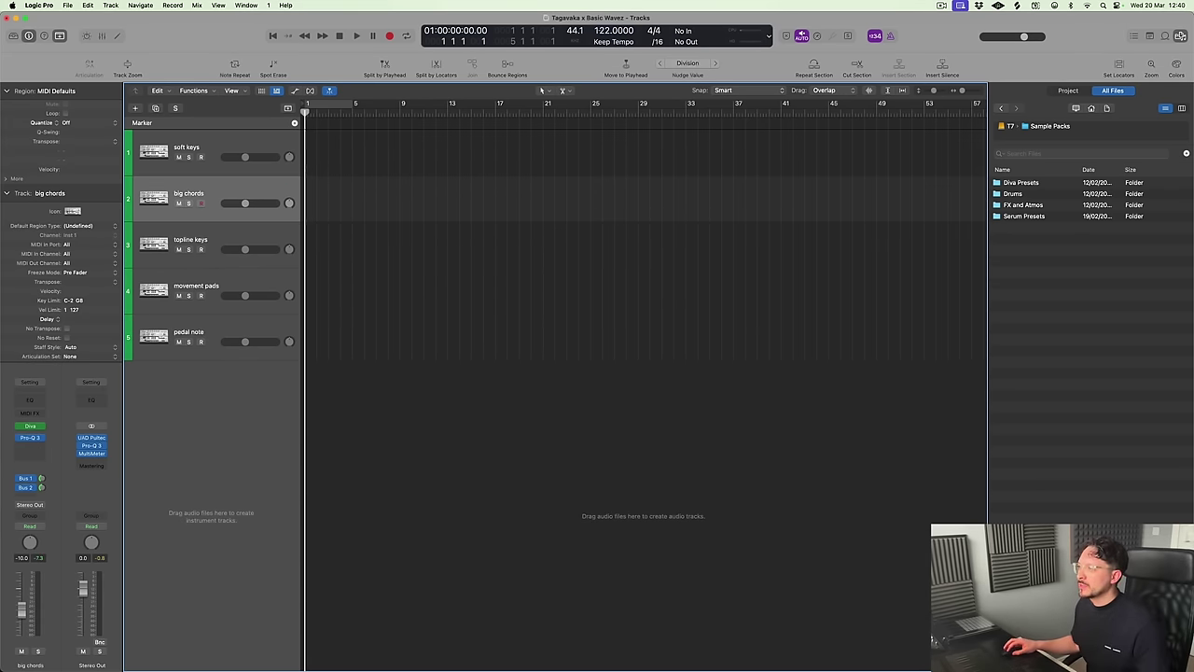
double_click(600, 32)
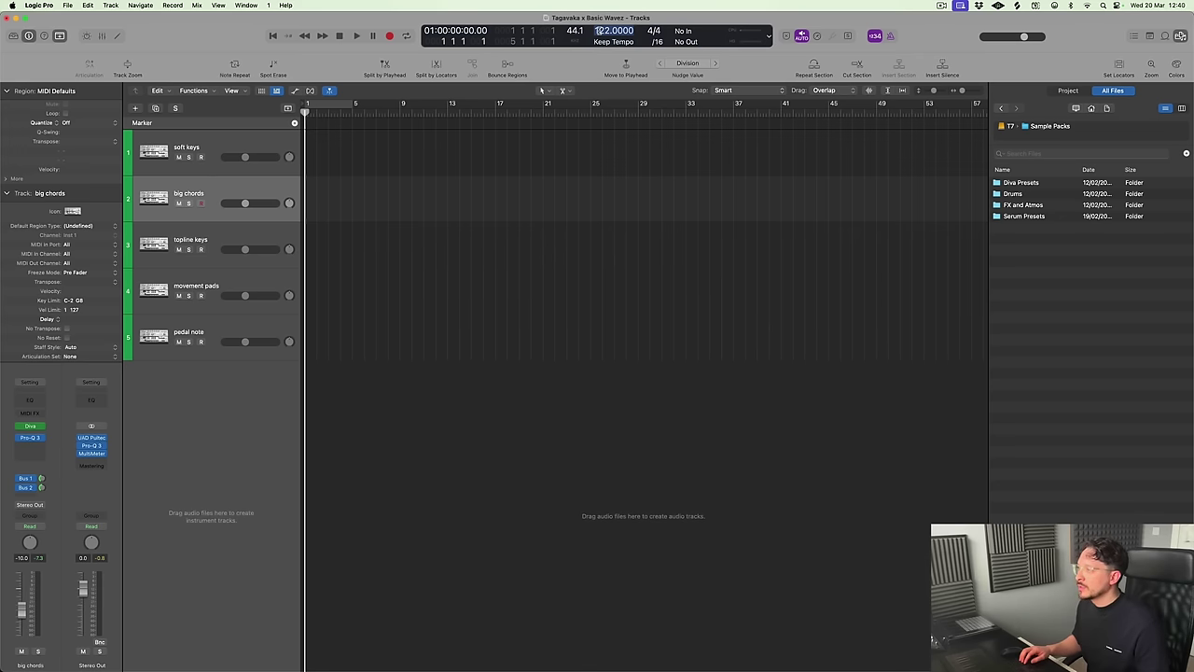
type("121")
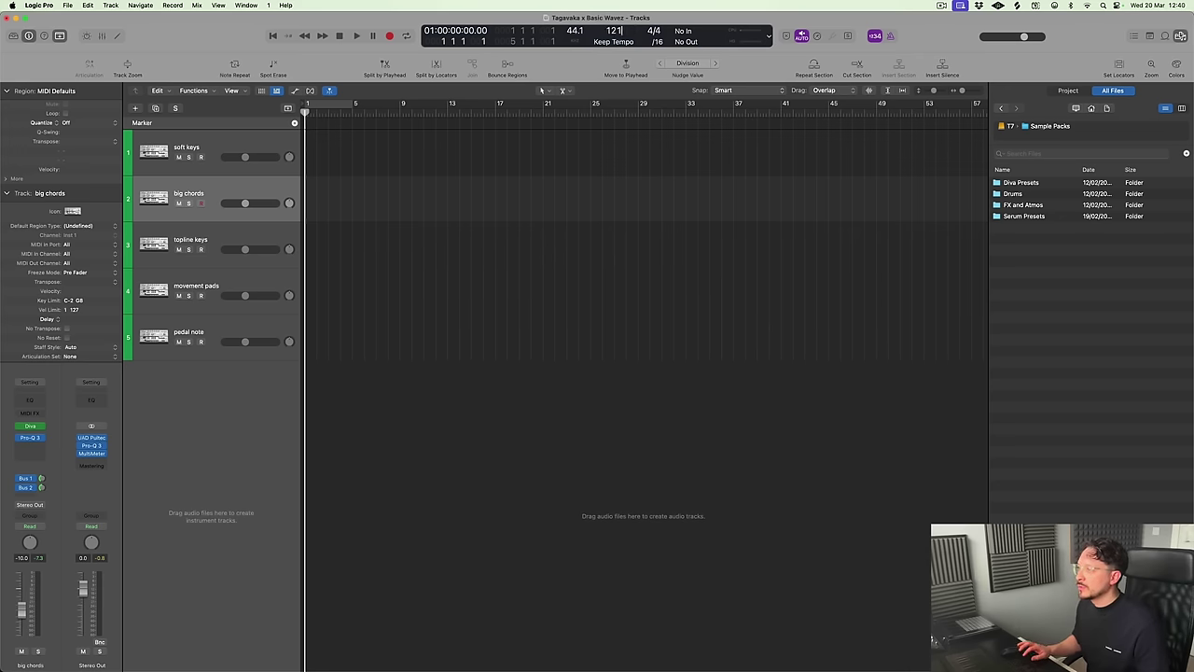
key("Return")
Turn on cycle mode and extend the cycle range to run from bar 1 to bar 9
left_click(515, 261)
scroll(505, 259, "up", 5)
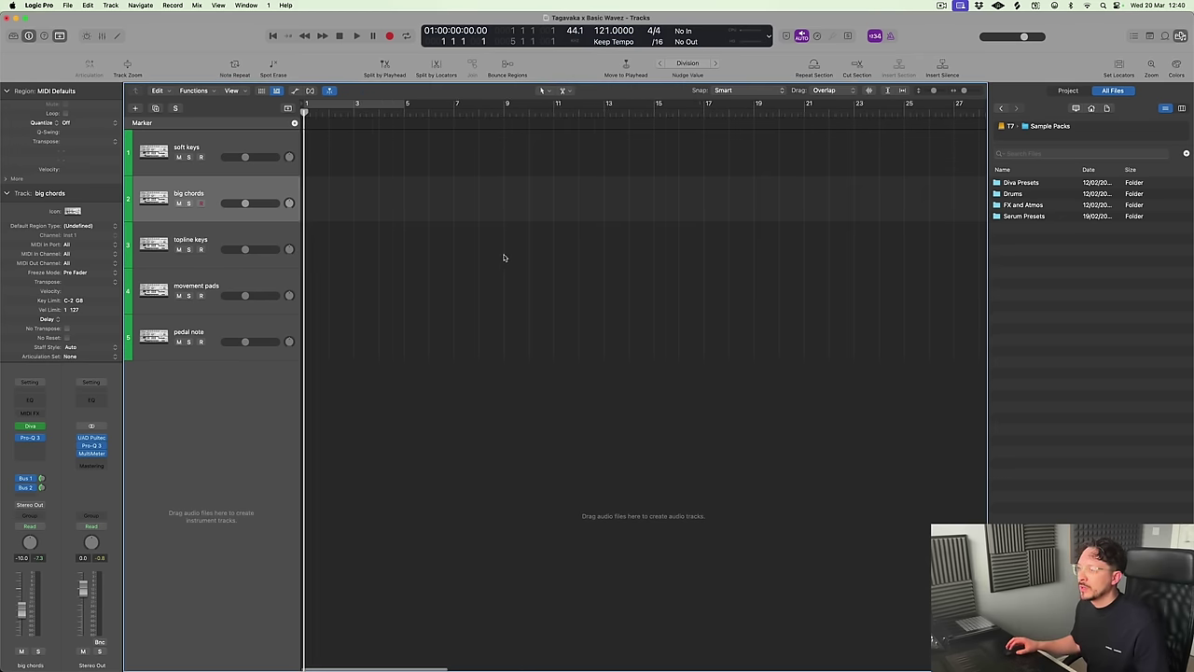
key("c")
scroll(430, 142, "left", 1)
left_click_drag(409, 105, 509, 190)
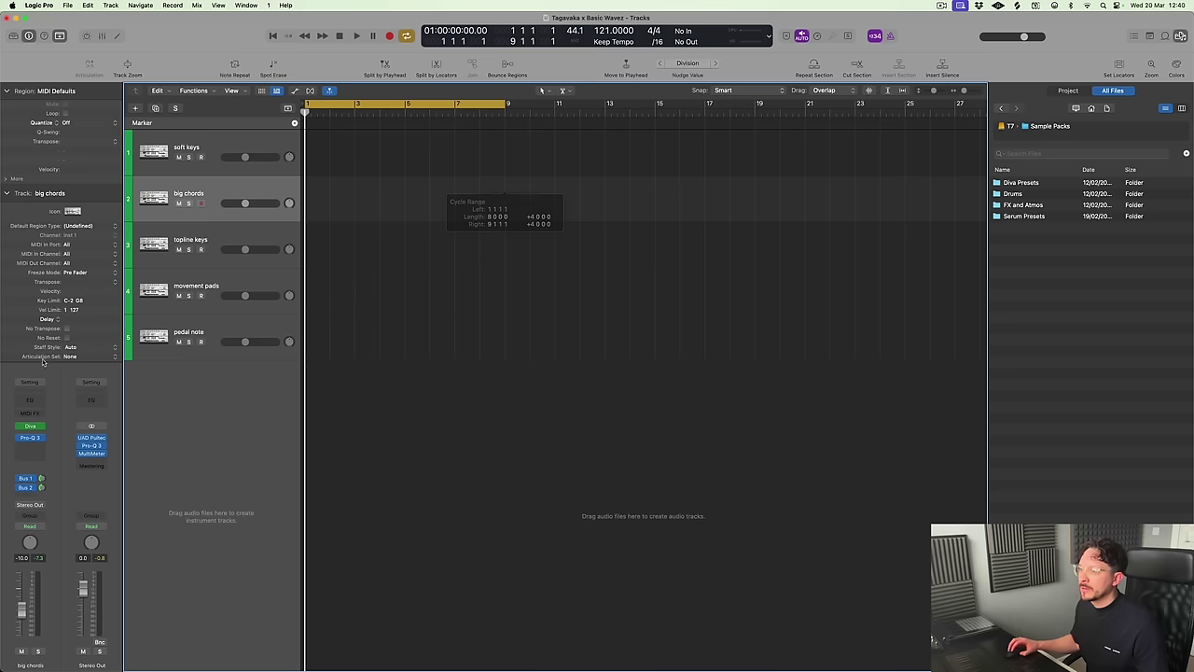
Open Diva on the big chords track and set the track's volume to -5 dB
left_click(29, 427)
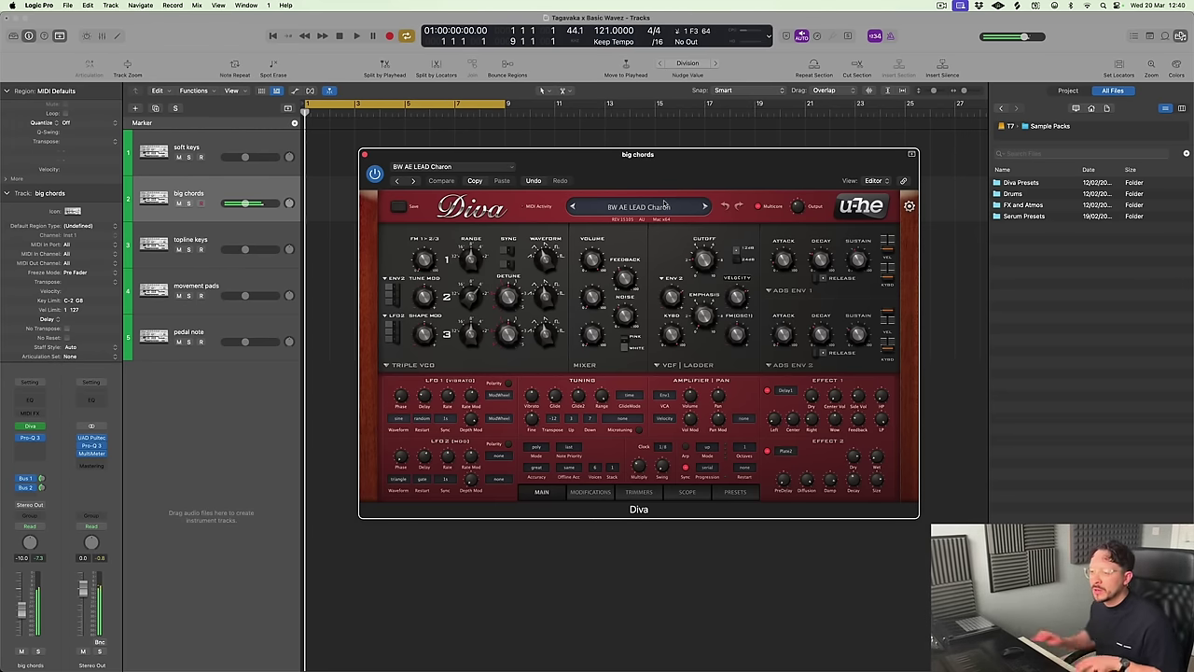
double_click(21, 558)
type("-5")
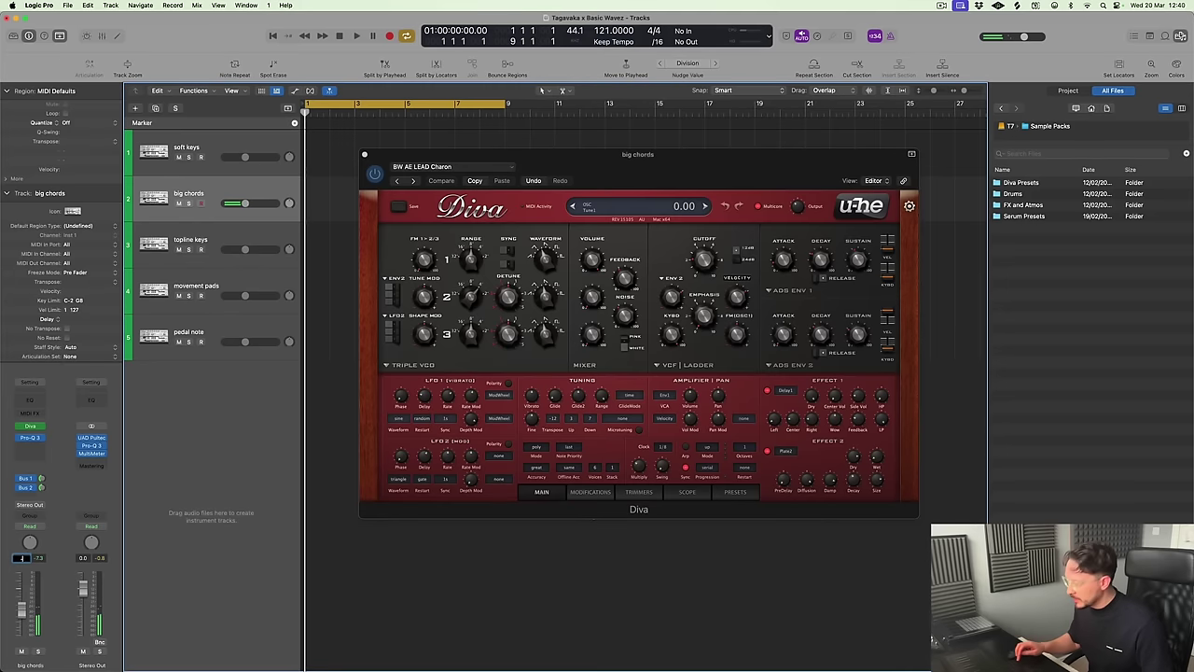
key("Return")
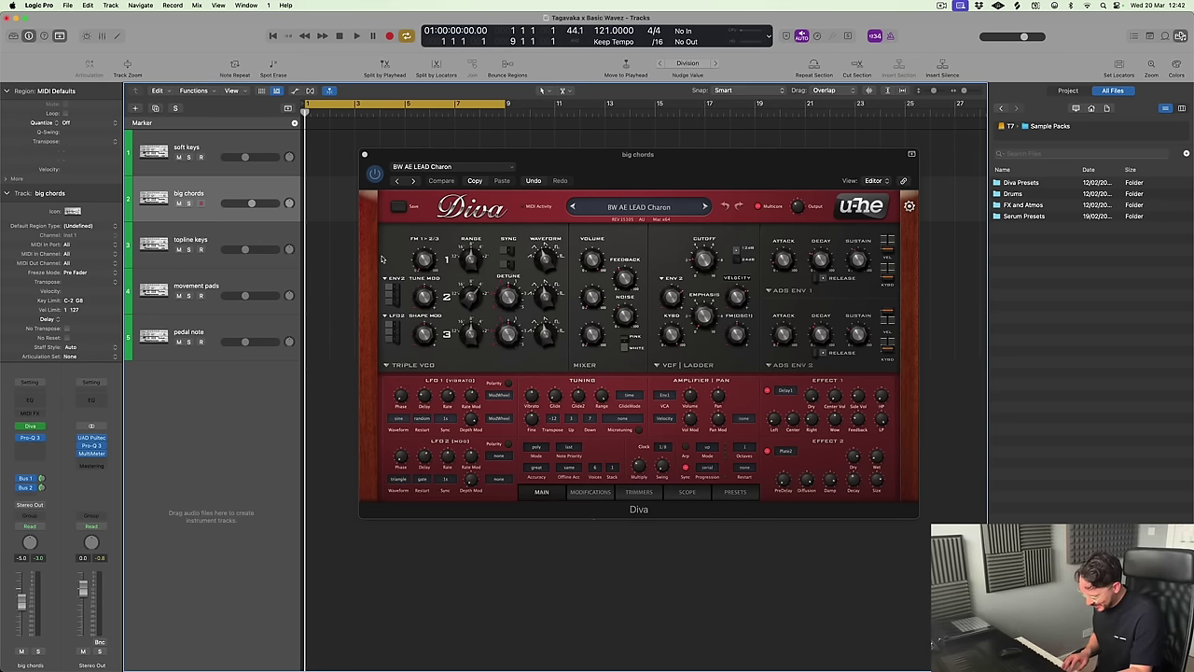
Record a chord progression on the big chords track from bar 1 to past bar 5, and close Diva
key("r")
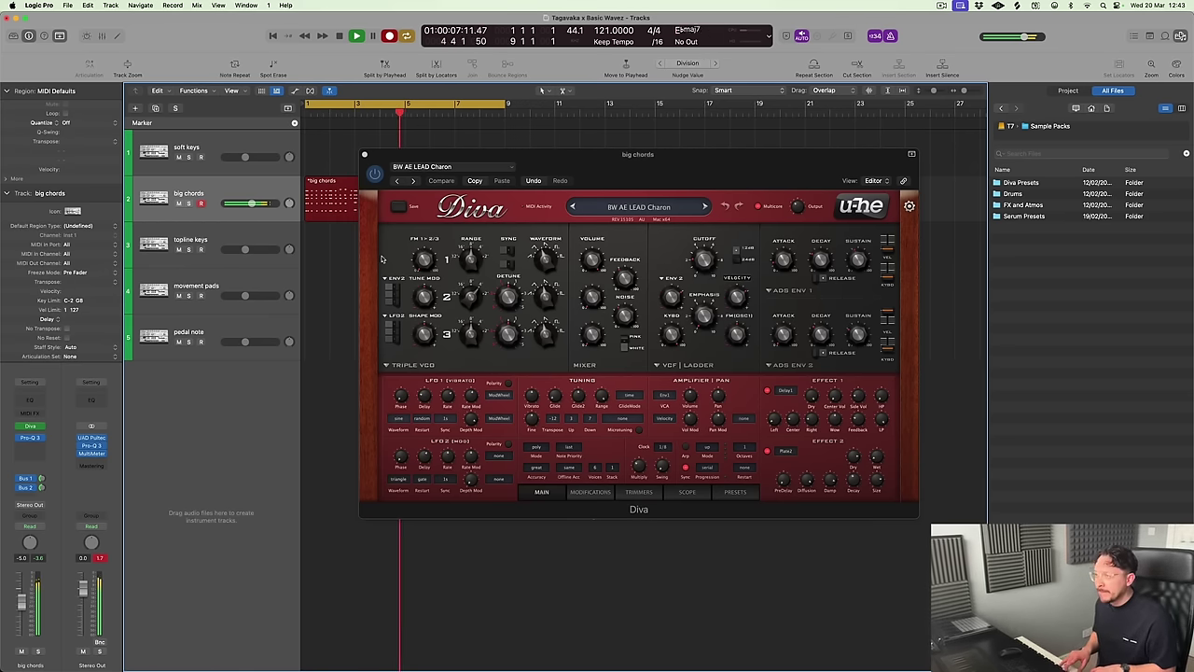
key("space")
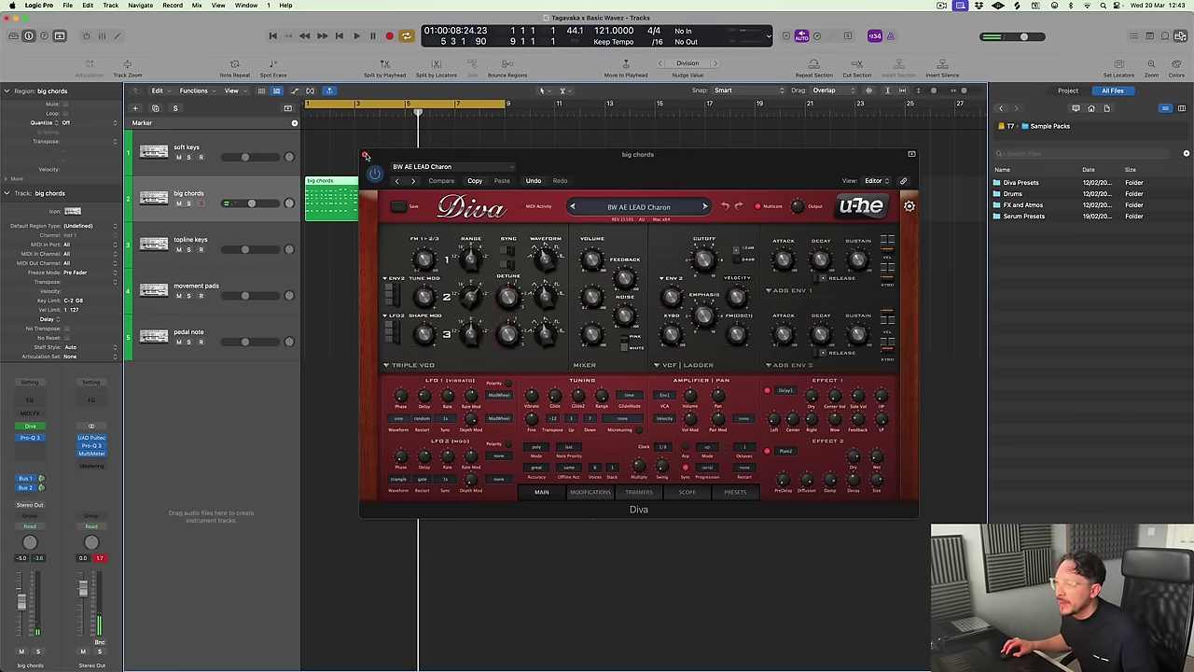
left_click(365, 155)
left_click(430, 324)
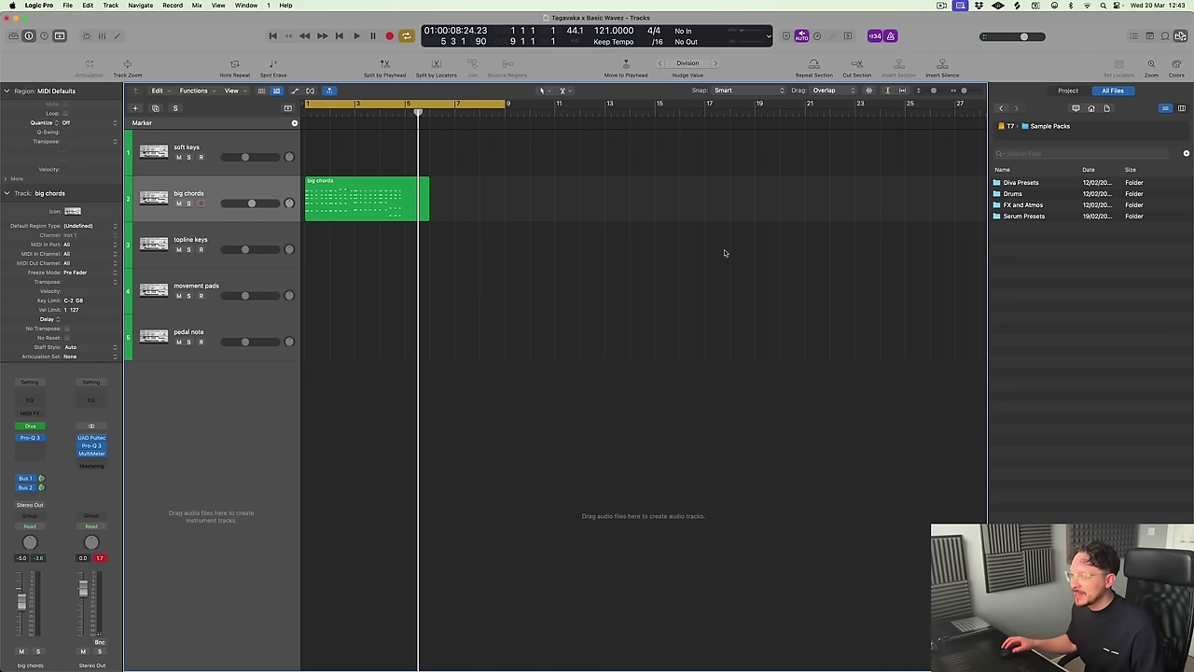
Open the recorded big chords region in the Piano Roll, hide the file browser and enlarge the editor
scroll(532, 234, "up", 5)
scroll(429, 242, "left", 2)
scroll(419, 229, "down", 2)
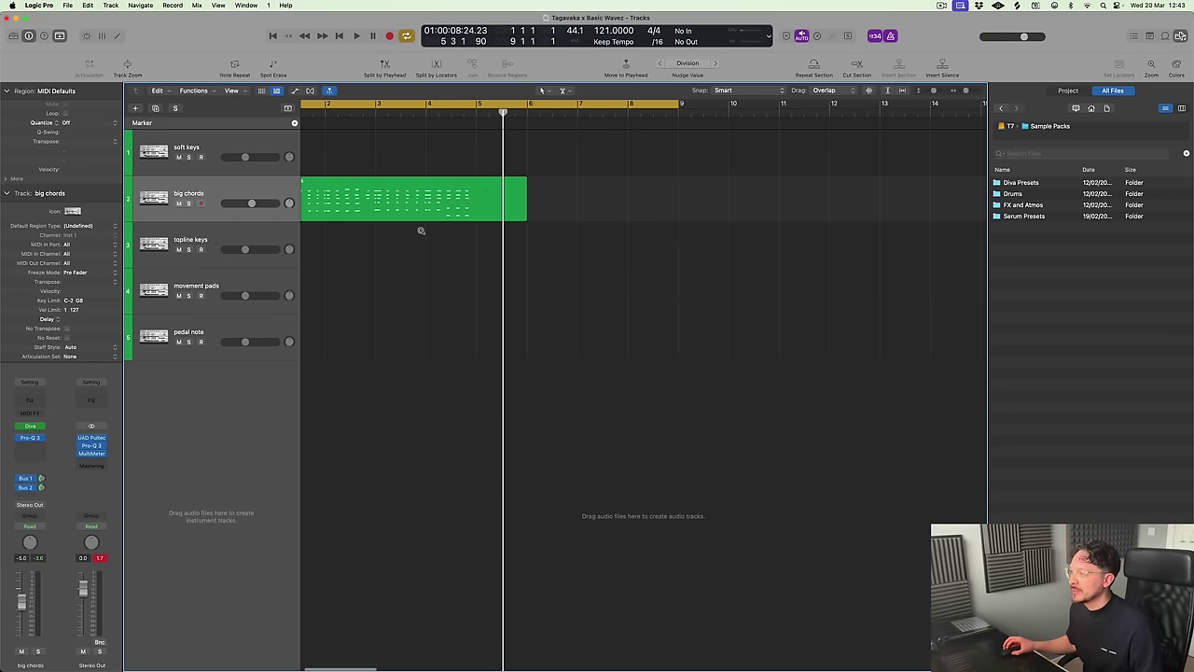
left_click(366, 207)
double_click(366, 207)
key("f")
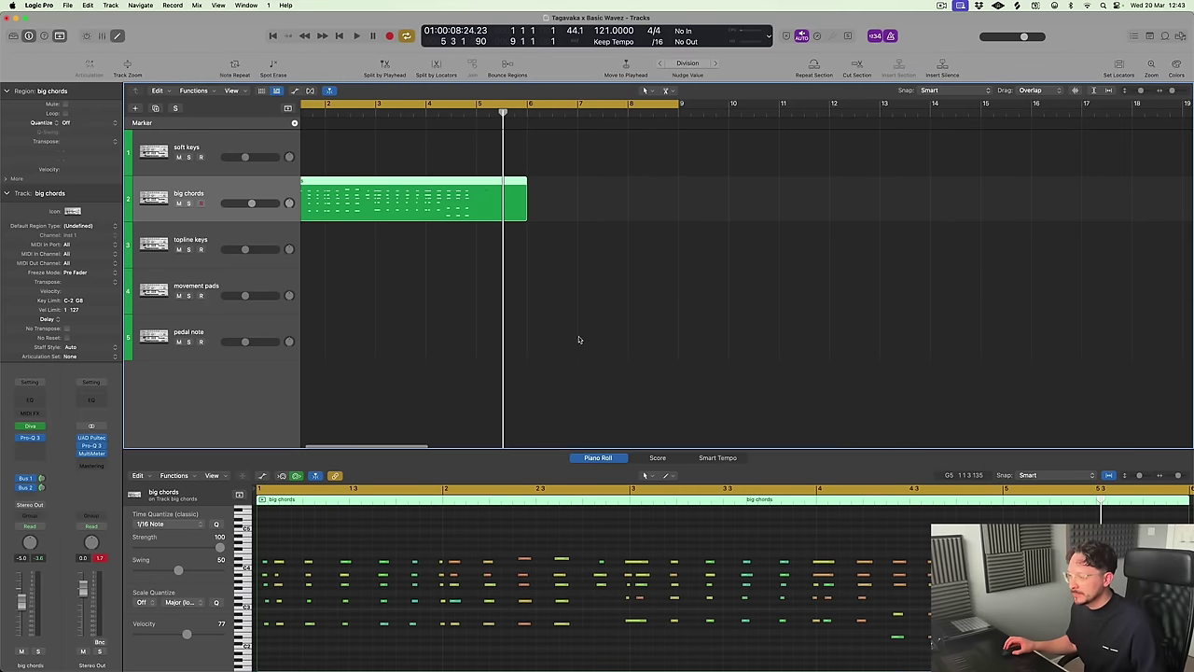
left_click_drag(573, 449, 573, 359)
Play the start of the big chords region and quantize it to 1/16 Note
key("space")
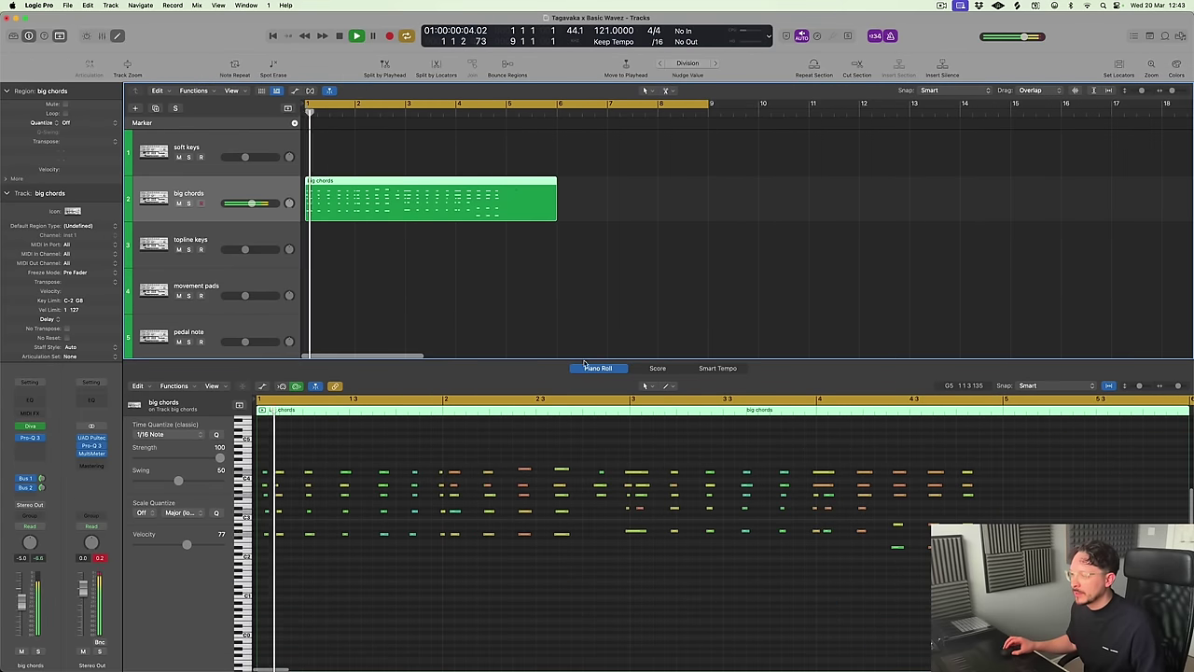
left_click(63, 126)
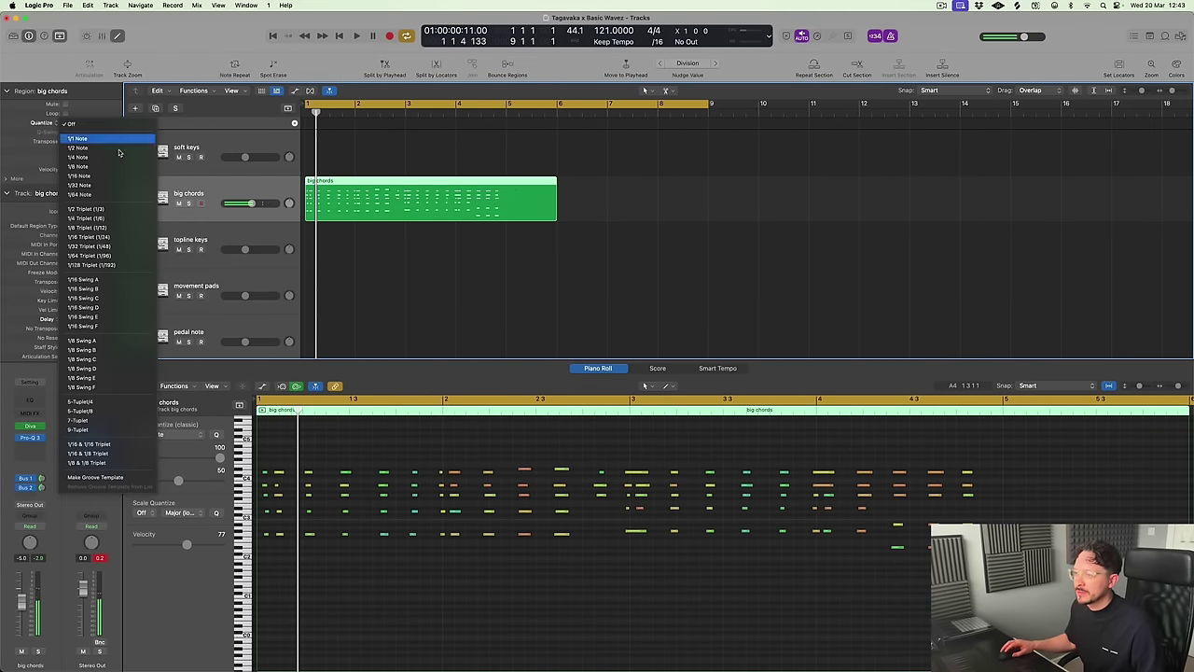
left_click(761, 323)
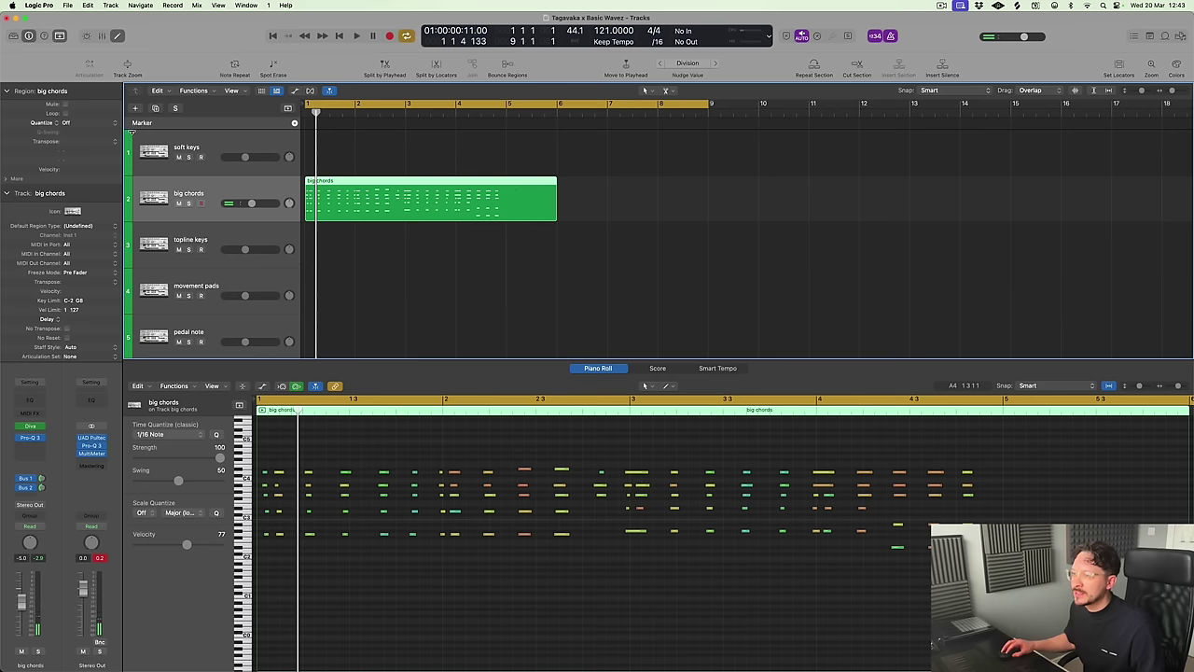
left_click(83, 127)
left_click(94, 176)
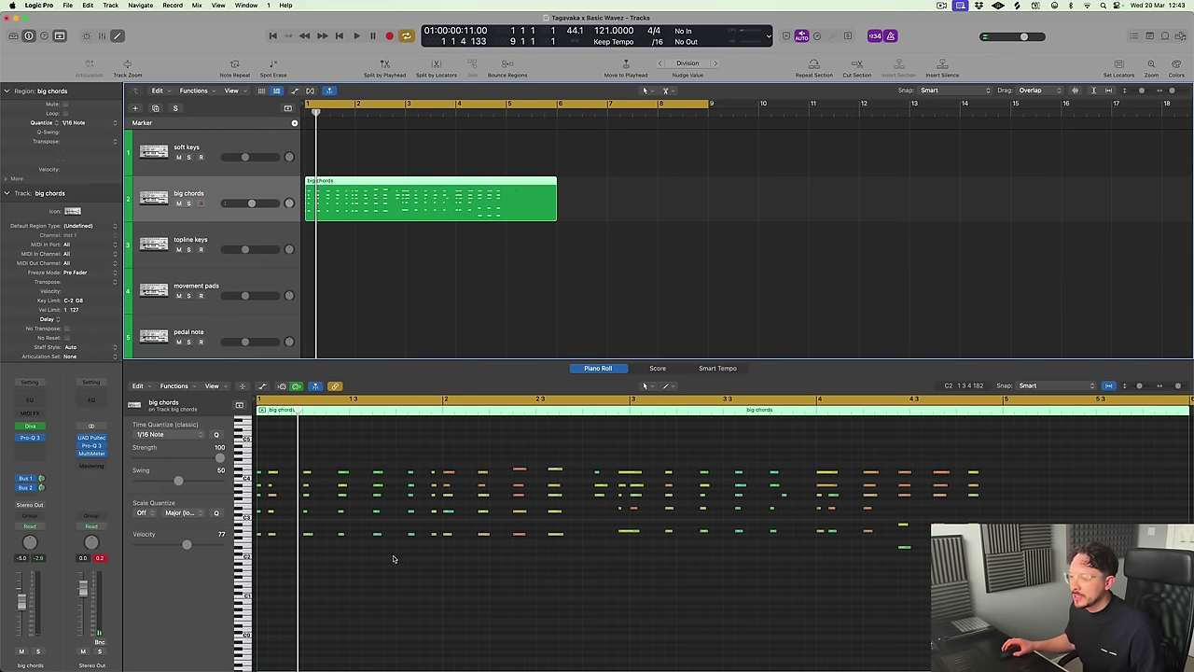
Play the start of the big chords region and delete the short extra chord just before bar 2
key("space")
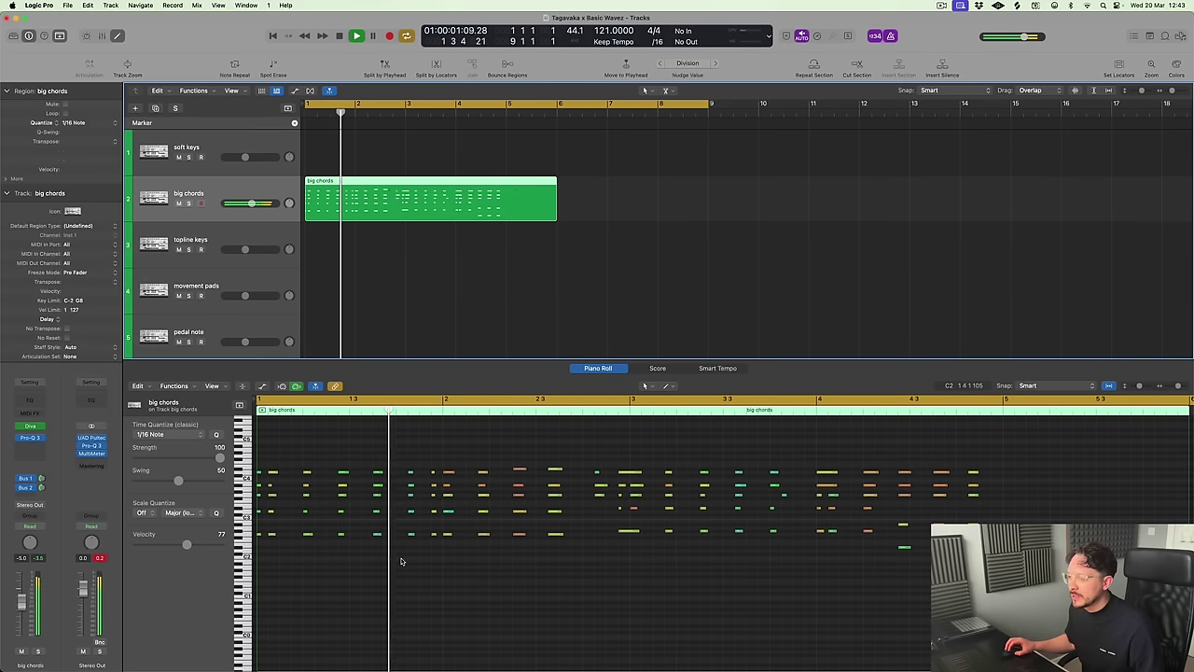
key("space")
scroll(466, 511, "up", 3)
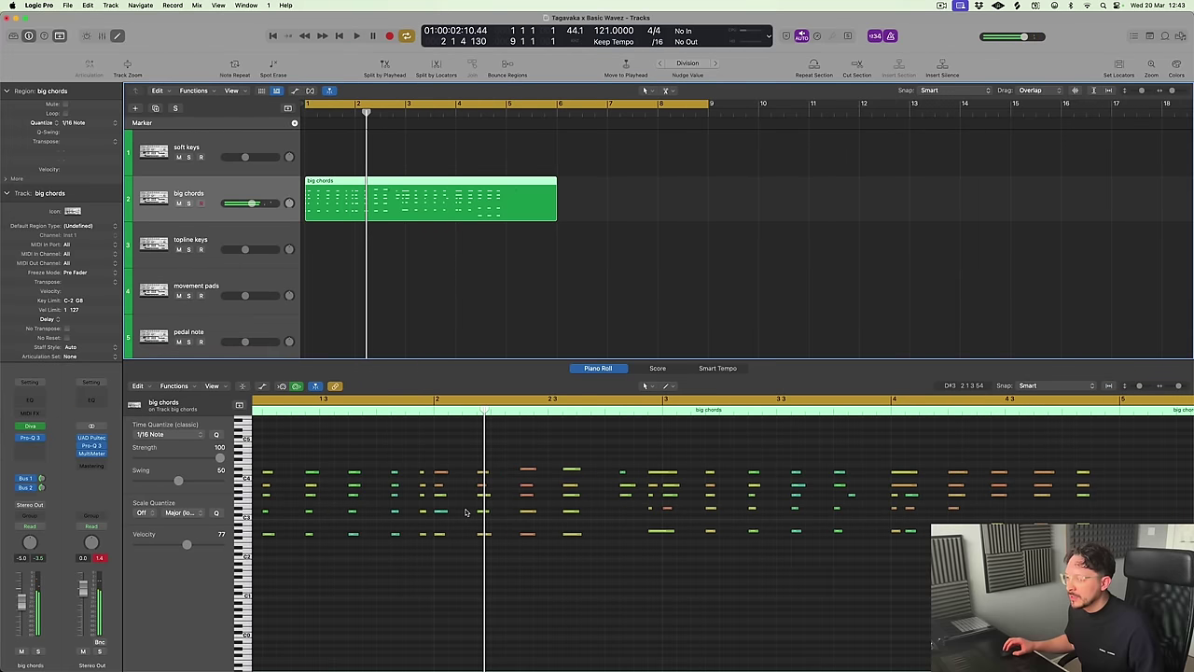
key("space")
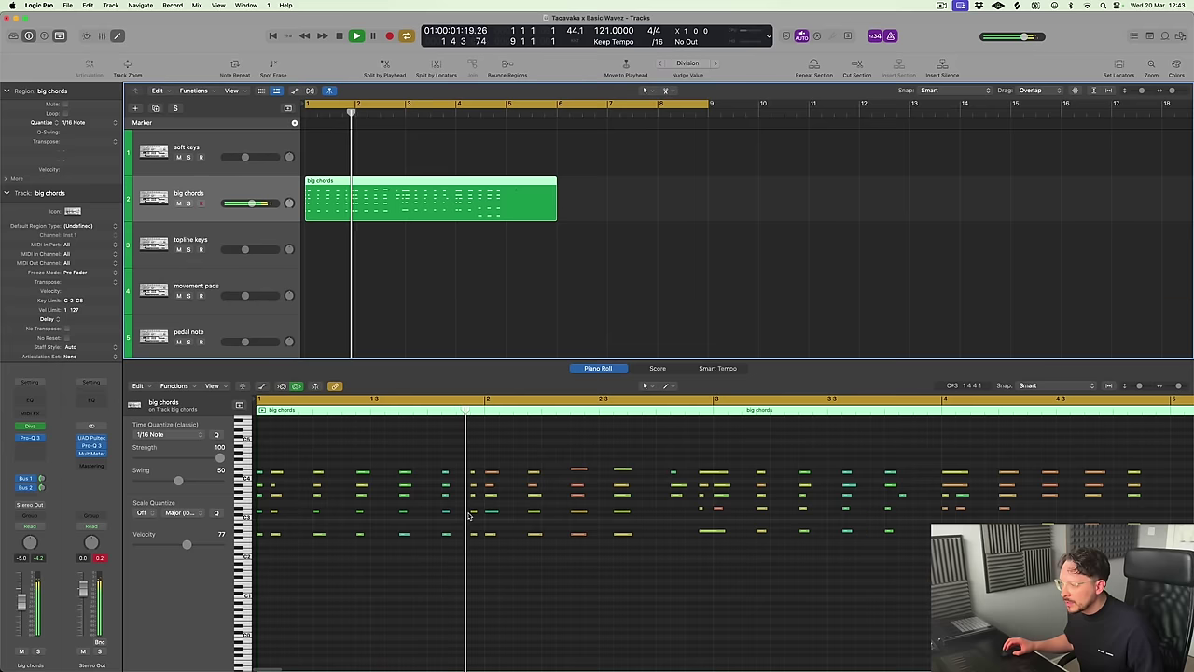
key("space")
left_click_drag(468, 472, 466, 539)
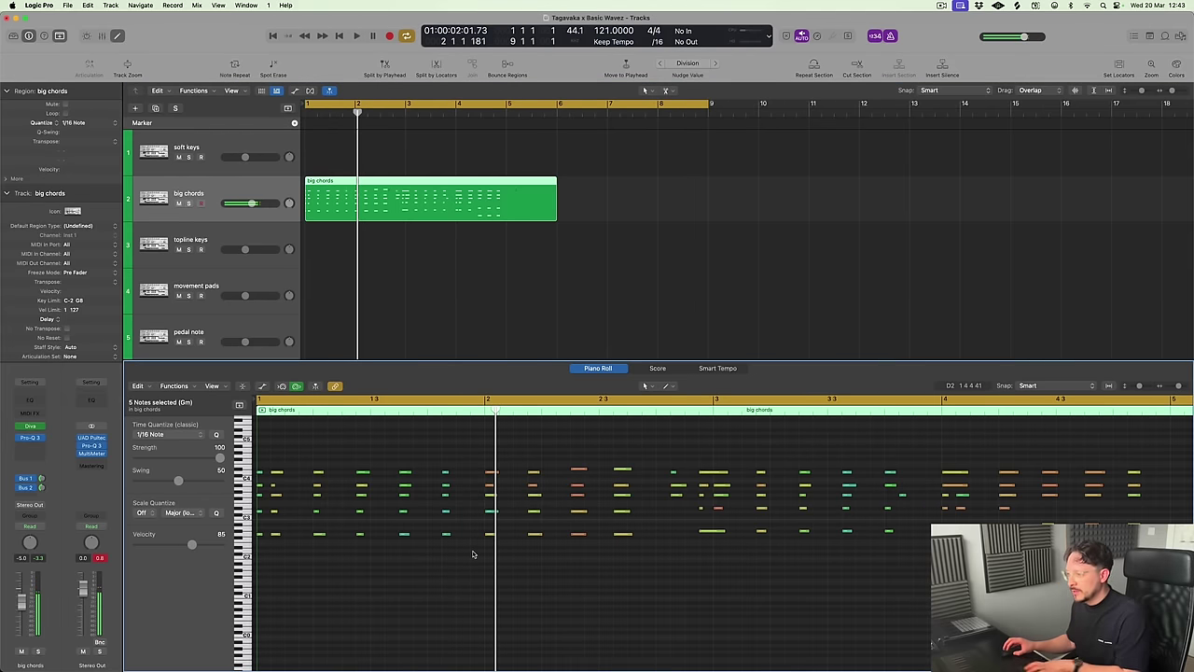
Replay the region up to bar 3 and move the three-note chord just before bar 3 a sixteenth earlier
key("Return")
key("space")
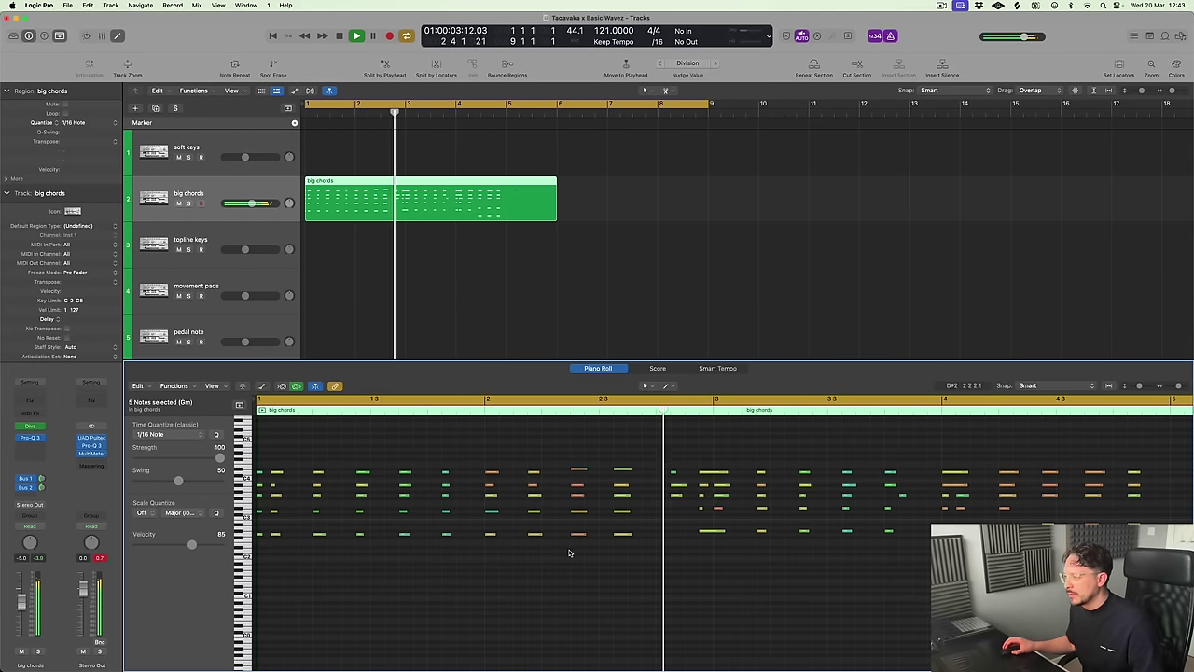
key("space")
scroll(663, 529, "down", 3)
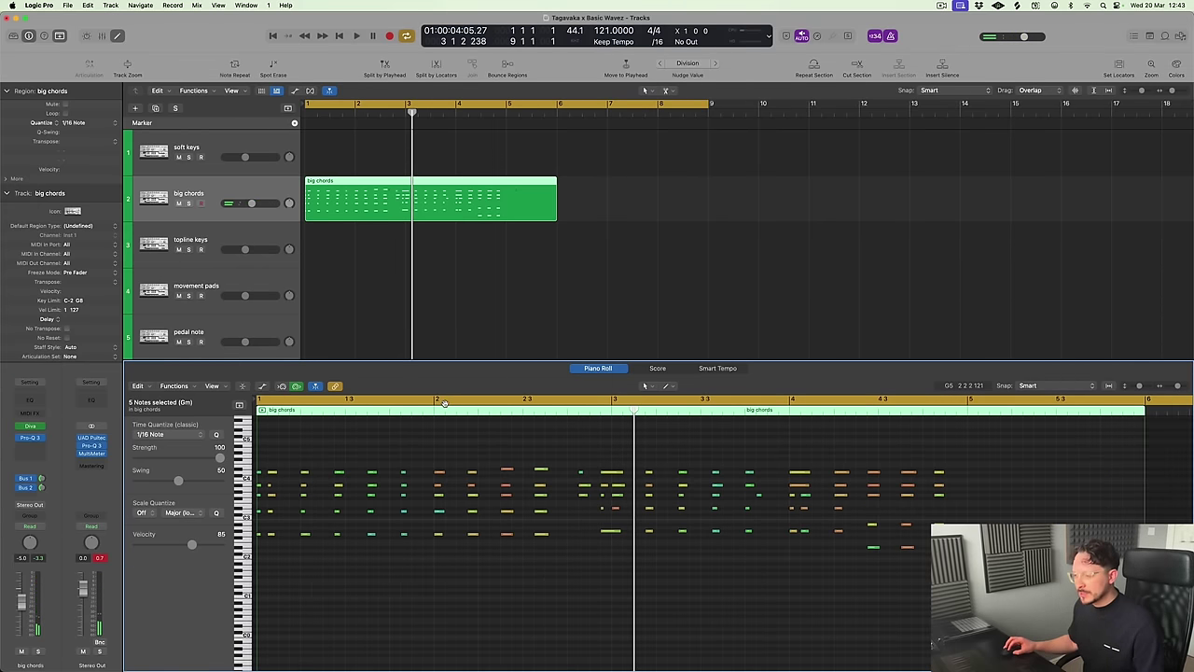
key("Return")
key("space")
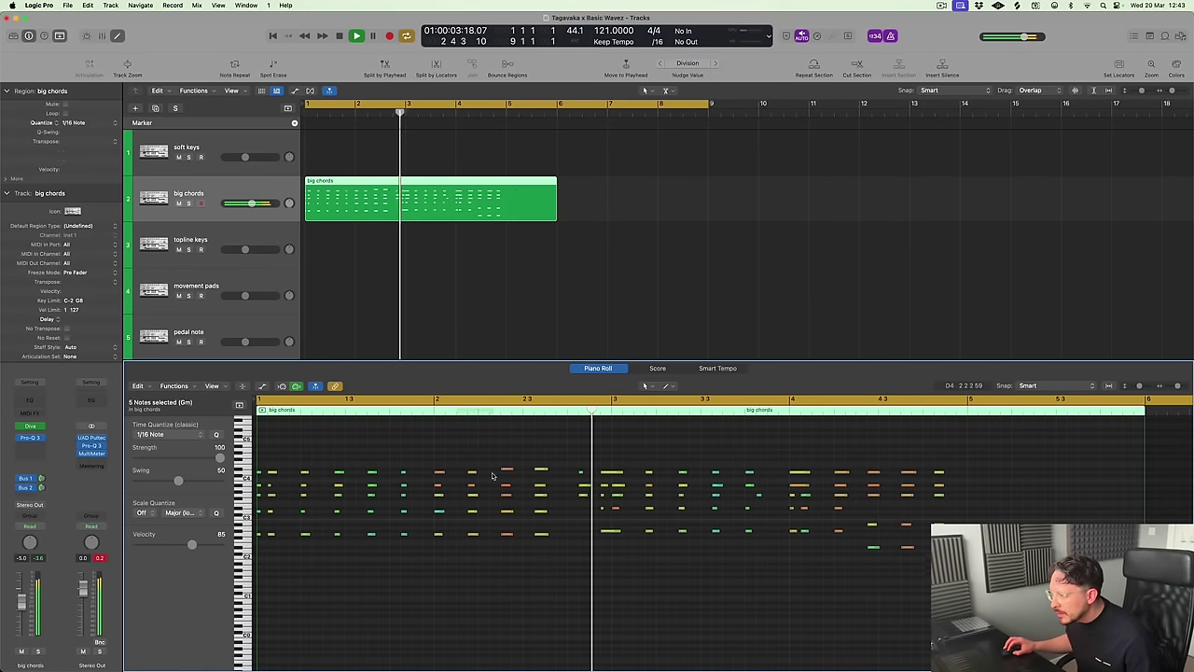
key("space")
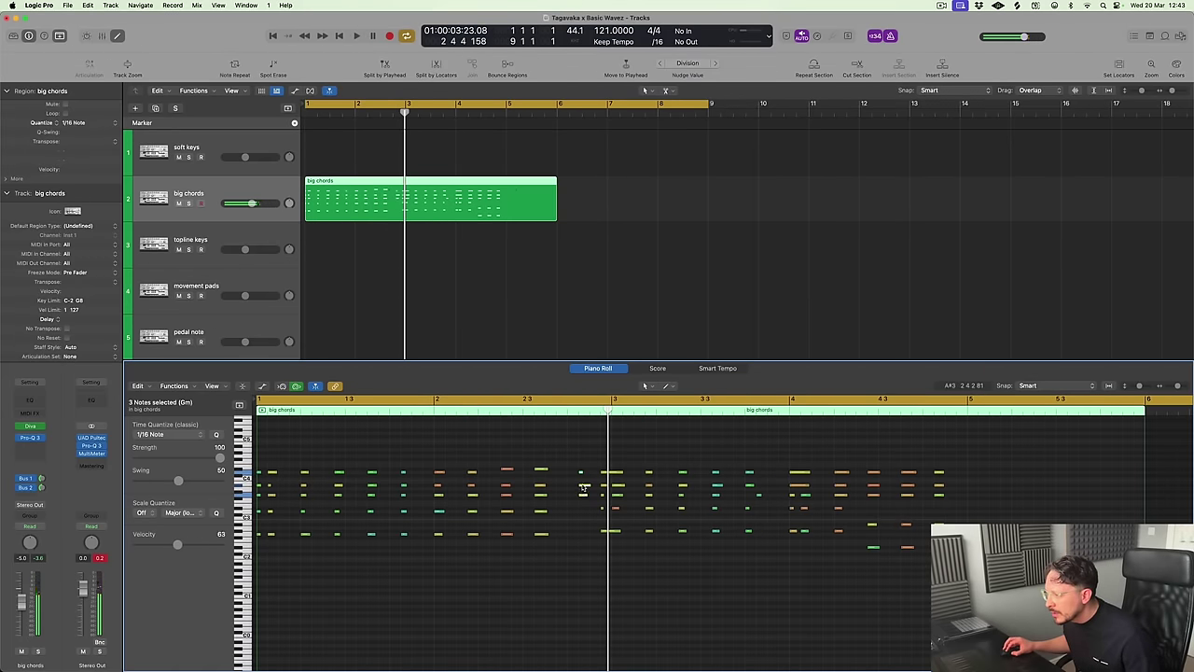
left_click_drag(583, 487, 574, 487)
Play the big chords region from bar 1 through to its end to check the timing of the chords
key("Return")
key("space")
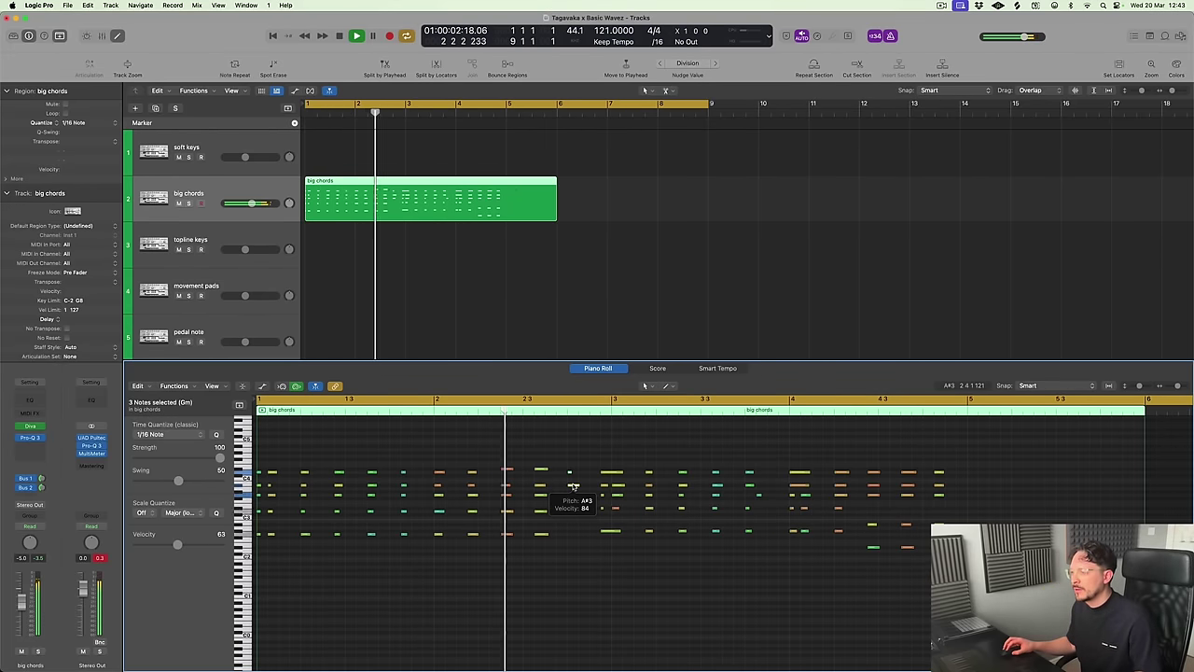
key("space")
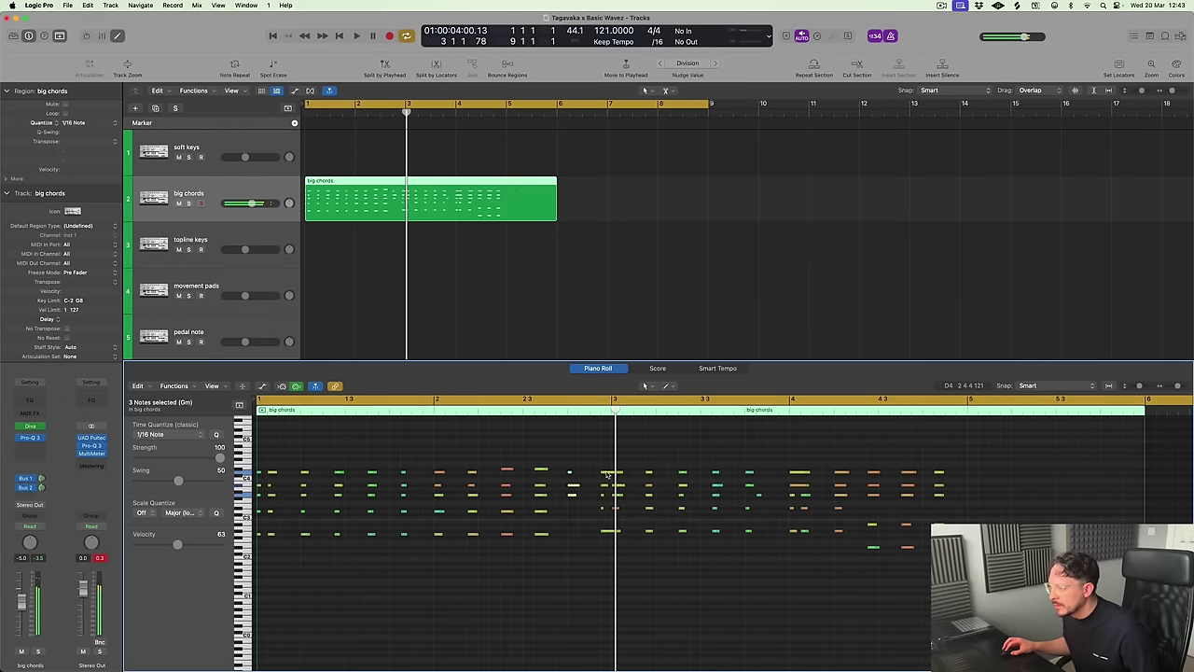
key("Return")
key("space")
left_click(623, 485)
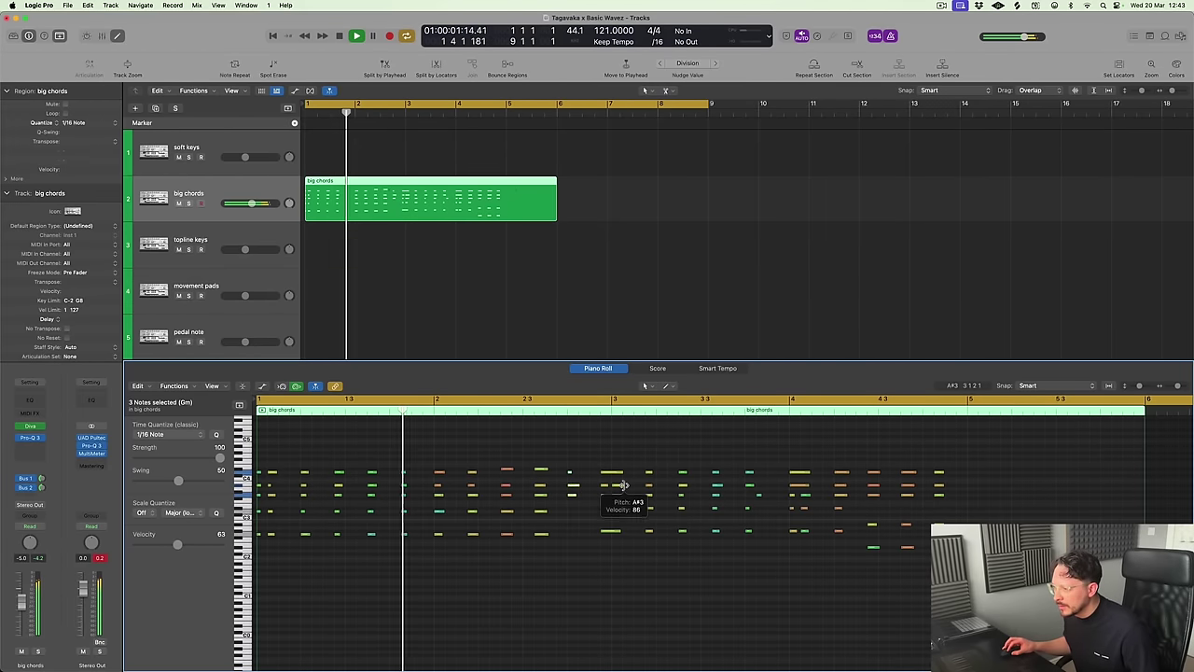
left_click(649, 561)
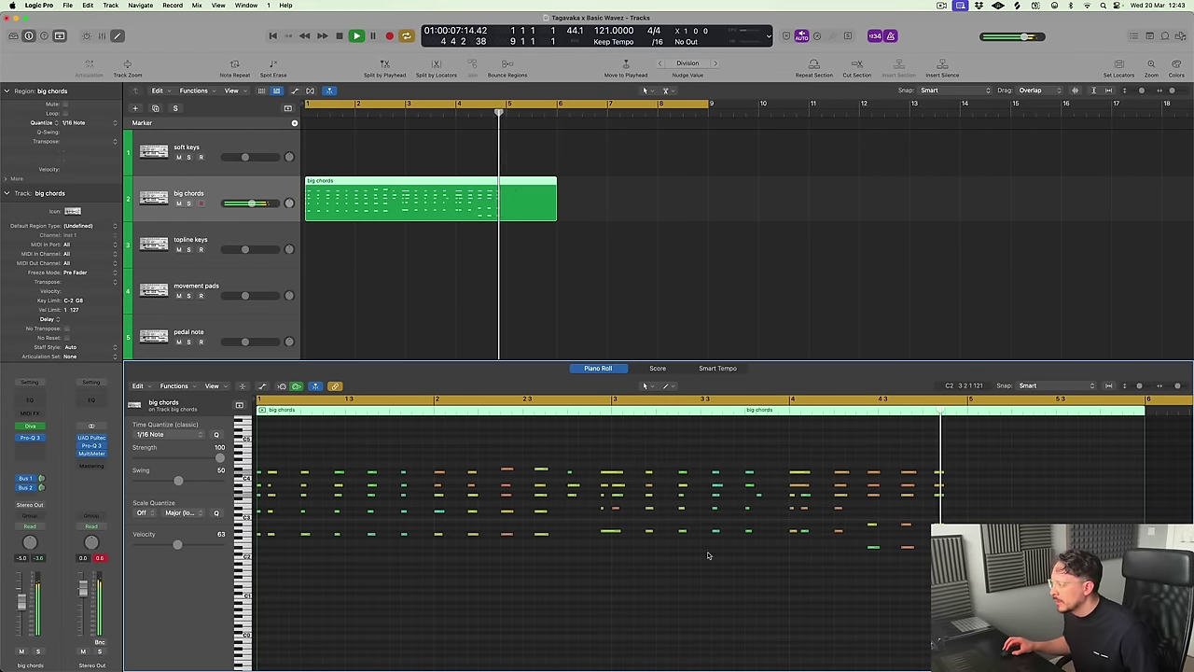
key("space")
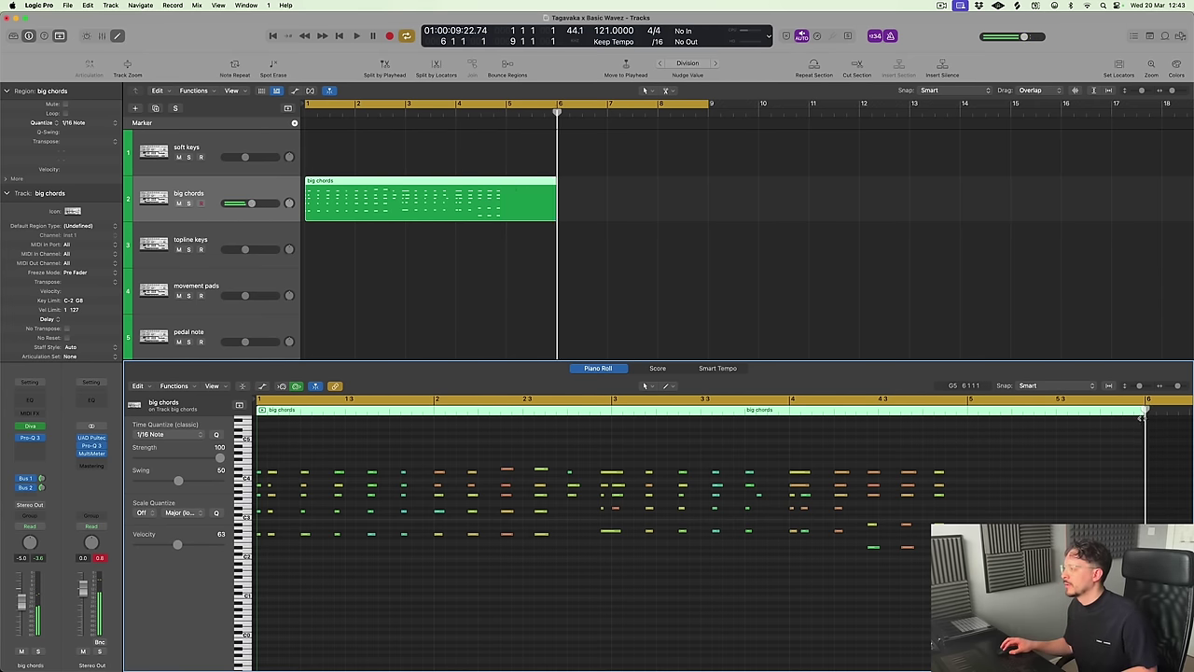
Trim the big chords region to end at bar 5 and loop it up to bar 9
left_click_drag(1143, 435, 969, 479)
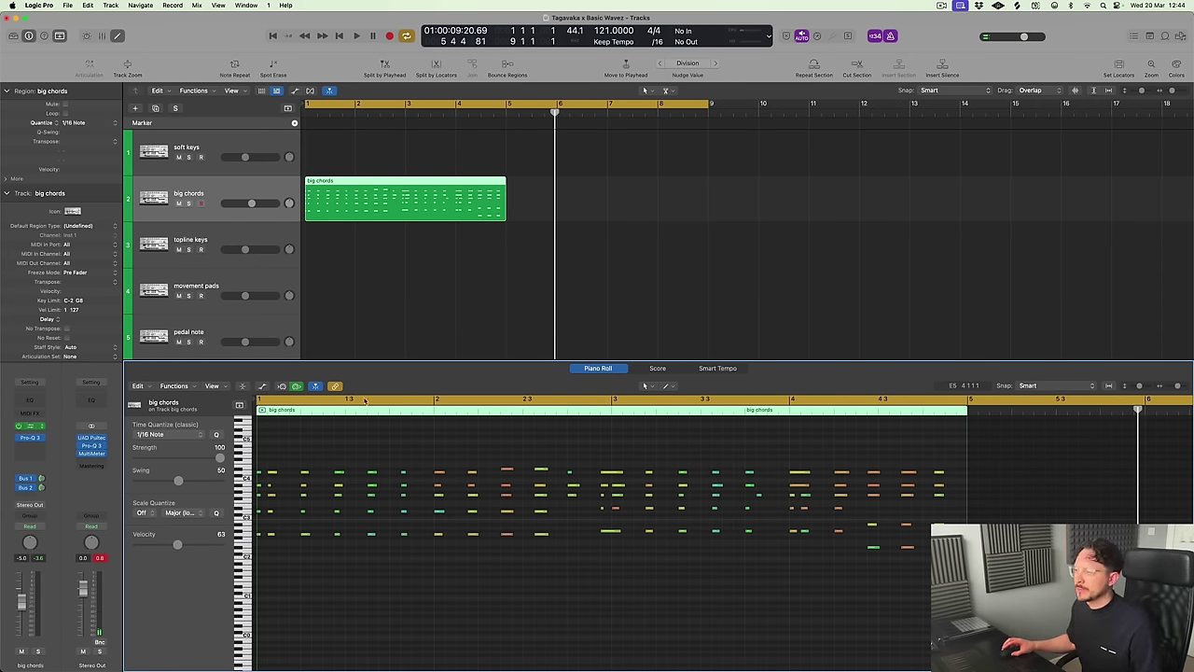
key("v")
left_click_drag(605, 156, 582, 261)
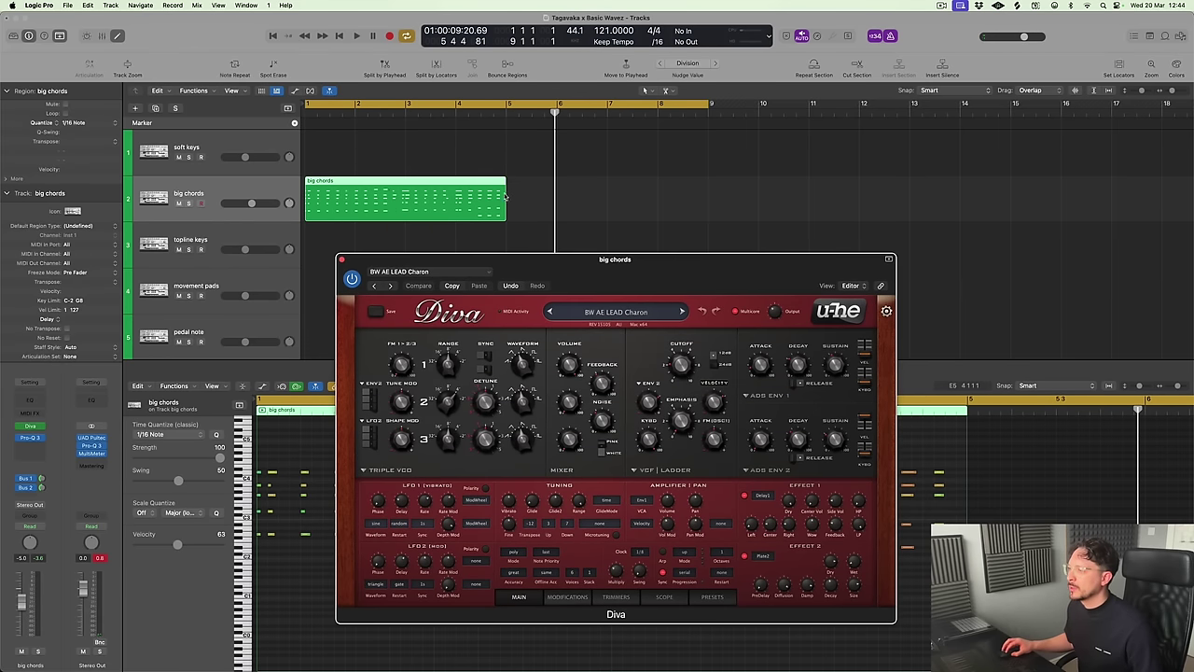
left_click(509, 201)
left_click_drag(507, 201, 707, 224)
During playback, adjust Diva's filter and set the big chords track's Bus 2 send to -7.5 dB
key("space")
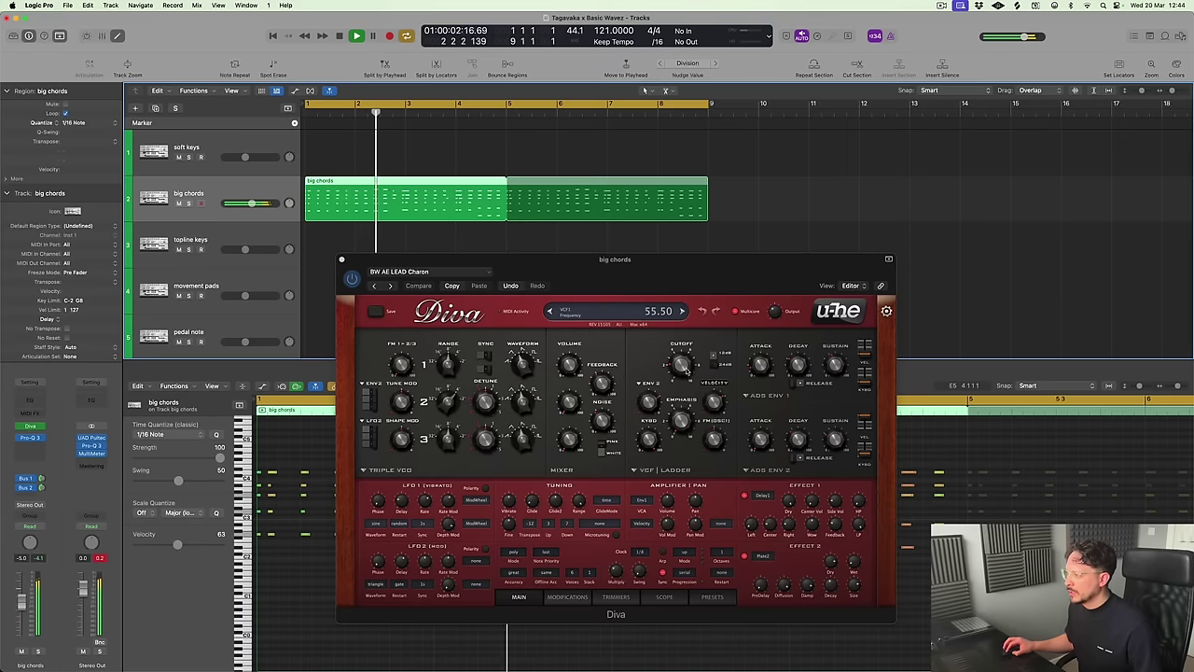
left_click_drag(692, 366, 688, 384)
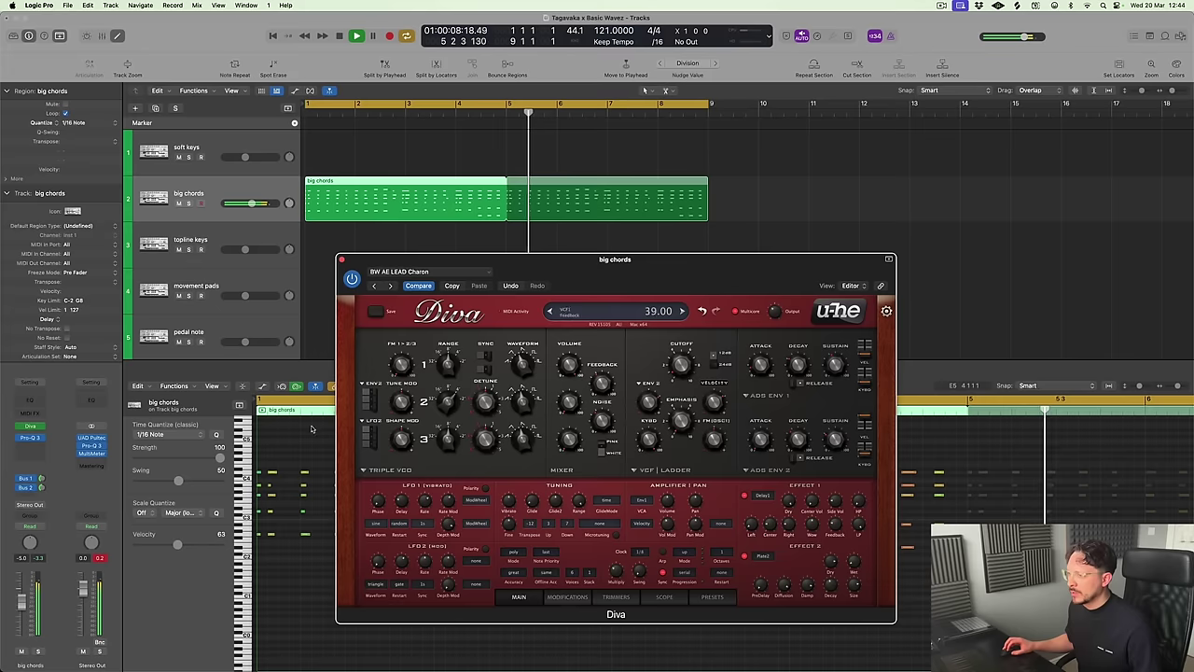
left_click_drag(42, 488, 42, 482)
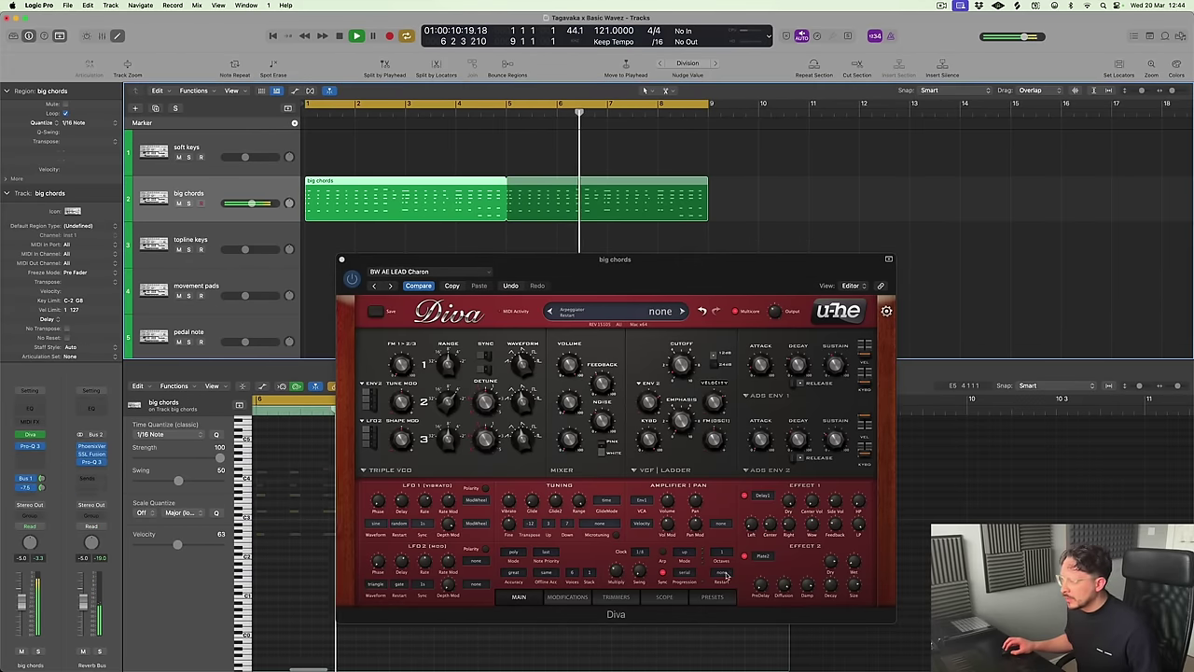
Switch off Diva's Delay1 effect, close the plug-in and the editor, and deselect the region
left_click(835, 529)
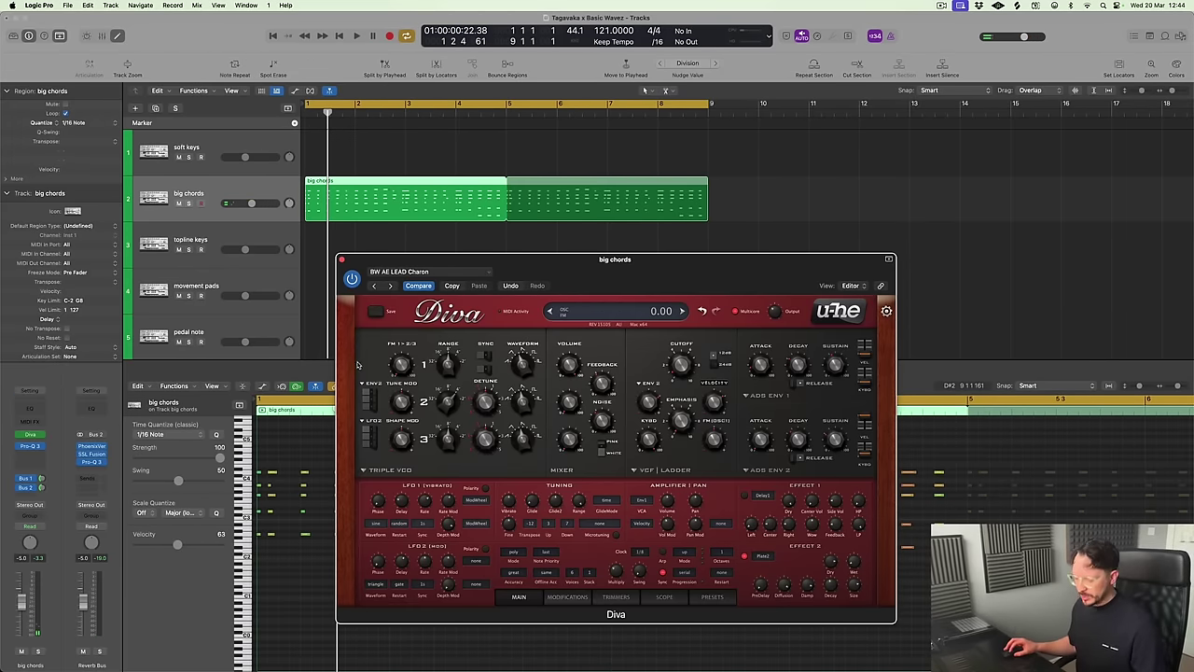
key("x")
key("x")
left_click(342, 261)
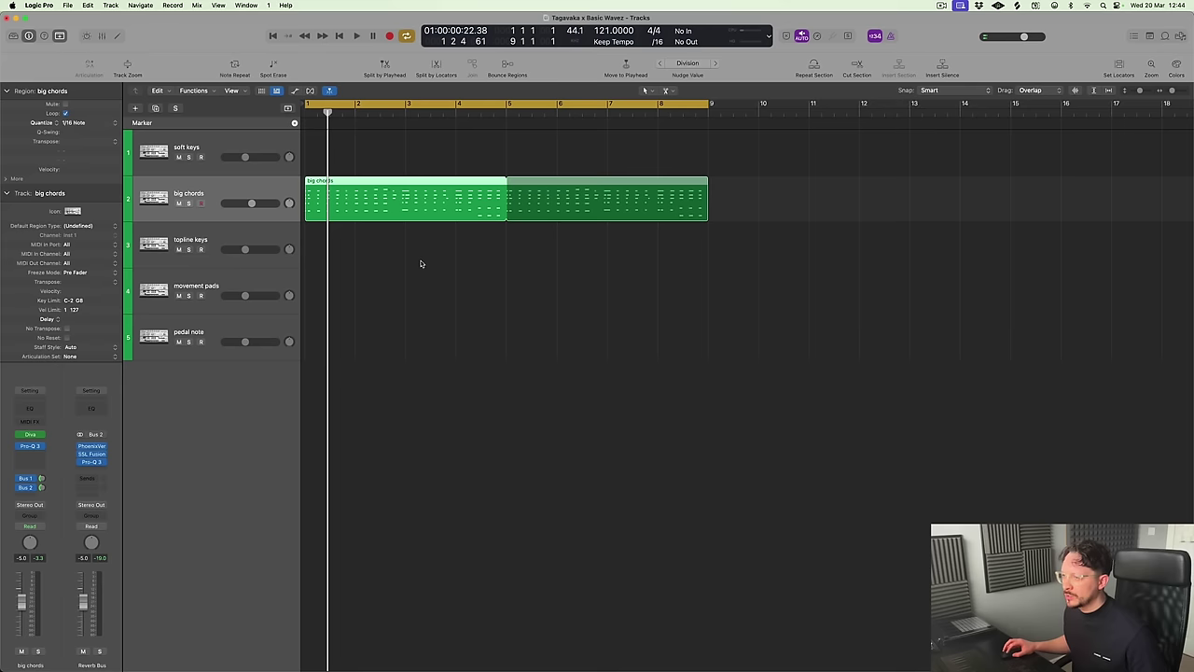
left_click(420, 260)
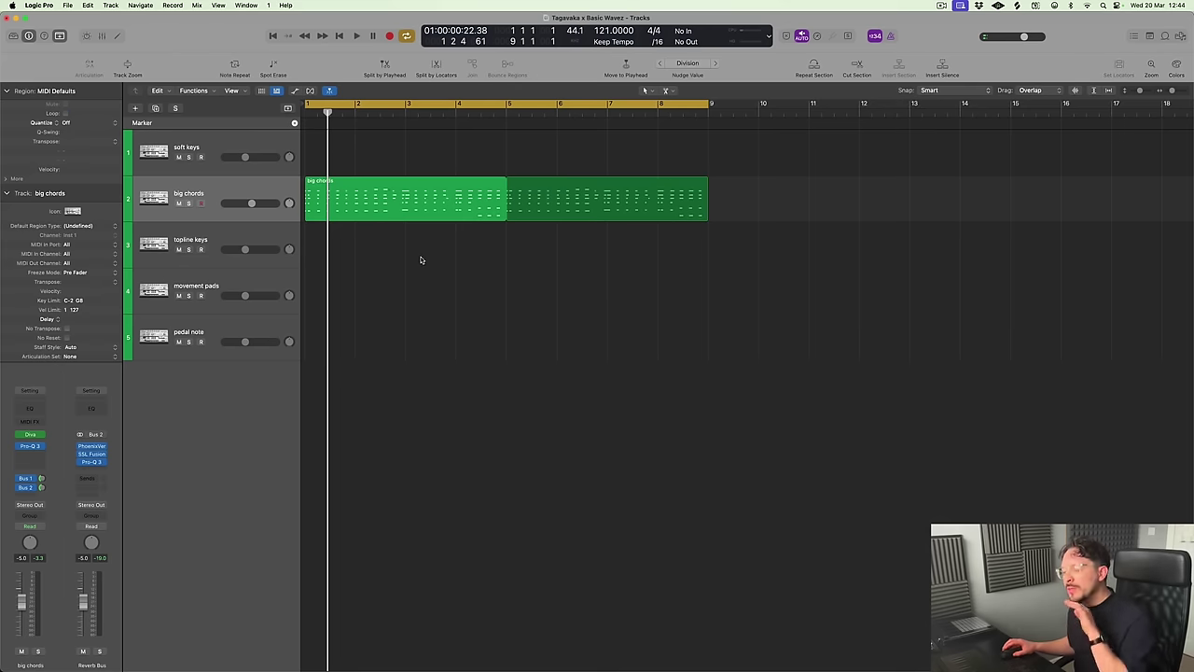
Duplicate the big chords track with its settings and copy the looped region onto the duplicate at bar 1
left_click(157, 108)
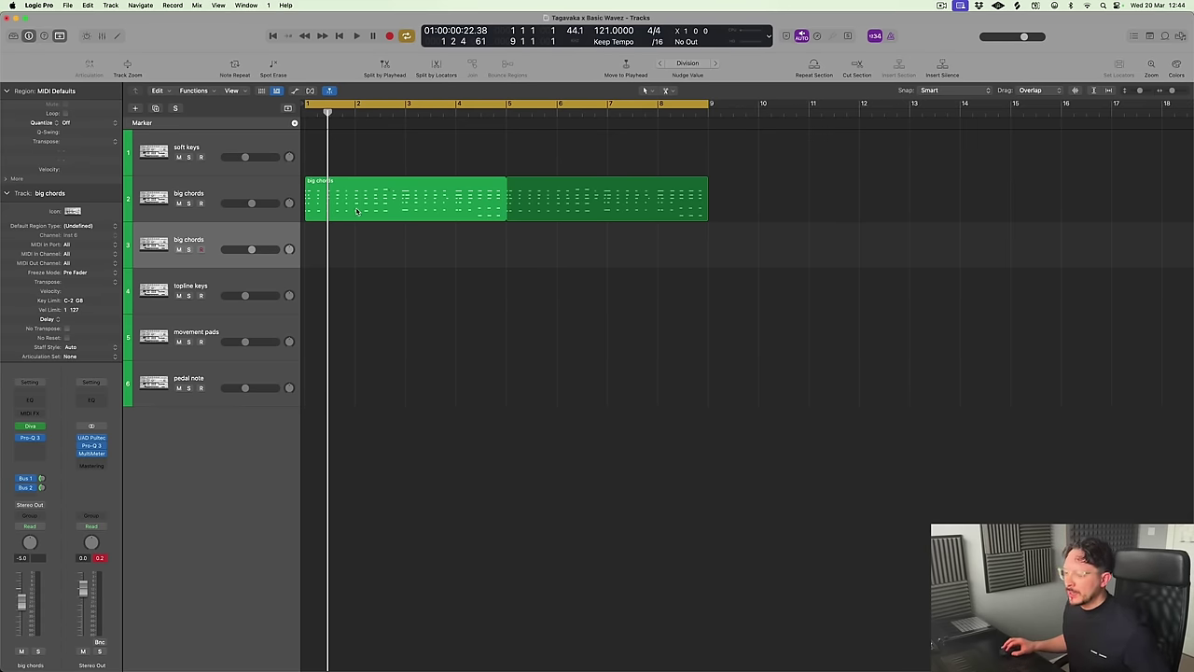
left_click(215, 201)
left_click(213, 234)
left_click_drag(364, 198, 390, 244)
left_click(447, 393)
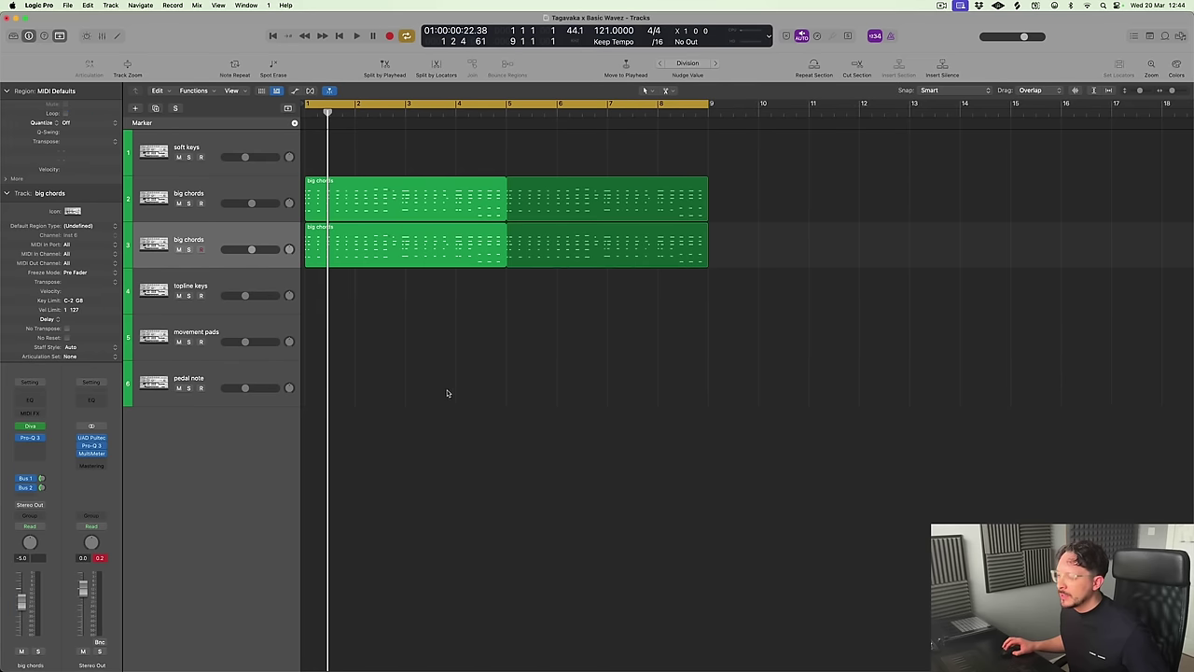
Insert Portal after Pro-Q 3 on the duplicate big chords track and solo that track
left_click(395, 257)
left_click(39, 447)
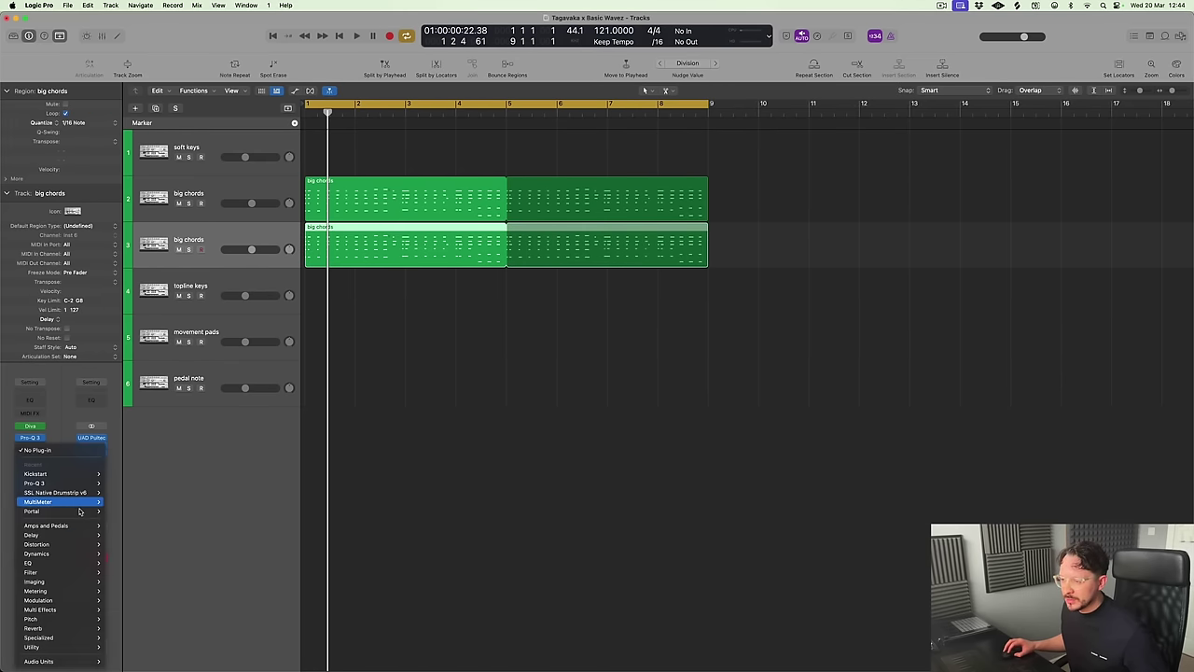
left_click(116, 511)
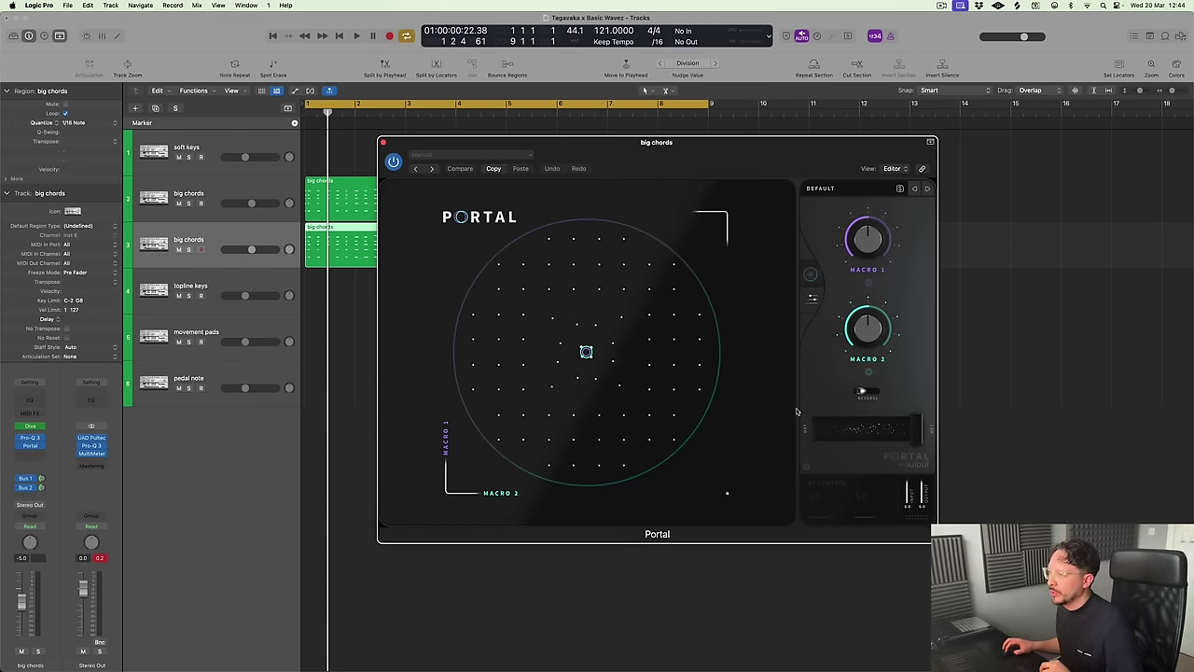
left_click(189, 250)
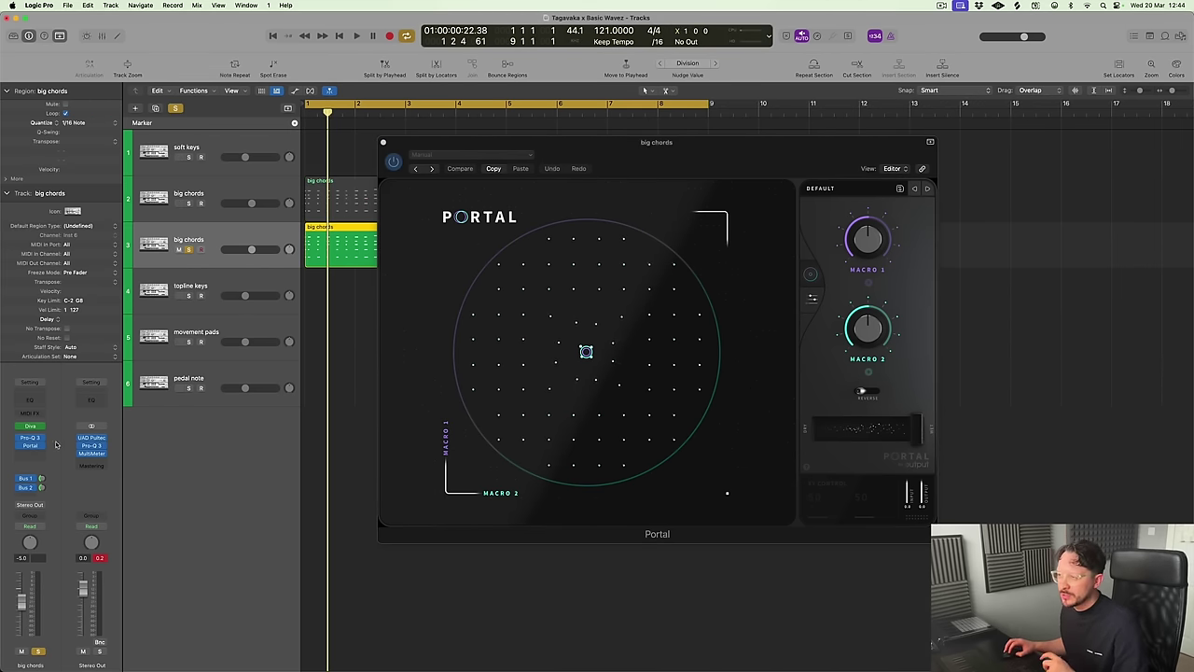
While playing the duplicate track, raise its Pro-Q 3 low cut to about 242 Hz and close the equalizer
key("space")
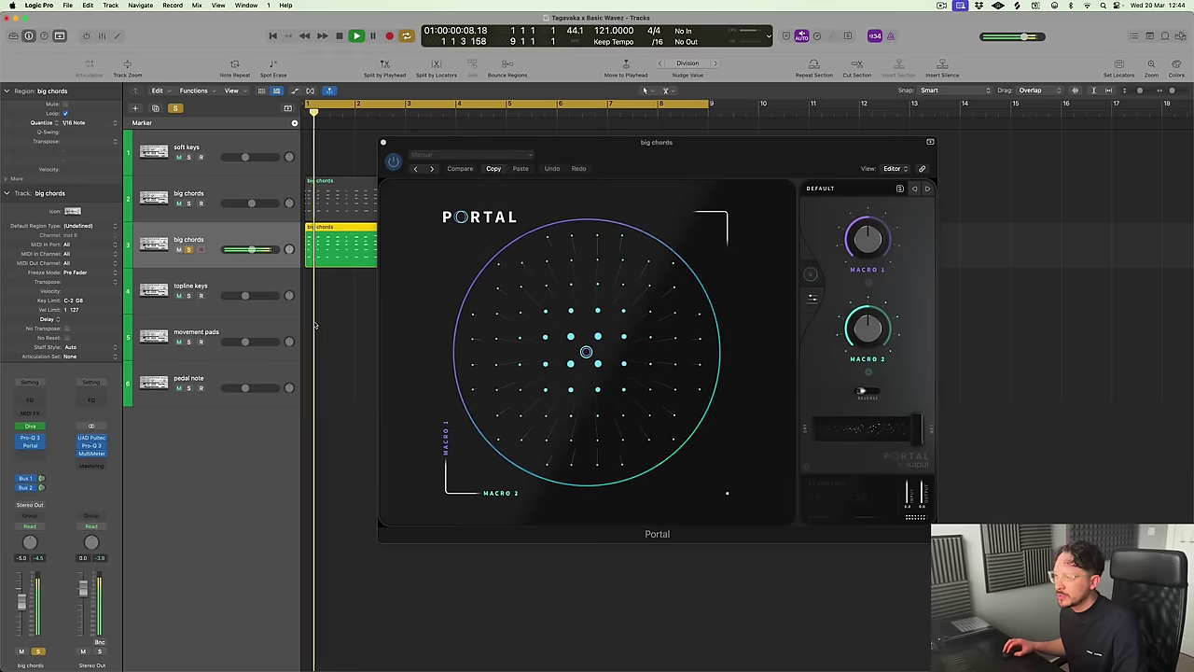
left_click(30, 438)
left_click_drag(566, 330, 606, 344)
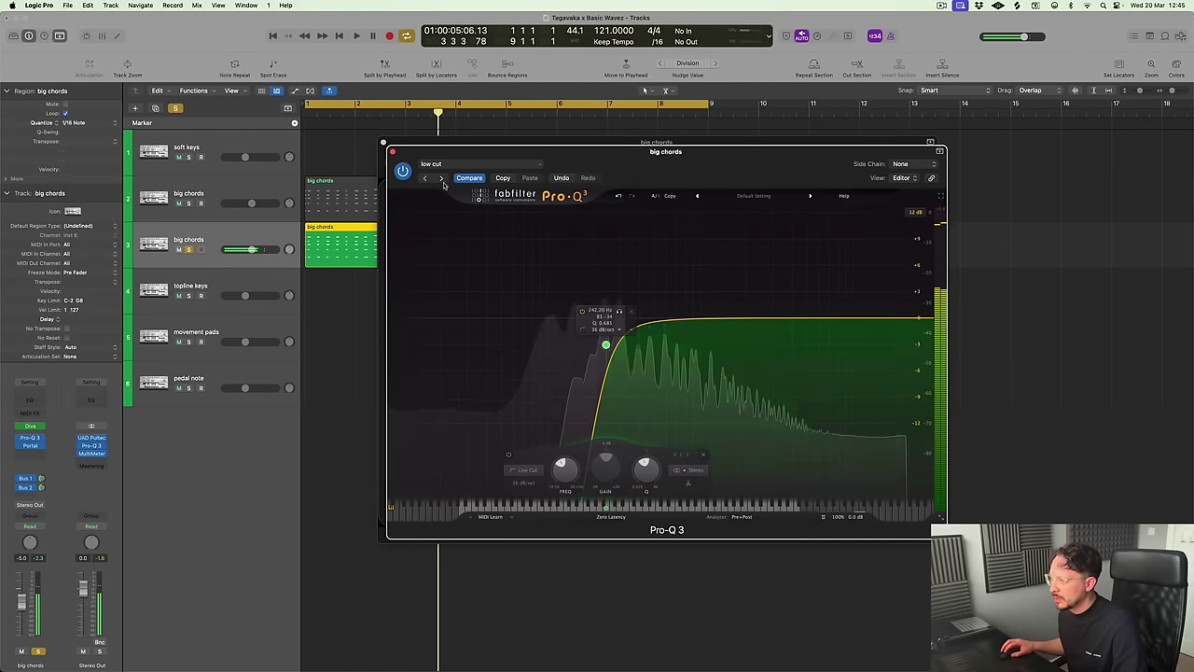
left_click_drag(404, 157, 454, 230)
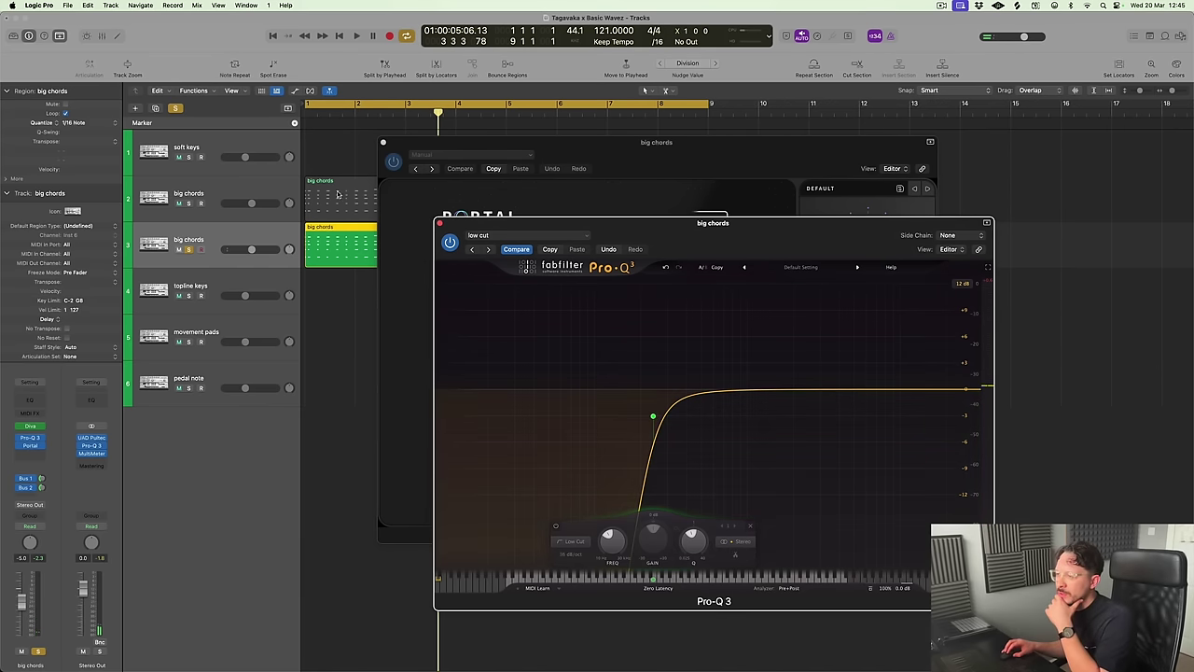
left_click(439, 222)
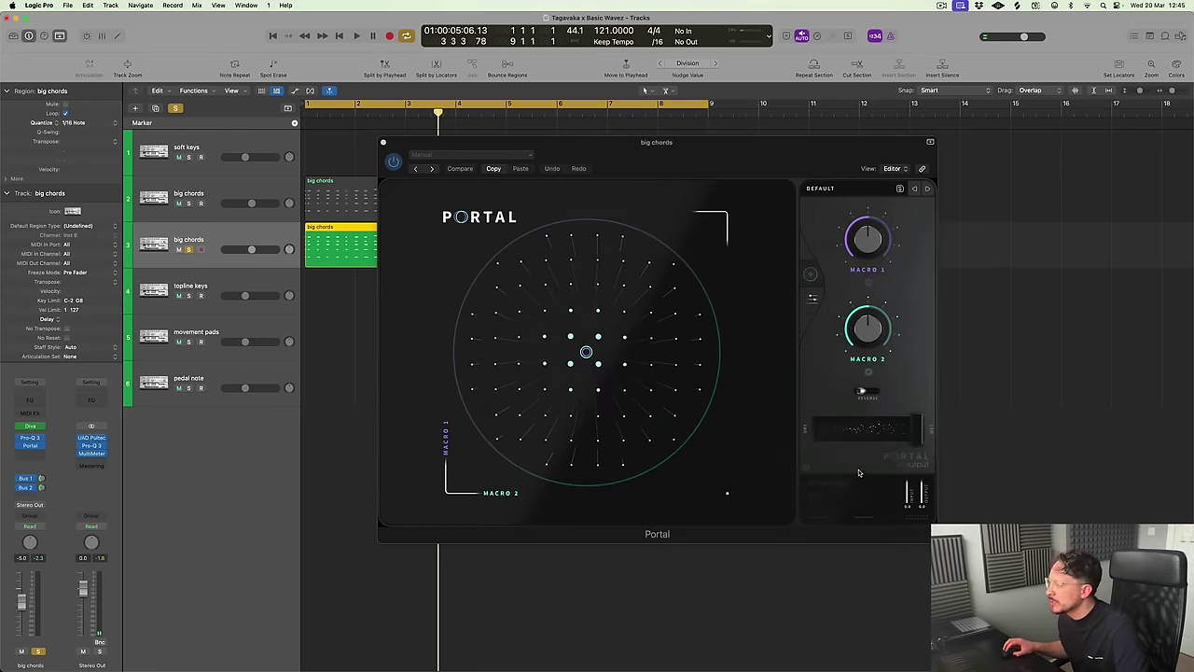
Load the Strange Dreams preset from Portal's Glitchy category and audition it on the soloed track, trying the Reverse switch
left_click(830, 191)
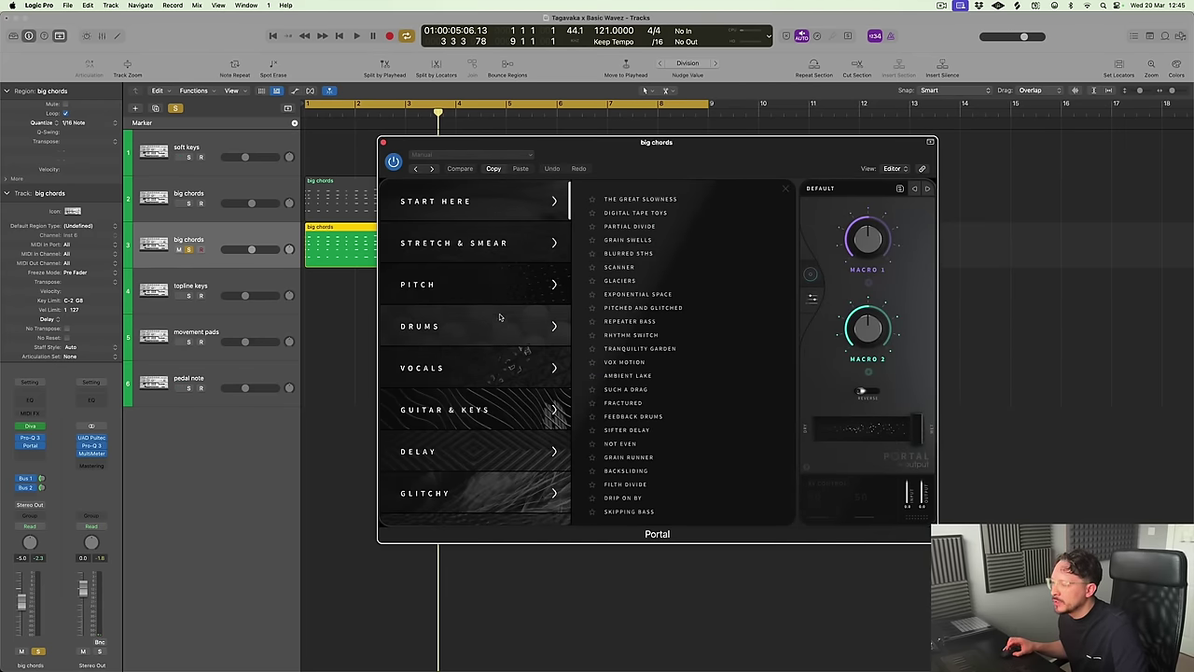
scroll(499, 317, "down", 2)
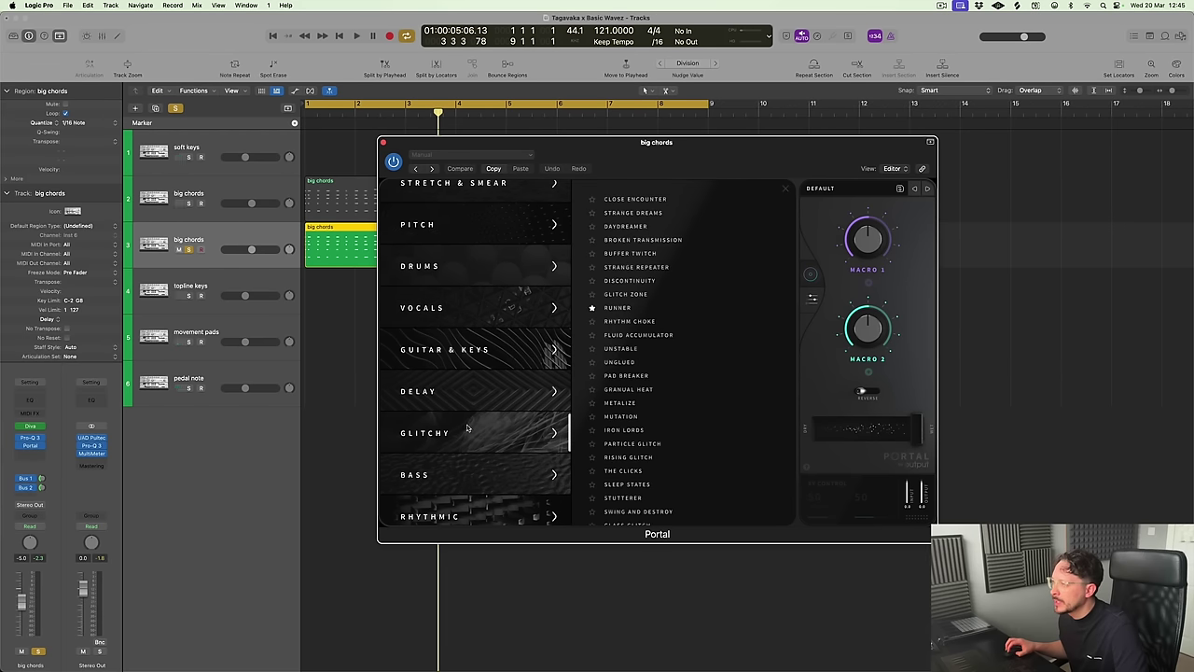
left_click(665, 201)
key("space")
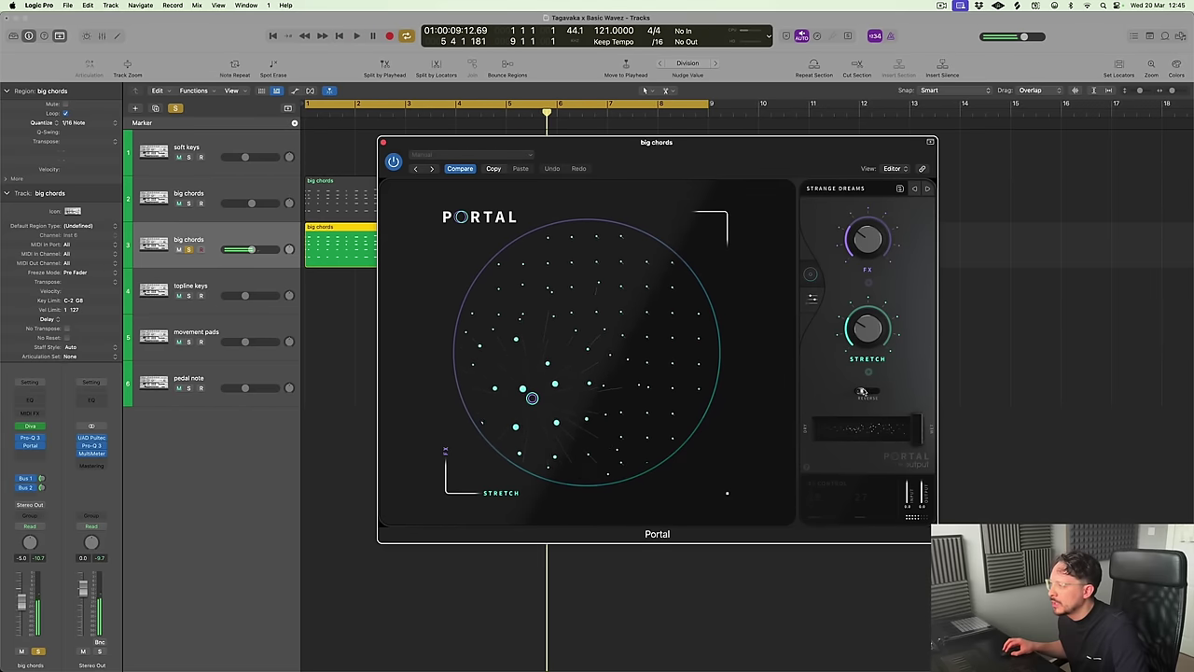
left_click(862, 392)
key("space")
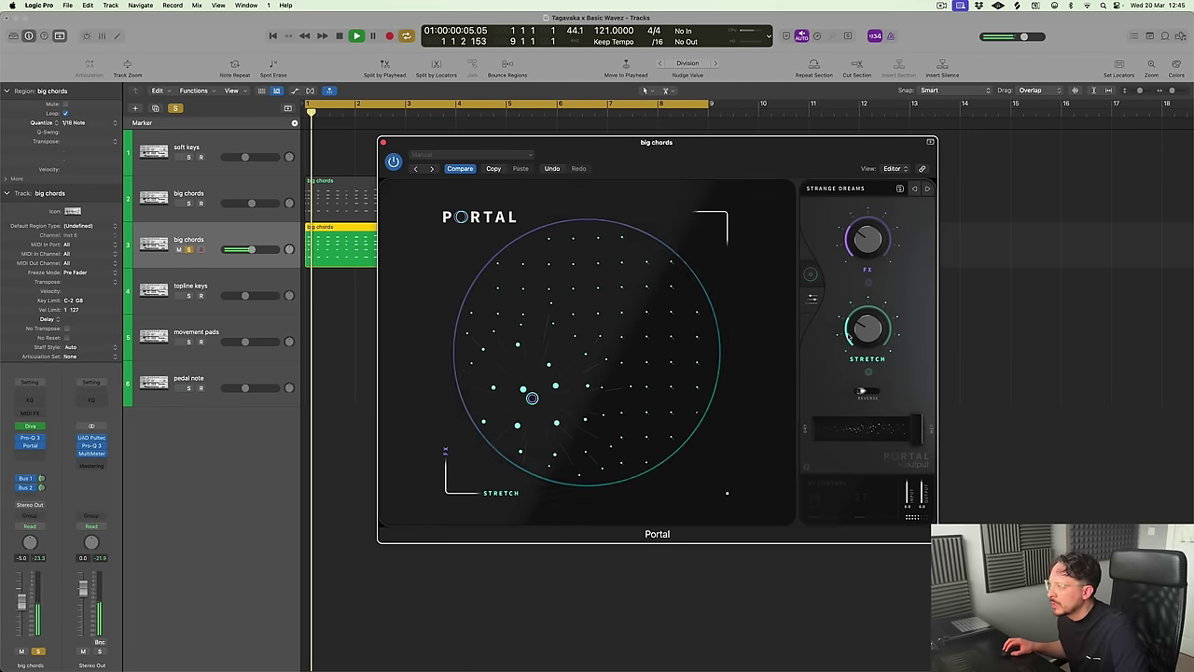
left_click(835, 187)
left_click(658, 214)
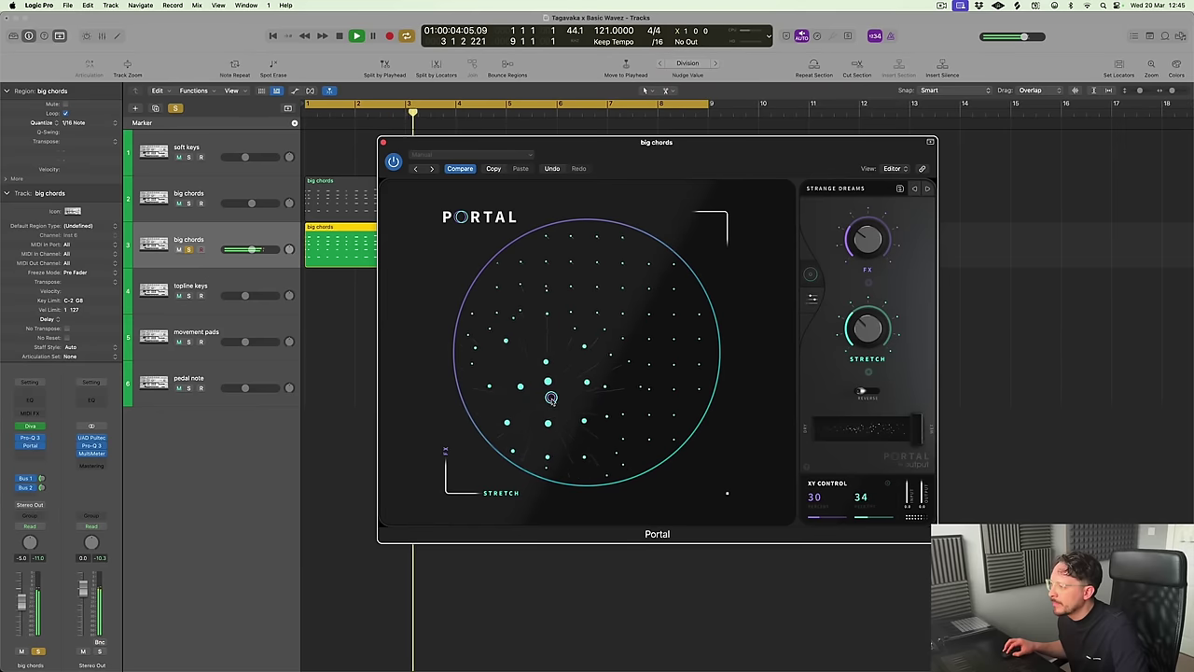
Audition both big chords tracks soloed together, switch Portal's Reverse off and move its XY point into the circle's lower-left area
left_click_drag(551, 398, 575, 395)
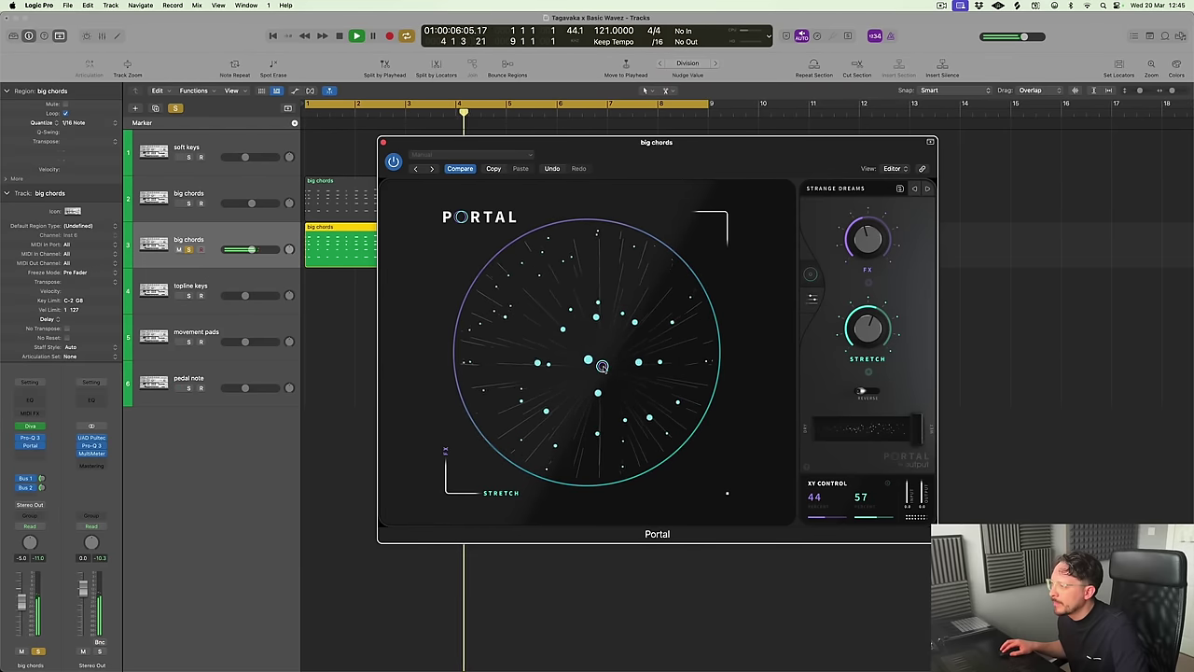
left_click_drag(589, 343, 516, 316)
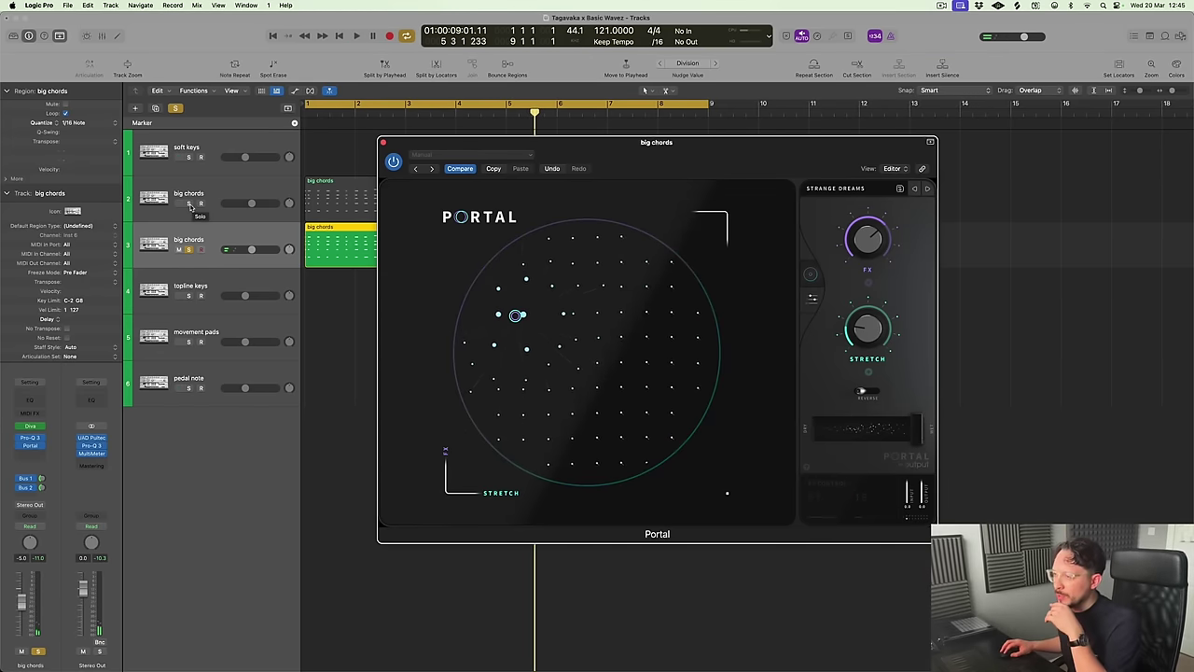
left_click(190, 207)
key("space")
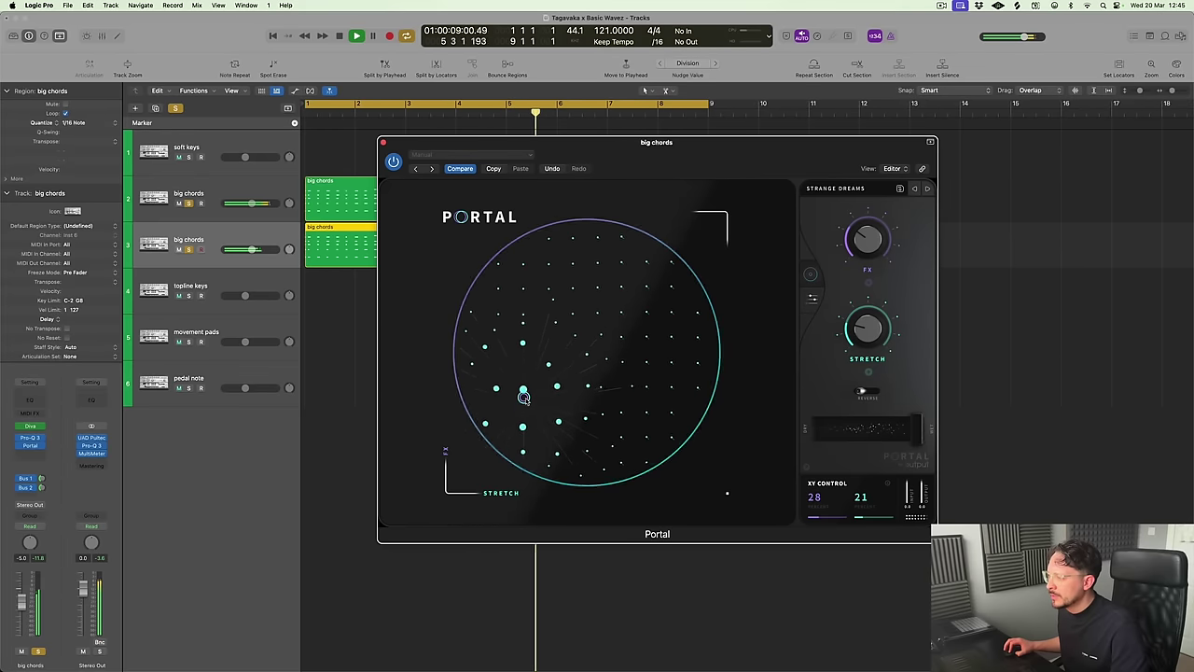
left_click(869, 393)
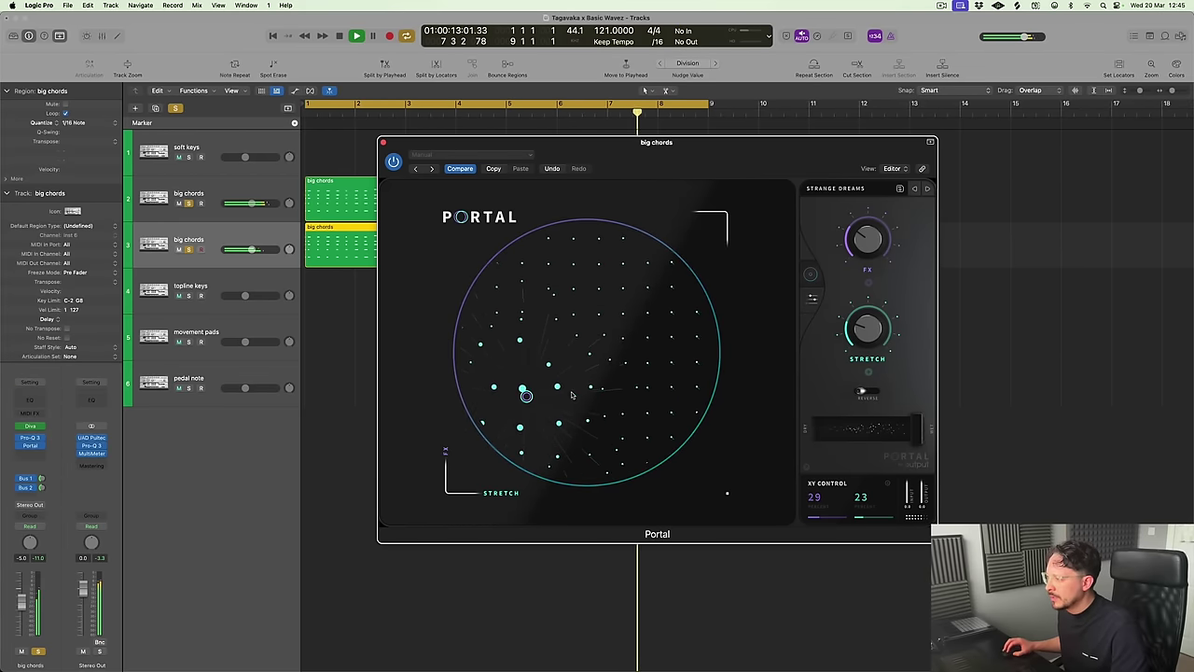
left_click_drag(526, 396, 521, 387)
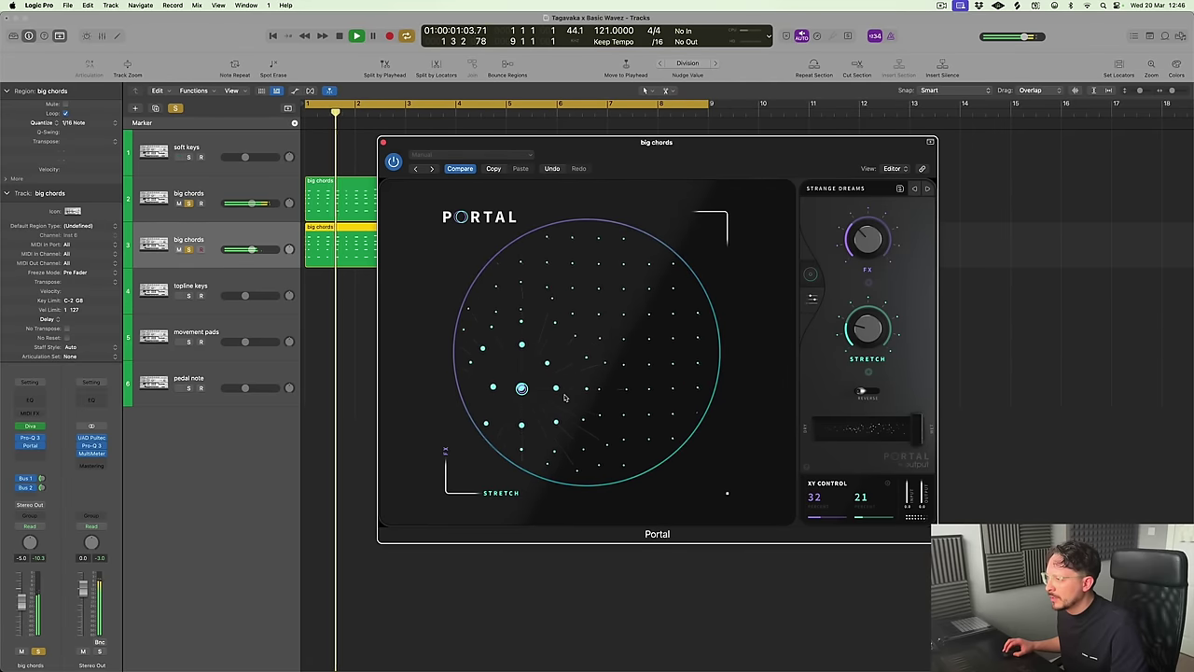
Compare the layered chords during playback by toggling solo on the duplicate and original big chords tracks
left_click(189, 250)
key("space")
key("space")
left_click(189, 250)
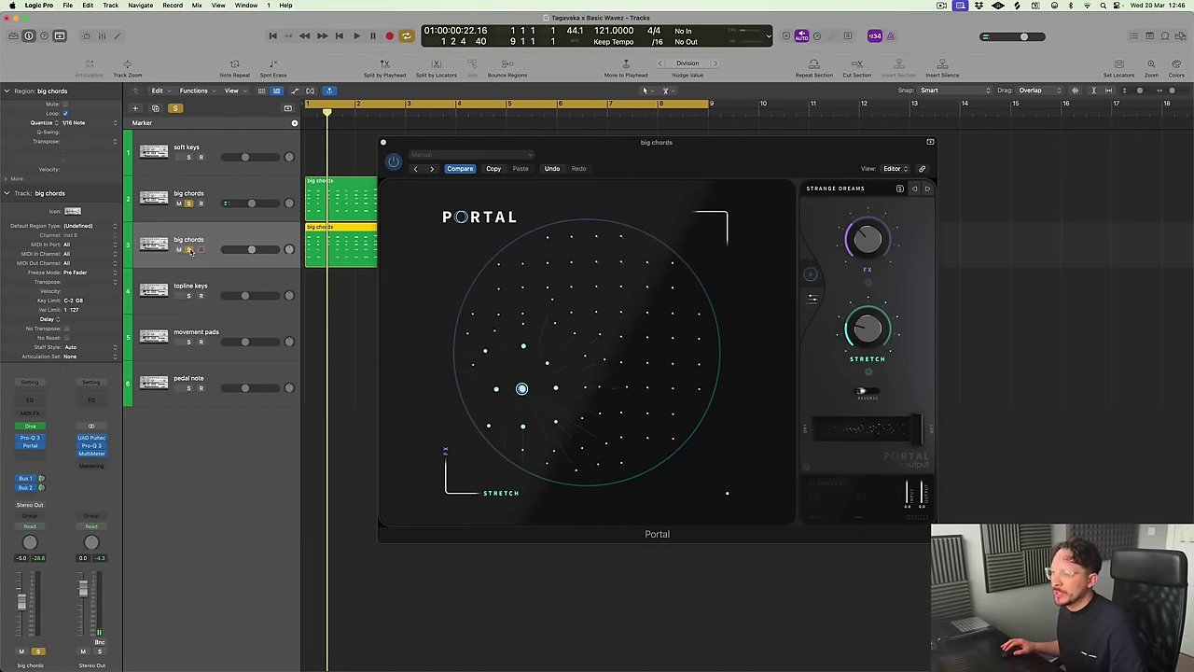
key("space")
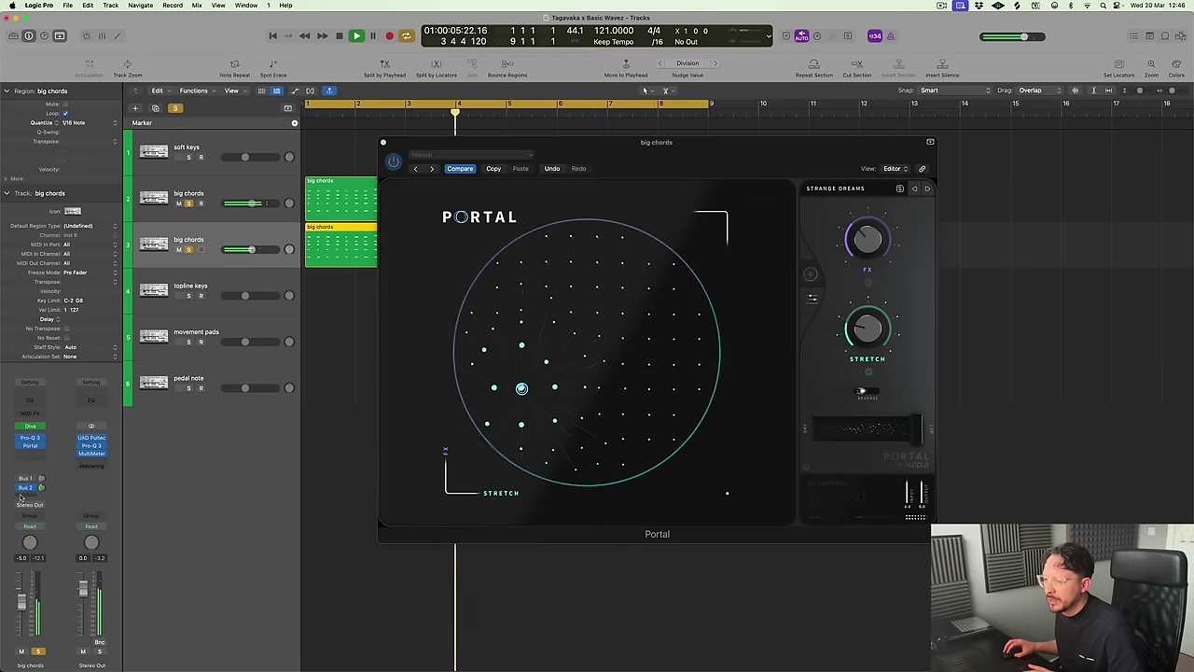
left_click(189, 202)
left_click(188, 202)
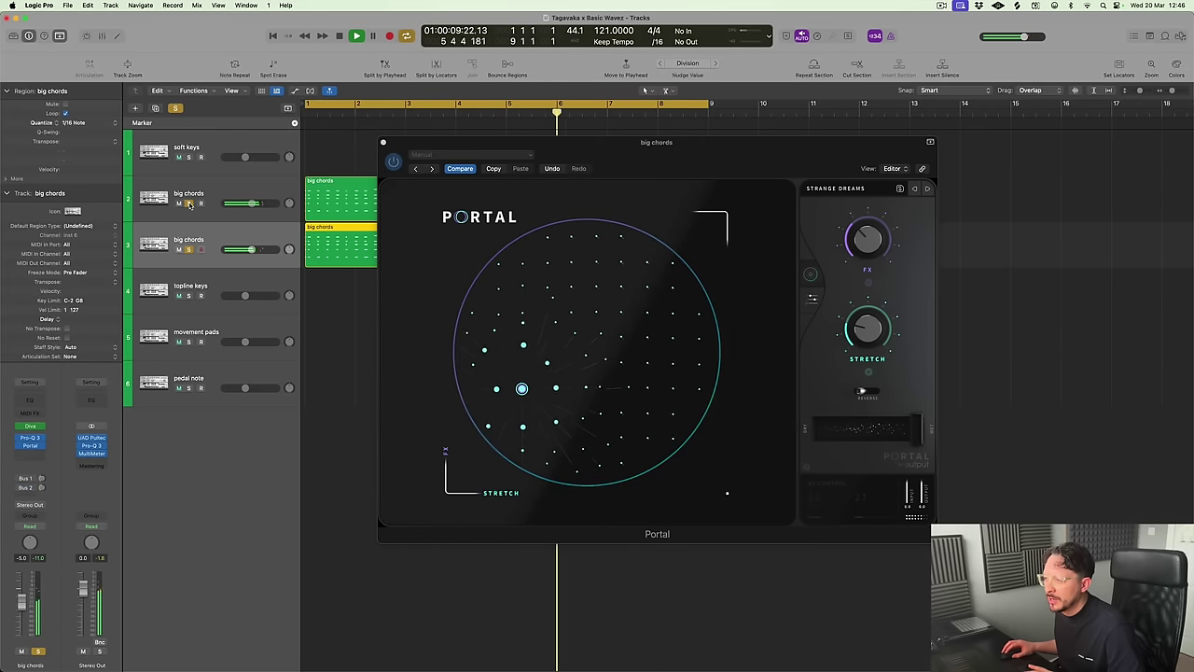
Stop playback, zoom in on the duplicate big chords track, show track automation and set that track's mode to Touch
left_click_drag(782, 158, 1018, 164)
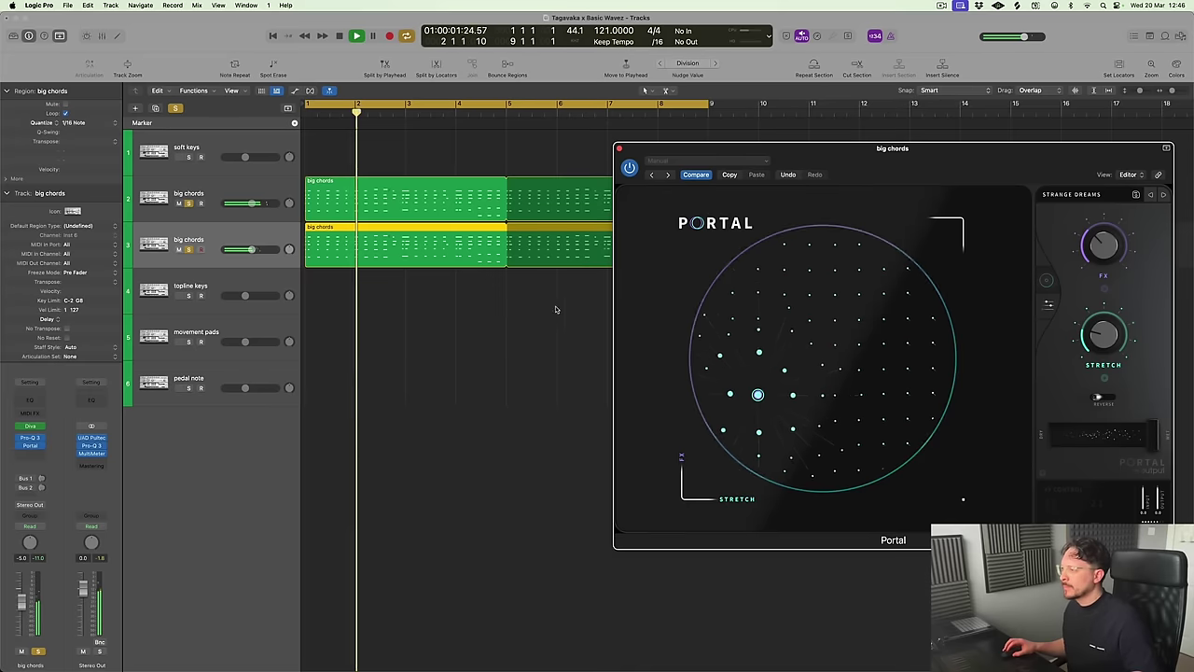
left_click(1111, 398)
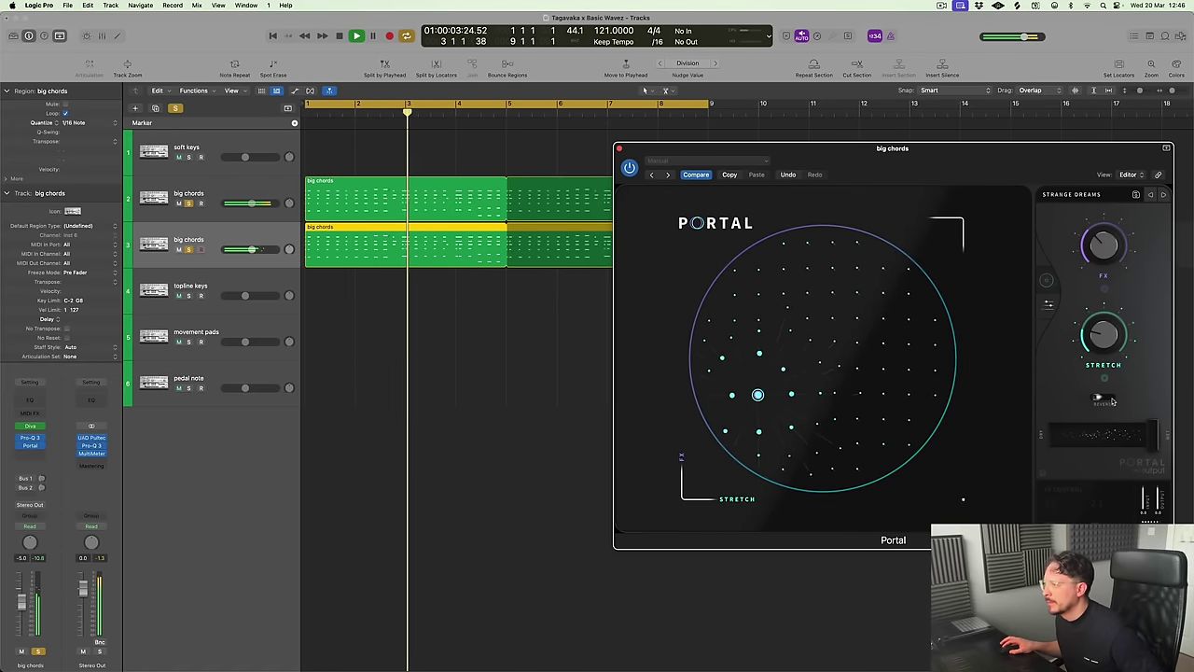
key("space")
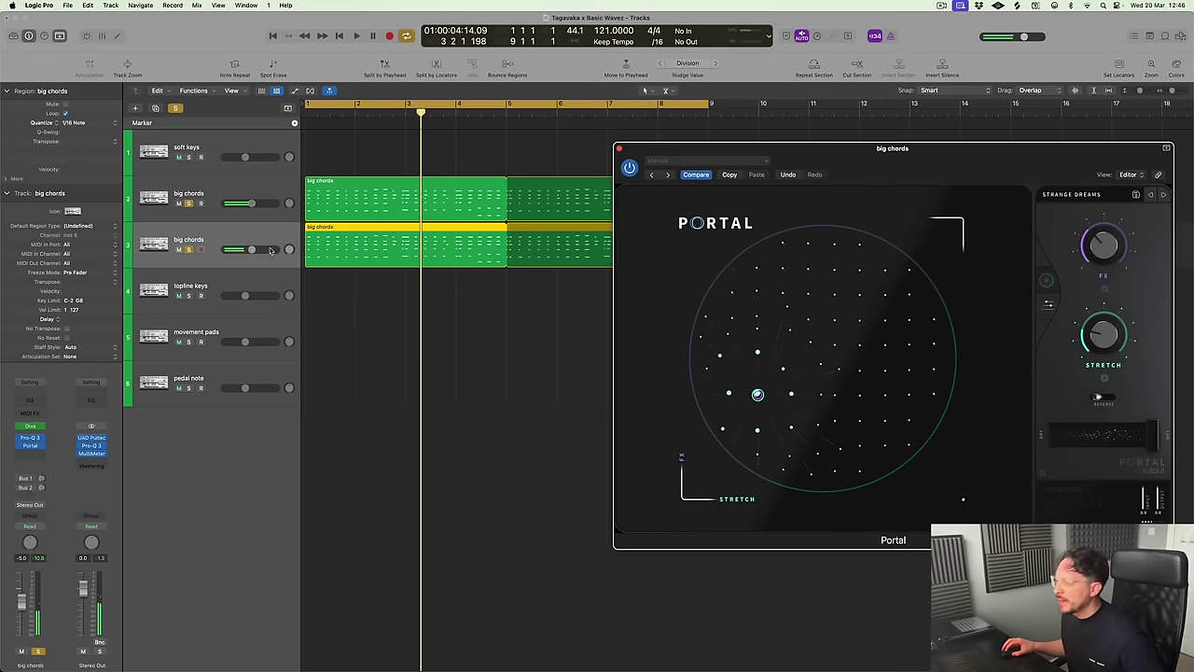
key("ctrl+z")
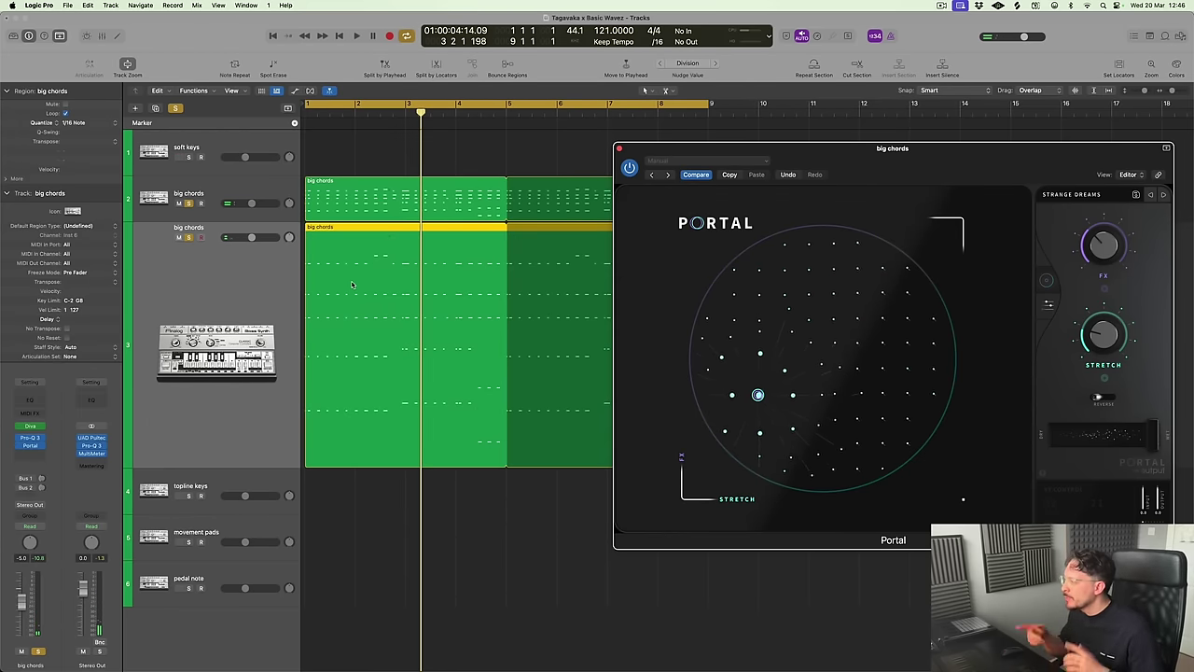
key("a")
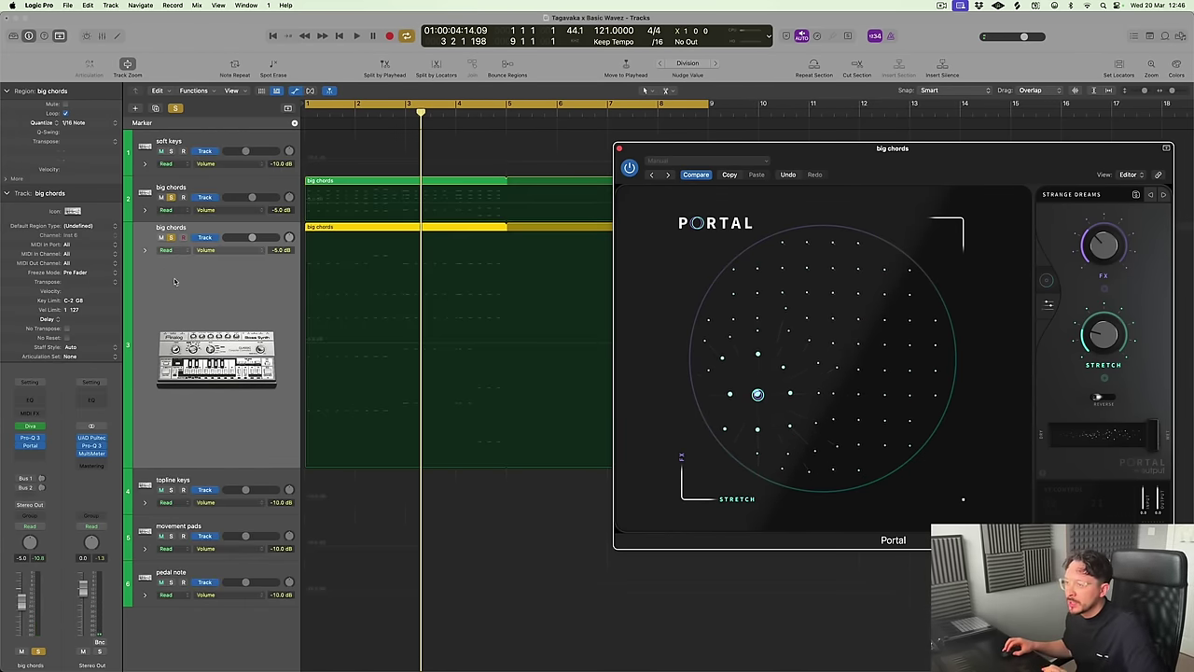
left_click(168, 250)
left_click(170, 265)
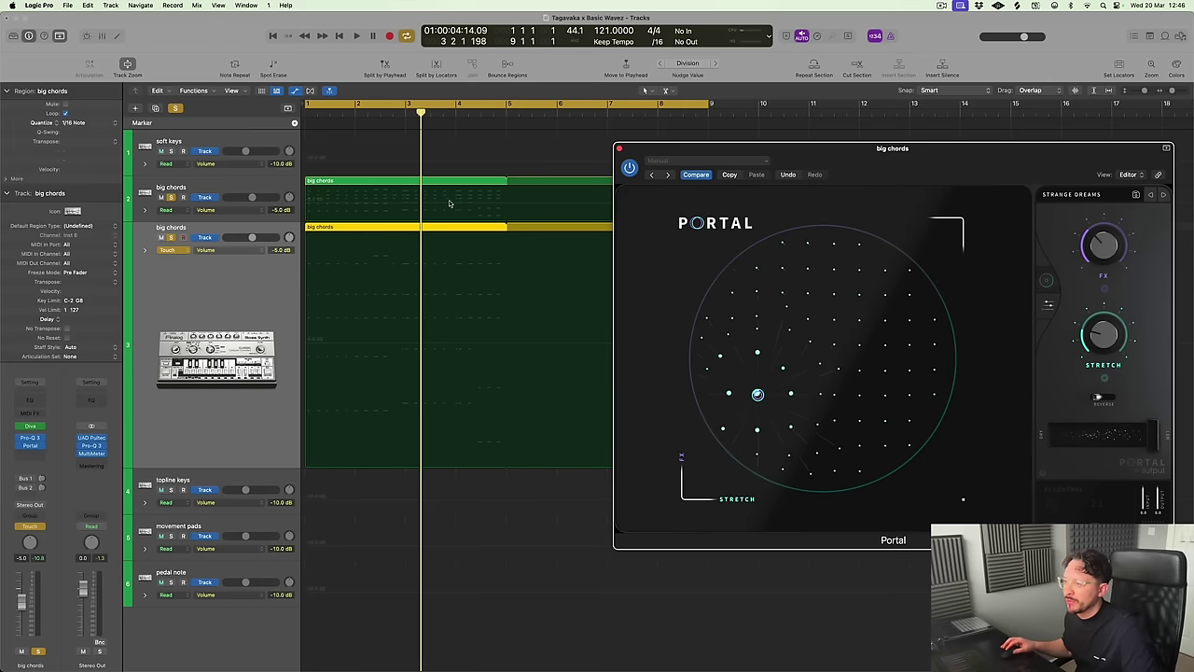
Record Portal's Reverse being switched on as automation while playing from bar 1, and return the duplicate track to Read mode
key("Return")
key("space")
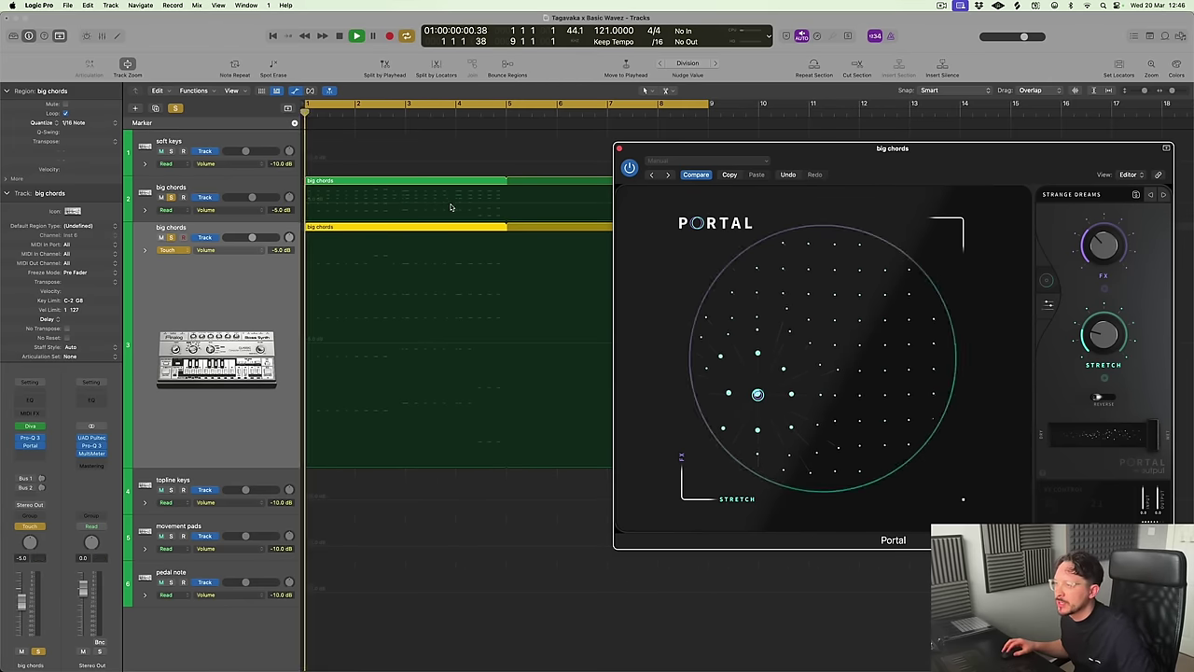
left_click(1102, 399)
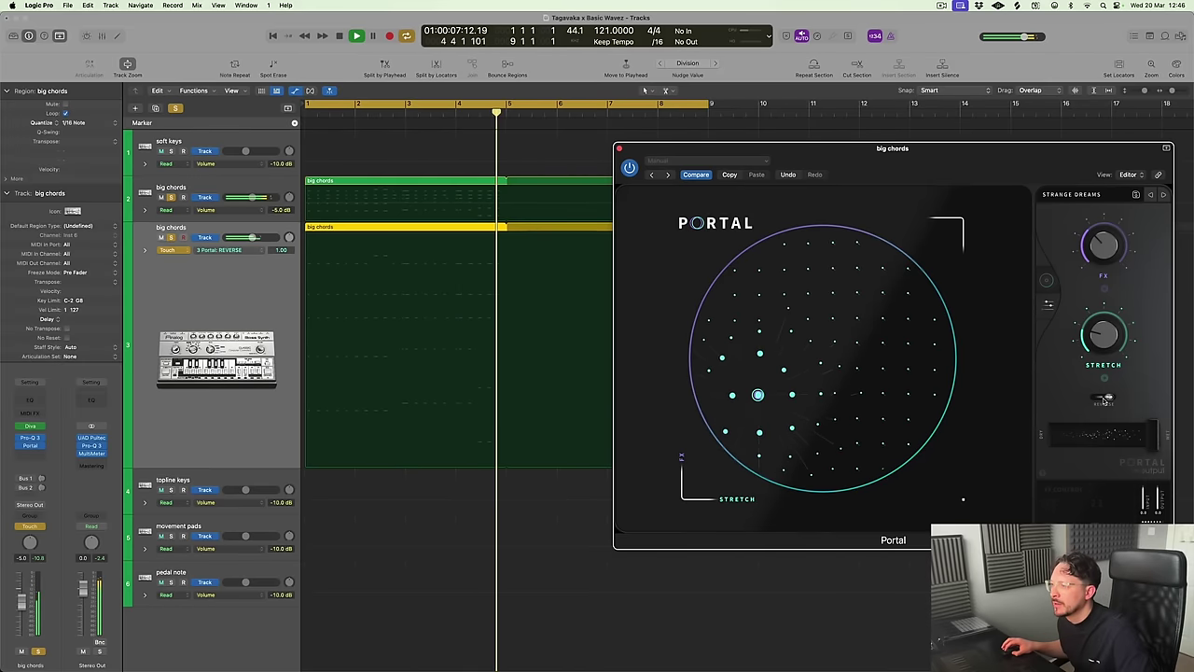
key("space")
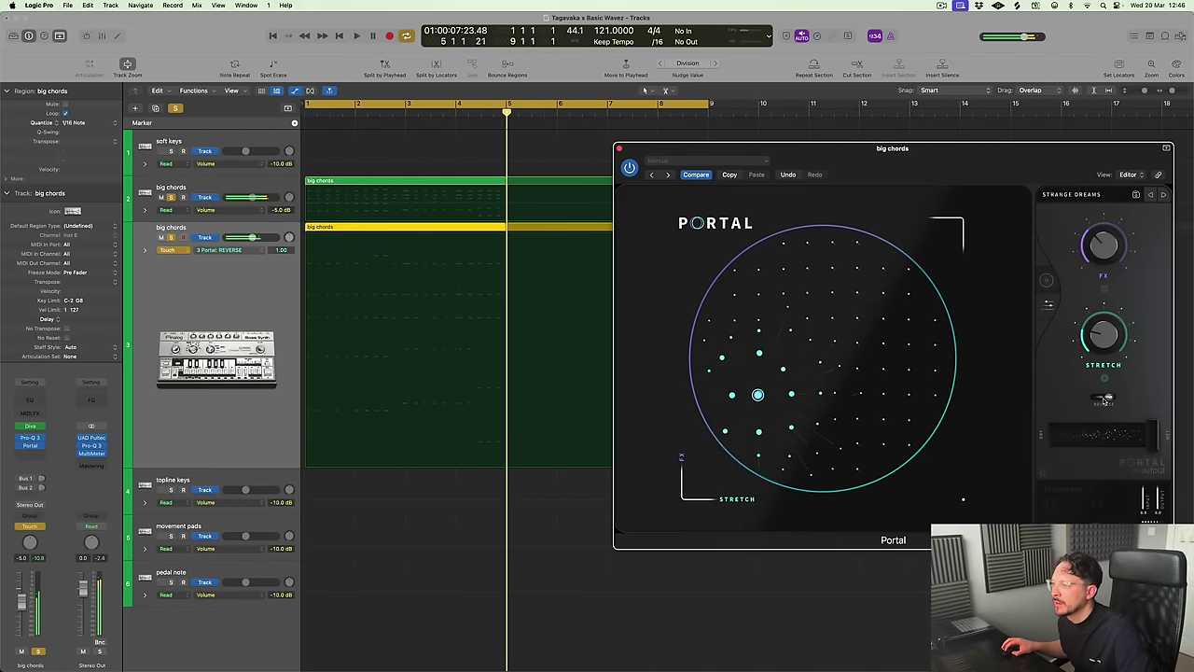
left_click(620, 149)
left_click(175, 251)
Drop the Reverse automation from 1.00 to 0.00 at position 4 2 4 13 on the duplicate big chords track
left_click(470, 235)
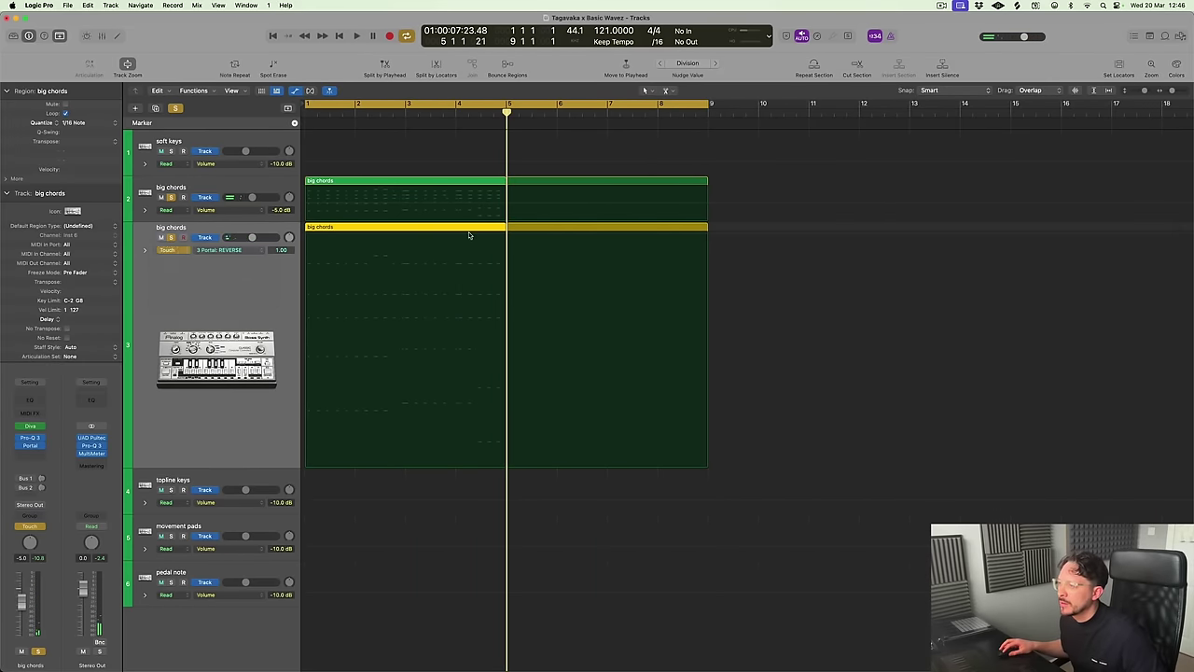
left_click(476, 235)
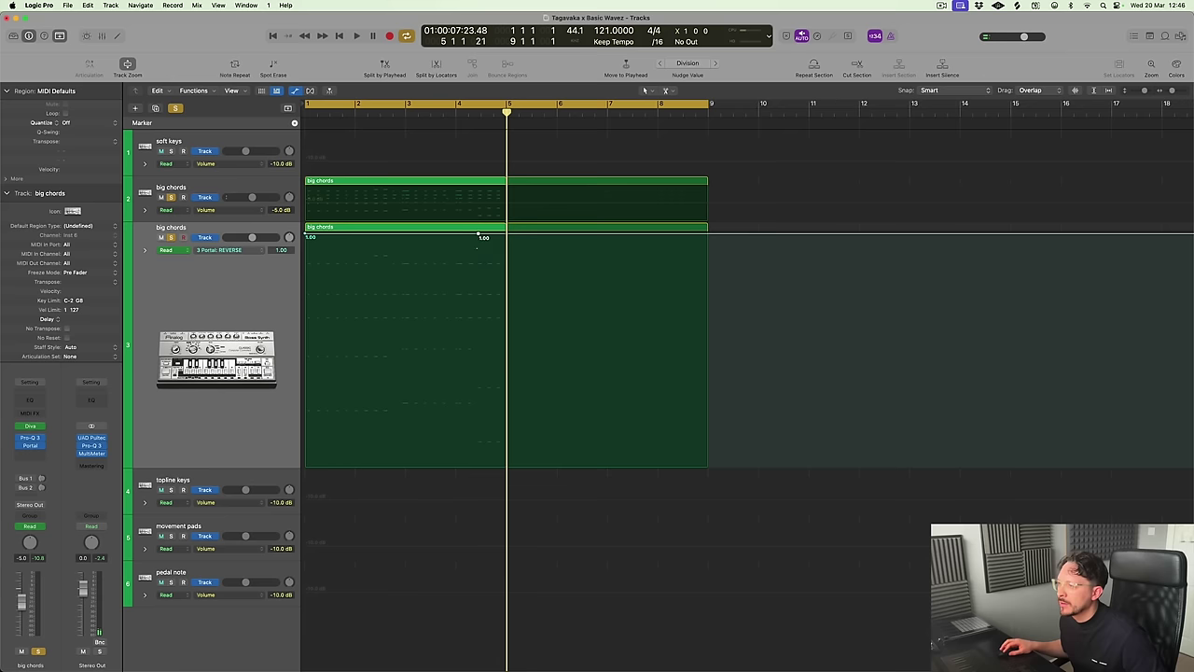
mouse_move(477, 235)
left_mouse_down()
mouse_move(477, 464)
mouse_move(458, 235)
mouse_move(479, 235)
left_mouse_up()
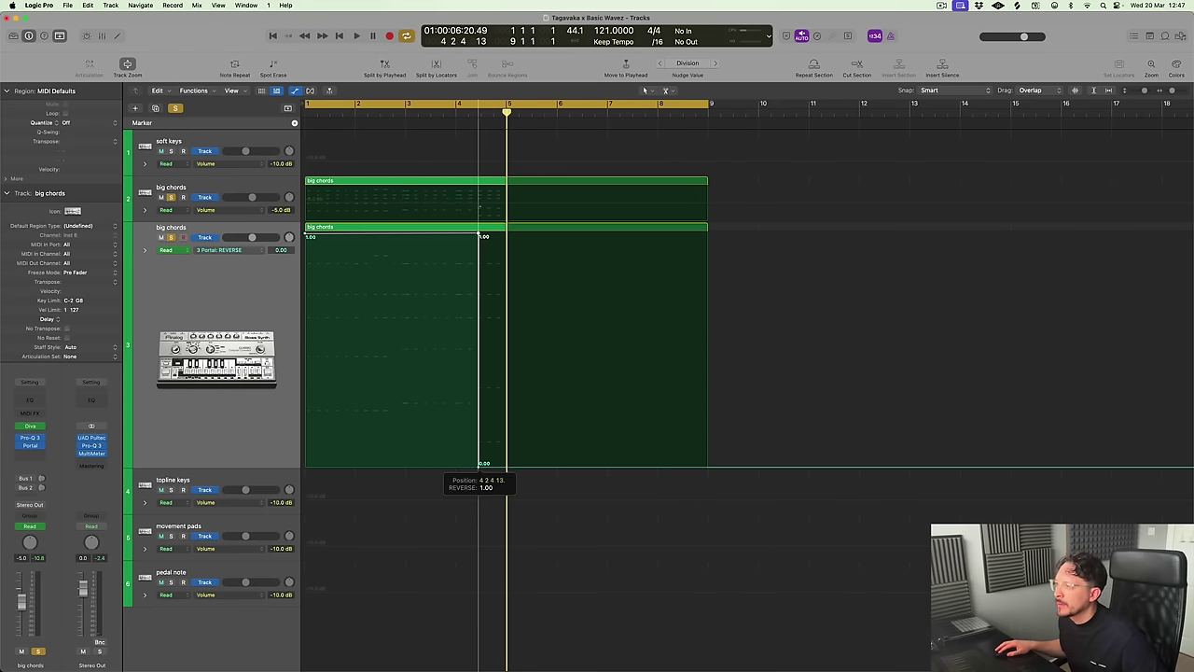
key("Return")
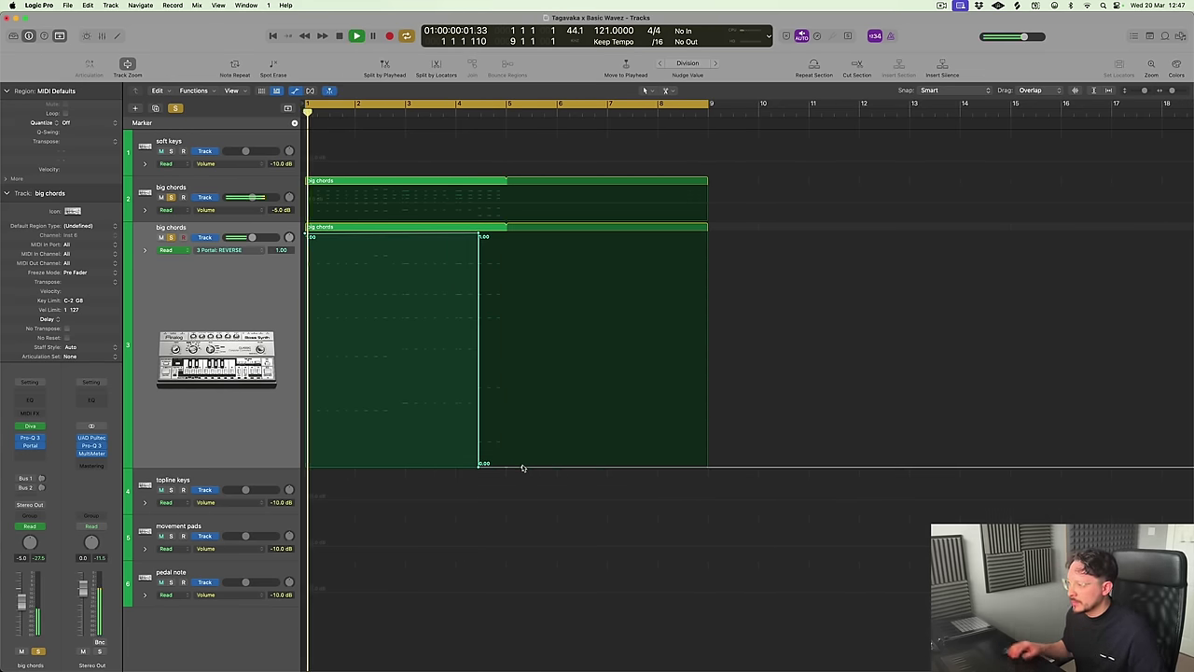
key("space")
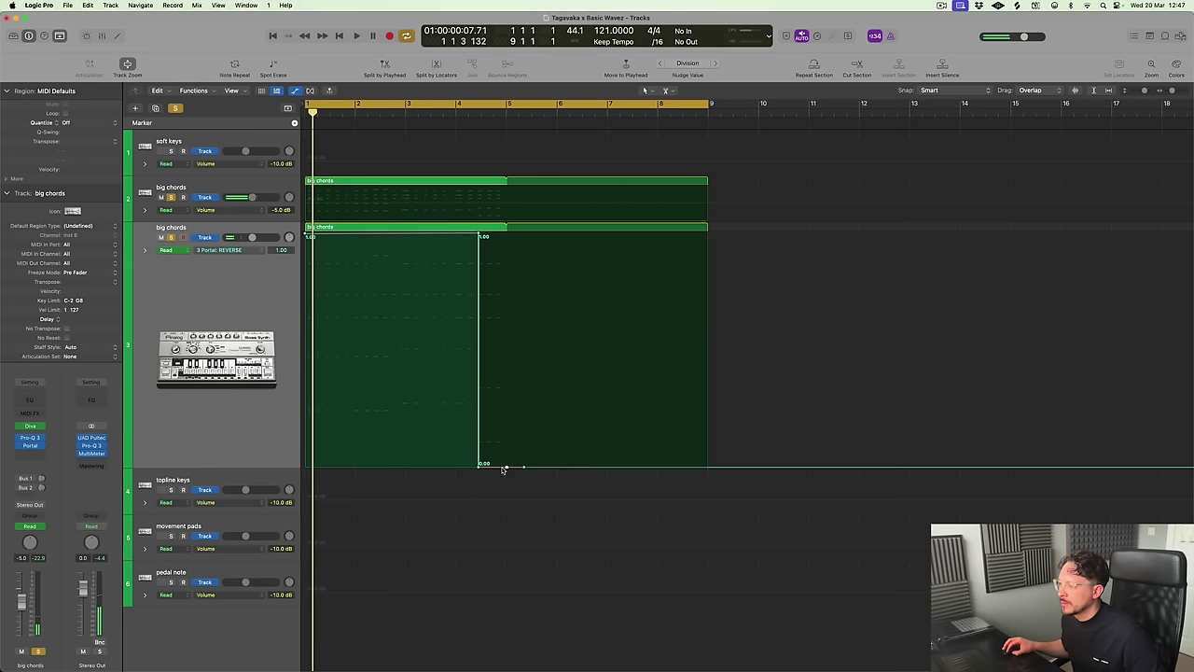
Raise the Reverse automation to 1.00 from bar 5 onward and drop it to 0.00 at about bar 8
left_click_drag(506, 466, 511, 236)
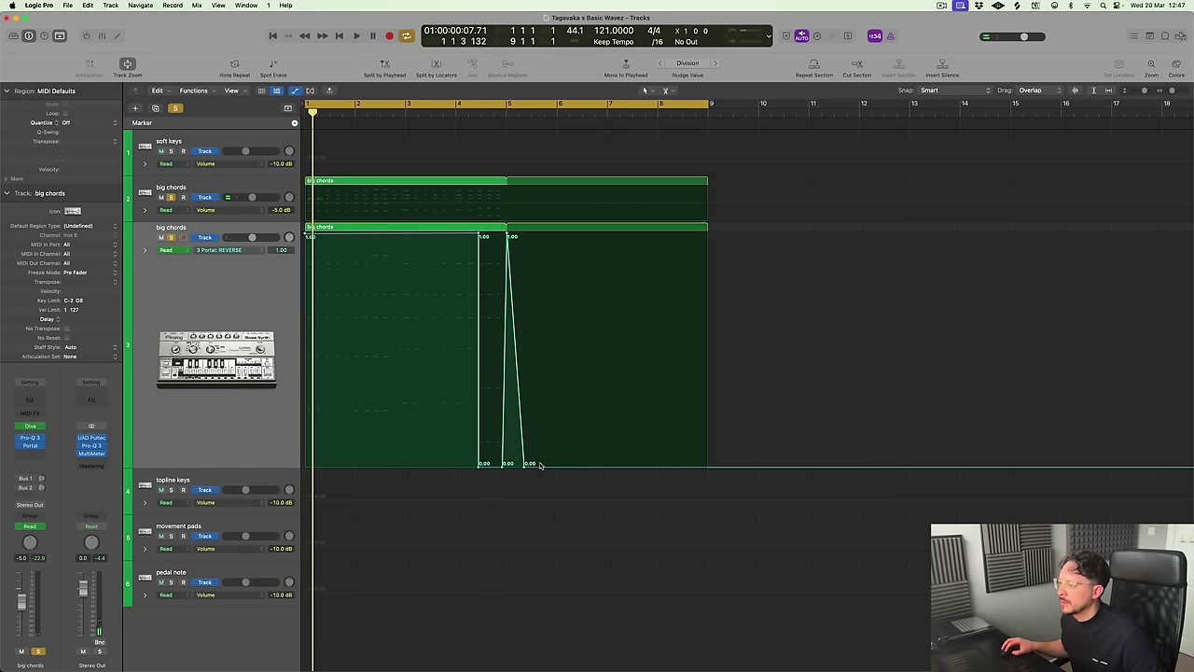
left_click_drag(524, 471, 524, 235)
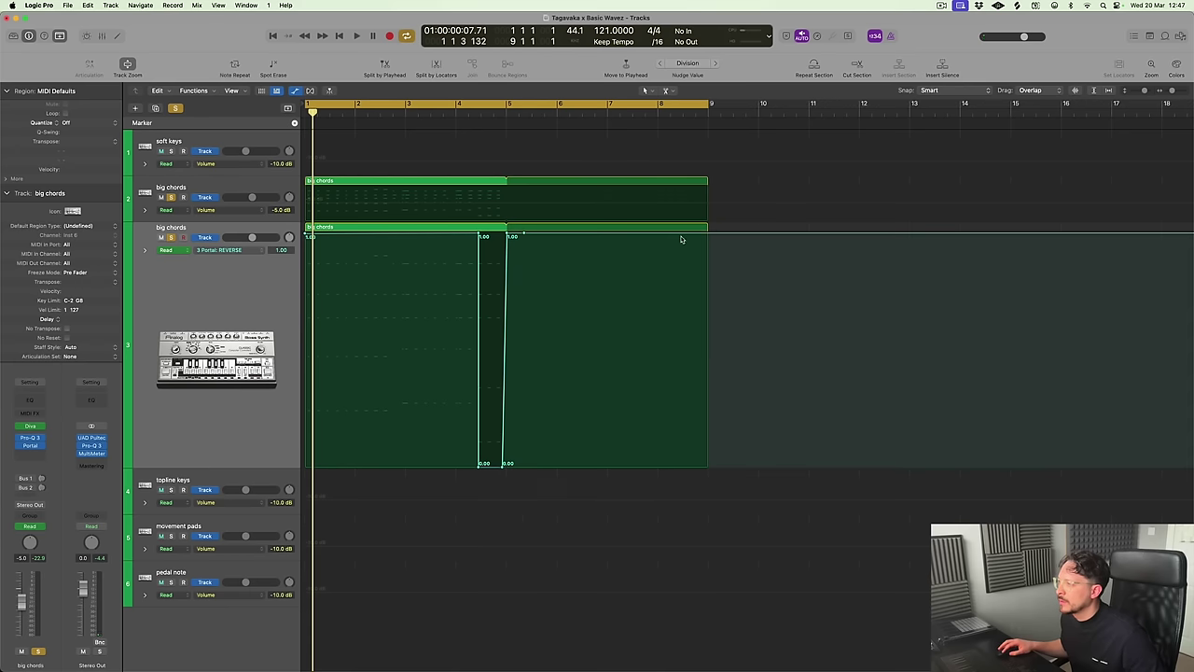
left_click_drag(684, 235, 658, 463)
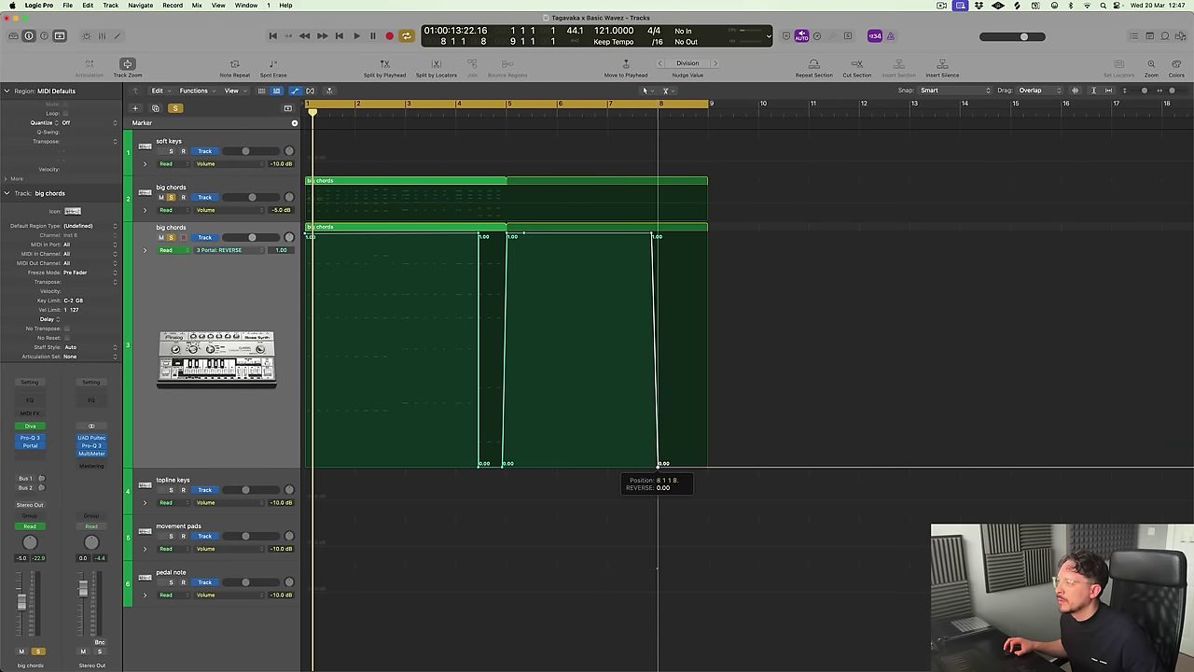
left_click_drag(658, 568, 659, 567)
Play through the cycle and align the lower Reverse automation point with bar 5 so the rise is vertical
key("space")
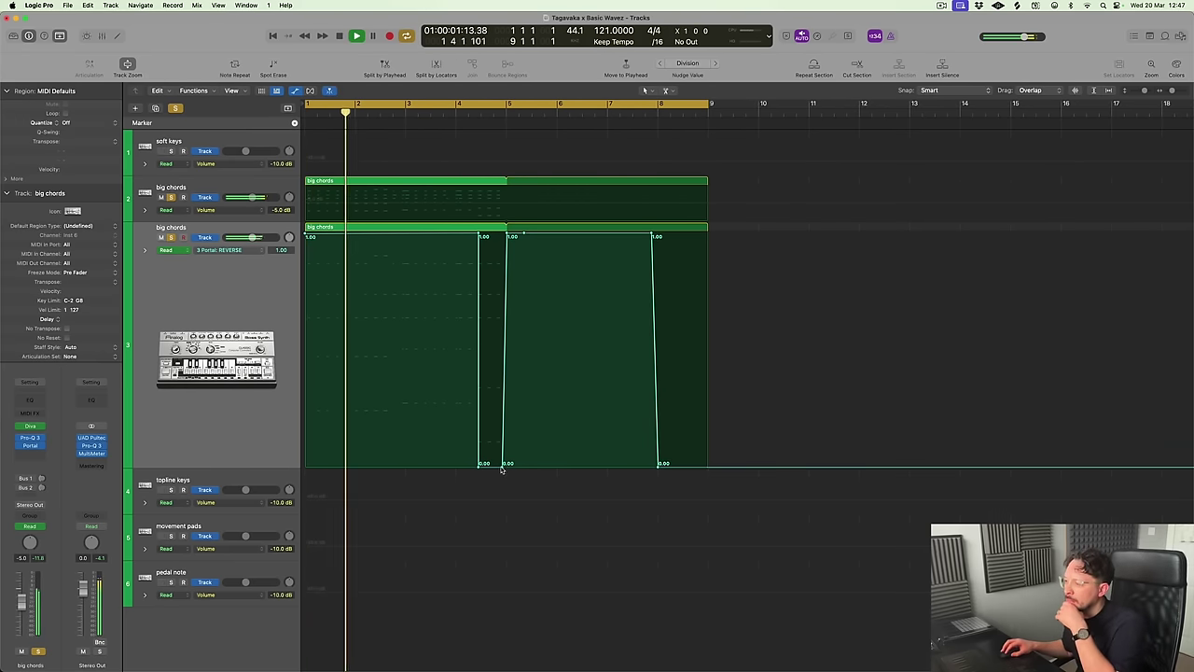
left_click_drag(502, 468, 505, 466)
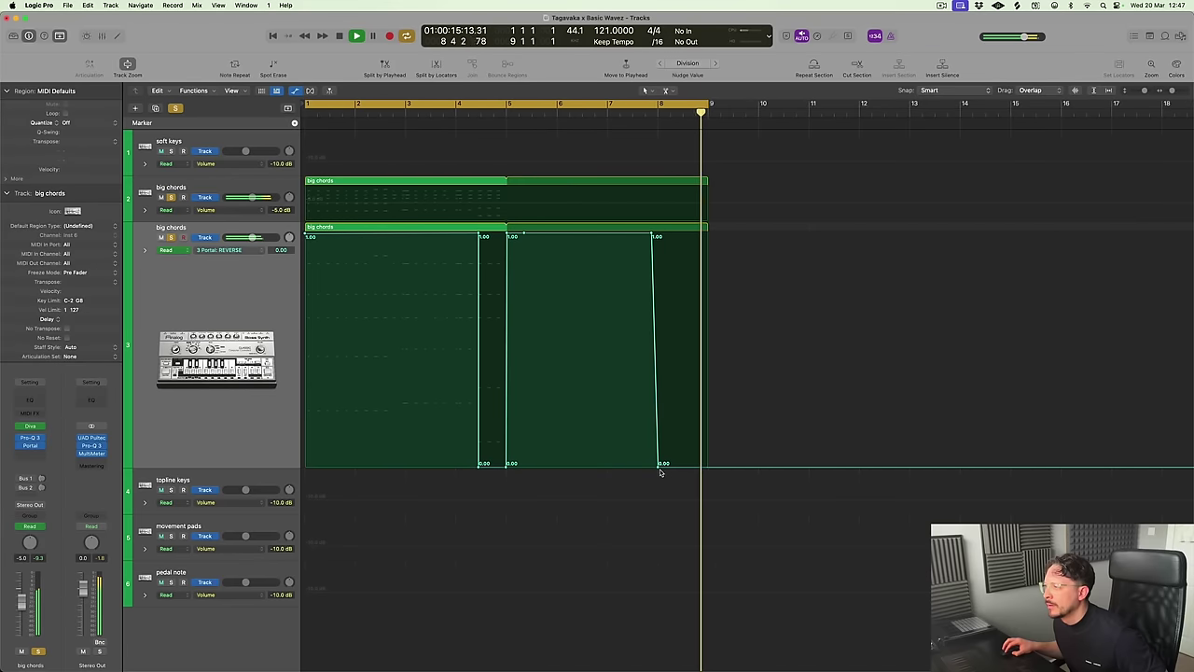
key("space")
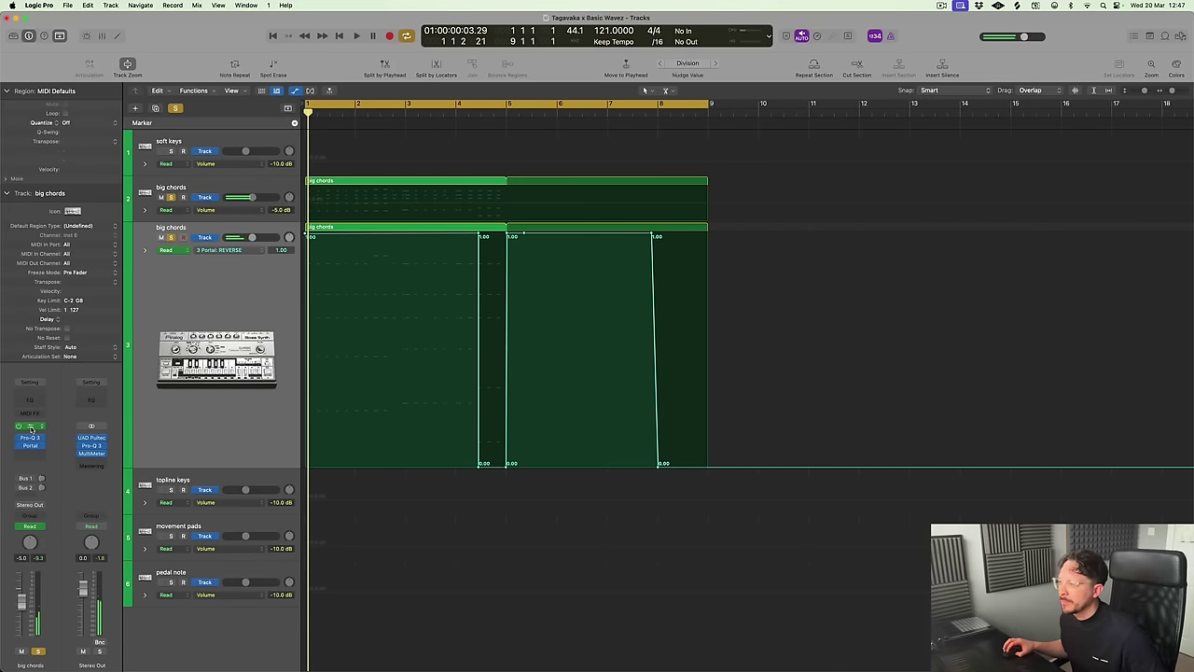
Check the duplicate track's Diva and Portal settings, close both plug-ins and audition that track soloed on its own
left_click(31, 427)
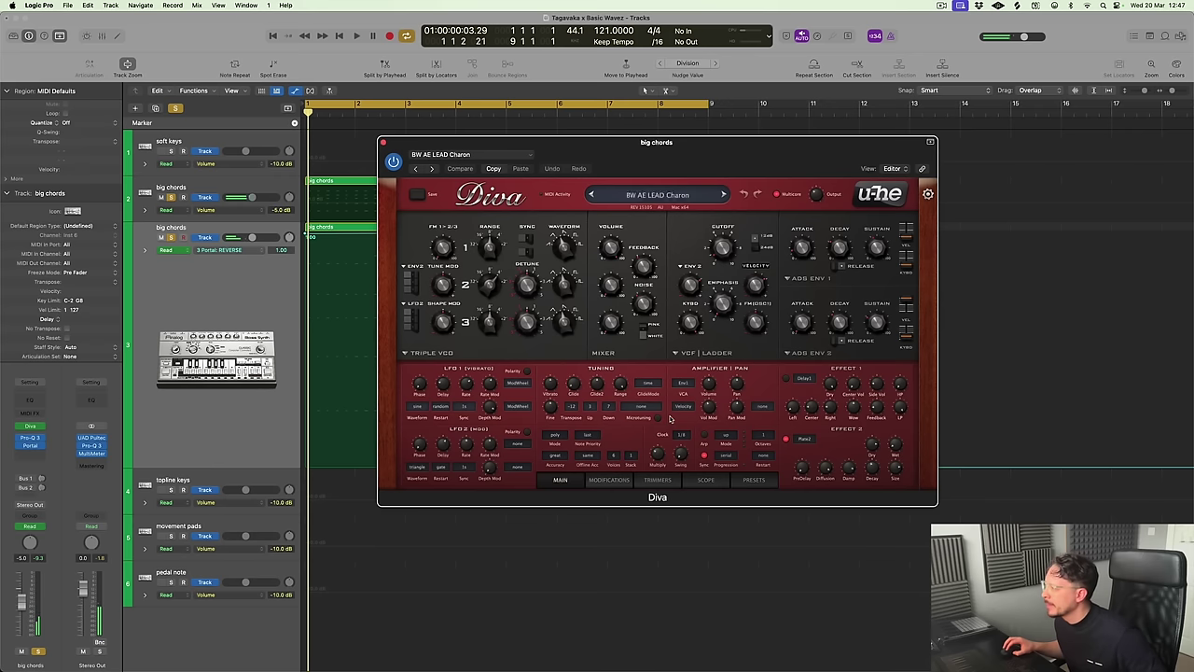
left_click(31, 445)
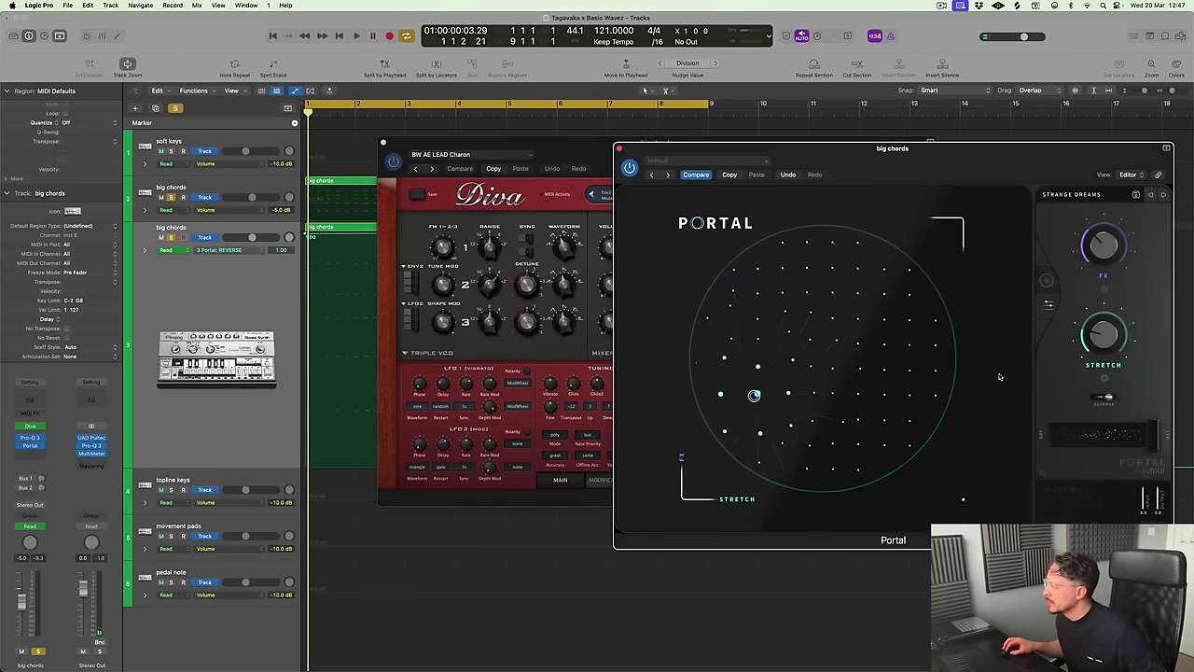
left_click(621, 148)
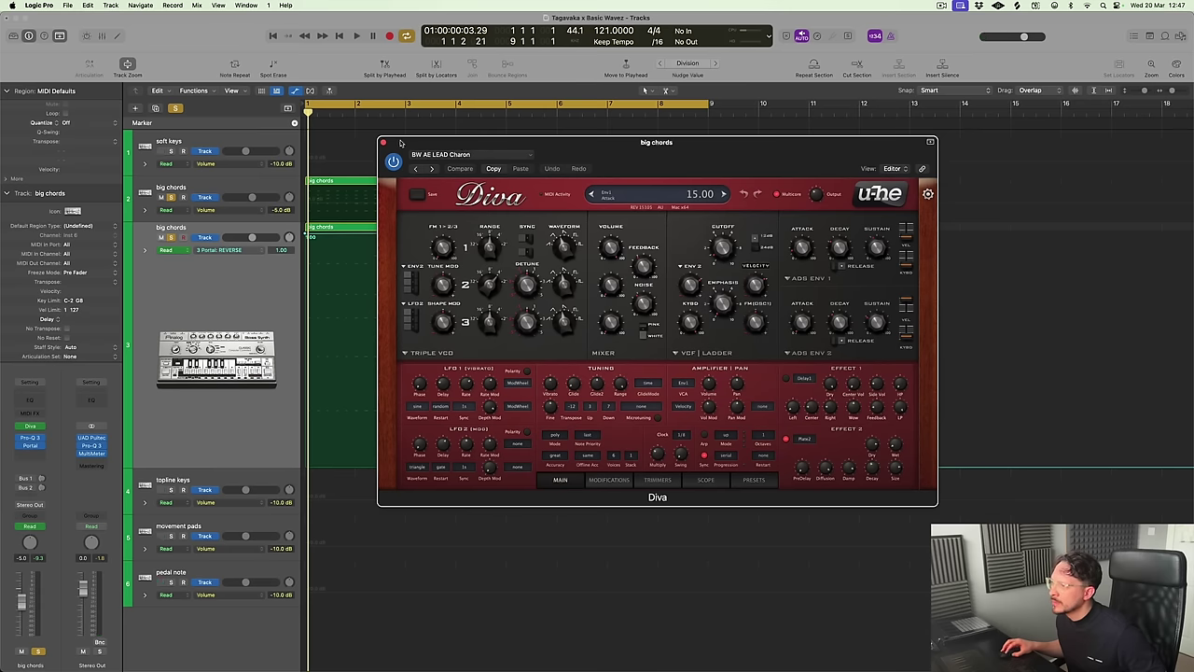
left_click(384, 143)
left_click(488, 317)
key("space")
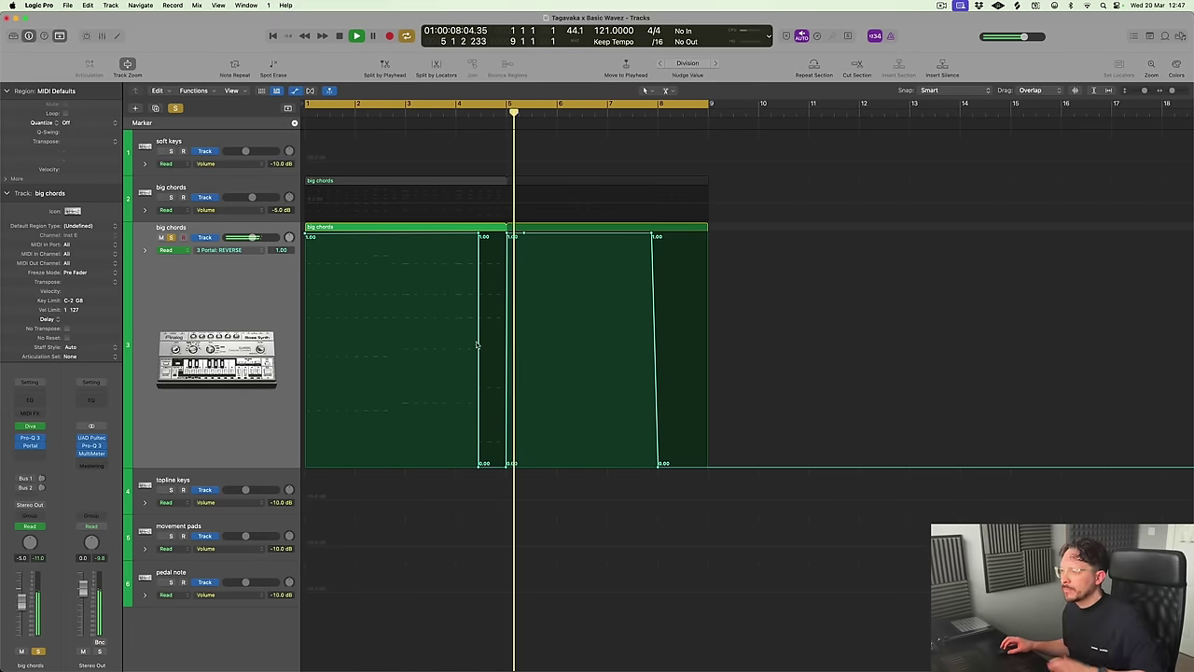
key("space")
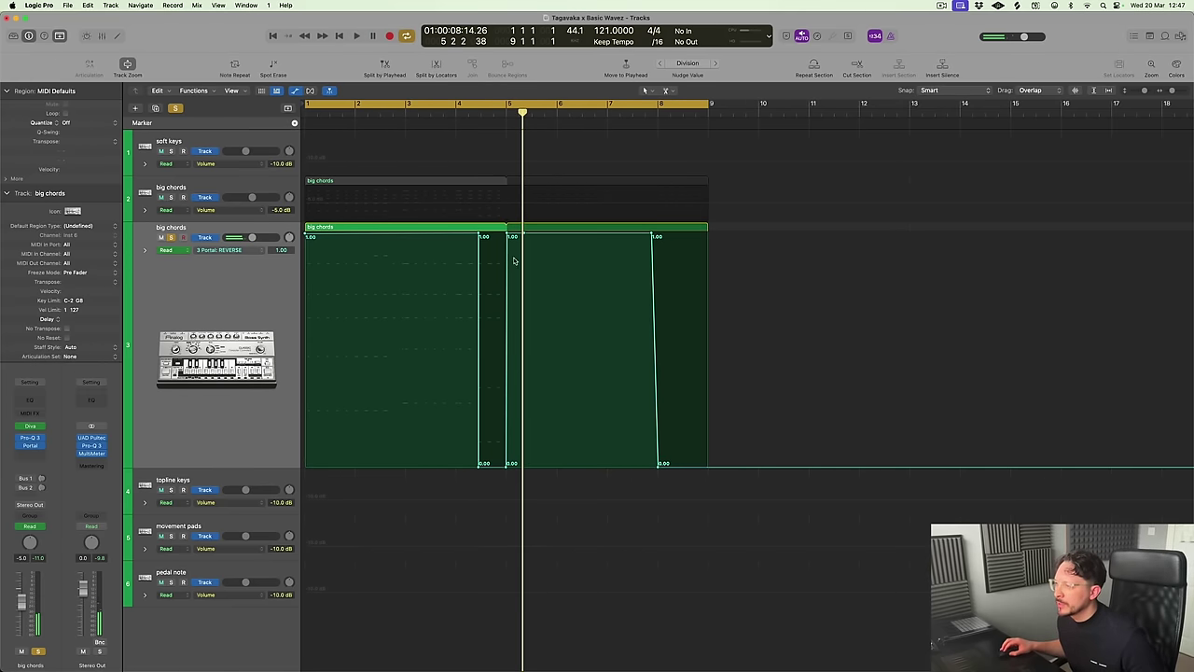
Lower the Reverse automation to 0.00 from bar 1, raise it to 1.00 in bar 4 and remove the low points at bar 5
left_click_drag(366, 238, 363, 471)
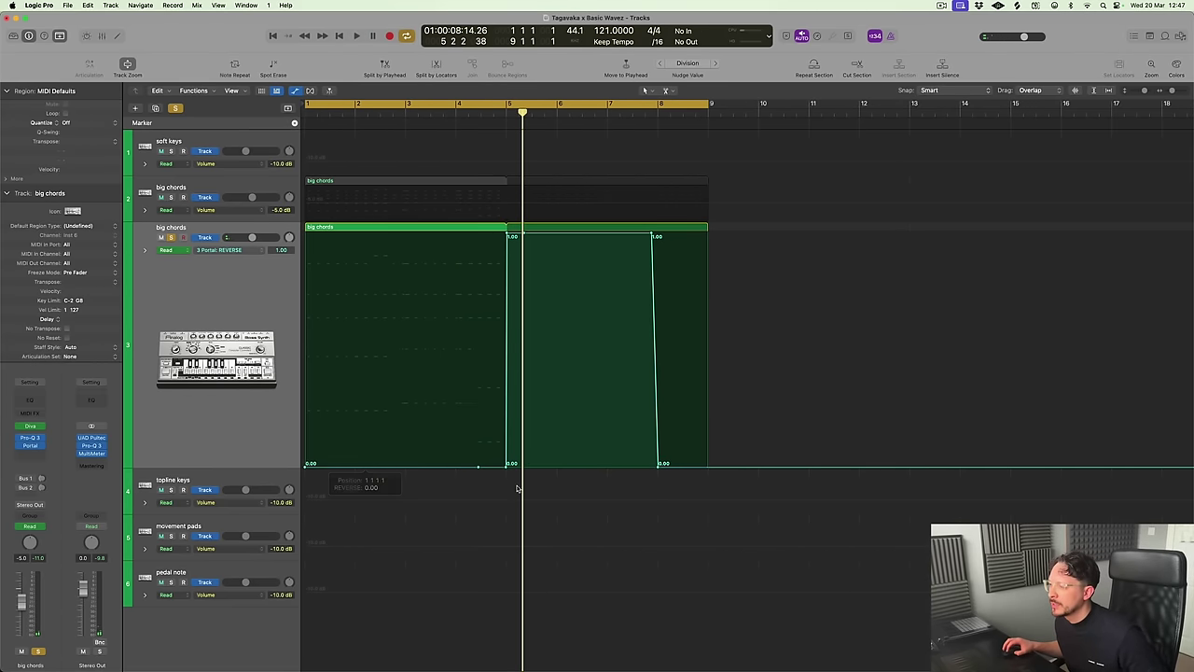
left_click_drag(479, 469, 486, 236)
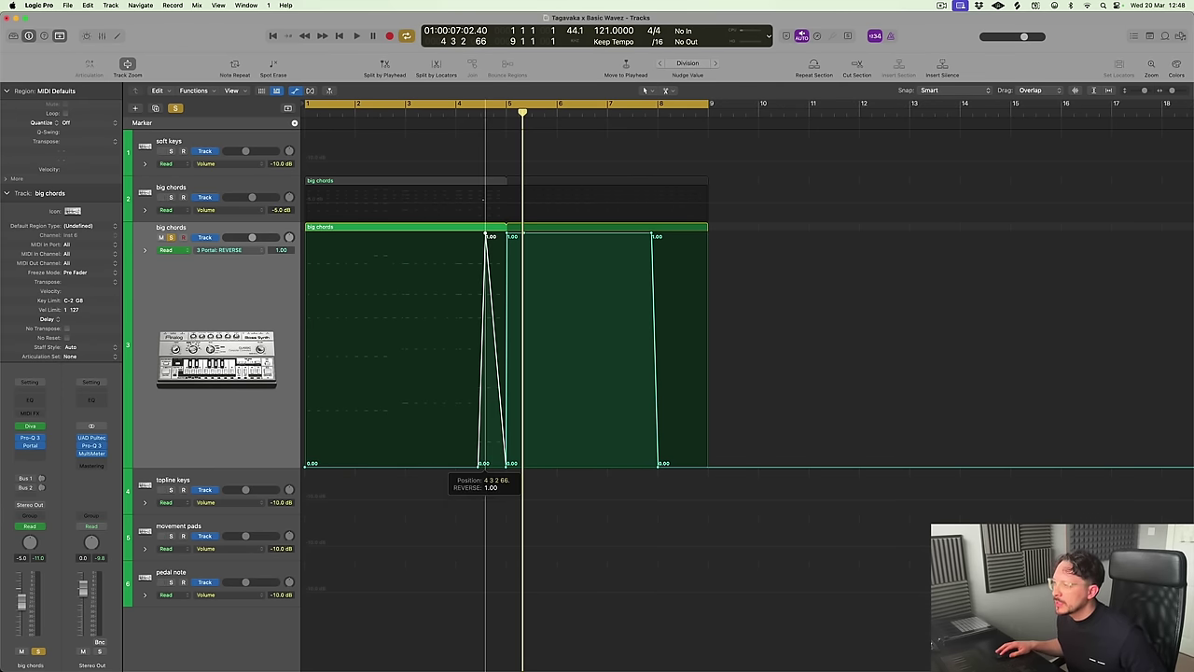
left_click_drag(505, 464, 506, 462)
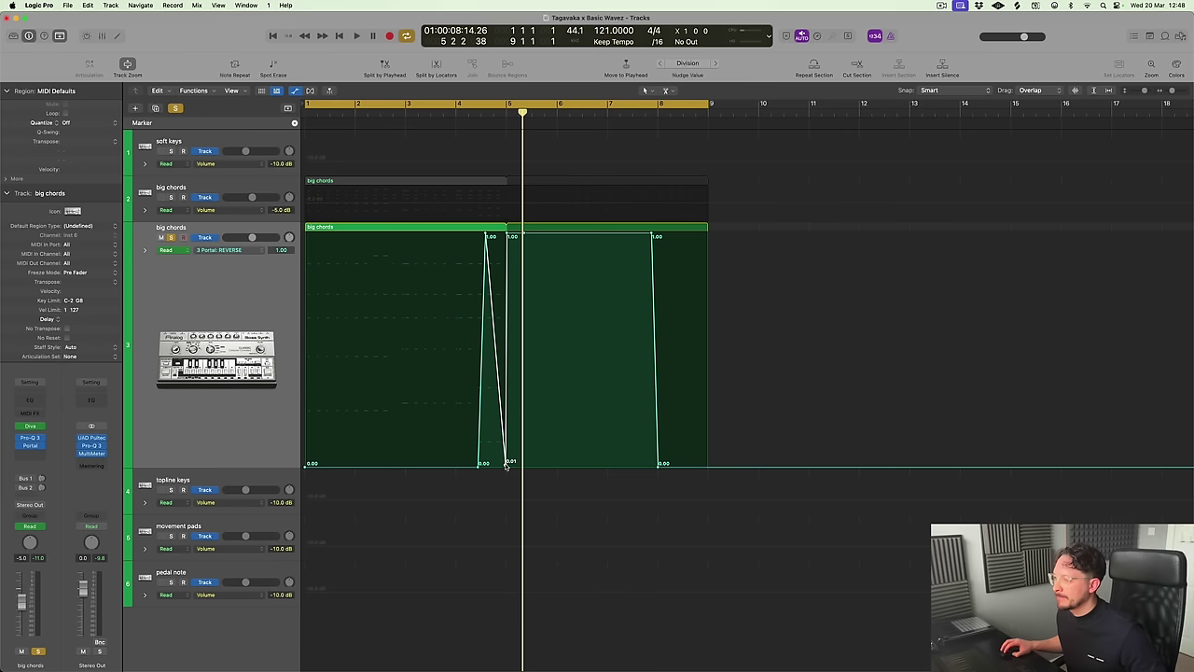
left_click(506, 465)
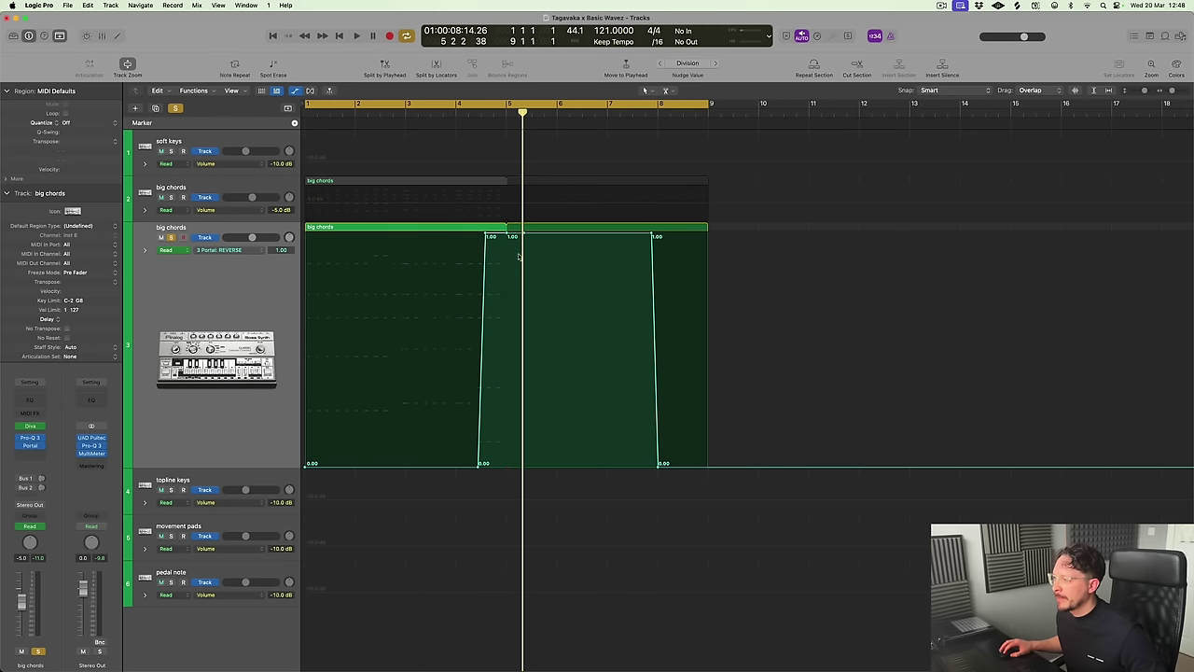
Drop the Reverse automation to 0.00 at bar 5, delete the 1.00 points beyond it and steepen the rise in bar 4
left_click_drag(515, 237, 518, 464)
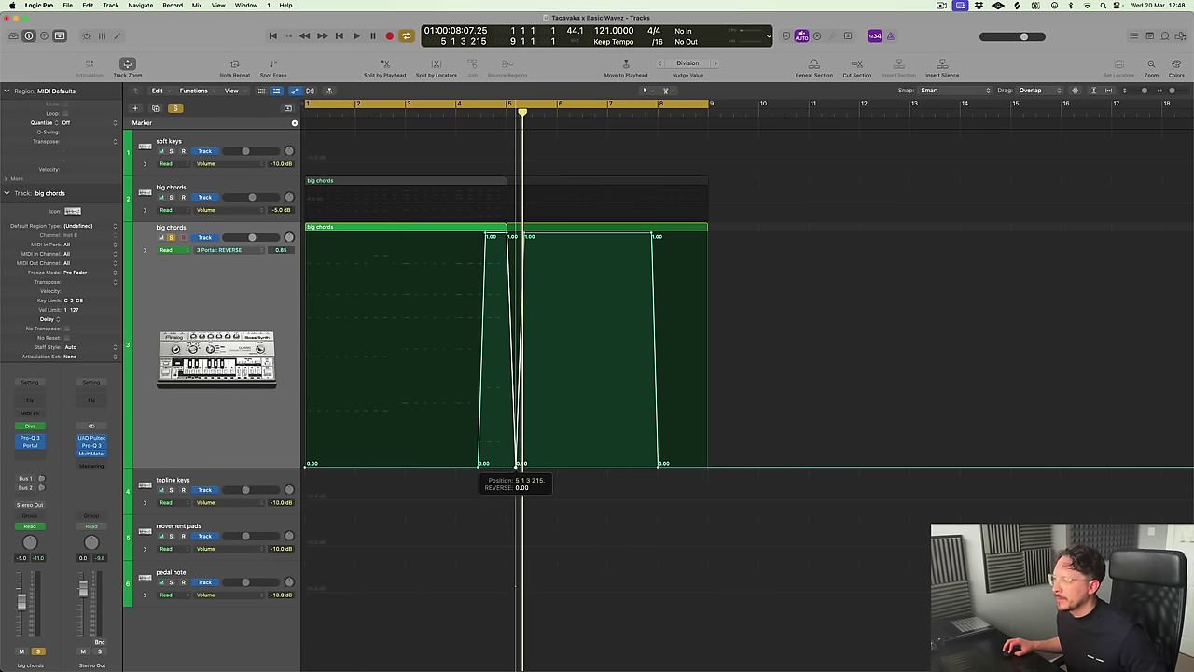
left_click(526, 236)
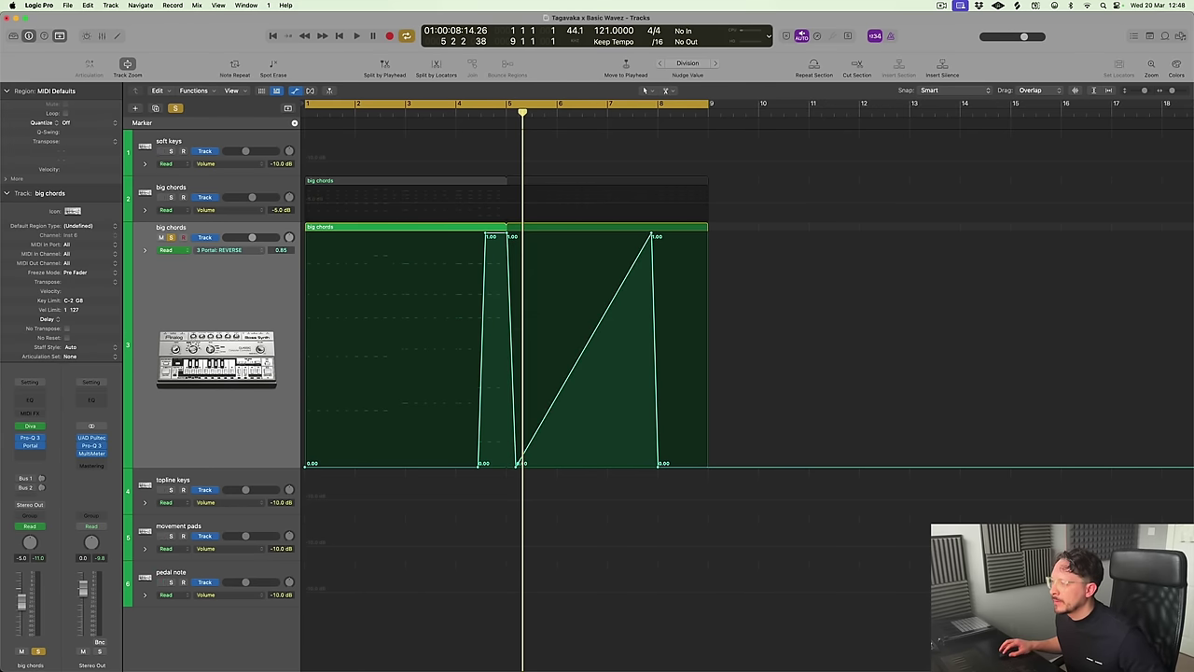
left_click(651, 236)
left_click_drag(516, 468, 506, 483)
left_click_drag(487, 235, 478, 235)
Audition with the original big chords also soloed, and raise the Reverse automation to 1.00 at bar 8, returning to 0.00 at bar 9
key("space")
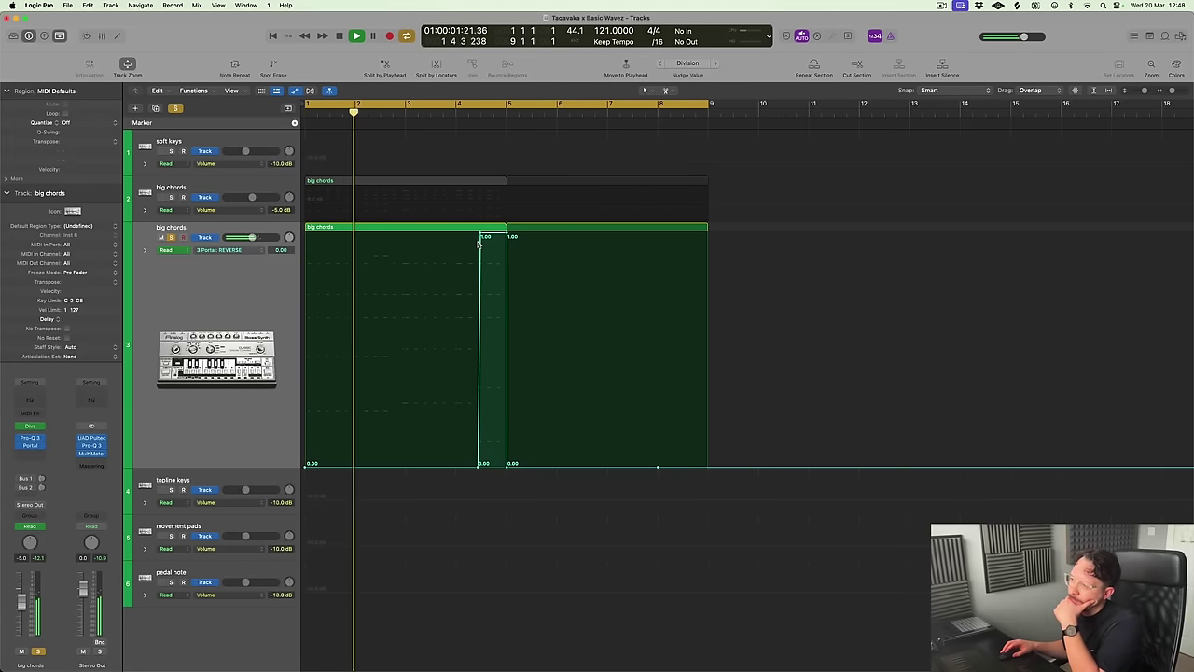
left_click(171, 197)
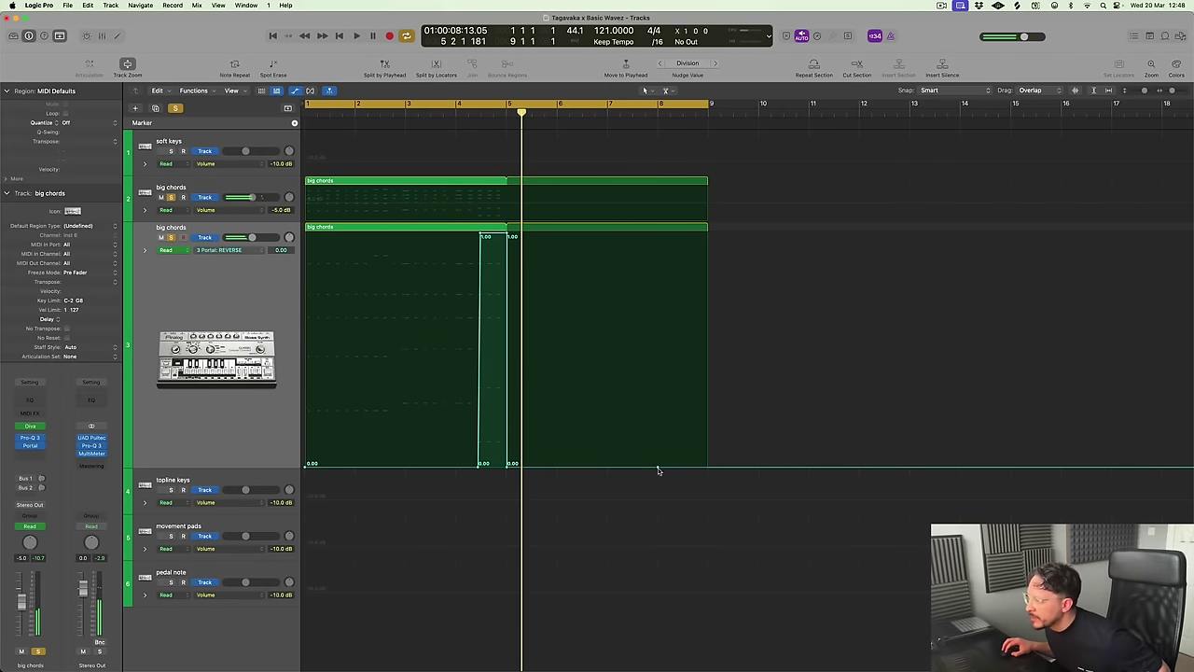
left_click_drag(656, 468, 658, 232)
left_click(705, 234)
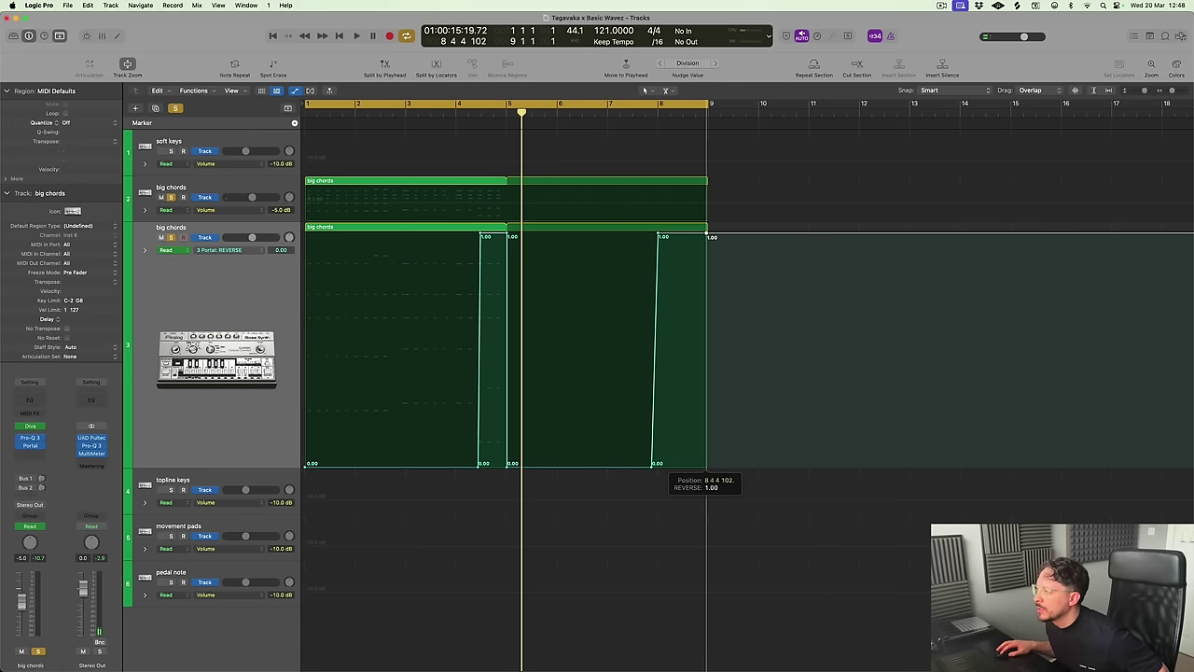
left_click_drag(706, 236, 714, 464)
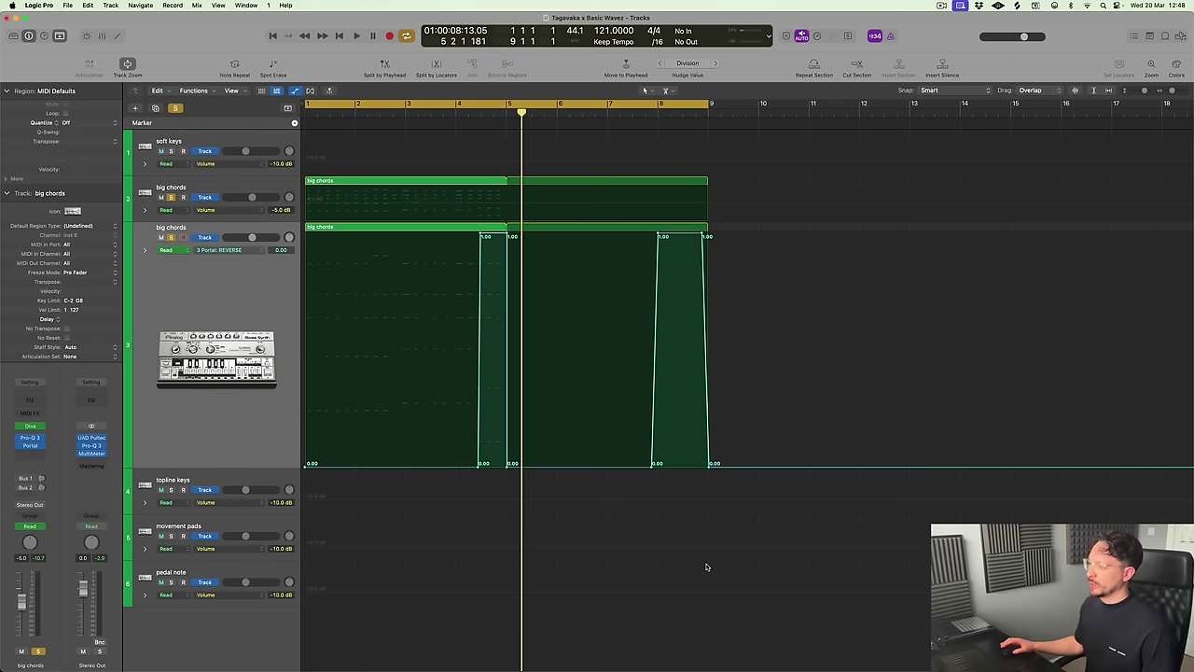
Hide the automation, restore the duplicate track's normal height and rename it big chords GRANULAR FX
key("a")
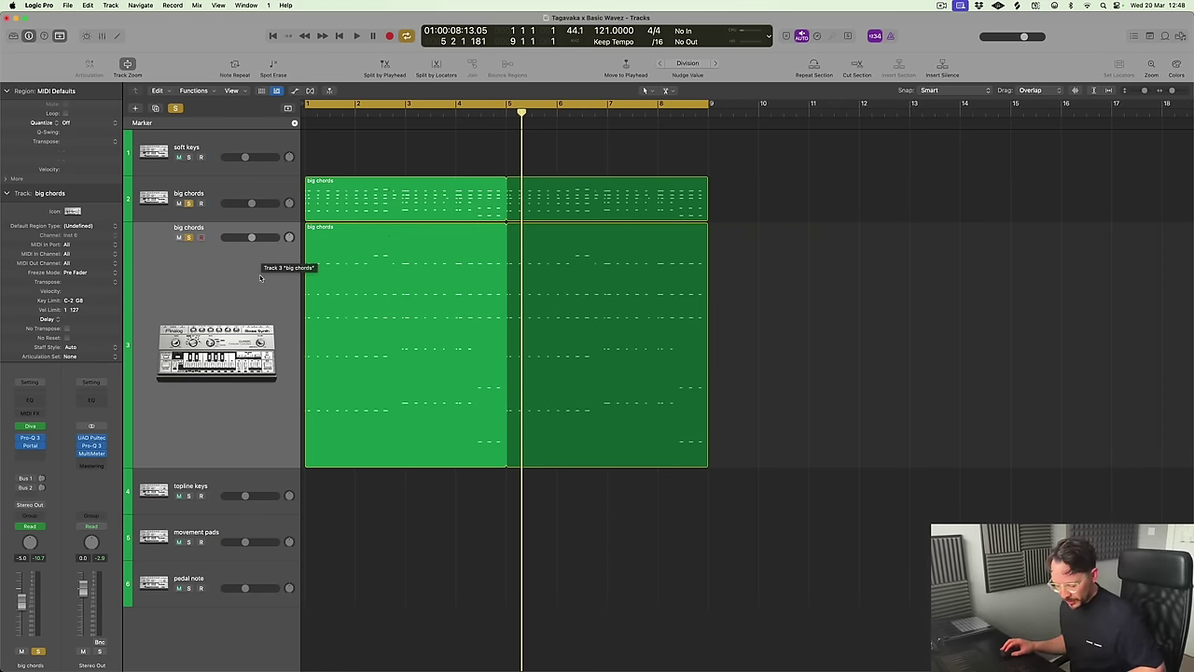
key("ctrl+z")
double_click(198, 239)
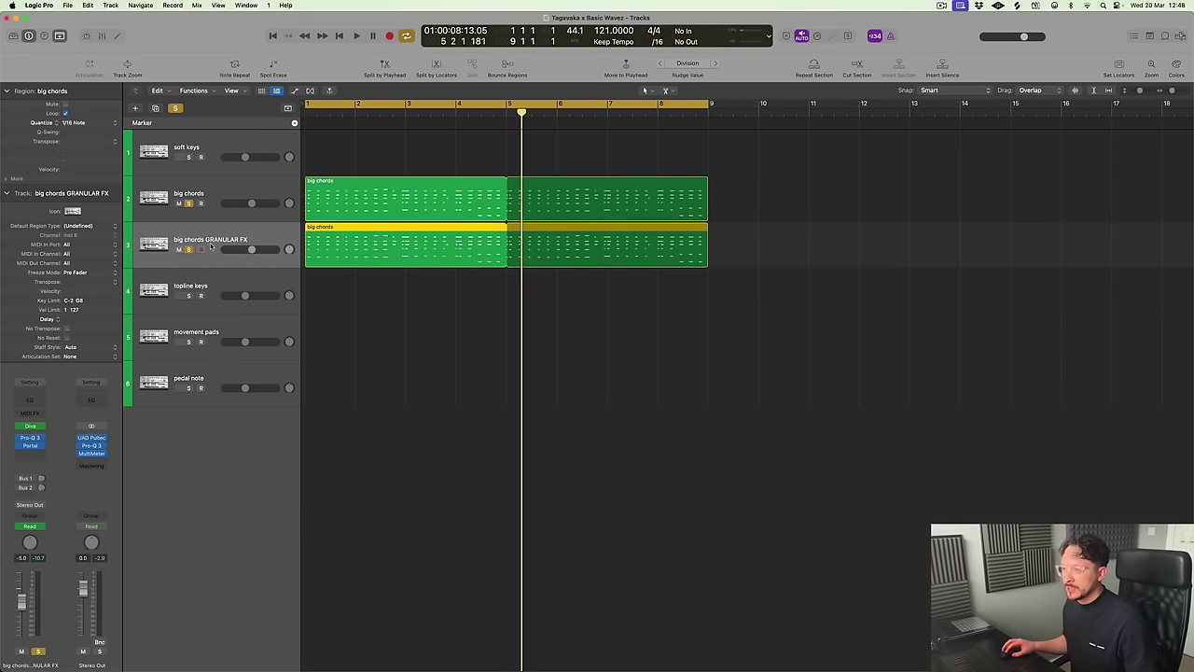
key("Return")
Balance the big chords GRANULAR FX track against the original during playback and set its volume to -7.0 dB
key("space")
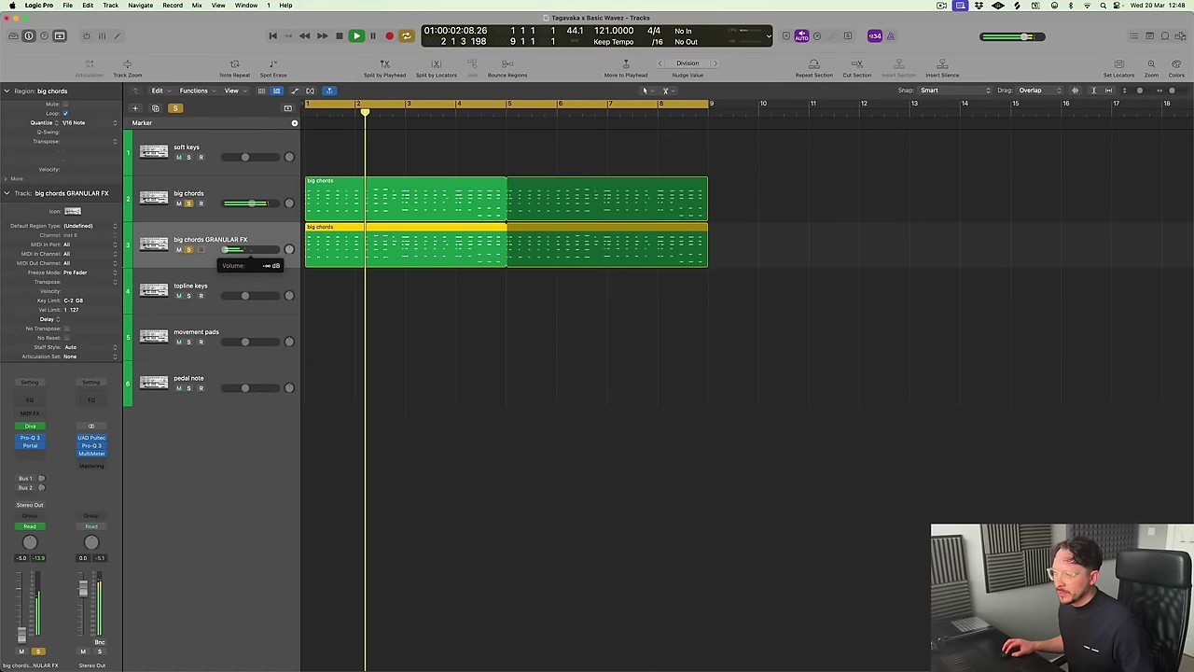
left_click_drag(225, 249, 250, 249)
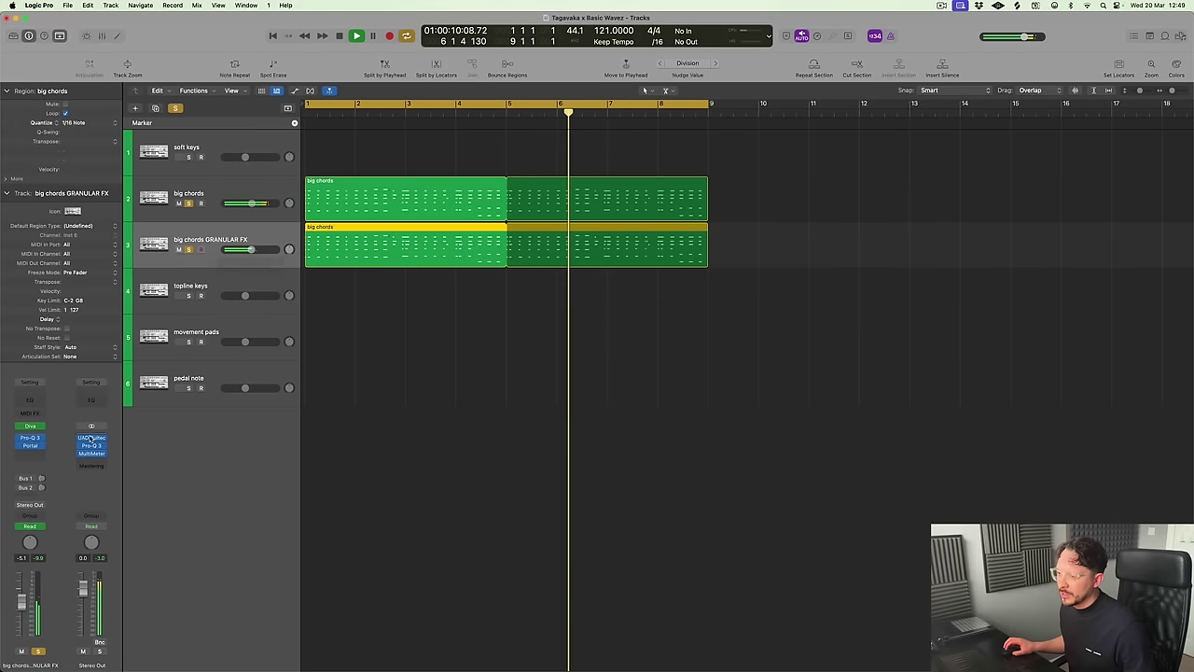
left_click(220, 191)
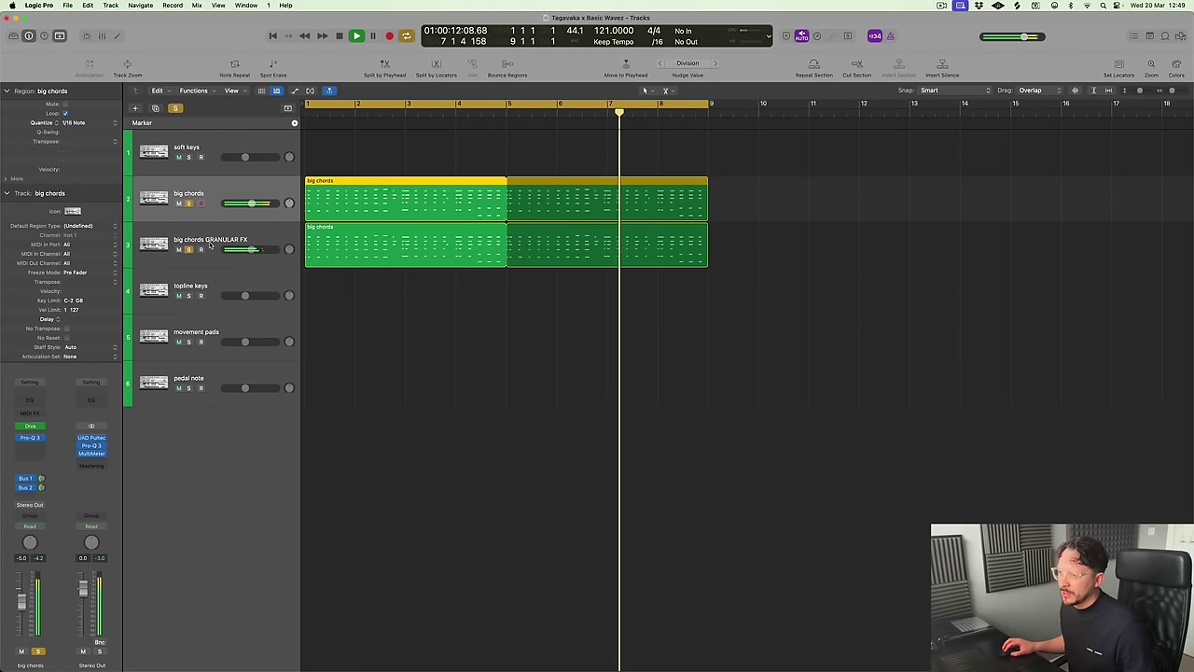
left_click(220, 245)
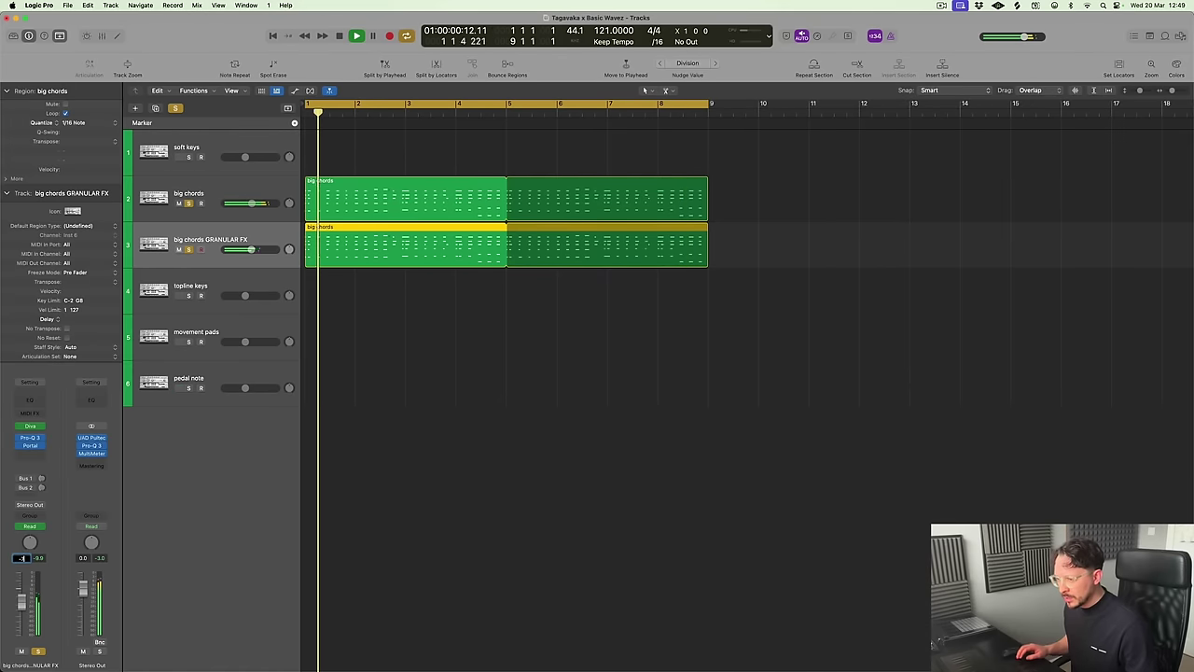
left_click(331, 489)
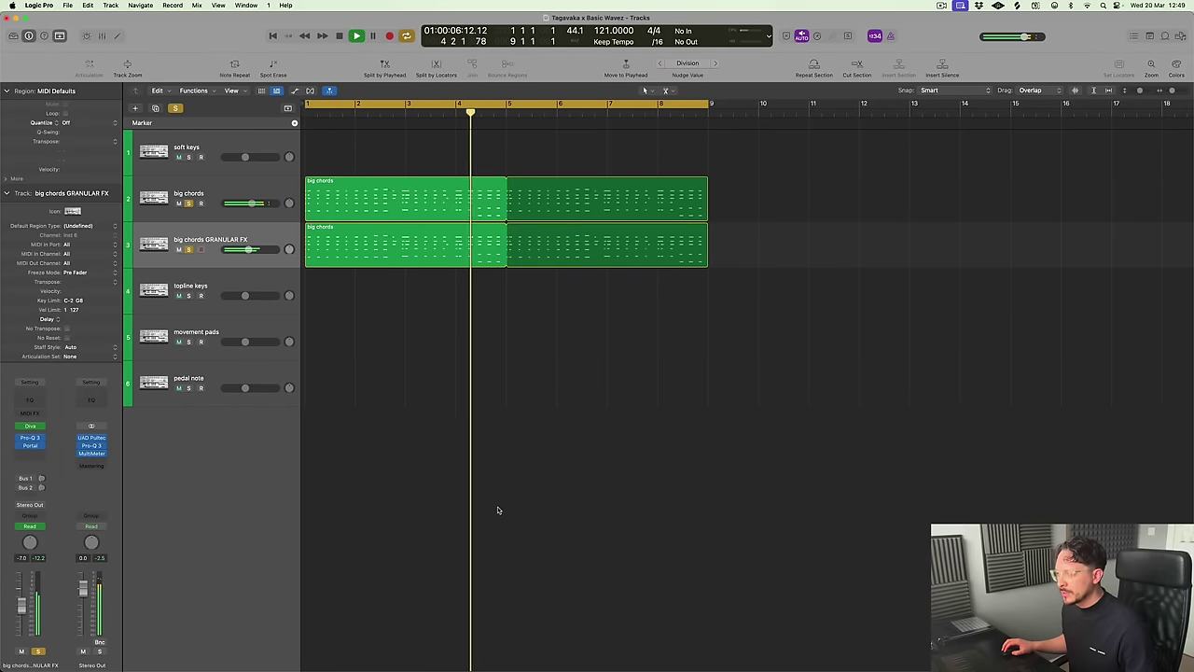
Stop playback, clear all track solos and audition the arrangement from the start
key("space")
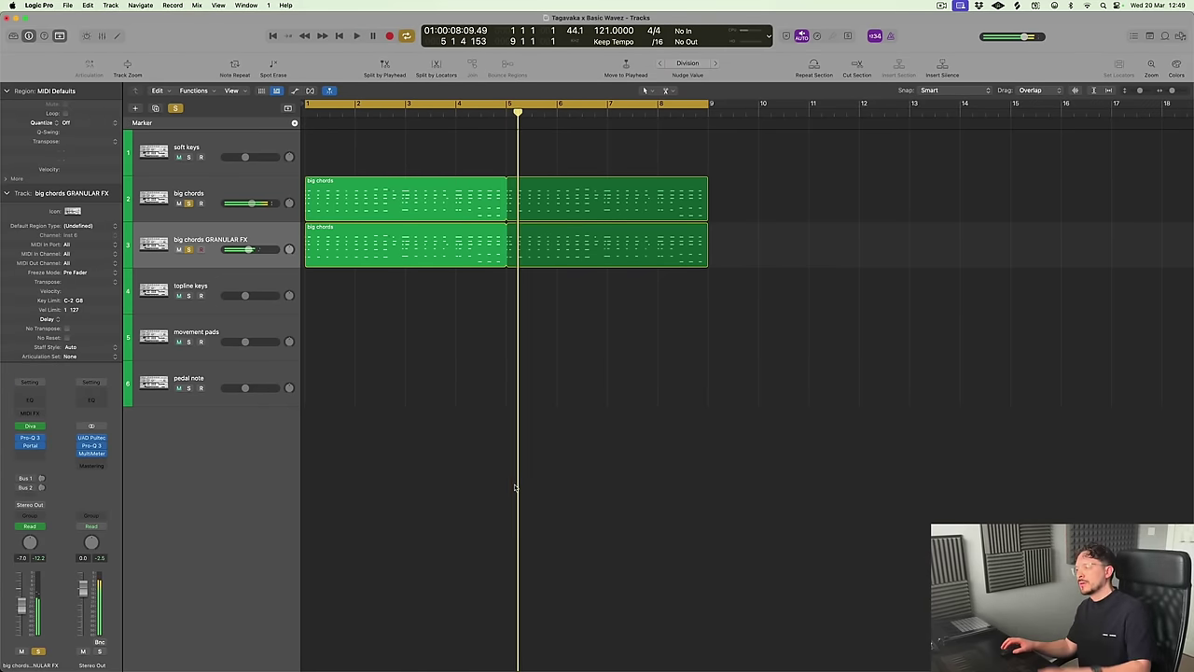
left_click(177, 108)
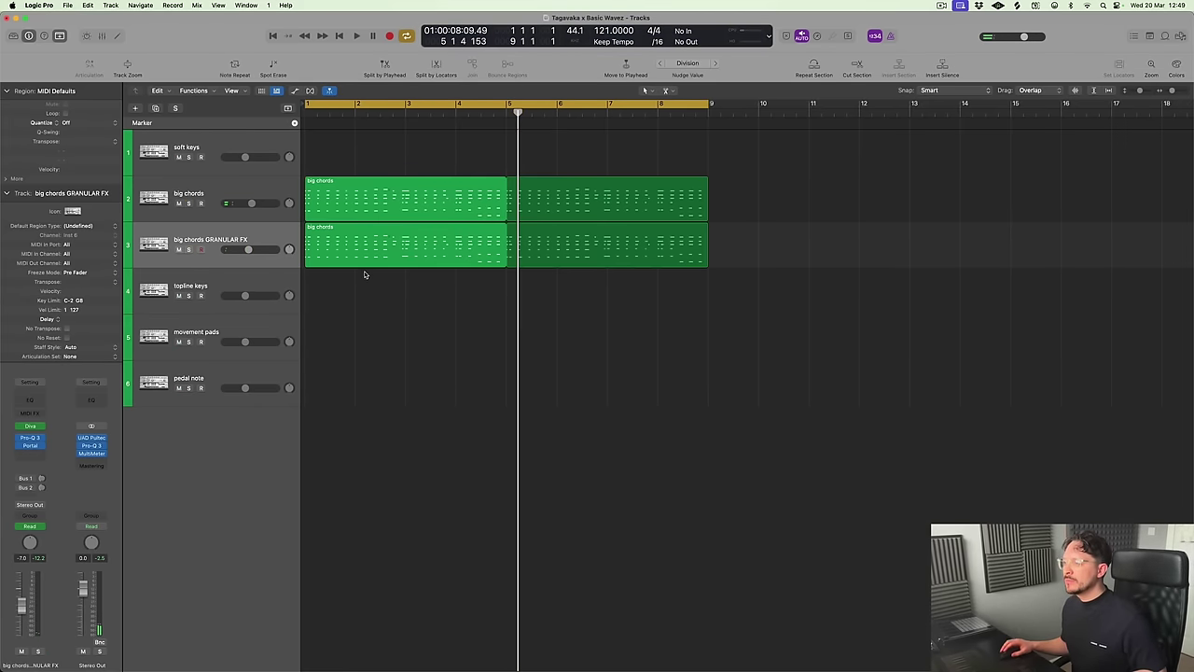
key("Return")
key("space")
key("space")
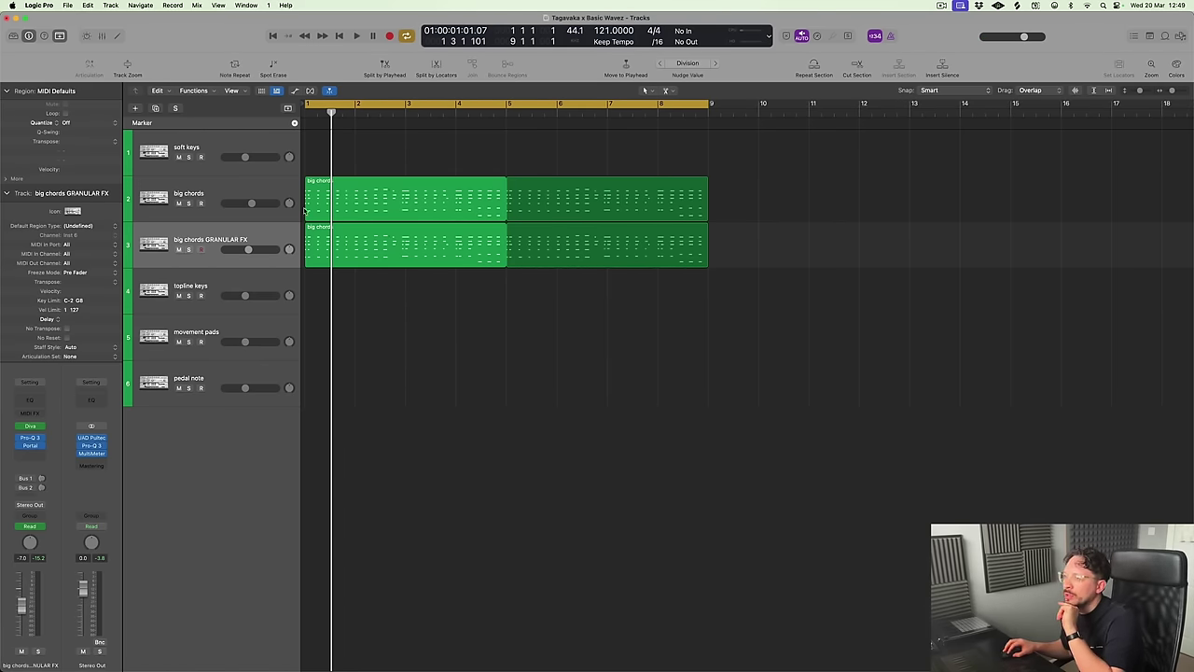
Select the soft keys track and play the cycle to try a part over the chords
left_click(212, 146)
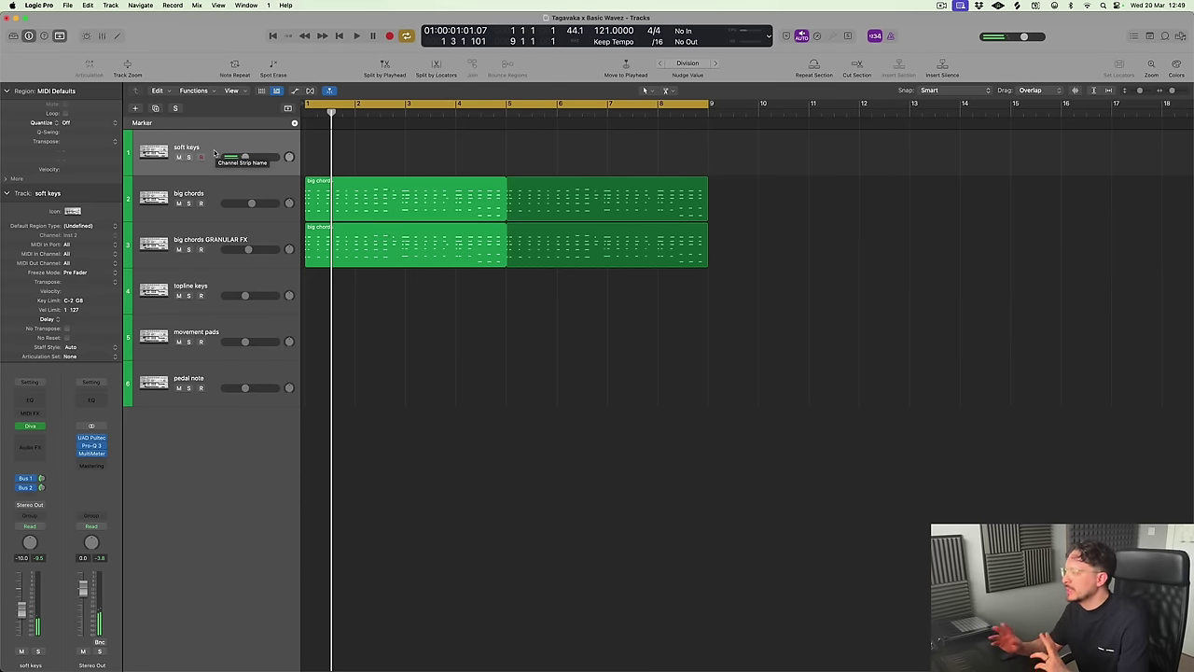
key("space")
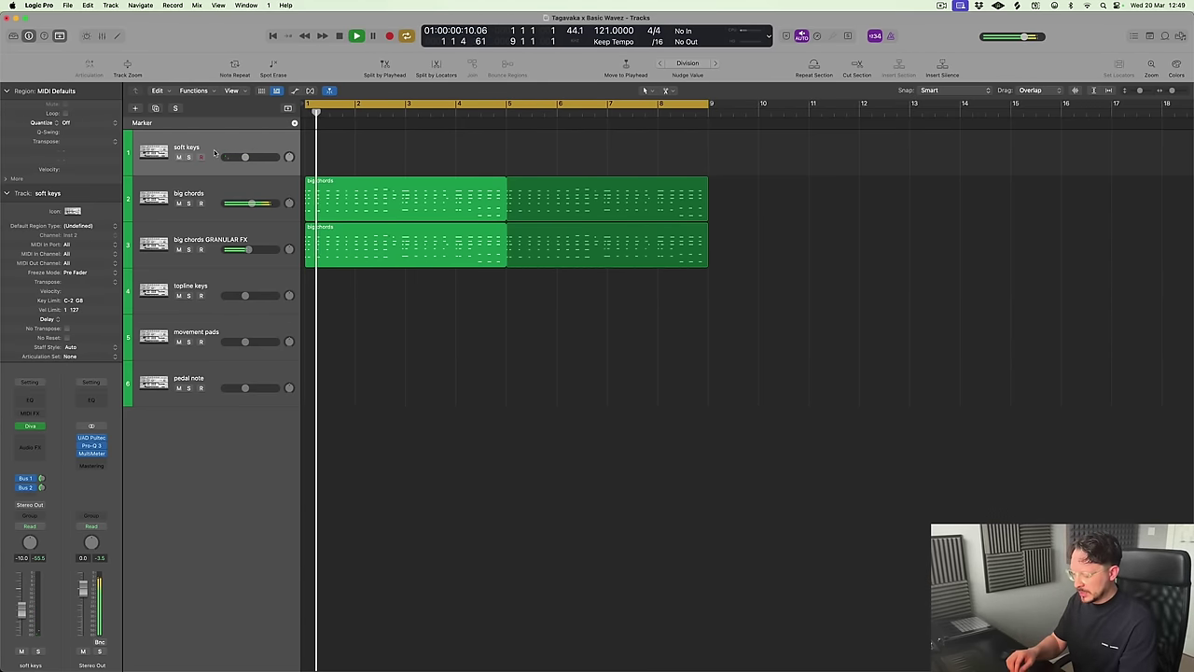
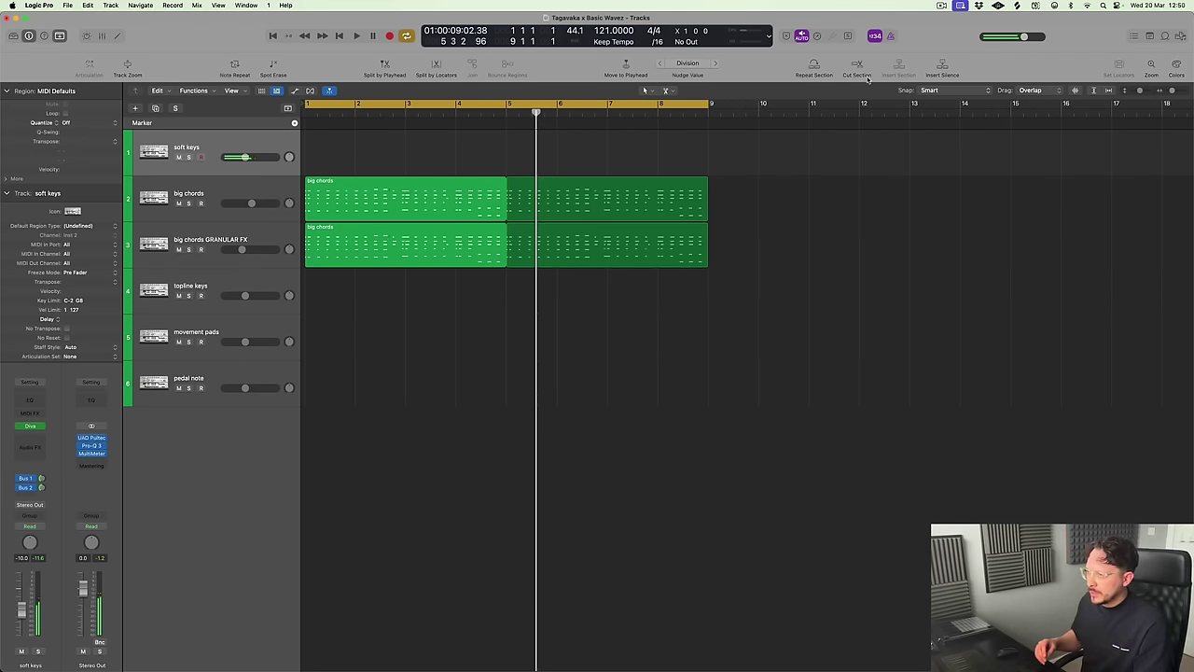
Record a sparse keys part on the soft keys track over the eight-bar cycle and quantize it to 1/16 Note
key("r")
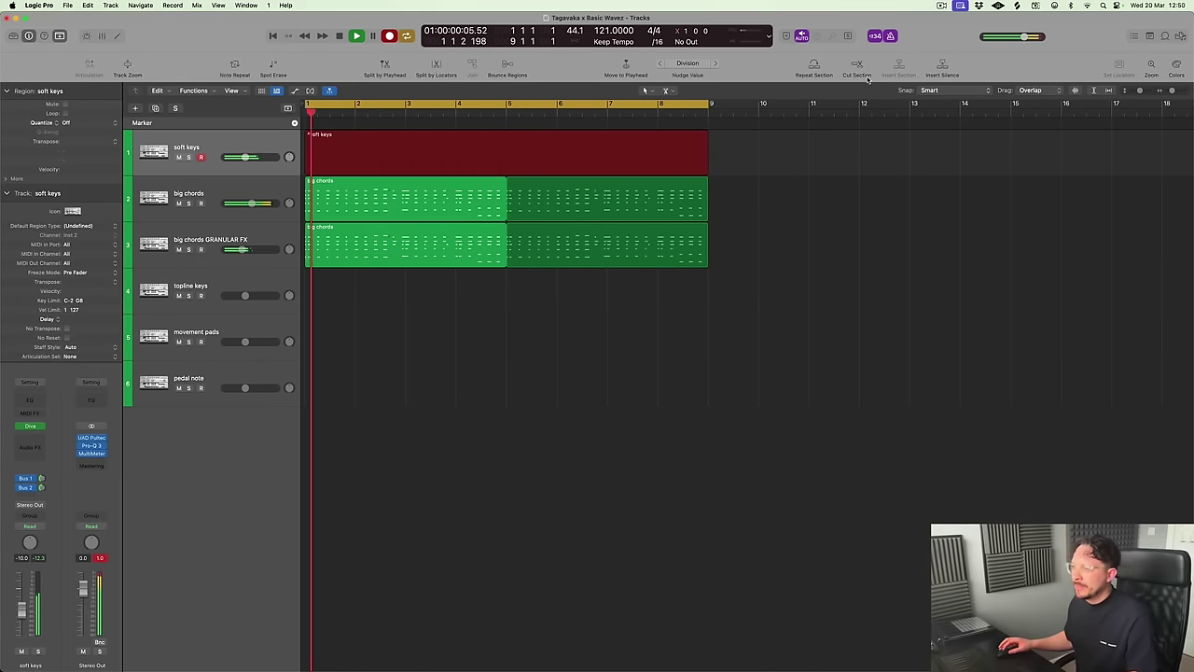
key("space")
left_click(72, 124)
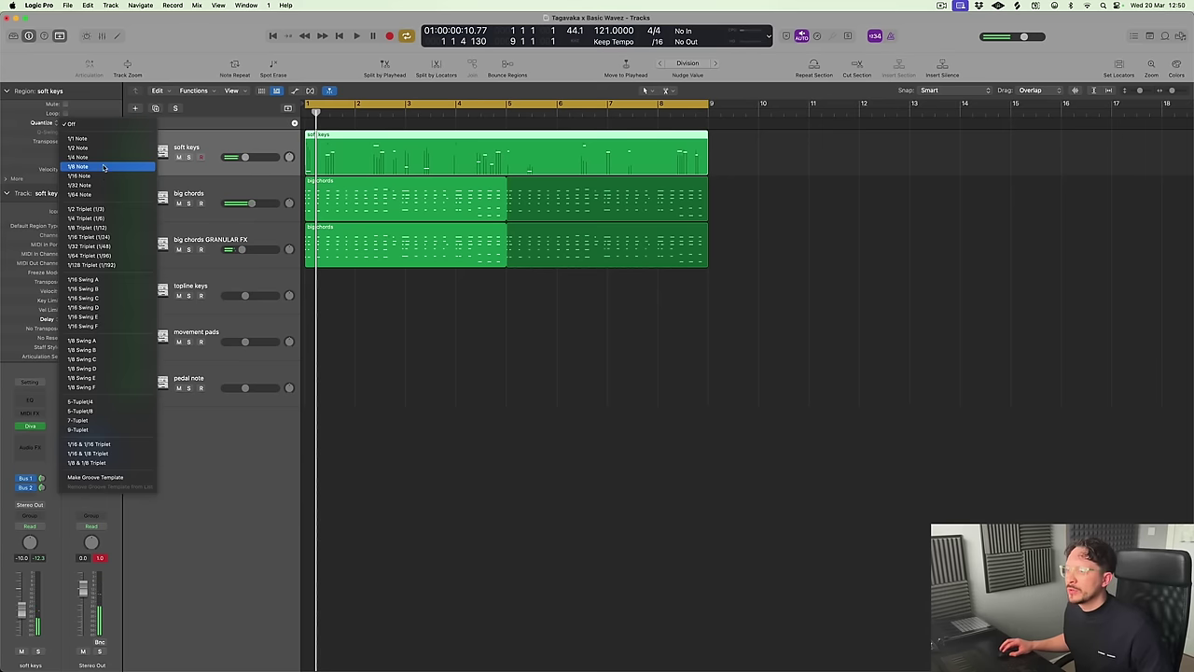
left_click(105, 176)
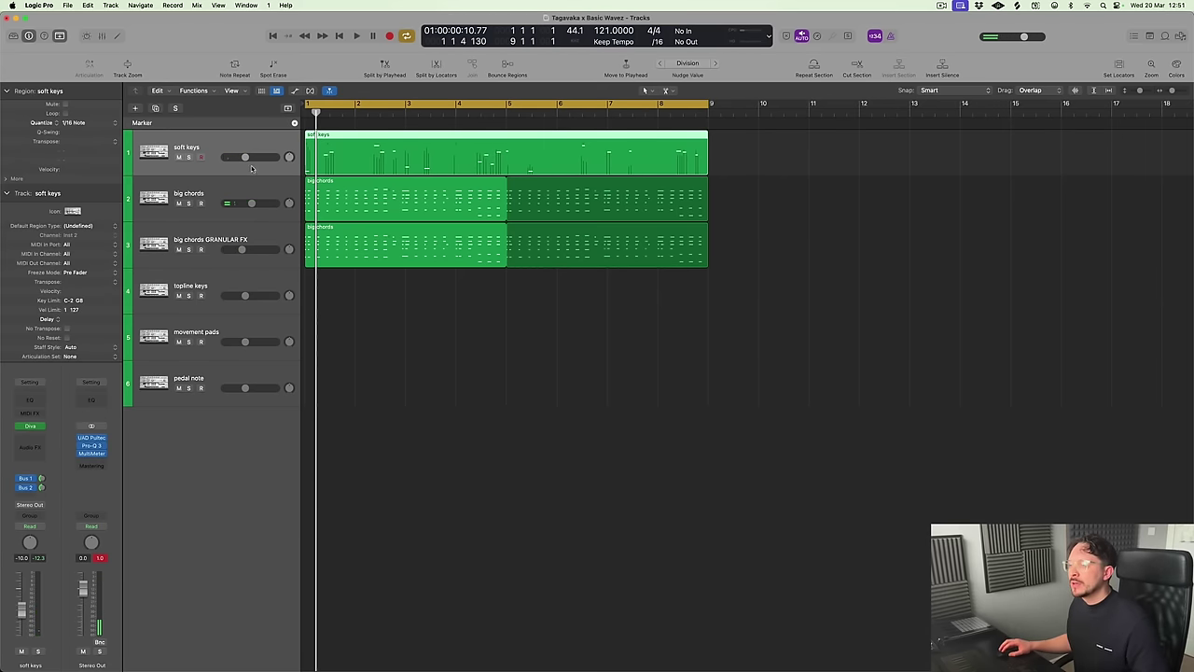
Enlarge the soft keys track, open its region in the Piano Roll and compare its notes with the big chords region during playback
key("ctrl+z")
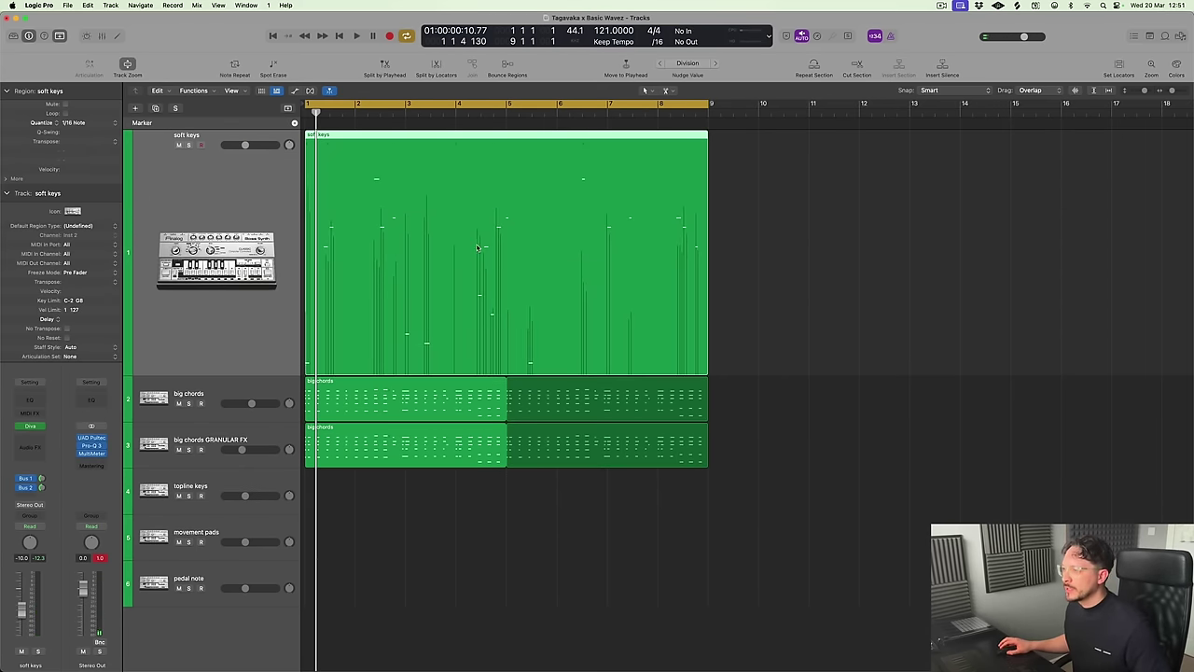
double_click(395, 167)
key("space")
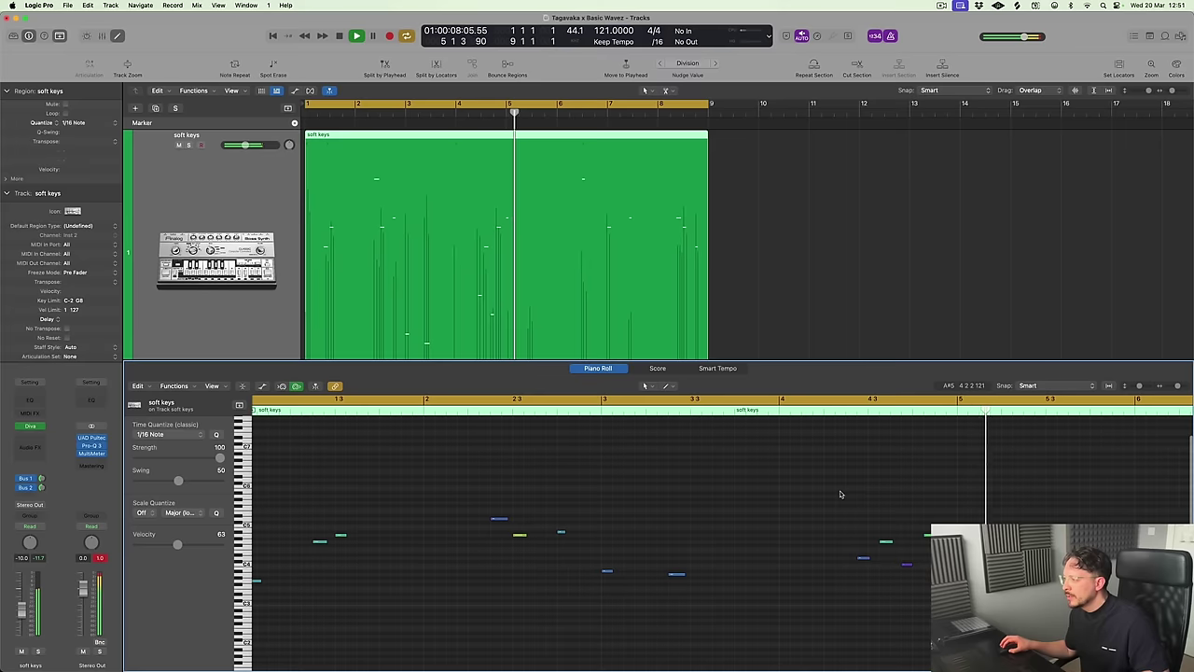
scroll(835, 489, "down", 1)
scroll(612, 295, "down", 3)
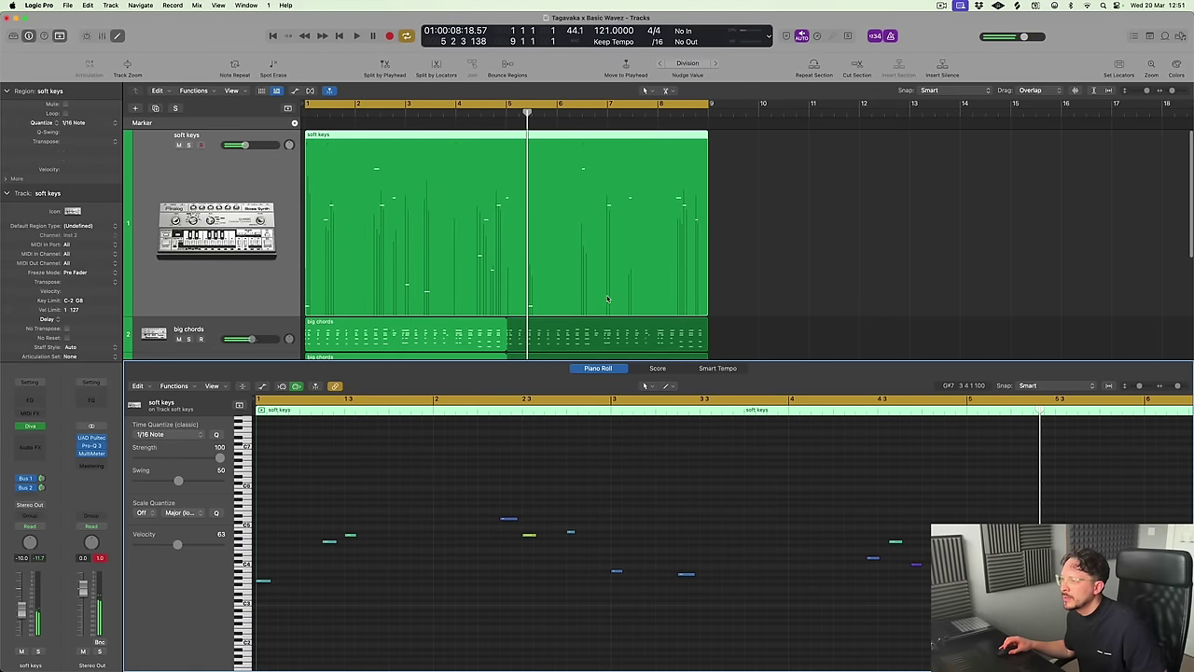
key("super+Up")
left_click(469, 310)
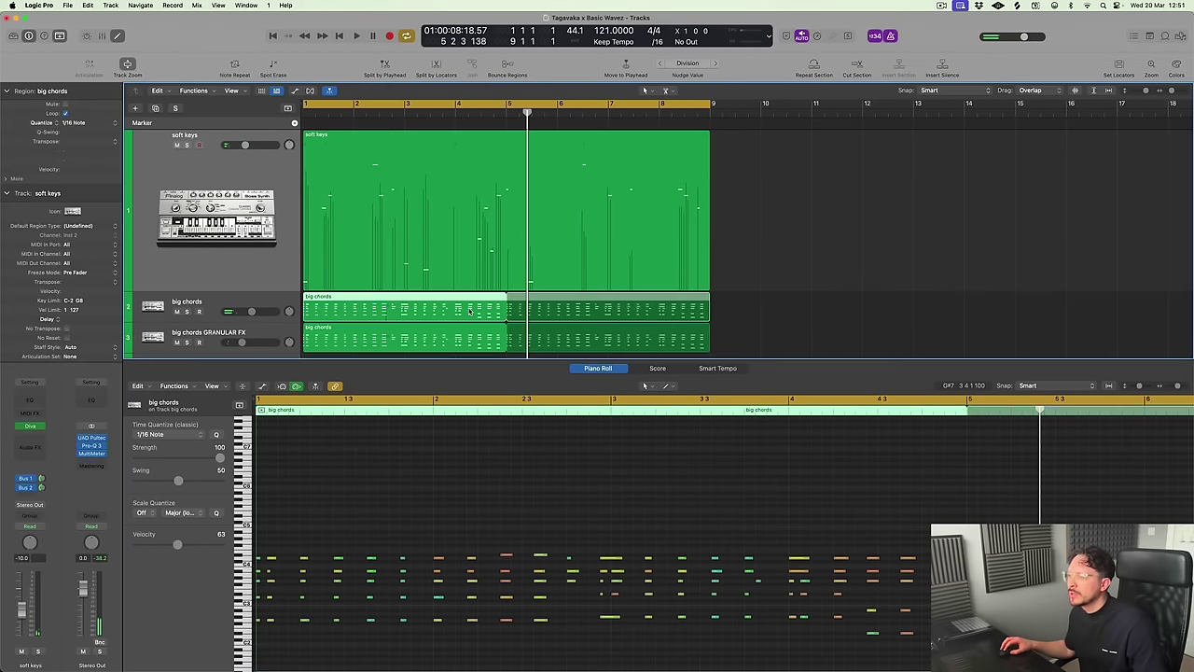
key("space")
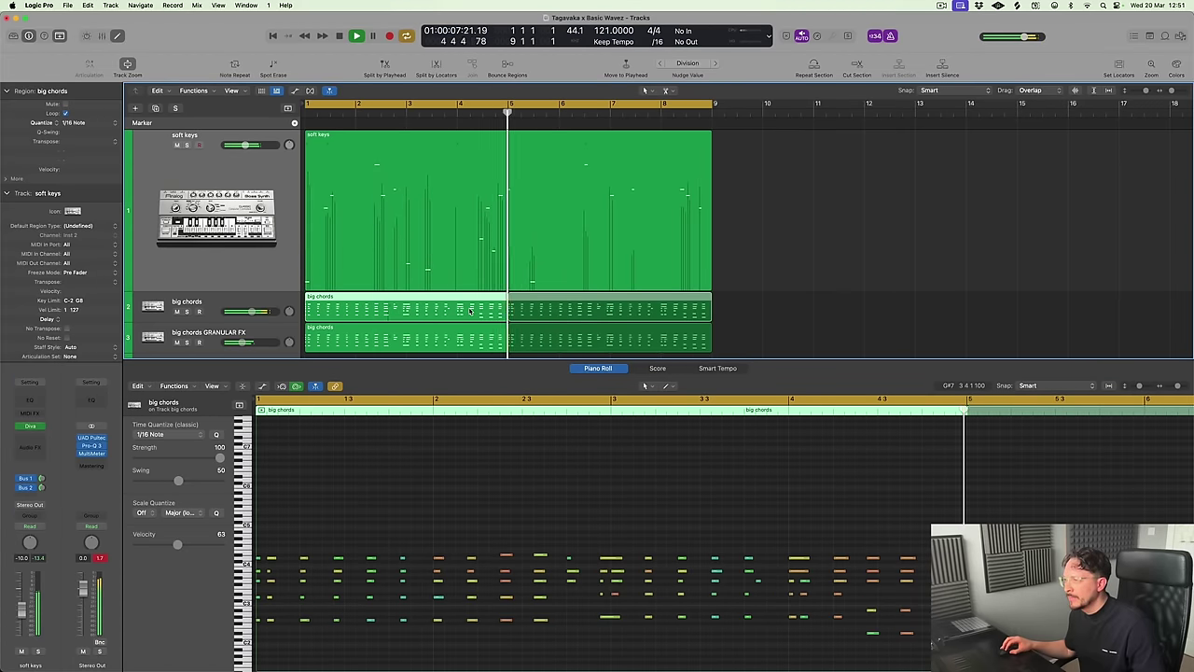
key("space")
Delete all notes after bar 3 from the soft keys region, keeping only the first two bars of the part
left_click(477, 252)
scroll(661, 534, "up", 1)
left_click(661, 533)
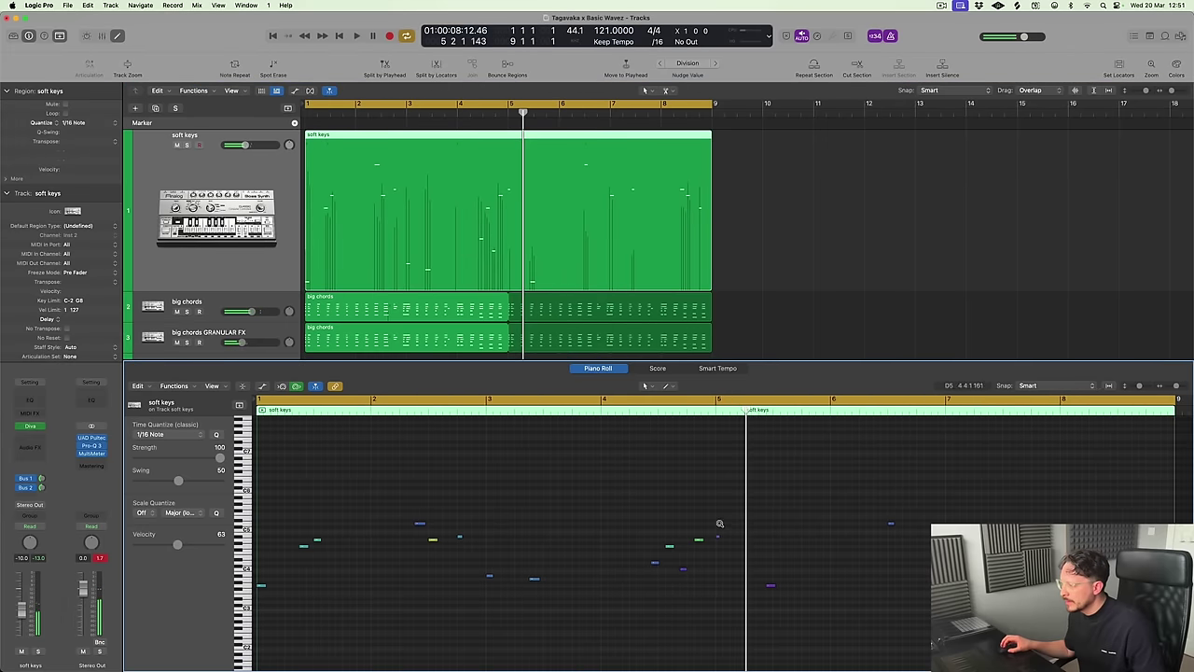
left_click_drag(654, 512, 808, 621)
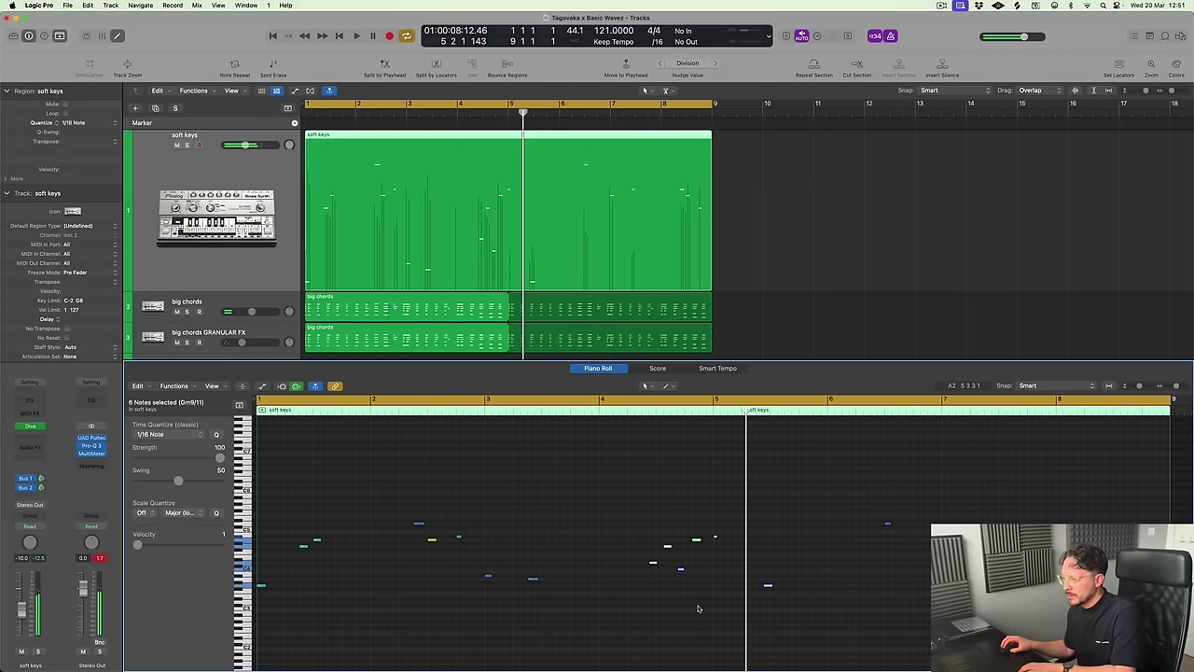
scroll(850, 554, "right", 5)
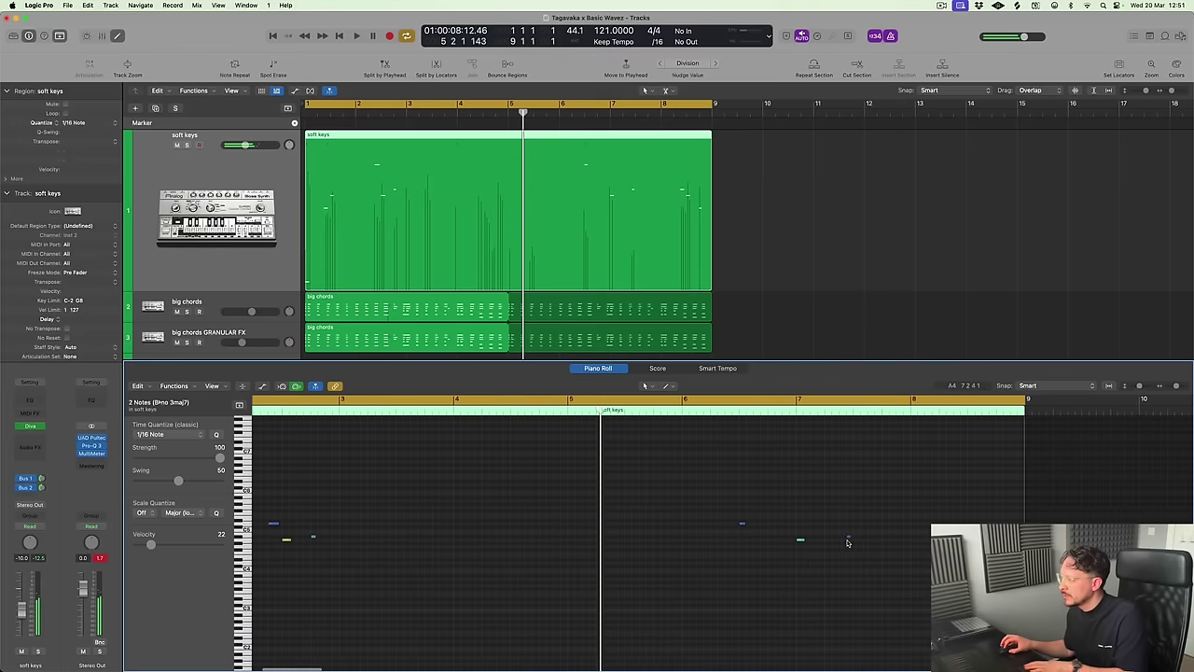
left_click_drag(676, 483, 982, 589)
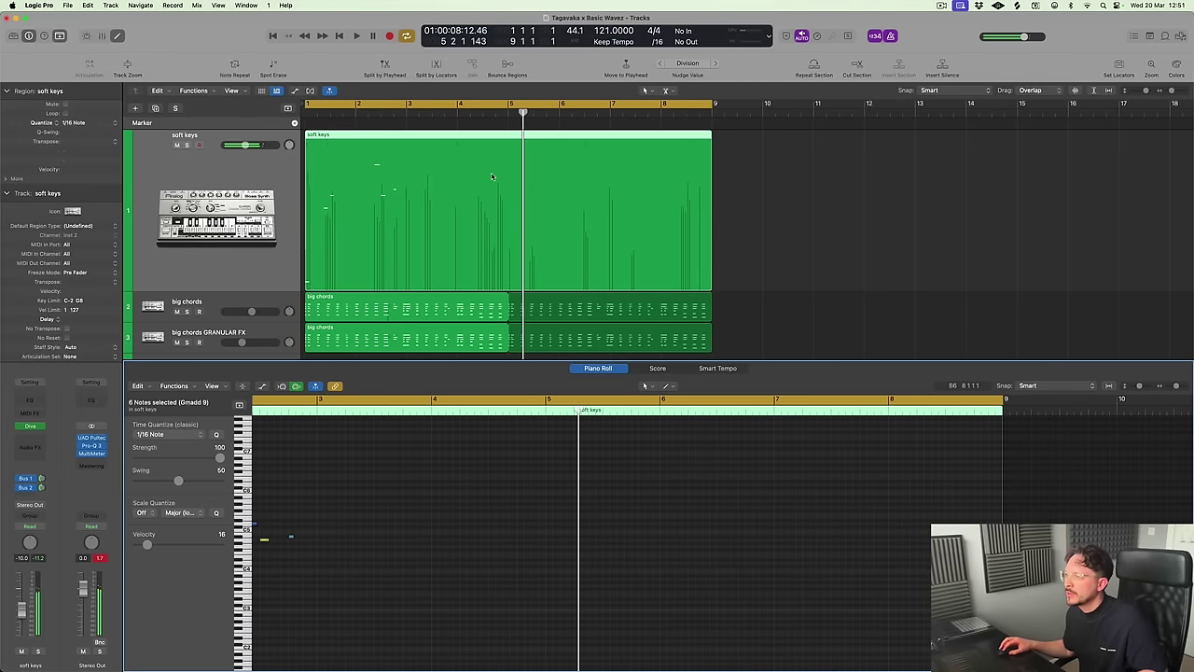
Split the soft keys region at bar 3, delete the empty remainder and loop the two-bar part to bar 9 during playback
left_click(408, 179, "super")
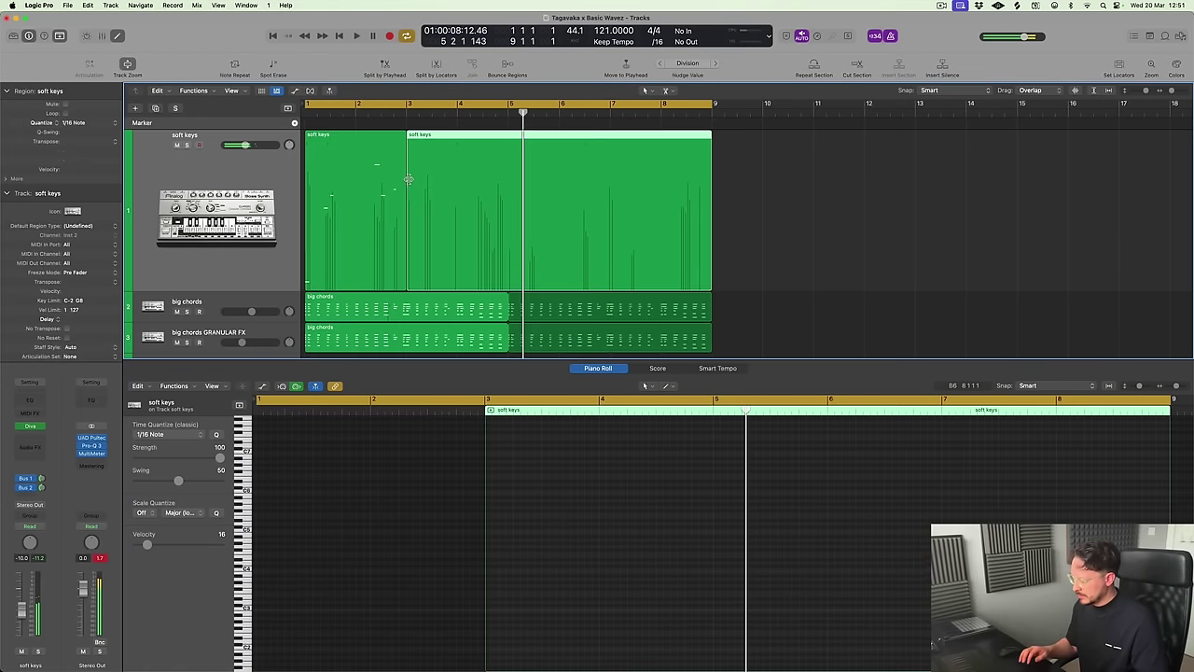
key("Delete")
key("Return")
key("space")
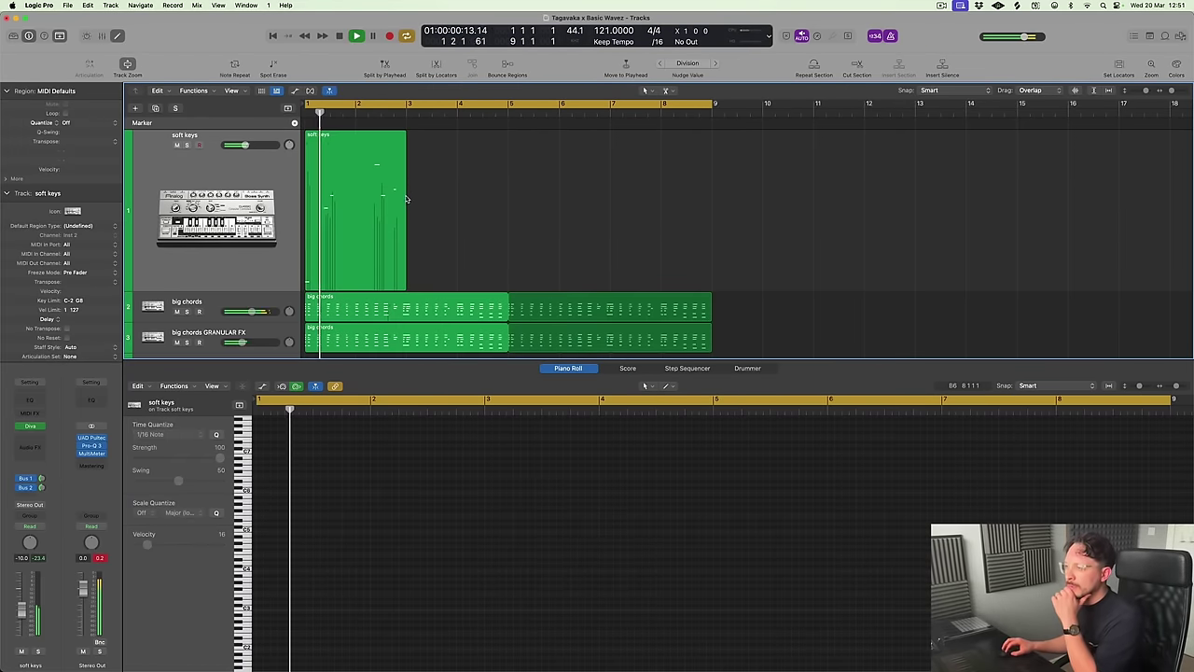
left_click_drag(407, 179, 706, 276)
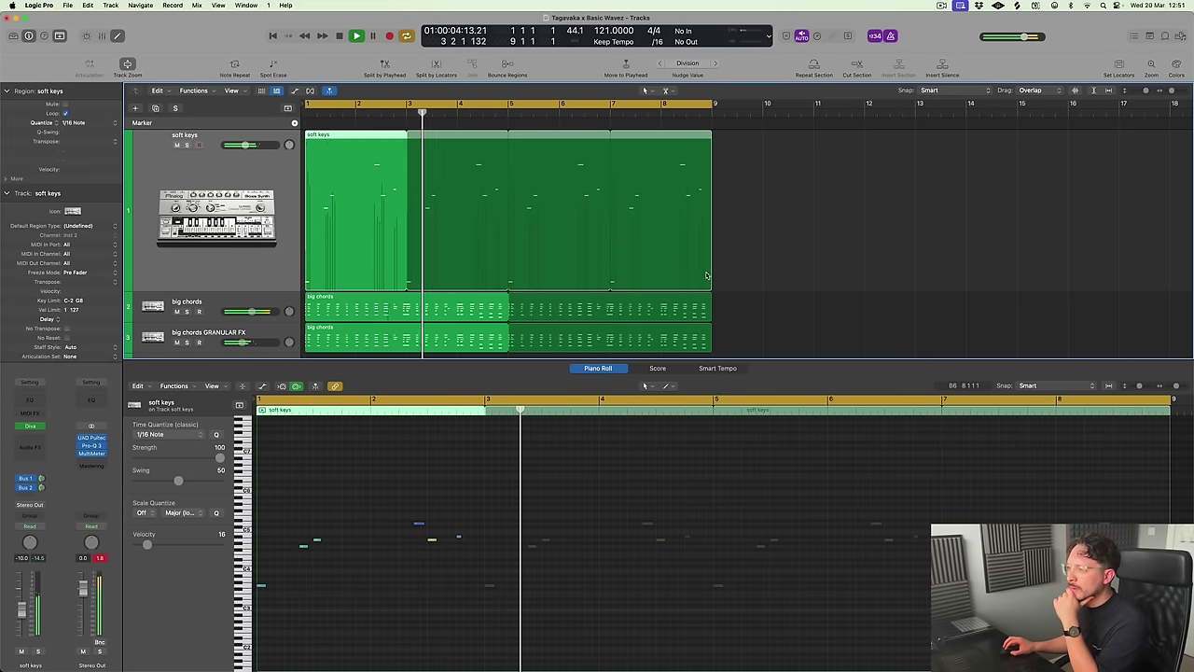
Add Pro-Q 3 to the soft keys track with the low cut preset and raise the cut frequency to about 260 Hz
left_click(30, 439)
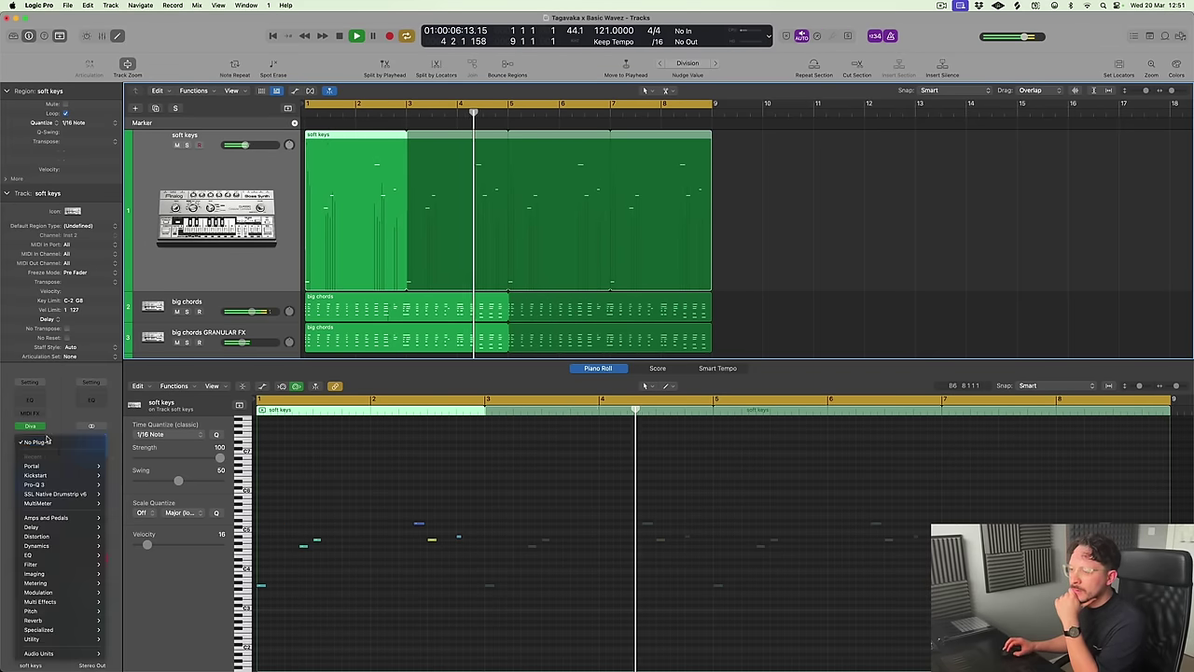
left_click(116, 484)
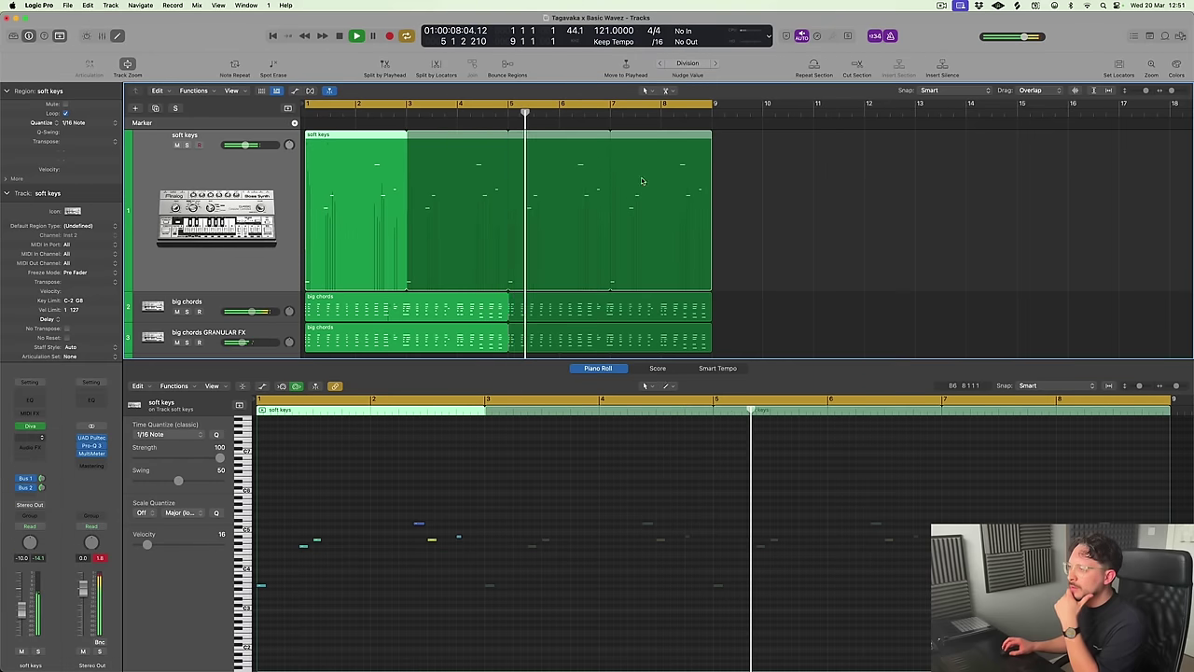
left_click(467, 154)
left_click(484, 357)
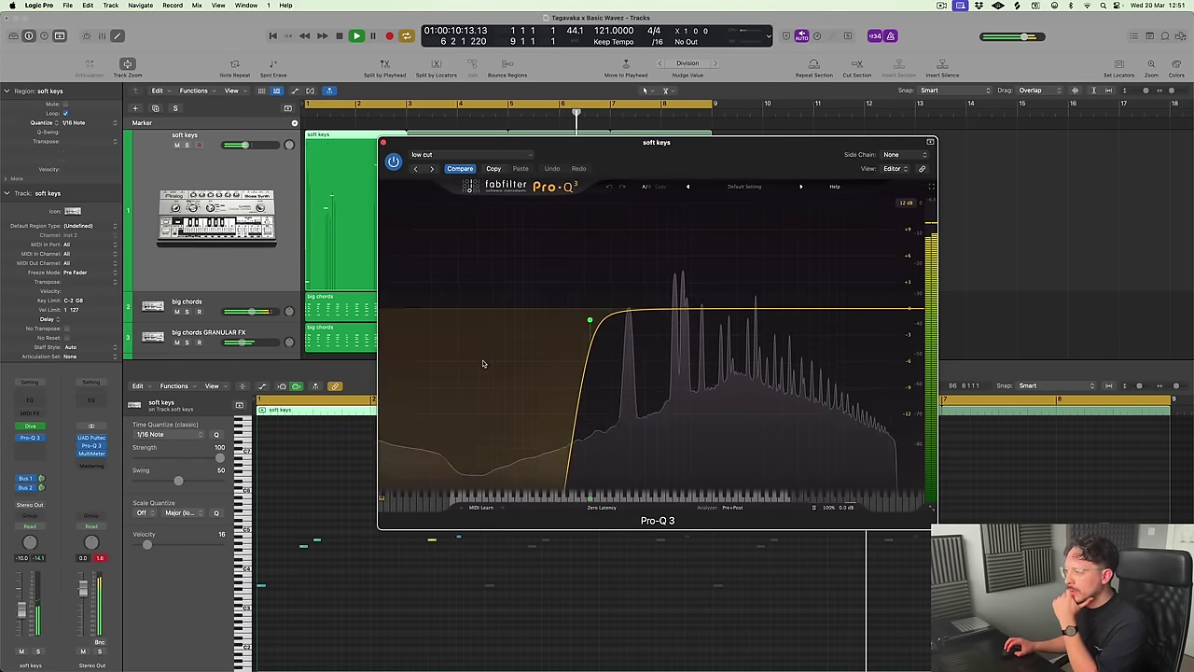
left_click_drag(590, 323, 603, 344)
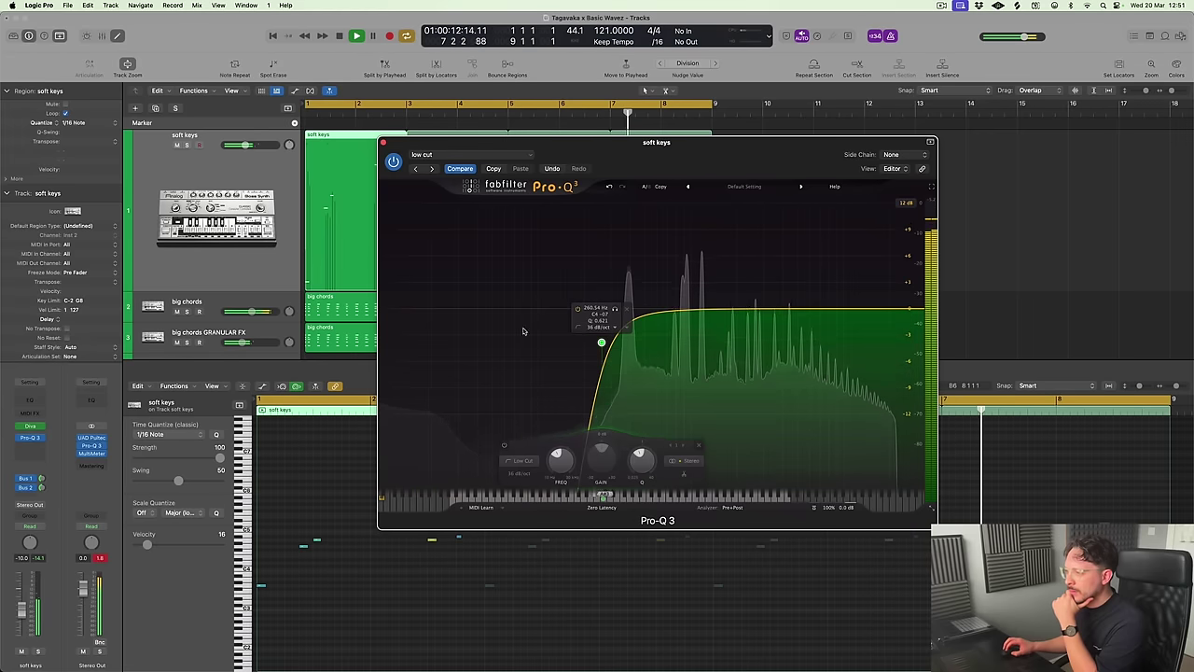
left_click(382, 142)
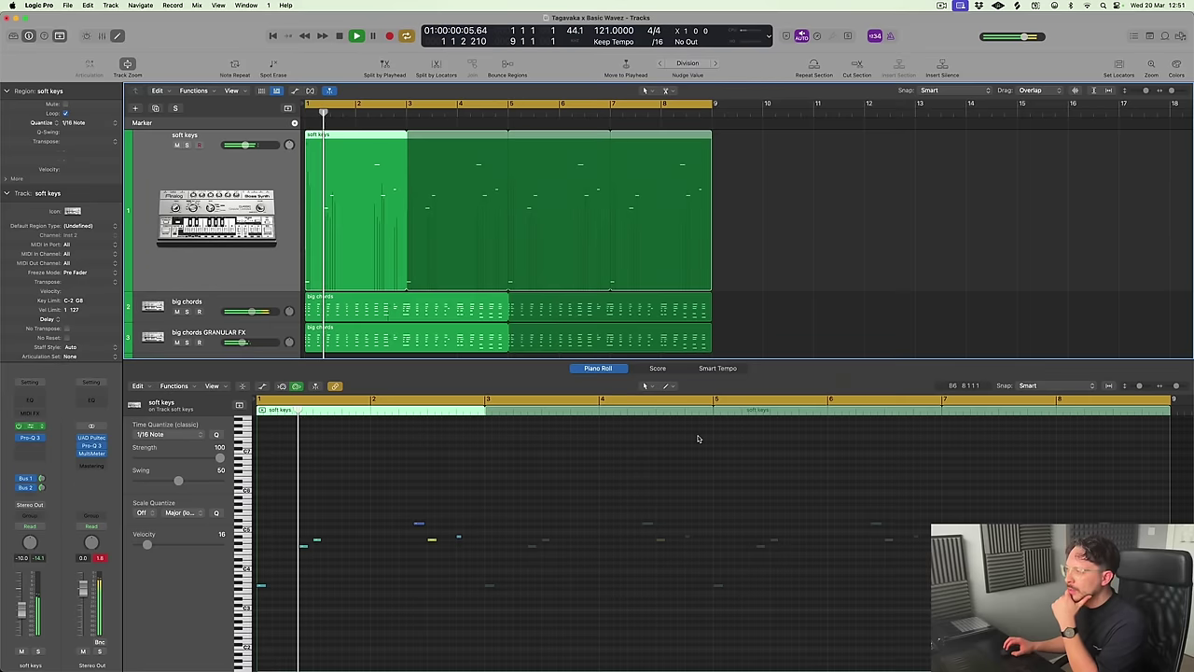
Add a stereo Kickstart after Pro-Q 3 on the soft keys track with its mix at 54%, and close the plug-in windows
left_click(31, 426)
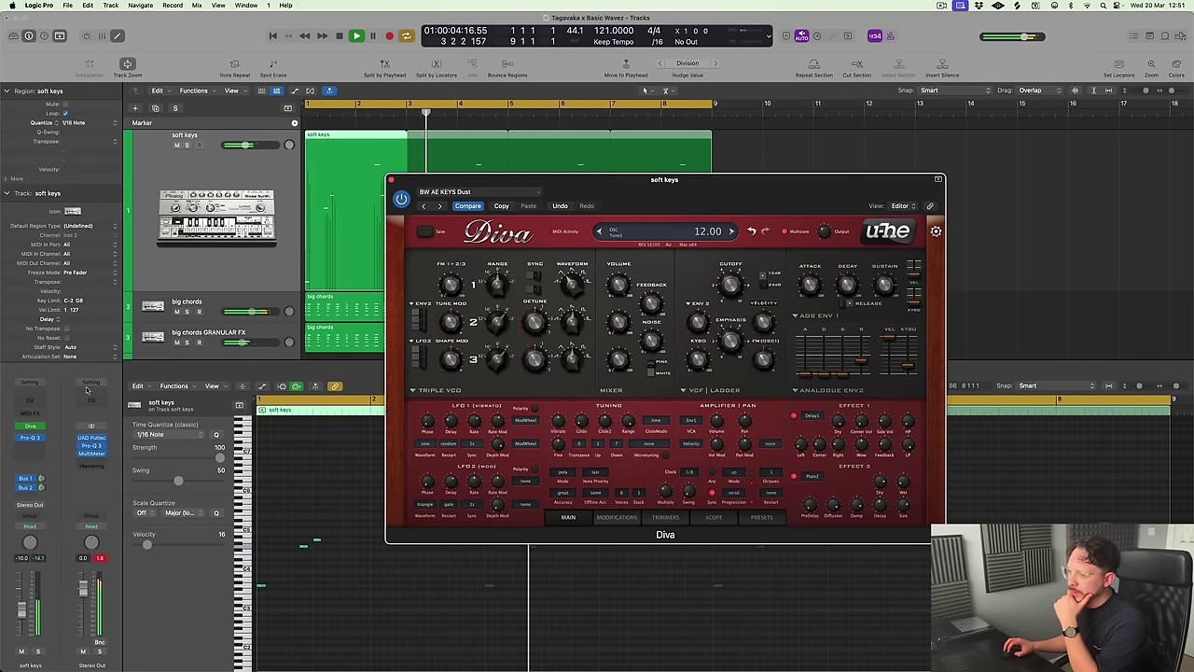
left_click(31, 436)
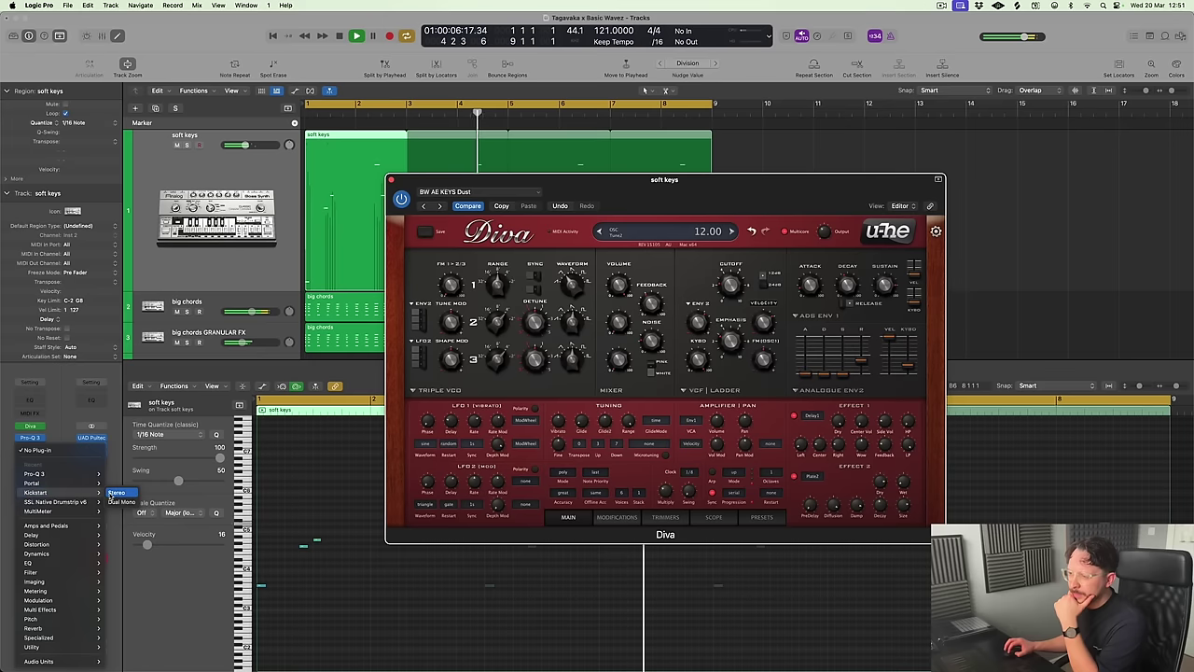
left_click(115, 491)
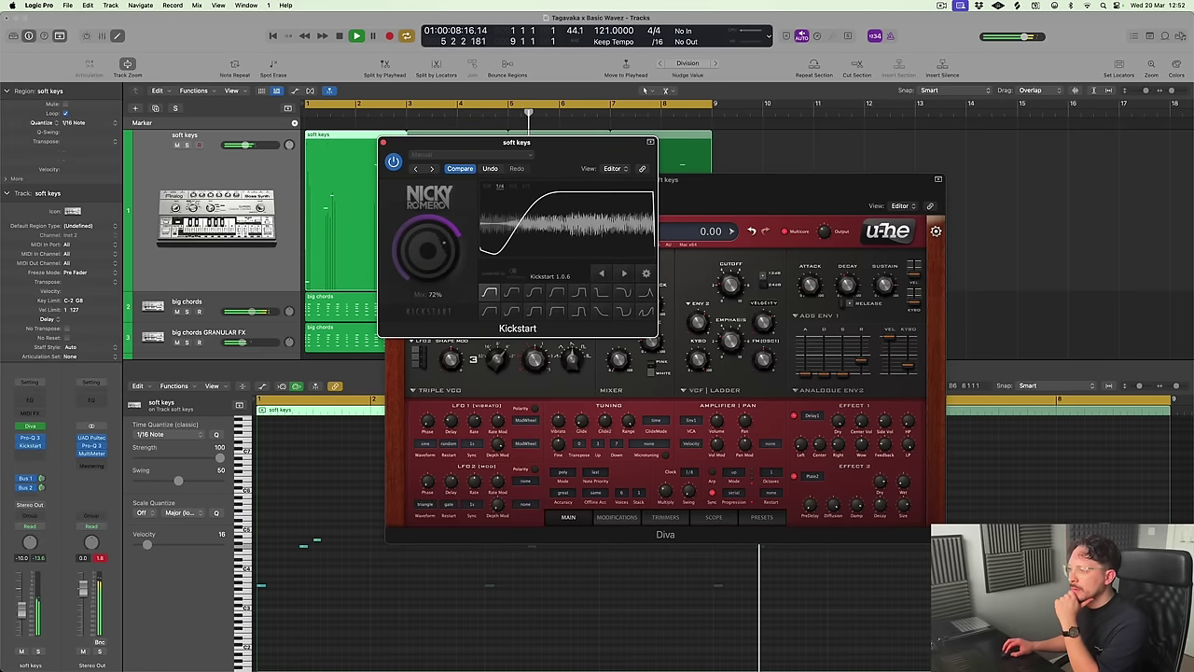
left_click(383, 144)
left_click(390, 180)
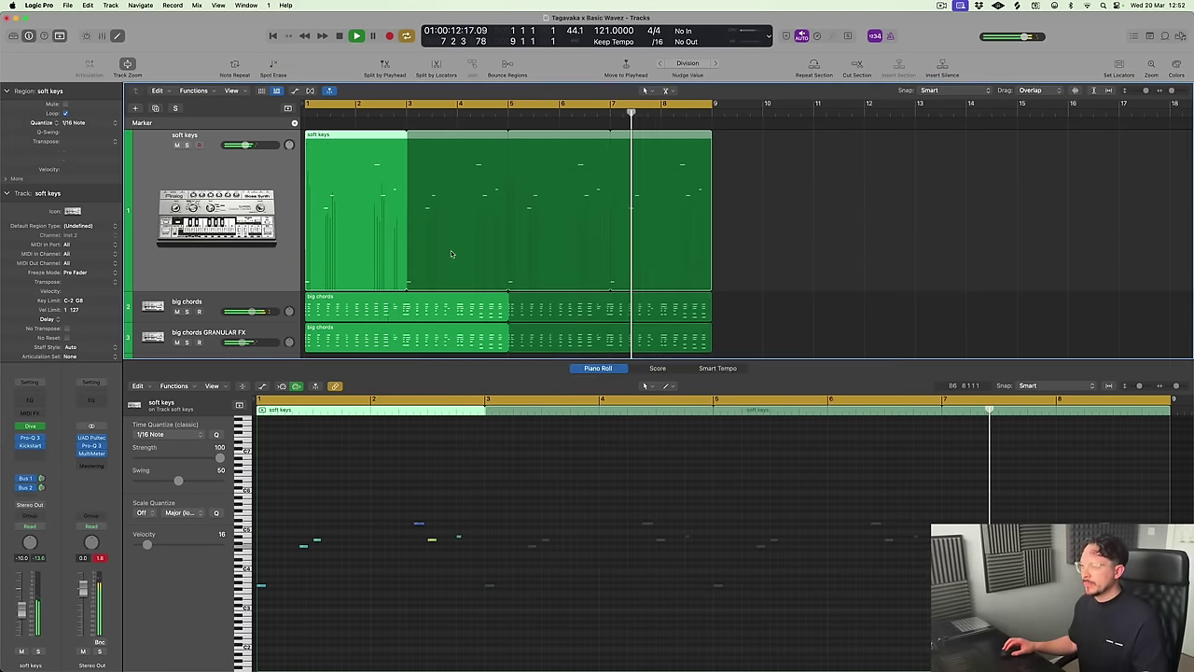
Close the Piano Roll, stop playback and restore the soft keys track to normal height
key("x")
key("x")
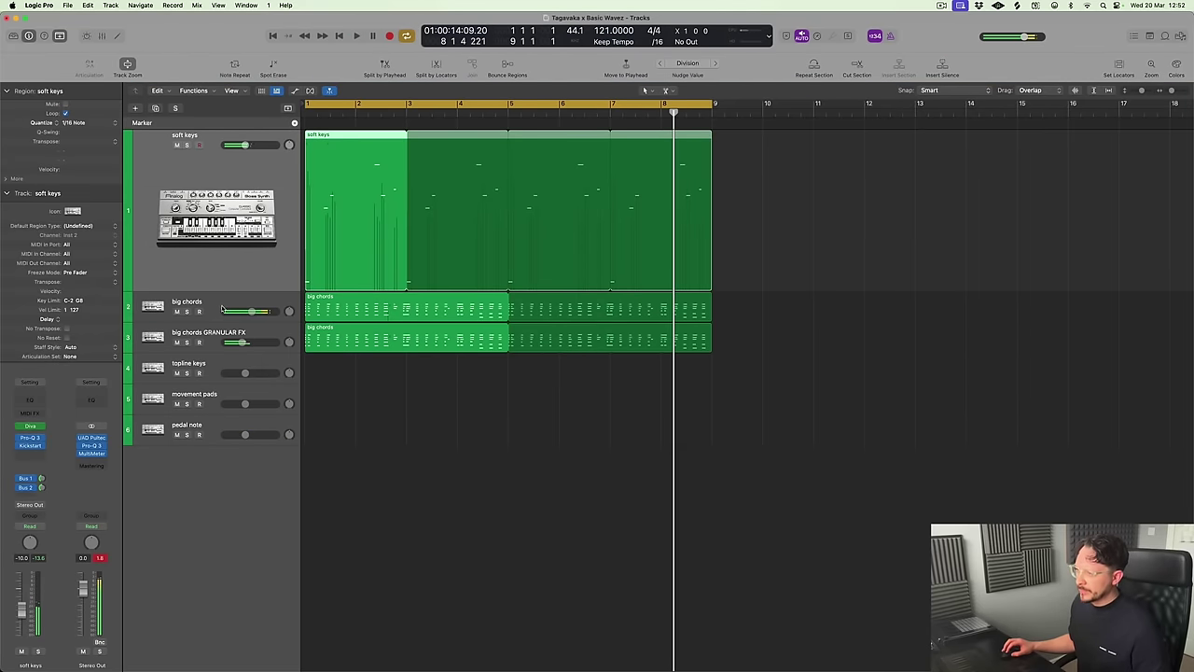
key("ctrl+z")
left_click(528, 408)
scroll(524, 380, "up", 3)
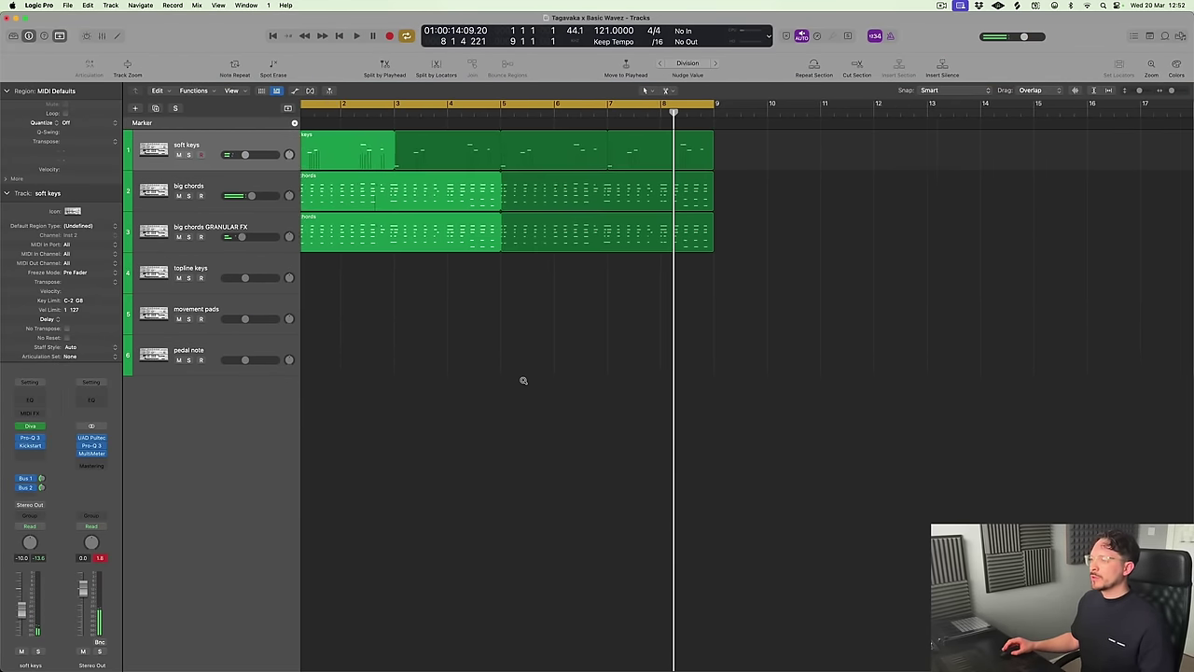
scroll(523, 381, "up", 1)
Play the cycle and try the movement pads and pedal note sounds over the existing parts
left_click(227, 306)
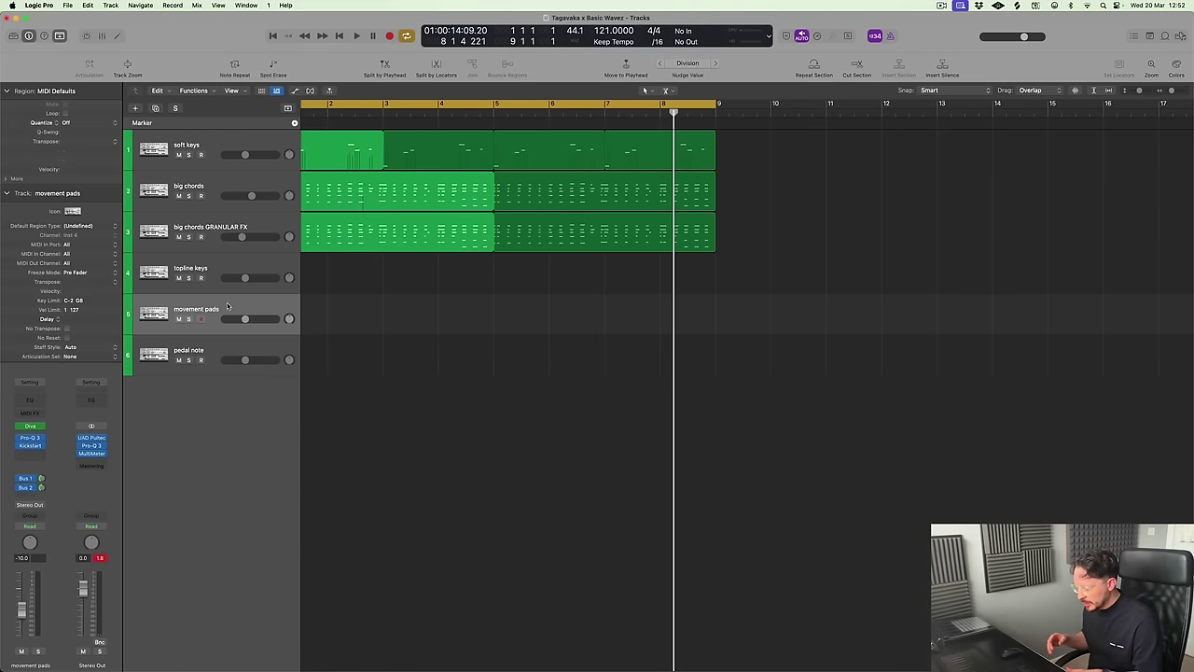
key("space")
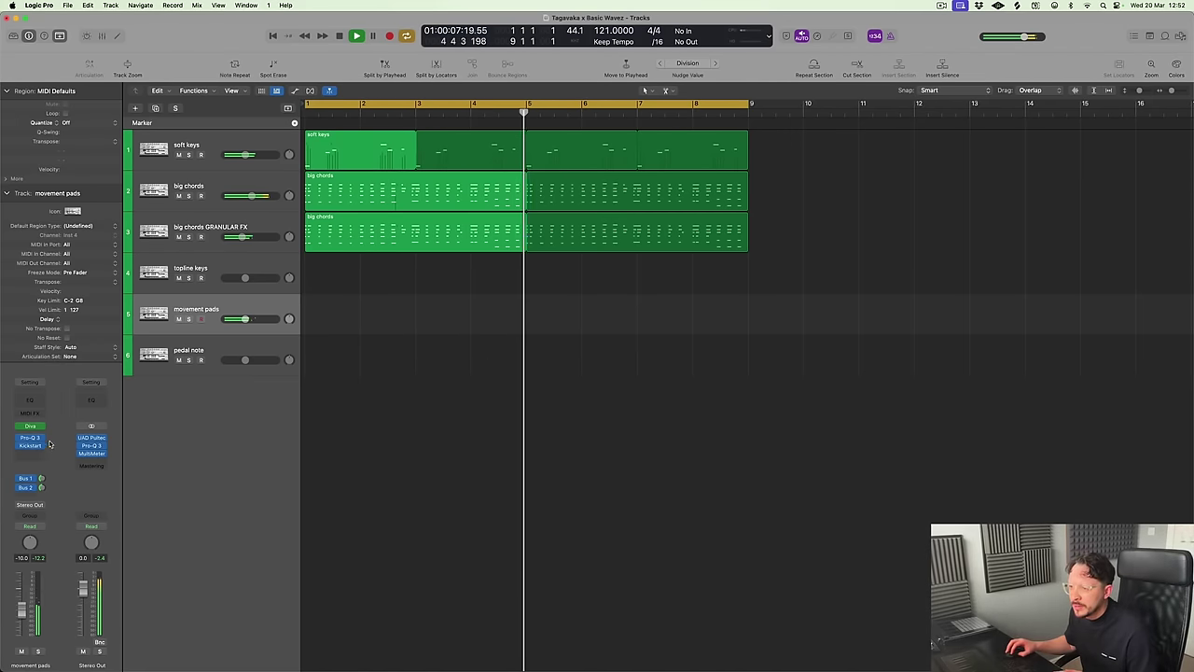
left_click(209, 350)
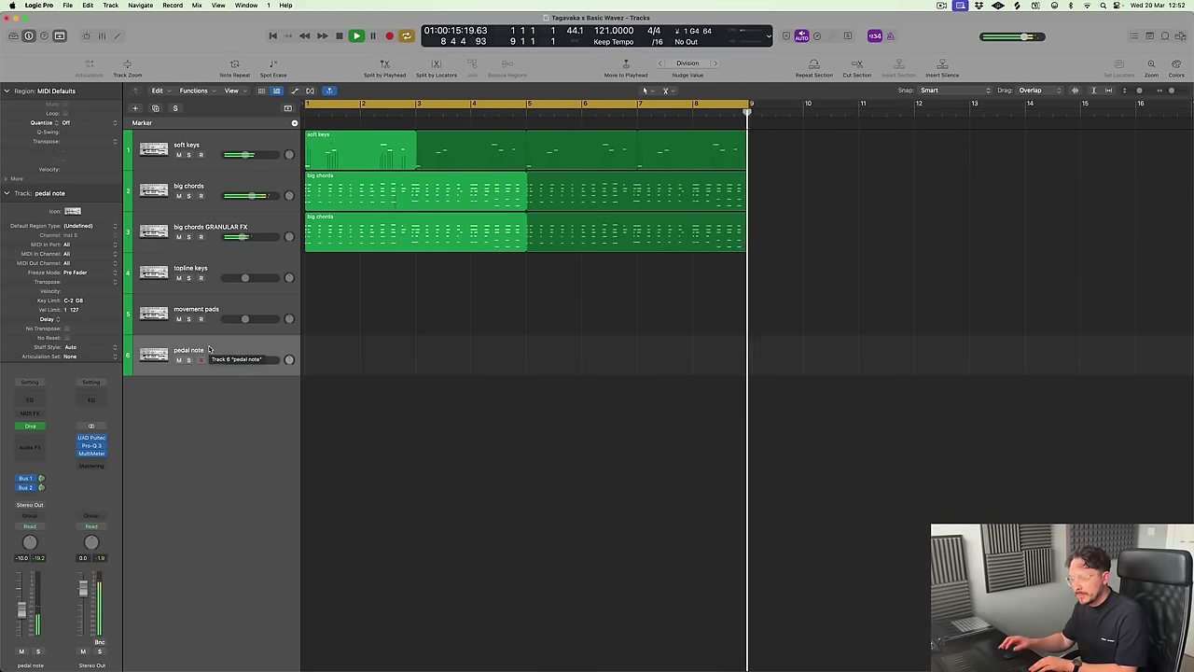
Adjust the Diva filter cutoff on the movement pads track and refine its Pro-Q 3 low cut at about 129 Hz
key("Up")
left_click(30, 426)
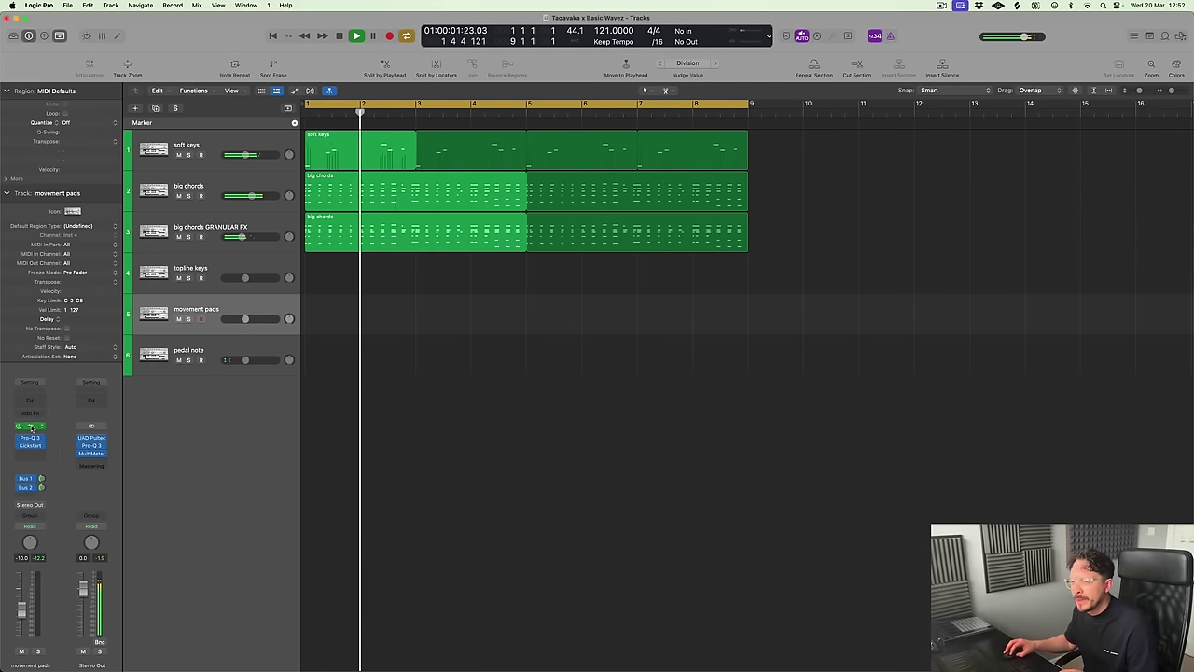
left_click_drag(721, 253, 729, 261)
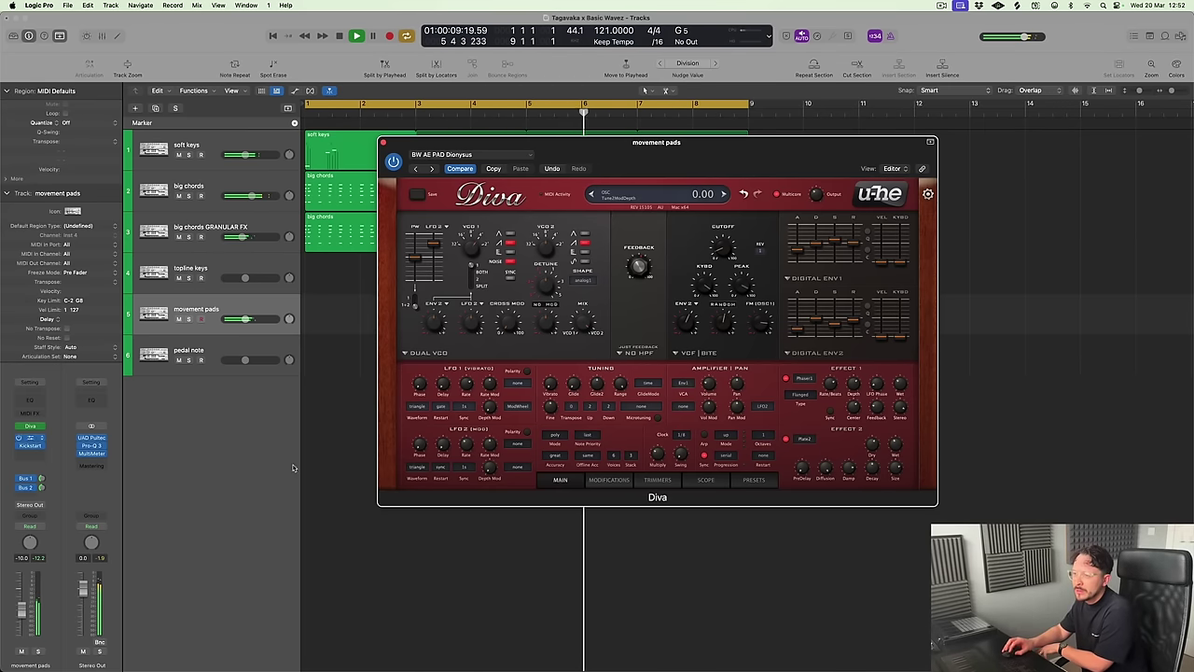
left_click(30, 438)
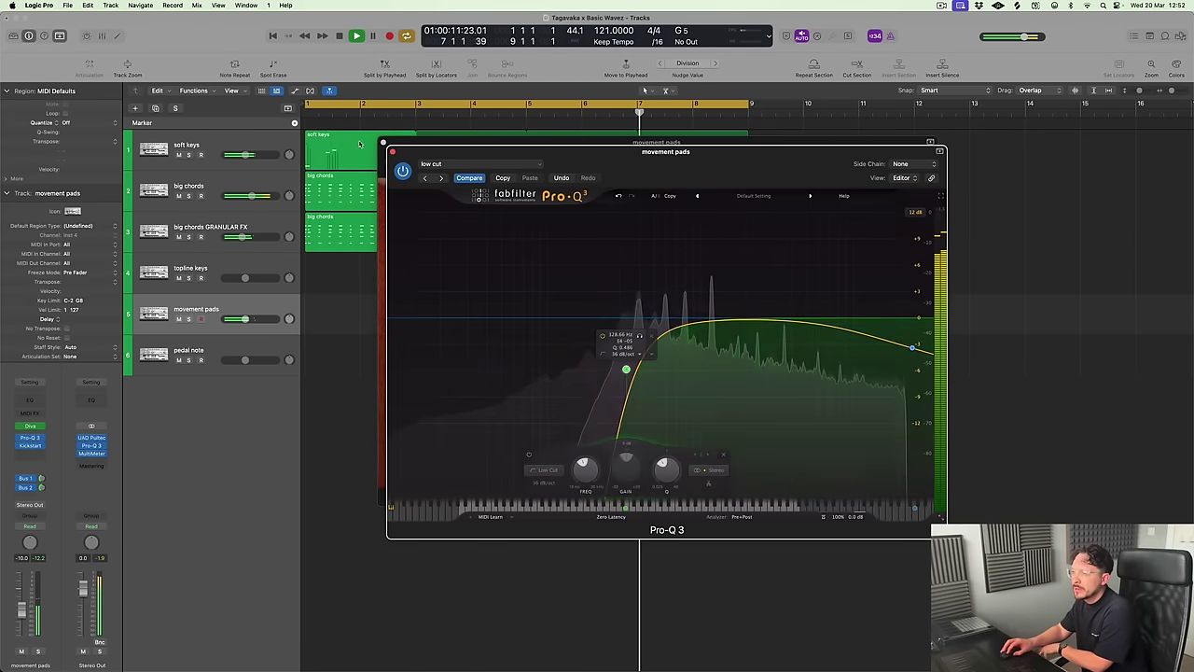
scroll(626, 369, "down", 3)
left_click(392, 151)
left_click(383, 143)
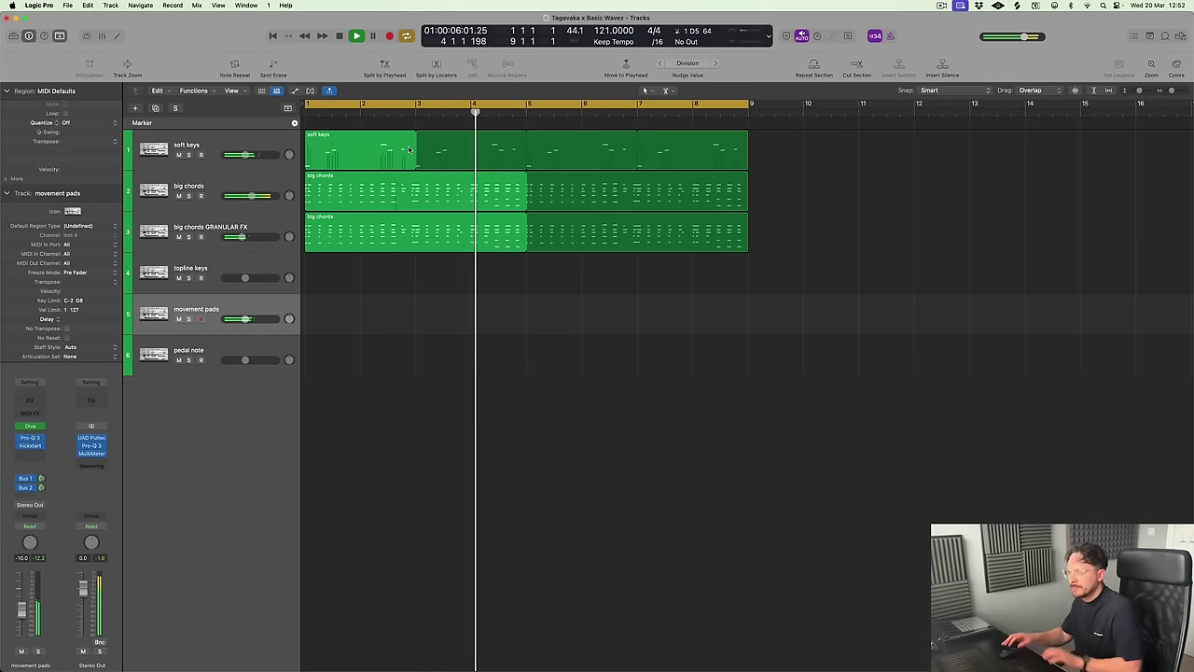
Stop playback and audition the BW AE PAD Zephyr and Vulcan presets in Diva on the movement pads track
key("space")
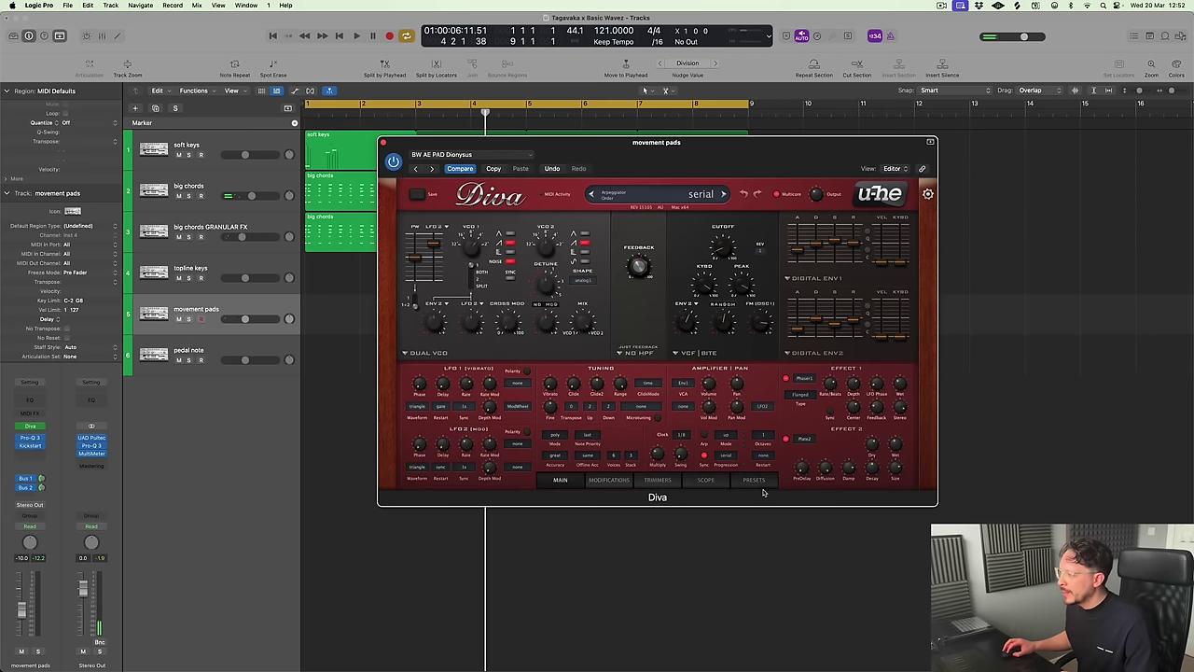
left_click(756, 480)
left_click_drag(644, 468, 865, 462)
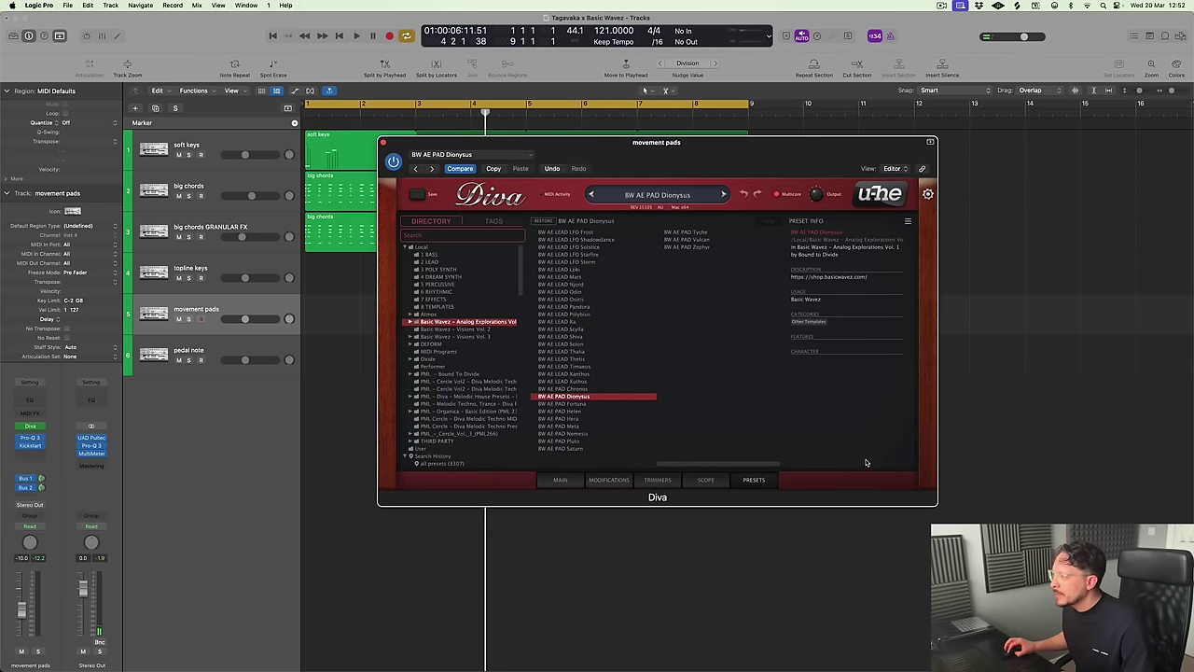
left_click(704, 248)
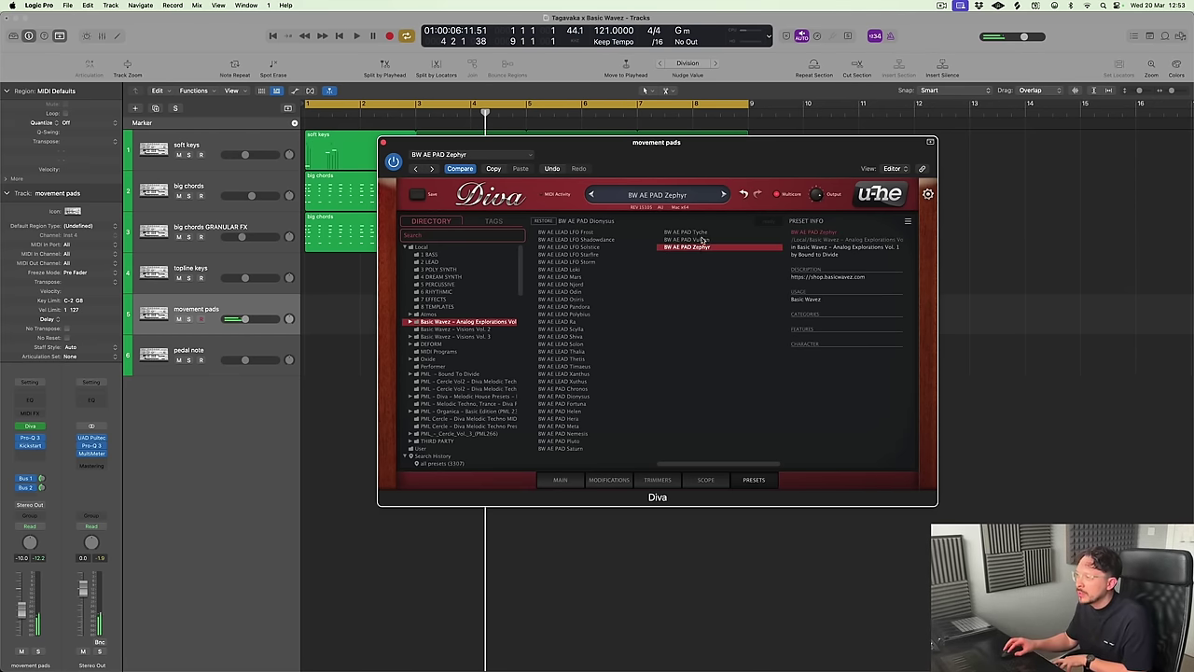
left_click(705, 240)
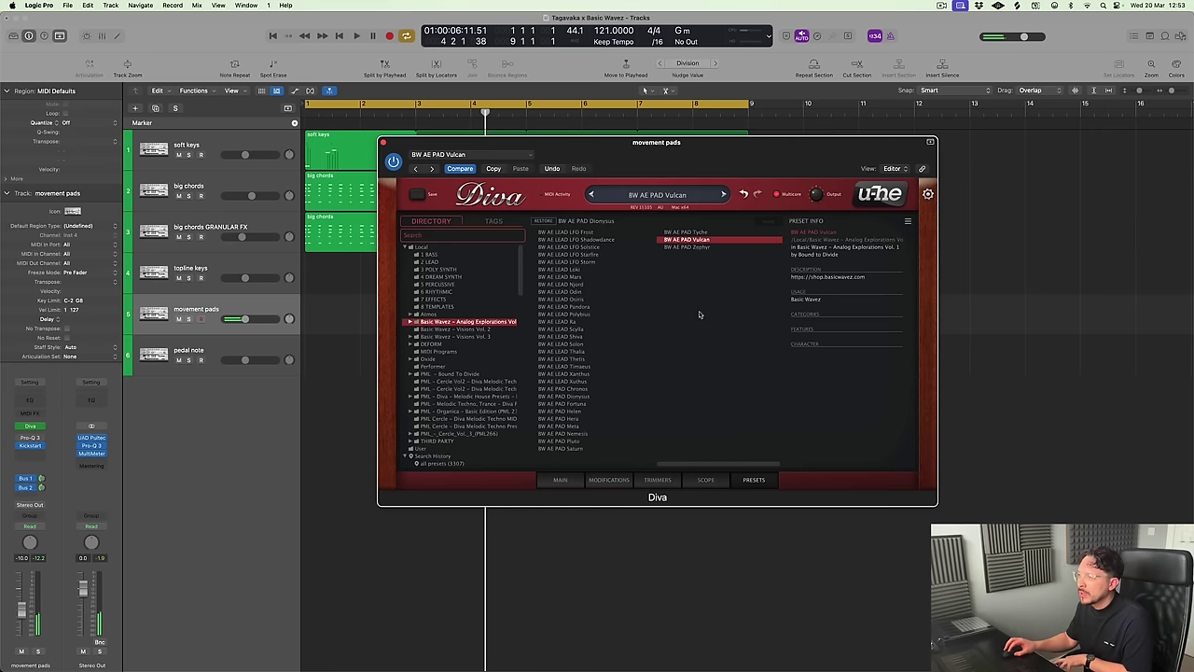
left_click(558, 480)
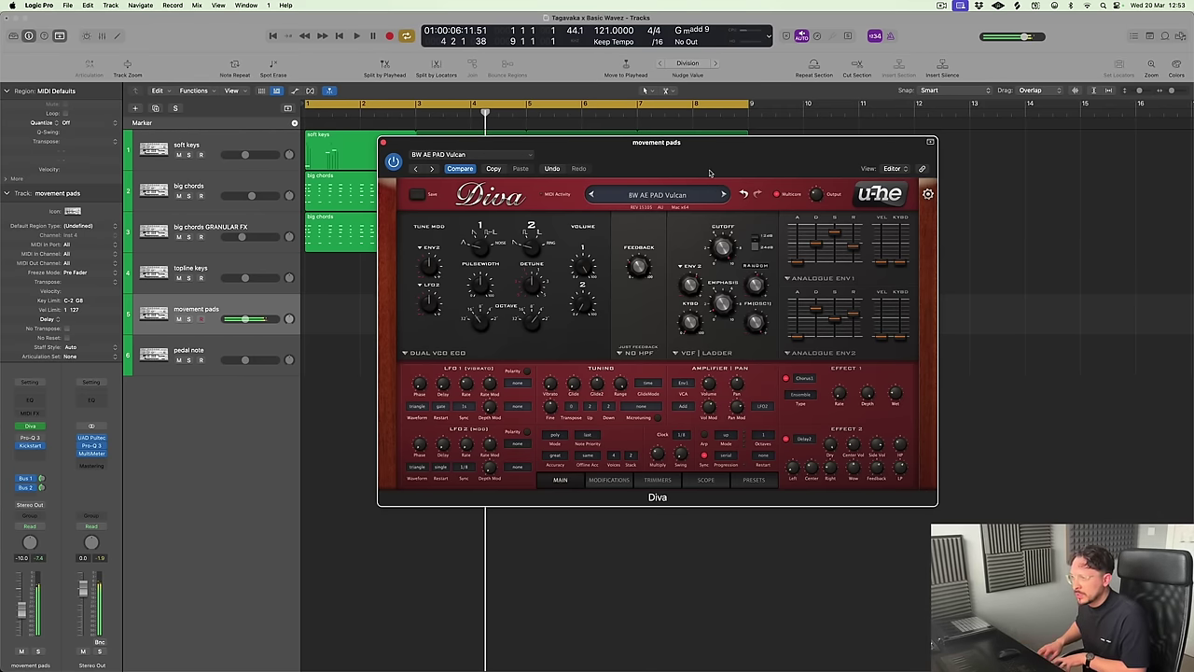
Audition the BW AE PAD presets Tyche, Saturn, Pluto, Nemesis, Meta, Hera, Helen, Fortuna and Dionysus in Diva
left_click(754, 480)
left_click(706, 232)
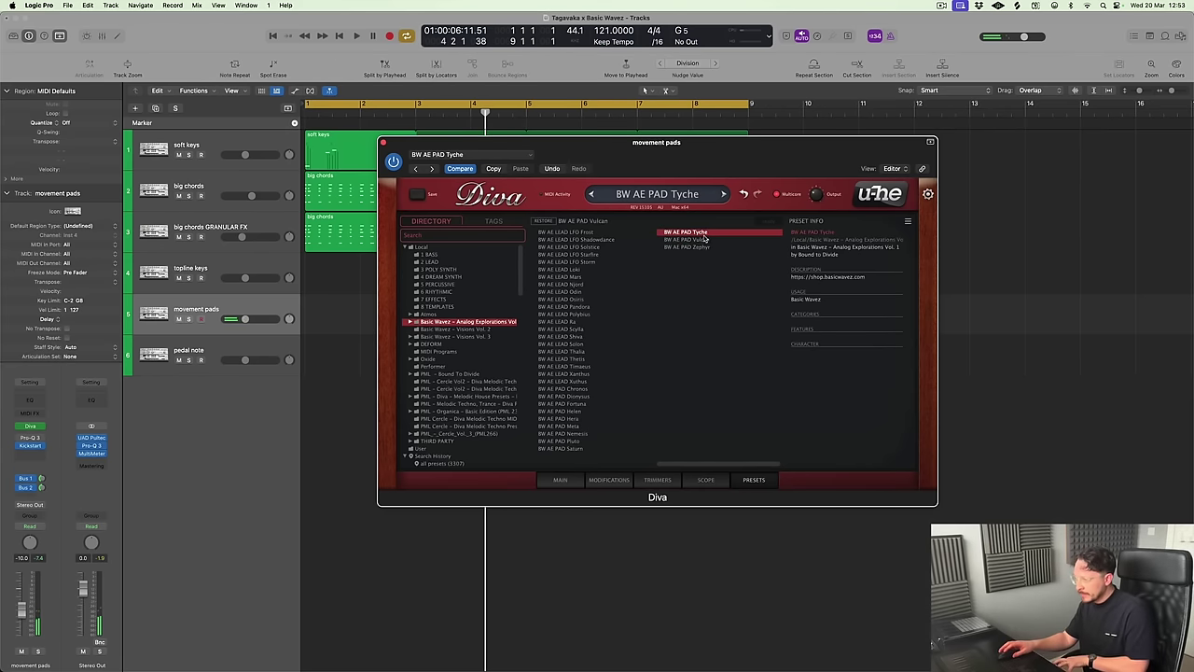
left_click(571, 449)
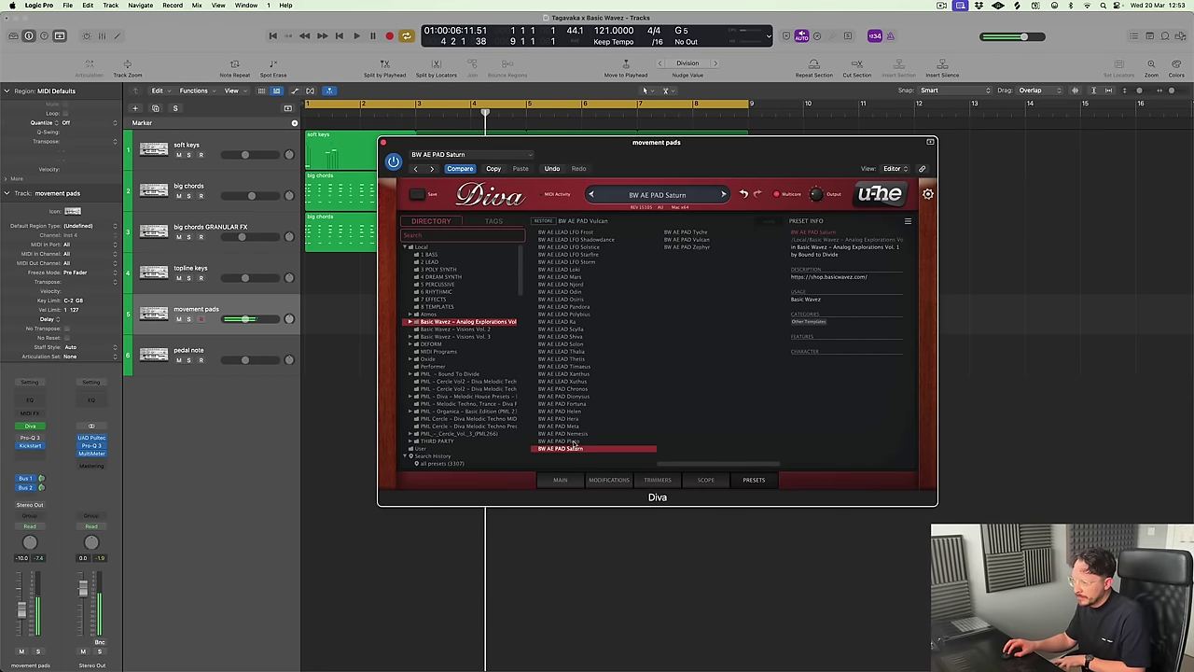
left_click(574, 441)
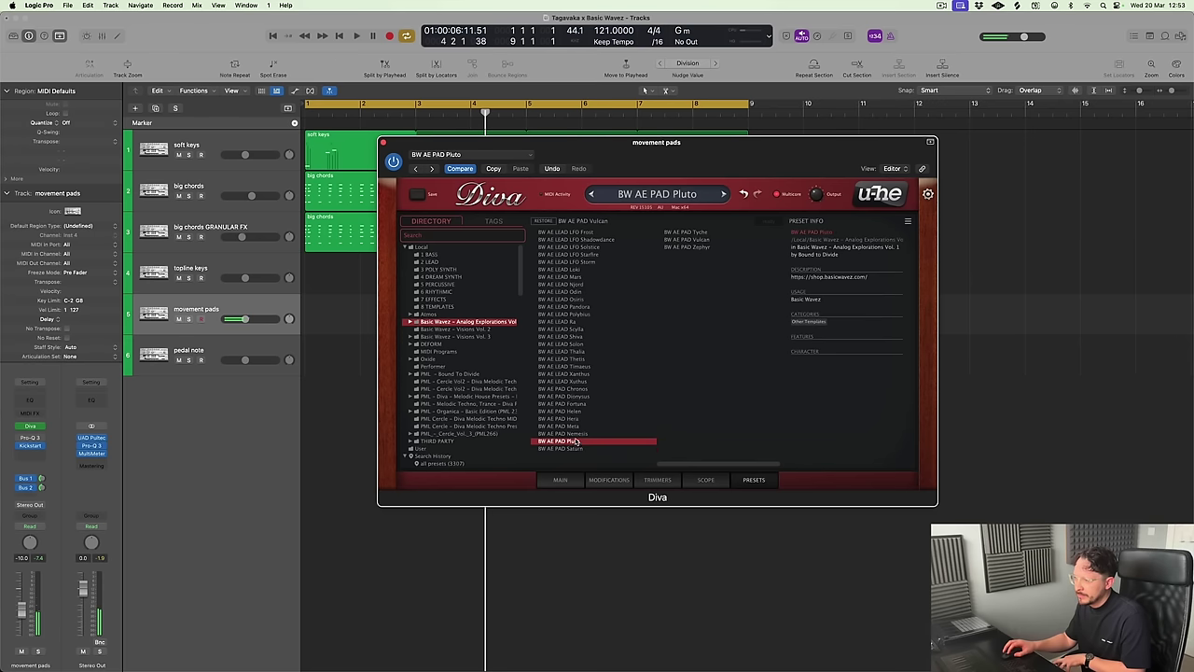
left_click(577, 434)
left_click(579, 426)
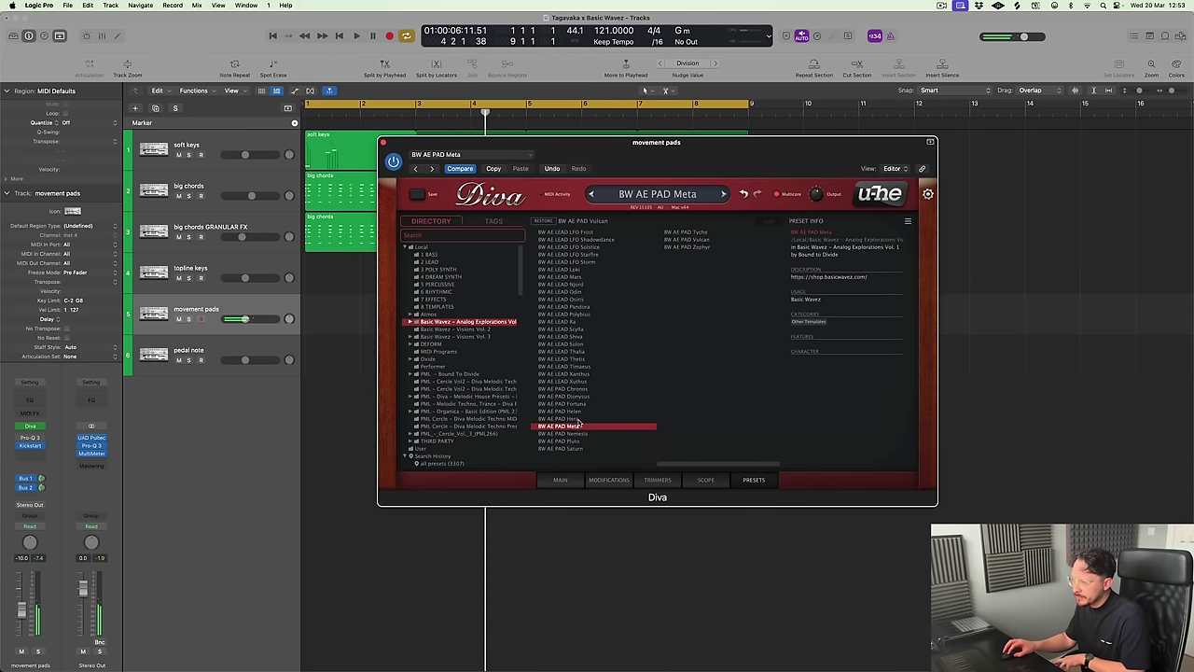
left_click(579, 419)
left_click(580, 411)
left_click(583, 404)
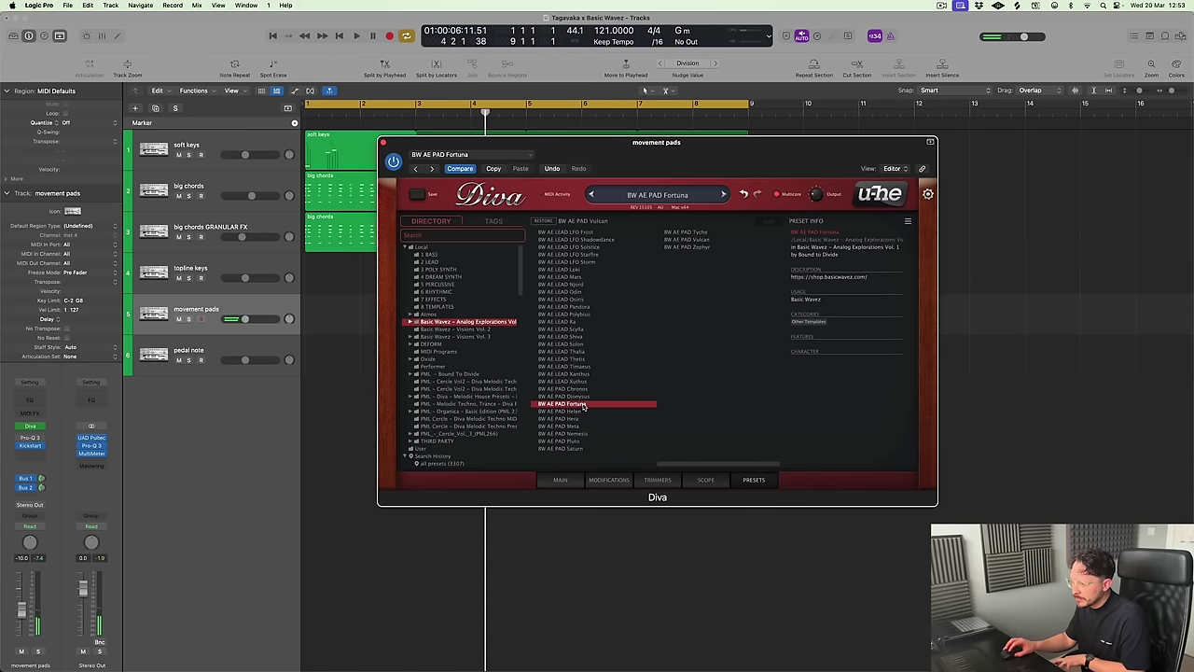
left_click(584, 397)
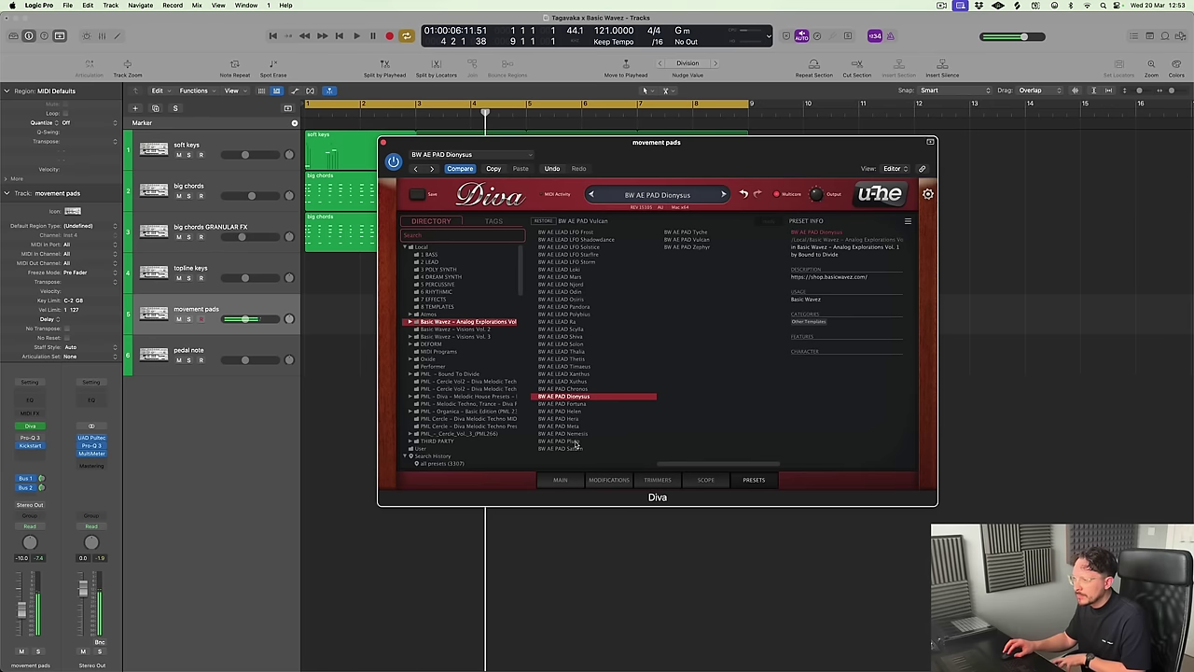
Compare BW AE PAD Pluto, load BW AE PAD Saturn for the movement pads, and return to Diva's main controls
left_click(579, 442)
left_click(577, 449)
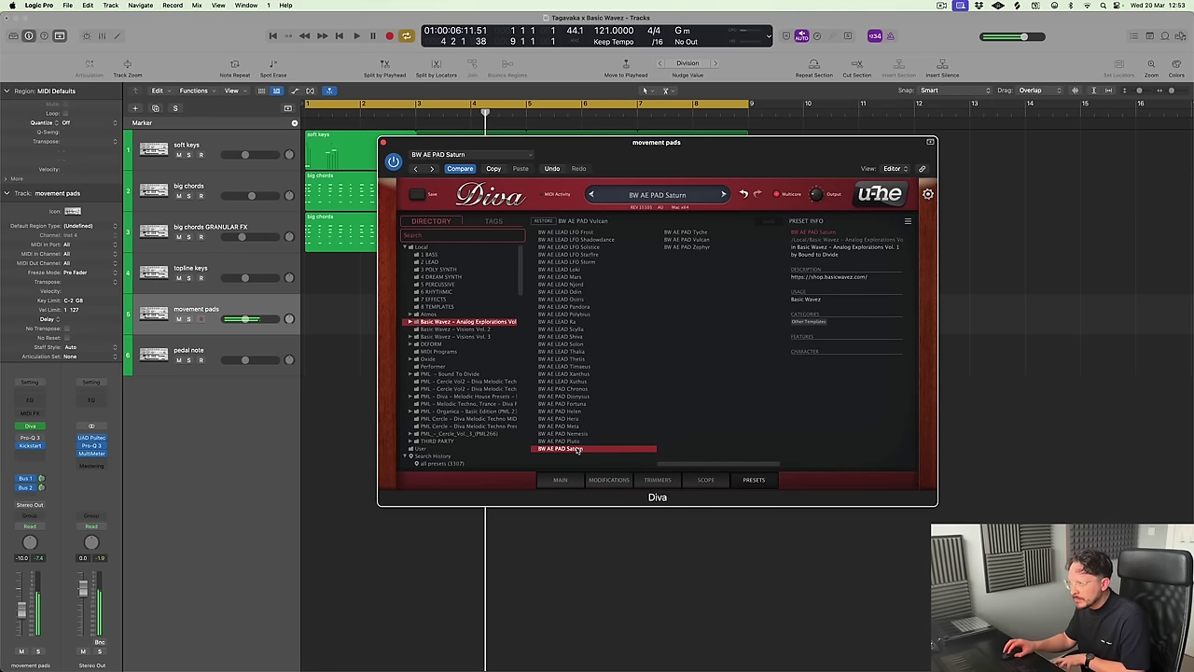
left_click(560, 480)
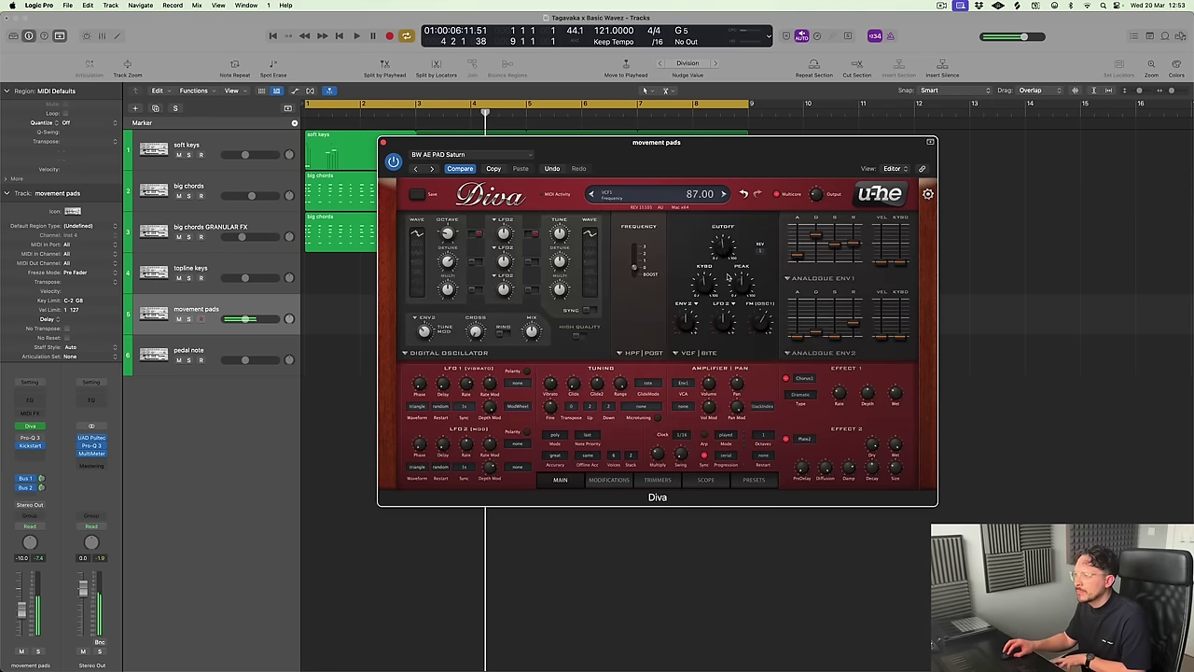
Record a movement pads part over the eight-bar cycle with sustained chord notes and stop the recording
key("space")
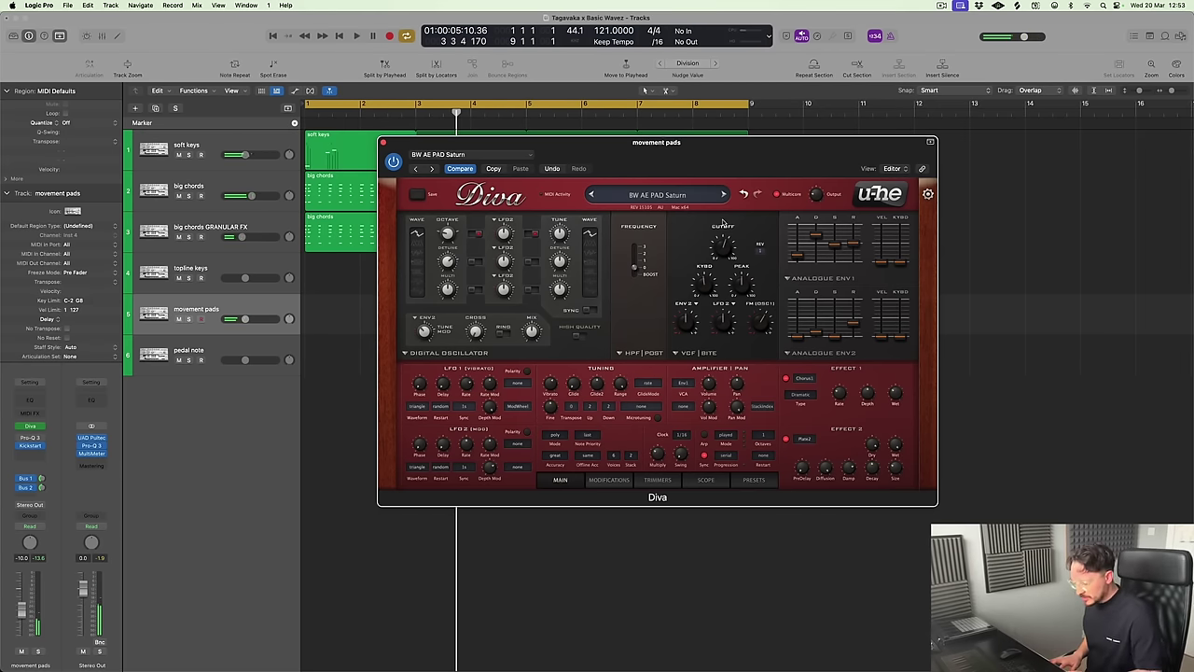
key("r")
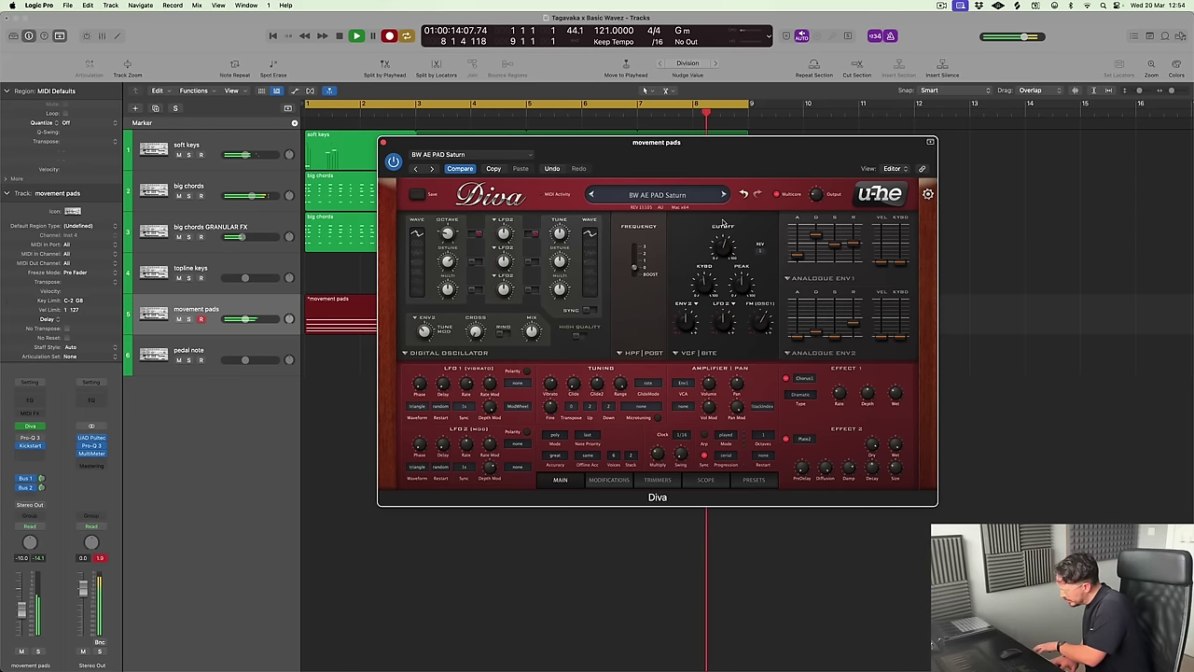
key("space")
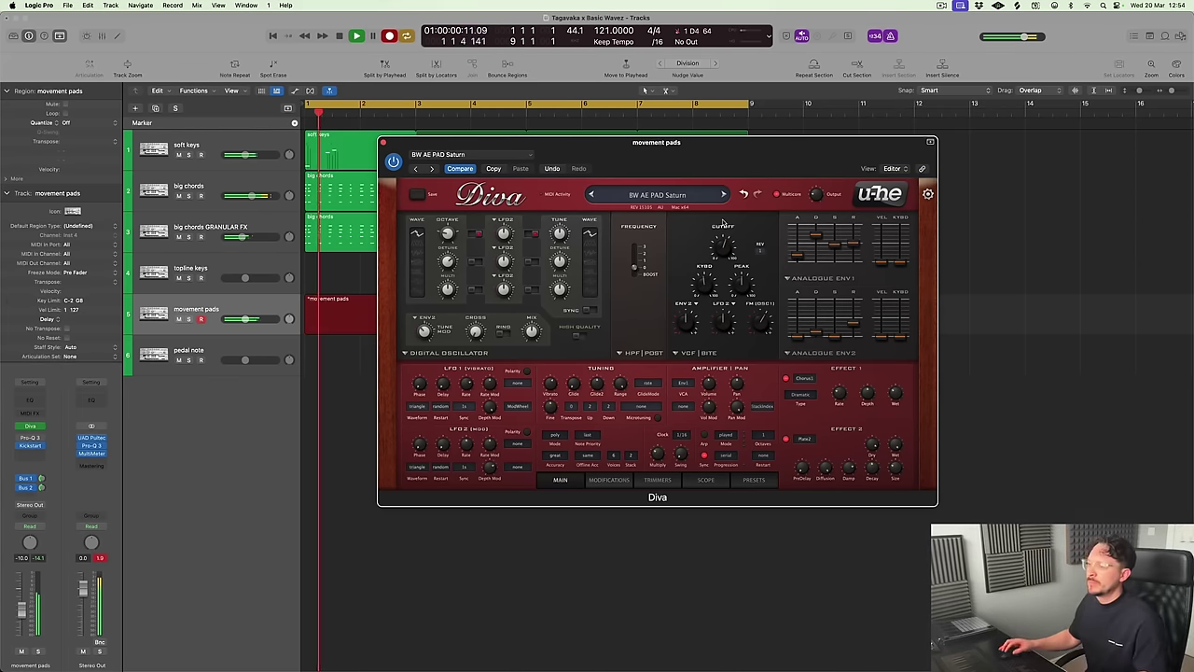
Set the default MIDI quantize to 1/16 Note, play the recorded pads briefly and close the Diva window
left_click(97, 122)
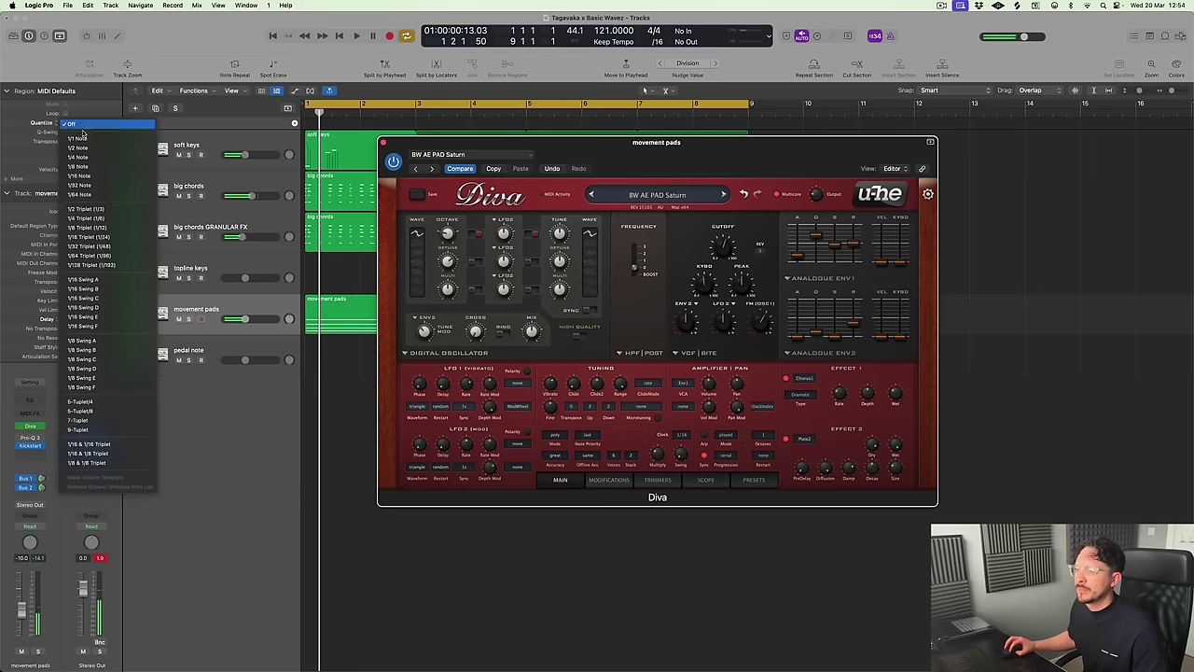
left_click(105, 175)
key("space")
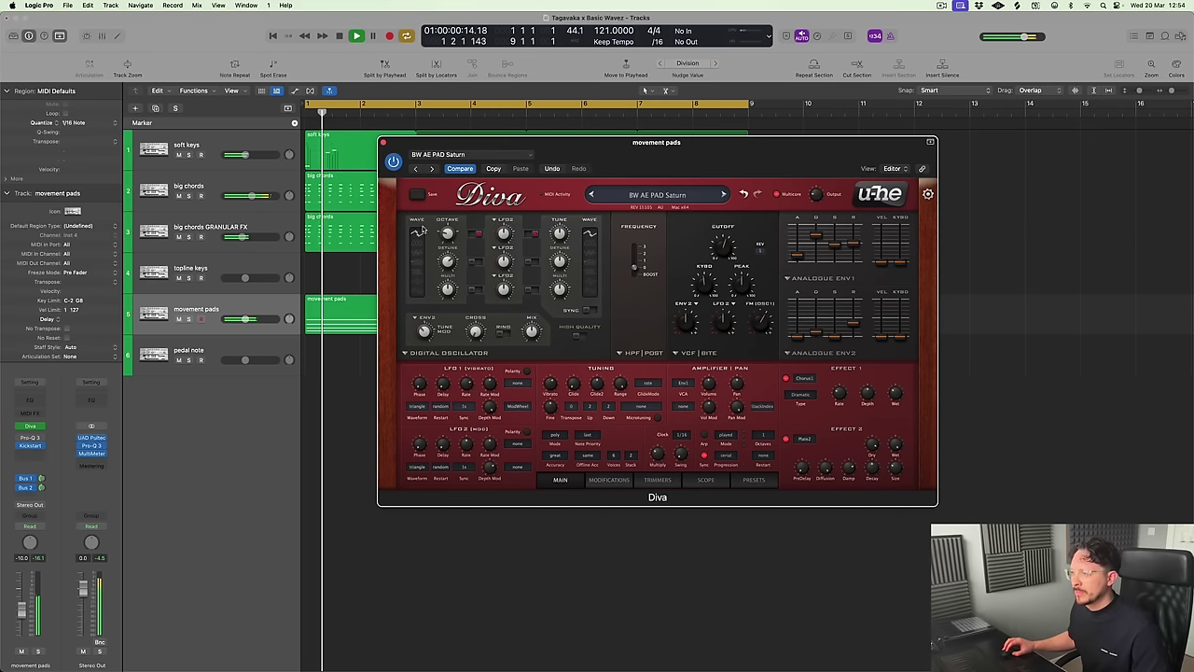
mouse_move(432, 227)
left_click(382, 143)
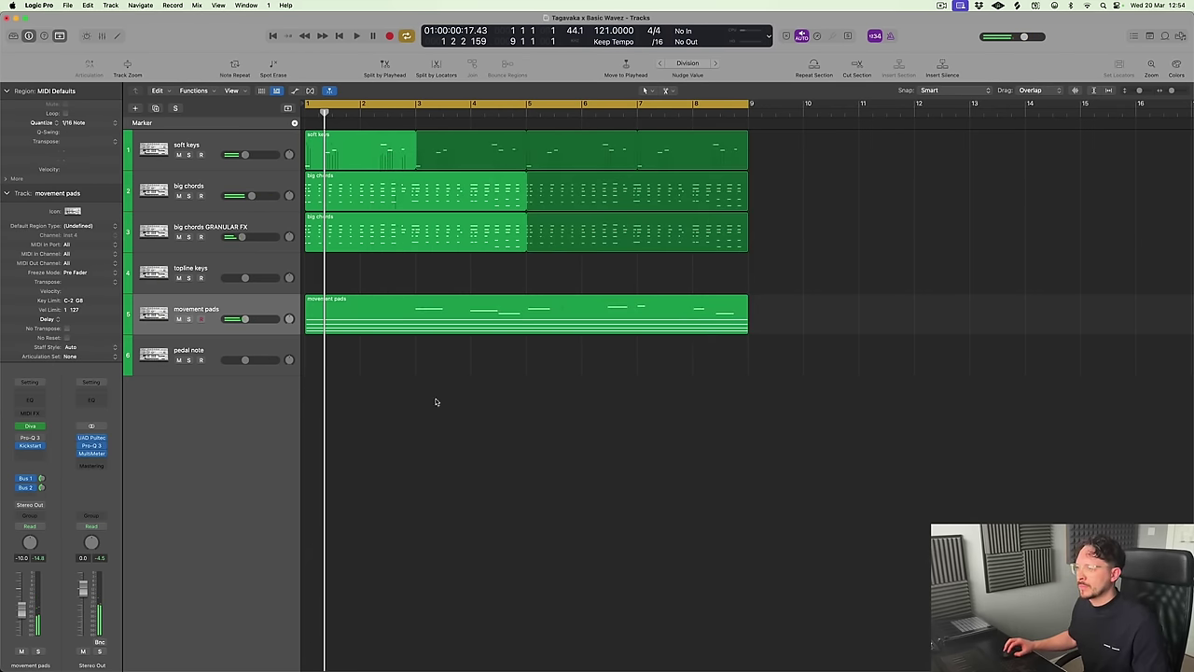
Open the movement pads region in the Piano Roll and extend the sustained chord notes back to the start of bar 1
double_click(420, 316)
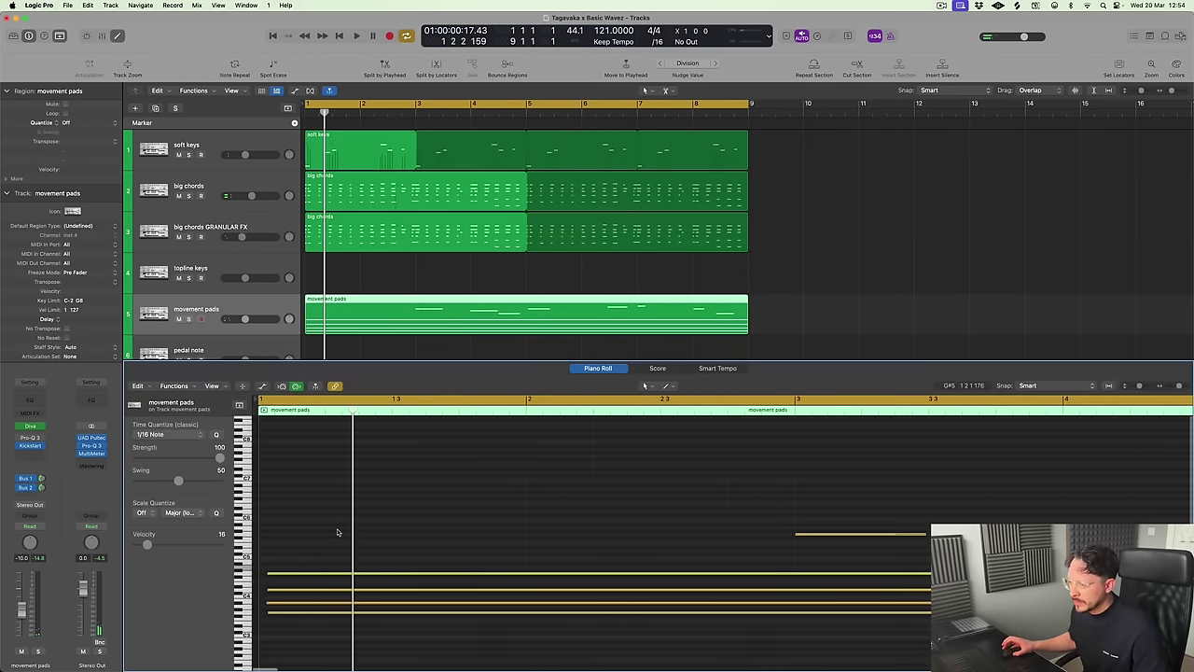
left_click_drag(303, 630, 254, 574)
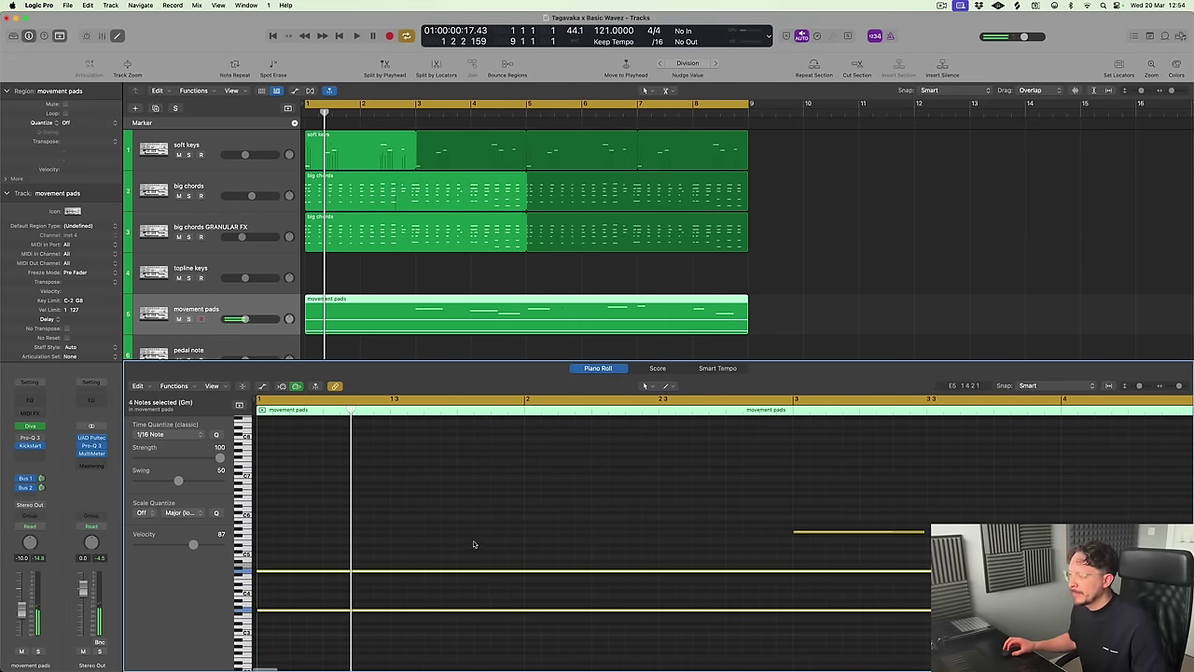
scroll(471, 533, "down", 5)
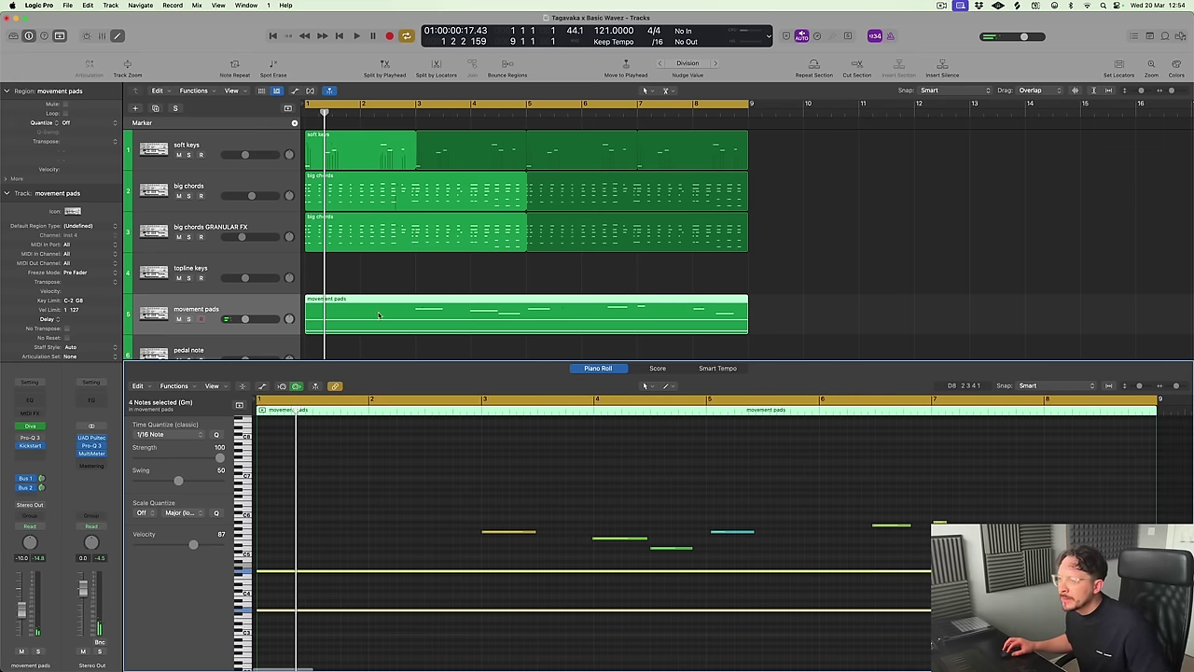
Quantize the movement pads region to 1/16 Note, play the cycle and close the editor area
left_click(67, 123)
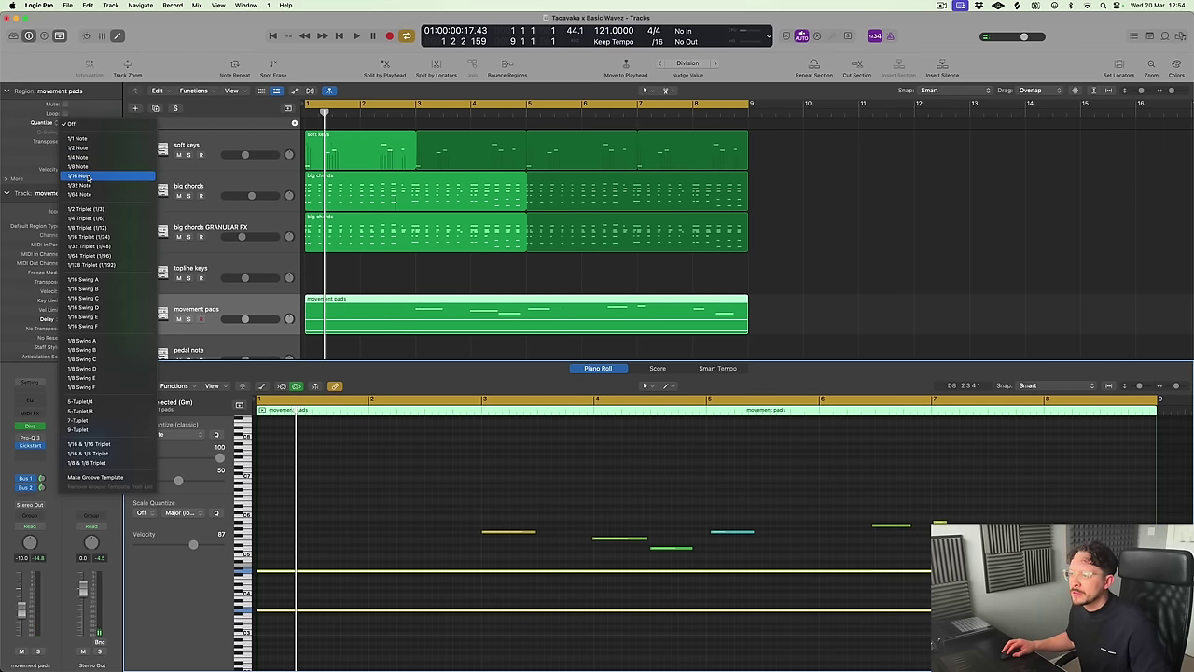
left_click(81, 176)
key("space")
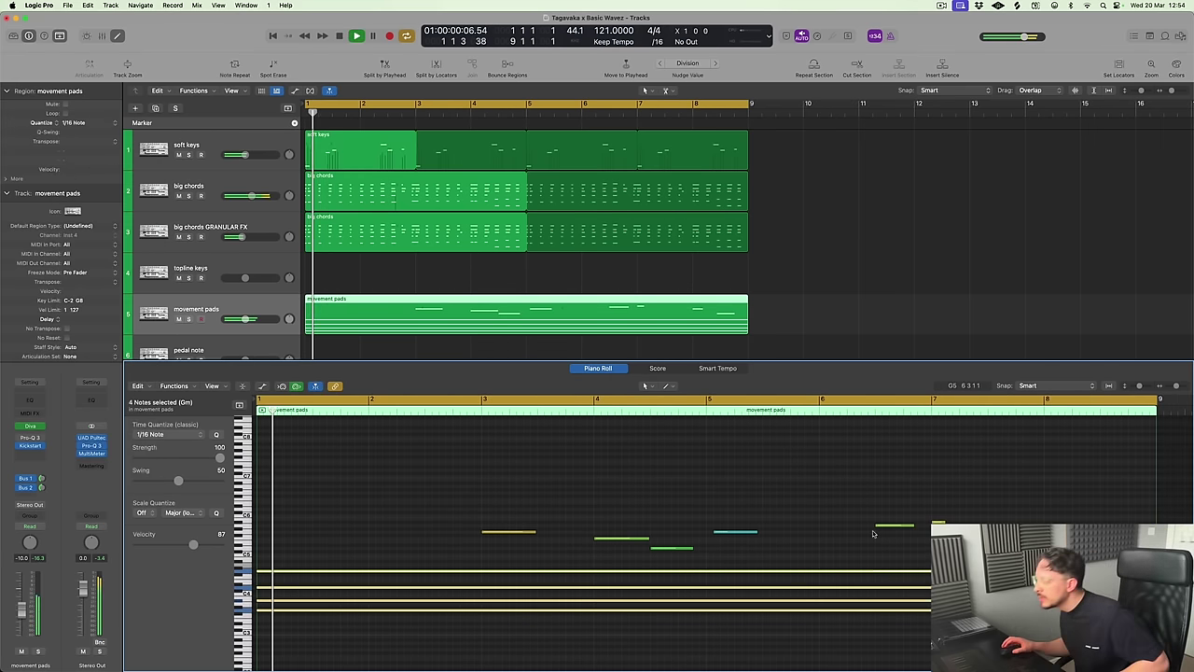
key("x")
key("x")
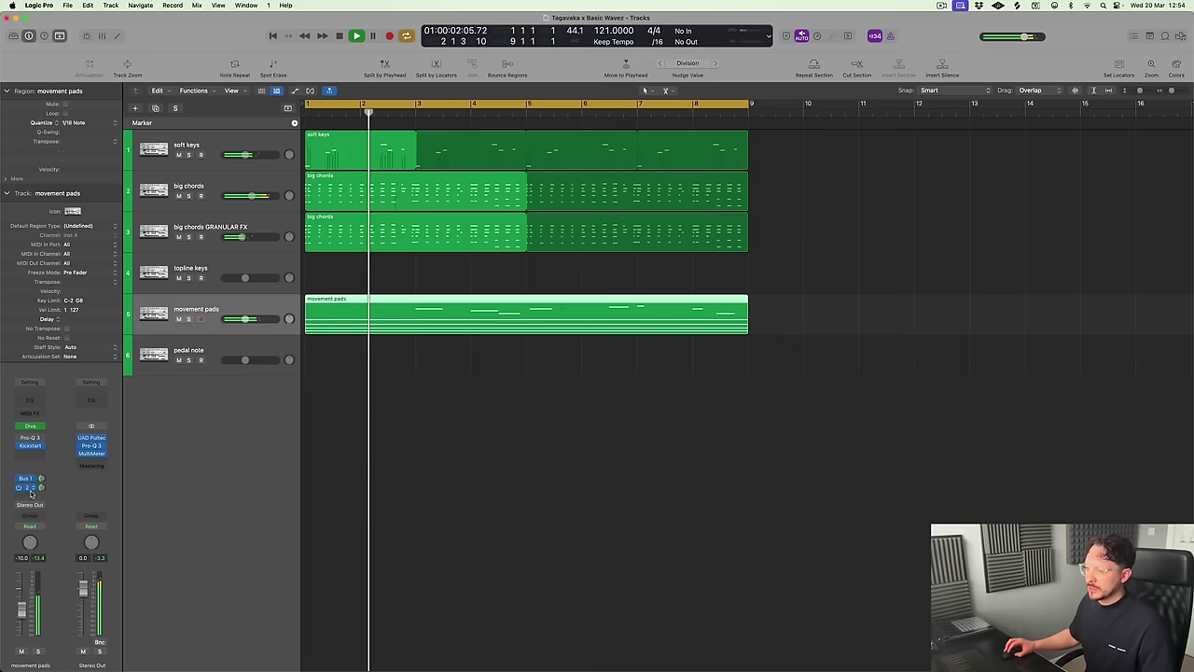
Set the Kickstart mix on the movement pads track to 35% and close the plug-in window
left_click(30, 445)
left_click_drag(458, 401, 456, 421)
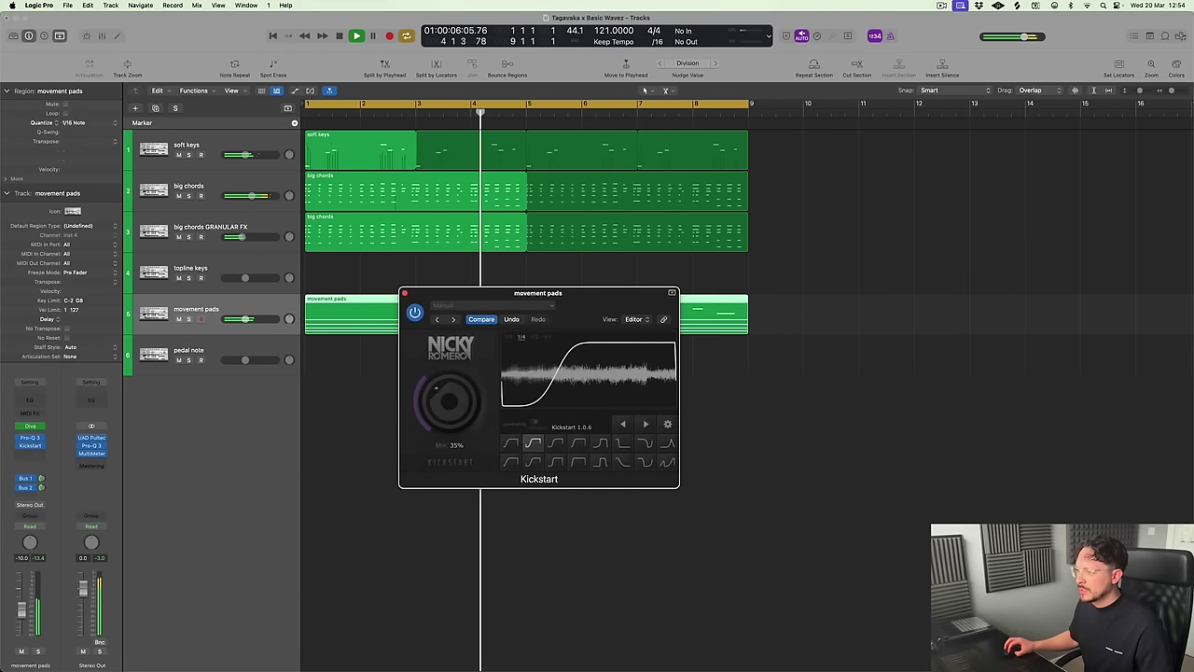
left_click(403, 292)
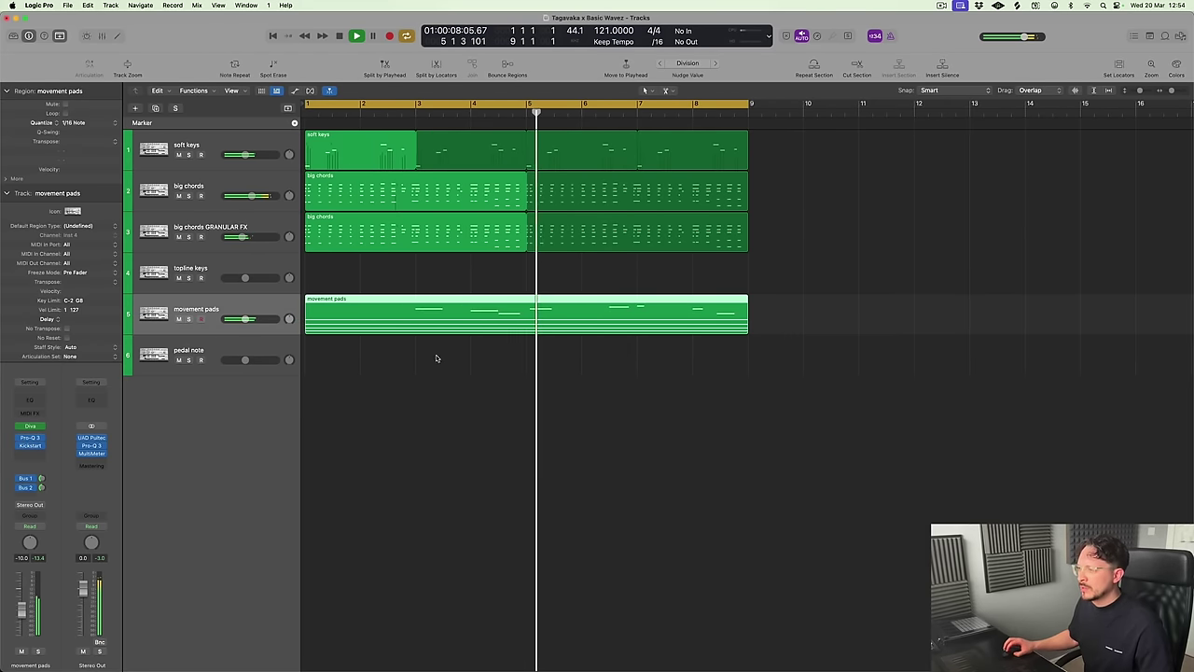
Delete the short high notes above the sustained chord in the movement pads region and play the cycle from bar 1
double_click(466, 321)
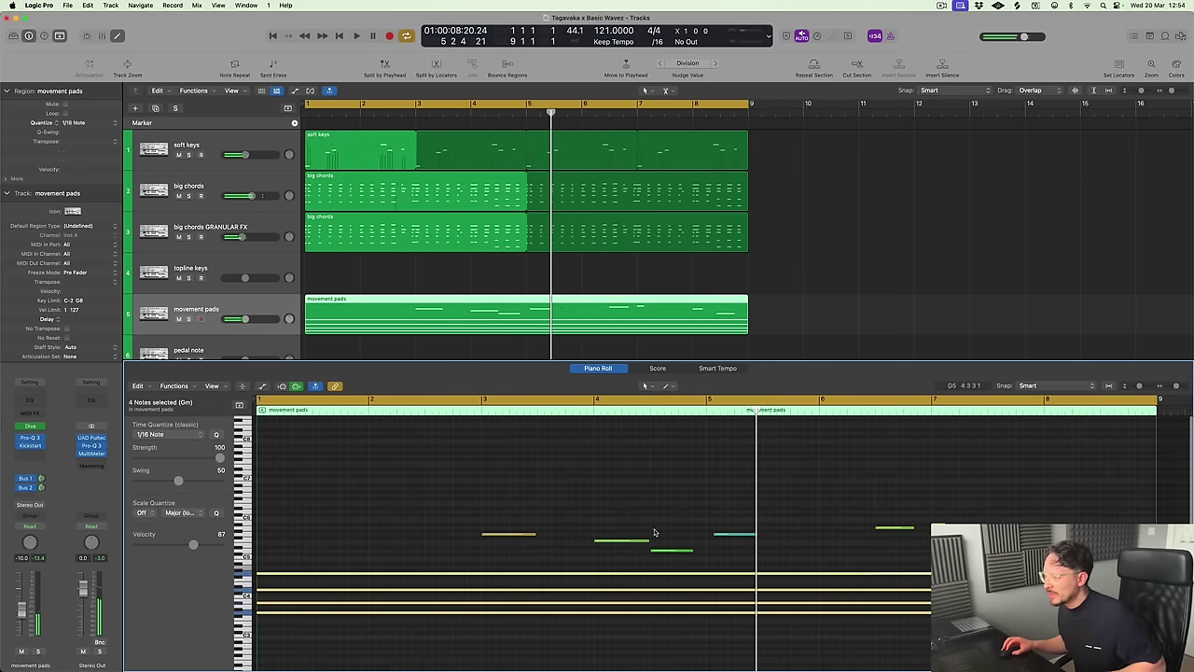
scroll(662, 530, "down", 5)
left_click_drag(365, 487, 771, 565)
key("Delete")
key("Return")
key("space")
key("x")
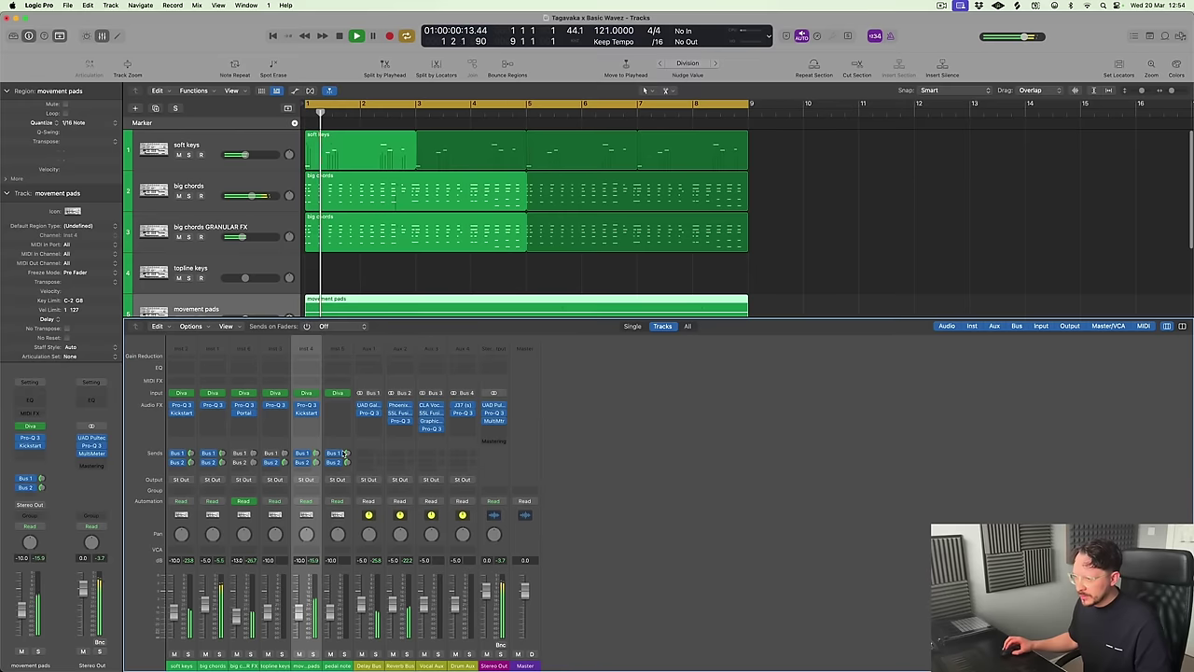
key("x")
Adjust the Diva filter cutoff on the movement pads track and on the big chords track during playback
left_click(28, 427)
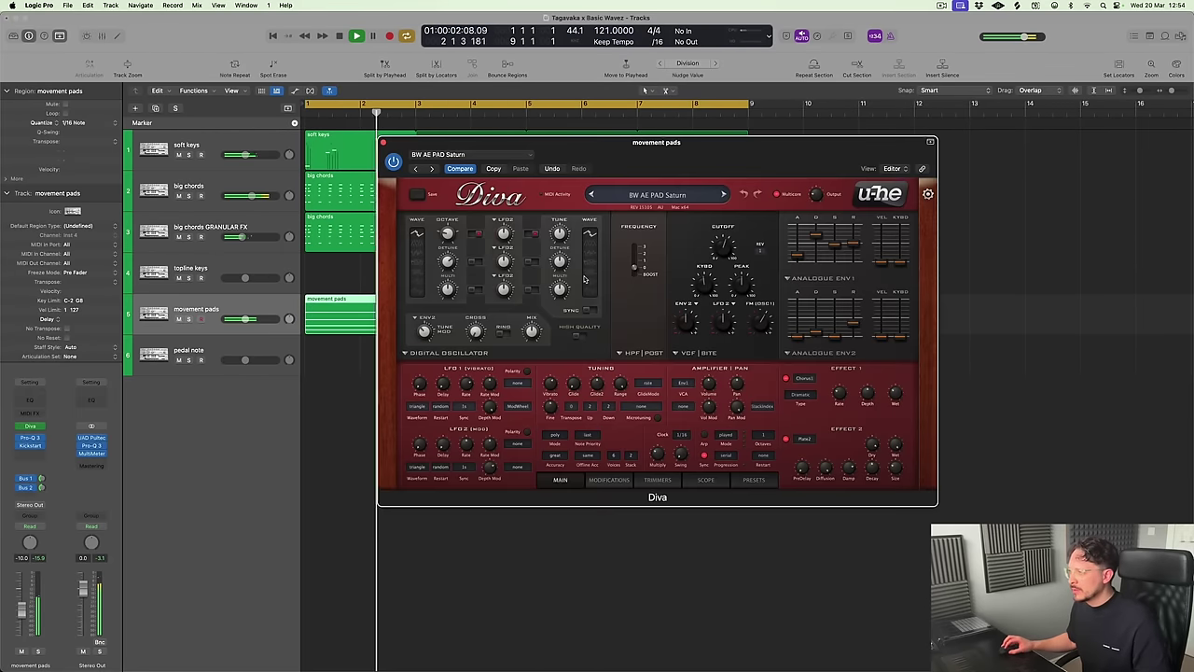
left_click_drag(725, 254, 729, 221)
left_click(223, 180)
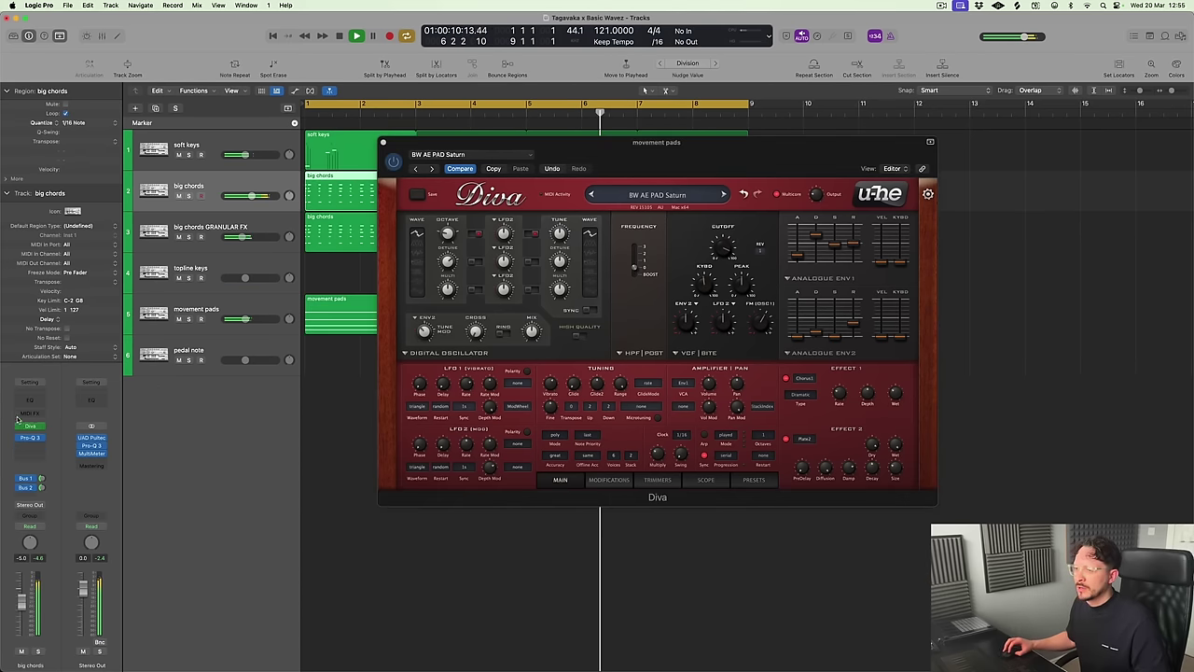
left_click_drag(761, 368, 762, 368)
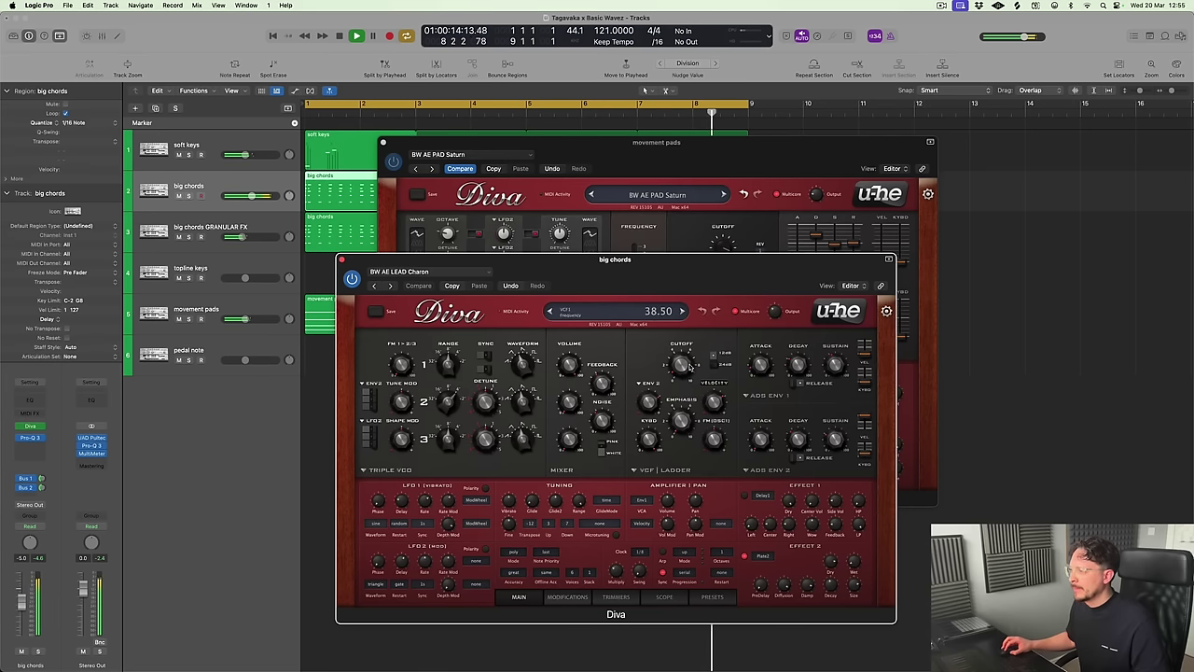
left_click_drag(689, 367, 681, 322)
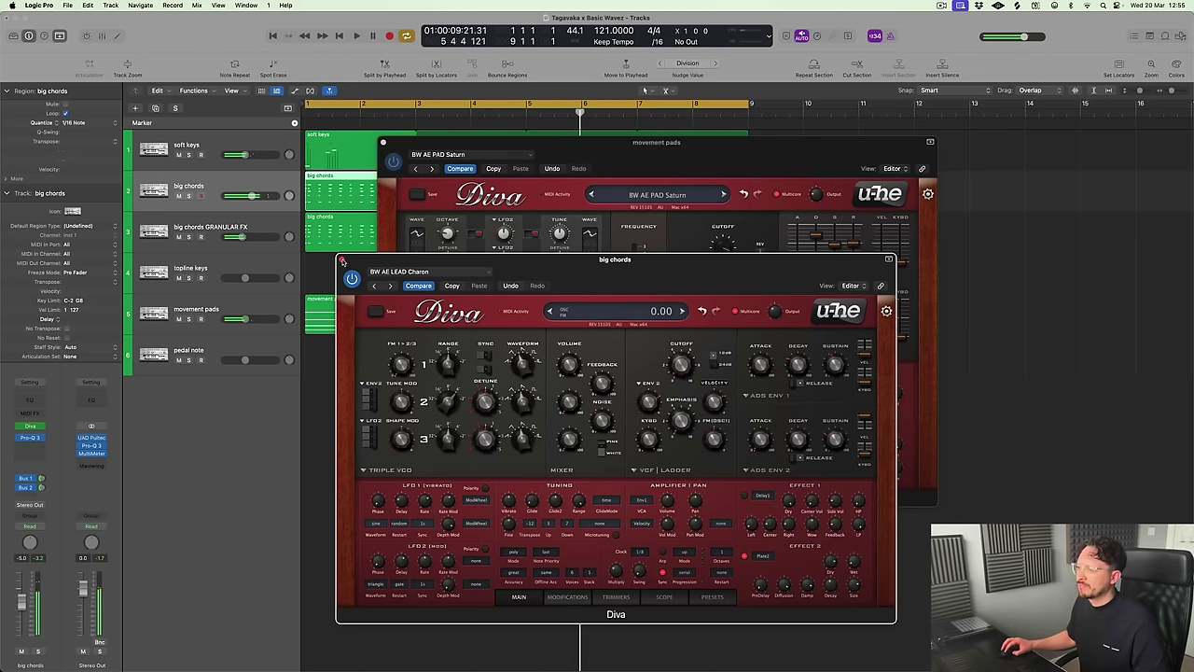
Close both Diva windows and select the topline keys track for playing
left_click(342, 261)
left_click(382, 141)
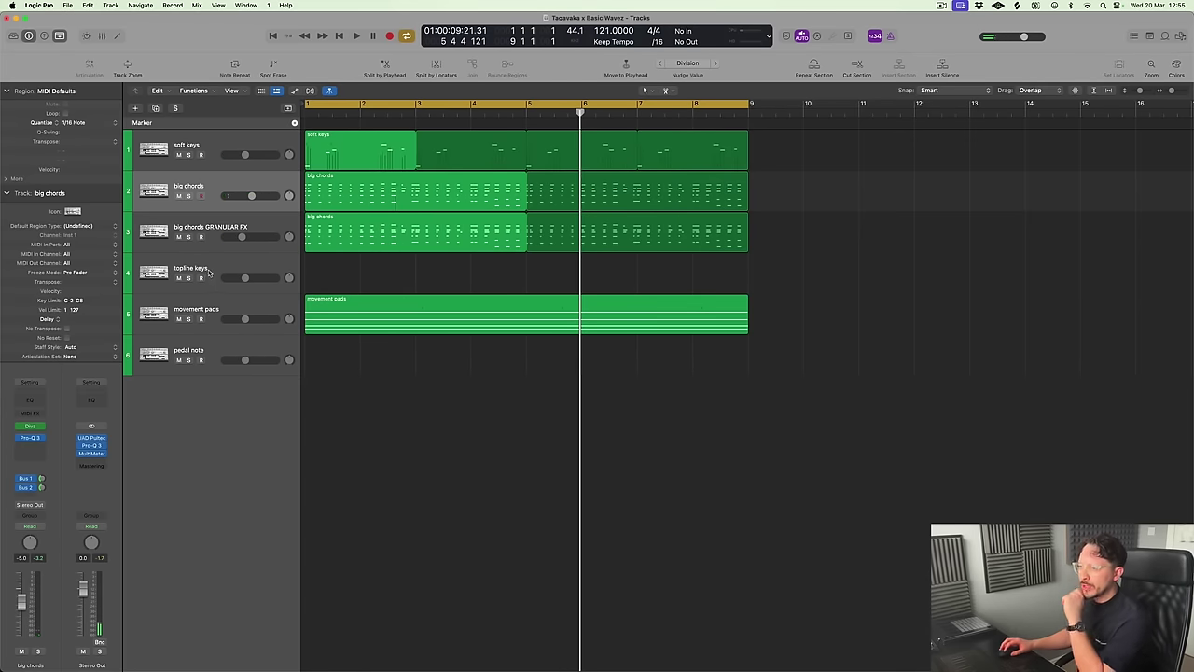
left_click(209, 272)
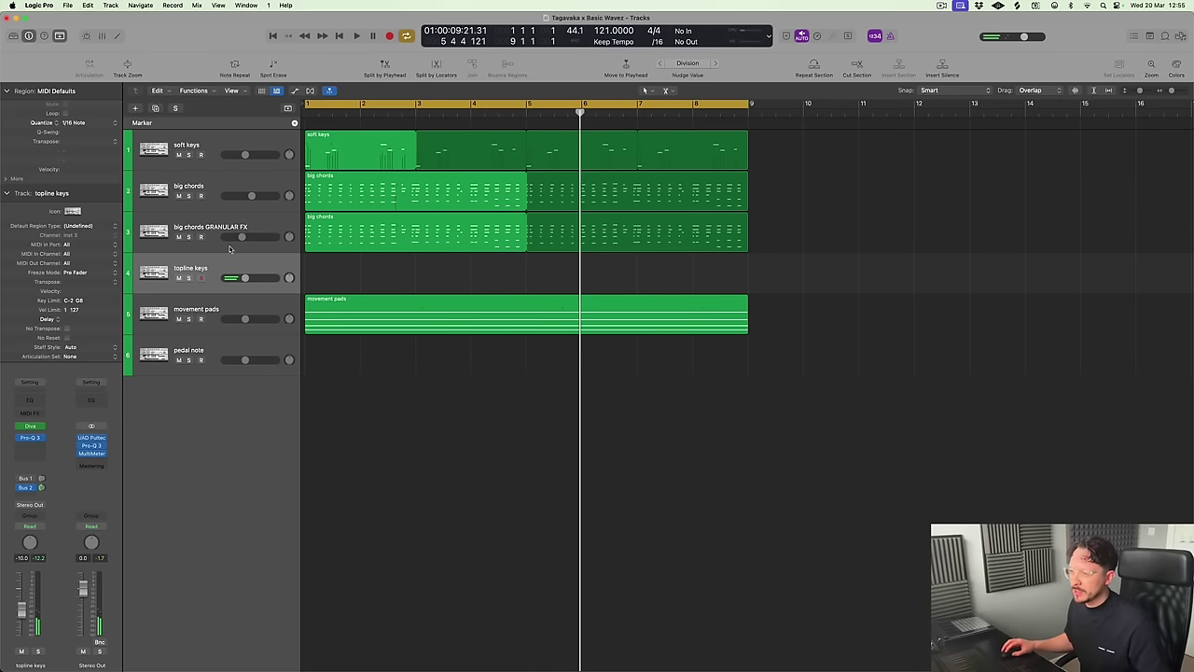
Move the topline keys track below the pedal note track and load the Diva preset BW AE BASS Adrastos on it
left_click_drag(198, 268, 198, 366)
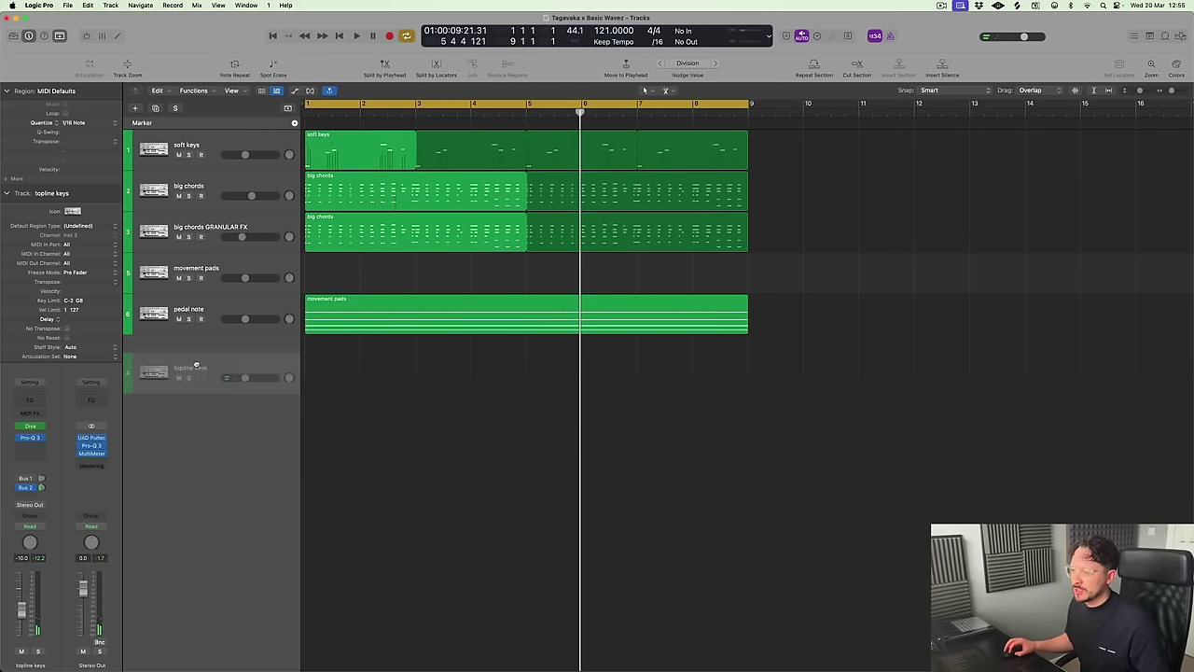
left_click(31, 426)
left_click(753, 481)
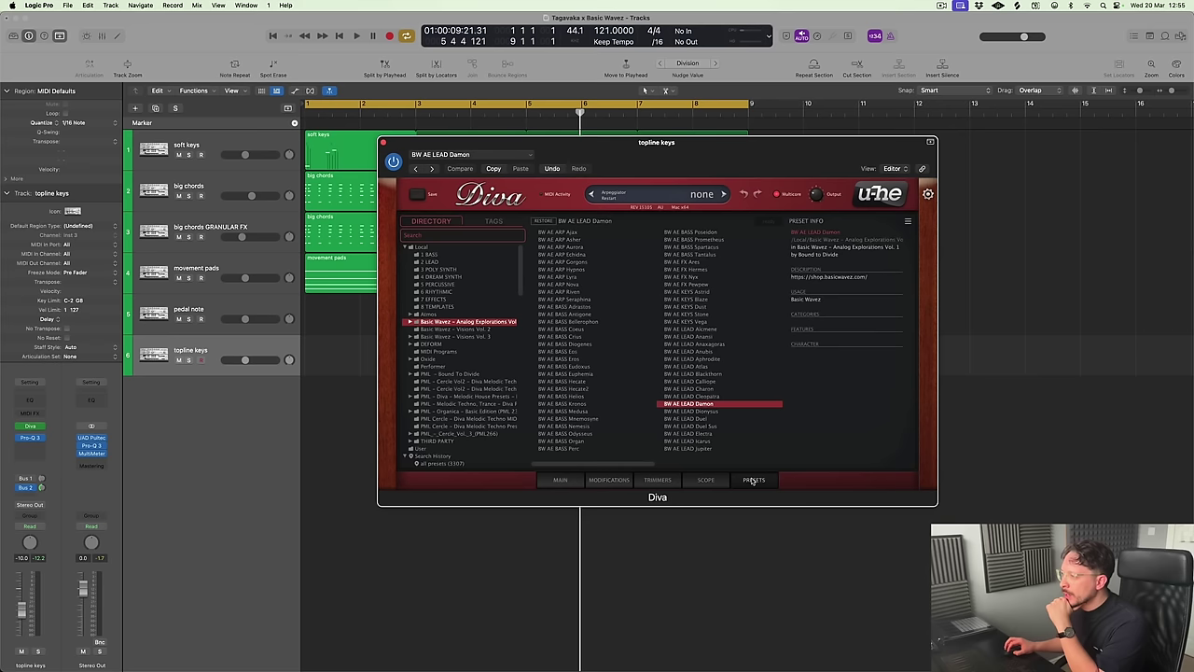
left_click(585, 305)
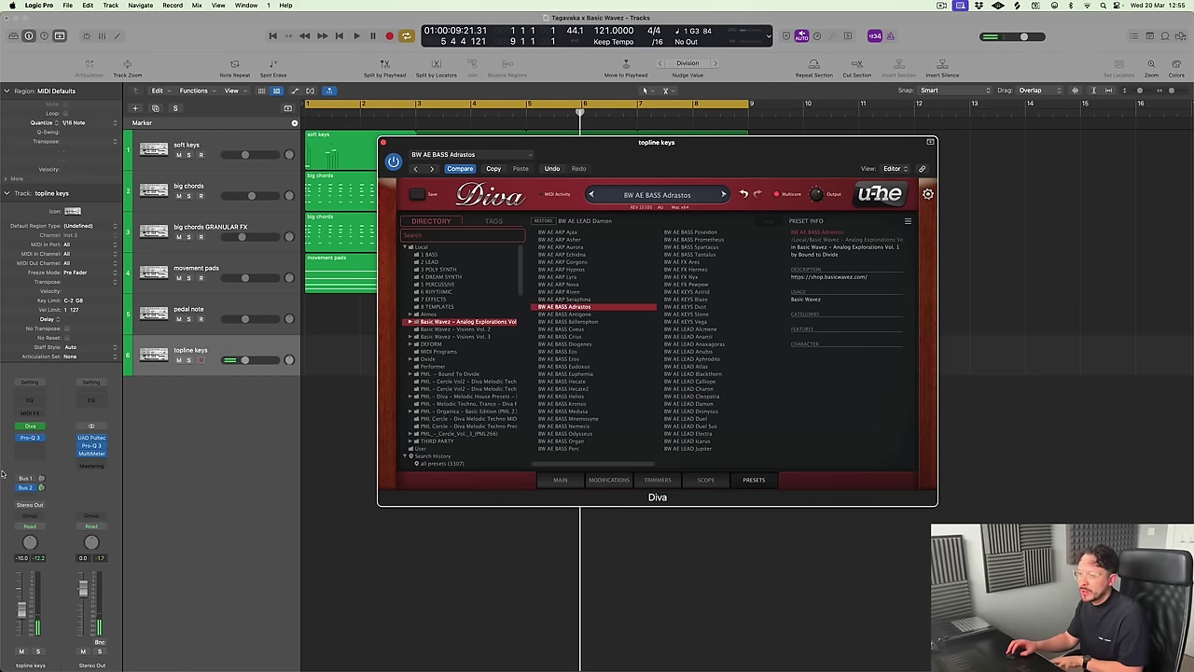
Bypass Pro-Q 3 on the topline keys track, audition the BW AE BASS presets in Diva and choose BW AE BASS Crius
left_click(19, 439)
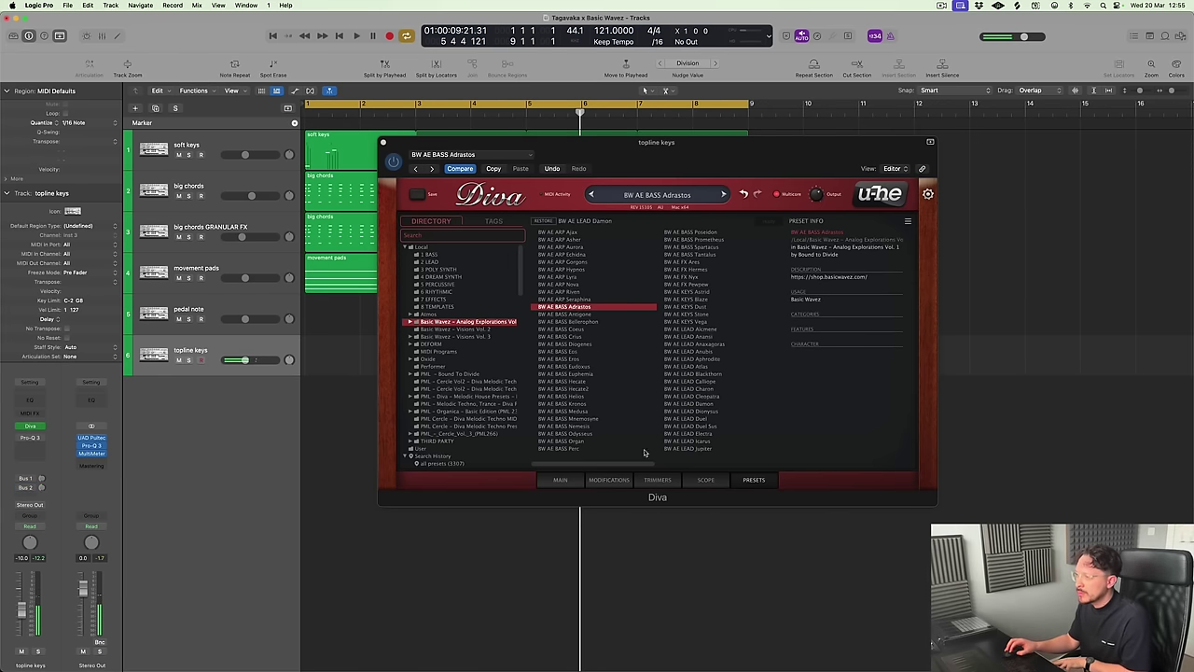
left_click(587, 314)
left_click(588, 322)
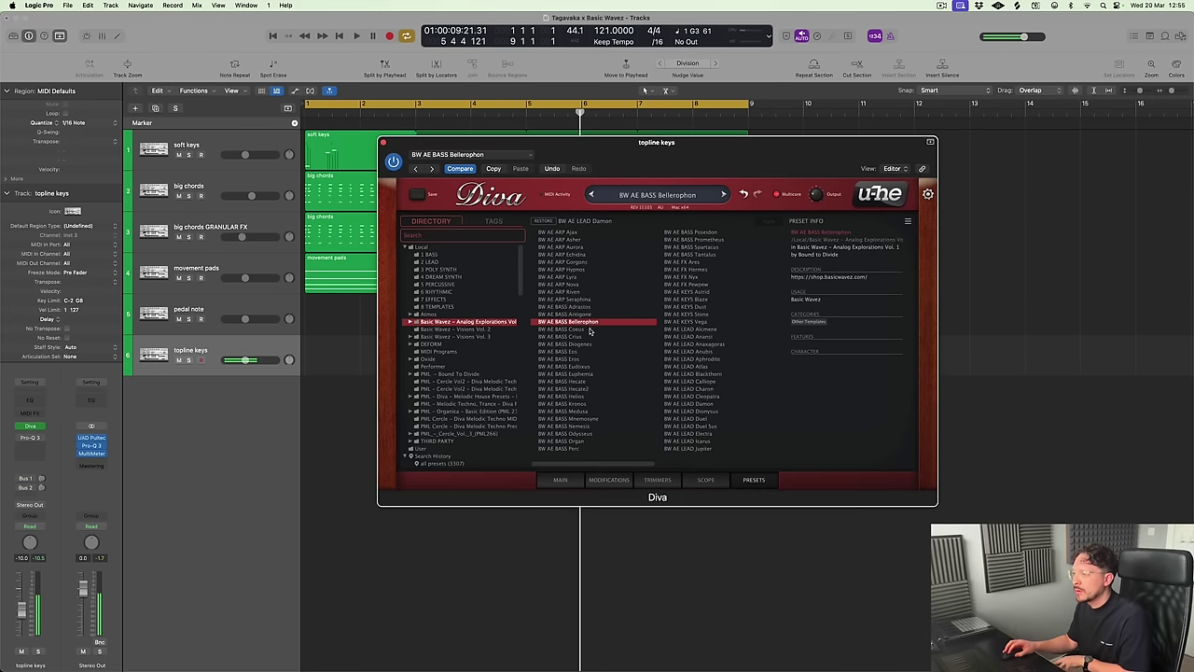
left_click(587, 329)
left_click(588, 336)
left_click(587, 344)
left_click(585, 337)
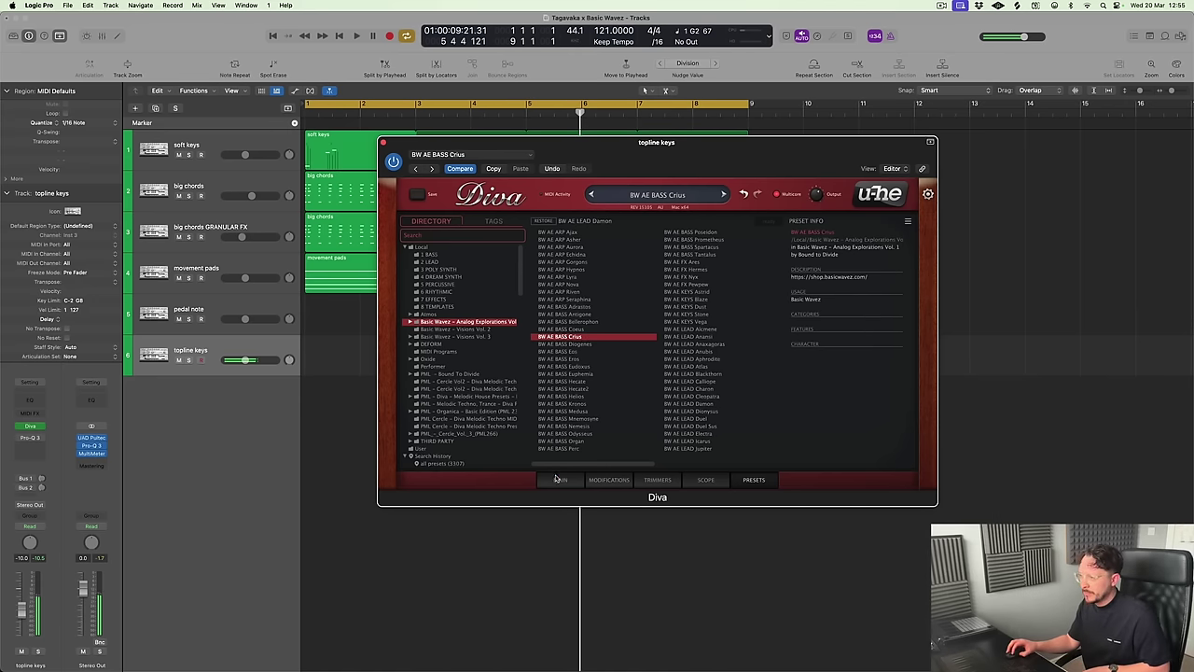
Show Diva's main synth controls and play the arrangement from bar 1 to hear the bass preset in context
left_click(559, 479)
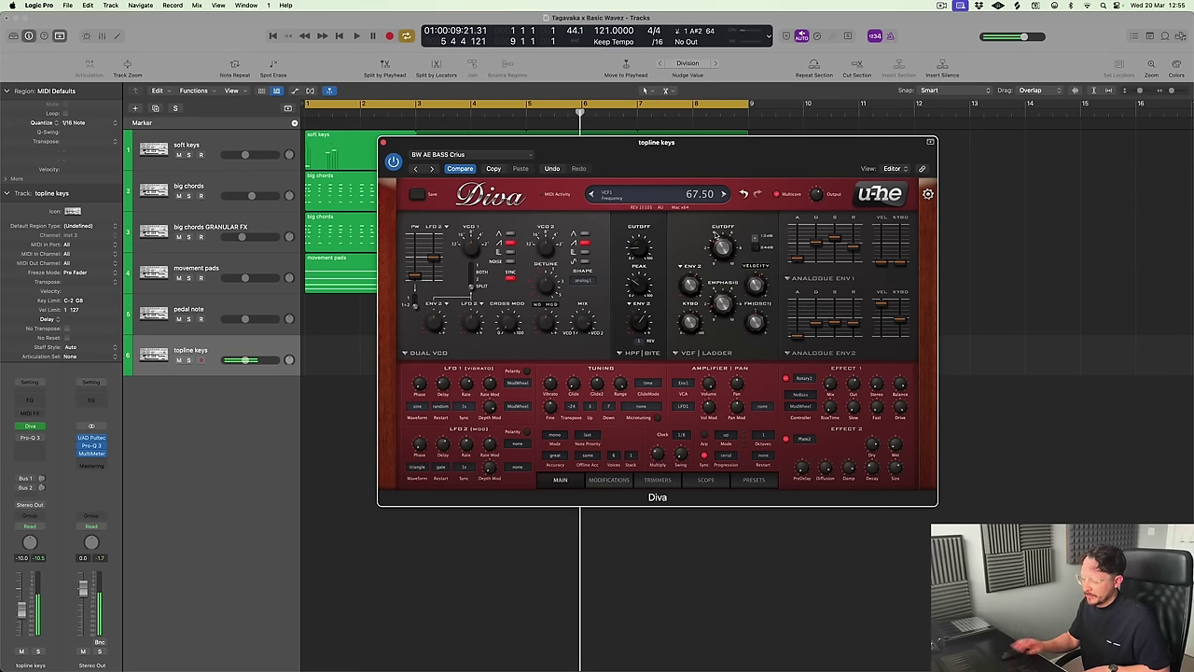
key("Return")
key("space")
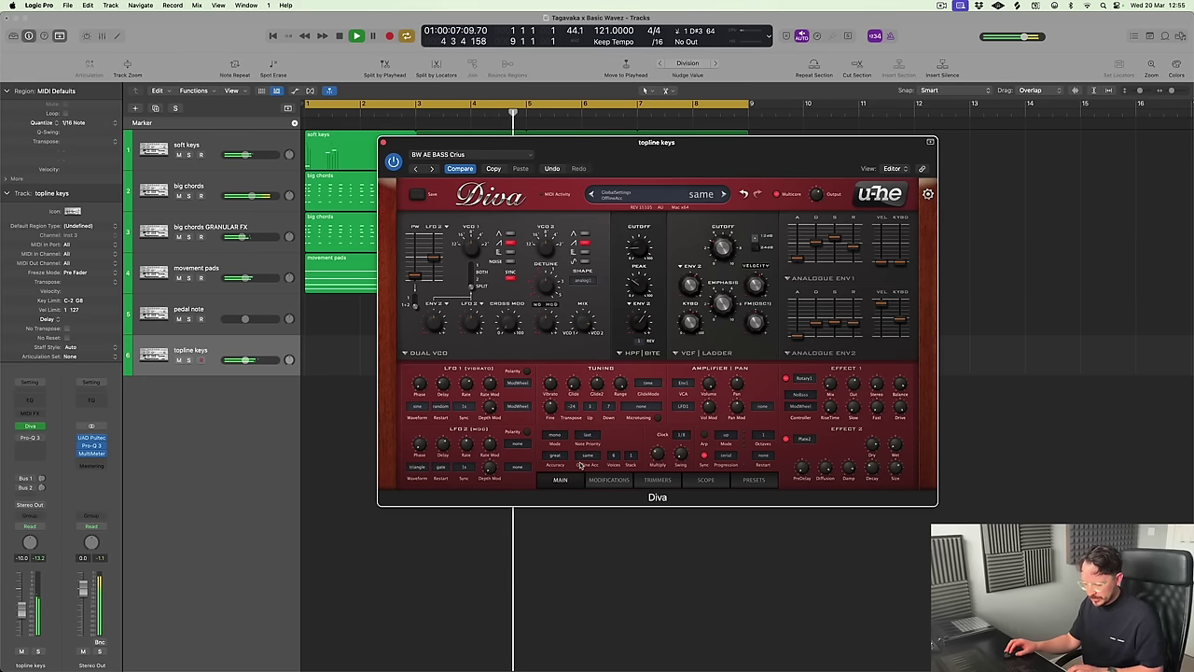
Stop playback, re-enable Pro-Q 3 on the topline keys track and delete its low-cut band
key("space")
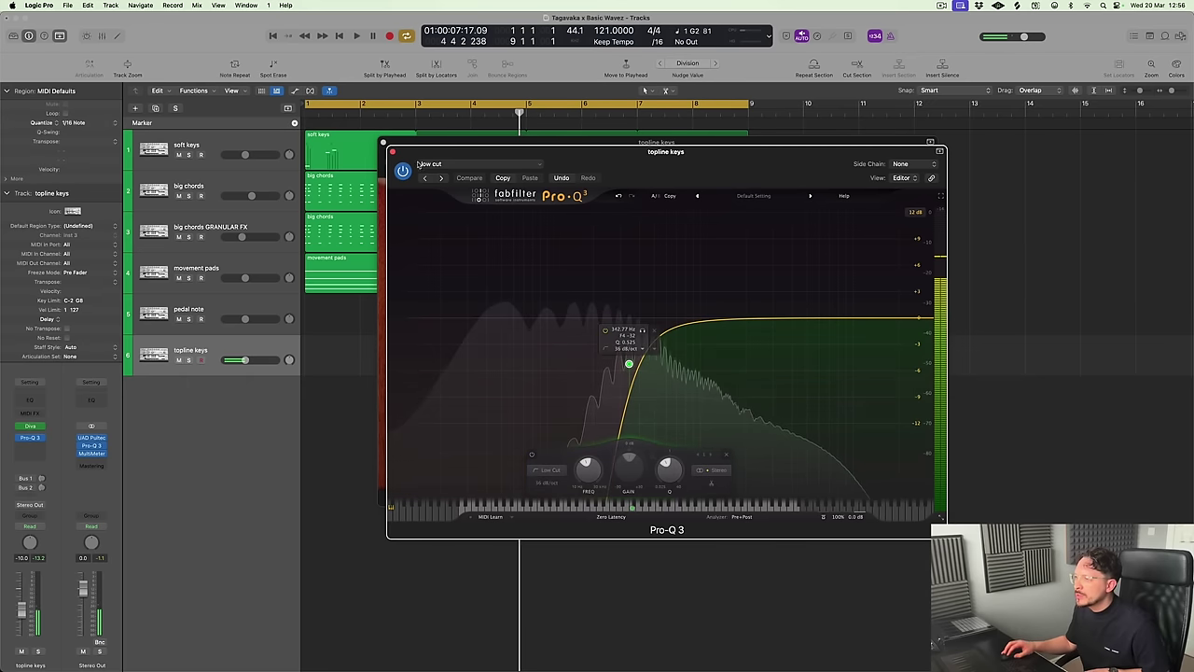
key("Delete")
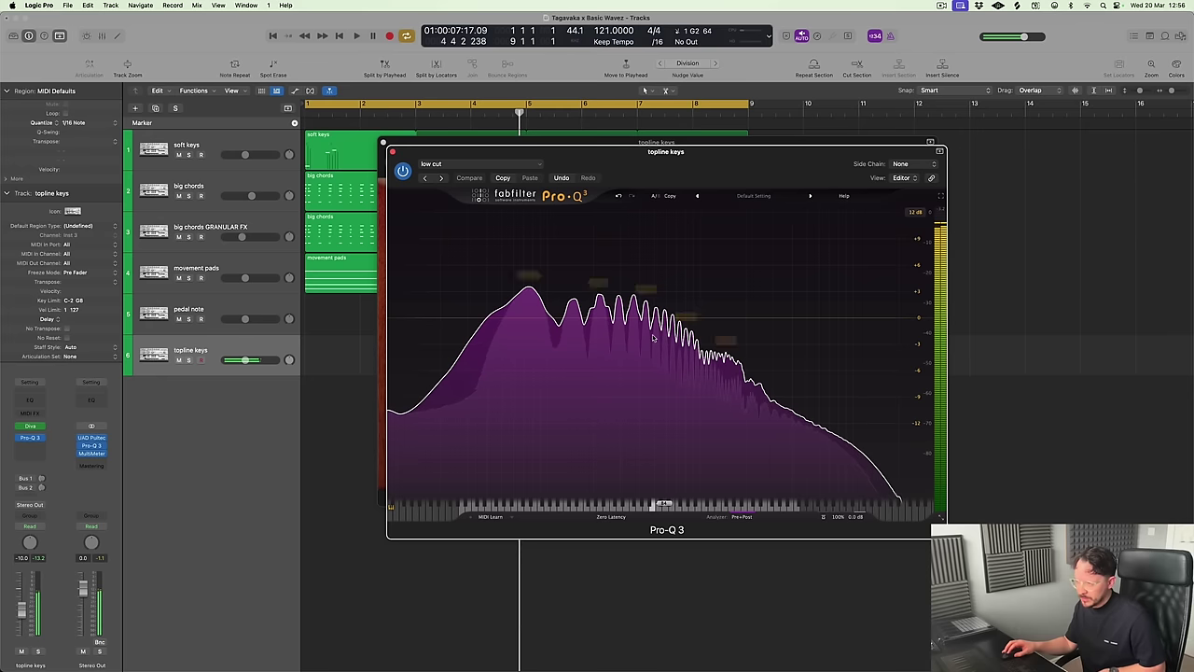
mouse_move(653, 337)
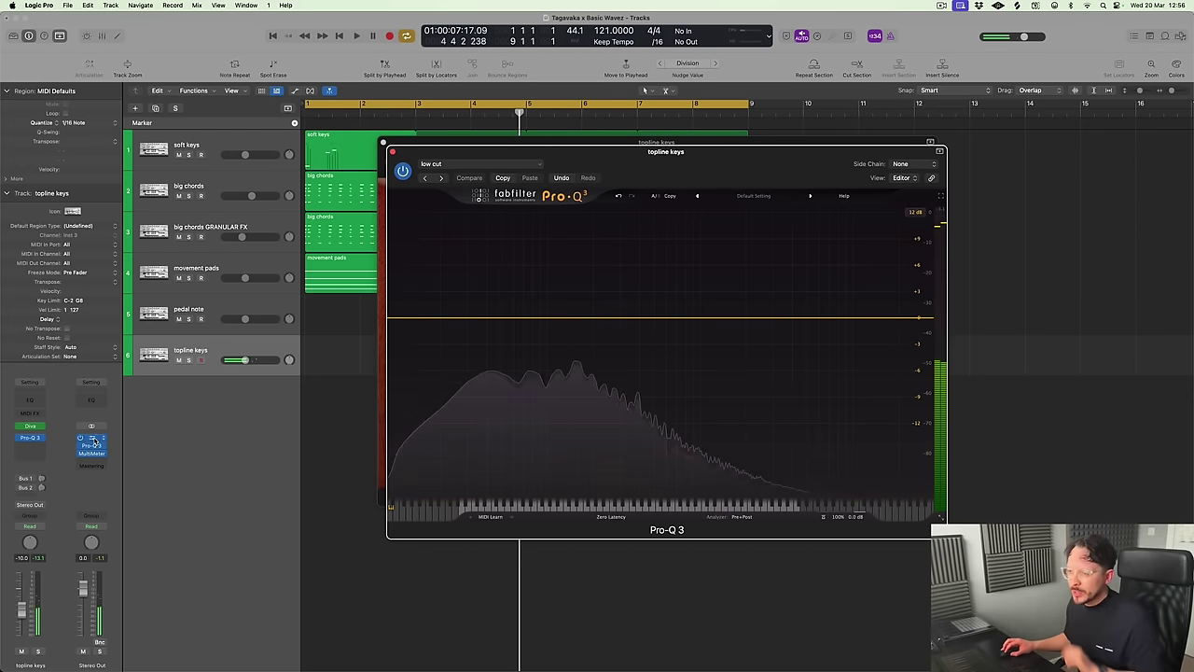
Insert the stereo UAD Pultec EQP-1A Legacy after Pro-Q 3 on the topline keys track
left_click(28, 448)
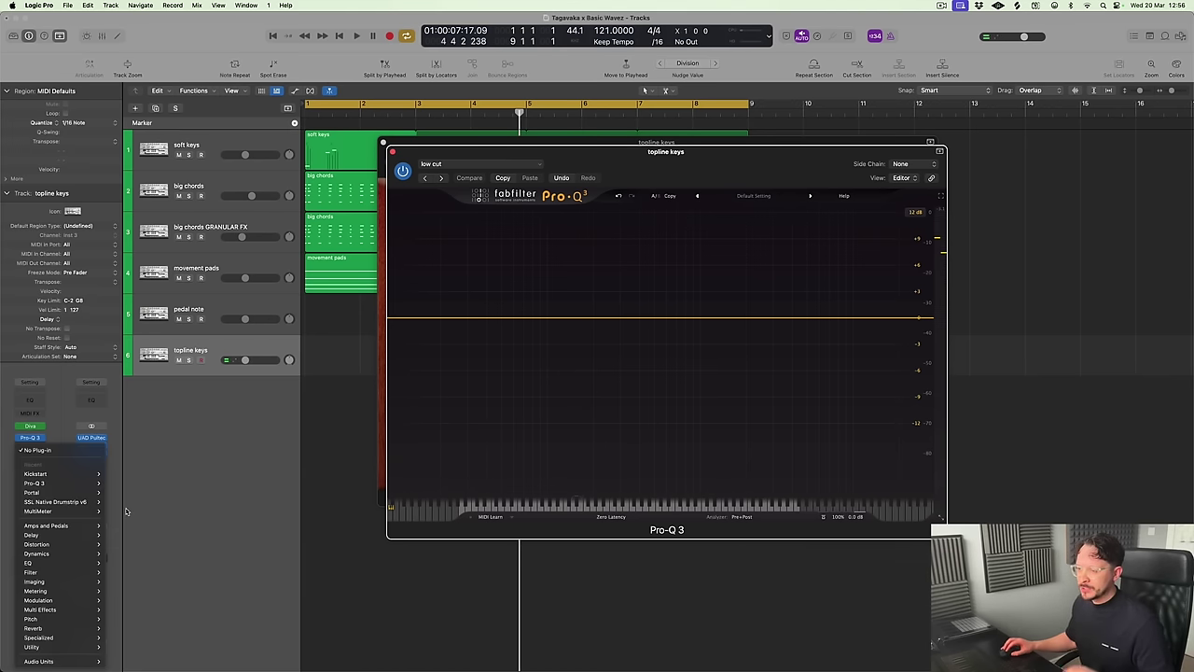
mouse_move(44, 666)
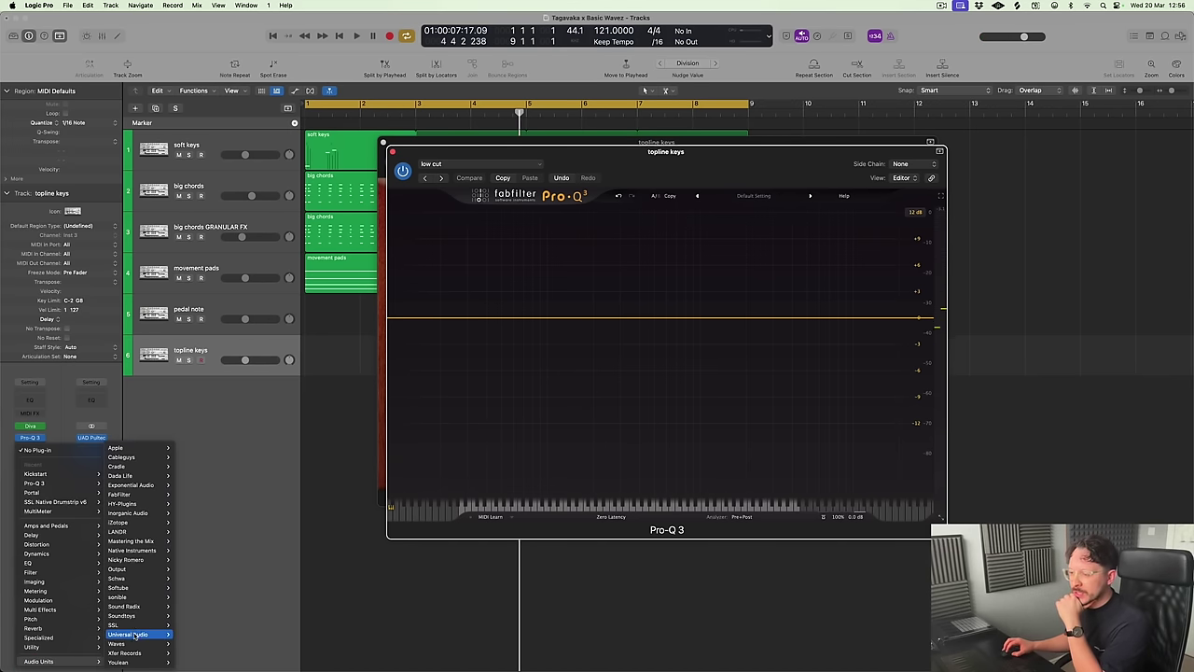
mouse_move(137, 635)
scroll(219, 604, "down", 10)
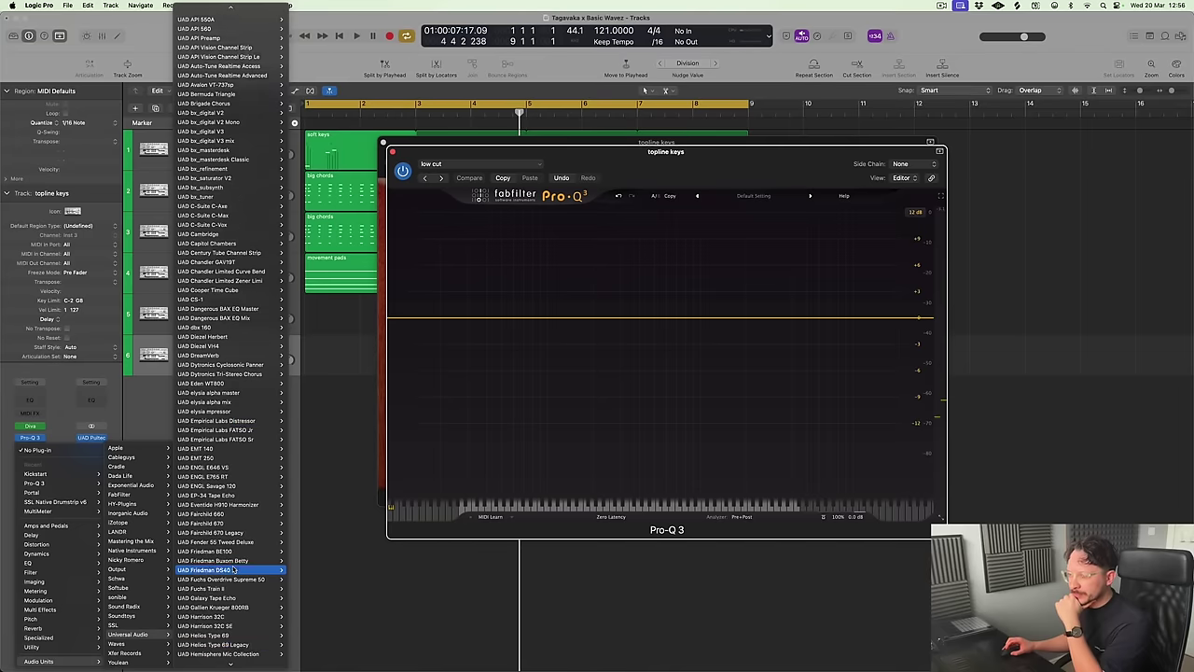
scroll(236, 570, "down", 14)
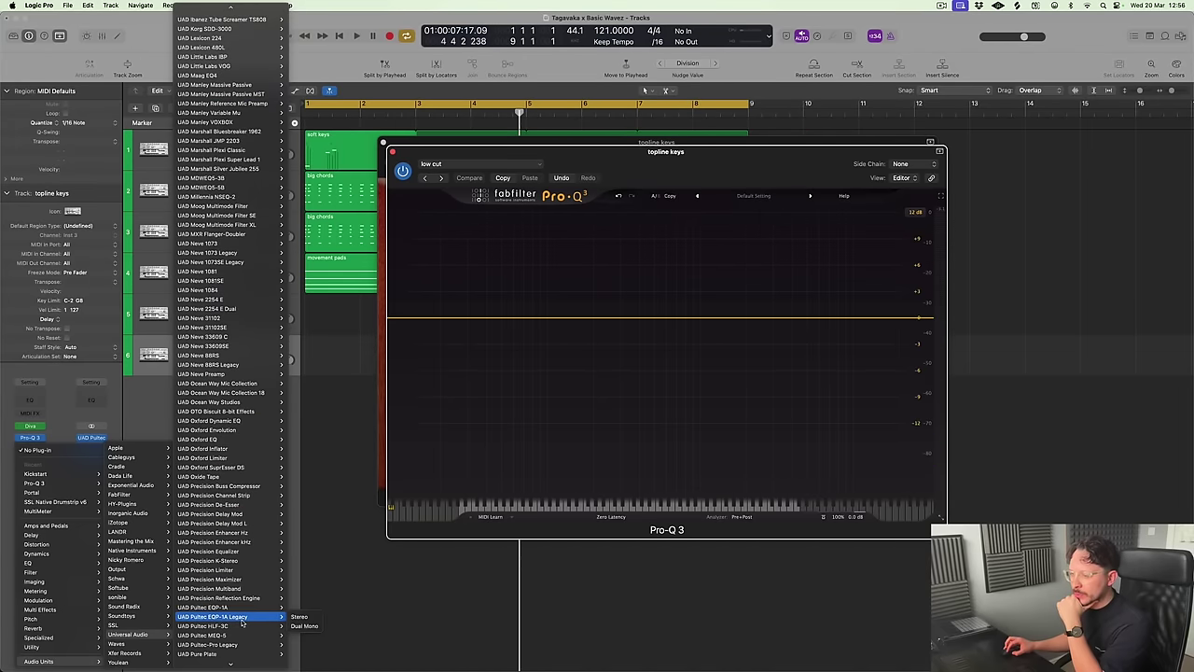
left_click(298, 617)
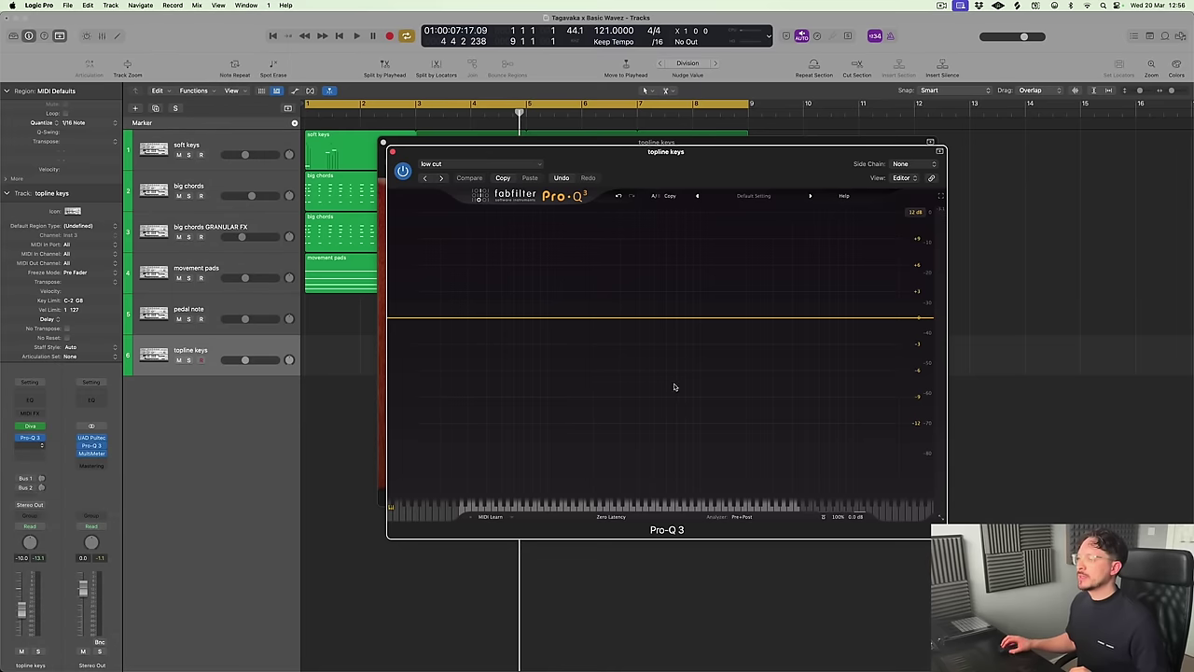
Load the Bass-Big & Fat preset in the Pultec EQP-1A and close the preset browser
left_click(458, 206)
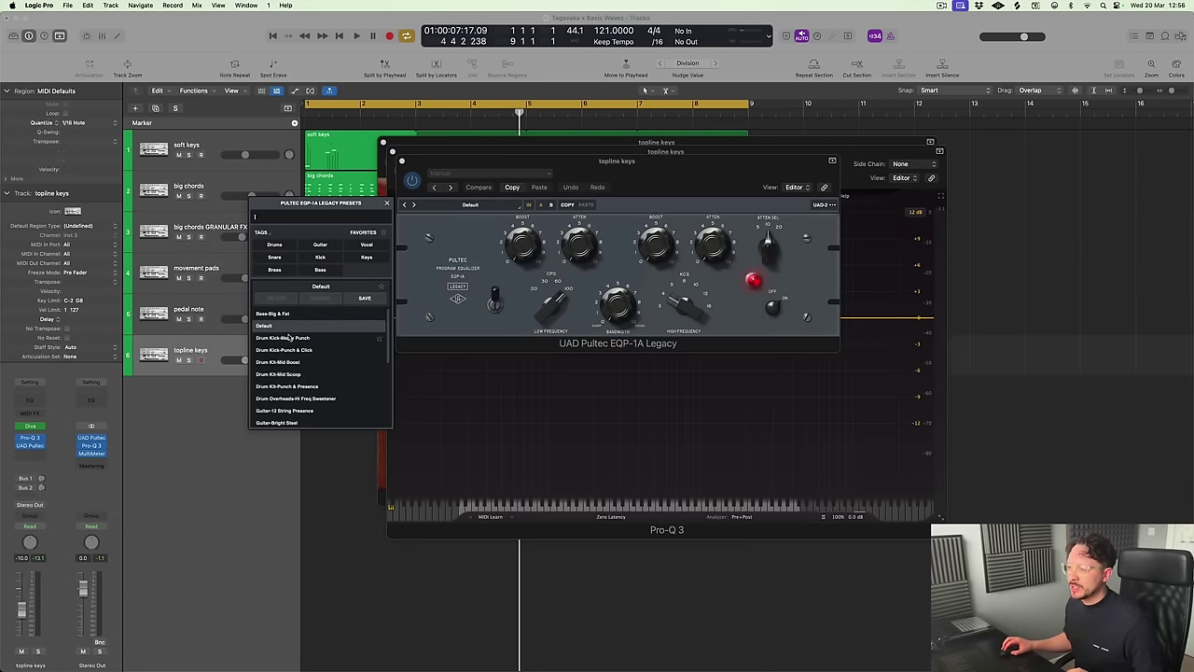
left_click(273, 314)
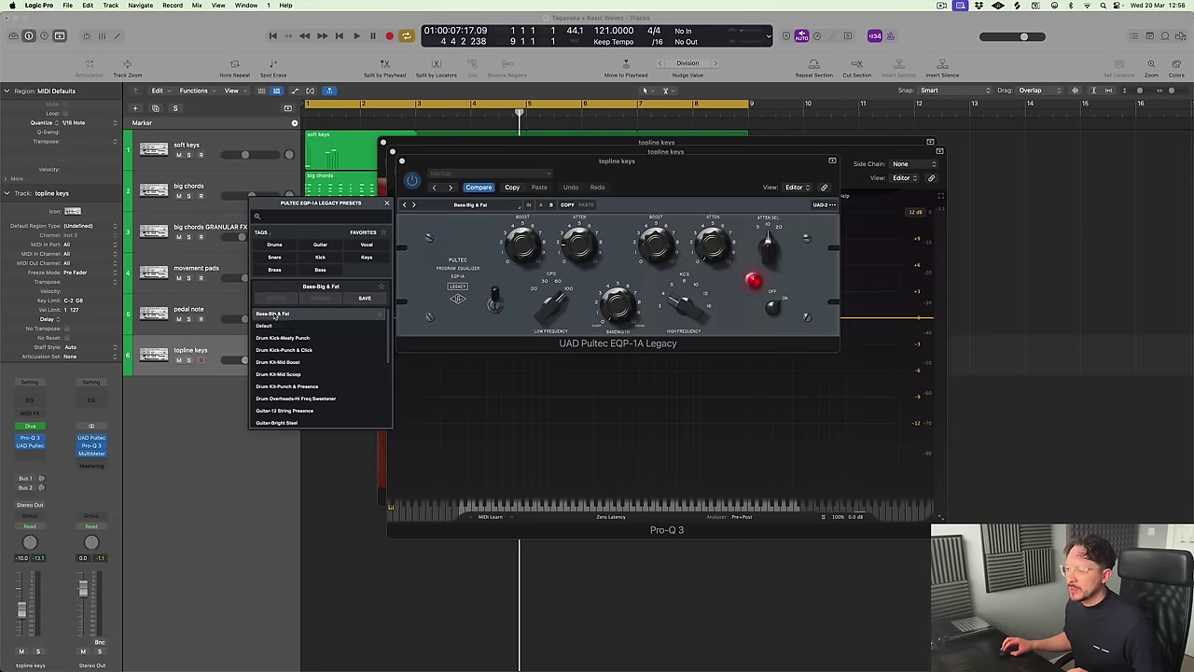
left_click(388, 205)
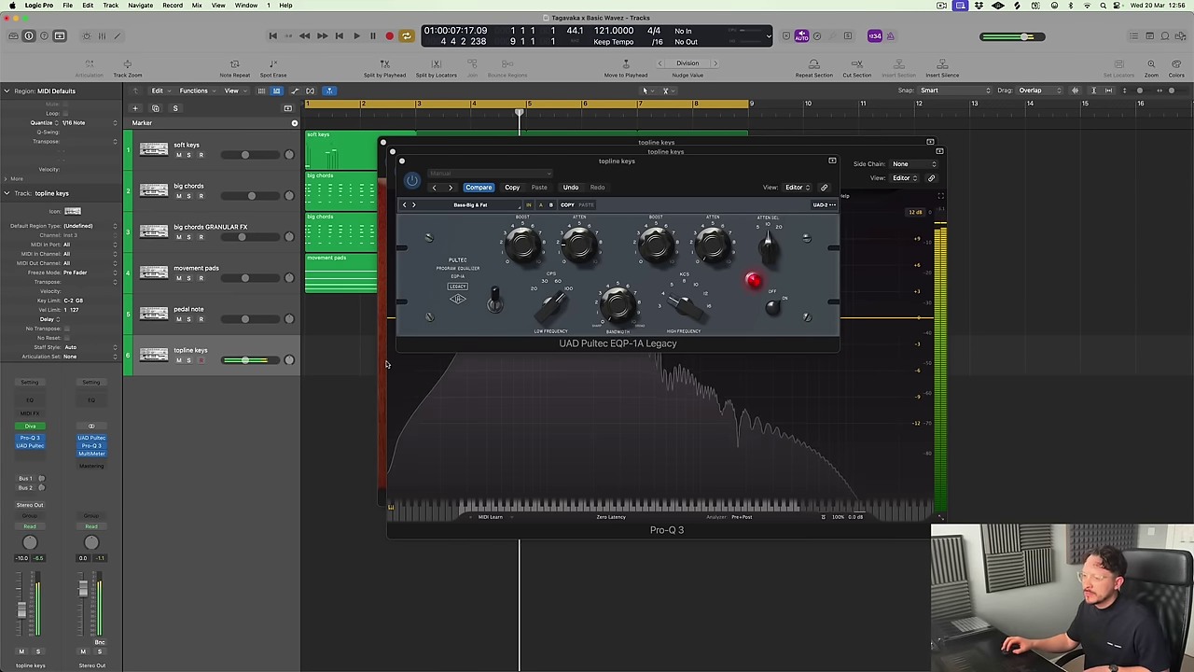
Compare the Pultec bypassed and engaged, lower the topline keys fader to -12.2 dB and close both EQ windows
left_click(412, 179)
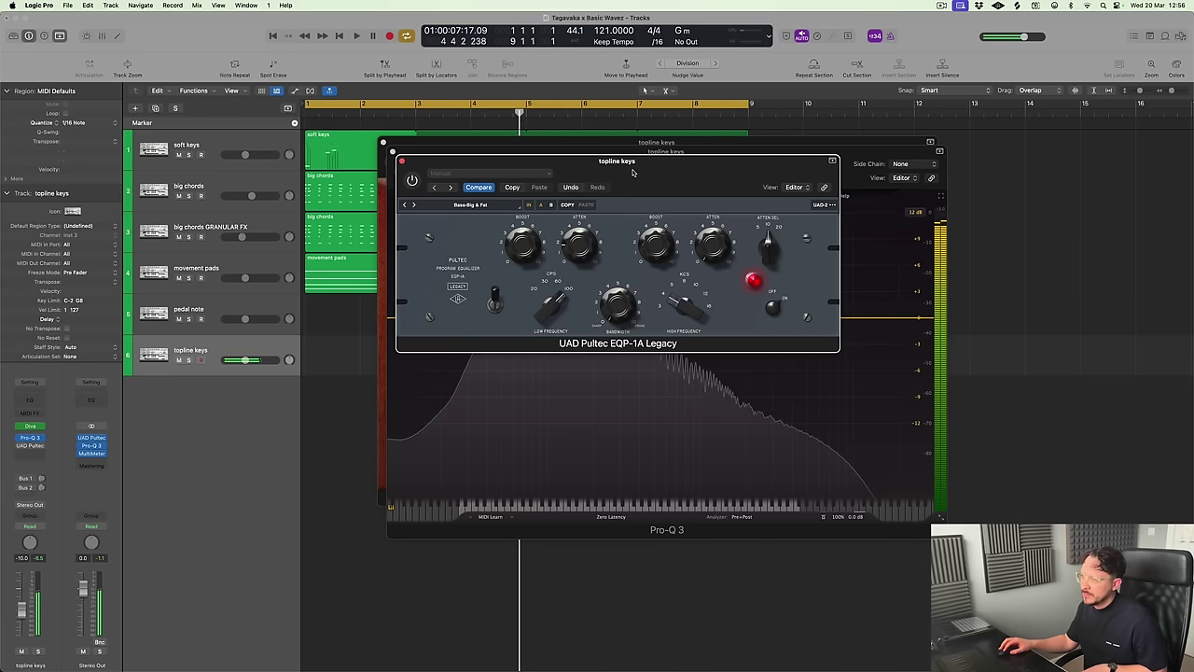
left_click(412, 180)
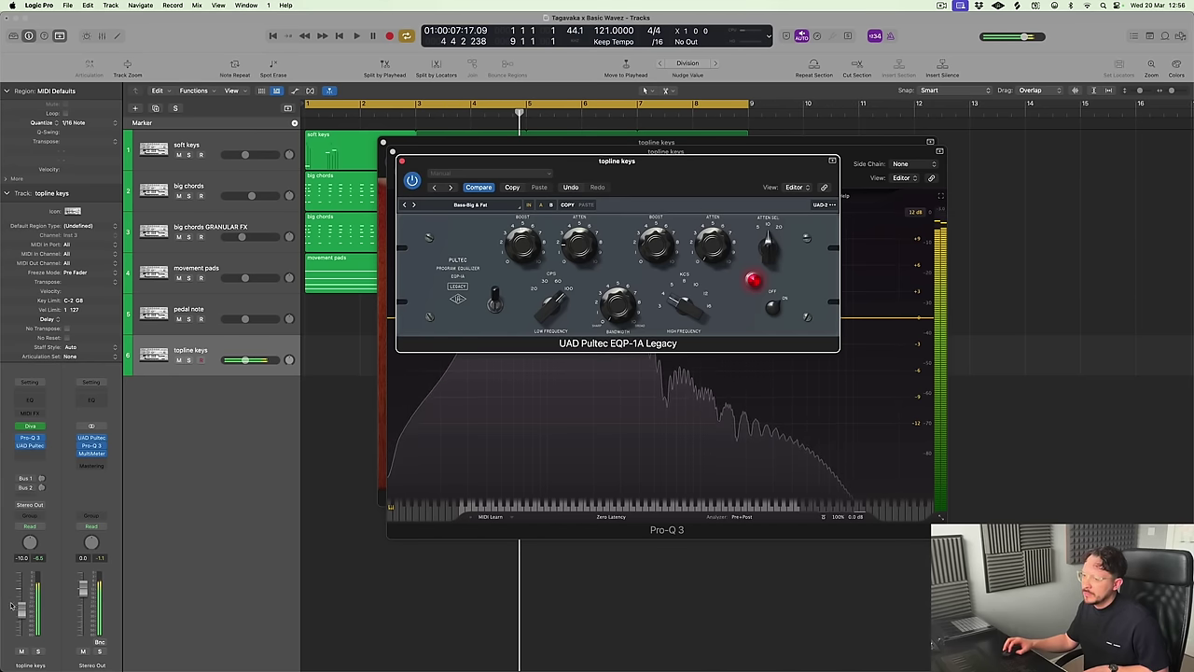
left_click_drag(22, 609, 22, 613)
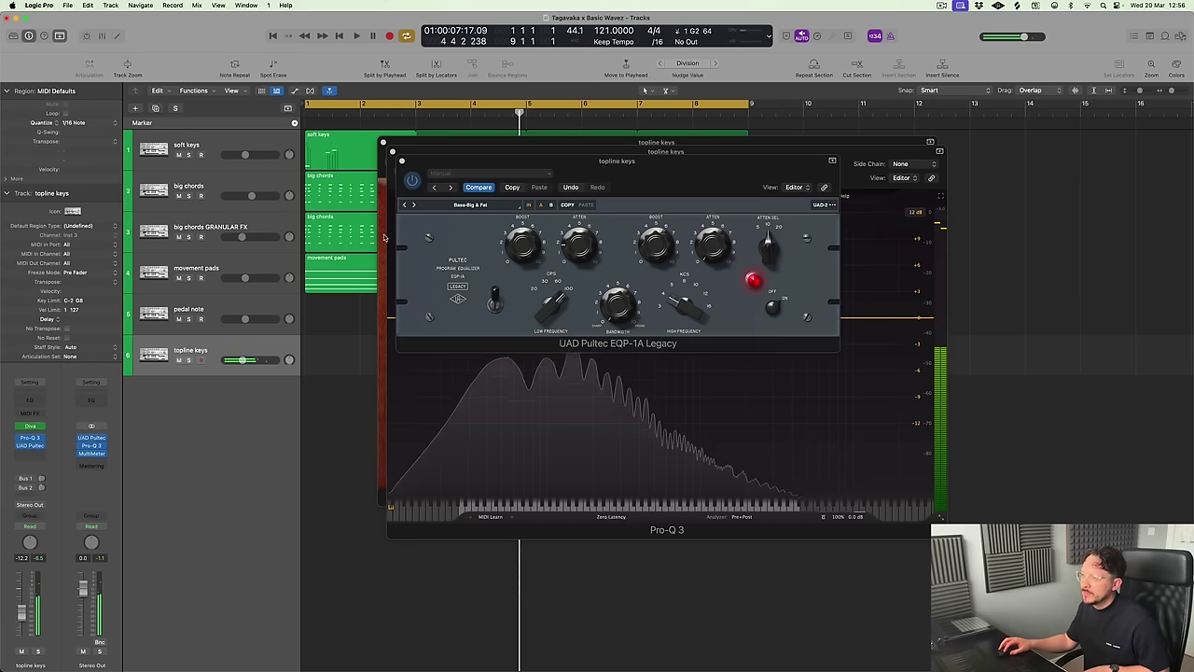
left_click(401, 160)
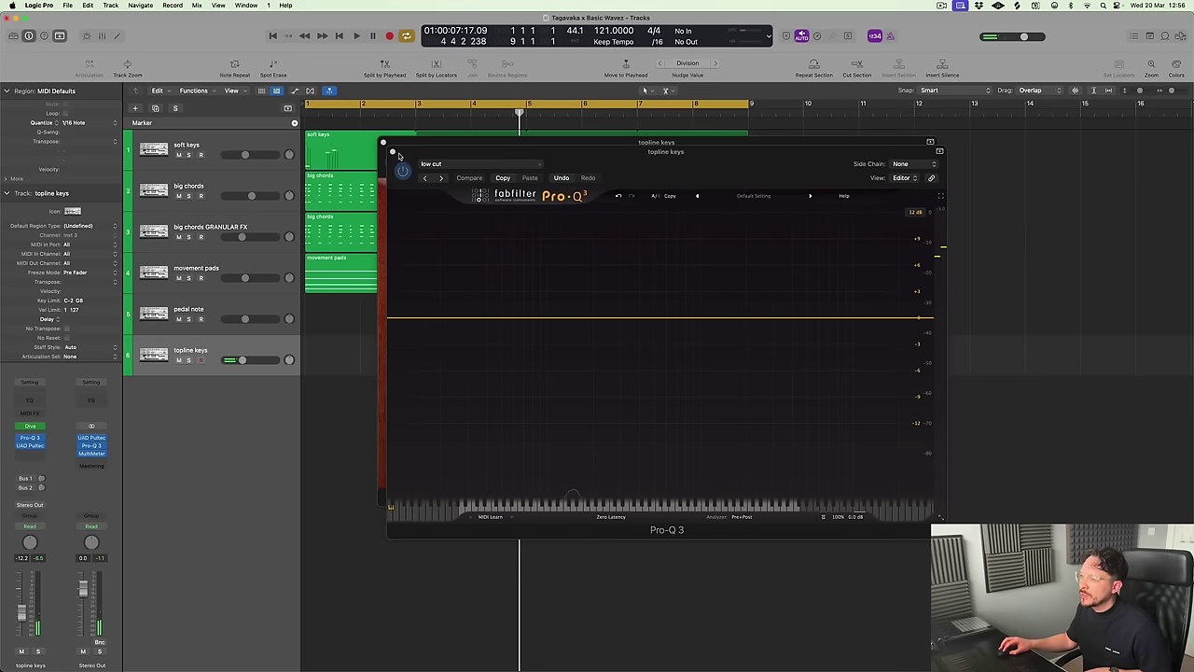
left_click(393, 152)
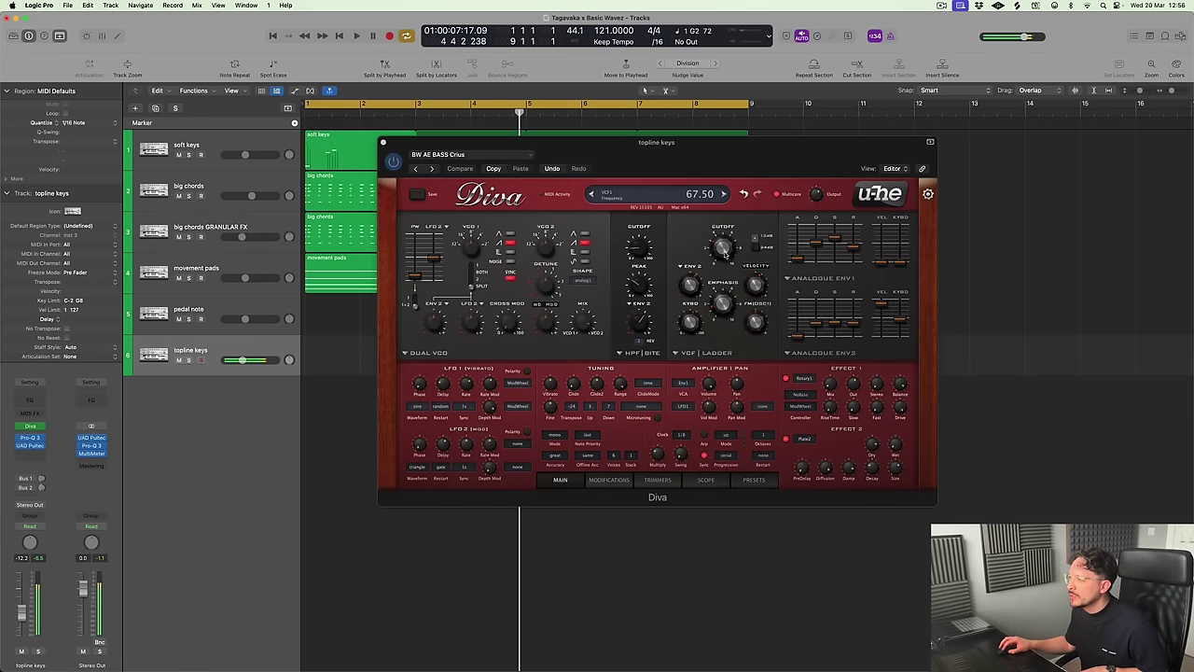
Raise the topline keys fader to -6.6 dB during playback from bar 1 and mute the movement pads track
left_click_drag(725, 254, 728, 264)
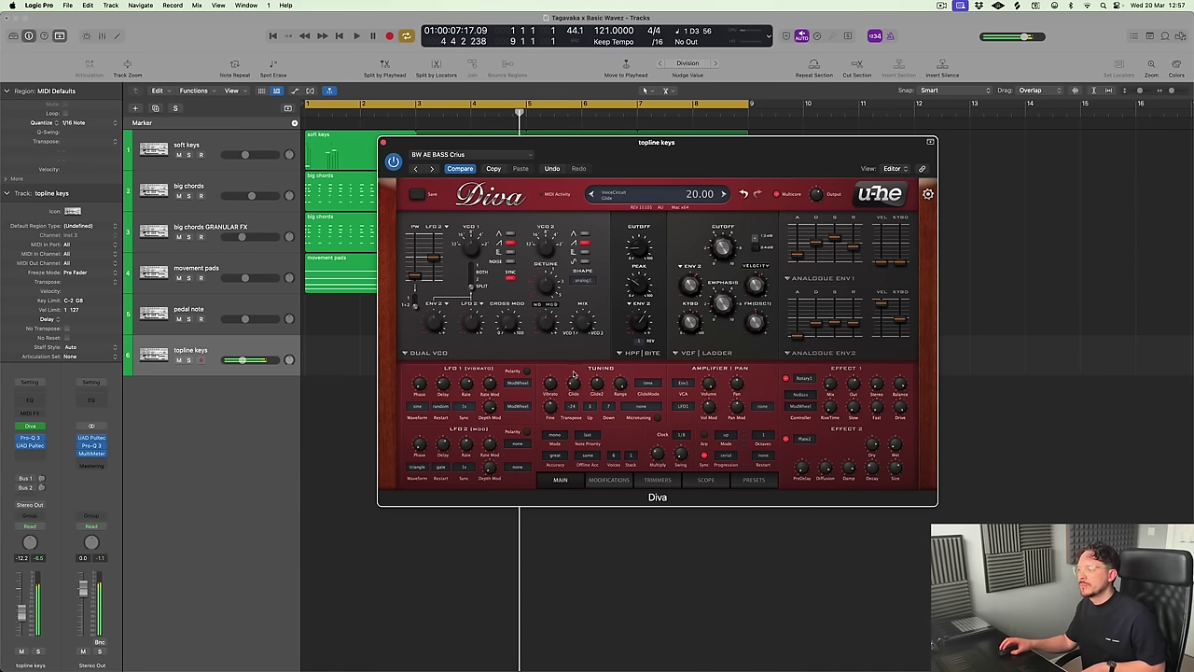
key("space")
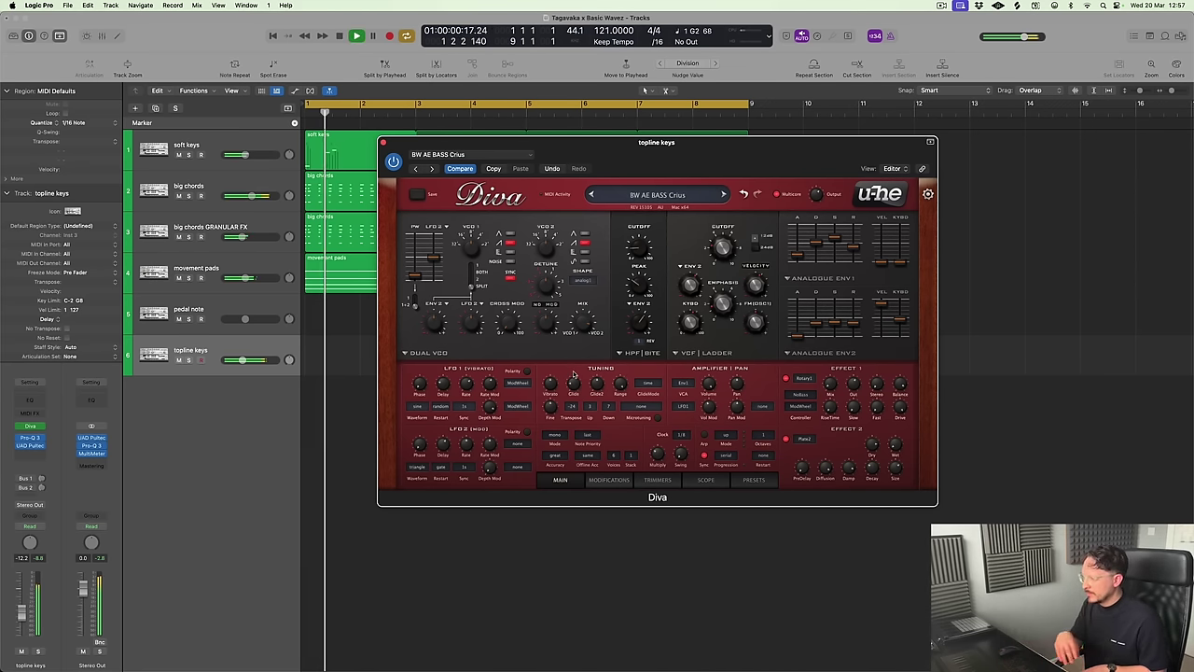
left_click_drag(22, 613, 22, 600)
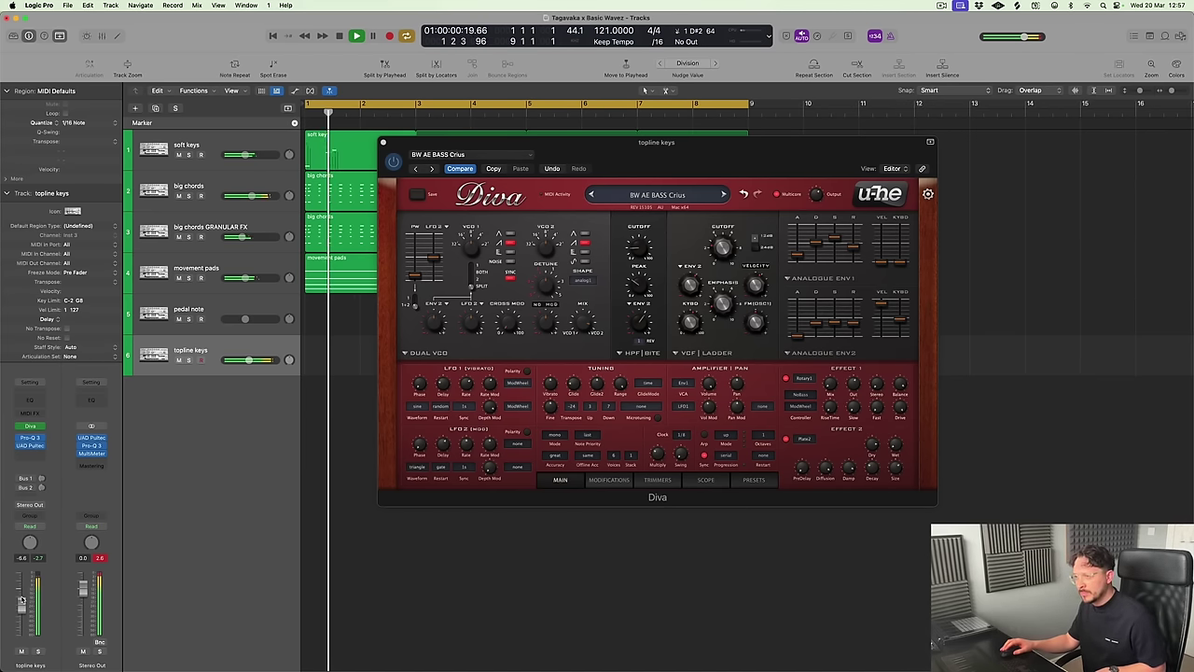
left_click(179, 278)
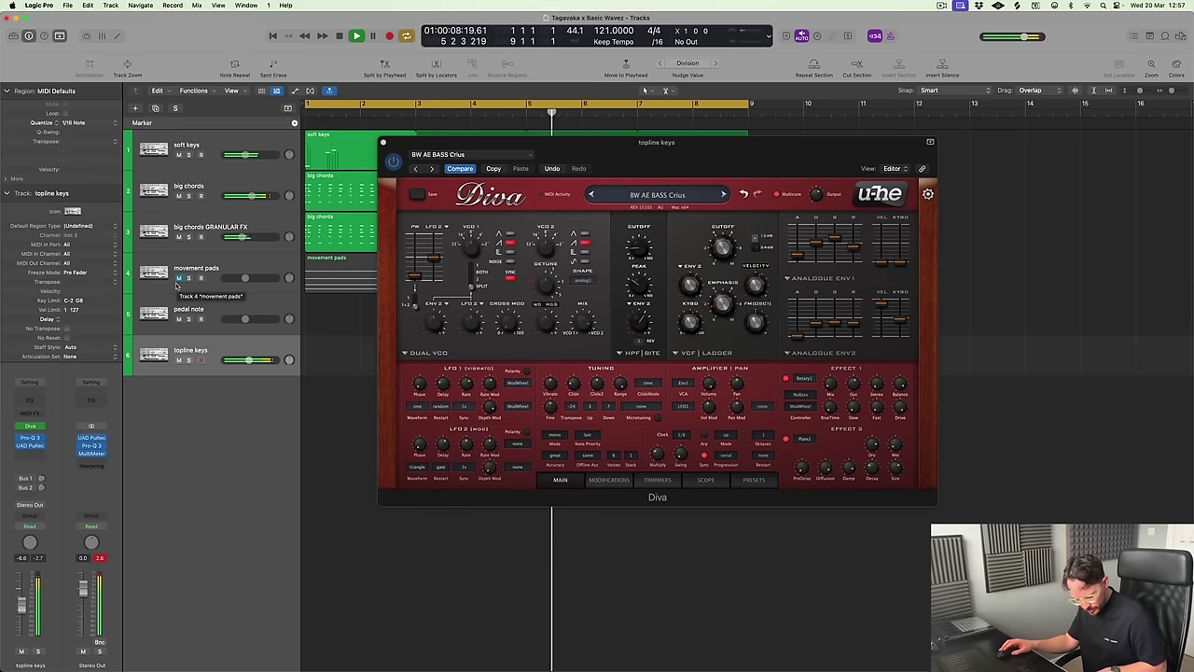
Stop playback and record a four-note bass line on the topline keys track from bar 1 into bar 5
key("space")
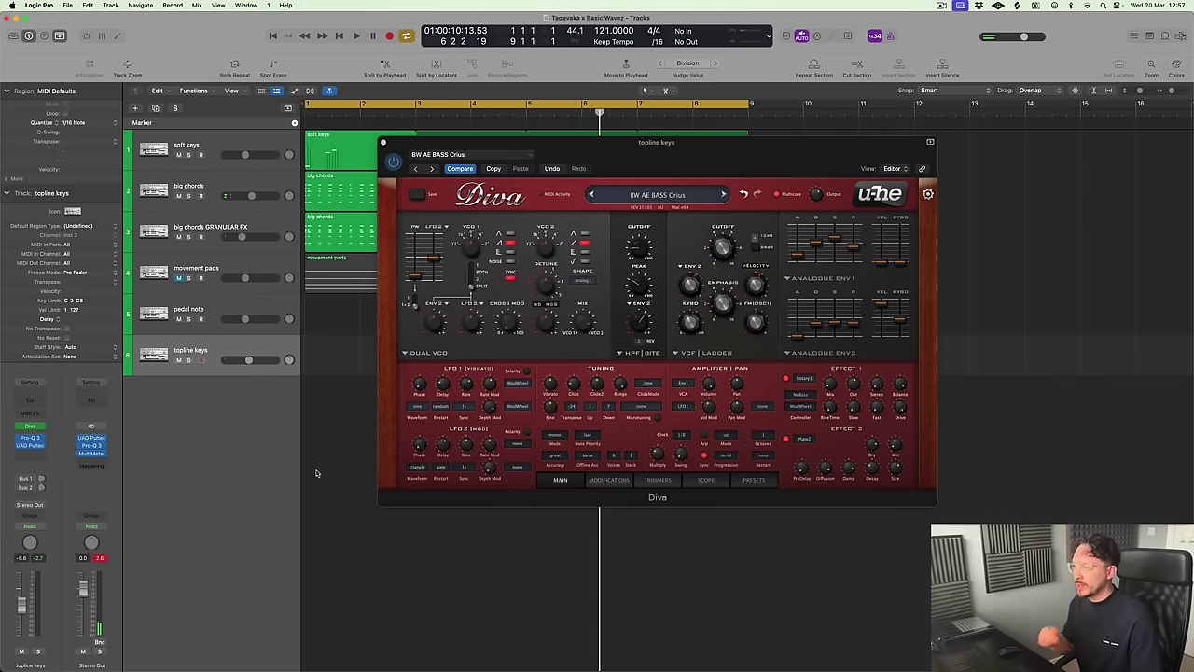
key("r")
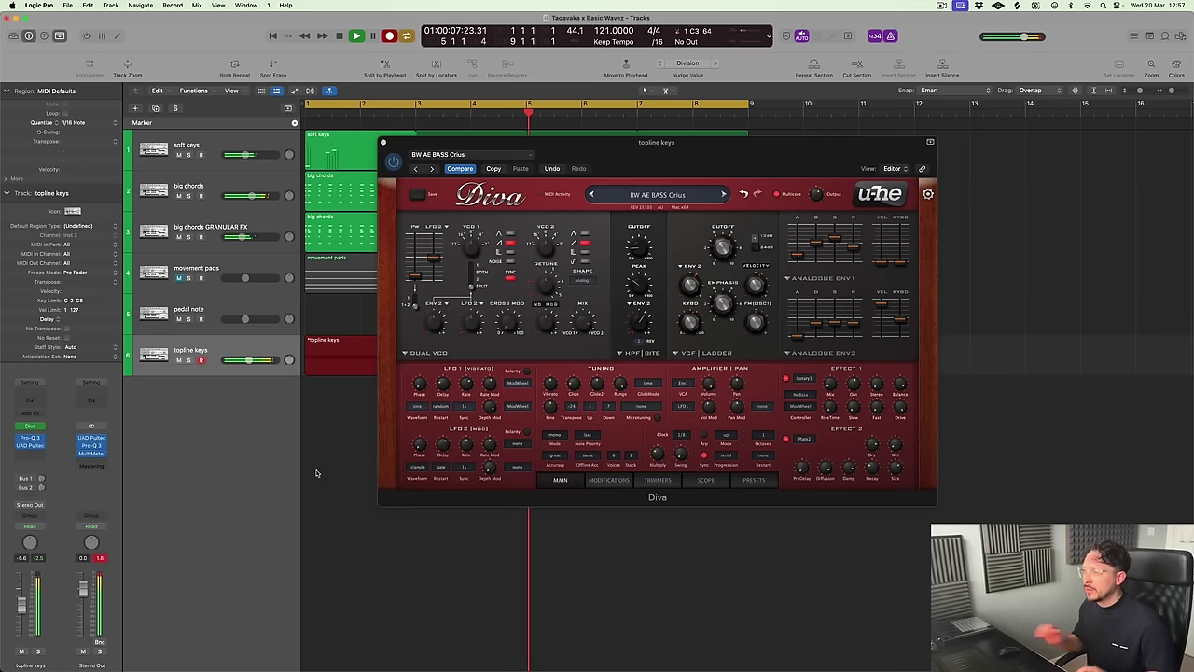
key("space")
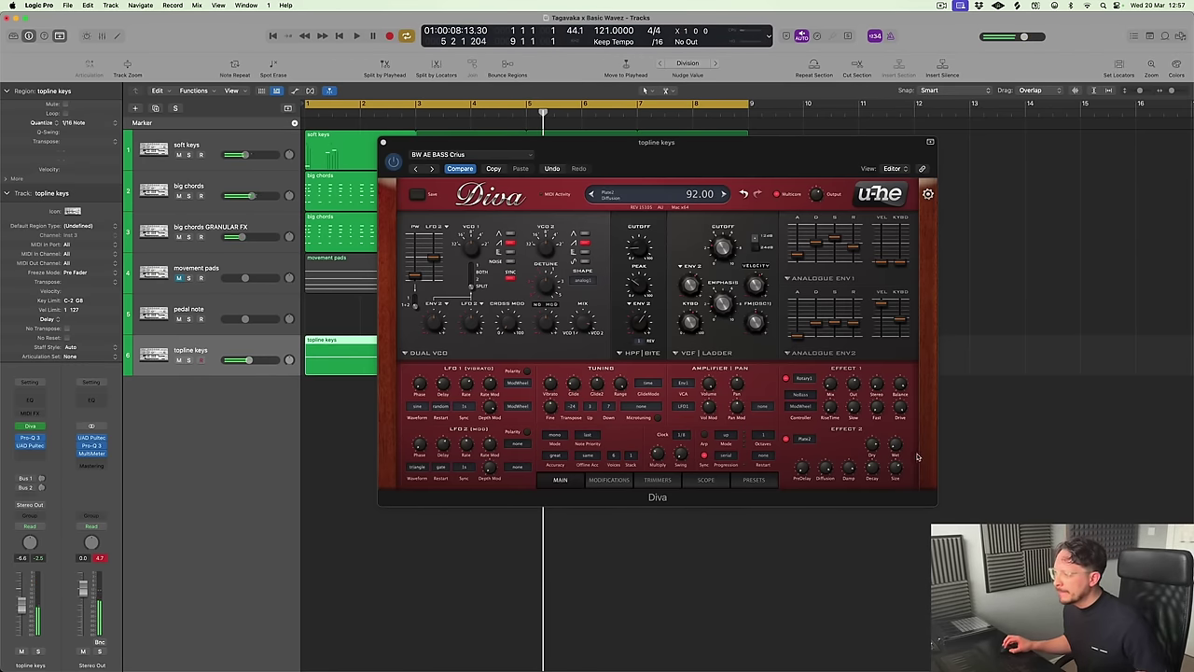
Solo the topline keys track and play the recorded bass from bar 1 while trying Diva's filter cutoff
left_click(190, 360)
key("Return")
key("space")
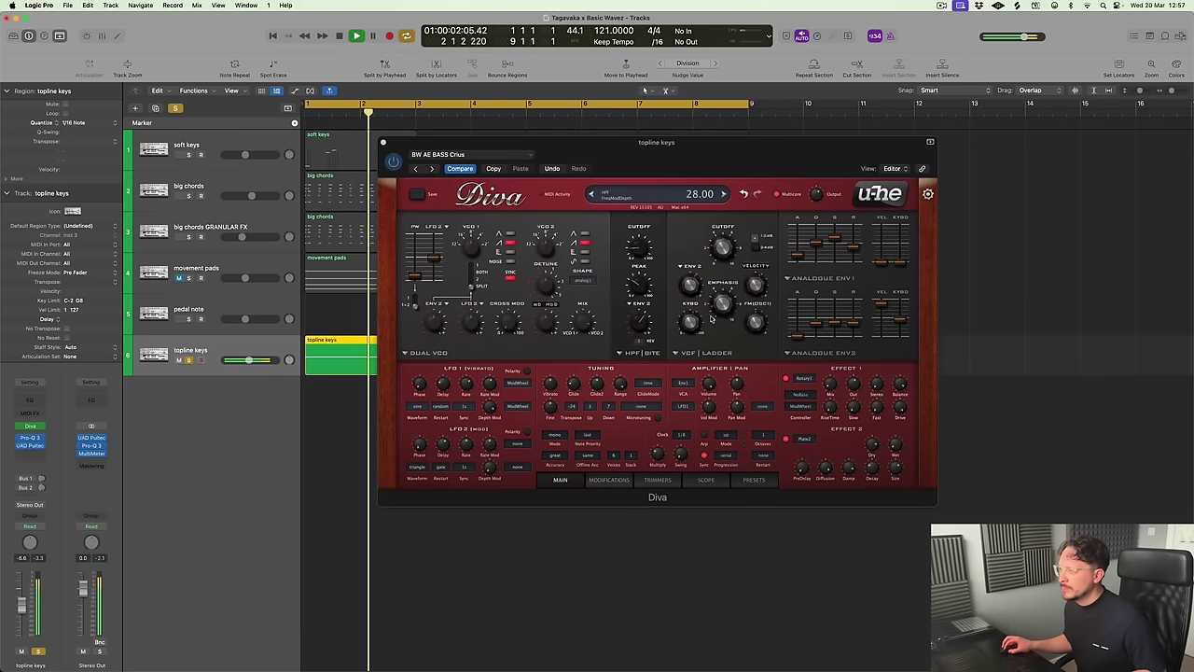
left_click(733, 262)
left_click_drag(734, 264, 737, 271)
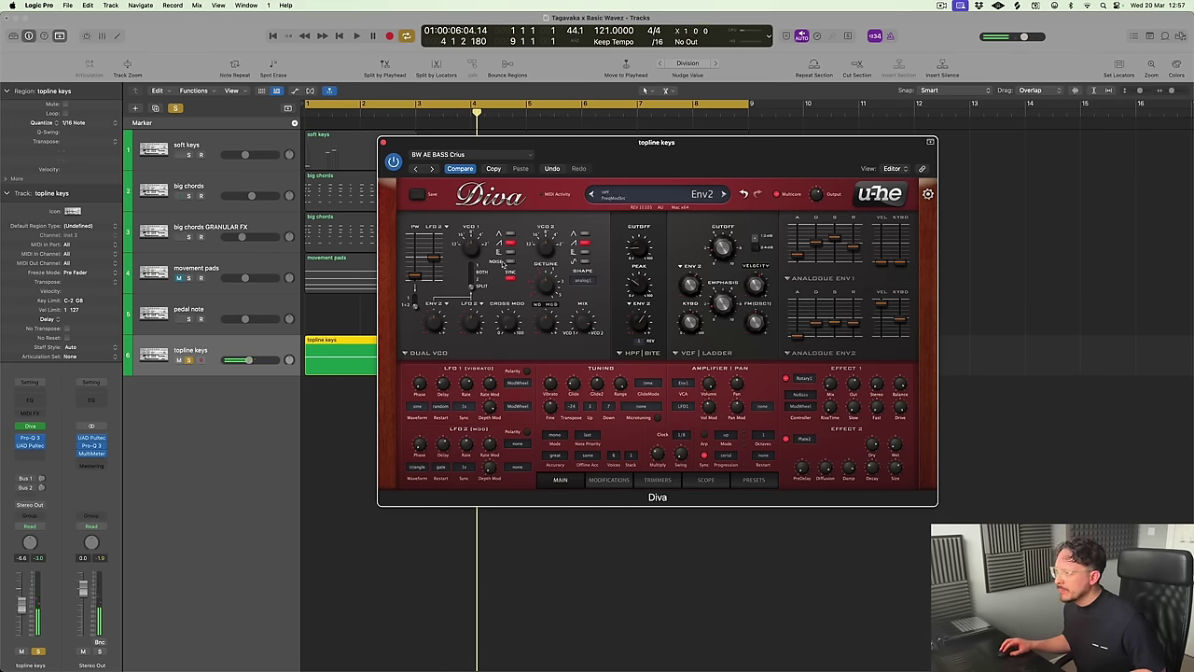
key("space")
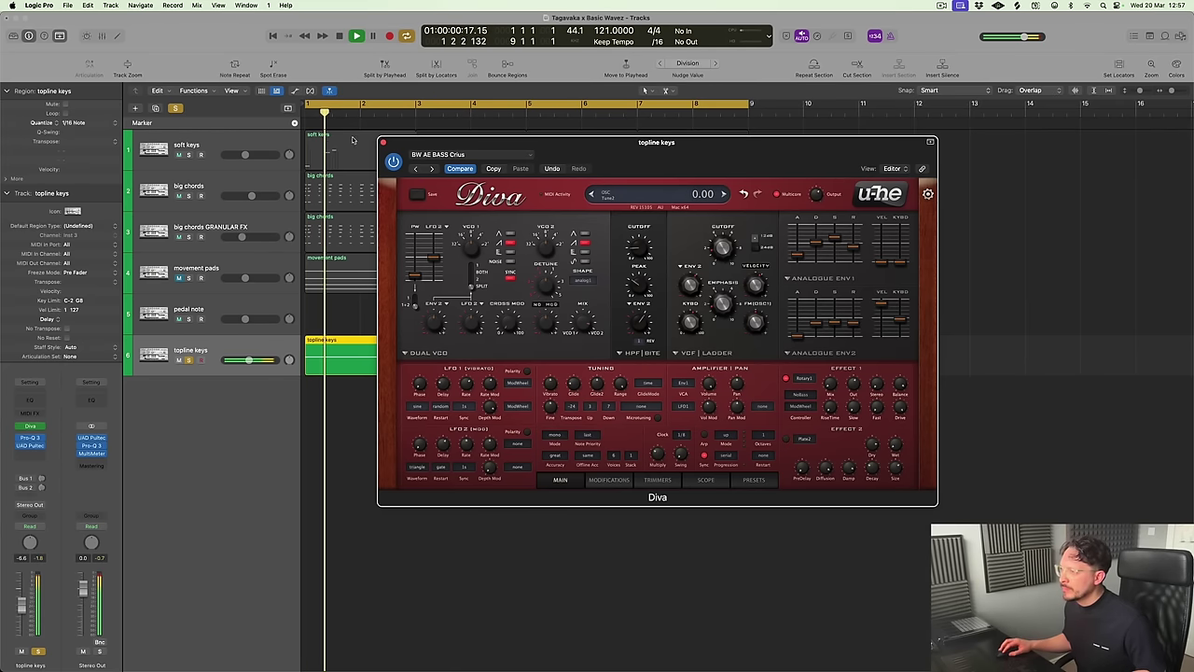
key("space")
Close the Diva window and open the recorded topline keys region in the Piano Roll
left_click(383, 142)
left_click(431, 452)
double_click(405, 362)
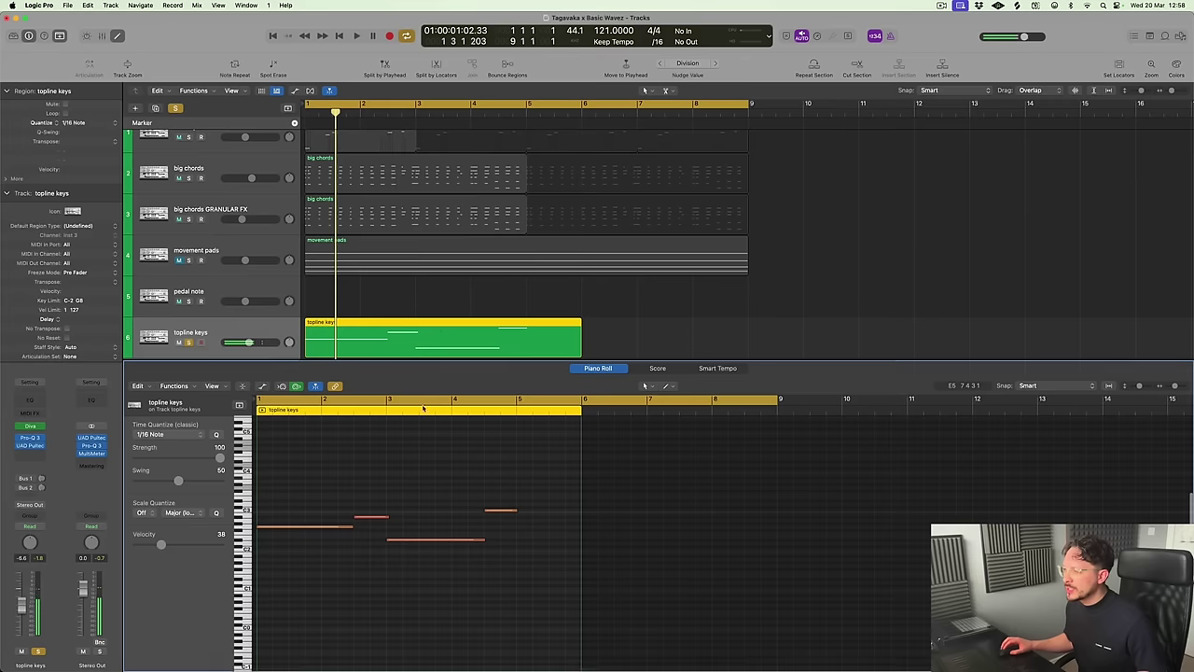
Set the velocity of all four topline keys bass notes to 61 in the Piano Roll and start playback
left_click_drag(545, 568, 370, 490)
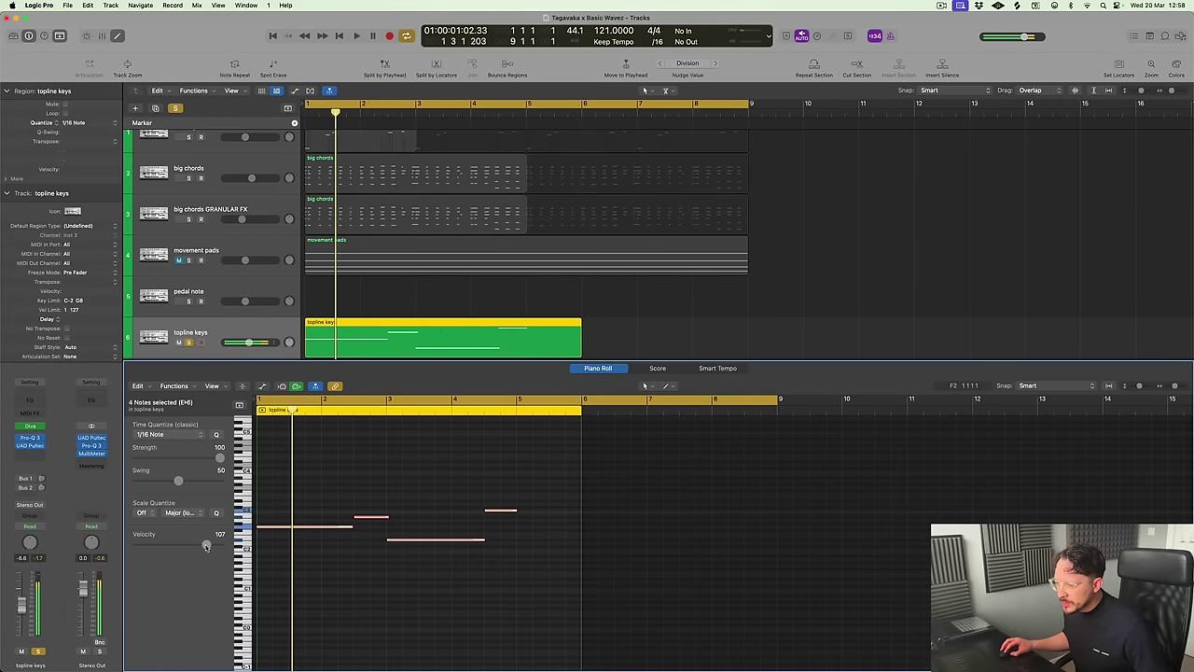
key("space")
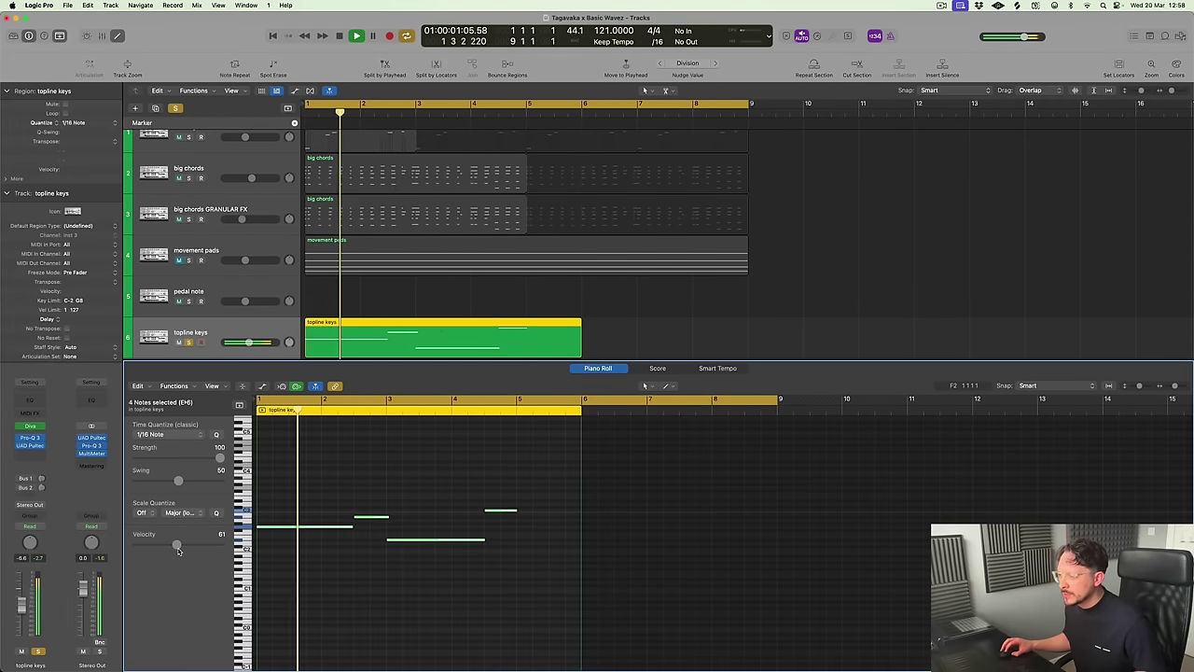
Split the topline keys region at bar 5, delete the remainder and loop the four-bar region up to bar 9
left_click(525, 338)
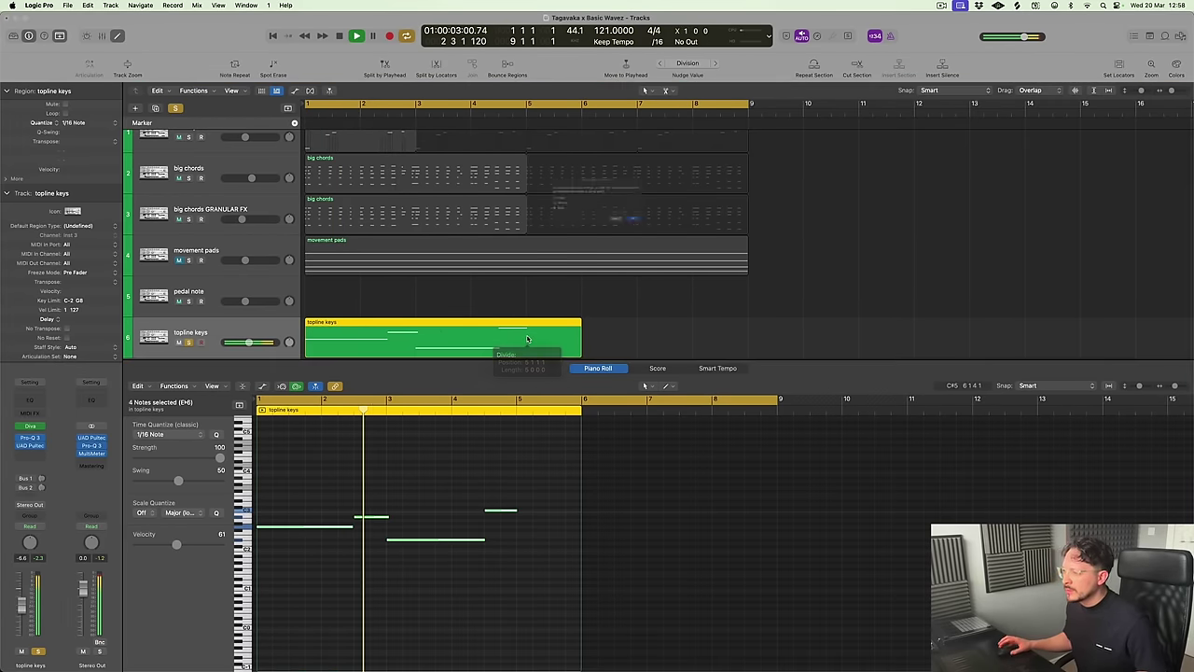
key("super+t")
key("Return")
key("Delete")
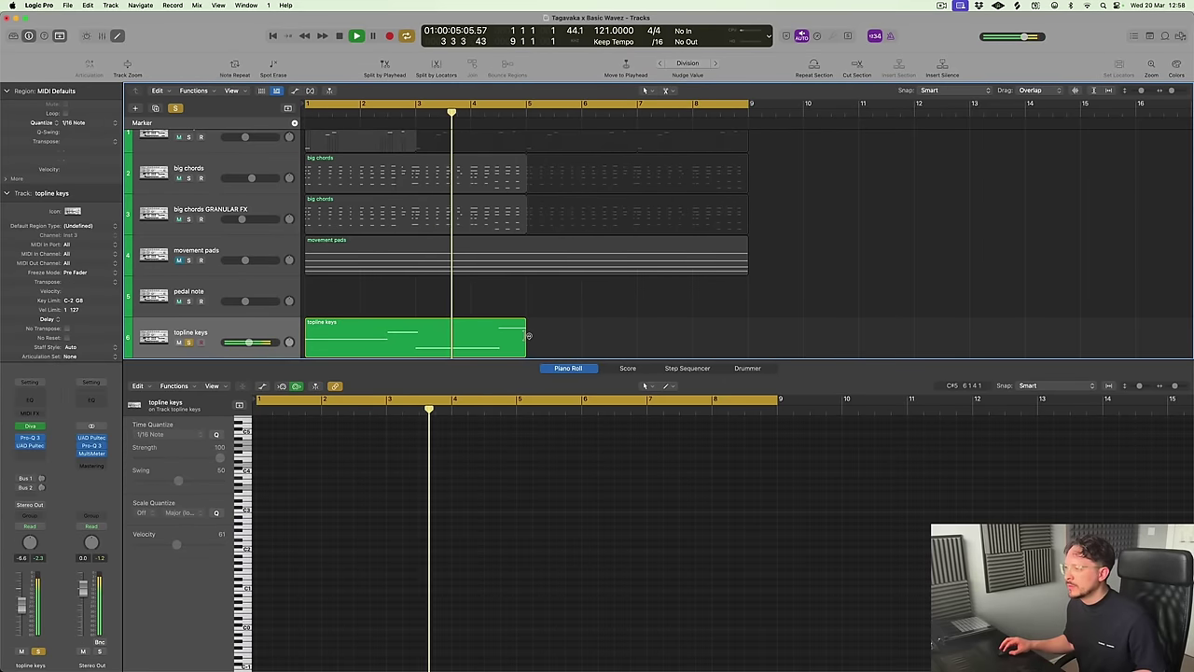
left_click_drag(525, 331, 748, 331)
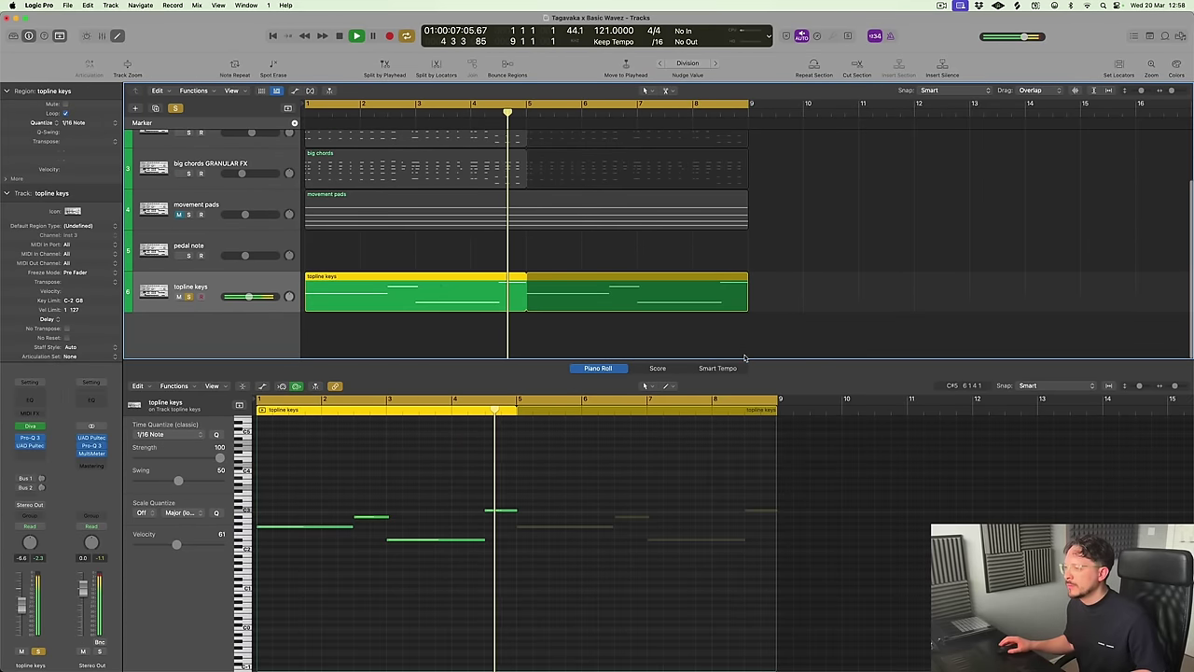
Inspect the topline keys spectrum in Pro-Q 3, clear the solo and mute the topline keys track
left_click(30, 438)
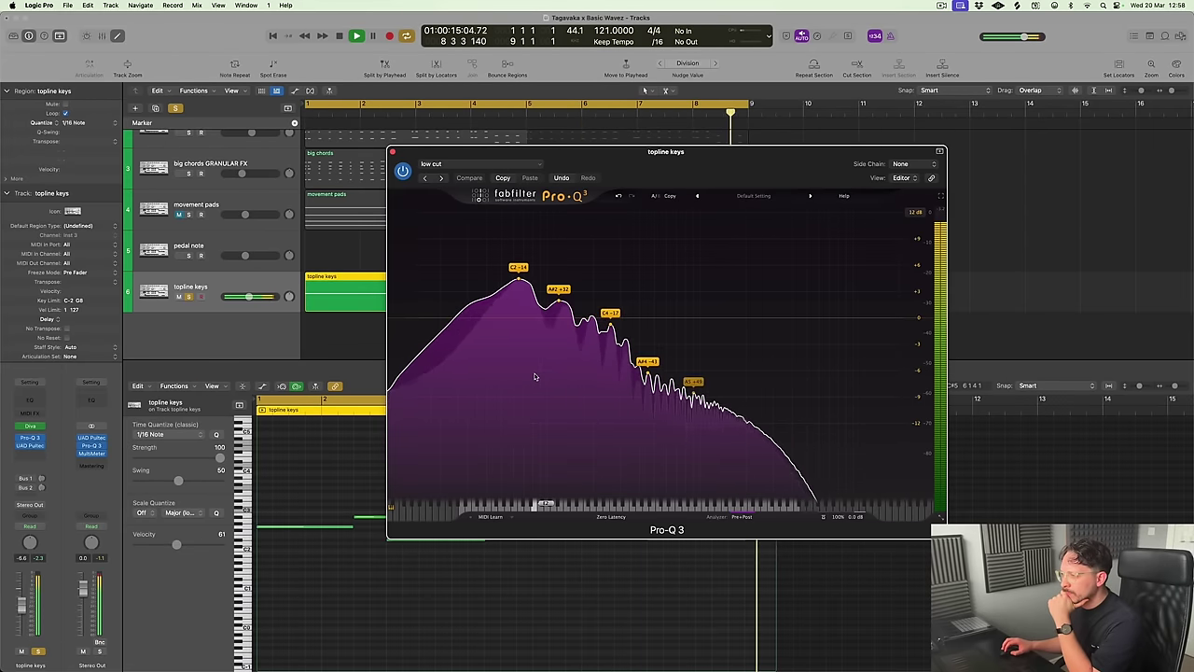
left_click(175, 107)
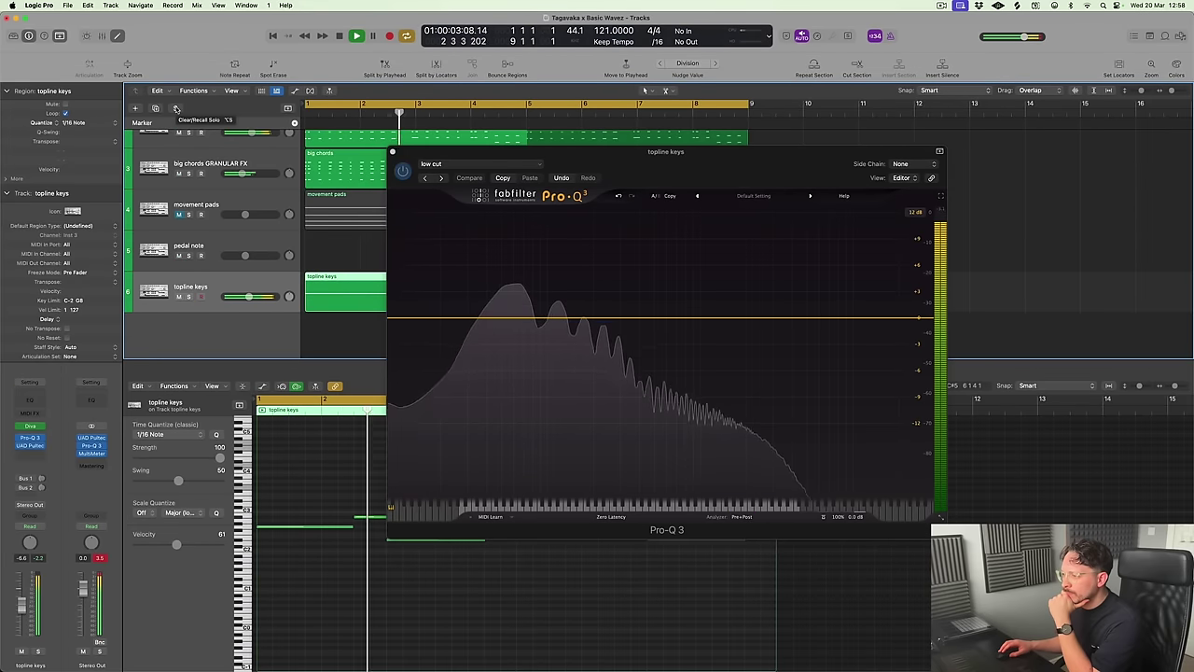
left_click(21, 651)
left_click(102, 560)
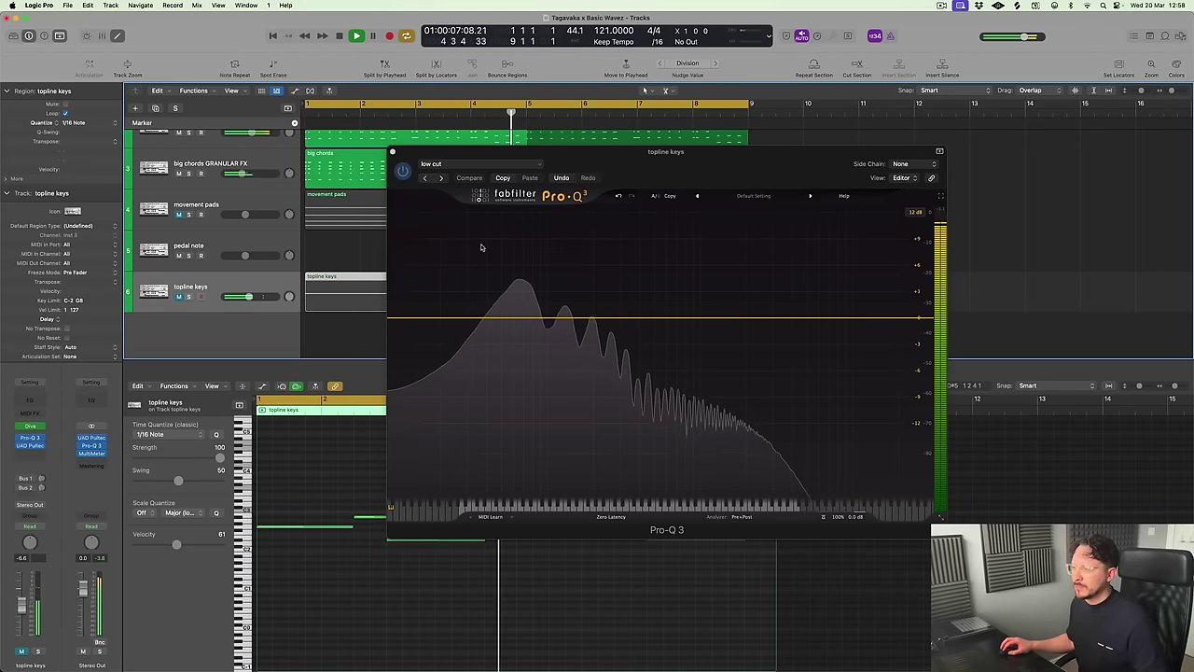
Close Pro-Q 3, lower the topline keys fader to -10.0 dB and unmute the track during playback from bar 1
left_click_drag(670, 155, 783, 183)
key("space")
left_click(507, 180)
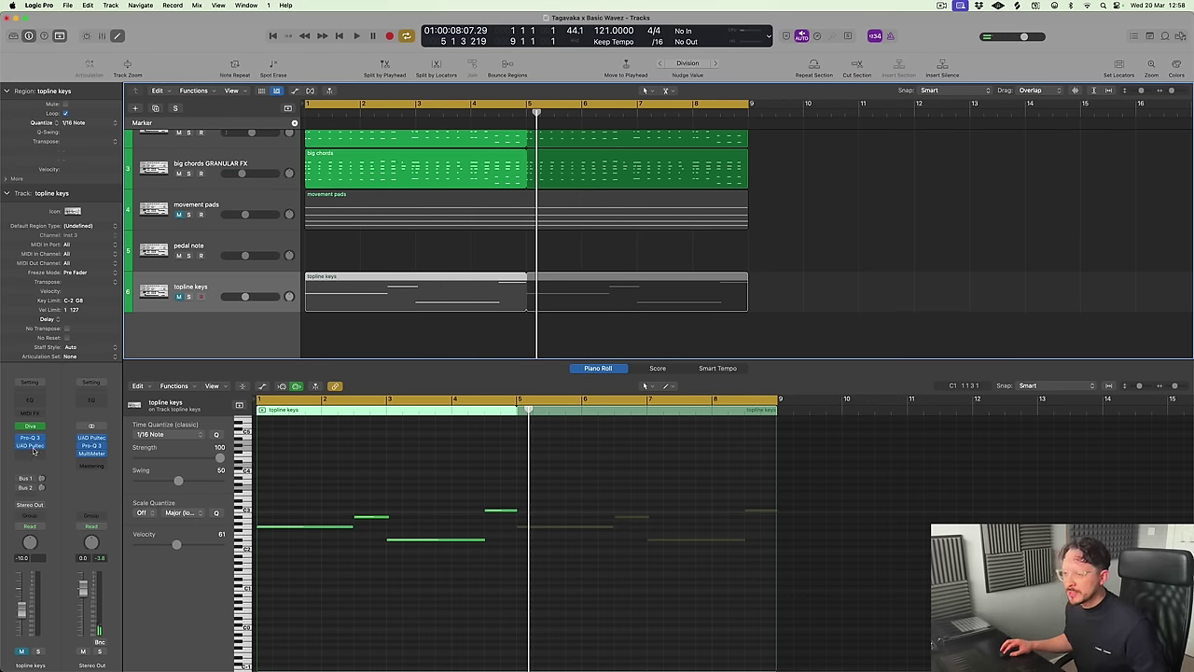
key("Return")
key("space")
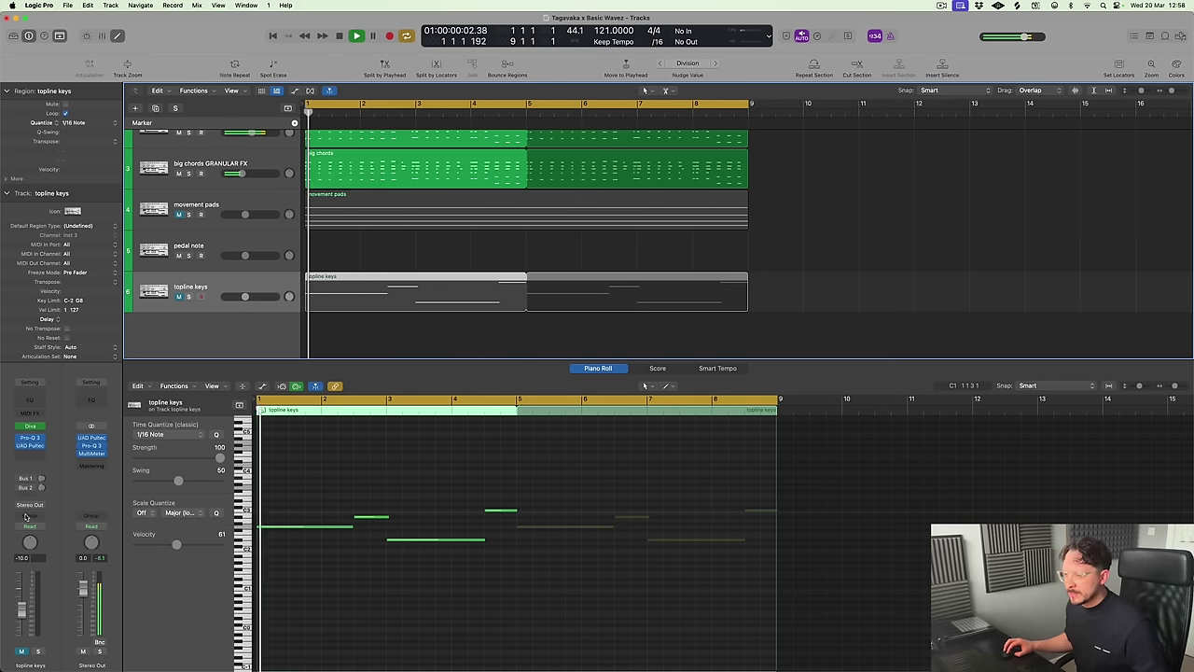
left_click(21, 651)
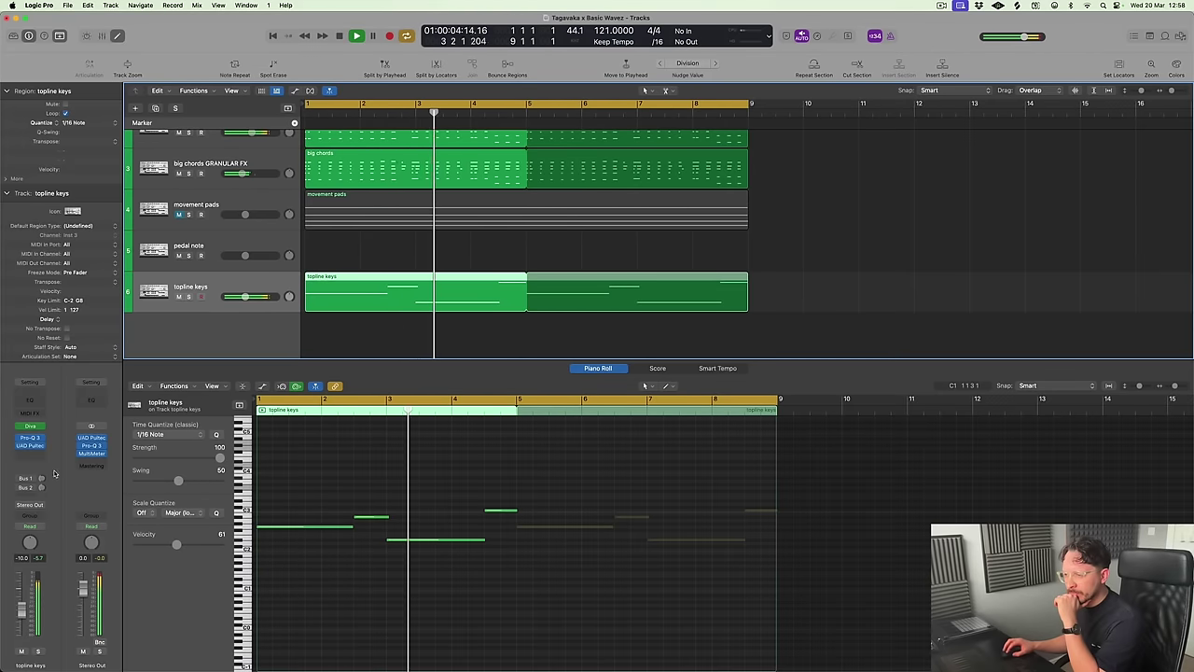
Check the topline keys' Diva settings during playback, stop it, and close Diva and the Piano Roll
left_click(31, 426)
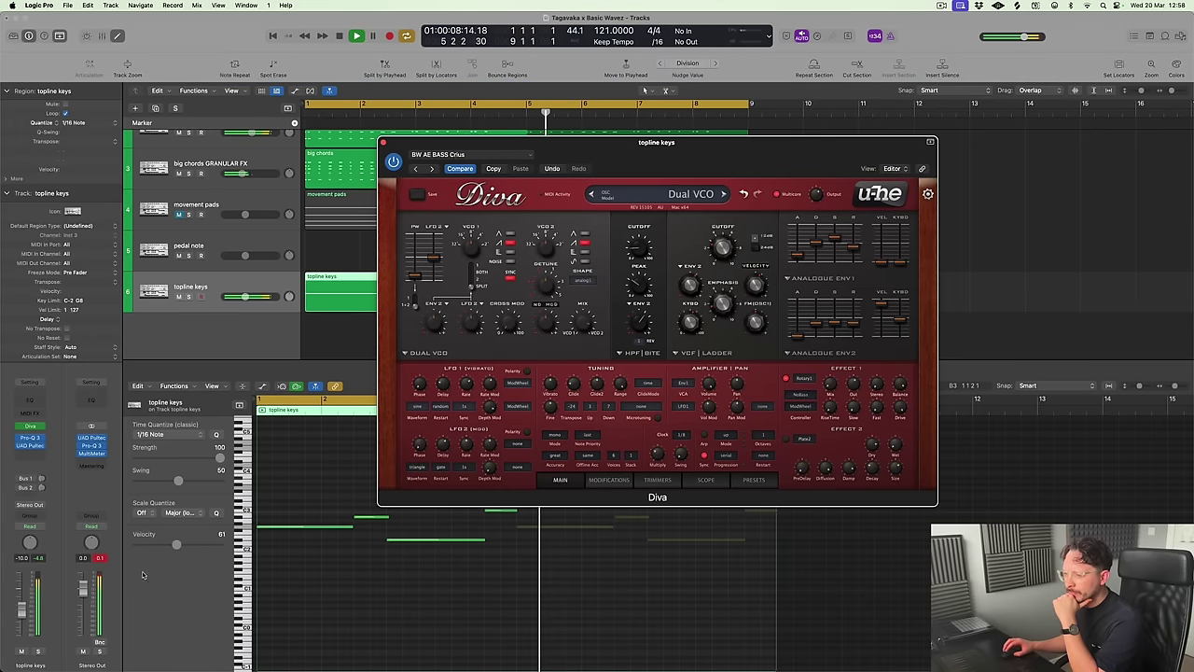
left_click(332, 290)
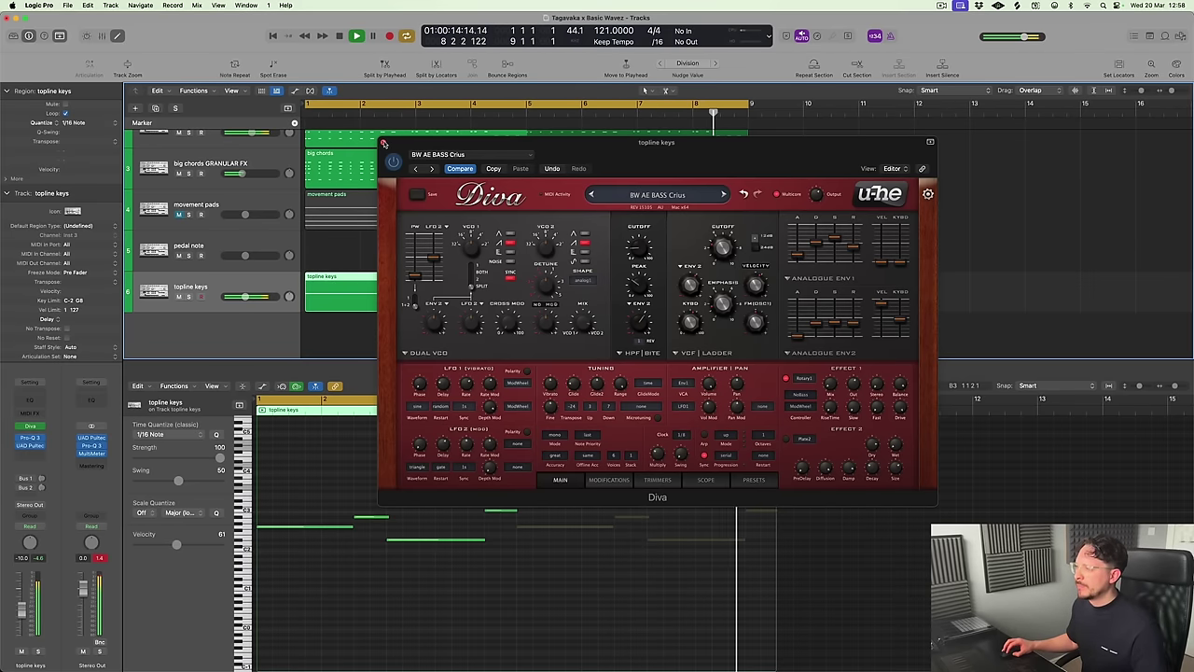
left_click(384, 143)
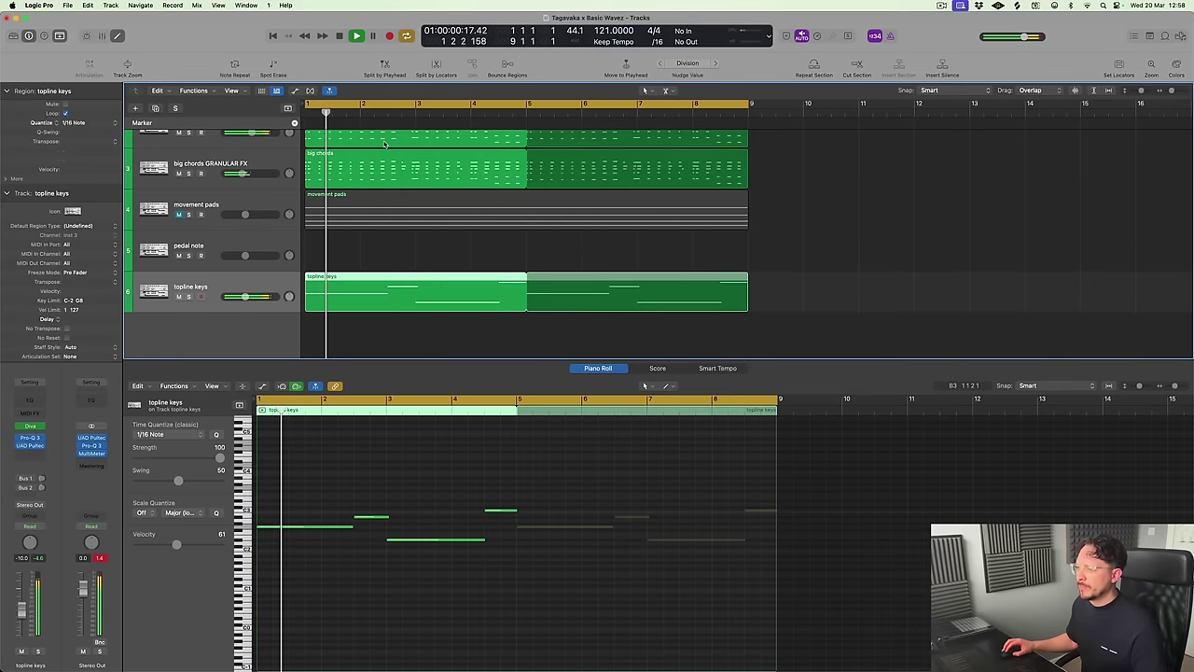
key("space")
key("x")
key("x")
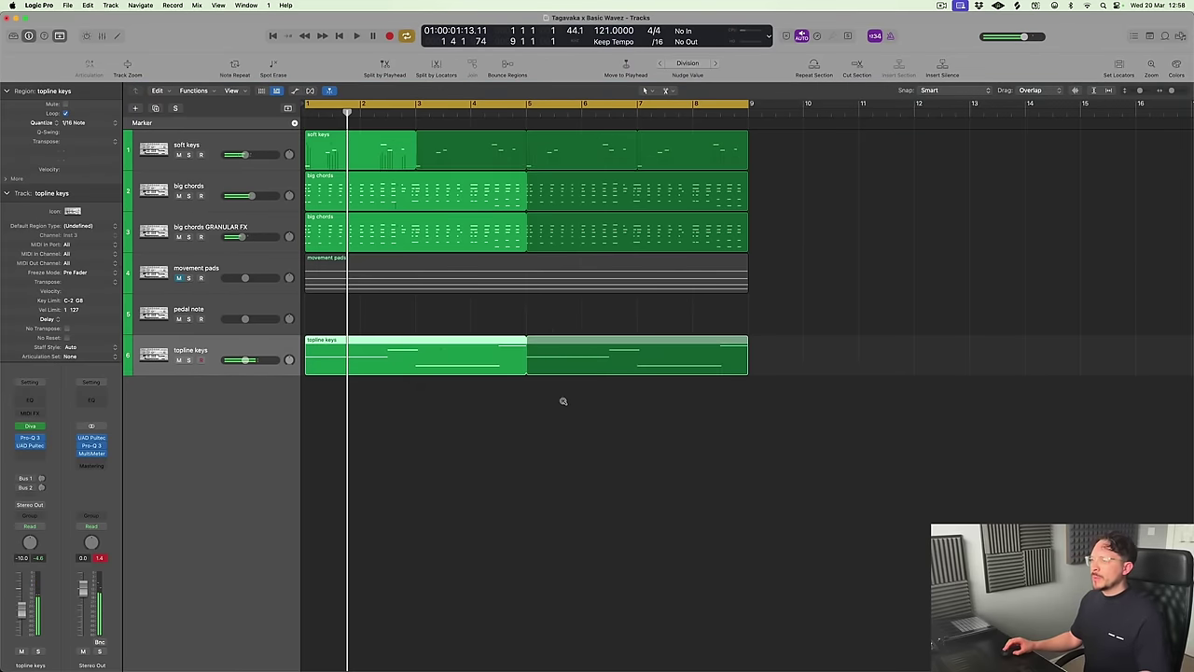
left_click(562, 408)
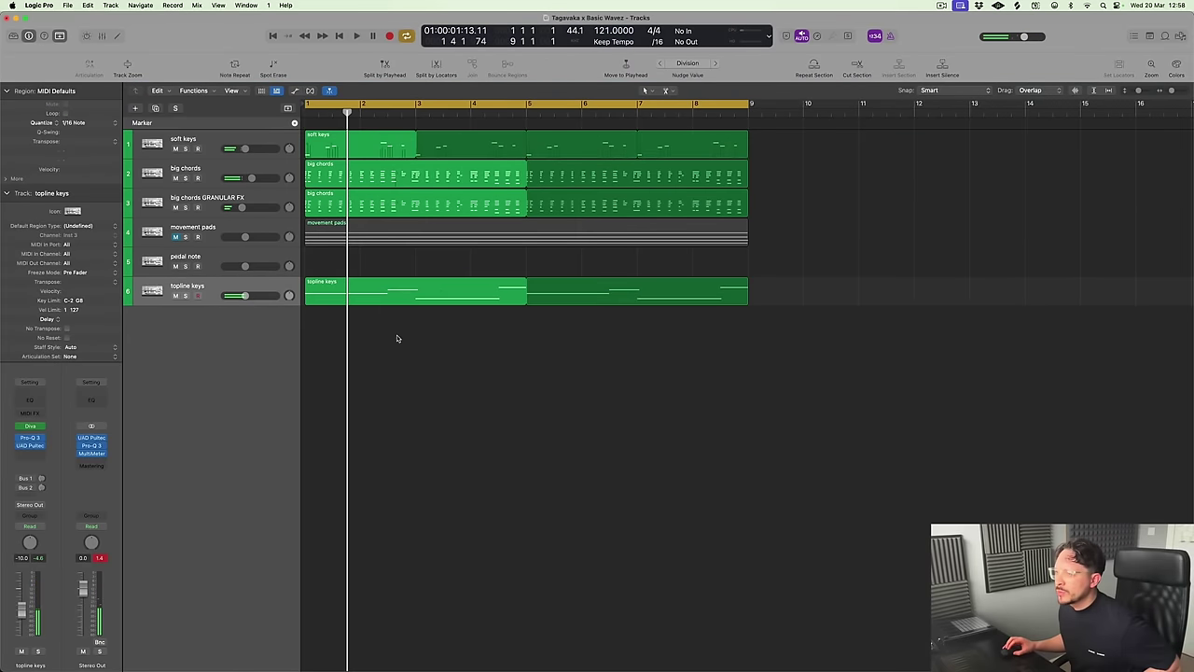
Group the big chords and big chords GRANULAR FX tracks into a collapsed summing stack named Main Chords
left_click(205, 185)
left_click(208, 202, "shift")
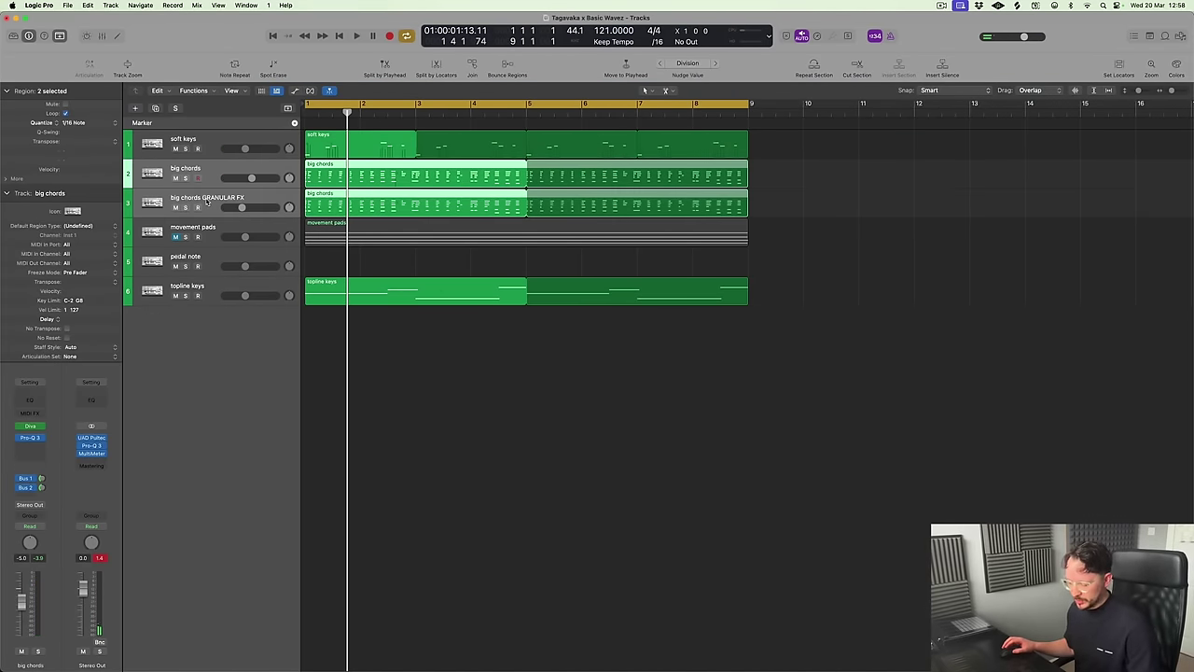
key("super+shift+d")
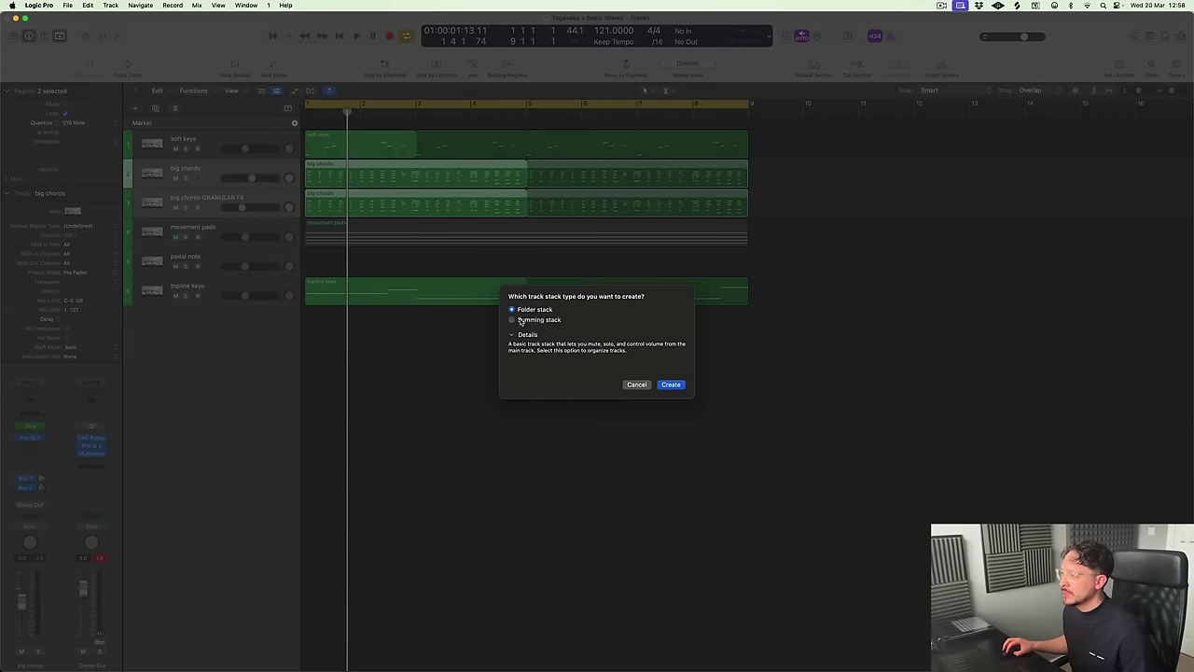
left_click(671, 385)
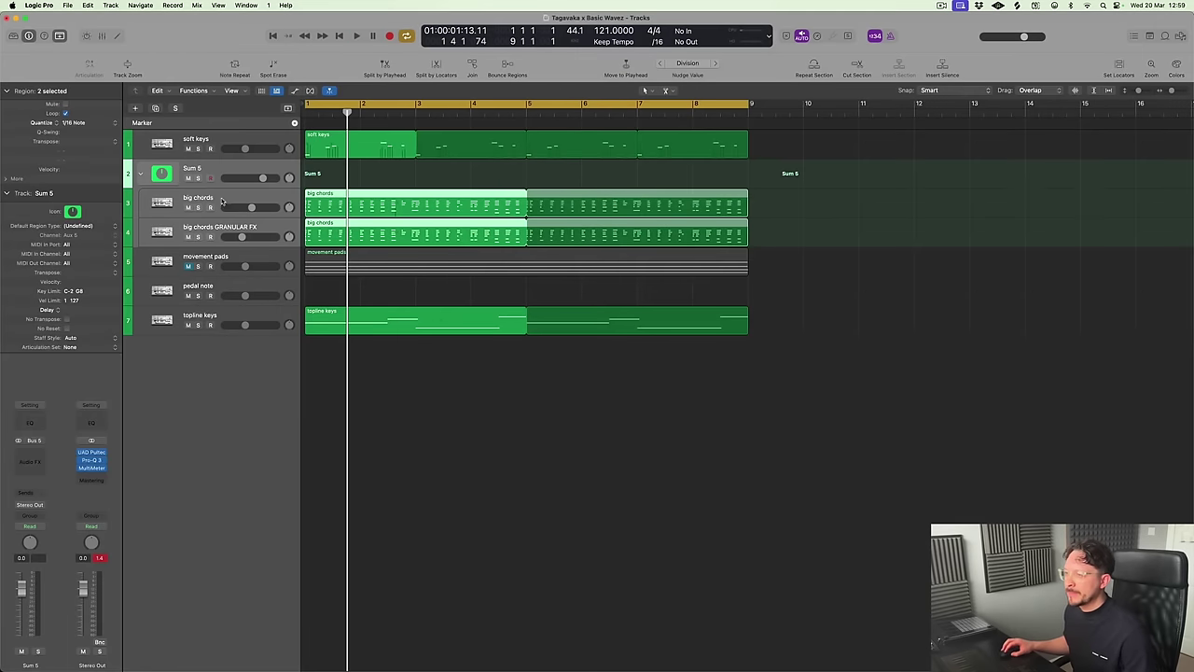
double_click(192, 169)
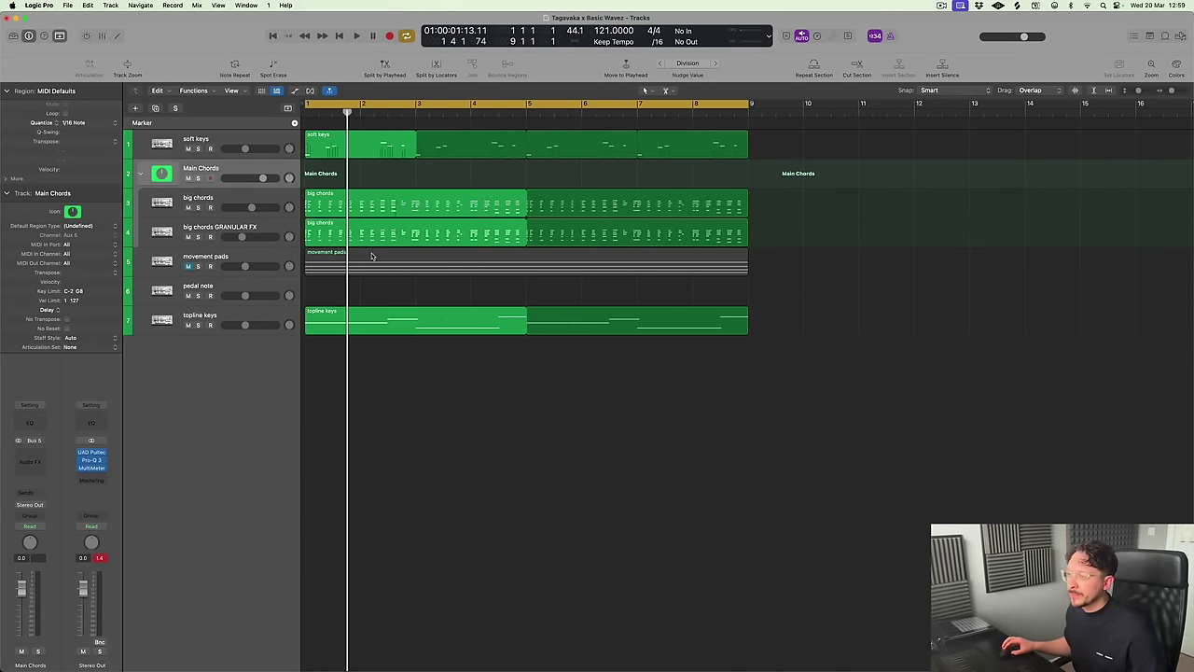
scroll(544, 303, "up", 4)
left_click(140, 191)
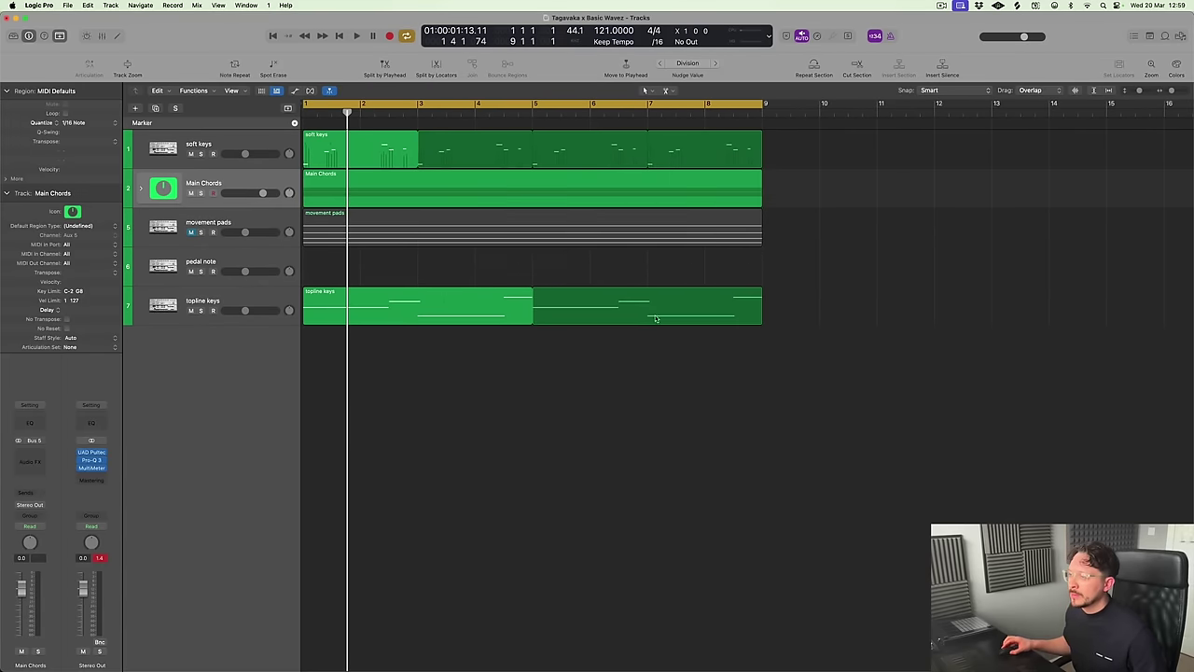
Mute the topline keys and soft keys tracks and play the Main Chords stack on its own
left_click(190, 366)
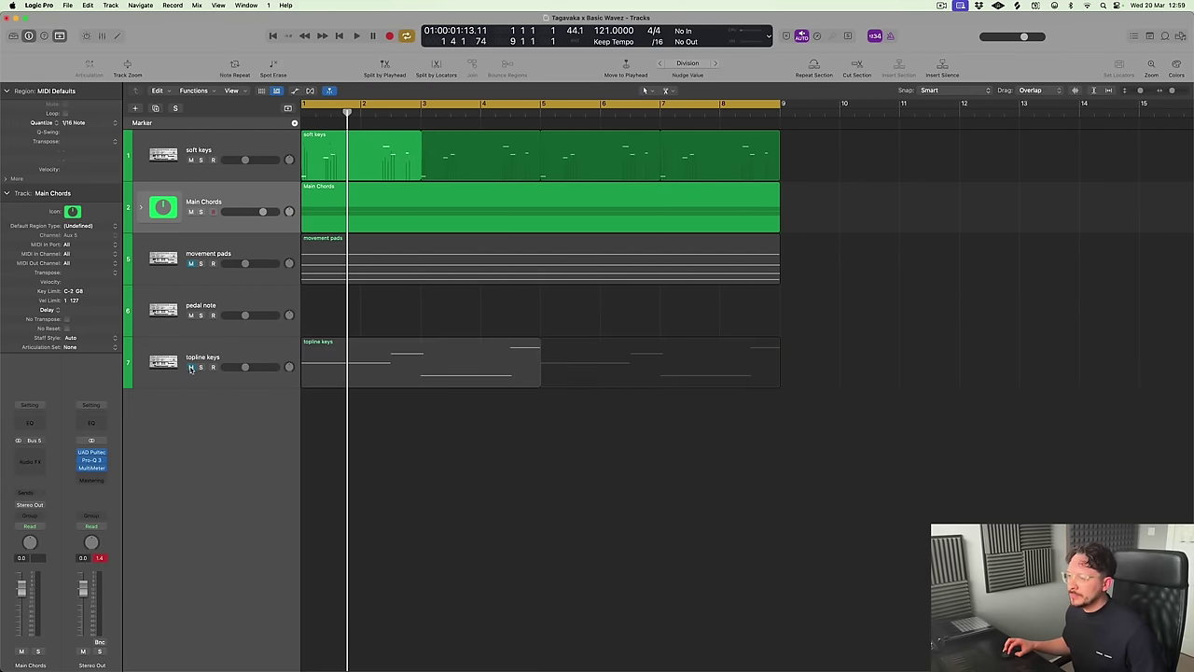
left_click(191, 161)
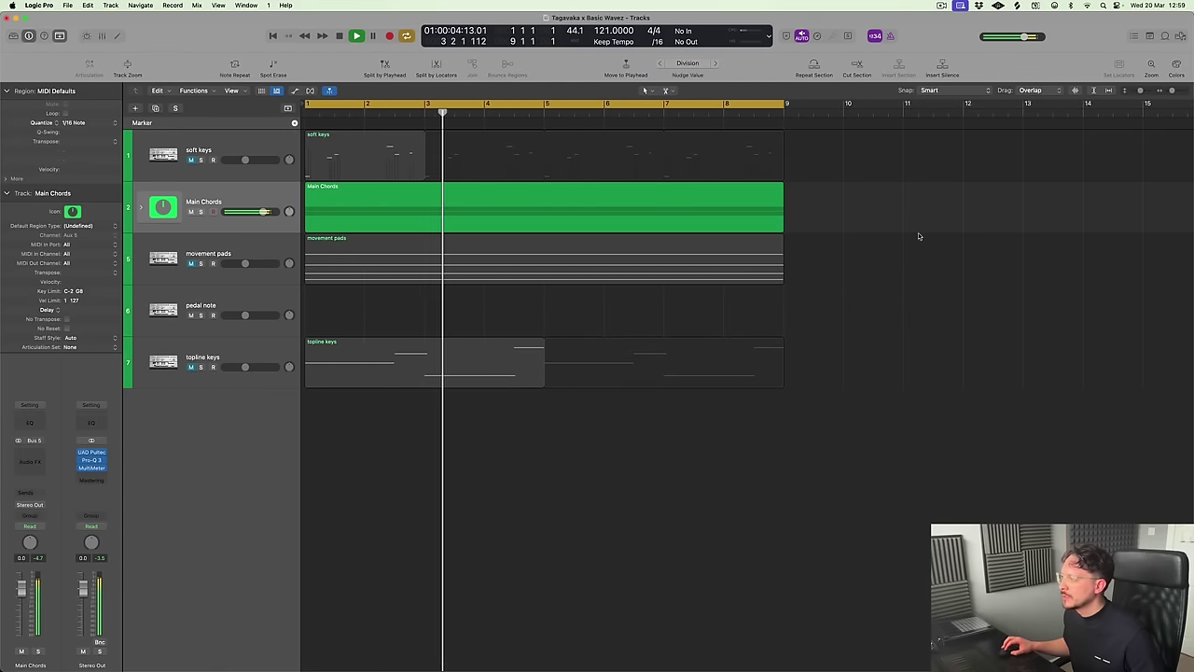
key("space")
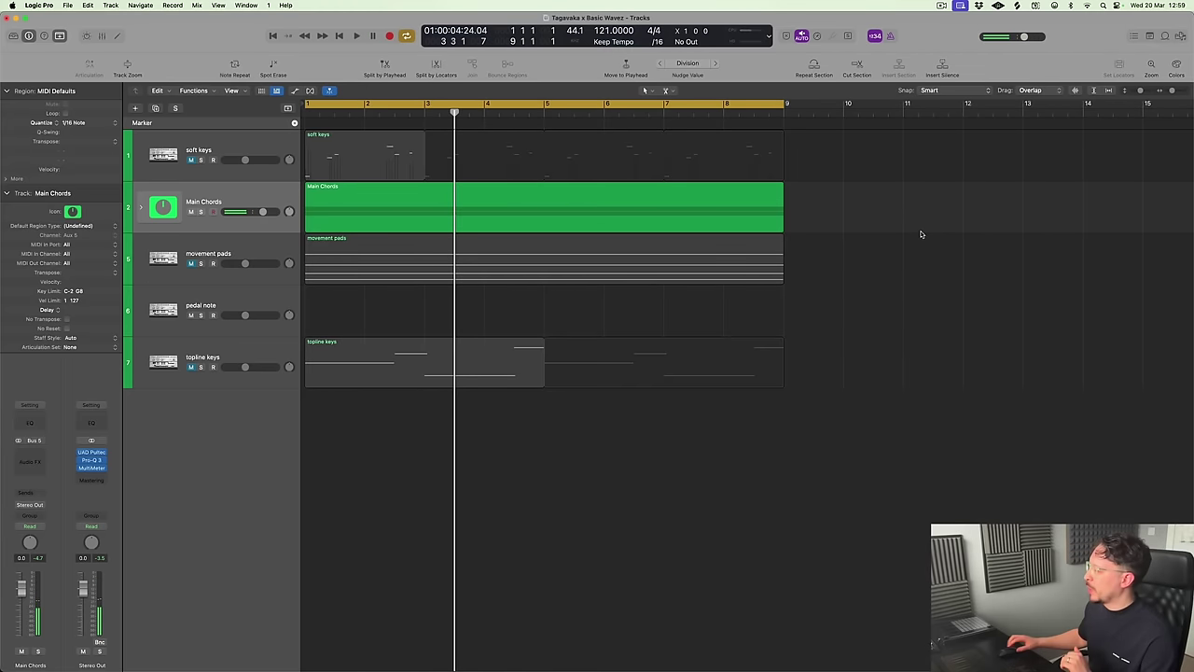
Browse the Sample Packs to the Drums folder, widen its name column and open the first Basic Wavez - Artist Kicks folder
left_click(1181, 37)
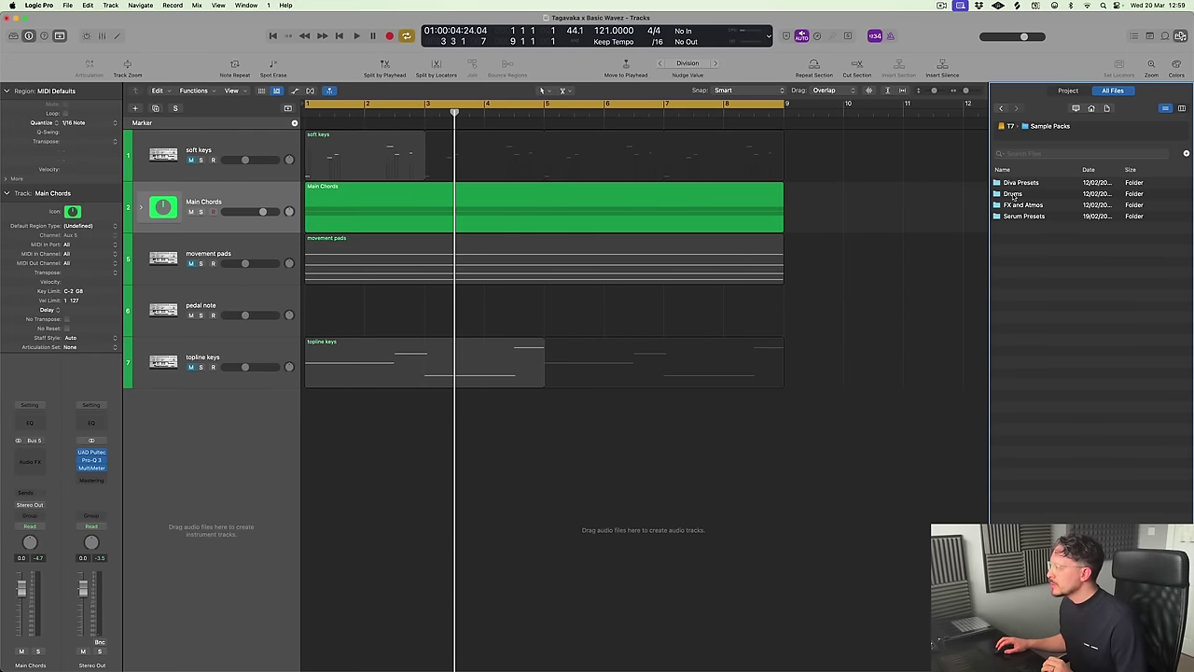
left_click(1014, 194)
left_click(1043, 251)
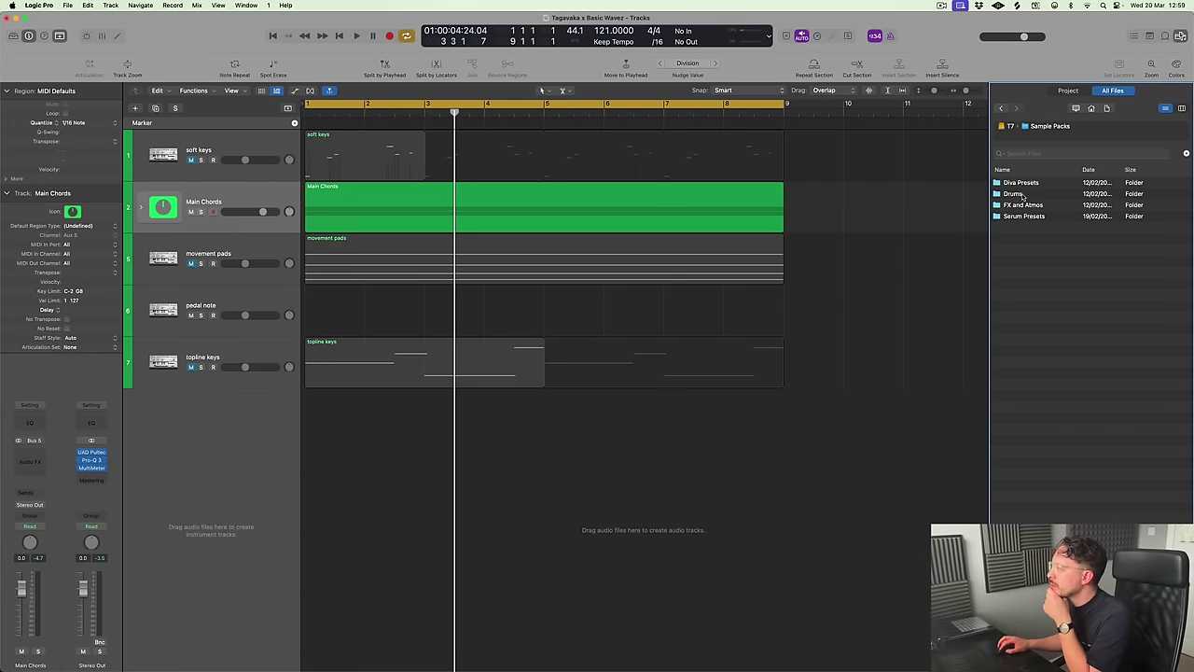
double_click(1022, 194)
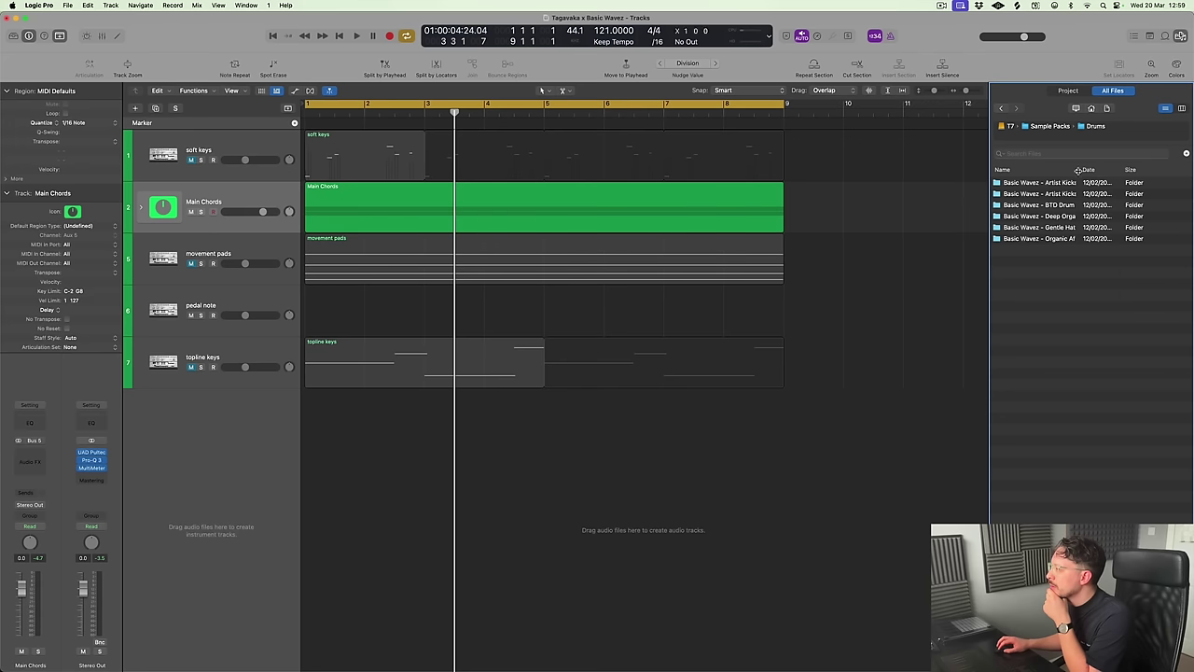
left_click_drag(1079, 170, 1124, 179)
double_click(1061, 183)
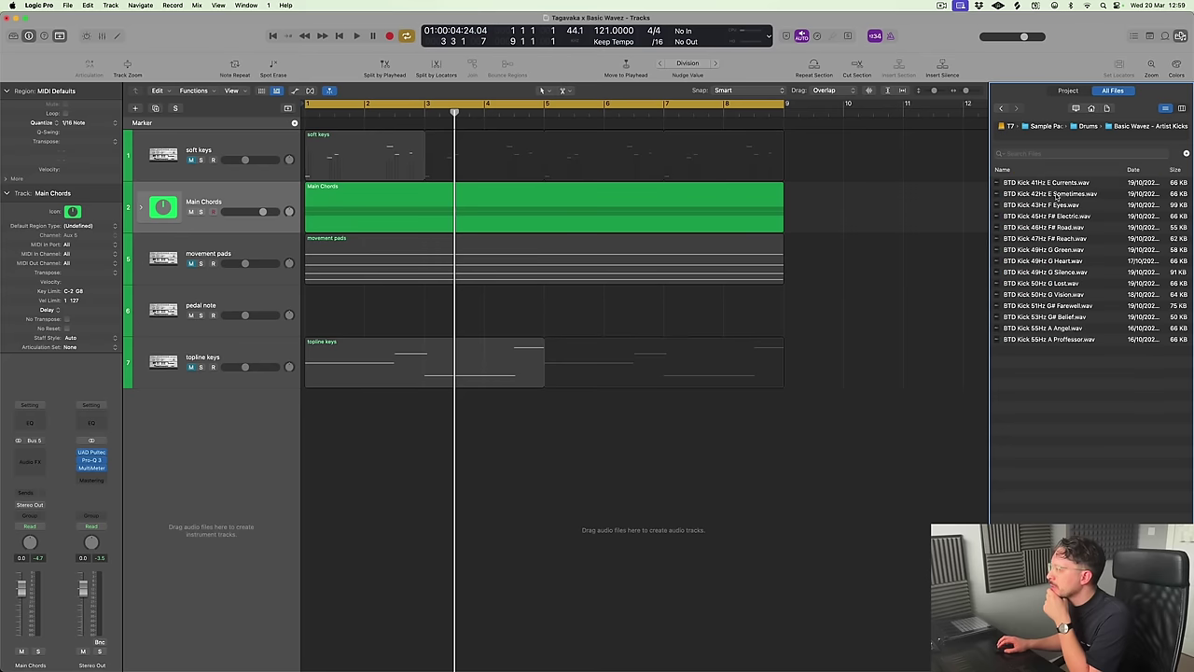
Audition kicks from 49Hz G Green to 50Hz G Vision and place BTD Kick 49Hz G Green.wav on a new audio track near bar 7
left_click(1044, 252)
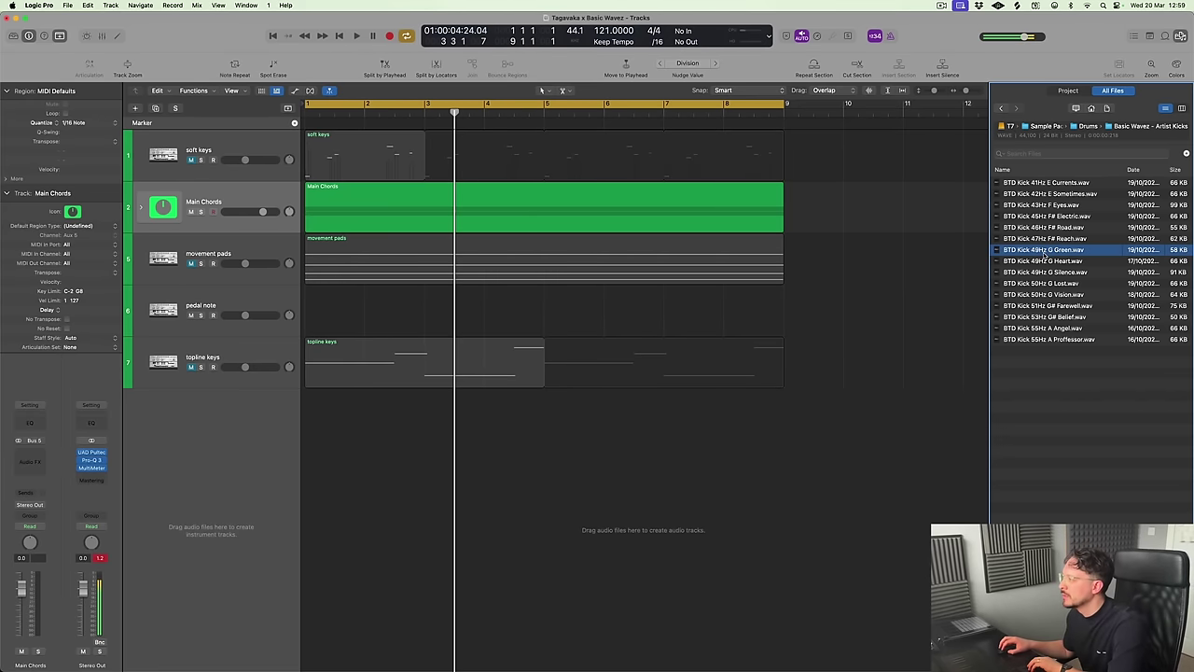
key("Down")
key("Down")
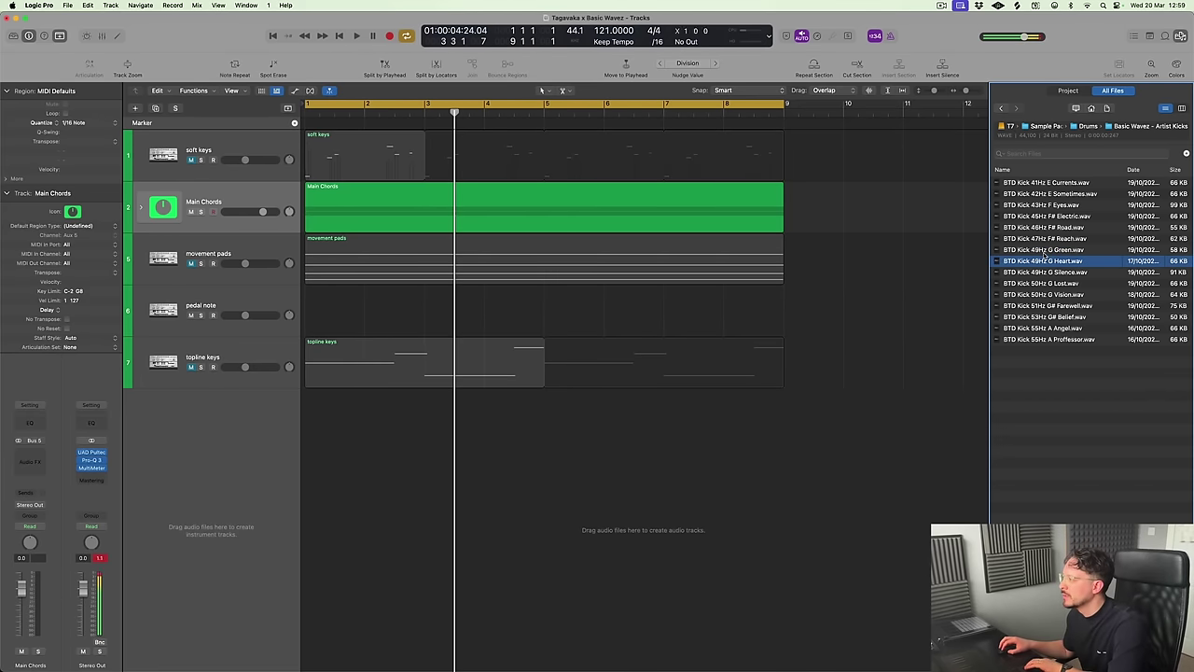
key("Down")
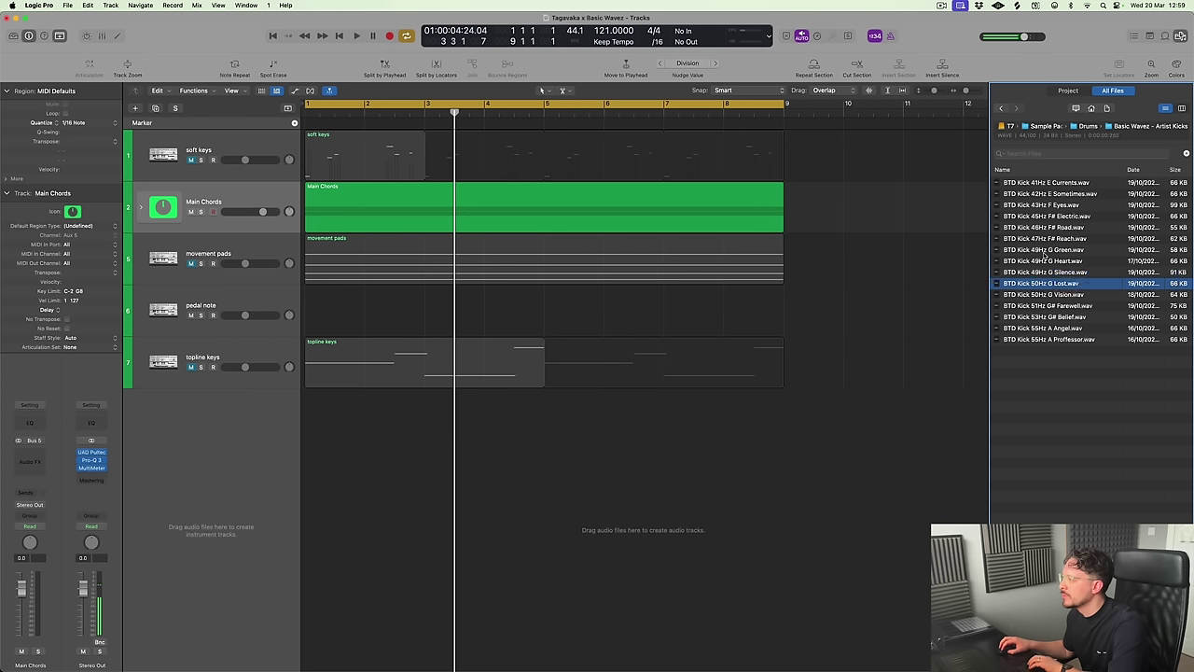
key("Down")
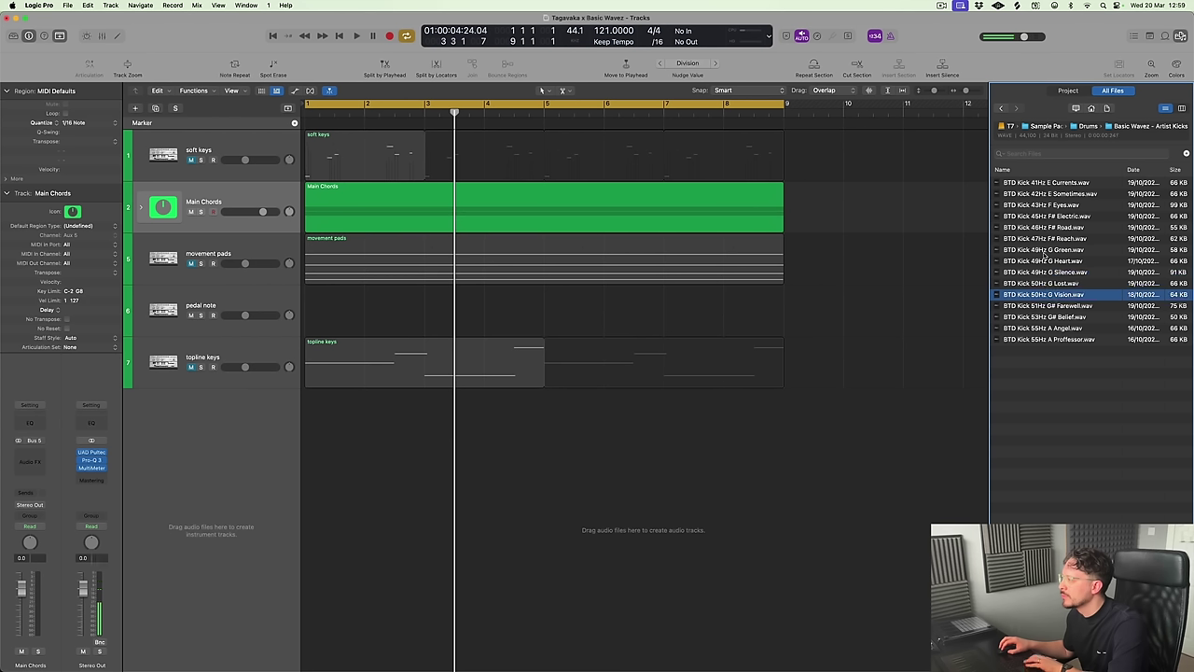
key("Up")
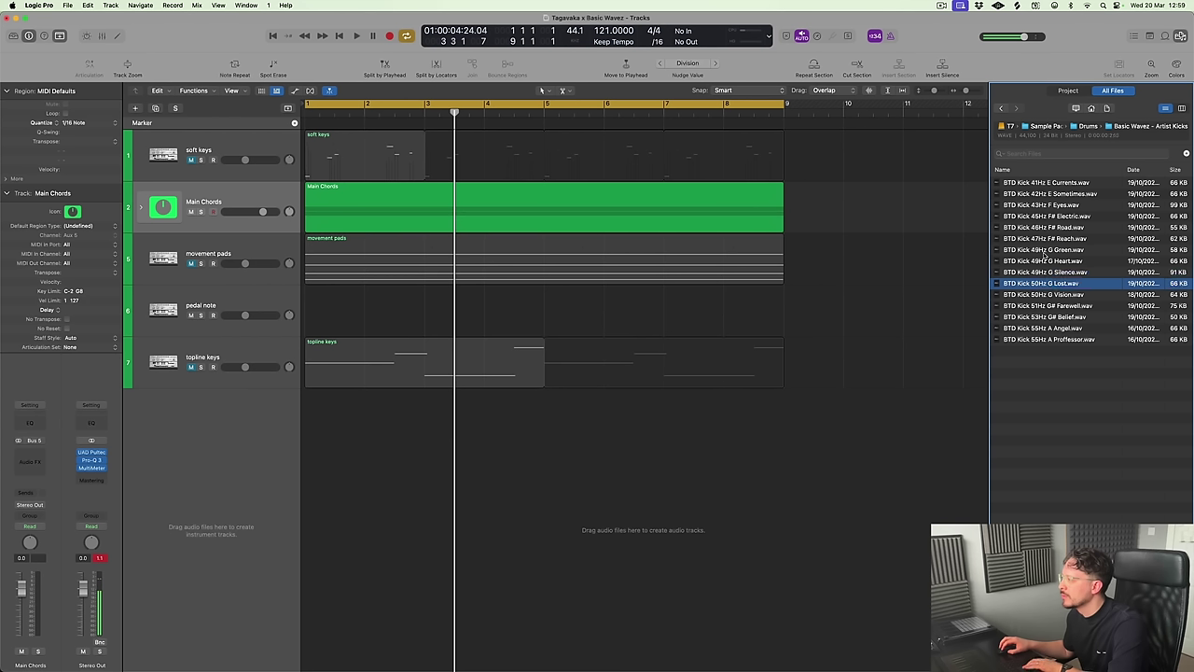
key("Up")
key("Up")
key("Up")
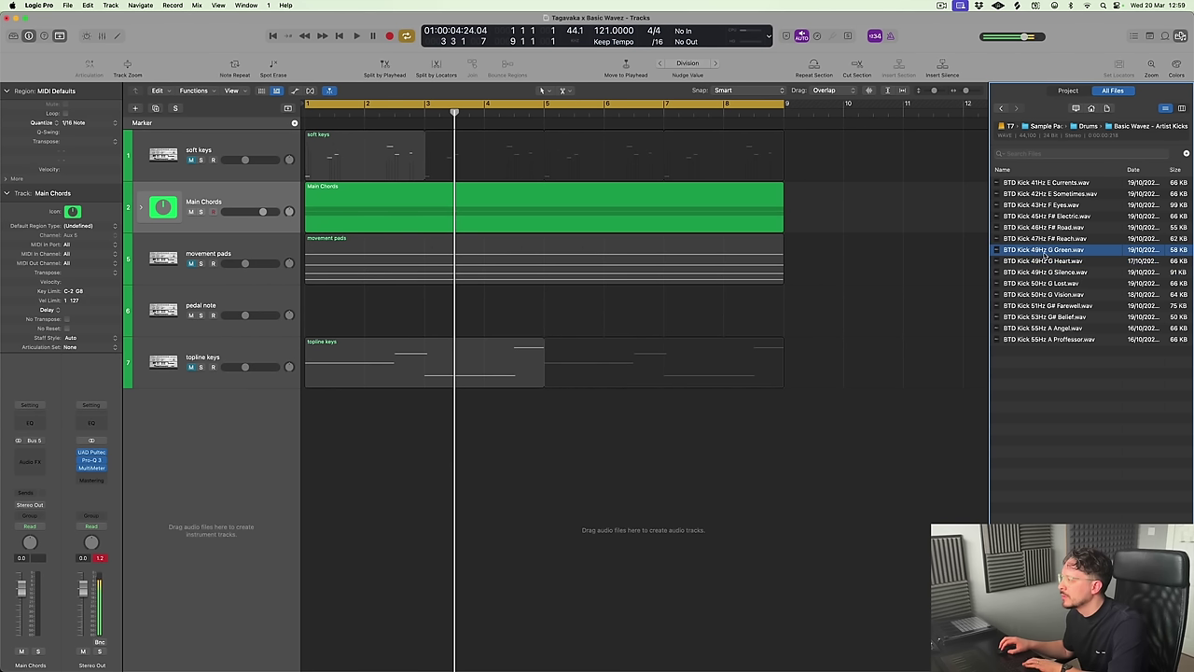
left_click_drag(1046, 252, 659, 422)
left_click(1054, 295)
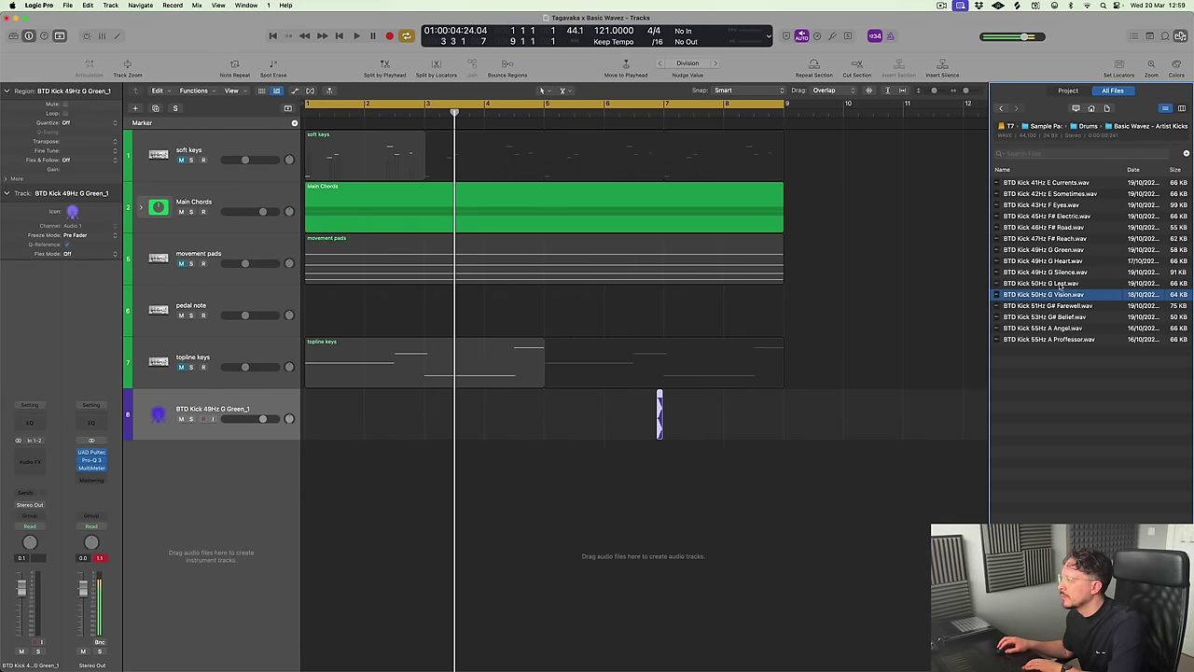
Place BTD Kick 50Hz G Lost.wav on a new audio track and move both kick regions to the start of bar 1
left_click_drag(1063, 284, 682, 571)
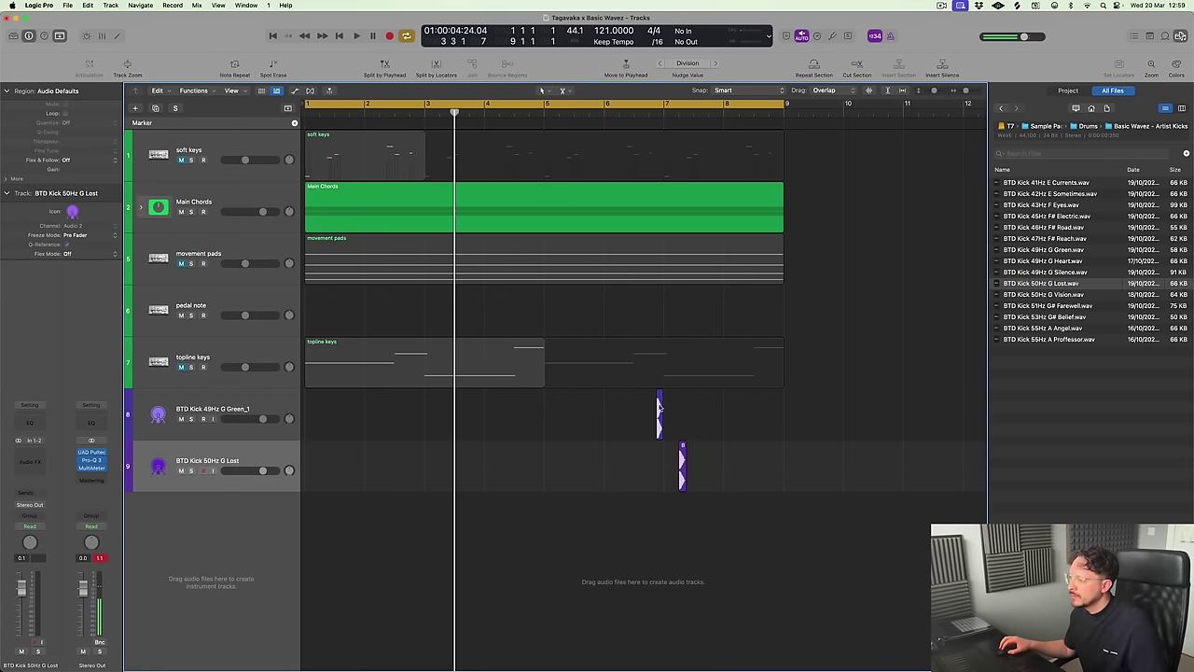
left_click_drag(659, 407, 319, 433)
left_click(612, 475)
left_click_drag(682, 459, 310, 464)
Hide the mixer and the file browser so the arrangement fills the window
key("x")
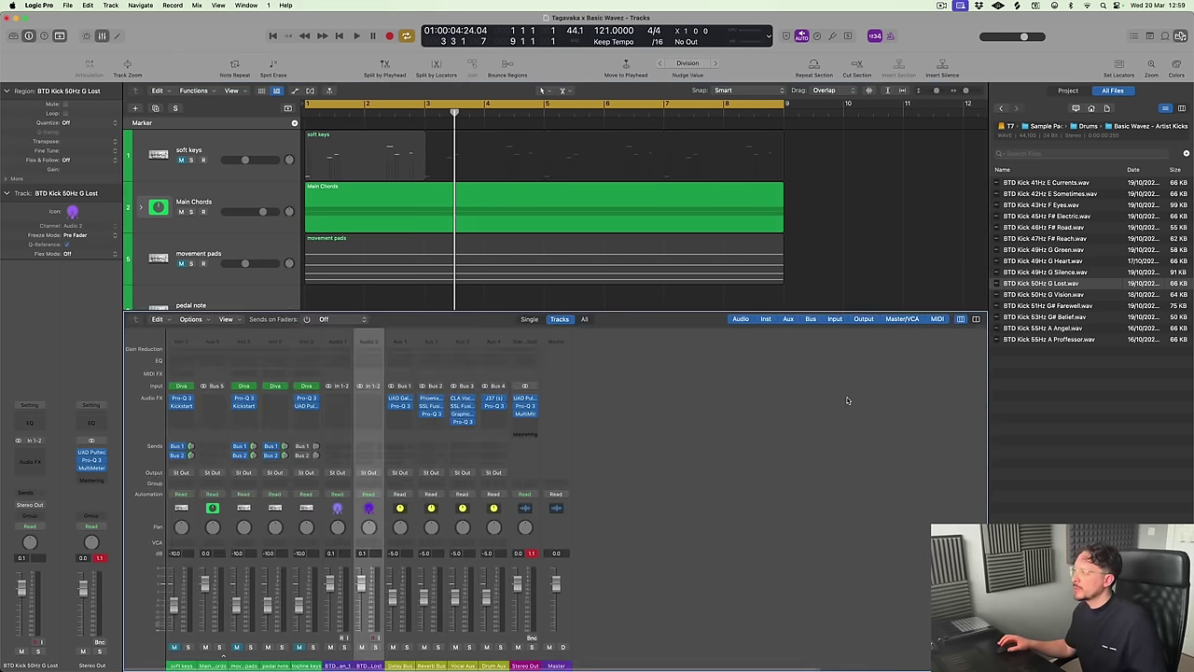
key("x")
key("x")
key("x")
key("f")
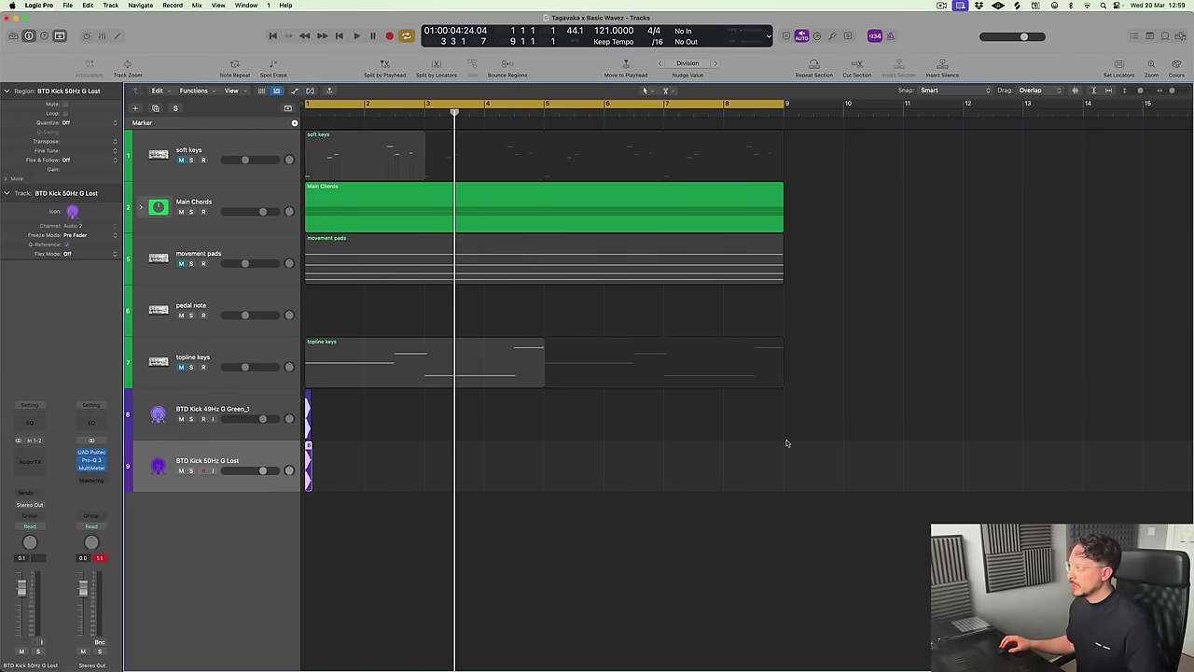
Rename the topline keys track as bassline
key("super+Right")
key("super+Right")
scroll(681, 488, "left", 5)
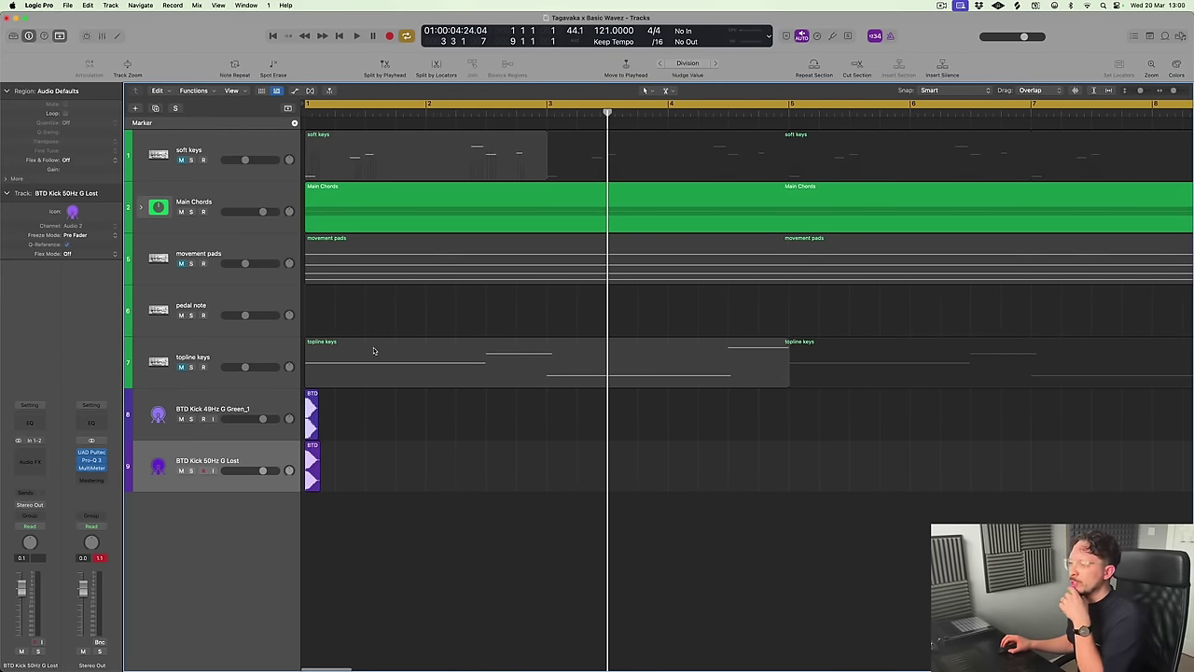
double_click(198, 357)
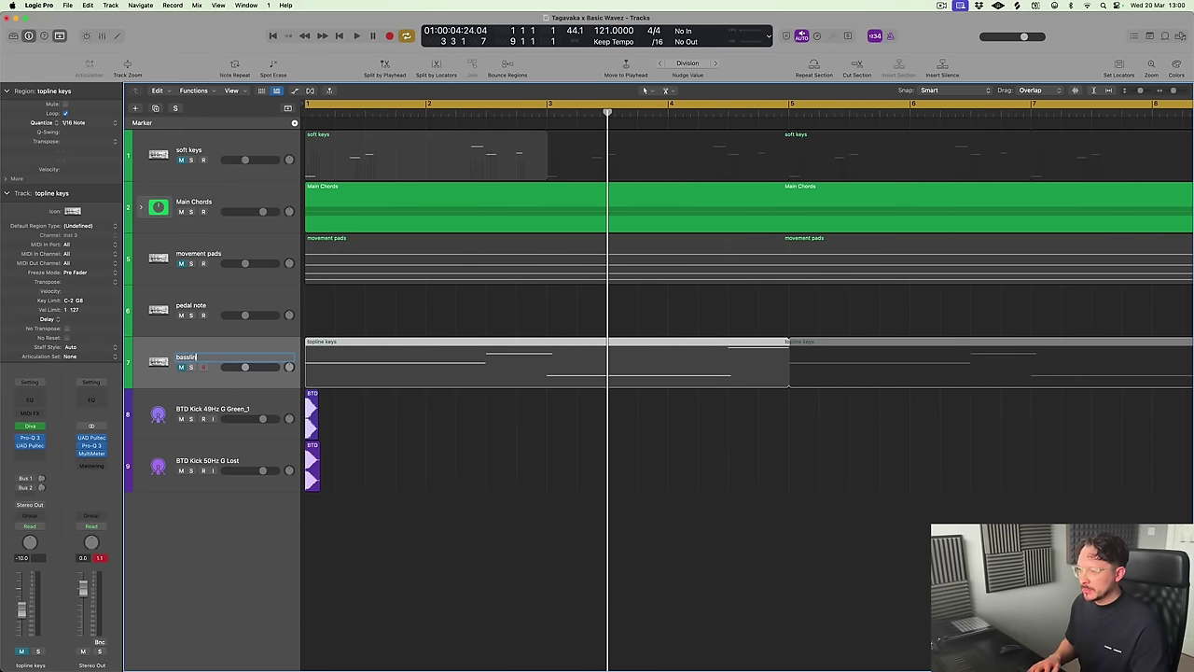
left_click(374, 470)
Compare the waveform shapes and lengths of the two kick regions at bar 1 up close
scroll(390, 435, "right", 3)
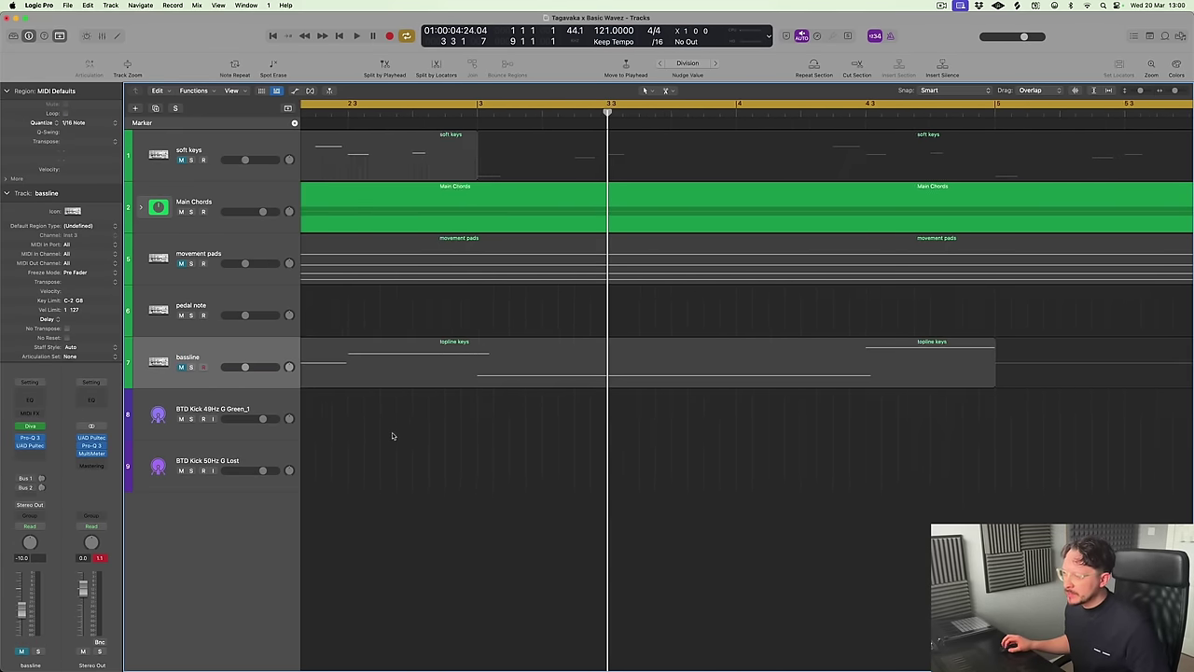
scroll(394, 435, "left", 5)
scroll(394, 436, "up", 5)
scroll(397, 433, "up", 3)
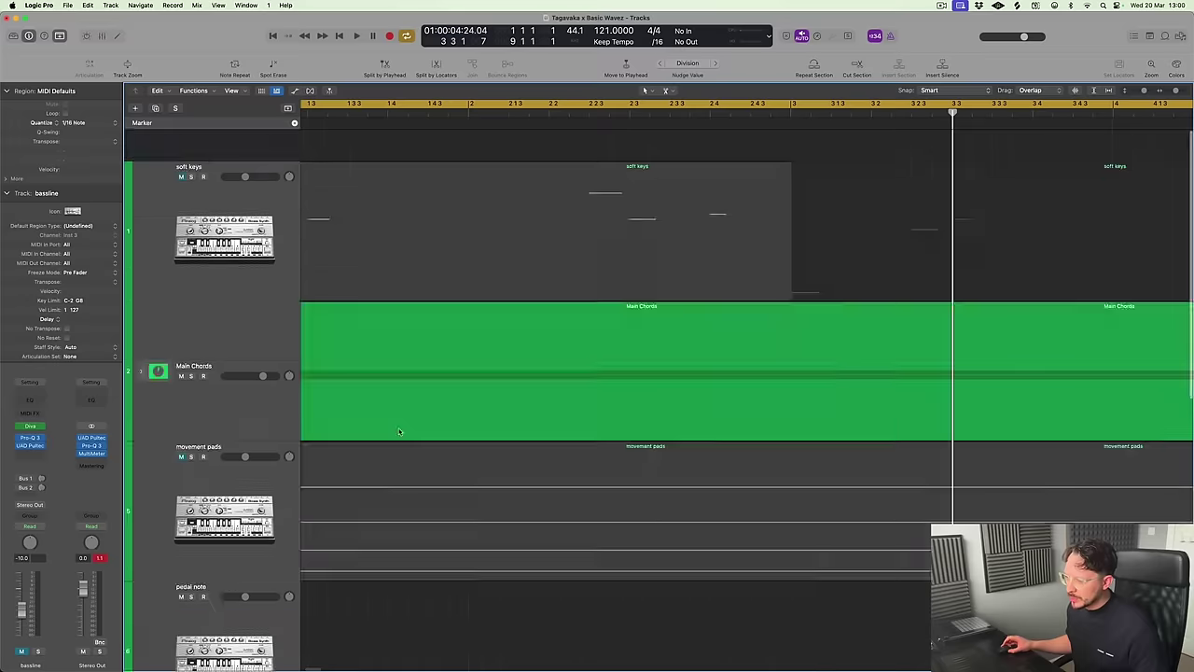
scroll(396, 433, "down", 5)
key("Return")
key("super+Right")
scroll(319, 465, "up", 10)
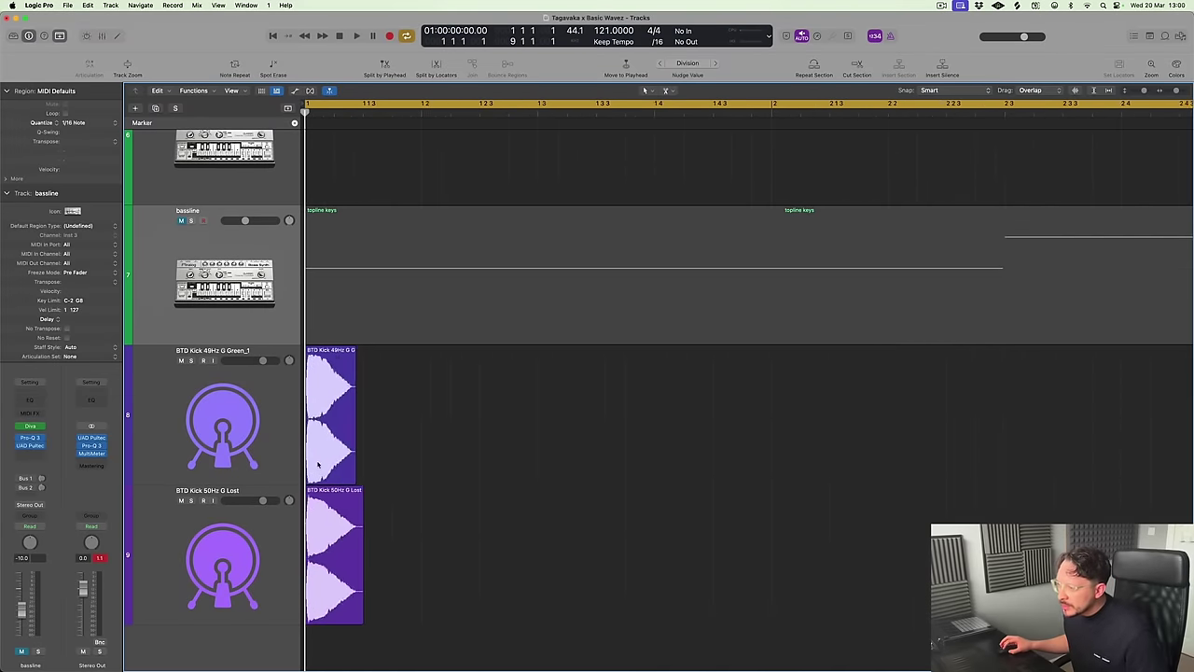
scroll(323, 465, "down", 5)
scroll(323, 465, "up", 1)
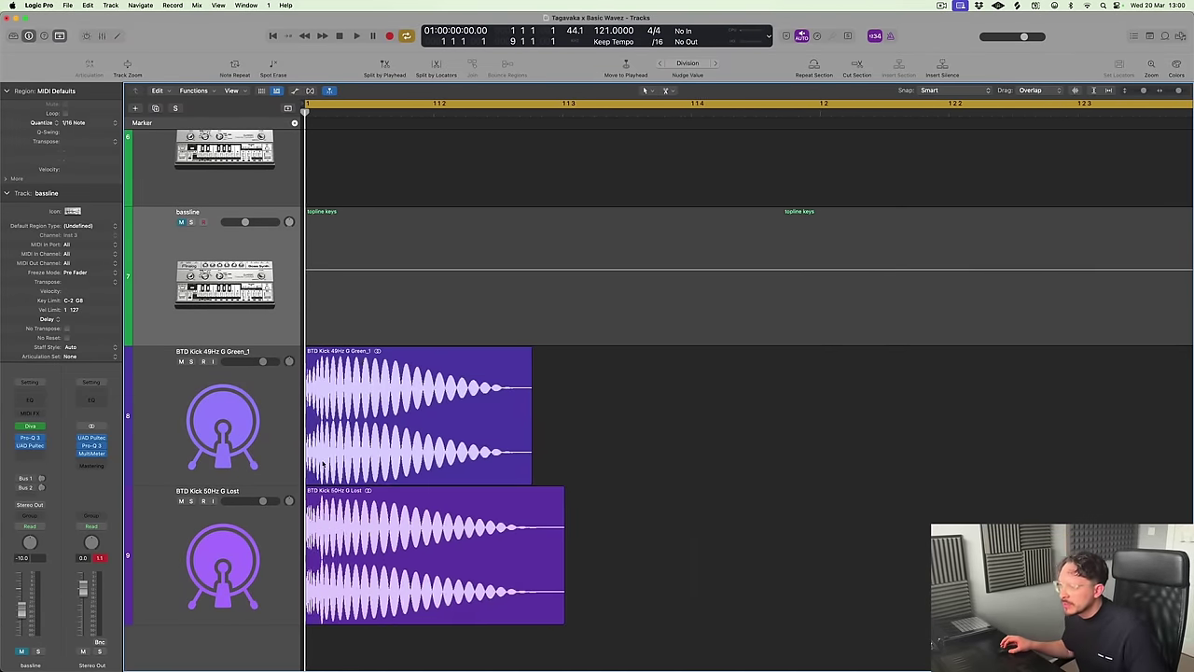
scroll(324, 465, "down", 5)
scroll(337, 468, "up", 4)
key("super+Right")
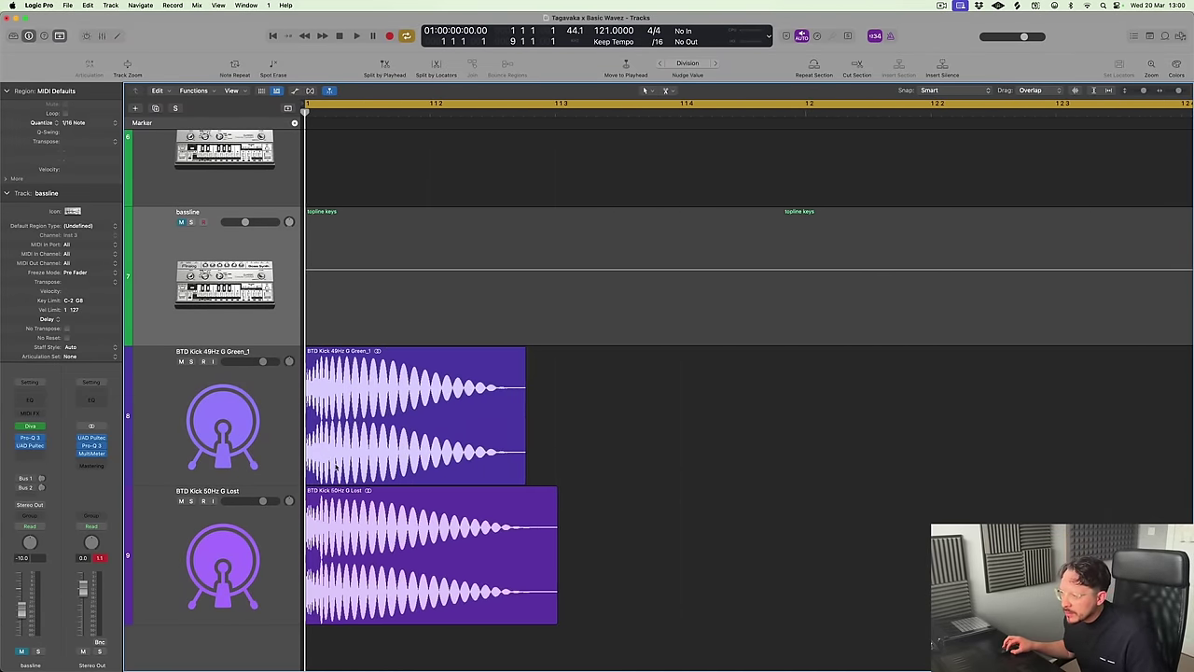
Mute the BTD Kick 50Hz G Lost track and set the 49Hz G Green kick track's volume to -10 dB
left_click(181, 501)
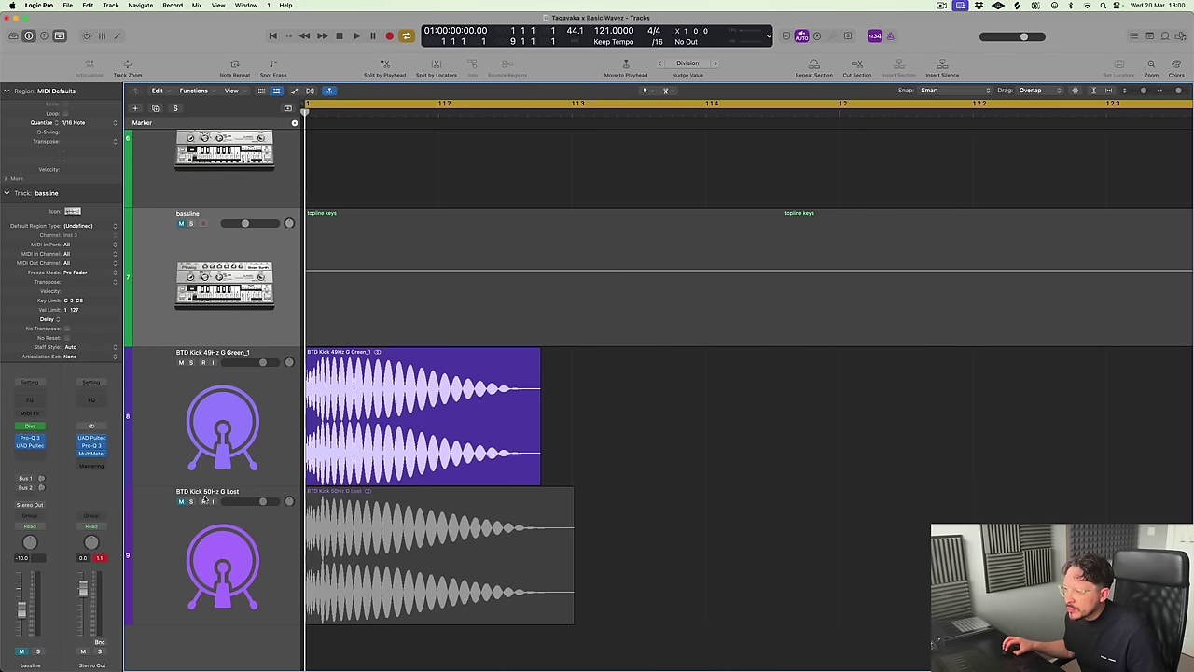
key("super+Left")
key("super+Left")
key("super+Left")
key("super+Left")
key("super+Left")
key("super+Up")
left_click(215, 468)
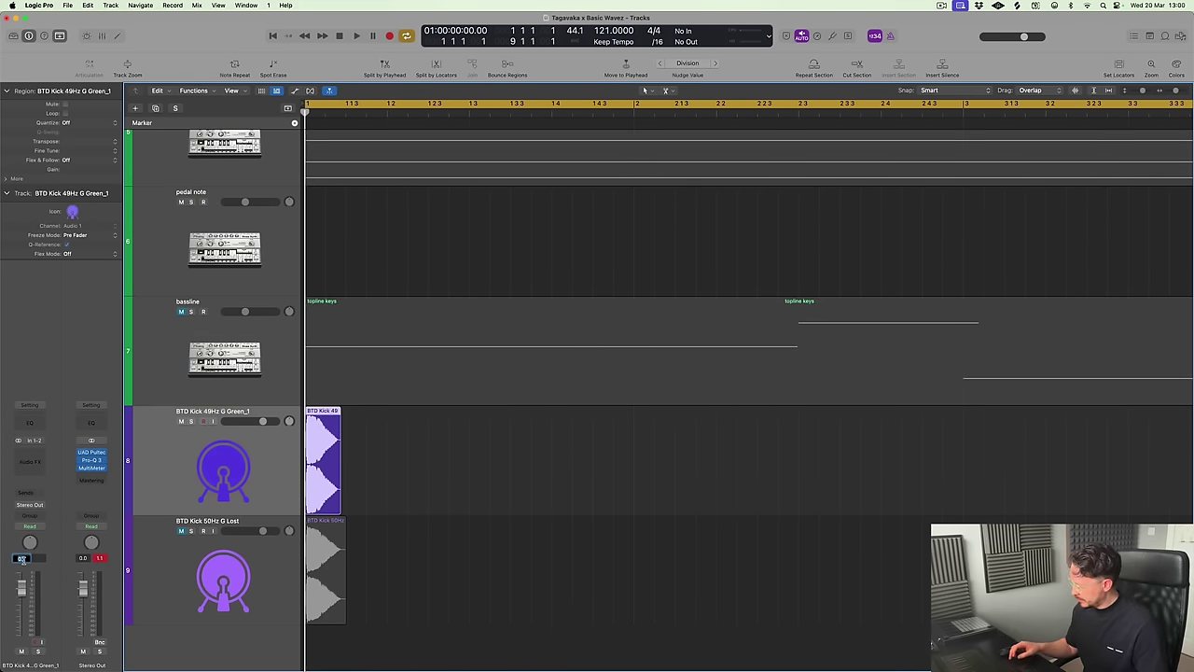
Duplicate the 49Hz G Green kick onto every beat from bar 1 through the end of bar 8
key("super+Left")
key("super+Left")
key("super+Left")
key("super+Left")
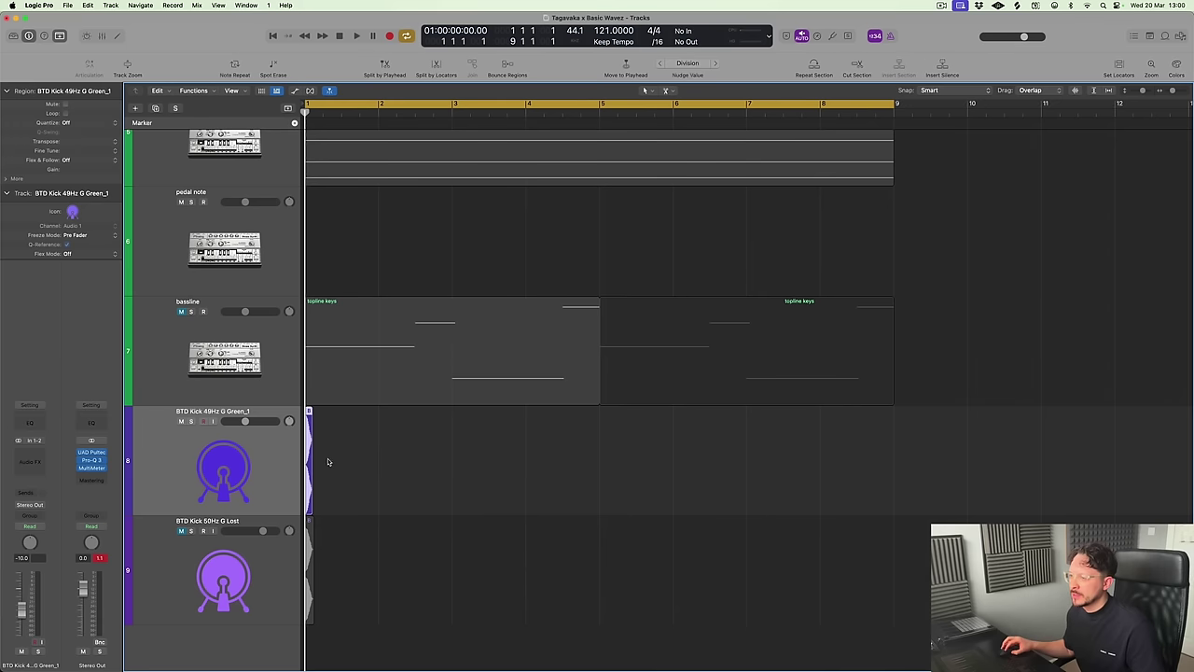
left_click_drag(315, 447, 347, 443)
left_click_drag(446, 484, 459, 462)
key("super+r")
key("super+r")
key("super+r")
key("super+r")
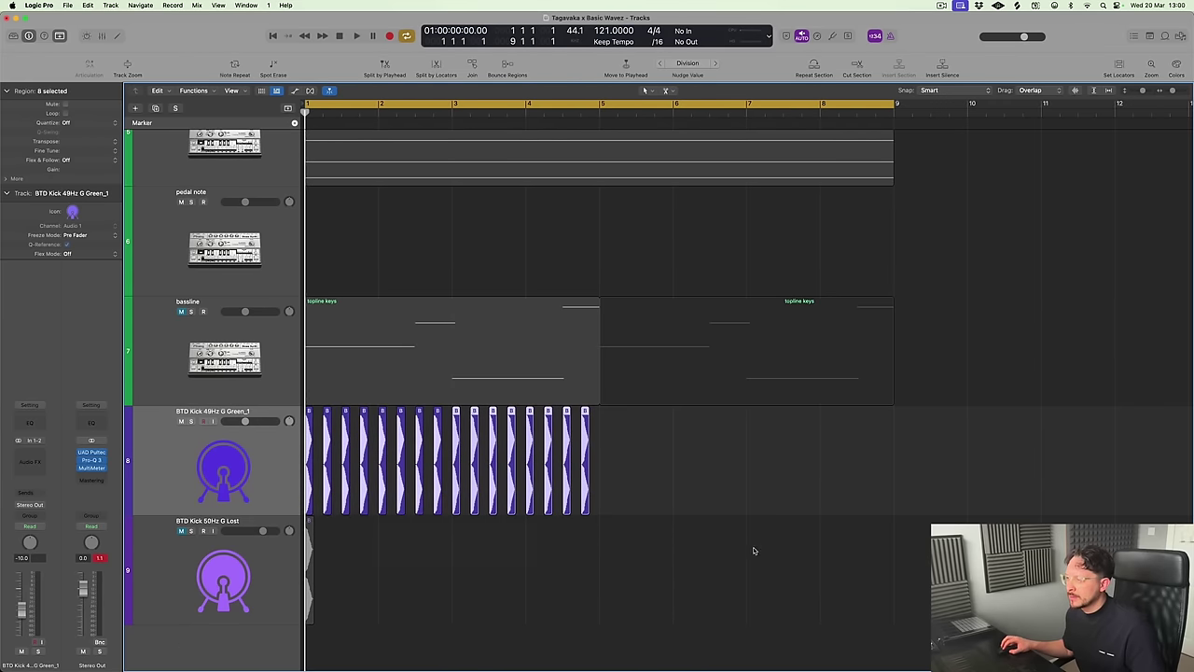
left_click_drag(760, 558, 308, 541)
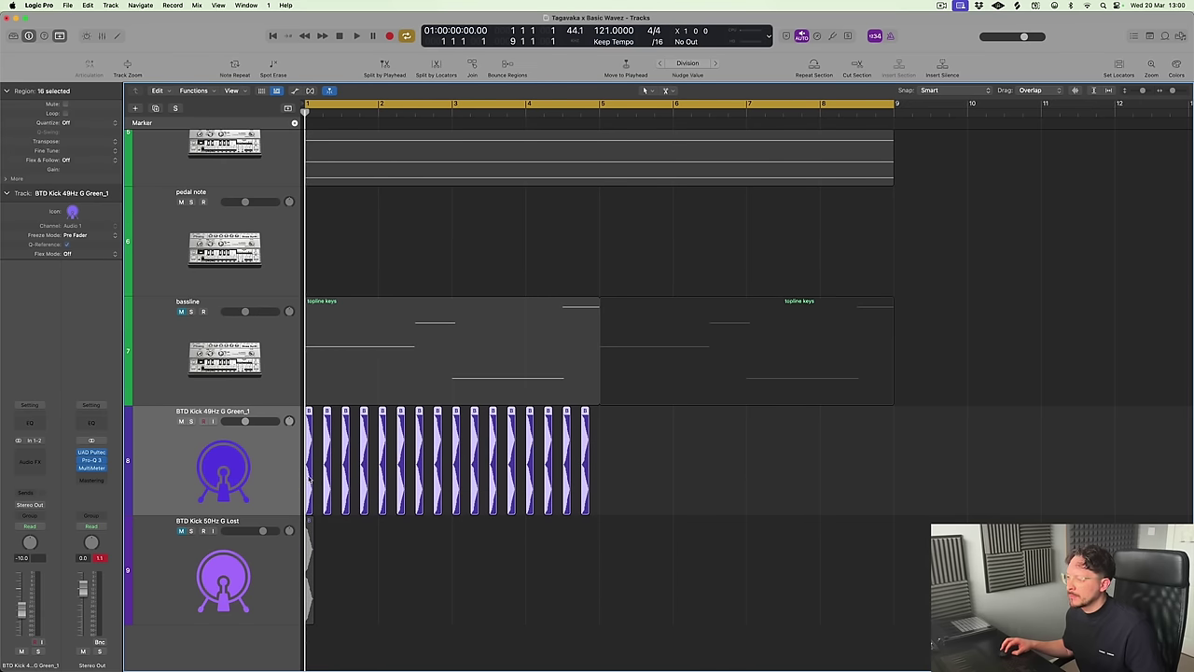
left_click_drag(309, 477, 604, 492)
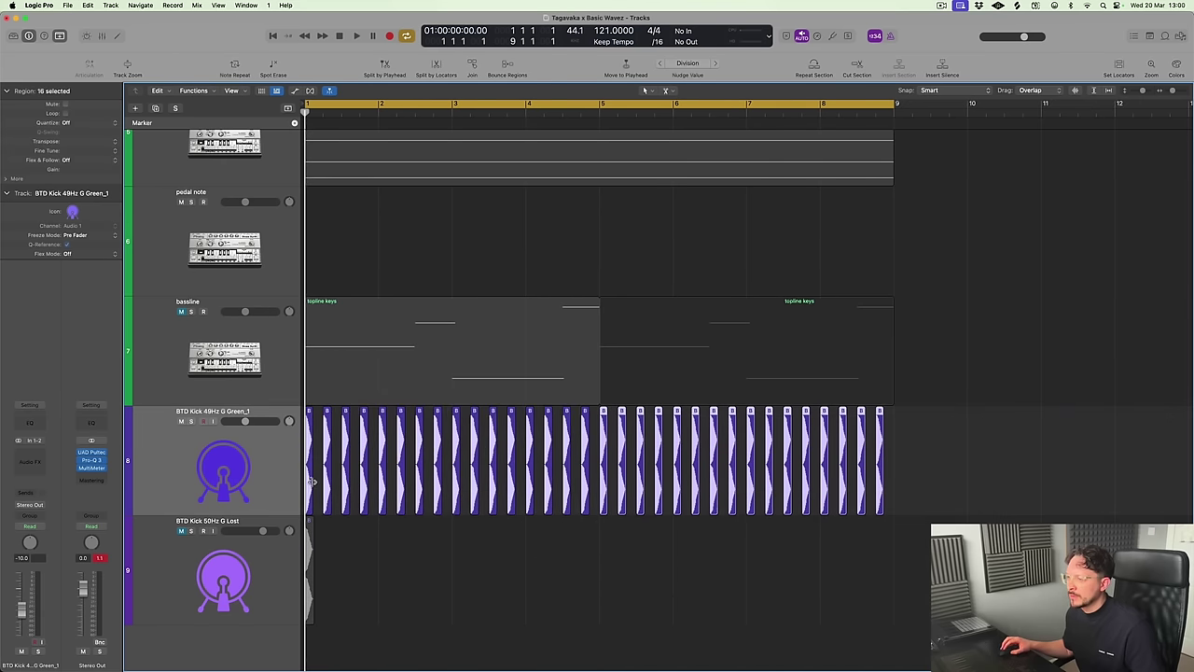
Play the kick pattern and set the 49Hz G Green track's volume to -5 dB
key("space")
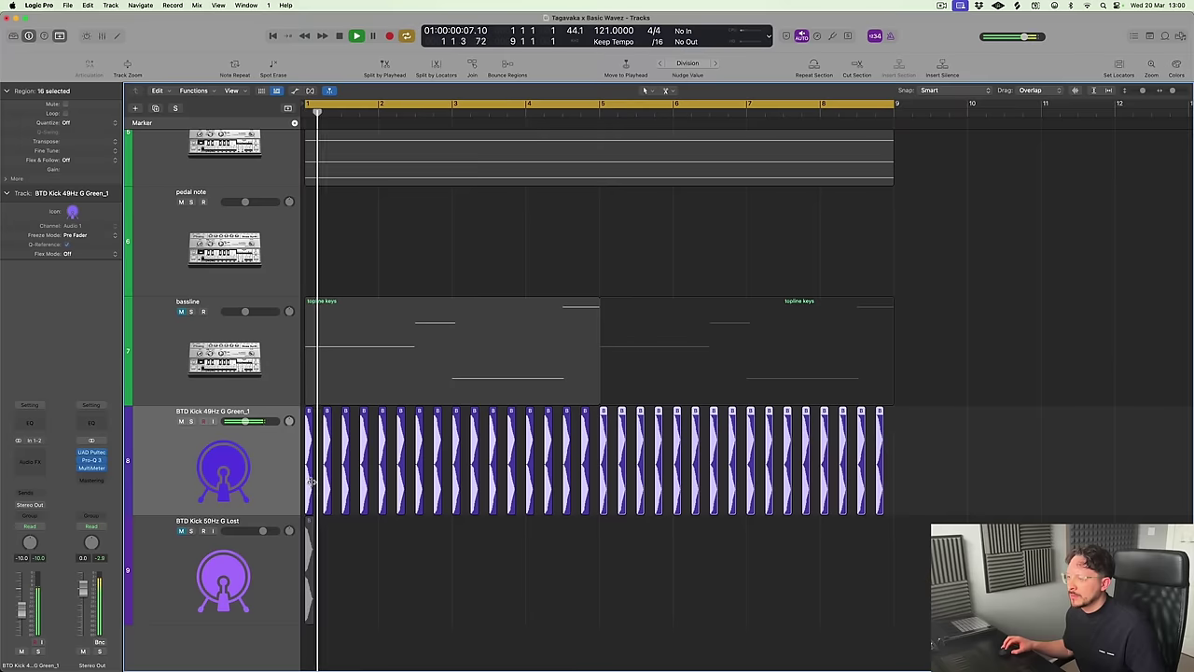
left_click(196, 431)
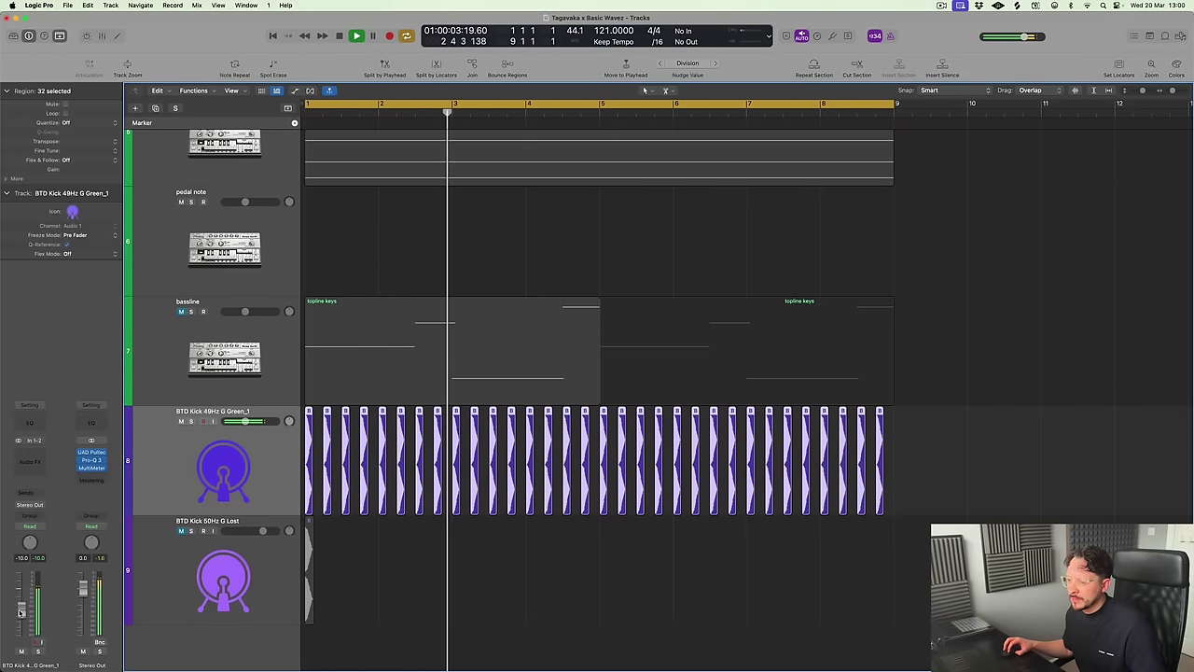
left_click_drag(21, 613, 22, 606)
double_click(23, 559)
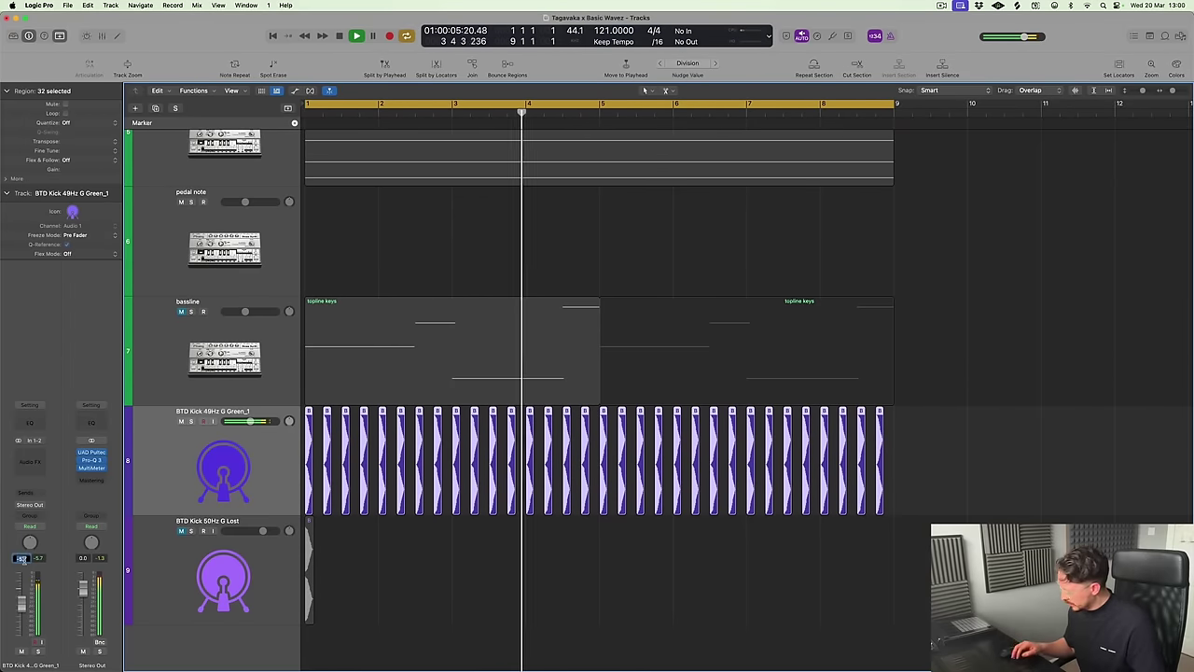
Insert Pro-Q 3 on the 49Hz G Green kick track, roll off its highs with a 12 dB/oct high cut, and stop playback
left_click(38, 460)
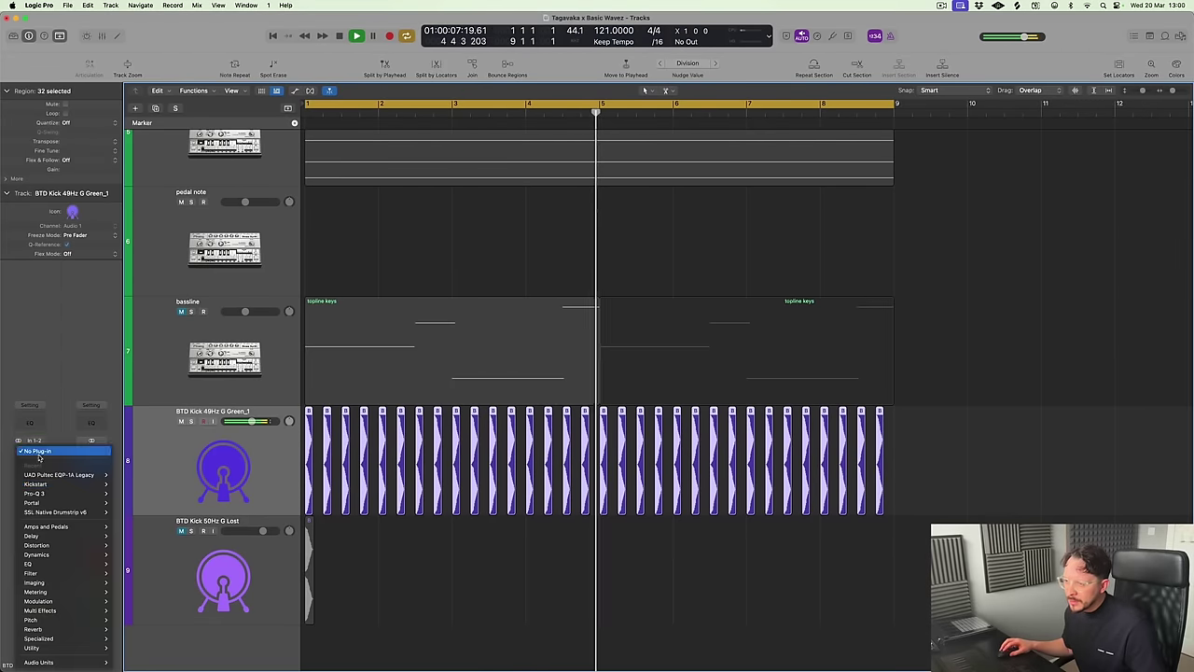
mouse_move(38, 493)
left_click(121, 492)
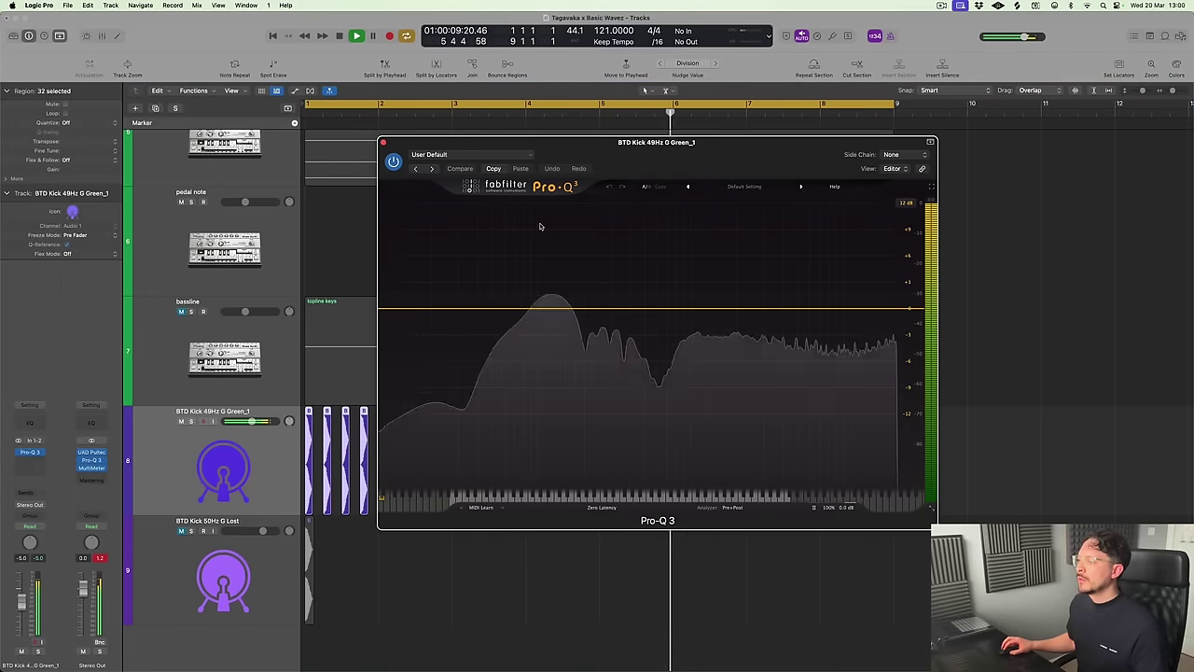
left_click_drag(921, 313, 697, 305)
left_click(100, 559)
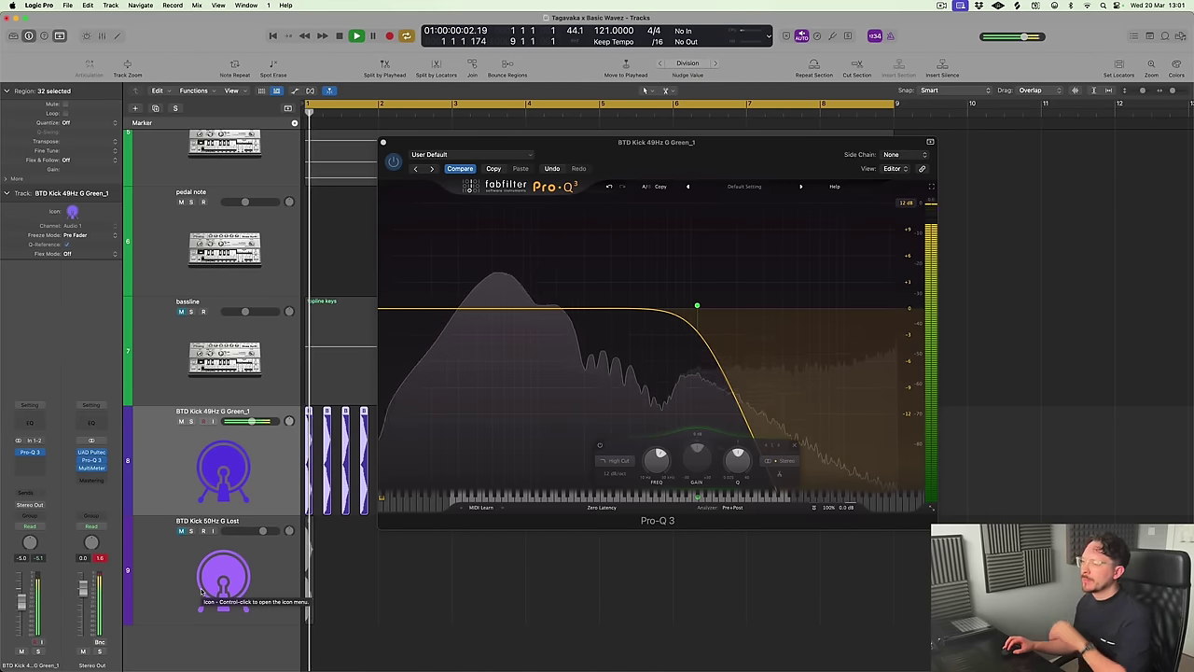
left_click(394, 160)
key("space")
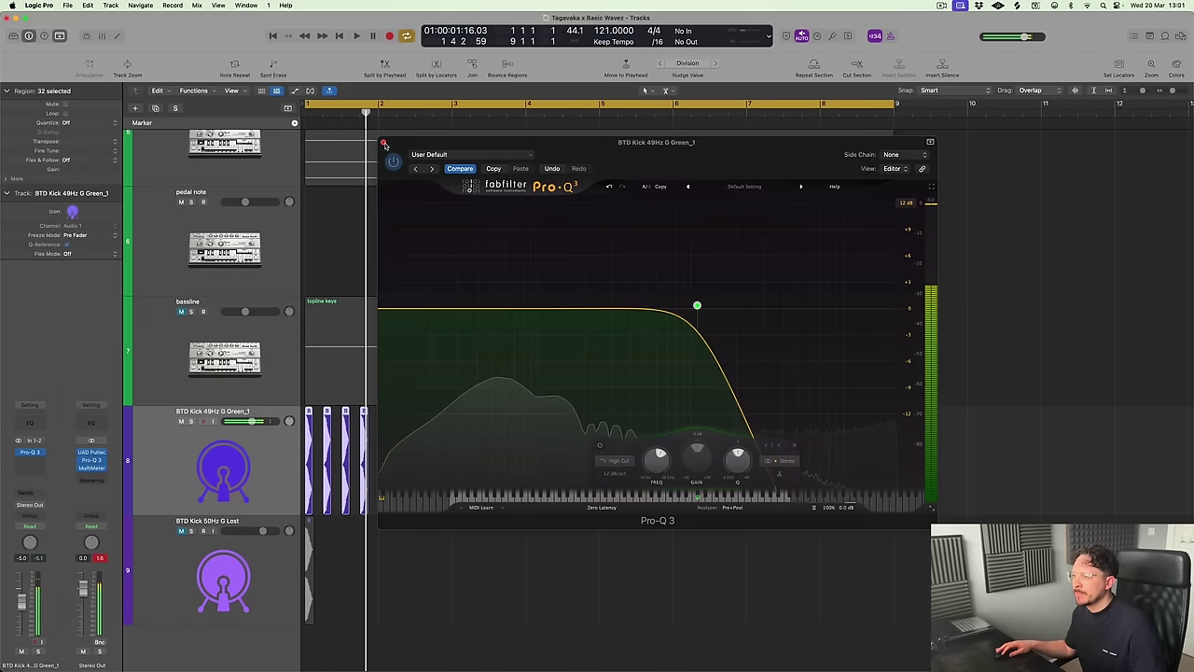
left_click(384, 143)
Mute the 49Hz G Green kick track and unmute the 50Hz G Lost kick track
left_click(181, 421)
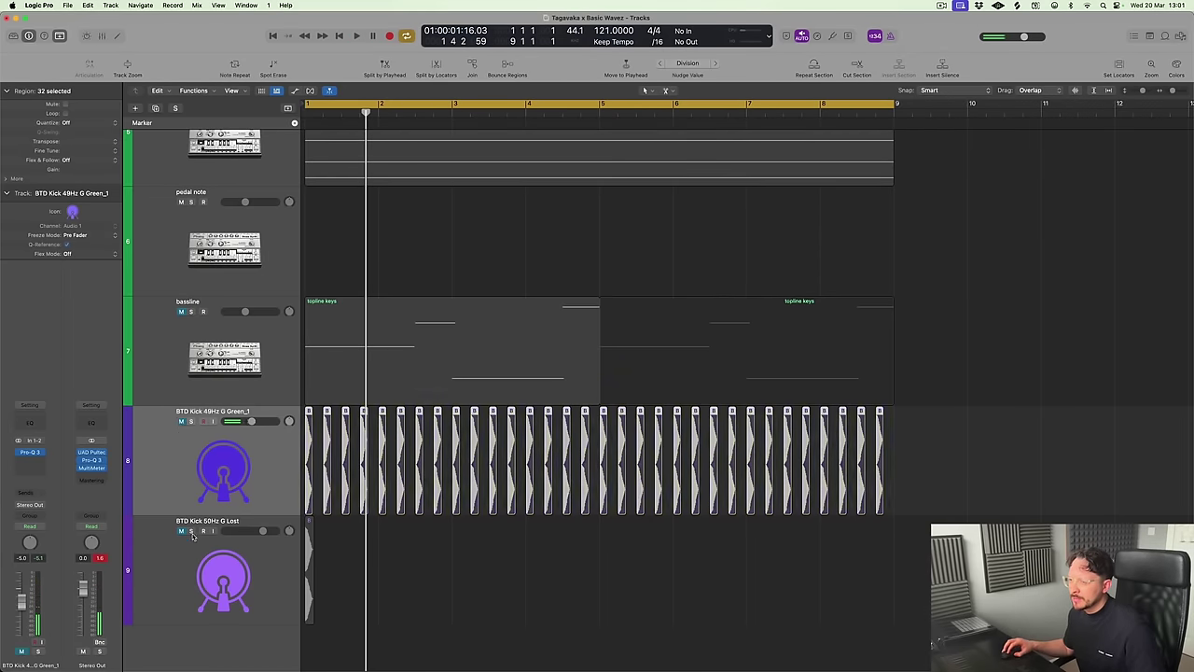
left_click(181, 531)
left_click(288, 558)
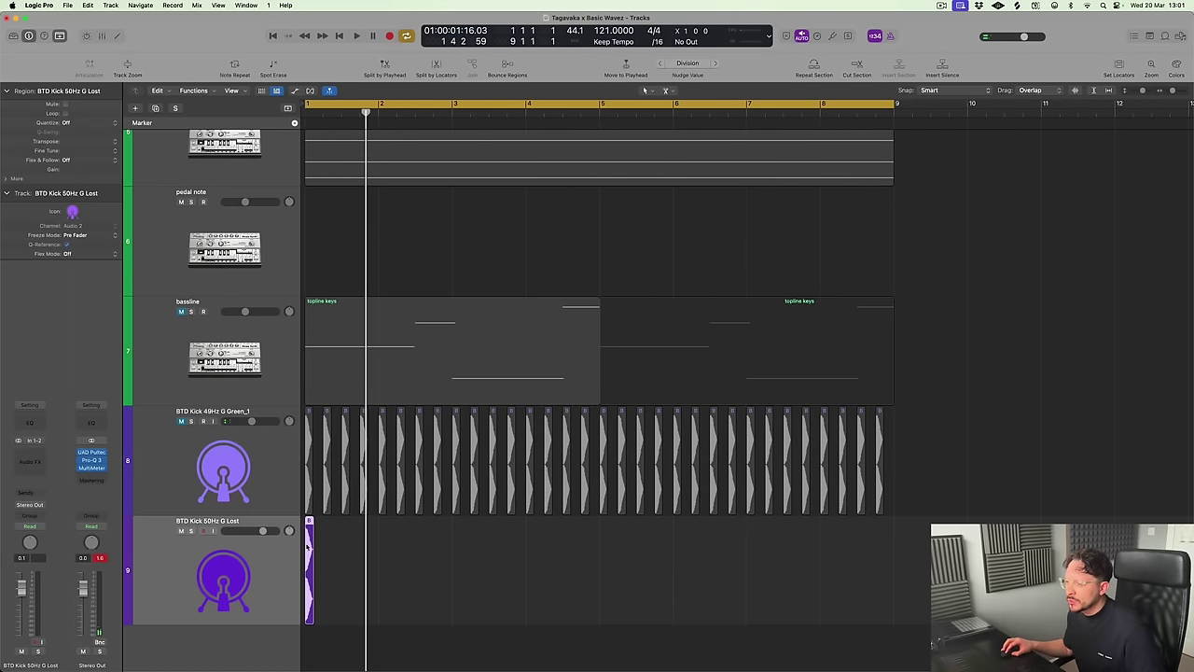
Duplicate the 50Hz G Lost kick onto every beat from bar 1 through the end of bar 8
left_click_drag(308, 548, 341, 554)
left_click_drag(401, 595, 383, 562)
left_click_drag(545, 623, 457, 574)
left_click_drag(712, 642, 606, 592)
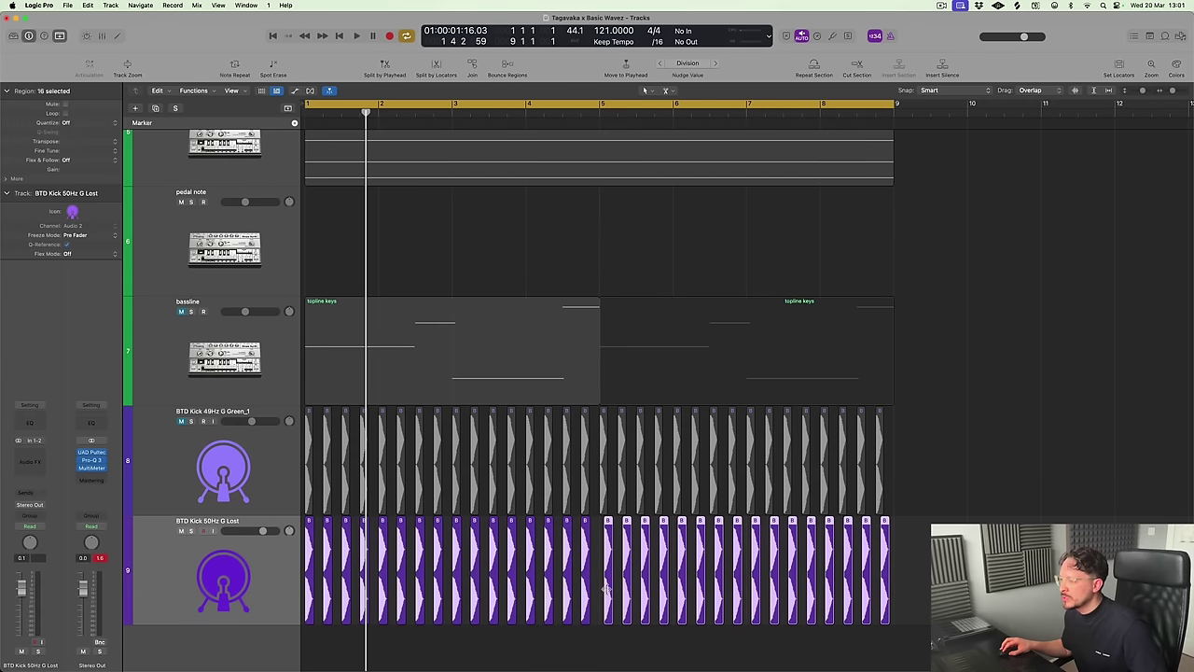
key("super+z")
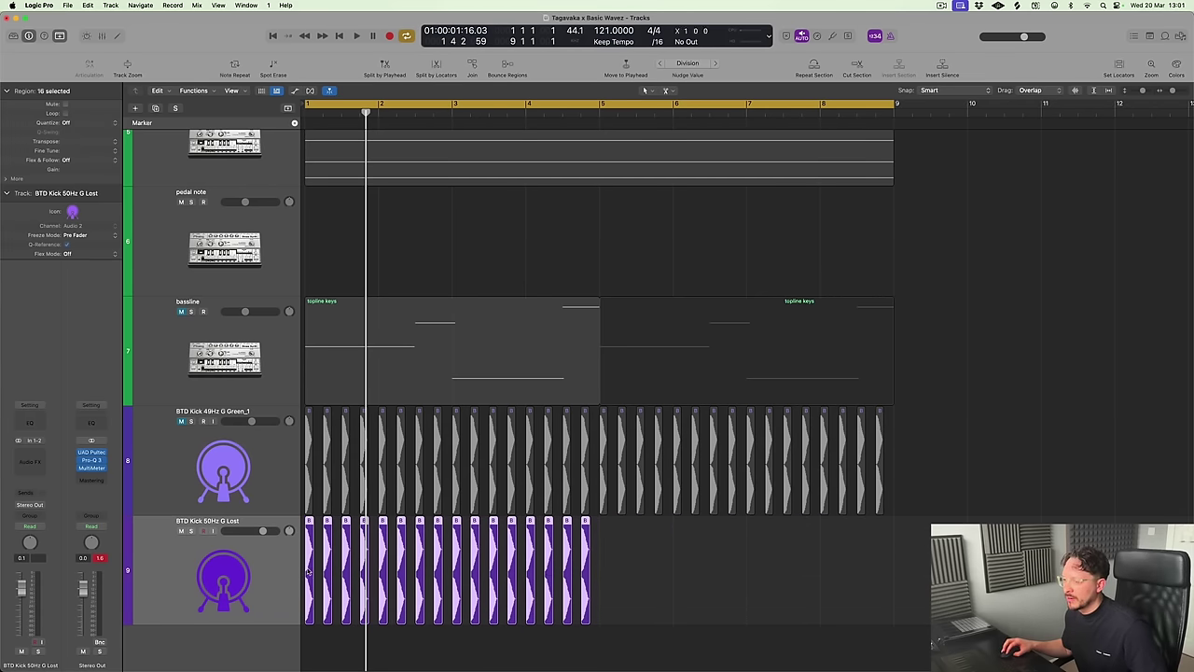
left_click_drag(308, 571, 599, 582)
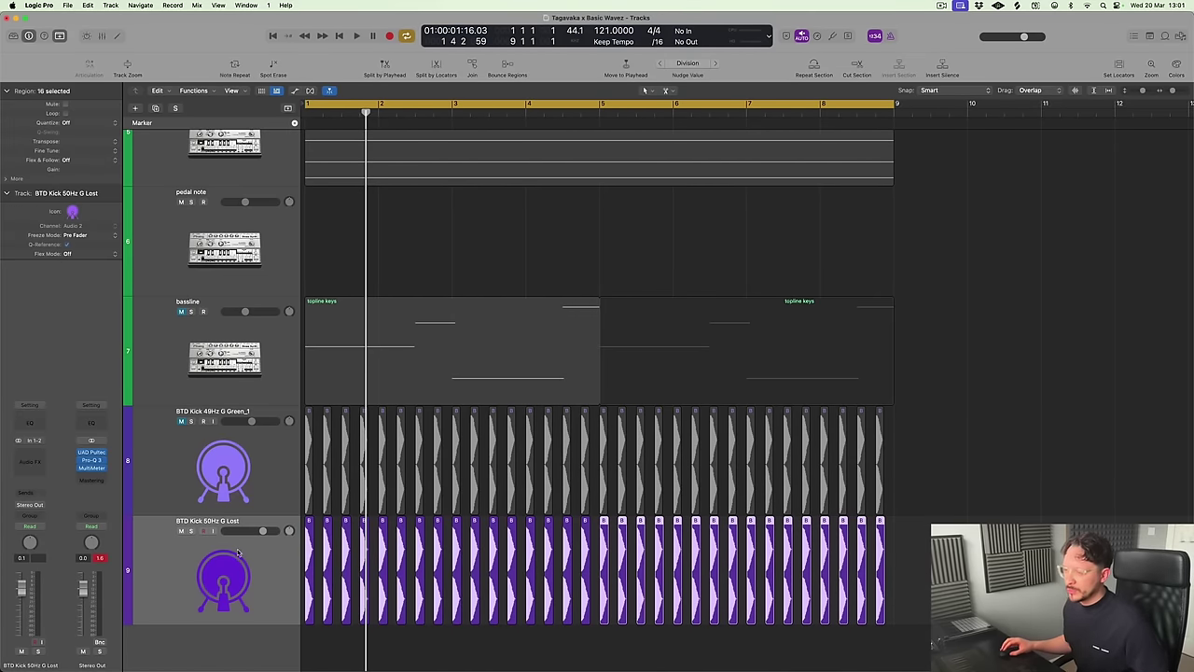
Set the 50Hz G Lost kick track to -4.5 dB and add a Pro-Q 3 high cut at about 677 Hz, 12 dB/oct
key("space")
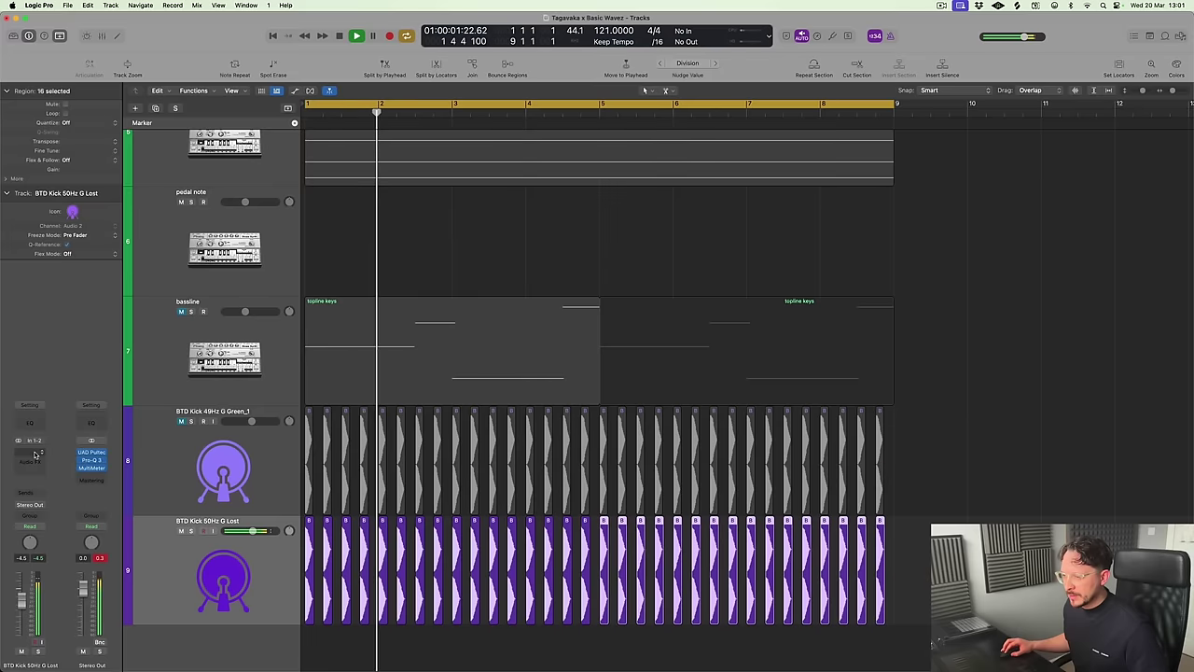
left_click(80, 466)
mouse_move(65, 474)
left_click(123, 475)
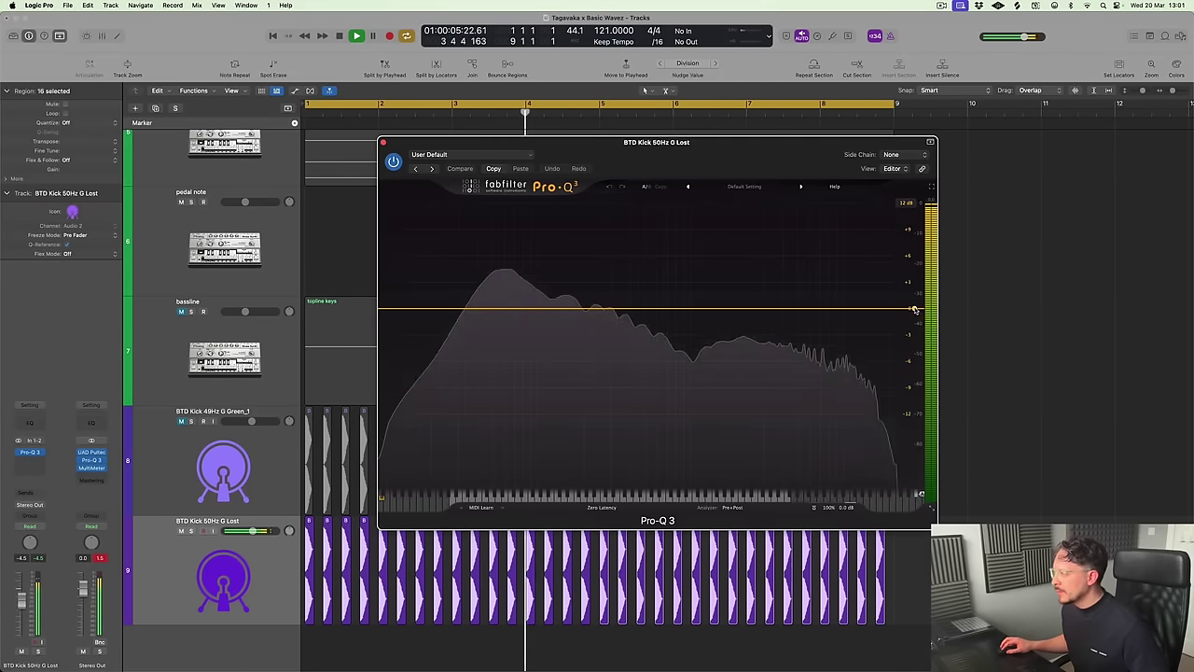
left_click_drag(917, 311, 664, 305)
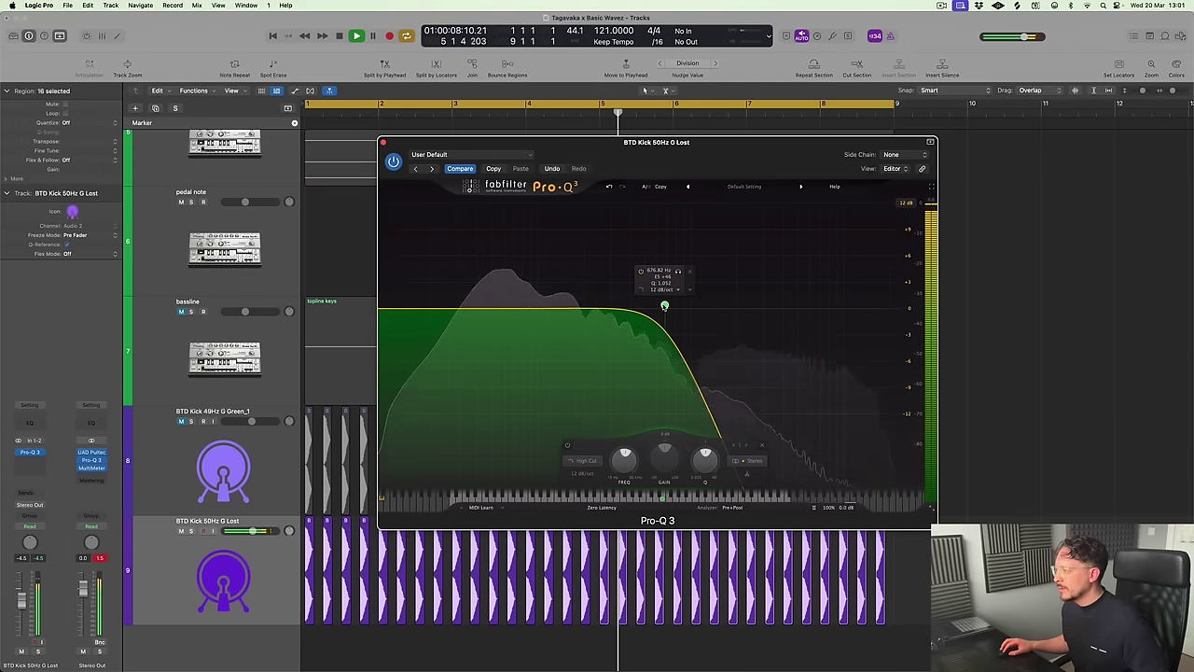
Compare the two kicks during playback by swapping their mutes, ending with the 50Hz G Lost track audible
left_click(181, 531)
left_click(181, 421)
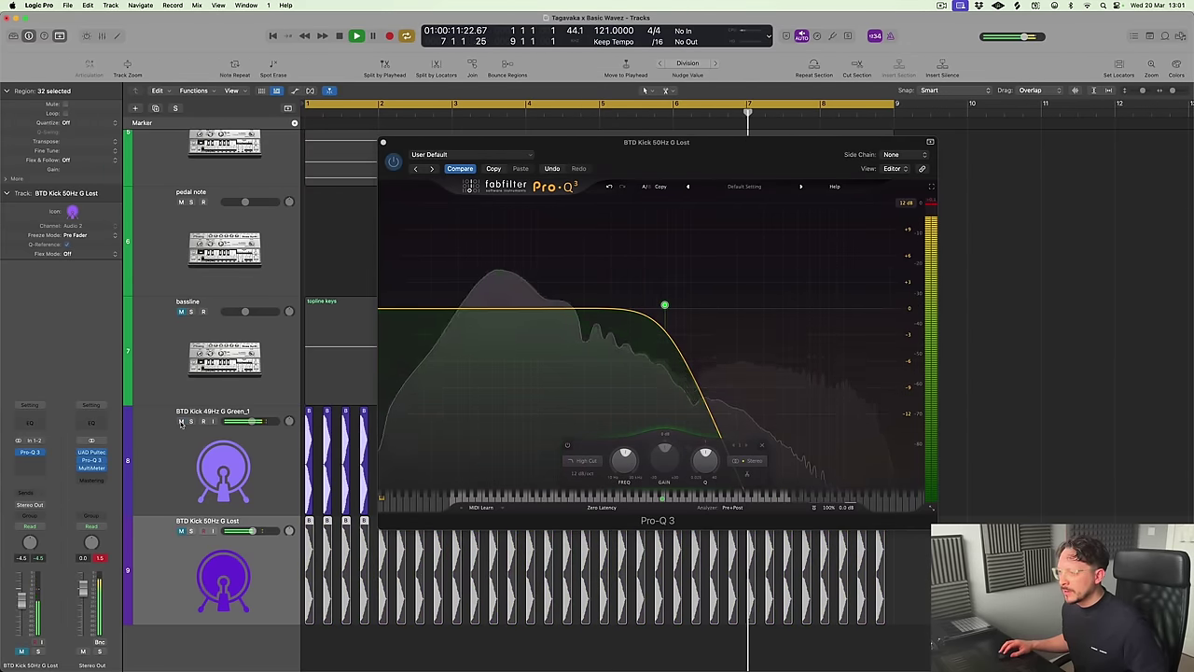
left_click(181, 421)
left_click(181, 531)
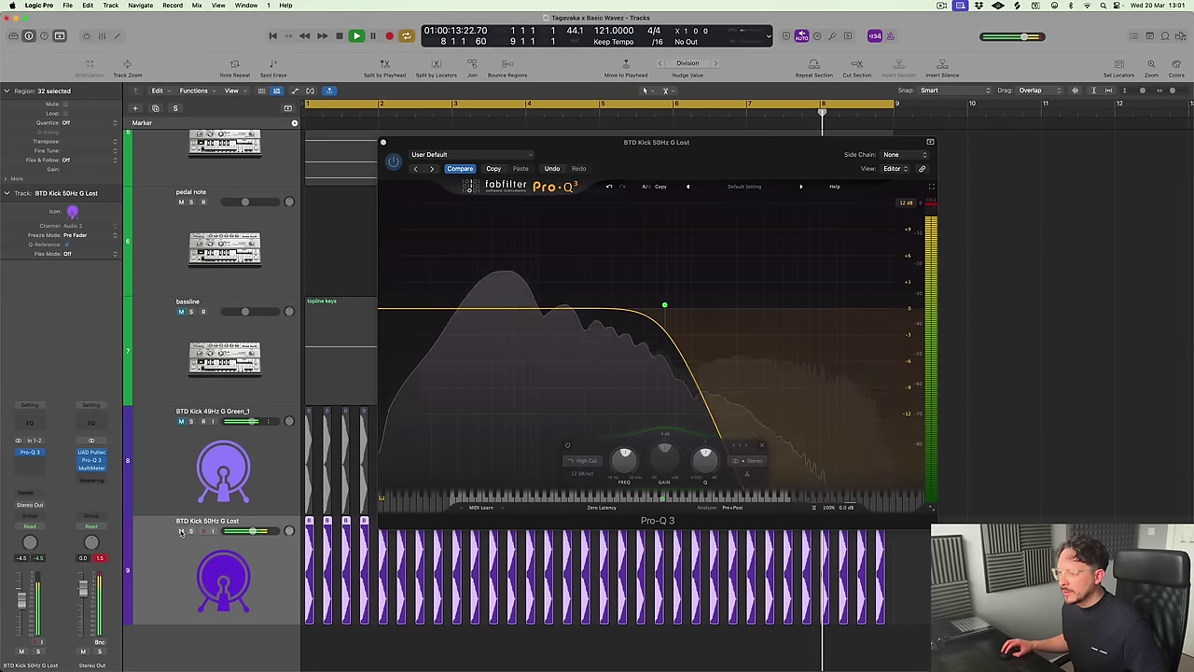
Load the brickwall preset into the 50Hz G Lost kick's Pro-Q 3 and lower its high cut with a 12 dB/oct slope
left_click_drag(664, 304, 743, 311)
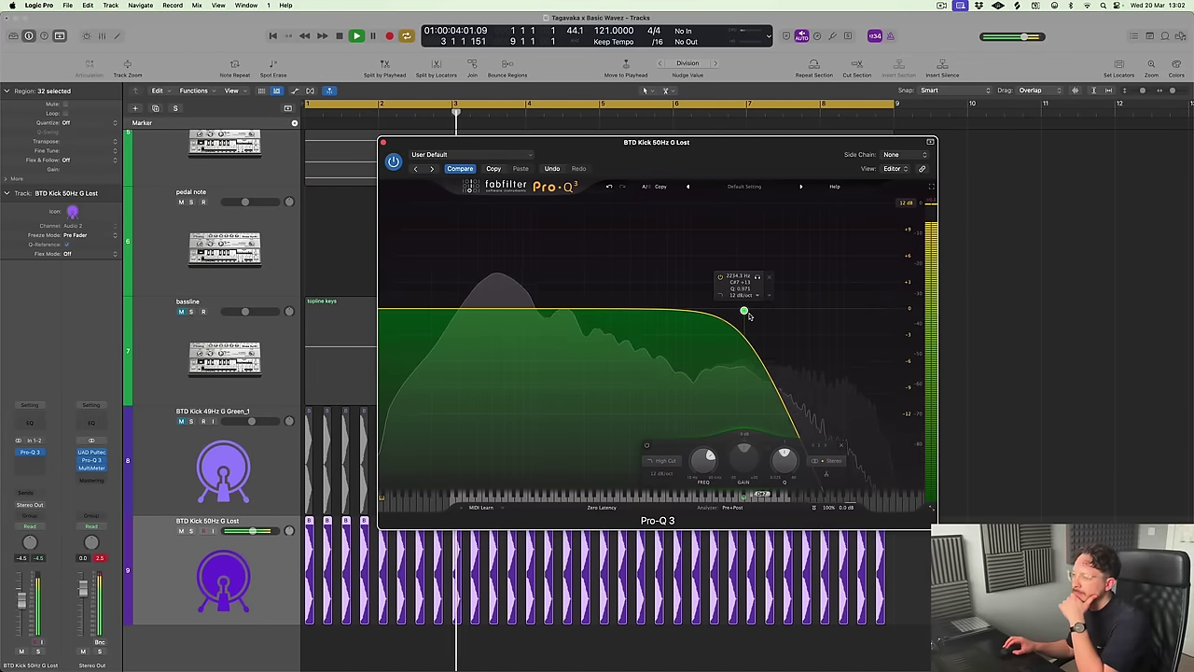
left_click(471, 155)
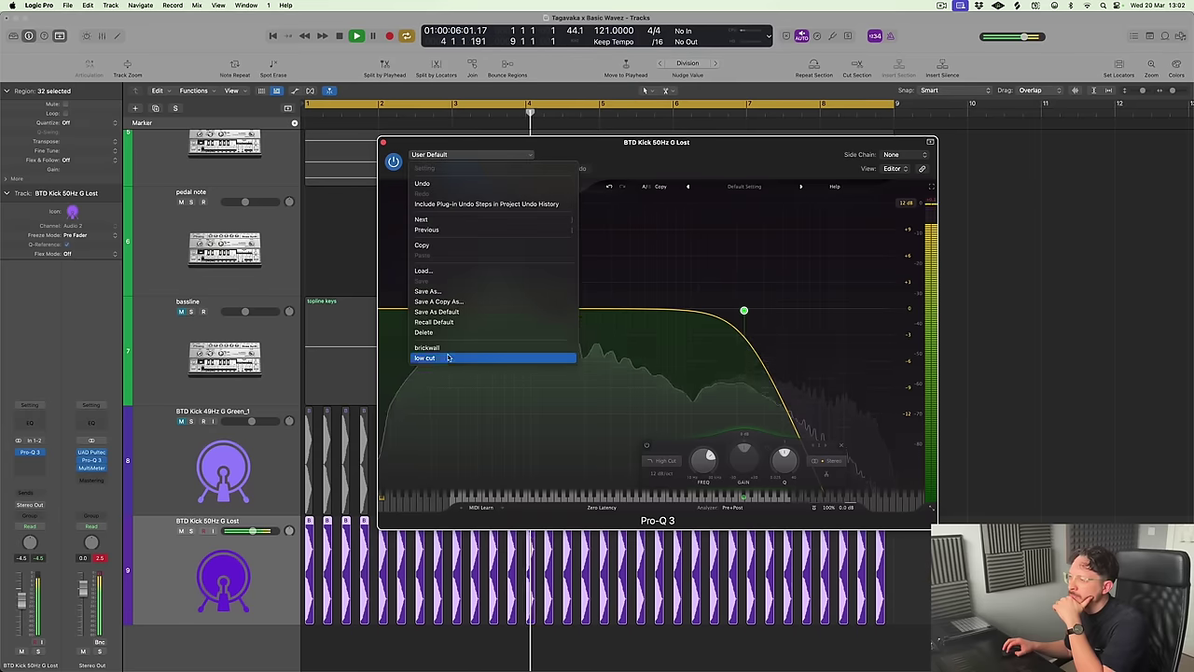
left_click(427, 347)
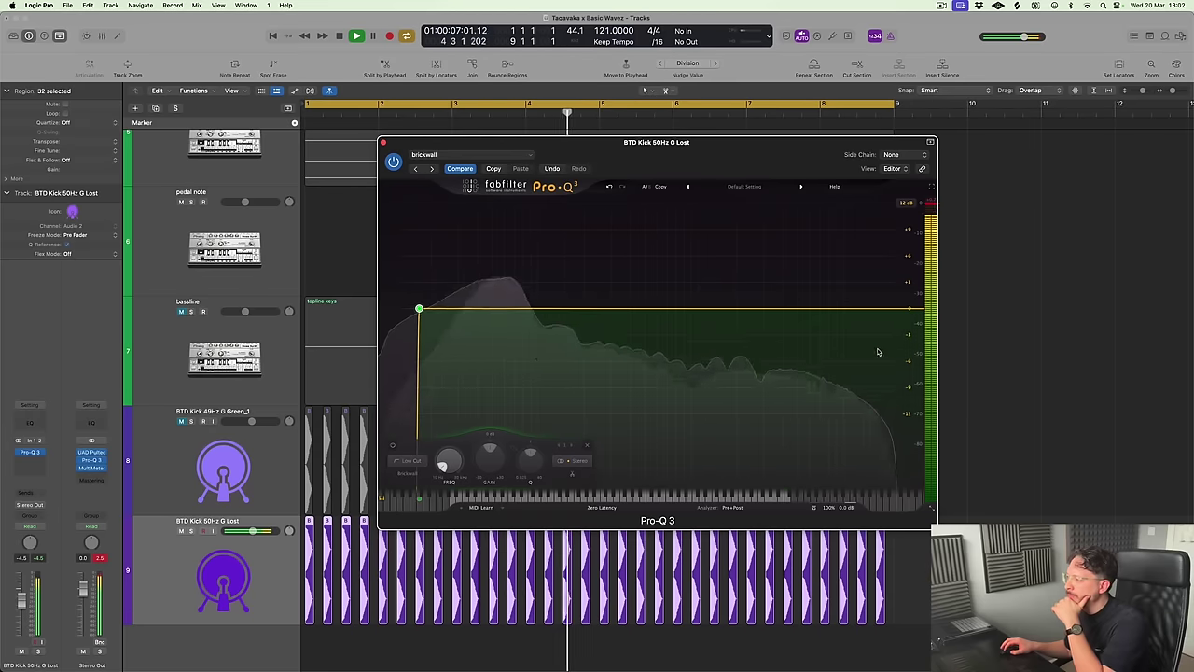
left_click(921, 310)
left_click_drag(916, 309, 694, 316)
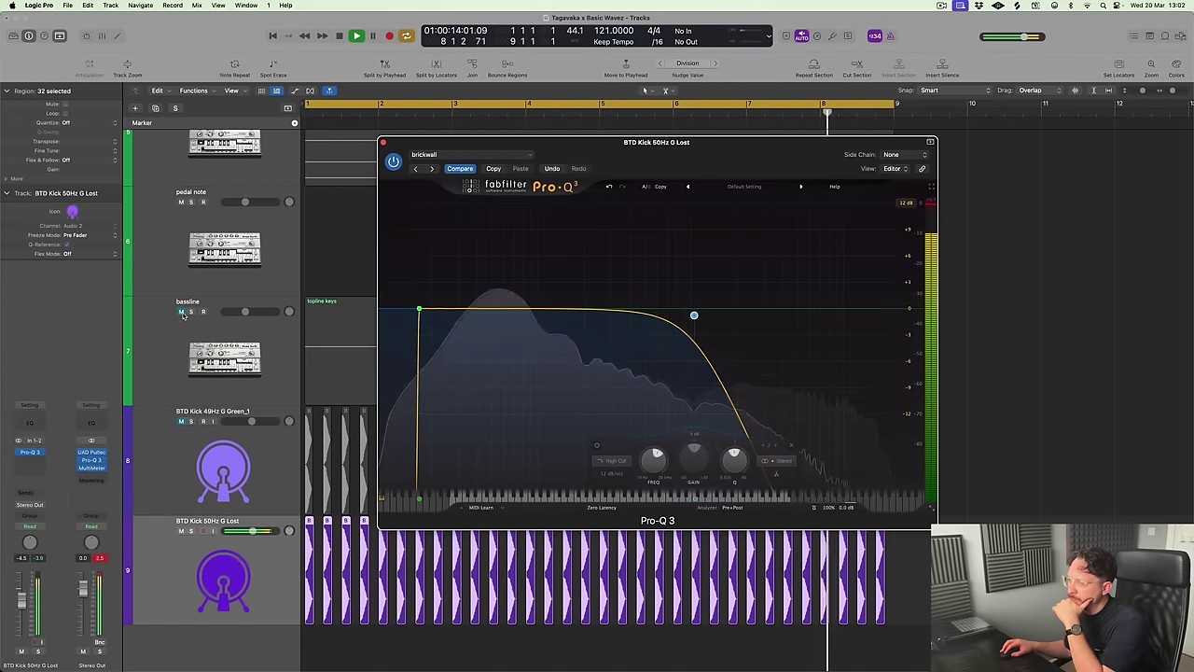
Audition the bassline with the filtered kick, mute it again, stop playback and close the kick's EQ
left_click(181, 312)
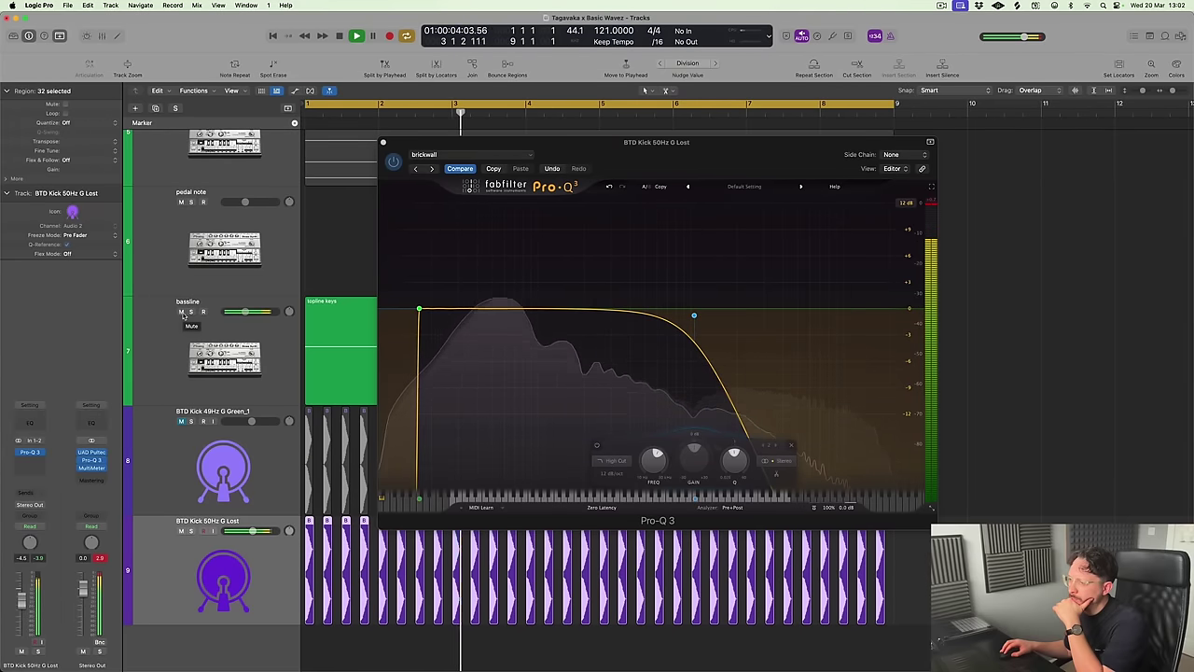
left_click(182, 314)
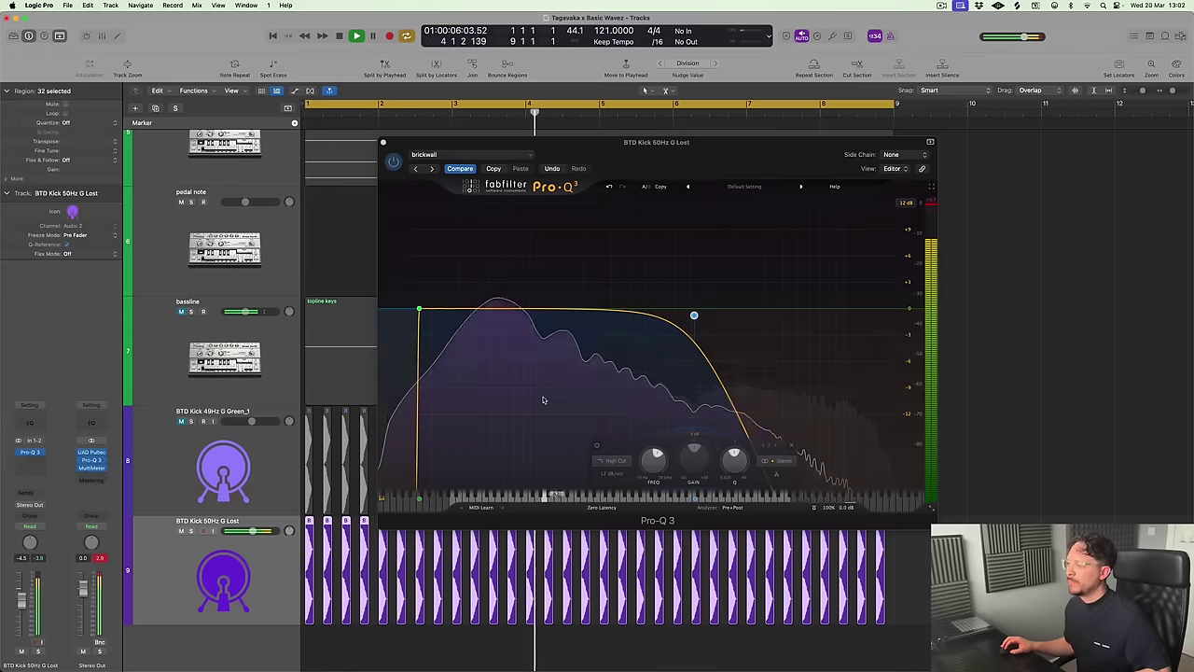
key("space")
left_click(383, 144)
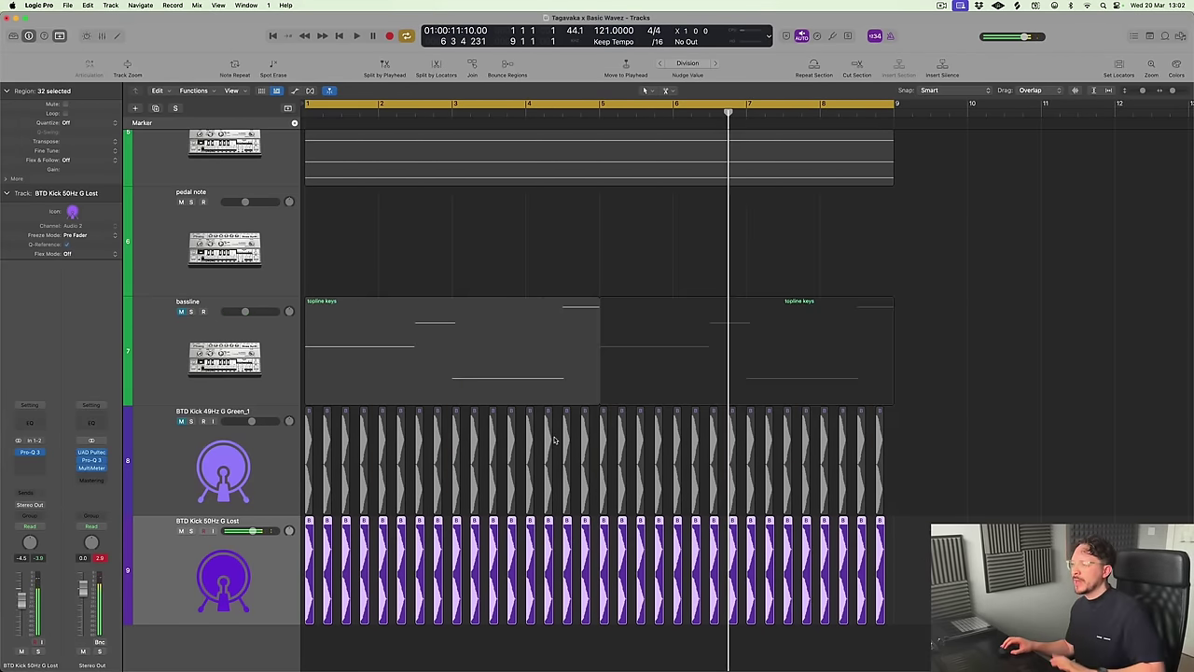
Delete the 49Hz G Green_1 kick track and briefly play back the remaining arrangement
left_click(227, 480)
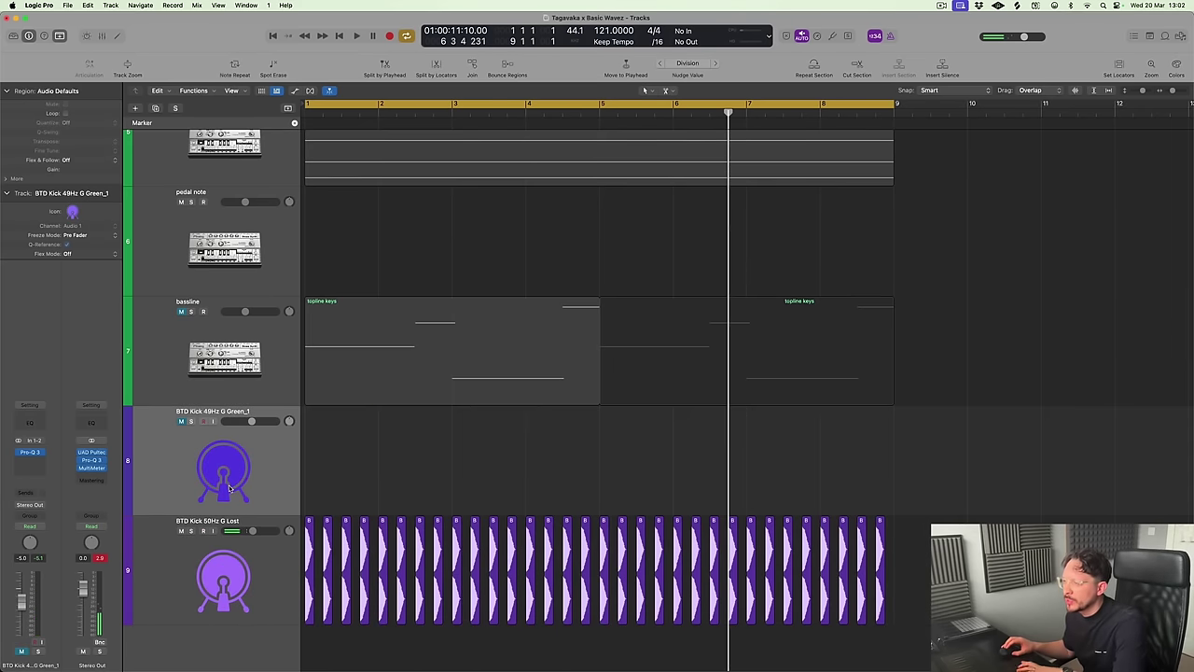
key("super+BackSpace")
scroll(992, 418, "up", 5)
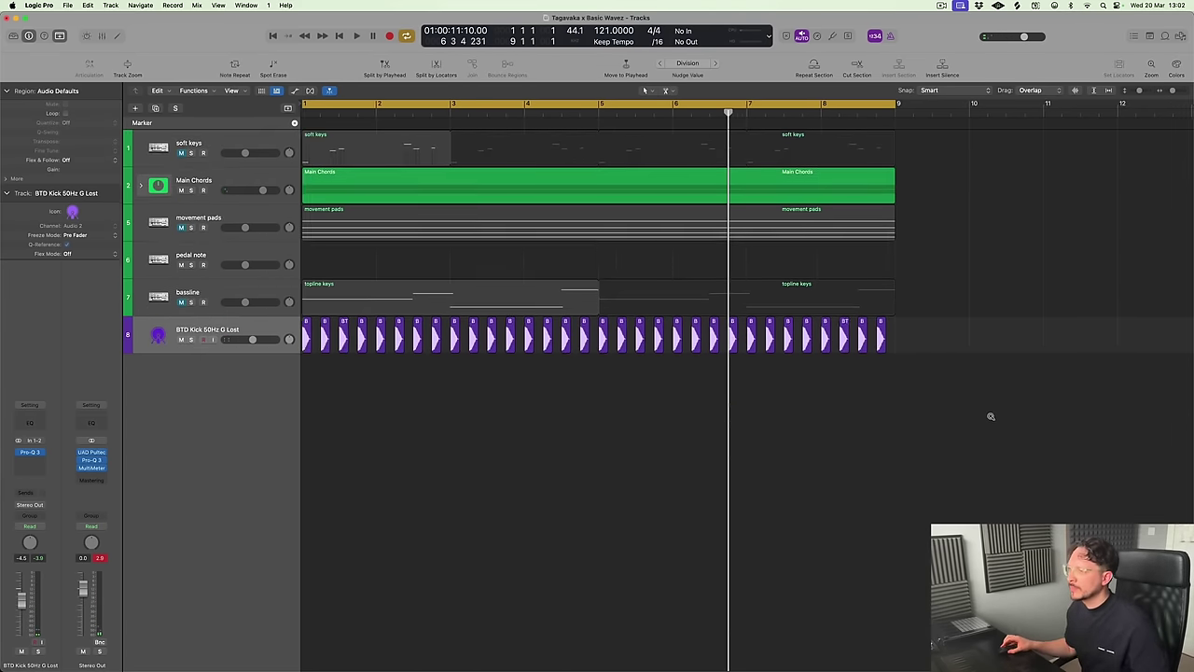
key("space")
key("super+Left")
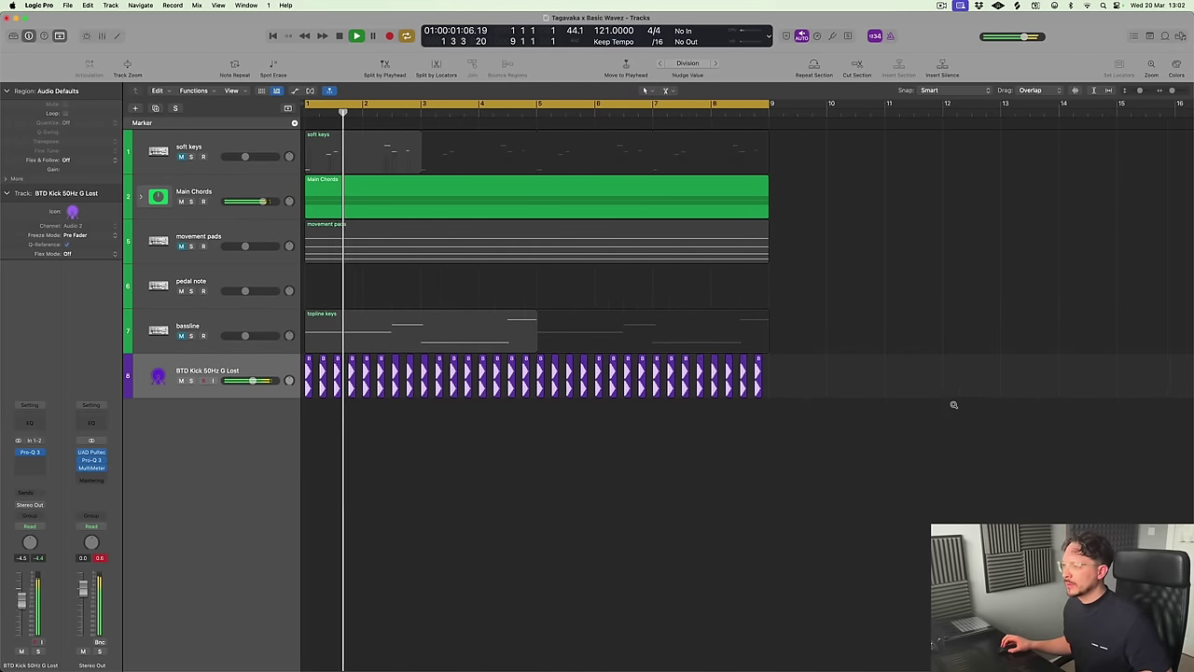
key("super+Down")
key("space")
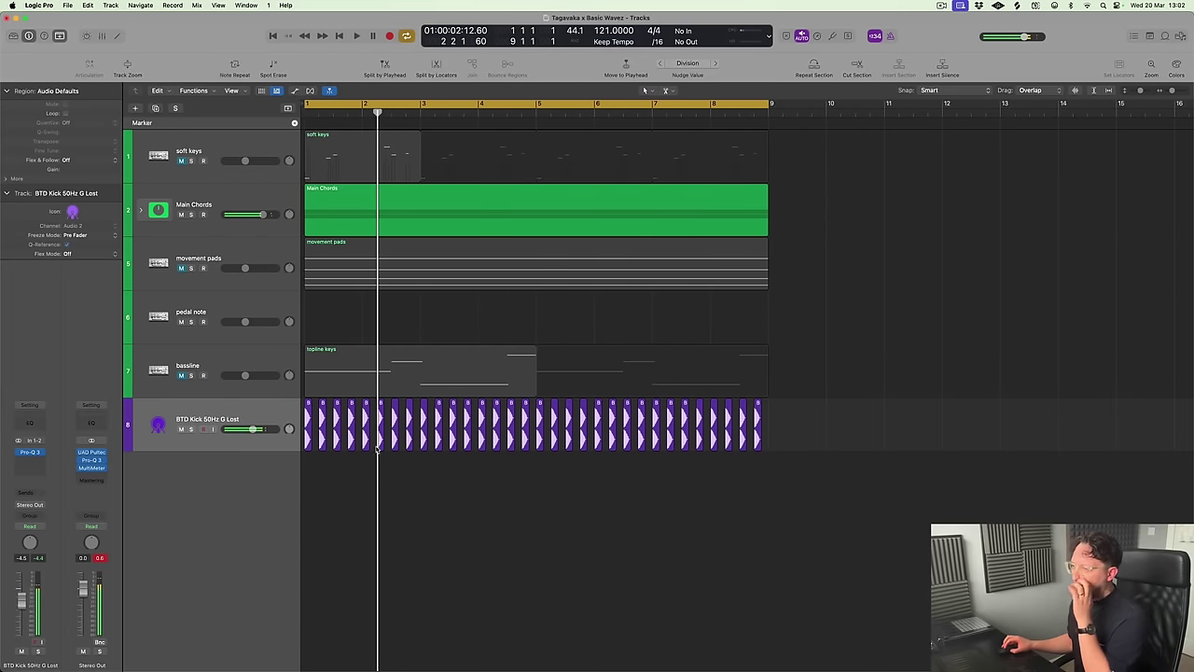
Set the 50Hz G Lost kick track to -10 dB and solo it
left_click(246, 374)
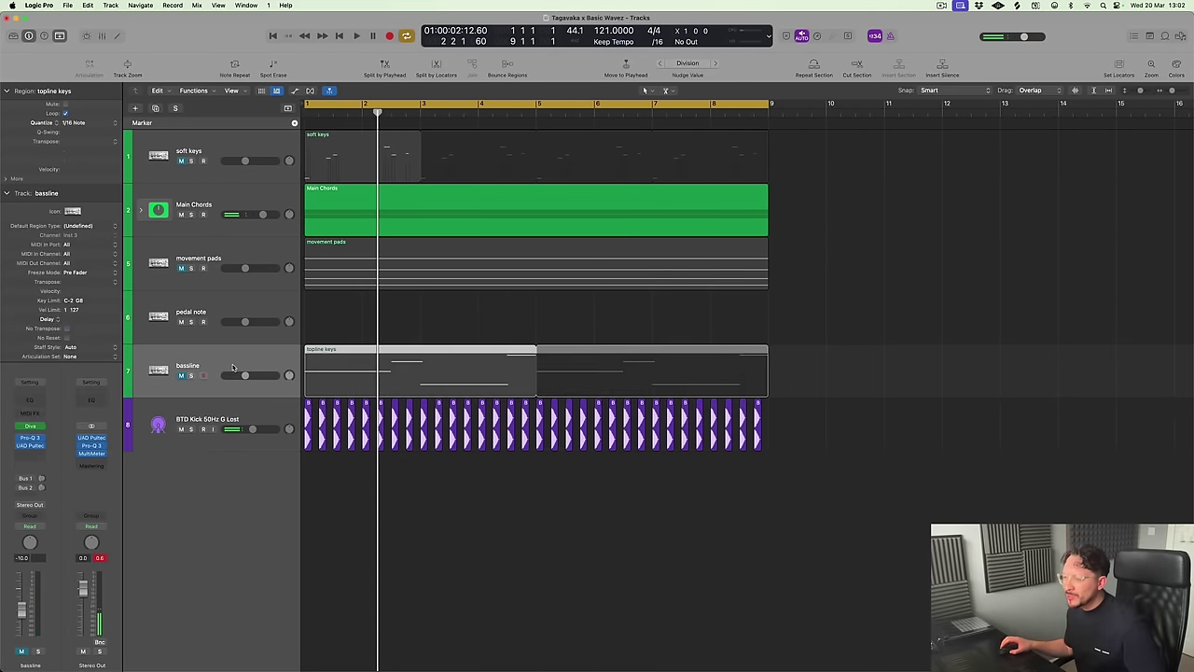
key("ctrl+z")
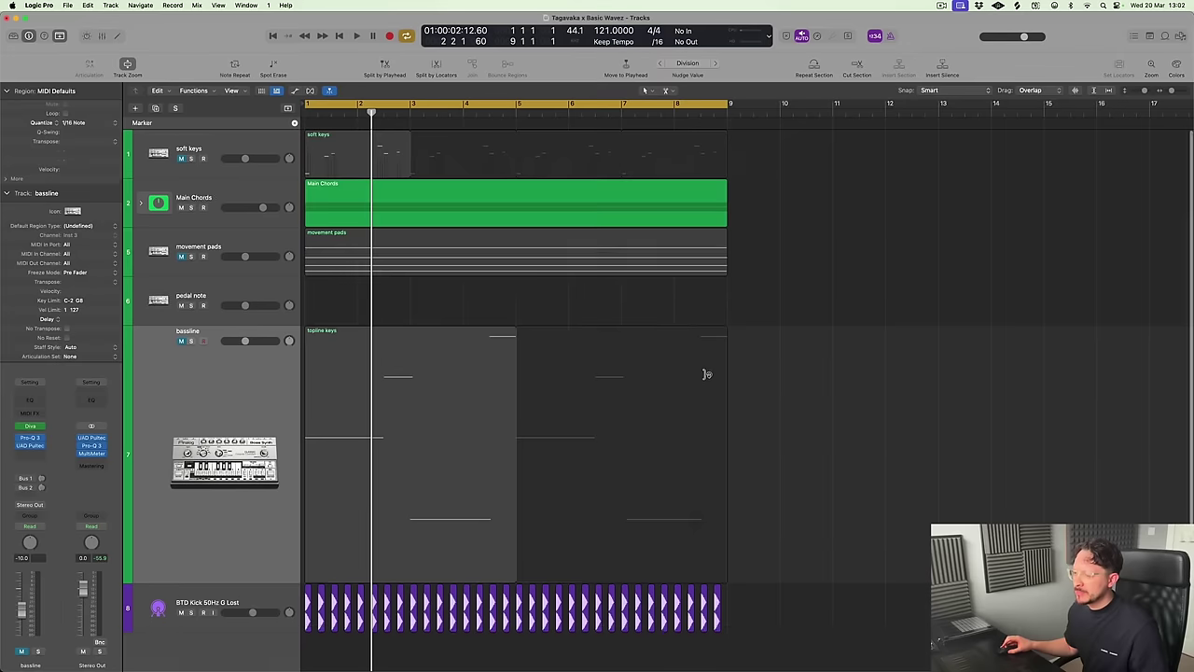
left_click(147, 548)
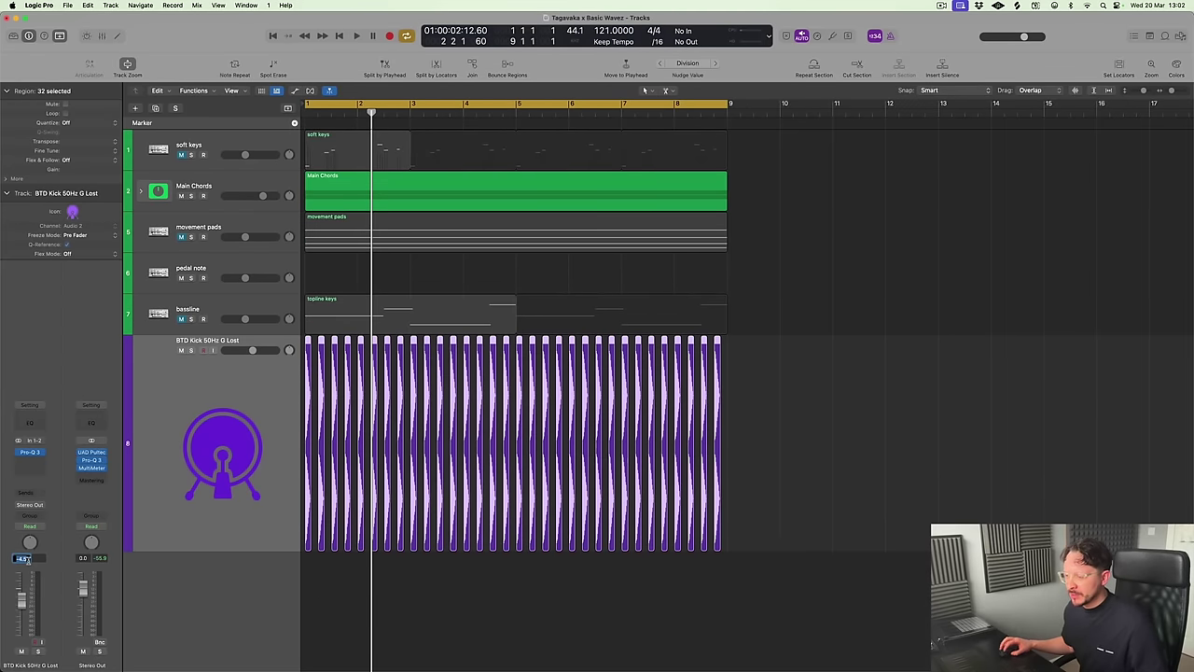
left_click(191, 350)
key("z")
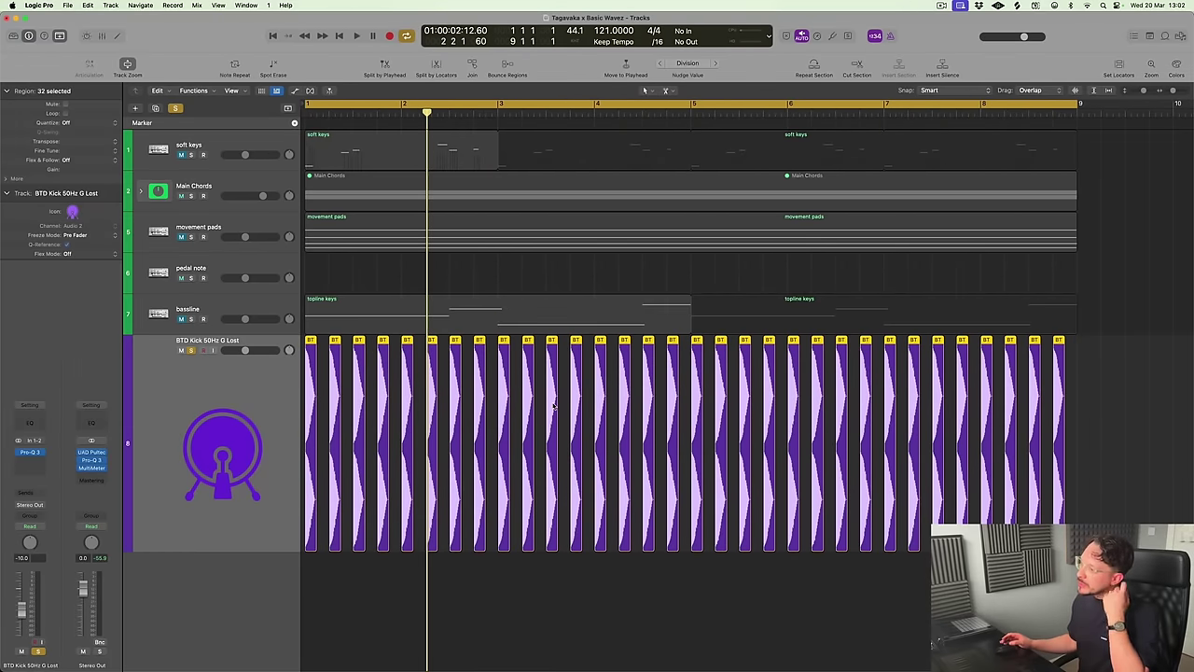
key("z")
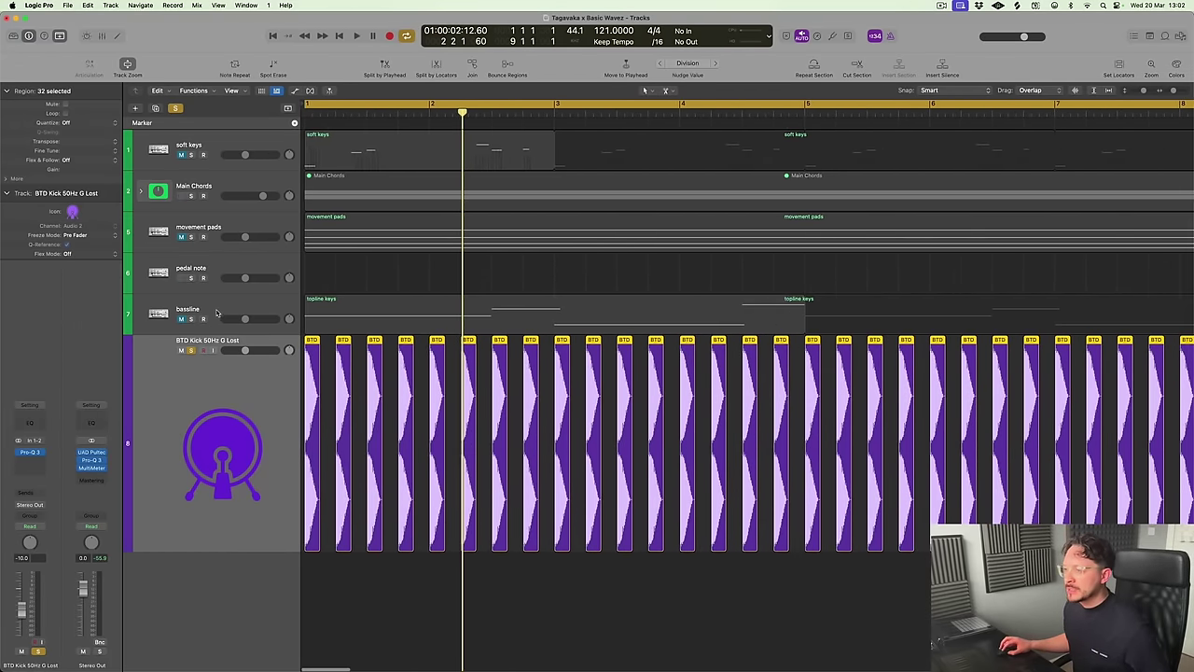
Pull the volumes of the bassline and Main Chords tracks all the way down
left_click(214, 313)
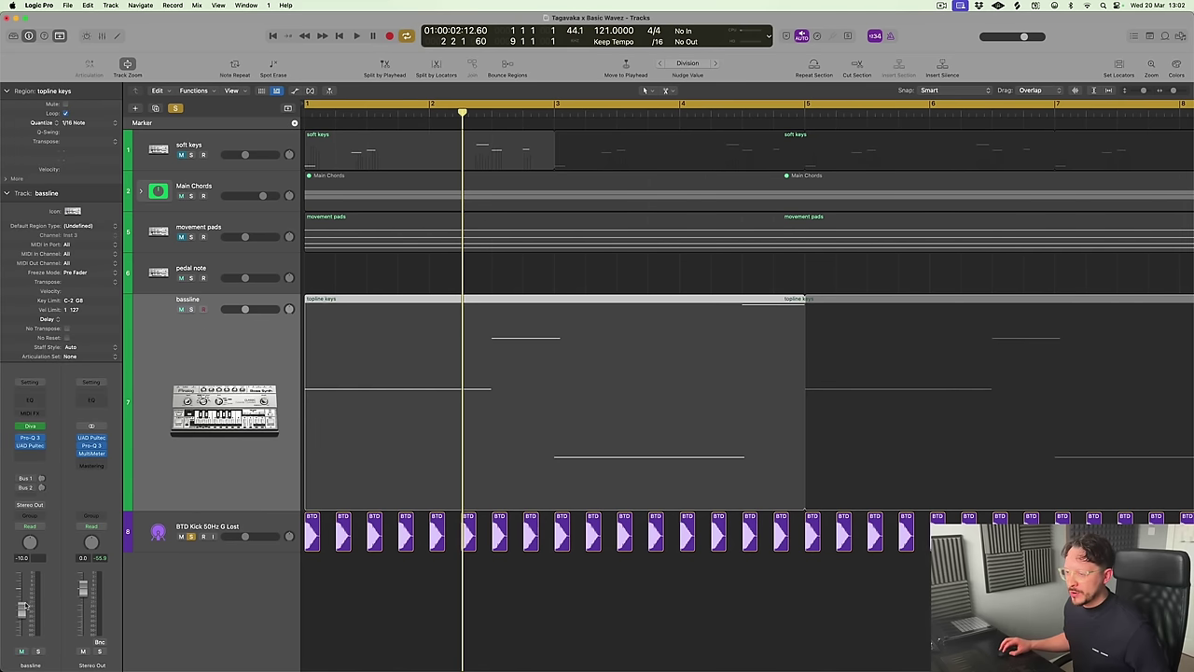
key("ctrl+z")
scroll(619, 417, "down", 5)
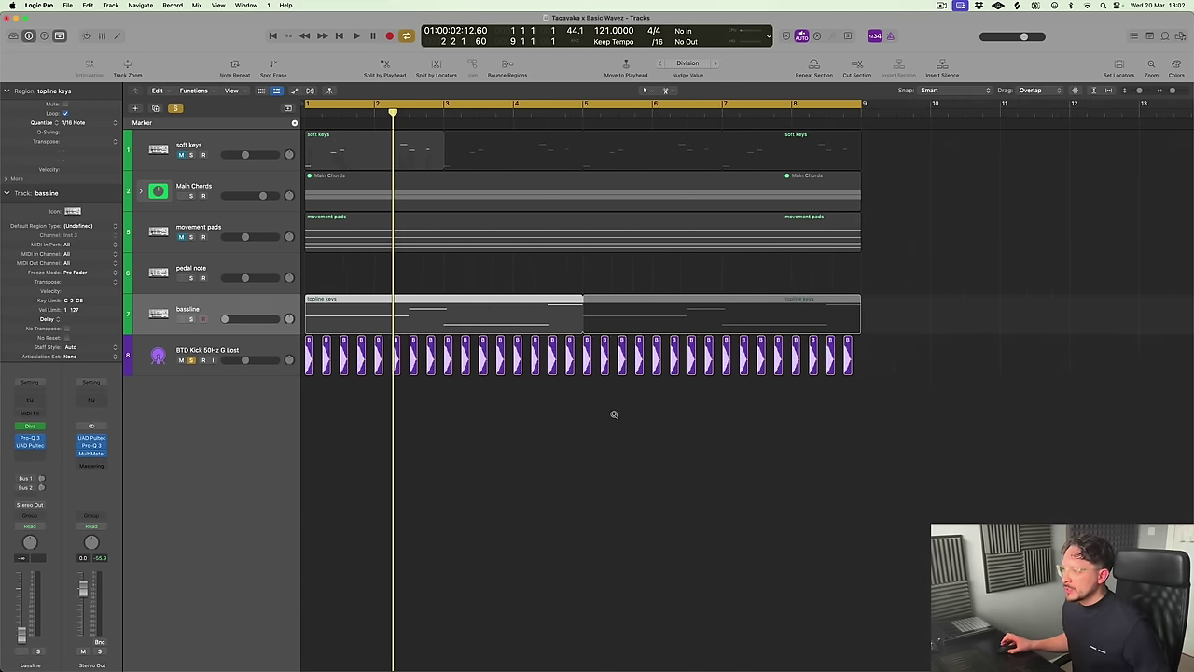
left_click(221, 199)
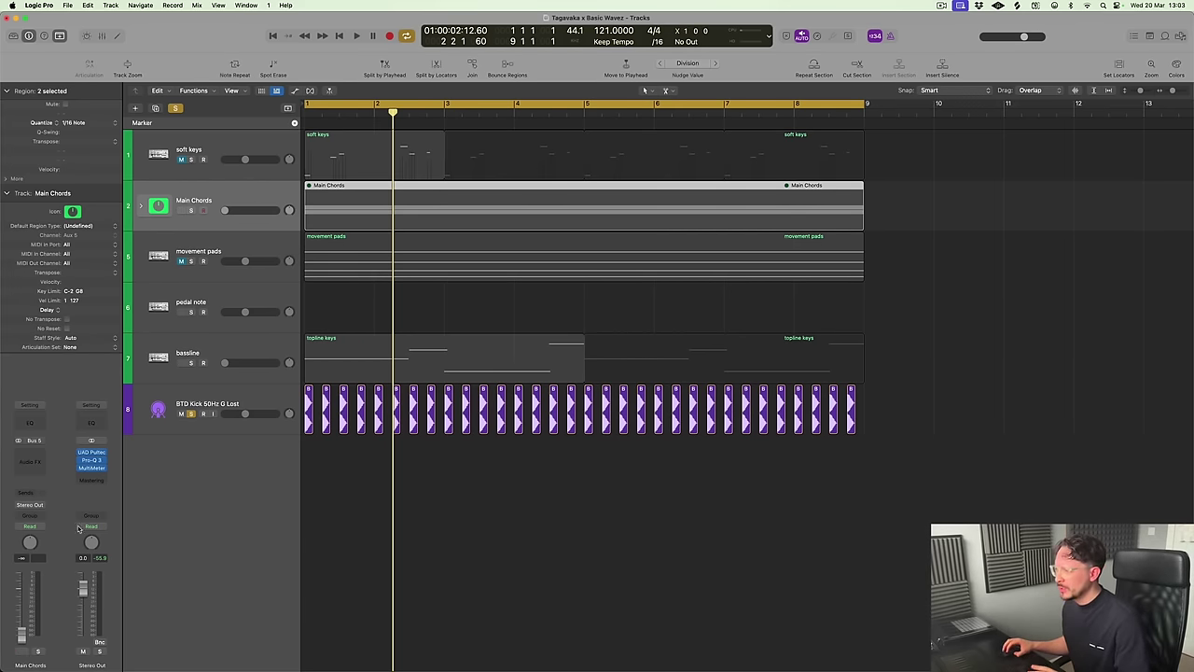
Solo Main Chords alongside the kick and set its level to -9 dB during playback
key("space")
left_click(191, 211)
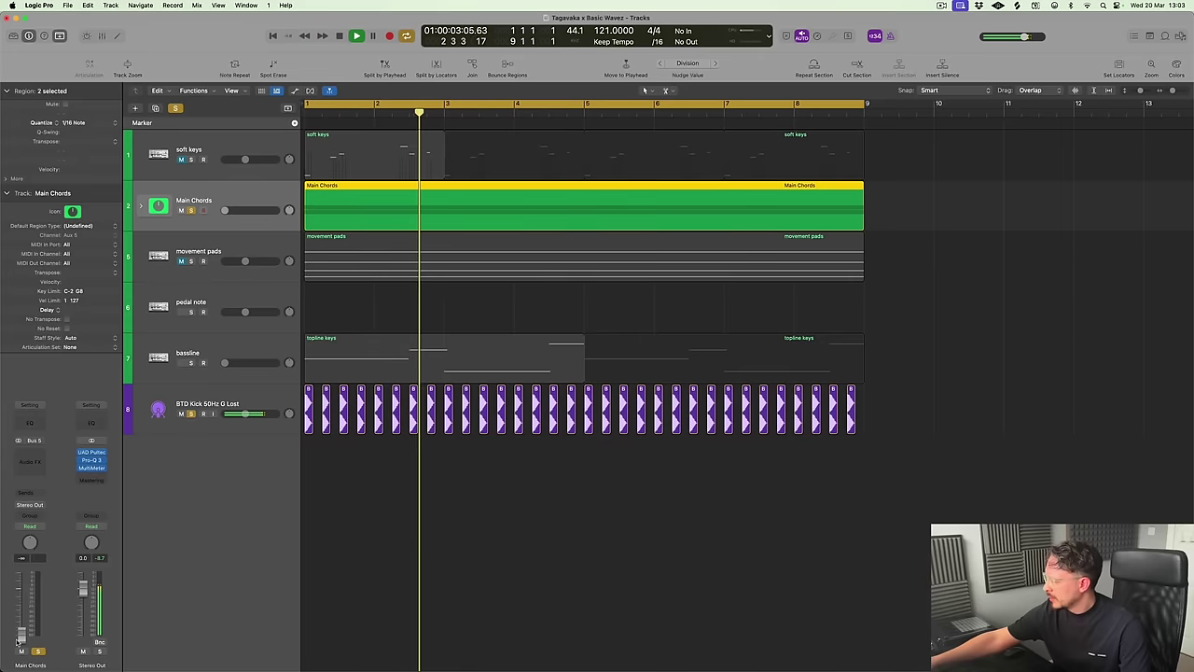
left_click_drag(16, 642, 19, 591)
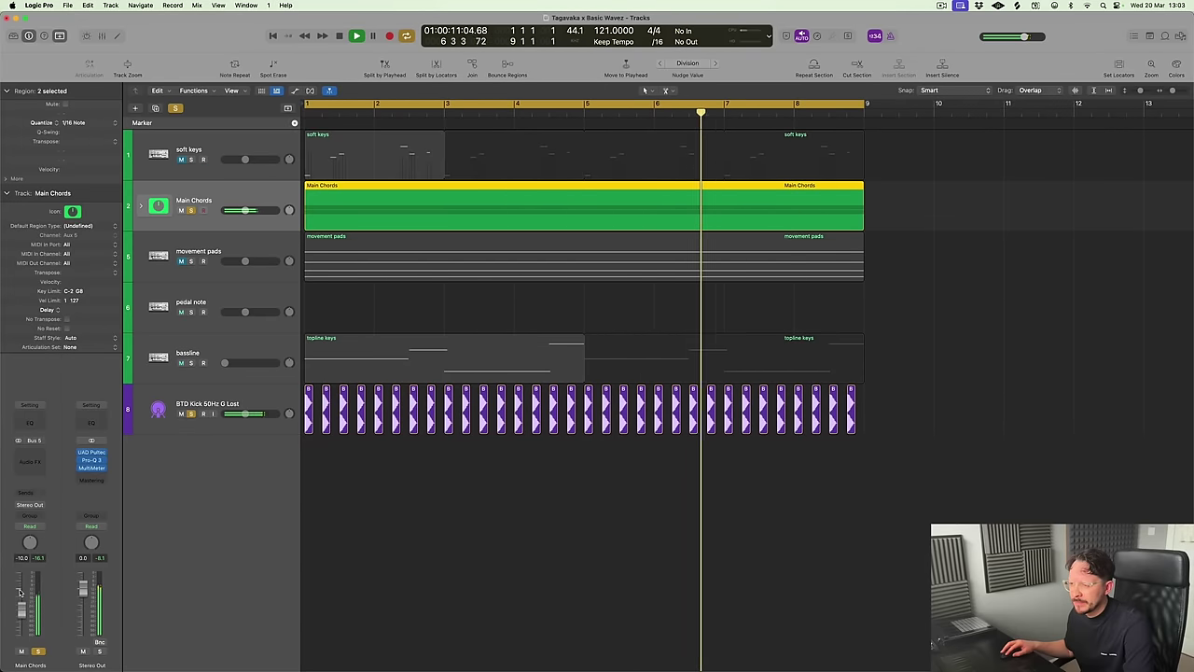
double_click(21, 558)
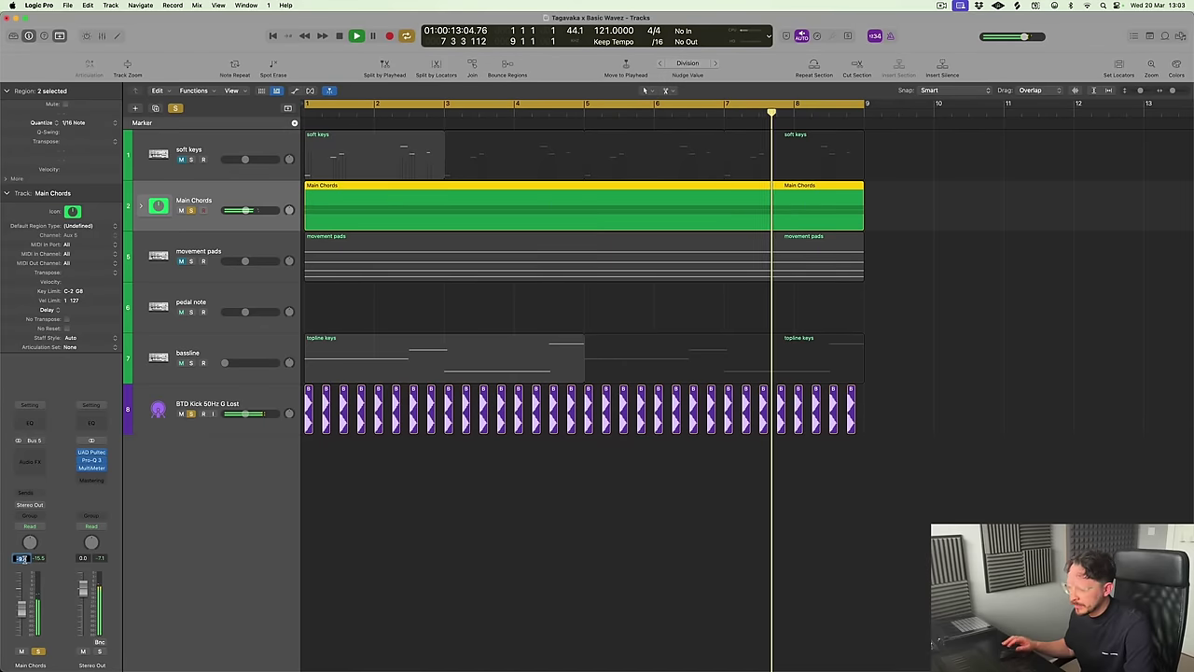
type("-9")
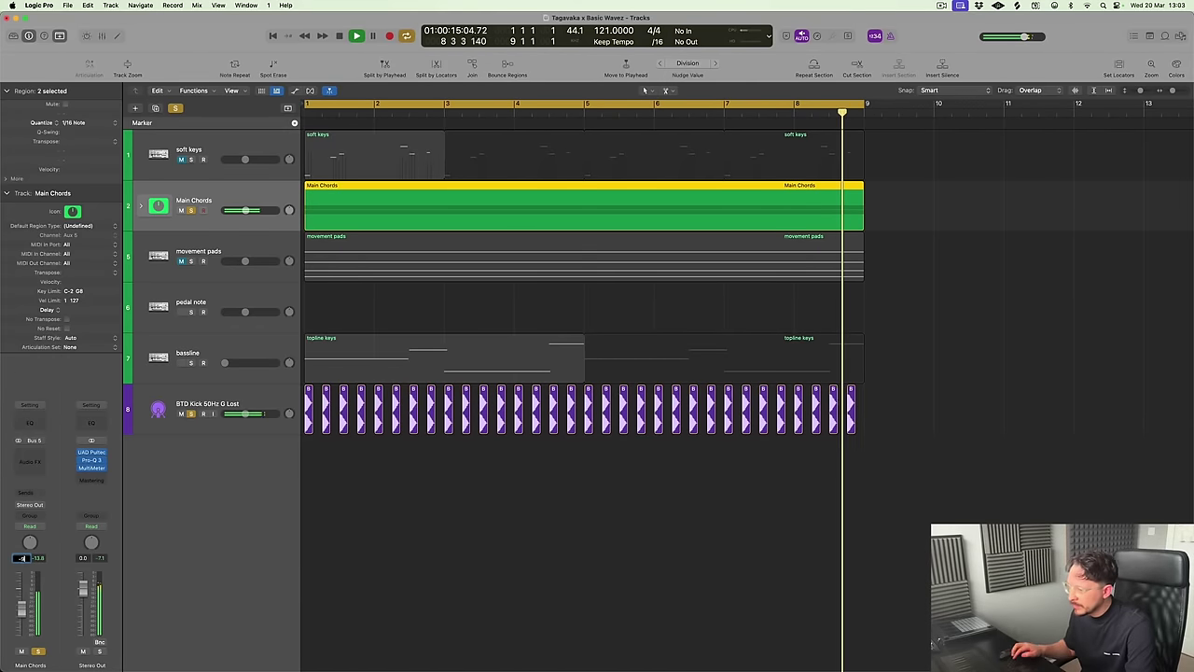
key("Return")
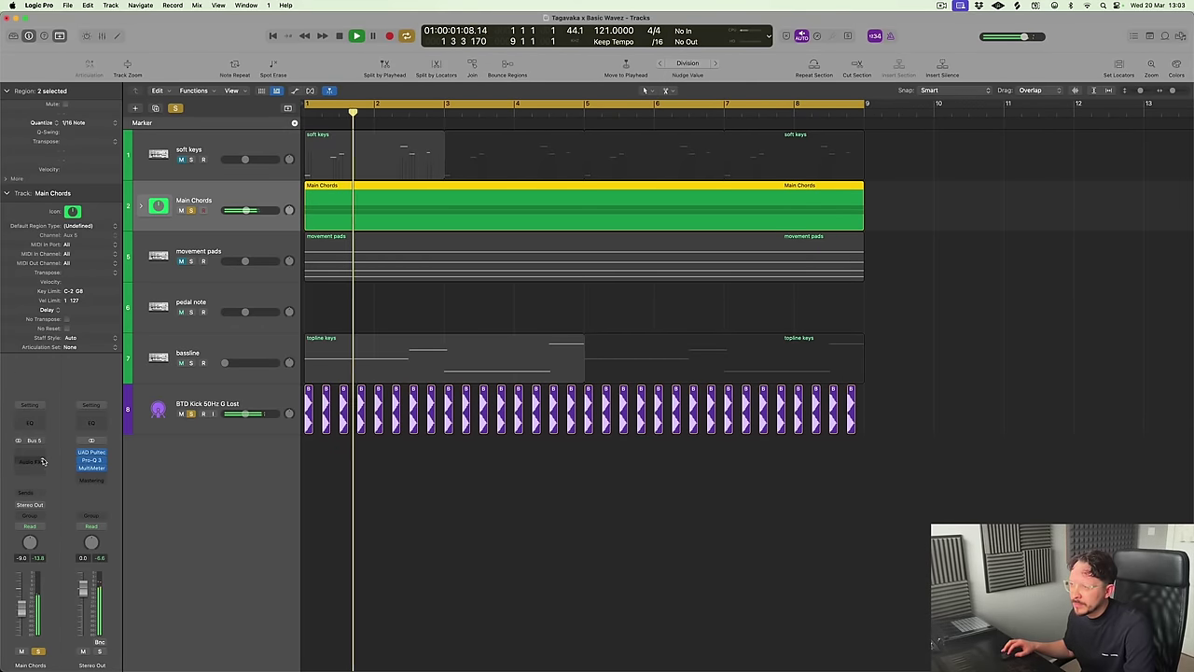
key("space")
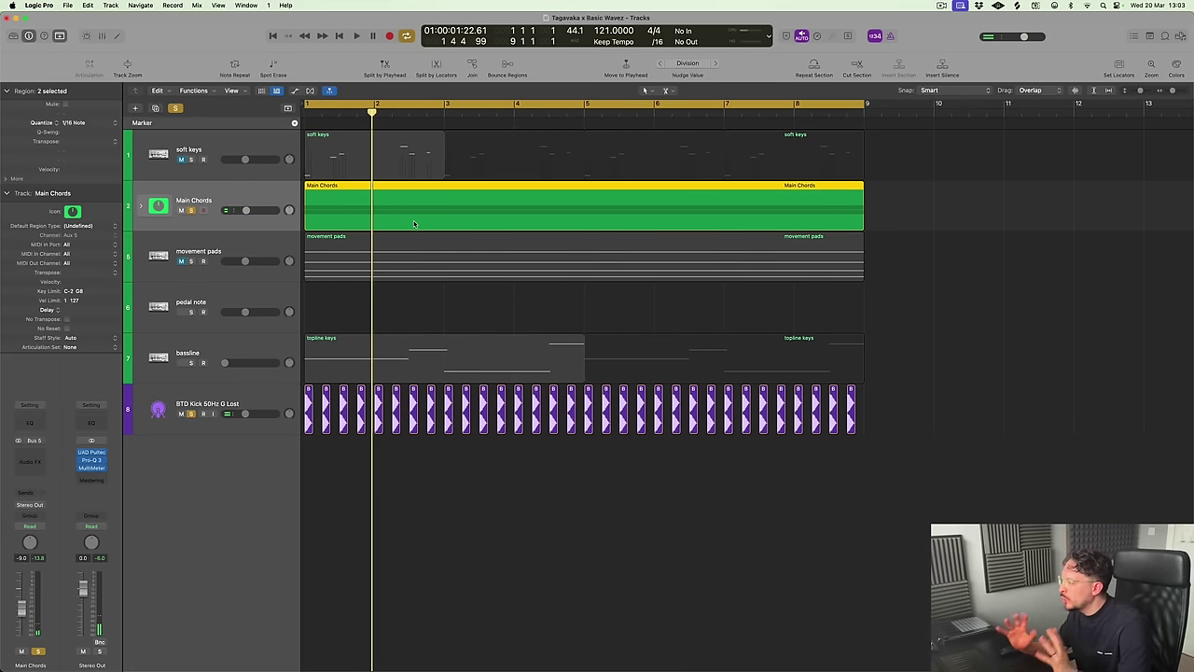
Insert Pro-Q 3 on Main Chords, cut the peak at about 313 Hz by 8.9 dB, and solo that band to hear it
left_click(38, 458)
mouse_move(57, 475)
left_click(139, 475)
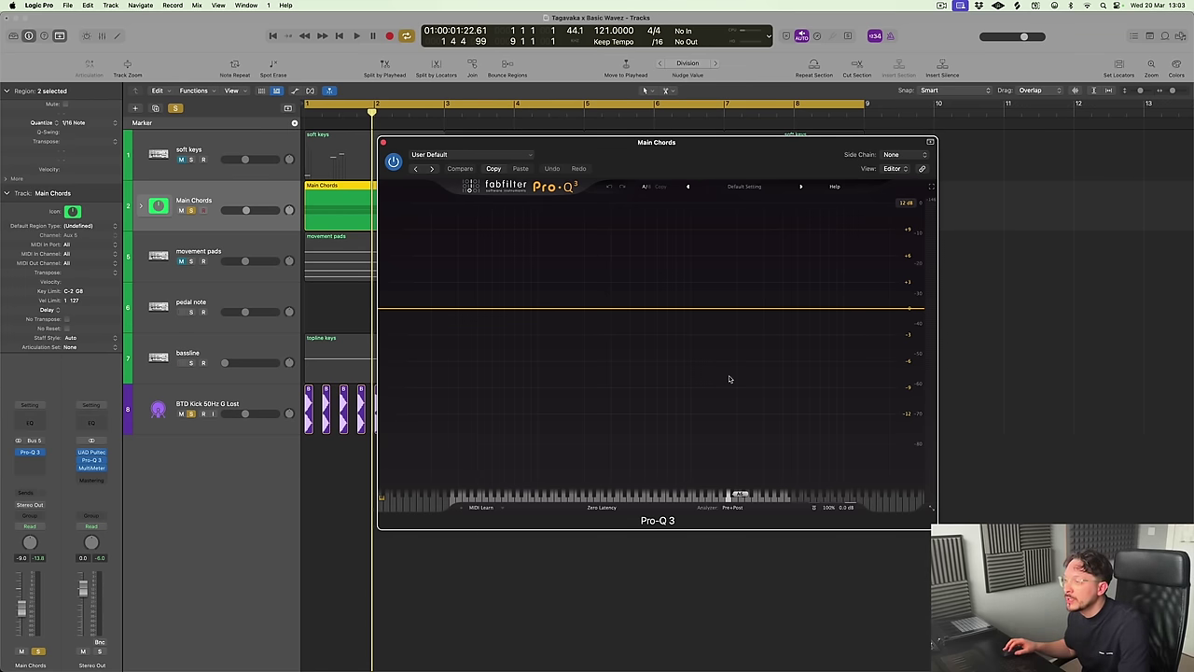
key("space")
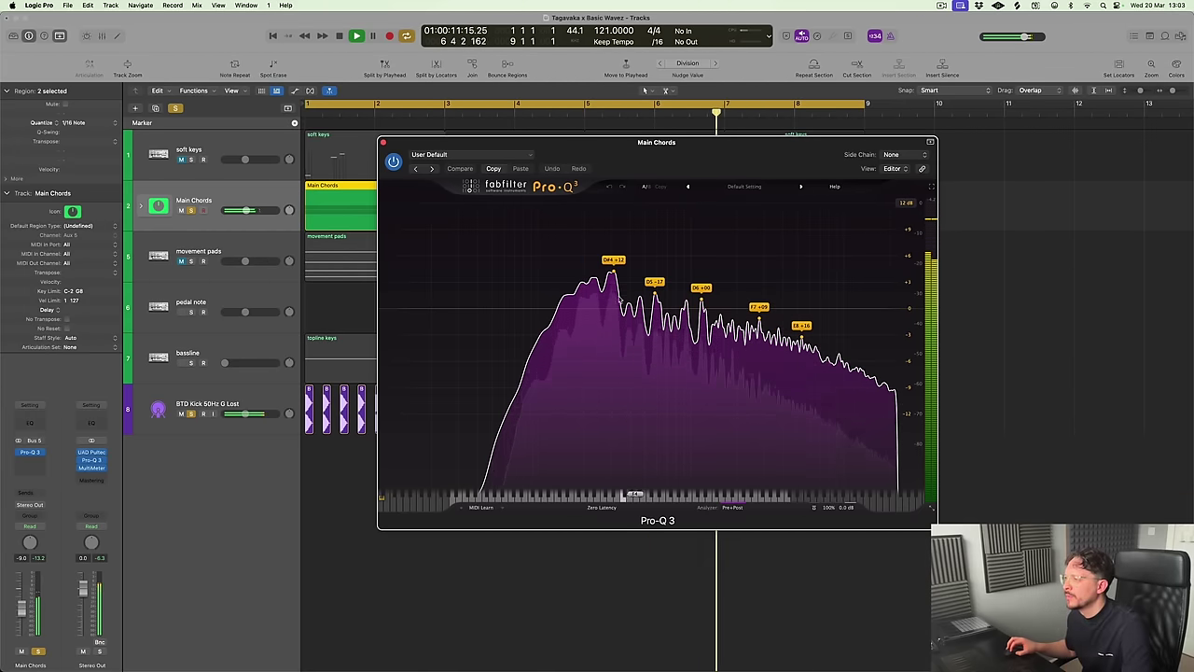
left_click_drag(616, 277, 613, 384)
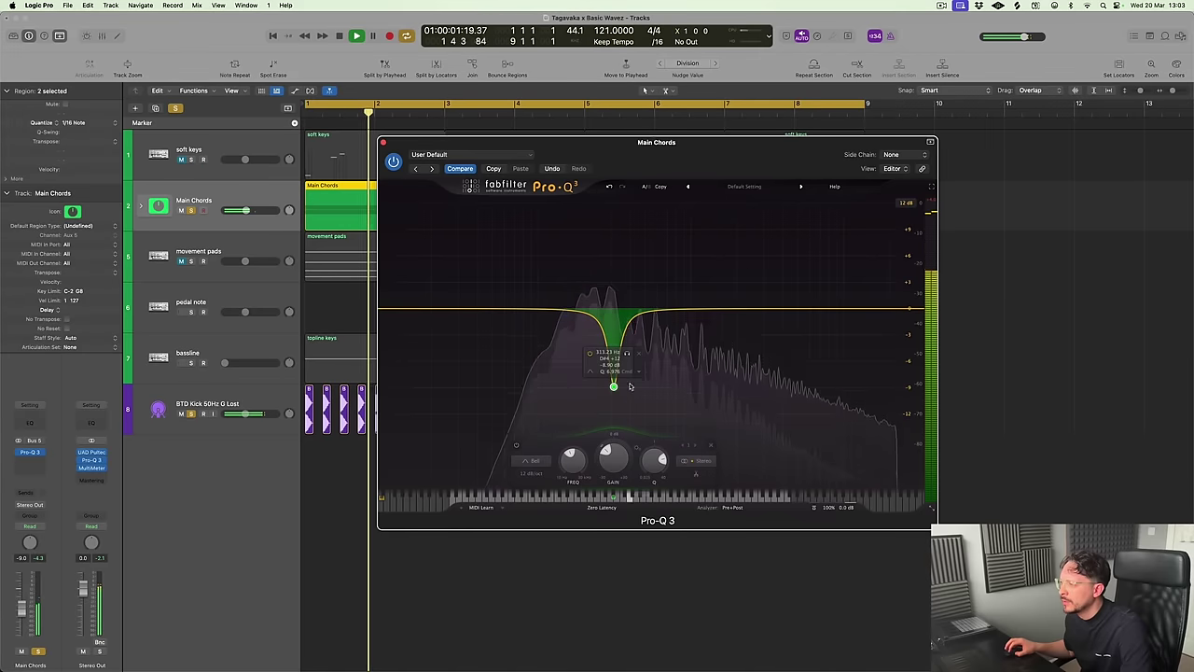
left_click(627, 355)
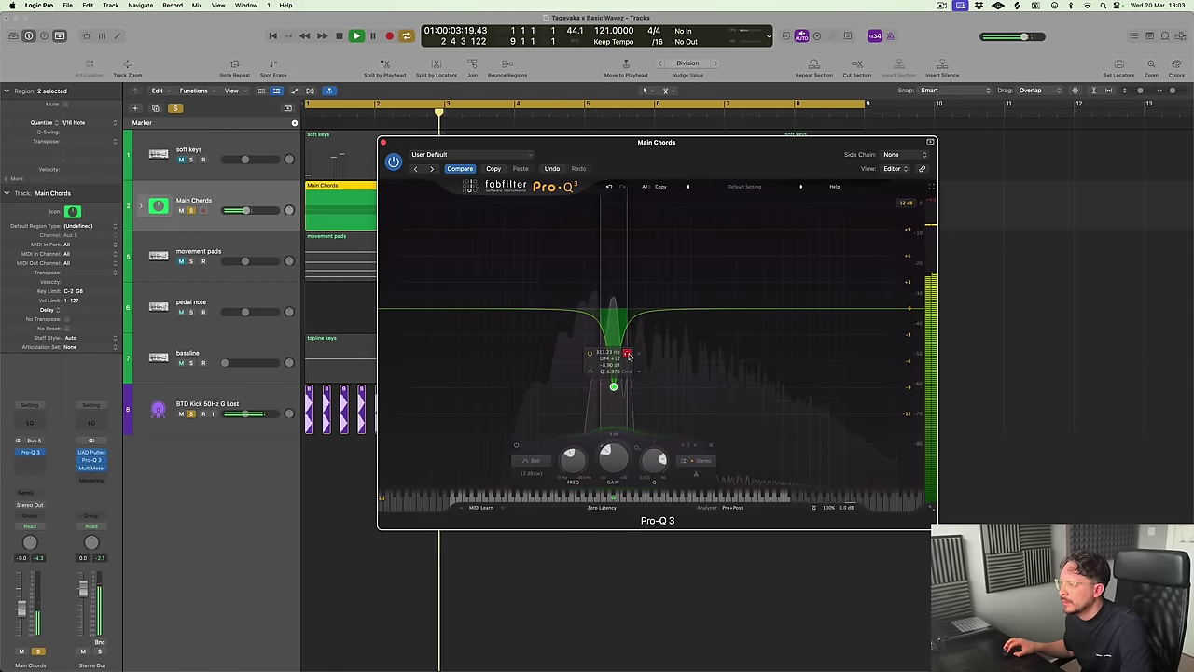
Ease the Main Chords bell cut to about -3.48 dB at 304 Hz and compare the sound with the EQ bypassed
left_click(394, 163)
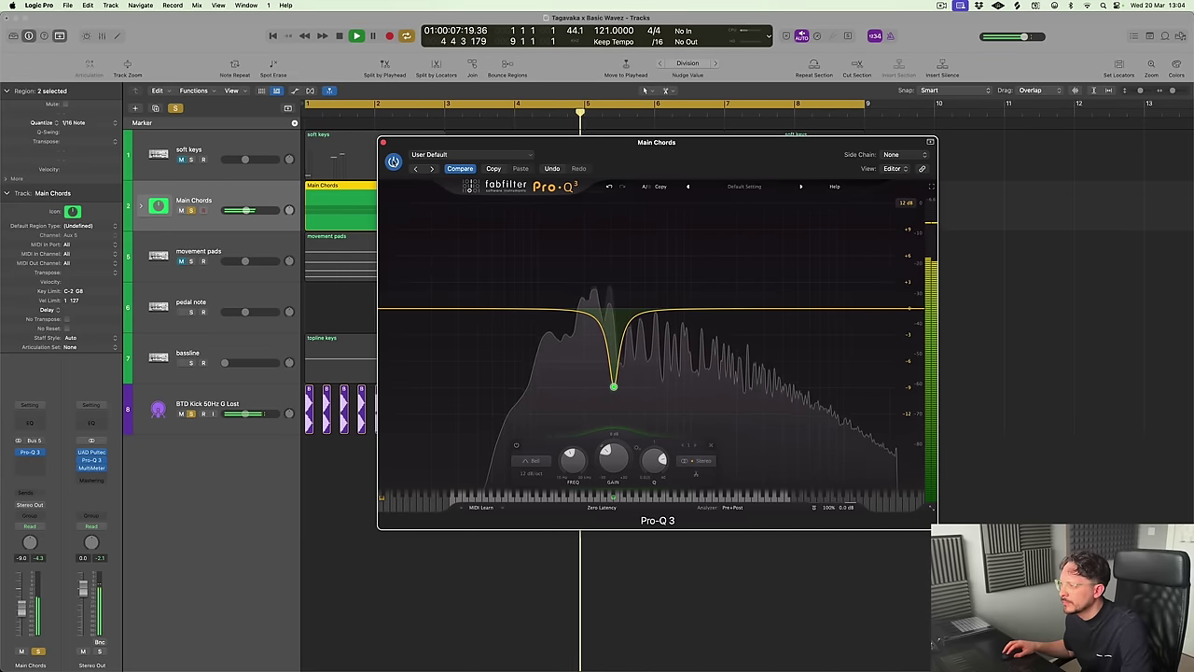
mouse_move(613, 392)
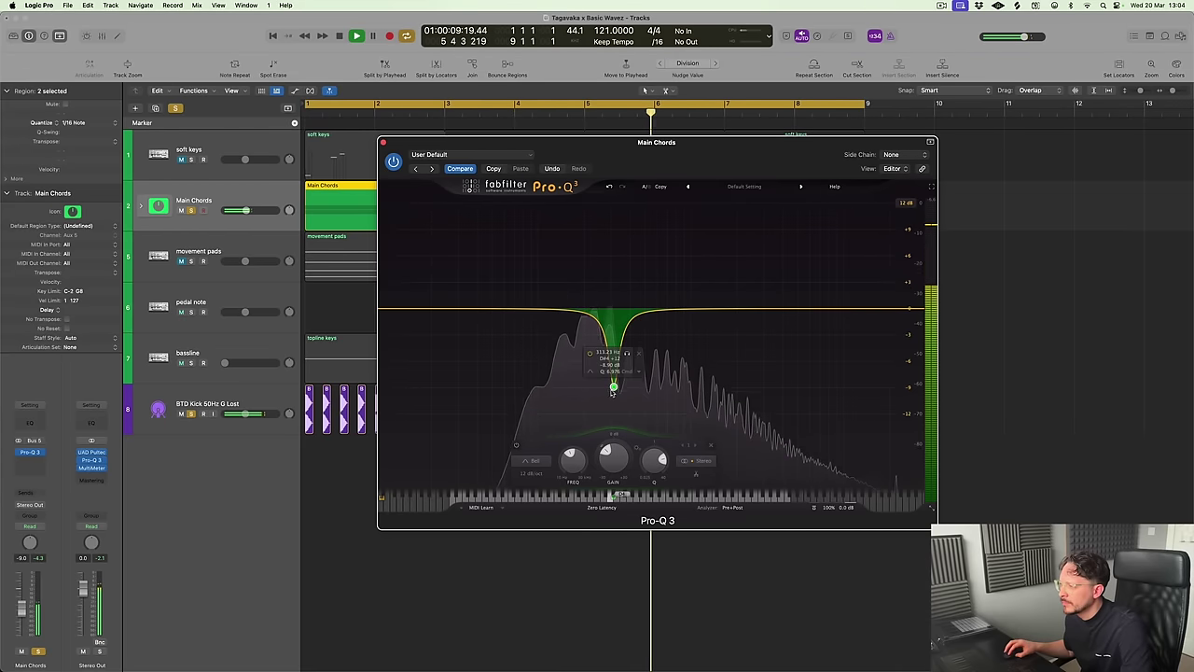
left_click_drag(613, 390, 611, 340)
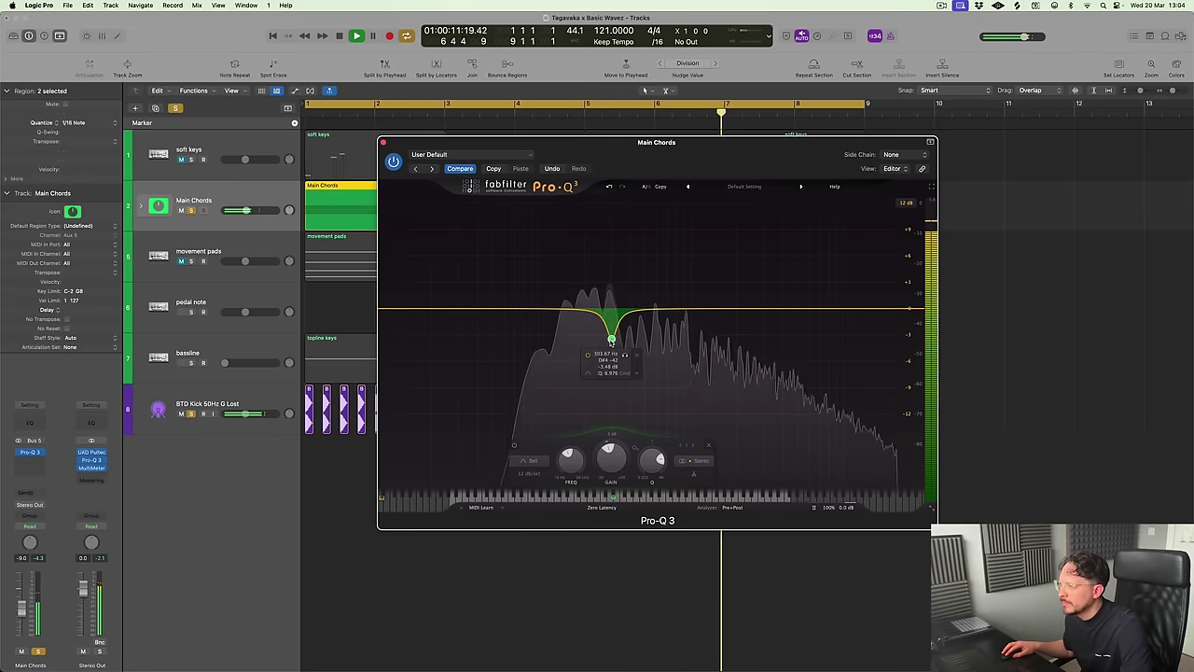
left_click(392, 161)
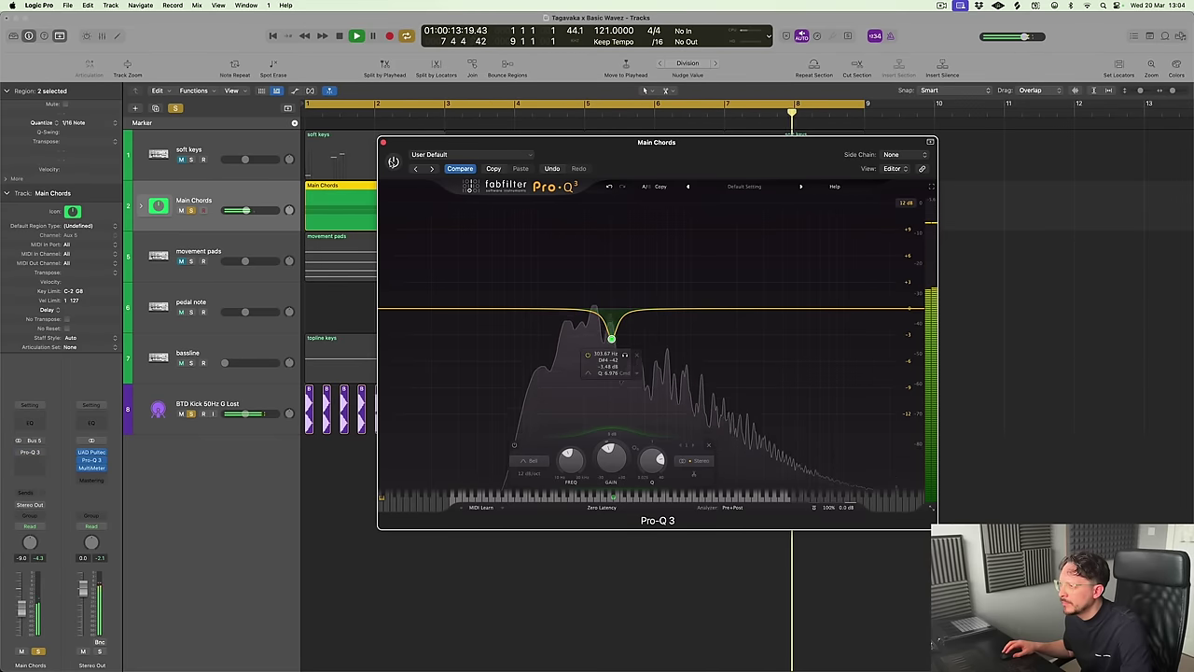
left_click(392, 162)
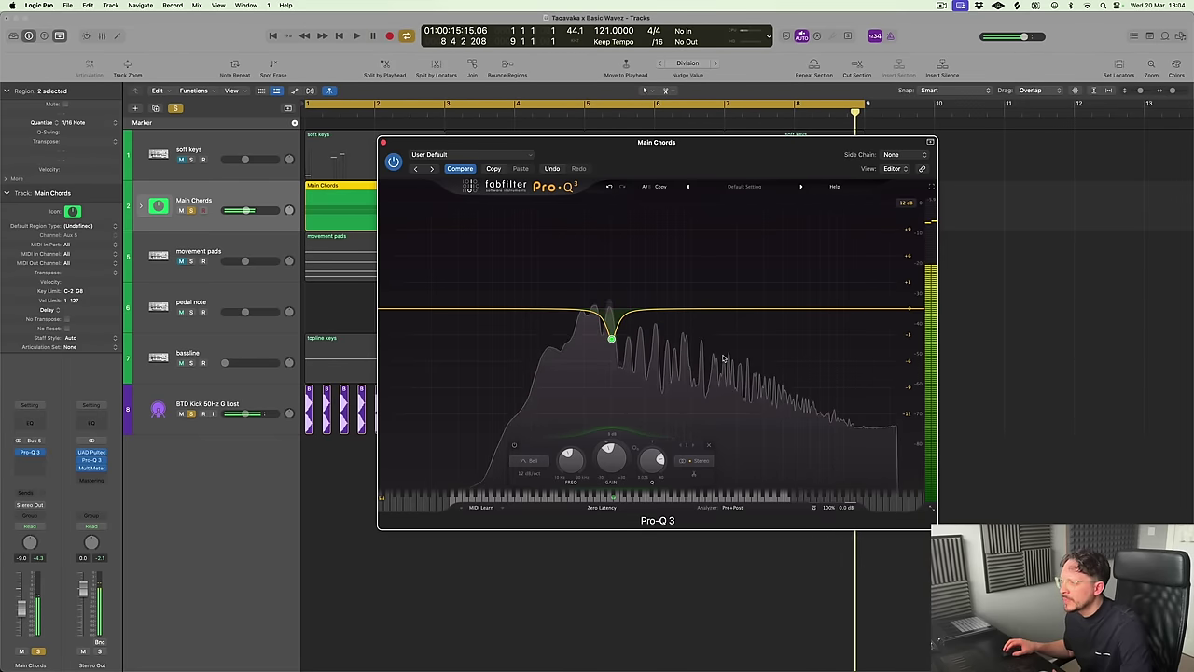
mouse_move(613, 343)
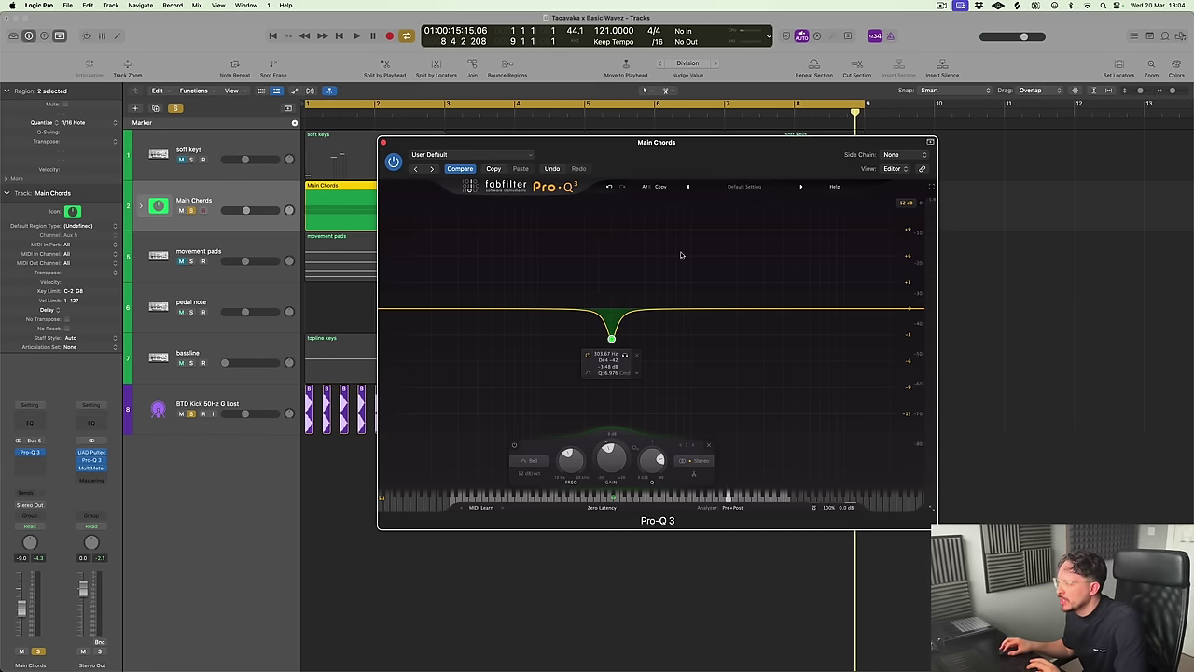
Play back the soloed Main Chords with the kick and set the Main Chords level to -8.0 dB
key("space")
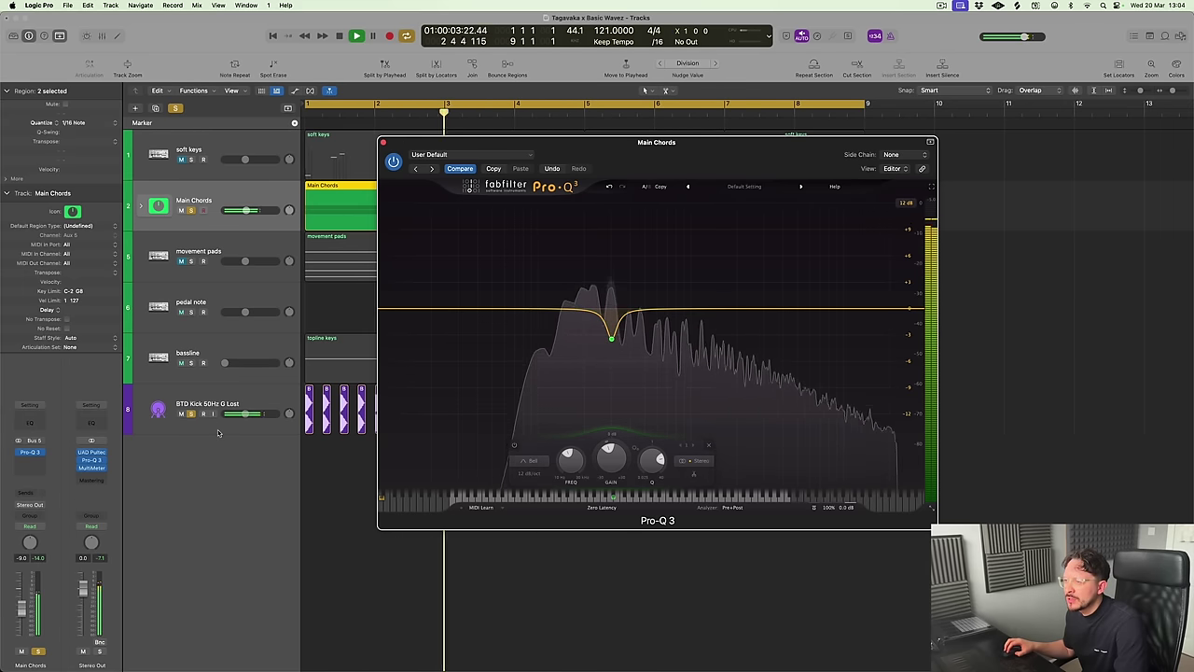
key("space")
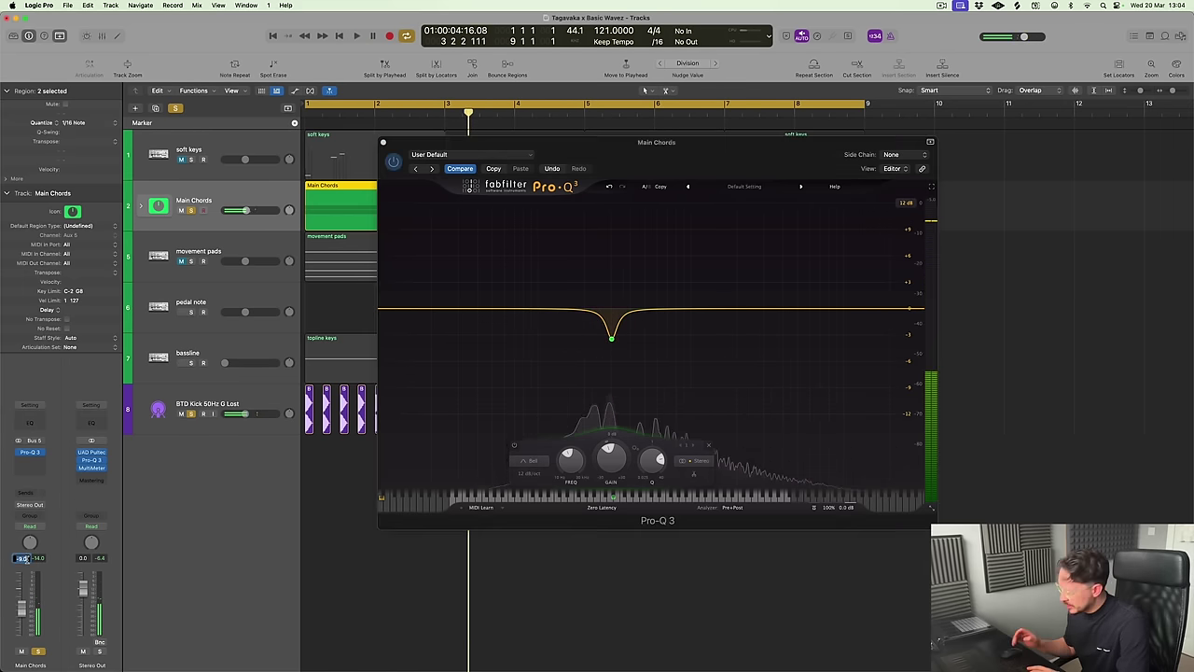
double_click(22, 558)
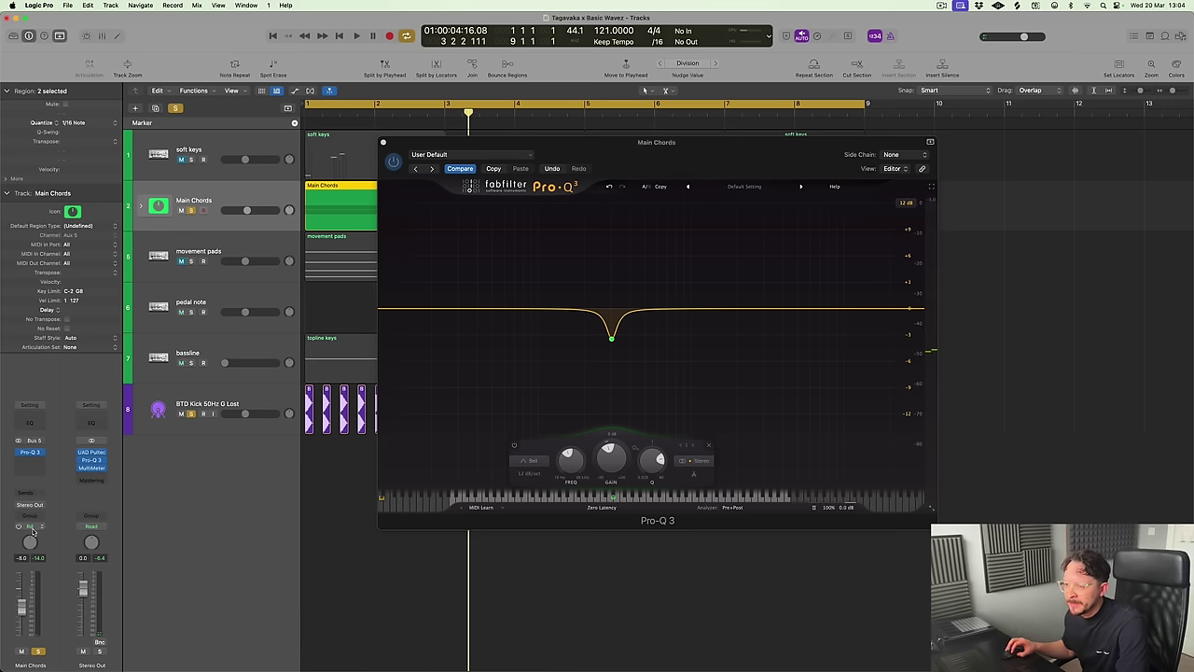
left_click(31, 465)
mouse_move(56, 661)
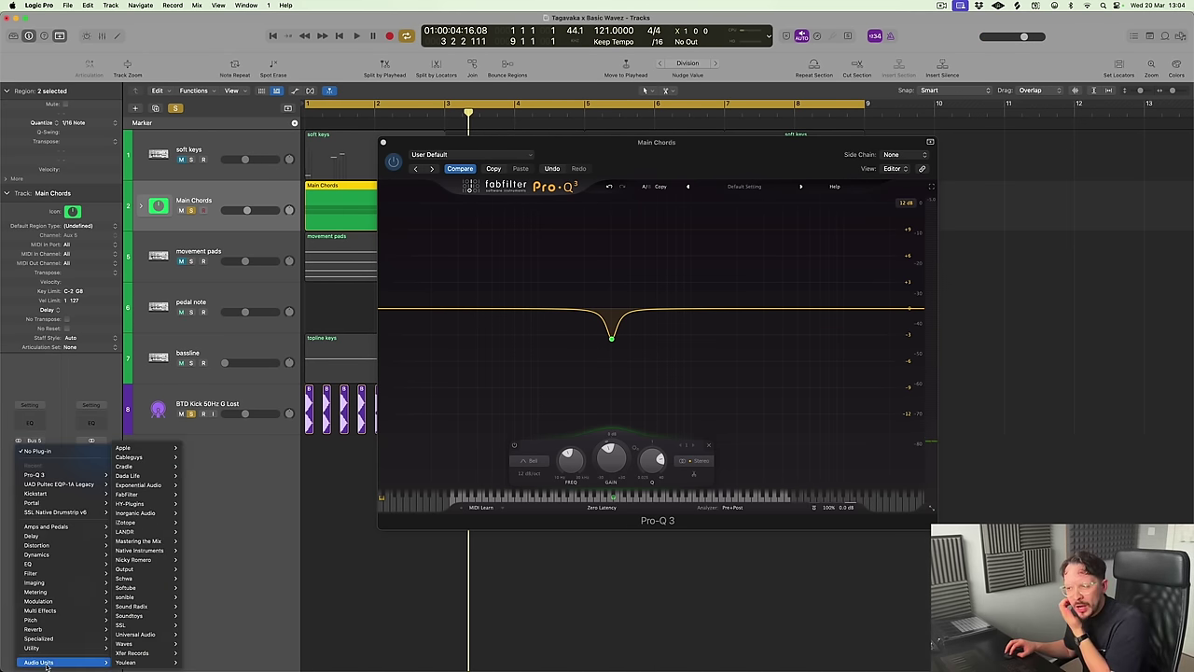
left_click(431, 609)
Close the Pro-Q 3 window and look at the two big chords tracks inside the Main Chords stack
left_click(141, 206)
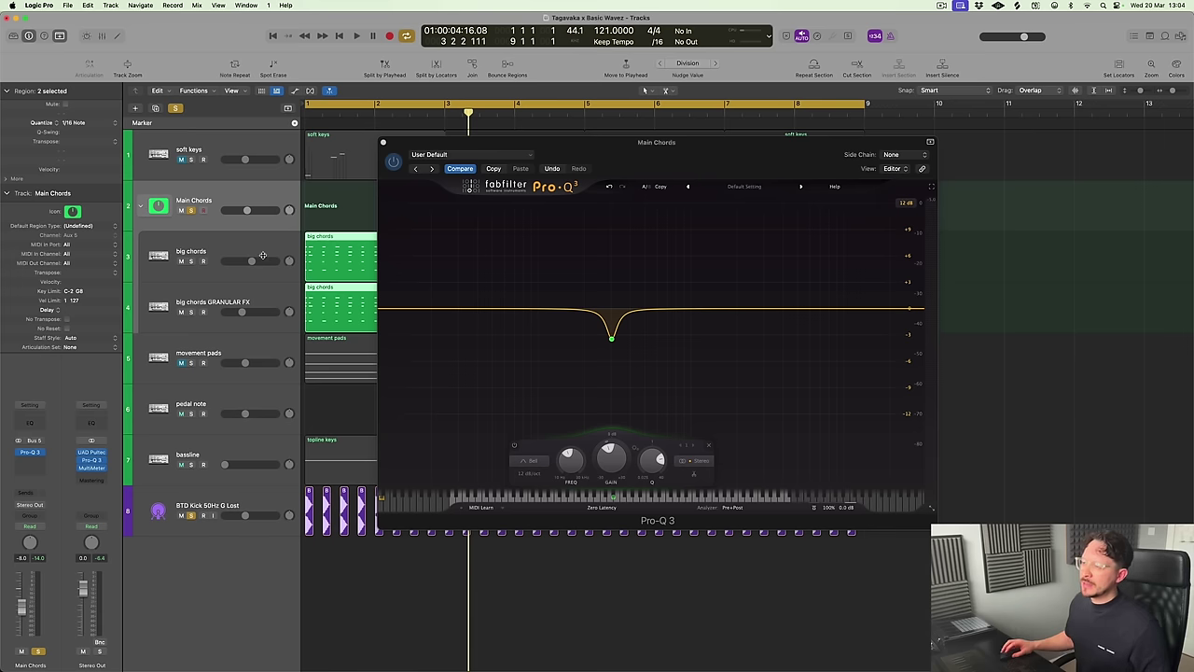
left_click(382, 144)
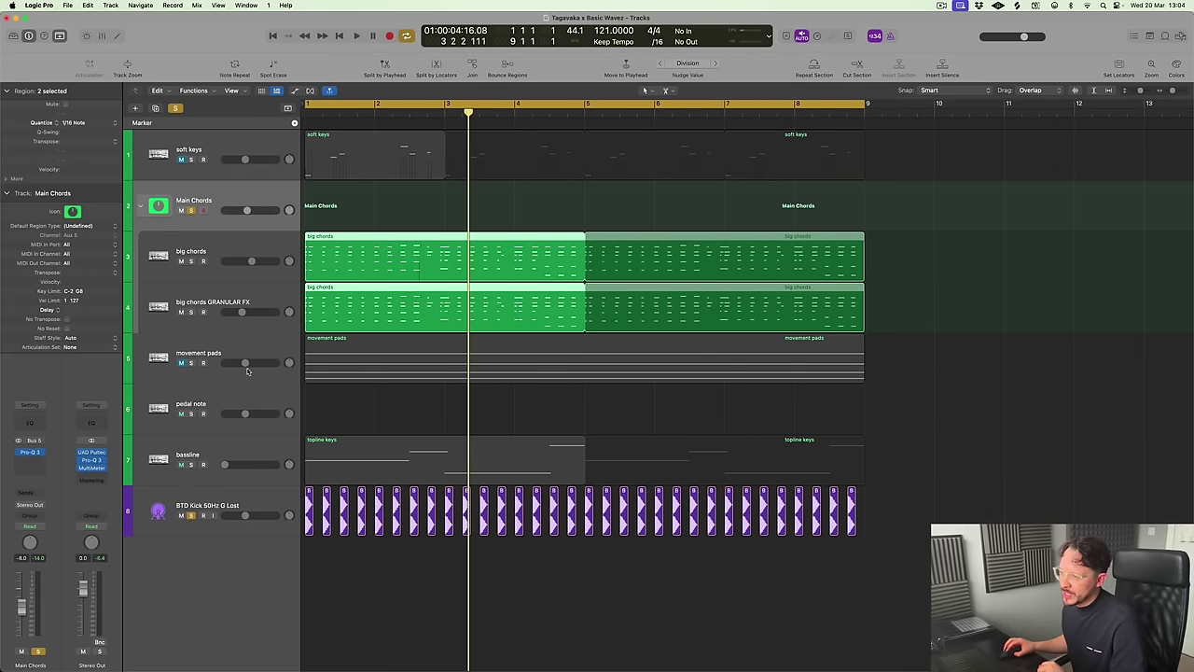
left_click(141, 209)
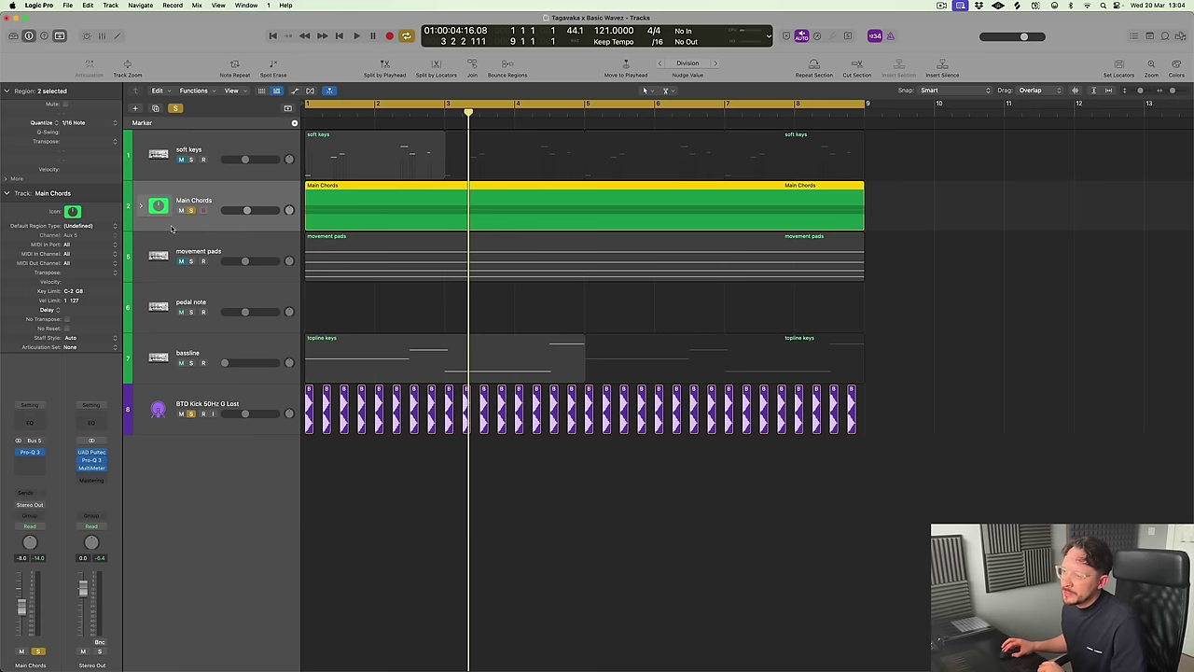
Insert SSL Fusion Vintage Drive after Pro-Q 3 on the Main Chords stack
left_click(37, 464)
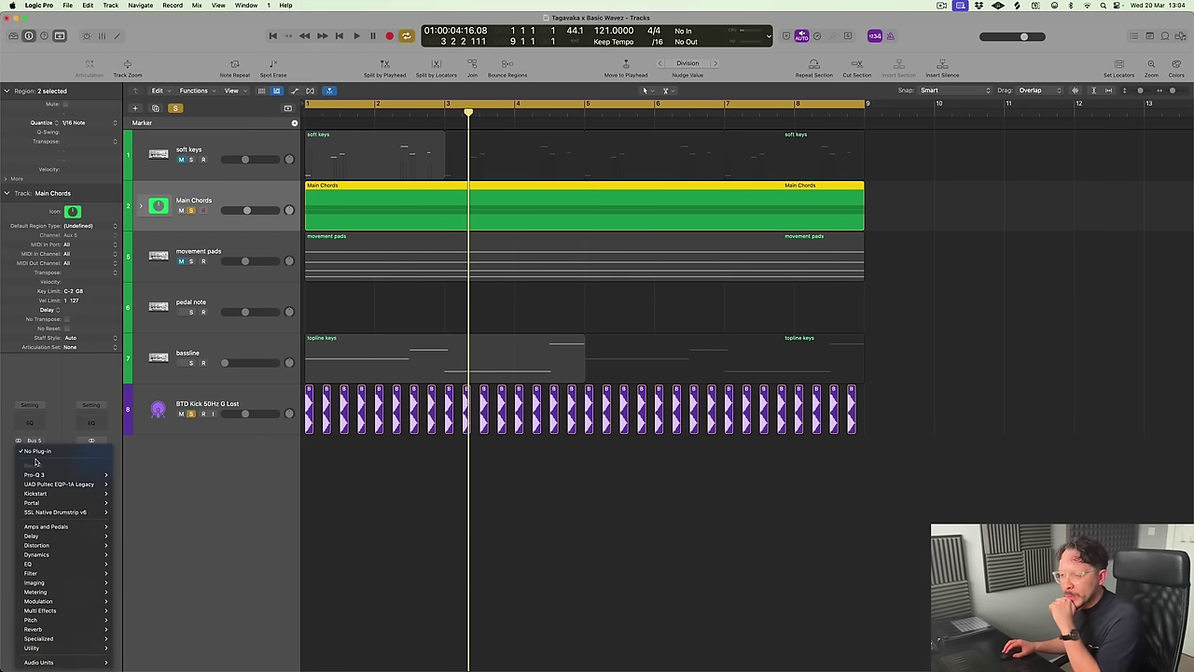
mouse_move(42, 662)
mouse_move(154, 662)
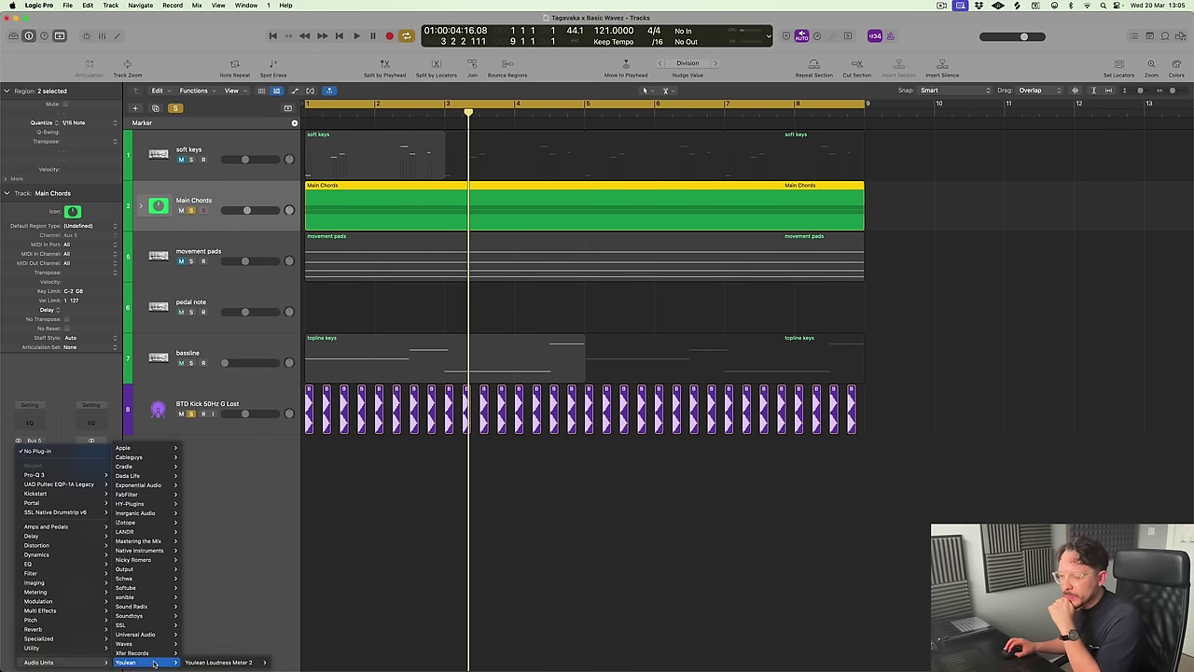
mouse_move(131, 625)
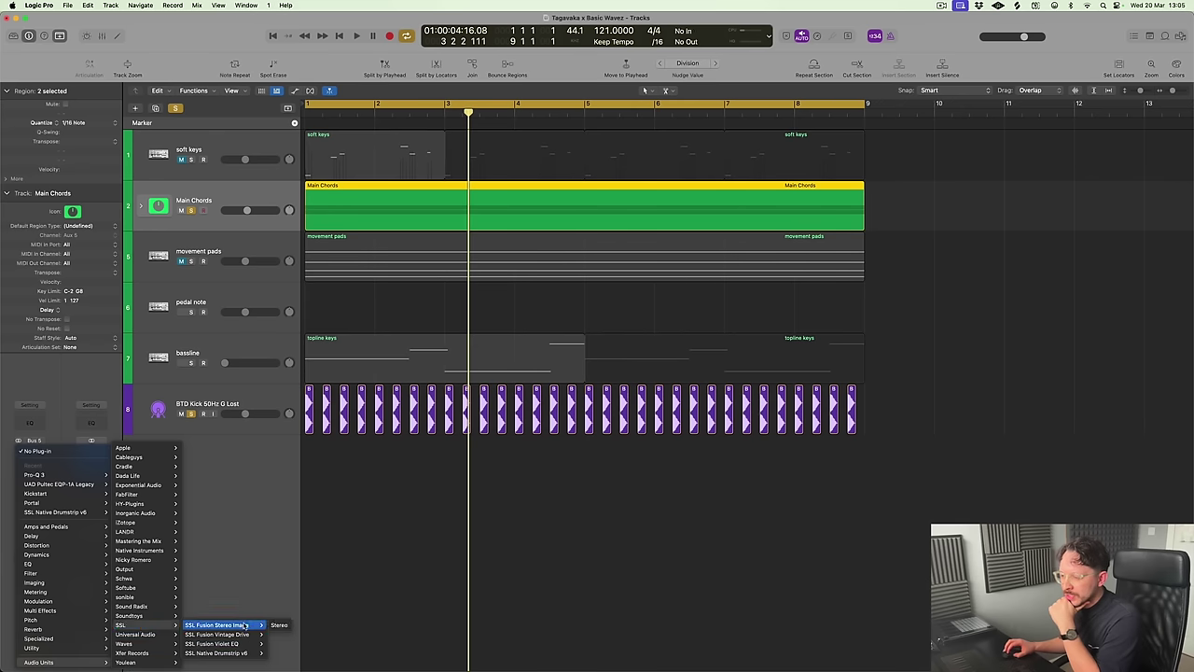
left_click(216, 634)
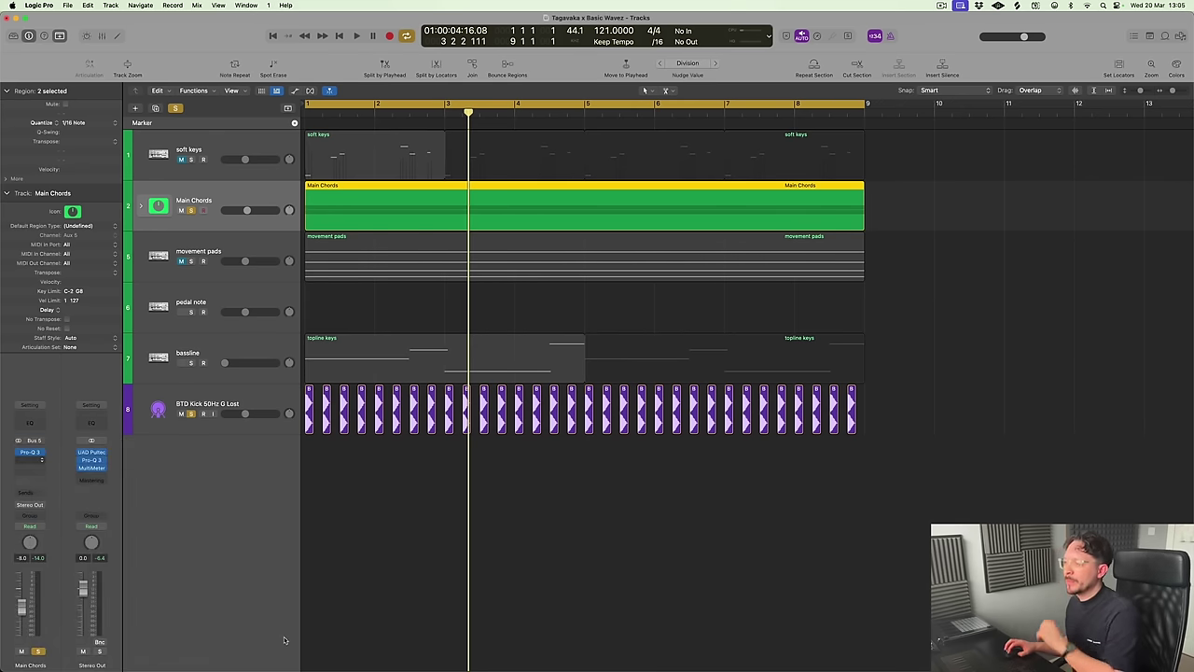
left_click_drag(714, 142, 709, 208)
left_click_drag(564, 345, 644, 379)
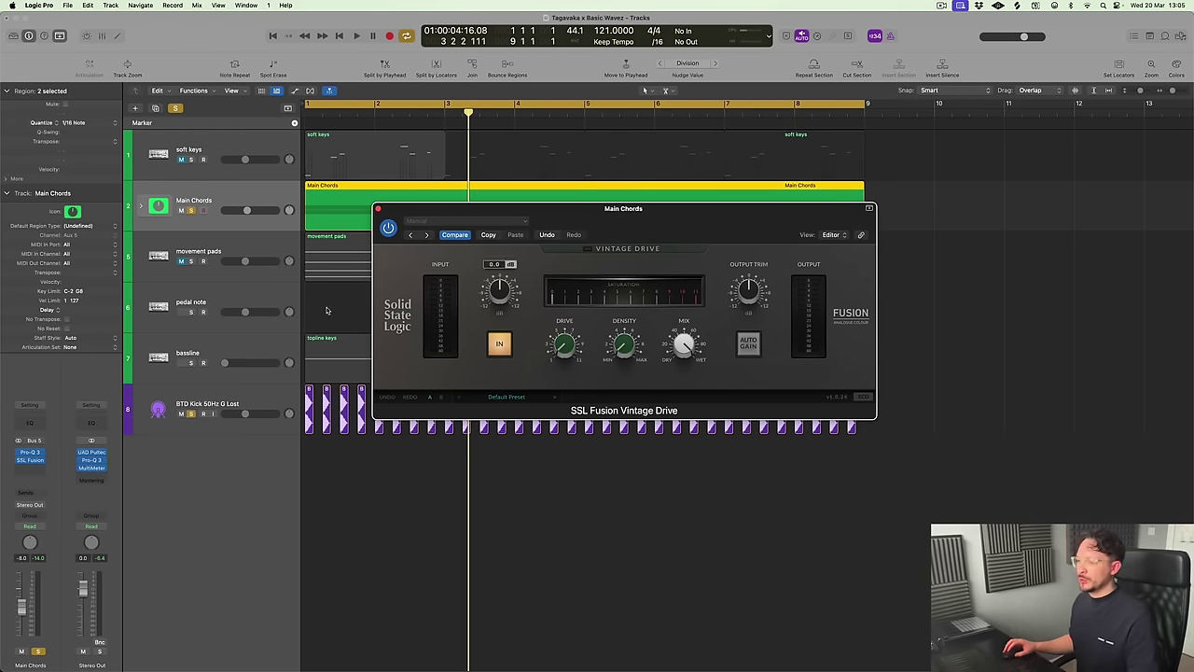
Insert the Softube Saturation Knob after Vintage Drive on Main Chords as an alternative saturator and remove it again
left_click(31, 469)
mouse_move(56, 662)
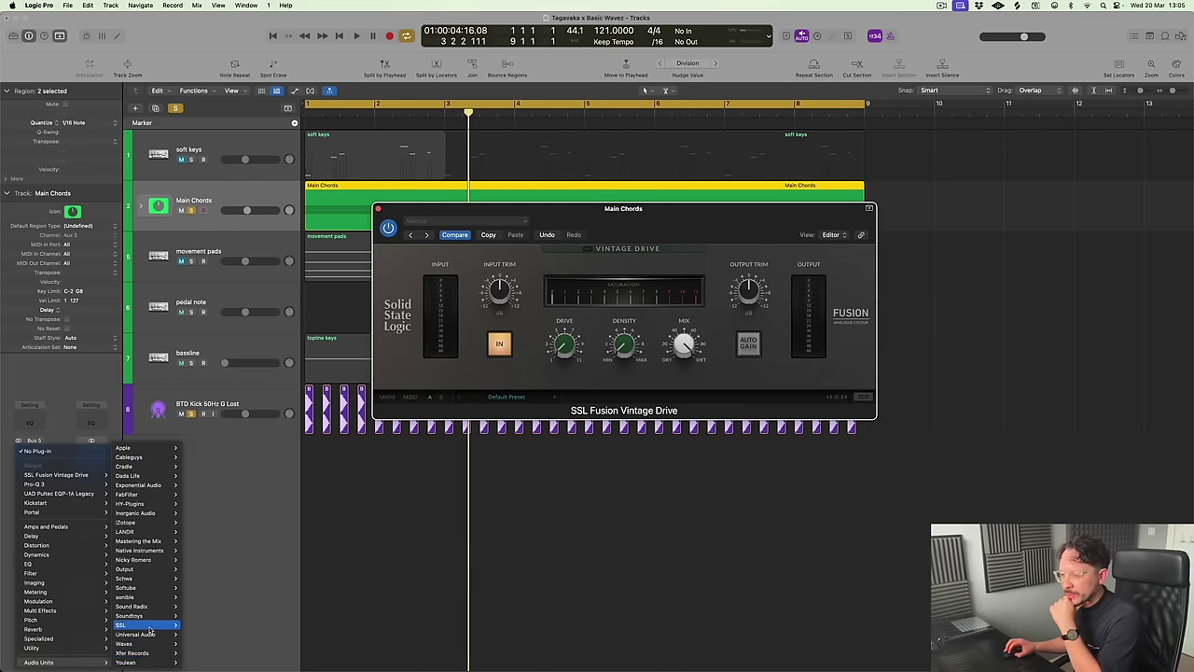
mouse_move(144, 591)
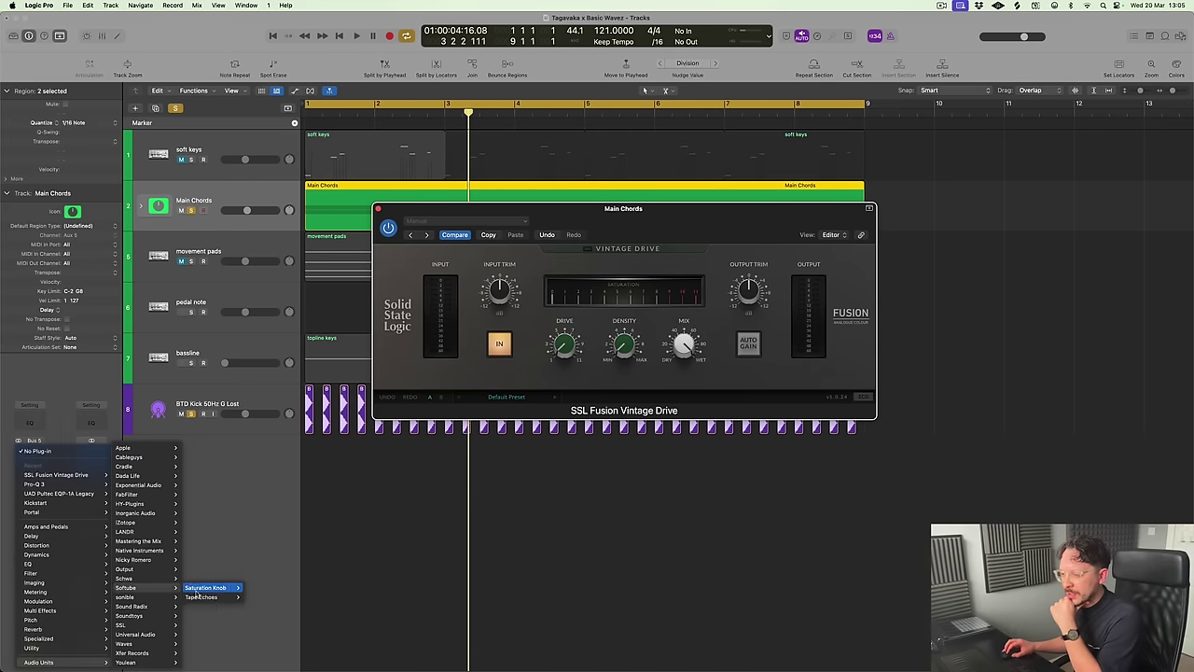
mouse_move(215, 588)
left_click(265, 597)
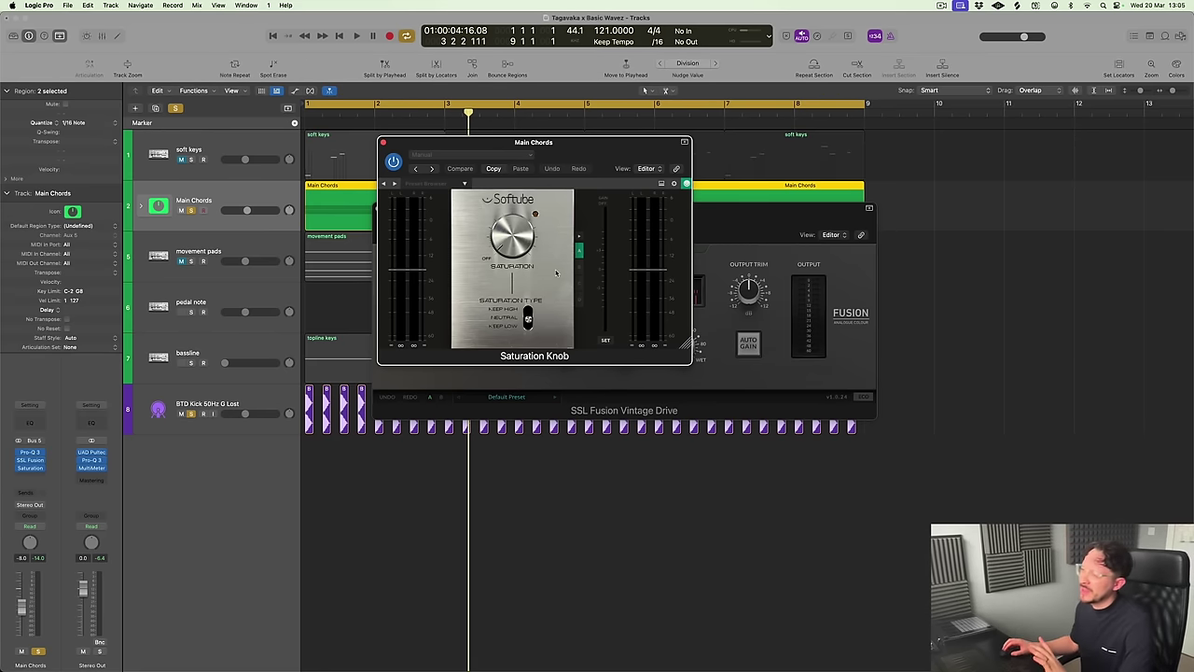
left_click_drag(611, 154, 612, 165)
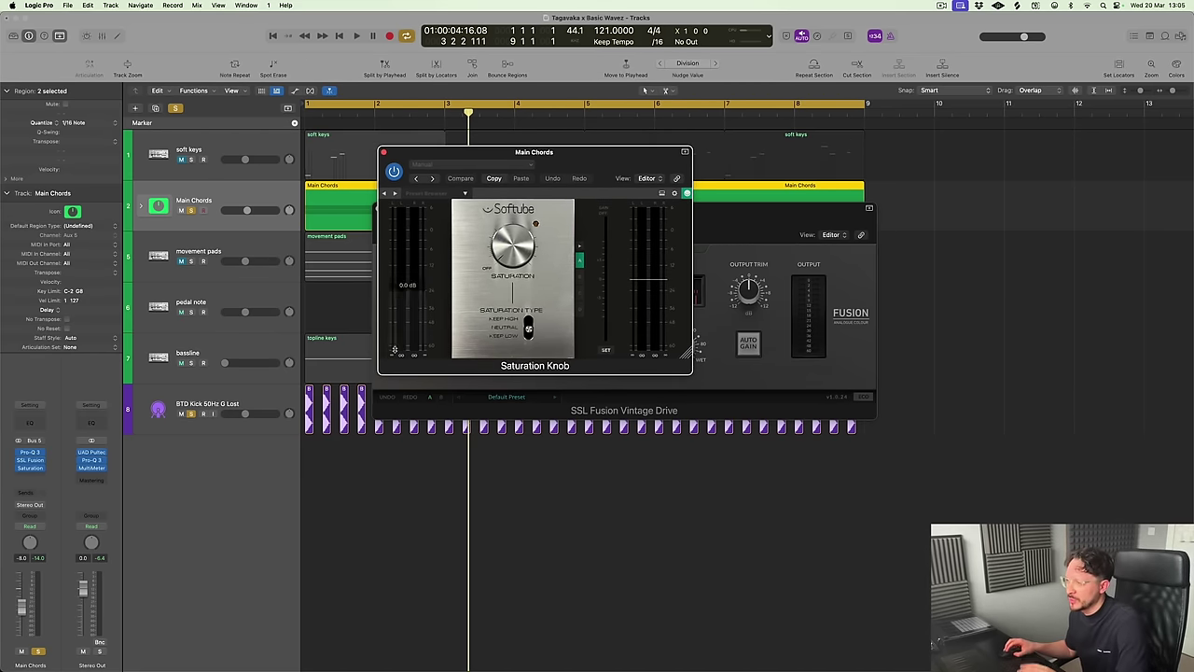
left_click(42, 471)
left_click(72, 455)
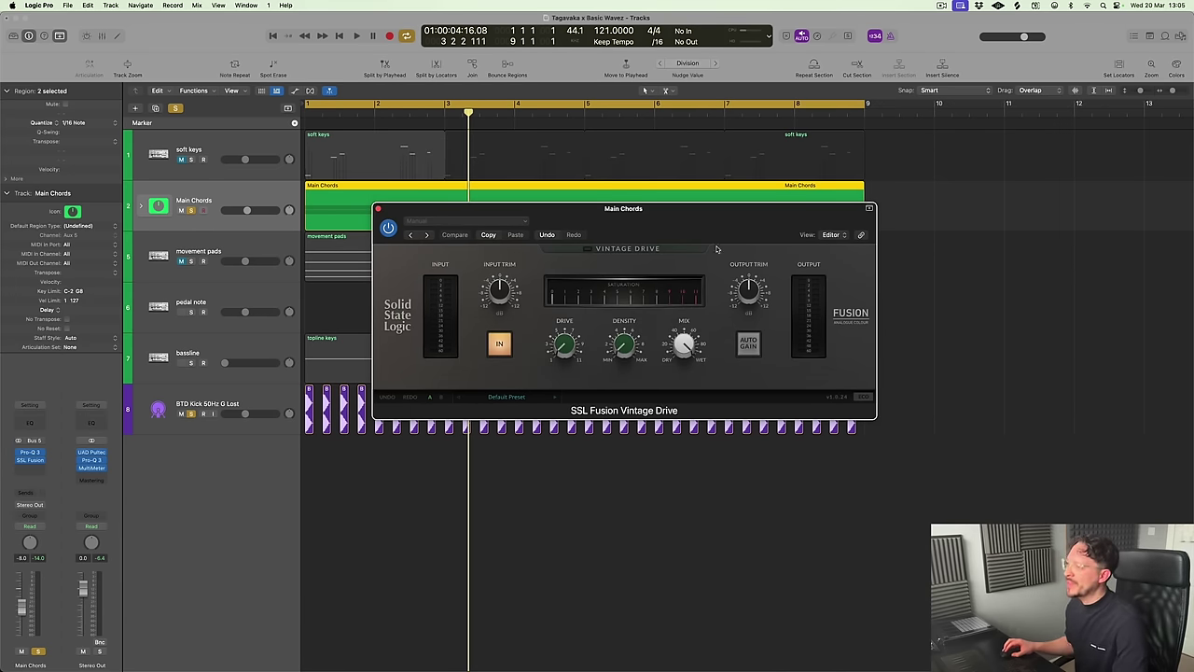
Raise the Drive and Density of Vintage Drive slightly above their minimum while Main Chords plays with the kick
left_click_drag(687, 229, 691, 259)
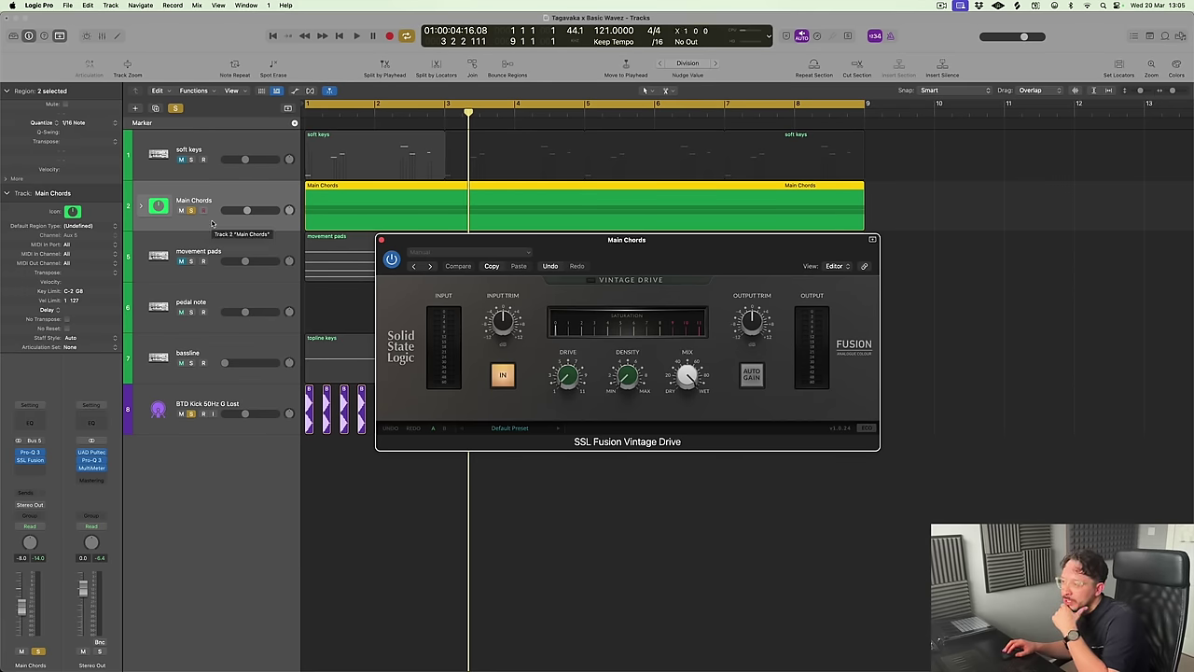
left_click_drag(681, 268, 660, 316)
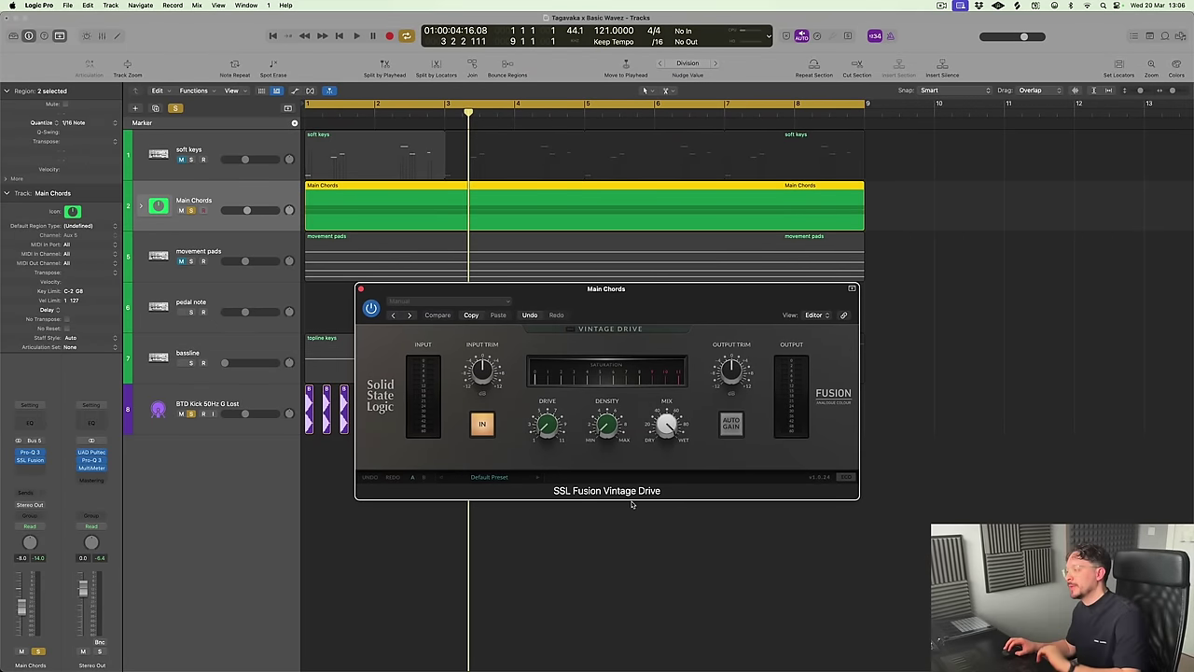
mouse_move(554, 423)
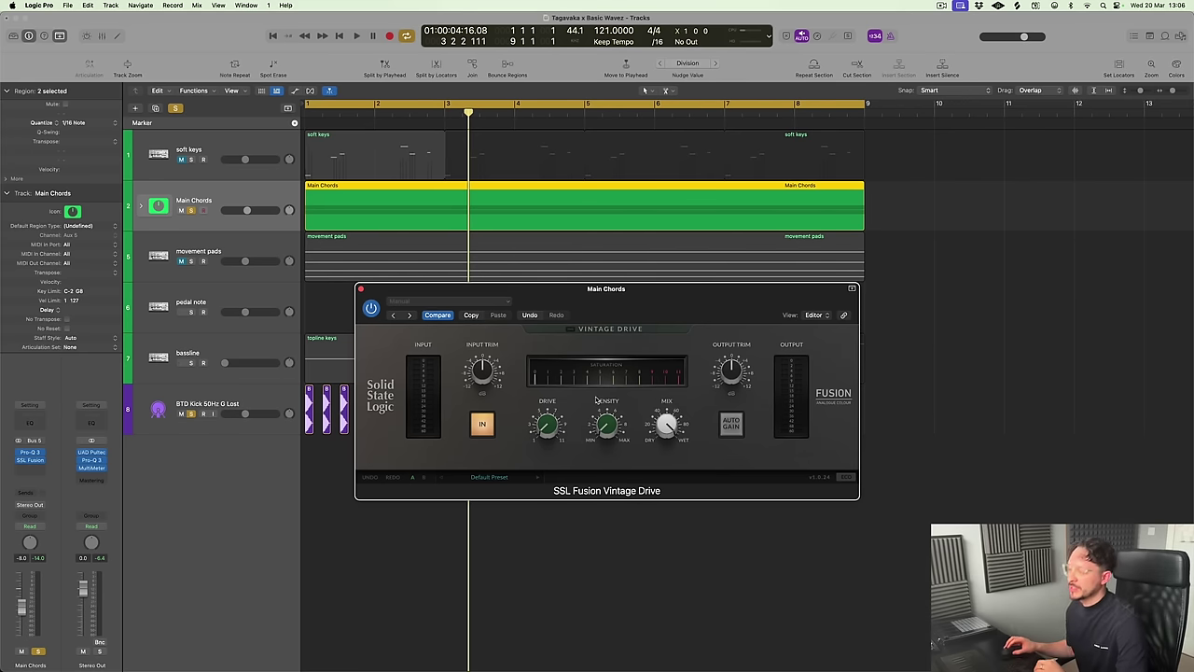
left_click_drag(607, 309, 652, 287)
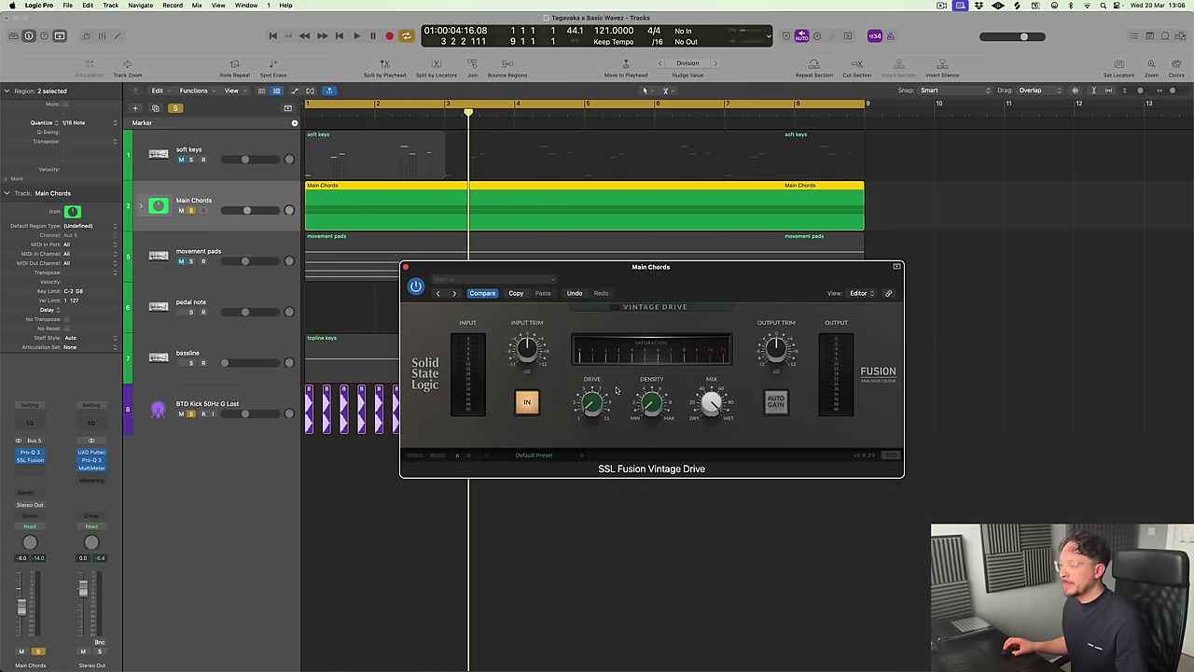
key("space")
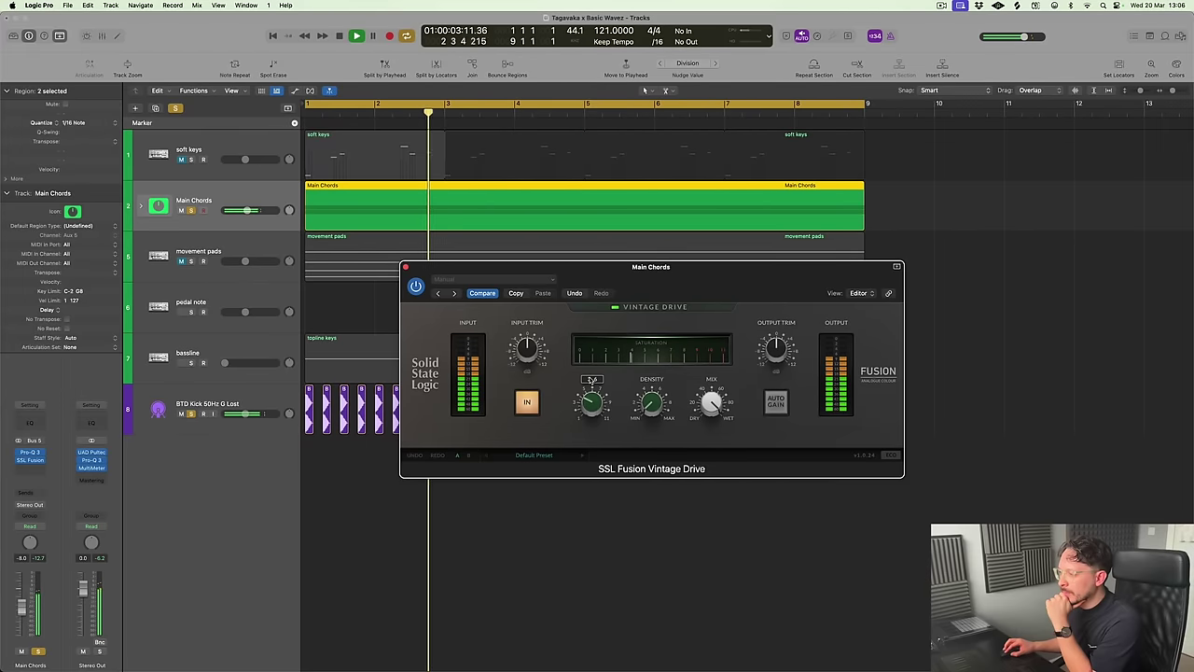
left_click_drag(650, 403, 649, 374)
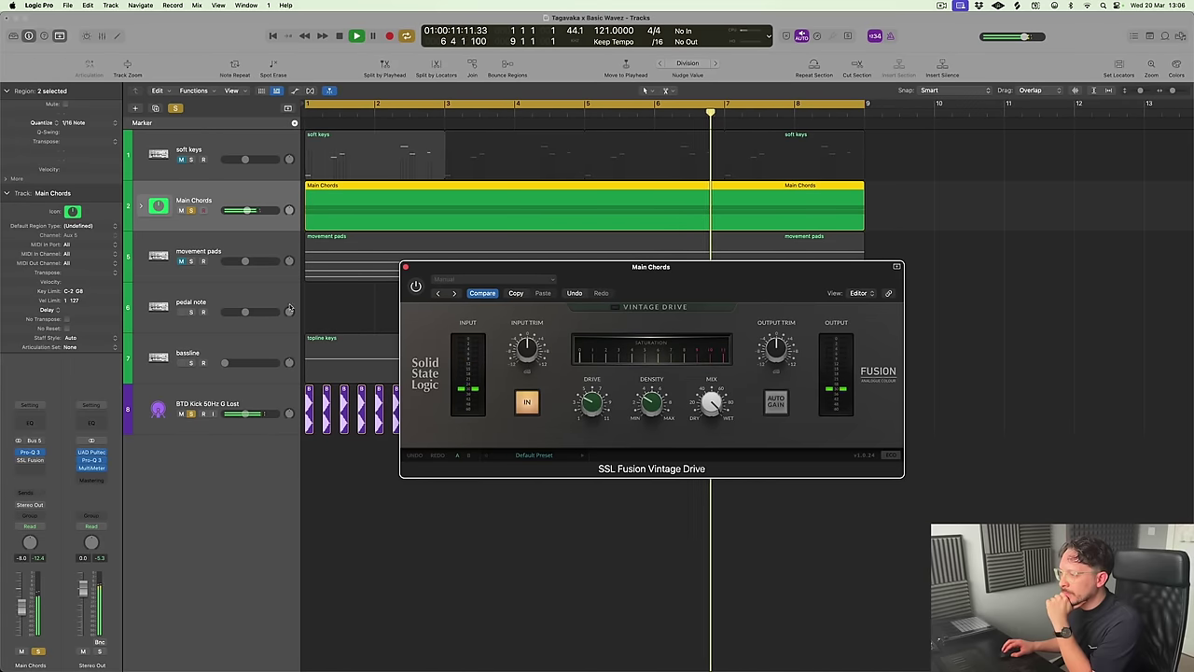
Take the kick out of solo and compare Main Chords with Vintage Drive bypassed and active
left_click(191, 413)
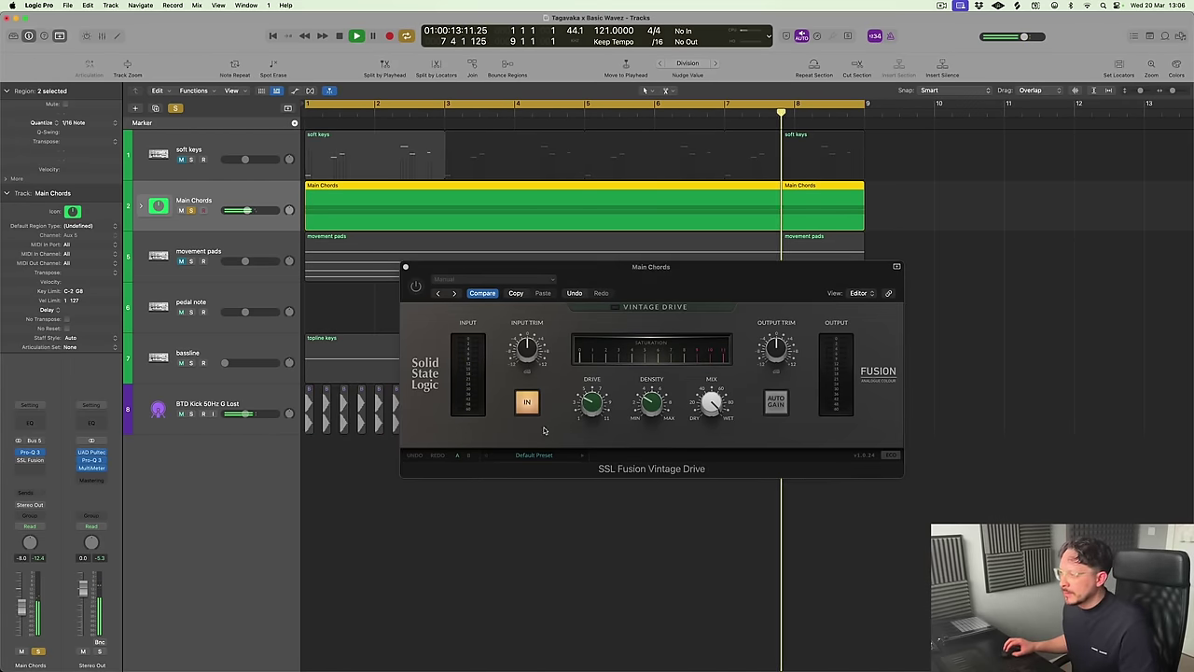
left_click(416, 286)
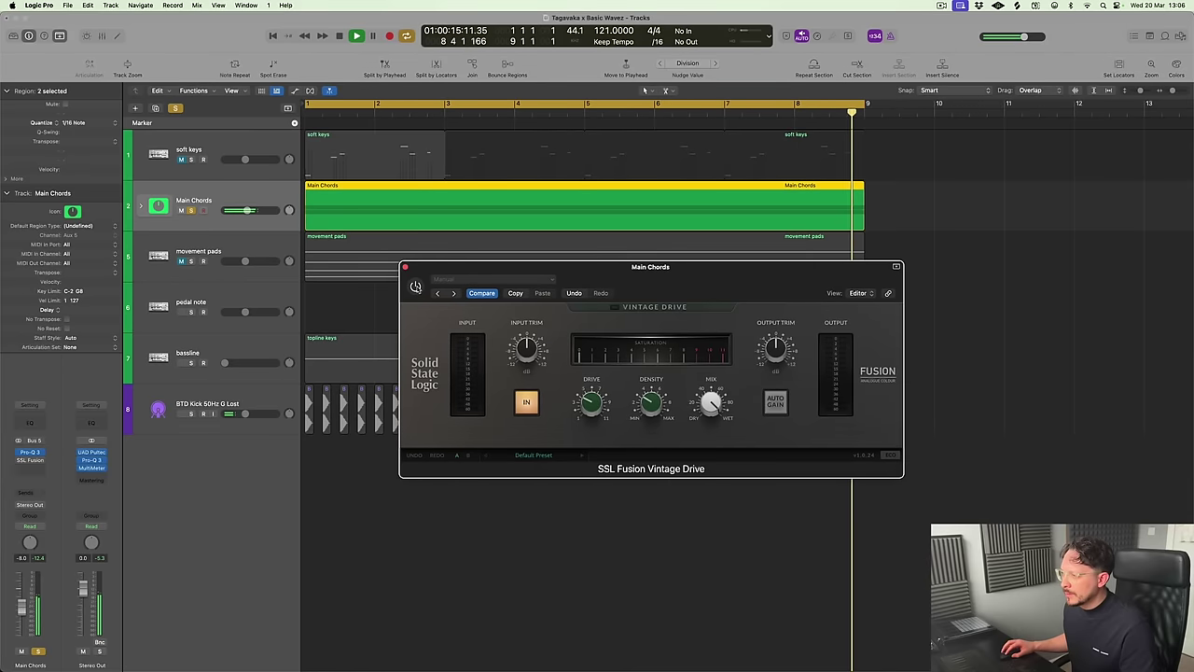
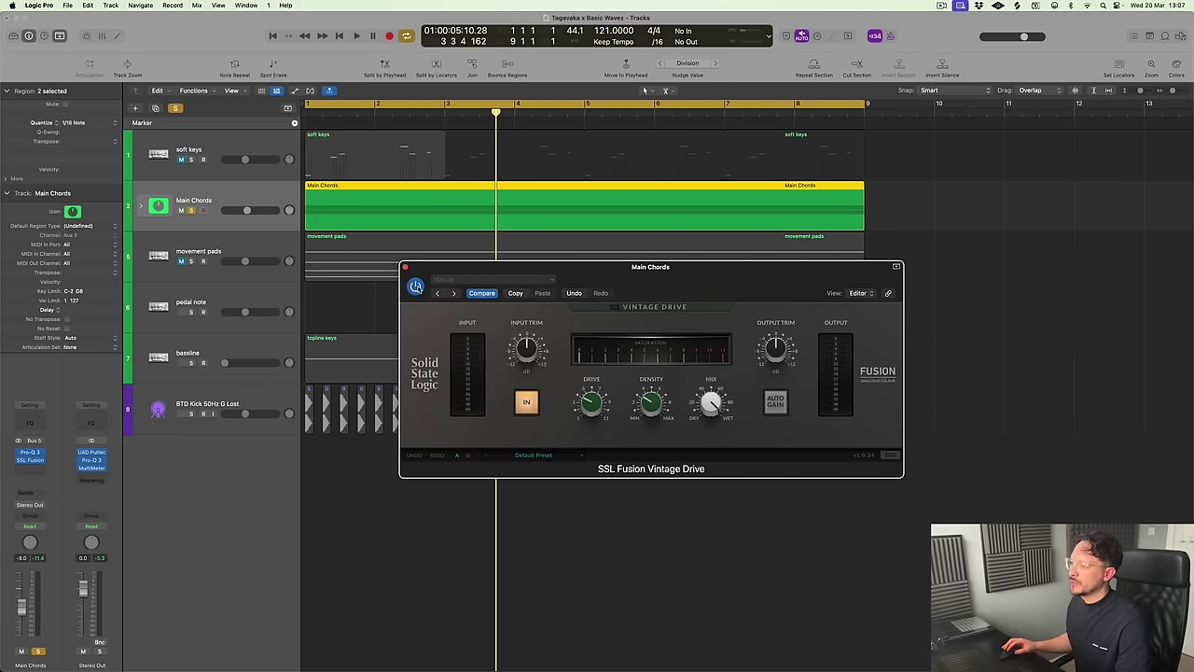
Audition Main Chords with the soloed kick, close Vintage Drive and fit the whole arrangement in view
key("space")
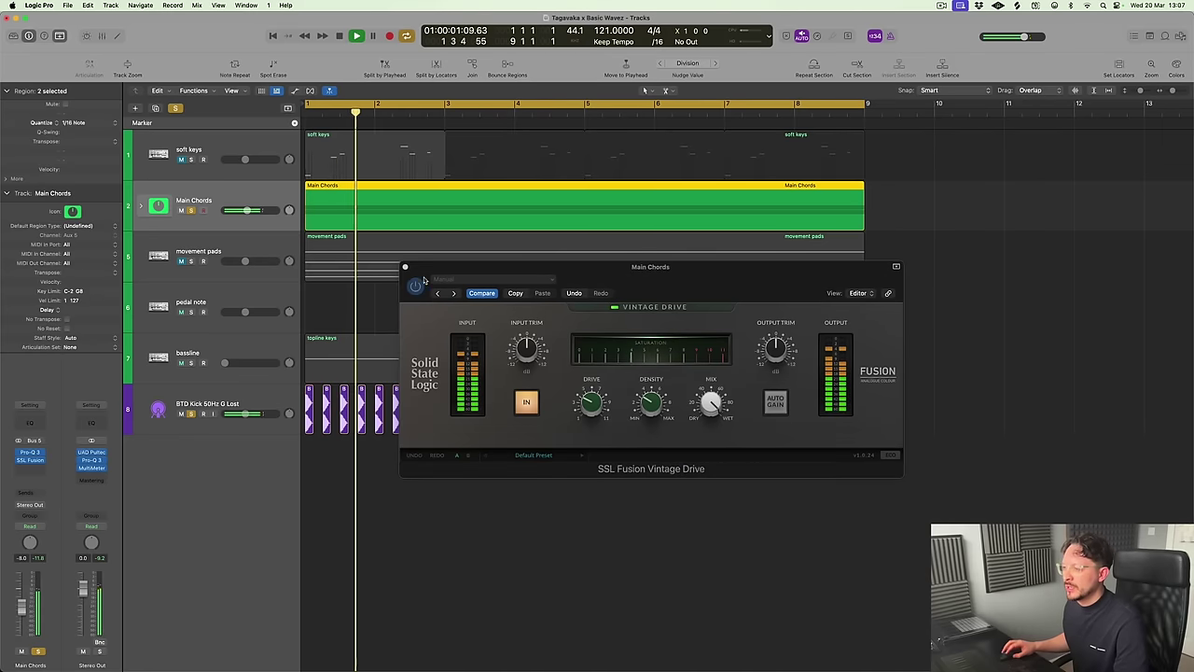
left_click(405, 267)
left_click(638, 492)
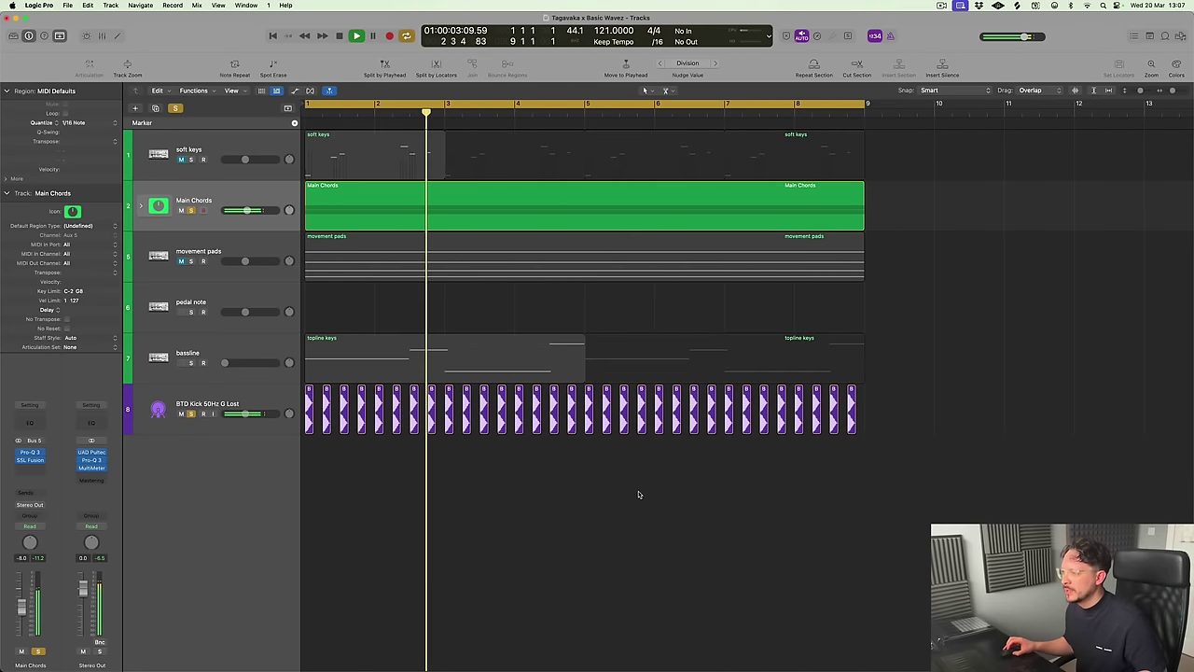
key("z")
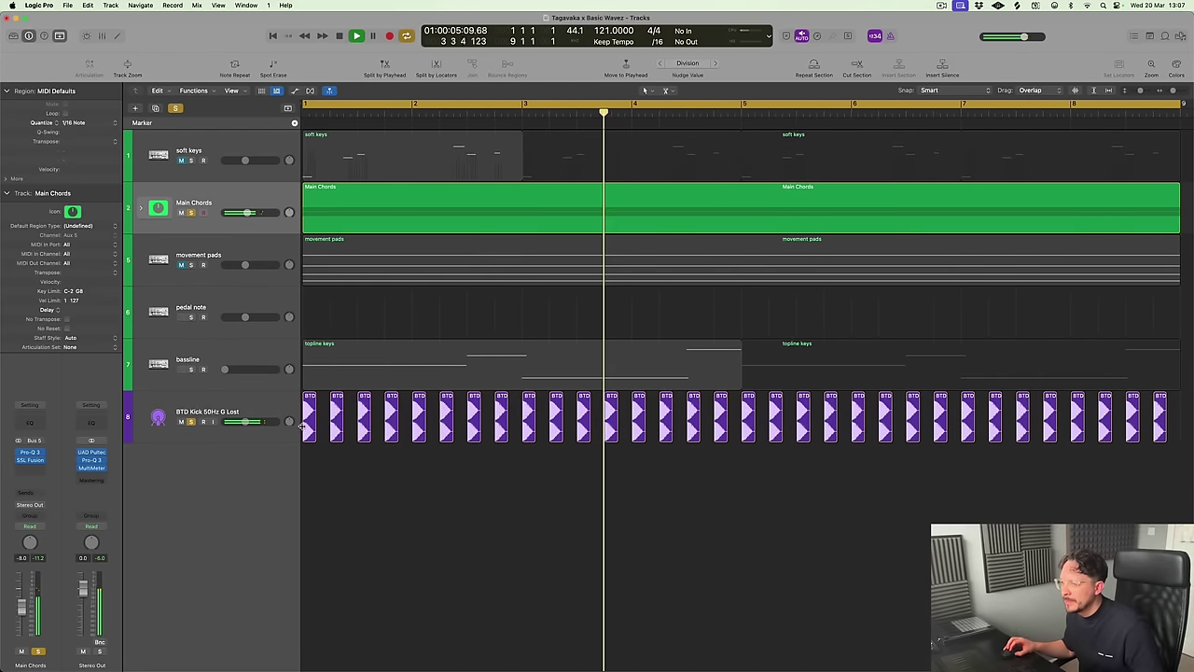
Solo the bassline alongside Main Chords and the kick, and raise its fader to -22.0 dB during playback
left_click(224, 359)
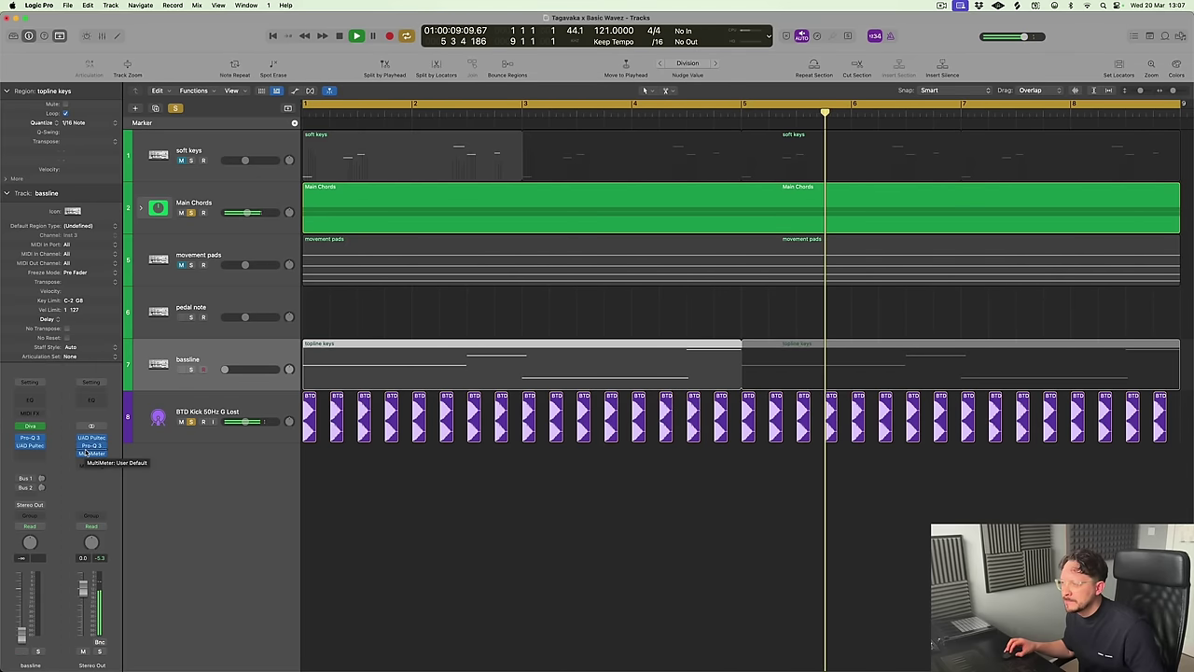
key("space")
left_click(192, 370)
scroll(599, 506, "down", 5)
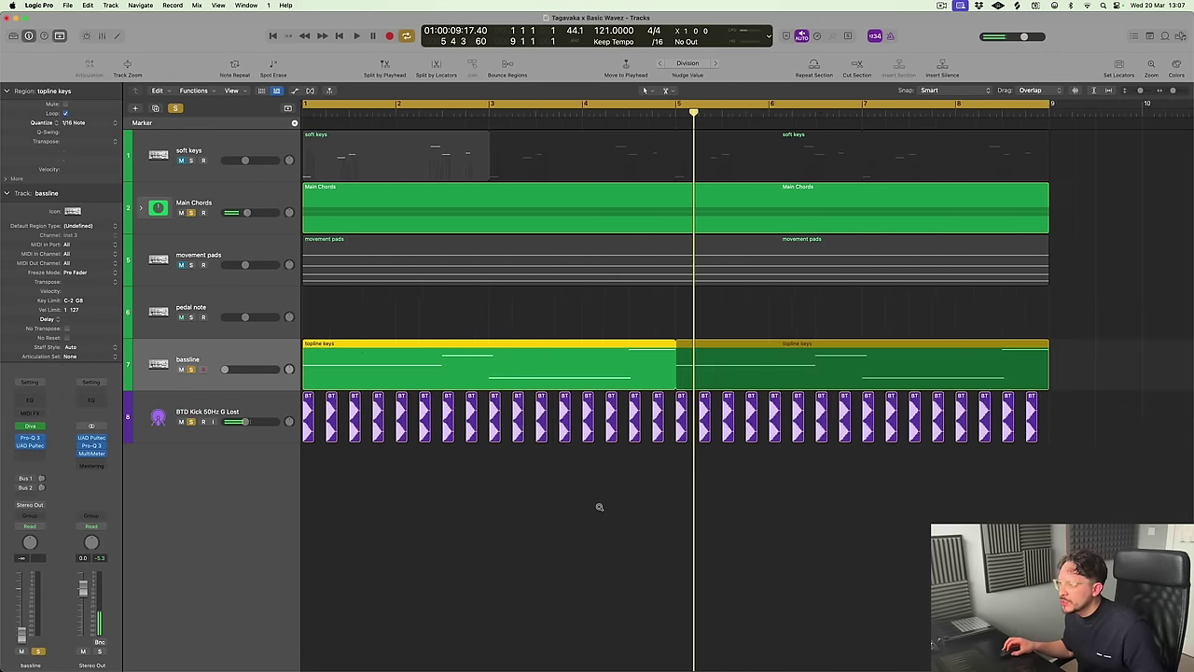
key("ctrl+z")
key("super+Right")
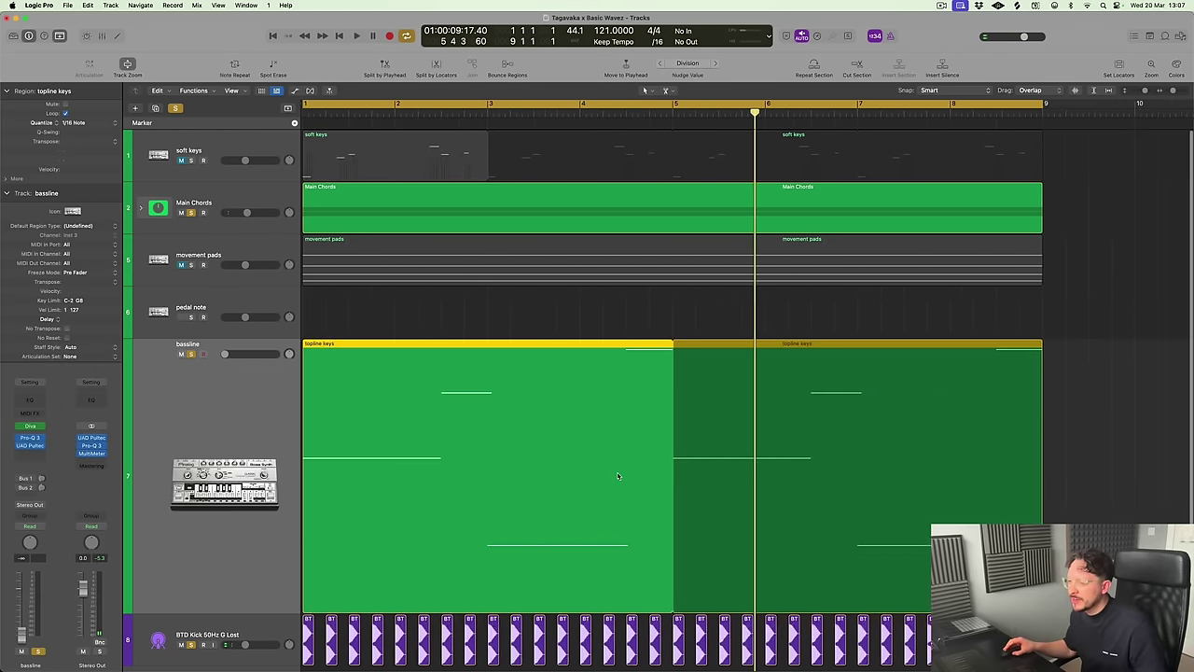
key("Return")
key("space")
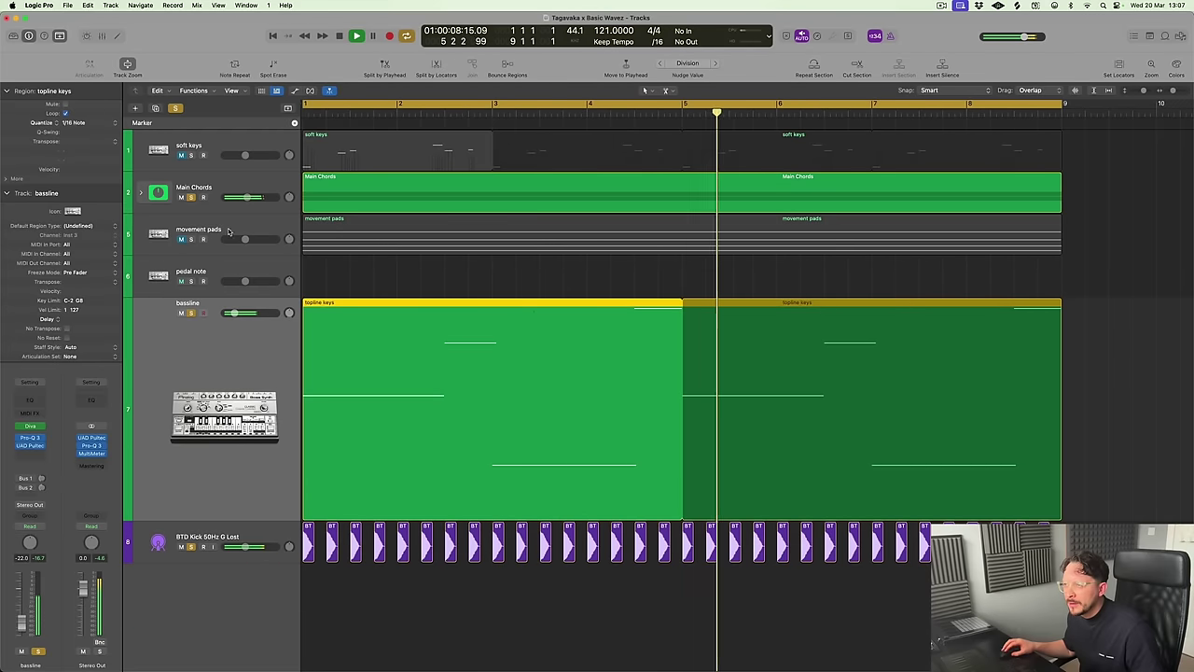
Solo only the bassline and insert Kickstart after the UAD Pultec with its Mix at 52%
left_click(191, 312)
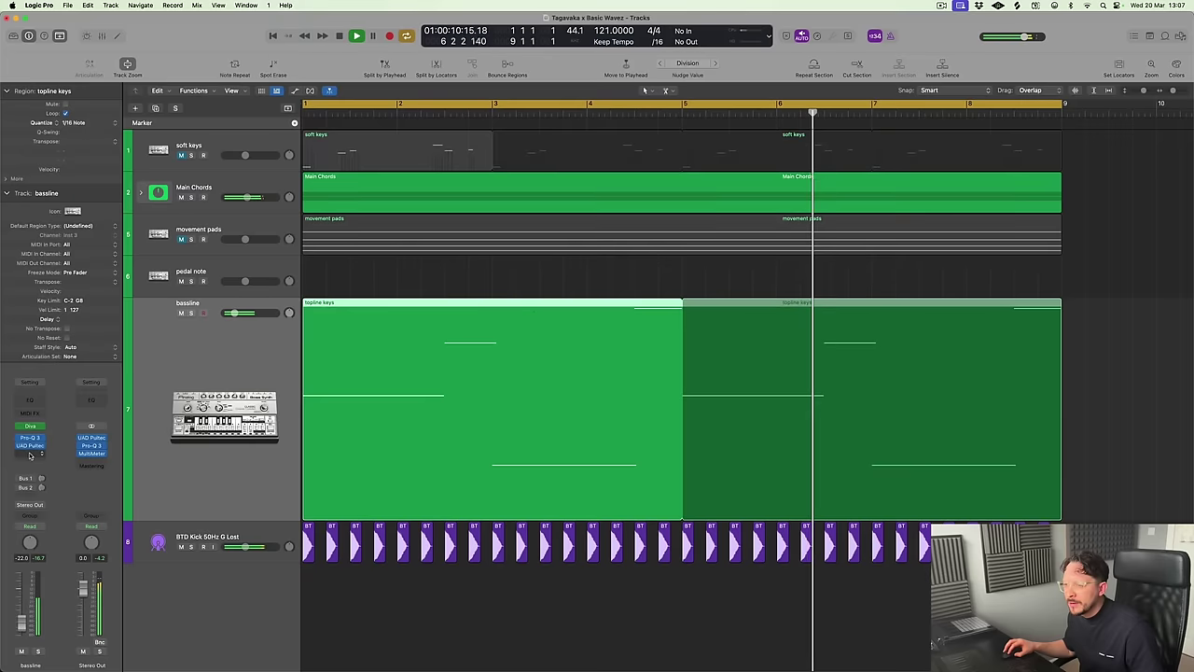
left_click(39, 650)
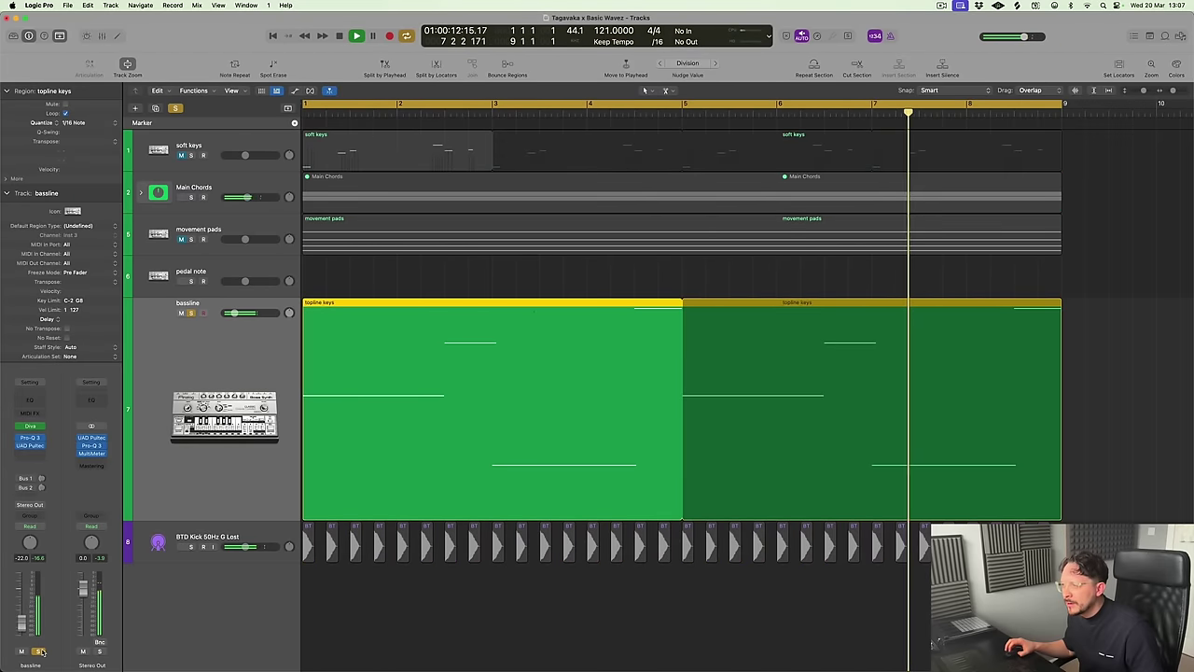
key("space")
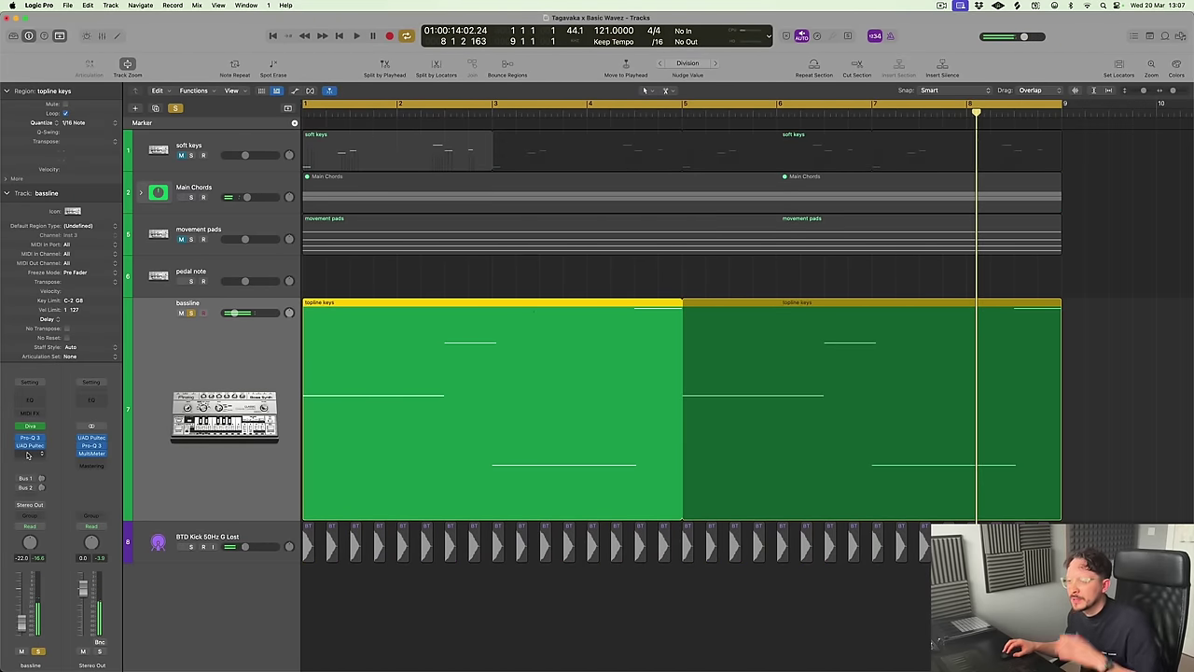
left_click(28, 455)
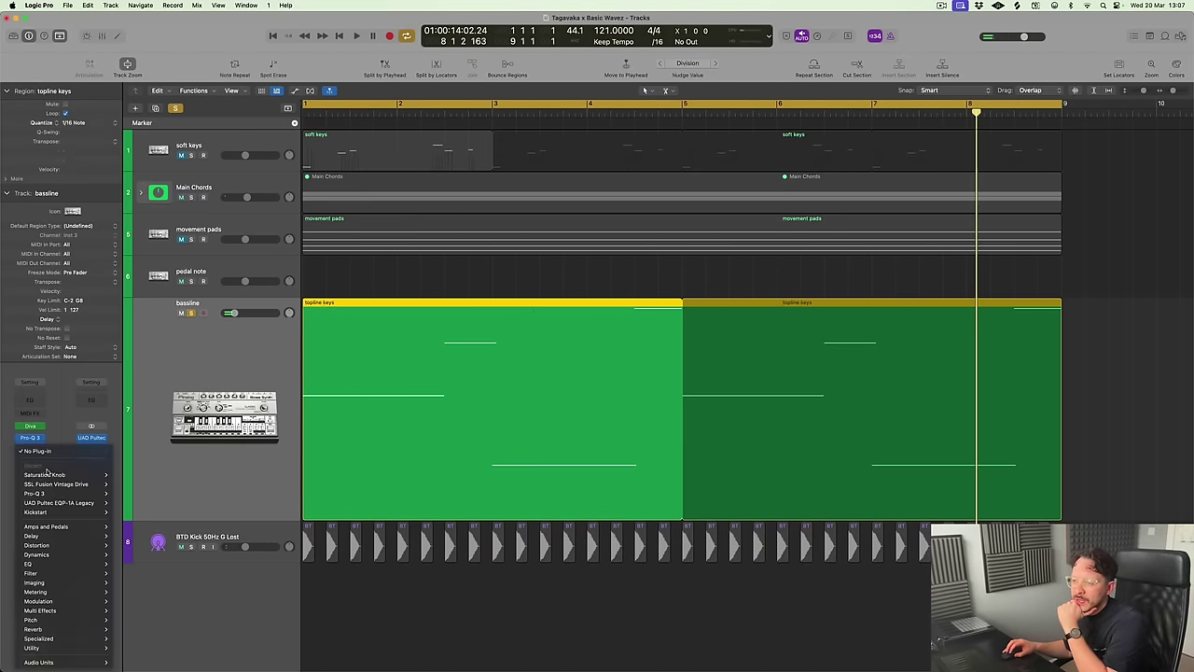
left_click(121, 516)
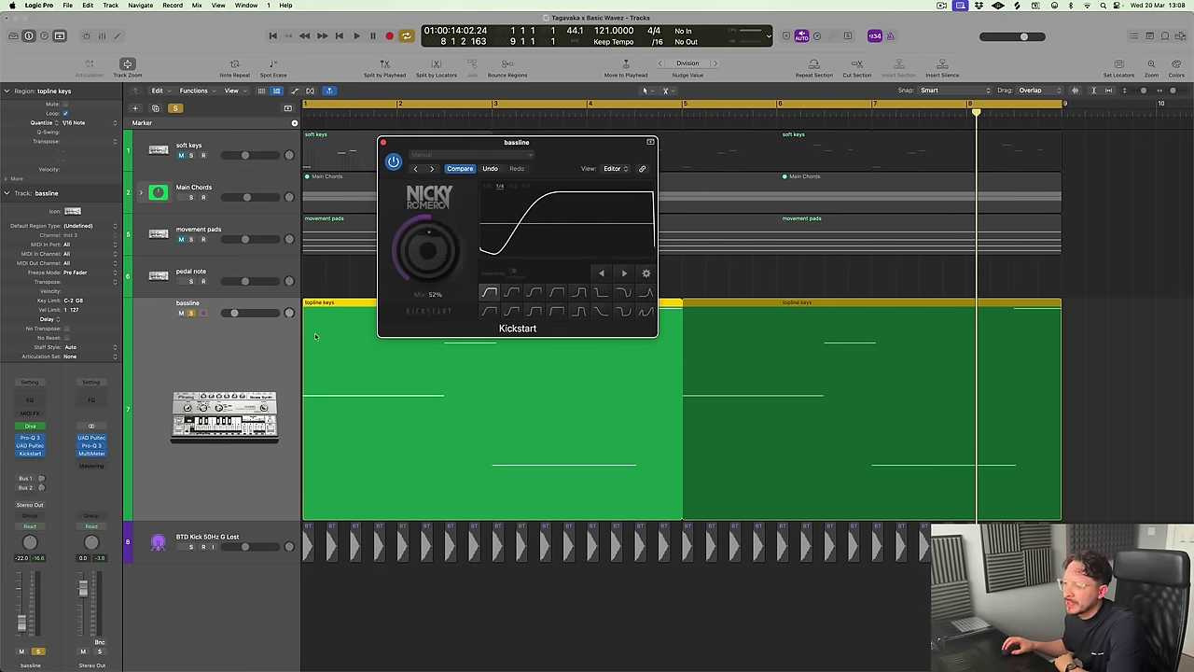
Audition the ducked bassline with the kick, and compare it in the full mix muted, unmuted and soloed
left_click(191, 547)
key("space")
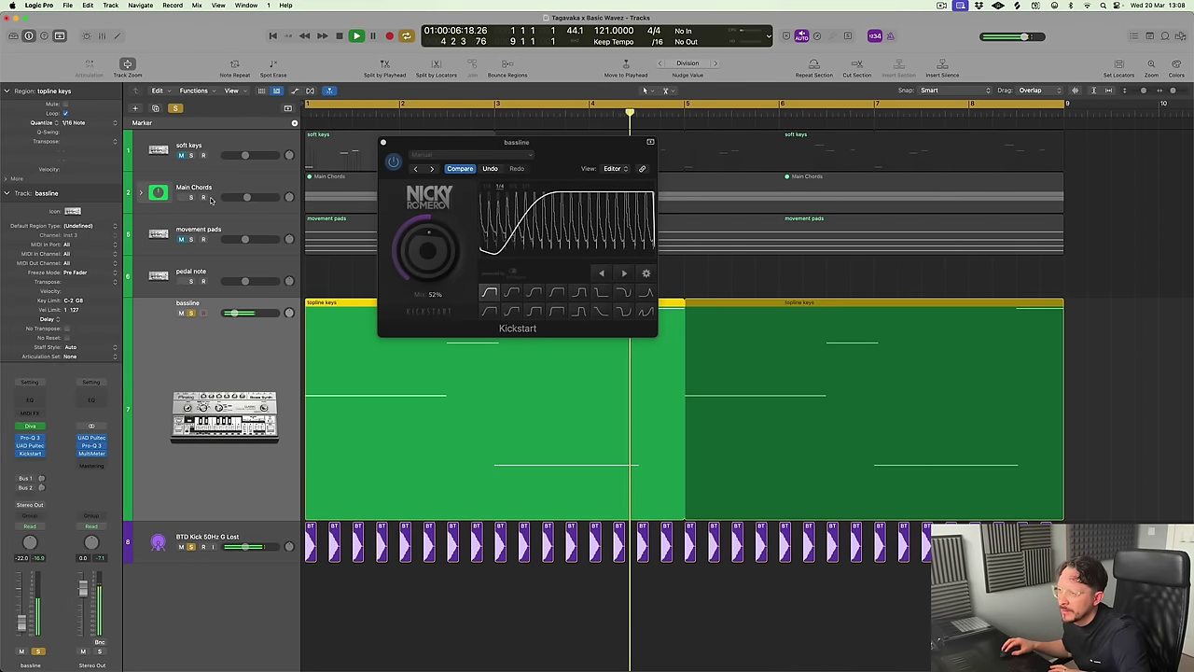
left_click(177, 109)
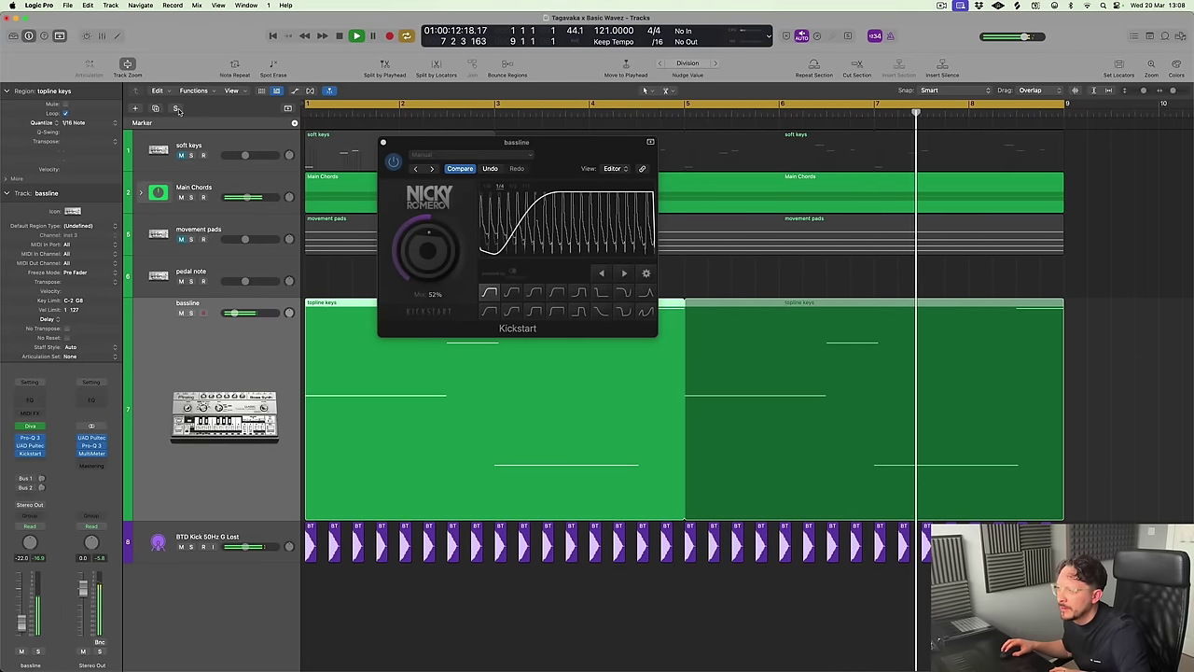
left_click(180, 313)
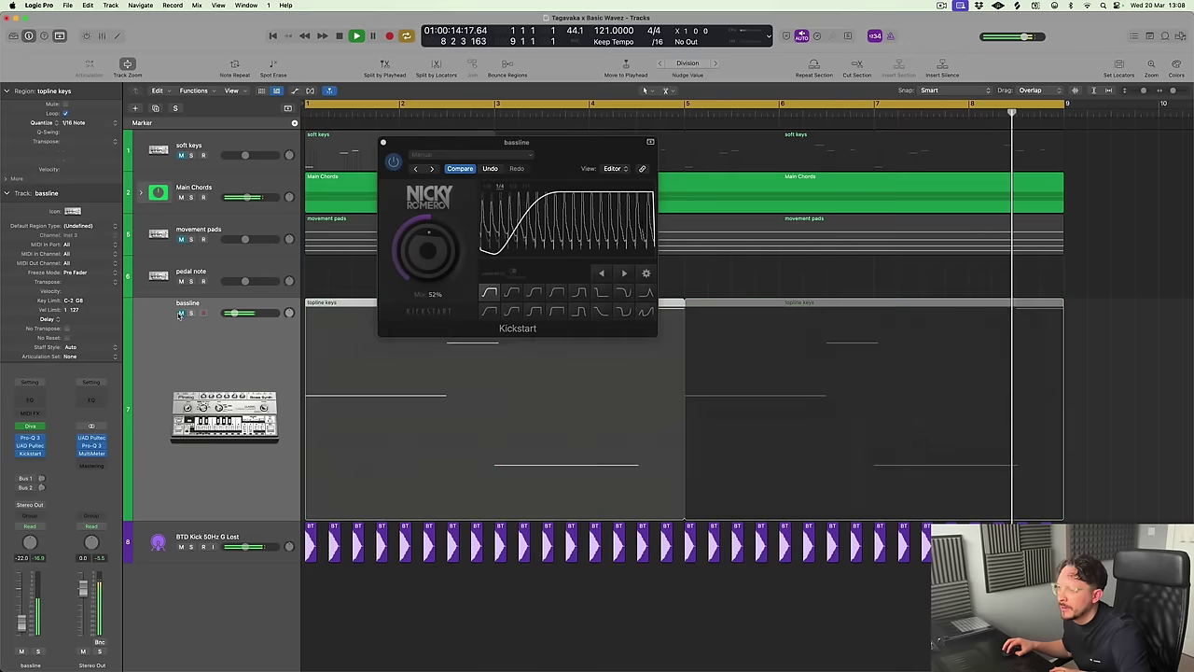
left_click(180, 313)
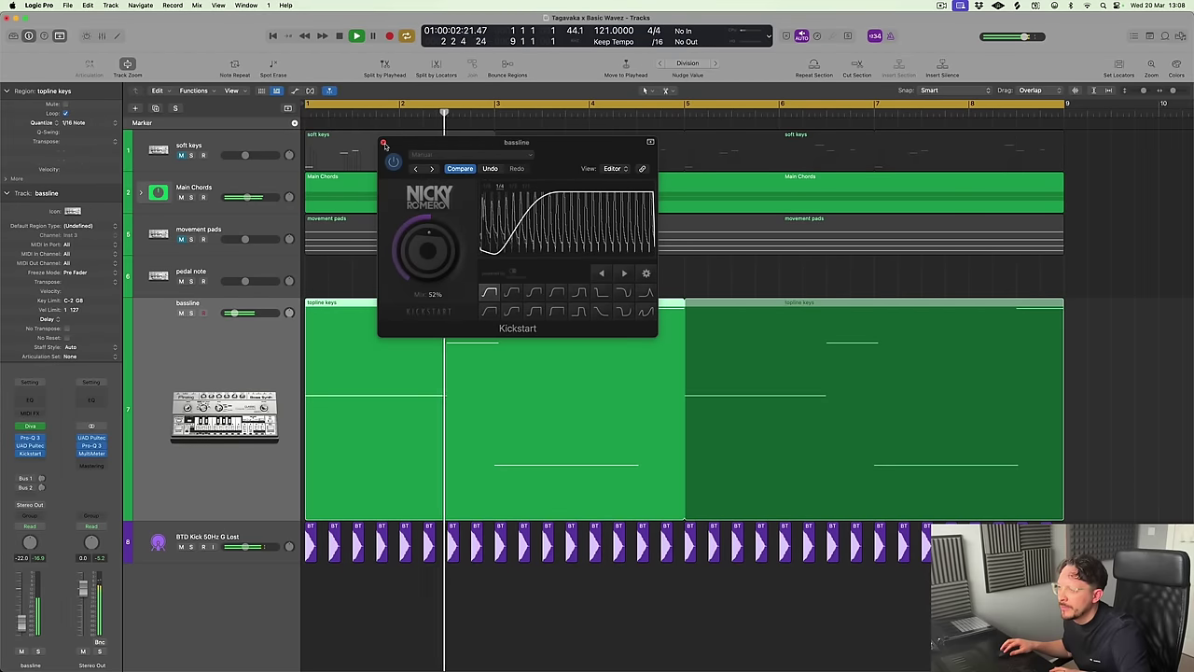
left_click(192, 313)
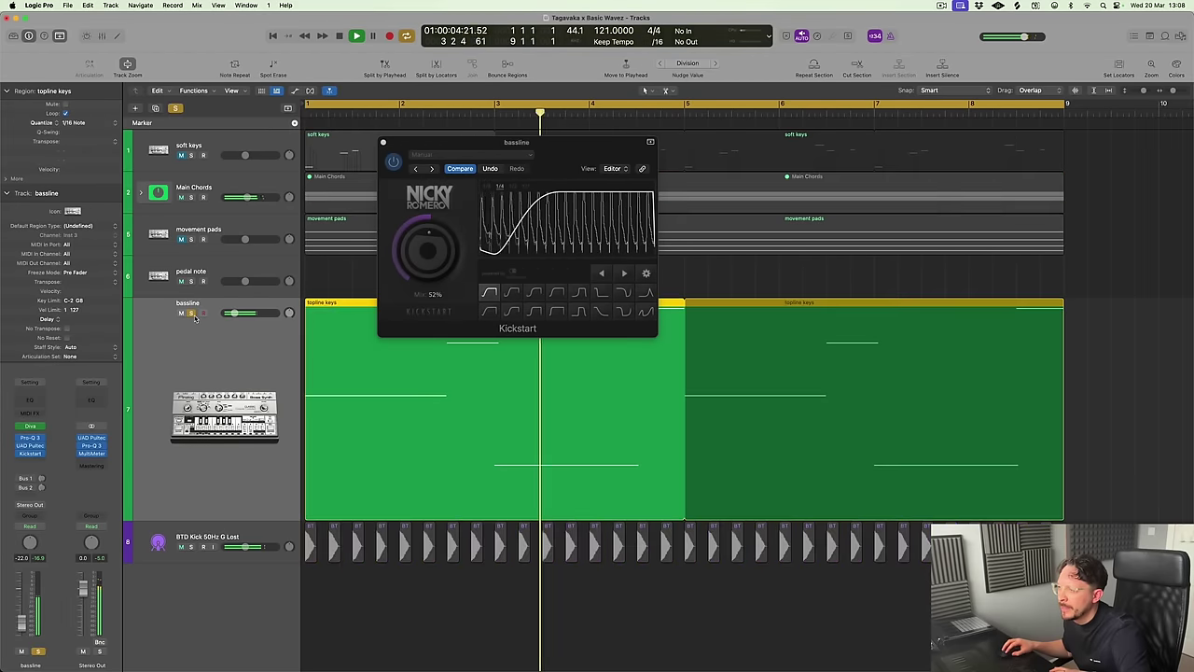
left_click(191, 314)
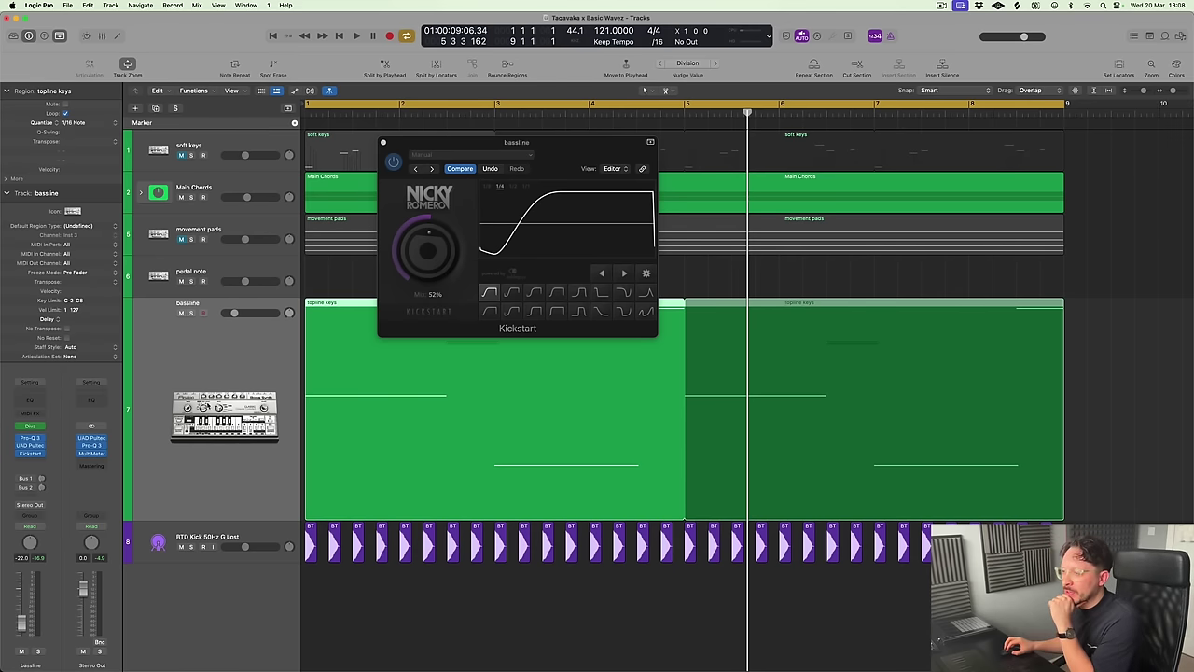
Open Diva on the bassline, nudge the VCF filter cutoff while the track plays and close the plug-in windows
left_click(30, 428)
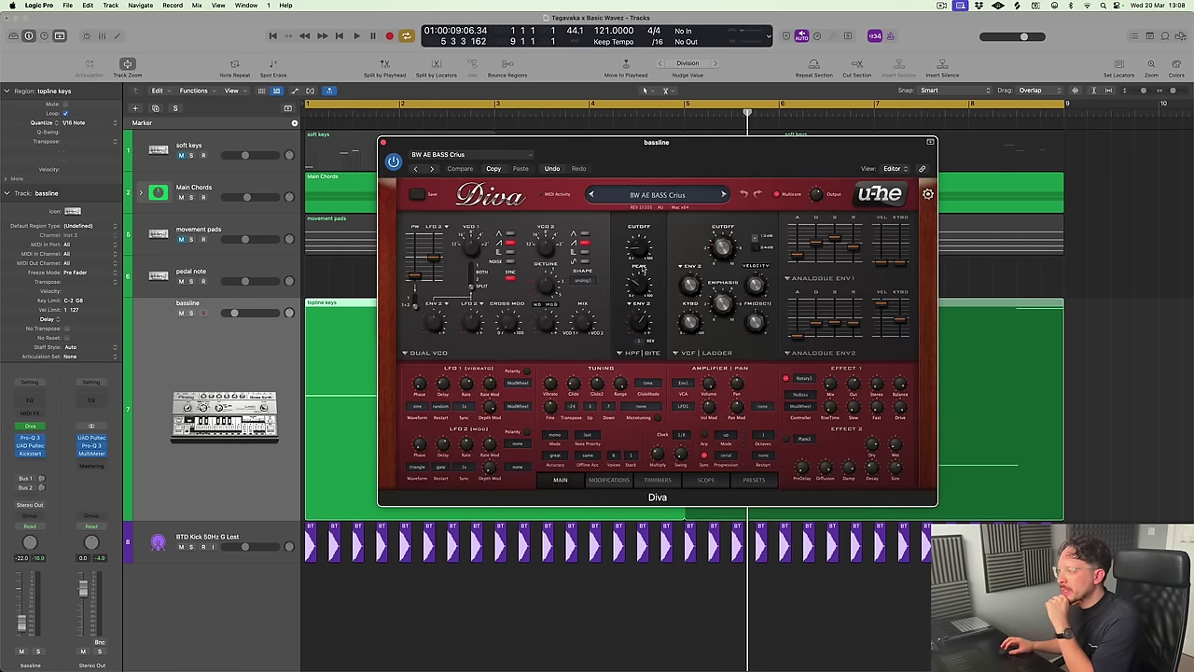
left_click_drag(732, 158, 756, 162)
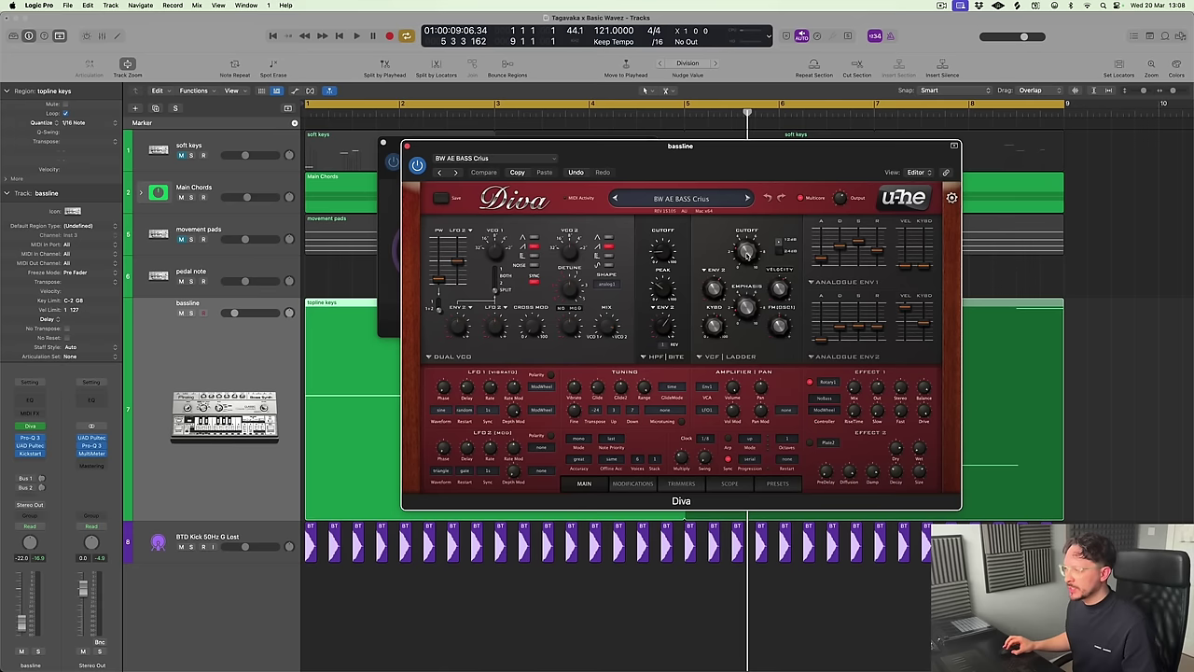
key("space")
mouse_move(747, 255)
left_mouse_down()
mouse_move(748, 197)
mouse_move(746, 252)
left_mouse_up()
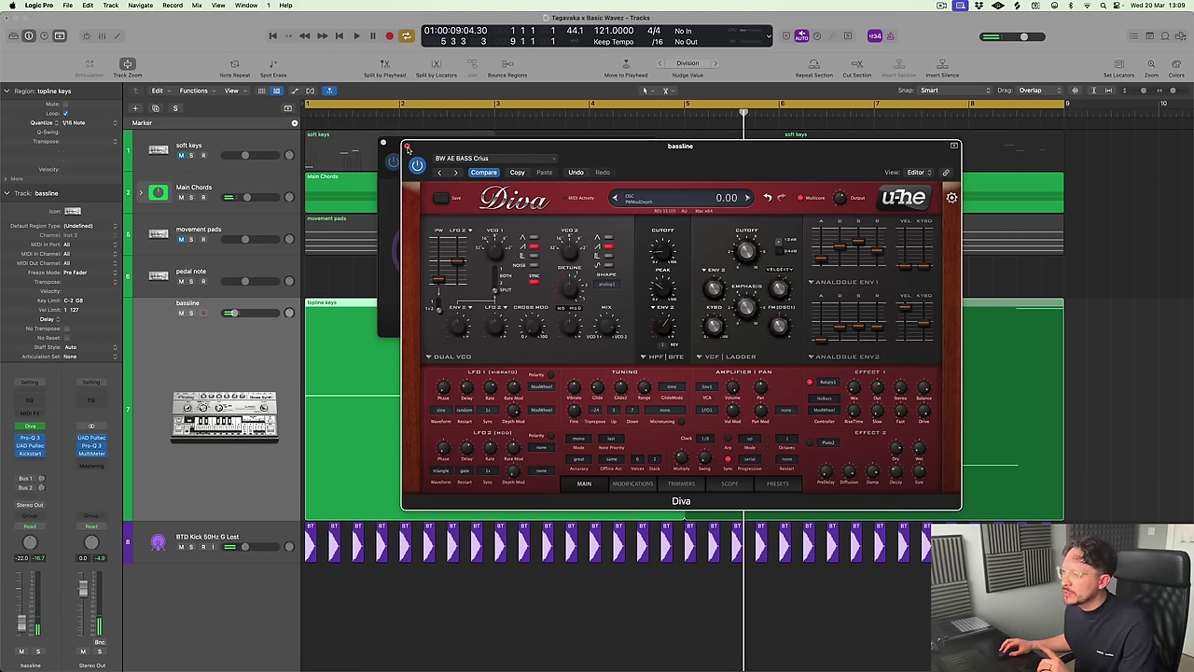
left_click(406, 146)
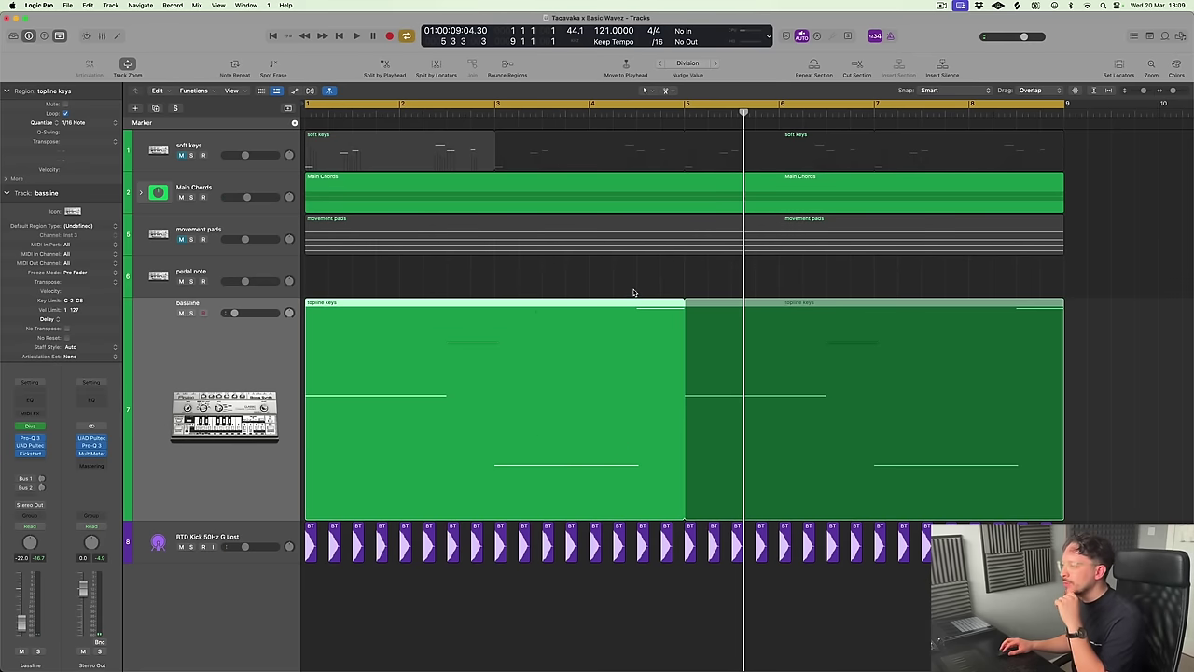
left_click(633, 293)
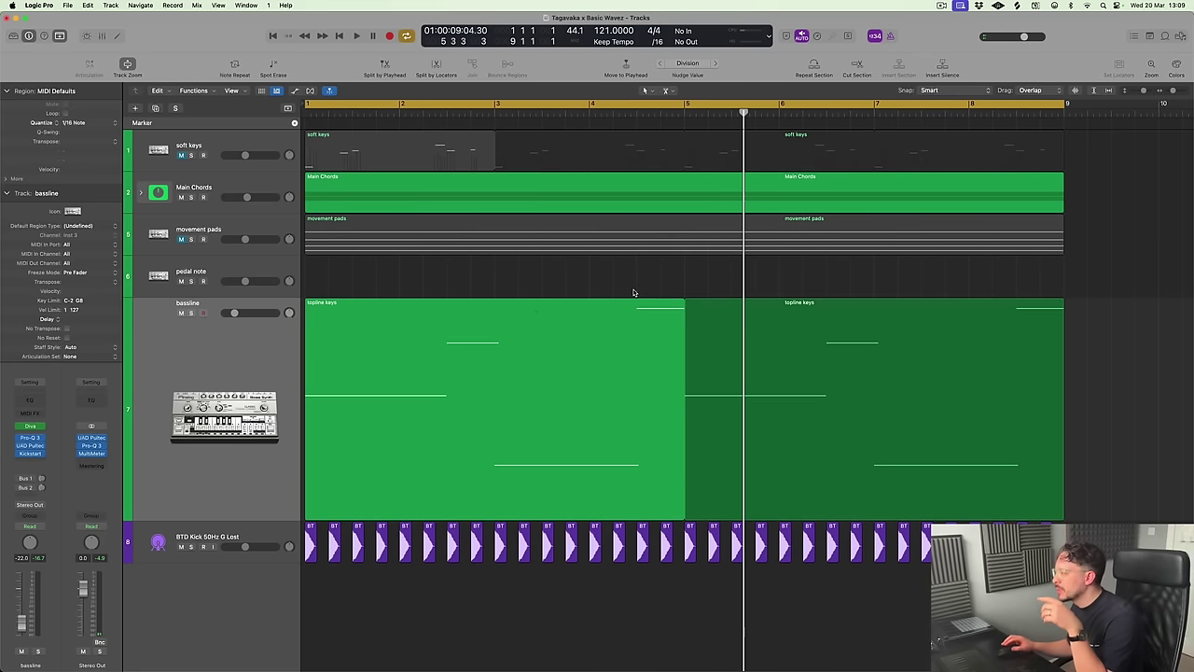
Insert Sound Radix SurferEQ after Kickstart on the bassline
left_click(198, 355)
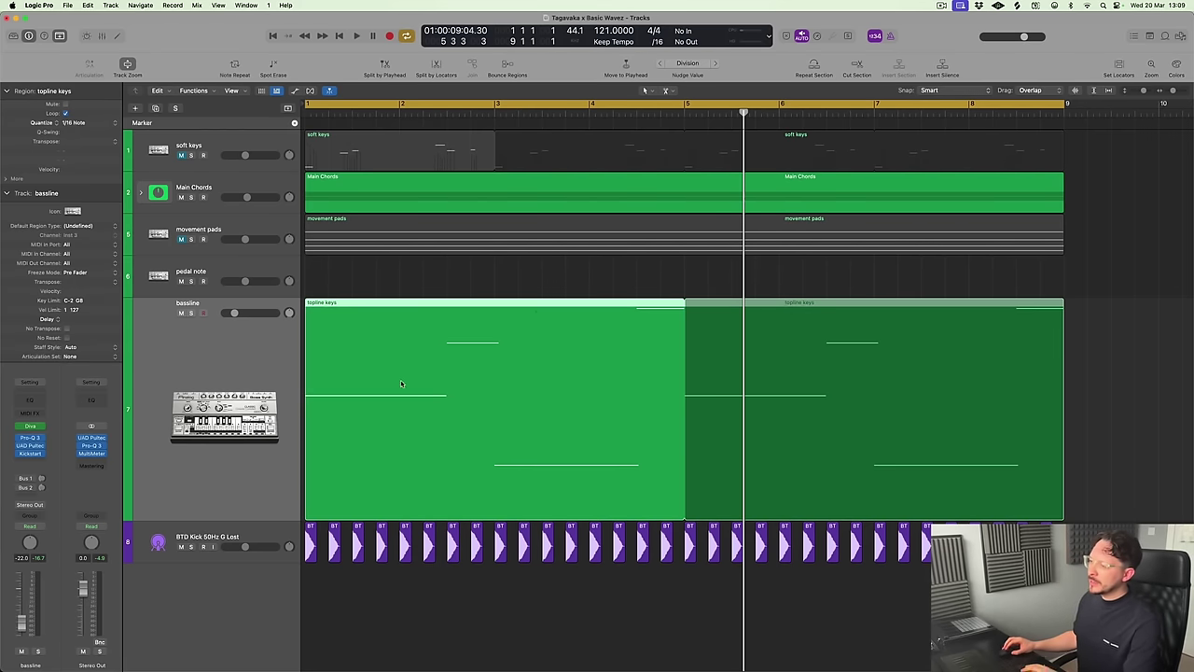
left_click(36, 463)
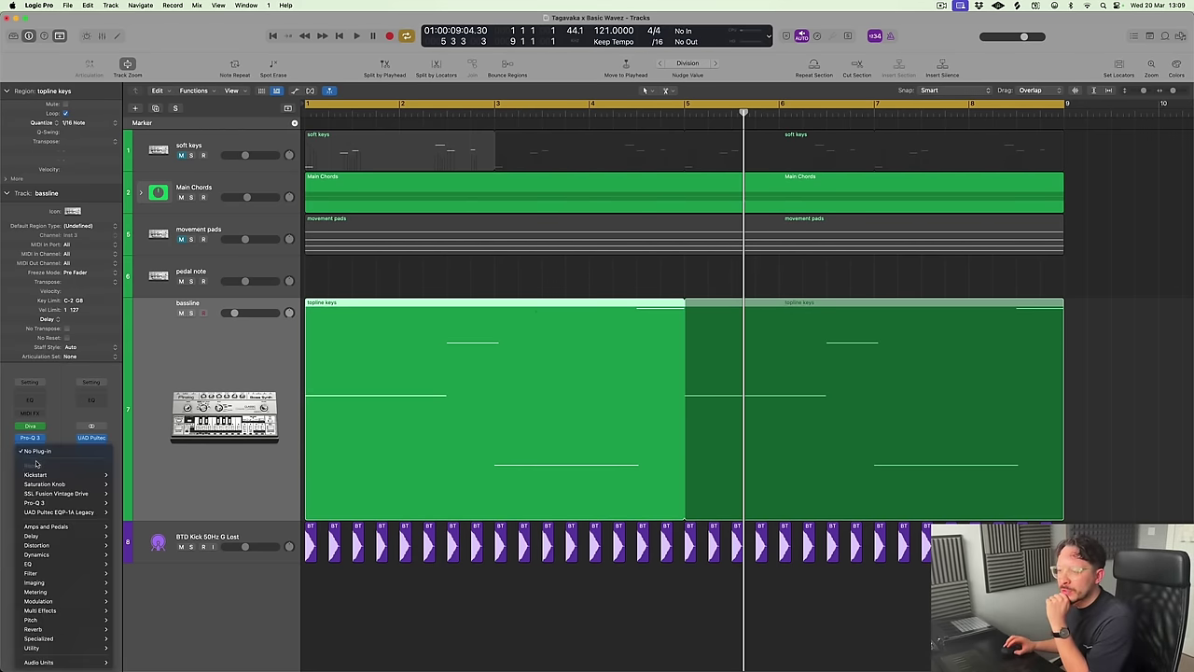
mouse_move(72, 664)
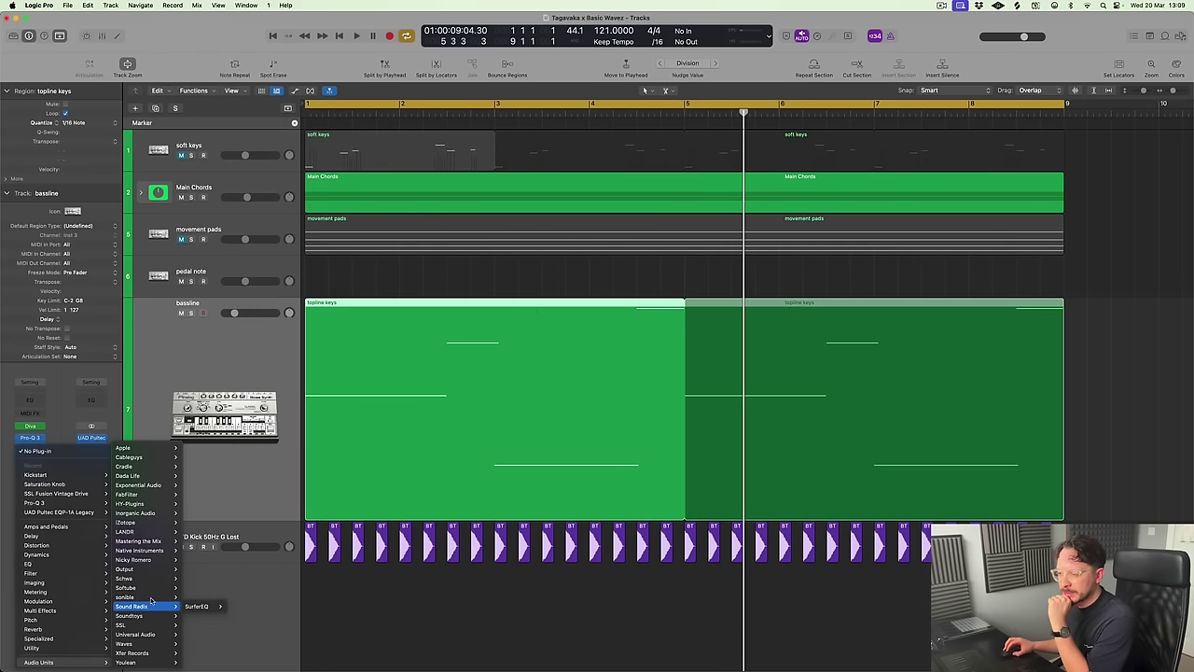
mouse_move(151, 597)
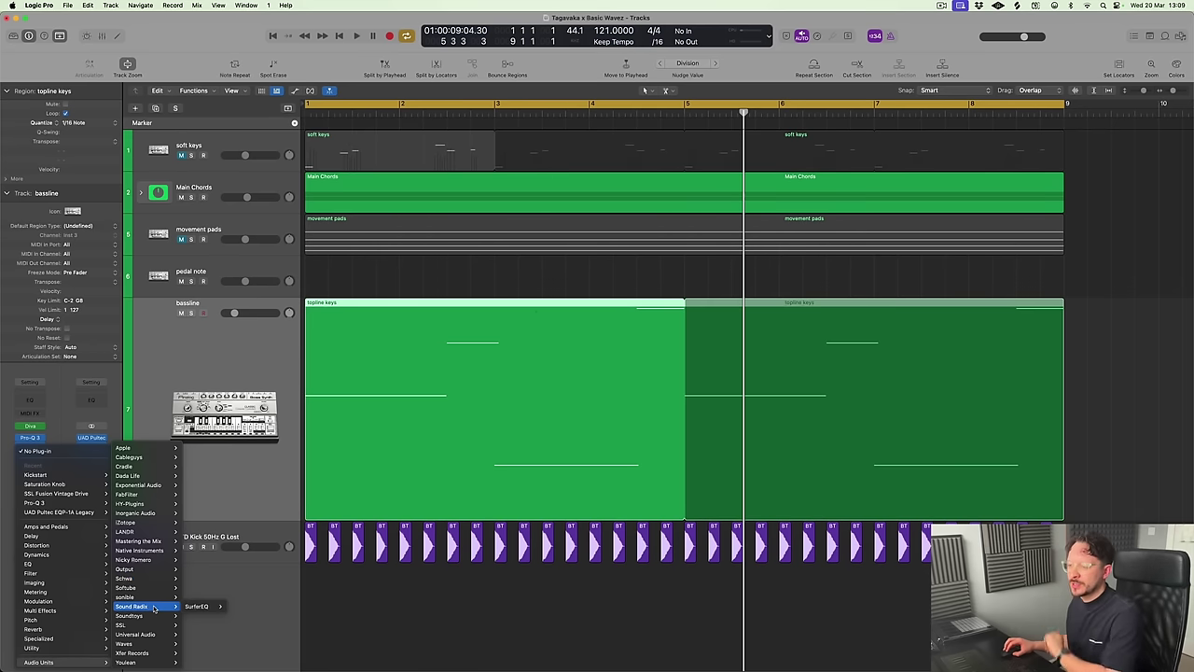
left_click(239, 607)
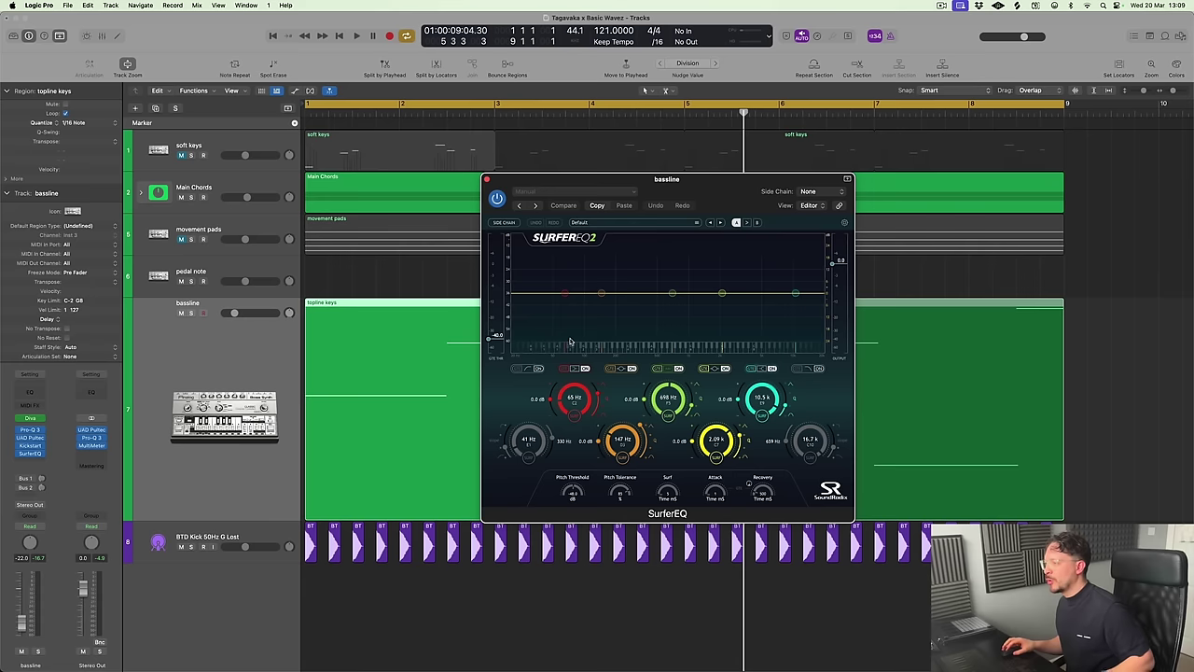
Enable Surf on SurferEQ's 65 Hz band and set its gain to -1.7 dB while the track plays
key("space")
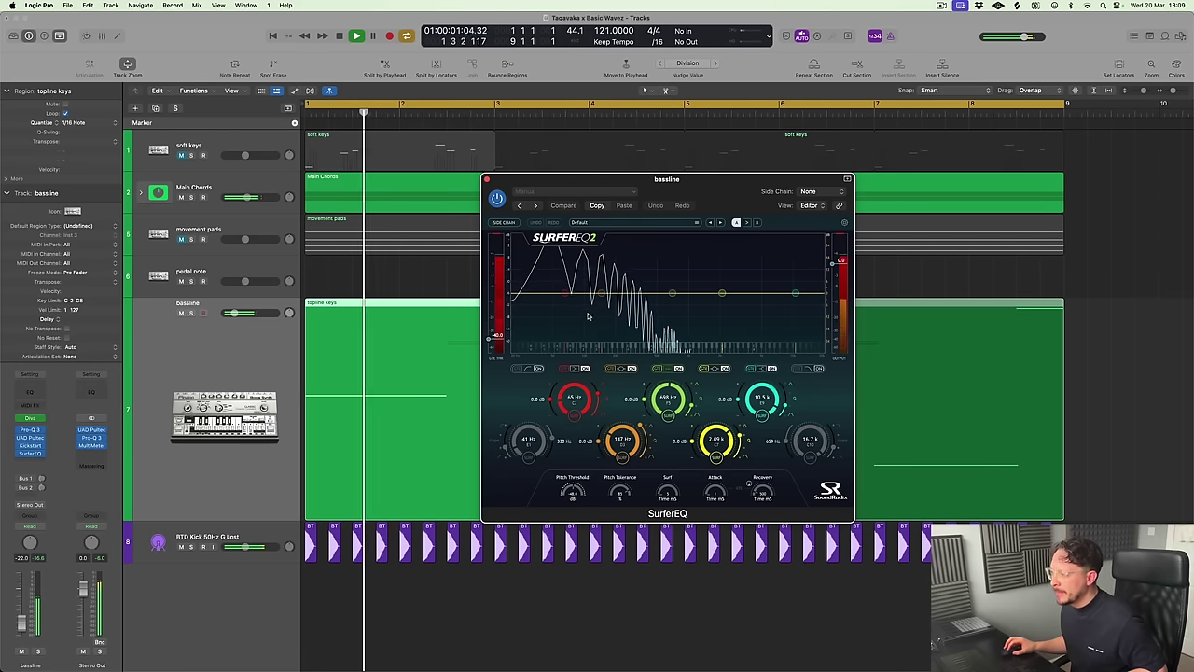
left_click(574, 418)
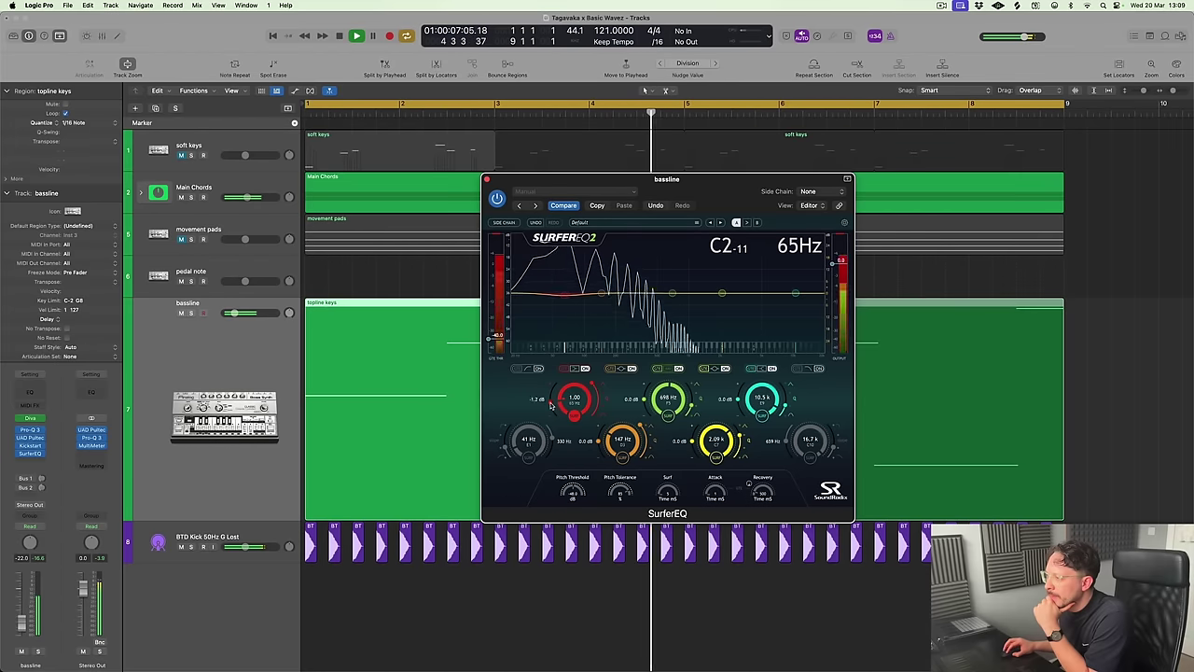
left_click_drag(550, 399, 551, 411)
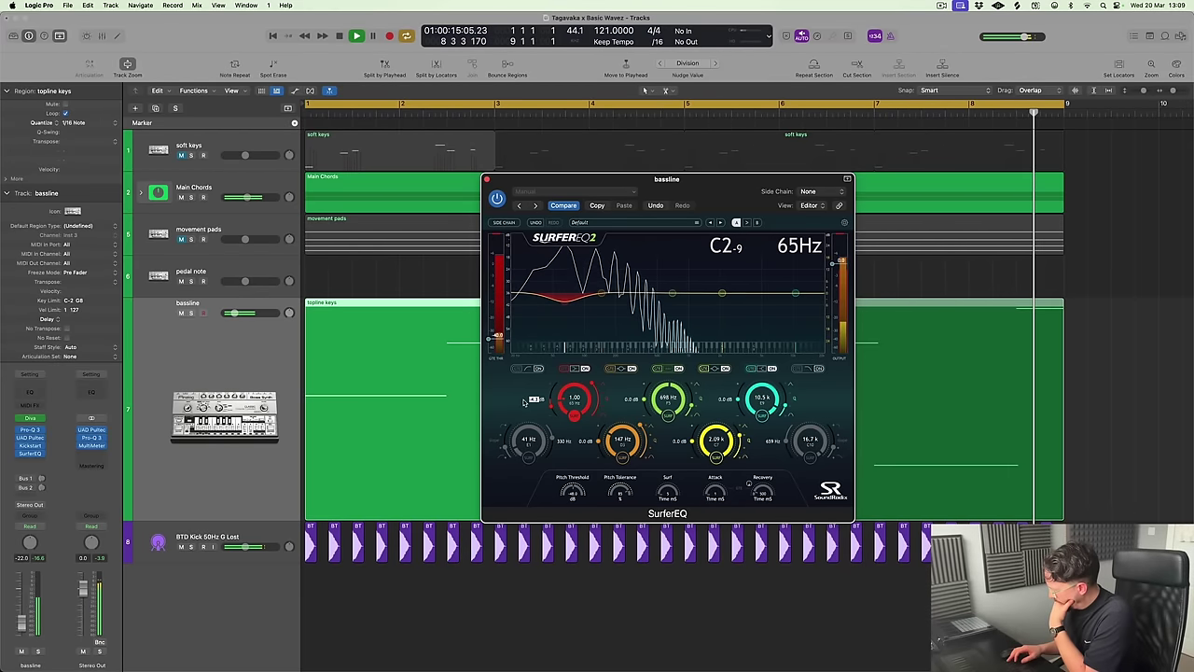
type("-1")
key("Return")
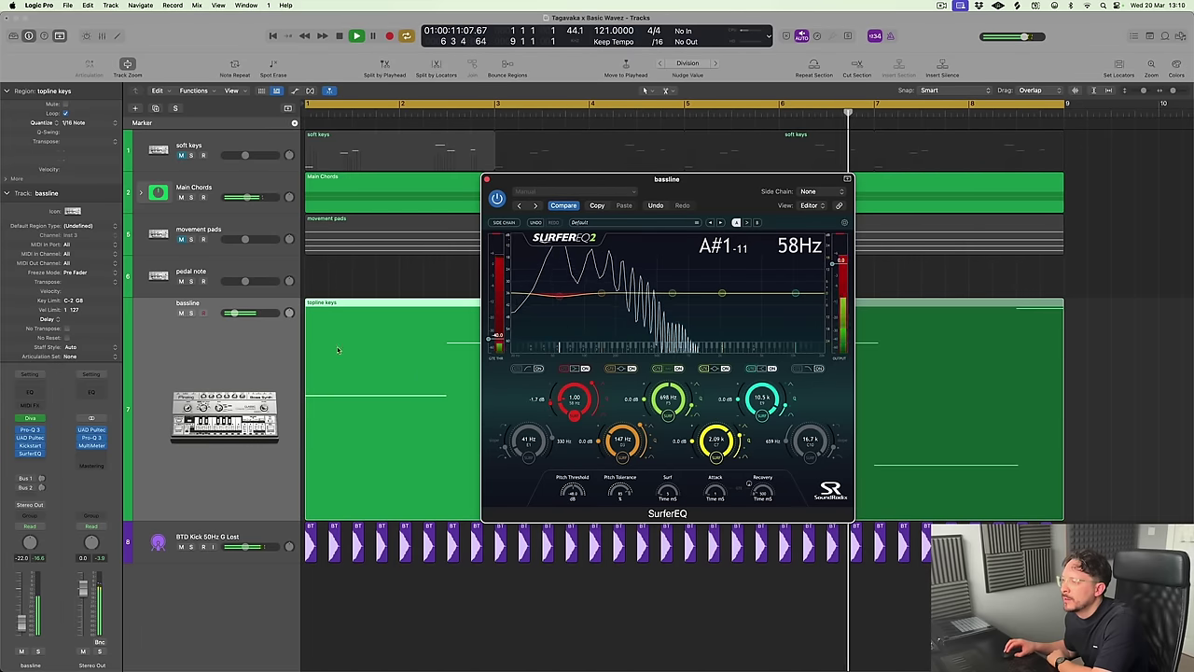
Audition the SurferEQ-processed bassline soloed and in the full mix, and stop playback
left_click(190, 313)
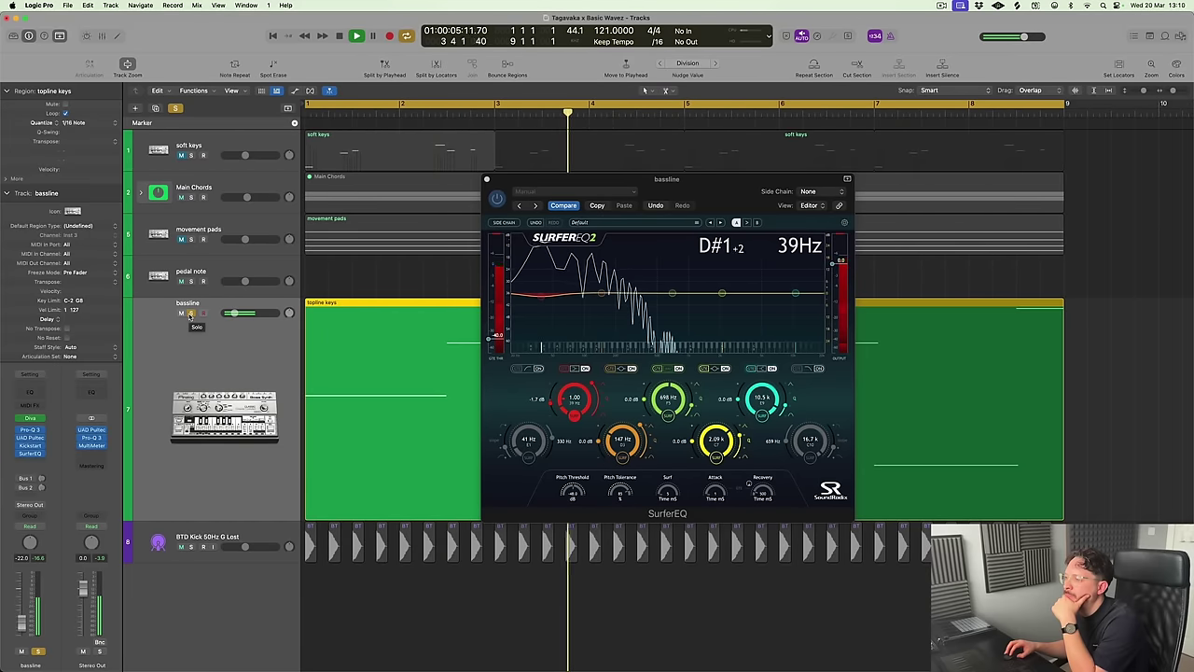
left_click(189, 315)
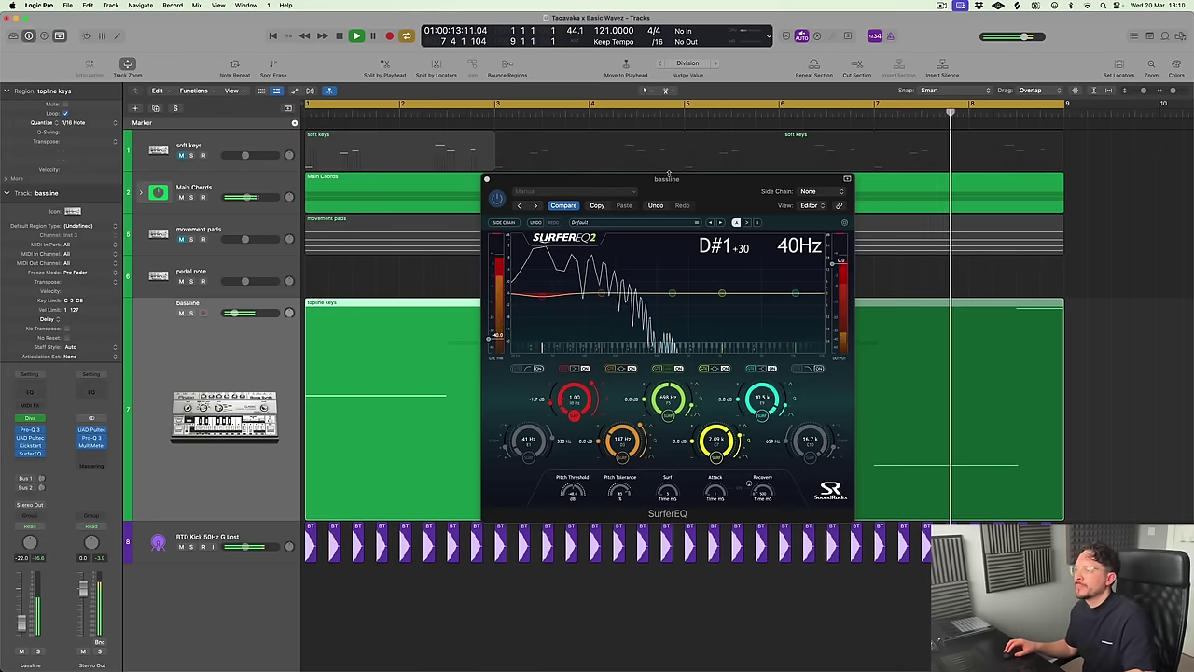
key("space")
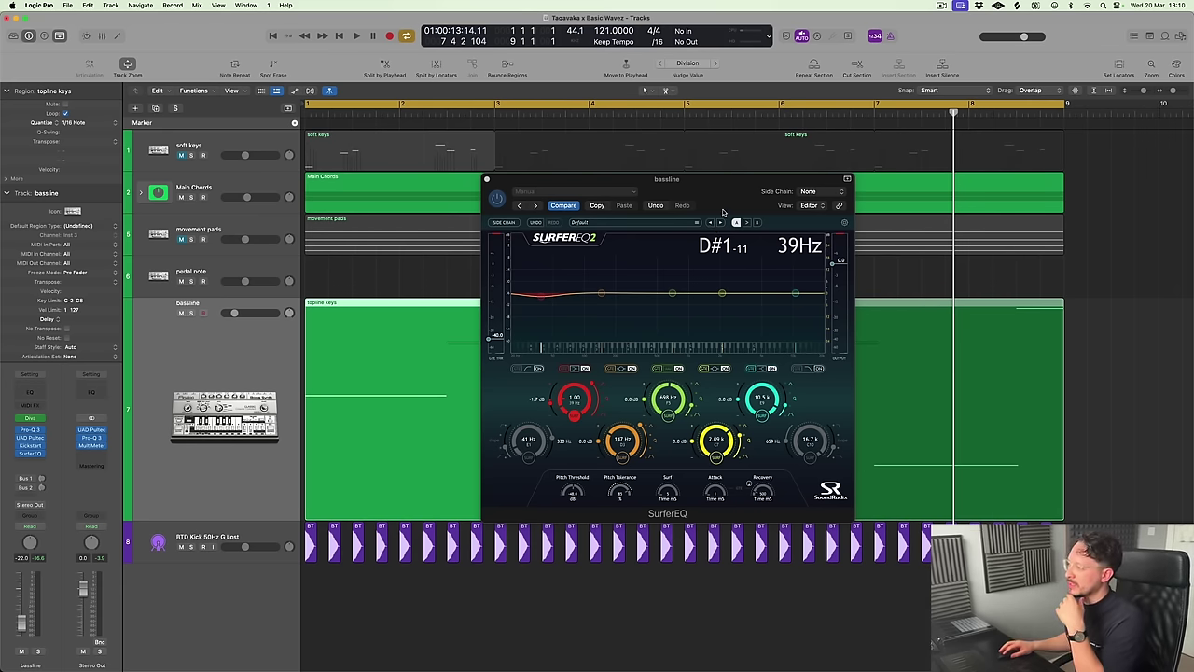
Close the bassline's SurferEQ window, return the track to normal height and fit the whole loop in the arrangement
left_click_drag(723, 213, 683, 235)
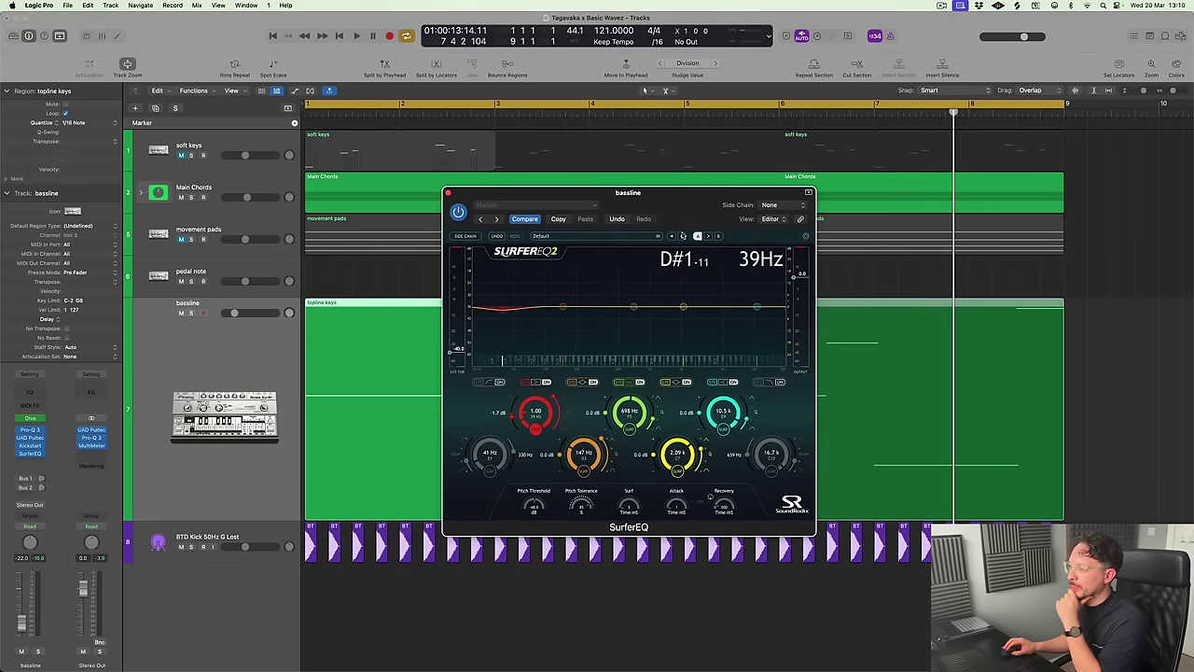
left_click(448, 193)
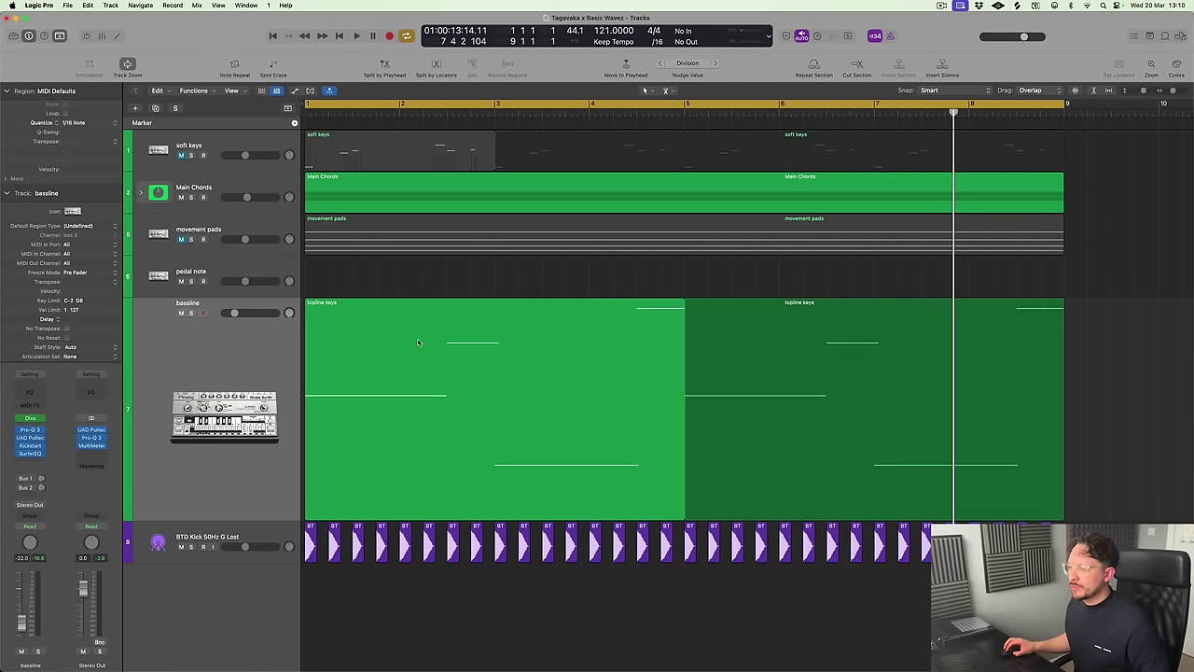
key("ctrl+z")
scroll(527, 361, "down", 3)
scroll(526, 360, "up", 4)
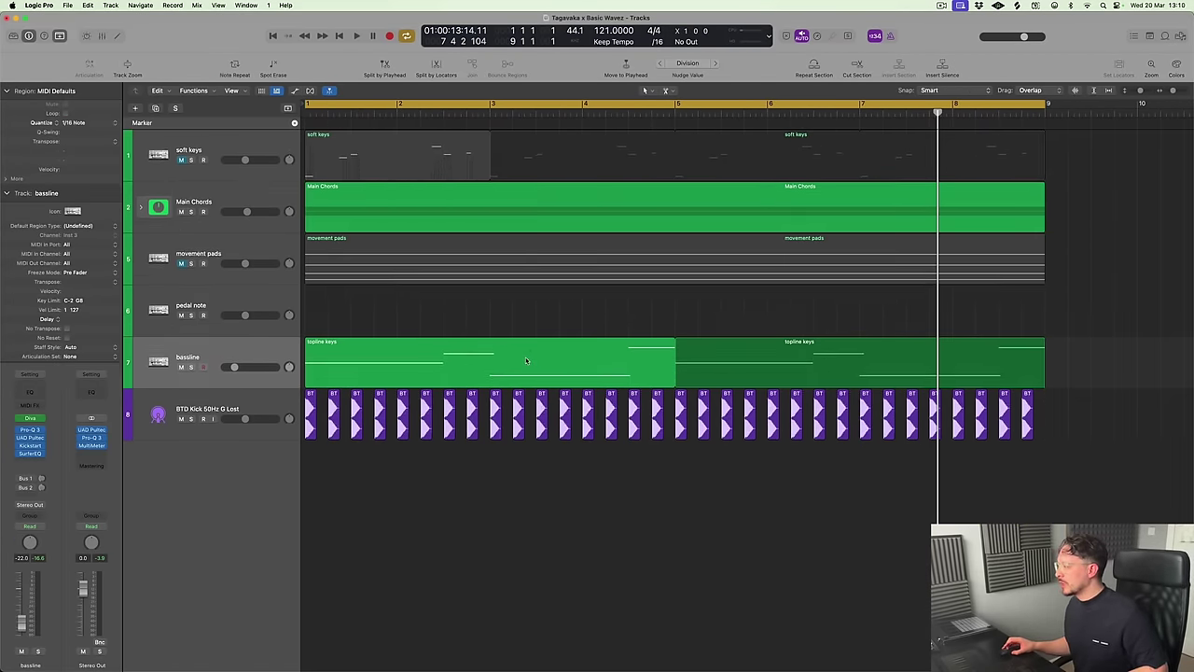
scroll(526, 360, "left", 4)
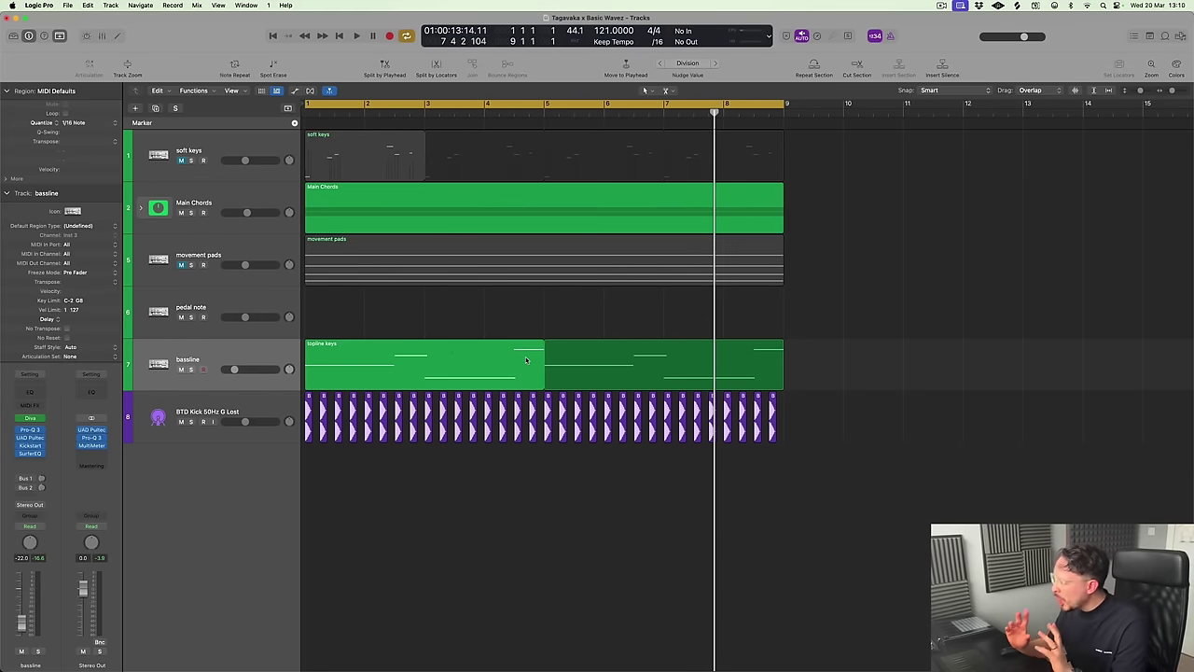
Start playback, unmute the movement pads and open their Diva synth
key("space")
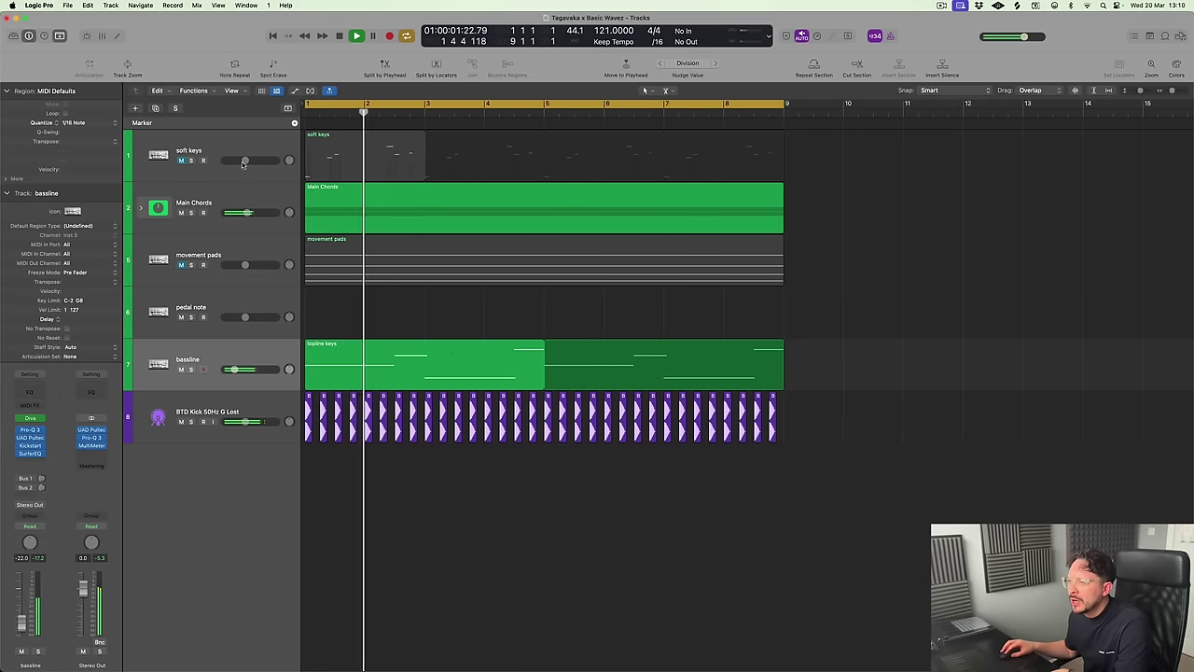
left_click(181, 264)
left_click(159, 277)
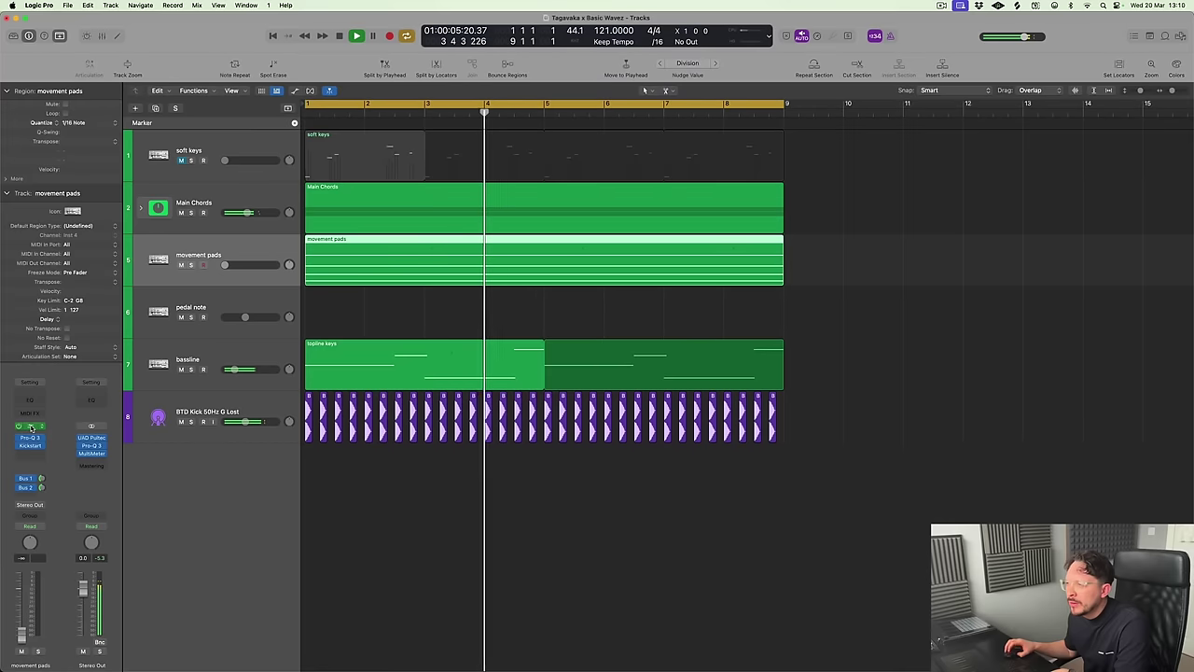
left_click(31, 427)
left_click_drag(726, 252, 726, 312)
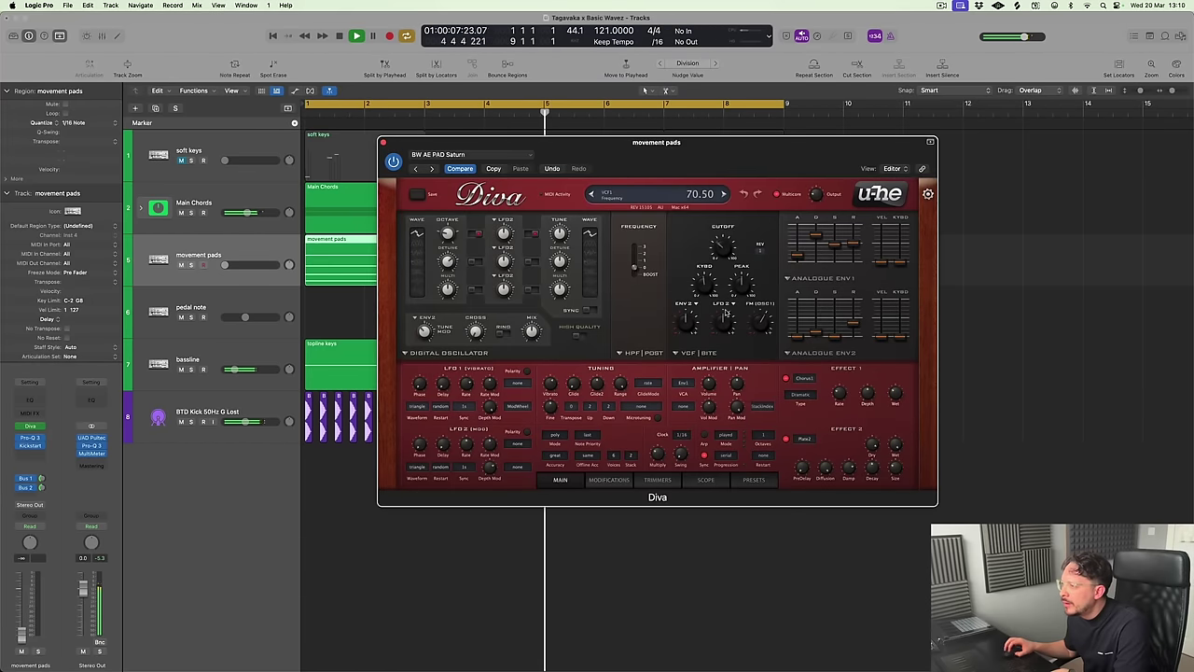
Bring up the movement pads in the mix and set their volume to -15.0 dB
left_click(225, 266)
left_click_drag(26, 644, 26, 629)
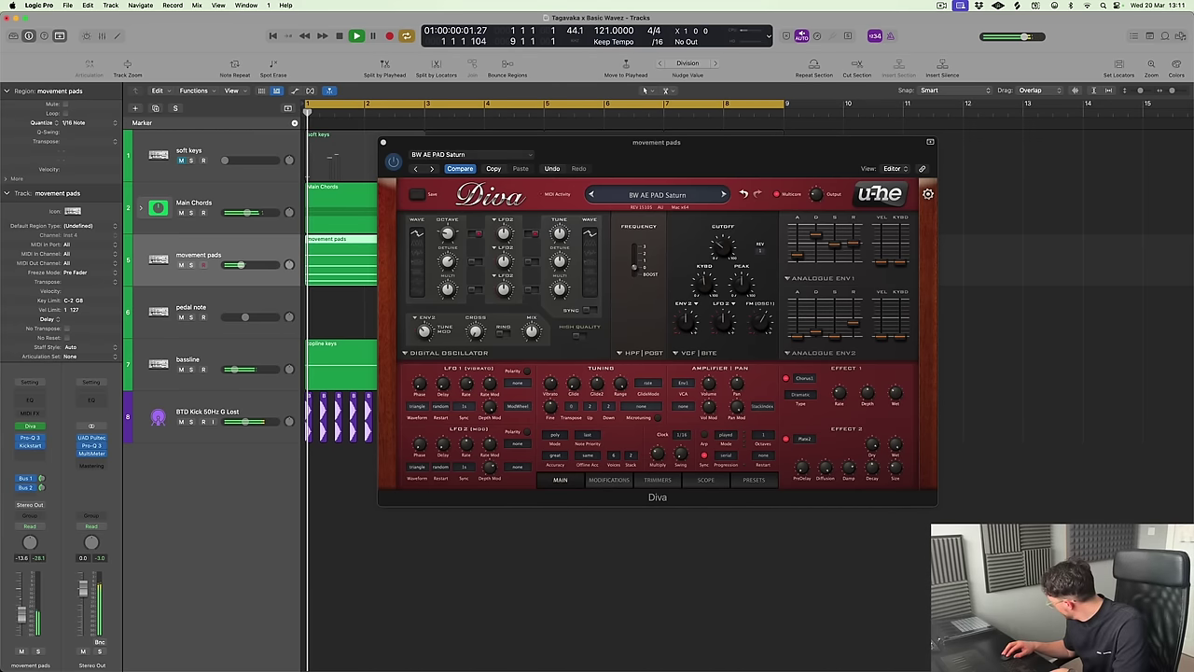
double_click(21, 558)
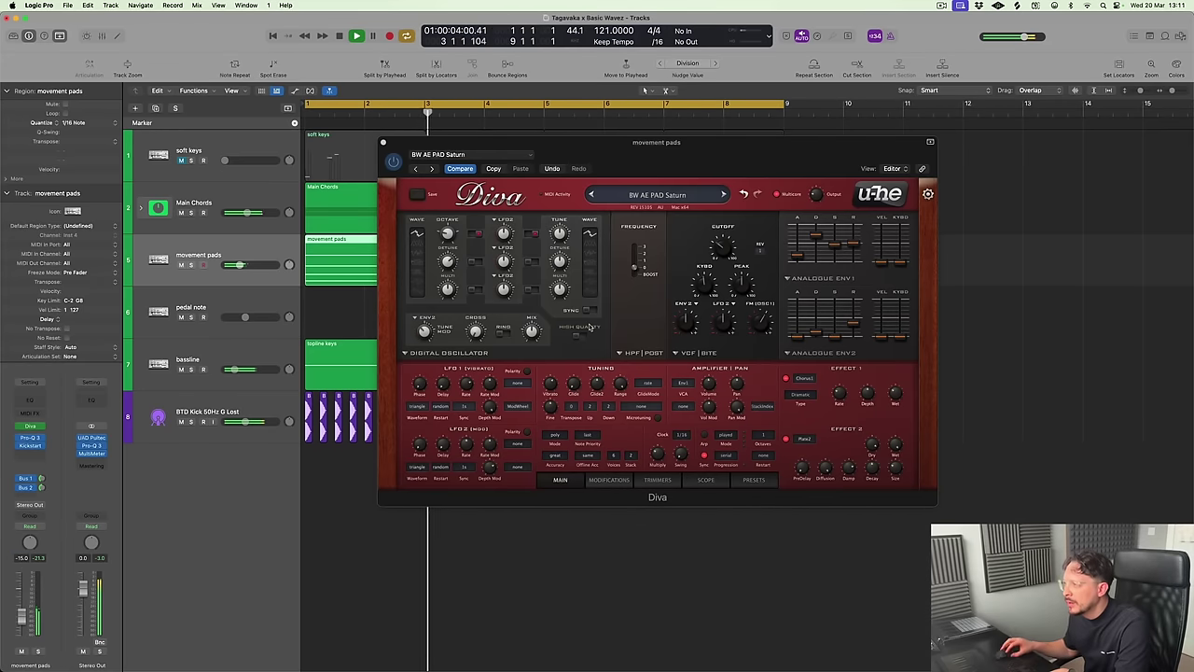
Sweep the movement pads' Diva filter cutoff up to 119.00 and back to 78.50 during playback, and stop playback
left_click_drag(724, 254, 727, 227)
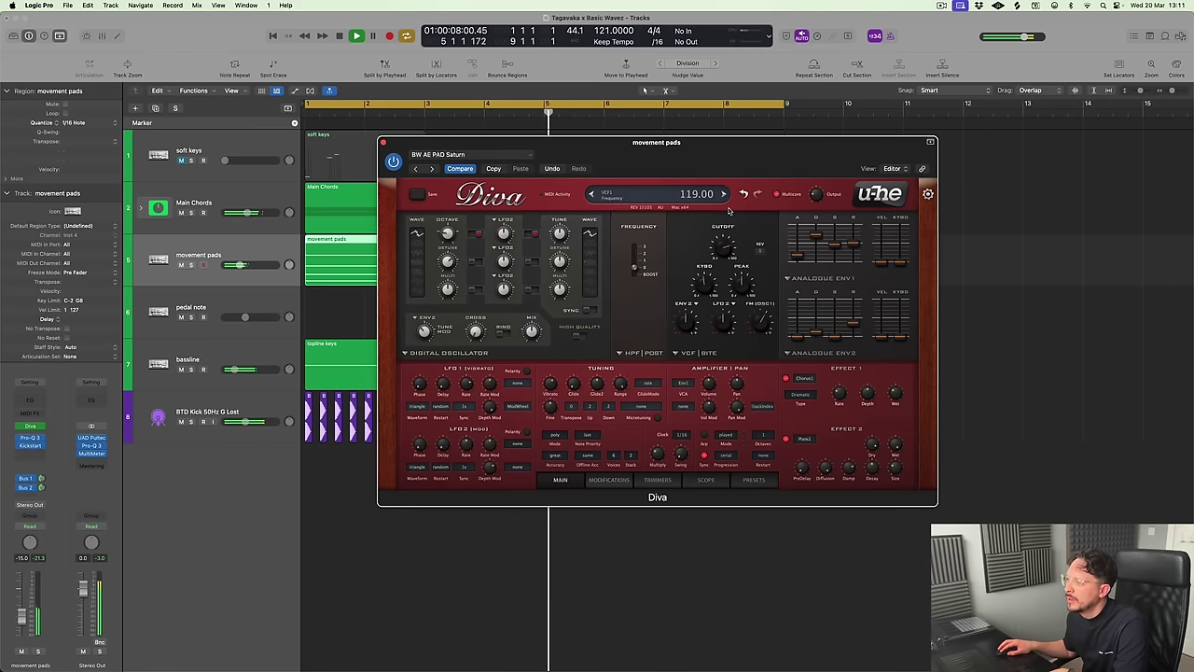
left_click_drag(732, 207, 730, 240)
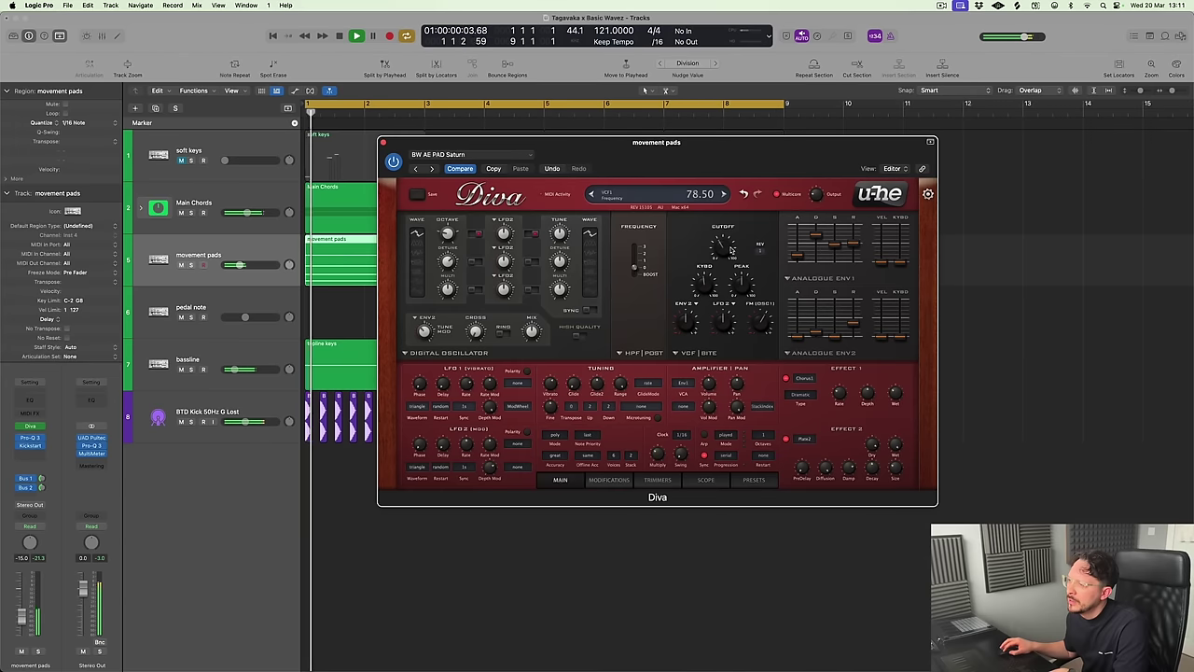
key("space")
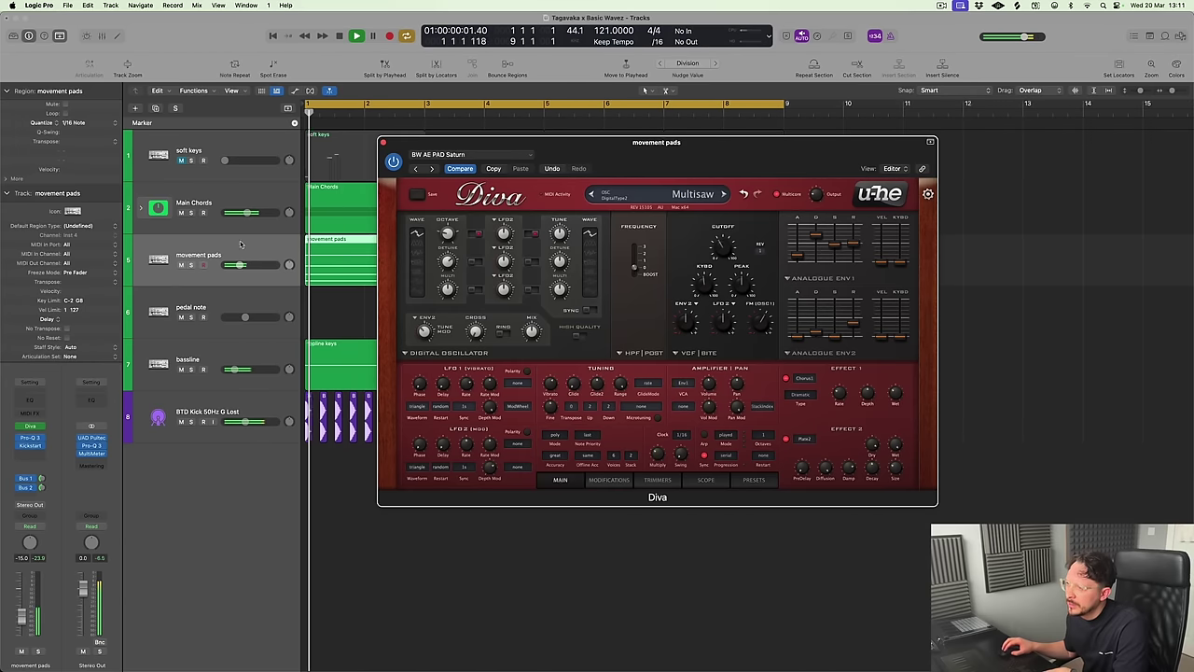
key("space")
Mute the movement pads, select the soft keys track and close the Diva window
left_click(181, 265)
left_click(182, 161)
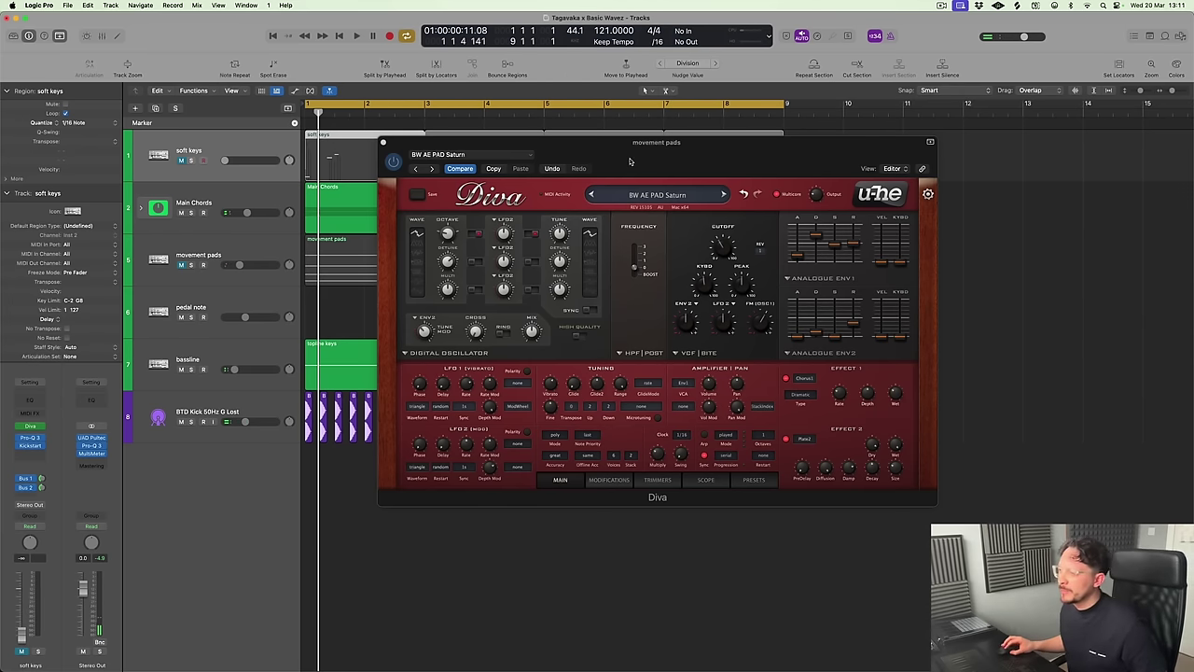
left_click_drag(630, 161, 745, 209)
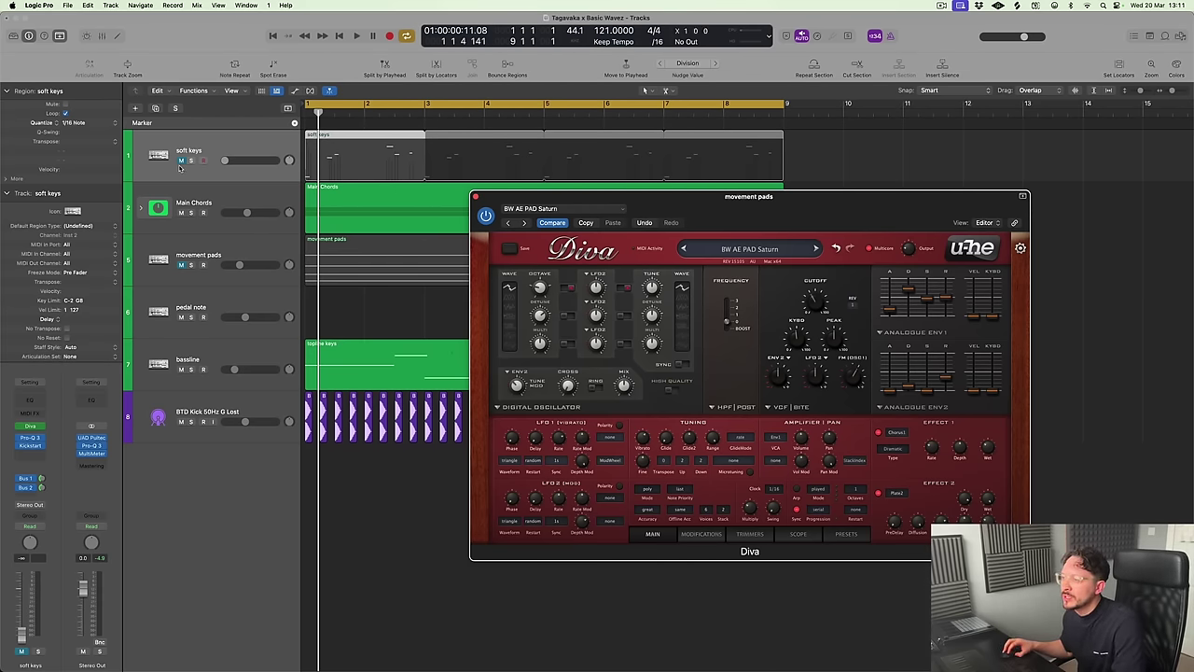
left_click(476, 197)
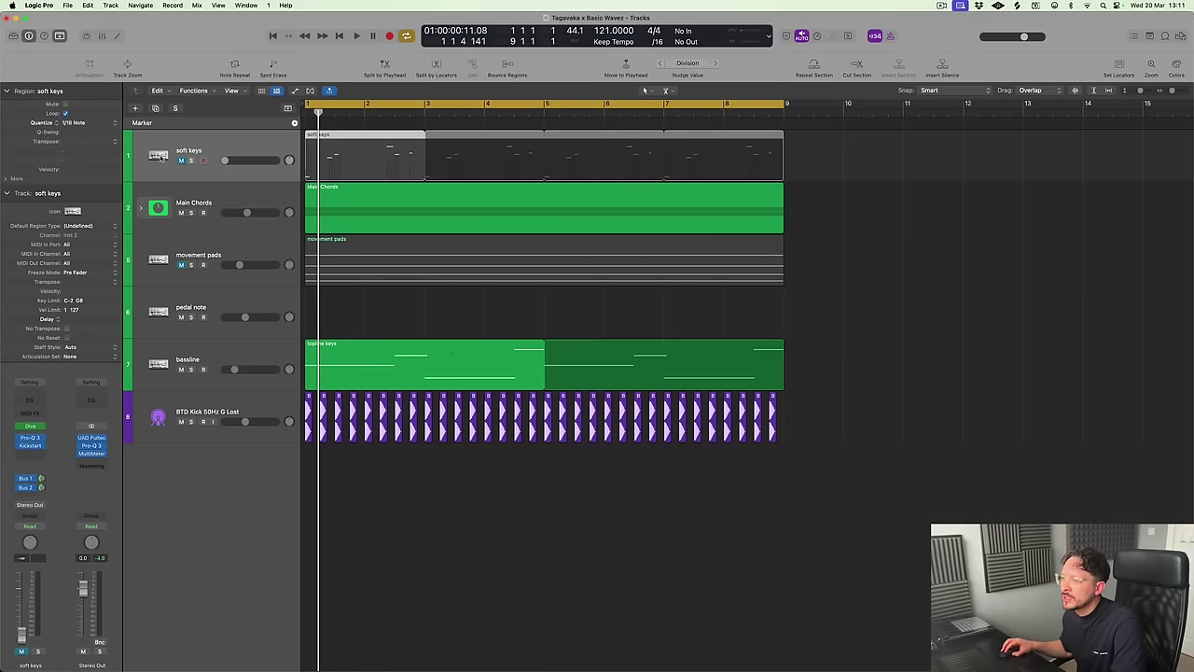
Unmute the soft keys, start playback and set their volume to -16.0 dB
left_click(180, 160)
key("space")
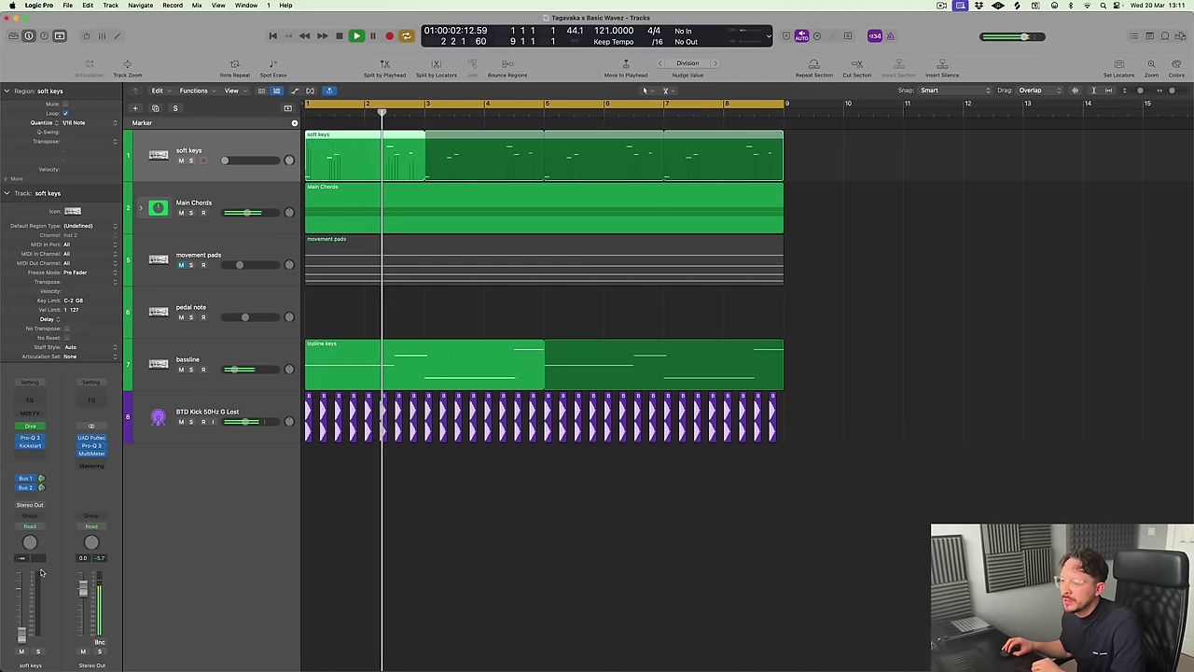
left_click_drag(22, 637, 22, 627)
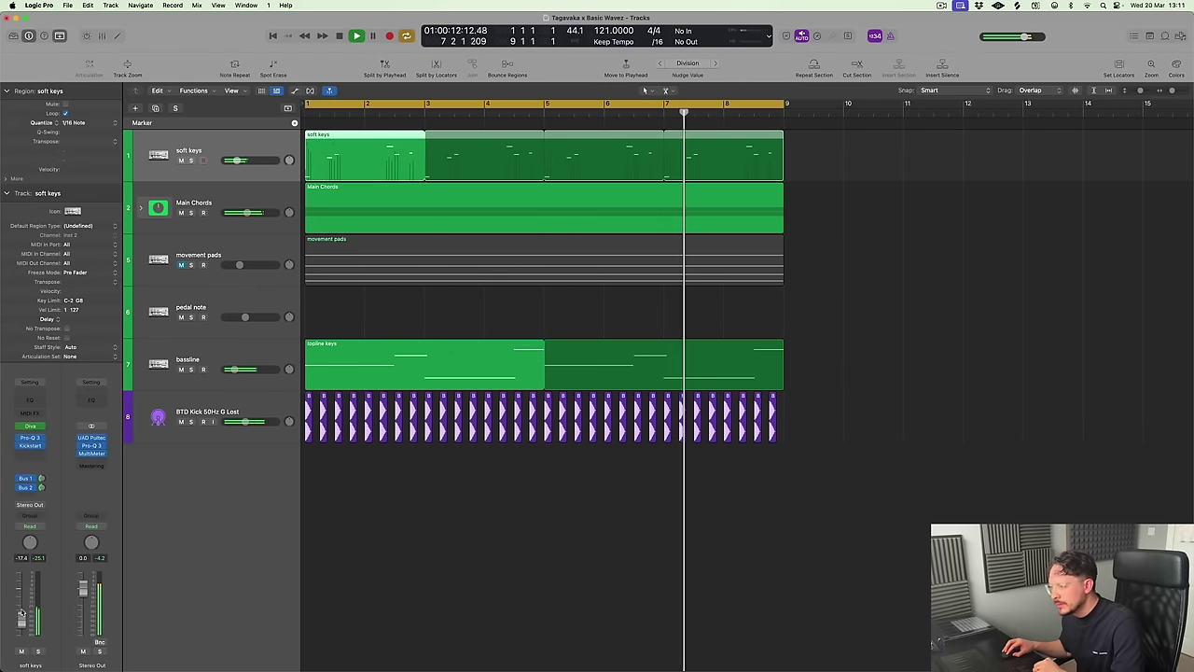
double_click(26, 560)
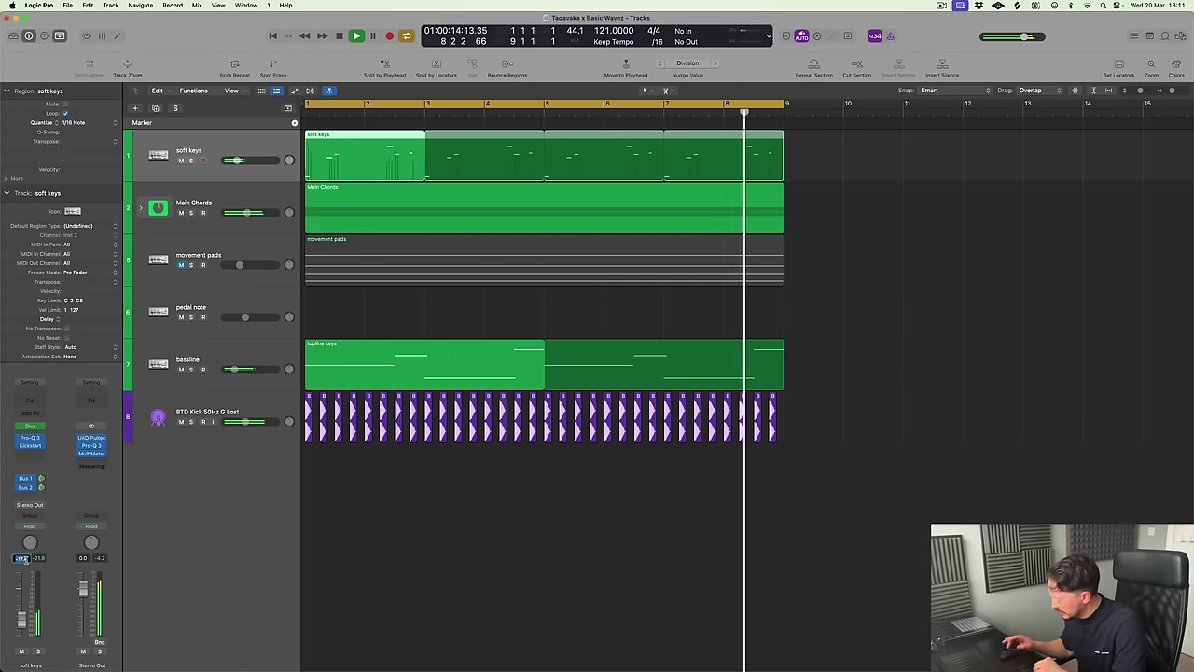
type("-16")
key("Return")
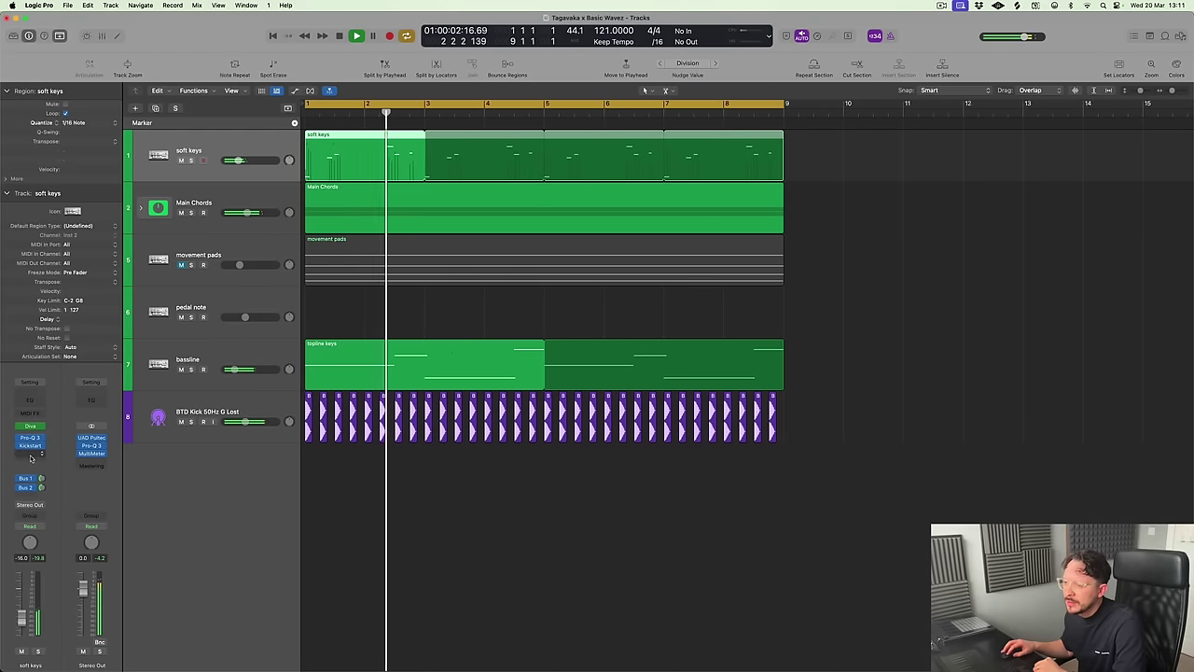
Open Pro-Q 3 on the soft keys and add a bell cut of -3.92 dB at about 886 Hz
left_click(38, 650)
left_click(38, 651)
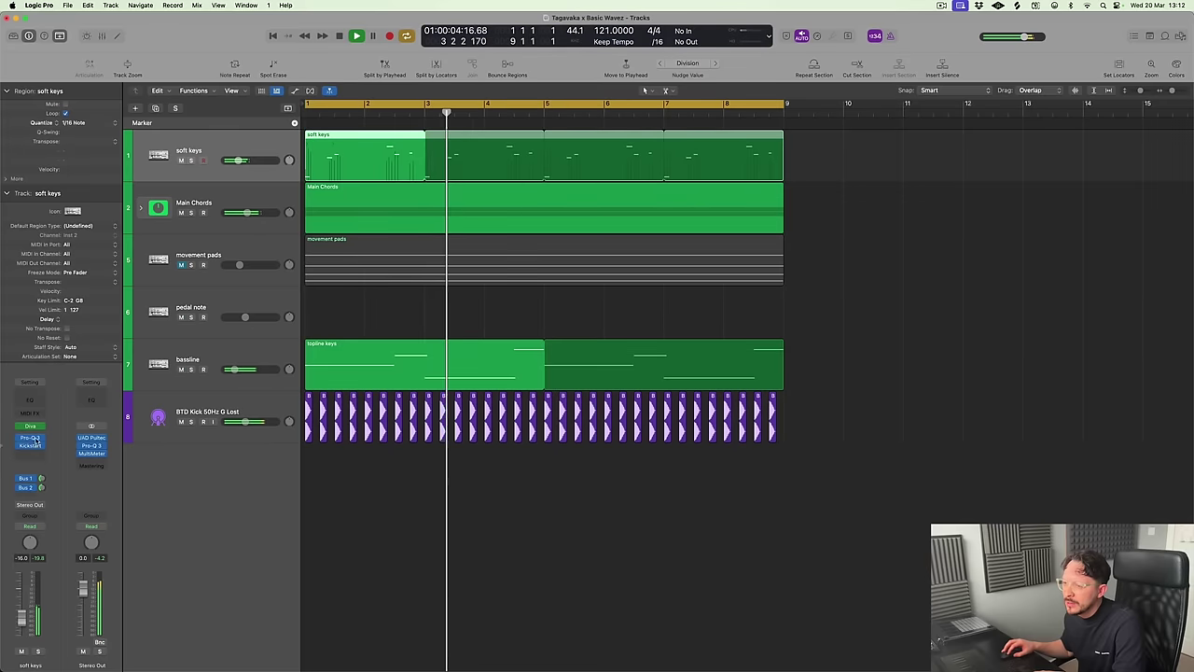
left_click(36, 440)
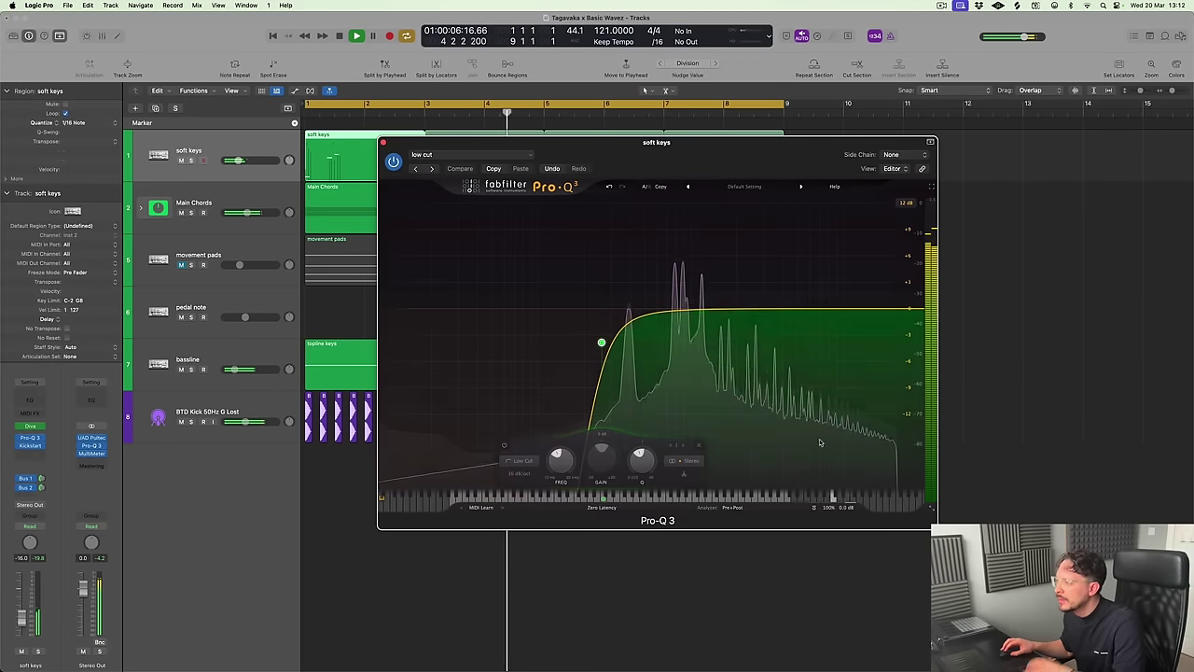
mouse_move(741, 429)
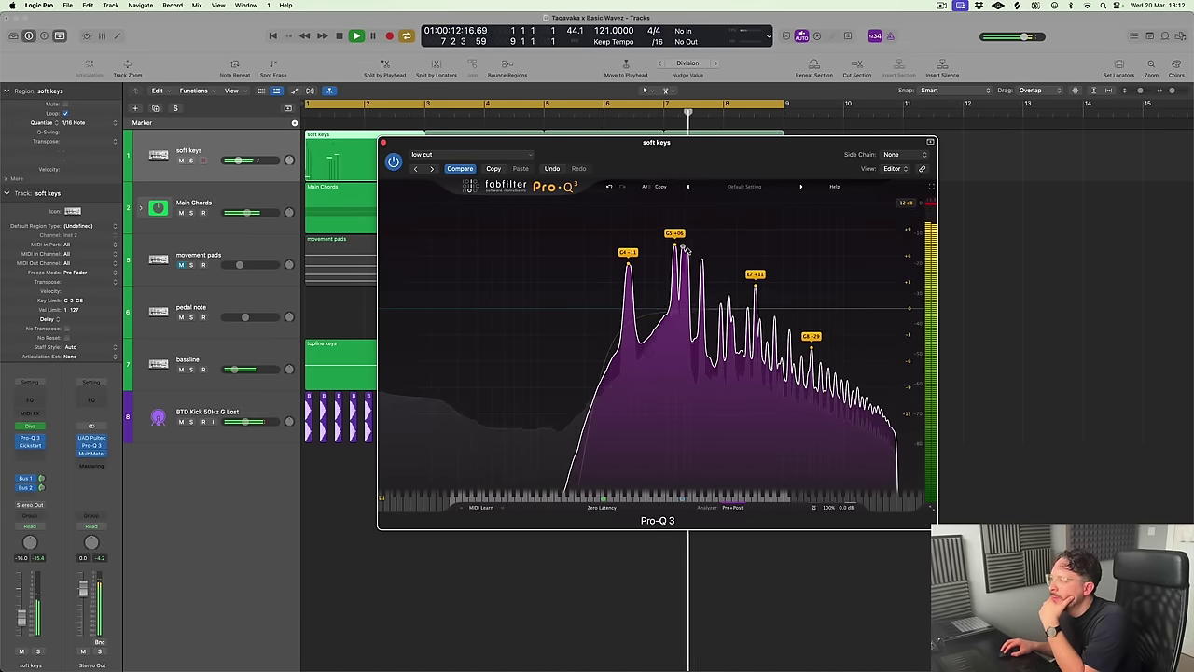
left_click_drag(684, 254, 683, 343)
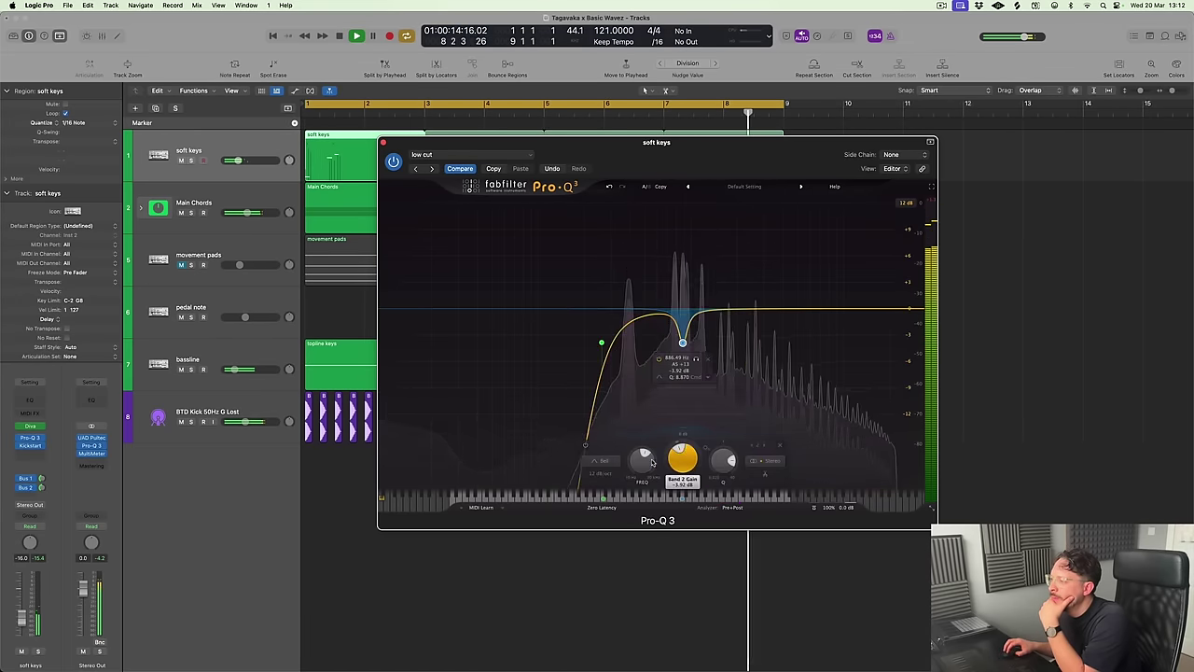
Set the 886 Hz bell's slope to 36 dB/oct and widen it to a Q of 2.592
left_click(601, 473)
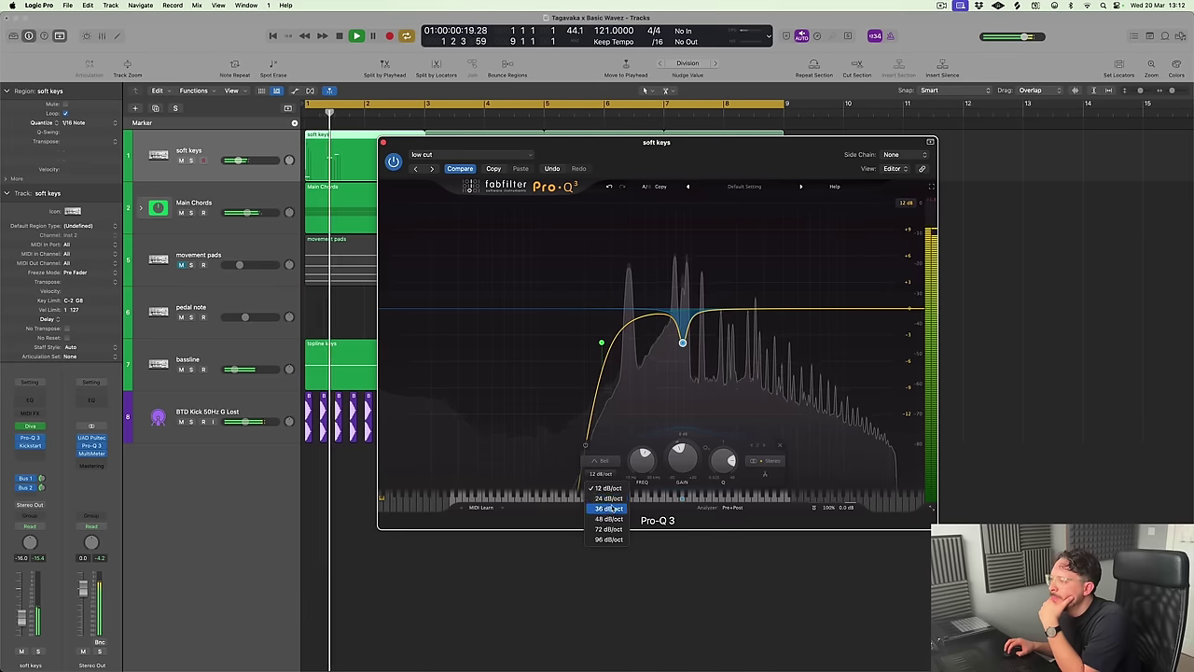
left_click(611, 506)
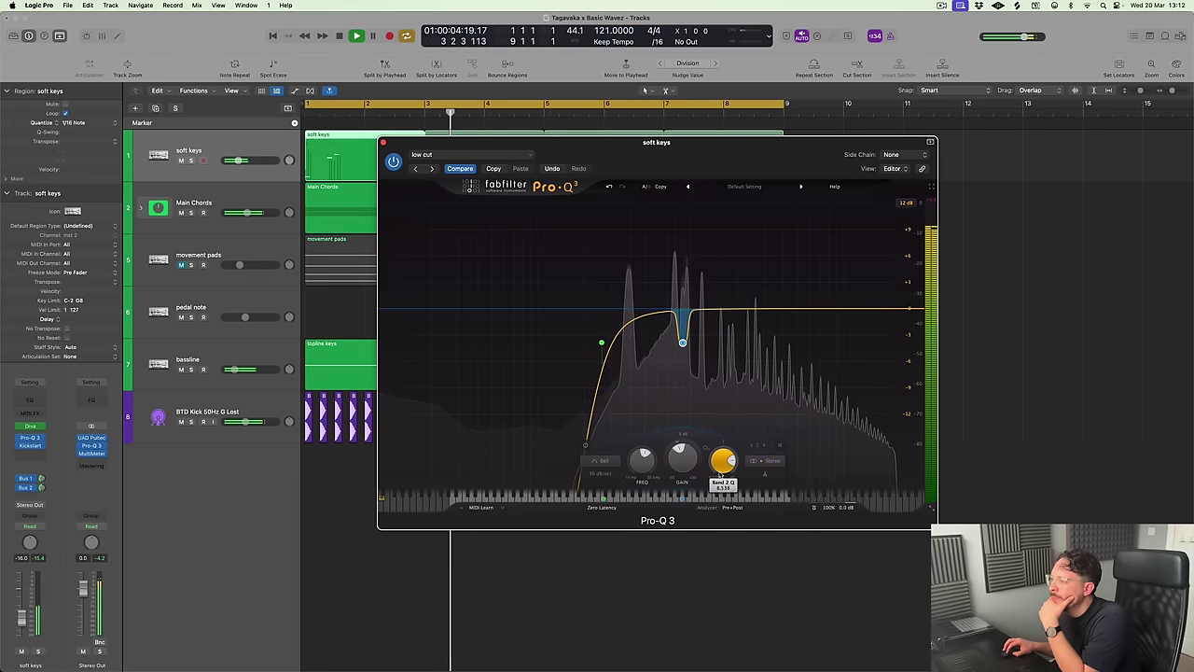
left_click_drag(723, 492, 723, 497)
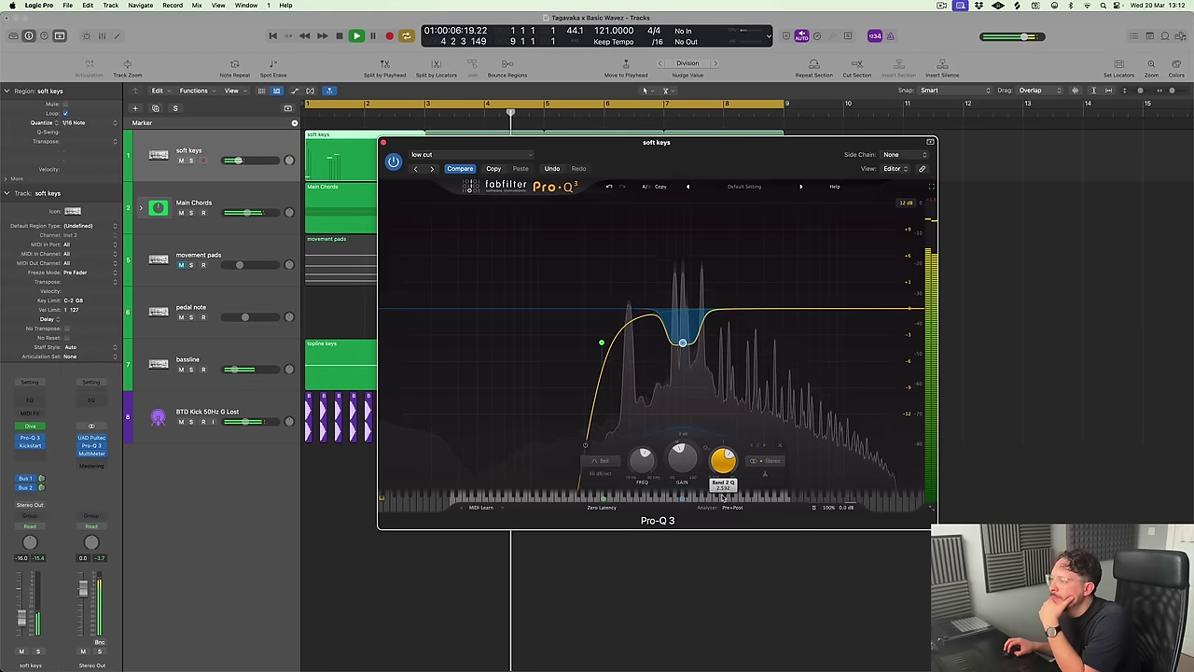
Audition the soft keys soloed and in the mix, reduce the 886 Hz cut's depth and make the band dynamic
left_click(192, 160)
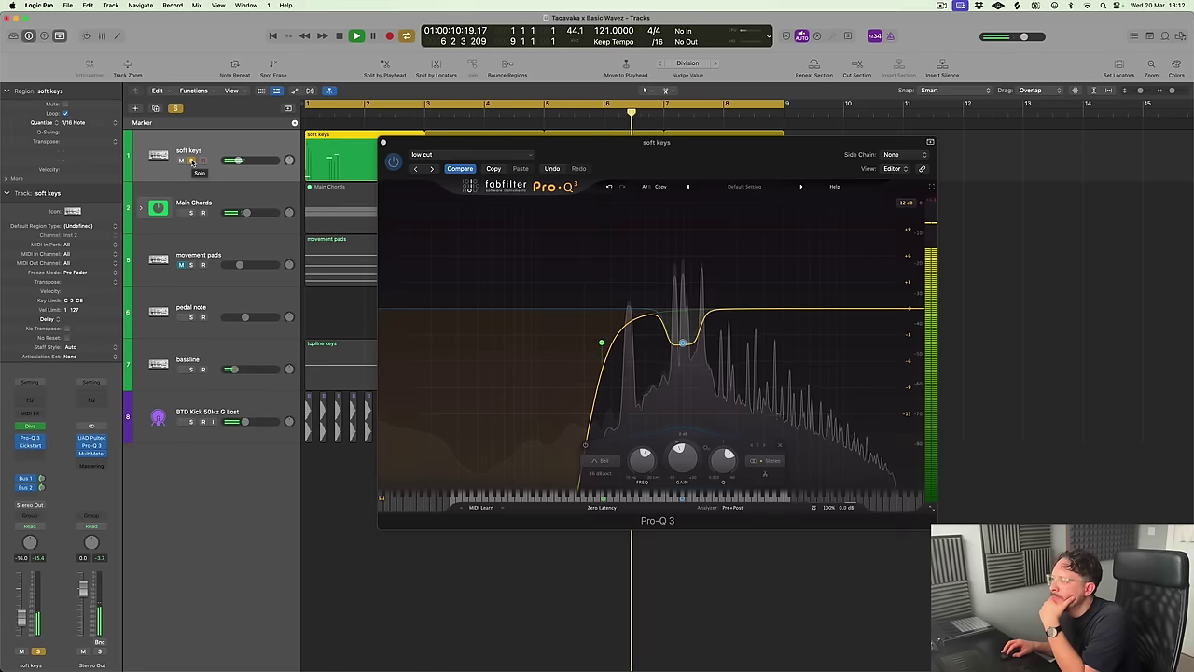
left_click(191, 161)
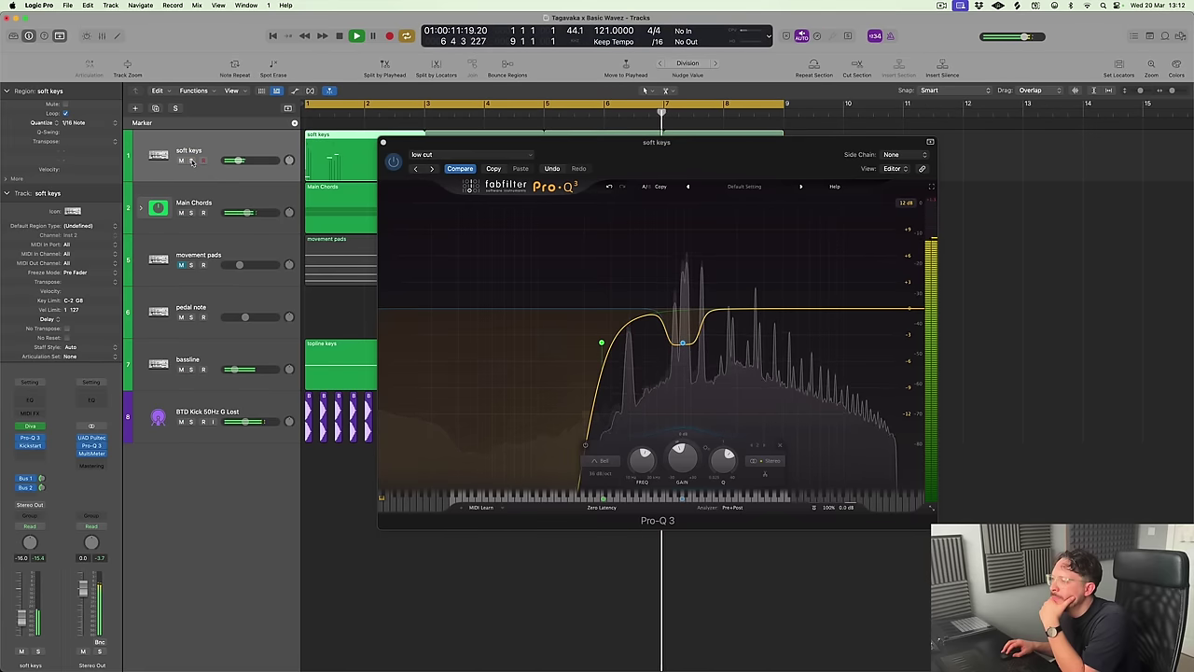
left_click_drag(684, 344, 682, 326)
right_click(682, 325)
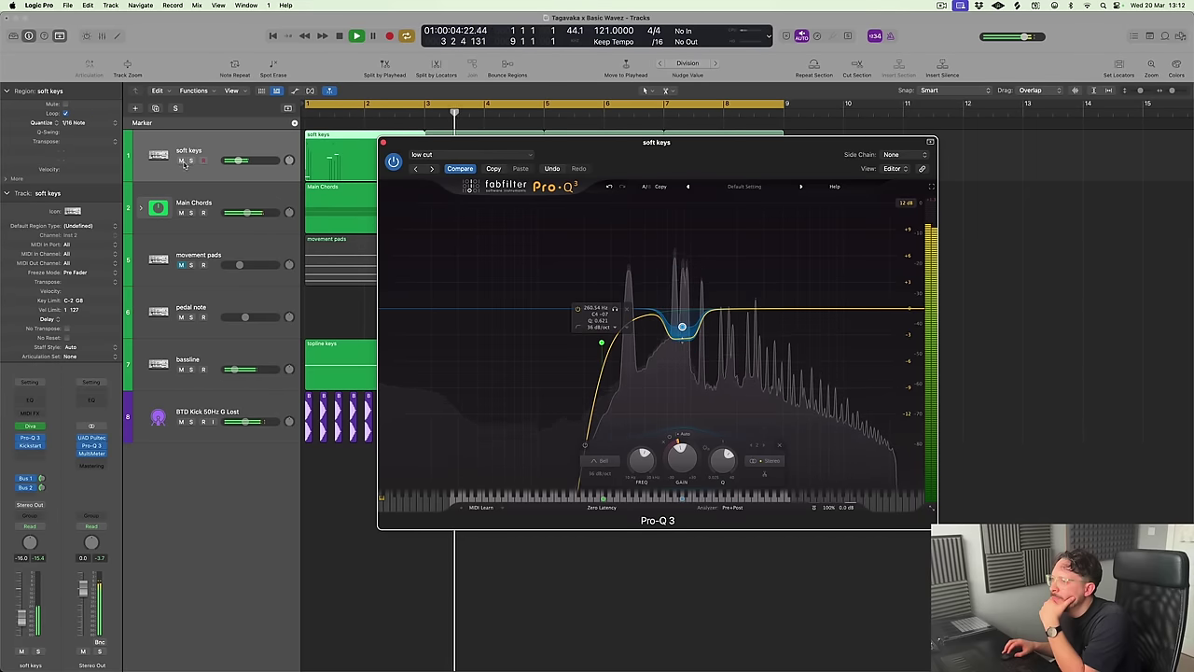
Compare the soloed soft keys with Pro-Q 3 bypassed and active, close the plug-in and clear the solo
key("s")
left_click(394, 161)
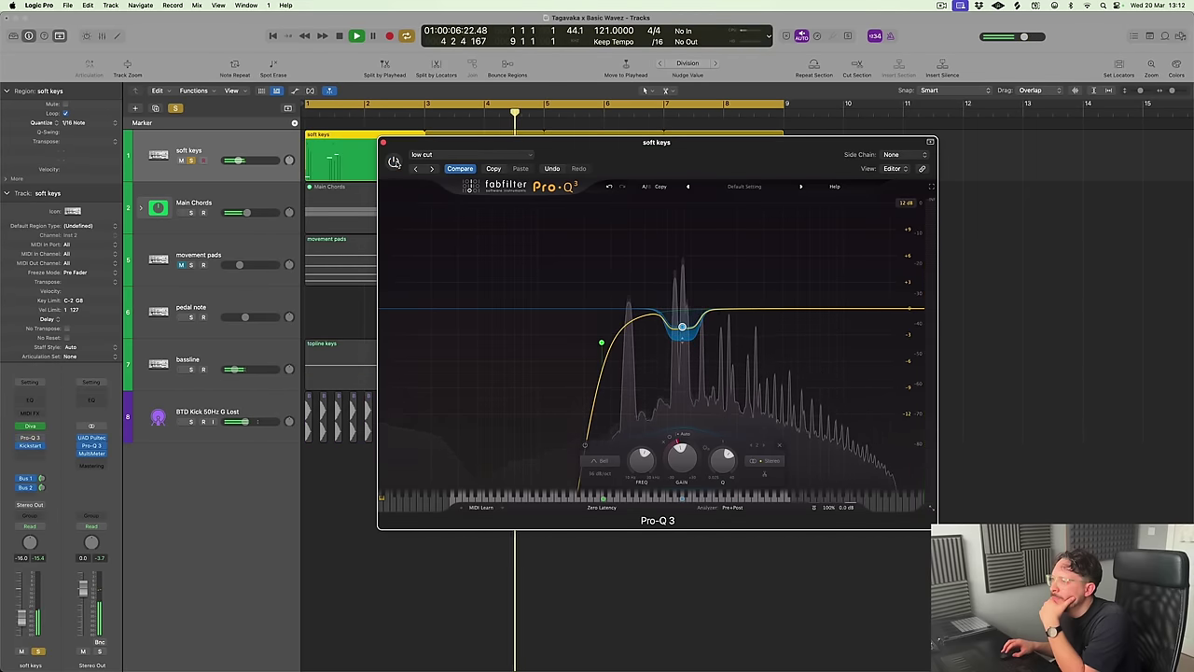
left_click(393, 162)
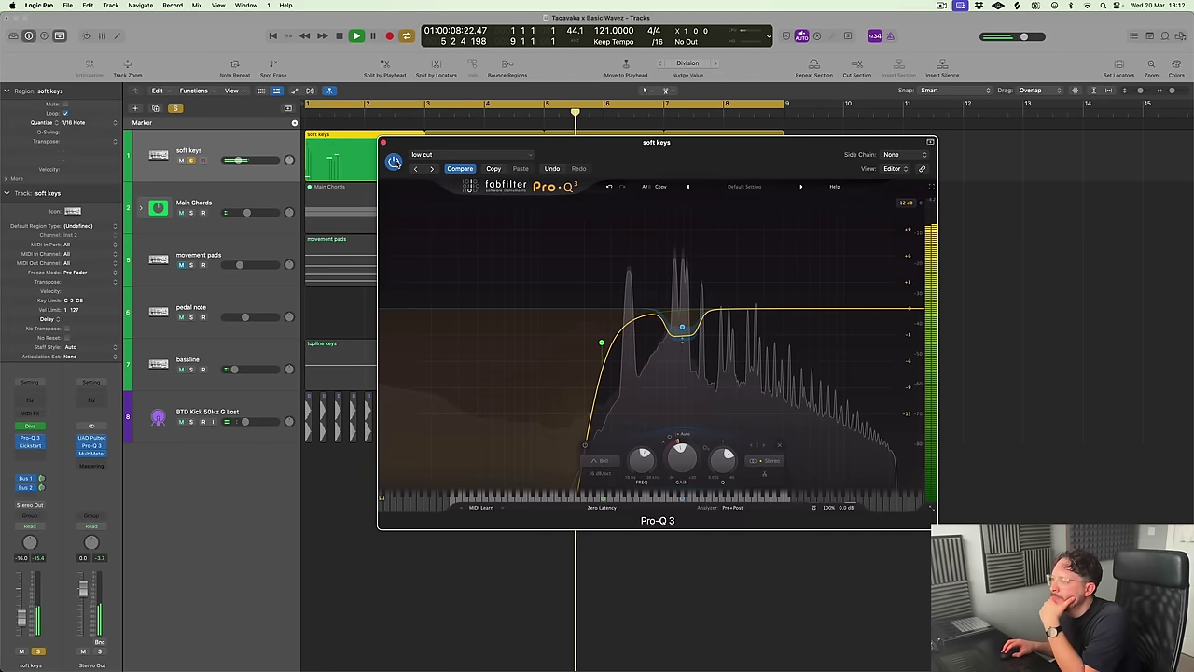
left_click(383, 141)
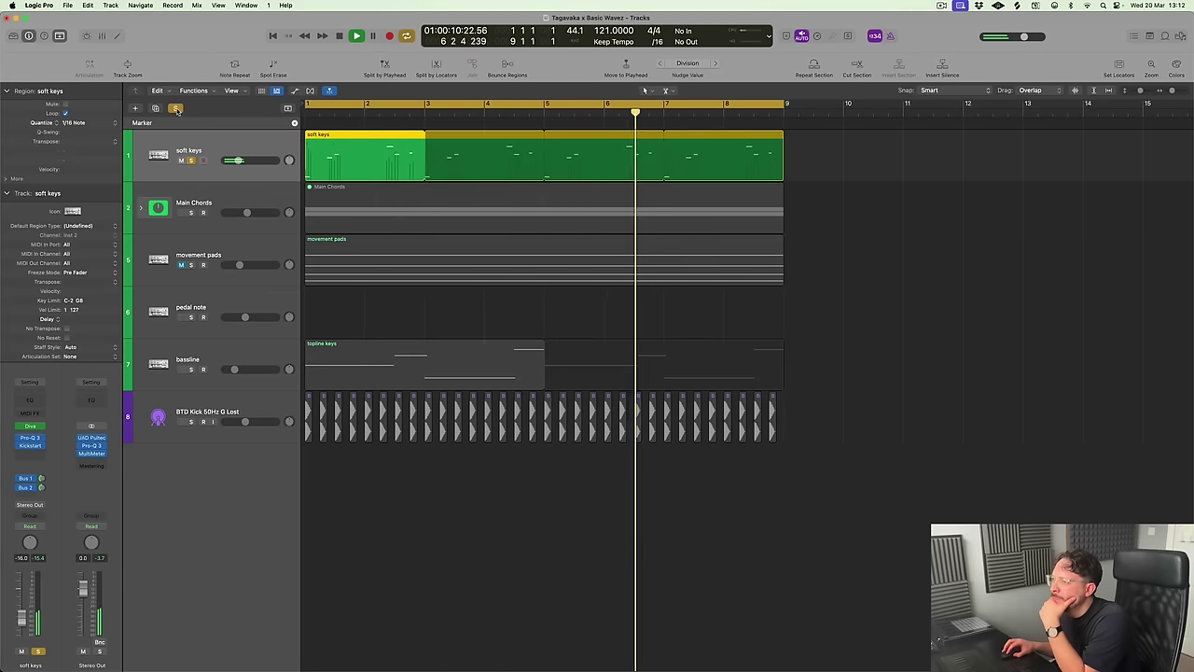
left_click(176, 108)
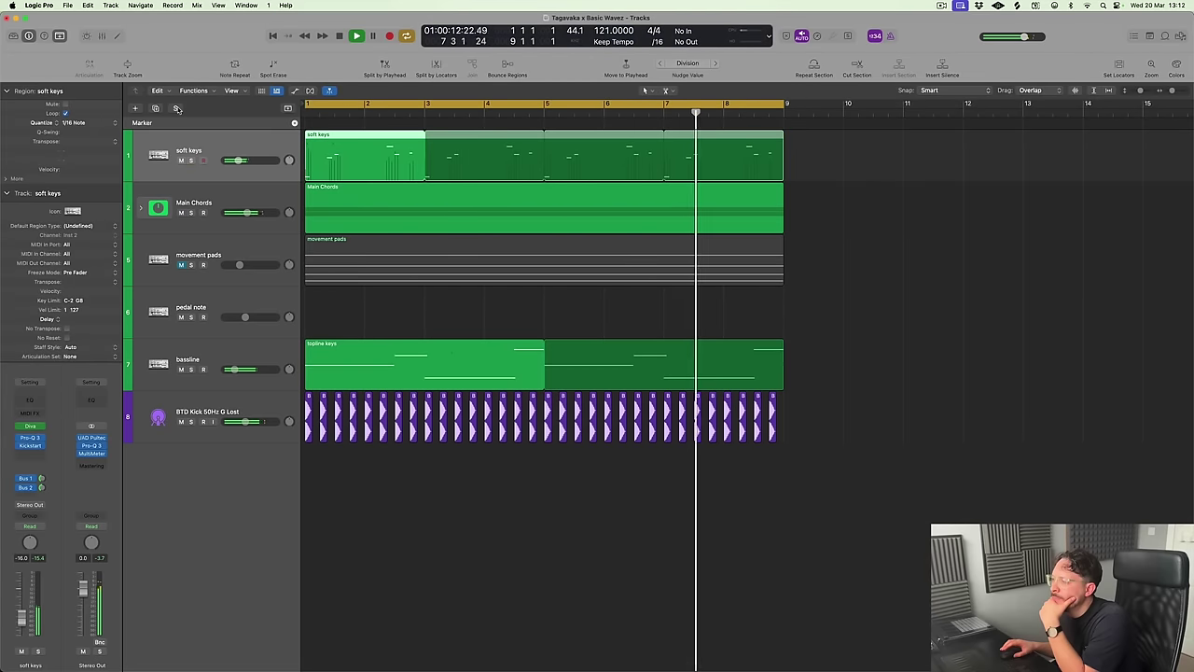
Unmute the movement pads, set their volume to -16.4 dB and pan the soft keys to +16
left_click(181, 265)
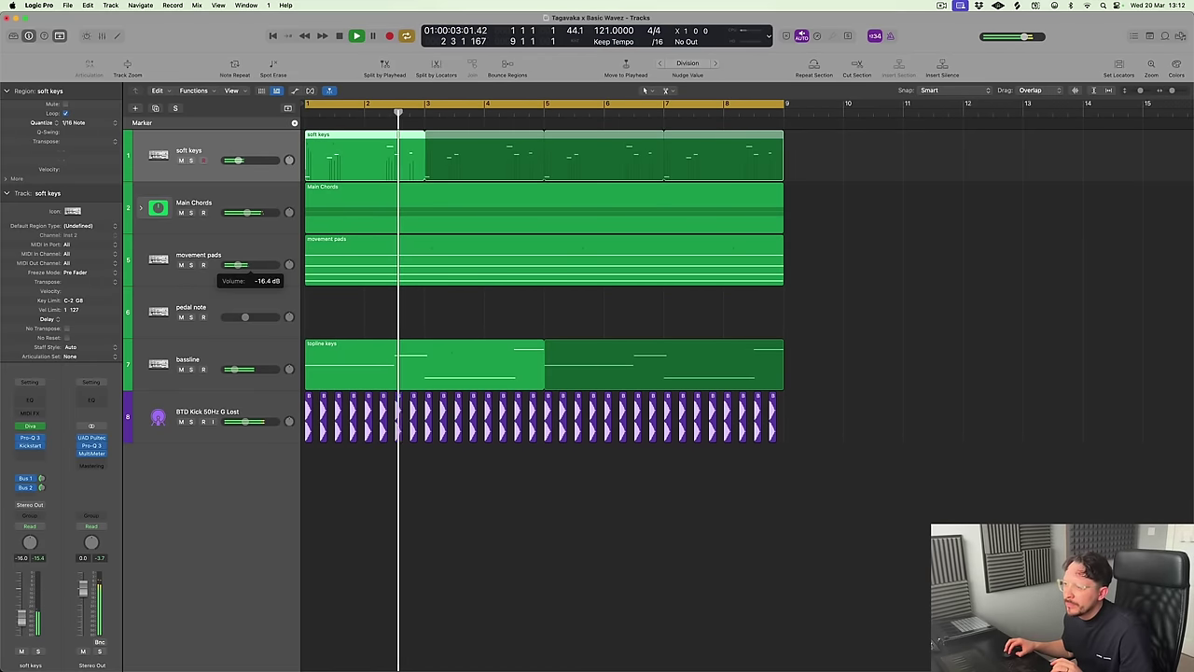
left_click_drag(290, 161, 289, 159)
left_click(192, 160)
left_click(191, 160)
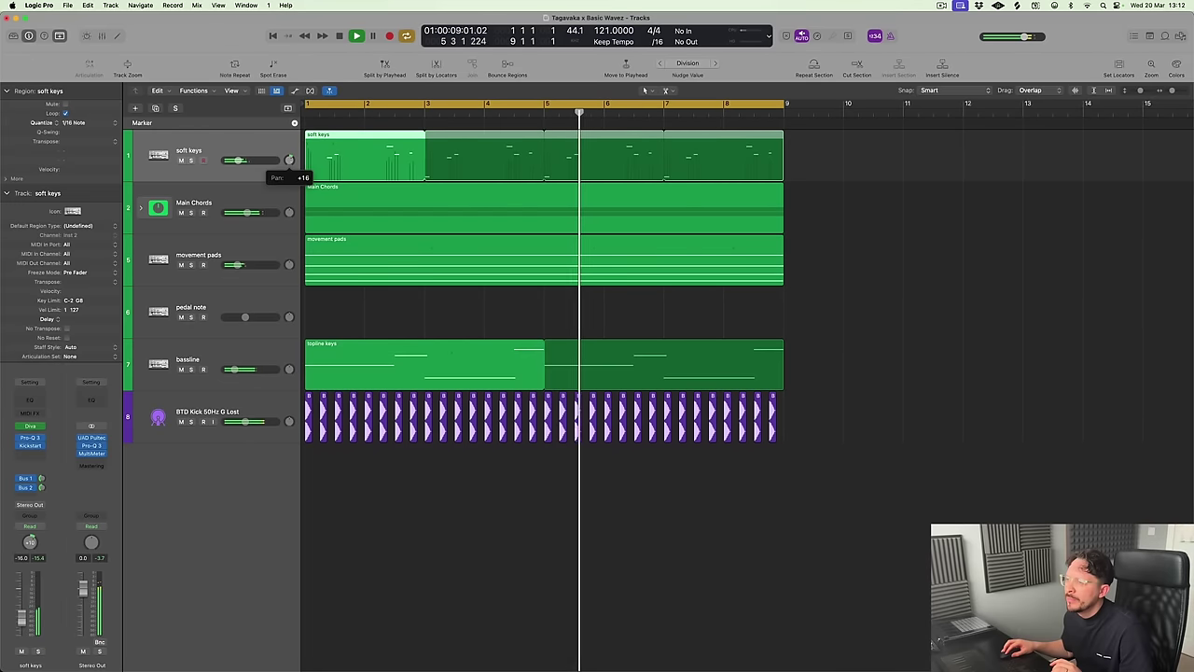
Audition the soft keys soloed and in the mix, select the Main Chords stack and stop playback
left_click(191, 160)
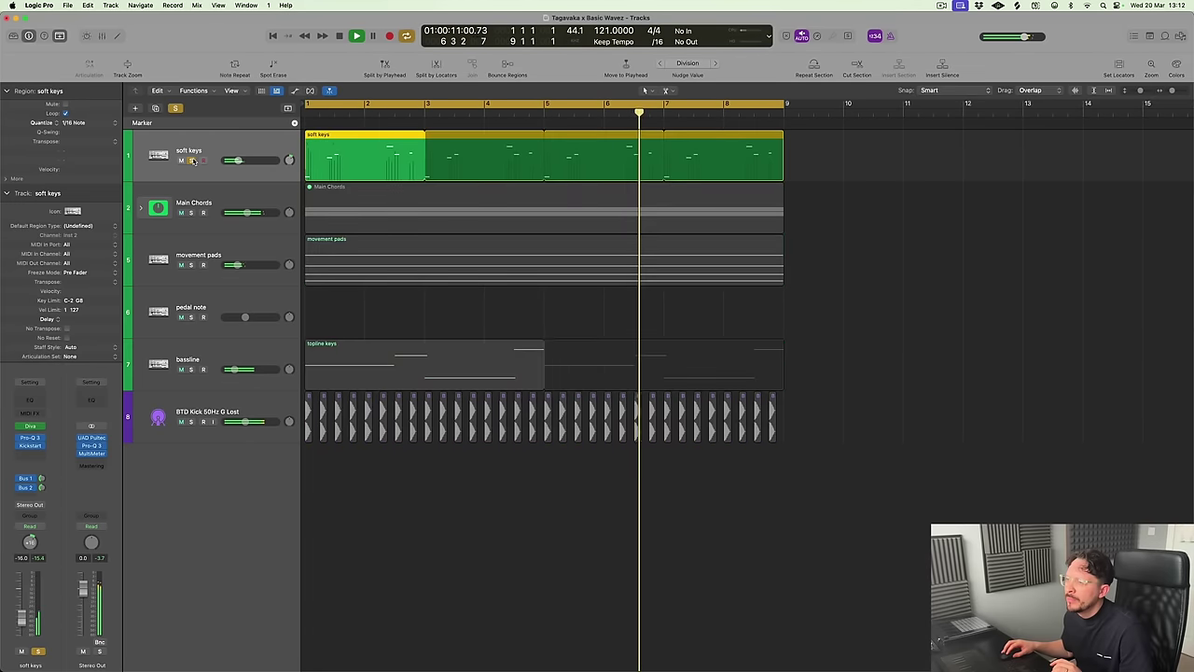
left_click(191, 161)
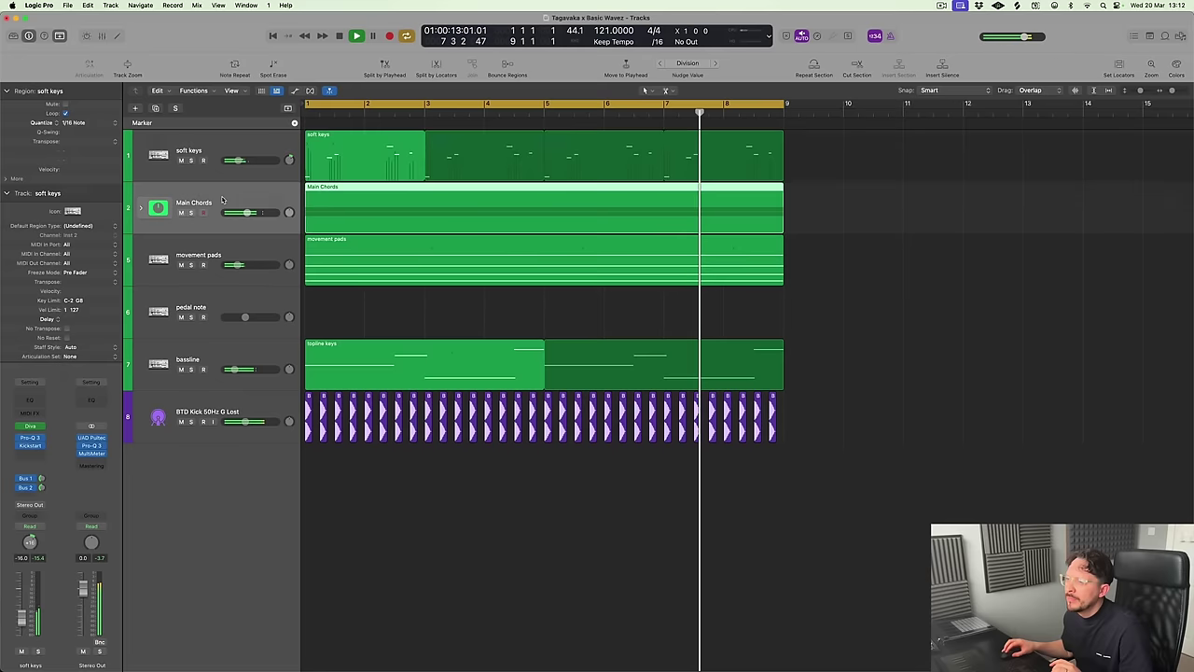
left_click(141, 213)
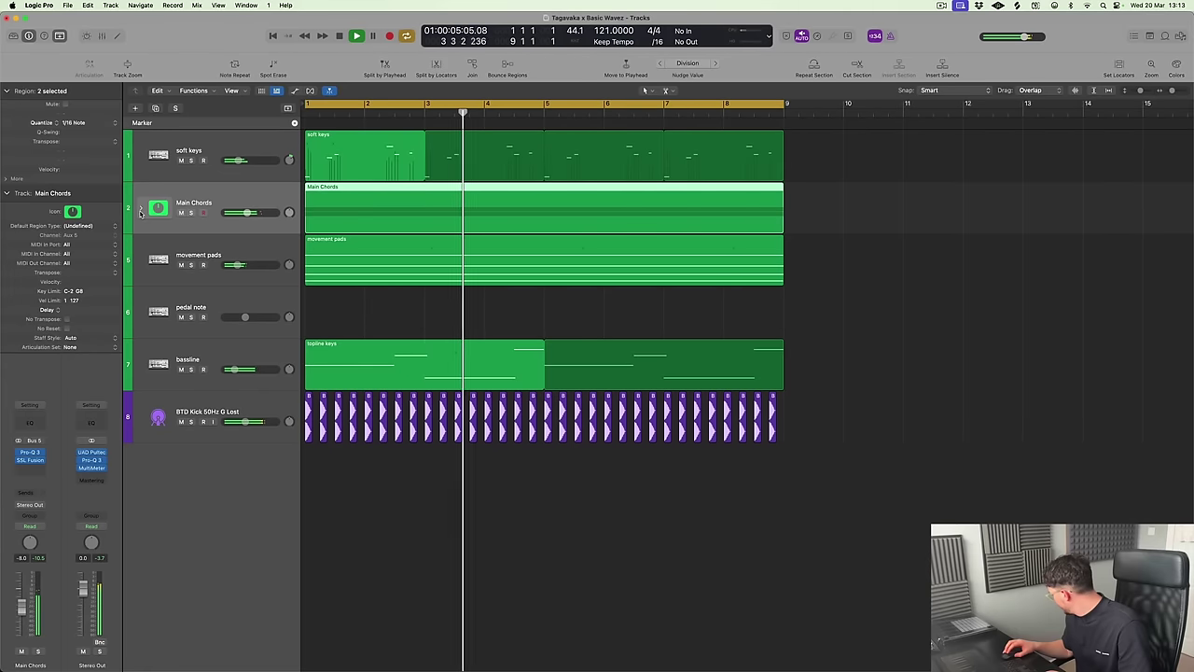
key("space")
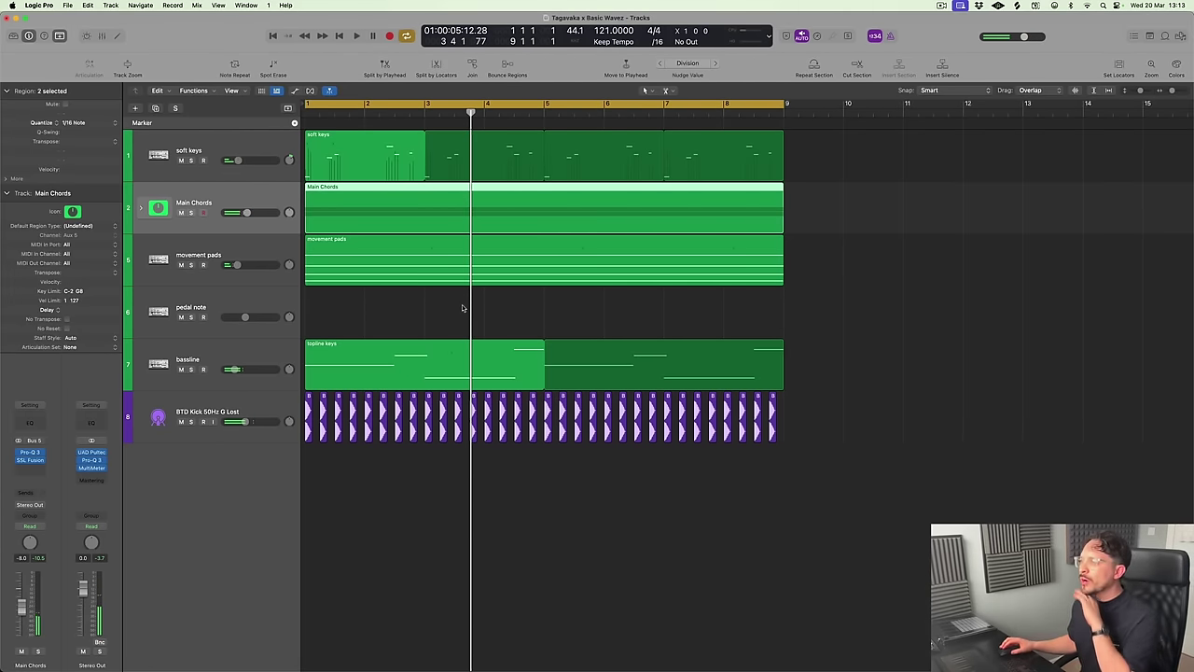
Load the BW Visions 2 - Arp - Ancient preset in the pedal note's Diva and set the track volume to -15.0 dB
left_click(780, 311)
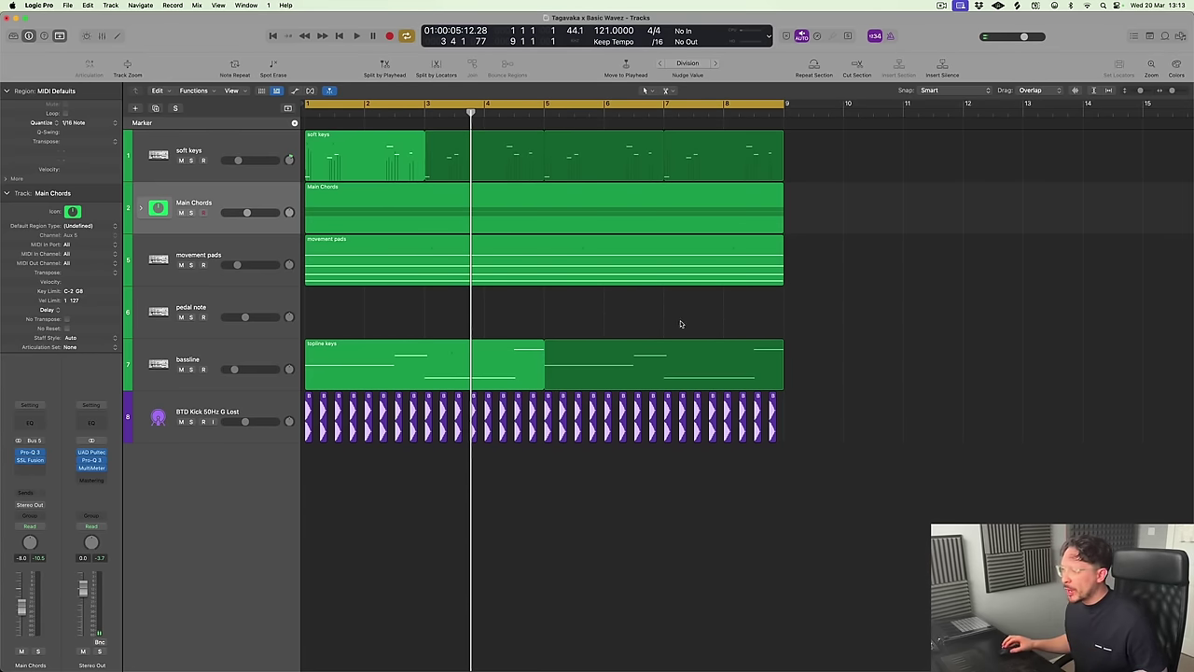
left_click(207, 306)
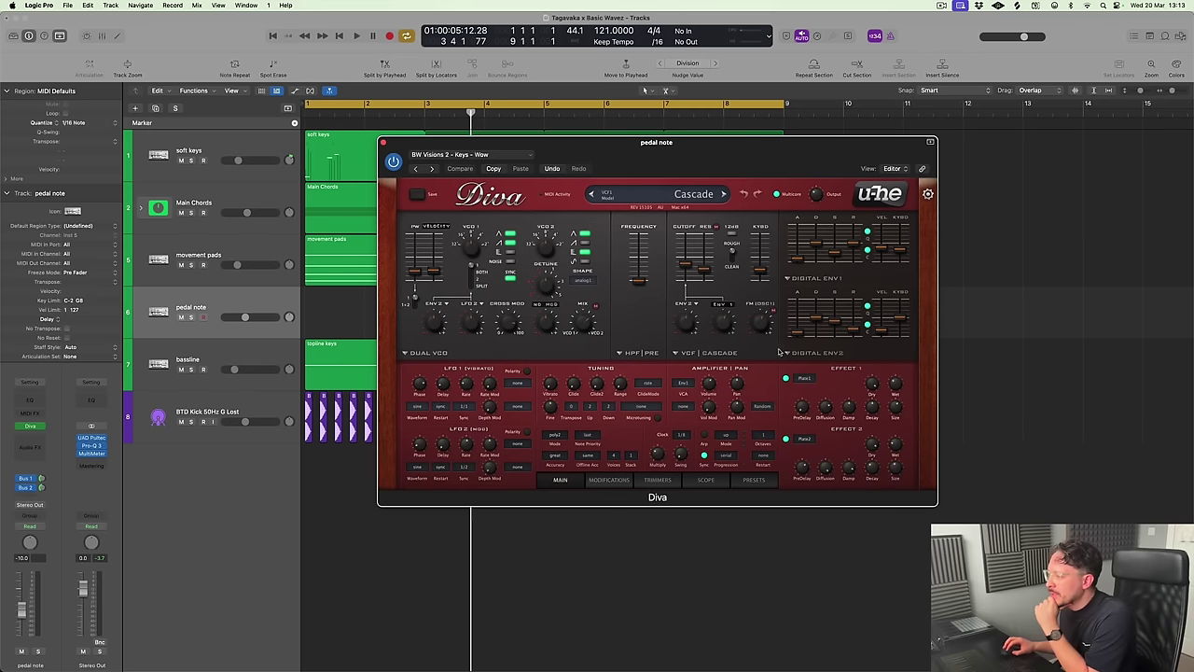
left_click(754, 480)
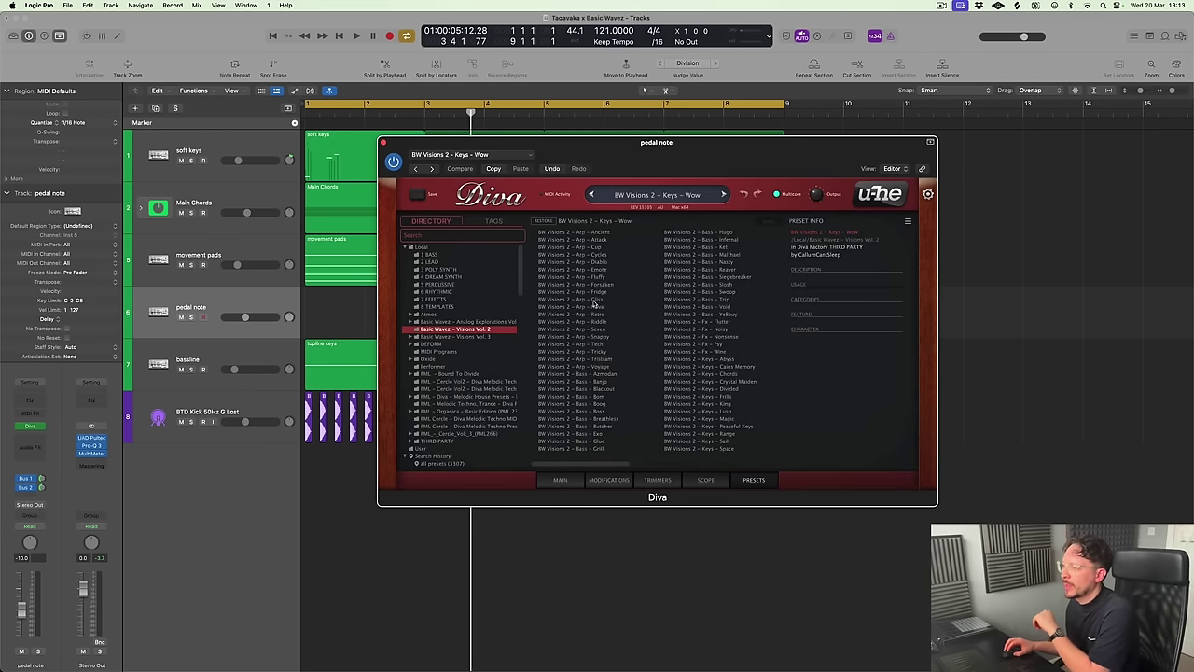
left_click(604, 232)
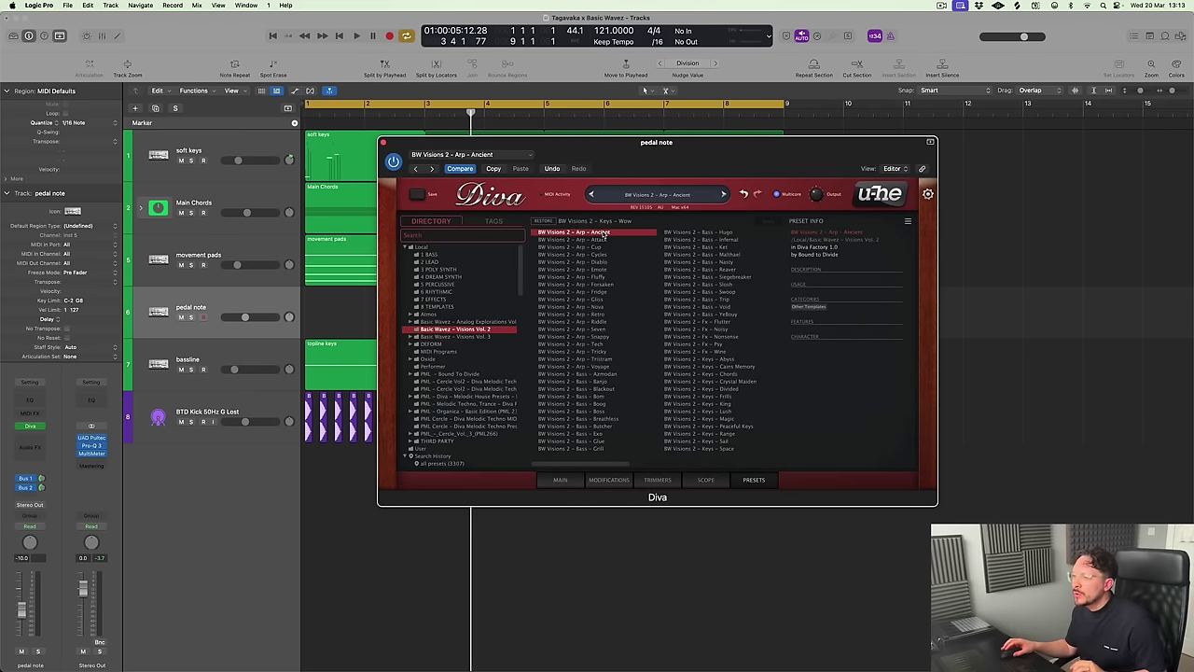
double_click(20, 558)
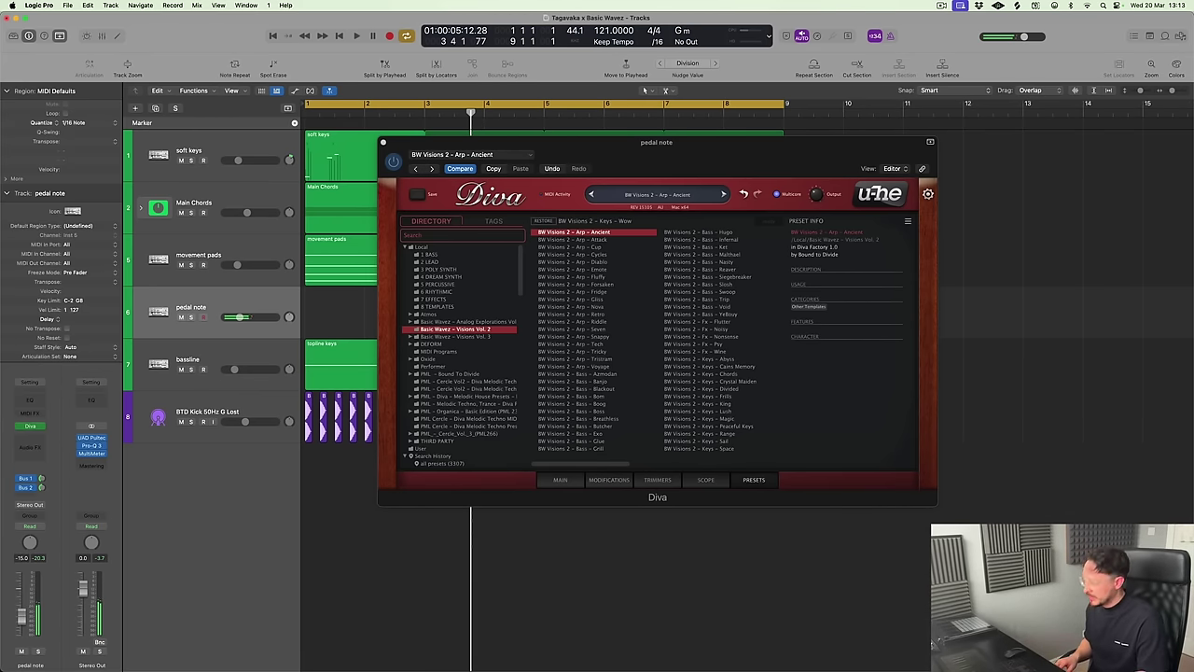
key("Return")
Rehearse the arp line on the pedal note track against the looped playback
key("space")
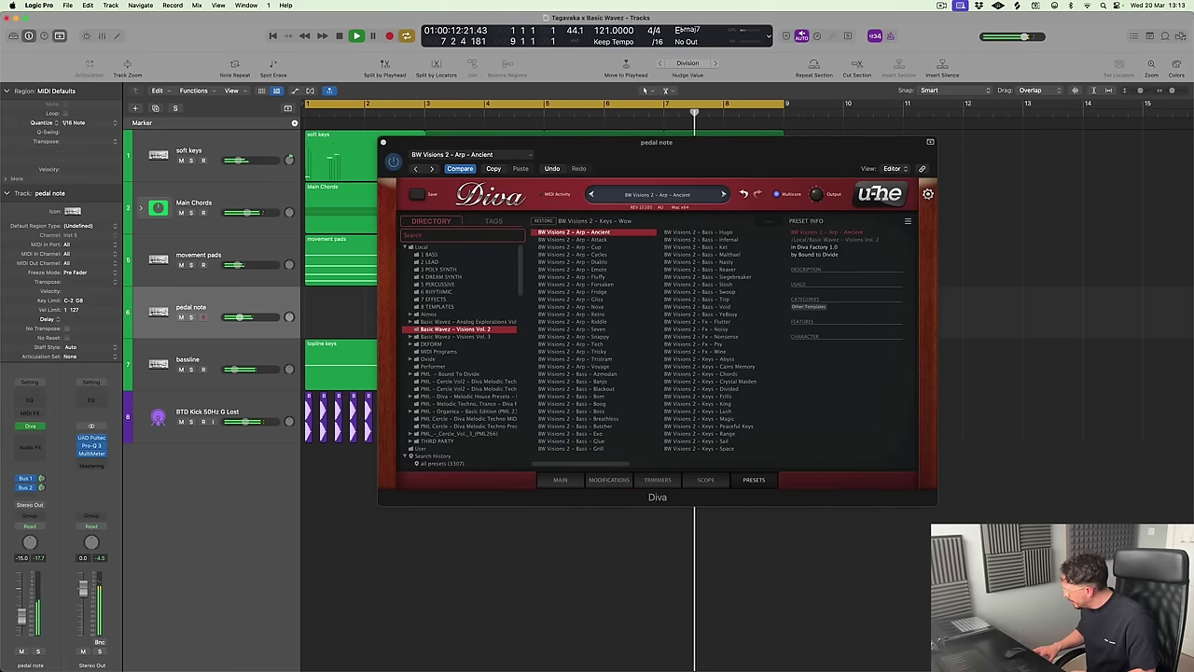
key("space")
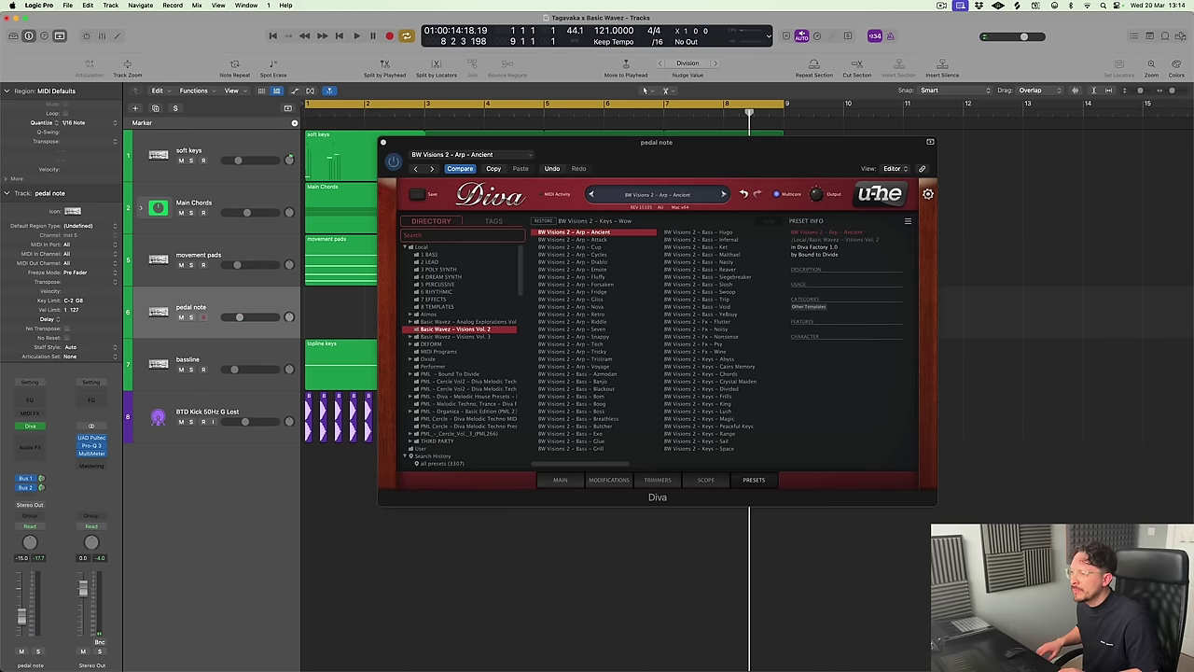
key("space")
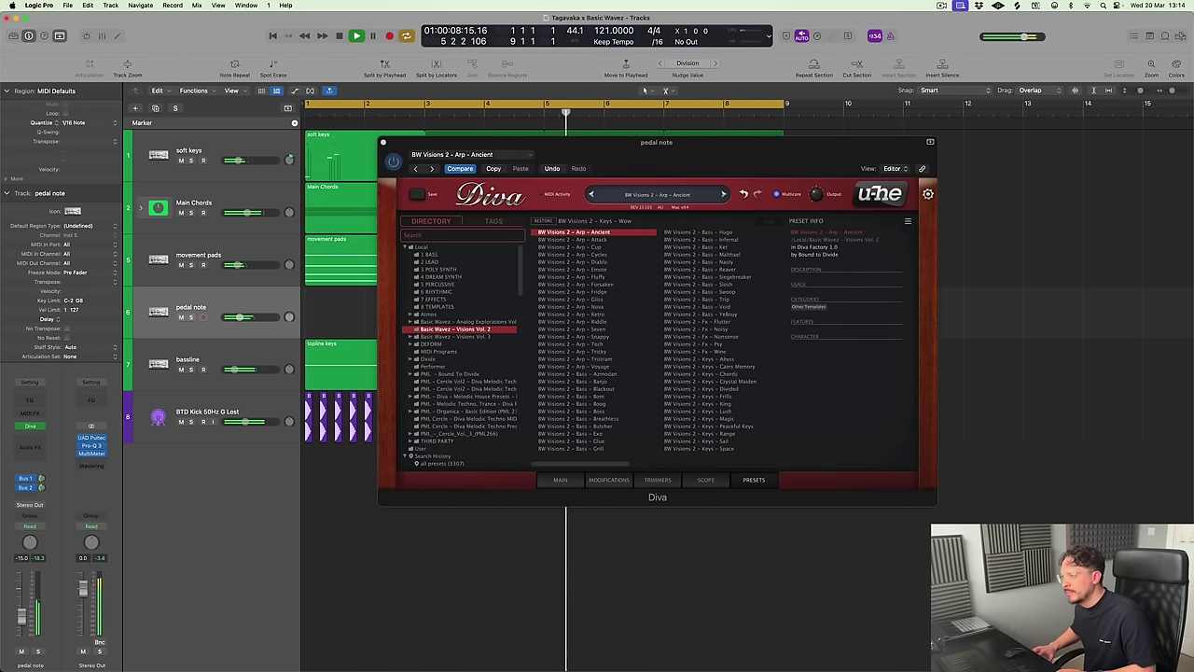
key("space")
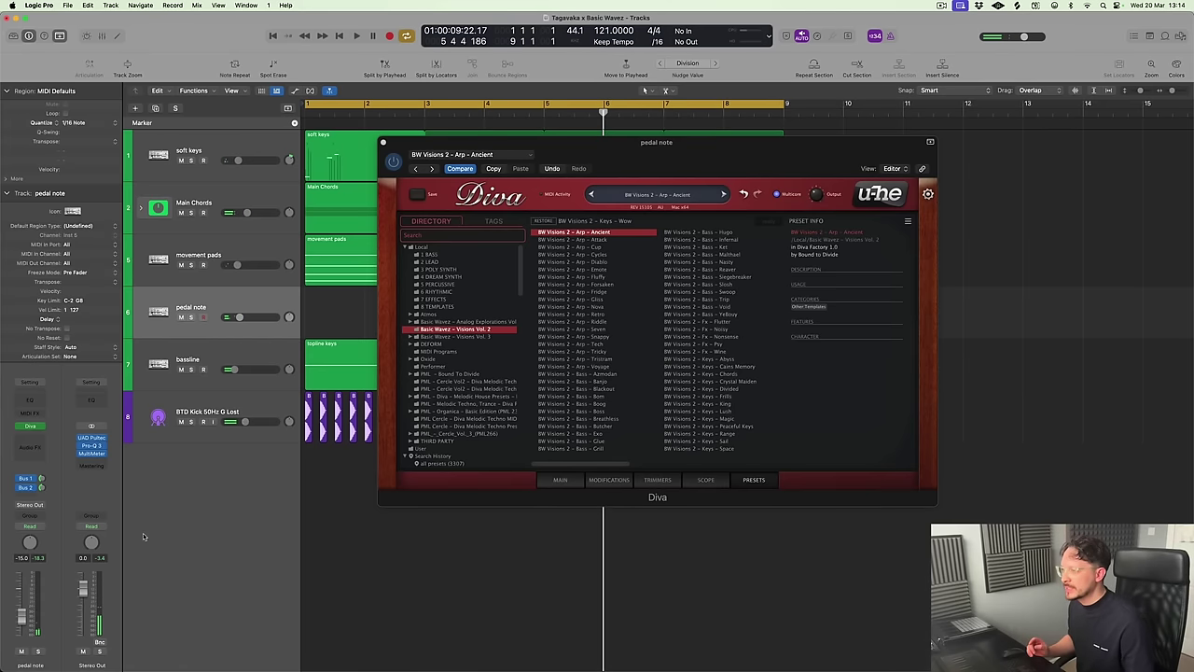
Record the arp line on the pedal note track from bar 1 to bar 5 and close Diva
key("r")
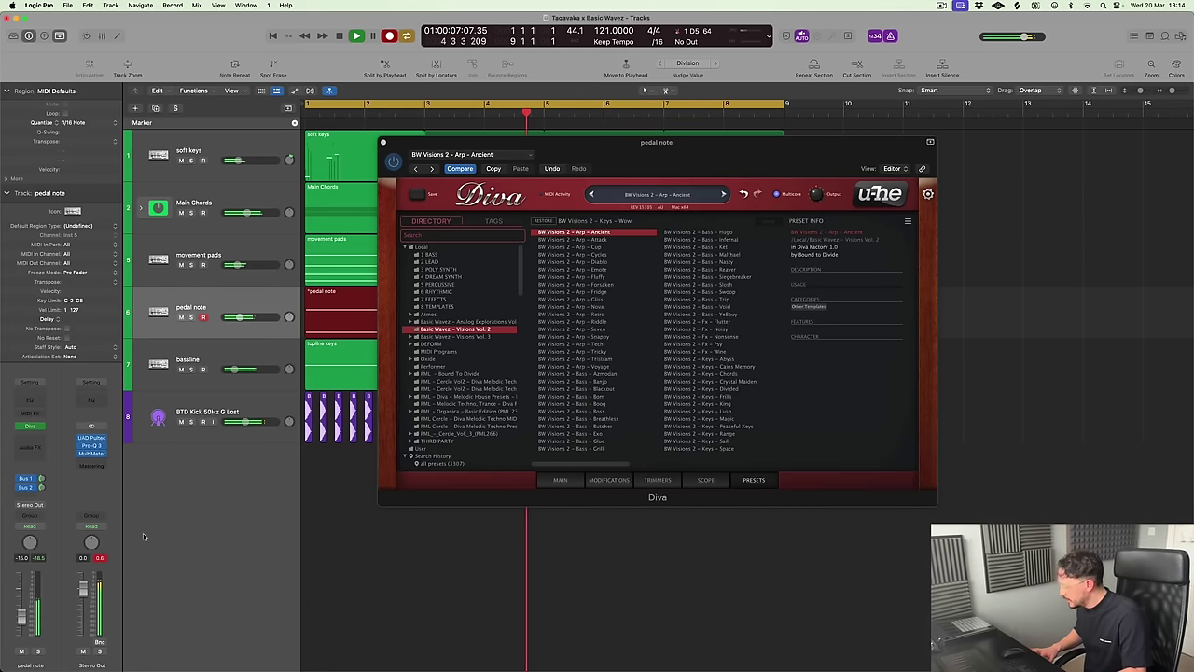
key("space")
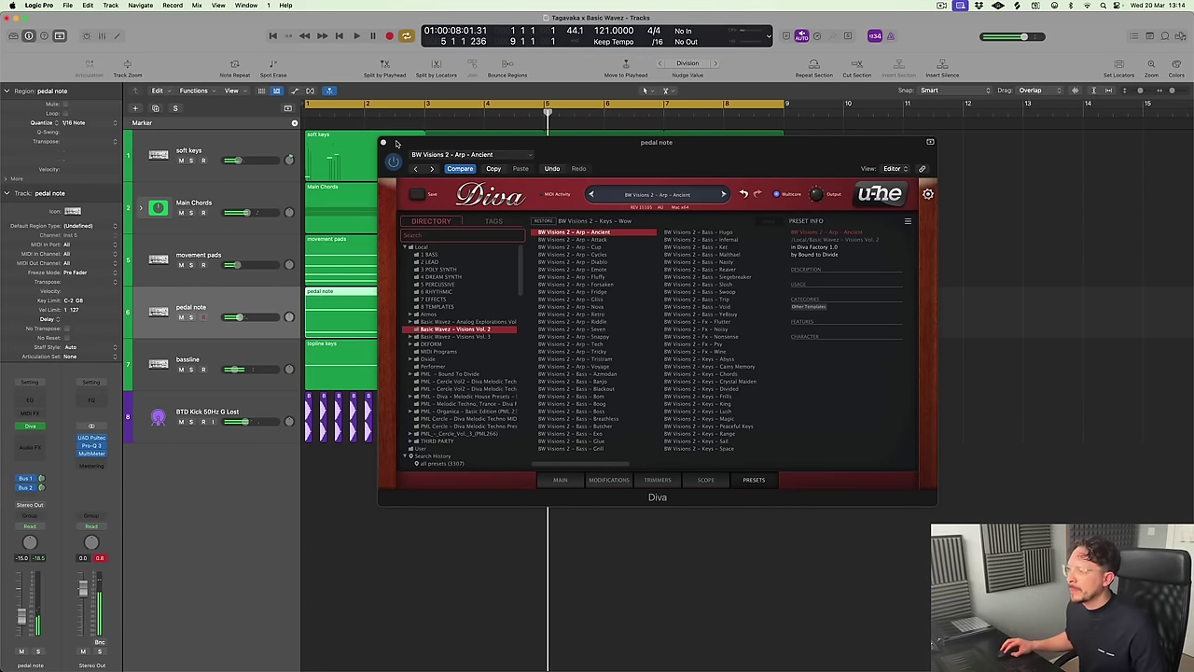
left_click(383, 142)
Split the pedal note region at bar 5, delete the remainder and loop the first four bars up to bar 9
left_click(628, 337)
left_click(545, 336, "super")
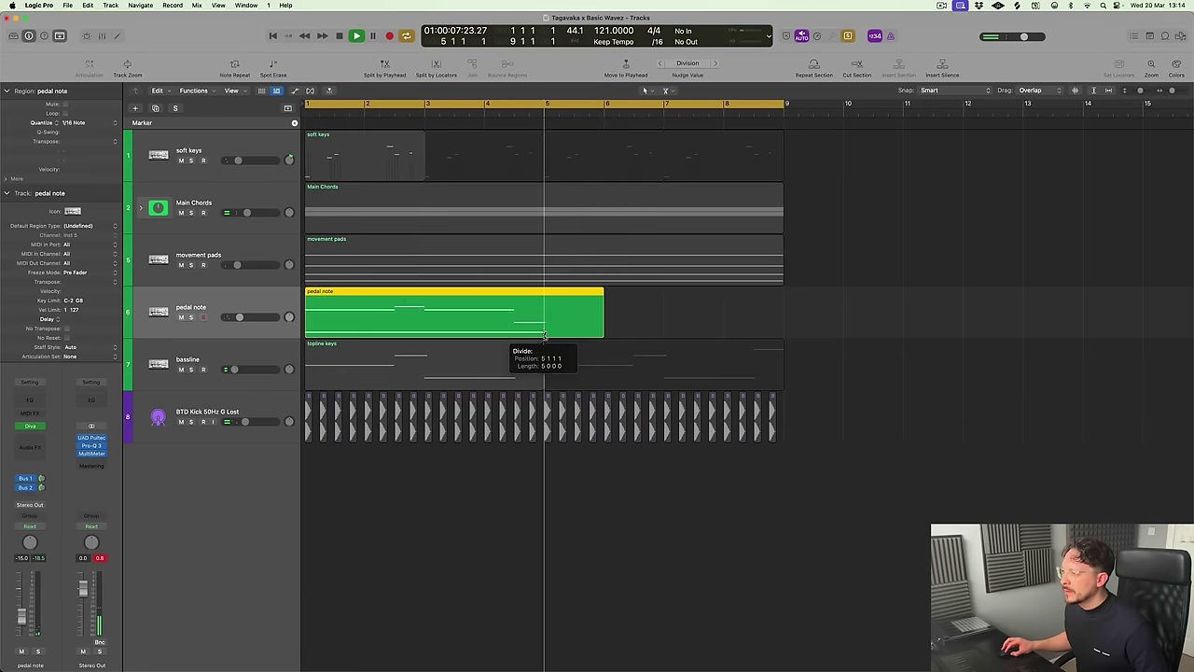
key("Return")
key("Delete")
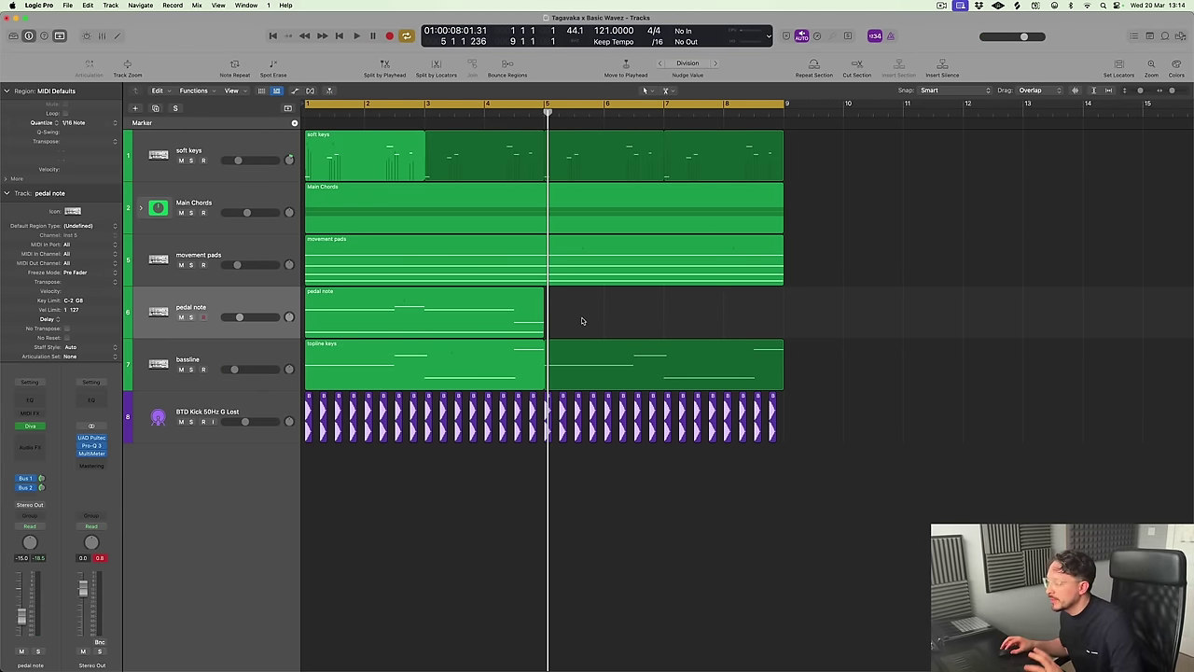
left_click_drag(542, 317, 786, 348)
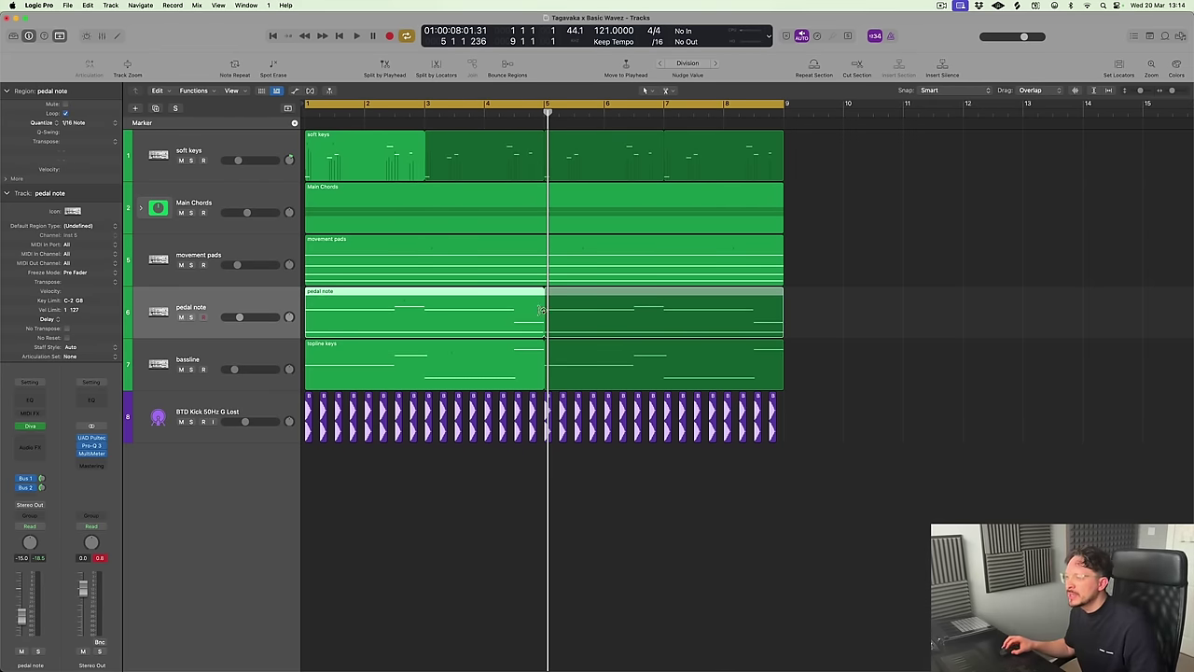
On the soloed pedal note, insert a stereo Pro-Q 3 with the low cut preset and switch off the Bus 1 send
left_click(191, 317)
key("space")
left_click(29, 436)
mouse_move(55, 467)
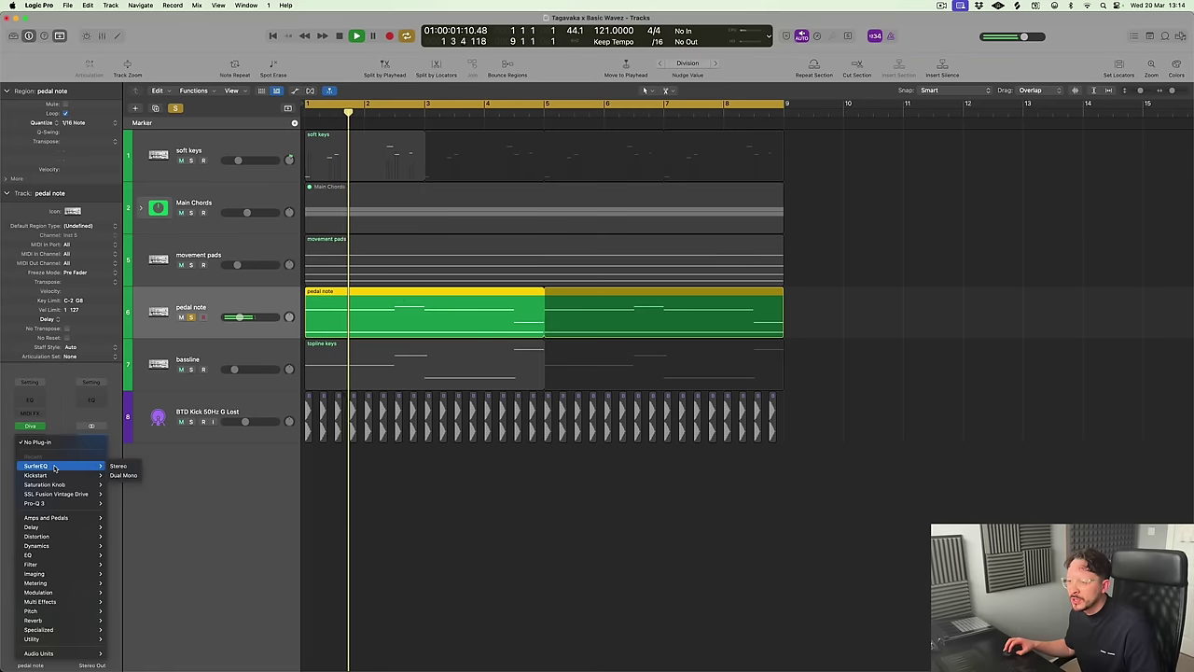
mouse_move(55, 502)
left_click(119, 503)
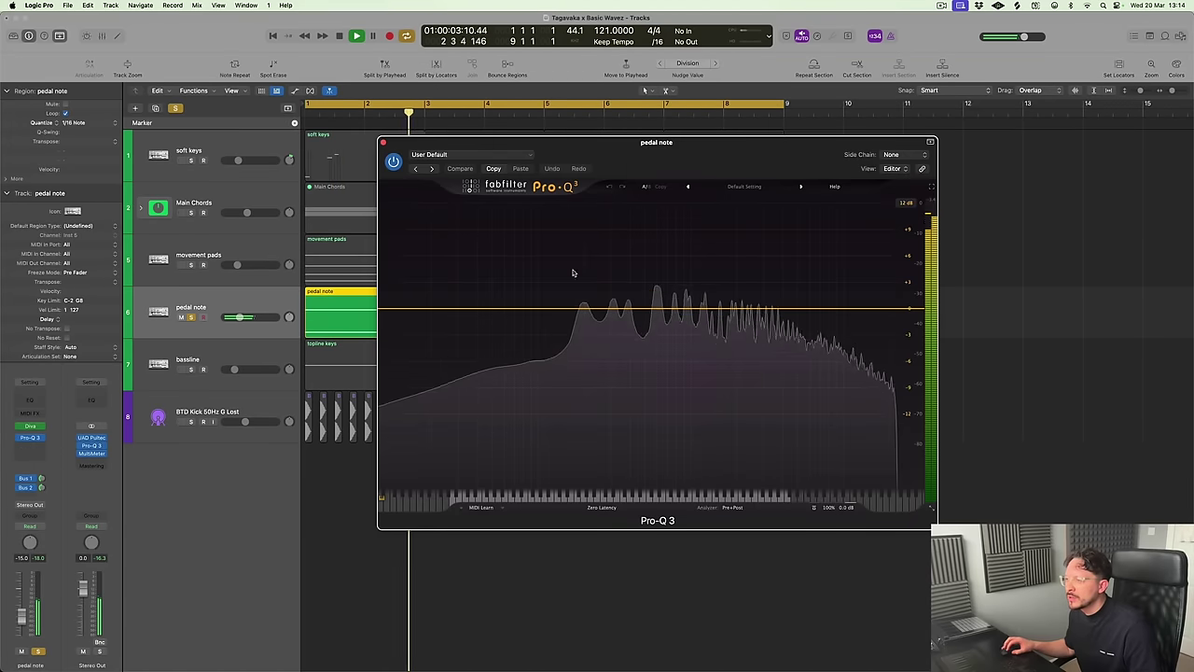
left_click(457, 156)
left_click(13, 501)
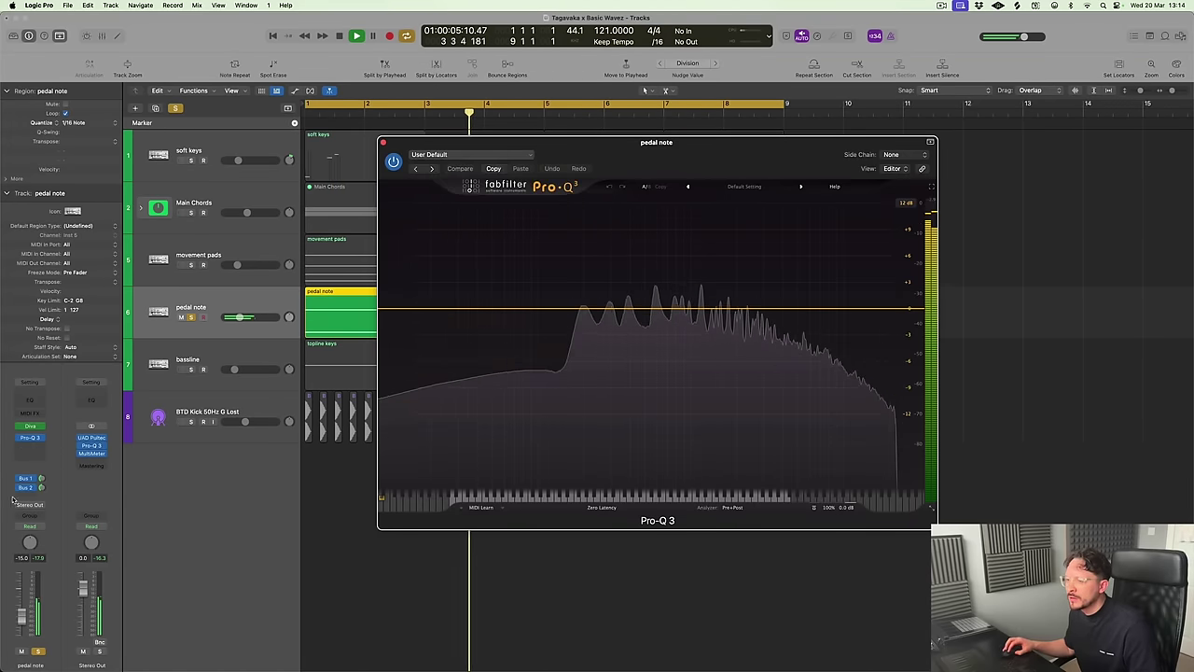
left_click(19, 479)
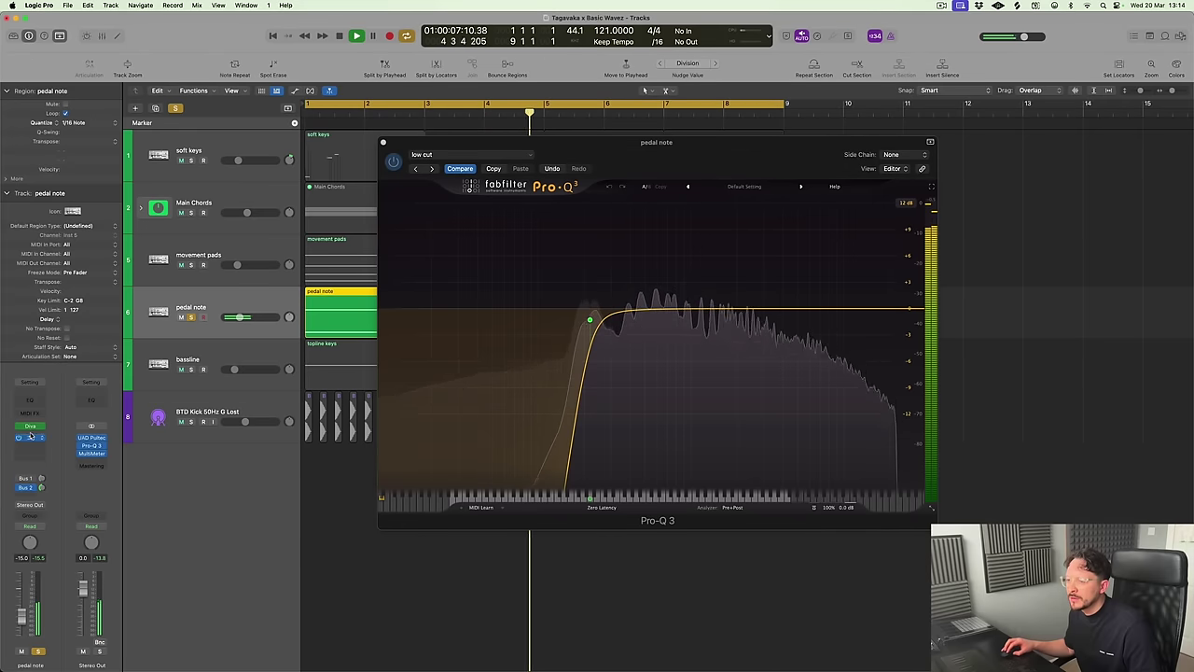
Sweep the VCF cutoff on Diva's main page for the soloed pedal note, and clear the solo
left_click(41, 427)
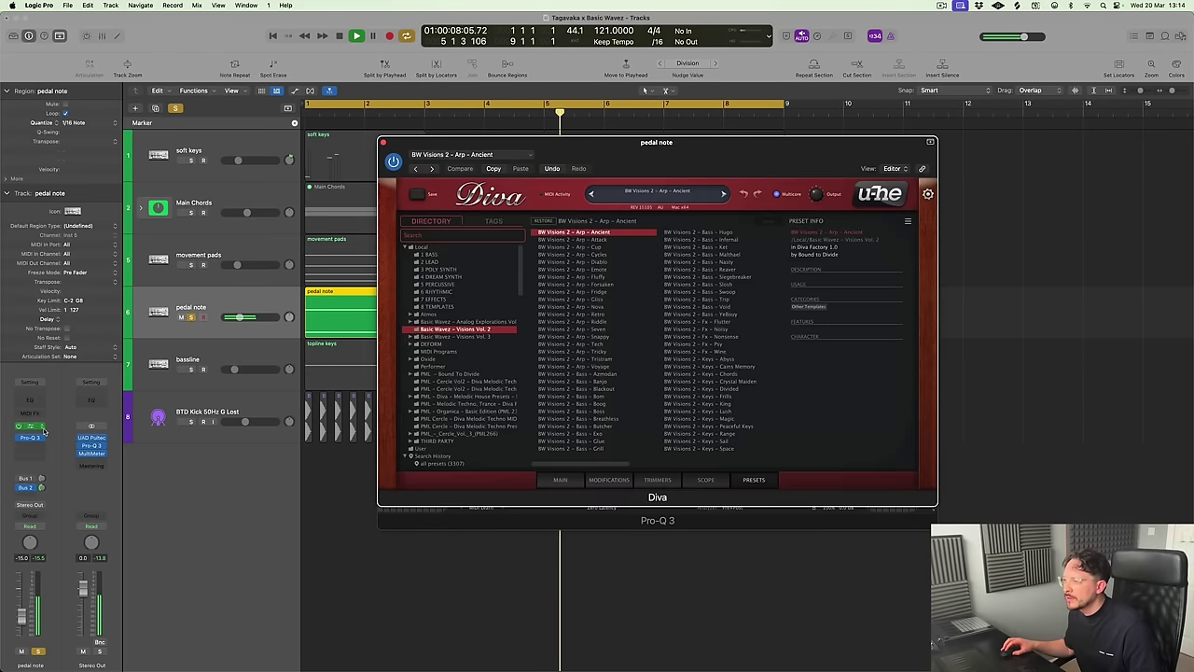
left_click(562, 479)
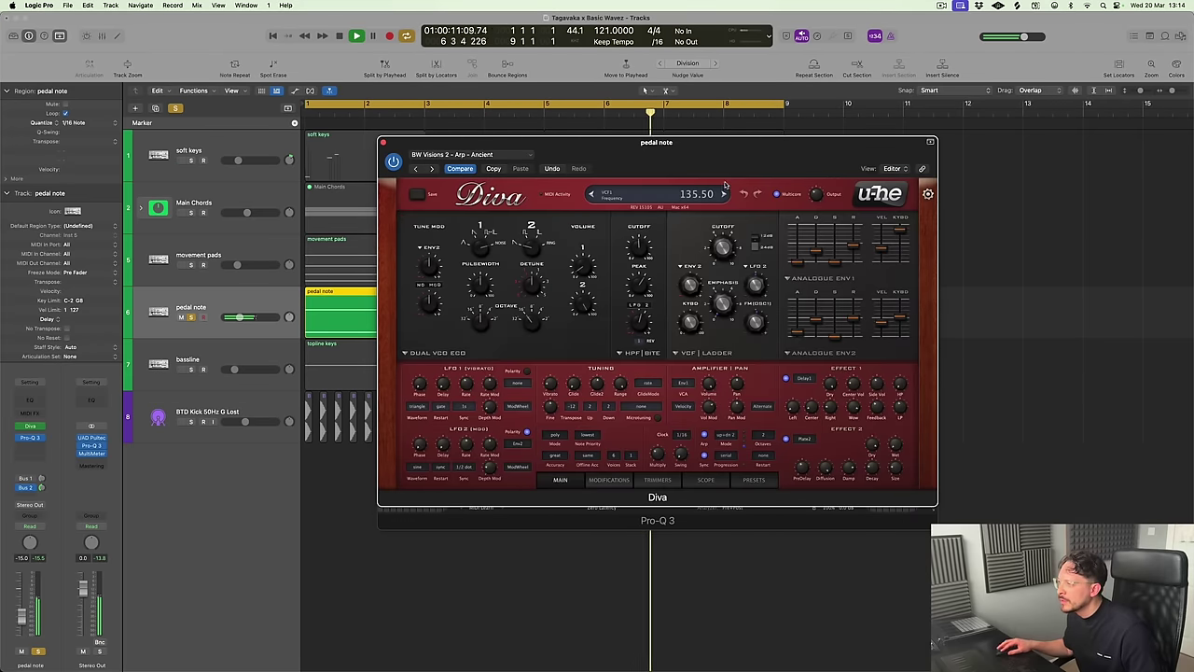
left_click_drag(726, 185, 724, 249)
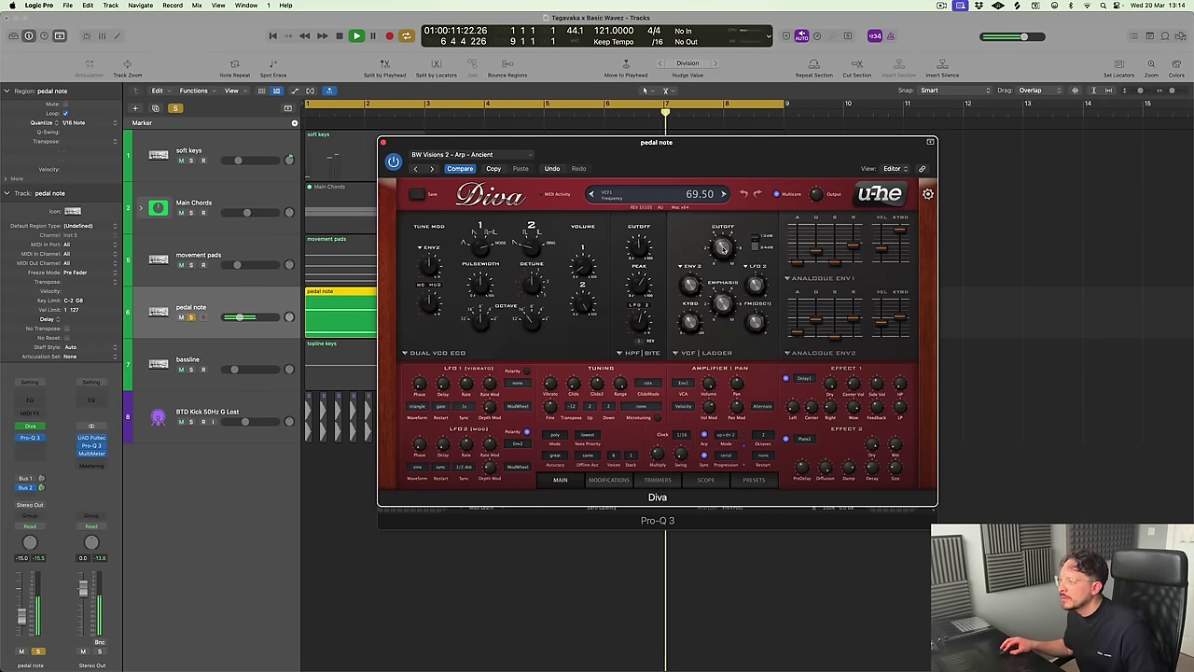
left_click(191, 317)
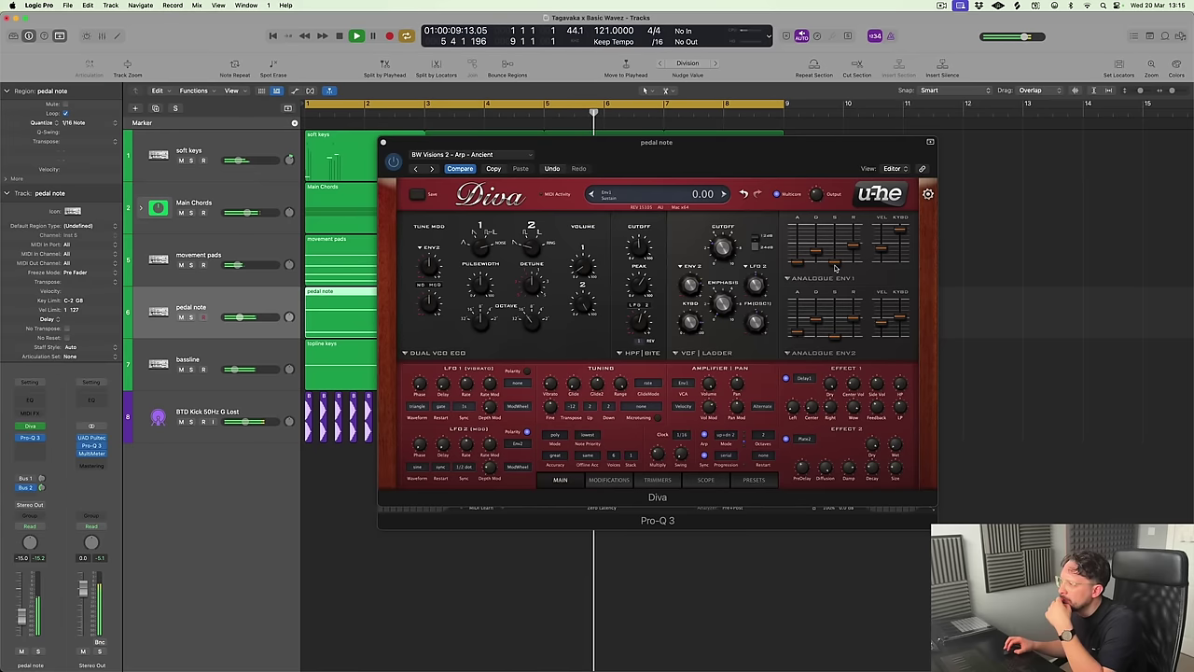
Adjust Diva's Env1 sustain on the pedal note against the full mix, raising it to 38.00
left_click_drag(720, 250, 719, 209)
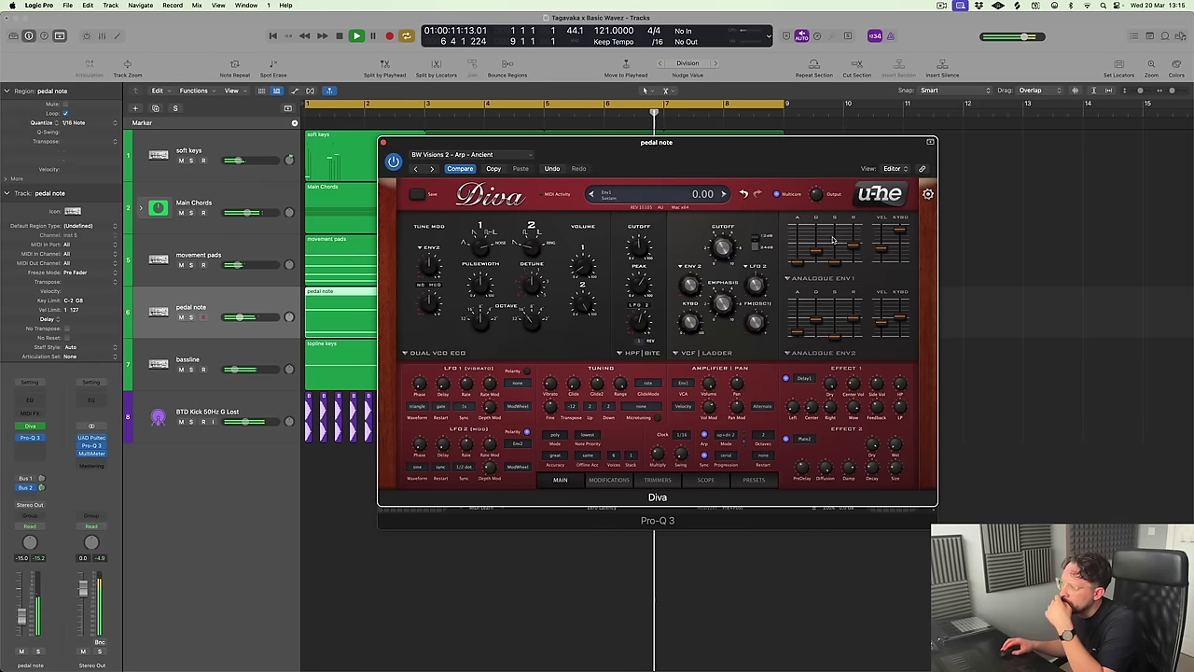
scroll(837, 245, "up", 3)
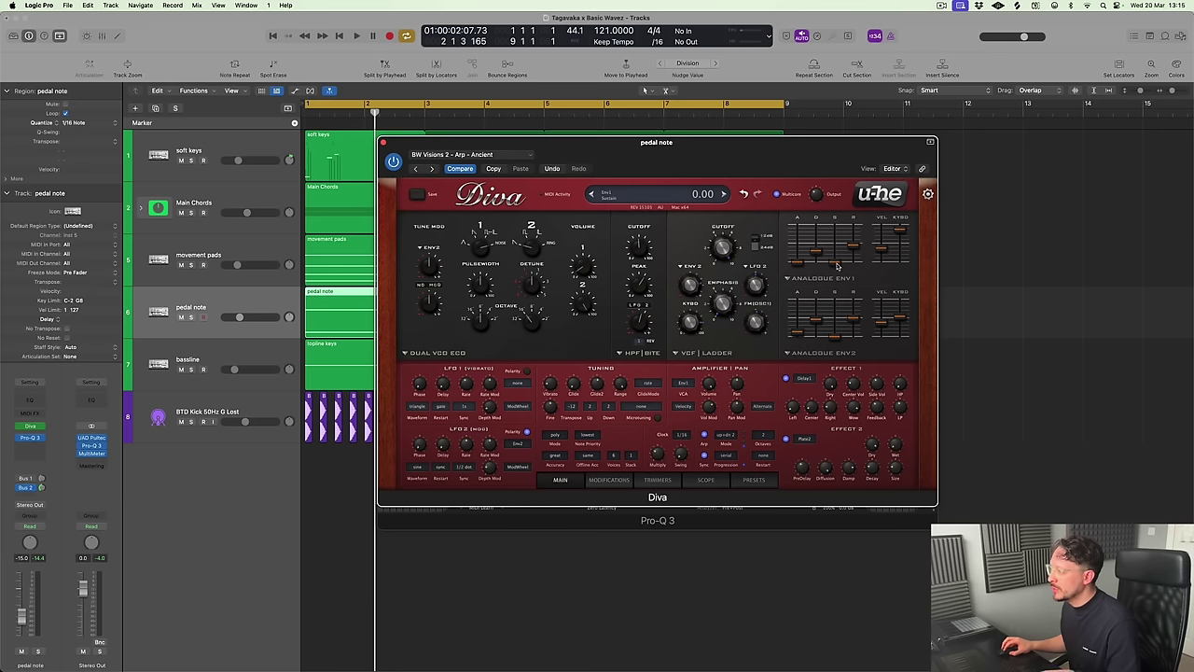
key("space")
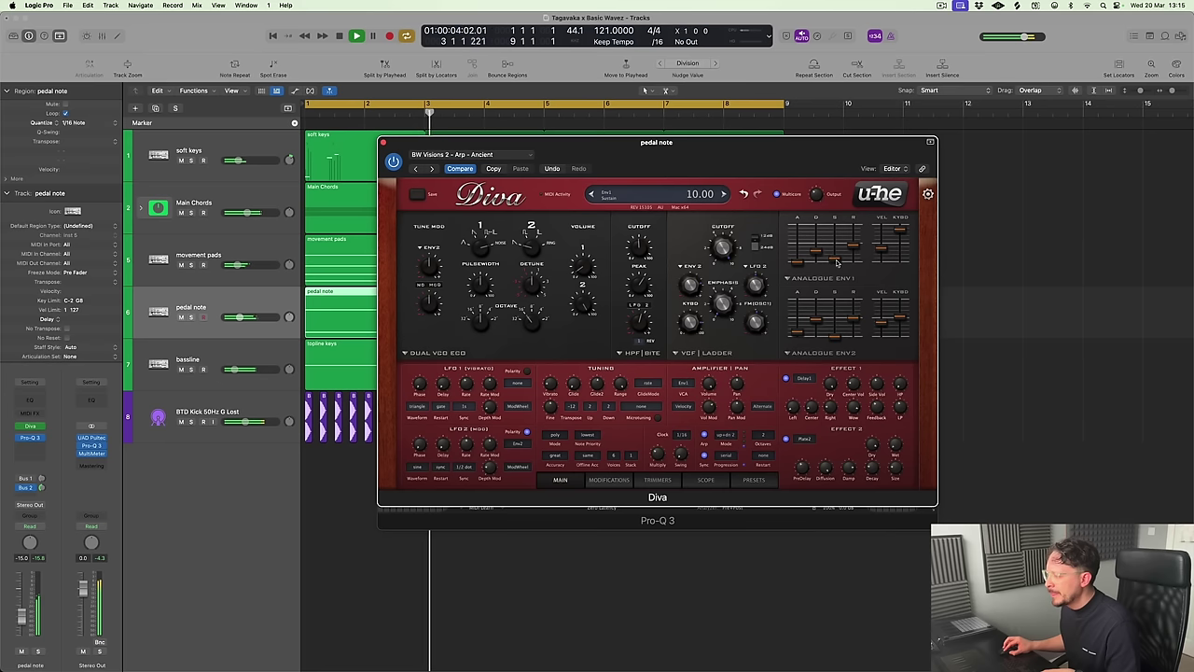
left_click_drag(837, 261, 840, 276)
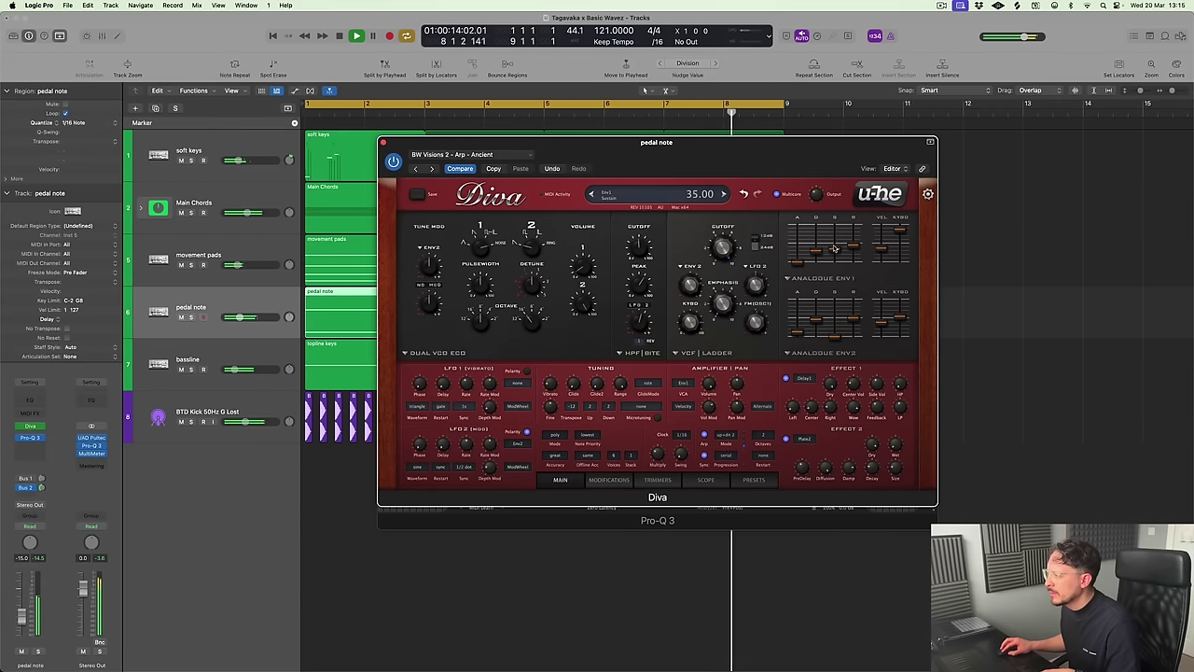
left_click_drag(835, 236, 836, 259)
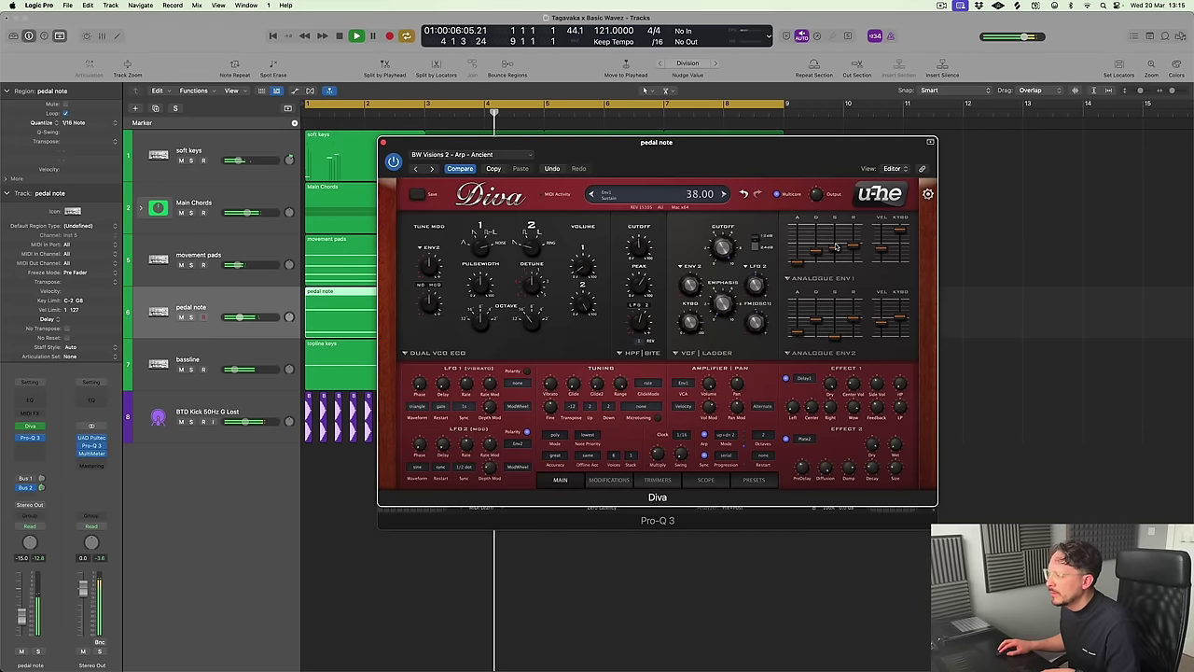
Stop playback, close the Diva and Pro-Q 3 windows and rename the pedal note track "arp throughout"
key("space")
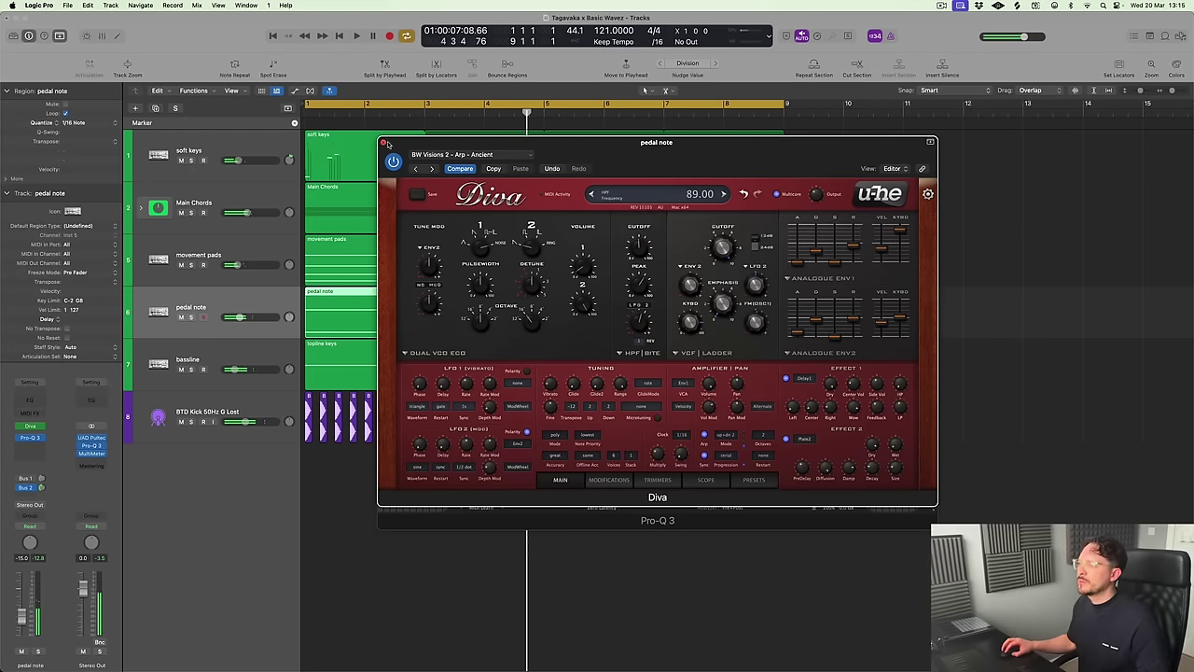
left_click(384, 143)
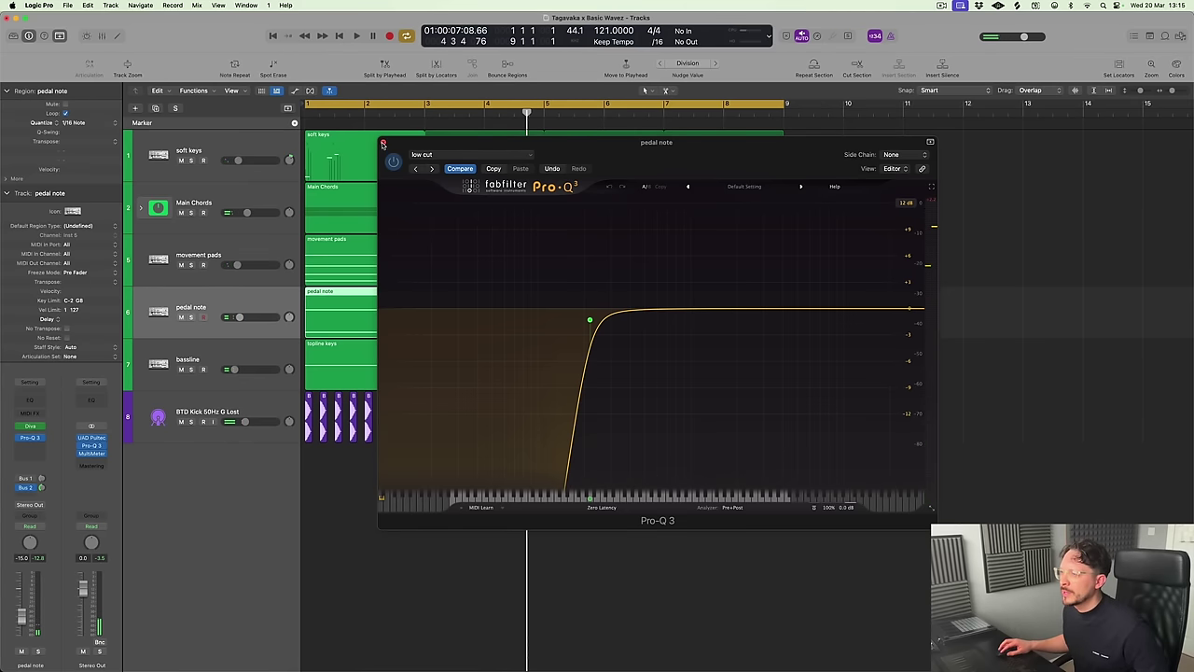
left_click(383, 144)
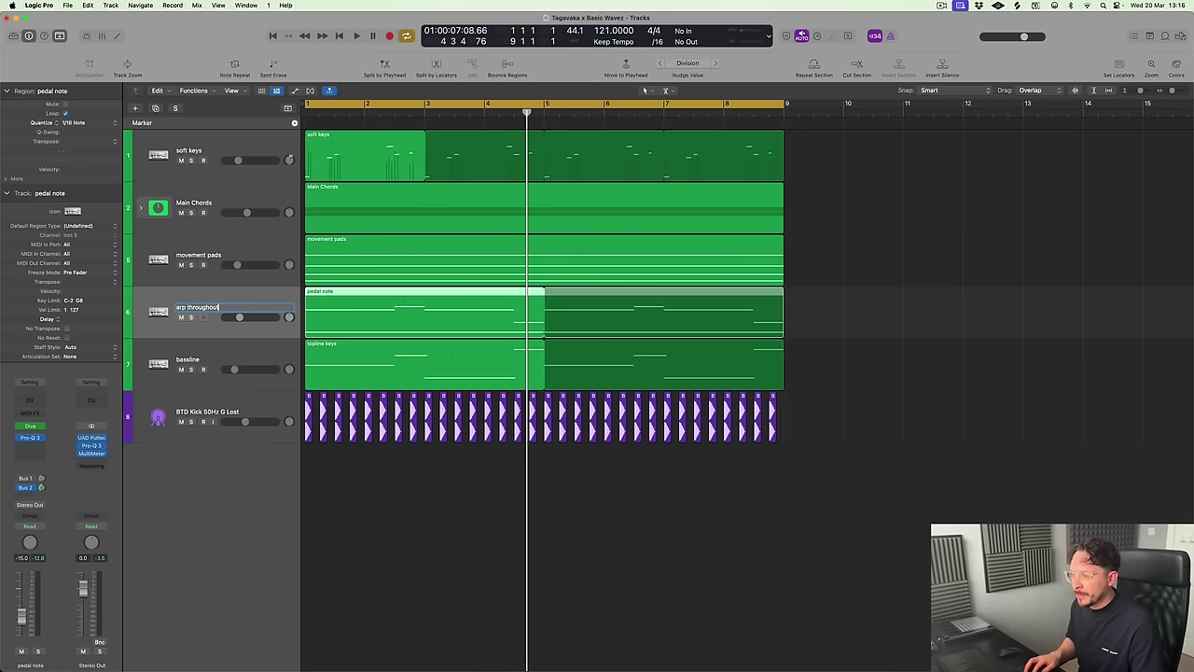
left_click(674, 557)
key("z")
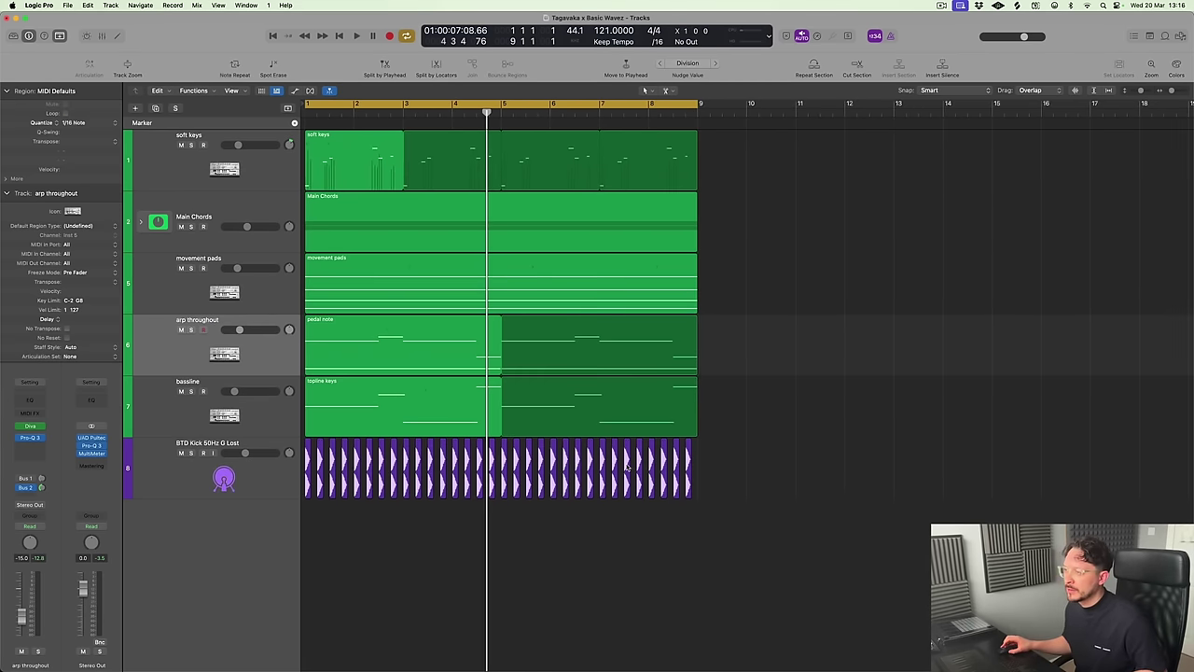
Play the full arrangement and inspect the Diva patch on the movement pads track
key("super+Up")
key("super+Up")
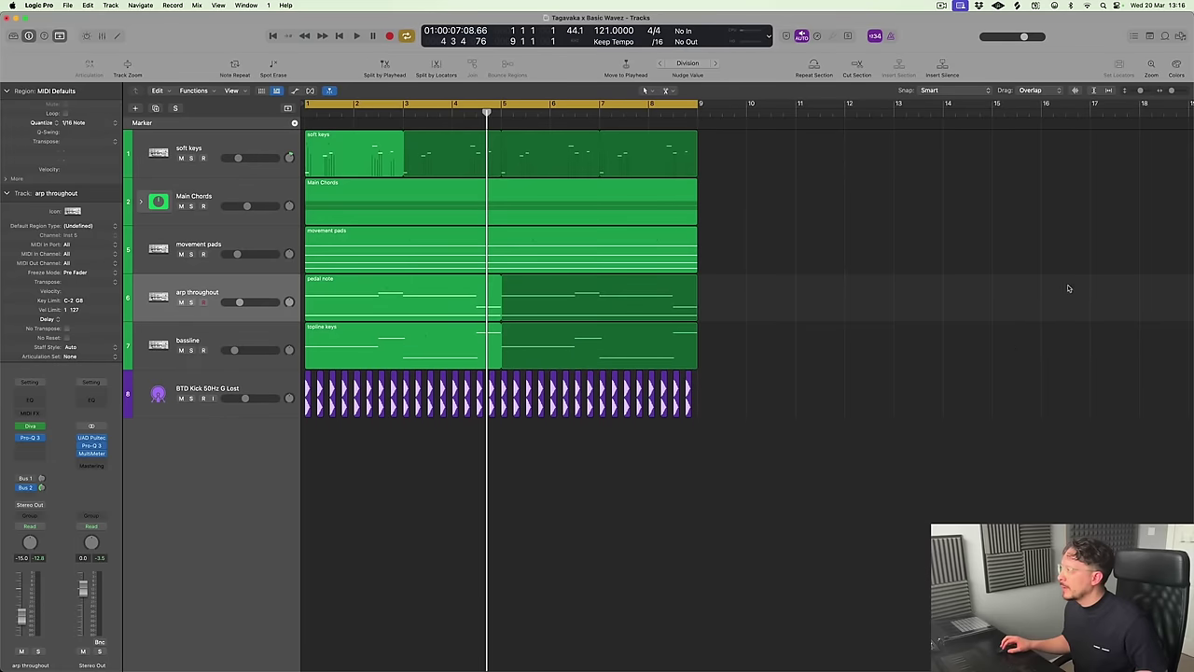
key("space")
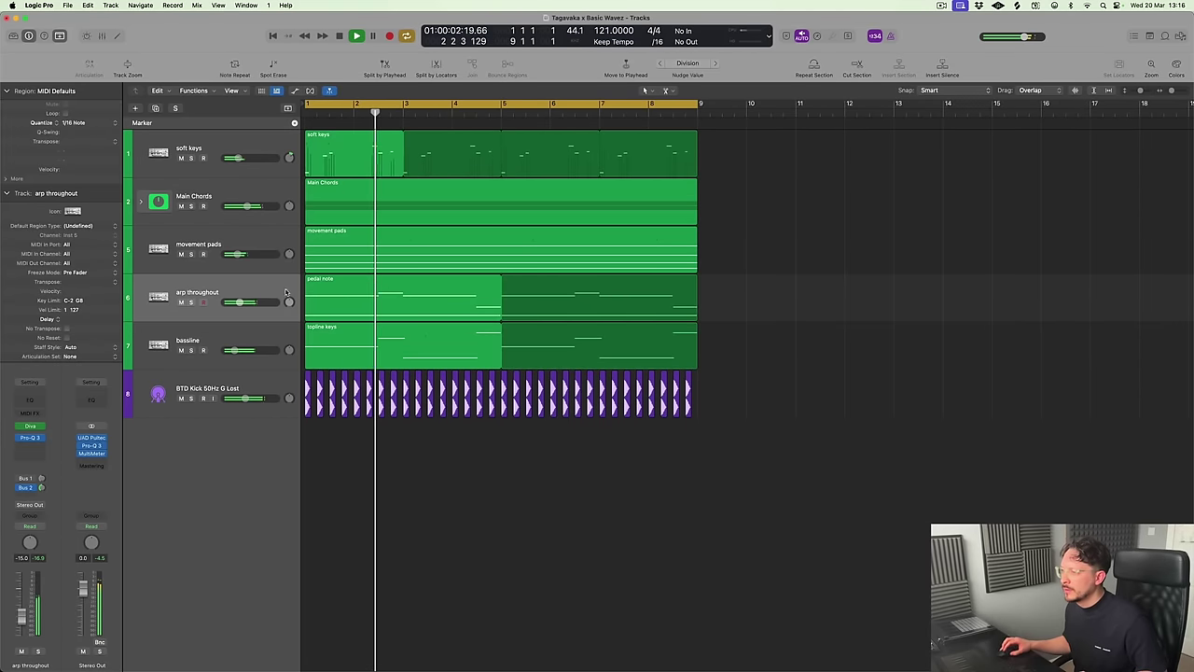
left_click(215, 246)
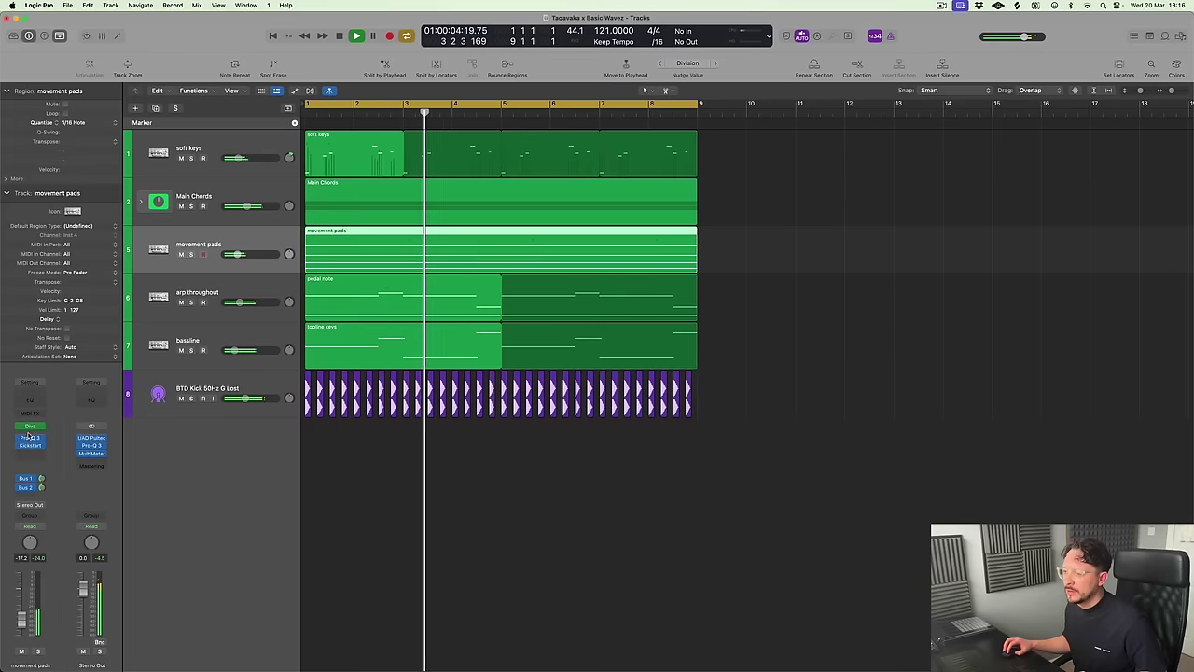
left_click(30, 428)
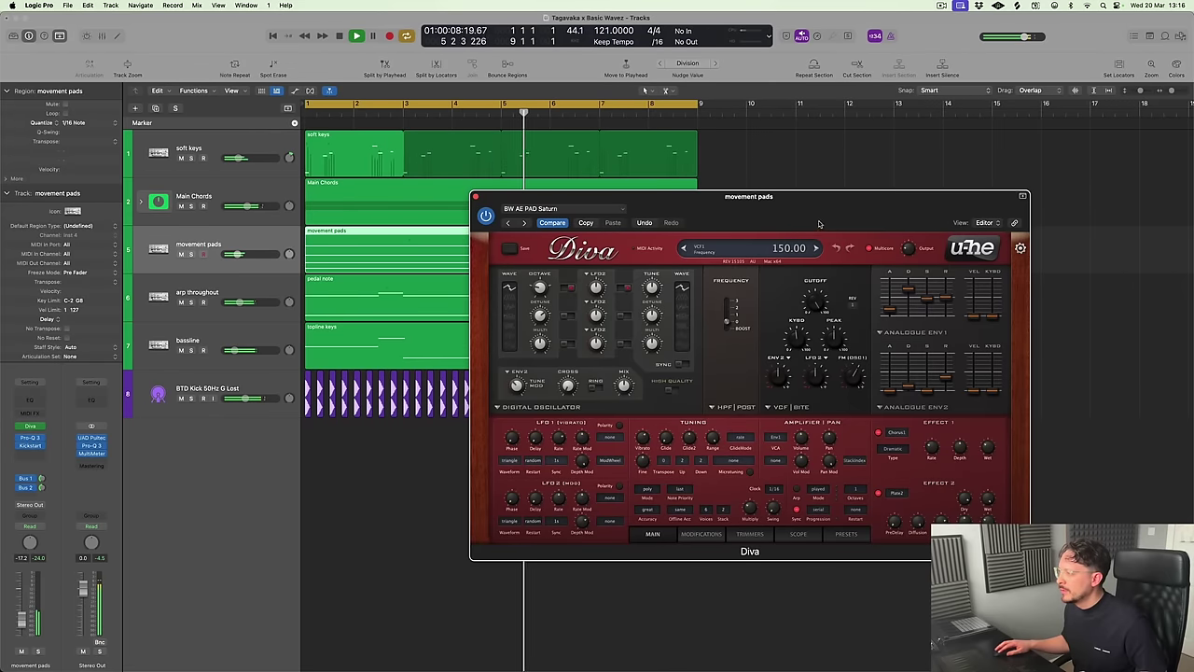
left_click(474, 196)
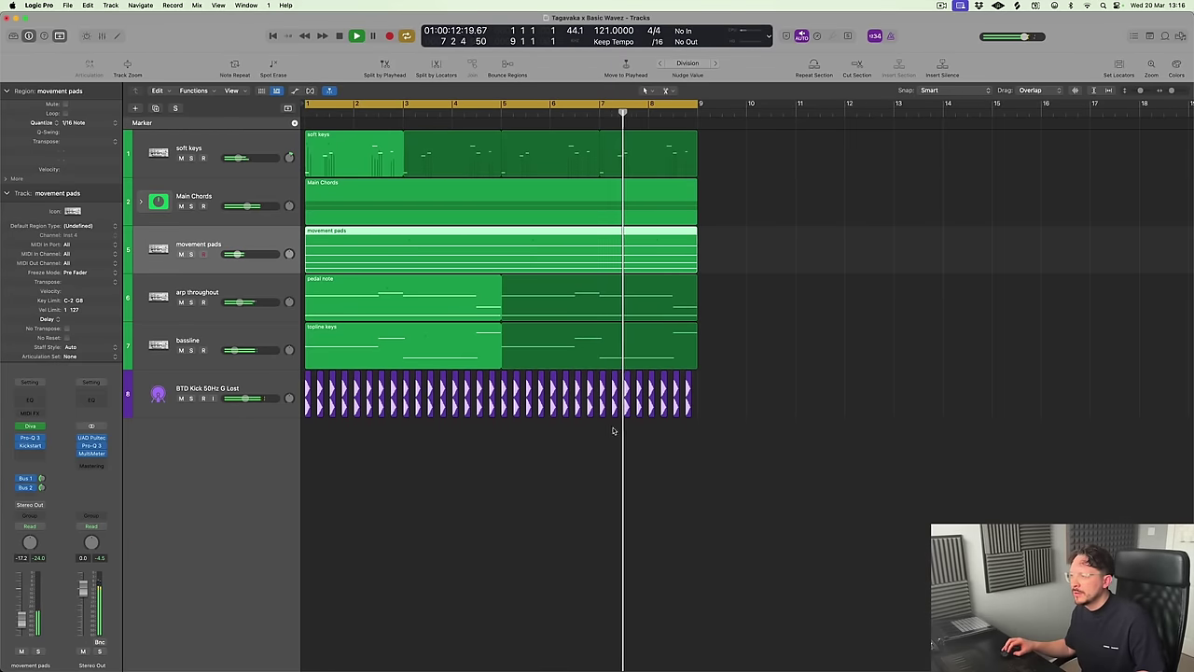
left_click(731, 319)
Compare the mix with movement pads and arp throughout muted, and restore both tracks
left_click(181, 254)
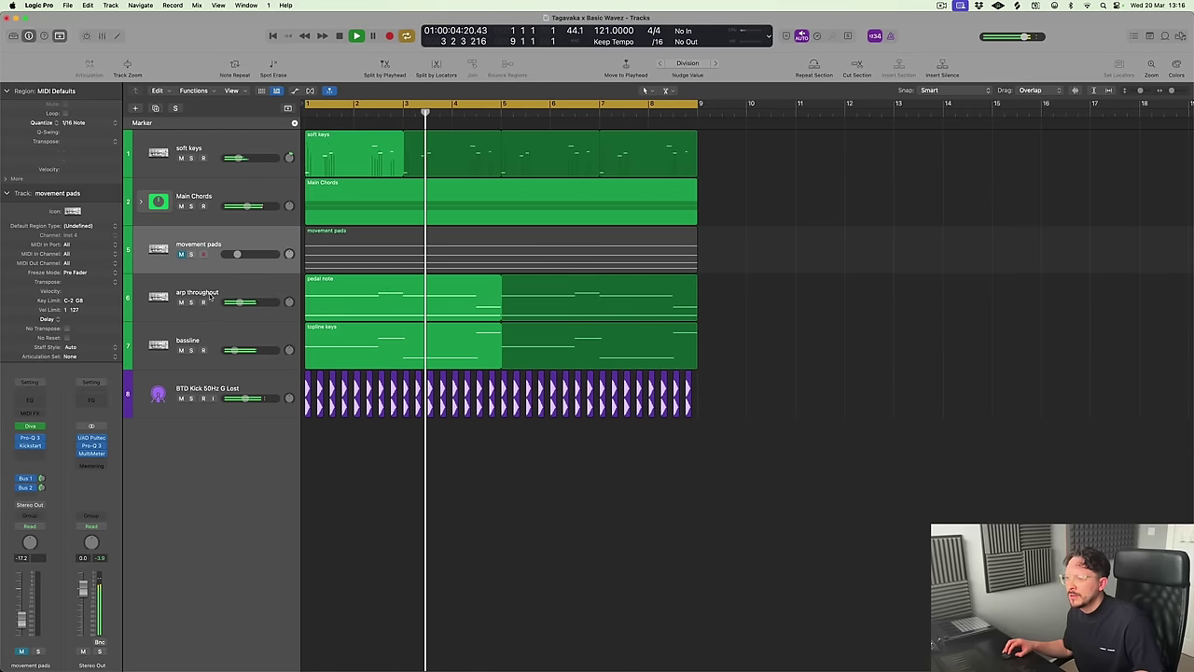
left_click(182, 304)
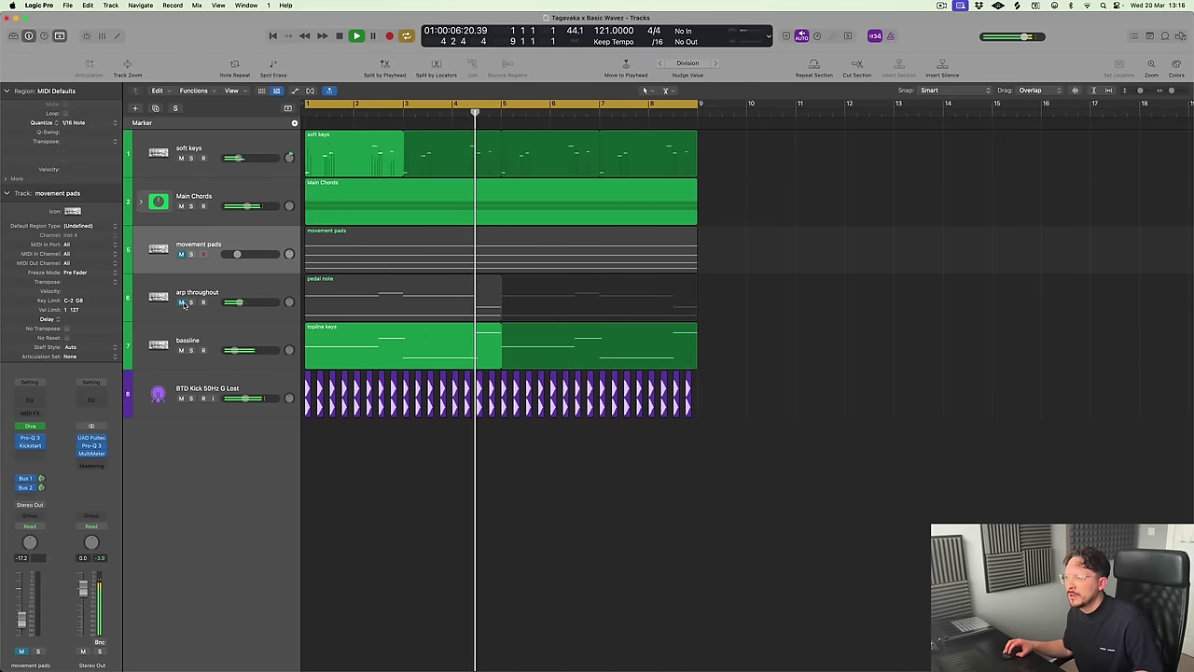
left_click(182, 303)
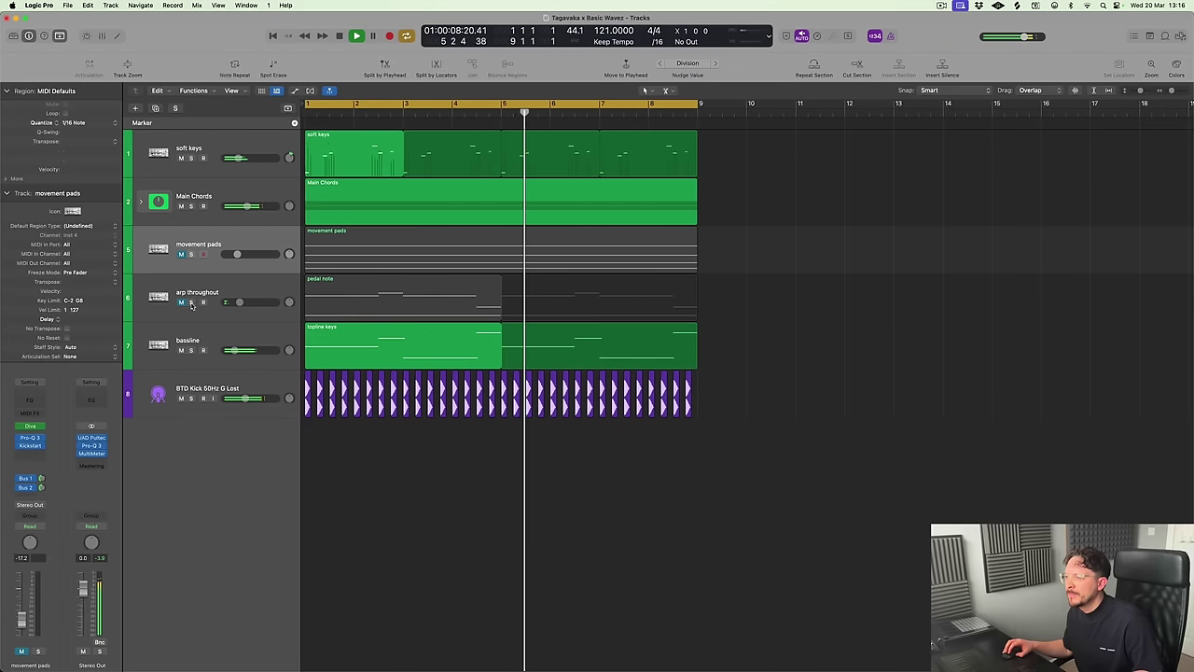
left_click_drag(182, 253, 181, 303)
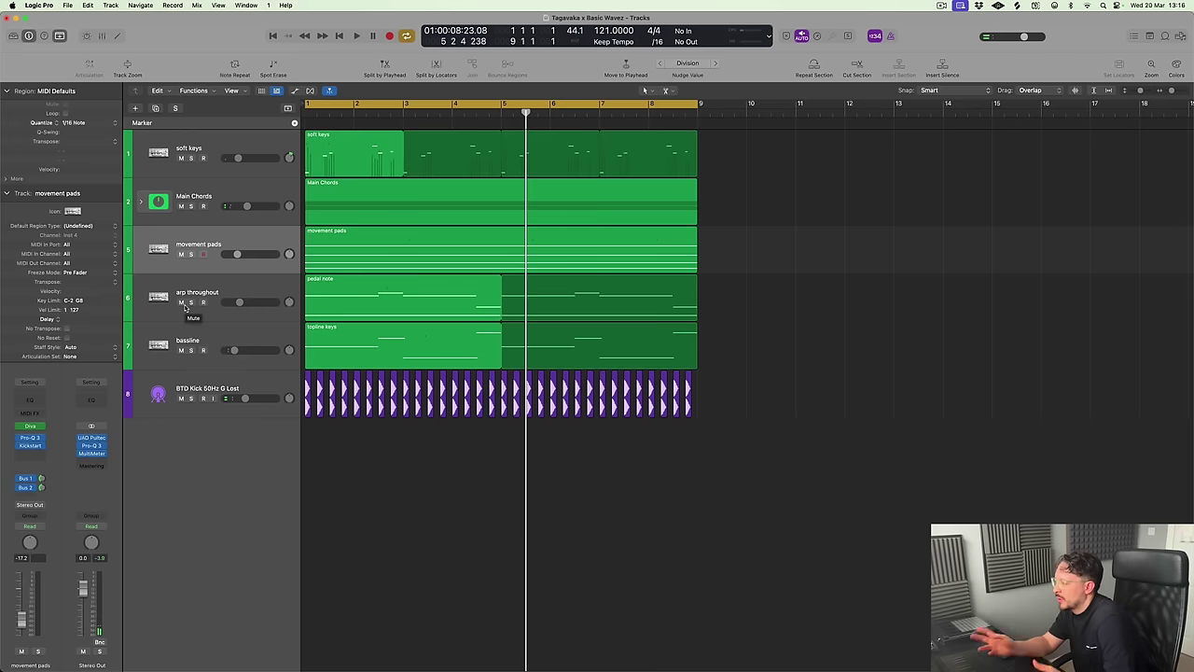
left_click_drag(899, 488, 304, 131)
left_click(865, 317)
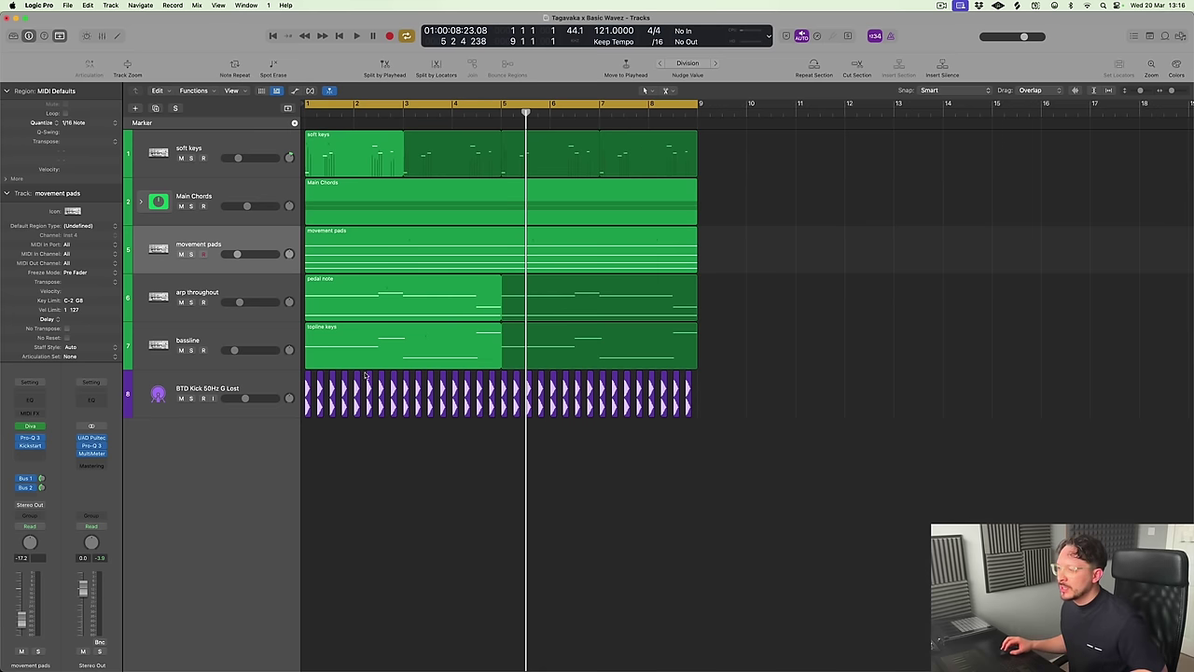
Solo Main Chords, the kick and the bassline, and play them together from the start
left_click(191, 206)
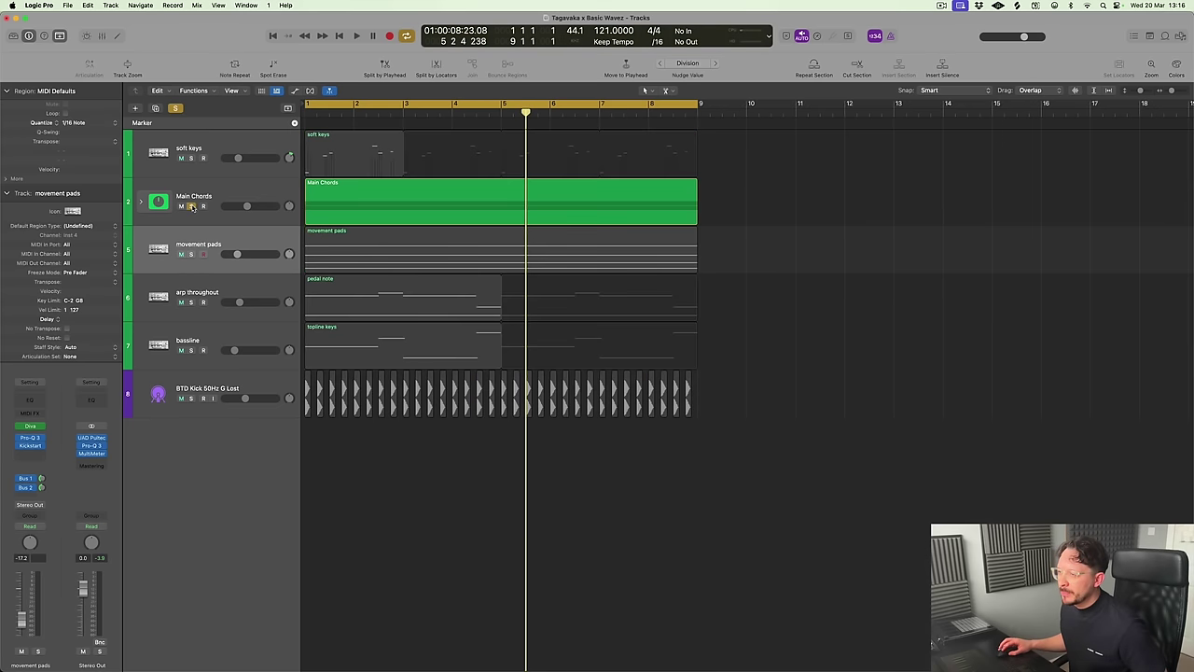
left_click(191, 399)
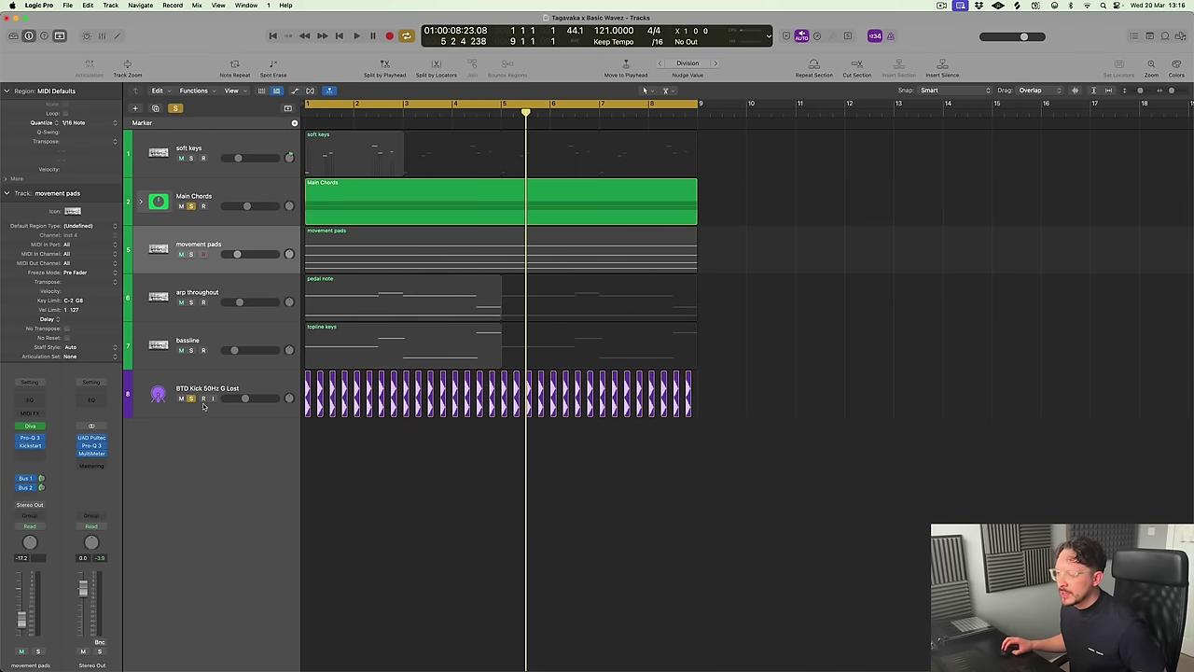
left_click(192, 350)
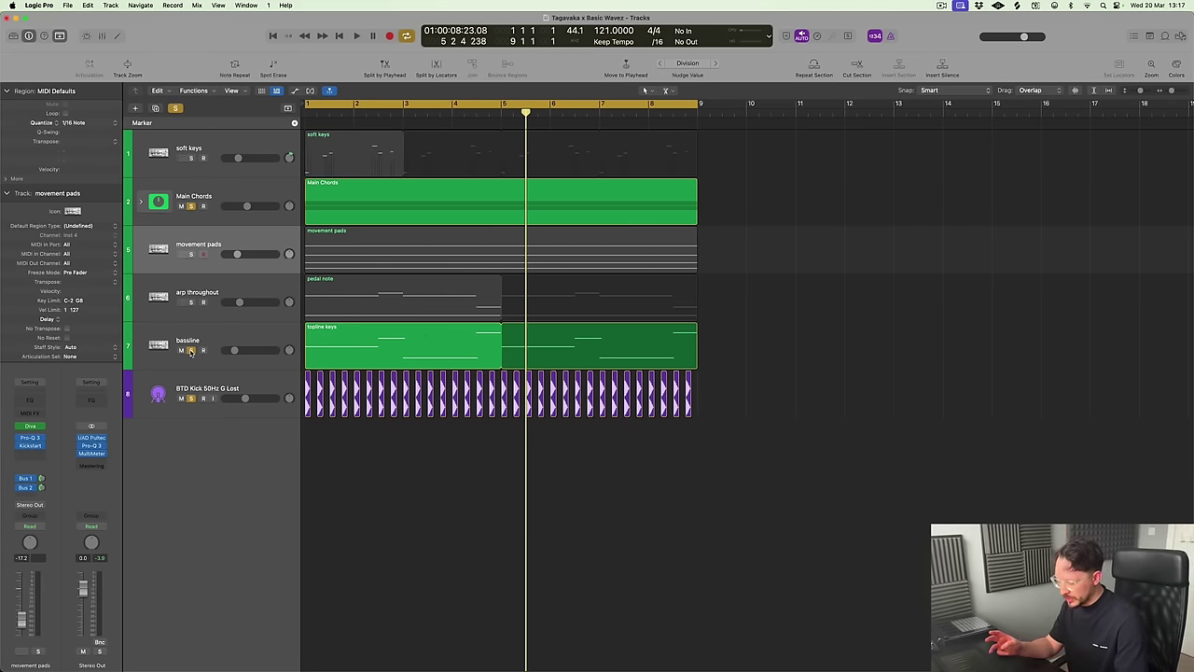
key("Return")
key("space")
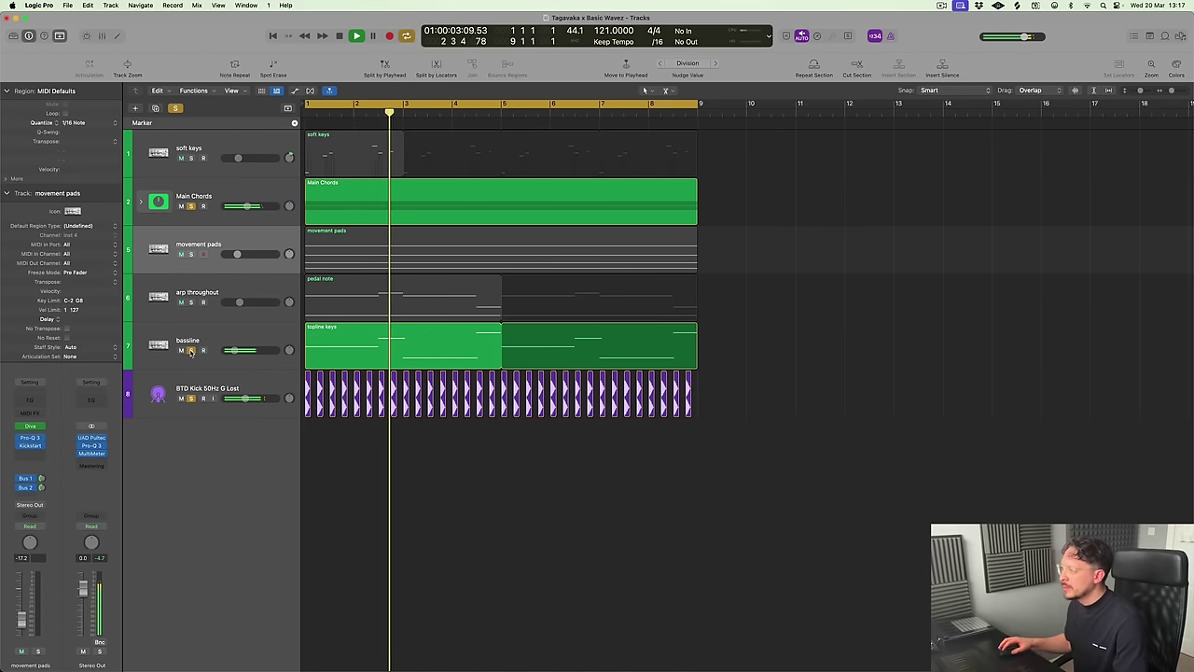
key("space")
Browse the Drums sample packs to the Claps folder of Basic Wavez - BTD Drum Pack Vol. 1
key("f")
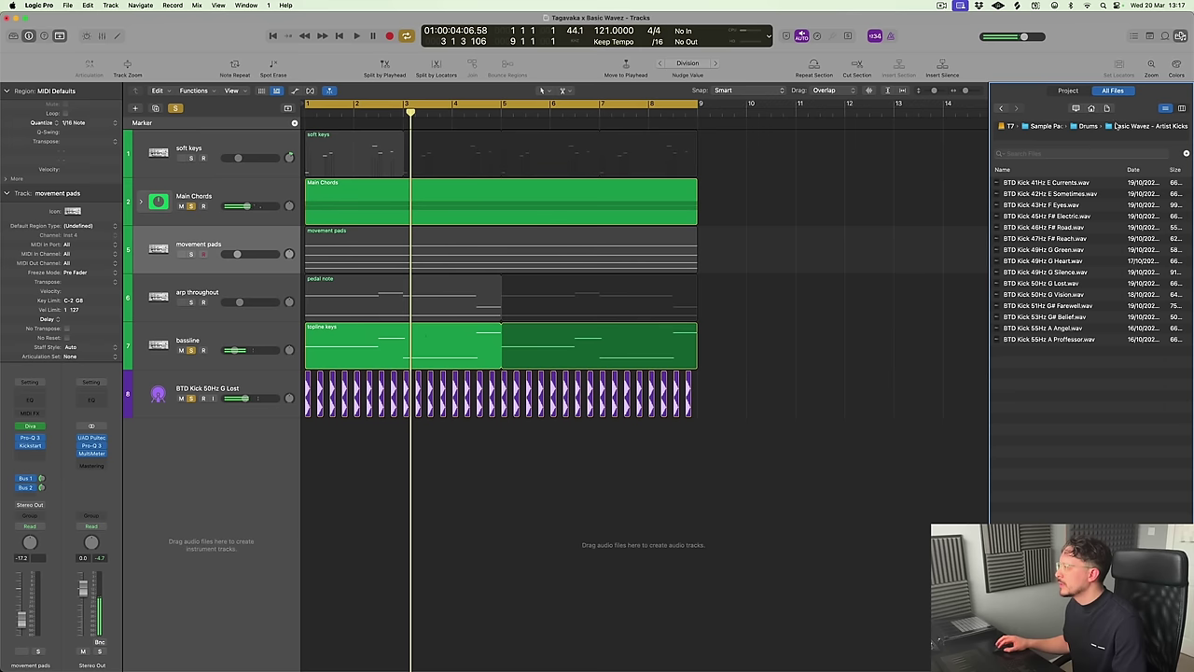
left_click(1093, 126)
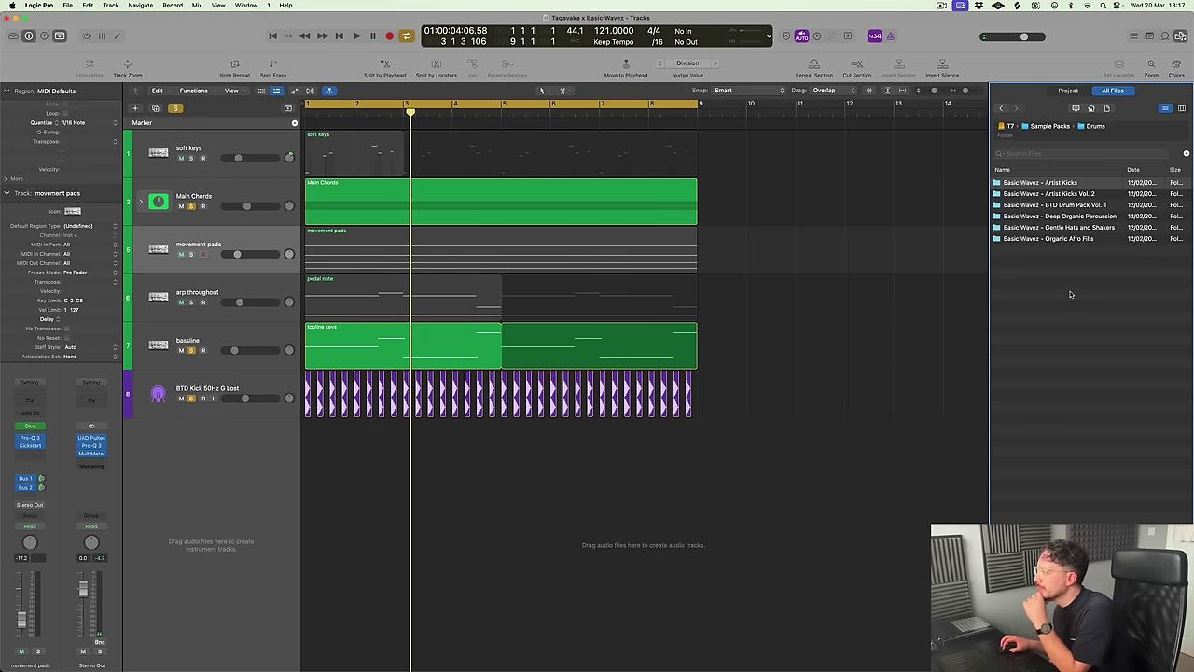
double_click(1061, 205)
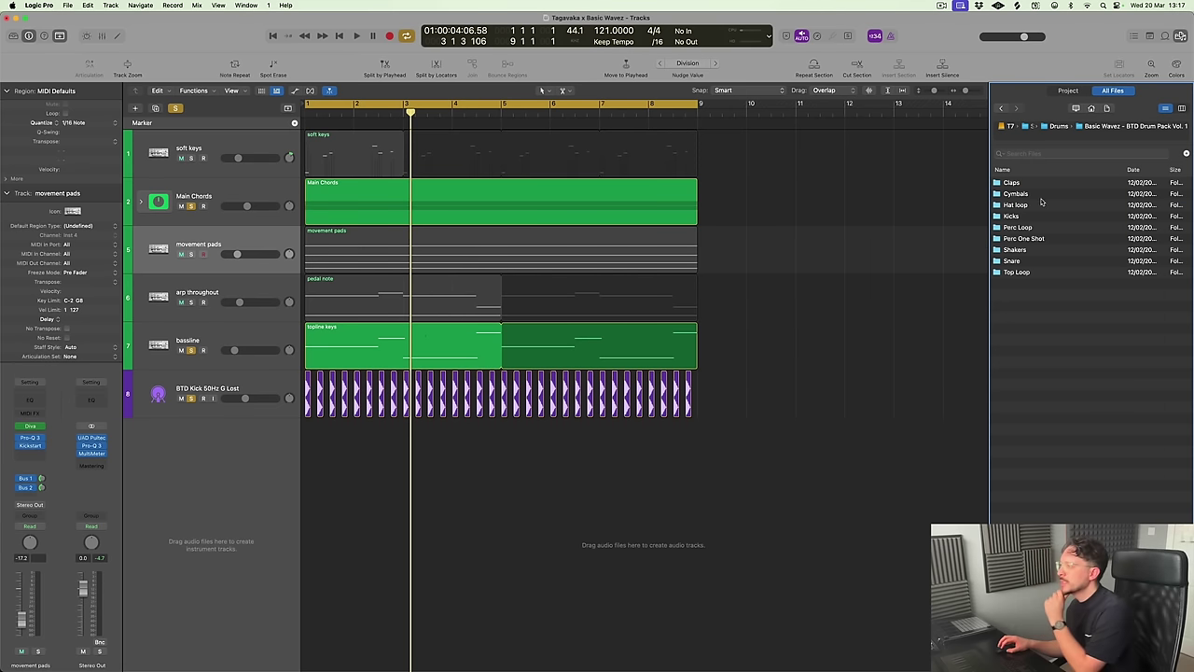
double_click(1034, 185)
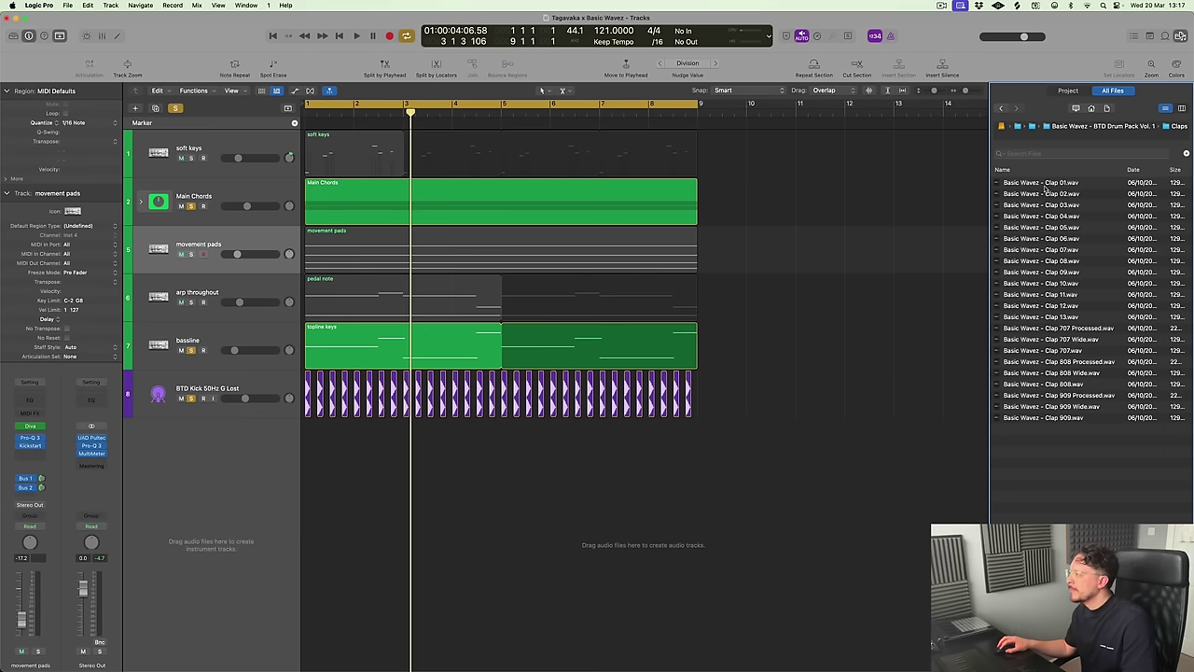
Audition the numbered clap samples from Clap 01 to Clap 12, ending on Clap 11
left_click(1045, 184)
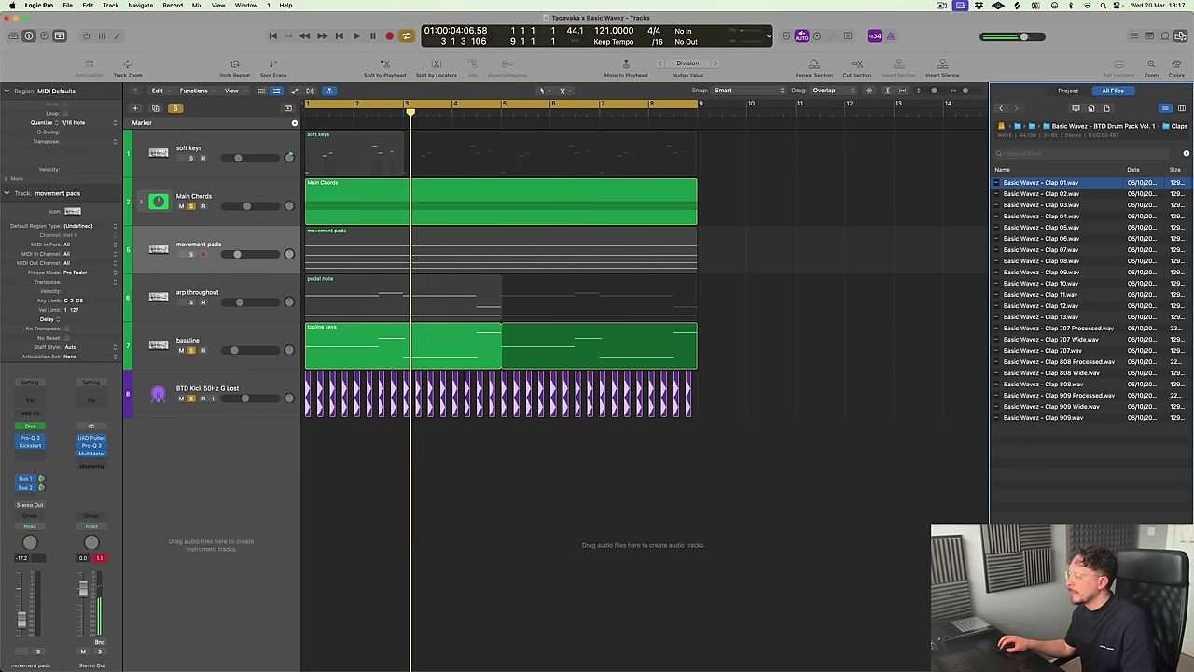
mouse_move(989, 670)
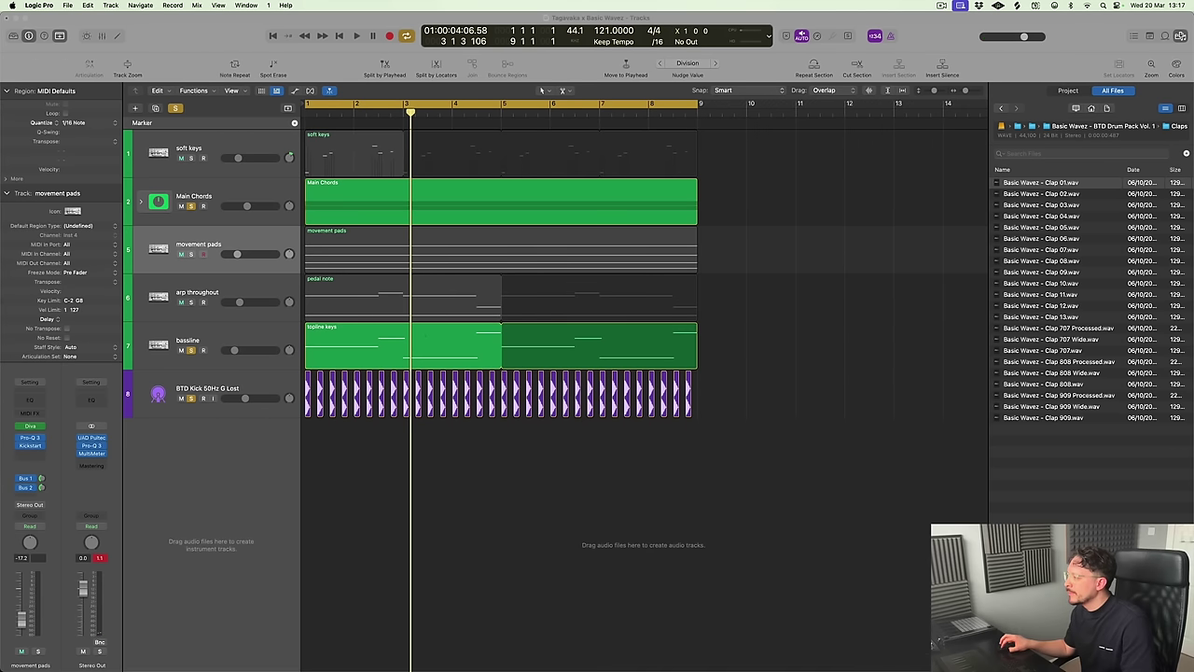
left_click(1061, 197)
left_click(1061, 195)
left_click(1063, 206)
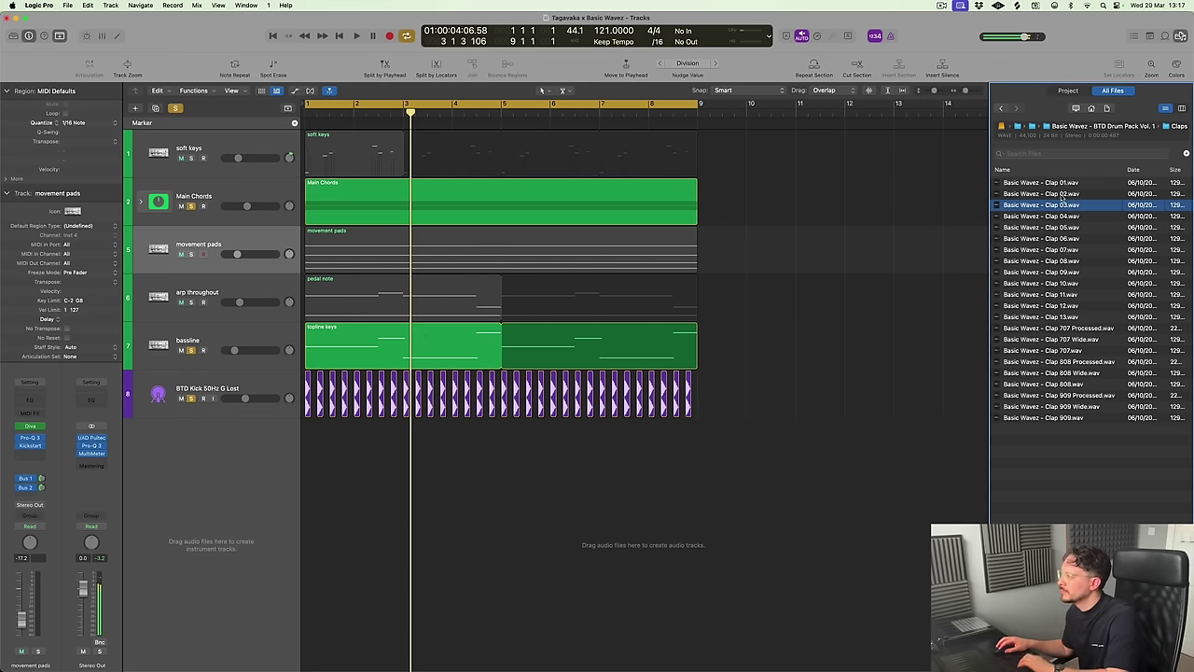
left_click(1061, 194)
left_click(1089, 216)
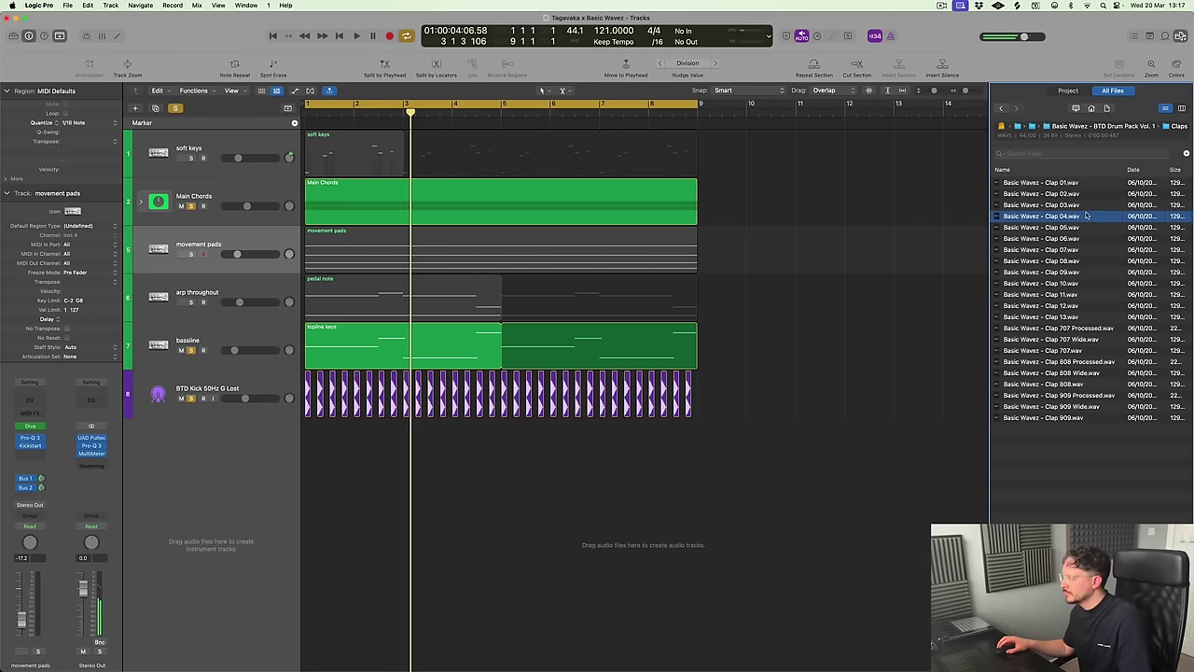
left_click(1072, 230)
left_click(1067, 239)
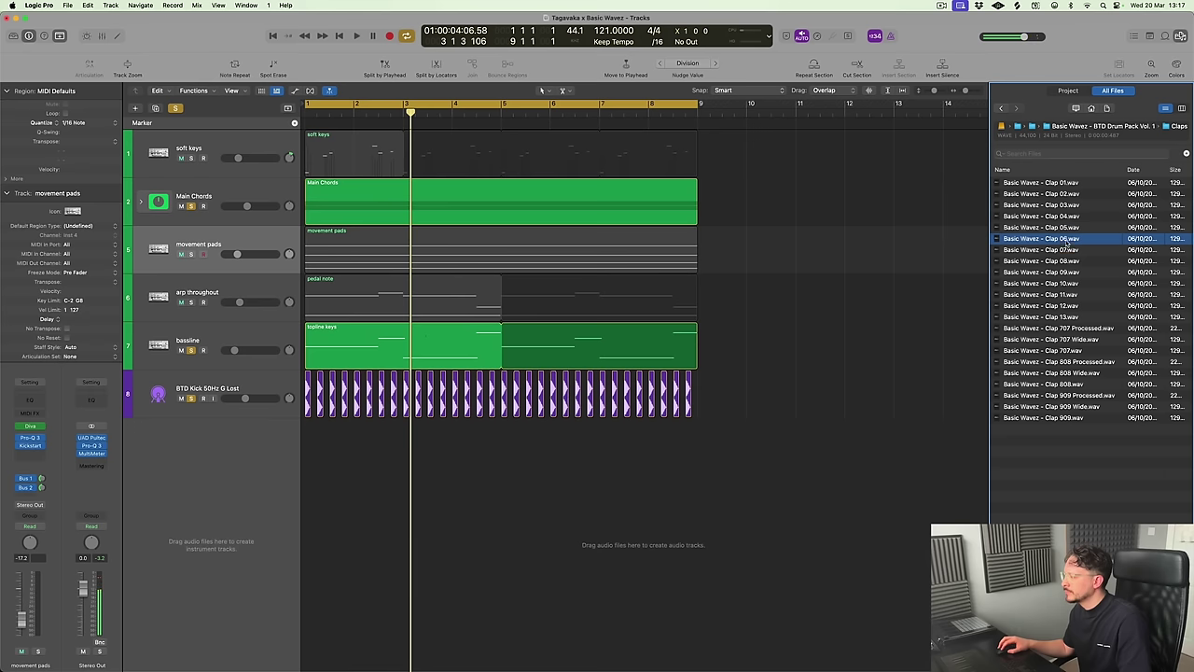
left_click(1068, 250)
left_click(1071, 261)
left_click(1070, 273)
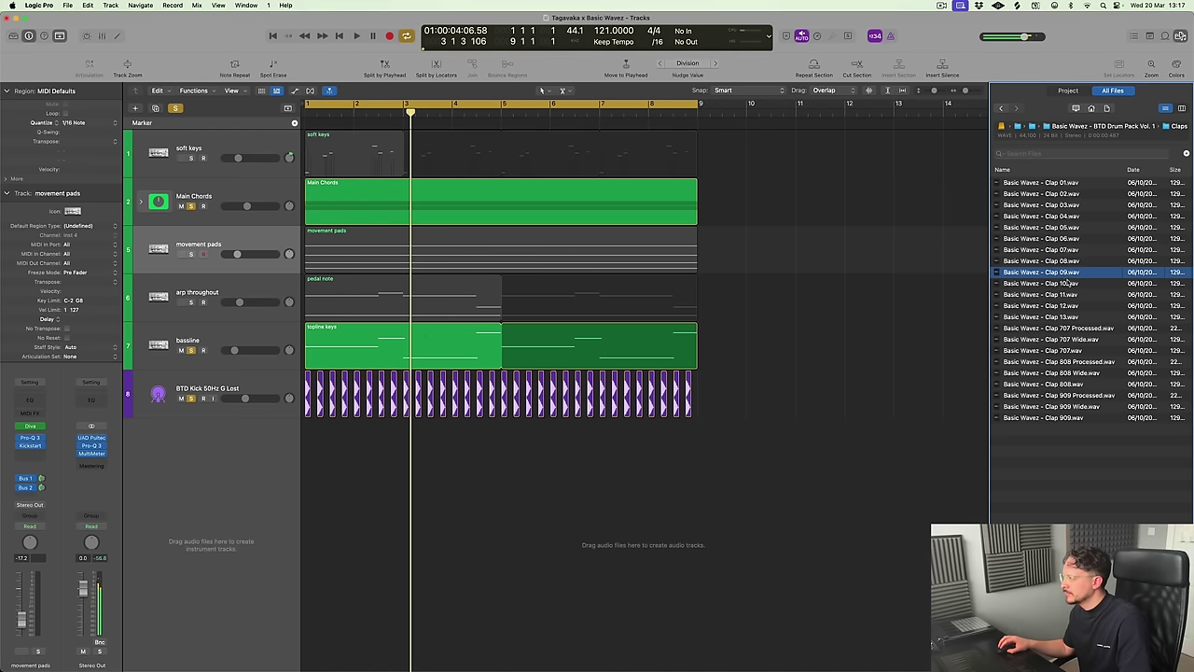
left_click(1071, 283)
left_click(1072, 295)
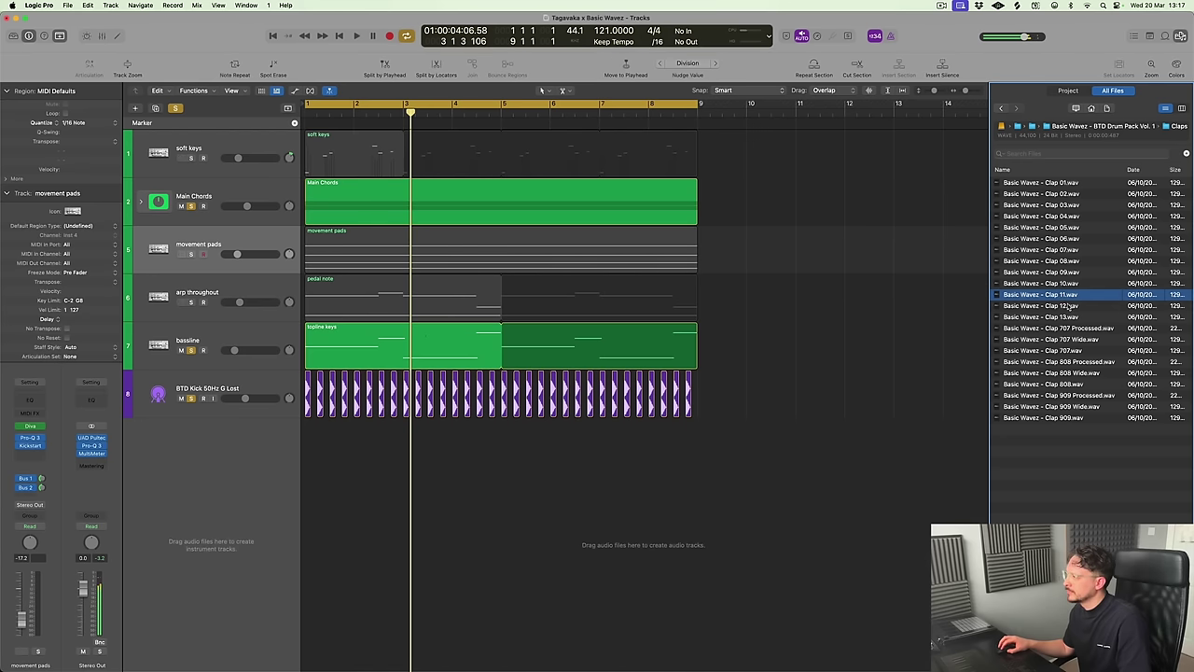
left_click(1067, 307)
left_click(1066, 296)
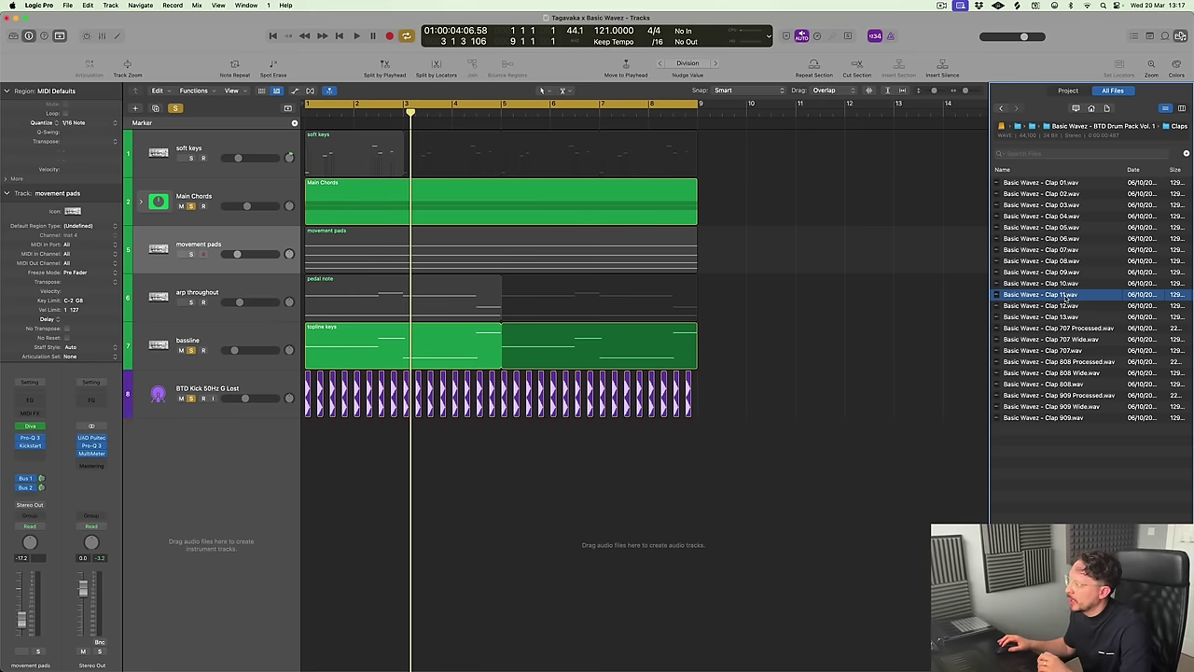
Add Basic Wavez - Clap 11 on a new track below the kick and repeat it on beats 2 and 4 through all eight bars
left_click_drag(1063, 307, 385, 443)
left_click(343, 466)
key("super+Right")
key("super+Right")
scroll(392, 468, "left", 4)
left_click_drag(457, 501, 426, 442)
left_click_drag(623, 508, 521, 447)
scroll(602, 471, "left", 5)
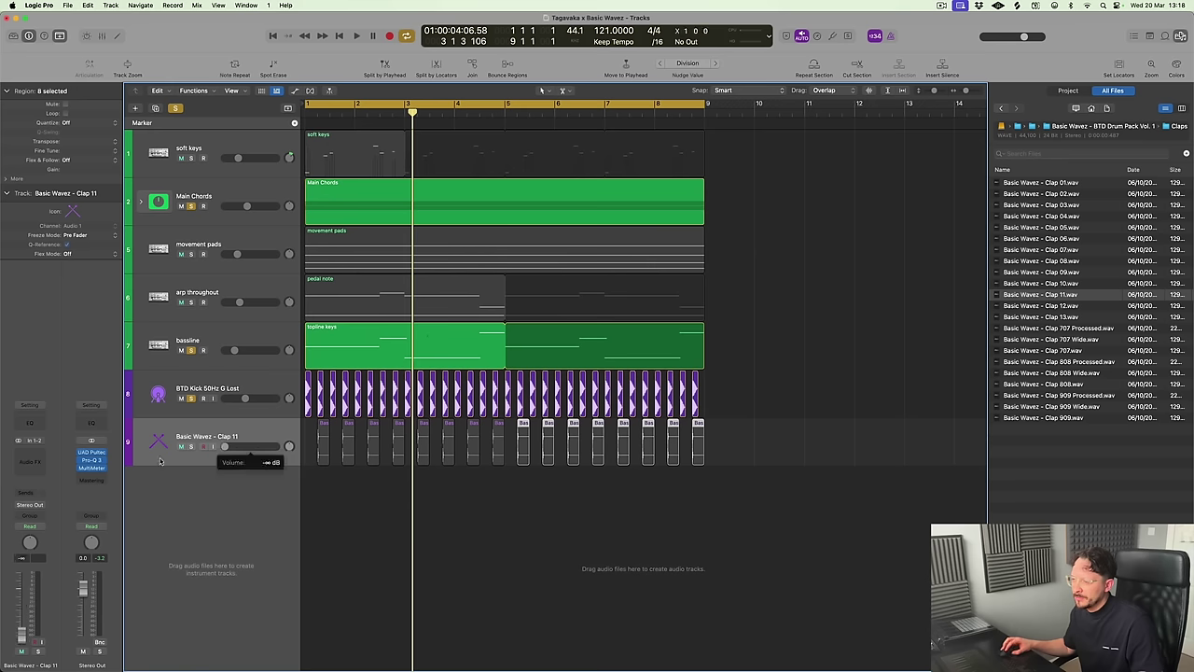
Solo the Clap 11 track along with the chords, bassline and kick, and start playback from bar 1
left_click(189, 448)
key("Return")
key("space")
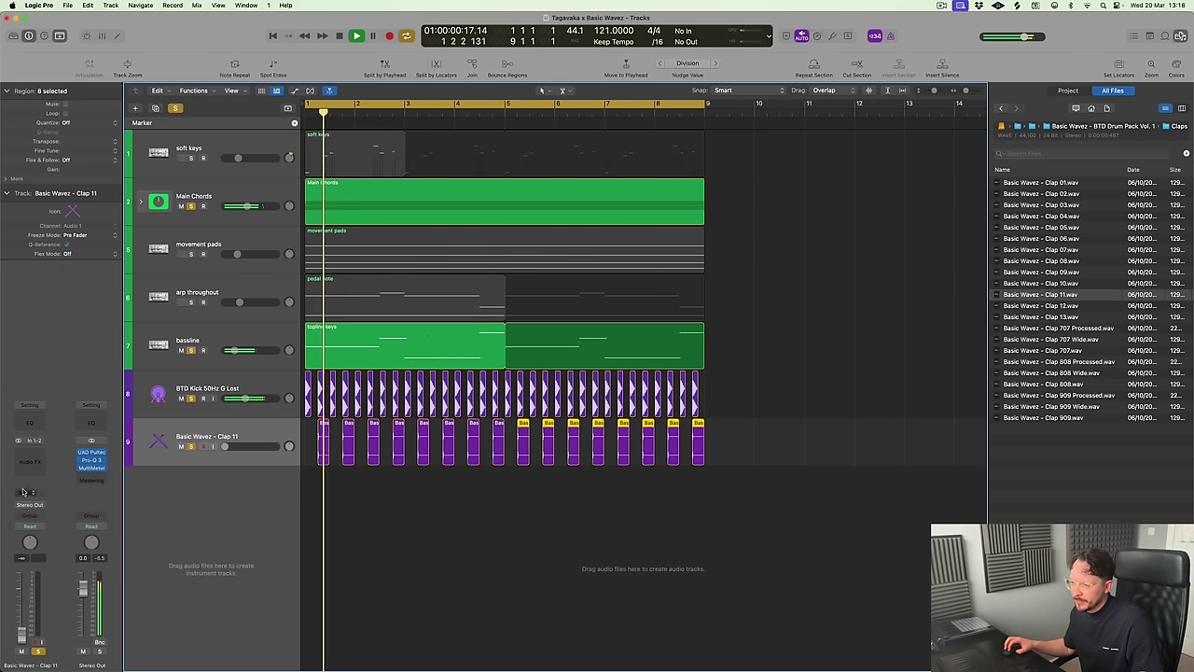
Insert a stereo Pro-Q 3 on the Clap 11 track and raise the track volume to -17.0 dB
left_click(29, 458)
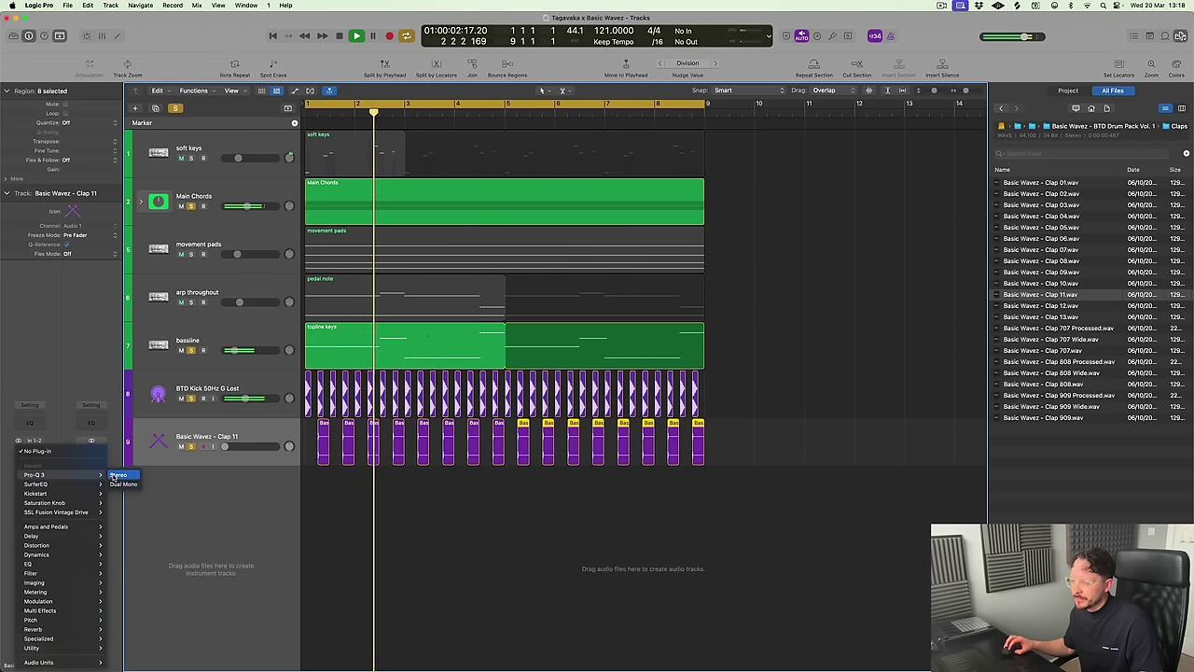
key("Escape")
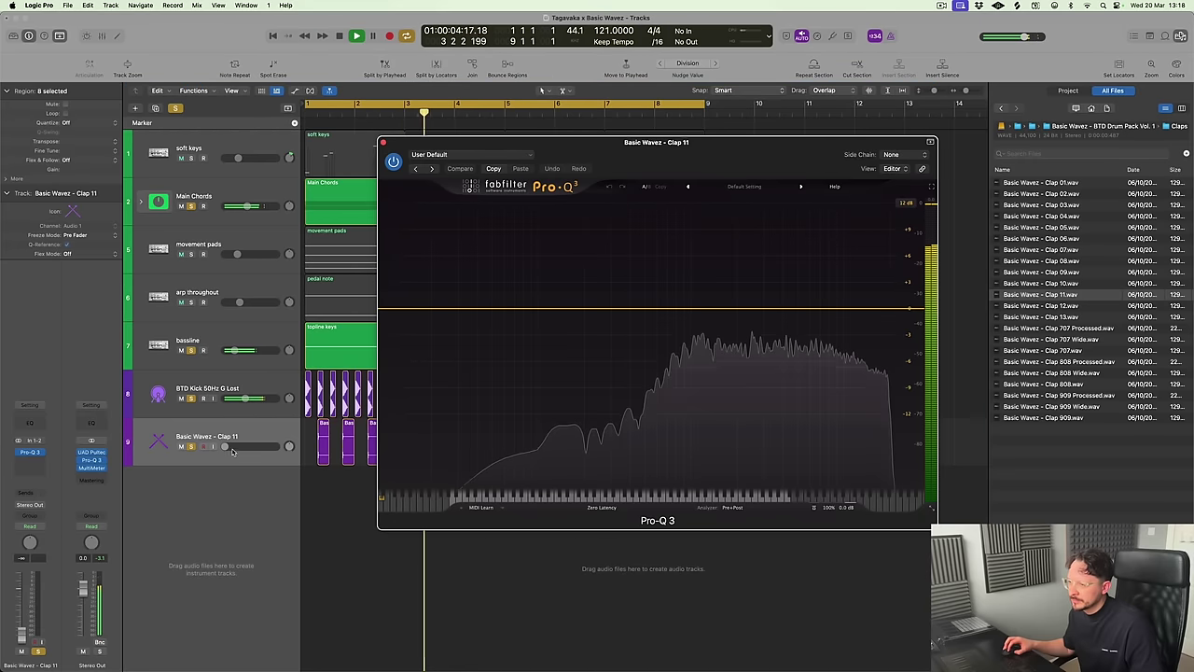
left_click_drag(225, 446, 241, 446)
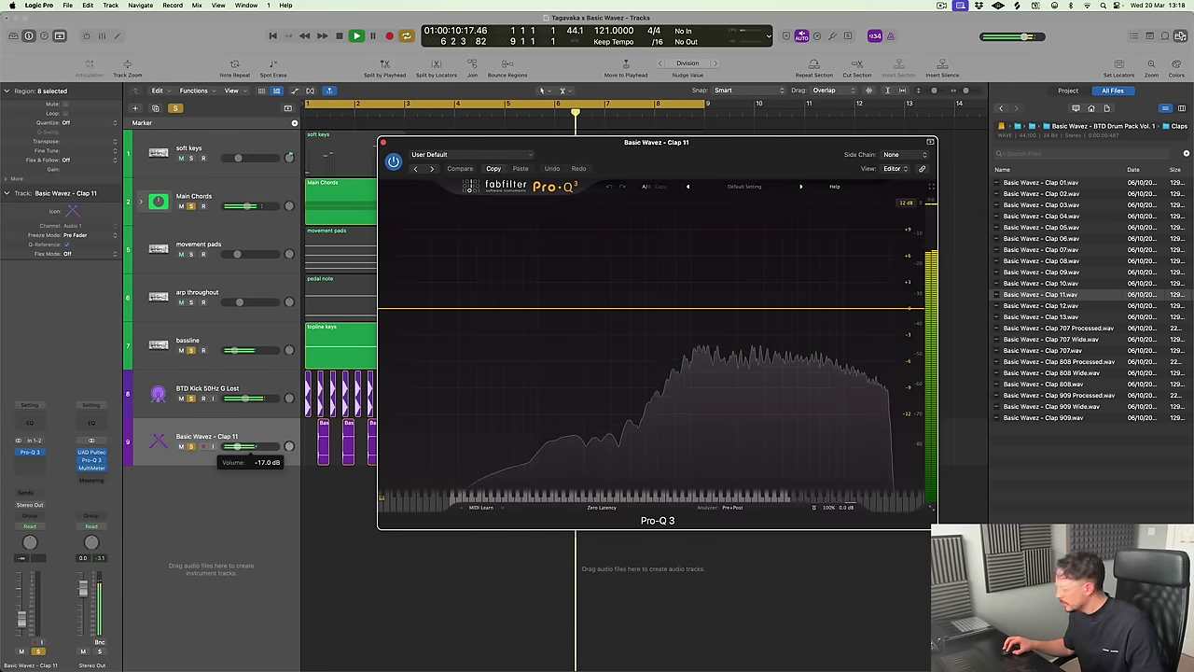
Try a narrow bell cut on the clap's D#7 peak in Pro-Q 3, and remove the band
left_click(68, 464)
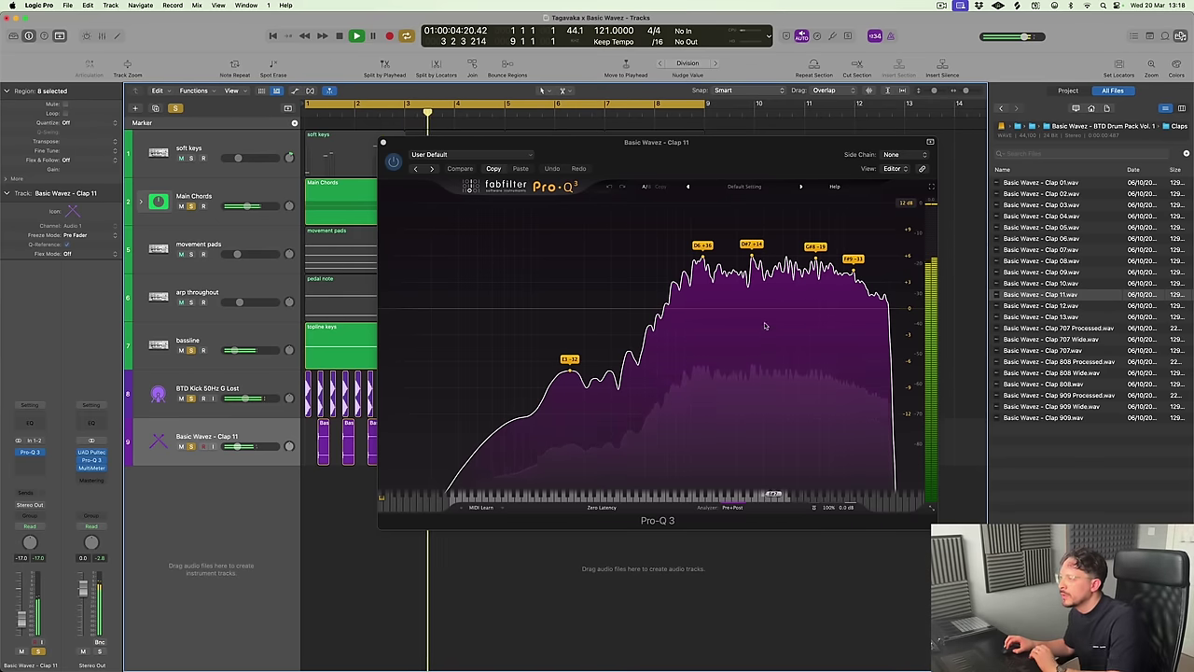
mouse_move(752, 257)
left_mouse_down()
mouse_move(753, 203)
mouse_move(755, 275)
left_mouse_up()
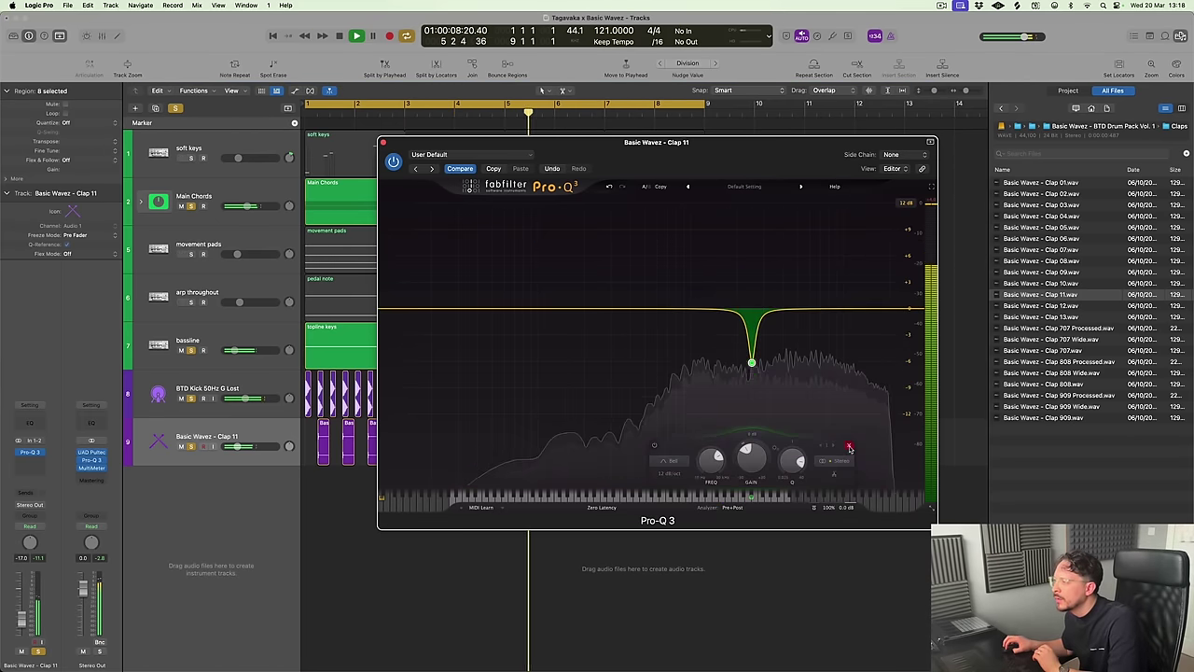
left_click(848, 447)
Stop playback and set the Clap 11 track's volume to -15.0 dB
key("space")
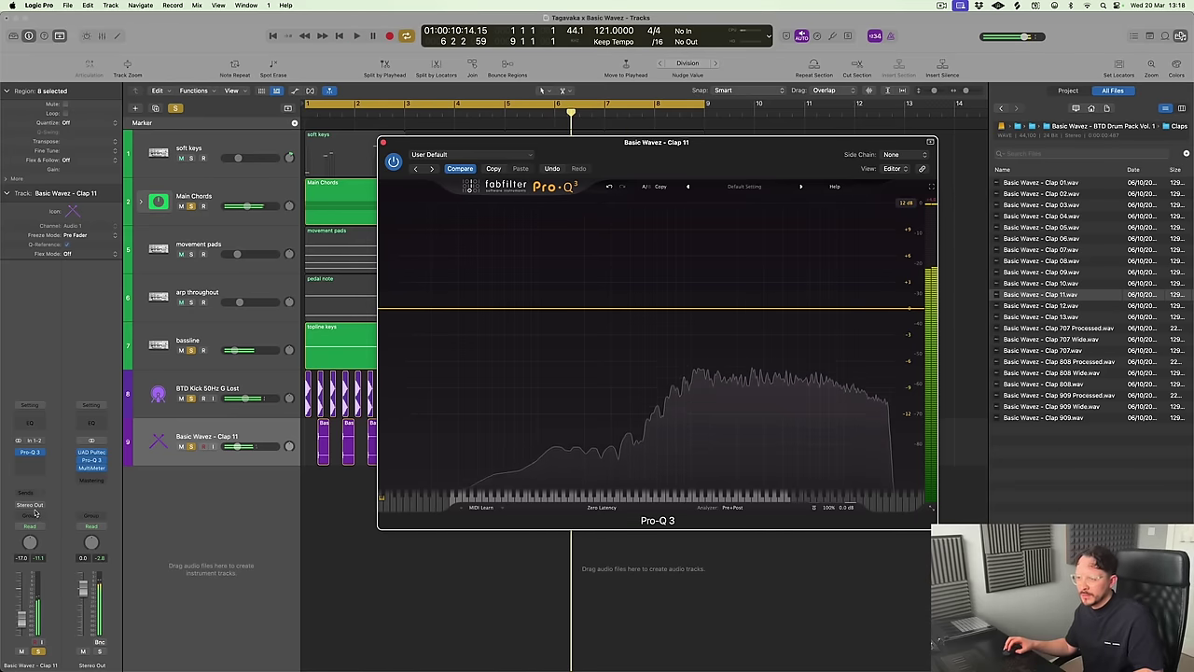
double_click(22, 558)
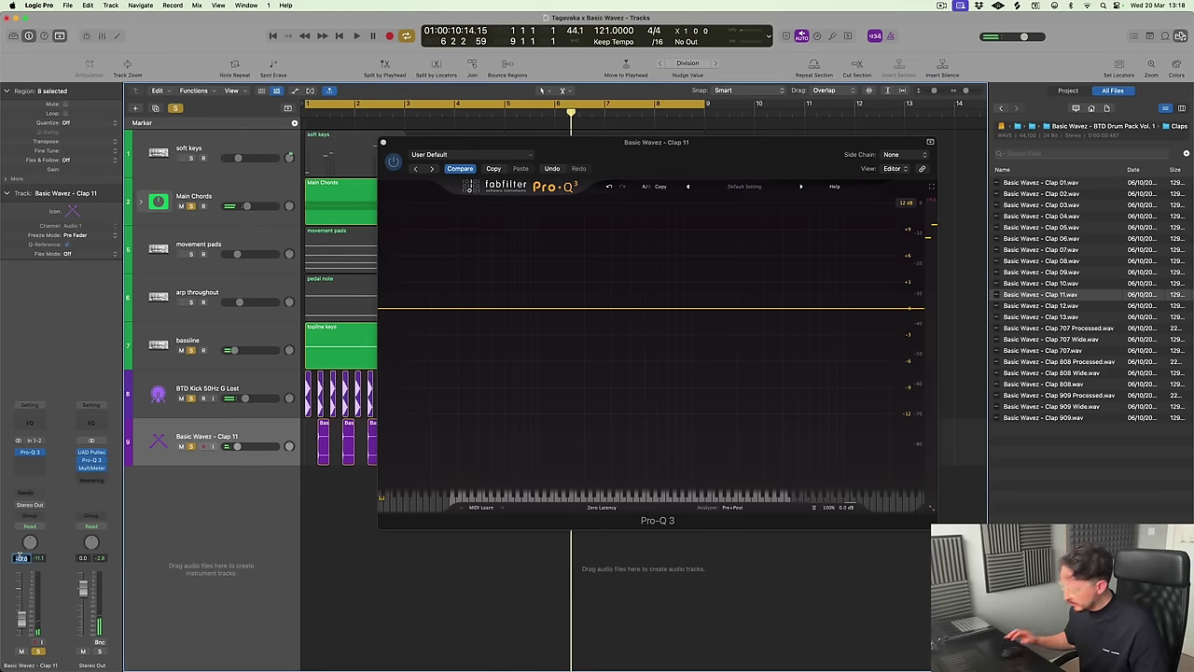
Send the Clap 11 track to Bus 2 (Reverb Bus), raise the send level during playback, and close its Pro-Q 3
left_click(32, 492)
left_click(62, 416)
left_click(31, 492)
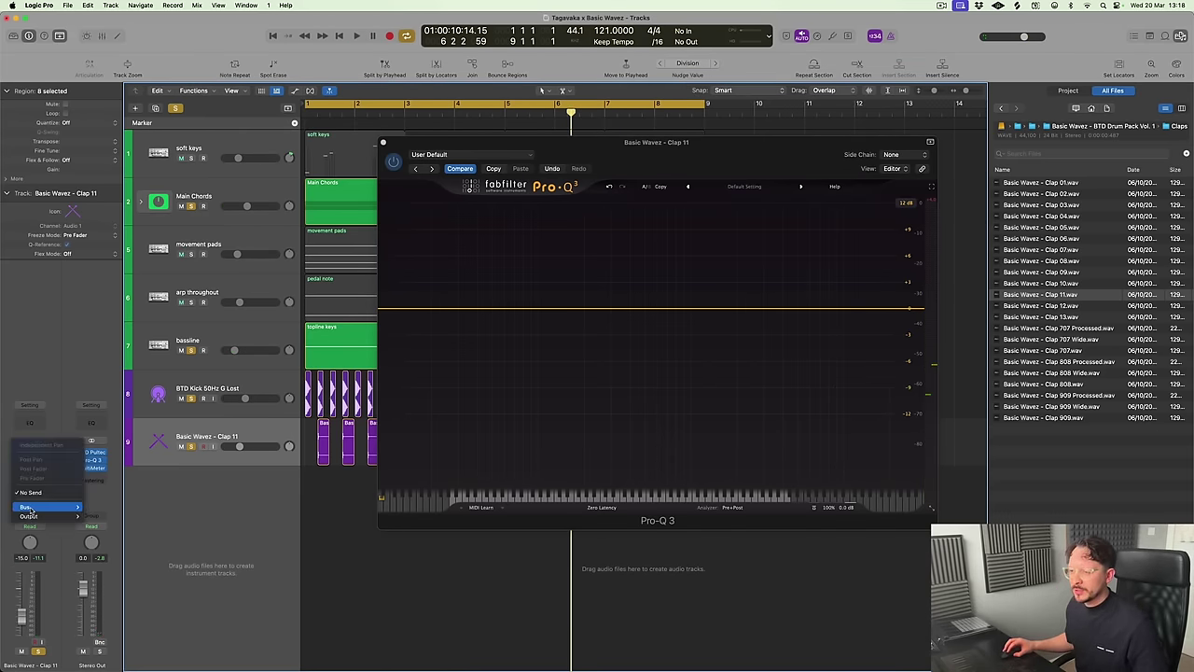
mouse_move(29, 507)
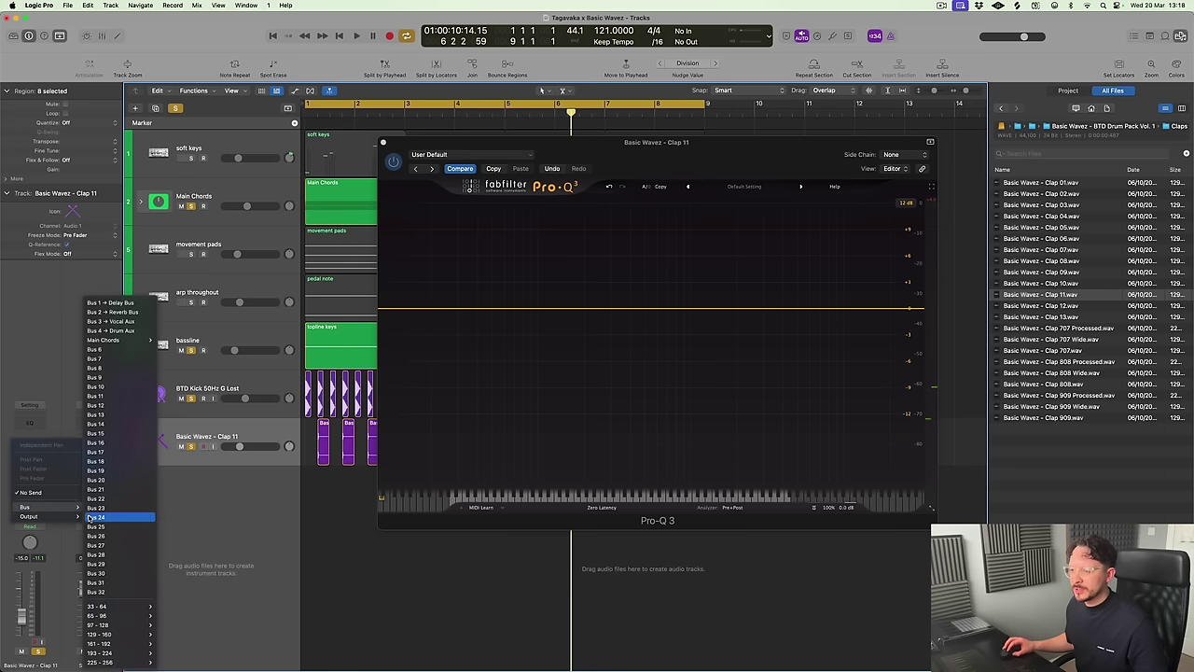
left_click(127, 311)
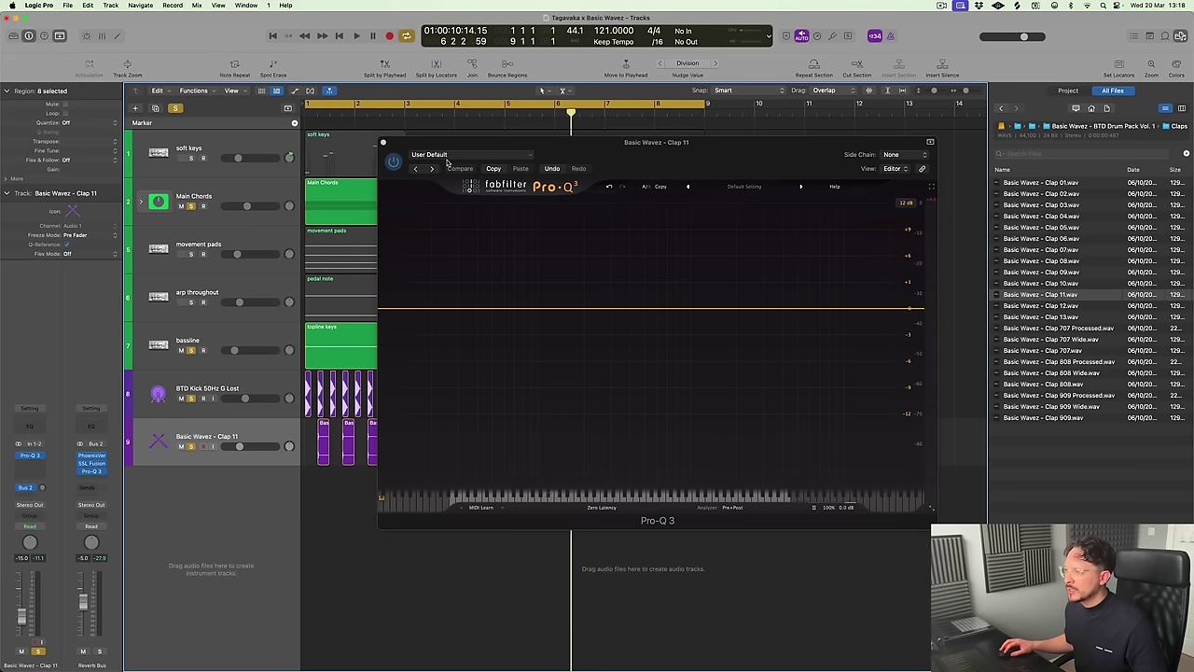
key("space")
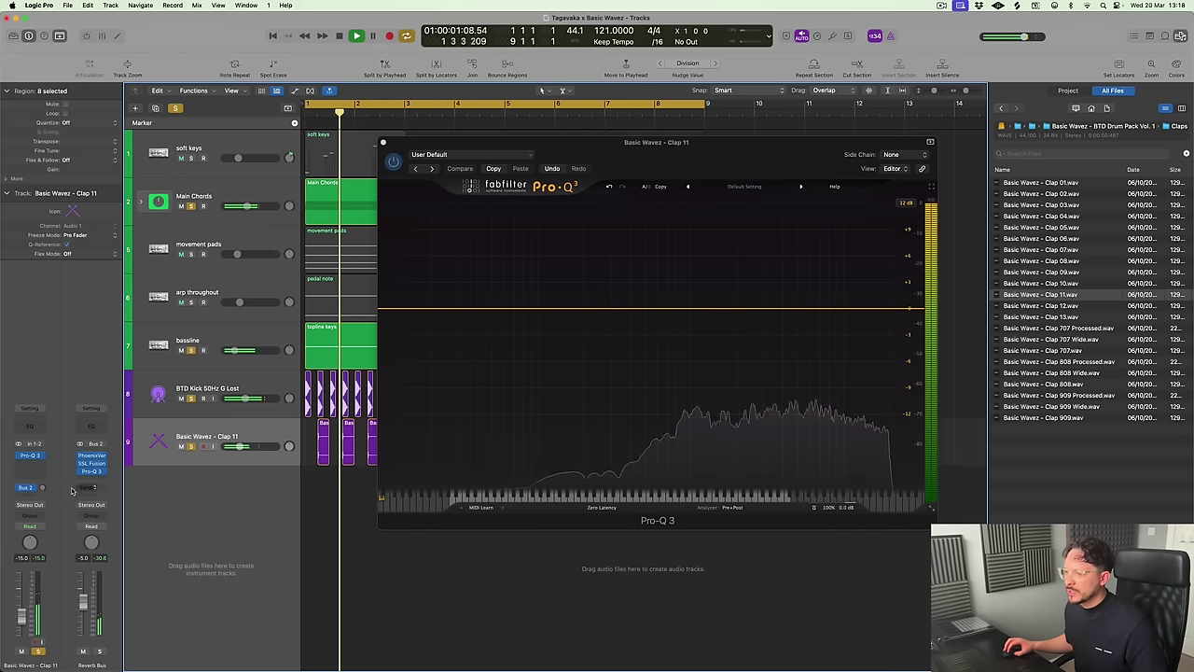
left_click_drag(42, 488, 57, 442)
left_click(383, 143)
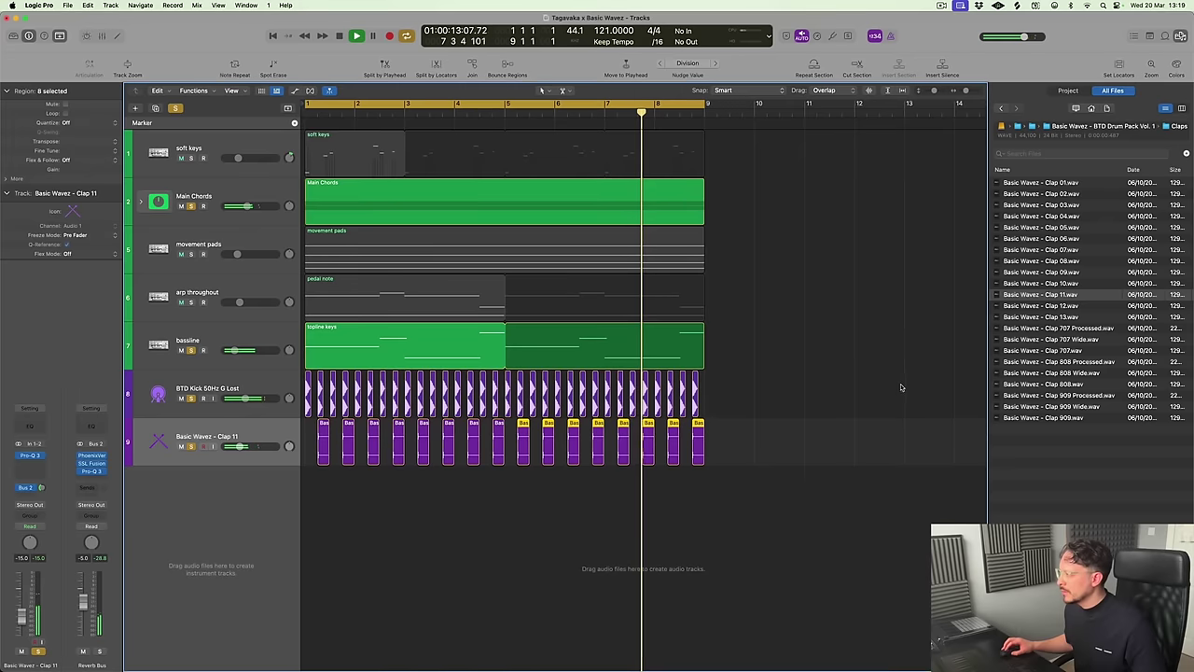
left_click(901, 387)
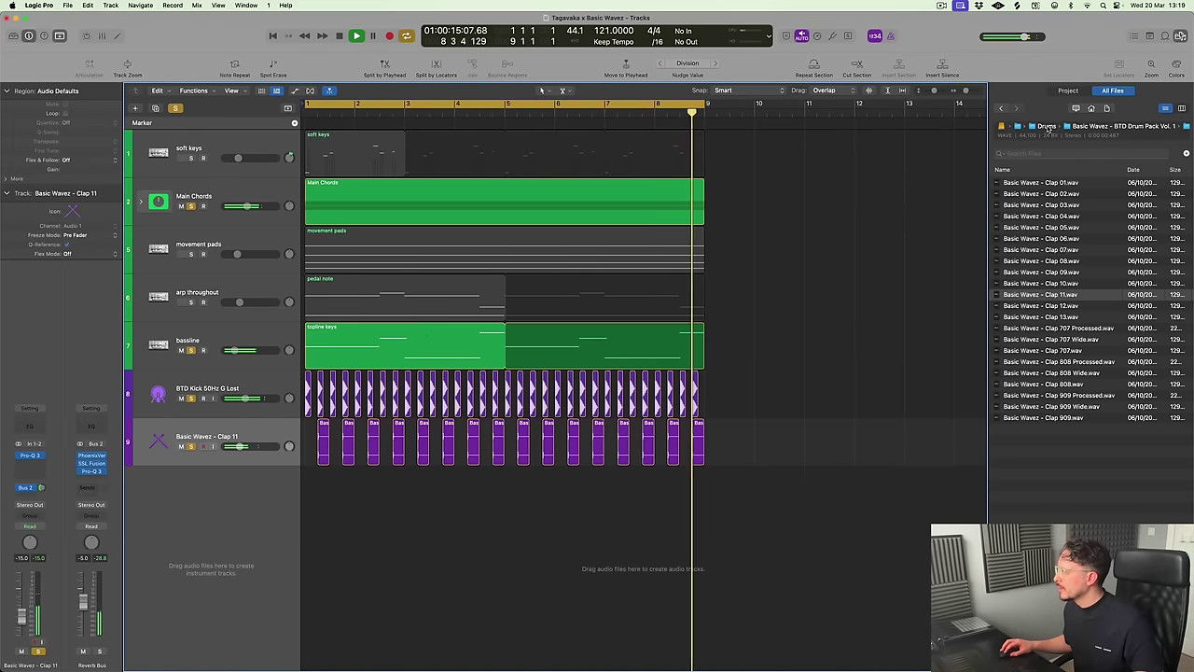
Browse the Drums sample packs, including Basic Wavez - BTD Drum Pack Vol. 1 and Deep Organic Percussion
left_click(1048, 126)
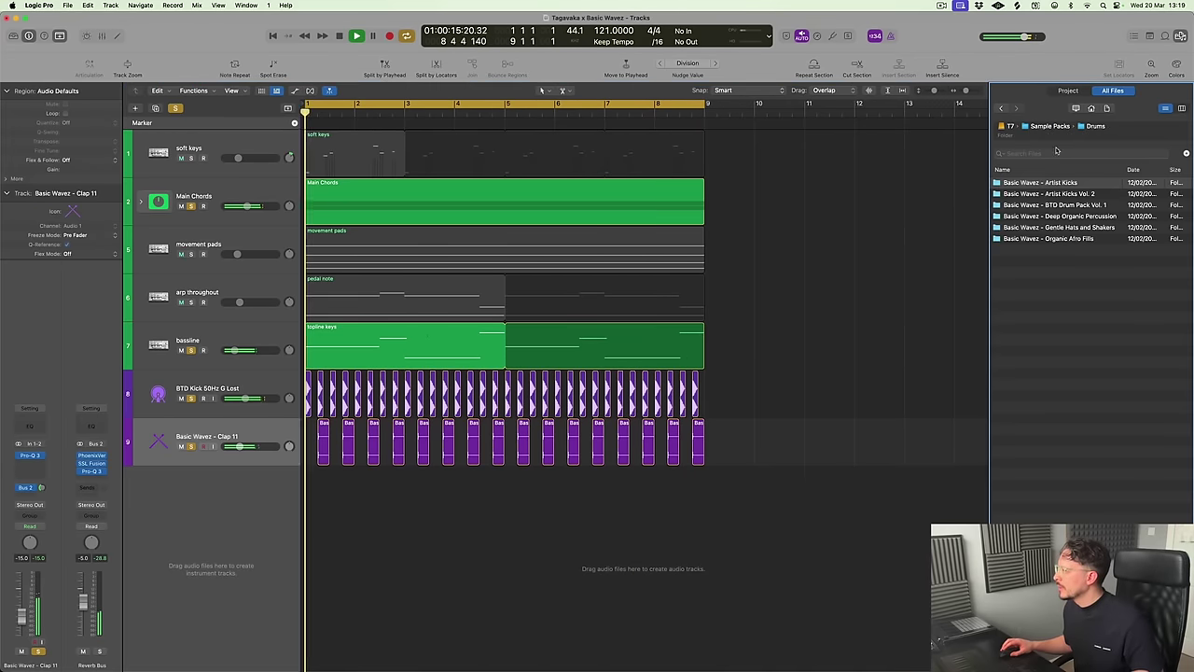
left_click(1051, 205)
double_click(1084, 207)
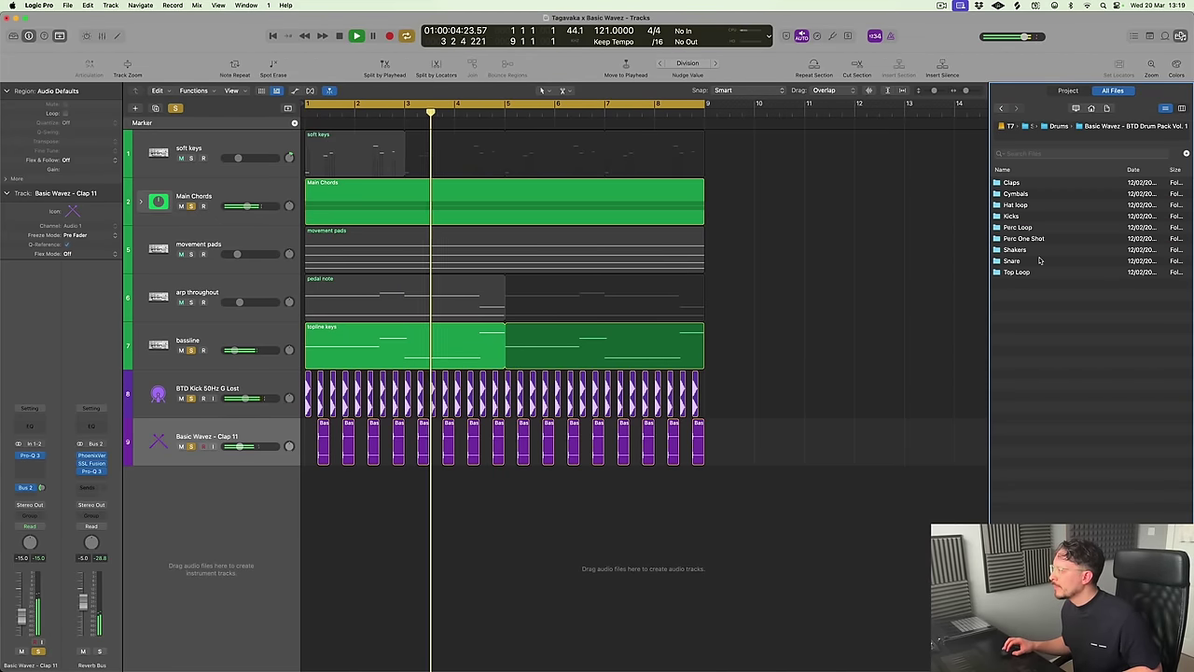
left_click(1063, 126)
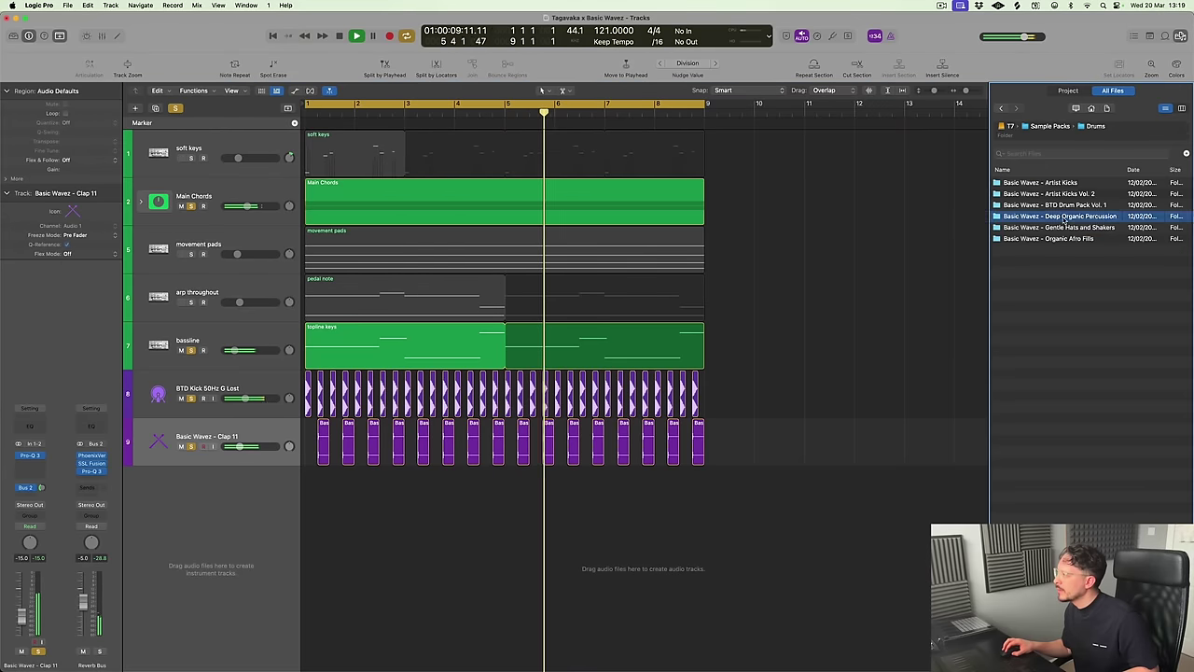
double_click(1063, 217)
left_click(1047, 127)
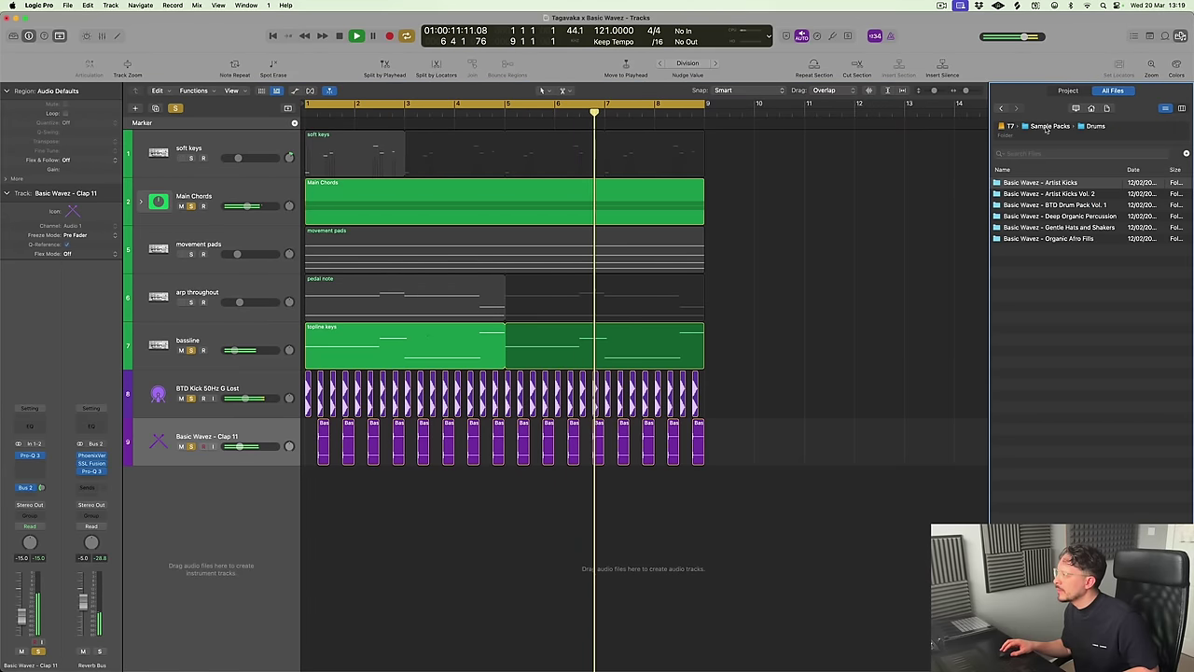
Open the Atmos Tops & Rhythms folder of Basic Wavez - Atmospheres within the FX and Atmos samples
left_click(1046, 127)
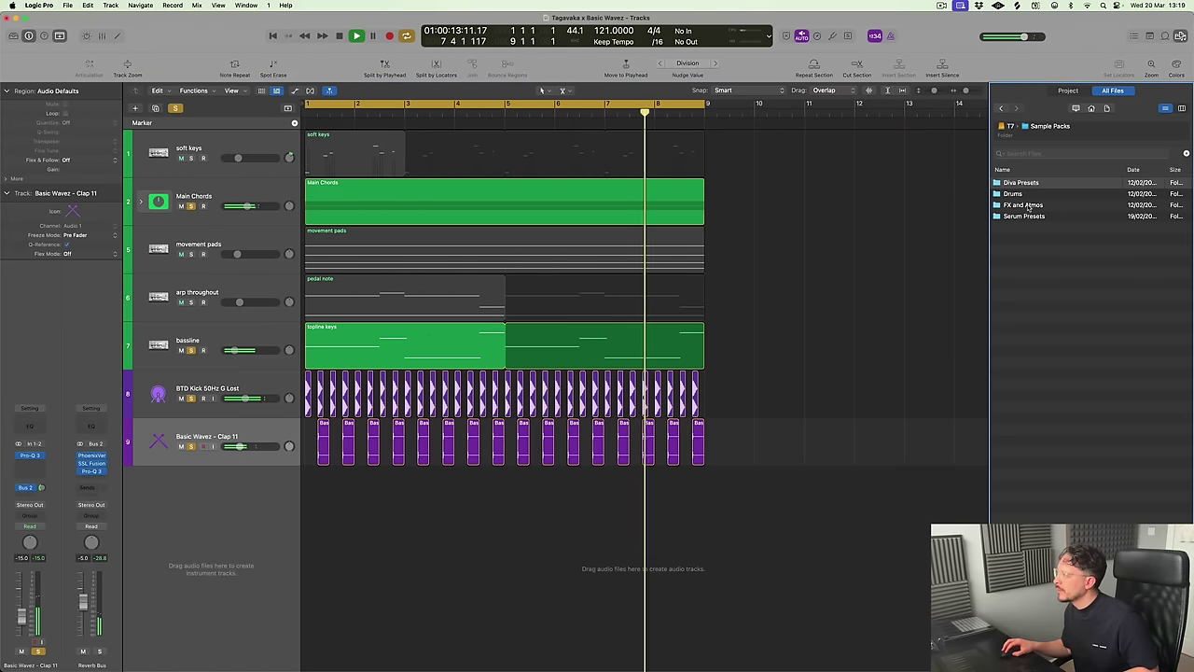
double_click(1026, 205)
left_click(1056, 183)
double_click(1057, 184)
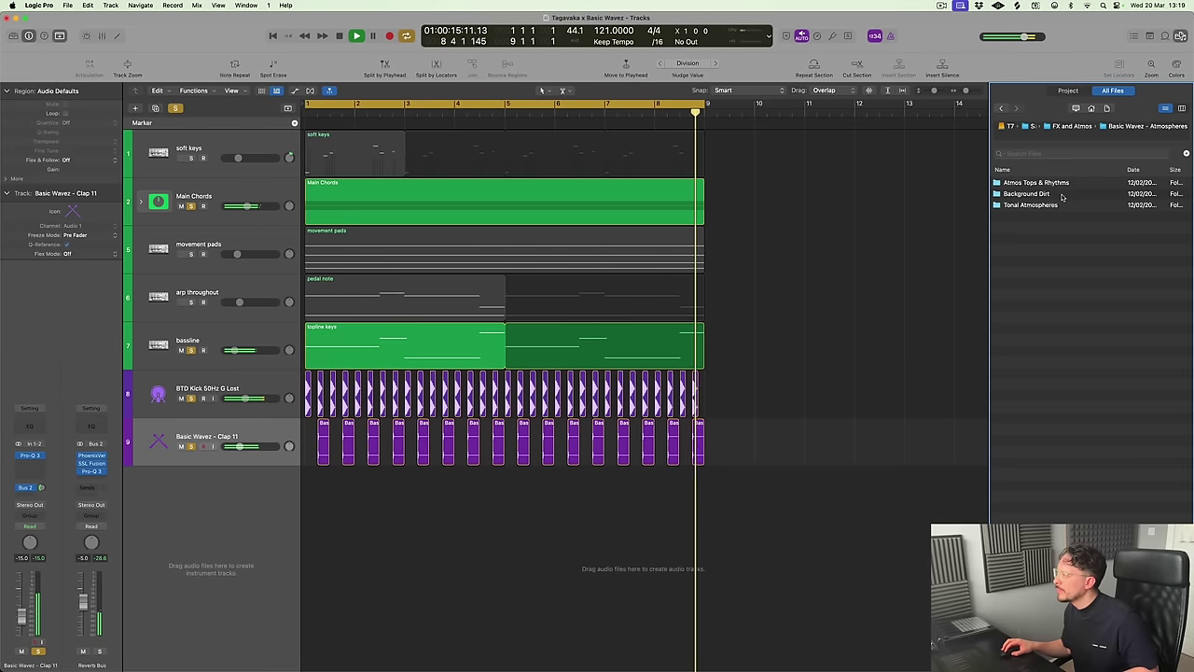
double_click(1049, 184)
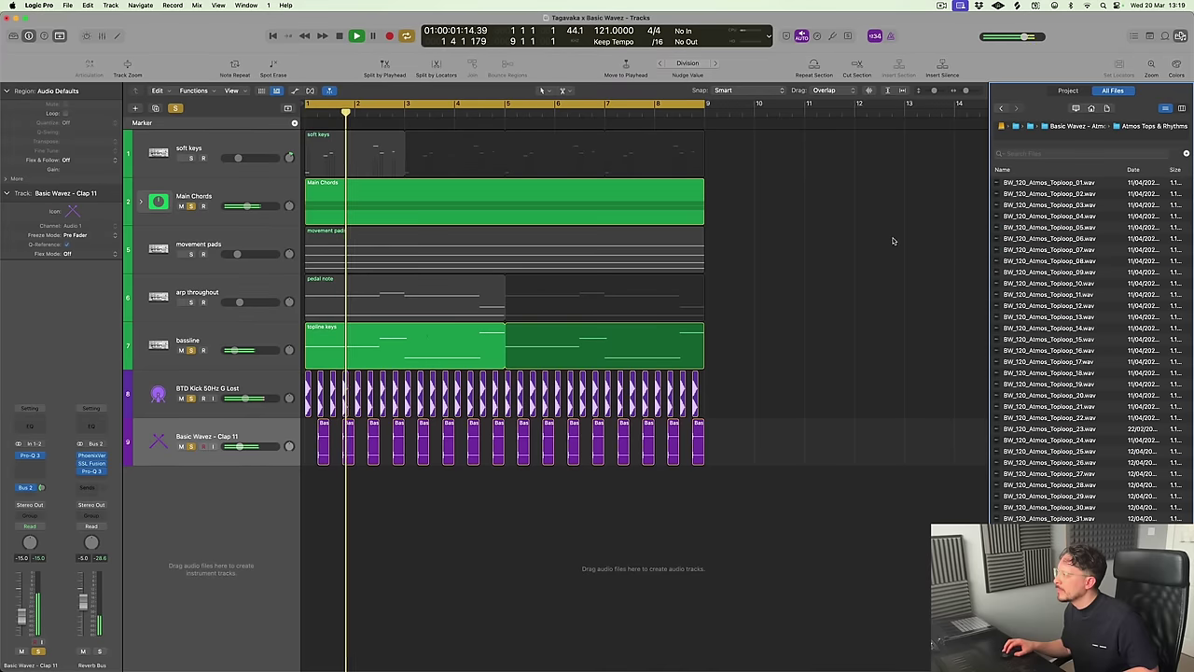
Audition the first Atmos top loops and add BW_120_Atmos_Toploop_10.wav on a new track in the empty area past bar 10
left_click(1046, 184)
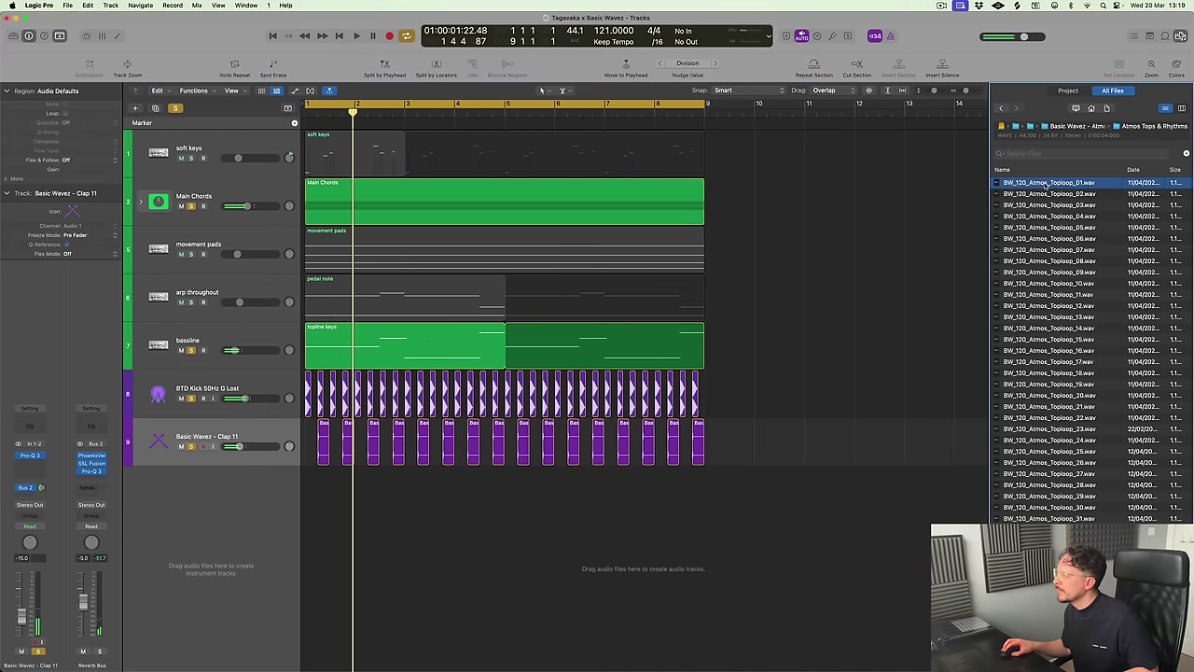
left_click(1048, 194)
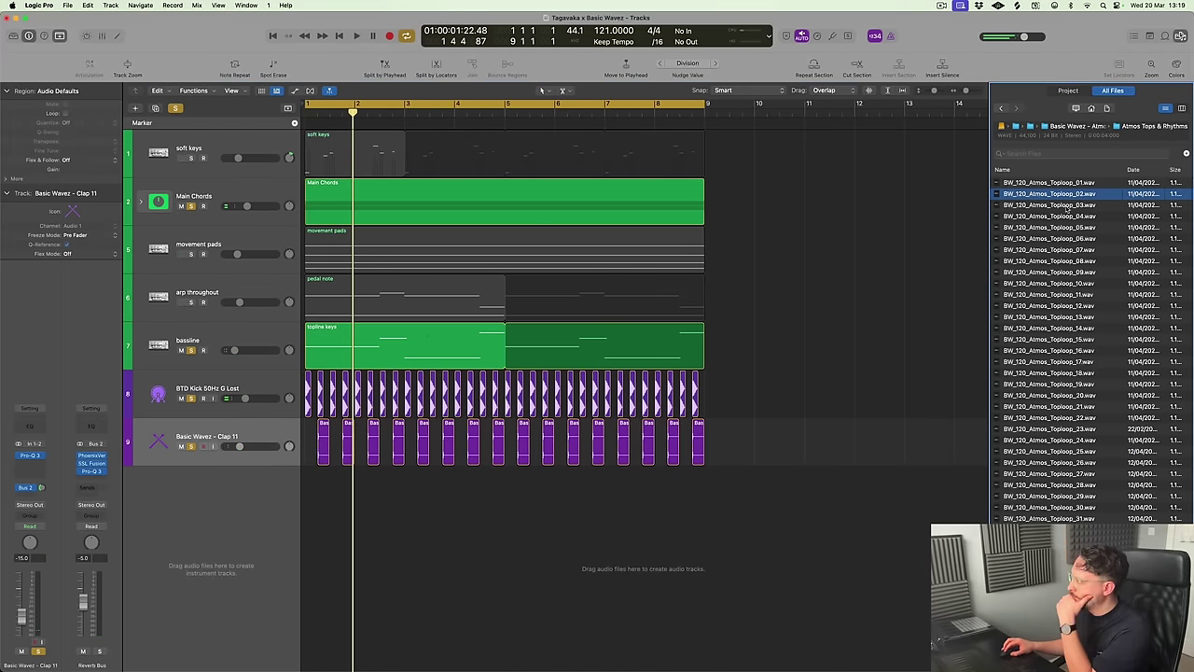
left_click(1067, 206)
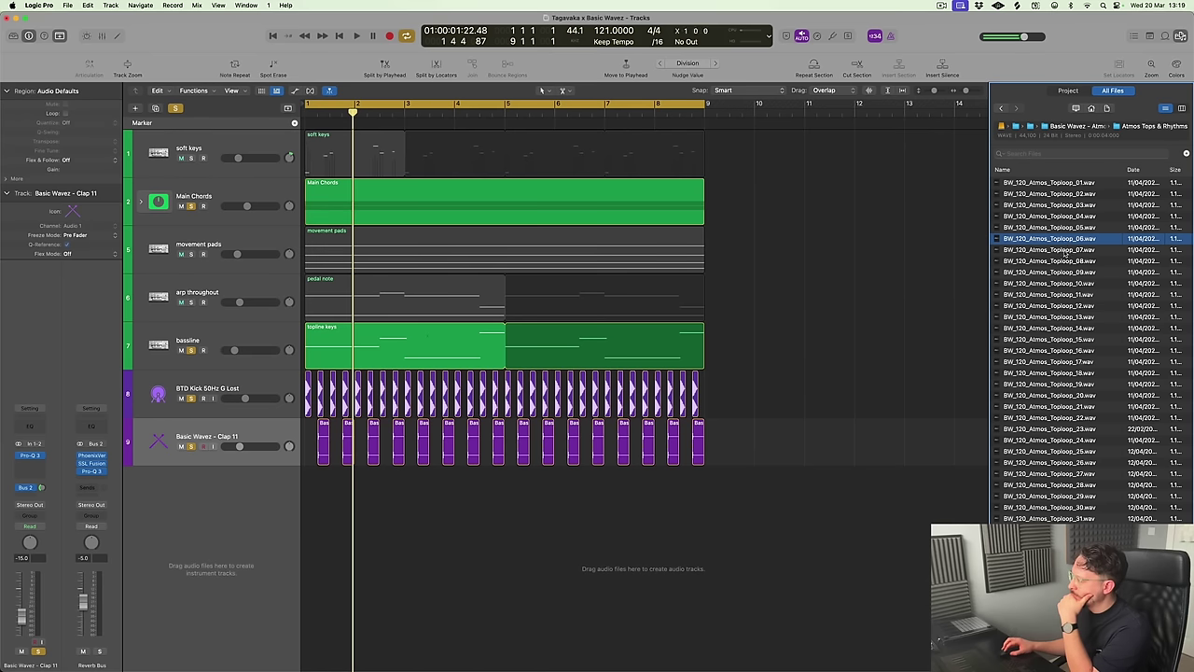
left_click(1065, 251)
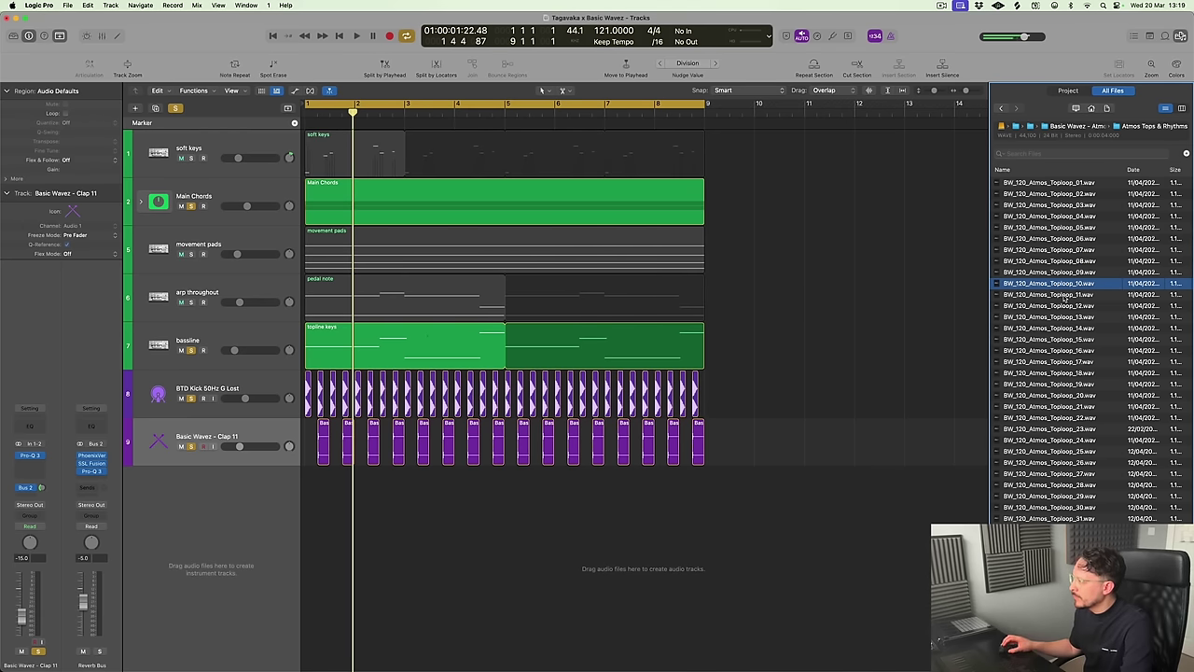
left_click_drag(1052, 290, 779, 494)
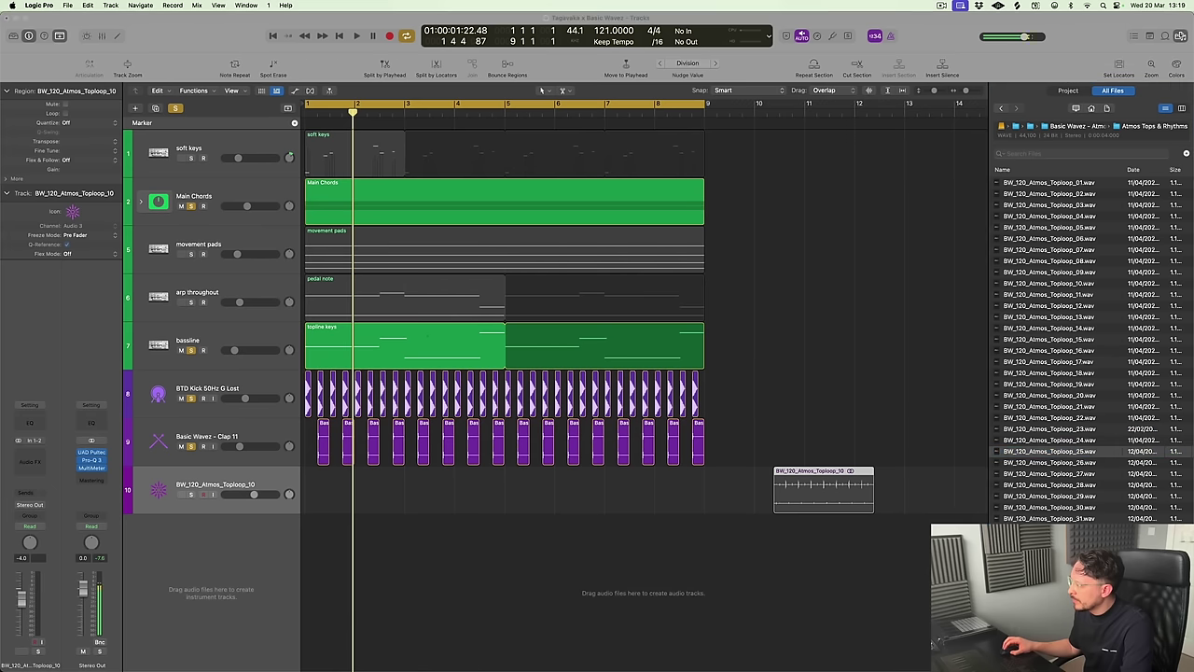
Audition further Atmos top loops and add BW_120_Atmos_Toploop_29.wav and BW_120_Atmos_Toploop_31.wav on new tracks past bar 10
left_click(1073, 464)
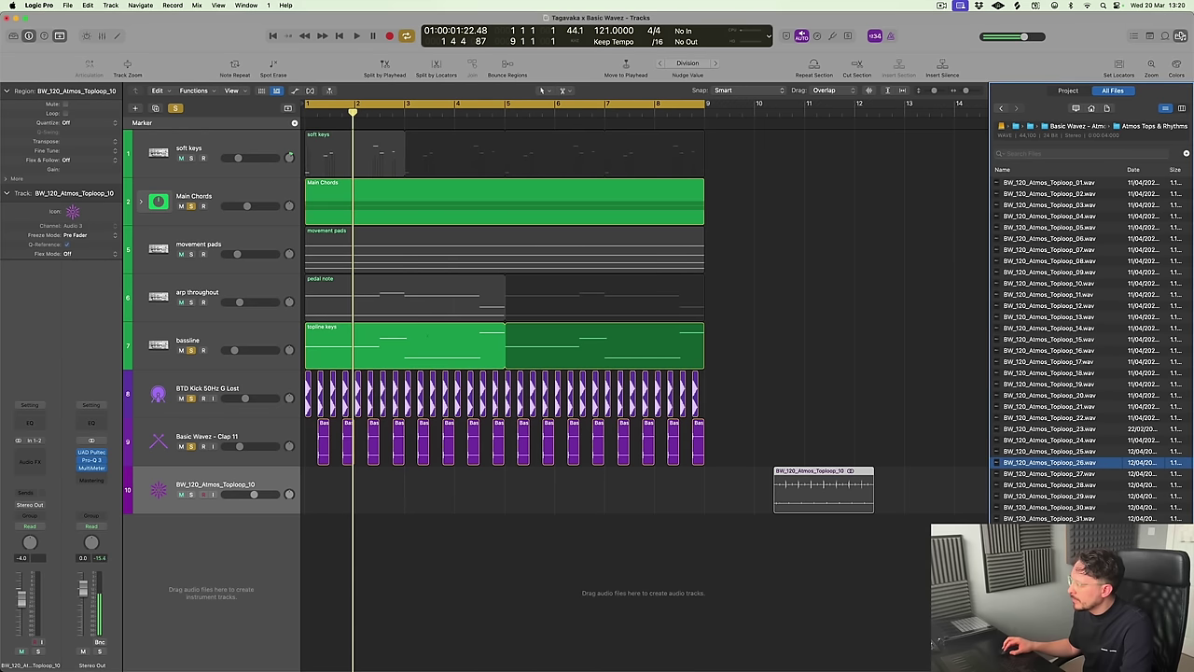
left_click(1077, 475)
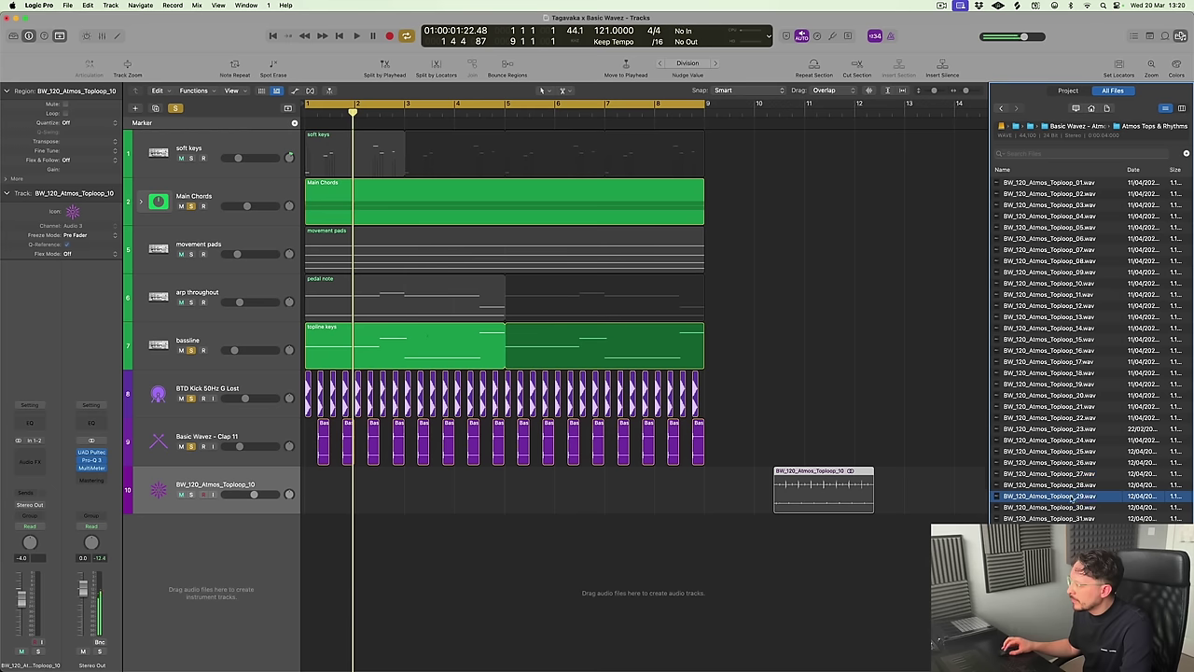
left_click_drag(1073, 496, 769, 520)
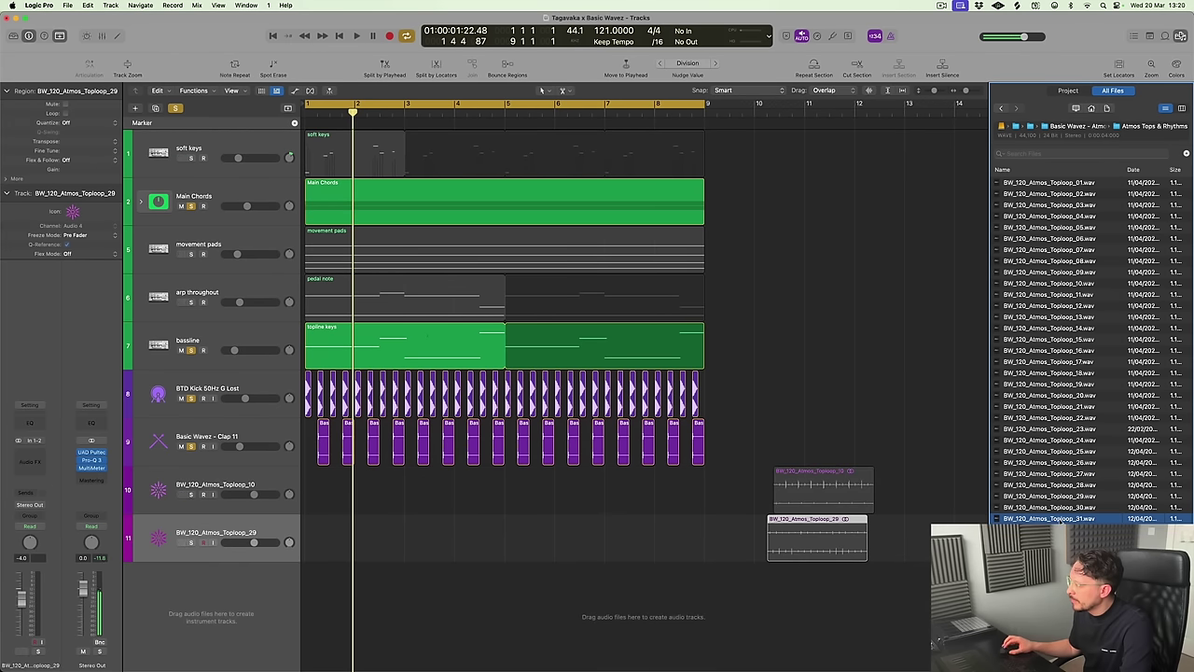
left_click_drag(887, 595, 817, 567)
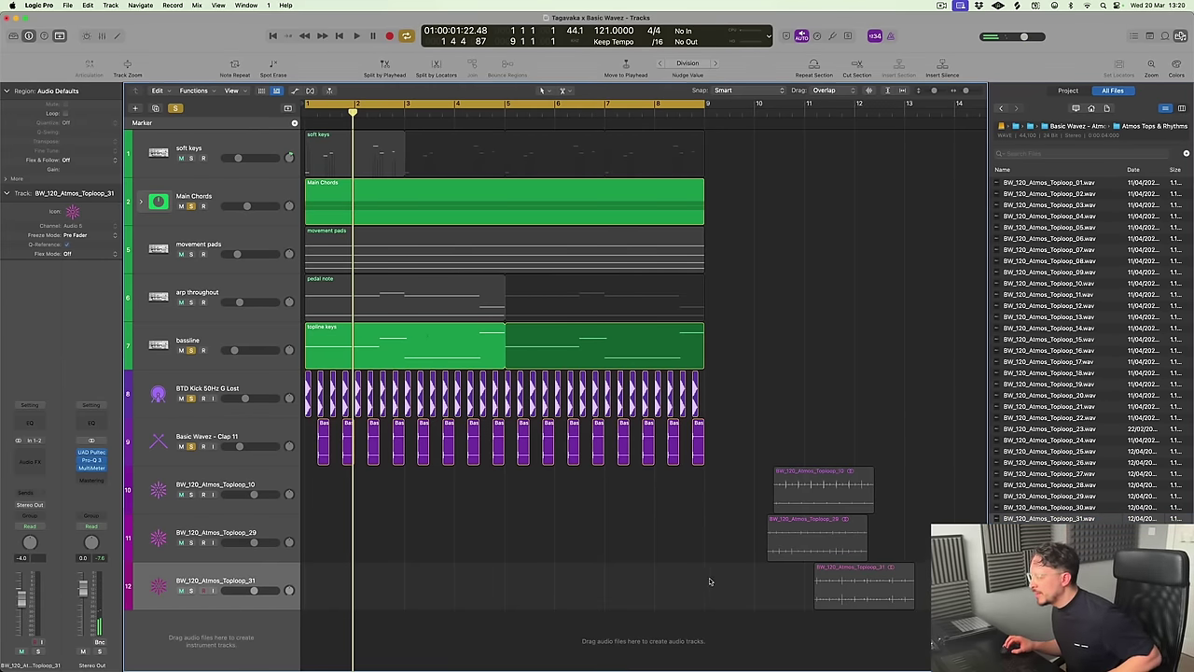
Solo the Toploop_31 track and move its region to the start of bar 1
left_click(251, 518)
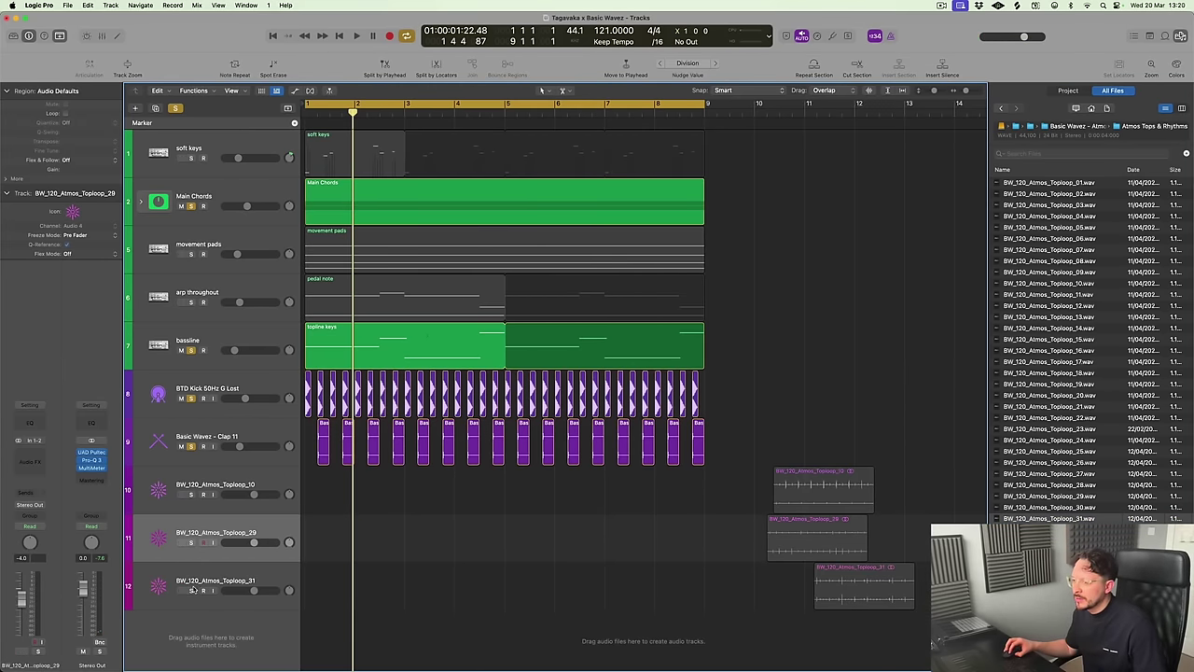
left_click_drag(866, 585, 321, 580)
left_click(218, 578)
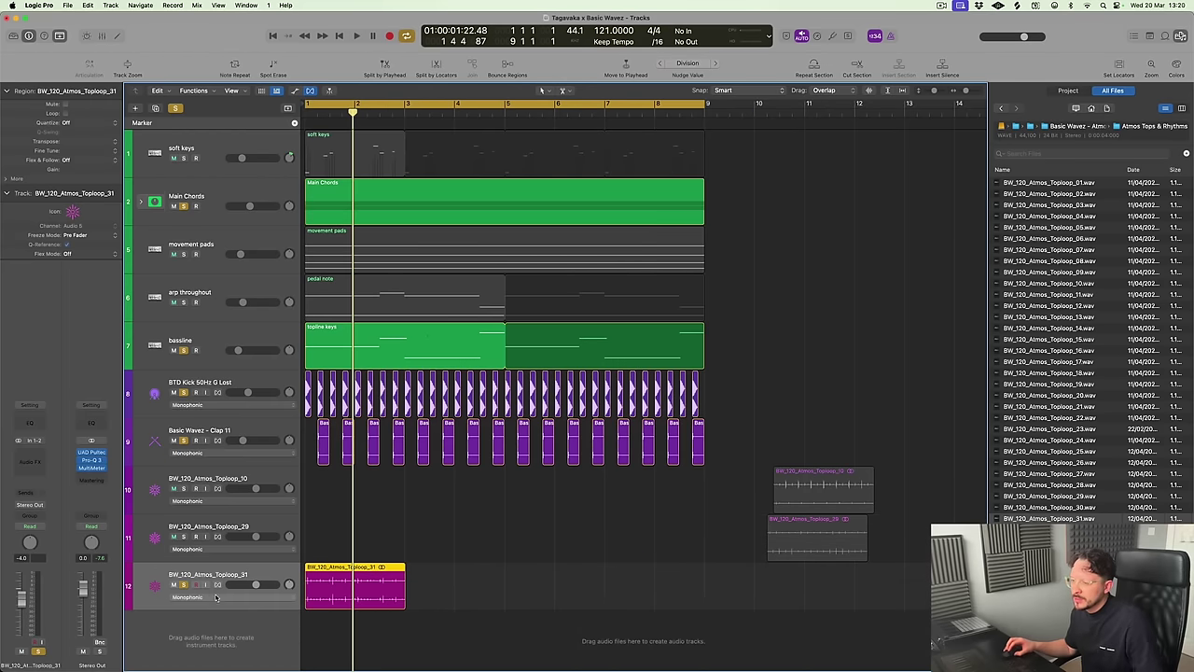
Set the Toploop_31 track's flex mode to Polyphonic and stretch its region to exactly two bars, ending at bar 3
left_click(203, 598)
left_click(207, 620)
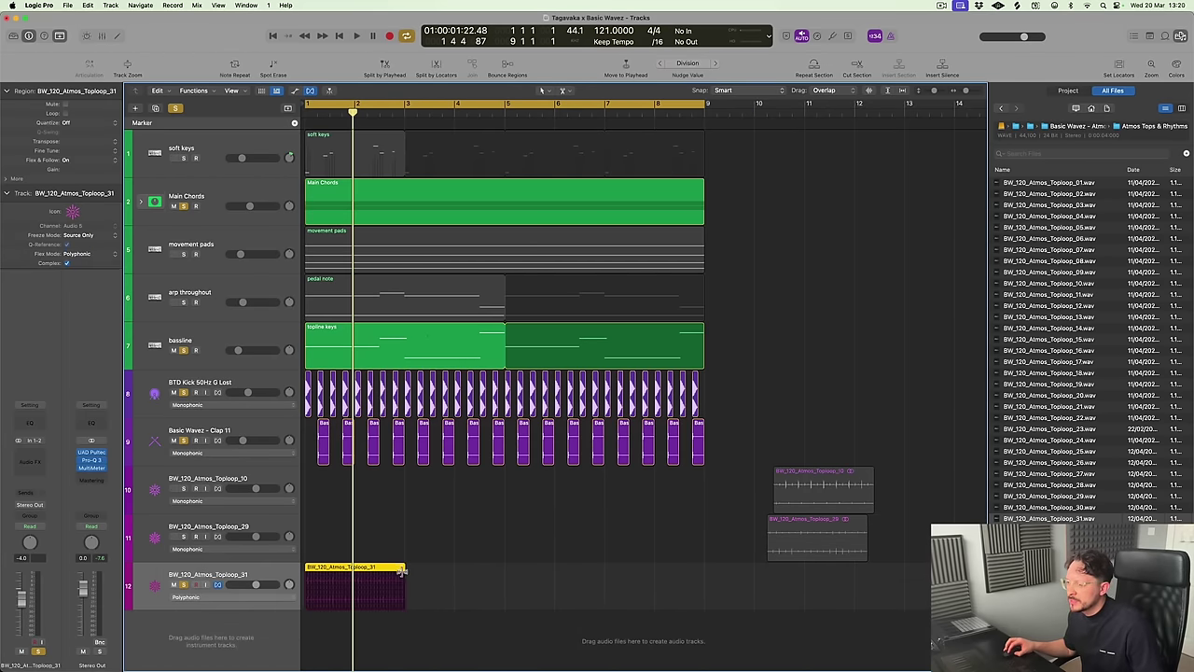
left_click_drag(404, 575, 403, 579)
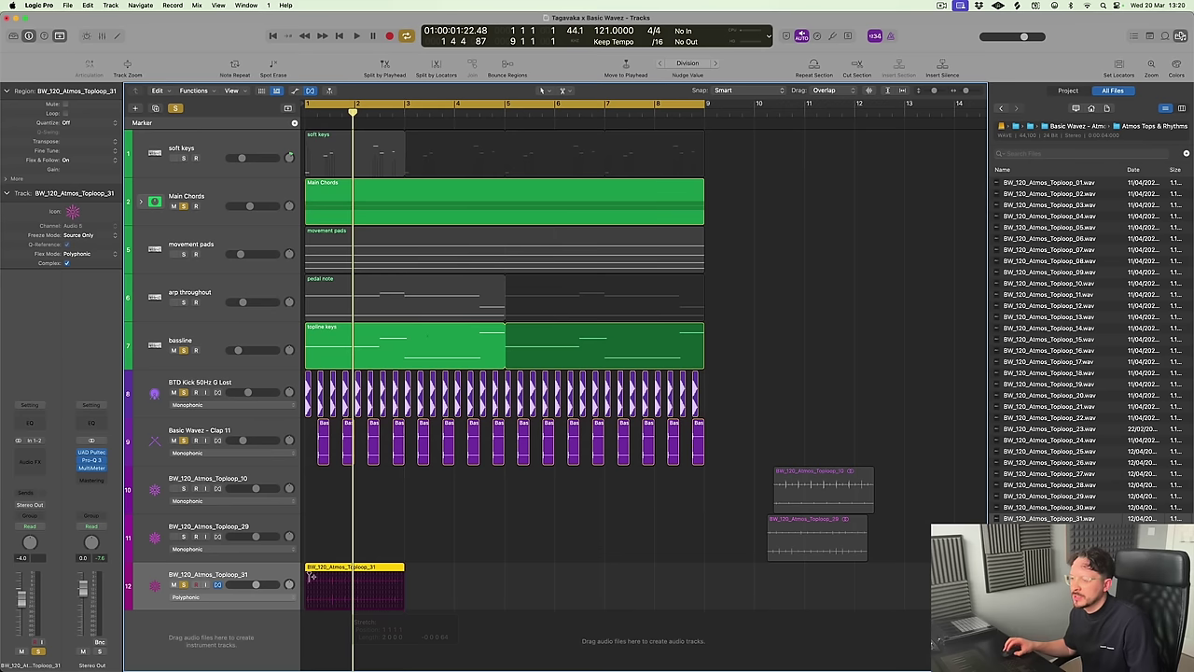
Lower the Toploop_31 track's volume to about -11.8 dB during playback and loop its region up to bar 9
key("space")
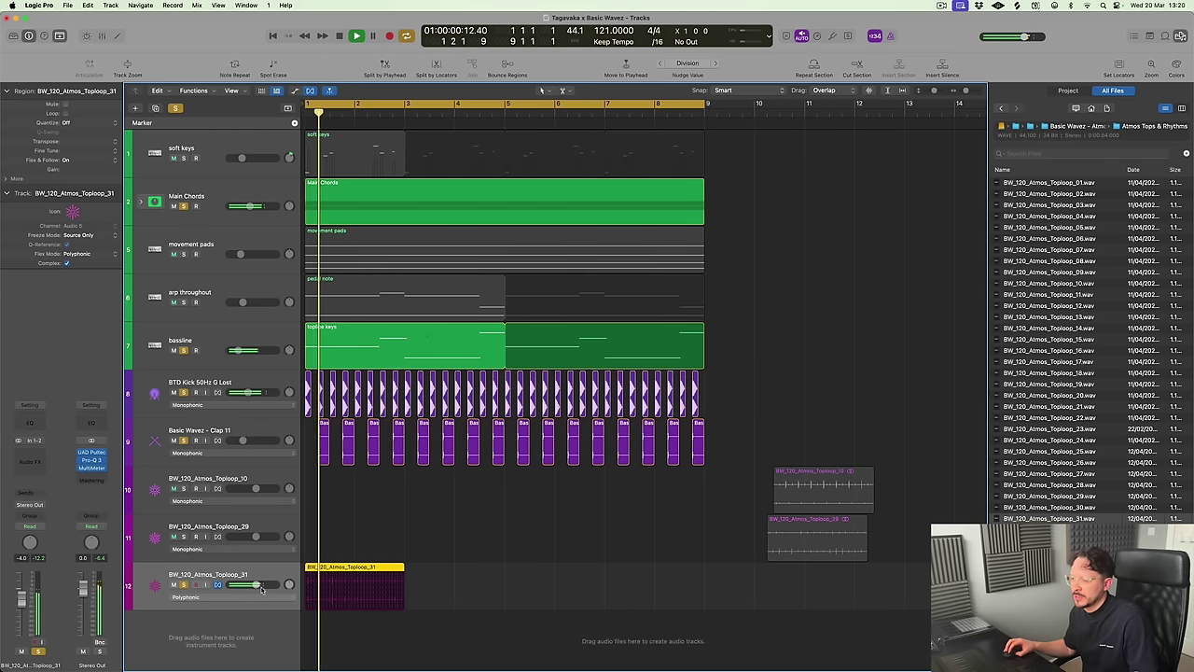
key("super+f")
left_click_drag(255, 590, 246, 590)
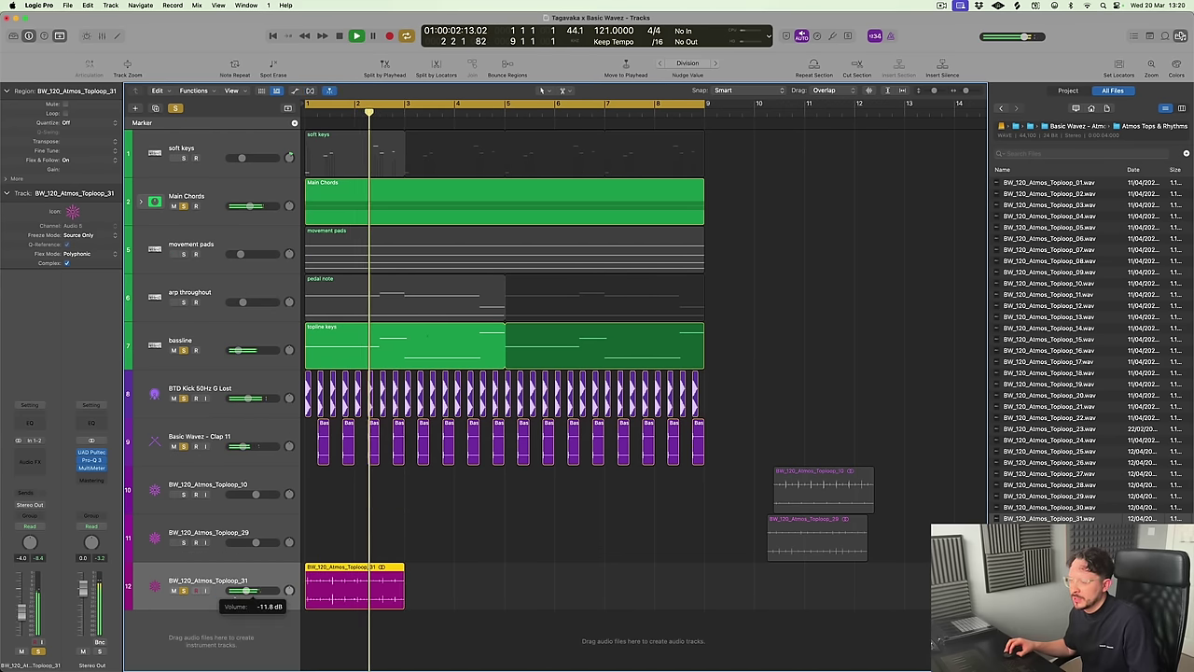
key("space")
left_click_drag(405, 588, 707, 598)
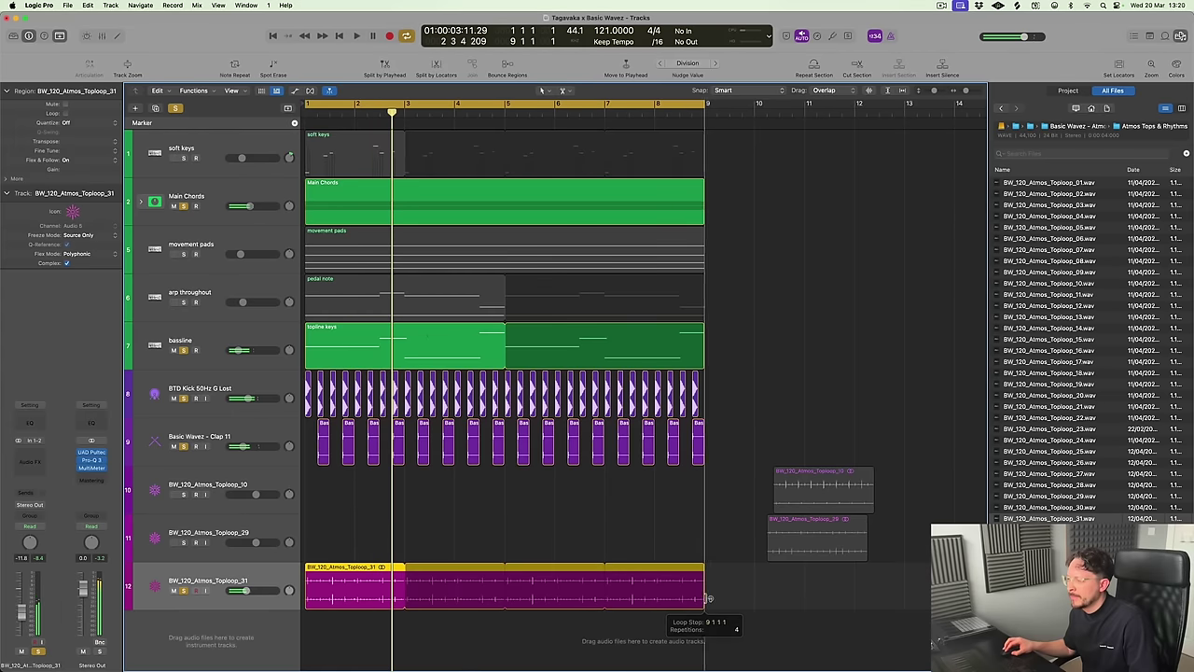
key("space")
Insert Pro-Q 3 on the Toploop_31 track and load its low cut preset
left_click(34, 462)
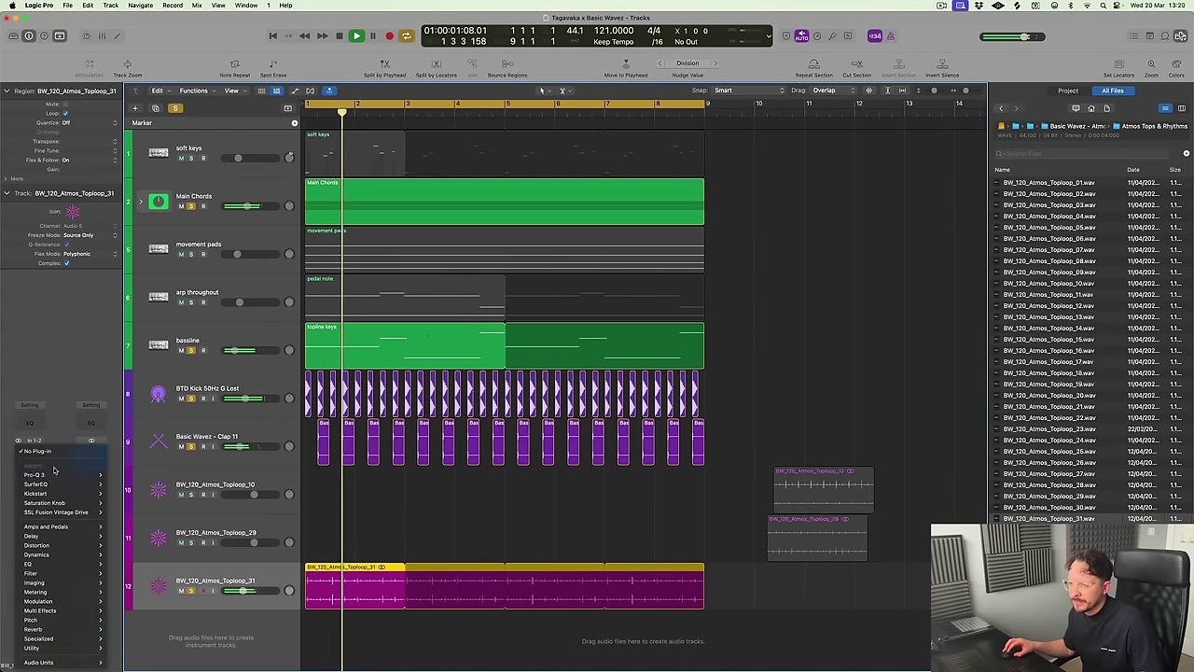
mouse_move(63, 476)
left_click(118, 477)
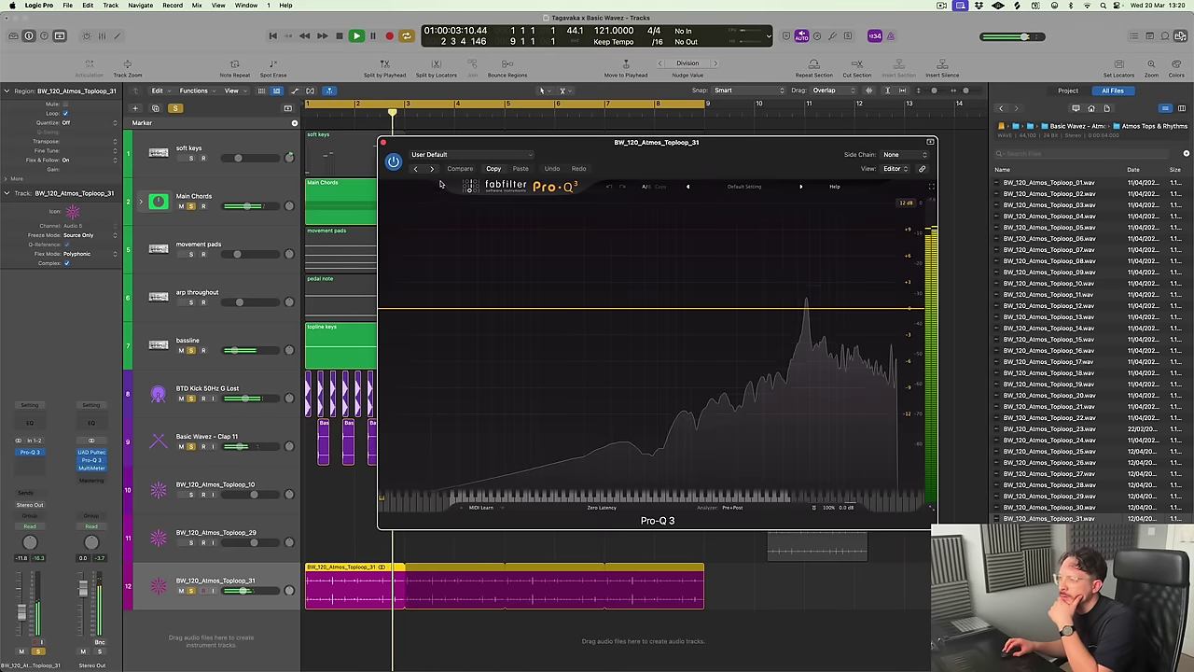
left_click(439, 154)
left_click(425, 357)
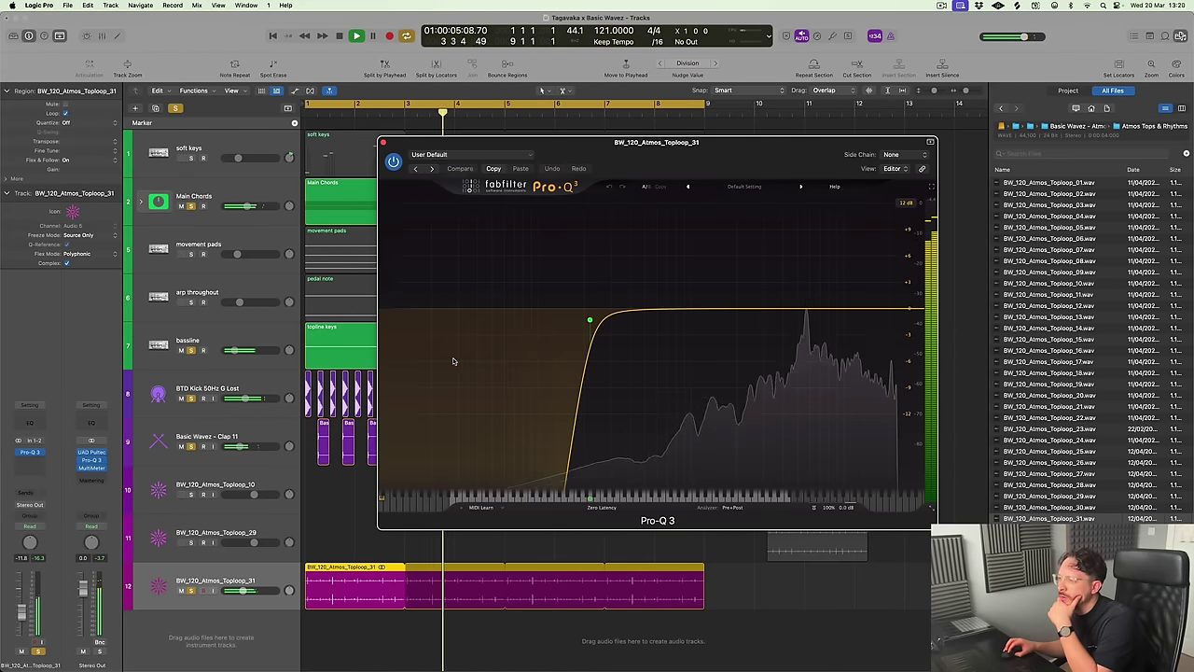
Add a narrow bell cut on the loop's resonant peak at about 5710 Hz, with Q about 27.8 and gain about -30 dB
mouse_move(830, 403)
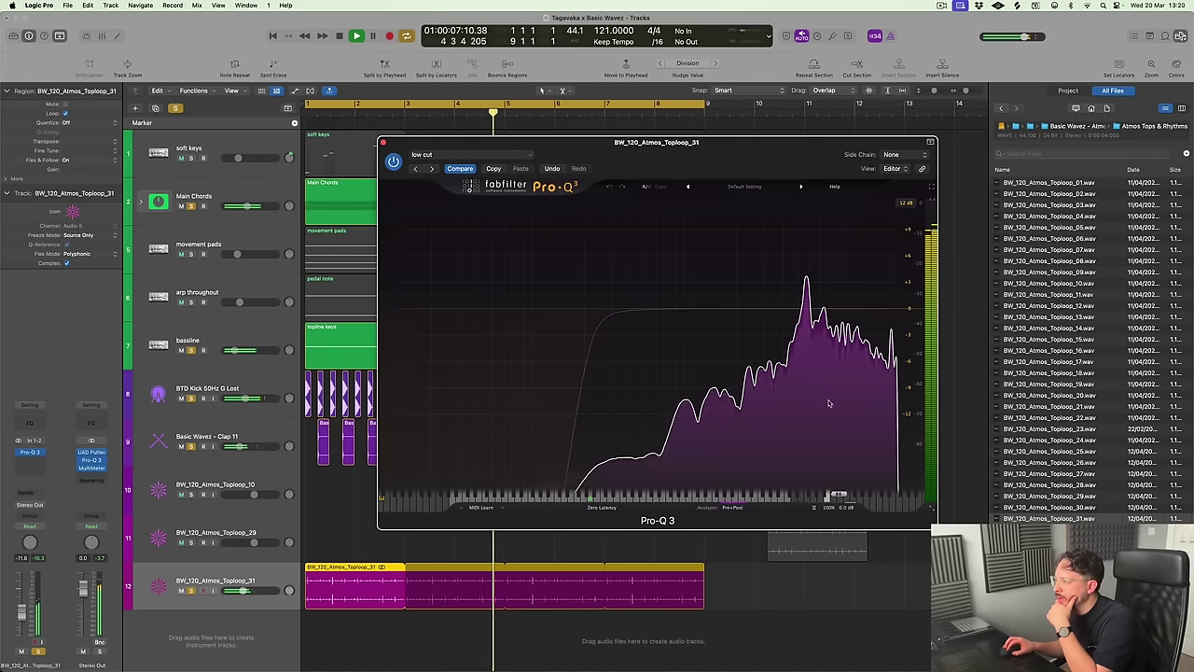
left_click_drag(809, 267, 806, 404)
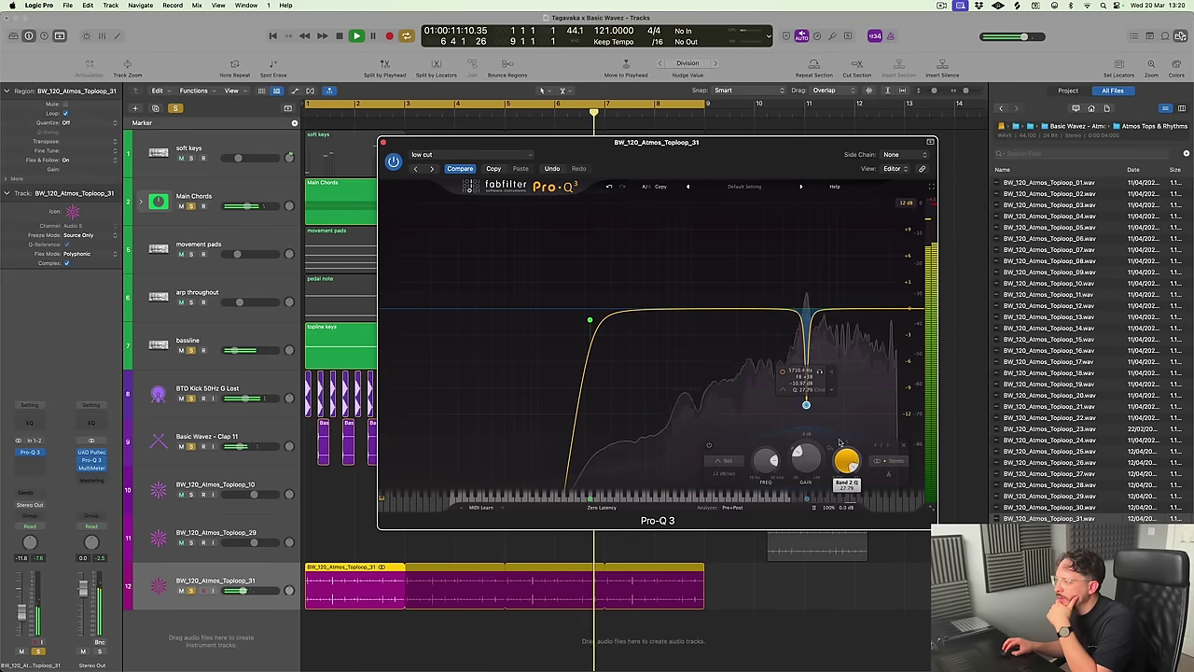
left_click_drag(806, 457, 810, 508)
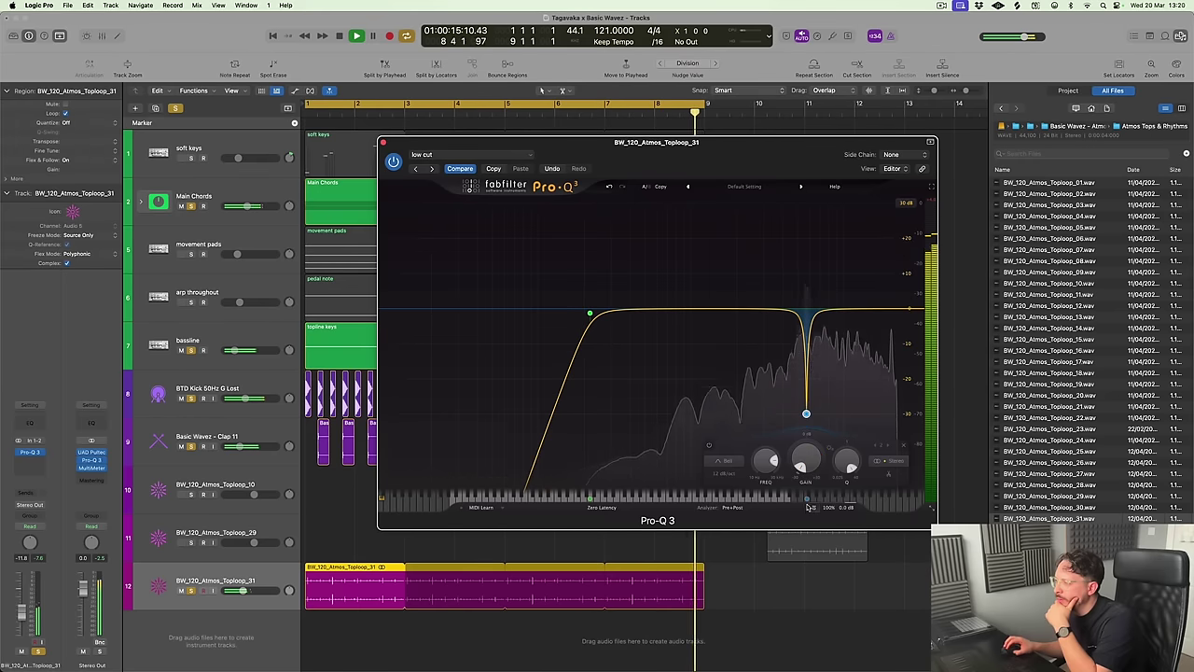
Add a Bus 2 (Reverb Bus) send to the Toploop_31 track and raise its send level
left_click(384, 143)
left_click(30, 491)
mouse_move(25, 507)
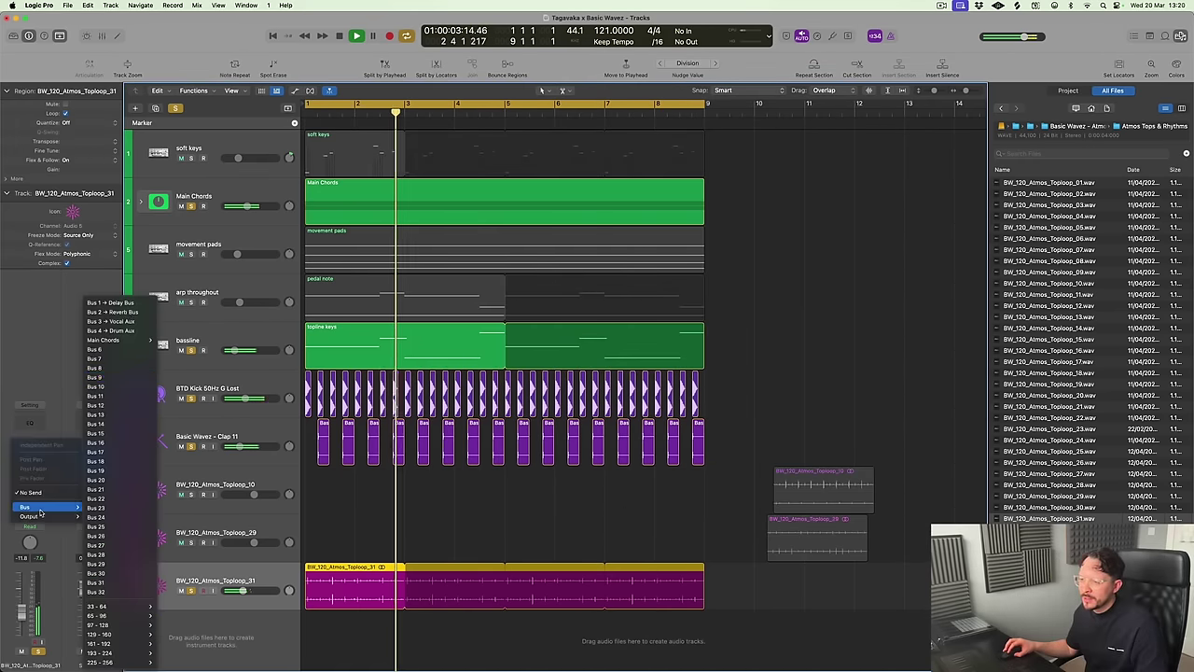
left_click(112, 312)
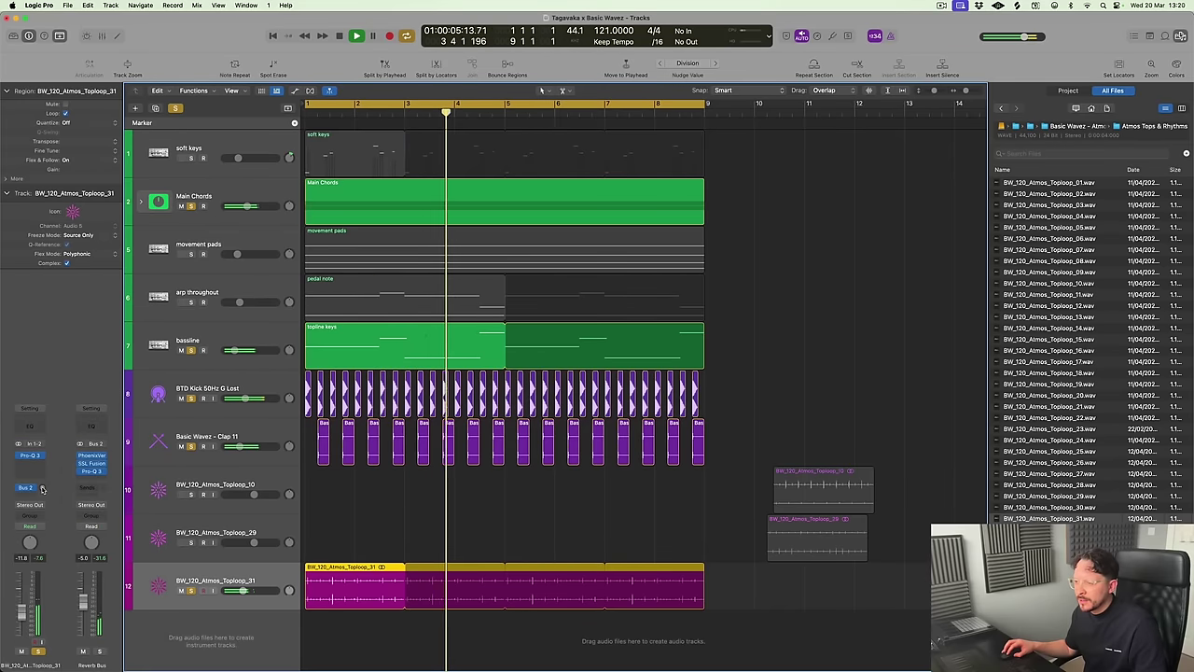
left_click_drag(43, 490, 42, 509)
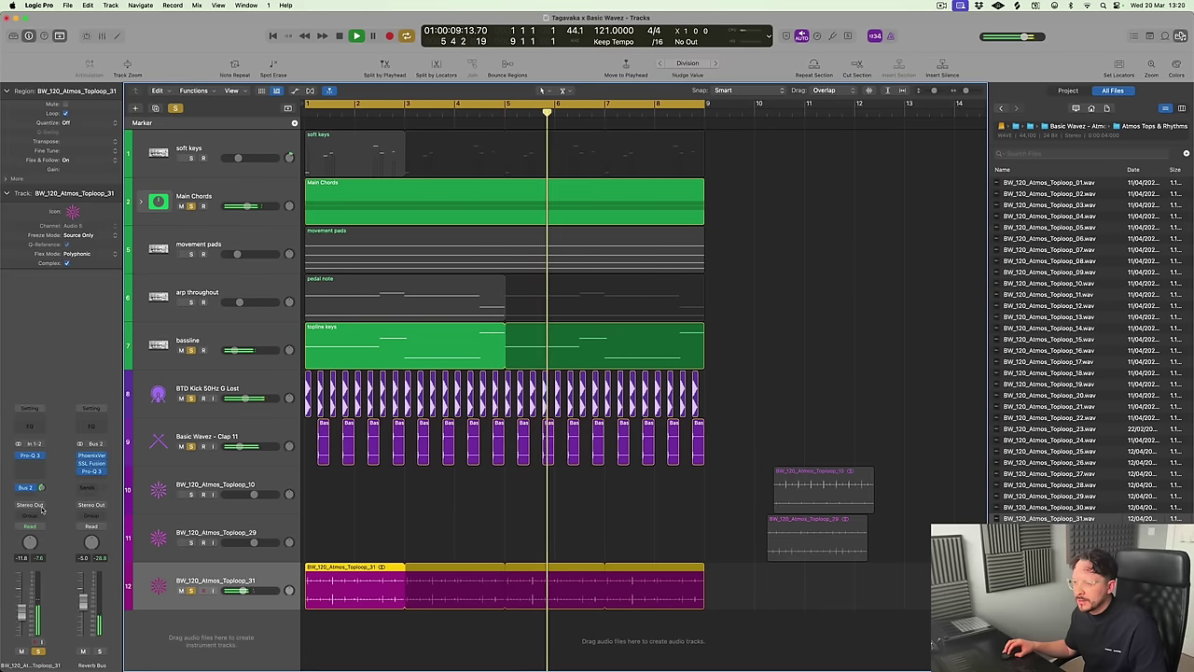
Insert a Stereo Delay after the EQ on the Toploop_31 track
left_click(30, 464)
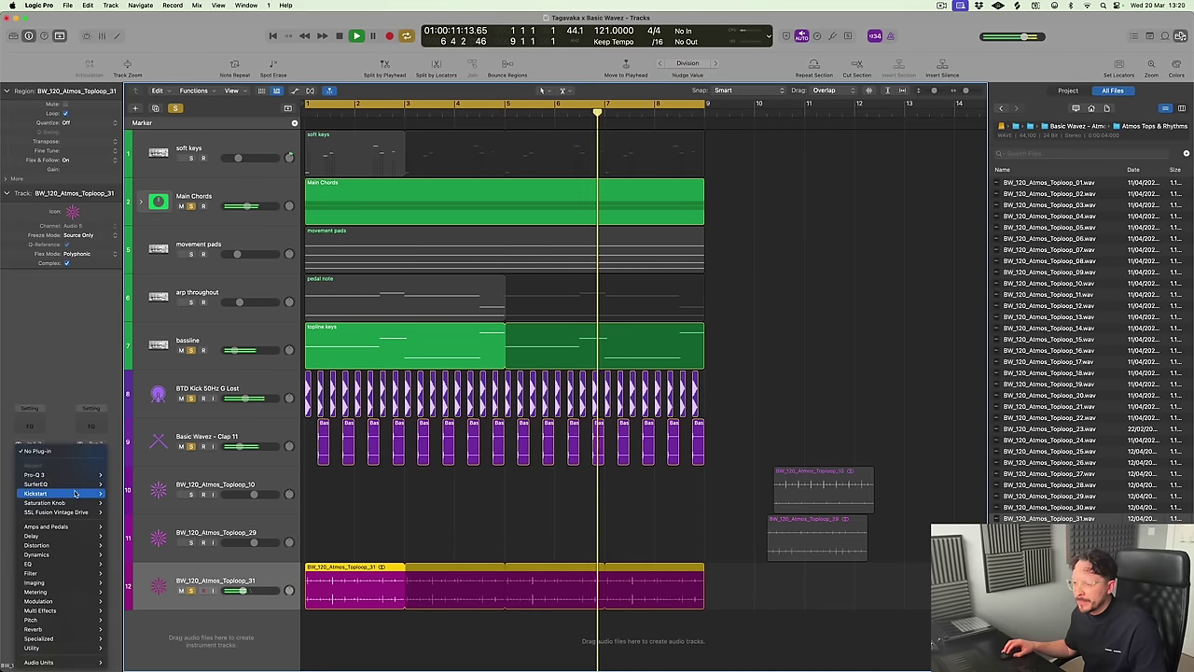
mouse_move(32, 536)
mouse_move(168, 503)
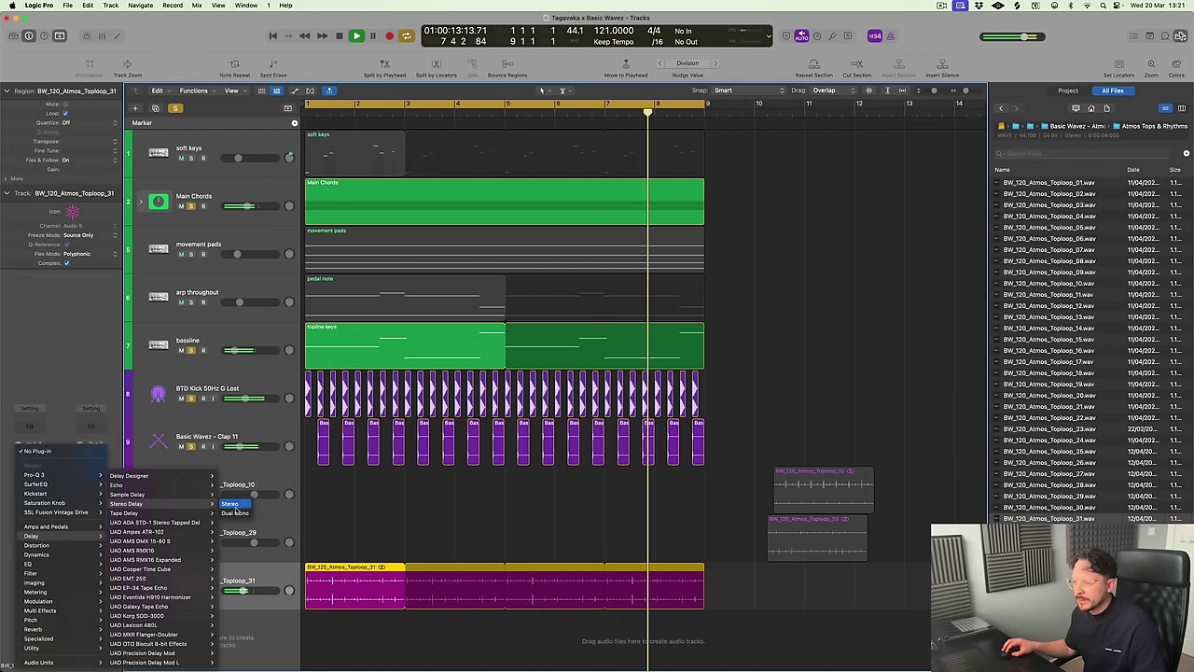
left_click(235, 511)
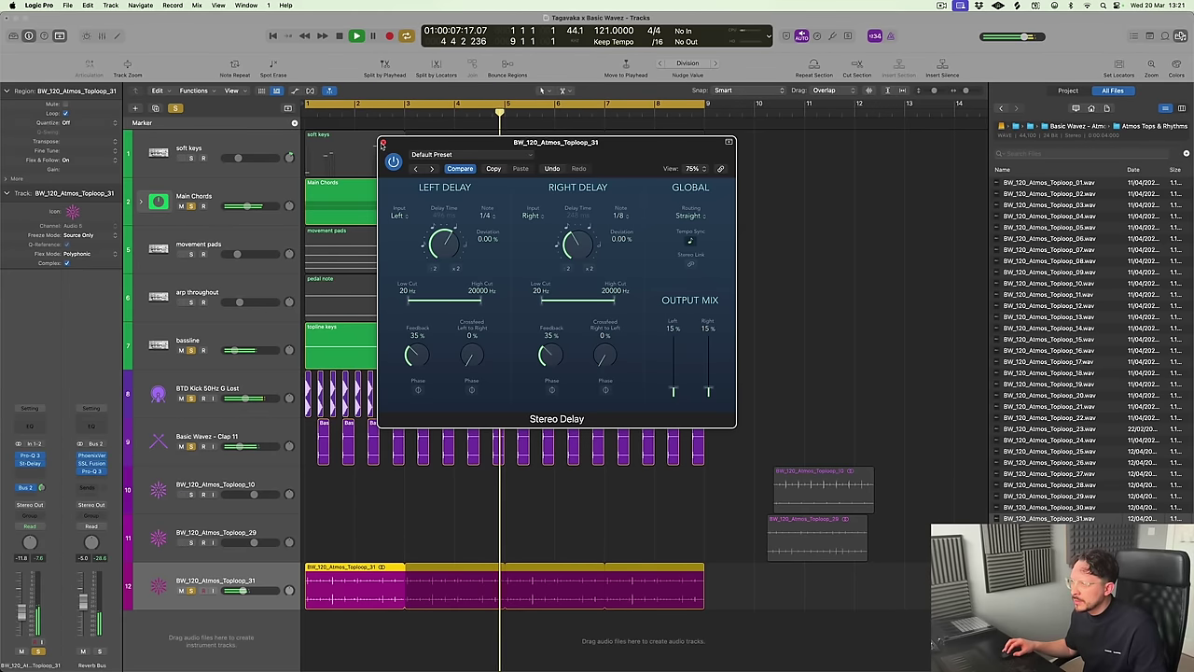
left_click(382, 143)
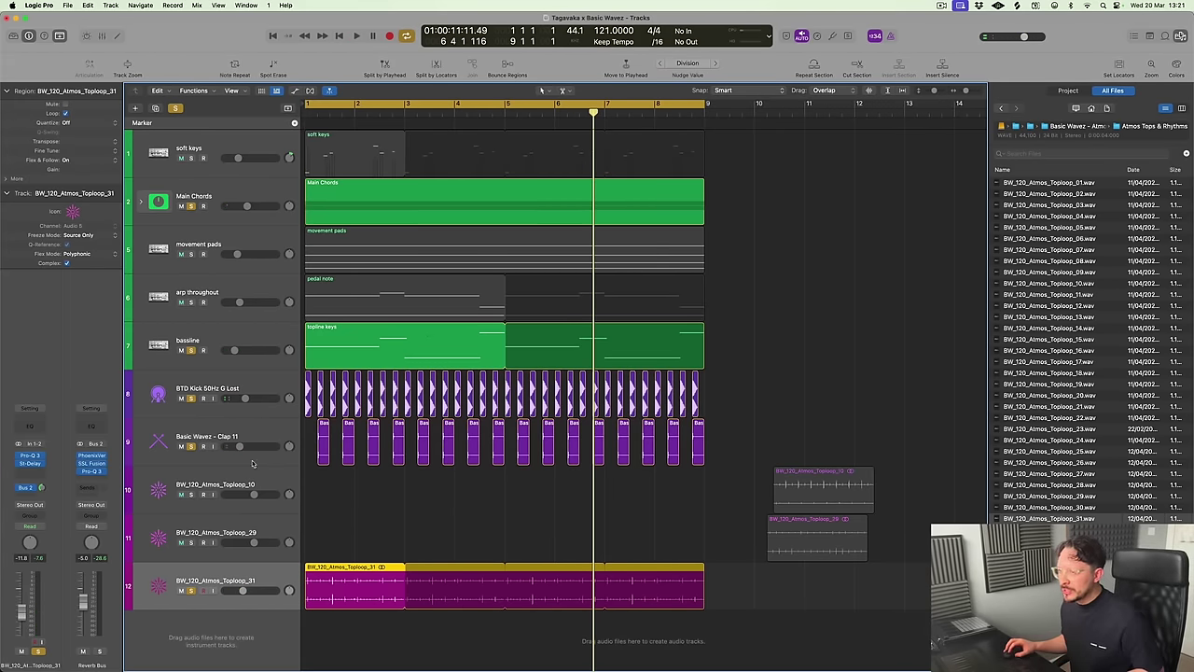
Clear the existing solos and audition Toploop_31 on its own, adding the Clap 11 and kick tracks to the solo during playback
left_click(175, 108)
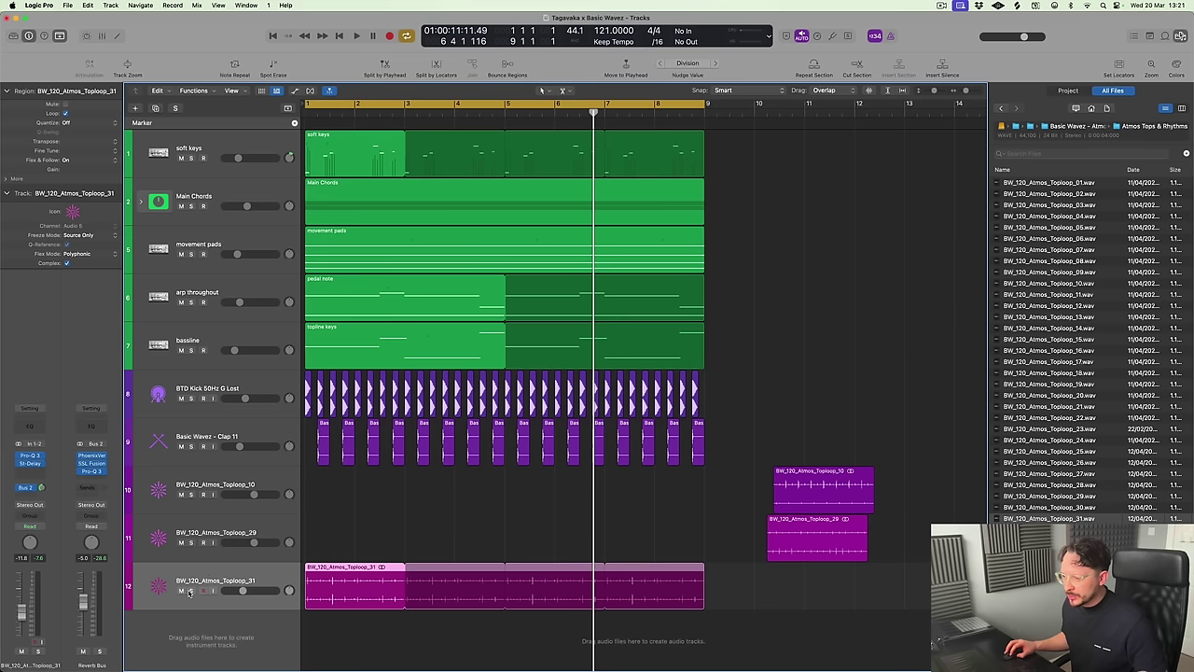
left_click(189, 592)
key("space")
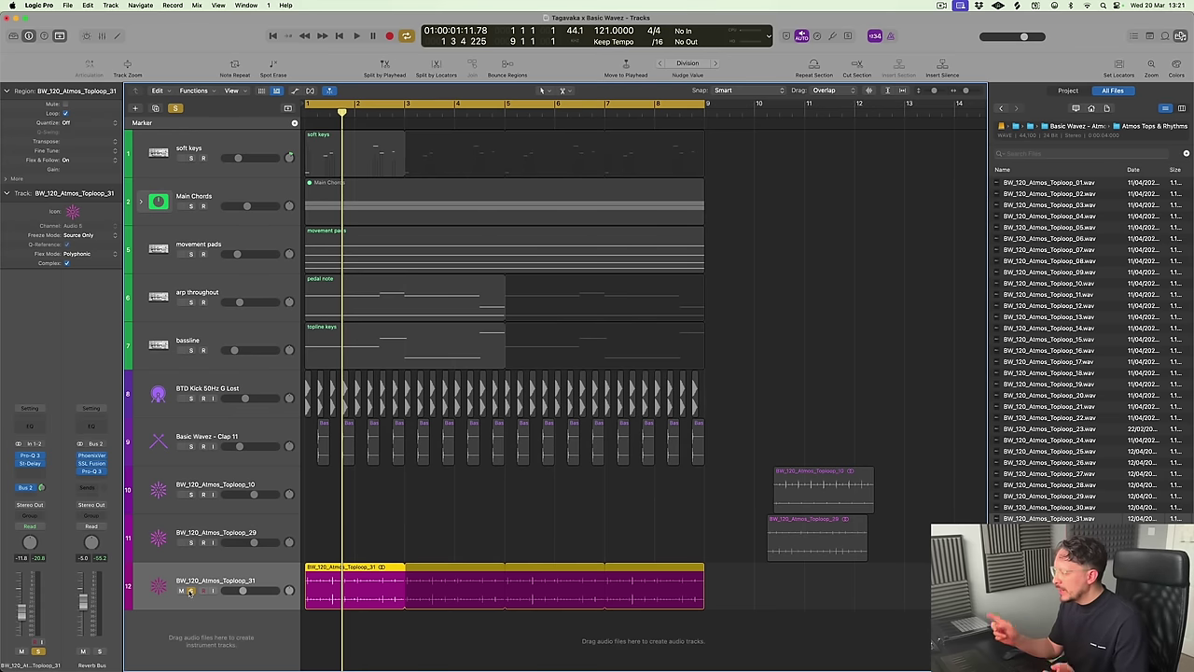
left_click(192, 446)
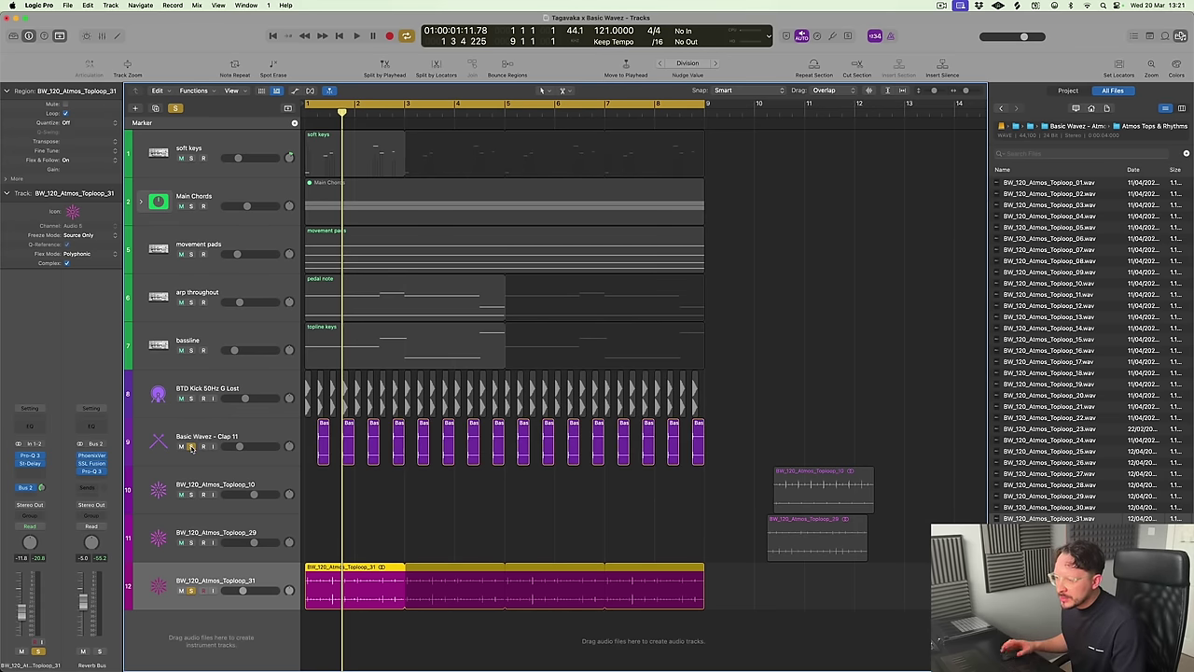
key("space")
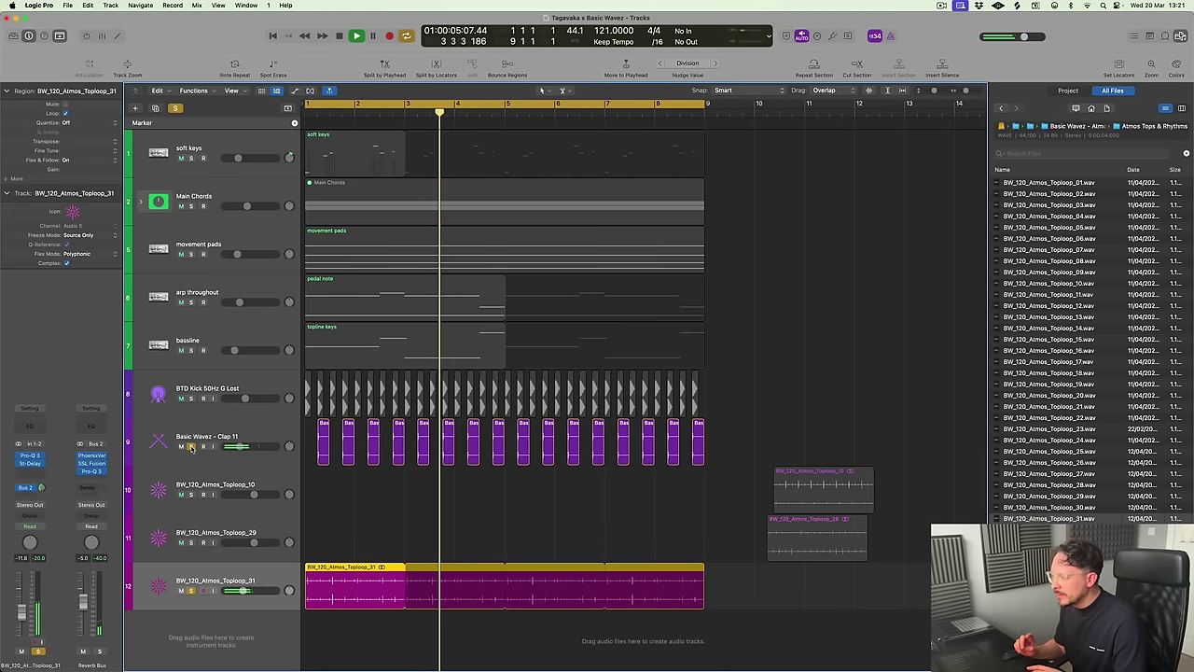
left_click(190, 399)
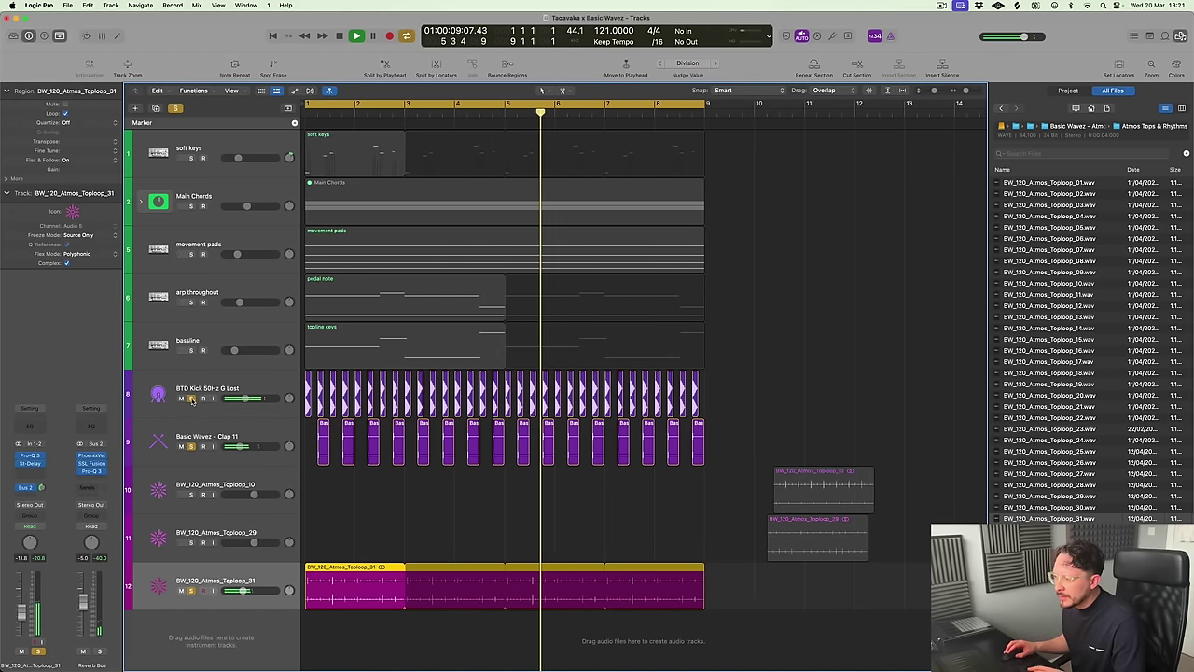
Select all the Clap 11 regions, trim the silence before the transients and shift the regions earlier so each clap starts with its kick
scroll(669, 474, "up", 3)
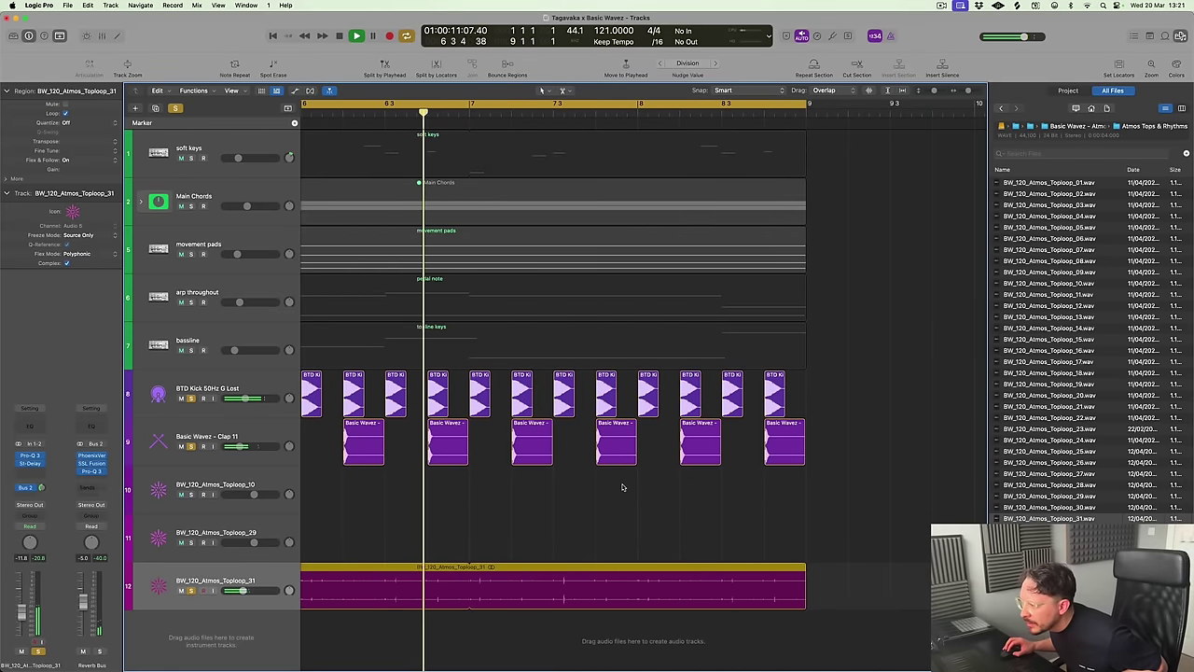
scroll(585, 471, "up", 3)
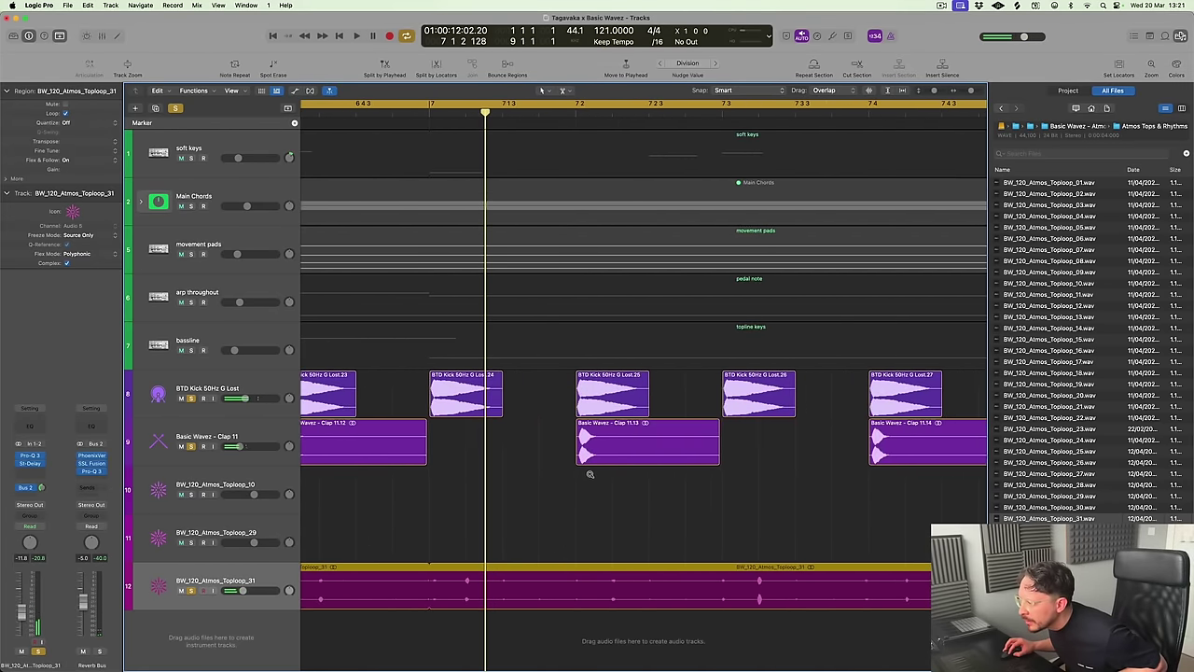
scroll(590, 474, "down", 5)
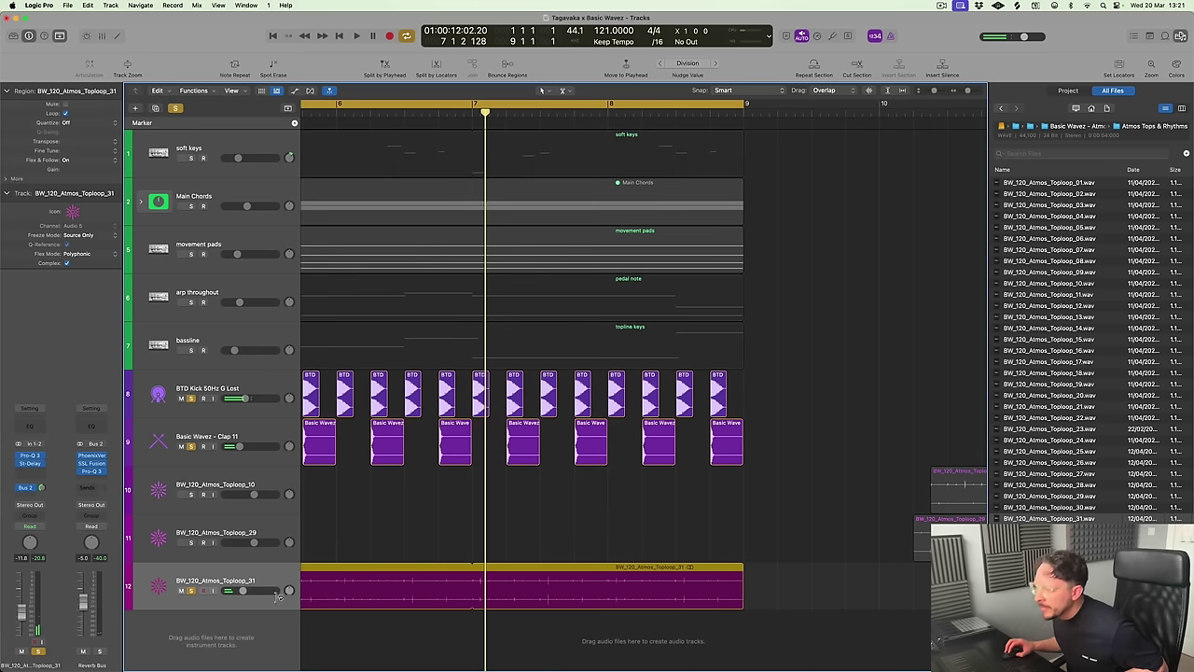
left_click(356, 539)
scroll(849, 477, "down", 5)
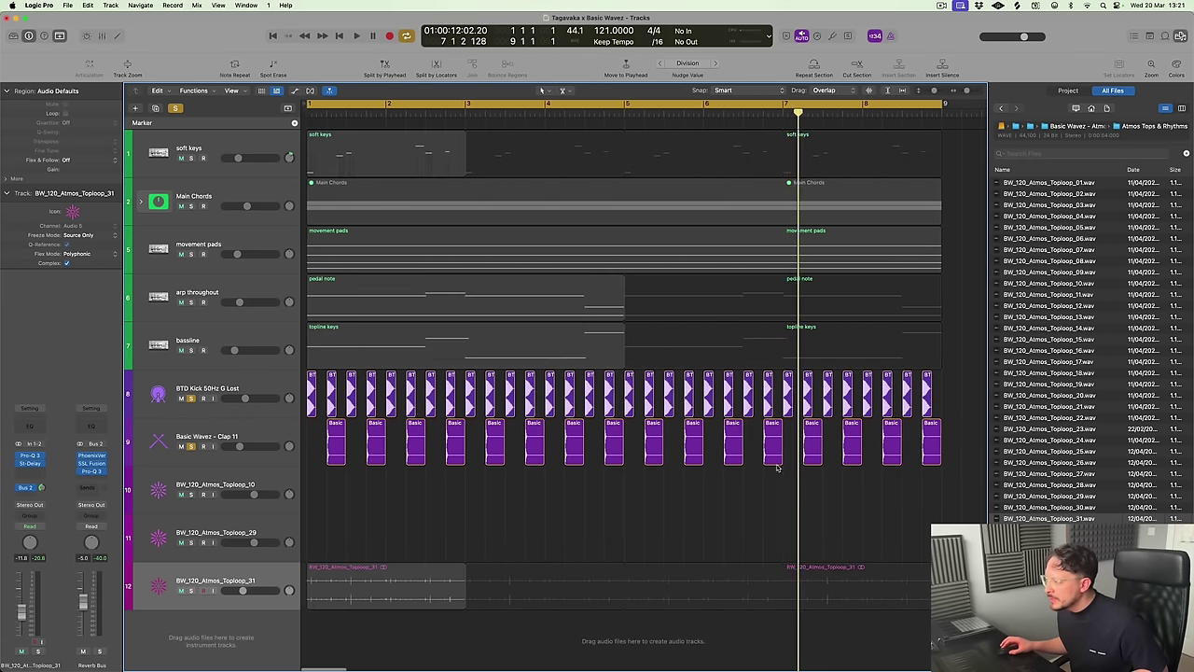
left_click_drag(861, 485, 308, 436)
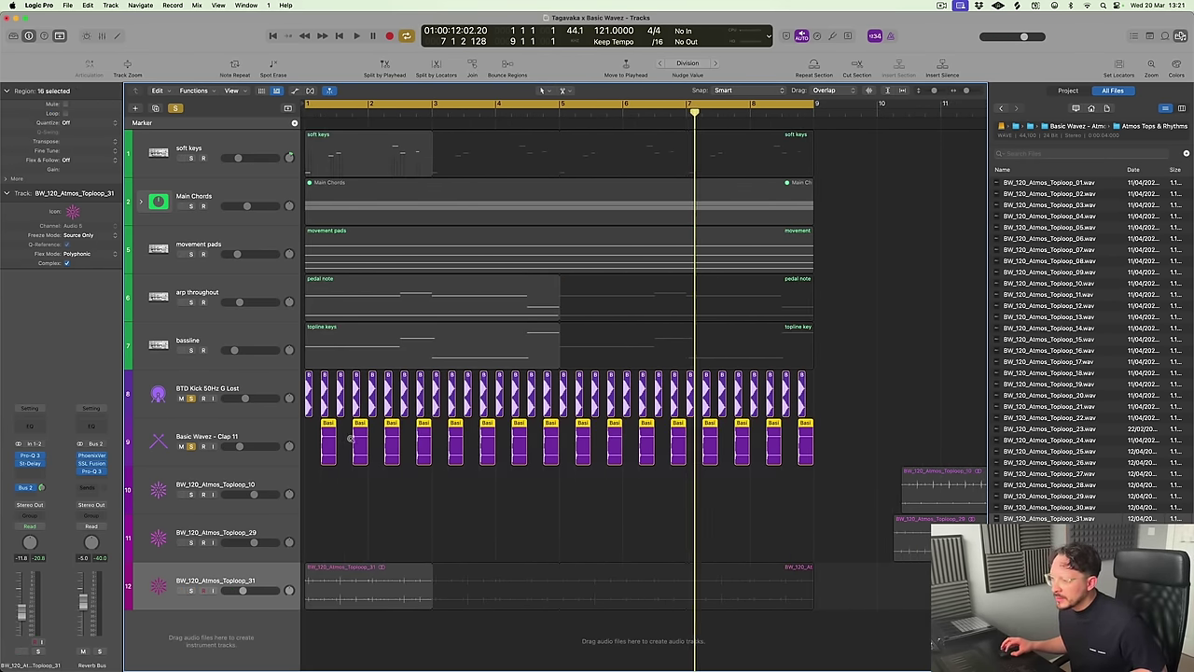
key("z")
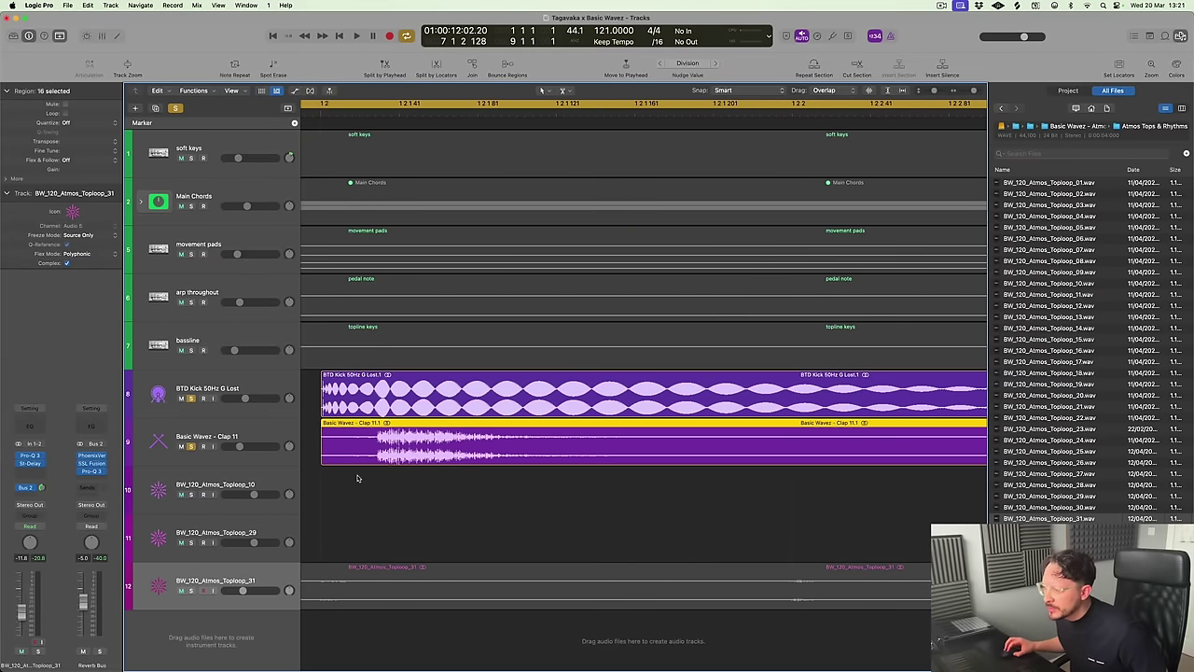
left_click_drag(323, 458, 375, 458)
left_click_drag(455, 457, 401, 457)
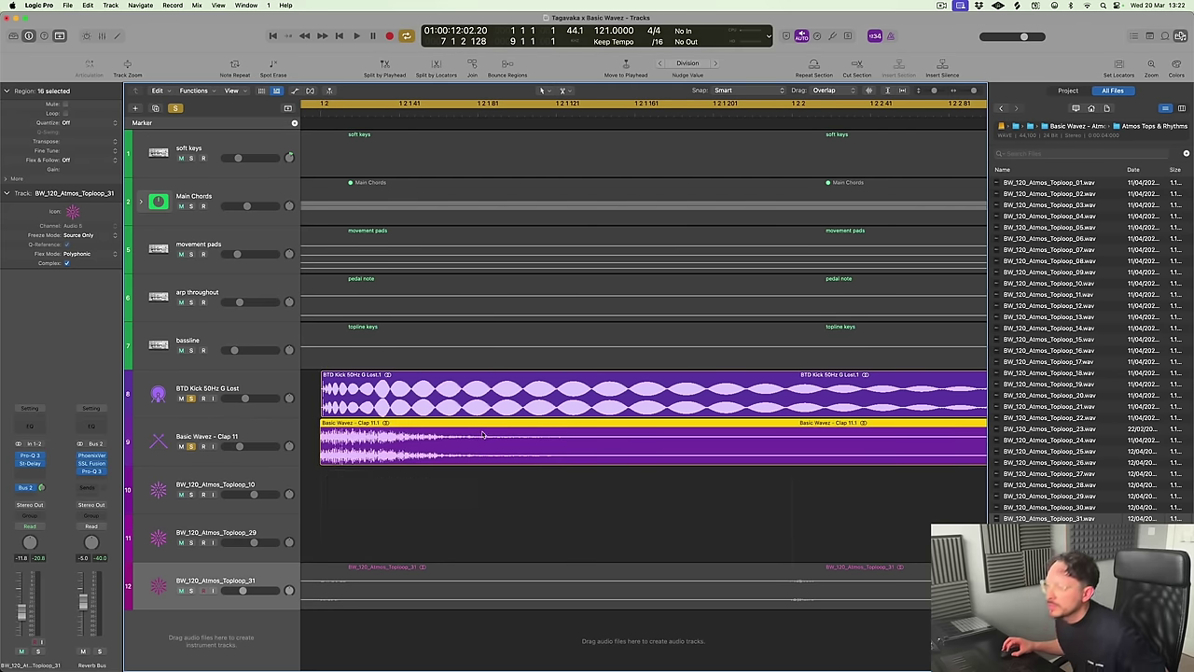
Play the realigned claps with the kick and add the Toploop_31 track to the solo
key("super+Left")
key("super+Left")
key("super+Left")
key("super+Left")
key("super+Left")
key("space")
key("super+Left")
key("z")
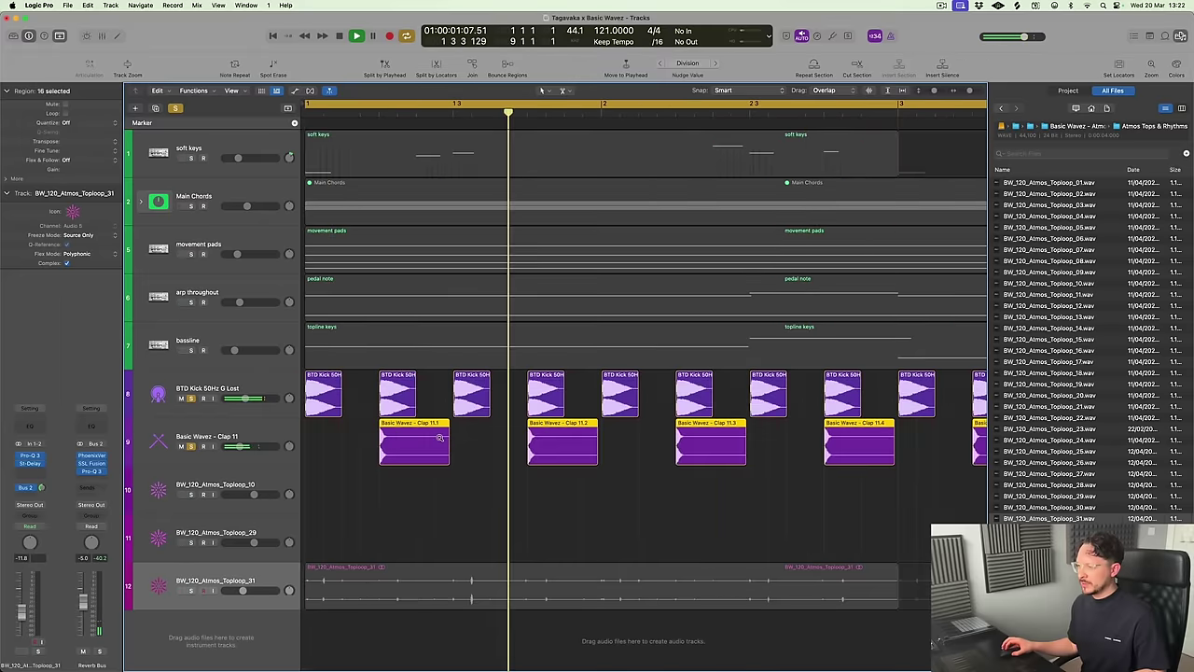
left_click(190, 591)
Solo the bassline and Main Chords tracks alongside the drums during playback
scroll(748, 487, "down", 4)
scroll(747, 487, "up", 3)
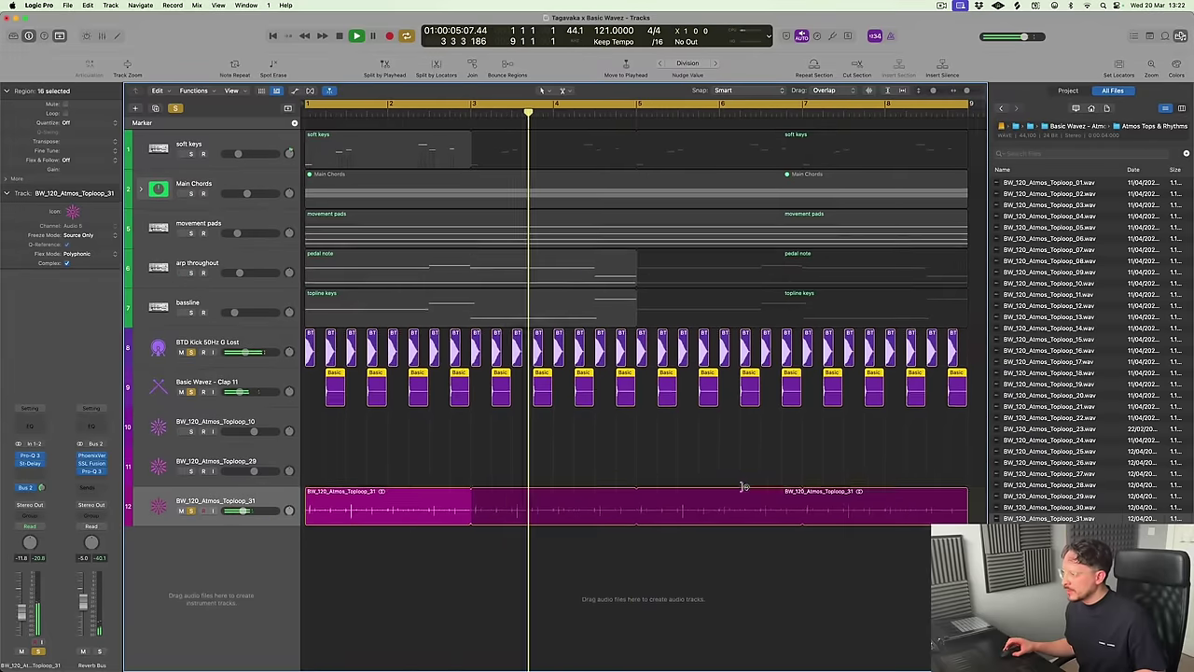
scroll(744, 488, "left", 3)
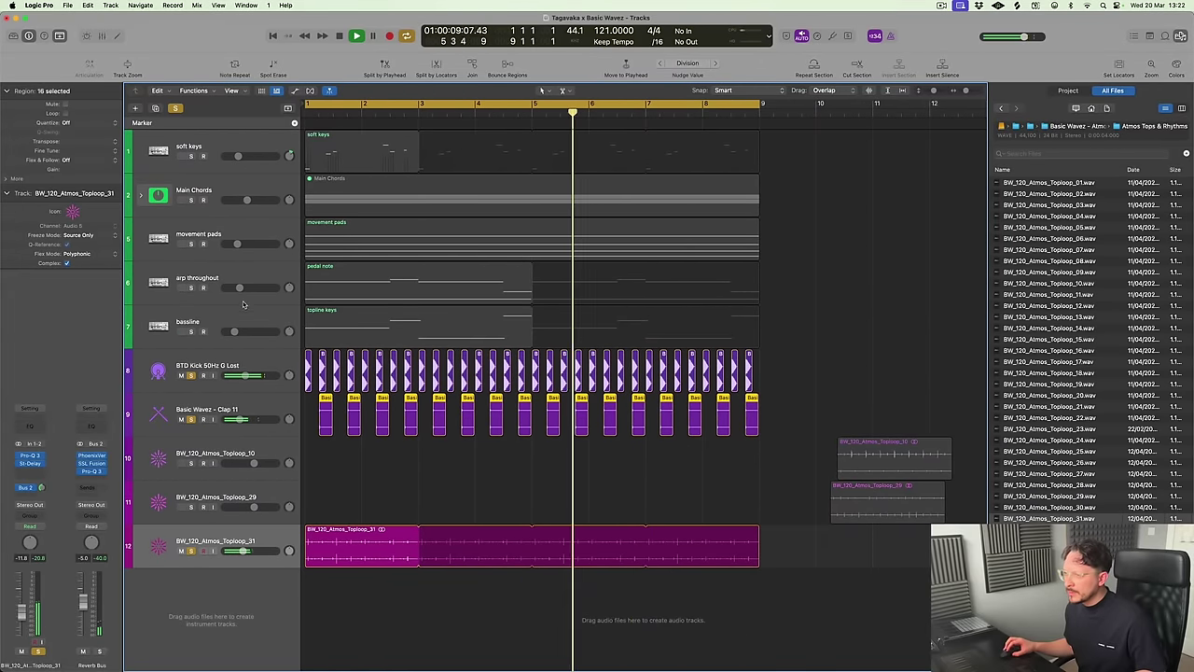
left_click(349, 317)
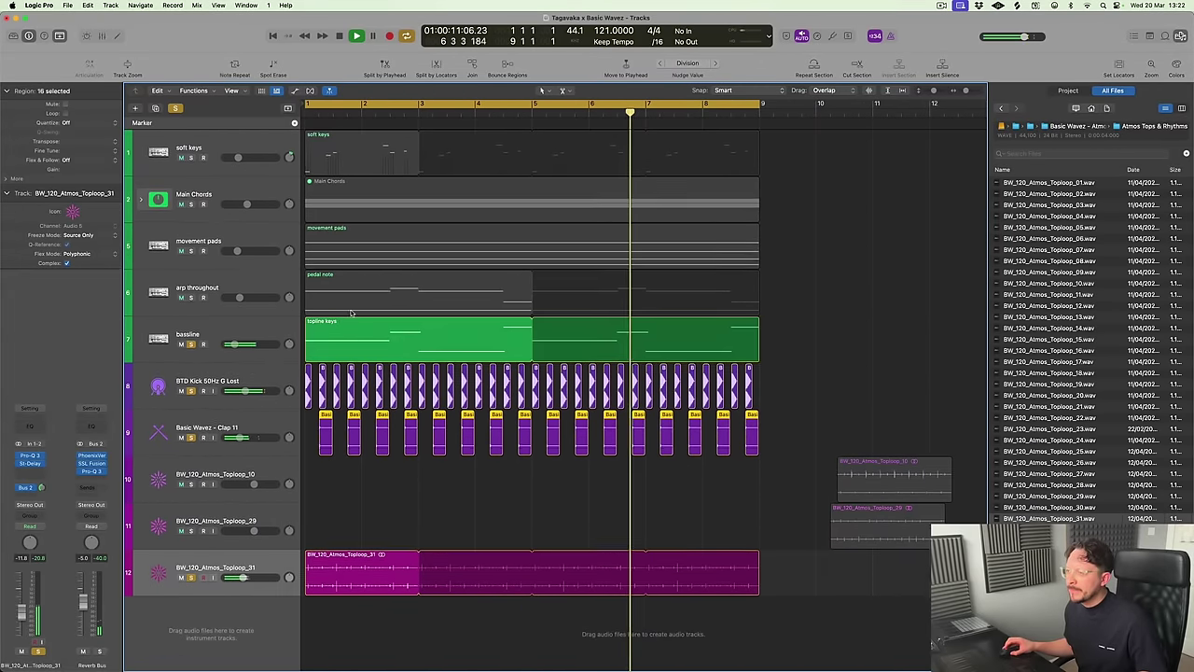
scroll(351, 313, "up", 3)
left_click(192, 179)
scroll(495, 412, "down", 3)
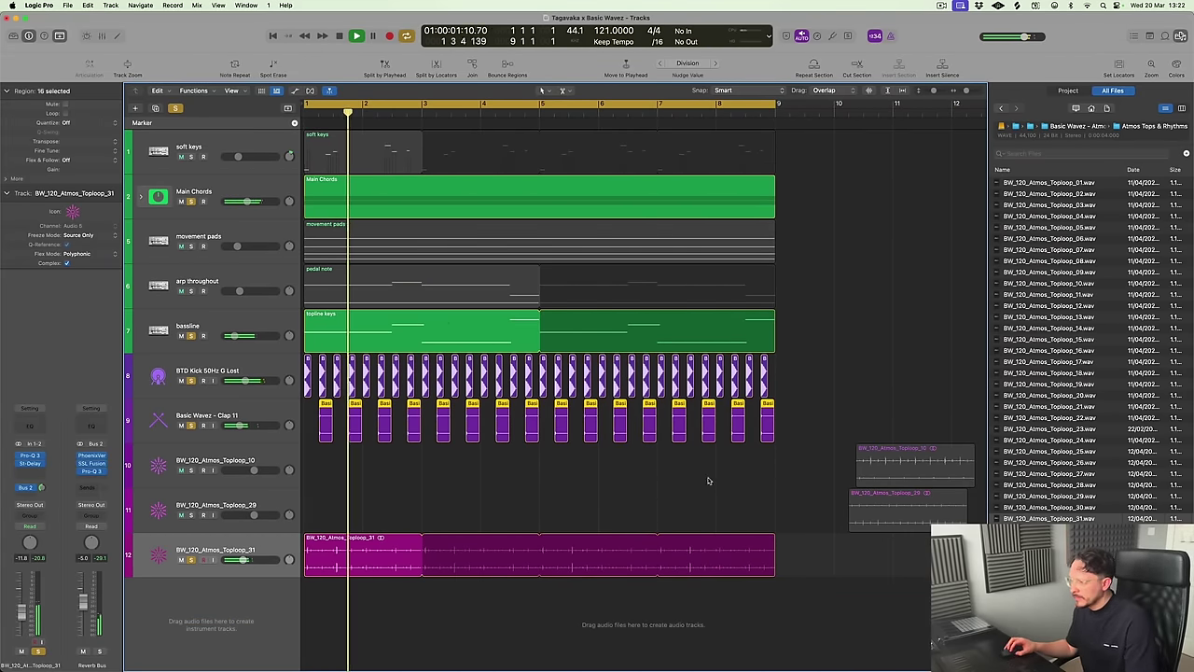
Move the Toploop_31 track directly below the clap track and rename it "foley percs"
left_click_drag(183, 550, 183, 458)
double_click(183, 459)
type("foley")
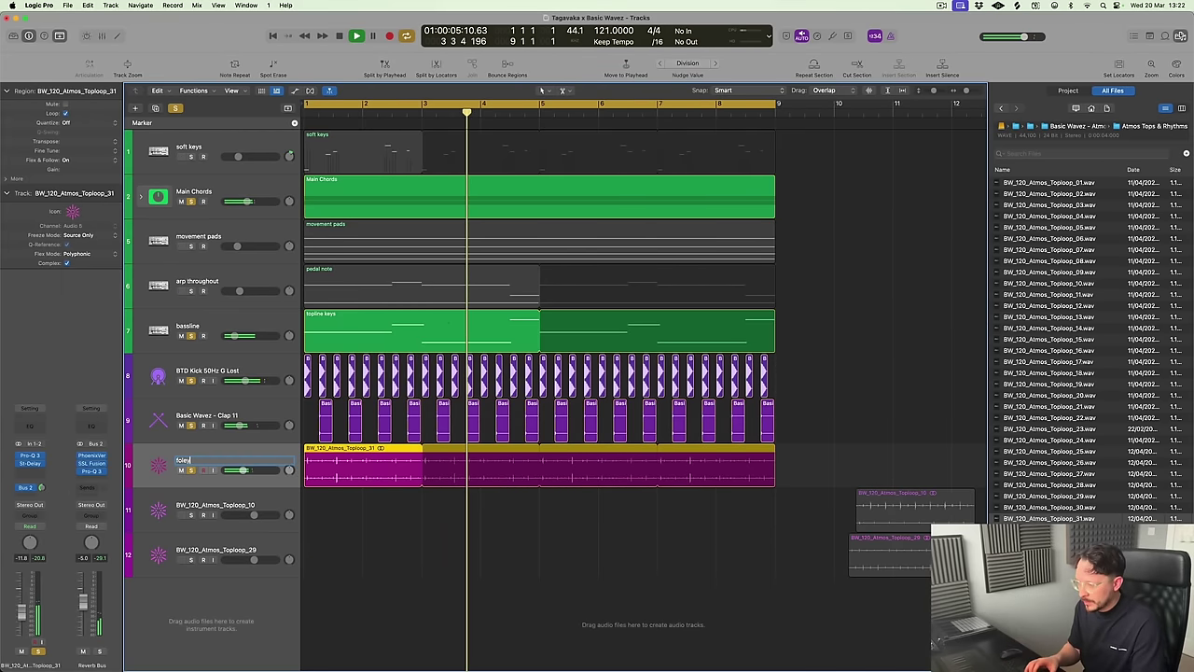
type(" percs")
key("Return")
left_click(657, 560)
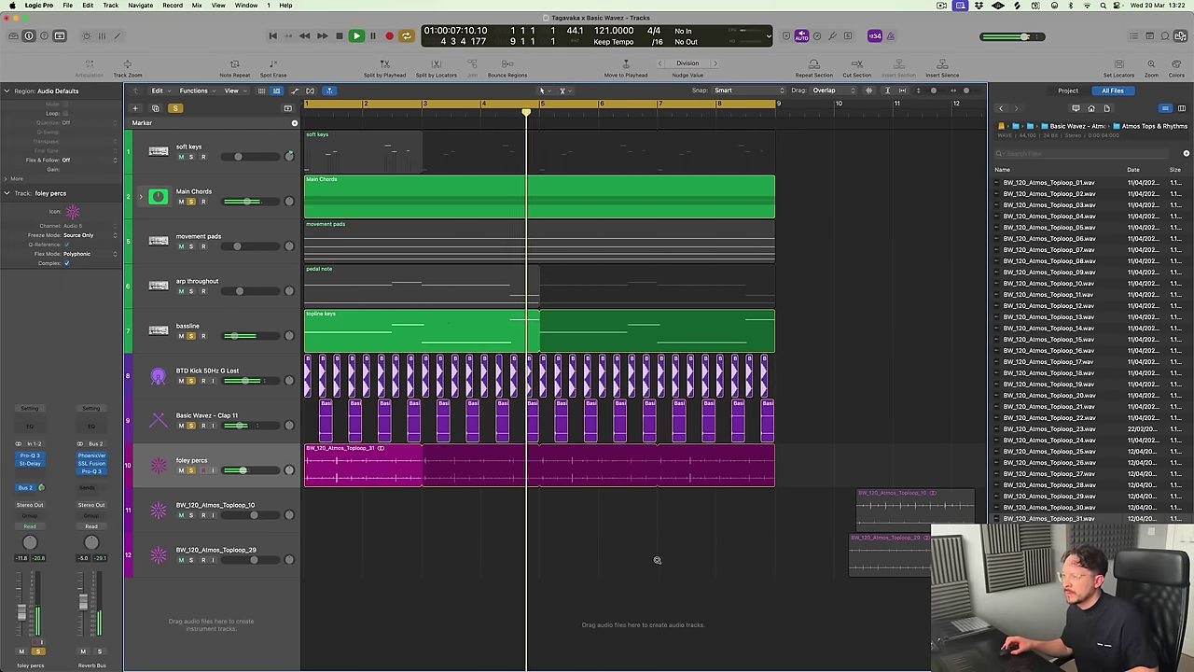
Add the soft keys track to the solo and listen to it with the chords, bassline and drums
scroll(657, 560, "up", 2)
scroll(655, 561, "down", 5)
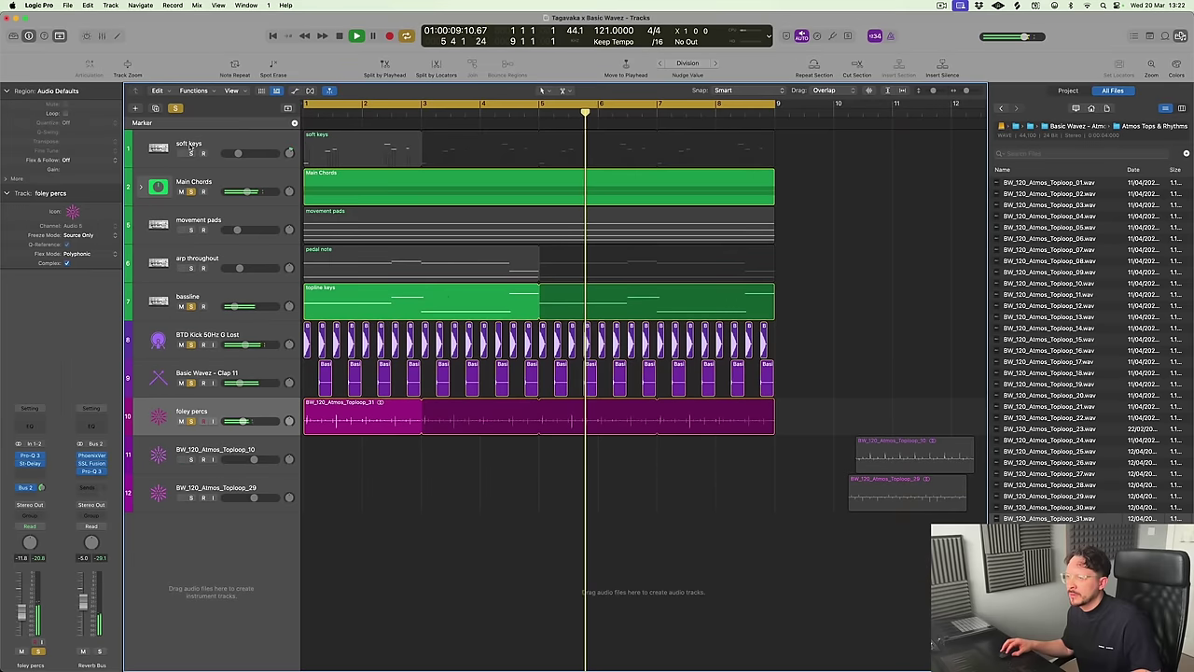
left_click(186, 153)
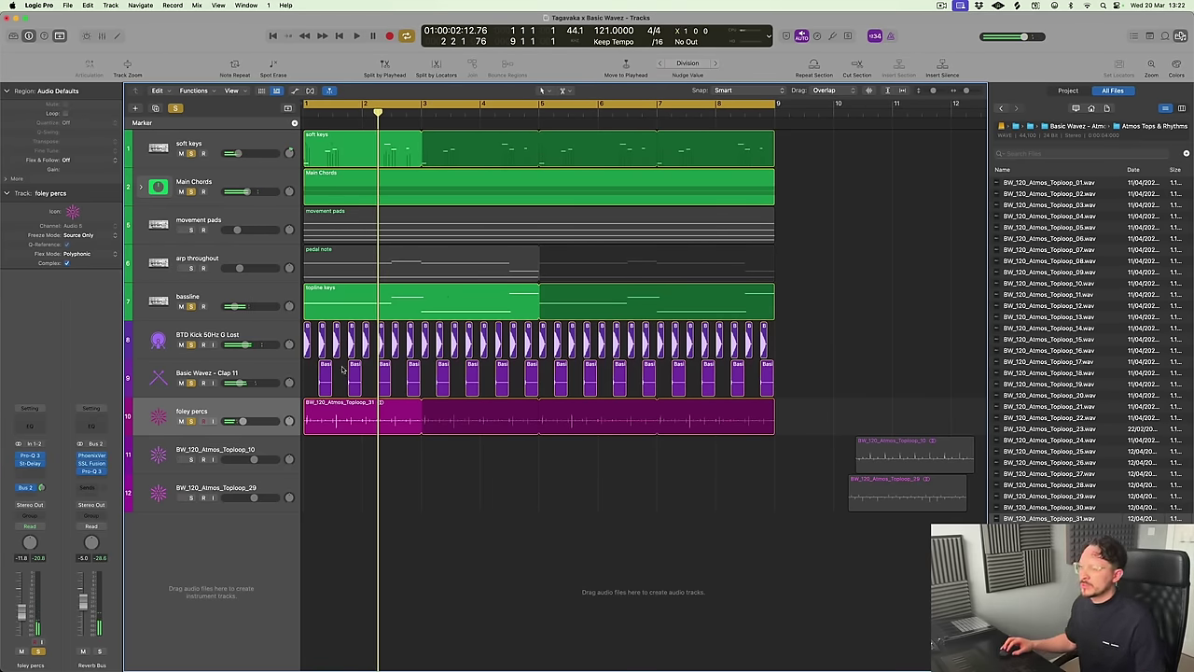
Move the Toploop_10 and Toploop_29 regions to start at bar 1 and clear all solos
left_click_drag(910, 455, 280, 462)
left_click_drag(904, 491, 359, 492)
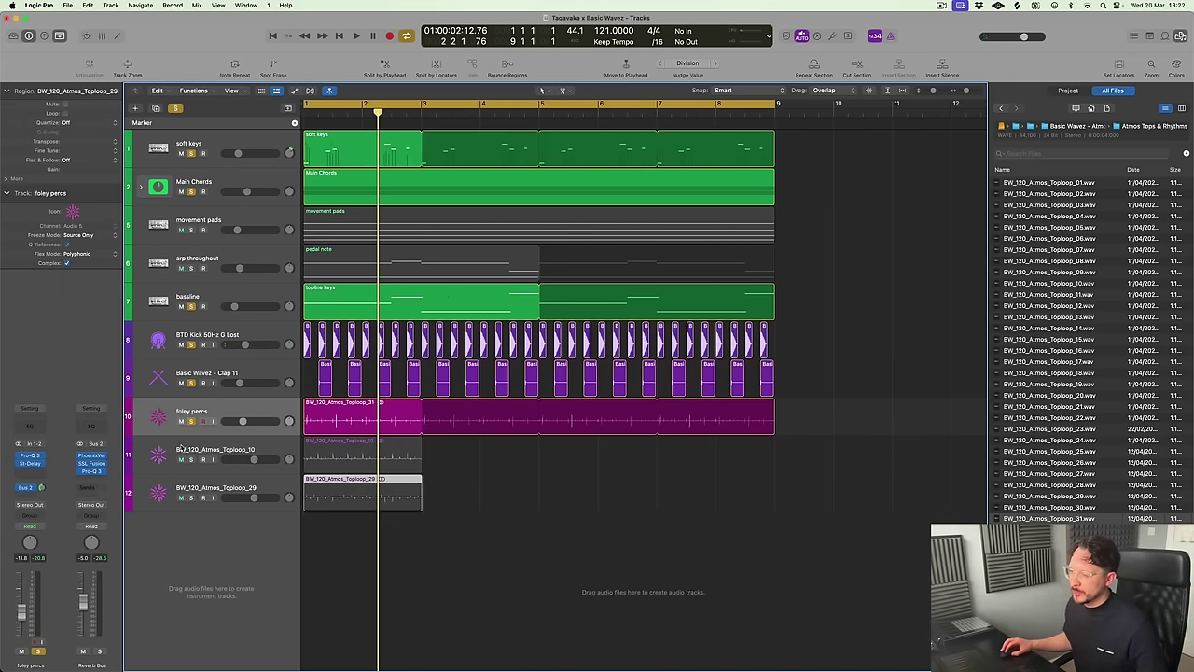
left_click(176, 109)
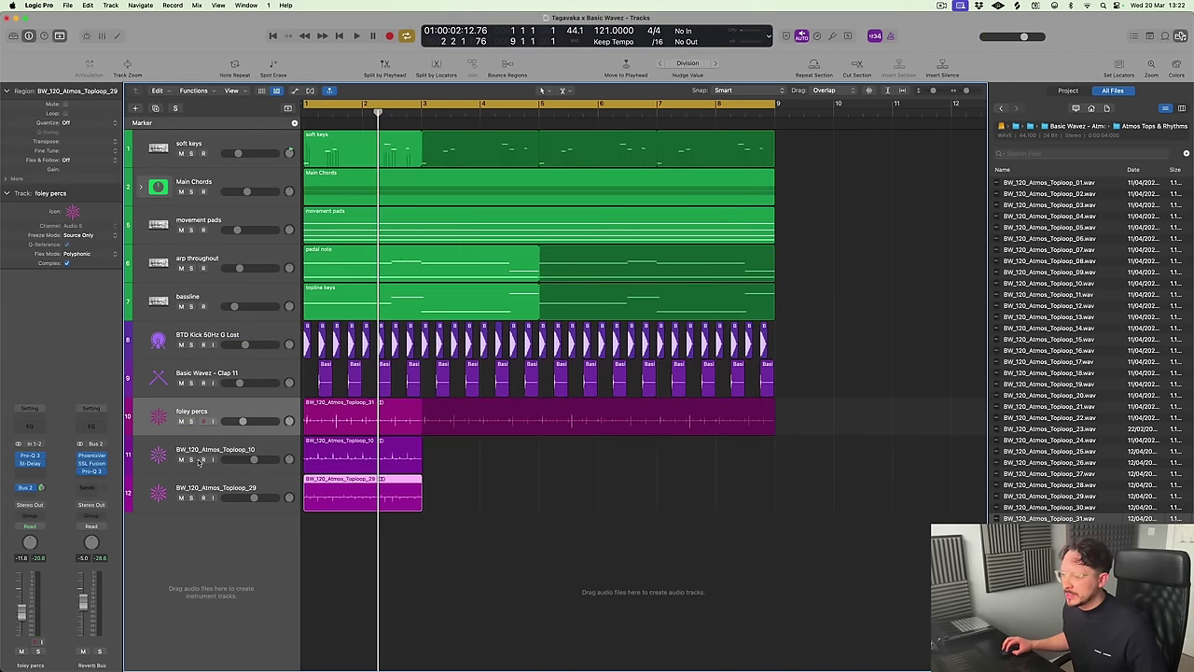
Audition the Toploop_10 loop on its own and delete its track
left_click(190, 460)
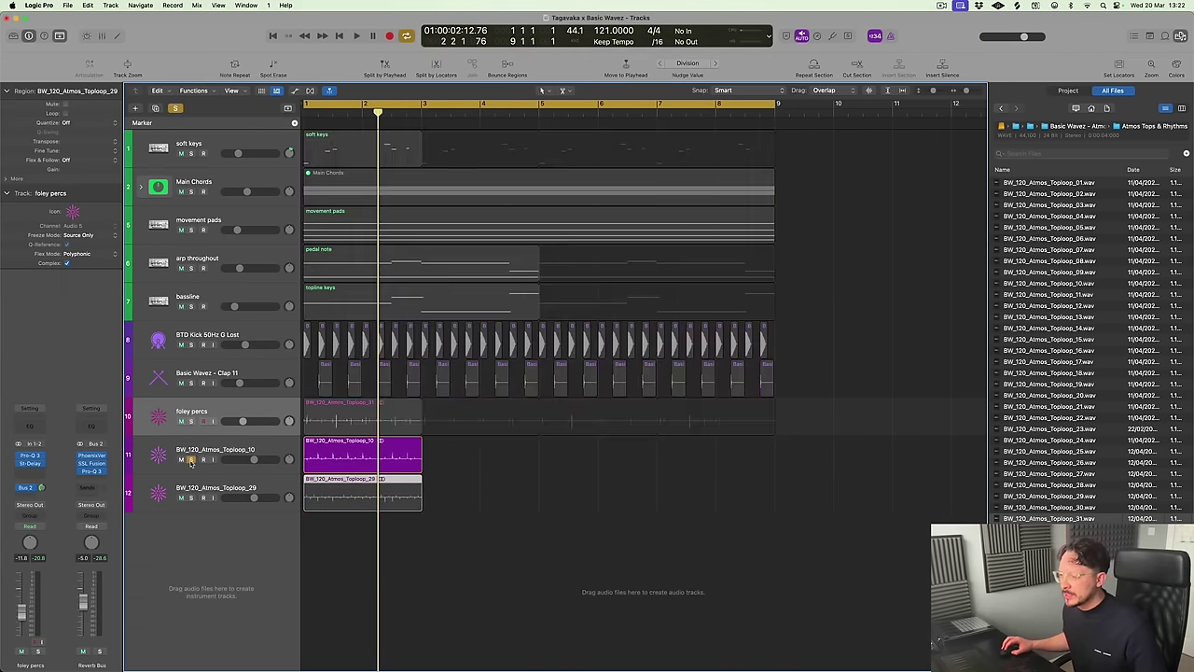
left_click(246, 479)
key("space")
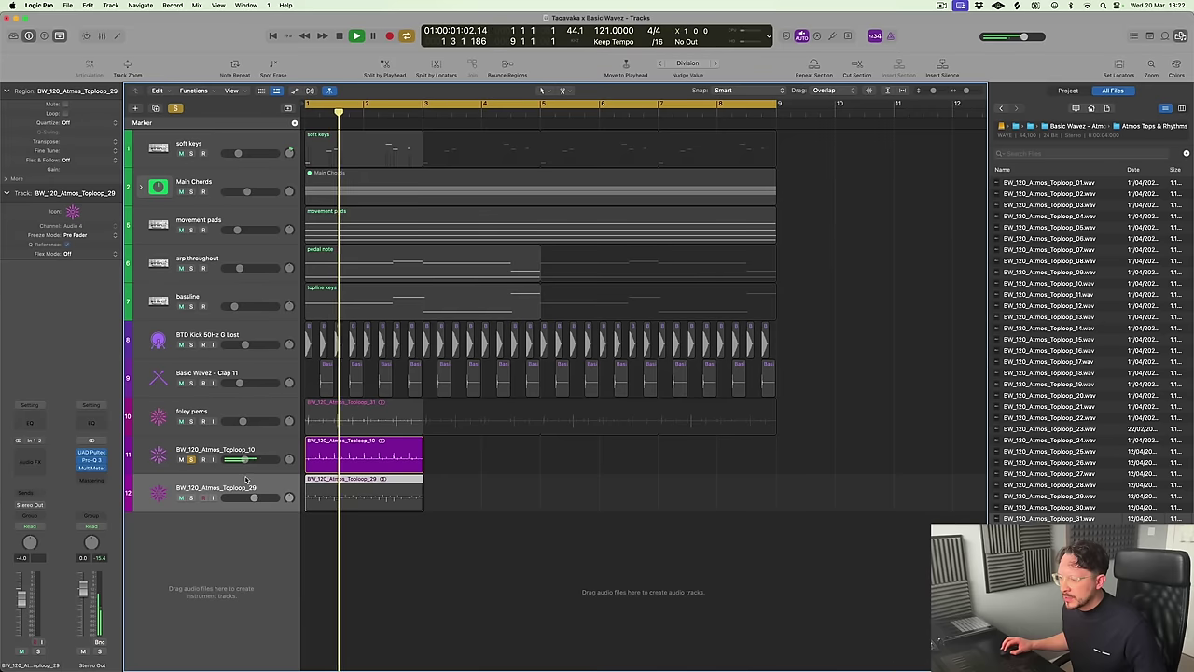
key("space")
left_click(220, 454)
key("super+Delete")
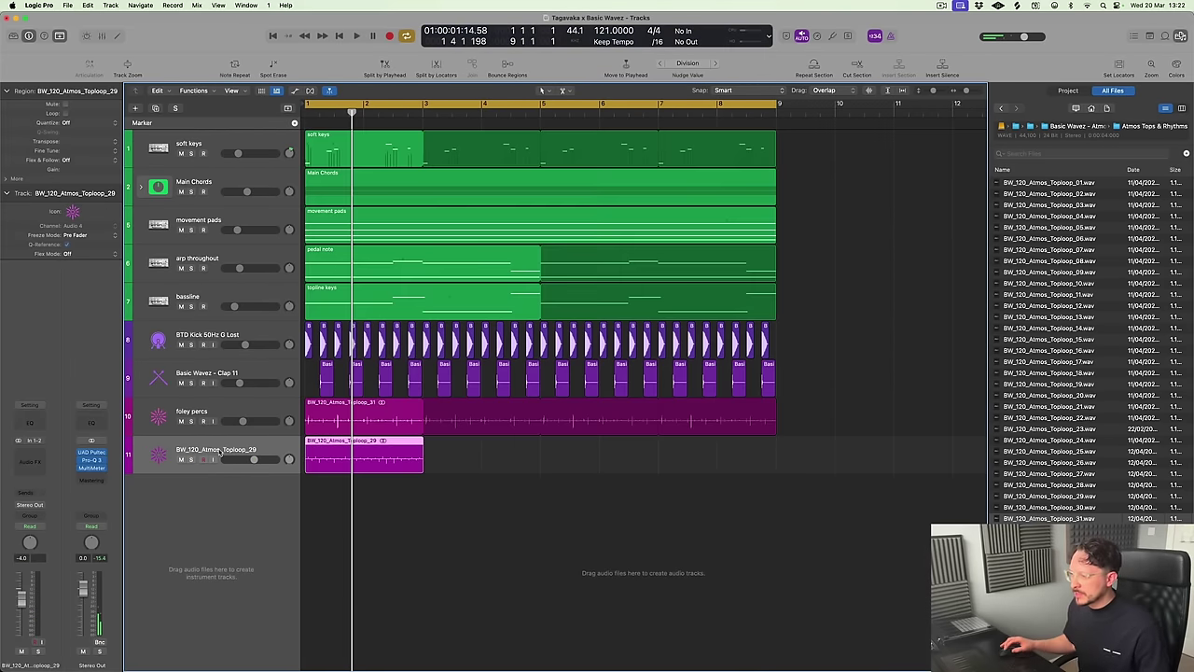
Audition the Toploop_29 loop in solo from bar 1, clearing its solo at the end
left_click(191, 460)
key("space")
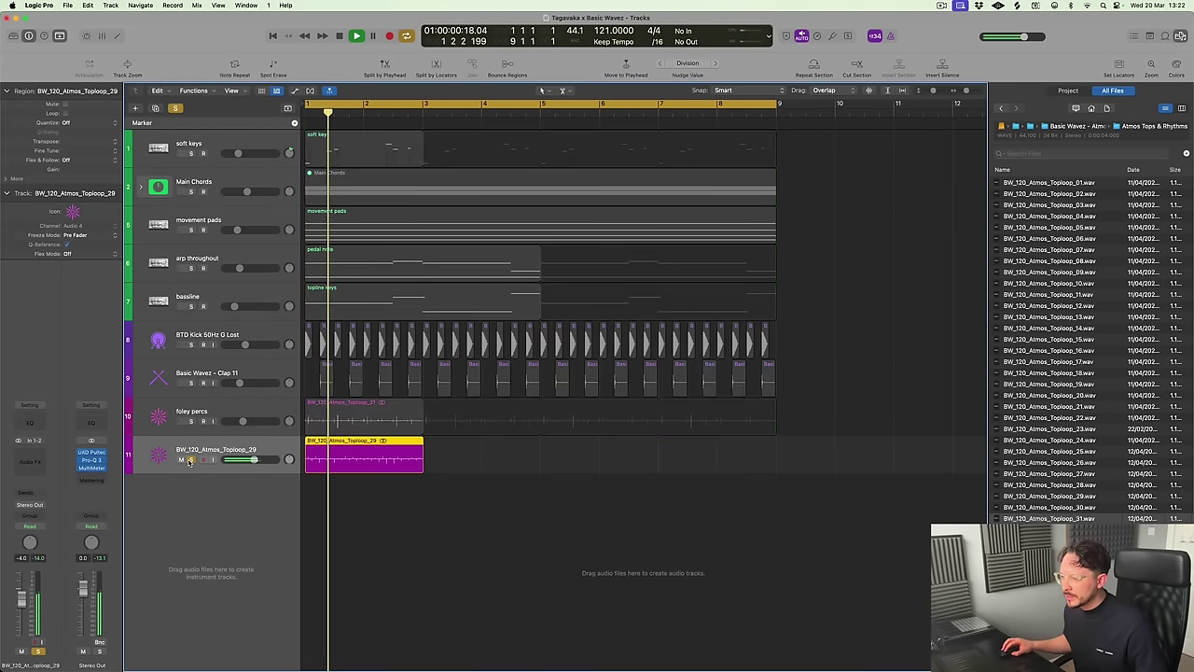
left_click(191, 460)
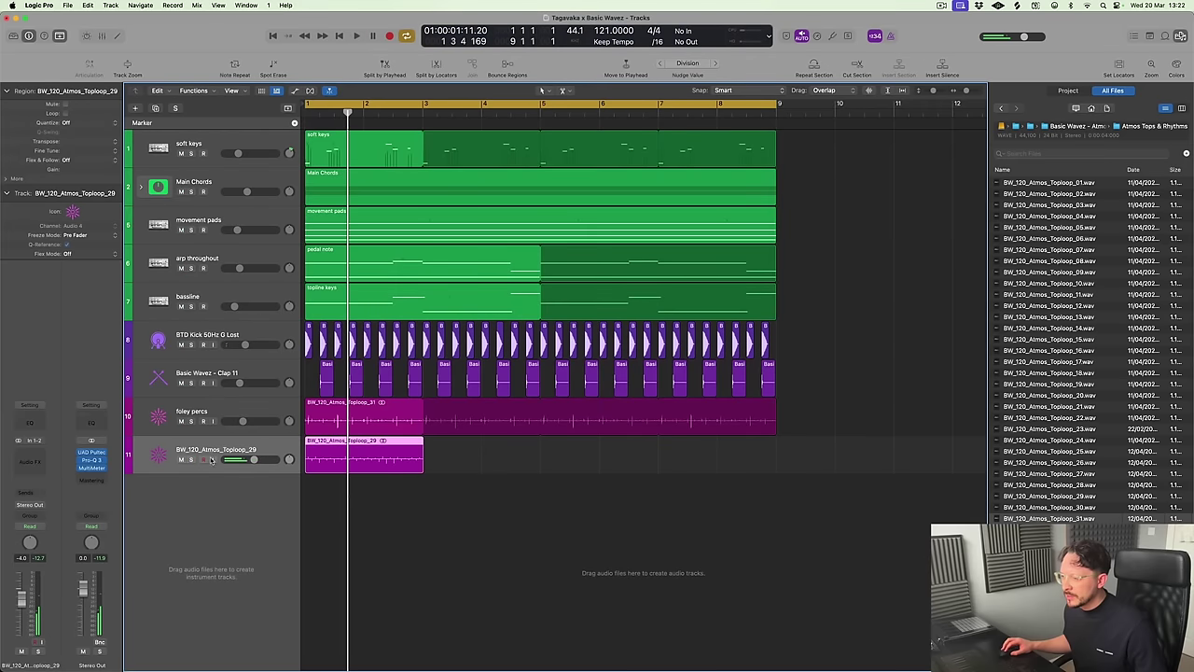
Set the Toploop_29 track's flex mode to Polyphonic and tighten its region to end exactly at bar 3
key("super+f")
left_click(210, 466)
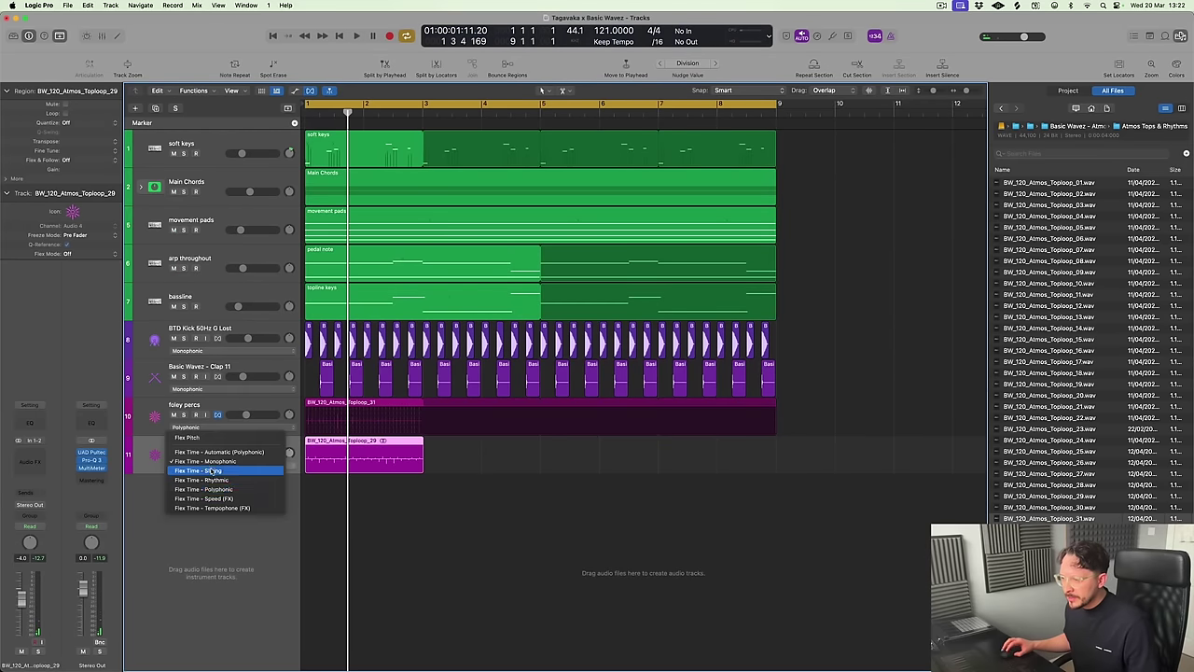
left_click(234, 490)
left_click_drag(425, 447, 422, 449)
key("super+f")
Mute the movement pads and arp throughout tracks during playback, and loop the Toploop_29 region up to bar 9
key("space")
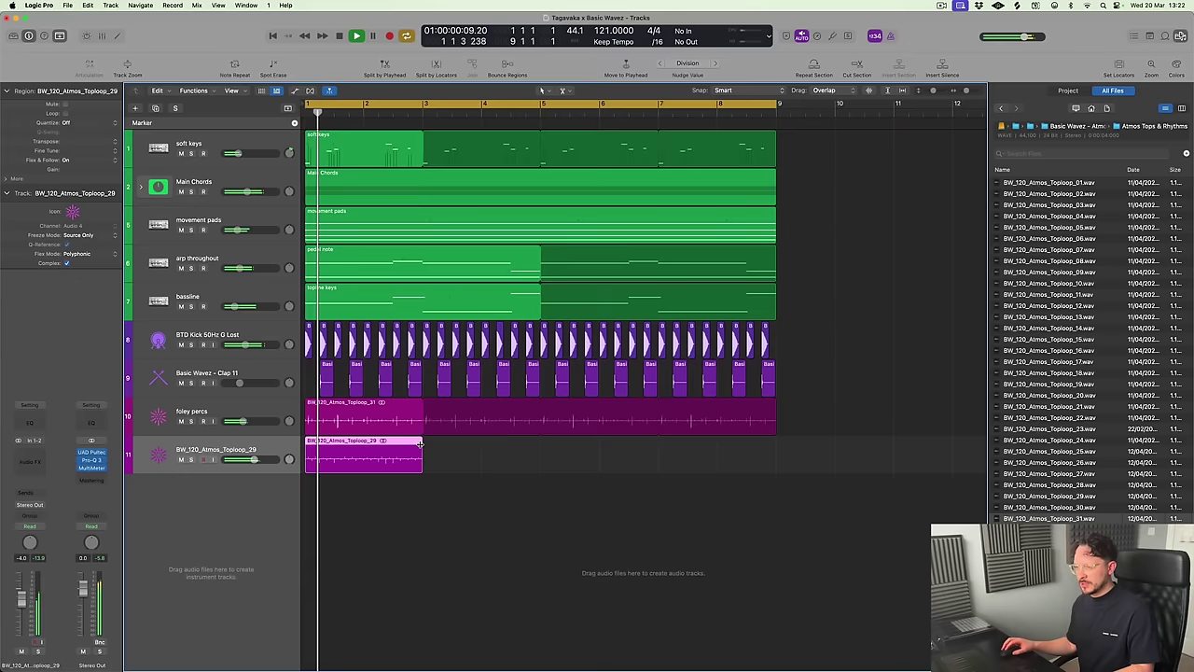
left_click(181, 230)
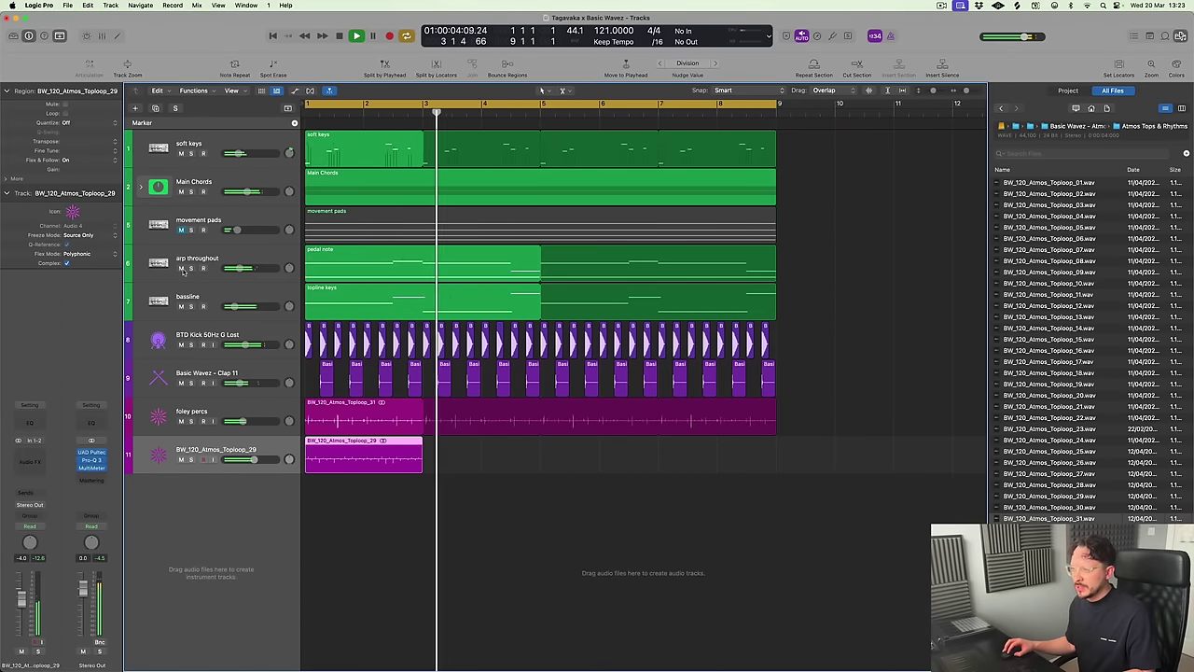
left_click(181, 268)
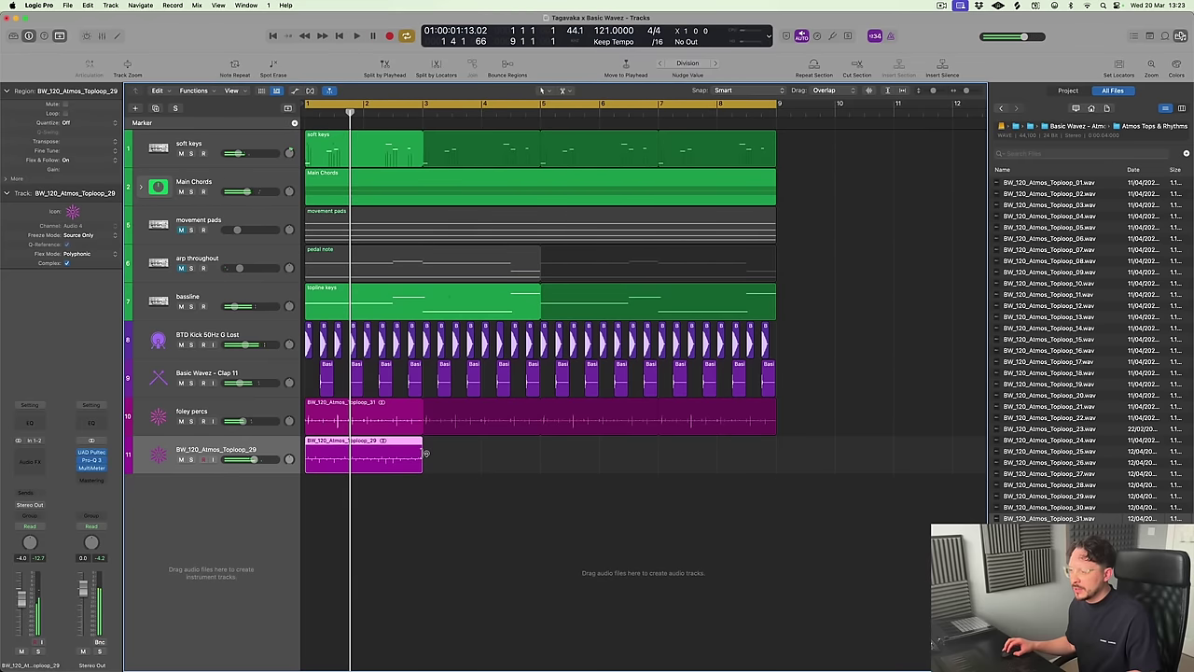
left_click_drag(424, 455, 776, 490)
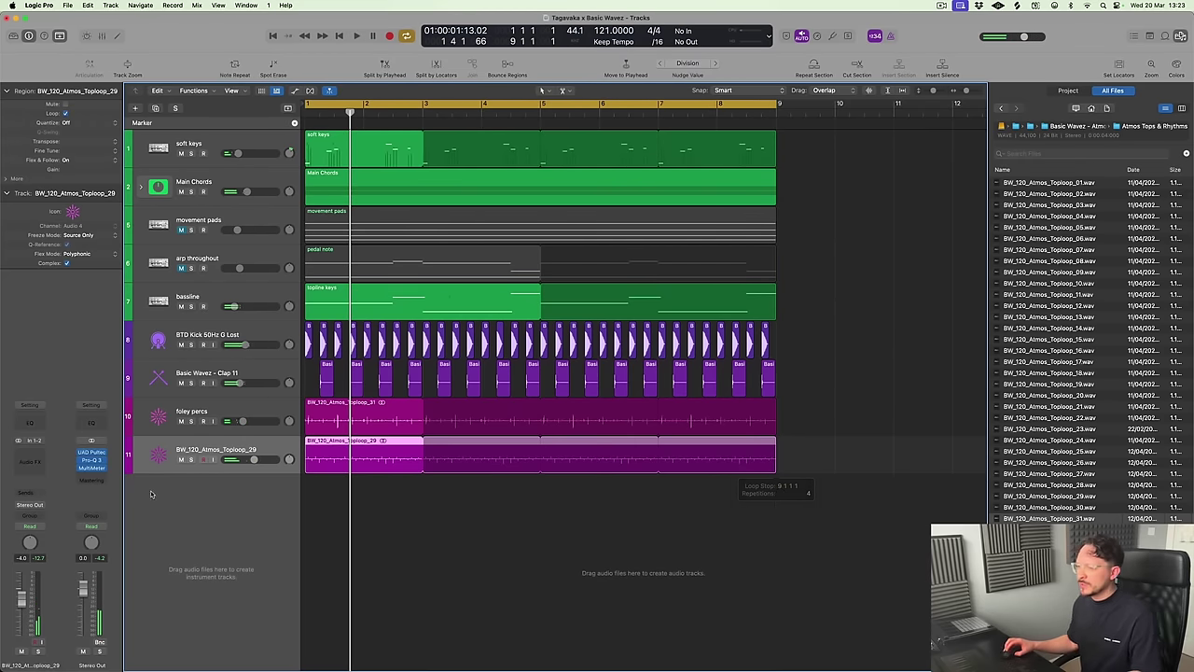
Insert a stereo Pro-Q 3 on the Toploop_29 track and remove the mistakenly added dual mono instance
left_click(22, 457)
mouse_move(59, 486)
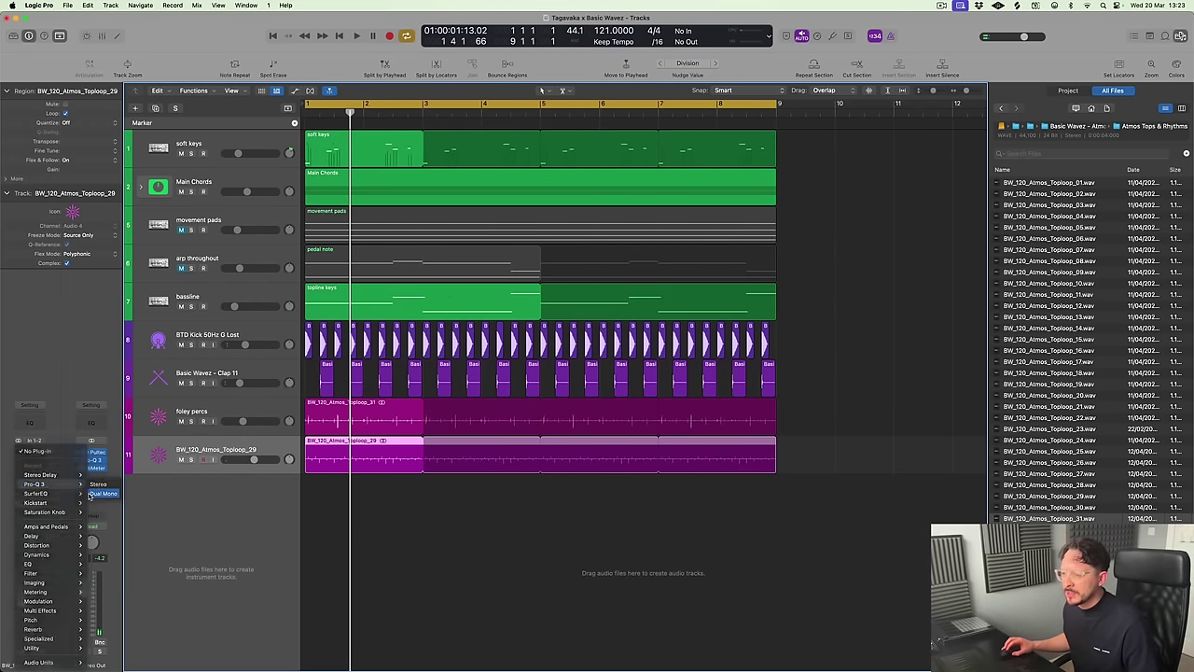
left_click(93, 492)
left_click(43, 455)
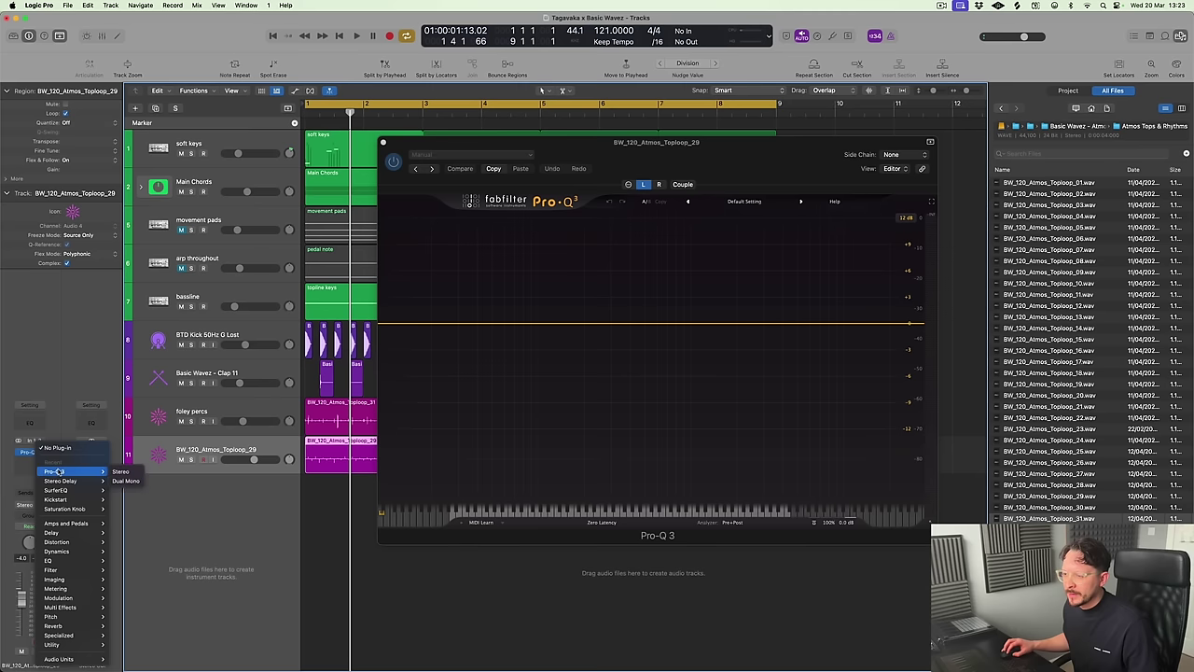
left_click(121, 472)
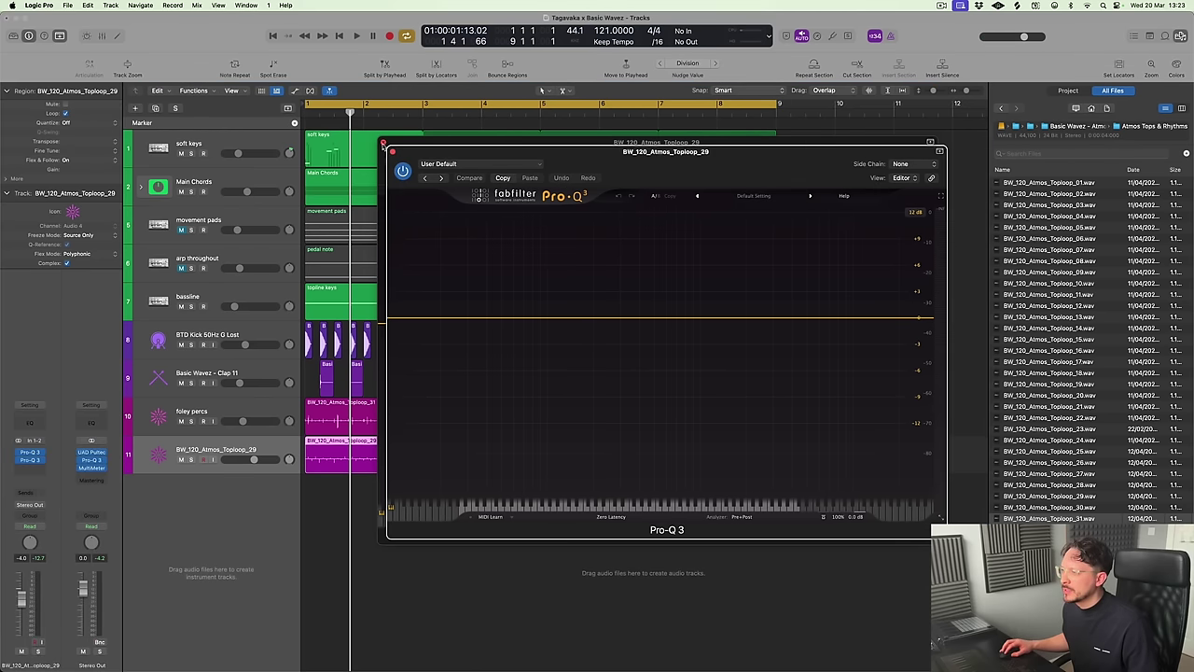
left_click(382, 144)
left_click(43, 457)
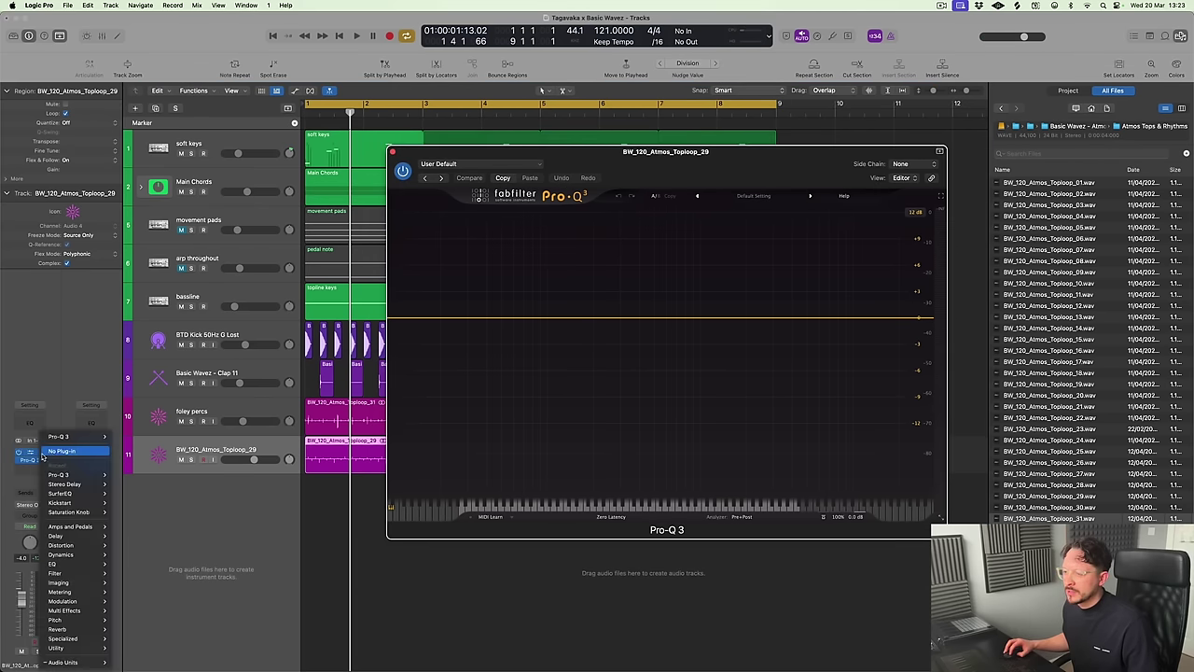
left_click(74, 400)
left_click(42, 453)
left_click(30, 460)
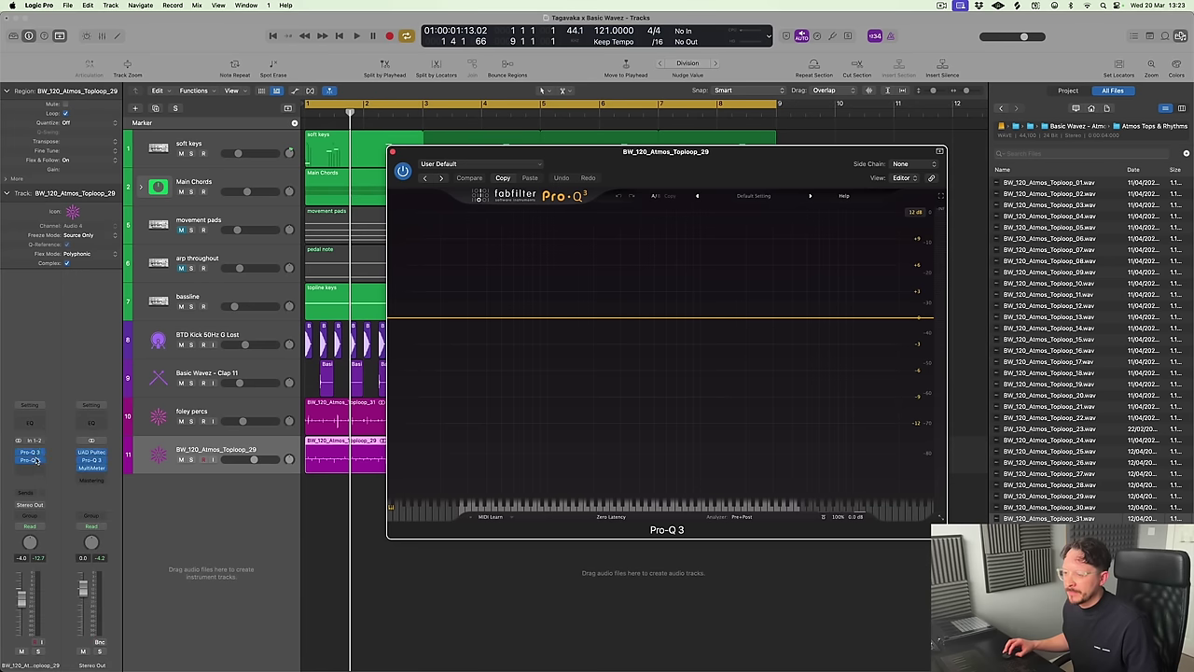
Load the low cut preset in Pro-Q 3, raise its cutoff well up the spectrum during playback, and mute the Toploop_29 track
key("space")
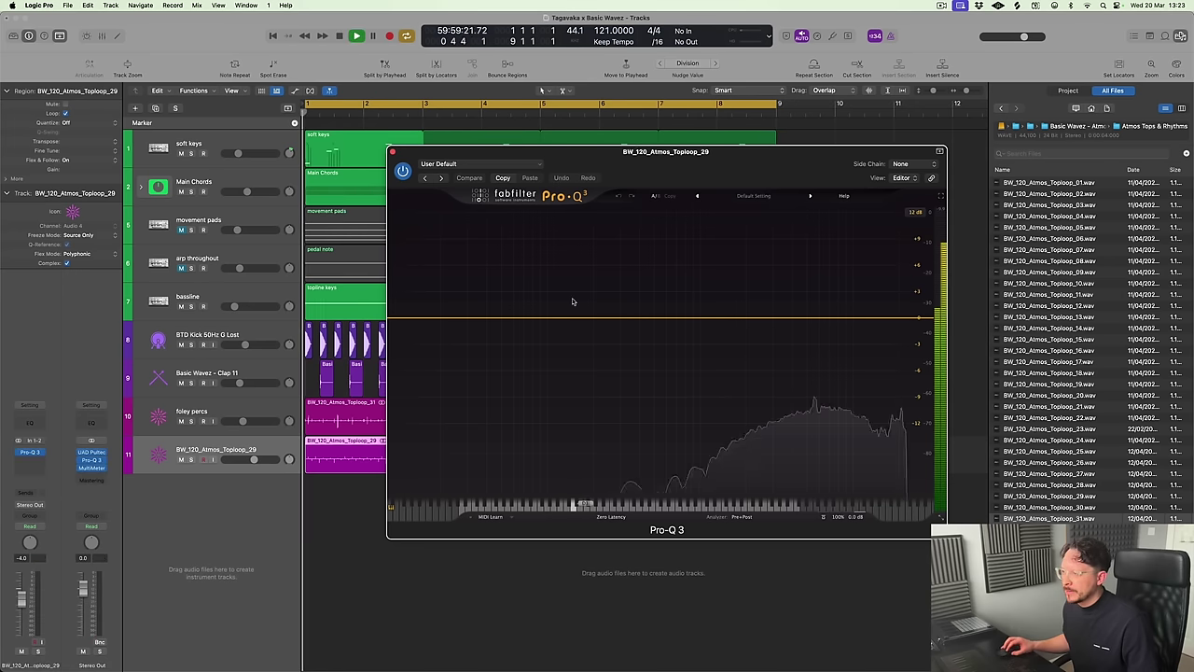
left_click(500, 165)
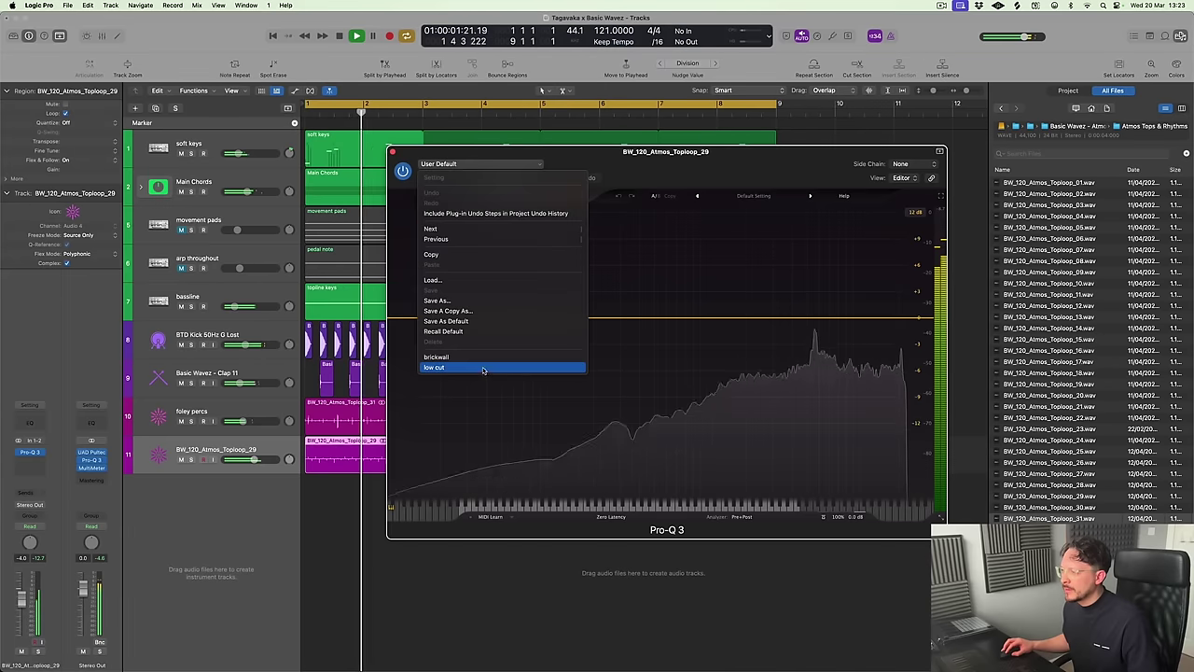
left_click(435, 366)
left_click_drag(612, 338, 688, 384)
left_click(181, 459)
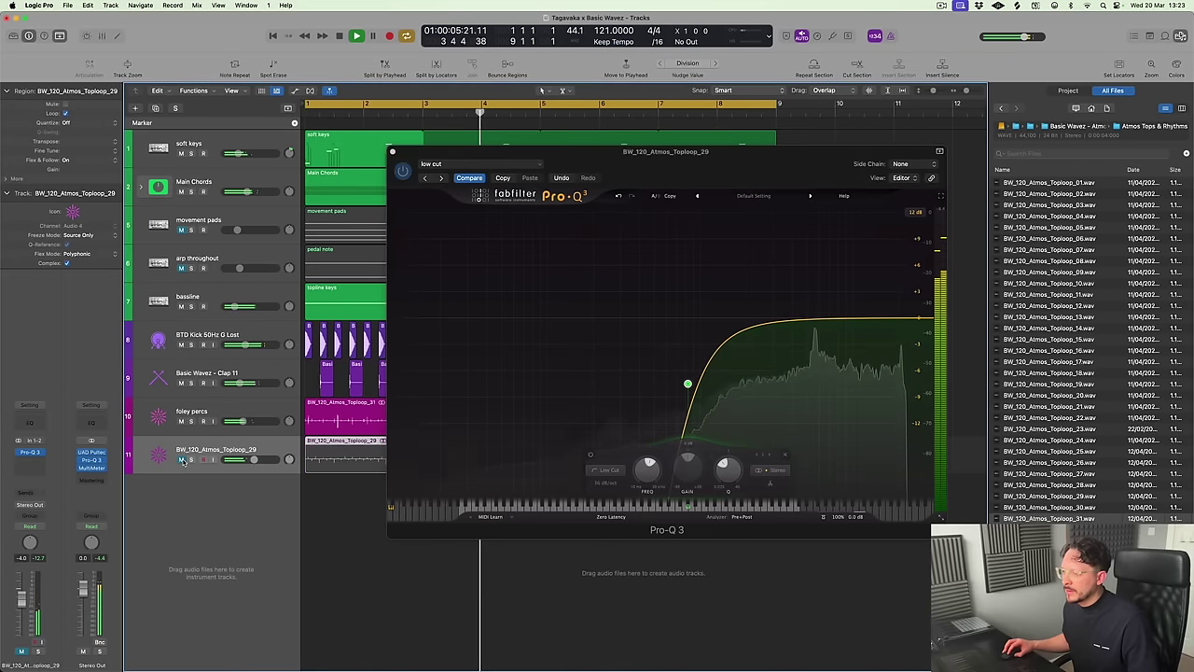
Insert the Waves SoundShifter Pitch (s) plug-in after the EQ on the Toploop_29 track and transpose the loop downward
left_click(35, 462)
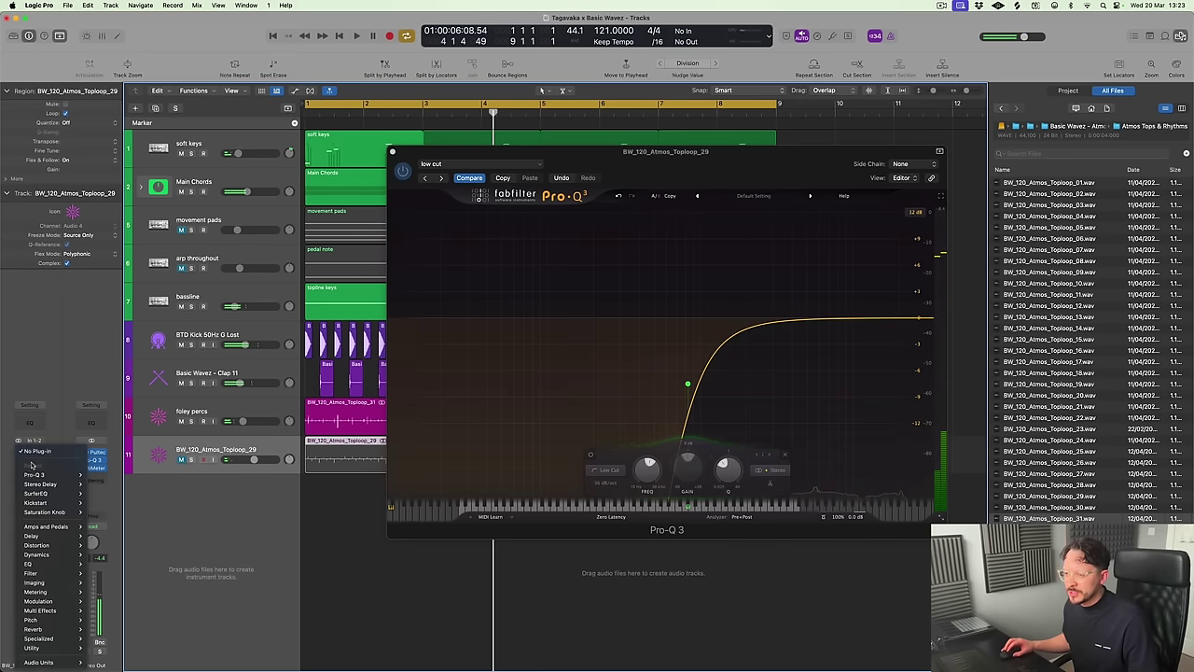
mouse_move(44, 662)
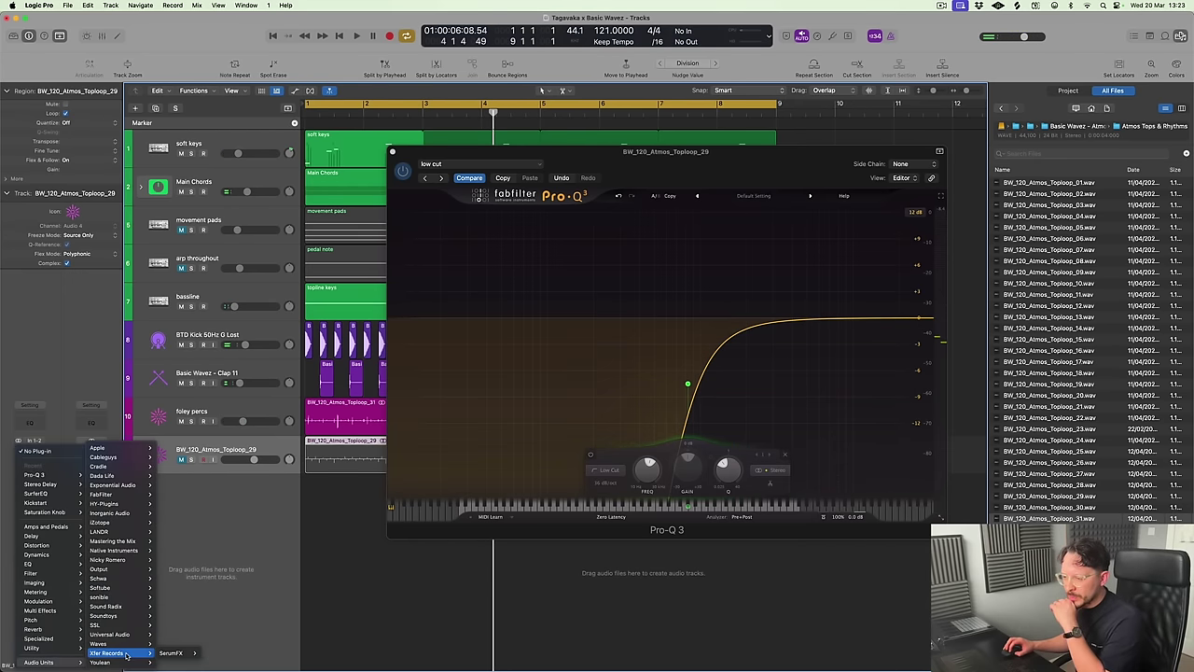
mouse_move(129, 647)
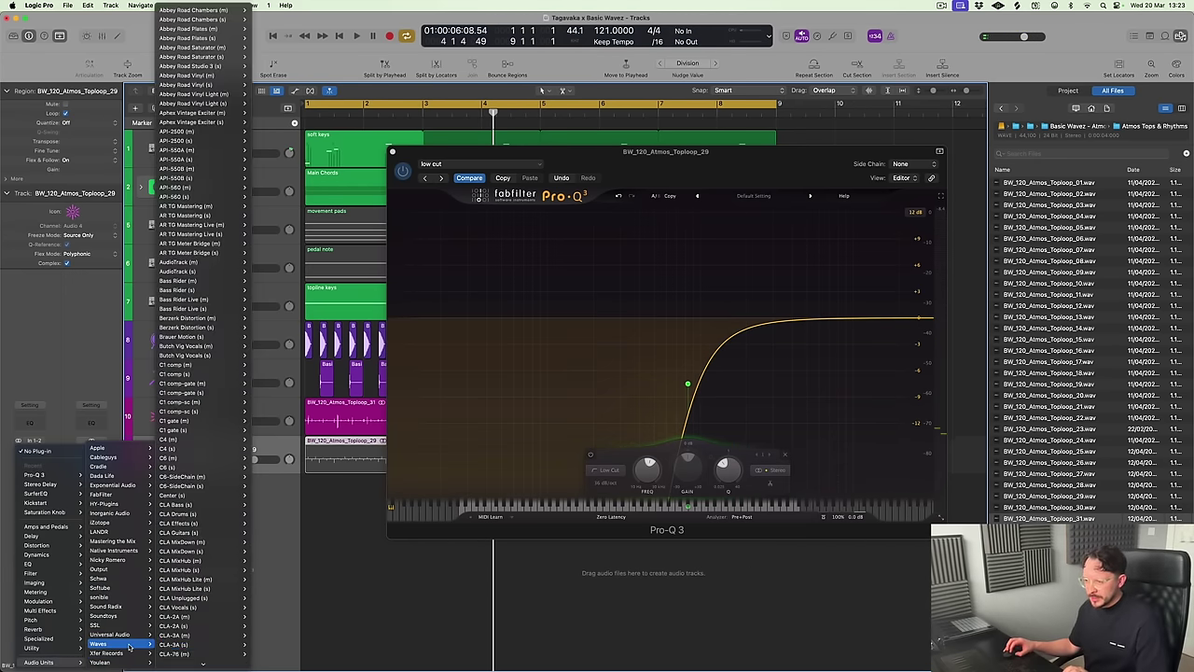
scroll(196, 637, "down", 15)
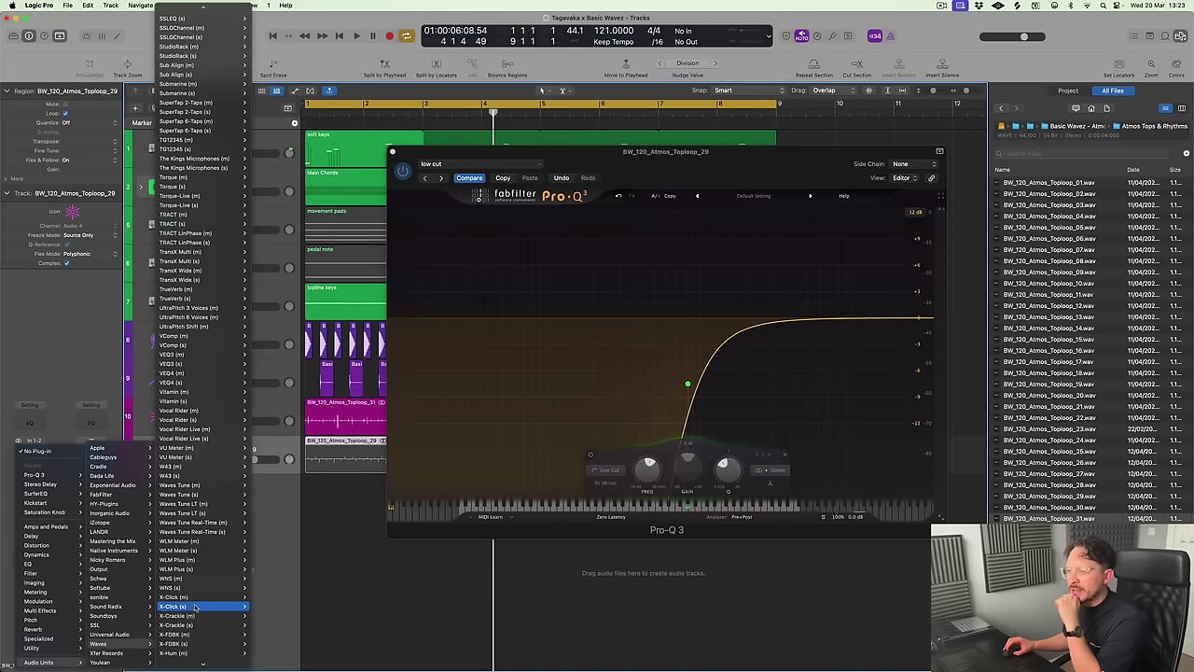
scroll(196, 597, "up", 8)
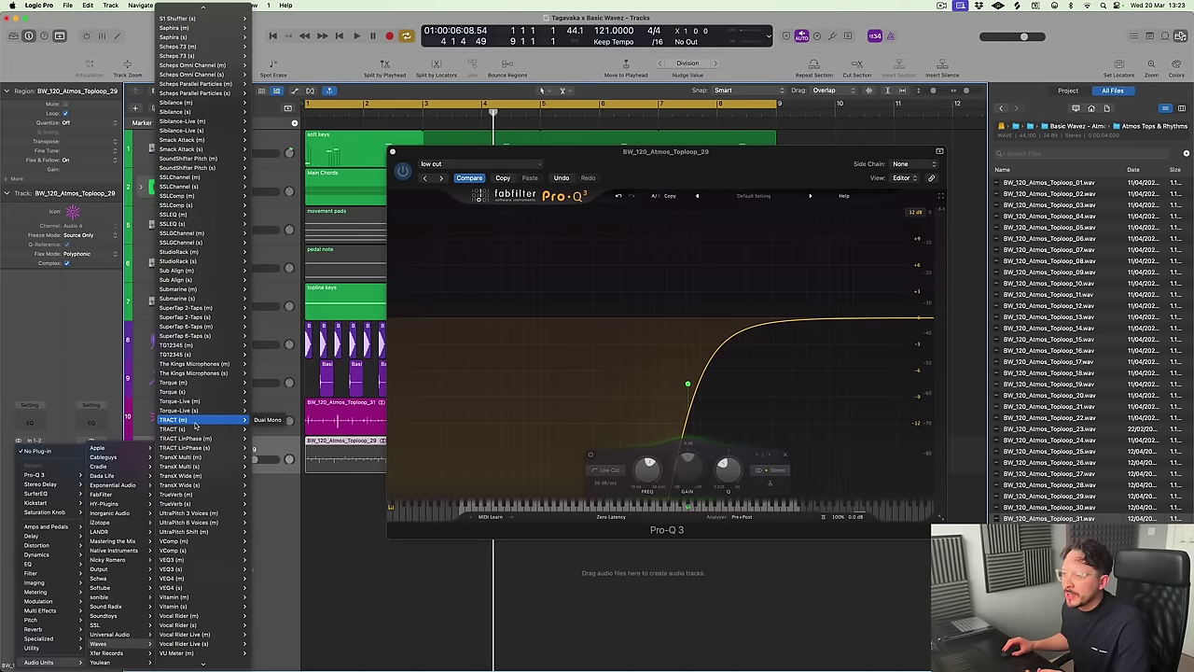
mouse_move(210, 233)
left_click(262, 233)
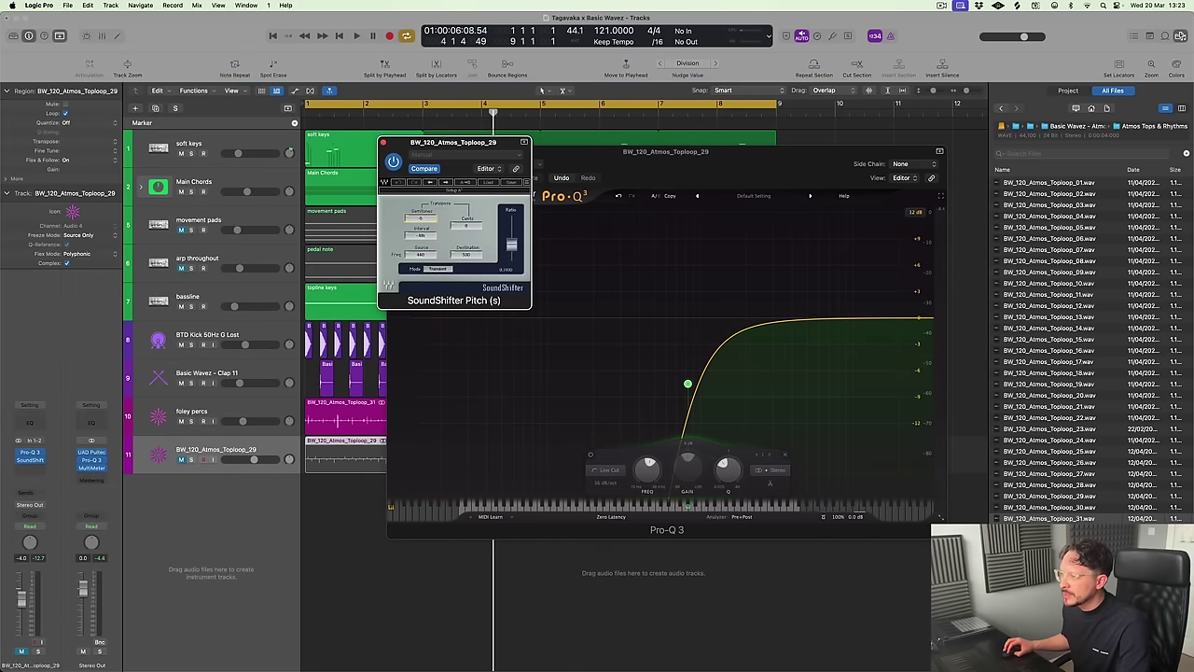
Play the mix from the start, unmute the Toploop_29 track to hear the pitched loop, and close both plug-in windows
key("space")
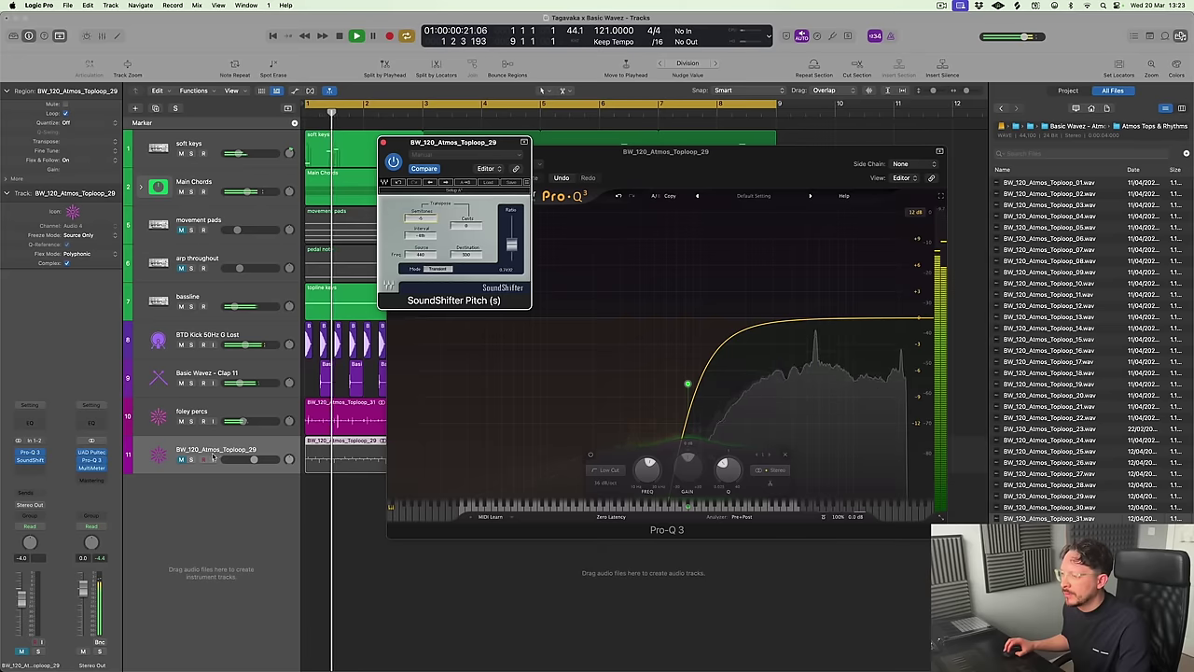
left_click(182, 459)
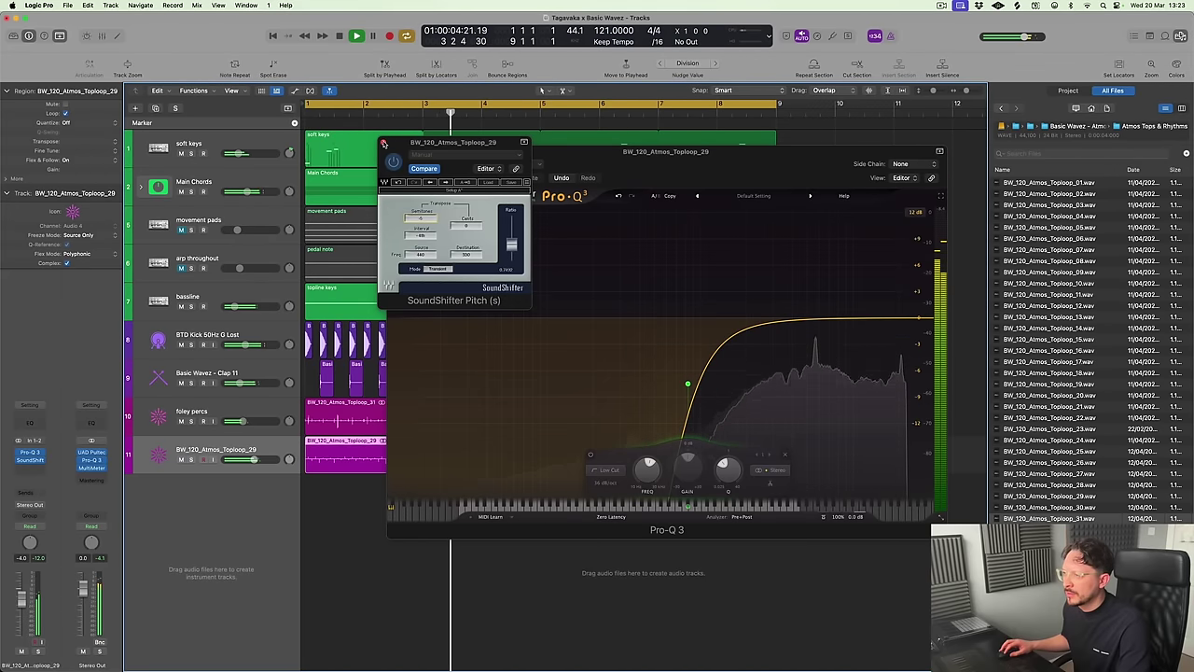
key("space")
left_click(383, 144)
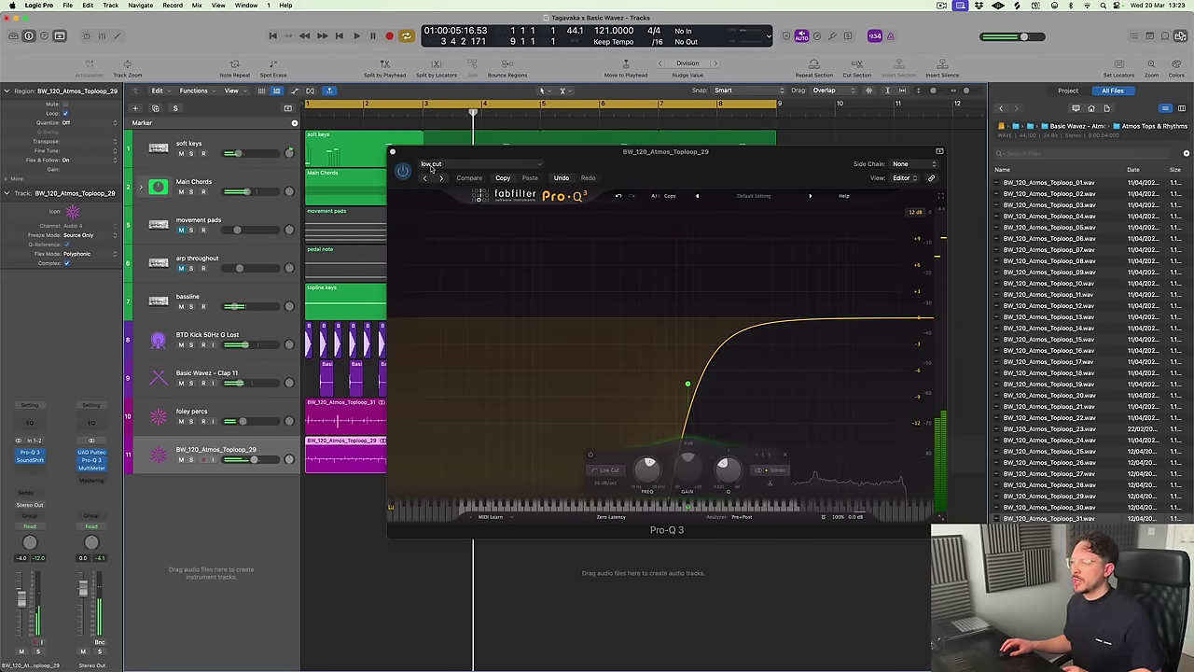
left_click(393, 151)
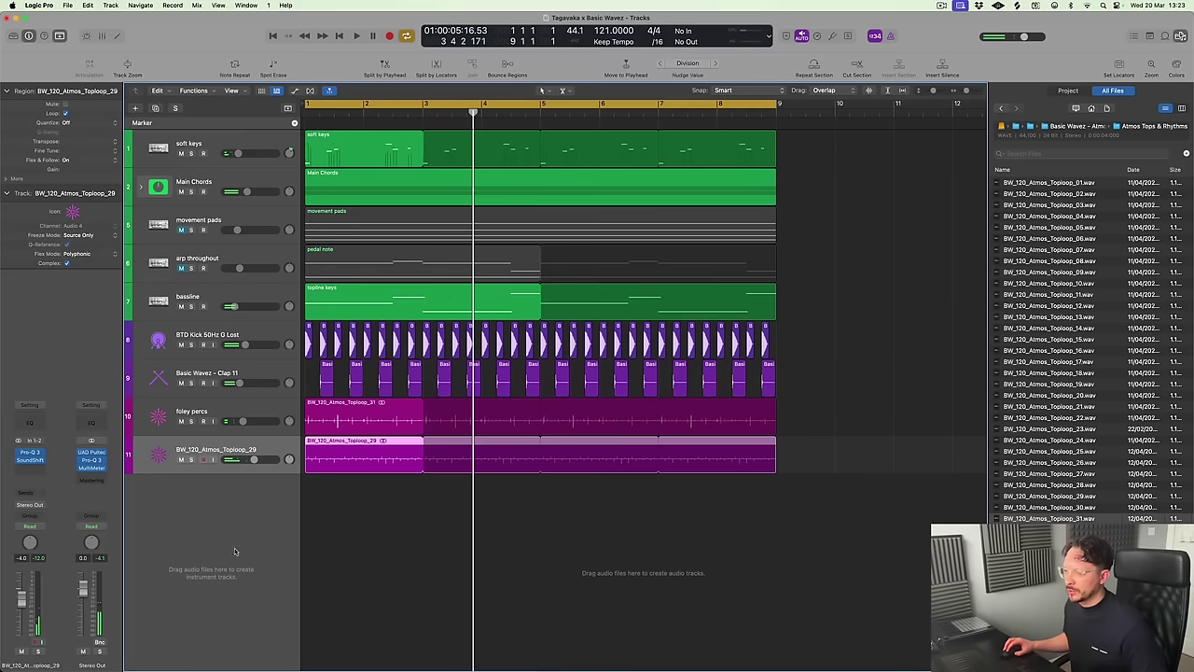
Insert Output's Portal in stereo on the Toploop_29 track and set the track's volume to -8.0 dB
left_click(39, 466)
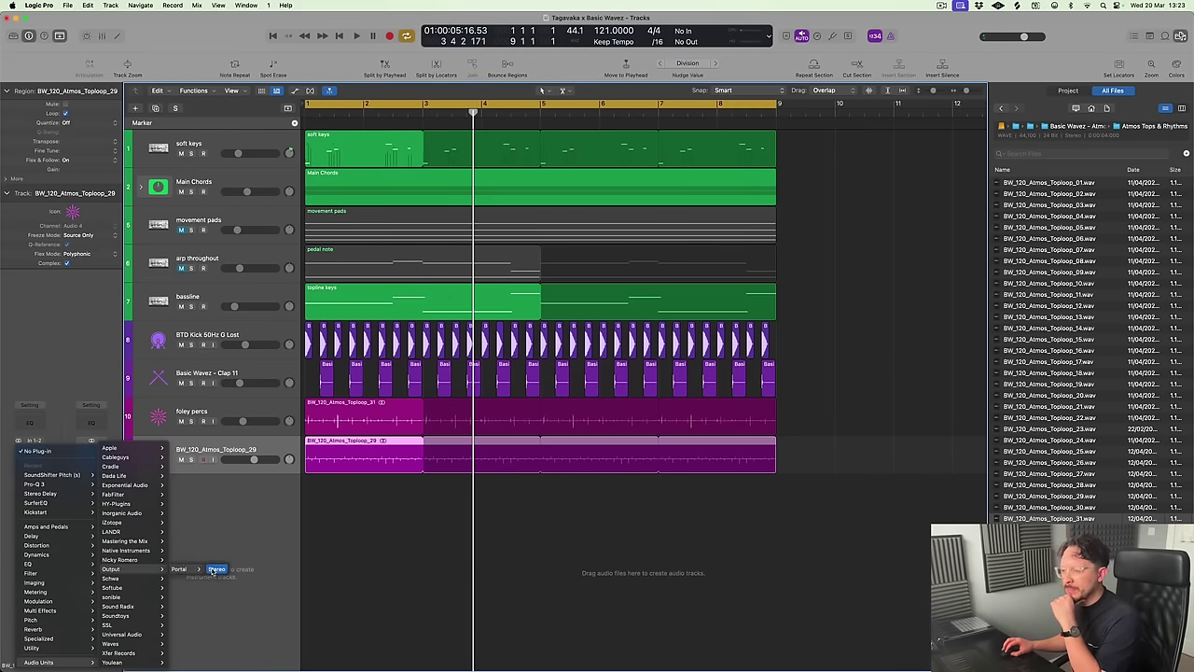
left_click(215, 569)
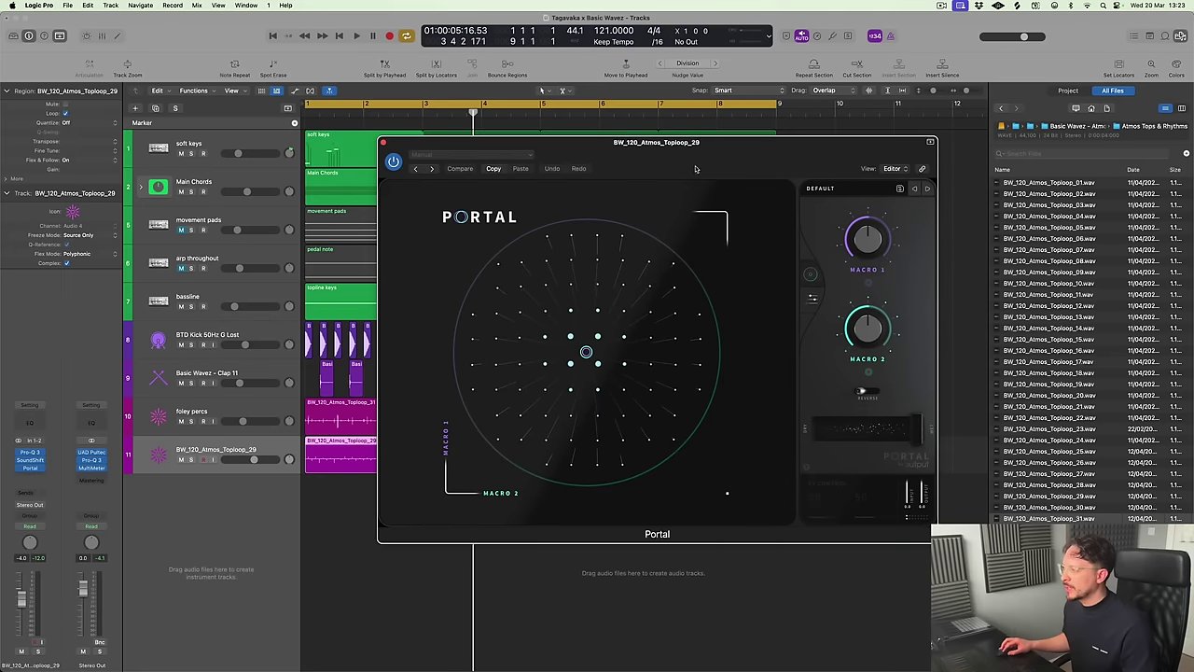
left_click_drag(695, 169, 697, 187)
left_click(214, 450)
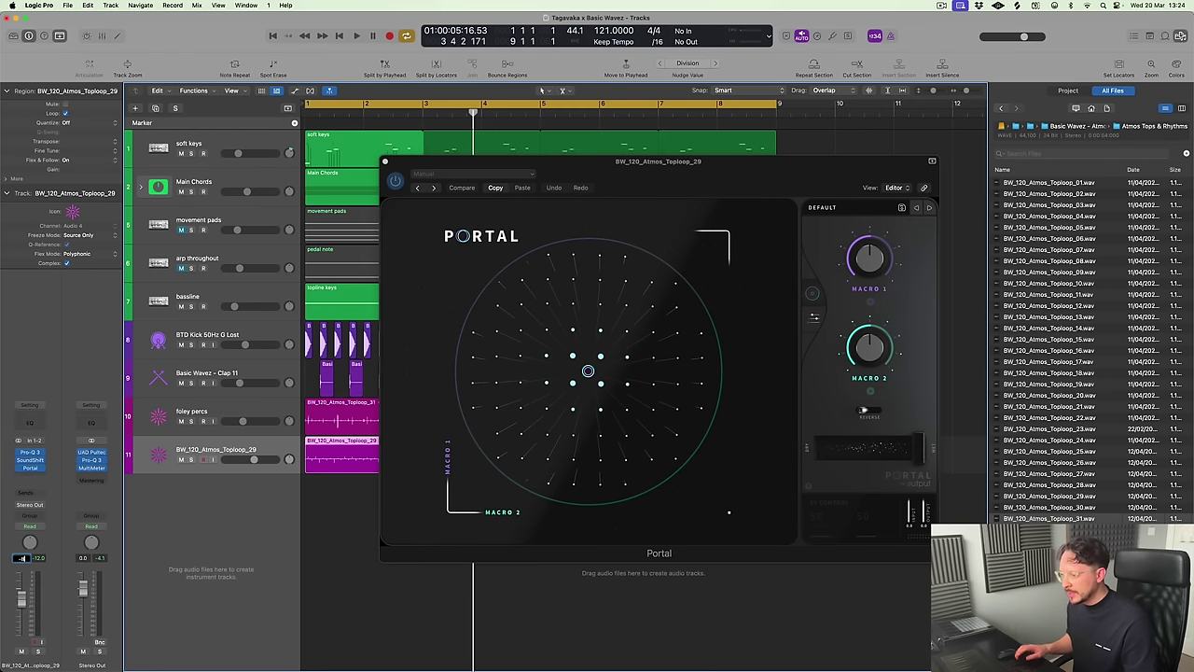
Audition Portal's Rhythmic presets from Grain Cutter onward with the Toploop_29 track soloed, and load Standard Rate
left_click(850, 206)
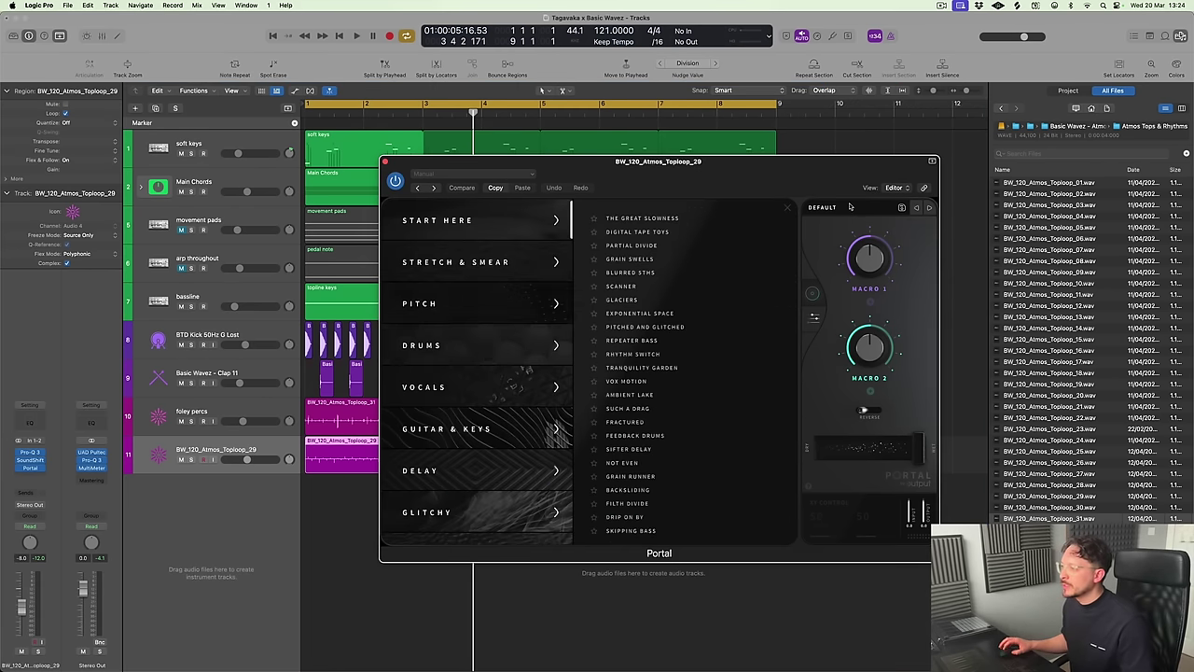
scroll(480, 401, "down", 5)
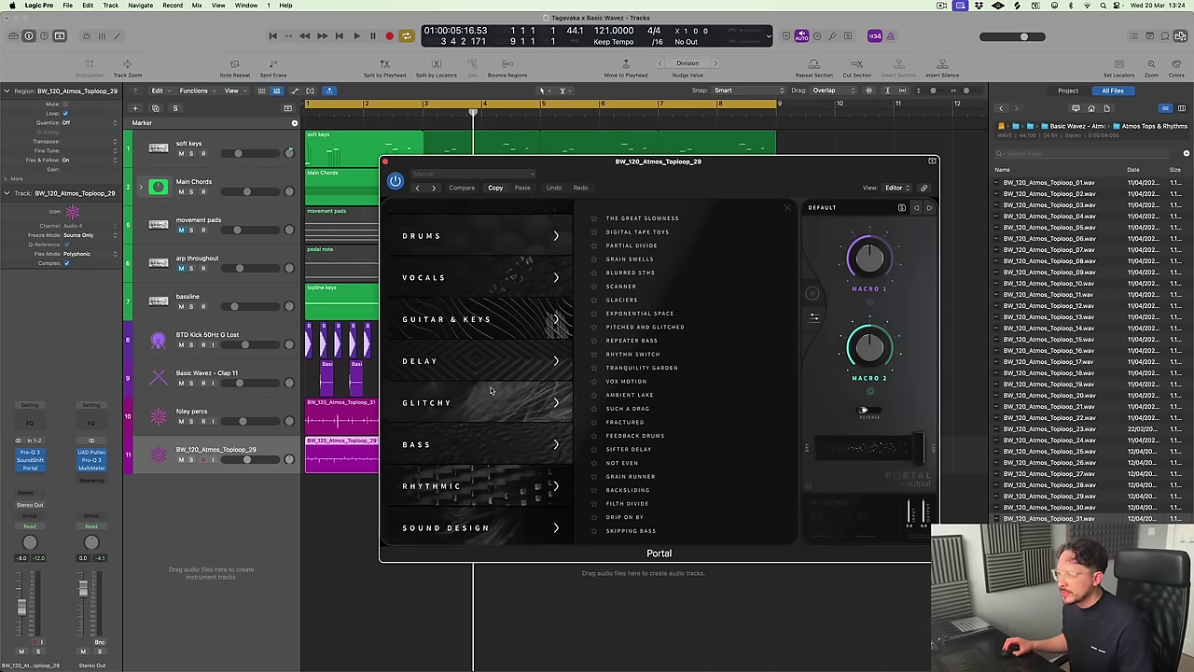
left_click(484, 410)
left_click(613, 220)
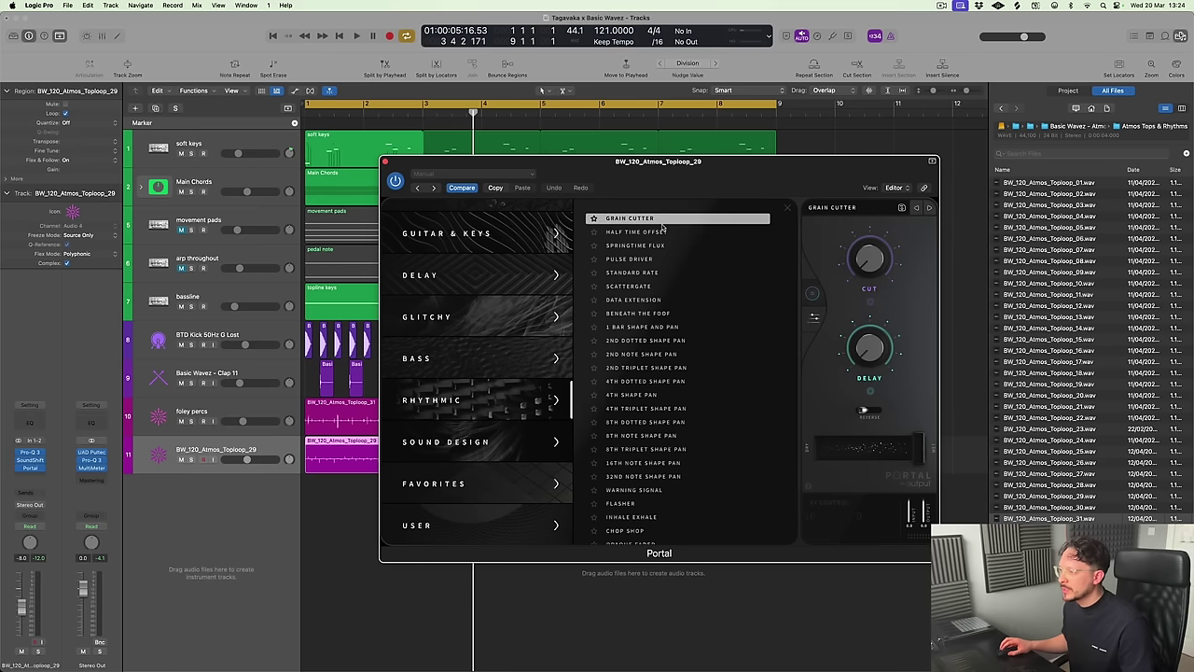
key("space")
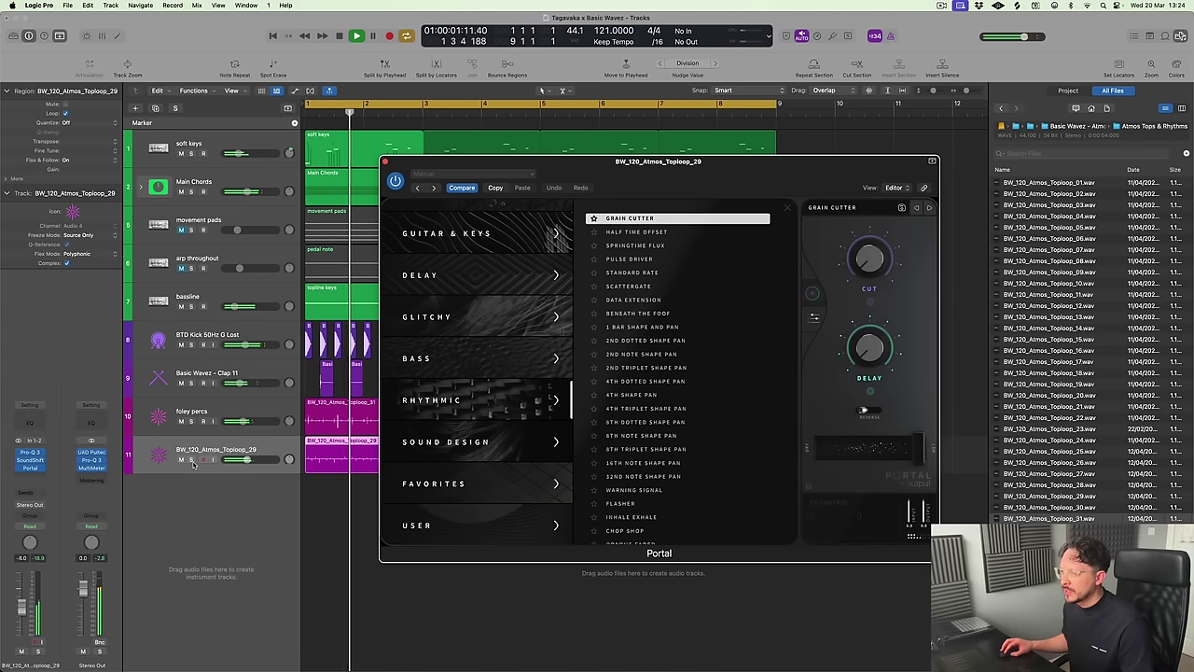
key("s")
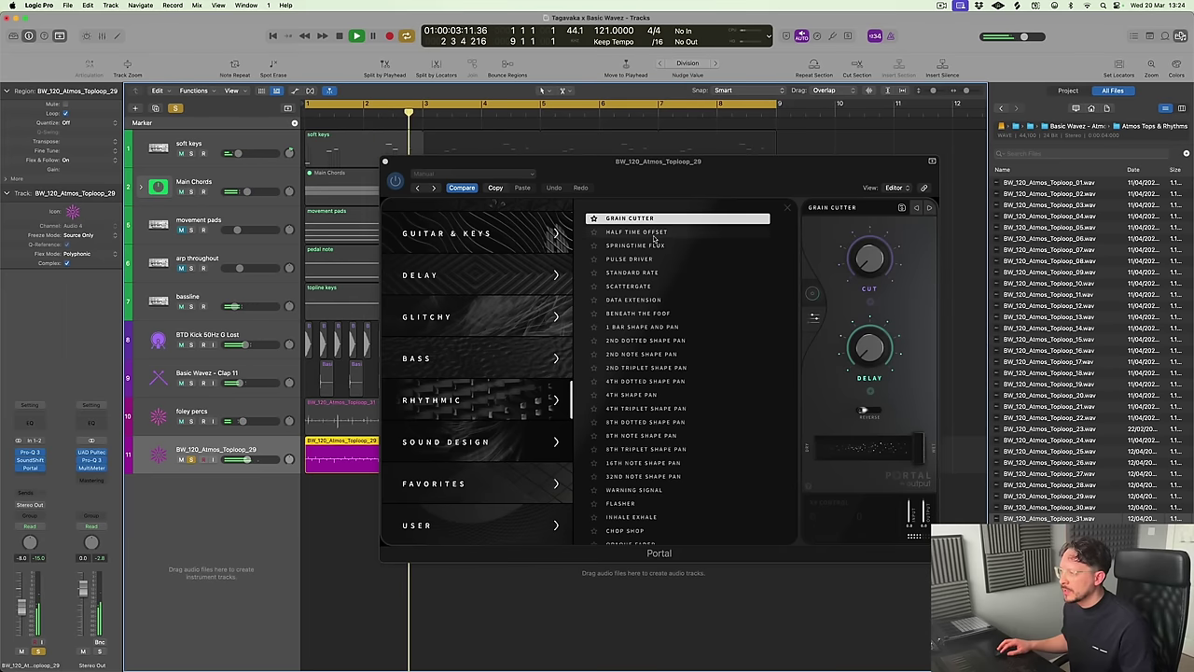
left_click(654, 233)
left_click(657, 246)
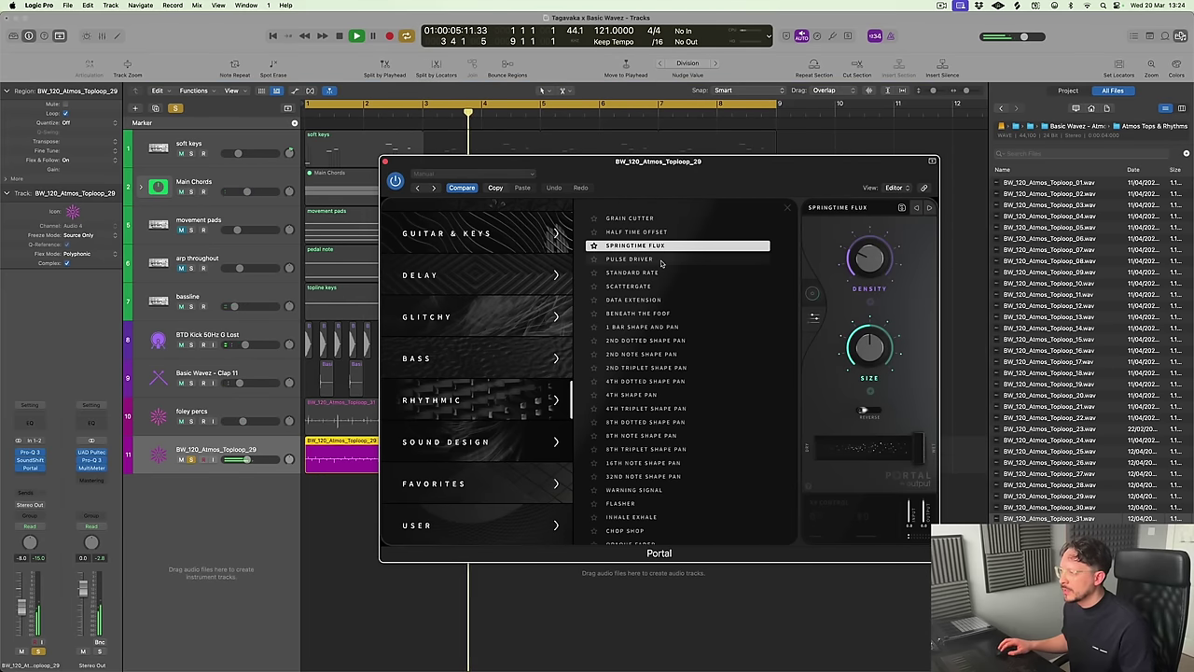
left_click(659, 260)
left_click(658, 272)
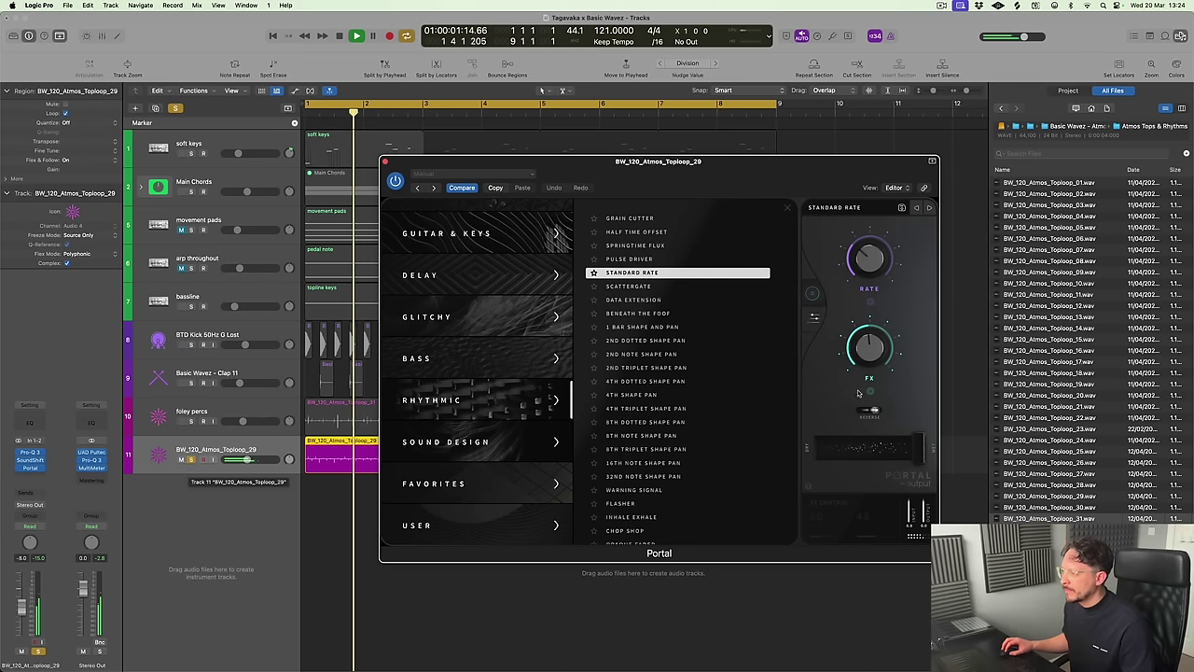
Set Portal's dry/wet mix to 55 and lower the Toploop_29 track to -10.0 dB in the unsoloed mix
left_click(877, 461)
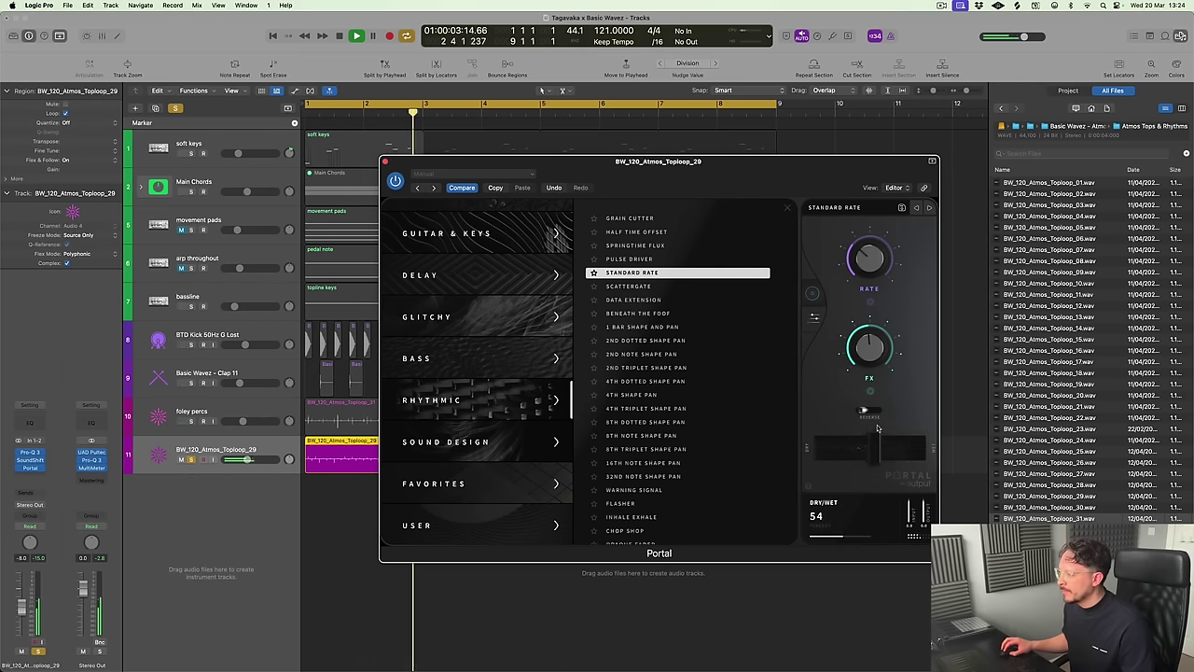
left_click_drag(878, 446, 886, 445)
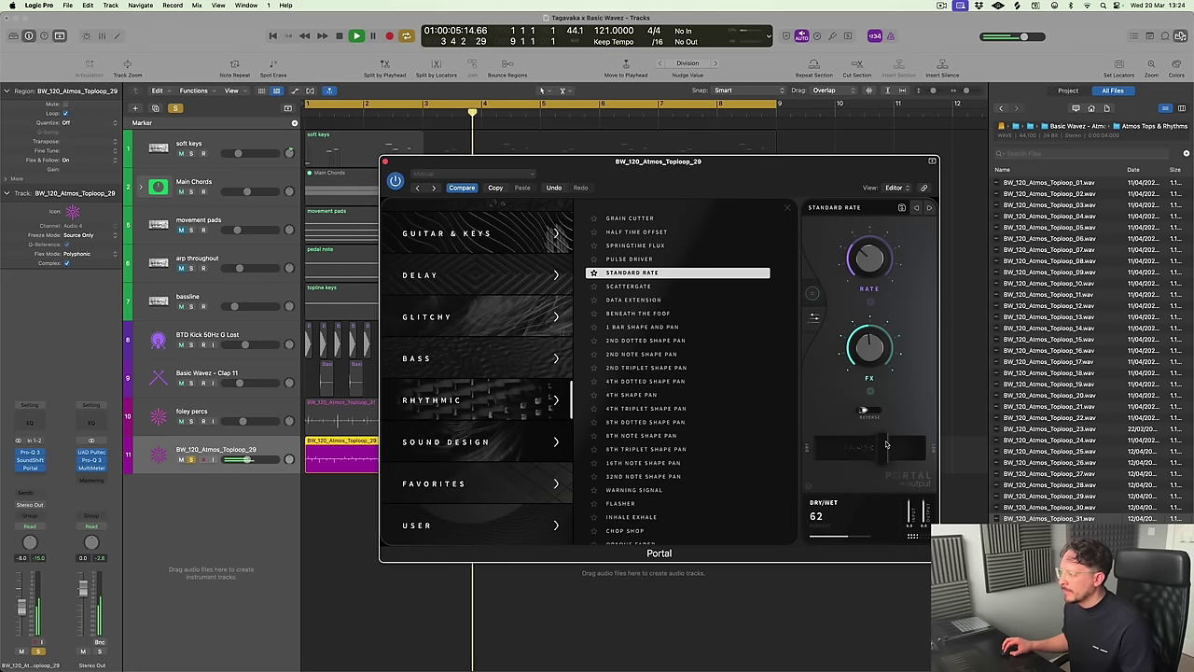
left_click(197, 486)
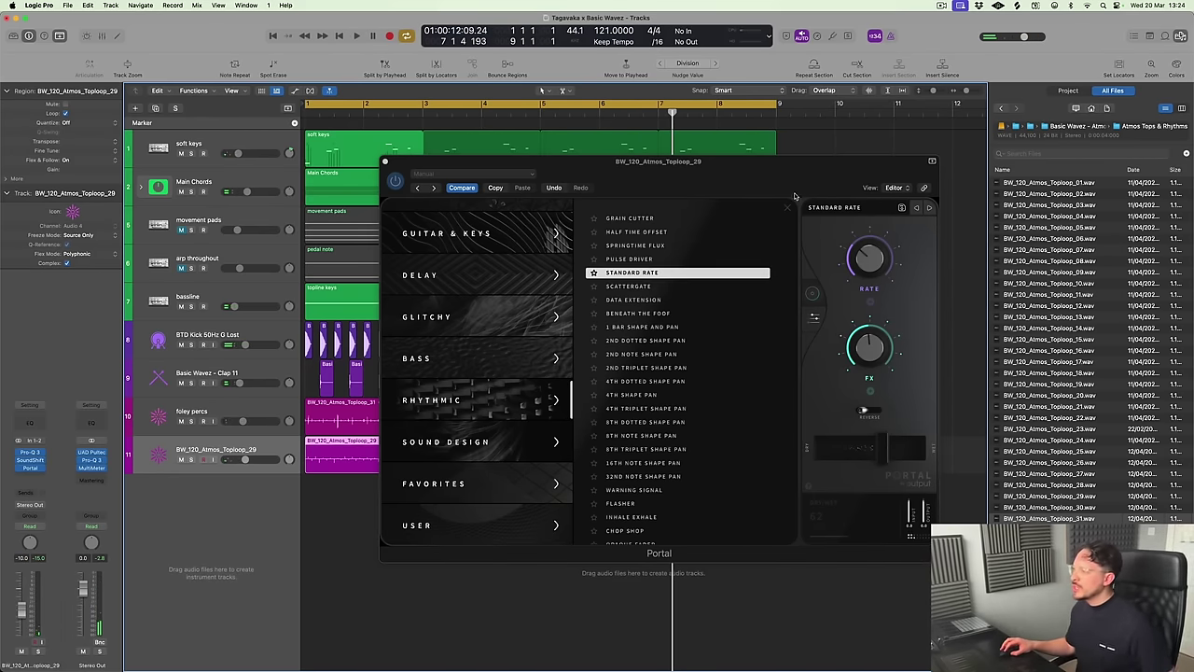
mouse_move(789, 184)
left_mouse_down()
mouse_move(886, 234)
mouse_move(788, 177)
left_mouse_up()
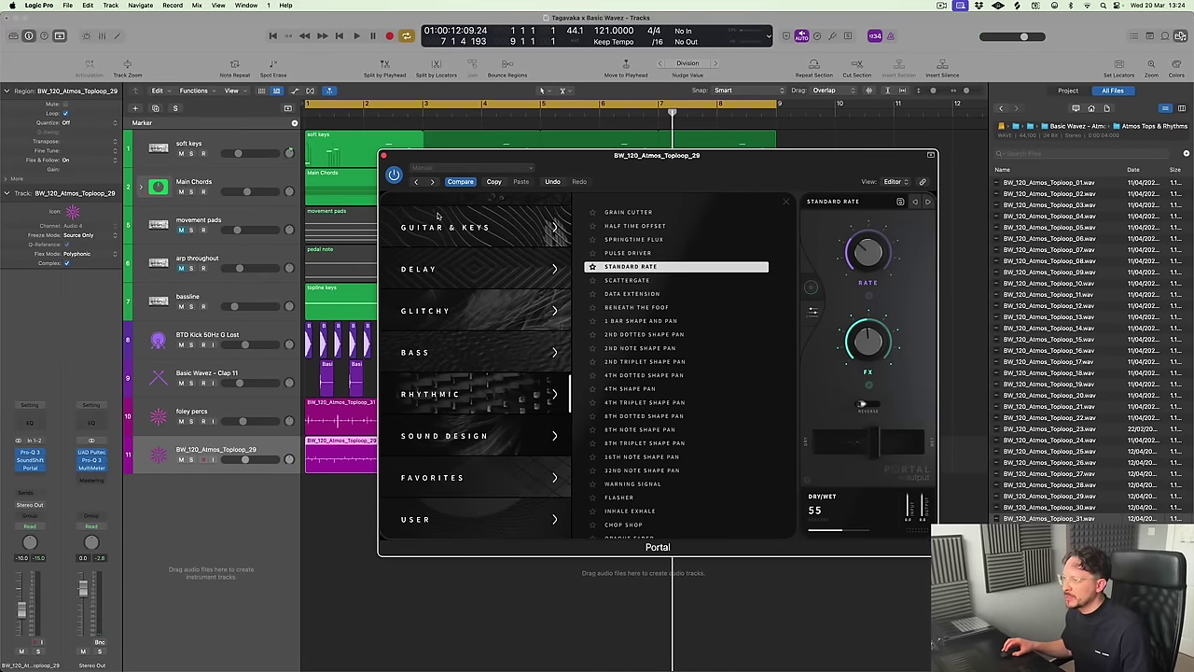
left_click(386, 157)
Solo the Toploop_29 track and listen to its processed sound from bar 1
left_click(191, 459)
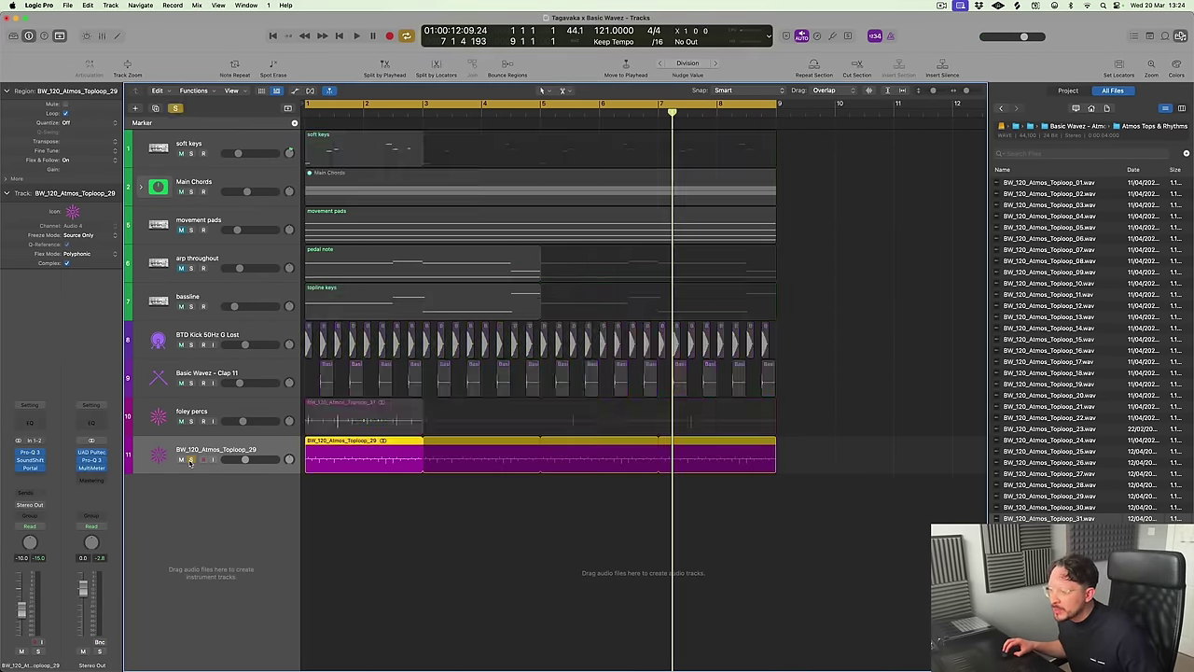
key("Return")
key("space")
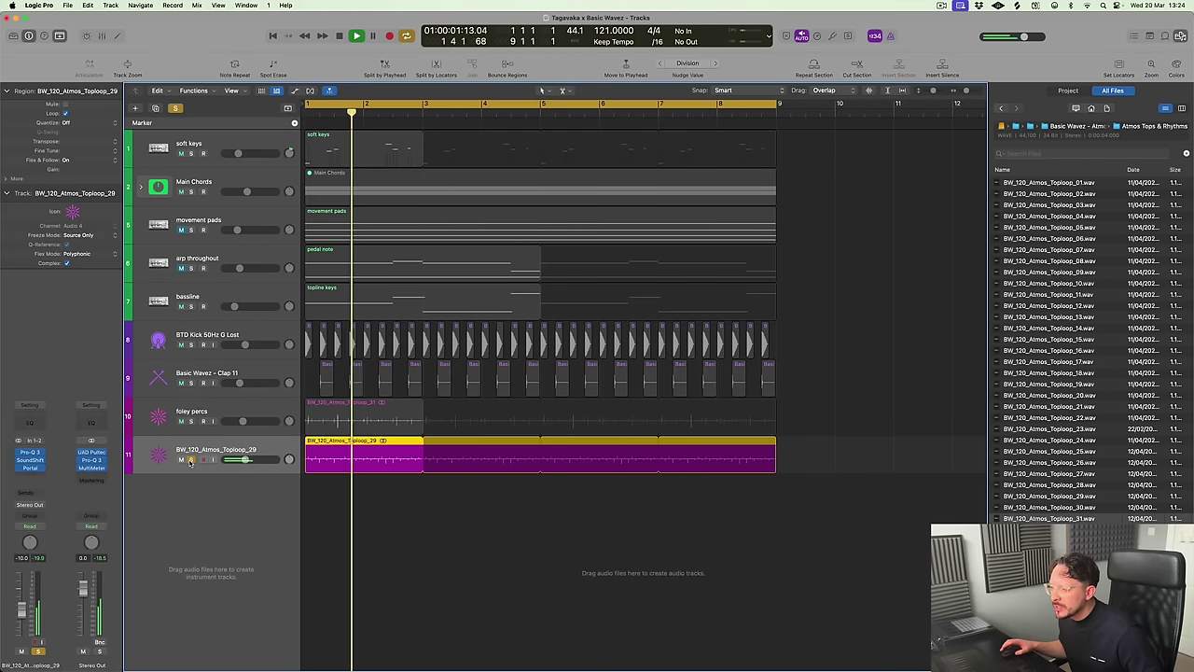
mouse_move(24, 456)
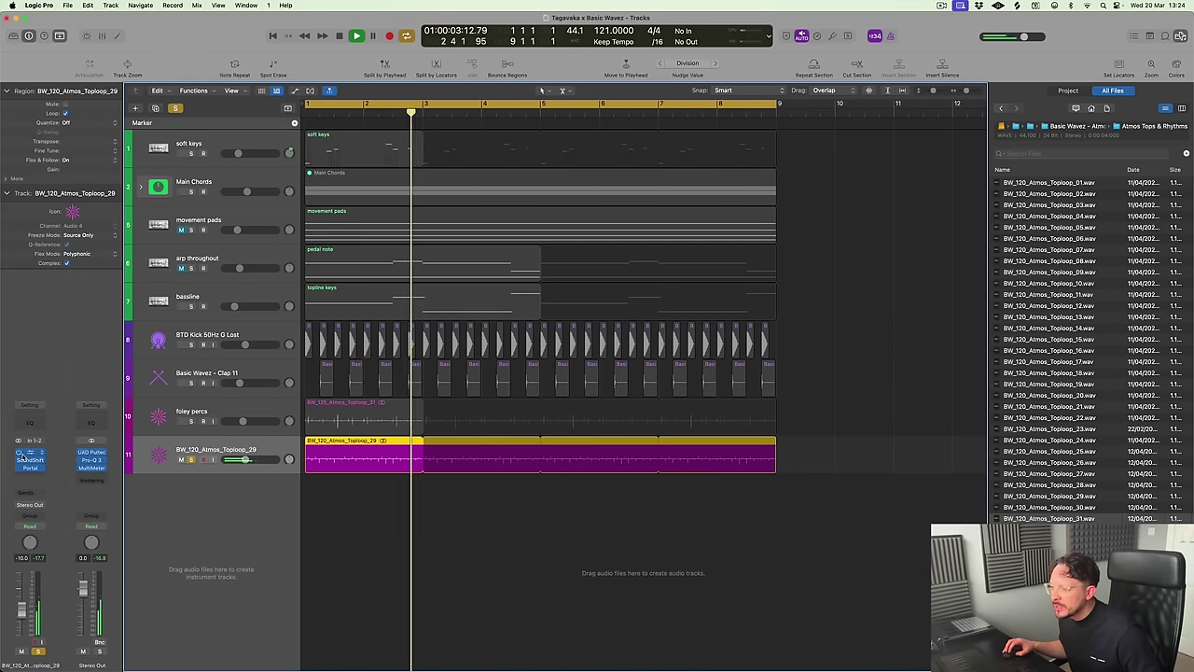
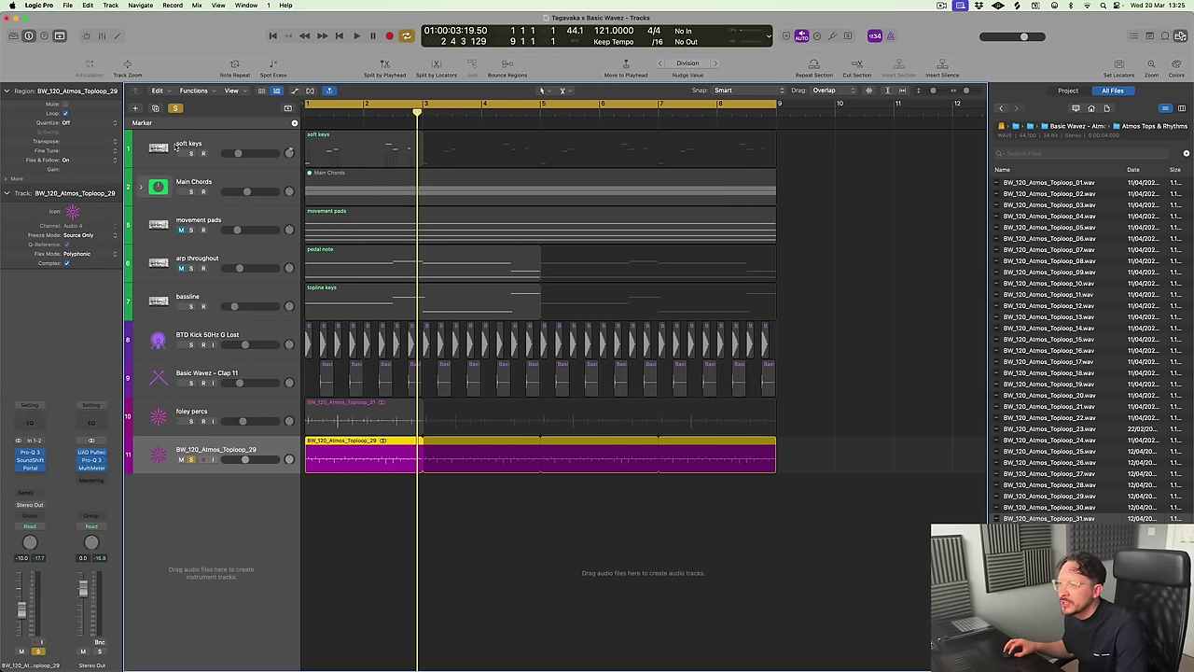
Solo the kick, clap, foley percs and Toploop_29 tracks, play from bar 1, and add Main Chords and bassline to the soloed mix
left_click_drag(191, 344, 191, 421)
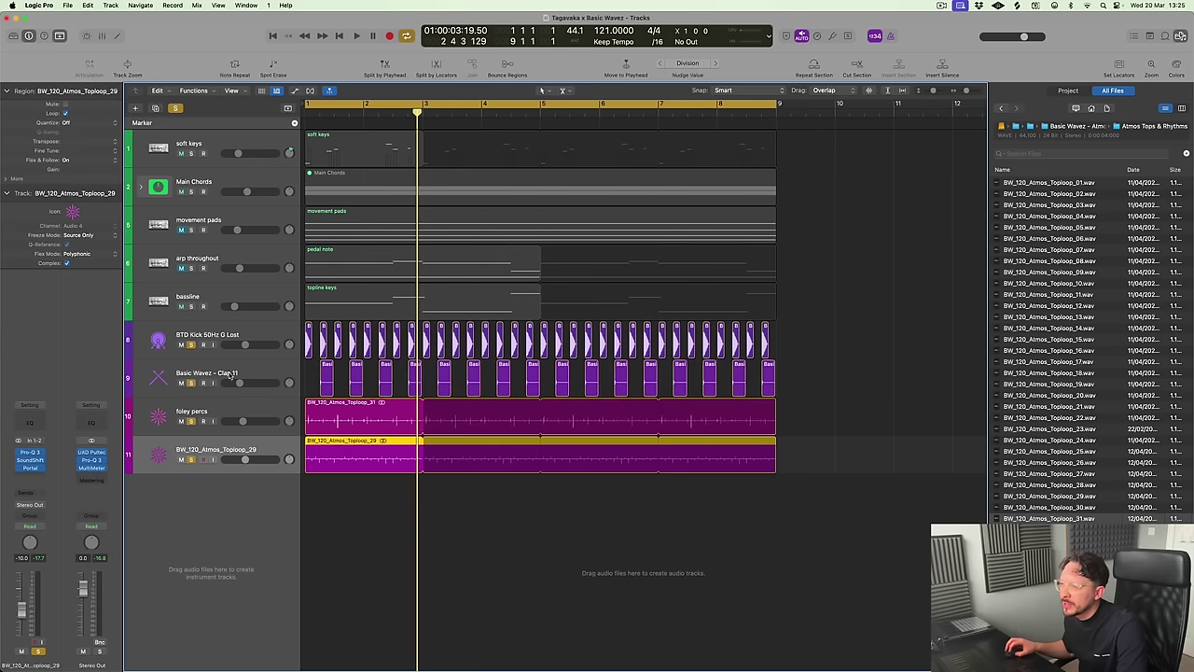
key("space")
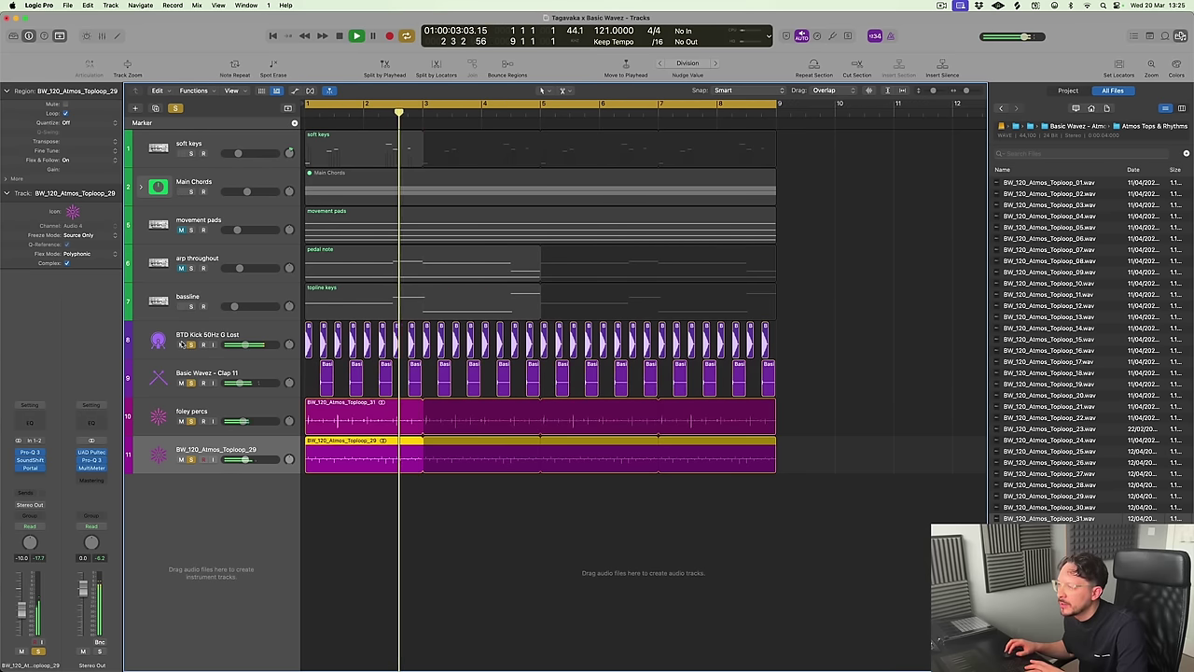
left_click(191, 191)
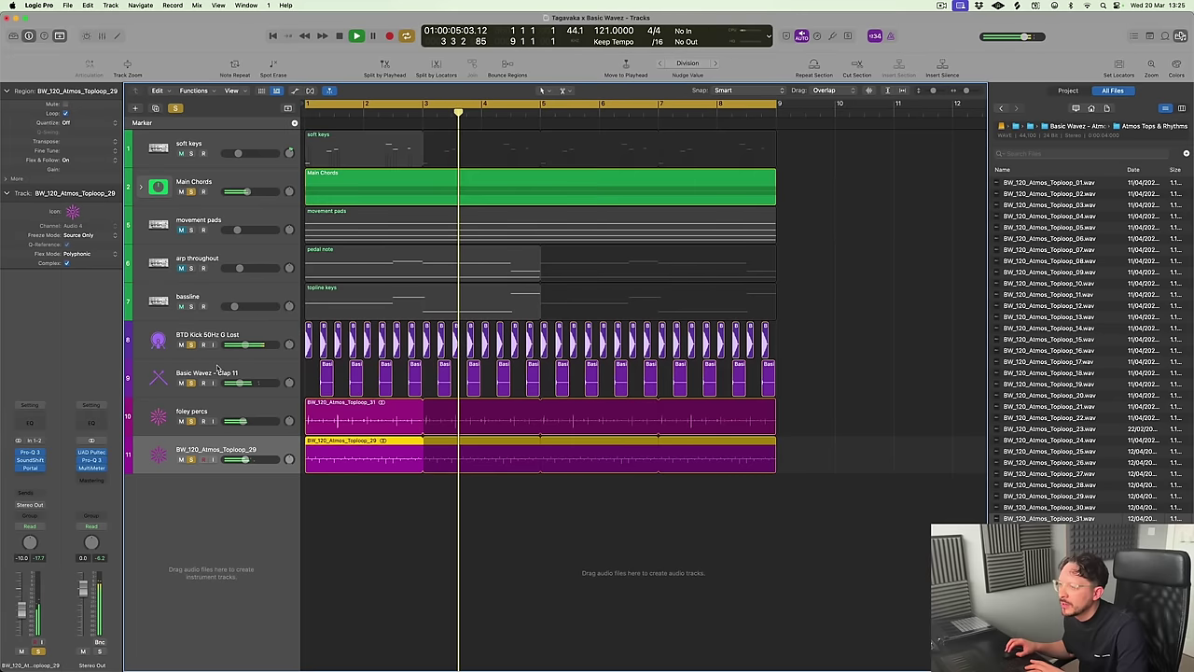
left_click(190, 307)
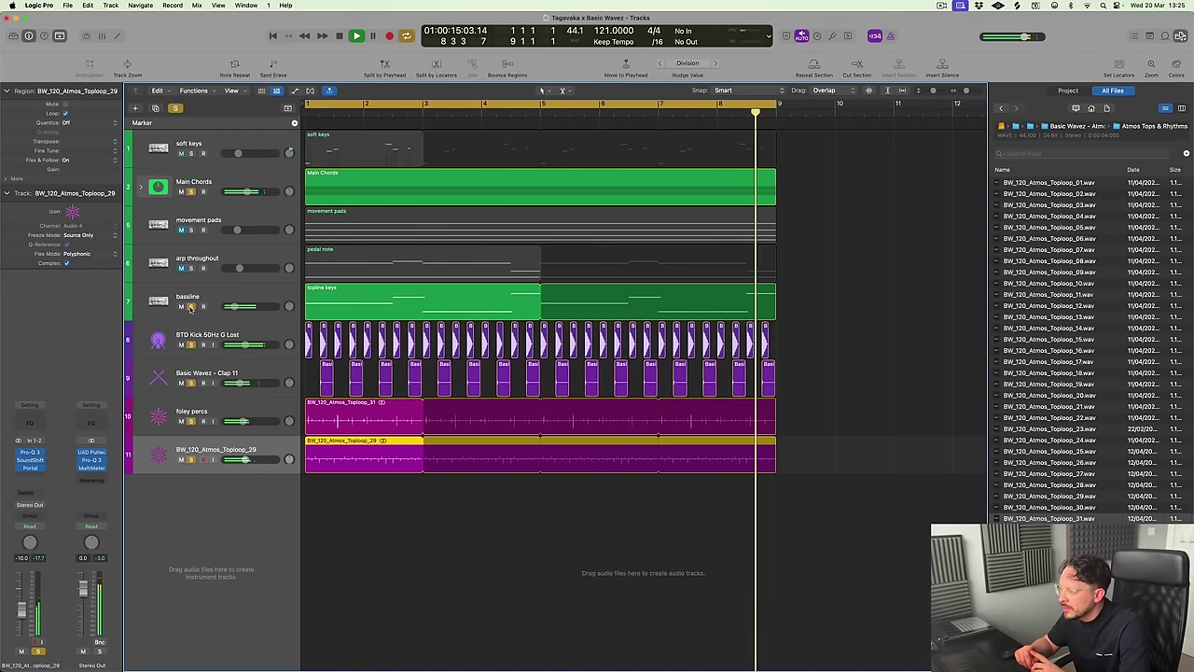
key("space")
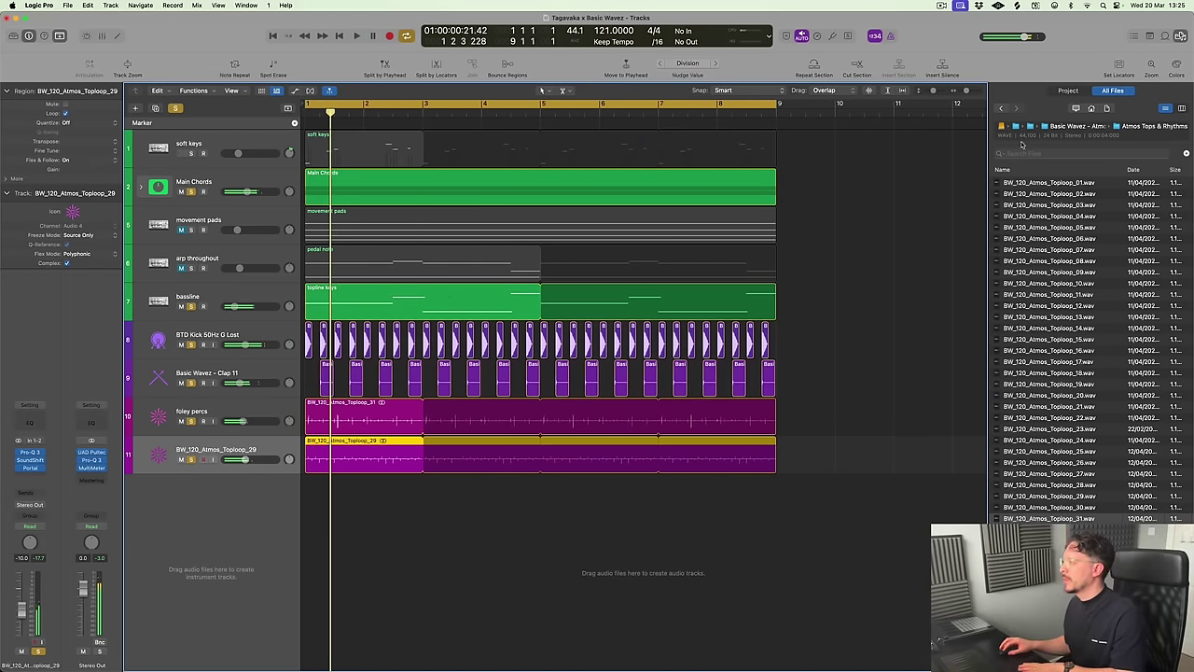
Open the Background Dirt sample folder and audition the BW_Atmos_Dirt samples, returning to BW_Atmos_Dirt_02.wav
left_click(1085, 128)
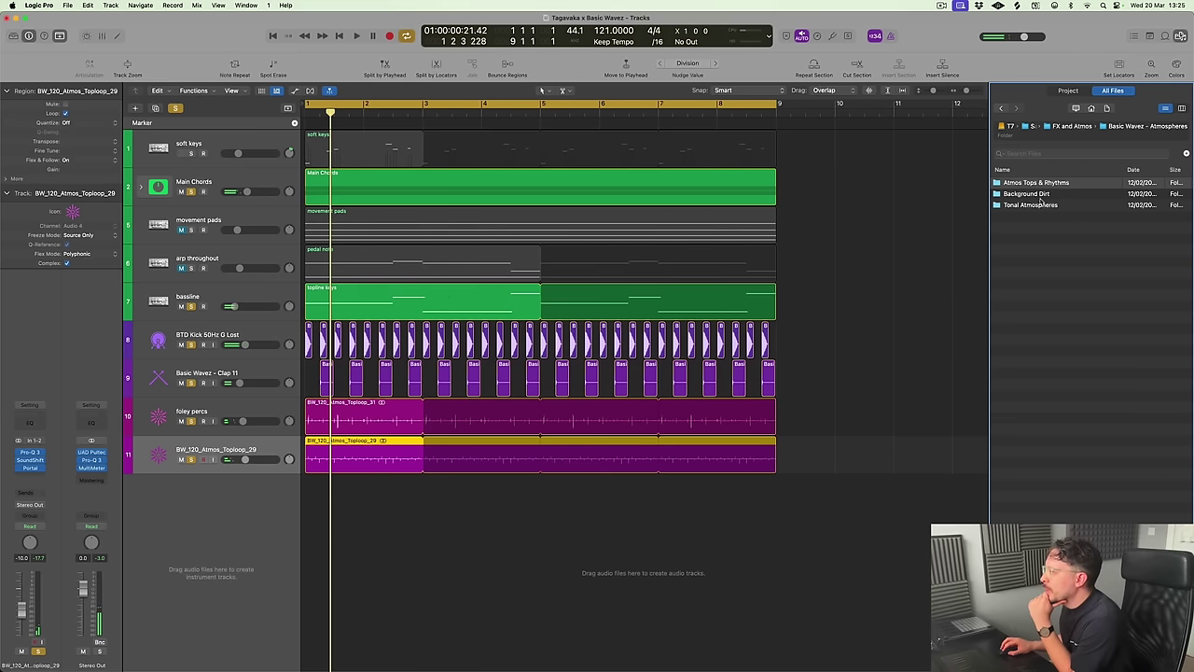
double_click(1039, 196)
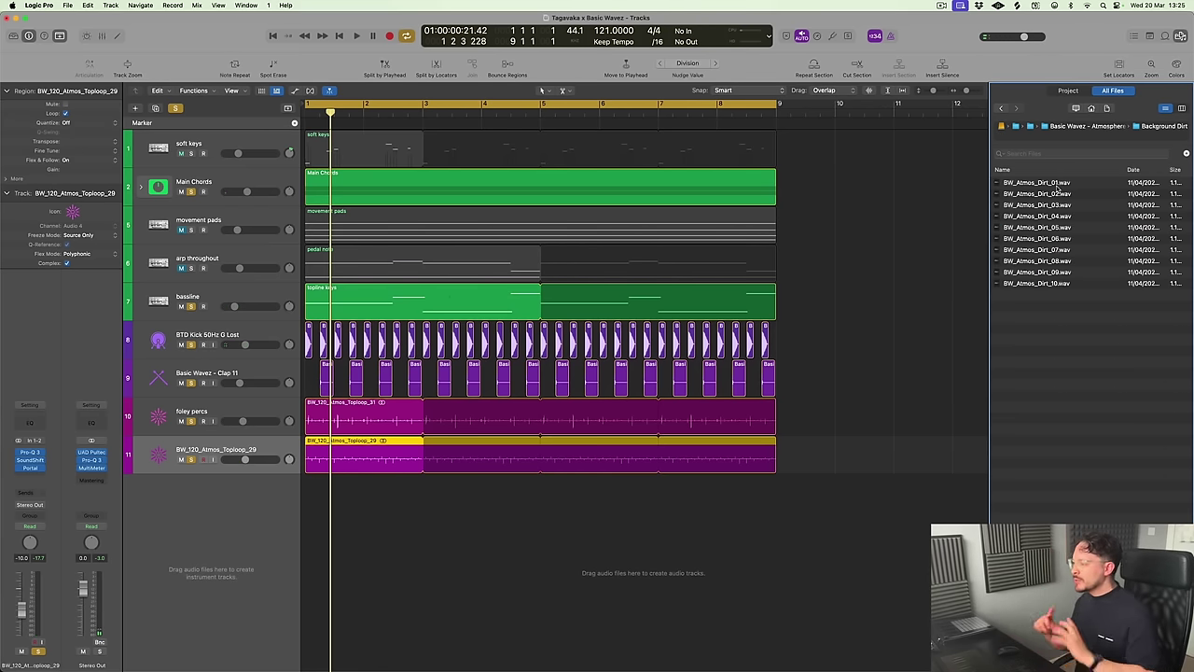
left_click(1057, 184)
left_click(1058, 194)
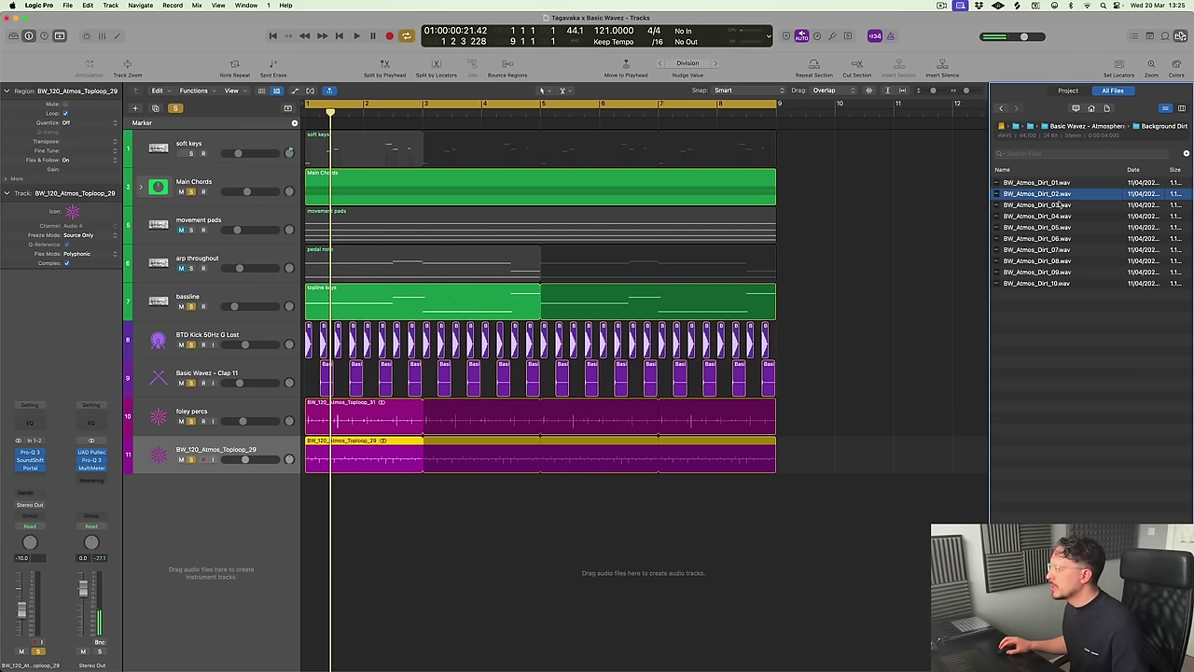
left_click(1058, 206)
left_click(1058, 217)
left_click(1059, 228)
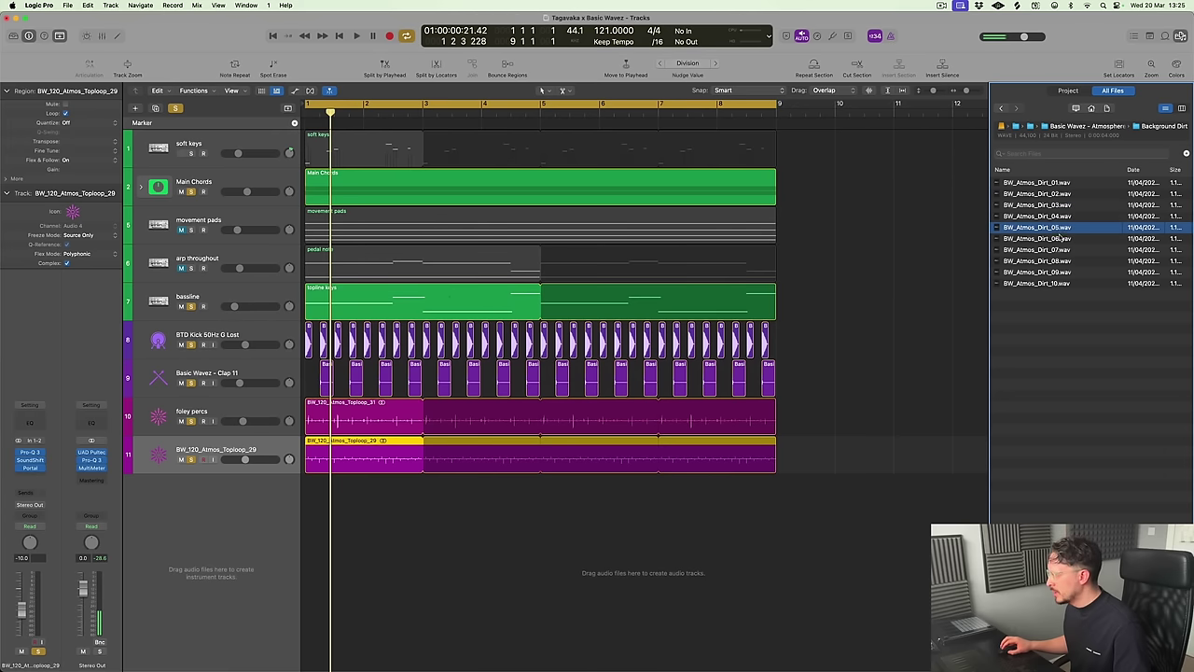
left_click(1058, 239)
left_click(1059, 260)
left_click(1060, 282)
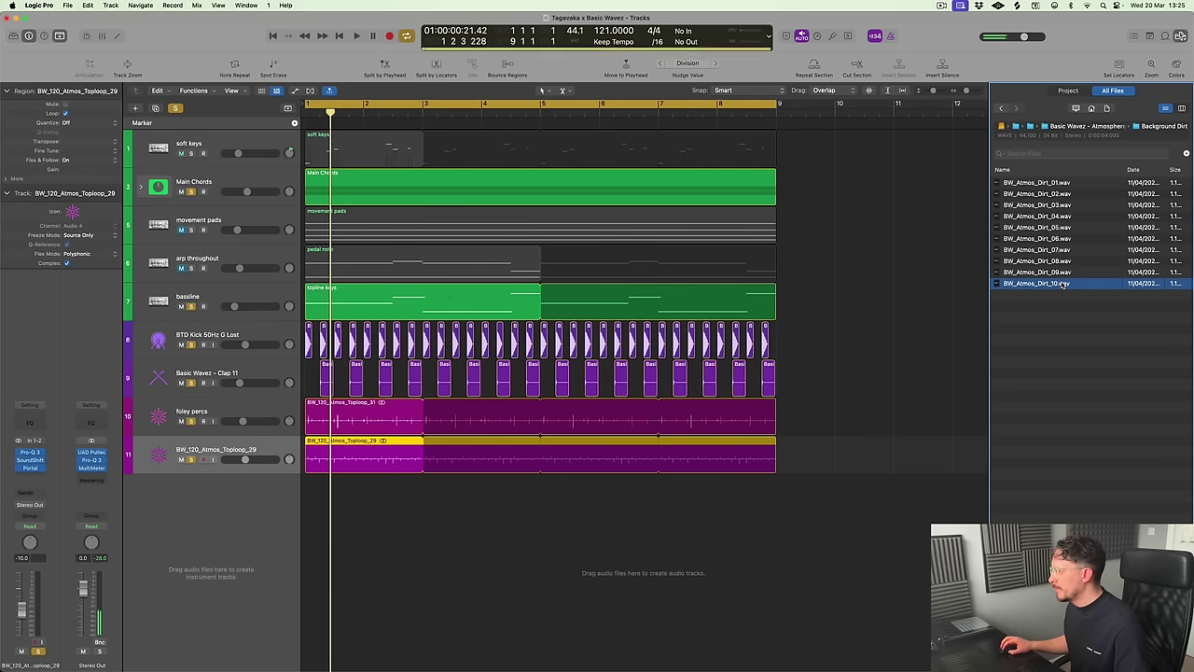
left_click(1059, 273)
left_click(1056, 194)
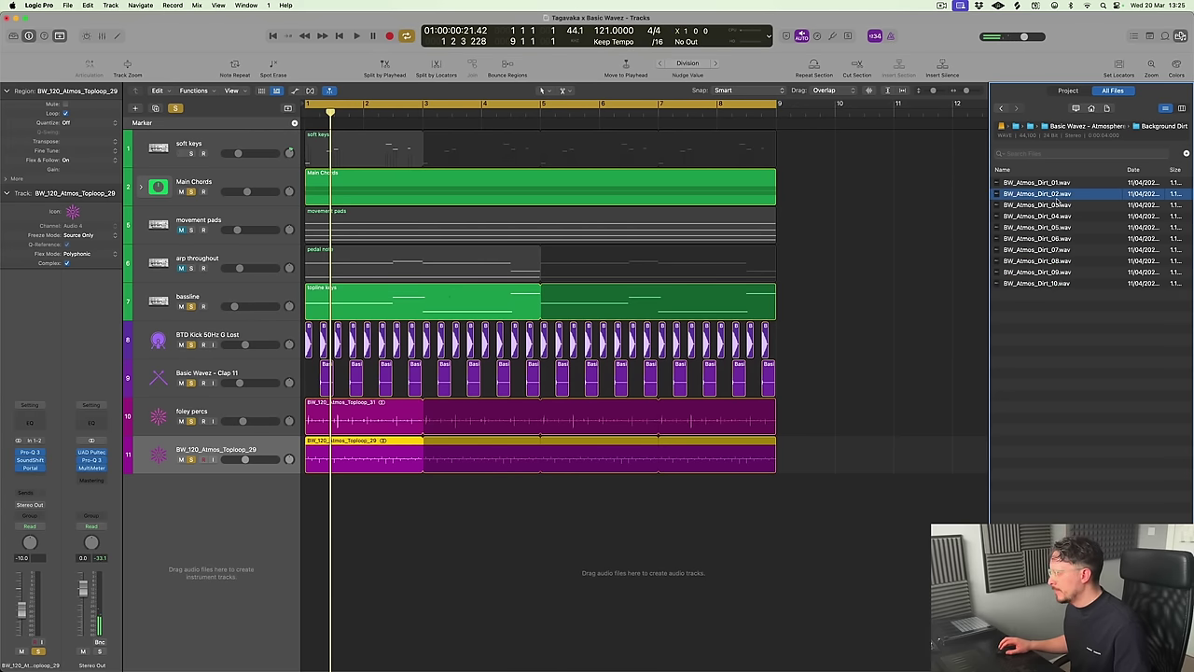
Place BW_Atmos_Dirt_02.wav on a new audio track at bar 1 and loop its region past bar 9
left_click_drag(1055, 197, 334, 499)
left_click(429, 525)
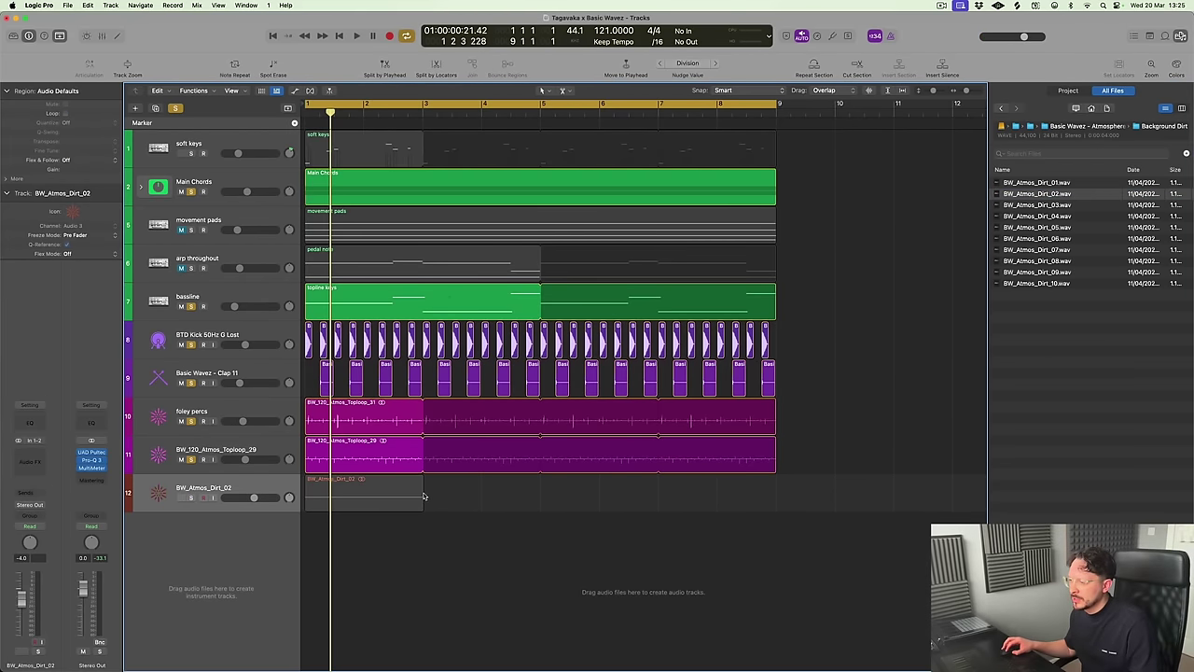
left_click_drag(424, 491, 871, 551)
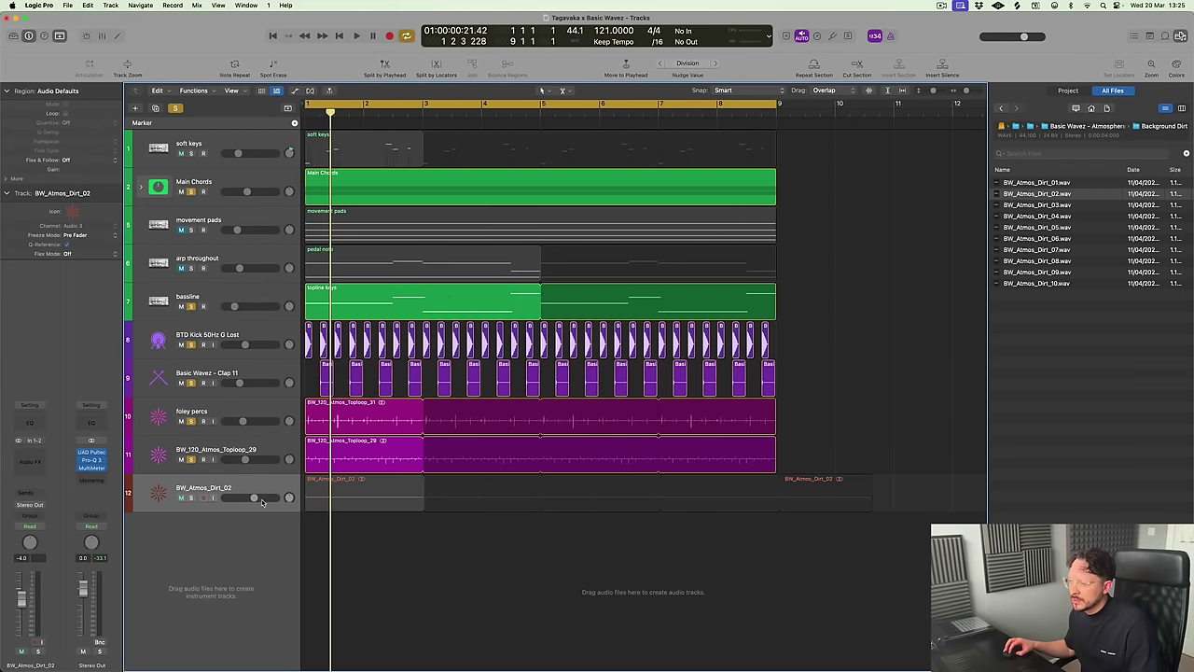
Add the BW_Atmos_Dirt_02 track to the soloed mix and set its volume to -12.0 dB during playback
left_click(192, 499)
key("space")
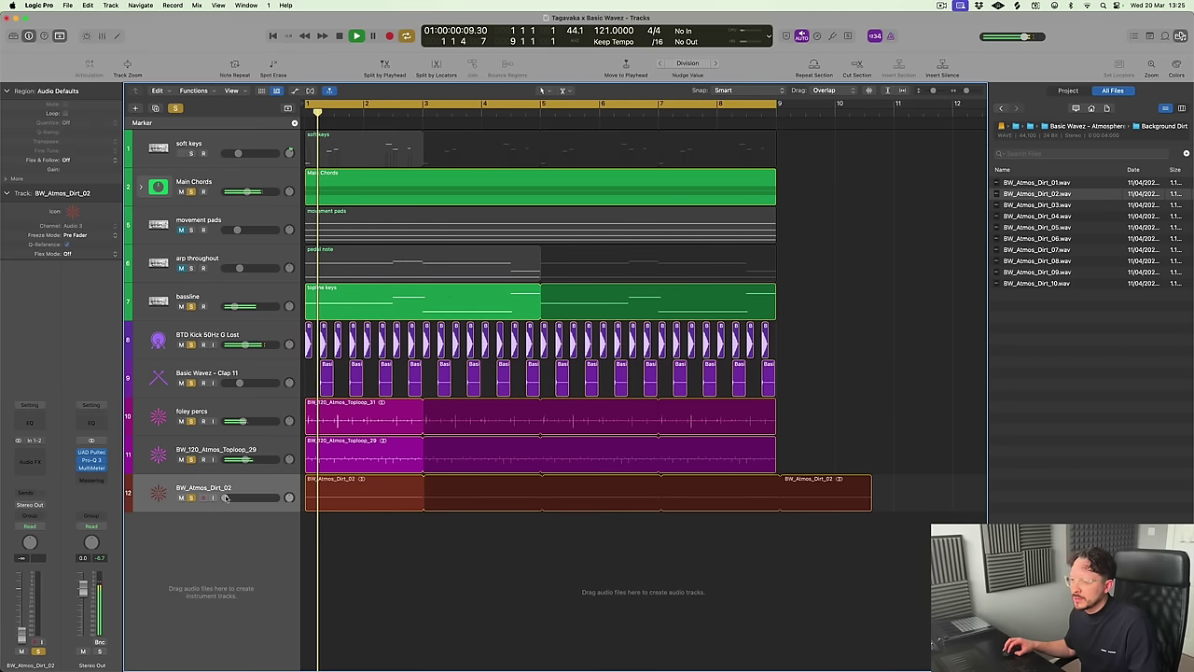
left_click_drag(225, 499, 243, 497)
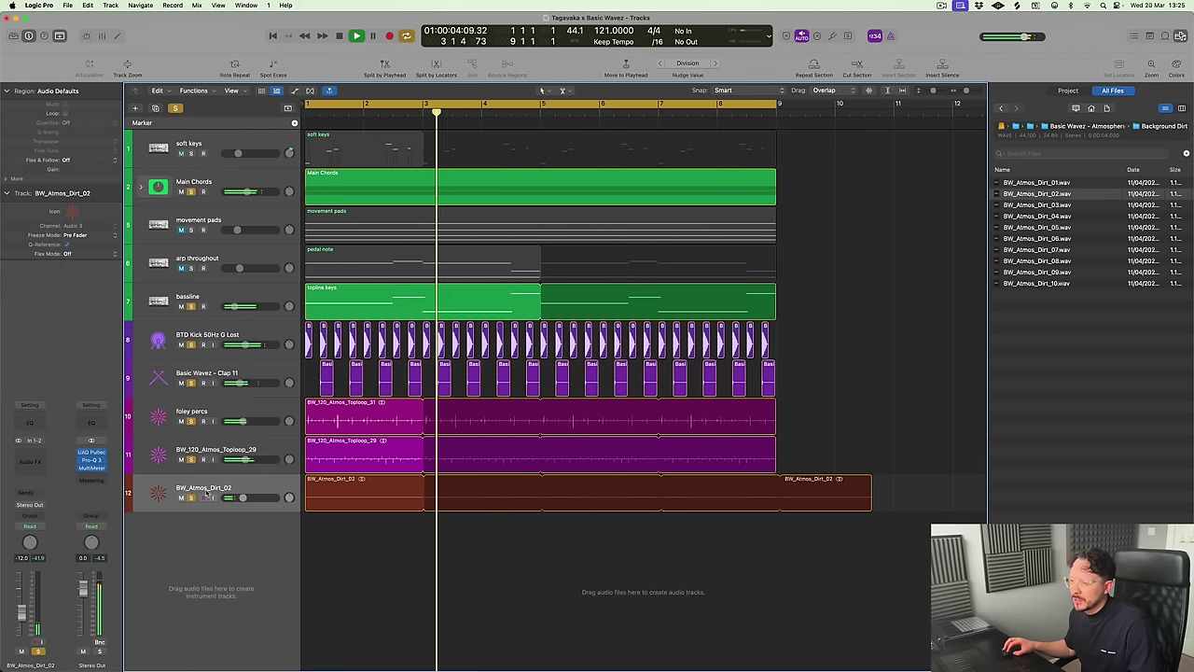
Insert Pro-Q 3 on the BW_Atmos_Dirt_02 track and load the low cut preset
left_click(31, 461)
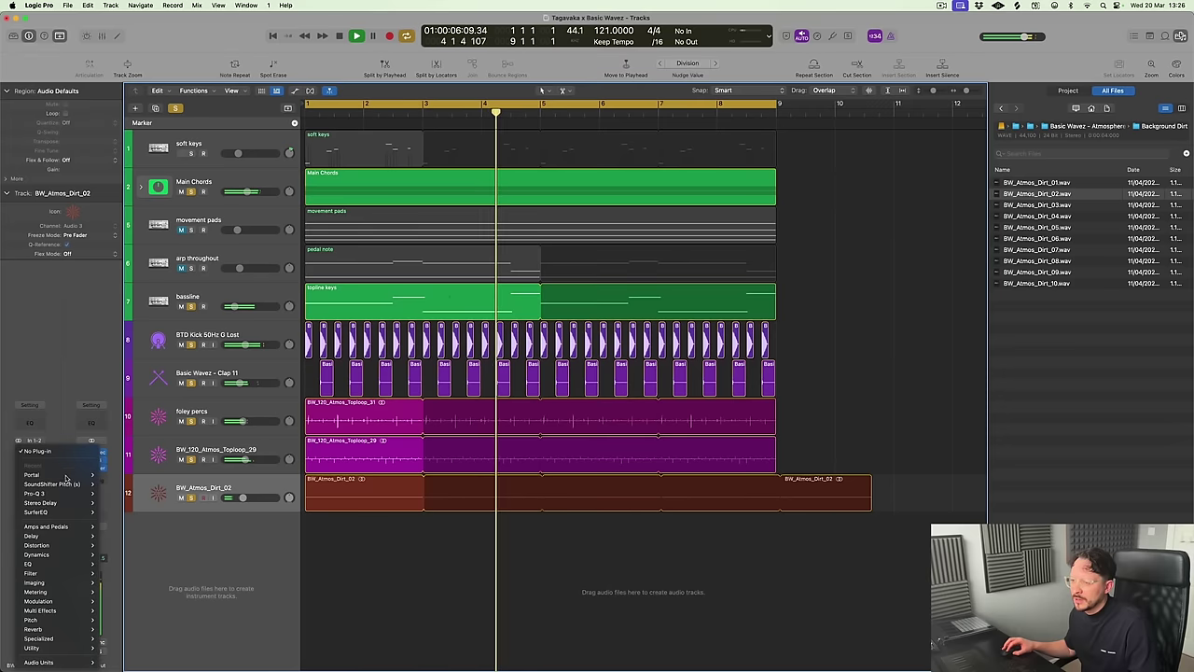
left_click(109, 493)
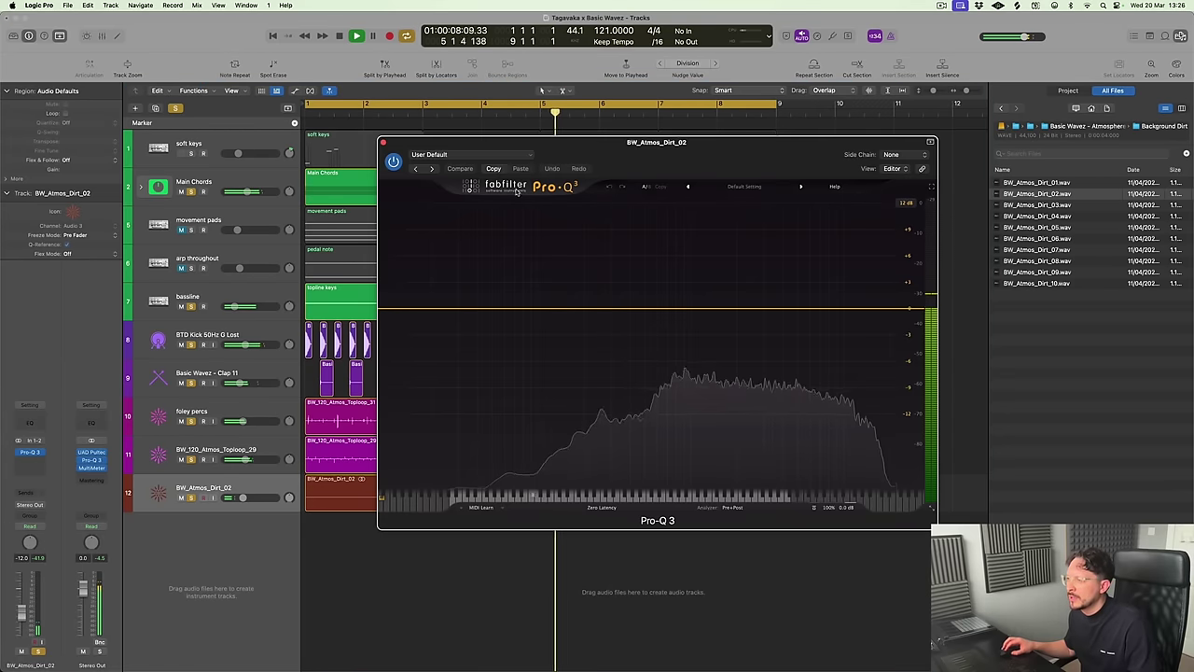
left_click(479, 158)
left_click(482, 350)
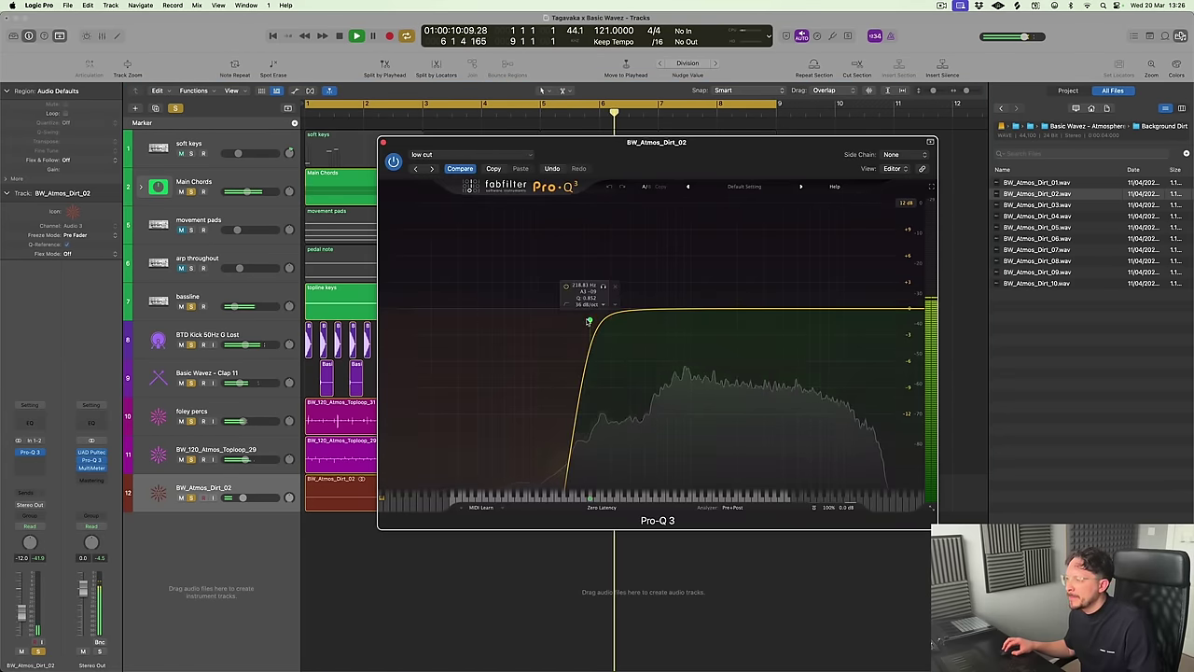
Insert Nicky Romero's Kickstart in stereo on the BW_Atmos_Dirt_02 track and, with only that track soloed, set its mix to 40%
left_click(37, 462)
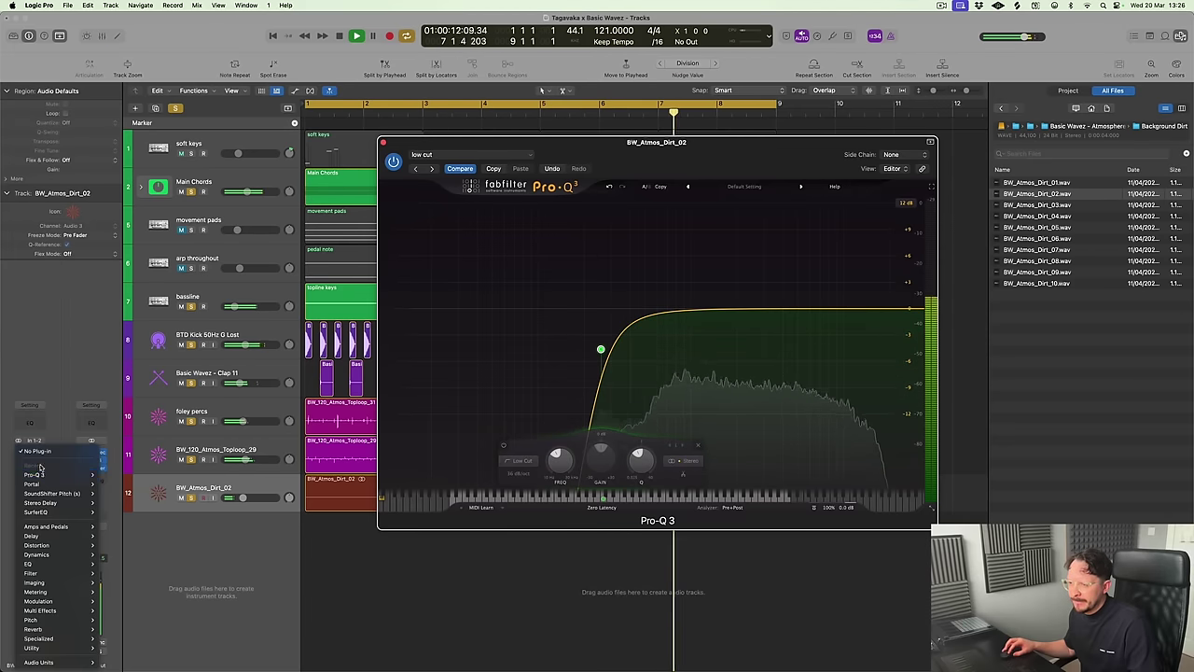
mouse_move(73, 664)
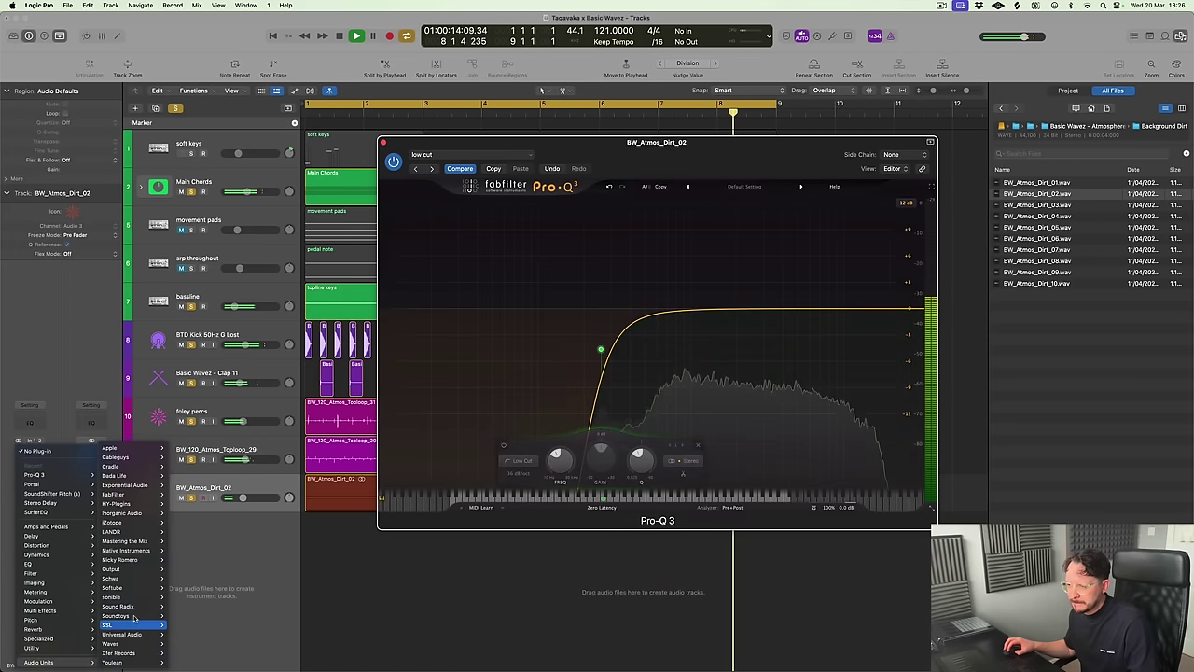
mouse_move(187, 560)
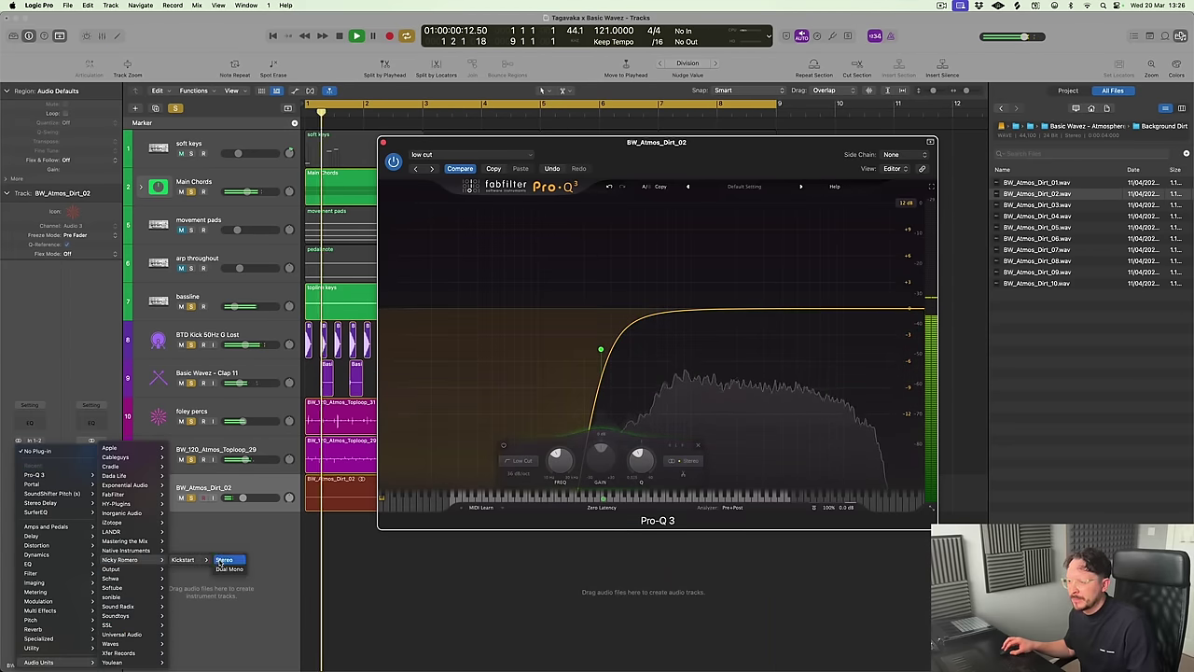
left_click(229, 559)
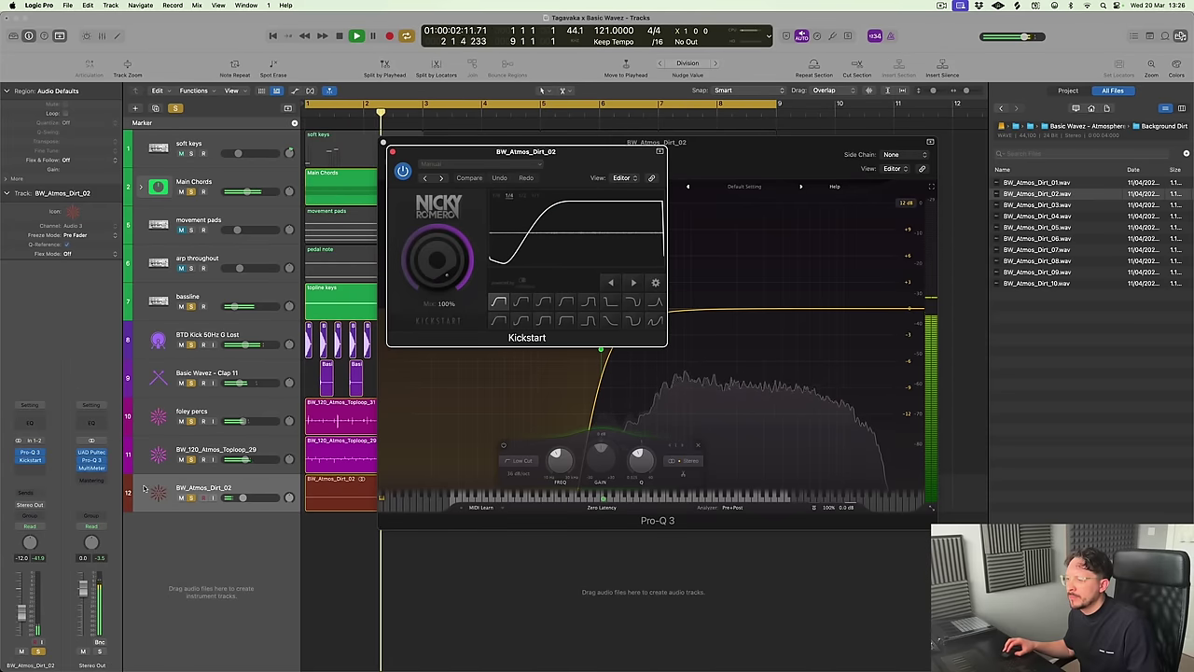
left_click(180, 122)
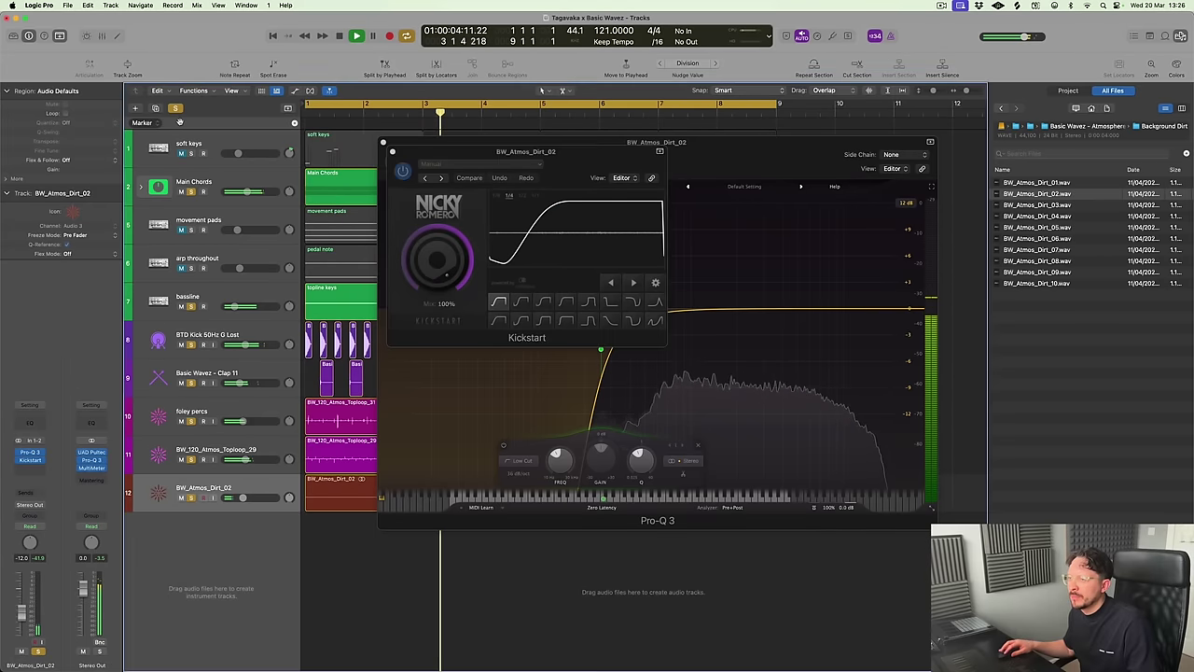
left_click(175, 108)
left_click(192, 497)
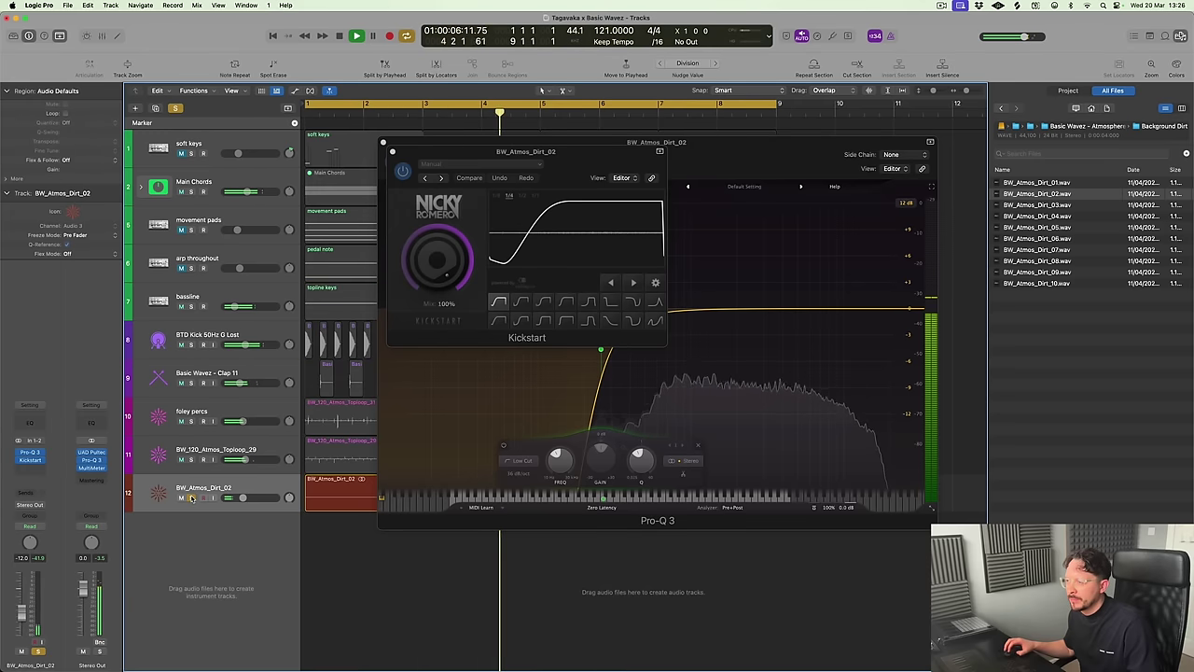
left_click_drag(444, 258, 444, 299)
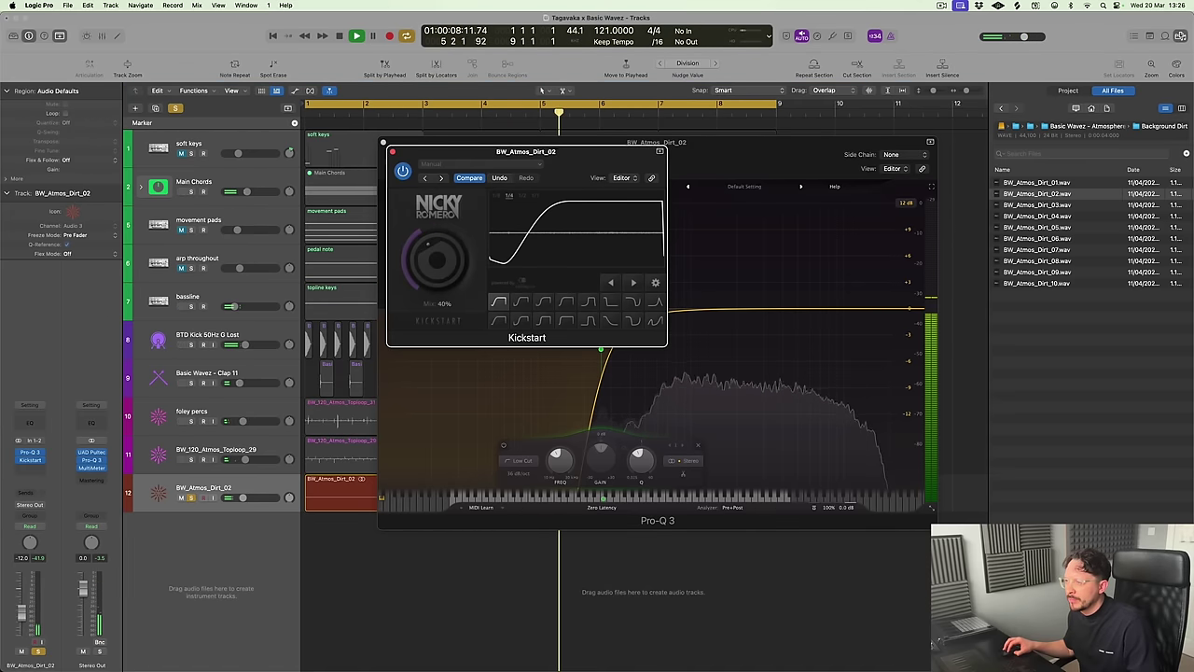
left_click(393, 151)
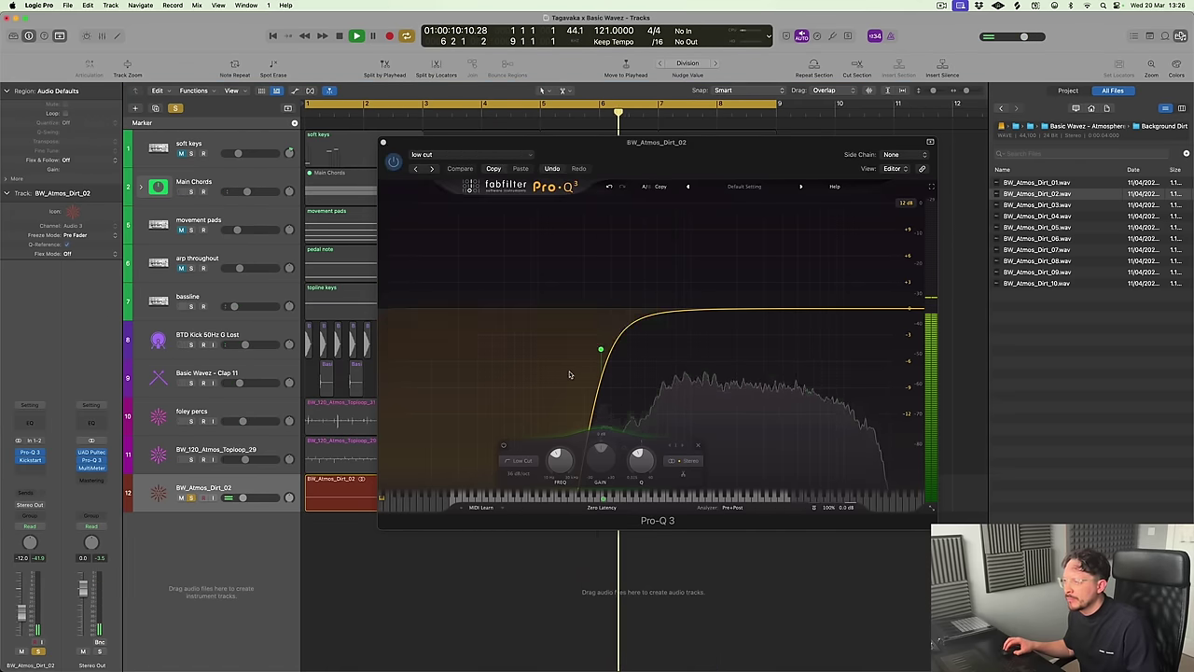
Raise the BW_Atmos_Dirt_02 track's Pro-Q 3 low cut to about 596 Hz and unsolo the track
left_click_drag(601, 347, 661, 361)
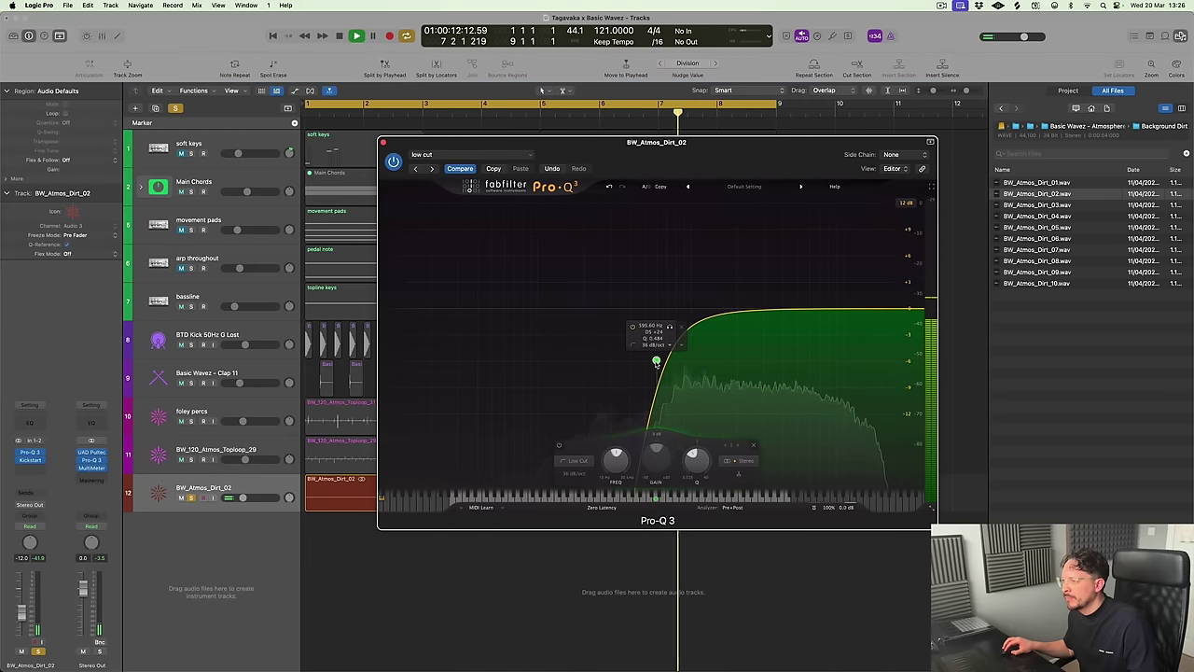
left_click(191, 497)
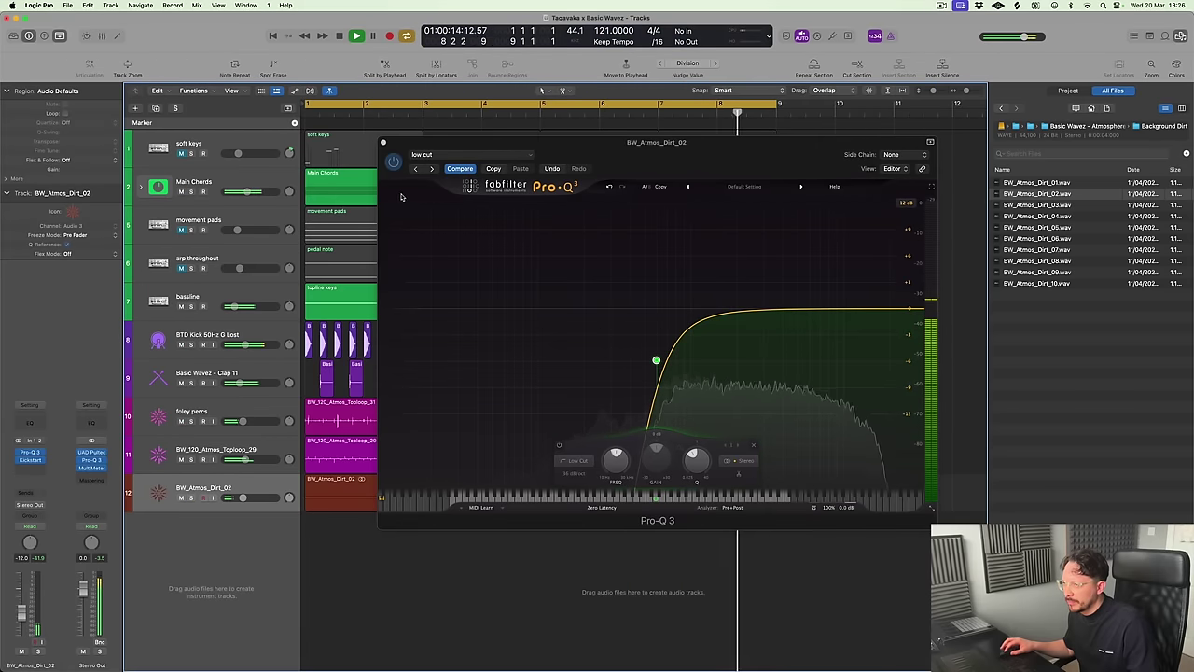
Set the BW_Atmos_Dirt_02 track's volume to -15.0 dB and compare the mix with the track muted and unmuted
left_click(383, 144)
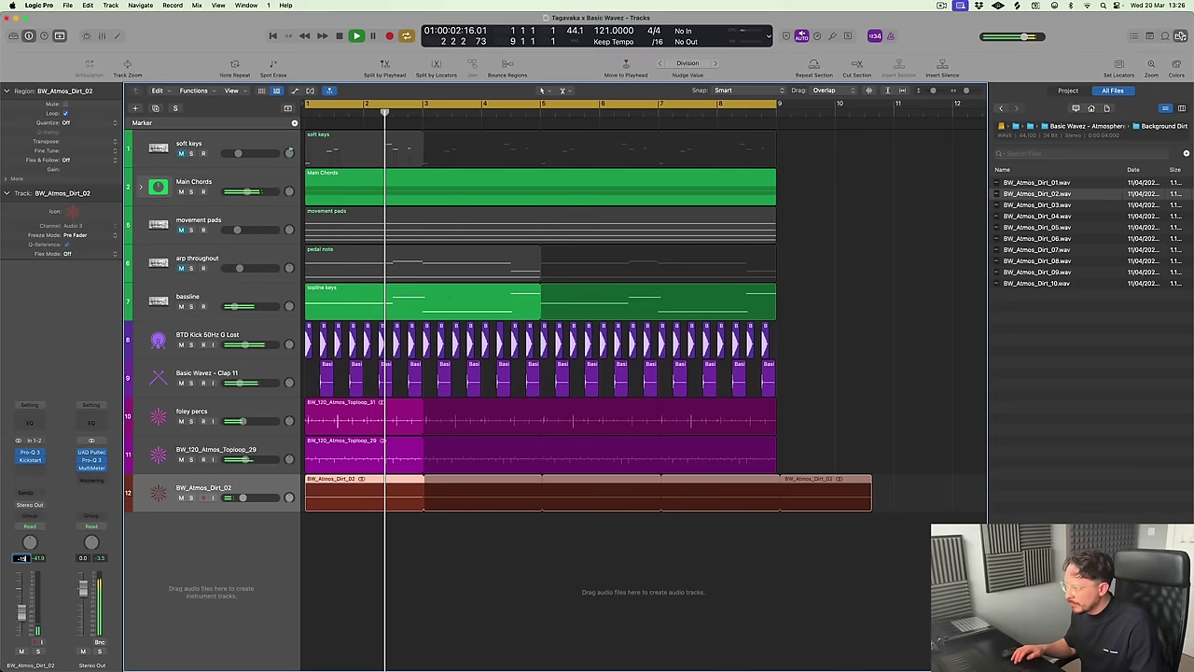
left_click(182, 497)
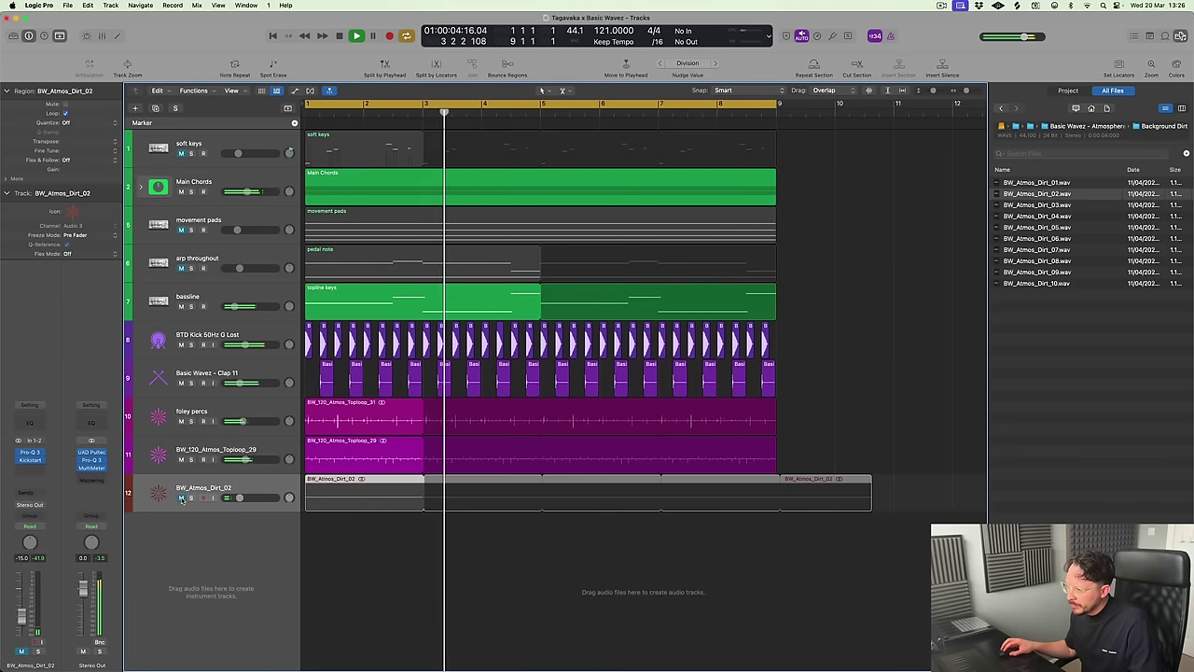
left_click(182, 497)
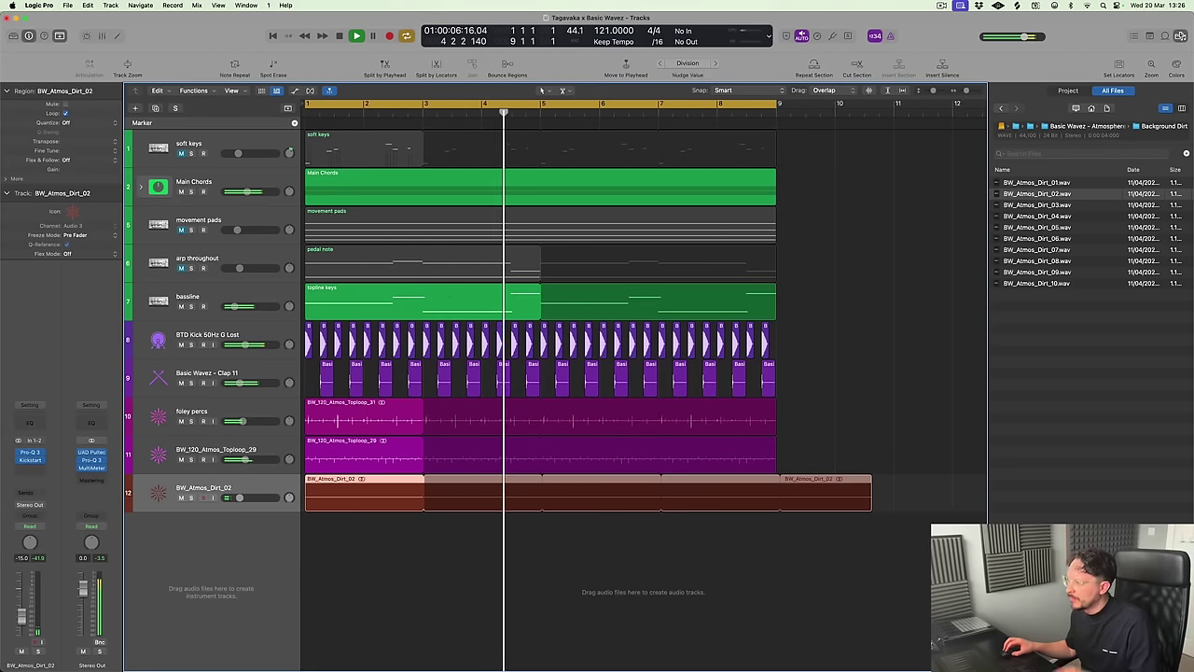
Shorten the looped BW_Atmos_Dirt_02 region to end at bar 9 in line with the other tracks, and stop playback
left_click_drag(878, 501, 777, 504)
left_click(806, 537)
scroll(626, 503, "down", 5)
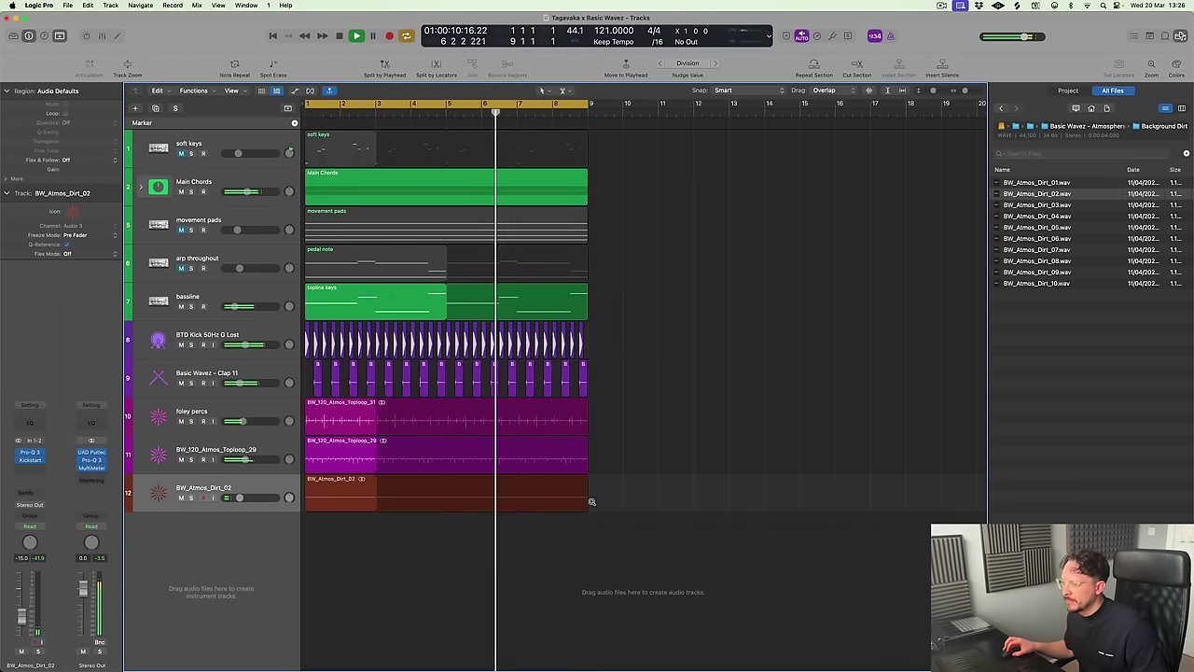
left_click(588, 502, "ctrl+alt")
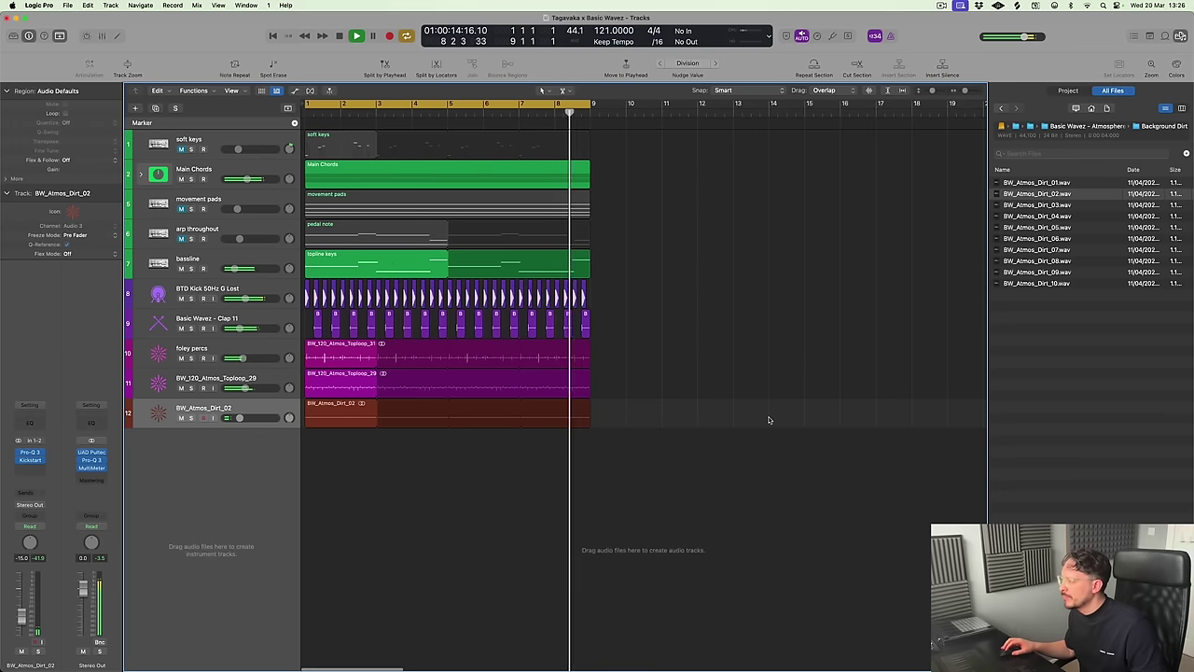
key("space")
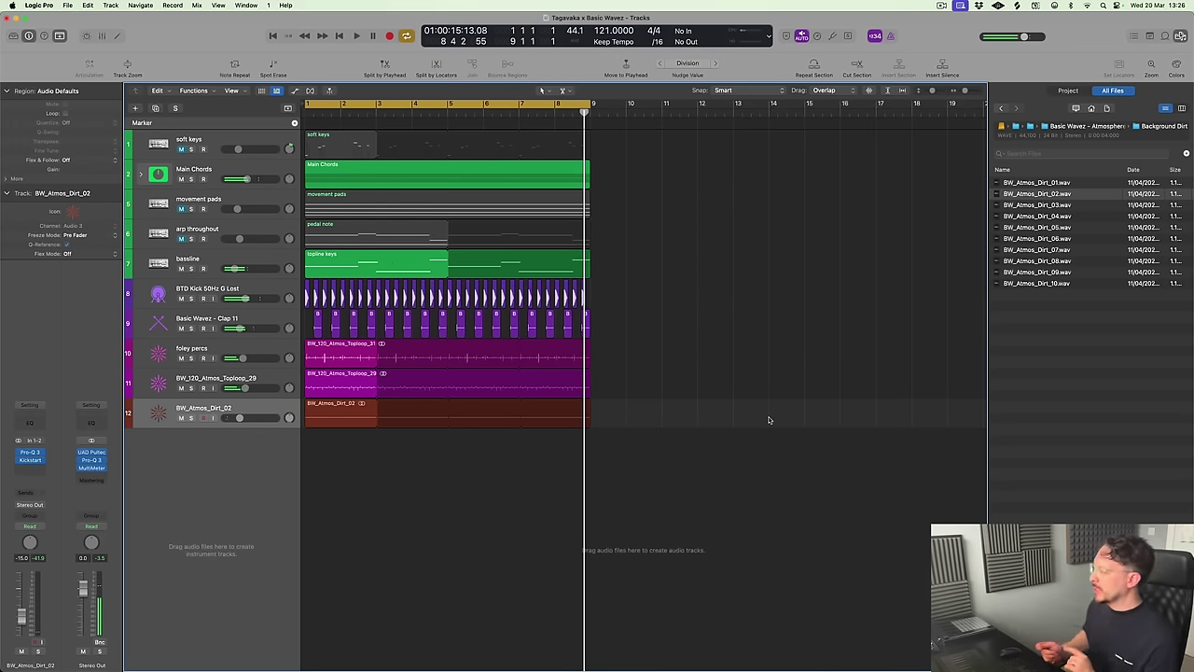
left_click(1122, 355)
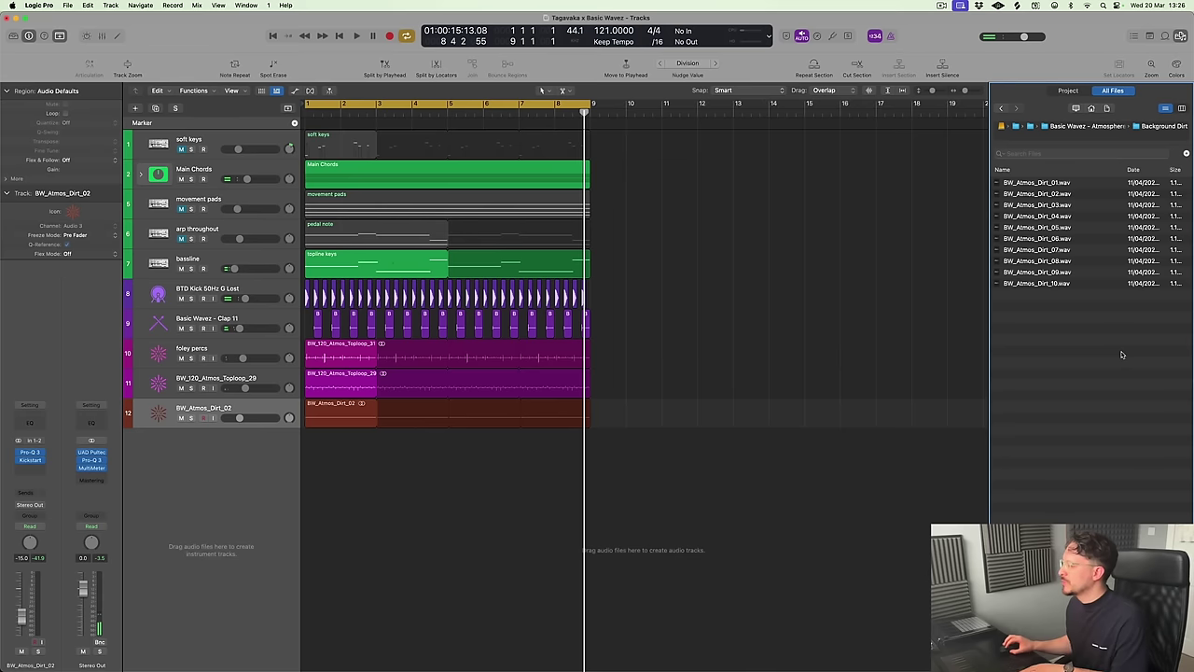
Browse the sample packs' Drums folder to the Loops of Basic Wavez - Gentle Hats and Shakers
left_click(1068, 128)
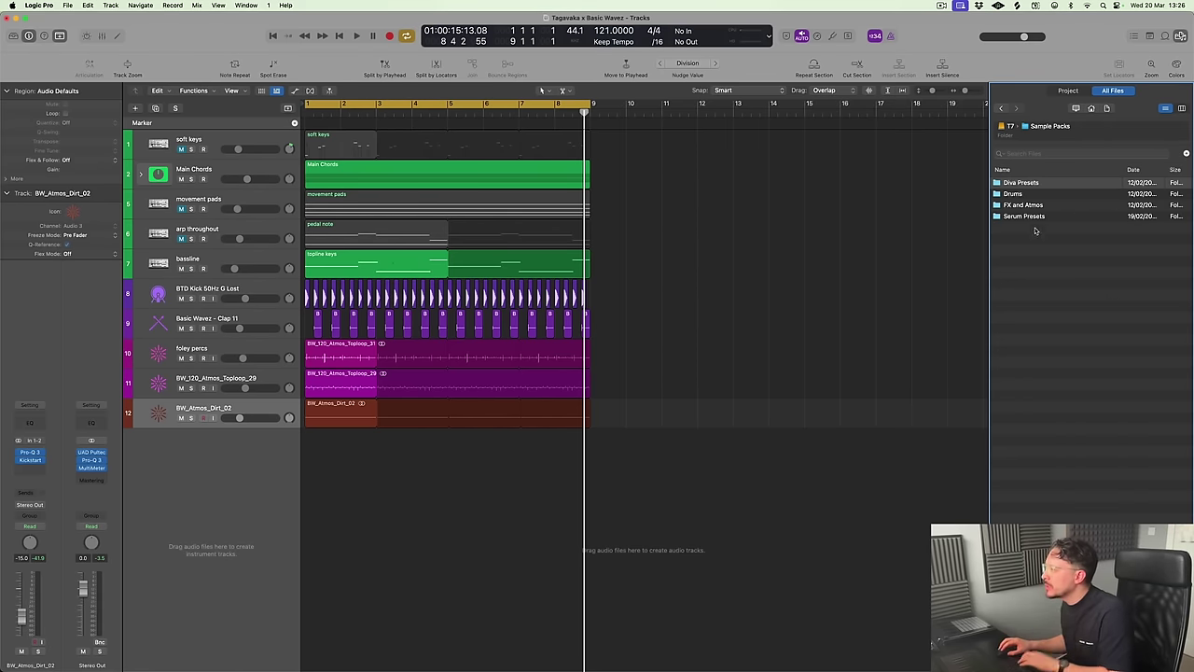
double_click(1015, 194)
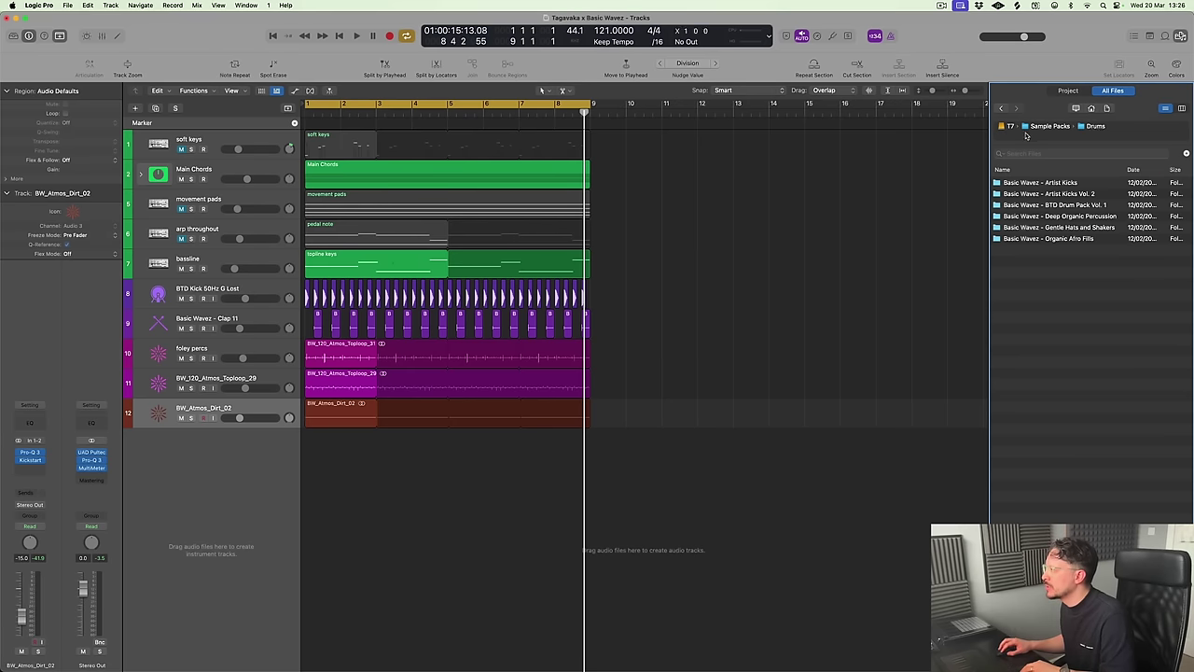
double_click(1063, 228)
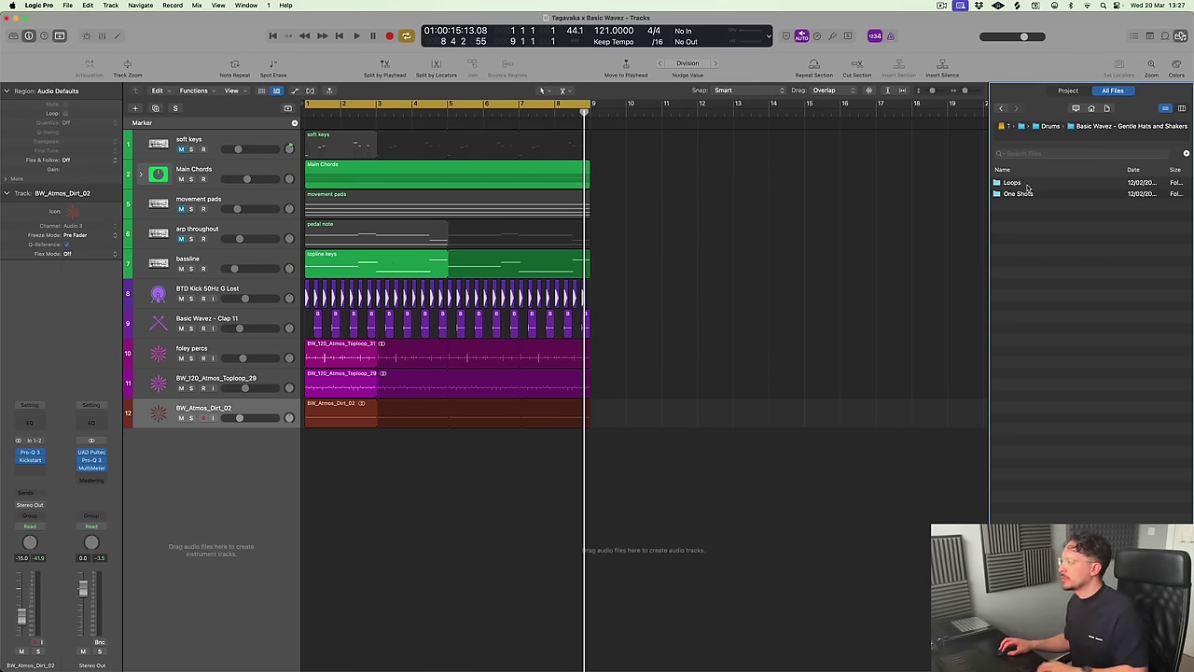
double_click(1037, 187)
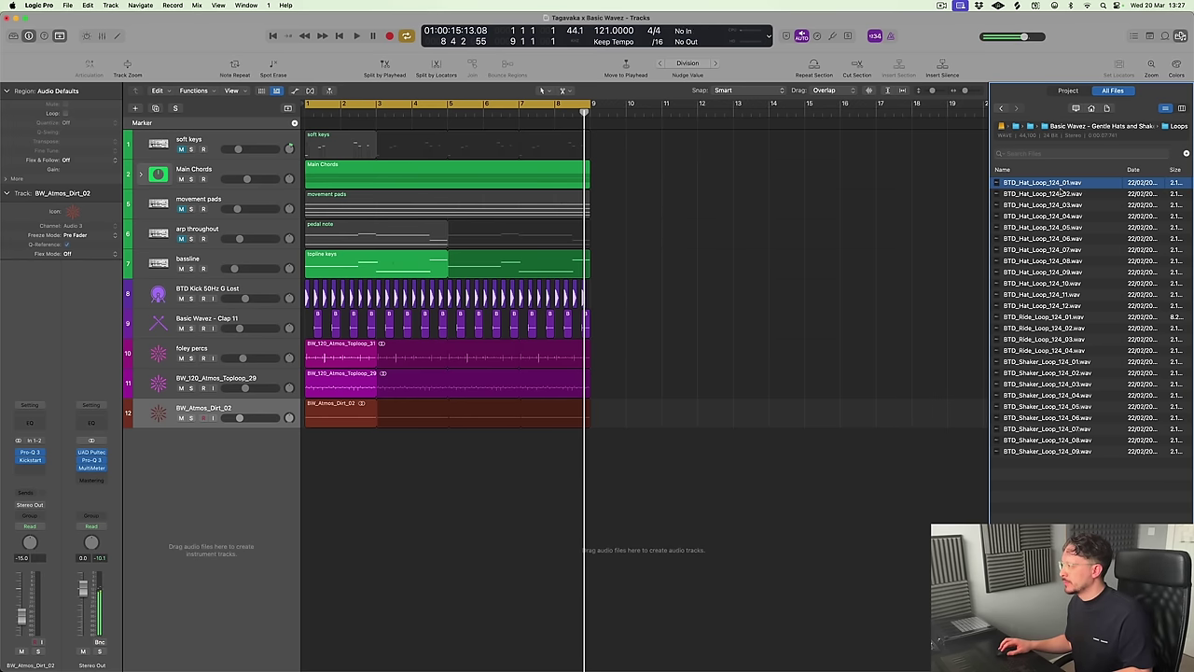
Audition the BTD_Hat_Loop_124 files and a BTD_Ride_Loop_124 file to compare them as hat parts
left_click(1055, 194)
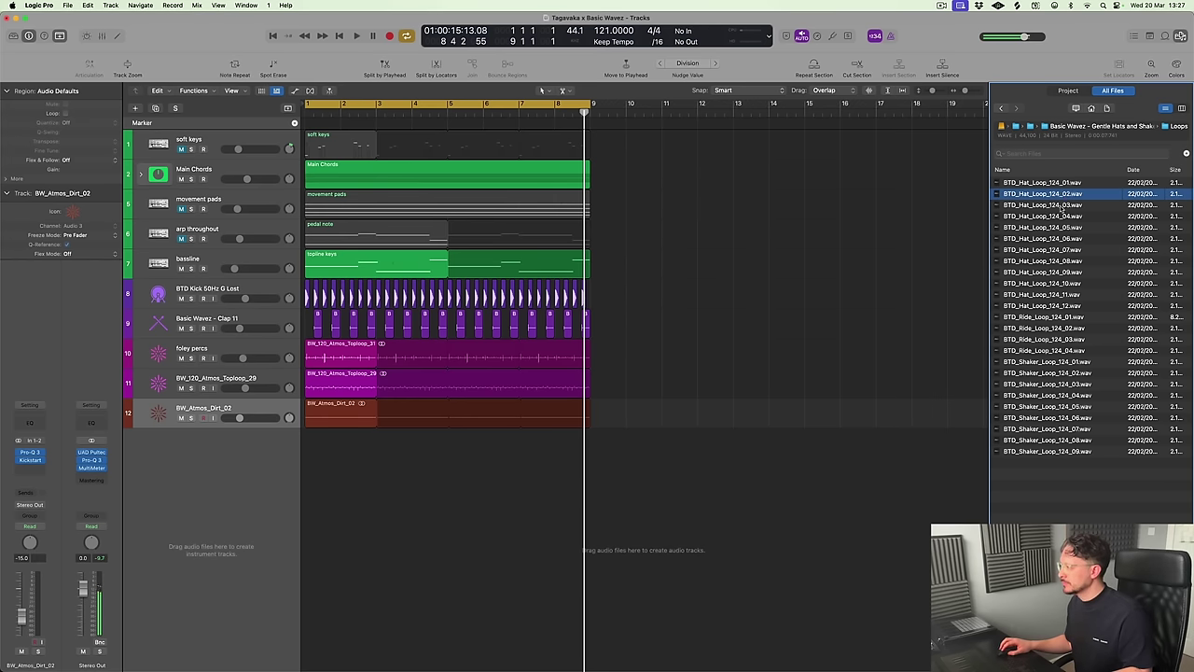
left_click(1061, 206)
left_click(1061, 217)
left_click(1062, 229)
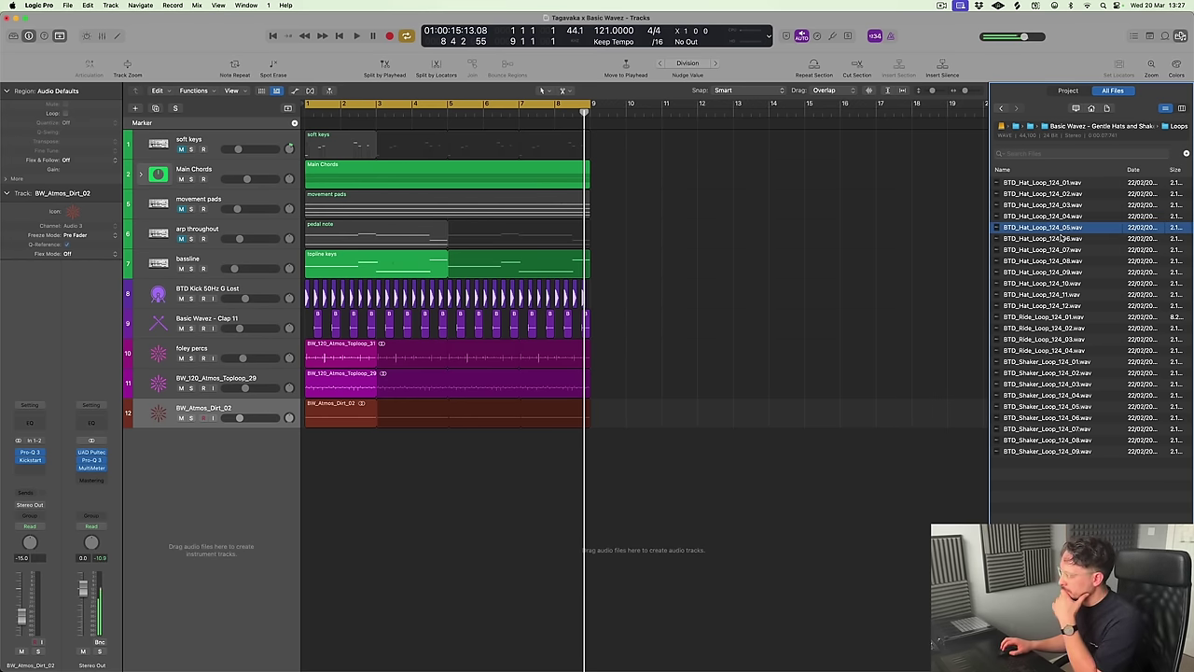
left_click(1064, 238)
left_click(1061, 250)
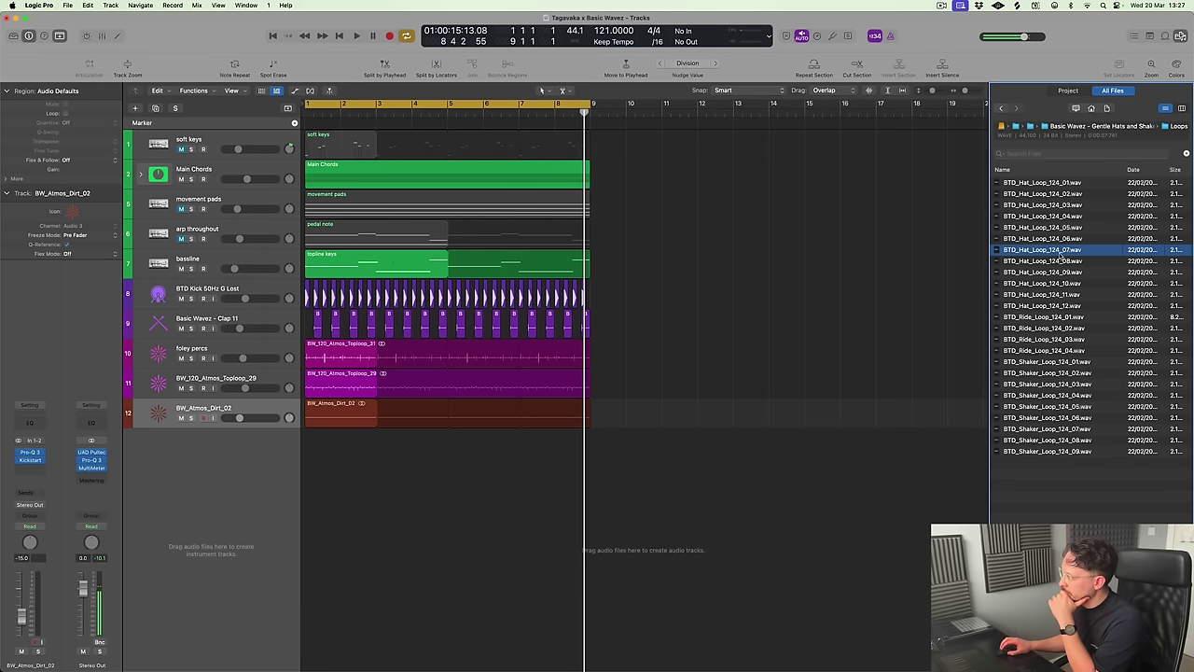
left_click(1058, 261)
left_click(1057, 308)
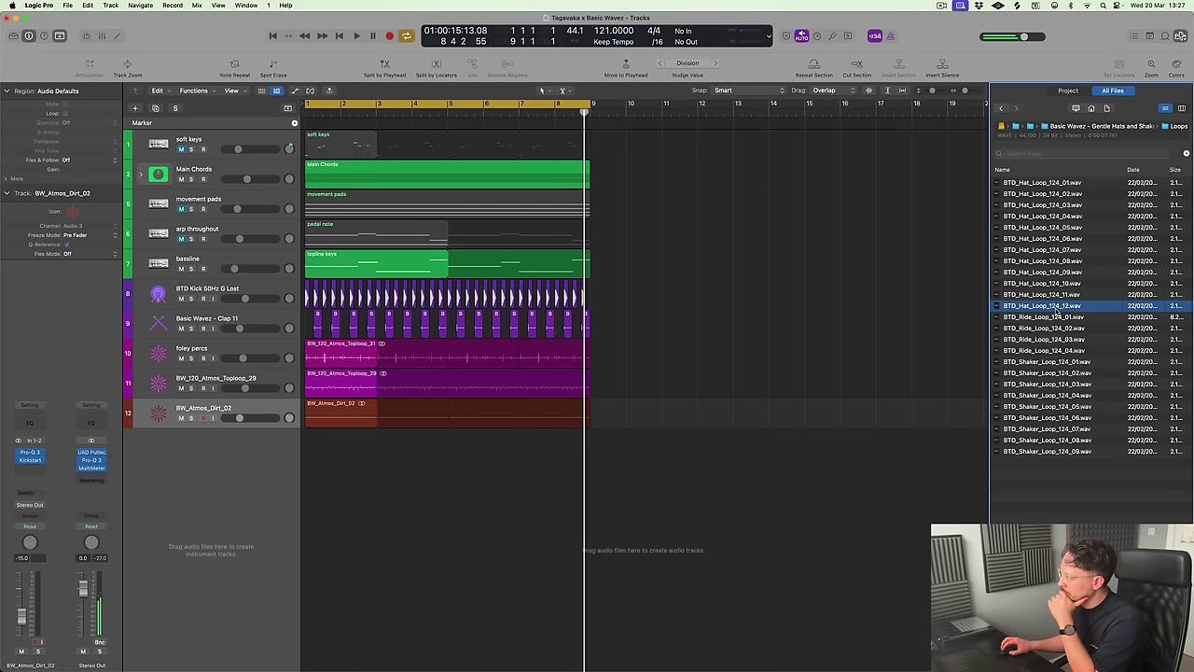
left_click(1055, 295)
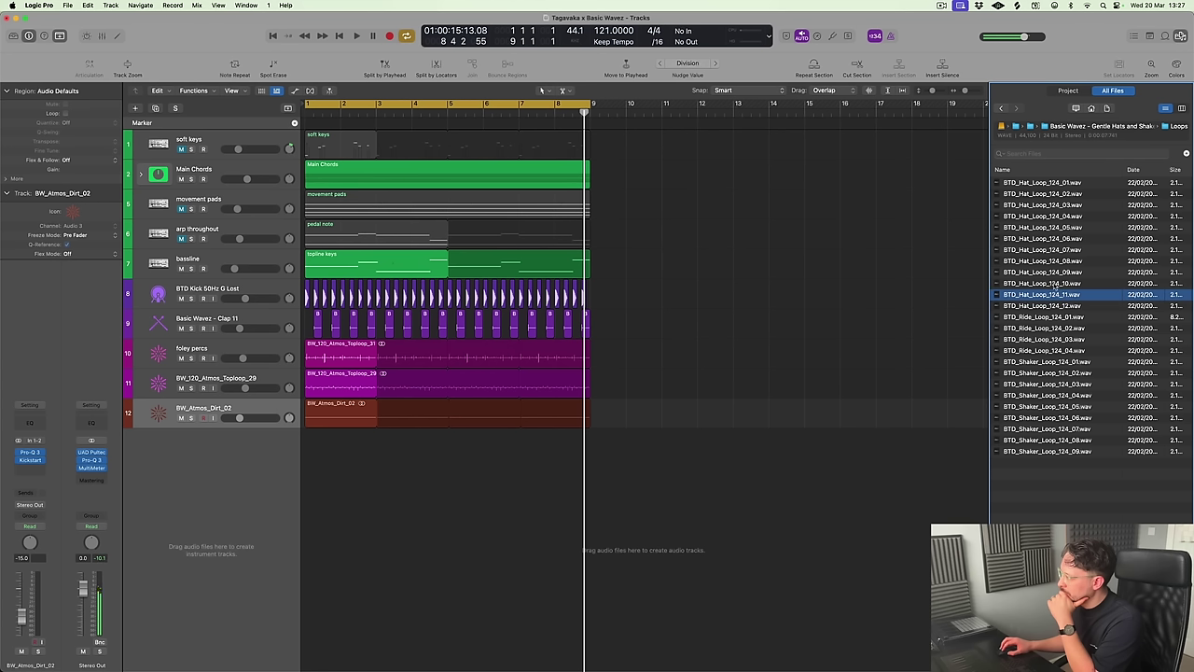
left_click(1058, 283)
left_click(1058, 271)
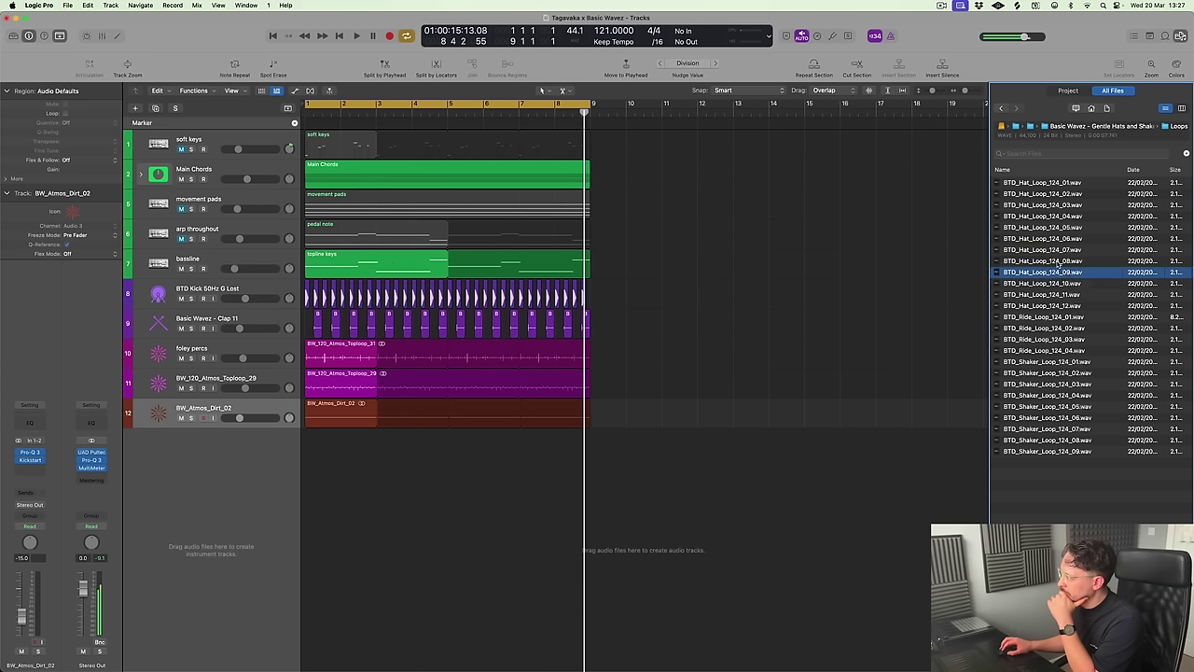
left_click(1059, 261)
left_click(1060, 186)
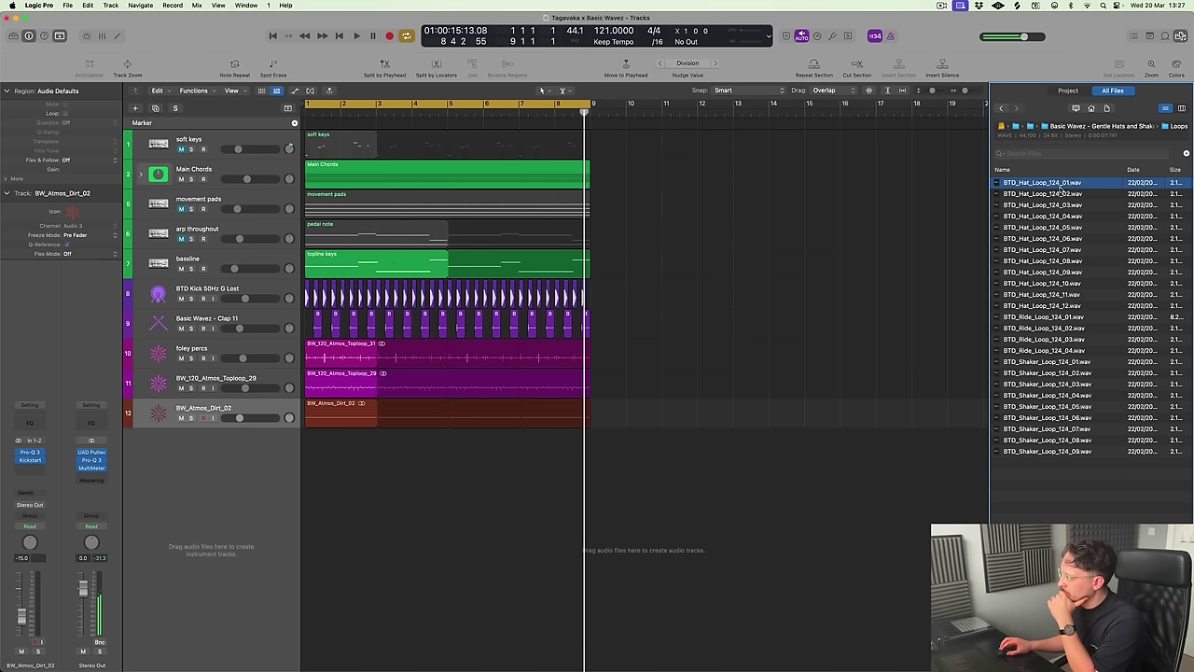
left_click(1060, 193)
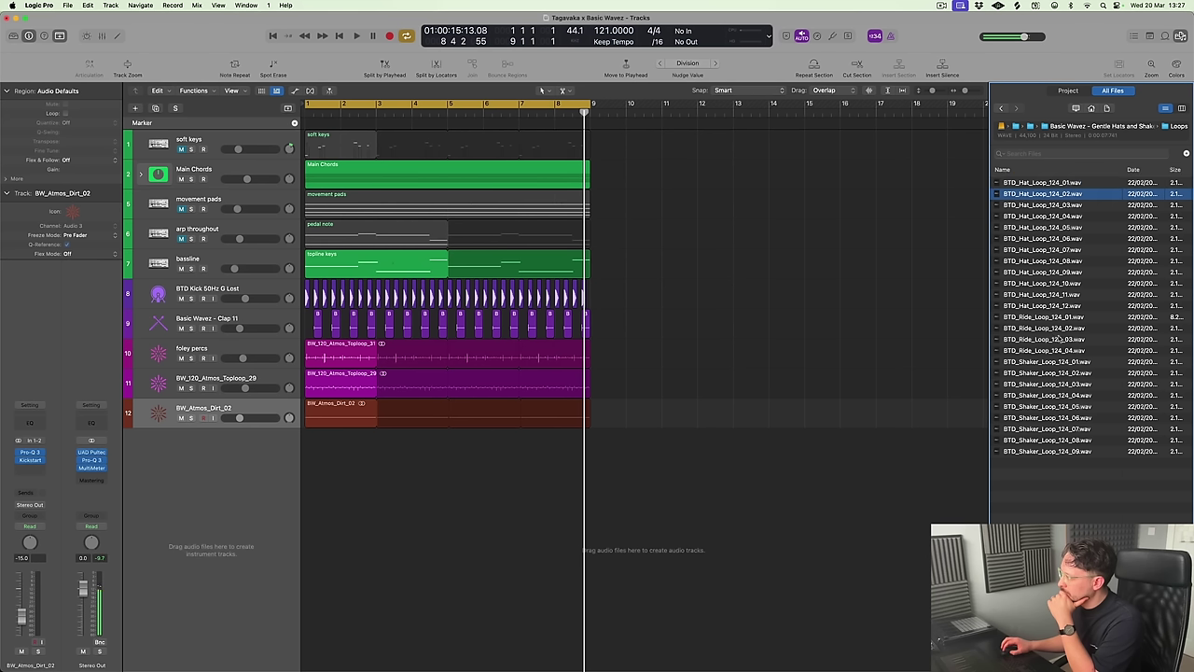
left_click(1058, 339)
left_click(1058, 306)
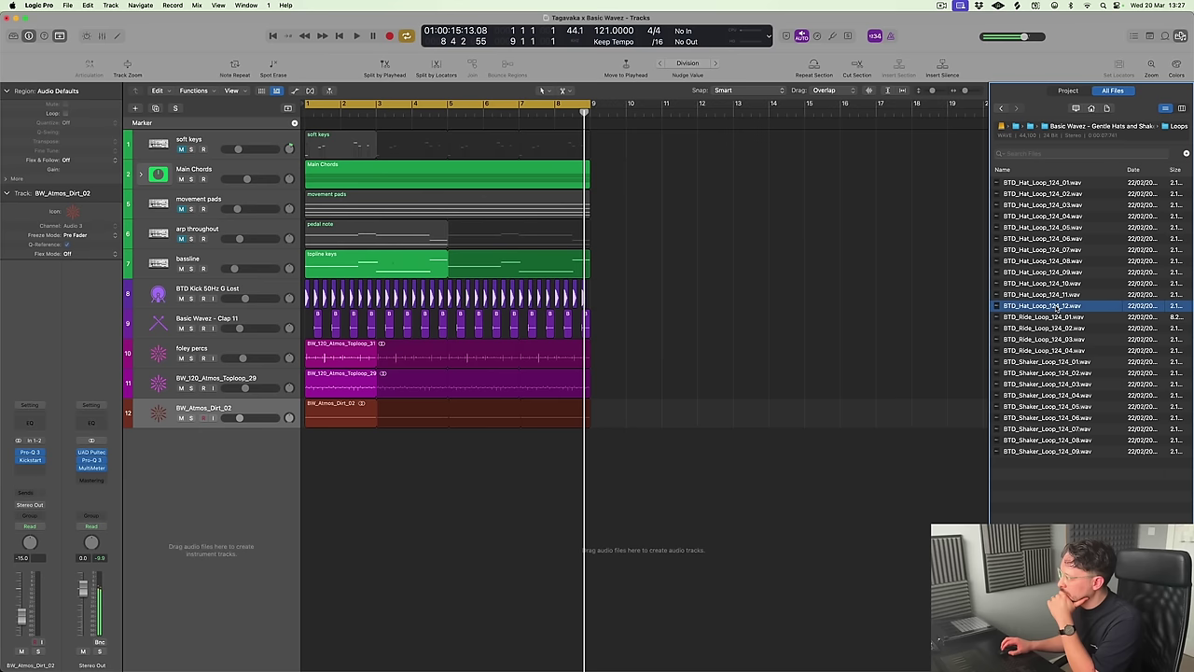
Add BTD_Hat_Loop_124_12 at bar 1 on a new track below BW_Atmos_Dirt_02 and set its flex mode to Polyphonic
left_click_drag(1058, 306, 369, 457)
left_click(222, 448)
key("super+f")
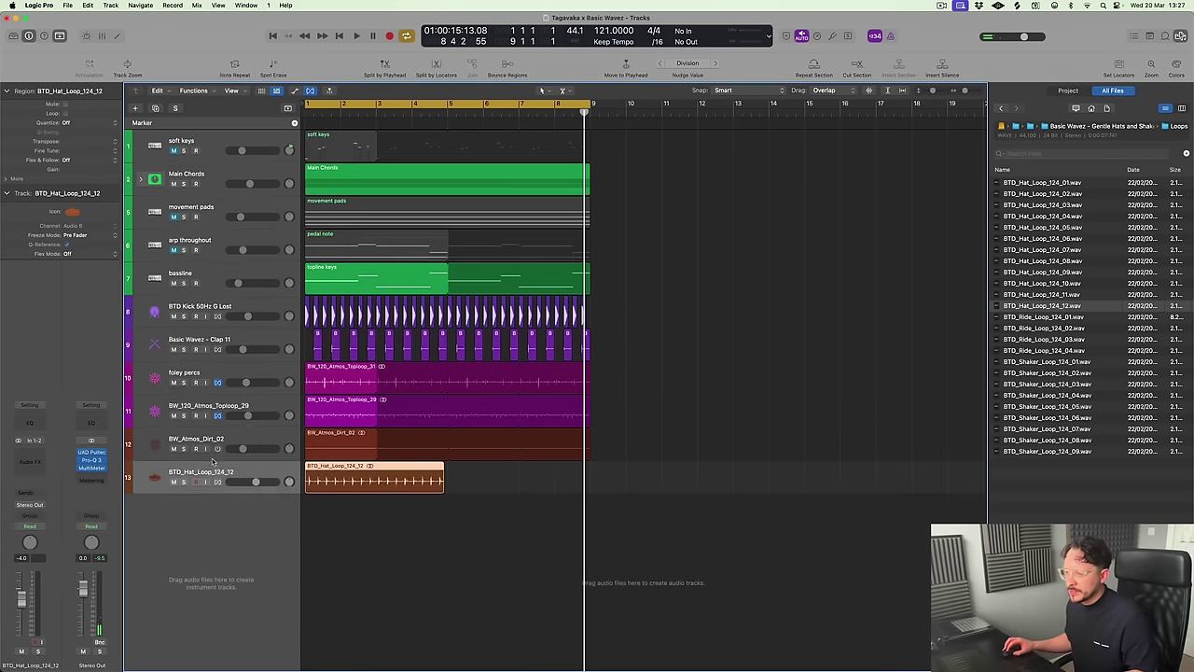
left_click(191, 531)
left_click(224, 555)
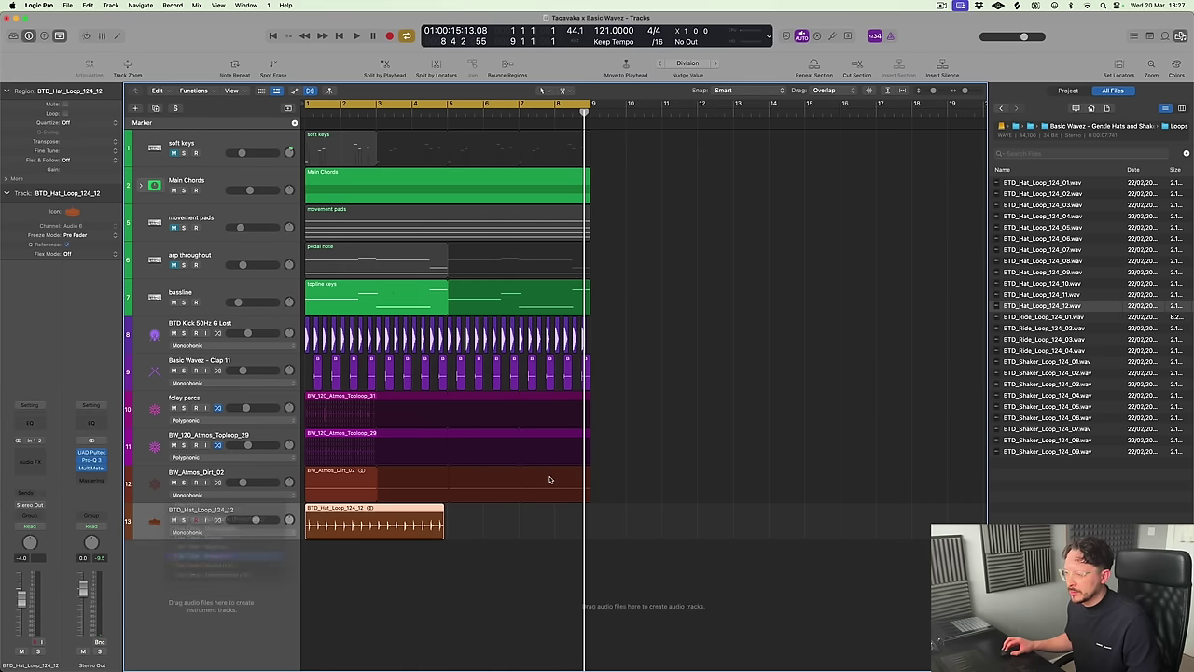
Stretch the BTD_Hat_Loop_124_12 region to end at bar 5 and loop it up to bar 9
mouse_move(444, 525)
left_mouse_down()
mouse_move(421, 525)
mouse_move(454, 525)
mouse_move(444, 525)
left_mouse_up()
key("super+f")
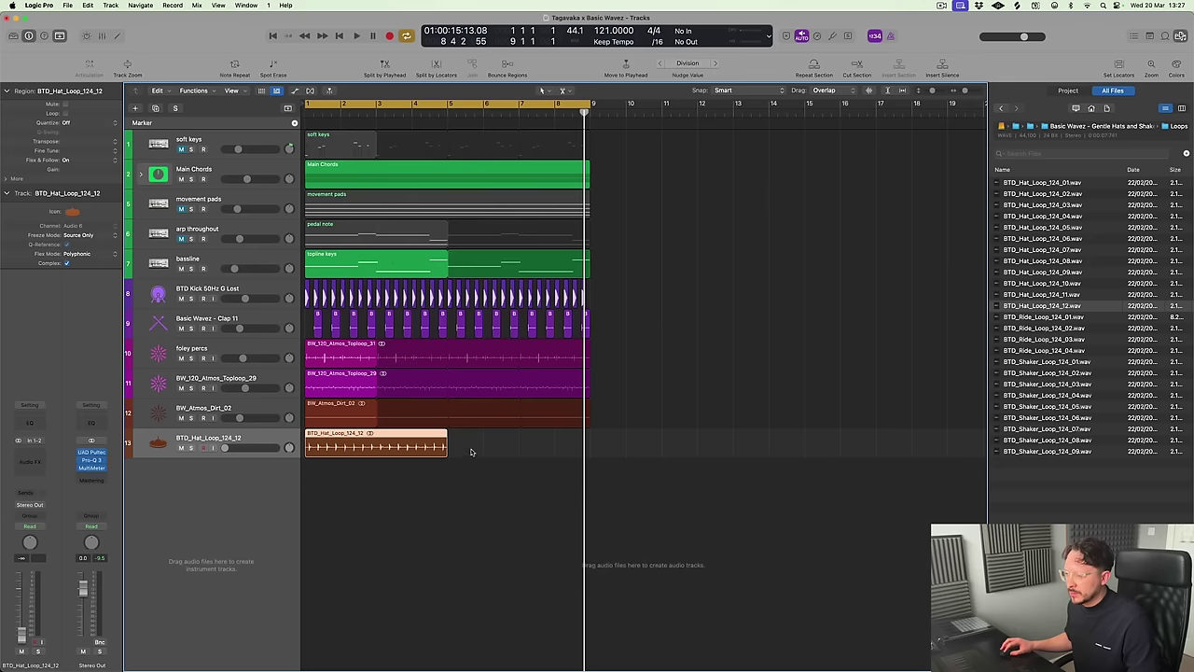
left_click_drag(447, 445, 588, 486)
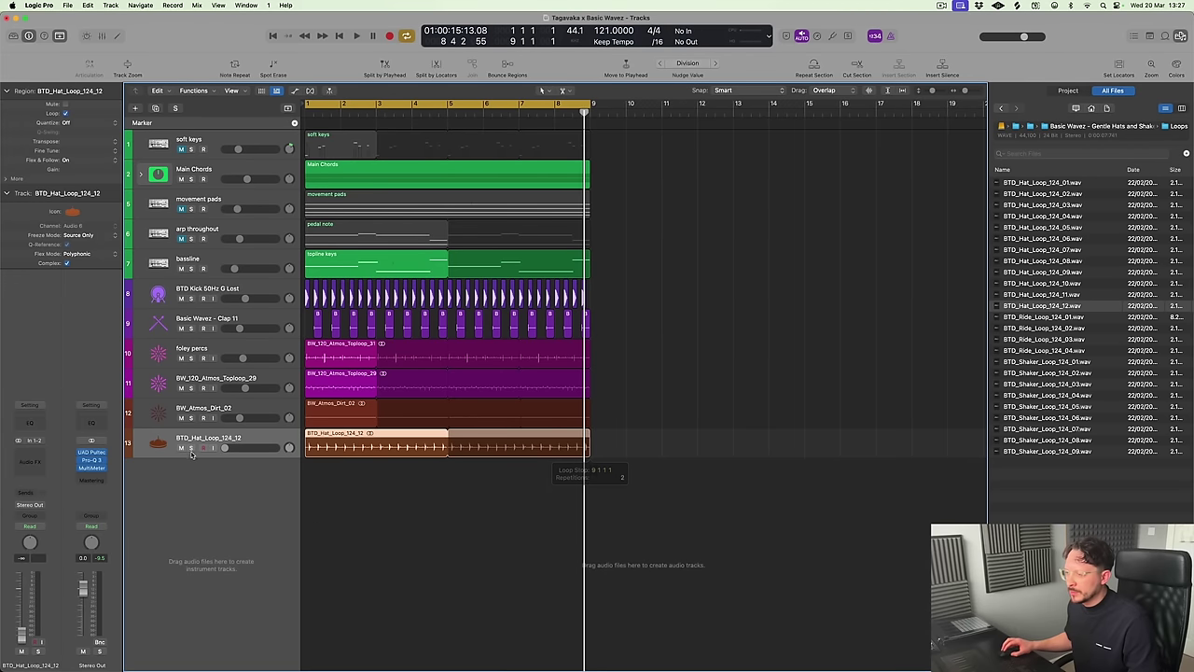
During playback, insert Pro-Q 3 in stereo with the low cut preset on the hat loop track and set its volume to -12.0 dB
key("space")
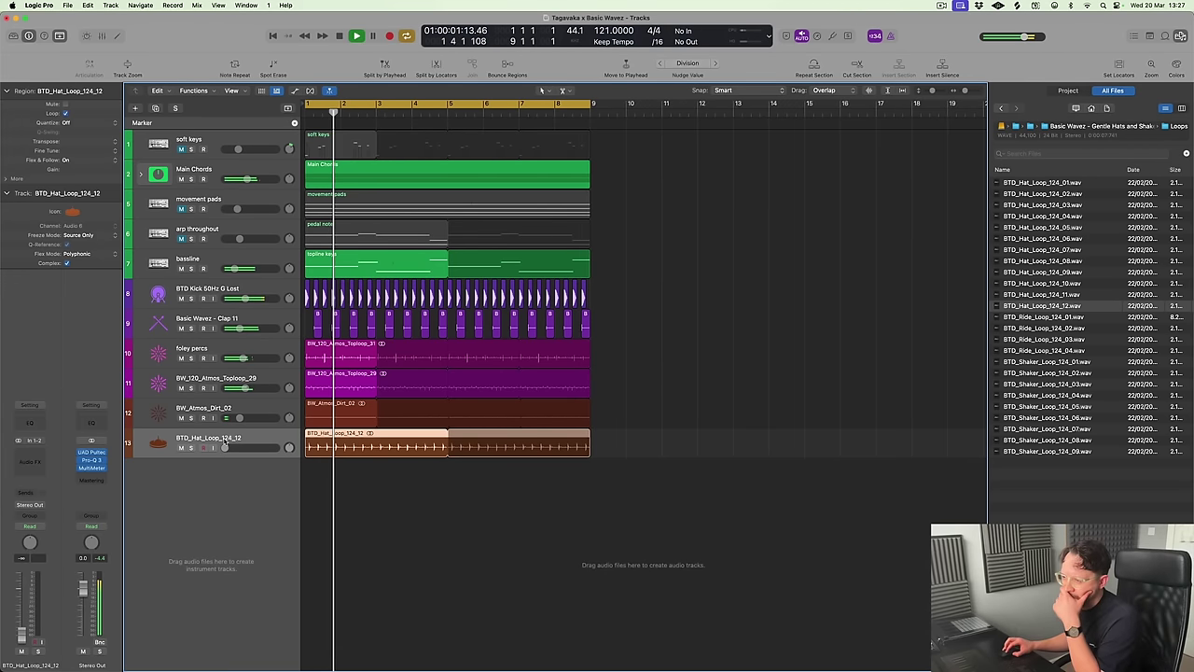
left_click(29, 461)
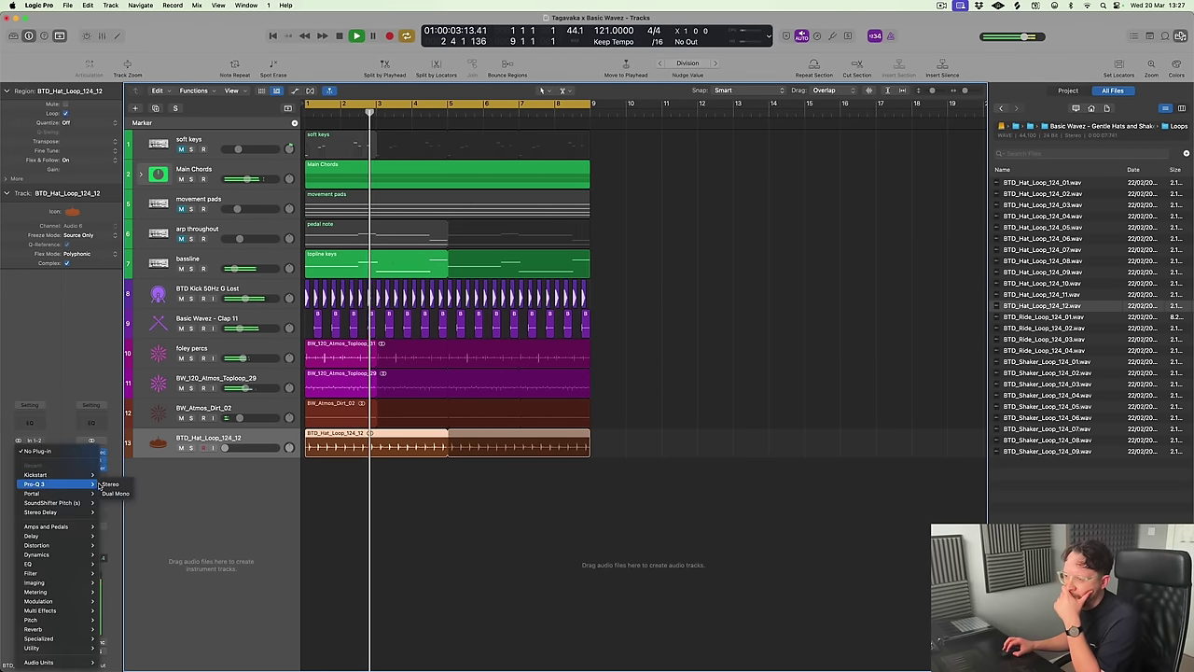
left_click(109, 484)
left_click(471, 154)
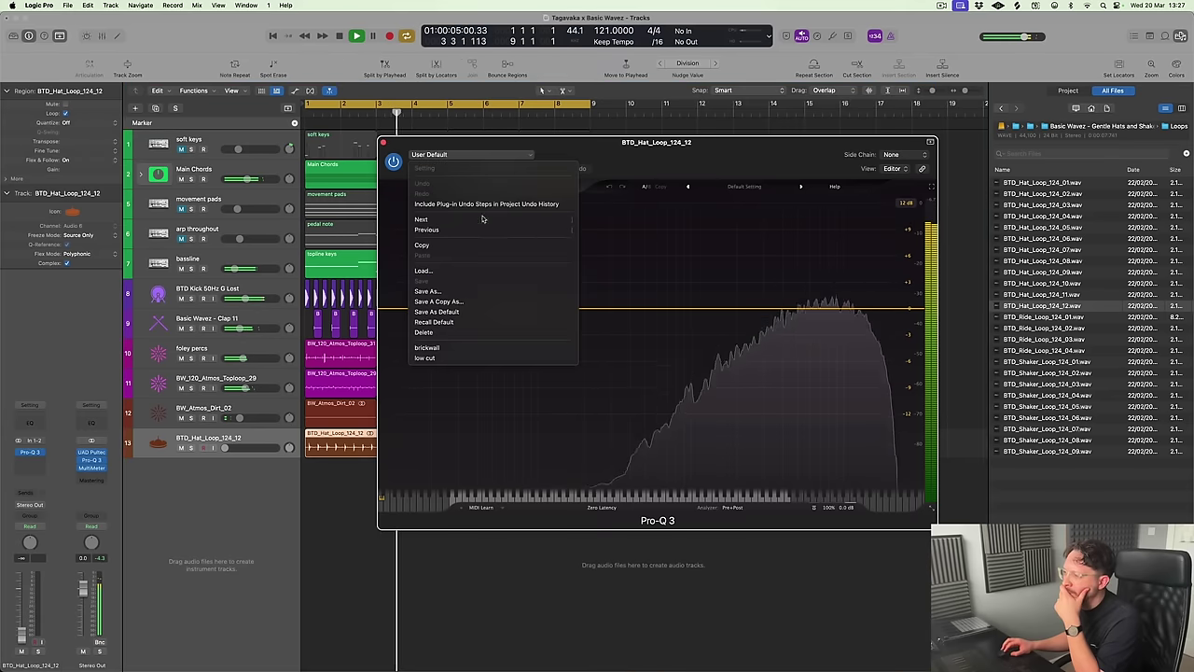
left_click(465, 360)
key("super+w")
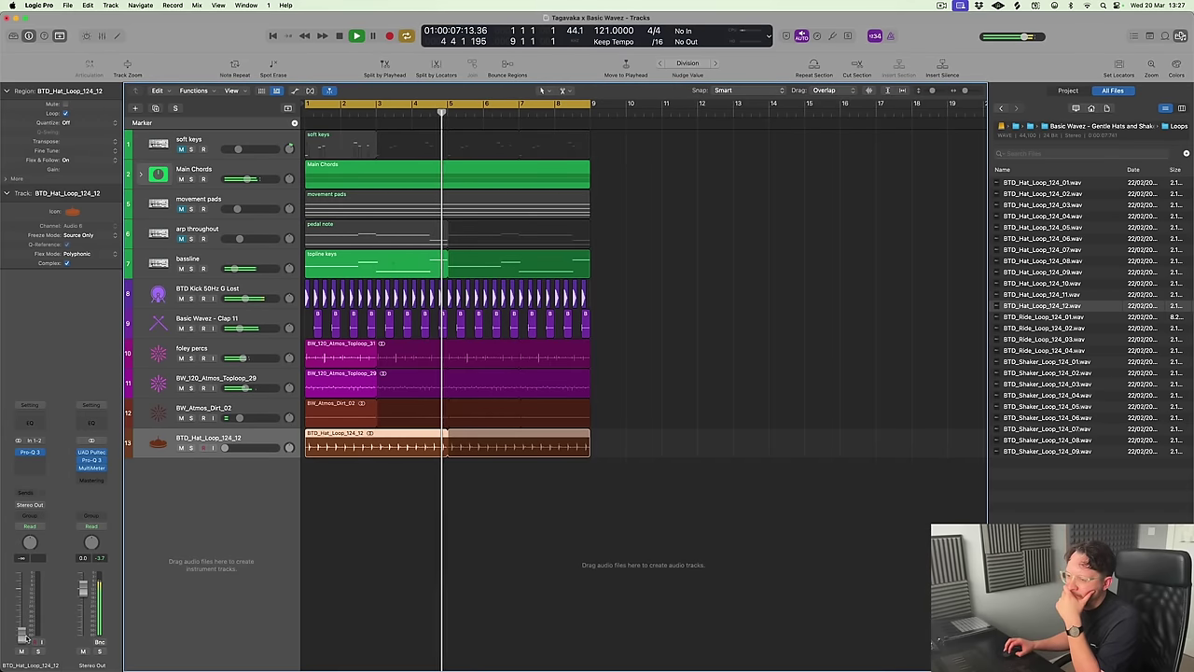
left_click_drag(24, 636, 19, 598)
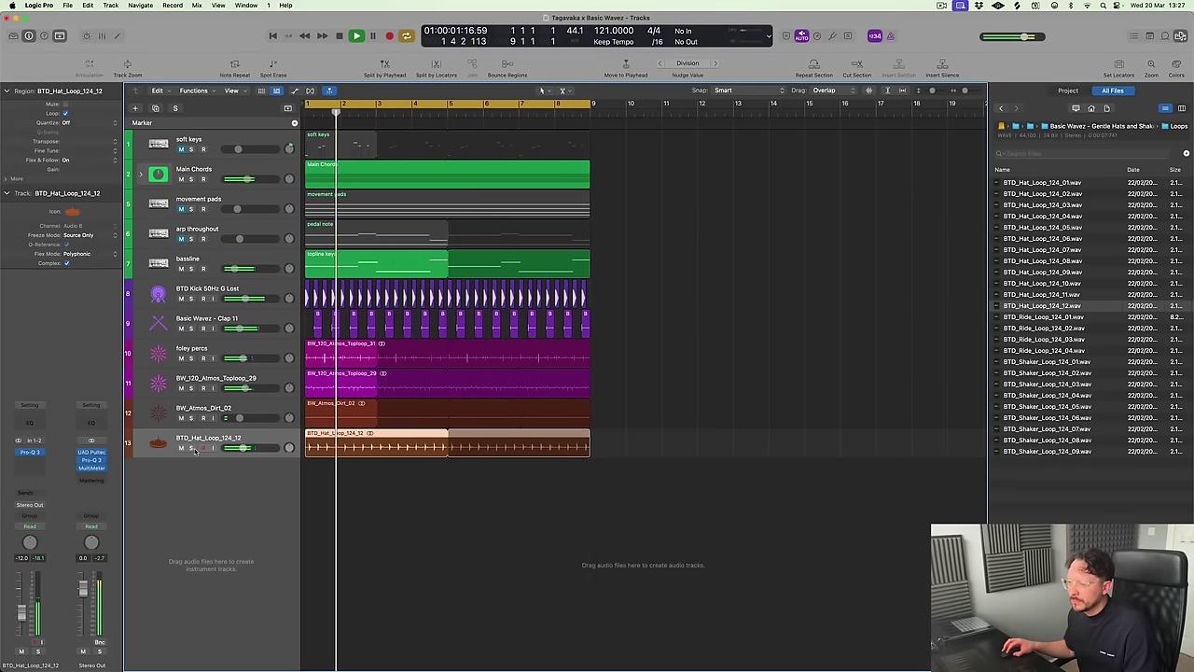
Send the hat loop track to the Reverb Bus (Bus 2) at about -8.4 dB
left_click(26, 494)
mouse_move(47, 507)
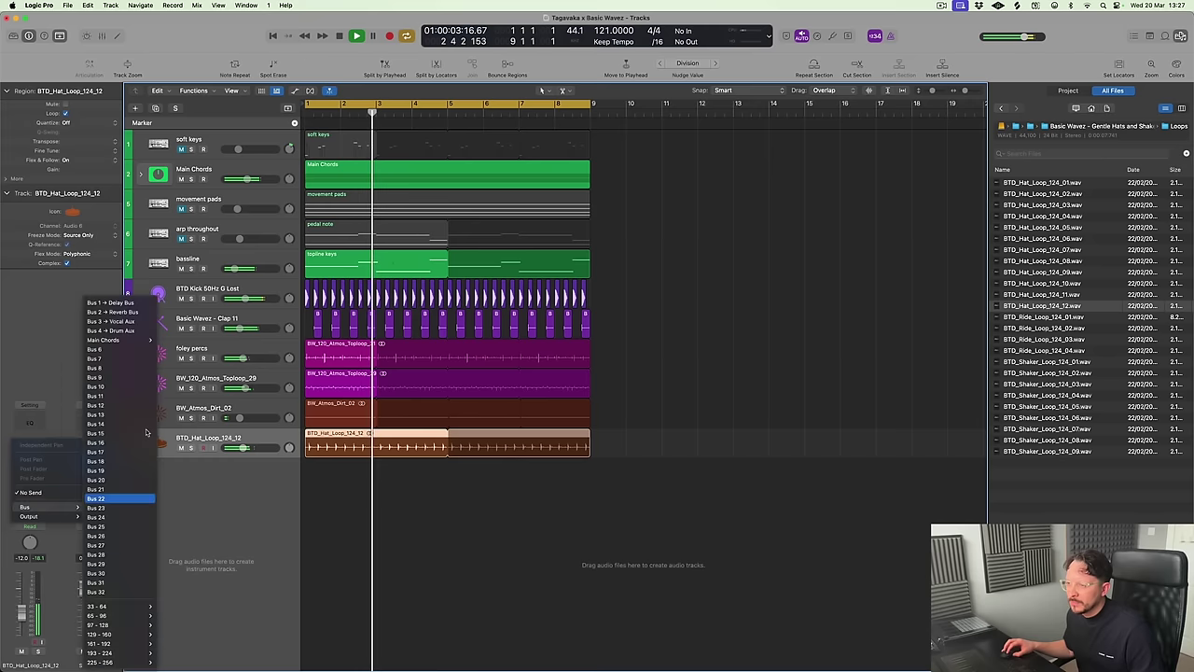
left_click(112, 312)
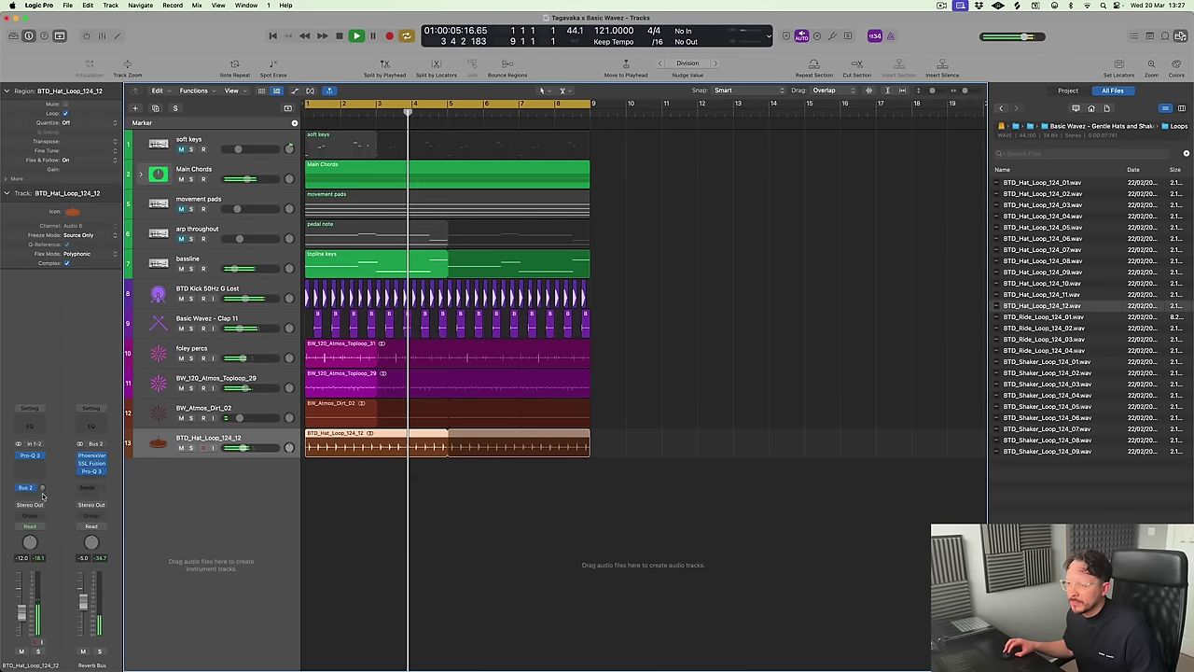
left_click_drag(42, 488, 108, 483)
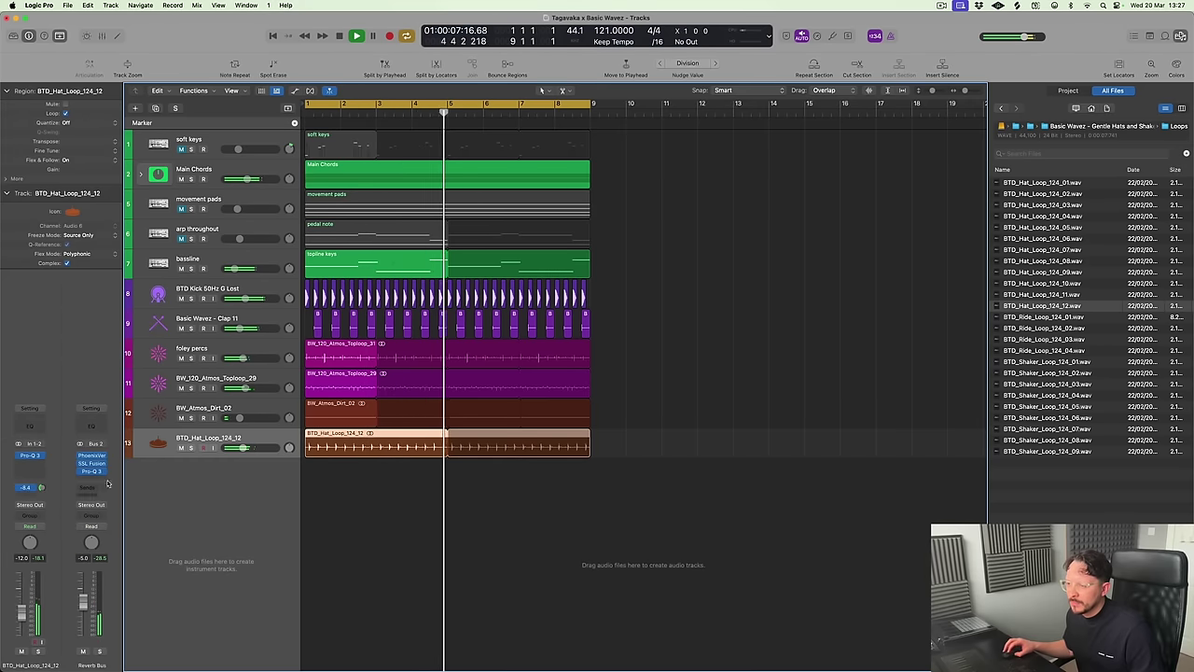
Check the hat loop track in solo, then unsolo it and set its volume to -10.0 dB
left_click(190, 448)
left_click(190, 448)
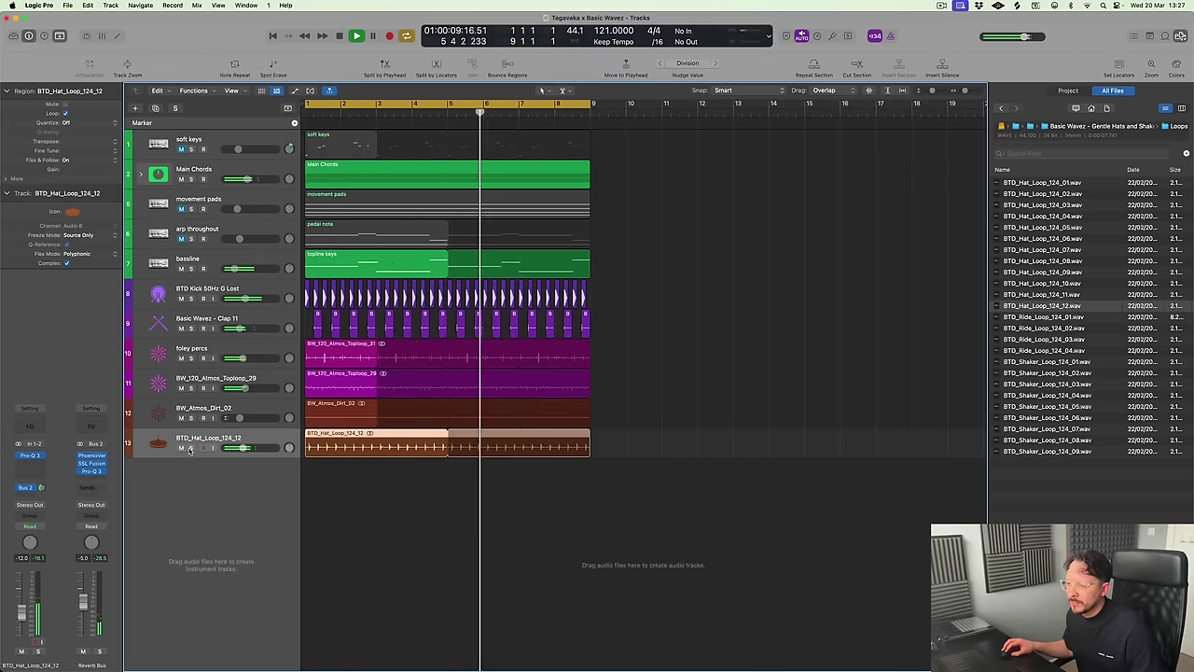
double_click(22, 557)
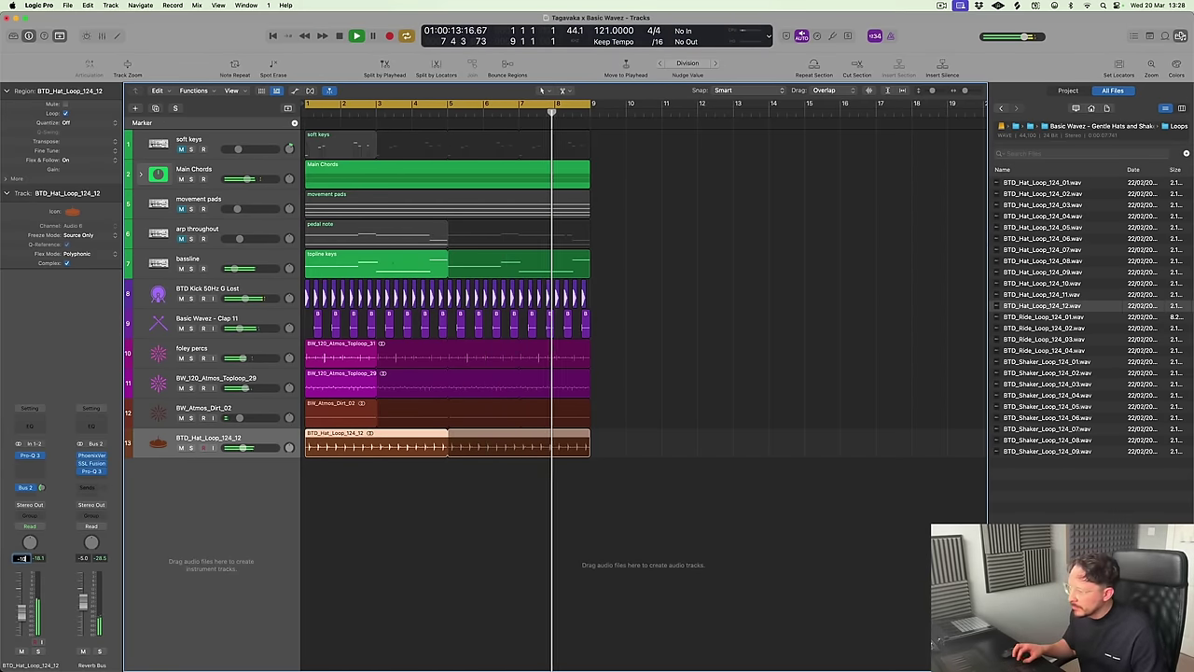
type("-10")
key("Return")
left_click(584, 509)
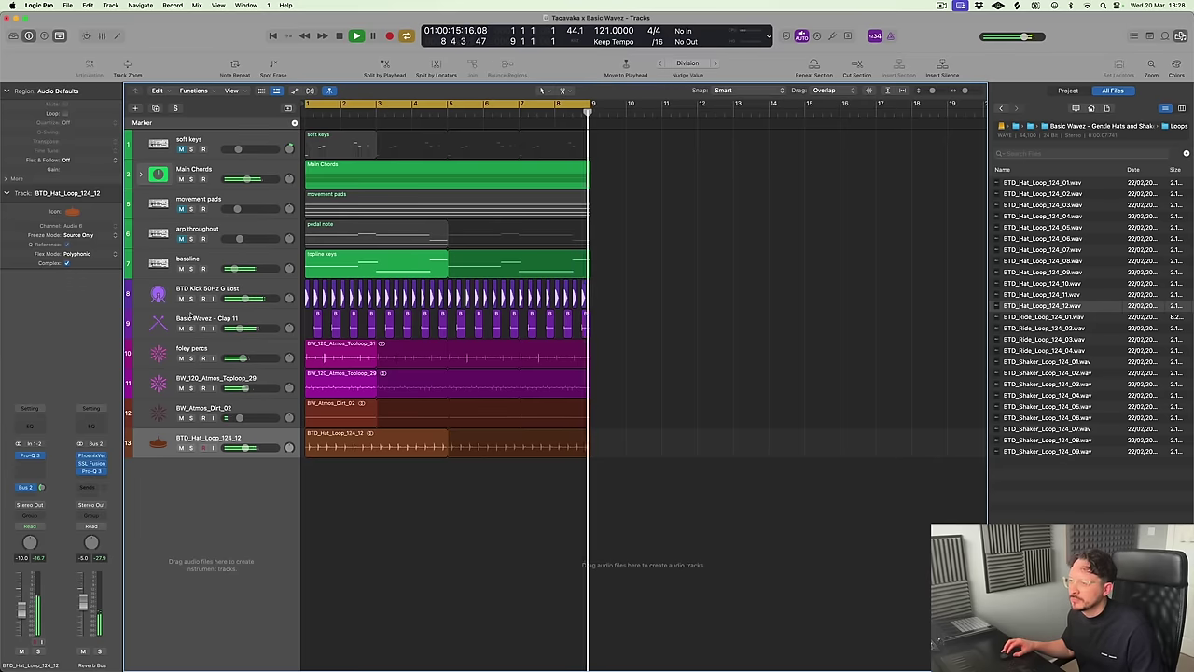
Unmute the soft keys and arp throughout tracks and set the arp throughout track's volume to -18.0 dB
left_click(181, 149)
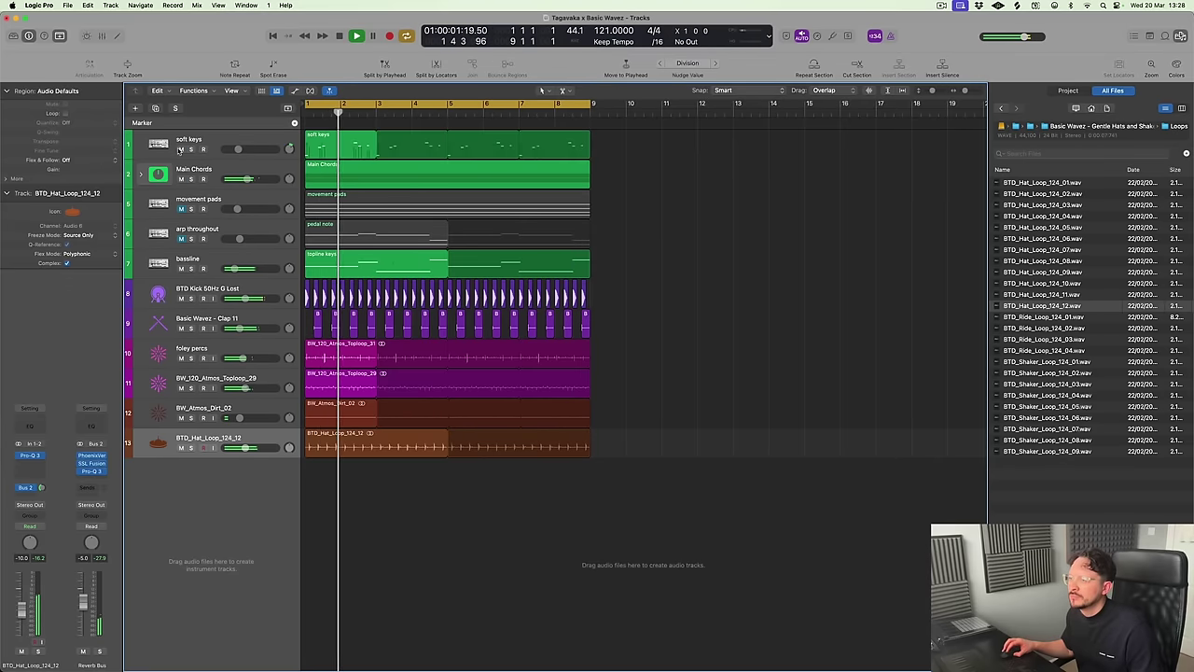
left_click(181, 239)
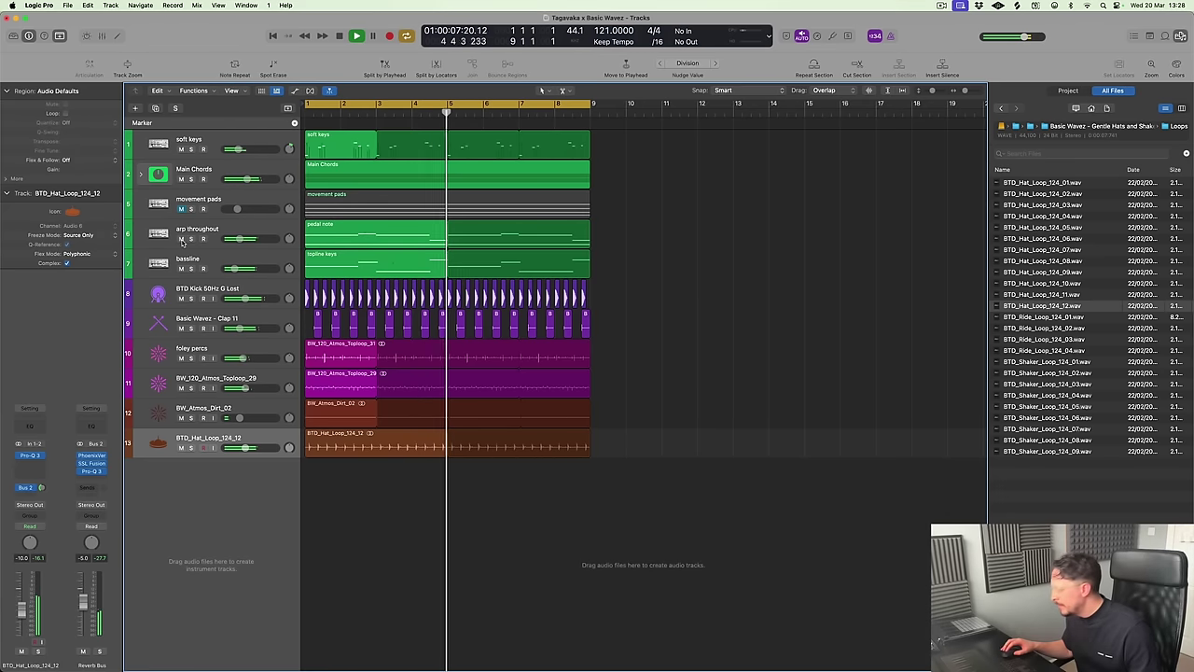
left_click(226, 233)
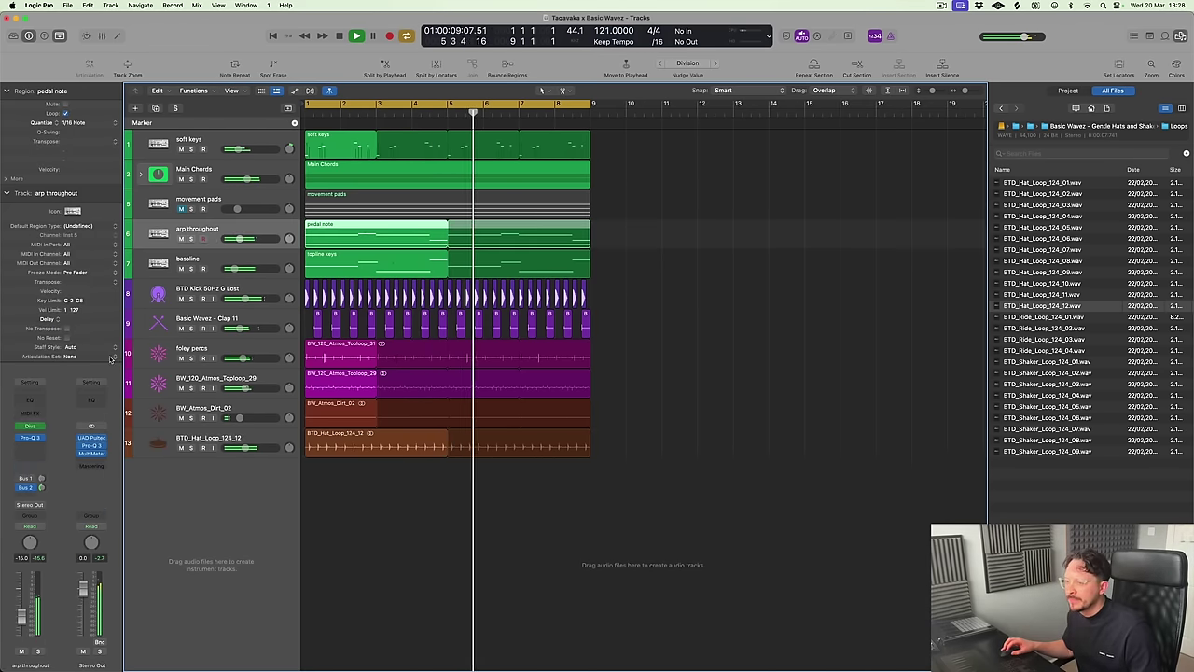
double_click(24, 560)
type("-18")
key("Return")
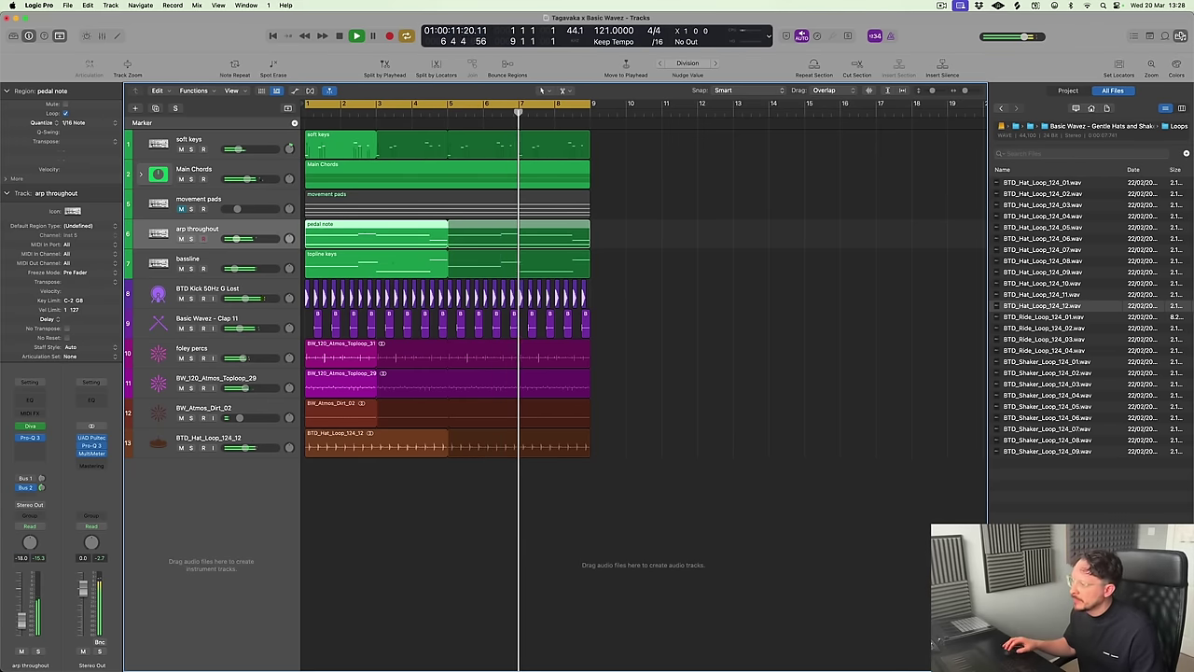
left_click(644, 481)
Listen to the Main Chords stack in solo, unsolo it and expand it to show its tracks
key("super+Right")
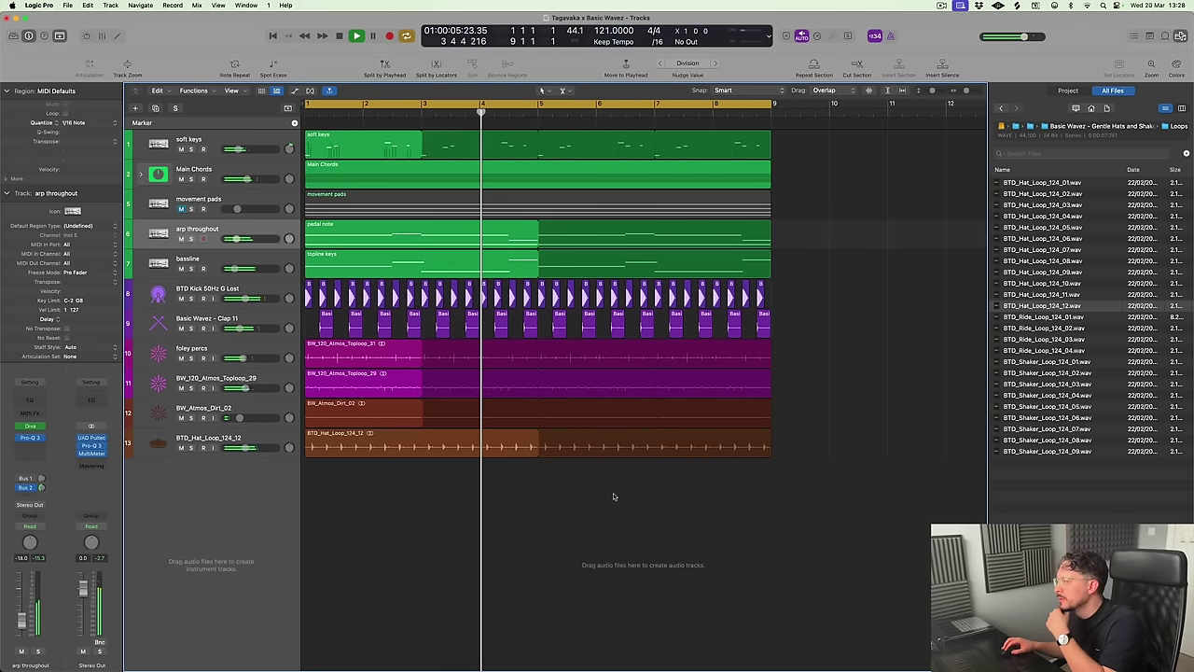
left_click(192, 179)
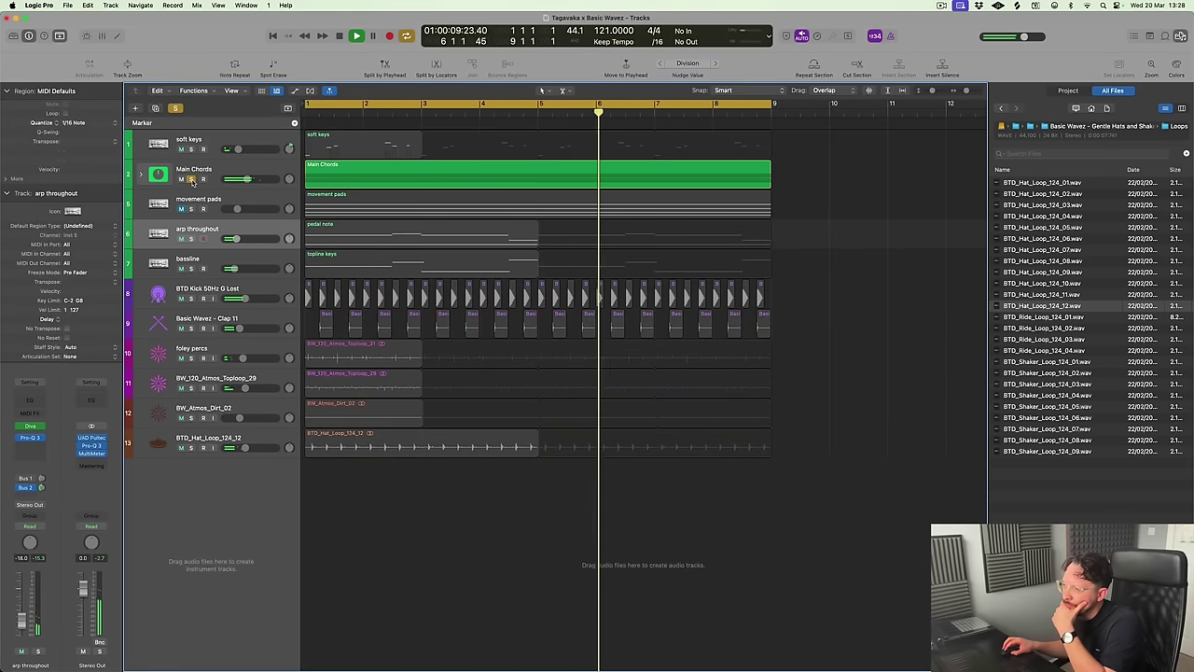
left_click(191, 179)
left_click(141, 174)
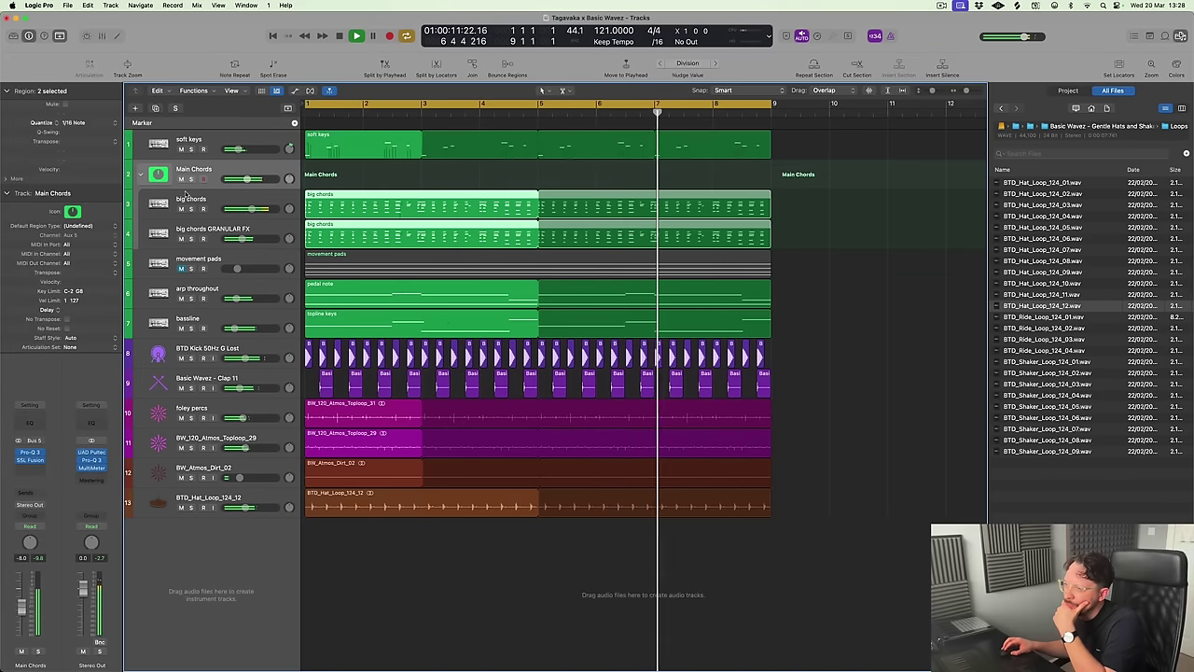
Set the filter cutoff of the Diva synth on the big chords track to 44.50 and close the plug-in
left_click(205, 200)
left_click(32, 444)
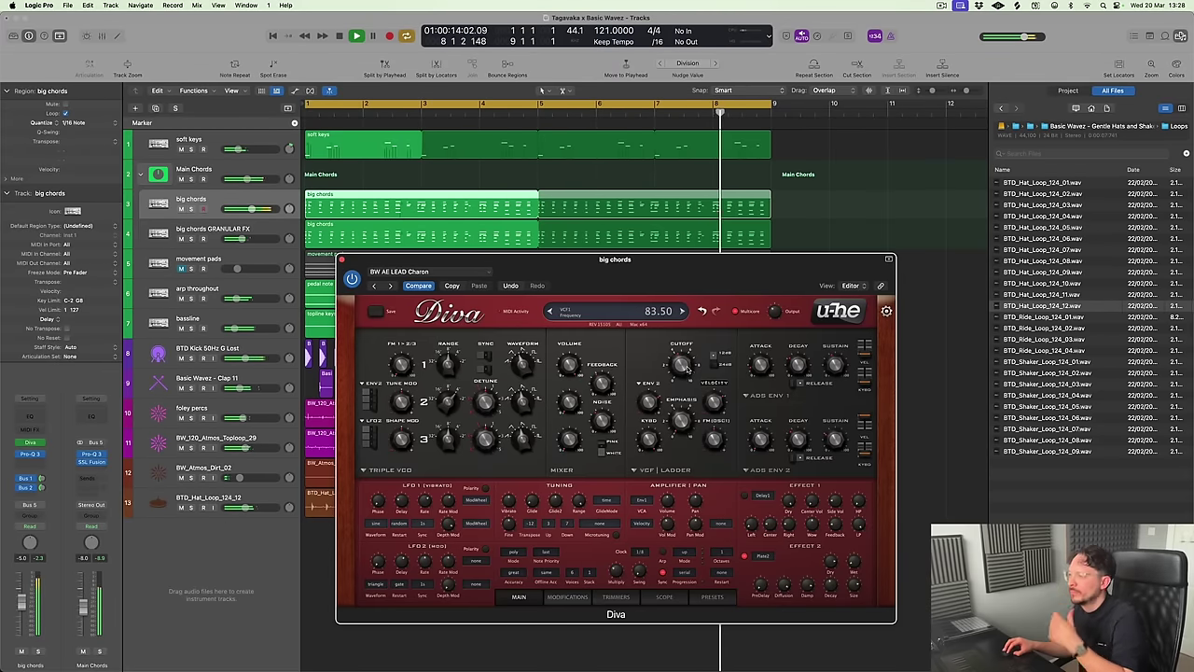
left_click_drag(689, 427, 688, 464)
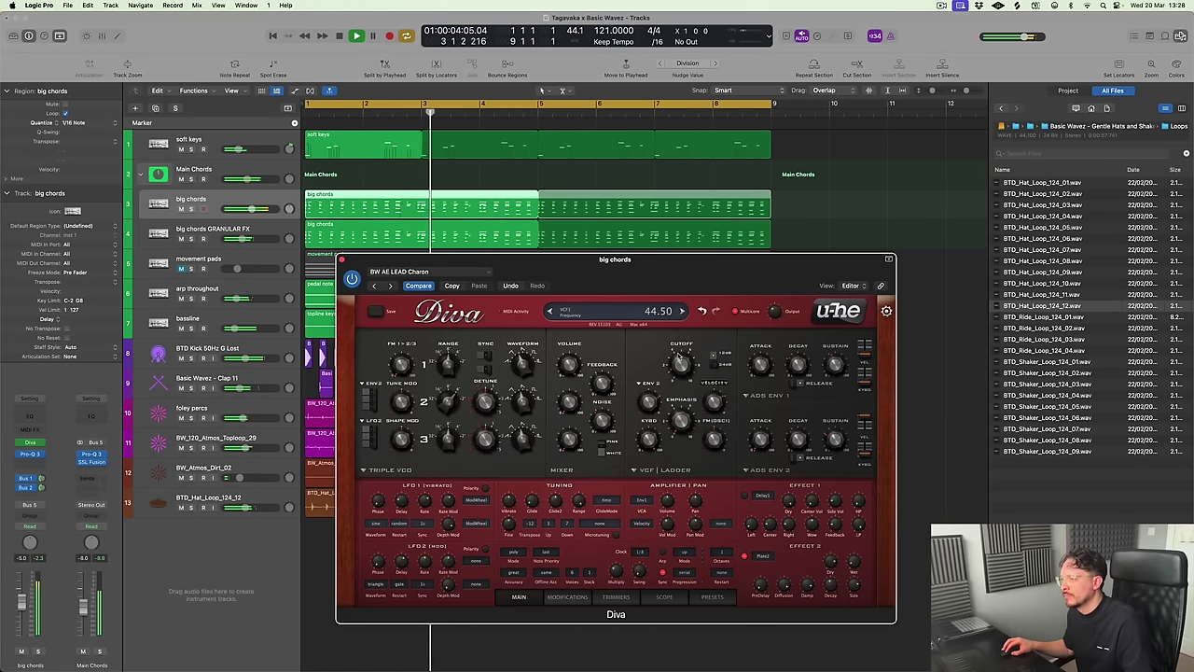
left_click(341, 260)
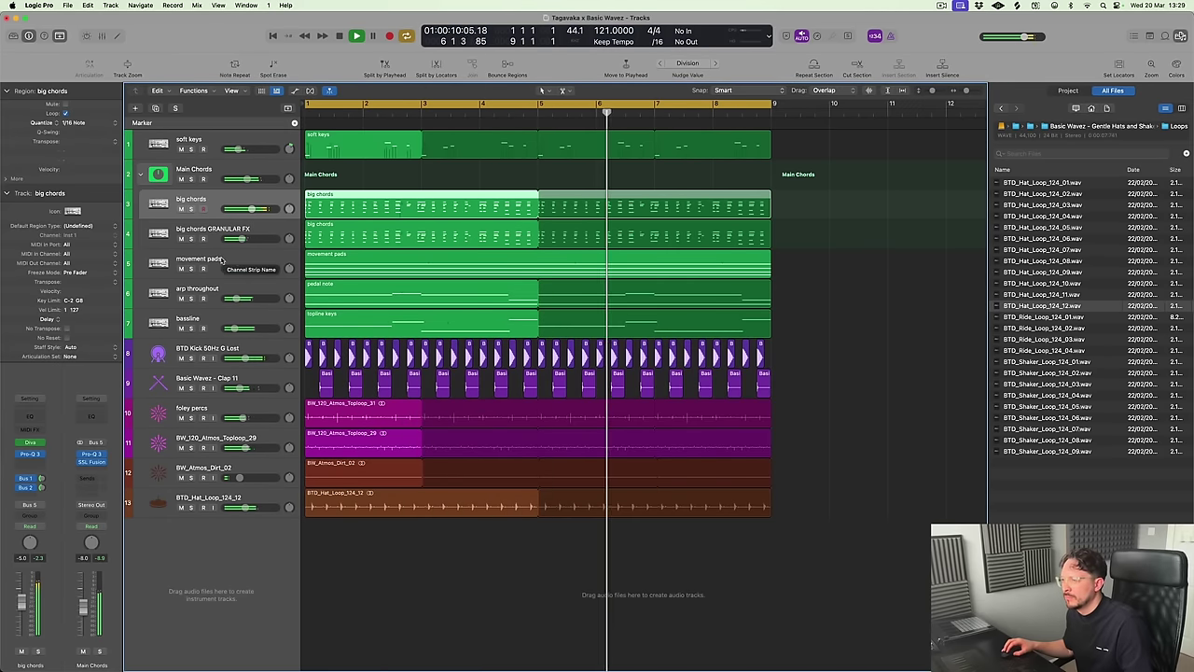
Audition the BTD ride loops and add BTD_Ride_Loop_124_04 as a new track starting at bar 1
left_click(933, 358)
left_click(1087, 317)
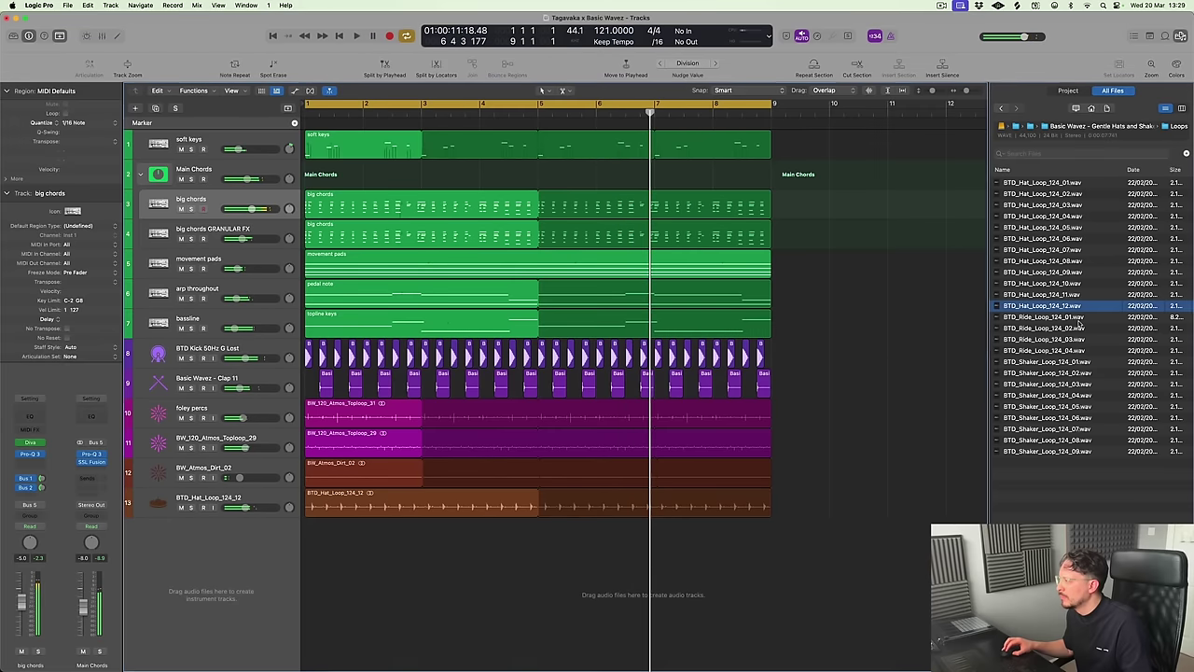
left_click(1078, 332)
left_click(1077, 342)
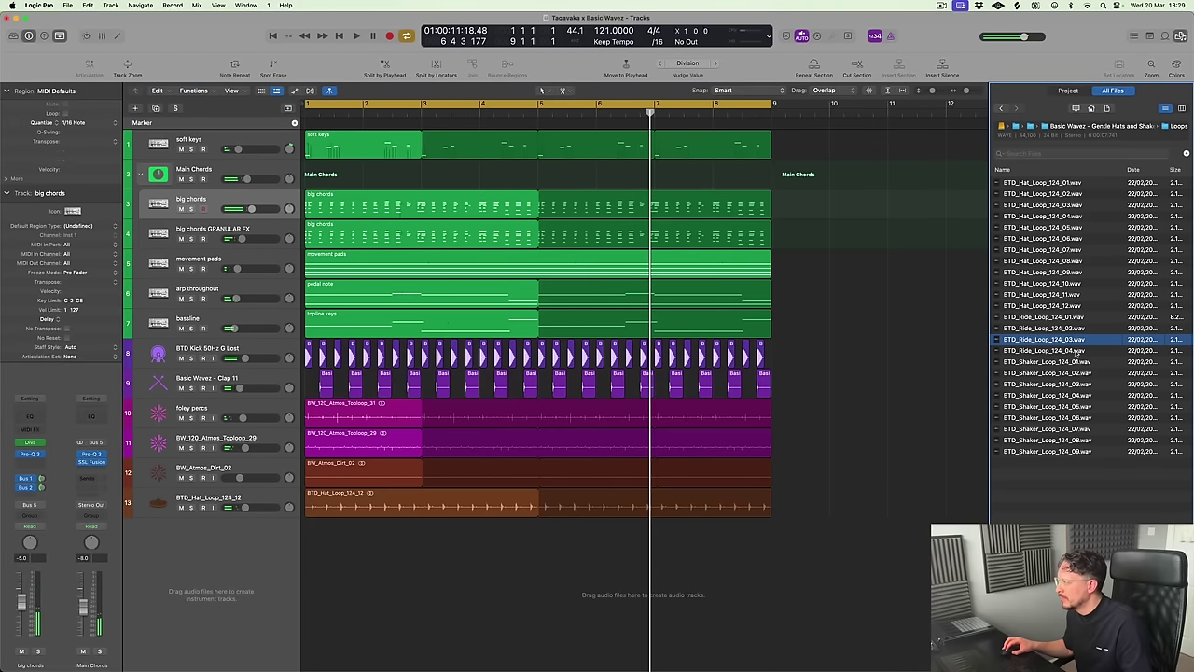
left_click(1078, 351)
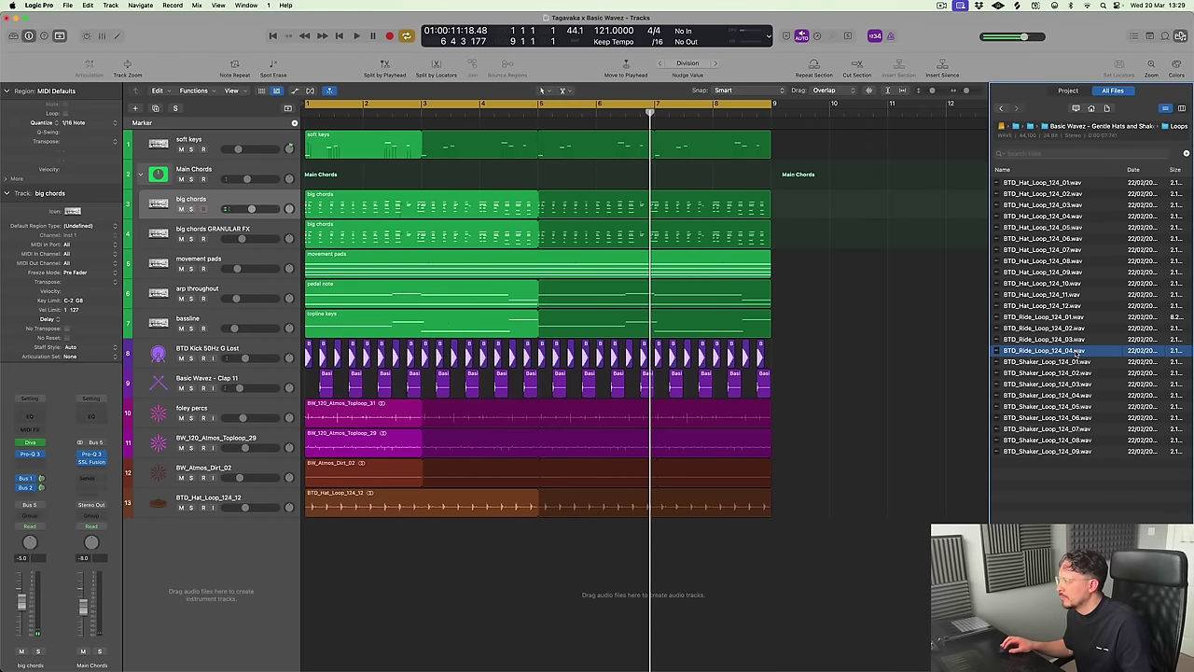
left_click_drag(1078, 352, 469, 600)
left_click_drag(552, 532, 388, 536)
Set the ride loop track's Flex mode to Polyphonic, then stretch its region to end at bar 5 and loop it to bar 9
key("super+f")
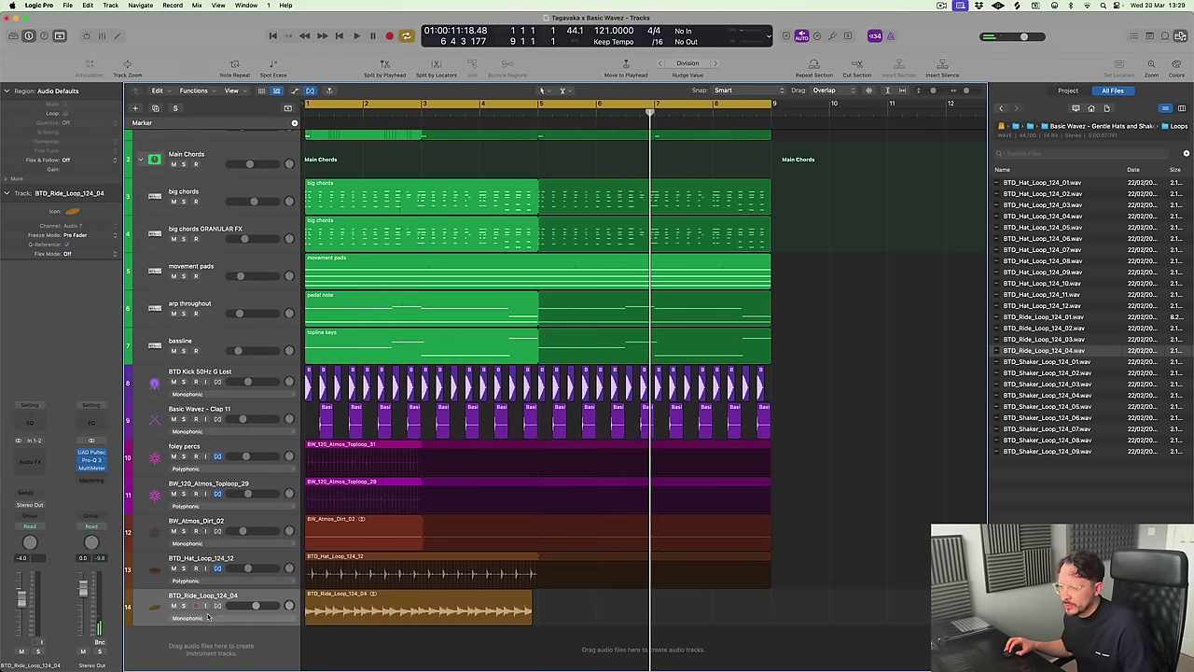
left_click(208, 619)
left_click(231, 642)
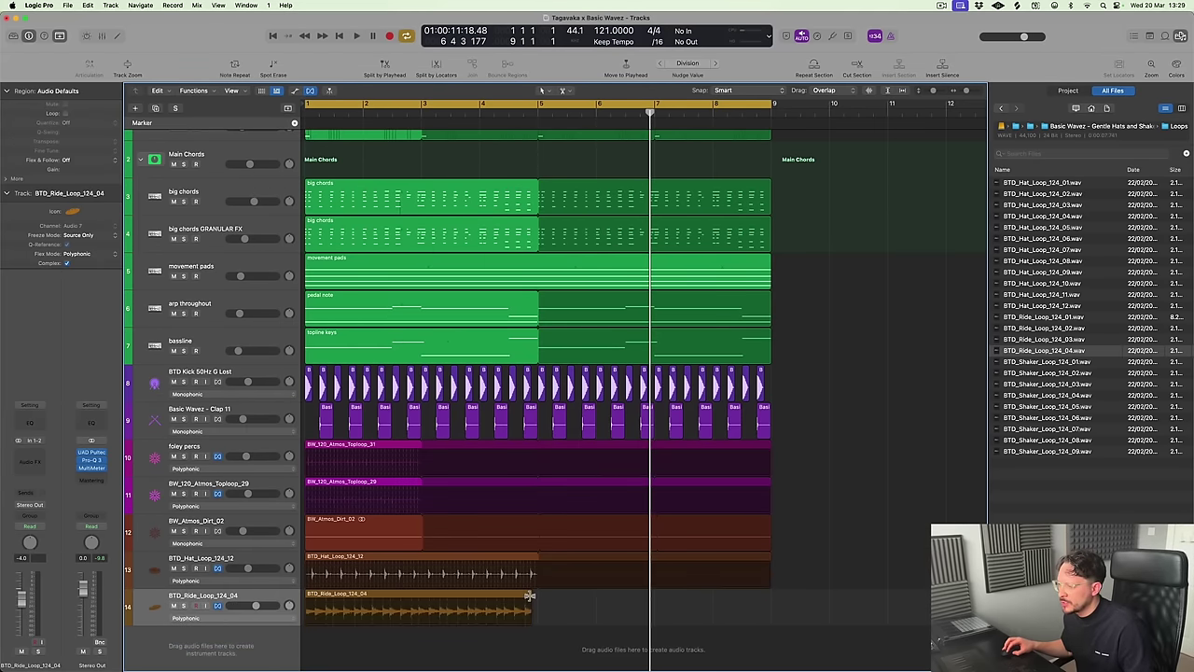
left_click_drag(531, 614, 536, 616)
key("super+f")
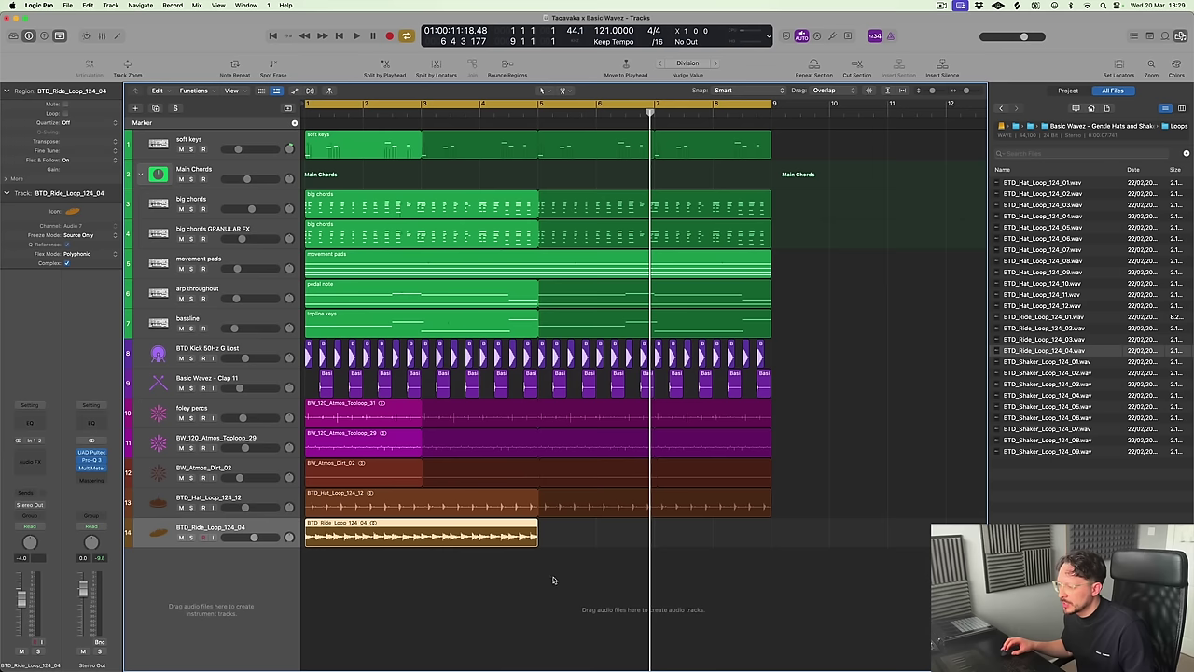
left_click_drag(553, 536, 771, 538)
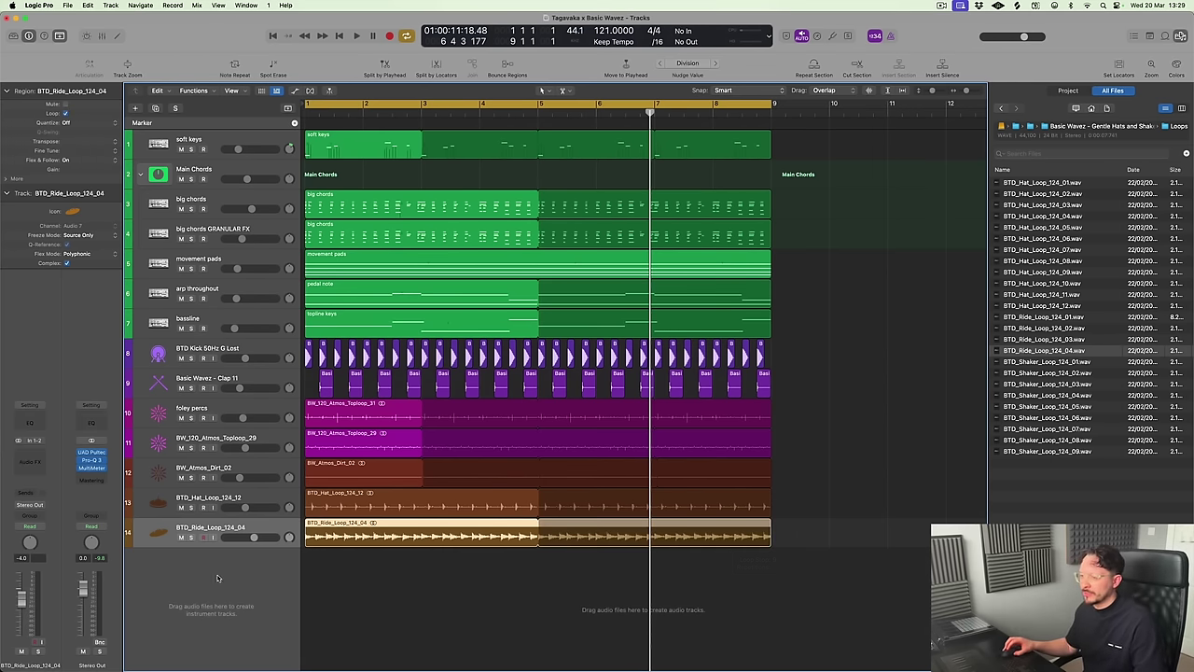
Insert Pro-Q 3 on the ride loop track and load its "low cut" preset
left_click(40, 453)
left_click(109, 475)
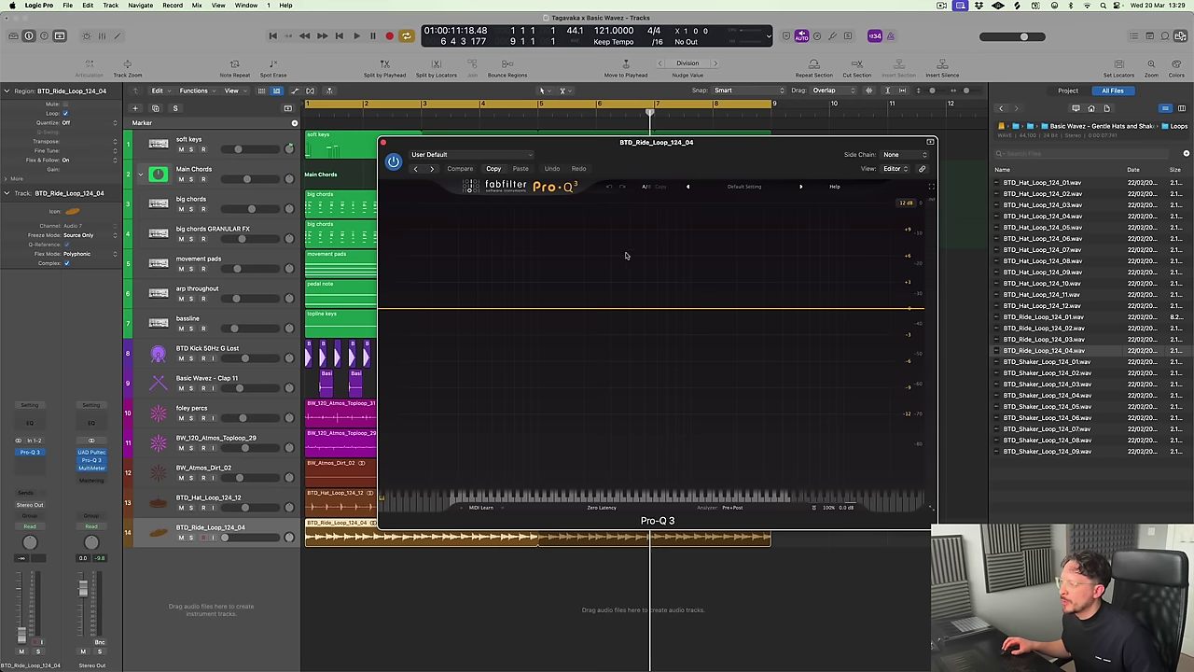
left_click(472, 156)
left_click(472, 158)
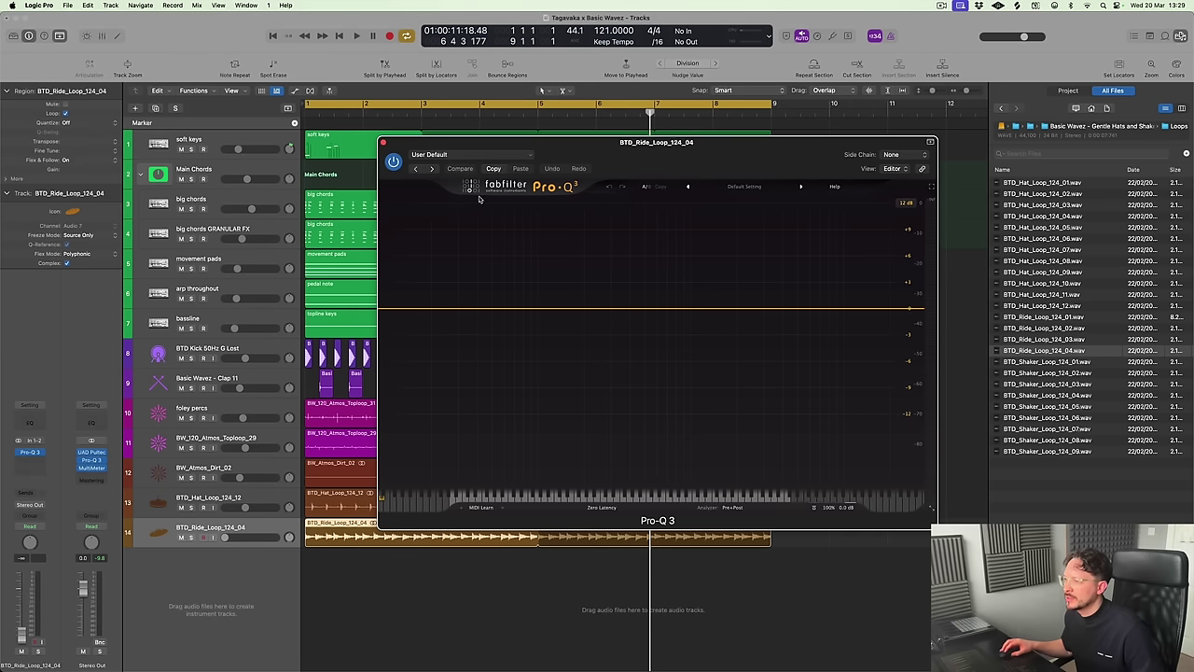
left_click(449, 155)
left_click(453, 358)
During playback, move the ride loop's low cut to about 2111 Hz and attenuate the highest frequencies with a high shelf
key("space")
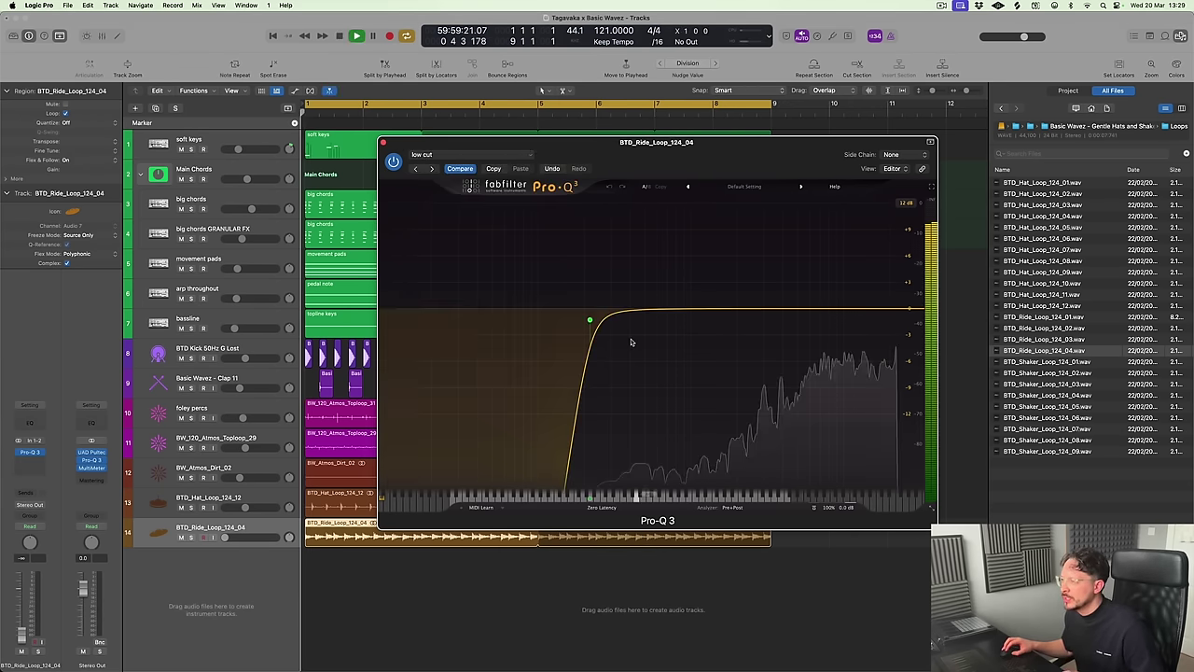
left_click_drag(690, 361, 741, 361)
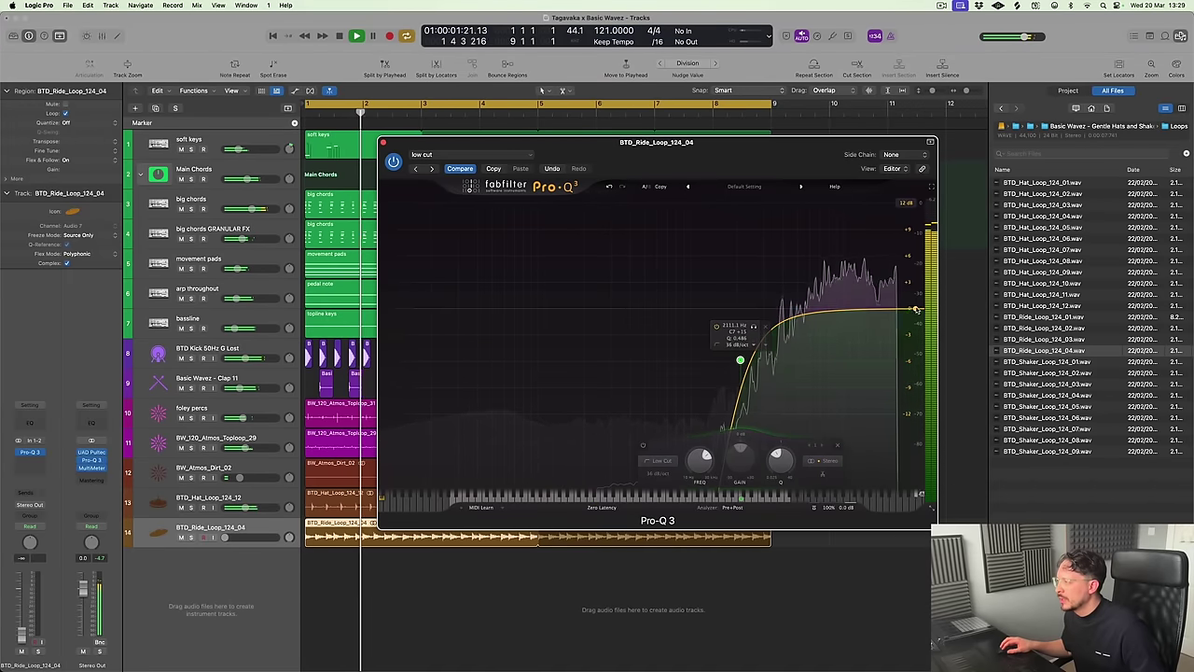
left_click_drag(916, 309, 914, 458)
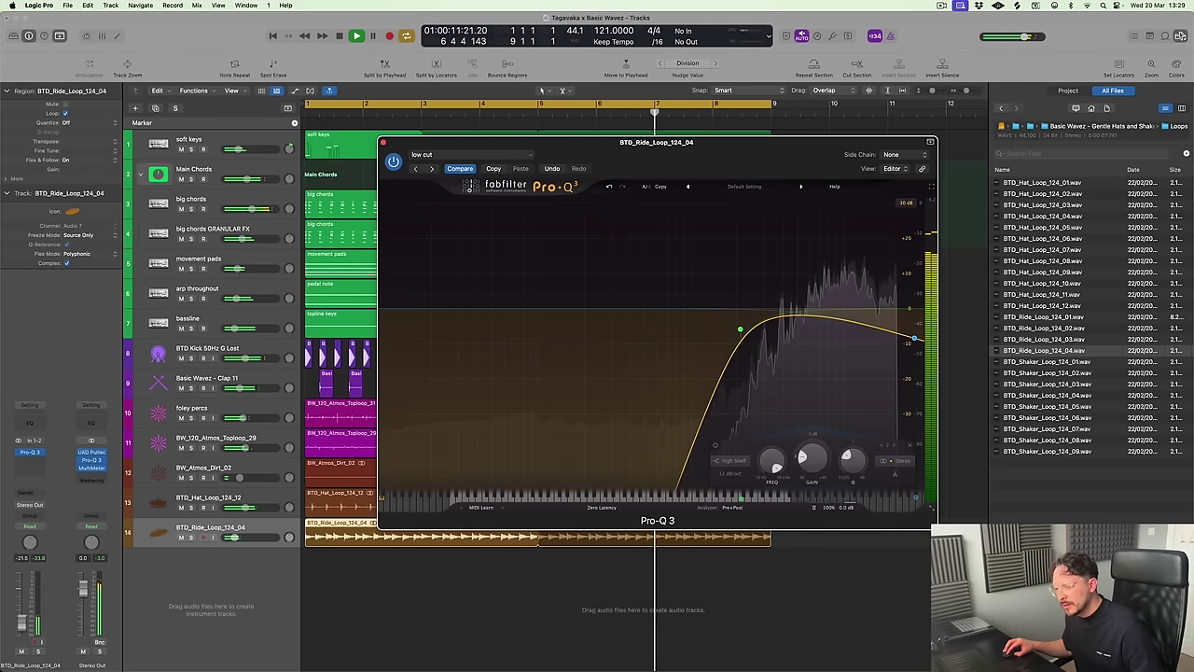
Restart playback from bar 1 and raise the movement pads track's volume slightly
left_click(305, 286)
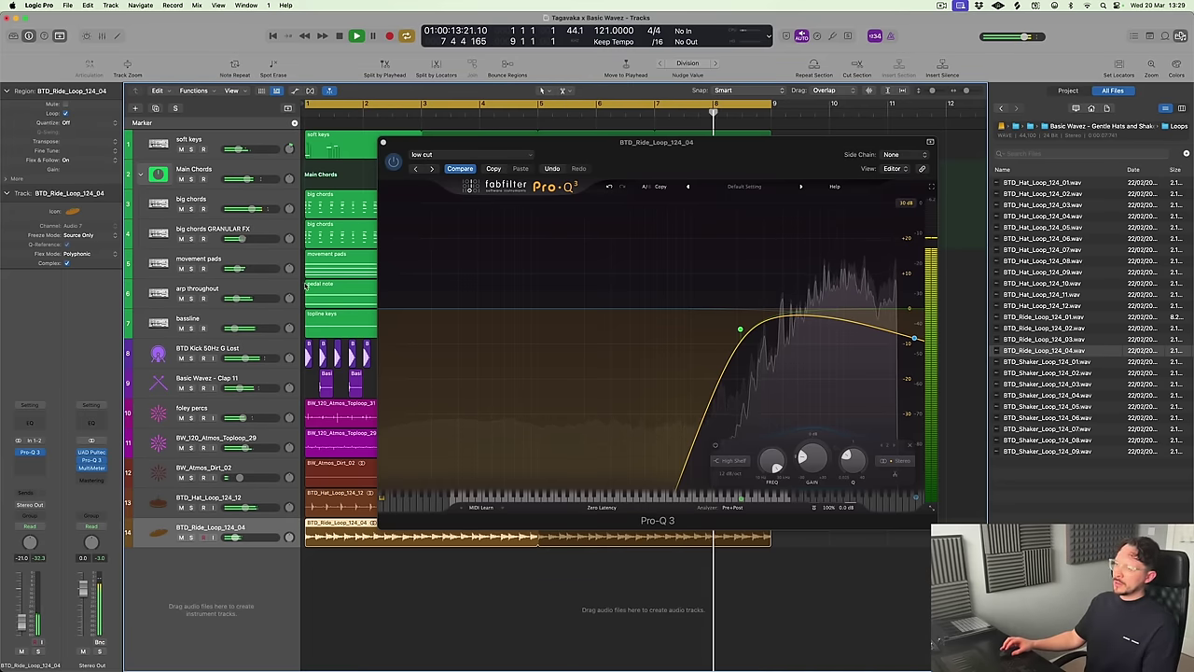
key("Return")
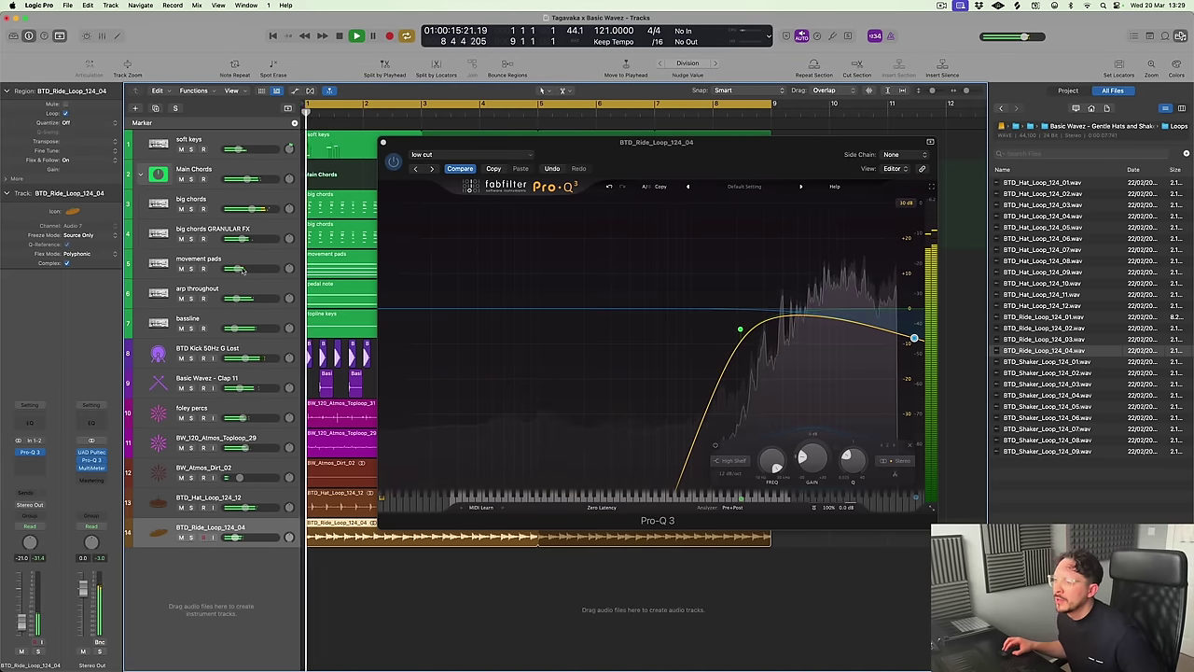
left_click_drag(240, 269, 242, 268)
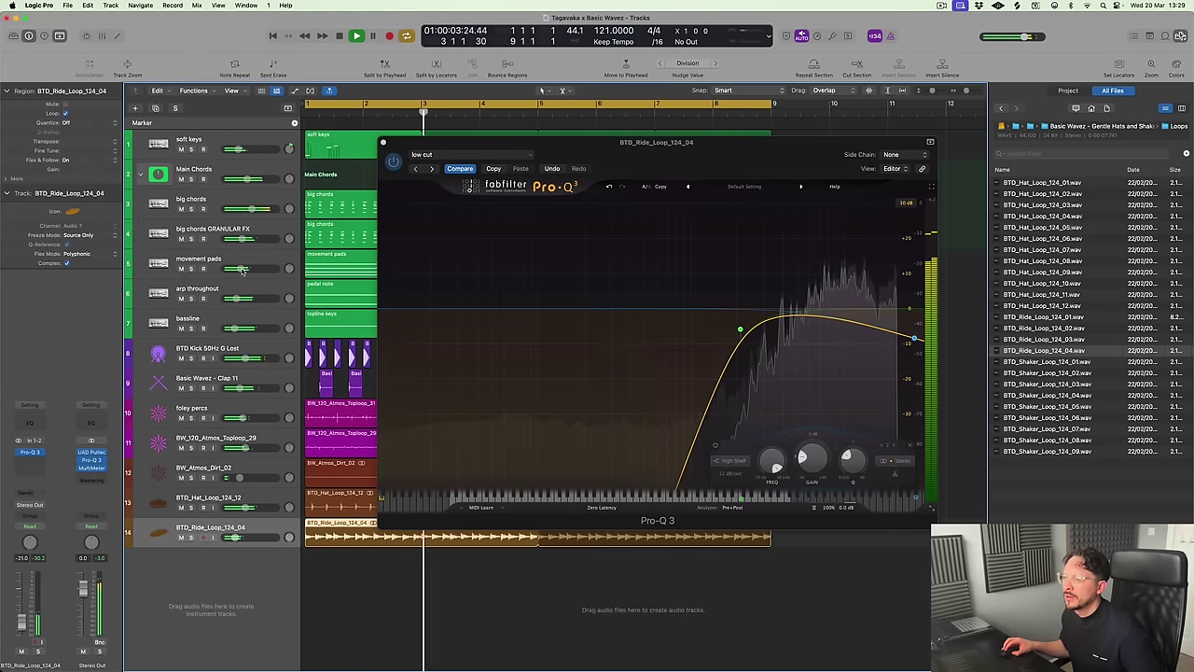
Check the ride loop track in solo, then unsolo it and close its Pro-Q 3 window
left_click(191, 539)
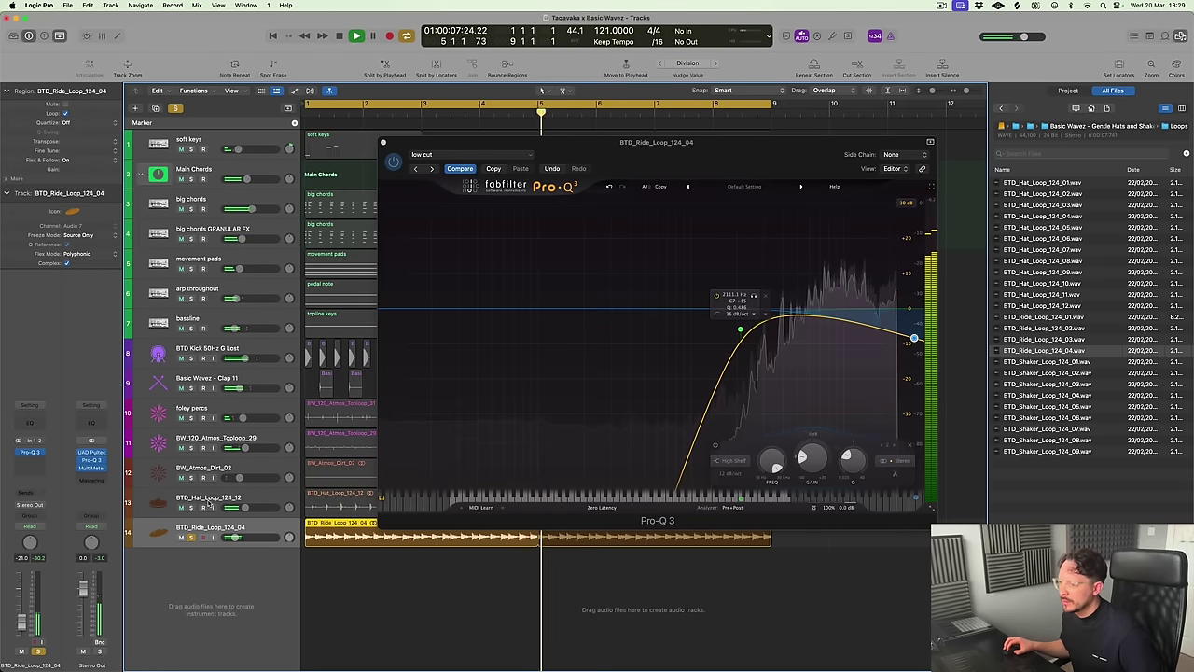
left_click(191, 539)
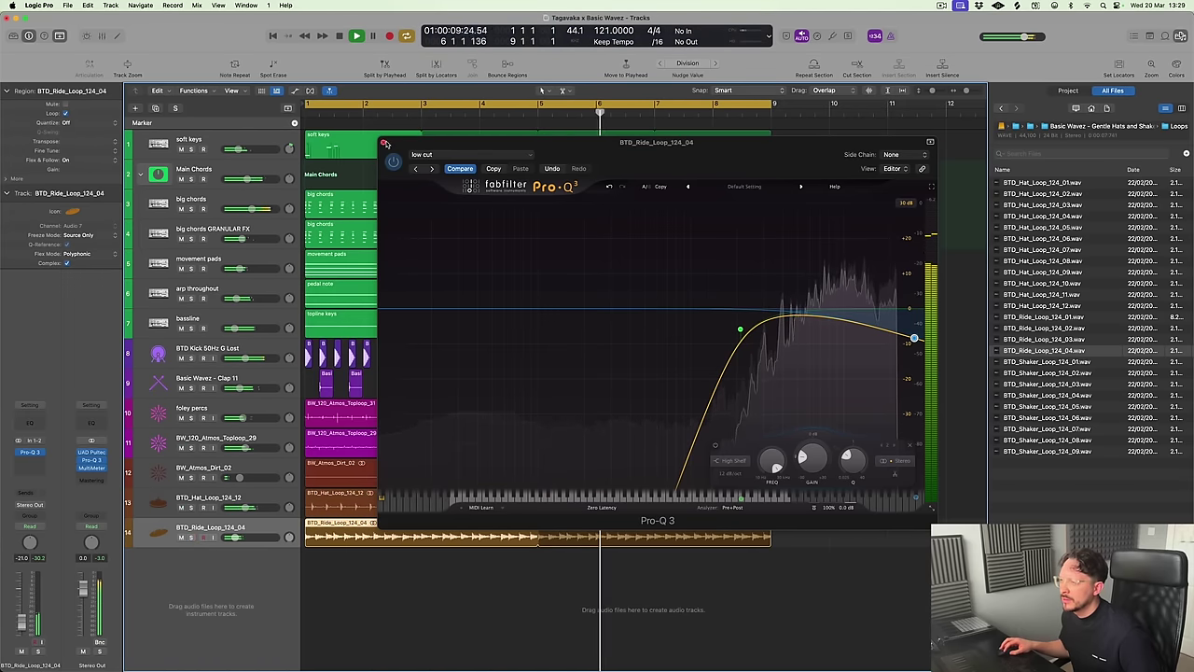
left_click(383, 143)
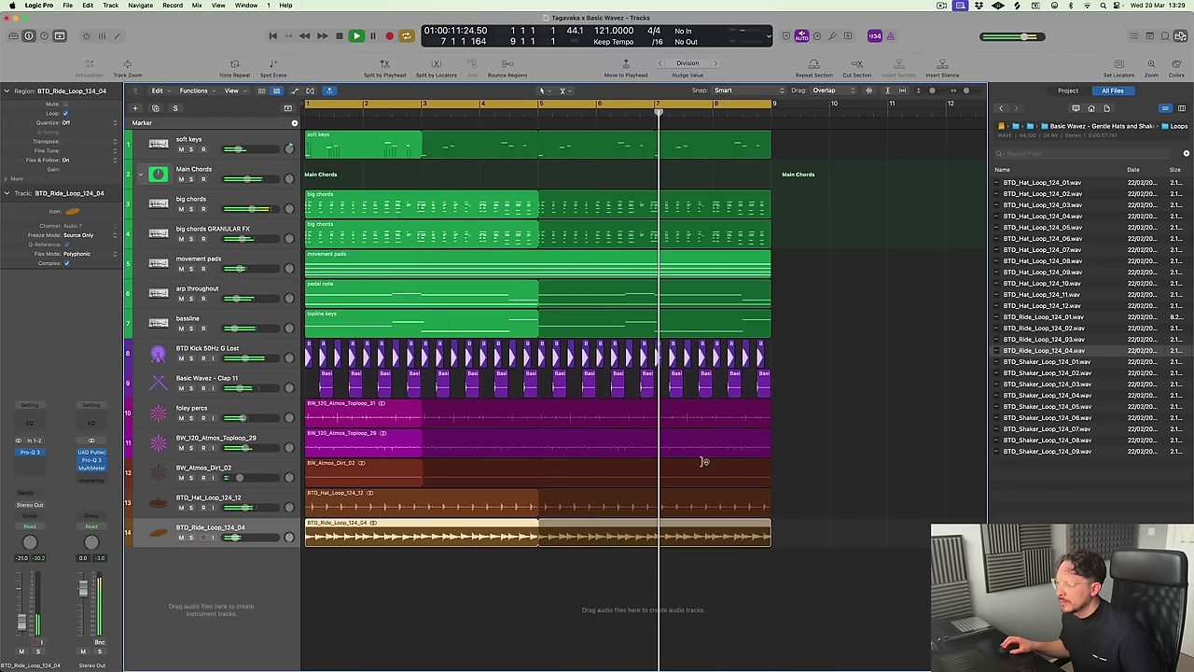
left_click(853, 478)
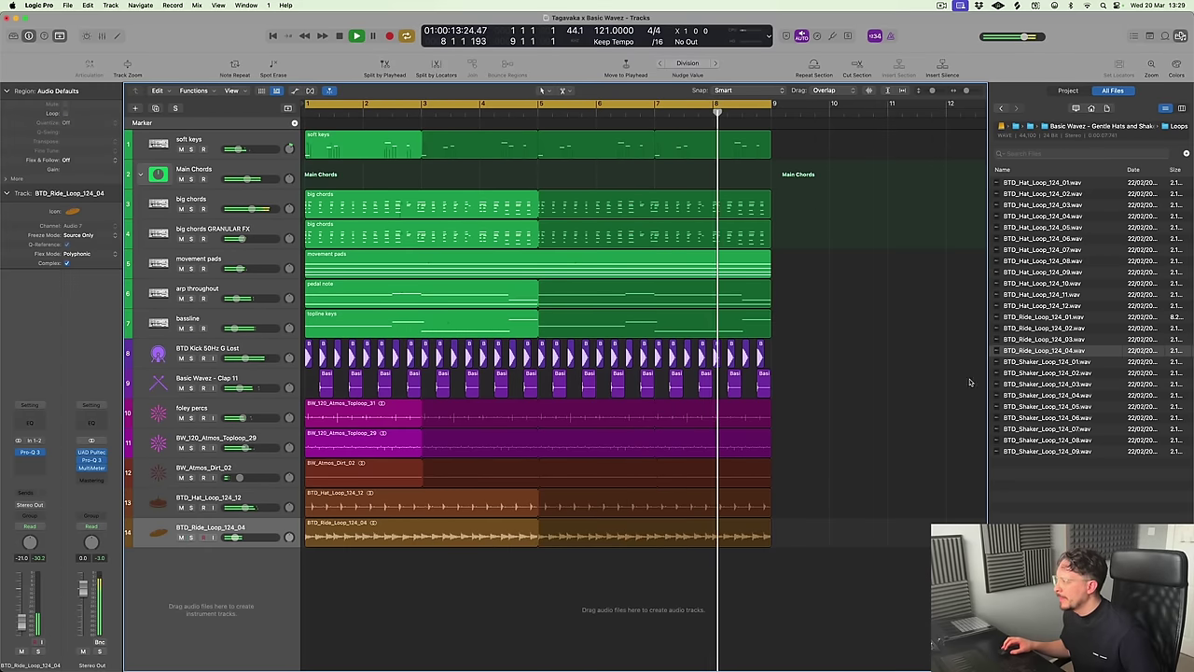
Return the file browser to the Drums sample pack folder and mute the movement pads track
left_click(1059, 127)
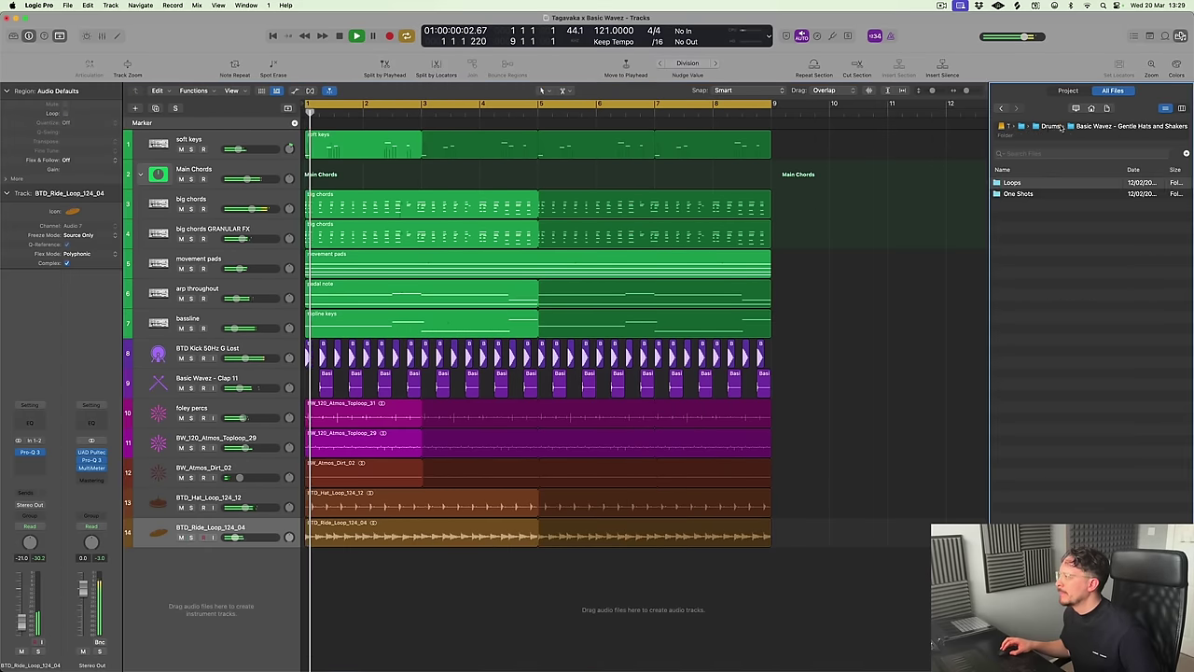
left_click(1055, 126)
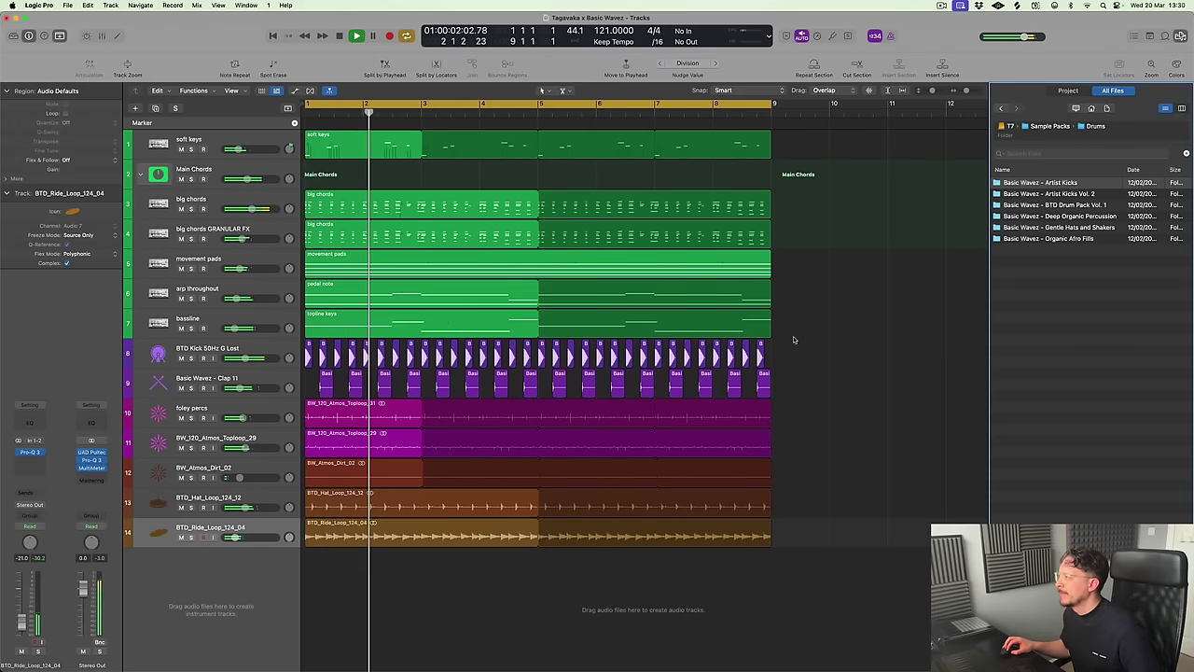
left_click(182, 269)
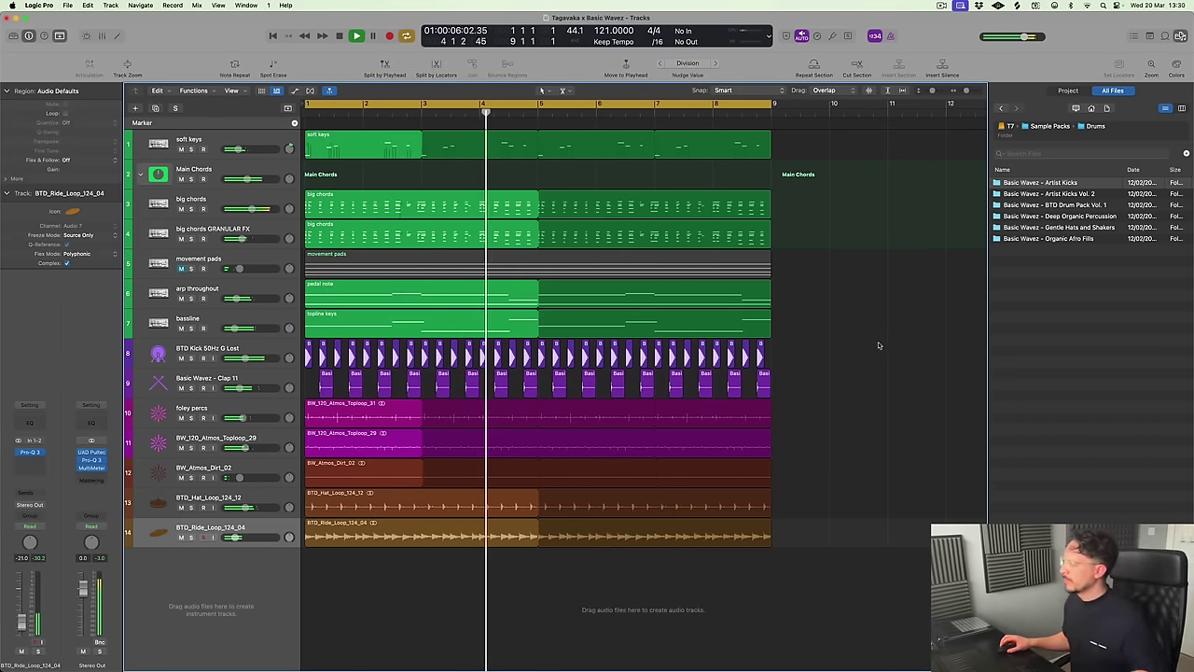
Listen briefly to the Main Chords stack in solo, then unsolo it
scroll(847, 326, "down", 3)
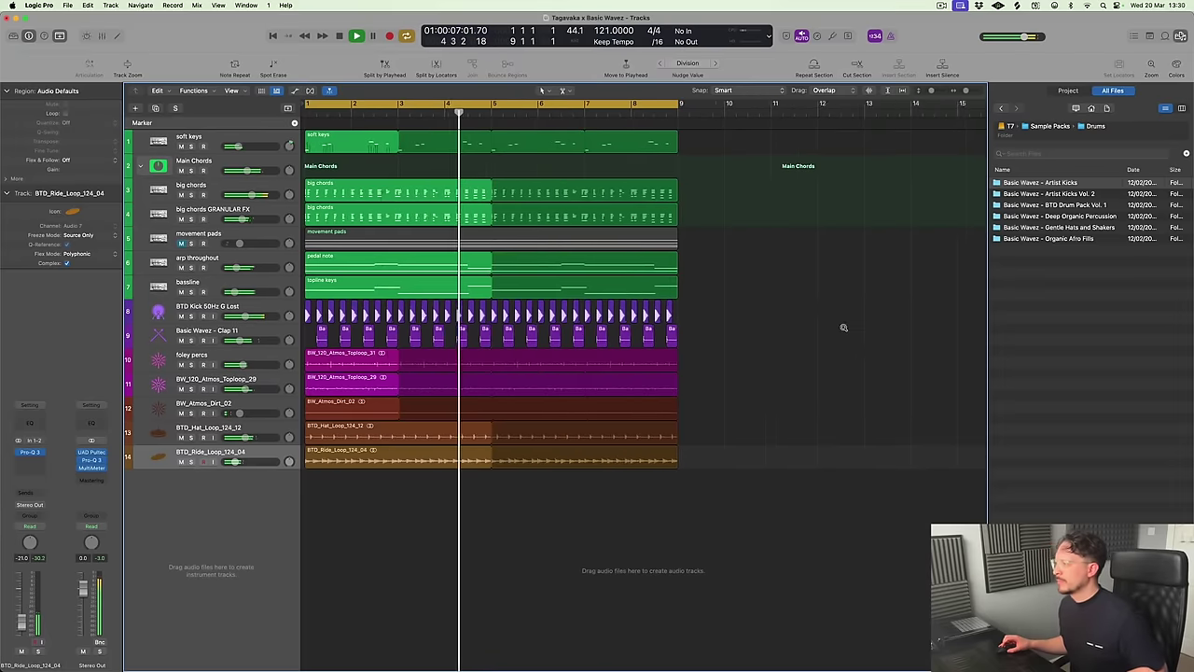
left_click(190, 171)
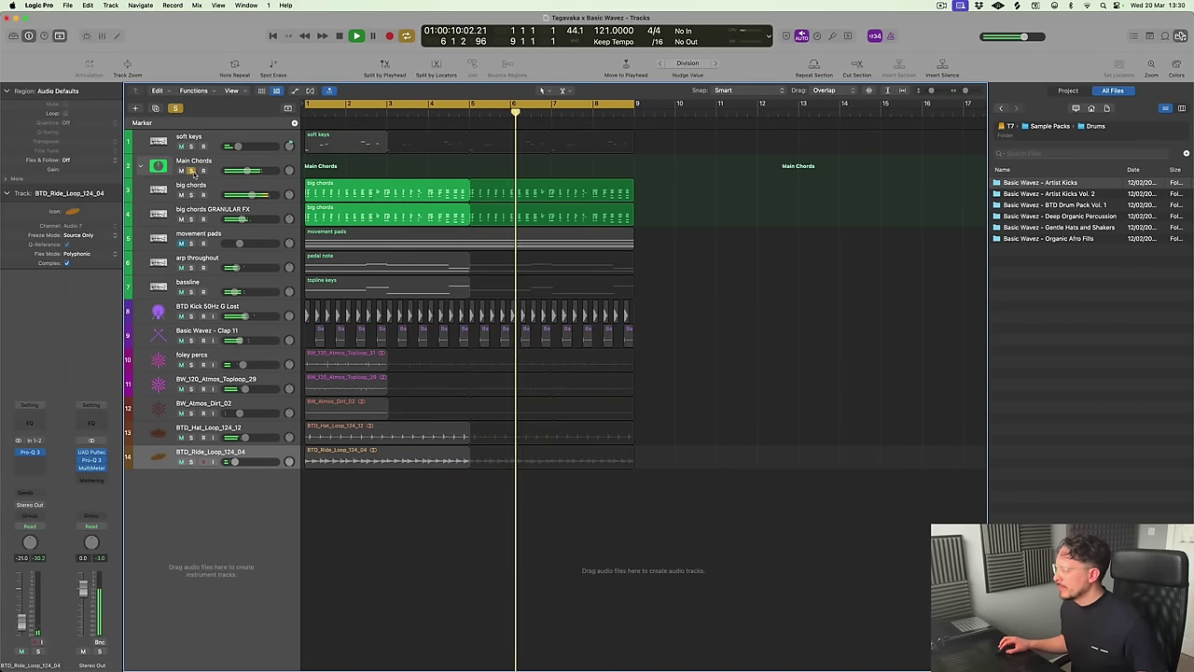
left_click(190, 171)
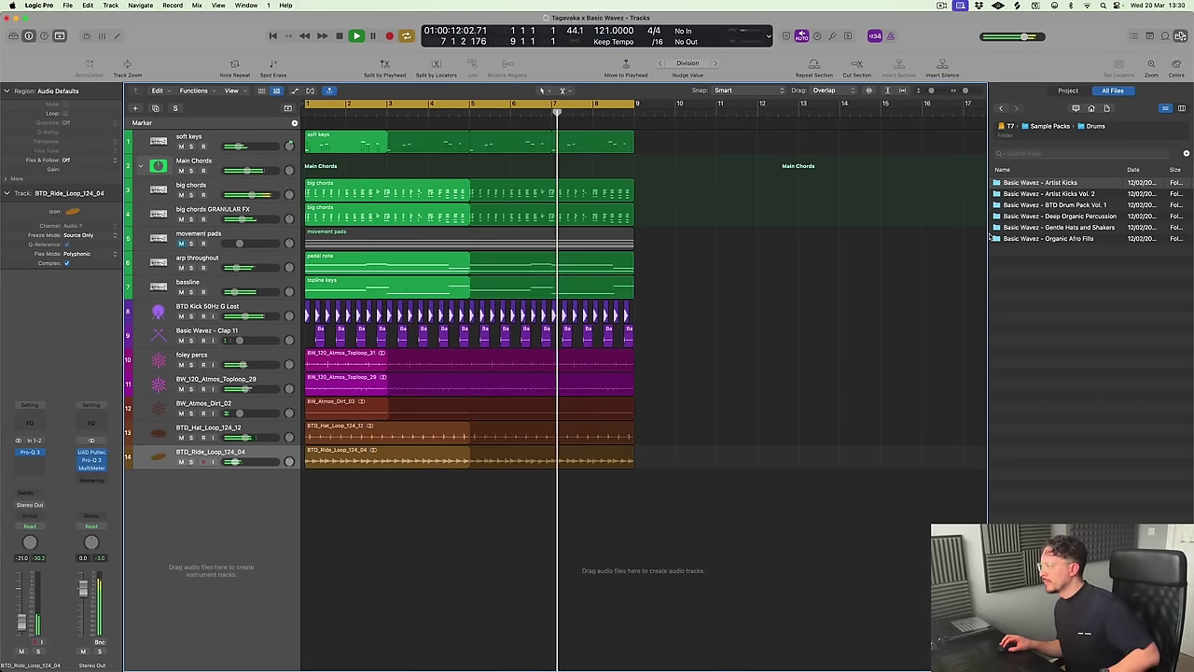
Stop playback, audition a processed bongo roll from Basic Wavez - Deep Organic Percussion, and return to the Drums folder
key("space")
double_click(1065, 216)
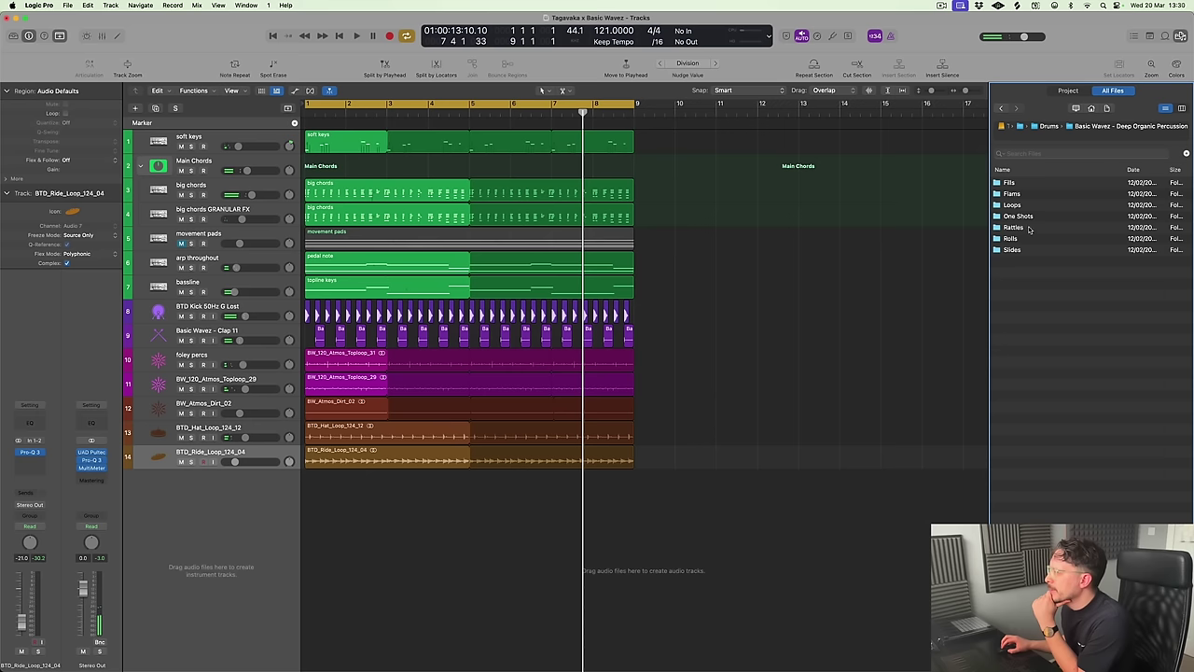
double_click(1030, 240)
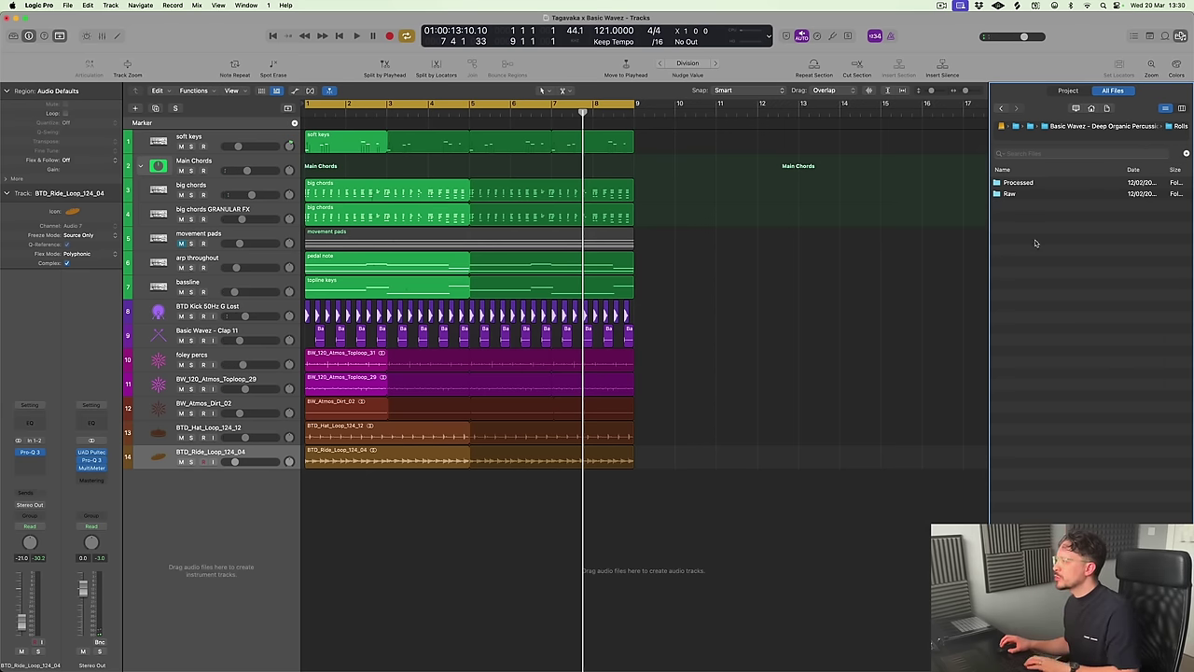
double_click(1019, 183)
left_click(1046, 187)
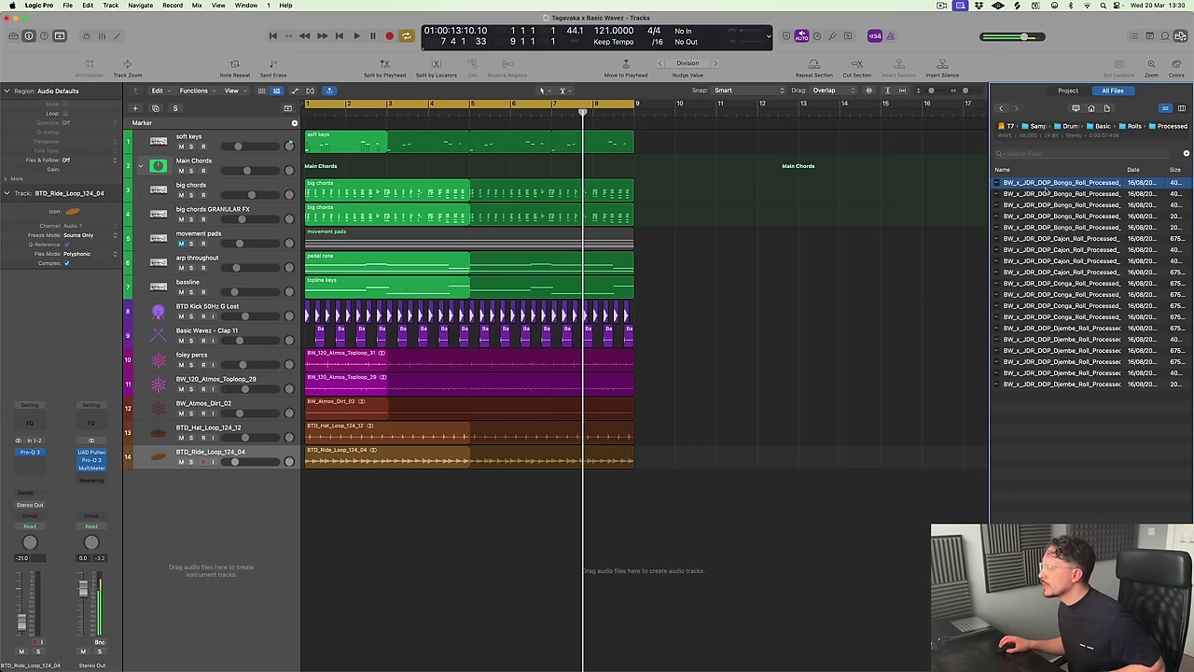
left_click(1103, 126)
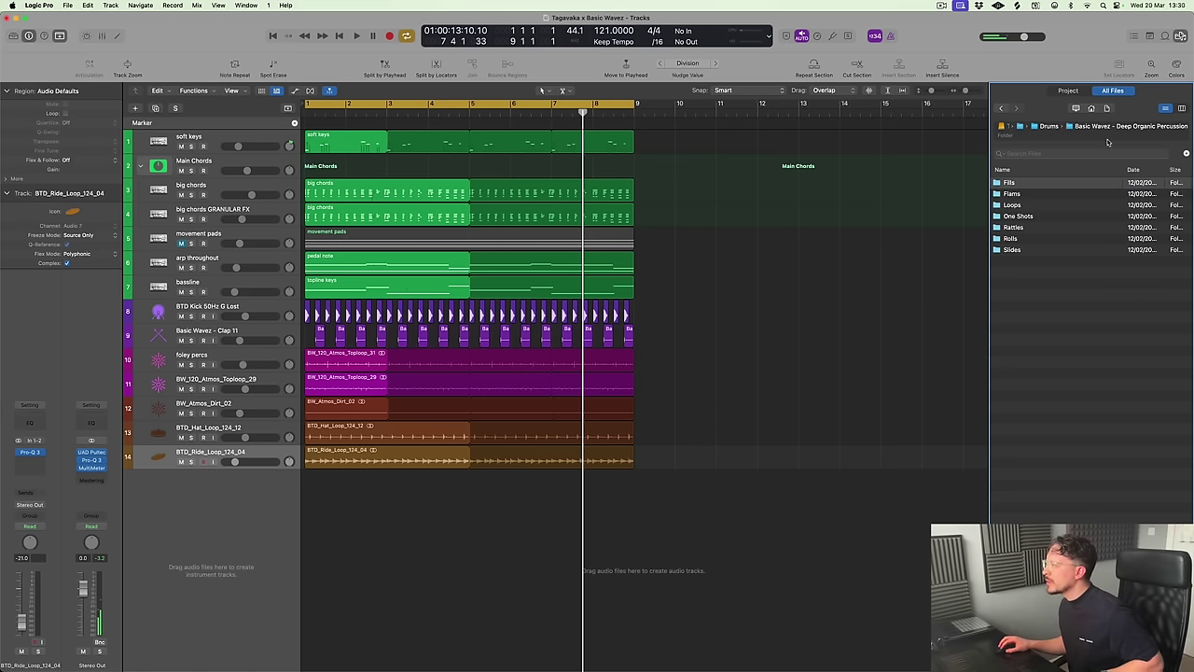
left_click(1050, 127)
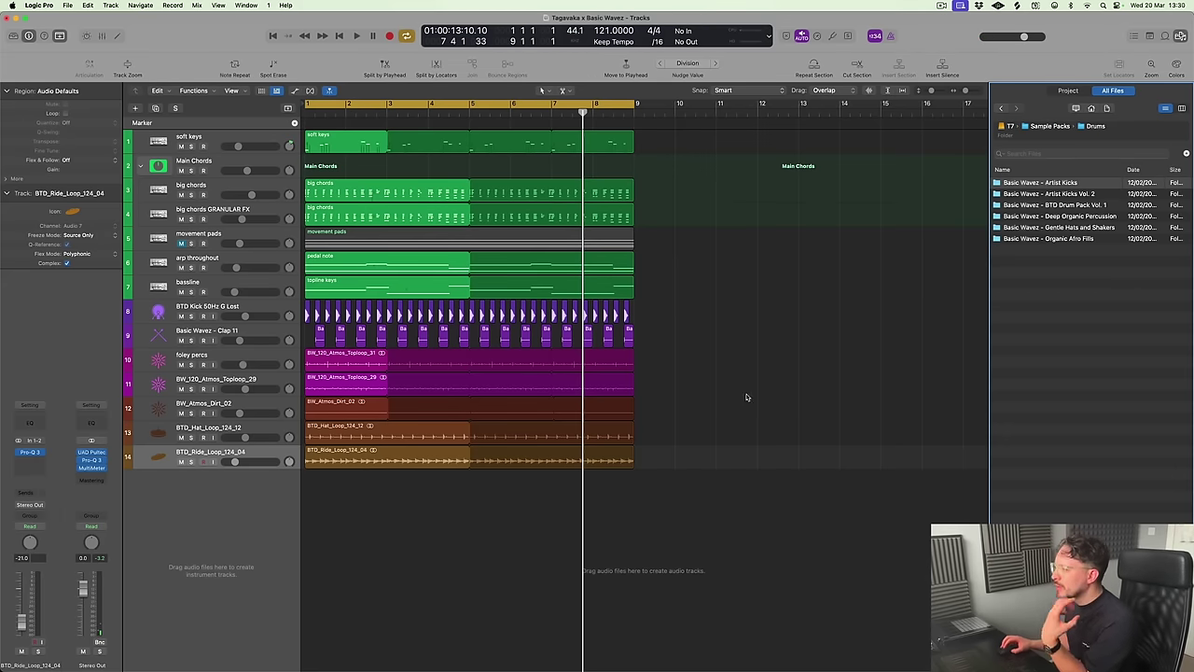
Solo the drum and loop tracks from the kick down to the ride loop, plus big chords, and play them
left_click_drag(190, 316, 191, 462)
key("space")
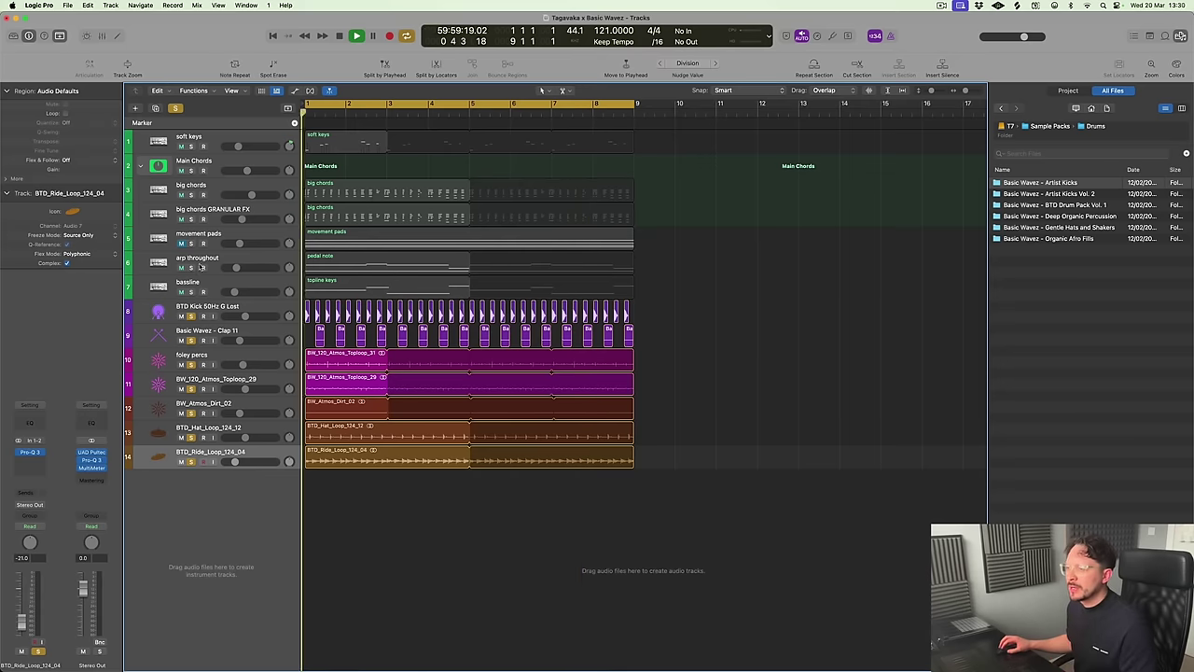
left_click(191, 194)
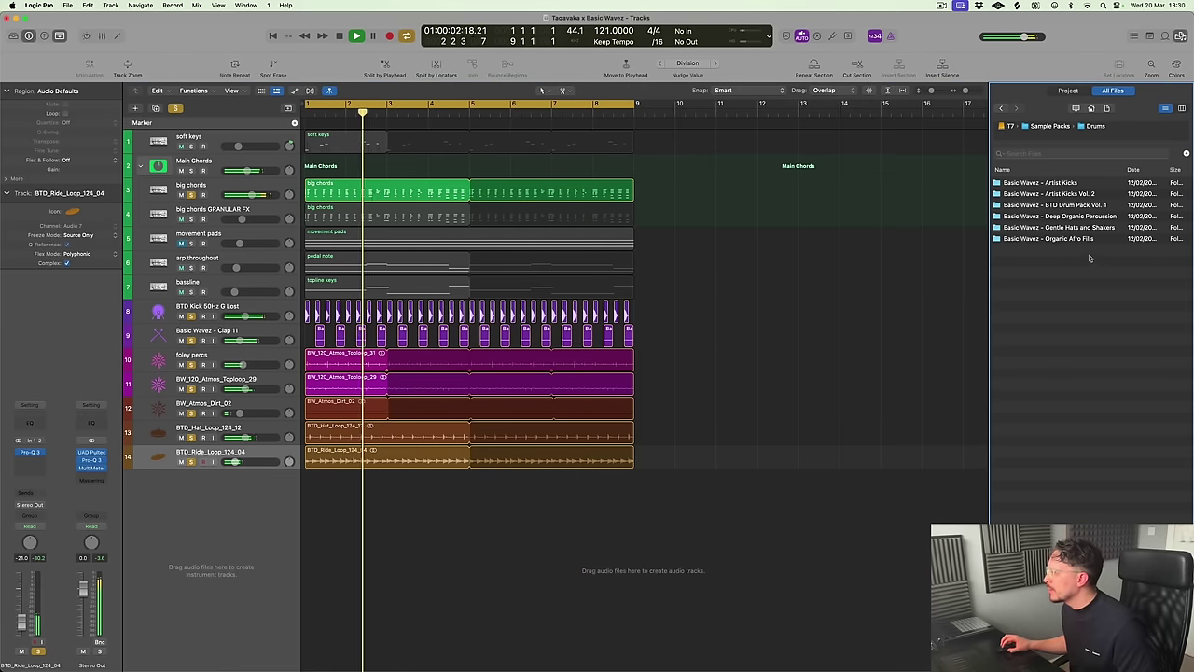
Look through the Loops folder of Basic Wavez - Deep Organic Percussion and return to the Drums folder
double_click(1083, 218)
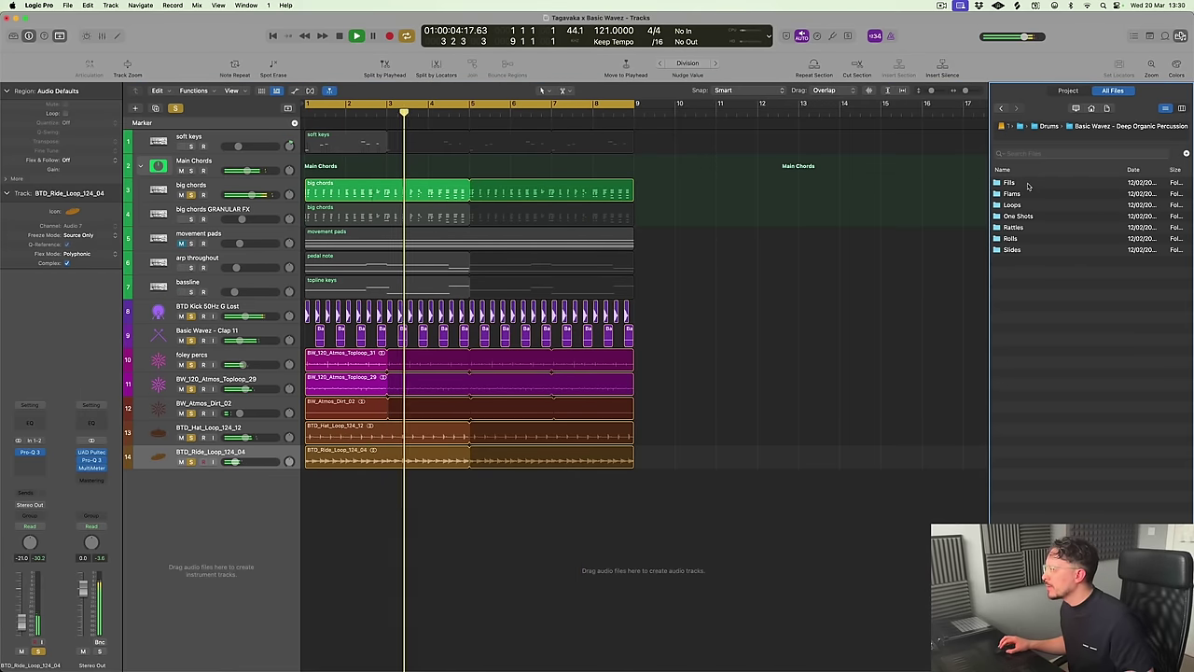
left_click(1027, 206)
double_click(1027, 206)
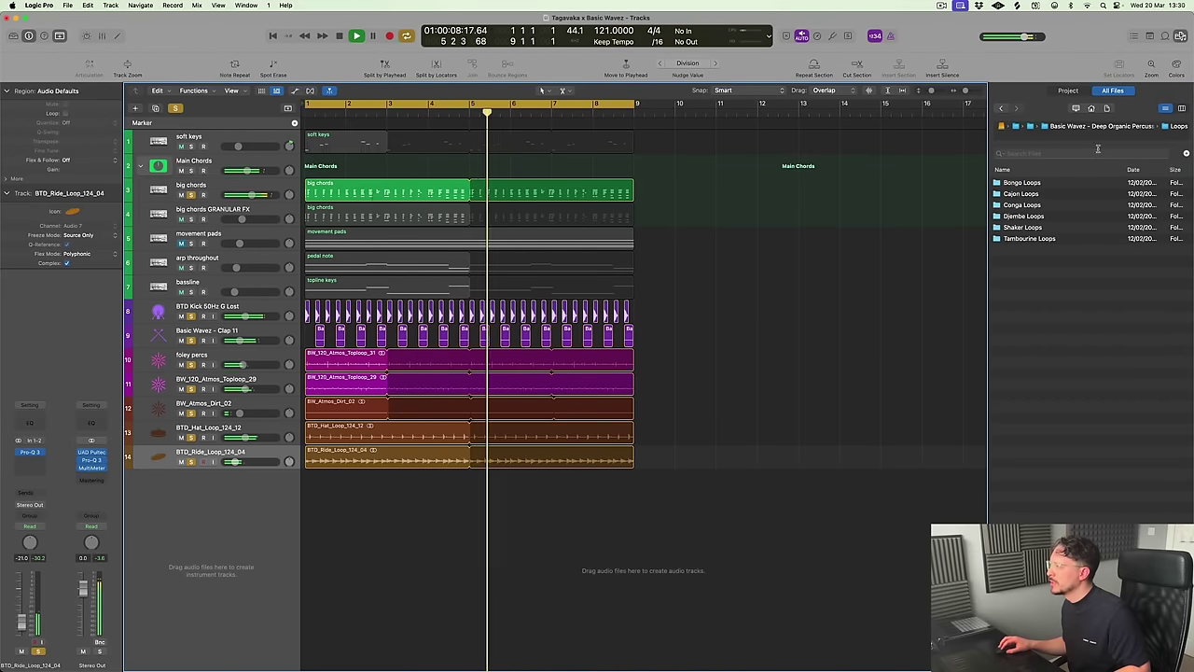
left_click(1042, 128)
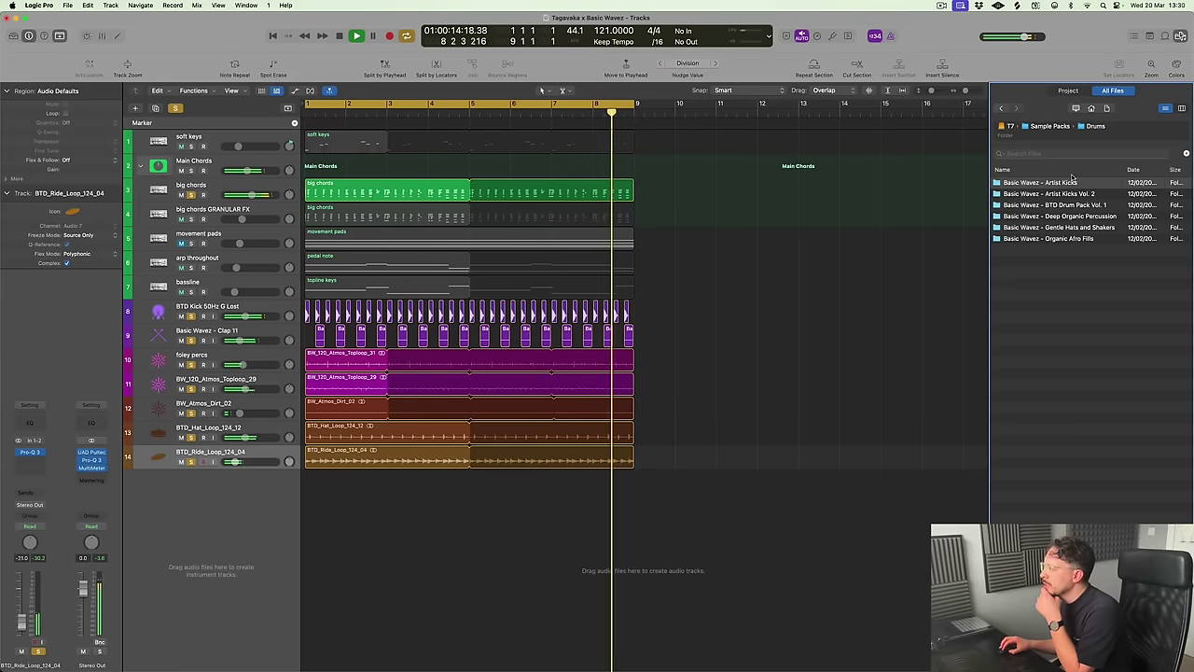
Browse FX and Atmos to the Basic Wavez Vocal Phrases WET folder in the FX Mega Pack and stop playback
left_click(1063, 129)
double_click(1038, 206)
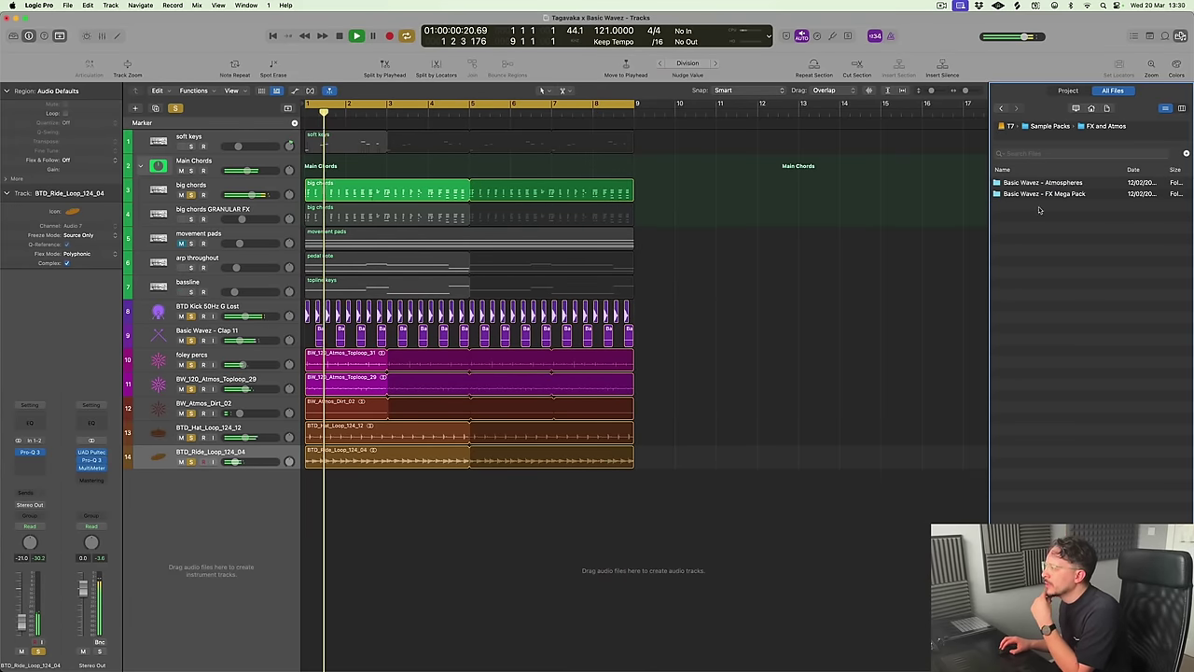
double_click(1043, 194)
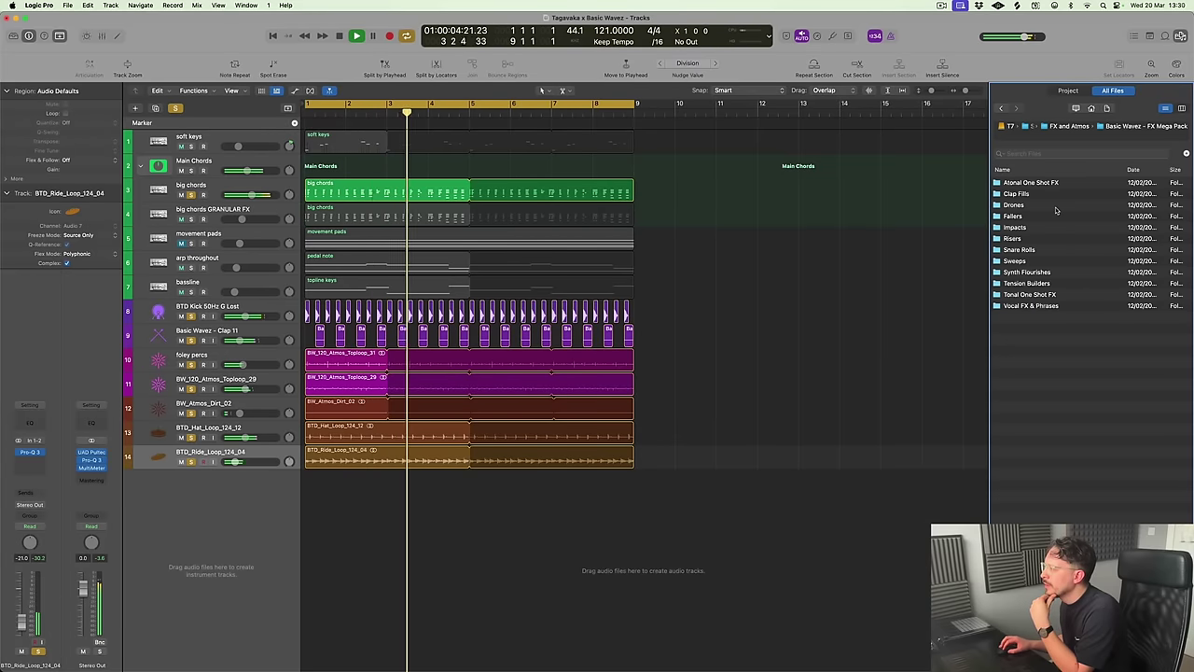
double_click(1046, 308)
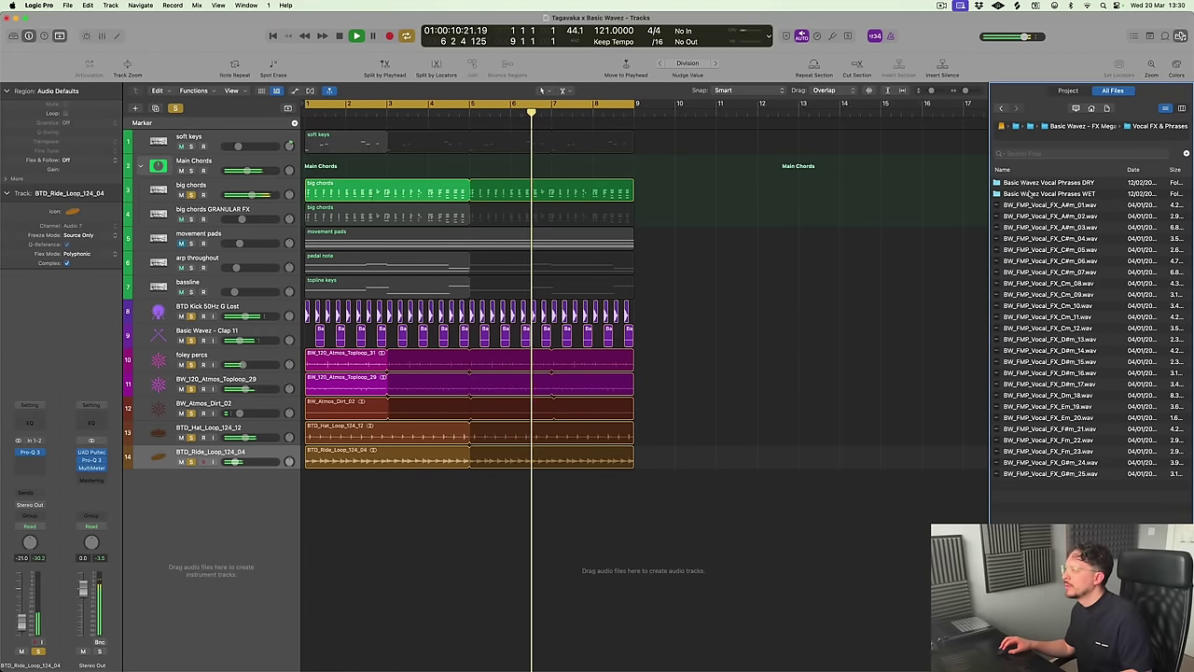
double_click(1073, 193)
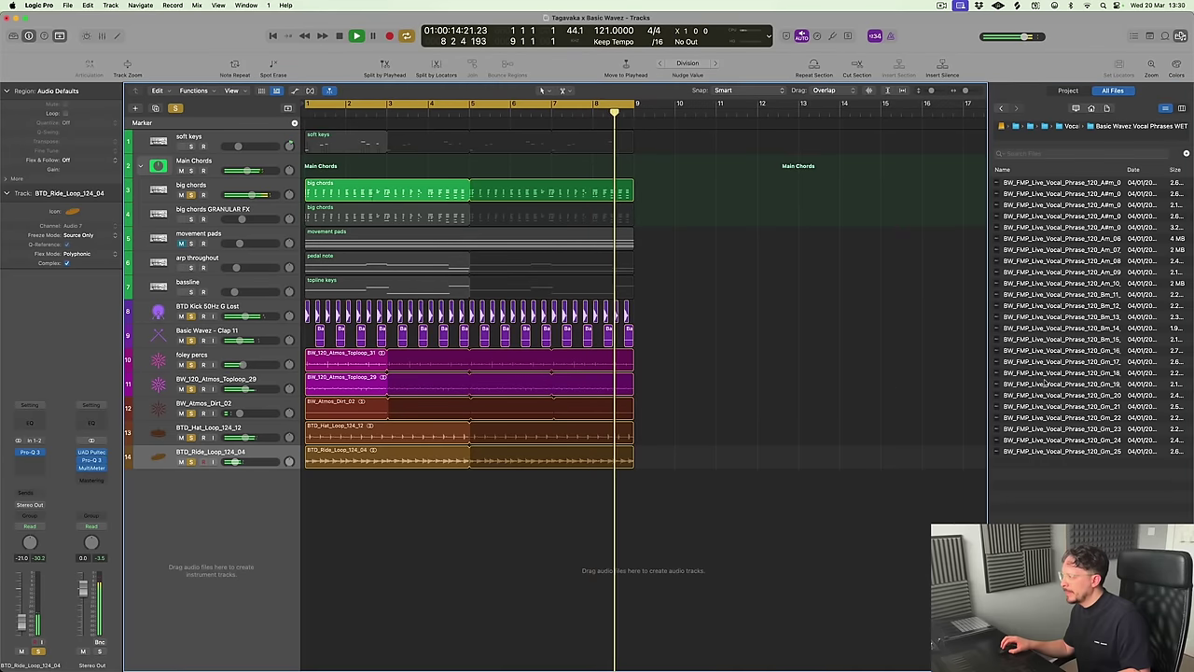
key("space")
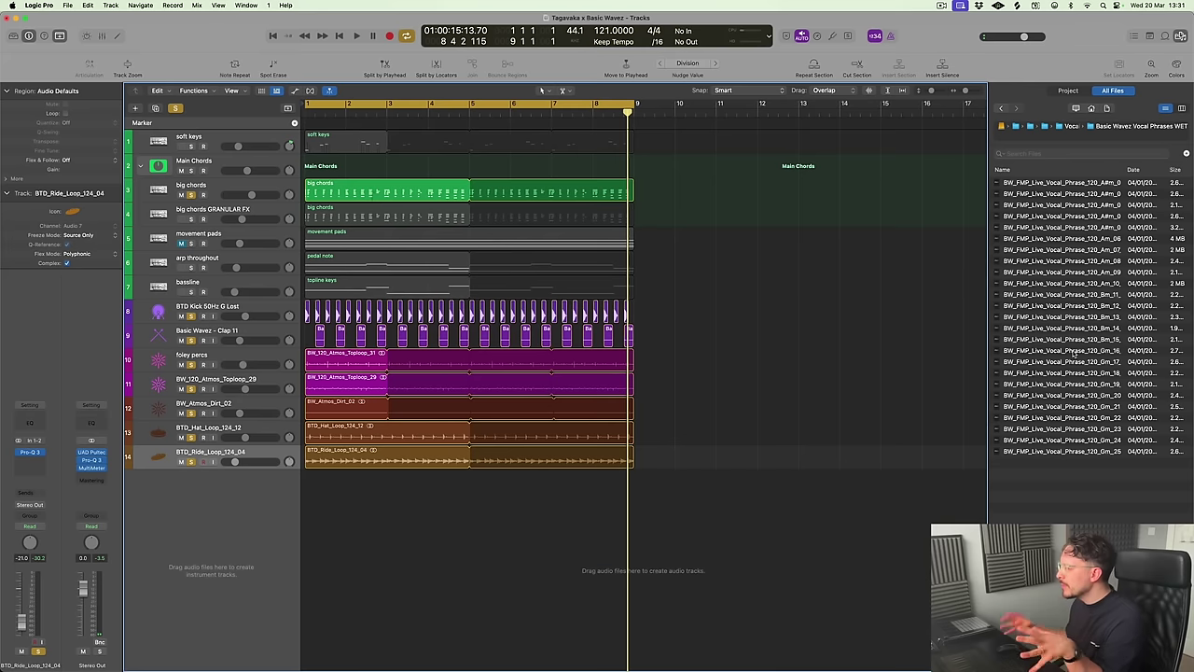
Audition the wet G minor vocal phrases from Gm_16 through Gm_21, ending back on Gm_16
left_click(1057, 351)
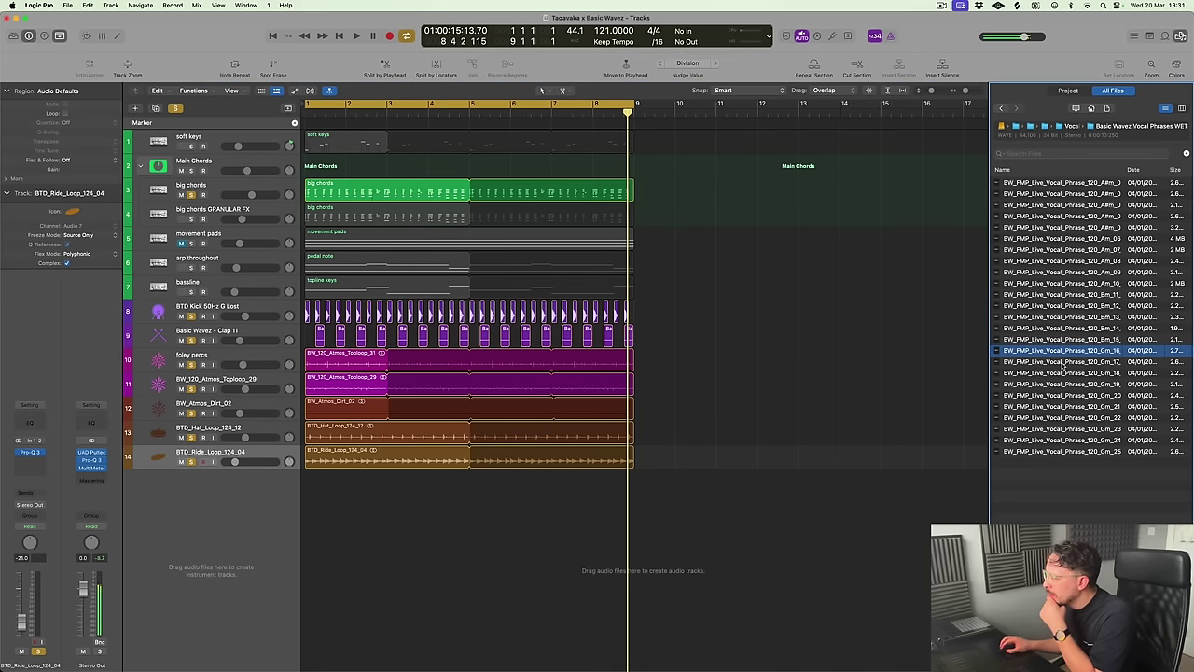
left_click(1063, 364)
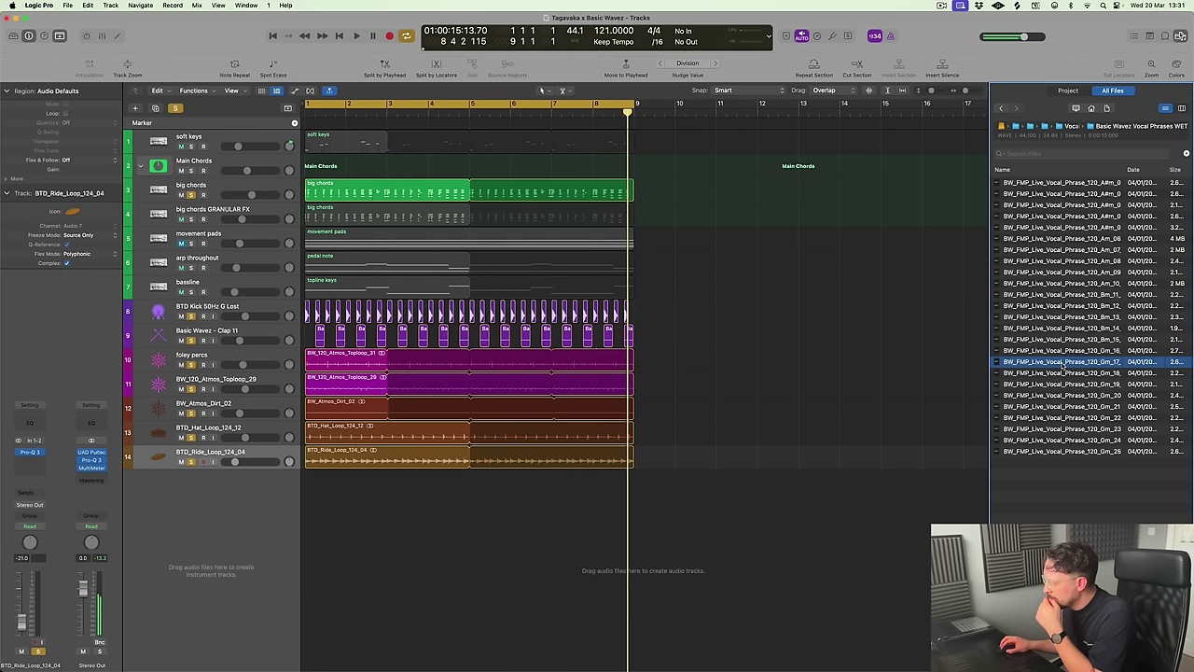
left_click(1065, 374)
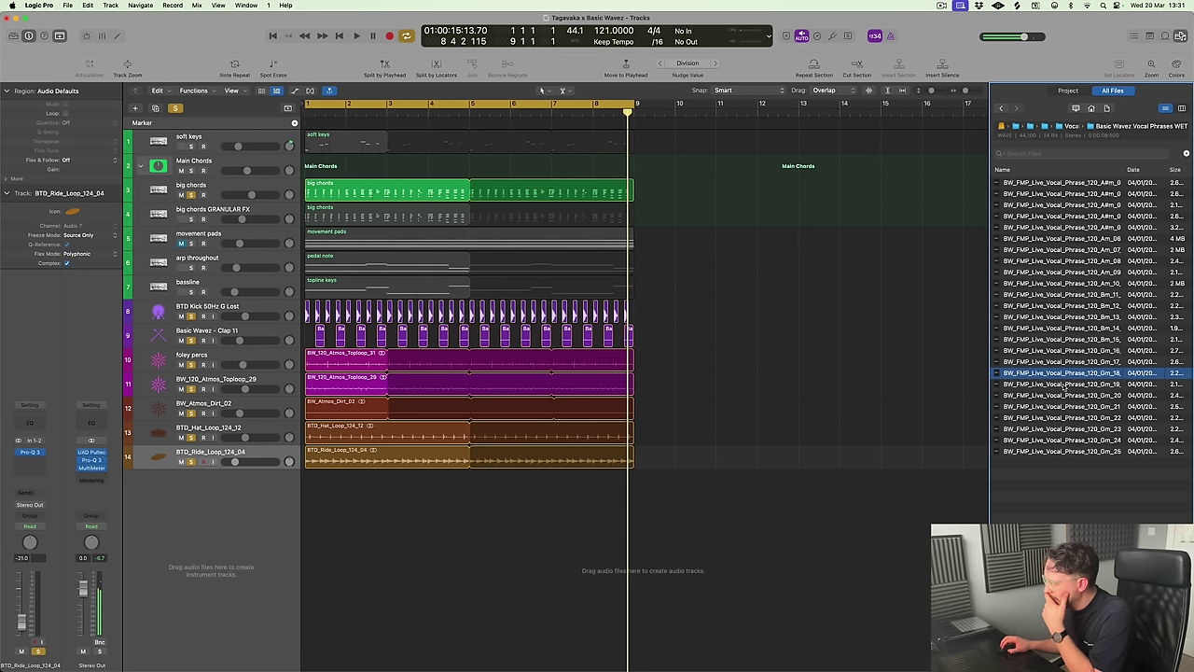
left_click(1064, 385)
left_click(1065, 397)
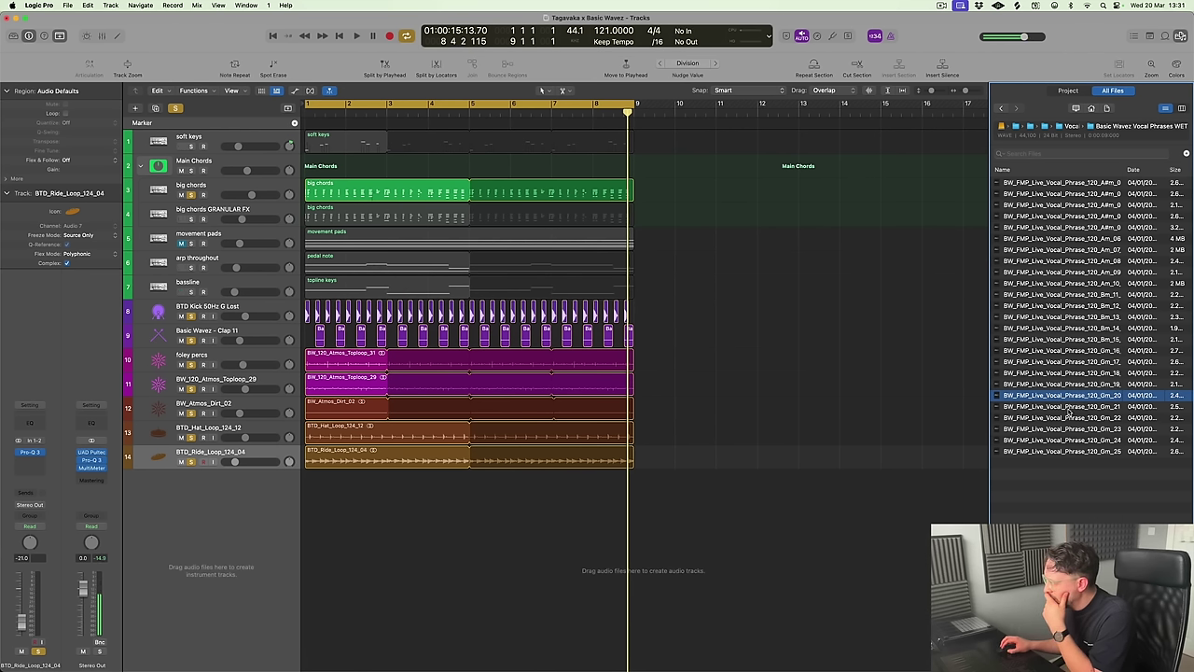
left_click(1068, 408)
left_click(1087, 351)
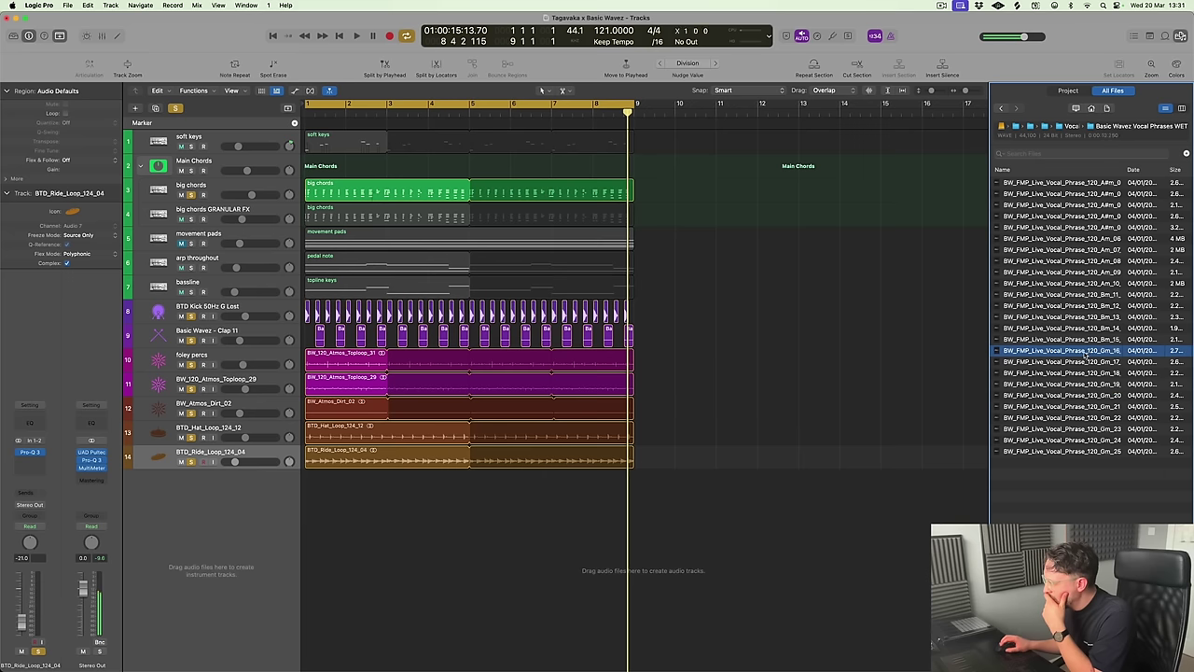
Place the BW_FMP_Live_Vocal_Phrase_120_Gm_16_Wet sample on a new track at bar 1 and set the project tempo to 120 BPM
left_click_drag(1064, 350, 319, 499)
key("super+f")
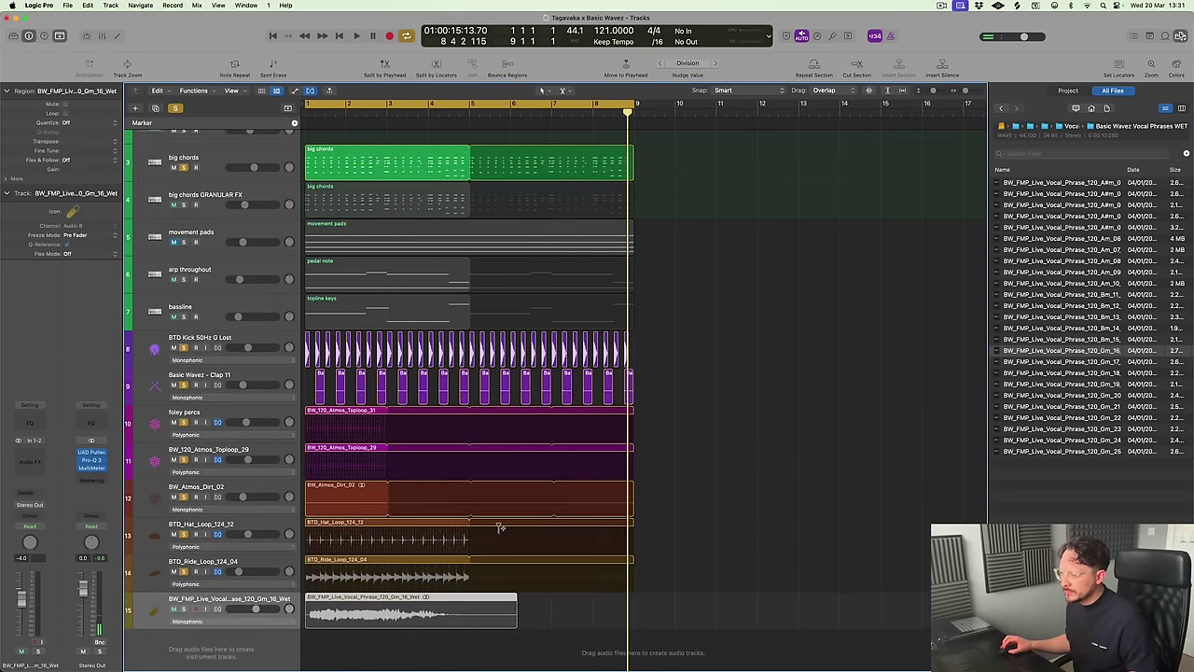
key("super+f")
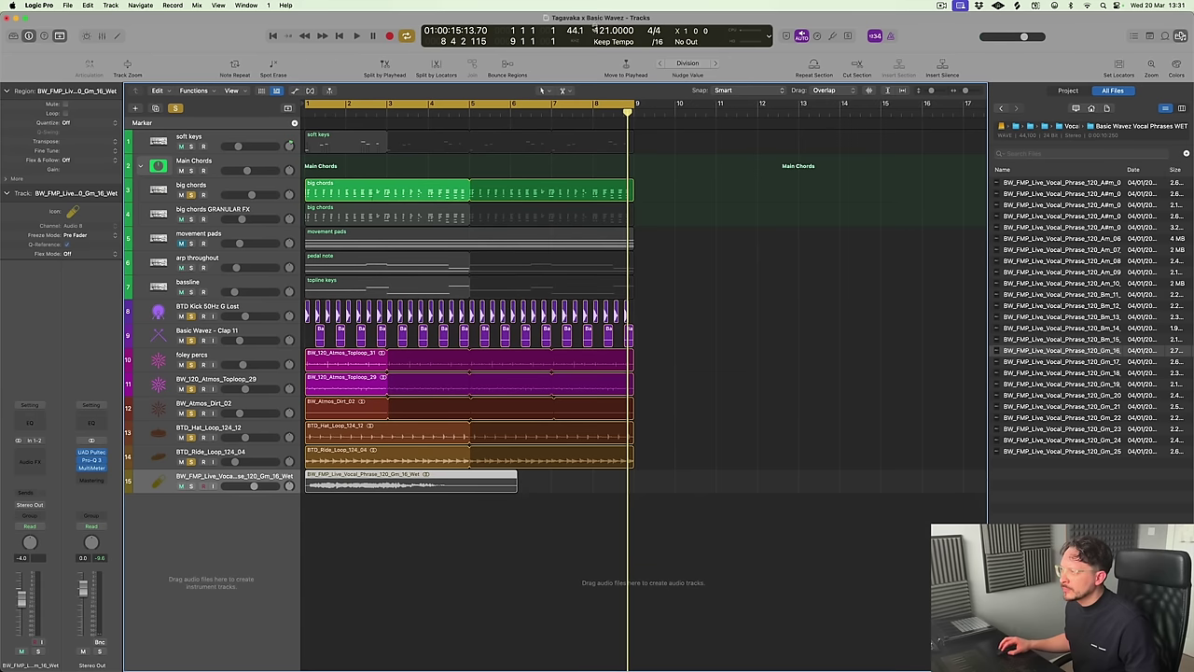
double_click(604, 31)
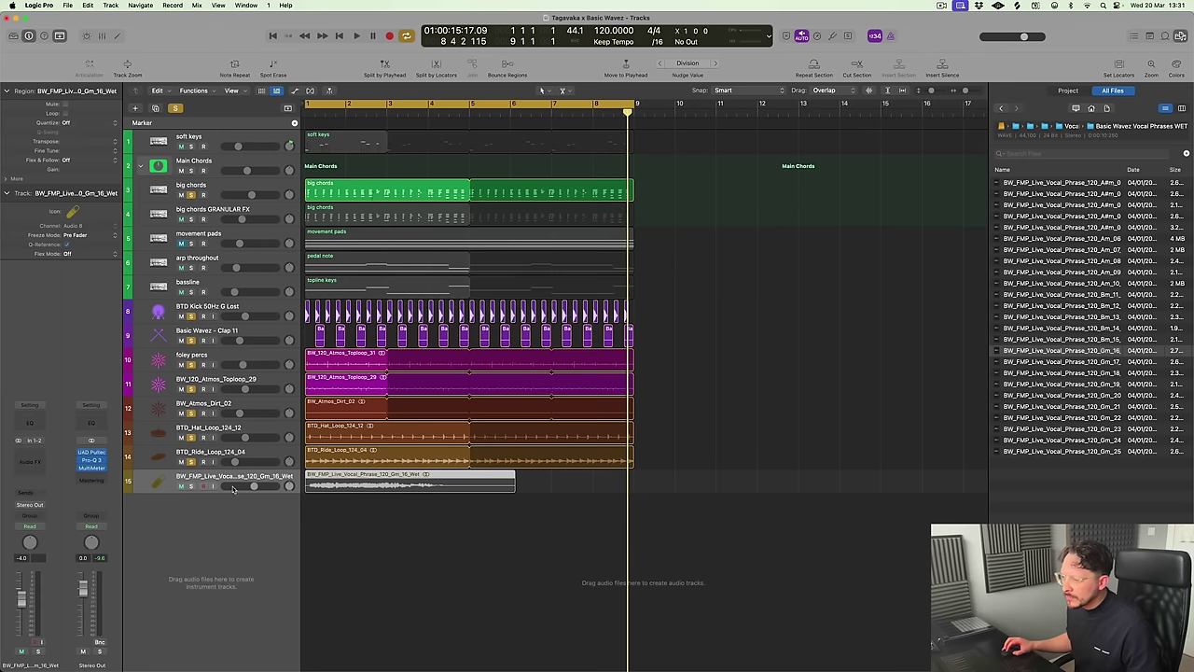
Split the vocal phrase region at bar 5 and delete the tail beyond it
left_click_drag(499, 483, 471, 491)
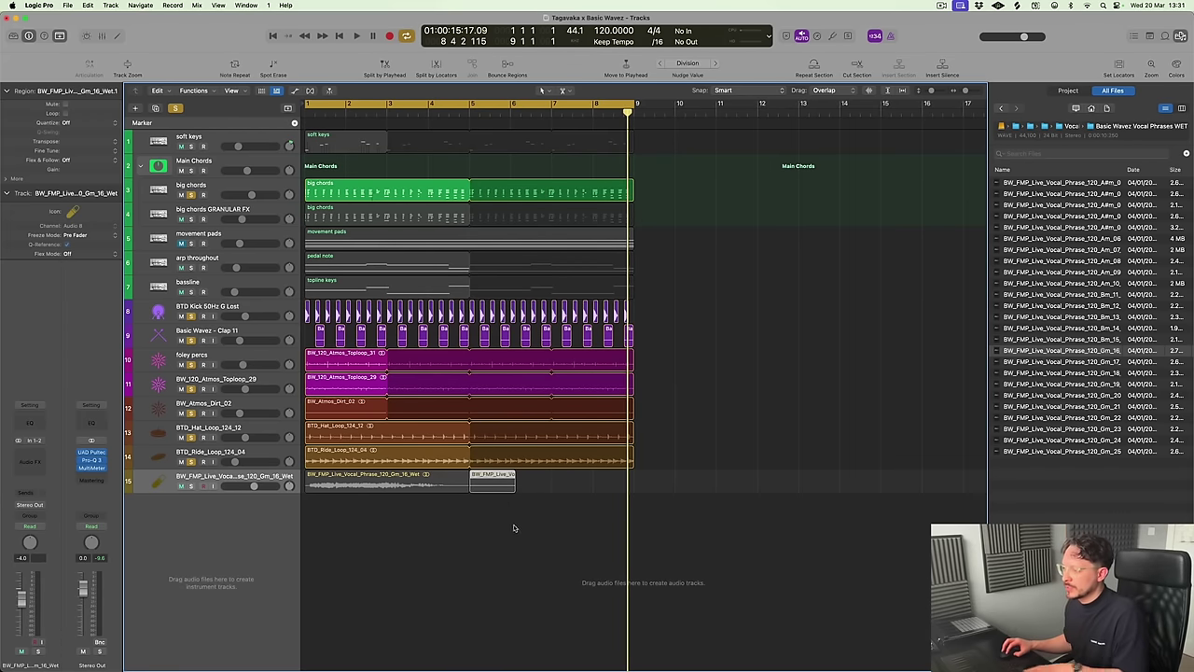
left_click(480, 483)
key("Delete")
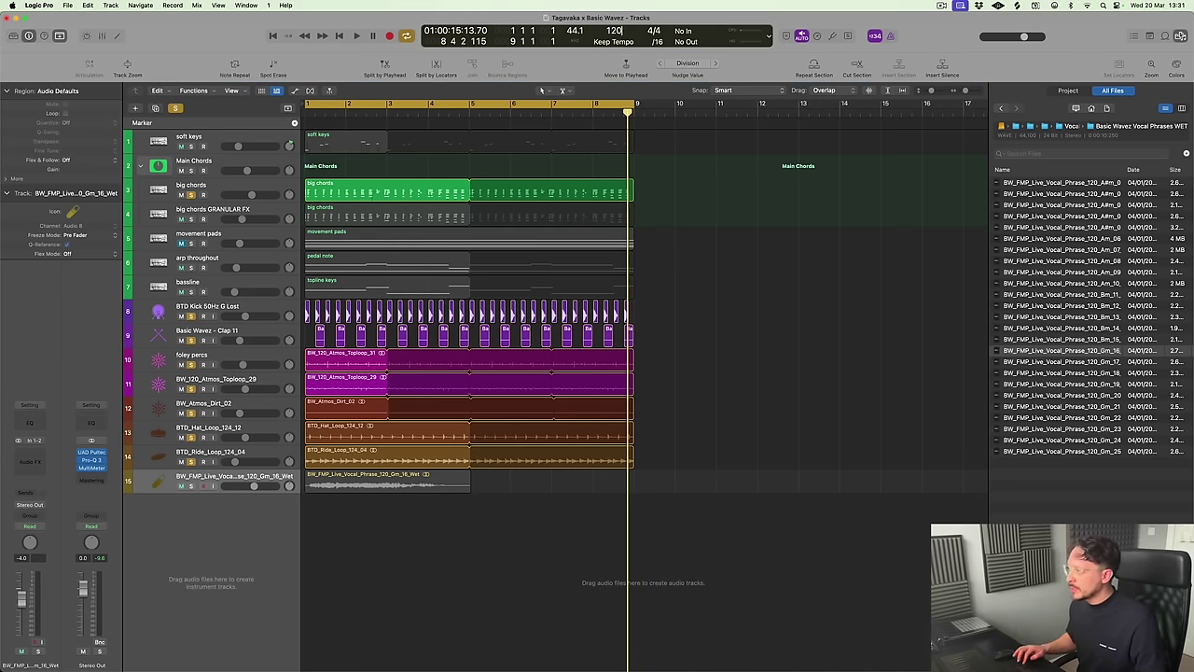
Set the vocal phrase track to Flex Time - Polyphonic and the project tempo to 121 BPM
key("super+f")
scroll(218, 627, "down", 2)
left_click(217, 621)
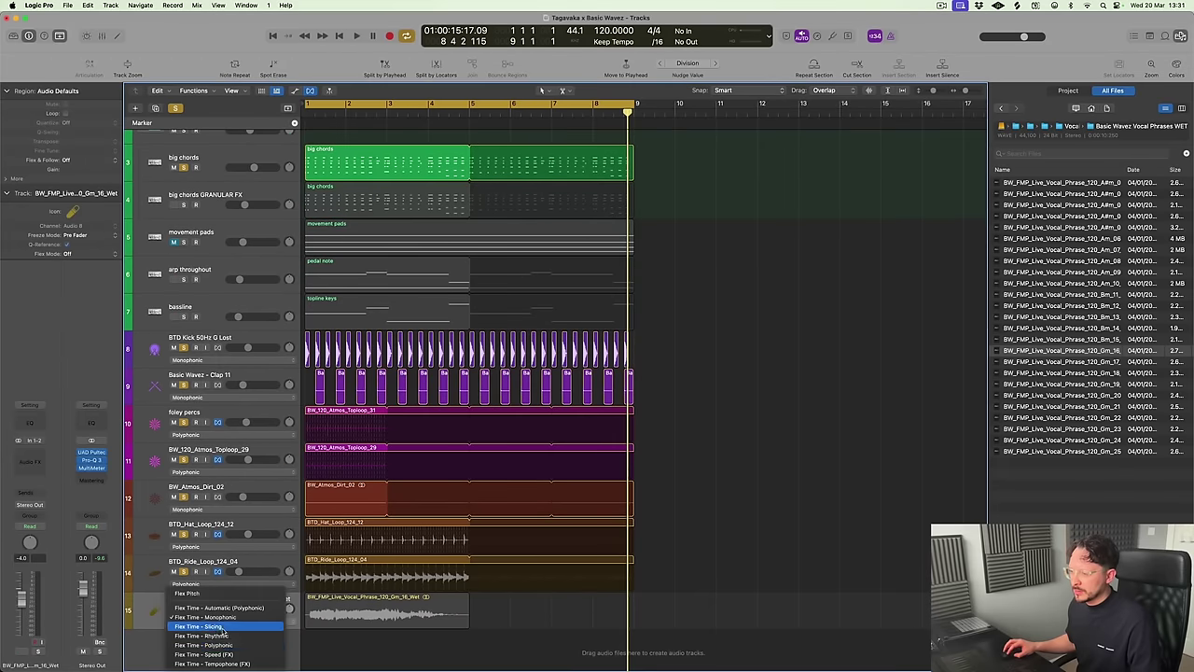
left_click(224, 645)
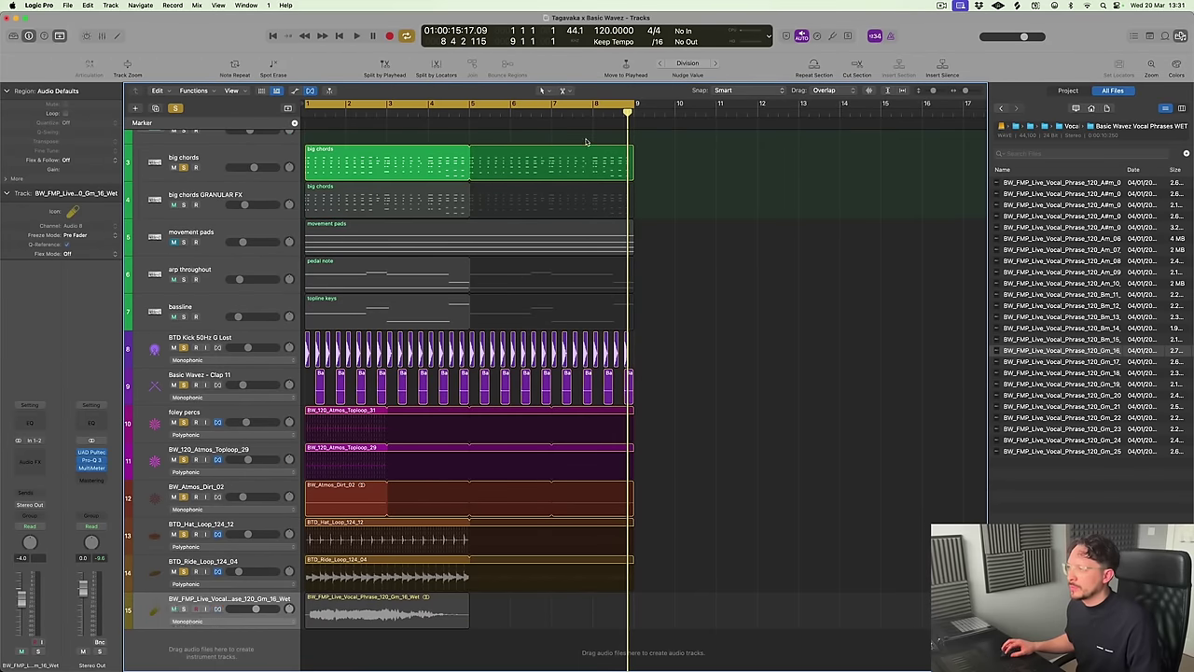
double_click(598, 31)
key("super+f")
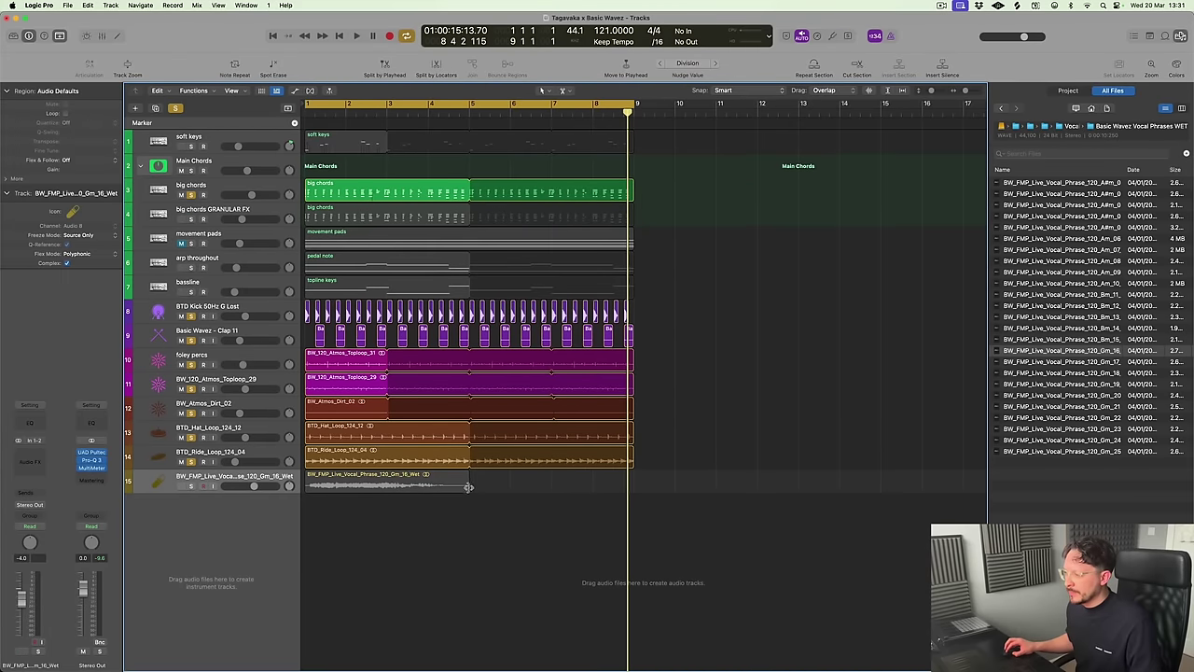
Loop the vocal phrase to bar 9 and set its track level to -12.0 dB while playing it with the mix and in solo
left_click_drag(468, 486, 634, 505)
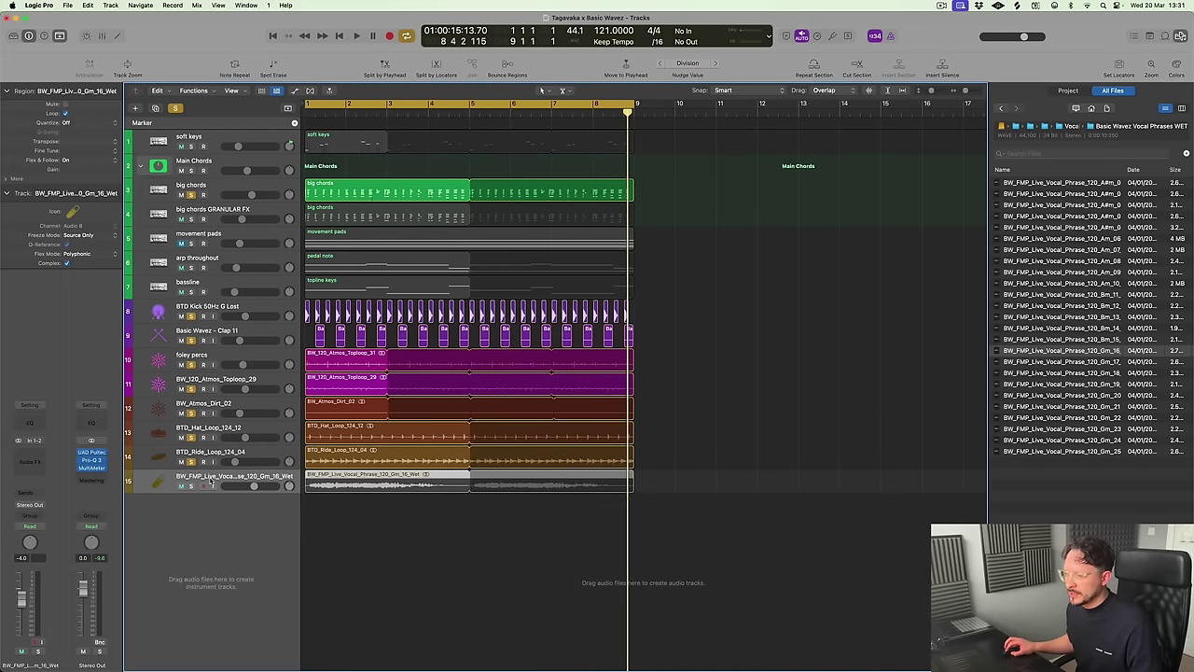
left_click(190, 487)
key("space")
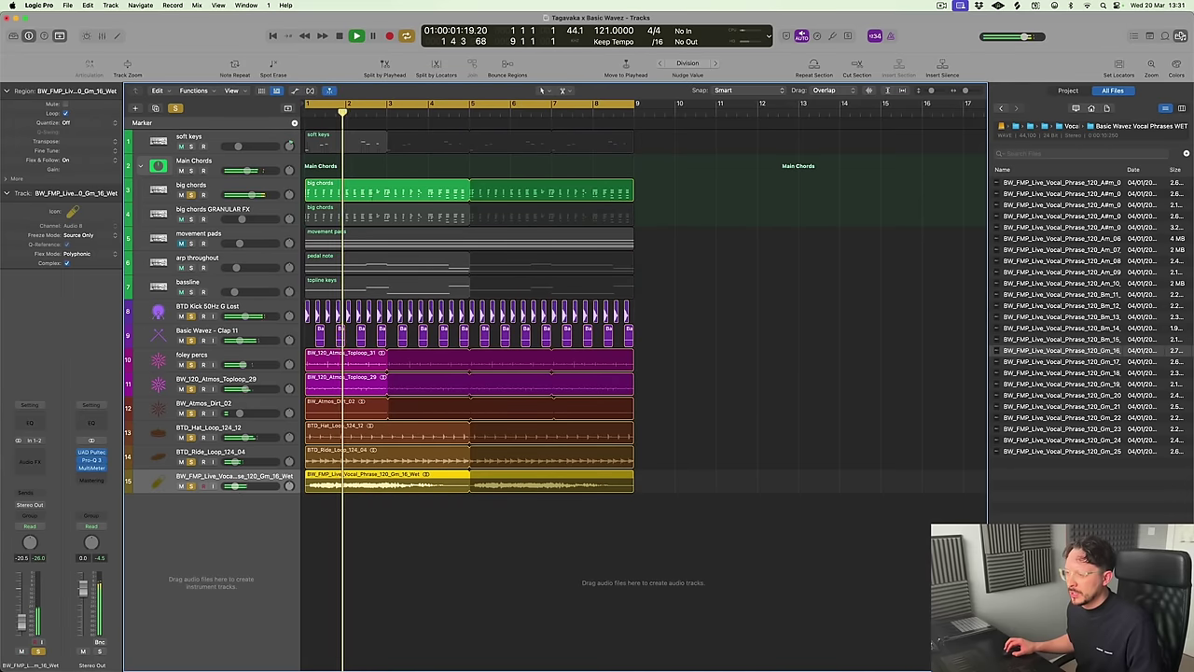
left_click_drag(236, 486, 241, 486)
left_click(177, 108)
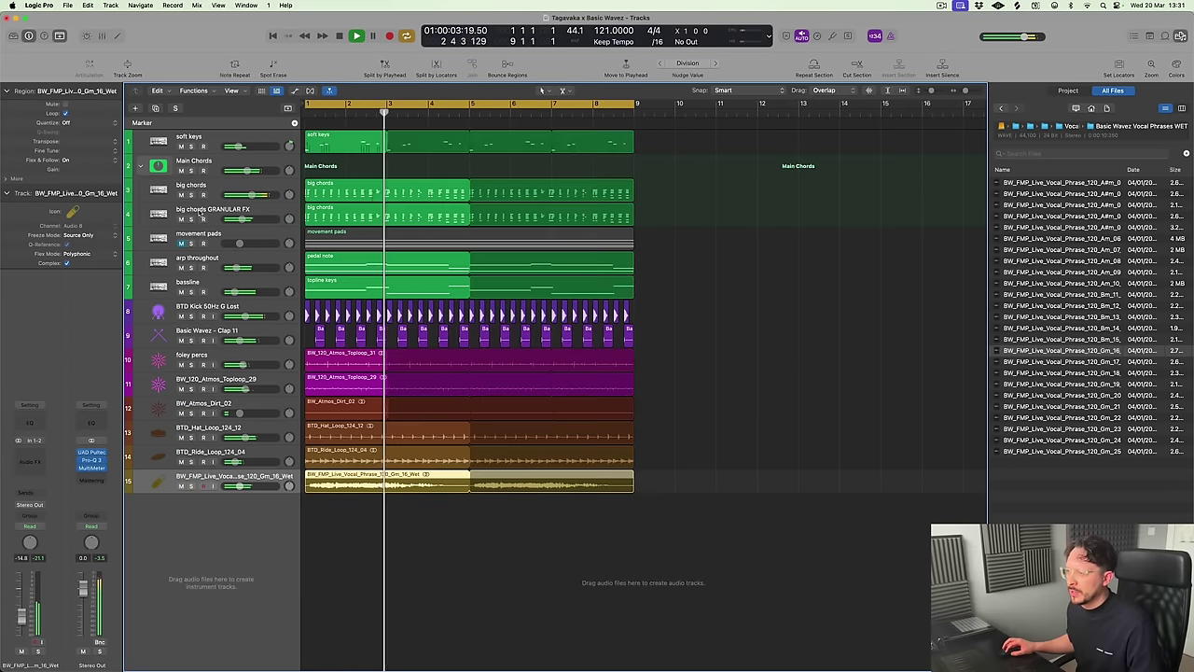
left_click(191, 486)
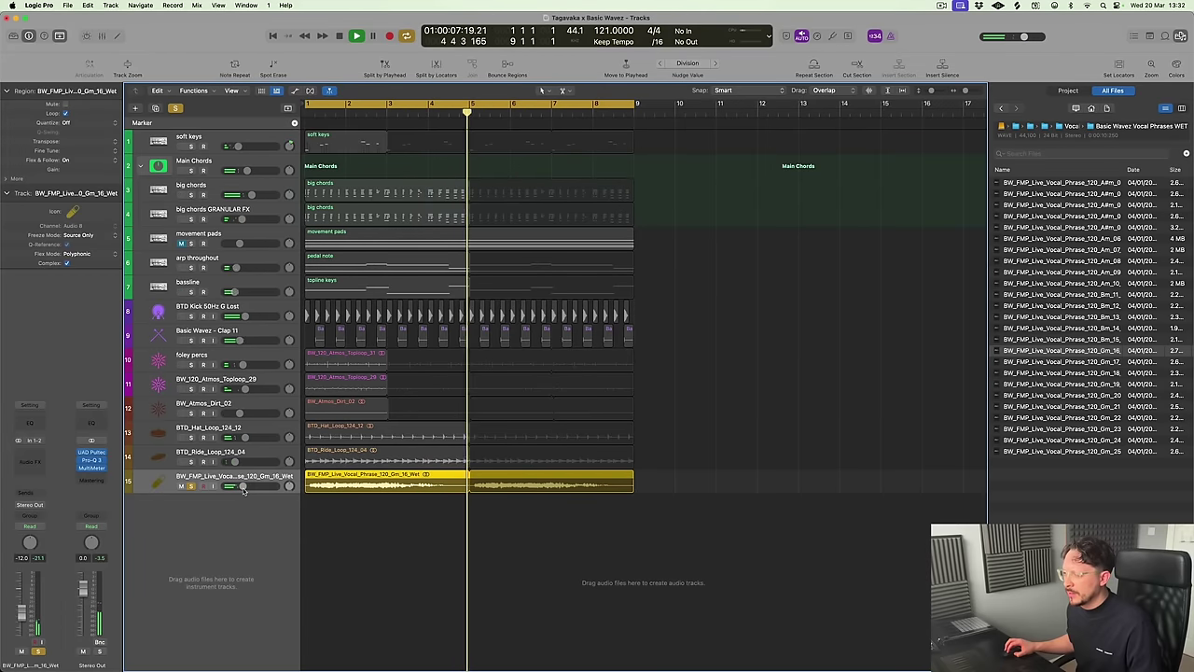
Trim the quiet beginning off the vocal phrase region so the voice starts at bar 1, and play it
scroll(476, 519, "up", 5)
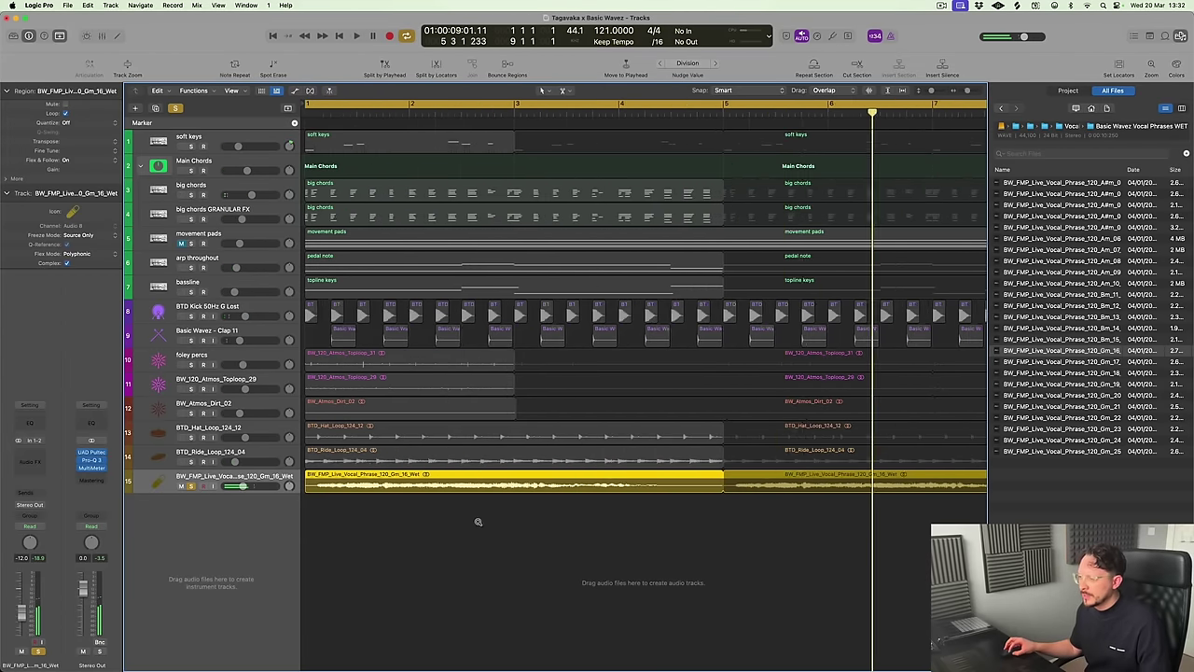
left_click_drag(873, 480, 730, 479)
key("ctrl+z")
left_click_drag(329, 543, 334, 547)
left_click(313, 542)
key("Delete")
key("space")
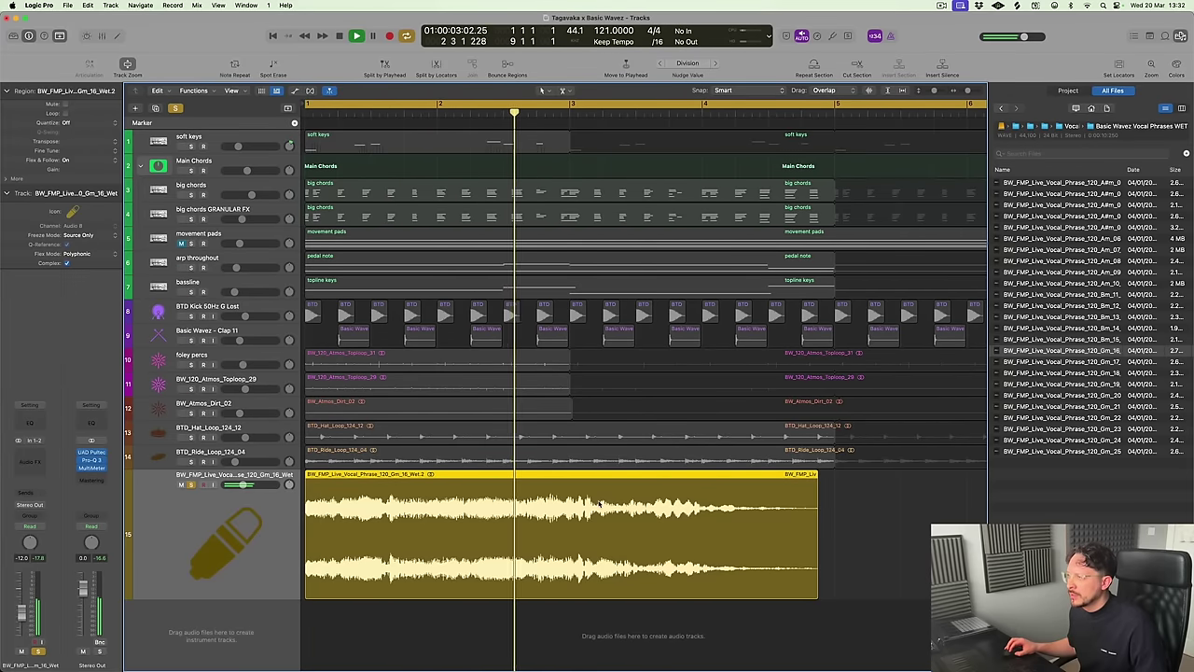
Cut the vocal phrase at bar 3, delete the remainder, and loop the two-bar region to bar 9
left_click_drag(595, 507, 571, 519)
key("Delete")
key("super+Left")
key("super+Left")
key("super+Left")
key("super+Left")
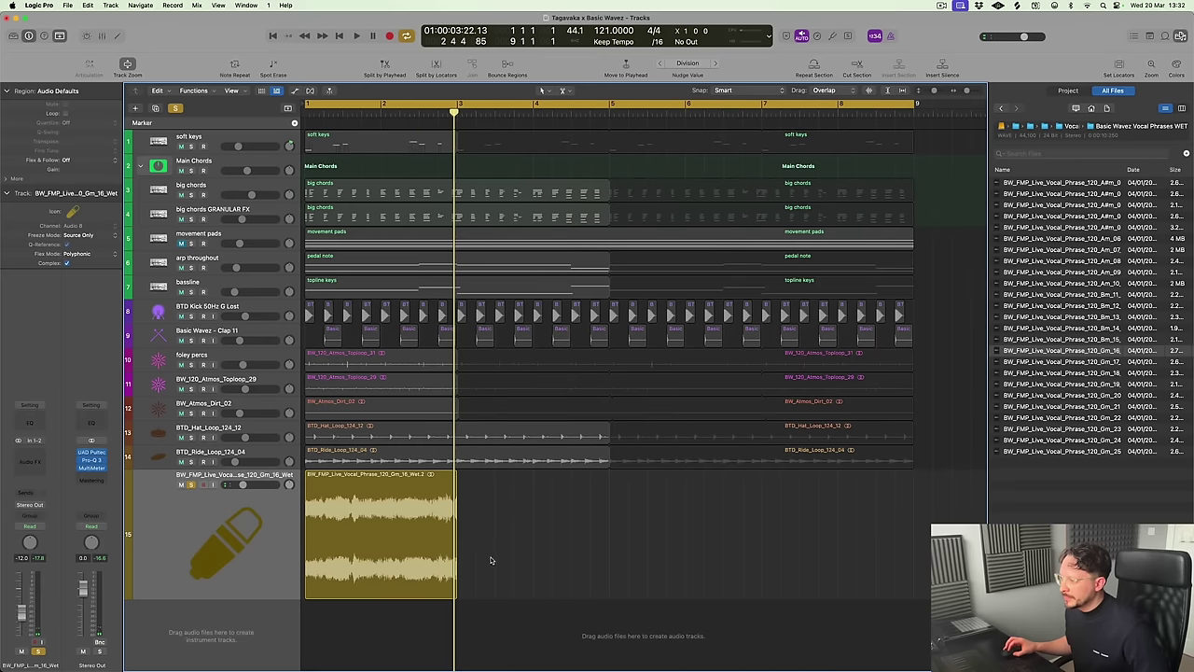
left_click_drag(382, 528, 612, 567)
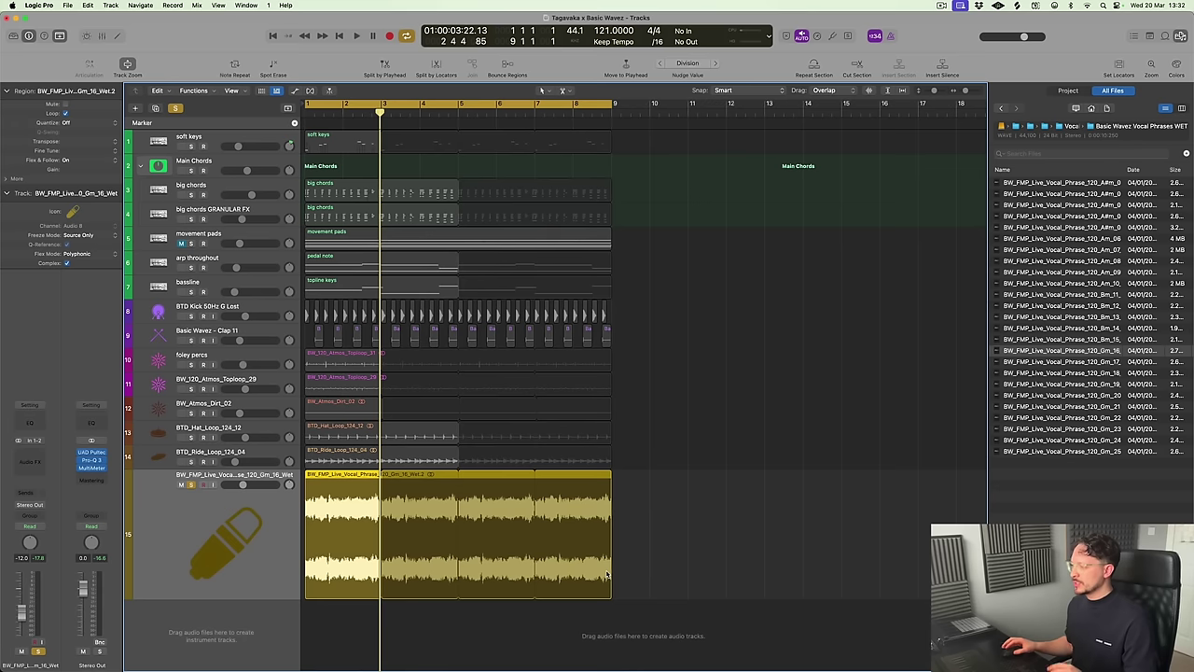
Insert ShaperBox 3 on the vocal phrase track, load the Chop & Gate preset 16th Pan Arp, and play it
left_click(22, 454)
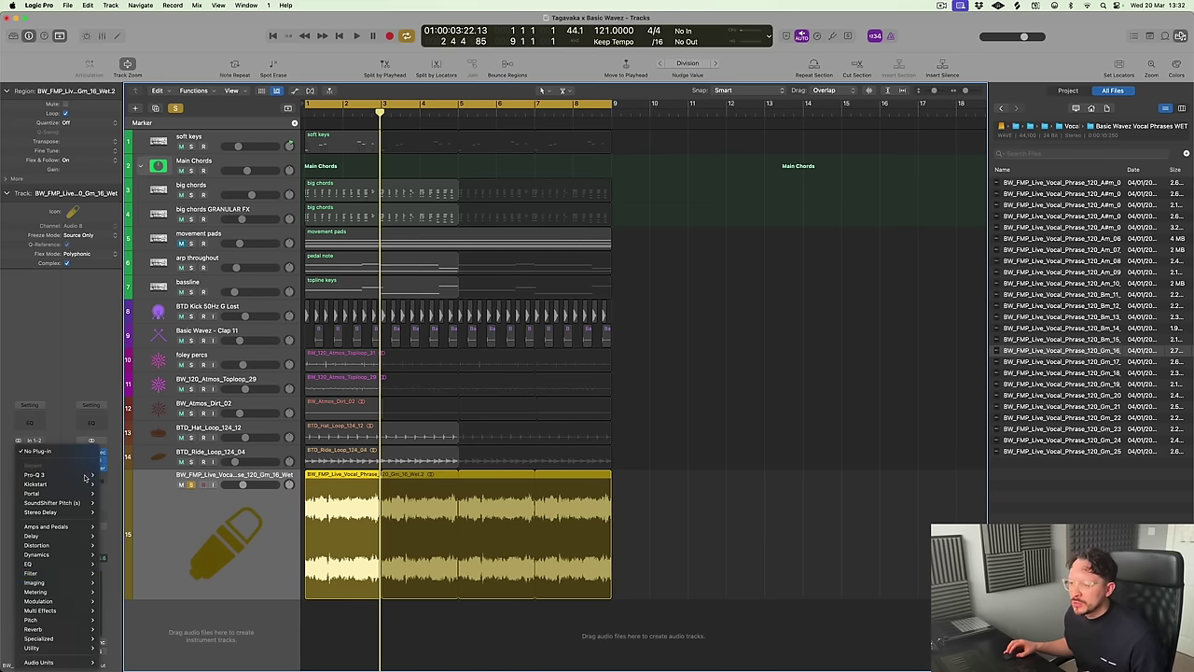
mouse_move(47, 662)
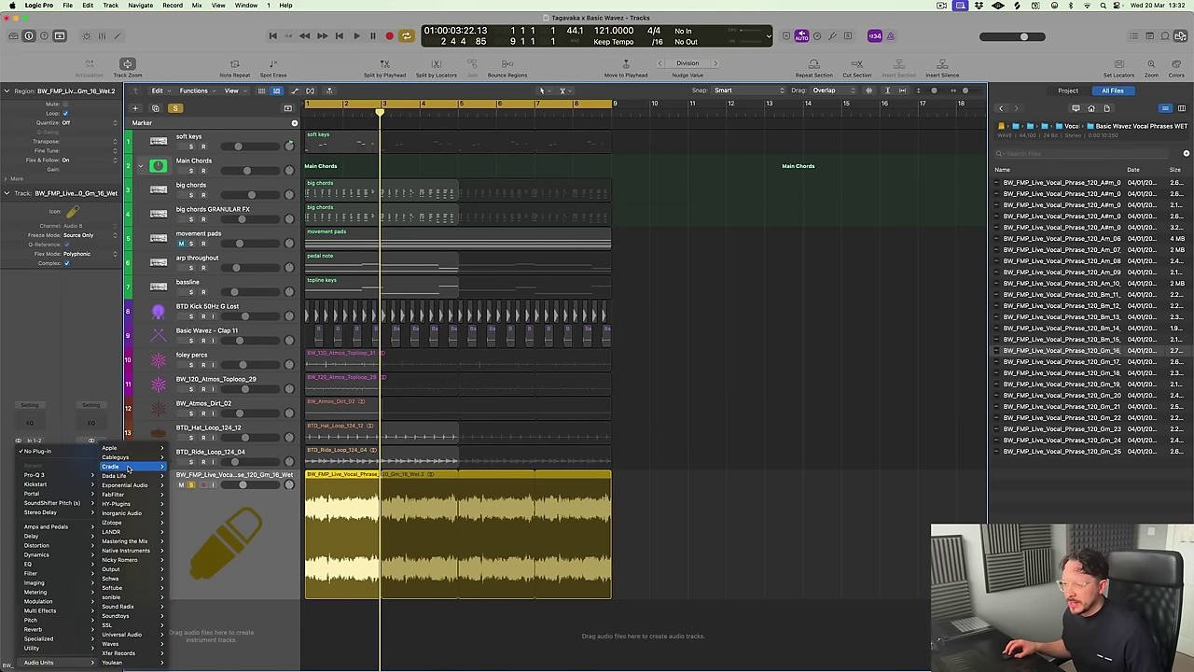
left_click(235, 457)
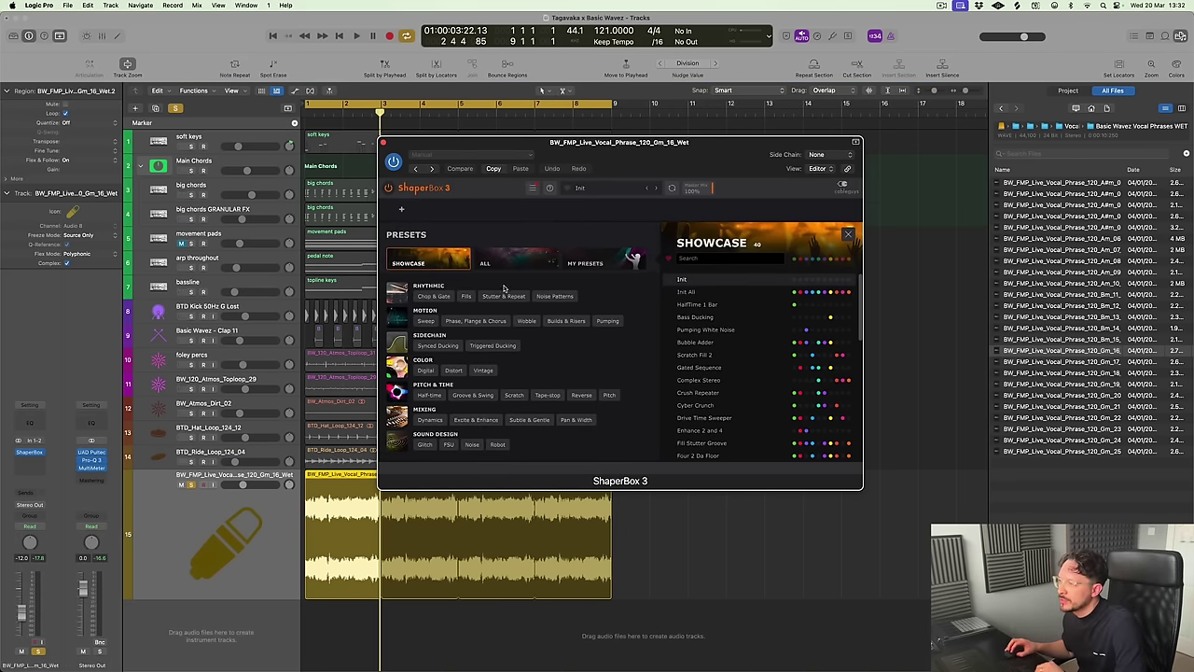
left_click(437, 298)
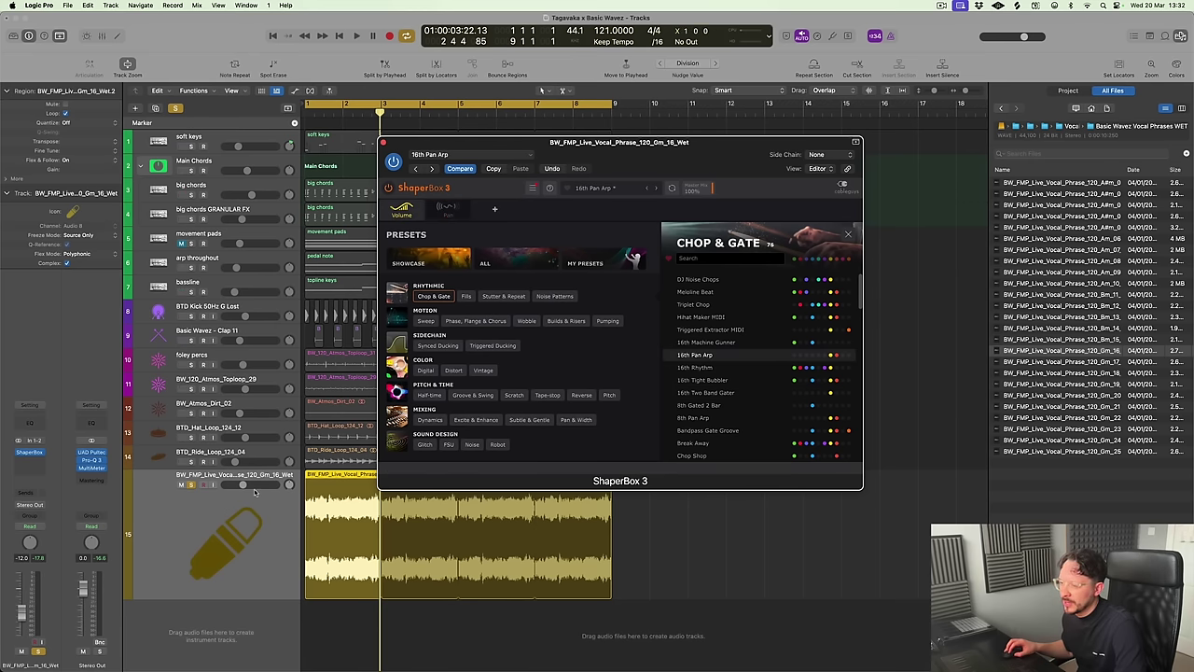
key("space")
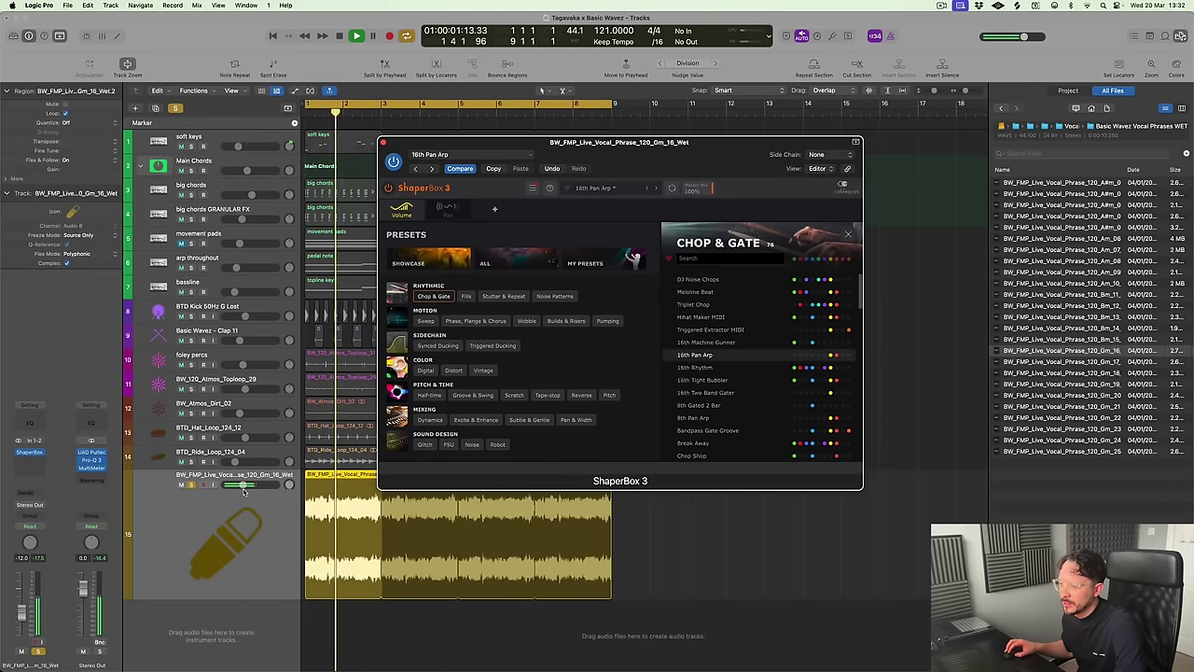
Insert Pro-Q 3 ahead of ShaperBox 3 on the vocal phrase track, load the low cut preset, and reduce ShaperBox's master mix
left_click(32, 462)
left_click(40, 453)
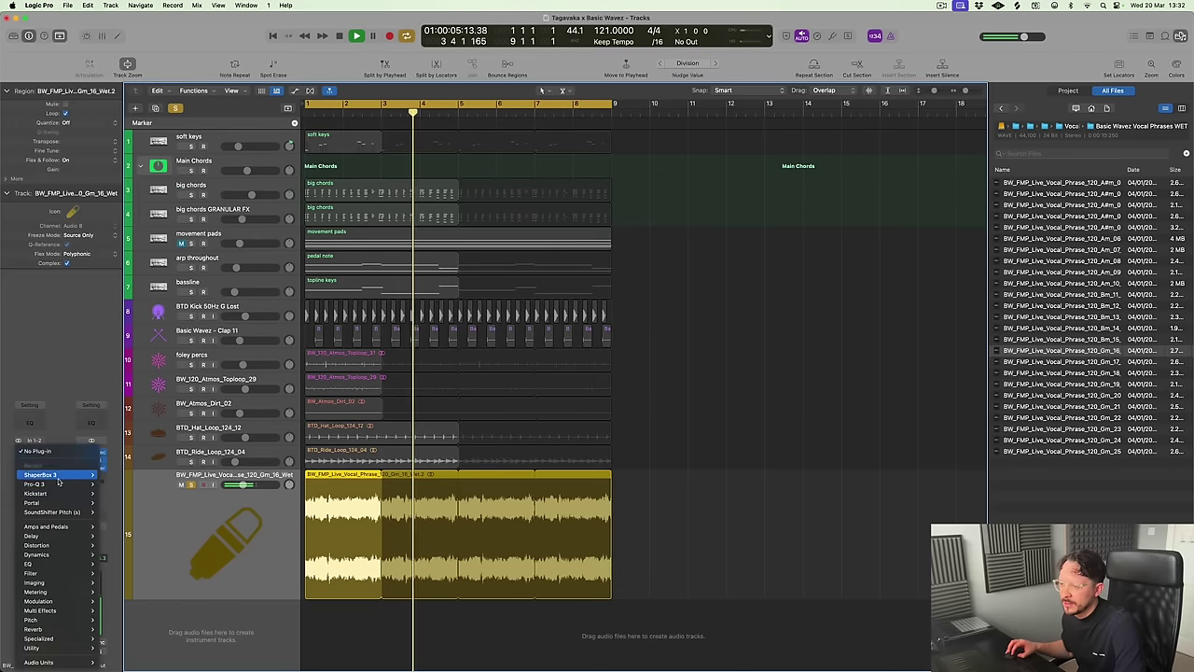
mouse_move(56, 483)
left_click(110, 484)
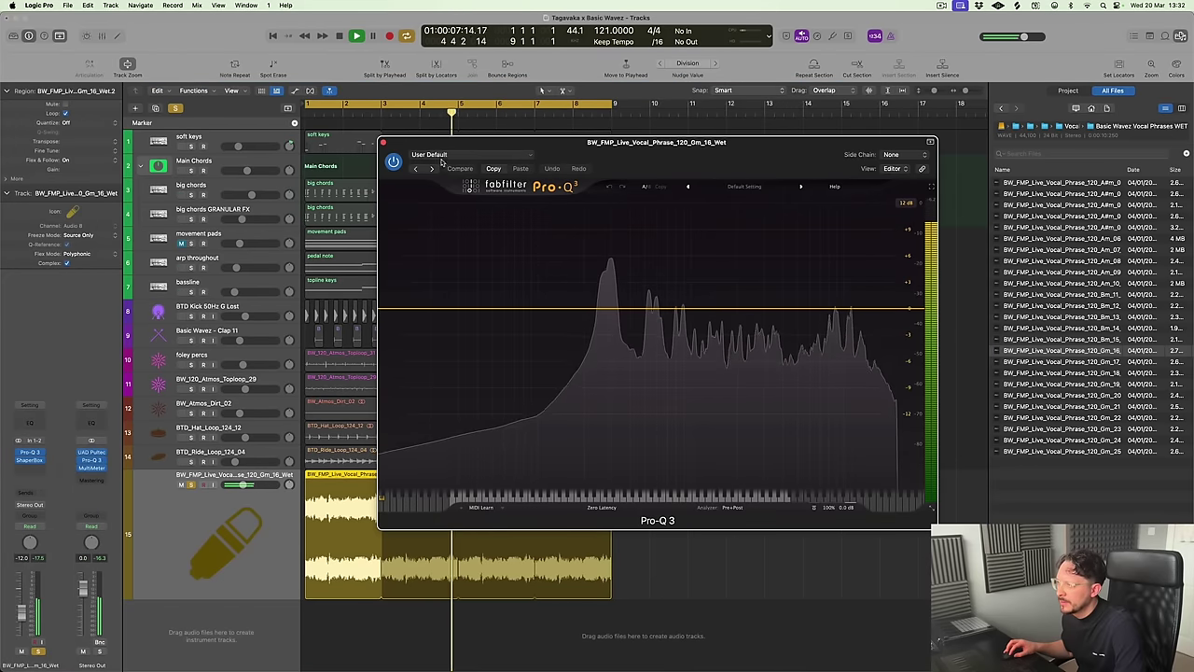
left_click(448, 154)
left_click(457, 358)
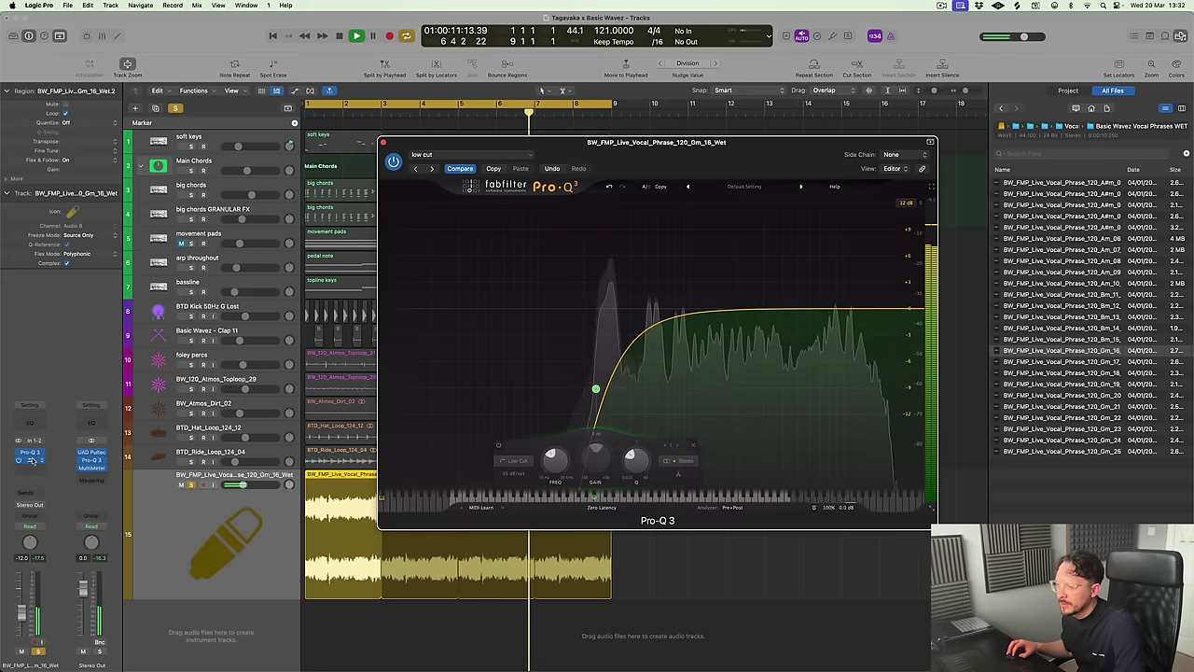
left_click(31, 460)
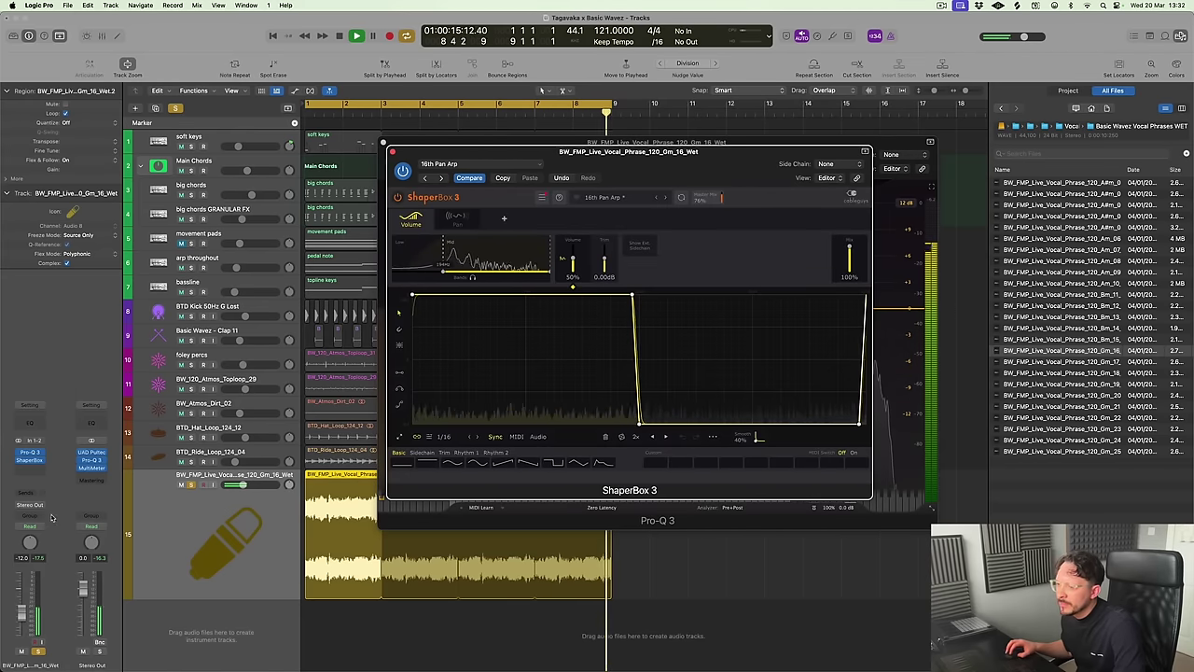
Send the vocal phrase track to Bus 2 (Reverb Bus) and set its level to -8.6 dB while playing it unsoloed with the mix
left_click(31, 493)
mouse_move(42, 486)
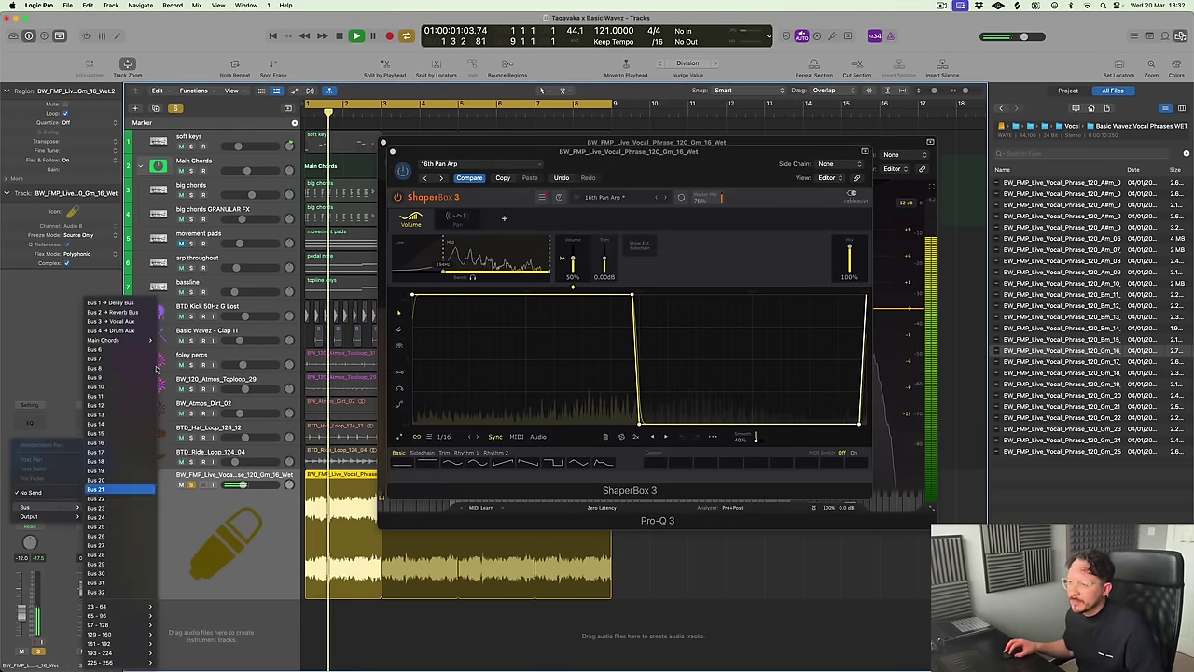
left_click(110, 312)
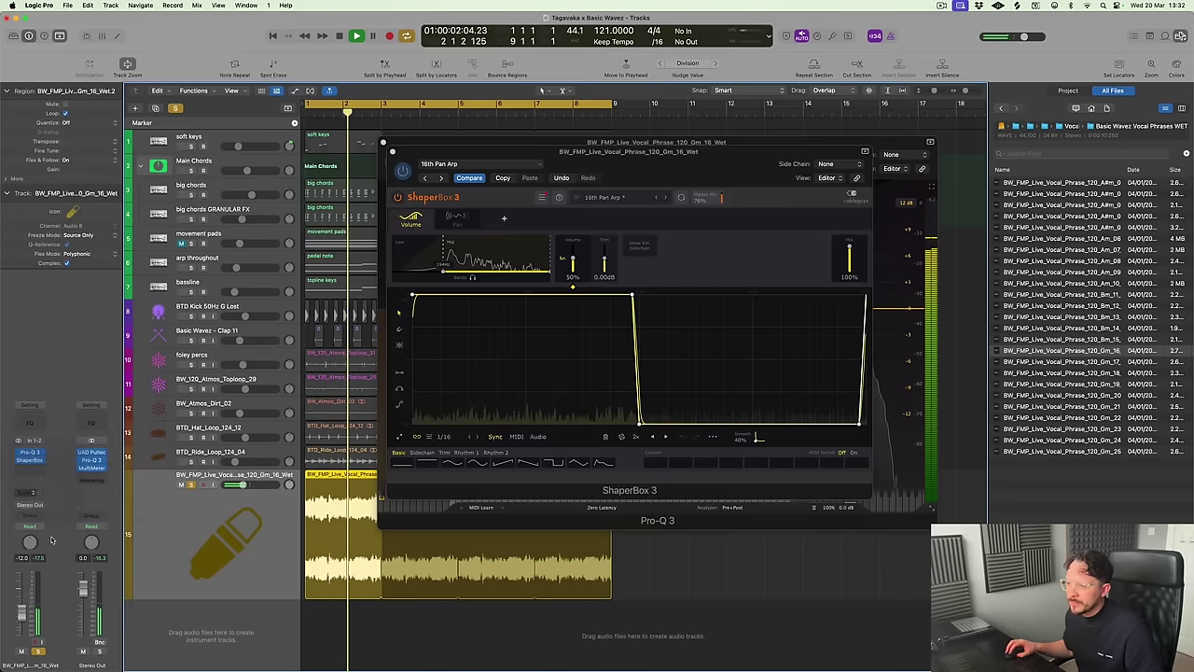
left_click(191, 484)
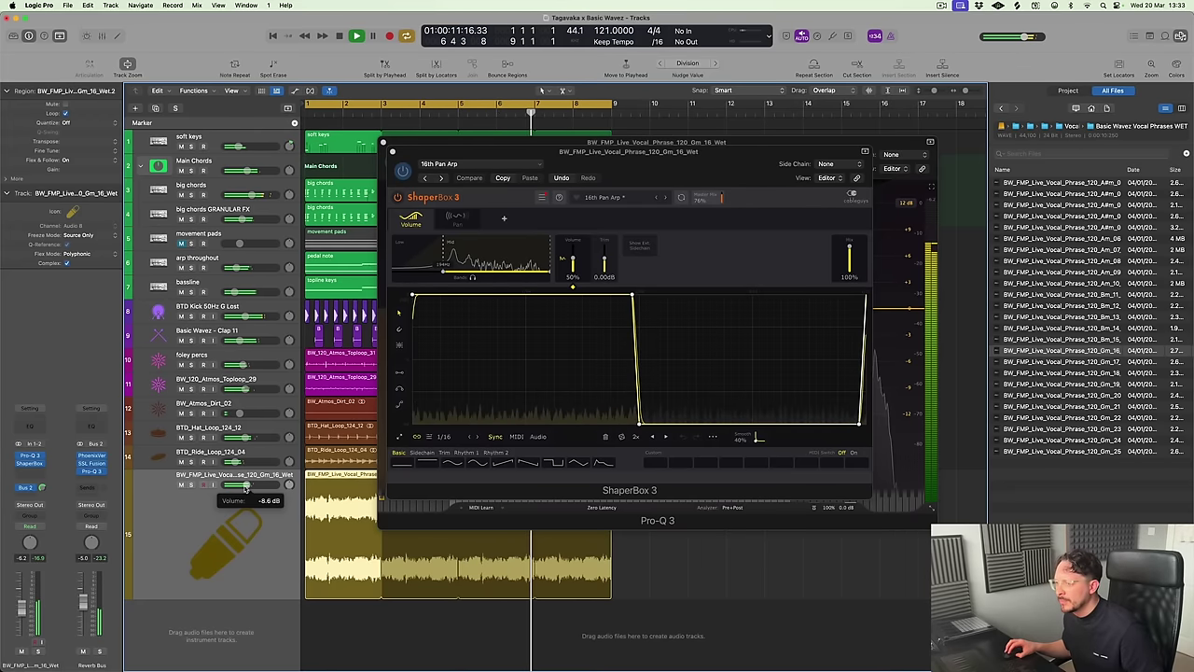
left_click(394, 152)
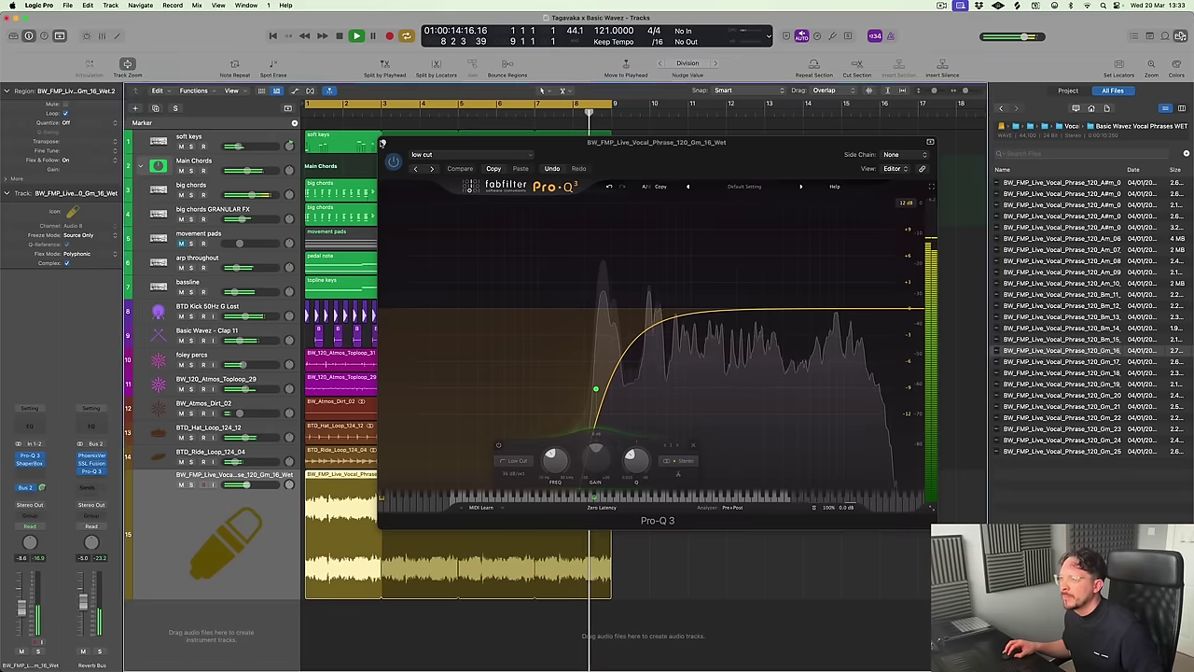
Play the movement pads unmuted in the mix, check their Kickstart settings, and mute the track again
left_click(181, 245)
left_click(181, 244)
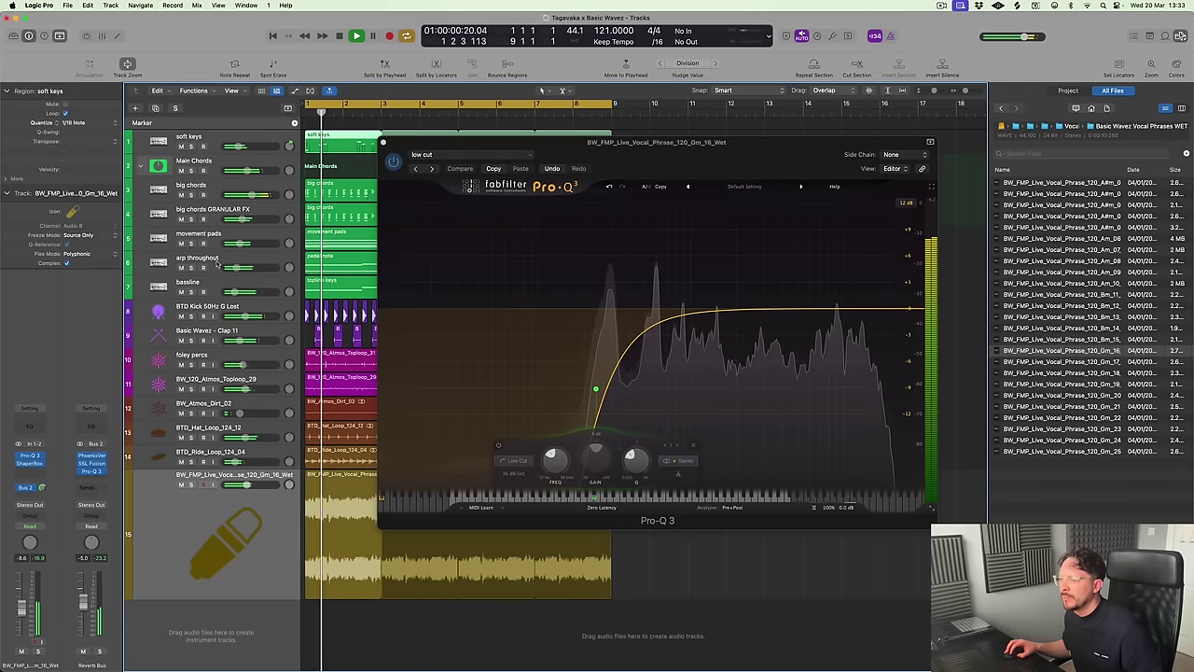
left_click(383, 143)
left_click(678, 345)
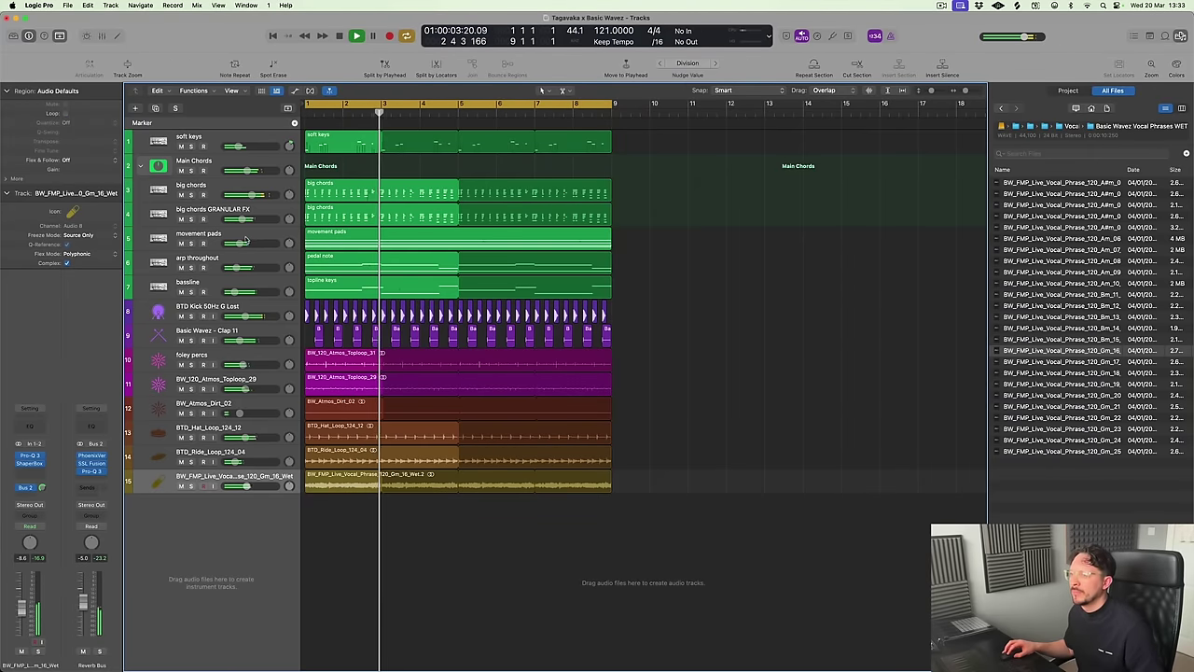
left_click(210, 235)
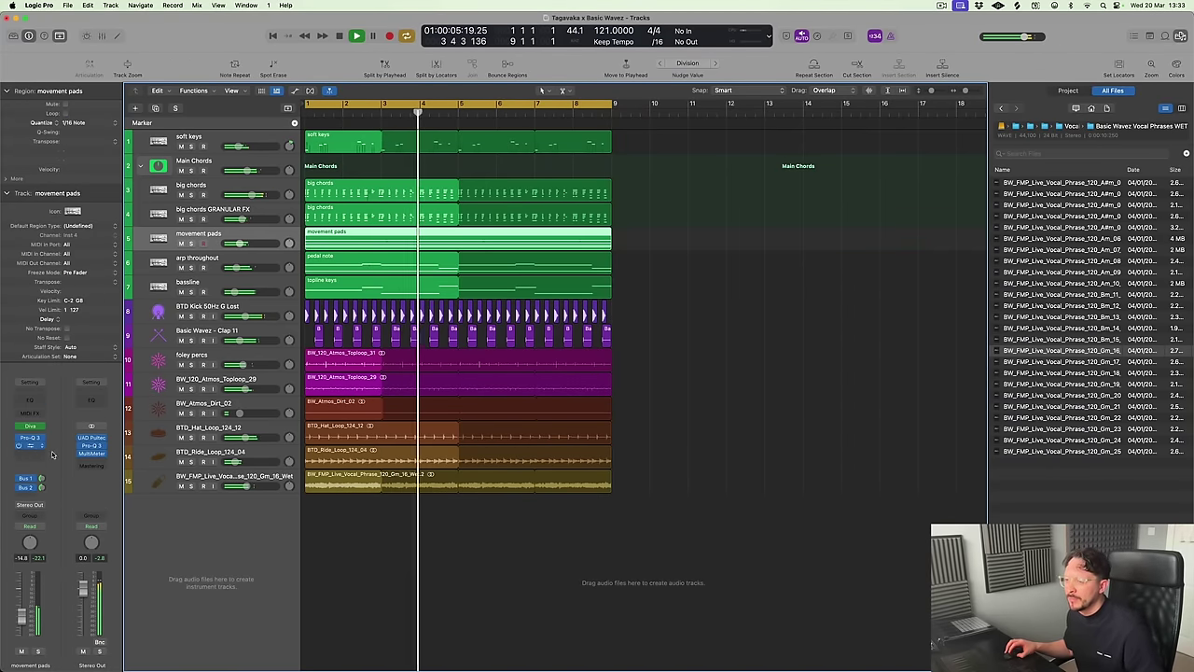
left_click(40, 446)
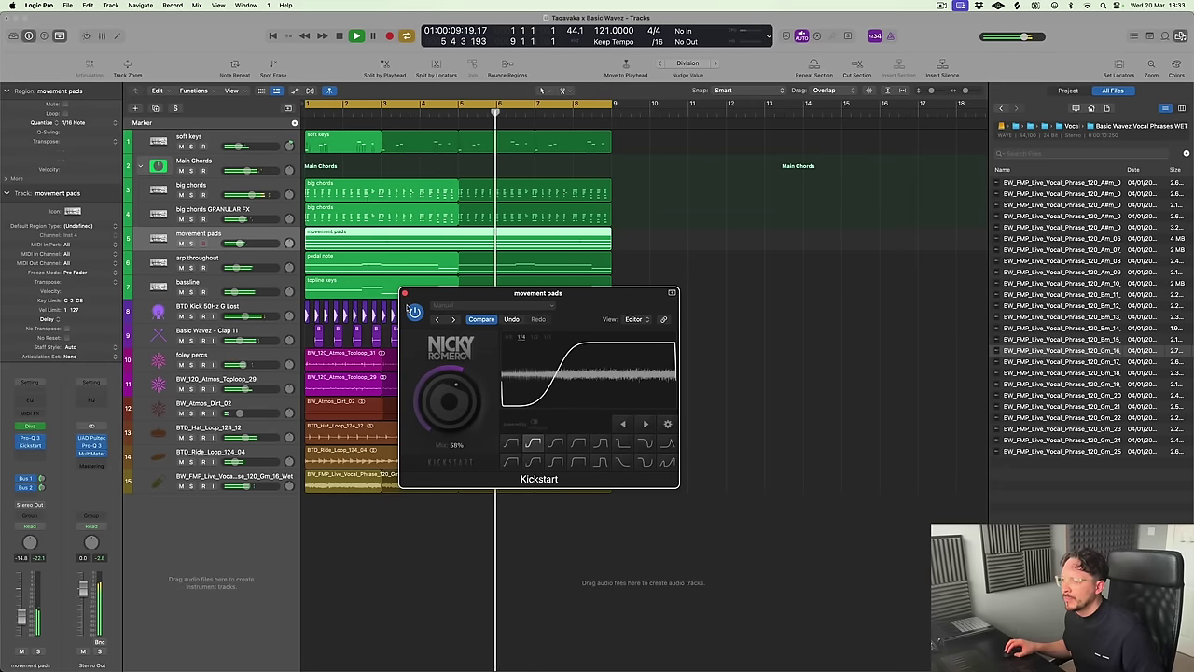
left_click(405, 294)
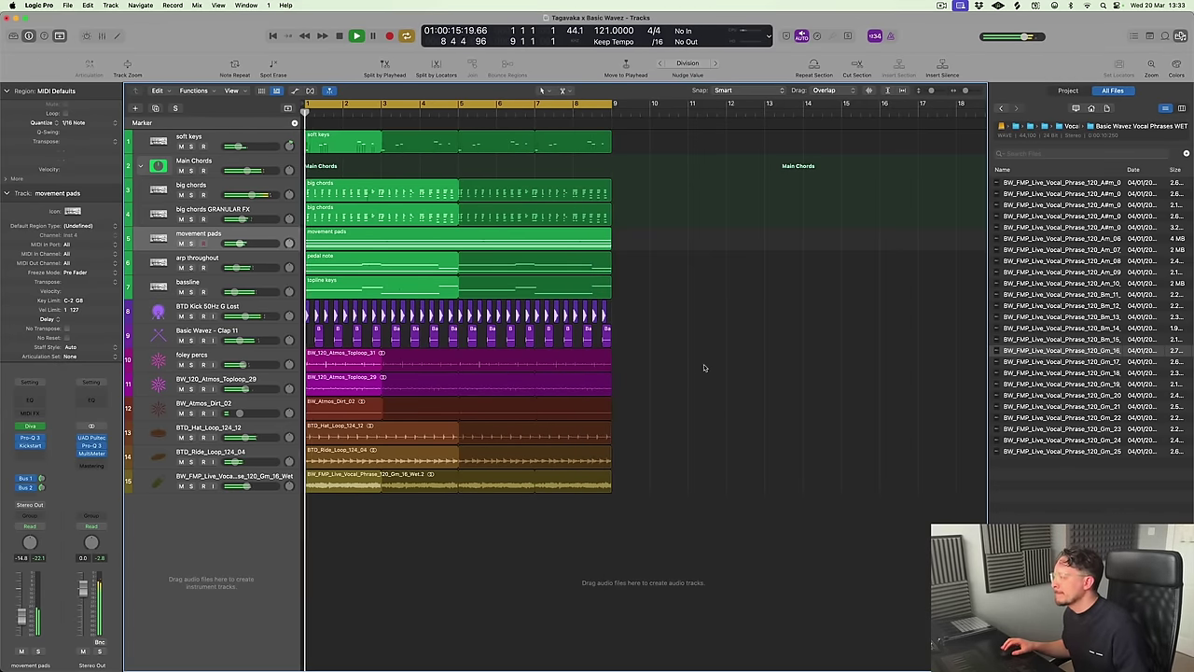
left_click(181, 243)
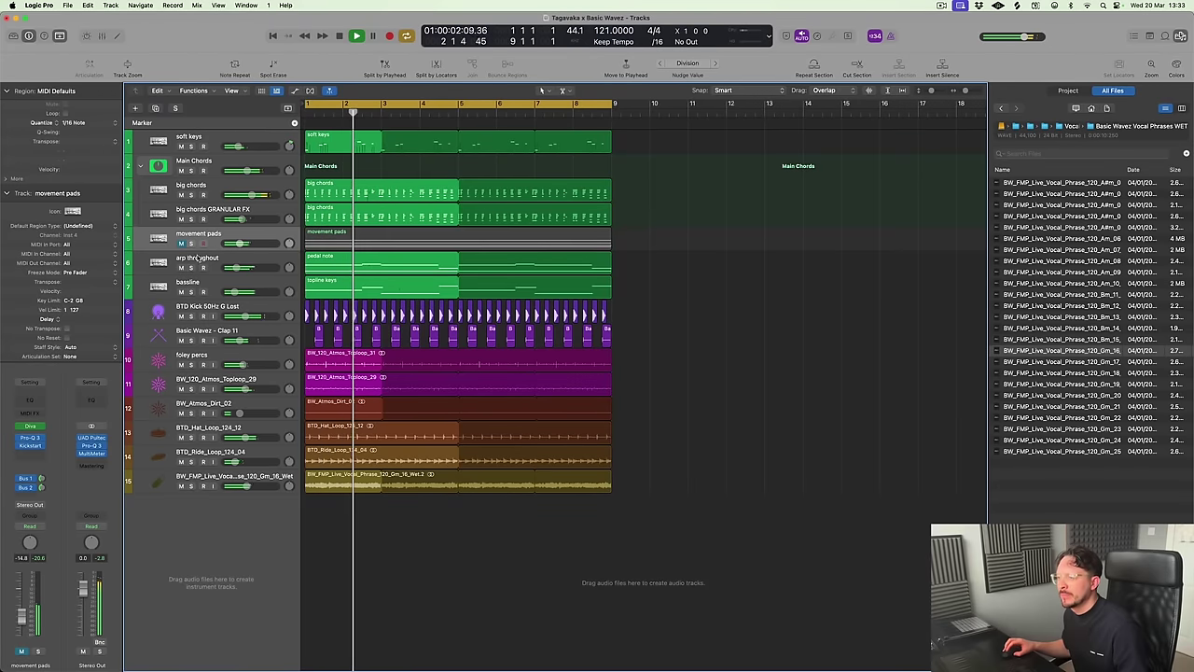
Audition the big chords track and the vocal phrase track one after the other in solo against the mix
left_click(191, 195)
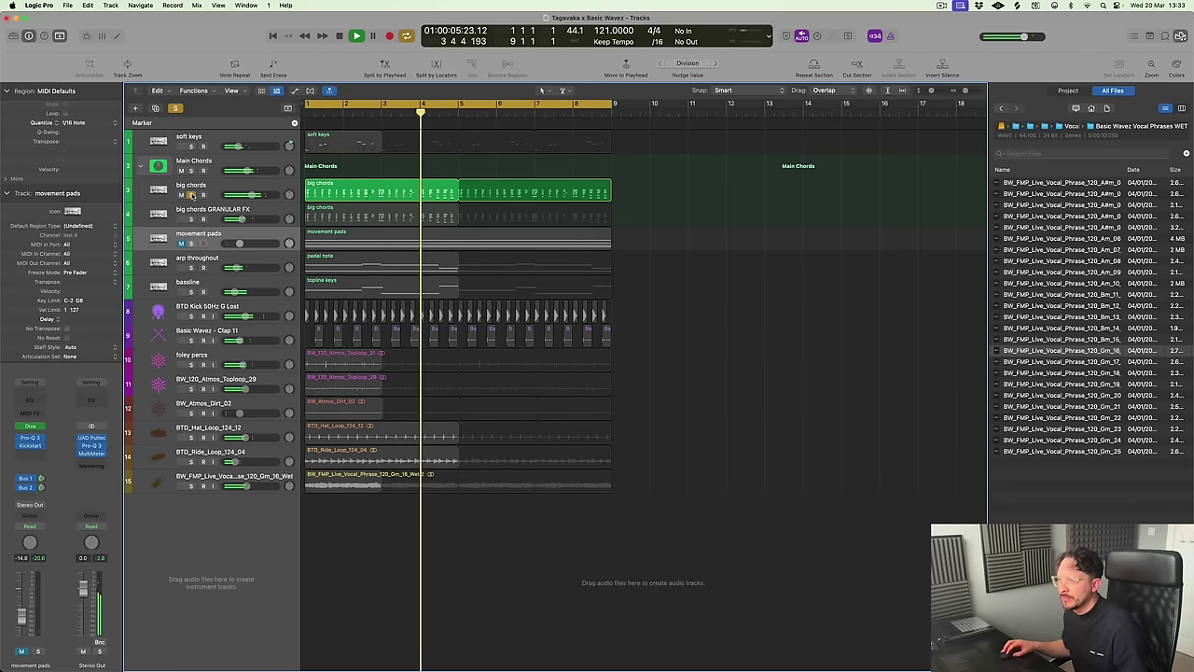
left_click(191, 195)
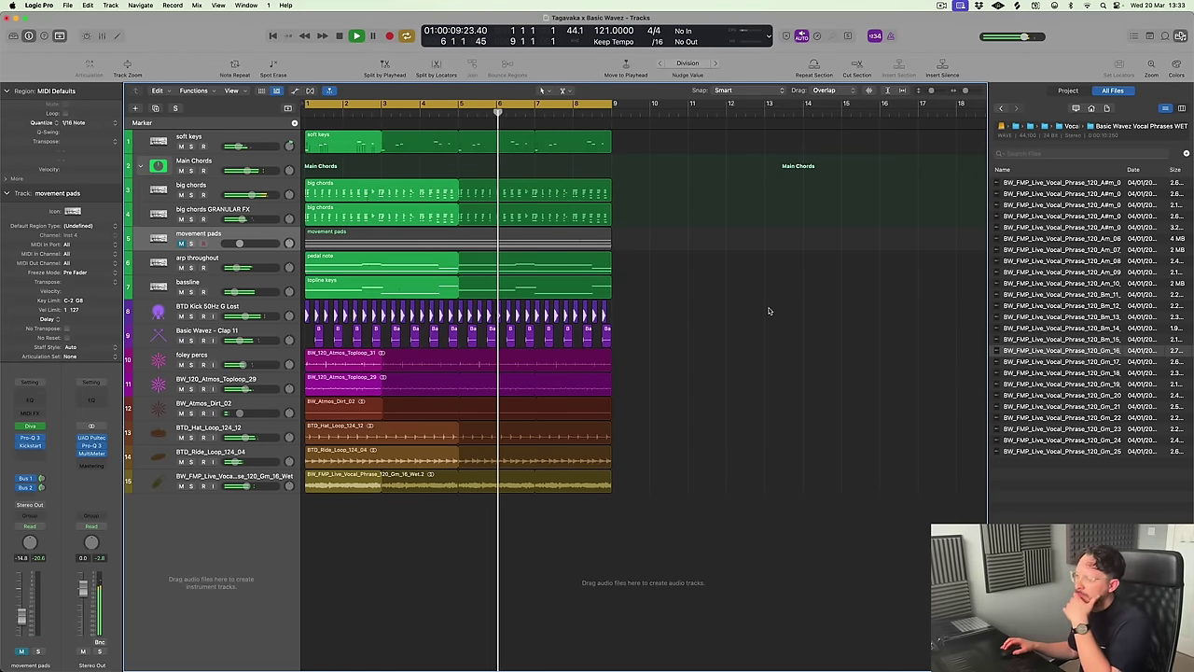
left_click(191, 487)
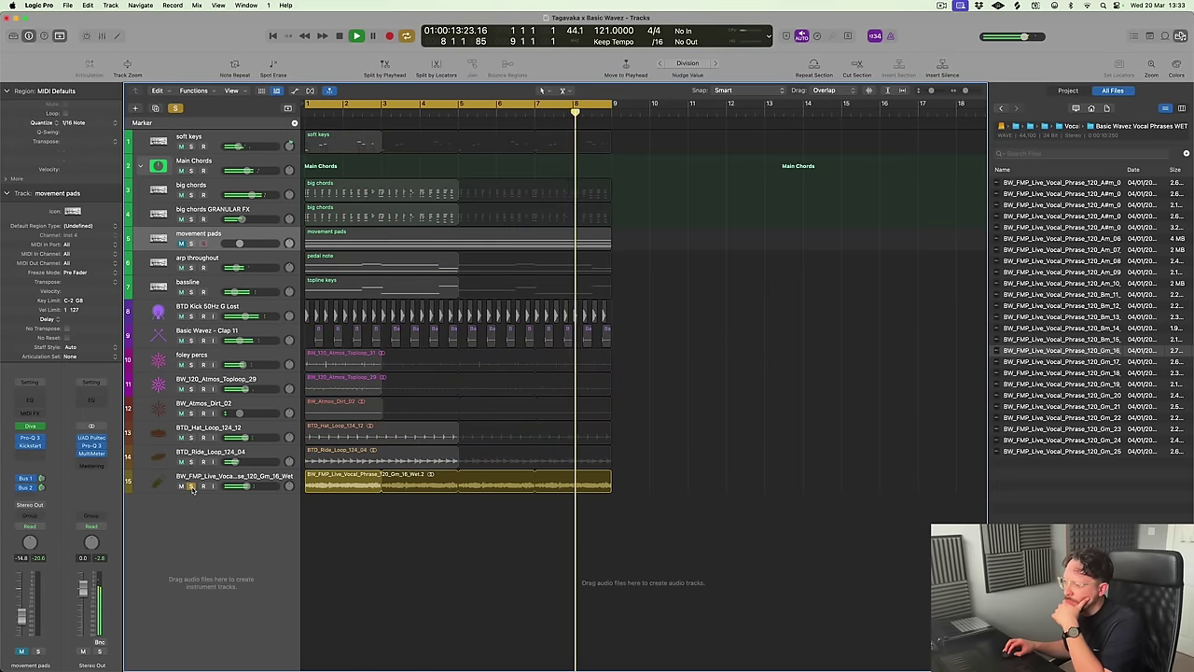
left_click(191, 487)
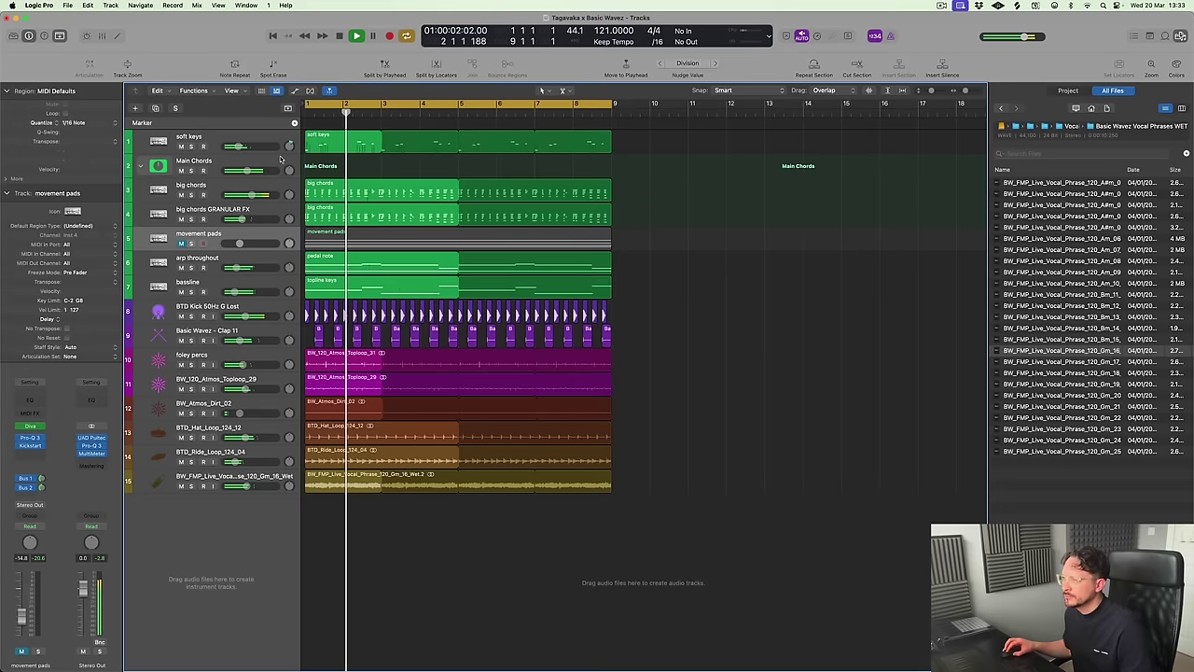
Mute the soft keys and BTD_Ride_Loop_124_04 tracks, briefly soloing the ride loop to check it
left_click(181, 146)
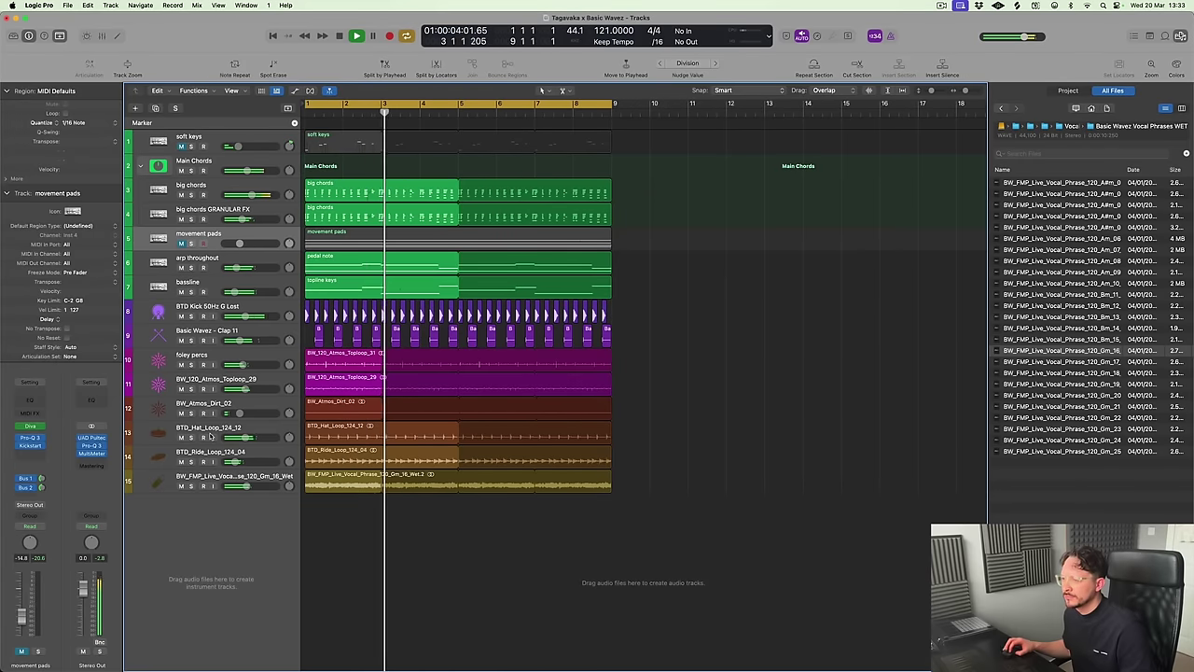
left_click(191, 462)
left_click(191, 462)
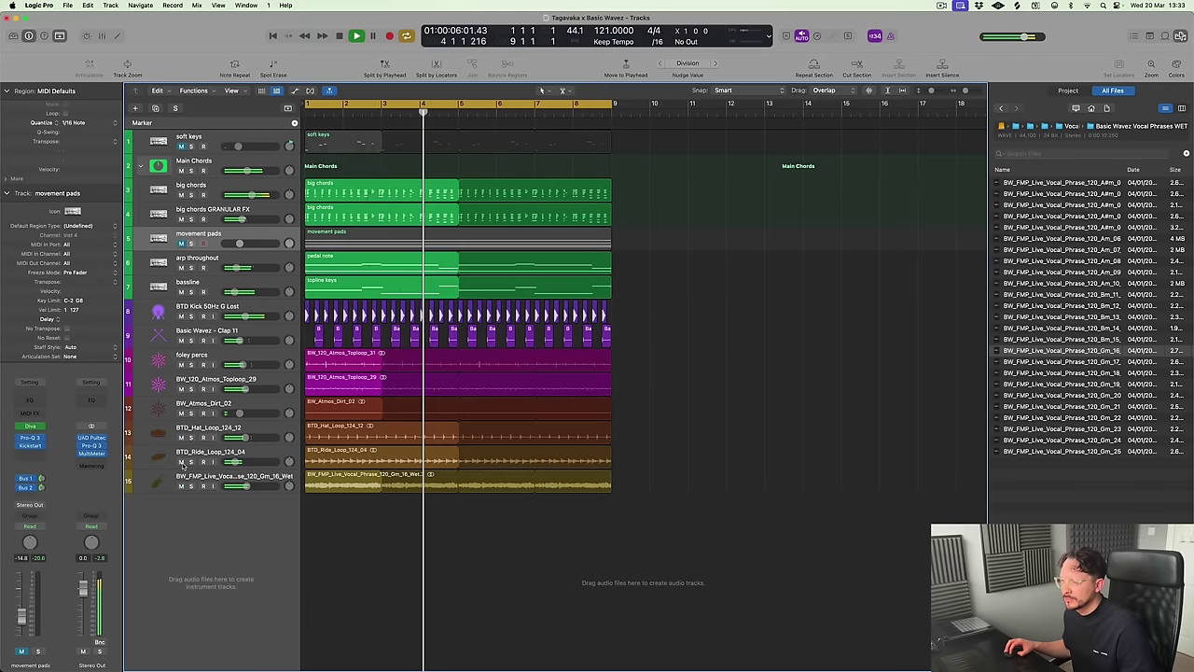
left_click(181, 461)
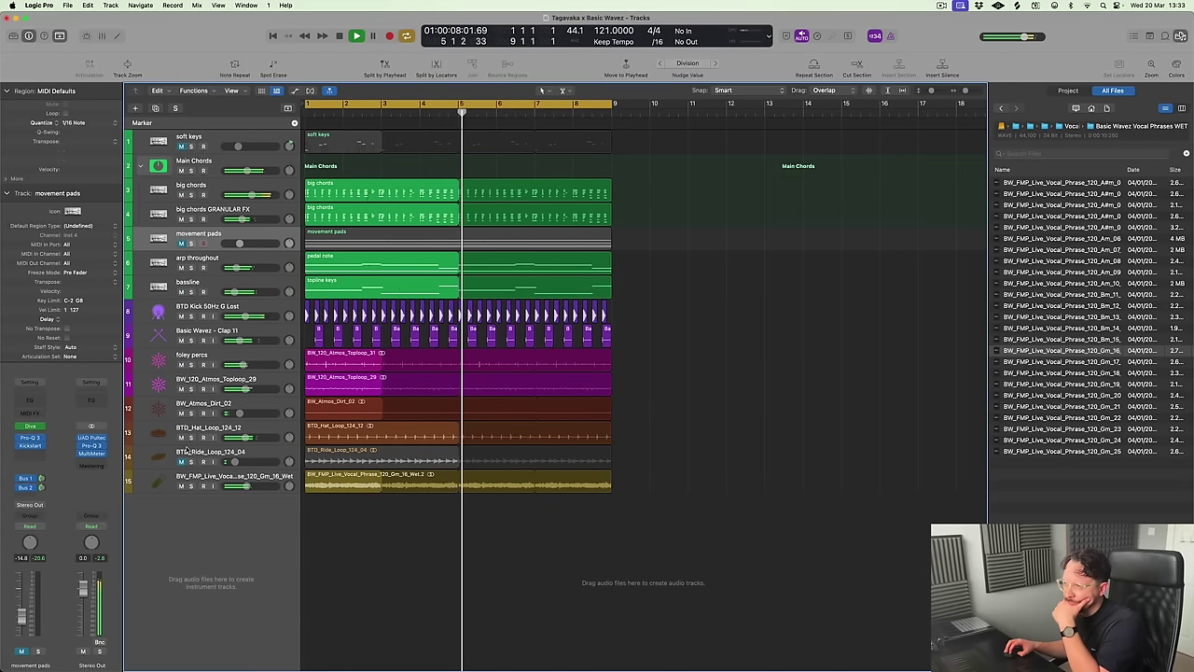
Bypass the Diva instrument on the big chords track
left_click(215, 193)
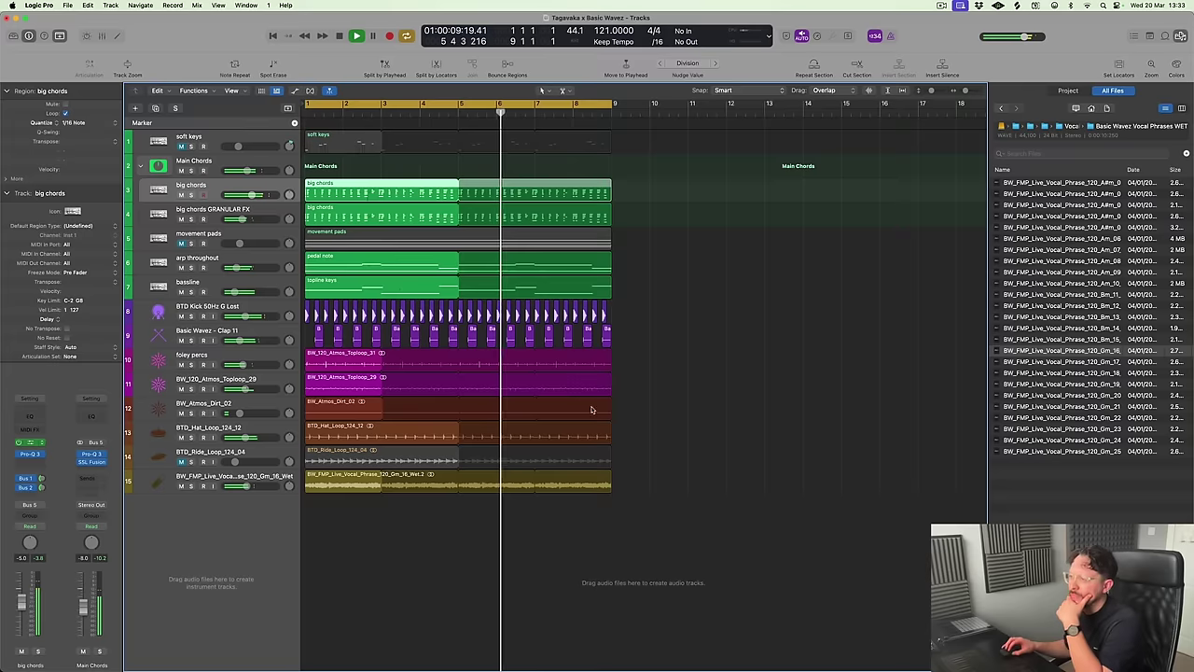
left_click(30, 443)
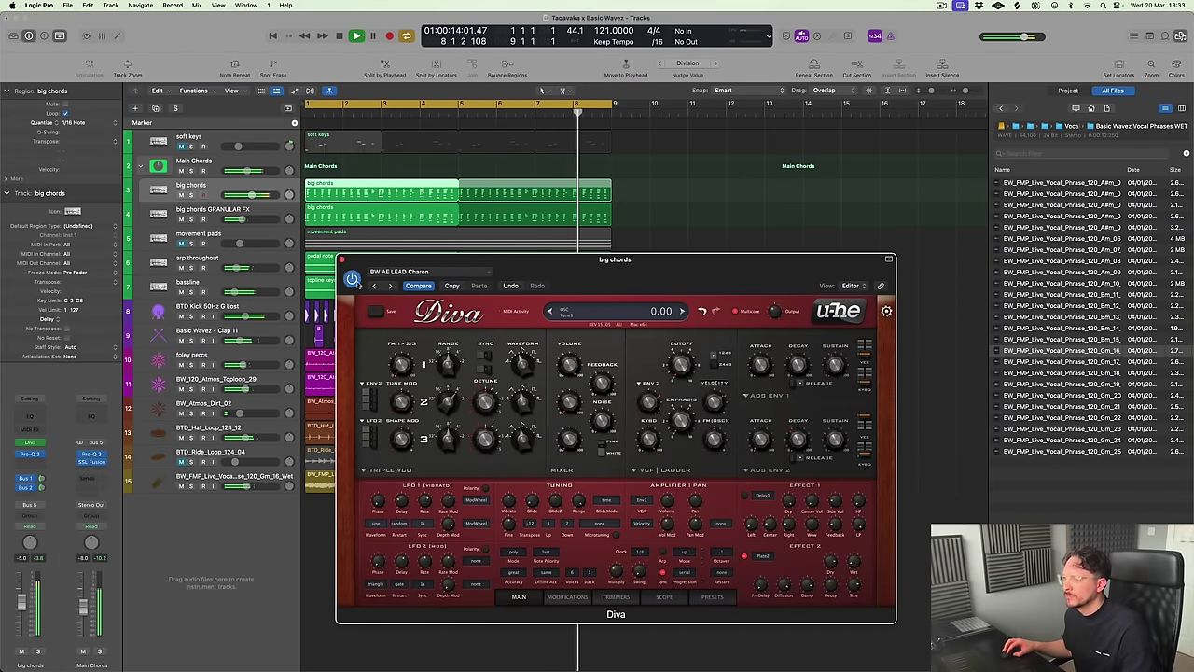
left_click(342, 261)
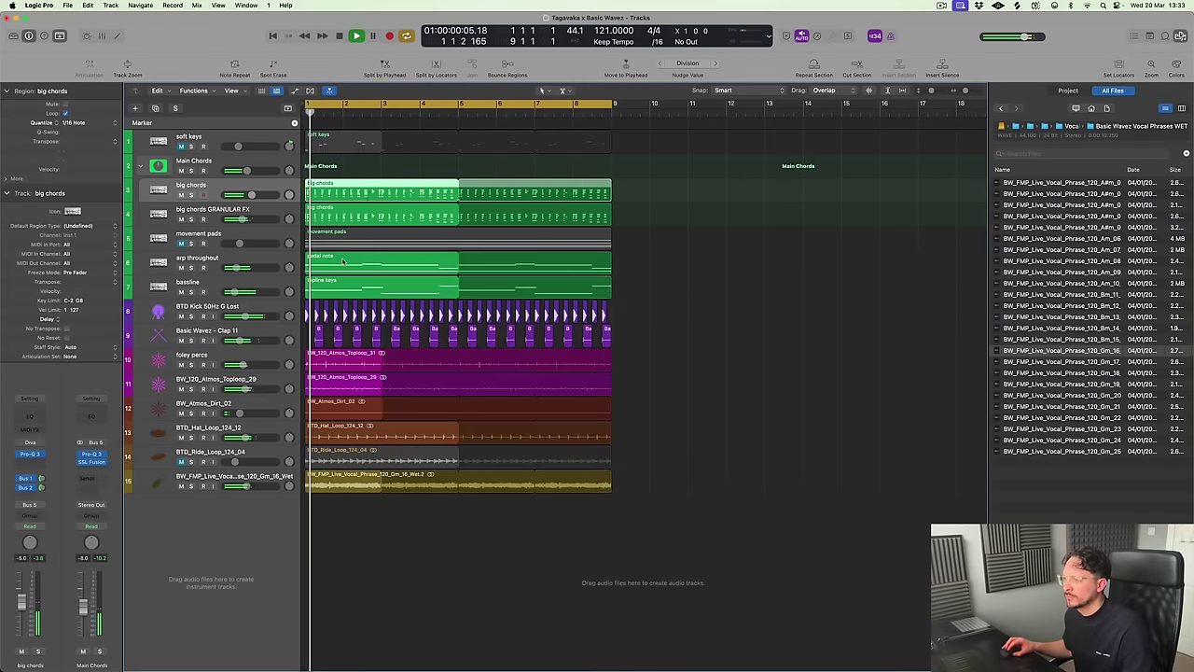
Mute the big chords GRANULAR FX and big chords tracks and unmute soft keys while the mix plays
key("Return")
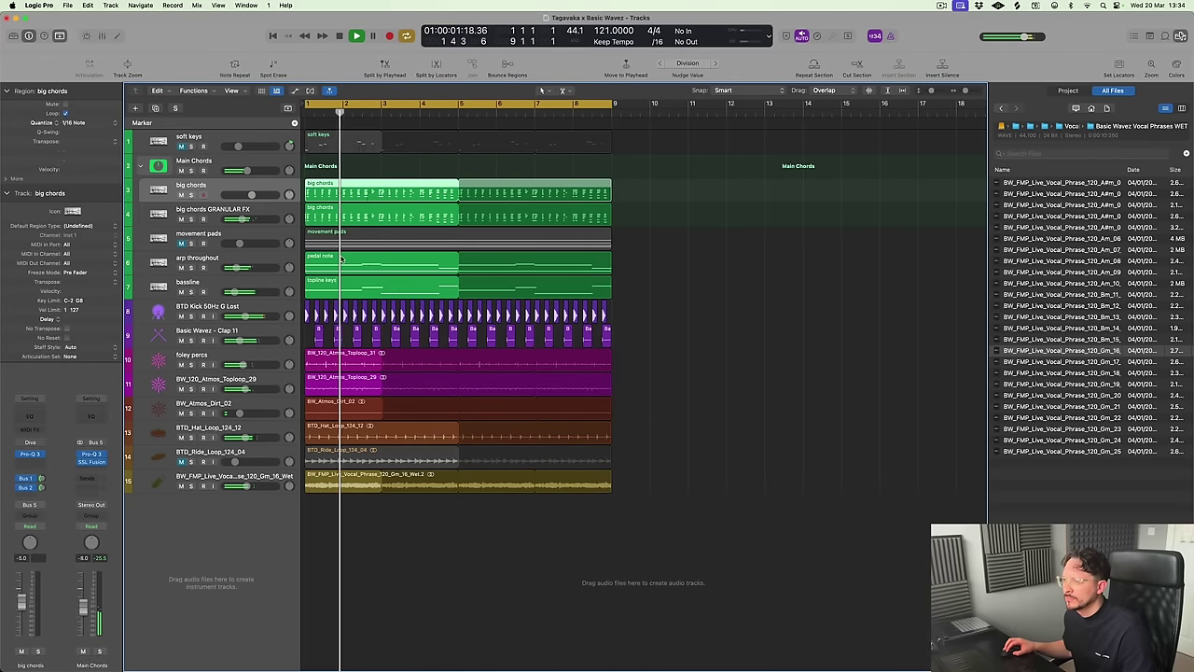
left_click(183, 219)
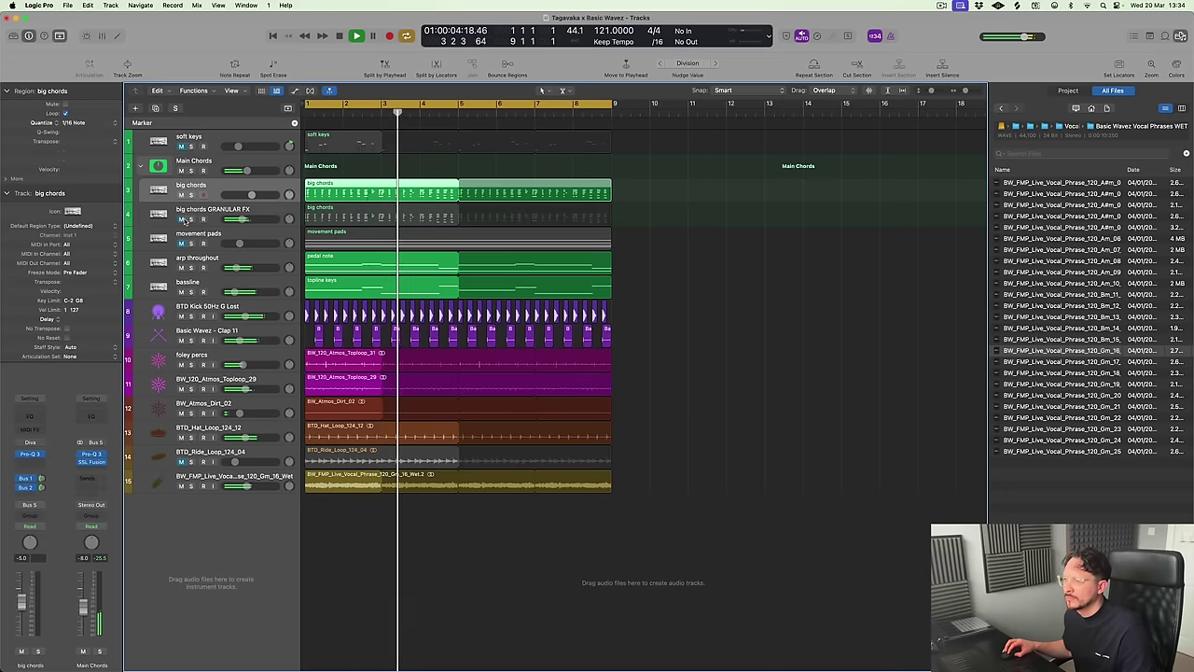
left_click(182, 147)
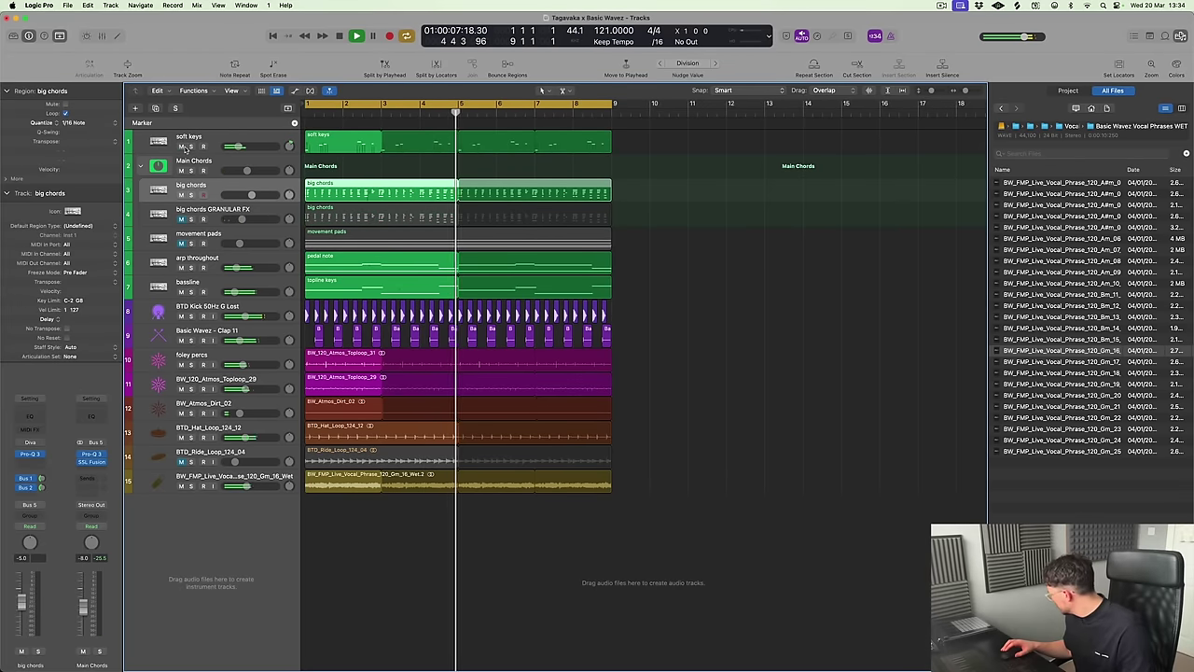
left_click(859, 412)
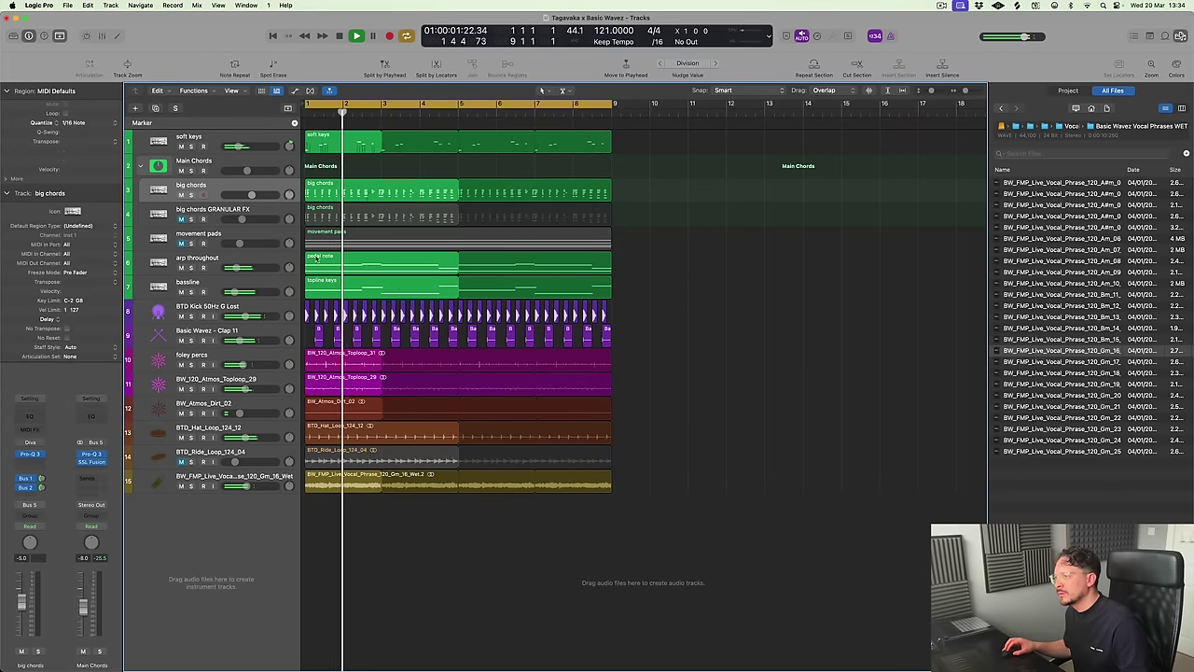
left_click(179, 195)
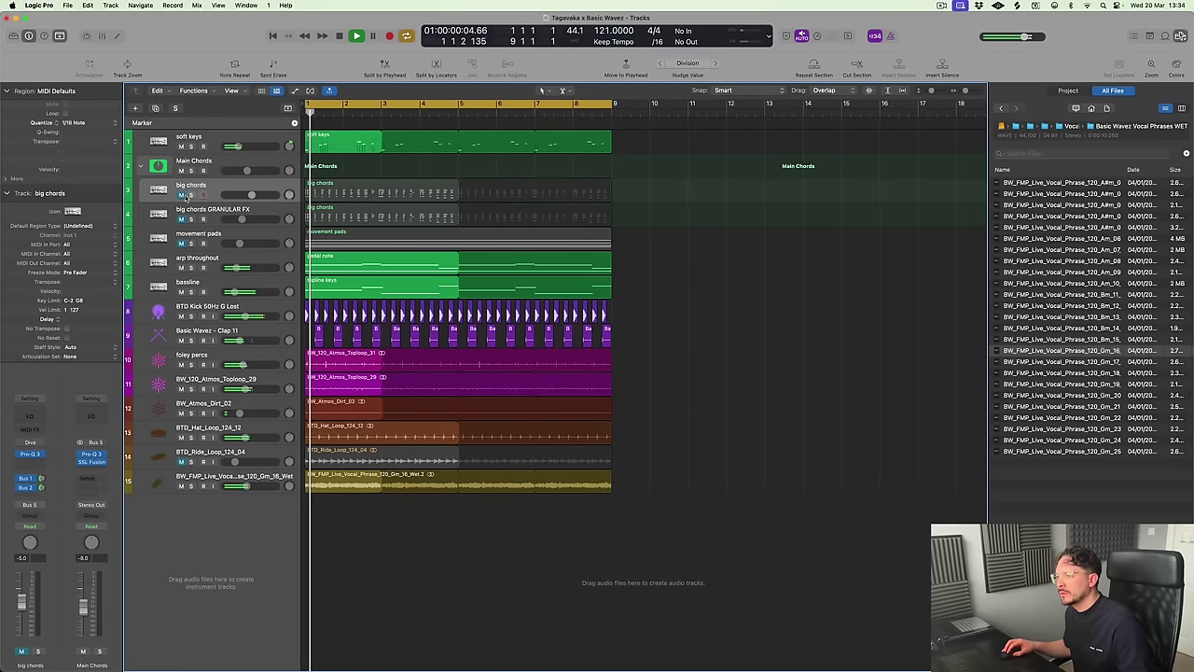
Play the arp throughout and vocal phrase tracks together in solo, and clear the solos
left_click(190, 267)
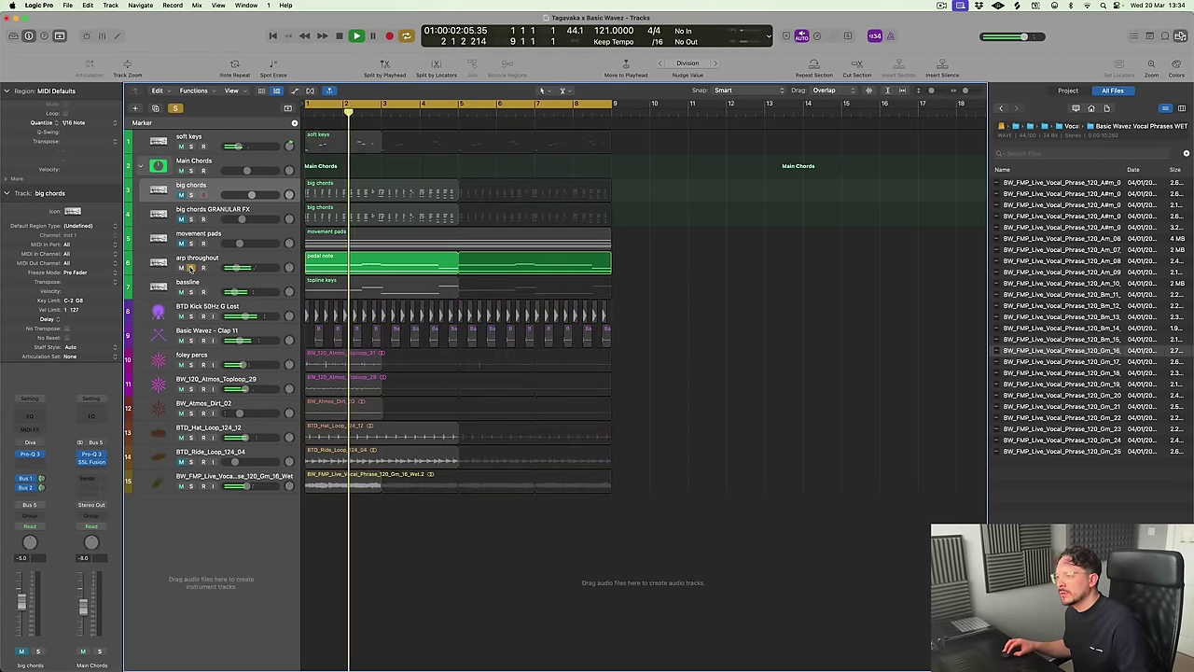
left_click(190, 486)
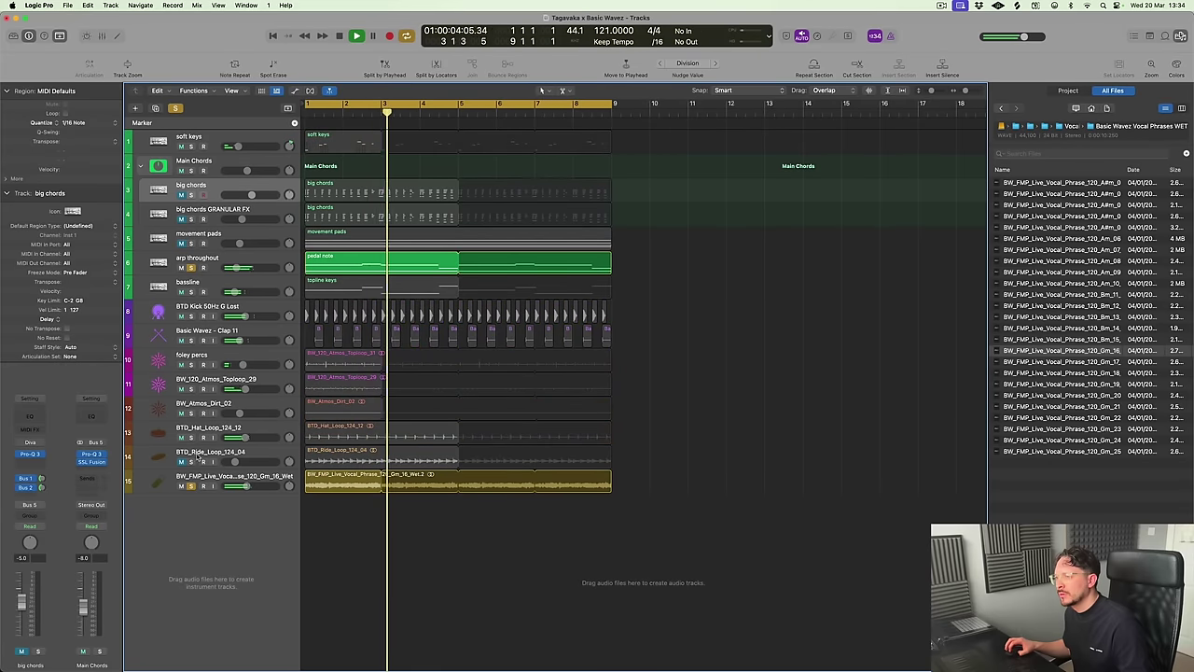
left_click(175, 107)
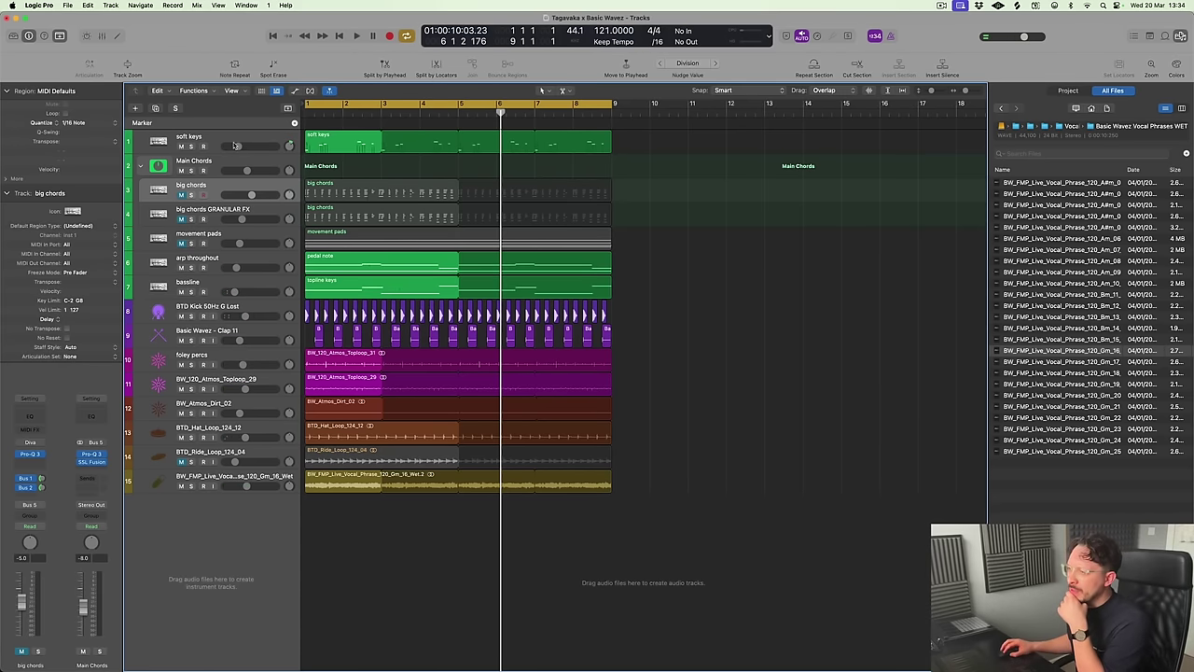
Move the soft keys track directly above the vocal phrase track and play the two together in solo
left_click_drag(235, 145, 191, 476)
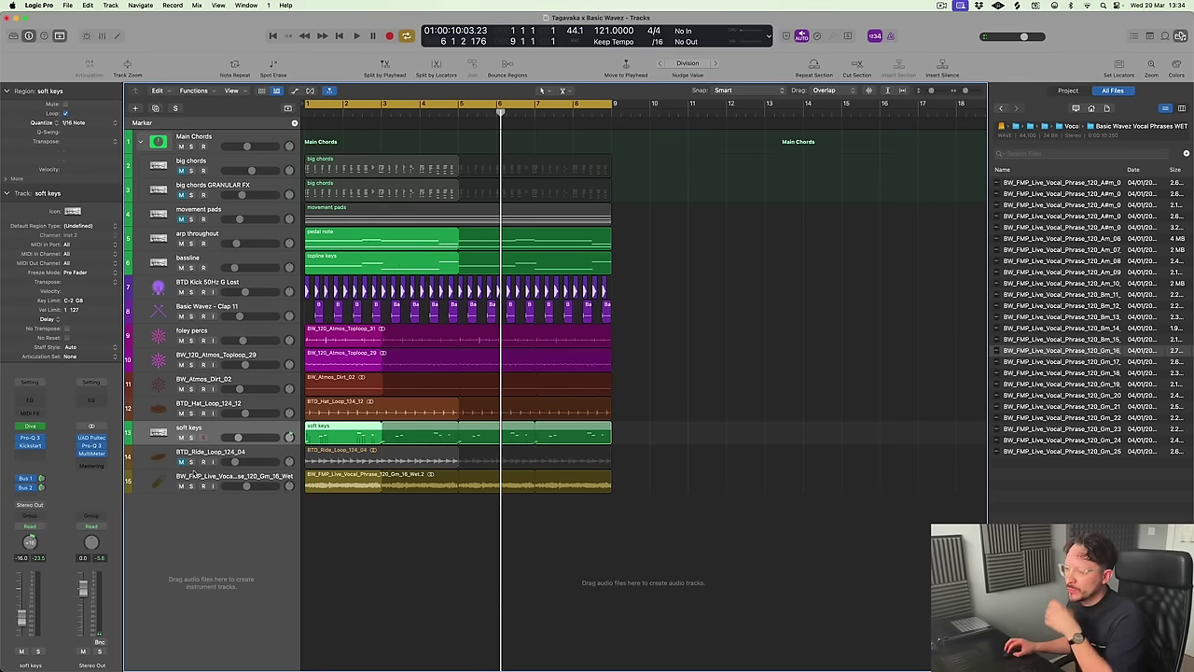
left_click_drag(205, 434, 205, 467)
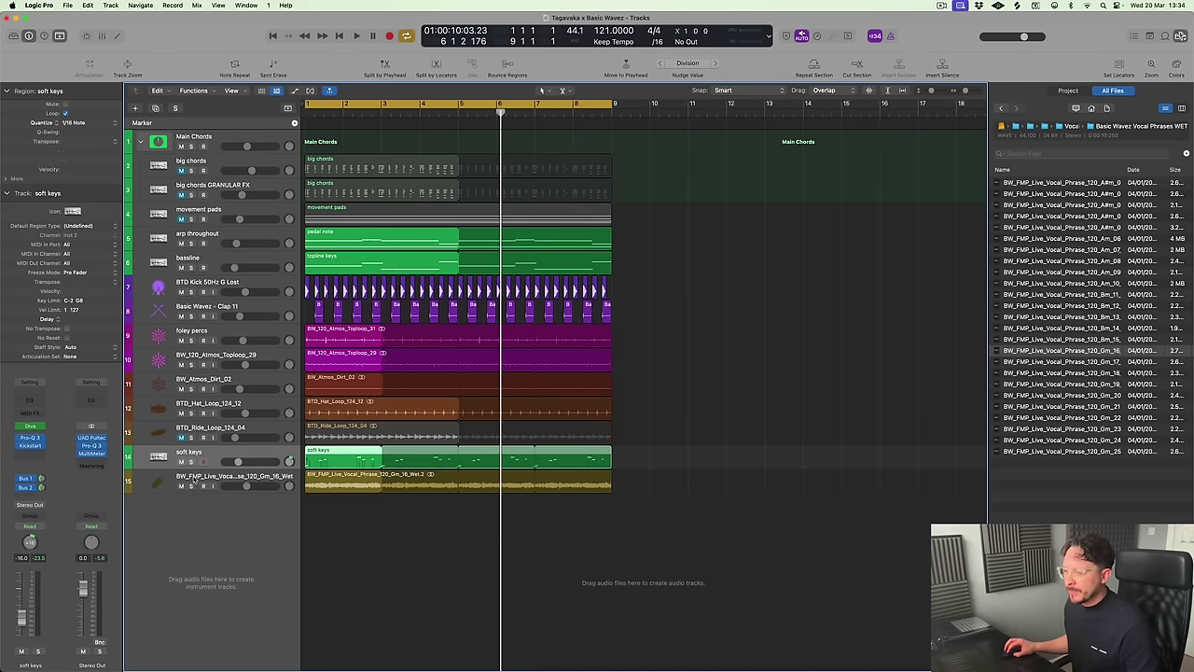
left_click(191, 463)
left_click(191, 486)
key("space")
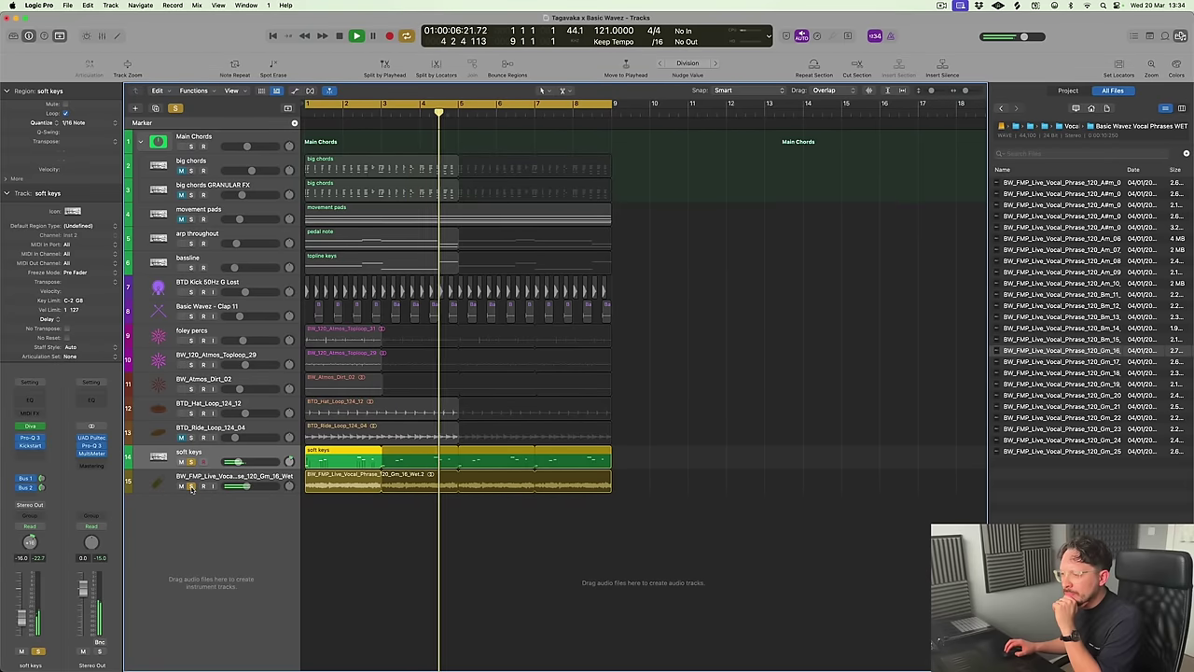
Unsolo and mute the soft keys and vocal phrase tracks, and unmute the big chords and big chords GRANULAR FX tracks
left_click(191, 486)
left_click(191, 461)
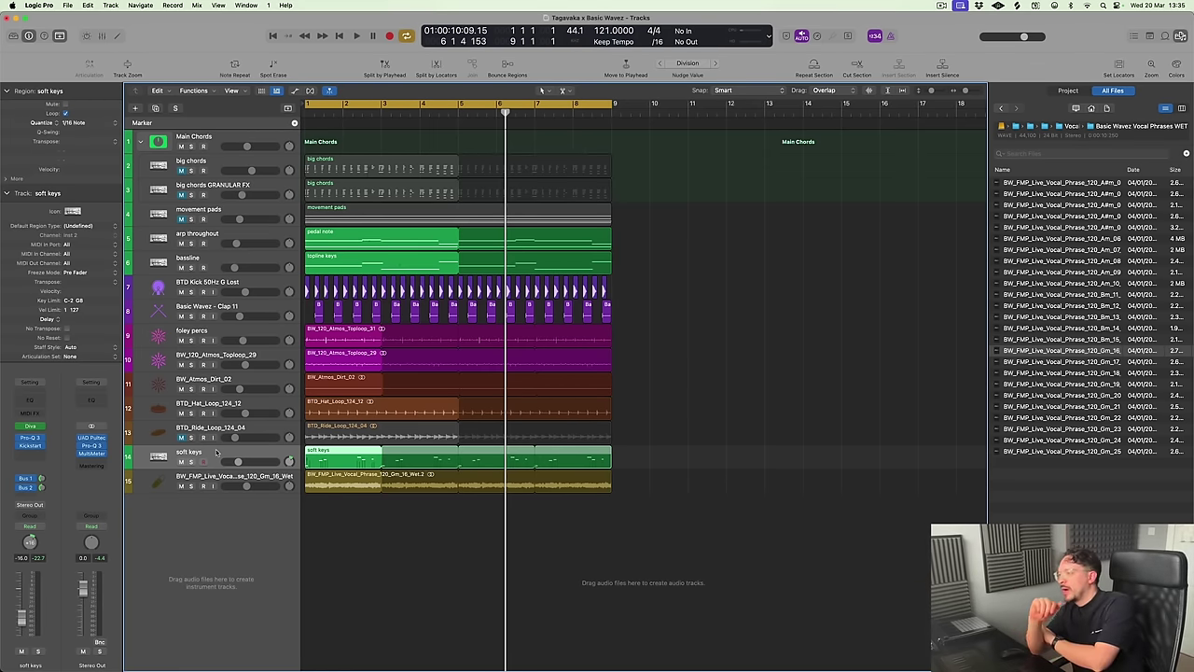
left_click_drag(181, 462, 181, 485)
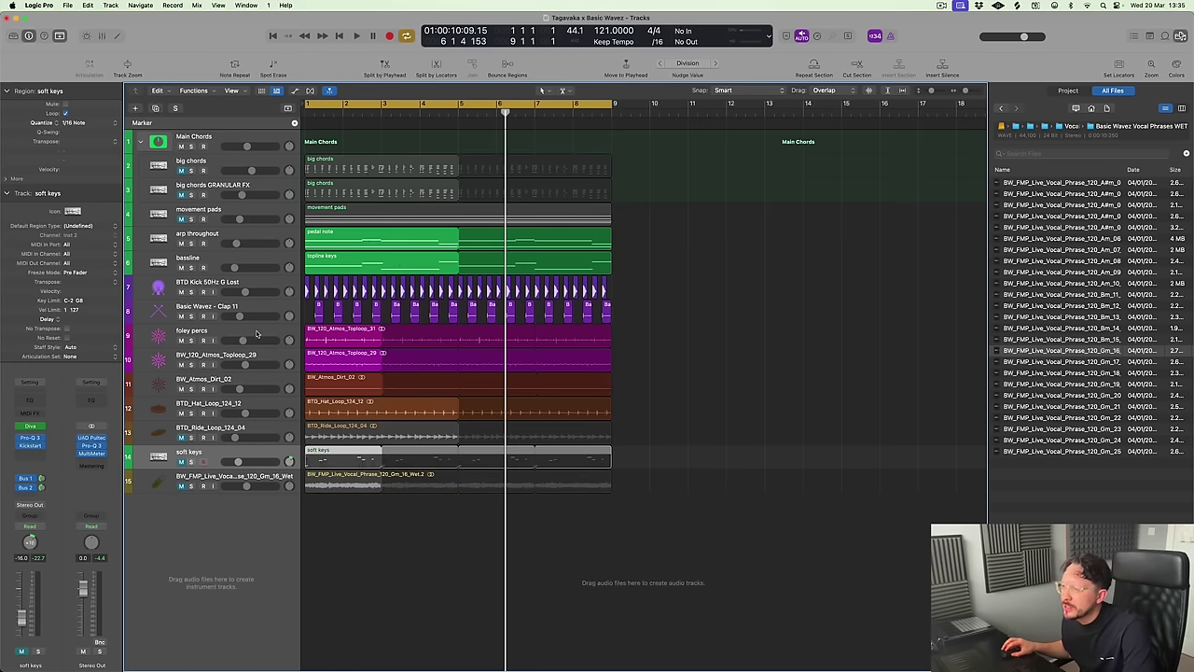
left_click_drag(181, 172, 181, 195)
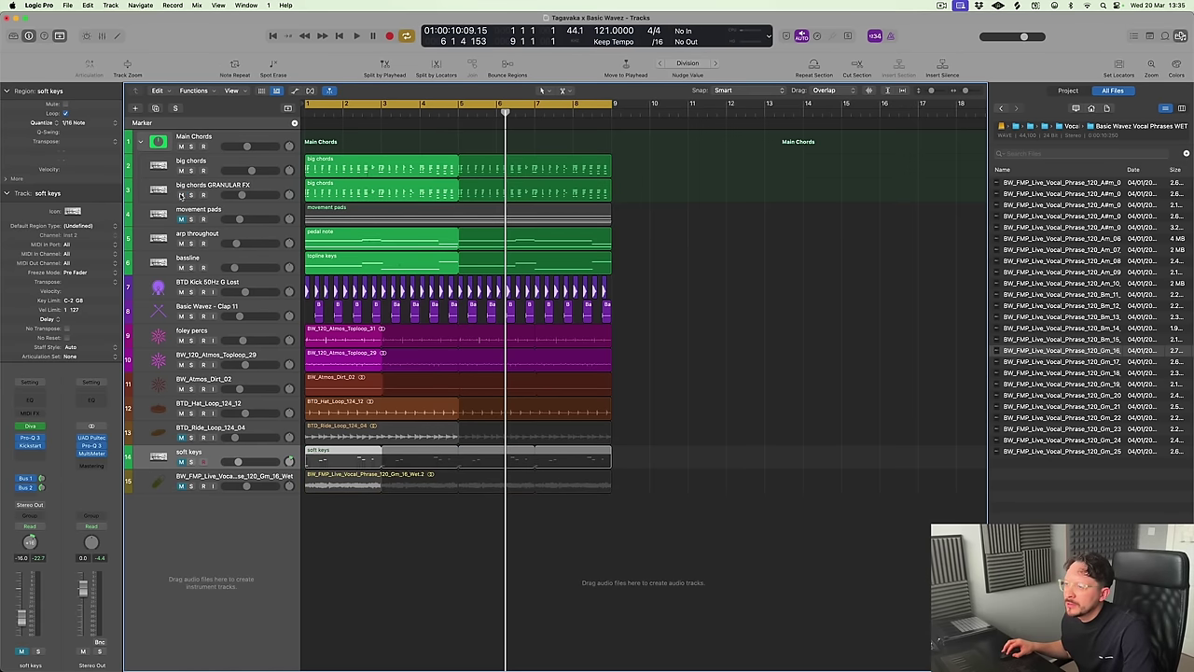
Re-enable the Diva instrument on the big chords track and set its filter cutoff to 50.00 during playback
left_click(210, 166)
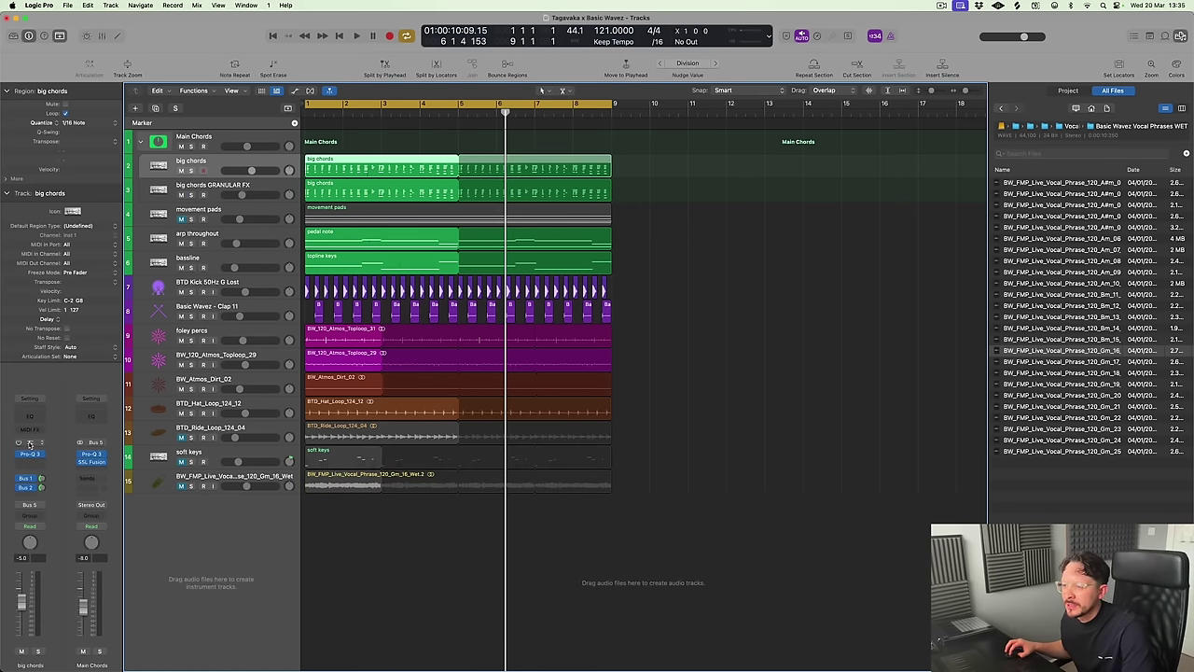
key("v")
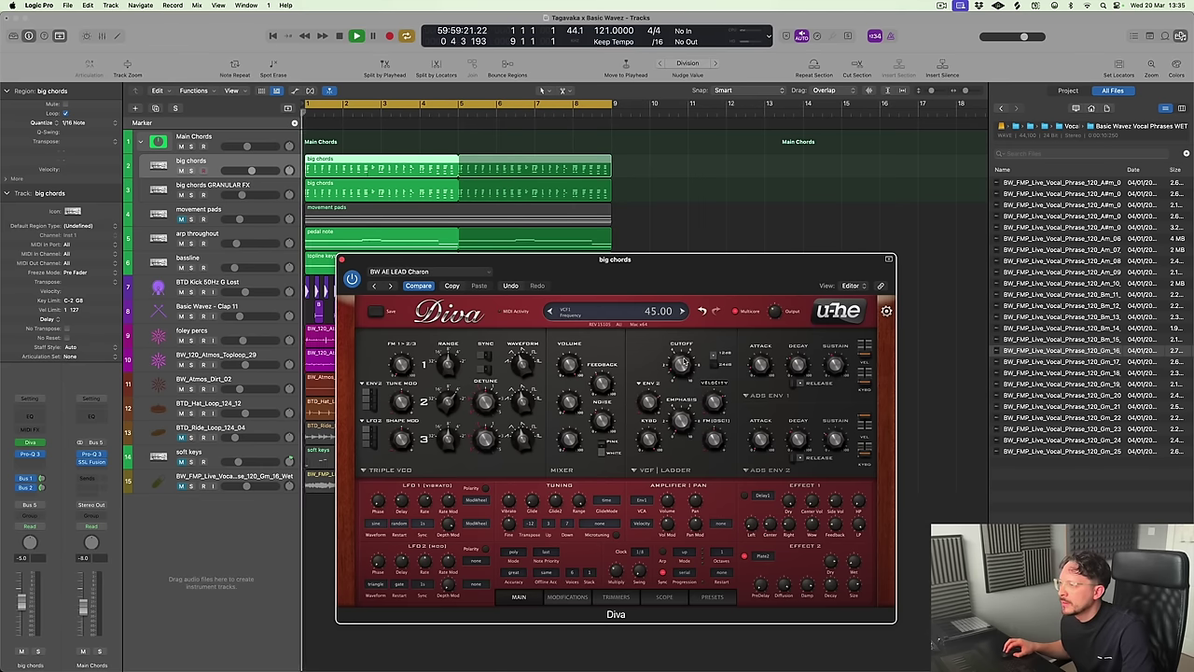
left_click_drag(684, 362, 679, 359)
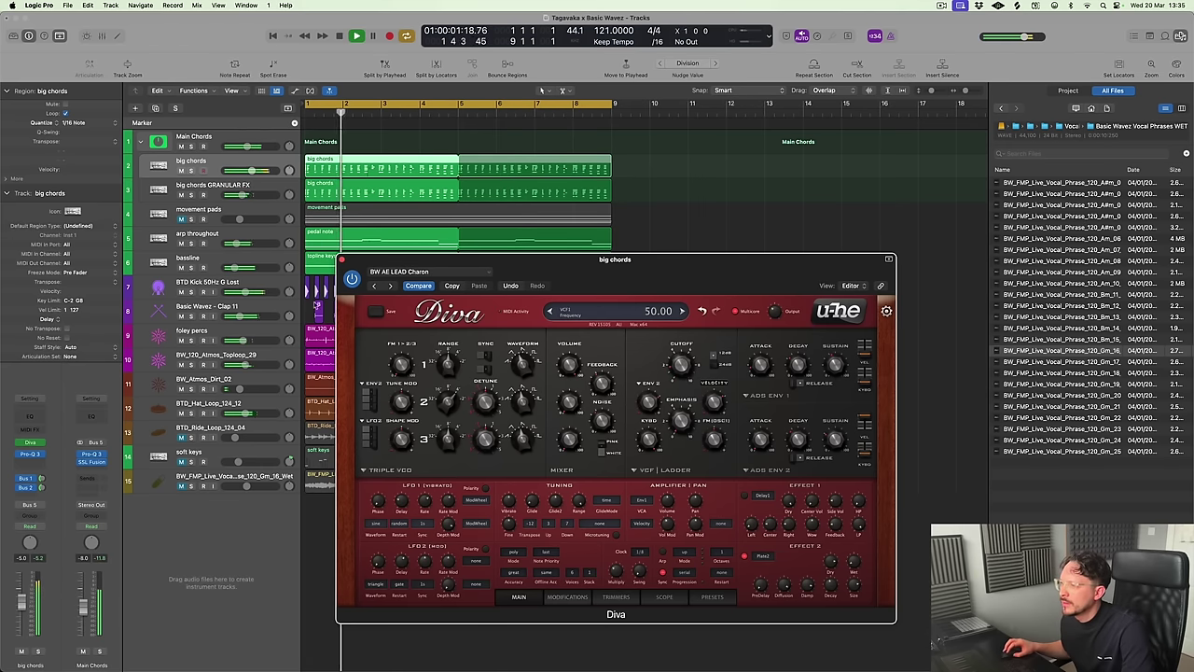
key("v")
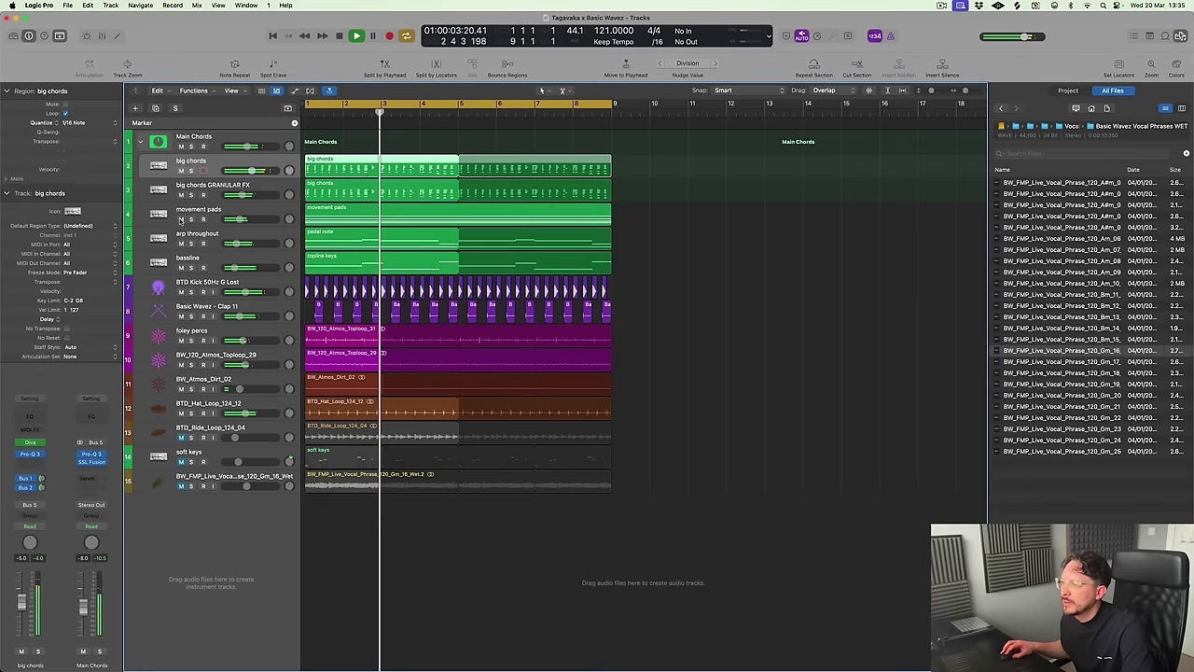
During playback, unmute the BTD_Ride_Loop_124_04 track and mute the kick track and the Main Chords stack
left_click(181, 437)
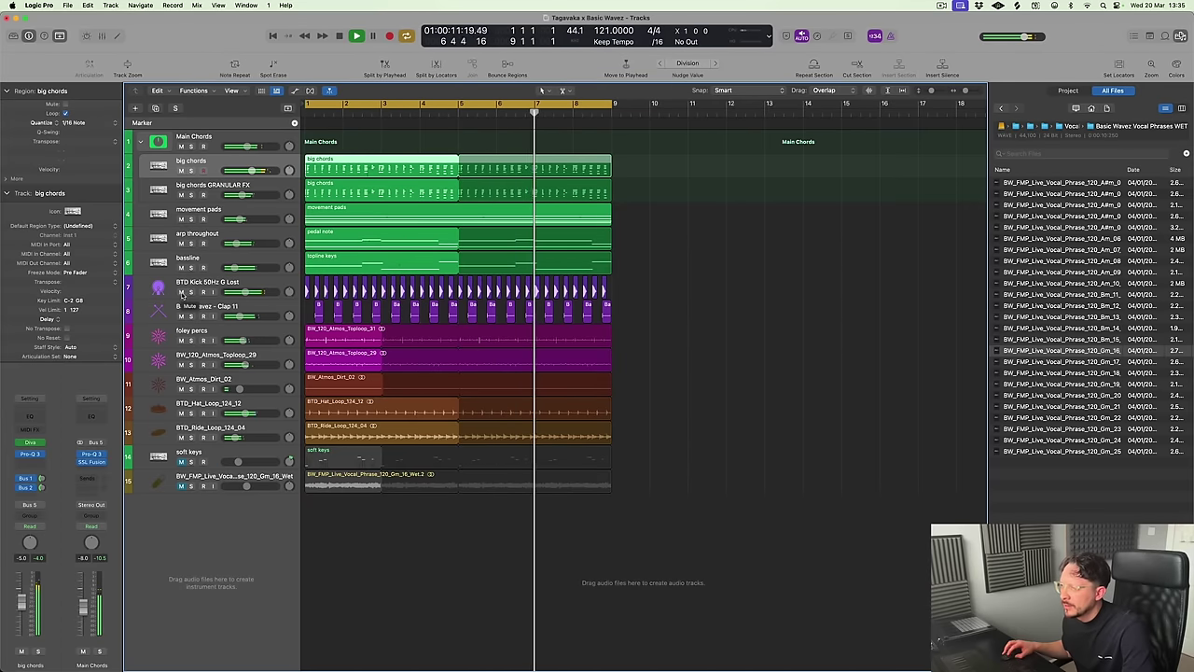
left_click(181, 292)
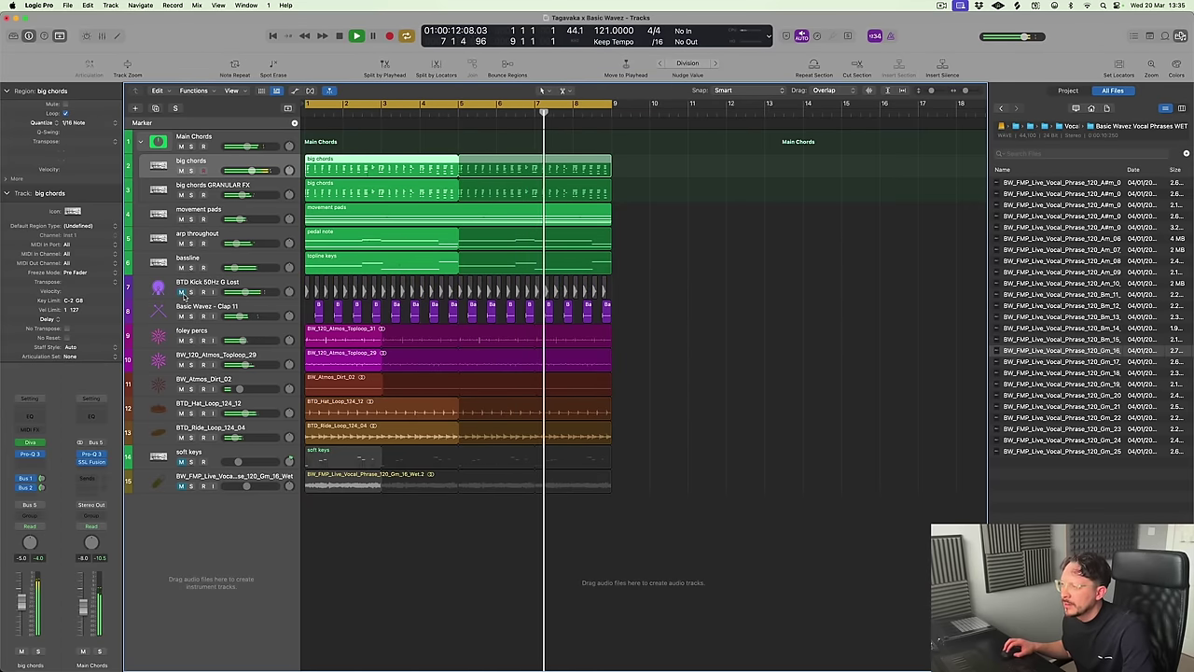
left_click(181, 147)
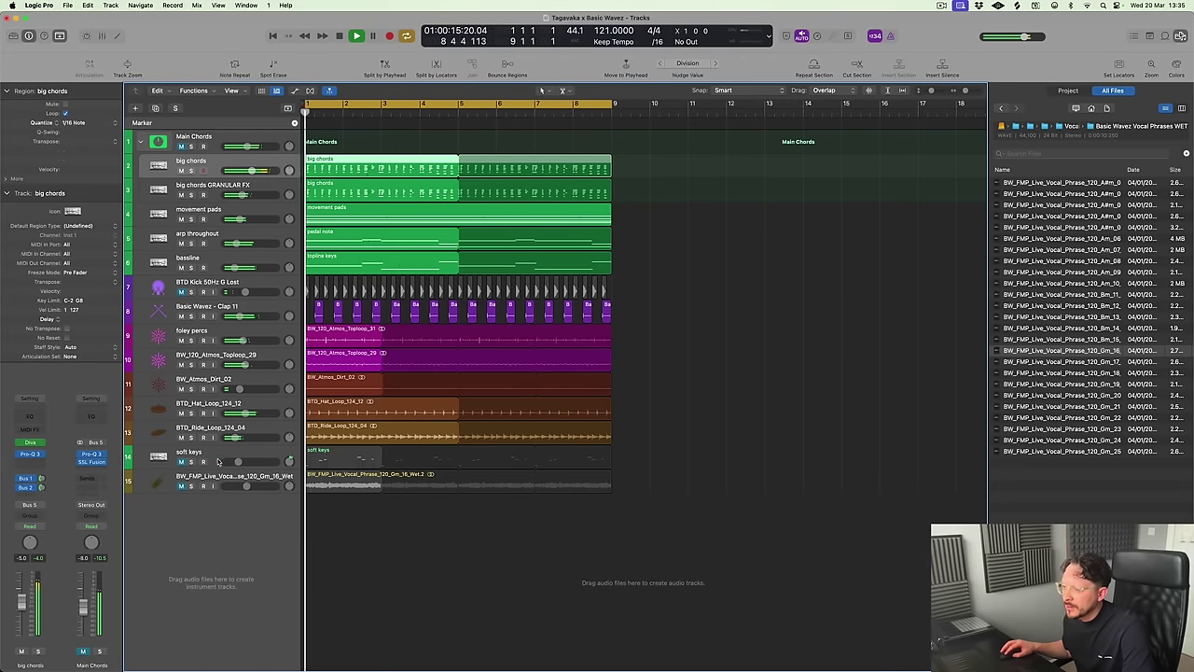
Bring the soft keys, vocal phrase and kick tracks back into the mix and mute the movement pads
left_click(181, 462)
left_click(181, 486)
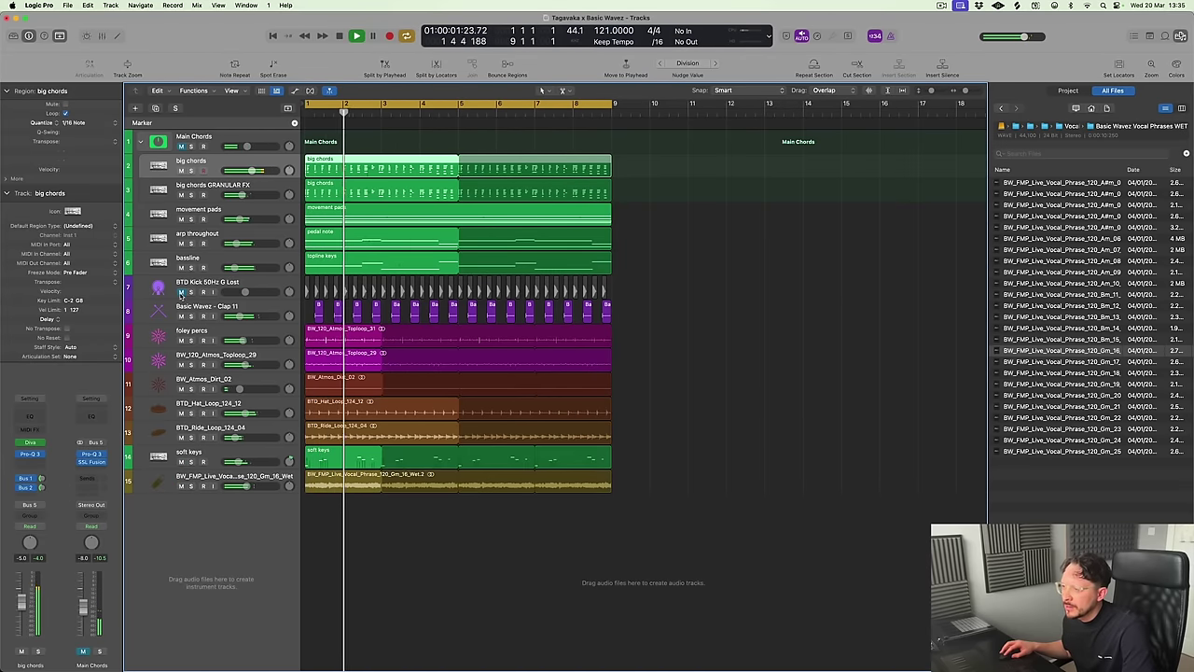
left_click(181, 292)
left_click(181, 219)
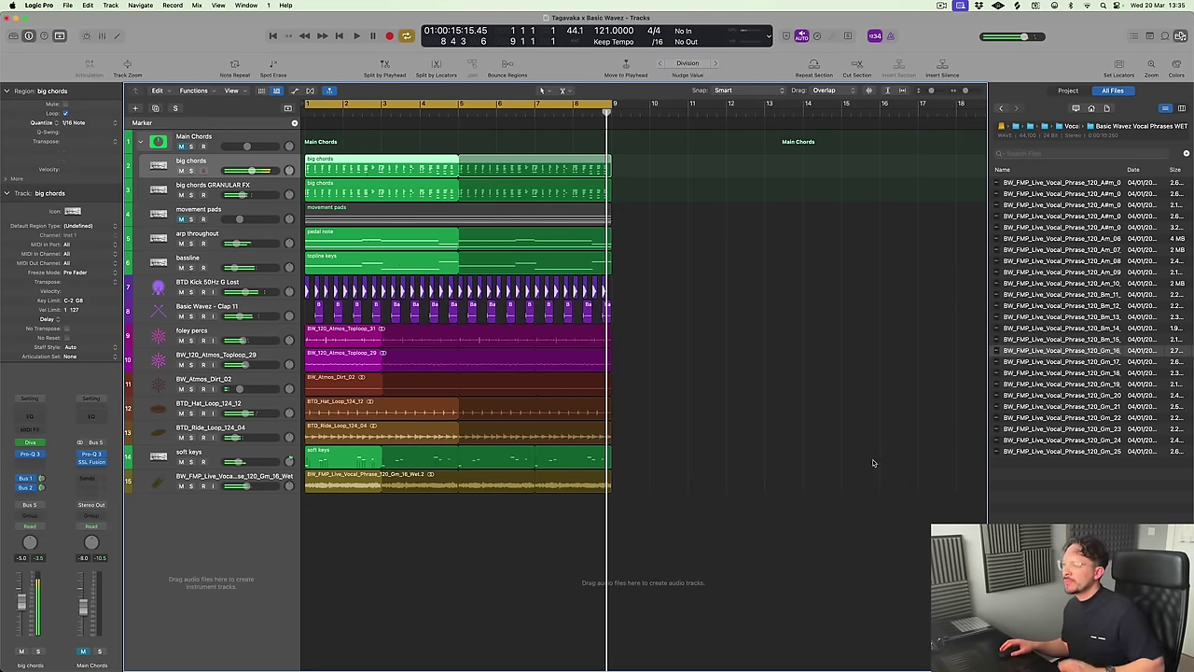
Close the file browser and turn off cycle mode to clear the view for arranging
left_click(782, 419)
scroll(620, 319, "up", 2)
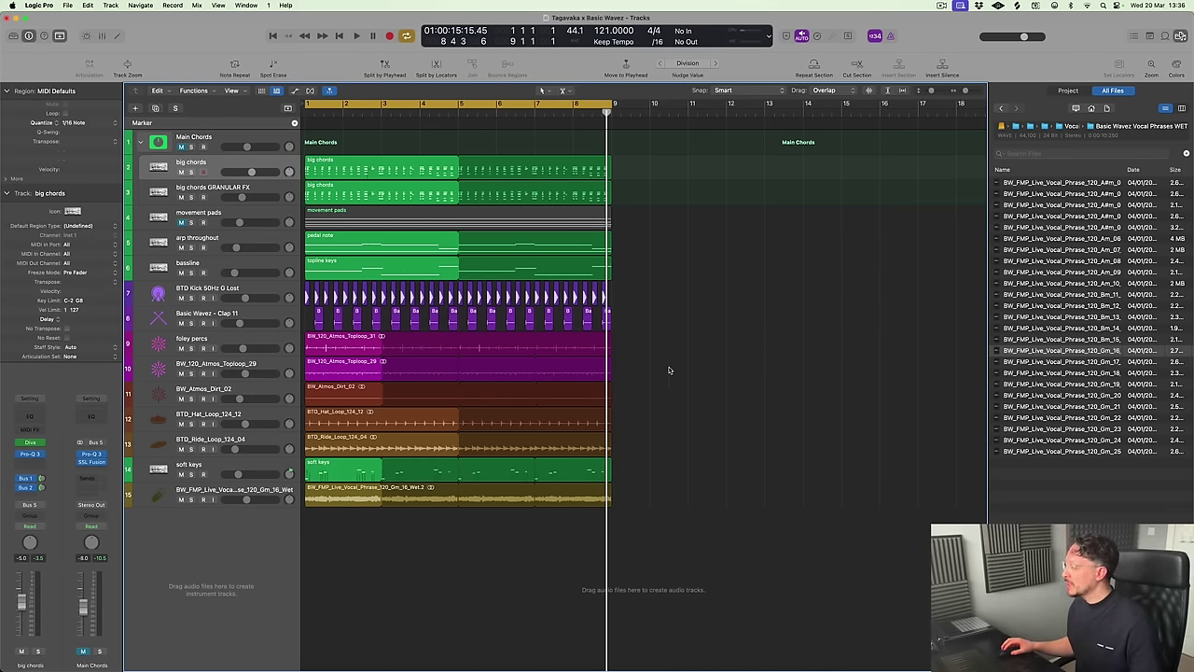
key("f")
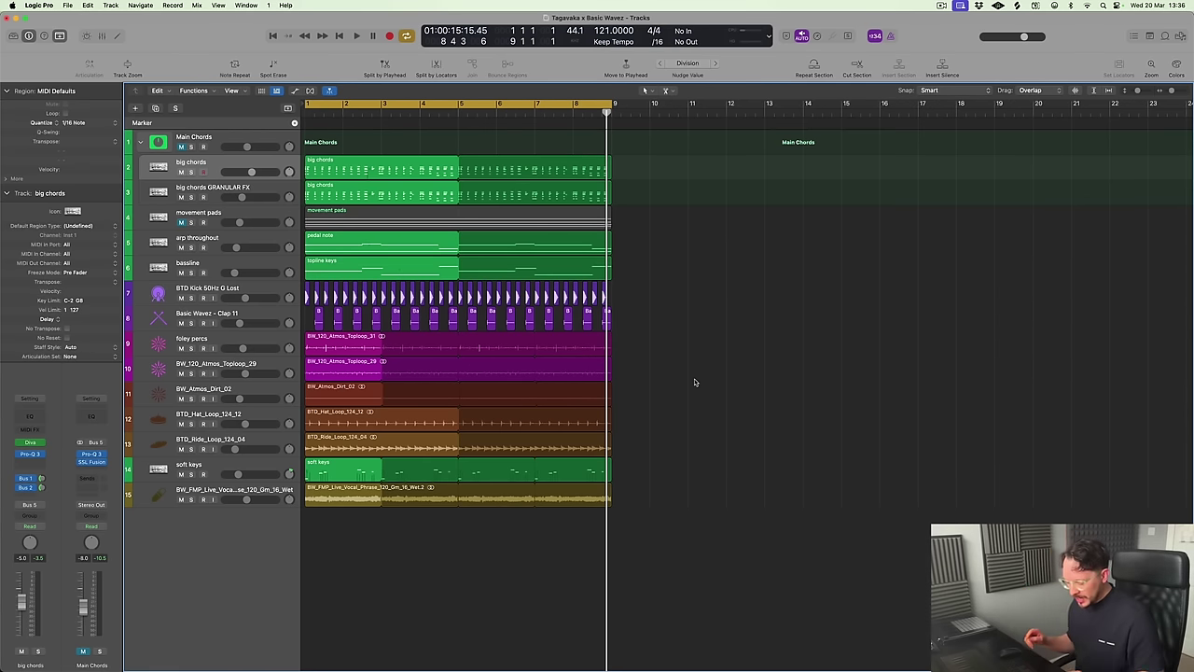
key("c")
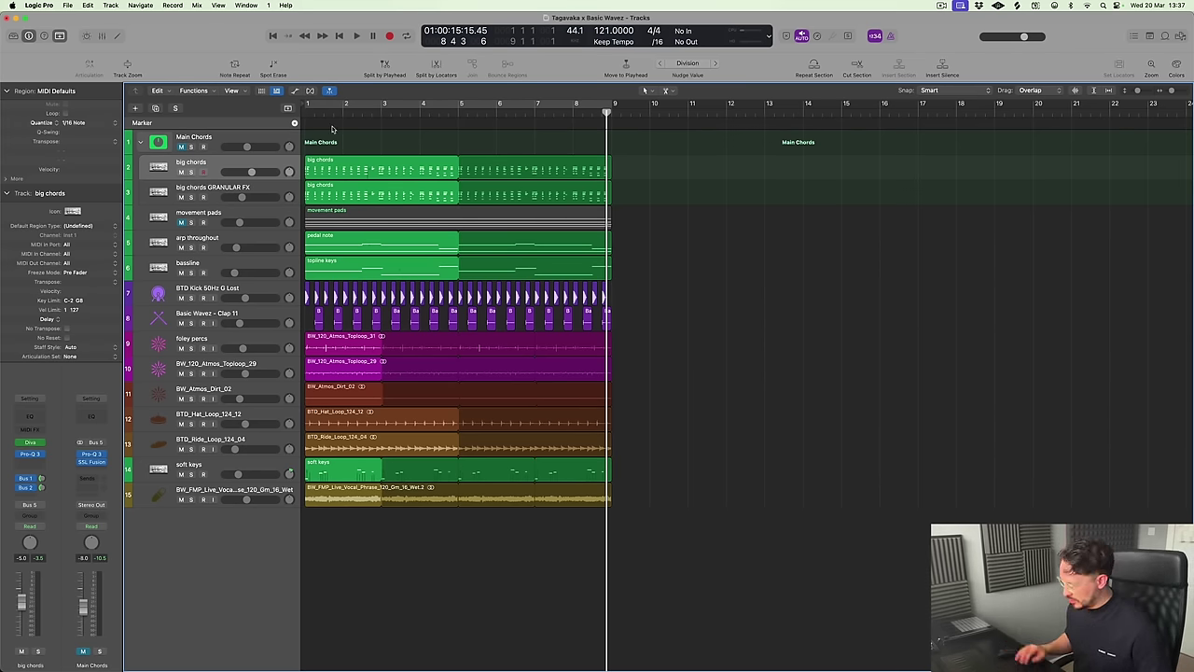
Create a marker at bar 1 and name it "ambient intro"
key("Return")
left_click(293, 122)
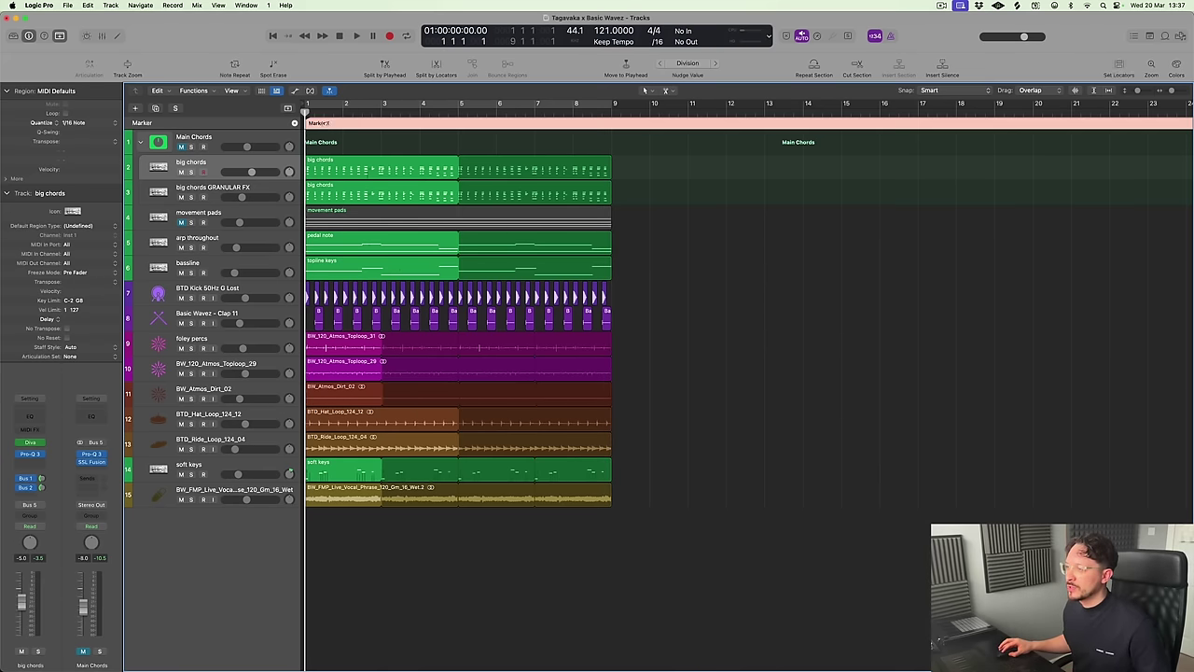
double_click(323, 123)
type("ambient intro")
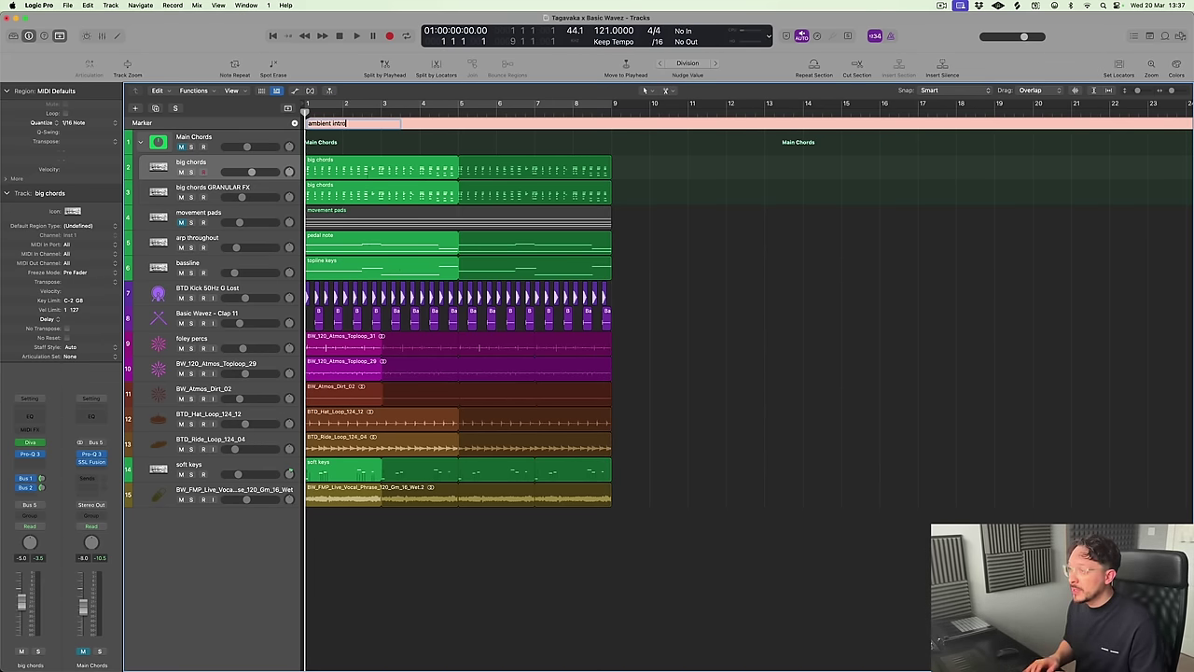
key("Return")
Create a marker at bar 9, at the end of the existing loop regions, and name it "filter in the chords"
scroll(393, 135, "down", 2)
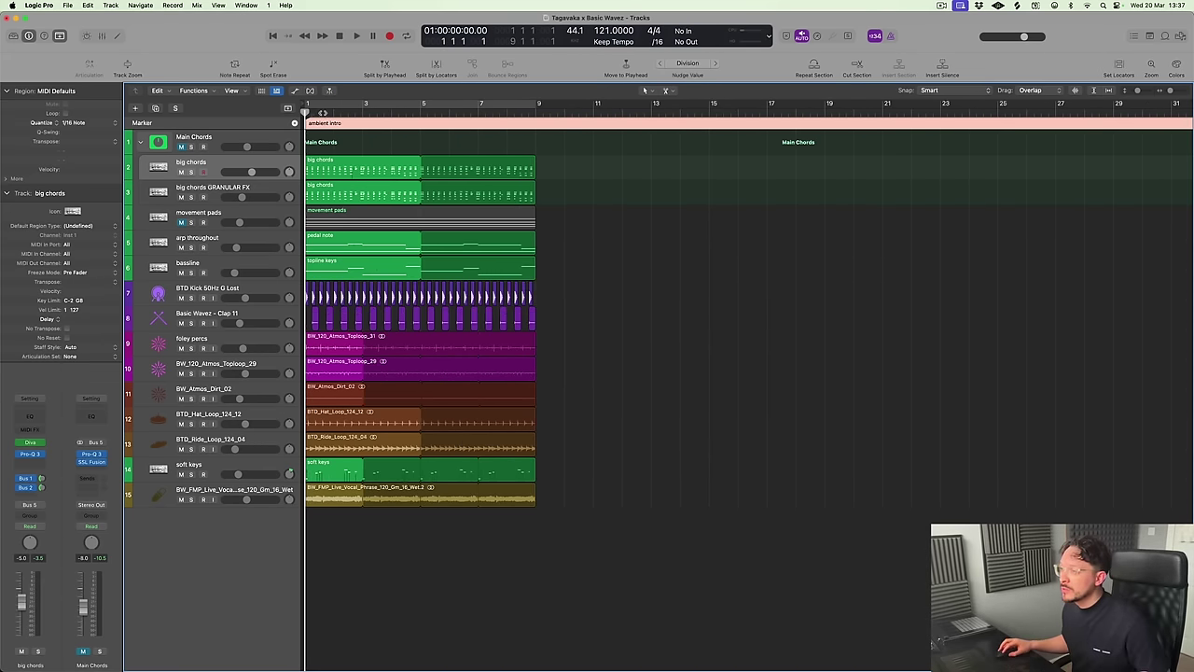
scroll(534, 137, "down", 5)
scroll(519, 139, "down", 1)
left_click(395, 137)
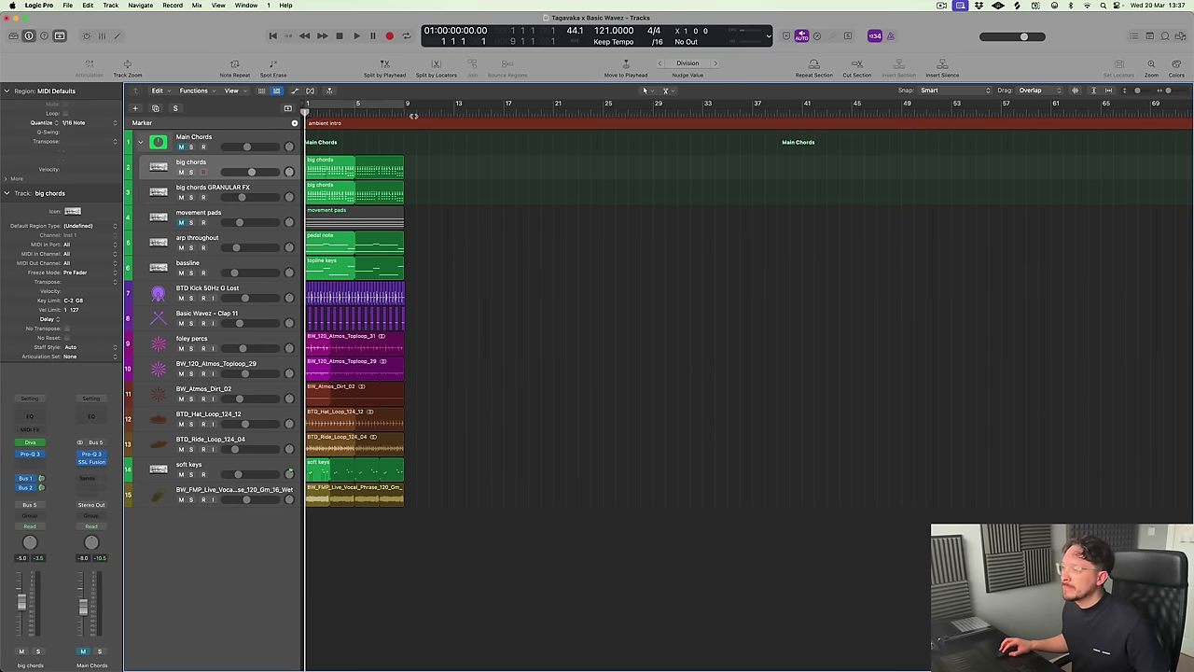
left_click_drag(415, 115, 406, 113)
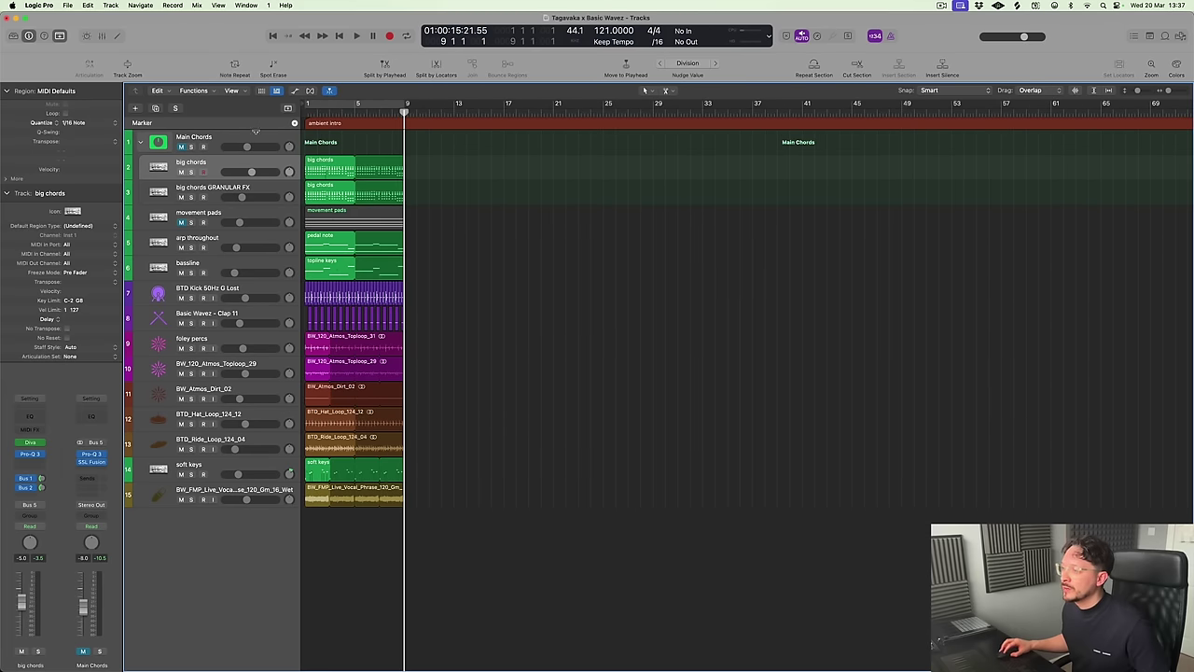
left_click(294, 124)
double_click(411, 123)
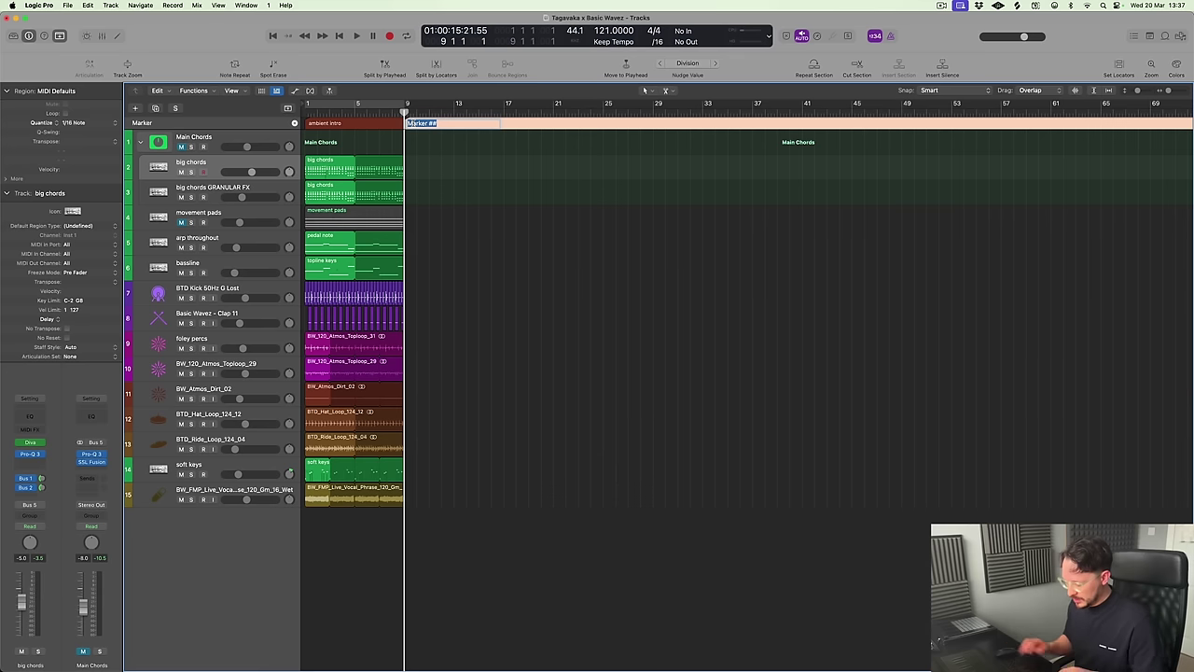
type("filter")
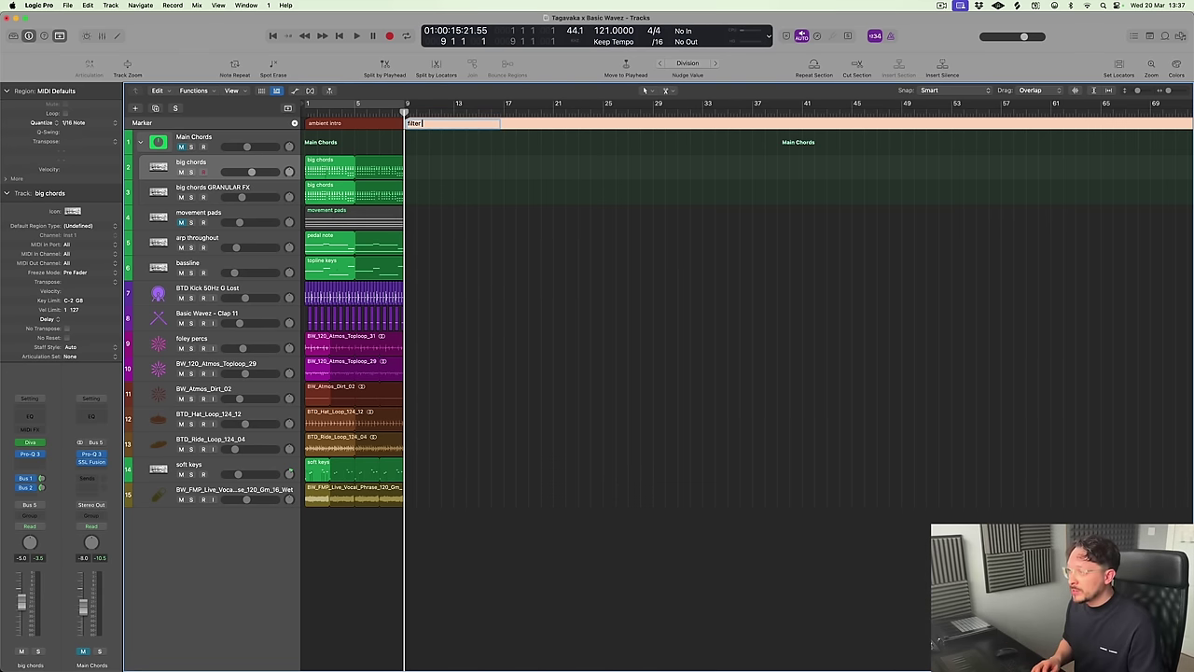
type(" in the chords")
key("Return")
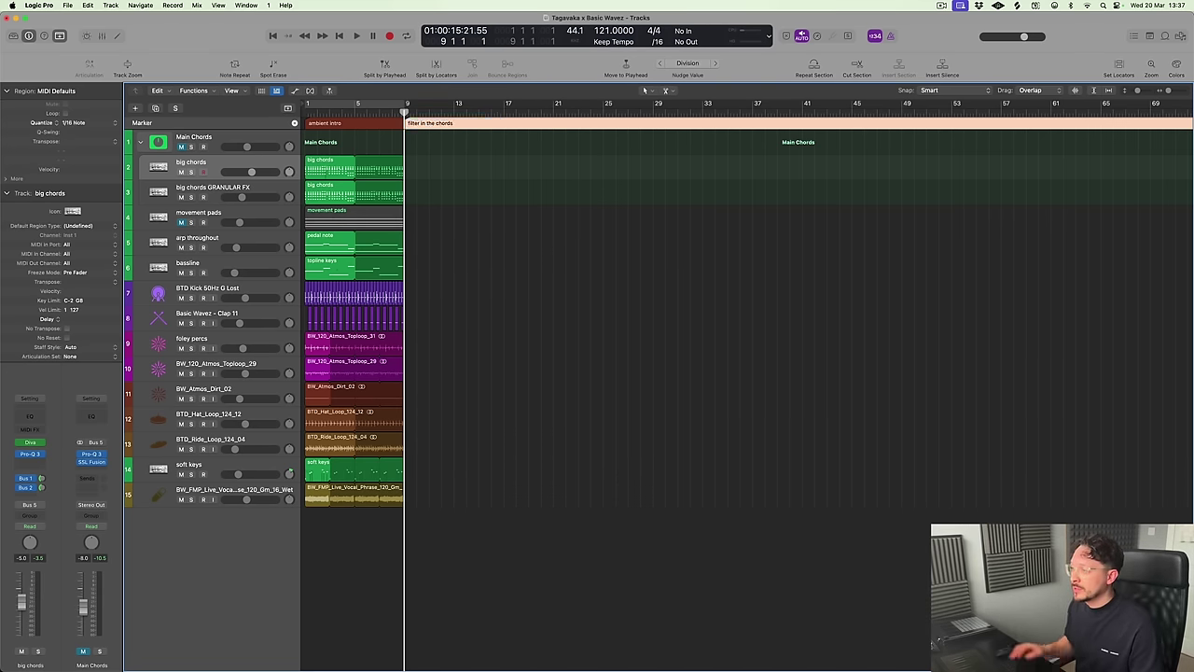
Create a marker at bar 25 and name it "drop, drums and chords"
left_click_drag(405, 113, 470, 113)
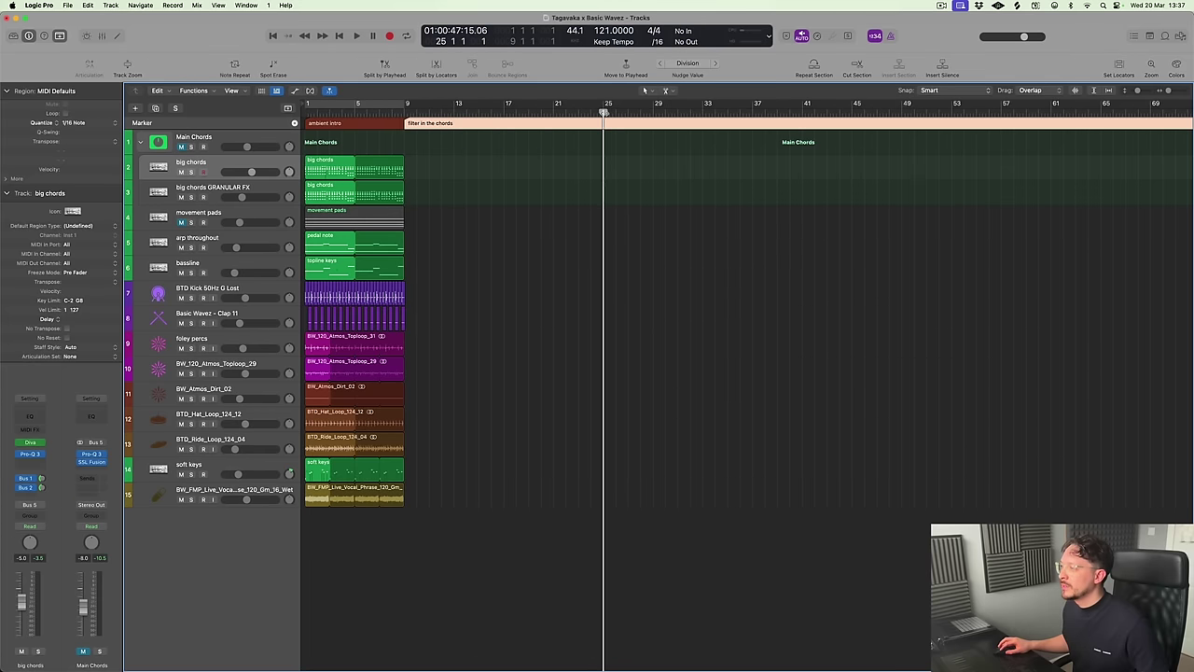
key("super+Left")
key("super+Left")
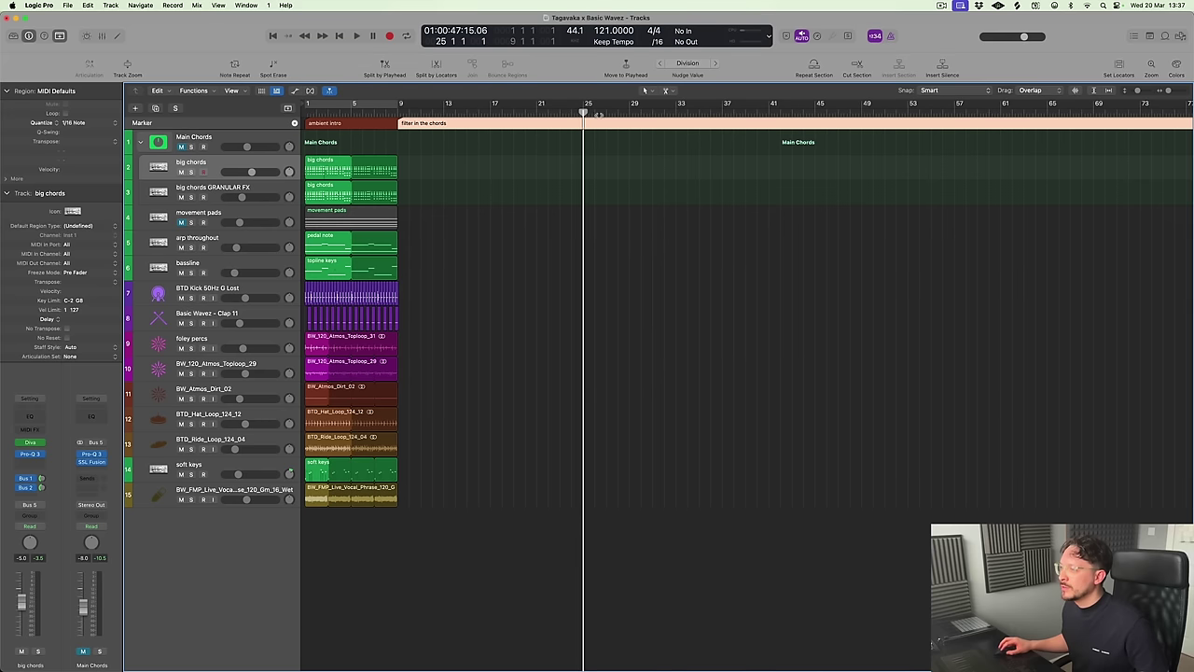
left_click(294, 123)
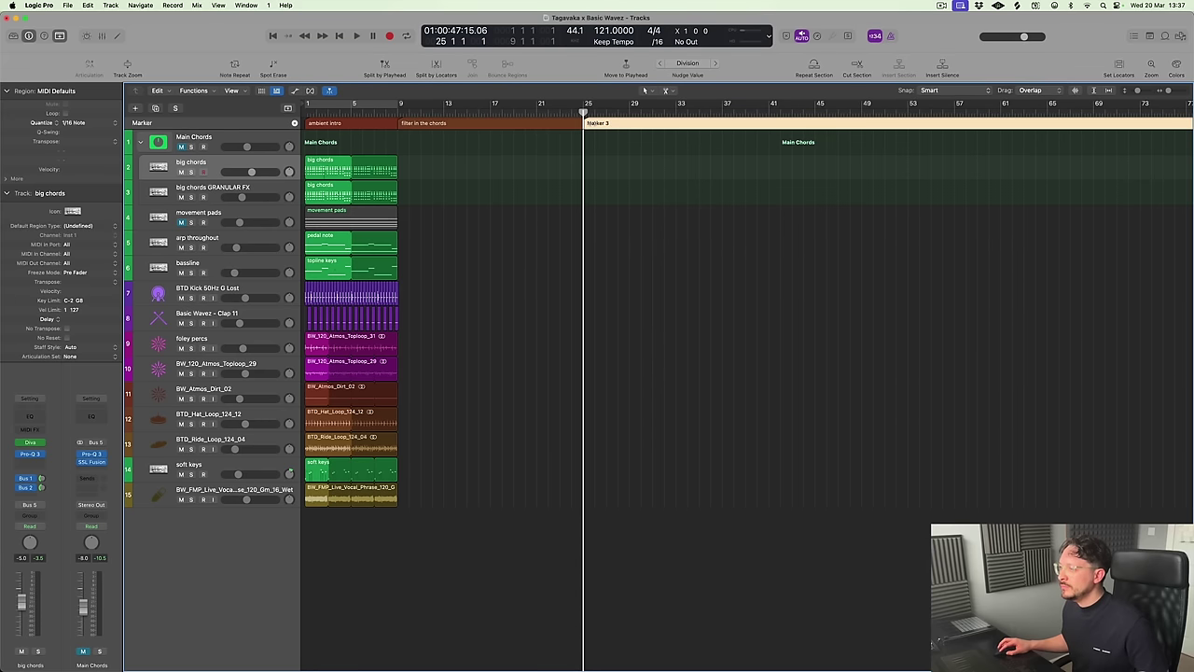
key("shift+apostrophe")
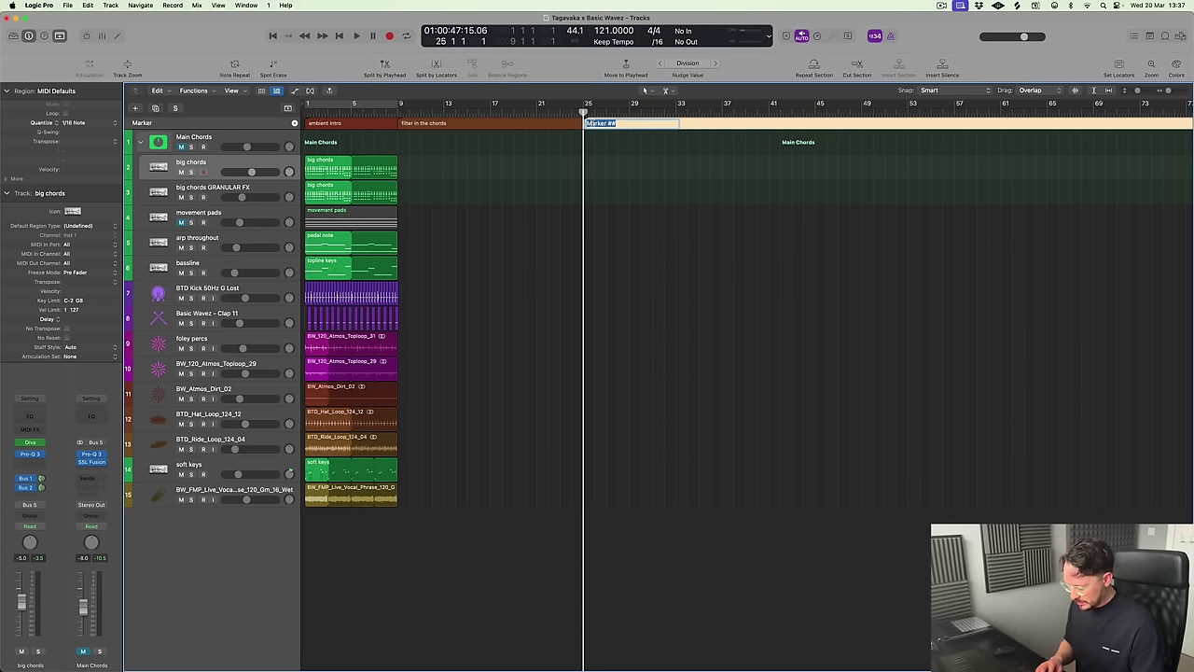
type("drop, dr")
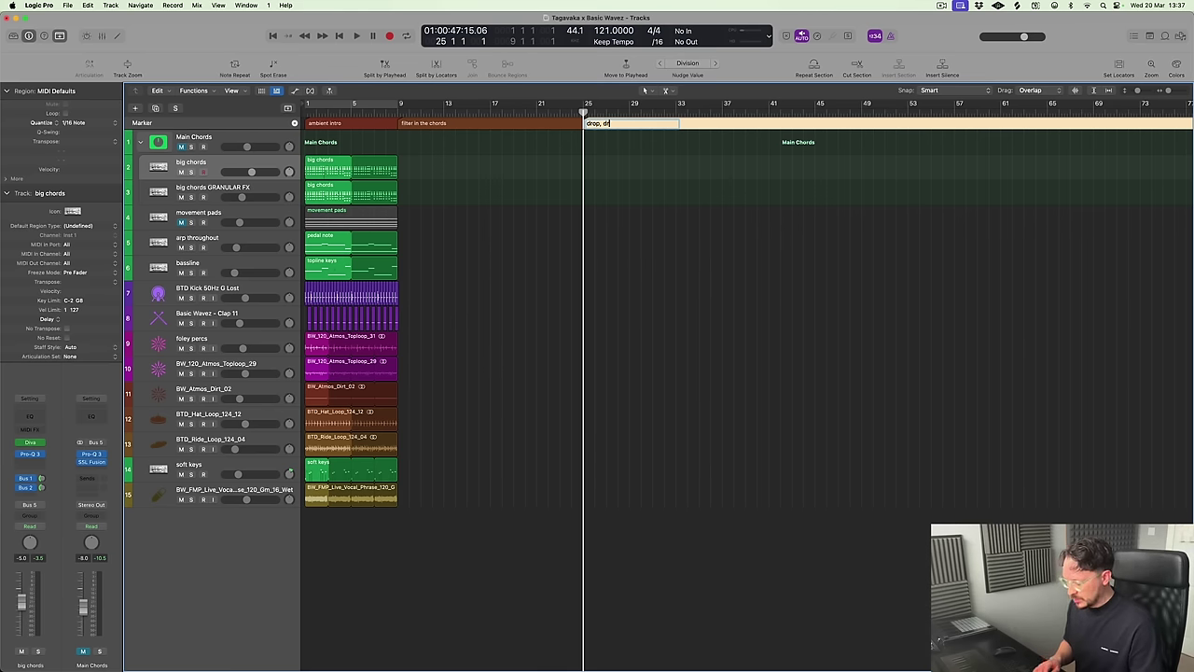
type("ums and chords")
key("Return")
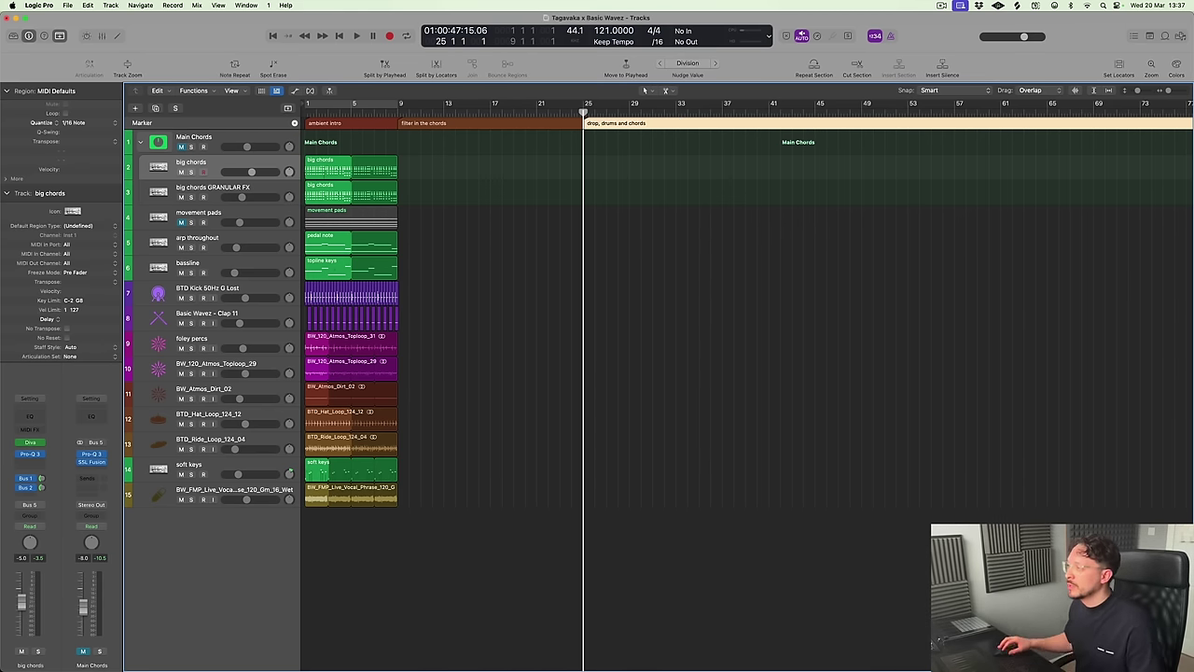
Create a marker at bar 33 and name it "introduce new perc, and soft keys"
left_click(771, 218)
scroll(709, 185, "right", 2)
left_click_drag(628, 111, 622, 112)
key("alt+apostrophe")
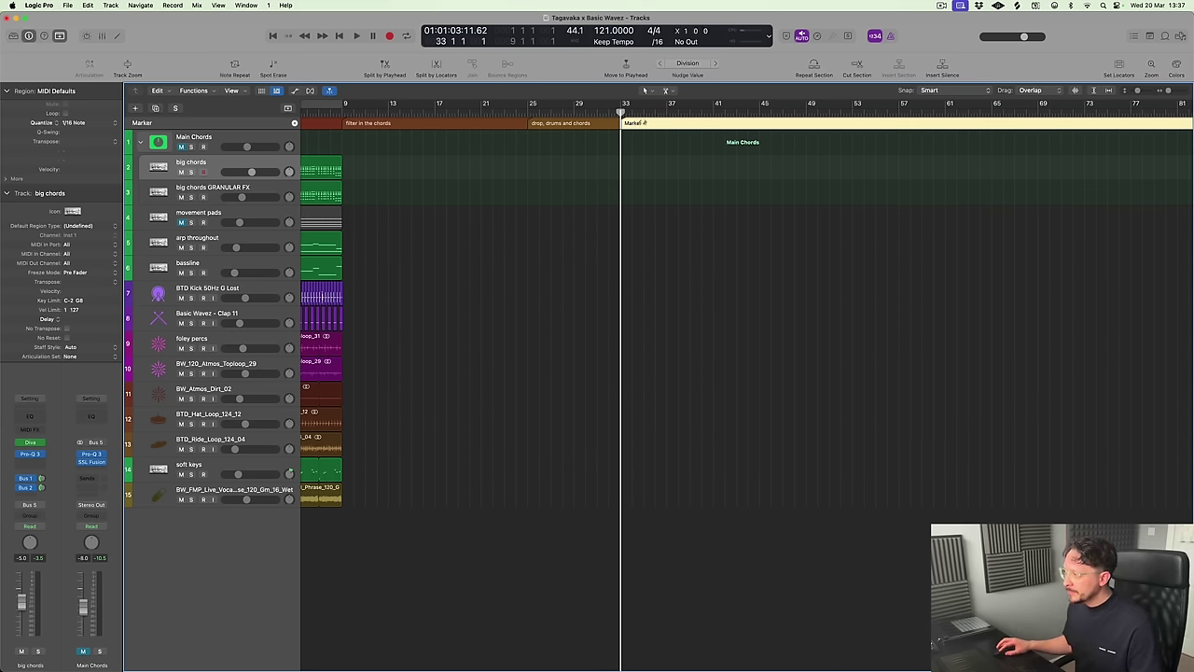
key("alt+shift+apostrophe")
type("introduce new perc")
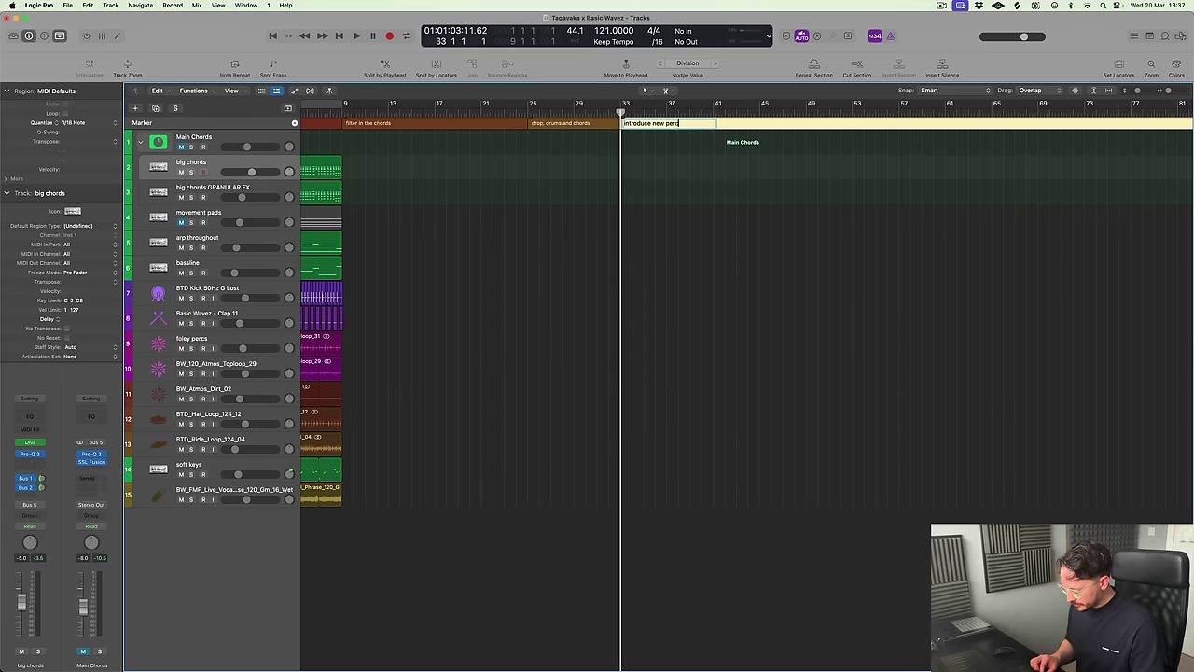
type(", and")
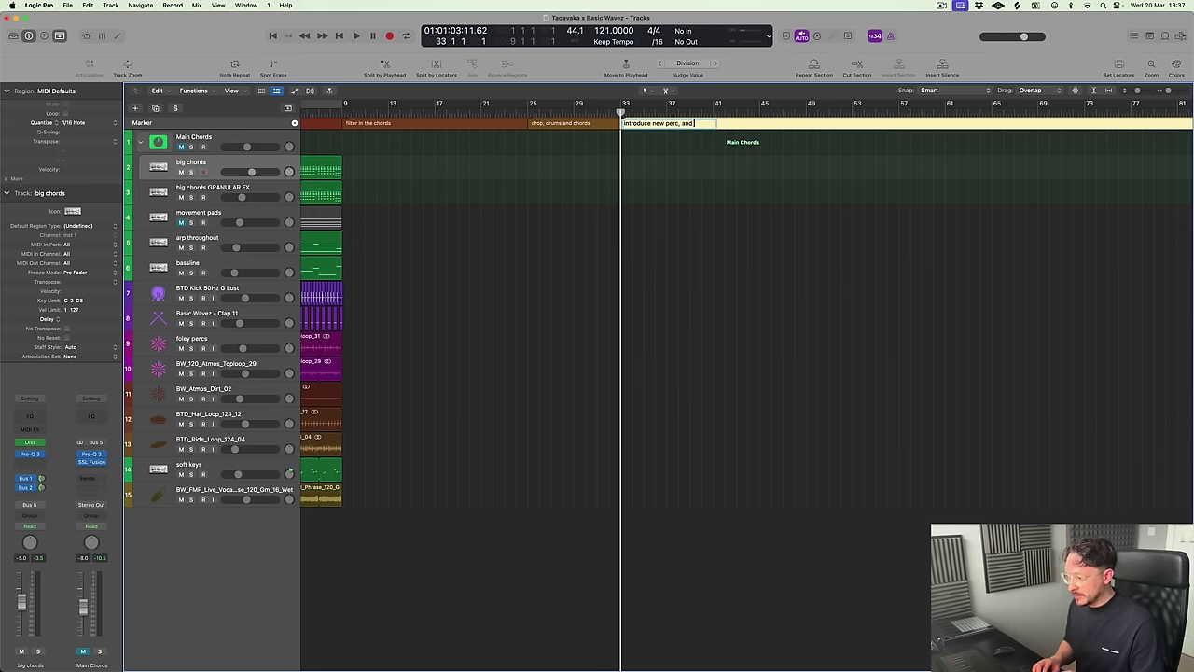
type(" soft ke")
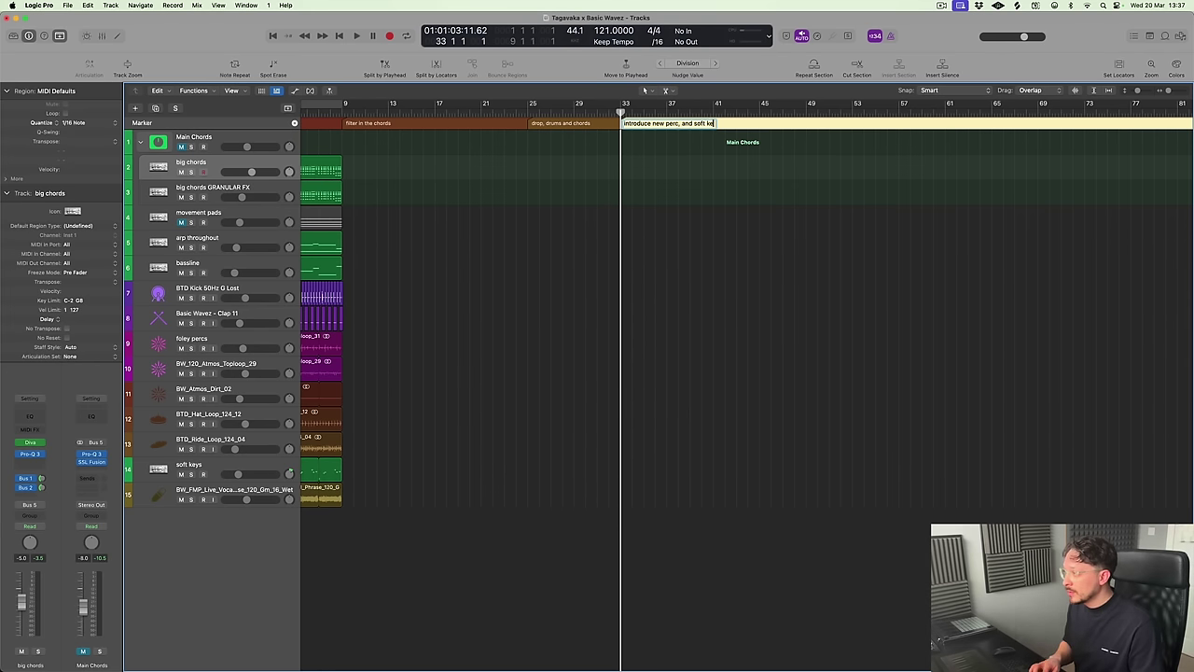
type("ys")
key("Return")
Create two new section markers, one at bar 41 and one at bar 49
left_click(655, 112)
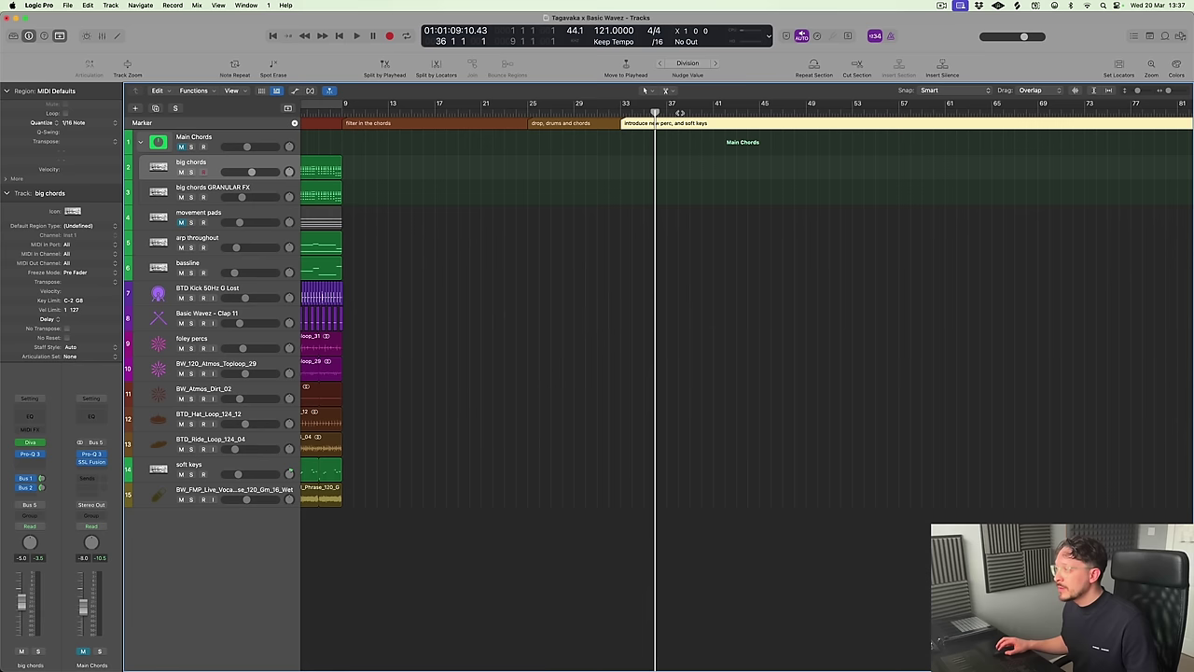
left_click_drag(680, 112, 715, 113)
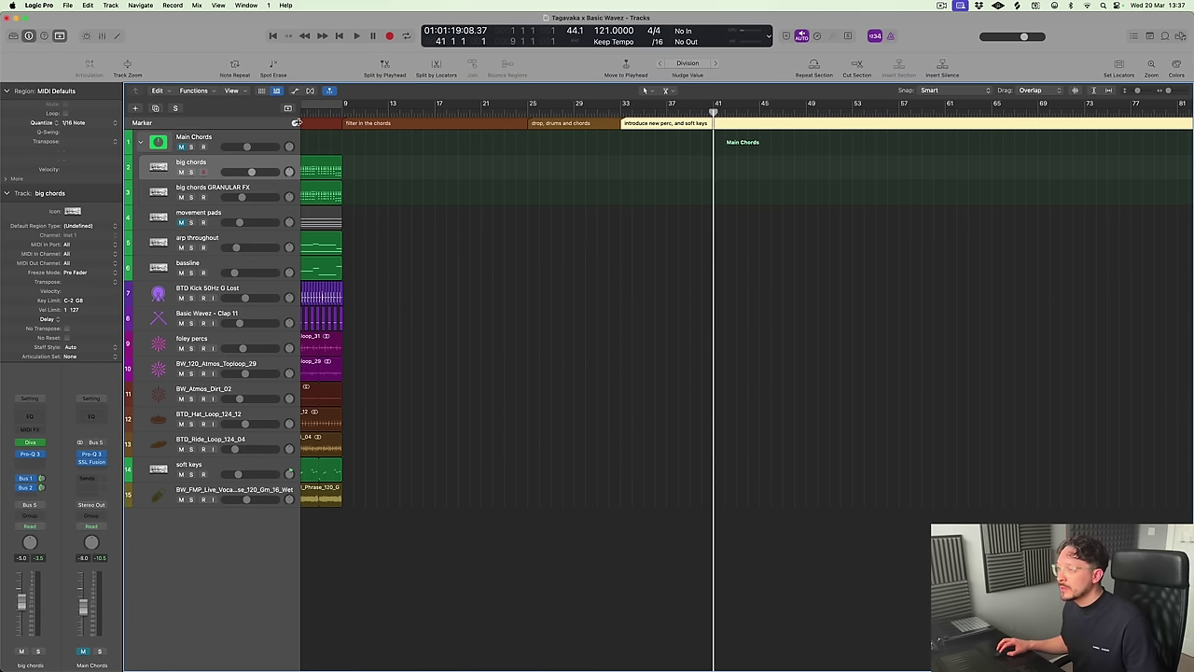
left_click(295, 124)
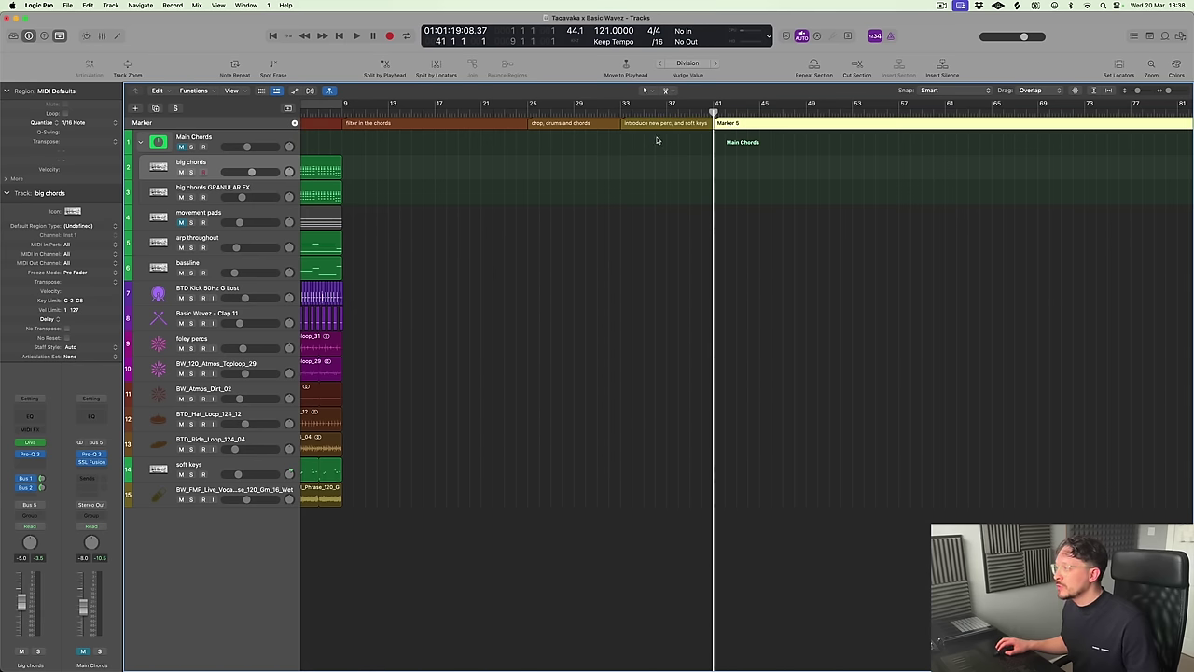
key("period")
key("period")
key("period")
key("period")
key("period")
key("period")
key("period")
key("period")
key("period")
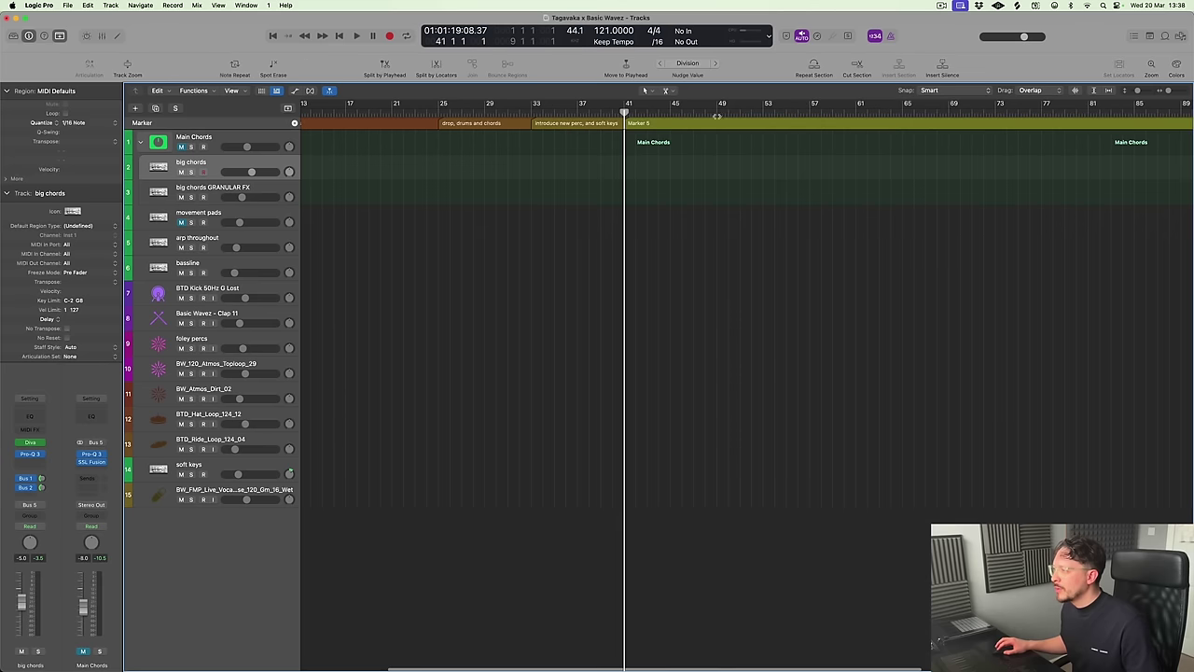
key("comma")
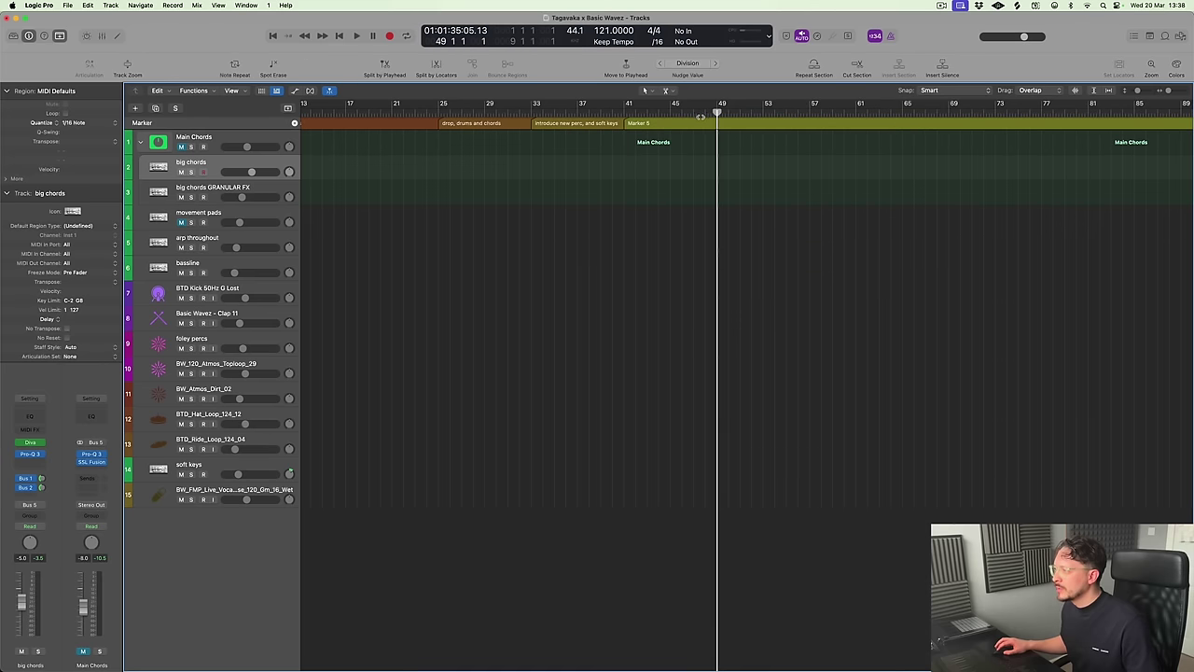
left_click(295, 123)
Name the marker at bar 41 "open up the chord filter"
double_click(644, 123)
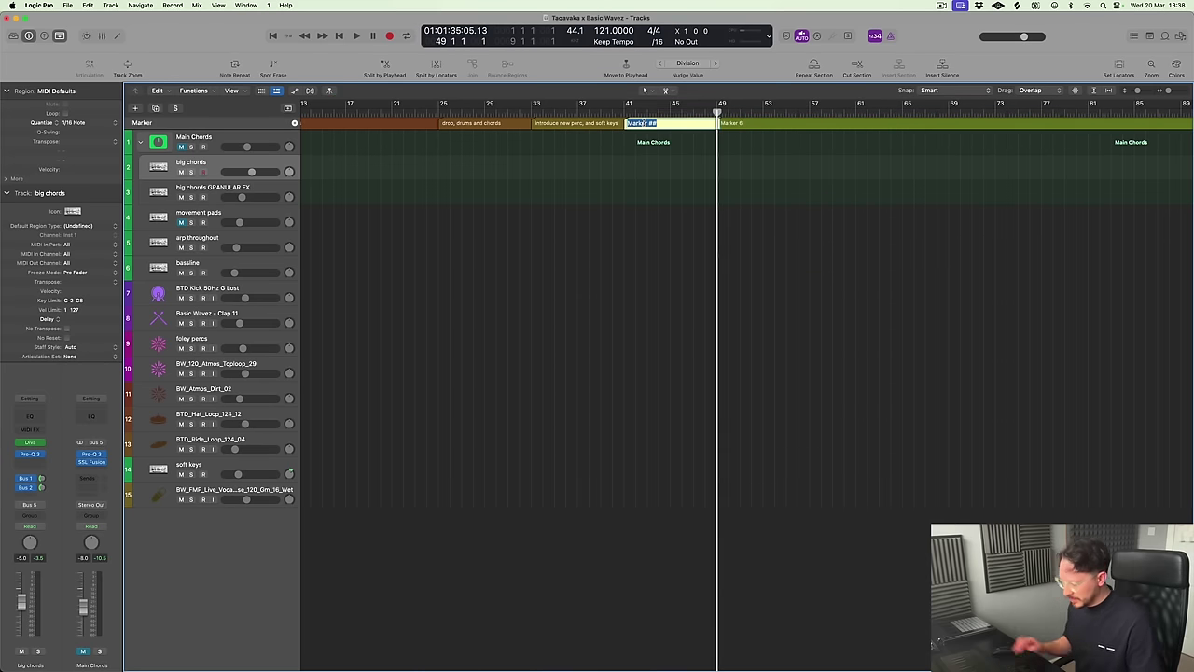
type("open up the chords")
key("Return")
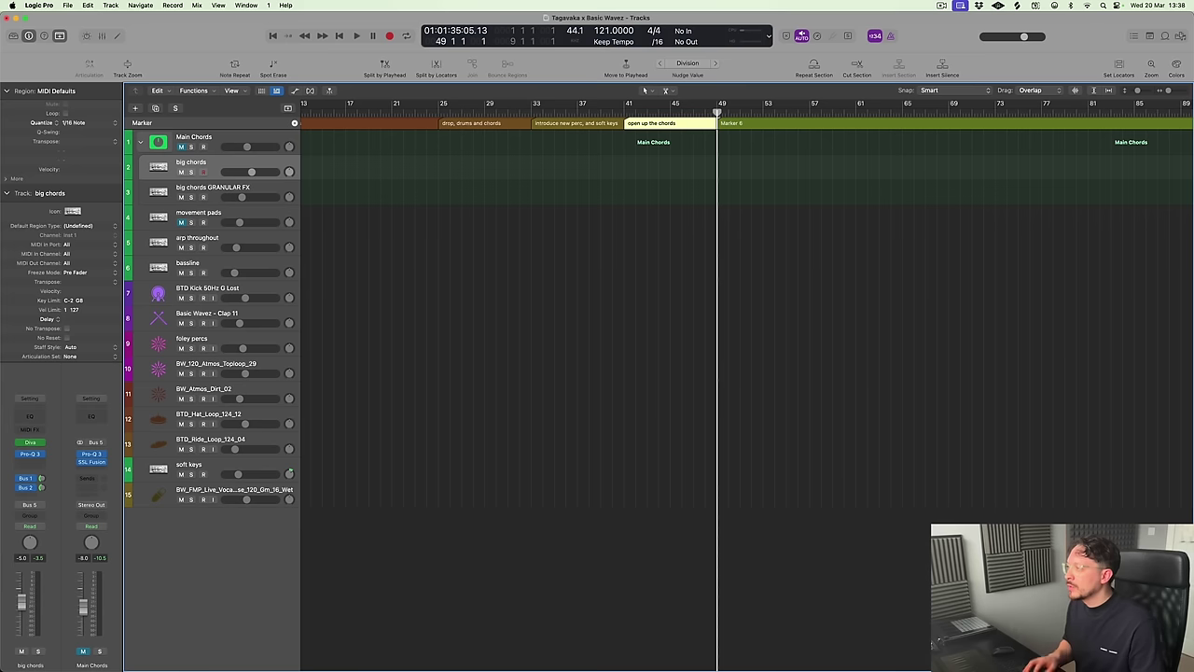
double_click(683, 124)
left_click(685, 124)
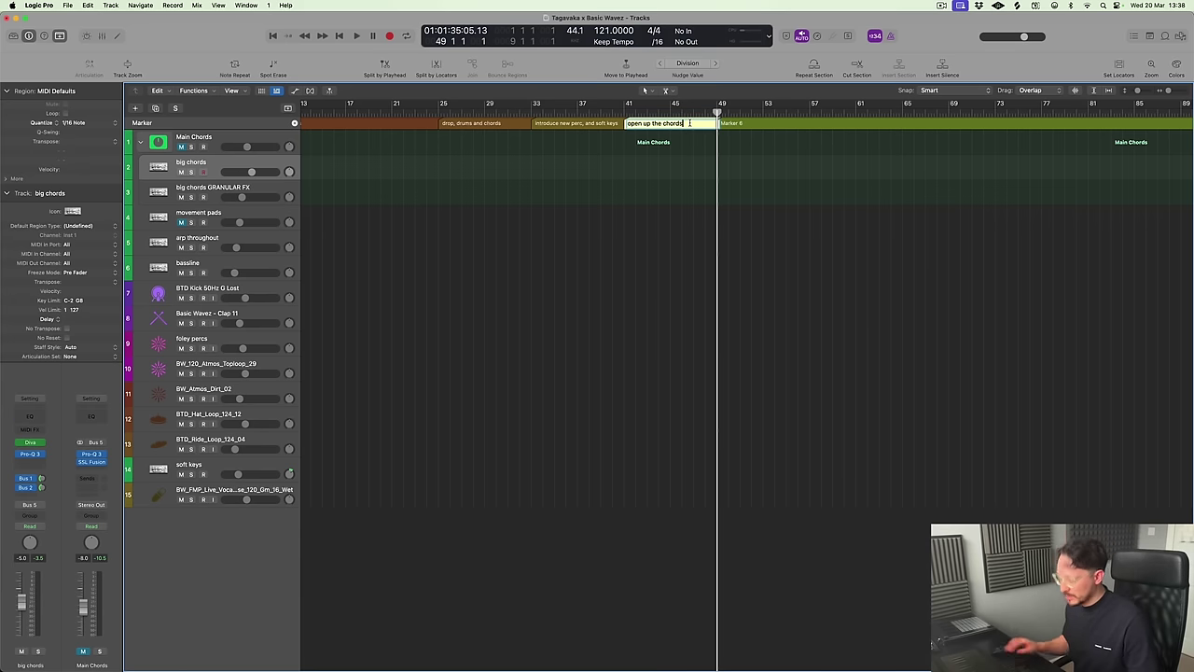
key("BackSpace")
type("chord filter")
key("Return")
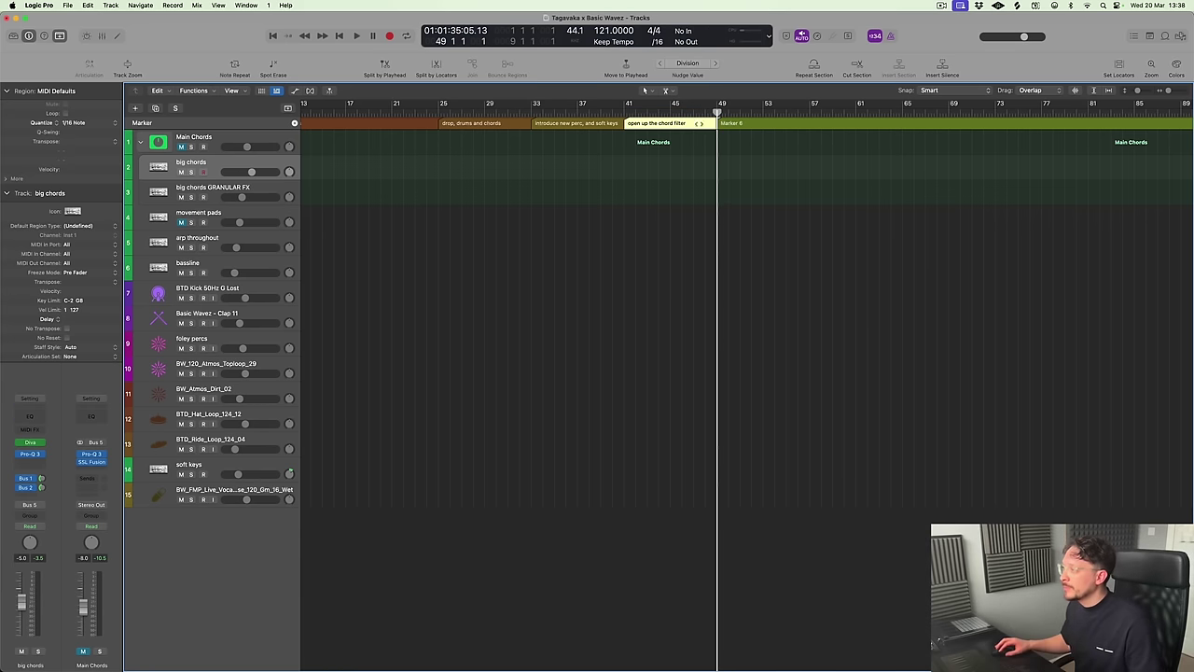
Name the marker at bar 49 "response, vocal, chords out"
key("space")
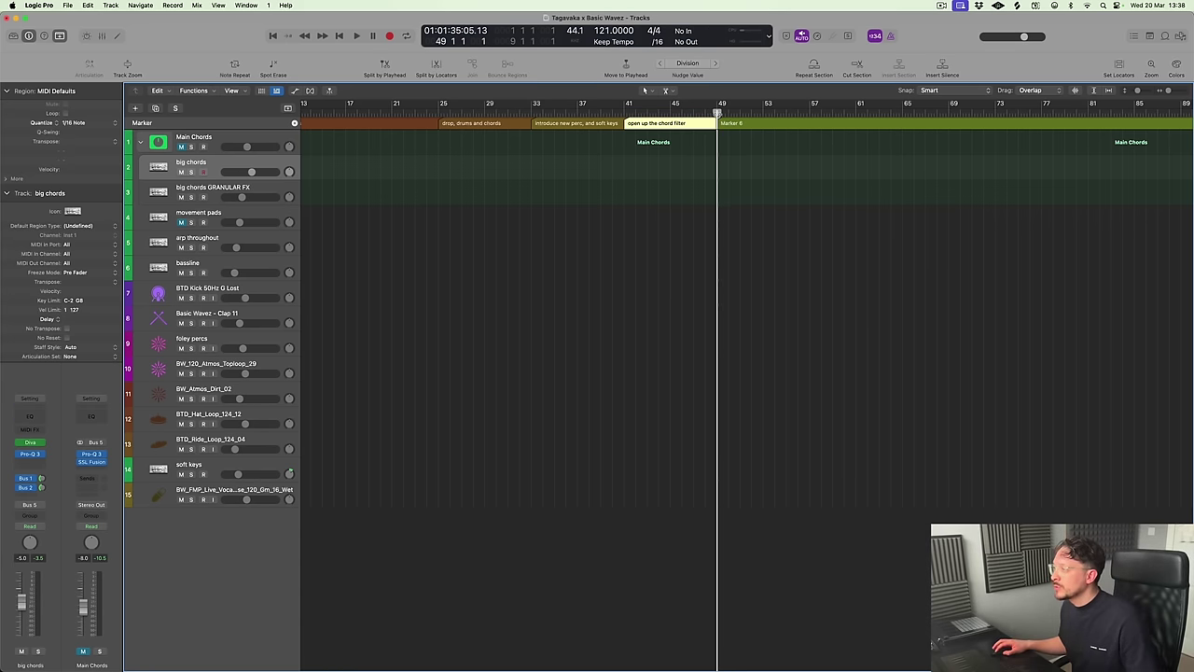
key("alt+shift+apostrophe")
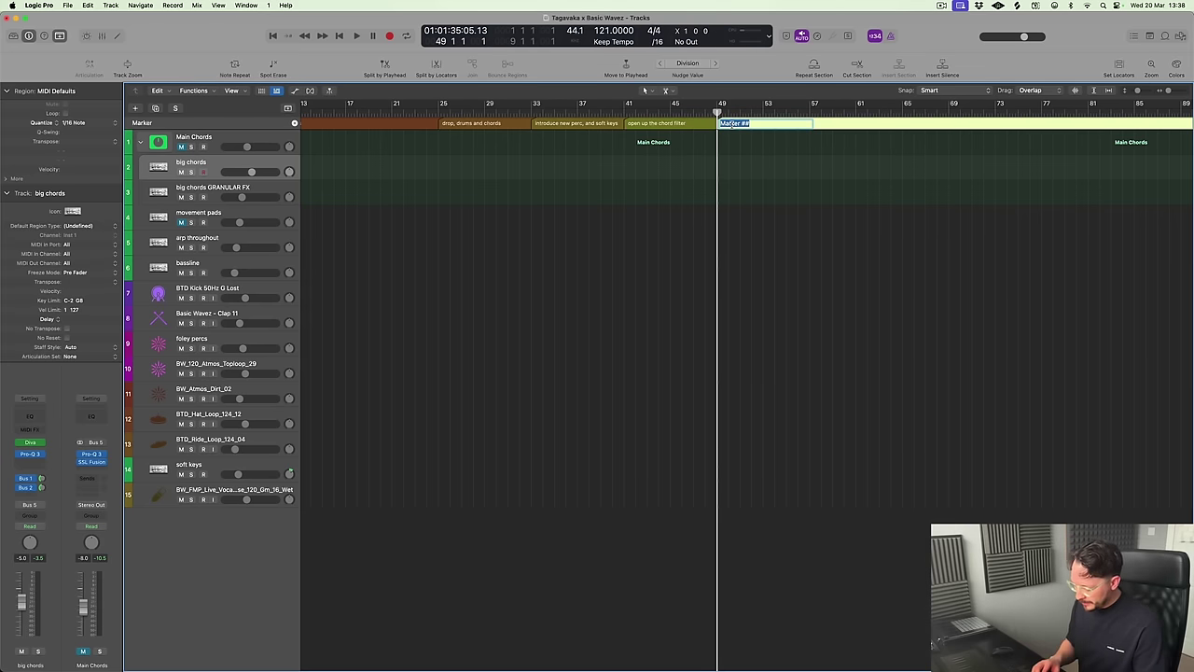
type("response")
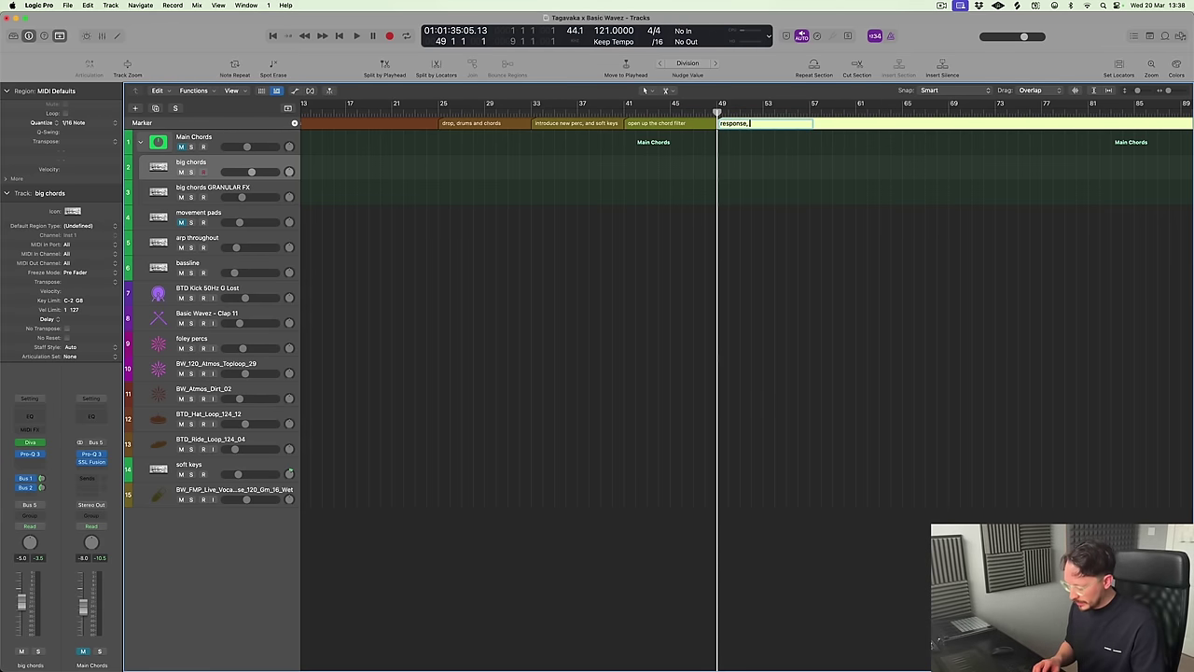
type(", vocal, chords")
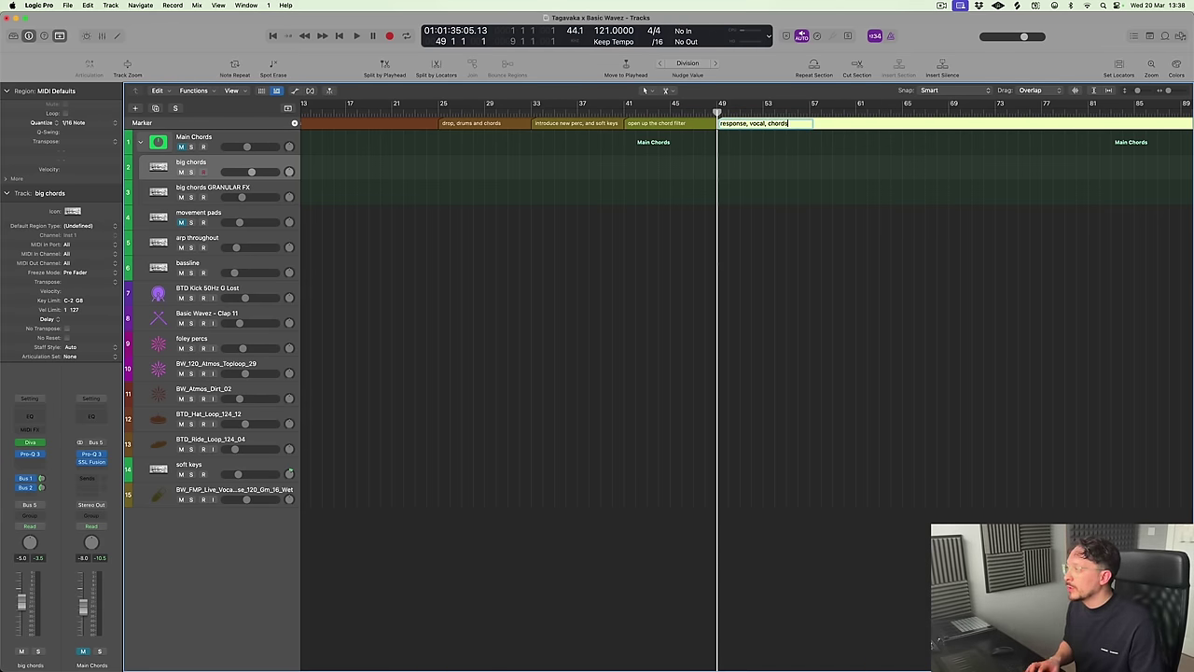
type(" out")
key("Return")
Create a marker at bar 65 and name it "middle 8"
scroll(793, 149, "right", 3)
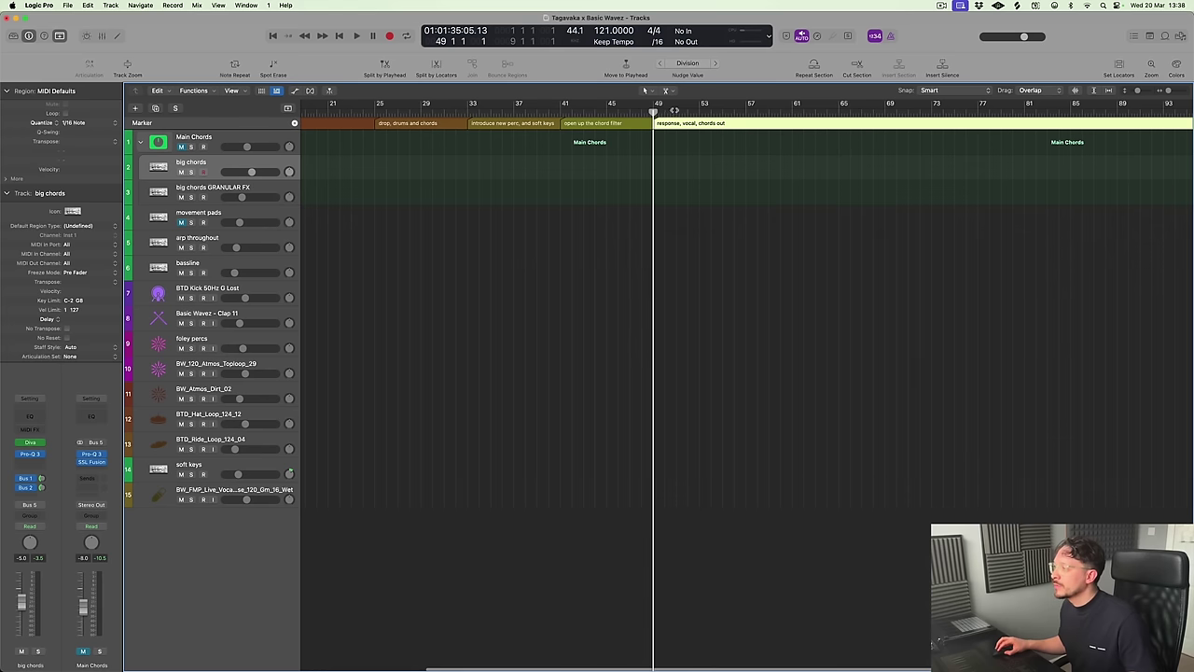
left_click_drag(674, 110, 840, 112)
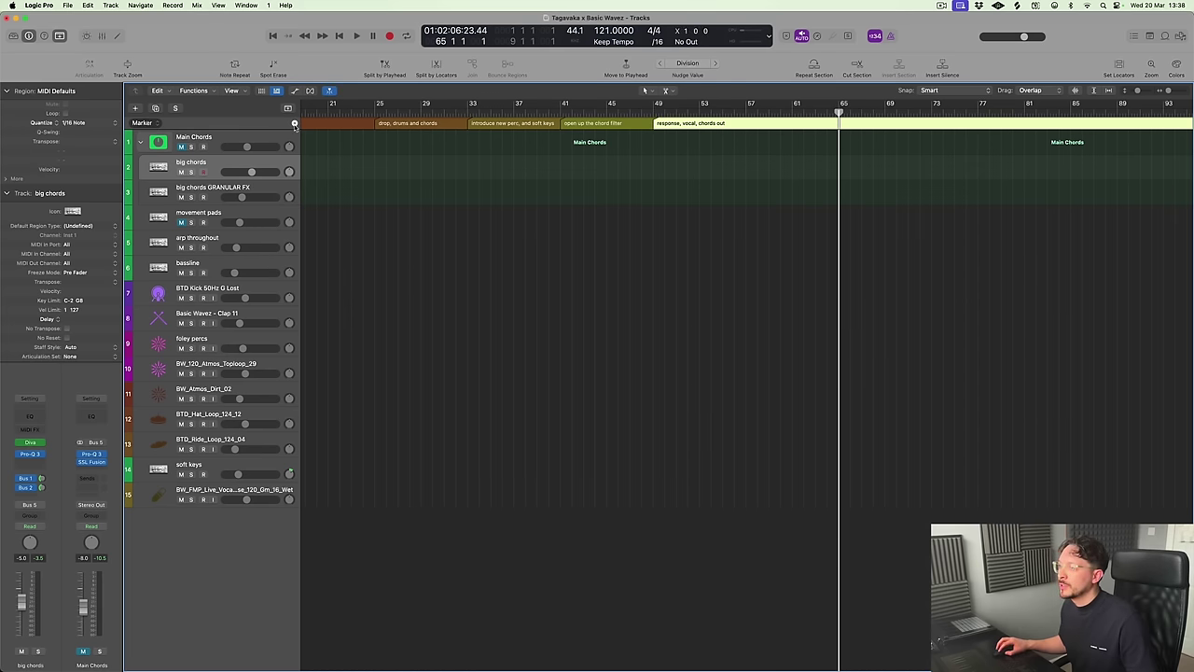
key("alt+apostrophe")
scroll(798, 149, "right", 4)
double_click(774, 124)
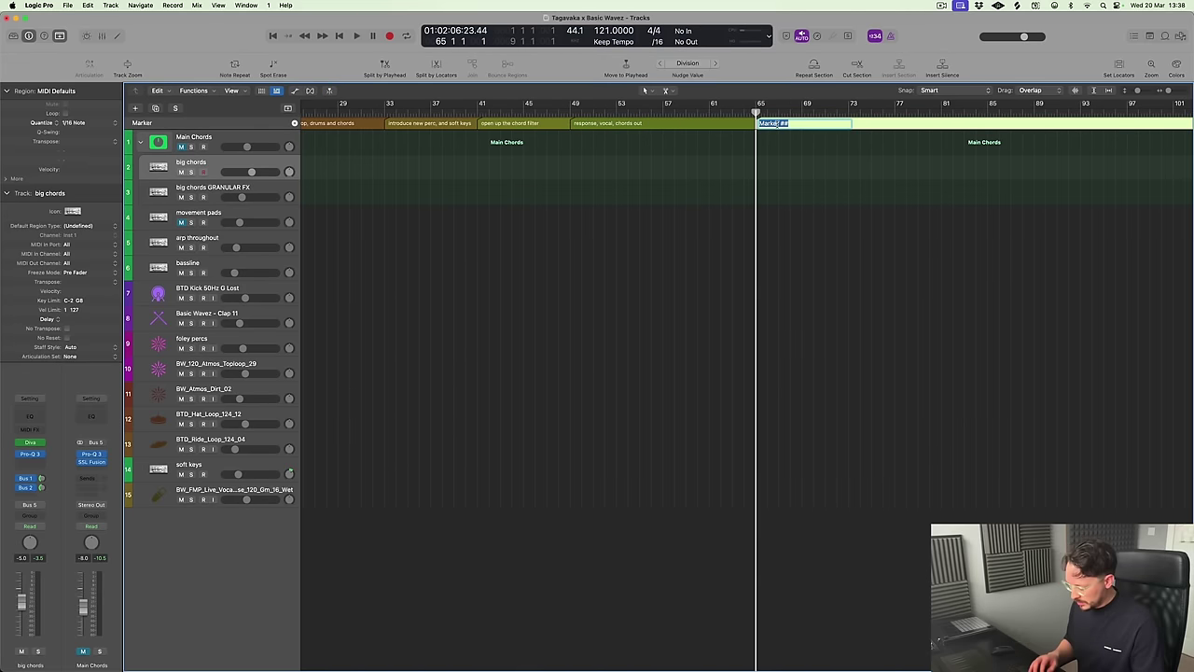
type("middle 8")
key("Return")
Create a marker at bar 73 and name it "breakdown"
scroll(772, 151, "right", 7)
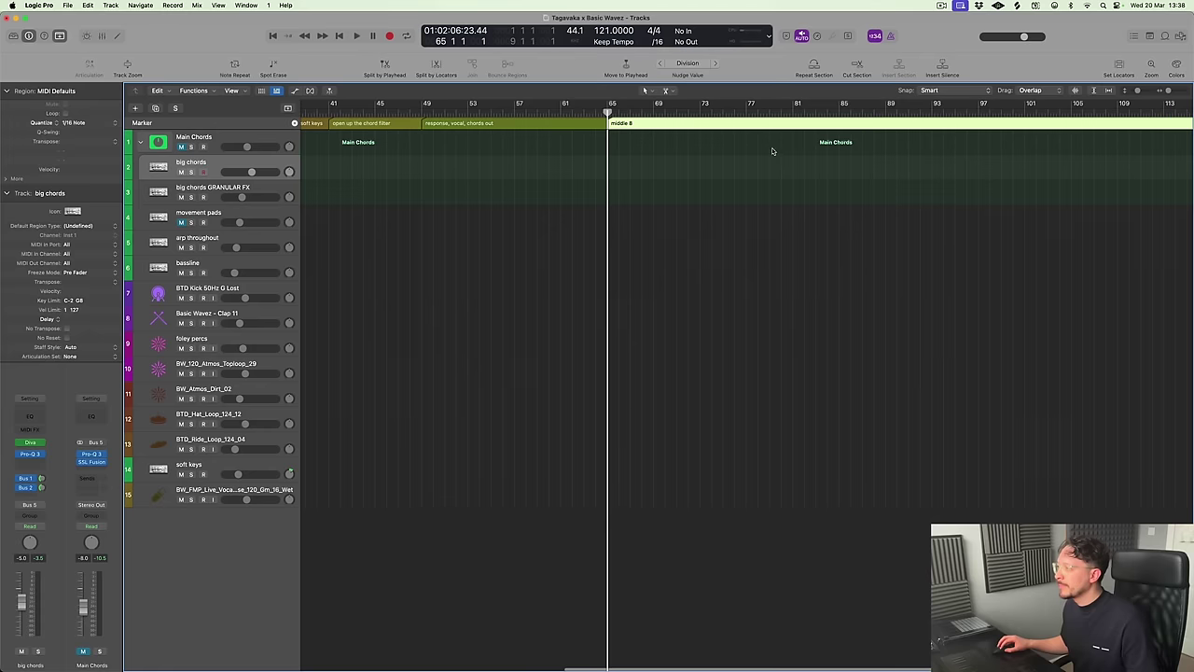
mouse_move(608, 103)
left_mouse_down()
mouse_move(653, 102)
mouse_move(710, 136)
mouse_move(699, 142)
mouse_move(701, 112)
left_mouse_up()
key("c")
left_click(699, 192)
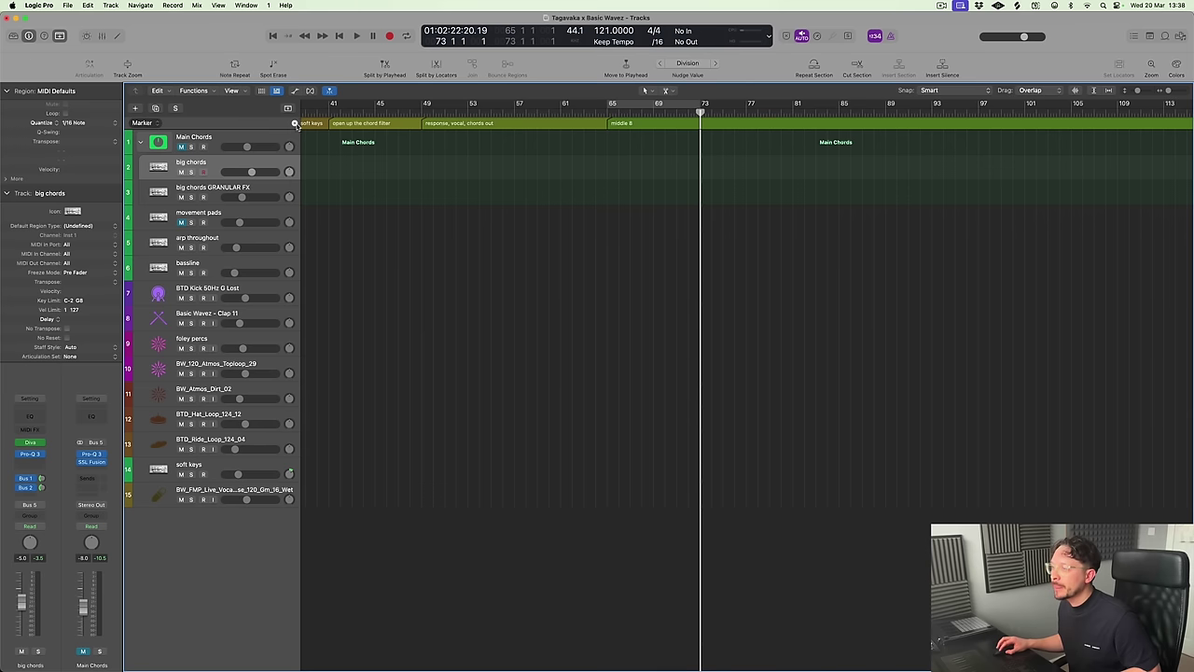
key("alt+apostrophe")
type("breakdown")
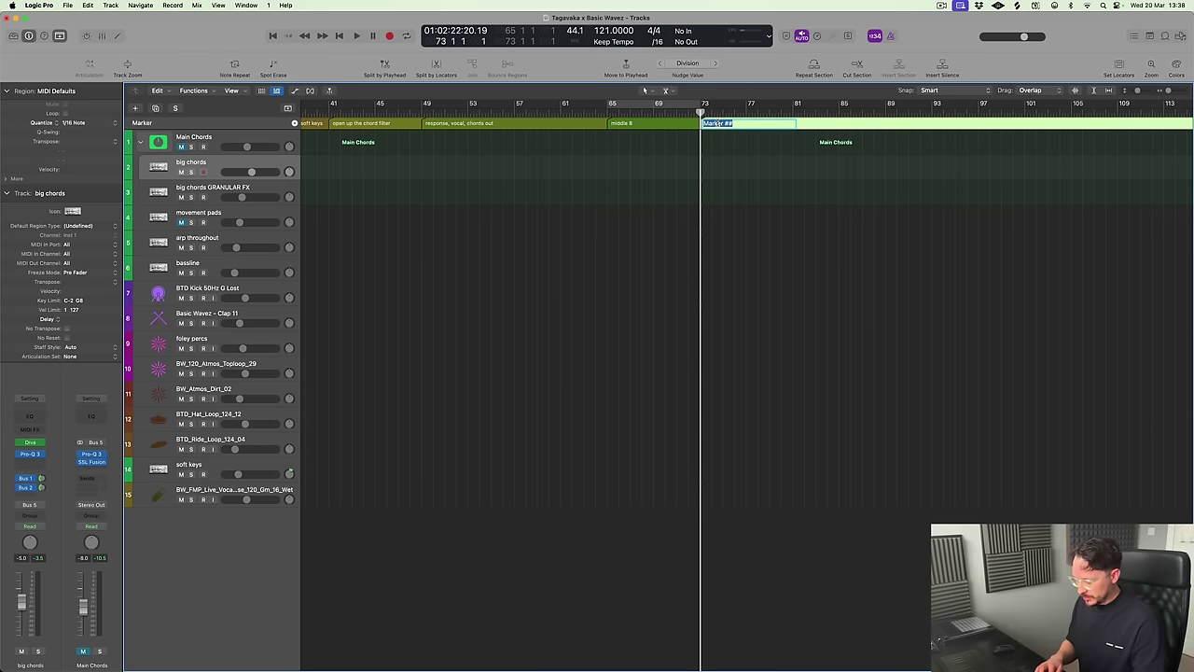
key("Return")
Create a marker at bar 97 and name it "everything back in"
scroll(738, 156, "right", 5)
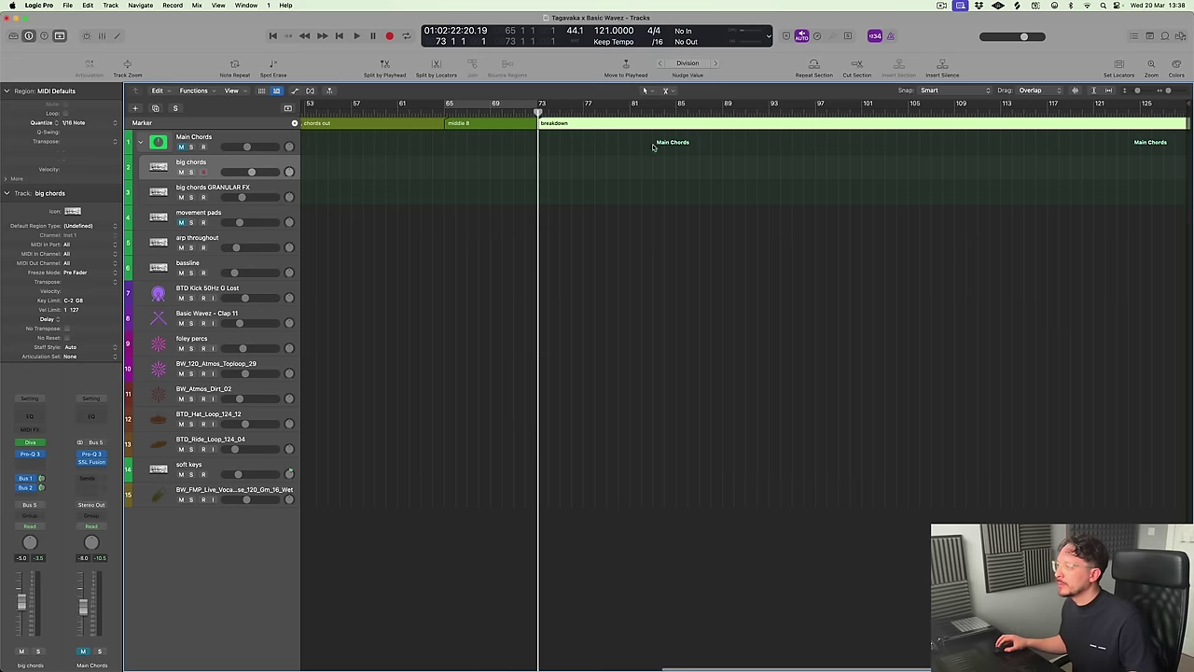
left_click_drag(542, 113, 664, 113)
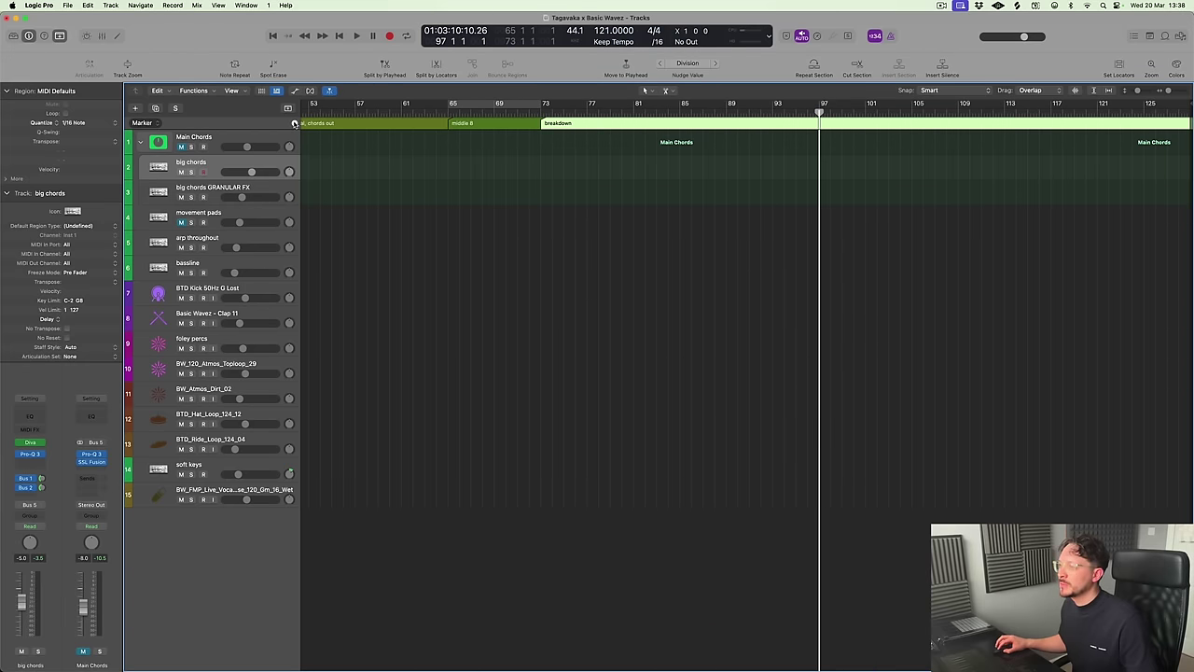
key("alt+apostrophe")
key("shift+alt+apostrophe")
type("everything back in")
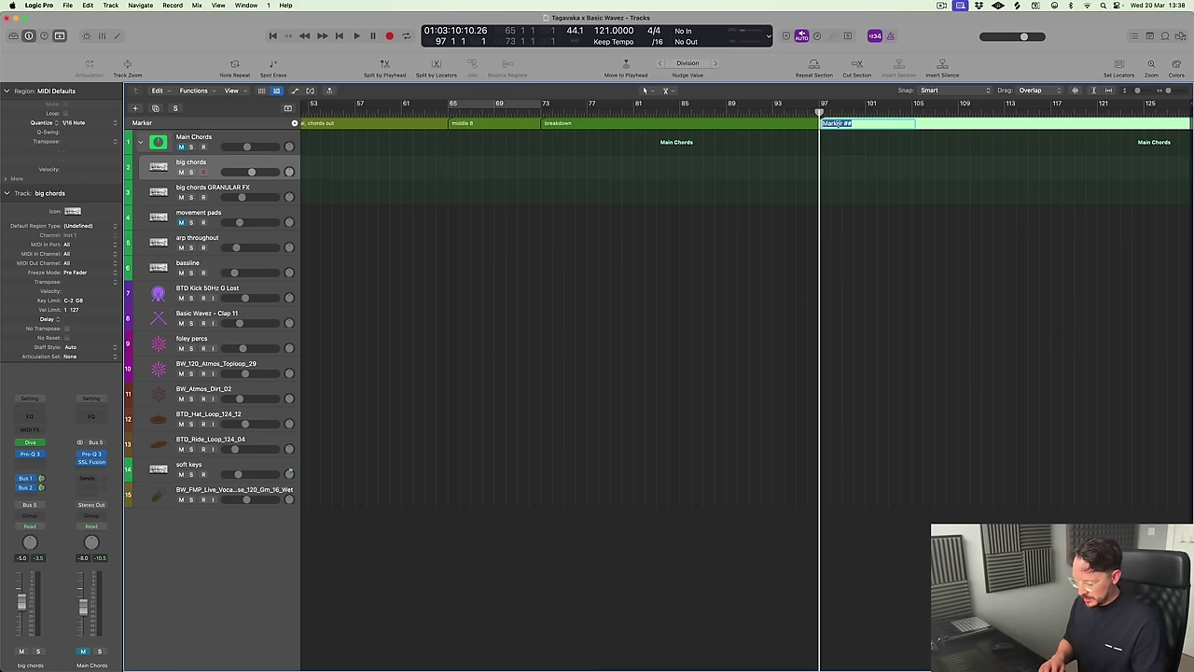
key("Return")
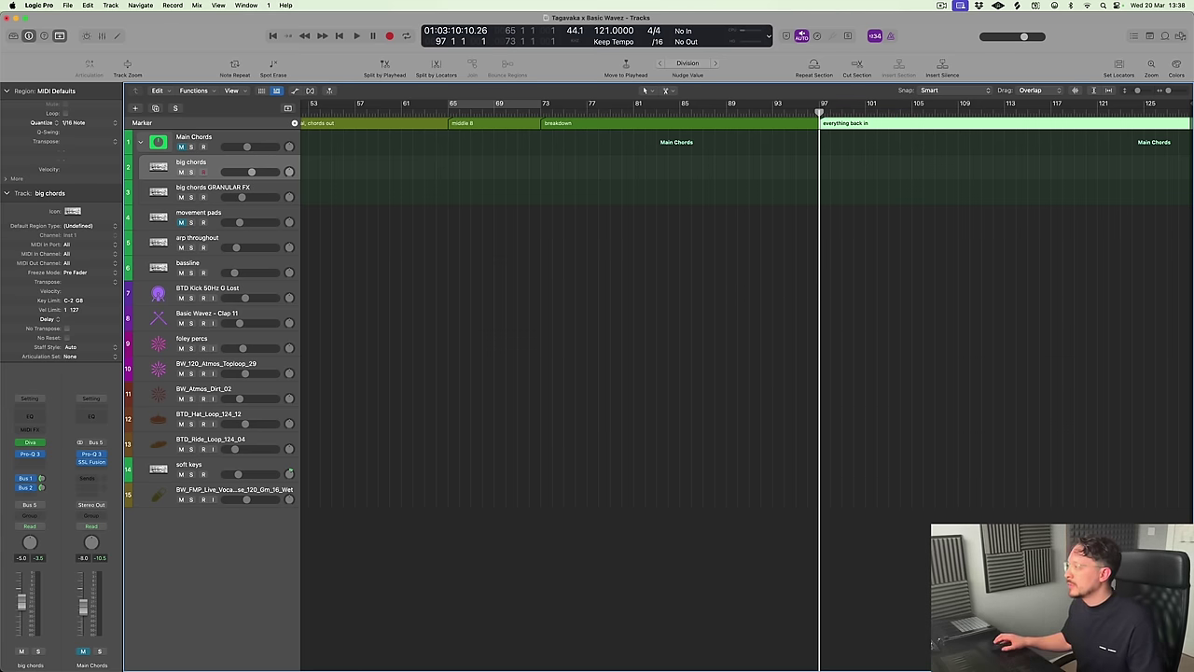
Create a marker at bar 113 and name it "response and outro"
scroll(904, 159, "right", 1)
mouse_move(850, 111)
left_mouse_down()
mouse_move(1016, 115)
mouse_move(1005, 115)
left_mouse_up()
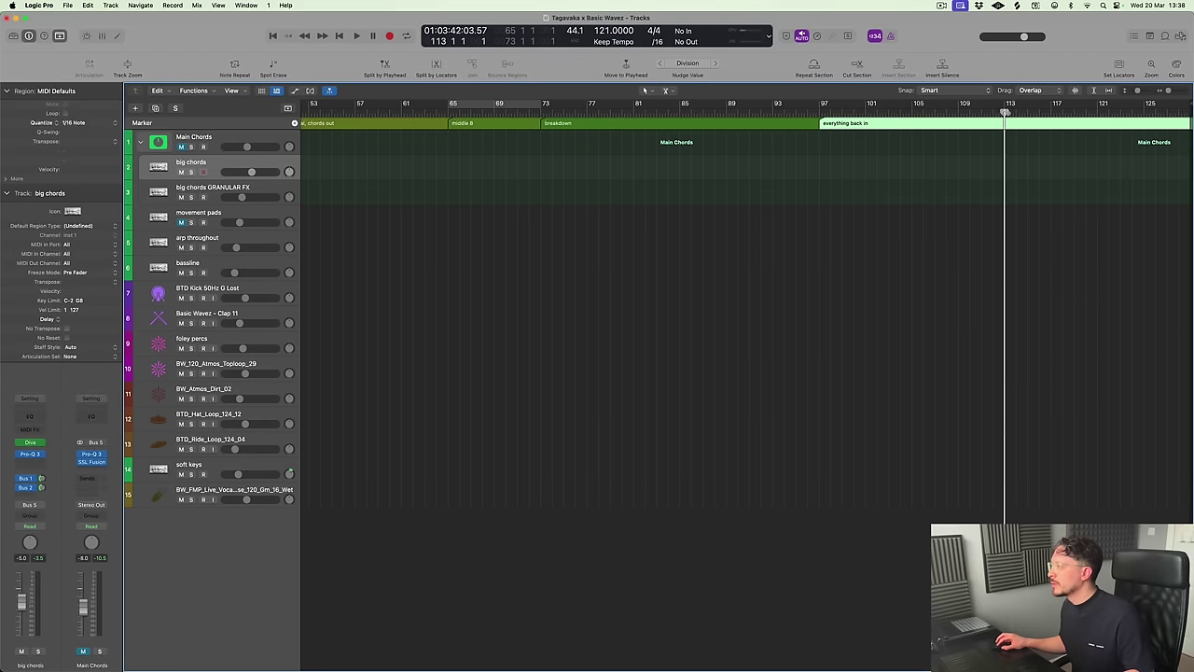
left_click(295, 125)
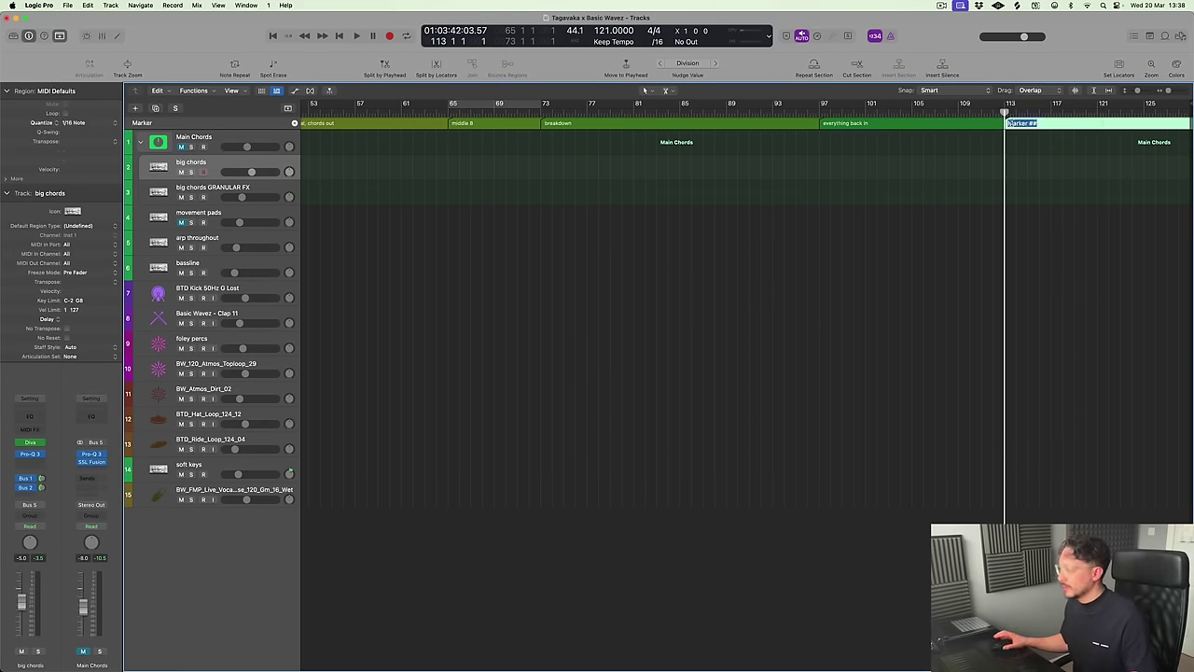
type("response and outro")
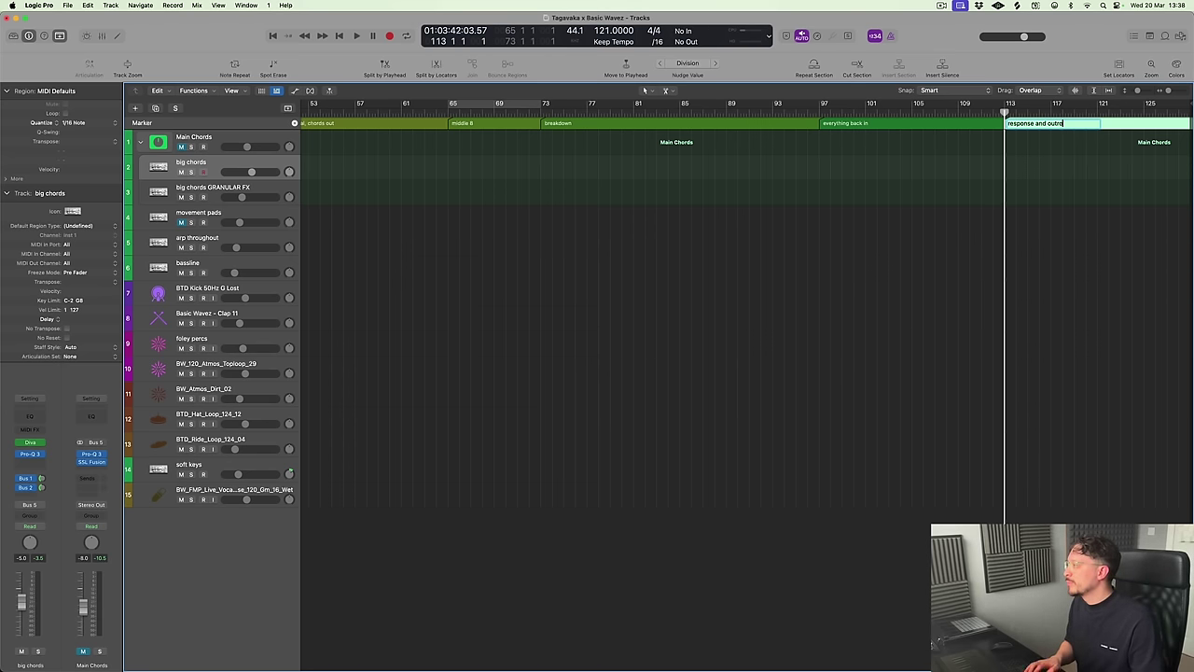
key("Return")
Create a marker at bar 129 and name it "ambient outro"
mouse_move(1038, 110)
left_mouse_down()
mouse_move(1188, 104)
mouse_move(1105, 112)
left_mouse_up()
left_click(1111, 112)
scroll(1105, 113, "right", 1)
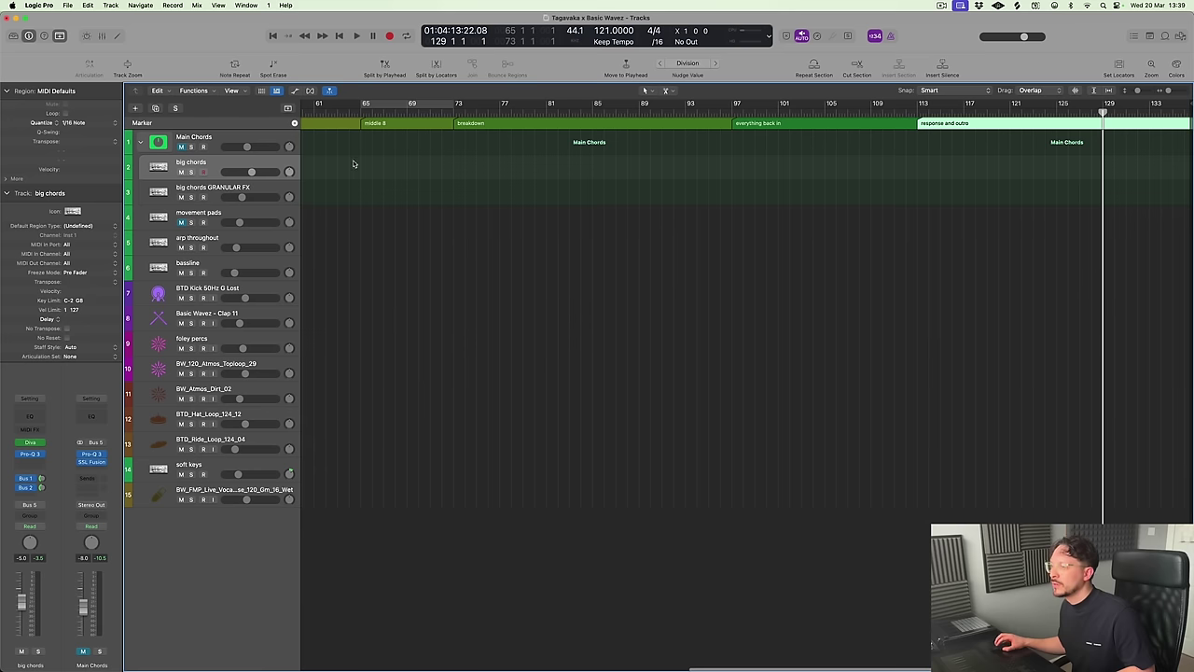
left_click(295, 123)
double_click(1121, 124)
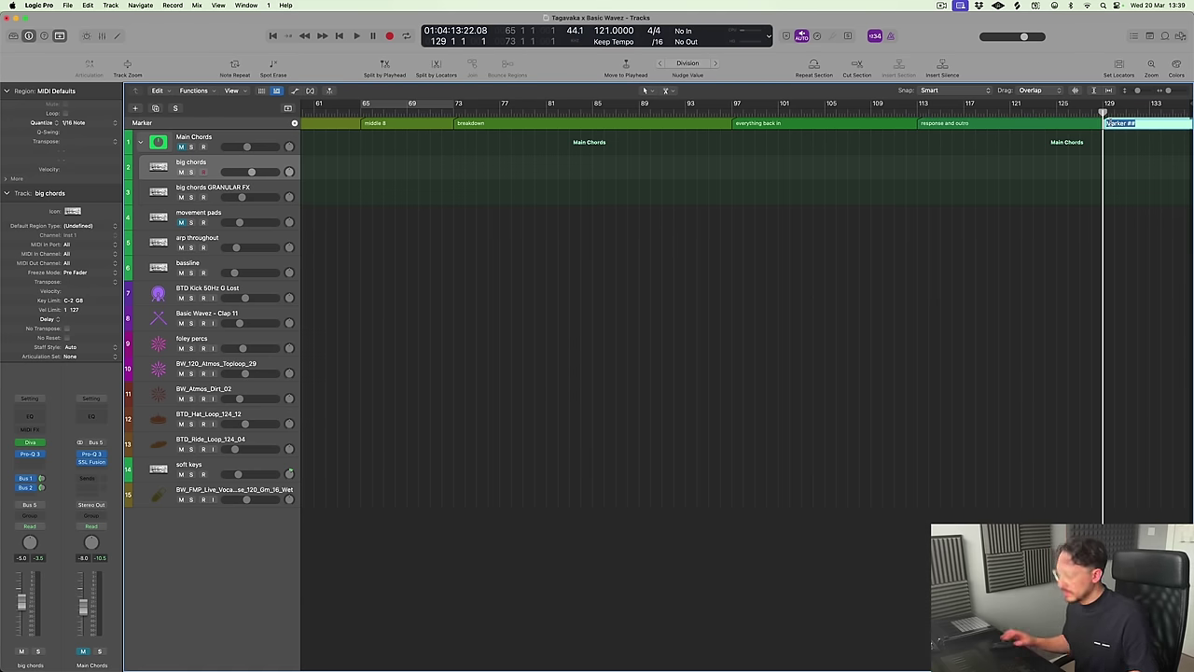
type("ambient ou")
type("tro")
key("Return")
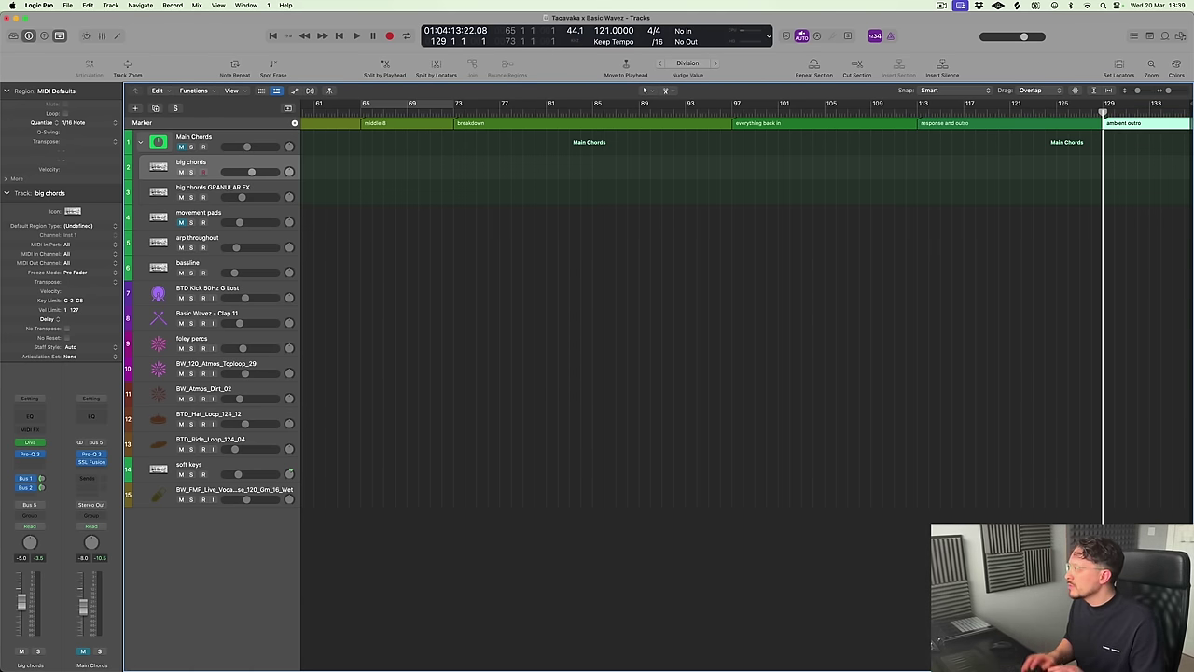
left_click(812, 286)
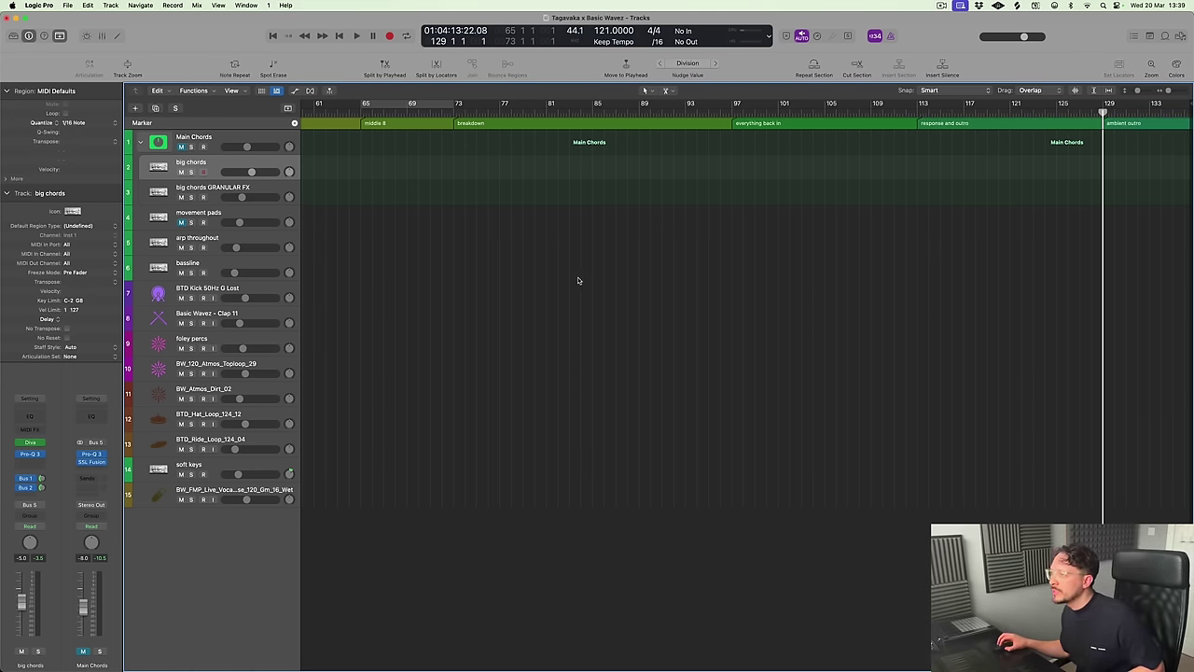
Return to the start of the arrangement, unmute the movement pads track and select it
scroll(578, 281, "left", 10)
scroll(475, 390, "right", 3)
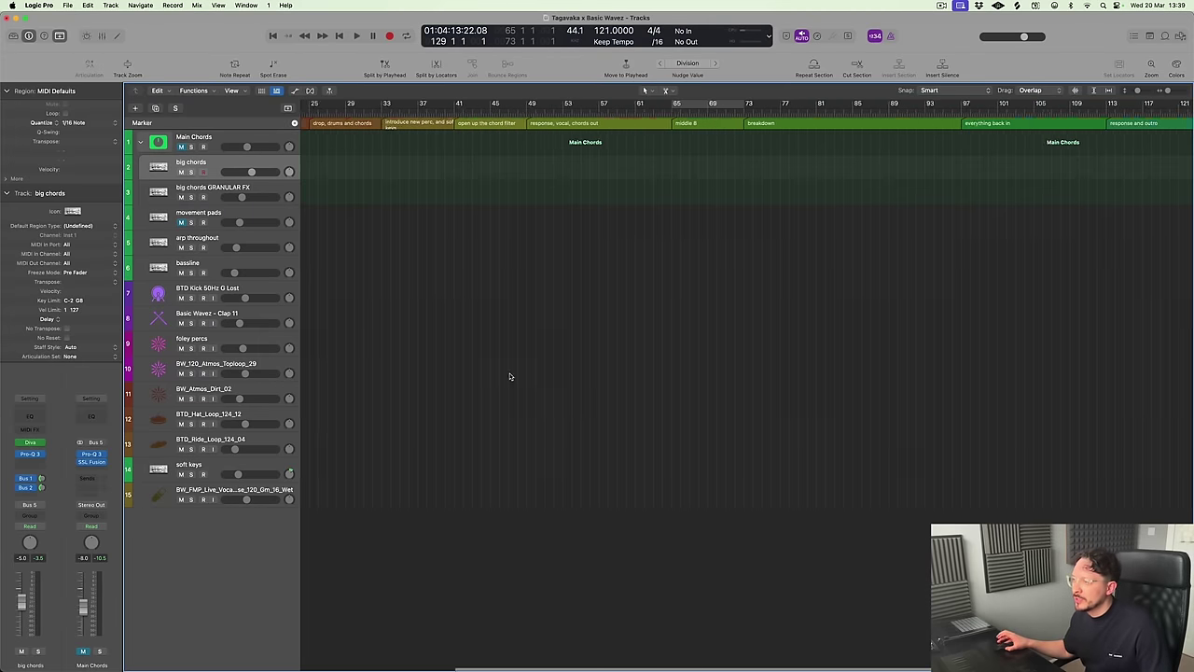
scroll(510, 376, "left", 5)
left_click(182, 222)
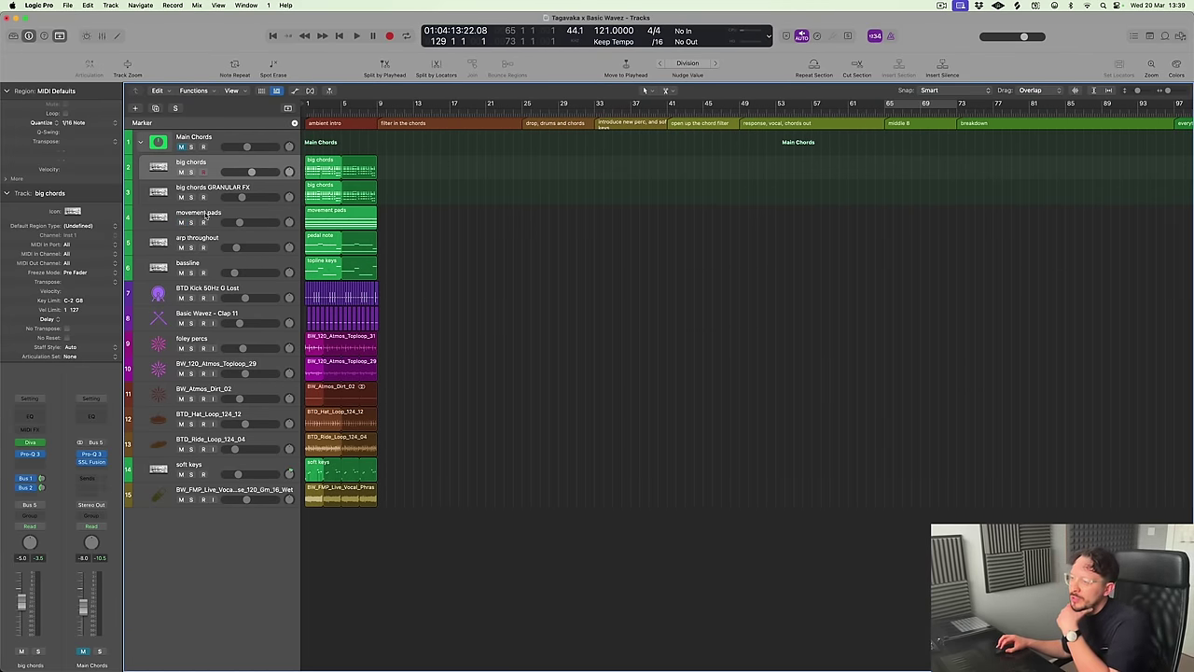
left_click(238, 220)
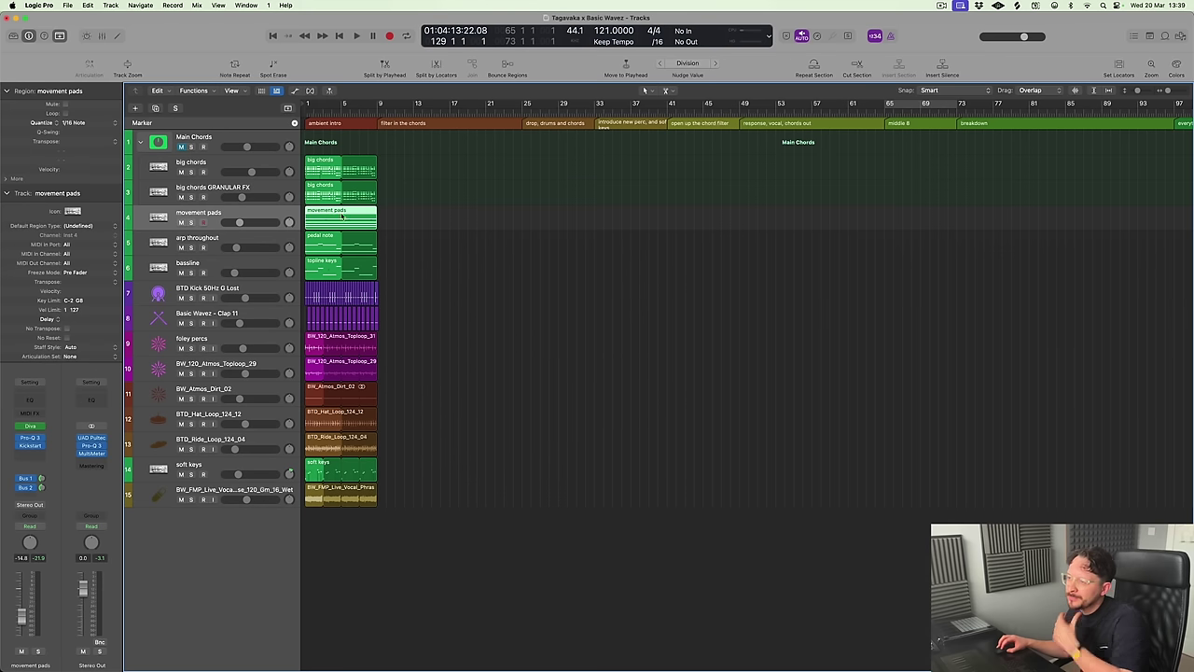
Solo the movement pads track, play it briefly from the start of the song, and switch the solo off
left_click(192, 223)
key("Return")
key("space")
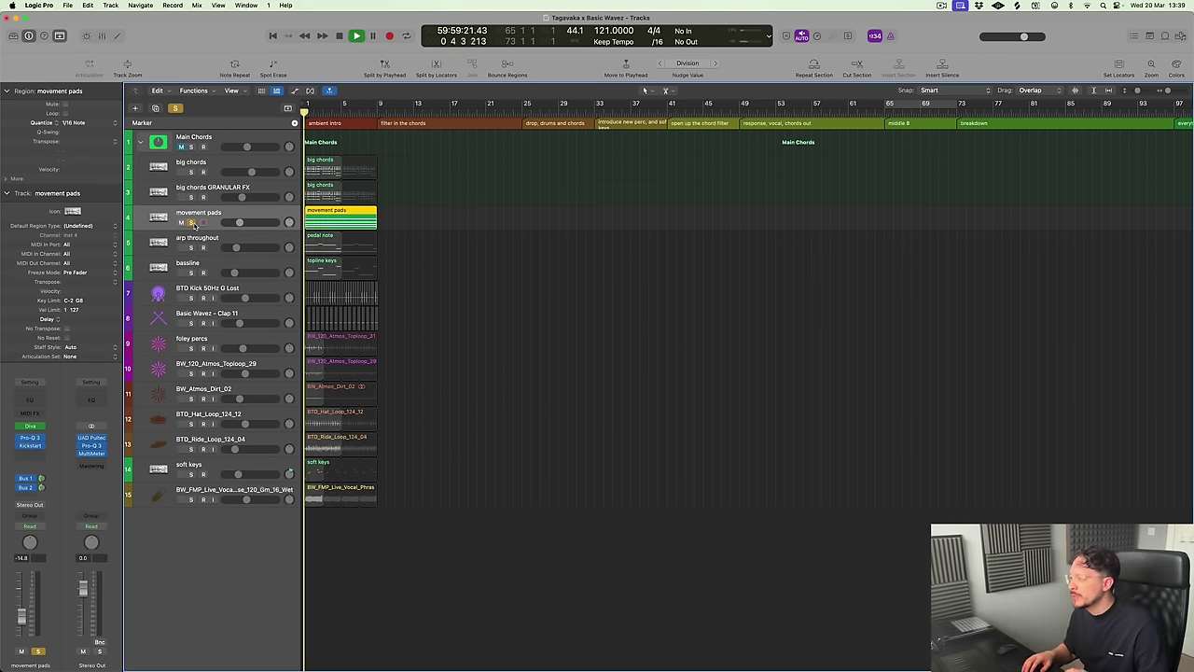
key("space")
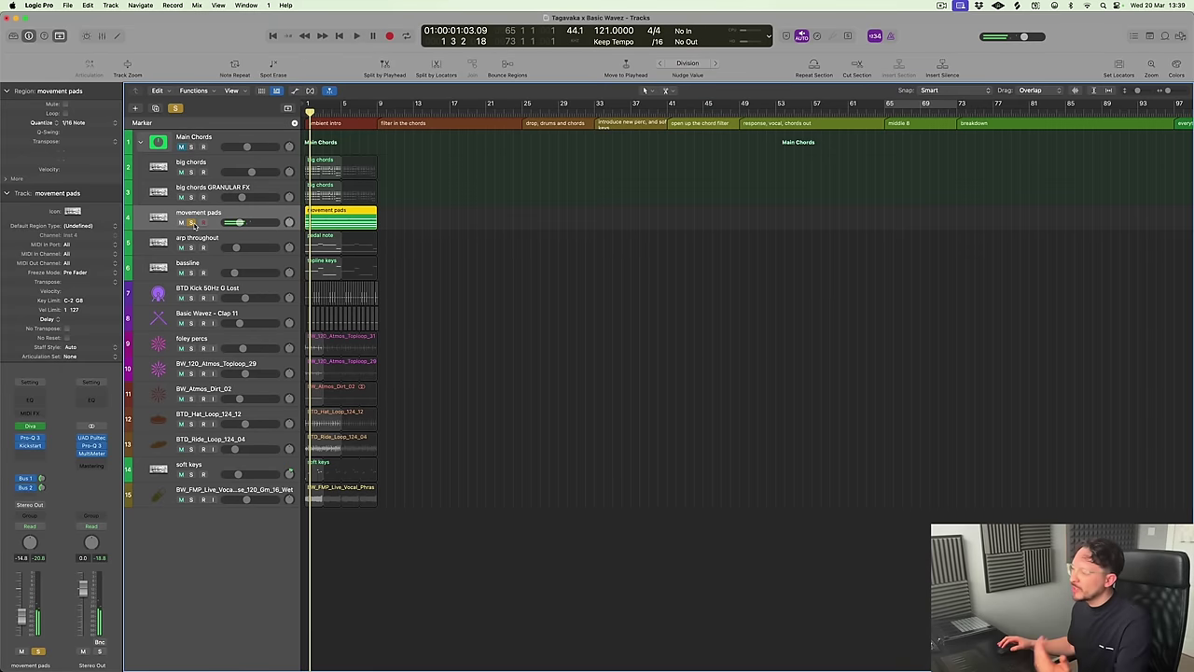
left_click(192, 223)
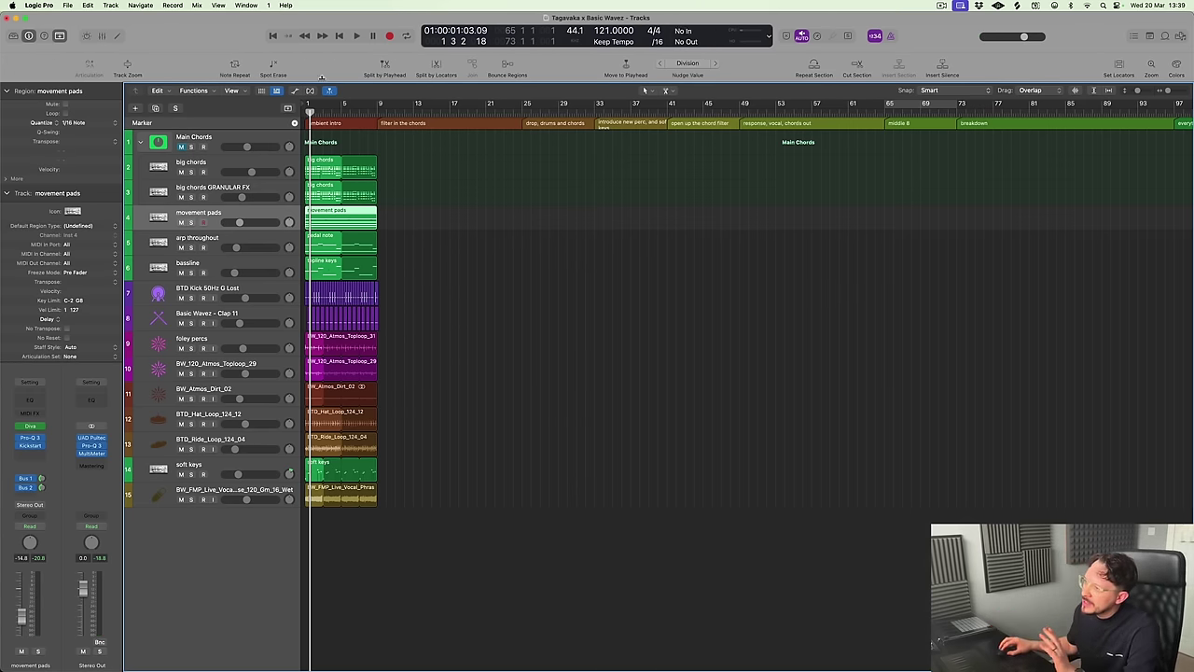
Set a cycle range from bar 1 to bar 9 and play it, briefly soloing the big chords track
left_click_drag(309, 105, 375, 122)
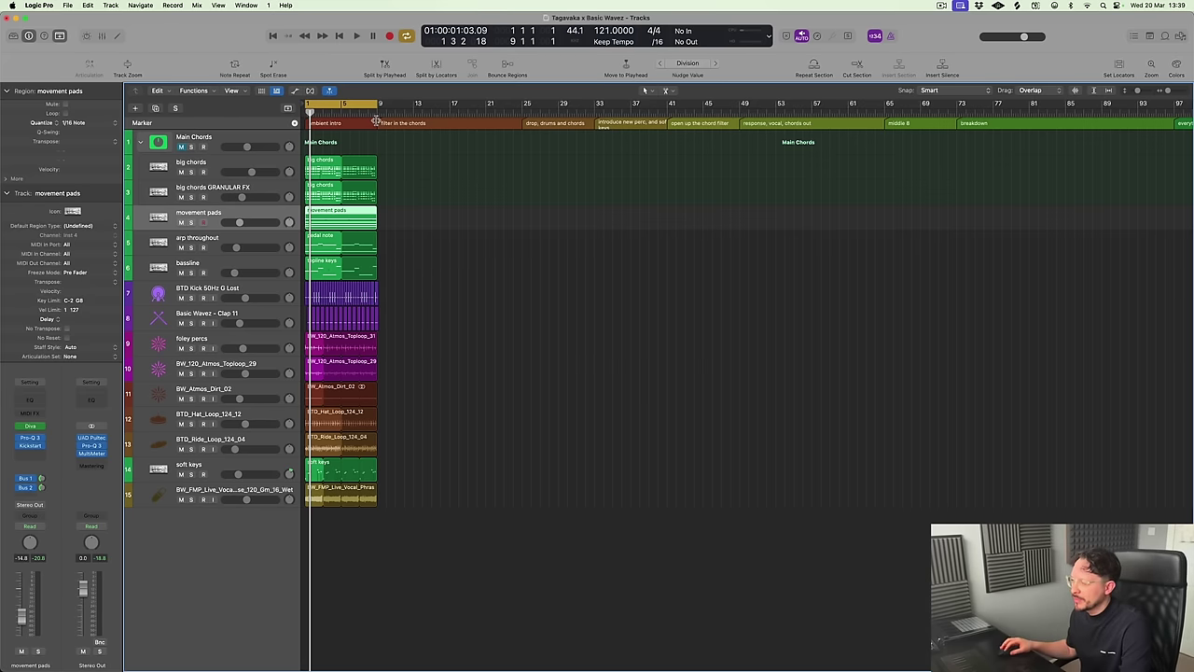
key("space")
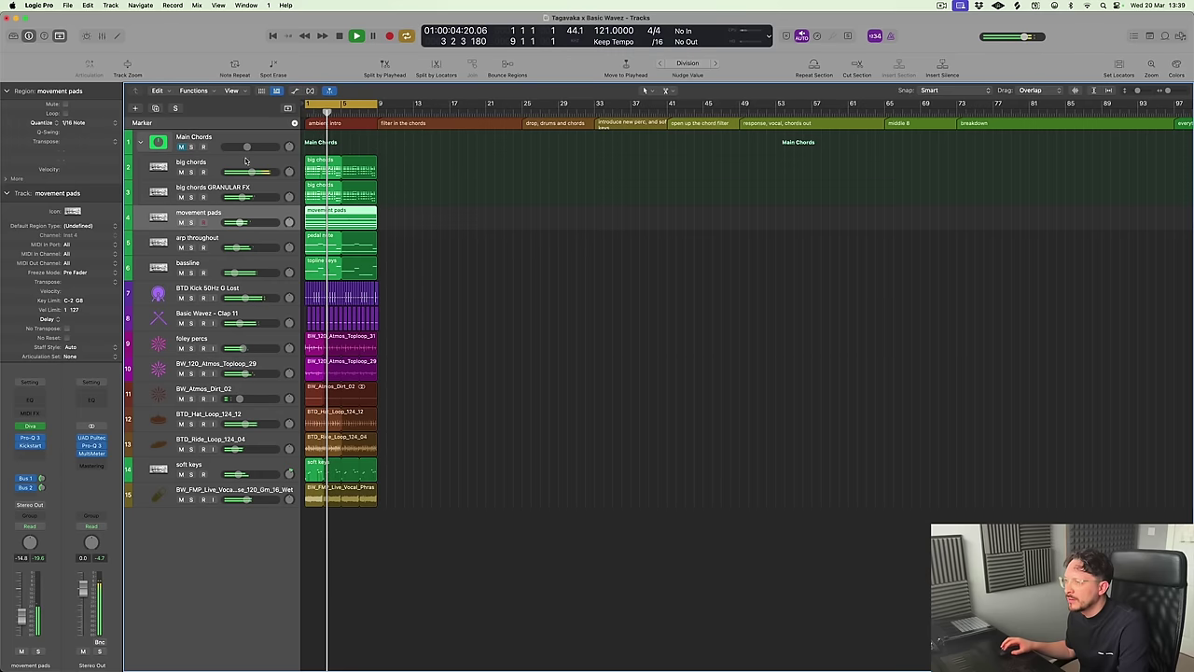
left_click(206, 167)
left_click(191, 174)
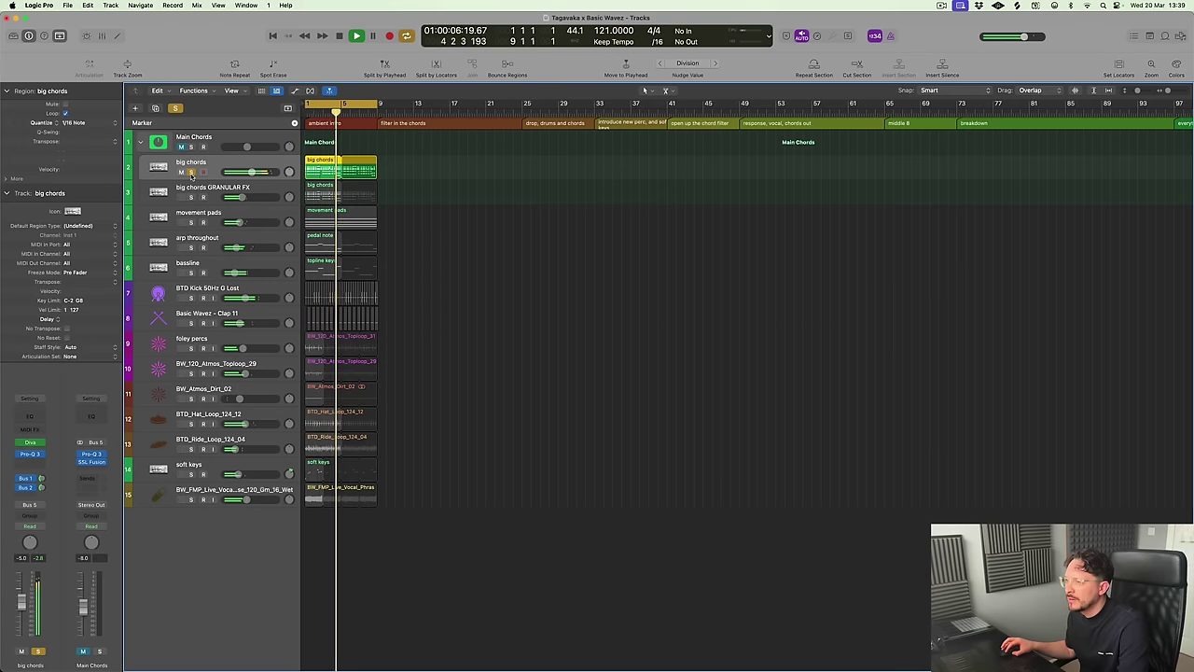
left_click(191, 174)
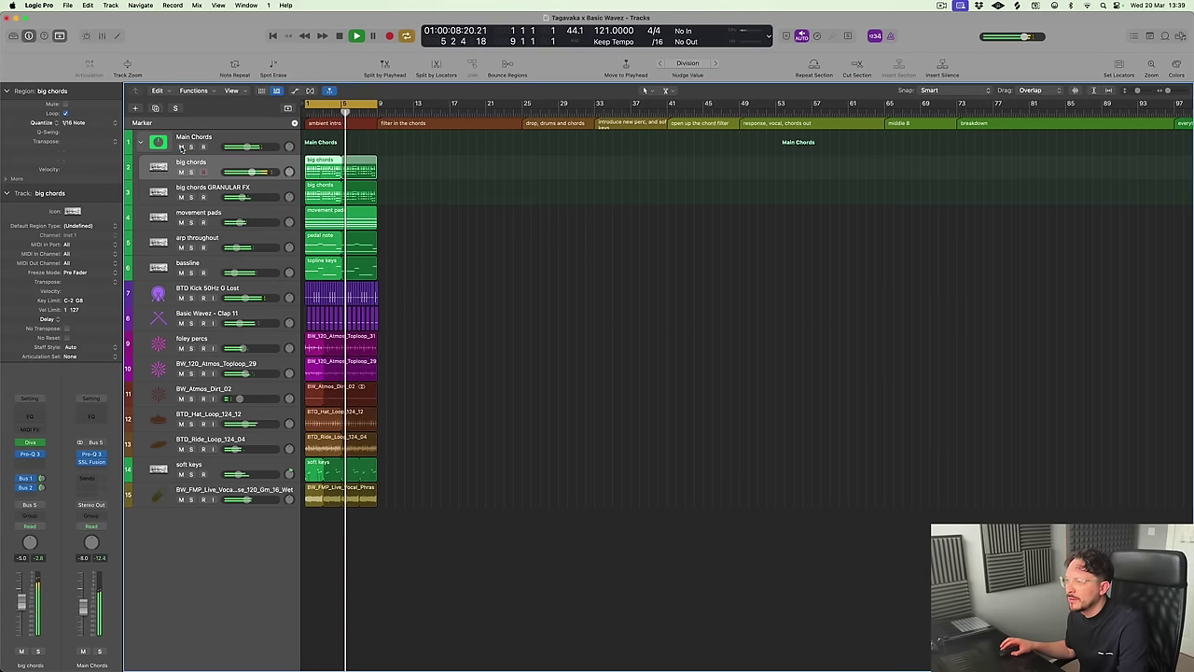
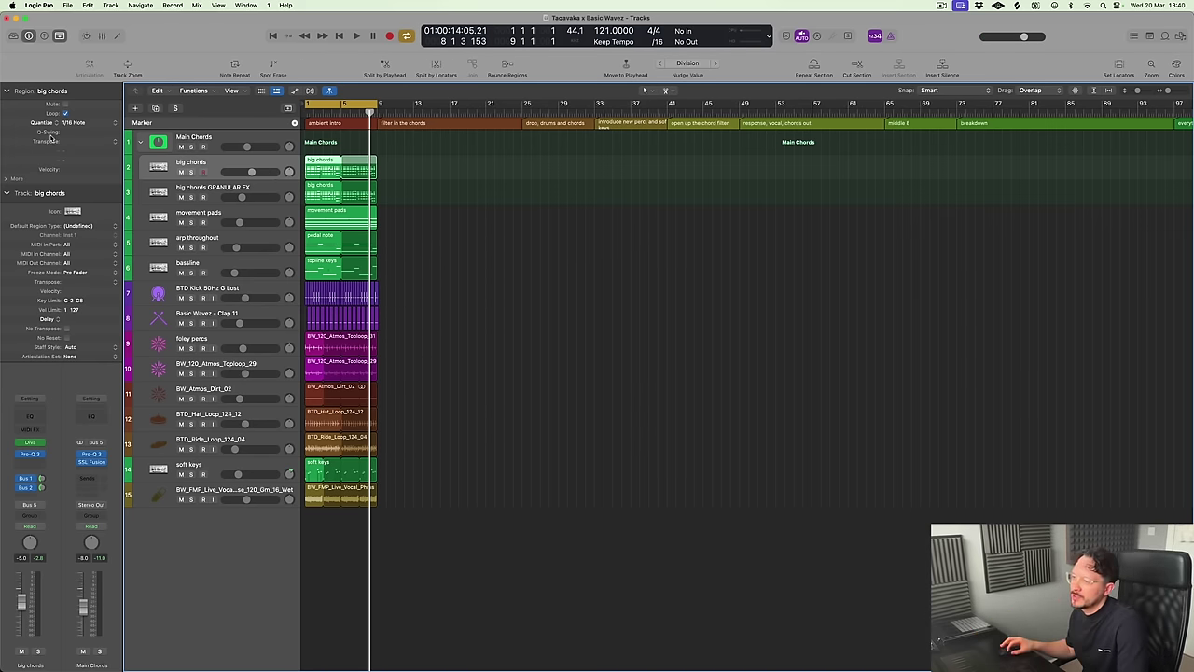
Move all the loop regions from bar 1 to bar 49, under the "response, vocal, chords out" marker
left_click(215, 219)
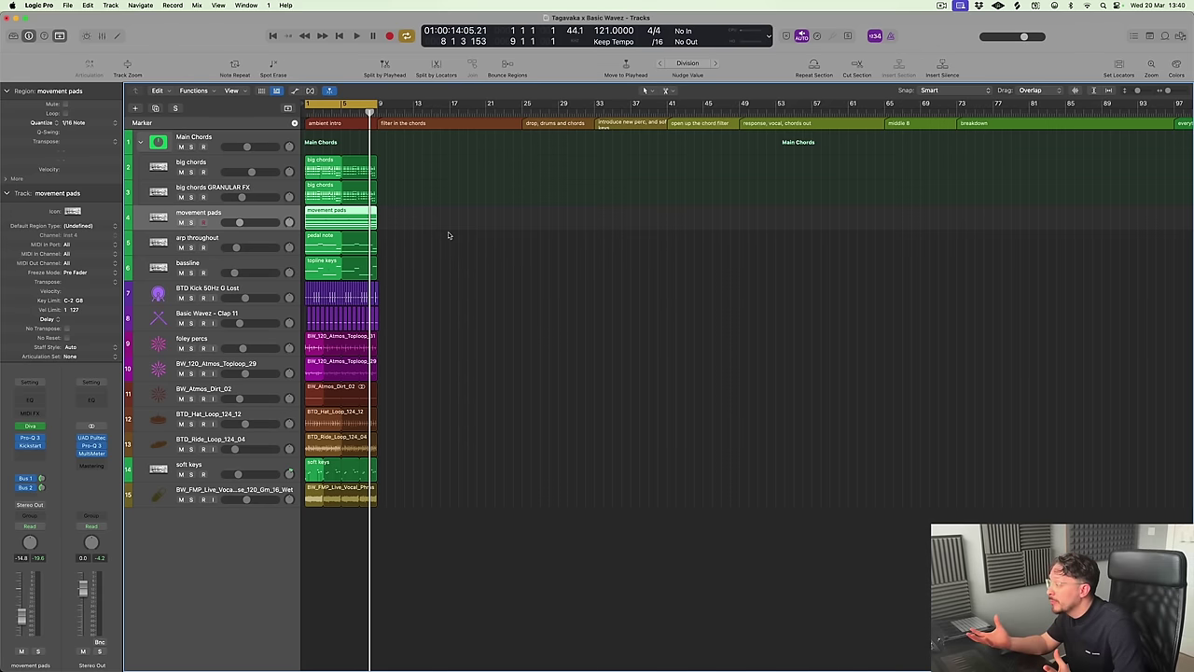
left_click(511, 397)
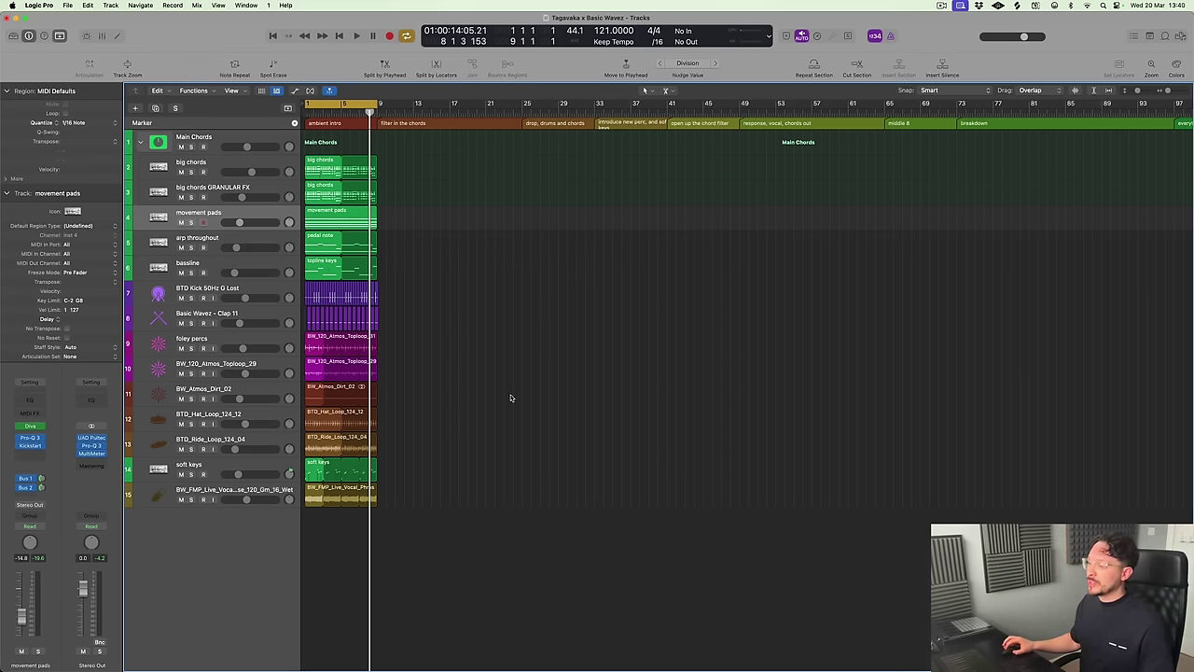
scroll(512, 376, "down", 3)
left_click_drag(568, 543, 669, 171)
key("super+Right")
key("super+Right")
left_click(566, 187)
key("super+Left")
key("super+Left")
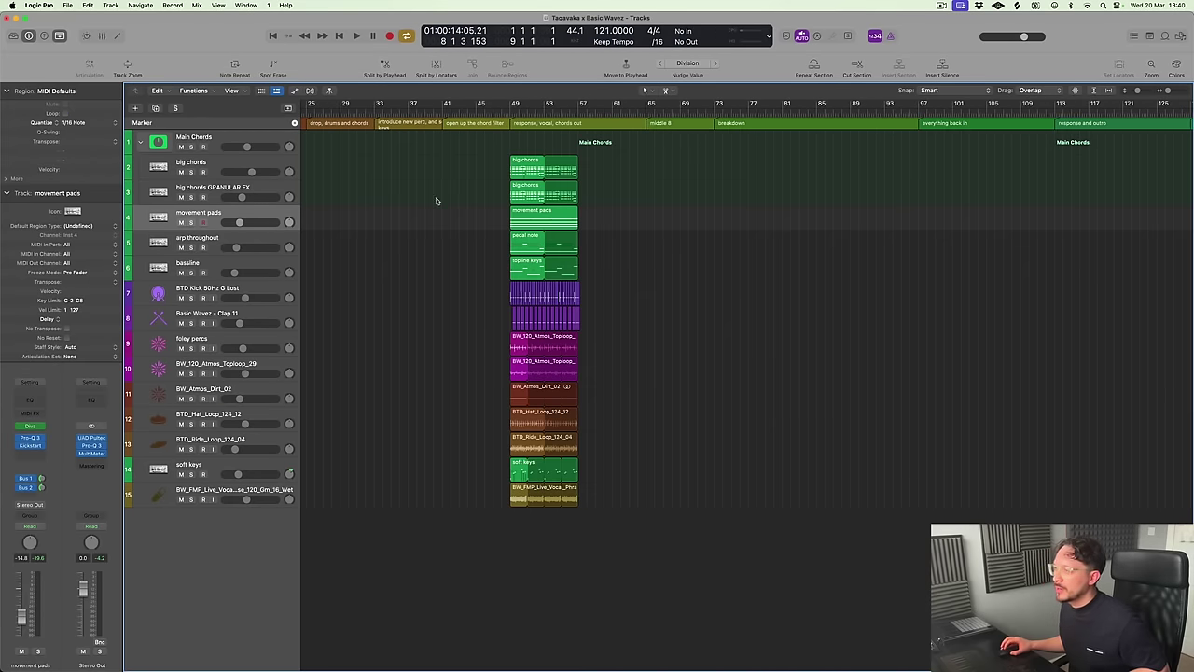
Copy the big chords and big chords GRANULAR FX regions to bar 9 and extend their loops to bar 33
scroll(413, 186, "left", 5)
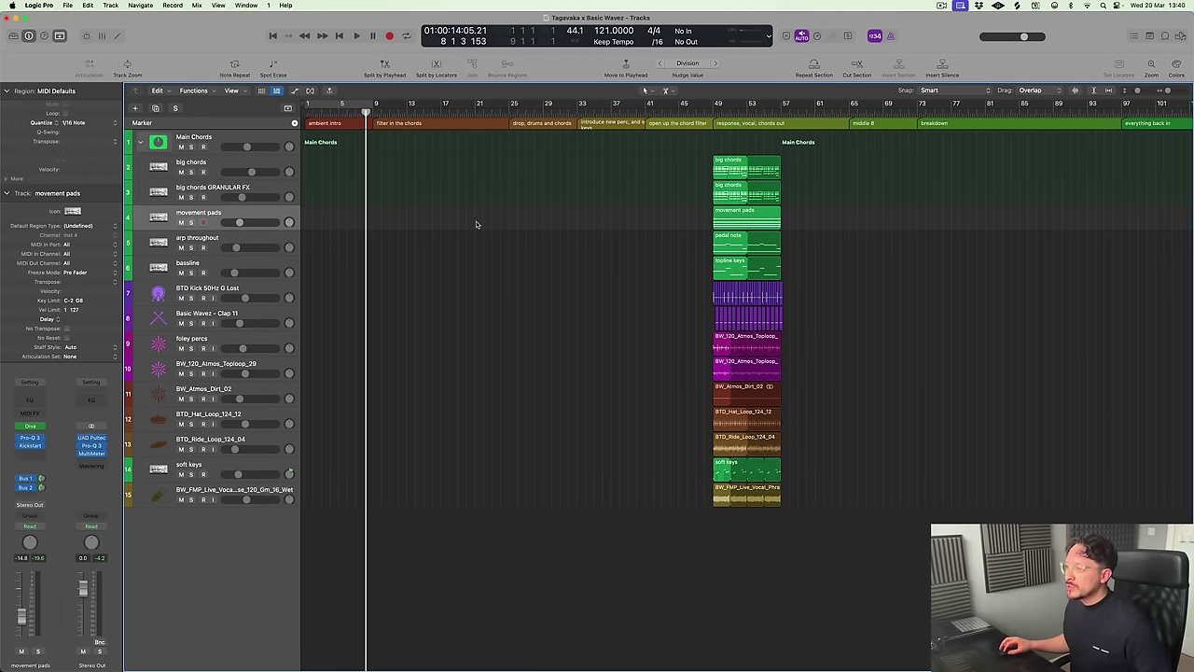
key("super+Right")
key("super+Left")
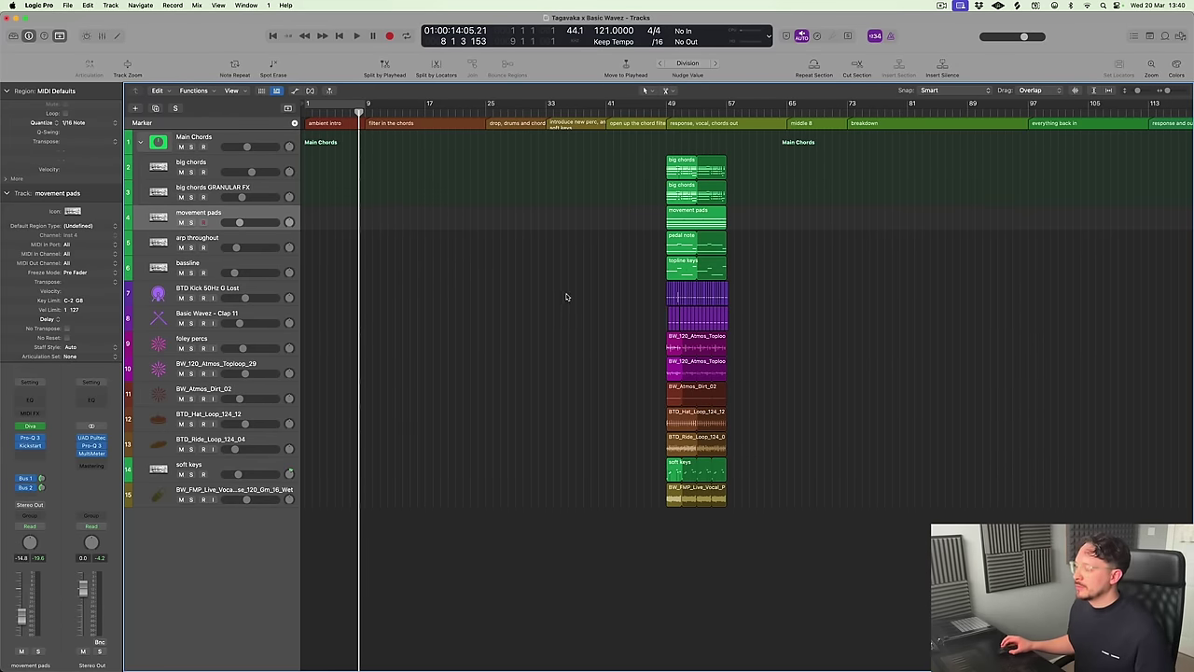
key("super+Right")
key("super+Left")
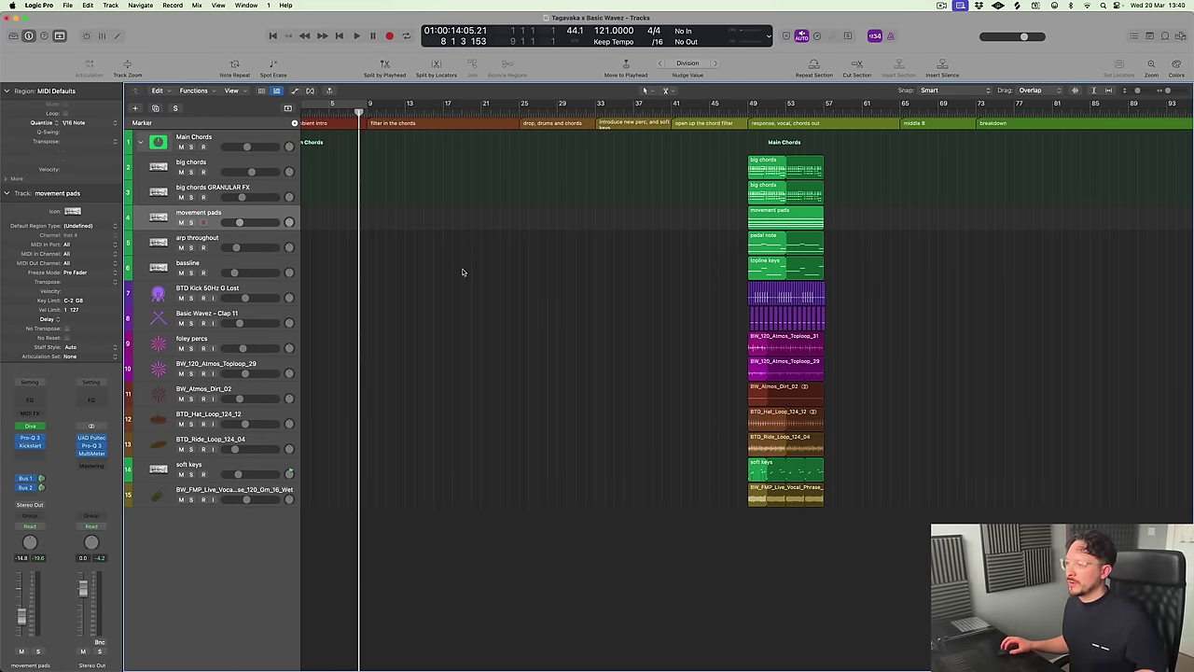
scroll(460, 270, "left", 2)
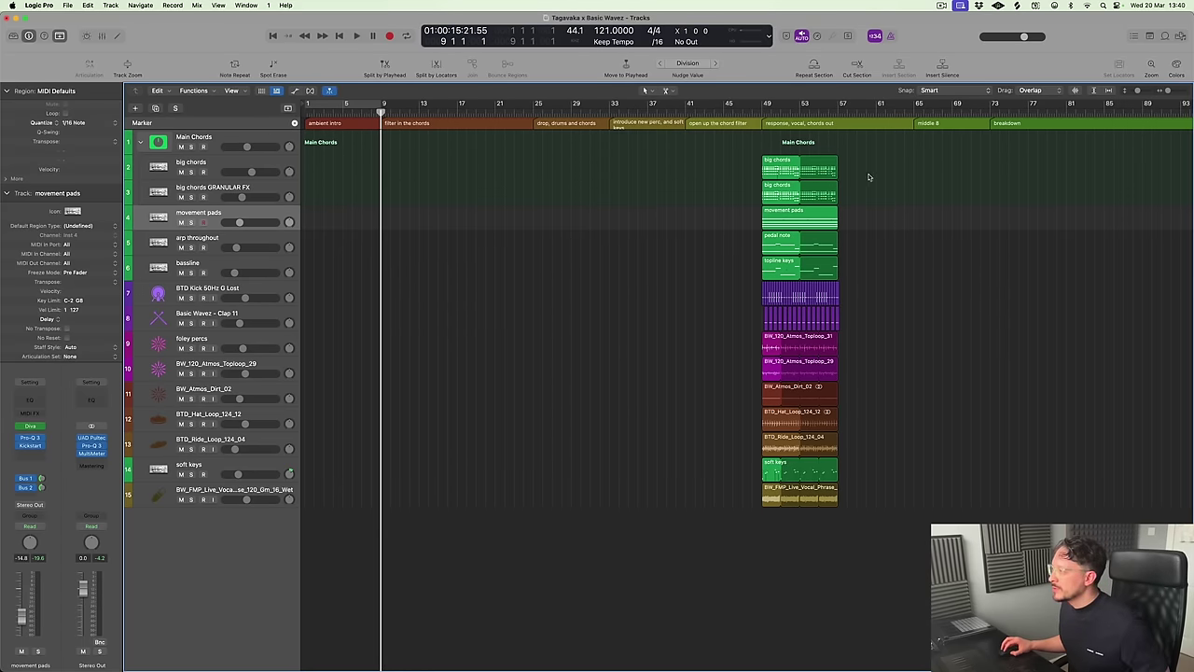
left_click_drag(944, 211, 757, 163)
left_click_drag(911, 194, 608, 191)
left_click(592, 268)
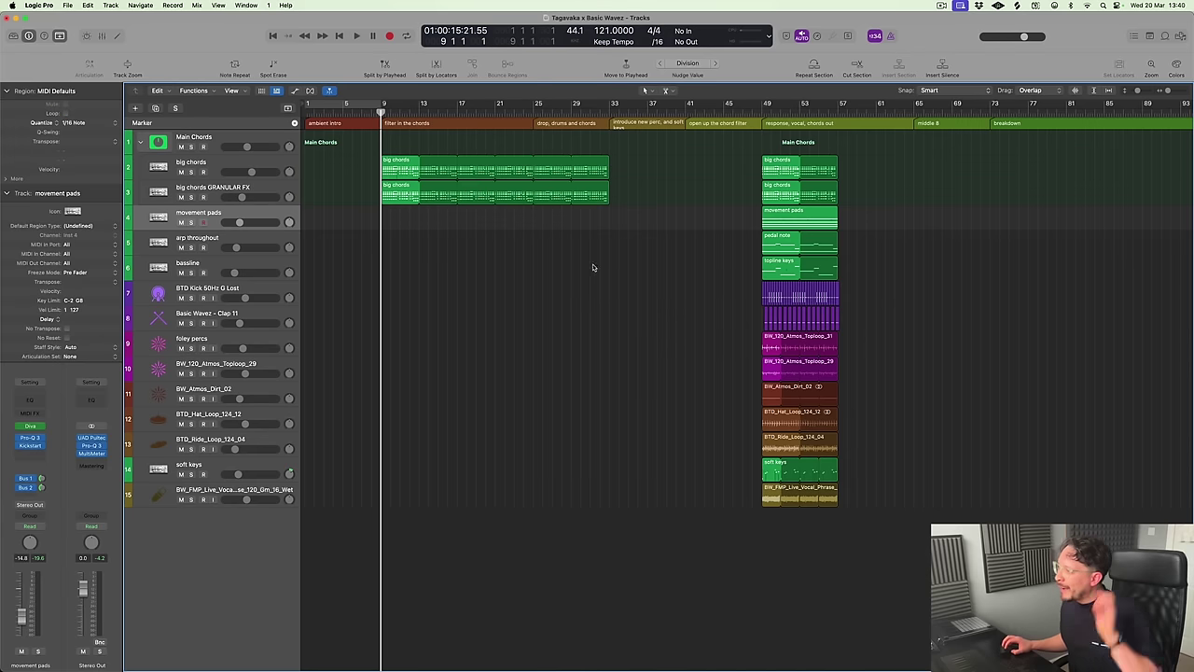
Return the playhead to bar 1 and create one software instrument track using the u-he Diva stereo instrument
left_click(222, 168)
left_click(521, 326)
key("Return")
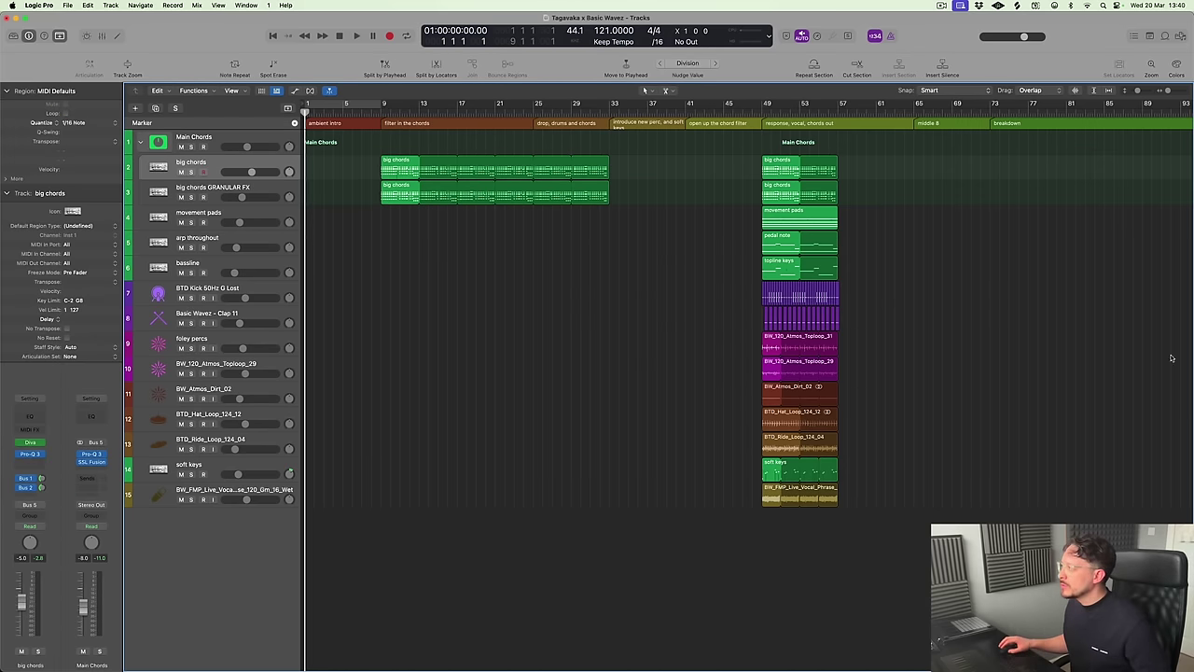
key("alt+super+n")
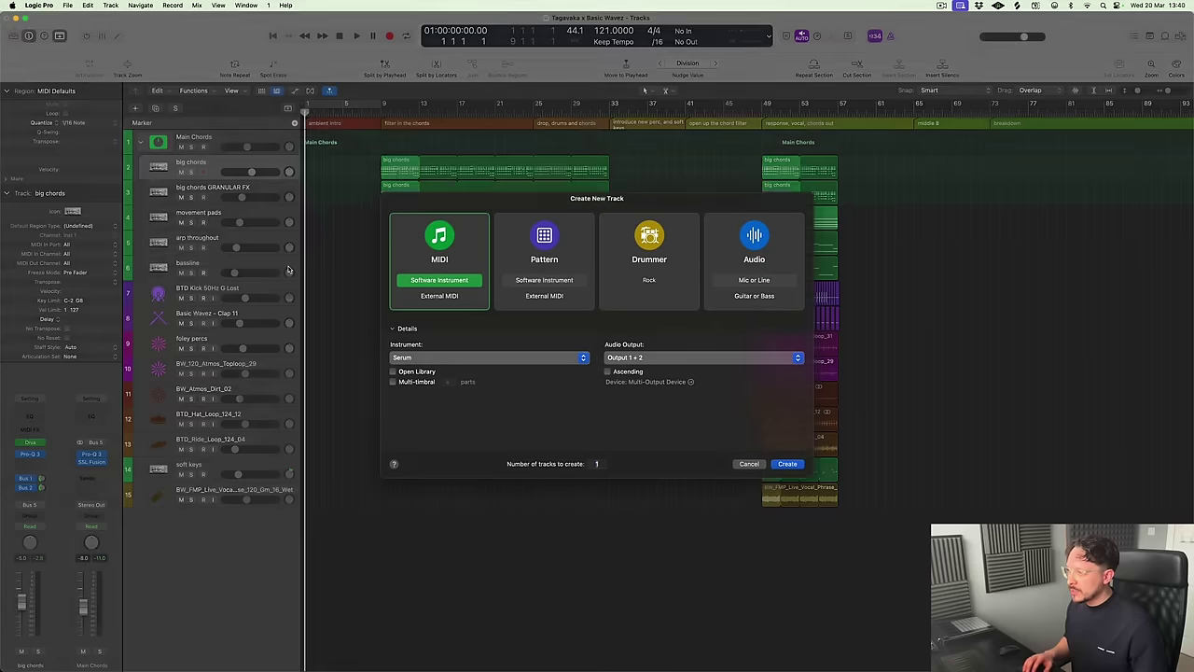
left_click(433, 363)
mouse_move(446, 653)
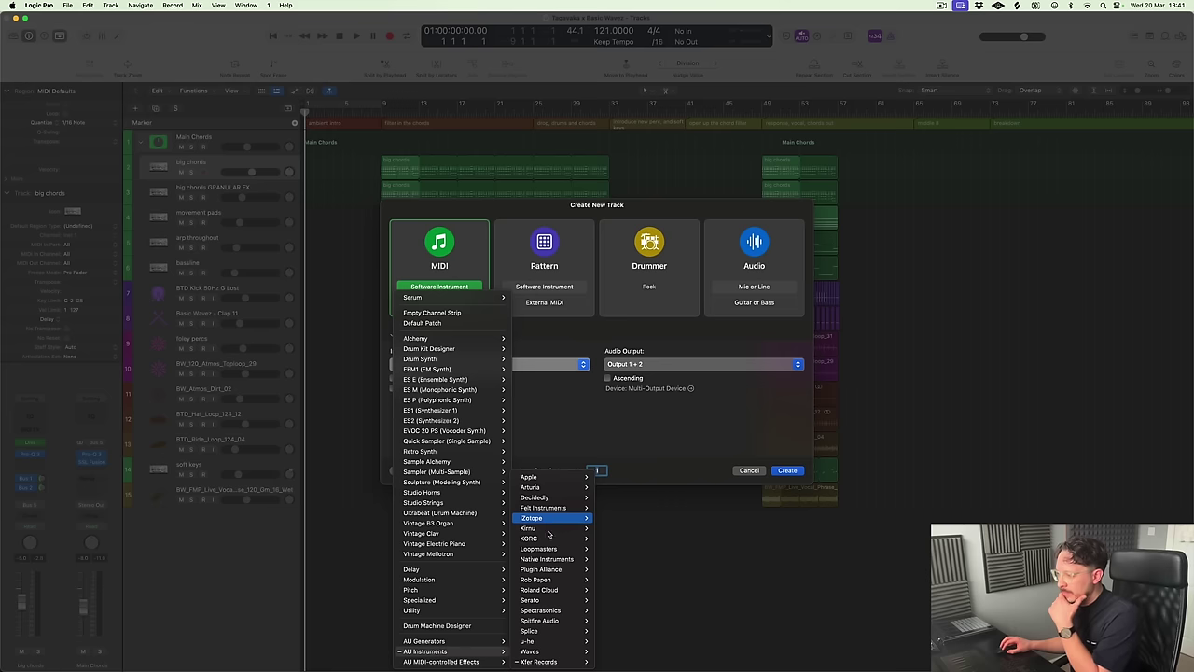
mouse_move(528, 641)
mouse_move(605, 641)
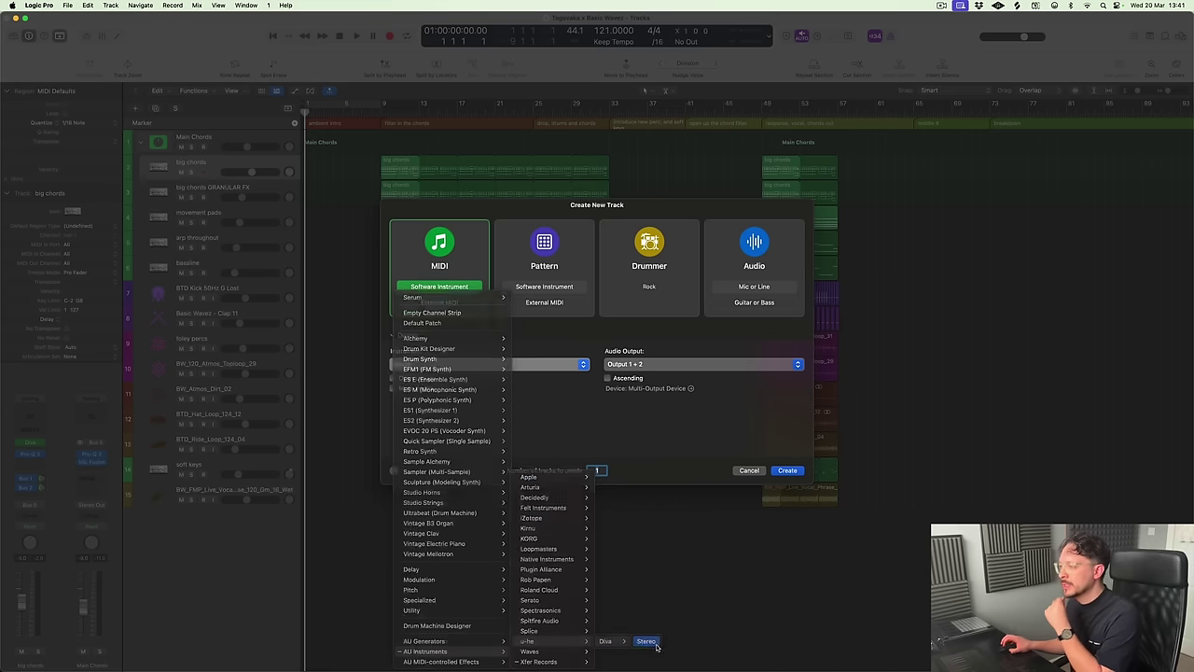
left_click(655, 646)
key("Return")
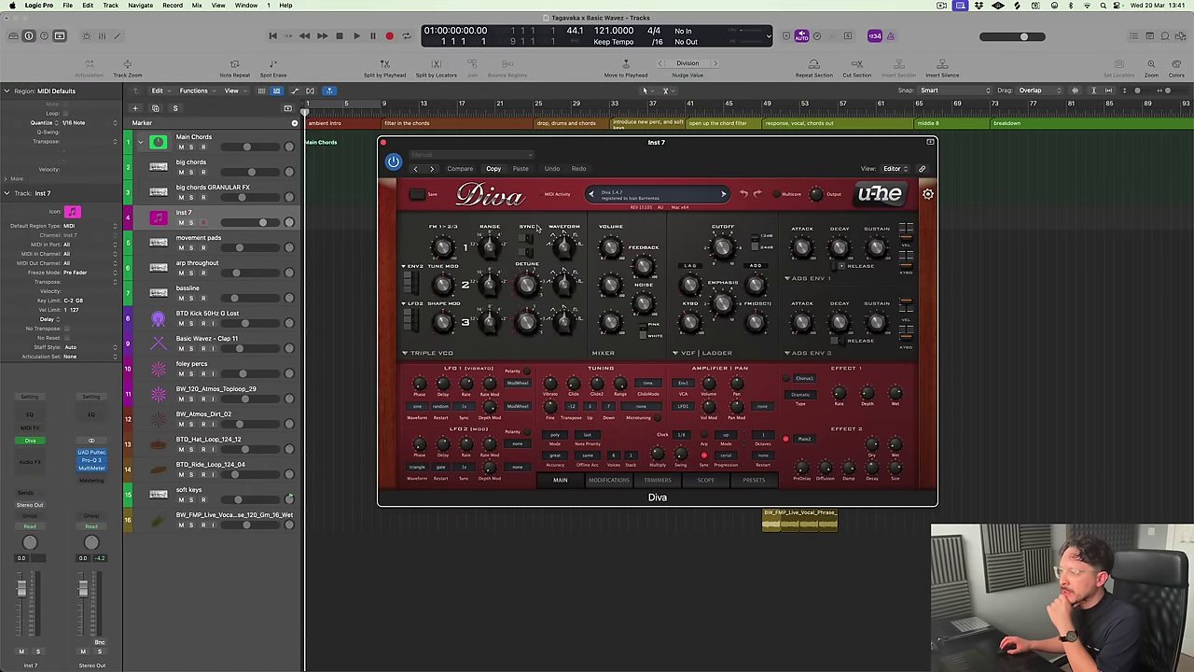
Load the "BW Visions 3 - Pad - Ember" preset from Basic Wavez - Visions Vol. 3 and lower the track volume to -9.4 dB
left_click(755, 481)
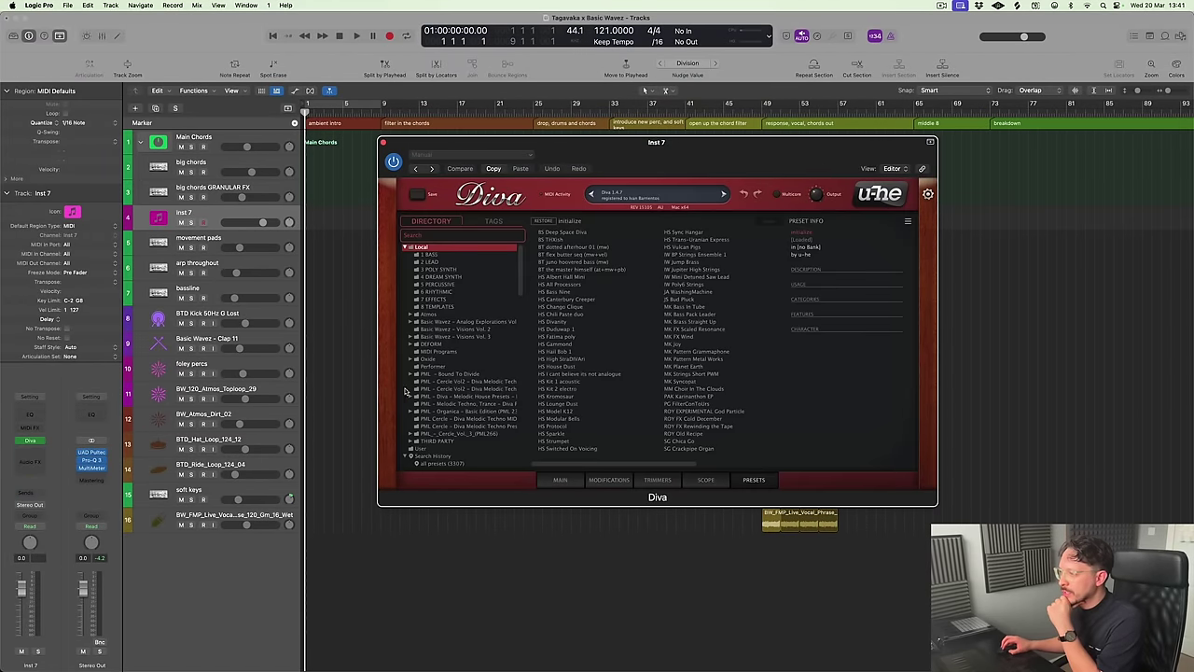
left_click(423, 337)
left_click(412, 337)
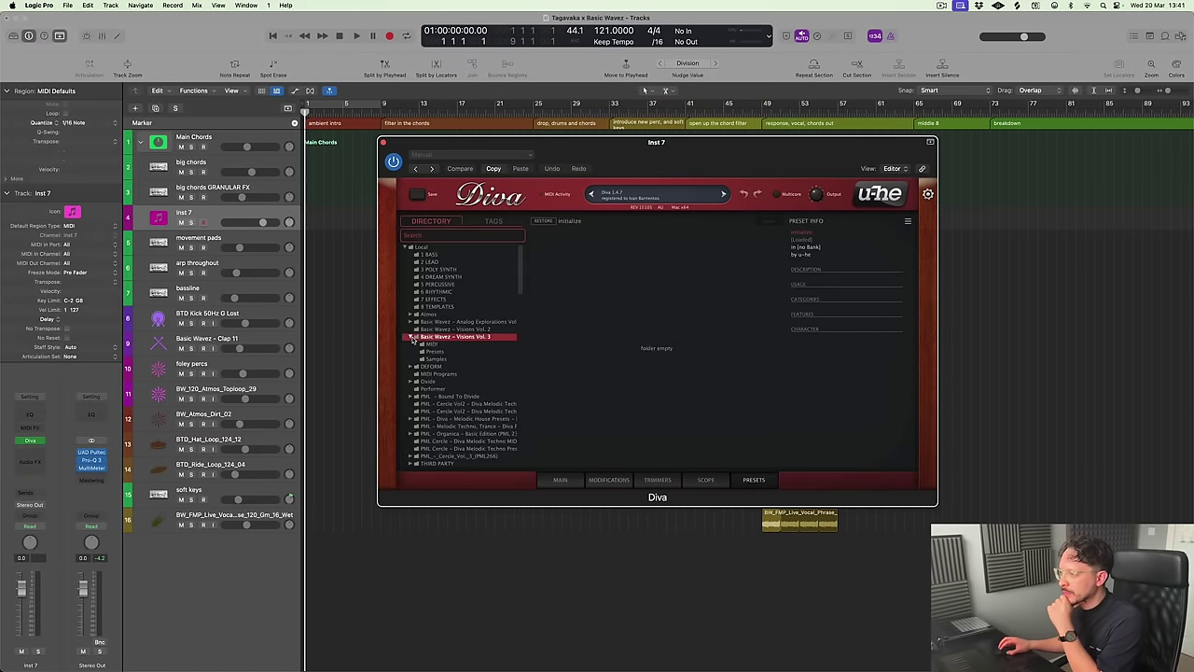
left_click(436, 352)
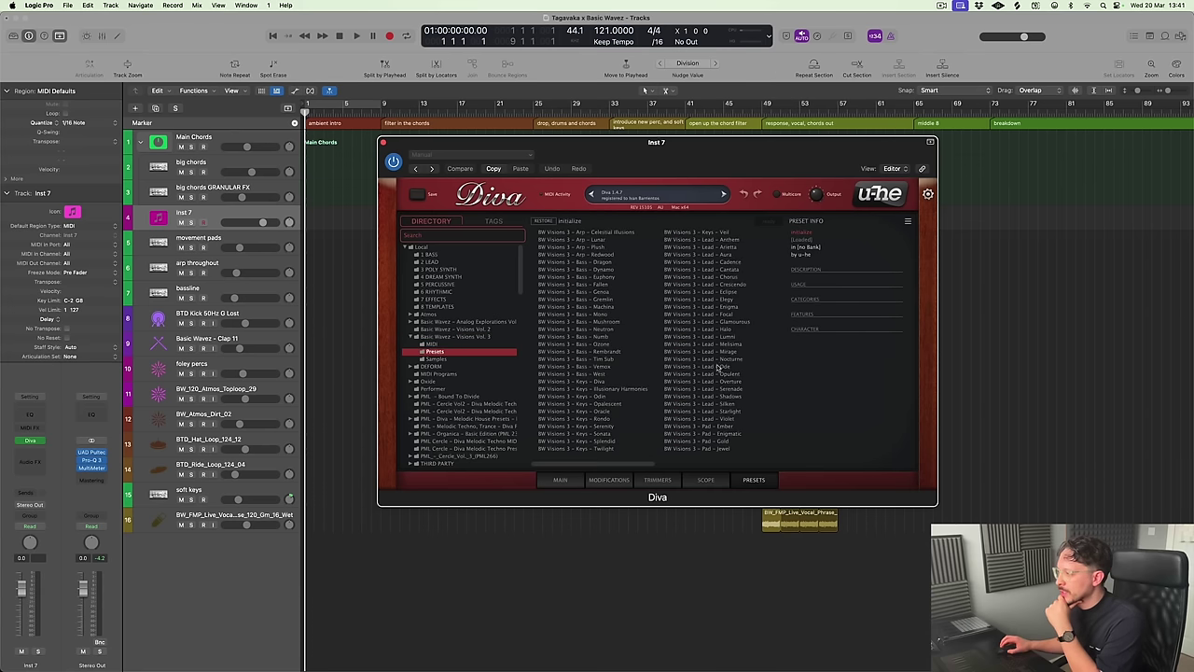
left_click(723, 427)
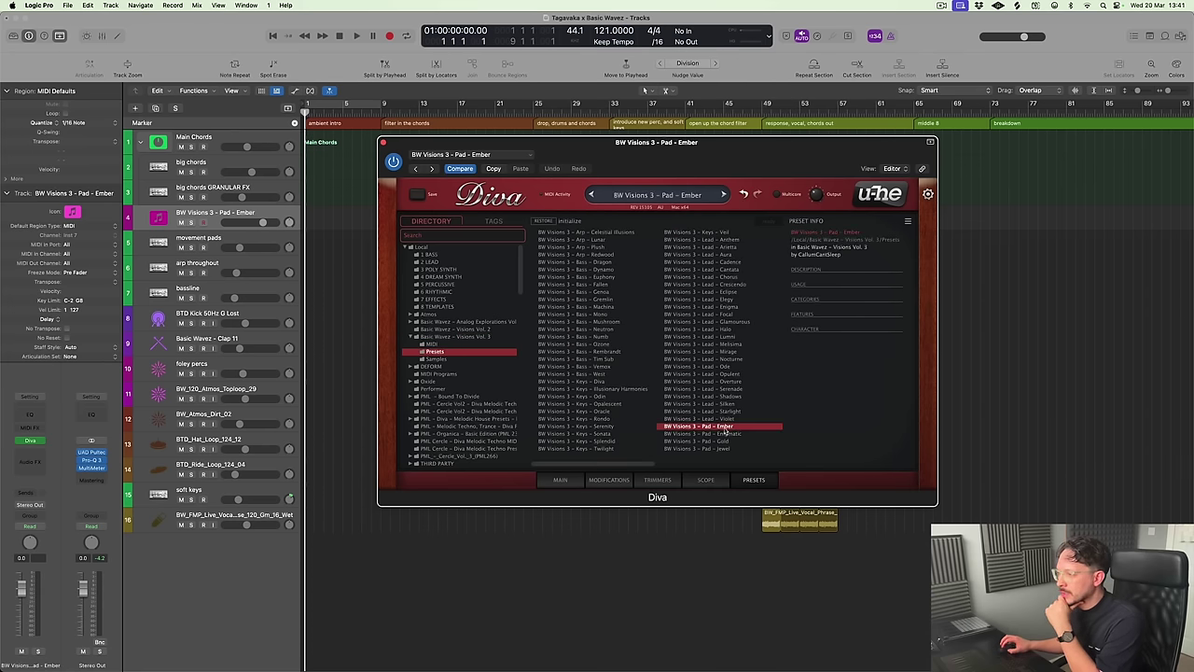
left_click_drag(263, 223, 230, 229)
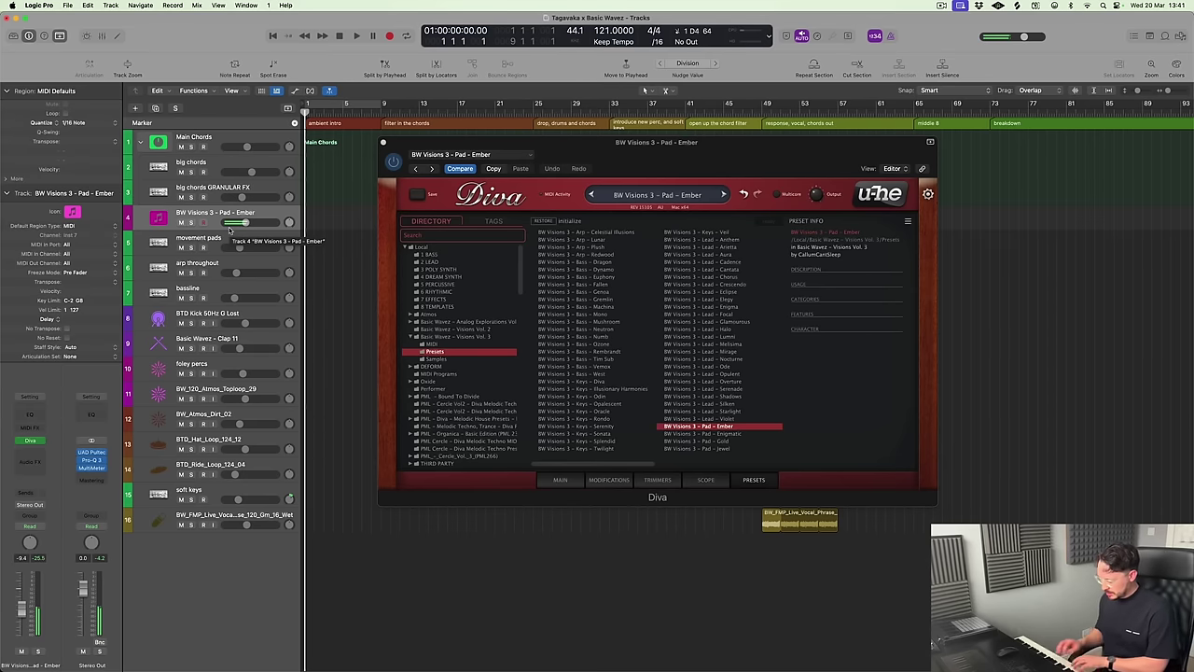
Audition the other Visions 3 pad presets from Enigmatic to Vortex of Visions and load "BW Visions 3 - Pad - Minuet"
left_click(733, 434)
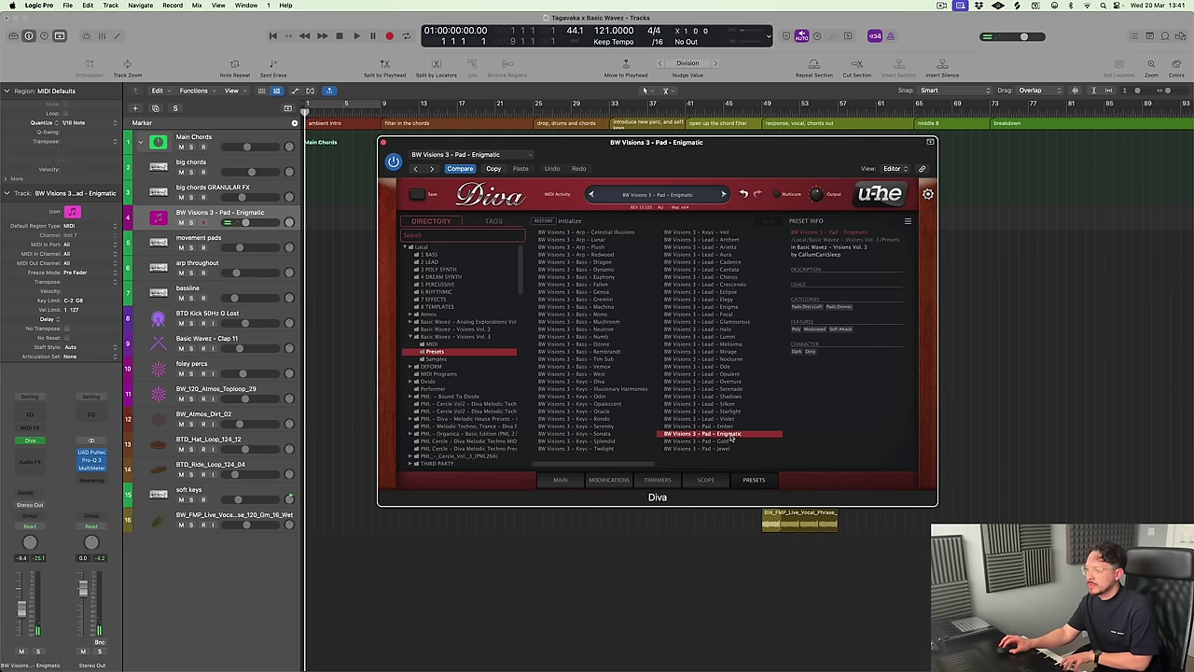
left_click(733, 441)
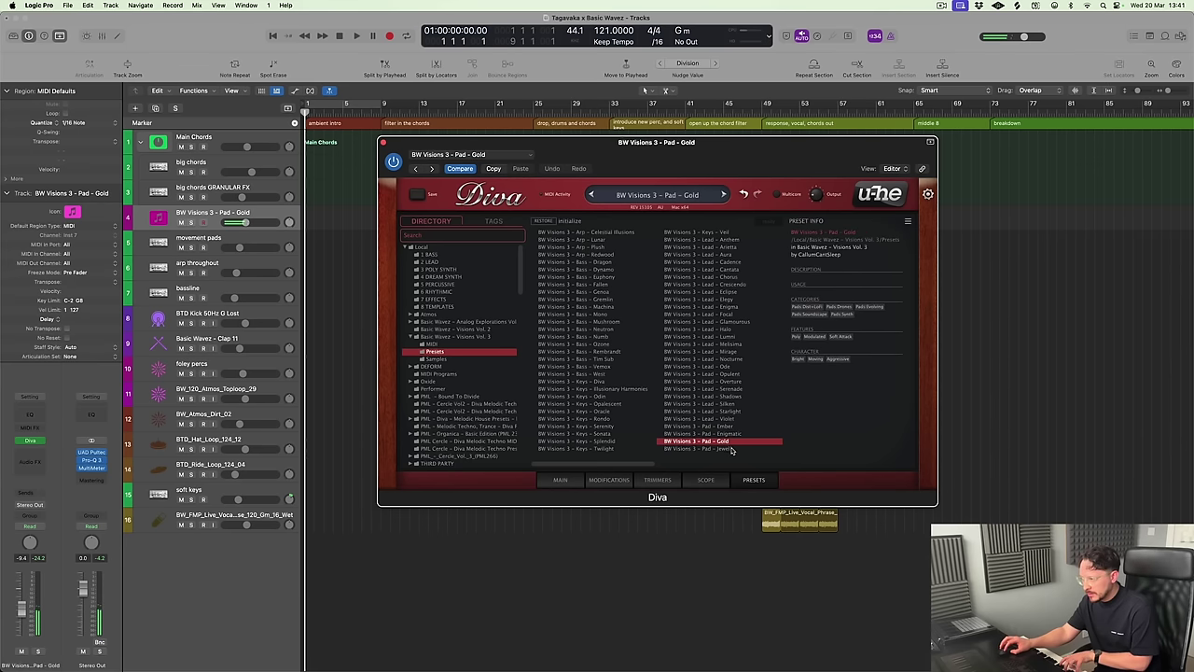
left_click(732, 448)
scroll(687, 466, "right", 3)
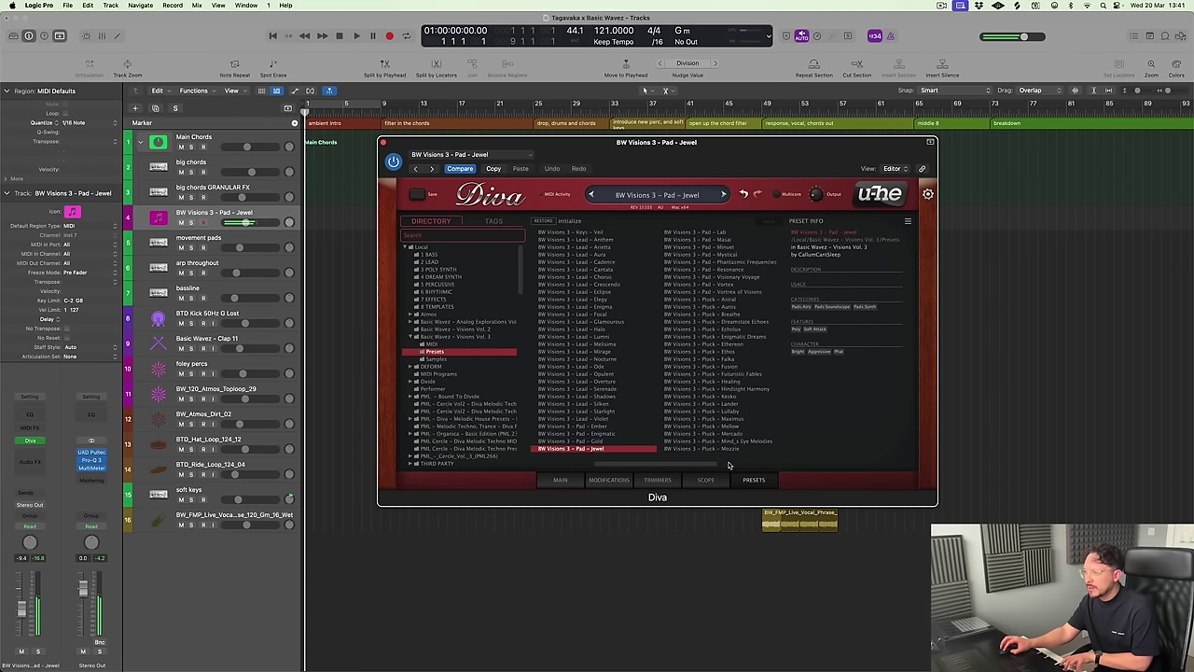
left_click(725, 232)
left_click(723, 240)
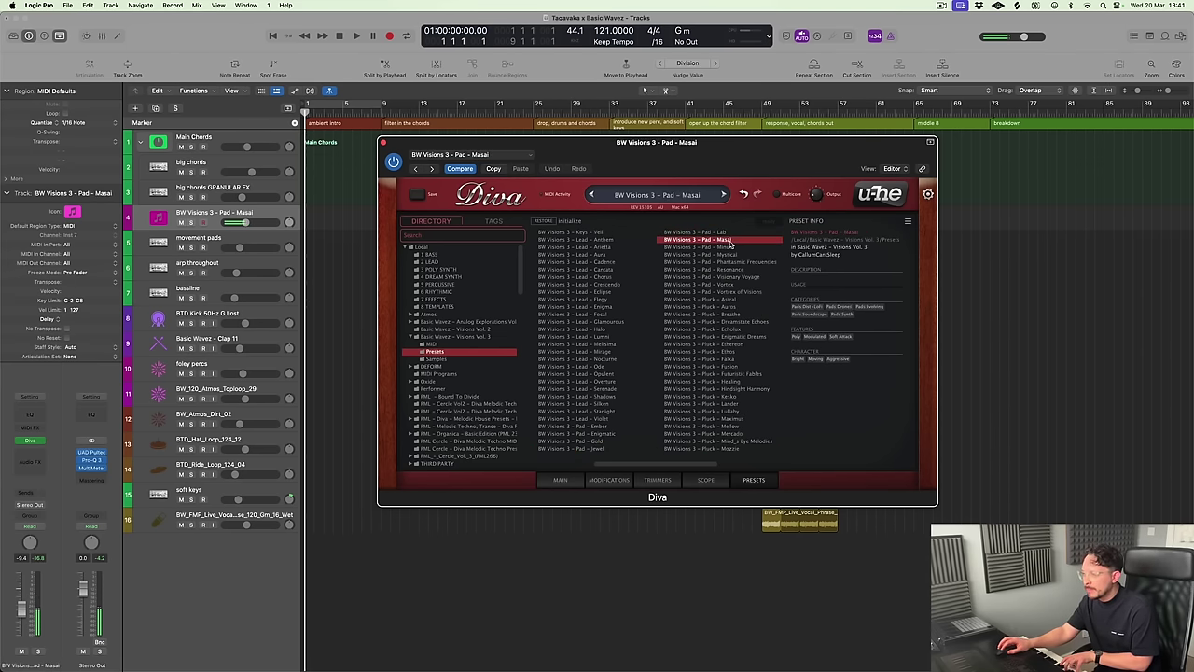
left_click(732, 248)
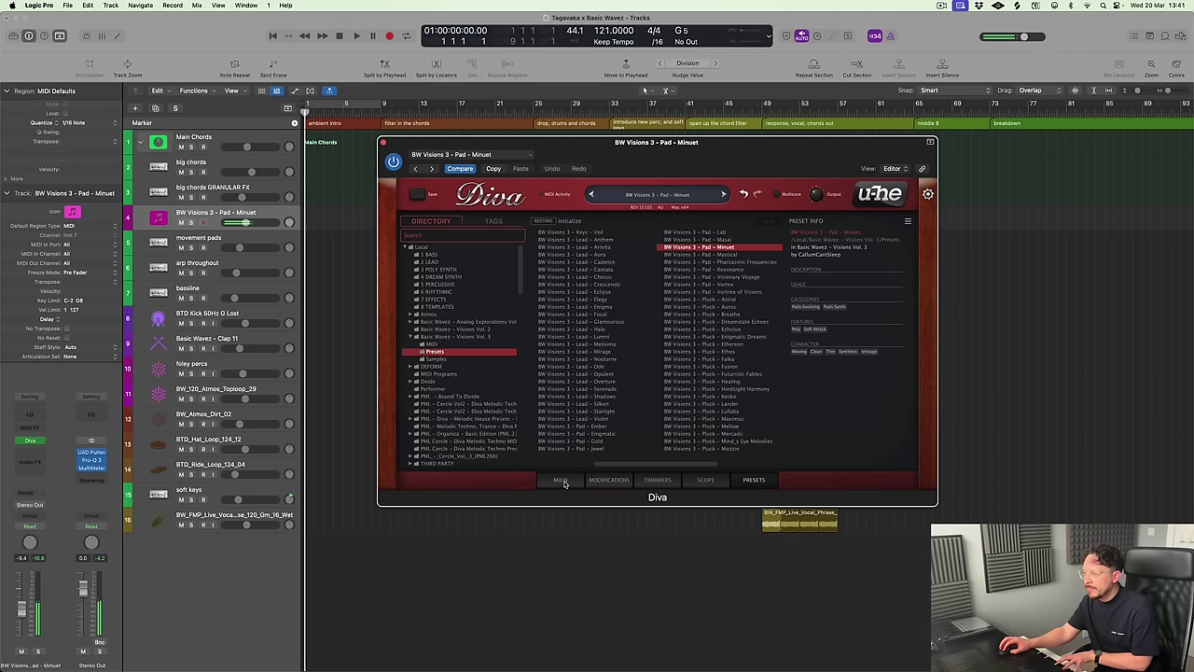
left_click(717, 256)
left_click(721, 262)
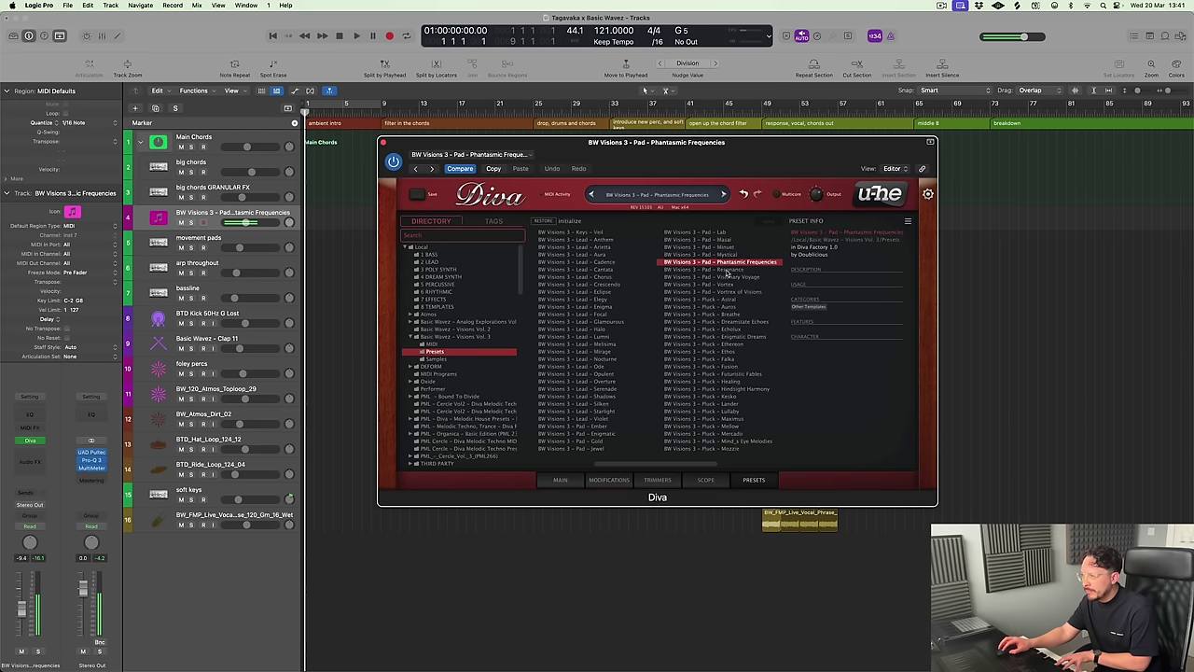
left_click(726, 269)
left_click(728, 277)
left_click(729, 284)
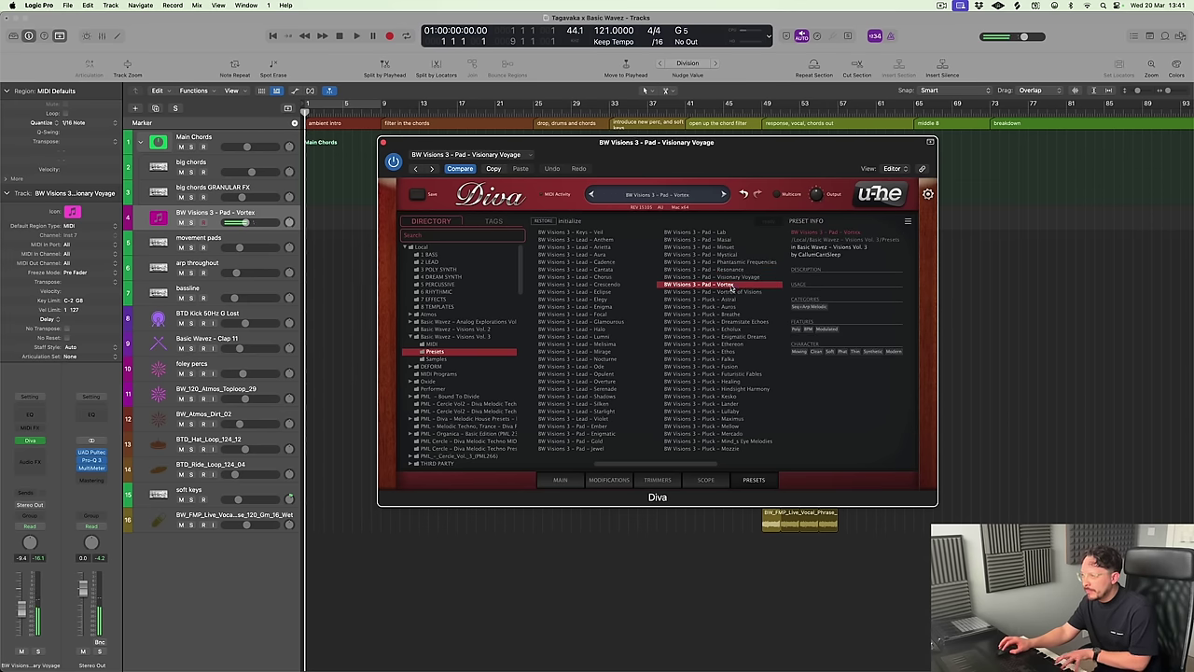
left_click(731, 292)
left_click(731, 255)
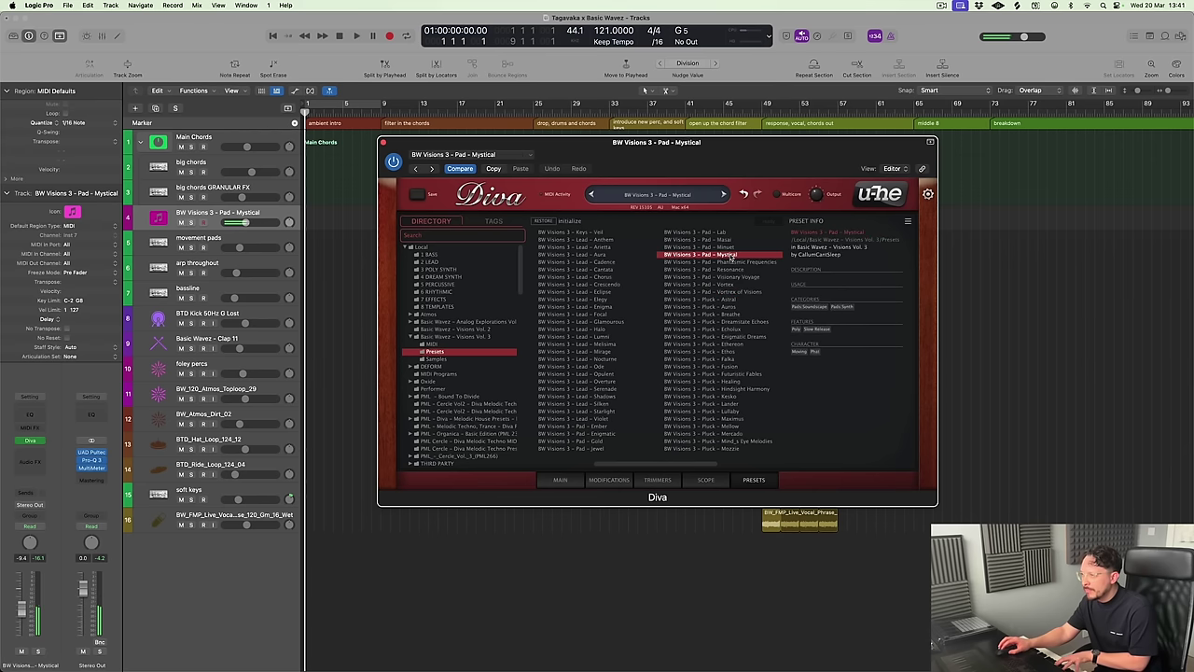
left_click(732, 248)
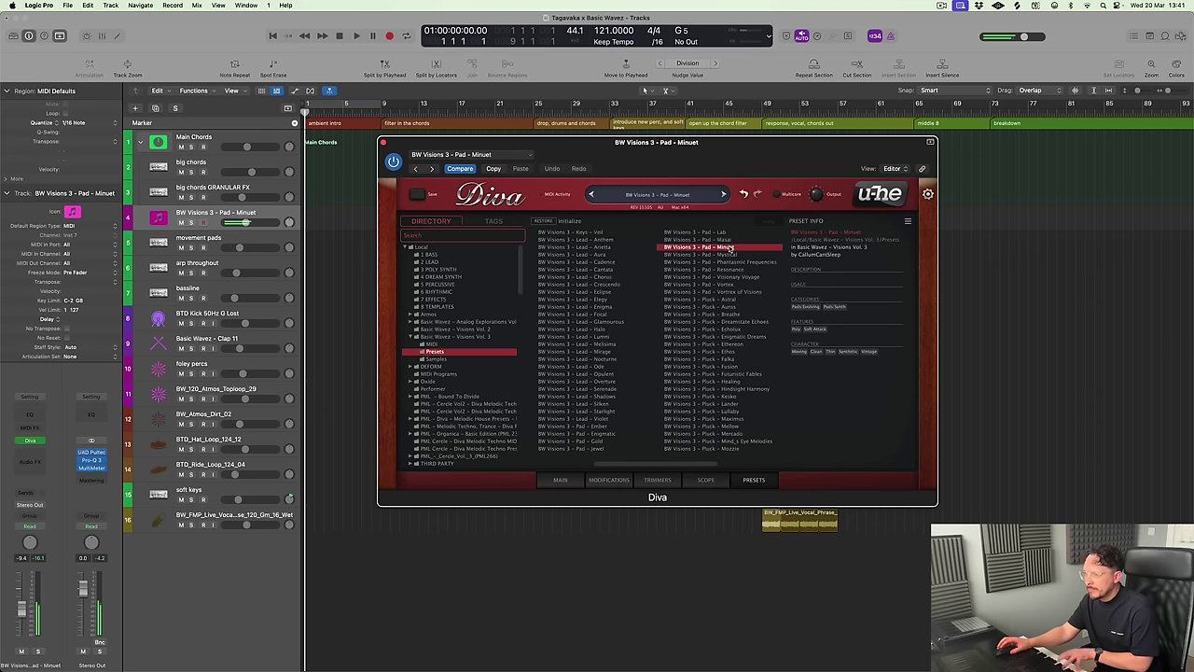
Record an eight-bar pad part on the Minuet track across the ambient intro and close the Diva window
key("r")
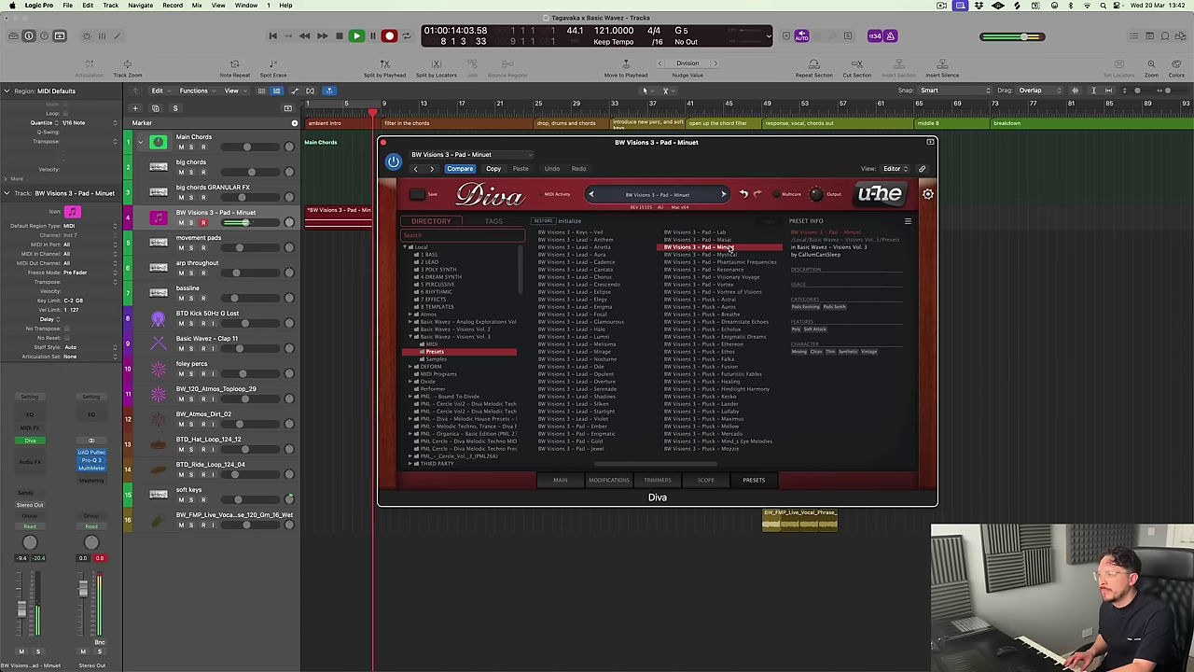
key("space")
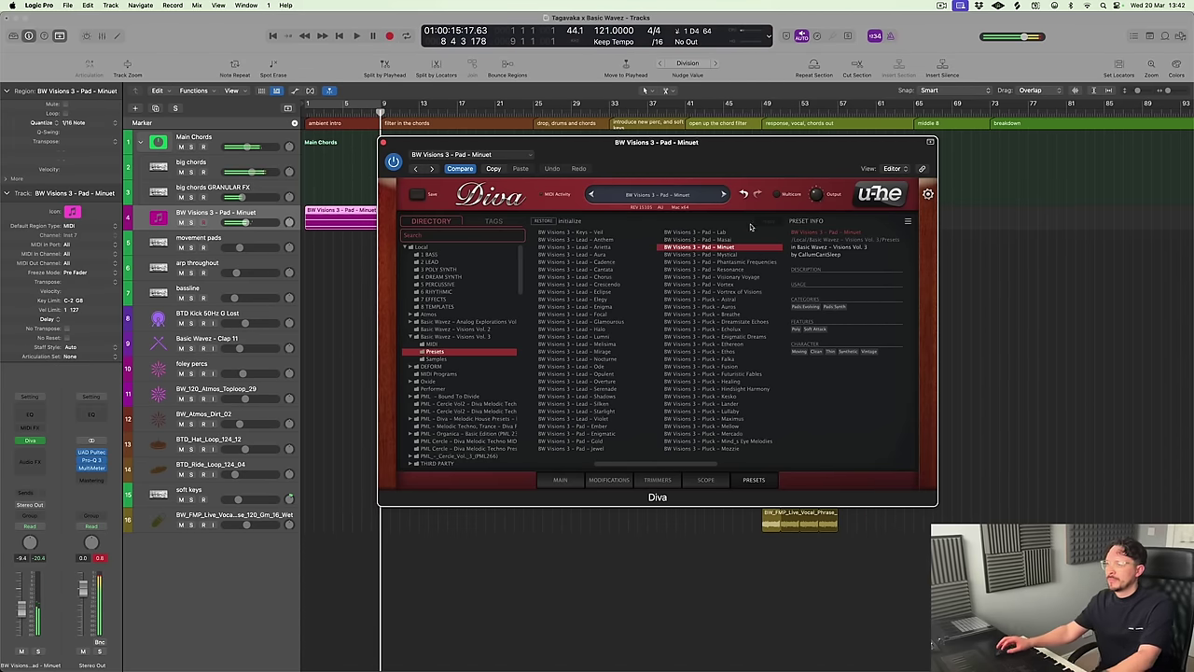
left_click(384, 142)
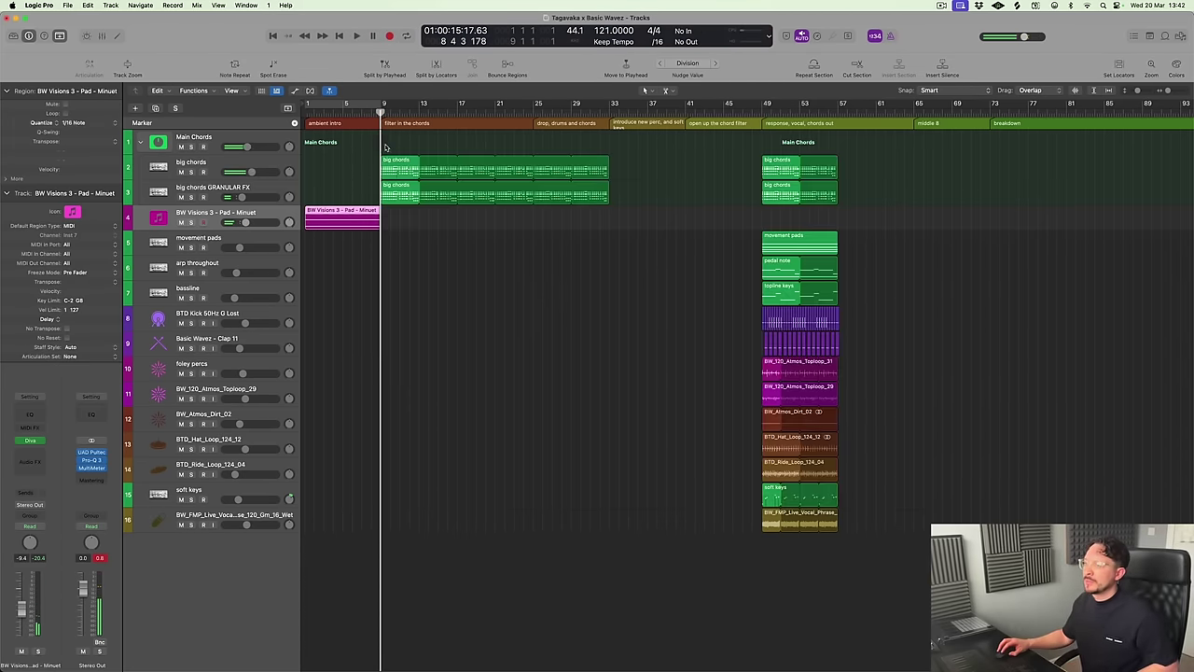
Play the recorded pad from bar 1 with cycling enabled over the eight-bar ambient intro
left_click(490, 401)
key("Return")
key("x")
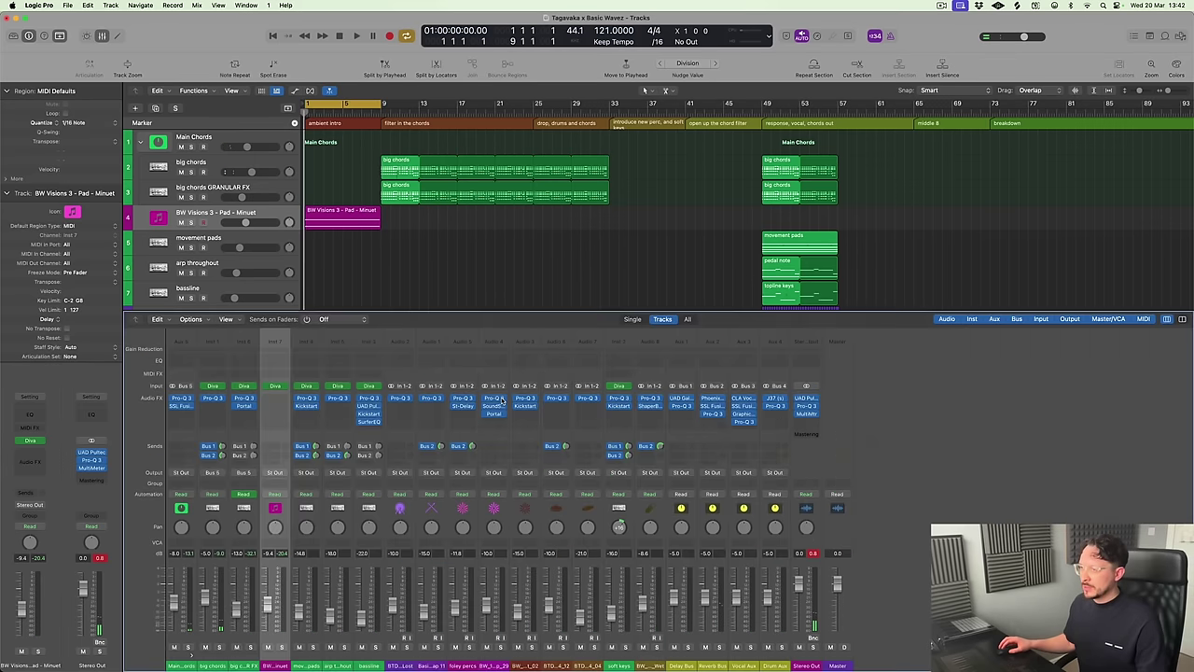
key("space")
key("x")
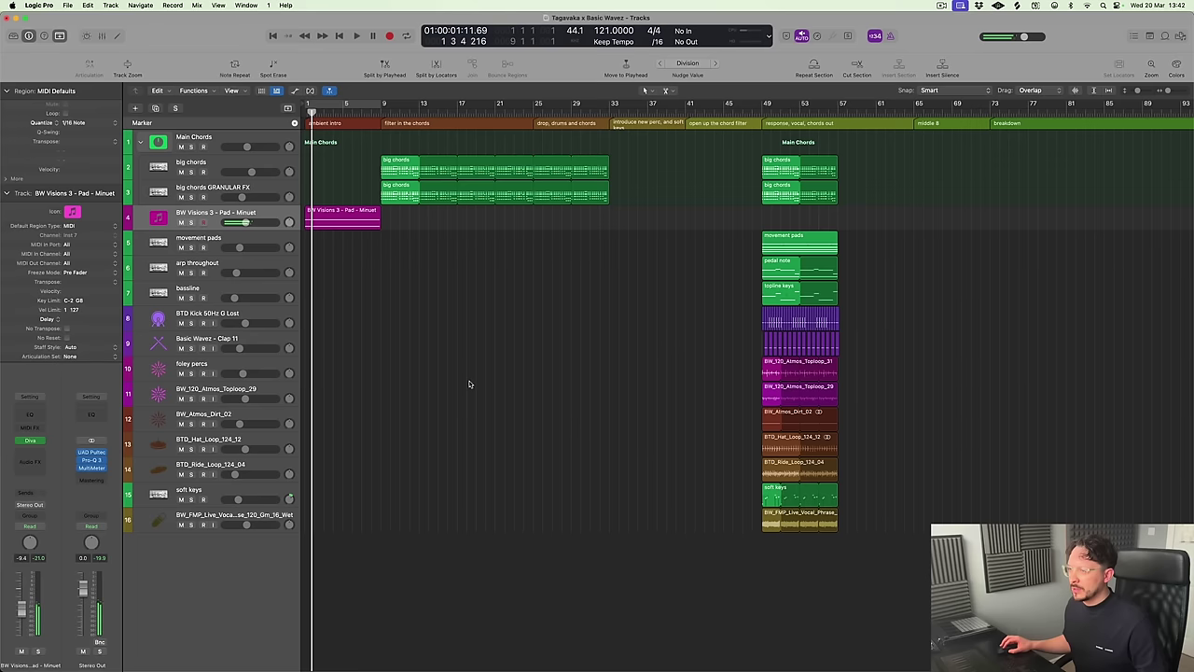
key("c")
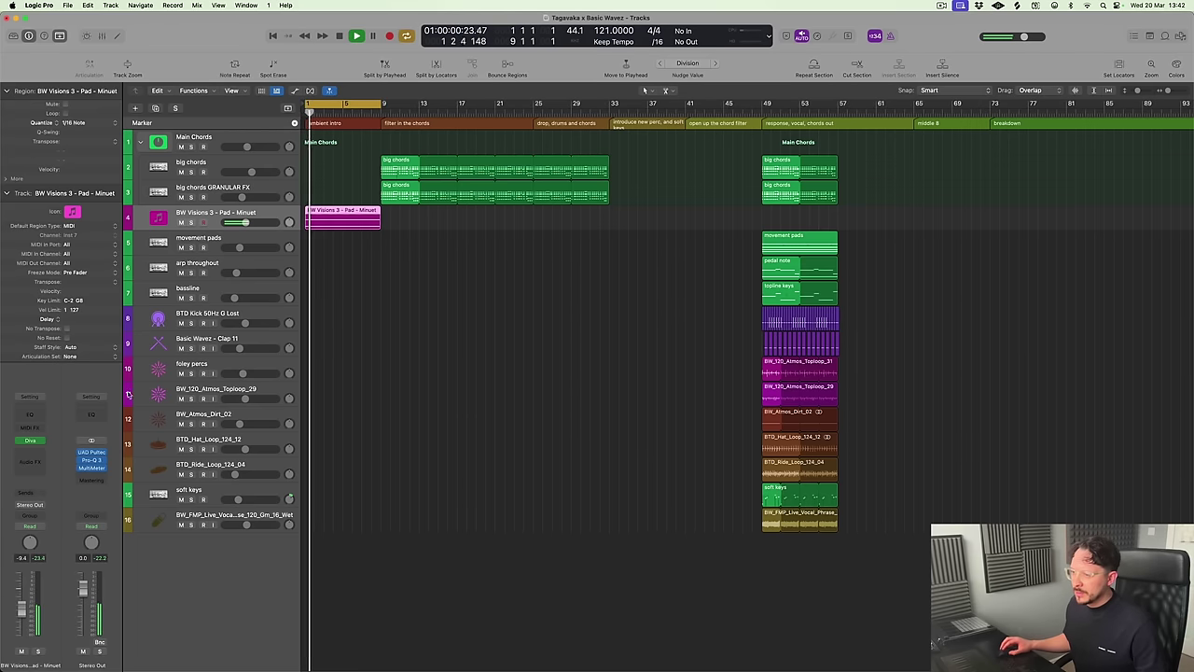
Insert Pro-Q 3 on the BW Visions 3 - Pad - Minuet track and load the "low cut" preset
left_click(33, 453)
mouse_move(38, 475)
left_click(109, 475)
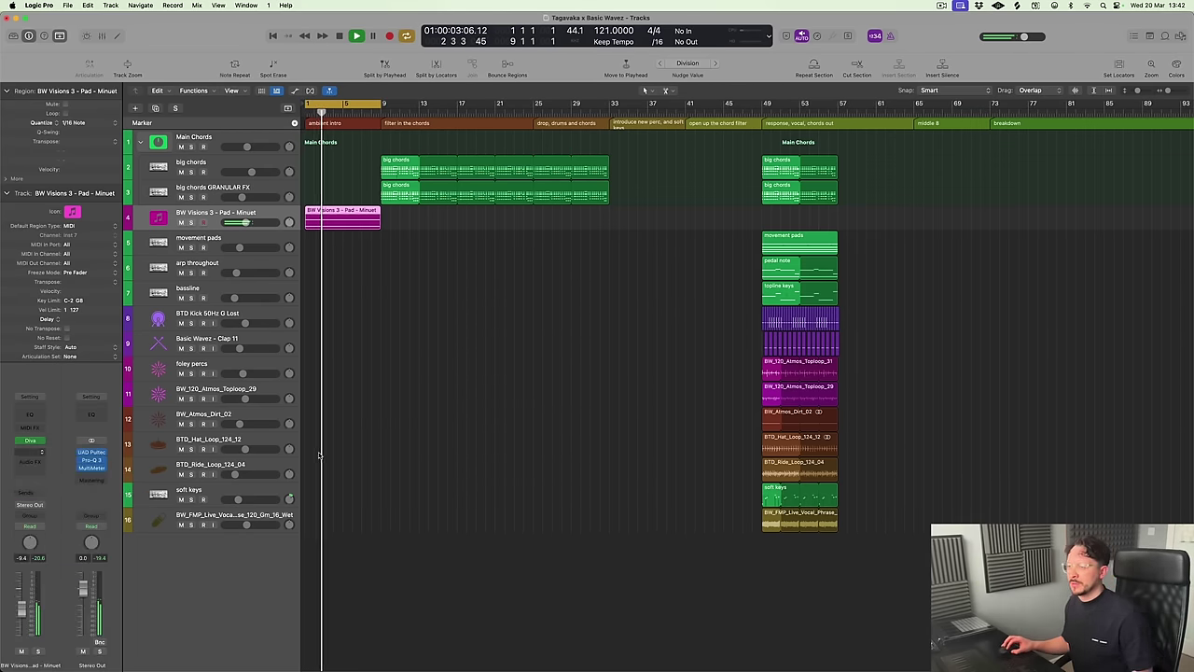
left_click(447, 156)
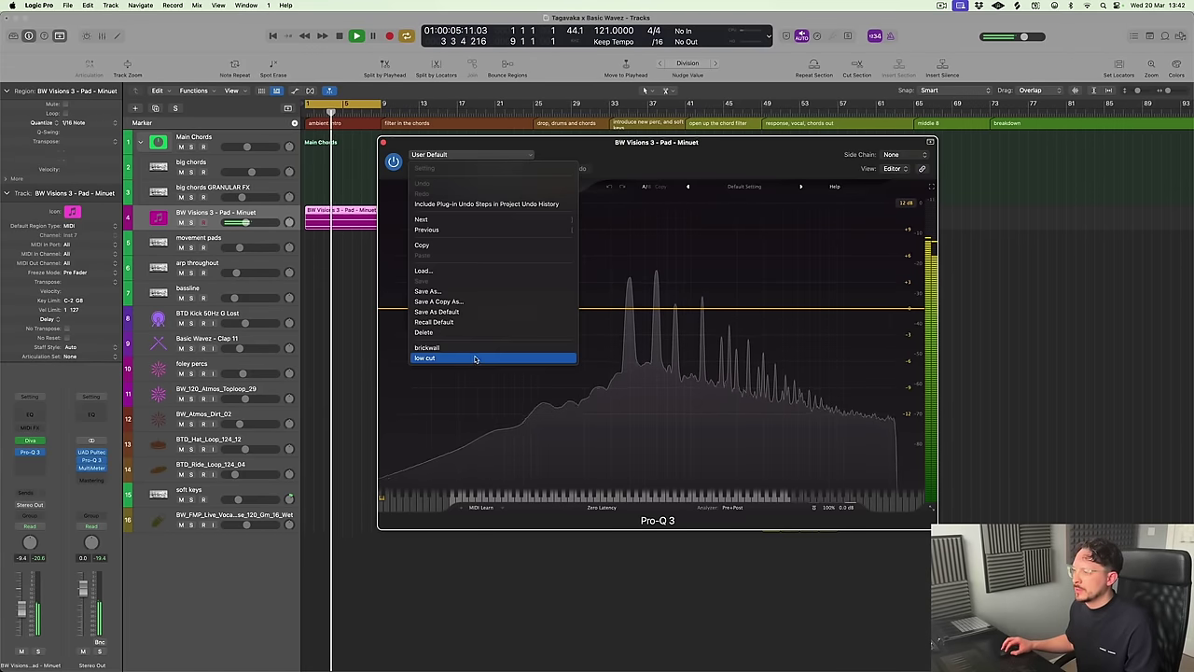
left_click(439, 359)
Shape the pad's EQ with the low cut at about 182 Hz, a high-shelf reduction and a small bell dip in the low mids
left_click_drag(587, 331, 578, 346)
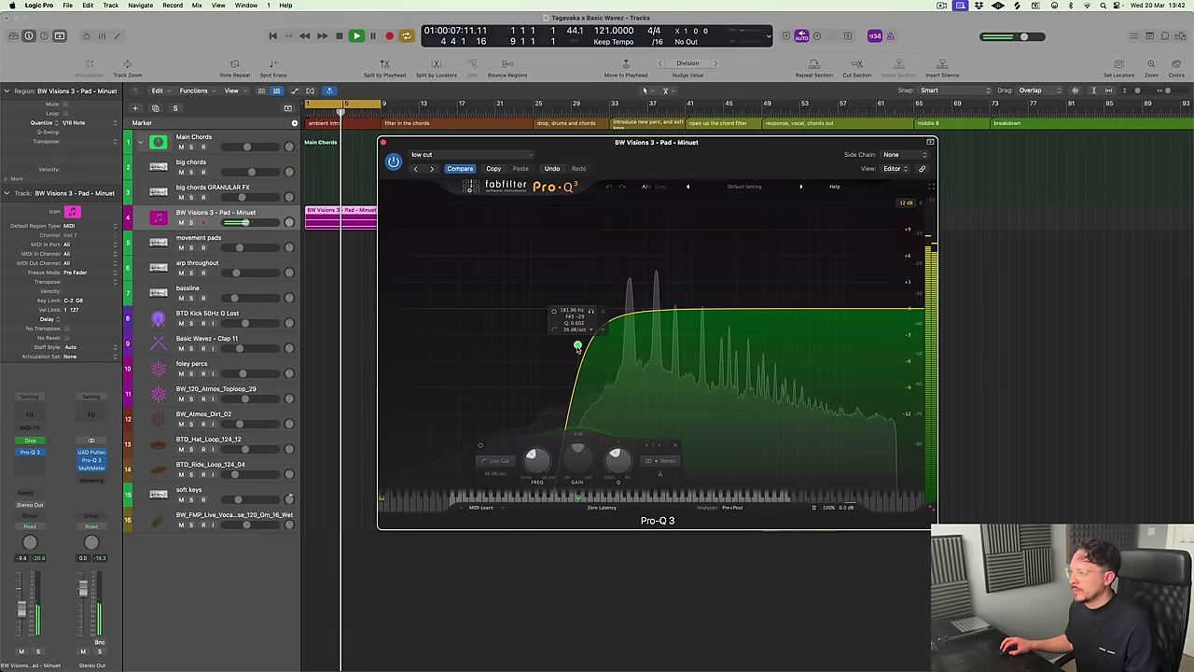
left_click_drag(911, 309, 904, 344)
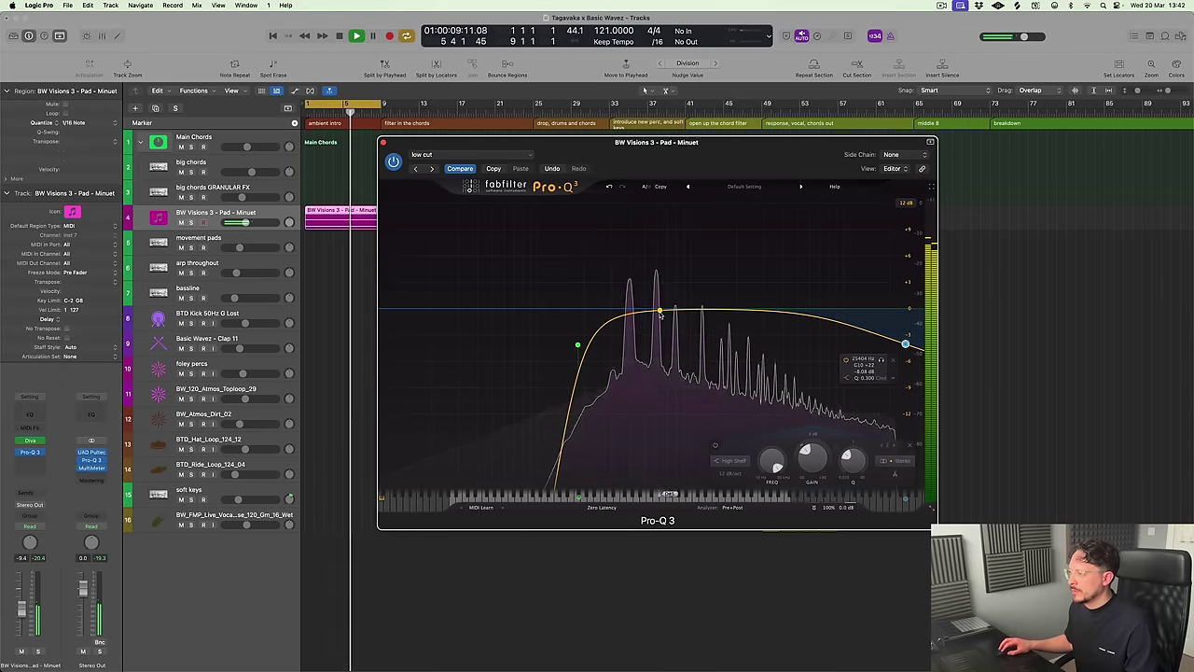
left_click_drag(659, 310, 658, 329)
scroll(658, 328, "down", 3)
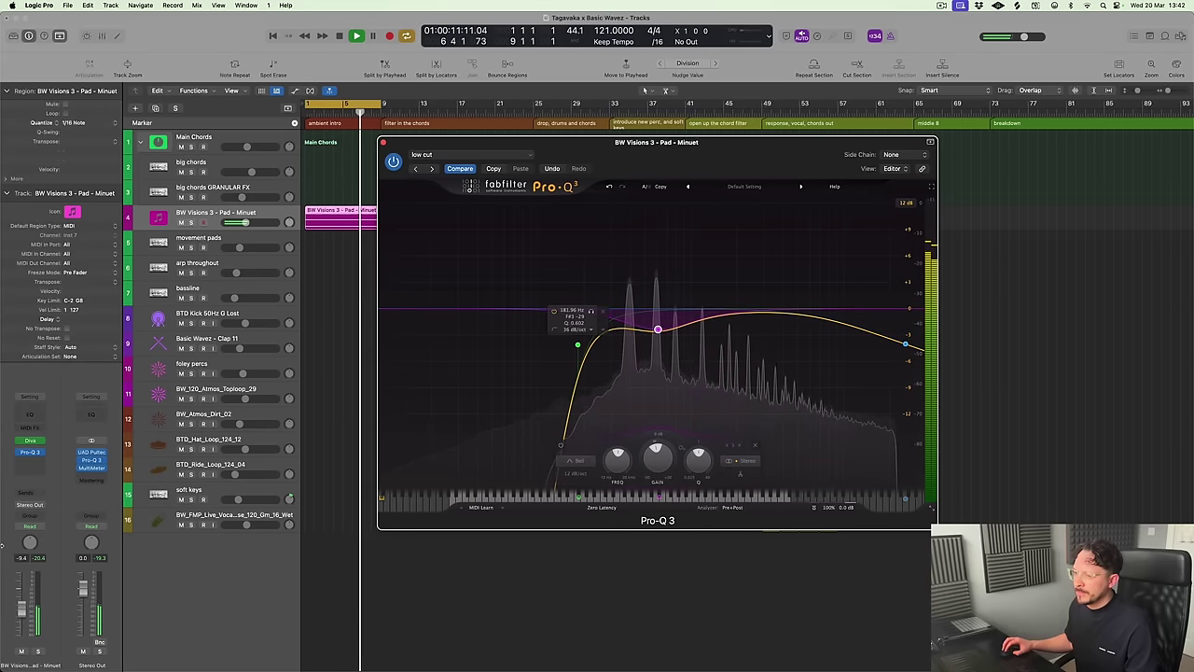
Lower the VCF cutoff slightly on Diva's main synth page for the Minuet pad
left_click(30, 439)
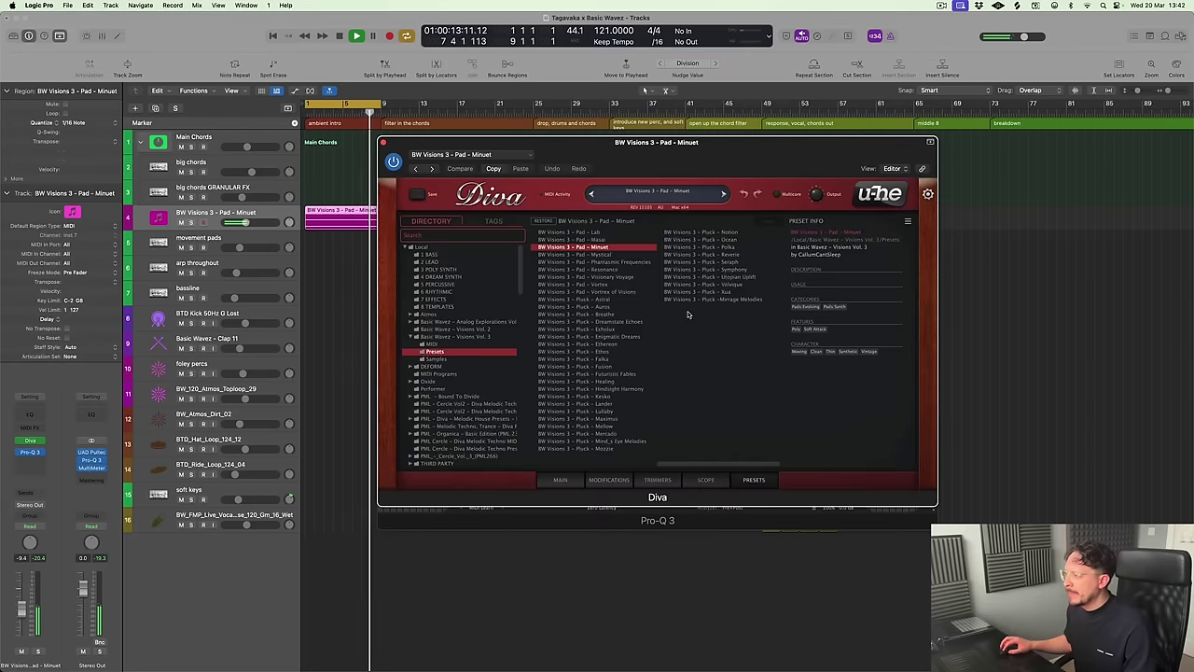
left_click(570, 479)
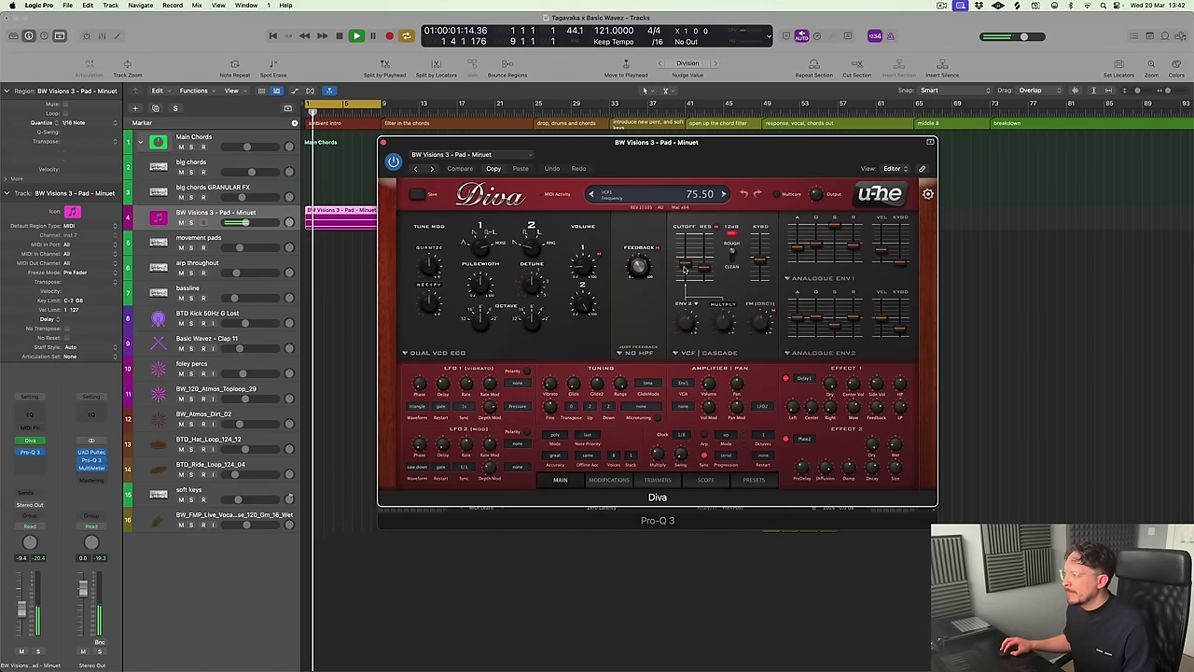
left_click_drag(686, 270, 685, 278)
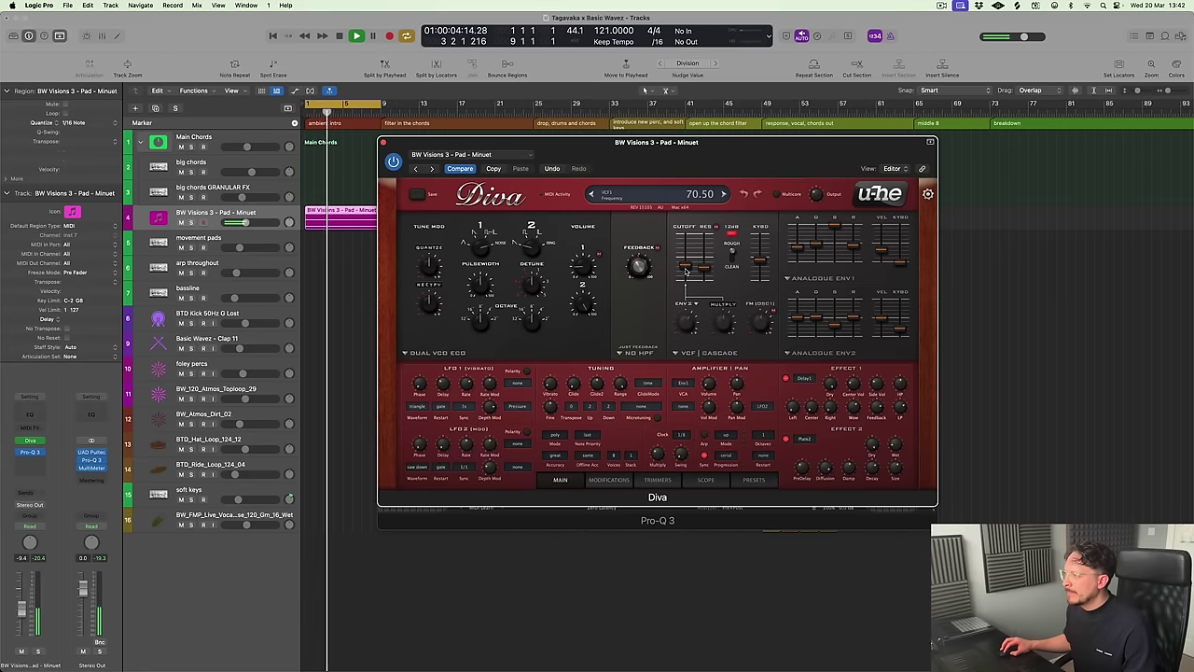
Insert Portal on the pad track, audition its Stretch & Smear presets and load "Chordal Clouds"
left_click(38, 466)
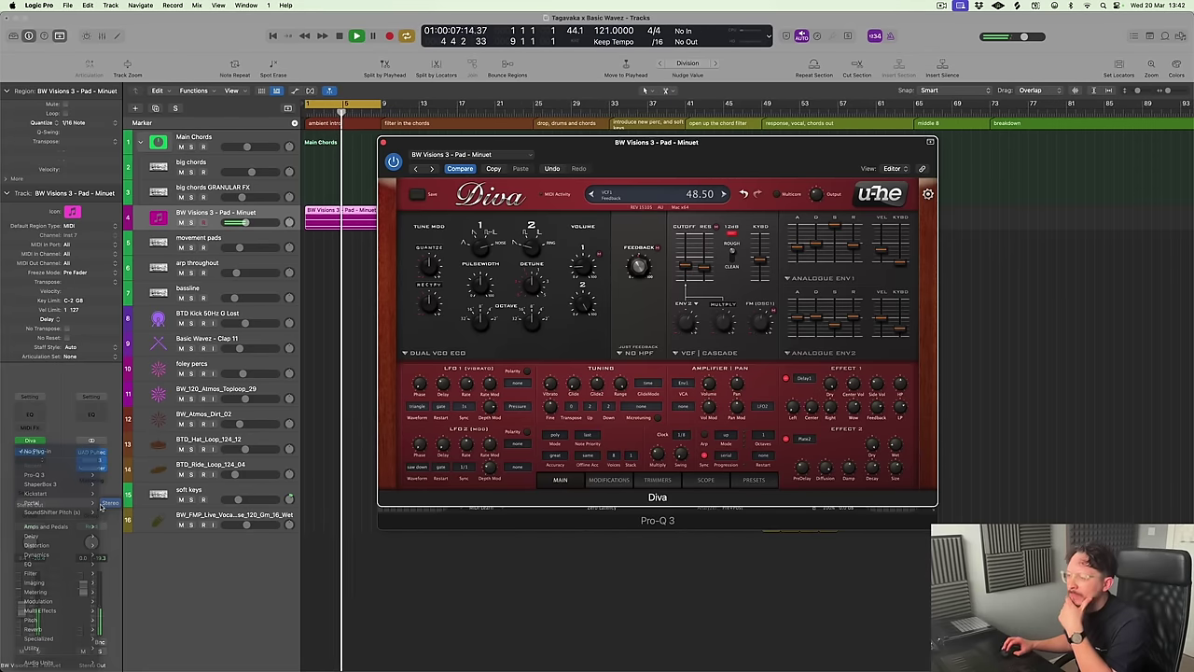
left_click(107, 504)
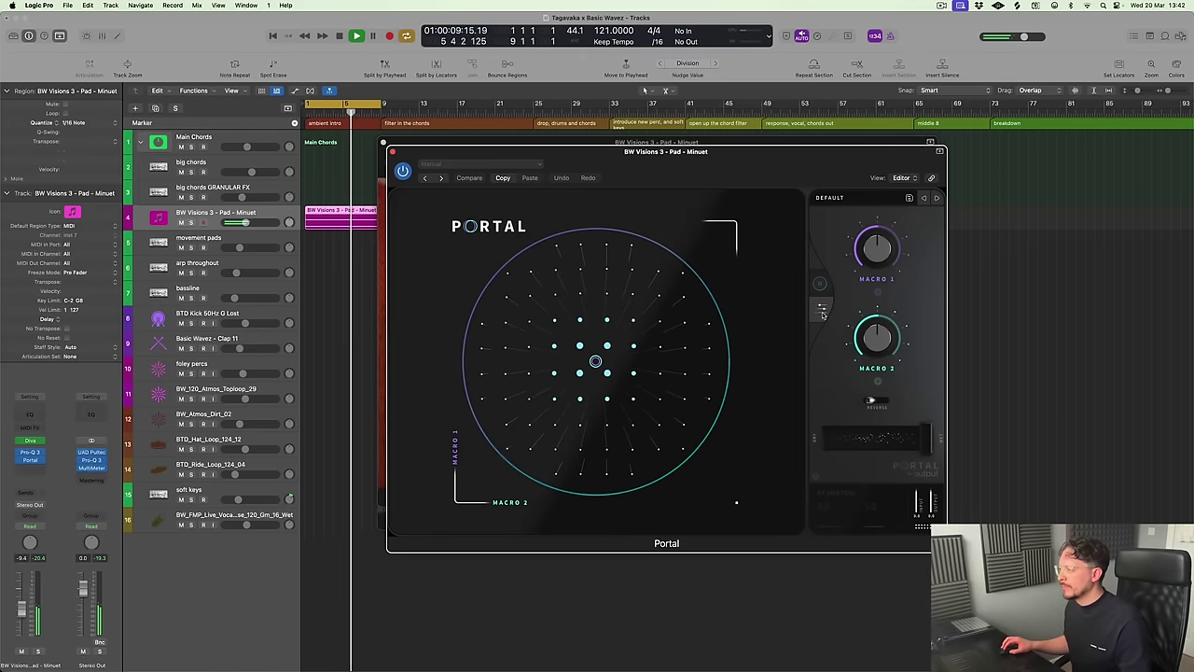
left_click(872, 196)
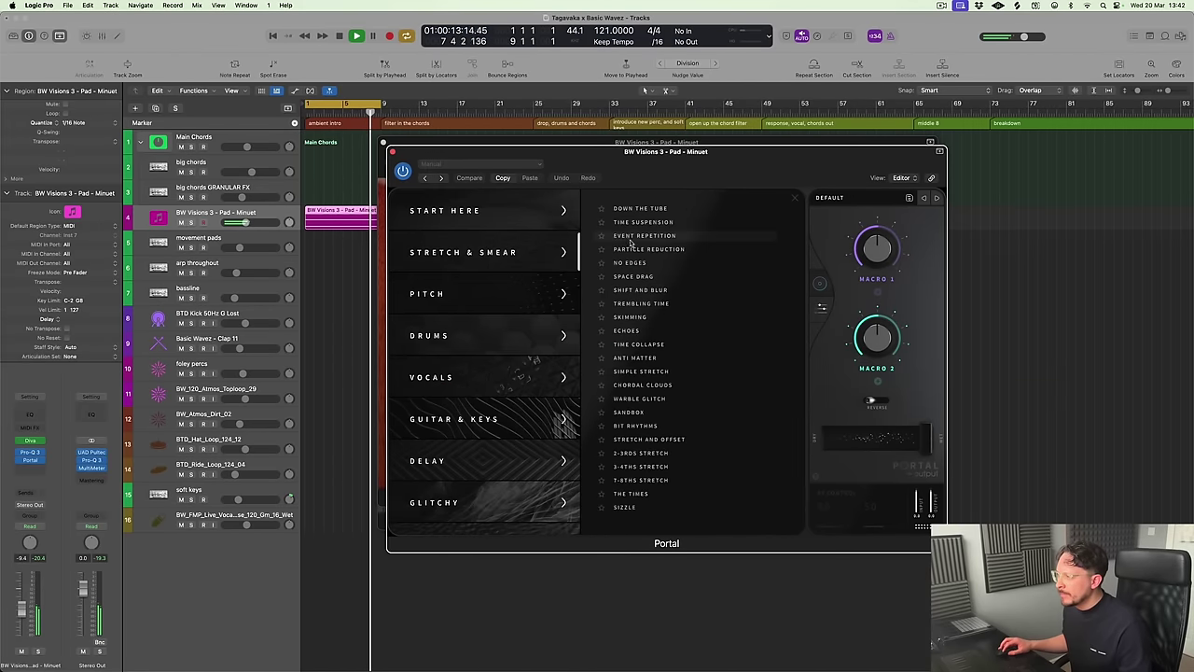
left_click(642, 209)
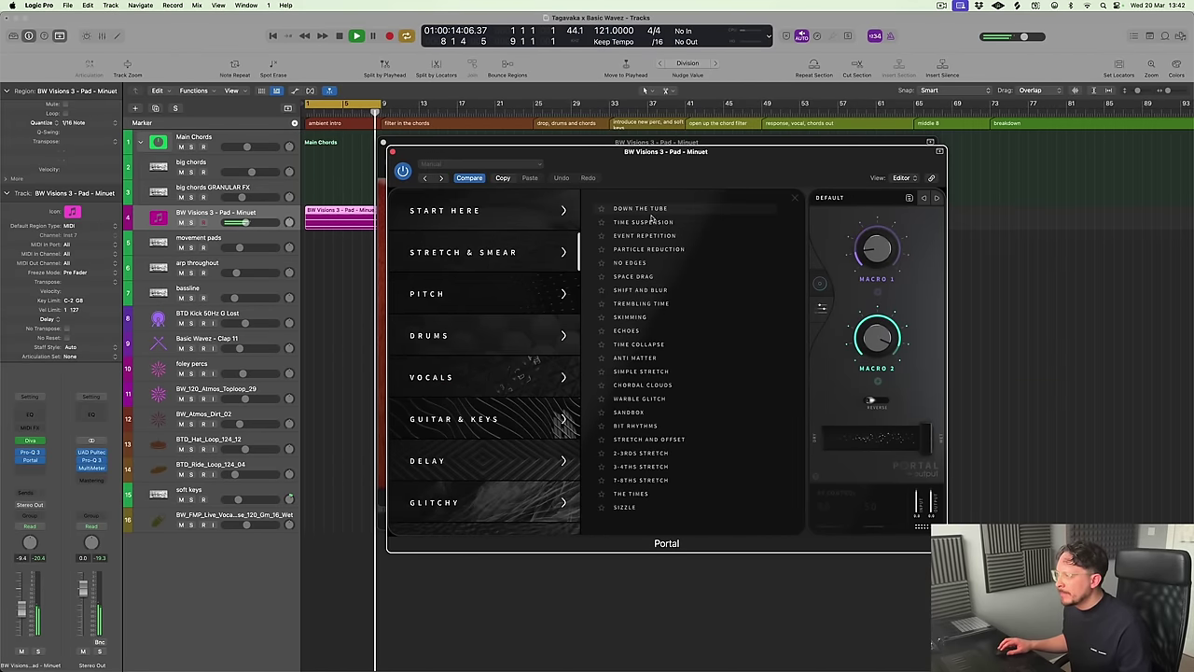
left_click(652, 222)
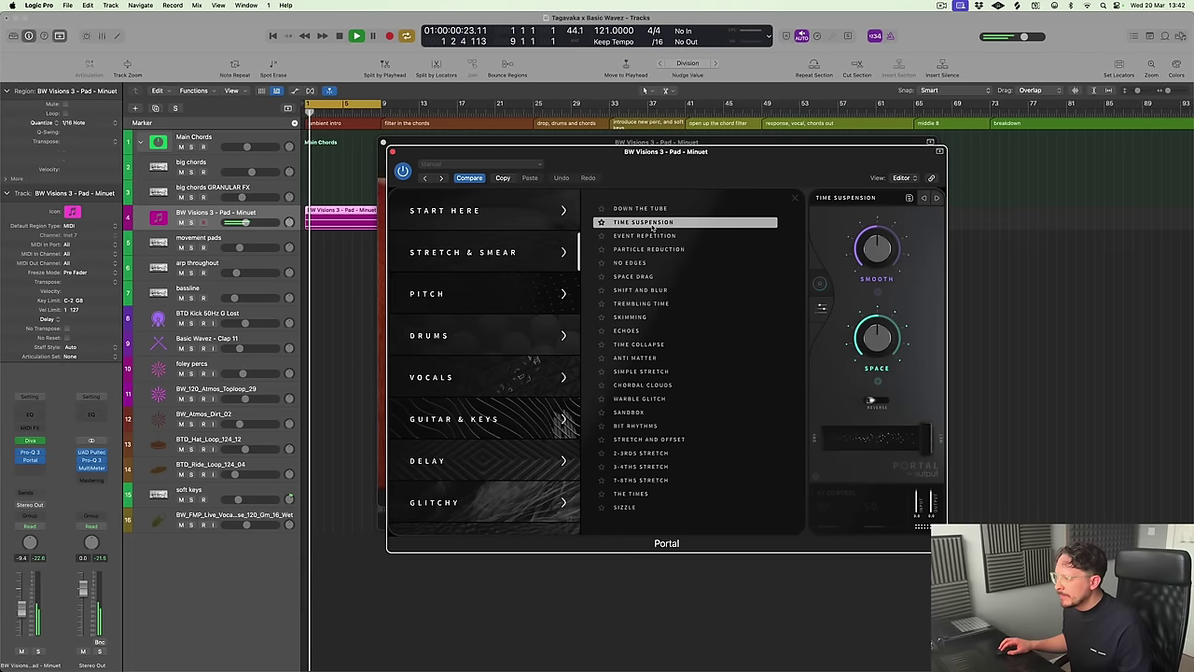
left_click(652, 391)
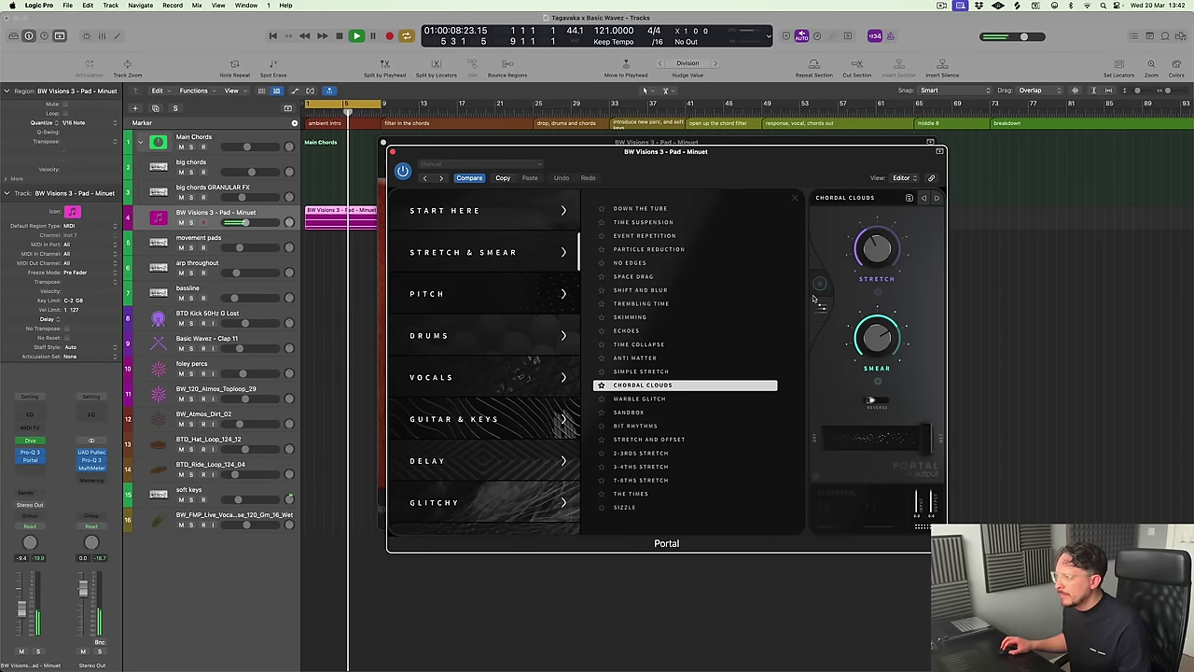
Close the Portal, Diva and Pro-Q 3 windows and loop the Minuet pad region out to bar 25
left_click(393, 152)
left_click(383, 143)
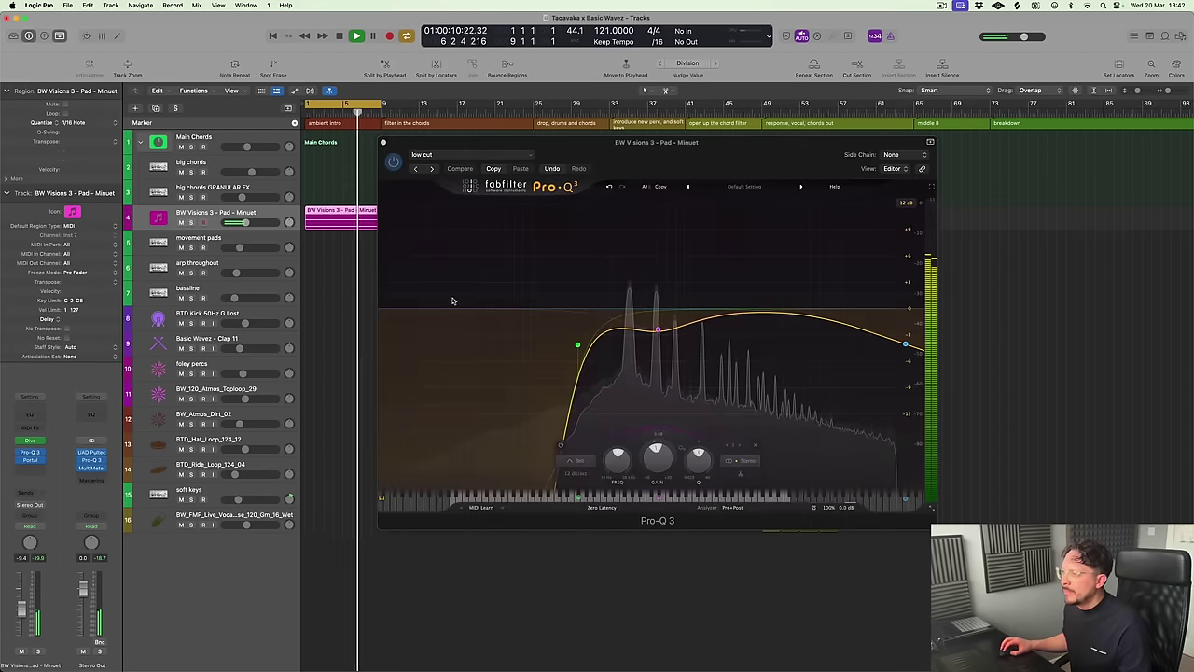
left_click(384, 142)
left_click(444, 306)
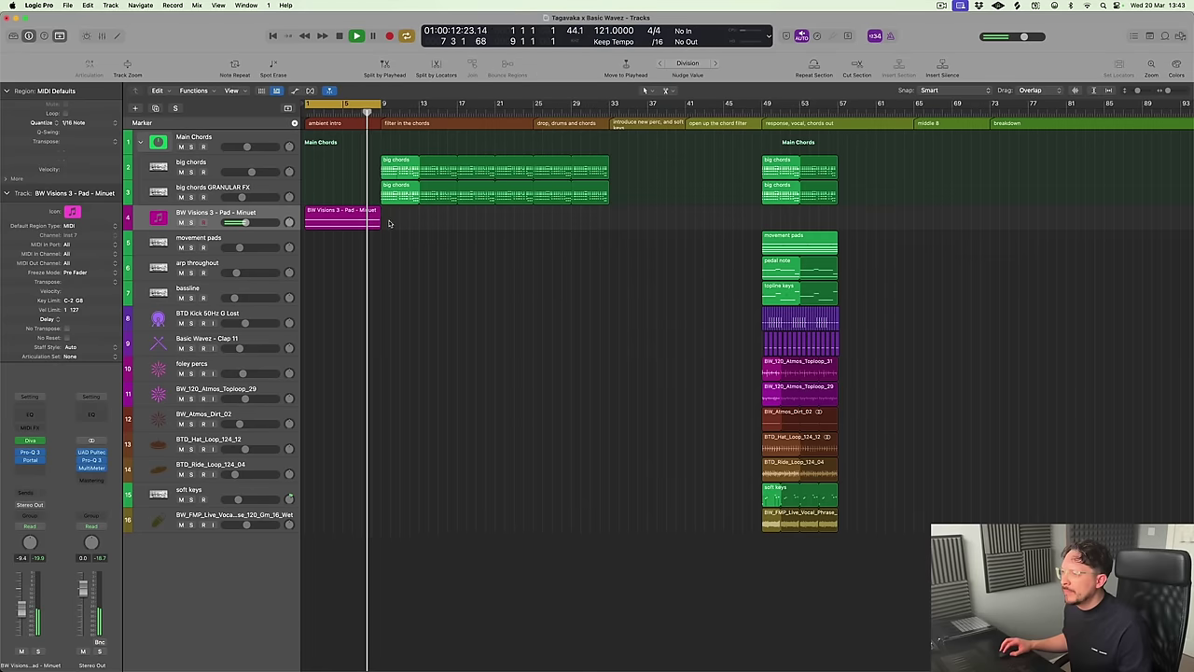
left_click_drag(378, 215, 532, 240)
left_click(518, 267)
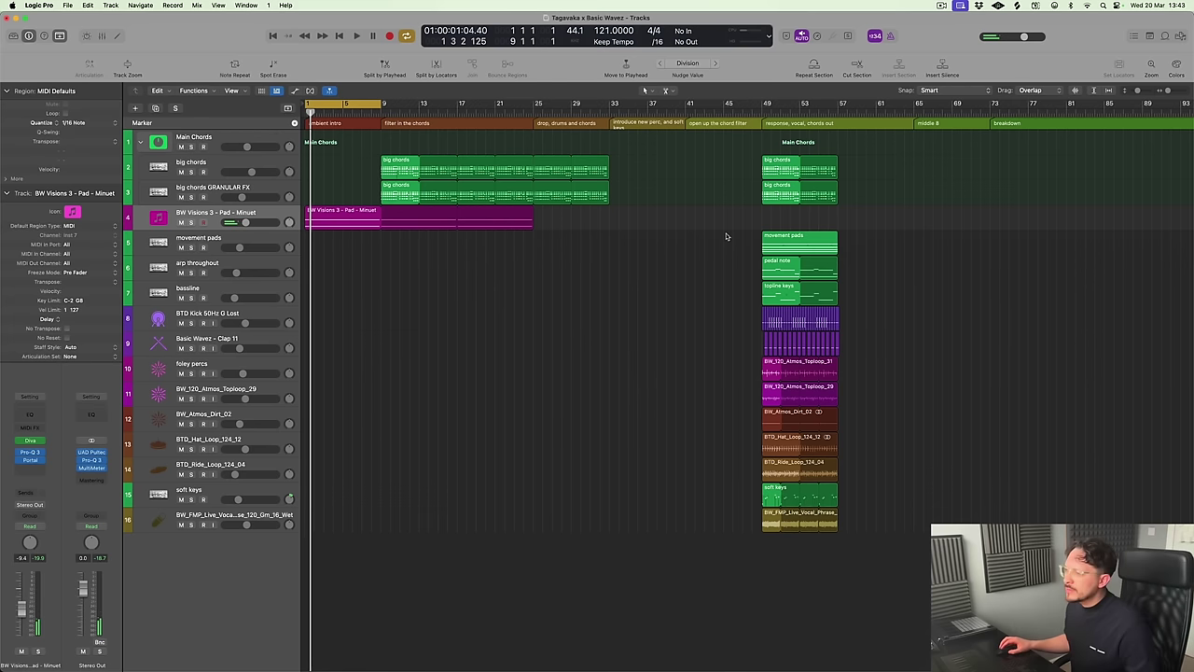
Browse the Tonal Atmospheres folder in Basic Wavez - Atmospheres and audition an atmosphere sample
left_click(1181, 35)
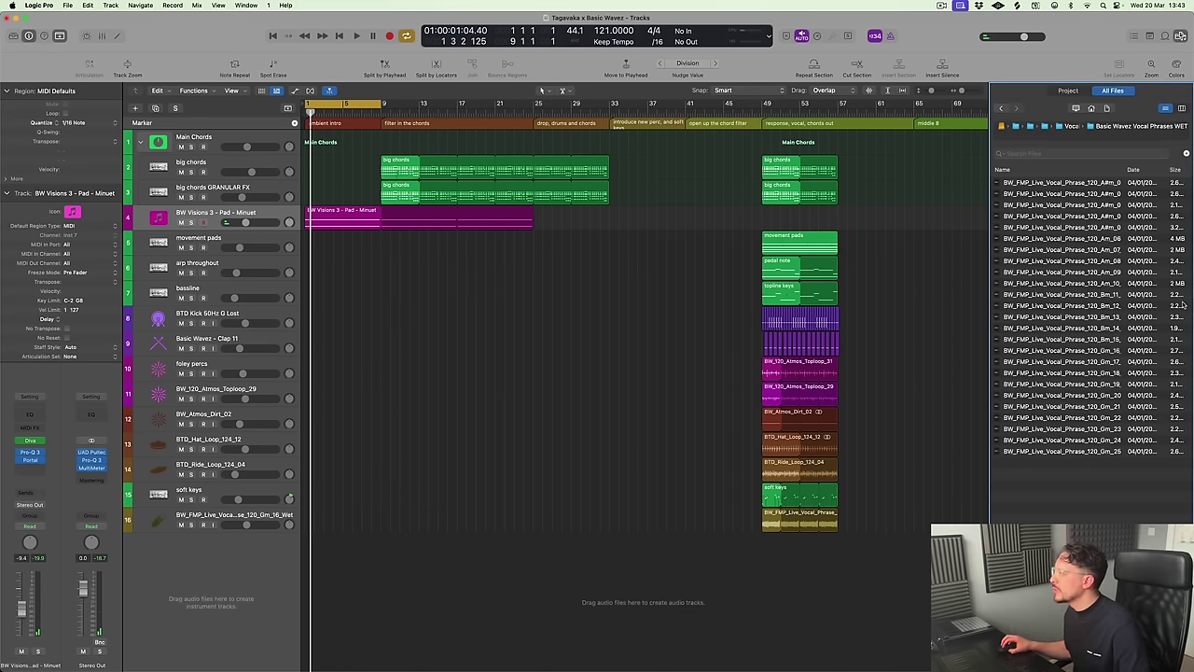
left_click(1028, 130)
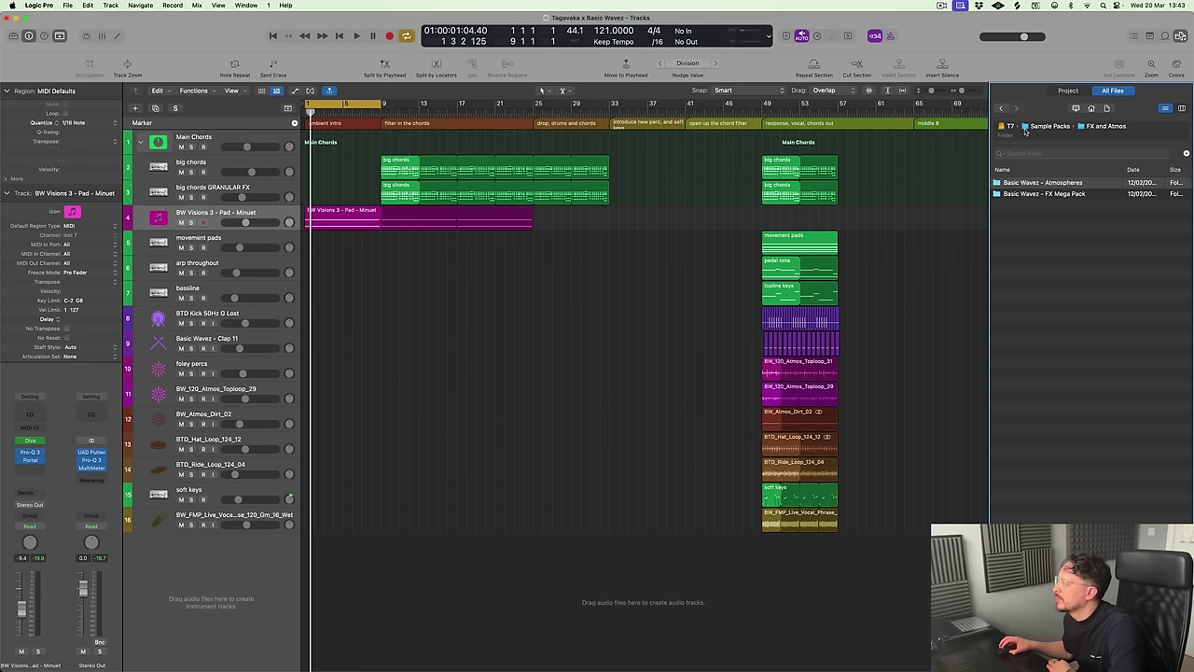
double_click(1055, 184)
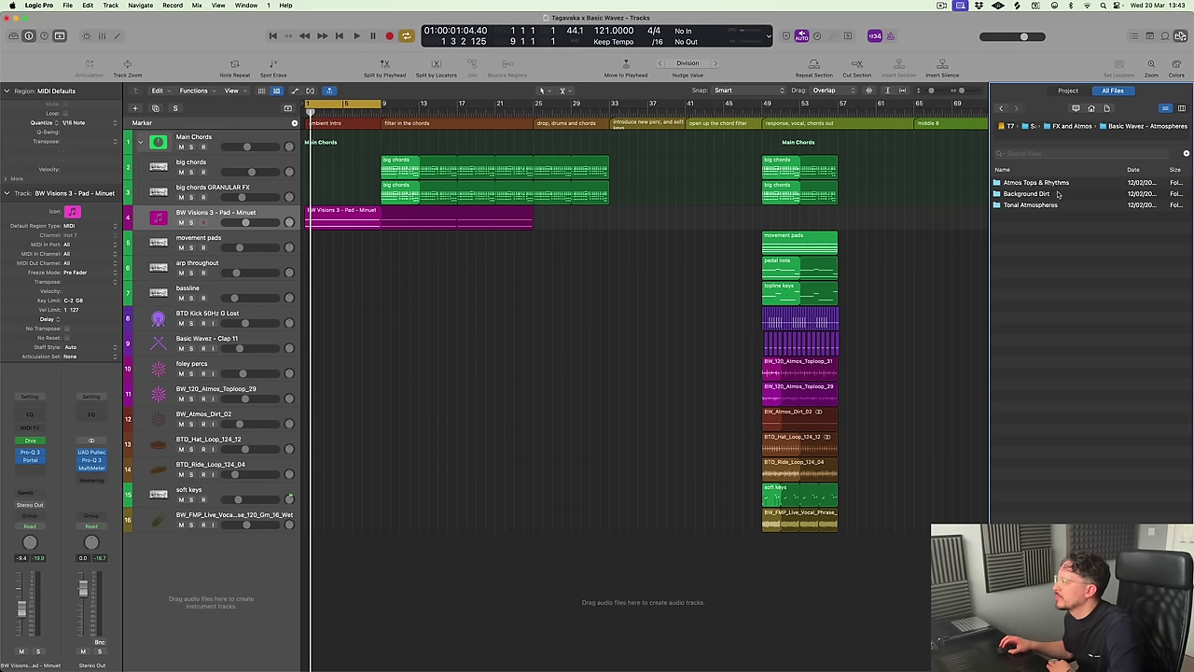
double_click(1032, 207)
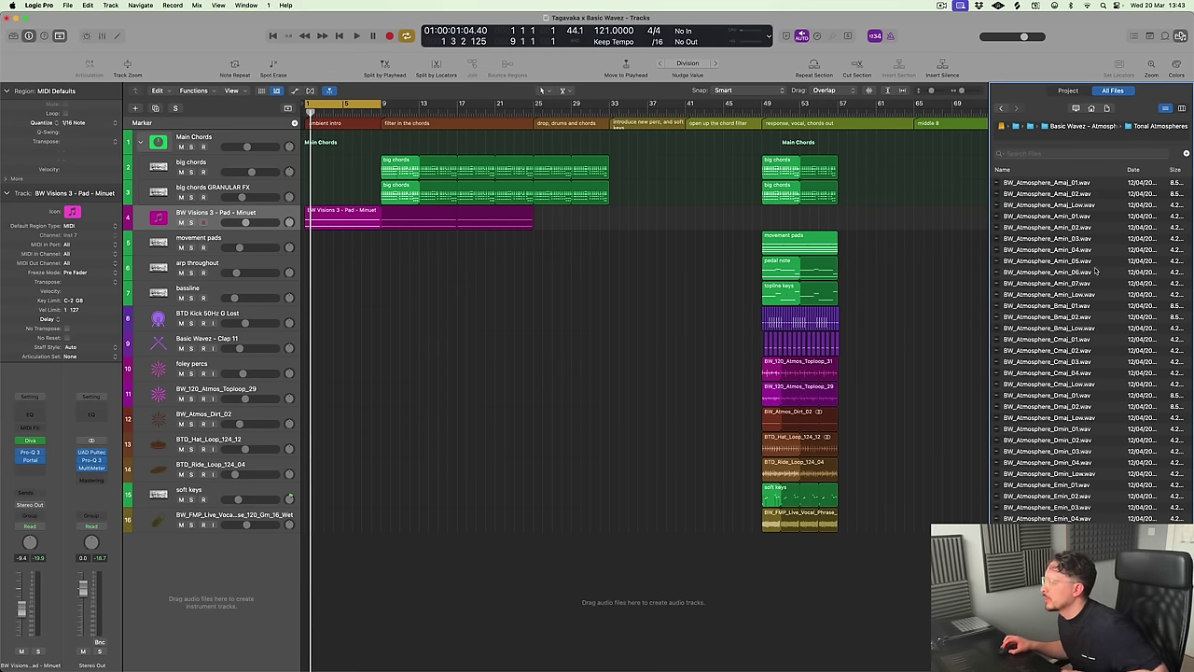
scroll(1096, 271, "down", 5)
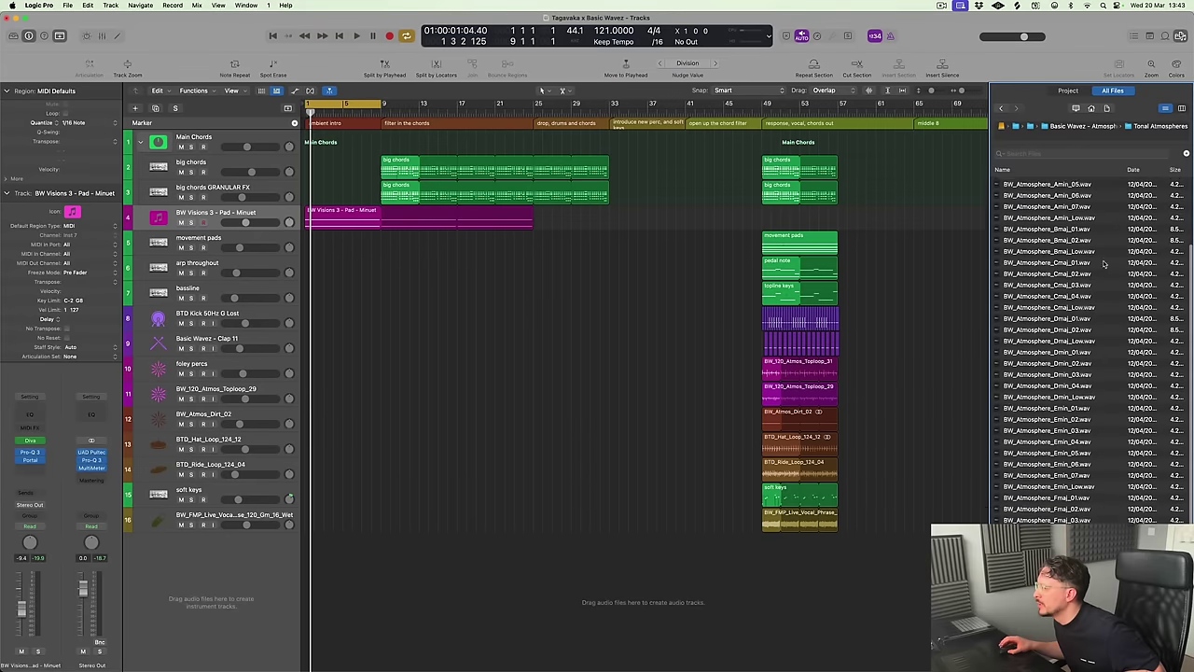
scroll(1104, 264, "up", 2)
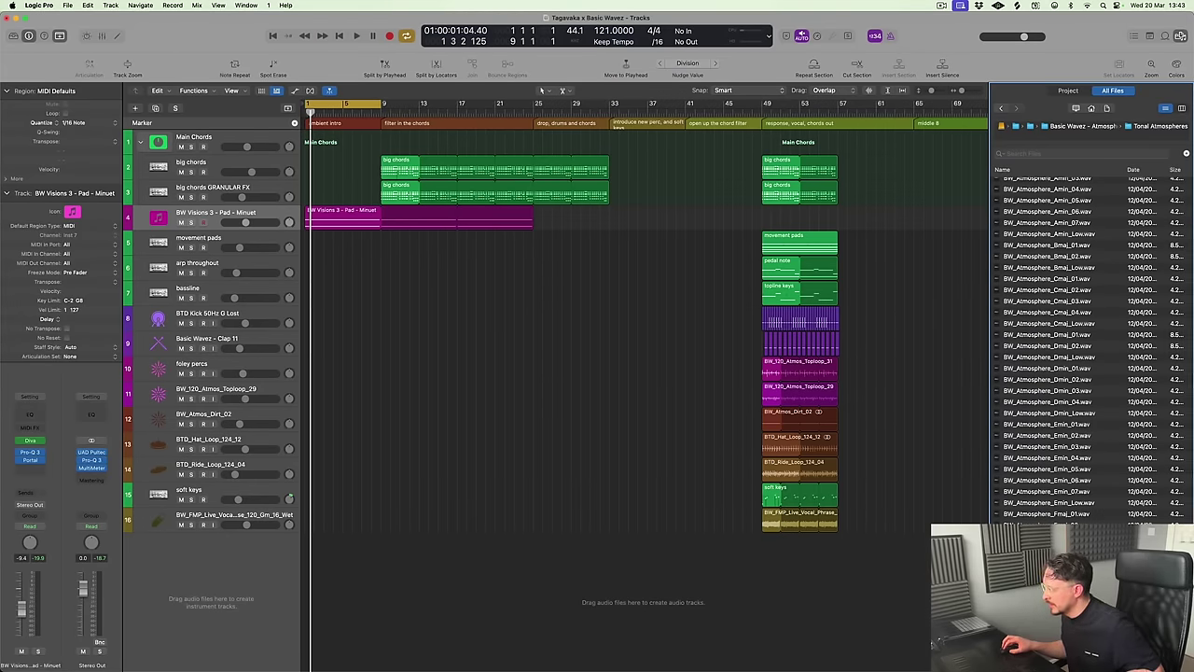
left_click(1045, 559)
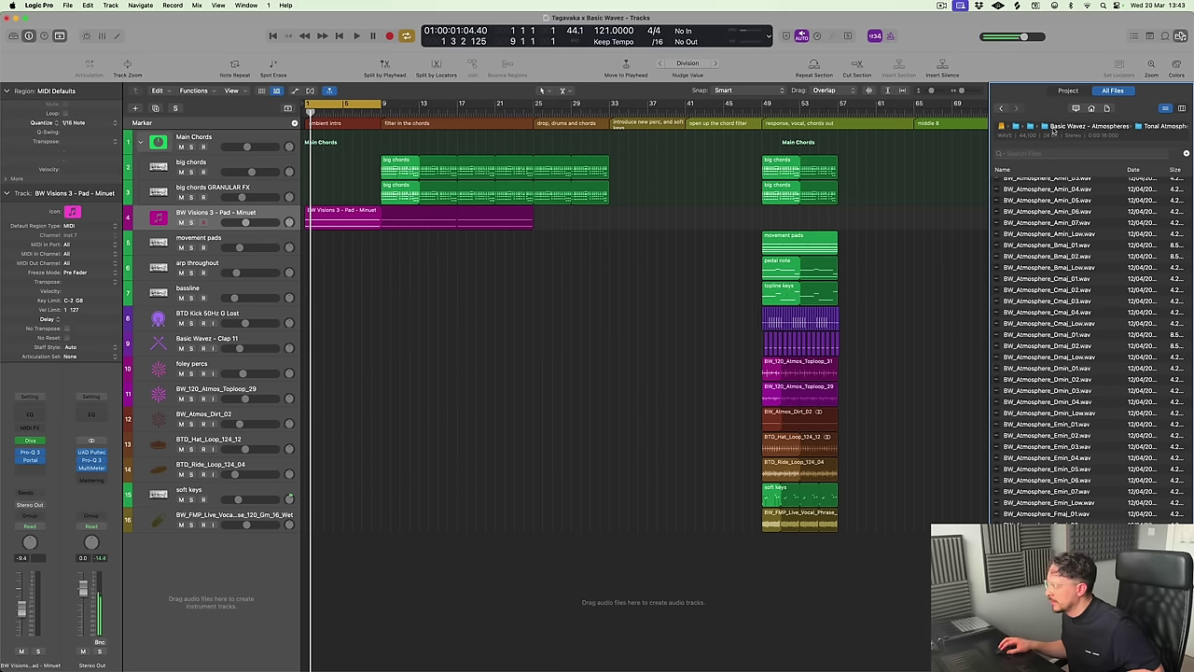
Open the Drones folder of the Basic Wavez - FX Mega Pack under FX and Atmos and find the G minor drones
left_click(1054, 128)
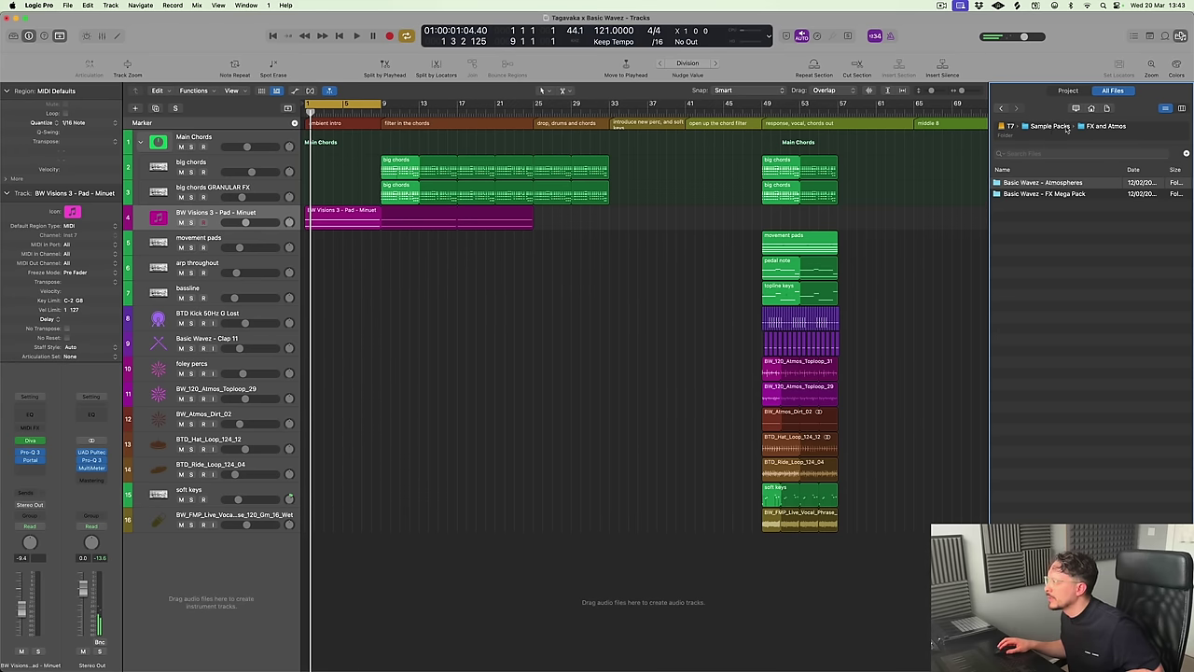
double_click(1046, 193)
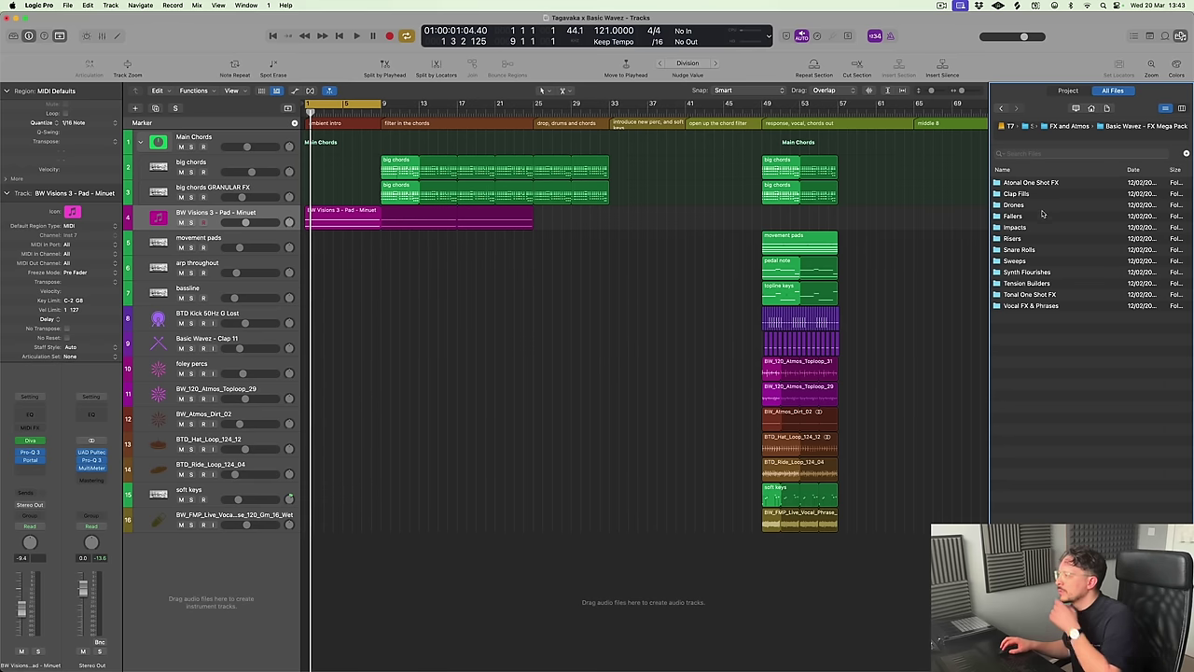
left_click(1034, 128)
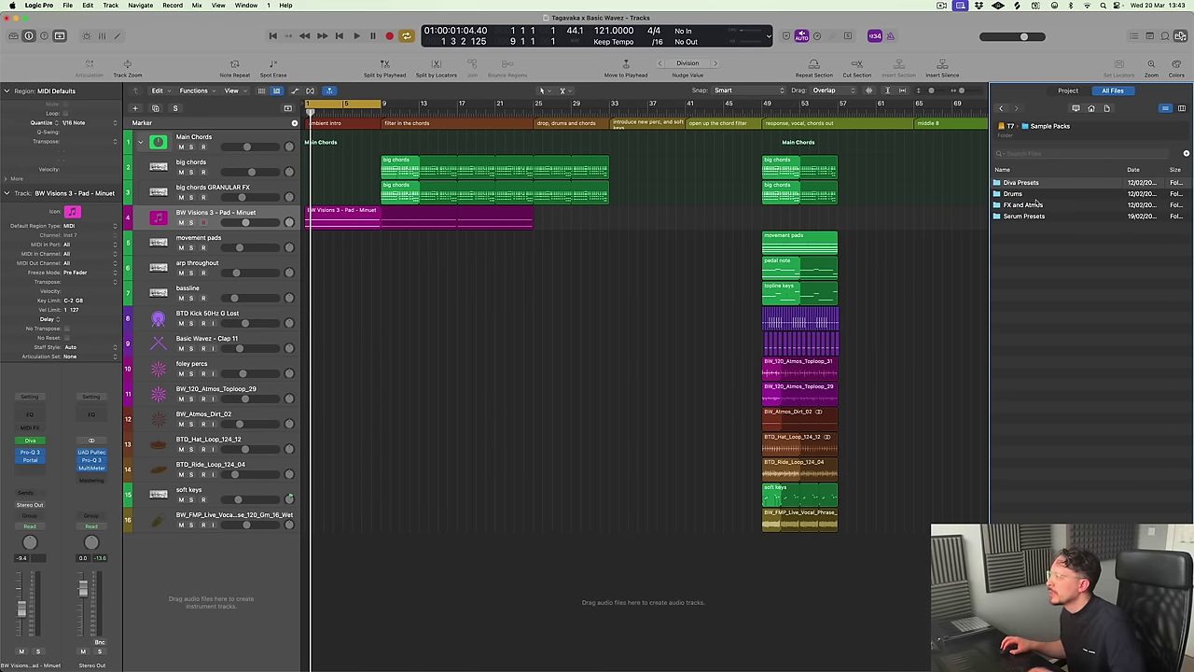
left_click(1033, 205)
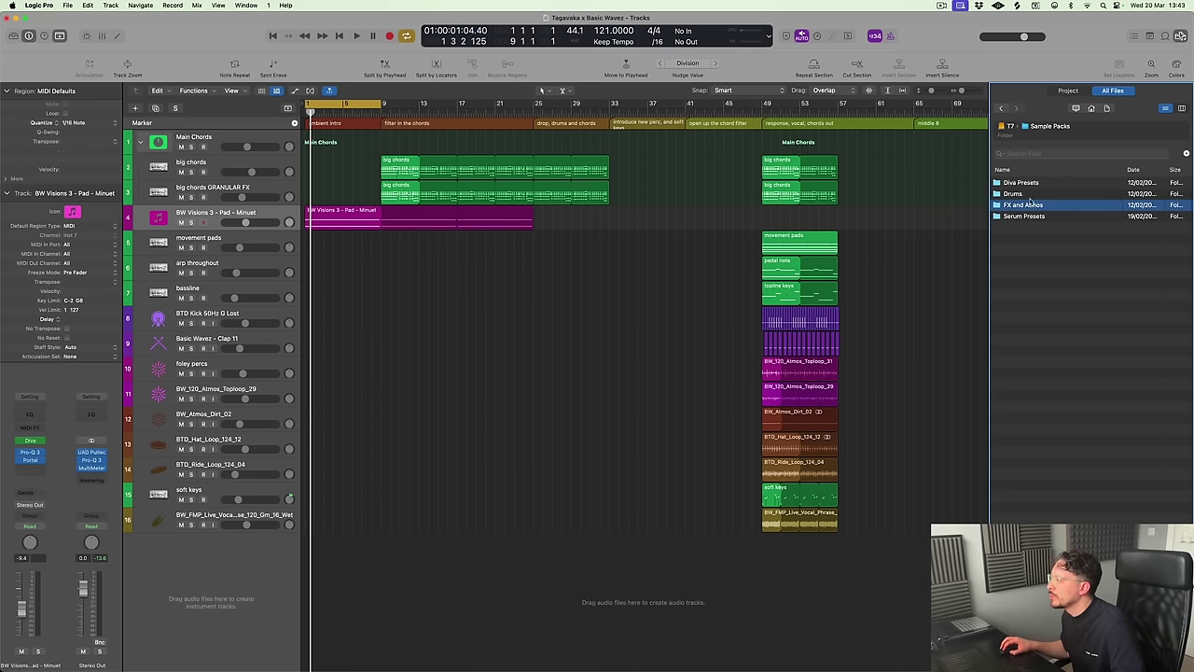
double_click(1034, 206)
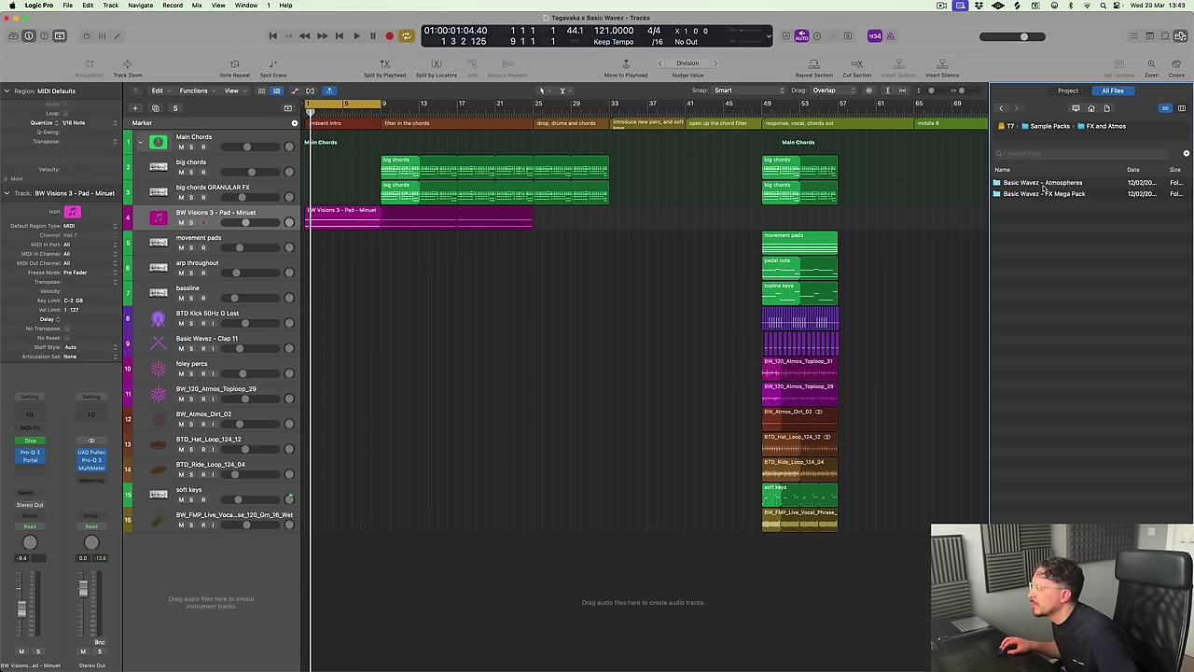
double_click(1046, 194)
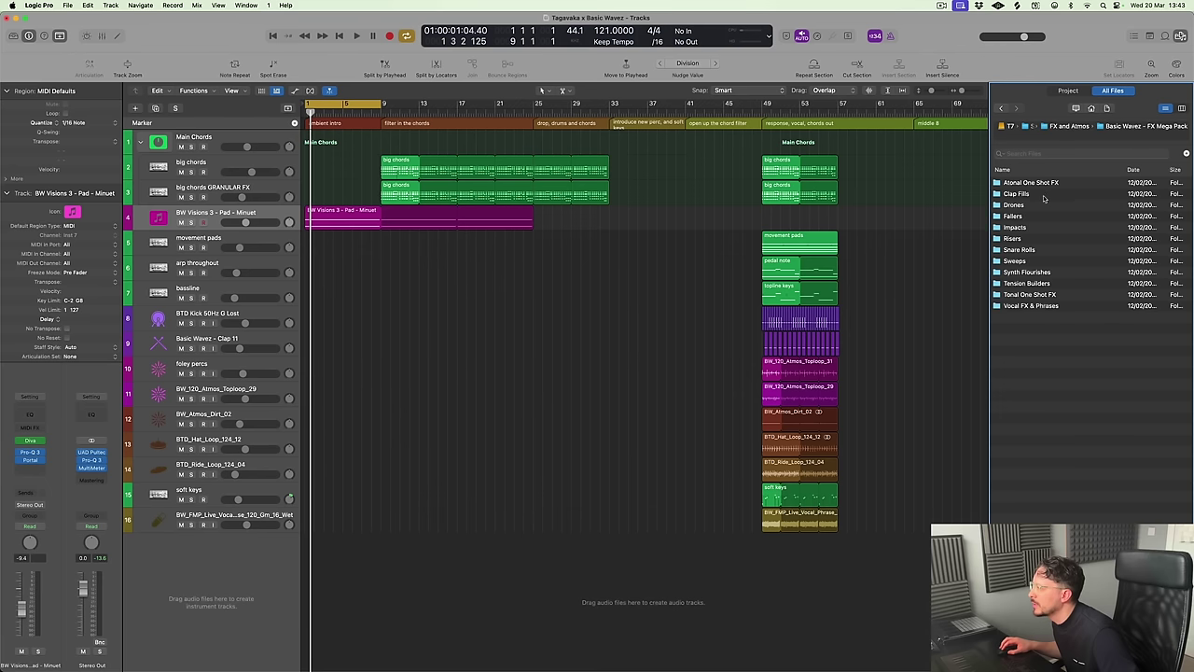
double_click(1037, 206)
scroll(1133, 347, "down", 5)
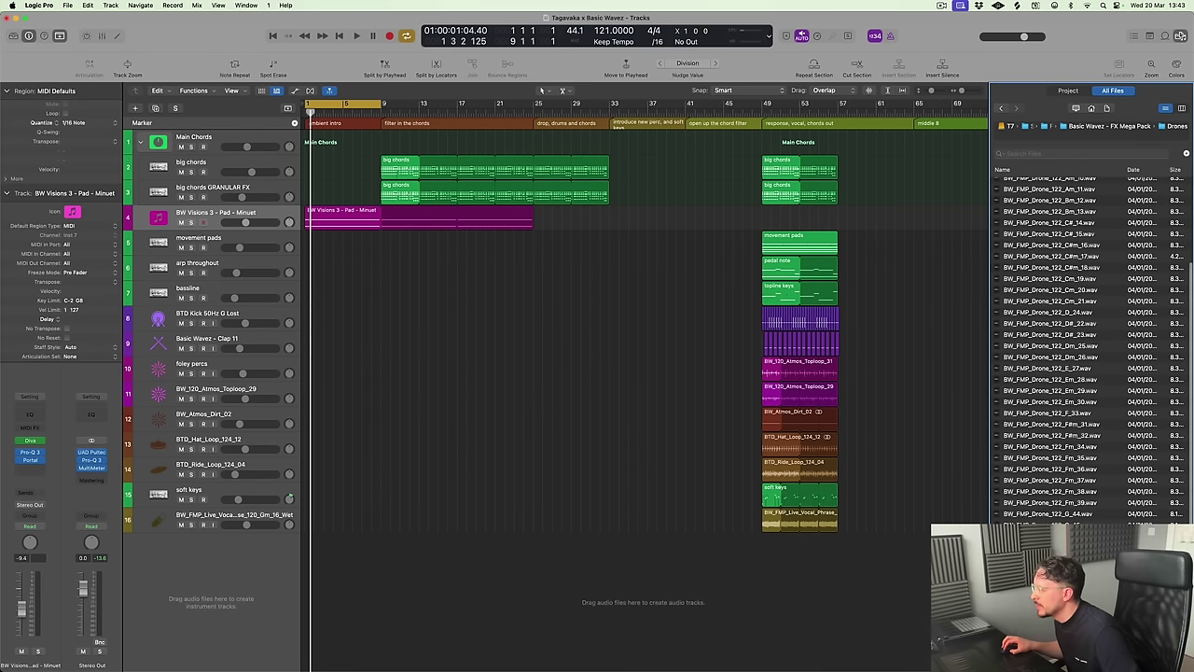
Audition BW_FMP_Drone_122_Gm_48 against the intro pad, place it on a new track at bar 1 and lower its volume to about -16.2 dB
left_click(1051, 548)
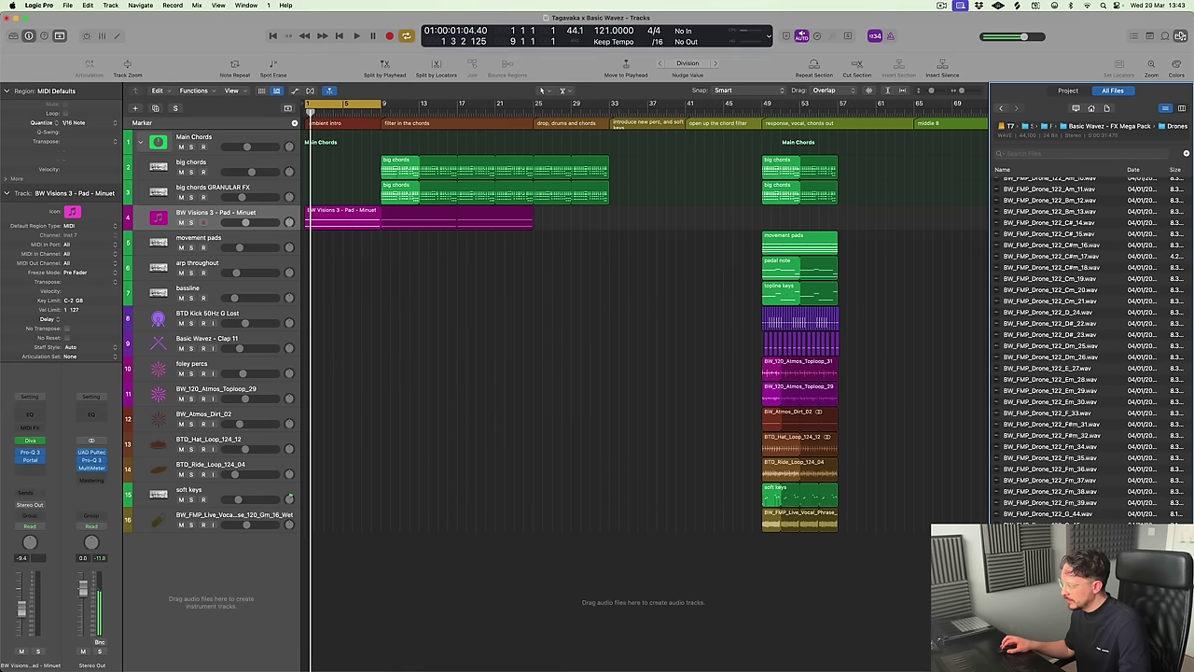
key("space")
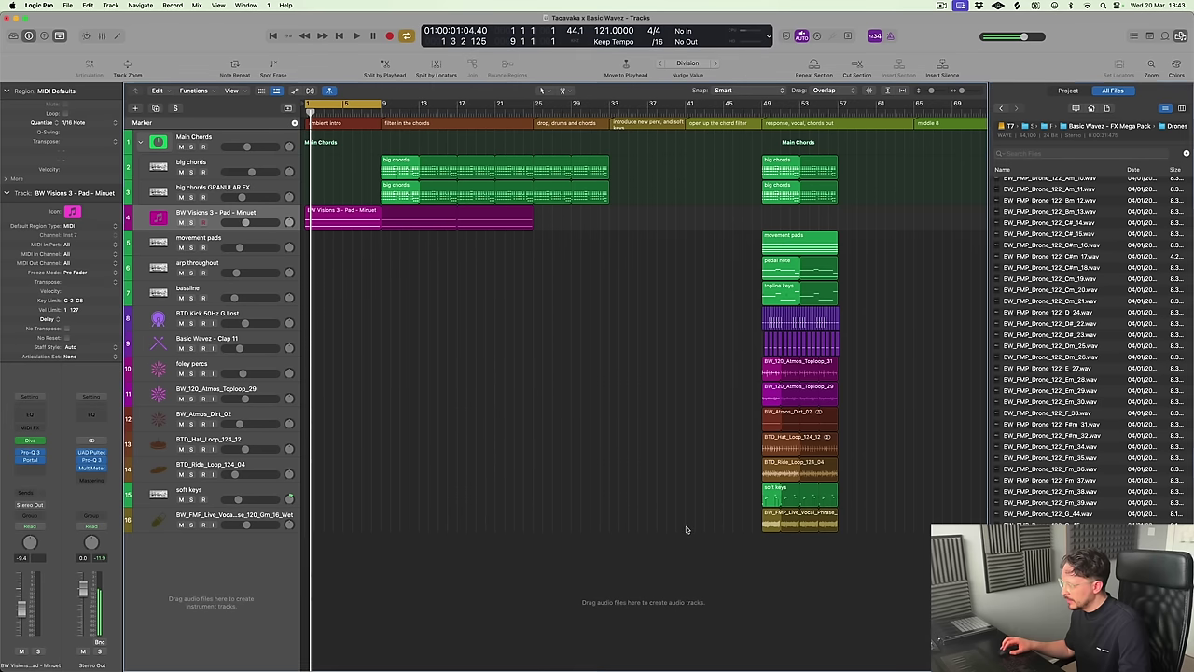
key("space")
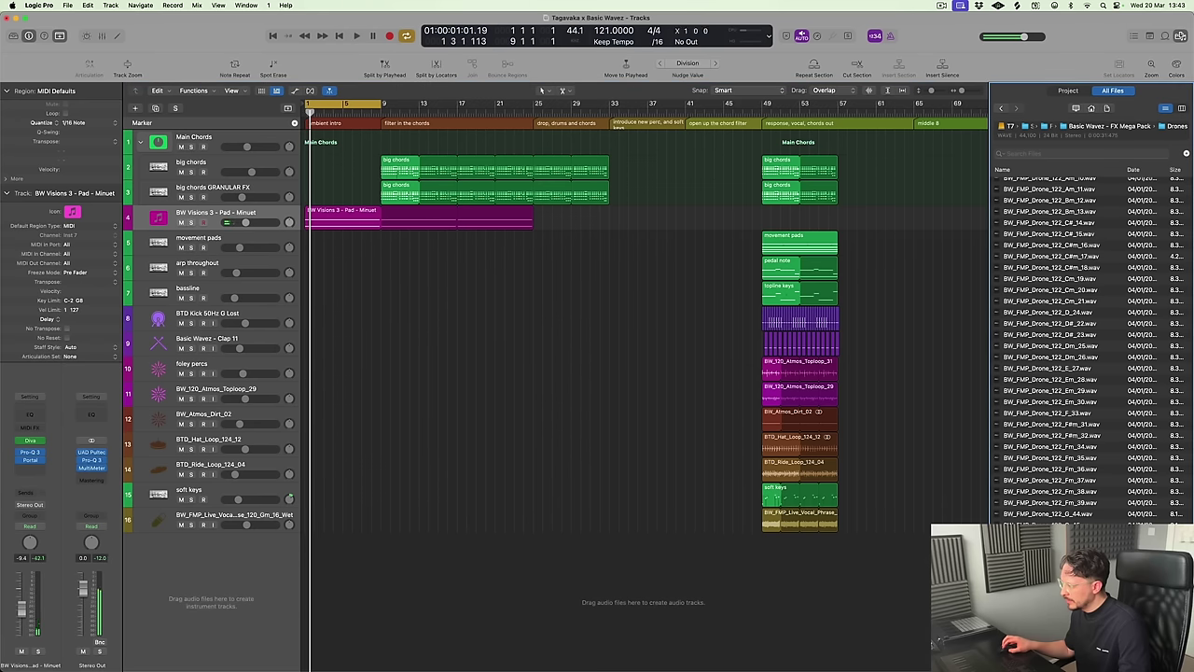
left_click_drag(743, 602, 257, 554)
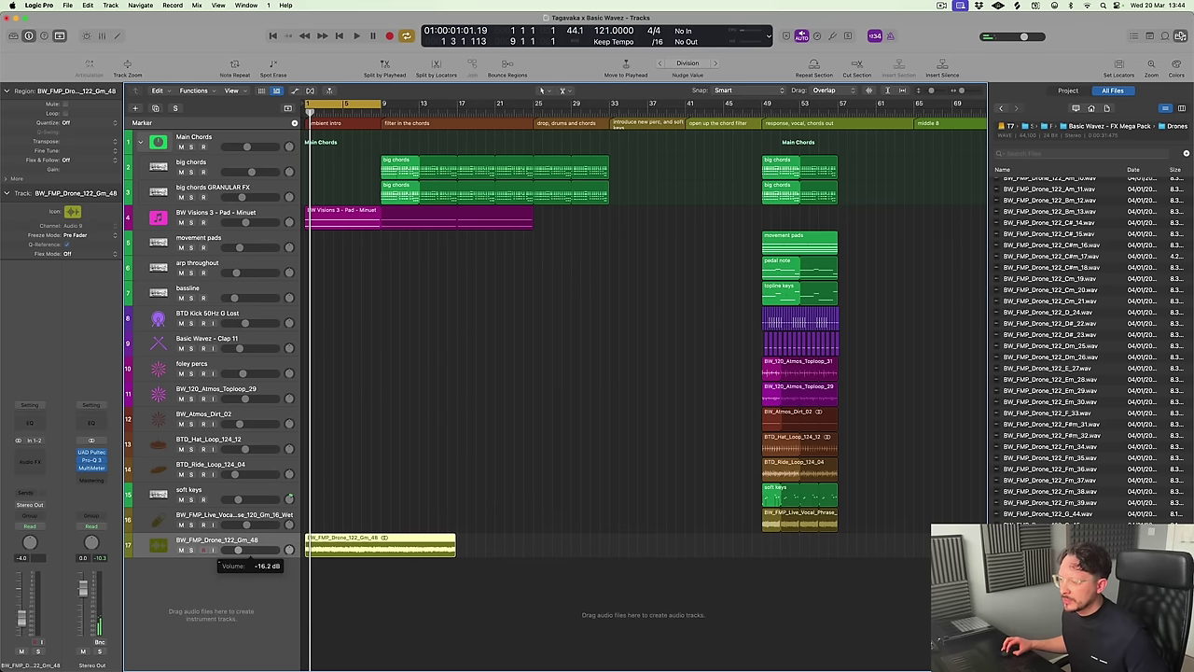
Play back the intro with the drone and fade in the drone region up to about bar 7
key("space")
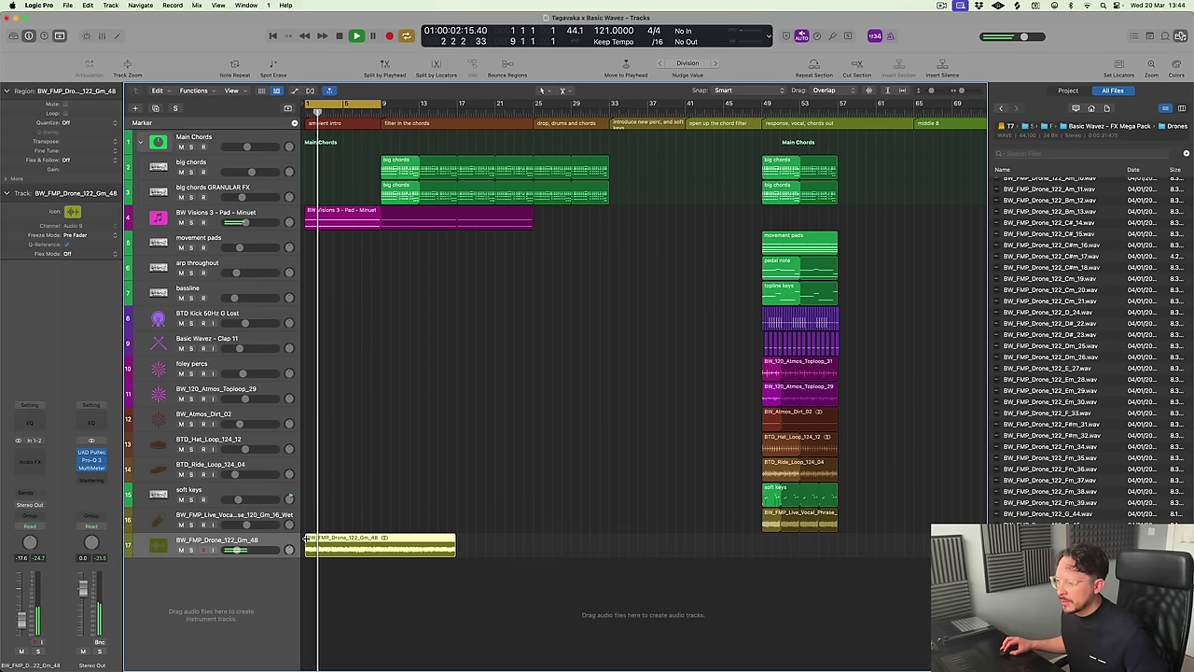
key("space")
key("space")
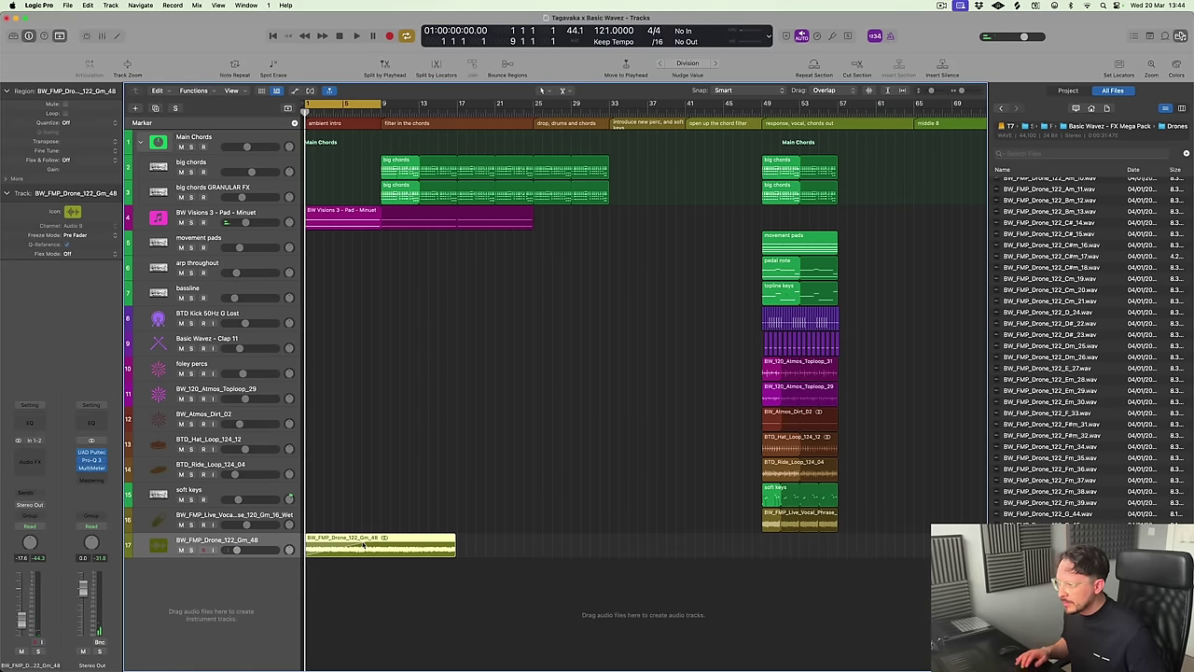
key("super+Right")
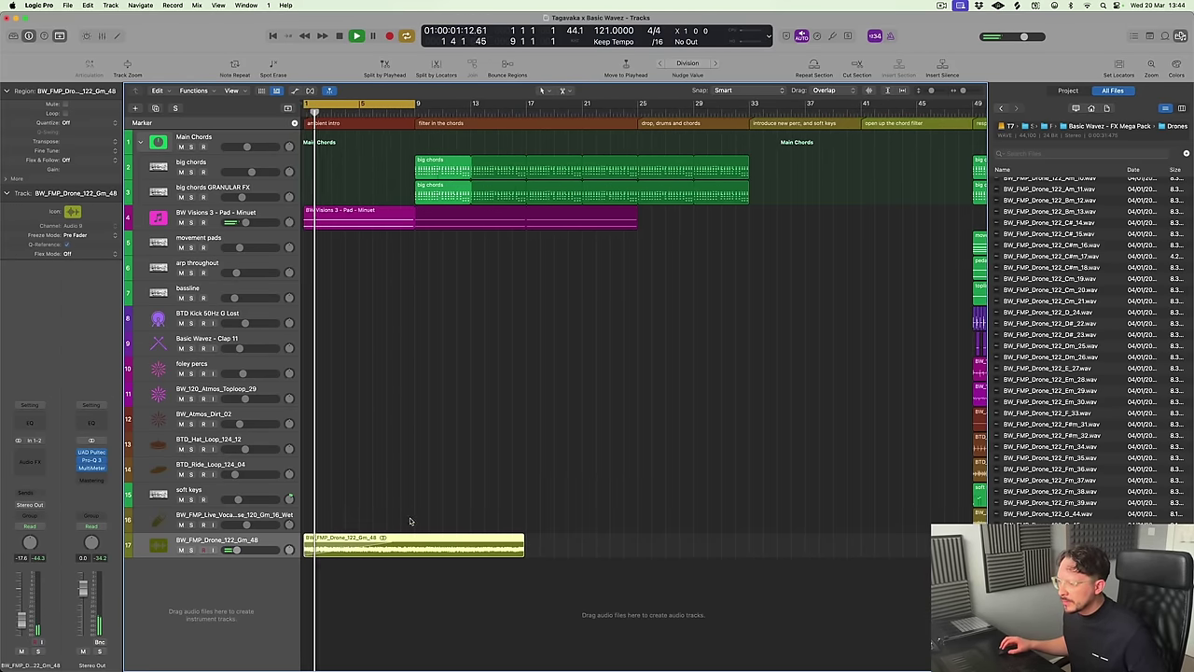
Insert Pro-Q 3 on the drone track, load the low cut preset with its cutoff at about 205 Hz and close it
left_click(38, 456)
left_click(110, 484)
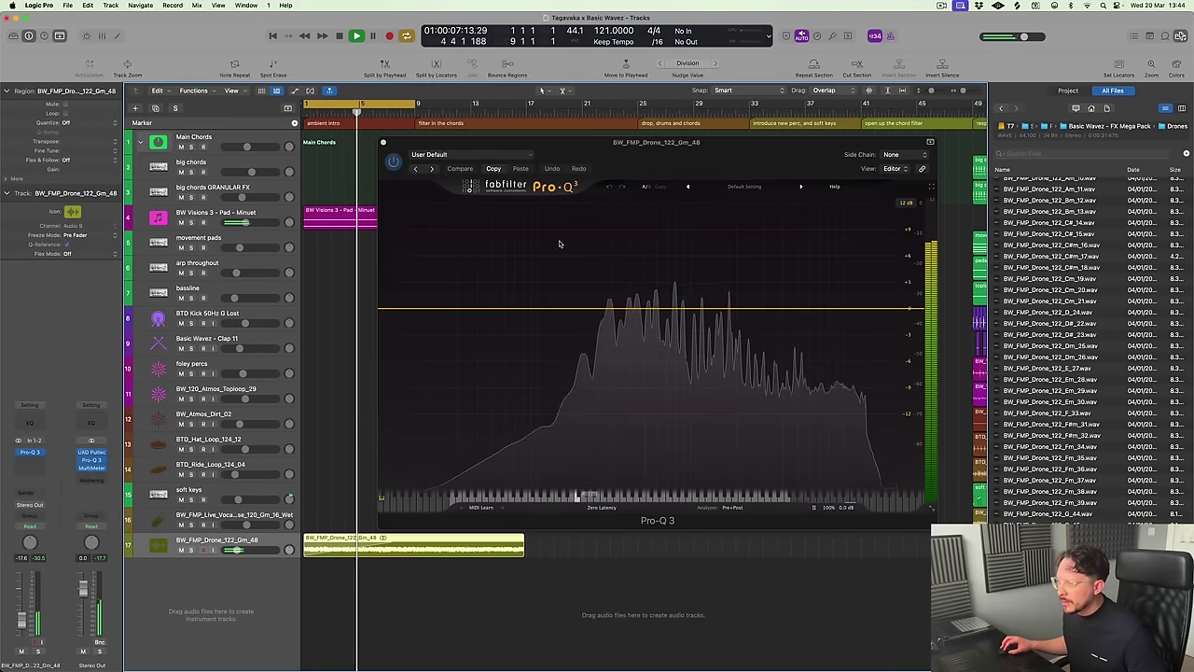
left_click(431, 154)
left_click(459, 359)
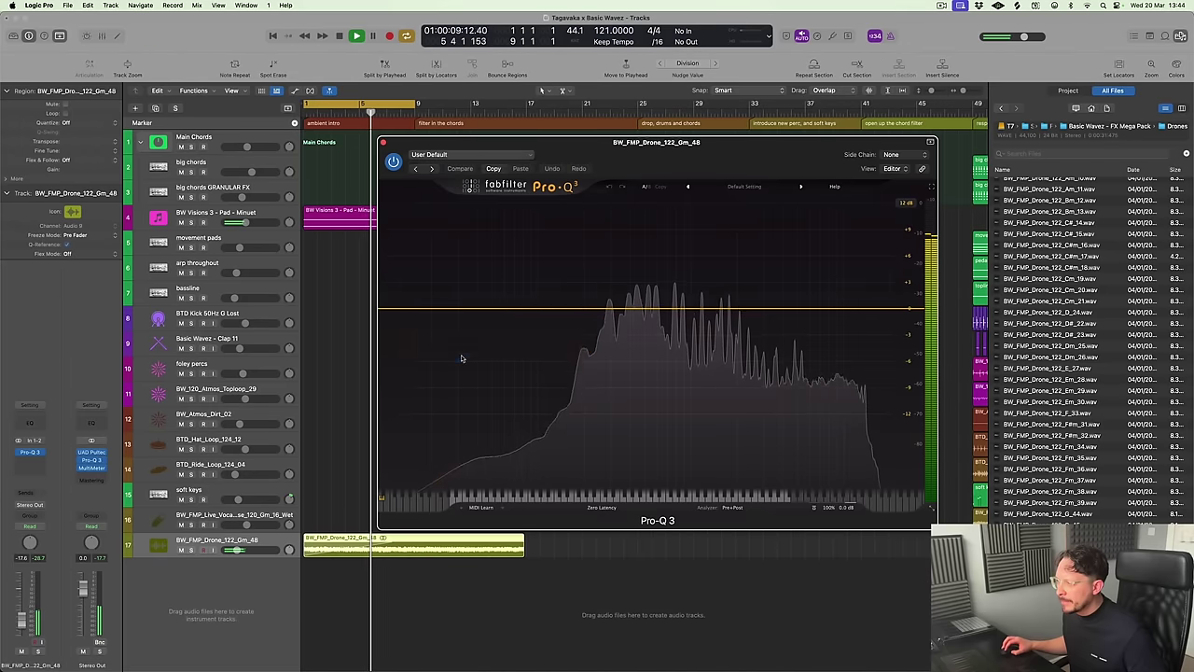
left_click(382, 144)
left_click(445, 358)
key("z")
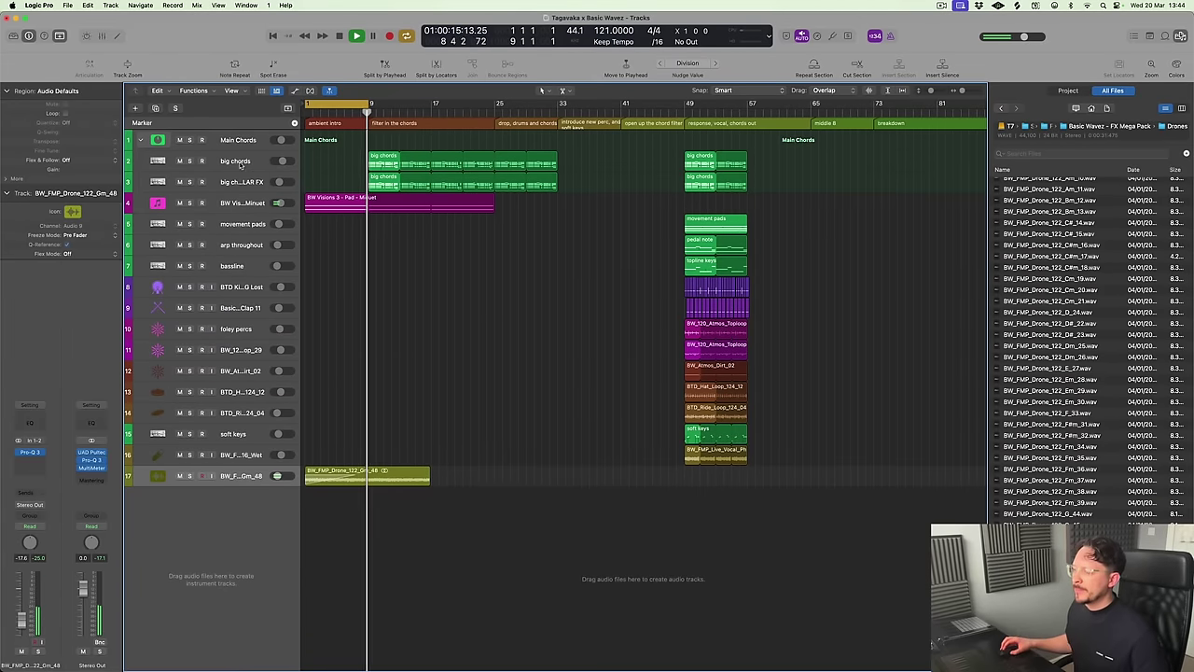
Replay from bar 1, collapse the Main Chords track stack and open its next empty effect slot
key("Return")
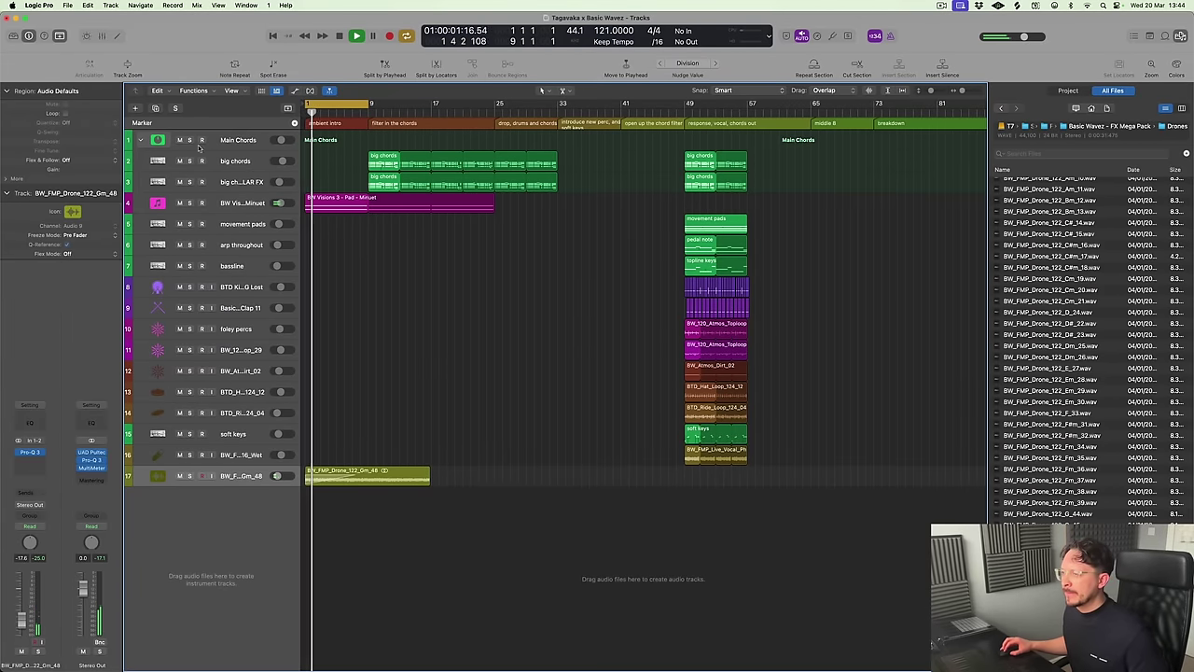
left_click(137, 140)
key("ctrl+z")
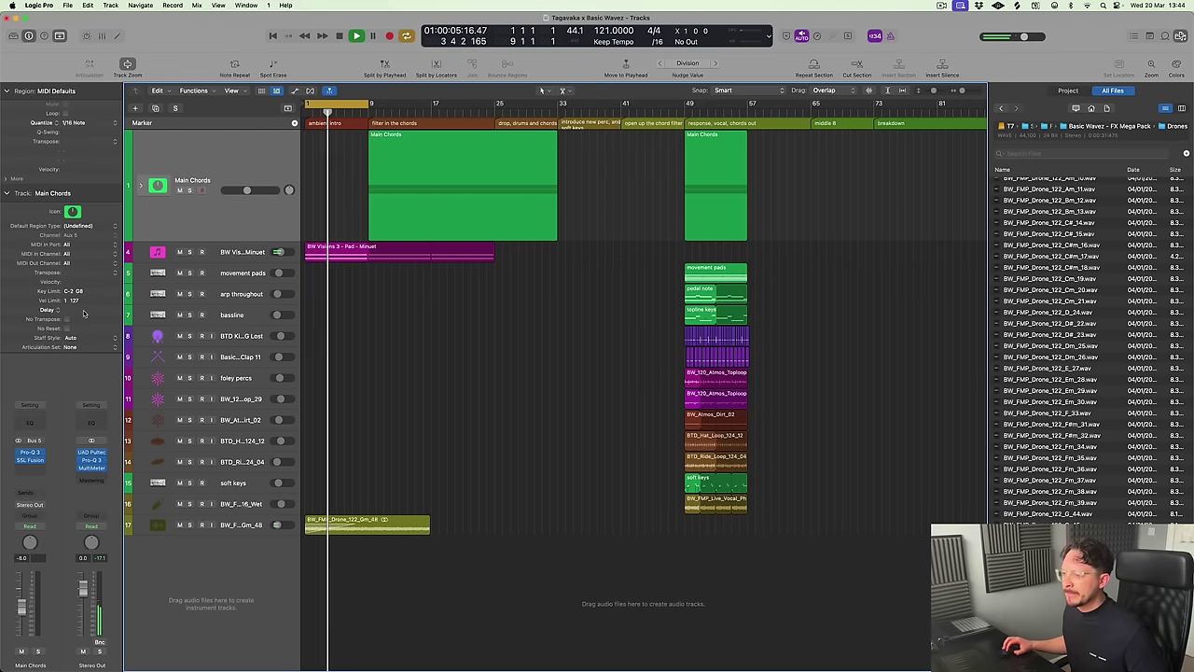
left_click(32, 470)
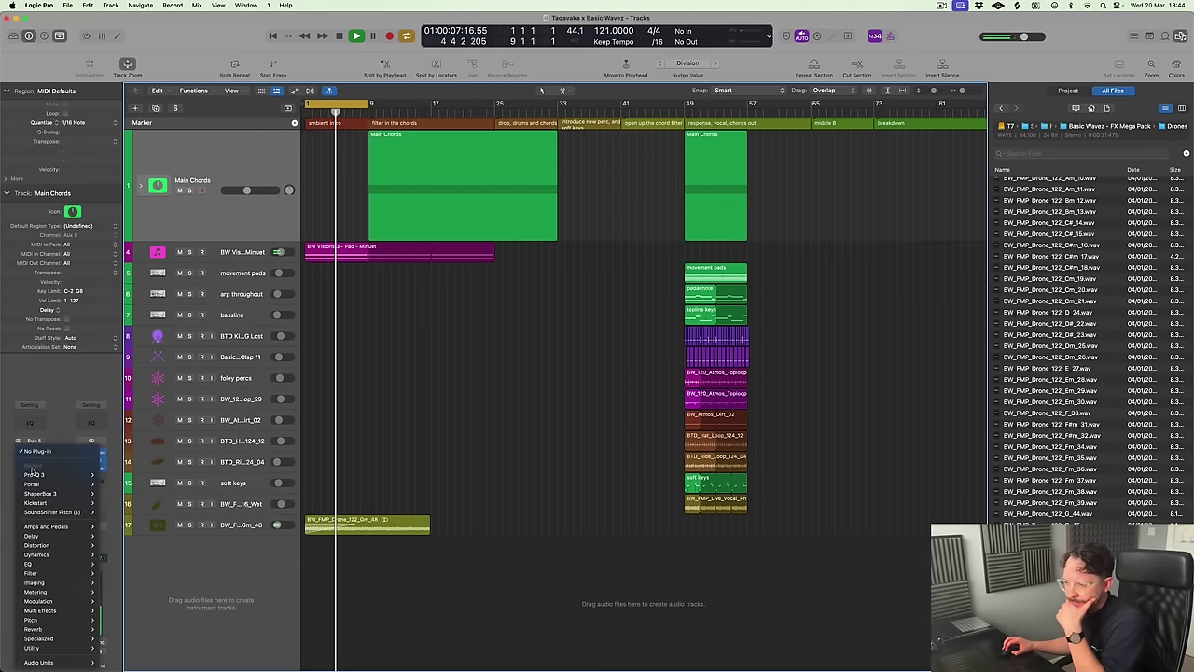
left_click(32, 472)
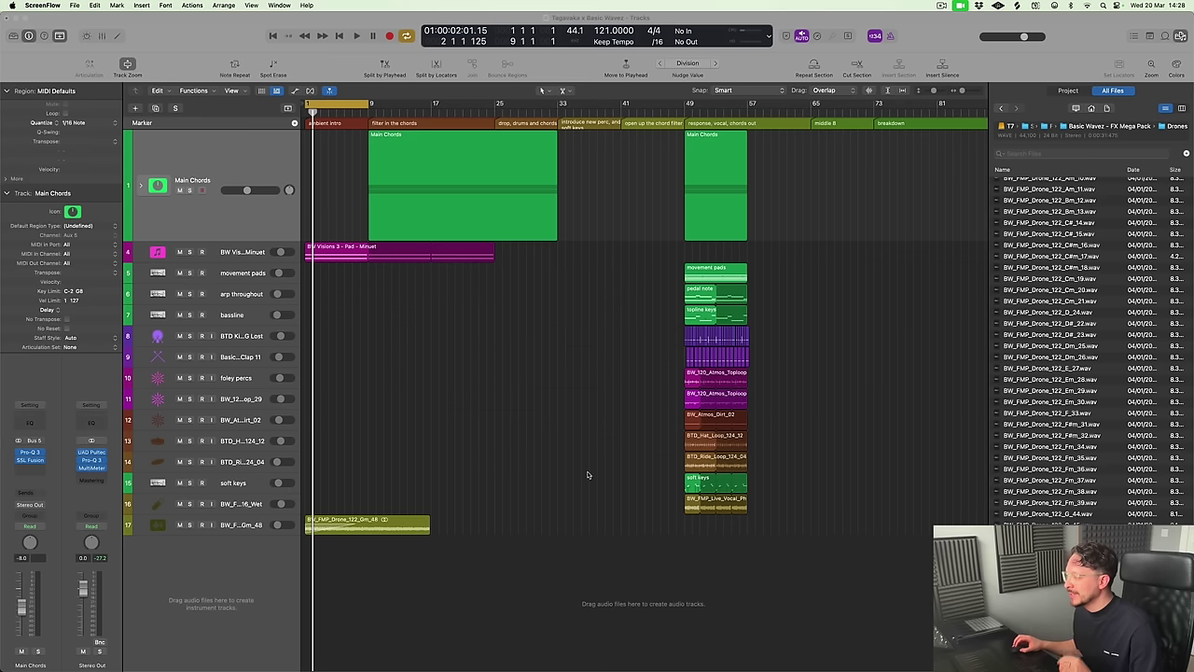
Insert a stereo Single Band EQ after SSL Fusion on the Main Chords track while the intro plays
left_click(527, 459)
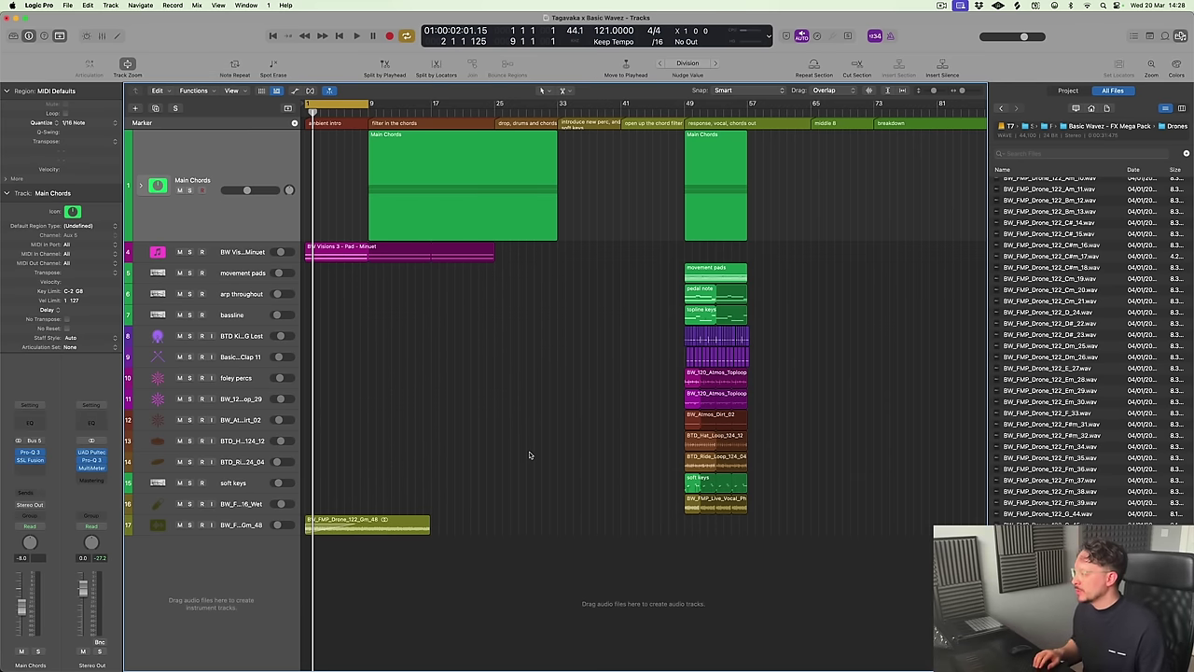
key("space")
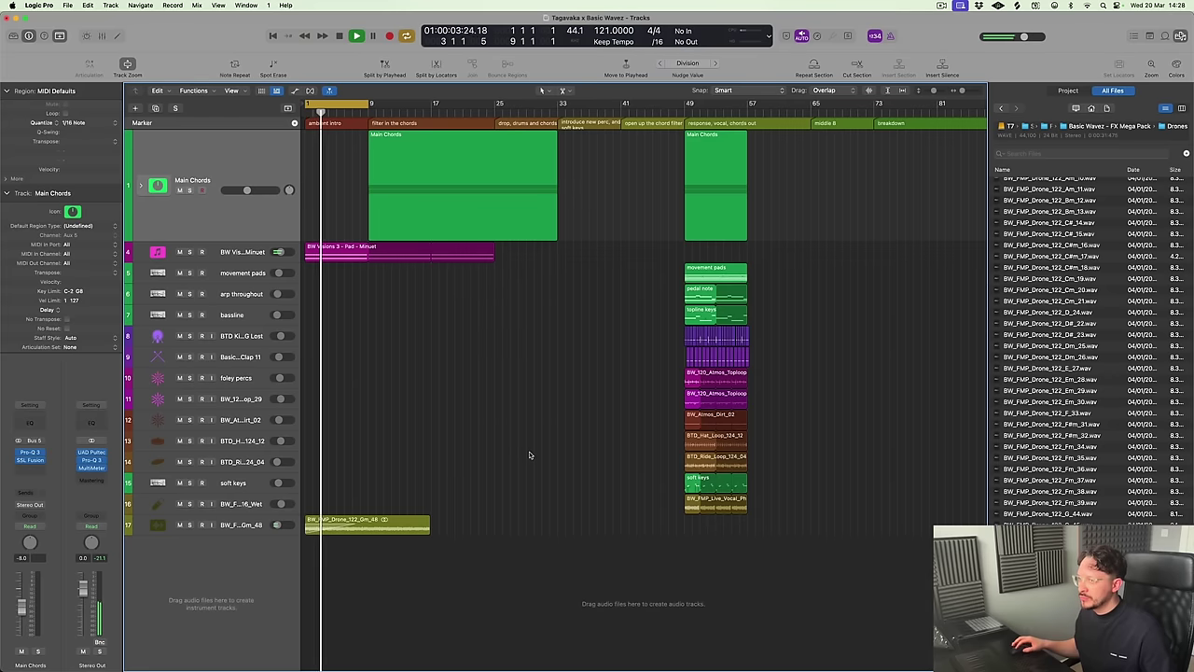
left_click(31, 470)
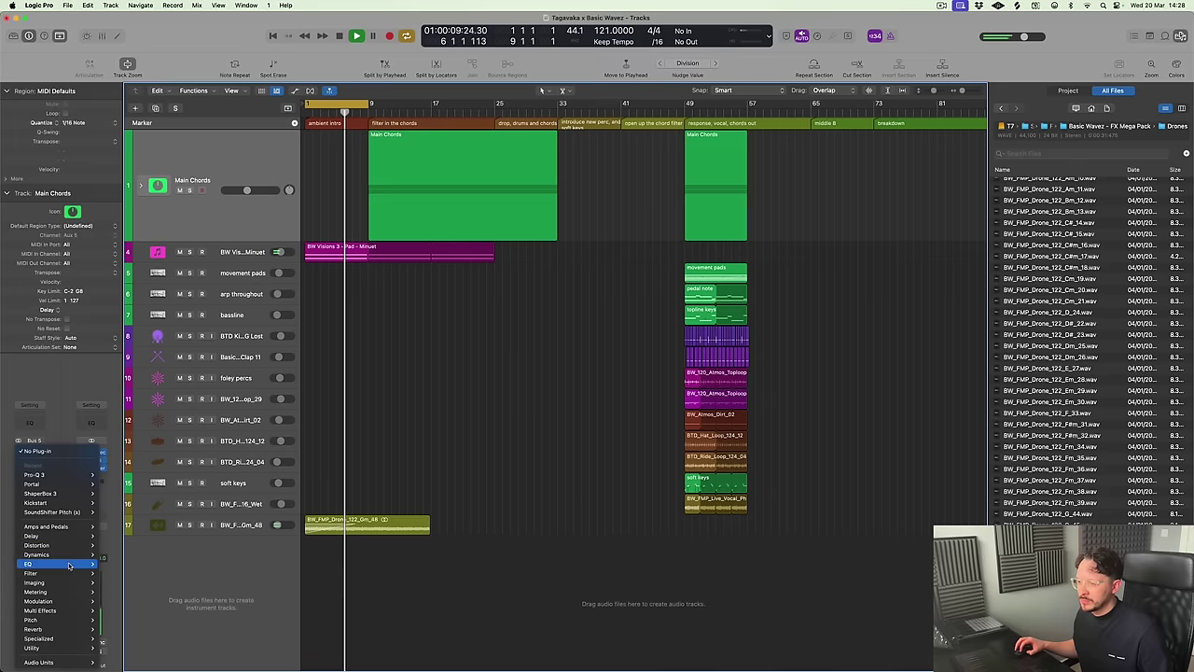
mouse_move(56, 572)
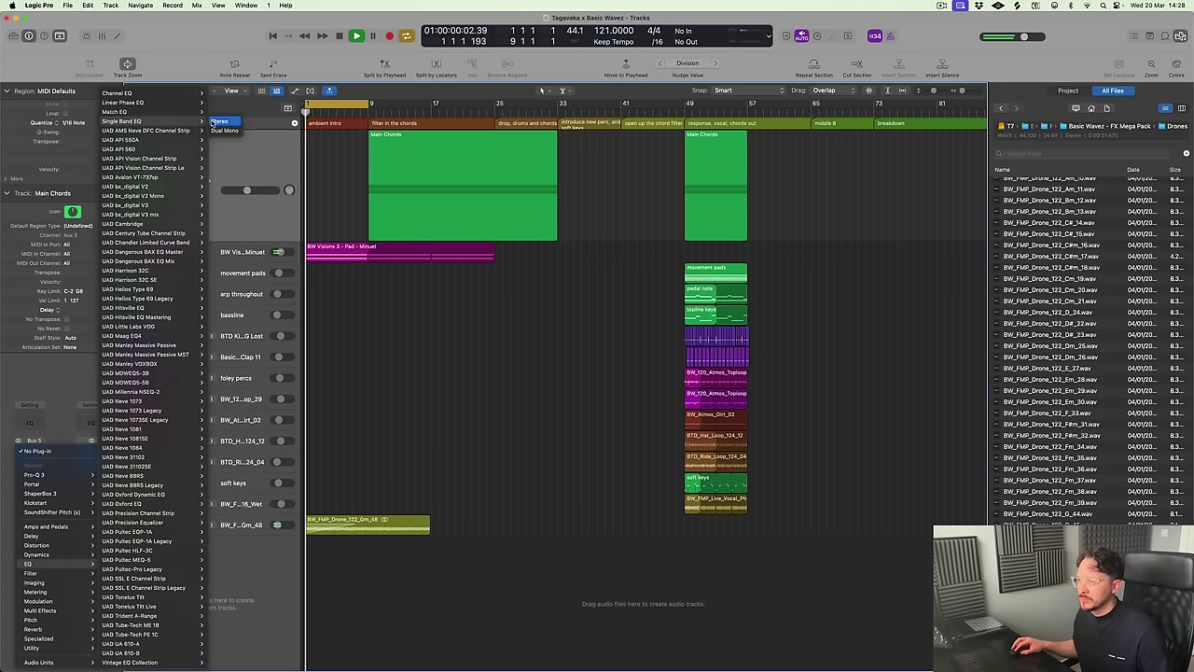
left_click(121, 121)
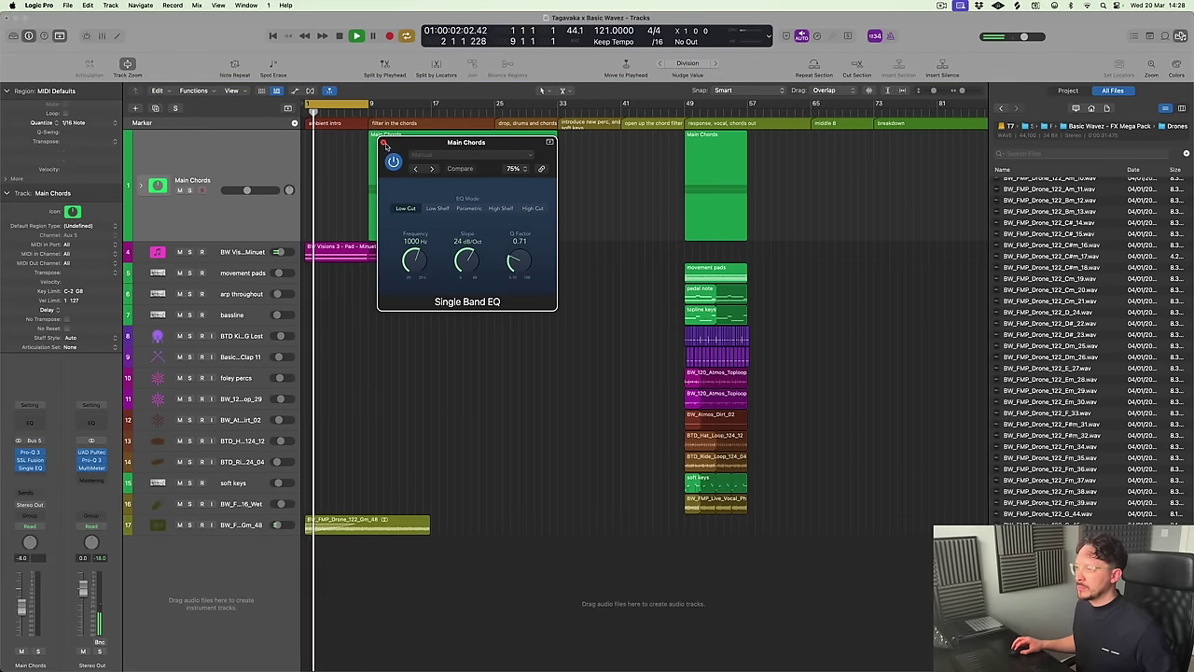
left_click(382, 142)
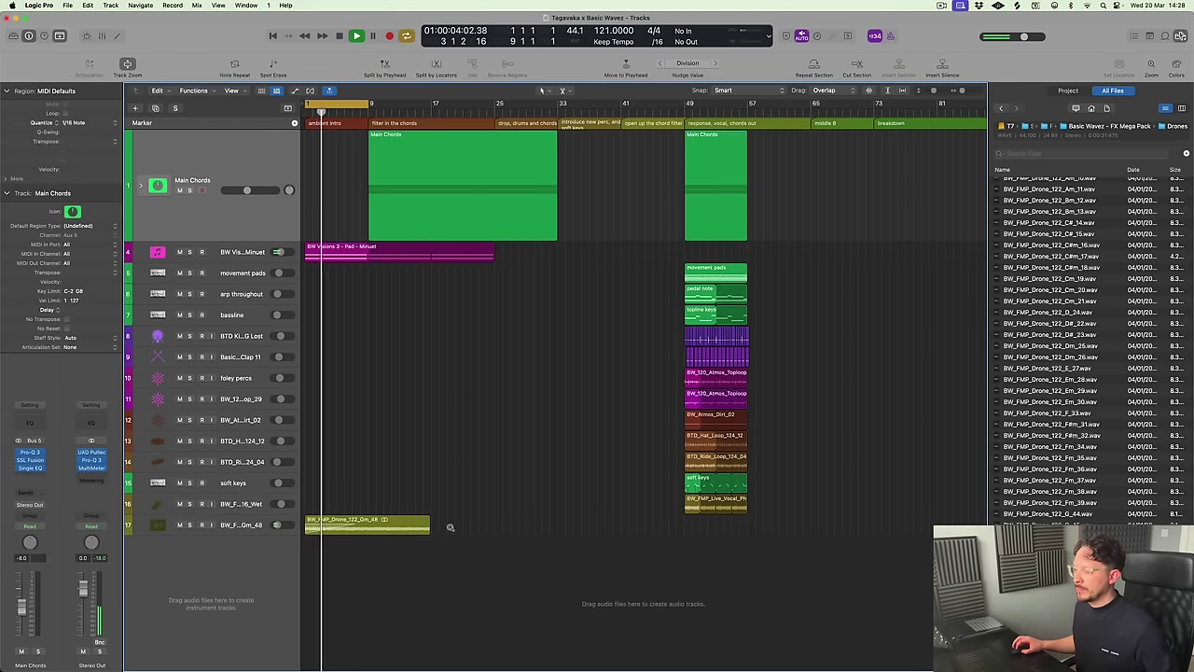
Stop playback and enable Flex Time - Polyphonic on the BW_FMP_Drone_122_Gm_48 track
key("super+Right")
key("super+Right")
key("super+Right")
key("super+Right")
key("space")
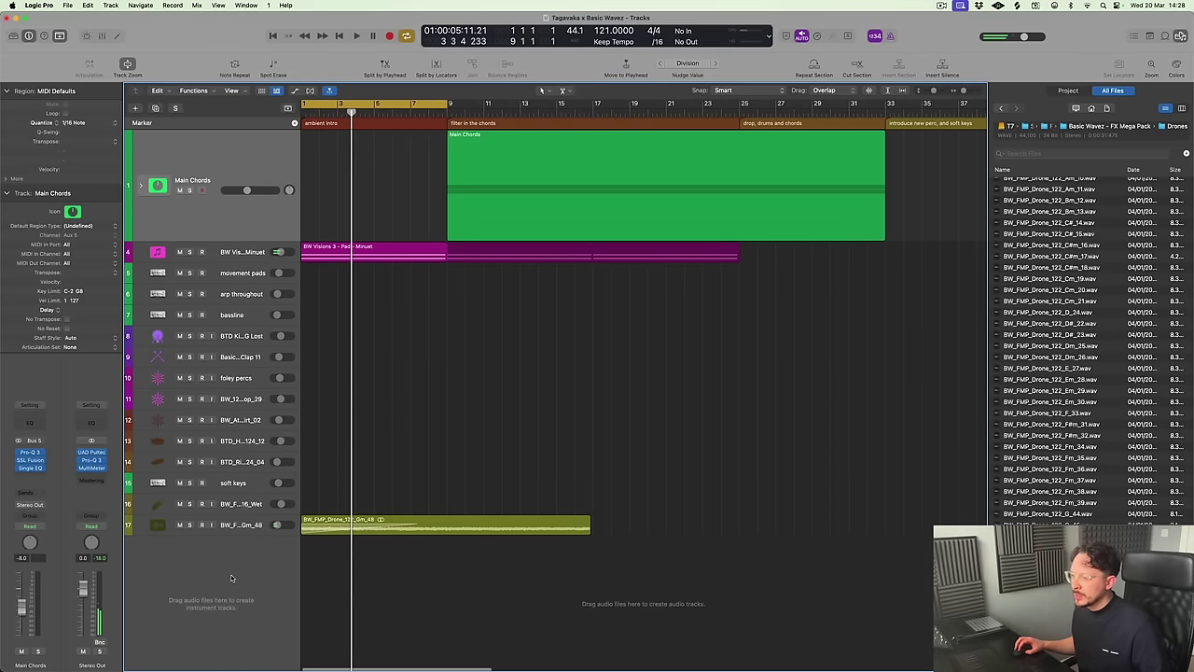
left_click(235, 527)
left_click(225, 489)
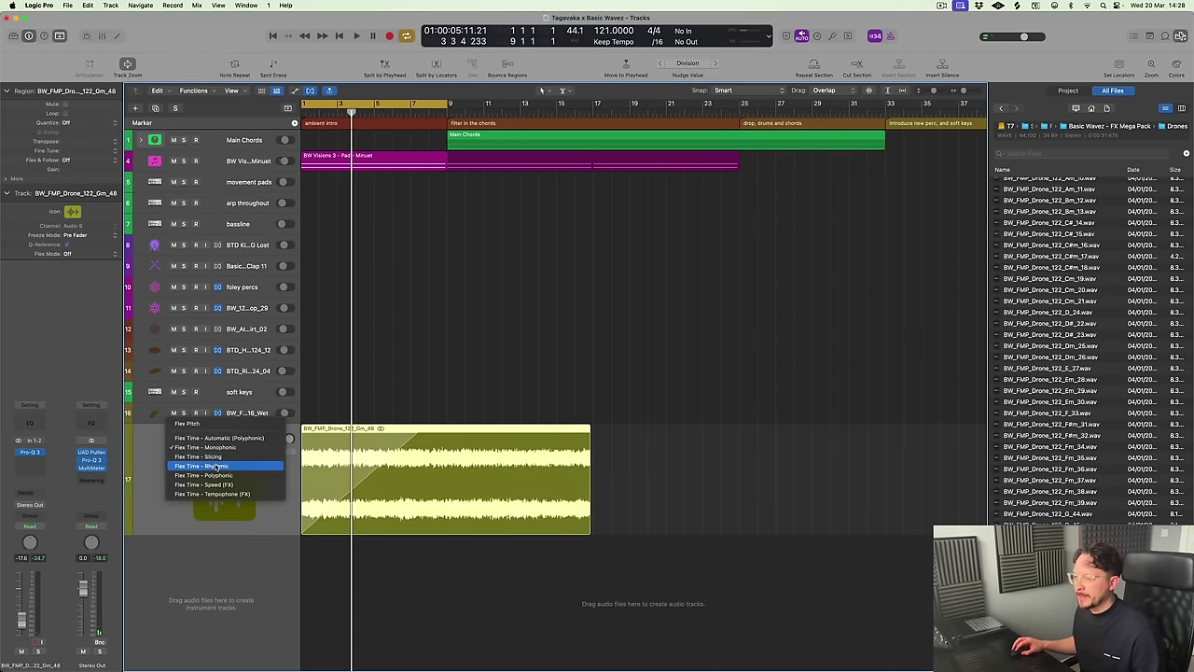
left_click(228, 476)
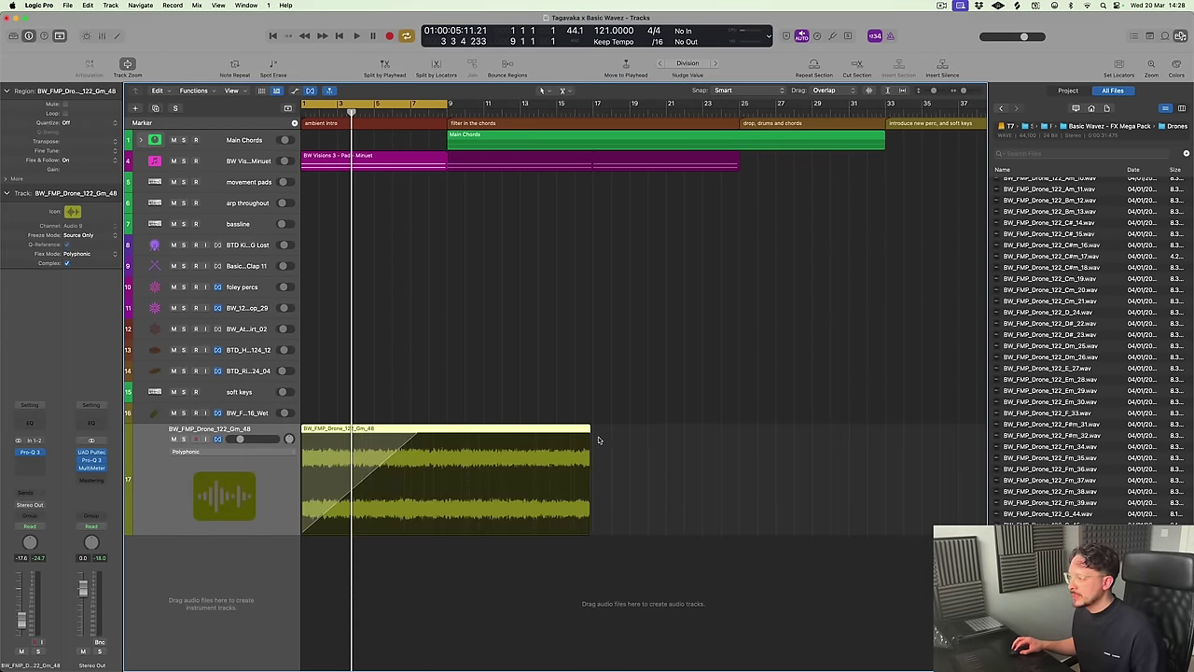
Try to loop the drone region out to bar 25
left_click_drag(586, 429, 743, 519)
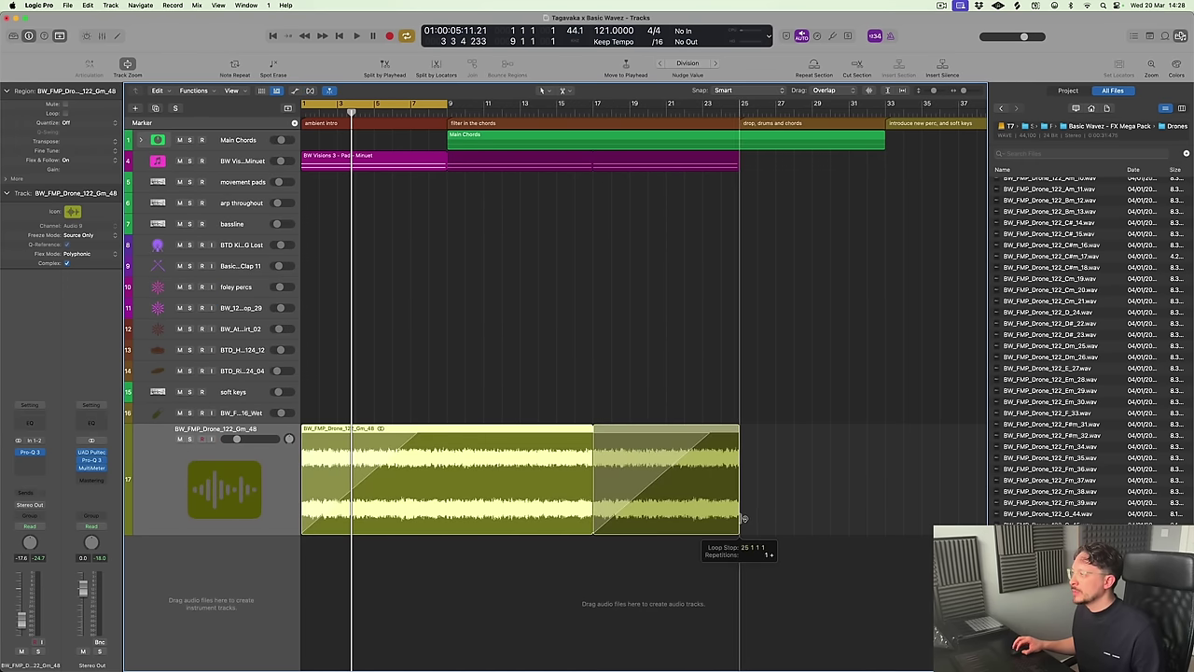
key("super+f")
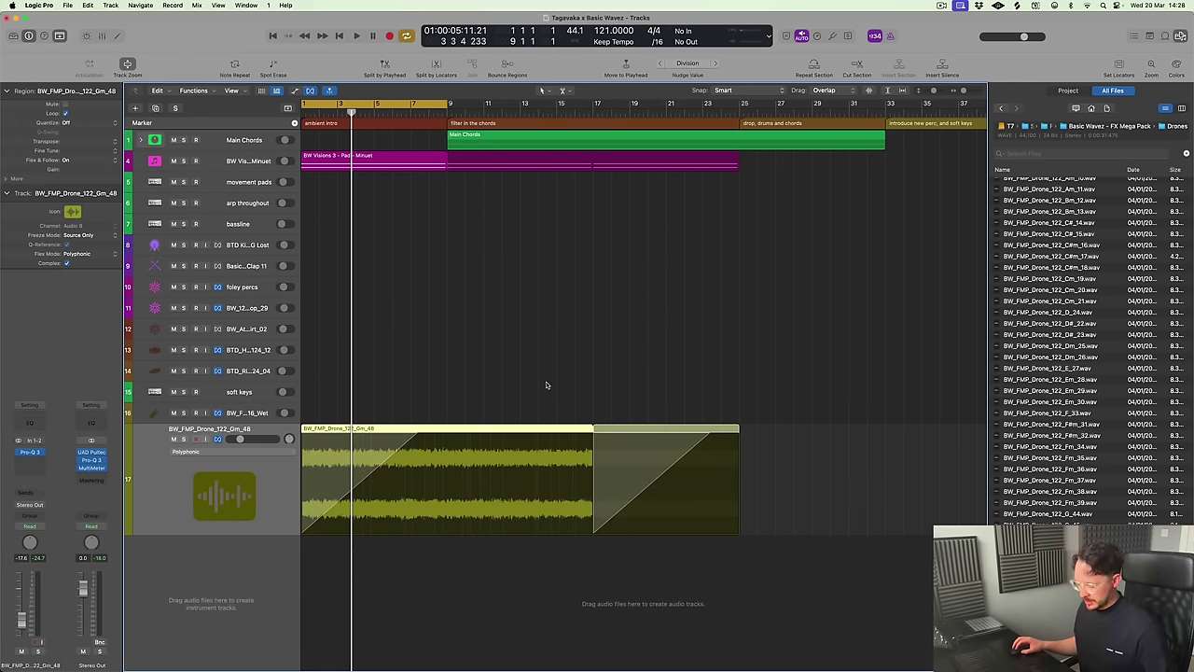
left_click(706, 401)
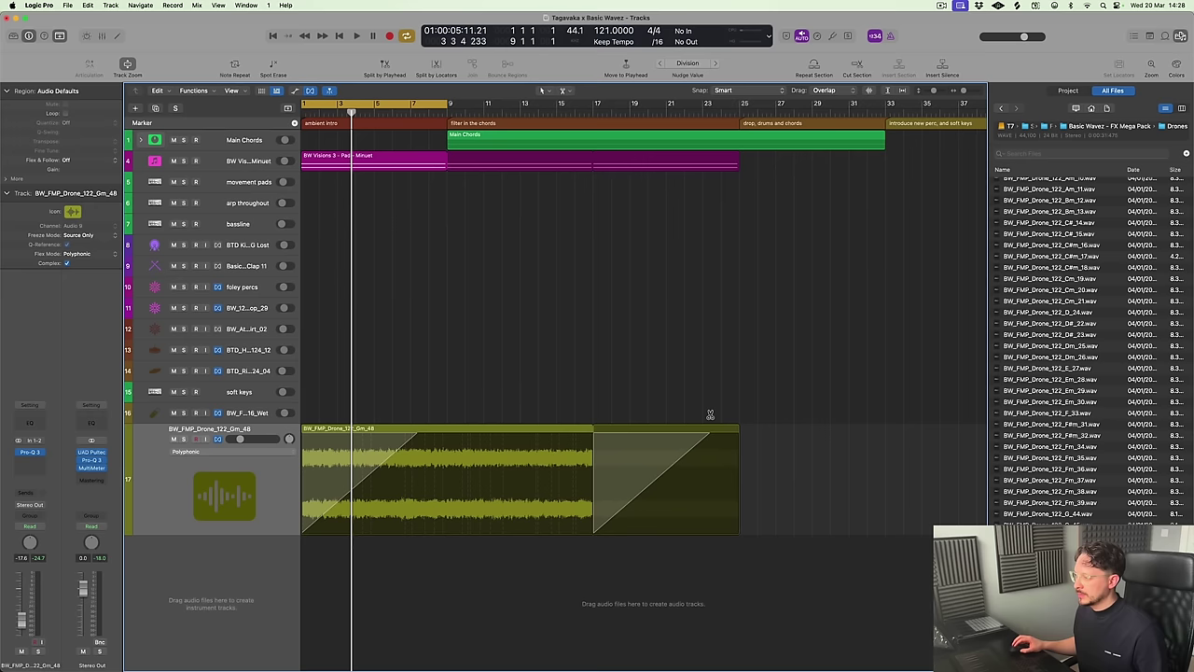
key("super+f")
left_click_drag(741, 439, 593, 533)
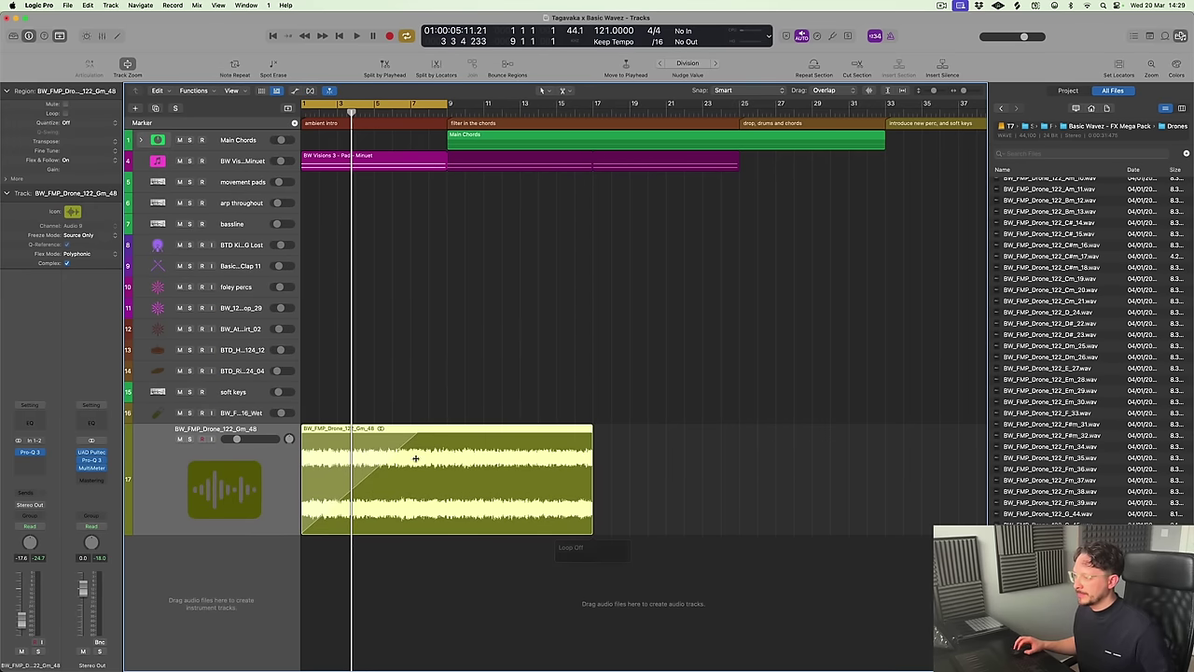
Copy the drone region to bar 17 and remove the fade-in from the copy
left_click_drag(351, 454, 630, 471)
left_click_drag(675, 437, 602, 432)
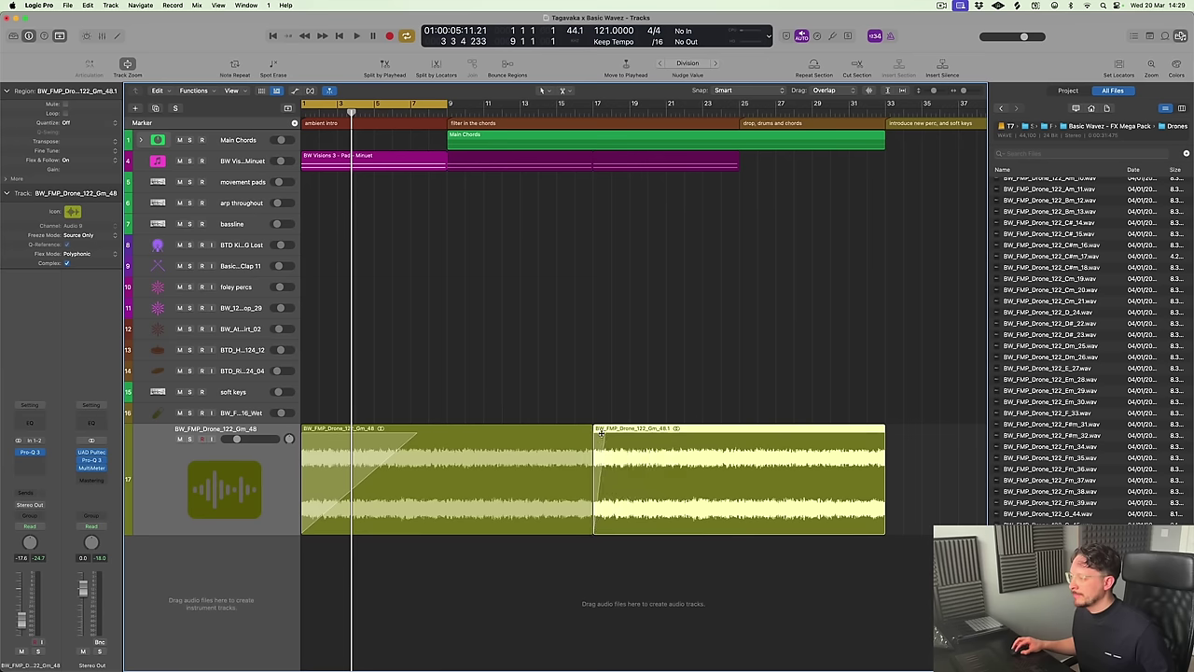
left_click(607, 382)
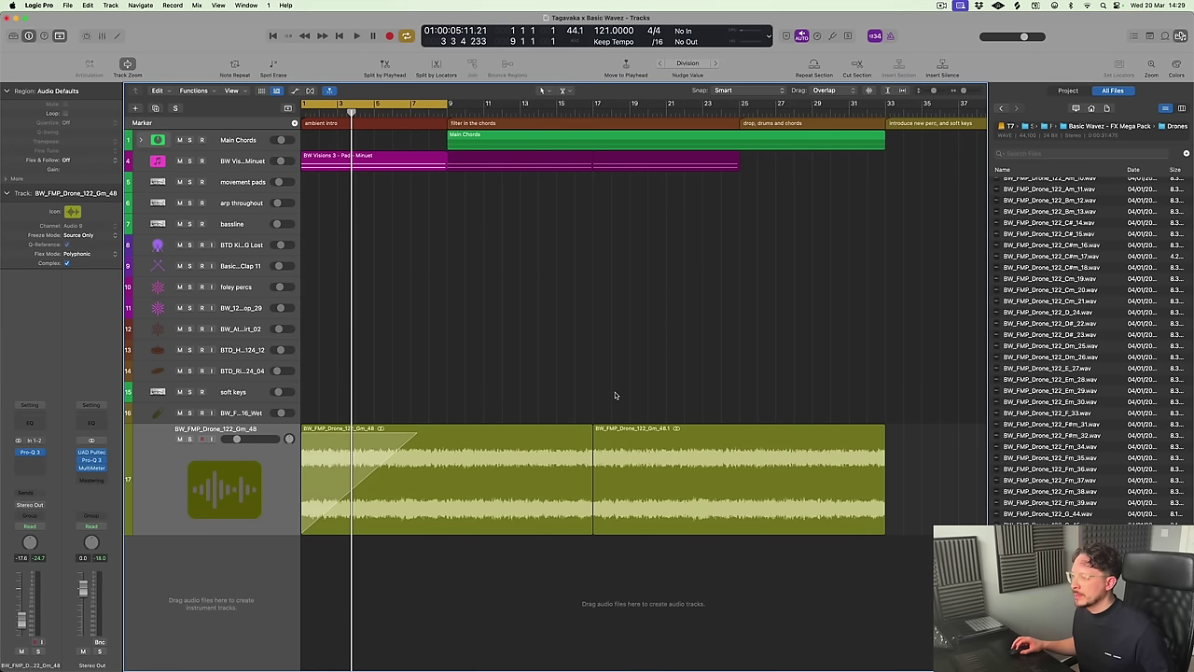
key("ctrl+z")
key("super+Left")
key("super+Left")
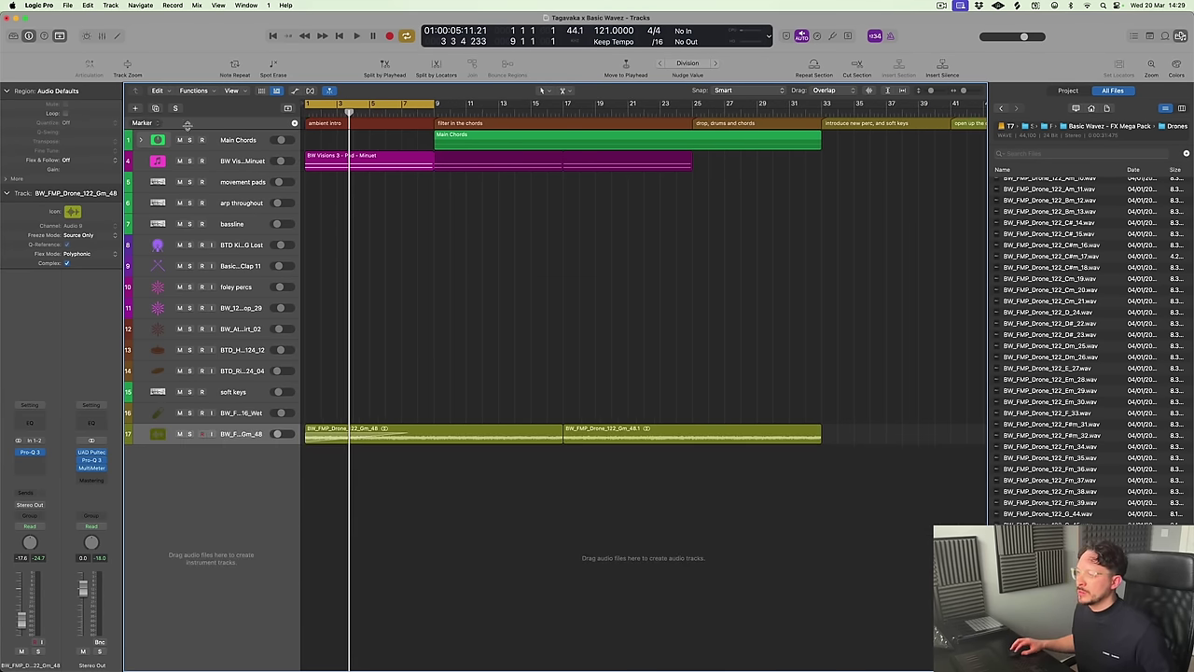
Set the Main Chords Single Band EQ to High Cut at 152 Hz and play with the cycle range extended to bar 25
left_click(234, 139)
left_click(32, 468)
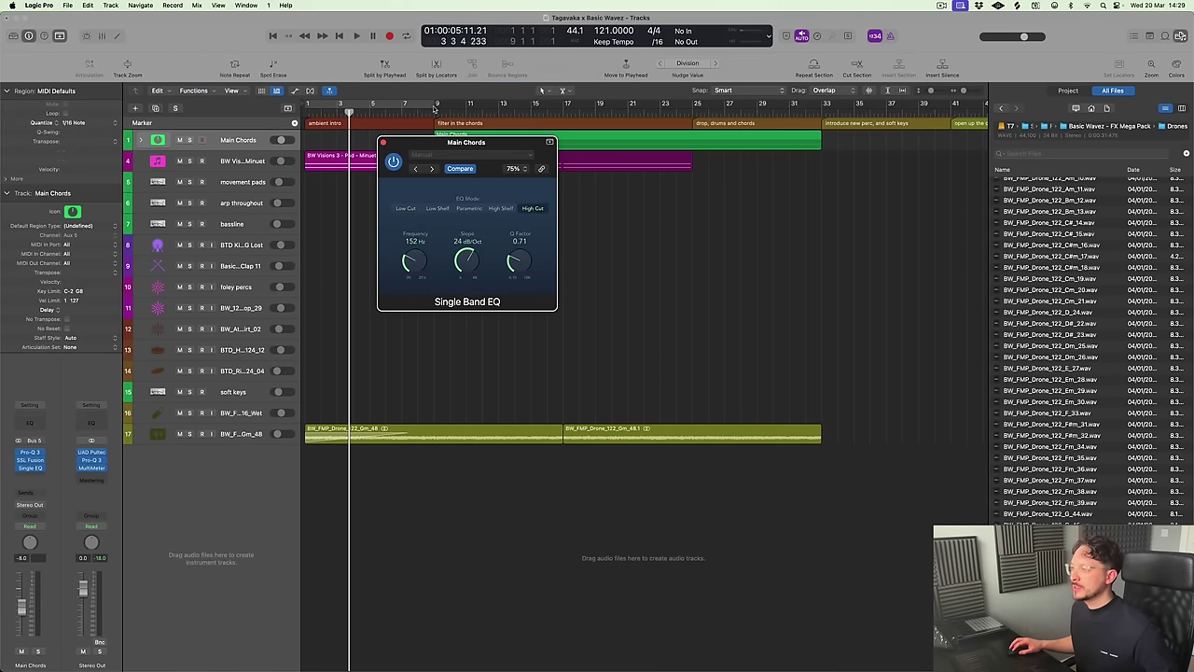
left_click_drag(434, 107, 689, 162)
key("space")
left_click_drag(658, 228, 639, 217)
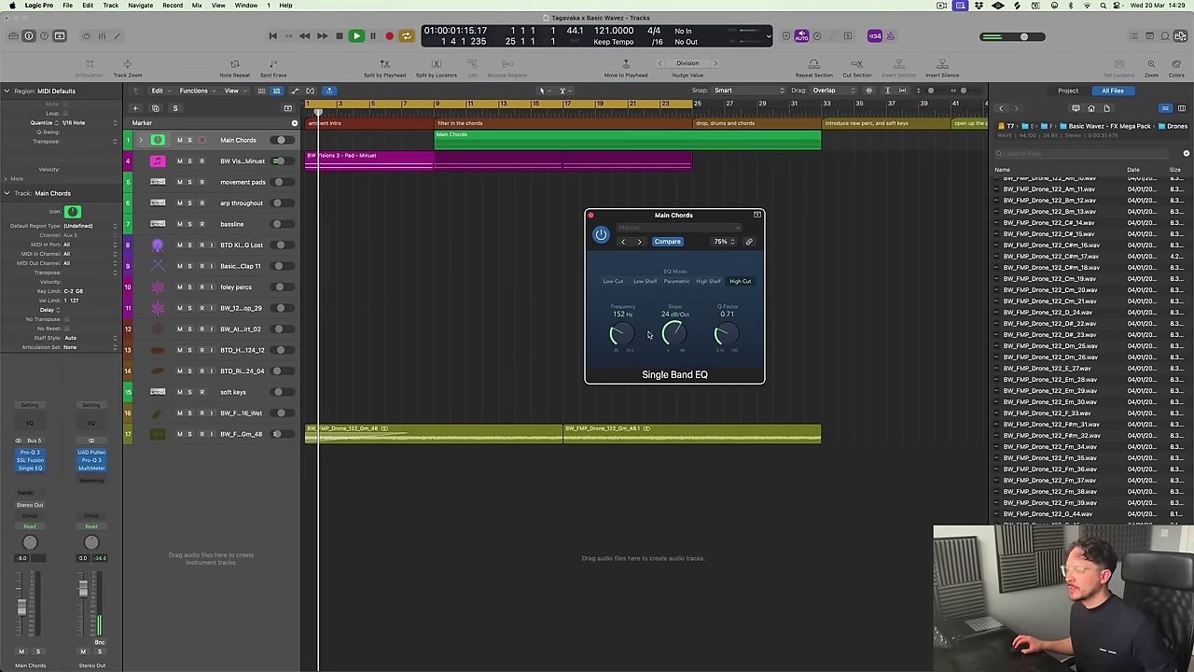
Show the Single EQ Frequency automation on the Main Chords track and lower the cutoff to 82 Hz
key("ctrl+z")
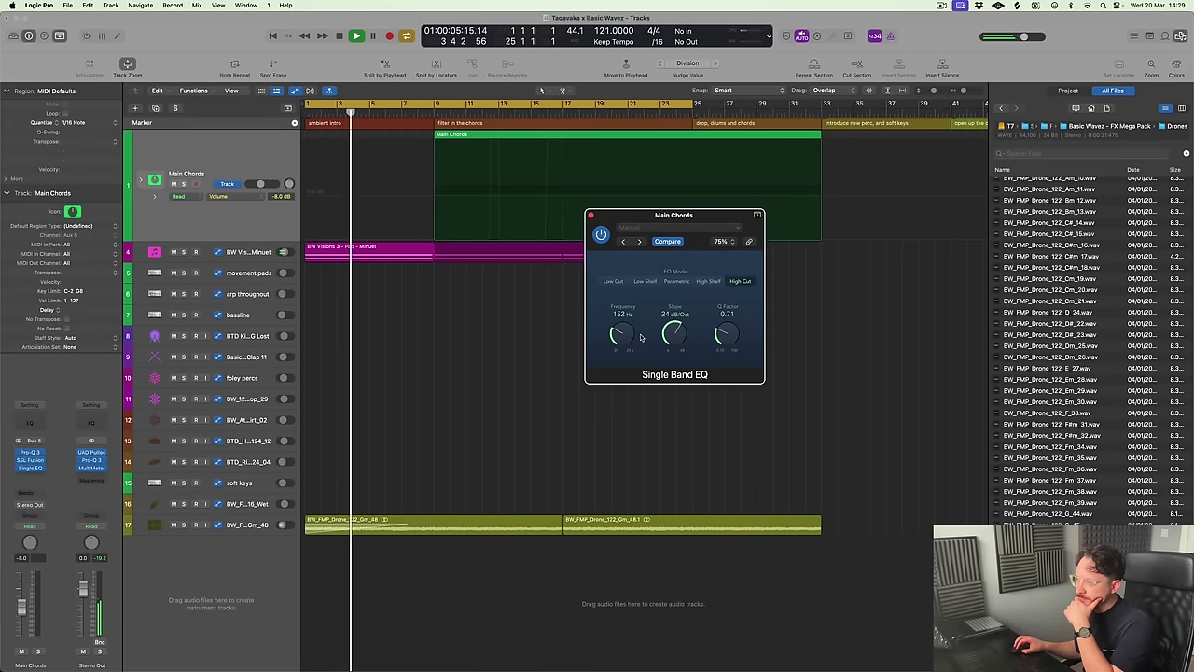
left_click(222, 197)
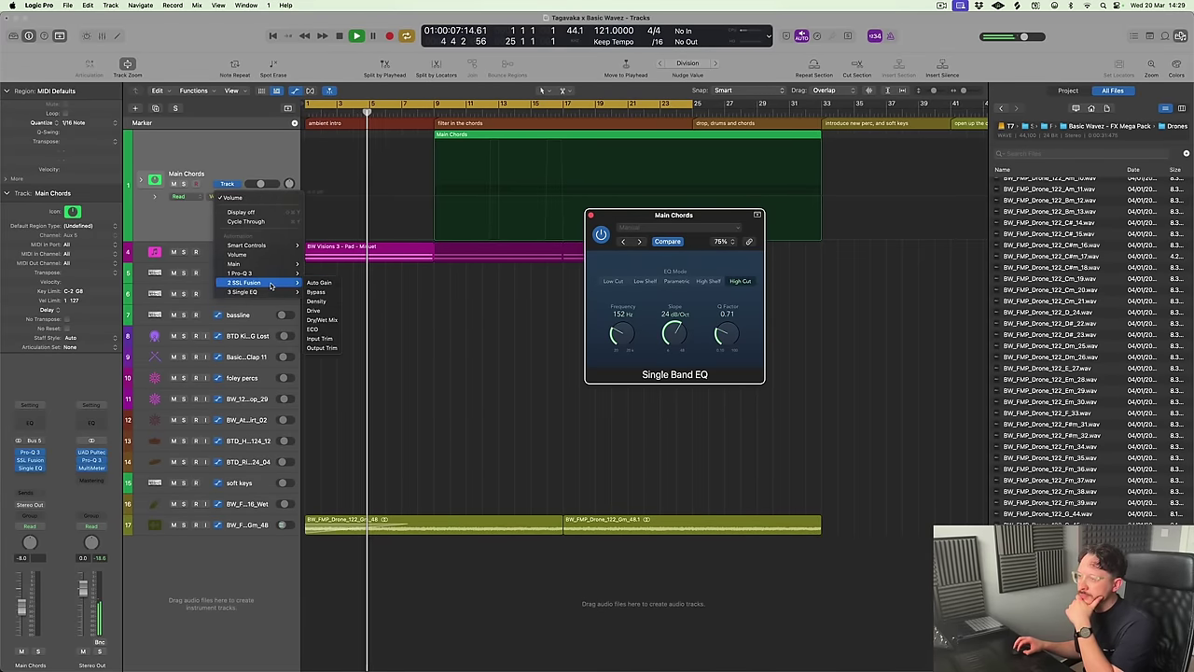
mouse_move(274, 293)
left_click(317, 301)
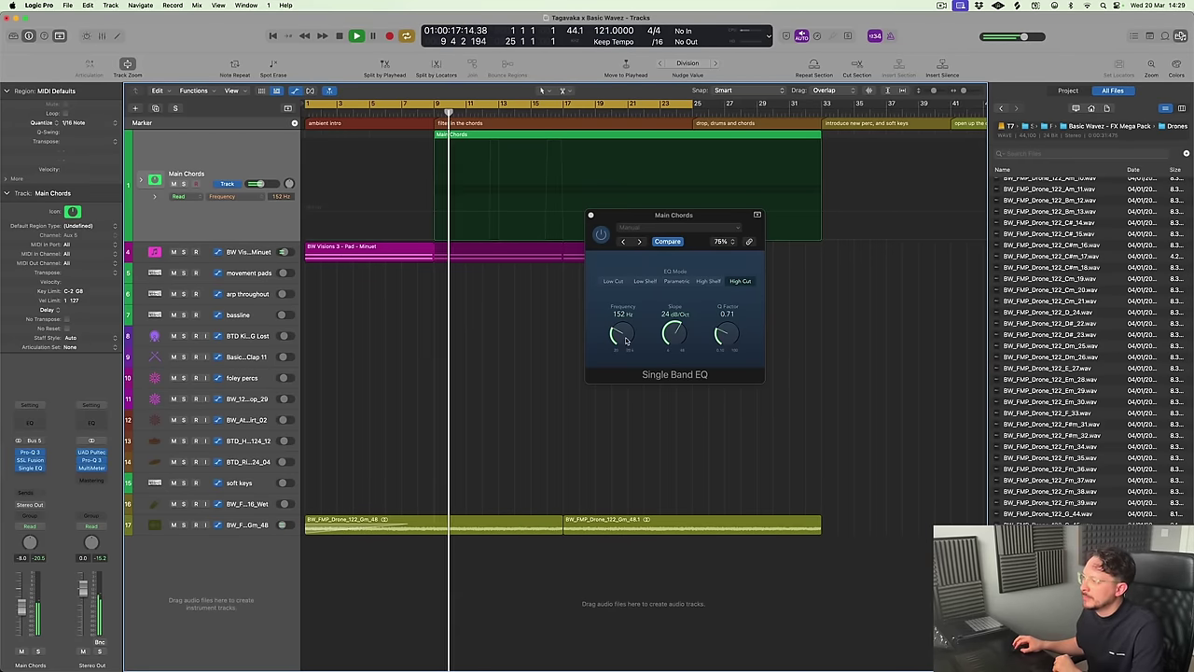
left_click_drag(625, 341, 627, 351)
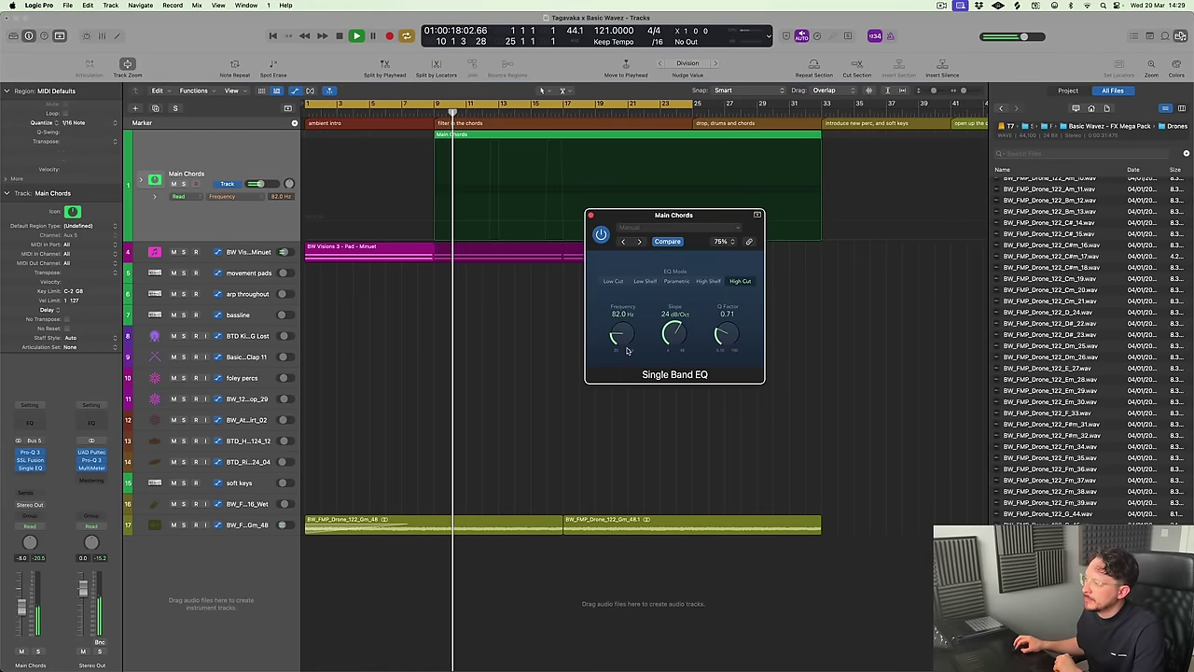
Draw the EQ frequency automation rising from about 20 Hz at bar 9 to 20000 Hz at bar 25, then hide the automation lanes
left_click(435, 223)
left_click(435, 222)
left_click_drag(434, 222, 678, 142)
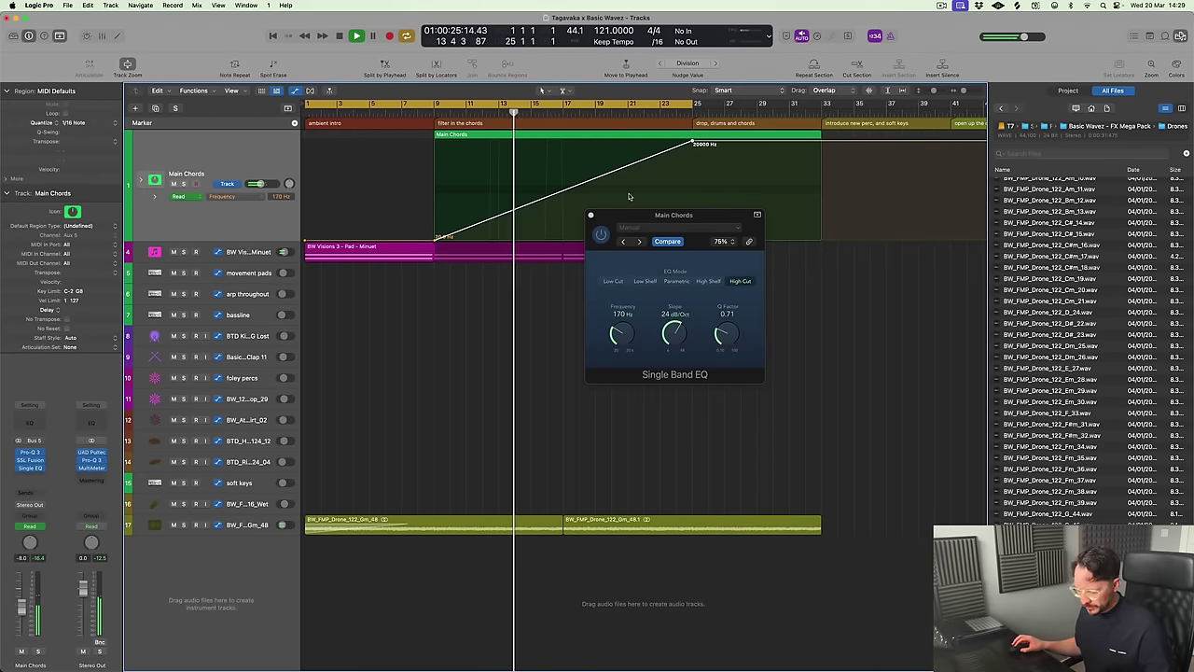
key("a")
key("ctrl+z")
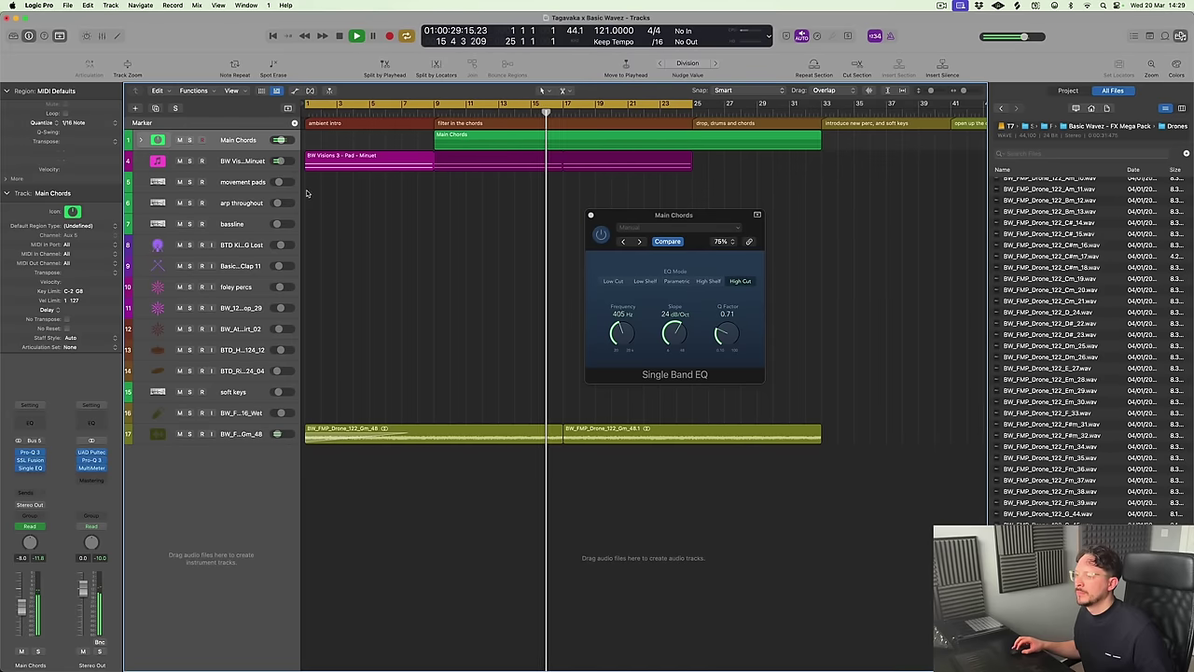
Set the Main Chords track volume to -10 dB
double_click(21, 558)
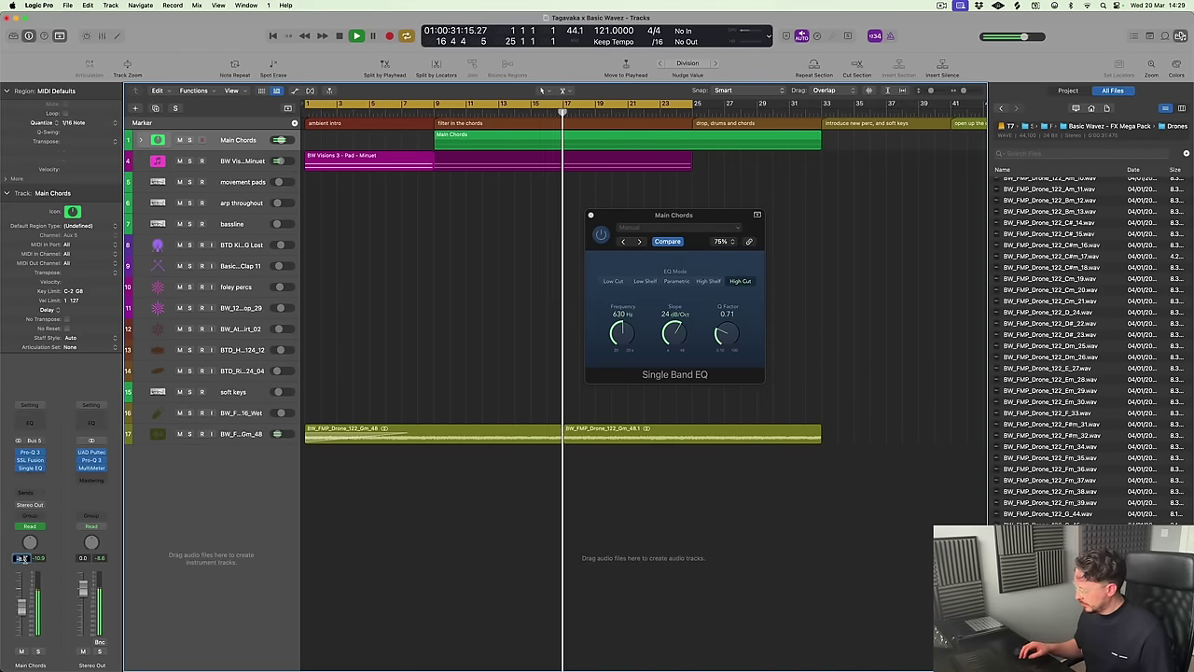
type("-10")
key("Return")
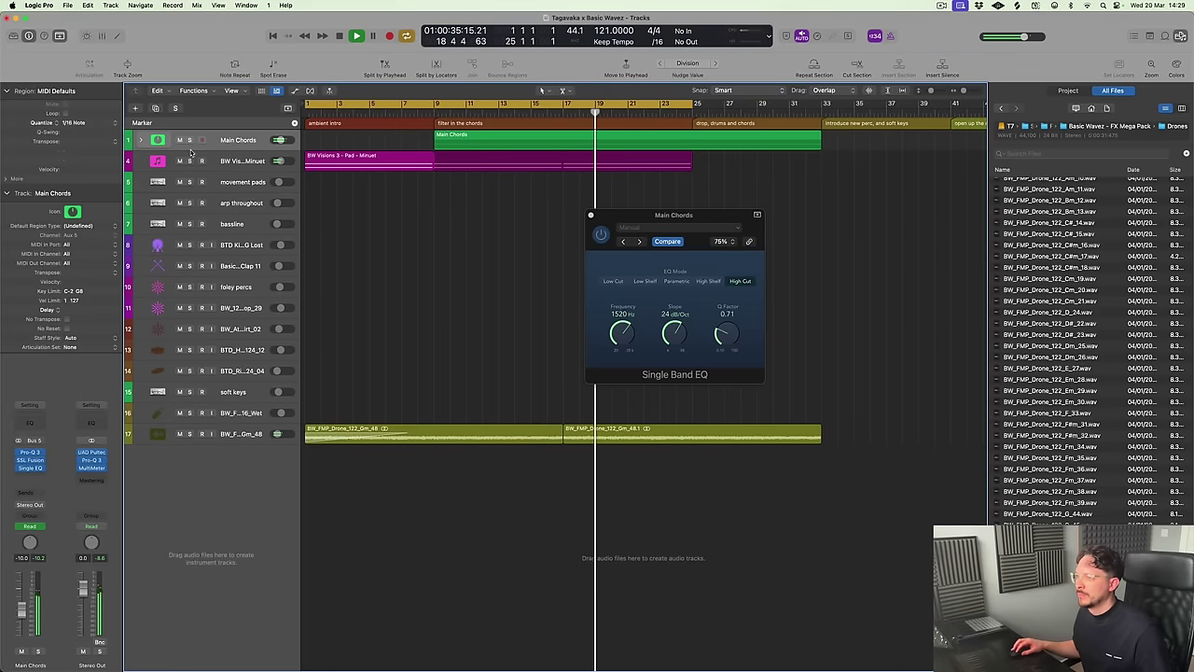
Expand the Main Chords stack and audition big chords over bars 9 to 26, in the mix and soloed, with the Single Band EQ bypassed and re-enabled
left_click(141, 142)
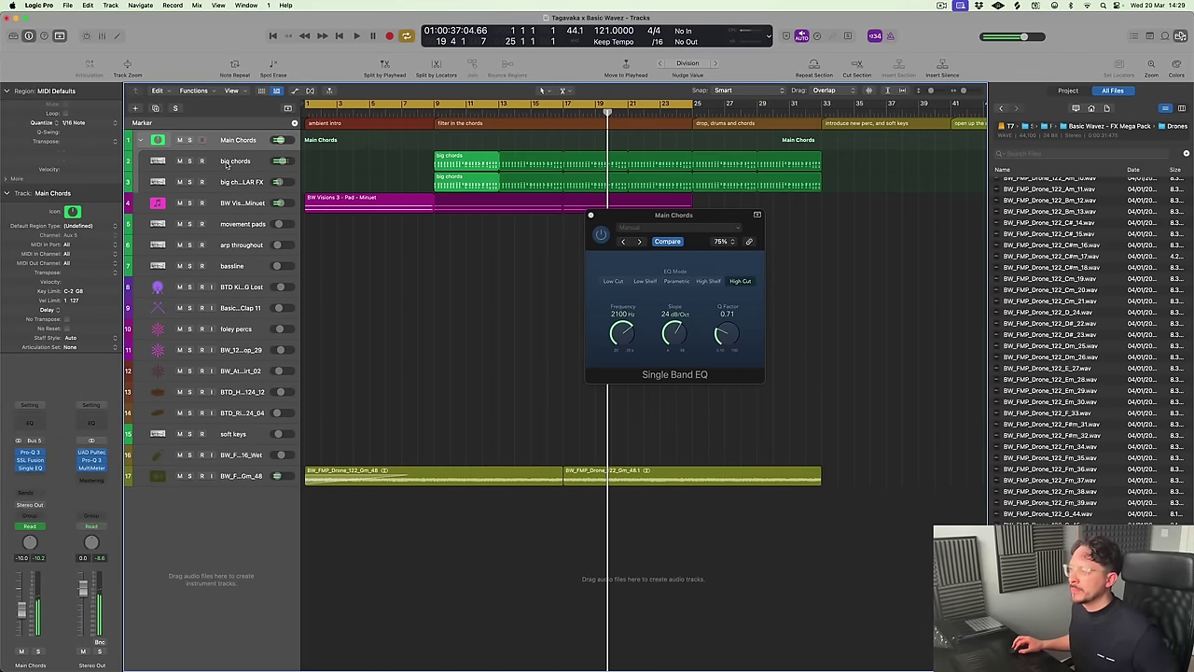
left_click(227, 164)
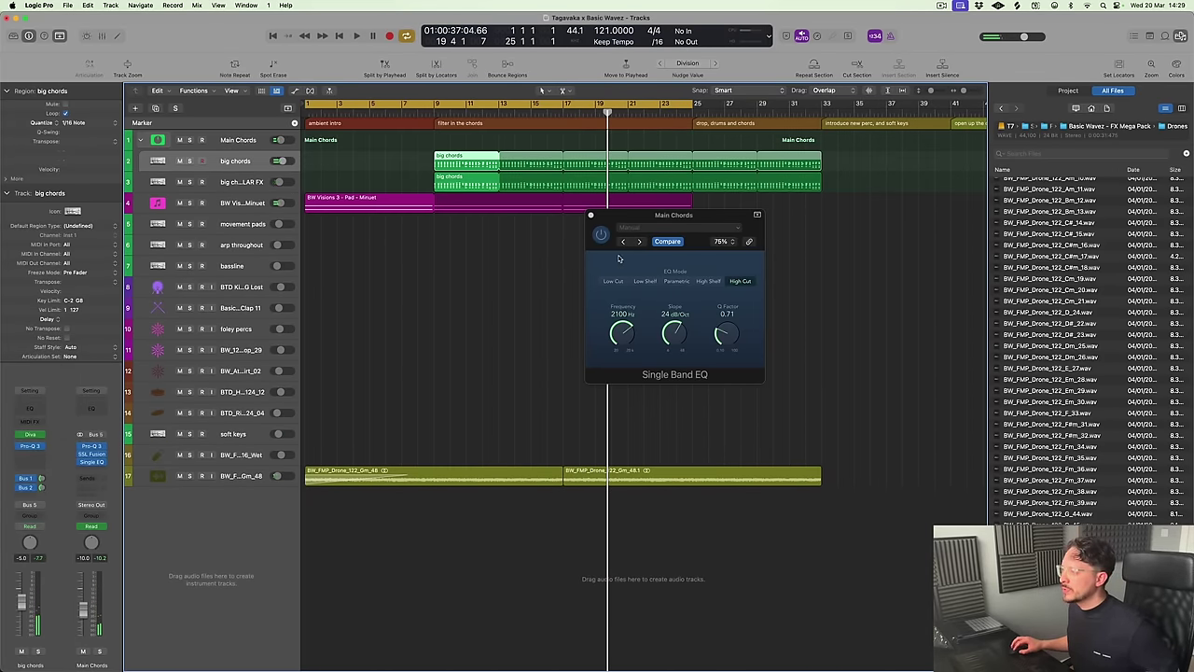
left_click(604, 235)
left_click(414, 101)
left_click_drag(434, 104, 709, 105)
key("space")
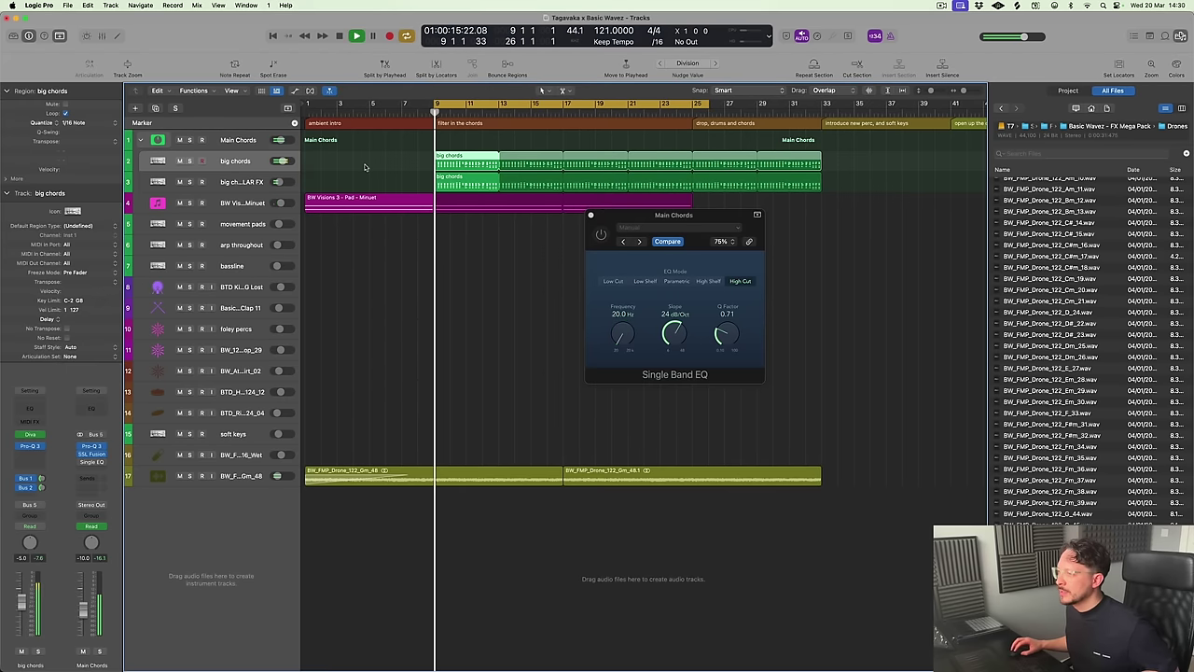
left_click(190, 162)
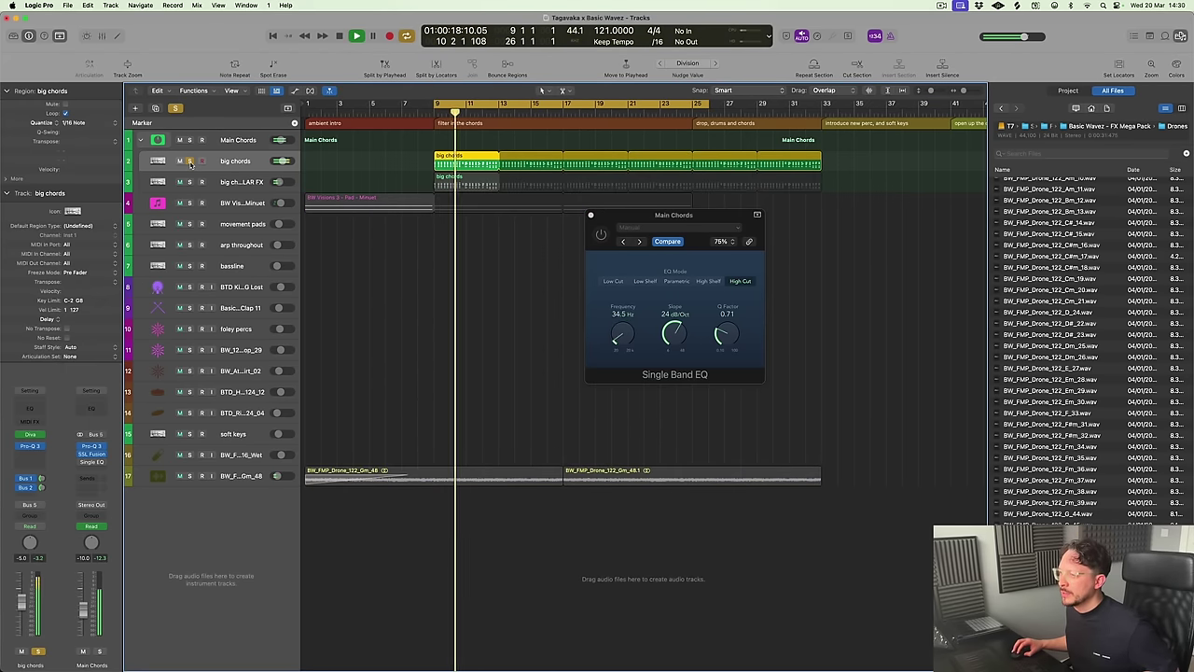
left_click(190, 161)
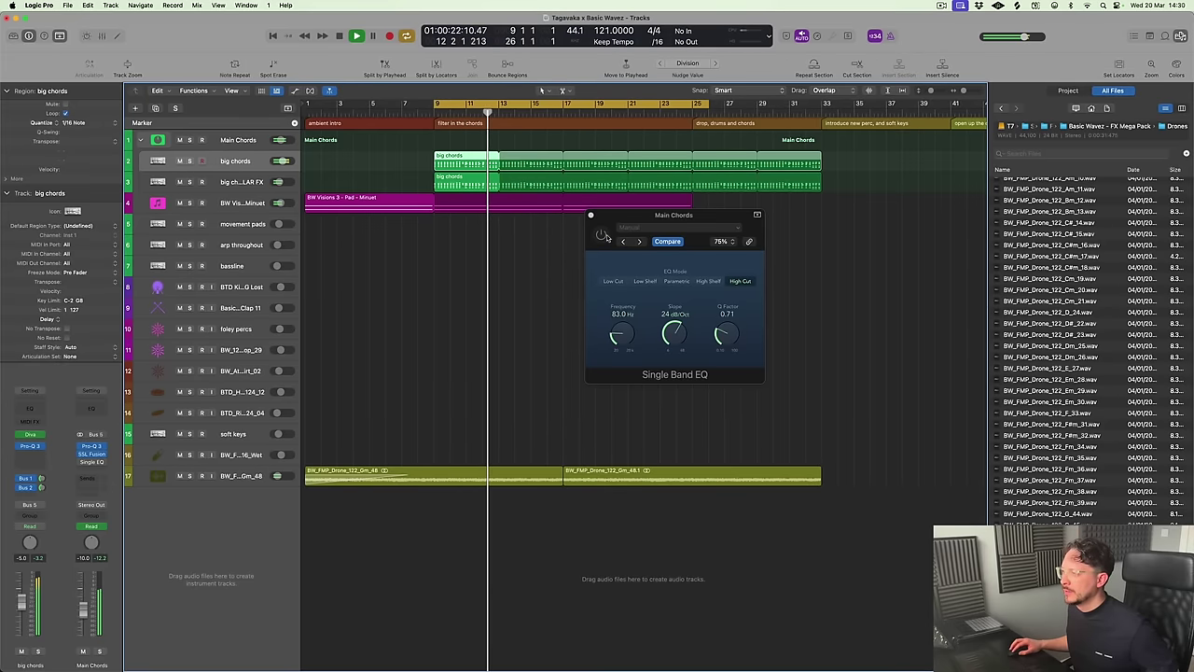
left_click(603, 235)
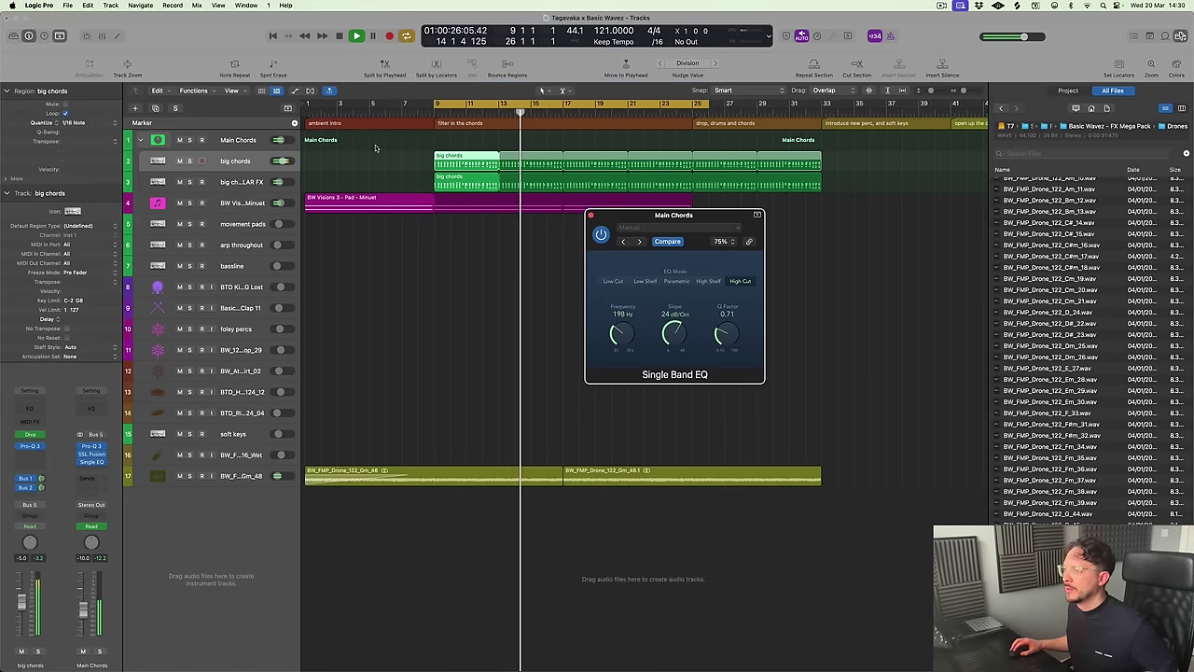
Move the 20000 Hz end point of the Main Chords EQ frequency automation to bar 17, then close the EQ and hide the automation
key("a")
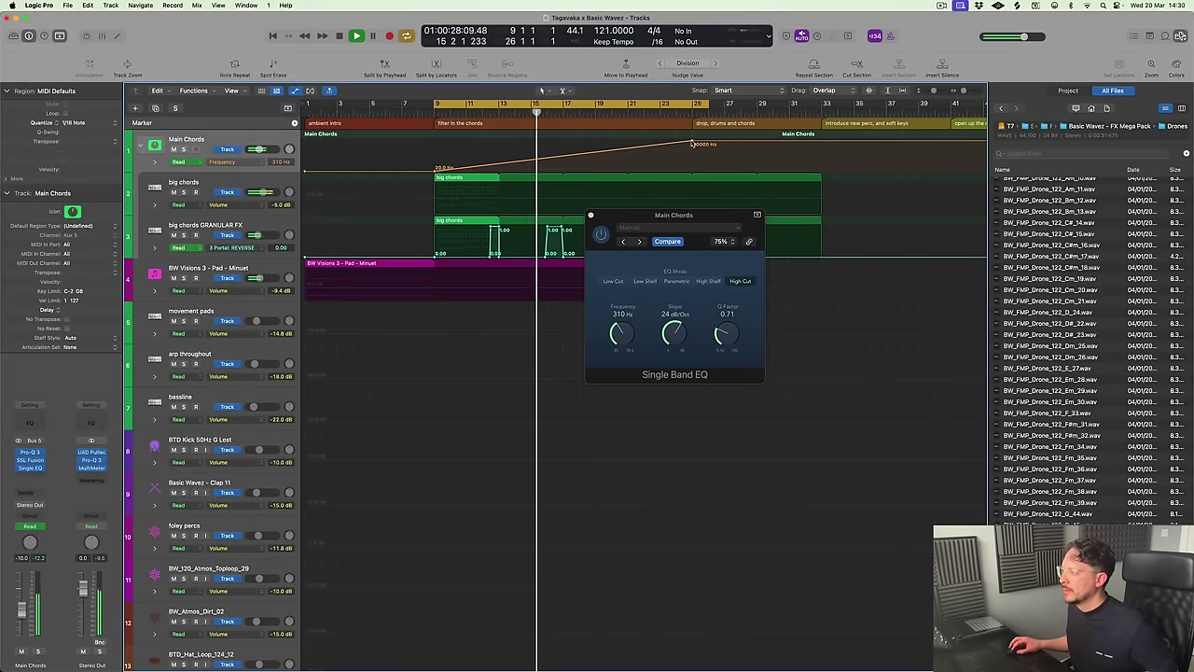
left_click_drag(691, 142, 562, 141)
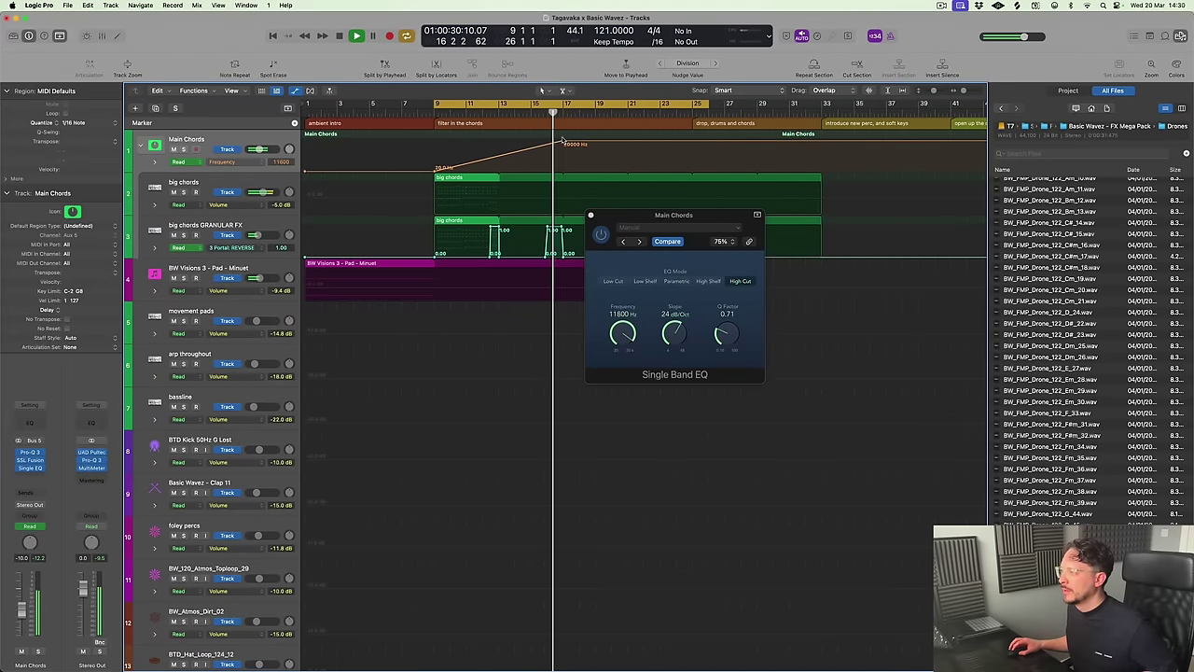
left_click(590, 216)
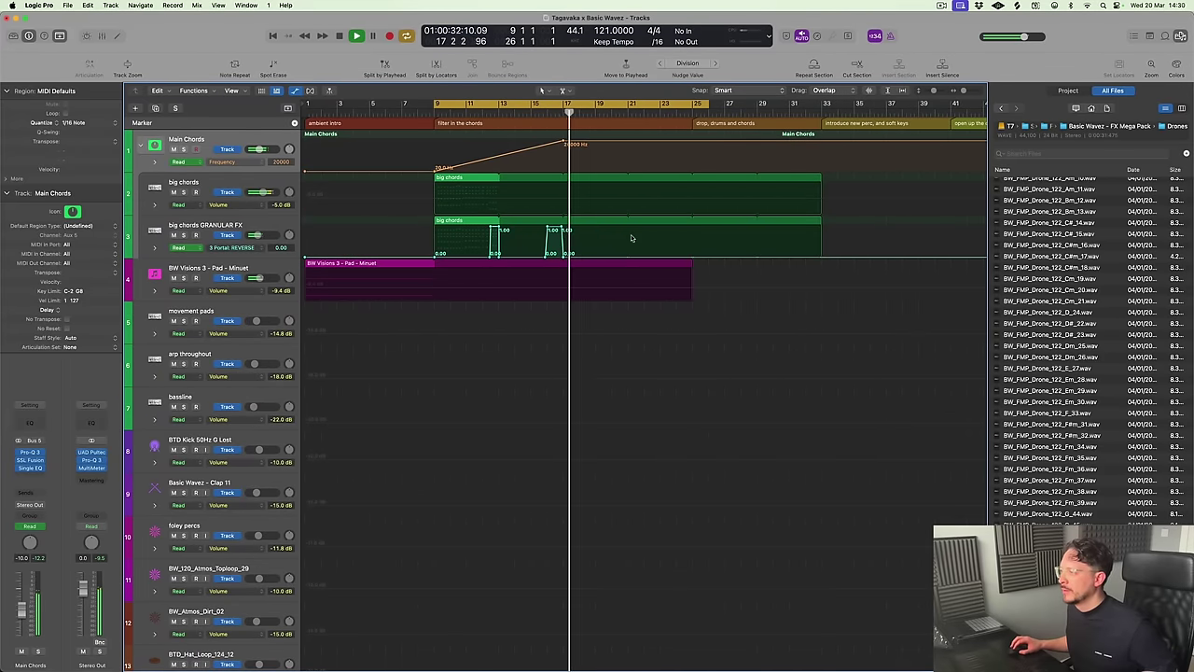
key("a")
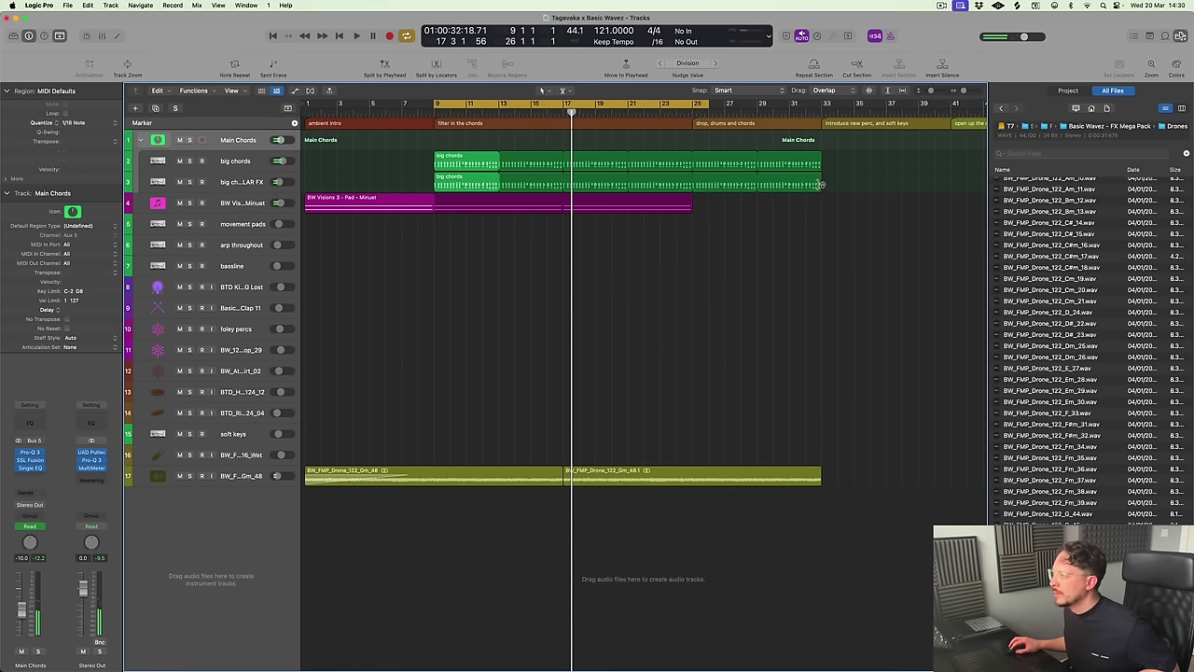
End the big chords GRANULAR FX loop at bar 17, copy the region to bars 17 and 25, and play the result
left_click_drag(820, 184, 563, 203)
left_click_drag(471, 189, 719, 195)
key("space")
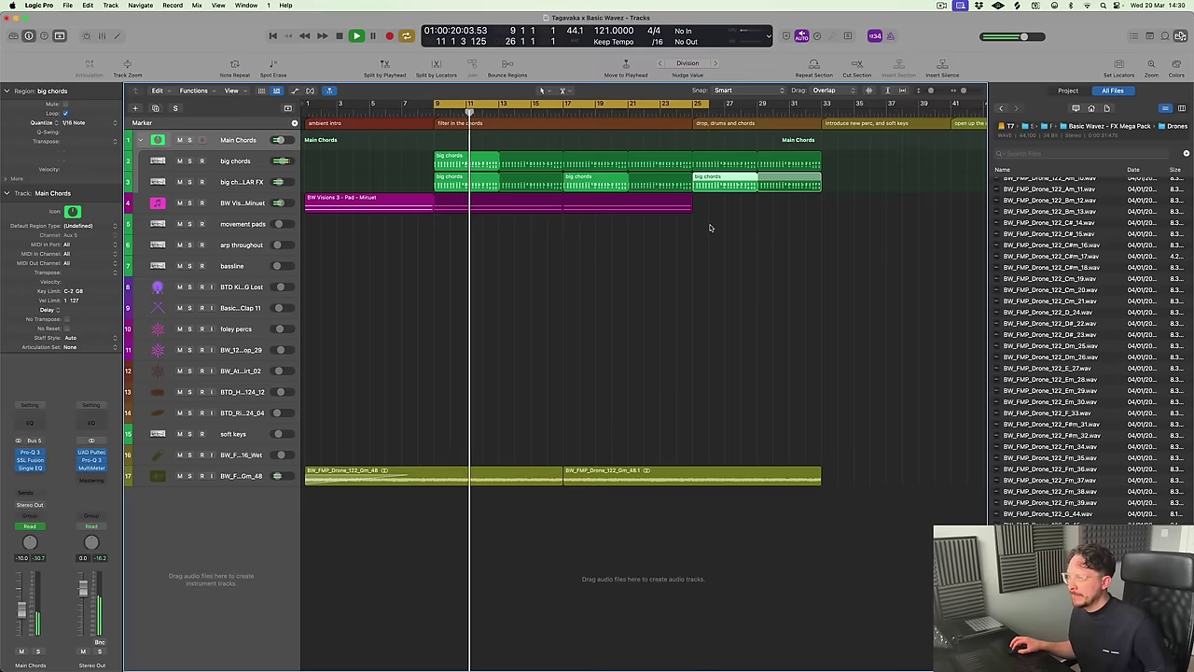
Compare the chord section with big chords soloed and in the mix, then play briefly from the start of the project
left_click(189, 161)
left_click(189, 161)
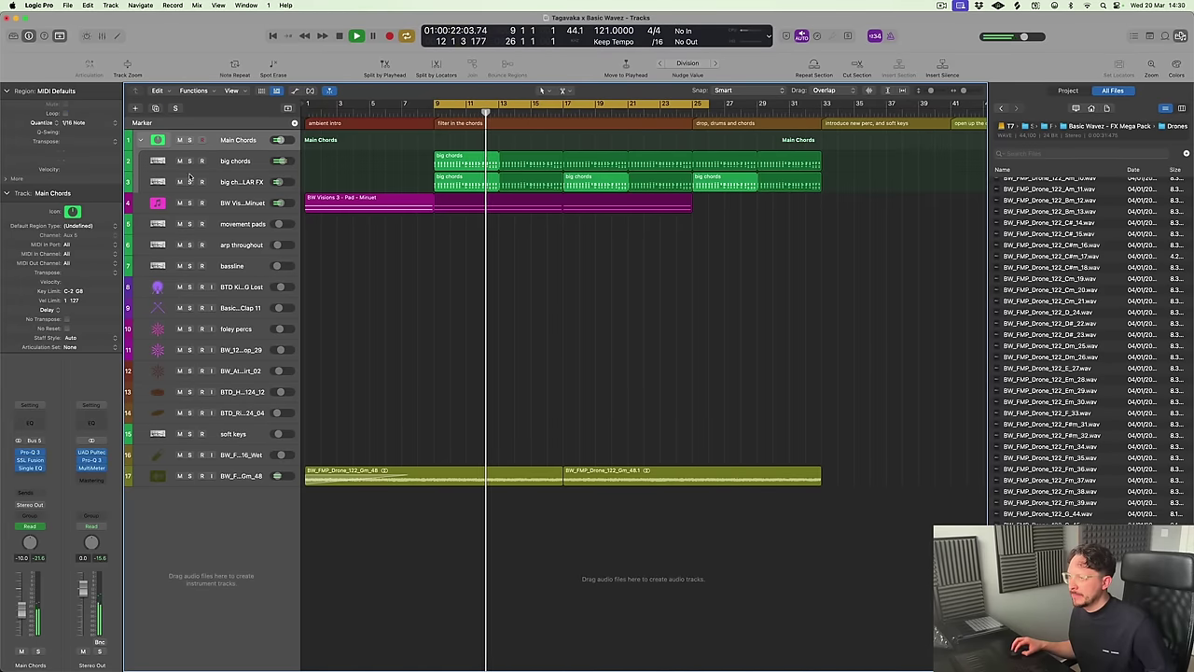
left_click(189, 161)
left_click(190, 161)
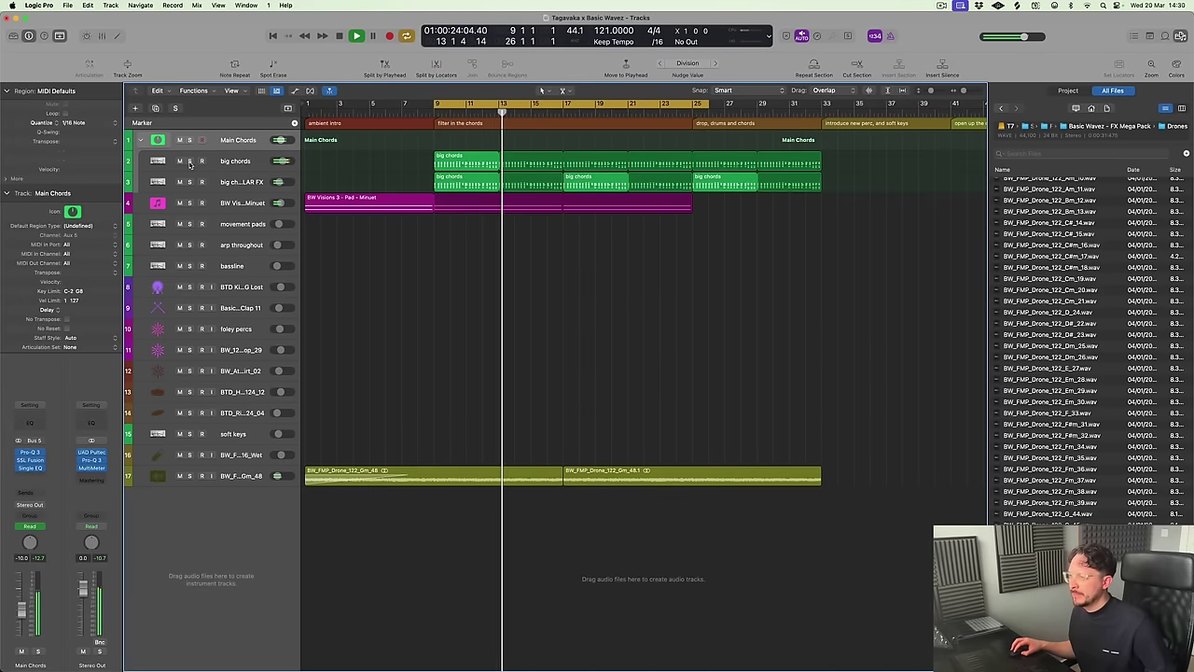
key("space")
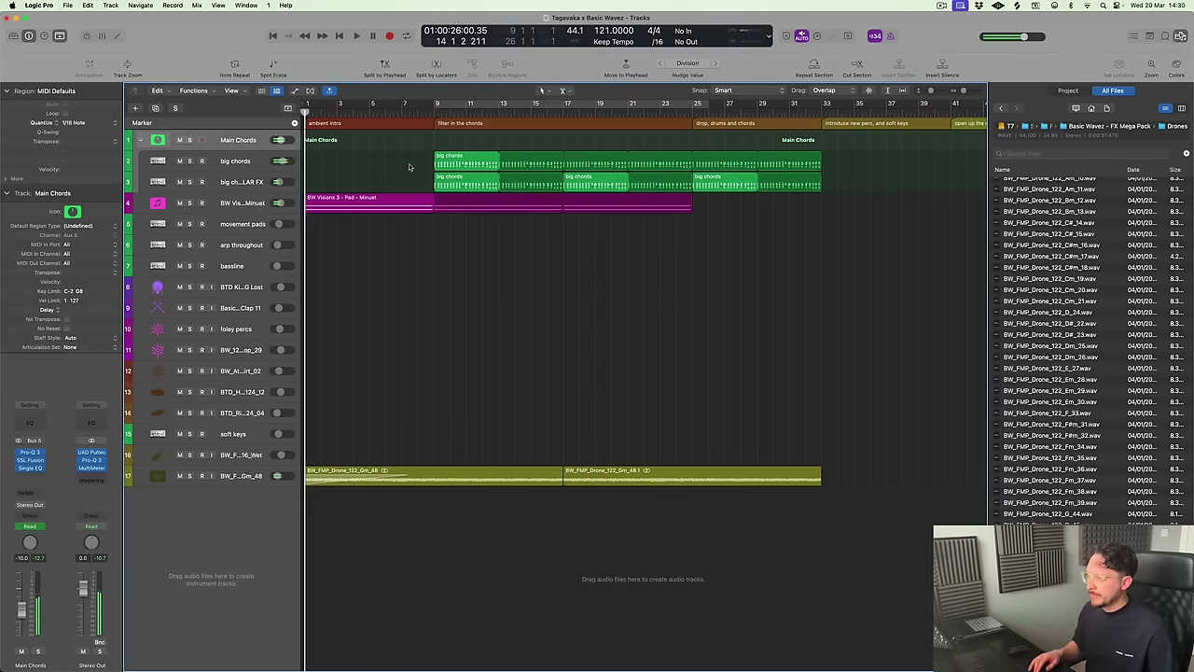
key("space")
key("space")
Copy the BW_Atmos_Dirt_02 region from bar 49 to bar 1 and loop it to about bar 37
scroll(739, 359, "down", 3)
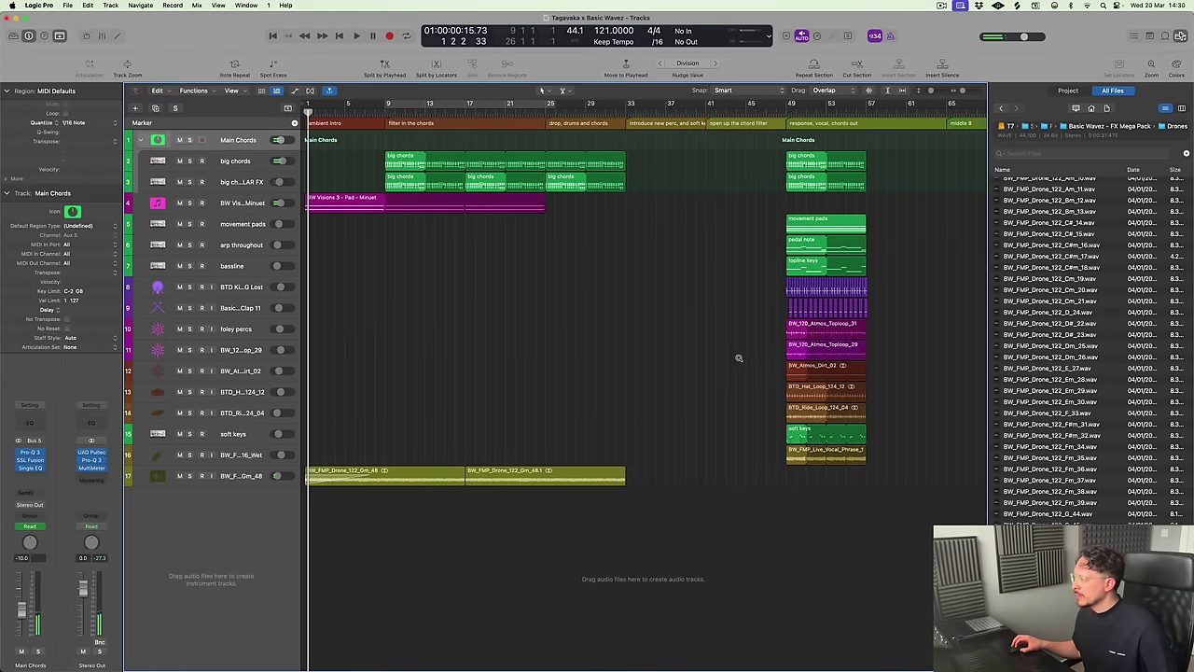
scroll(738, 358, "up", 1)
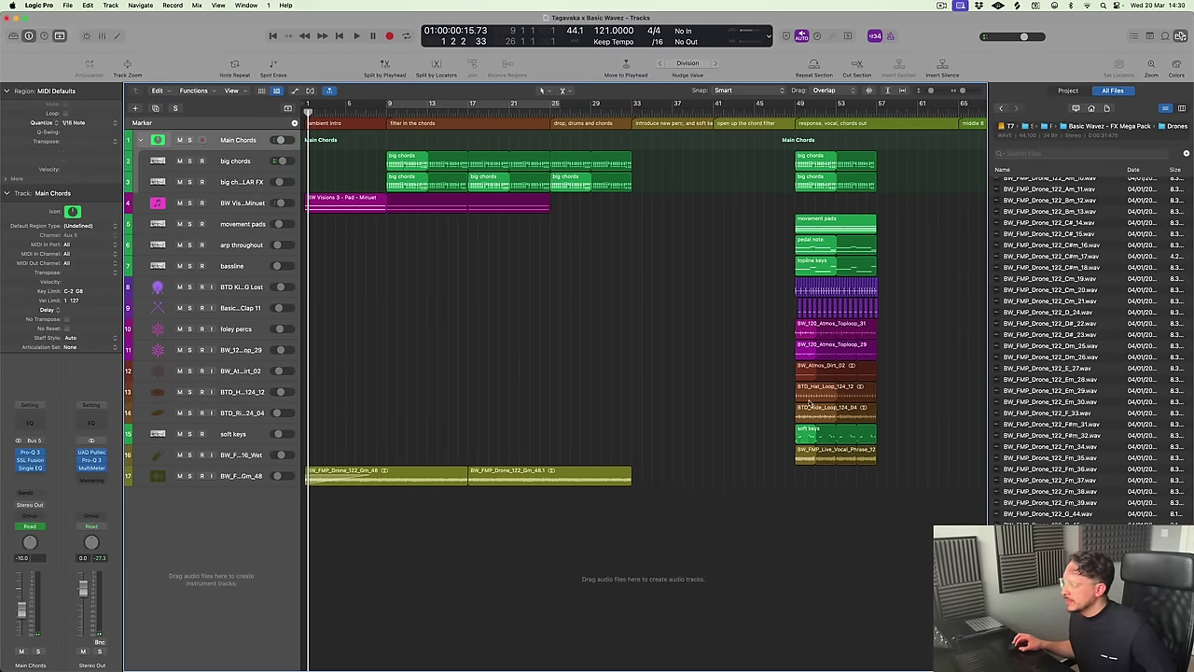
left_click_drag(808, 375, 248, 378)
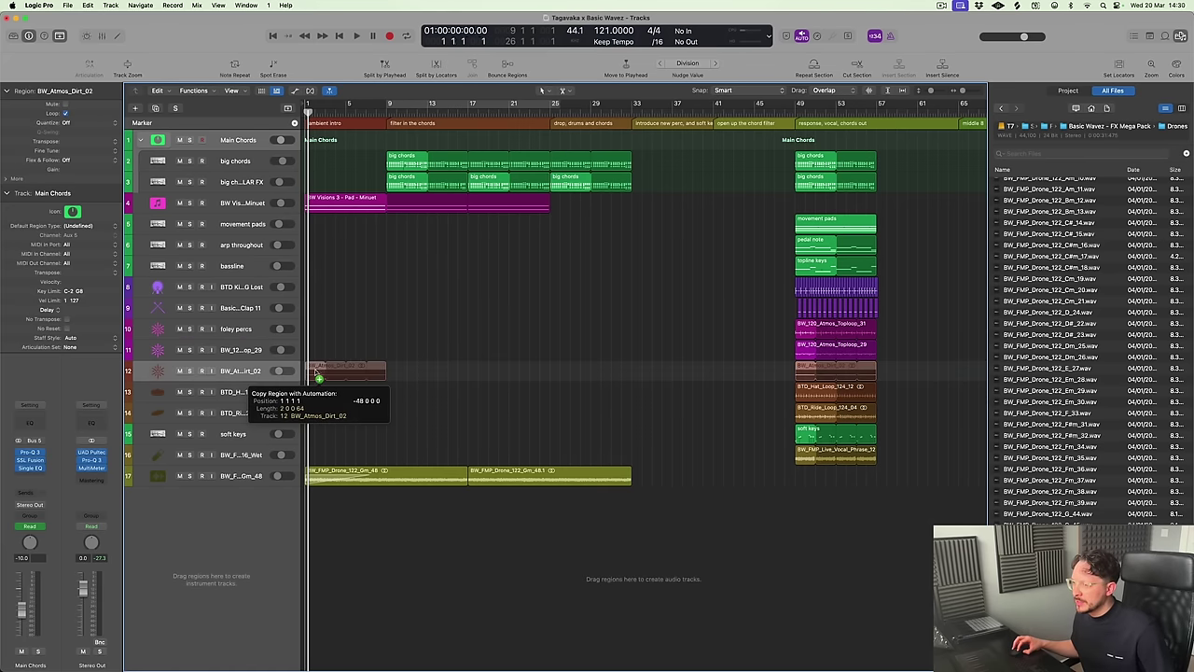
left_click_drag(386, 370, 679, 400)
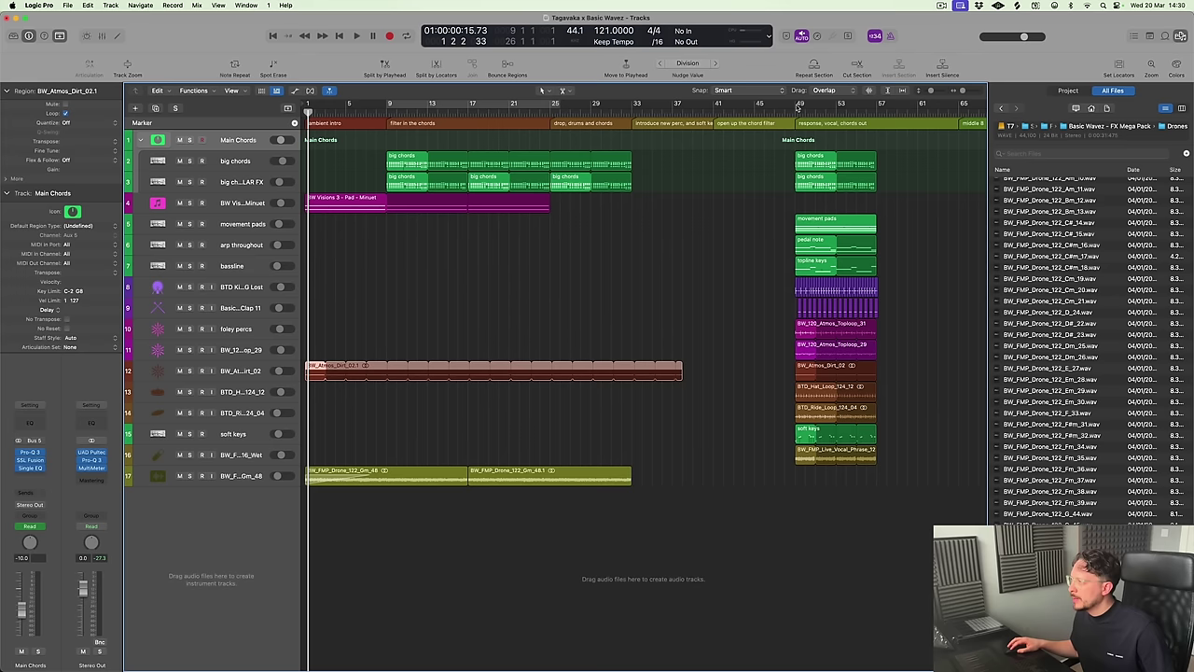
Audition the foley percs and BW_120_Atmos_Toploop_29 tracks soloed with the cycle range set to bars 49 to 57
left_click_drag(797, 109, 877, 108)
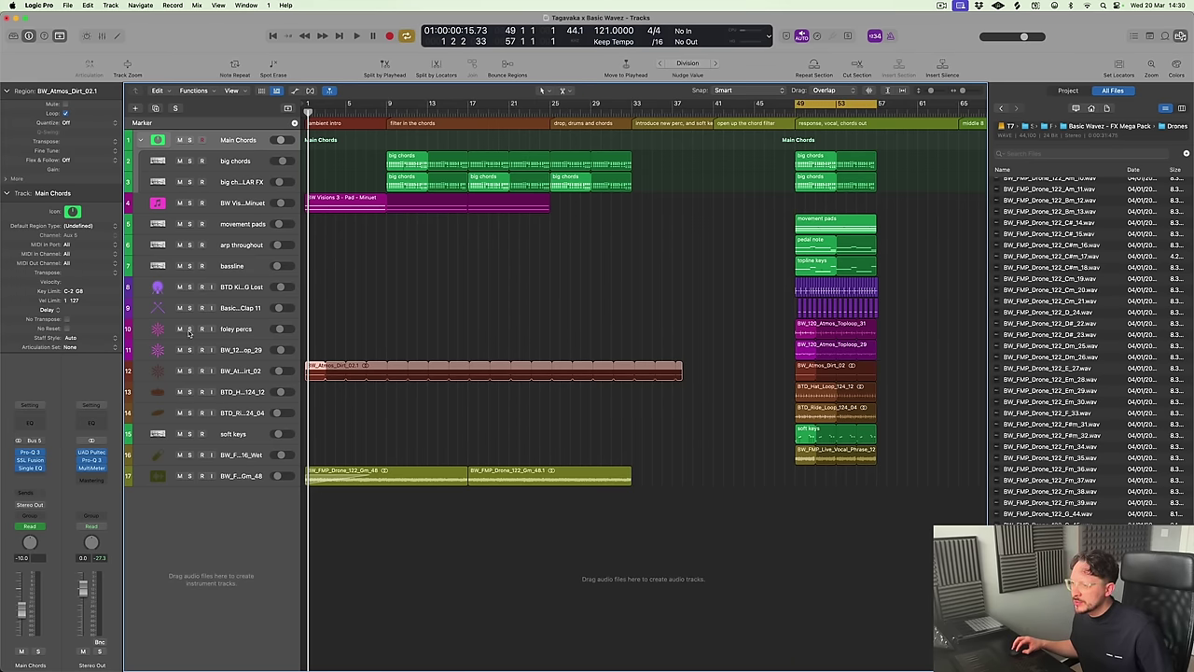
left_click(190, 329)
key("space")
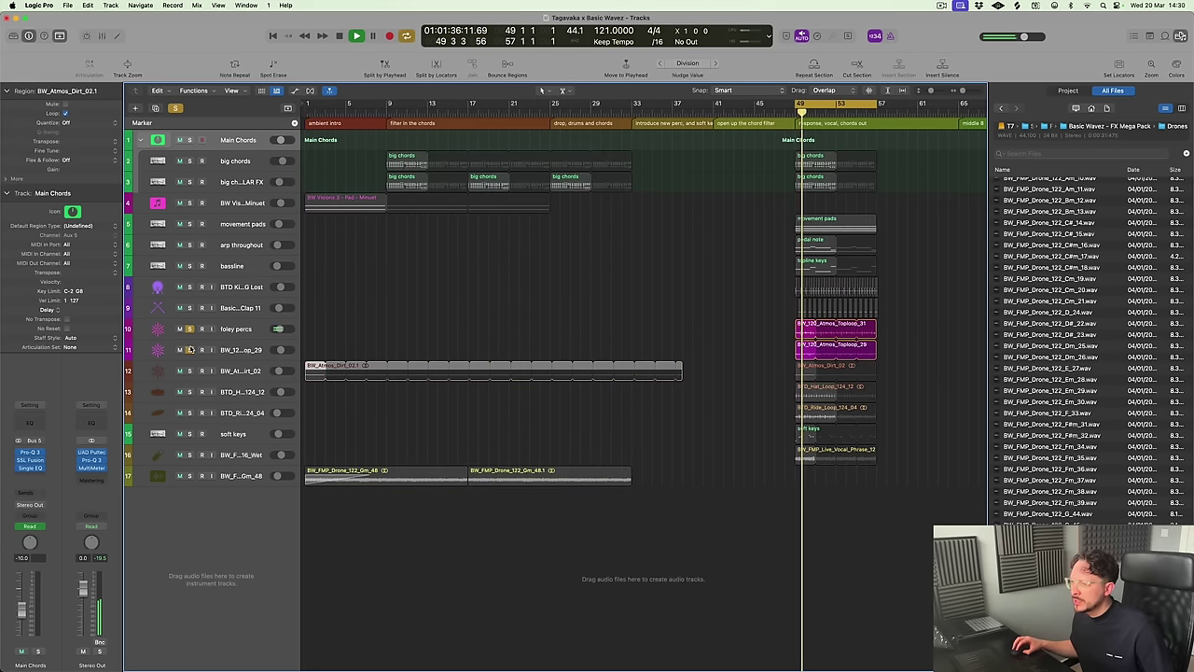
left_click(189, 350)
left_click(189, 350)
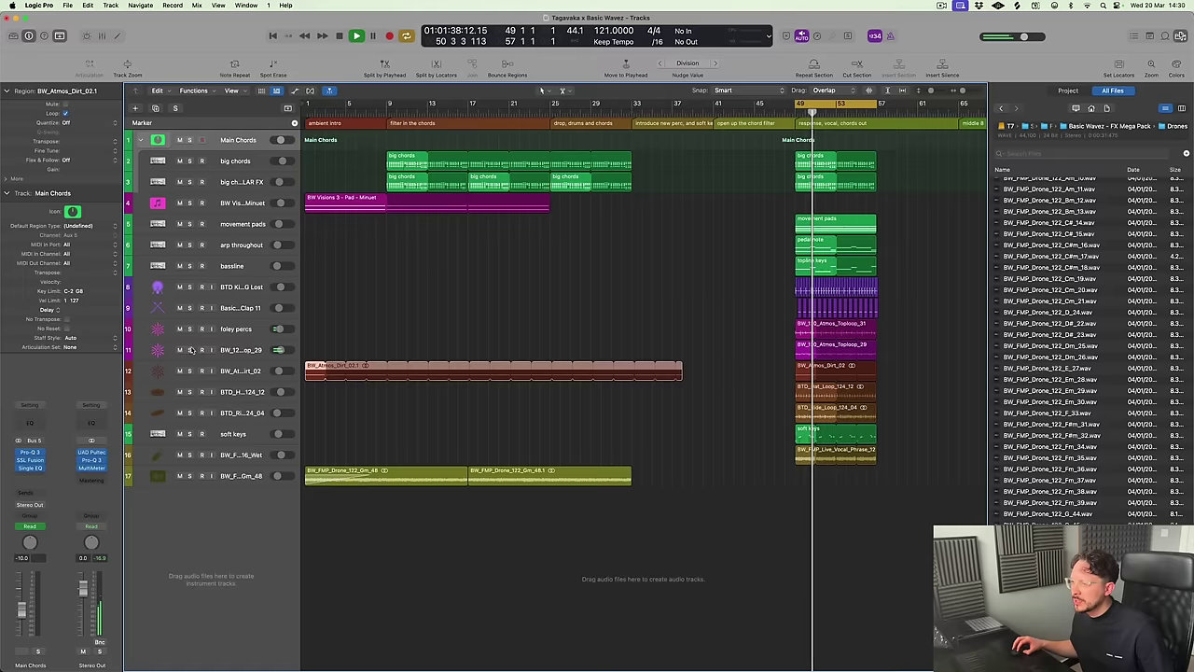
key("space")
left_click(726, 346)
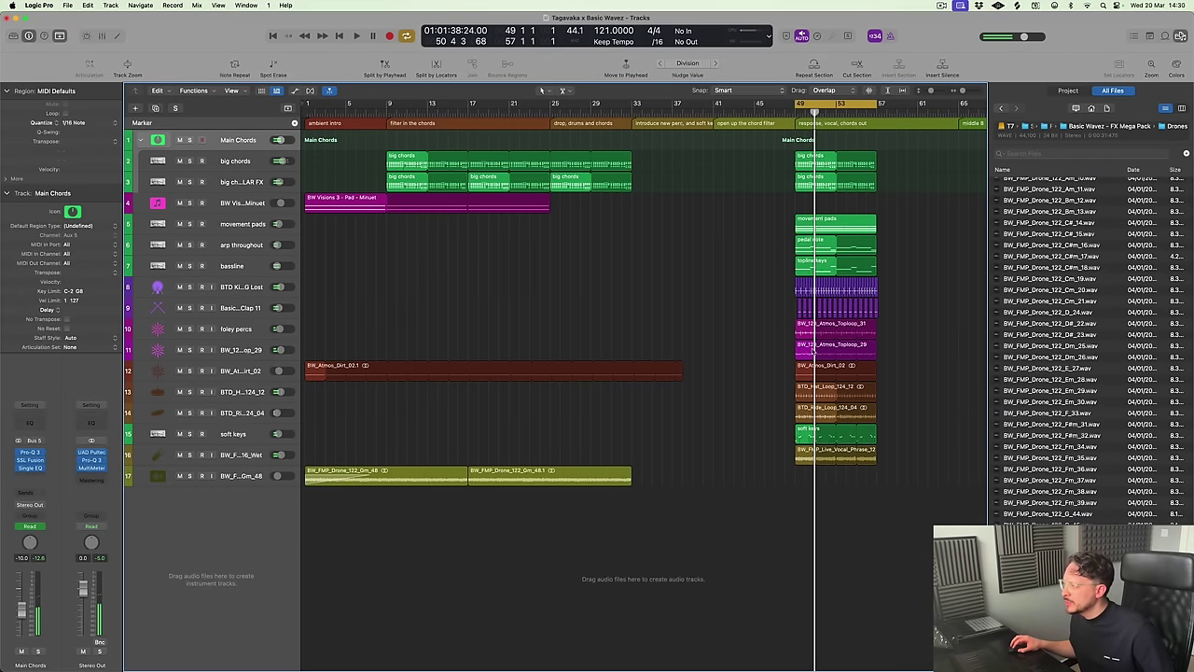
Copy the BW_120_Atmos_Toploop_29 region from bar 49 to bar 5, loop it to bar 25, and play from the start
left_click_drag(797, 352, 550, 351)
key("Return")
key("space")
left_click(488, 347)
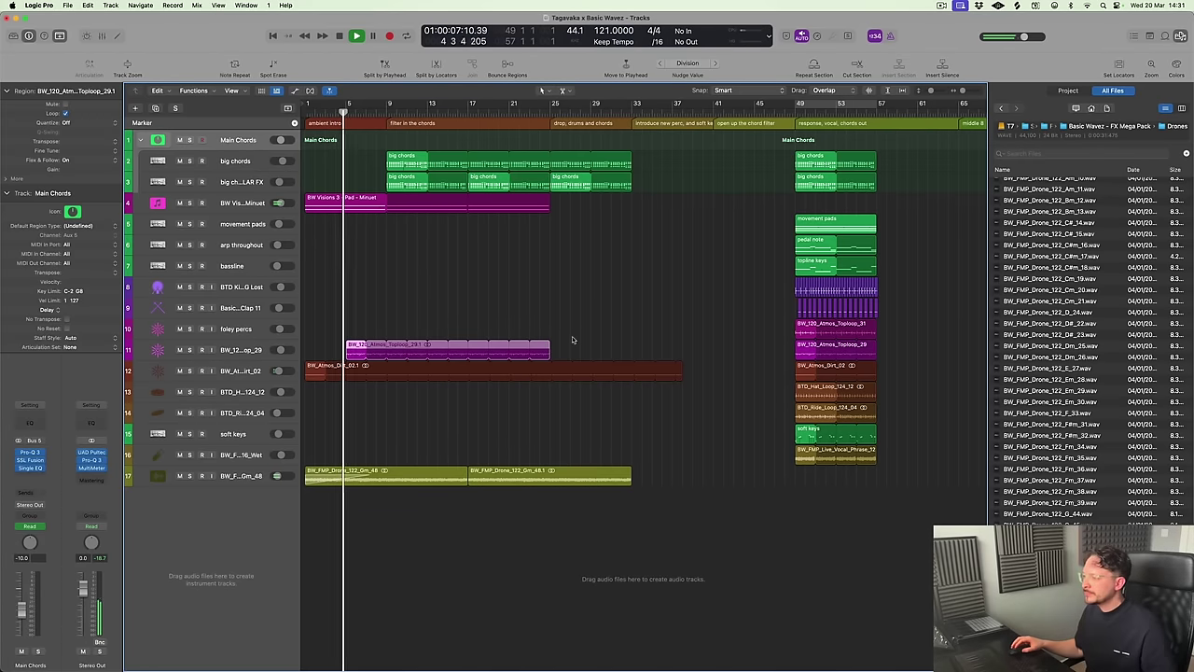
Deselect the regions and set the cycle range to bars 1 to 25 during playback
key("super+Right")
left_click(517, 300)
scroll(464, 188, "left", 2)
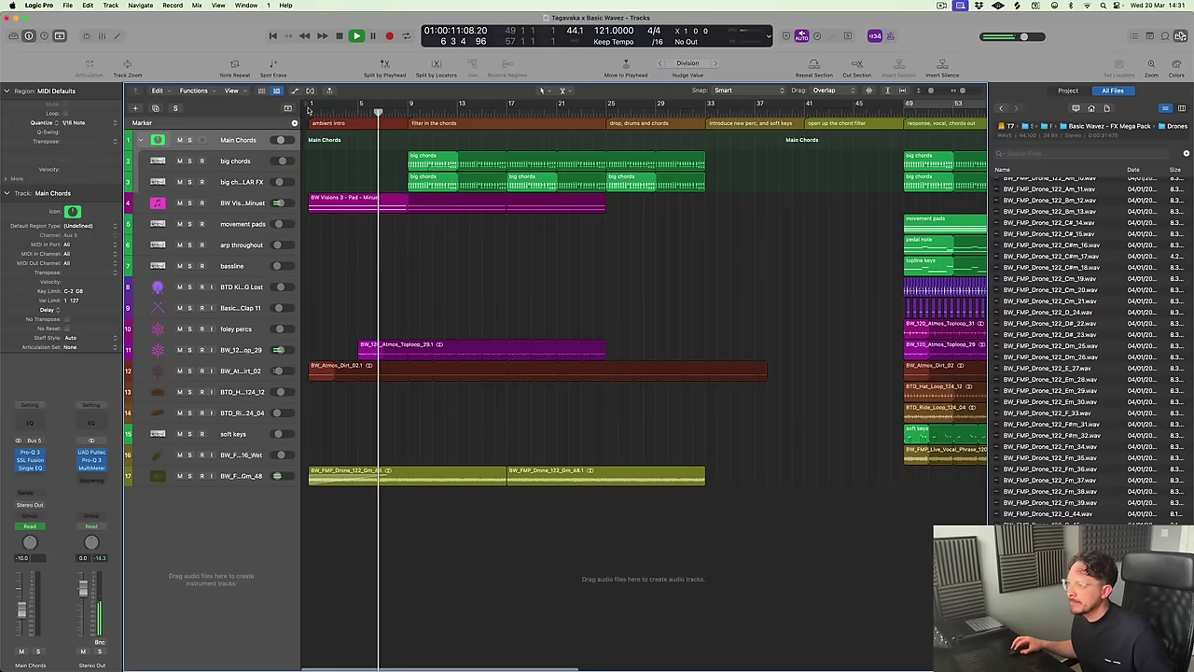
left_click_drag(307, 109, 611, 166)
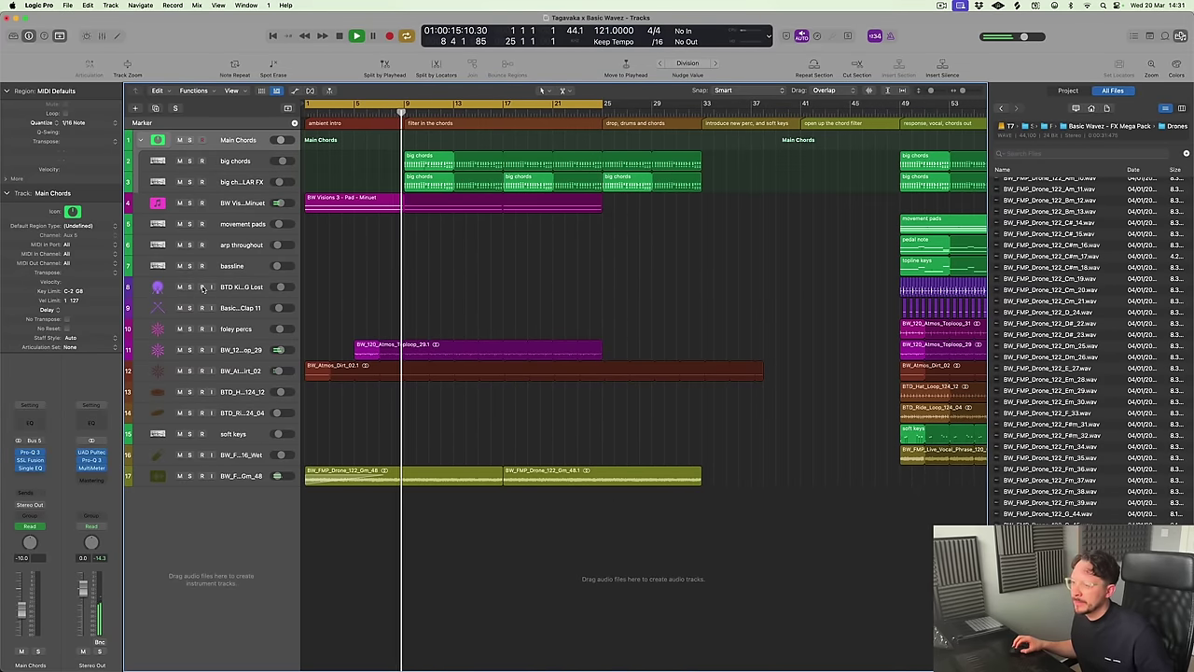
Duplicate the Single Band EQ on Main Chords, set the copy to Low Cut at 20 Hz, and show its Frequency automation
left_click(30, 468)
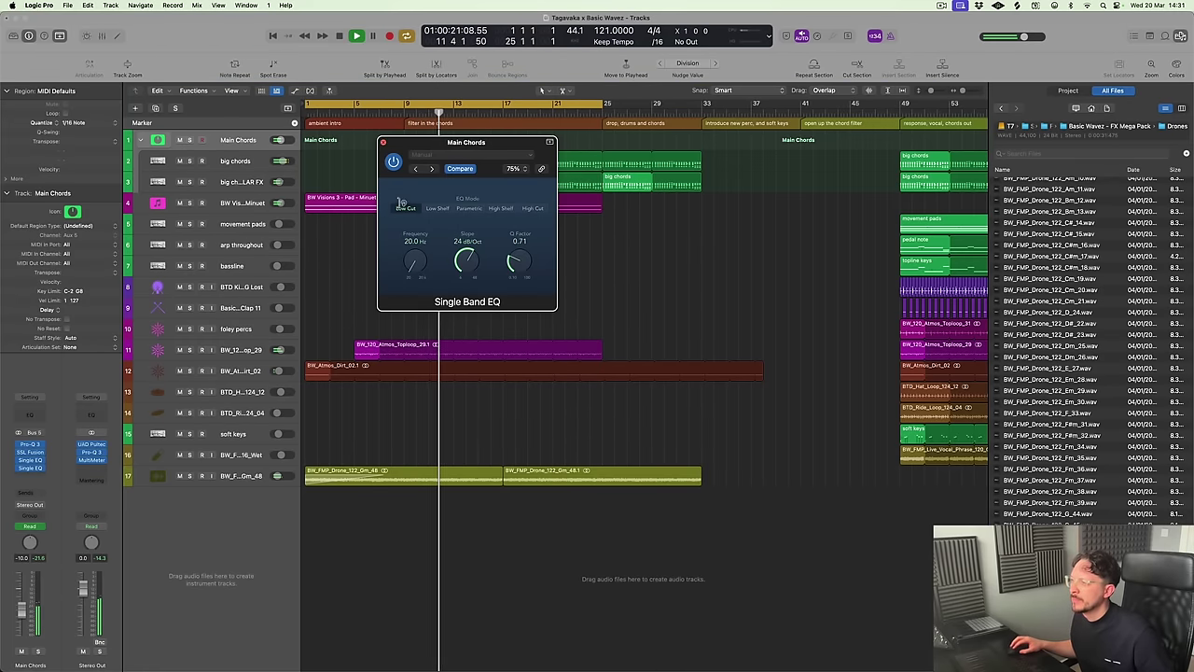
left_click(382, 143)
key("ctrl+z")
key("a")
left_click(240, 199)
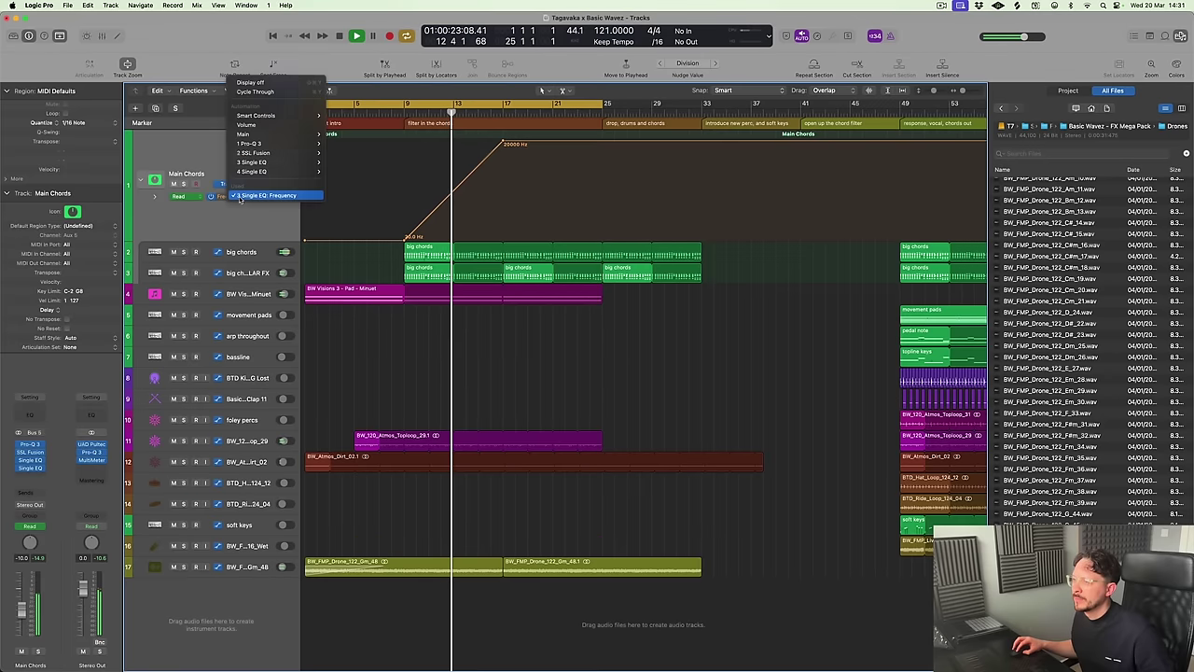
left_click(343, 184)
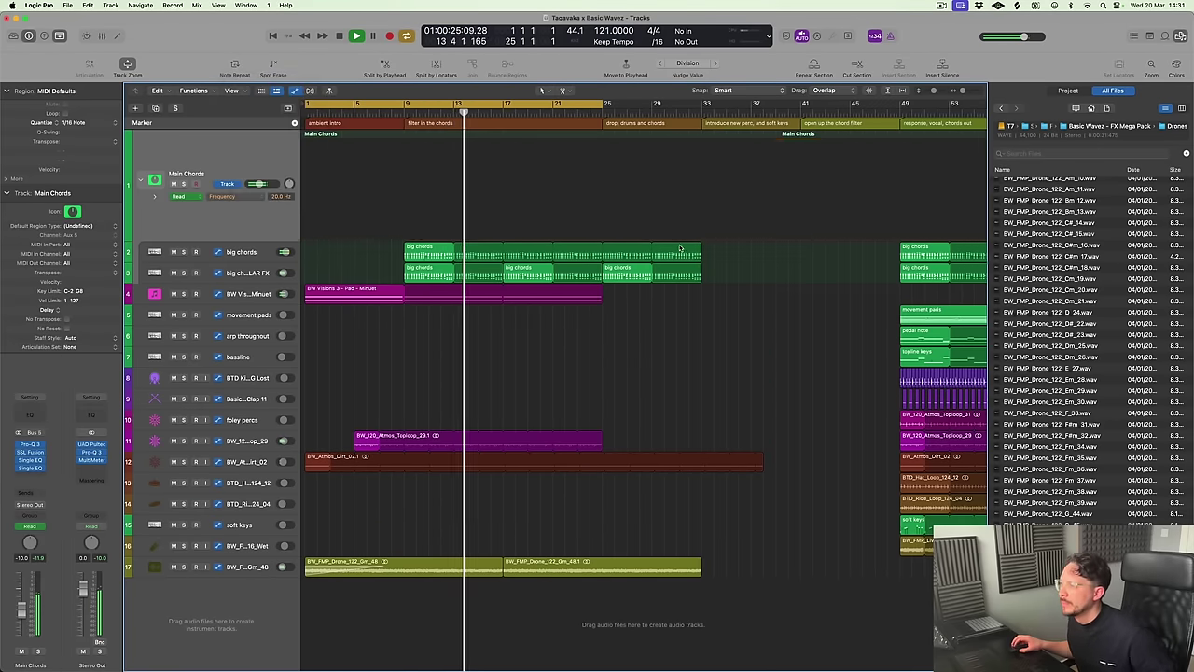
Draw the low-cut Frequency automation rising from bar 21 to bar 25, then hide the automation and restore the track zoom
key("super+Right")
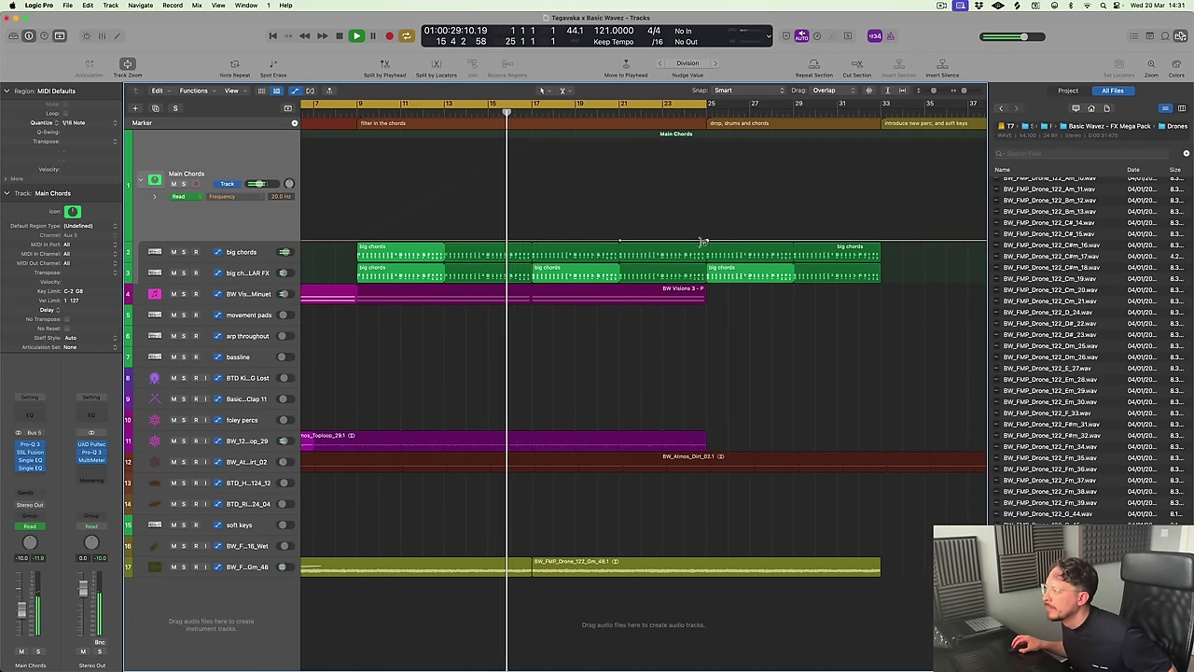
left_click_drag(704, 242, 705, 197)
key("a")
key("ctrl+z")
key("super+Left")
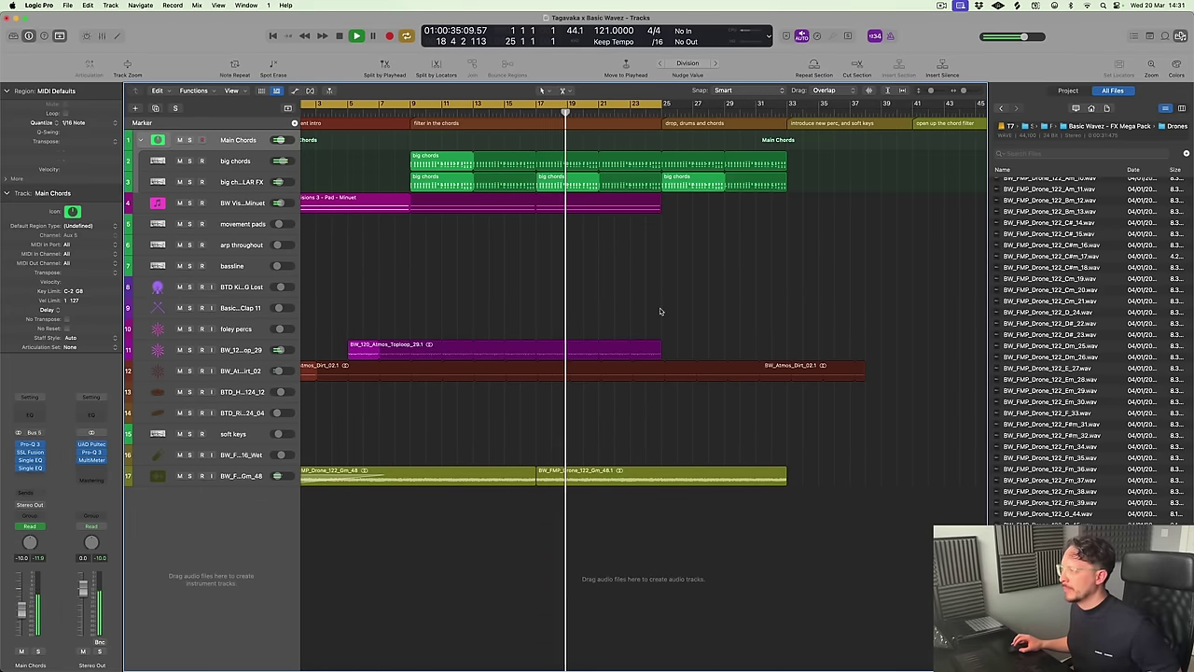
Select the BW_Atmos_Dirt_02 track and the BW Visions 3 - Pad - Minuet track in turn to check their channel strips during playback
left_click(238, 371)
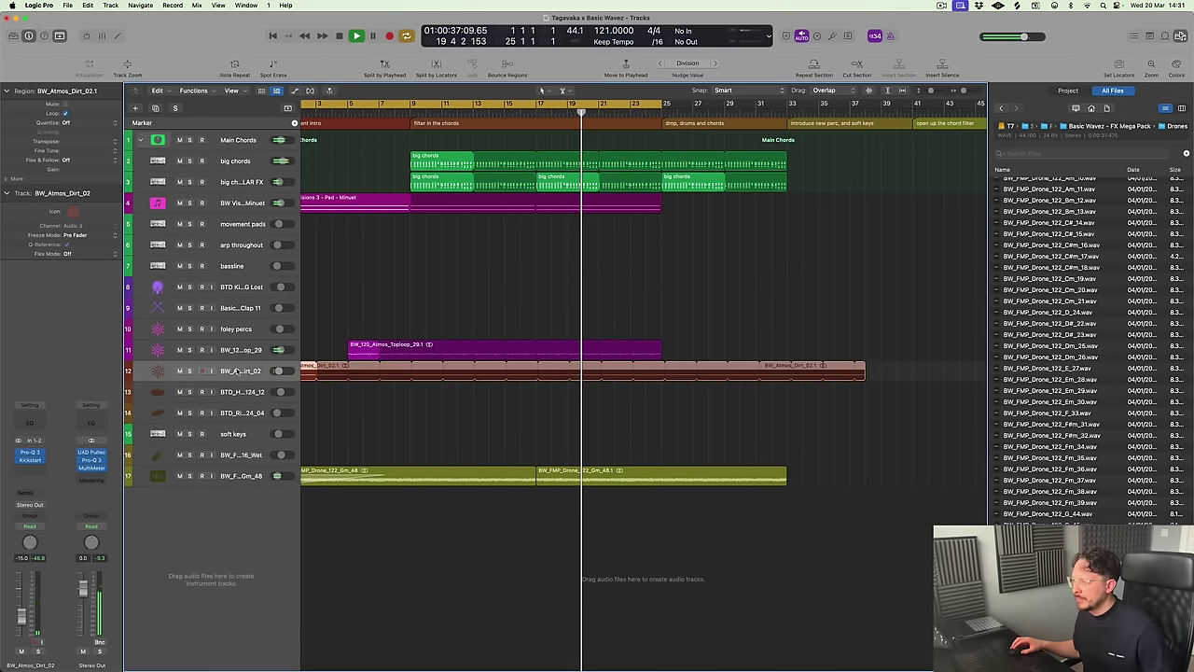
left_click(644, 257)
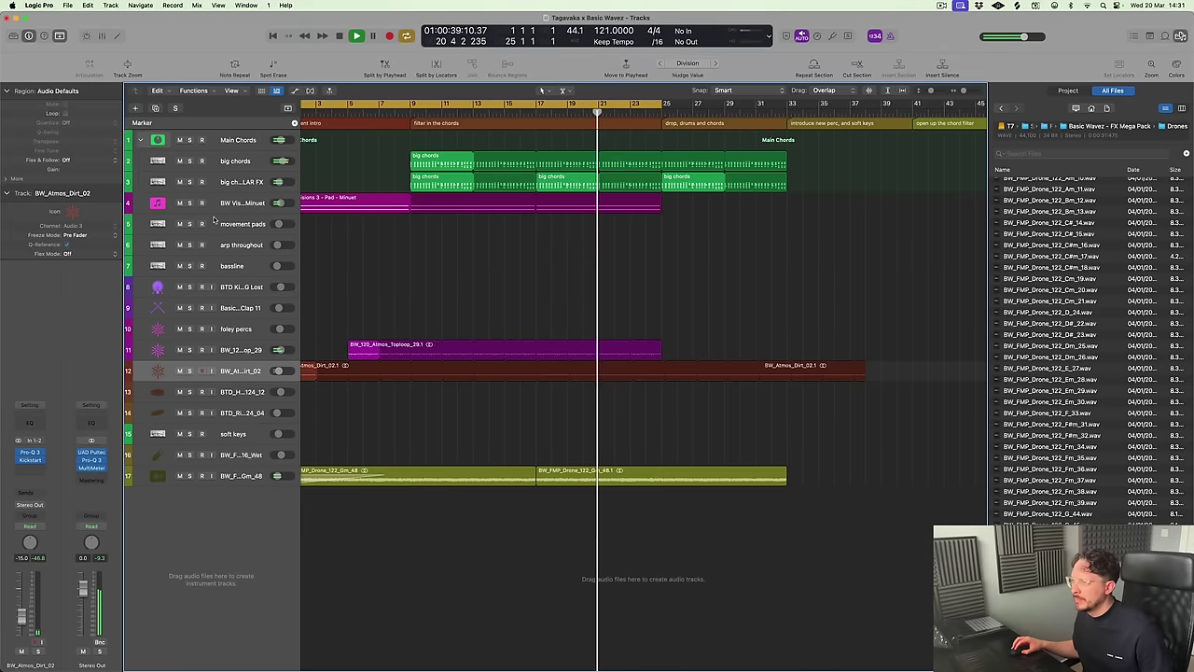
left_click(240, 203)
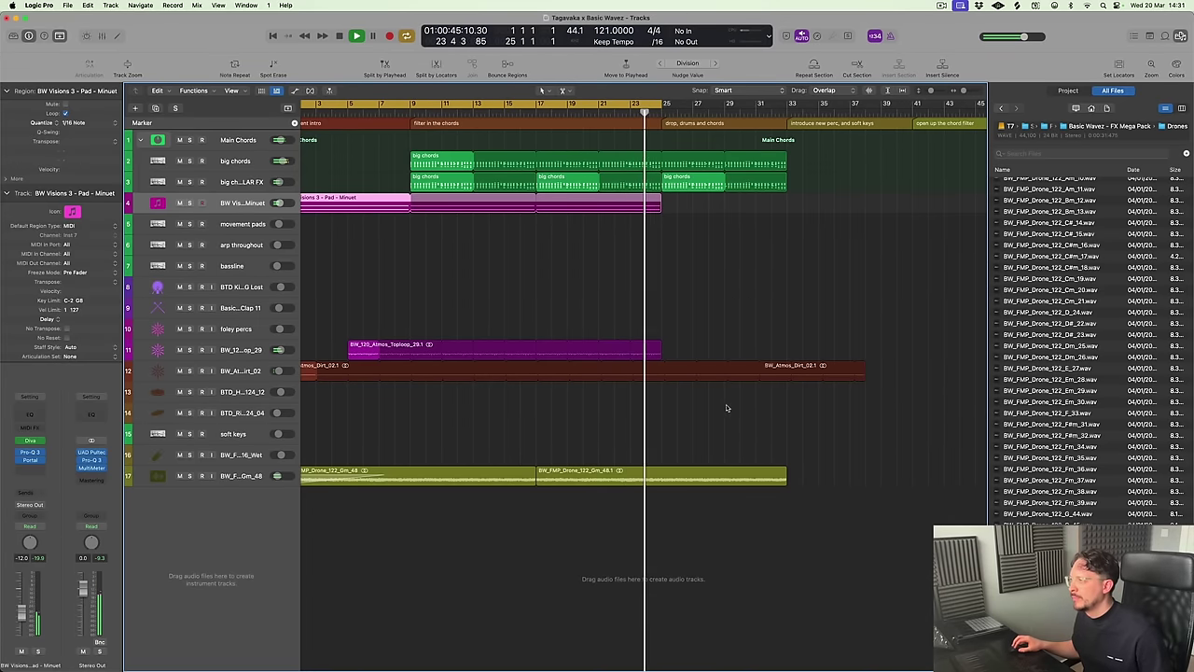
Remove the BW_FMP_Drone_122_Gm_48 audio after bar 25 and stop playback
left_click(721, 322)
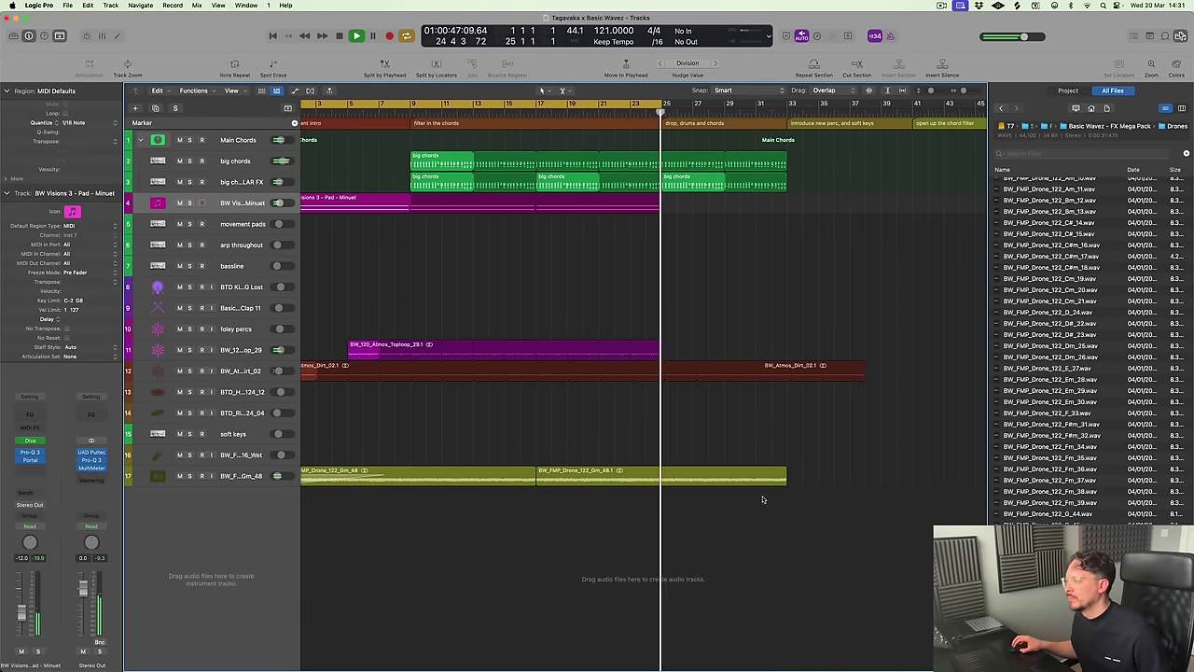
left_click_drag(678, 477, 665, 483)
key("Delete")
key("super+Left")
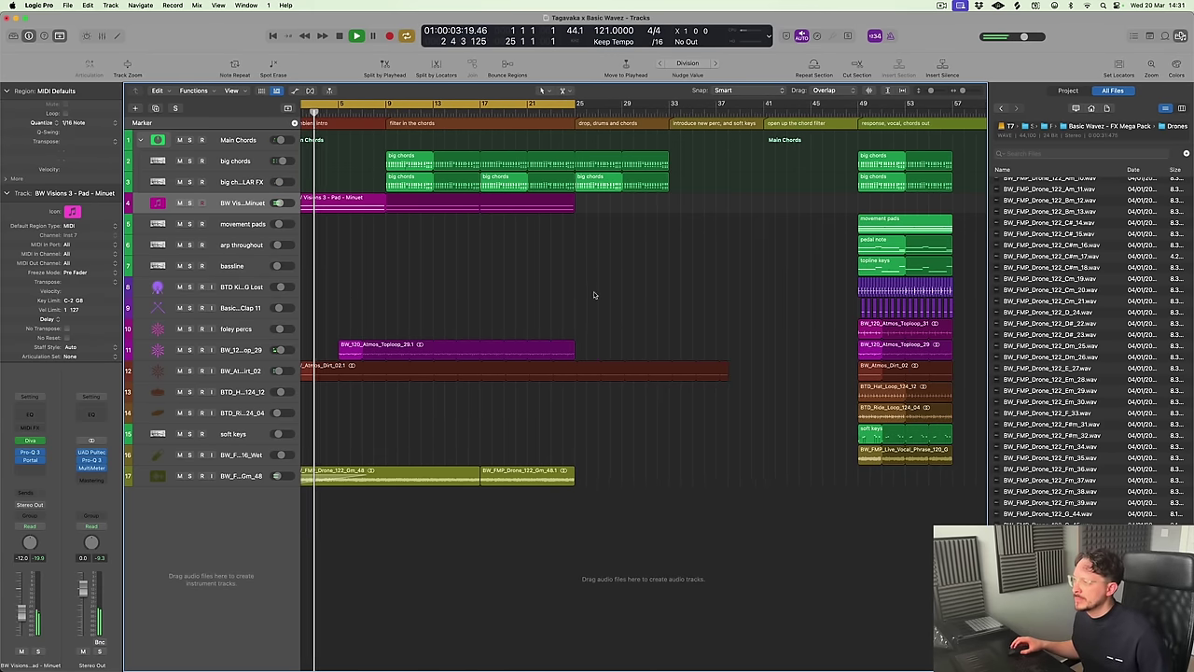
scroll(571, 285, "left", 1)
key("space")
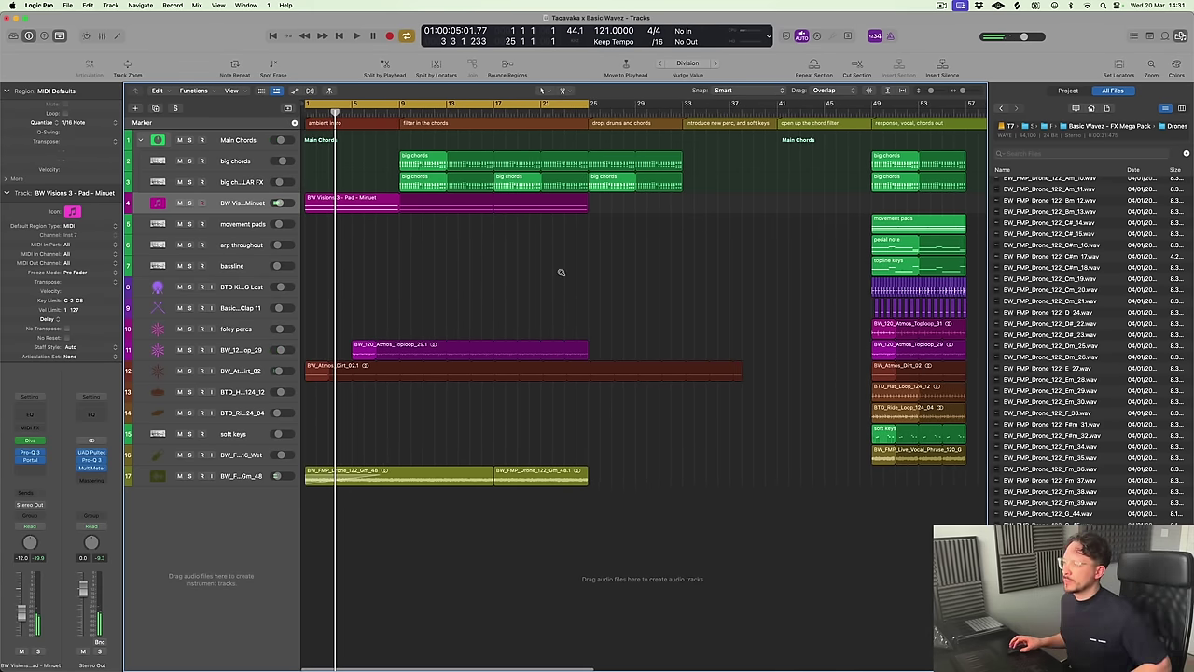
Copy the kick, clap and both Atmos toploop regions from bar 49 to bar 25 with cycling off, and audition the drop briefly
scroll(563, 270, "up", 1)
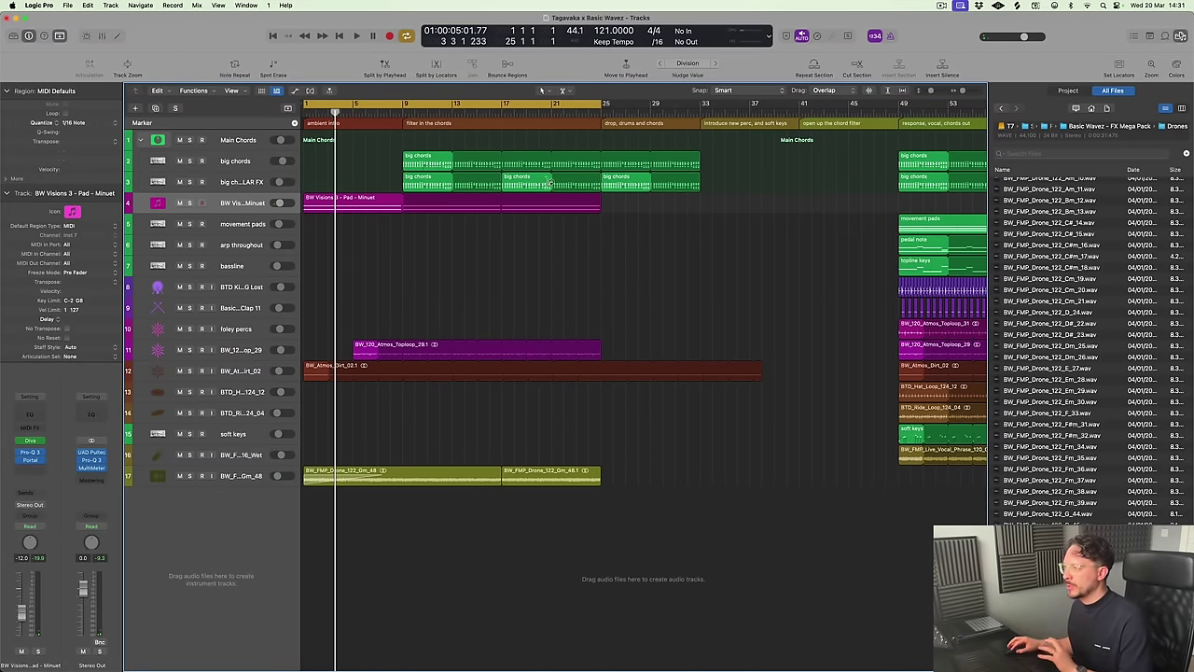
left_click(603, 113)
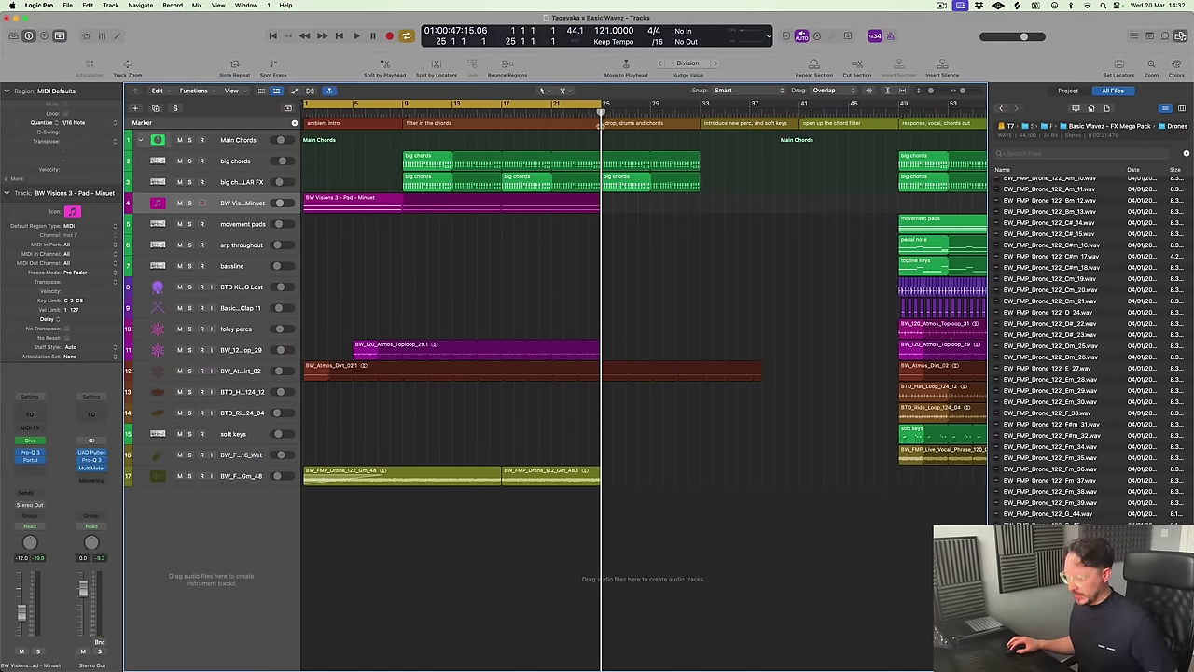
scroll(682, 275, "right", 10)
scroll(797, 297, "left", 5)
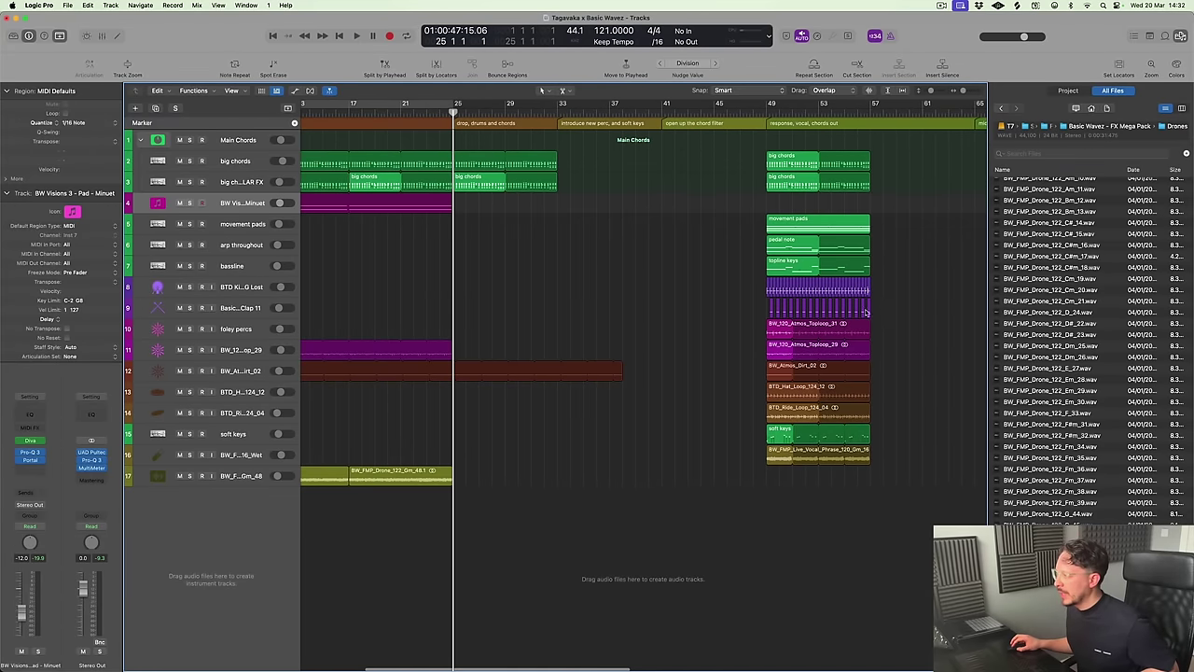
left_click_drag(888, 277, 775, 308)
left_click_drag(903, 351, 458, 289)
key("space")
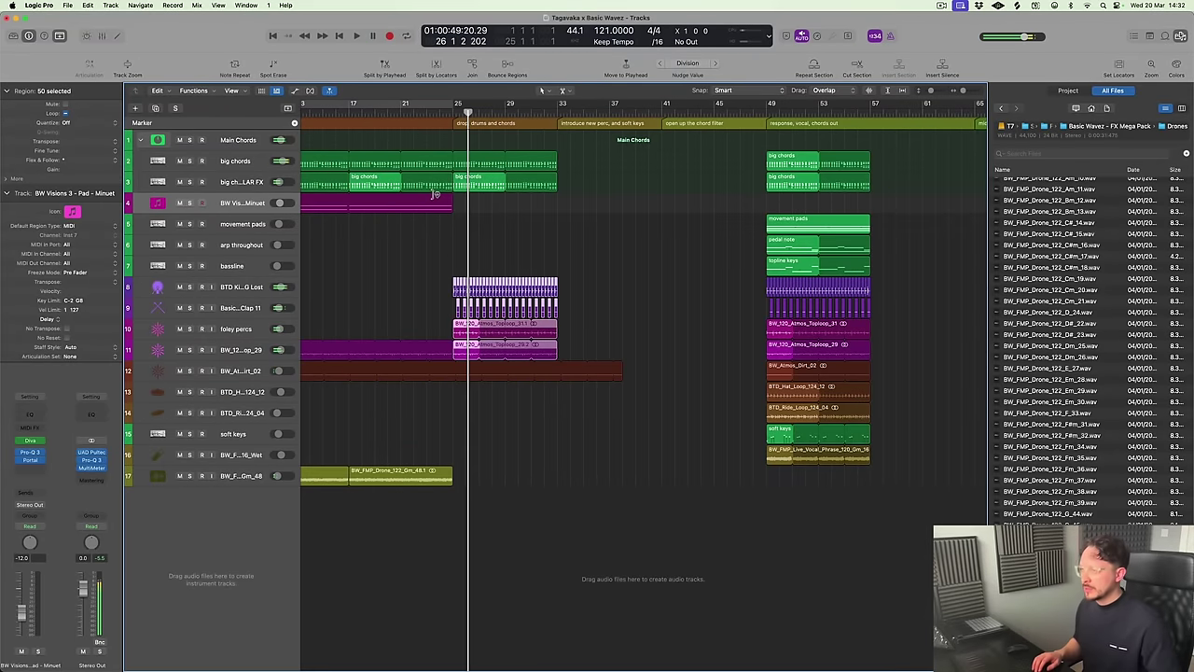
Copy the topline keys region on the bassline track from bar 49 to bar 25 and return the playhead to the start
left_click(617, 311)
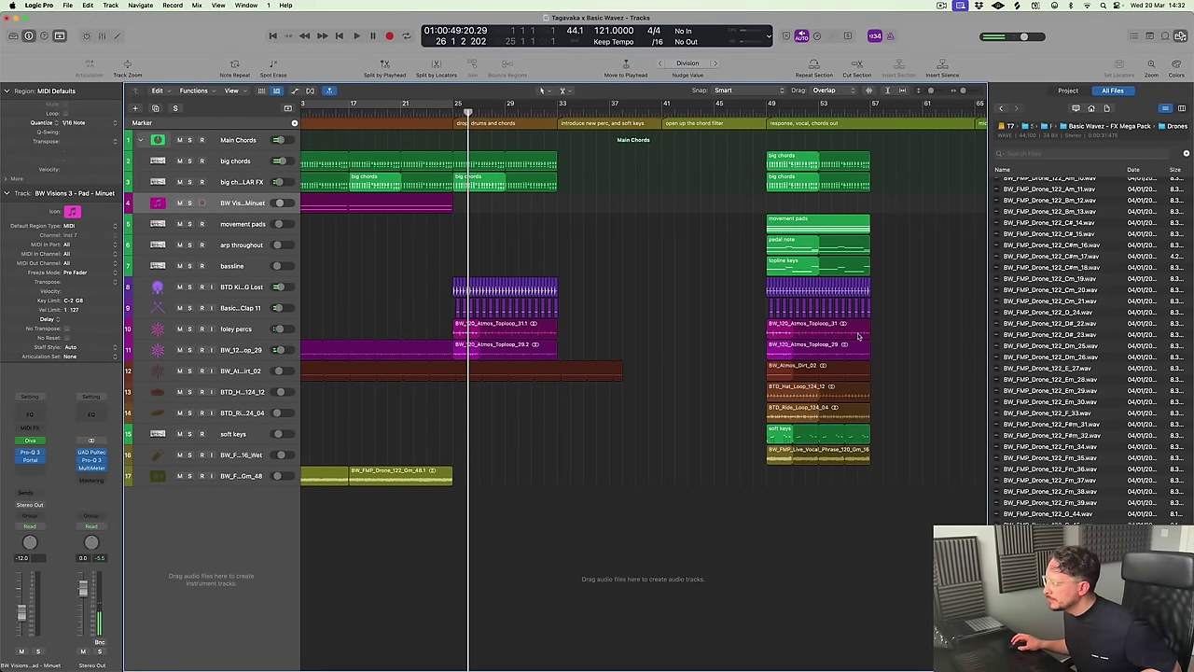
left_click_drag(802, 268, 486, 264)
key("Return")
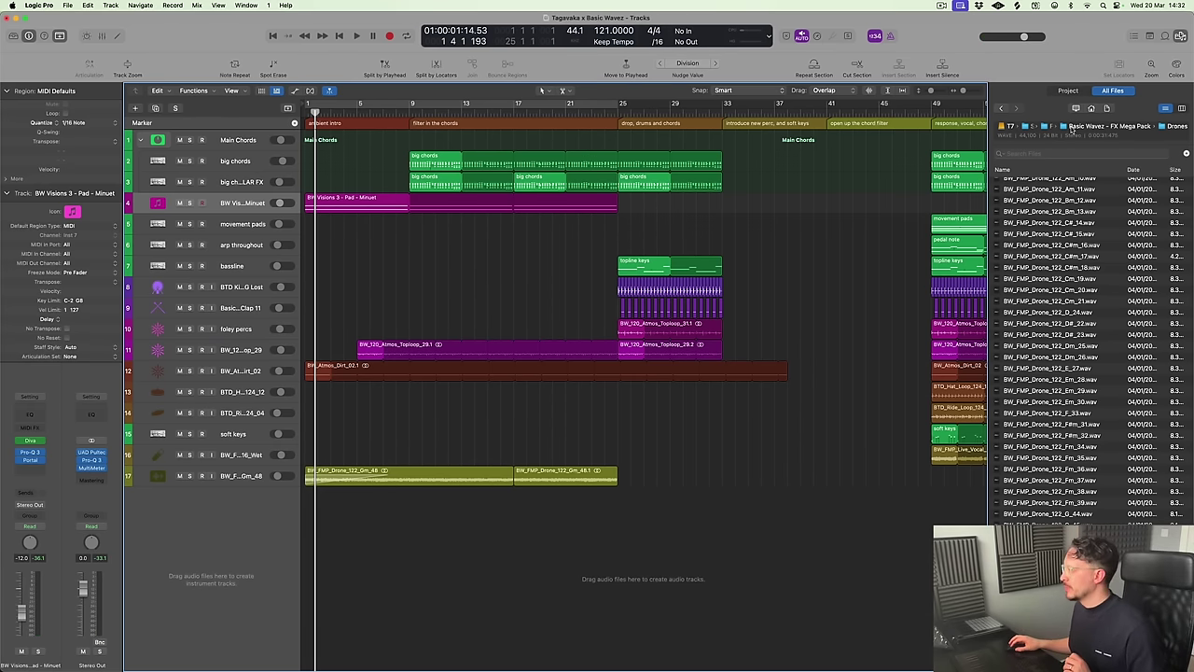
Go up to the Basic Wavez - FX Mega Pack folder in the file browser and hide the browser while playing from the start
left_click(1091, 126)
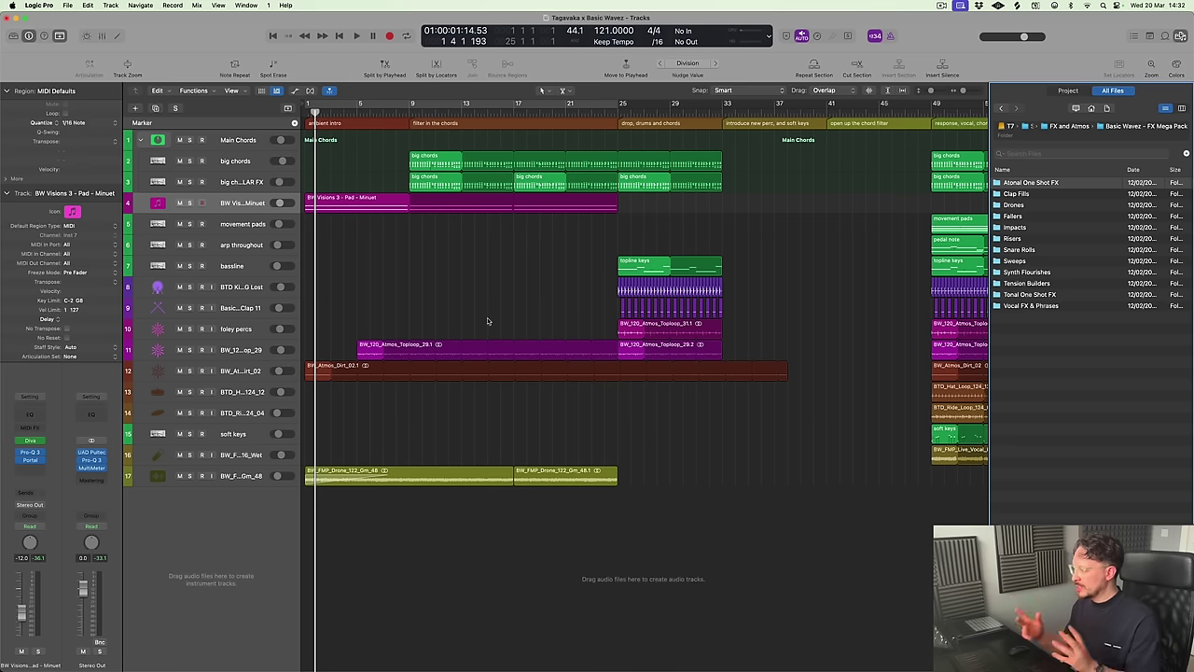
key("space")
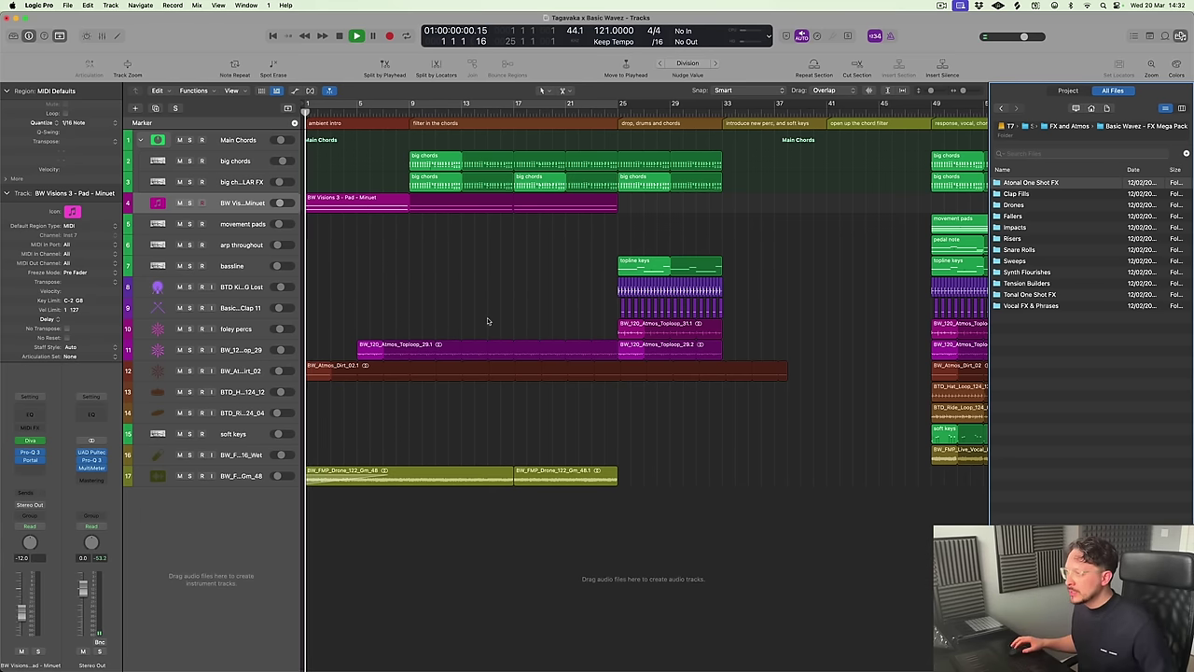
key("c")
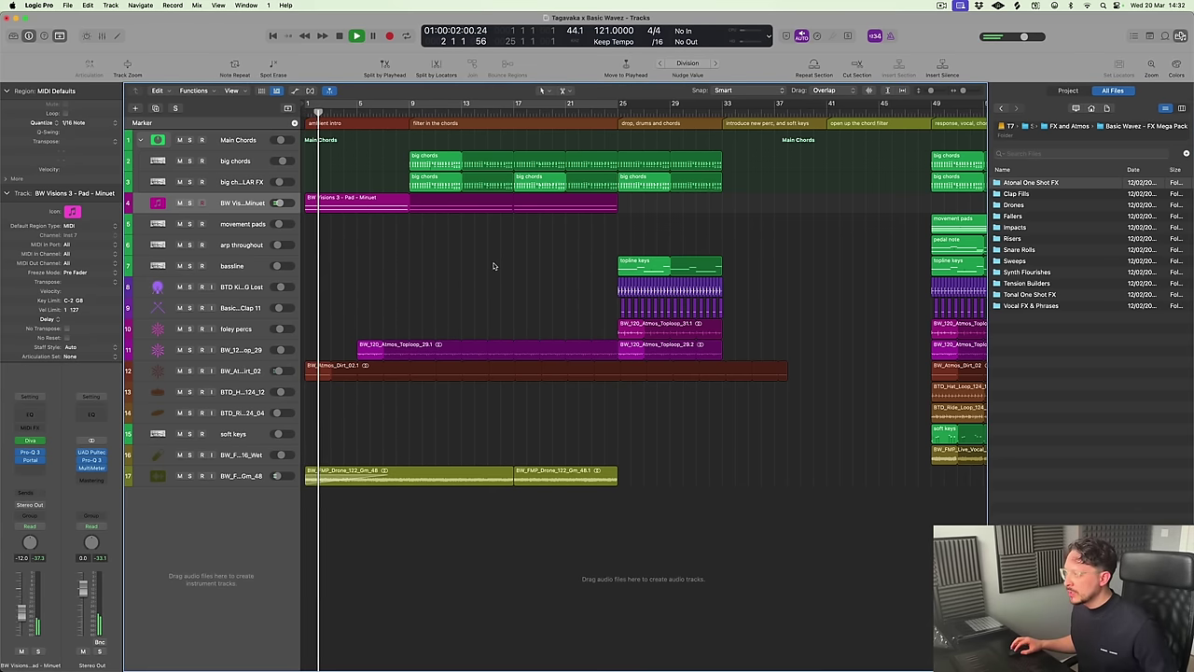
key("x")
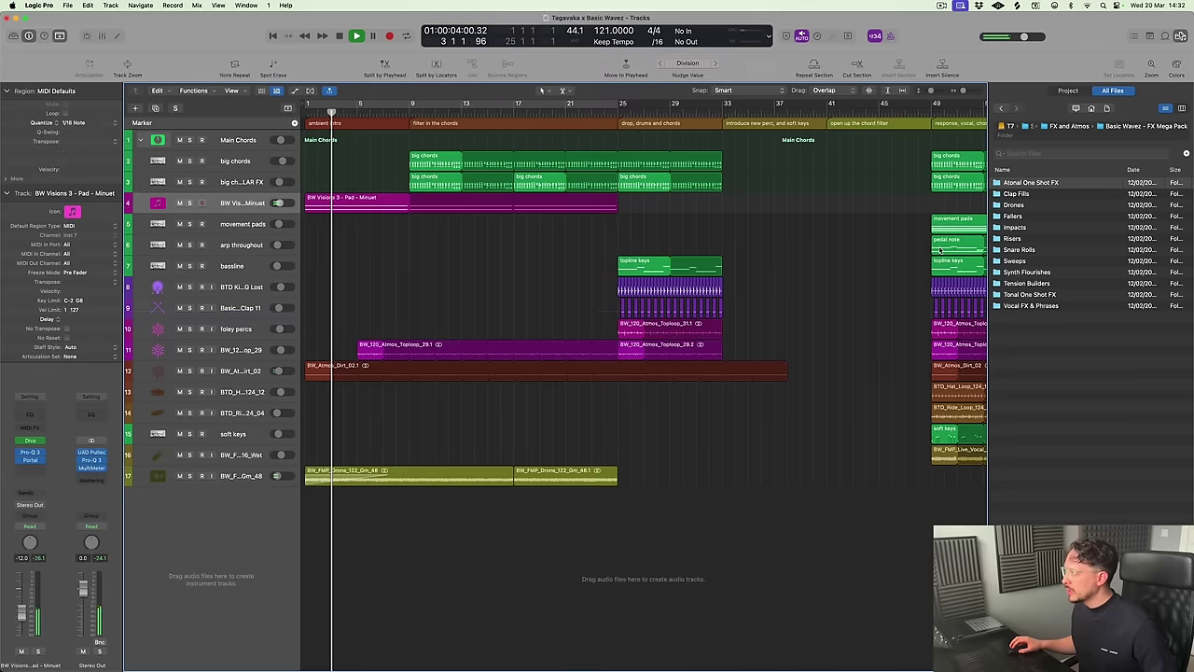
key("f")
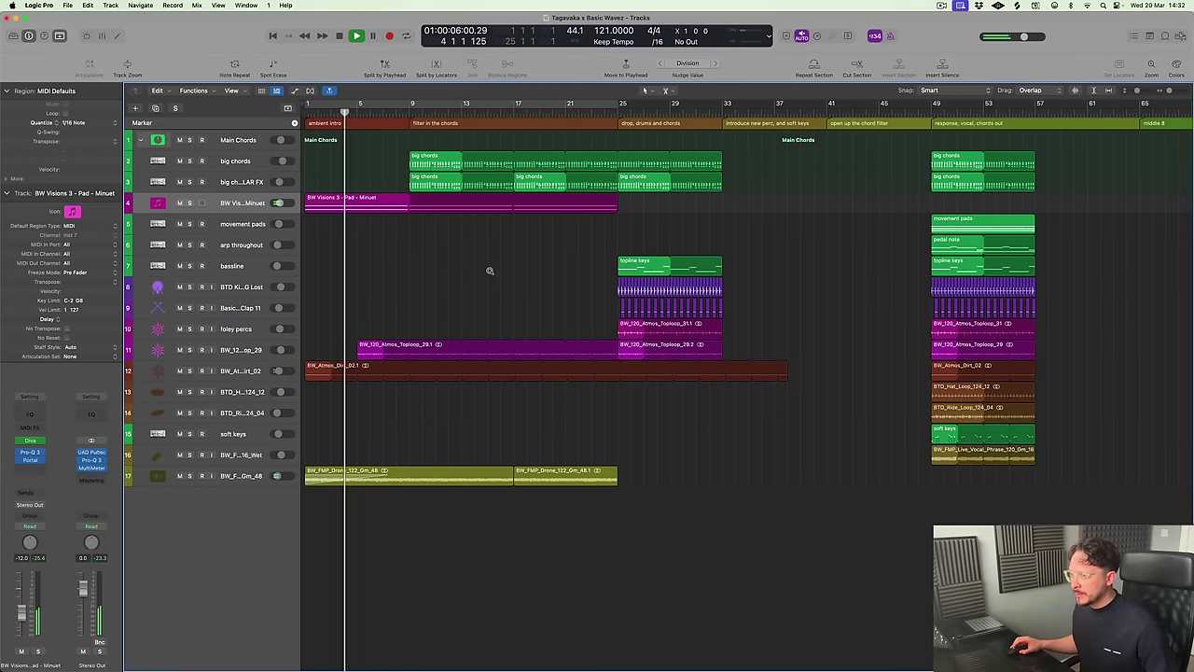
Duplicate the soft keys track directly below the original with the same settings
key("super+Up")
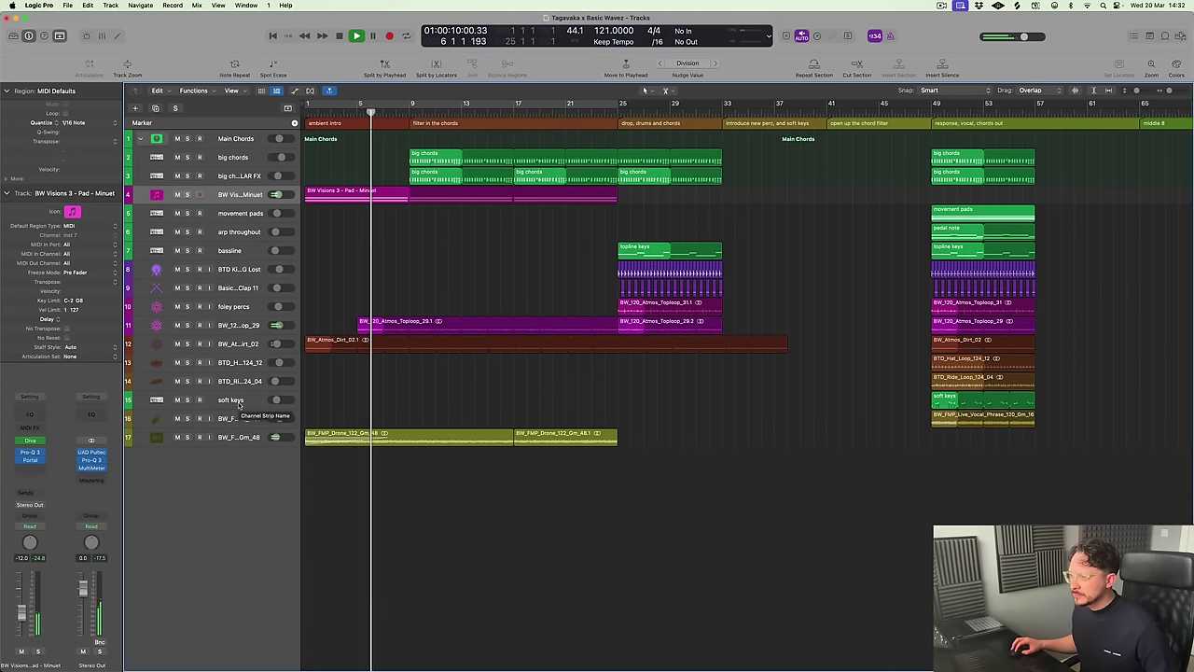
mouse_move(239, 403)
left_mouse_down()
mouse_move(237, 371)
mouse_move(240, 403)
left_mouse_up()
left_click(157, 109)
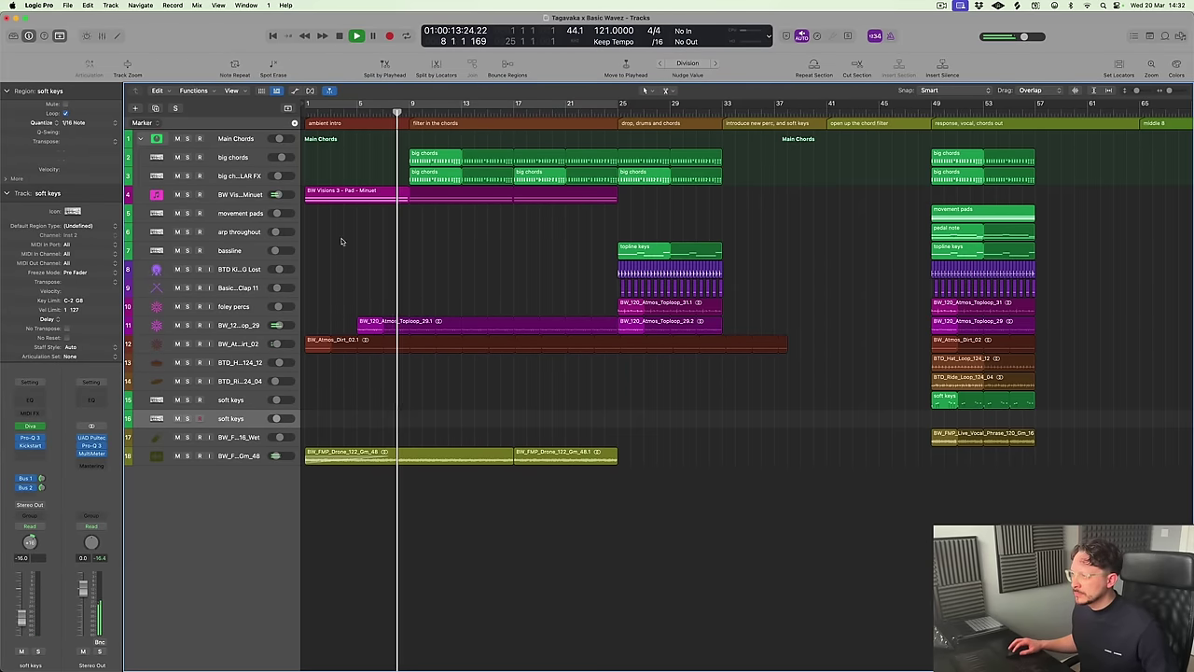
Set the cycle range to bars 1 to 29 and shorten the BW_120_Atmos_Toploop_29.1 region to end at bar 24
key("c")
left_click_drag(619, 107, 673, 140)
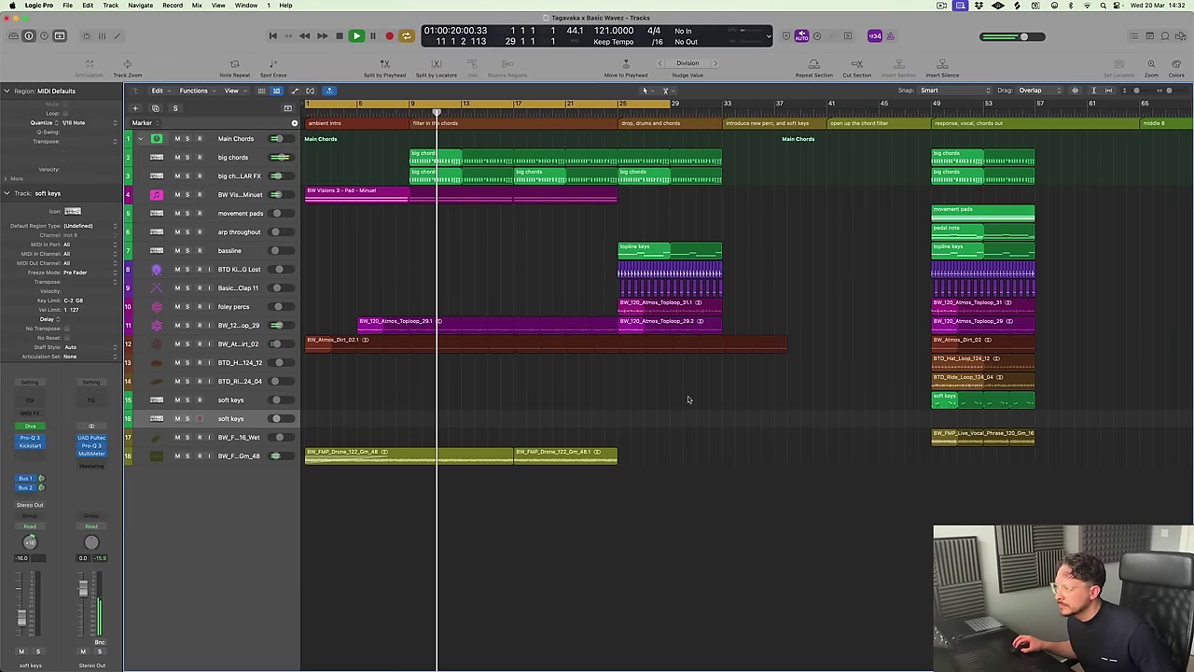
left_click_drag(616, 324, 605, 326)
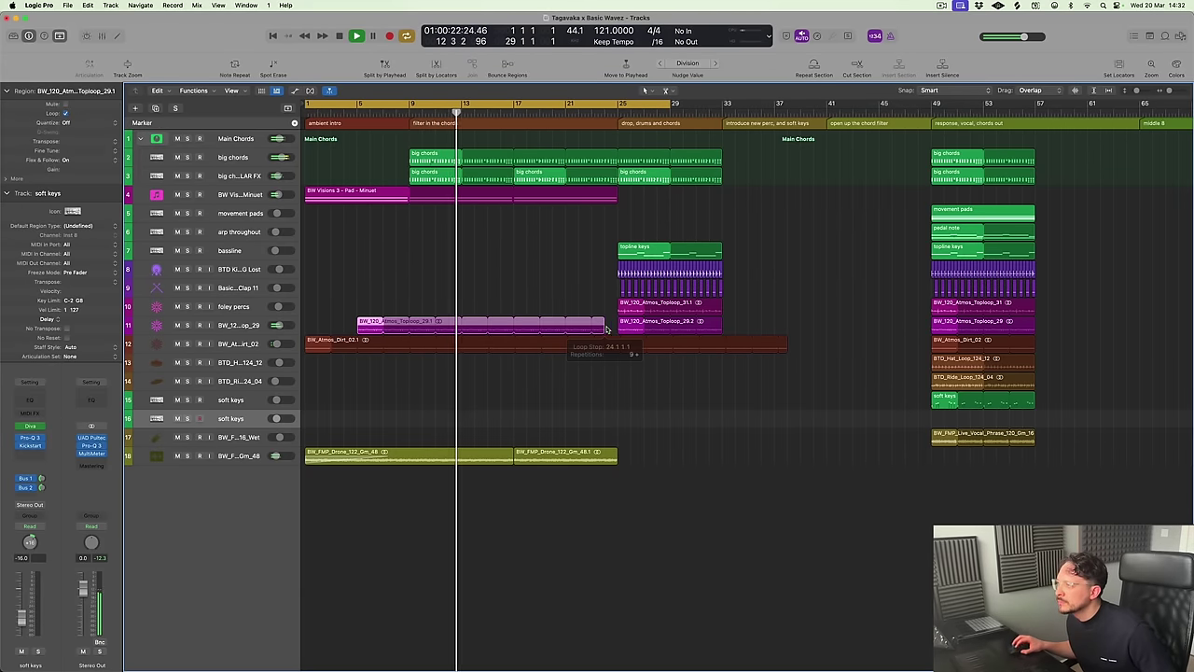
Toggle the mute on the BW Visions 3 - Pad - Minuet track during playback to compare, and clear the region selection
left_click(255, 197)
key("ctrl+z")
key("m")
key("m")
key("ctrl+z")
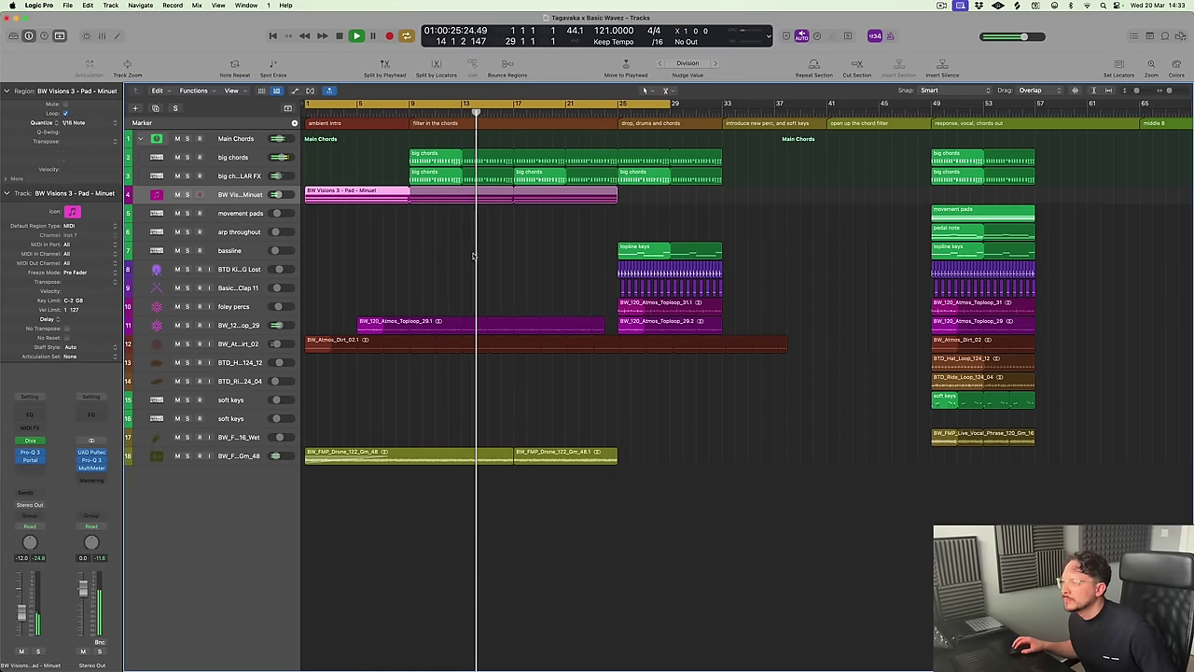
left_click(615, 453)
left_click(596, 409)
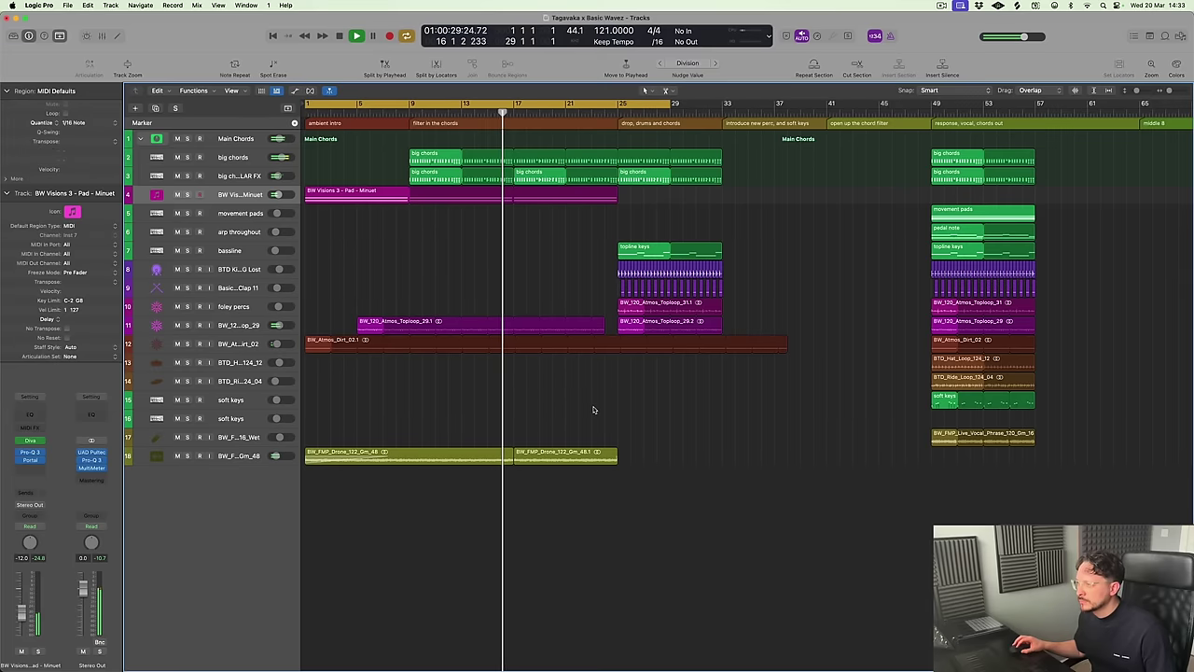
Open Diva on the duplicated soft keys track and show the presets in the Basic Wavez - Visions Vol. 2 folder
left_click(233, 419)
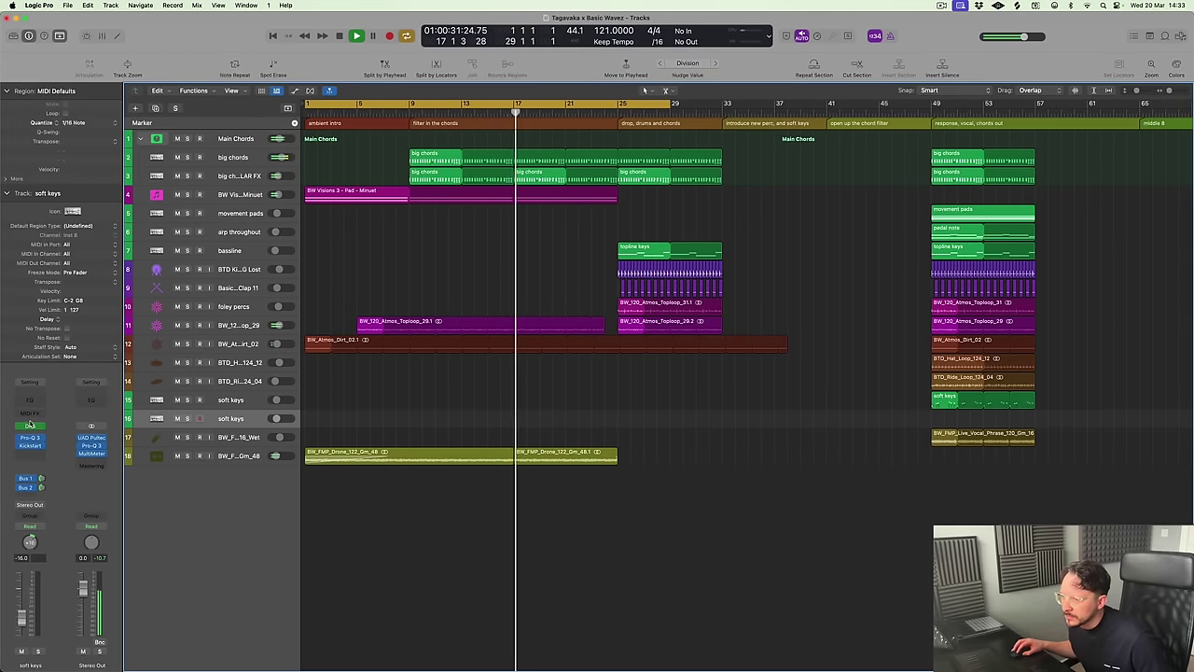
left_click(30, 426)
left_click_drag(681, 156, 807, 291)
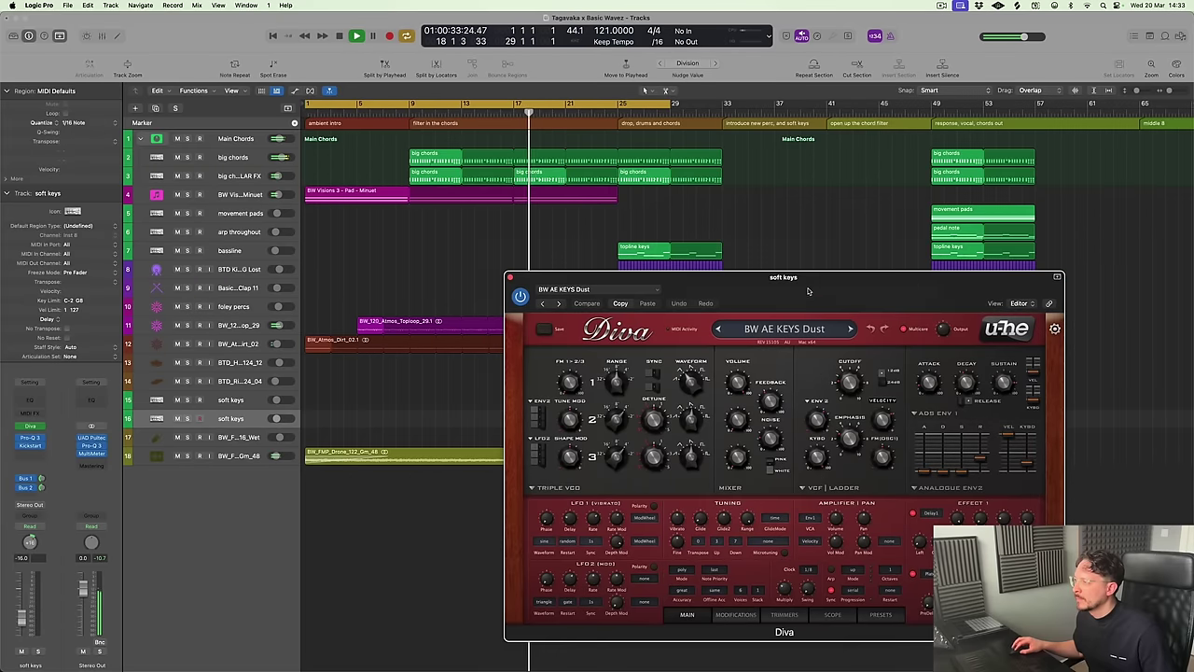
left_click(884, 617)
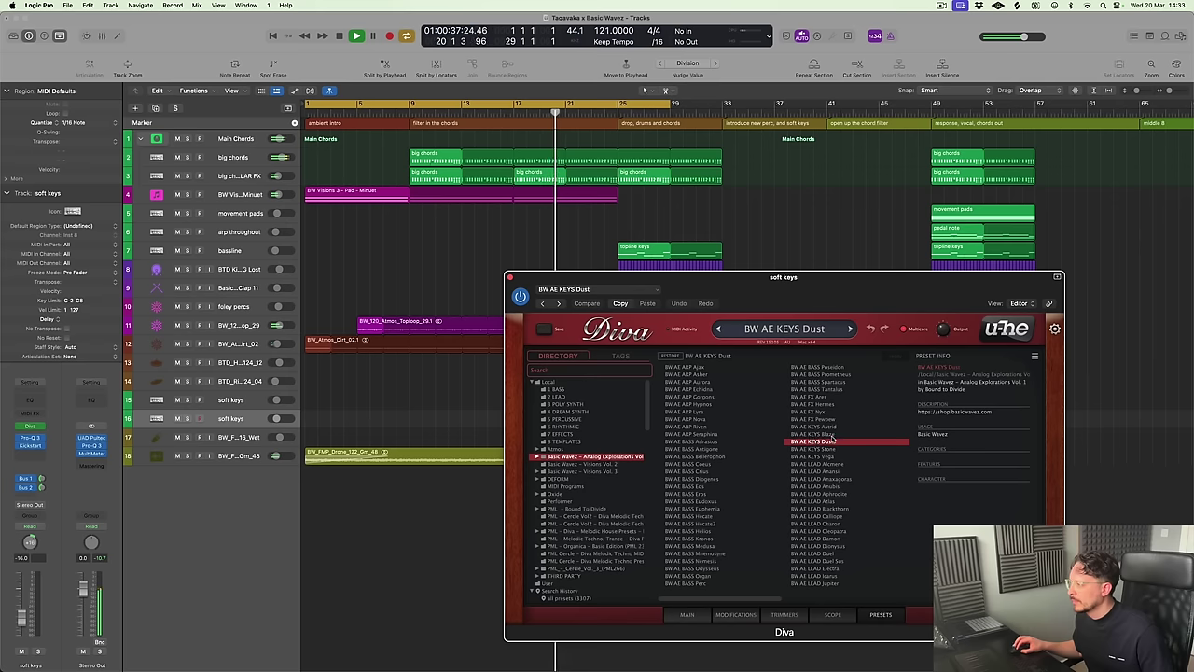
left_click(586, 465)
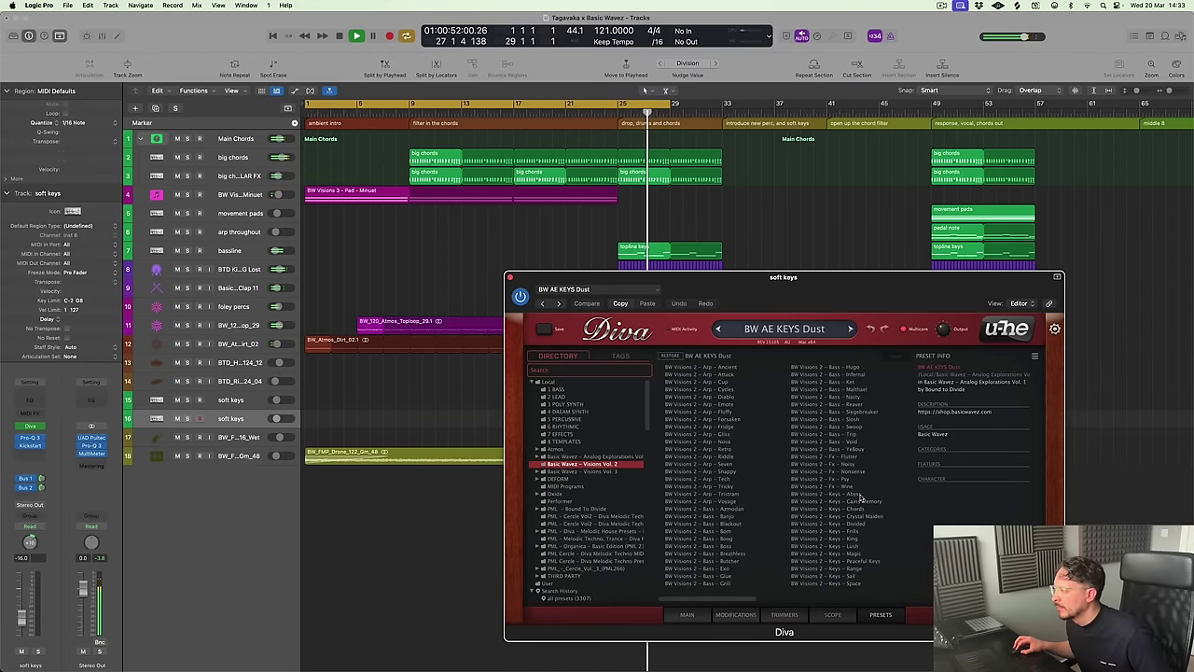
Audition several Visions 2 keys presets, including Abyss and Crystal Maiden, and load BW Visions 2 - Keys - Frills
left_click(859, 496)
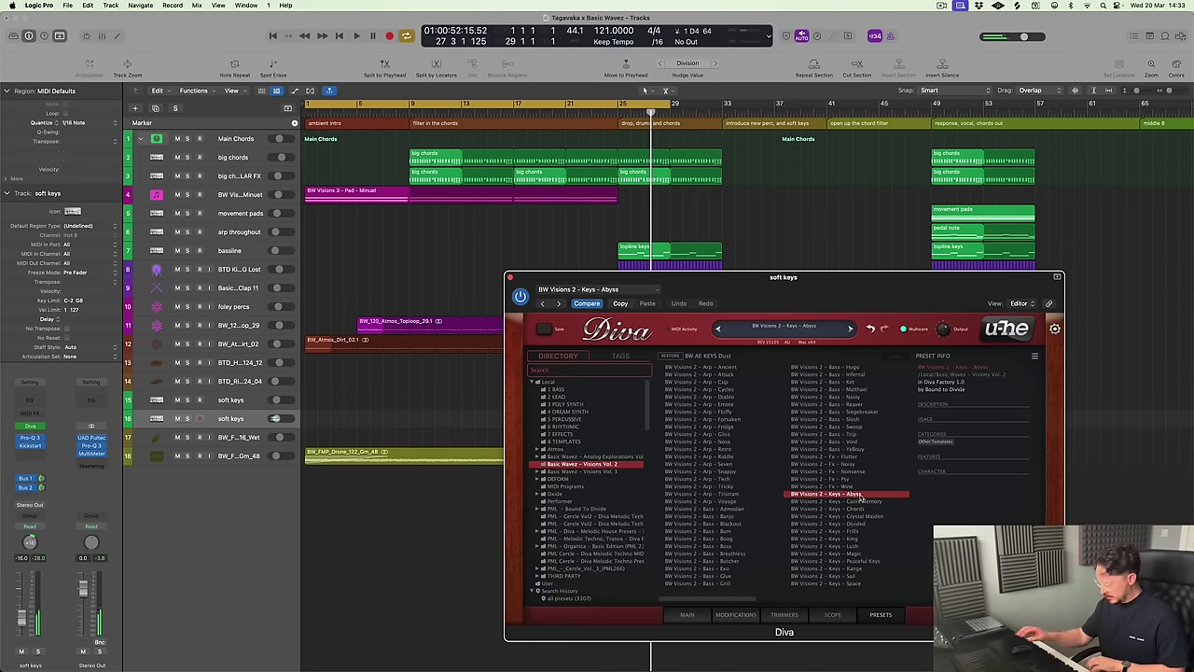
left_click(868, 517)
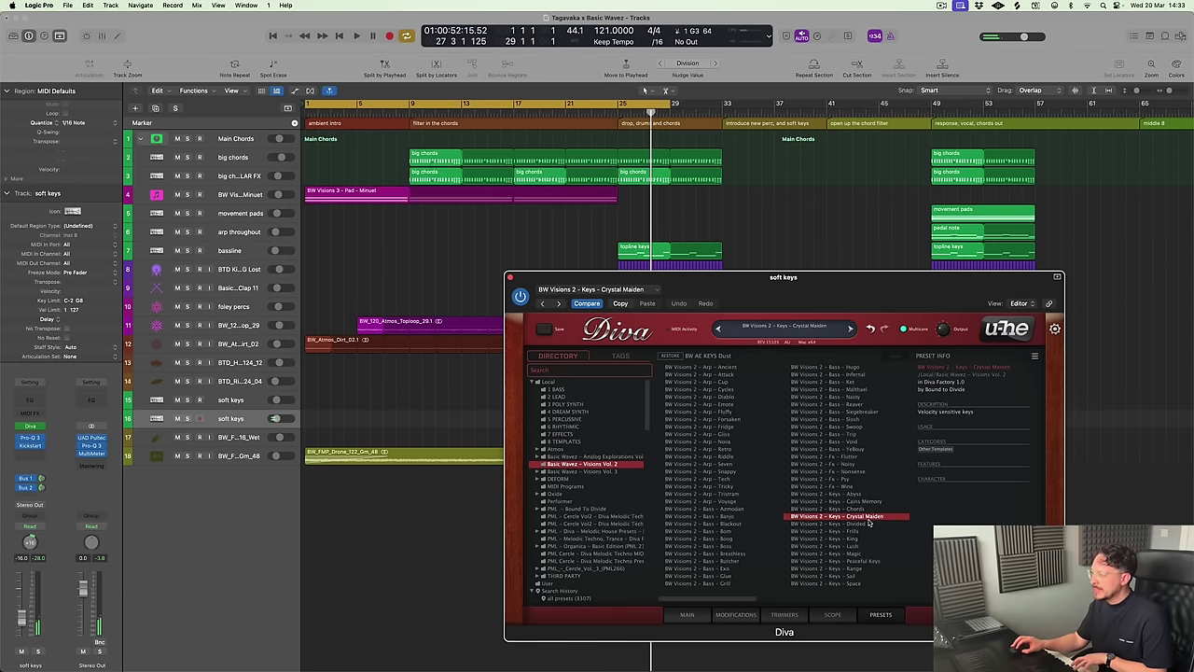
left_click(867, 525)
left_click(865, 531)
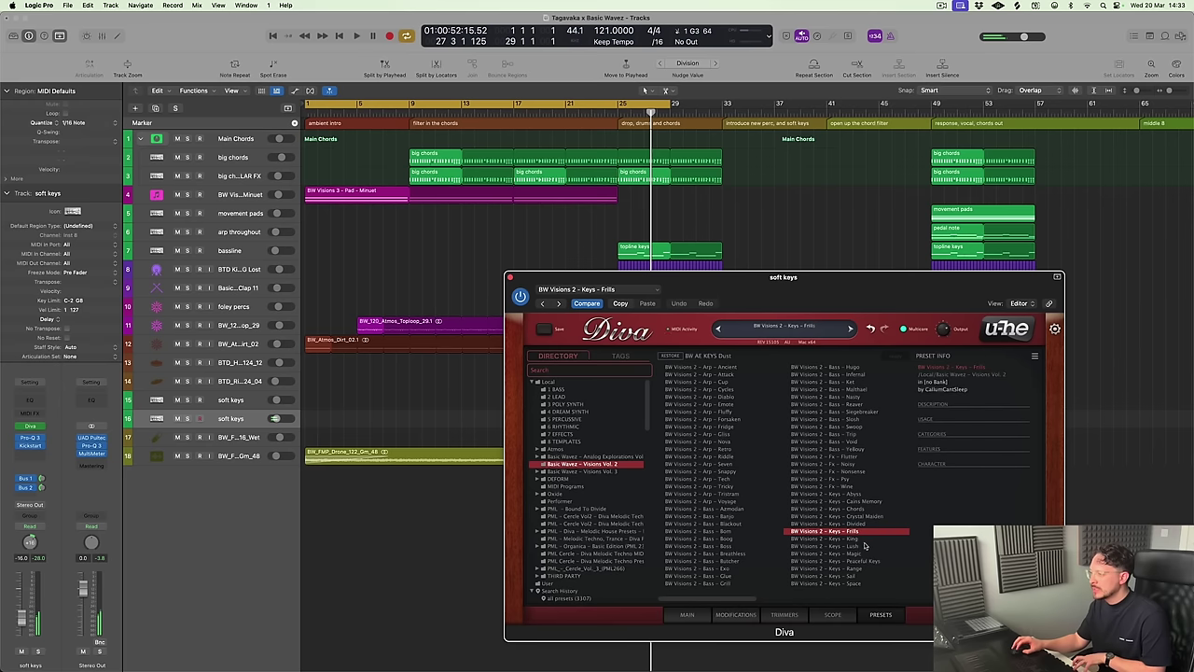
left_click(862, 540)
left_click(858, 533)
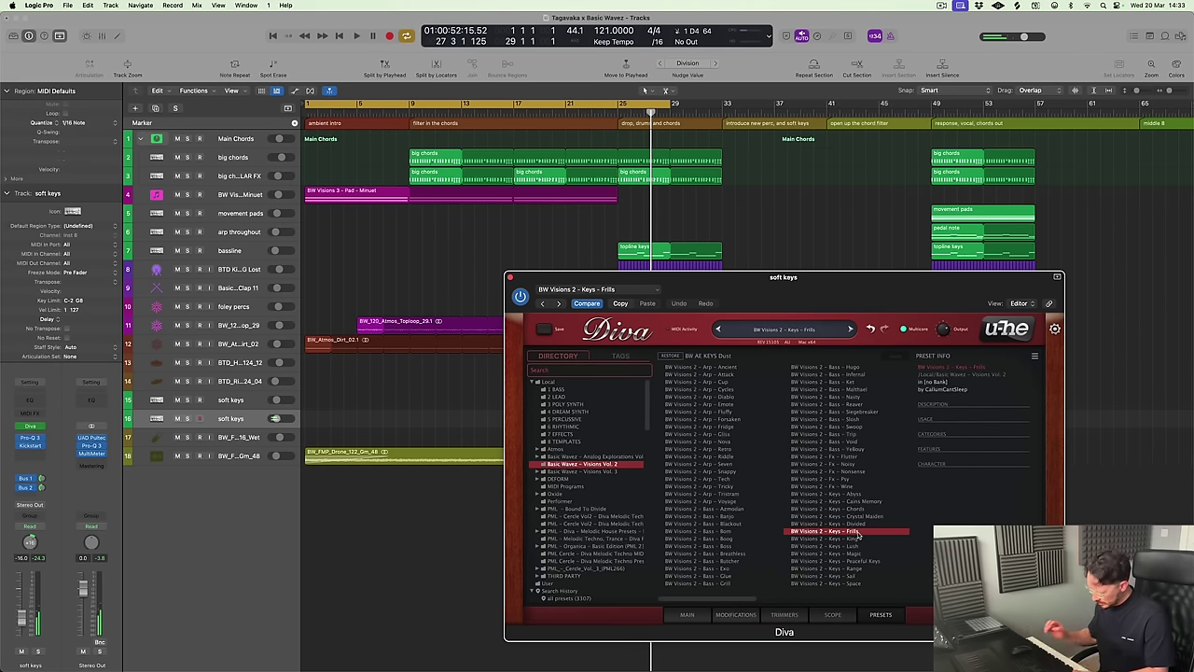
Lengthen the release of both Diva envelopes and set the output to 146 while playing from the start, and close the plug-in
key("Return")
key("space")
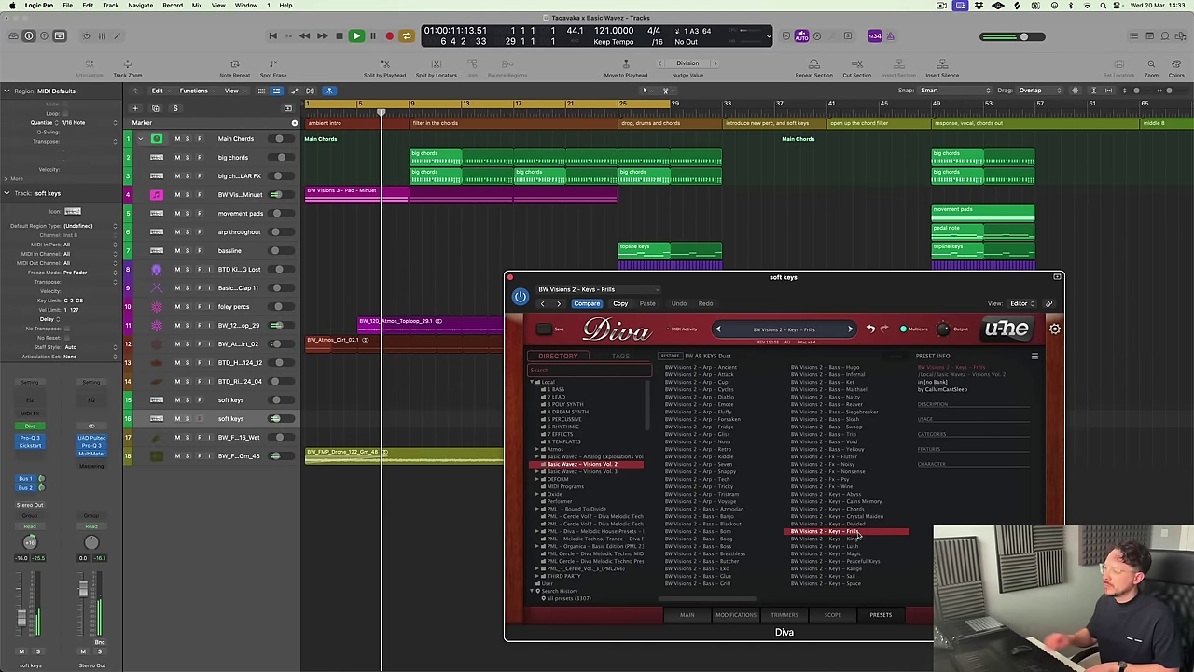
left_click(695, 617)
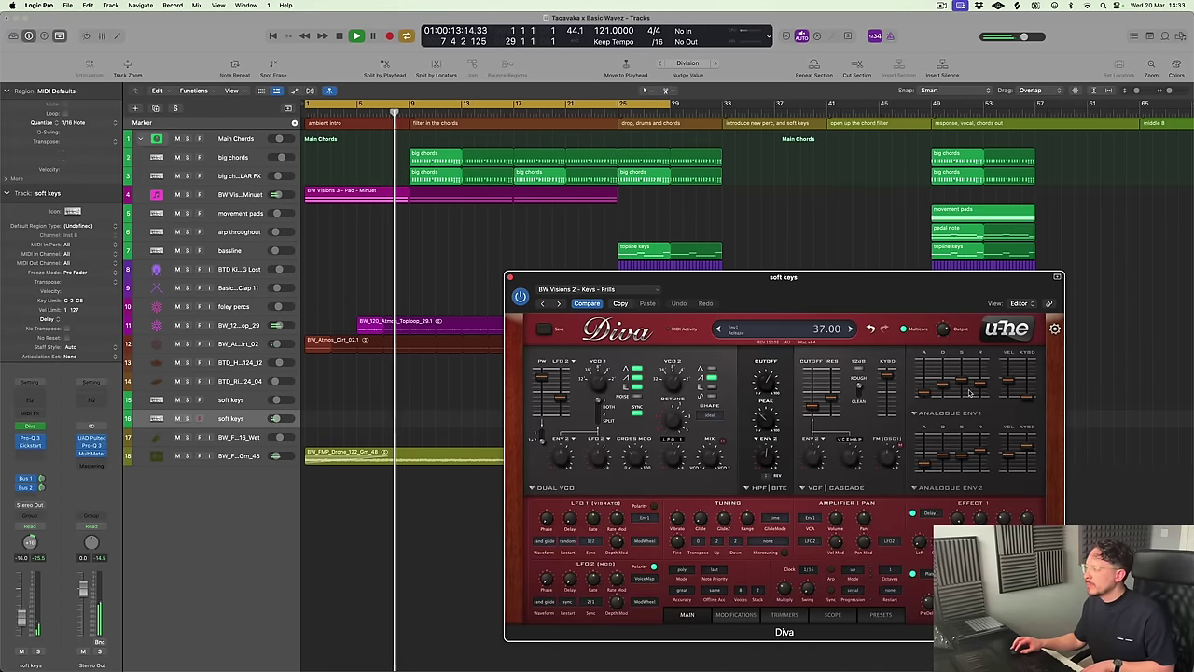
left_click_drag(962, 379, 980, 364)
left_click_drag(962, 455, 981, 446)
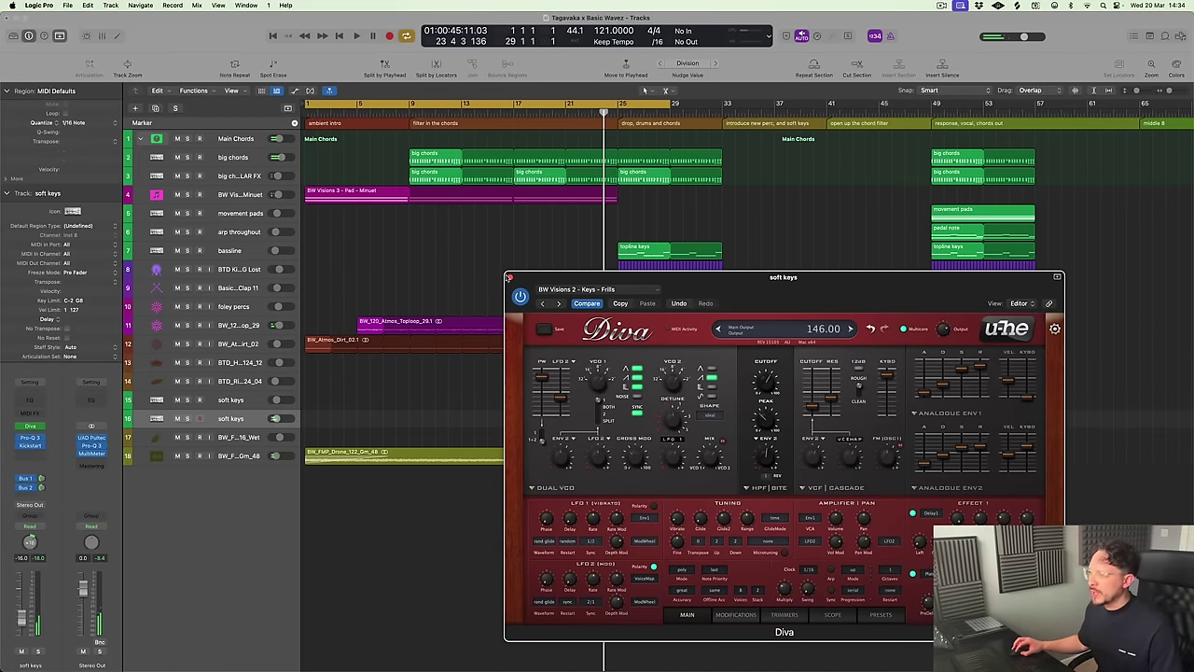
left_click(510, 278)
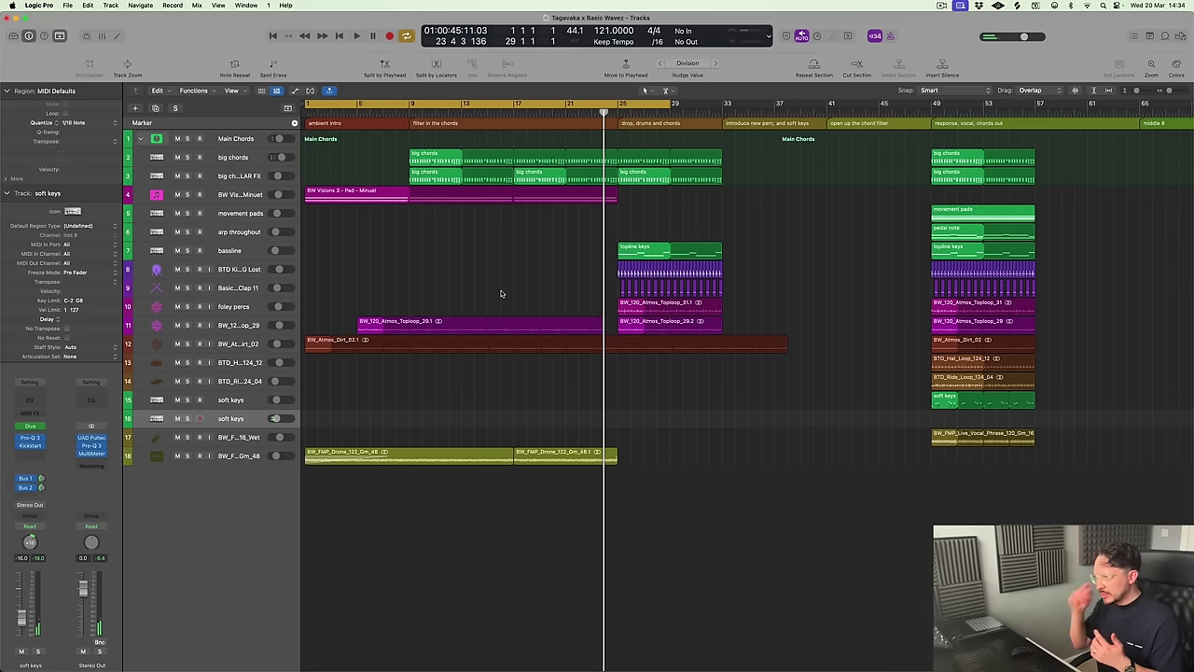
Record a keys part on the duplicated soft keys track from bar 2 to bar 25 and return the playhead to the start
key("space")
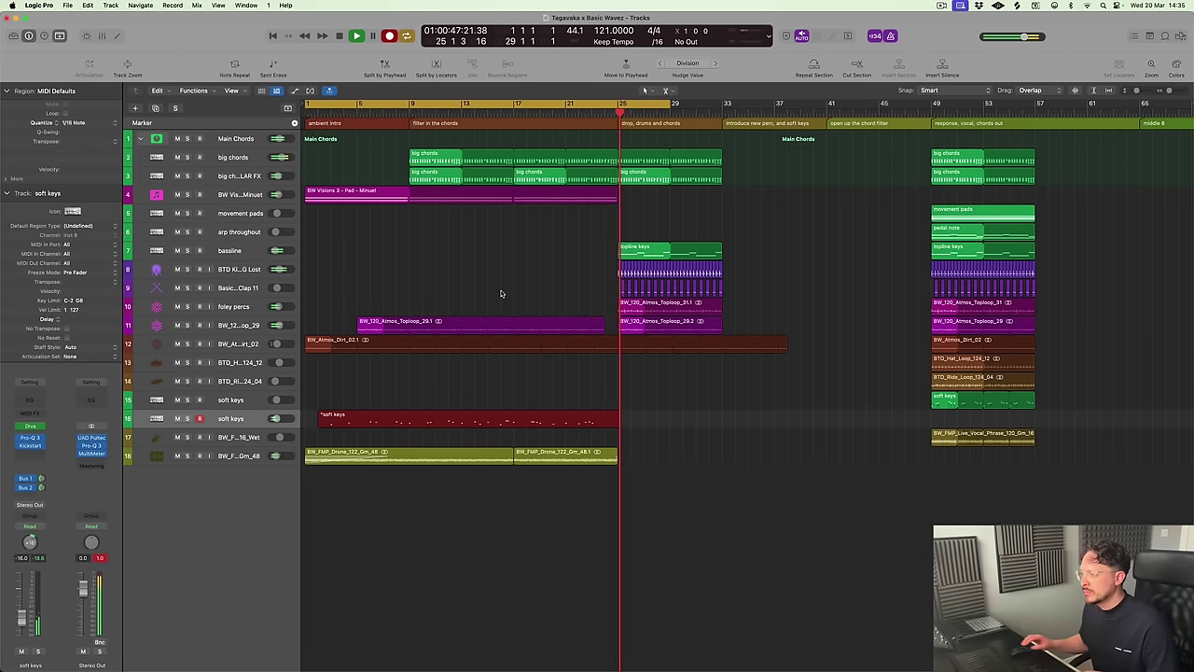
key("space")
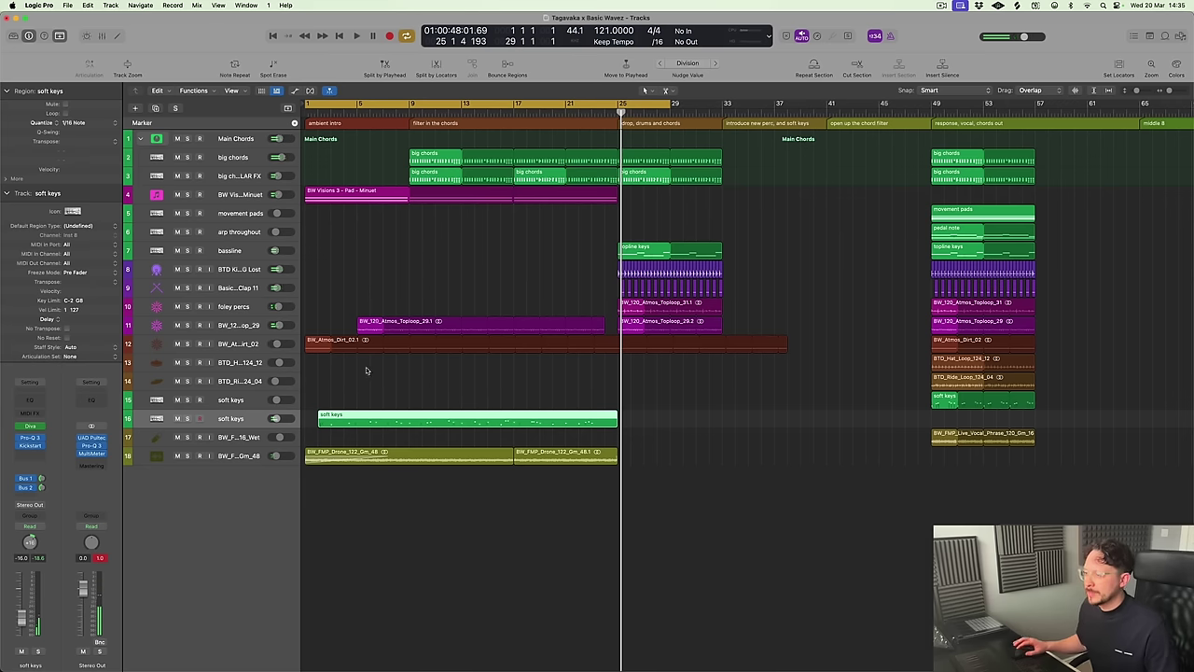
key("Return")
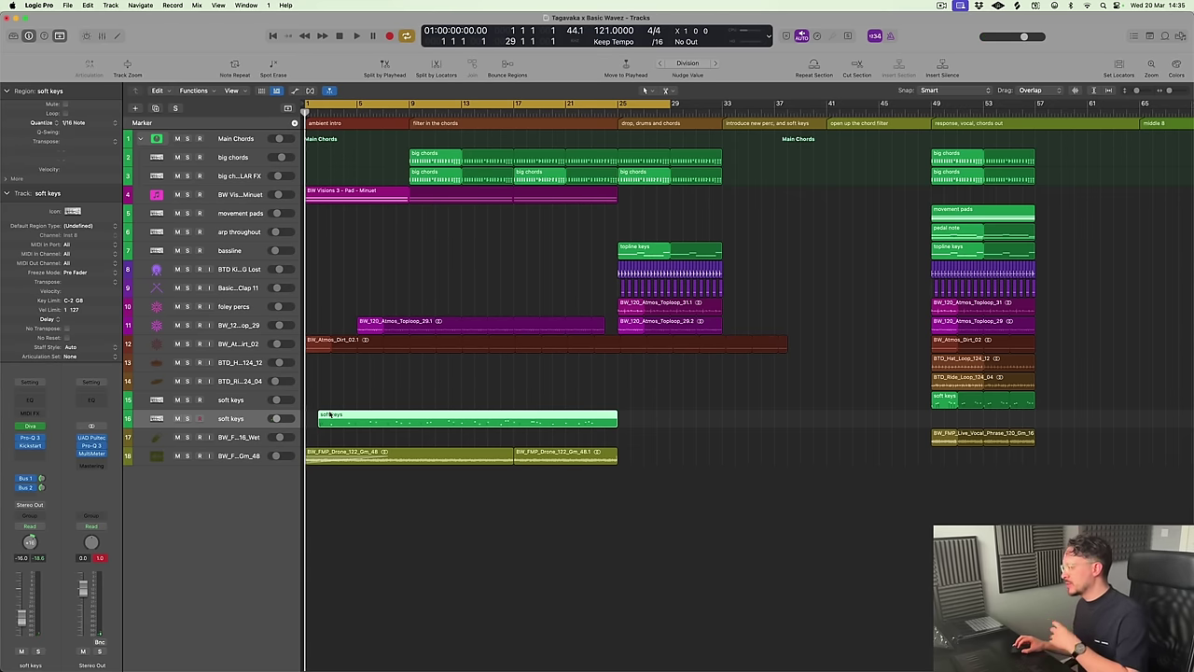
Insert a Stereo Delay with its default preset on the duplicated soft keys track, and close its window
left_click(38, 460)
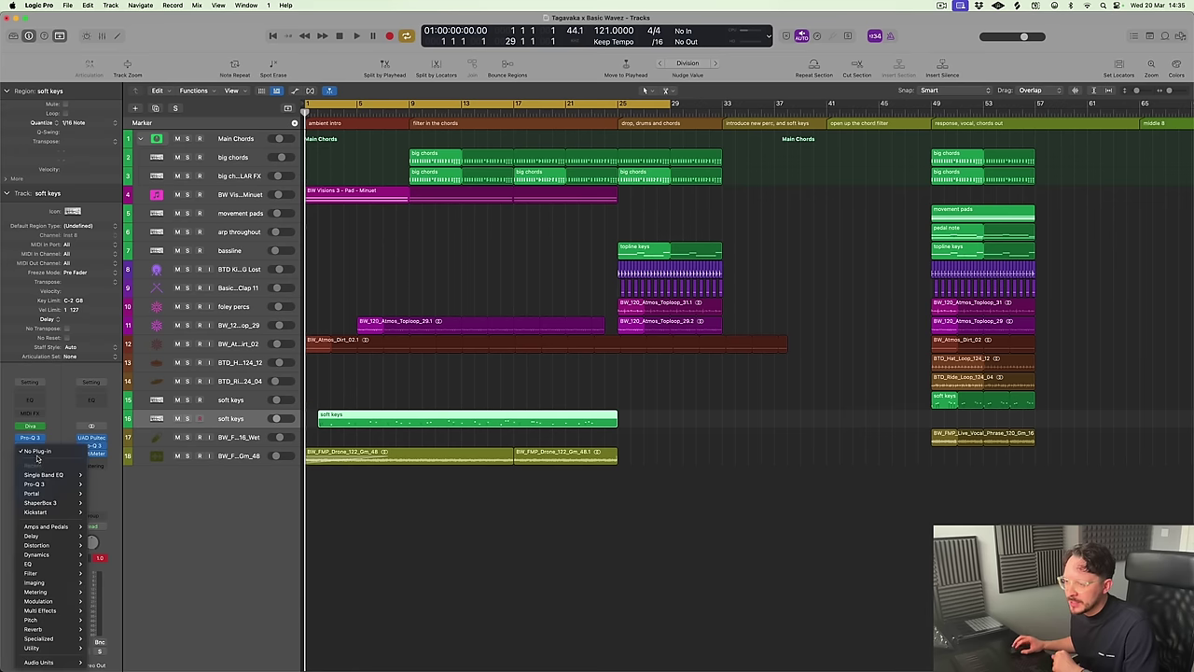
mouse_move(53, 539)
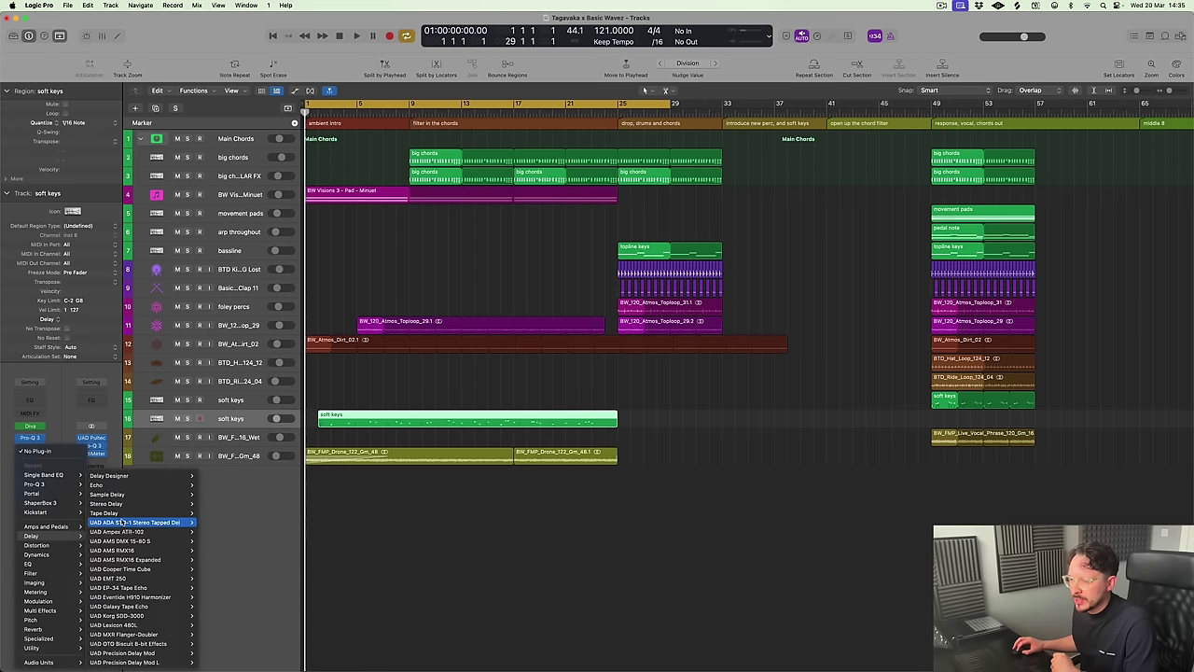
left_click(214, 505)
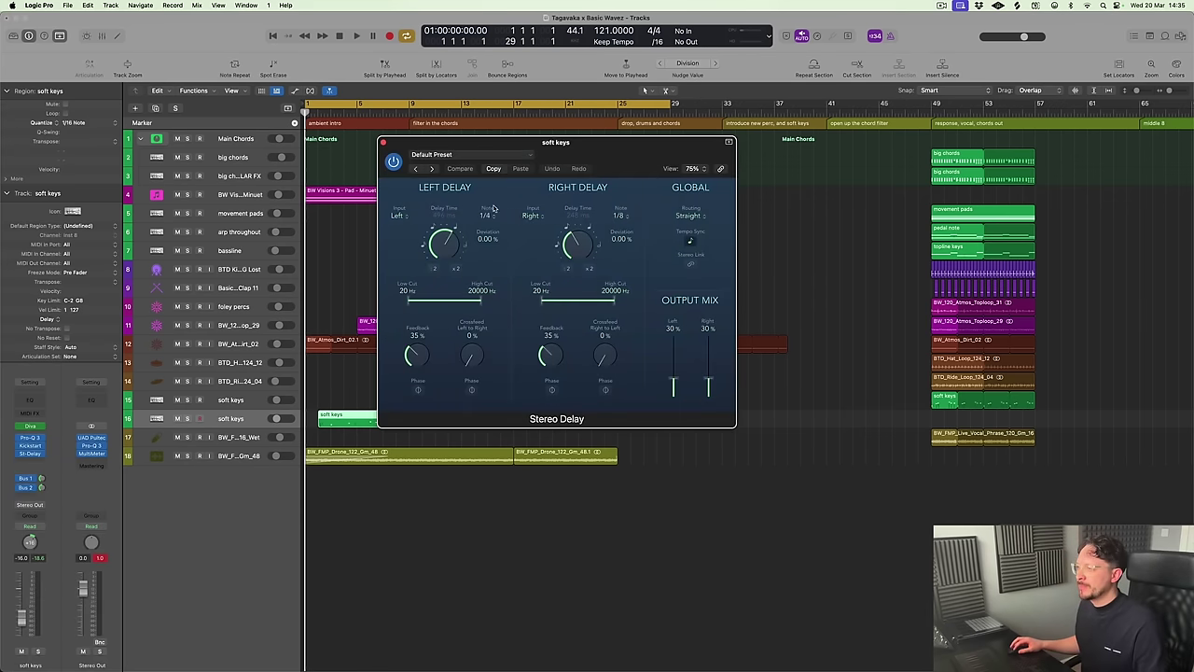
left_click(383, 142)
left_click(687, 426)
Open Diva on the movement pads track during playback, lower its VCF filter cutoff to 38, and close the plug-in
scroll(686, 423, "up", 3)
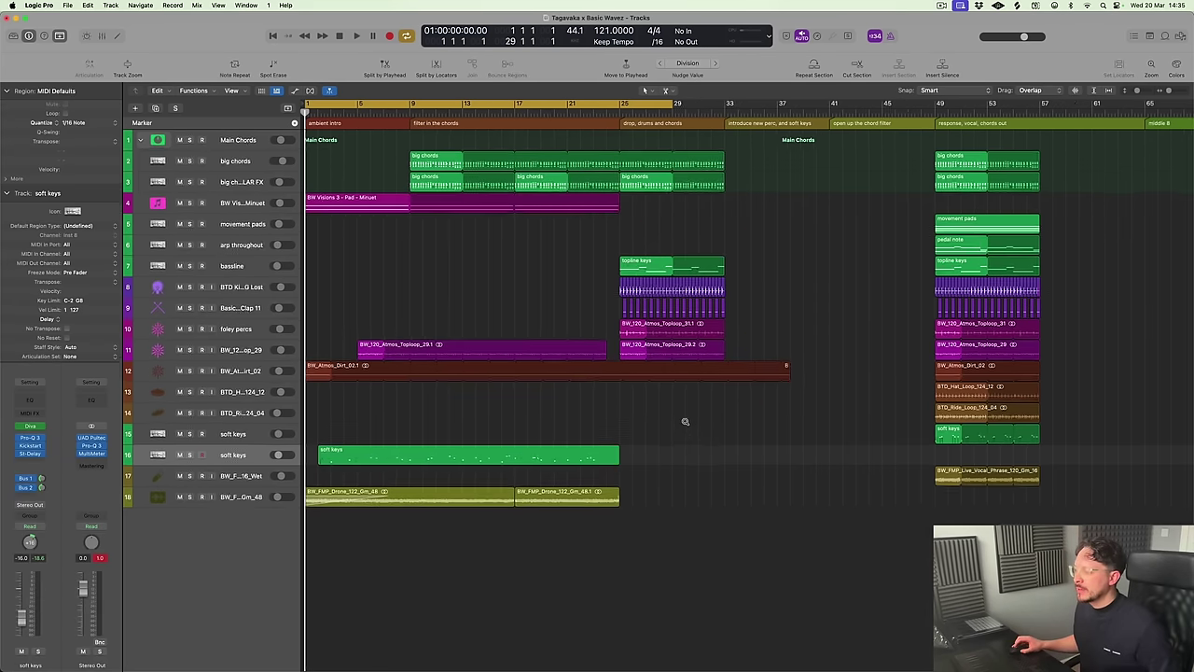
scroll(685, 421, "right", 3)
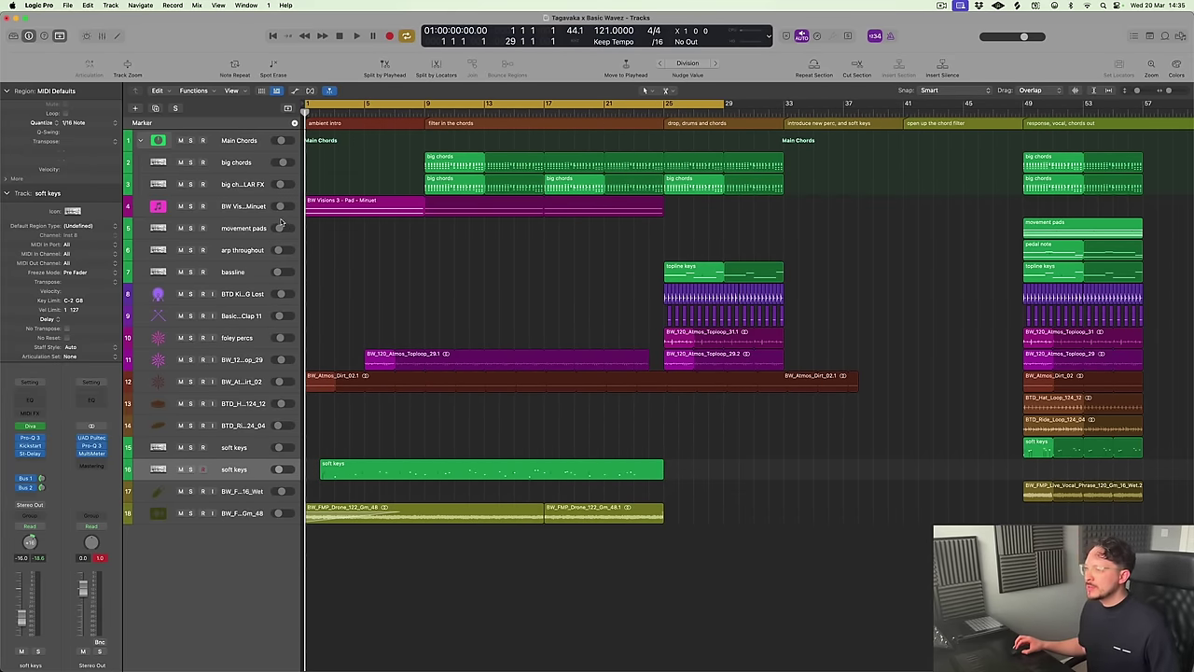
left_click(247, 228)
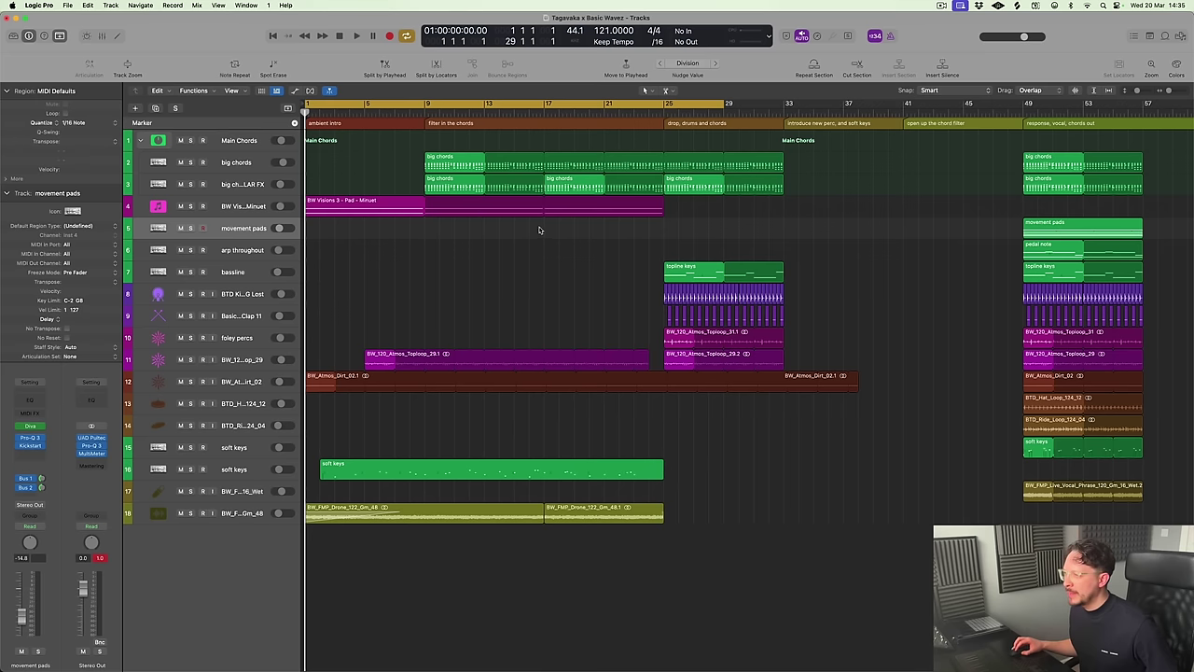
key("space")
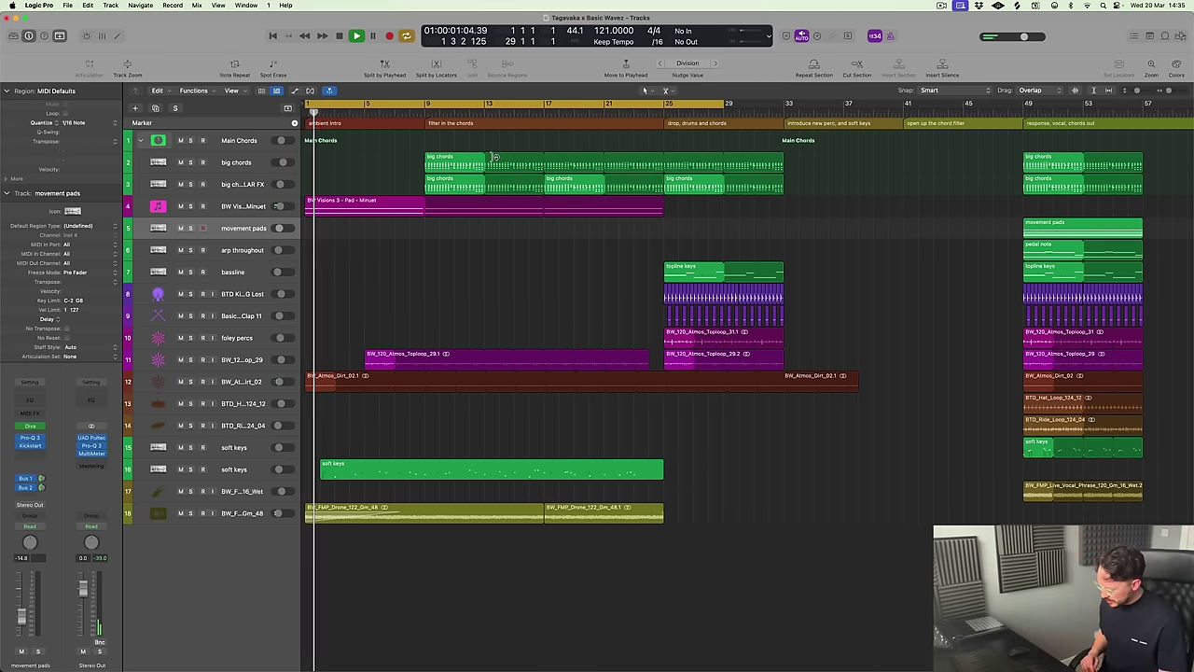
left_click(33, 426)
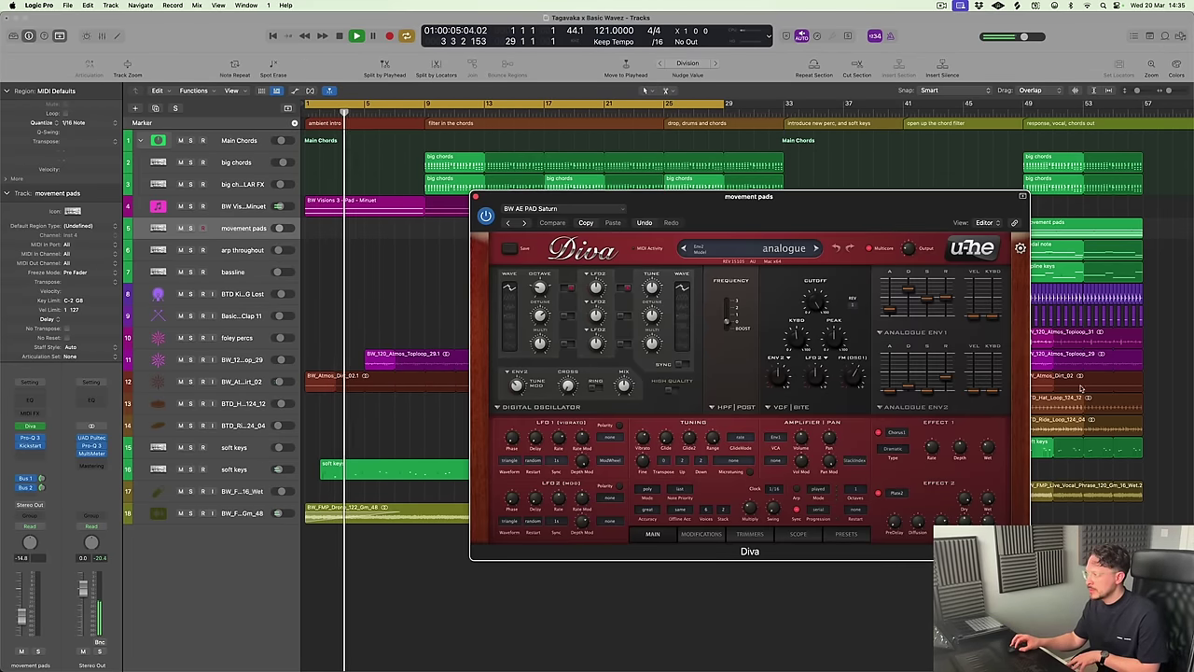
left_click_drag(822, 302, 826, 390)
mouse_move(825, 385)
left_mouse_down()
mouse_move(826, 369)
mouse_move(827, 380)
left_mouse_up()
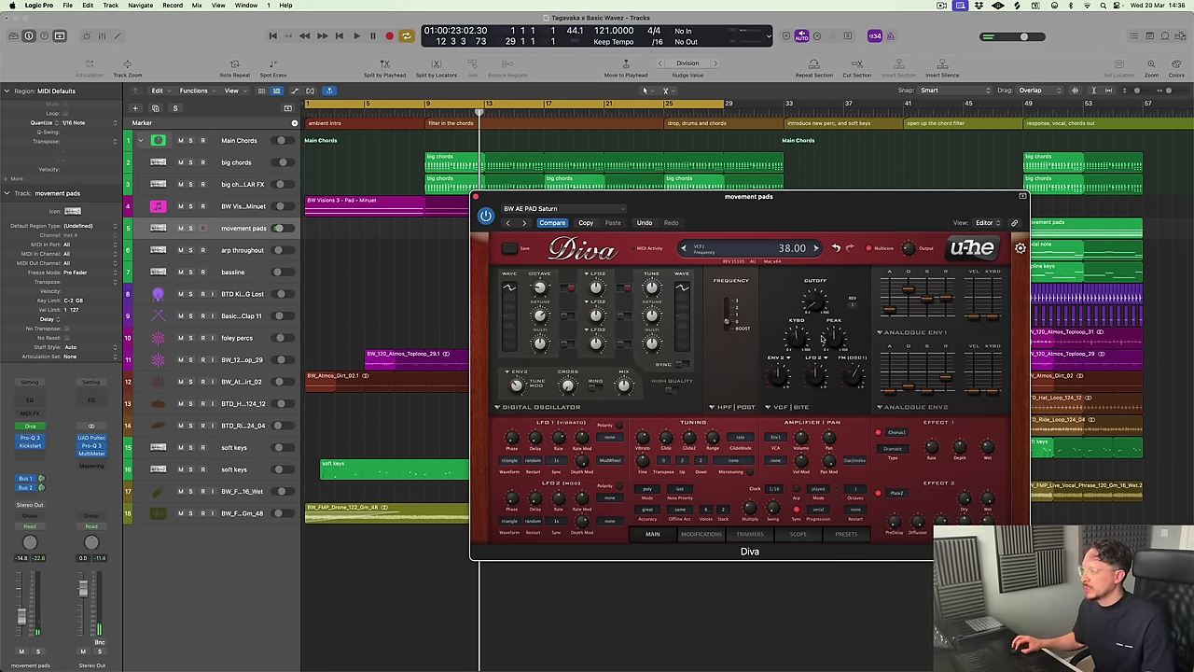
left_click(476, 199)
Turn off cycling and record a held two-note pad on the movement pads track from bar 9
left_click(424, 112)
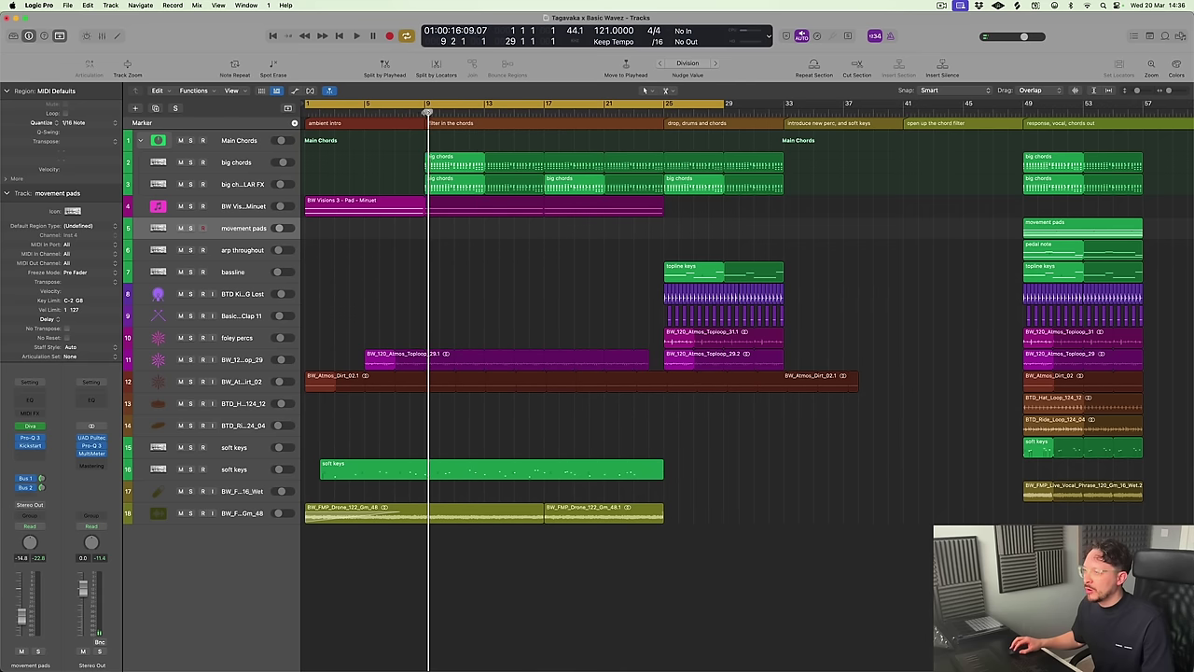
key("c")
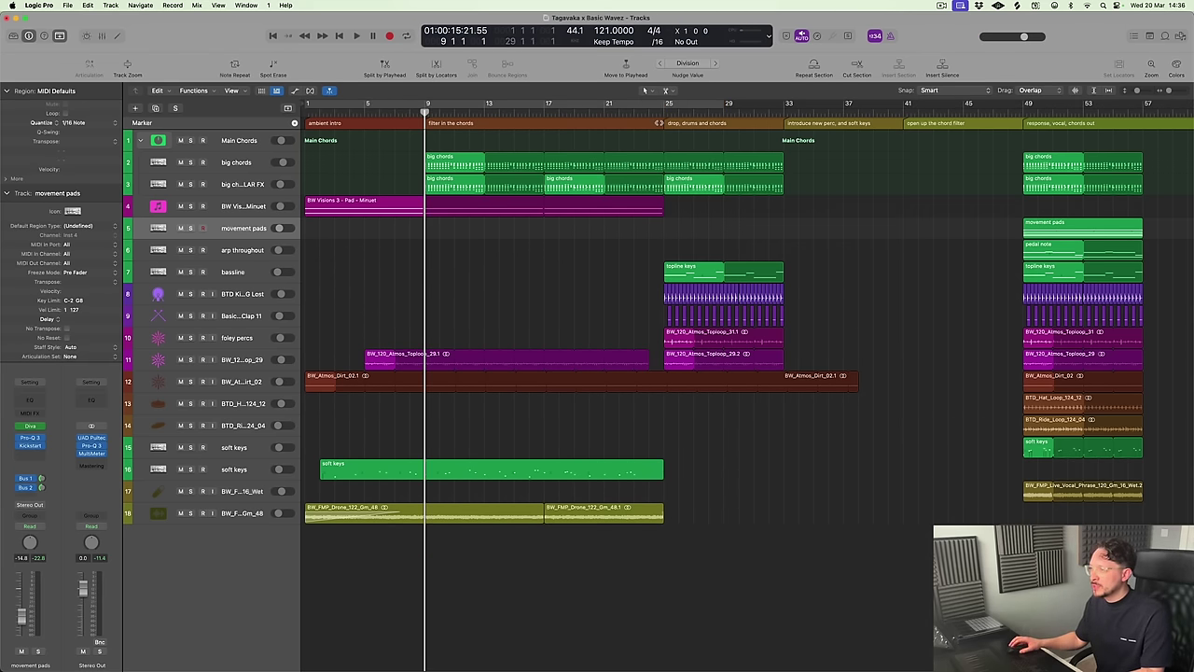
key("r")
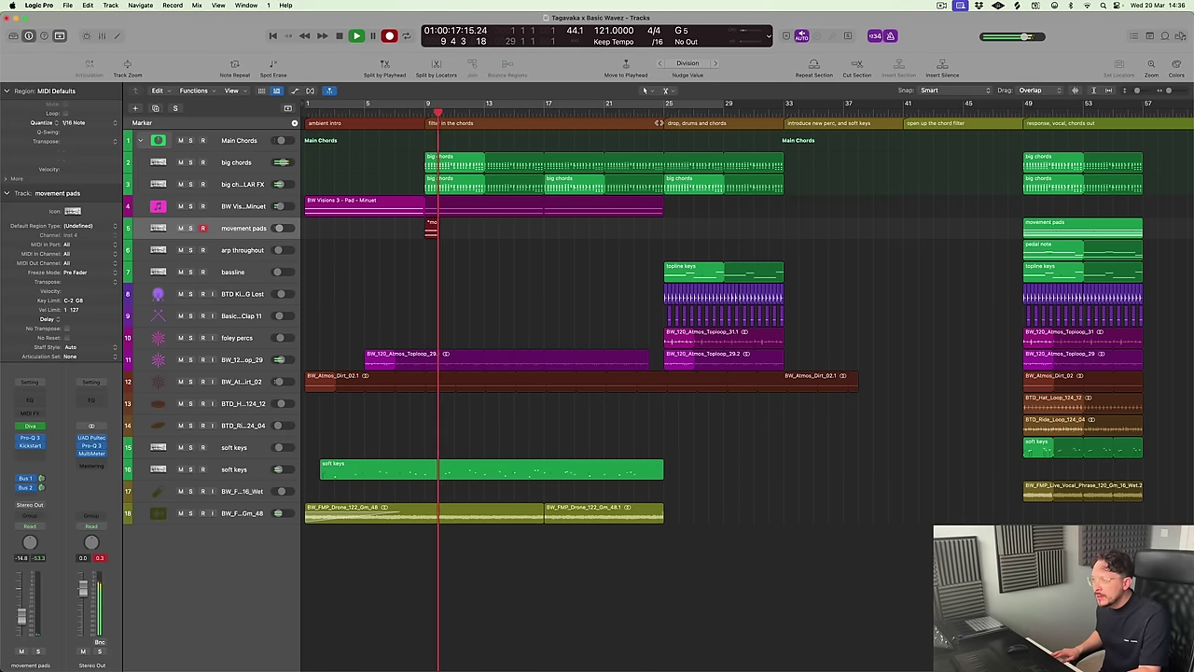
key("space")
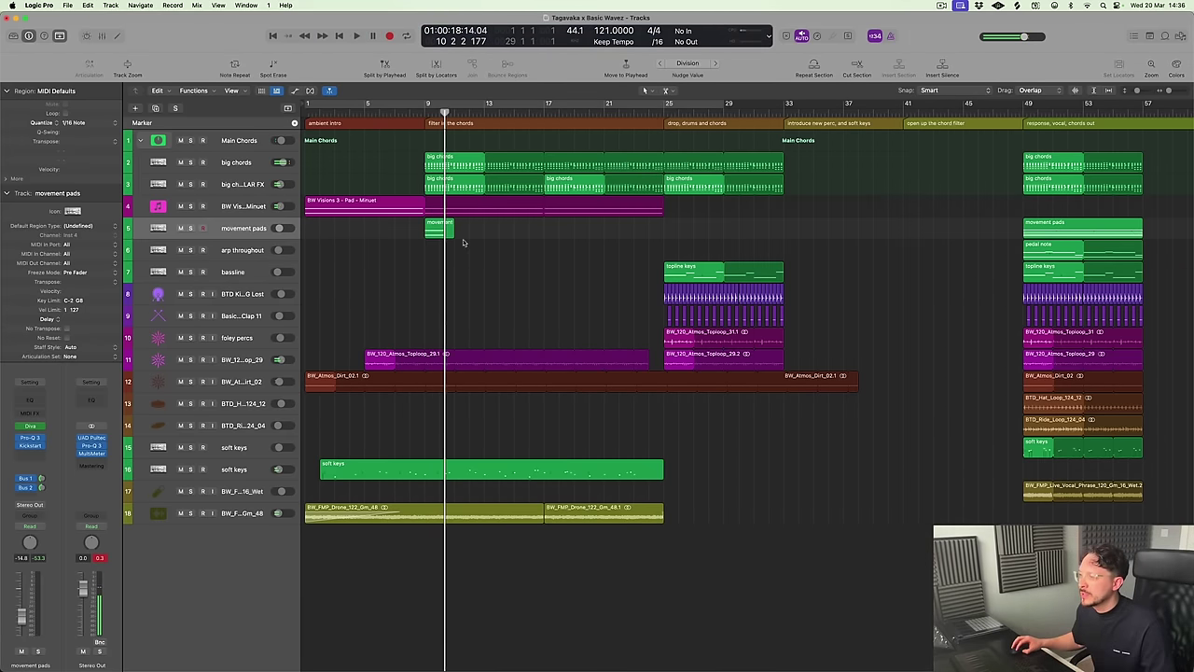
Extend the new movement pads region and both of its notes to bar 25
left_click_drag(451, 233, 664, 233)
double_click(487, 231)
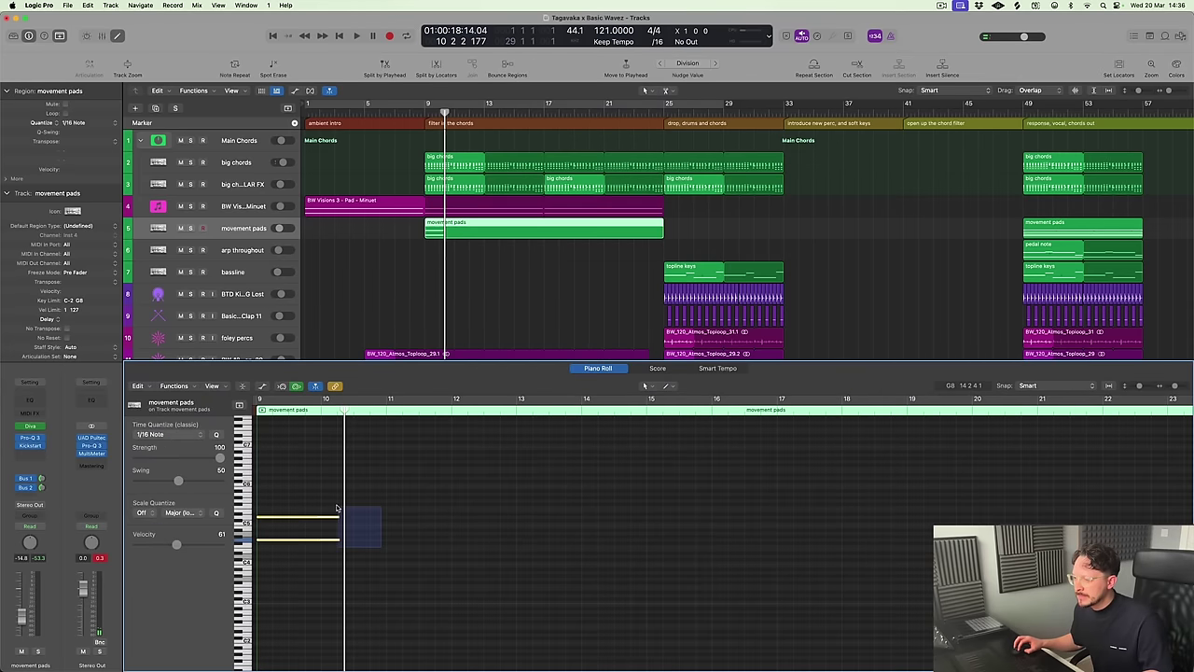
left_click_drag(337, 508, 925, 522)
key("super+Left")
key("super+Left")
left_click_drag(640, 521, 835, 525)
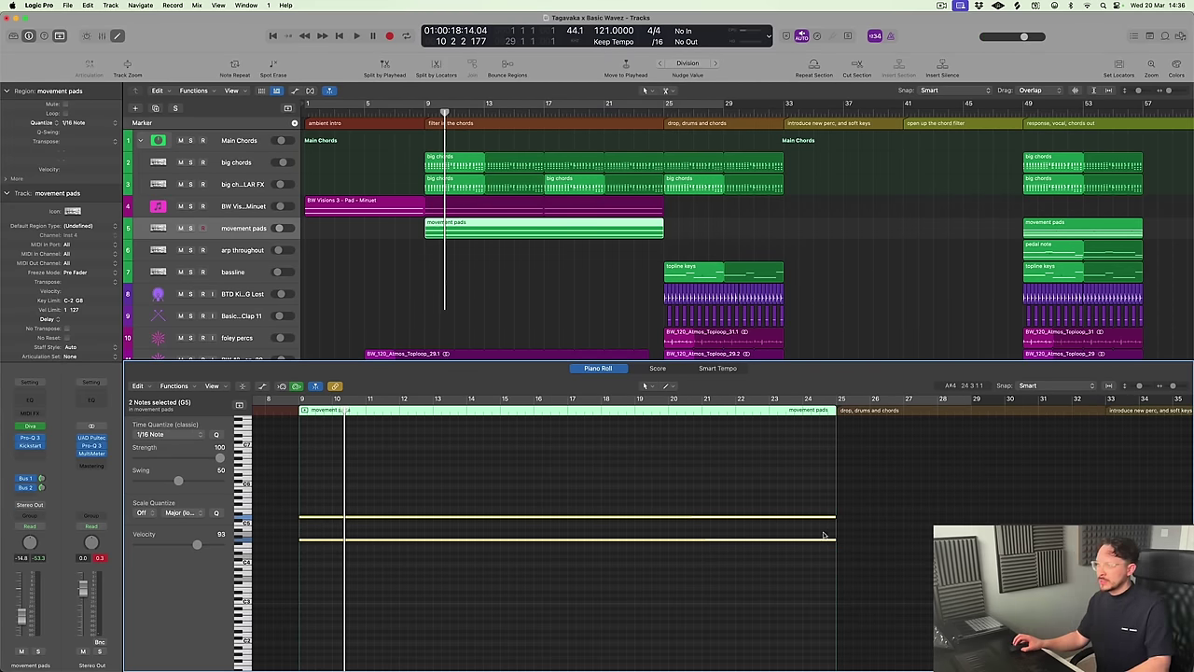
key("x")
key("x")
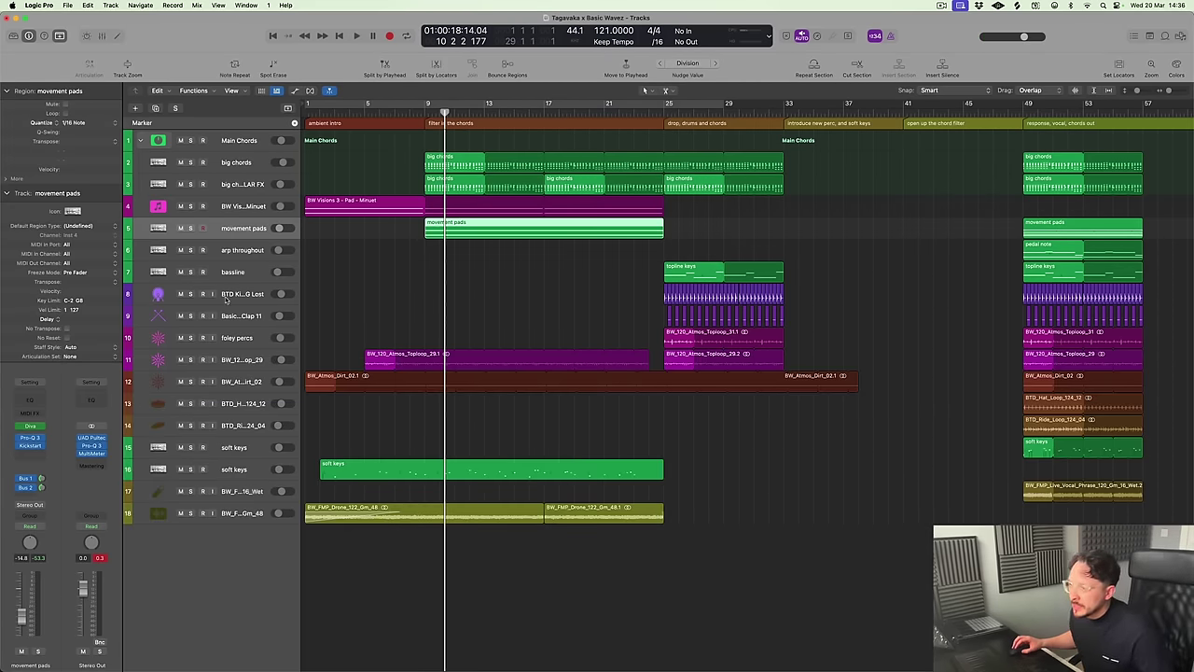
Show automation for the movement pads track in Touch mode and make Diva's filter frequency the displayed parameter
left_click(31, 427)
key("a")
key("ctrl+z")
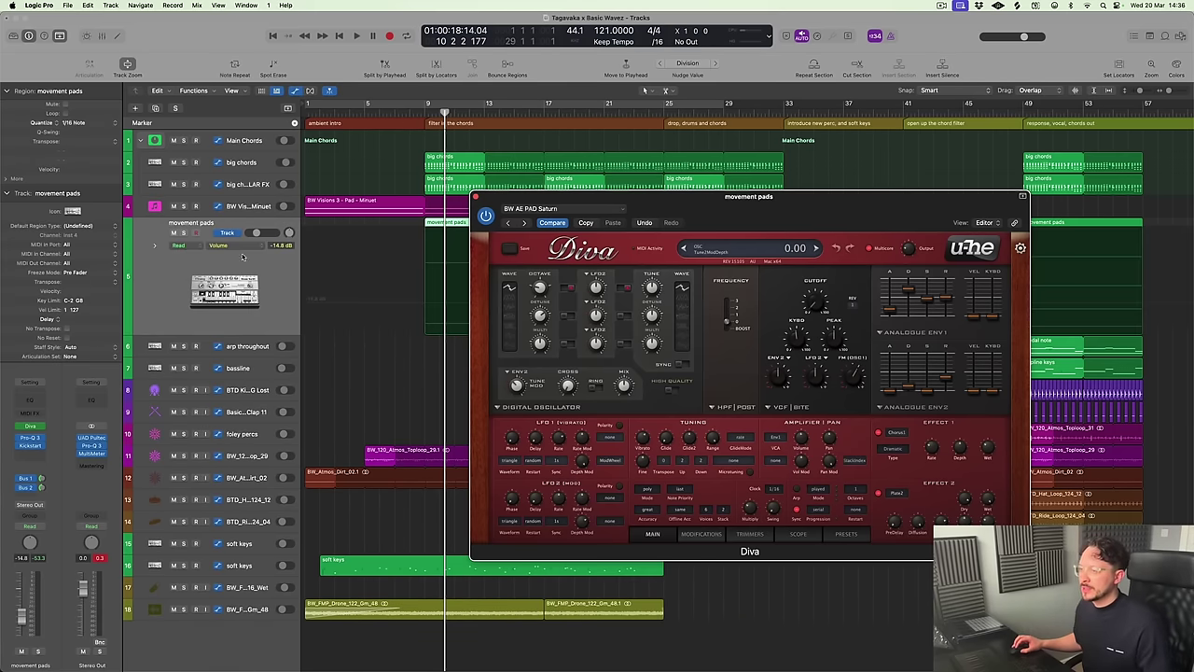
left_click(182, 246)
left_click(186, 258)
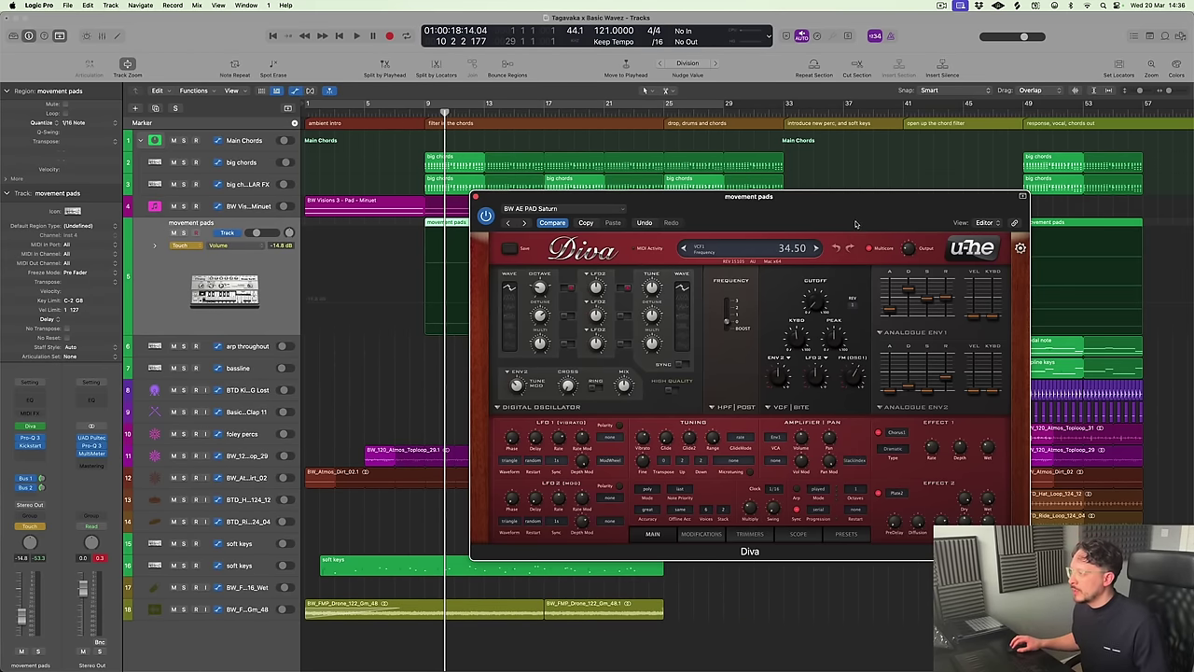
left_click_drag(856, 224, 935, 236)
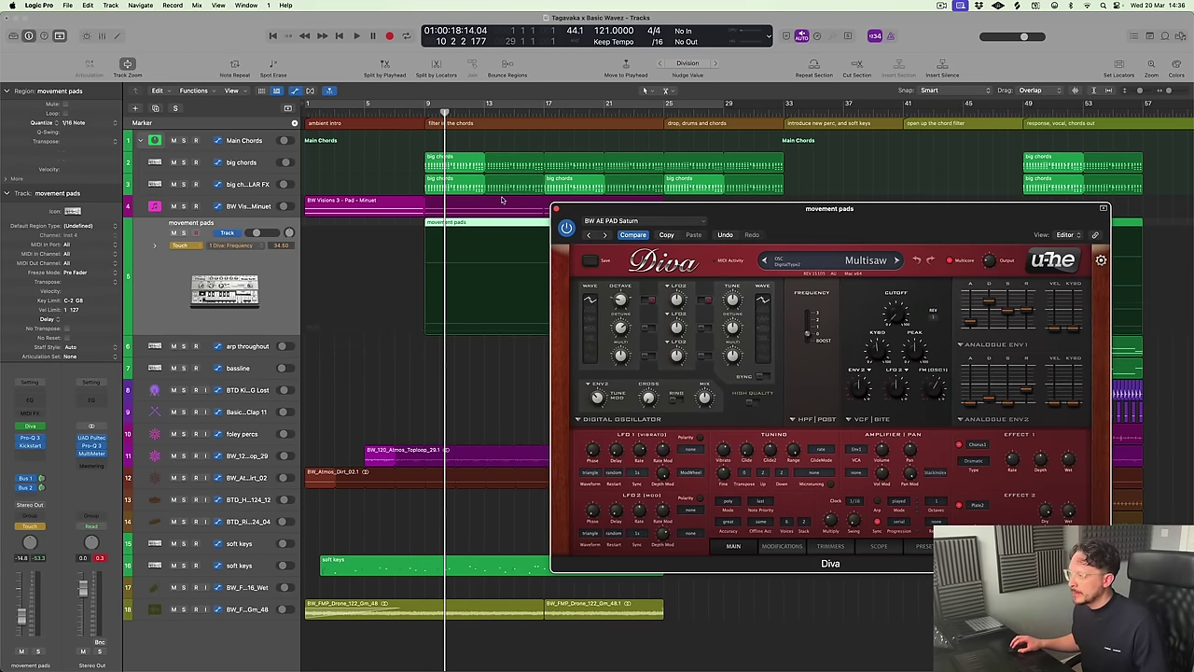
left_click(562, 209)
Draw a Diva frequency automation ramp on movement pads from 30 at bar 9 up to 150 at bar 25
left_click(425, 333)
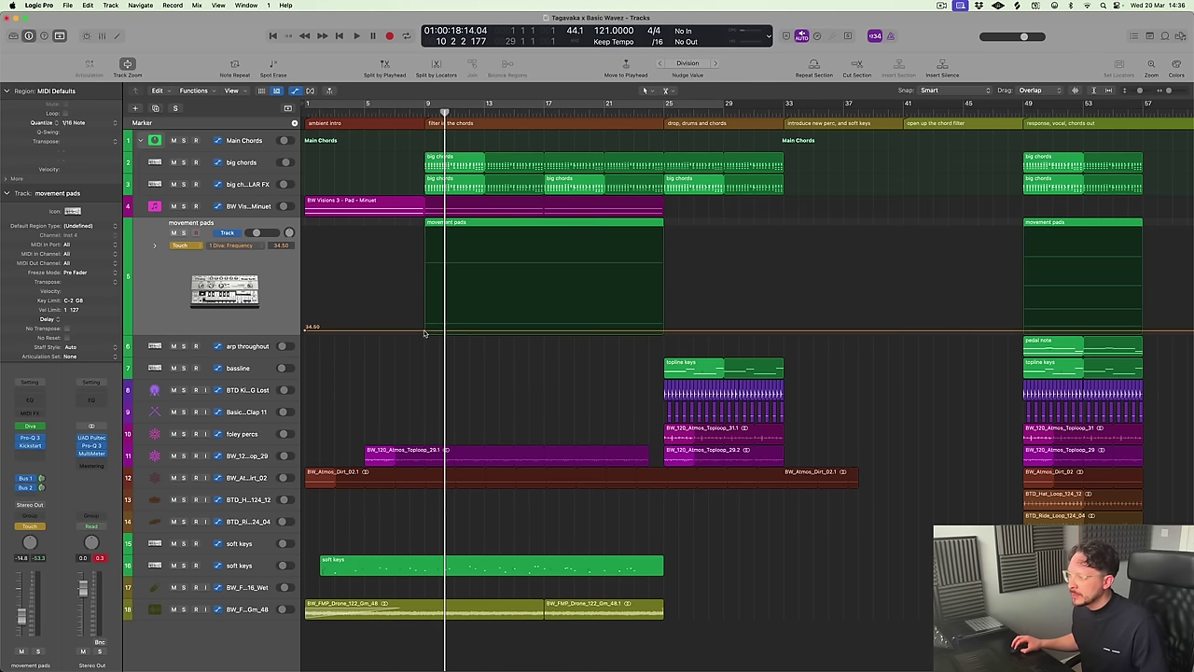
left_click_drag(420, 333, 453, 337)
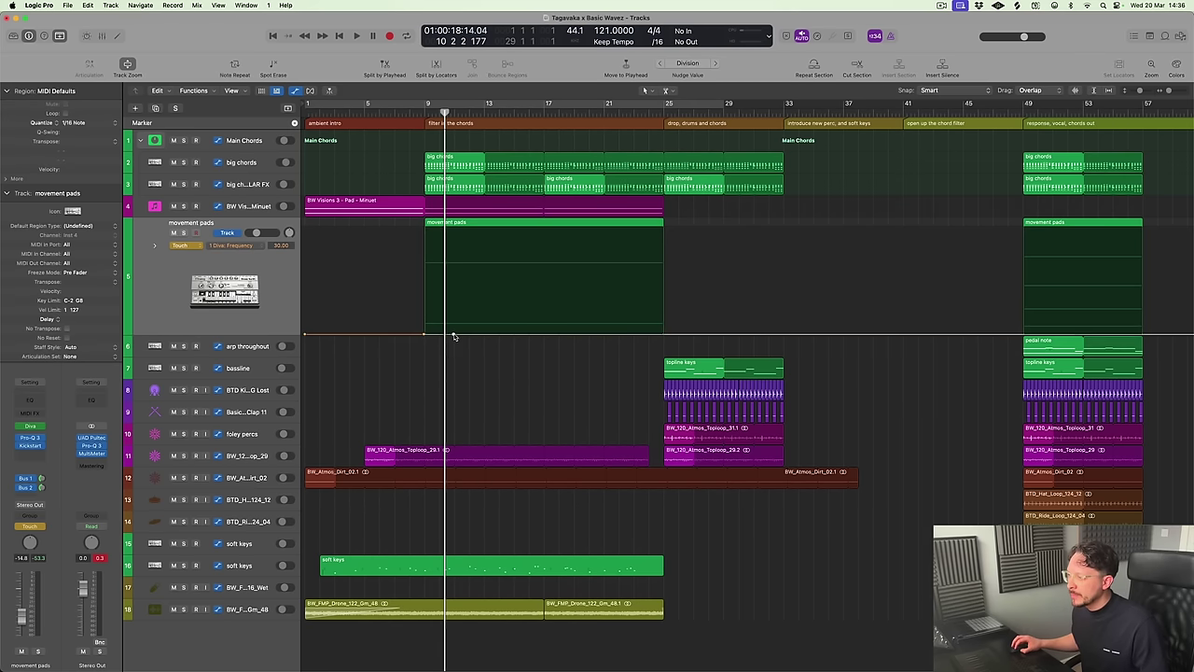
left_click_drag(662, 333, 663, 228)
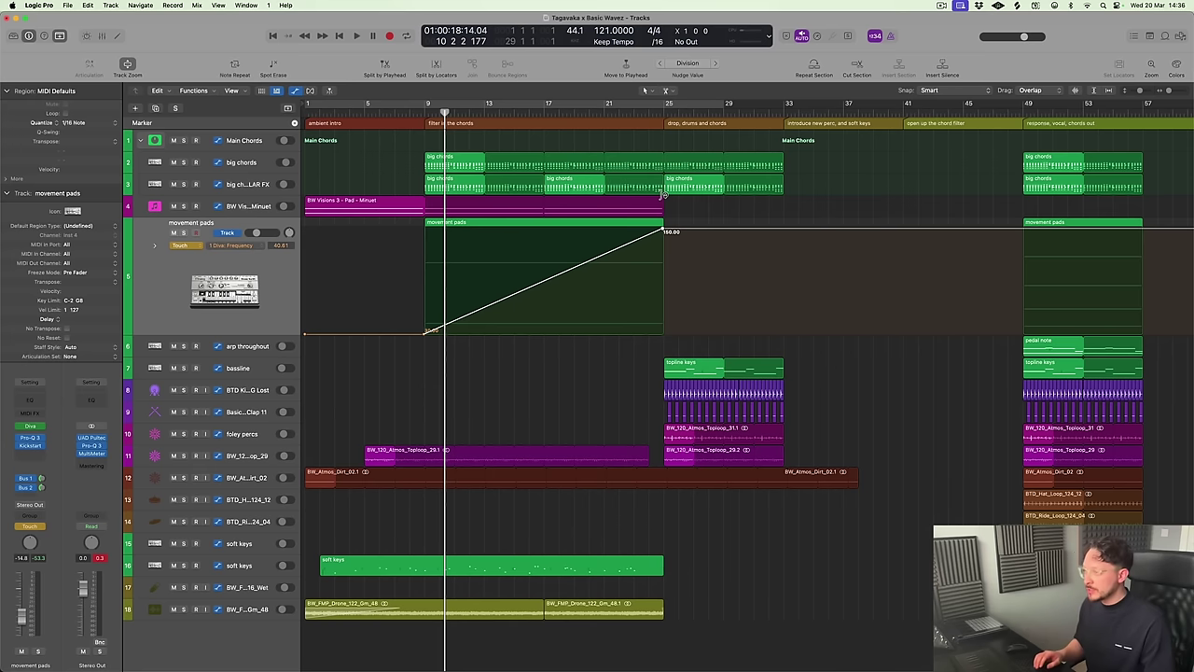
Switch the movement pads automation to Read, hide the automation lanes, and play the arrangement from the start
key("Return")
left_click(190, 244)
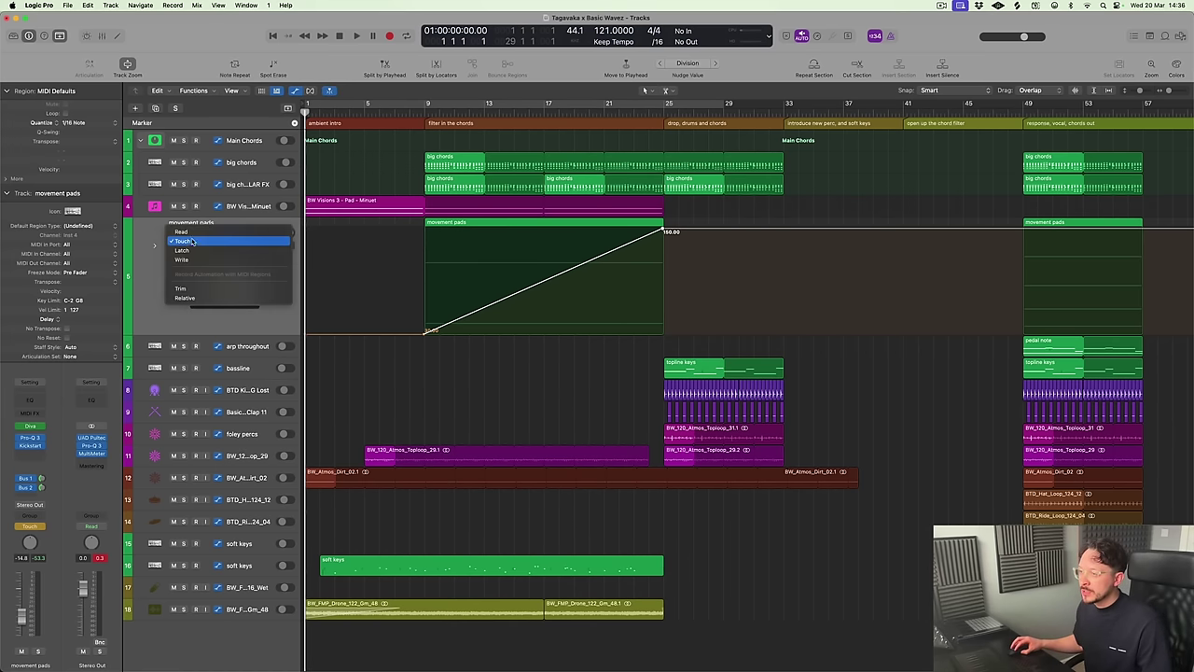
left_click(183, 233)
key("space")
key("a")
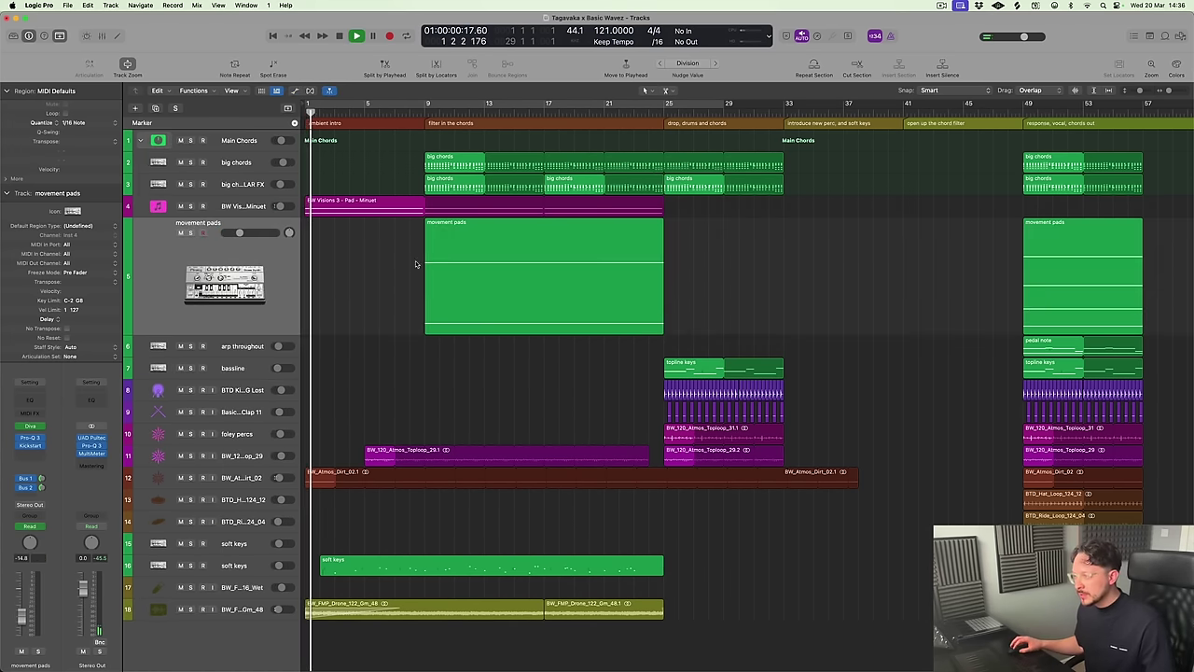
key("super+Down")
key("super+Right")
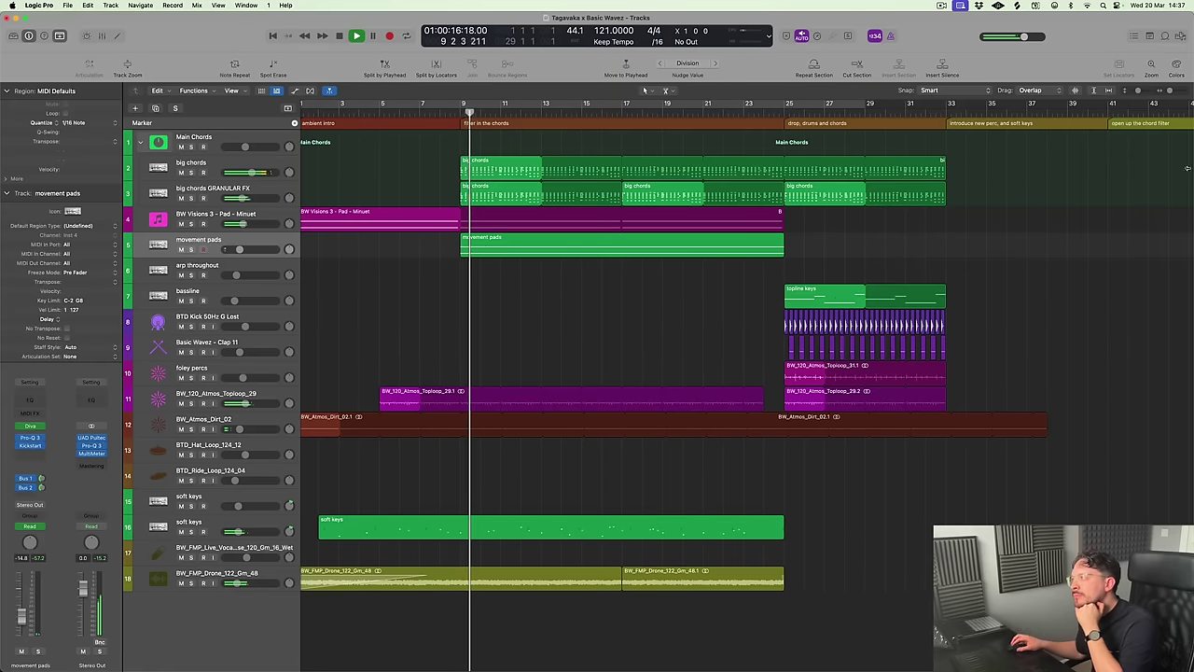
Browse to the Clap Fills folder of the Basic Wavez - FX Mega Pack while the arrangement plays
left_click(1180, 35)
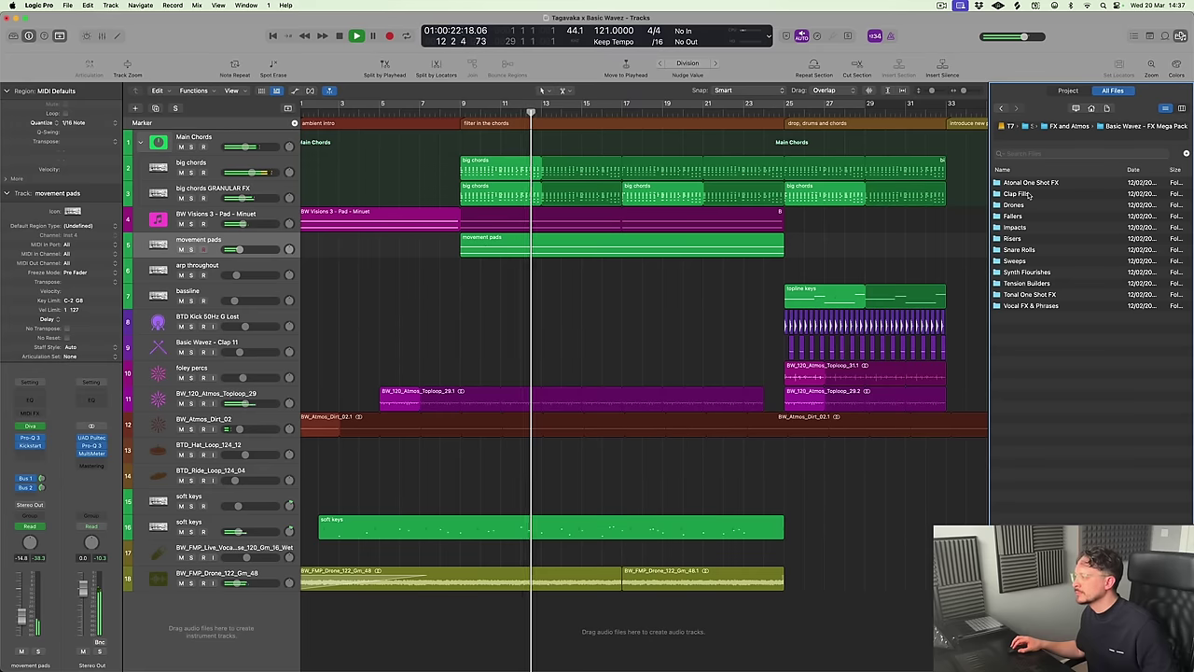
double_click(1026, 193)
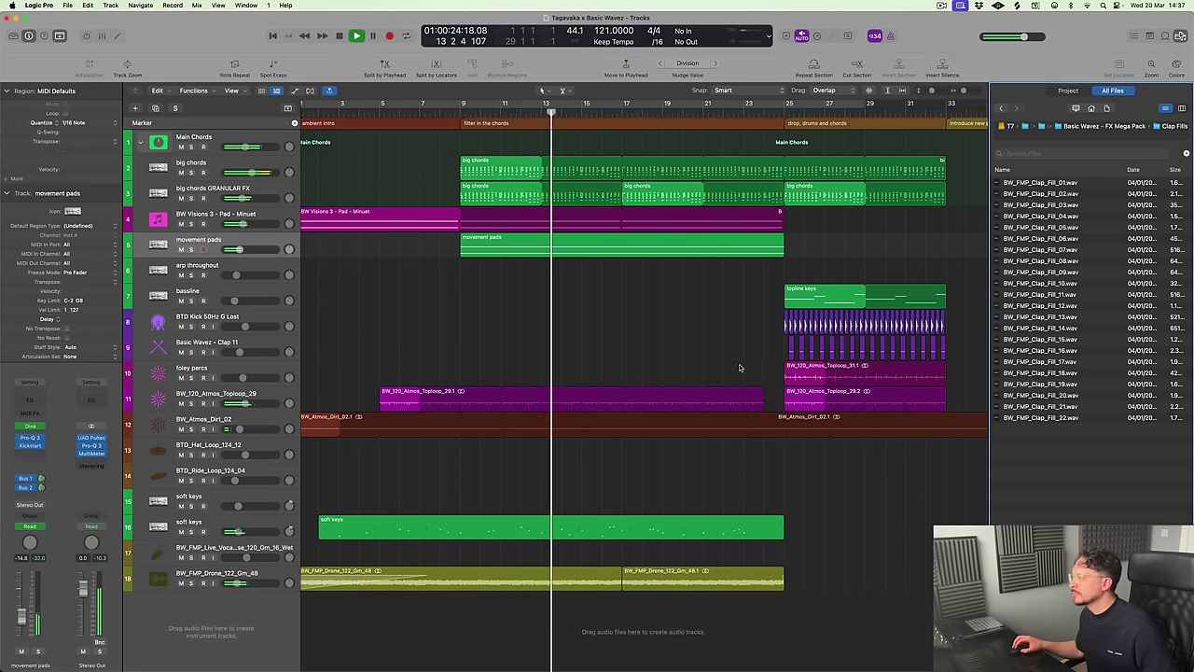
left_click(692, 356)
scroll(695, 354, "up", 3)
scroll(698, 354, "down", 6)
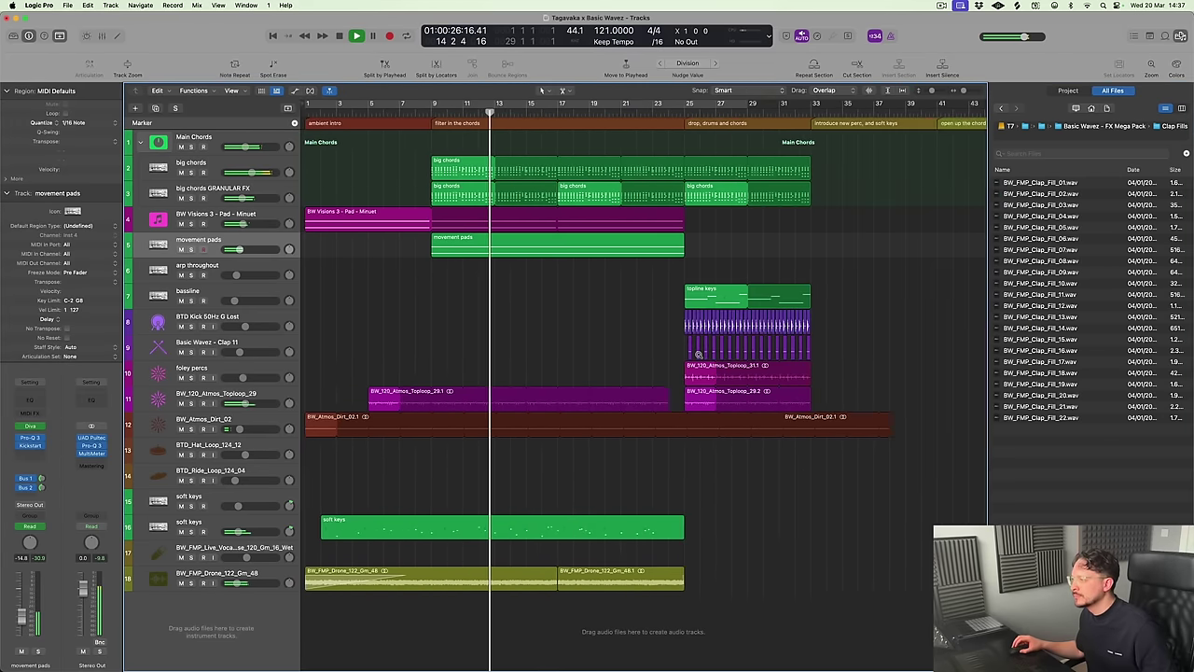
scroll(699, 355, "up", 2)
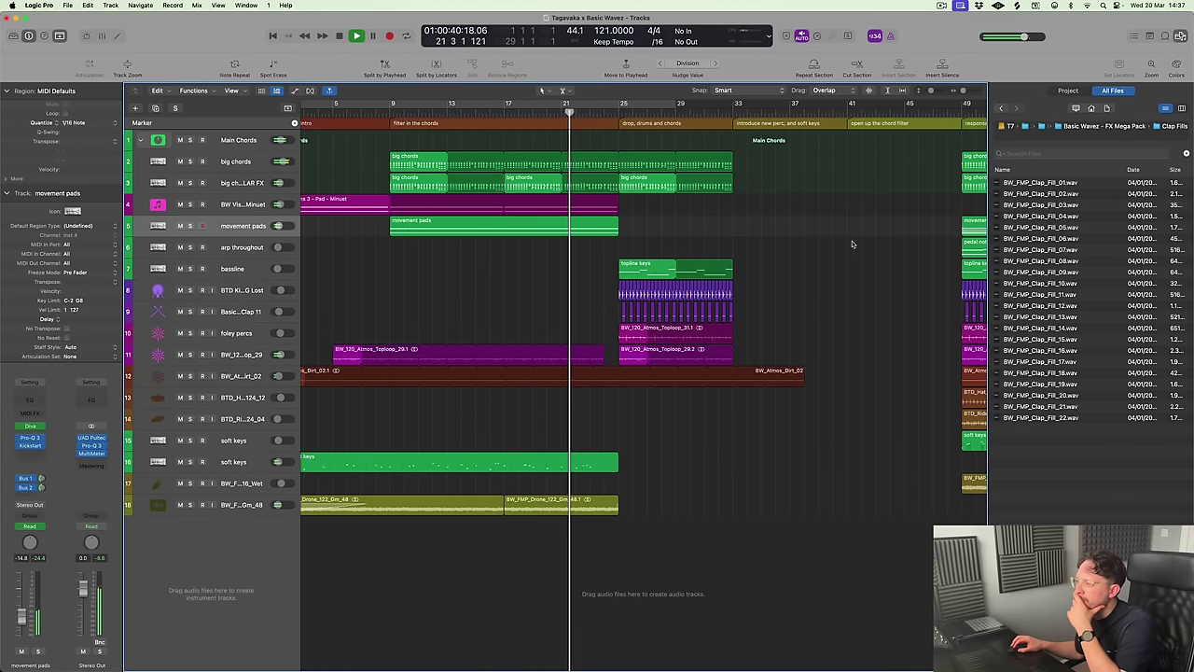
Select the movement pads' Bus 2 reverb send, stop playback, and set the cycle range from bar 9 to bar 29
left_click(41, 486)
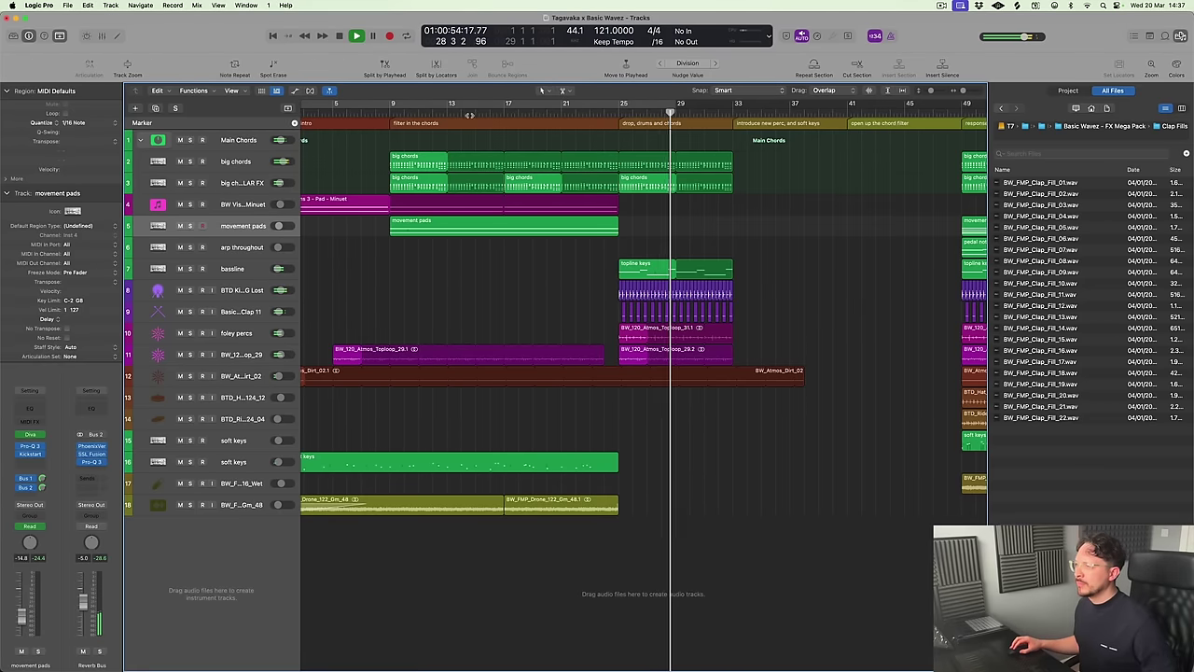
key("space")
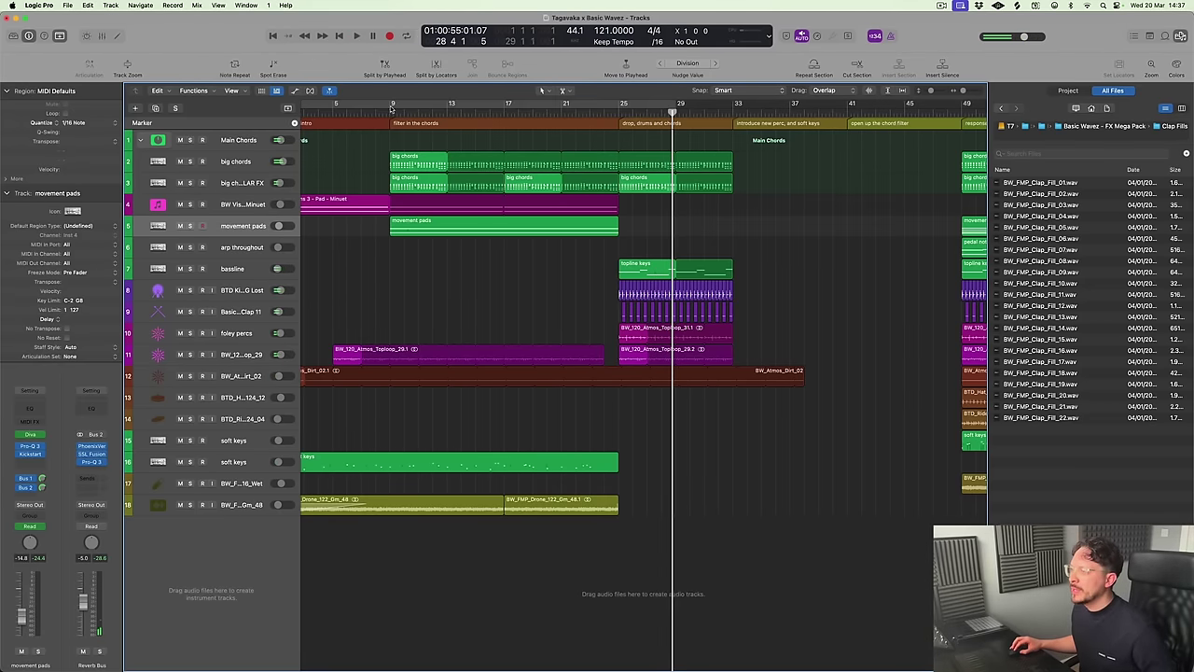
left_click_drag(391, 110, 681, 191)
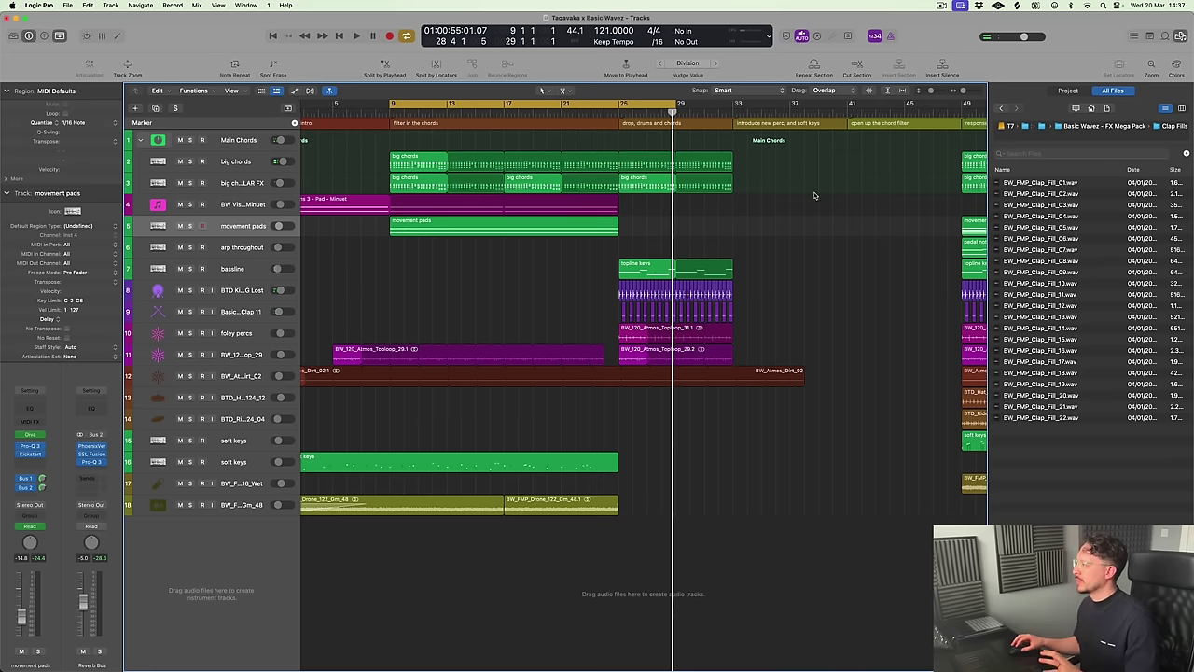
Audition clap fills 01 and 02, and add BW_FMP_Clap_Fill_01.wav on a new audio track below the drone
left_click(1059, 183)
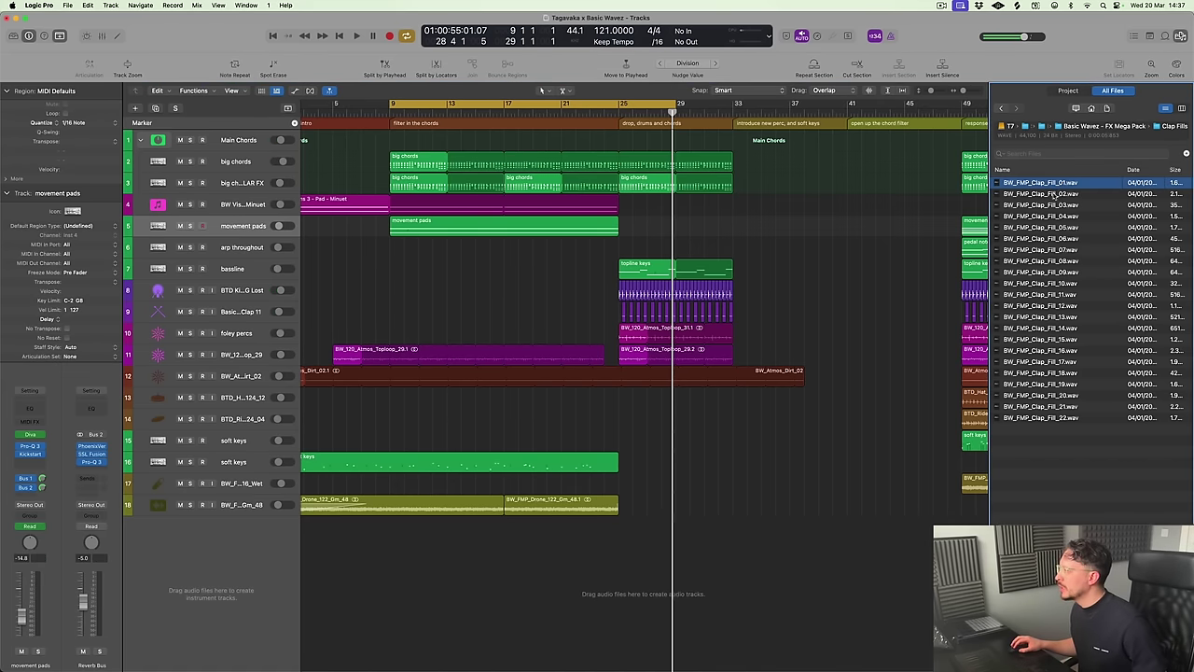
left_click(1054, 194)
left_click(1055, 184)
left_click_drag(1055, 183, 707, 528)
Move the BW_FMP_Clap_Fill_01 region to start at bar 24, just before the drop, and turn on the Flex view
key("ctrl+z")
key("super+Right")
key("super+Right")
key("super+Right")
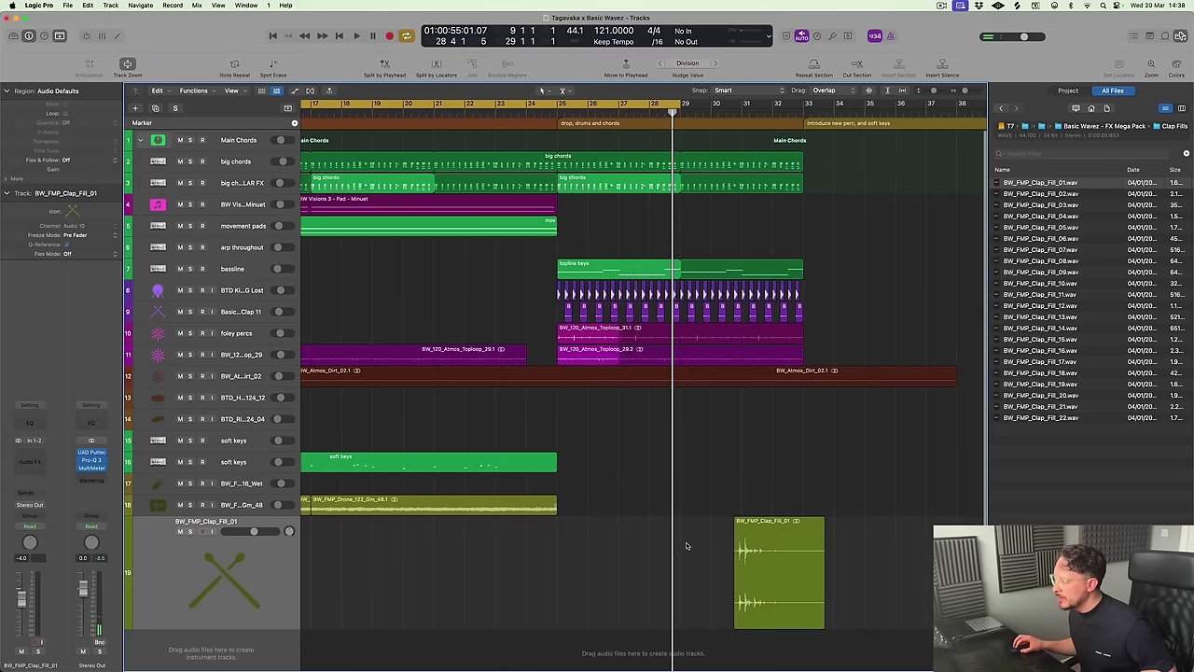
key("super+Right")
left_click_drag(822, 564, 473, 573)
key("super+f")
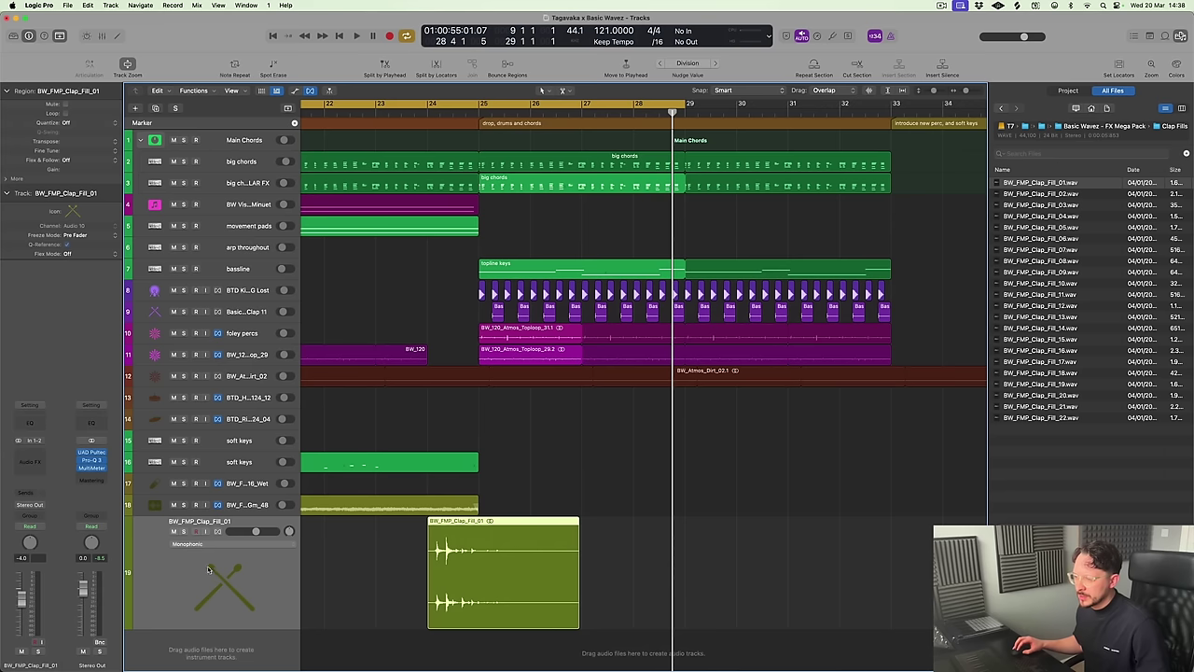
Set the clap fill track's Flex mode to Polyphonic, stretch the region to end at bar 27, and turn off the Flex view
left_click(191, 544)
left_click(194, 565)
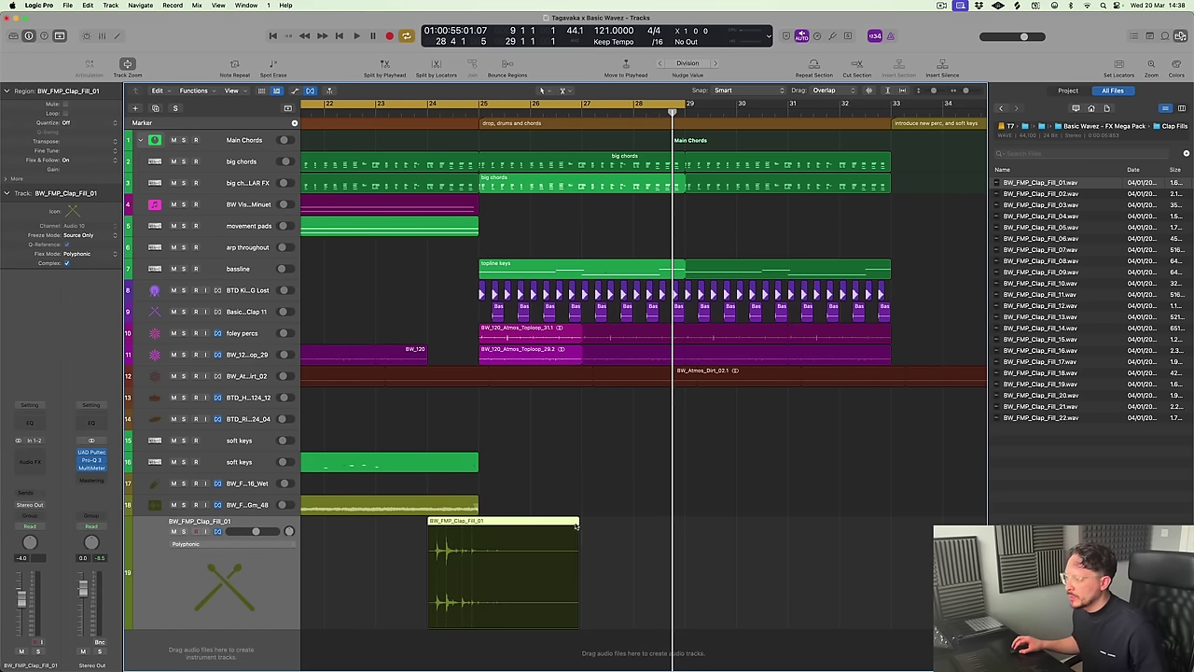
key("super+f")
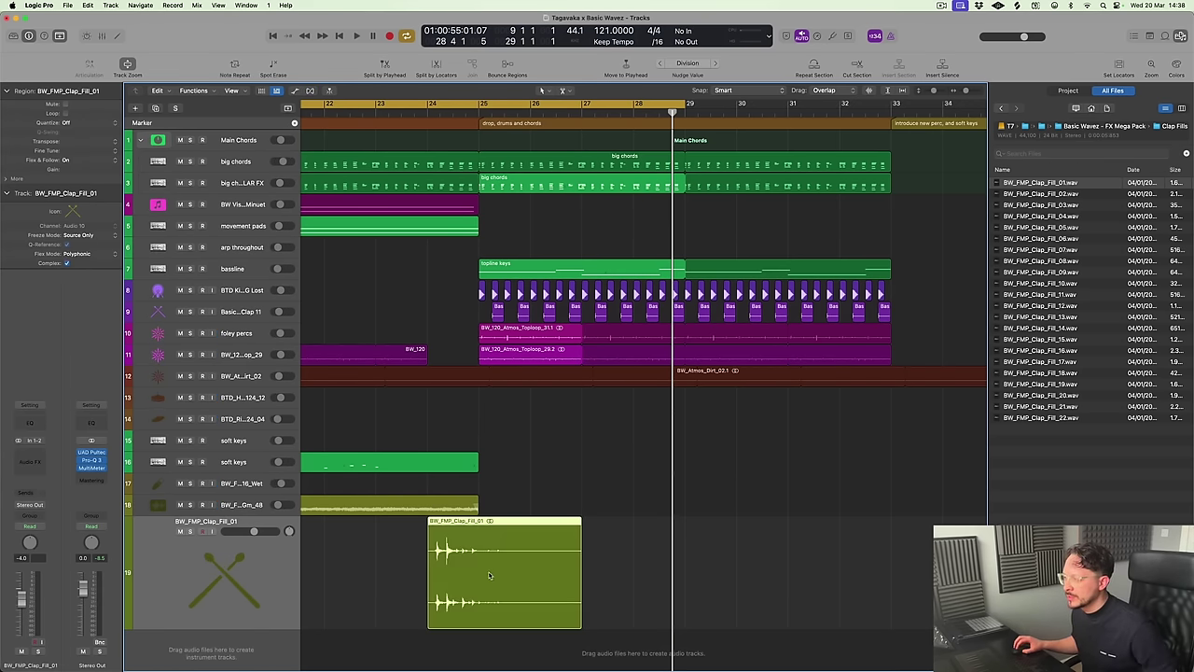
Collapse the zoomed track, move the clap fill region to start halfway through bar 24, and play it into the drop
key("ctrl+z")
left_click_drag(473, 530, 499, 529)
key("space")
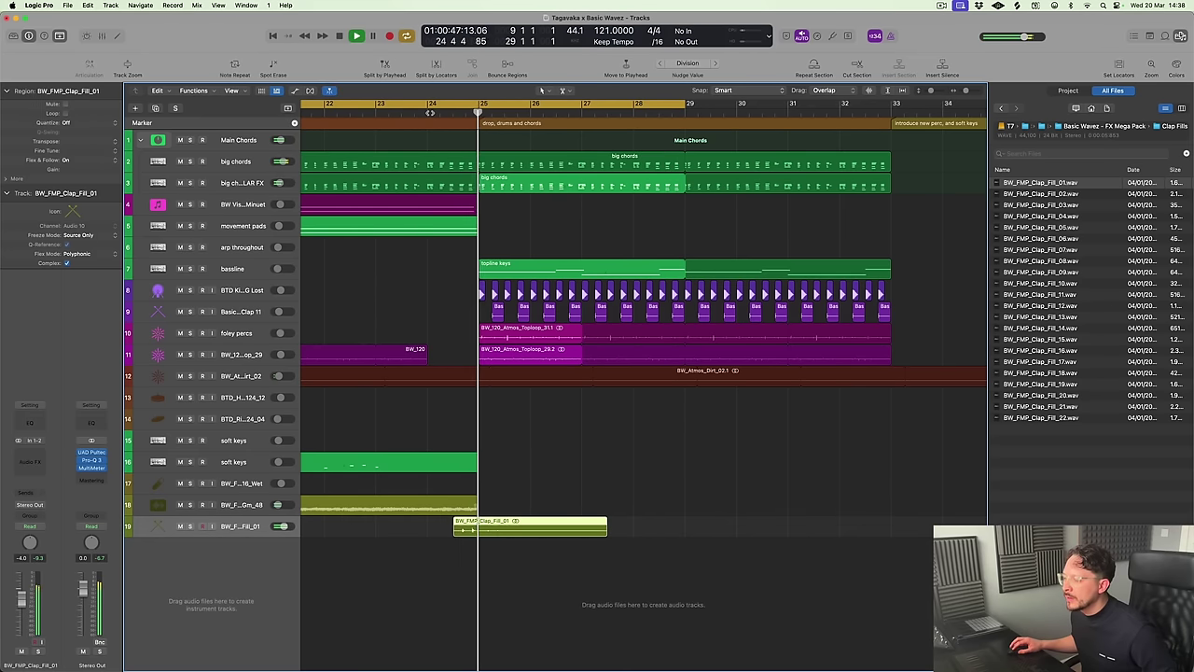
key("space")
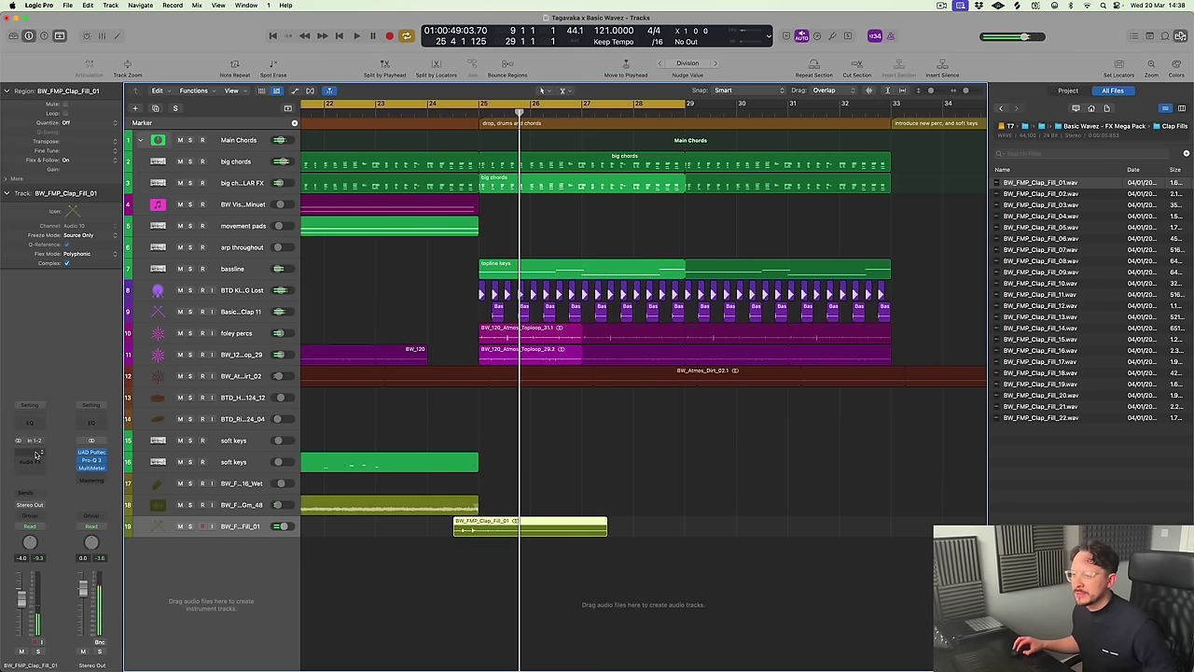
Insert Pro-Q 3 on the clap fill track and load the low cut preset
left_click(28, 452)
left_click(97, 493)
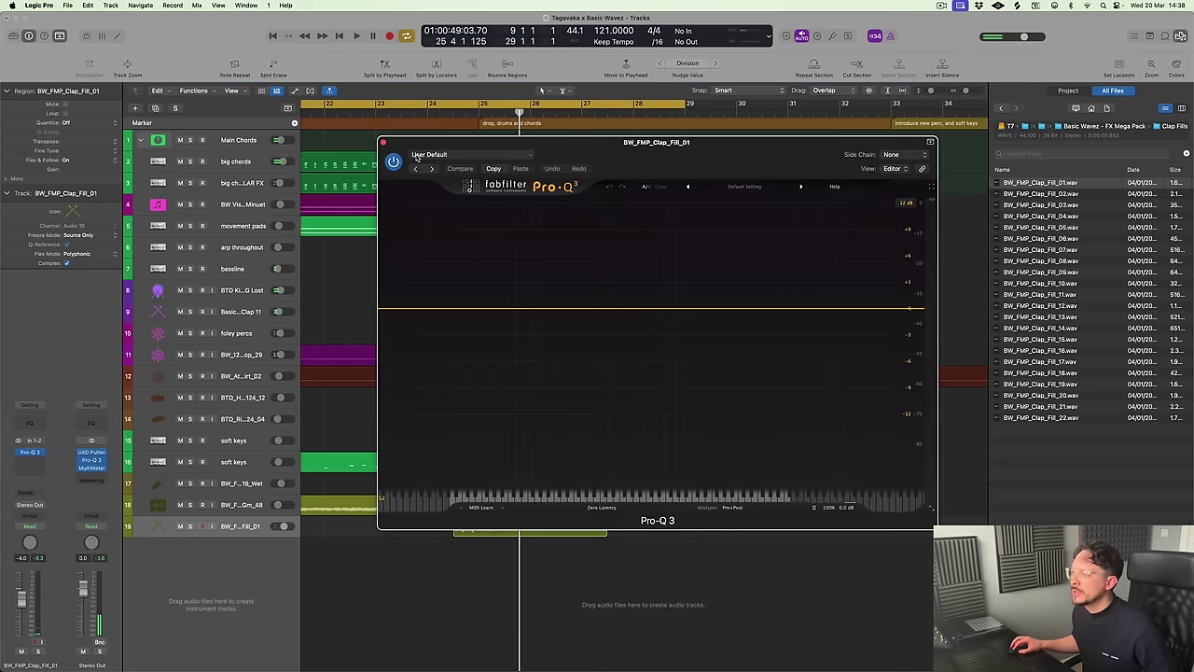
left_click(435, 156)
left_click(448, 362)
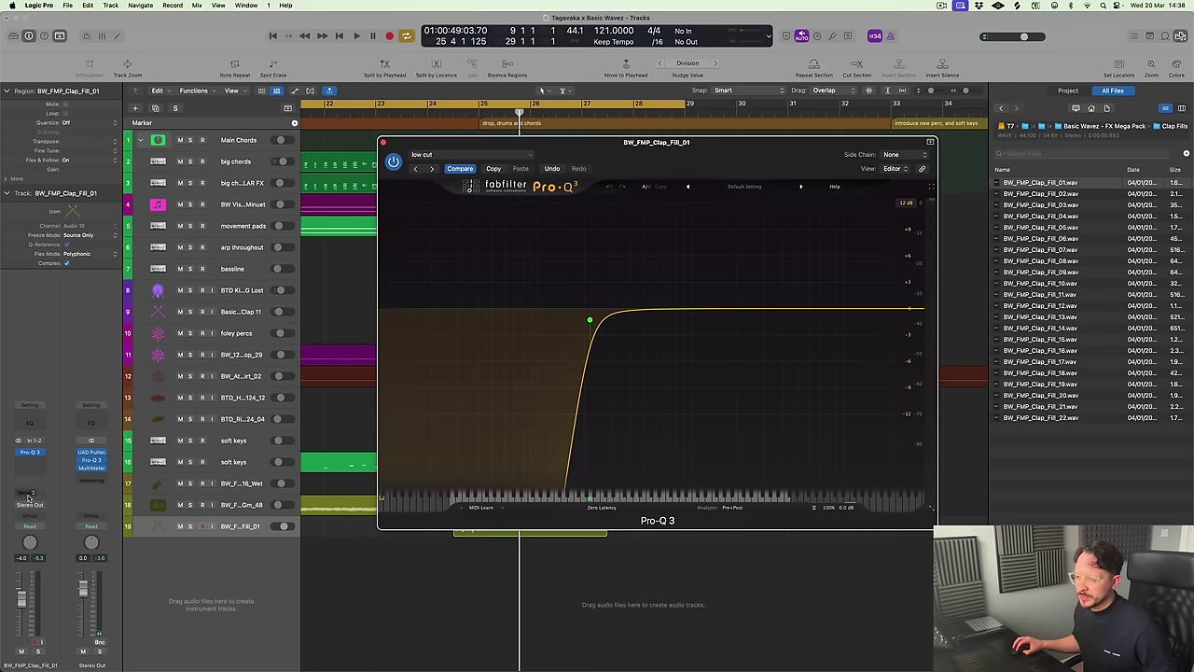
Add a send from the clap fill track to the Bus 1 Delay Bus at 0.0 dB
left_click(30, 495)
mouse_move(37, 507)
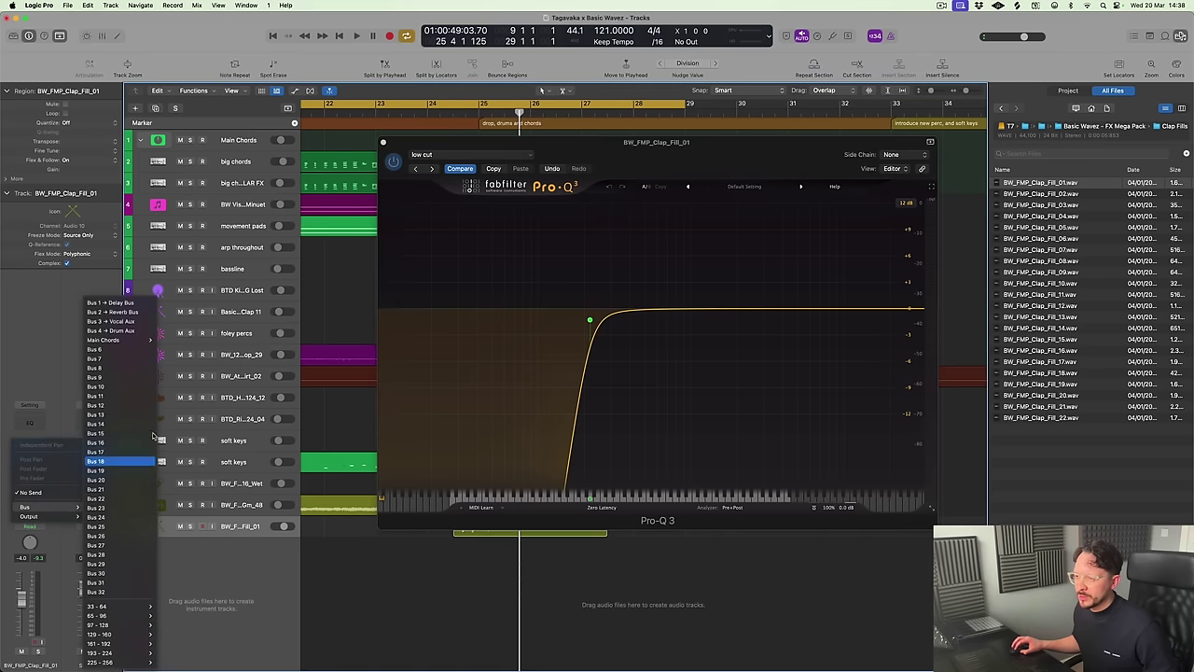
left_click(133, 303)
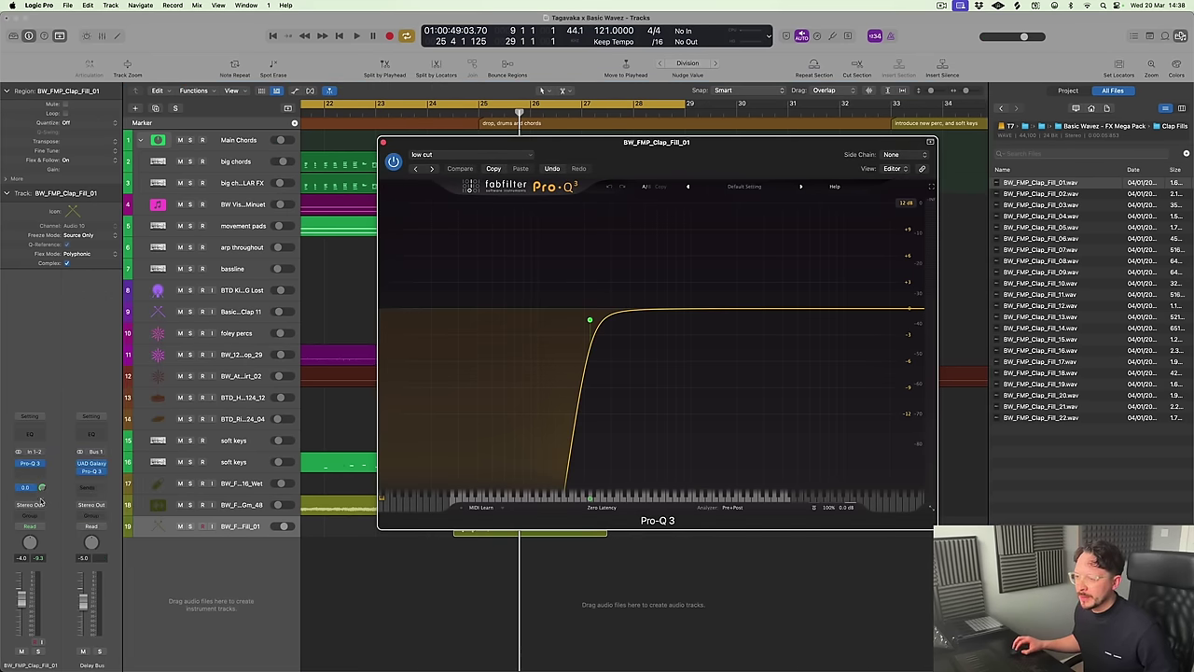
Insert a stereo Stereo Delay after the clap fill's EQ, listen through the drop, and close both plug-in windows
left_click(30, 473)
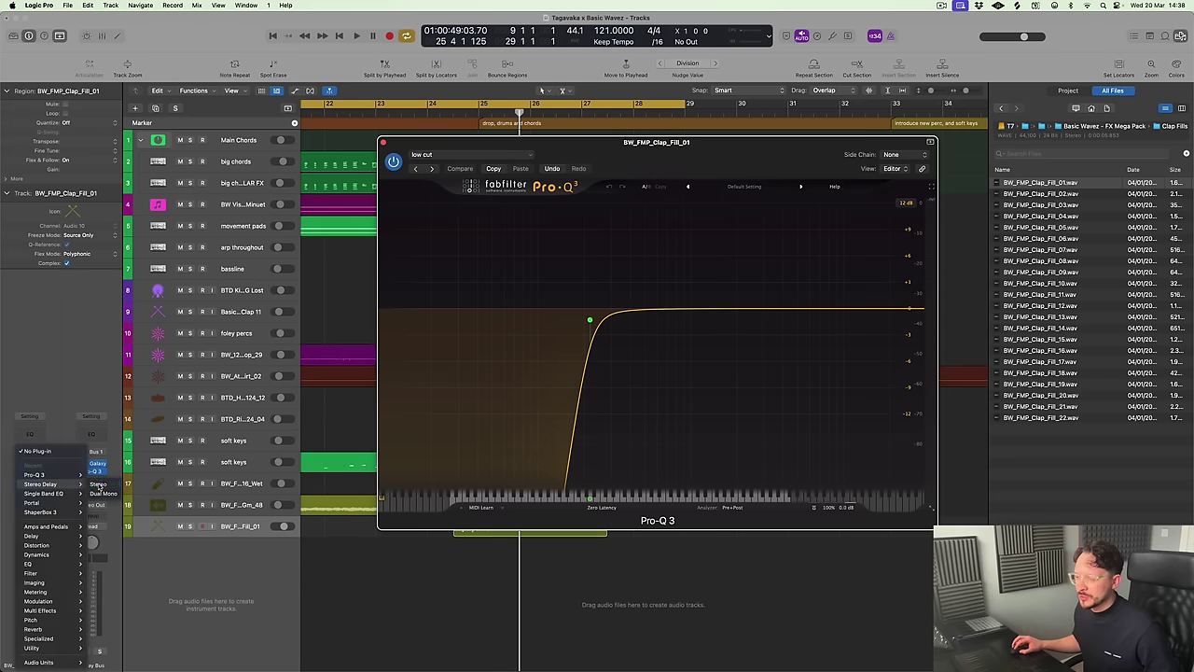
left_click(98, 485)
double_click(423, 113)
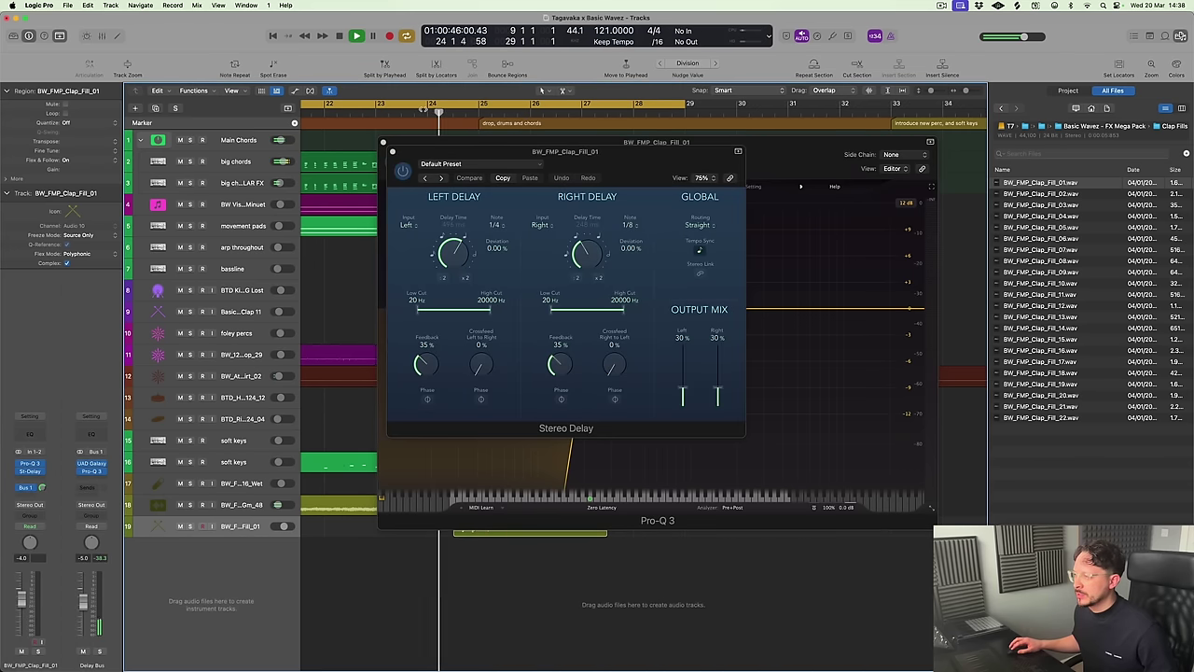
left_click(391, 151)
left_click(383, 142)
key("space")
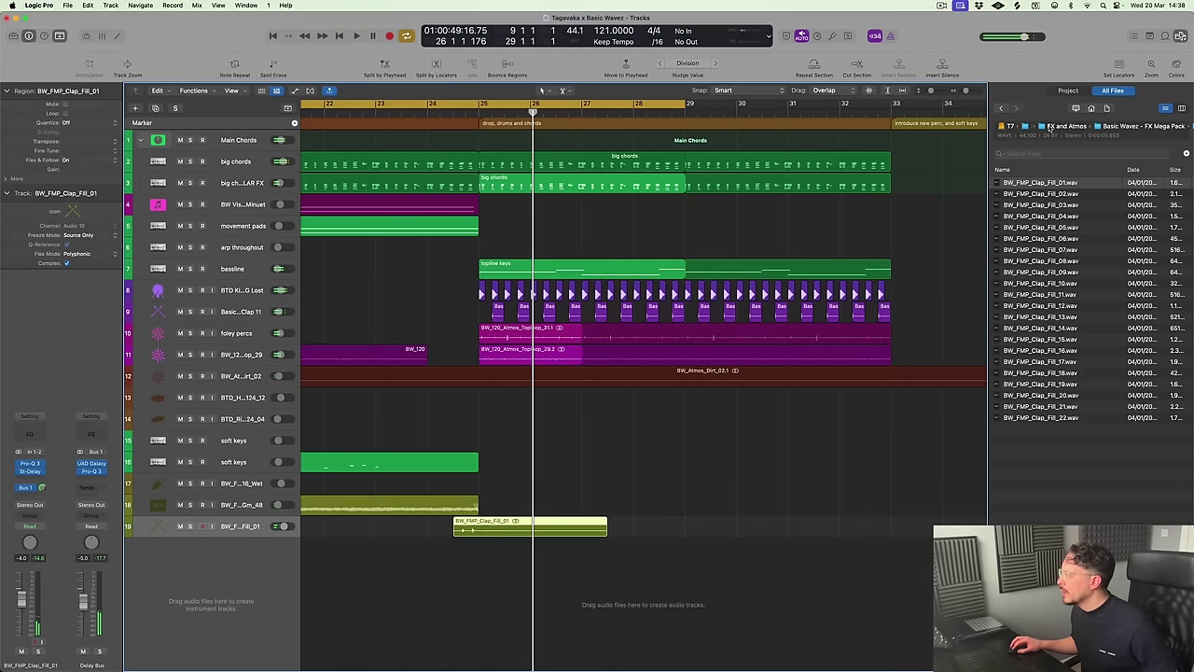
Open the FX Mega Pack's Risers folder and audition BW_FMP_Riser_8bar_122_Gm_24.wav
left_click(1067, 126)
double_click(1060, 193)
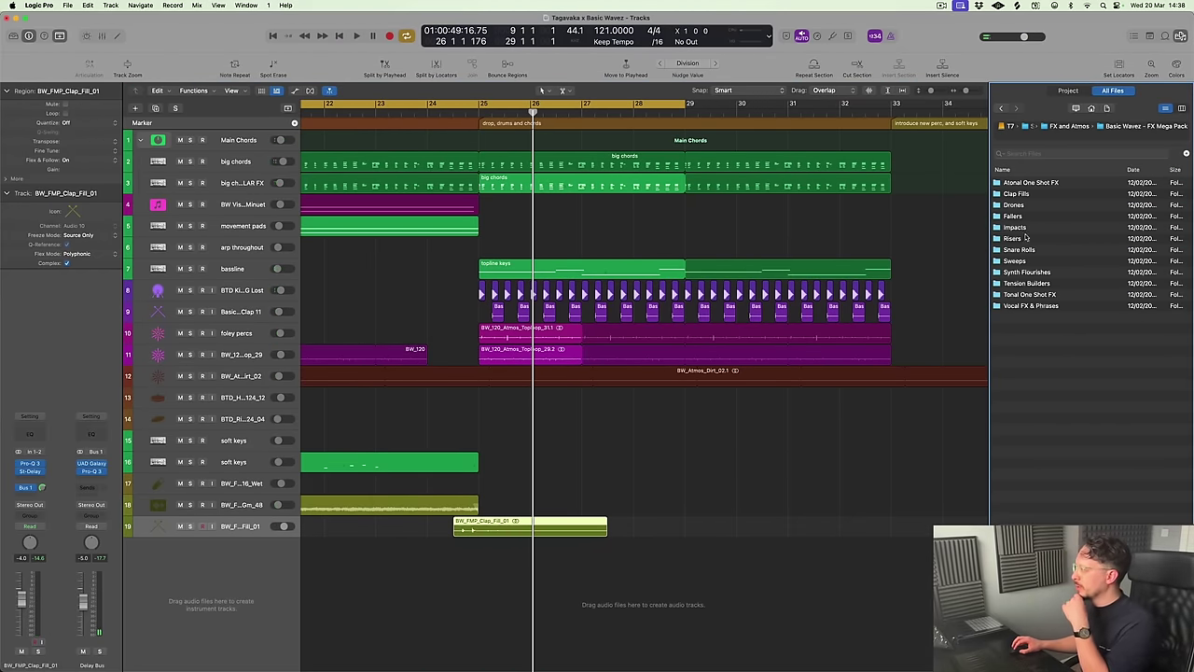
double_click(1015, 239)
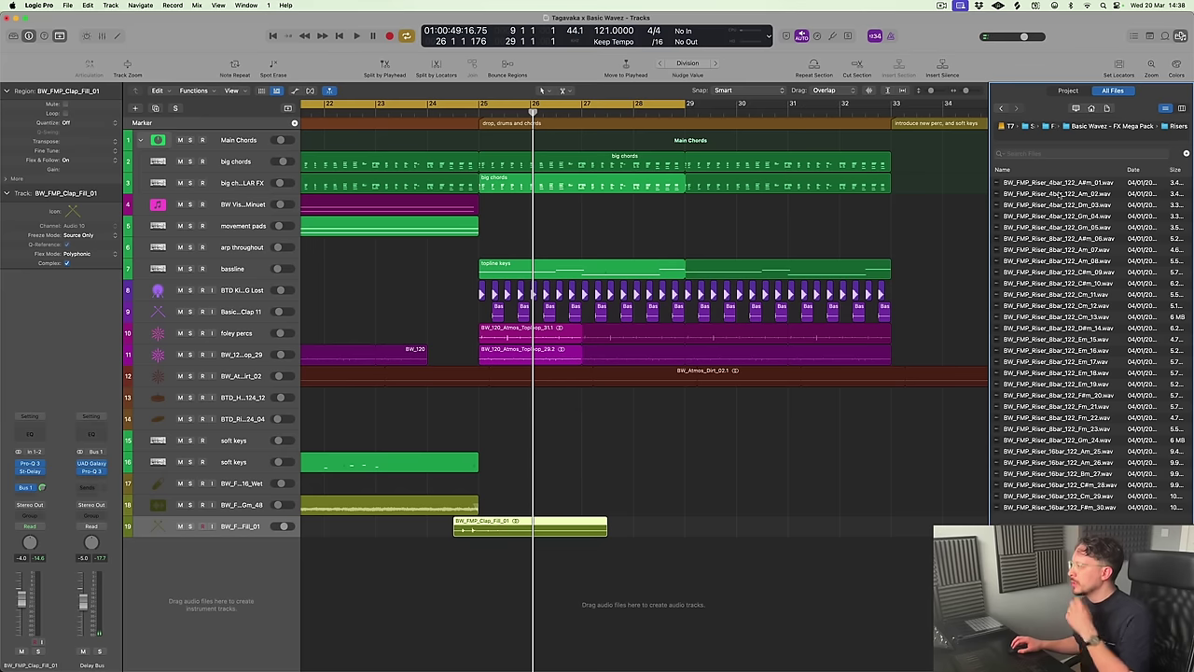
left_click(1088, 441)
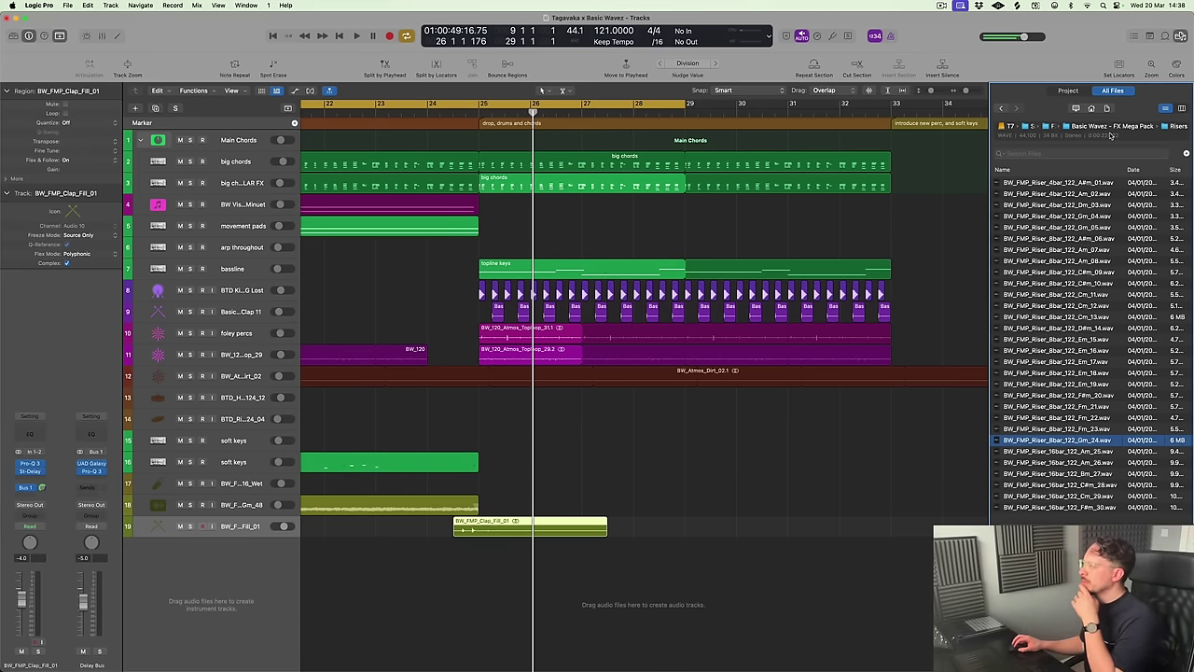
Browse to the FX Mega Pack's Sweeps folder and audition the 8-bar sweep-ups 124_24 and 122_23
left_click(1106, 128)
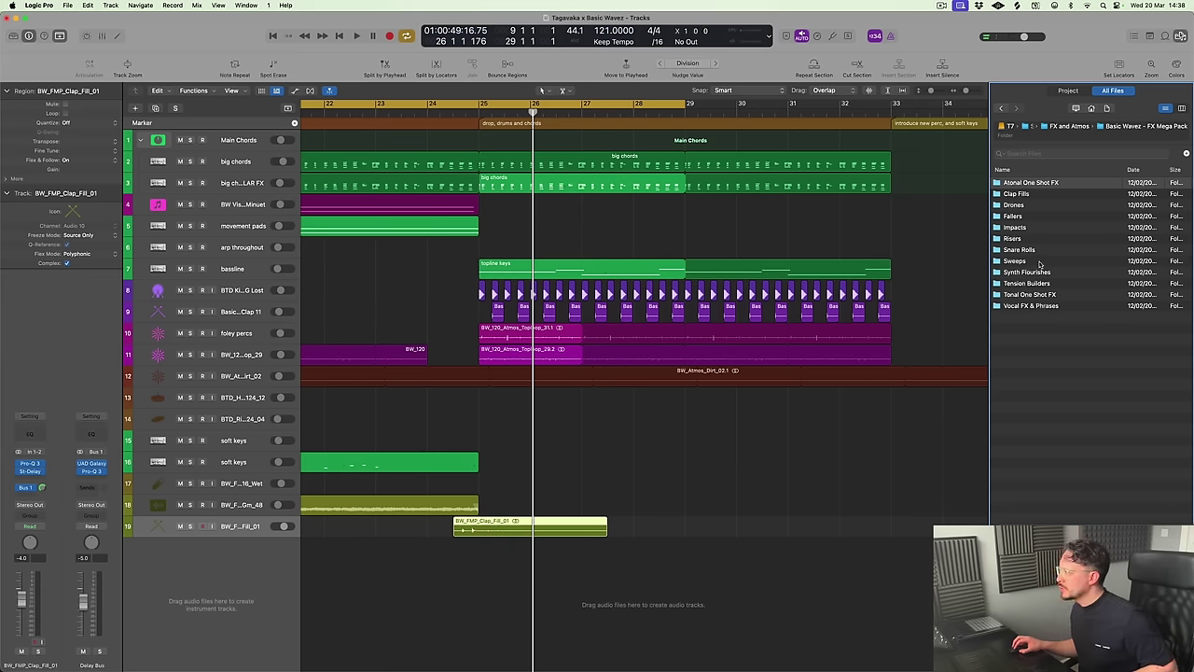
double_click(1039, 262)
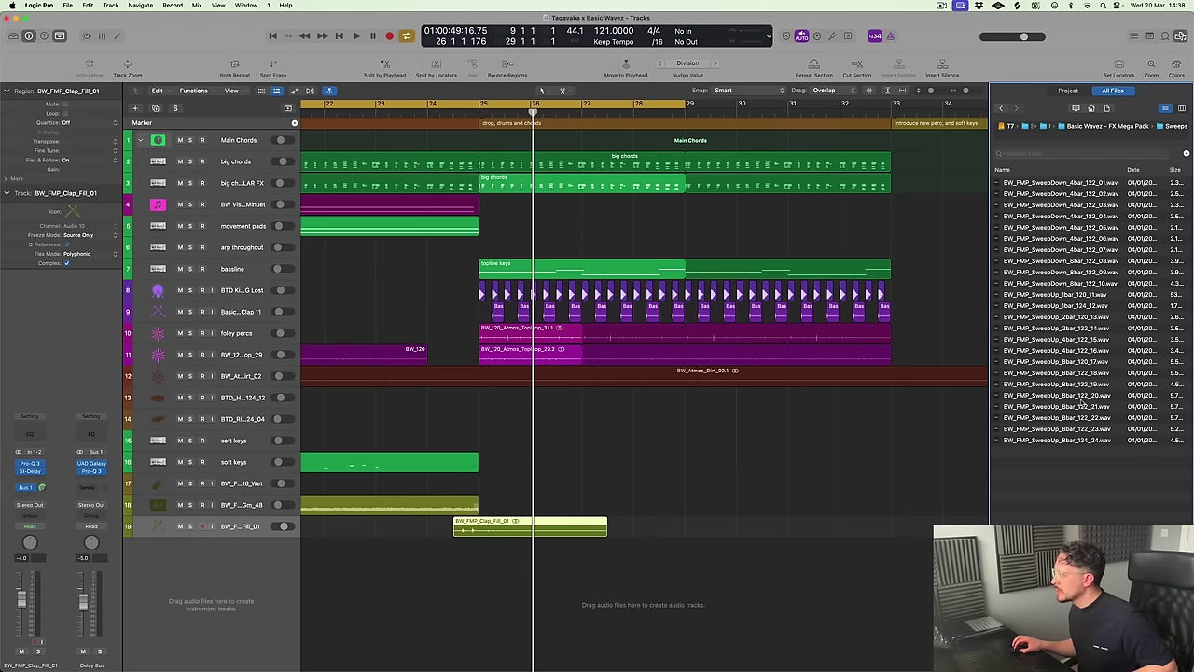
left_click(1074, 441)
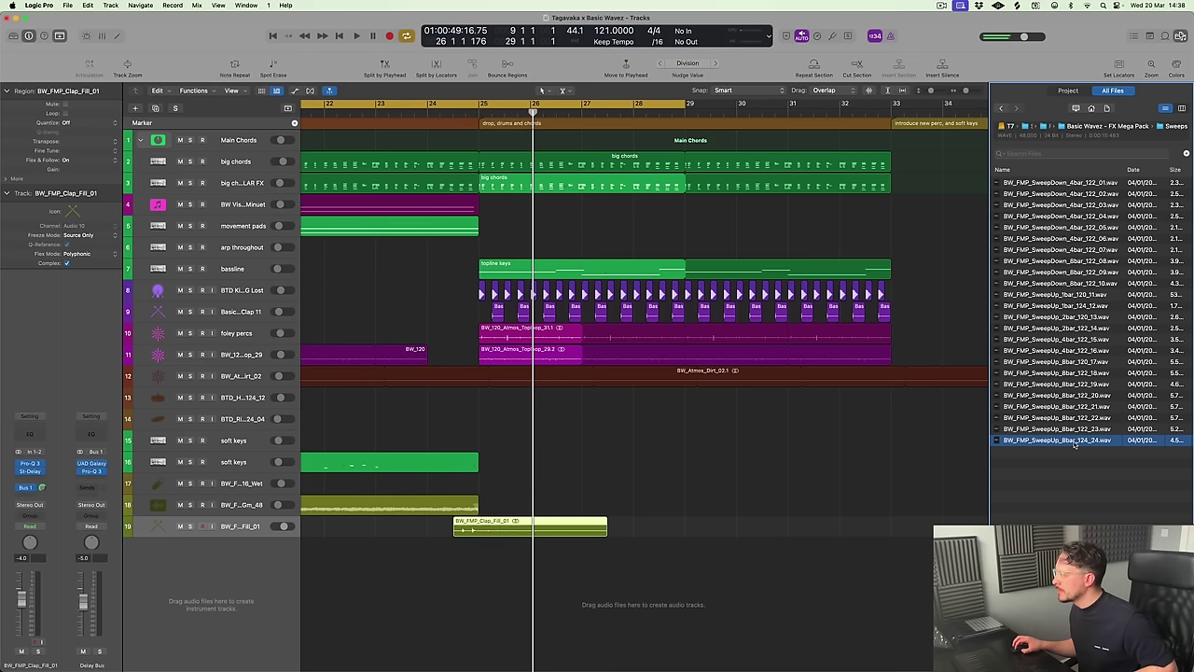
left_click(1065, 430)
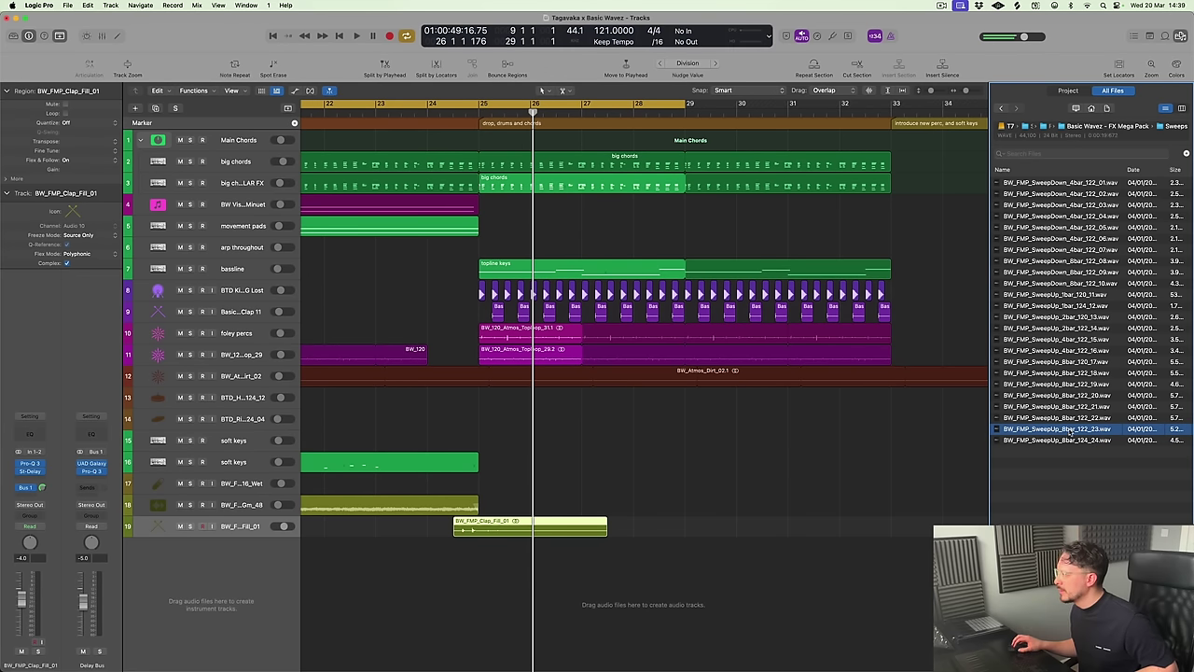
Add BW_FMP_SweepUp_8bar_122_23.wav on a new track at bar 25 and stretch it to end at bar 35 with Polyphonic Flex
key("super+Left")
left_click_drag(676, 576, 595, 554)
key("super+f")
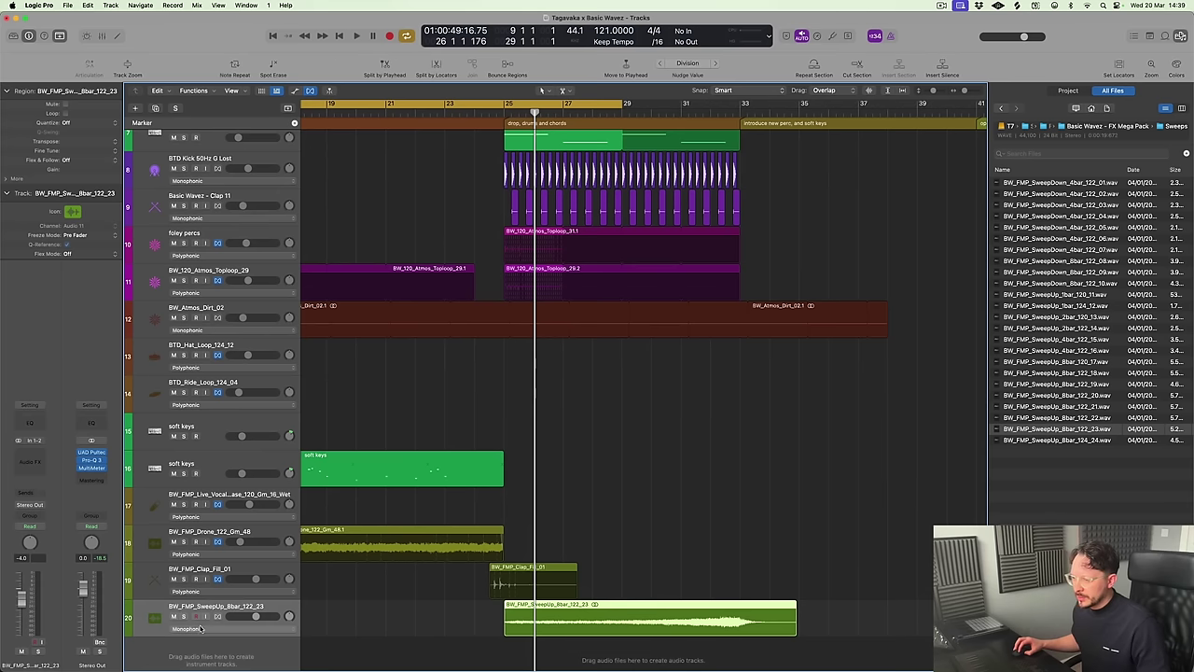
left_click(202, 628)
left_click(207, 651)
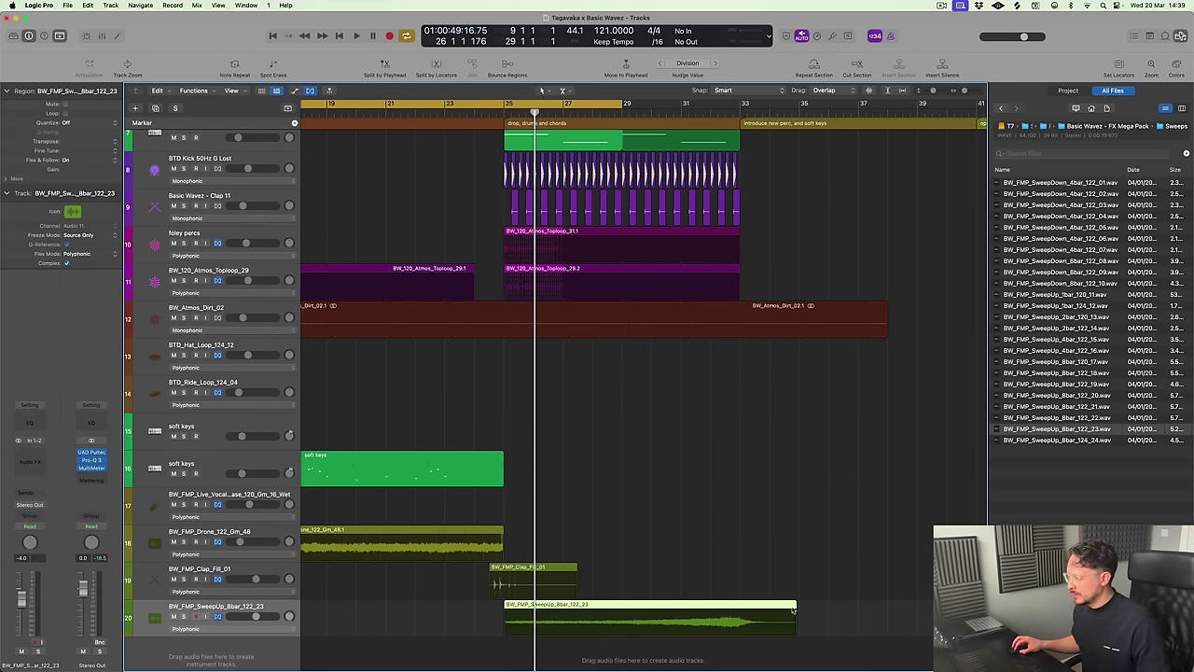
key("super+Up")
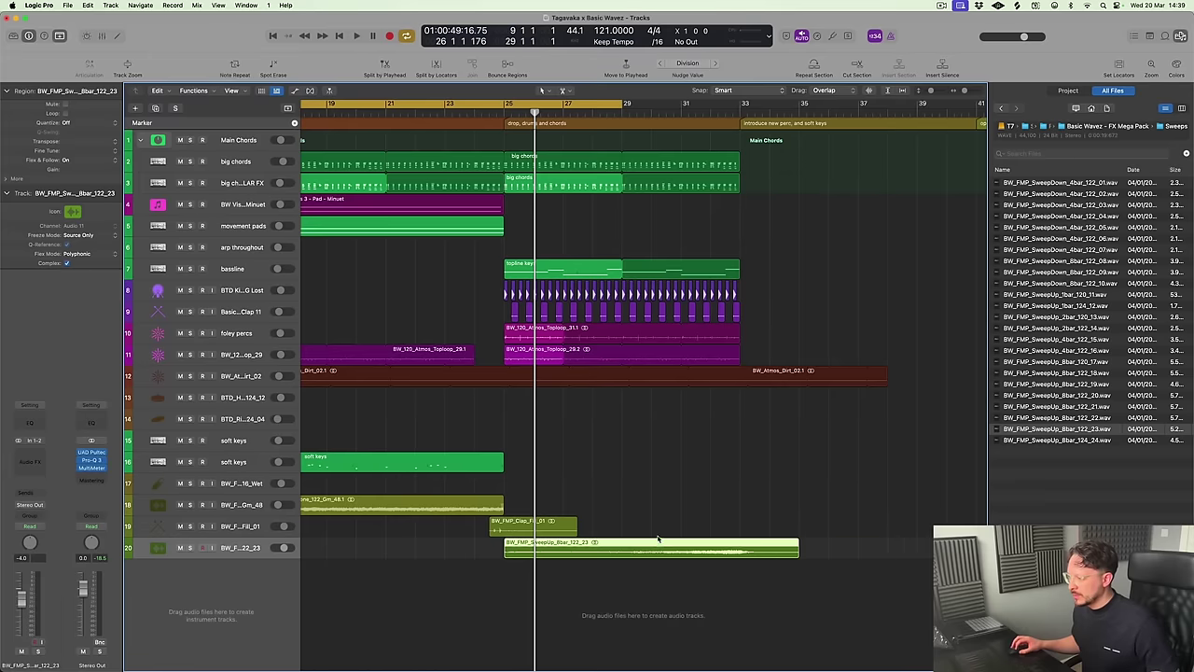
Move the sweep-up region to start at bar 17, lower its track volume to -10.2 dB, and play the build-up
scroll(688, 561, "left", 5)
key("ctrl+z")
key("super+Left")
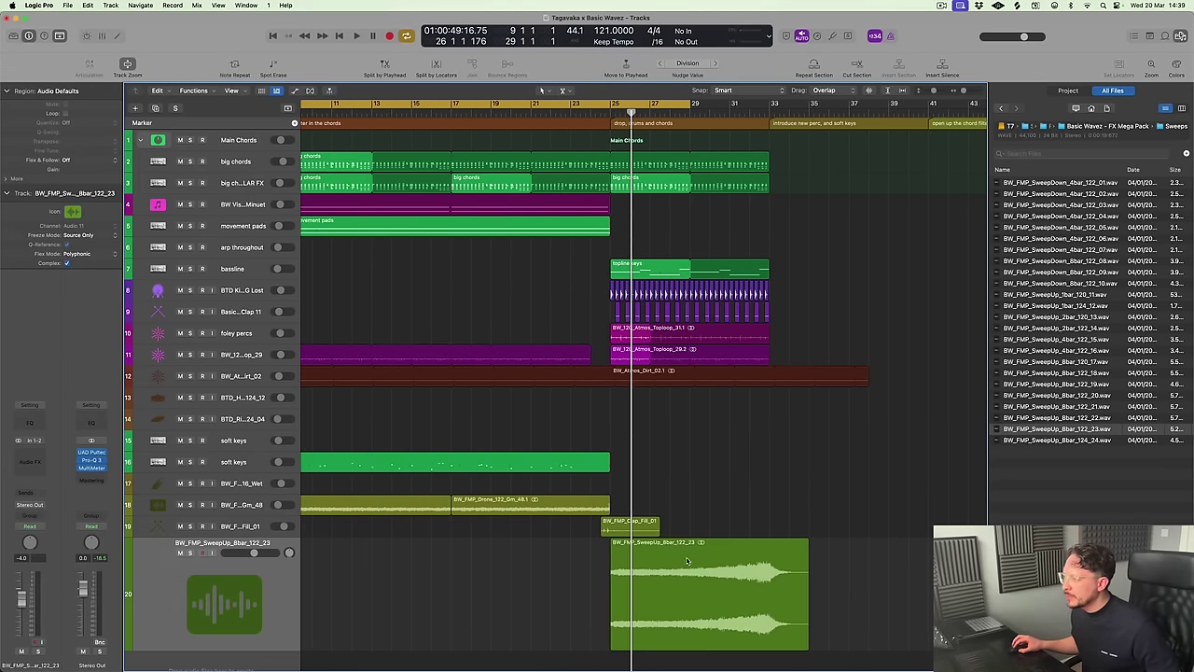
left_click_drag(687, 560, 532, 579)
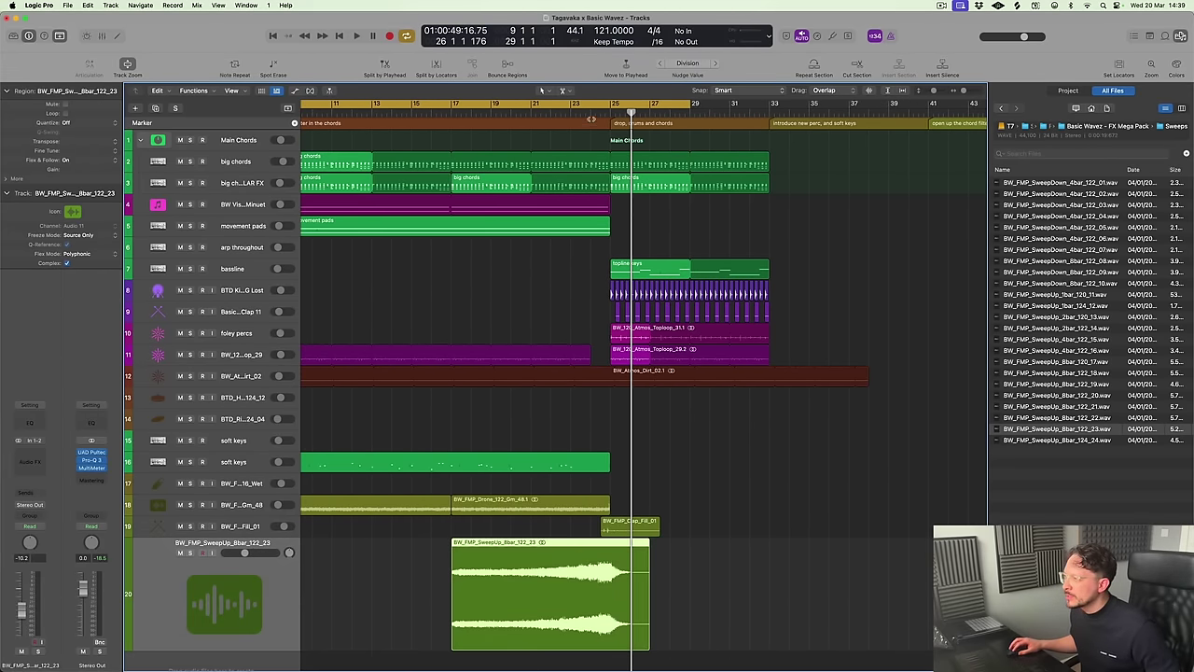
key("comma")
key("comma")
key("space")
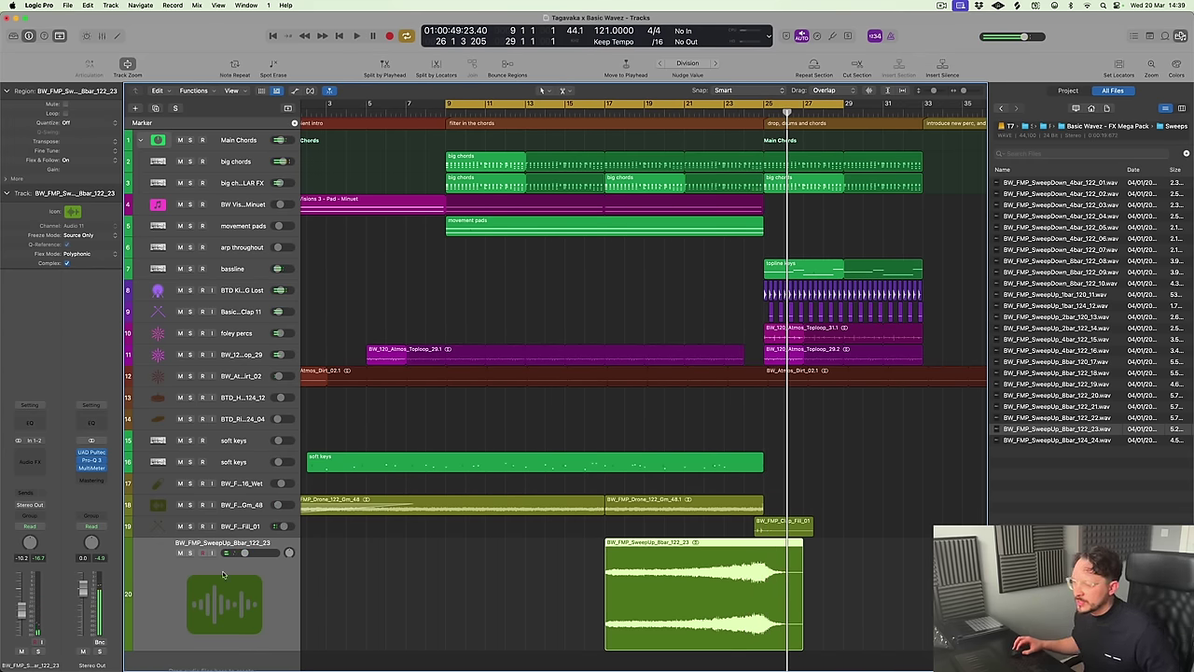
Insert Pro-Q 3 on the sweep-up track and load the low cut preset
left_click(31, 458)
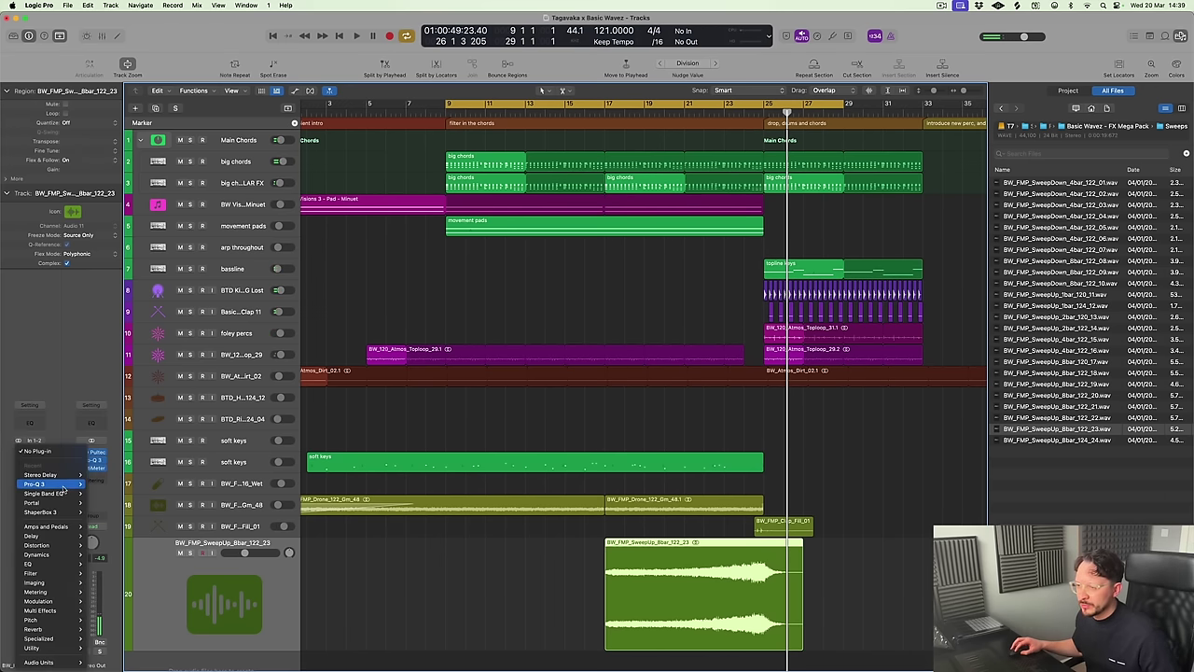
left_click(97, 486)
left_click(457, 160)
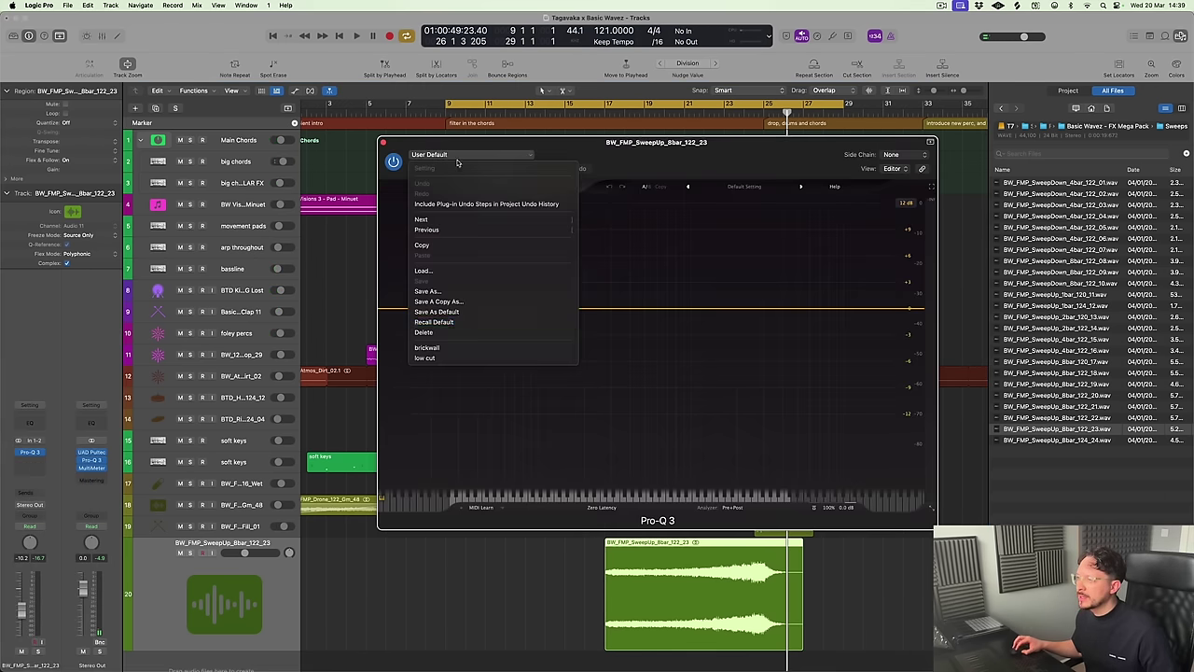
left_click(453, 359)
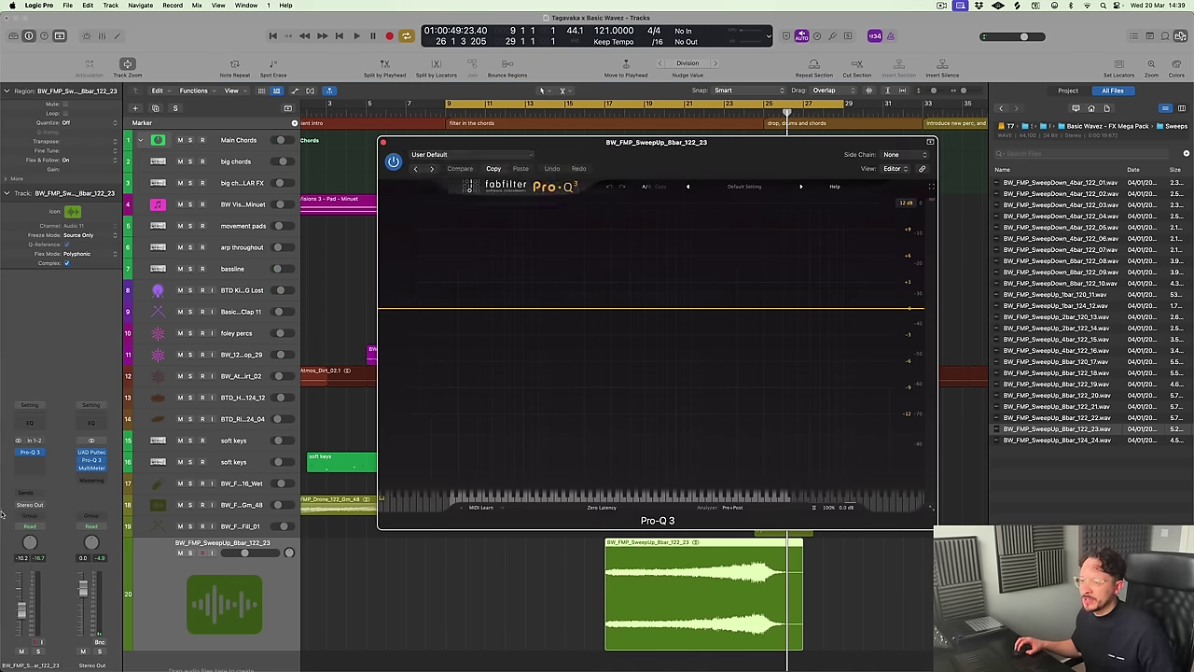
left_click(31, 453)
left_click(81, 441)
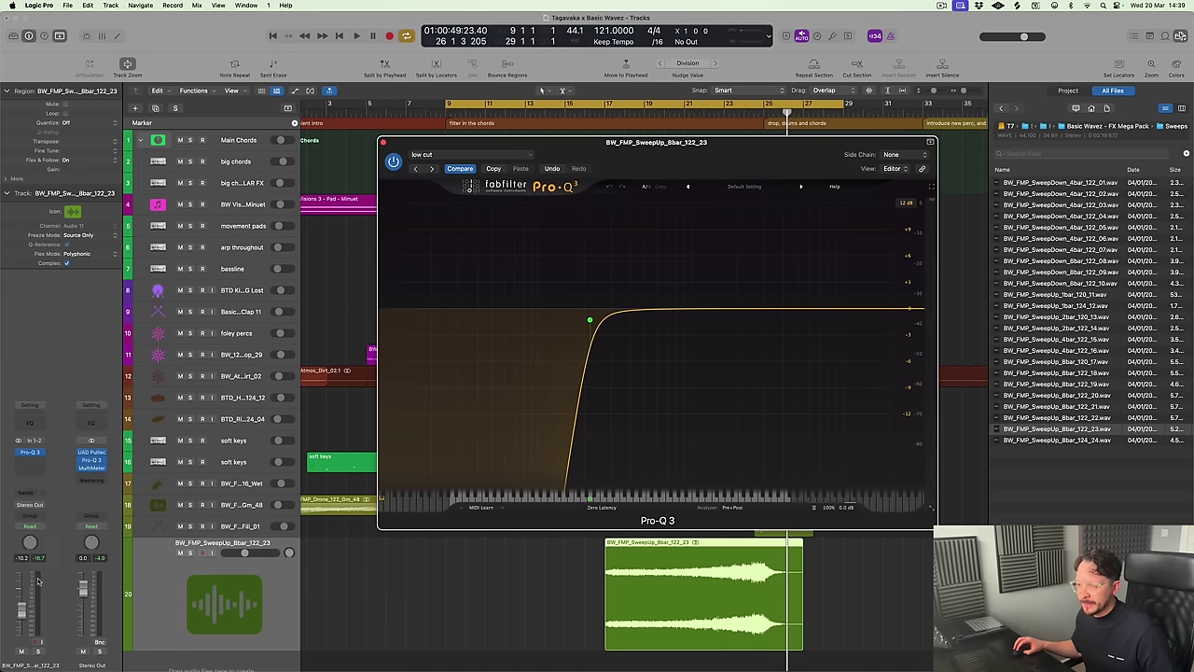
Add sends from the sweep-up track to the Bus 1 Delay Bus and the Bus 2 Reverb Bus
left_click(29, 501)
mouse_move(46, 509)
left_click(146, 301)
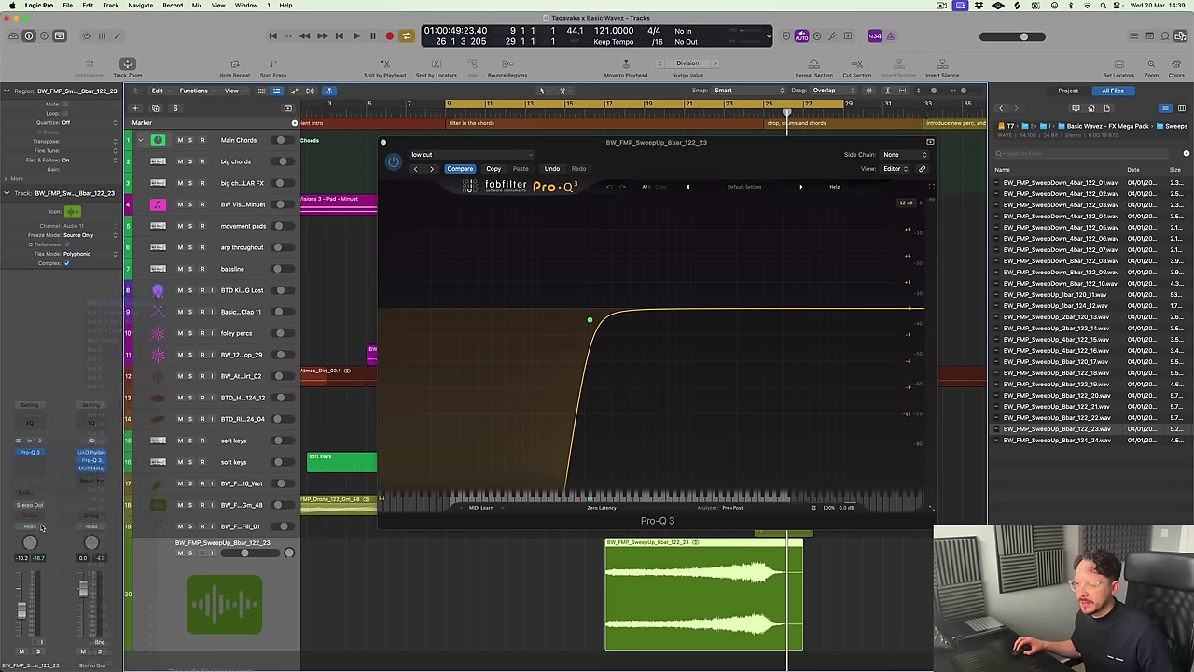
left_click(28, 502)
mouse_move(35, 509)
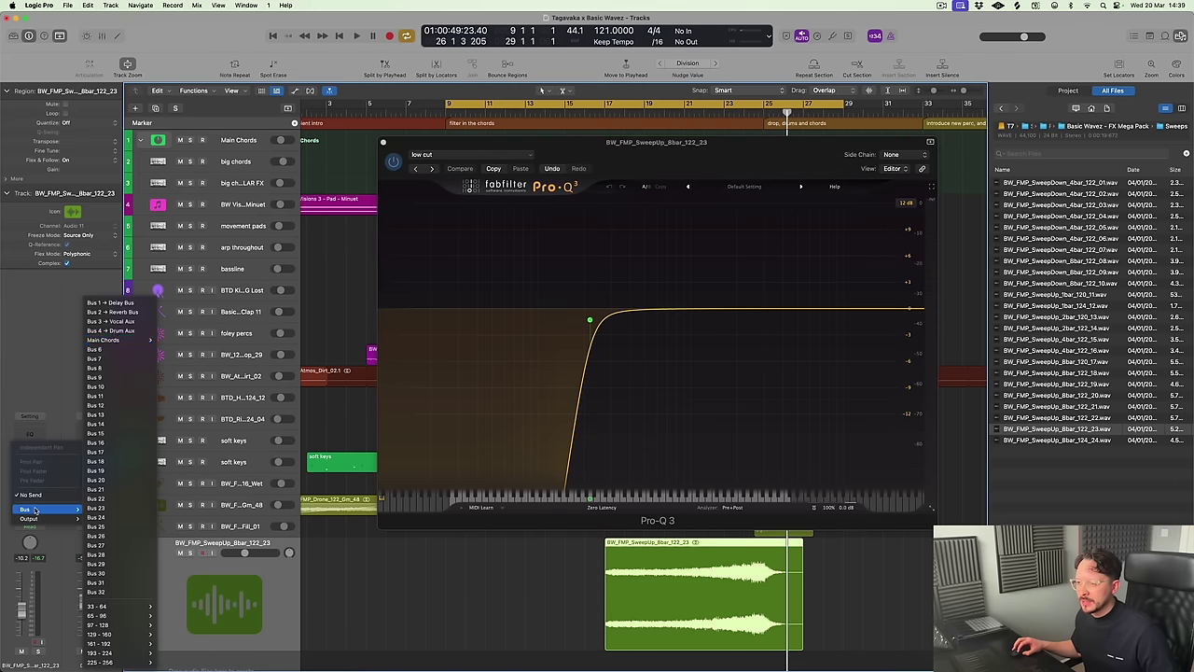
left_click(121, 312)
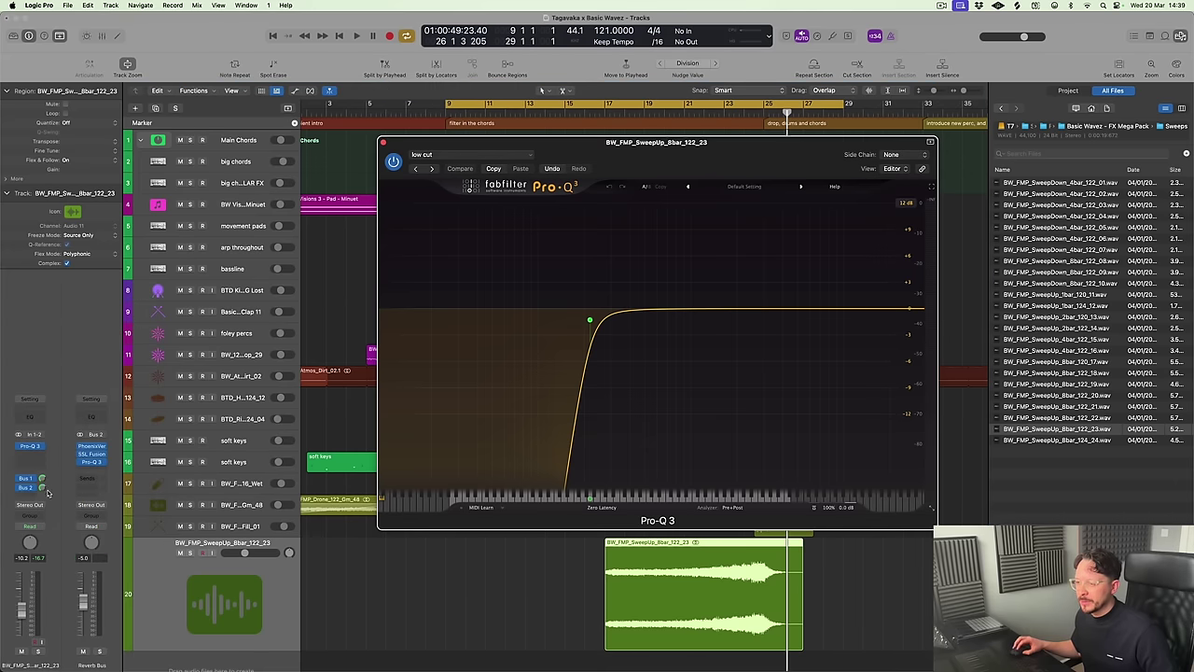
Raise the sweep-up's low cut to about 398 Hz, roll off its high end, and close the EQ
left_click_drag(589, 321, 629, 323)
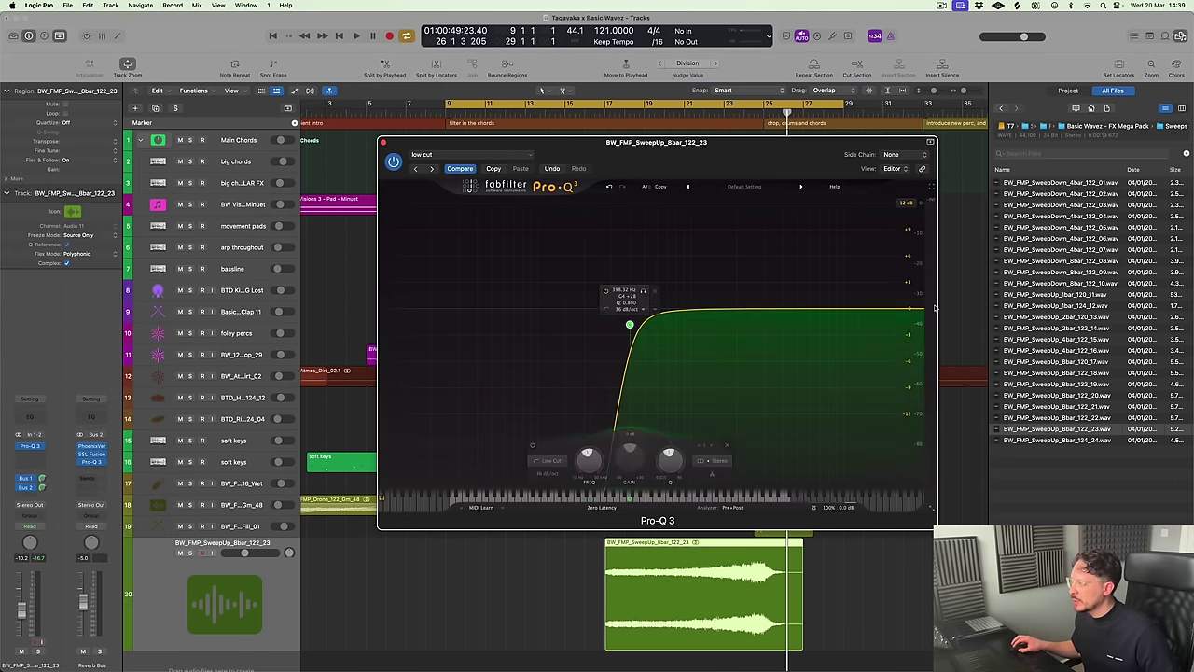
left_click_drag(920, 307, 867, 432)
left_click_drag(897, 337, 893, 361)
left_click(383, 143)
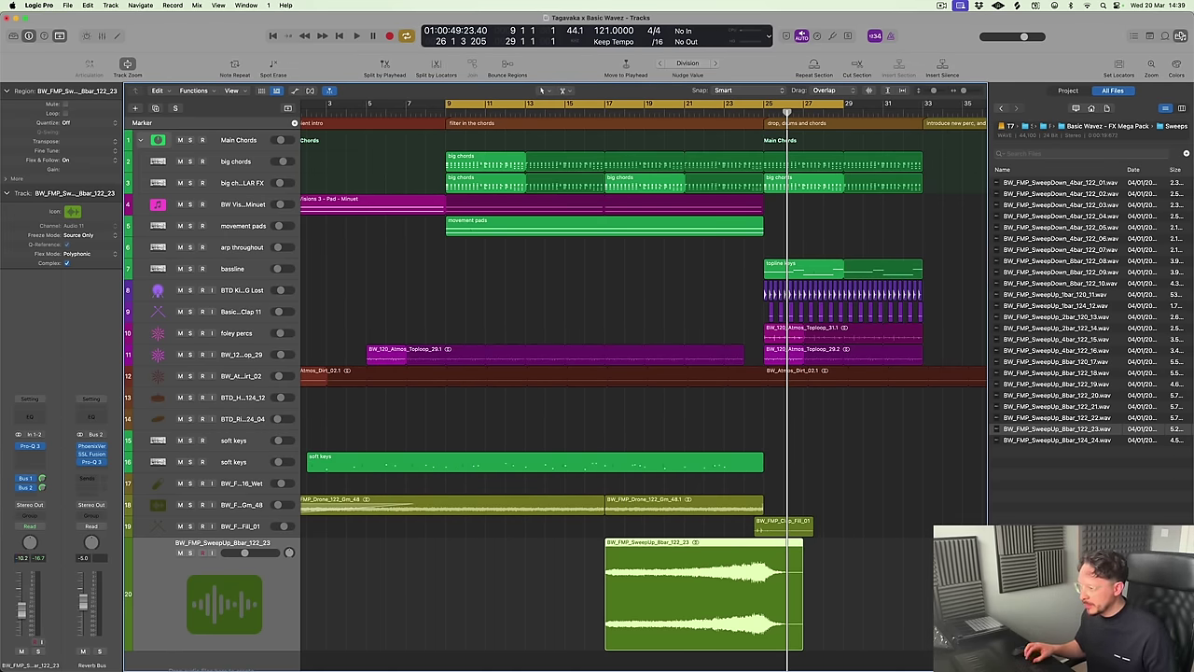
Play the sweep-up in the build, lower its track volume to -20.0 dB, and raise its low cut frequency further
key("shift+space")
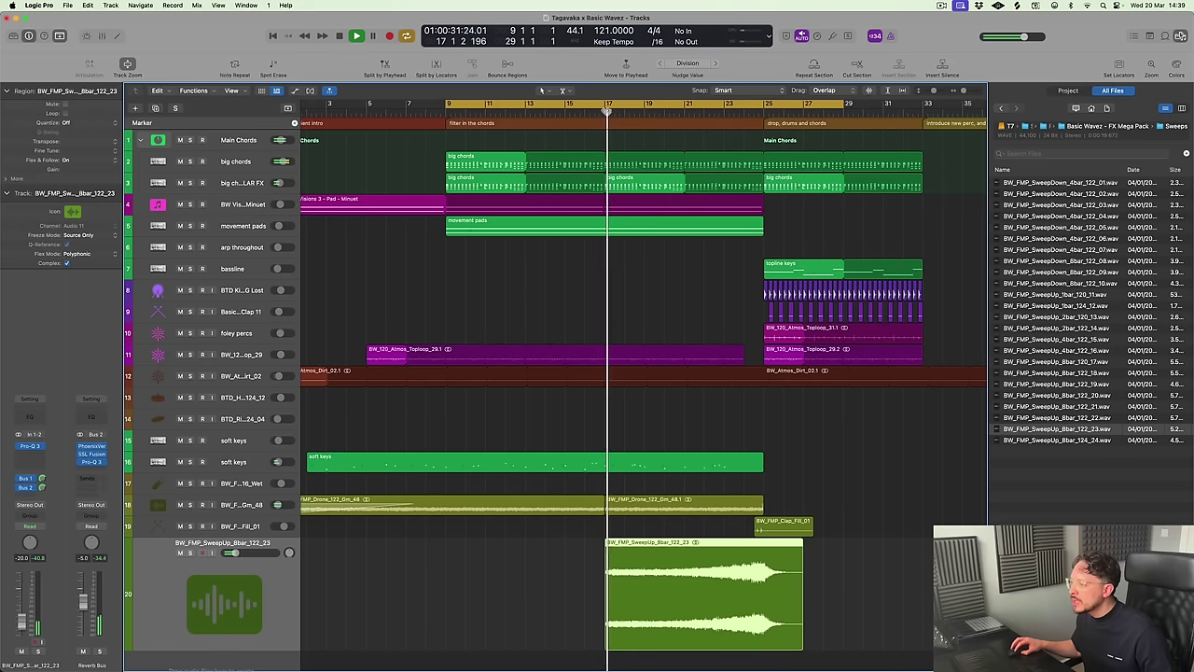
left_click(30, 447)
left_click_drag(630, 317, 692, 323)
left_click(384, 142)
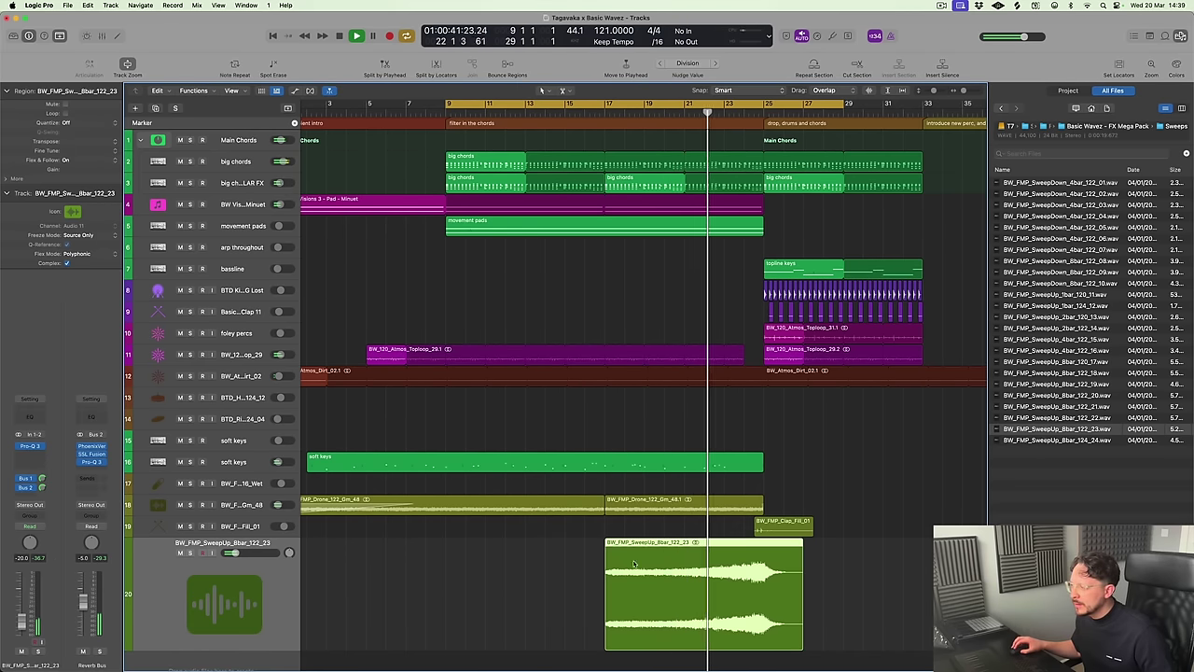
Listen to the sweep-up build through the bar 25 drop, then stop playback
key("super+Right")
key("super+Right")
key("super+Right")
key("super+Right")
key("super+Right")
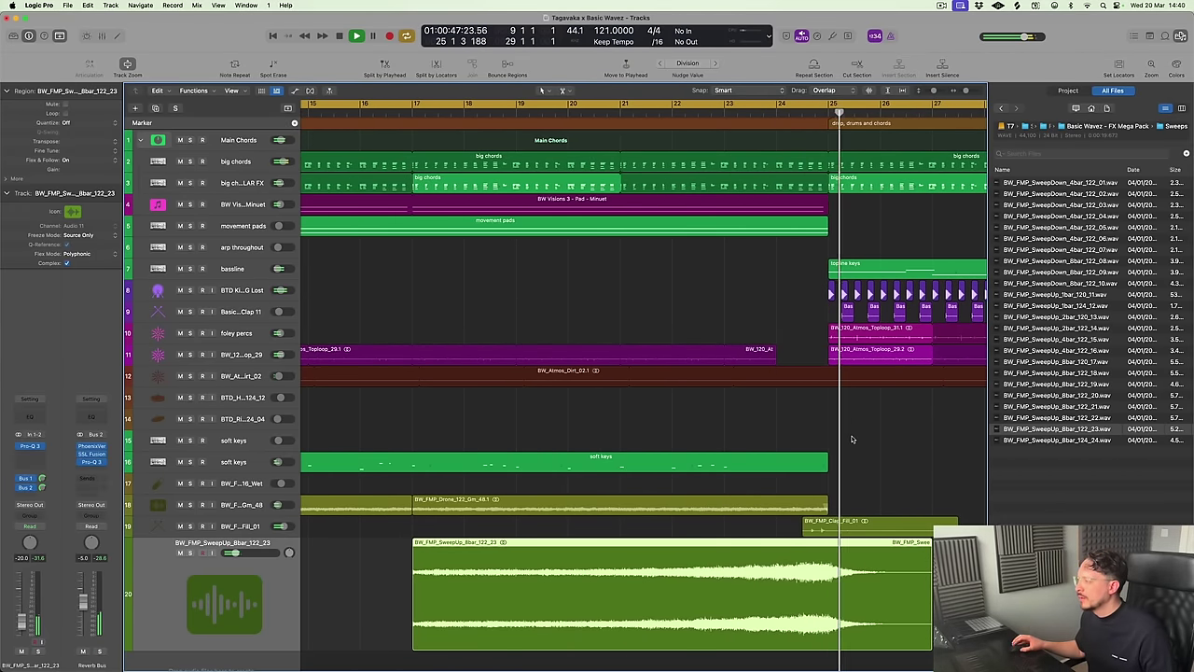
key("super+Left")
scroll(851, 436, "down", 10)
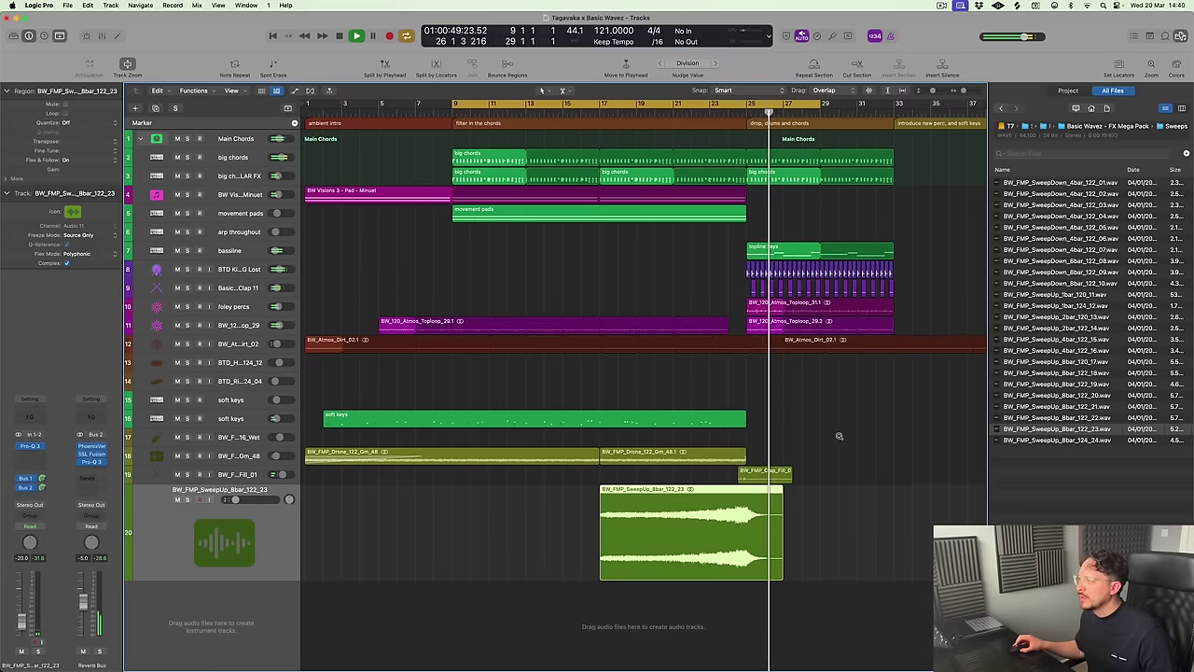
key("space")
Bring up the Diva filter cutoff Frequency as an automation lane on the big chords track, using Touch mode and switching back to Read
left_click(237, 158)
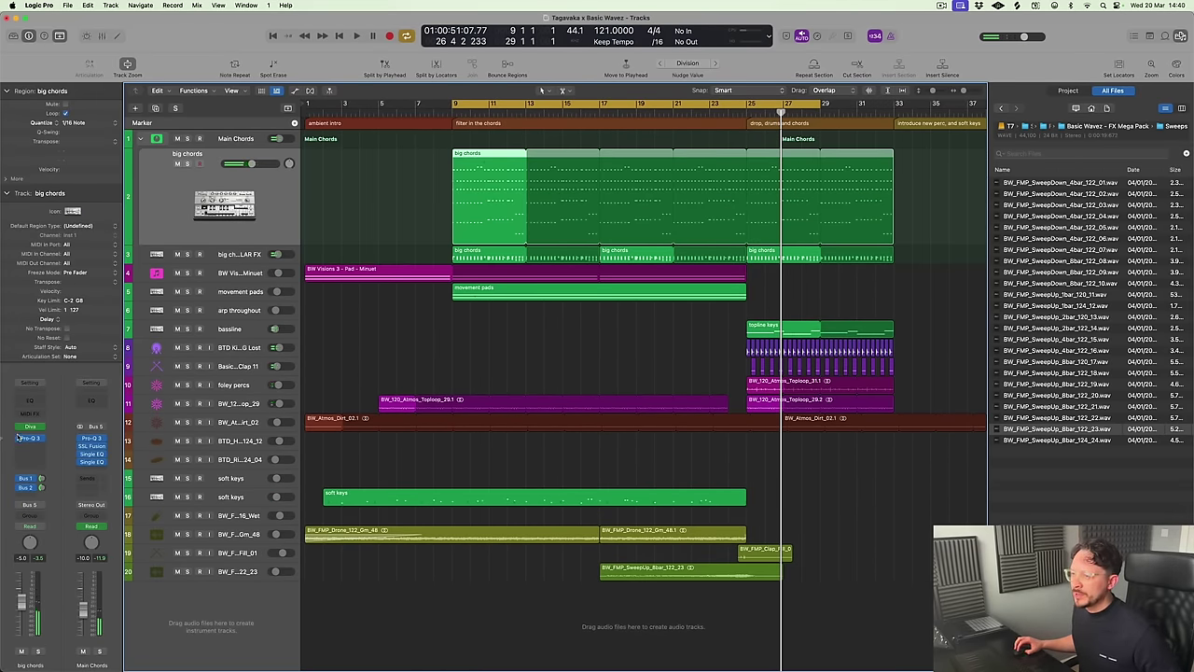
key("v")
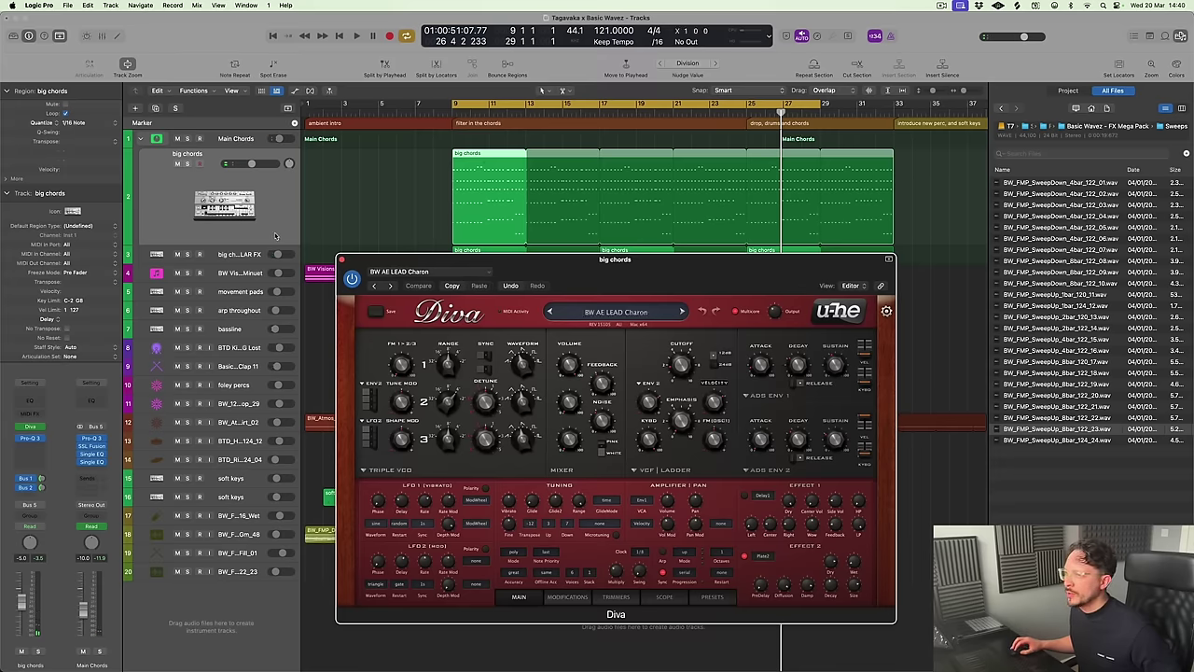
key("a")
left_click(190, 183)
left_click(182, 181)
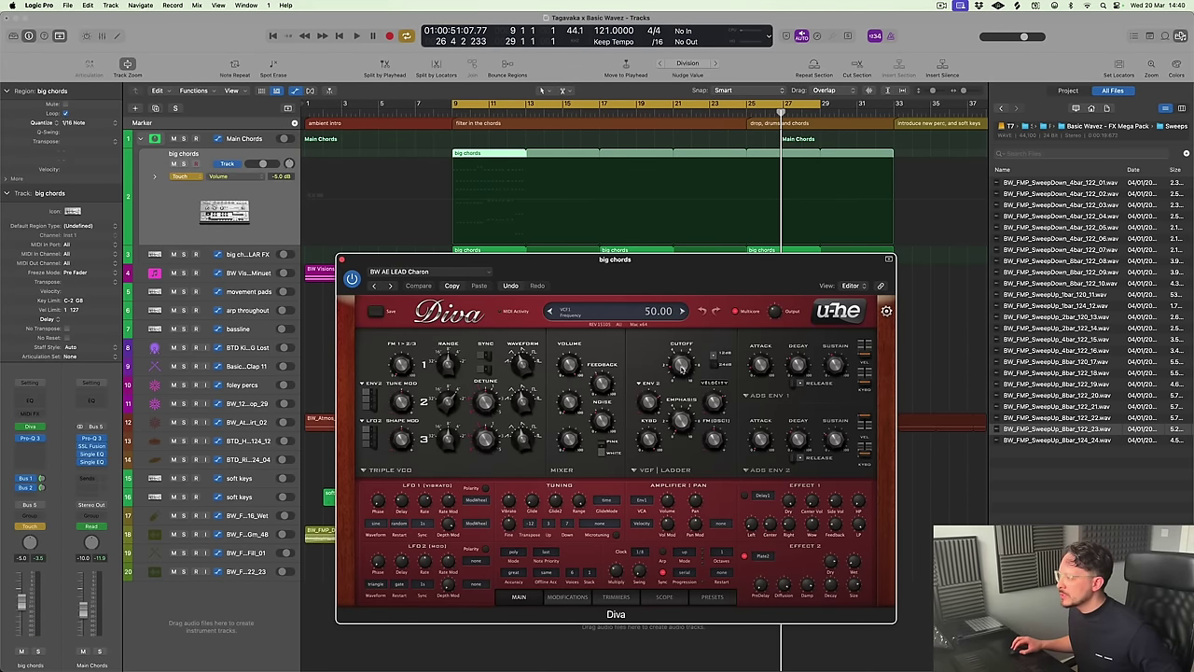
left_click(341, 260)
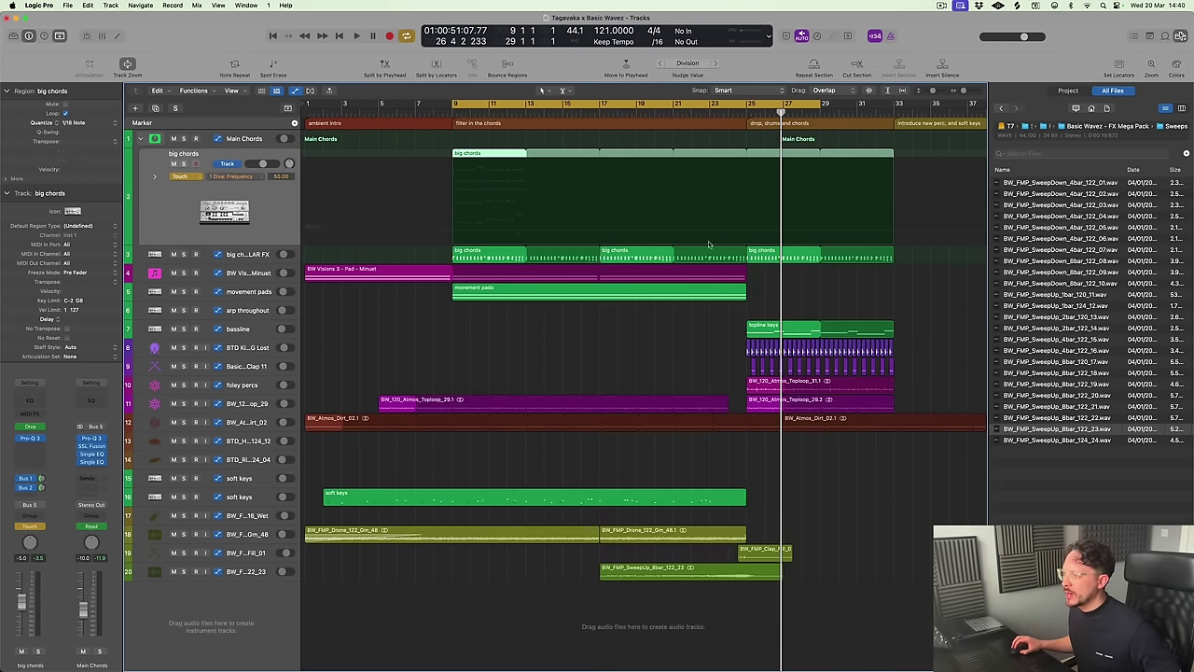
left_click(182, 175)
left_click(192, 164)
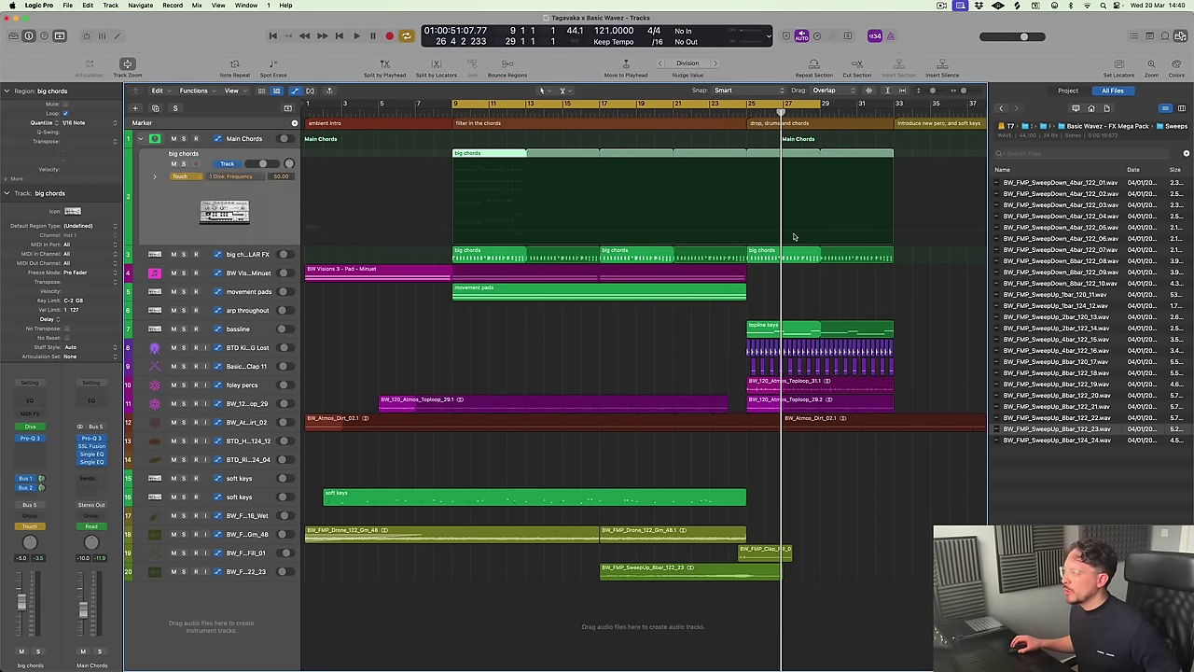
Draw big chords cutoff automation rising from 50.00 at bar 21 to about 99.51 just before bar 25, dropping back to 50.00 at the drop
scroll(791, 235, "up", 5)
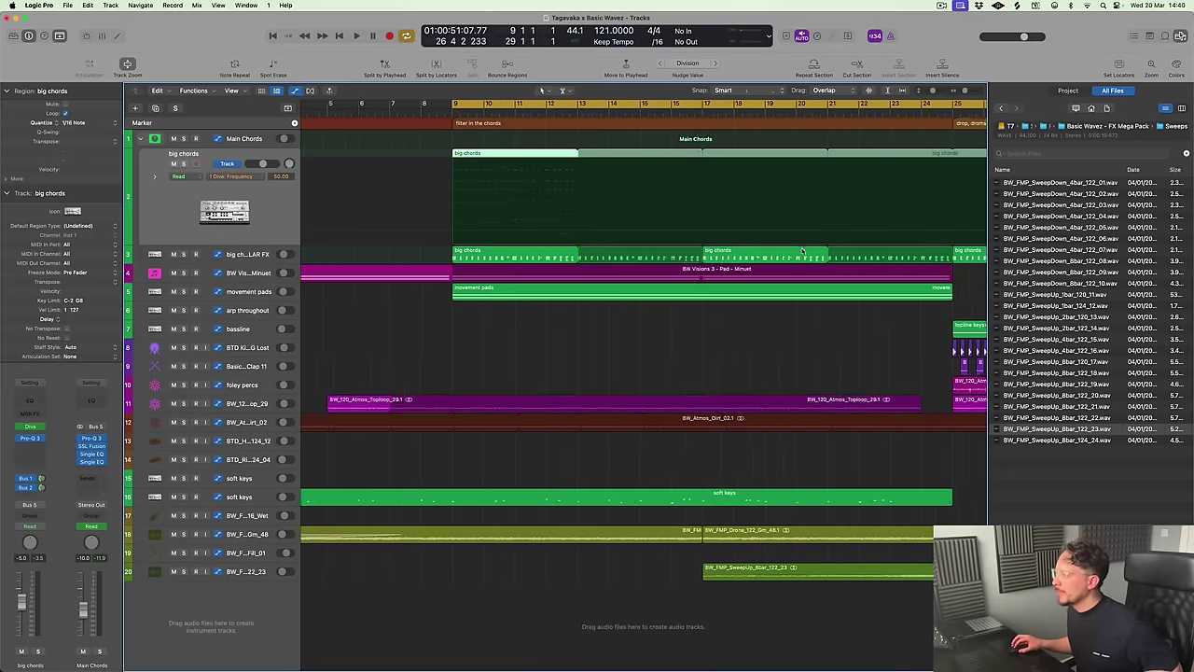
left_click(702, 233)
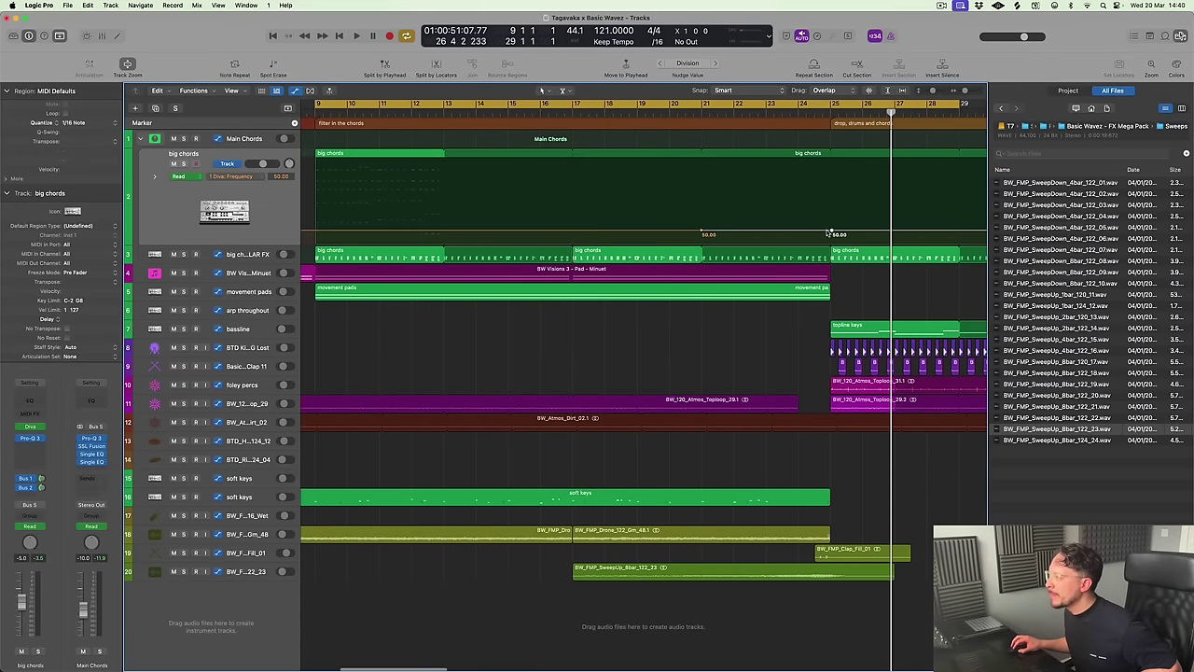
left_click_drag(827, 234, 827, 202)
key("space")
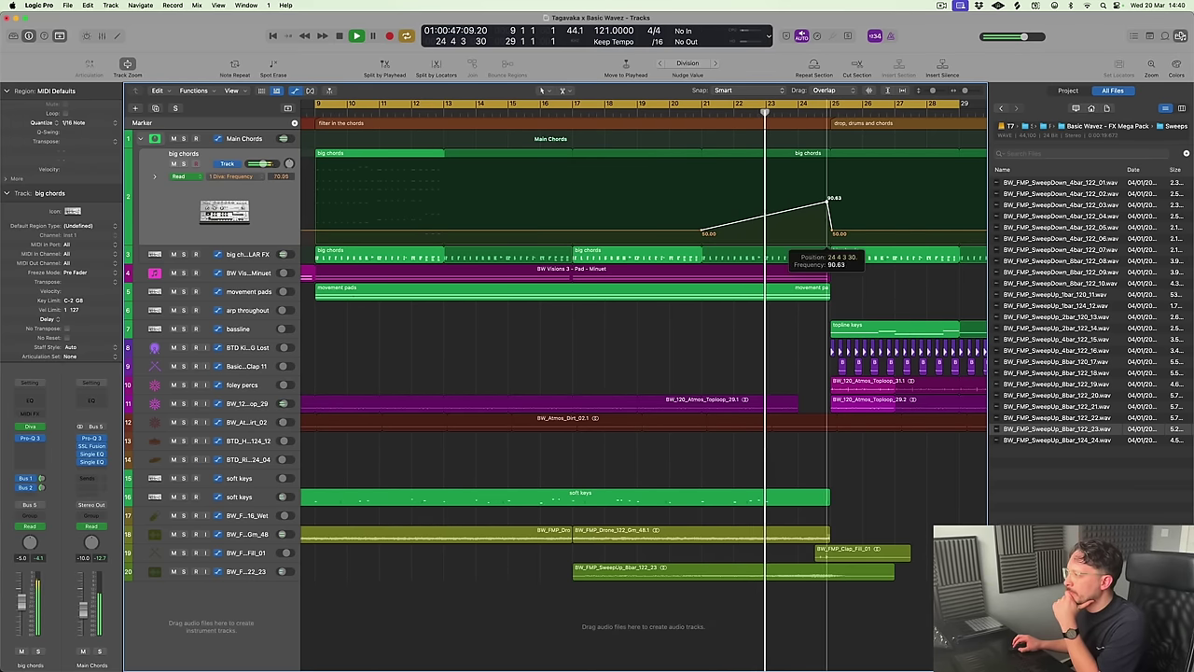
left_click_drag(827, 204, 834, 198)
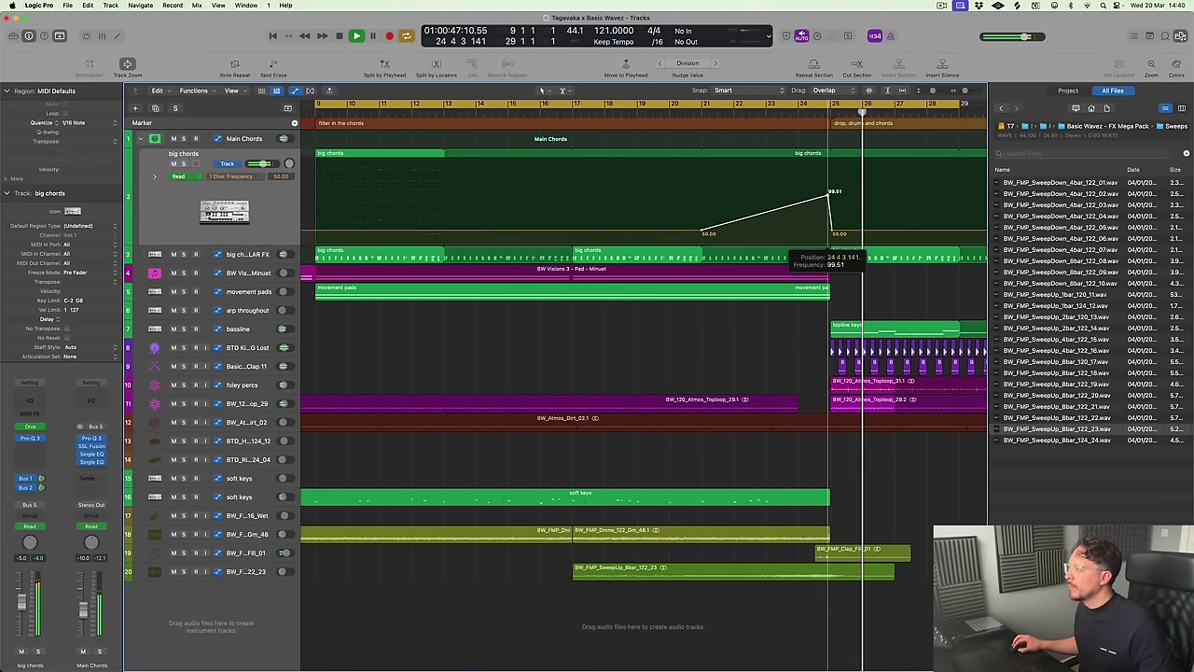
key("a")
key("ctrl+z")
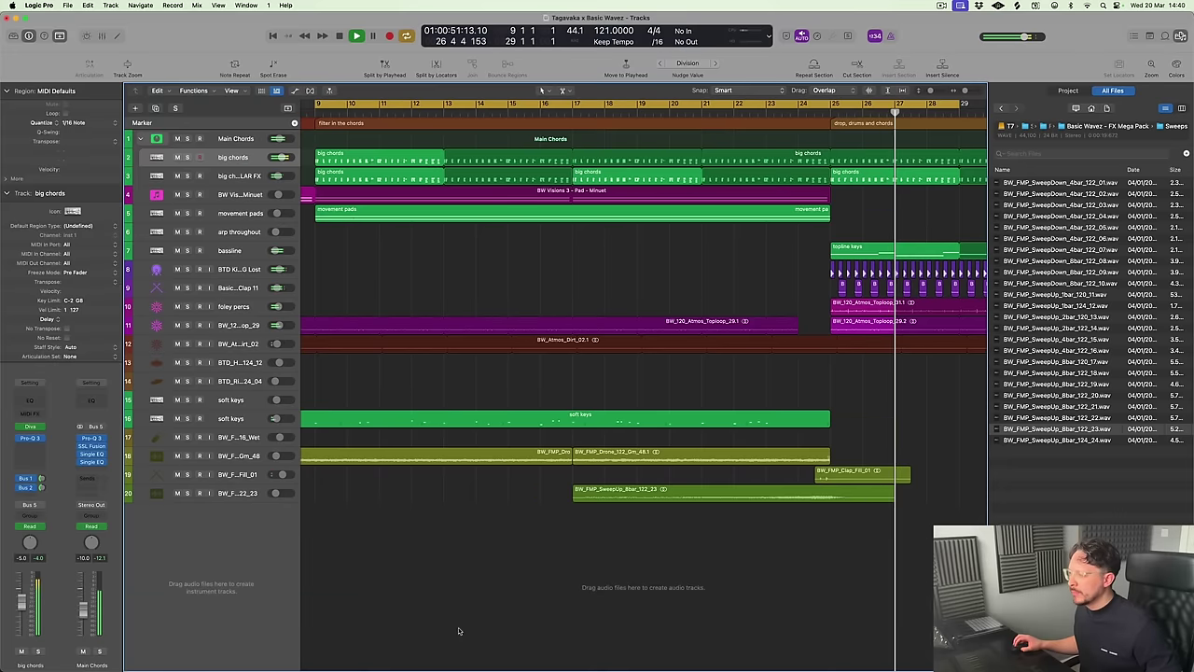
key("space")
Lower the sweep-up track's volume to -25.0 dB and play the arrangement from the start with cycle off
left_click(240, 493)
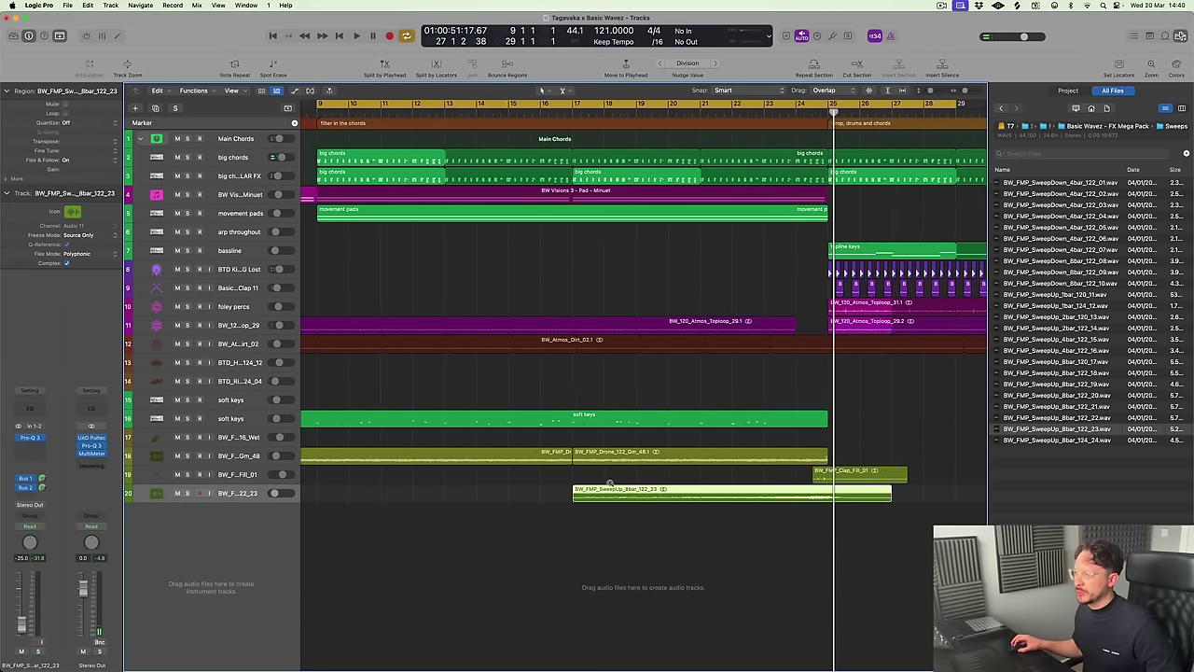
key("super+Left")
key("c")
key("Return")
key("space")
key("super+Left")
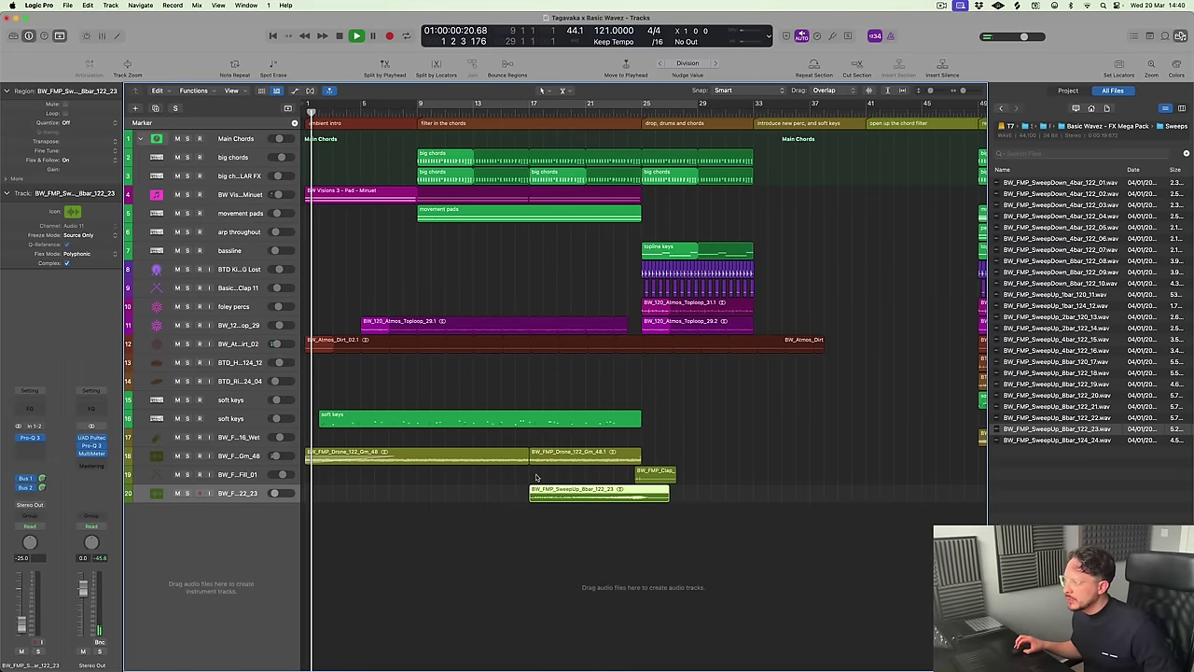
left_click(781, 408)
key("z")
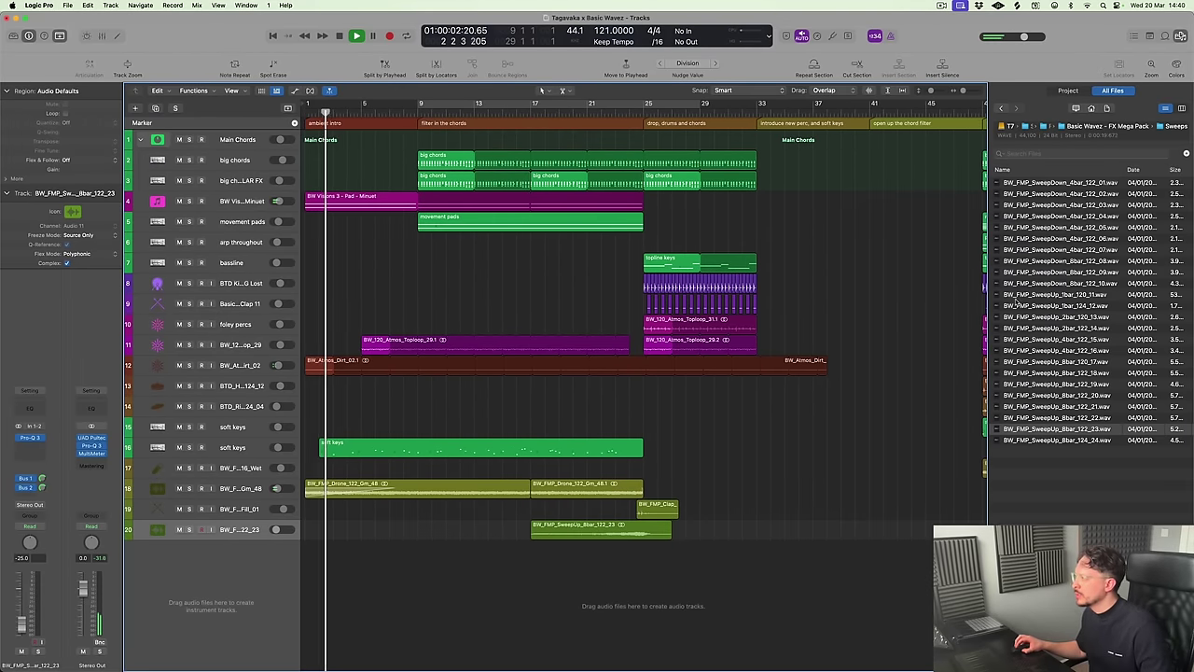
Browse the Basic Wavez FX Mega Pack and open its Synth Flourishes folder while the arrangement plays
left_click(1068, 127)
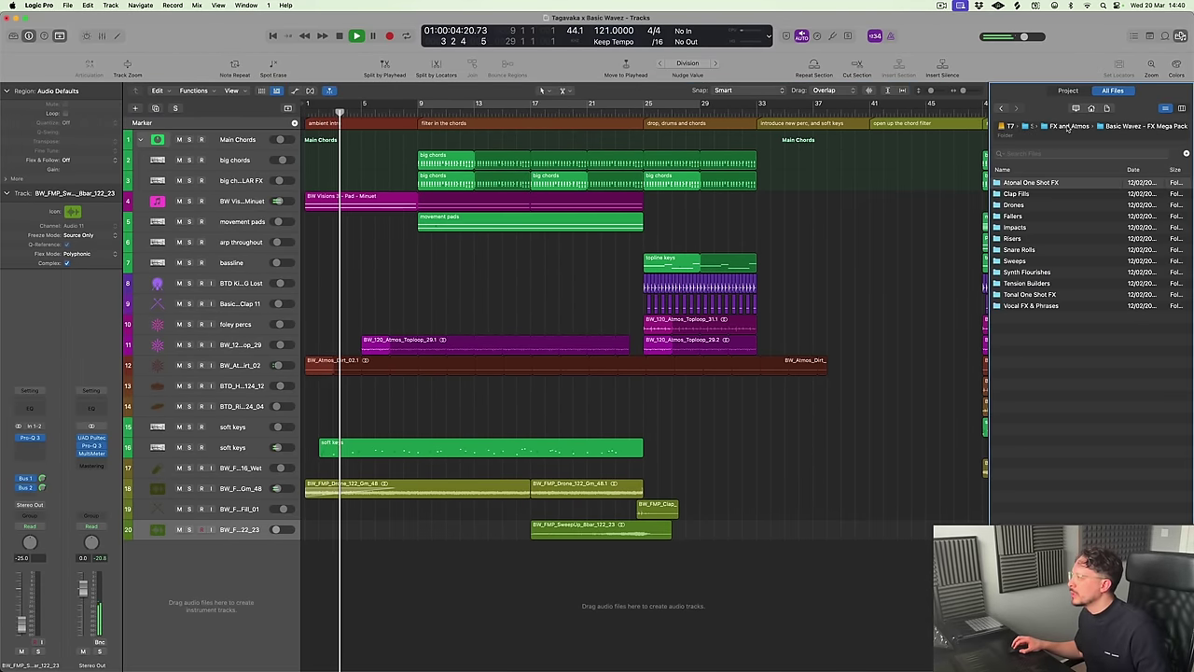
left_click(1033, 271)
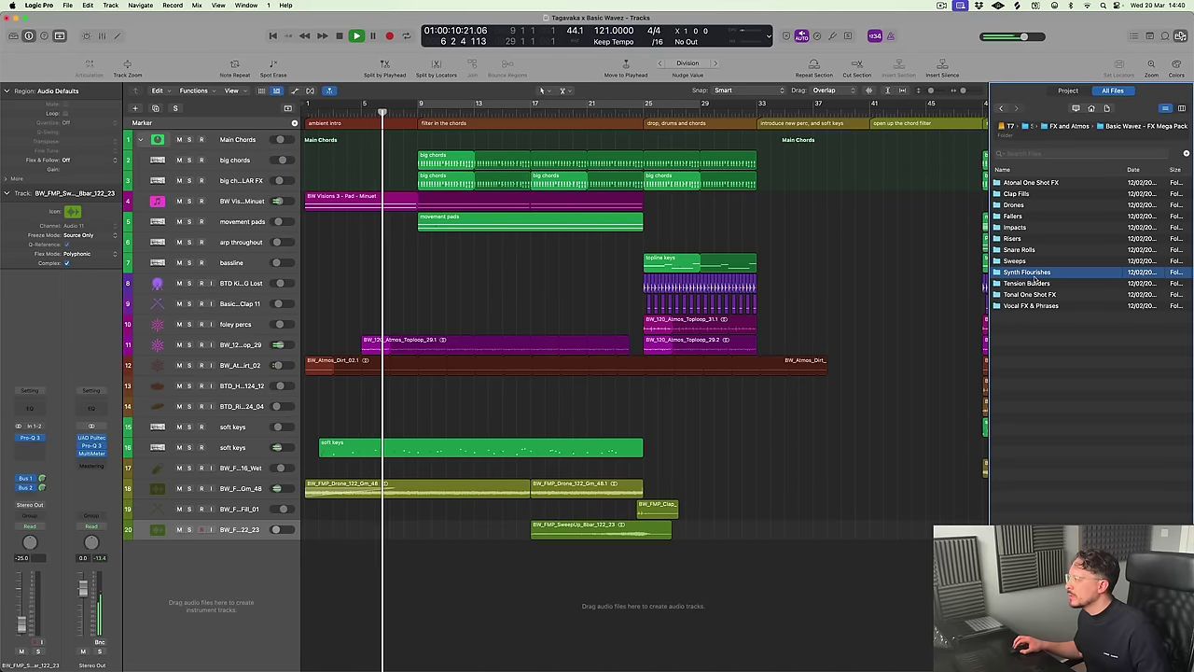
double_click(1034, 273)
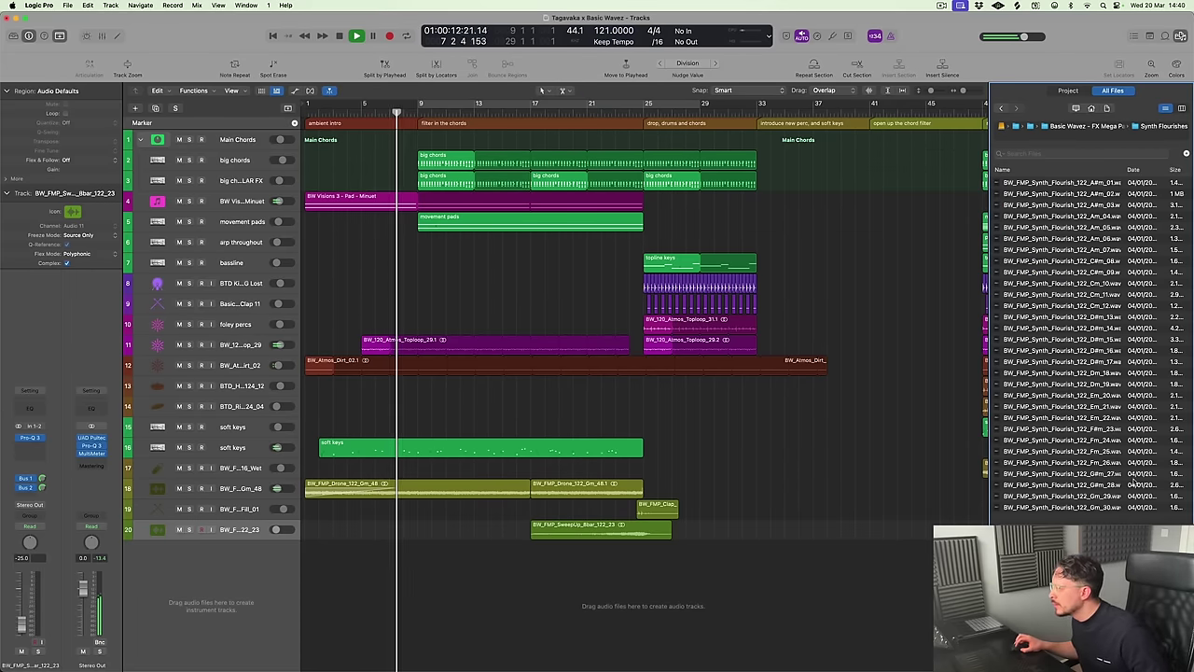
left_click(834, 451)
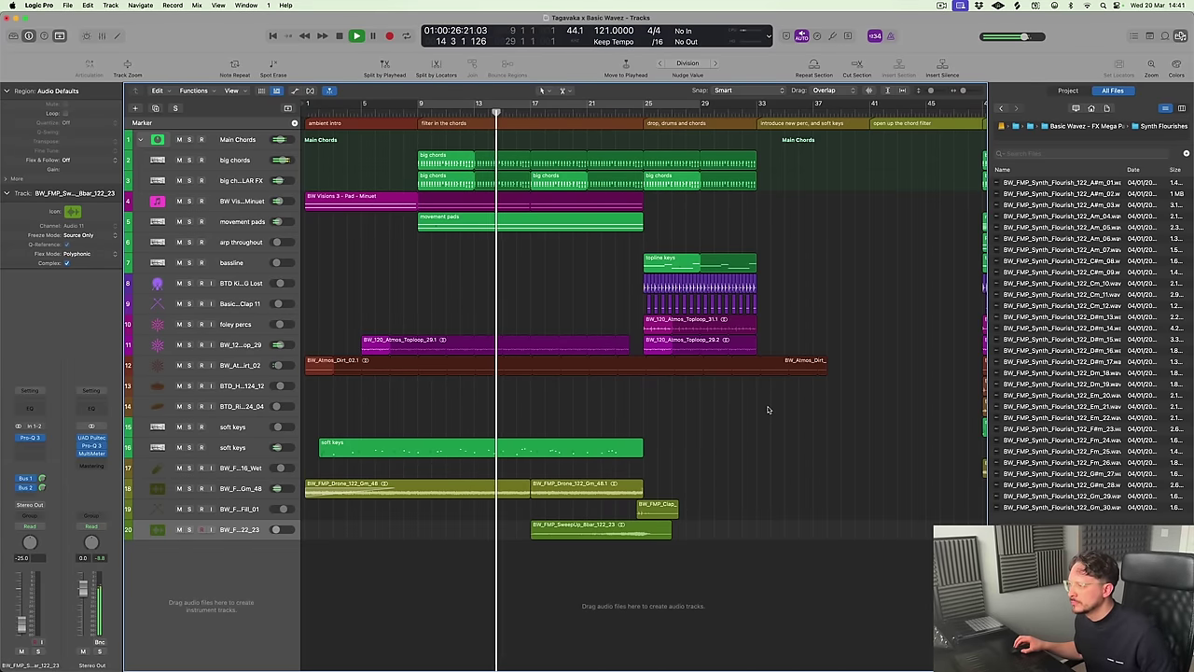
Add a send to the Bus 2 Reverb Bus on the BW_120_Atmos_Toploop_29 track
left_click(248, 353)
key("ctrl+z")
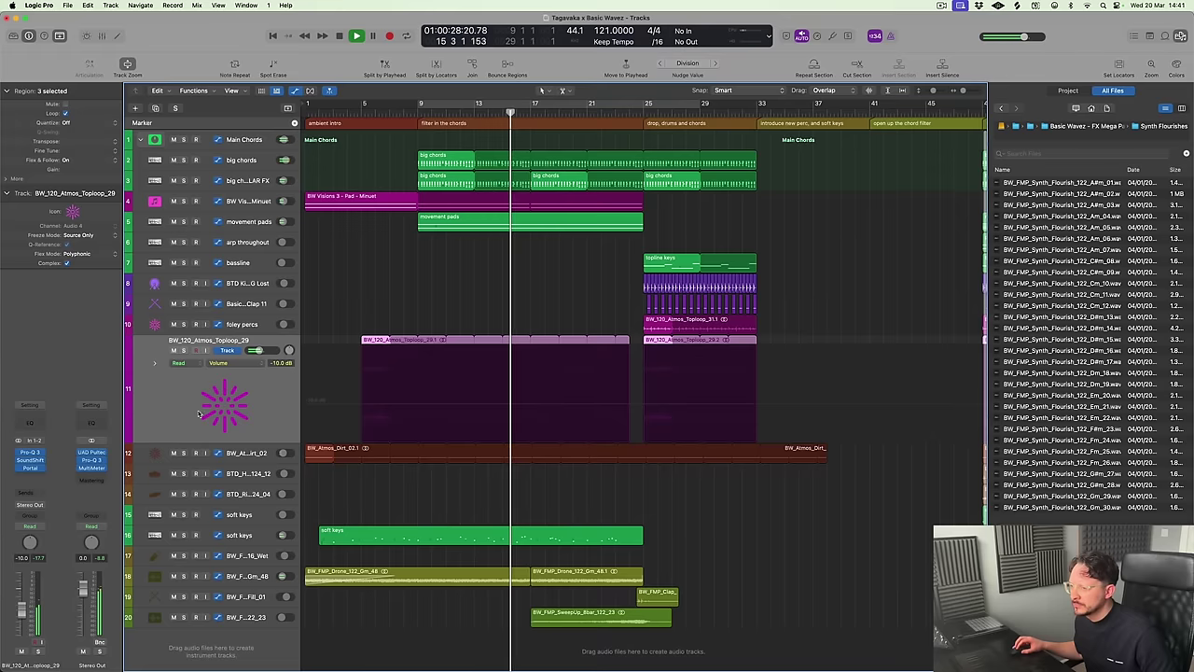
left_click(28, 494)
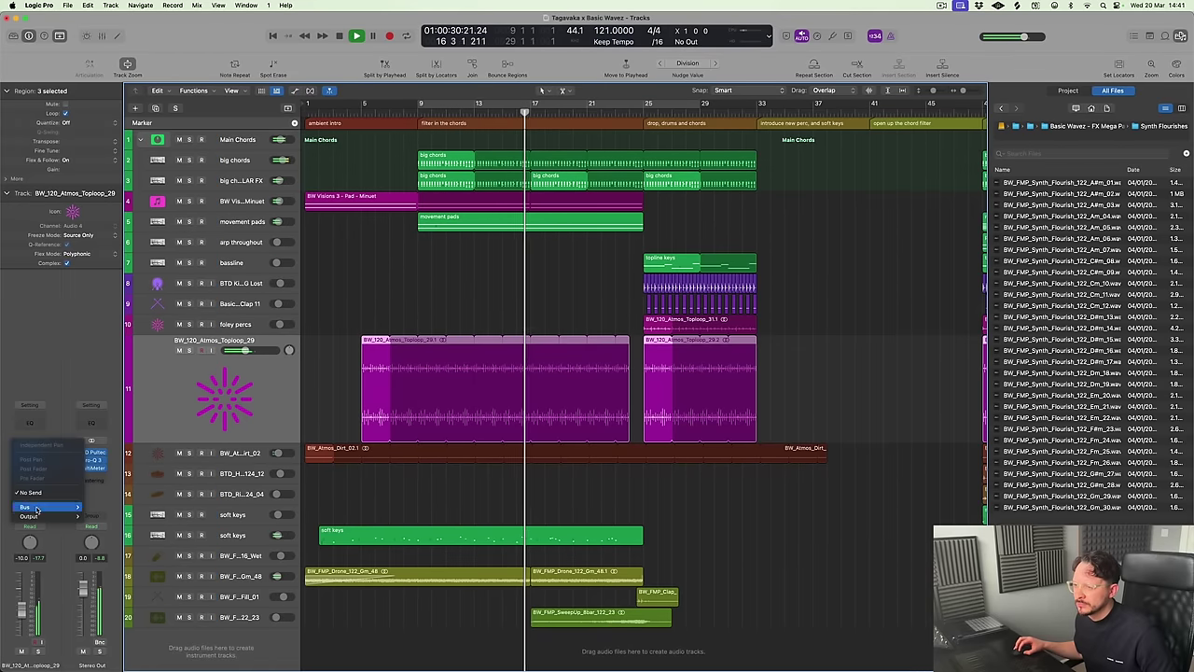
mouse_move(47, 506)
left_click(116, 313)
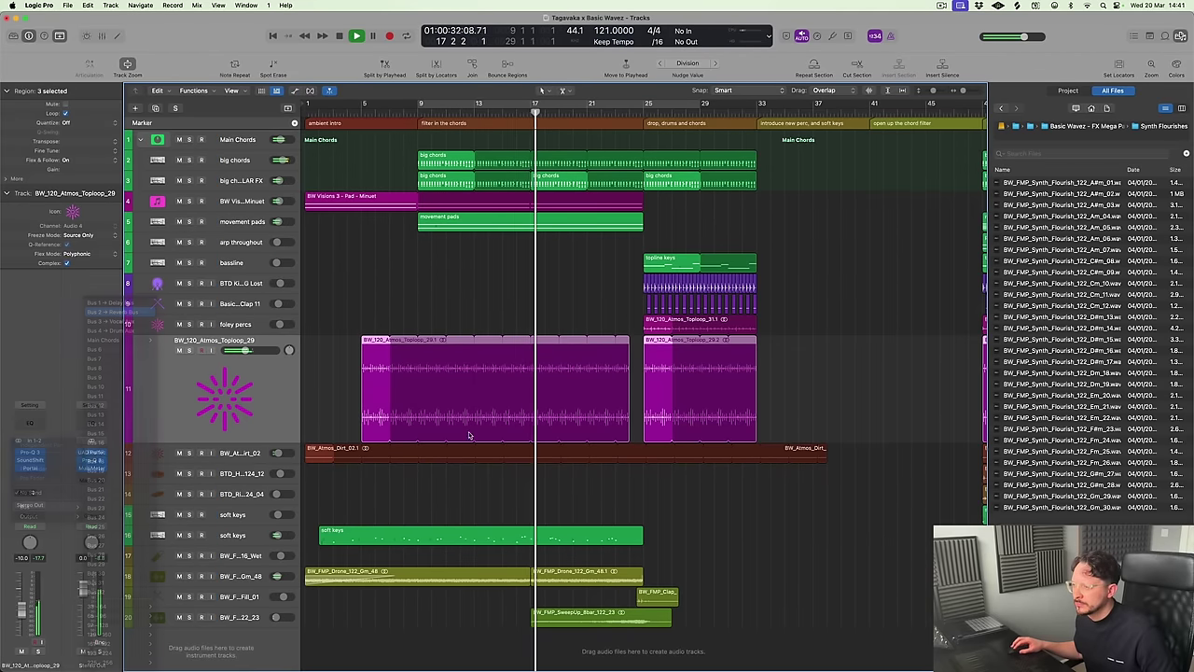
Bring up the toploop's reverb send level as an automation lane using Touch mode, then return to Read and hide automation
key("a")
left_click(179, 362)
left_click(183, 368)
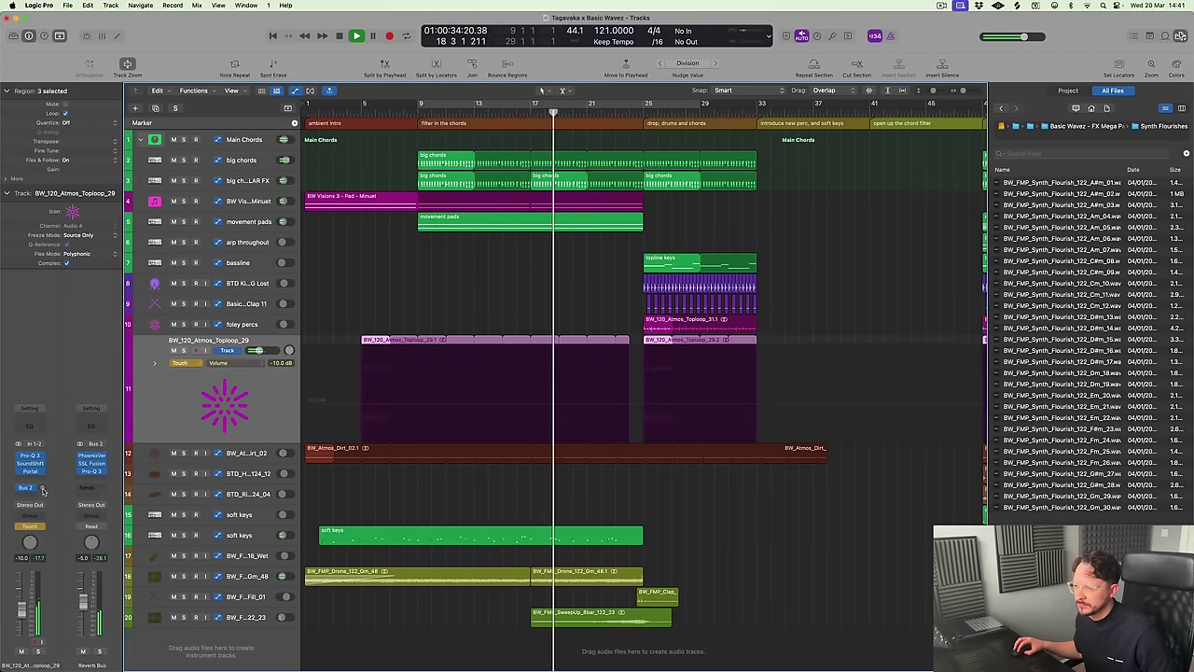
left_click(194, 363)
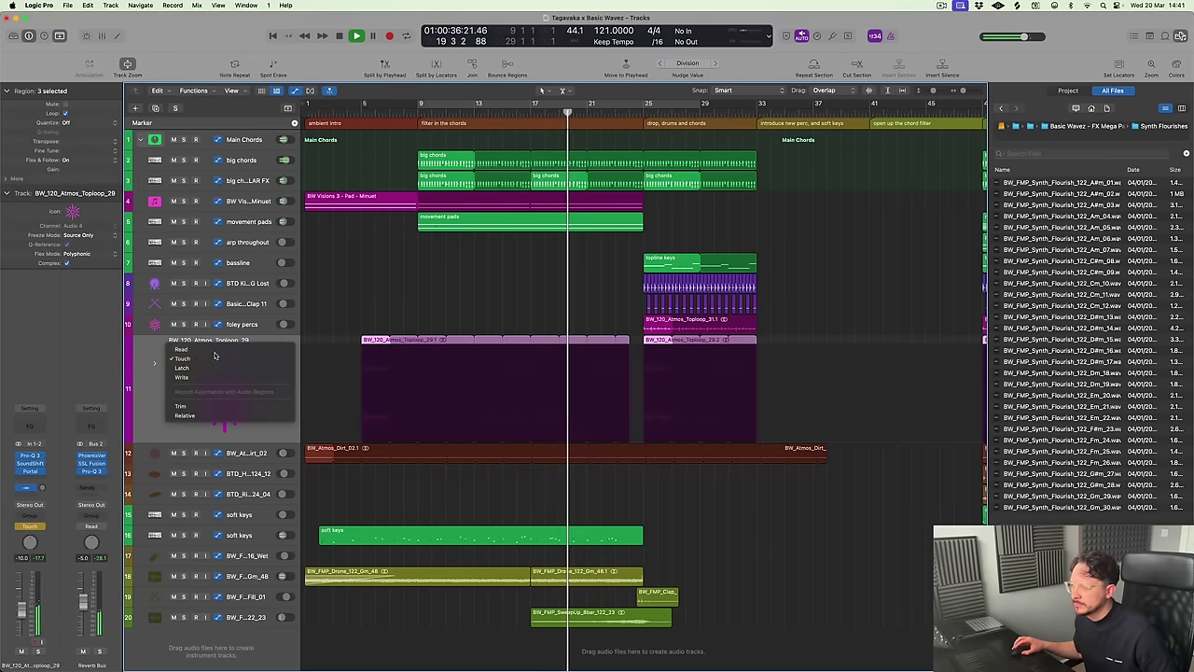
left_click(187, 354)
key("a")
Compare the build with the movement pads muted and unmuted, and shorten their region to end at bar 24
key("super+Right")
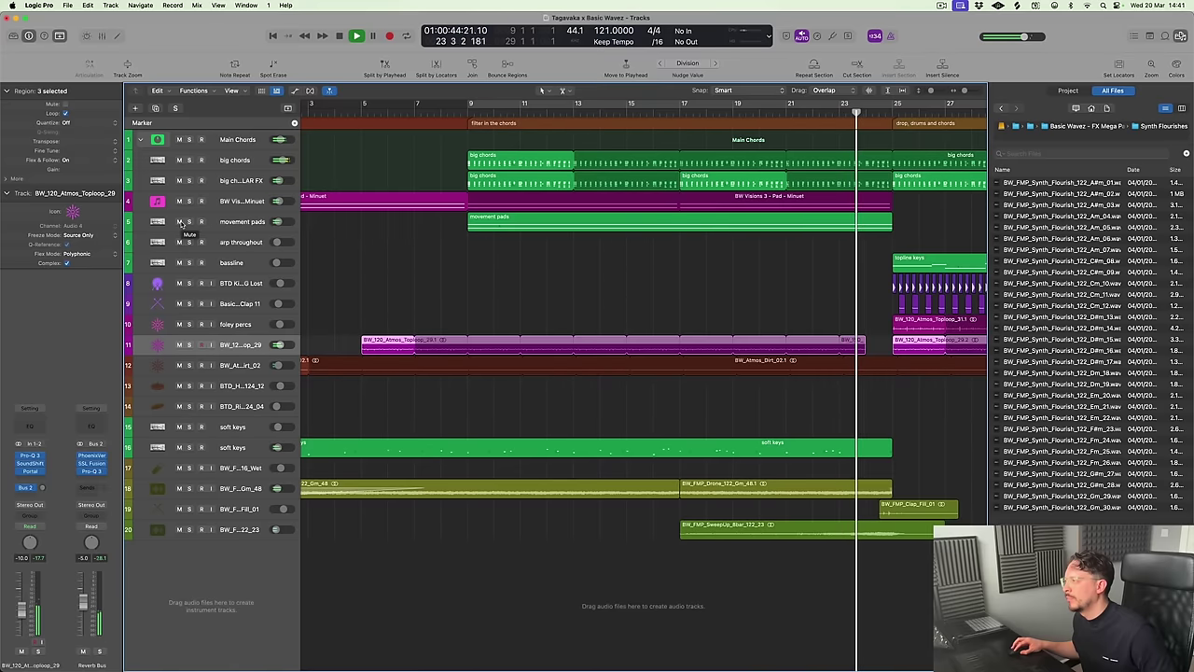
left_click(180, 221)
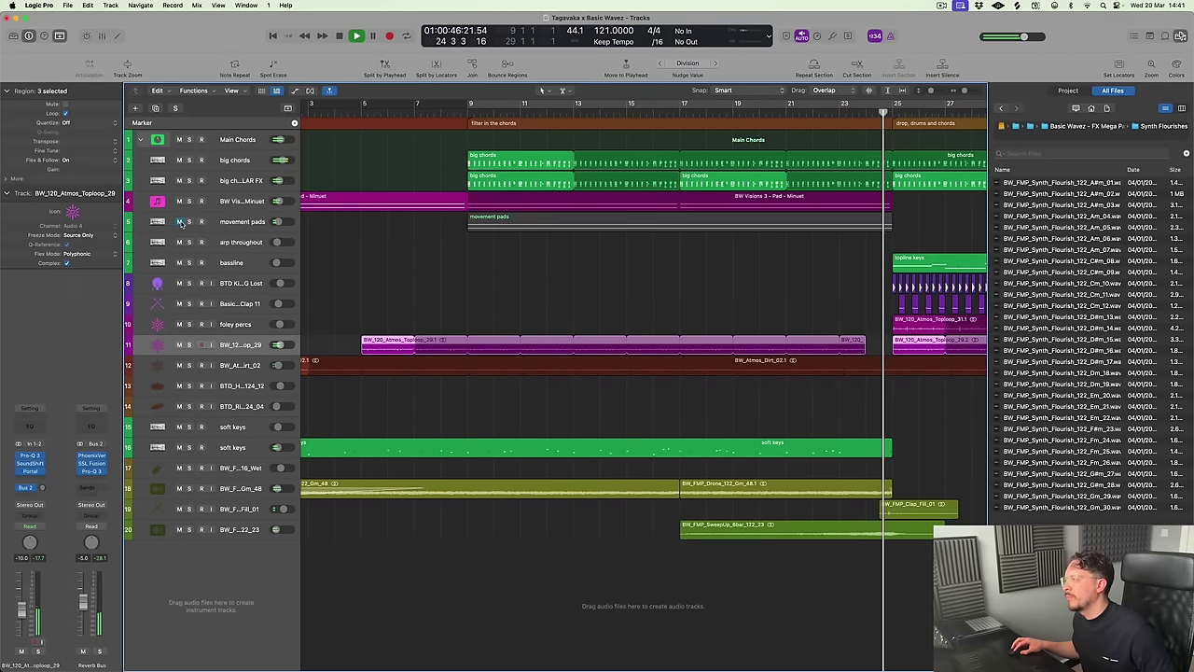
left_click(180, 222)
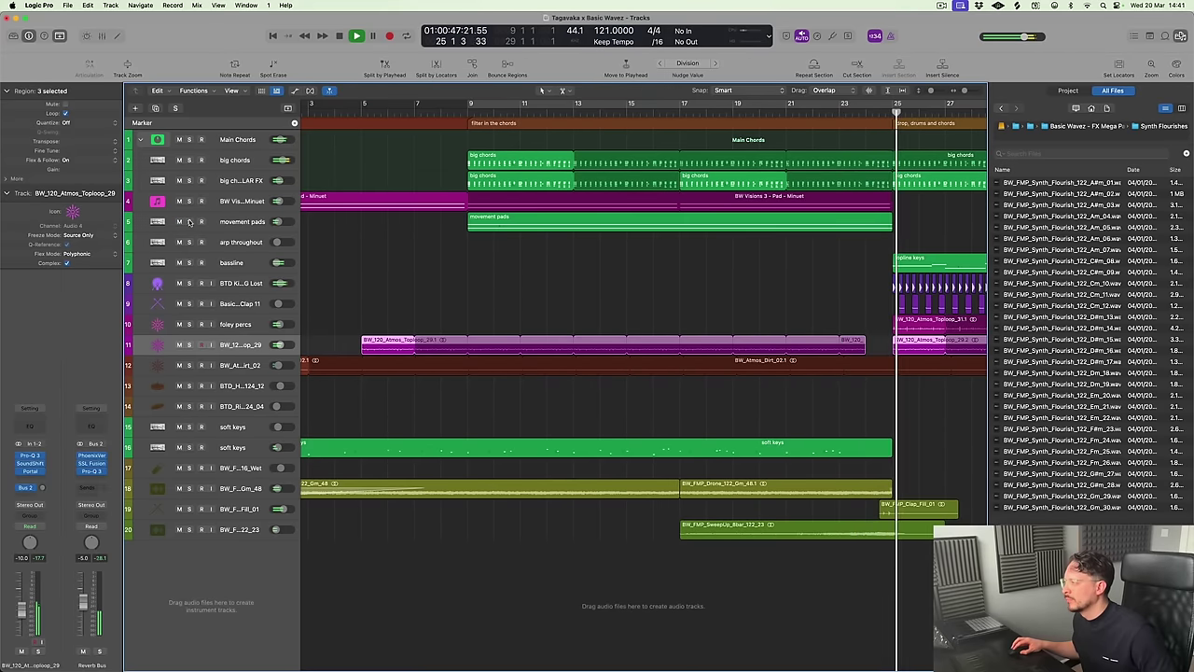
left_click(869, 225, "super")
key("Return")
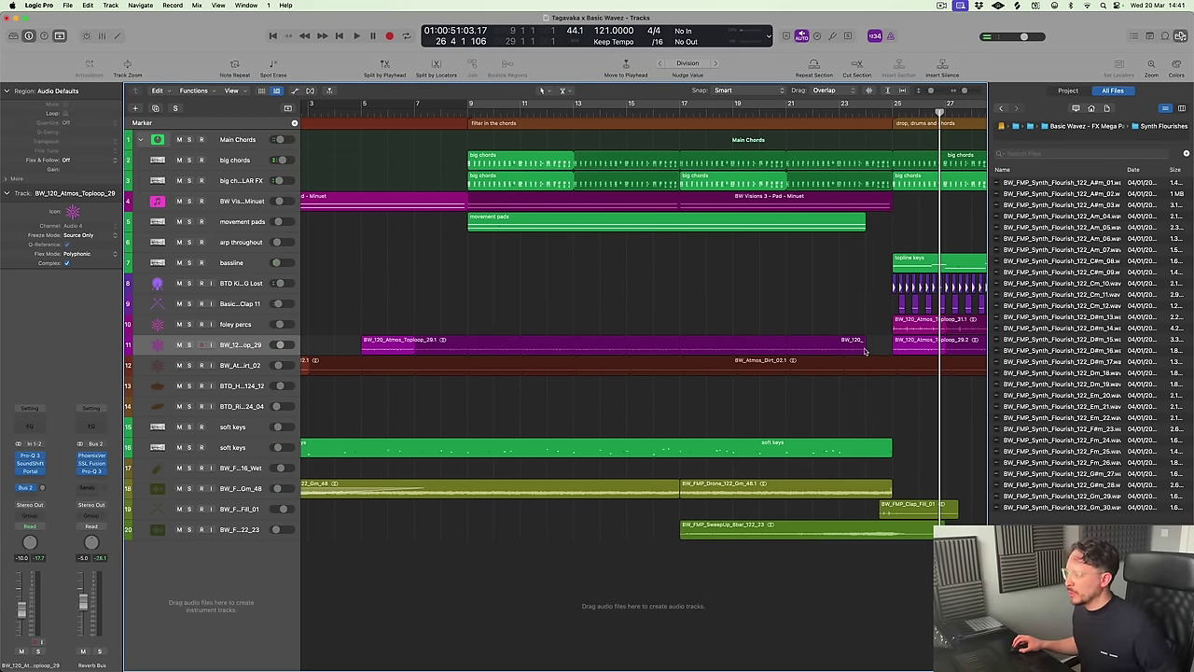
Automate the toploop's reverb send to rise from bar 5 to about 6.0 dB at bar 24, falling back to minimum at bar 25
key("ctrl+z")
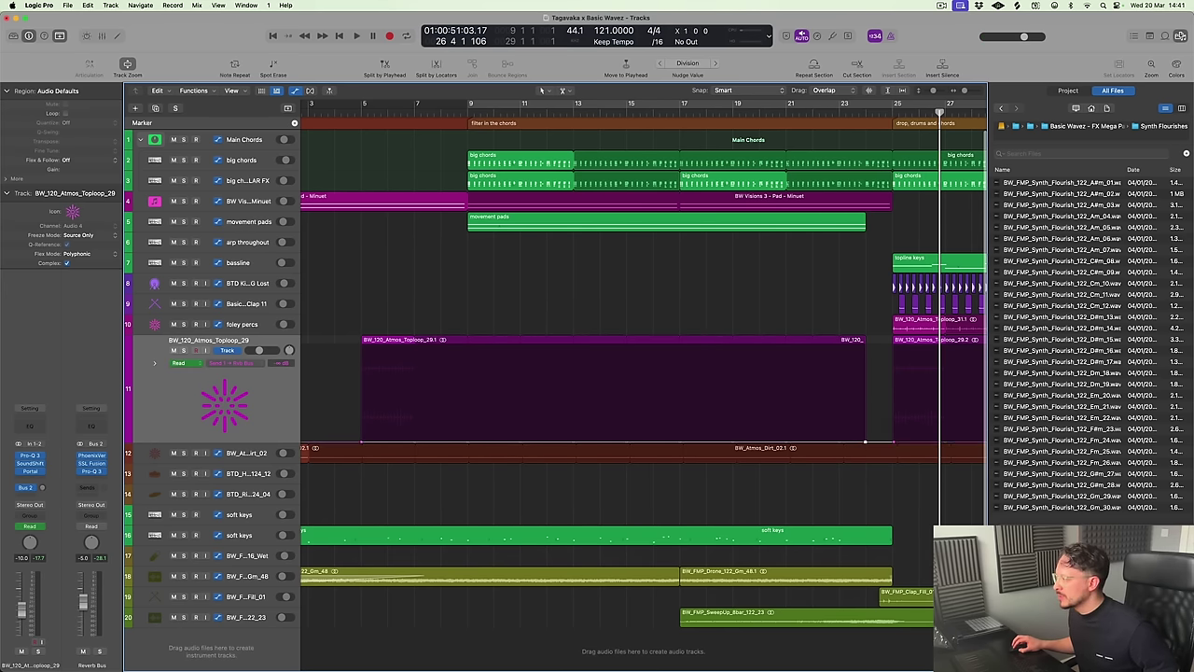
left_click_drag(865, 442, 867, 347)
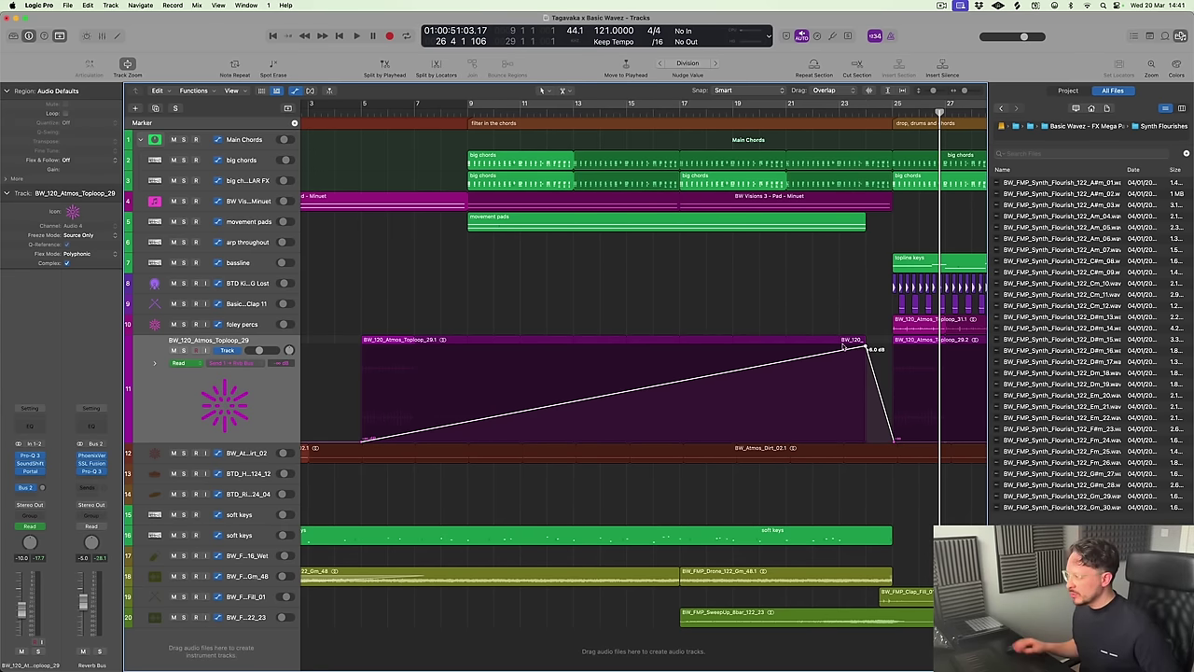
key("a")
key("ctrl+z")
Play the whole arrangement from bar 1 to review the build into the drop
key("super+Left")
key("super+Left")
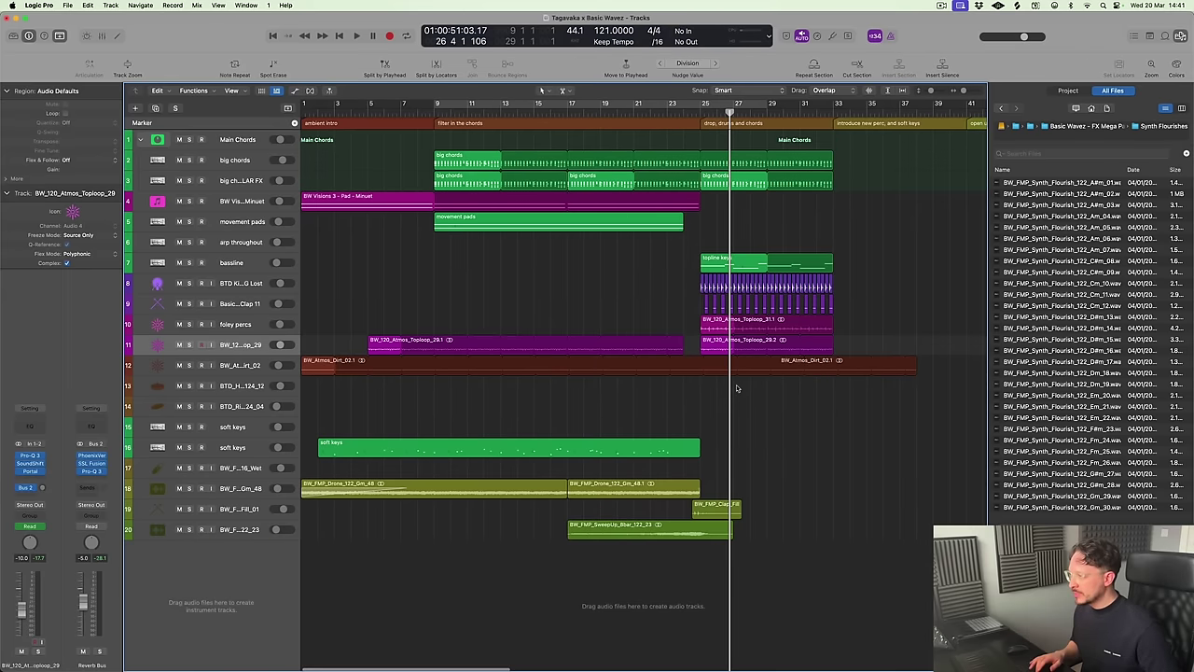
key("Return")
key("space")
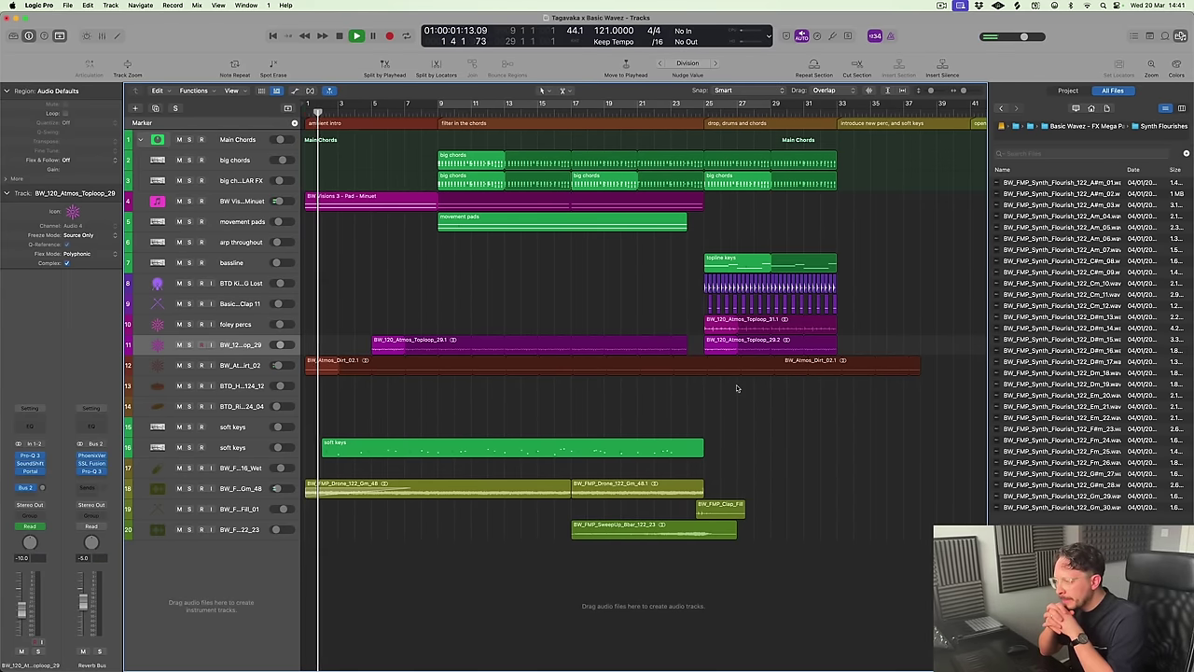
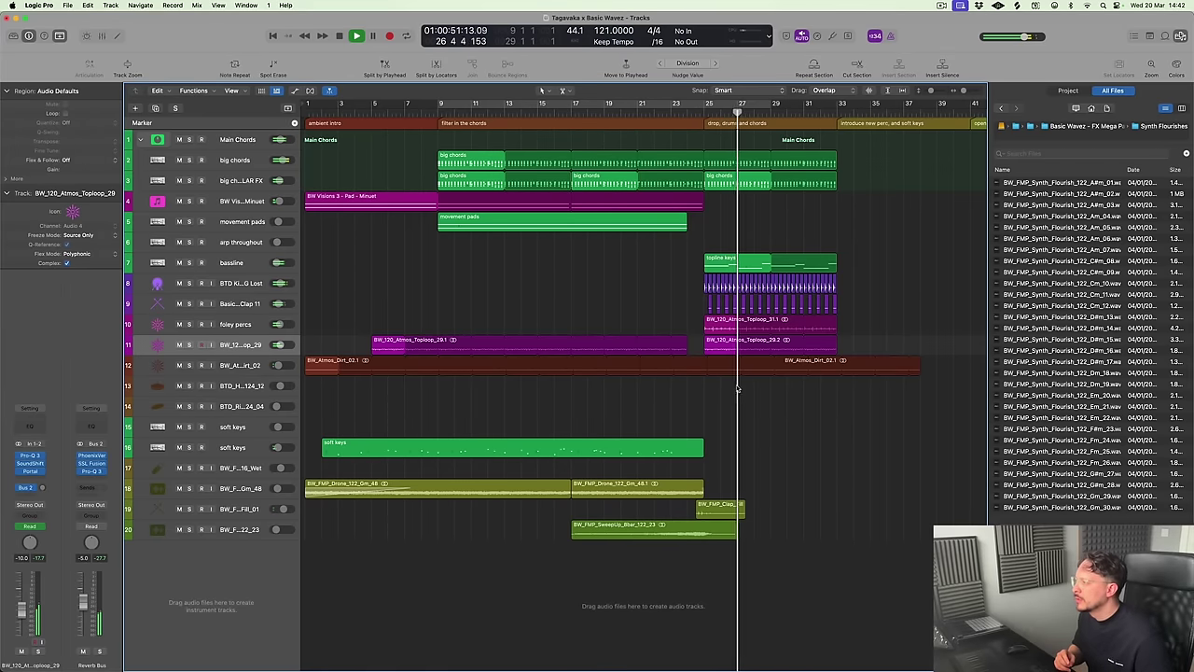
Shorten the BW_Atmos_Dirt_02 region so it ends at bar 33
scroll(720, 388, "down", 3)
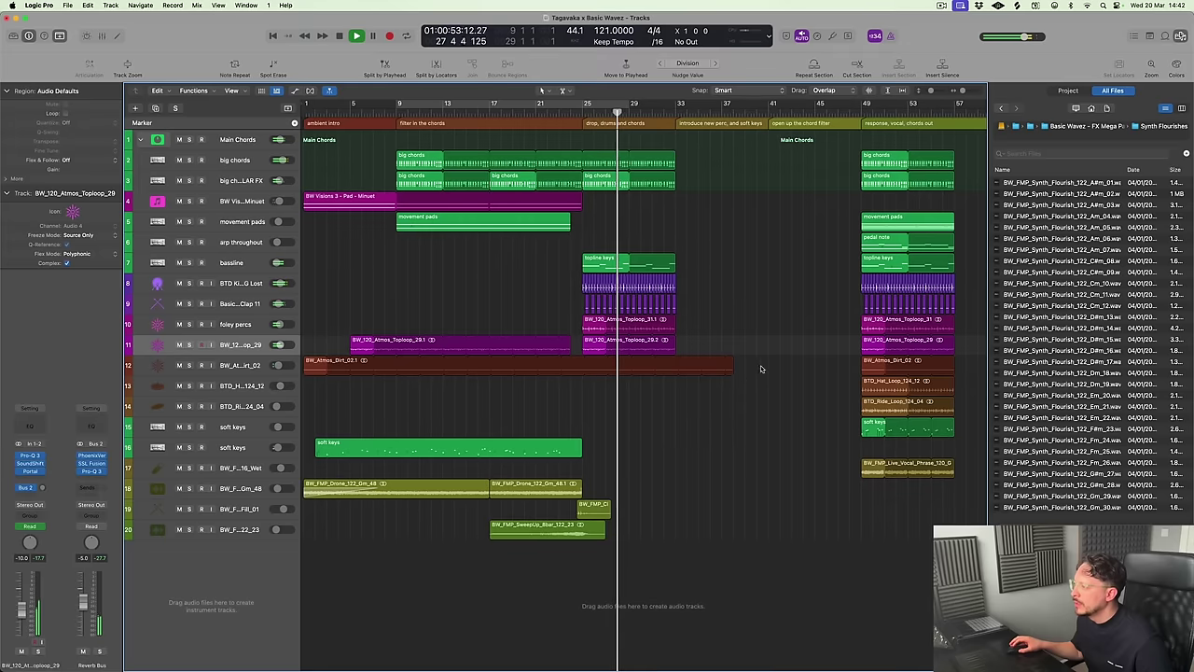
left_click_drag(733, 367, 672, 380)
left_click(712, 401)
scroll(712, 401, "up", 3)
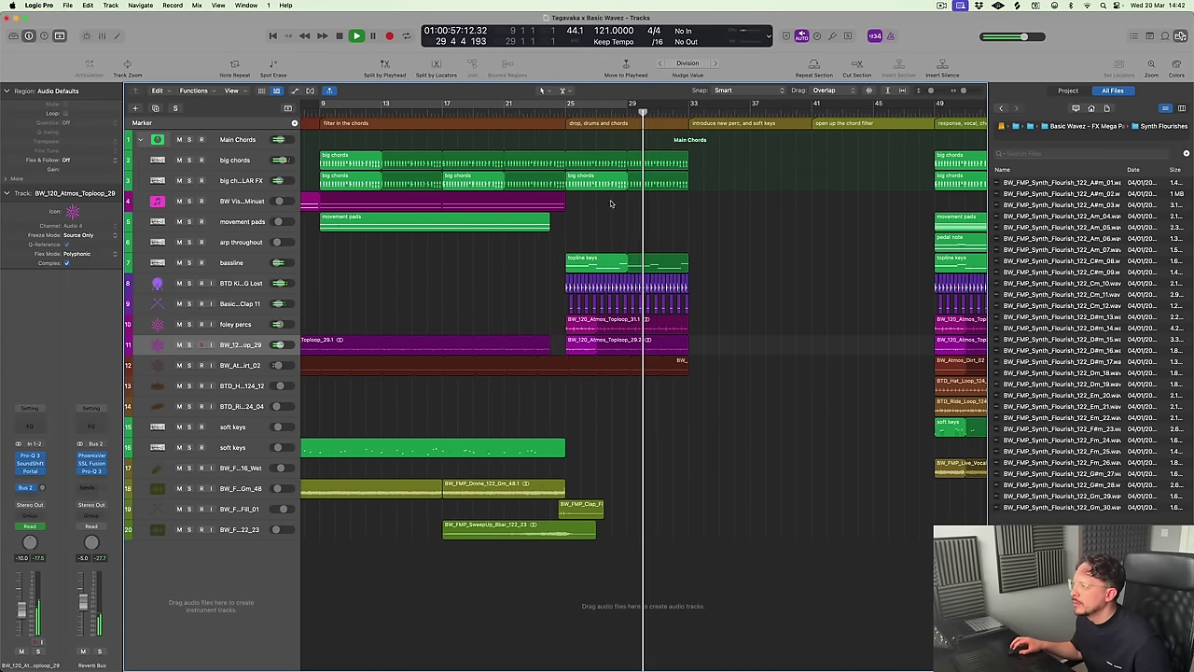
Split the looped big chords region on track 2 at bar 25
key("t")
key("r")
double_click(567, 156)
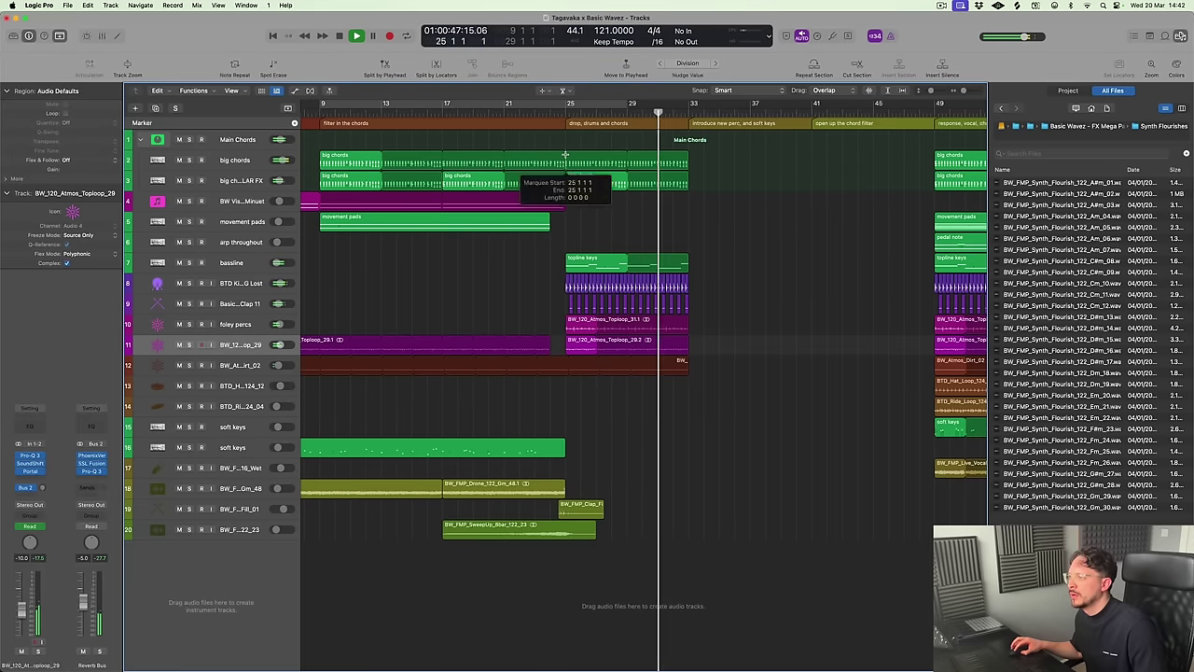
key("t")
key("t")
key("t")
left_click(740, 208)
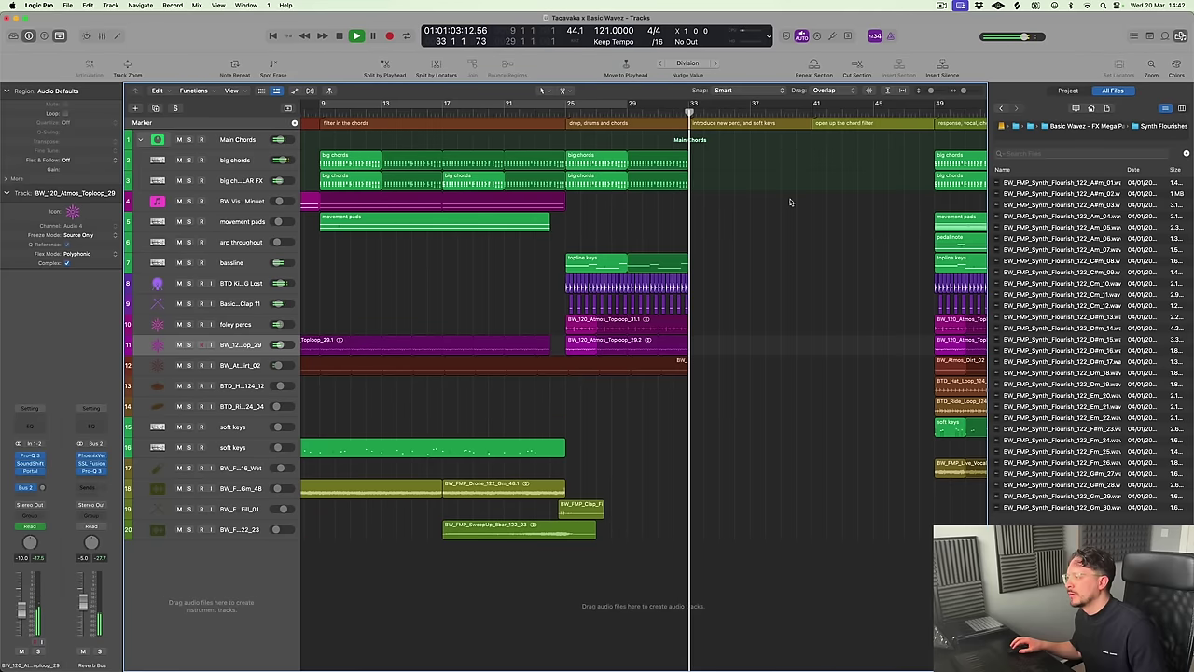
Stop playback, audition synth flourishes Gm_29 and Gm_30, and place BW_FMP_Synth_Flourish_122_Gm_30 on a new track at bar 25
key("space")
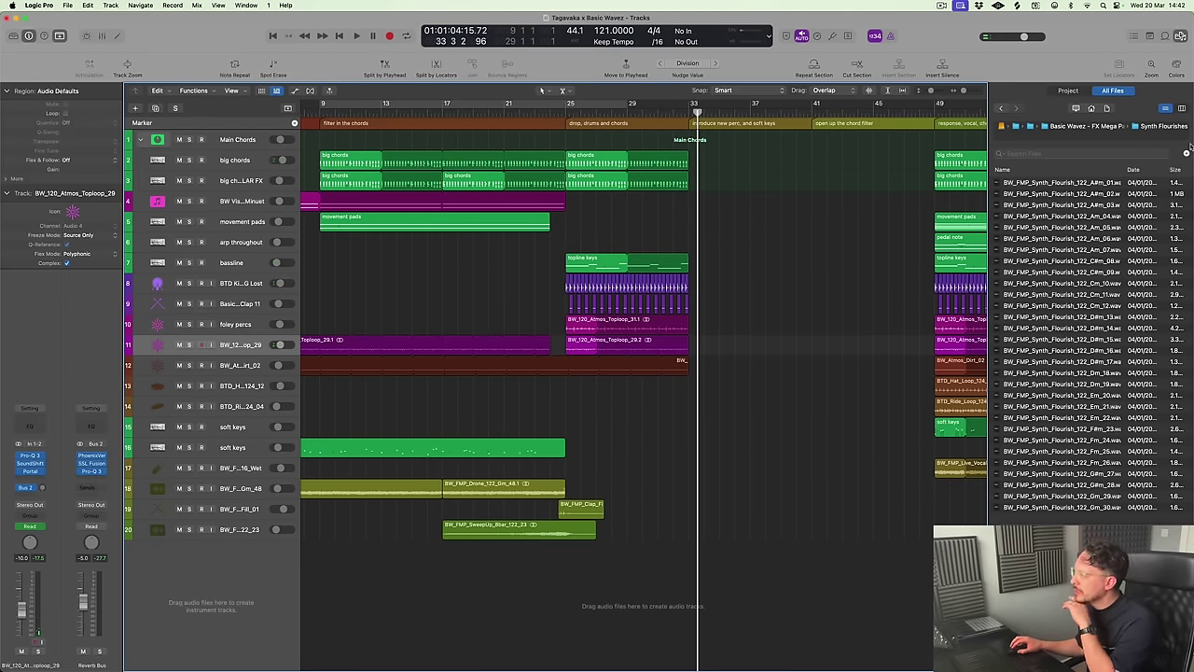
left_click(1063, 495)
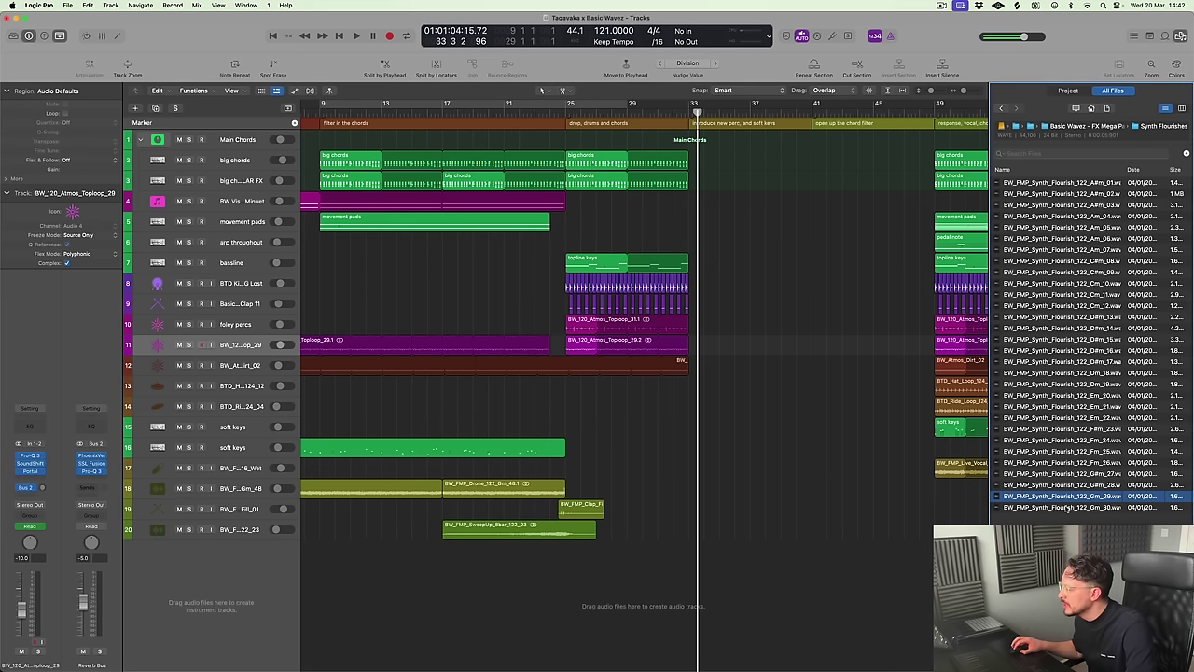
left_click(1068, 508)
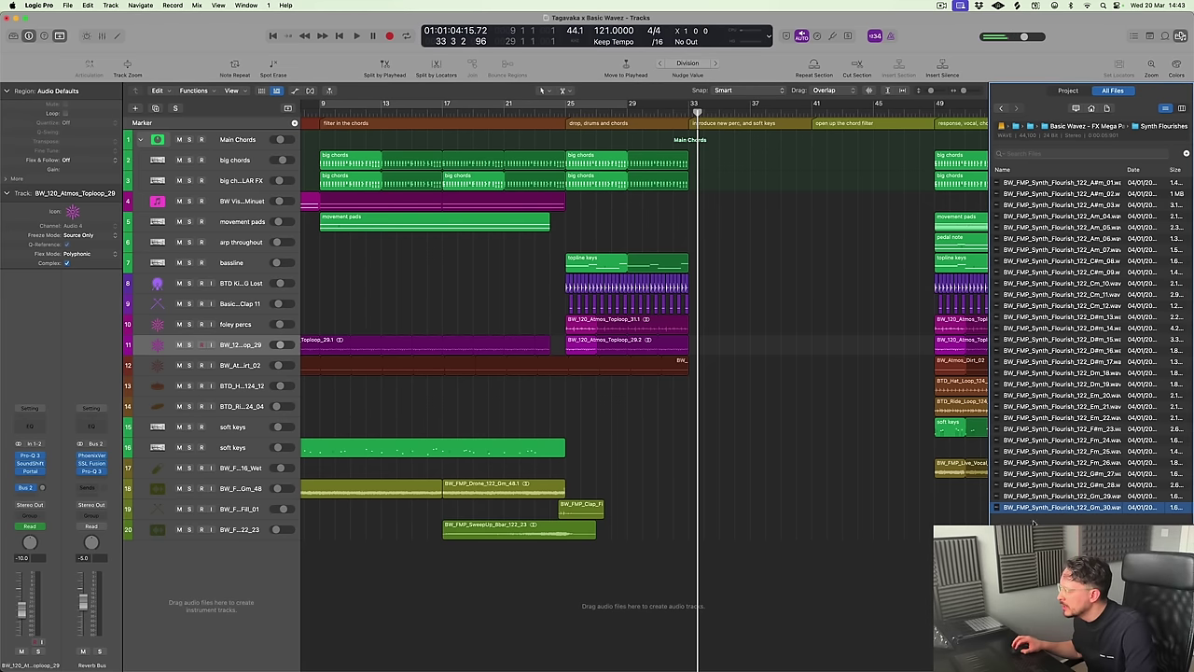
left_click_drag(1058, 511, 598, 594)
key("ctrl+z")
left_click(483, 594)
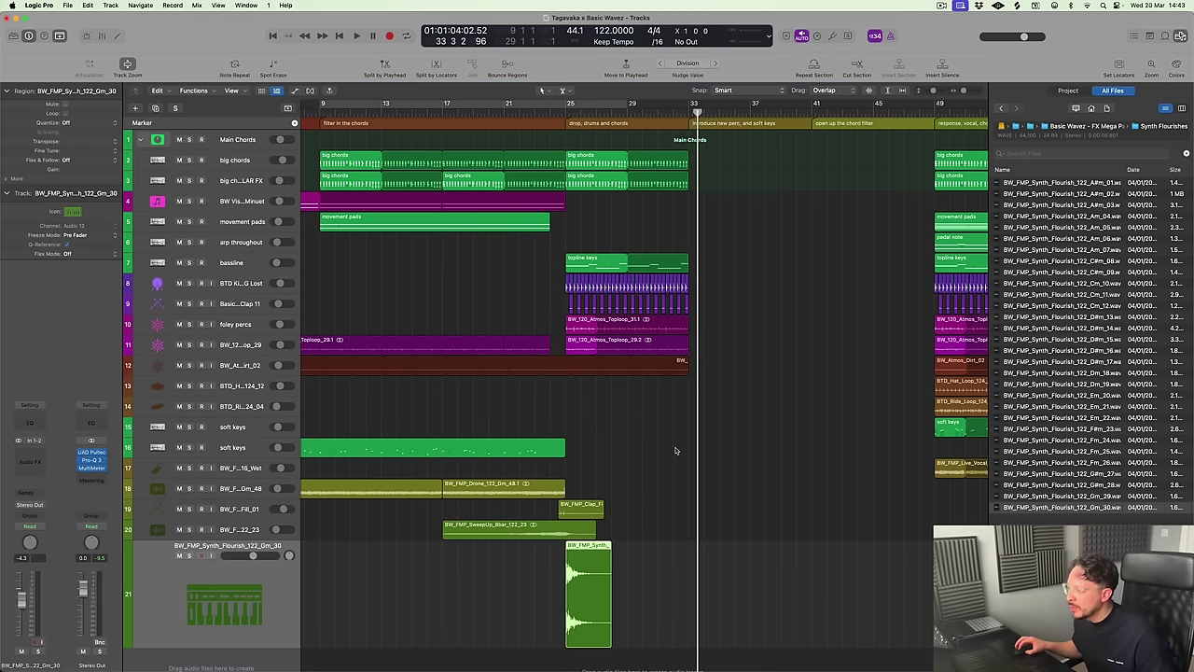
Set the synth flourish track's flex mode to Polyphonic and restore the project tempo to 121
scroll(676, 450, "right", 2)
key("super+f")
left_click(208, 567)
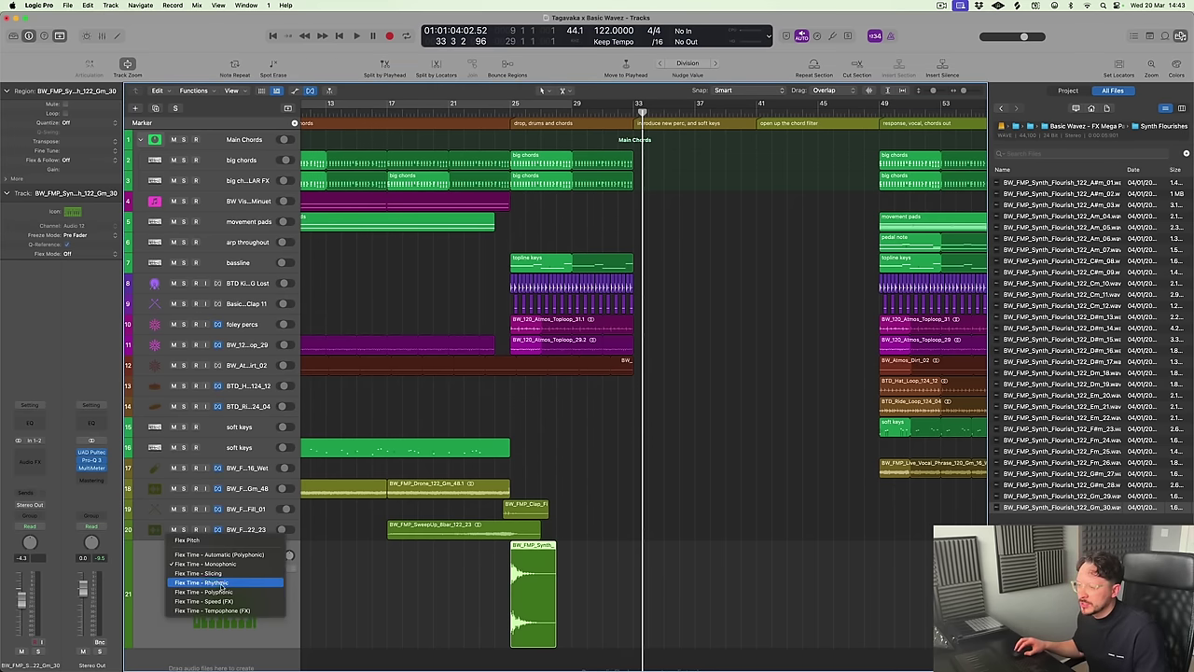
left_click(224, 592)
double_click(601, 30)
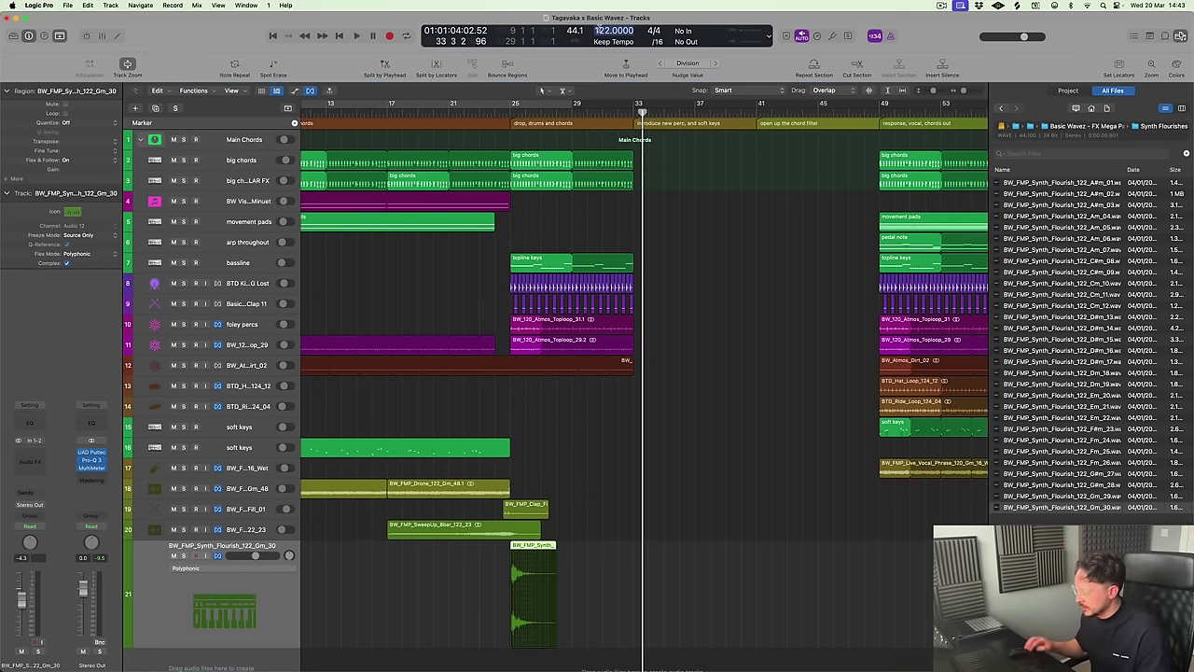
Play from bar 23 into the drop and lower the synth flourish track's volume to -9.8 dB, then hide the flex controls and stop
left_click(482, 116)
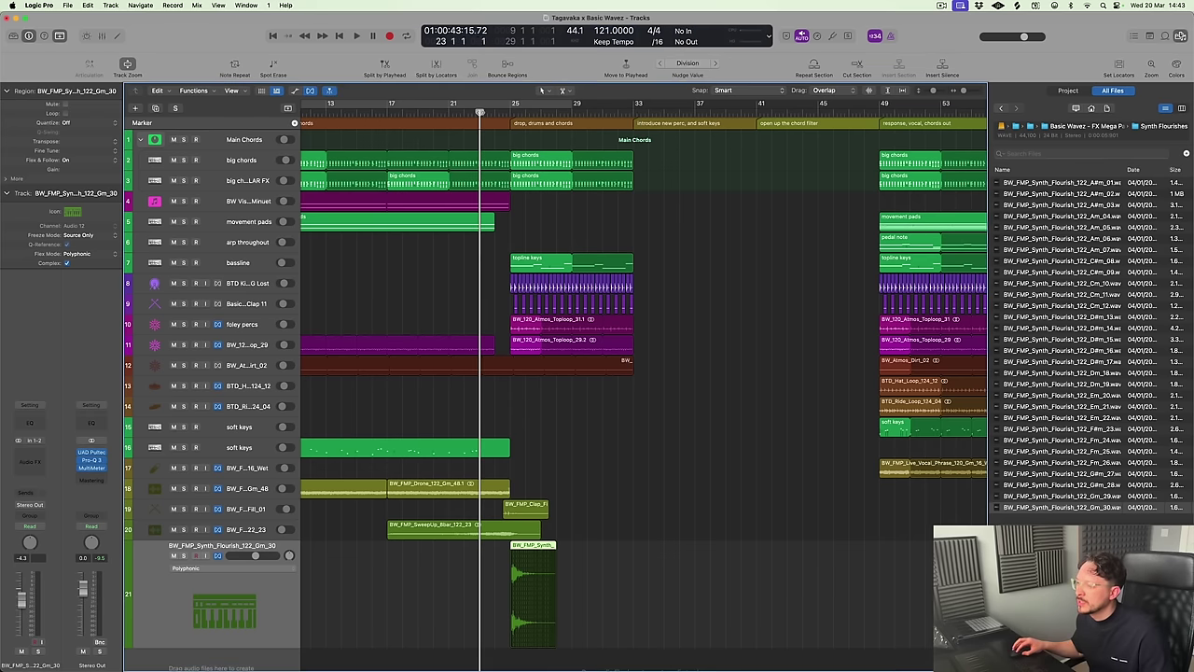
key("space")
key("ctrl+z")
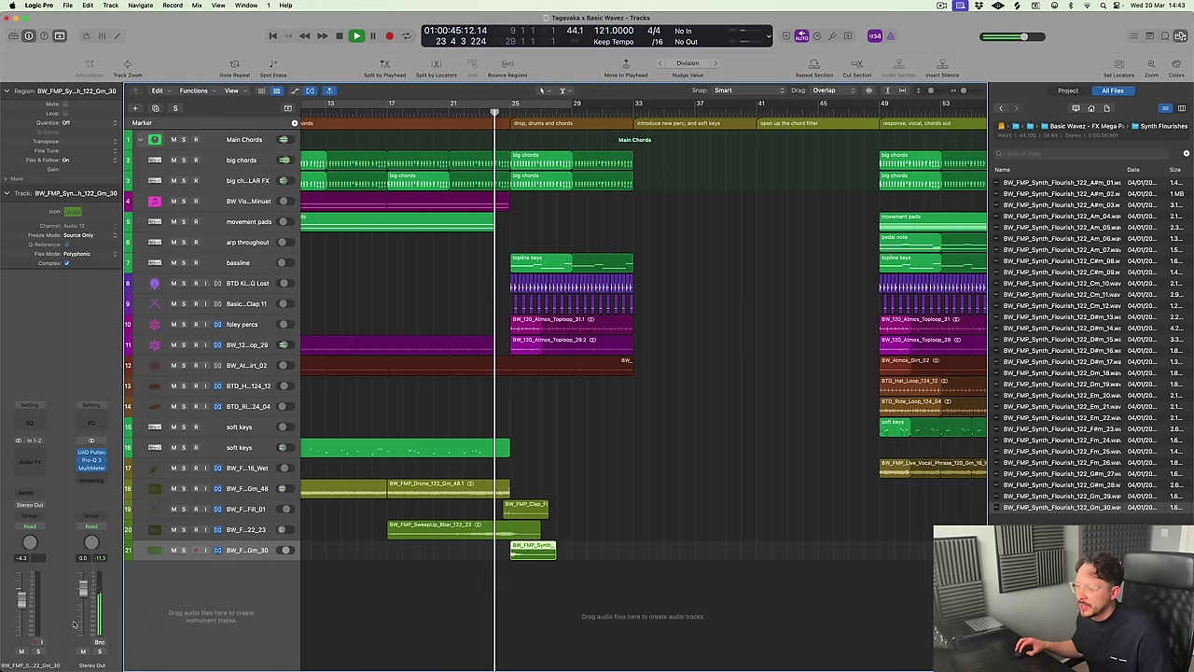
left_click_drag(21, 598, 23, 631)
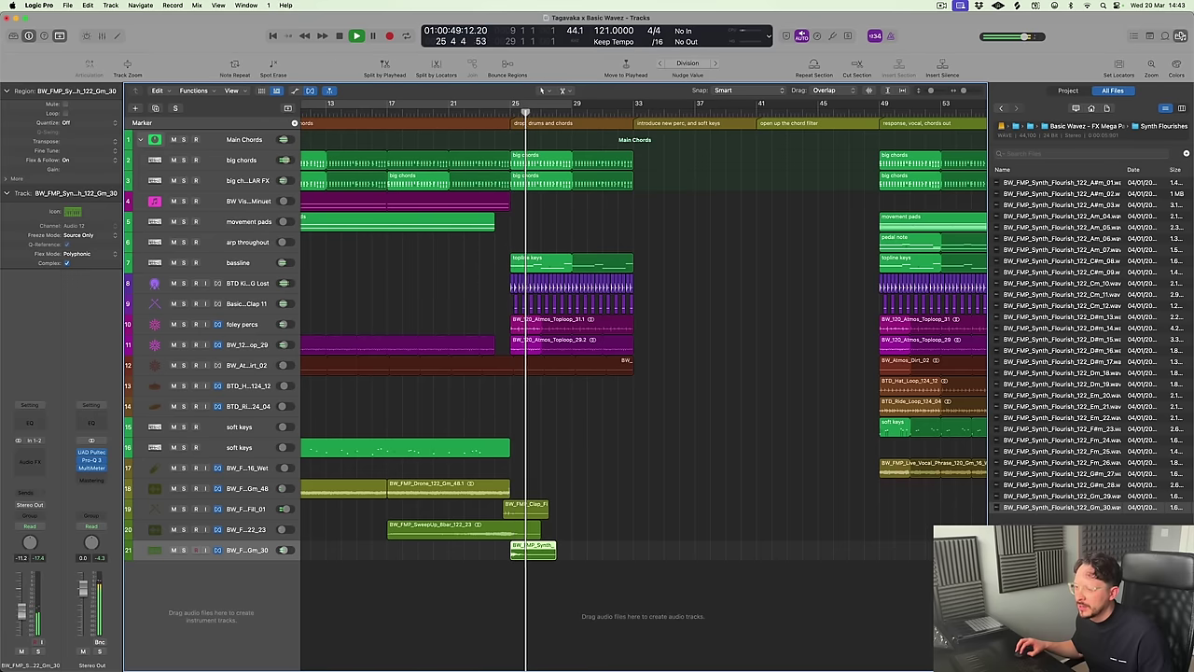
left_click(507, 111)
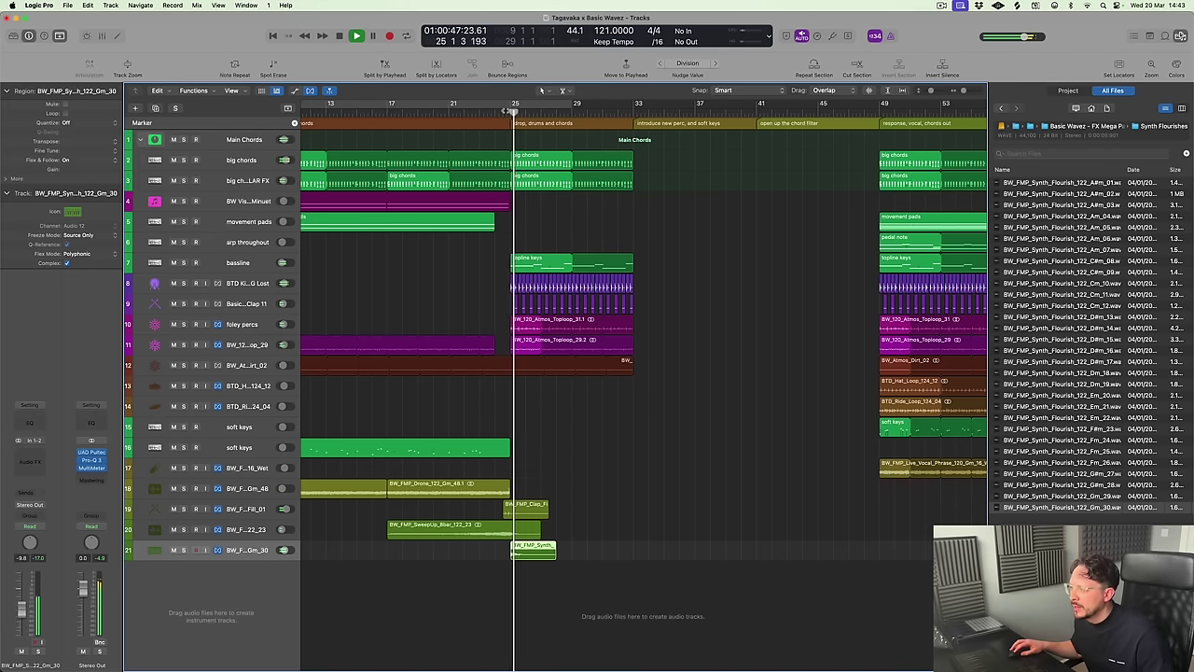
key("comma")
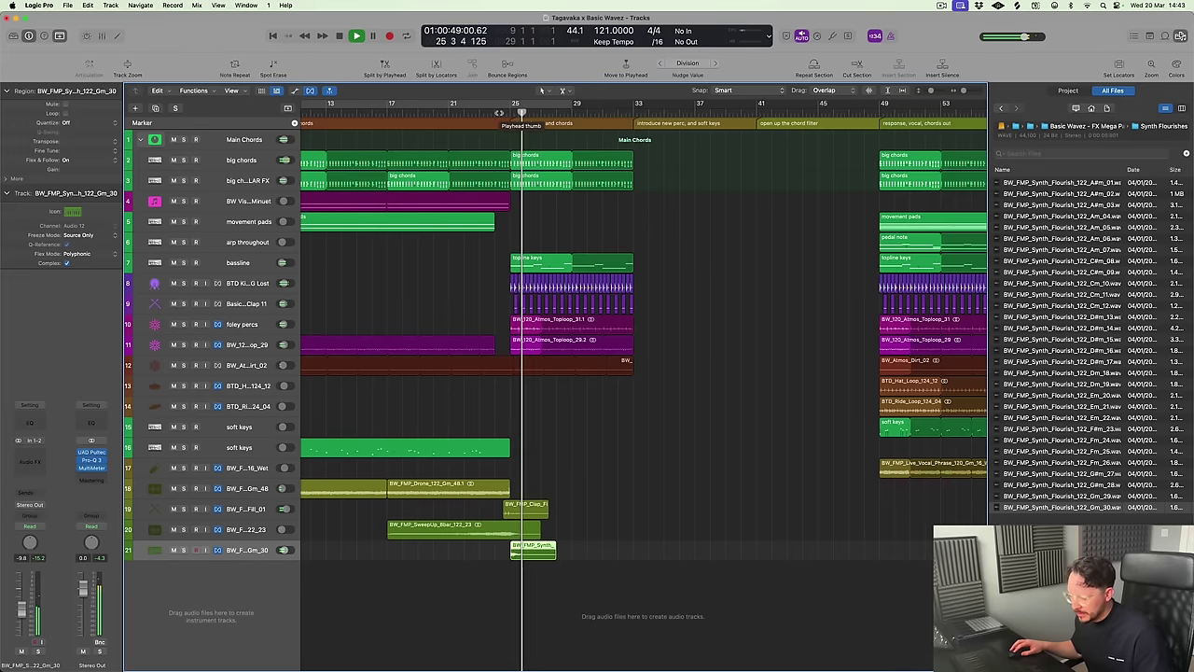
left_click(651, 553)
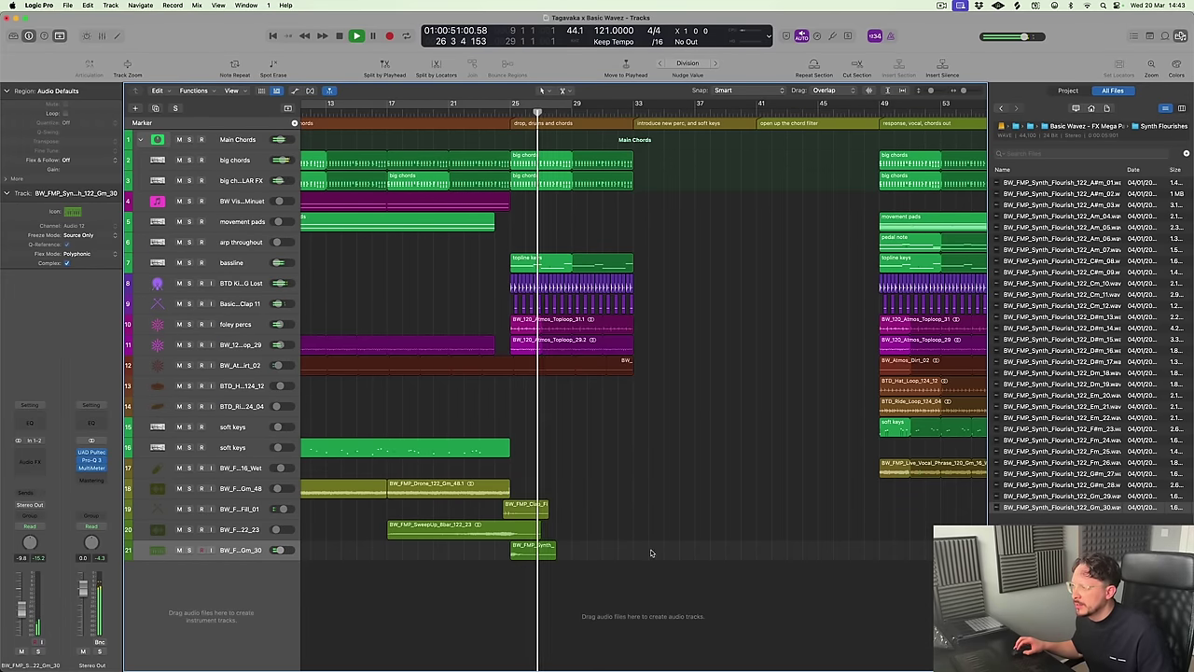
key("super+Left")
key("space")
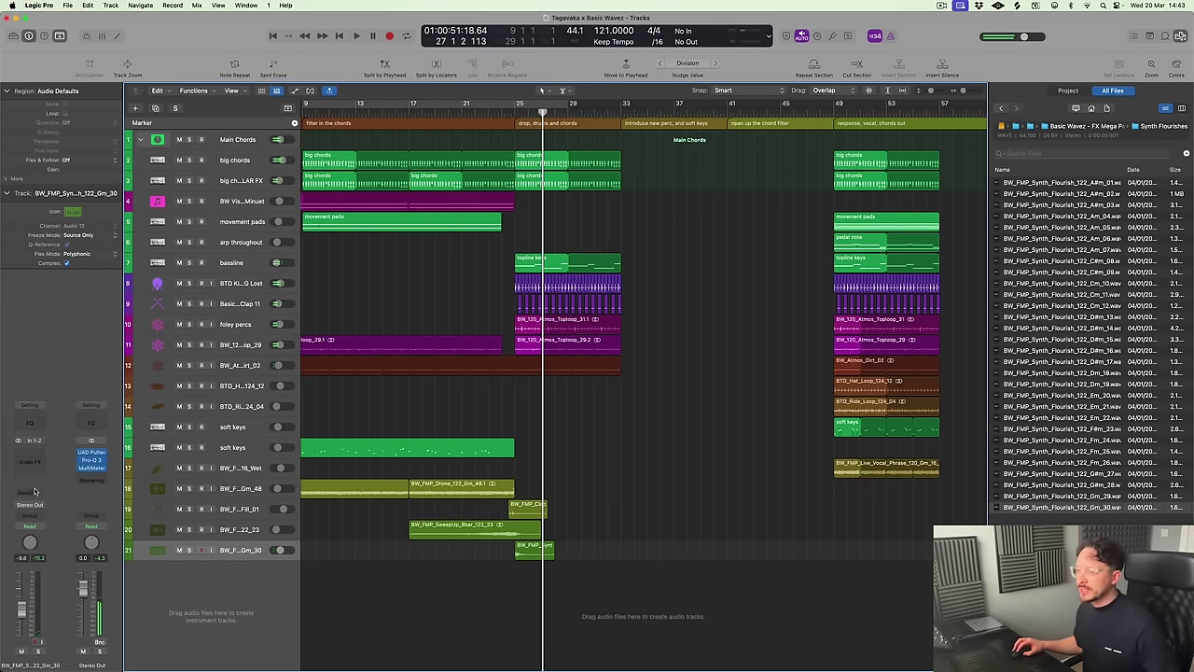
Insert Pro-Q 3 on the synth flourish track, load the low cut preset and play the drop
left_click(33, 457)
left_click(49, 405)
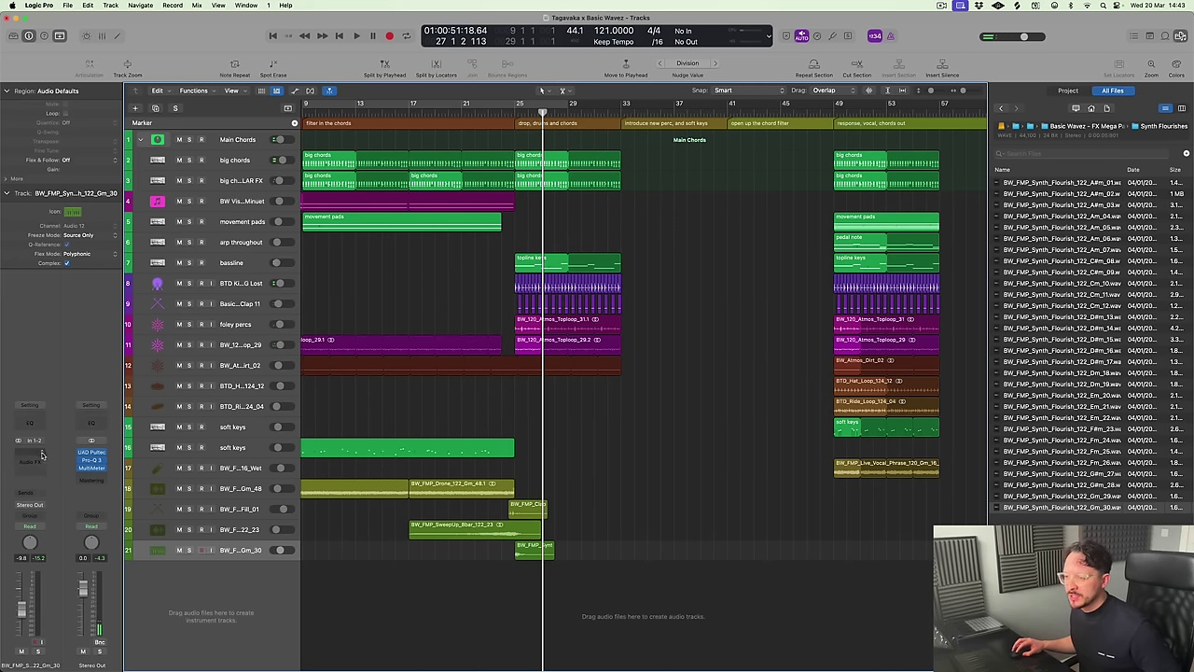
left_click(42, 454)
left_click(97, 476)
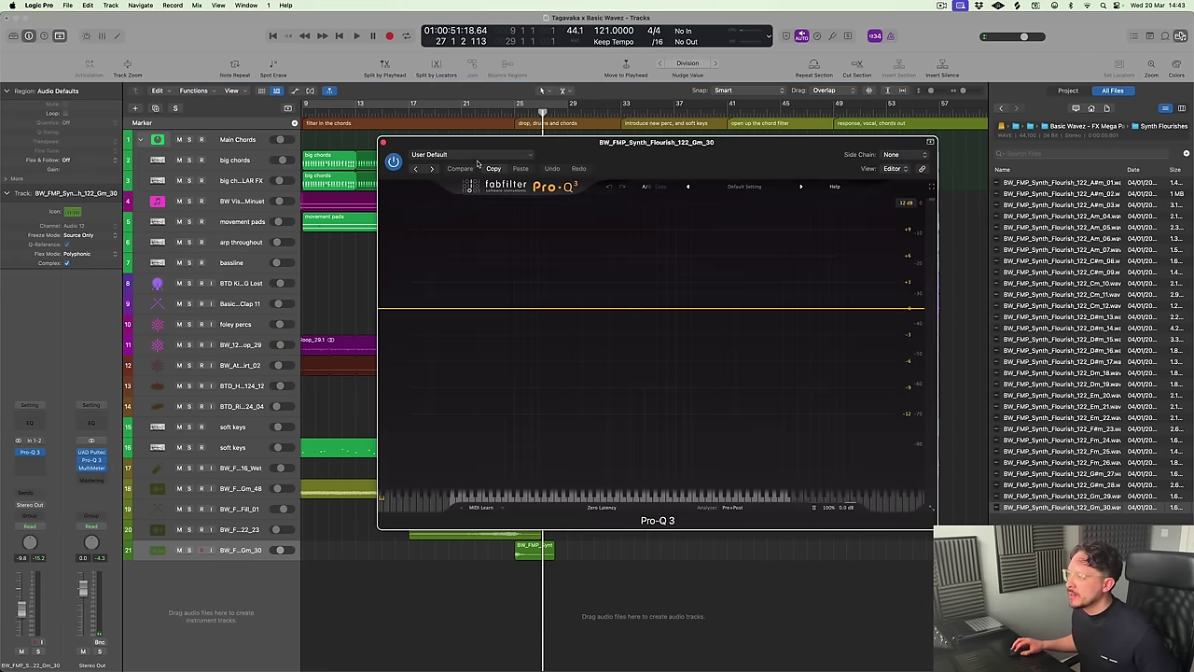
left_click(431, 154)
left_click(444, 360)
key("space")
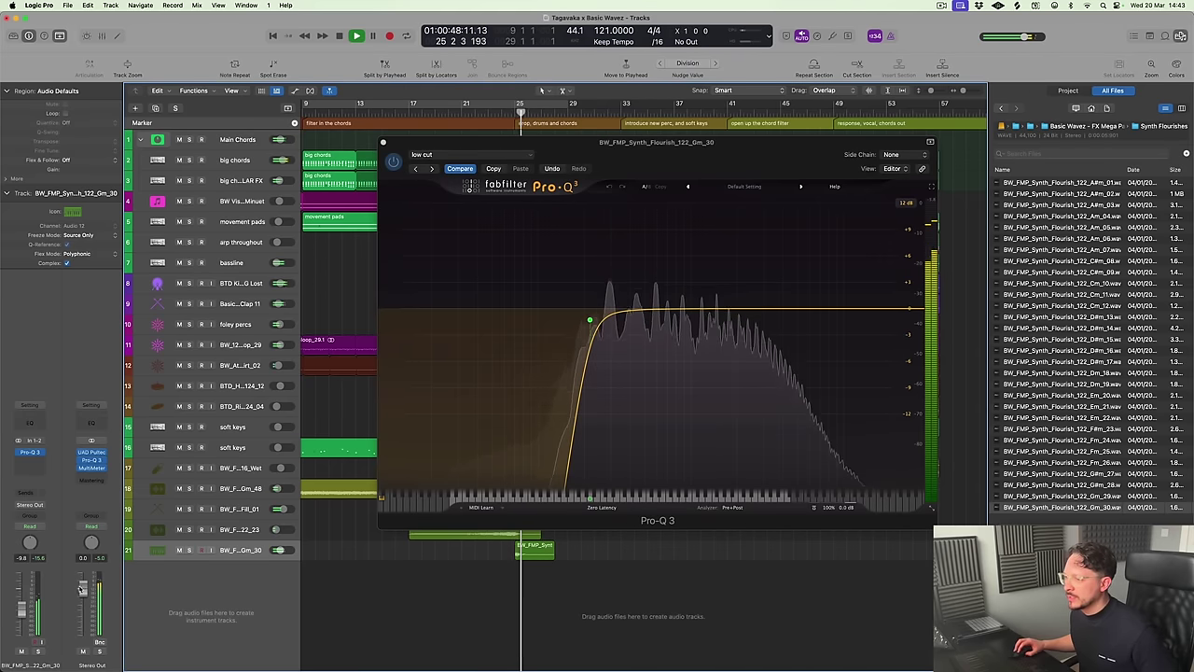
Send the synth flourish track to Bus 2 (Reverb Bus) at 0.0 dB and close the Pro-Q 3 window
left_click(30, 491)
mouse_move(35, 506)
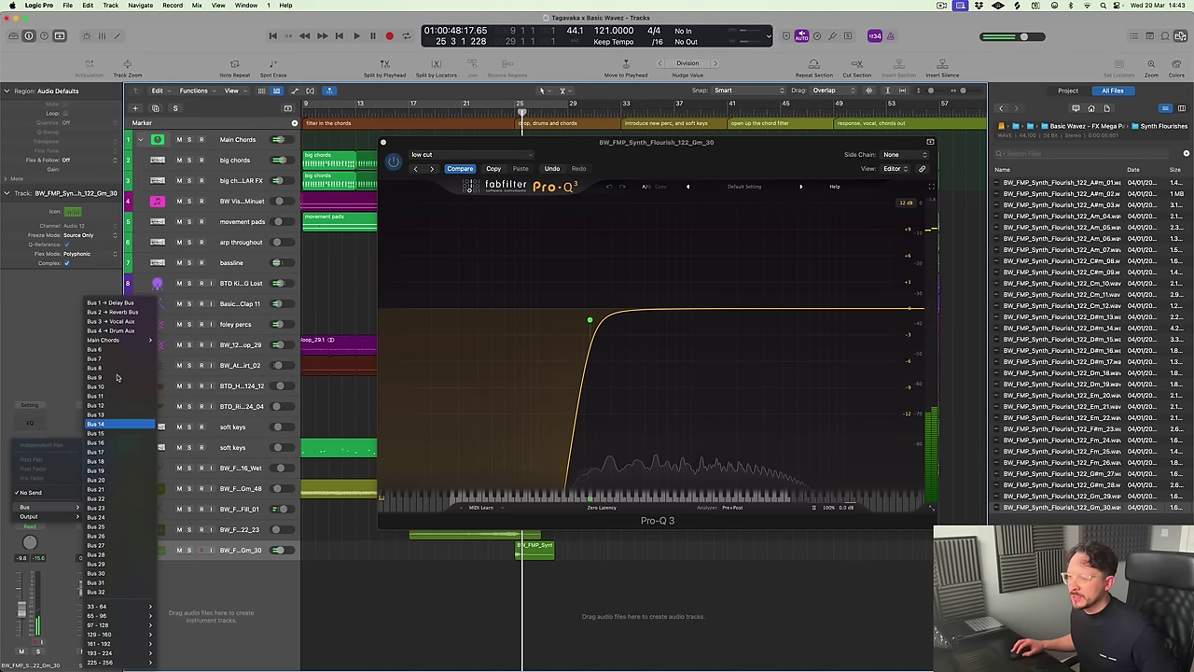
left_click(110, 312)
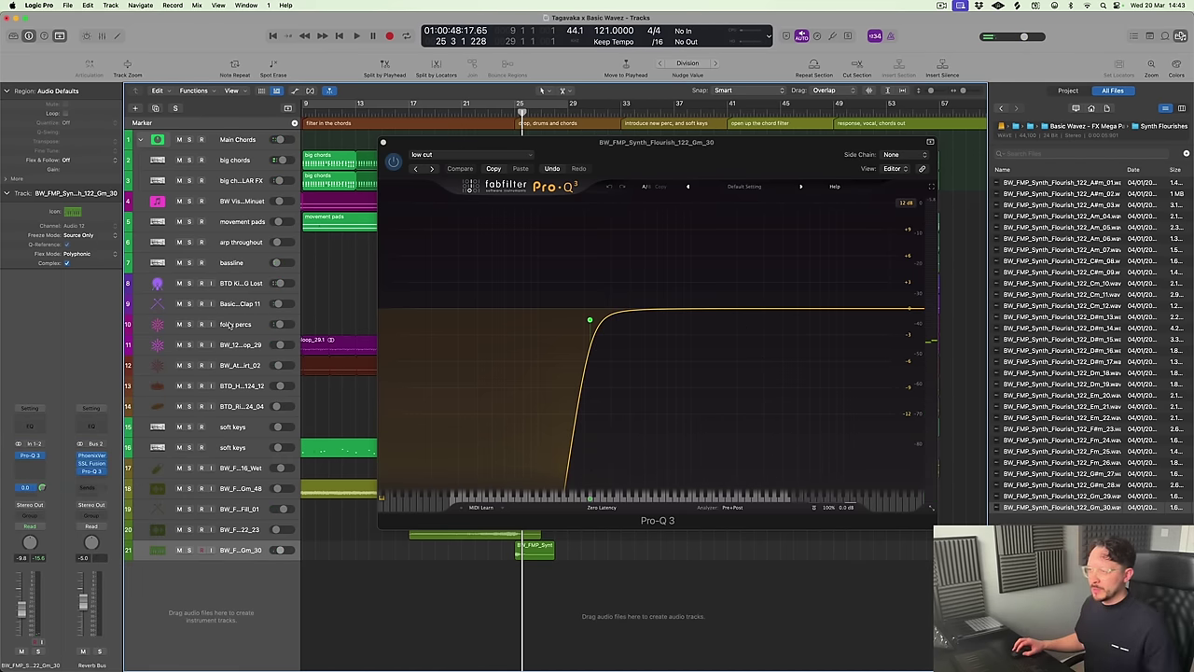
left_click(383, 143)
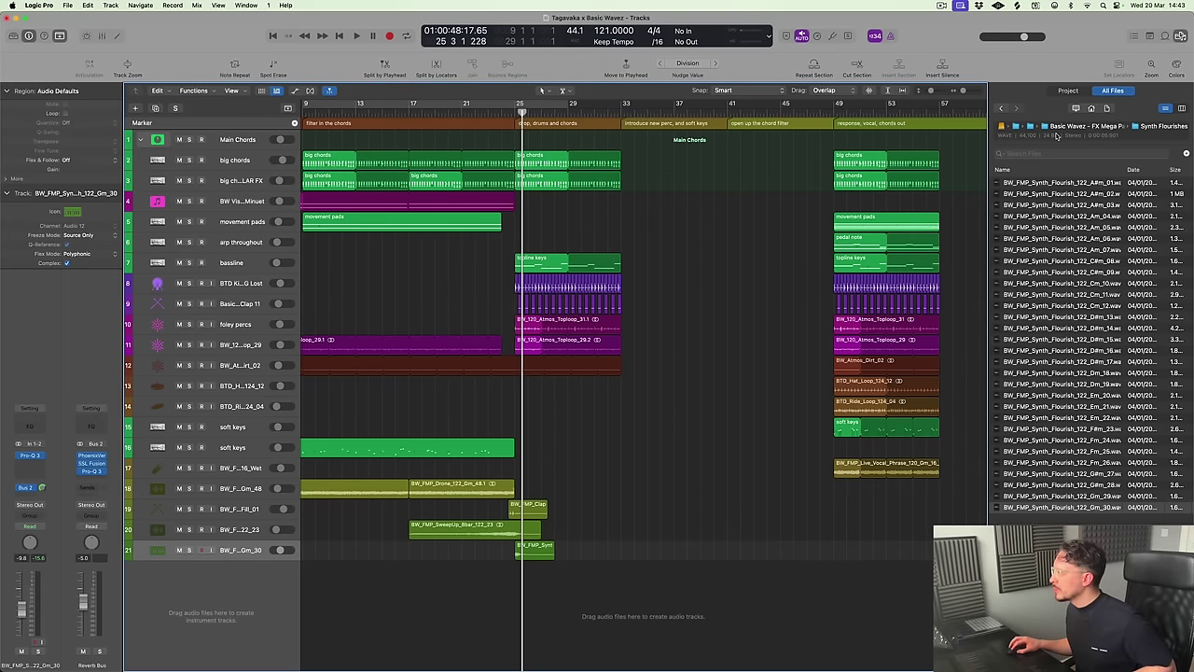
Browse the sample packs to Drums, Basic Wavez - BTD Drum Pack Vol. 1, Cymbals
left_click(1049, 128)
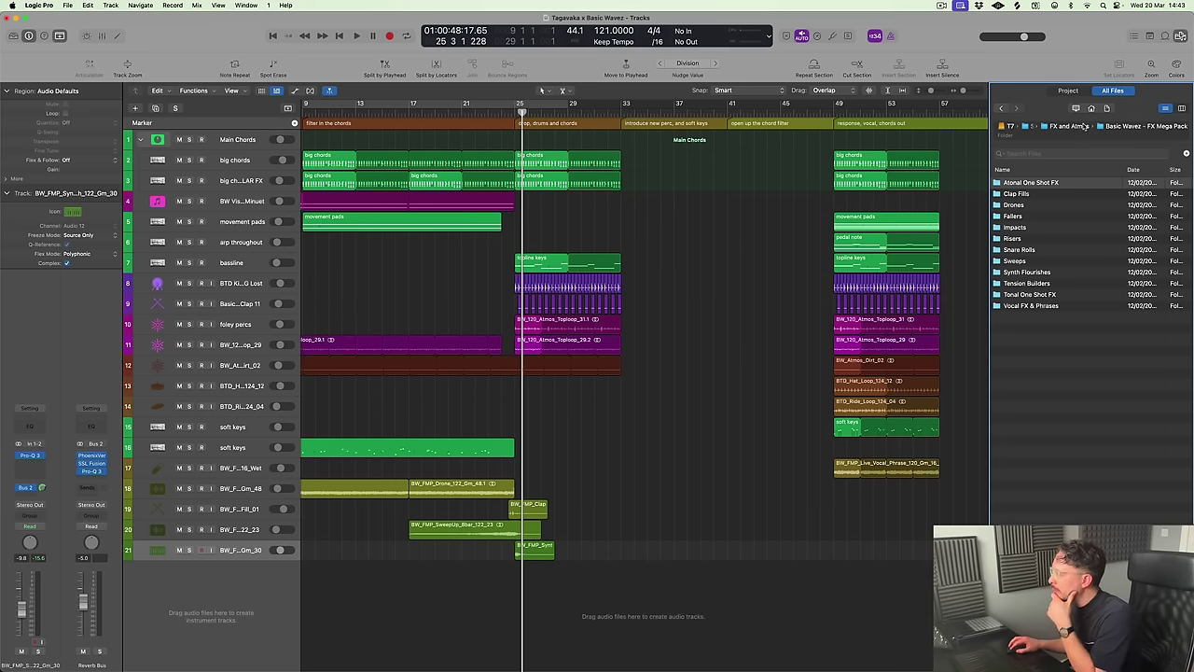
left_click(1084, 125)
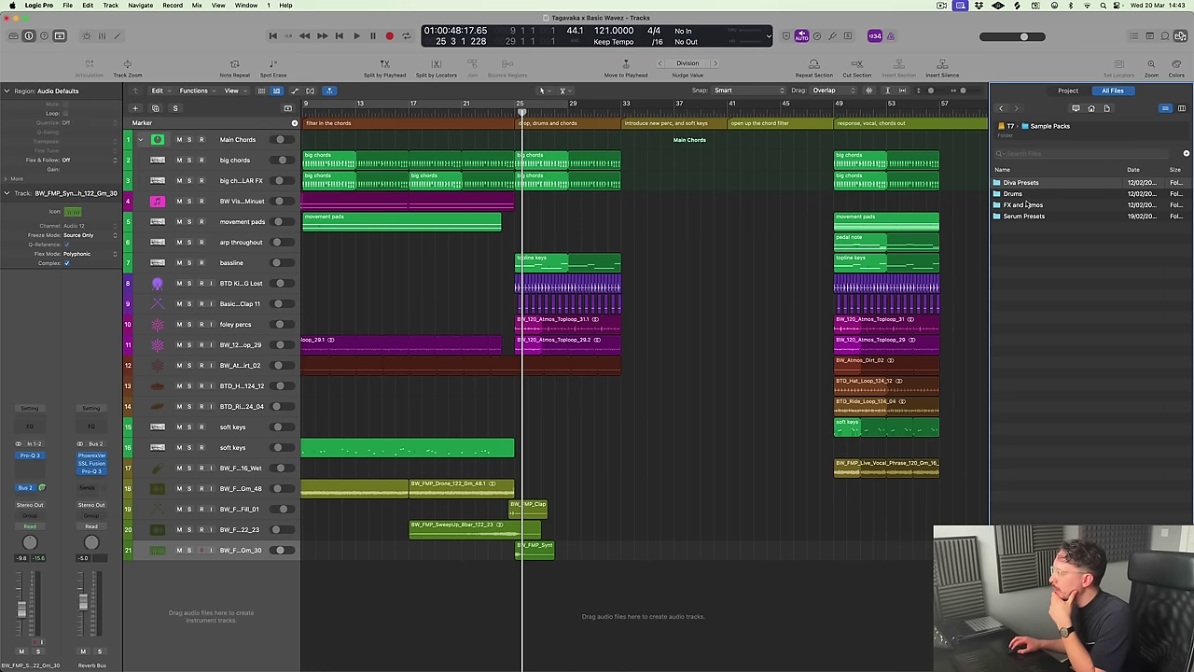
double_click(1032, 194)
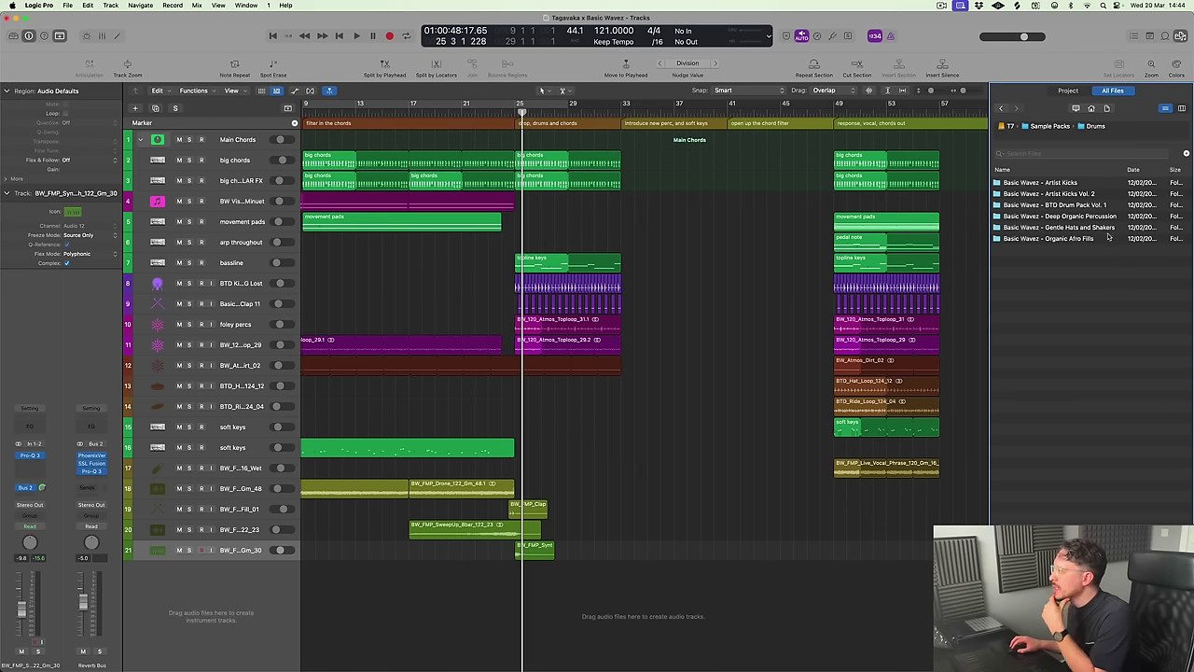
double_click(1068, 206)
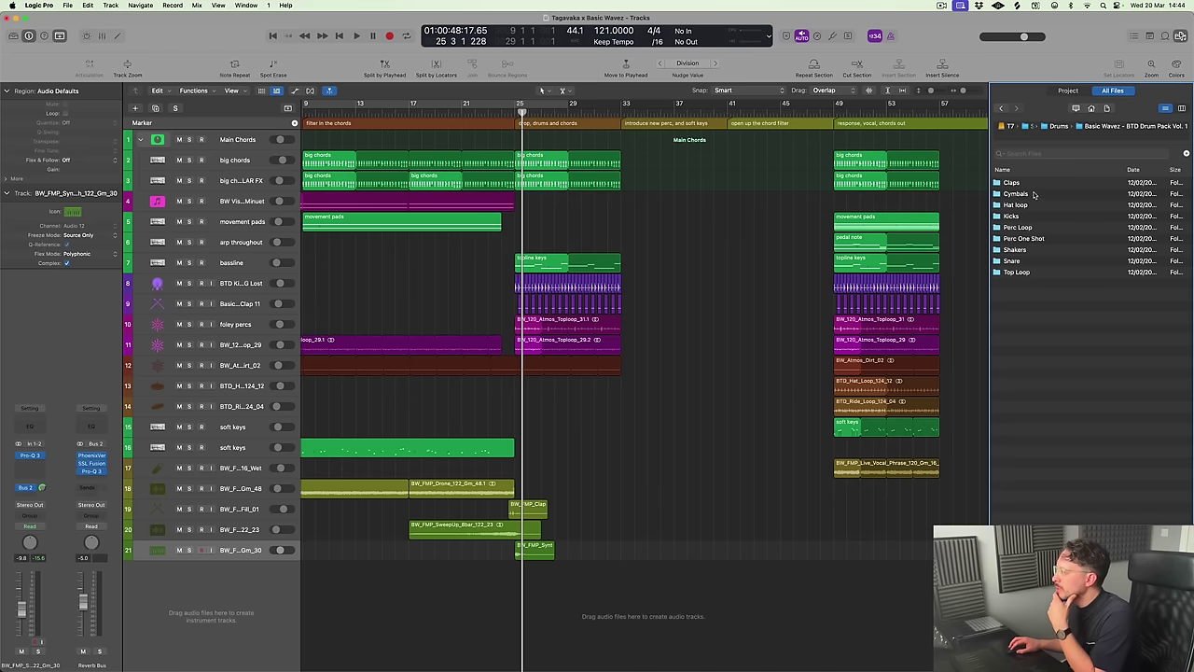
double_click(1034, 194)
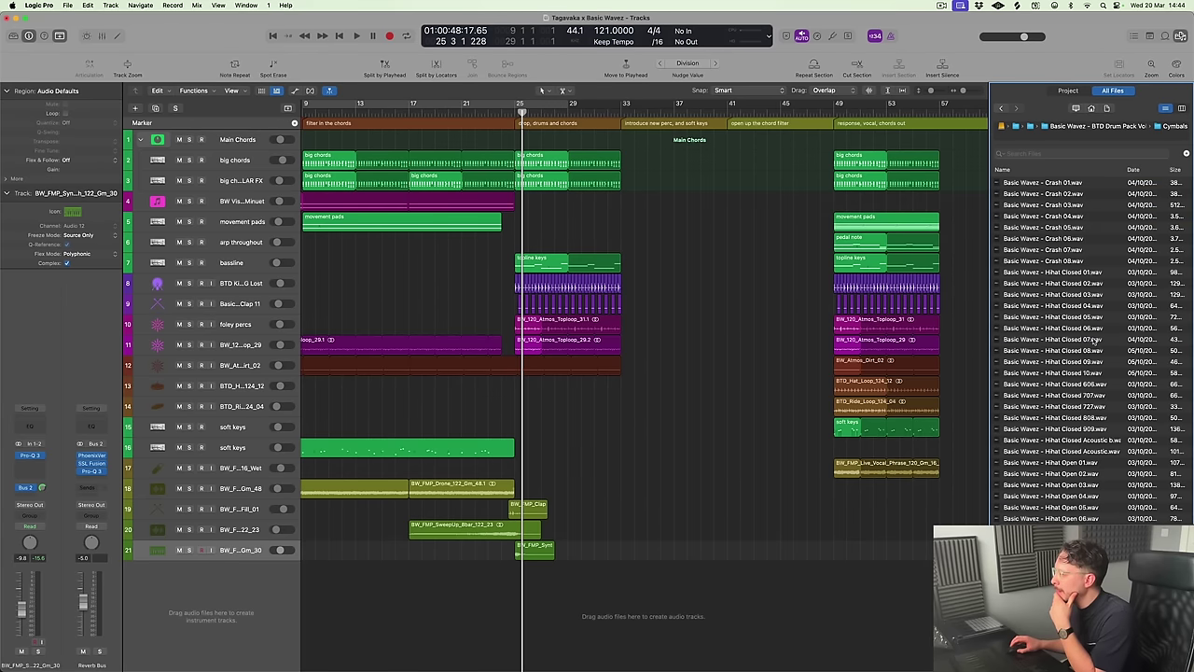
scroll(1094, 341, "down", 5)
scroll(1094, 341, "up", 7)
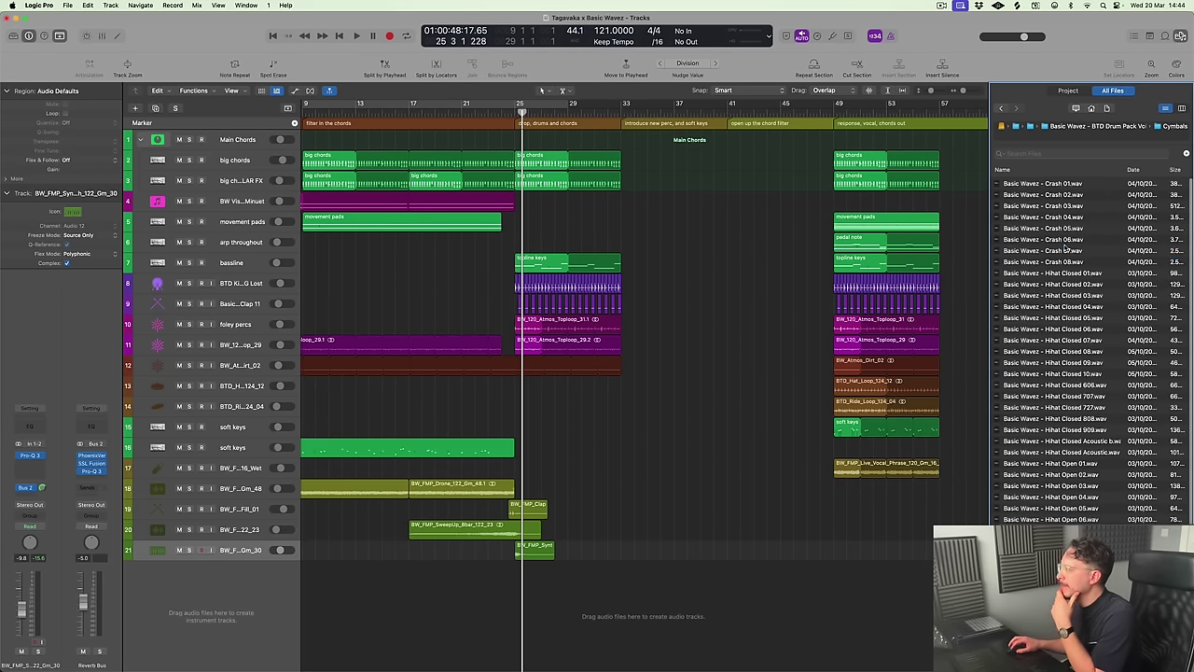
Audition the crash samples and place Basic Wavez - Crash 08 on a new track starting at about bar 32
left_click(1065, 249)
left_click(1066, 239)
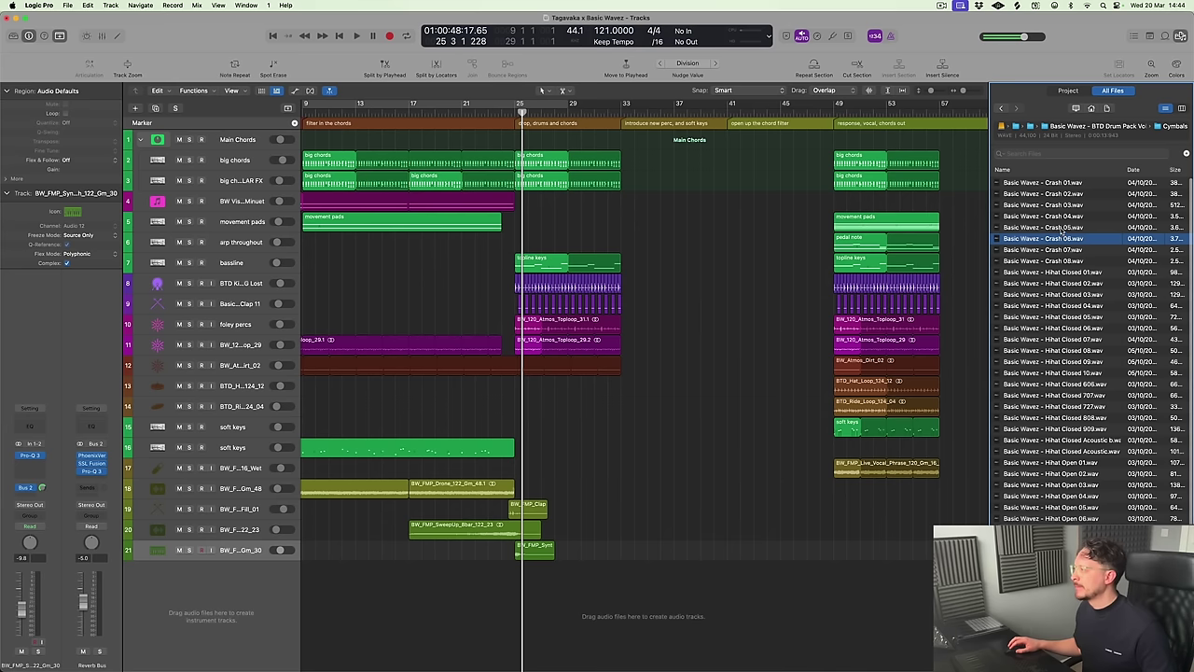
left_click(1063, 227)
left_click(1061, 215)
left_click(1063, 204)
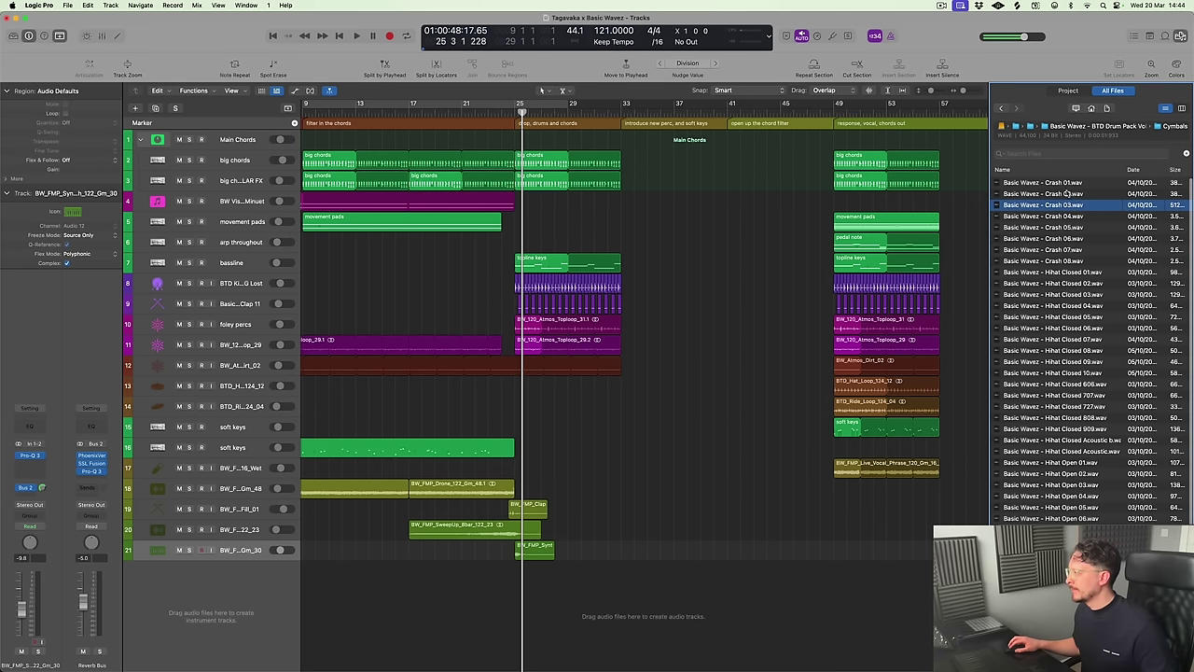
left_click(1065, 194)
left_click(1063, 183)
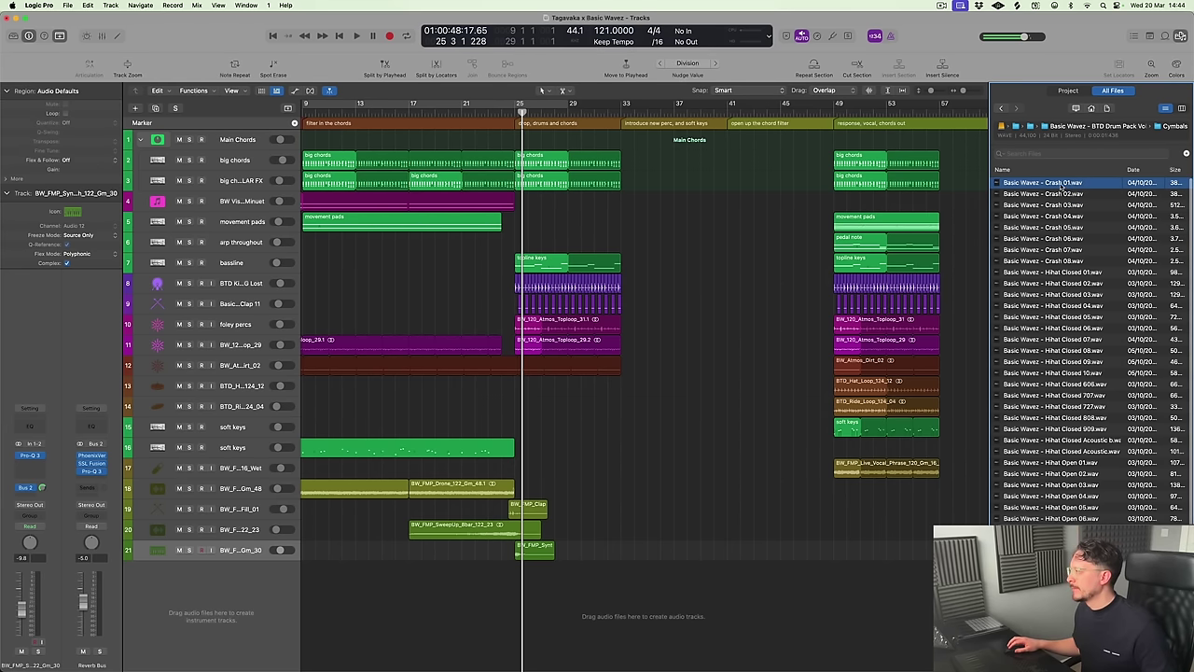
left_click(1066, 261)
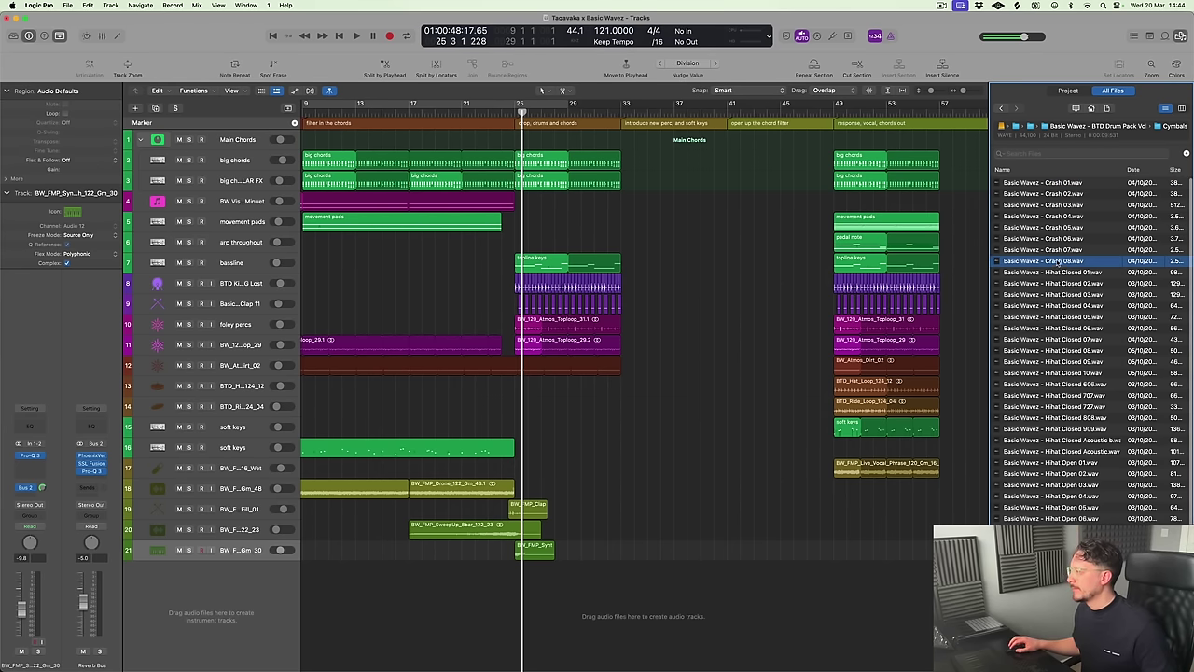
left_click_drag(1059, 262, 642, 567)
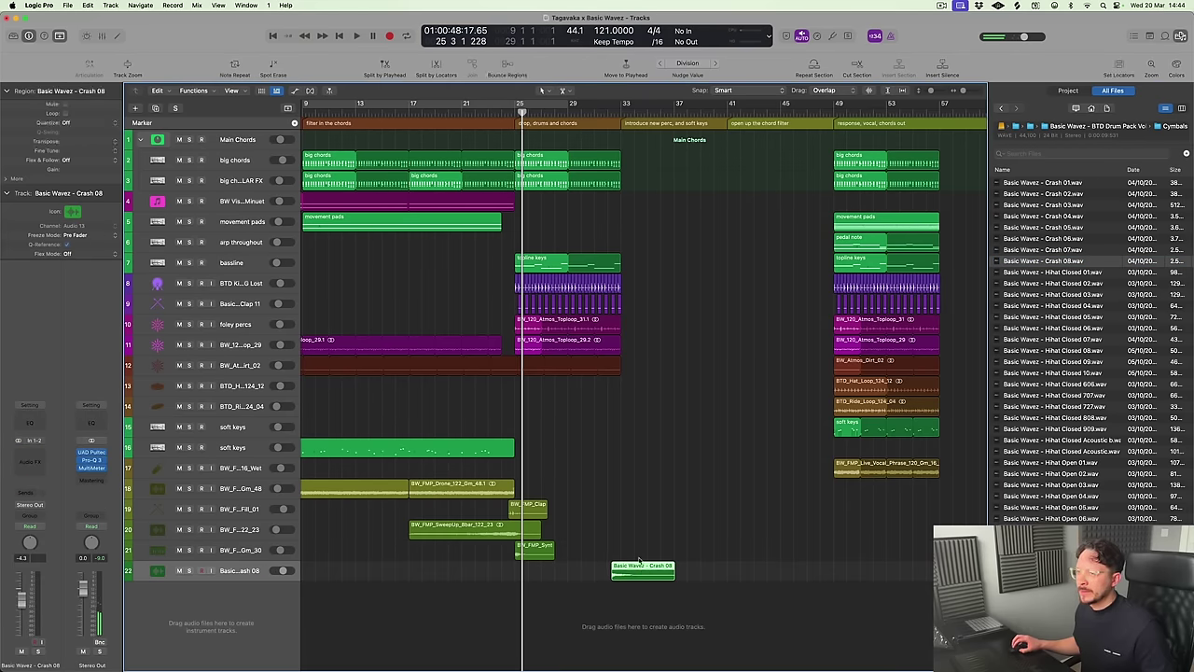
Reverse the Crash 08 region and move it earlier so it leads up to bar 25
left_click(7, 179)
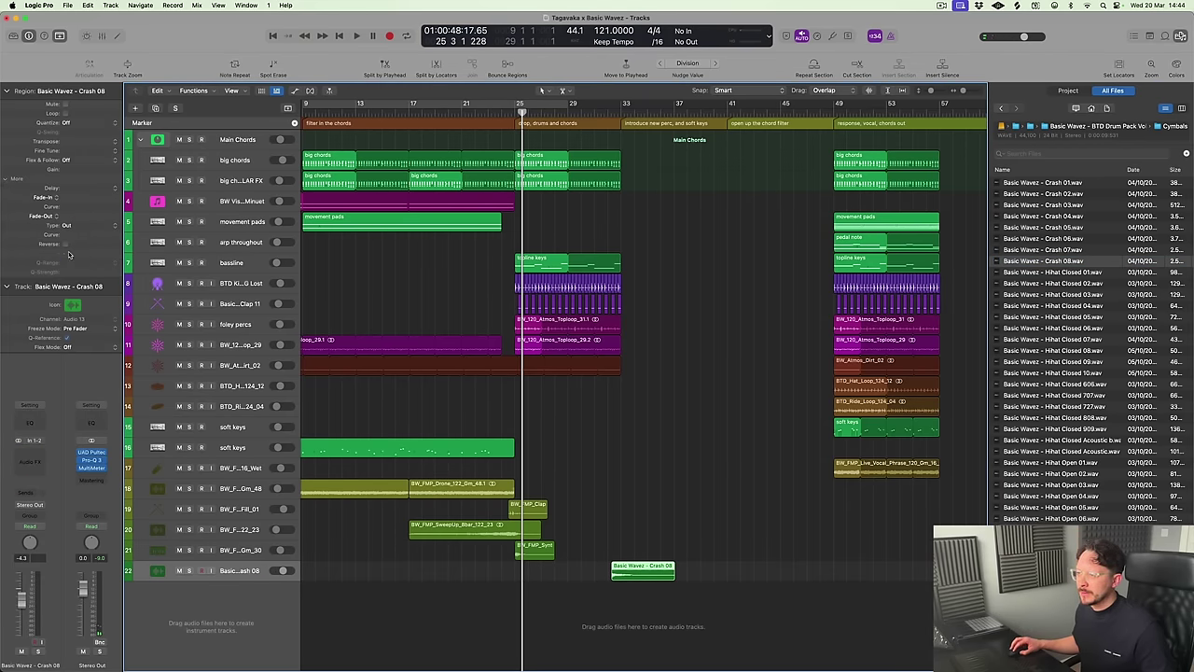
key("super+Right")
key("super+Right")
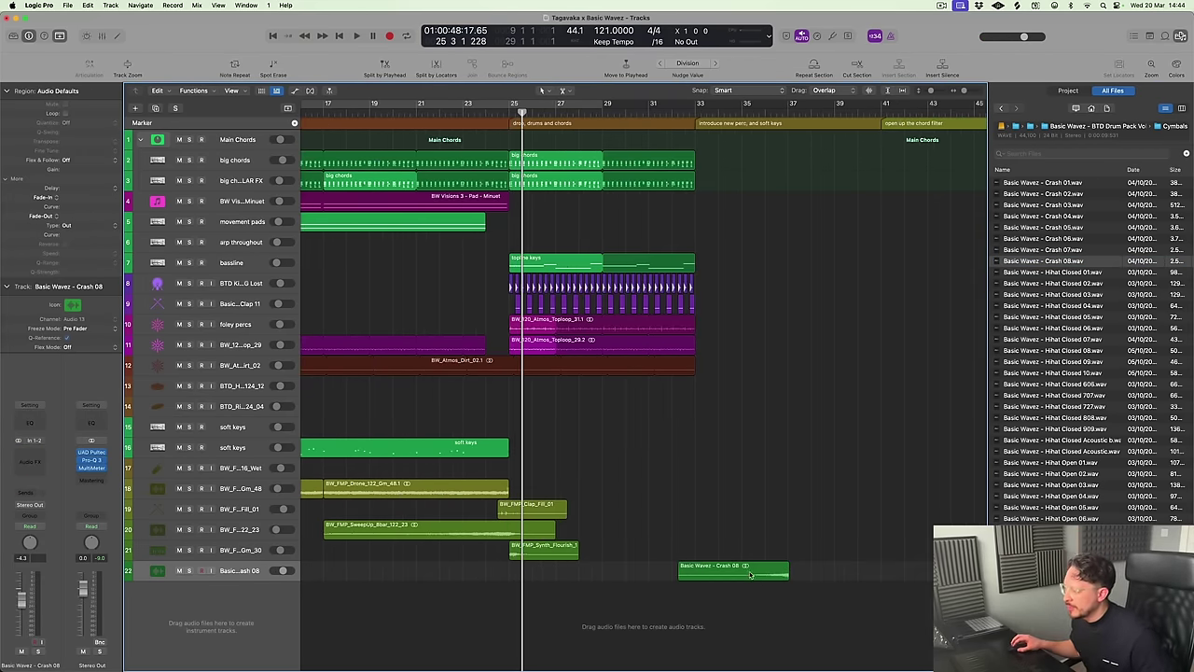
left_click_drag(762, 572, 482, 573)
left_click(510, 113)
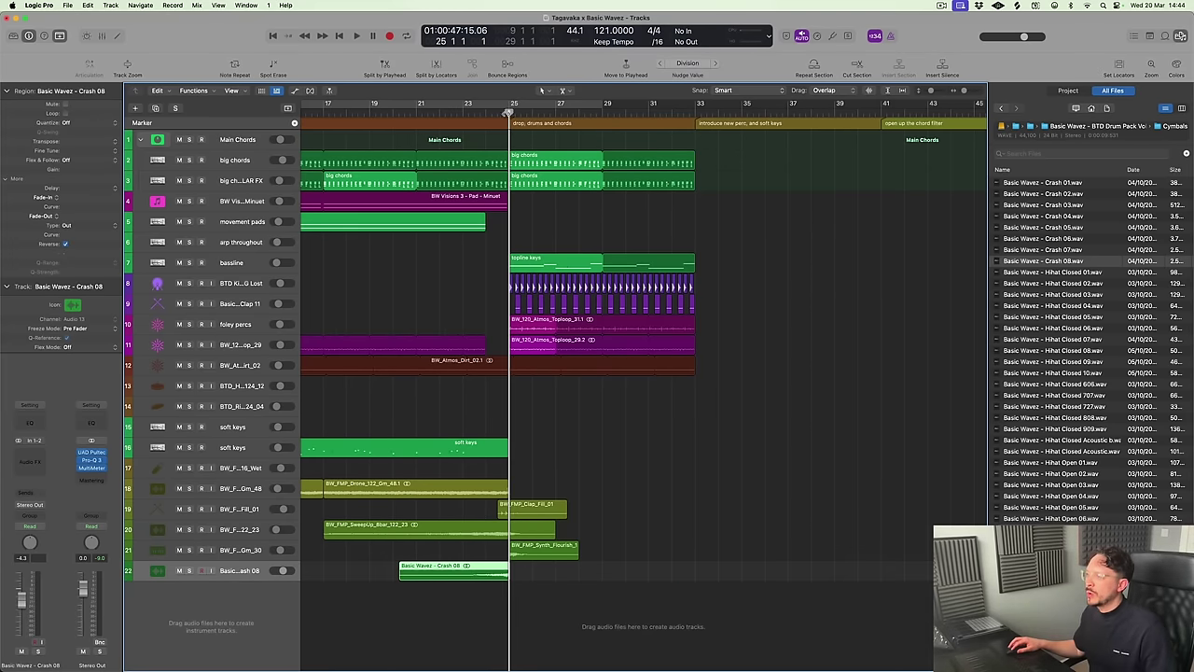
Trim the reversed crash to run from about bar 22 to exactly bar 25, with a fade-in across its length
key("z")
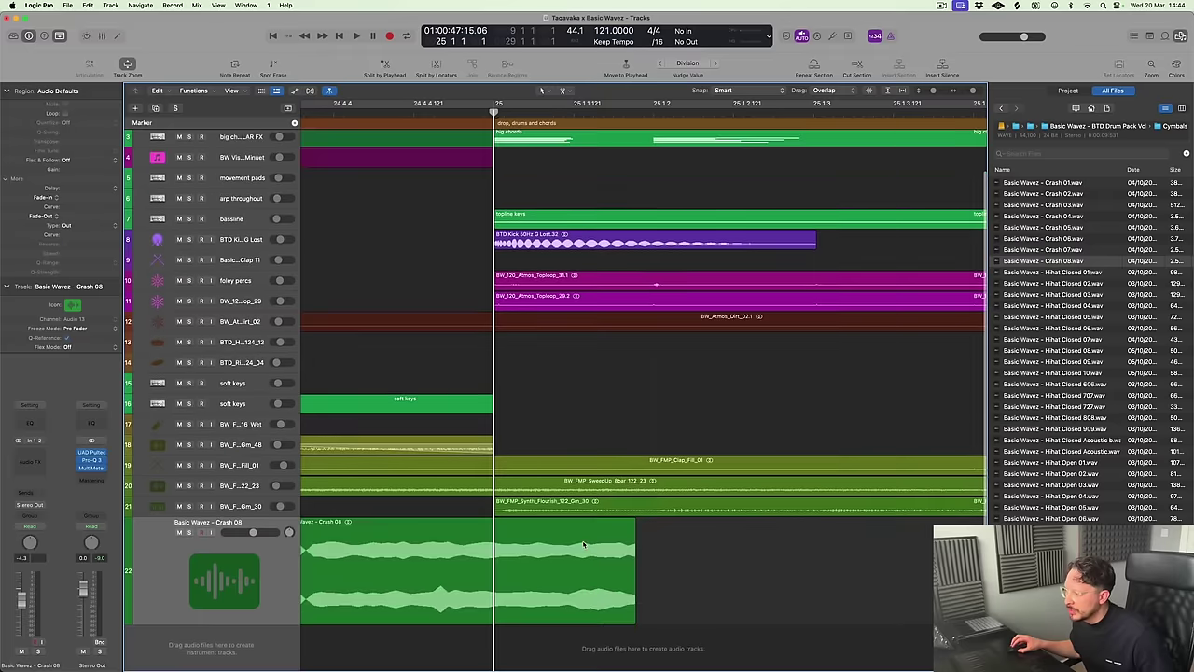
left_click_drag(579, 604, 425, 563)
key("z")
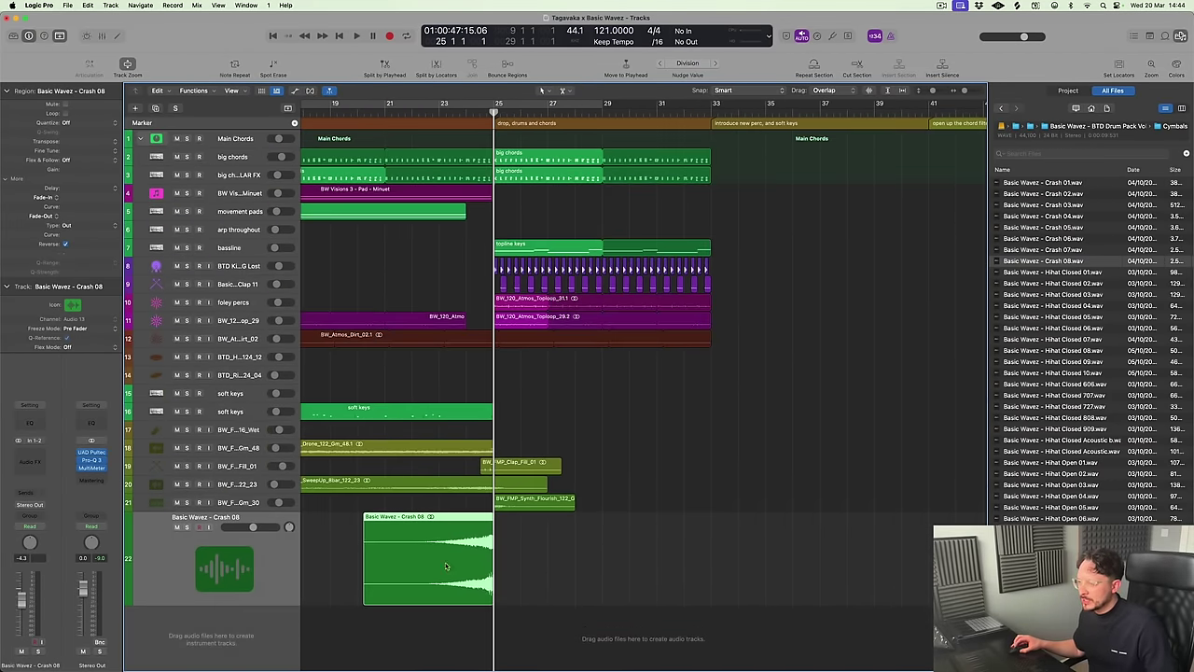
left_click_drag(445, 537, 500, 533)
key("Delete")
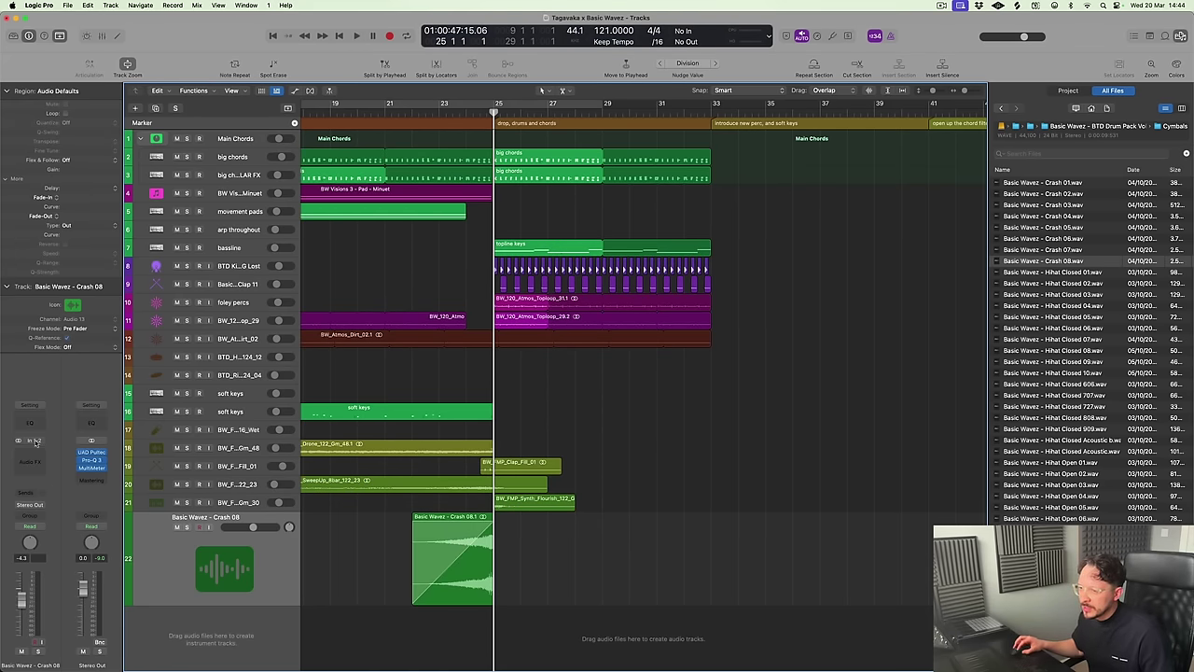
Insert a stereo Pro-Q 3 with the low cut preset on the crash track and set the track volume to -20.0 dB
left_click(40, 452)
left_click(74, 475)
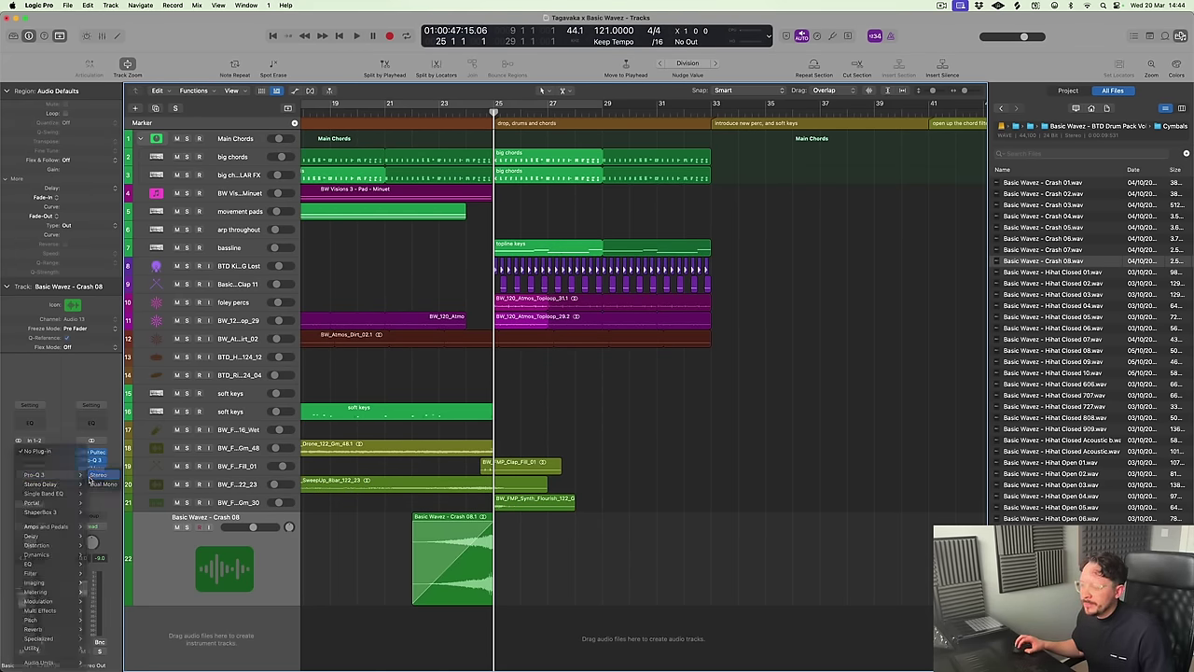
left_click(446, 155)
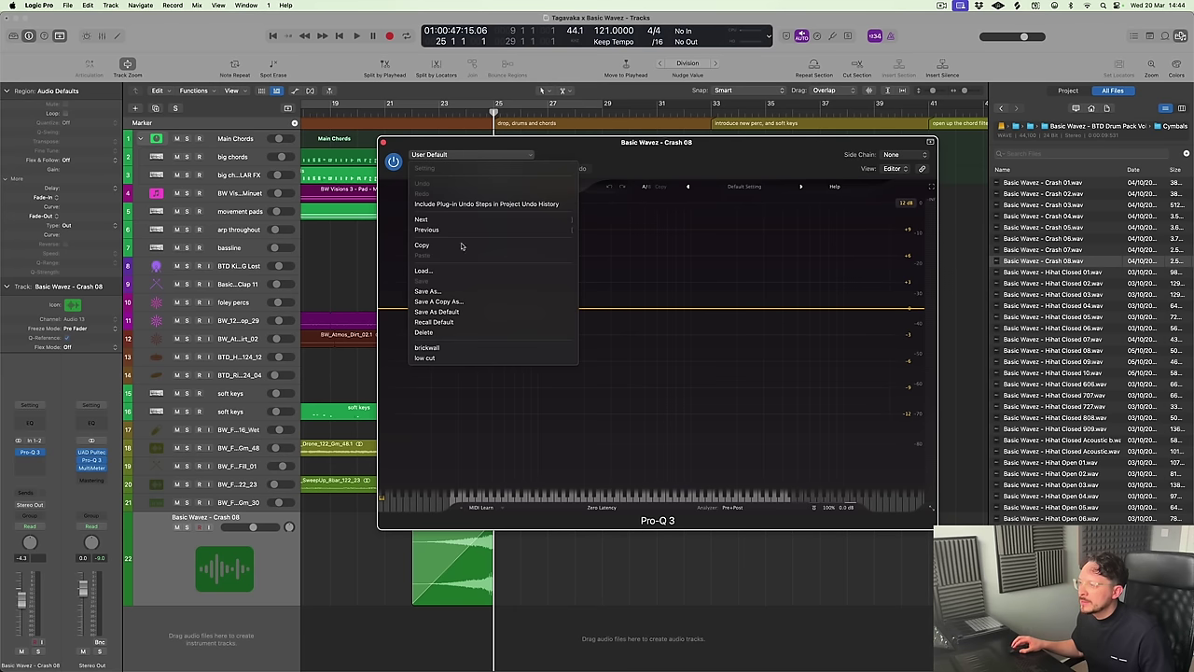
left_click(451, 359)
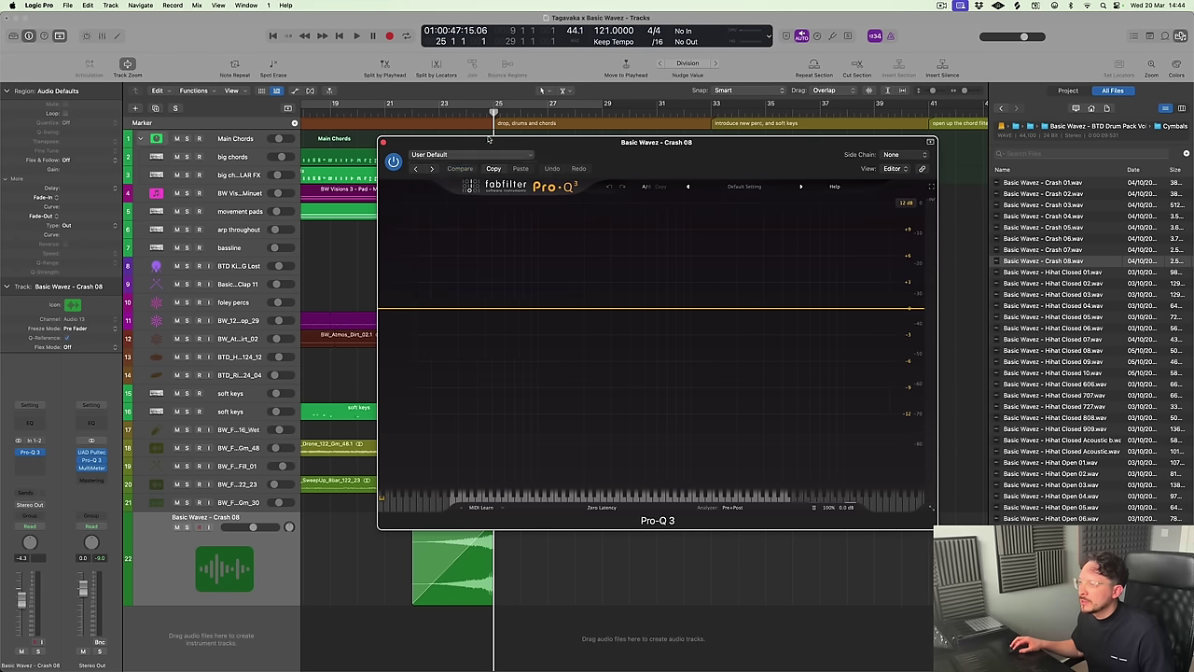
double_click(22, 557)
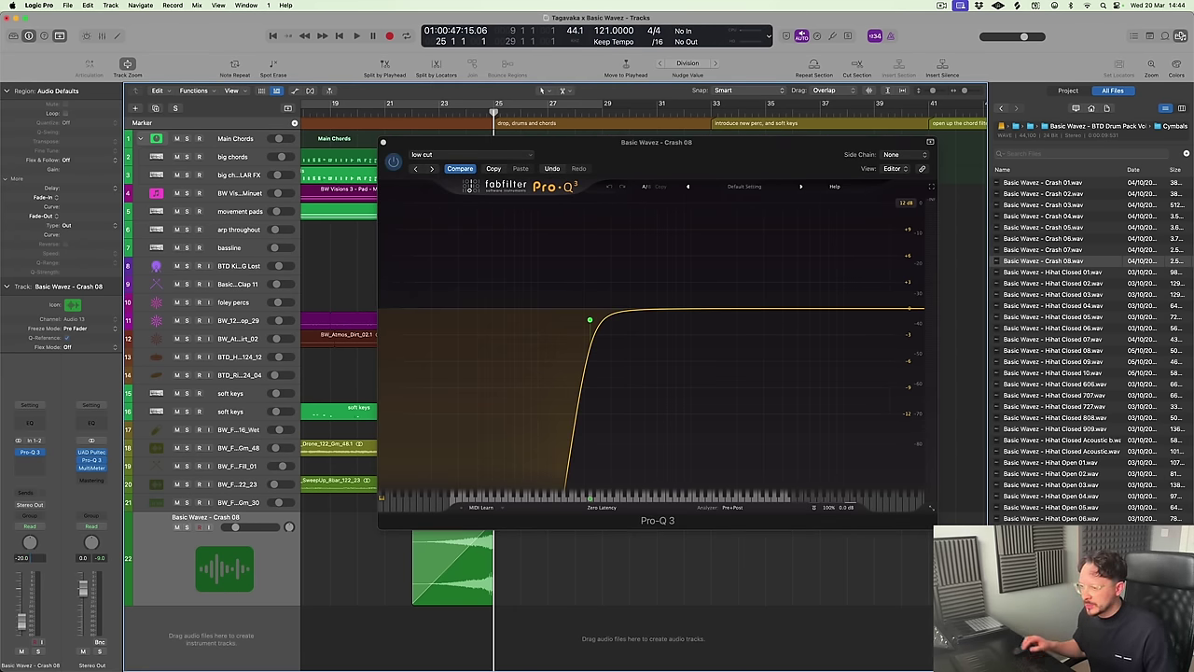
Add a Stereo Delay with its default preset after the crash track's Pro-Q 3 and close the delay window
left_click(39, 460)
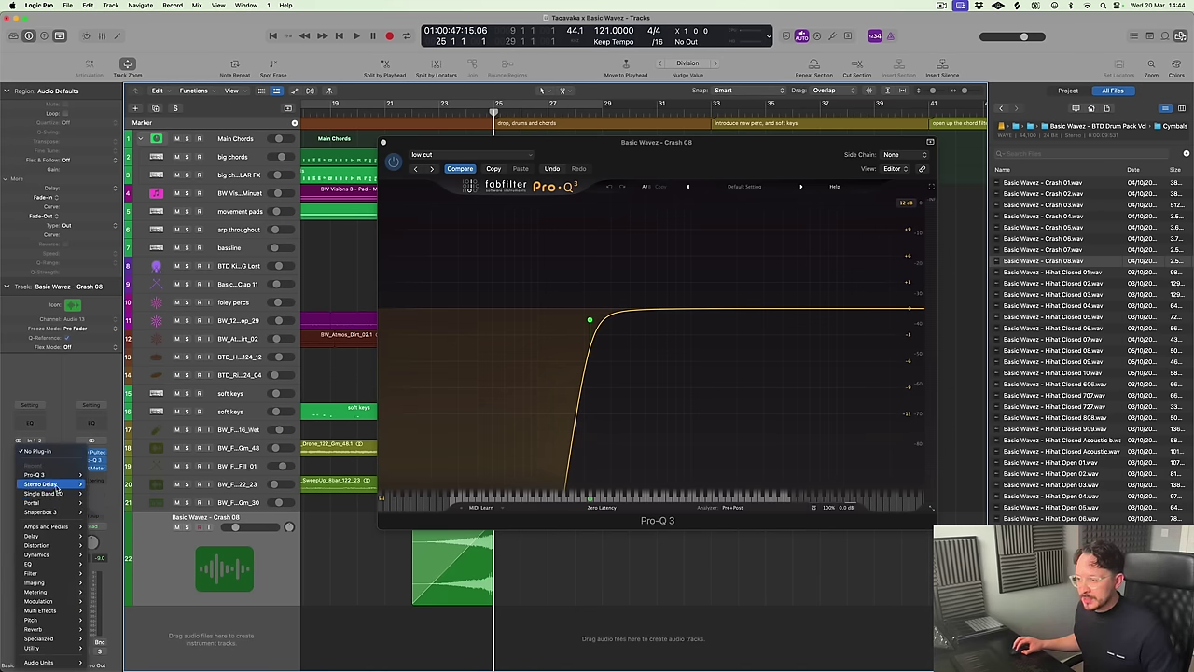
left_click(98, 484)
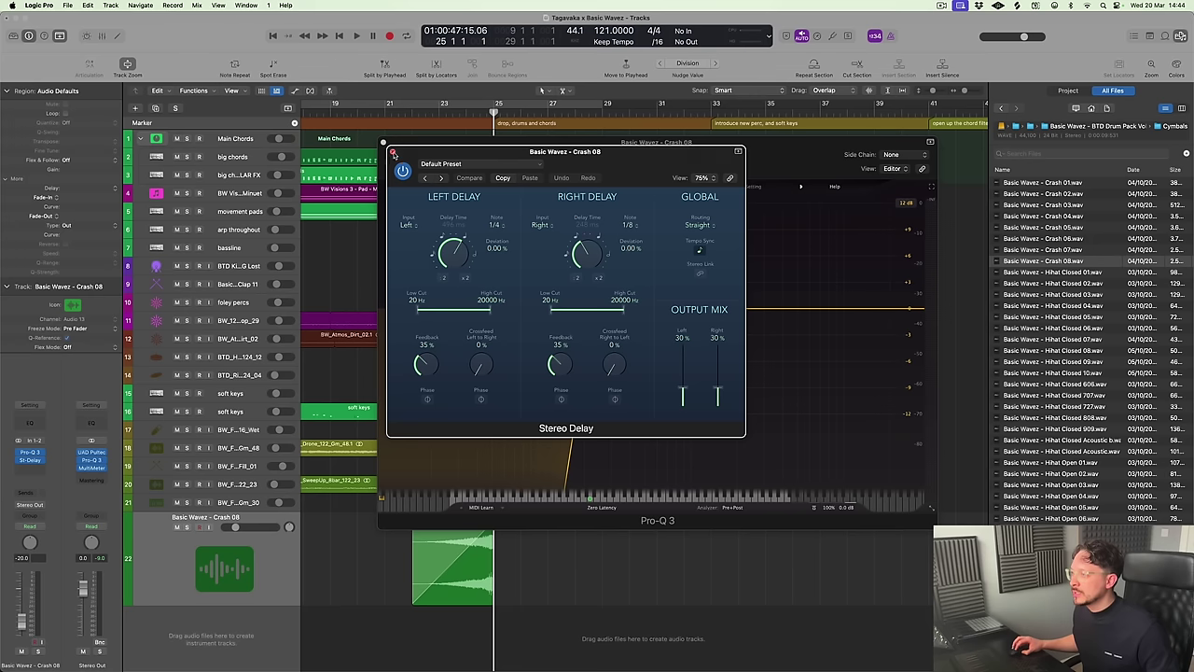
left_click(393, 151)
Play the transition from about bar 23 into the drop, soloing the reversed crash briefly, and close the Pro-Q 3 window
key("space")
left_click(412, 109)
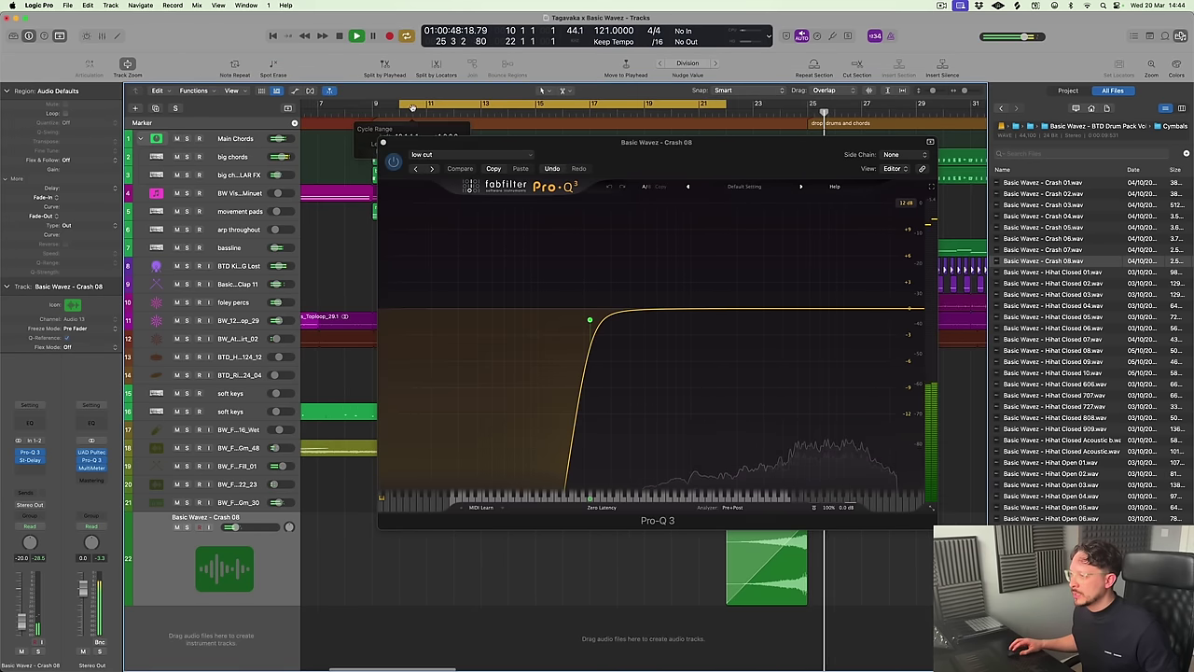
key("c")
left_click(747, 115)
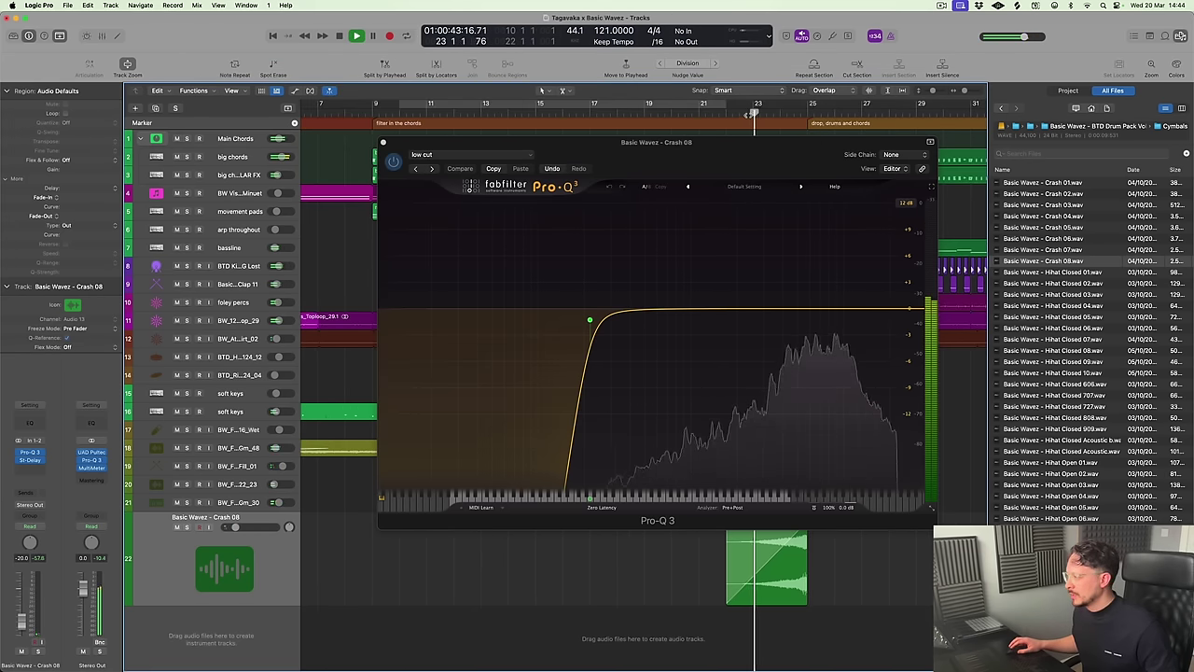
left_click(186, 527)
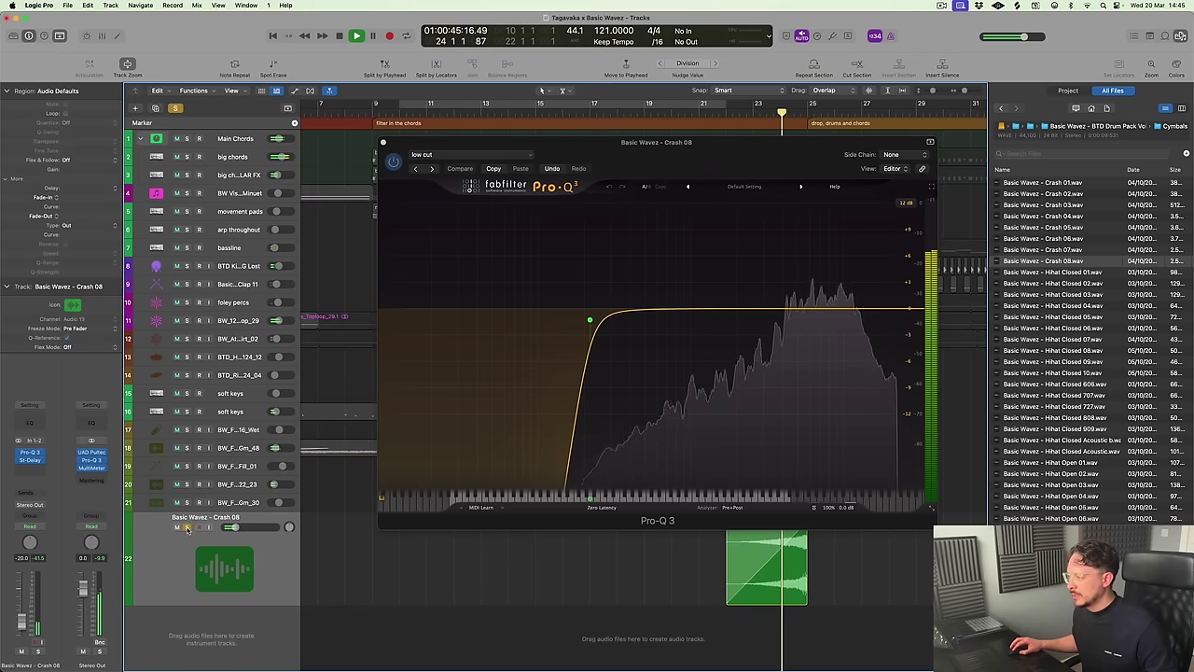
left_click(186, 527)
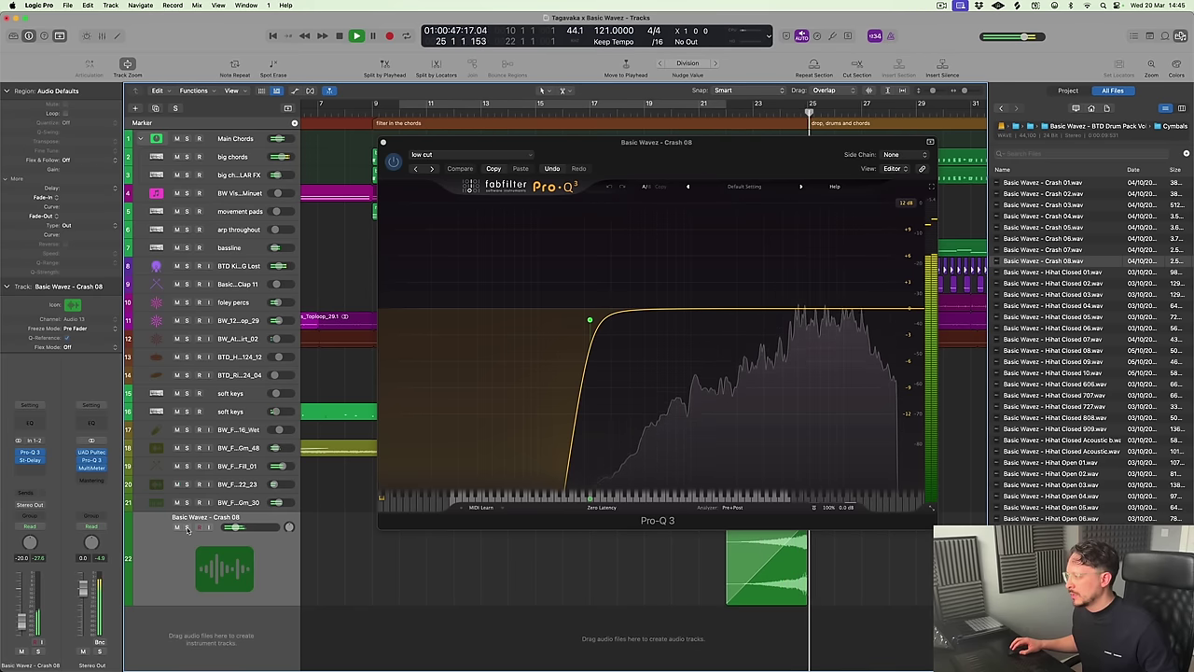
left_click(393, 150)
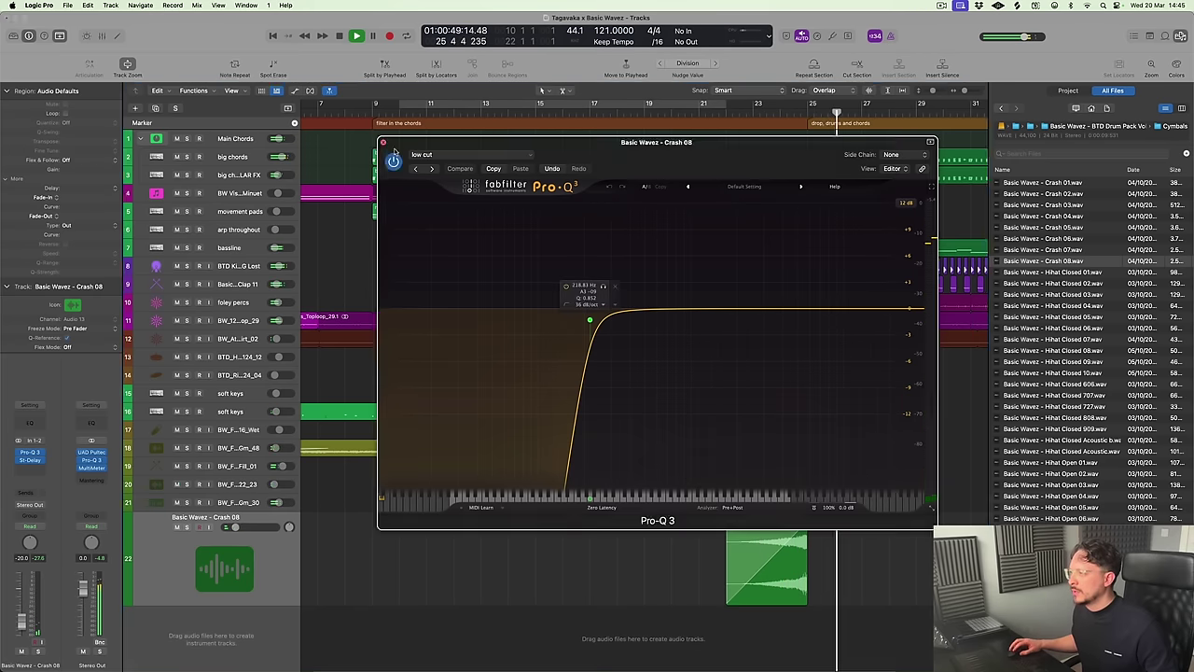
left_click(383, 142)
Hide the file browser and play the whole arrangement from bar 1
key("super+Left")
key("super+Left")
key("super+Left")
key("ctrl+z")
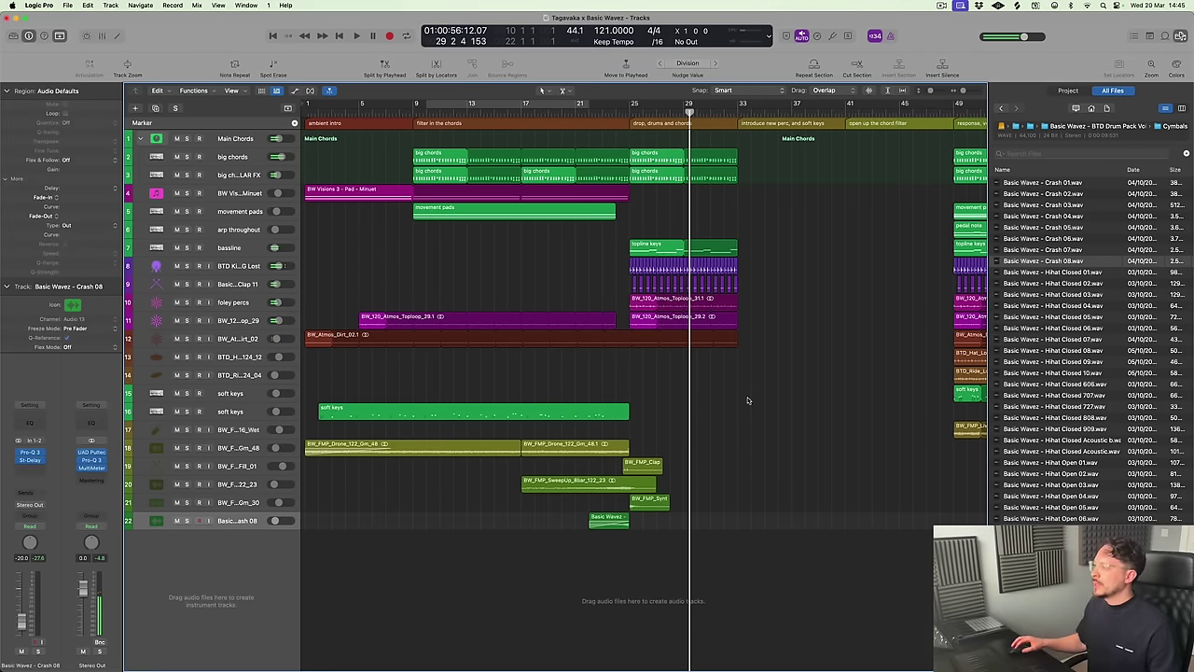
key("f")
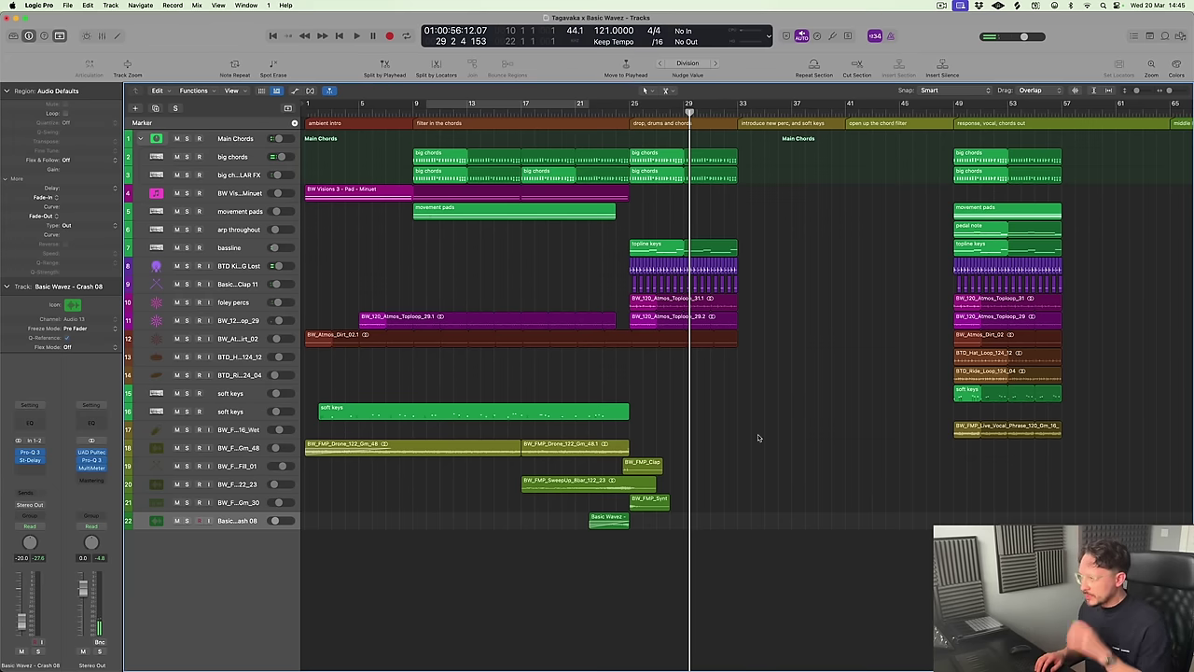
key("Return")
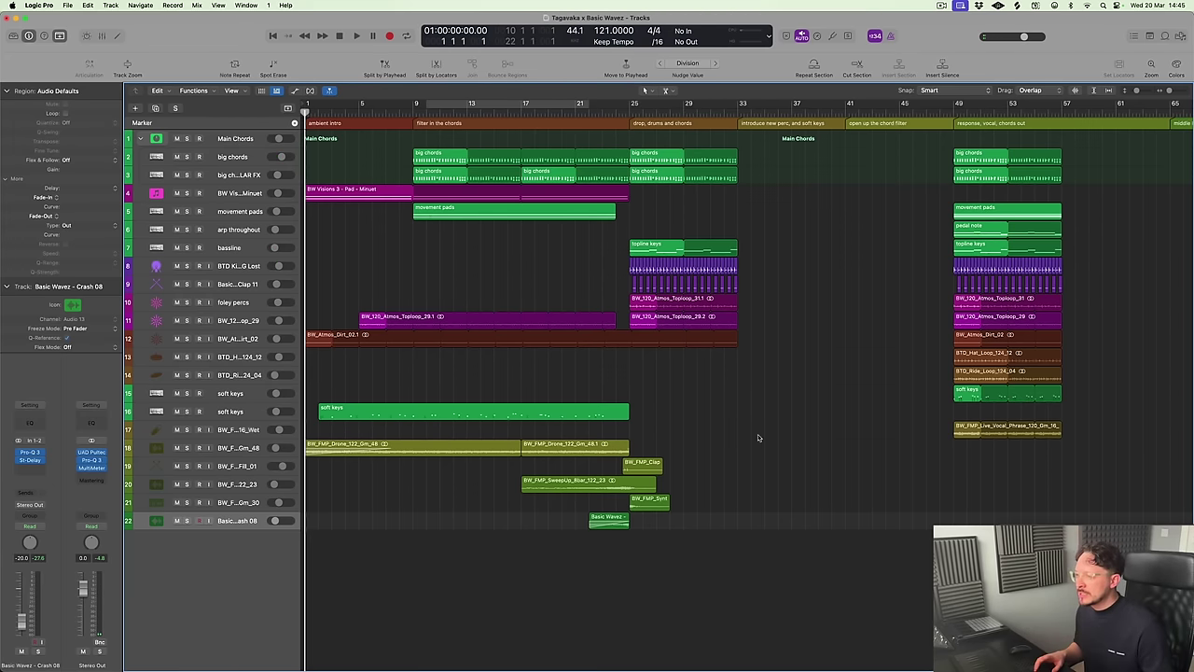
key("space")
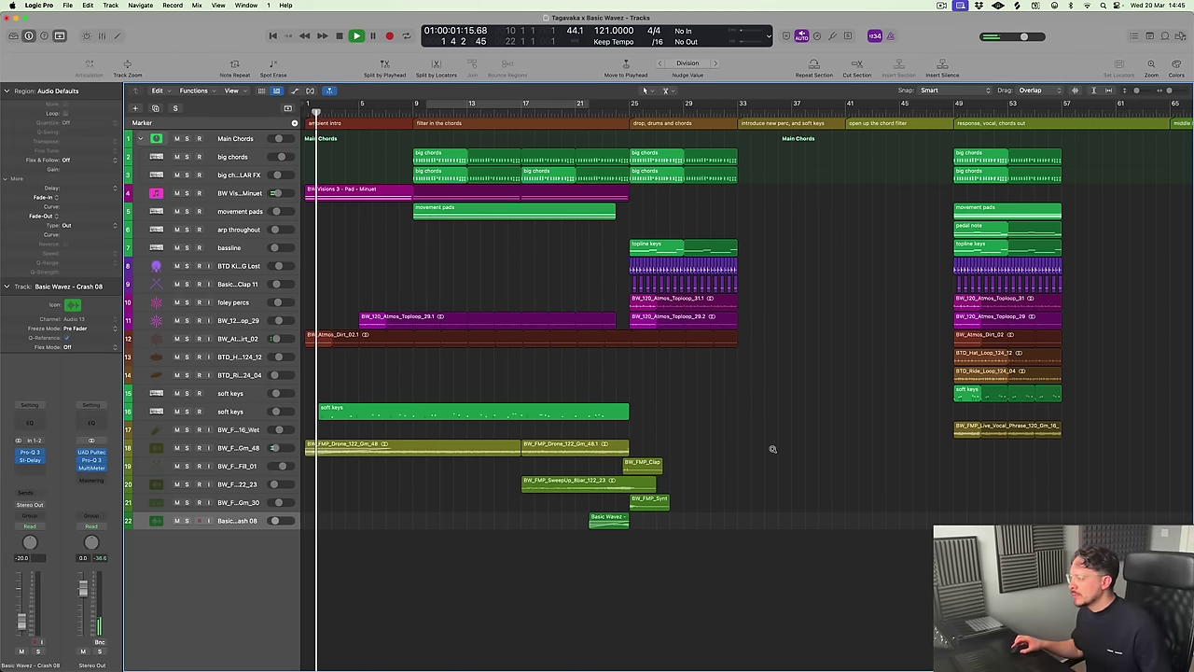
Widen the track headers to show full names and set the synth flourish track's volume to -12.0 dB
scroll(776, 453, "up", 2)
scroll(776, 454, "right", 3)
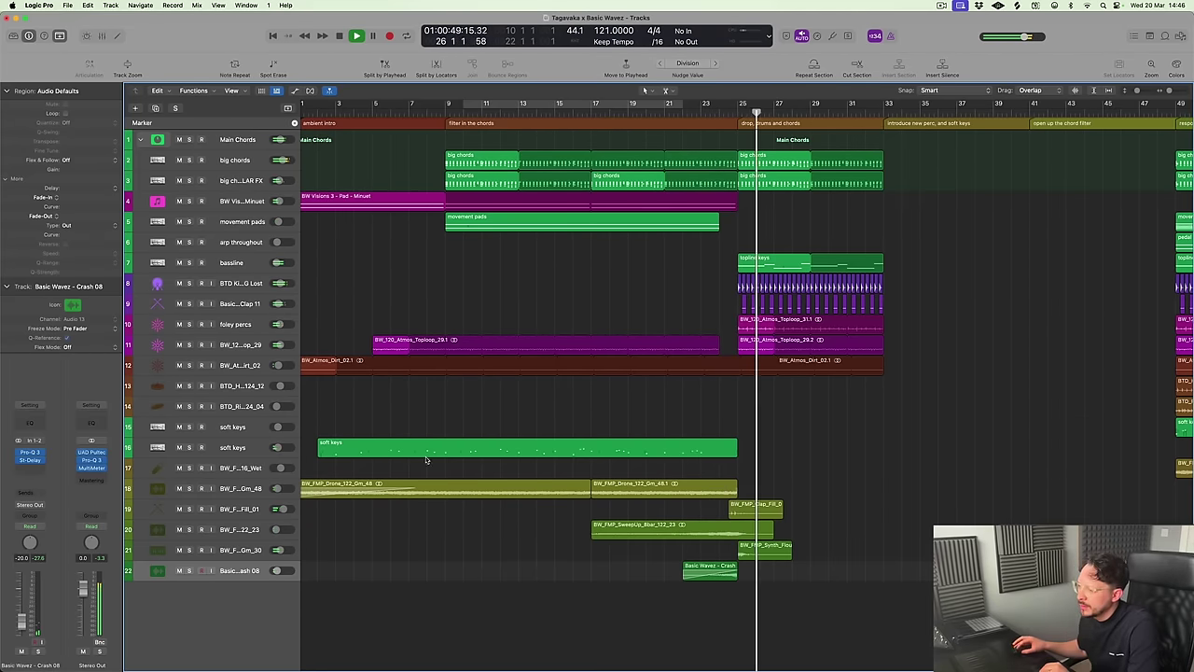
left_click_drag(299, 549, 364, 552)
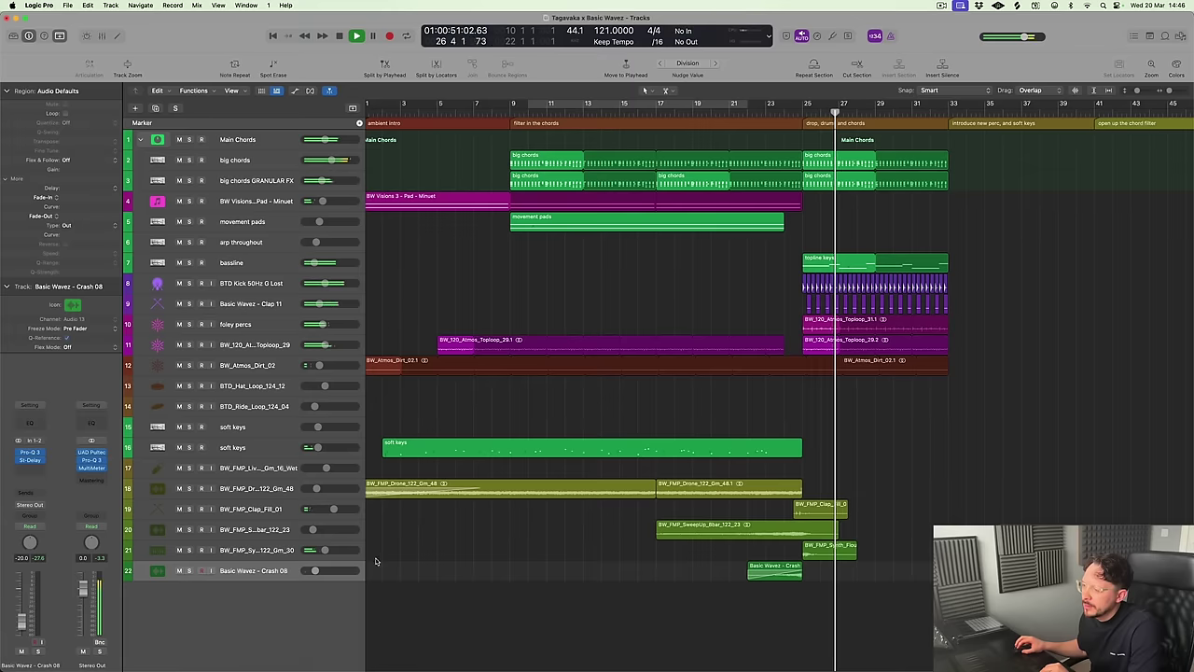
left_click(269, 556)
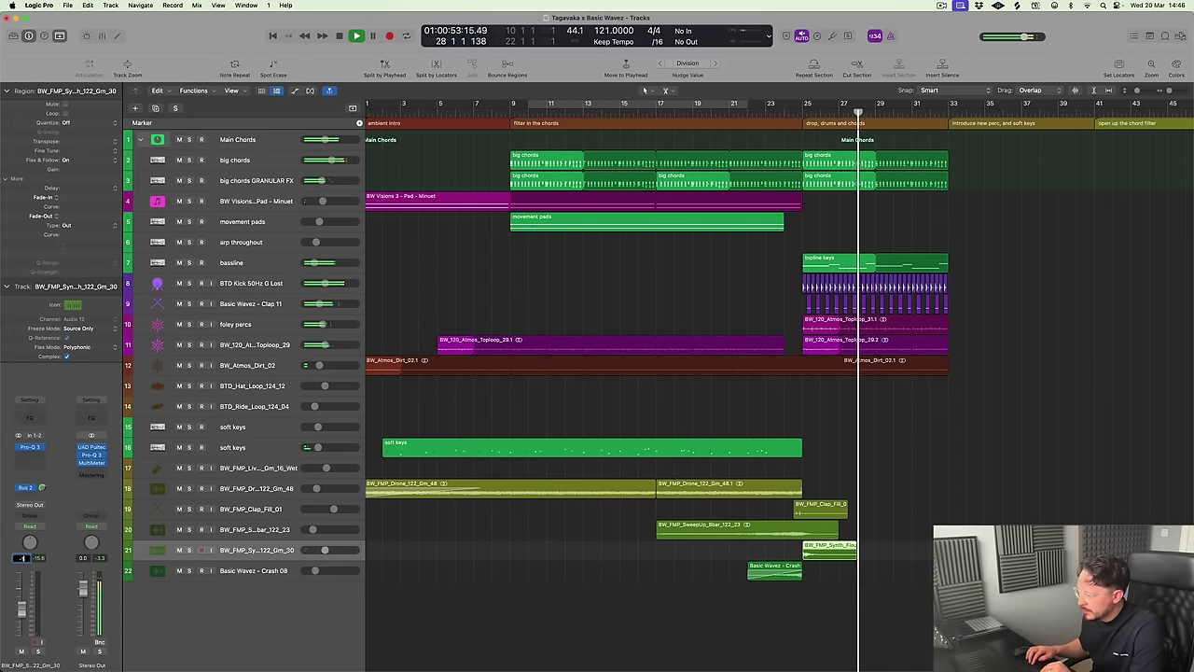
left_click(887, 477)
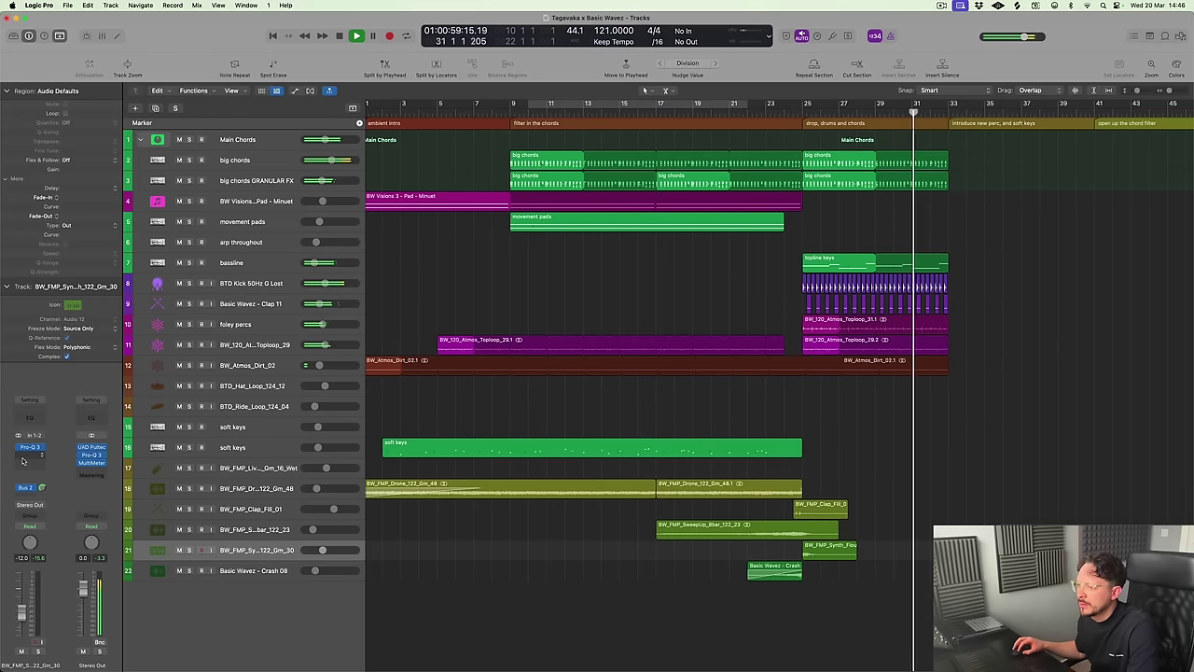
key("space")
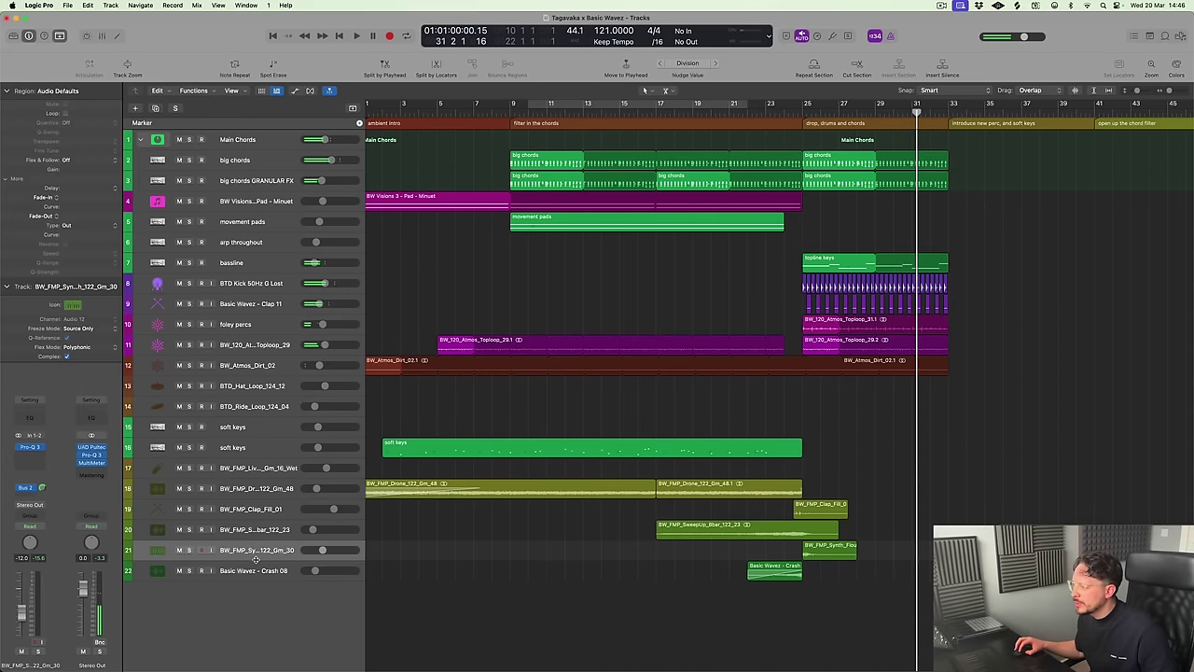
Enlarge the synth flourish track and play into the drop, soloing the flourish briefly
key("ctrl+z")
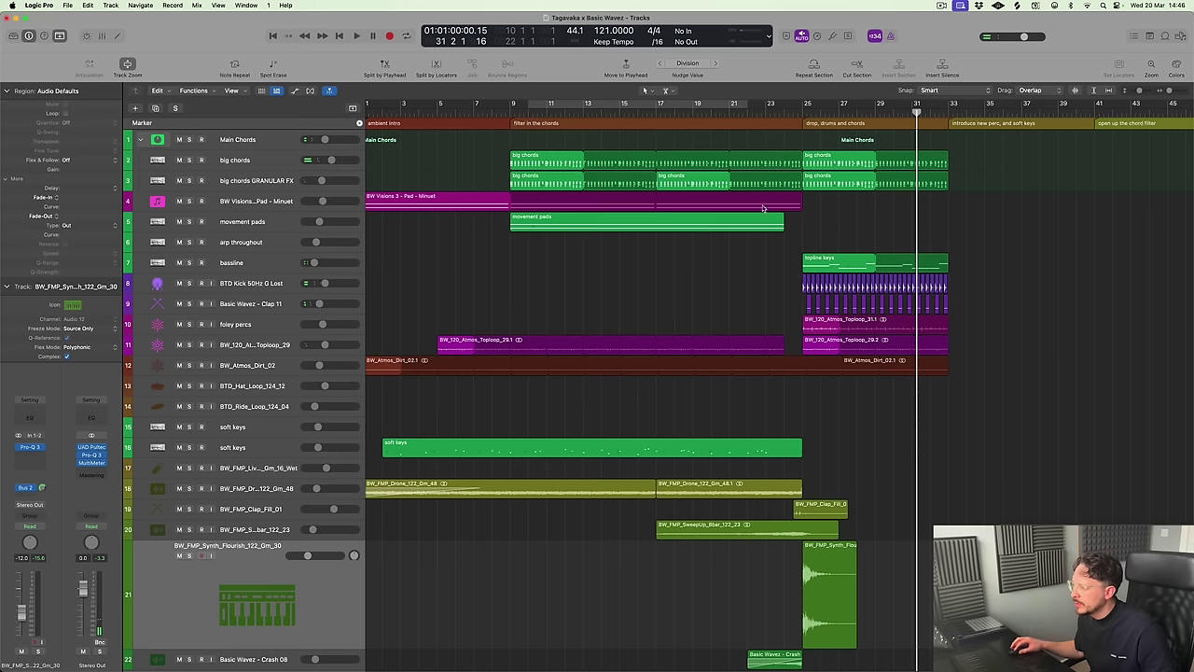
key("space")
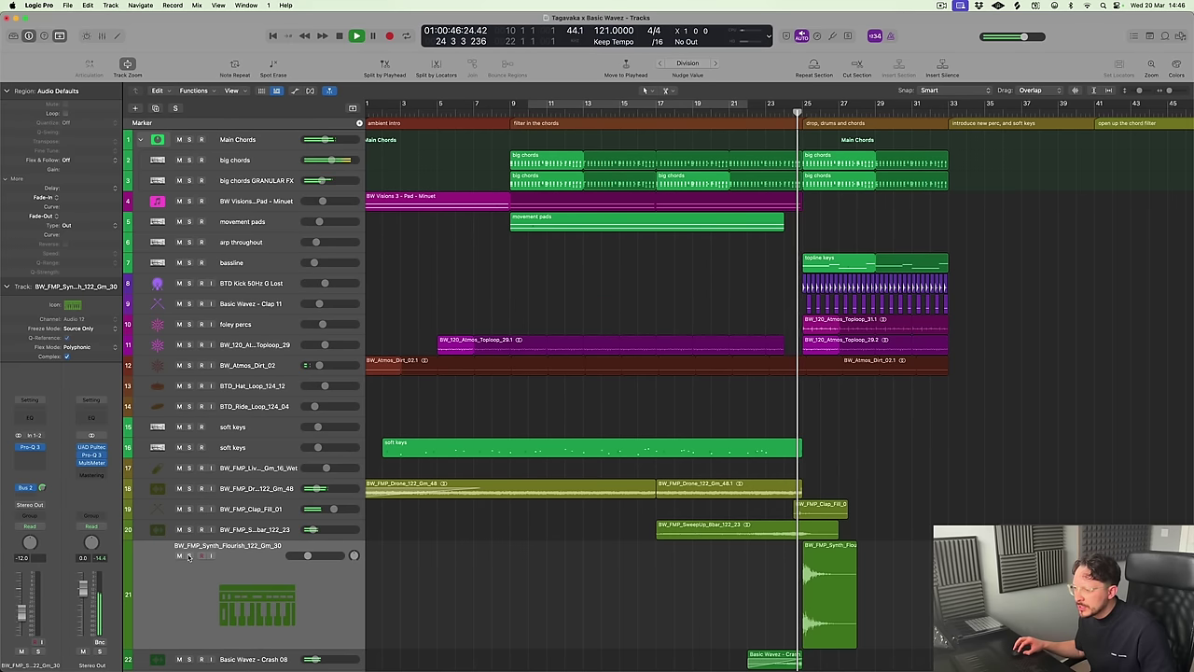
left_click(189, 556)
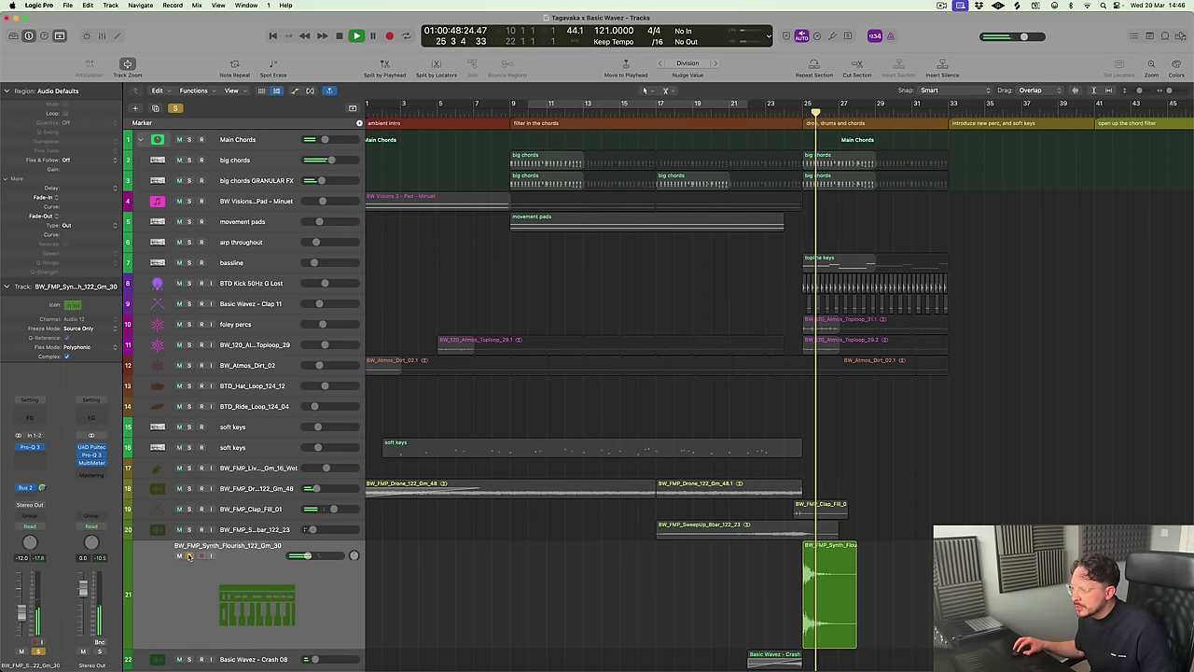
left_click(189, 556)
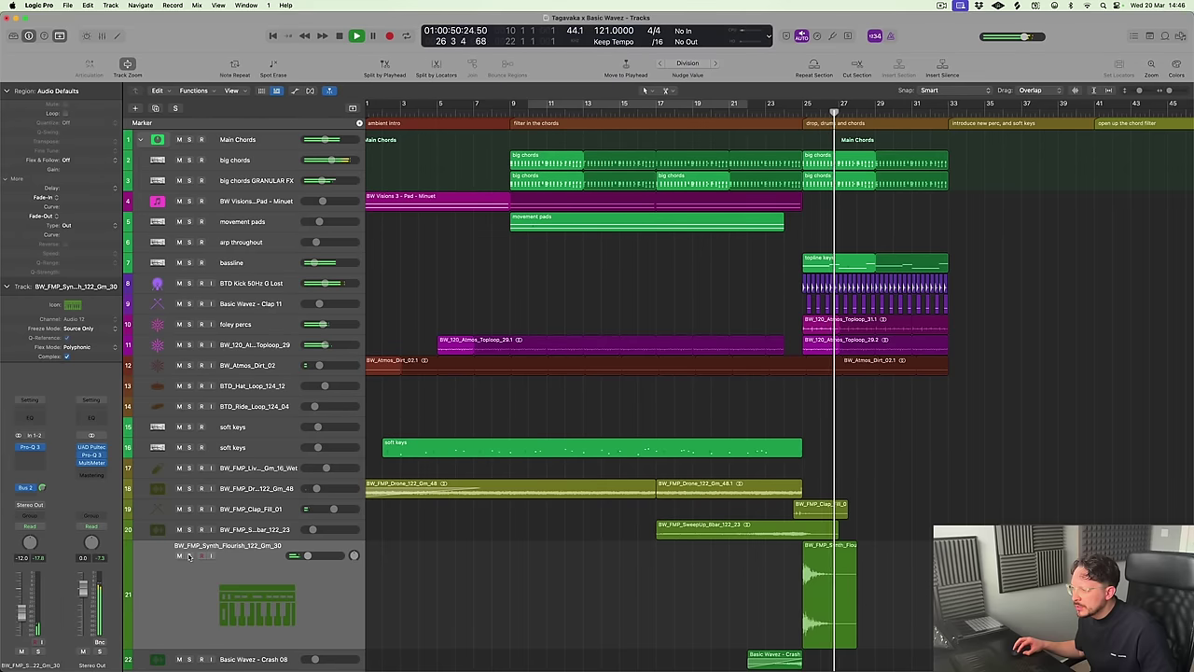
Insert Tape Delay with the Ultra Dub preset on the synth flourish track, set the LFO rate to 0.00 Hz and play the drop
left_click(24, 455)
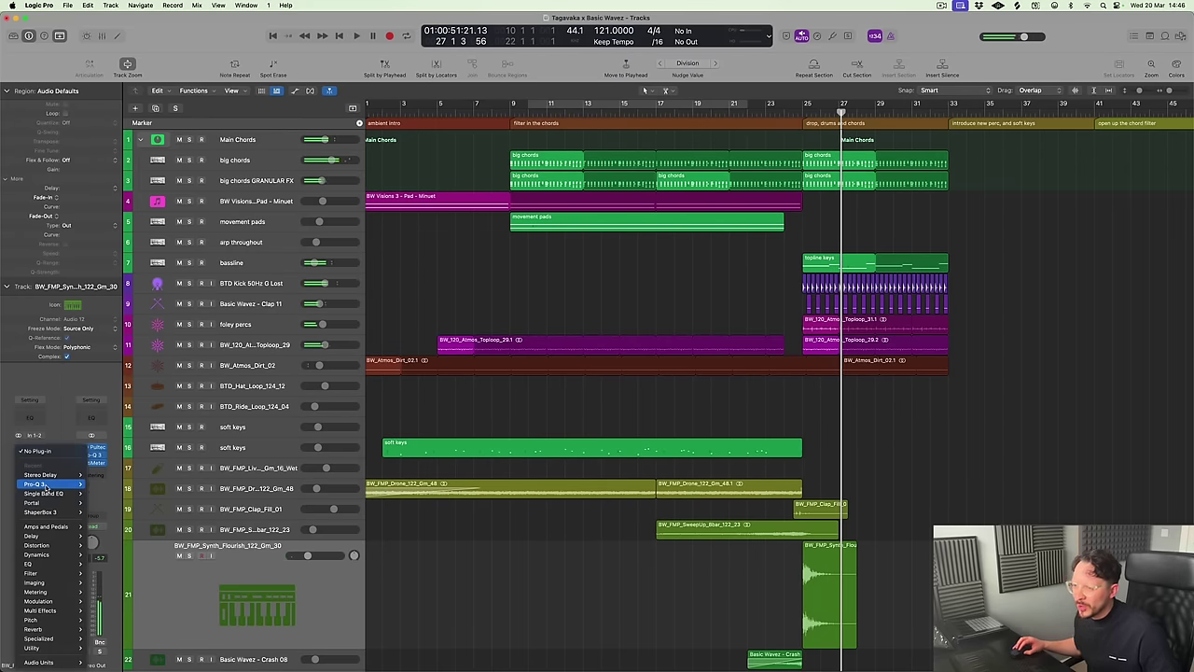
mouse_move(82, 539)
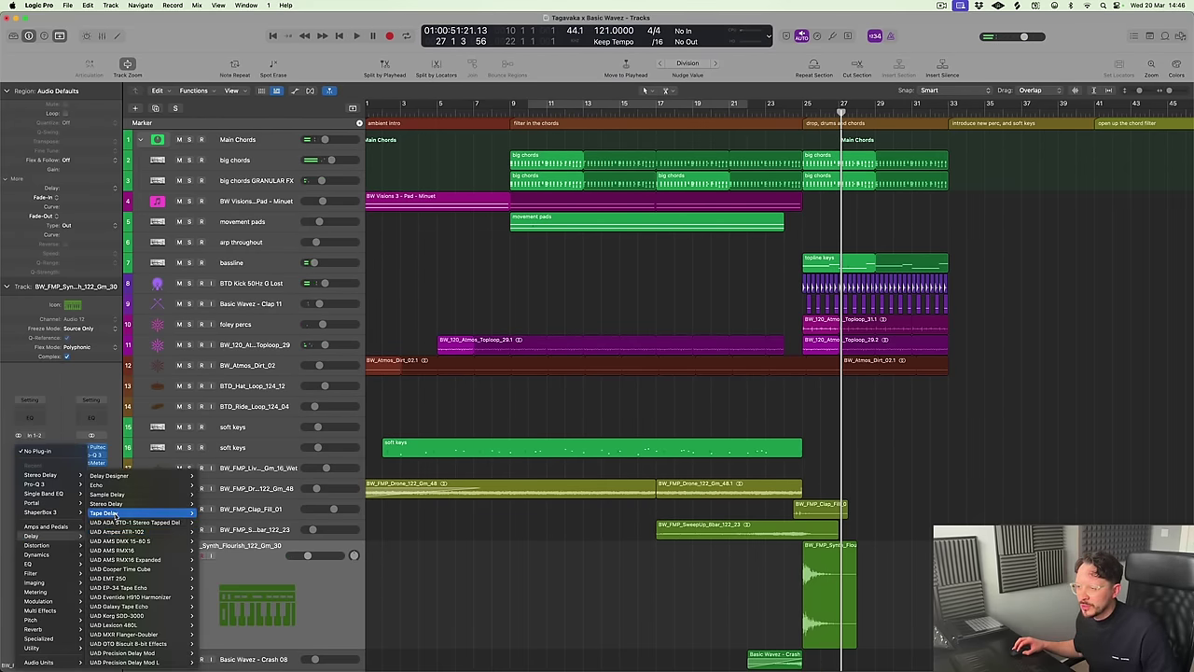
left_click(209, 513)
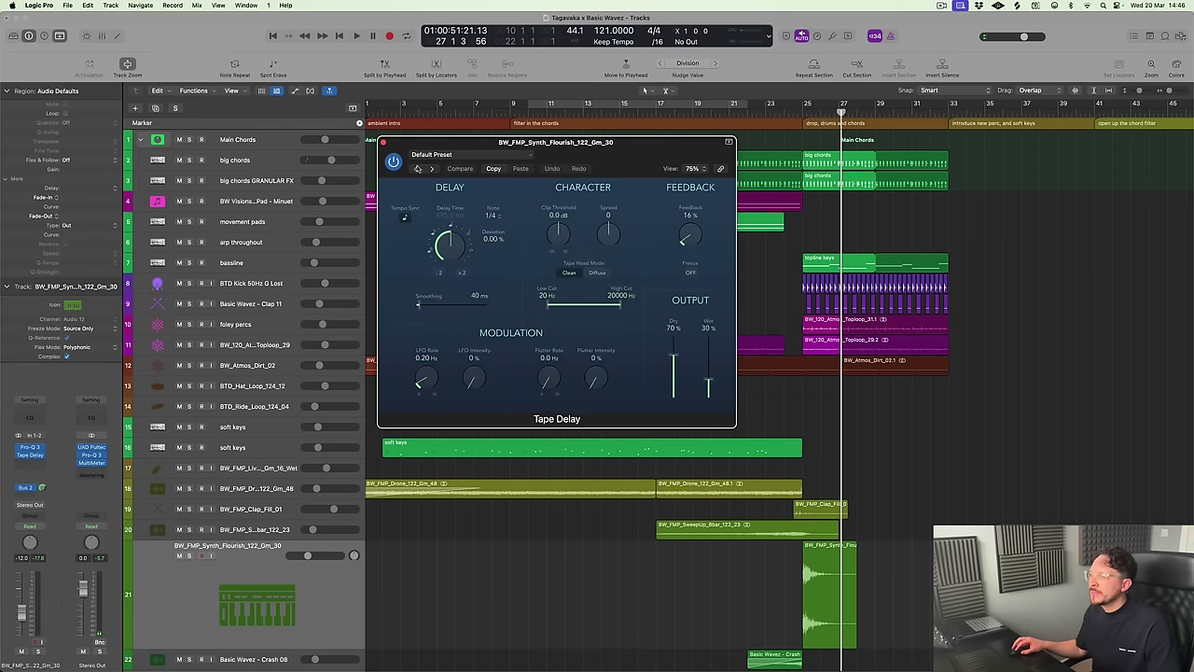
left_click_drag(611, 163, 647, 180)
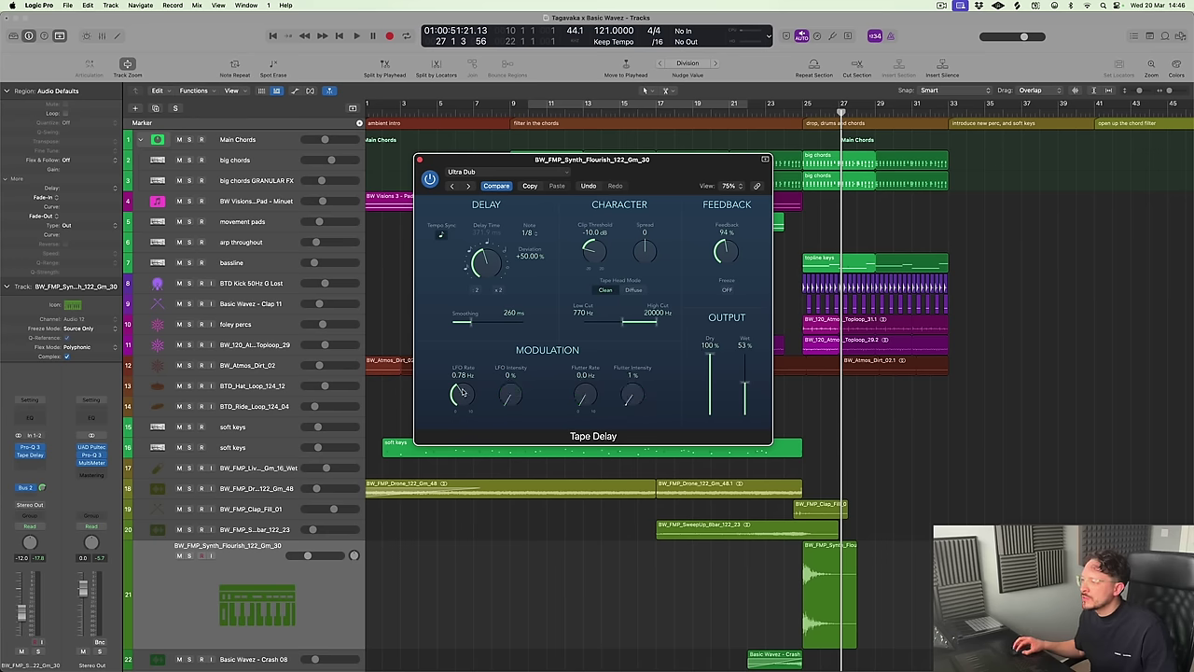
left_click(788, 112)
key("space")
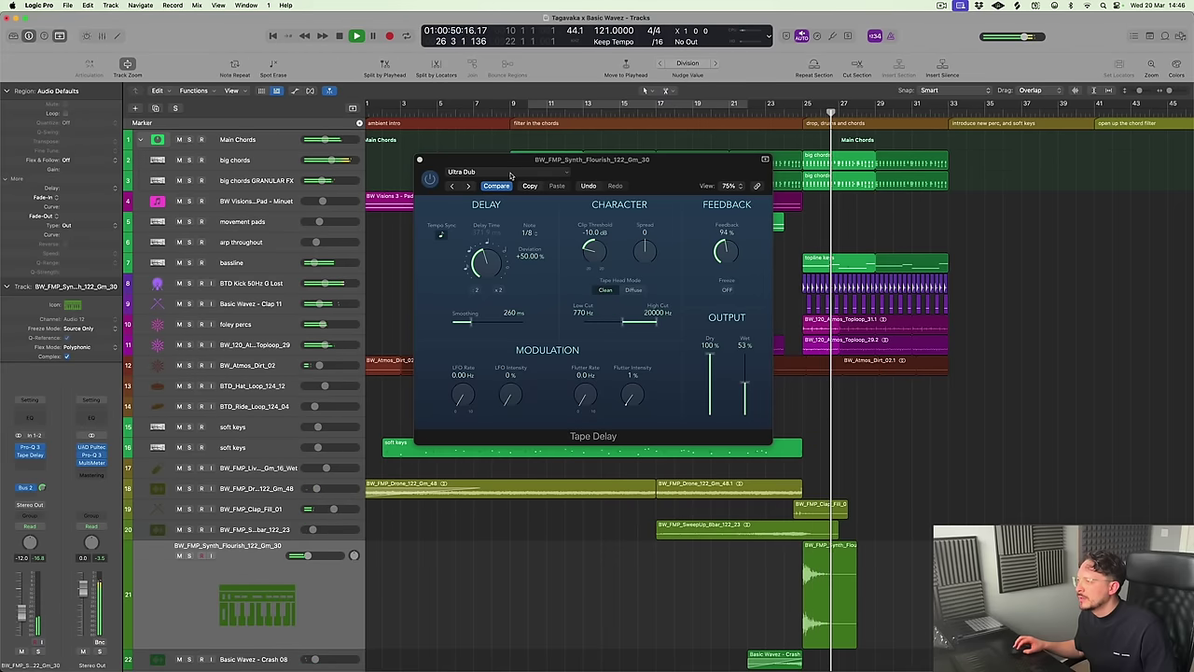
Close the Tape Delay window and return the synth flourish track to its normal height
left_click(419, 160)
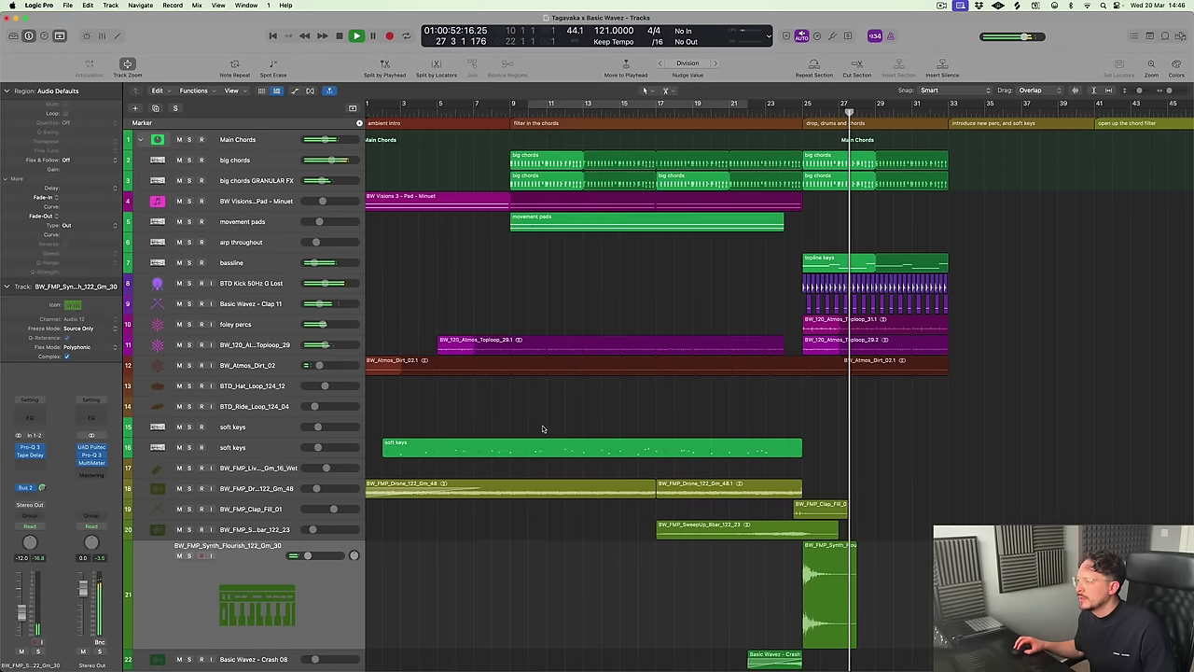
key("ctrl+z")
key("super+Left")
scroll(793, 374, "right", 3)
key("super+Right")
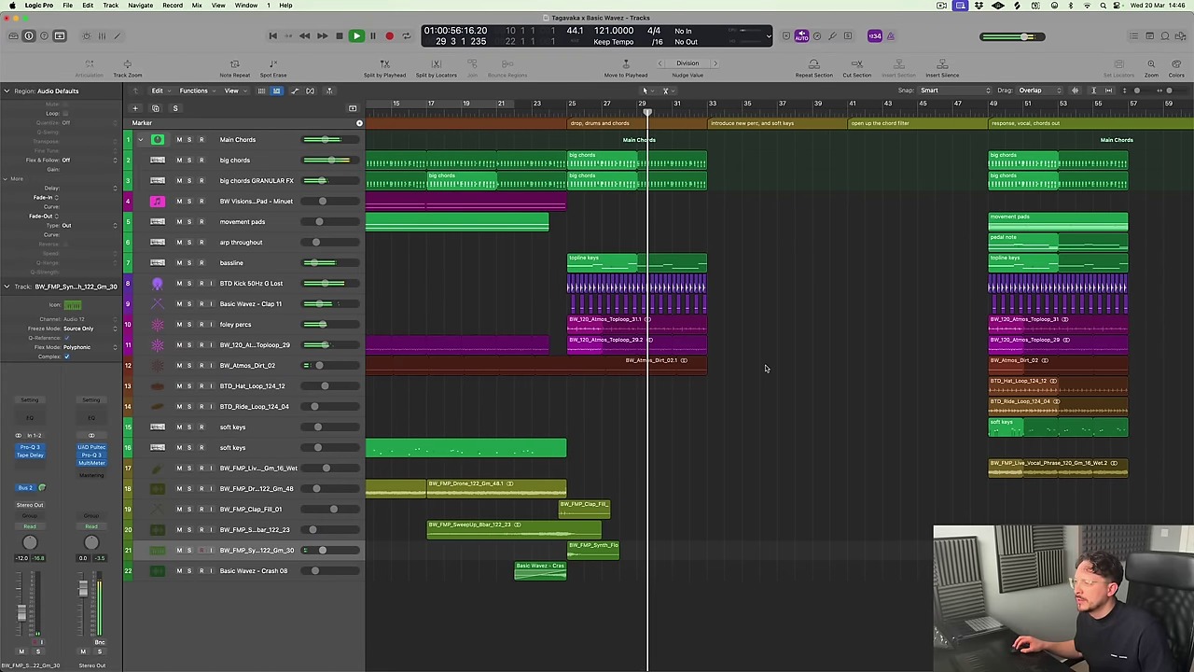
Briefly solo and mute the BTD Kick track while the drop plays, and stop playback at bar 33
left_click(190, 282)
left_click(189, 283)
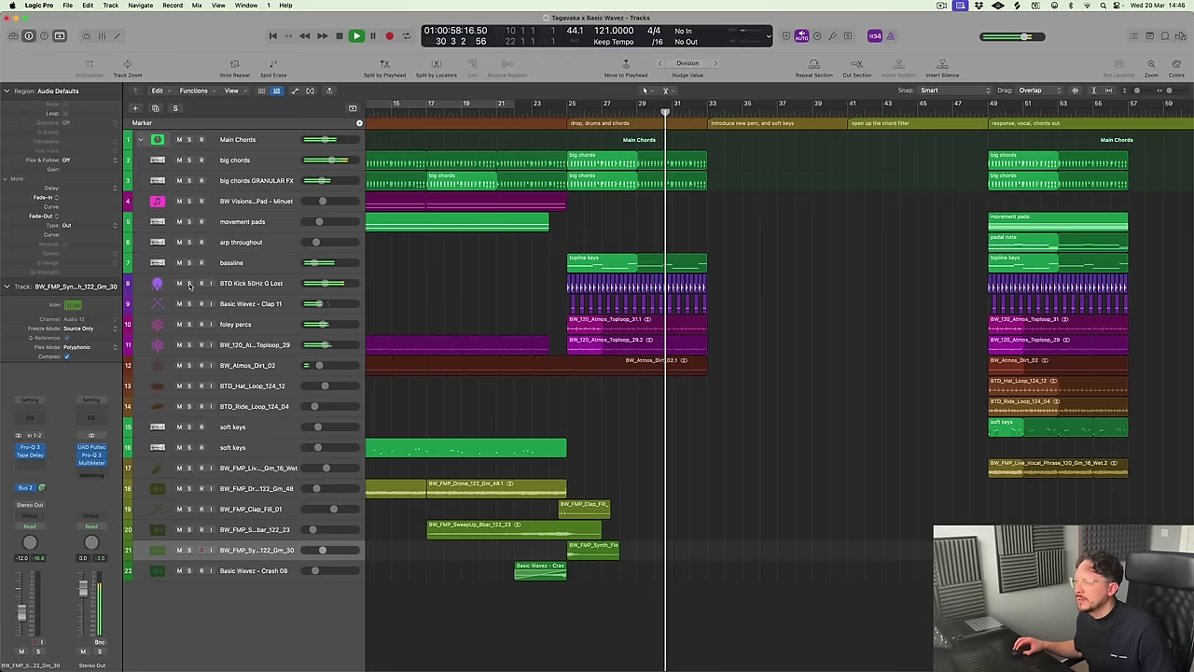
left_click(179, 283)
left_click(179, 283)
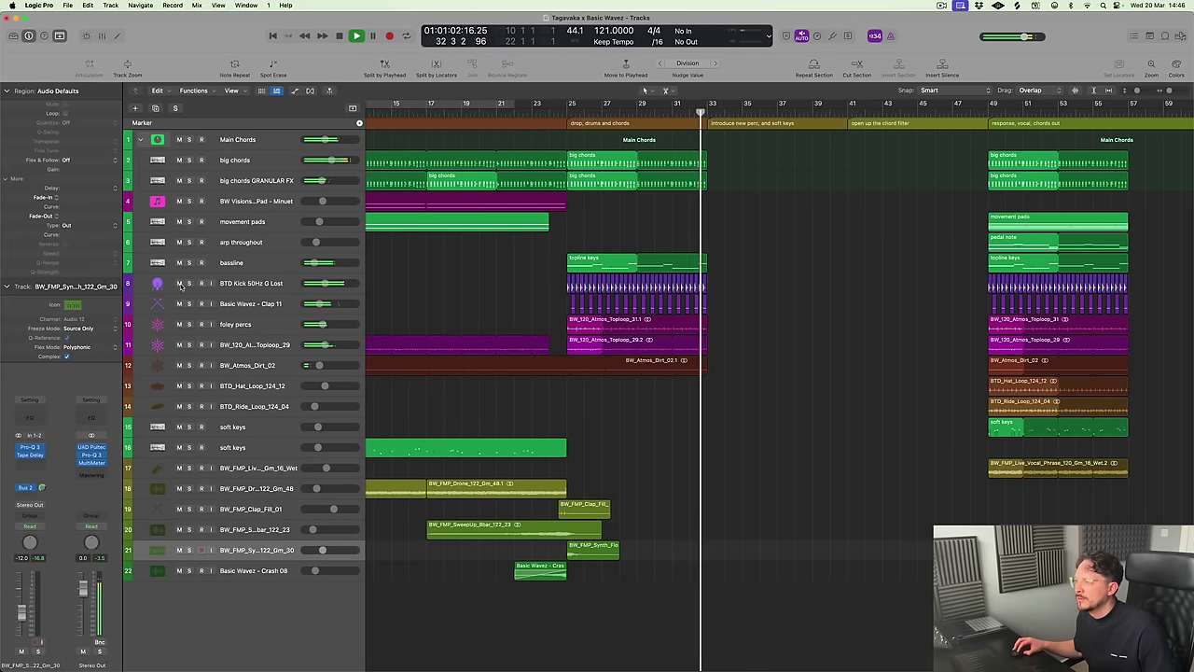
key("space")
Shorten the looped BW_Atmos_Dirt_02 region to a single two-bar pass at bar 1 and turn its loop off
scroll(708, 289, "up", 5)
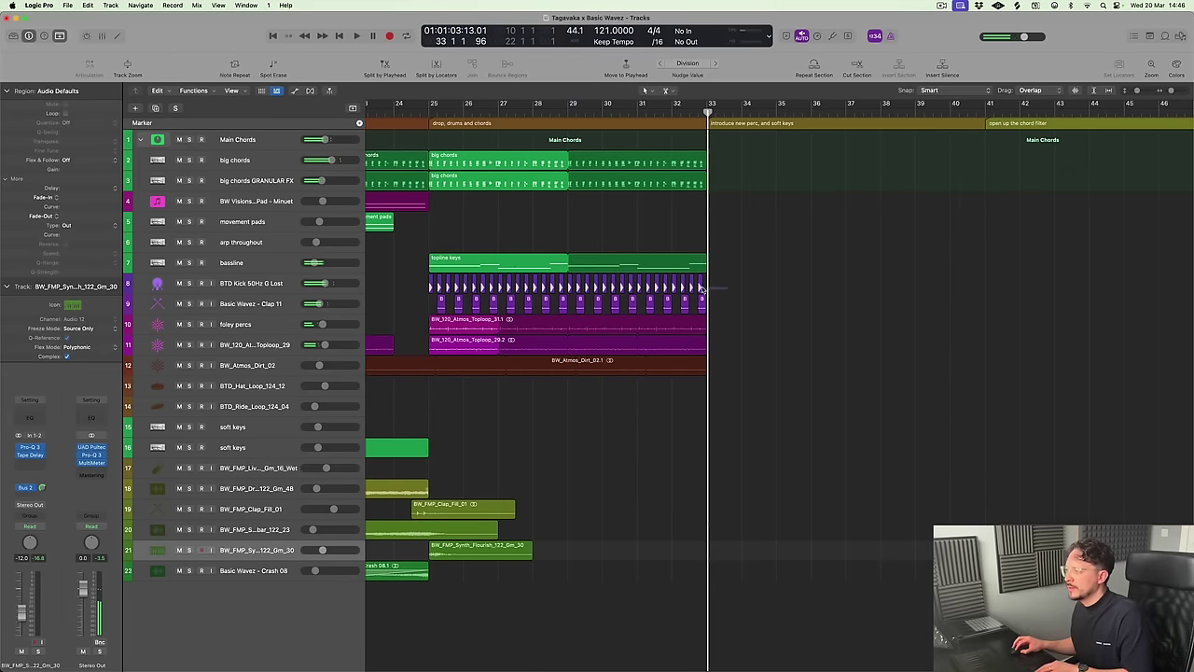
scroll(788, 310, "down", 2)
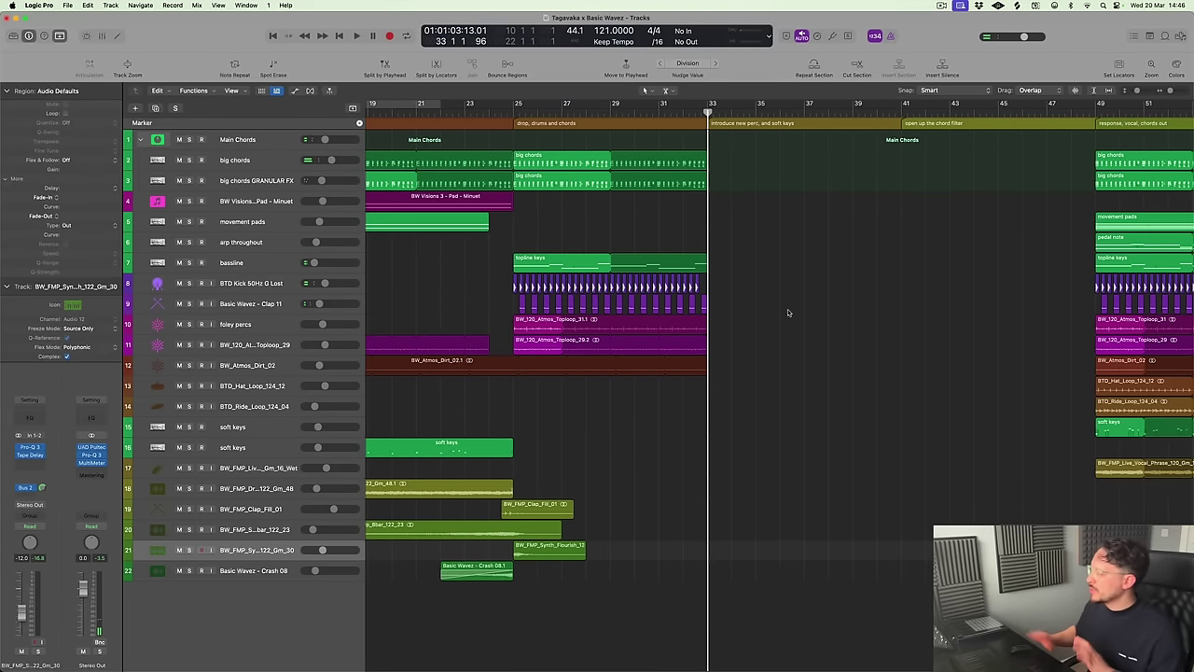
scroll(716, 379, "down", 1)
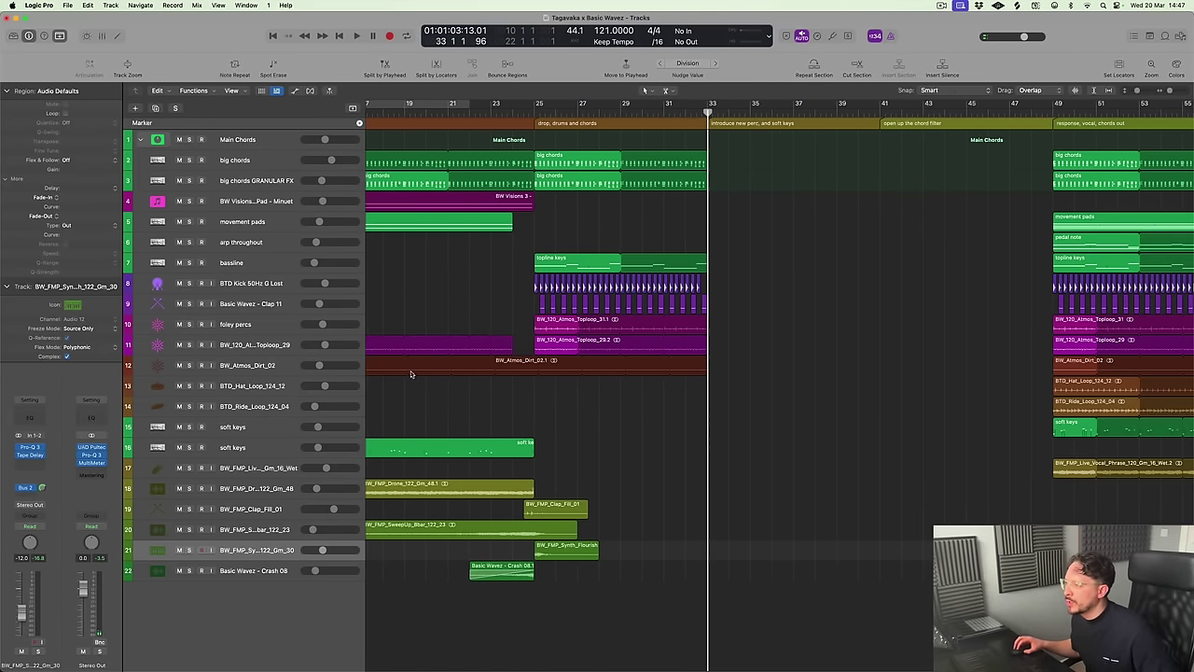
scroll(709, 373, "down", 3)
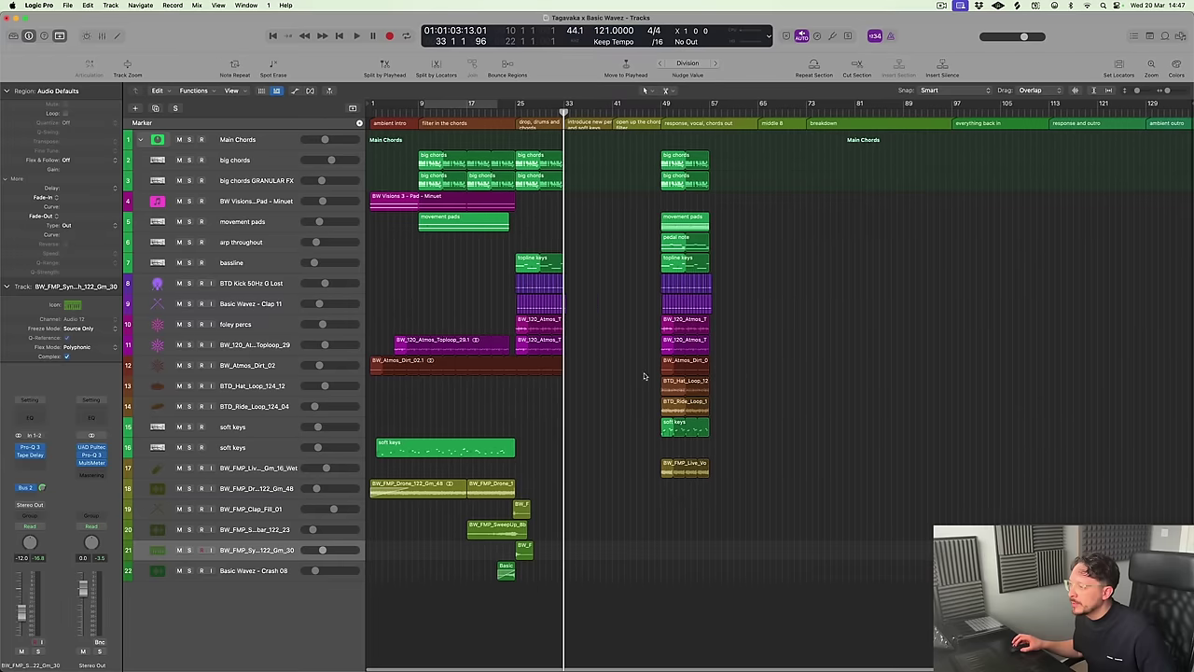
scroll(519, 389, "up", 2)
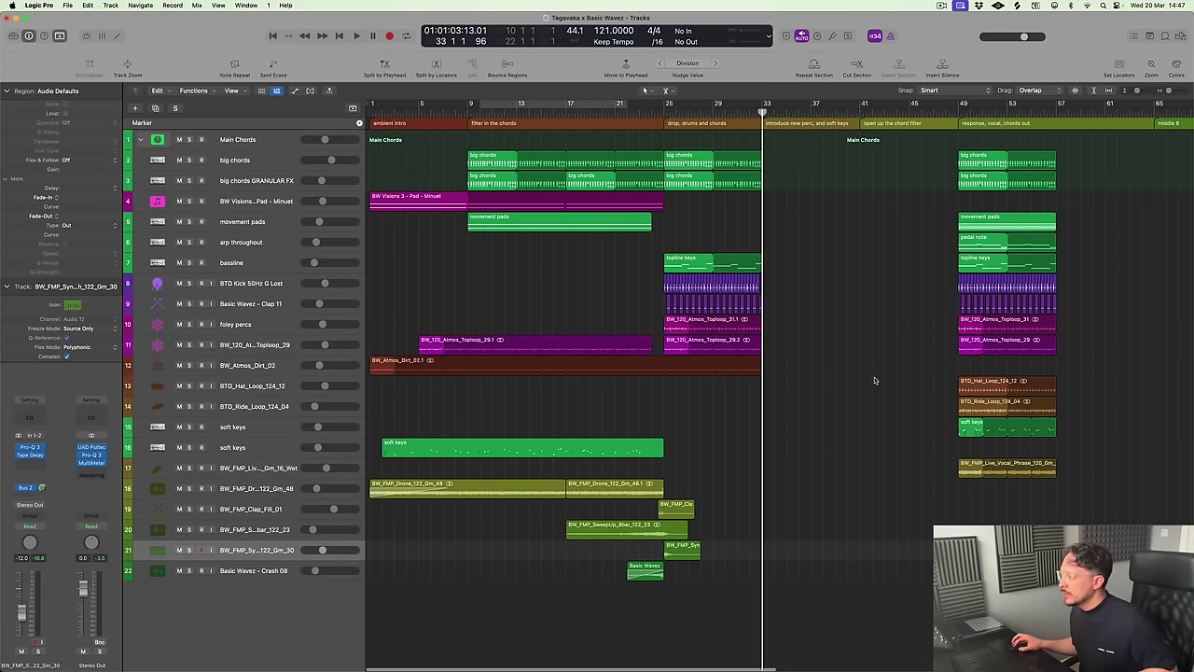
left_click_drag(756, 368, 394, 370)
scroll(475, 402, "up", 2)
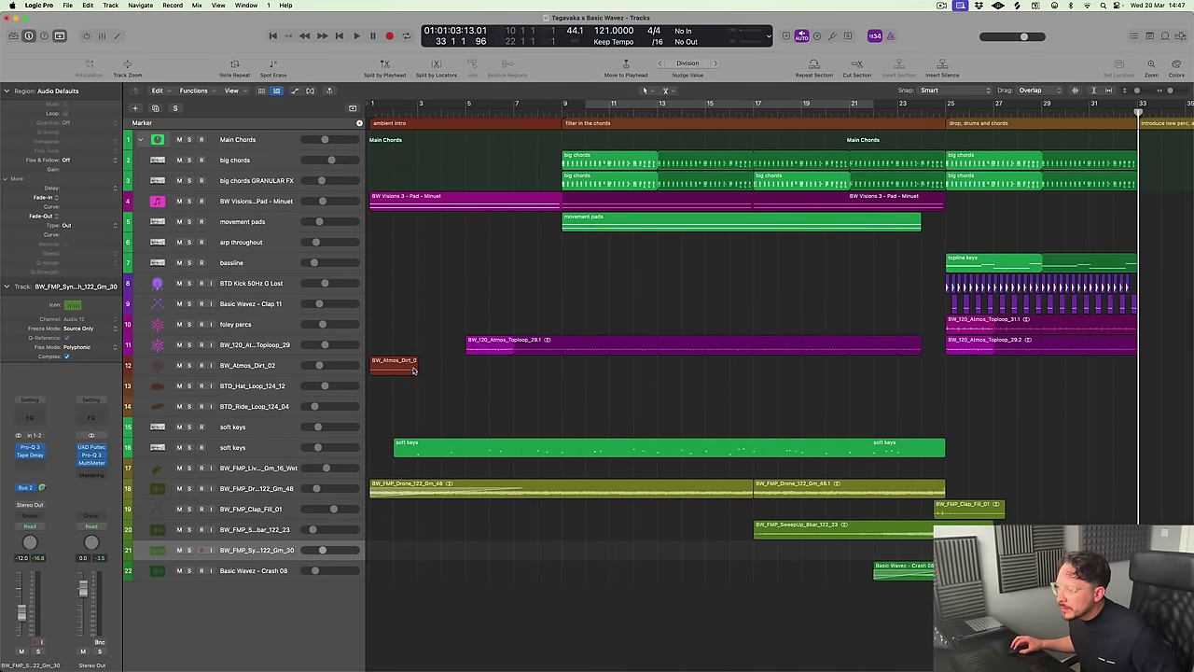
mouse_move(413, 370)
left_mouse_down()
mouse_move(1091, 370)
mouse_move(418, 370)
left_mouse_up()
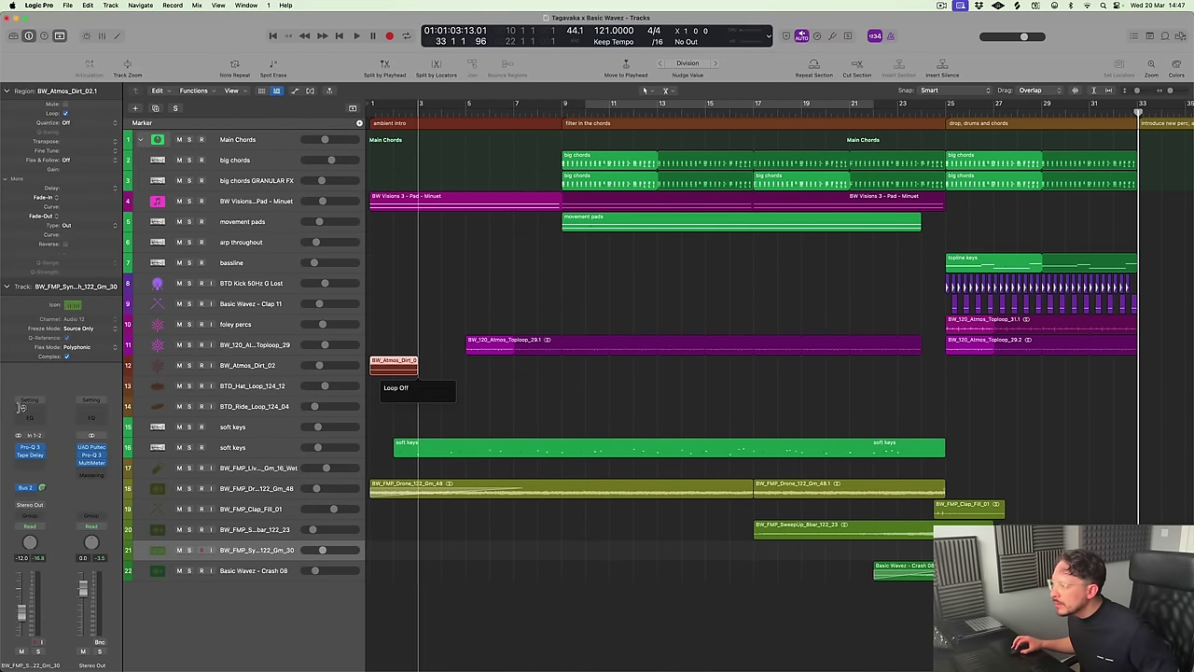
Enable Flex Time - Polyphonic on the BW_Atmos_Dirt_02 track
key("super+Right")
key("super+Right")
key("super+Right")
scroll(456, 396, "left", 6)
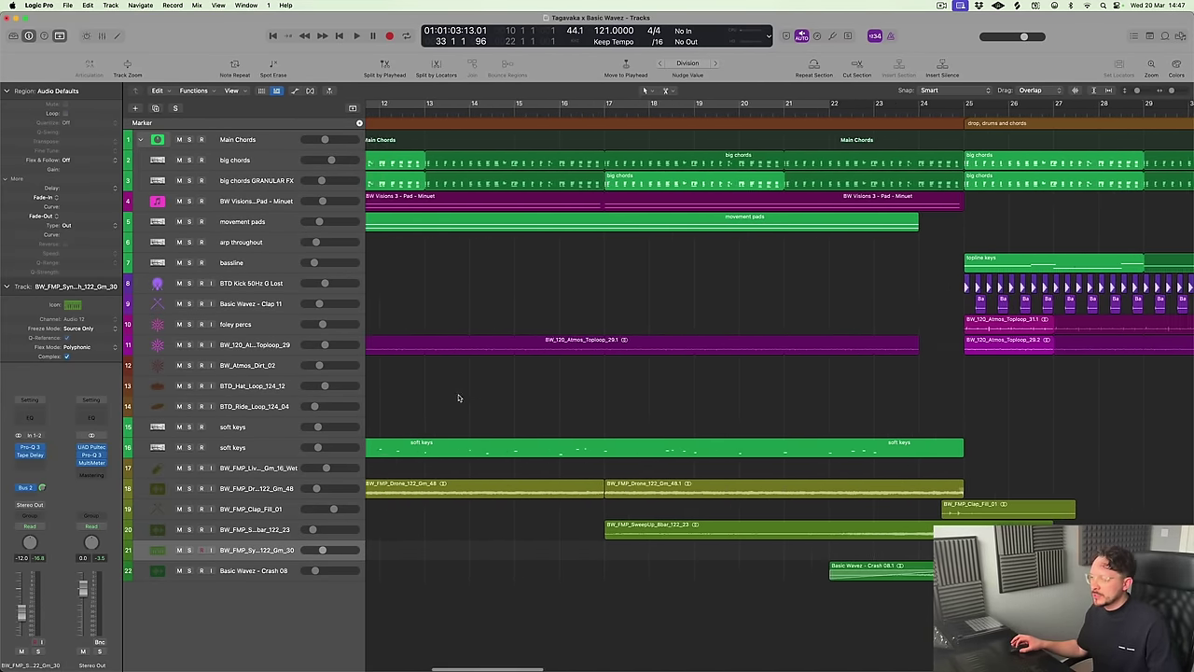
key("Return")
left_click(346, 373)
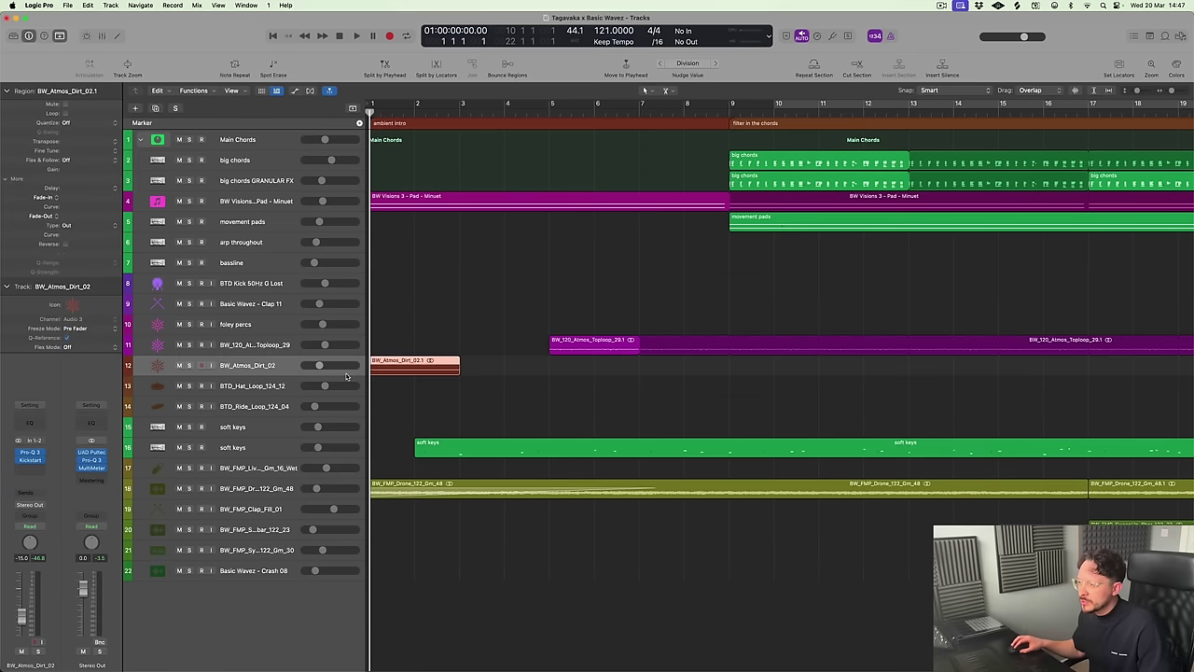
key("super+f")
left_click(246, 392)
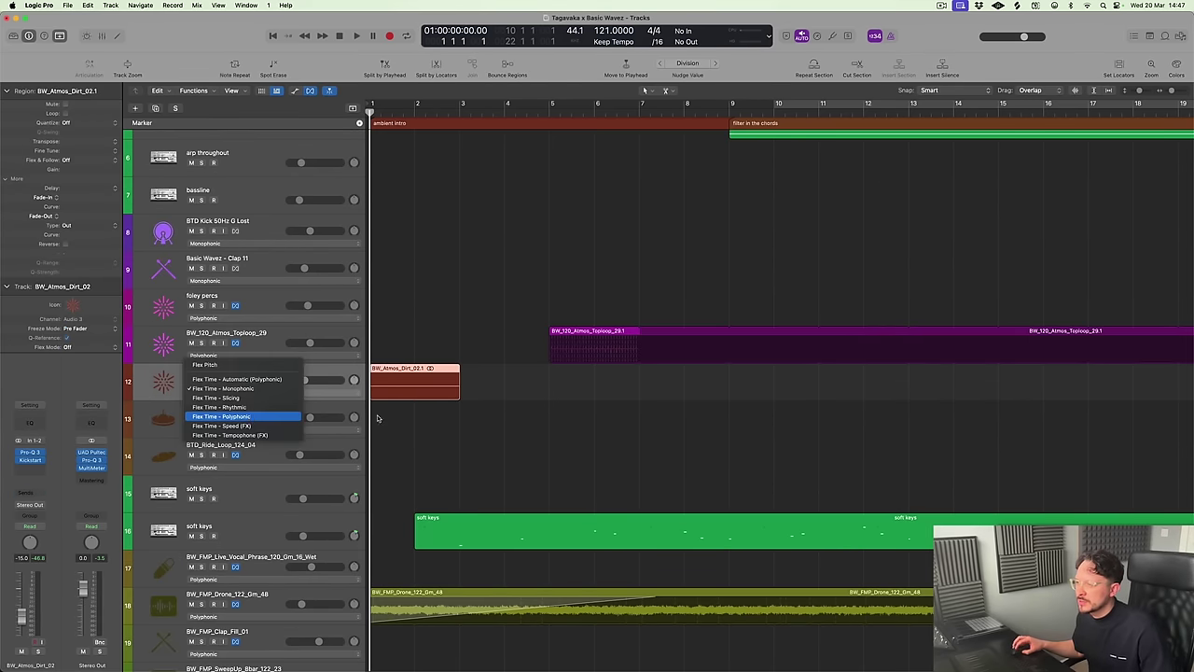
key("Return")
left_click_drag(457, 375, 458, 400)
key("super+f")
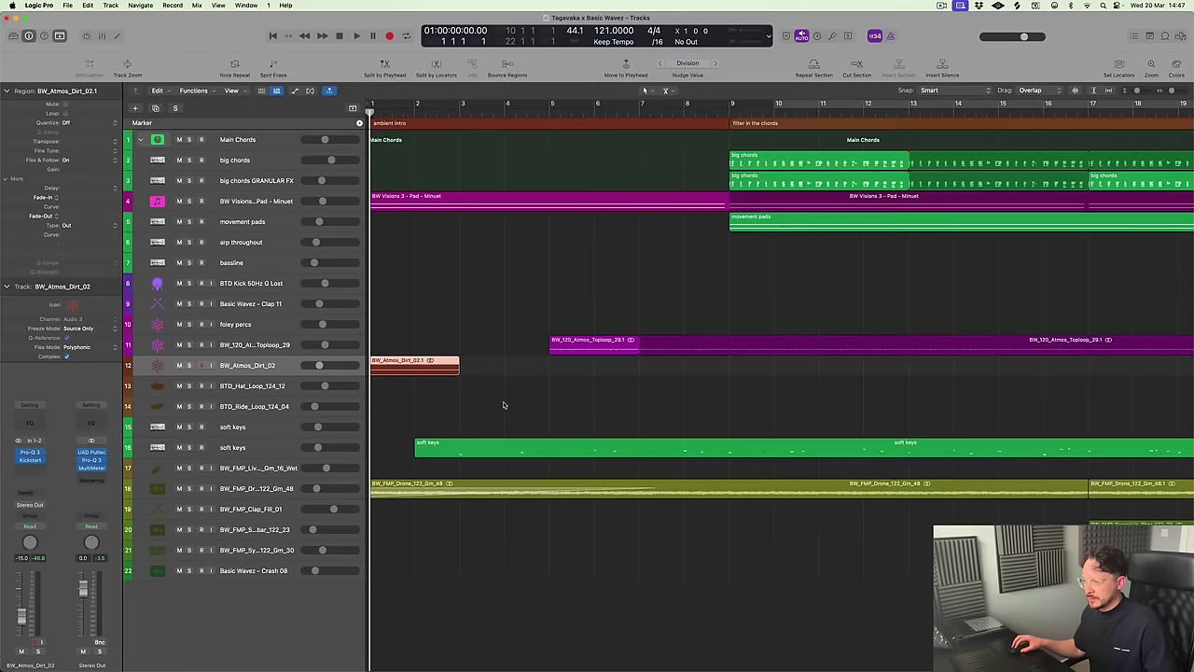
Loop the two-bar BW_Atmos_Dirt_02 region from bar 1 up to bar 33
key("ctrl+super+z")
key("super+Left")
key("super+Left")
key("super+Left")
key("ctrl+super+z")
key("super+Left")
key("super+Left")
key("super+Left")
left_click(449, 382)
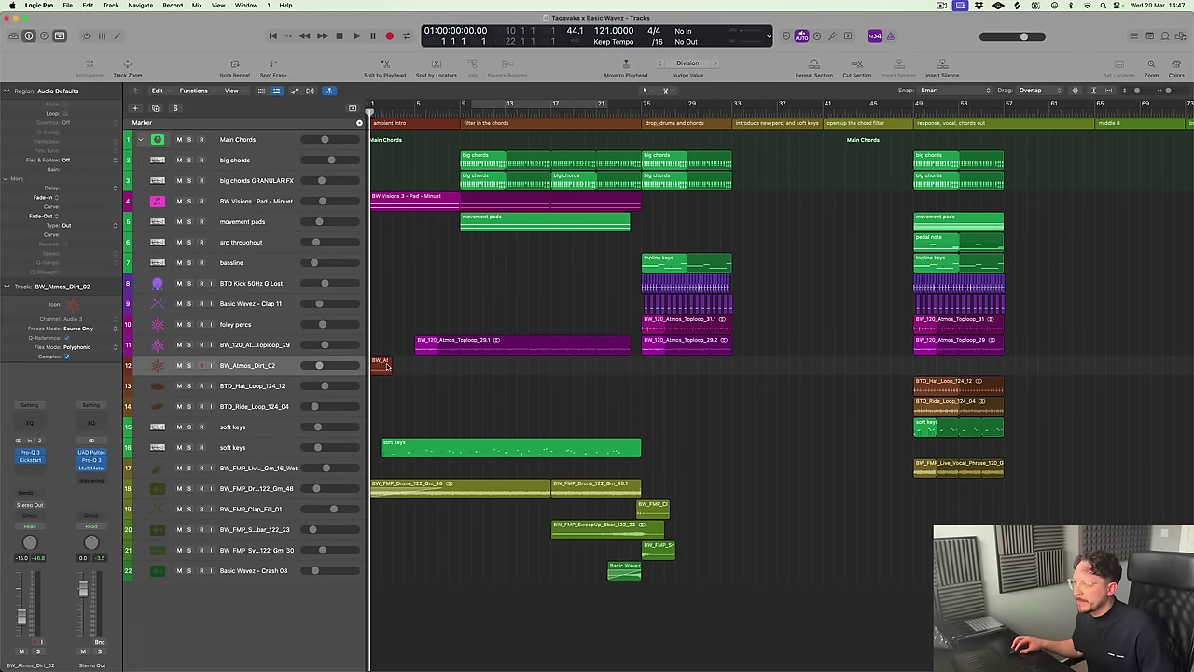
left_click_drag(392, 364, 733, 406)
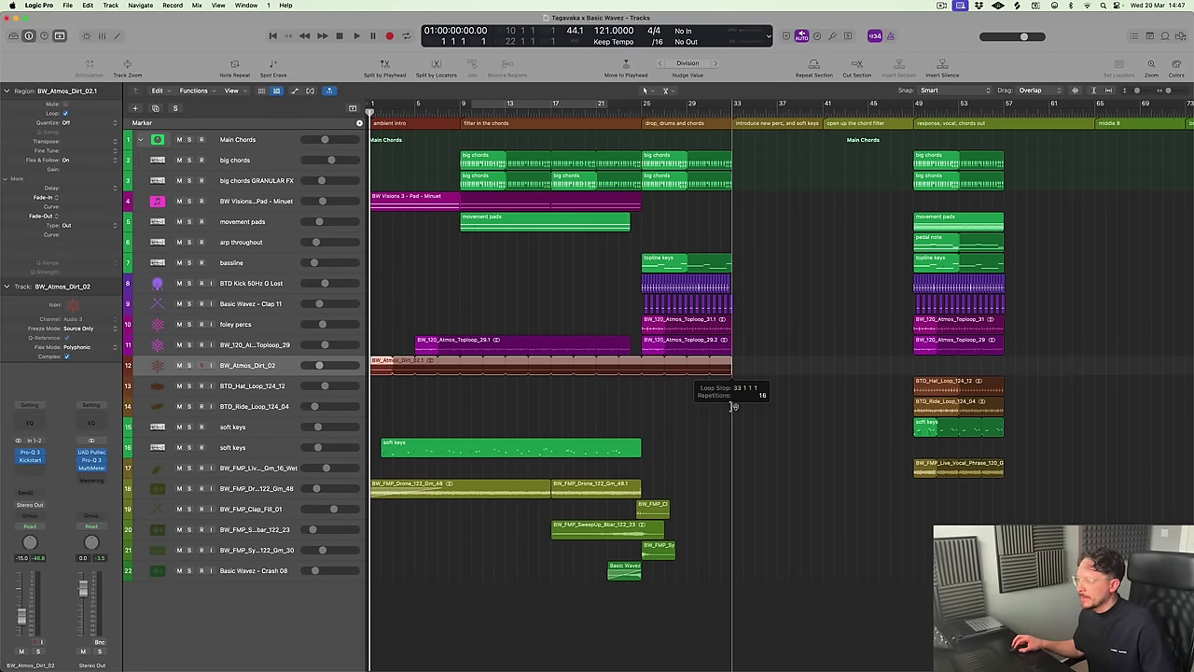
Split the looped BW_Atmos_Dirt_02 region at bar 25
key("t")
key("r")
double_click(642, 362)
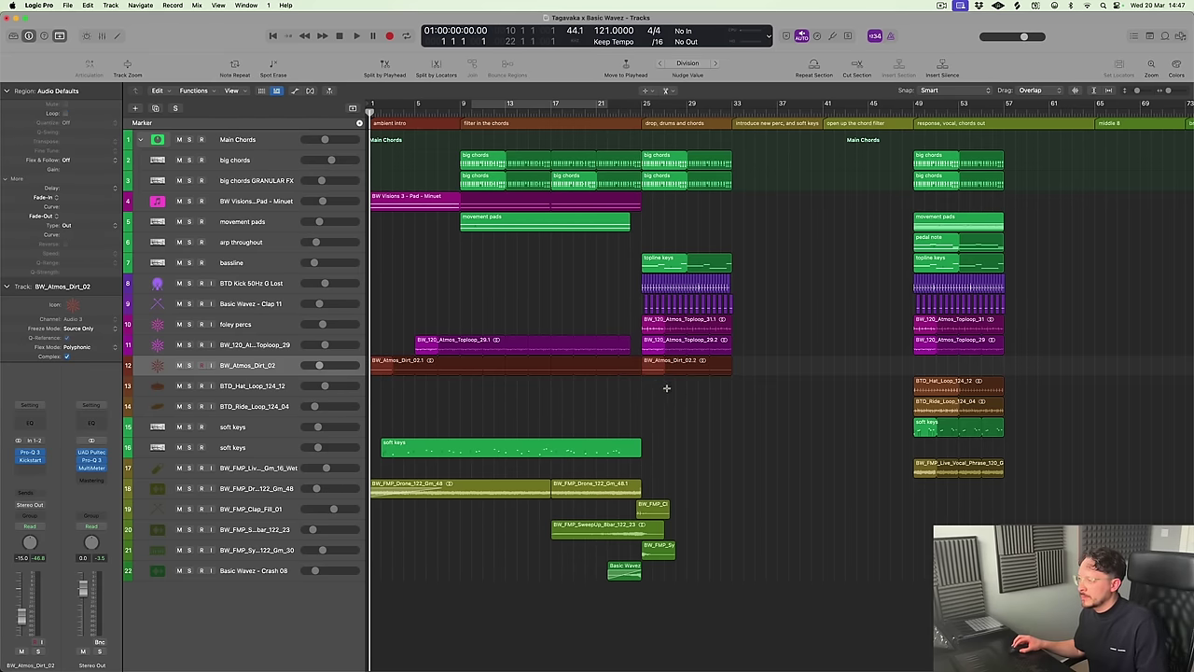
key("t")
left_click(723, 389)
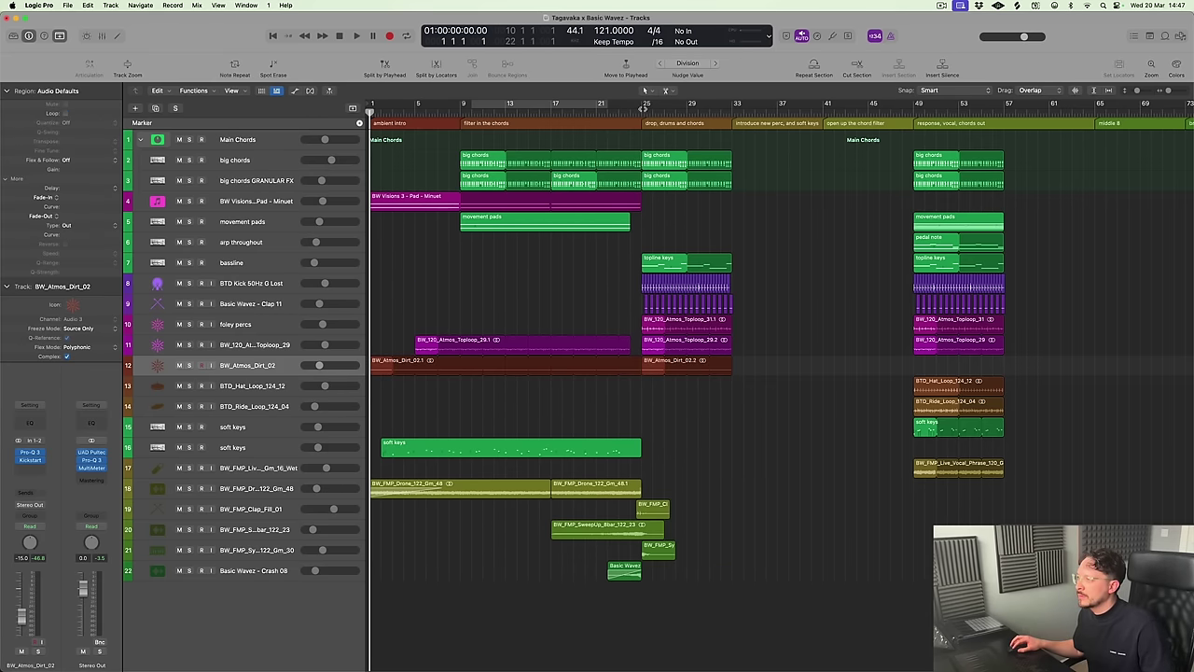
Set a cycle range over bars 25 to 33, play the drop and select the synth flourish track
left_click_drag(643, 102, 729, 152)
key("space")
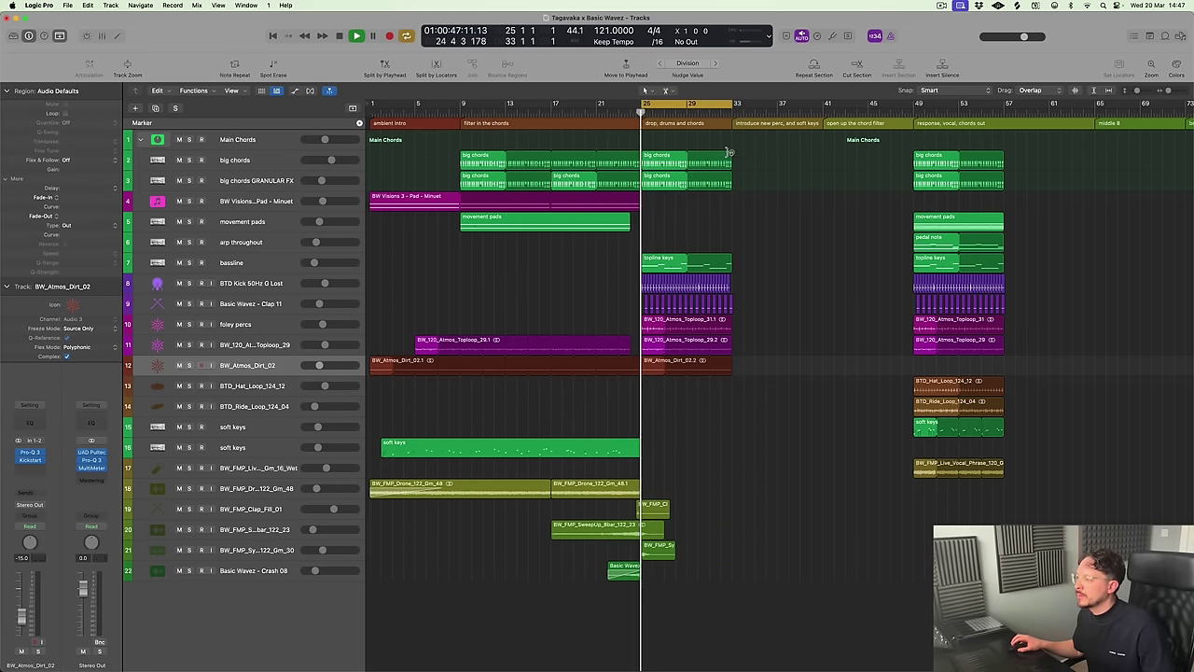
key("super+Right")
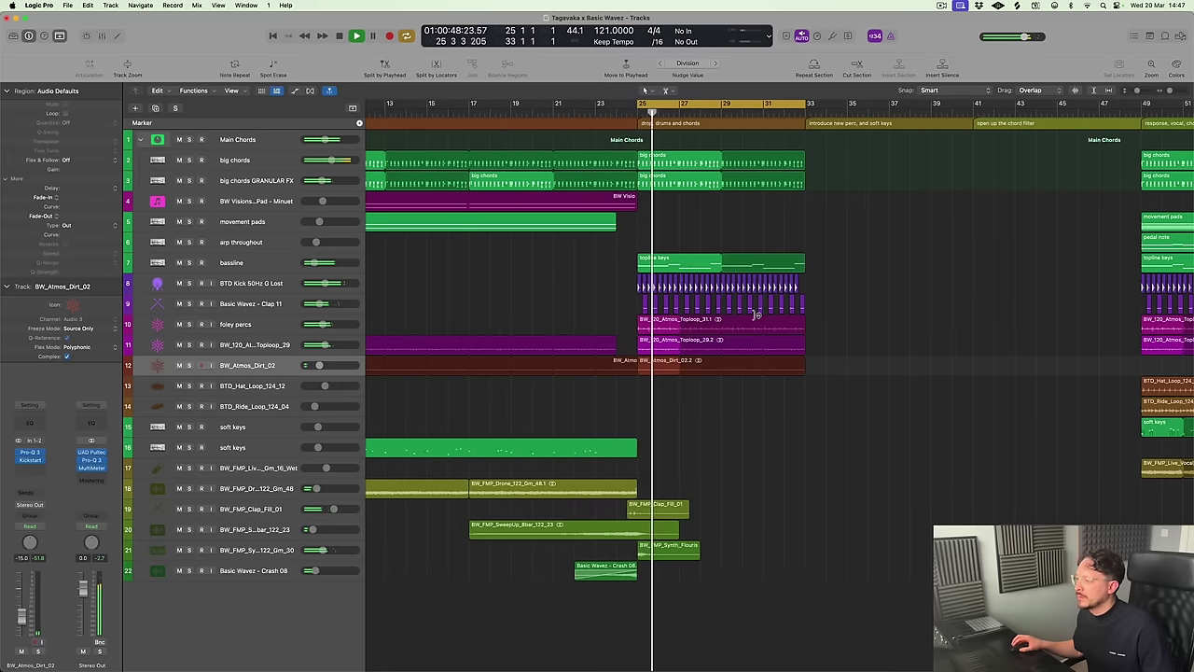
left_click(239, 552)
Copy the drop's bassline, kick, clap, foley percs, toploop and Atmos Dirt regions from bar 25 to bar 33
scroll(822, 410, "right", 1)
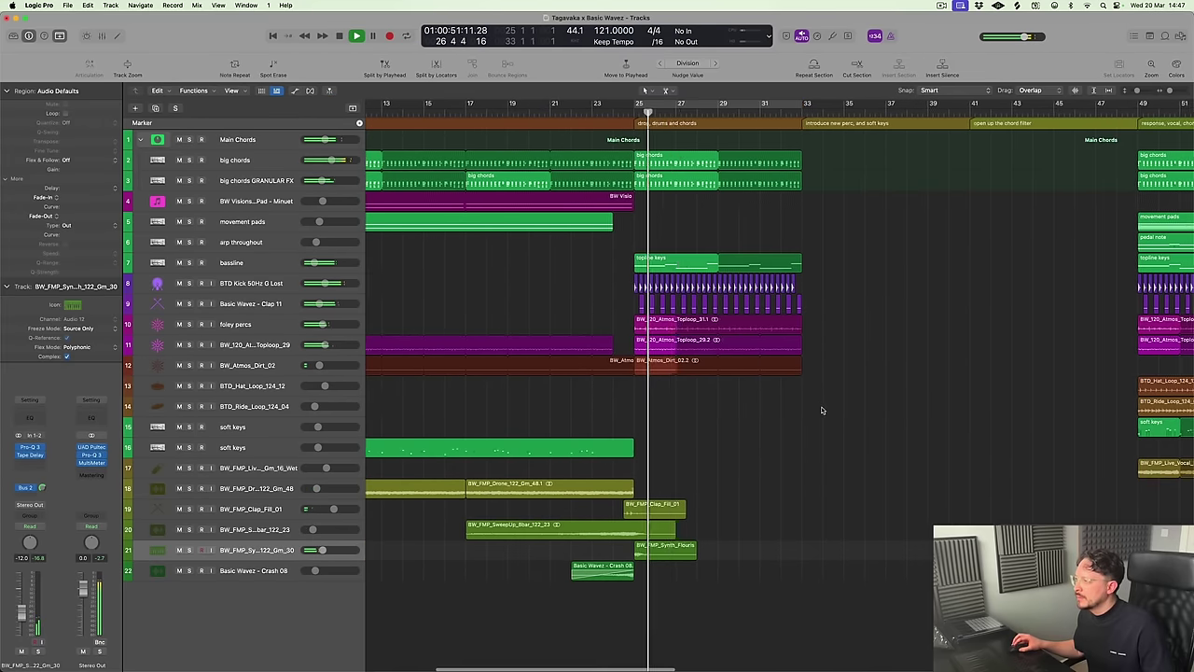
scroll(822, 410, "right", 3)
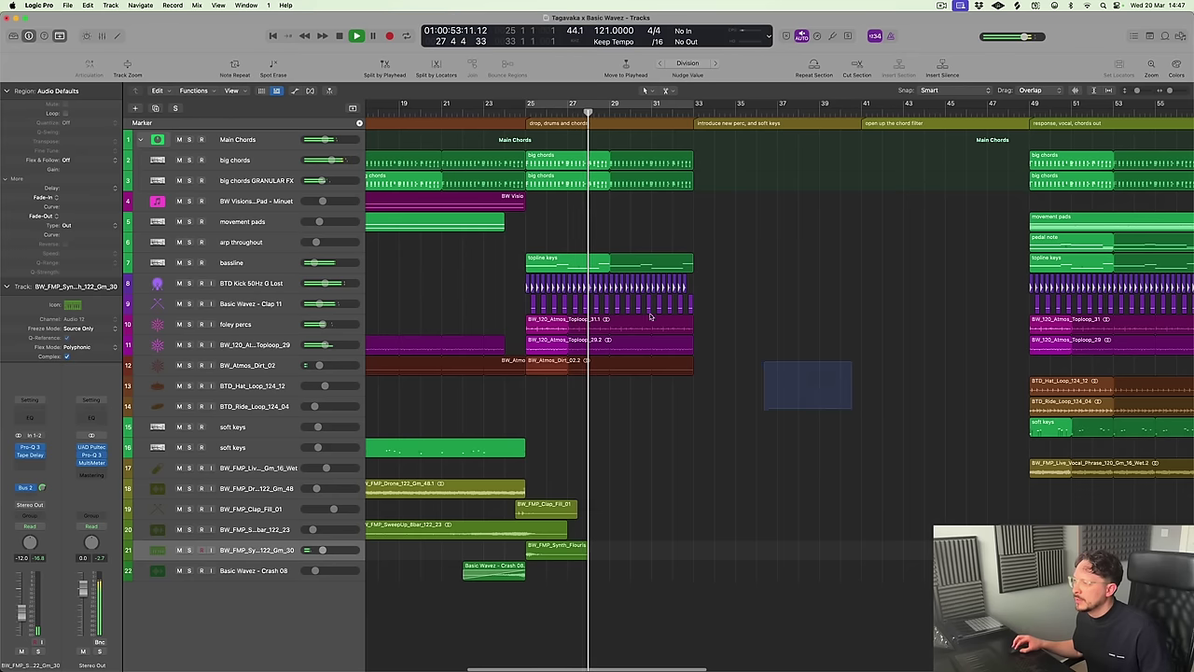
left_click_drag(650, 318, 709, 273)
Solo the big chords GRANULAR FX track briefly during playback, and enlarge that track
left_click_drag(774, 216, 687, 161)
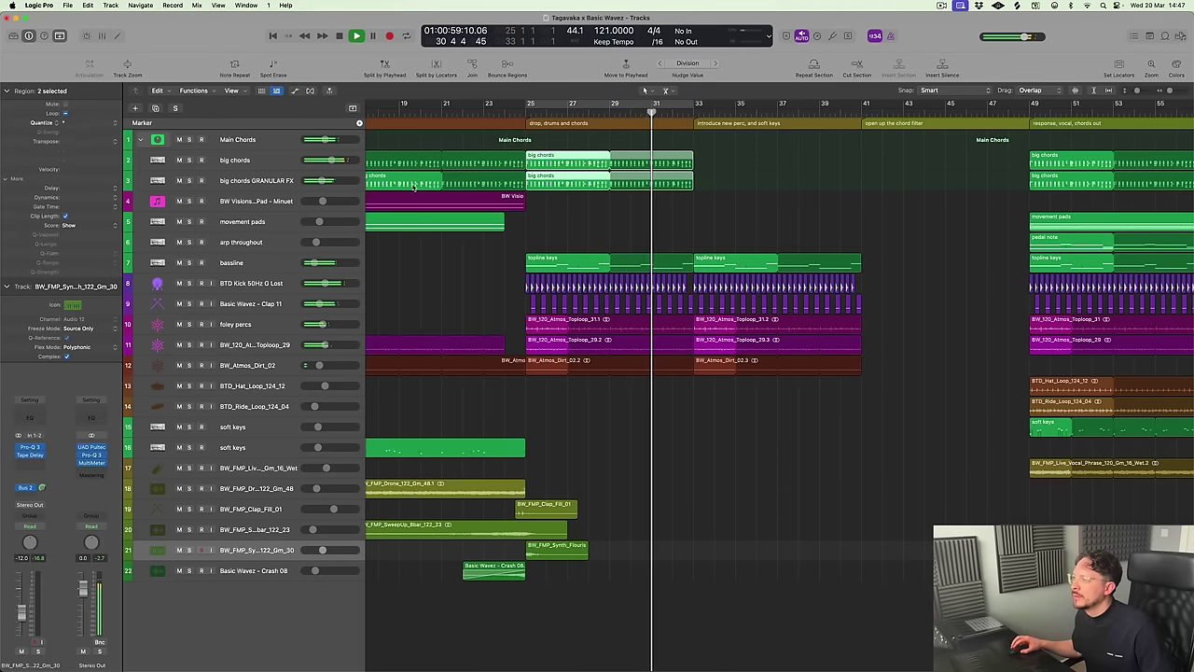
left_click(190, 180)
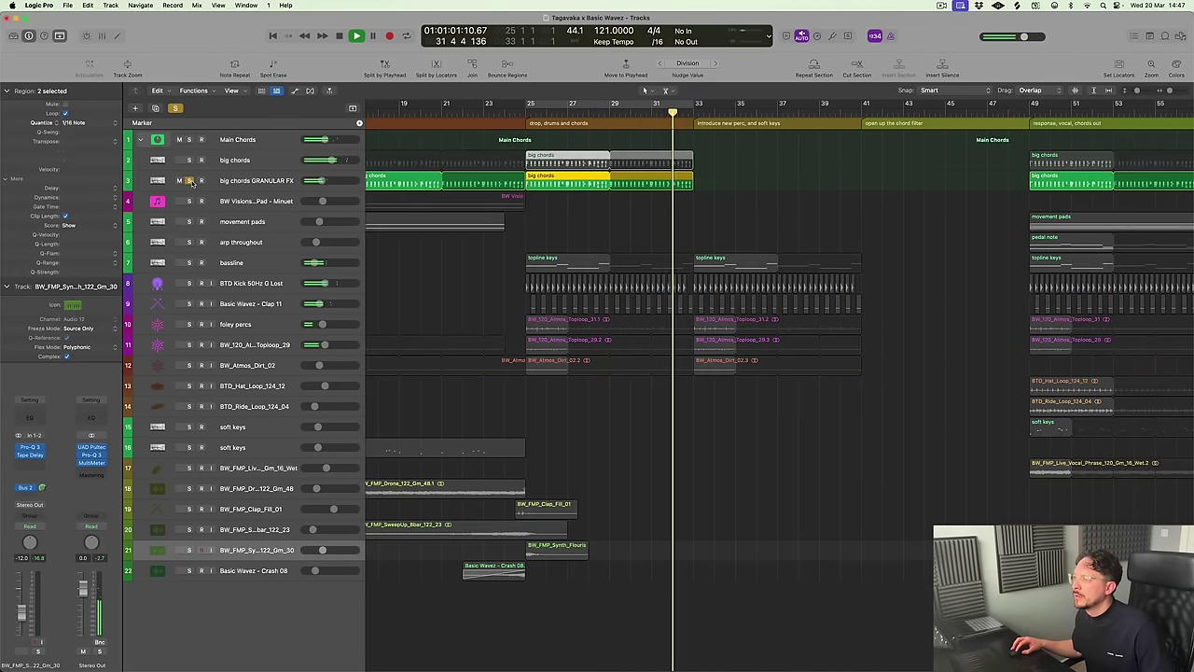
left_click(190, 180)
left_click(240, 181)
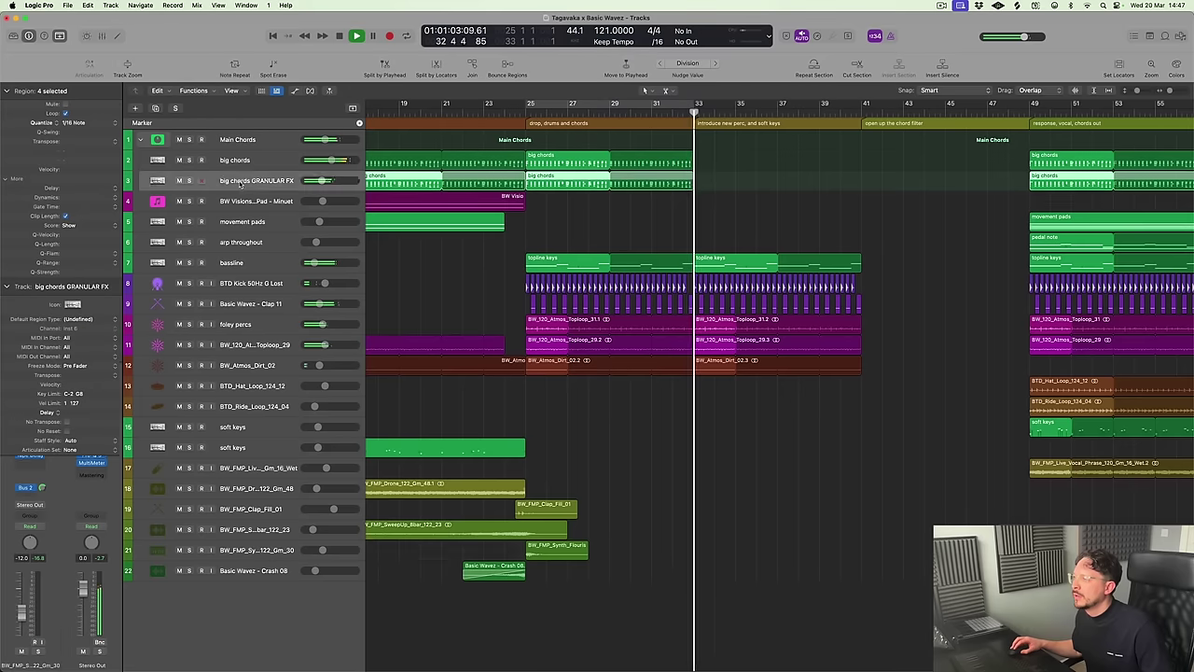
key("ctrl+z")
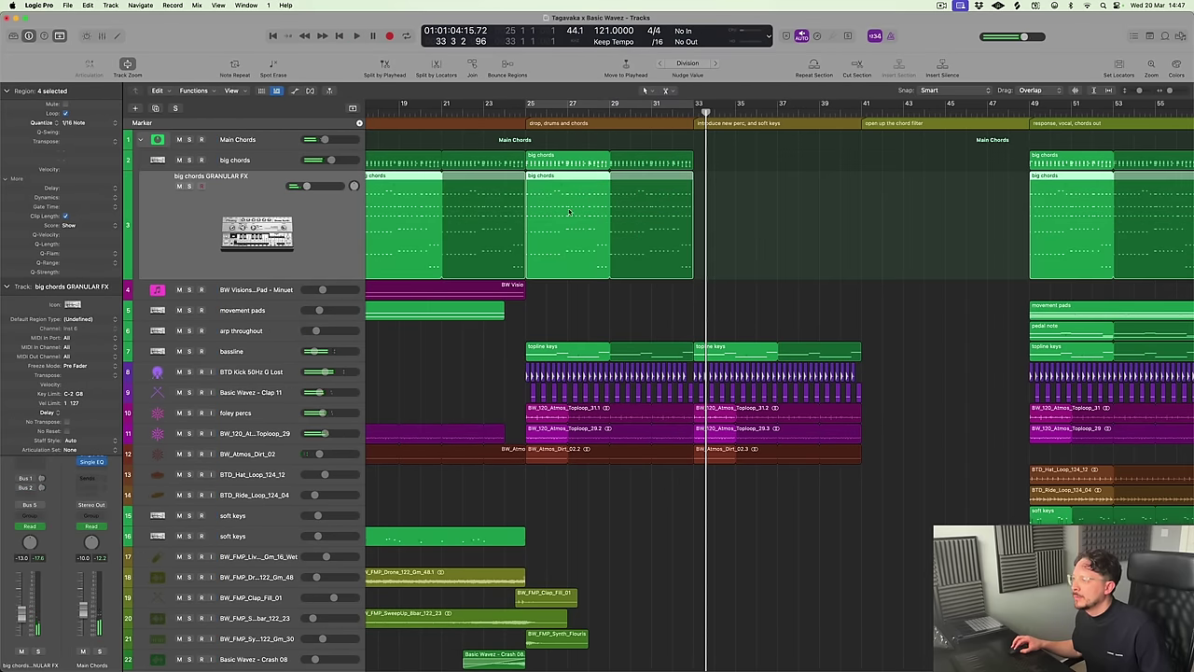
Copy the big chords and big chords GRANULAR FX regions from bar 25 to bar 33 and play from the drop
left_click_drag(817, 287, 571, 153)
left_click_drag(580, 196, 741, 211)
key("c")
key("space")
key("c")
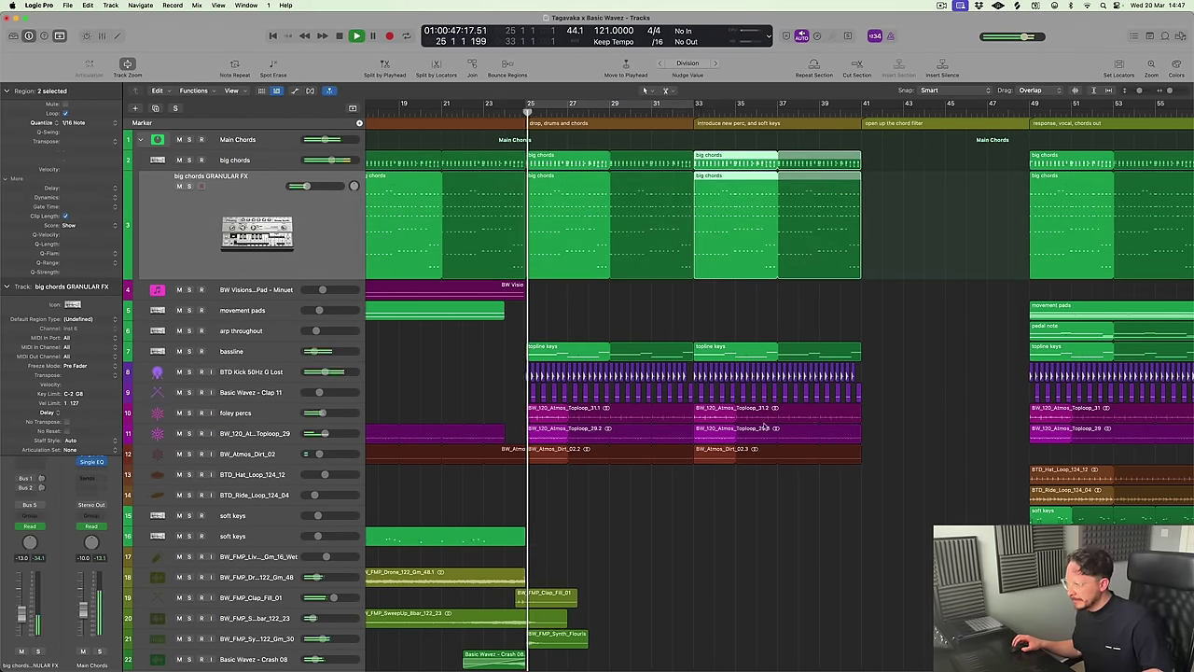
Copy the BTD_Hat_Loop_124_12 region from bar 49 to bar 33 on its own track
left_click(807, 313)
scroll(809, 315, "left", 3)
scroll(847, 464, "up", 1)
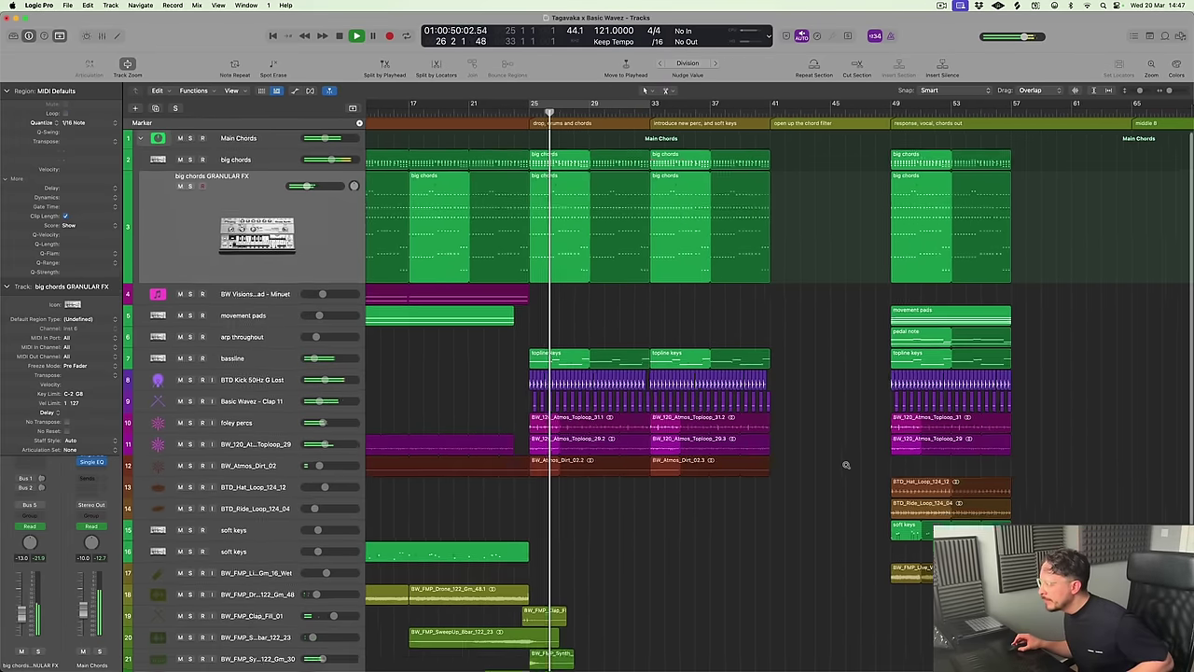
scroll(846, 463, "down", 2)
left_click_drag(910, 471, 681, 471)
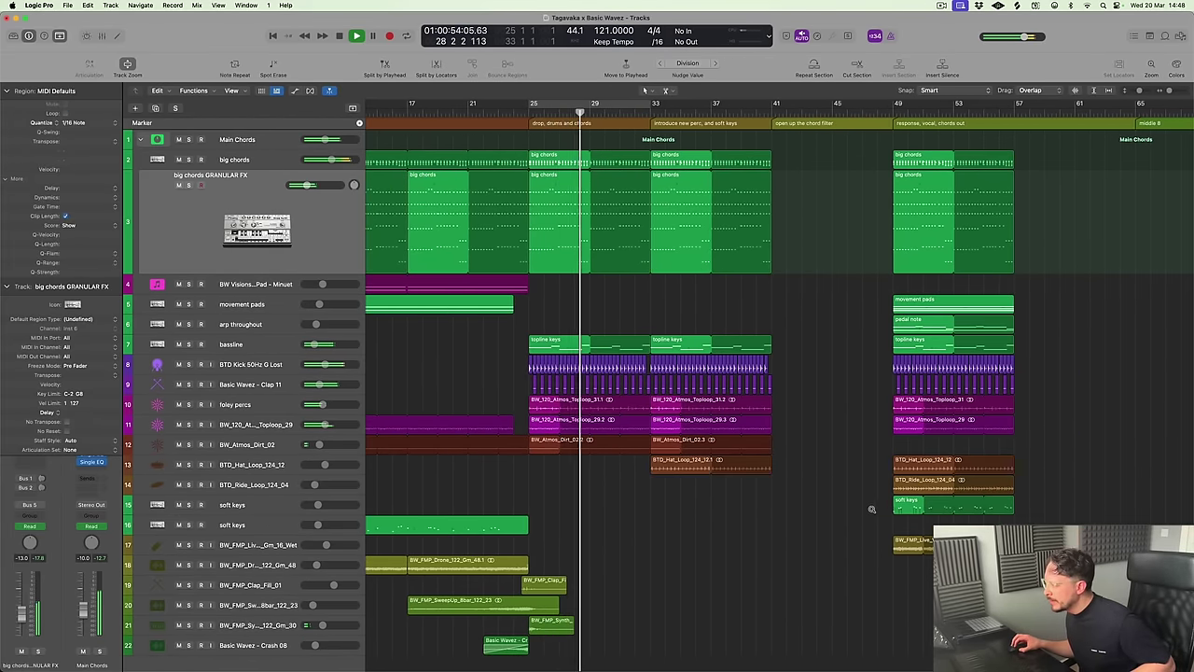
Listen to the drop leading into the new percussion section at bar 33, and stop playback after restarting from bar 25
key("super+Left")
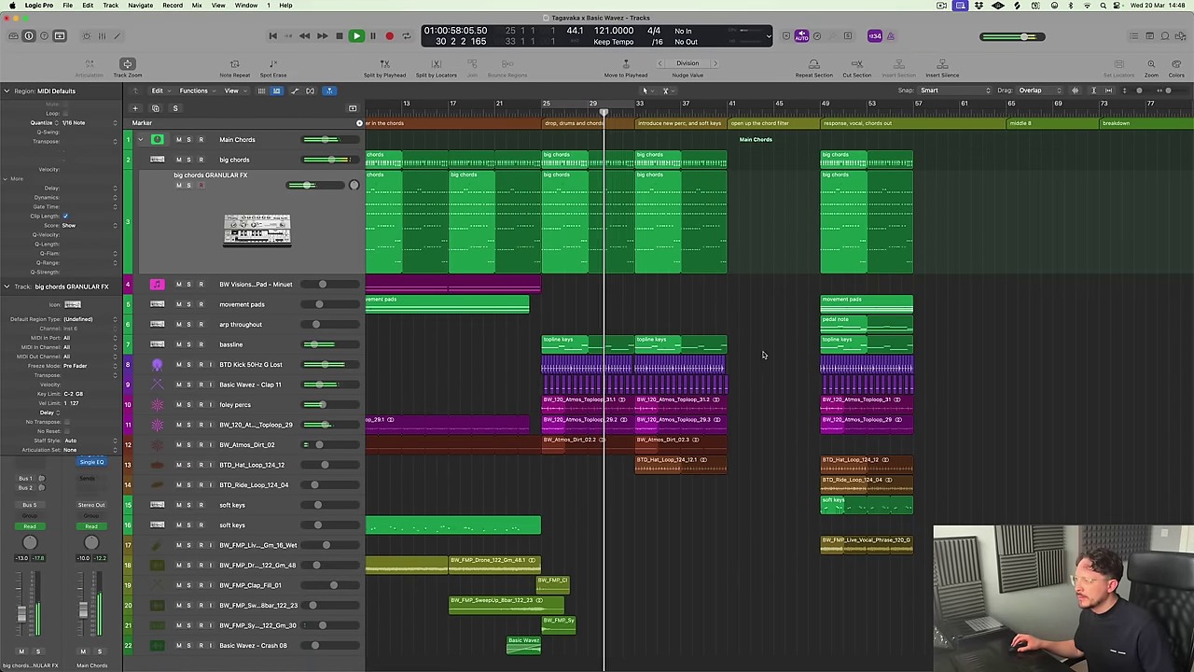
key("super+Right")
key("super+Right")
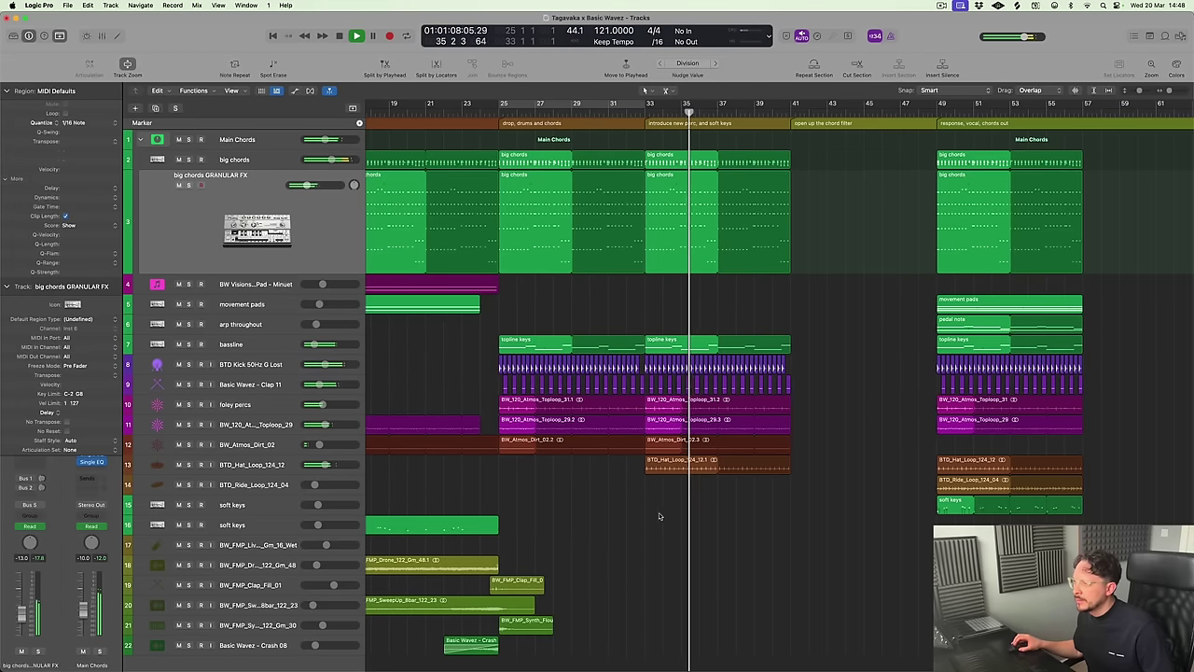
key("c")
key("space")
Cycle bars 25 to 41 and copy the clap fill and reversed crash to lead into bar 33
scroll(653, 470, "down", 3)
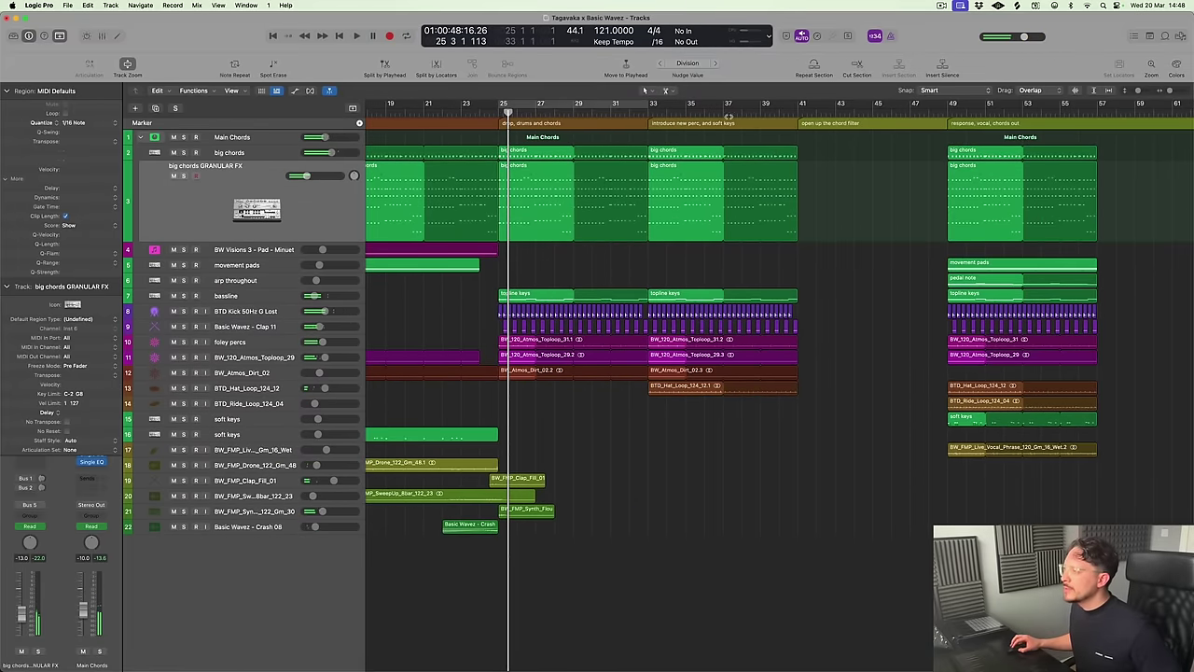
left_click_drag(650, 104, 800, 105)
left_click_drag(503, 482, 663, 471)
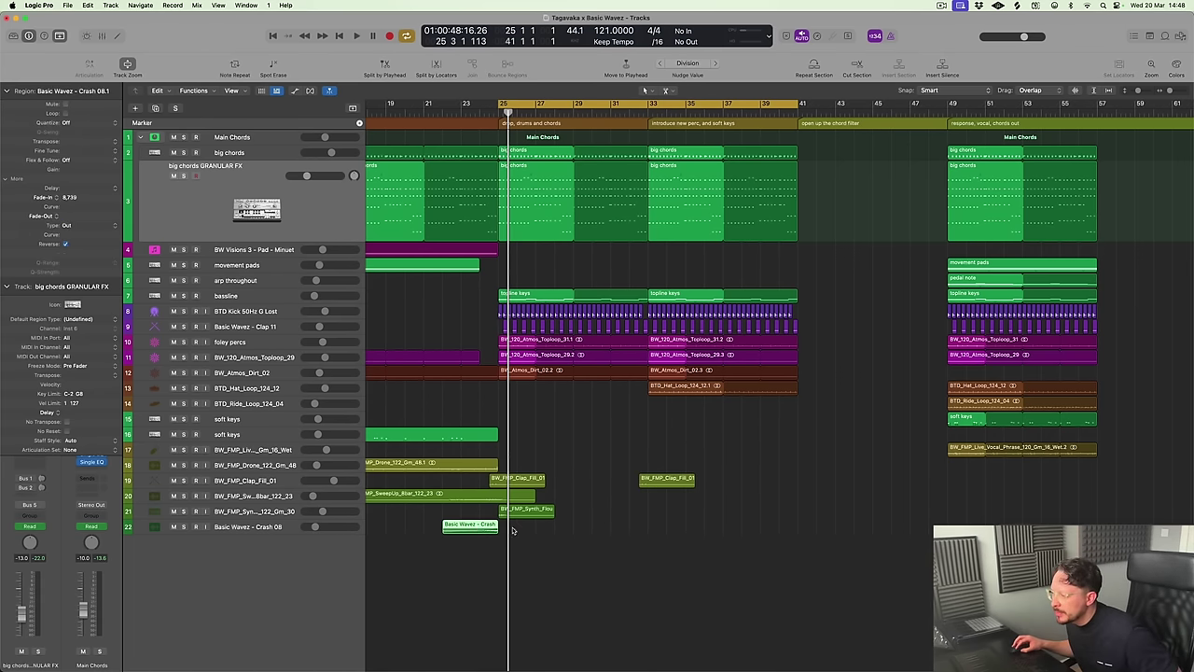
left_click_drag(471, 524, 622, 526)
key("space")
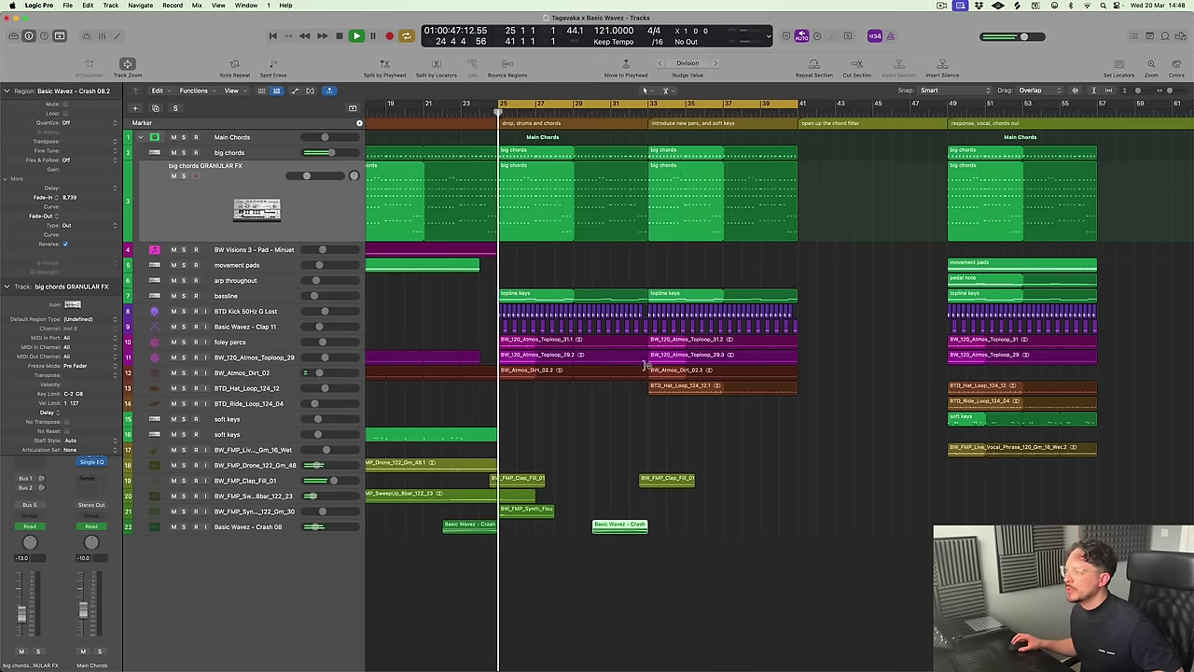
Shorten the looped bassline region to end about half a bar before bar 33, and play through the transition
left_click(686, 425)
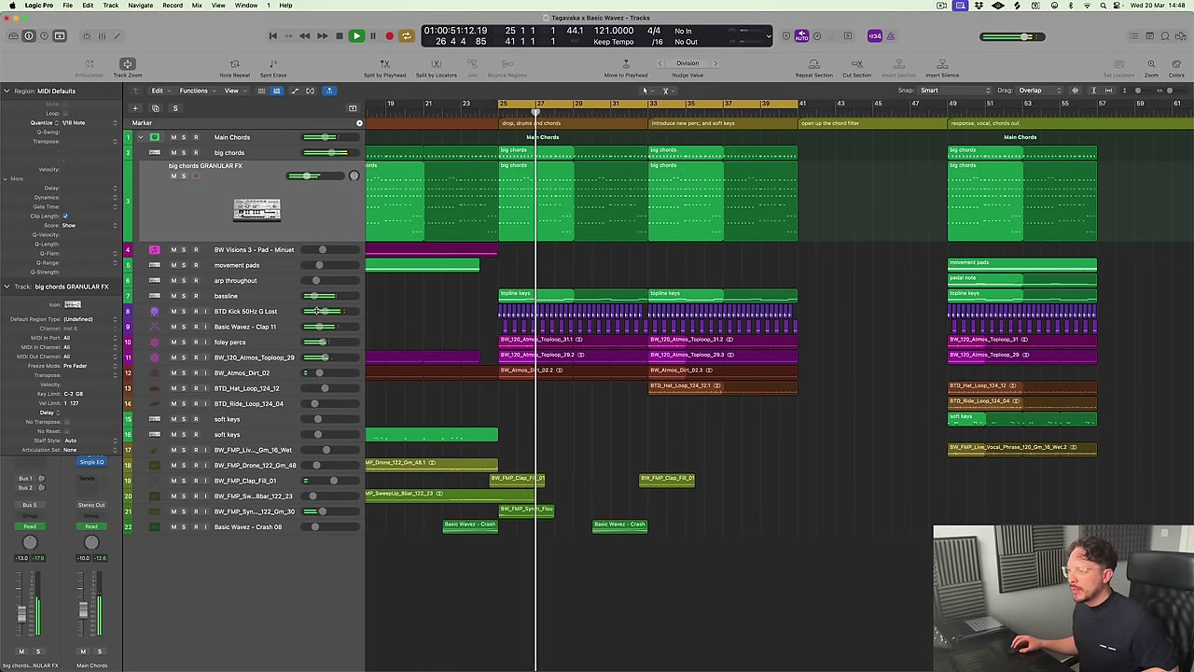
left_click(258, 296)
key("super+Right")
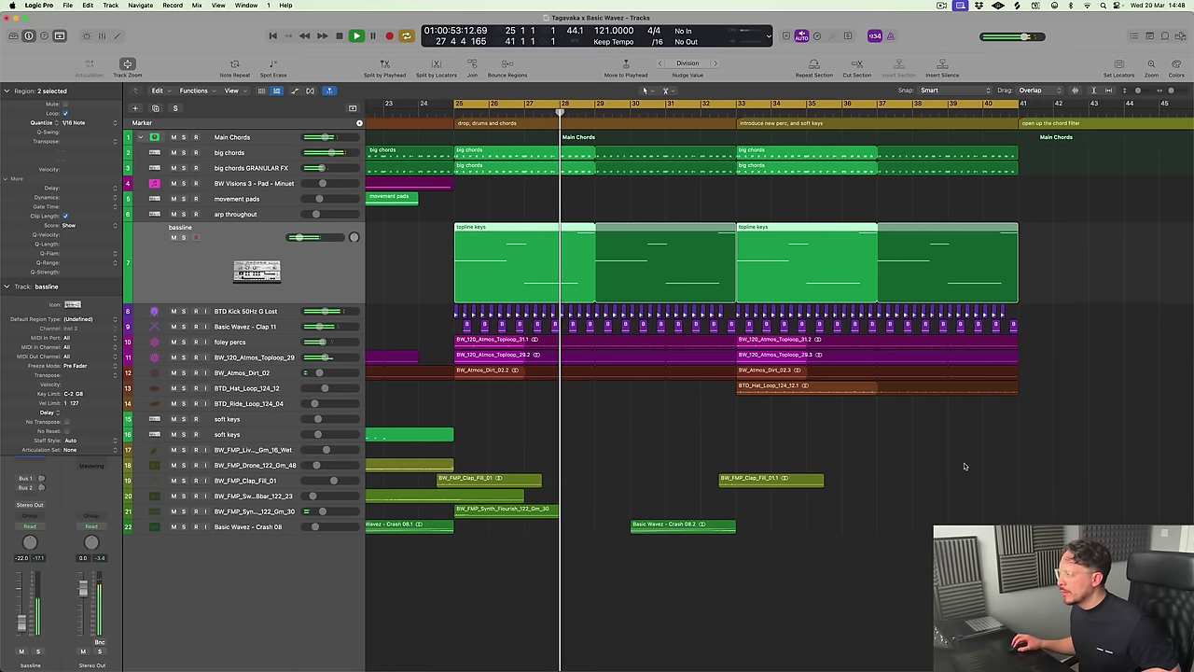
left_click(966, 468)
left_click_drag(733, 262, 720, 272)
left_click(1112, 316)
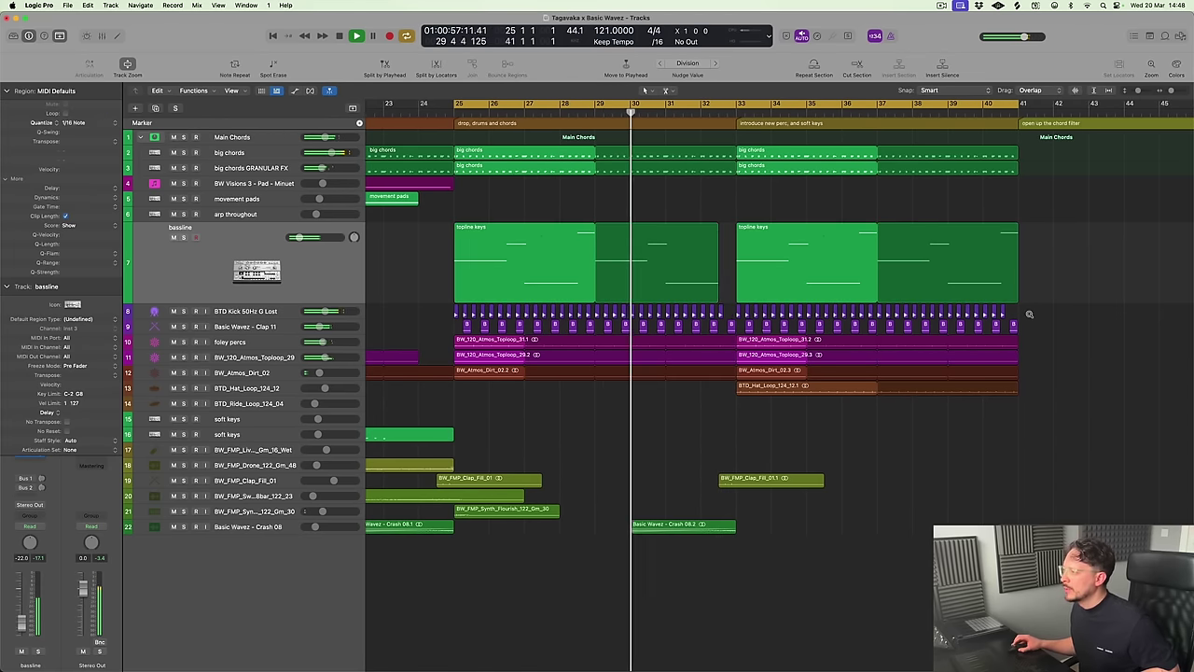
scroll(1031, 316, "down", 5)
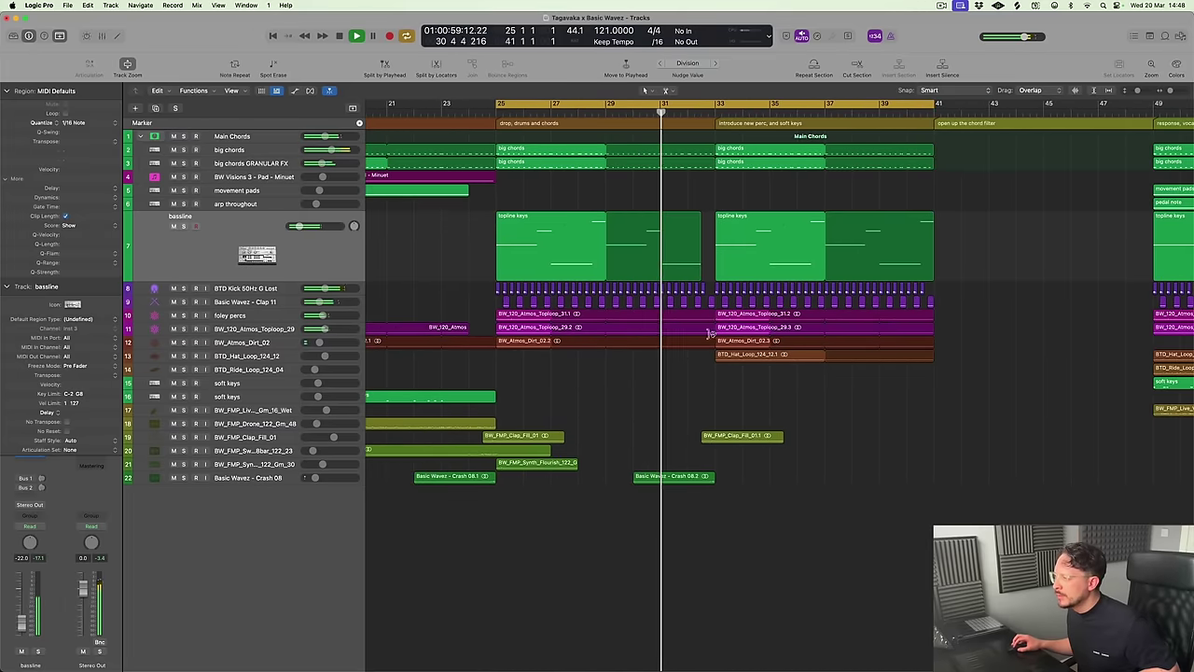
key("super+Left")
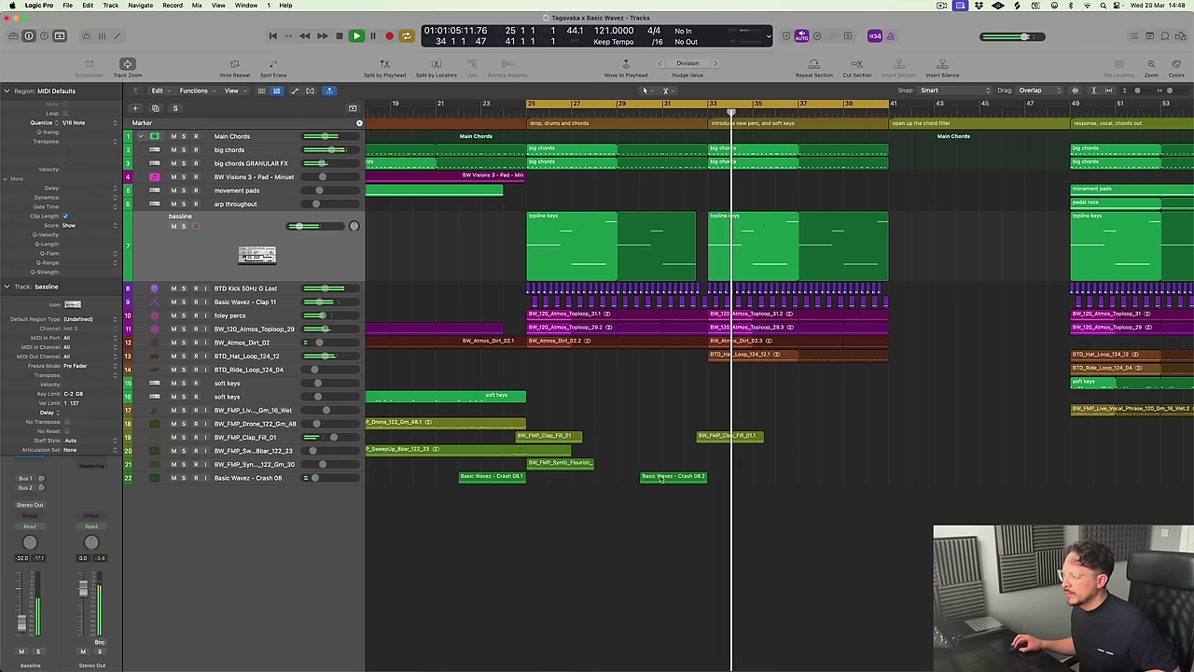
scroll(780, 444, "down", 1)
scroll(779, 444, "down", 2)
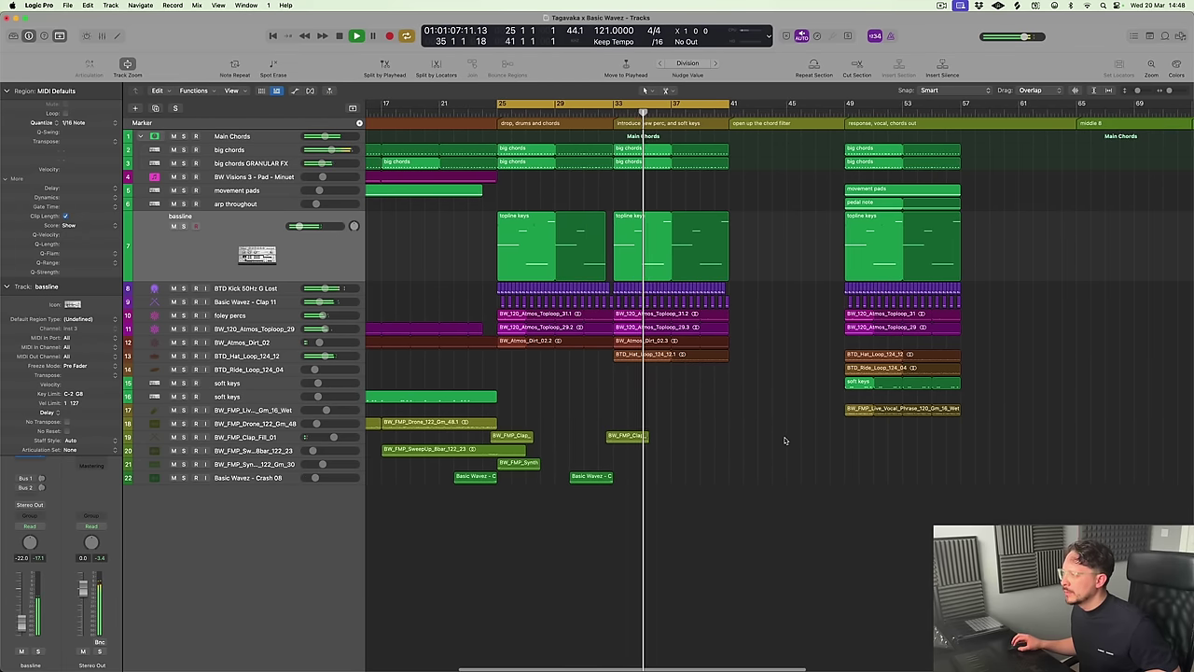
key("space")
Duplicate the big chords track with its settings and place the empty duplicate directly above the original
left_click(258, 153)
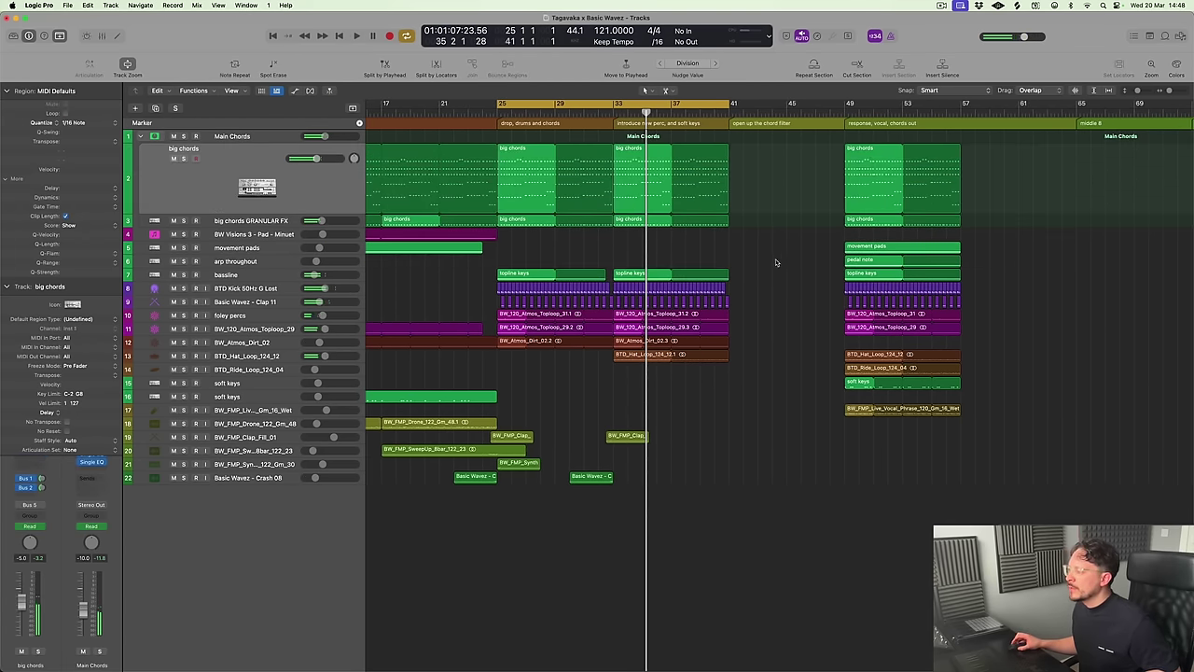
scroll(775, 261, "up", 2)
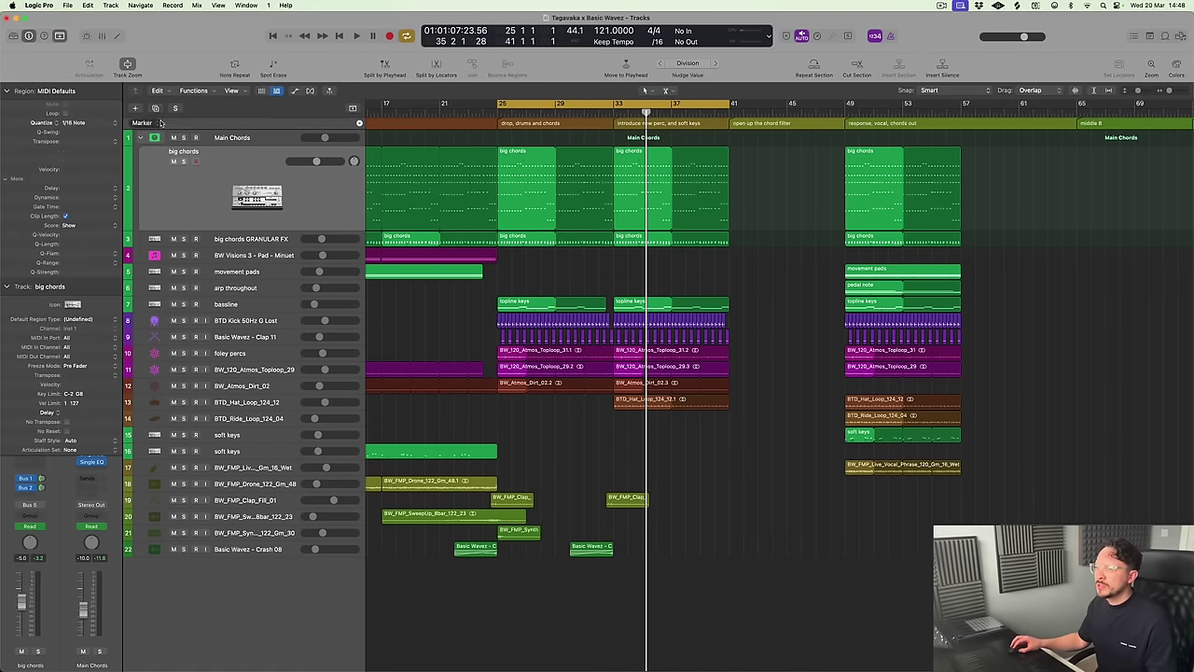
left_click(155, 109)
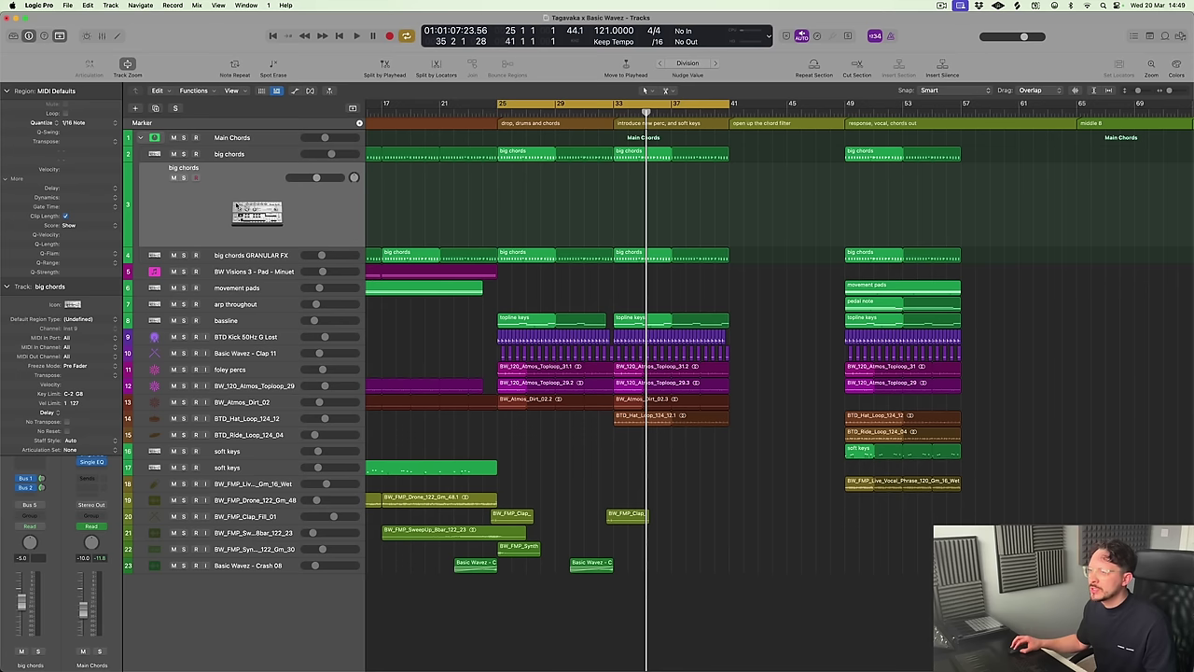
left_click_drag(236, 206, 234, 147)
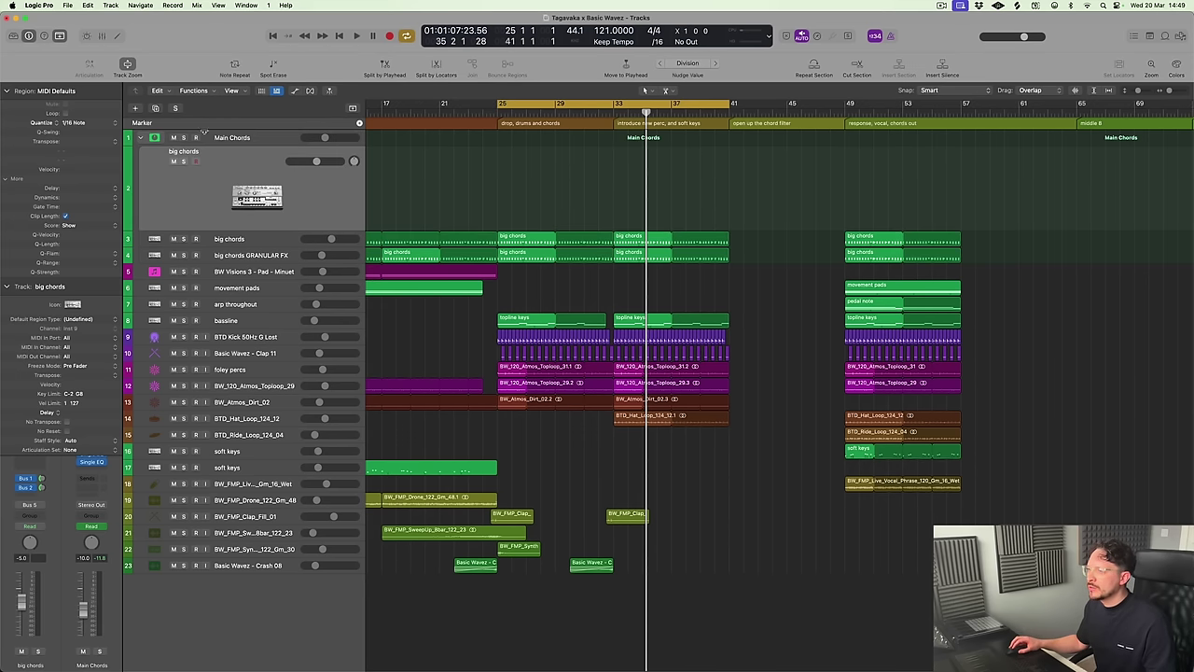
Audition the new big chords track against playback from bar 25 and set its volume to -10 dB
key("space")
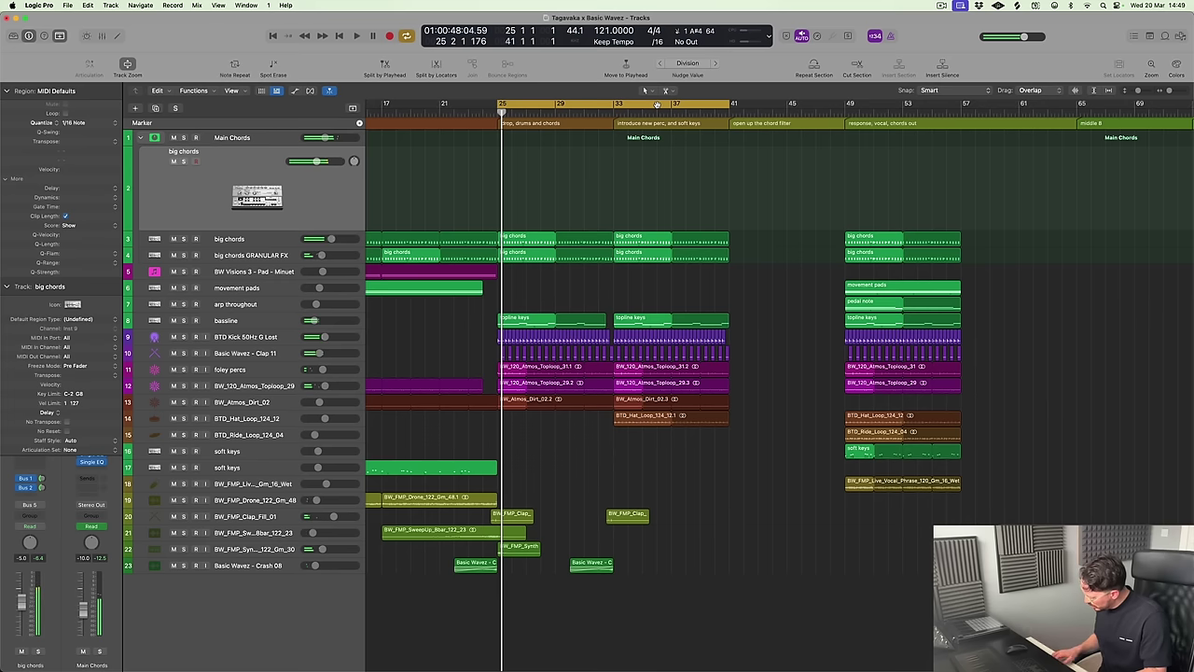
key("space")
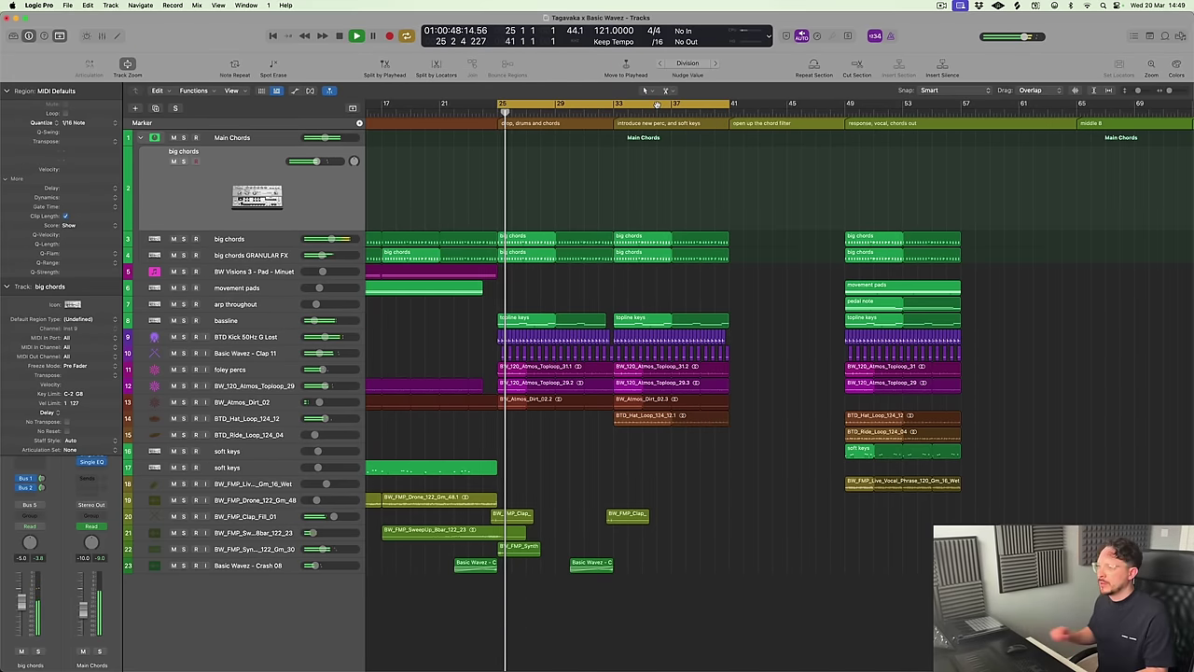
double_click(20, 557)
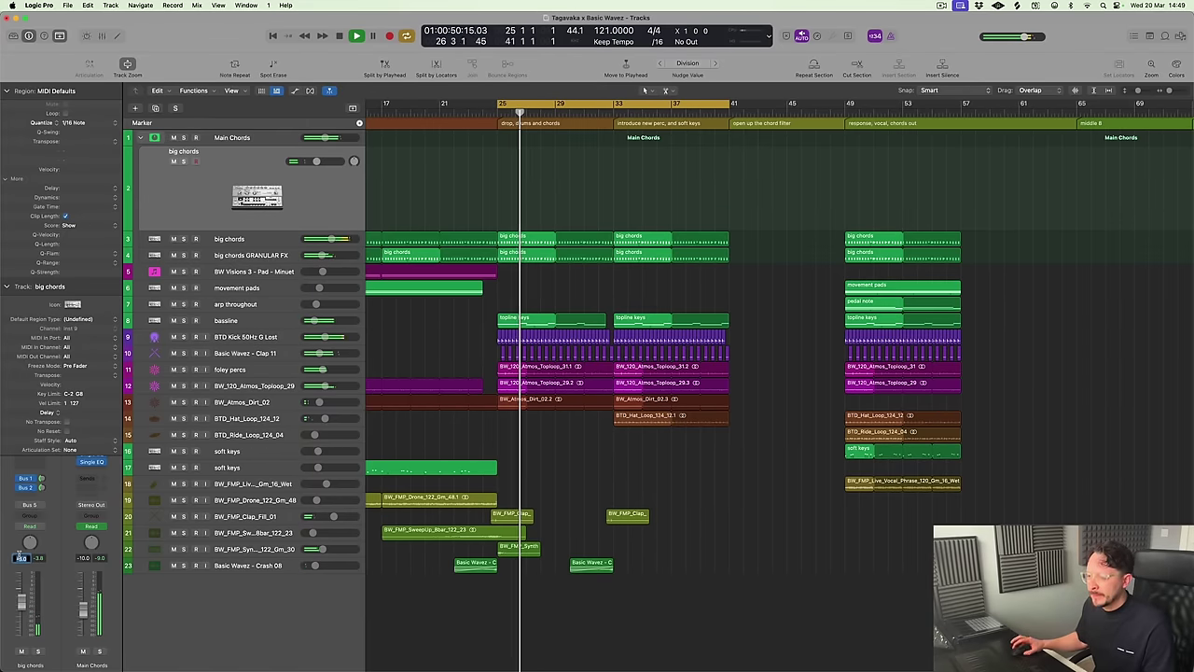
type("-10")
key("Return")
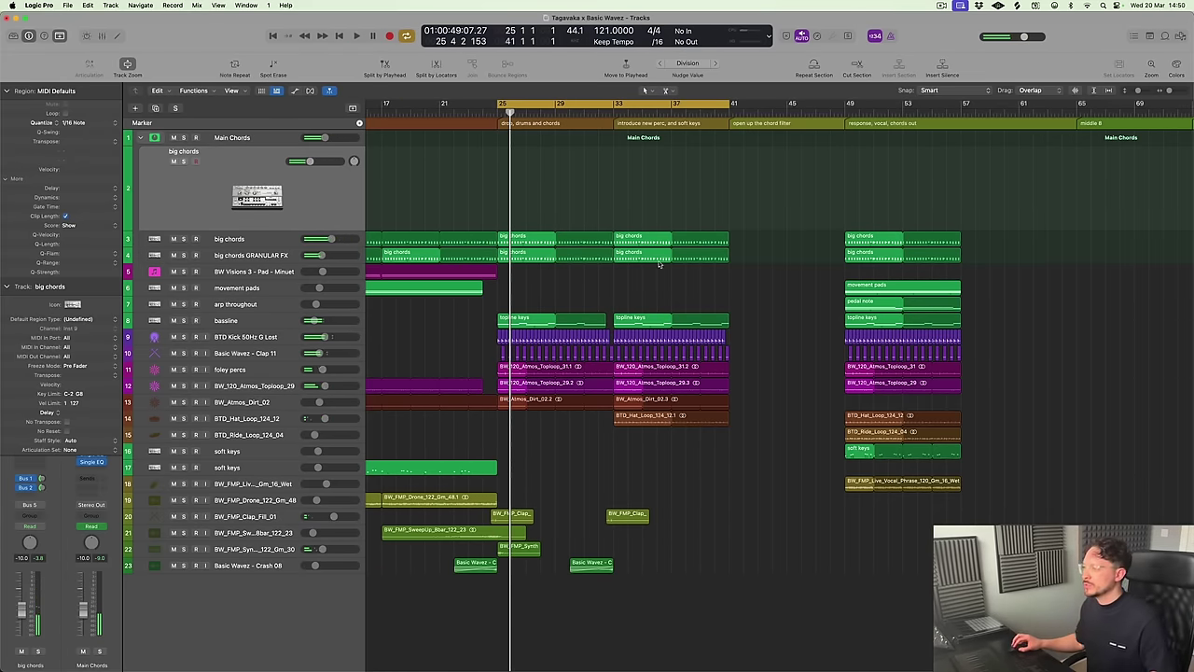
Copy the bar 33 big chords region onto the duplicate track and delete its lower note rows in the Piano Roll
left_click_drag(640, 238, 638, 217)
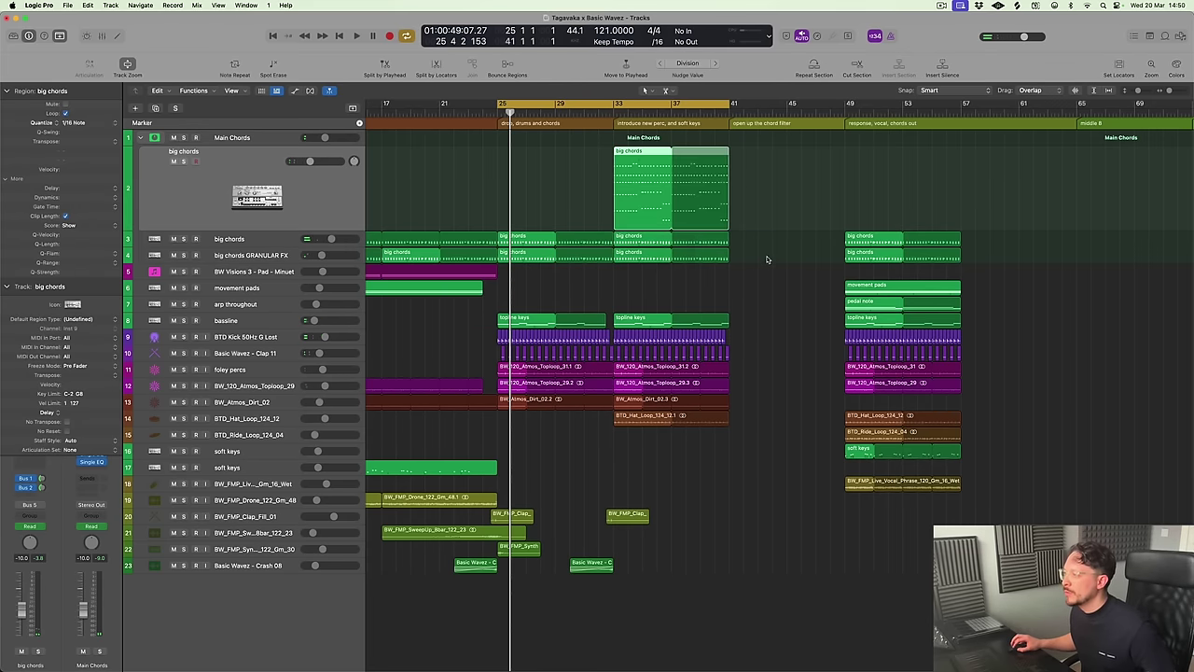
double_click(653, 198)
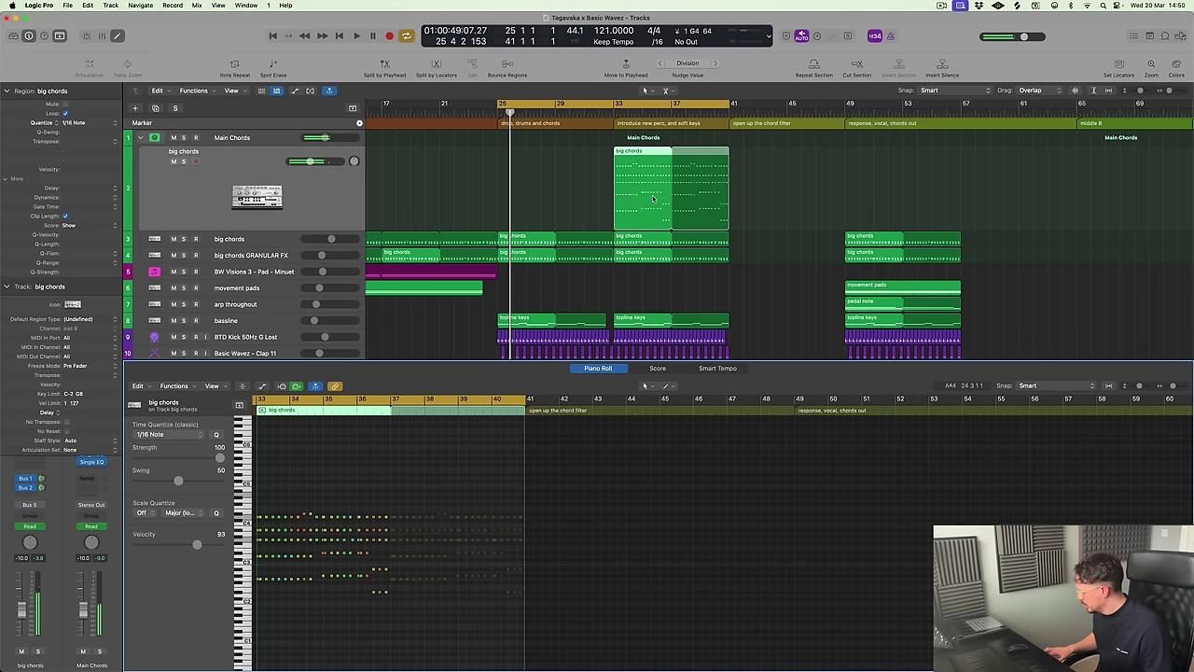
left_click(452, 594, "ctrl+alt")
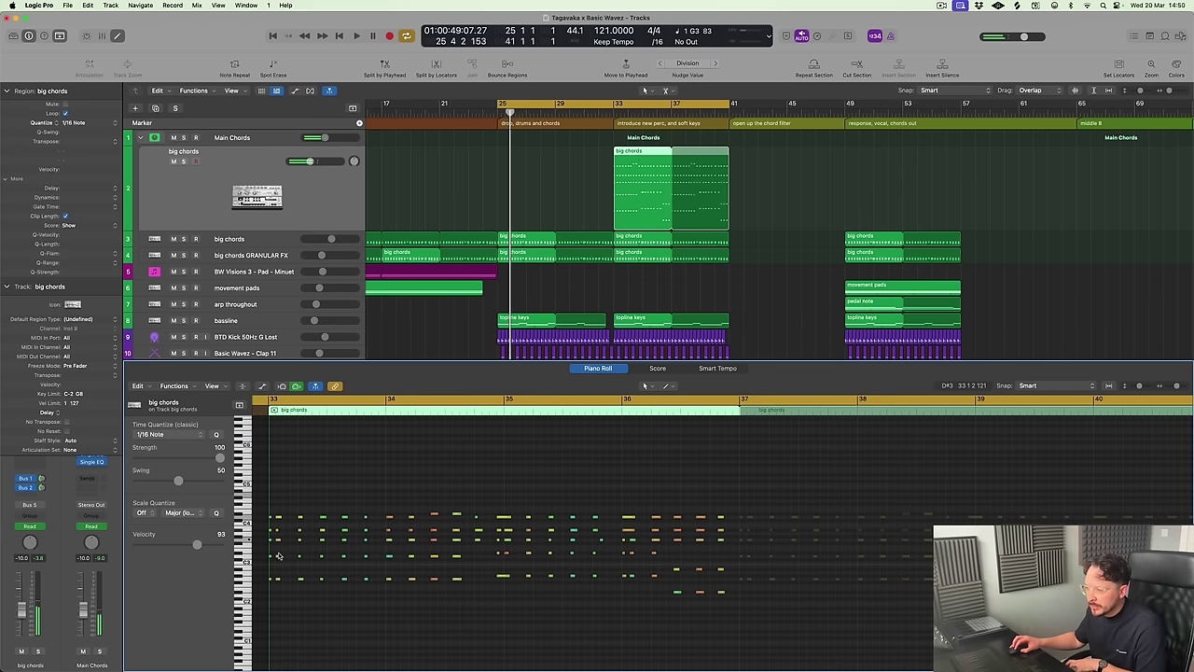
left_click_drag(387, 573, 719, 608)
key("Delete")
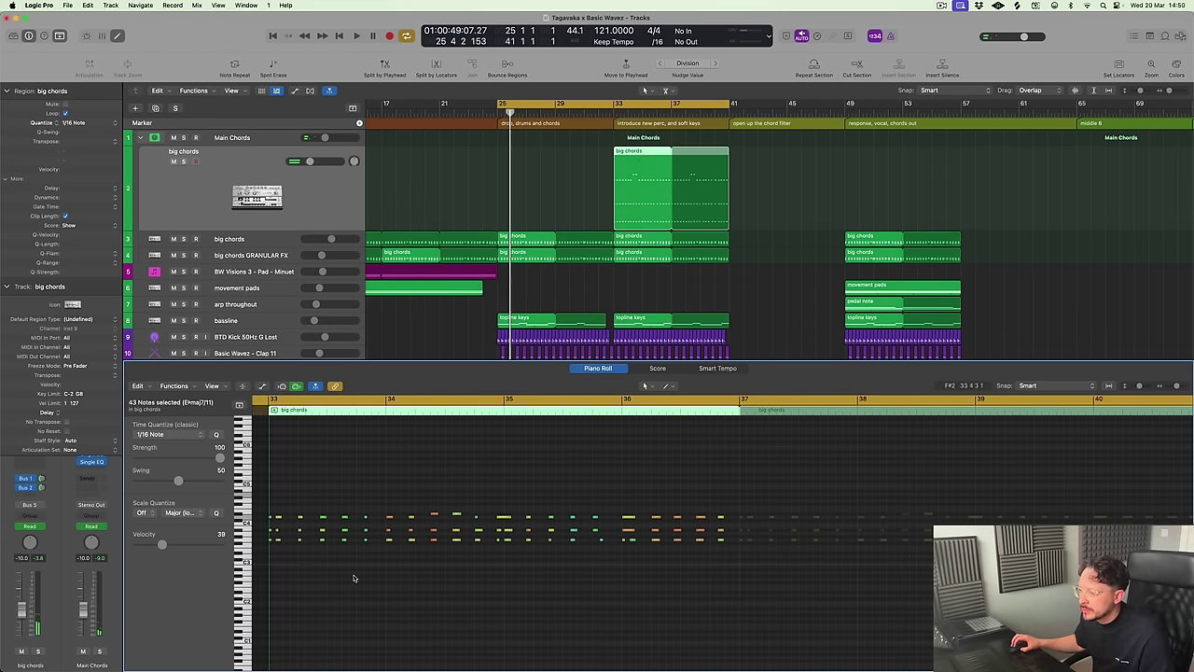
Remove the middle row of the remaining chord notes, transpose the rest up one octave, and play the result
scroll(295, 544, "up", 2)
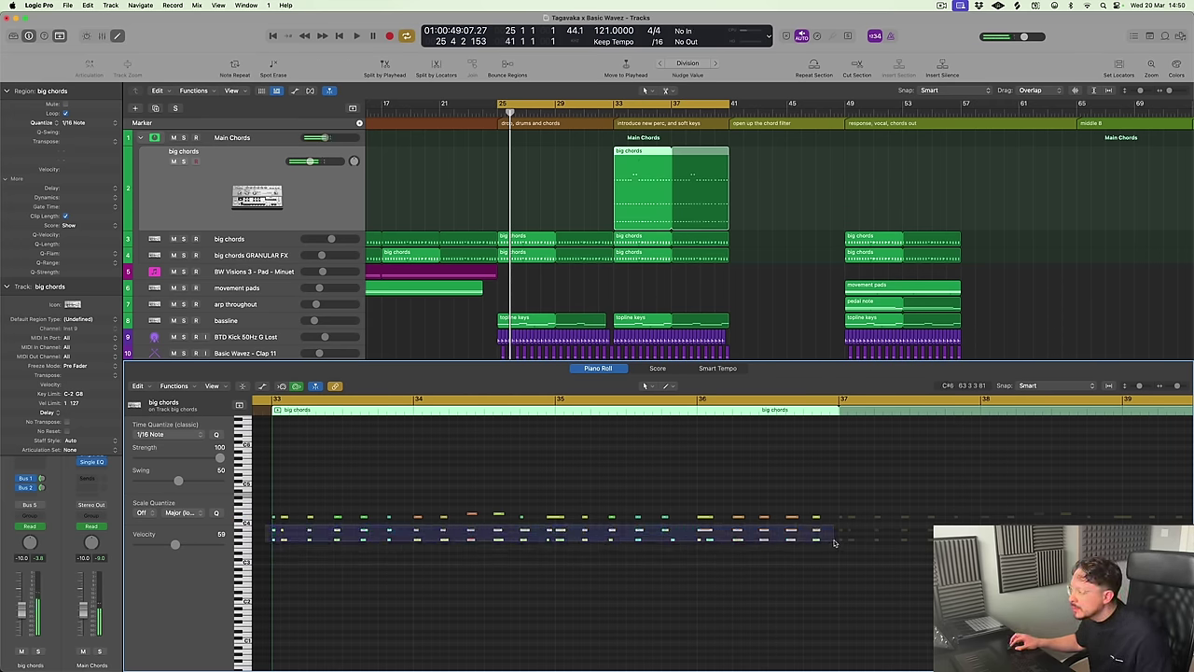
left_click_drag(825, 536, 826, 534)
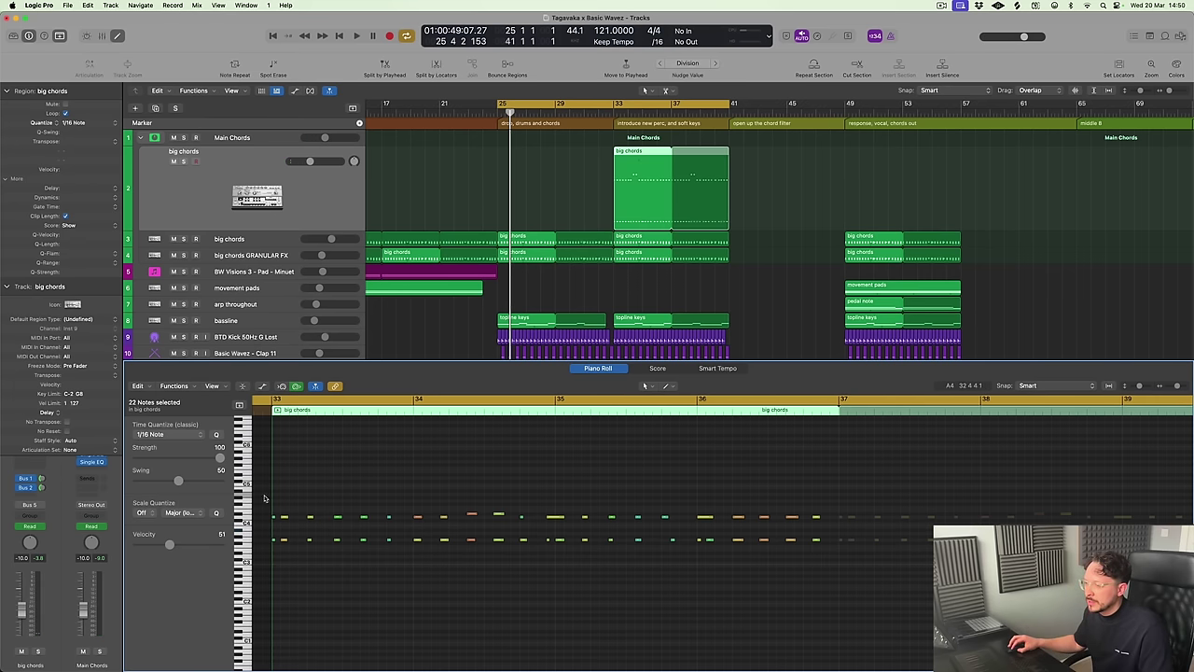
left_click_drag(264, 498, 829, 573)
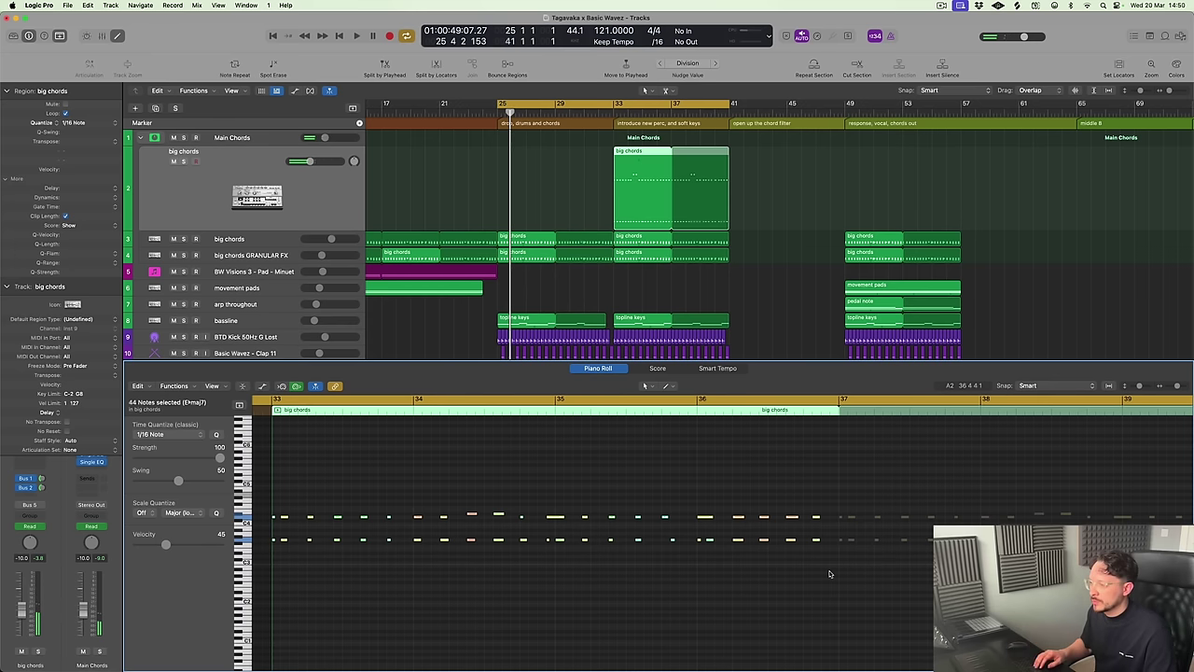
key("alt+shift+Up")
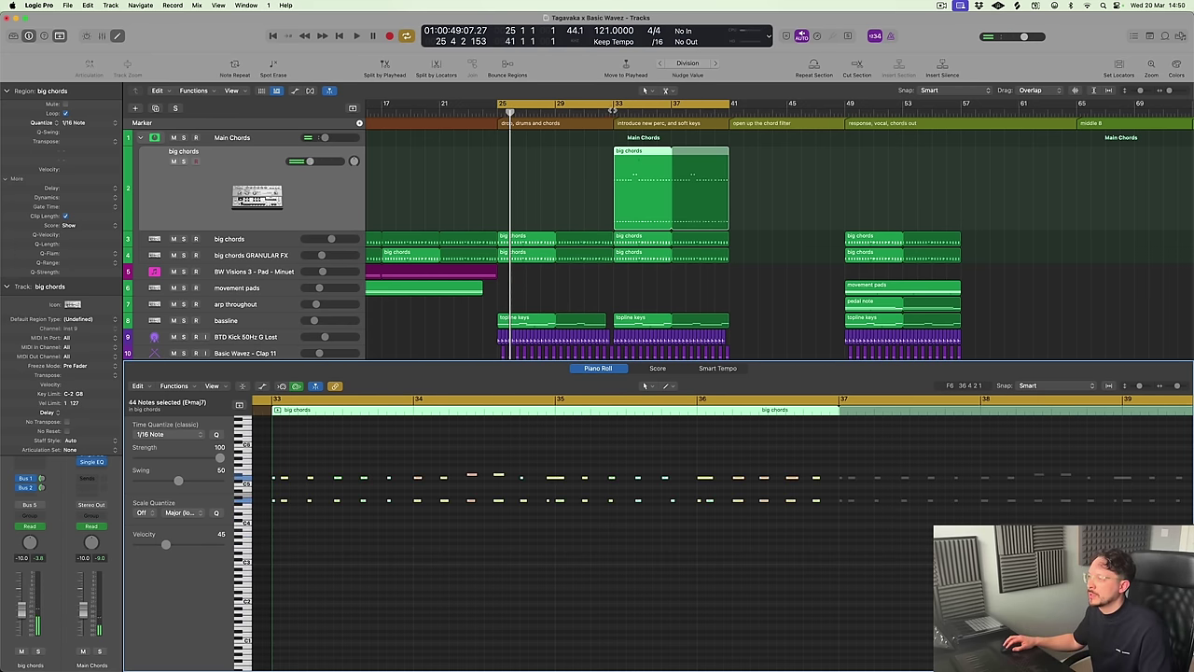
key("space")
scroll(613, 431, "up", 2)
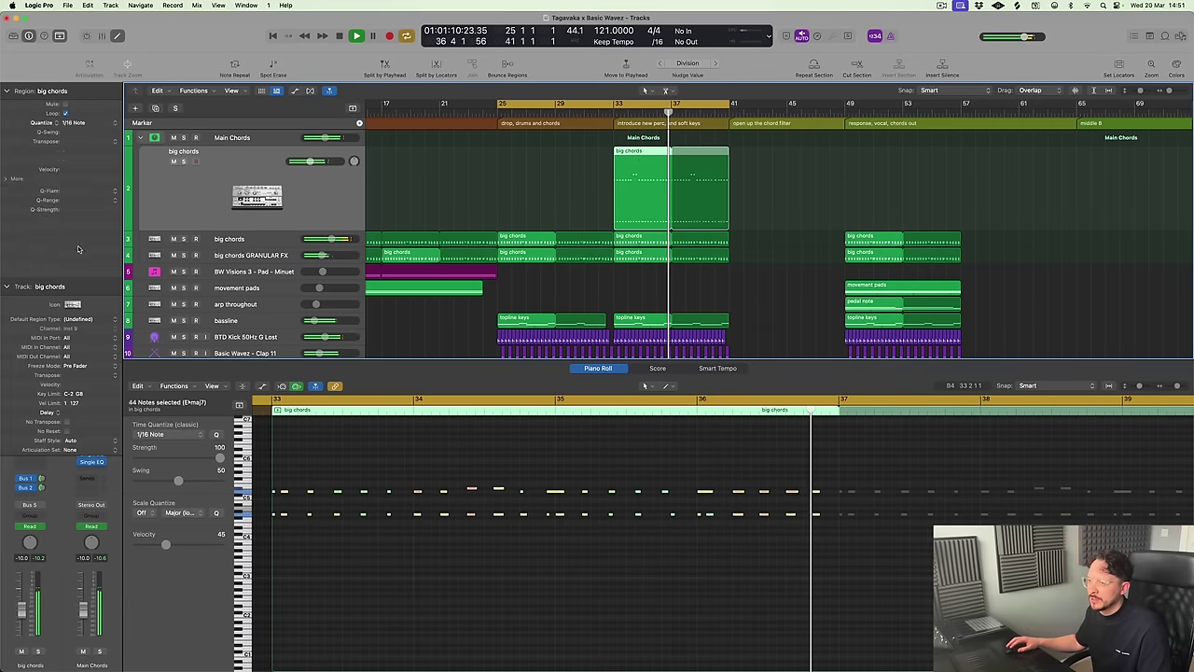
Collapse the track parameters to expose the channel strip's effect slots, and add a Stereo Delay to the duplicate chords track
left_click(9, 194)
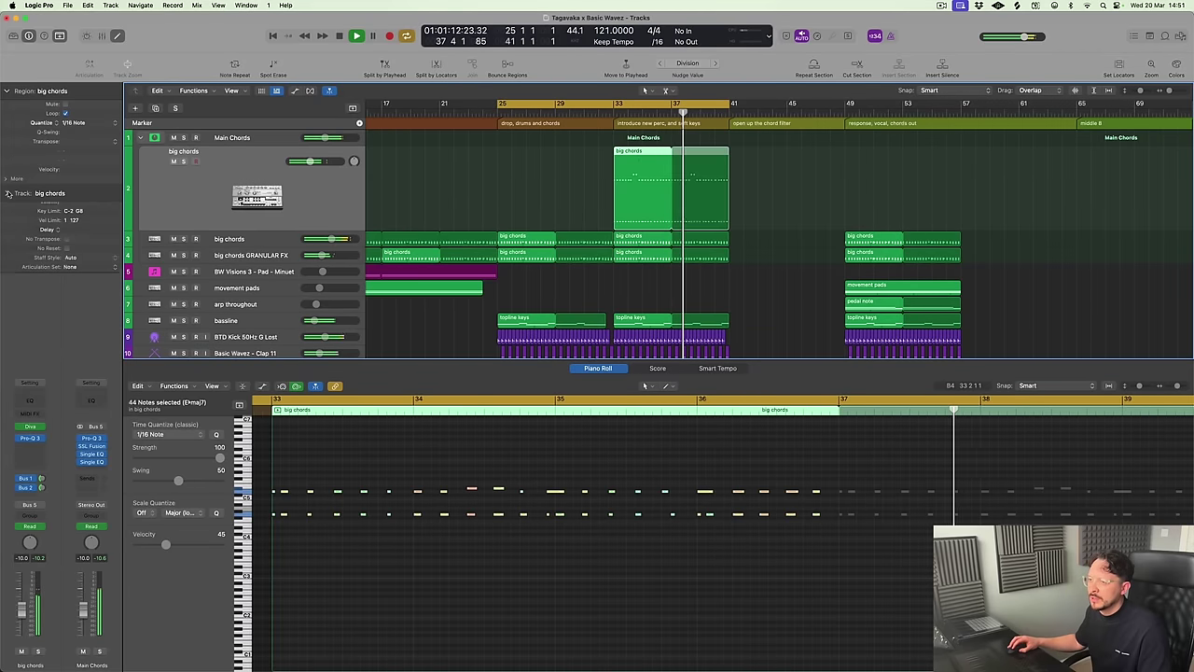
left_click(9, 193)
left_click(6, 178)
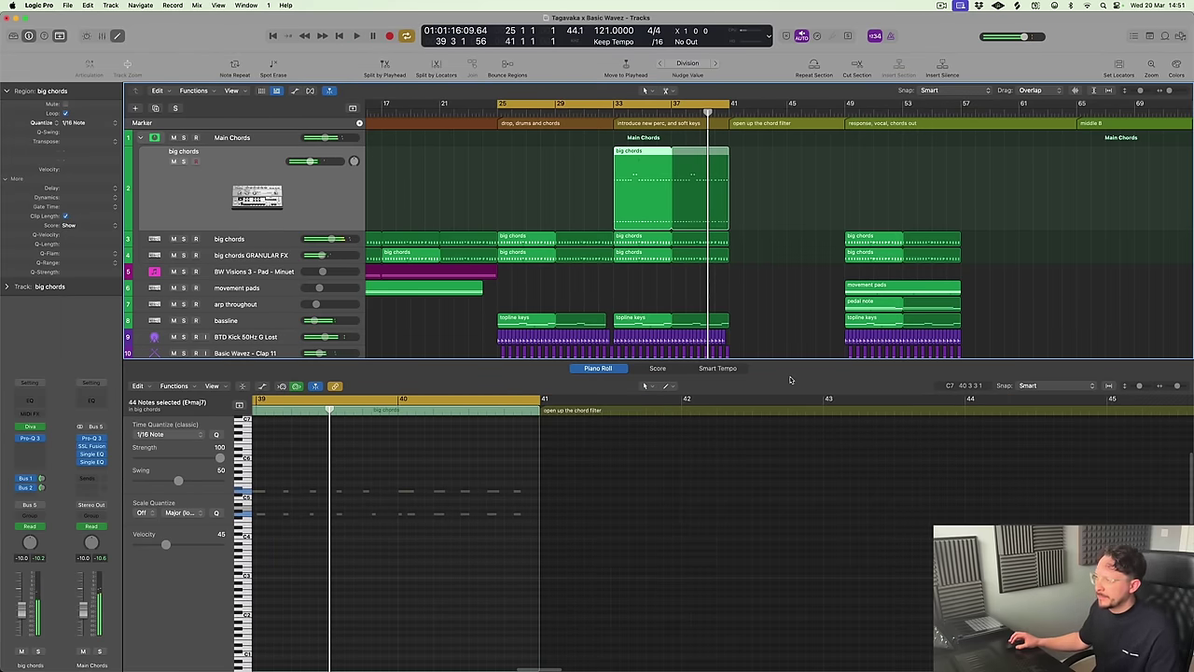
key("x")
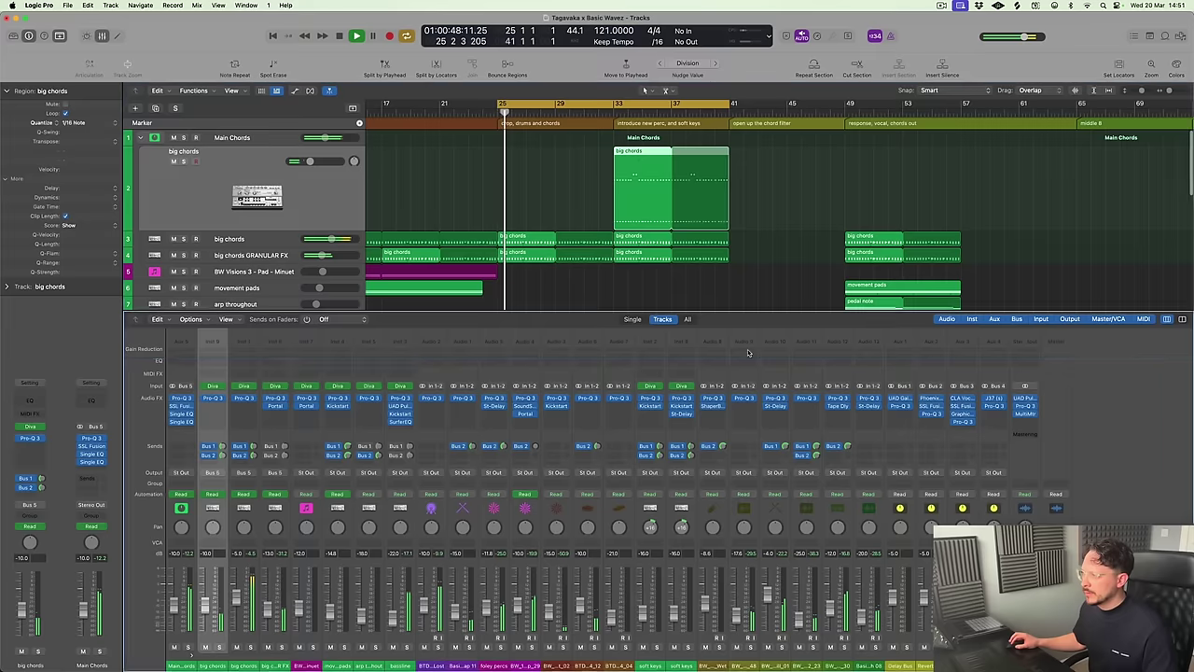
key("x")
left_click(30, 447)
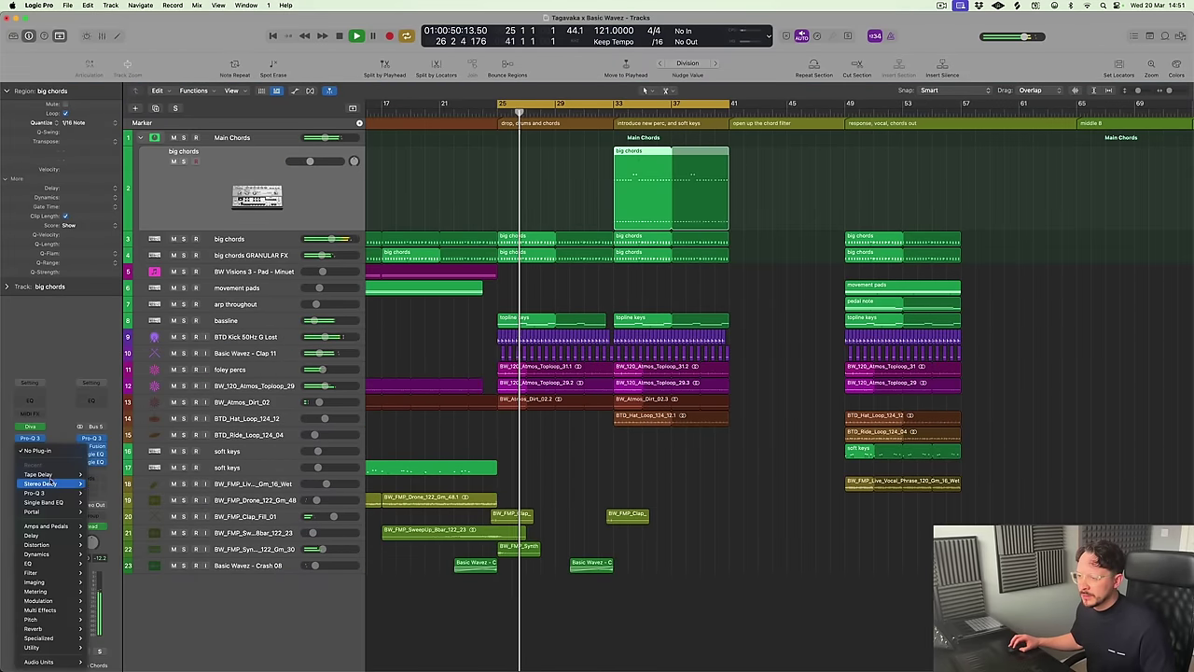
left_click(97, 485)
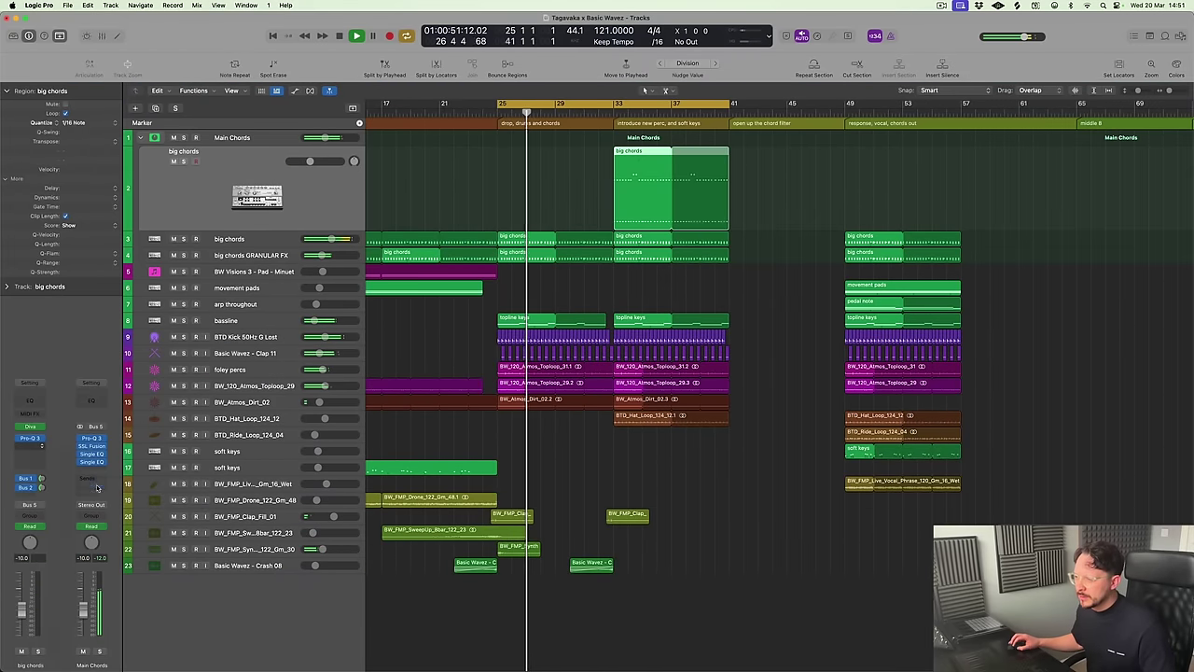
Set the duplicate chords track's volume to -12 dB and its Bus 2 reverb send to 0.0, closing the delay's window
double_click(22, 558)
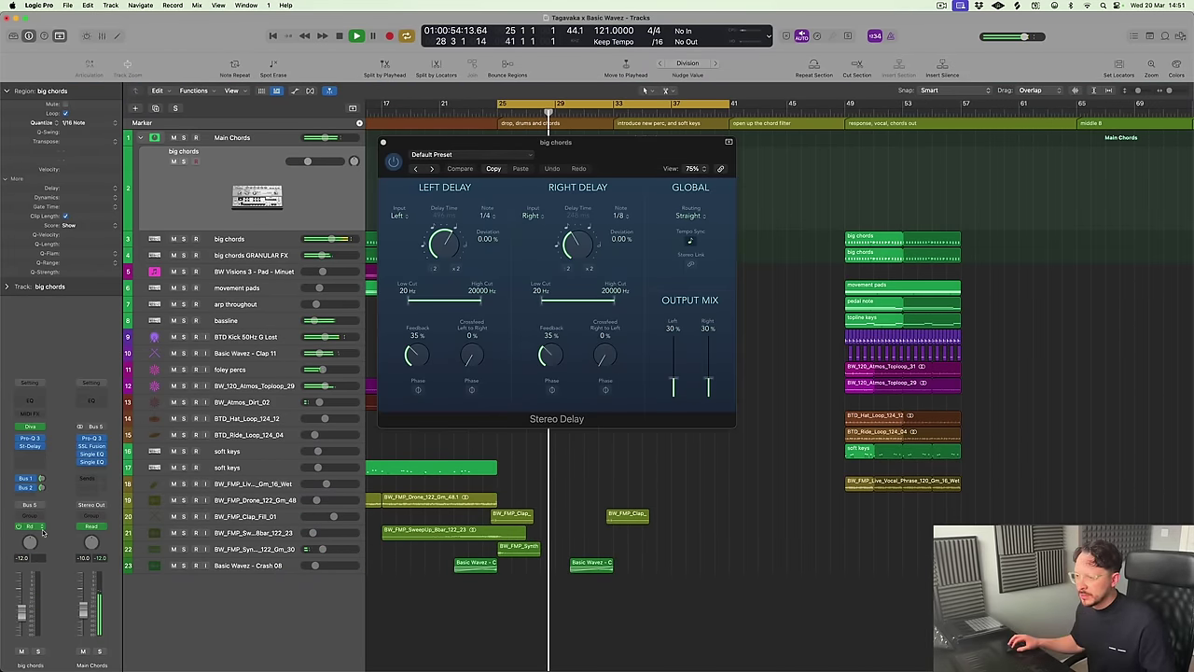
left_click(41, 486)
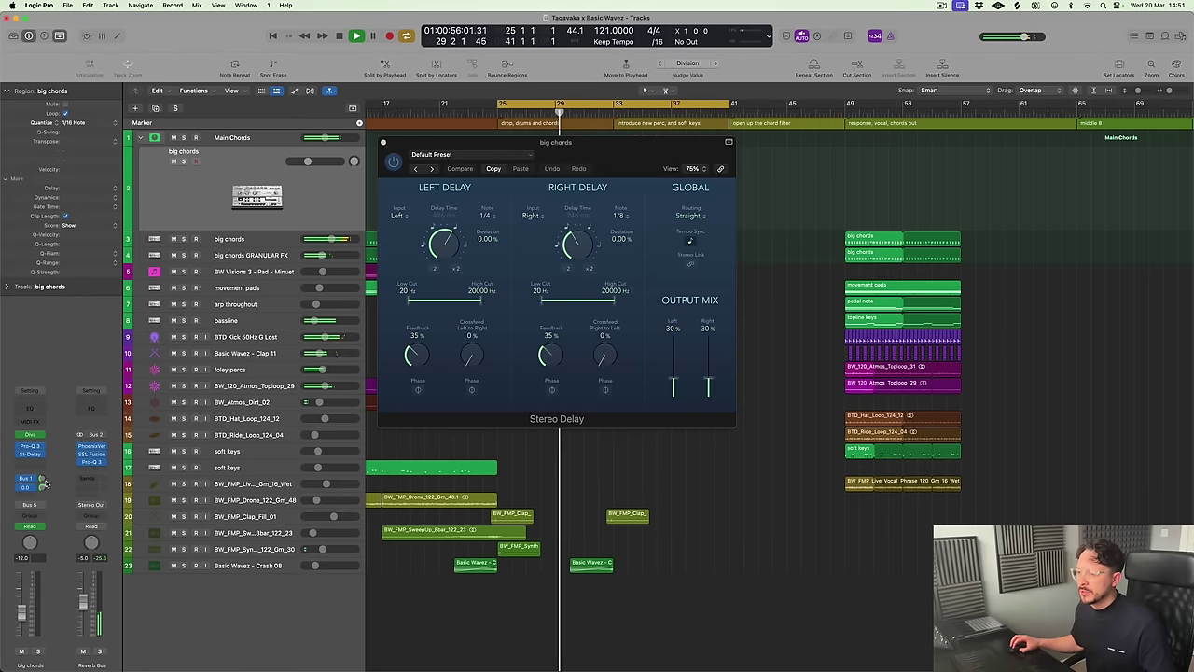
left_click(384, 143)
left_click(757, 312)
Split the reversed crash before bar 33 at bar 32, delete its first part, and replay the transition
key("super+Right")
key("super+Right")
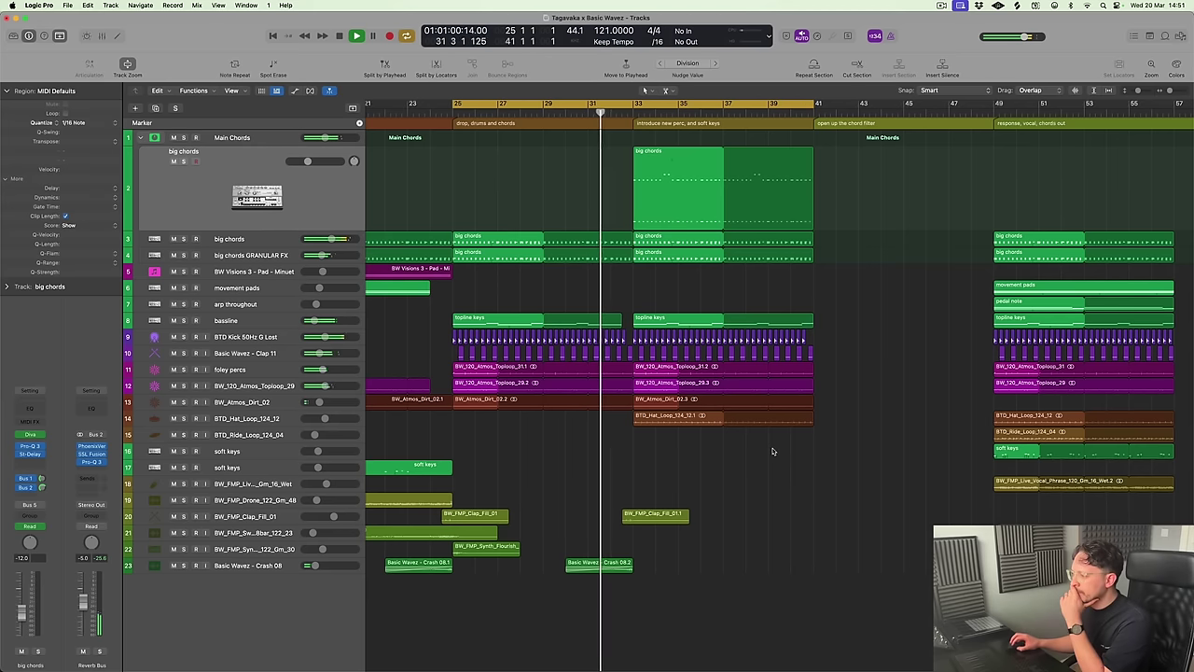
left_click(613, 562)
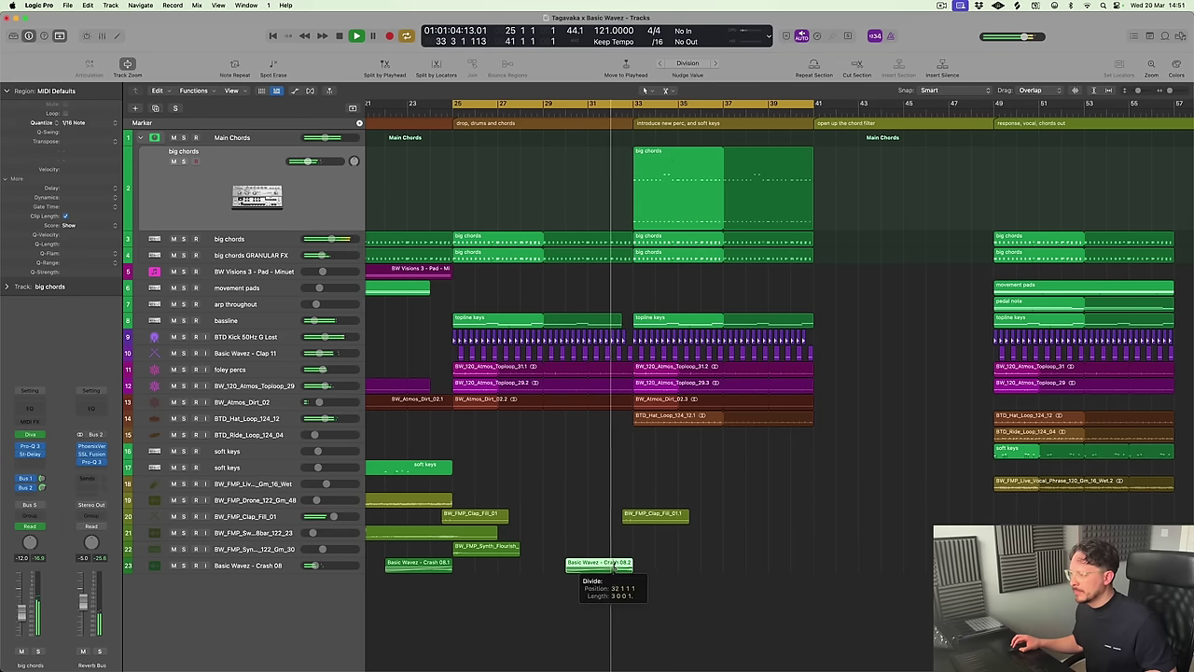
key("Delete")
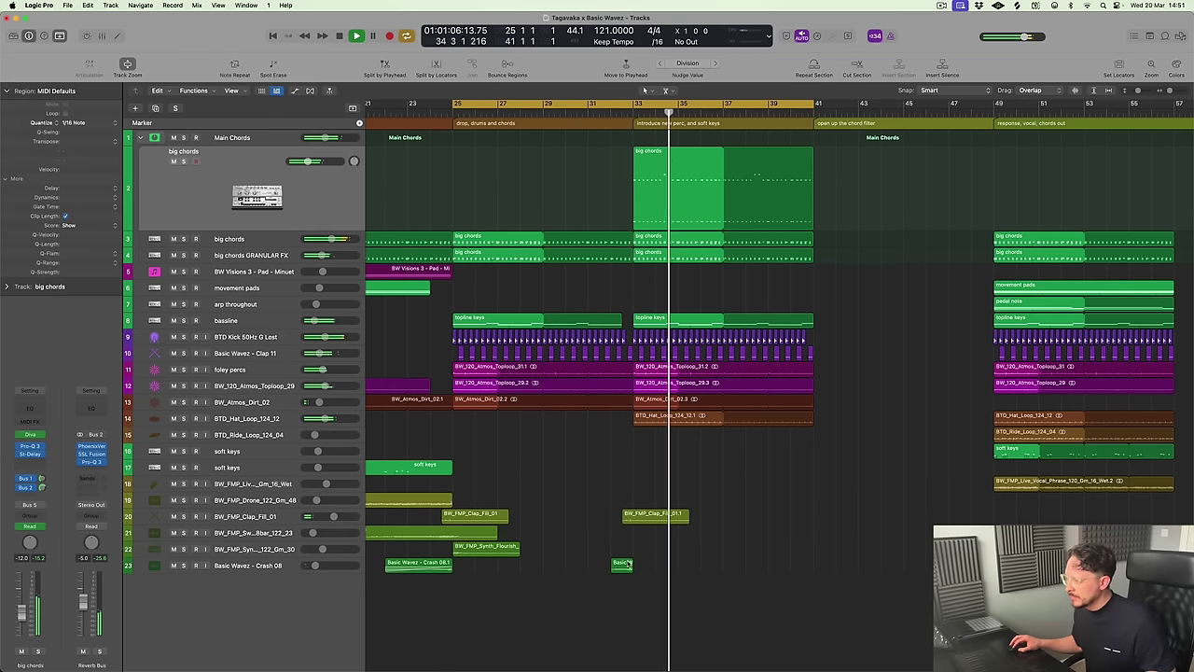
left_click(616, 564)
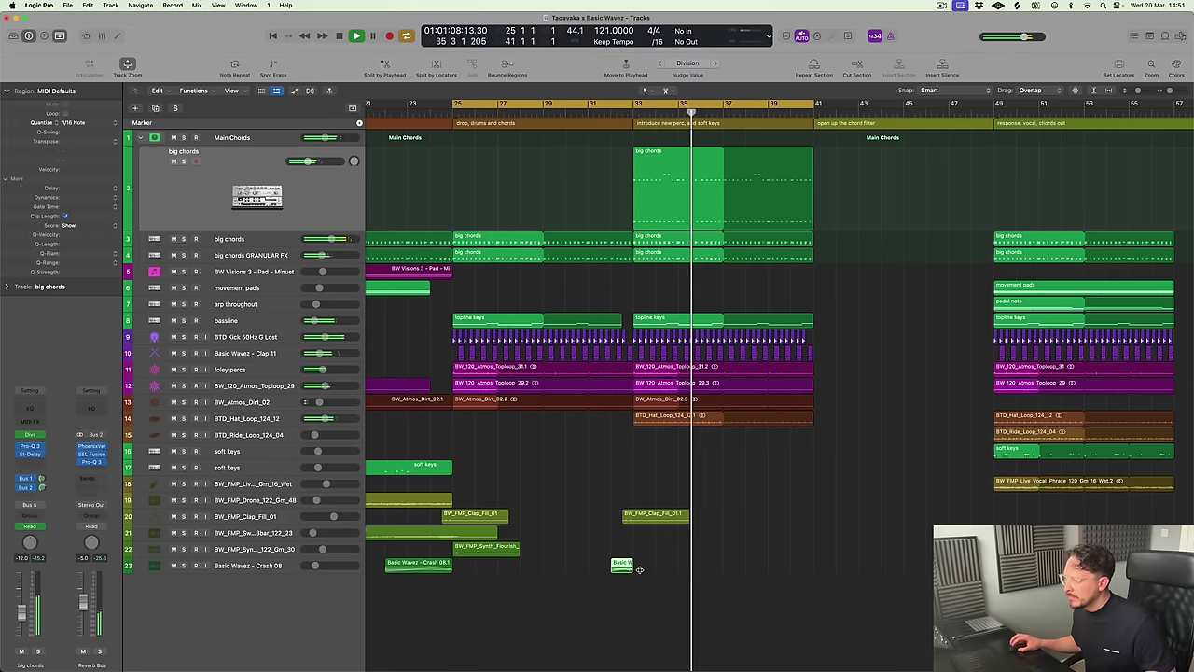
left_click(610, 113)
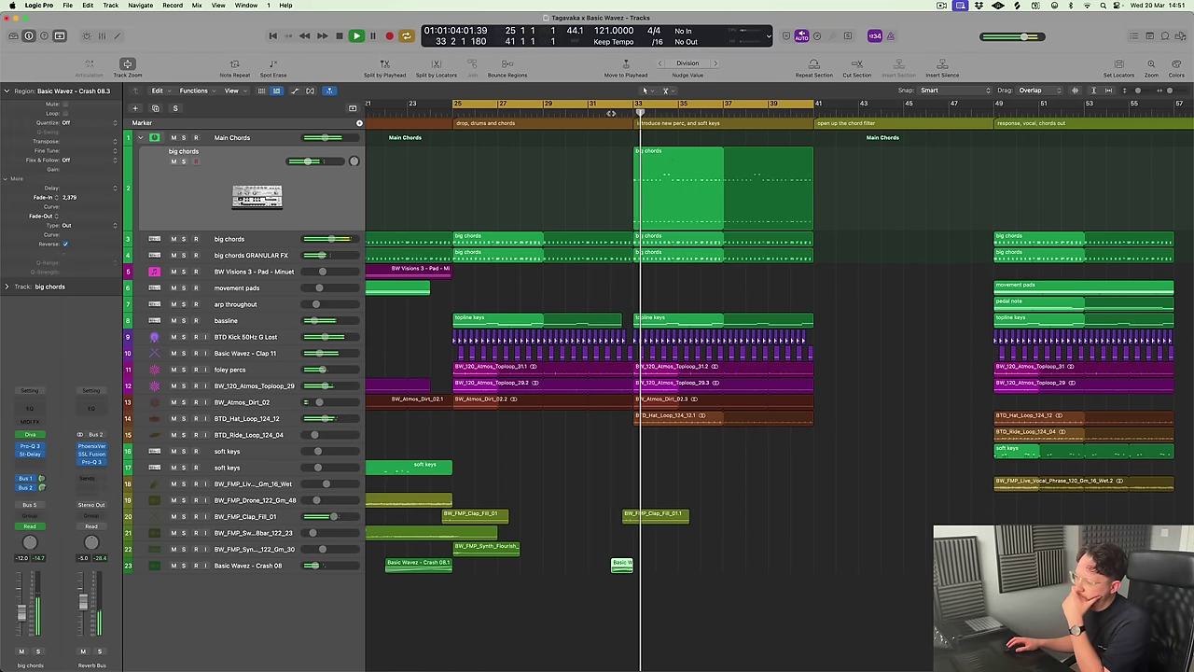
Add a stereo Tape Delay to the Basic Wavez - Crash 08 track and play the transition into bar 33
left_click(235, 564)
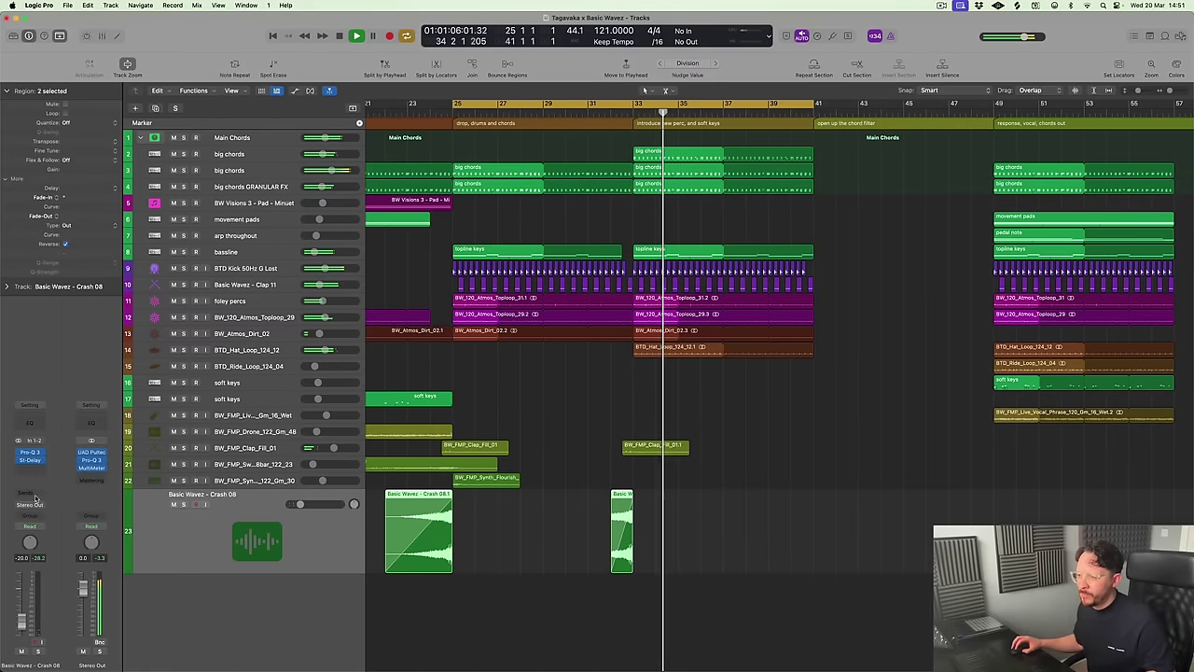
left_click(32, 470)
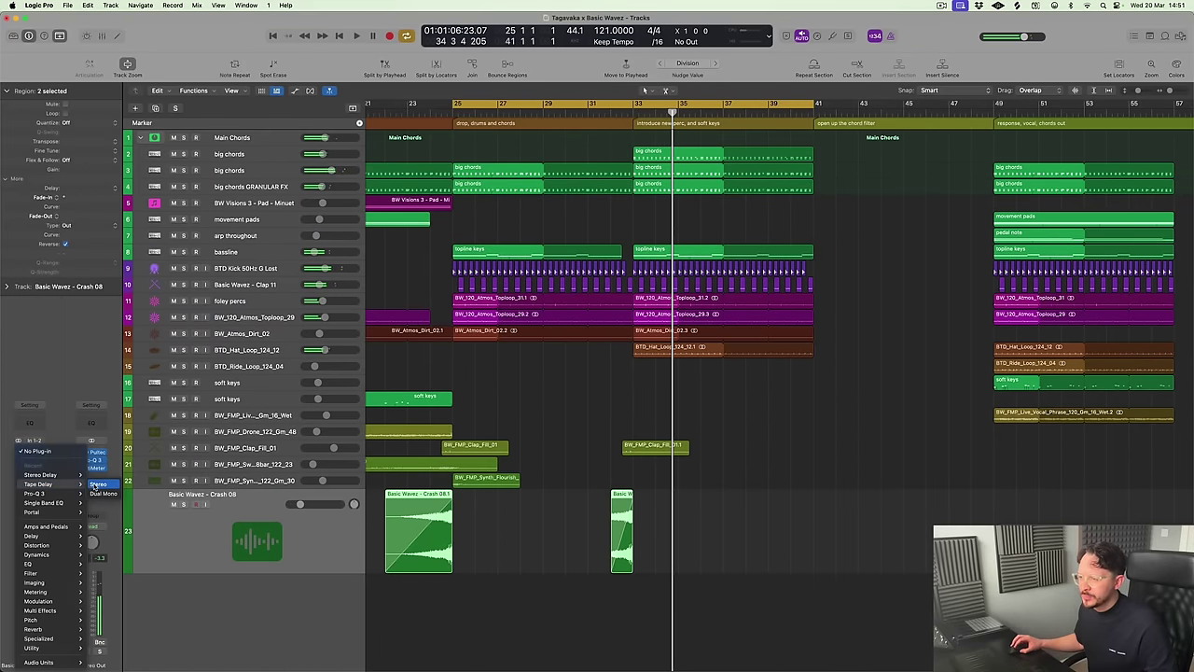
left_click(97, 484)
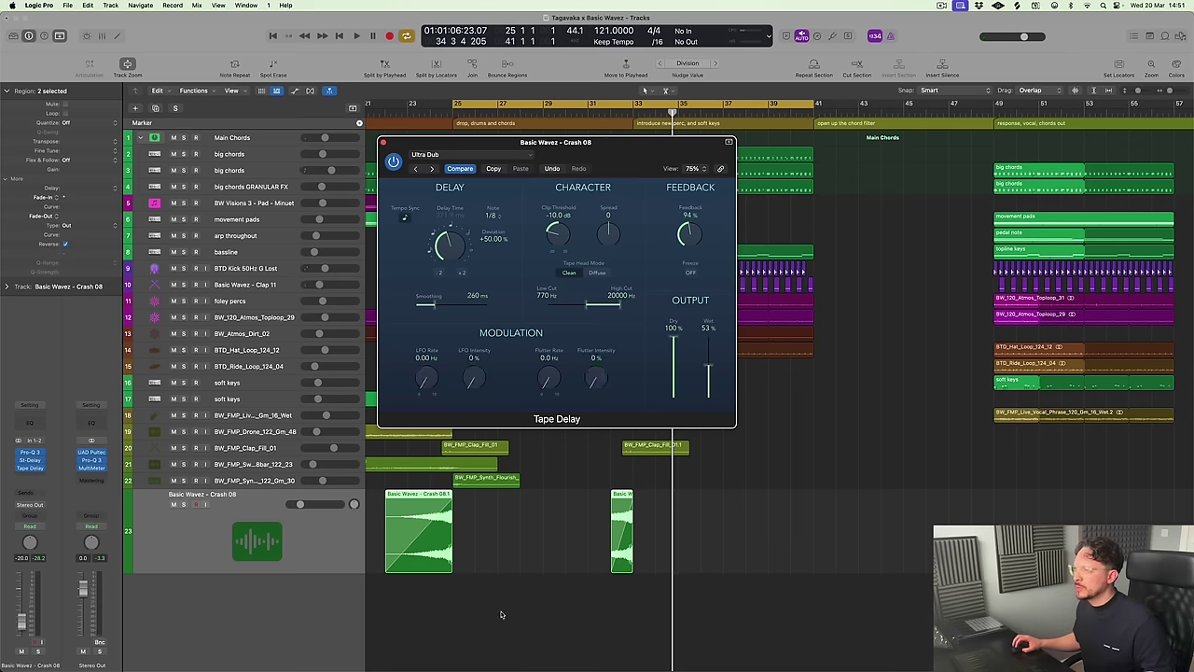
key("space")
left_click(612, 113)
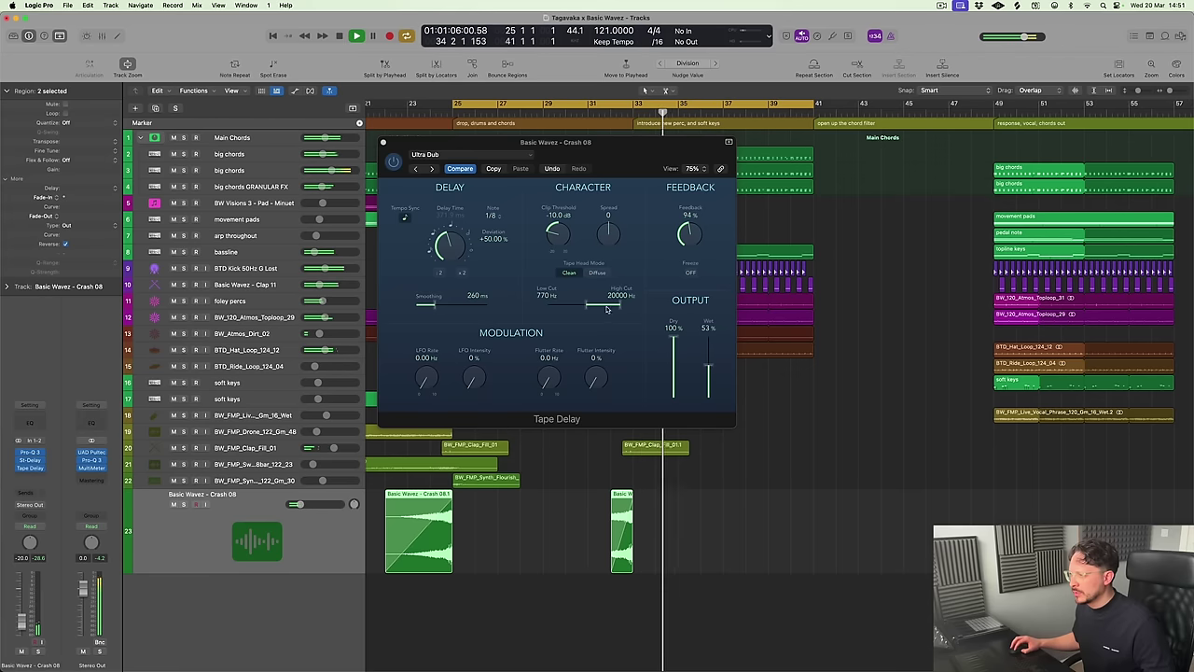
Set the Tape Delay's low cut to 260 Hz and high cut to 6600 Hz, replay the transition, and close the delay
left_click_drag(607, 309, 598, 311)
left_click(612, 114)
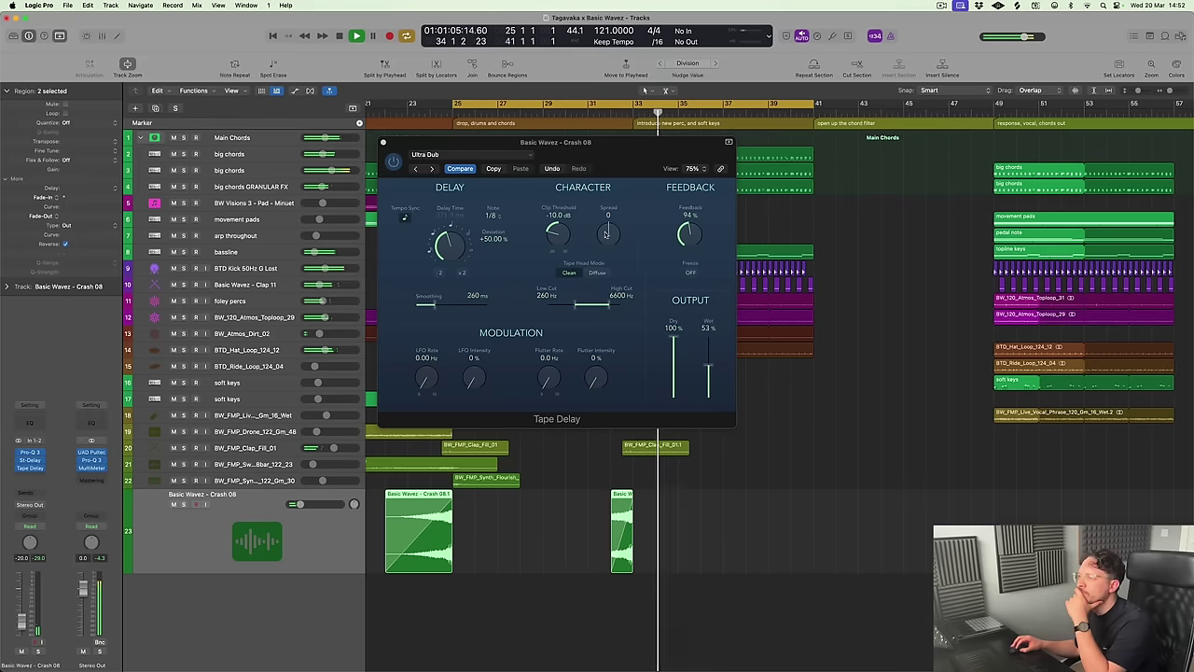
left_click(383, 143)
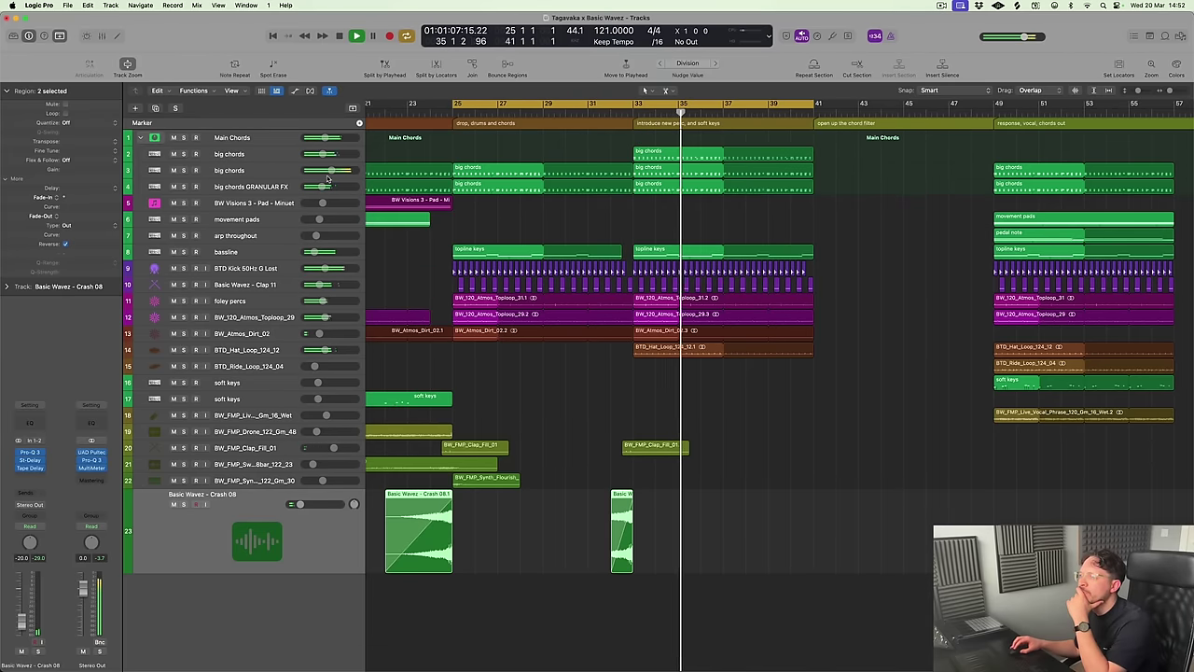
Audition the duplicate big chords track in solo, return to the full mix, and collapse the enlarged crash track
left_click(183, 155)
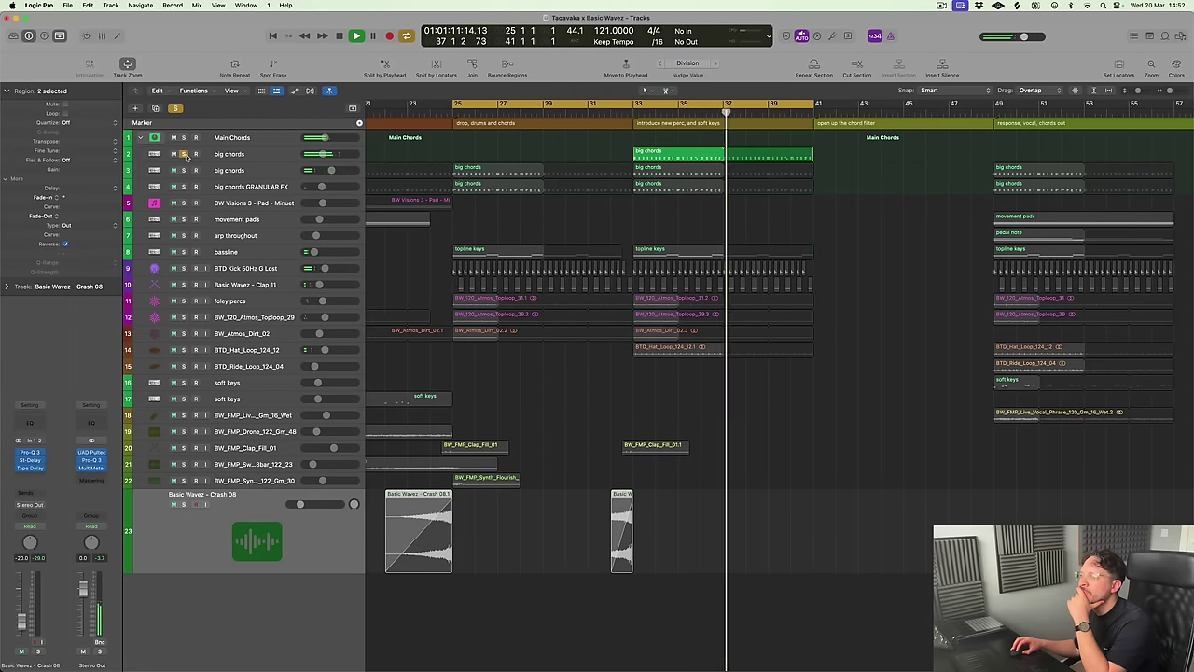
left_click(184, 155)
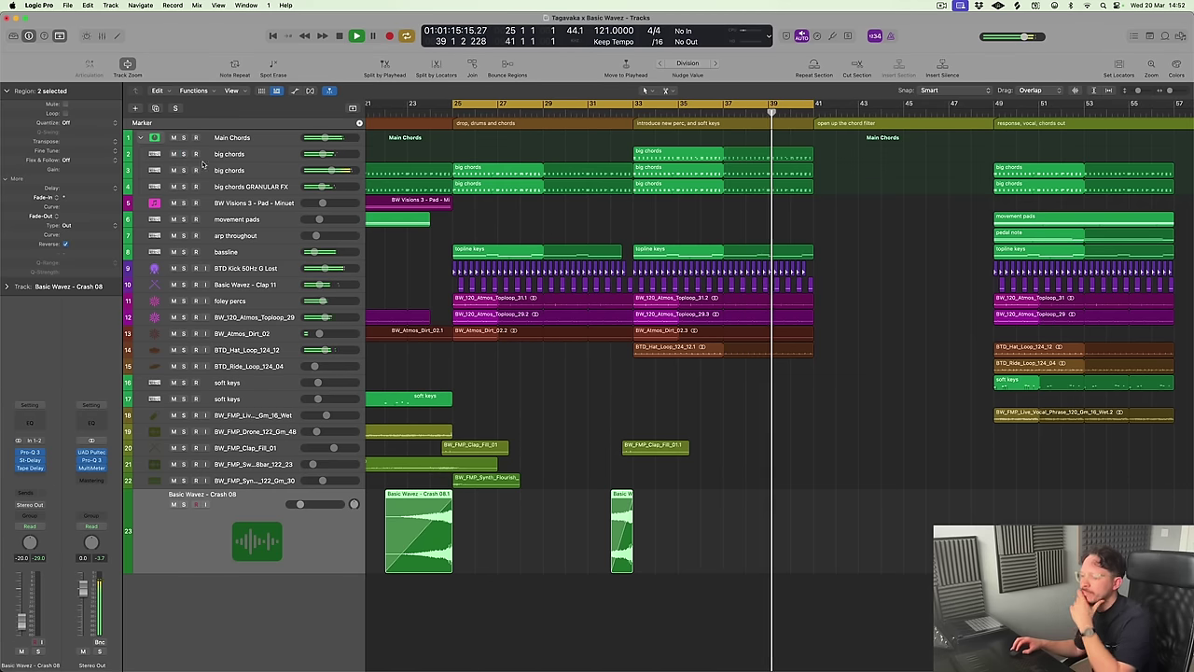
key("ctrl+z")
left_click(718, 430)
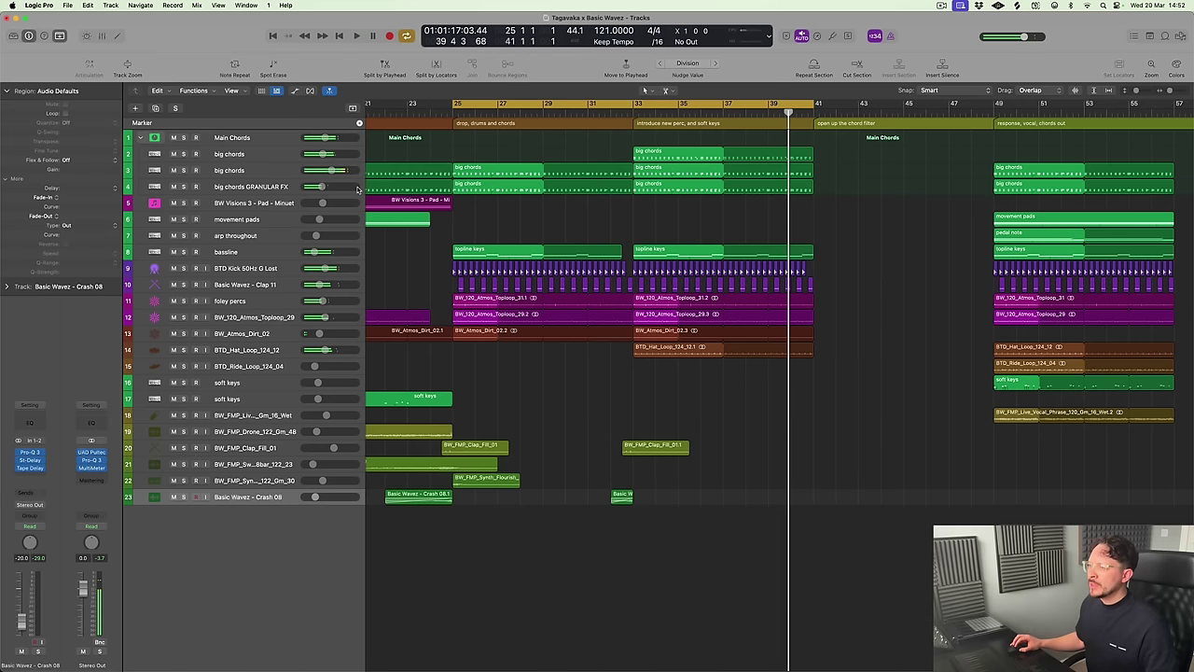
Rename the duplicate chords track "big chordsm octave up" and set its volume to -10 dB
double_click(245, 155)
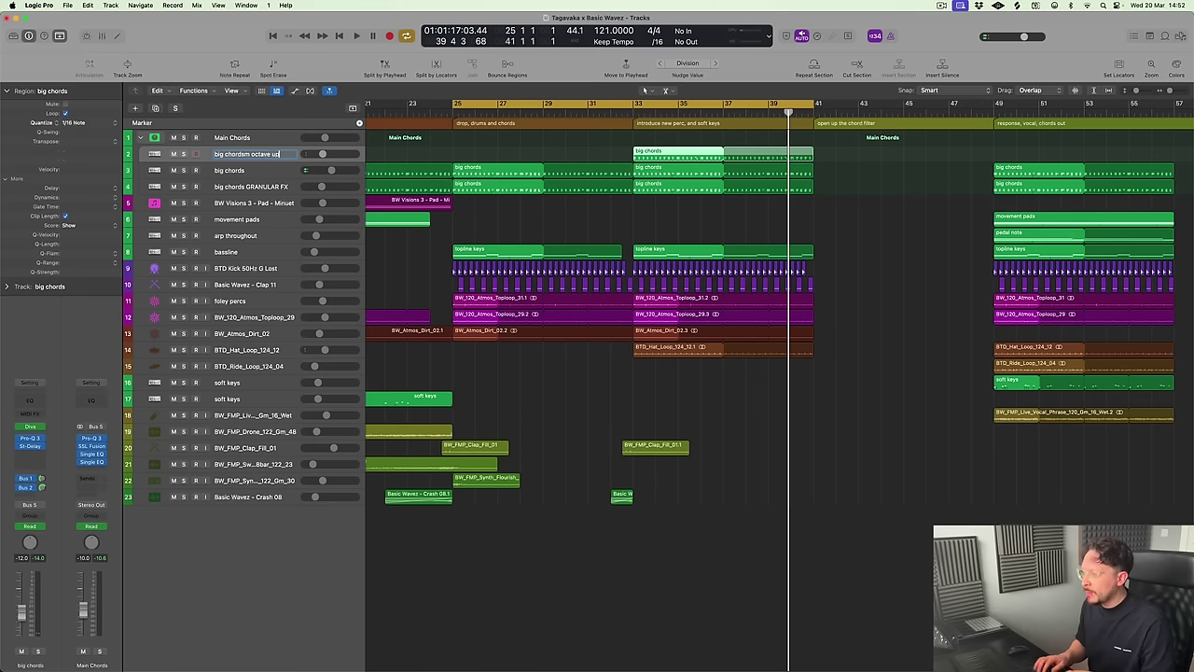
type("m octave up")
key("Return")
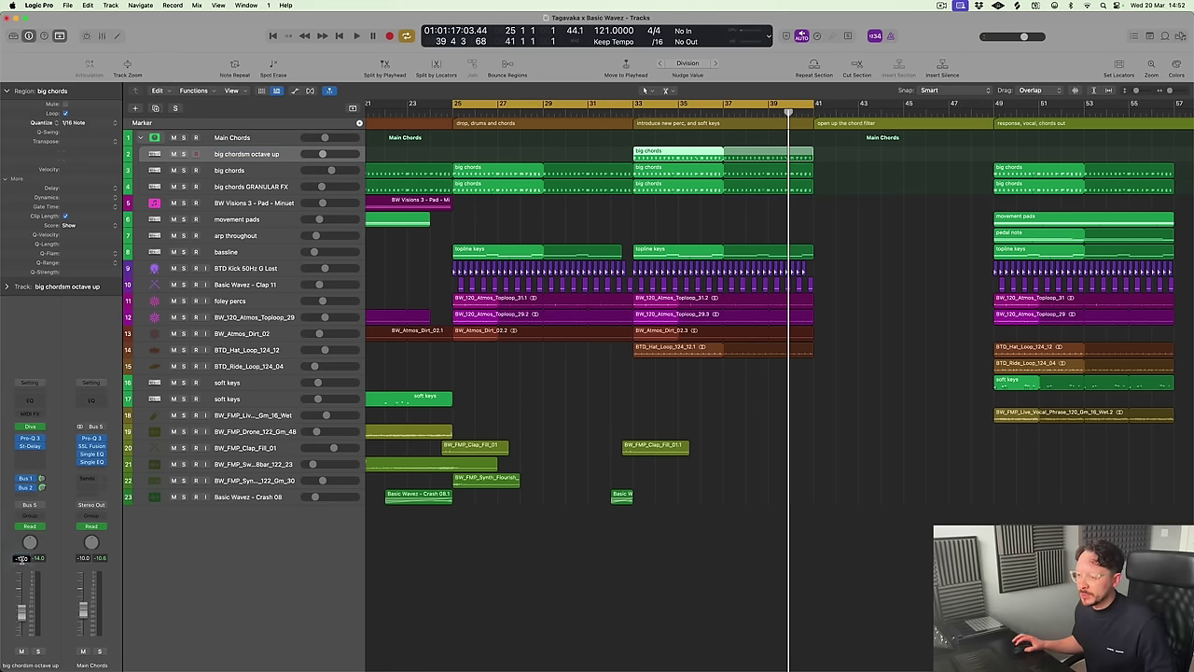
double_click(22, 559)
type("-10")
key("Return")
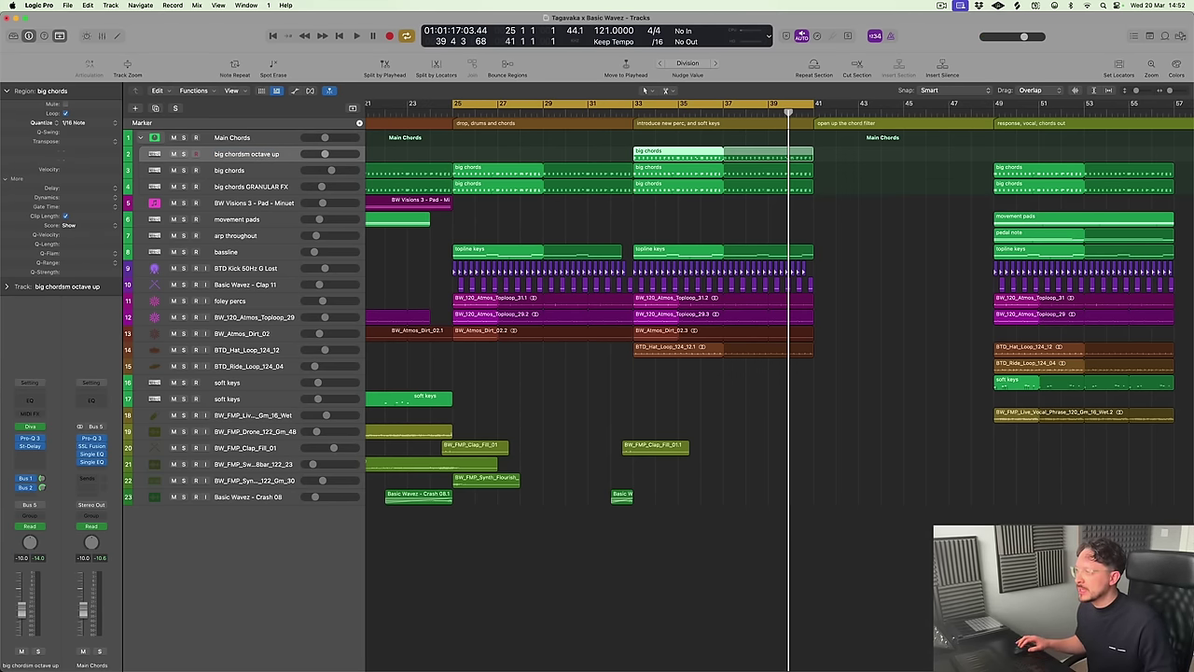
Play from bar 25 and copy the regions on the three big chords tracks from bar 33 to bar 41
key("space")
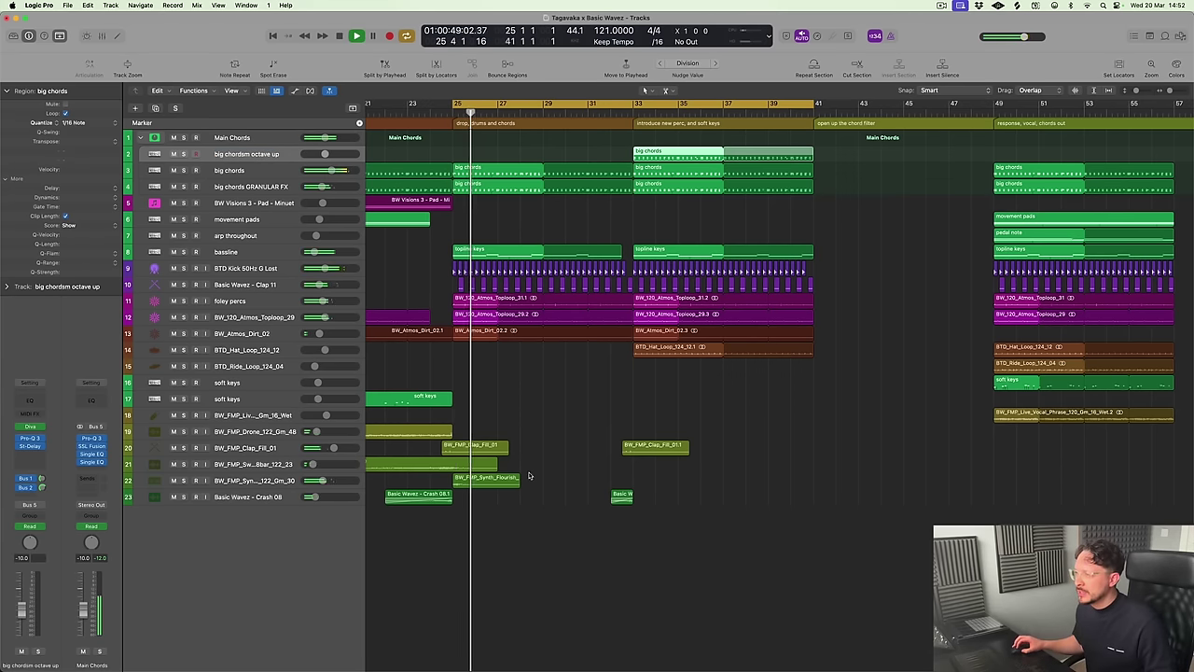
key("super+Left")
key("super+Left")
key("super+Right")
key("super+Right")
key("super+Right")
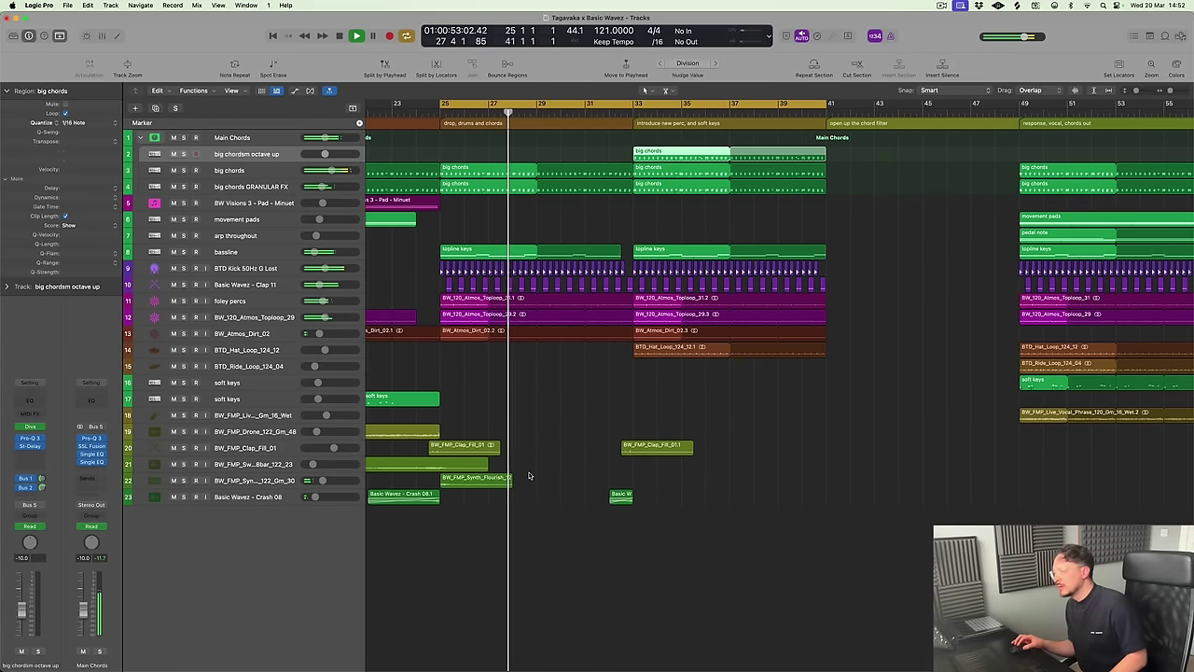
key("super+Left")
key("super+Left")
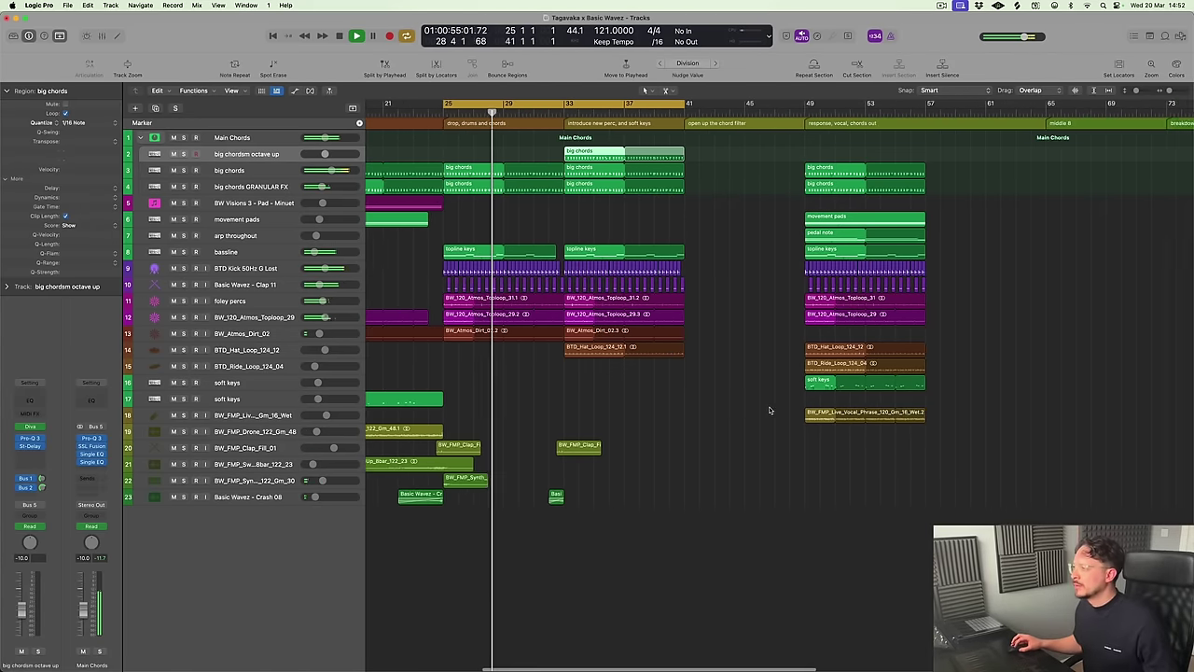
key("super+Right")
scroll(781, 237, "right", 3)
left_click_drag(686, 222, 598, 151)
left_click_drag(692, 212, 625, 158)
left_click(1034, 206)
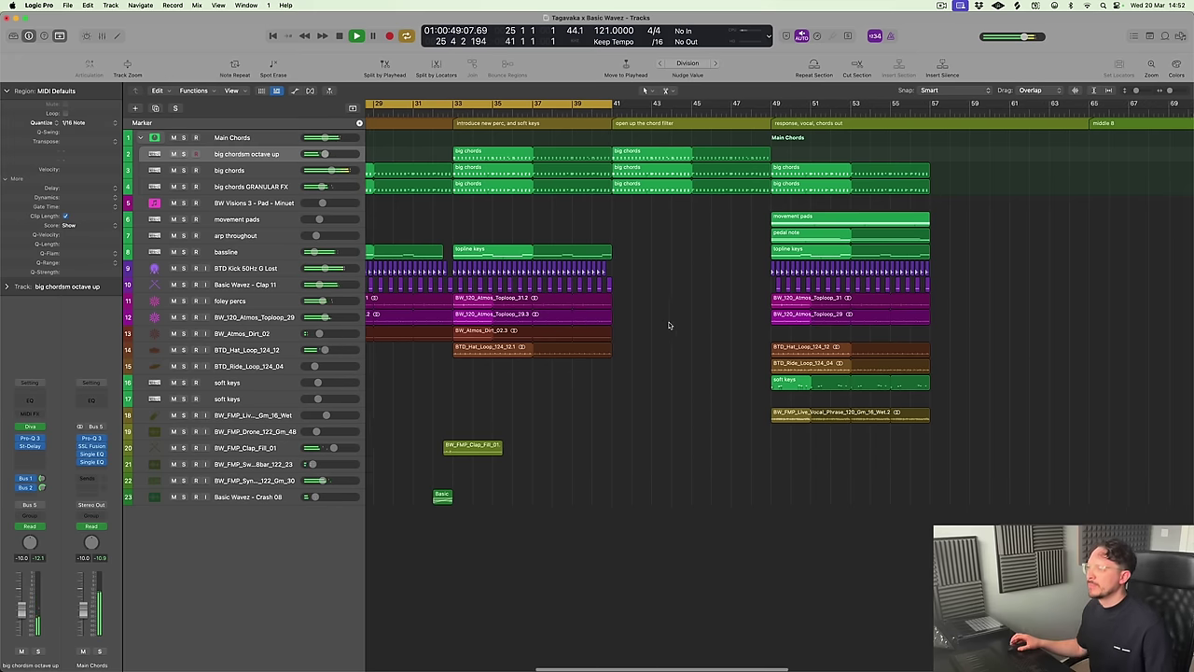
Stop playback, set the cycle range to bars 41 to 49, and show automation on the main big chords track
key("space")
scroll(710, 328, "left", 2)
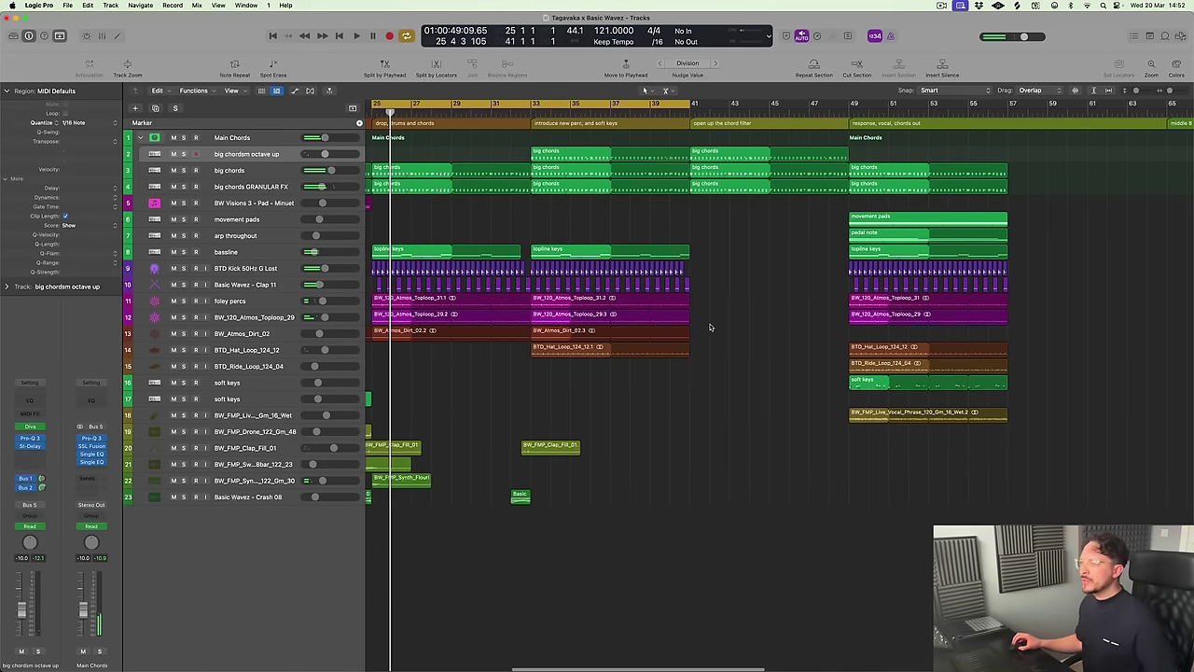
left_click_drag(693, 106, 847, 156)
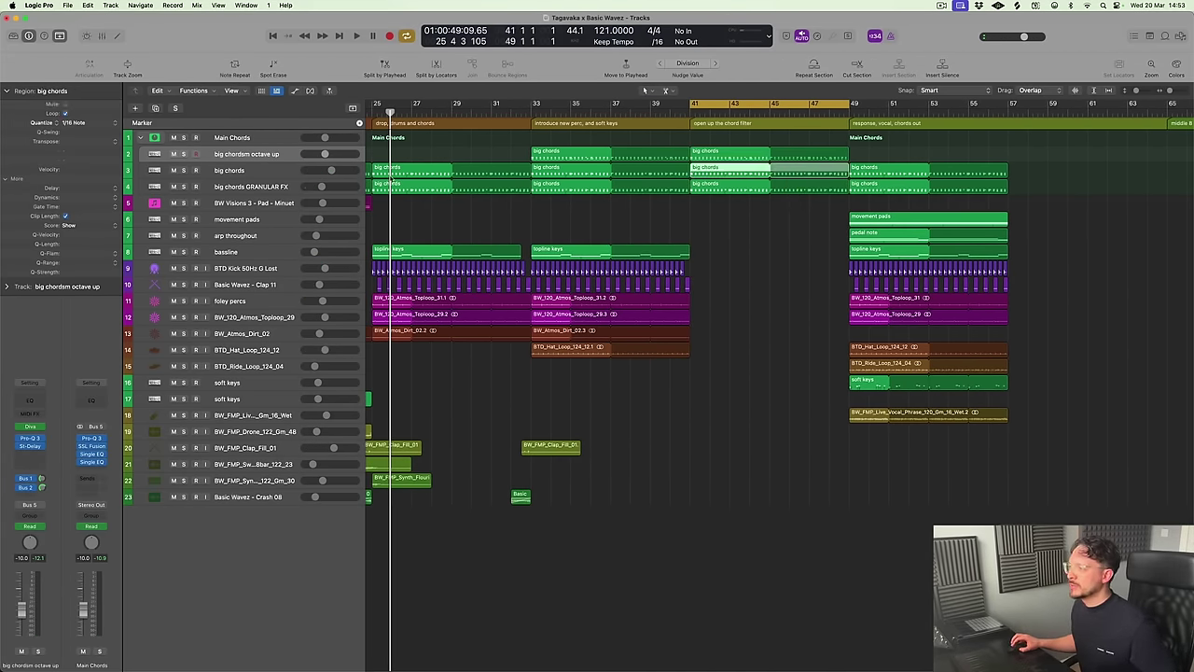
left_click(245, 174)
key("a")
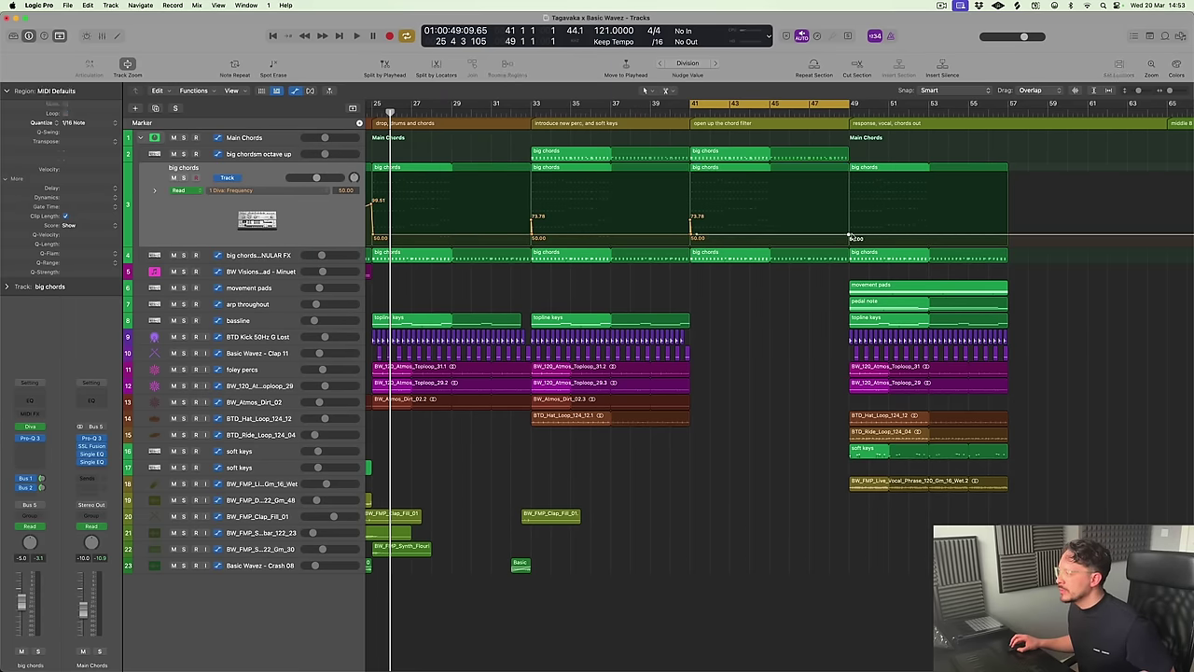
Delete the main big chords region at bar 49 and raise the Diva Frequency automation point there to 99.31
left_click_drag(848, 234, 850, 234)
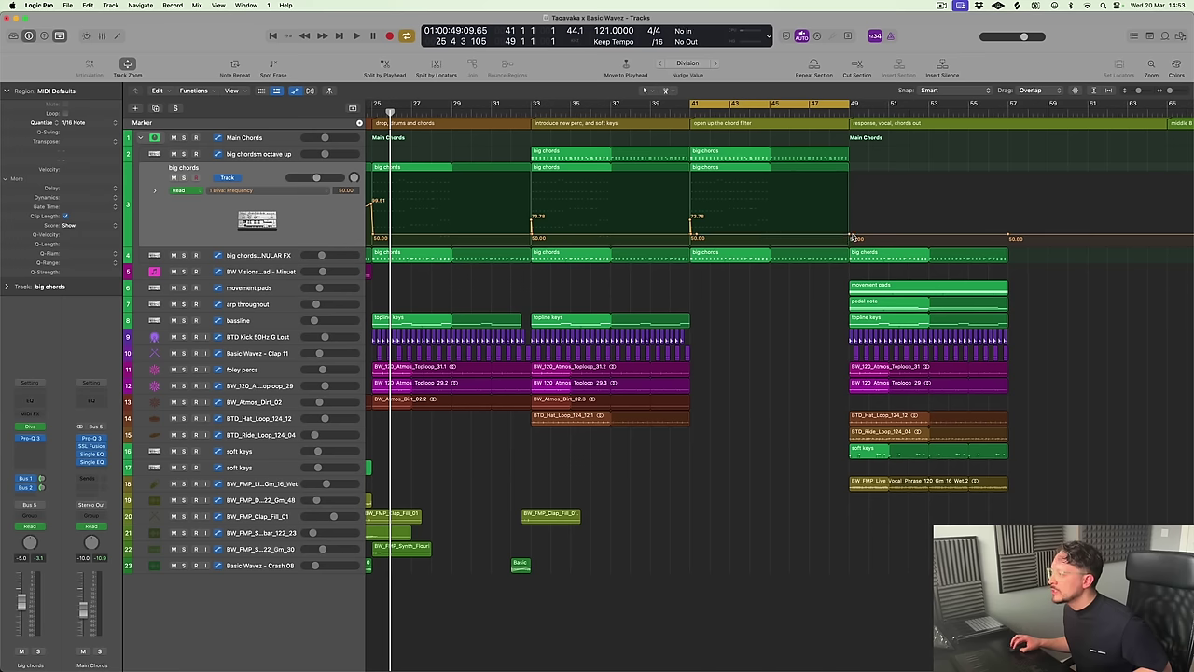
left_click_drag(852, 238, 850, 225)
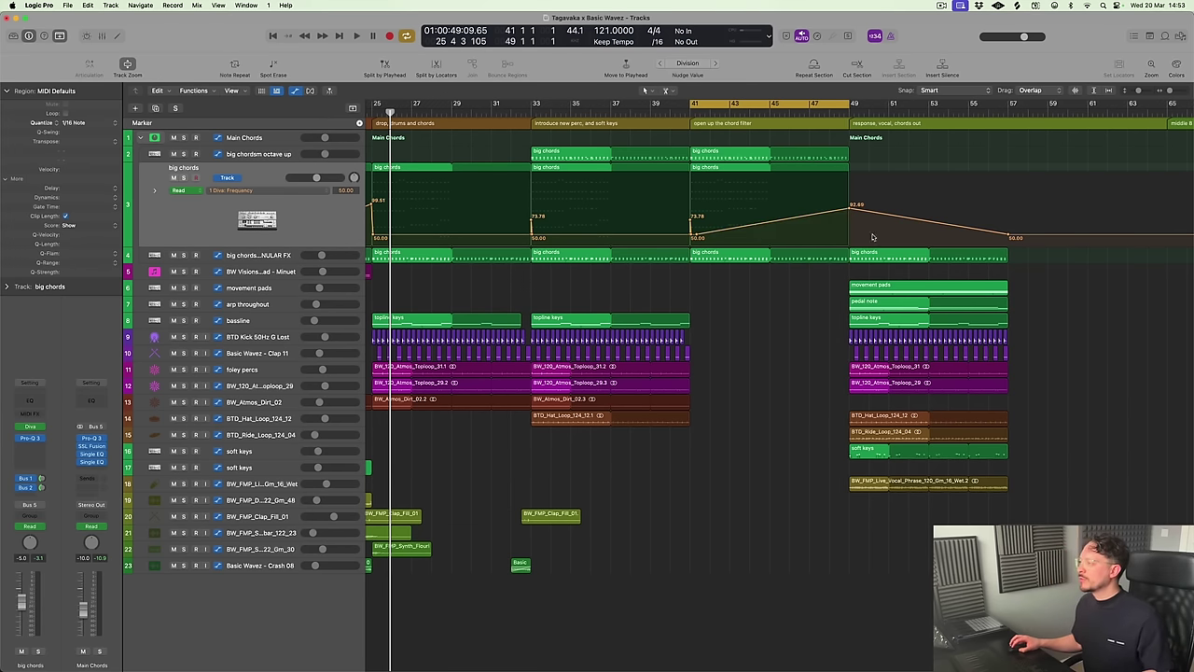
left_click_drag(851, 212, 850, 201)
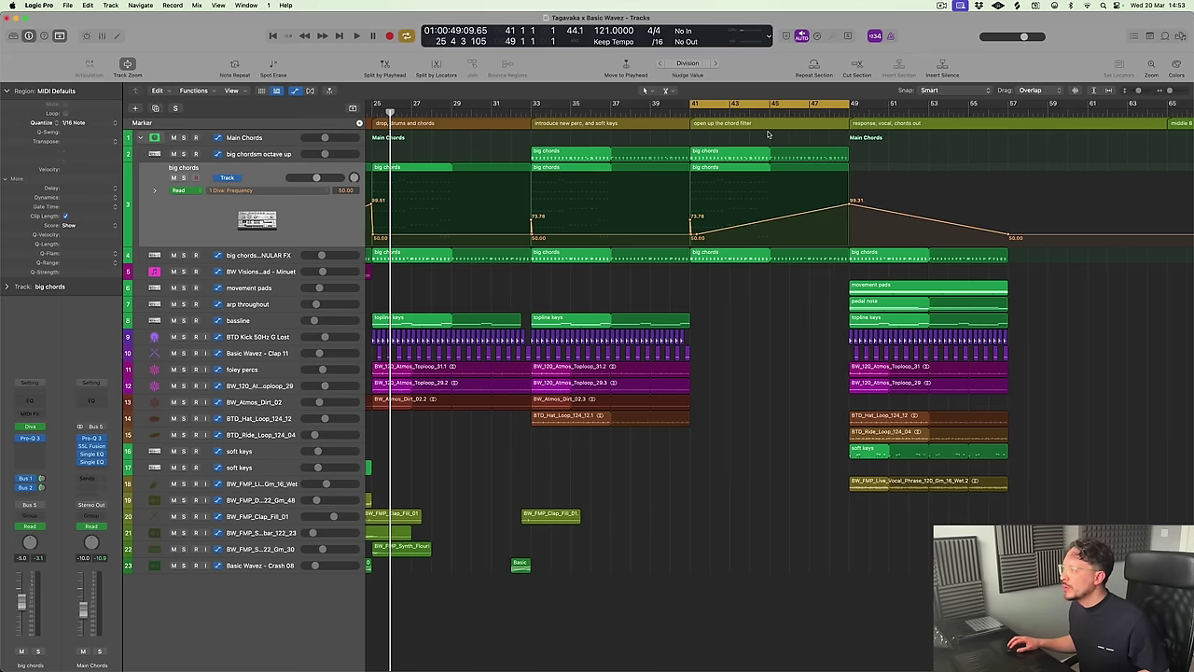
Play the filter rise and copy the clap fill and short reversed crash around bar 33 to the bar 49 transition
key("space")
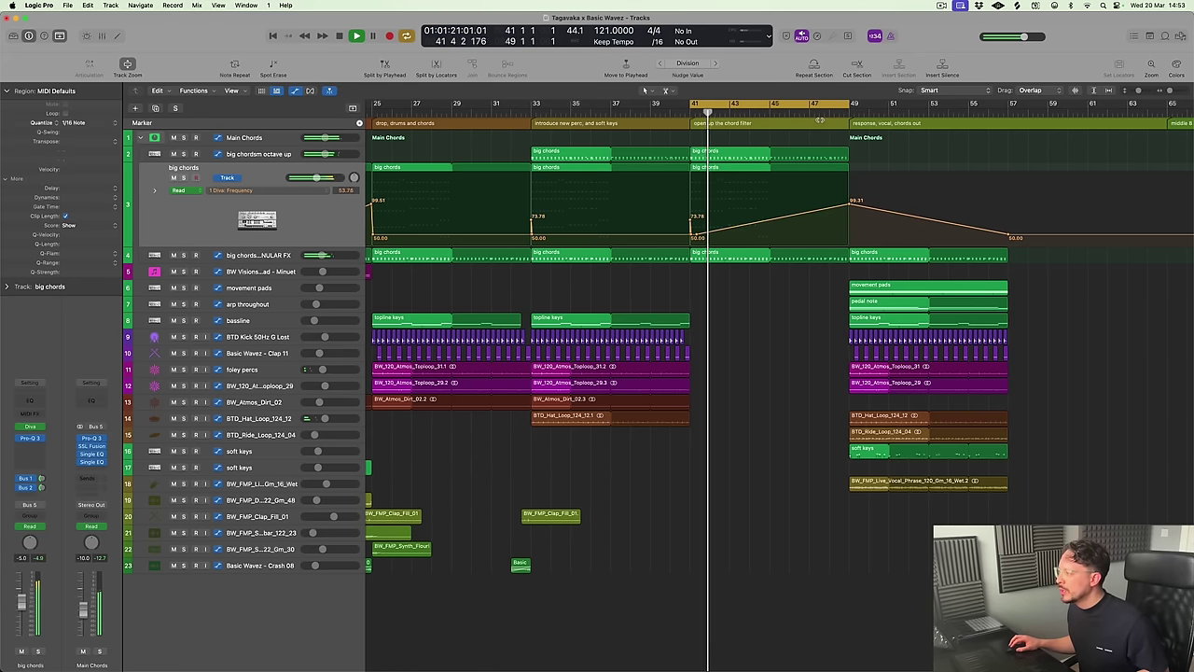
scroll(594, 572, "down", 3)
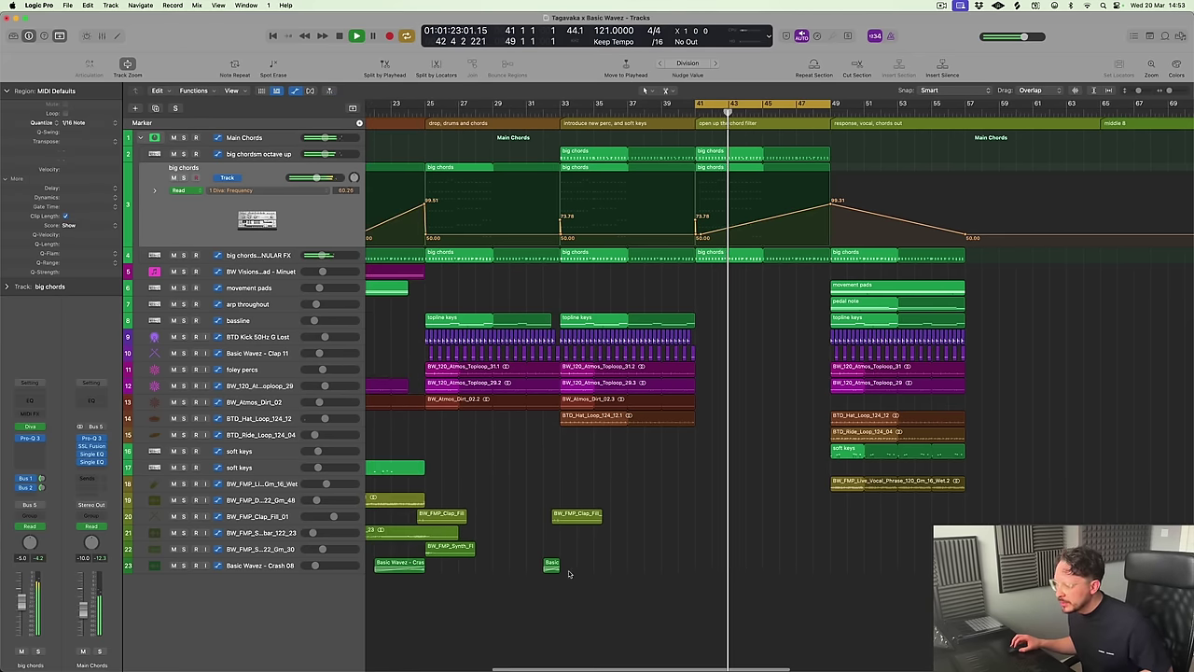
scroll(569, 573, "left", 5)
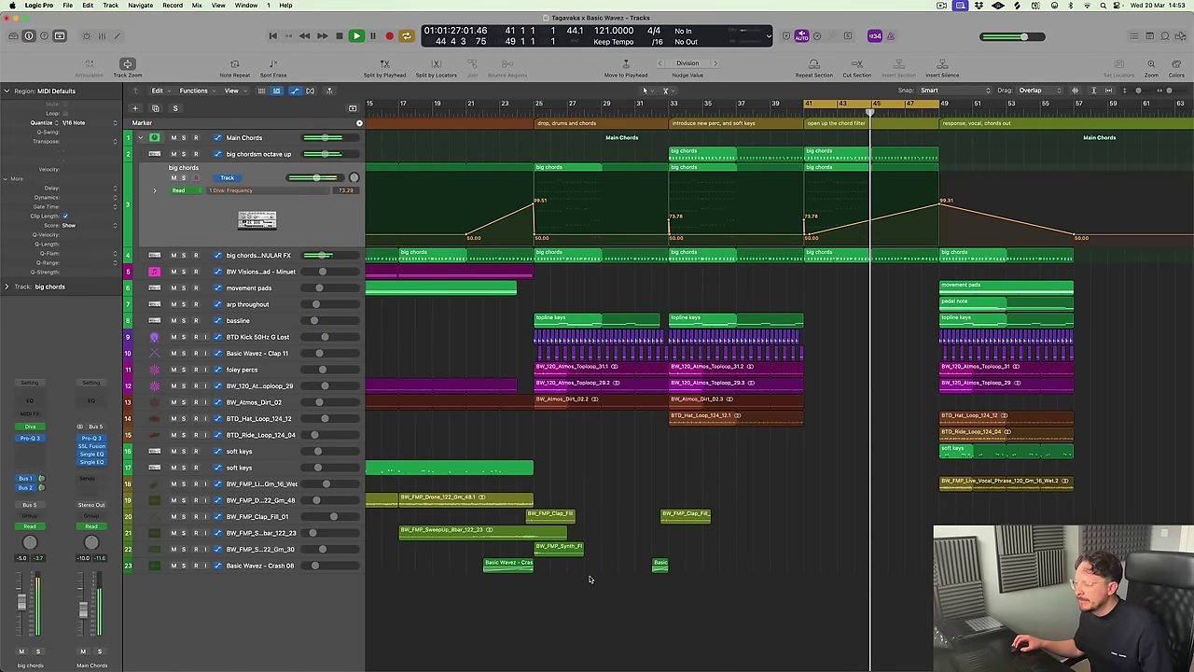
left_click_drag(784, 595, 654, 508)
left_click_drag(659, 566, 929, 565)
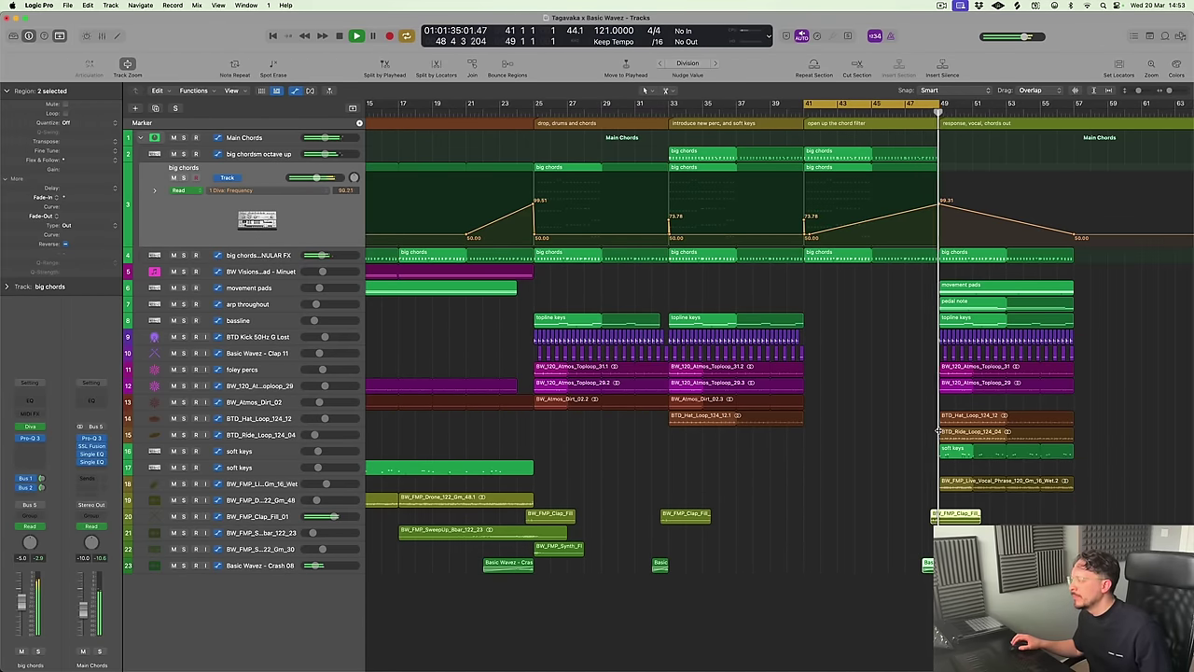
Delete the big chords GRANULAR FX region at bar 49 and play the transition from just before that bar
scroll(893, 354, "right", 3)
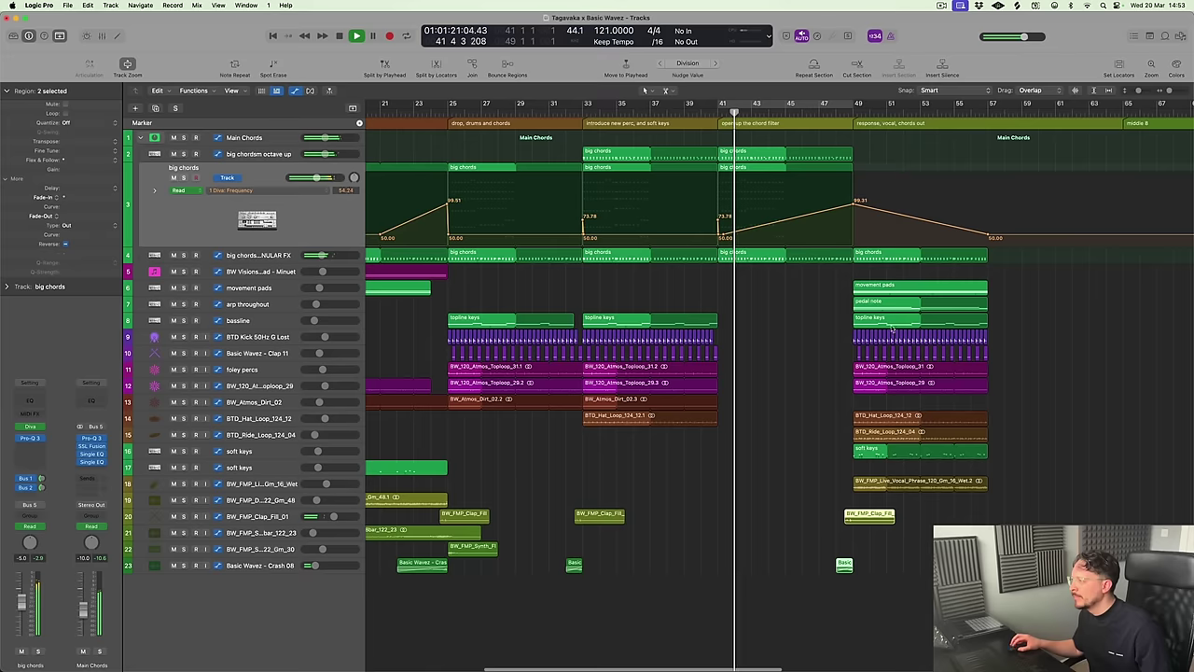
left_click(888, 256)
key("Delete")
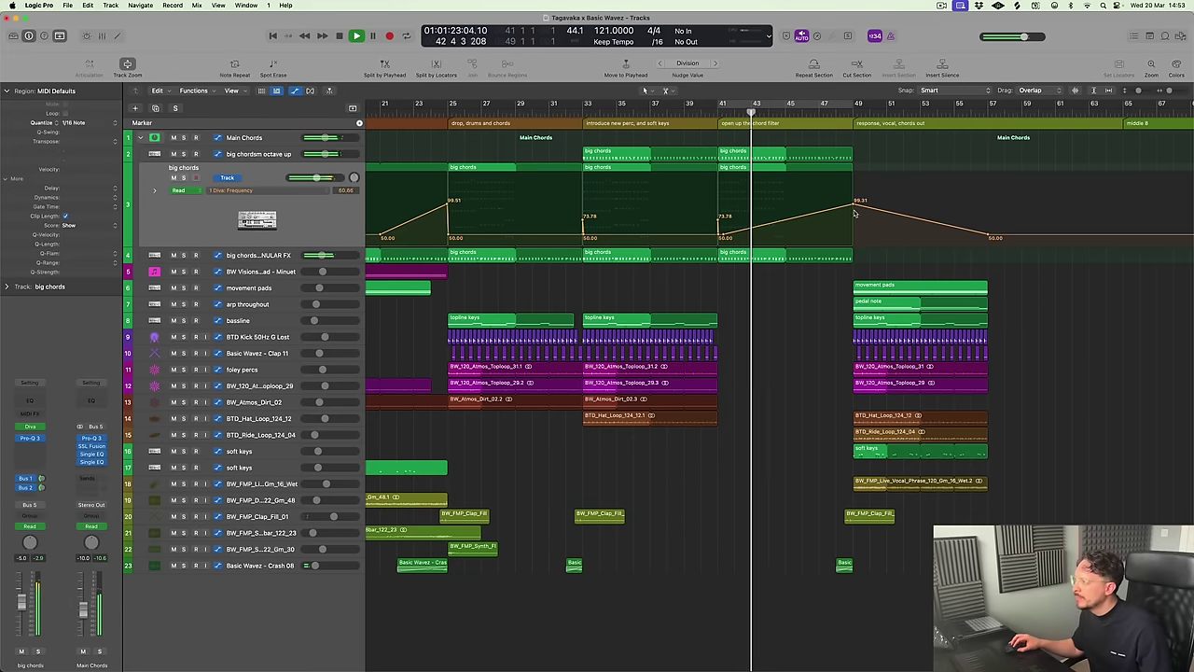
left_click(842, 112)
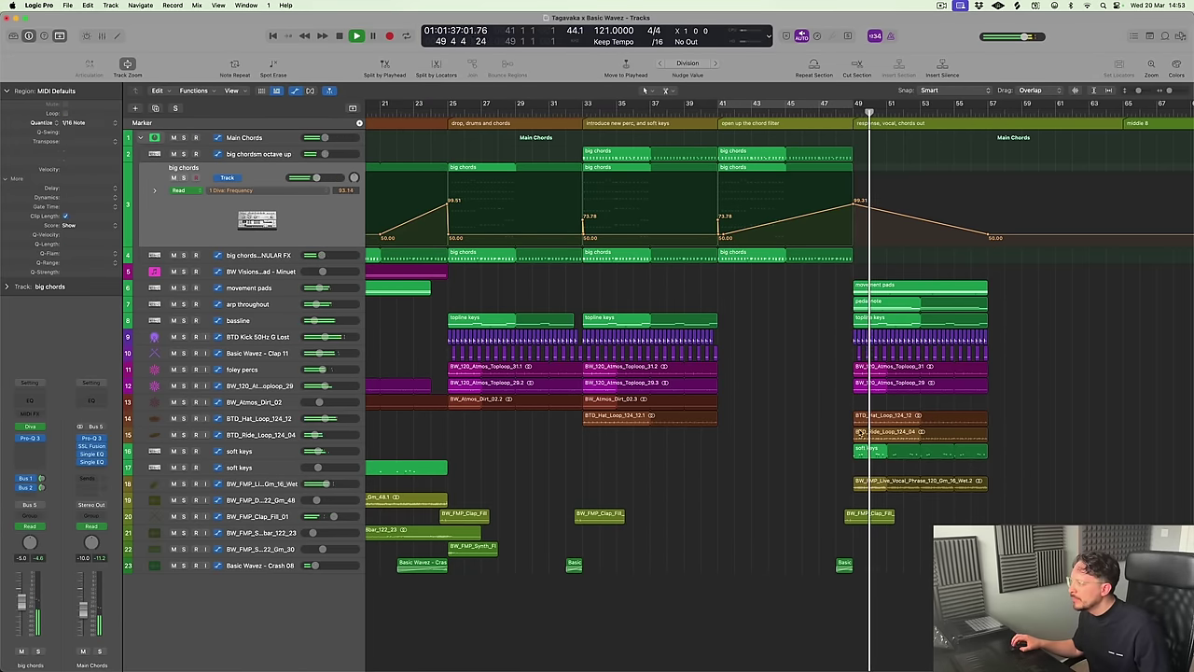
Hide automation and copy the bassline, kick, clap, percussion, atmosphere and hat loop regions from bars 33–41 to bar 41
scroll(844, 316, "right", 5)
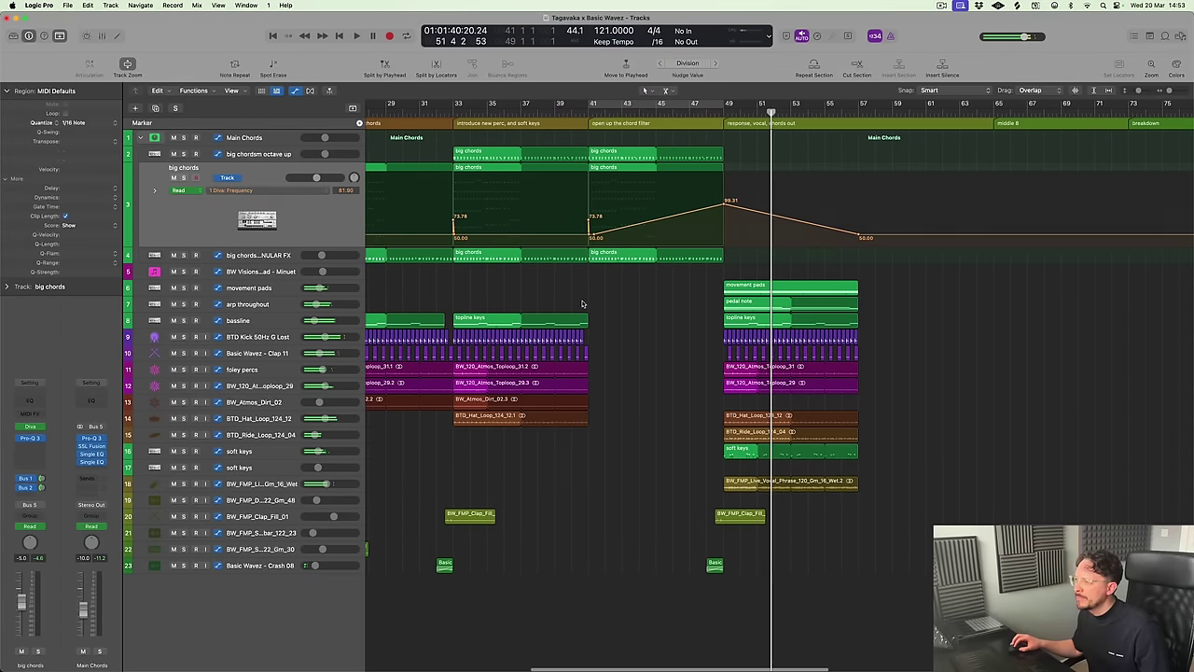
key("a")
scroll(653, 392, "left", 2)
left_click_drag(679, 432, 645, 323)
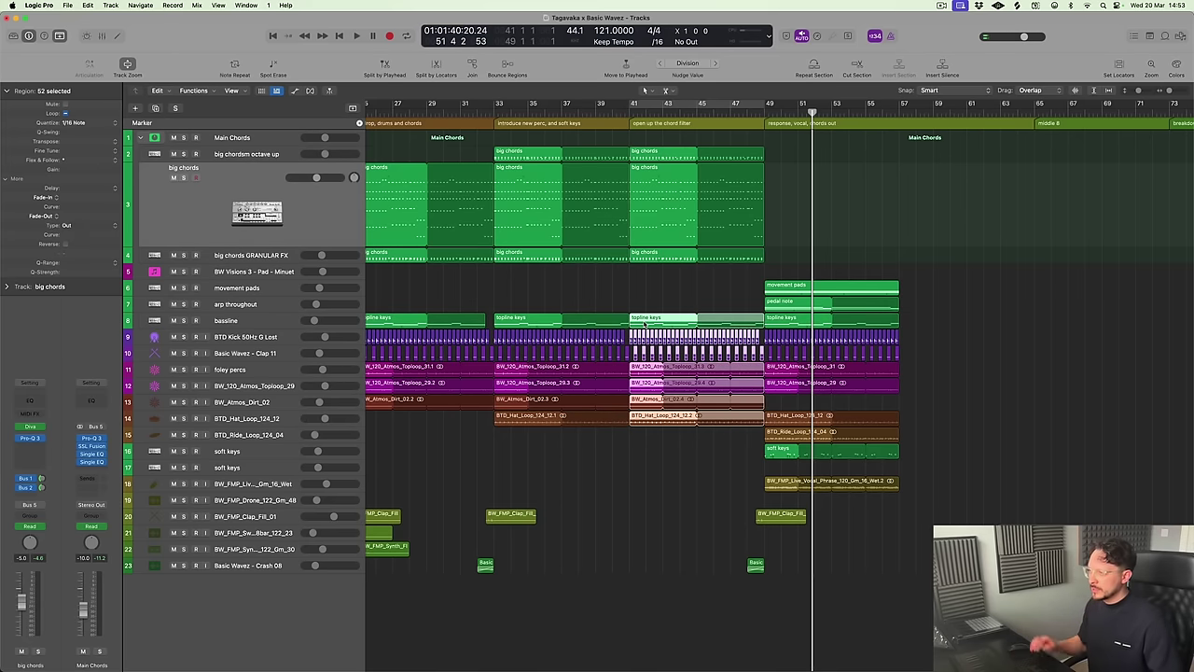
Set the cycle range to bars 33 to 57, play it, and clear the region selection
left_click_drag(495, 106, 899, 213)
key("space")
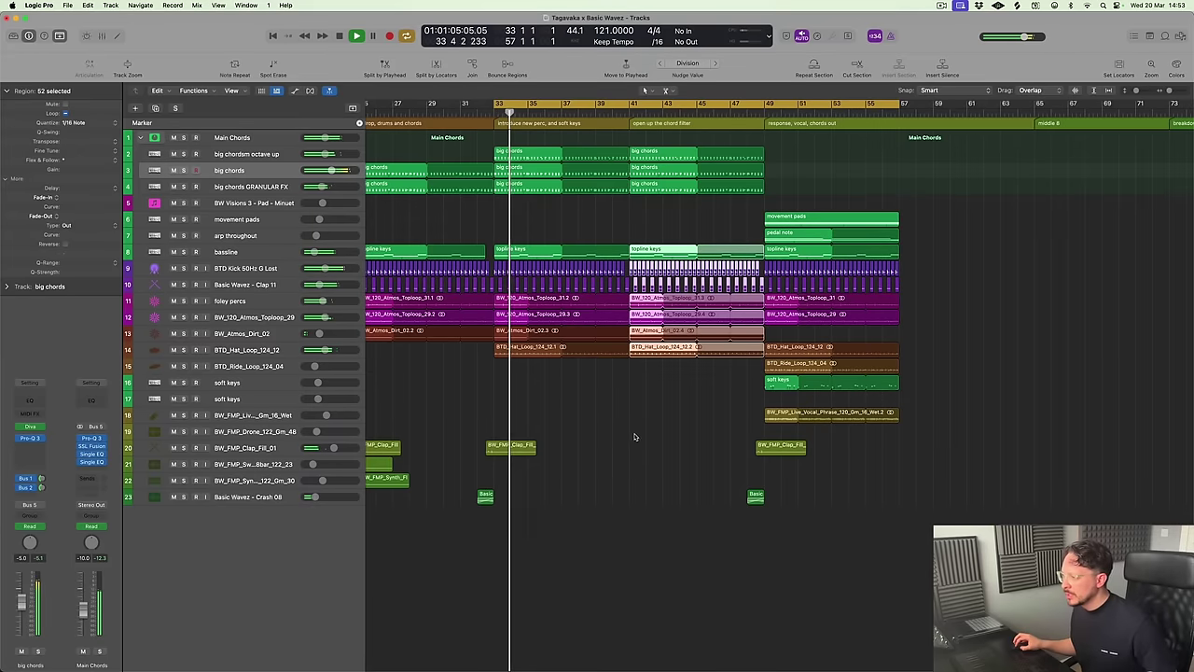
left_click(636, 437)
Move the pedal note region on the arp throughout track from bar 49 to bar 41
scroll(635, 428, "up", 2)
scroll(728, 420, "up", 1)
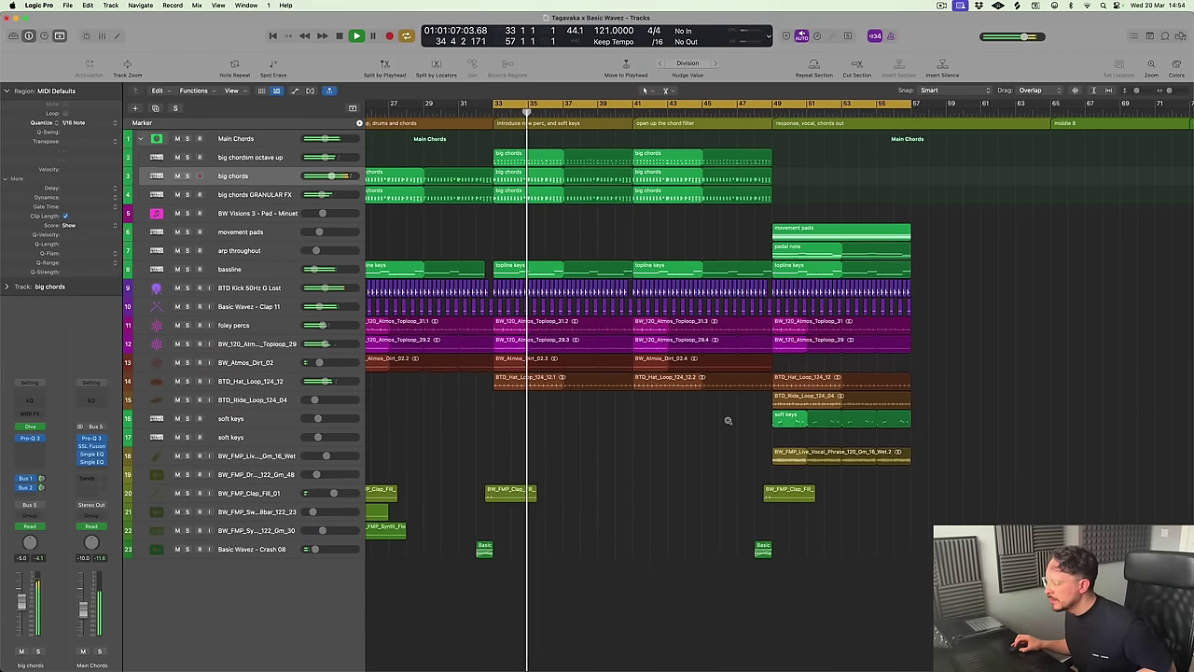
scroll(729, 421, "up", 1)
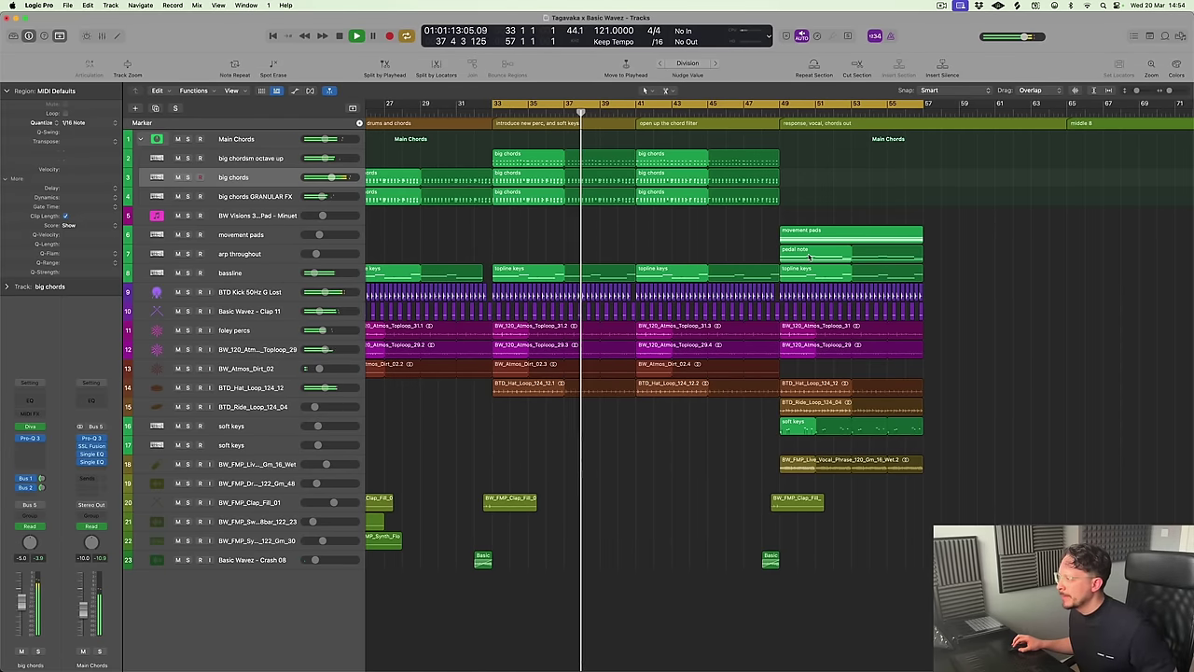
left_click_drag(809, 257, 666, 259)
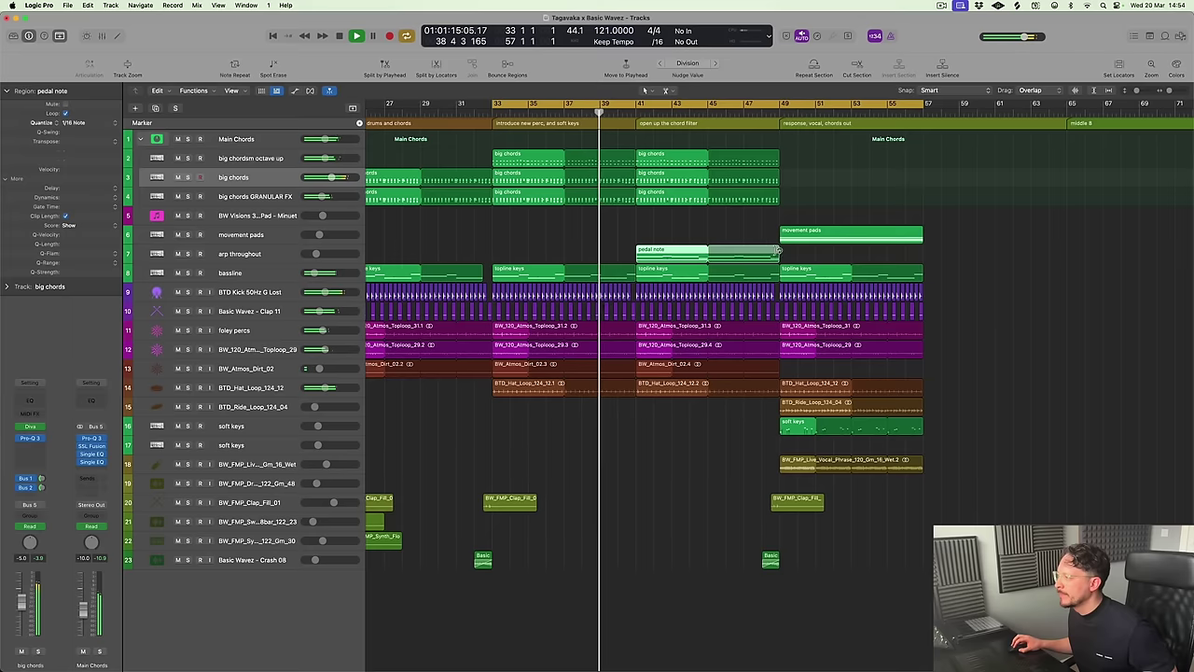
Solo the arp throughout track briefly to check it, and extend its looped pedal note region to bar 57
left_click_drag(779, 252, 780, 287)
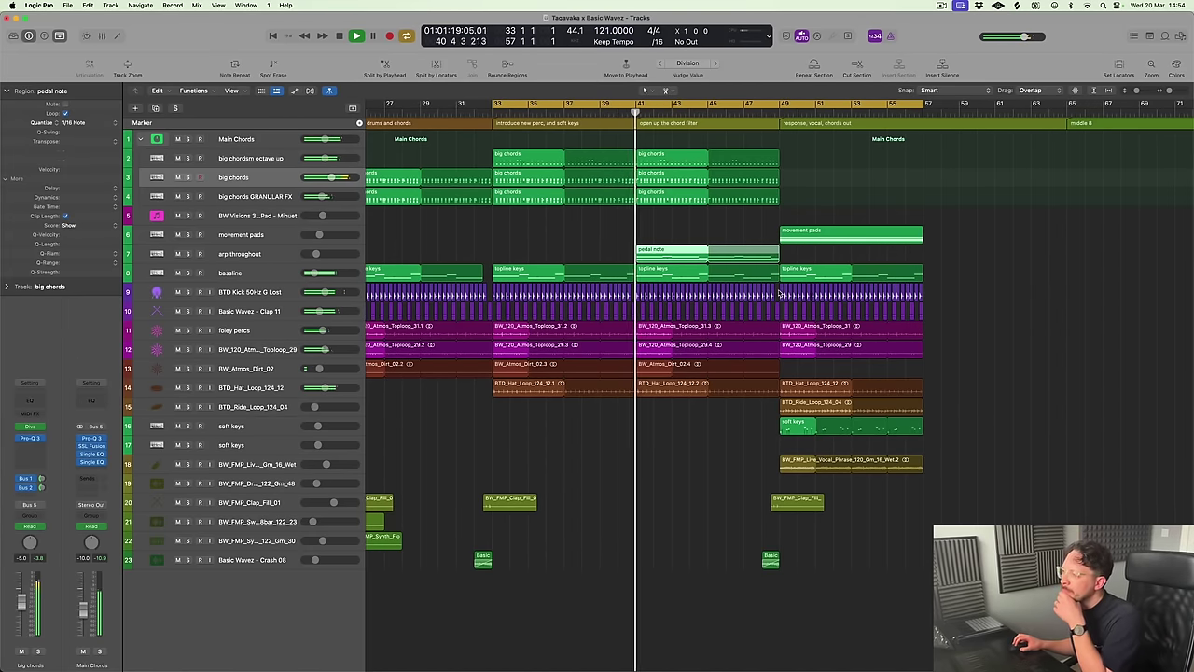
left_click(188, 254)
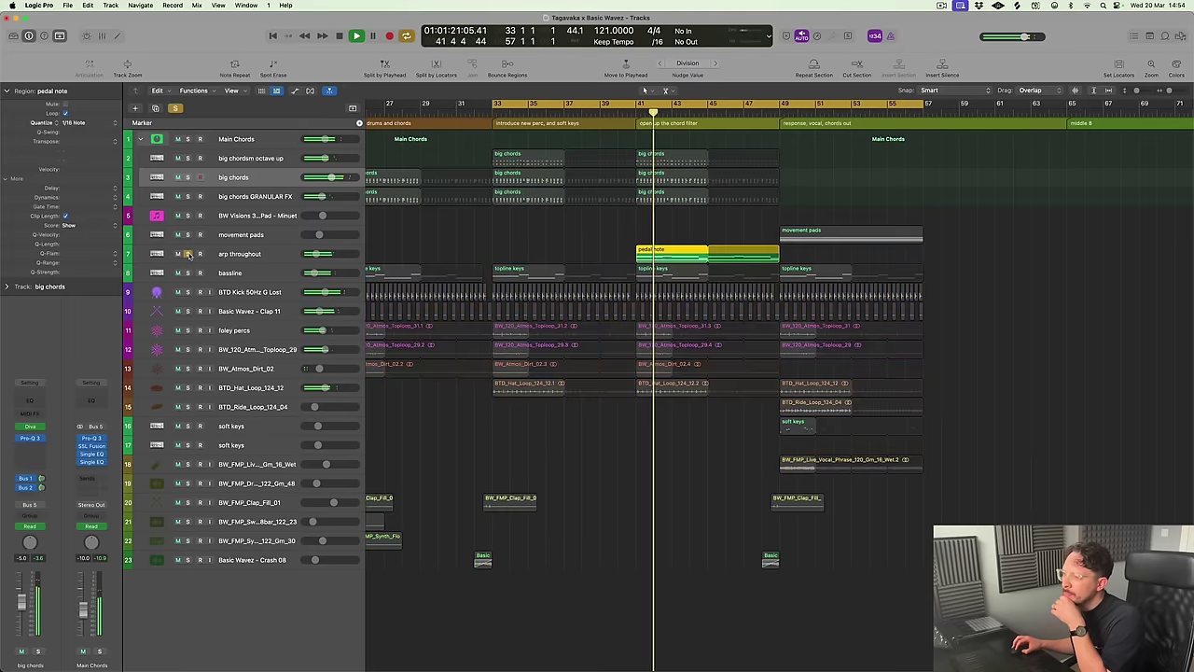
left_click(188, 254)
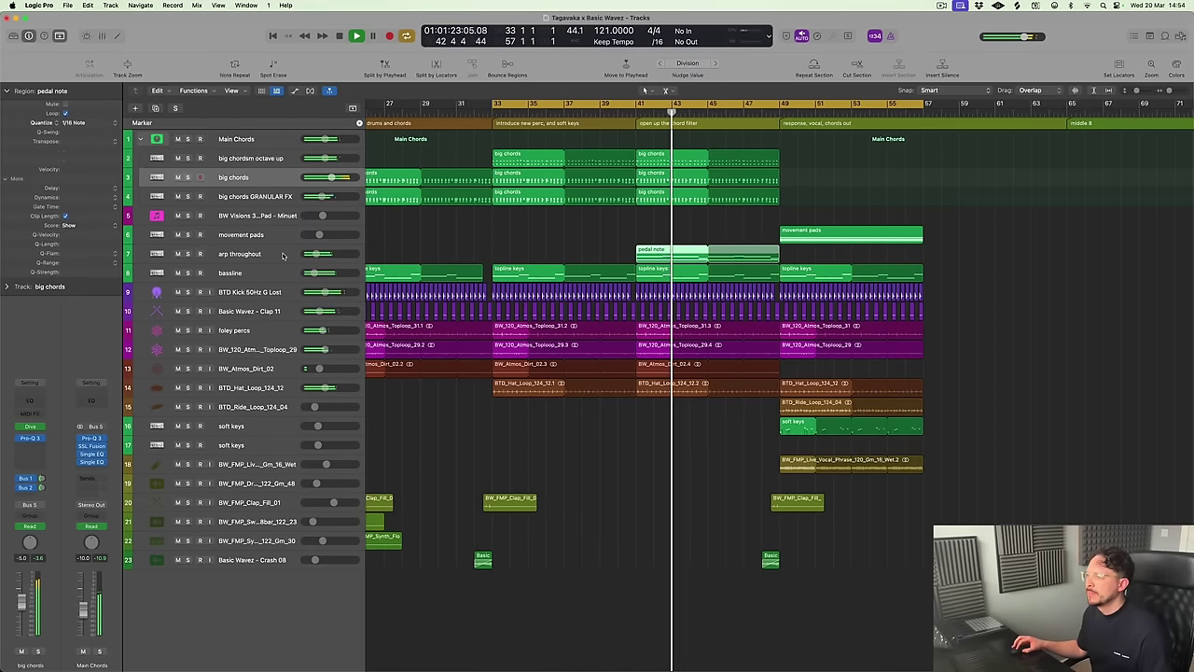
left_click_drag(780, 252, 923, 269)
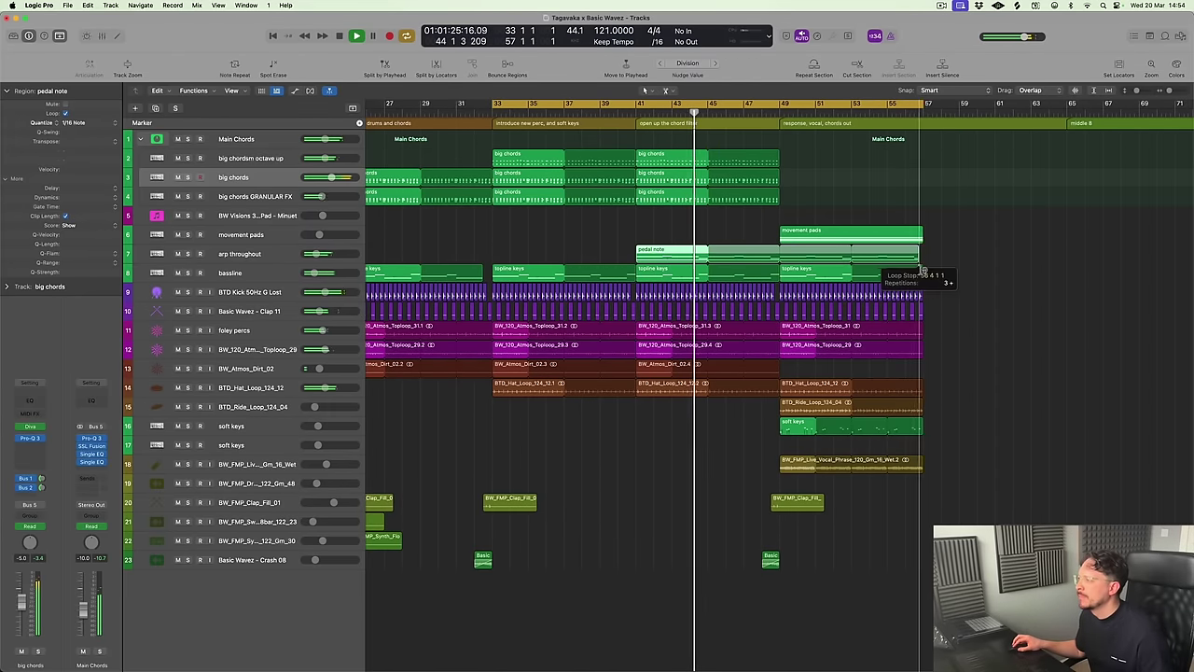
Audition the lead-in to bar 49 with the BTD Kick track muted, and unmute the kick after the drop
left_click(186, 293)
left_click(186, 292)
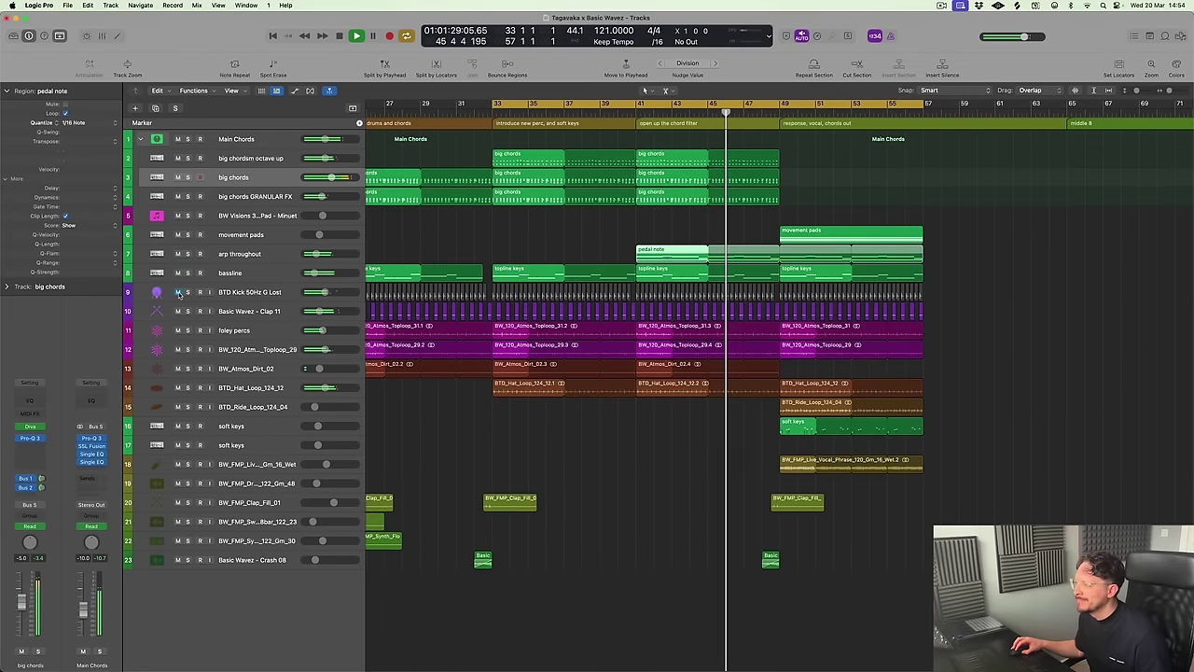
left_click(177, 292)
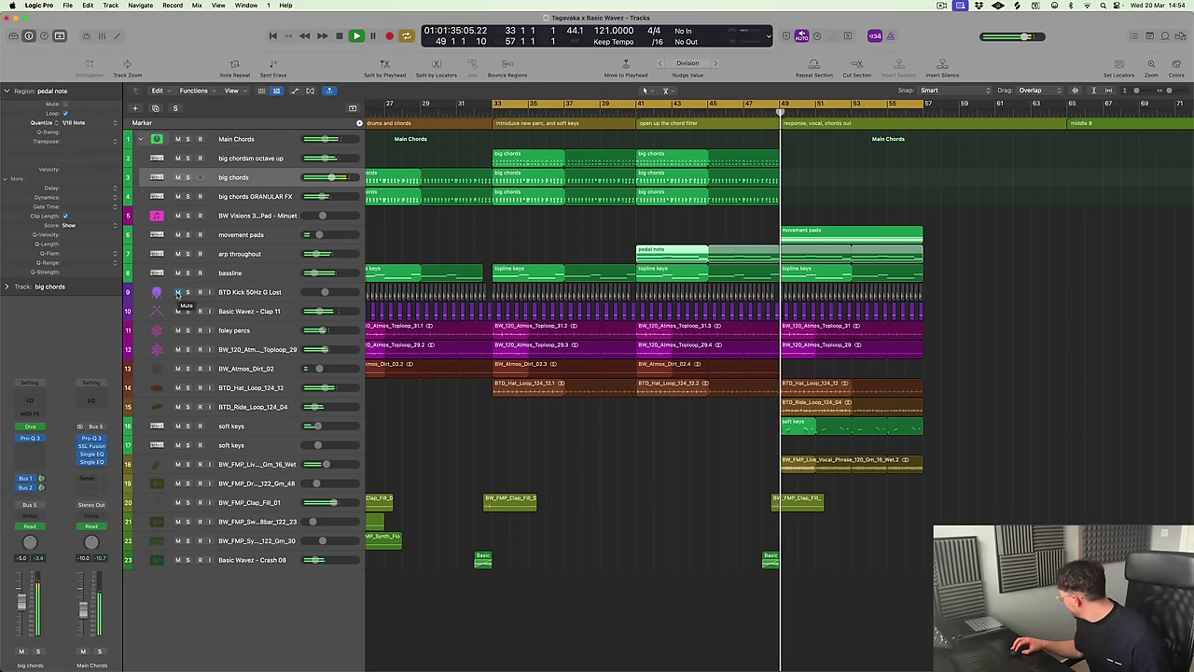
left_click(177, 293)
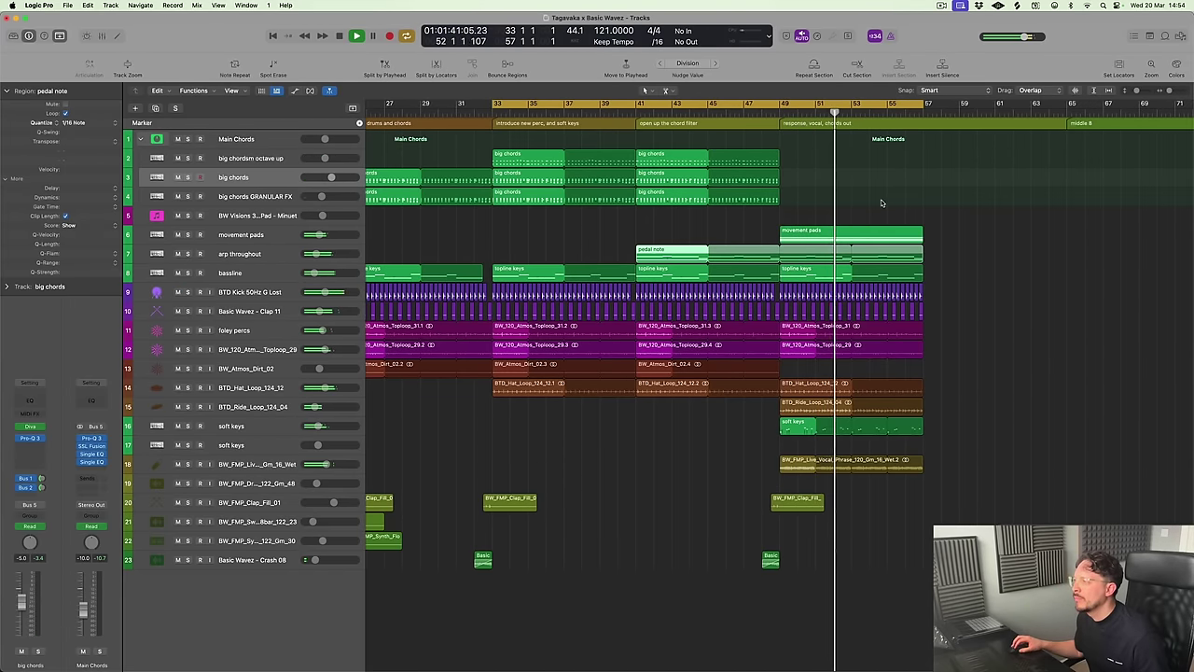
Stop playback and copy the movement pads region from bar 49 to bar 41
key("space")
left_click_drag(822, 236, 678, 237)
left_click(300, 239)
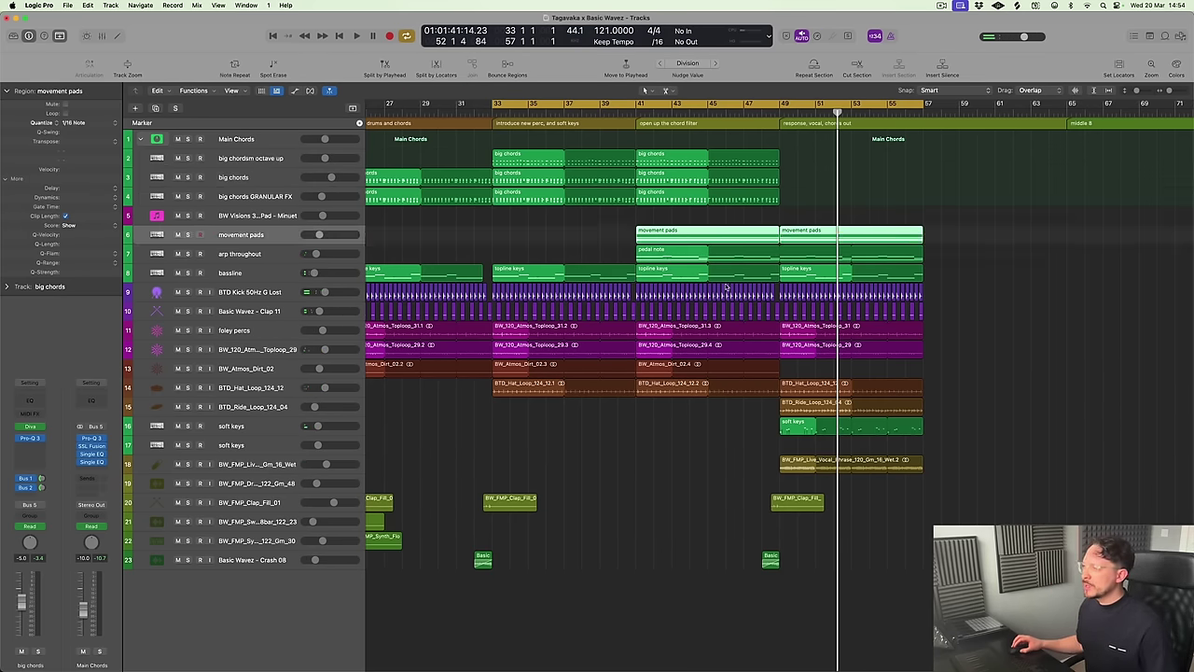
Automate the movement pads' Diva Frequency to rise from 30.00 at bar 41 to 150.00 at bar 49, and hide automation
key("ctrl+z")
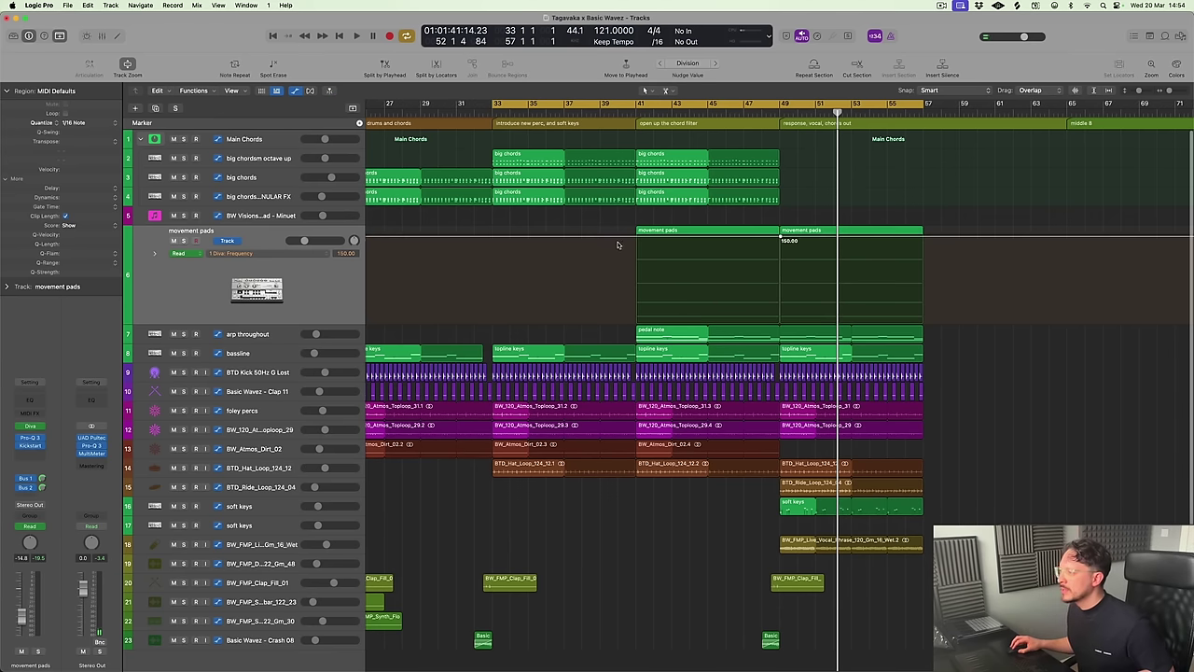
left_click_drag(633, 300, 636, 358)
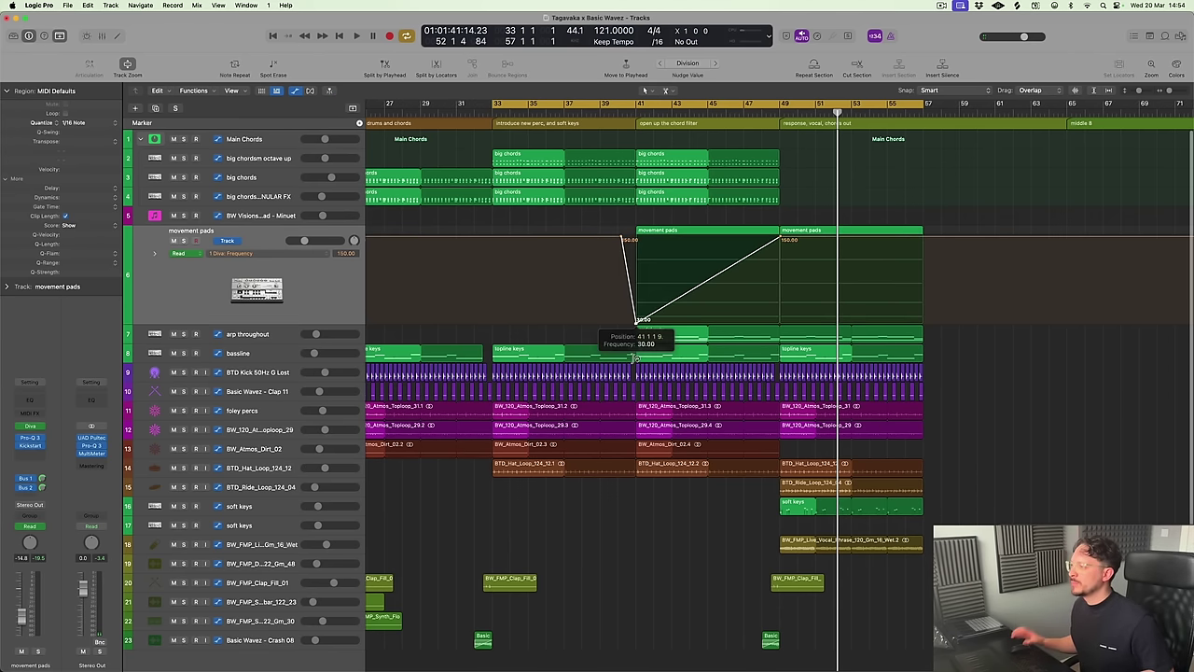
key("space")
key("a")
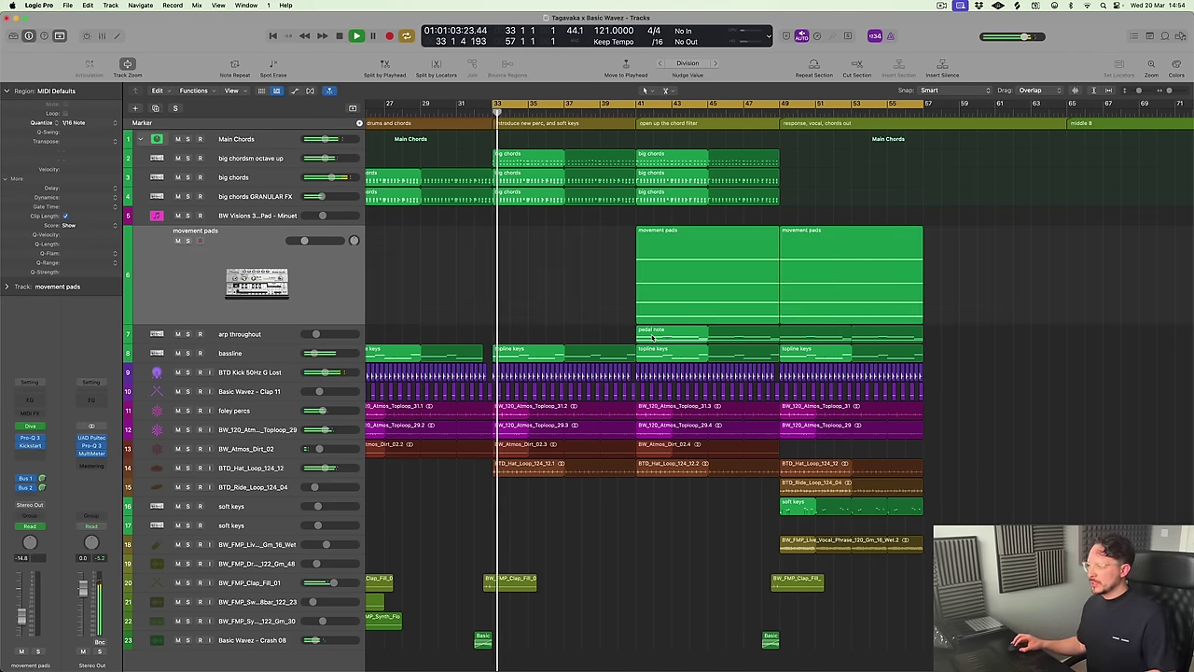
key("ctrl+z")
Copy the BW_FMP_SweepUp_8bar region from bar 17 to bar 41 and remove its first part so it starts at bar 45 with a fade-in
key("super+Left")
scroll(637, 462, "left", 5)
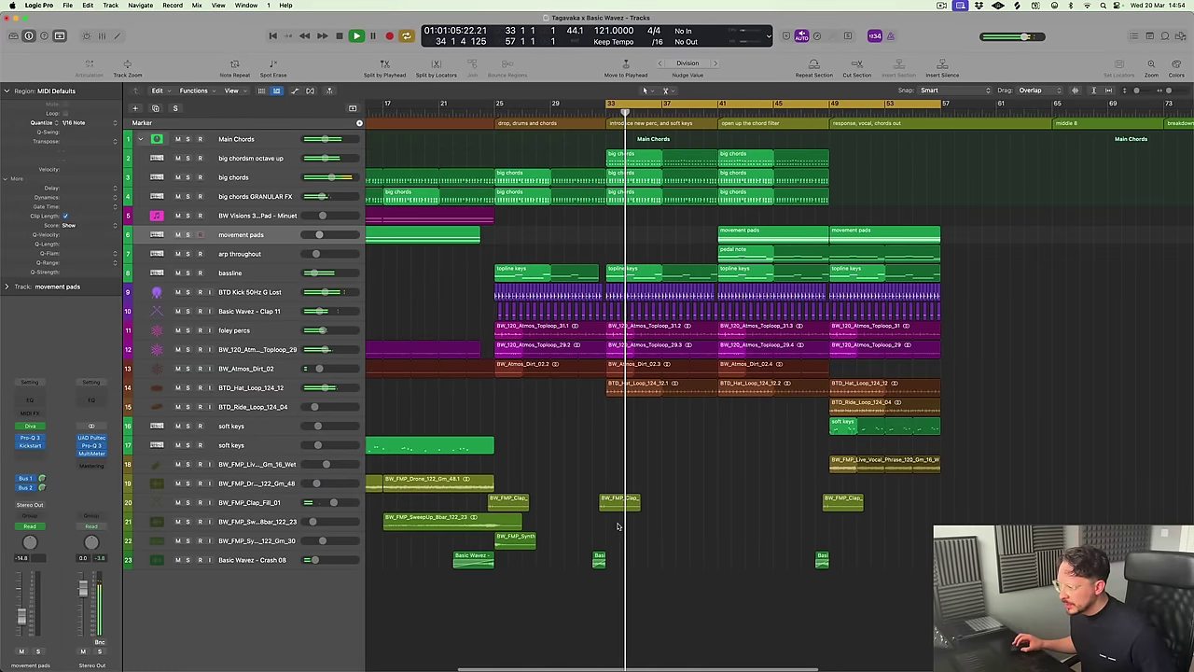
left_click_drag(425, 522, 775, 525)
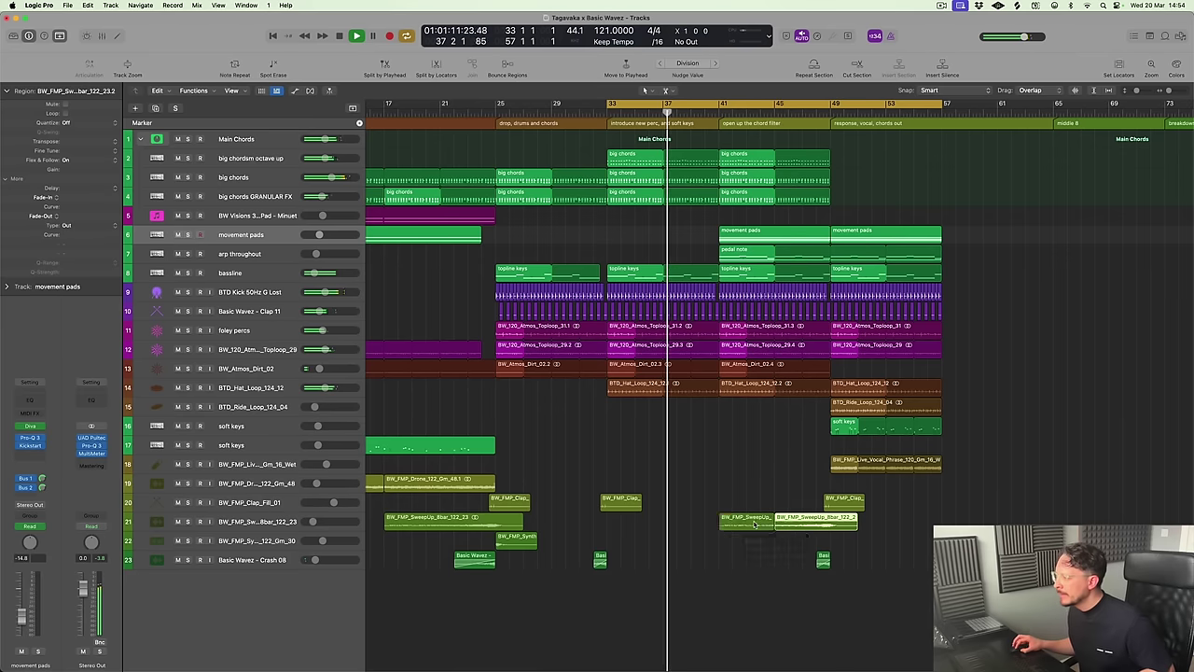
left_click(755, 524)
key("Delete")
left_click(819, 524)
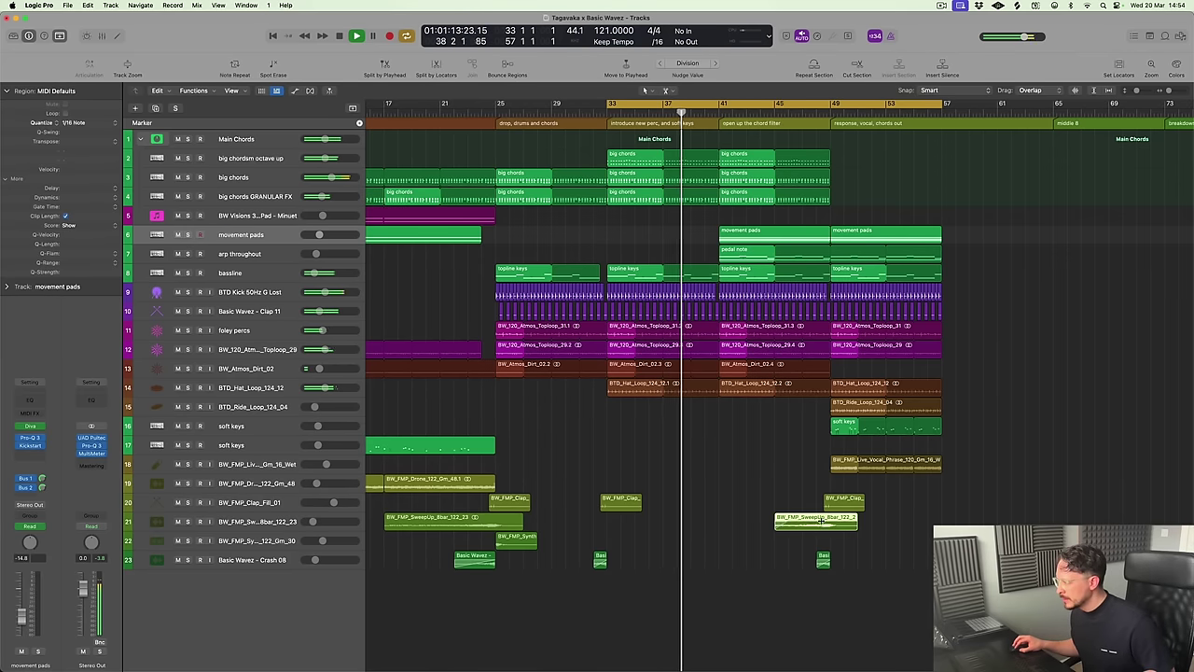
left_click(901, 541)
Delete the BTD Kick regions between bars 47 and 49
scroll(856, 322, "up", 5)
scroll(855, 322, "up", 2)
scroll(872, 308, "right", 3)
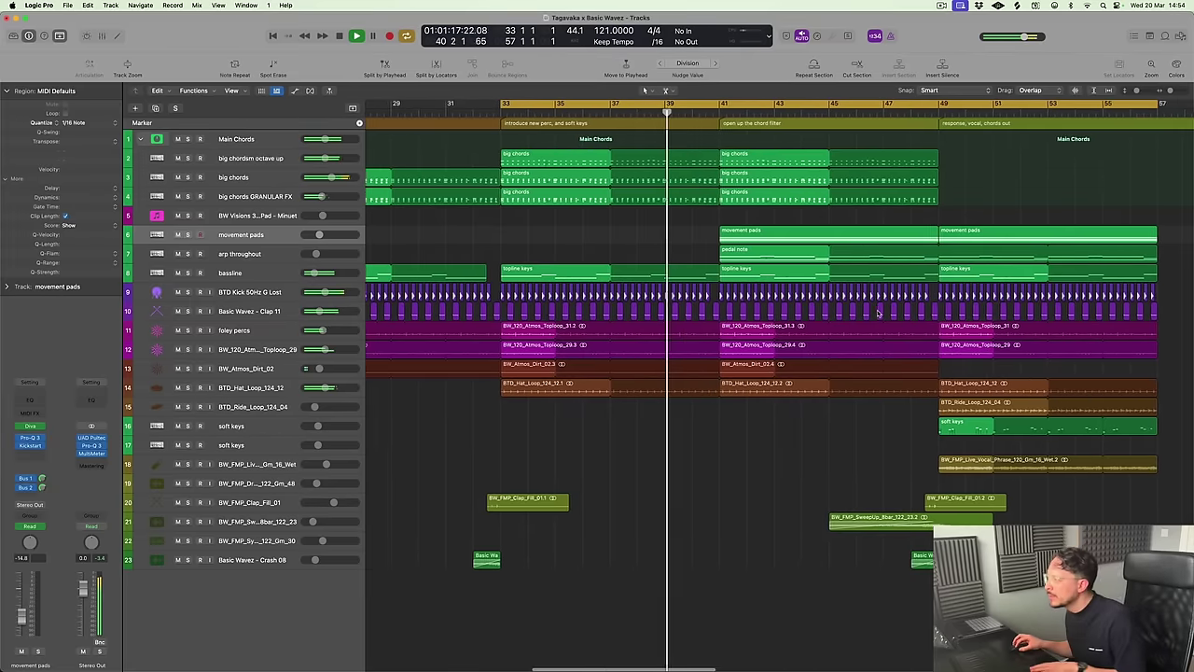
left_click_drag(875, 297, 825, 298)
key("Delete")
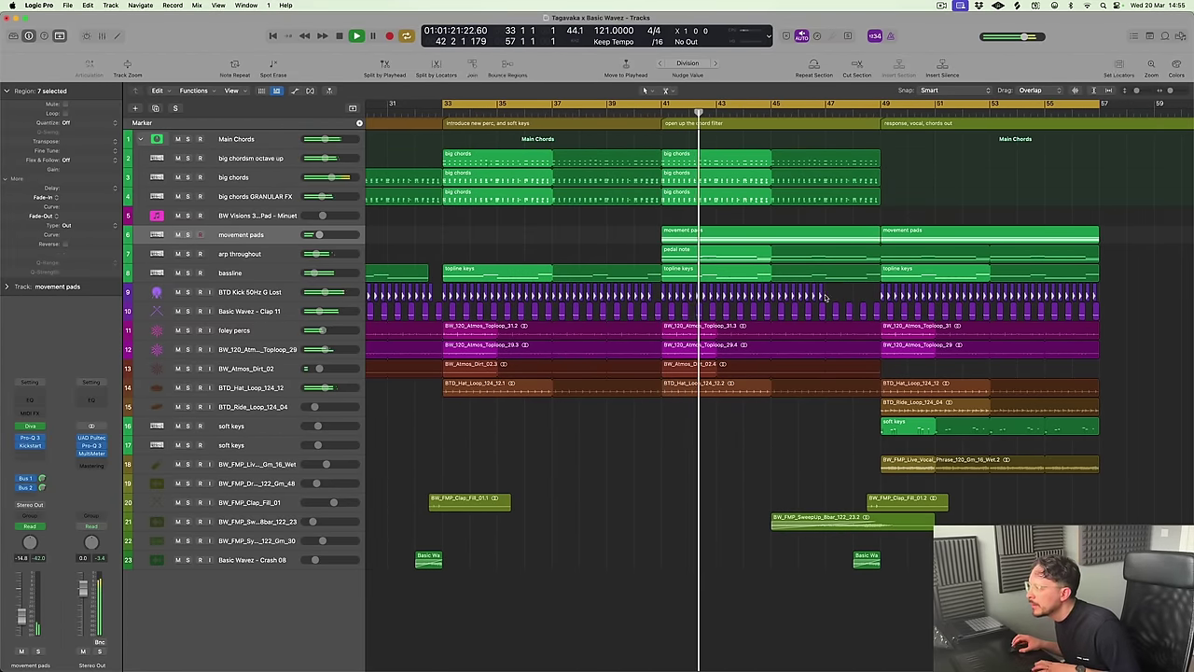
key("super+Left")
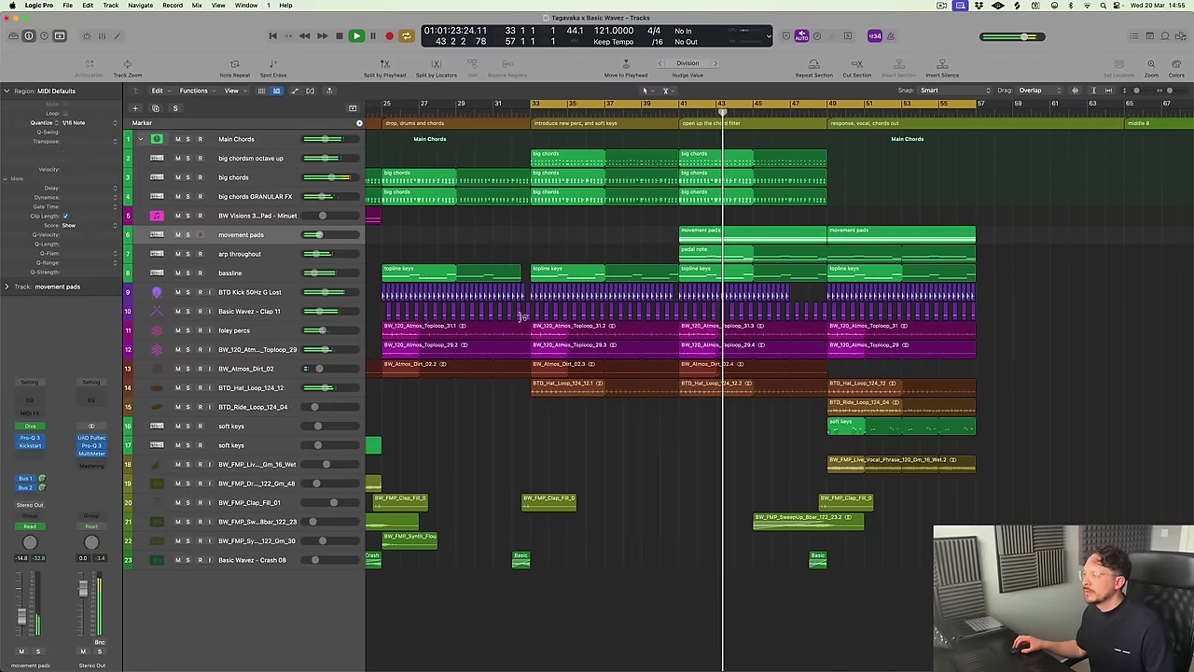
Open the Diva synth on the arp throughout track to examine its arp sound during playback, and close it
left_click(263, 255)
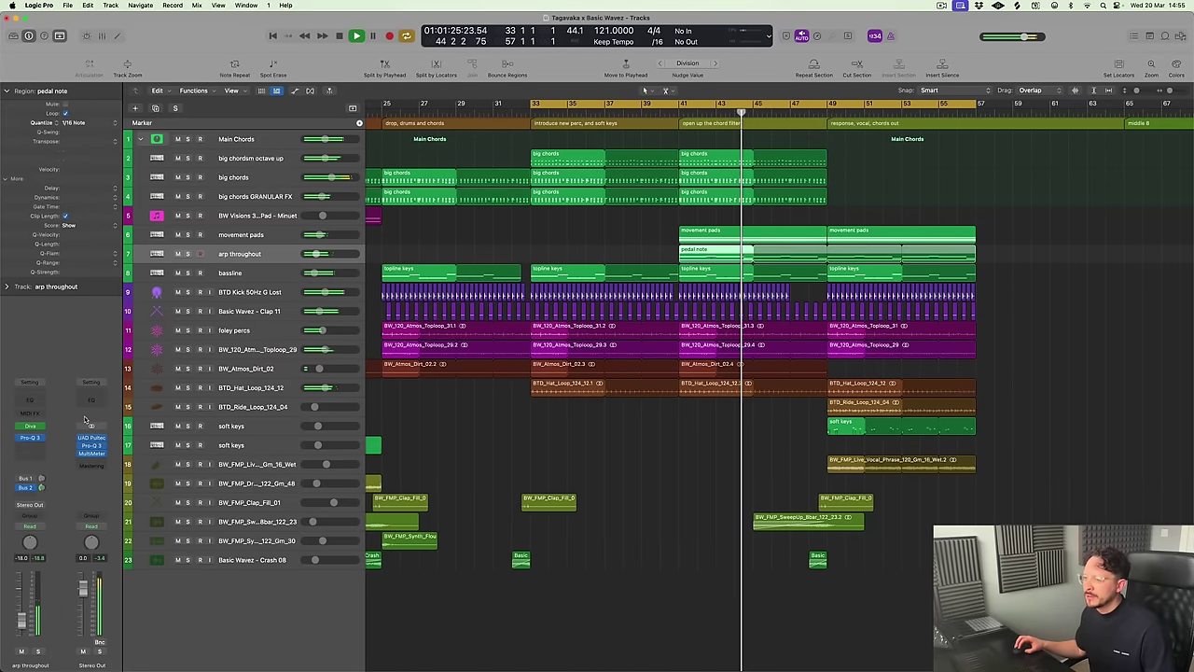
left_click(30, 426)
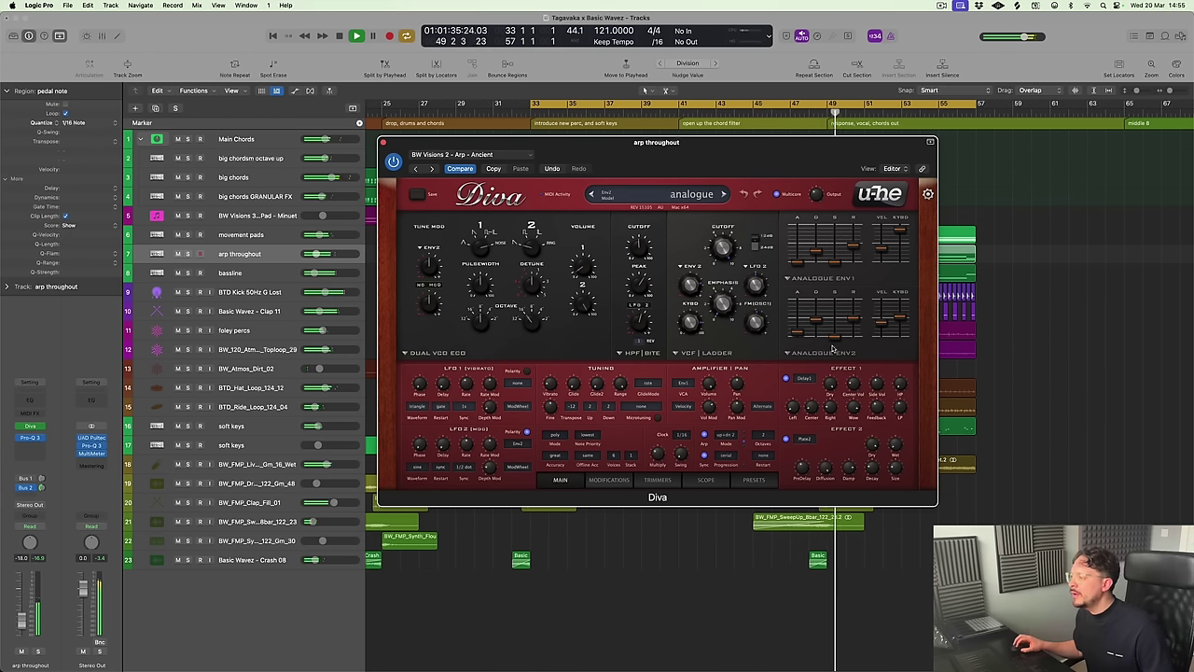
left_click(384, 145)
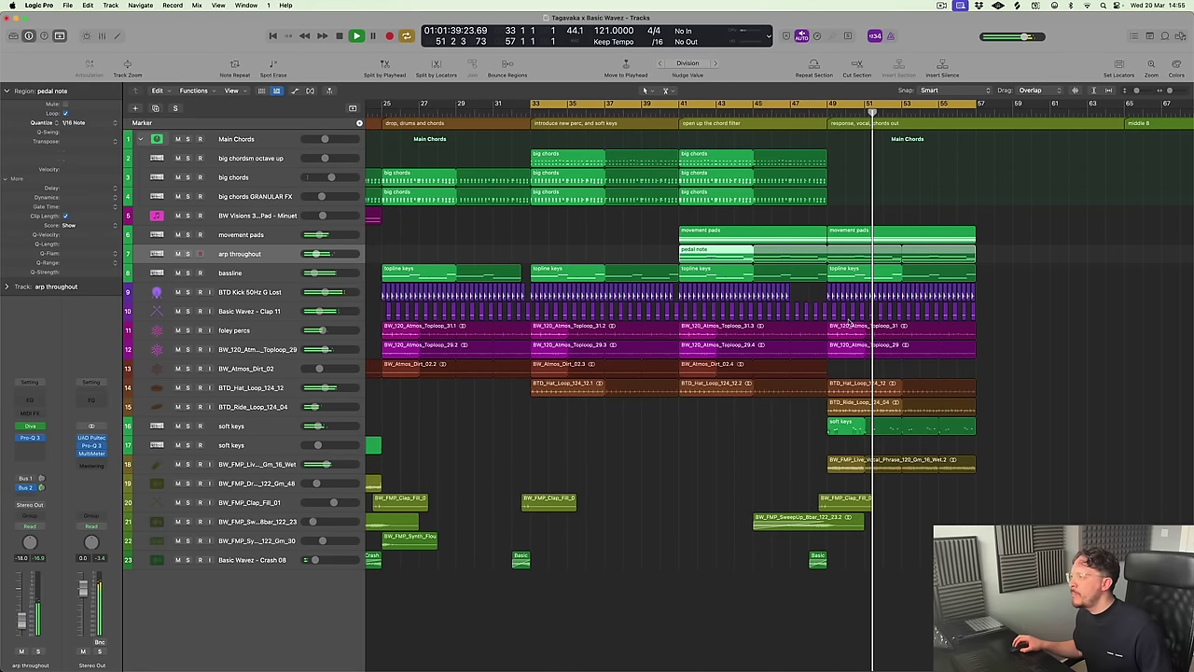
Show the movement pads' Volume automation and lower it from -15.0 dB to -20.3 dB across bars 41 to 57
scroll(691, 272, "right", 5)
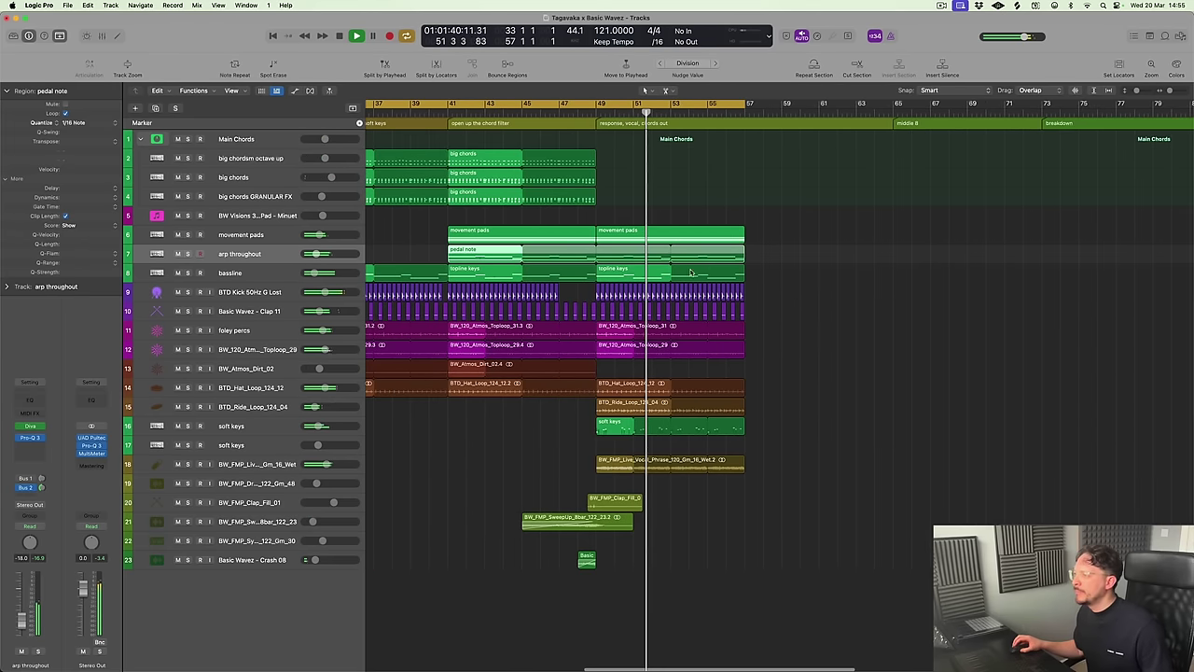
left_click(271, 241)
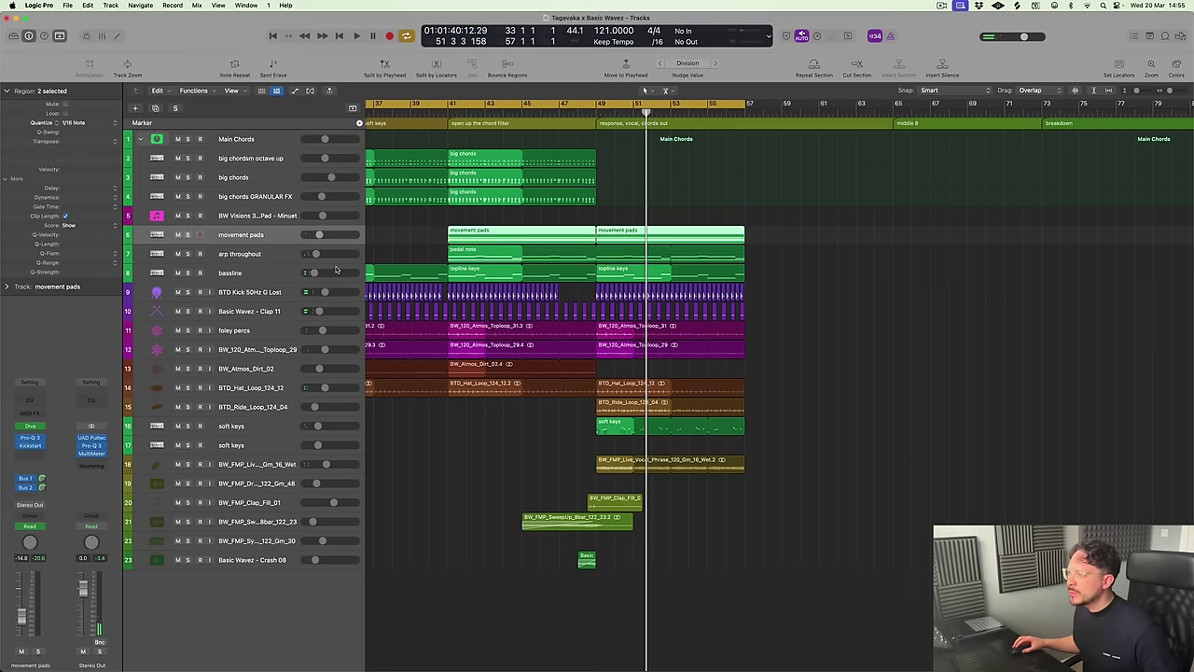
key("a")
key("ctrl+z")
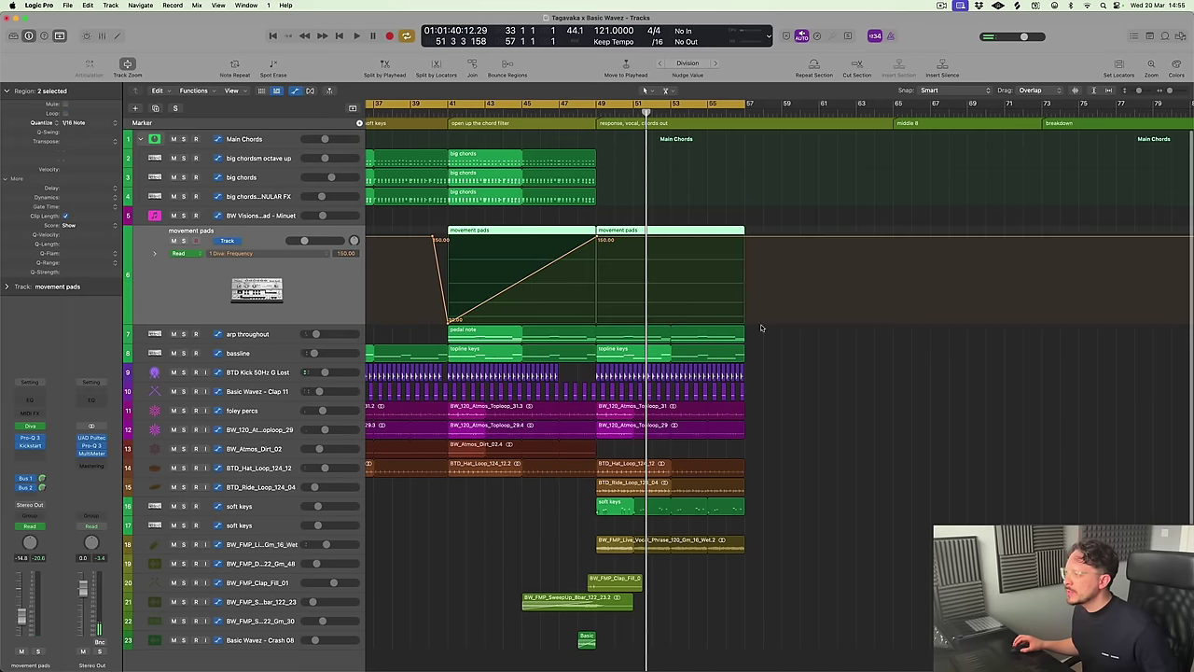
left_click(232, 255)
left_click(232, 279)
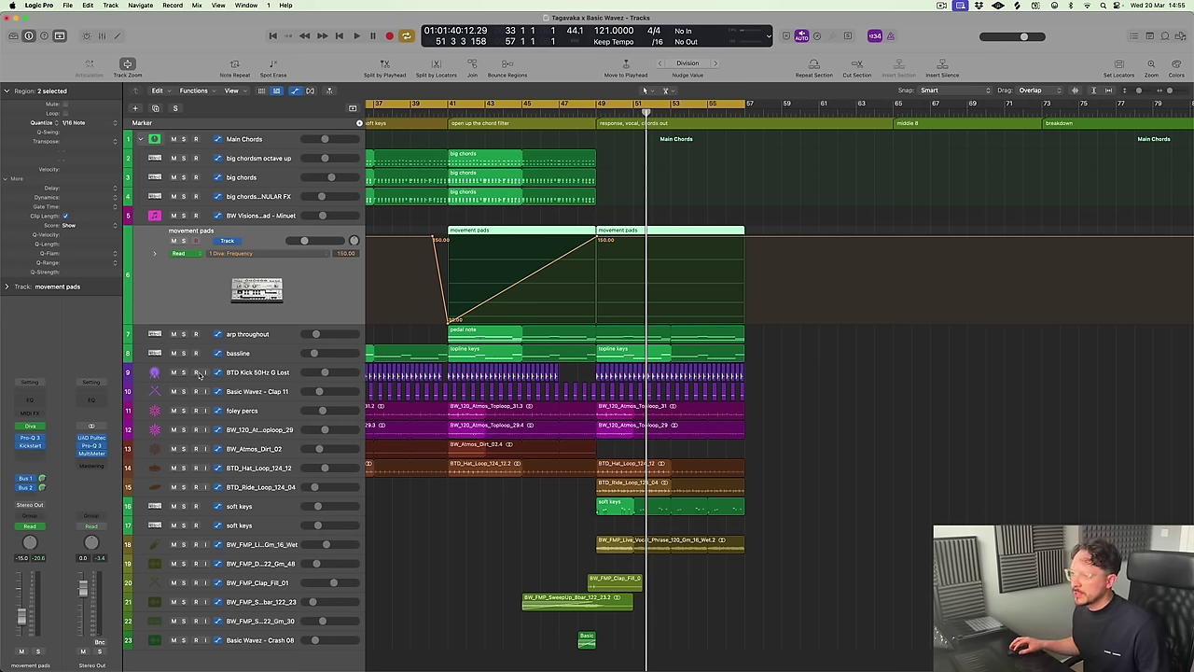
left_click(257, 255)
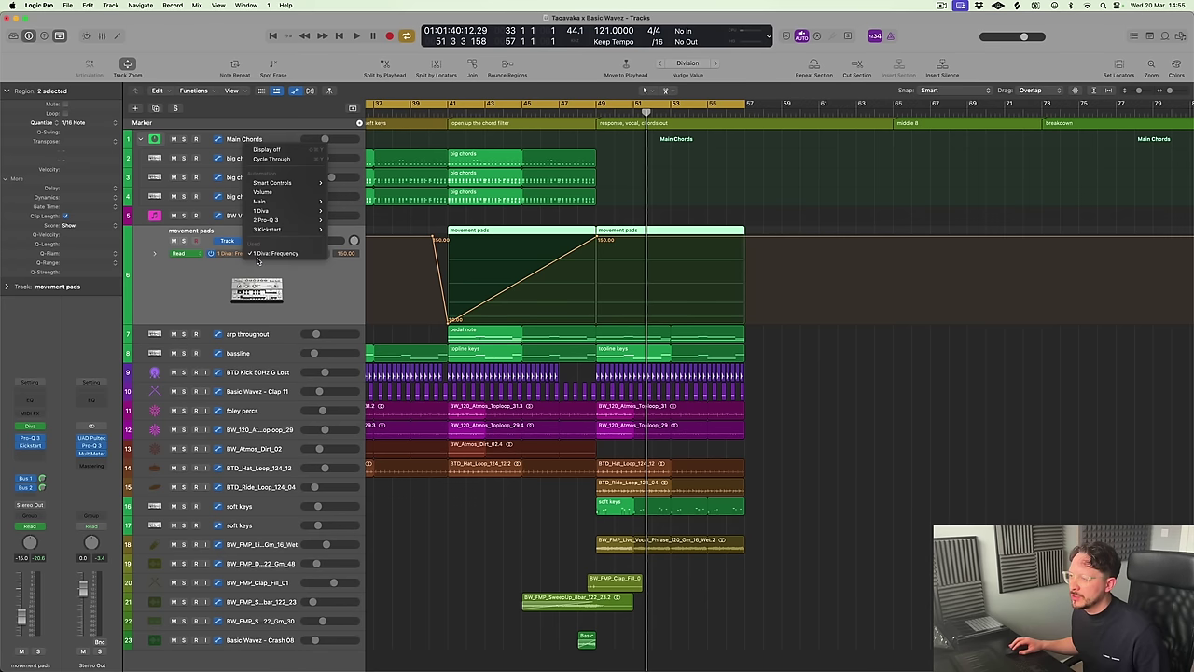
left_click(285, 196)
scroll(597, 299, "left", 4)
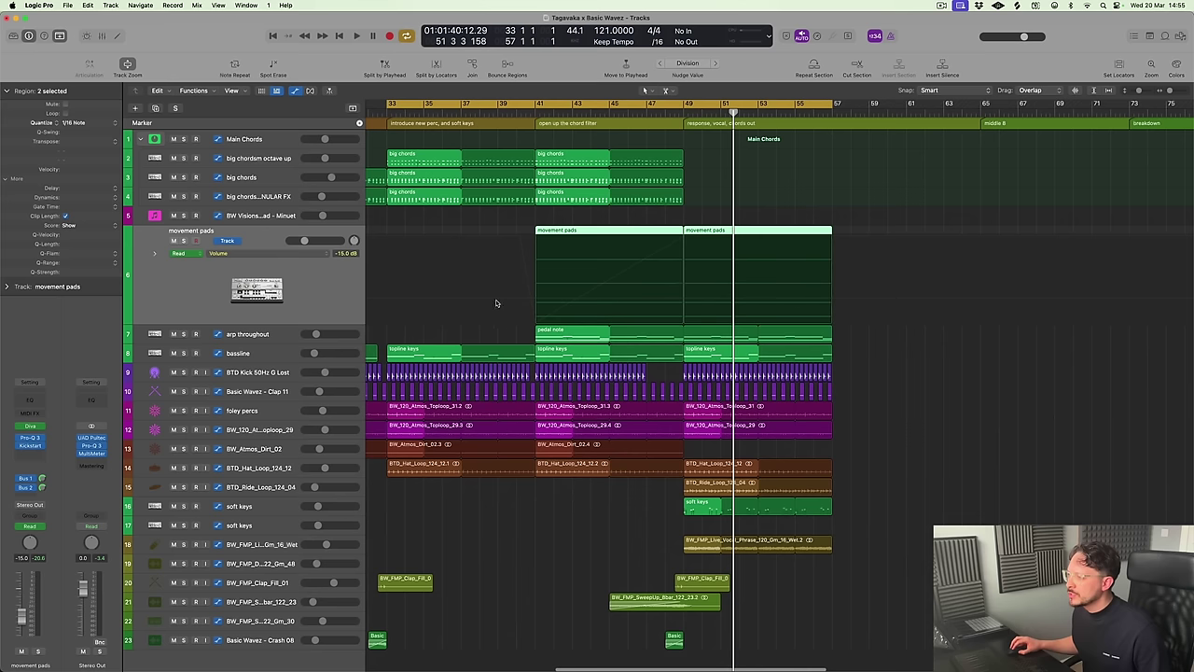
left_click(458, 301)
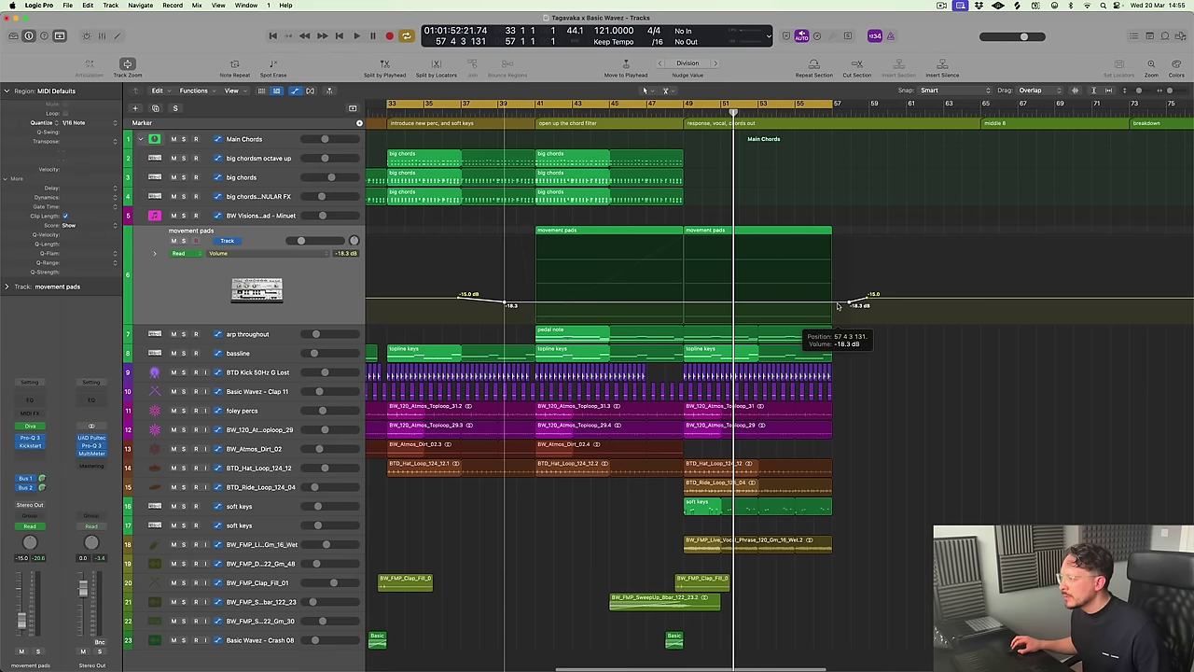
left_click_drag(839, 307, 839, 308)
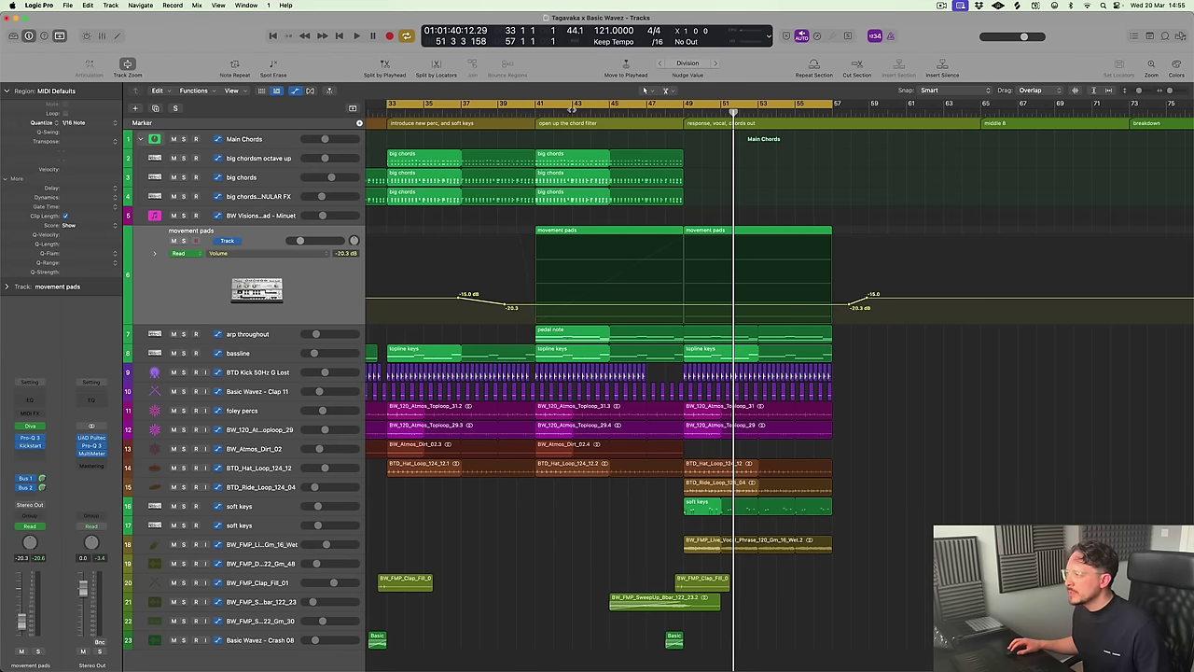
Hide automation and play from bar 41 through the transition at bar 49 to check the balance of the new section
double_click(533, 111)
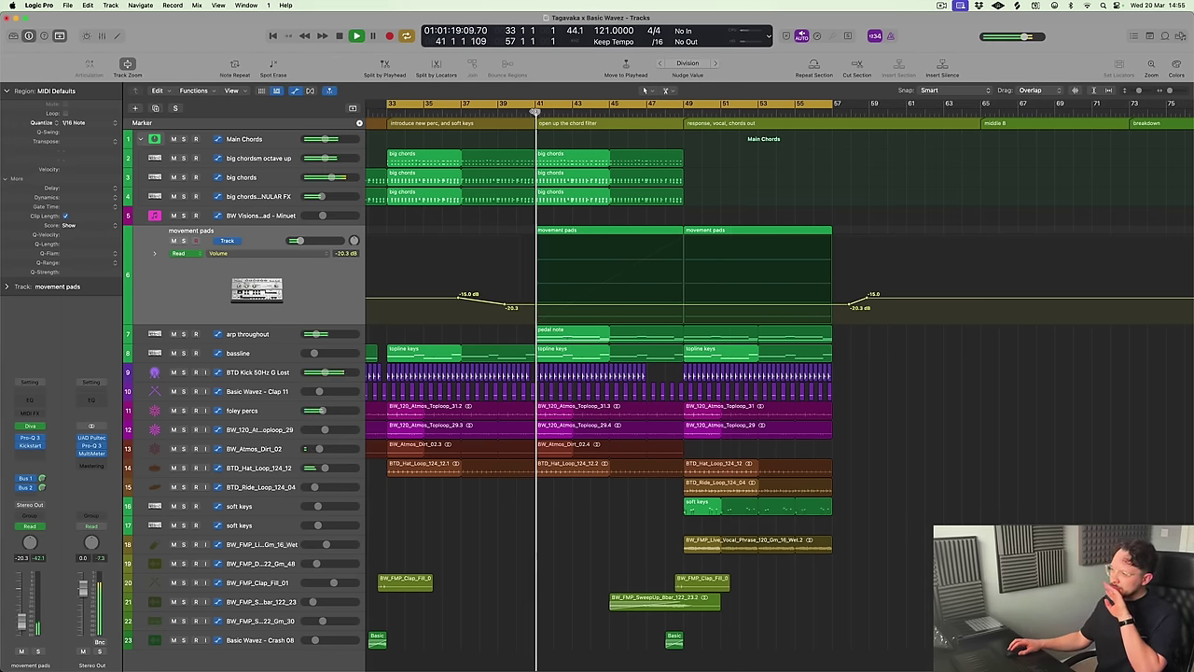
key("a")
key("ctrl+z")
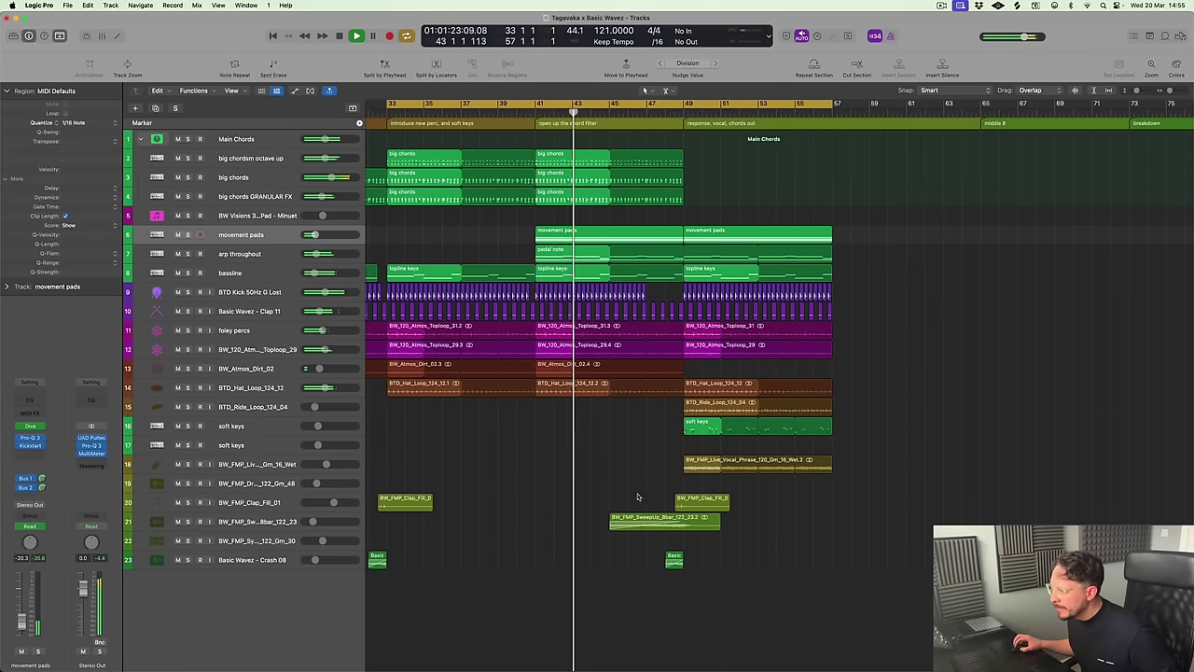
scroll(550, 475, "down", 5)
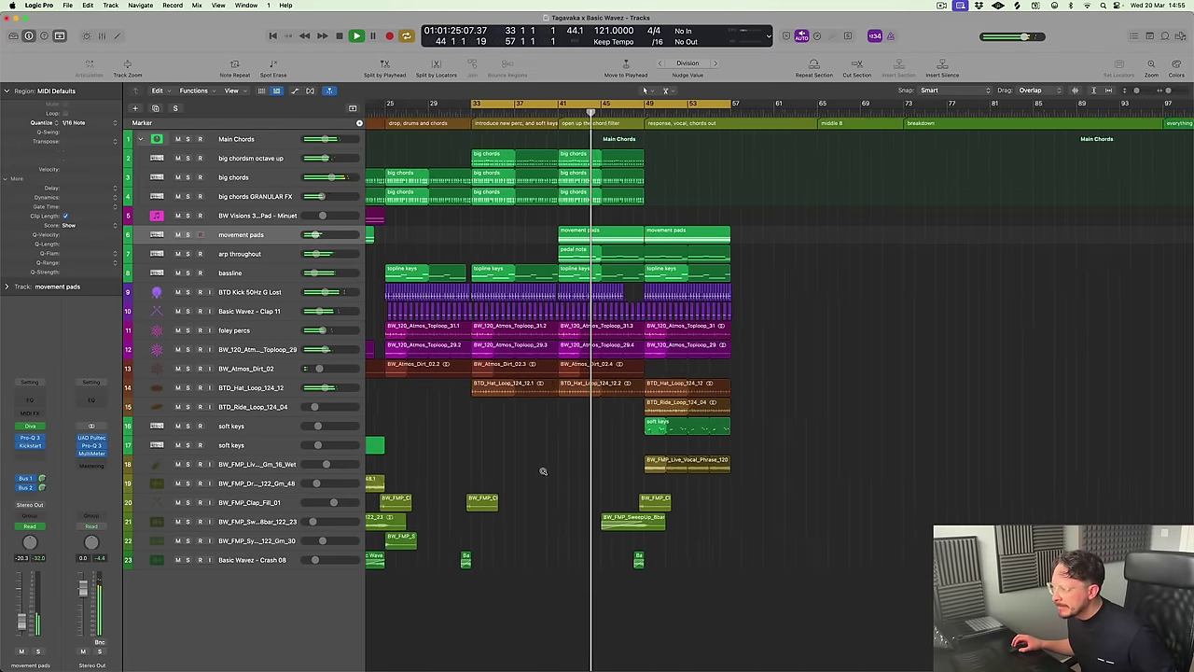
key("super+Right")
key("super+Right")
key("super+Right")
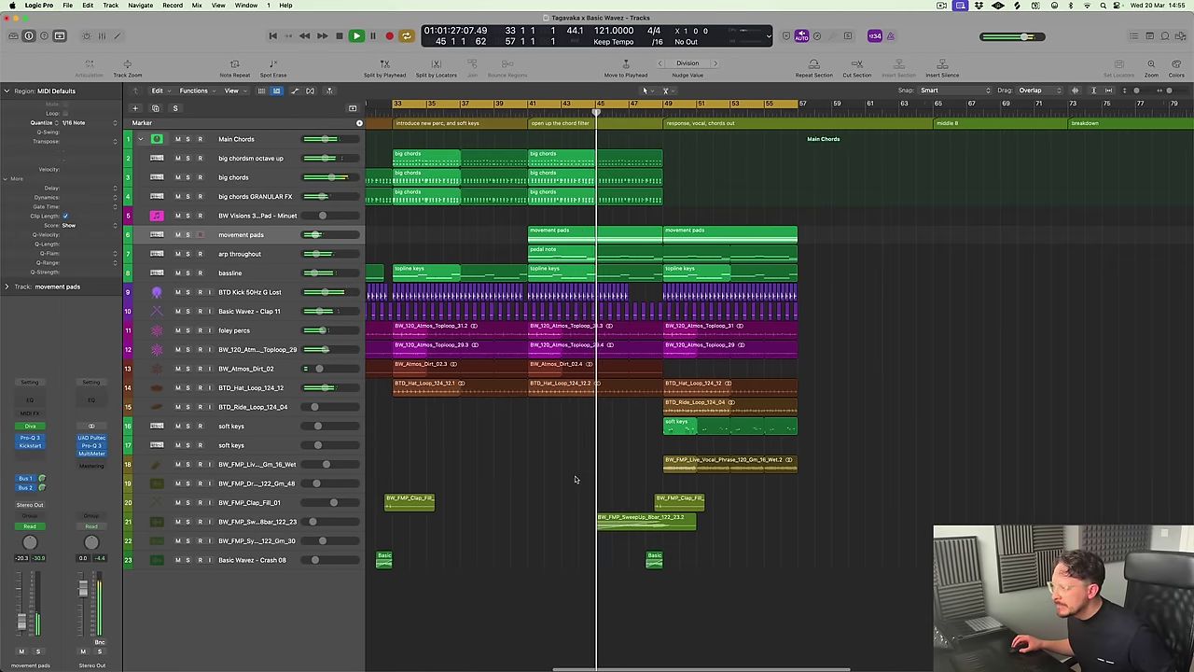
scroll(577, 477, "up", 3)
scroll(573, 478, "left", 2)
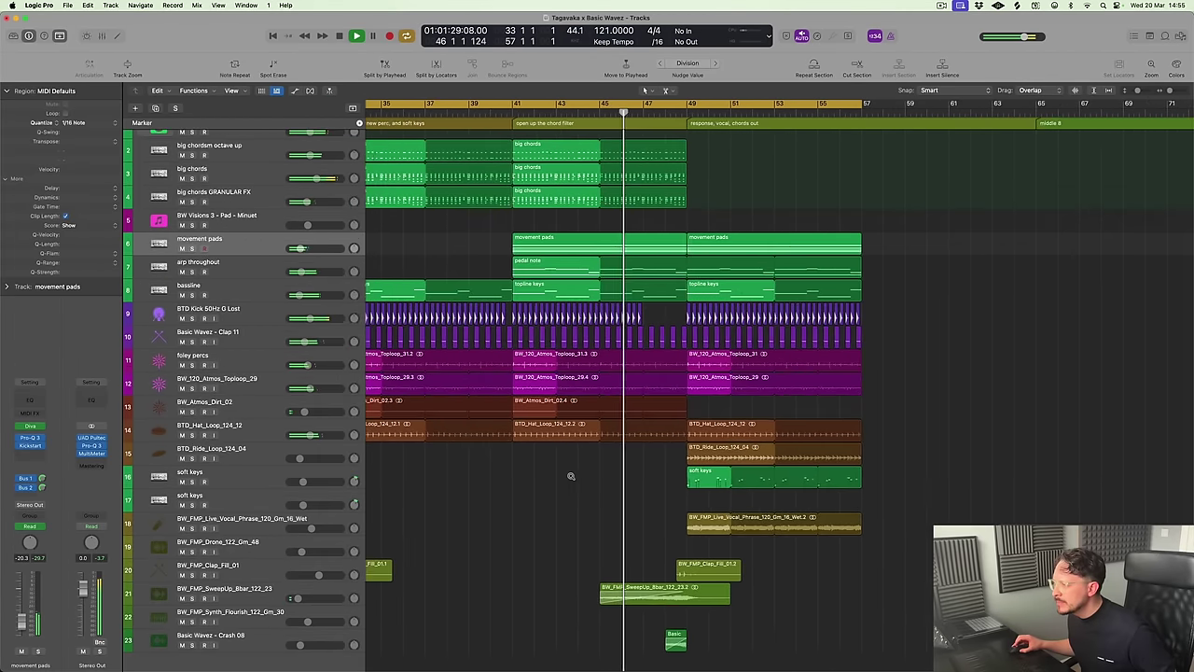
scroll(570, 478, "down", 2)
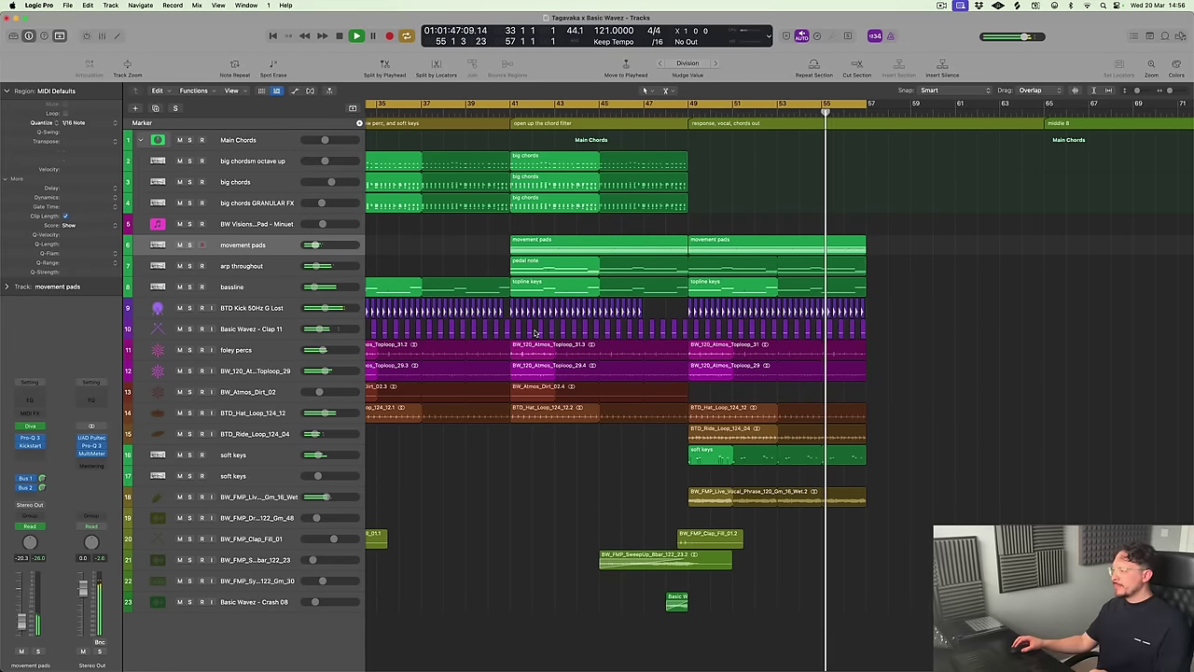
Restart the cycle playback from bar 33 with the following middle 8 and breakdown sections in view
key("space")
key("space")
scroll(688, 455, "down", 5)
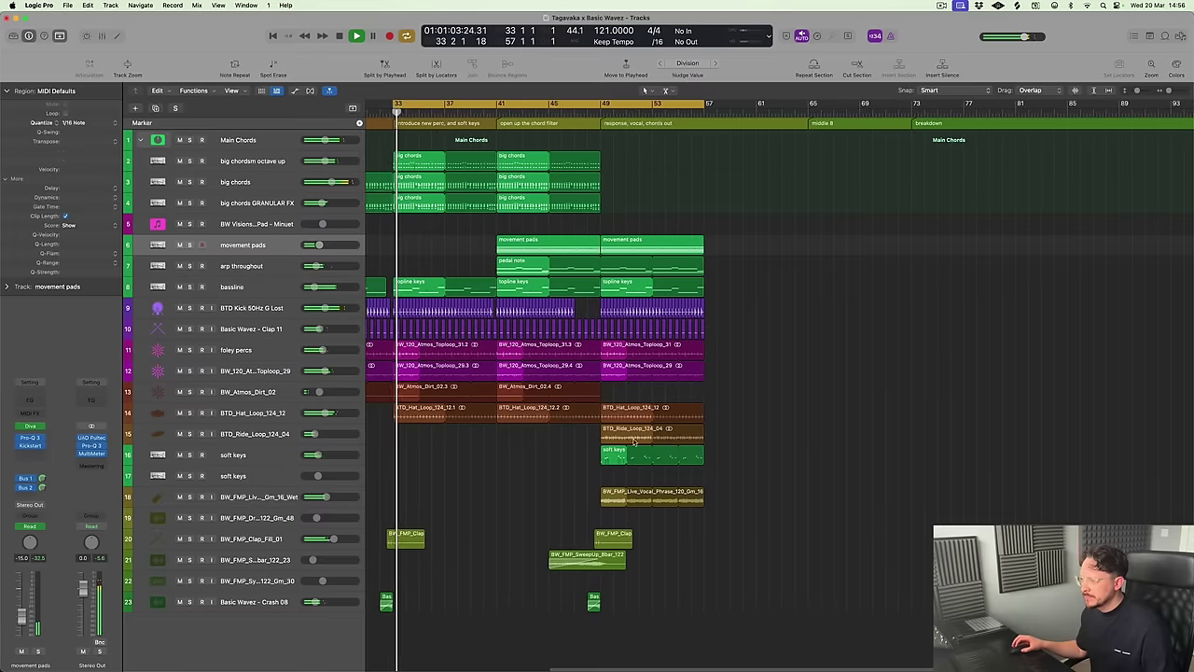
With cycling off, end the foley percs, toploop, clap and hat loops at bar 48, and extend the Atmos Dirt loop to bar 57
scroll(653, 445, "left", 4)
scroll(621, 455, "down", 4)
key("c")
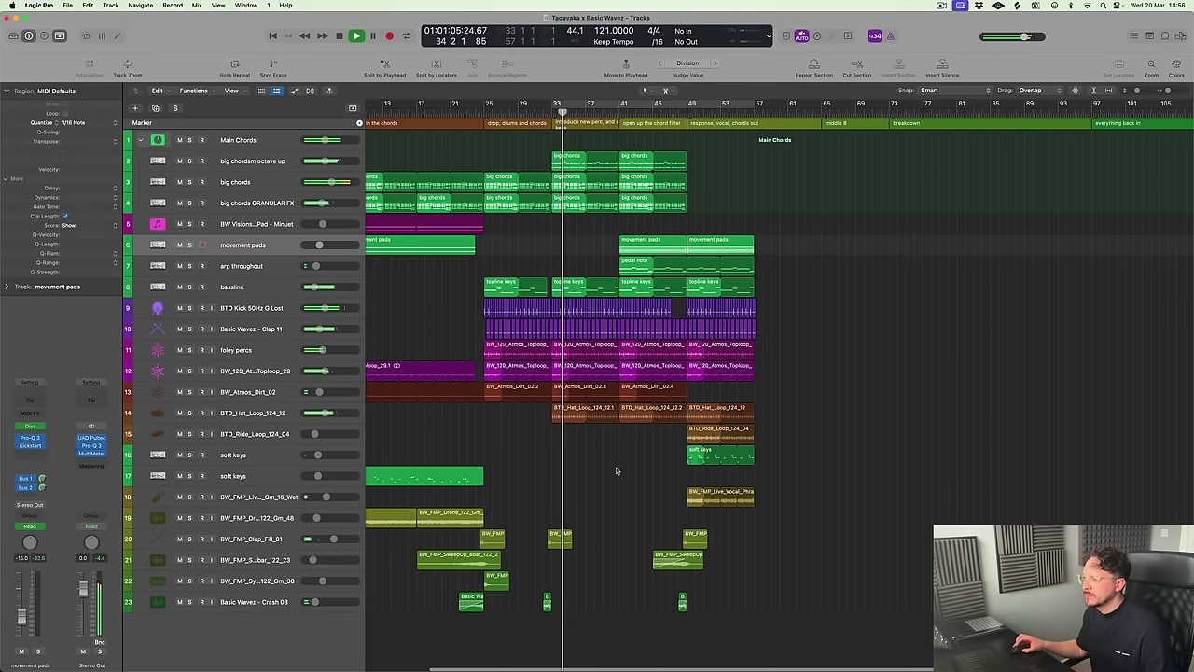
scroll(617, 469, "down", 3)
scroll(617, 468, "right", 3)
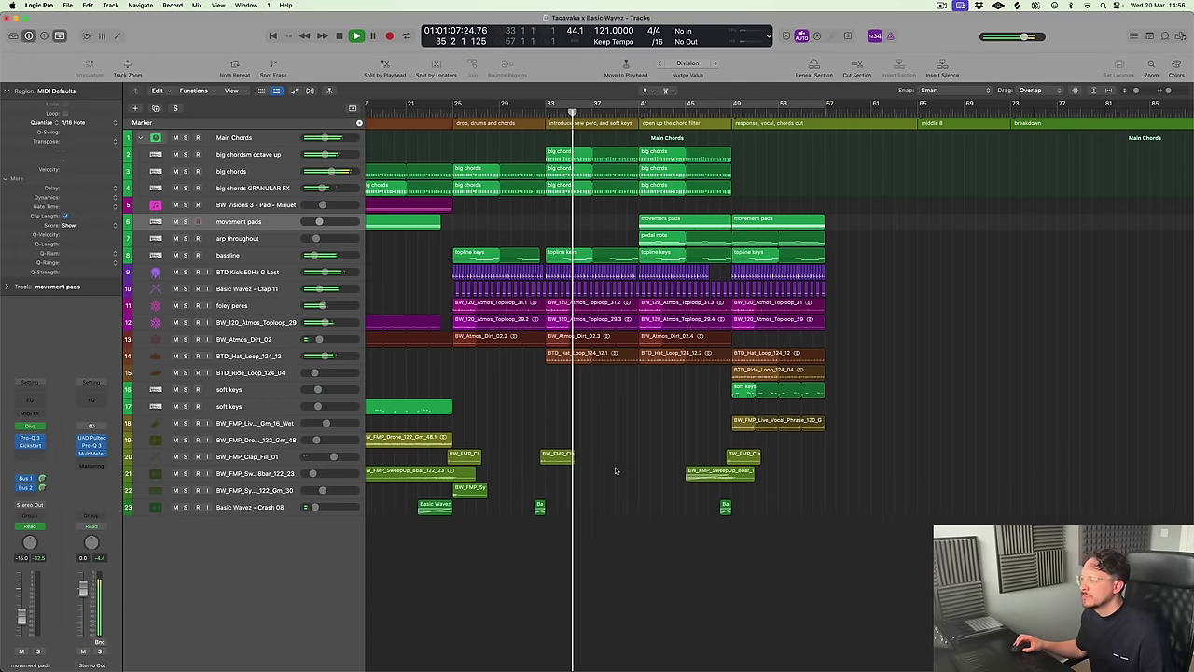
scroll(719, 360, "up", 4)
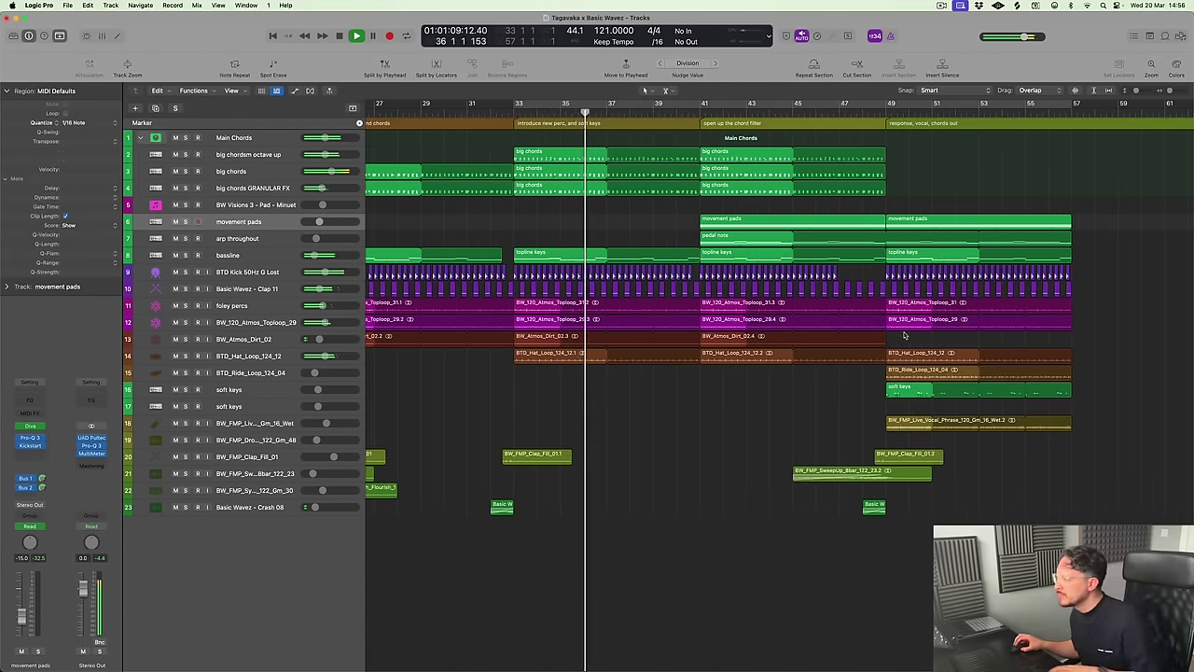
left_click(861, 311)
left_click(867, 320, "shift")
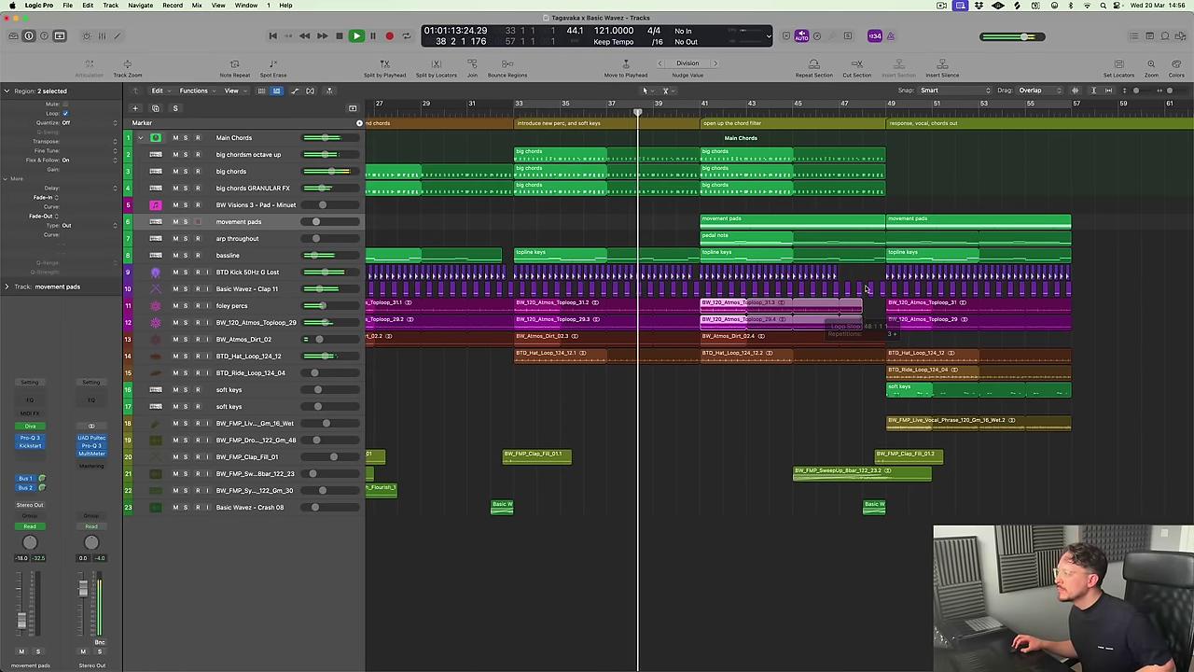
left_click(867, 291)
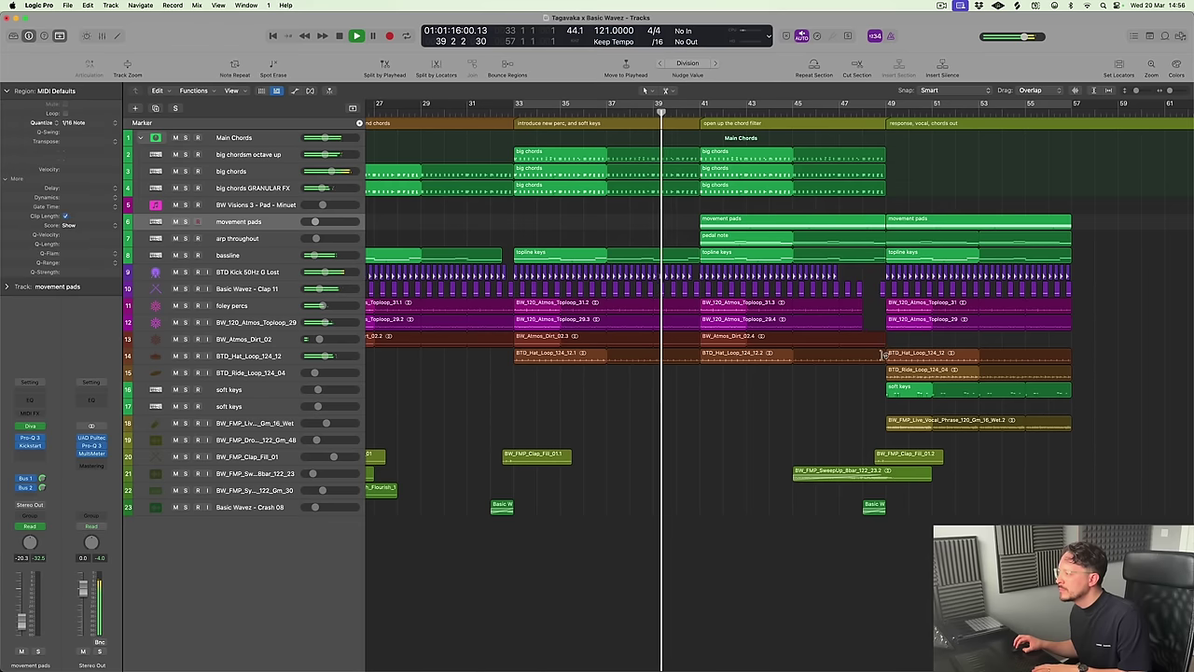
left_click_drag(882, 356, 1071, 354)
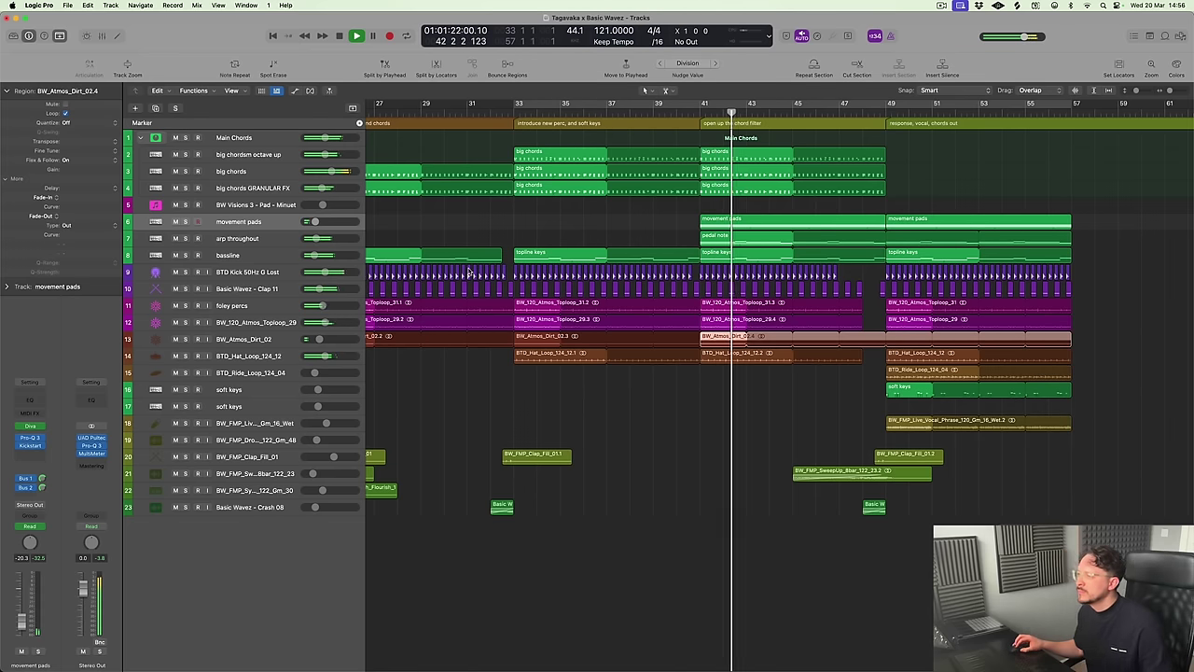
Zoom in on the arp throughout track, solo it and open its Diva synth
left_click(187, 240)
key("ctrl+z")
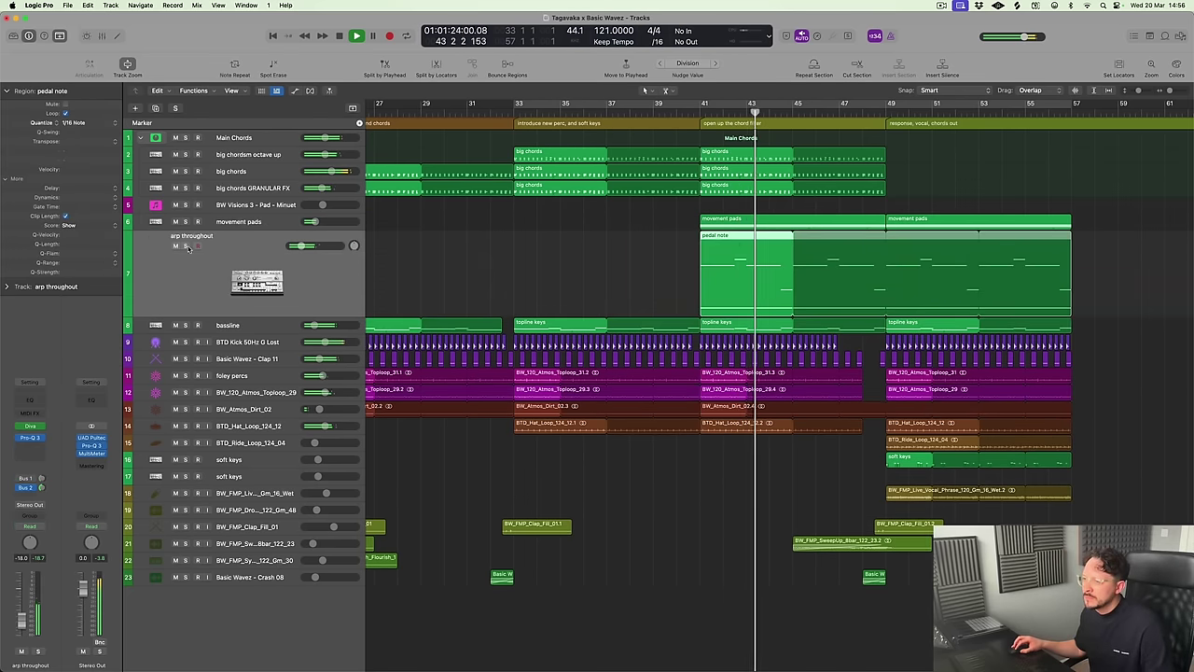
left_click(187, 248)
left_click(33, 426)
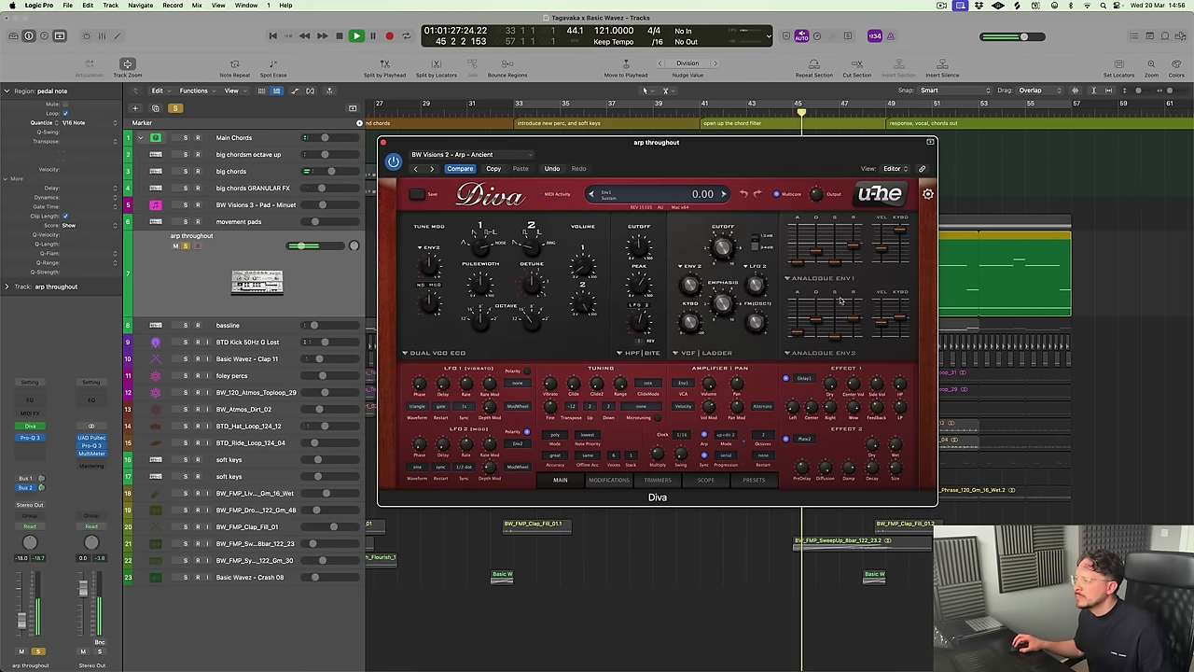
Show automation, set the arp throughout track to Touch mode, bring up its Diva Sustain lane by moving that slider, and close Diva
key("a")
left_click(182, 255)
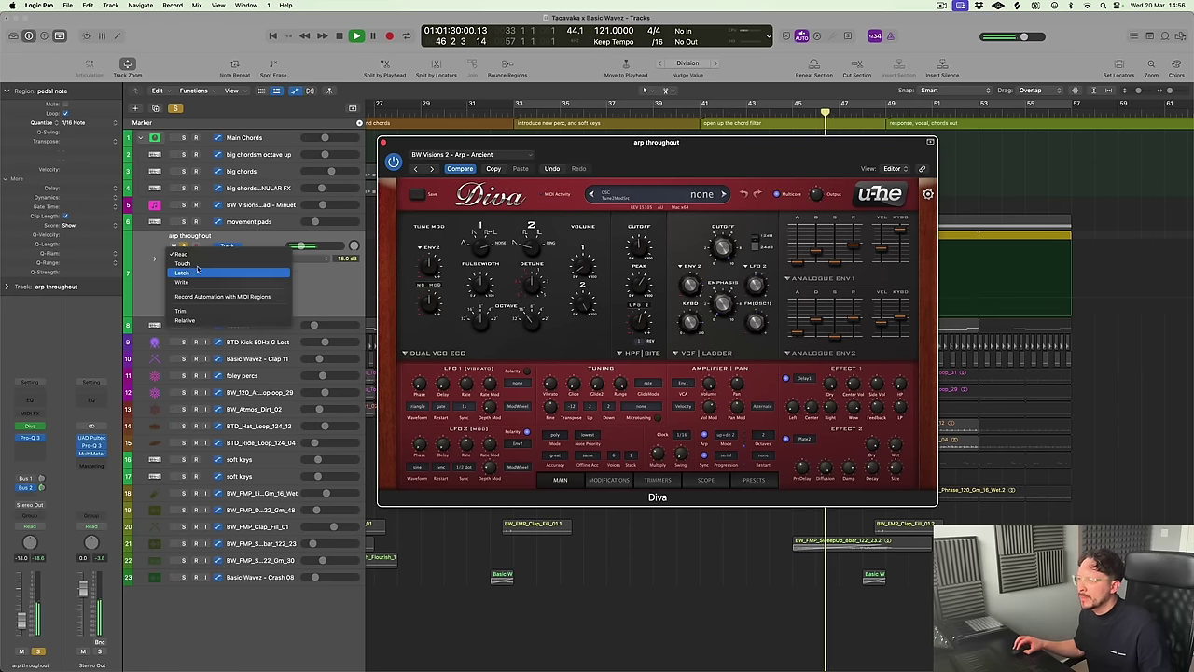
left_click(198, 271)
left_click(188, 257)
left_click(882, 253)
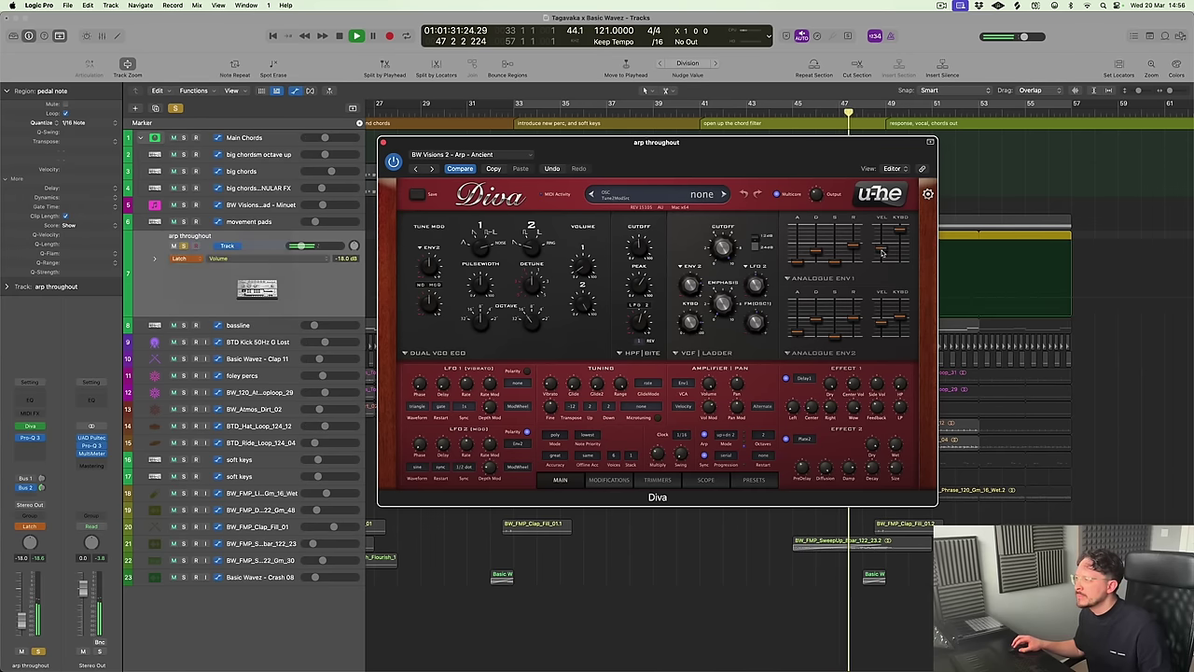
left_click(384, 142)
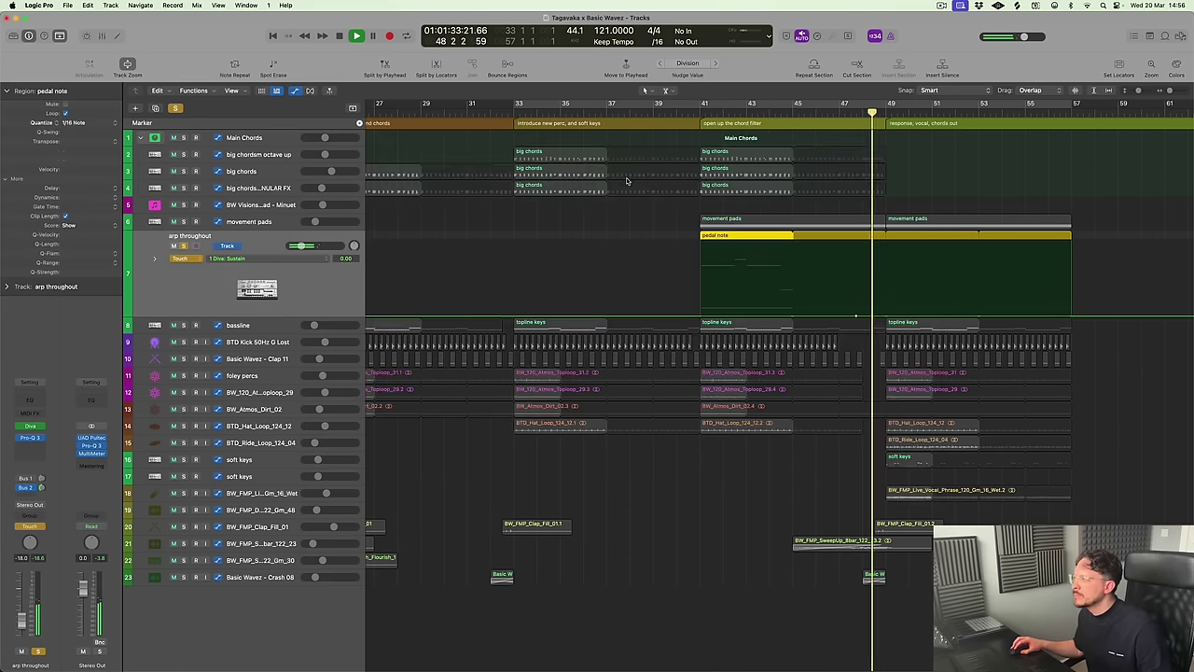
Shape the arp's Diva Sustain automation to rise from 0.00 at bar 47 to 73.65 just before bar 49, dropping back to 0.00
left_click(886, 316)
left_click_drag(857, 317, 840, 316)
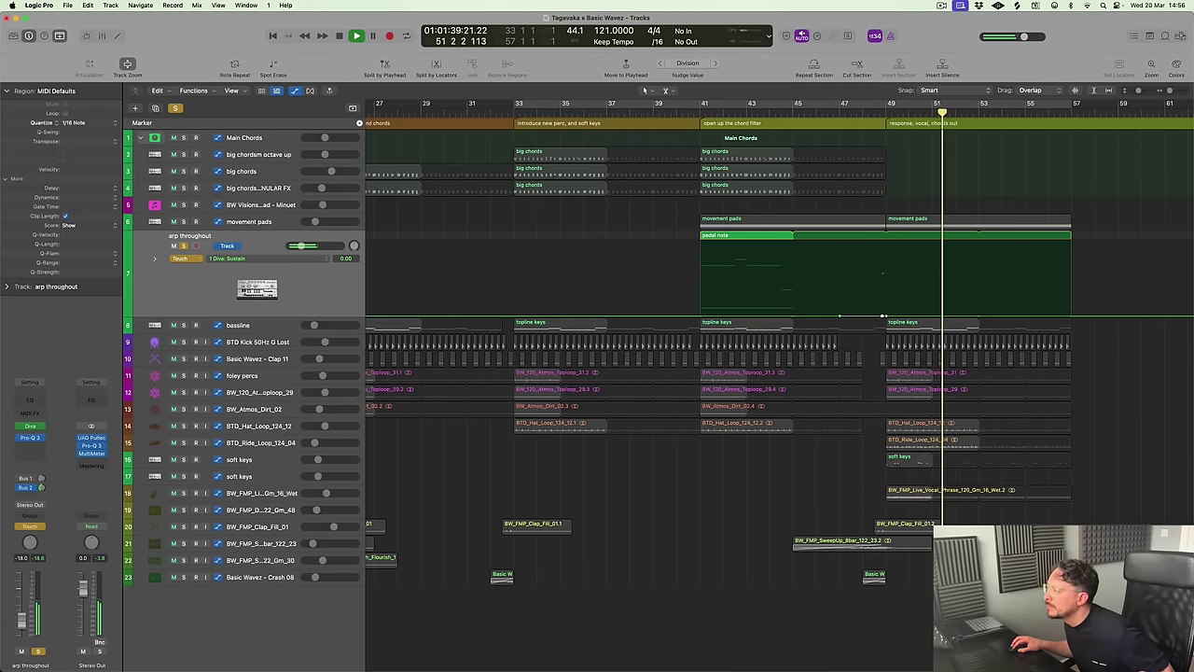
left_click_drag(882, 315, 883, 261)
key("c")
key("space")
key("space")
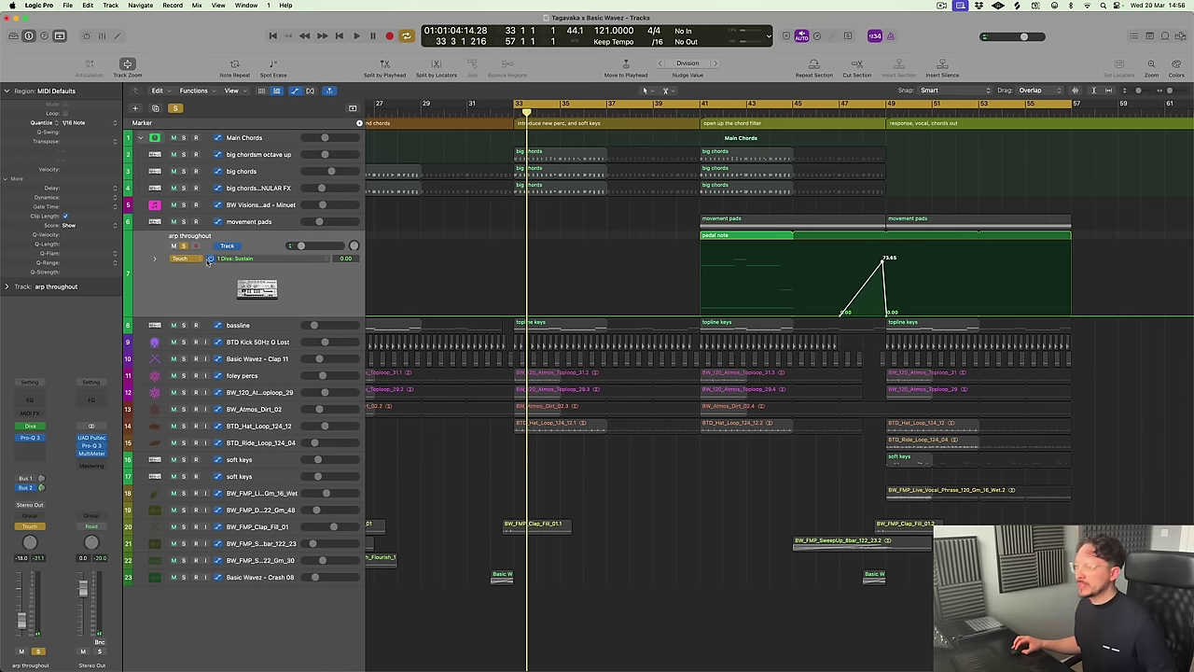
Set the arp throughout track's automation back to Read, hide automation, unsolo the track and restore its normal height
left_click(190, 258)
left_click(193, 246)
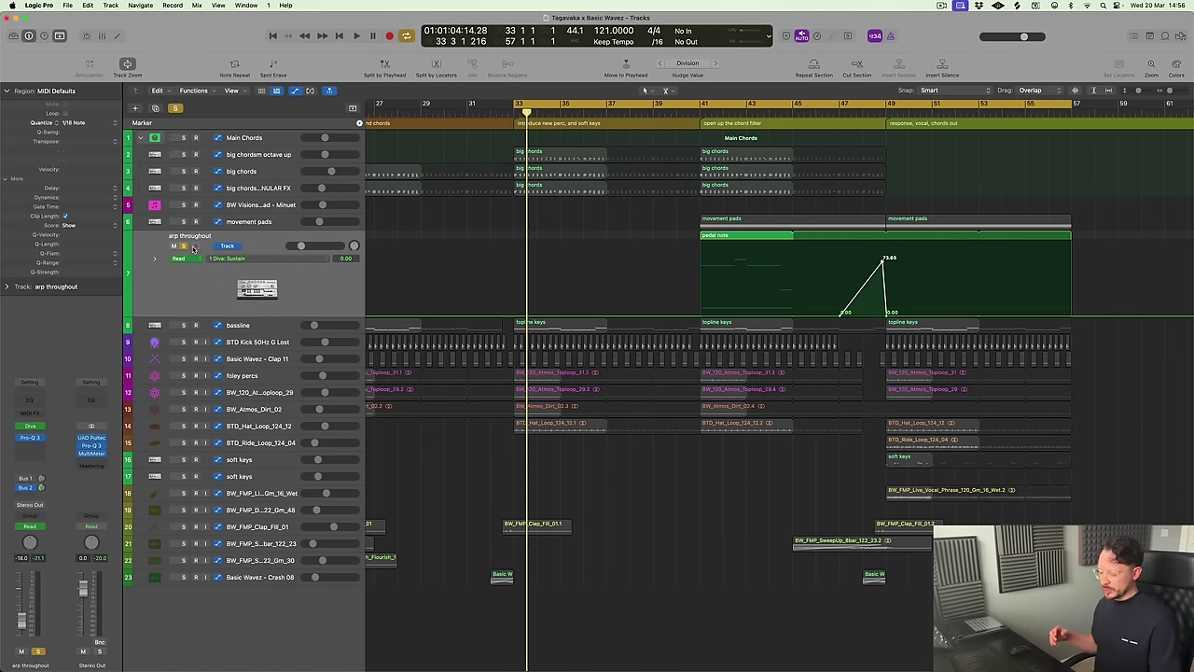
key("a")
left_click(185, 245)
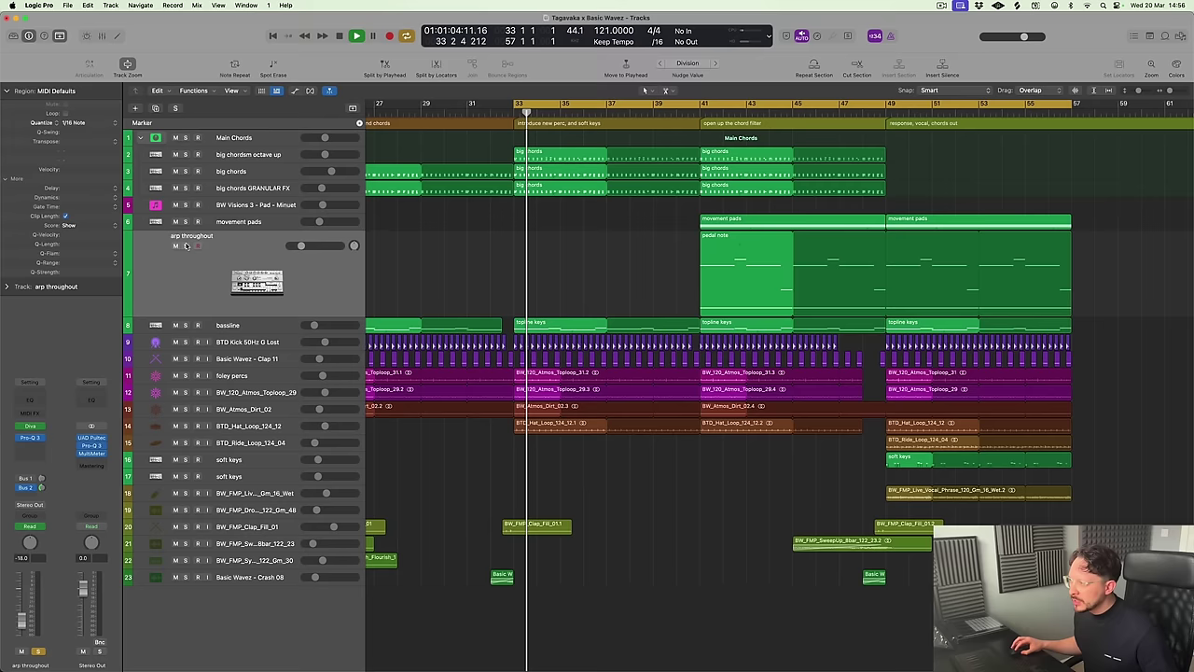
key("ctrl+z")
Shorten the looped topline keys region on the bassline track before the transition so it ends at bar 48
scroll(961, 207, "up", 3)
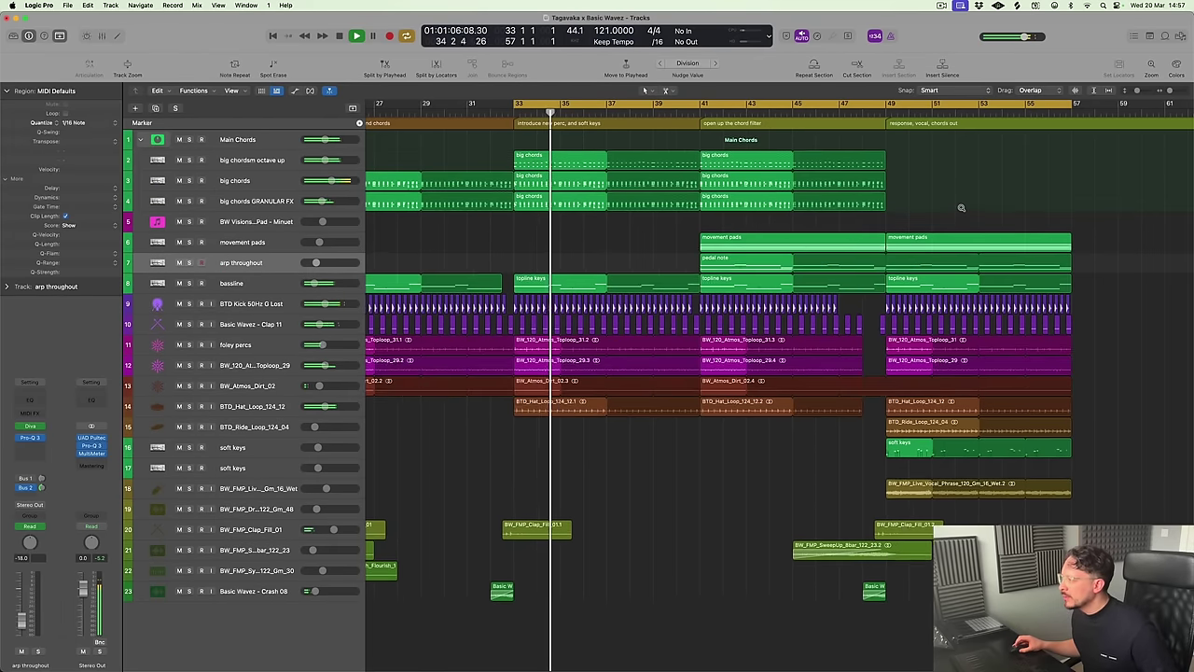
scroll(961, 208, "up", 3)
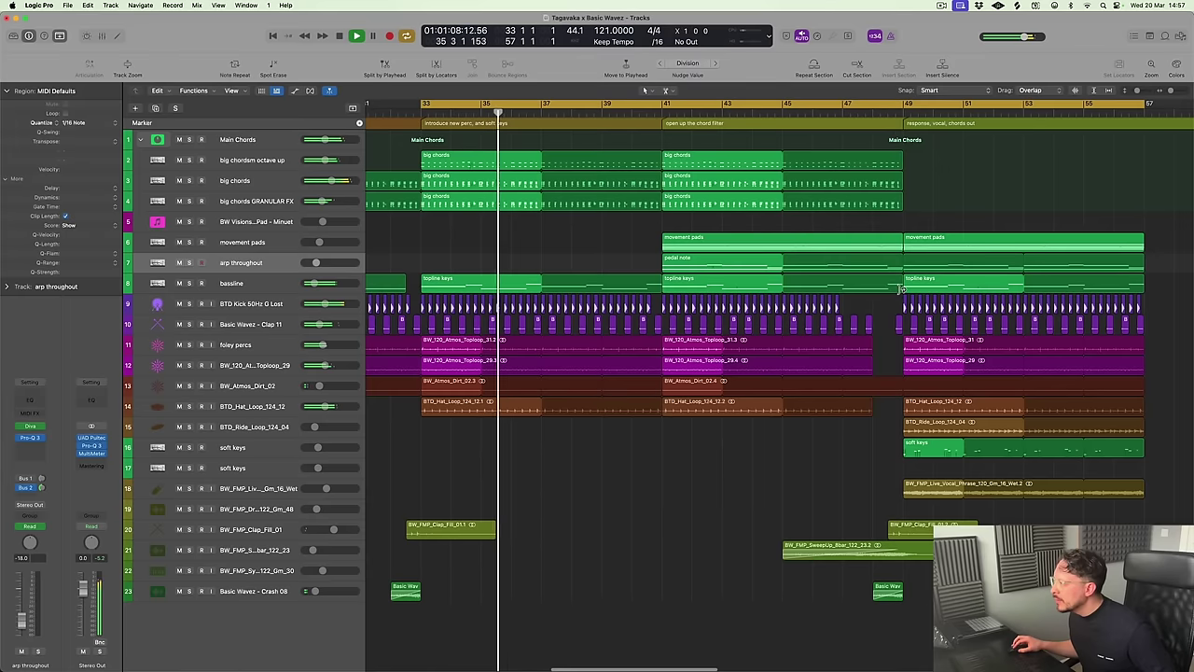
left_click_drag(900, 289, 872, 304)
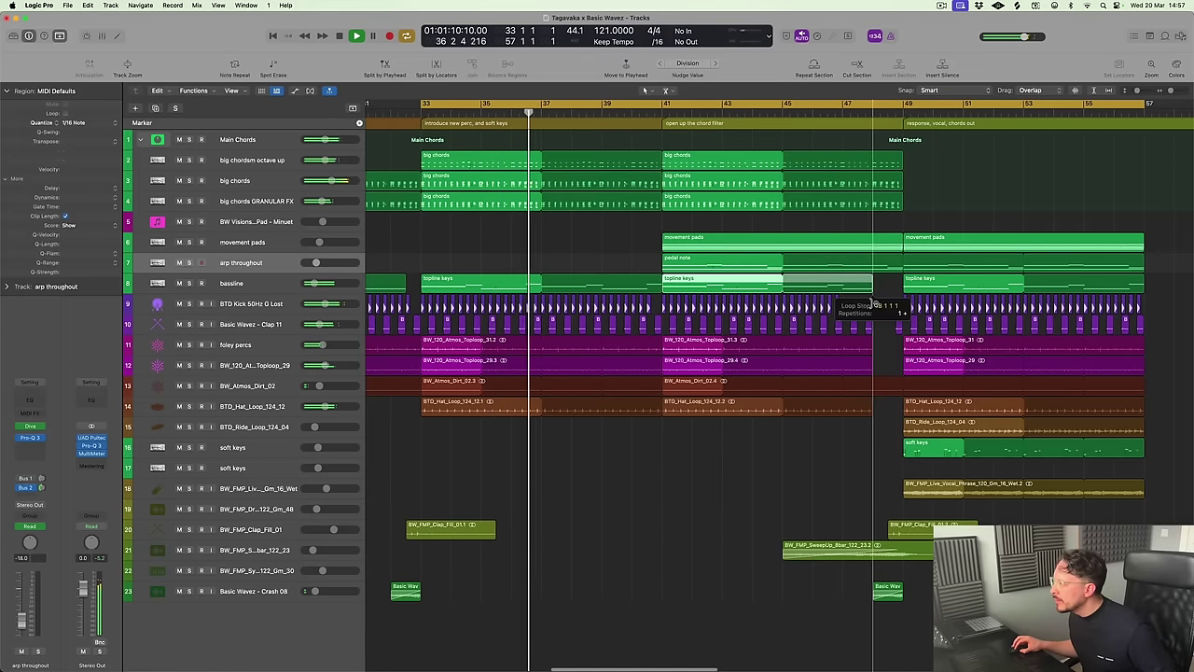
left_click(959, 204)
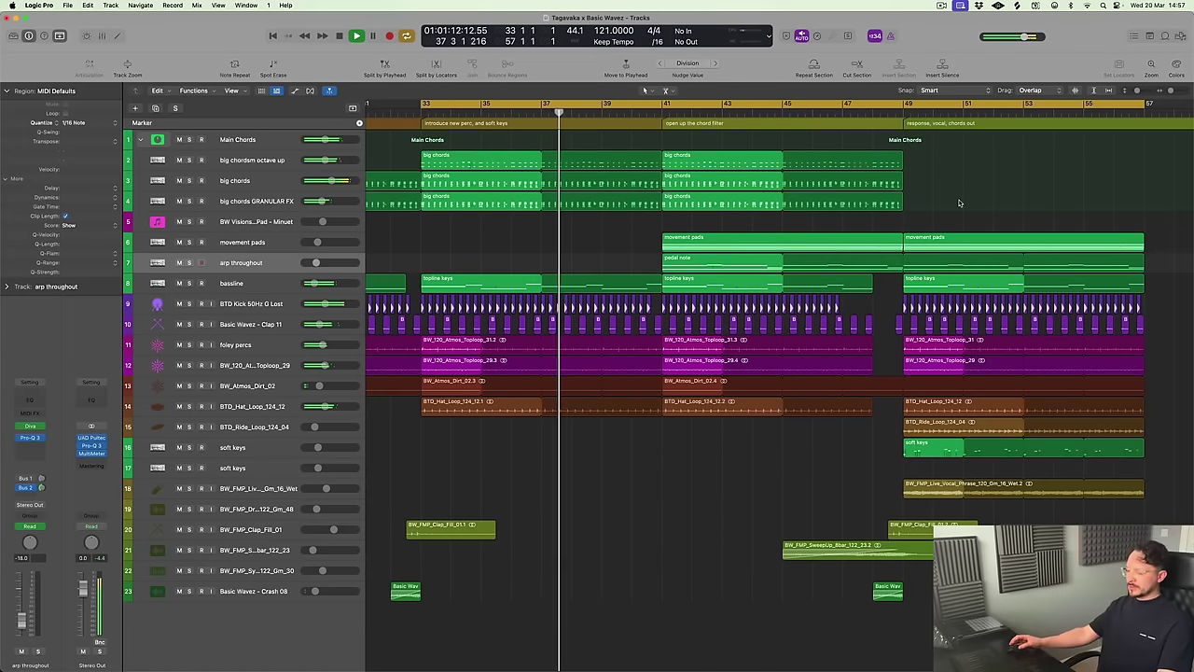
Turn off cycling and play through the bar 49 transition to check the drum gap and the new section
key("c")
scroll(941, 199, "left", 5)
scroll(861, 328, "down", 3)
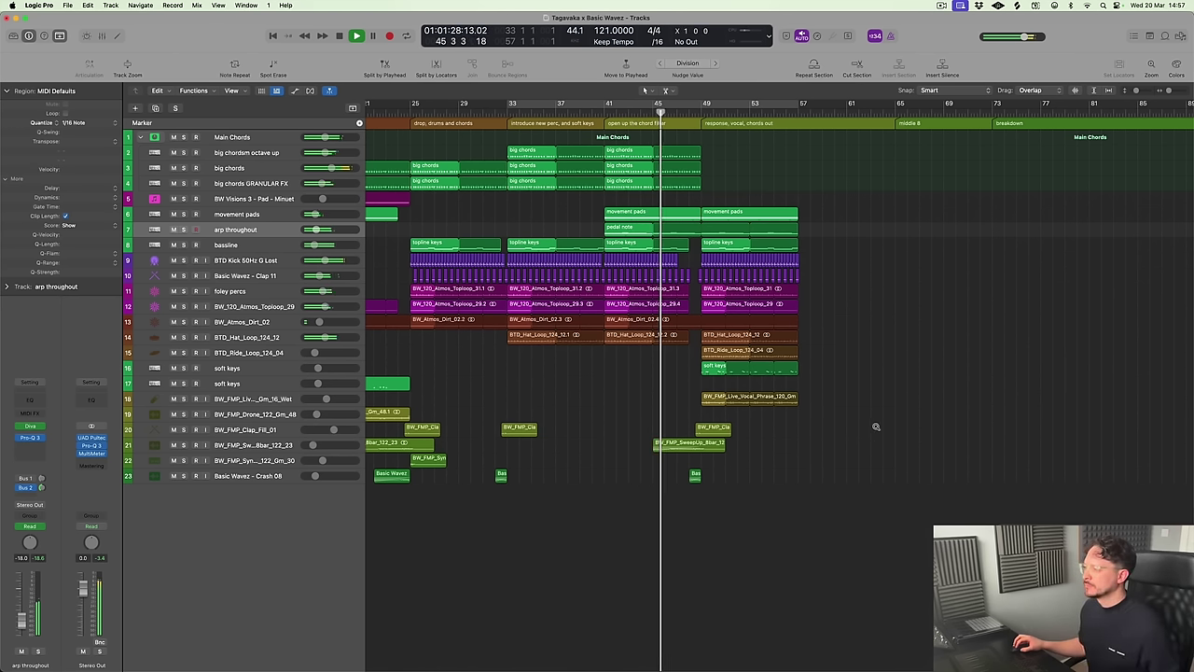
key("cmd+Right")
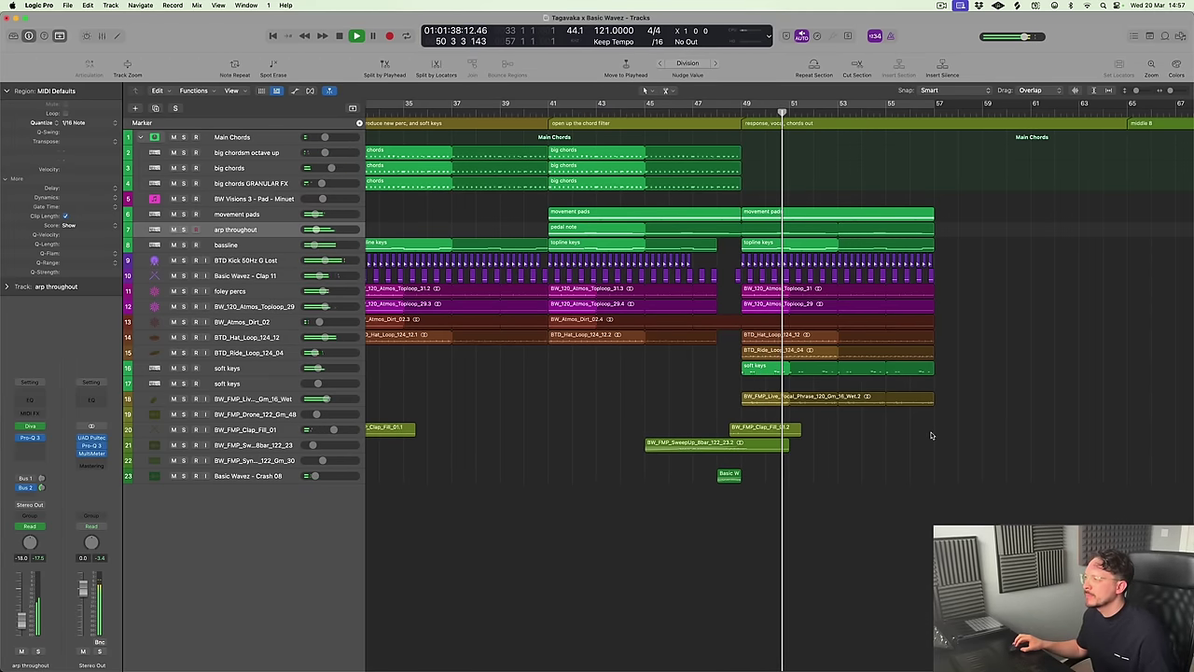
scroll(874, 411, "right", 2)
scroll(874, 412, "right", 3)
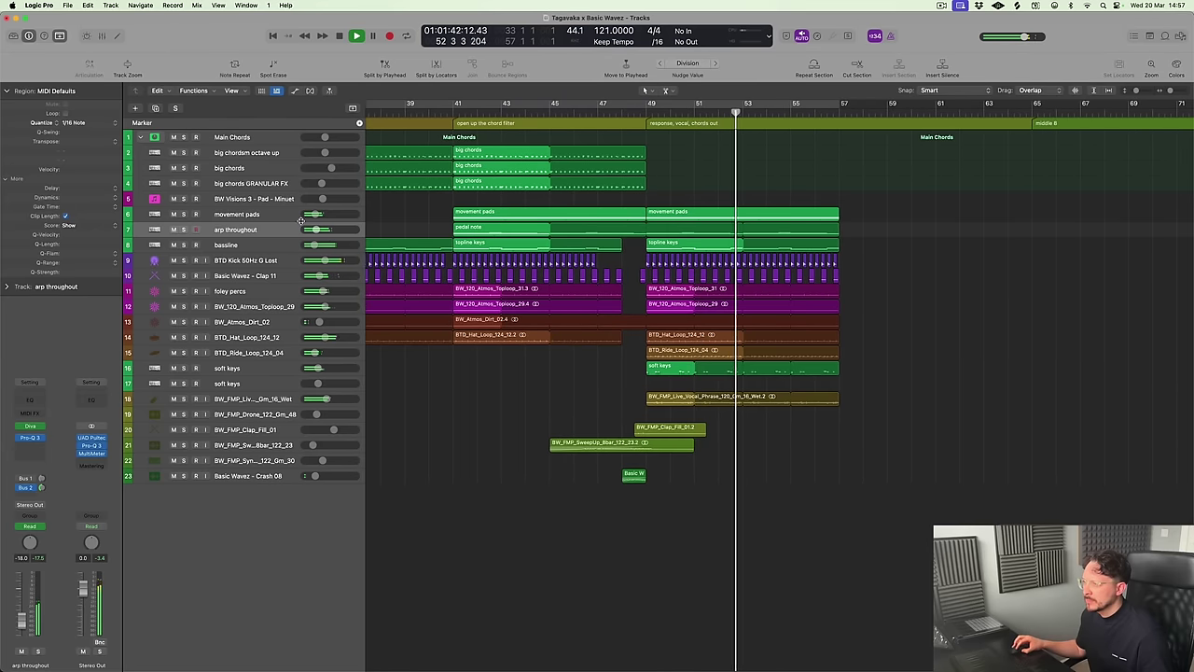
Mute the movement pads while replaying from bar 48 to compare the section without them, and unmute them
left_click(174, 215)
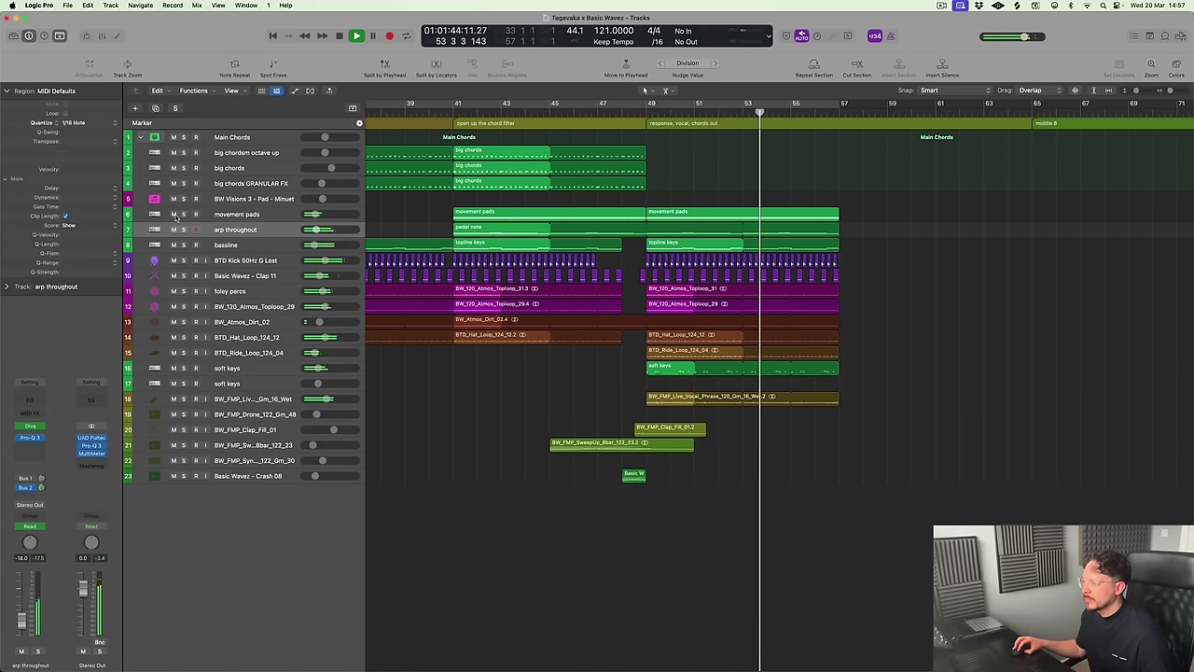
left_click(622, 110)
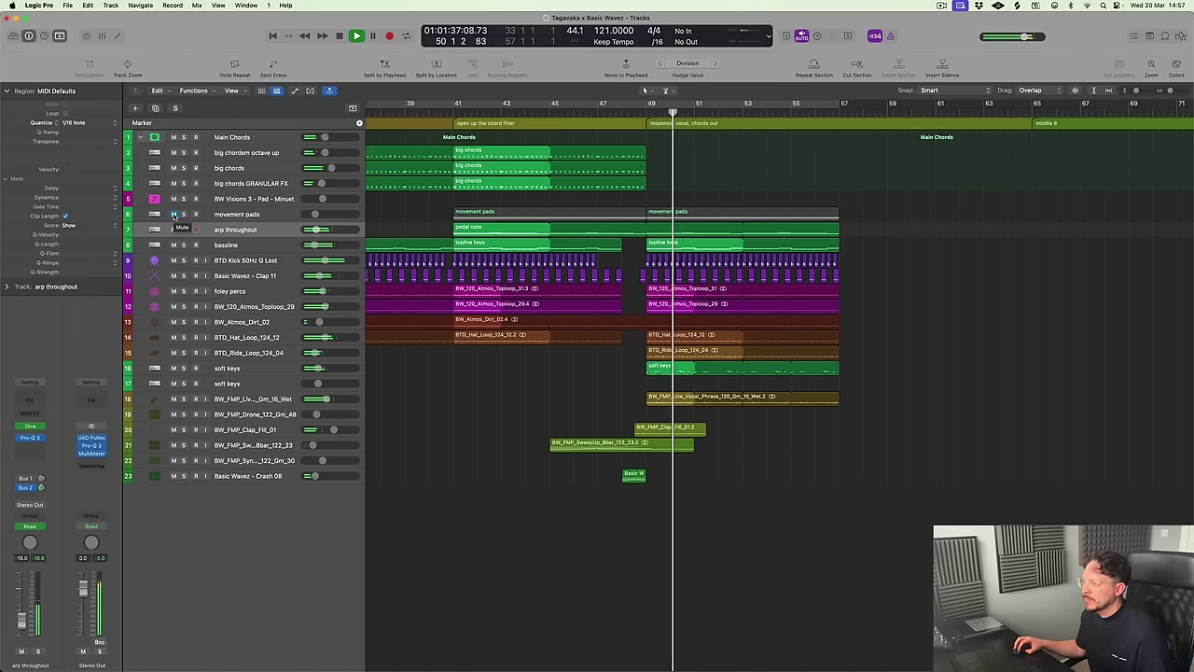
left_click(174, 213)
left_click(714, 156, "ctrl+alt")
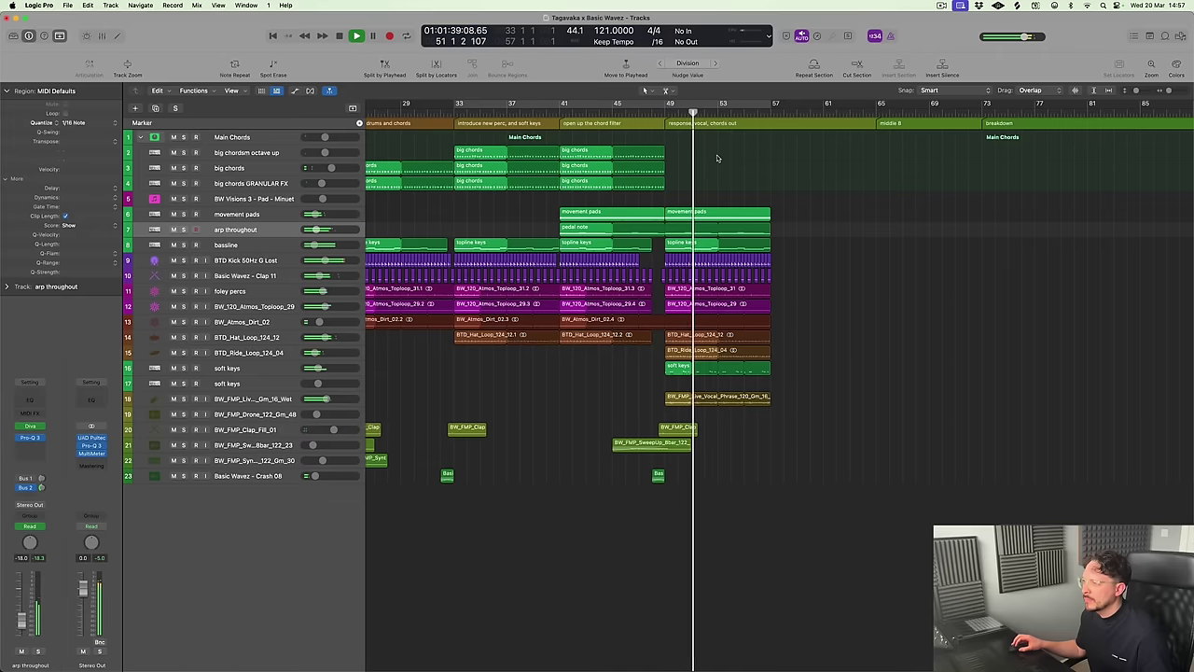
Open the Kickstart plug-in on the movement pads to examine its sidechain shape and mix, close it and stop playback
left_click(259, 215)
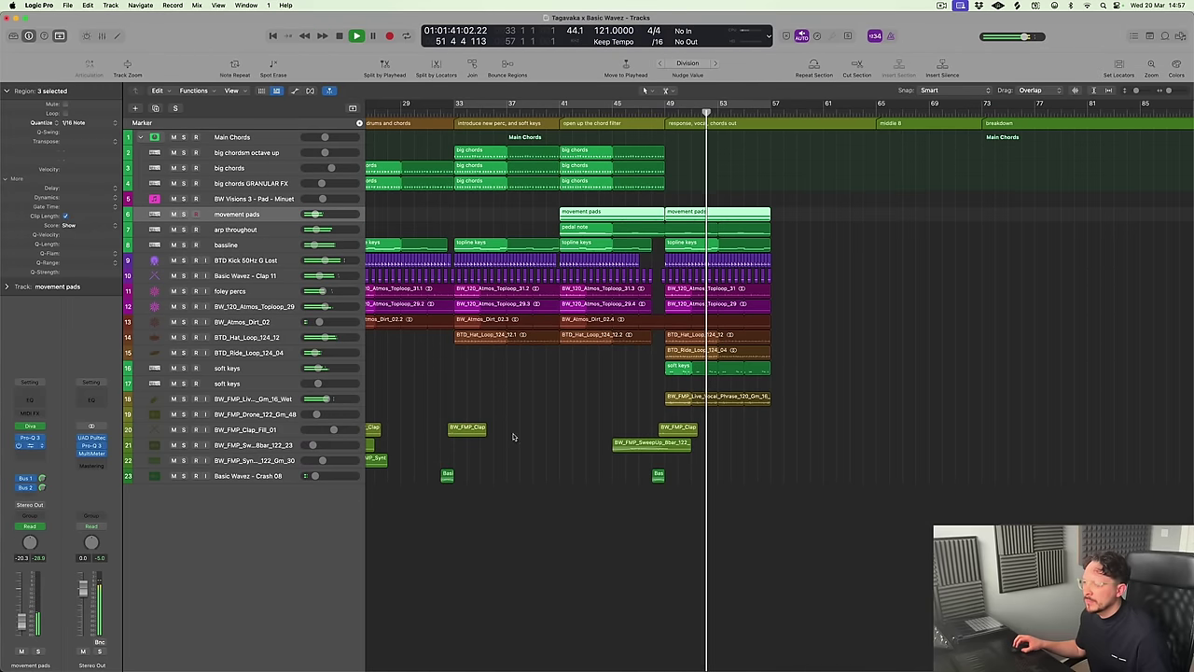
left_click(31, 445)
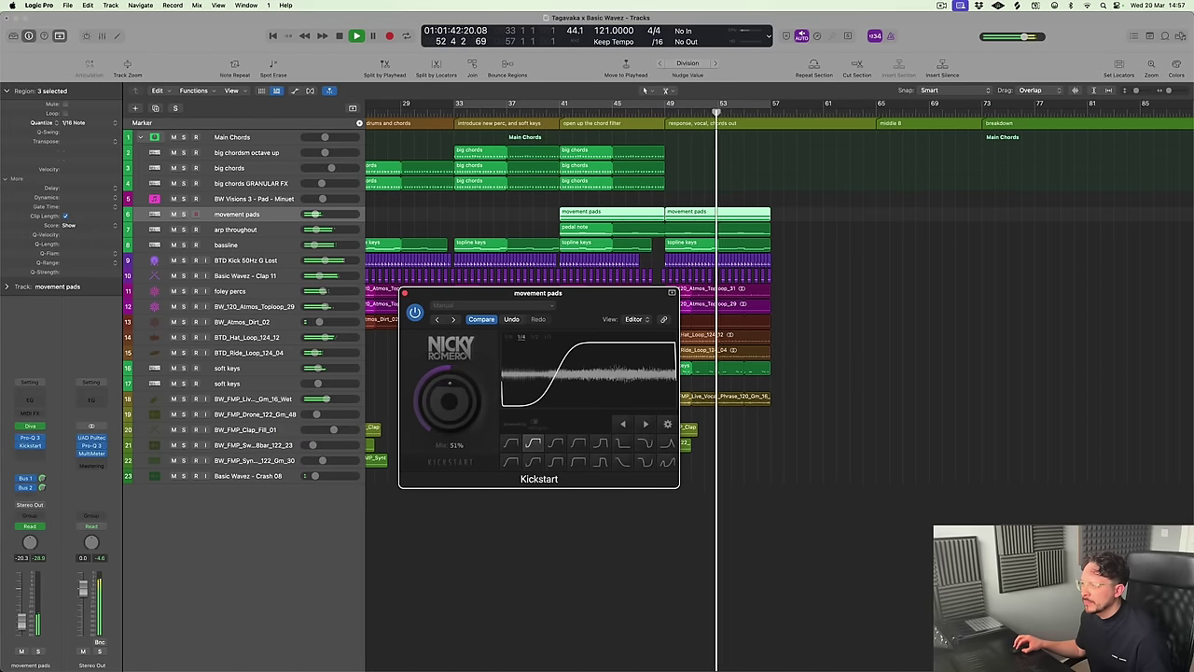
left_click(404, 293)
left_click(916, 323)
key("super+Left")
key("space")
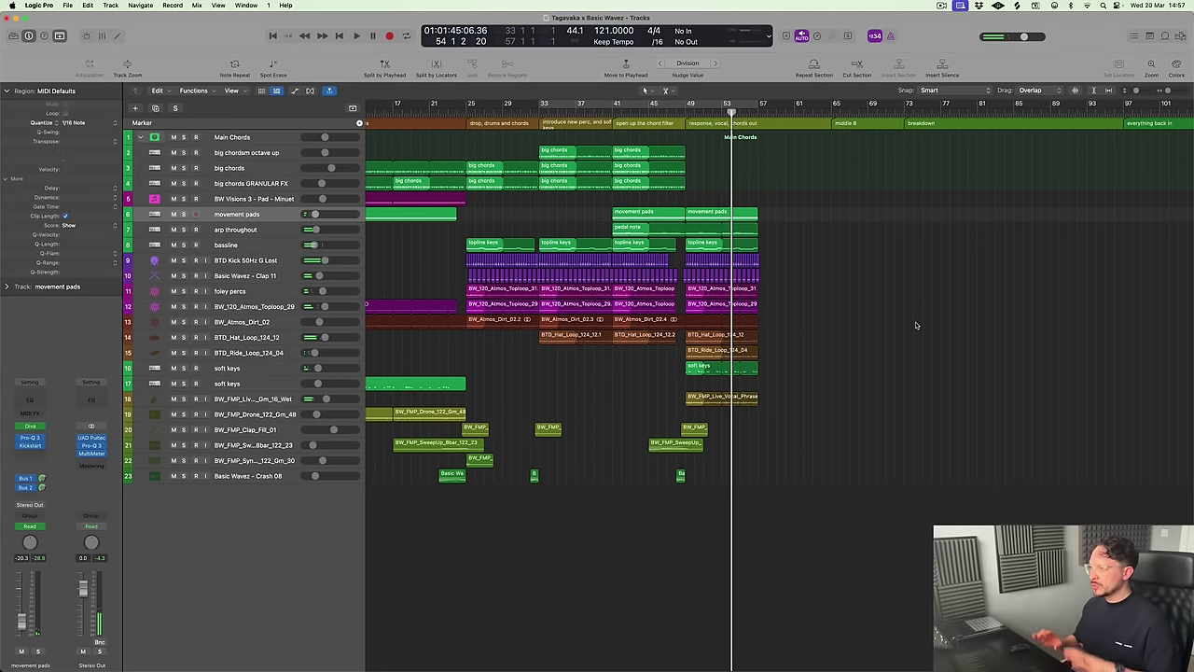
Replay the arrangement from the beginning and spot-check the section starts at bar 33 and around bar 41
scroll(621, 189, "left", 5)
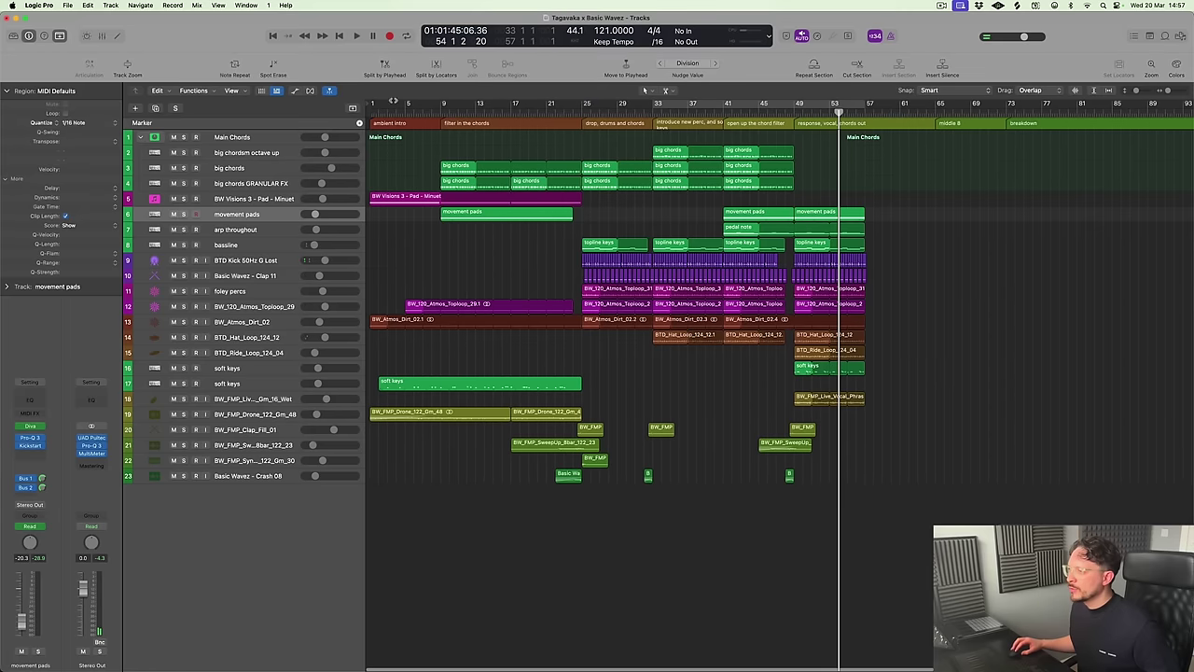
key("Return")
key("space")
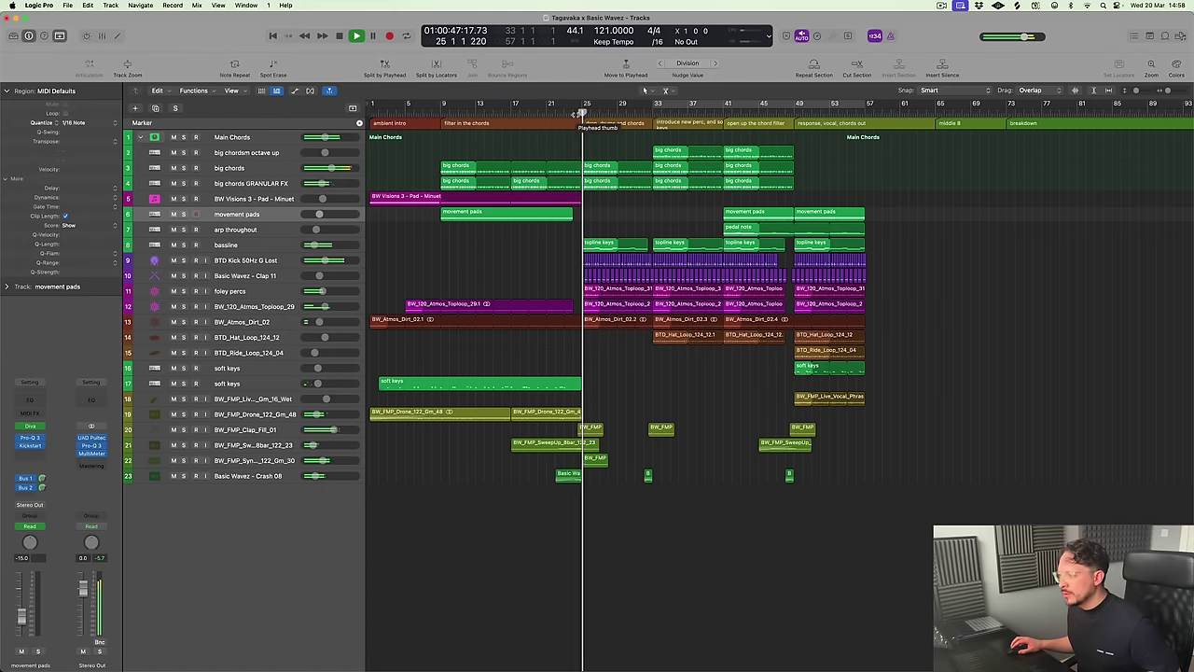
left_click(653, 112)
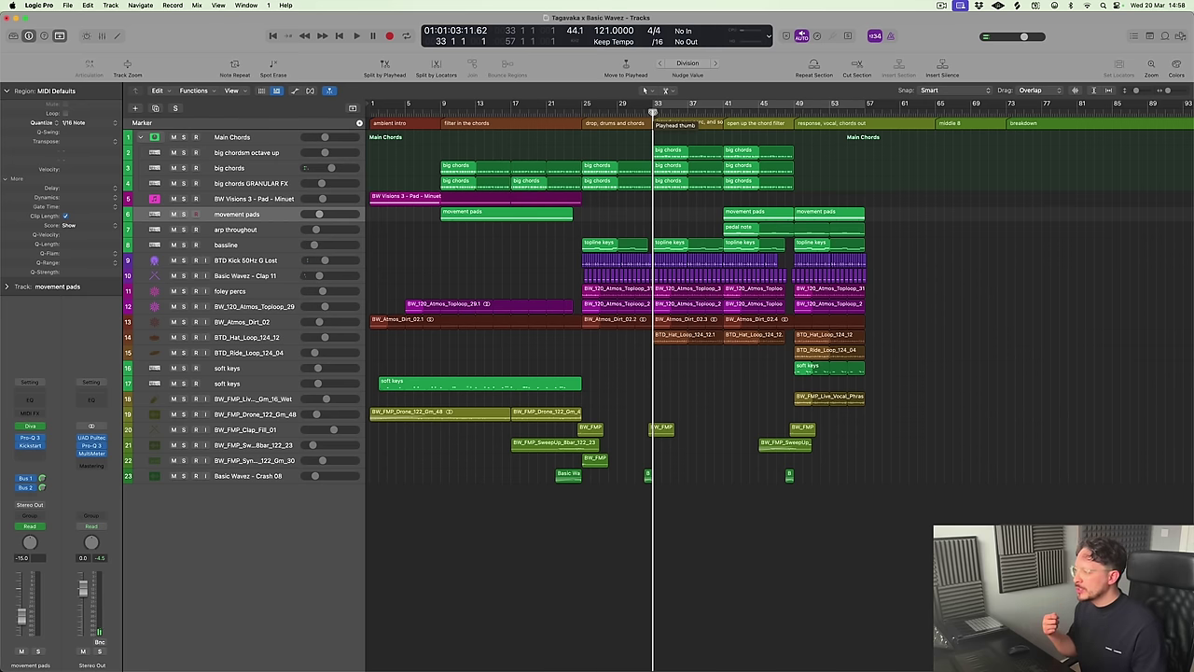
key("space")
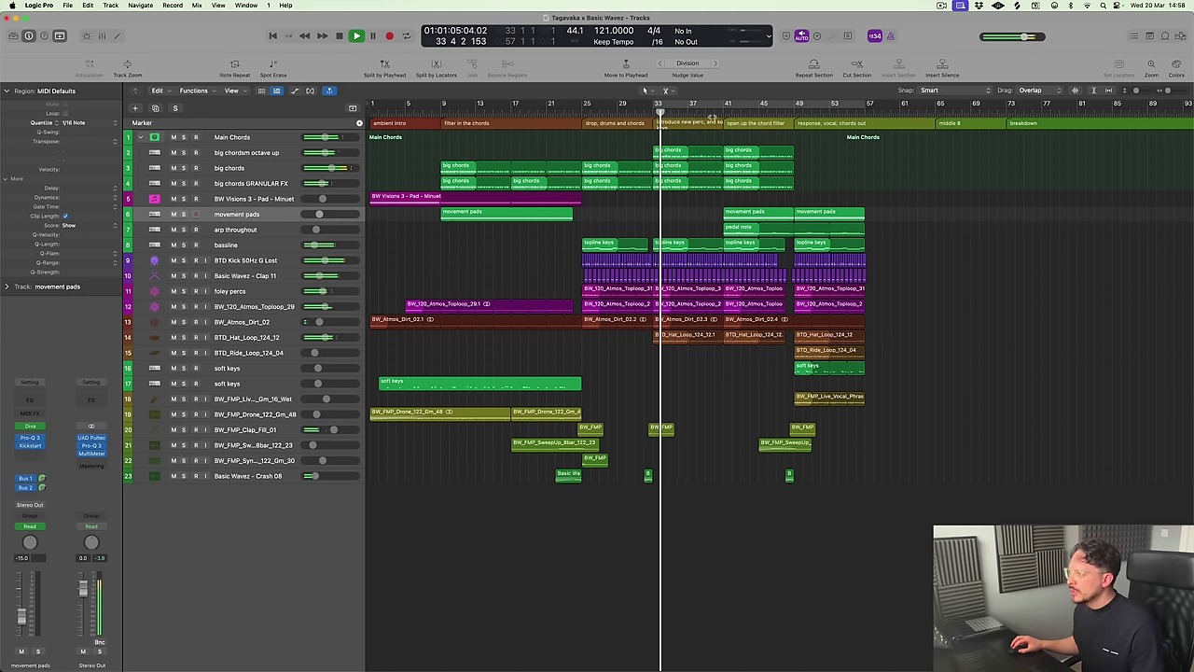
left_click(719, 112)
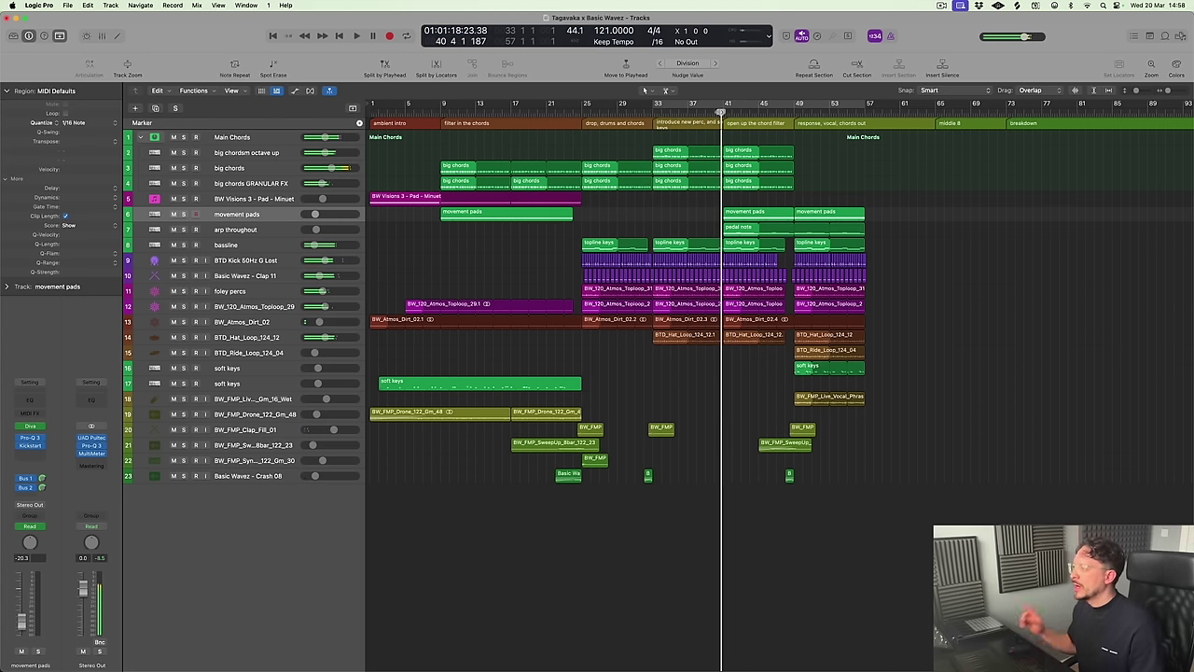
scroll(749, 137, "right", 3)
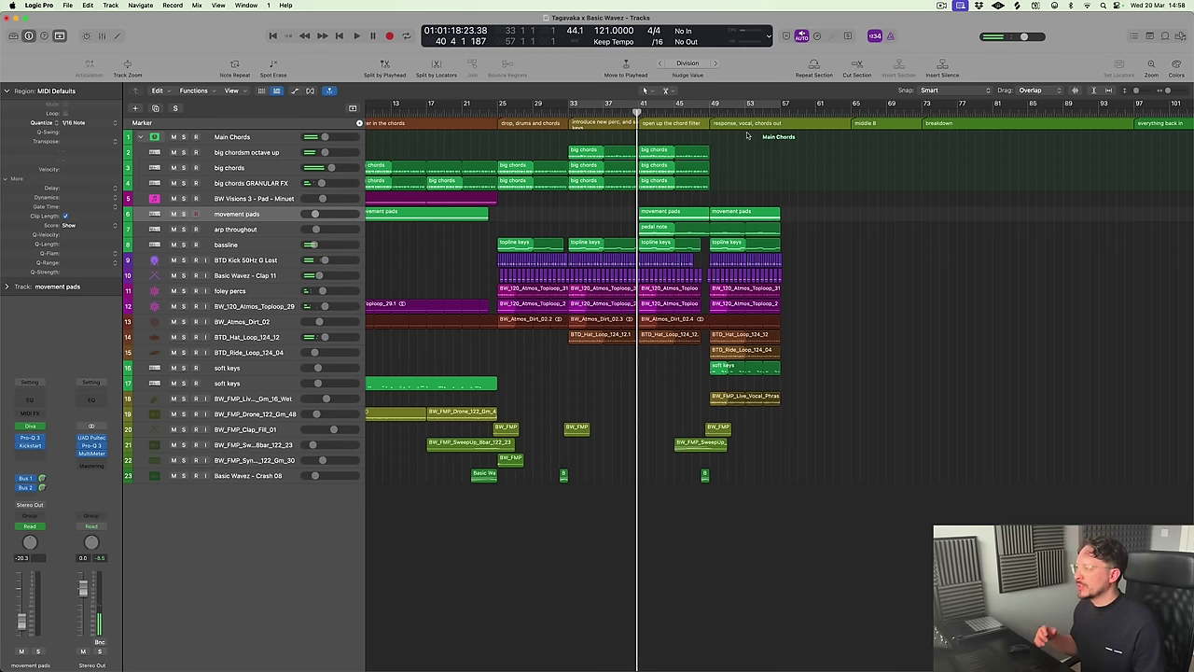
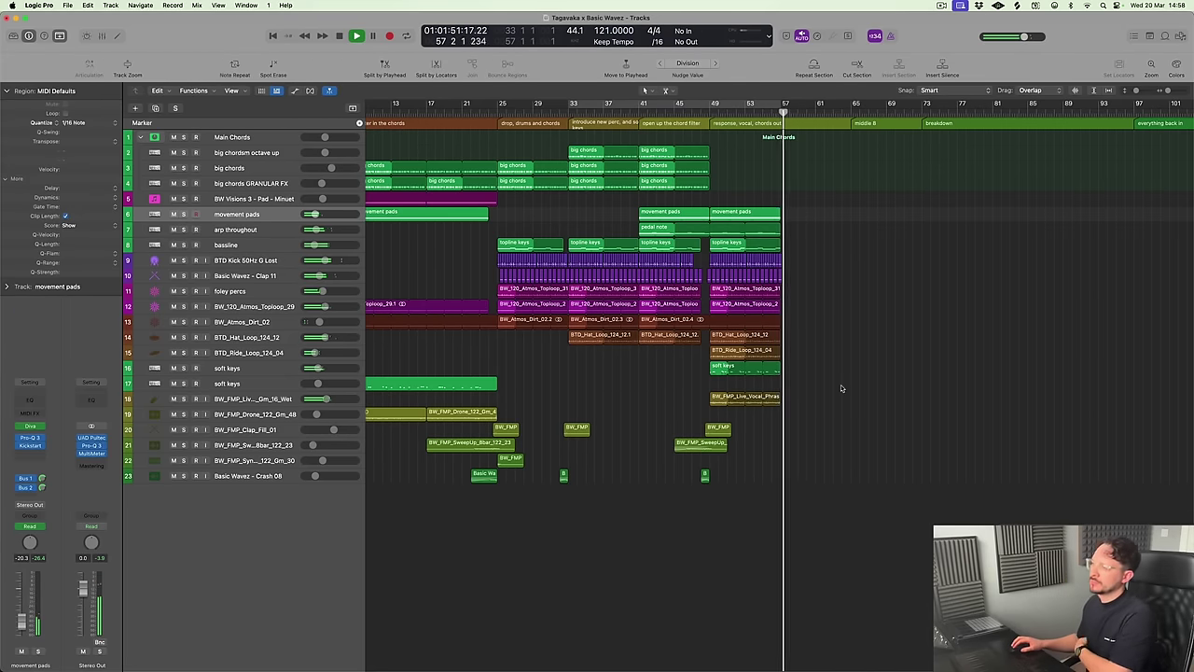
Stop playback and split the BW_Atmos_Dirt_02 region at bar 49
key("space")
scroll(784, 286, "up", 5)
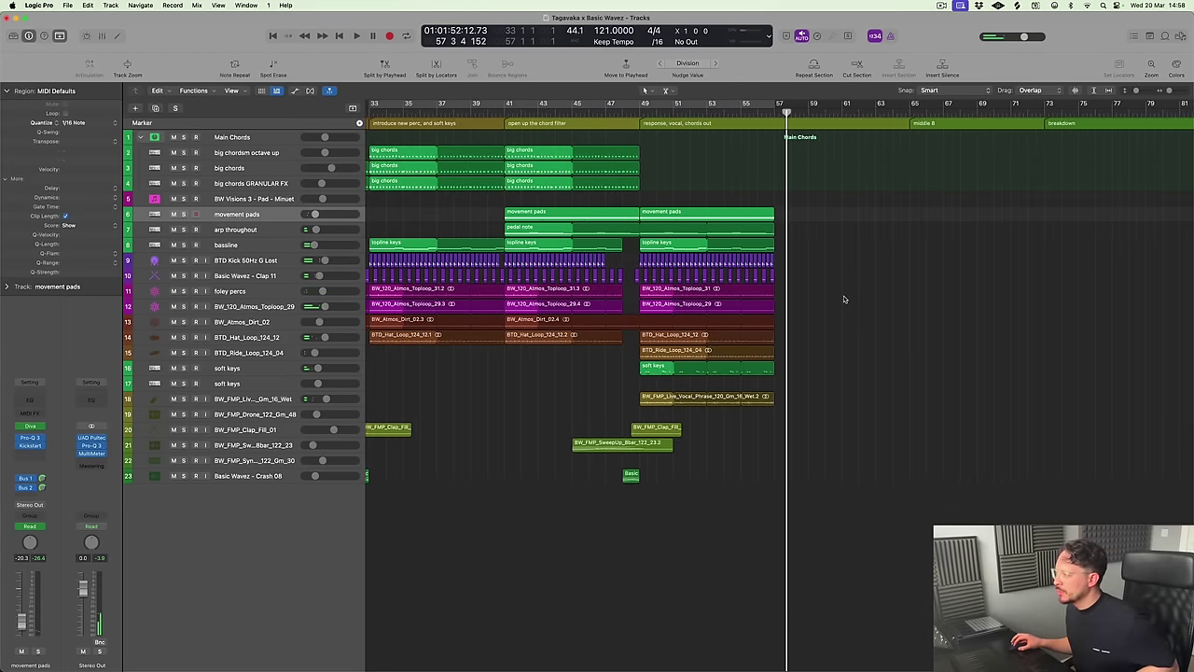
scroll(845, 299, "right", 5)
scroll(641, 378, "left", 2)
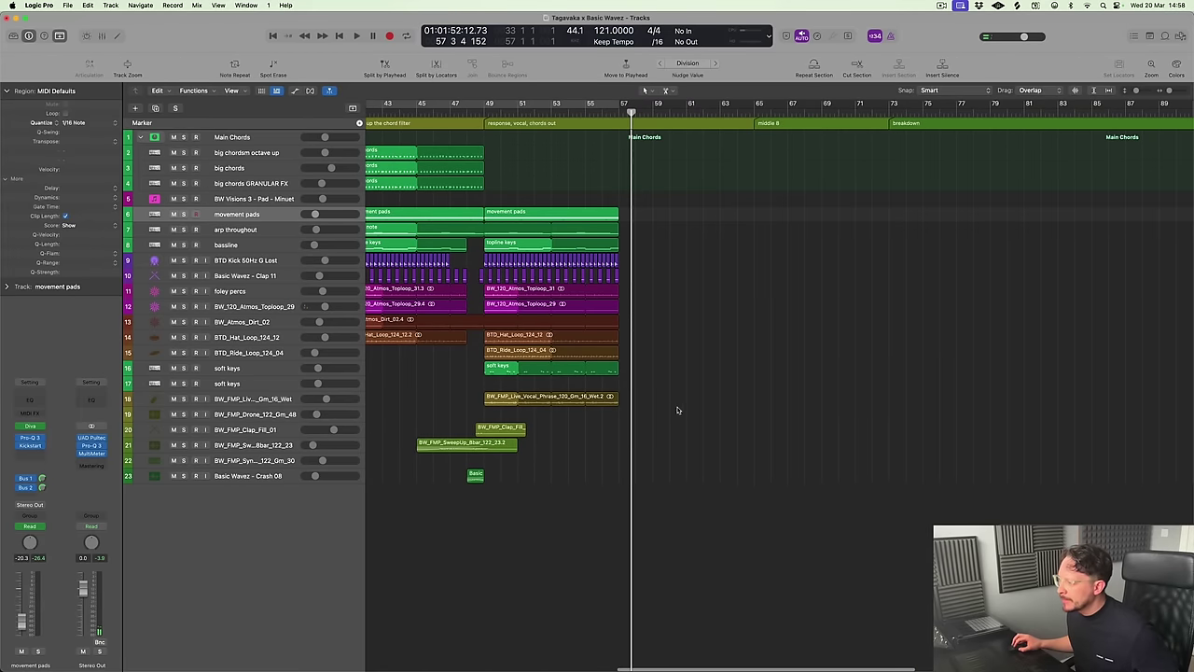
left_click_drag(690, 408, 503, 262)
left_click(685, 335)
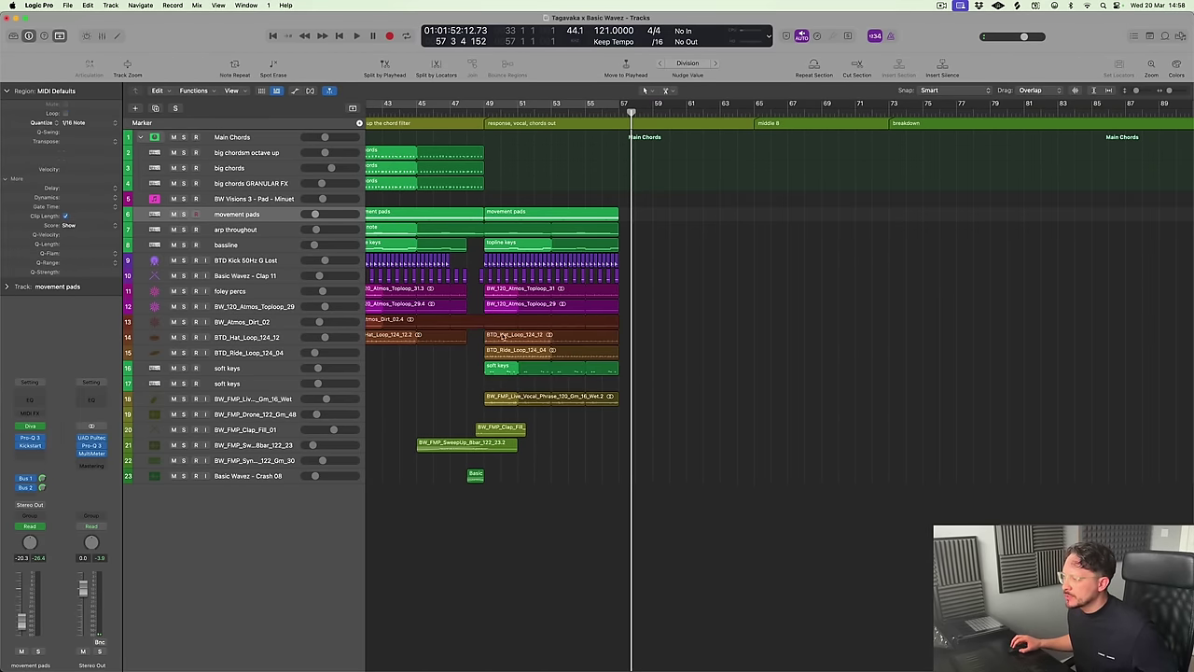
key("t")
key("t")
double_click(483, 318)
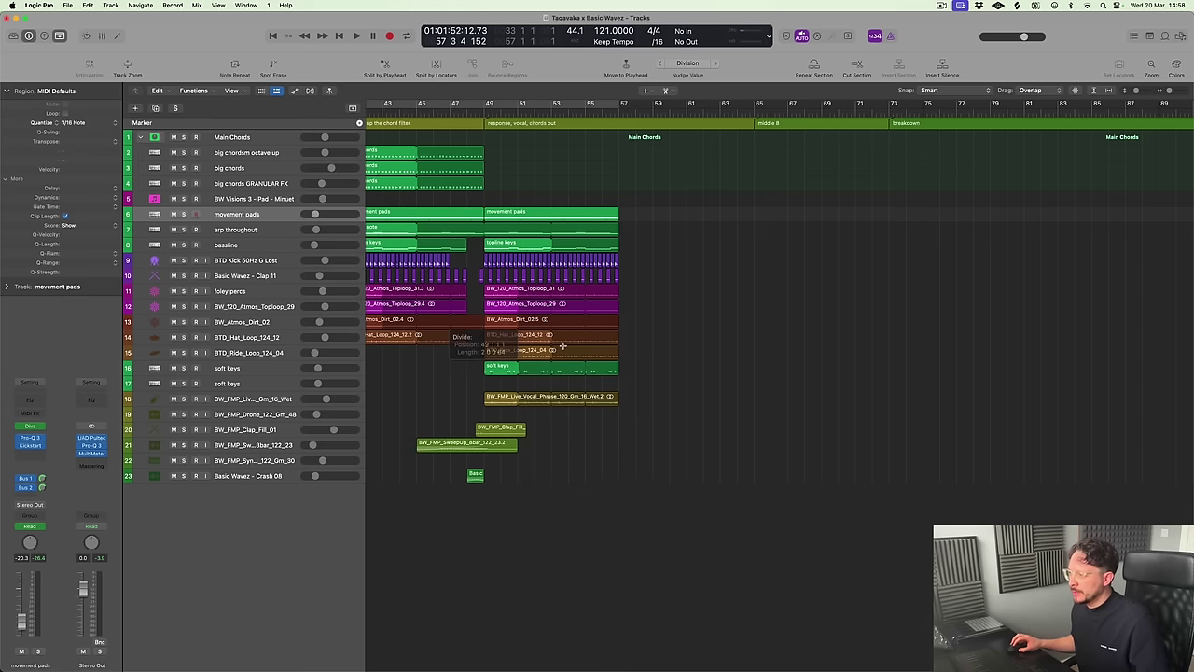
key("t")
key("t")
key("t")
key("t")
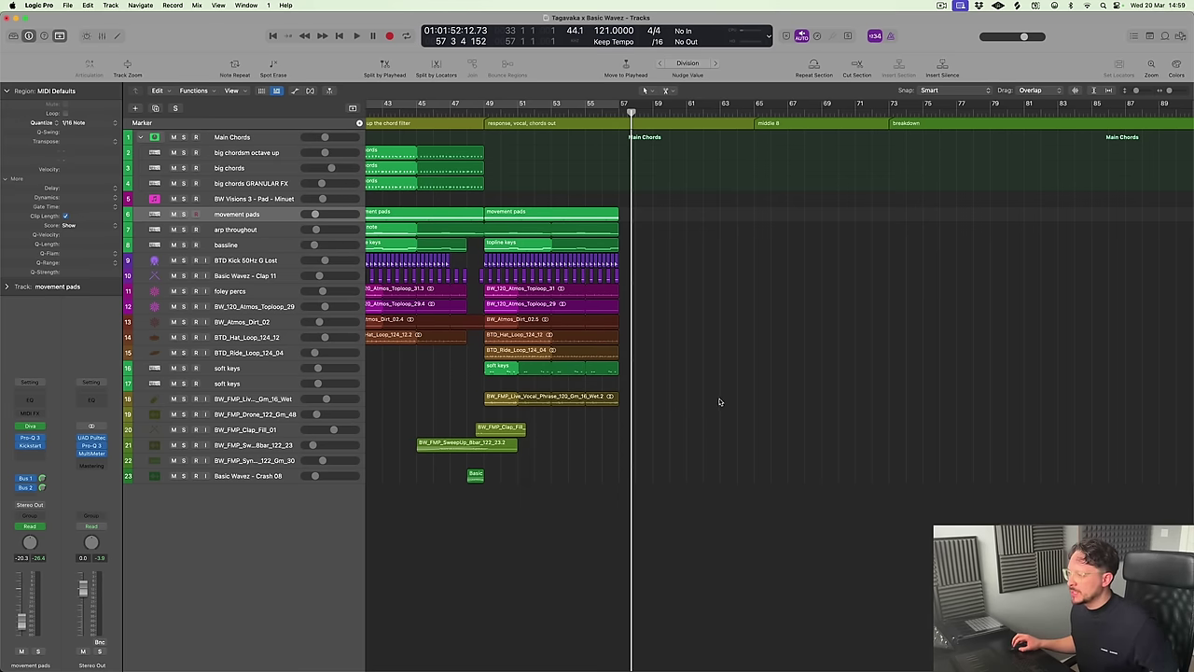
Check the selection of the bar 49 to 57 regions and split the pedal note region at bar 49
left_click_drag(718, 401, 491, 202)
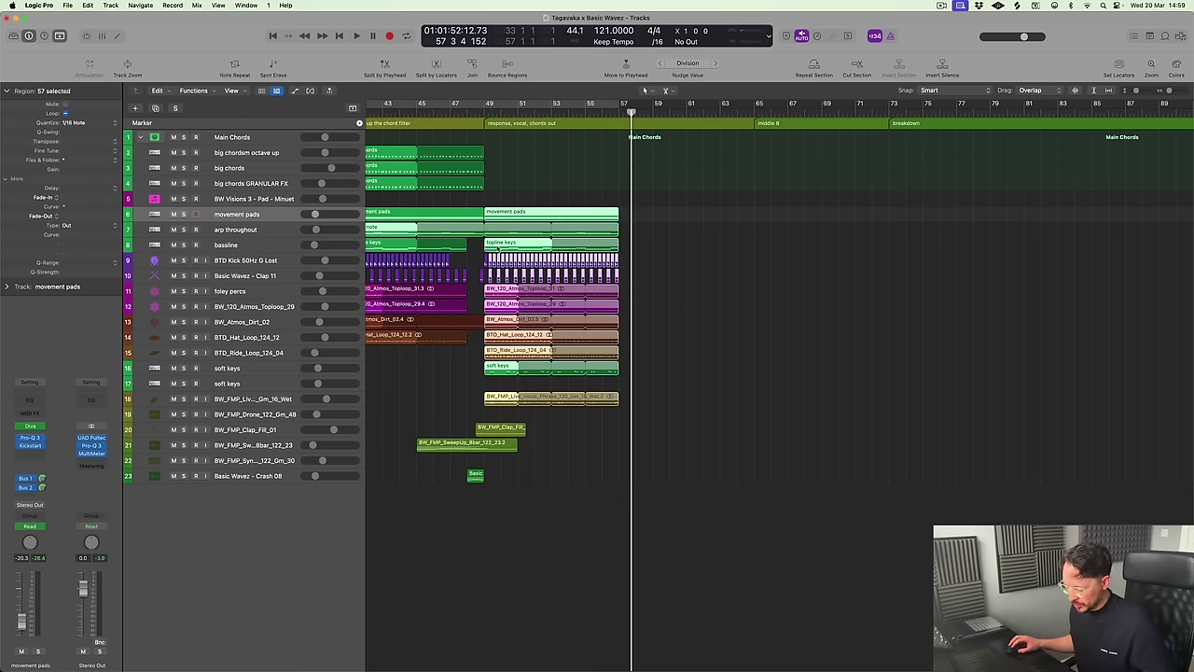
left_click(695, 300)
key("t")
key("r")
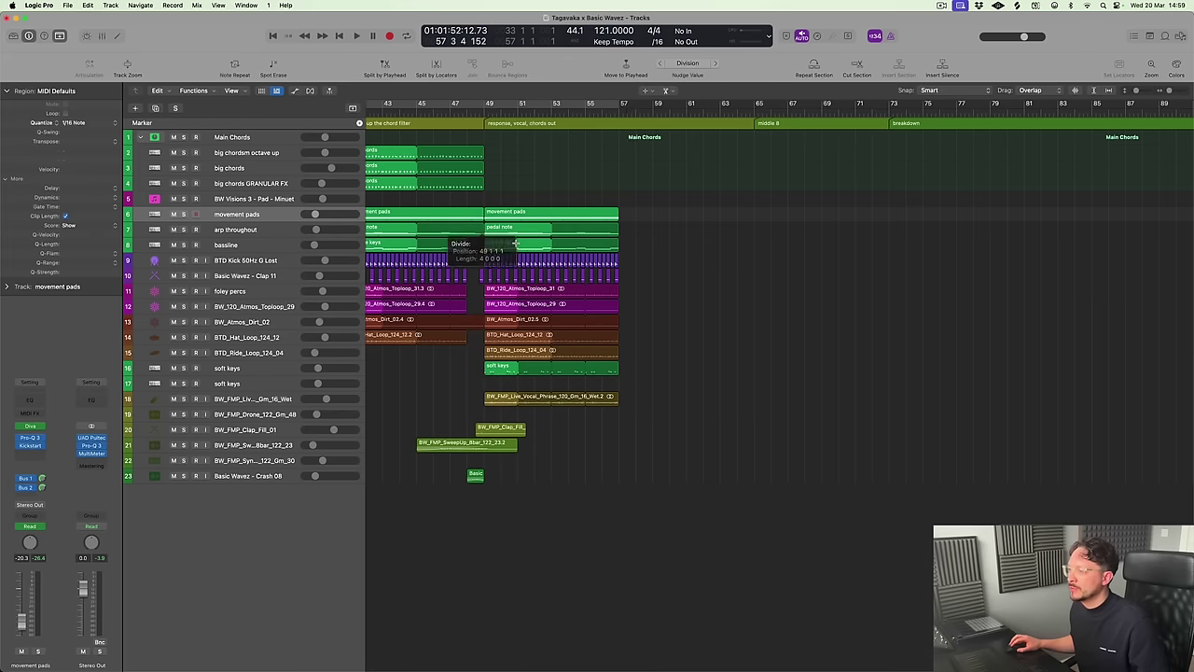
Copy all regions of bars 49 to 57 to bar 57 and set the cycle range to bars 49 to 65
left_click_drag(632, 351, 489, 196)
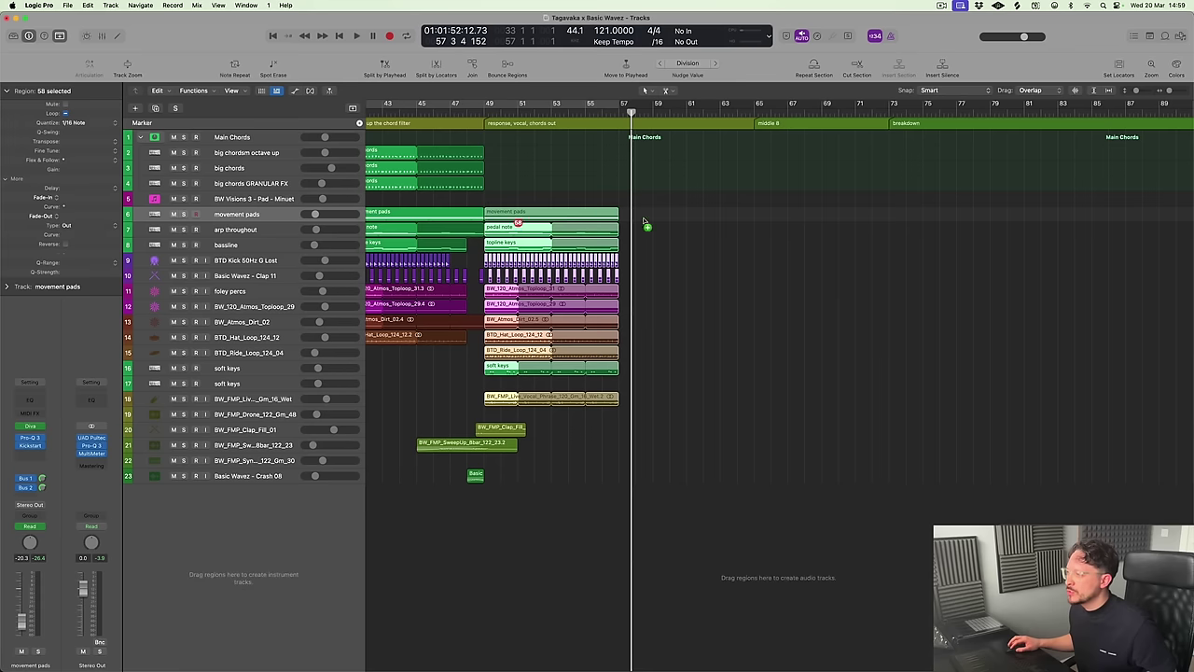
left_click_drag(643, 223, 644, 224)
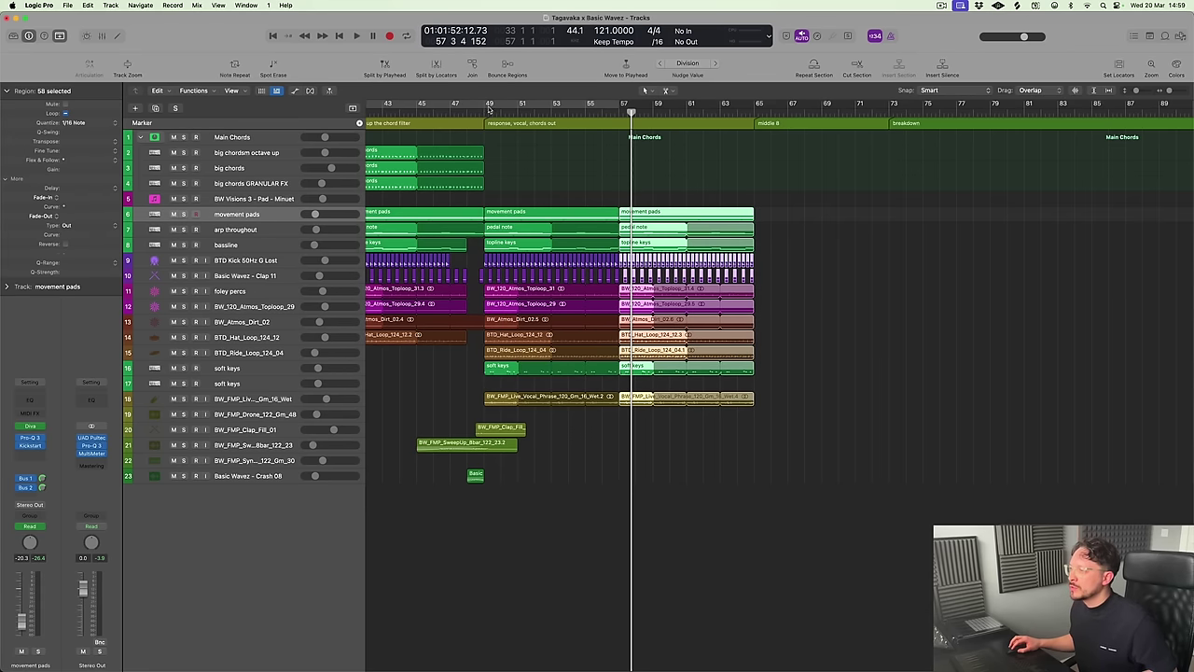
left_click_drag(486, 107, 755, 107)
key("space")
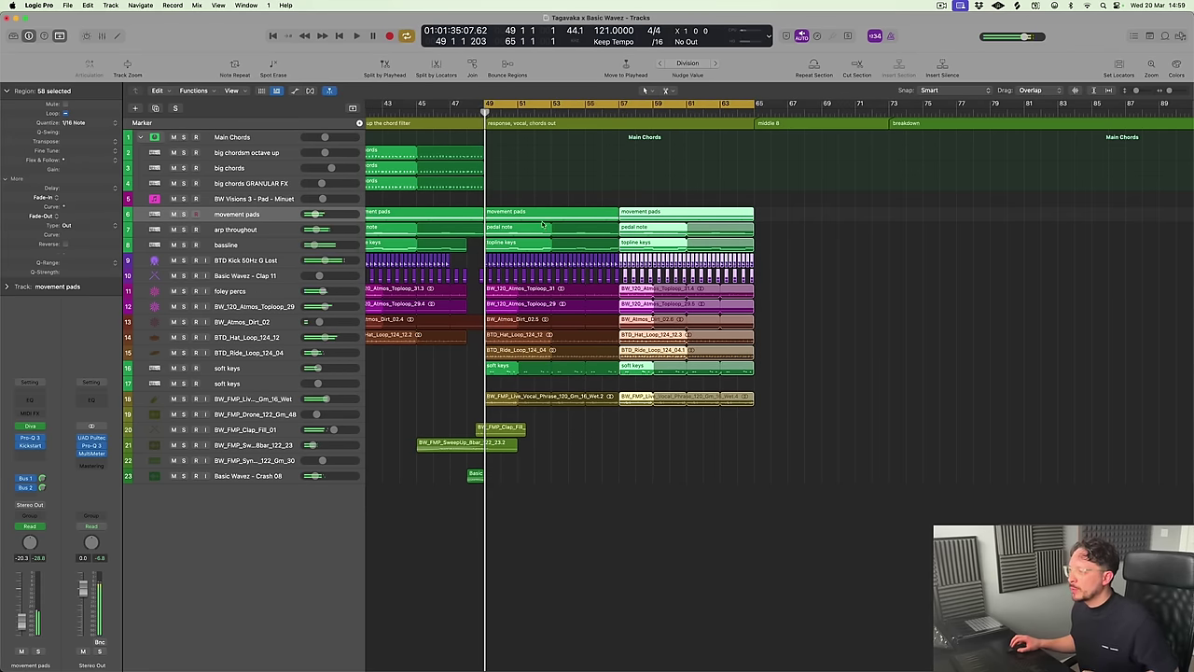
Automate the Diva Frequency on the movement pads to fall from bar 57 to 30.00 at bar 65
key("ctrl+z")
key("a")
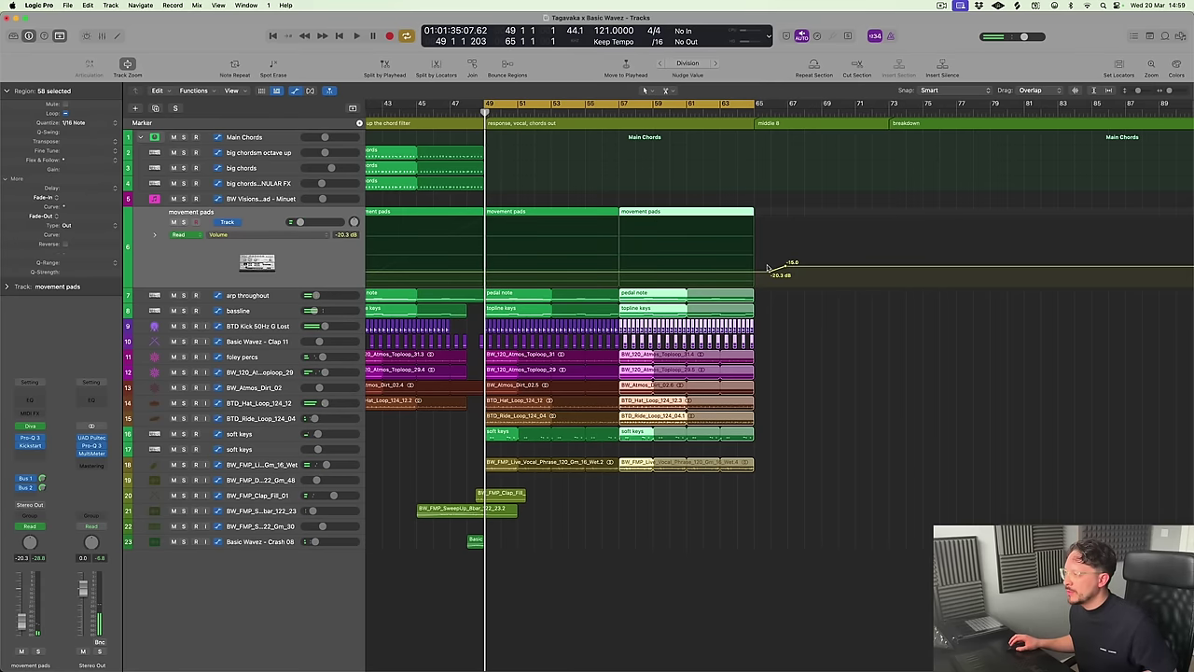
left_click(242, 239)
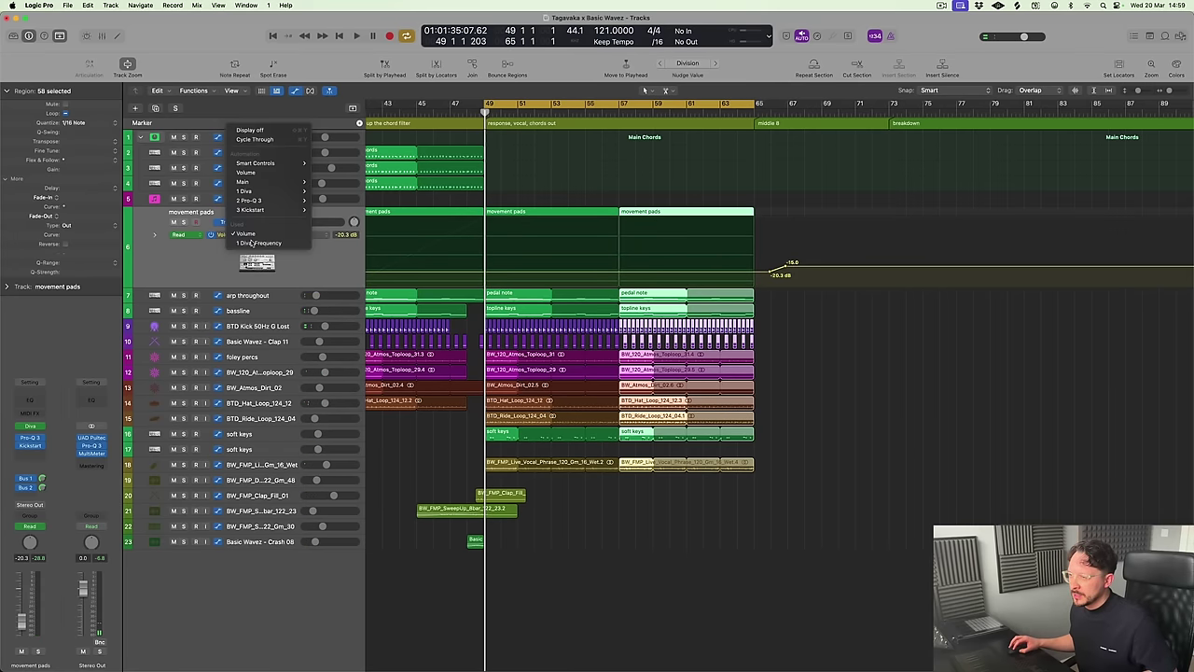
left_click(257, 243)
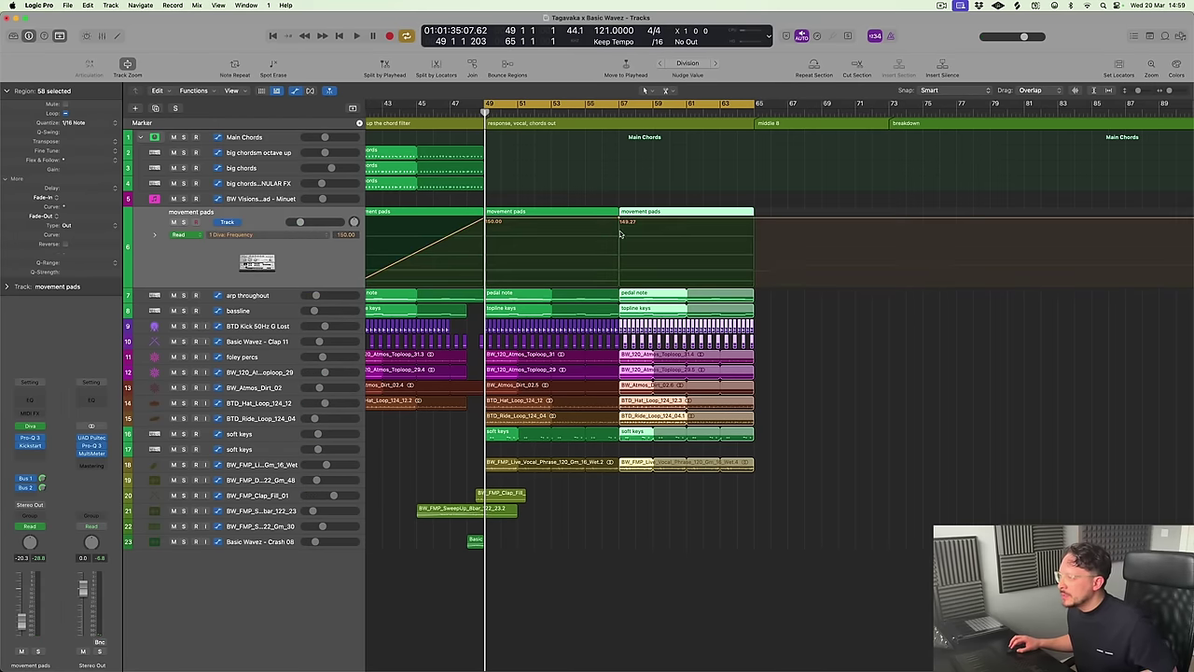
left_click(739, 222)
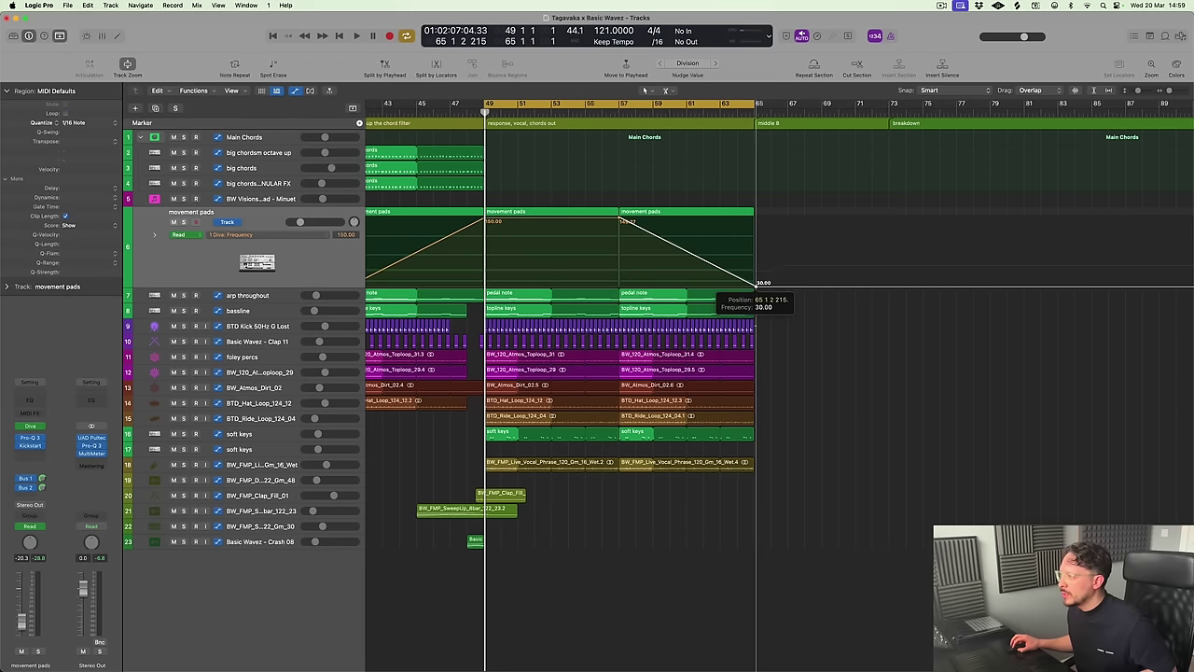
key("a")
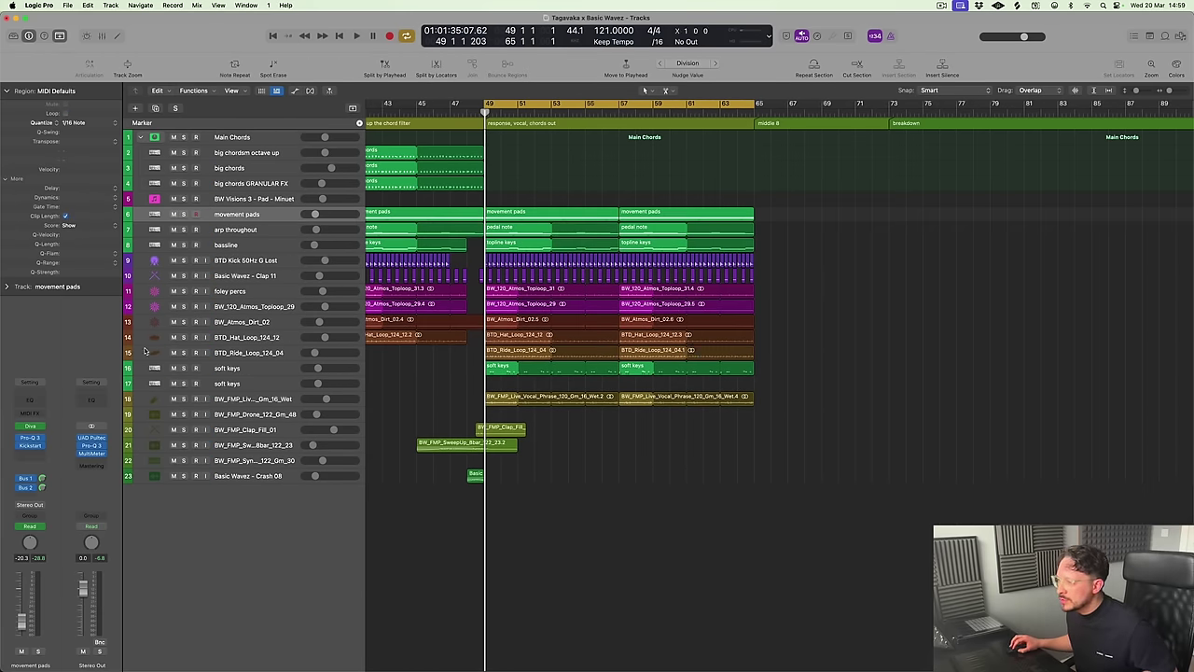
Add volume automation to the ride loop that fades it down from bar 57 to bar 65
left_click(212, 353)
key("ctrl+z")
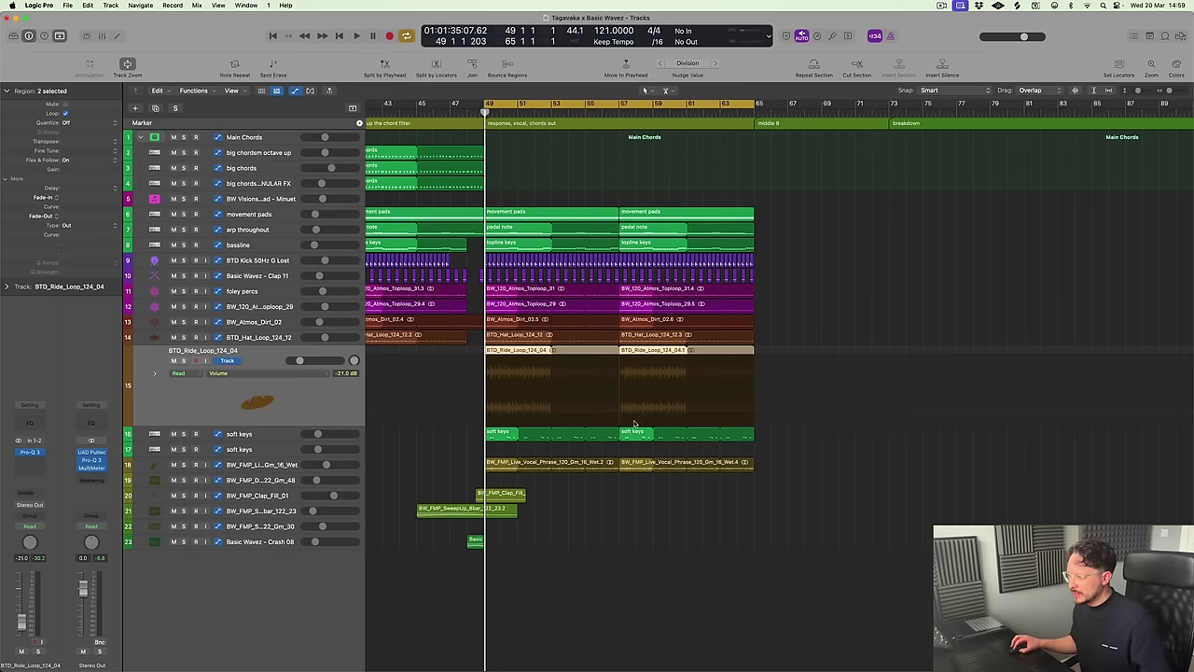
left_click(618, 414)
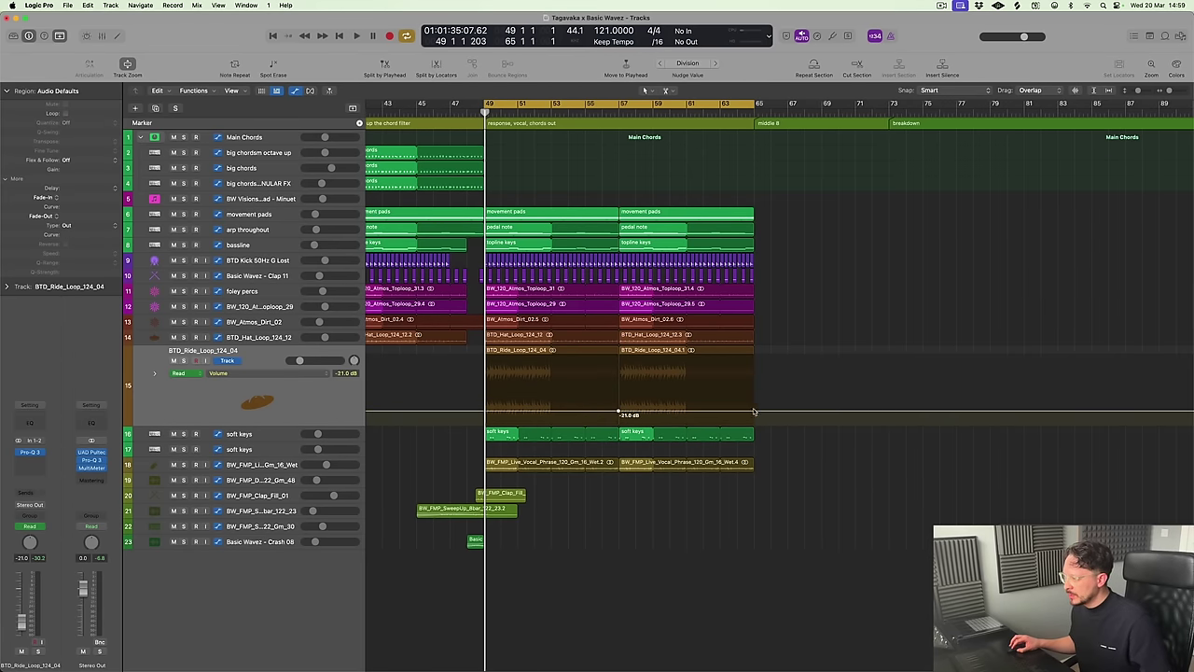
left_click_drag(755, 412, 755, 422)
key("a")
Copy the clap fill and crash from the bar 49 transition to bar 65 and remove the kicks in bar 64
key("ctrl+z")
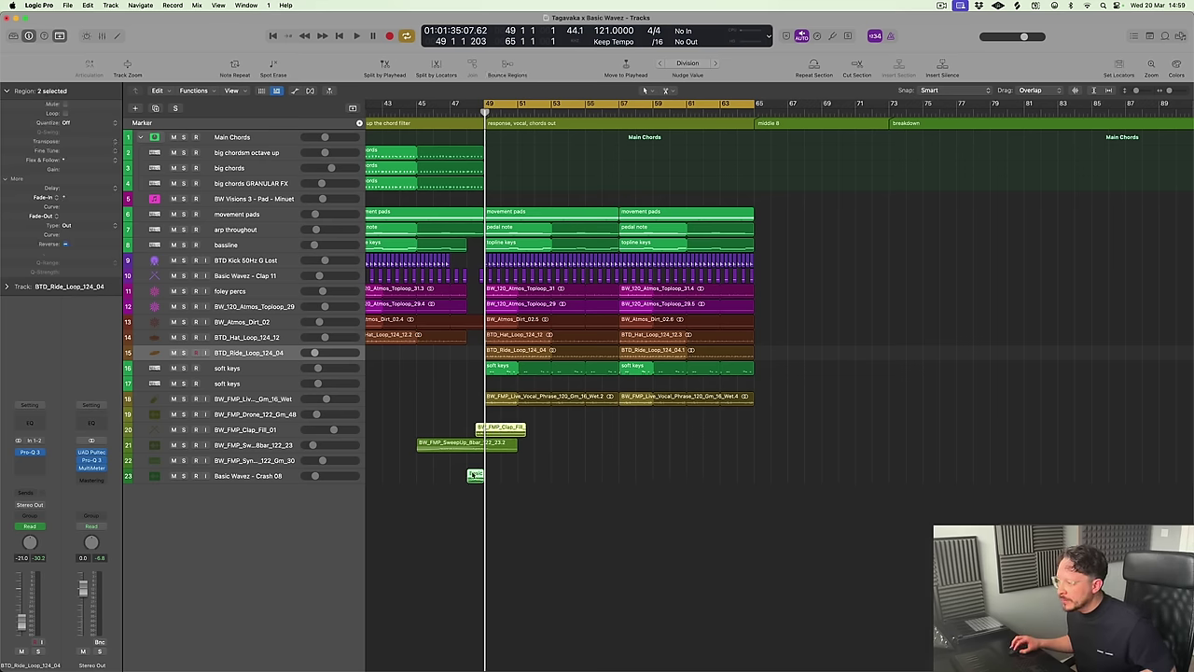
left_click_drag(475, 475, 745, 475)
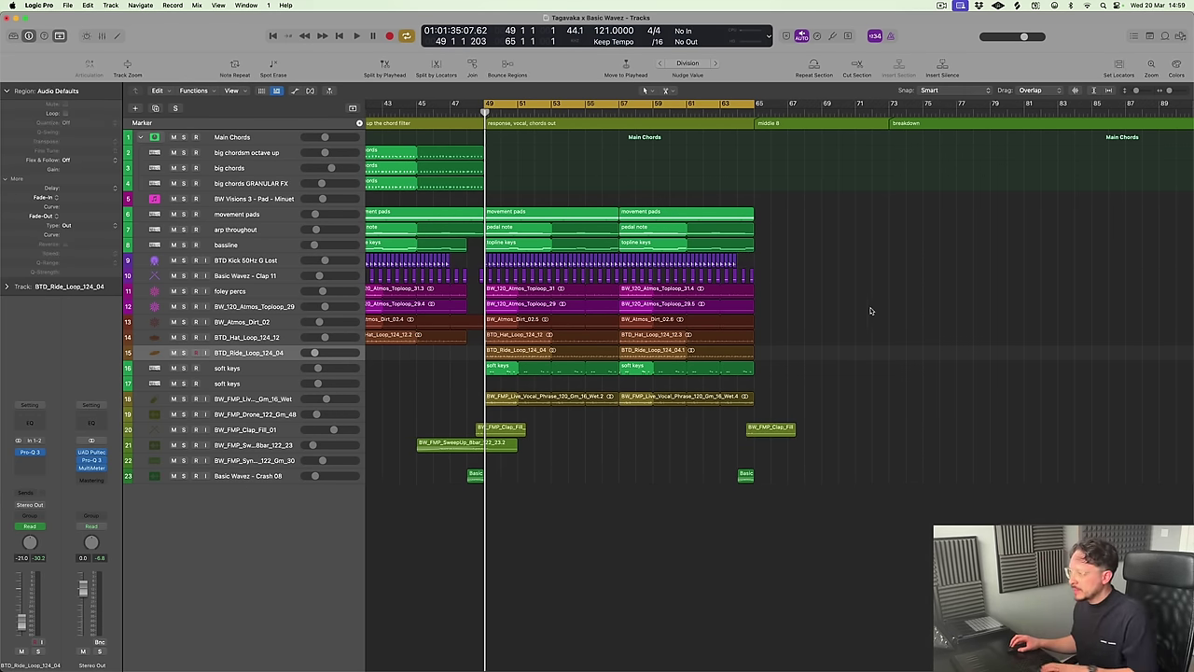
Play the cycled section from bar 49 past bar 57, briefly soloing the soft keys to check their part
key("space")
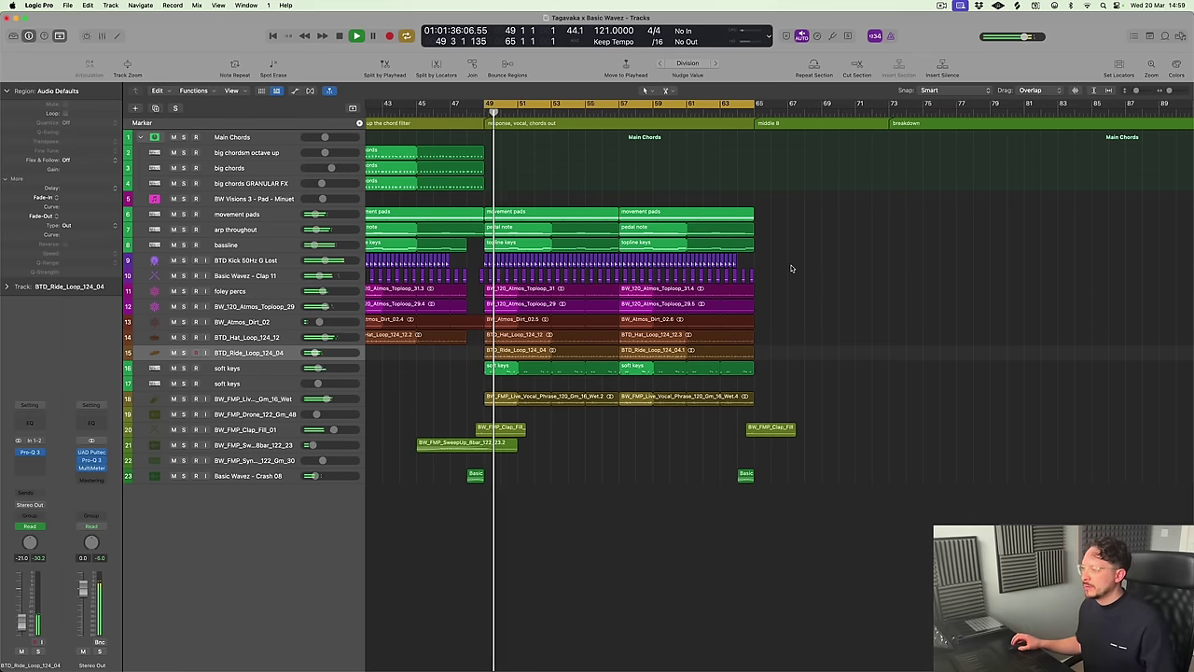
scroll(778, 261, "down", 2)
scroll(638, 430, "up", 2)
scroll(637, 429, "up", 2)
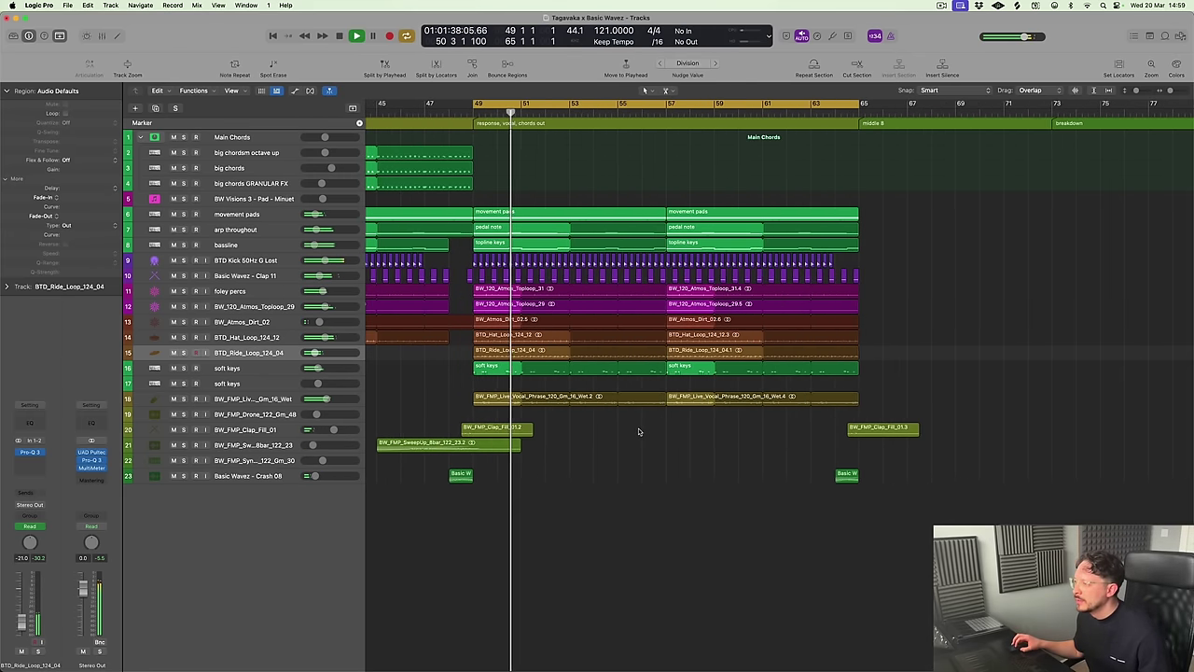
scroll(644, 429, "down", 2)
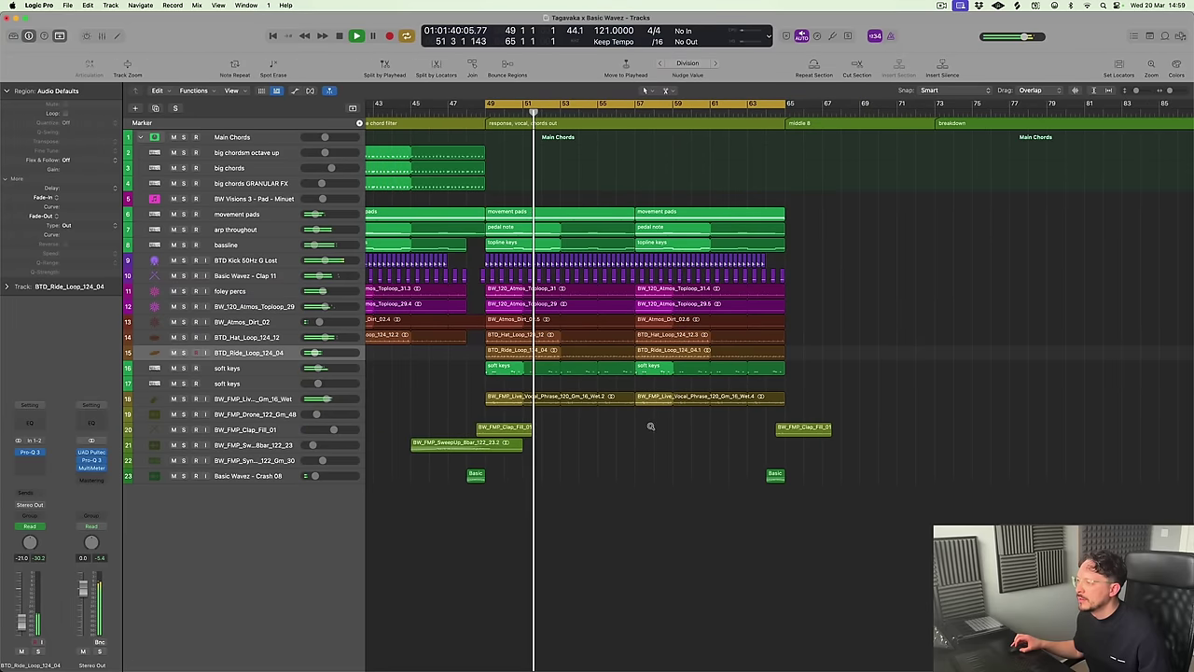
left_click(184, 369)
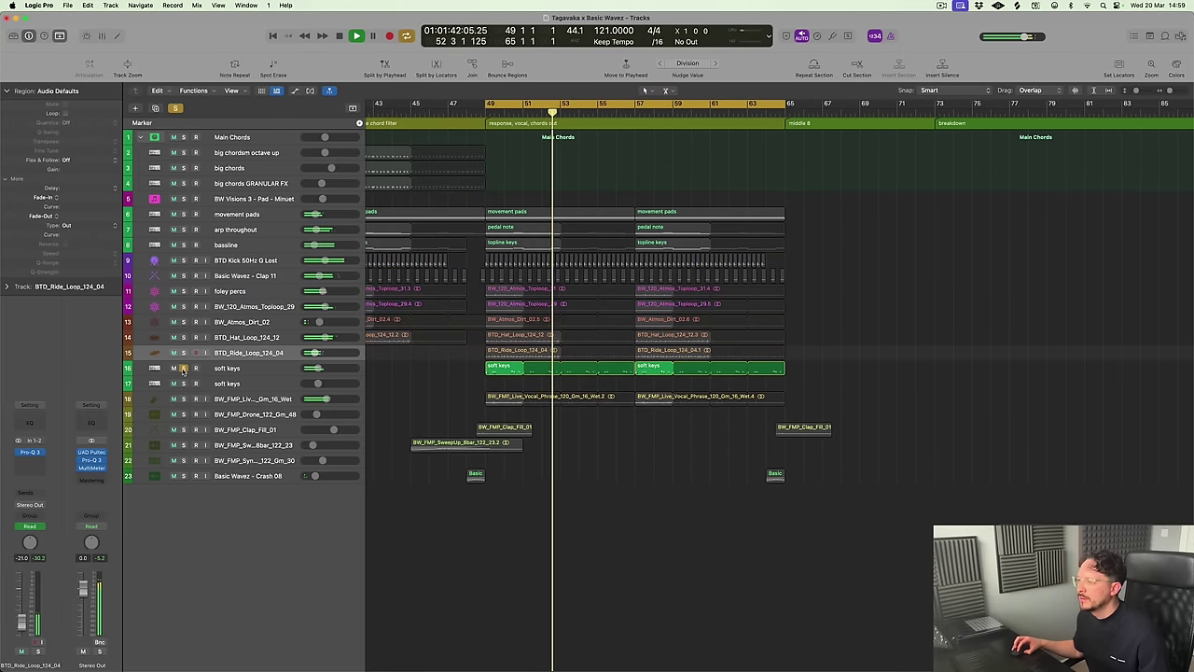
left_click(184, 369)
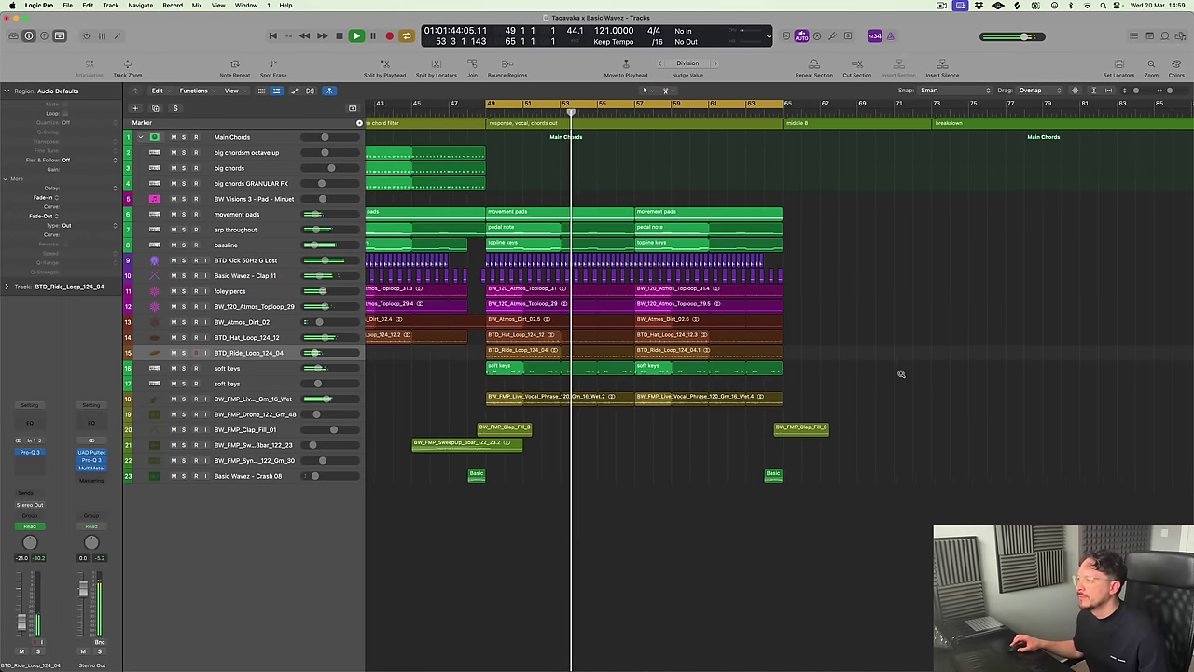
scroll(902, 376, "down", 2)
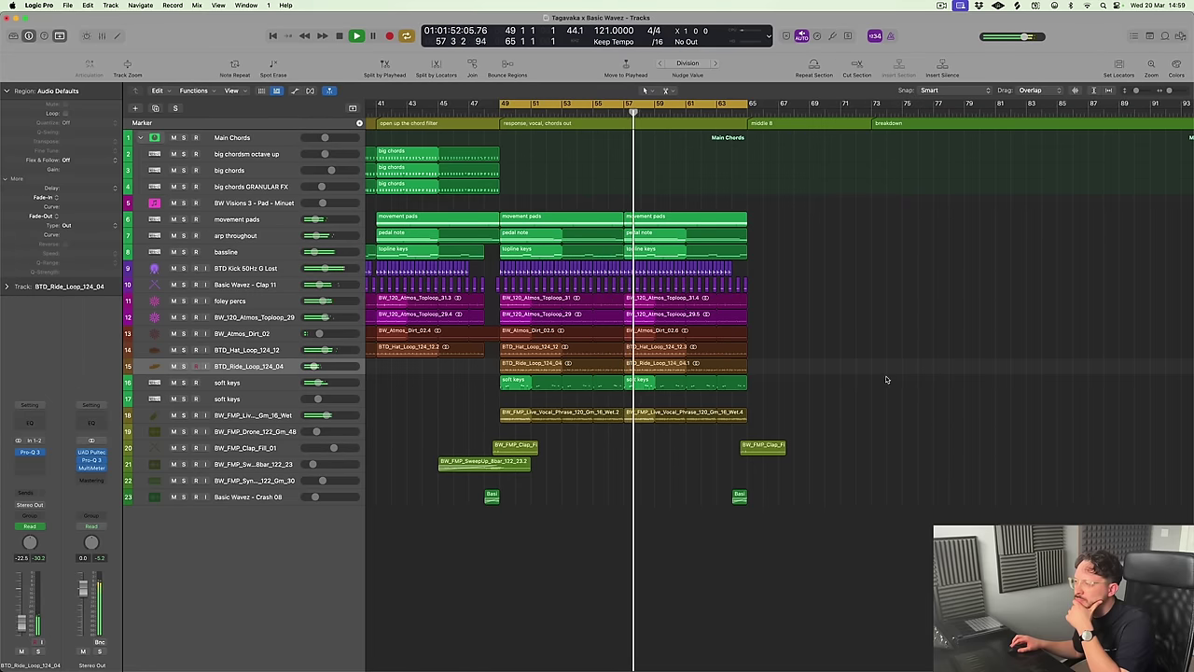
key("space")
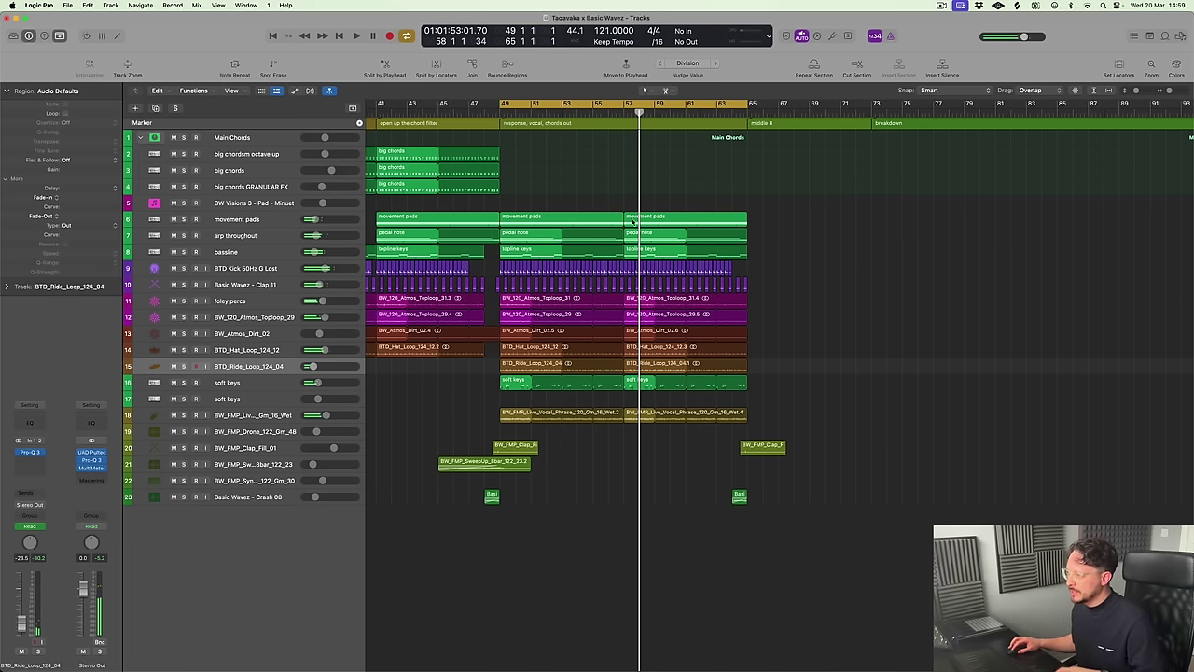
Join the two movement pads regions between bars 49 and 65 into one region
left_click_drag(632, 218, 639, 222)
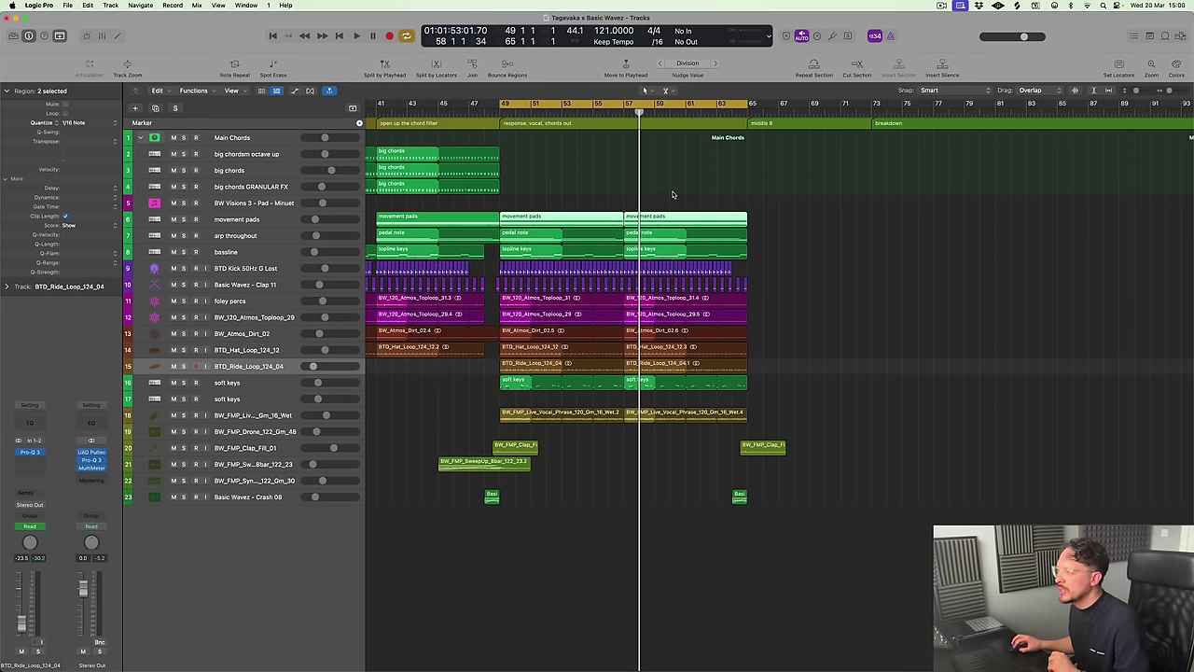
left_click(672, 192)
left_click_drag(642, 218, 642, 216)
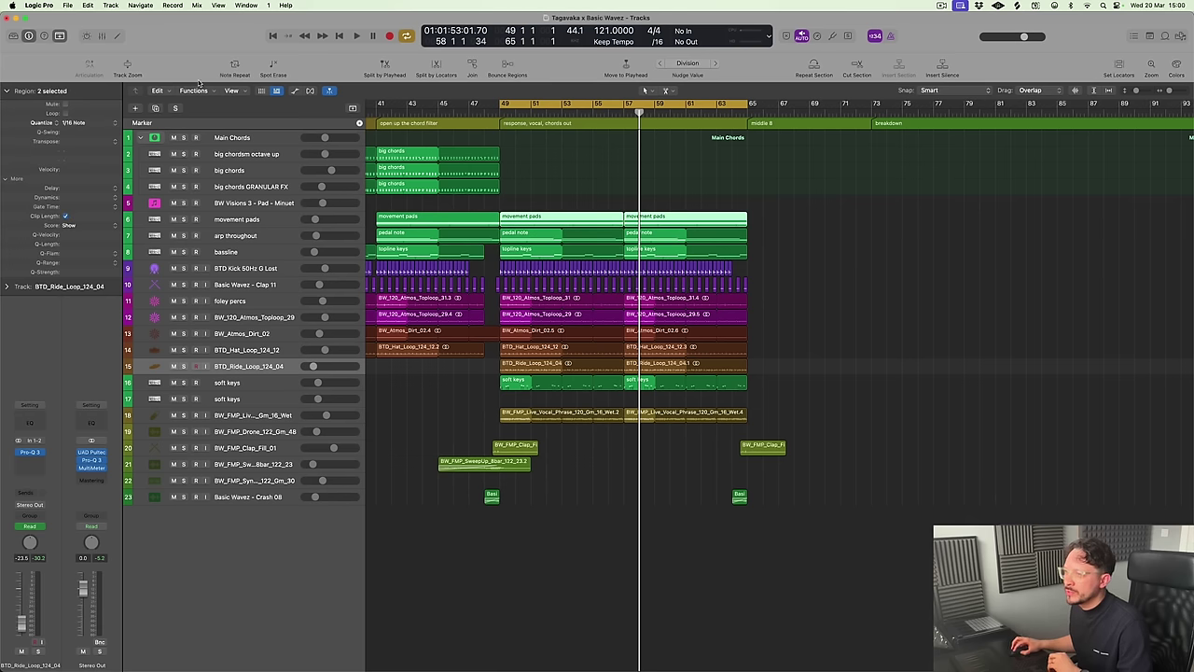
left_click(473, 69)
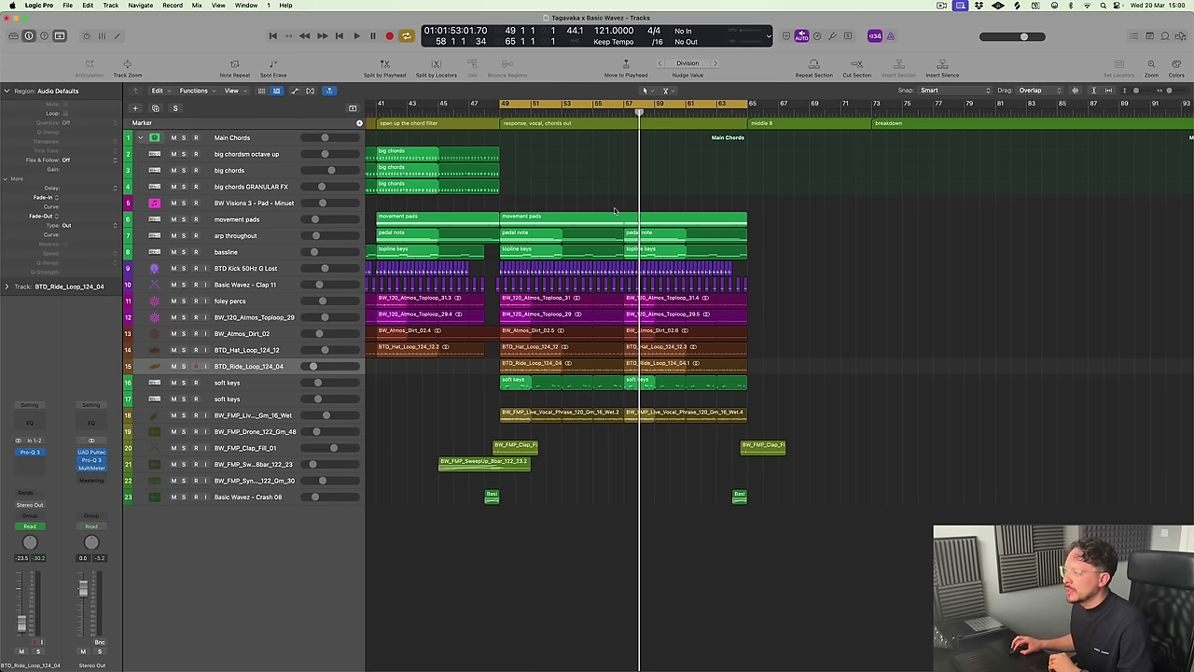
Delete the repeated movement pads chord at bar 57 and lengthen the first chord's four notes towards bar 65
double_click(616, 211)
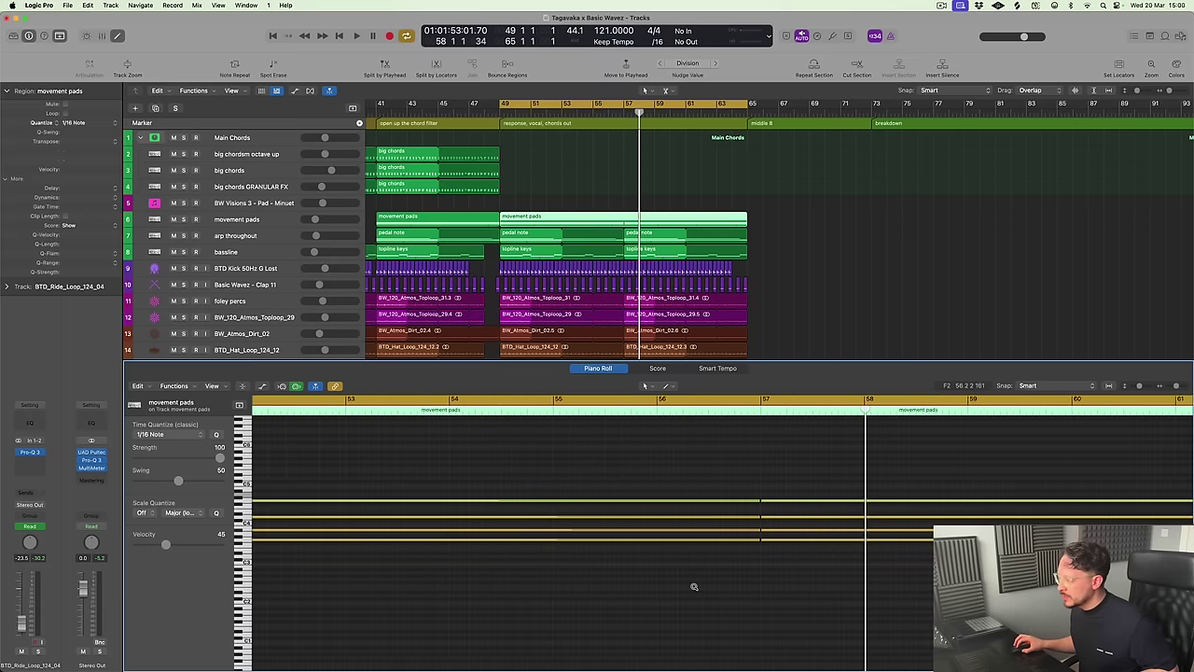
scroll(696, 584, "down", 6)
key("Delete")
left_click_drag(642, 458, 785, 529)
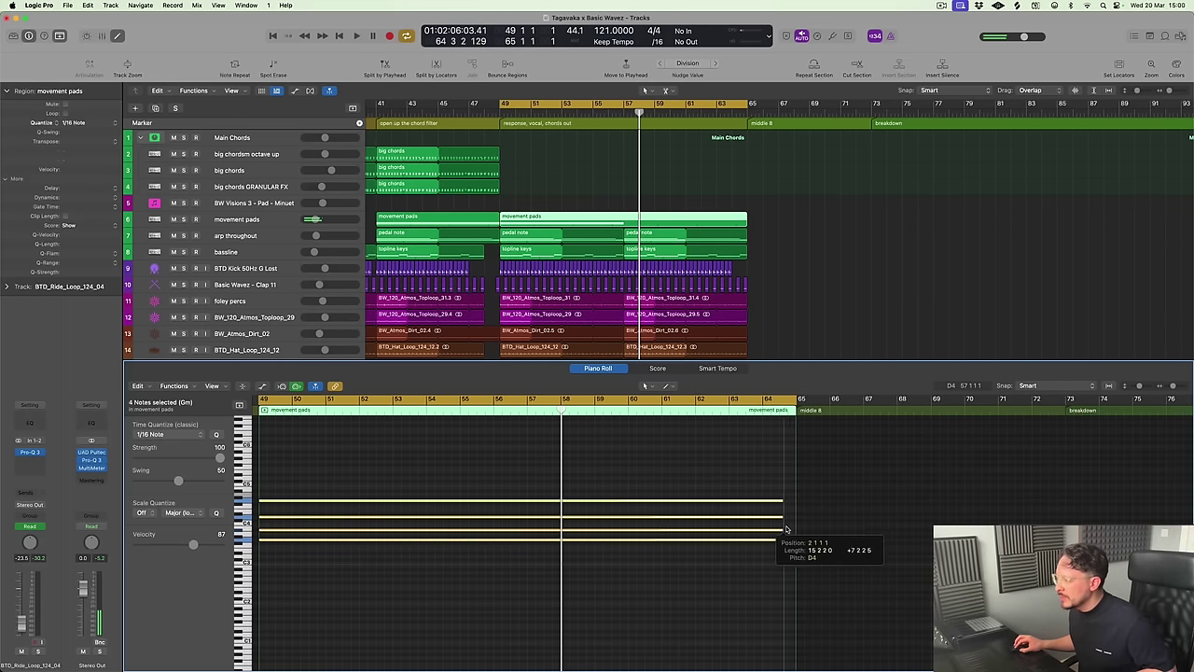
Play the response section from bar 49 past bar 65 with cycling turned off to check its transition
key("space")
key("x")
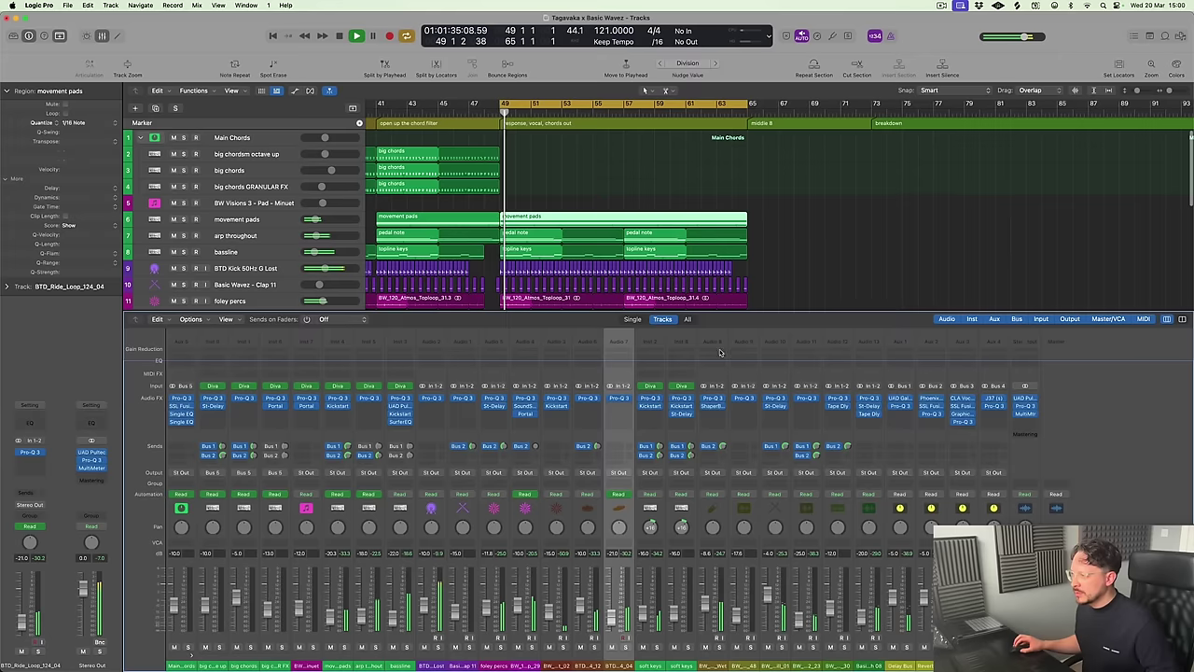
key("x")
left_click(816, 321)
scroll(815, 322, "up", 5)
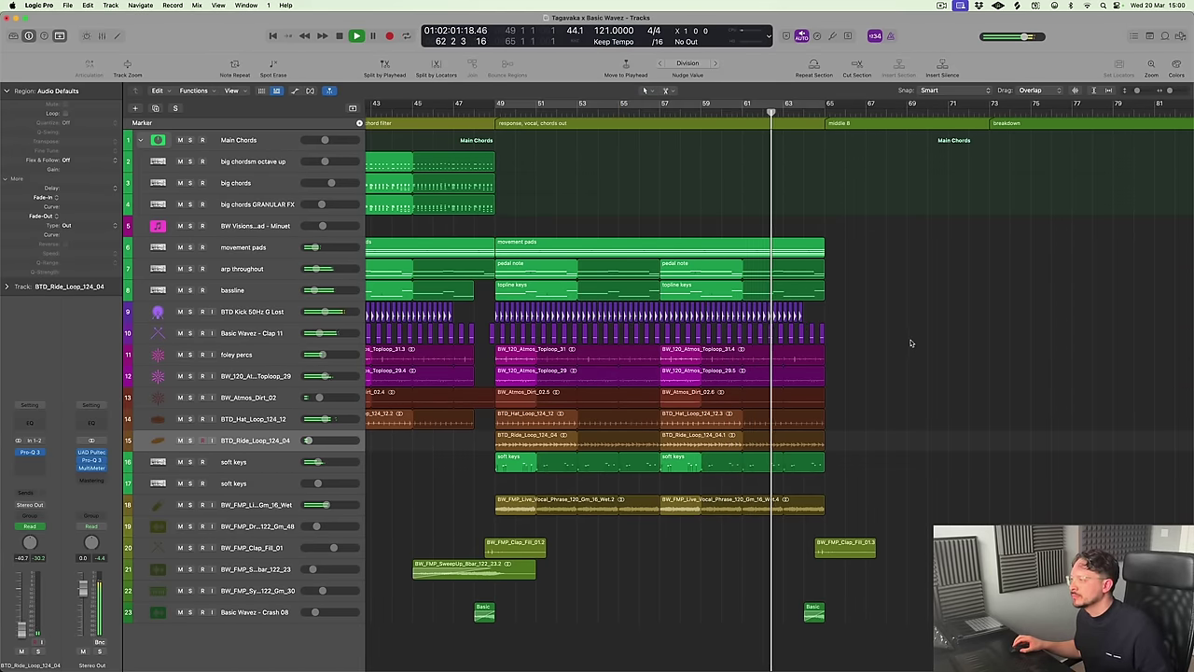
scroll(906, 339, "right", 2)
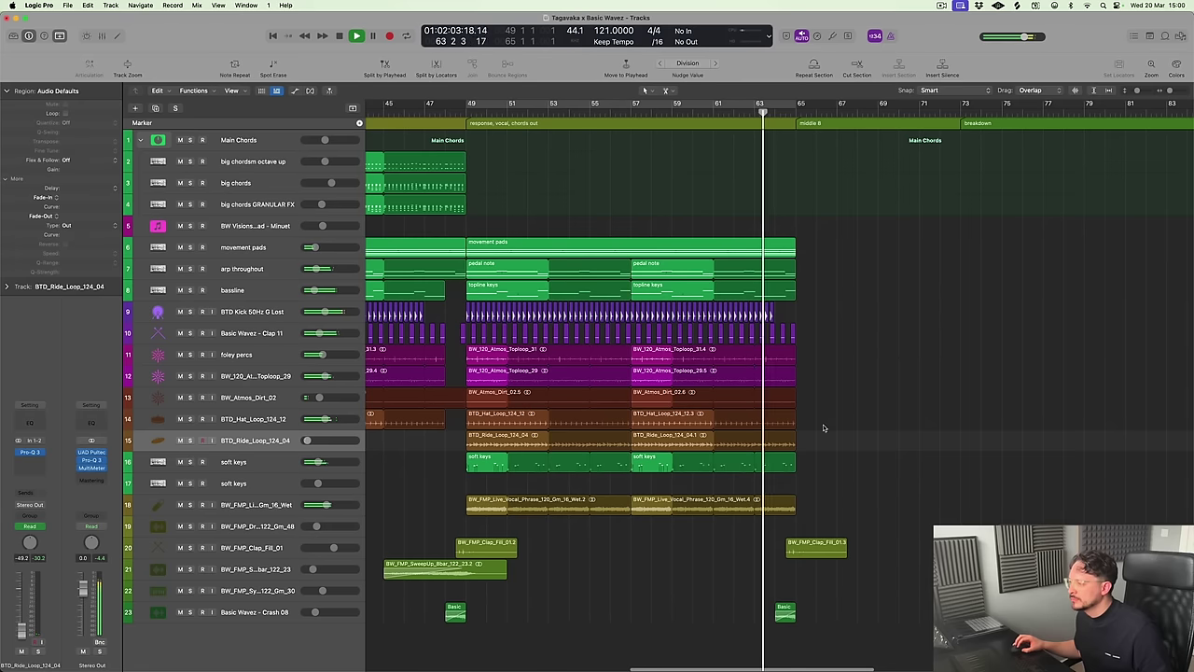
key("super+Left")
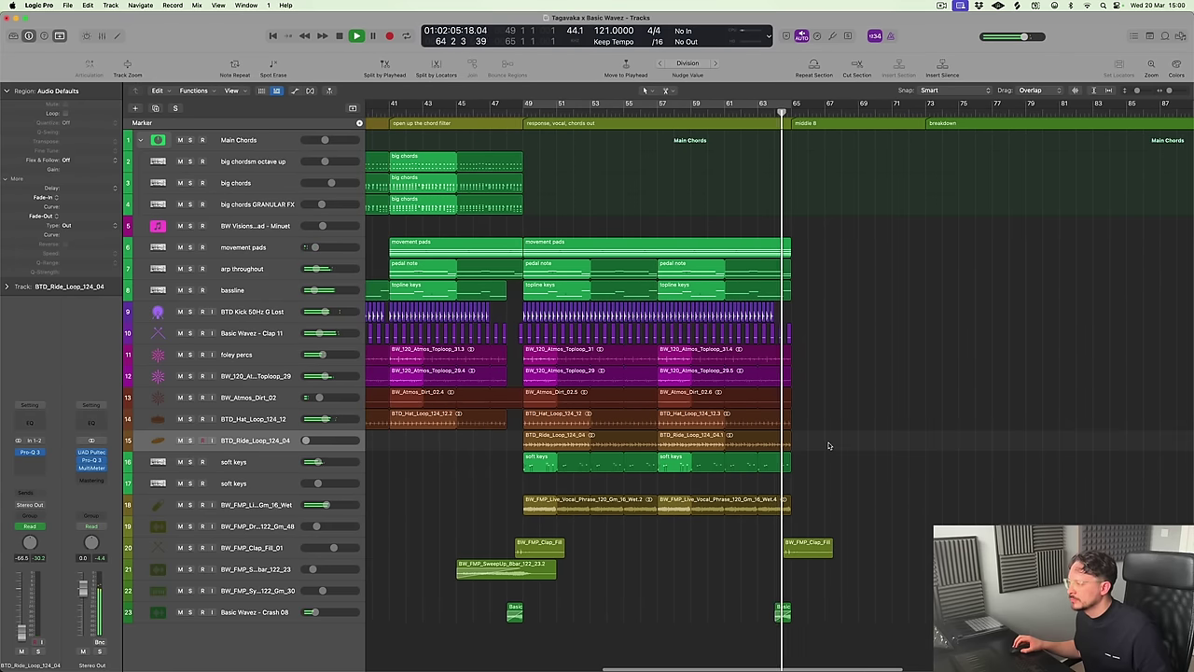
key("super+Left")
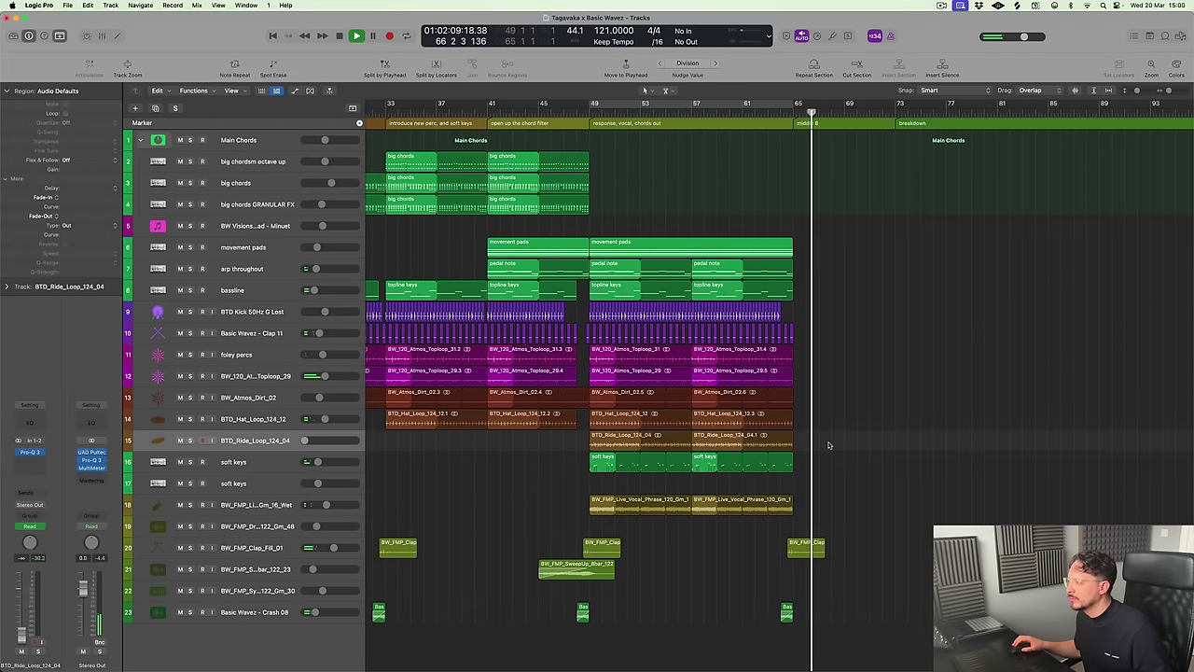
key("space")
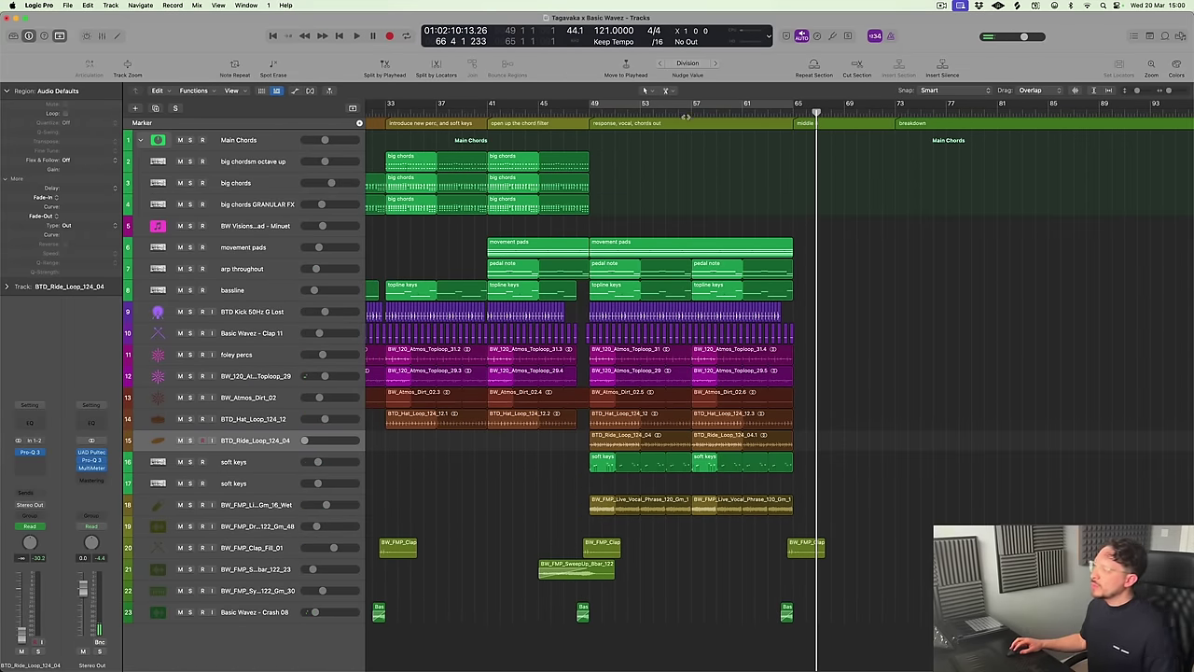
Cycle bars 57 to 73 and extend the kicks and bassline to bar 73, copying the kicks from bars 49 to 57
left_click_drag(693, 110, 899, 111)
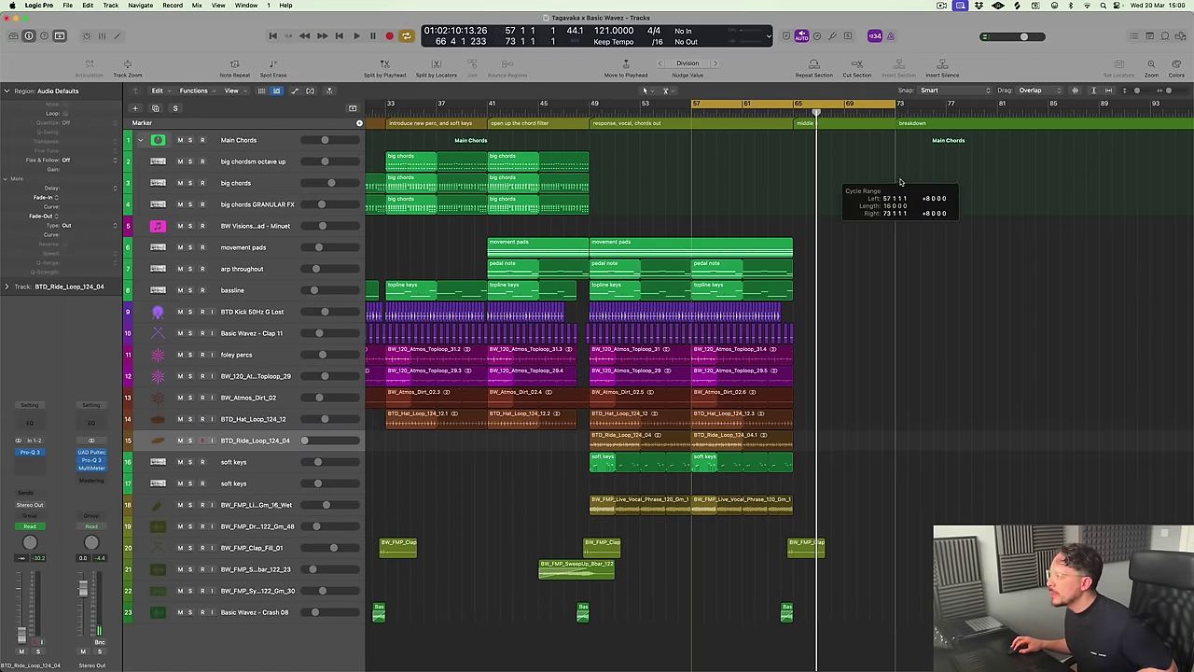
scroll(823, 350, "down", 2)
scroll(828, 351, "right", 3)
scroll(831, 352, "up", 1)
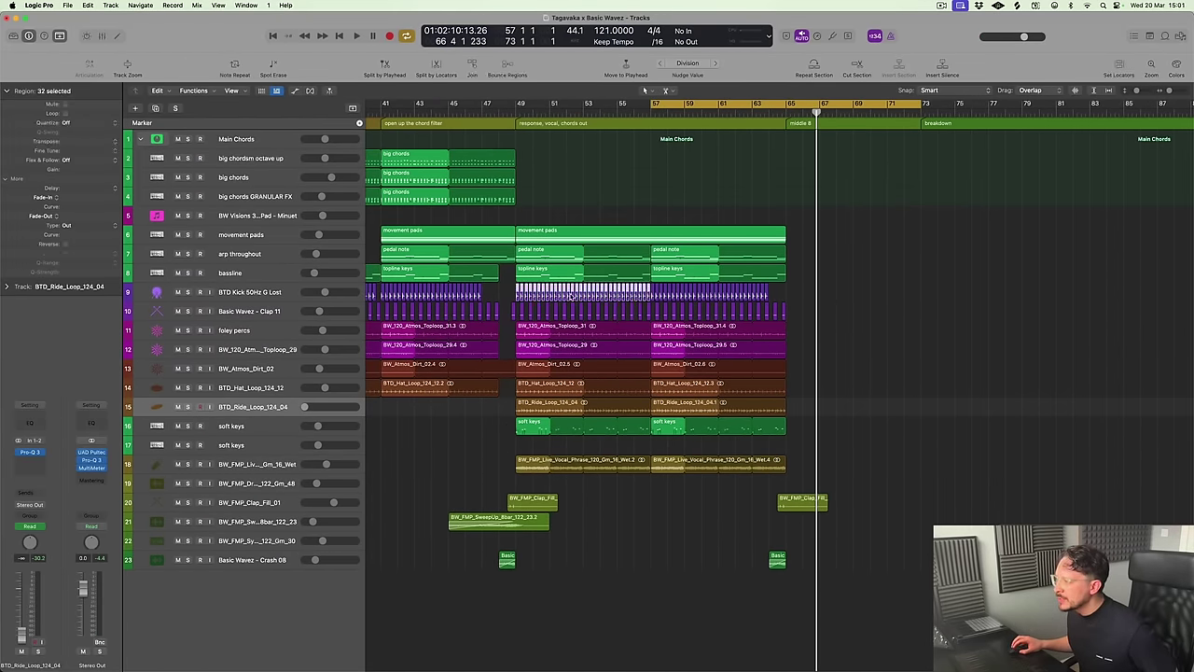
left_click_drag(519, 294, 919, 277)
left_click(889, 428)
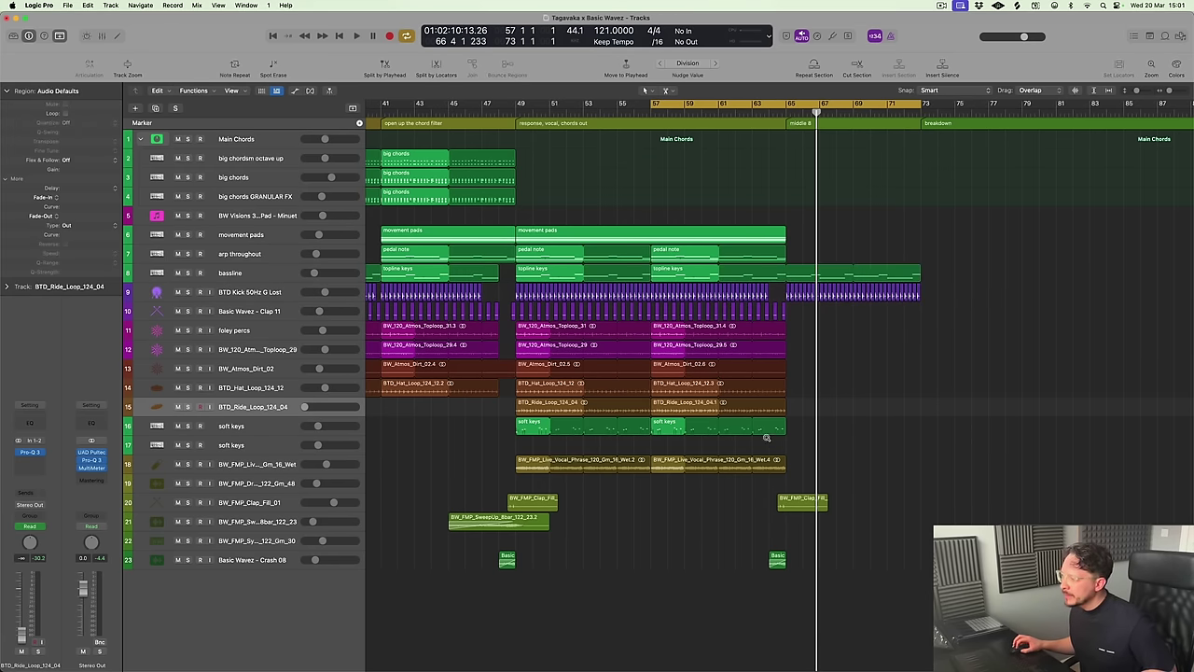
Copy the 16-bar drone region from the ambient intro to about bar 58 on the same track
key("super+Left")
key("super+Left")
key("super+Left")
scroll(623, 502, "left", 3)
scroll(620, 501, "down", 3)
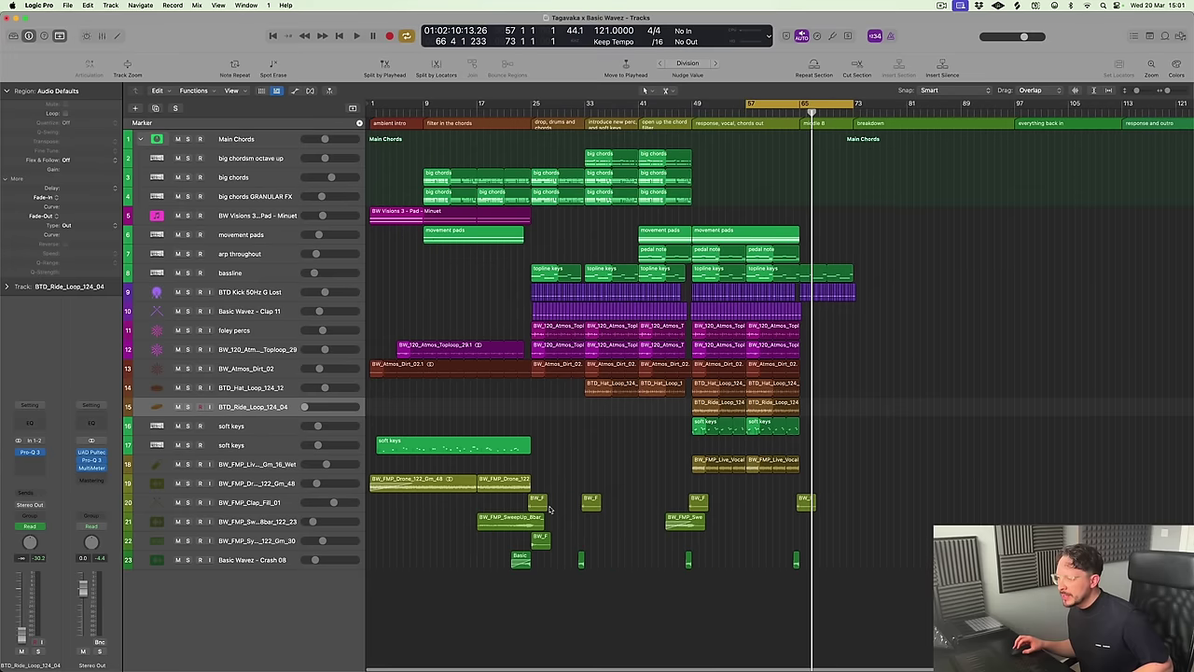
left_click_drag(442, 484, 801, 486)
scroll(800, 485, "up", 3)
scroll(800, 485, "up", 1)
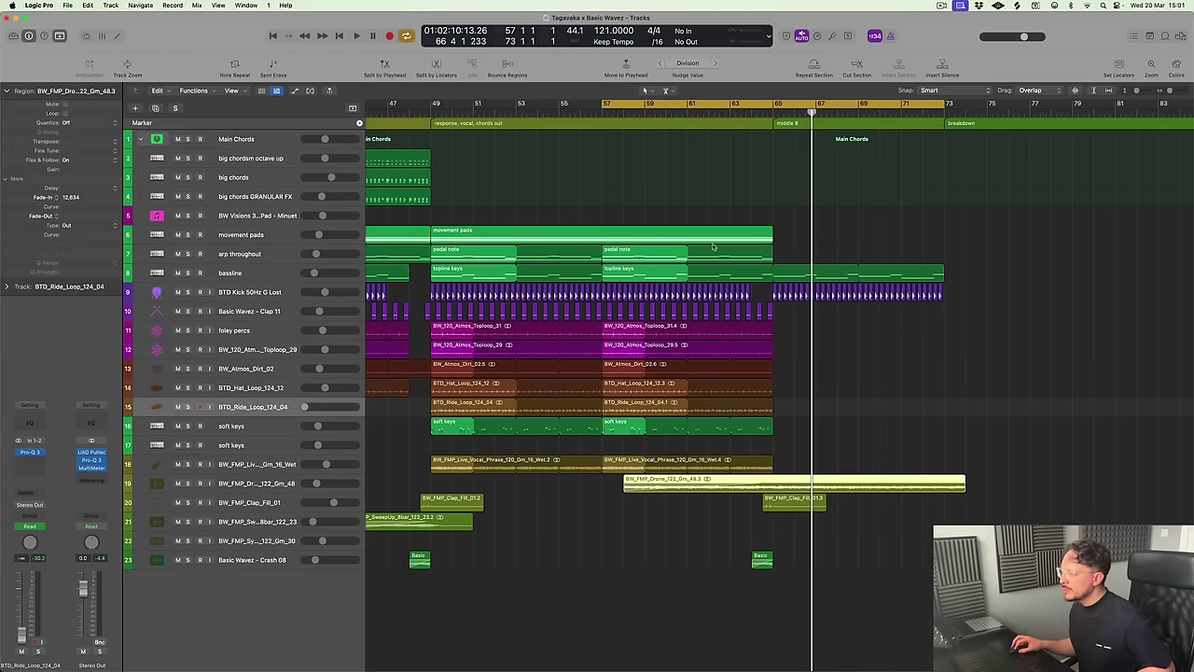
left_click(259, 484)
key("ctrl+z")
key("ctrl+z")
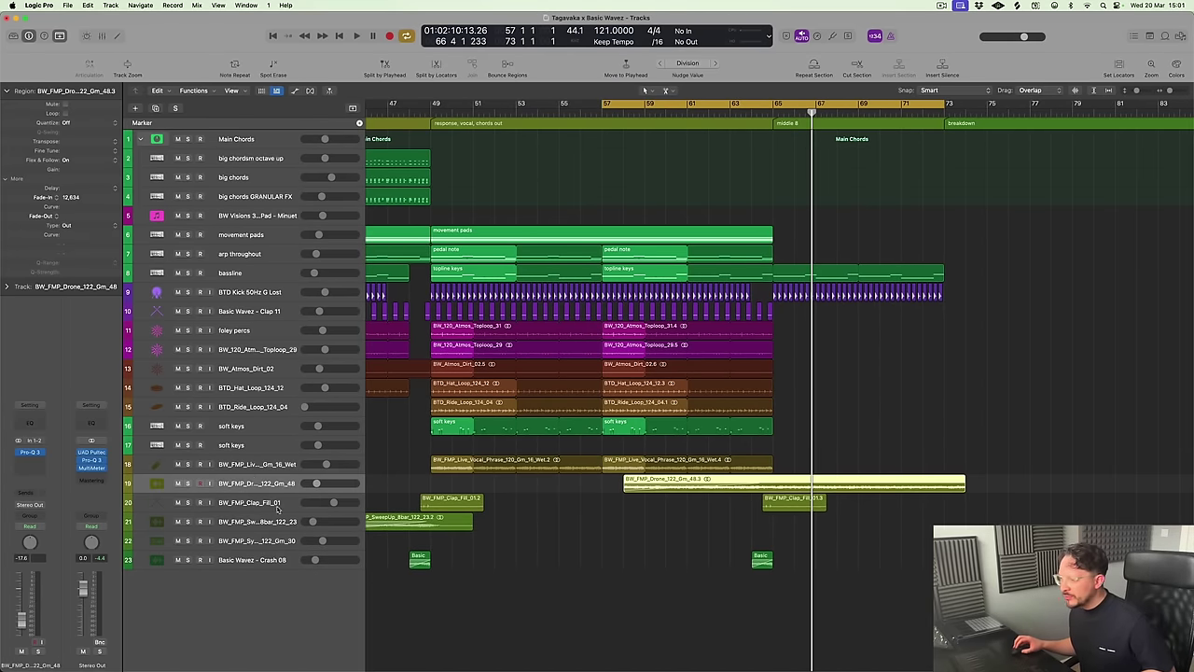
left_click(36, 464)
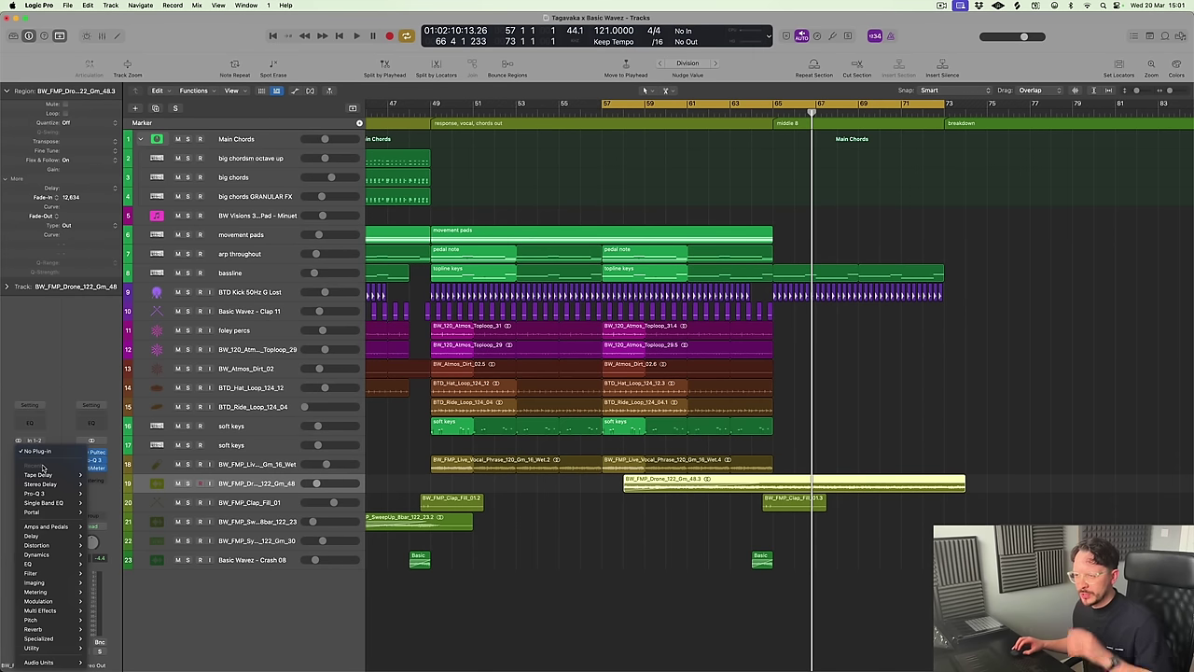
left_click(924, 412)
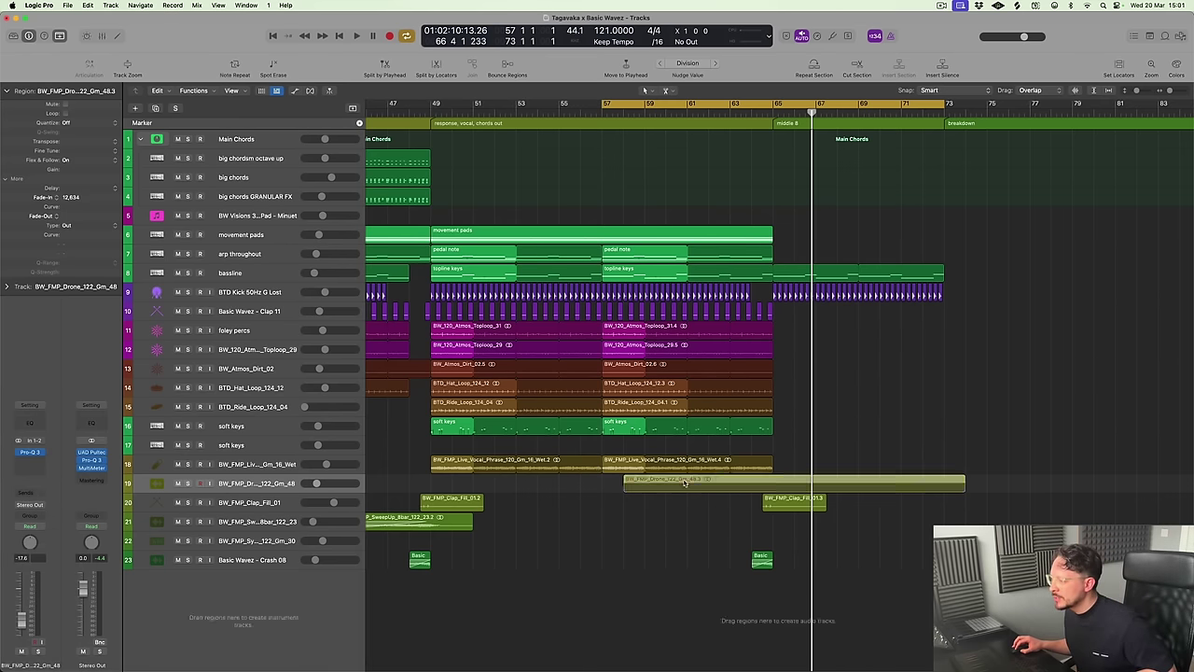
Move the copied drone region to start at bar 57 and play the cycled section to check it
left_click_drag(823, 481, 802, 484)
key("space")
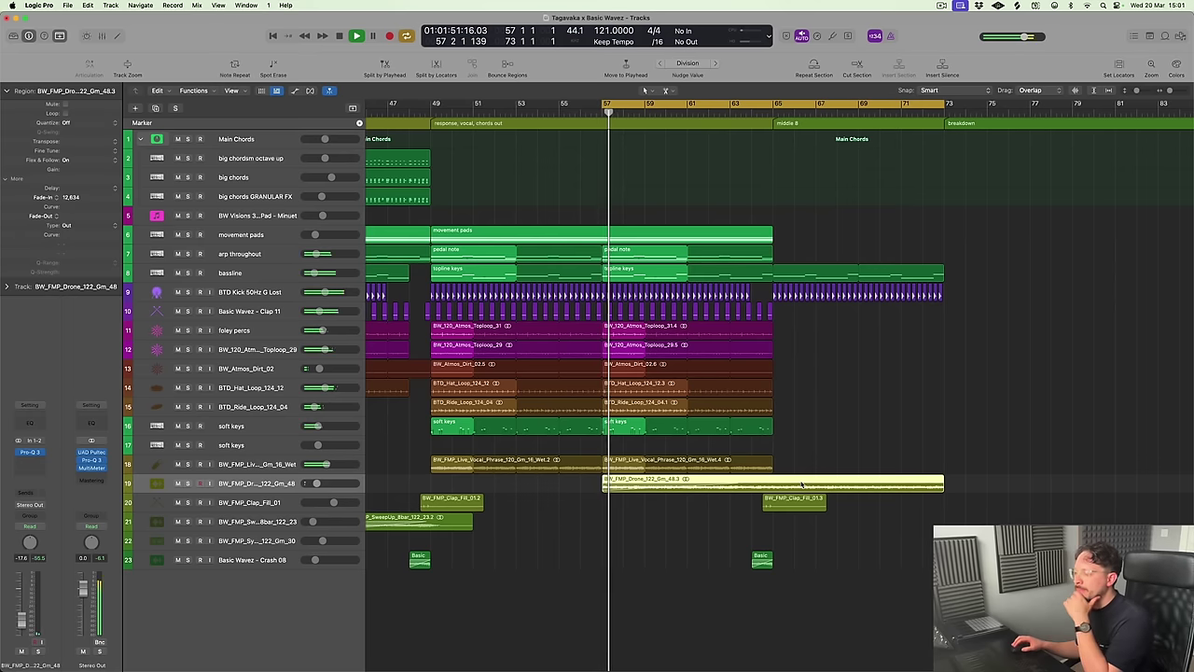
left_click(852, 419)
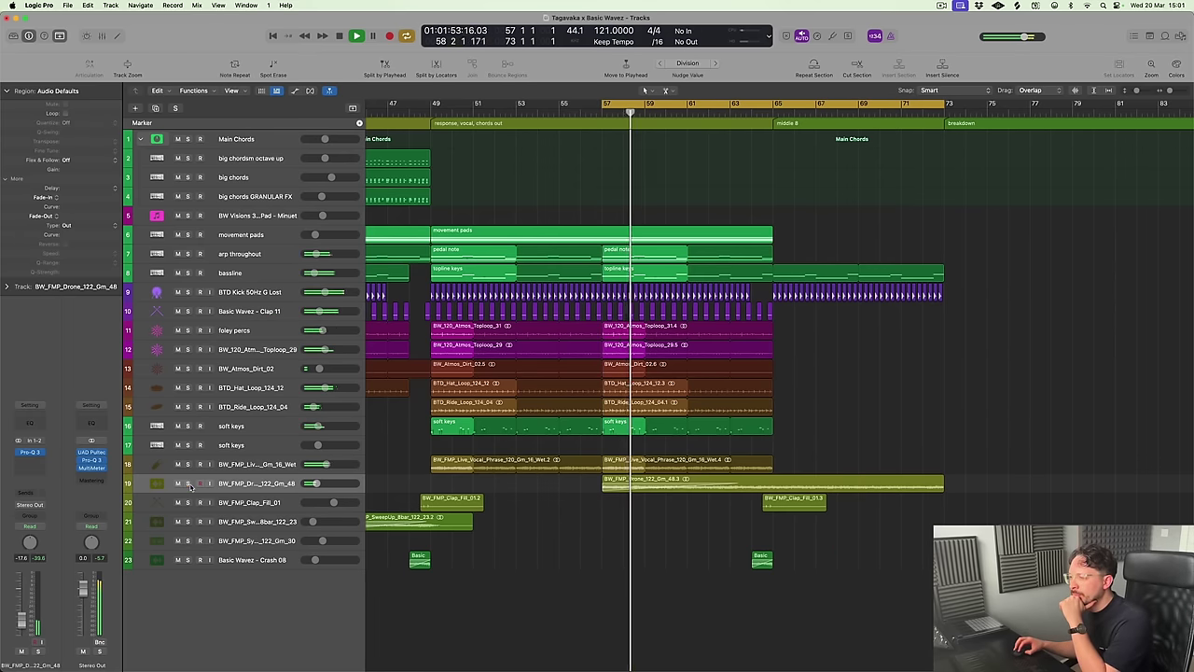
left_click(189, 484)
left_click(188, 484)
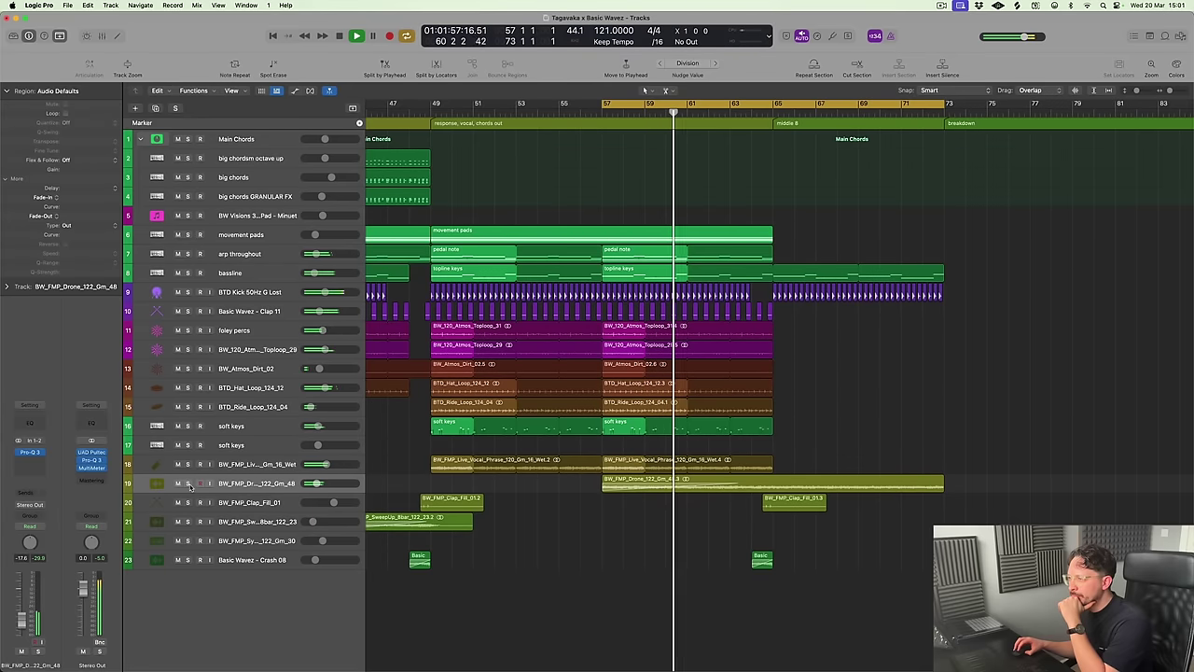
Raise the arp track's Diva Sustain automation to 20.82 at bar 65 and loop its pedal note region to bar 73
left_click(189, 254)
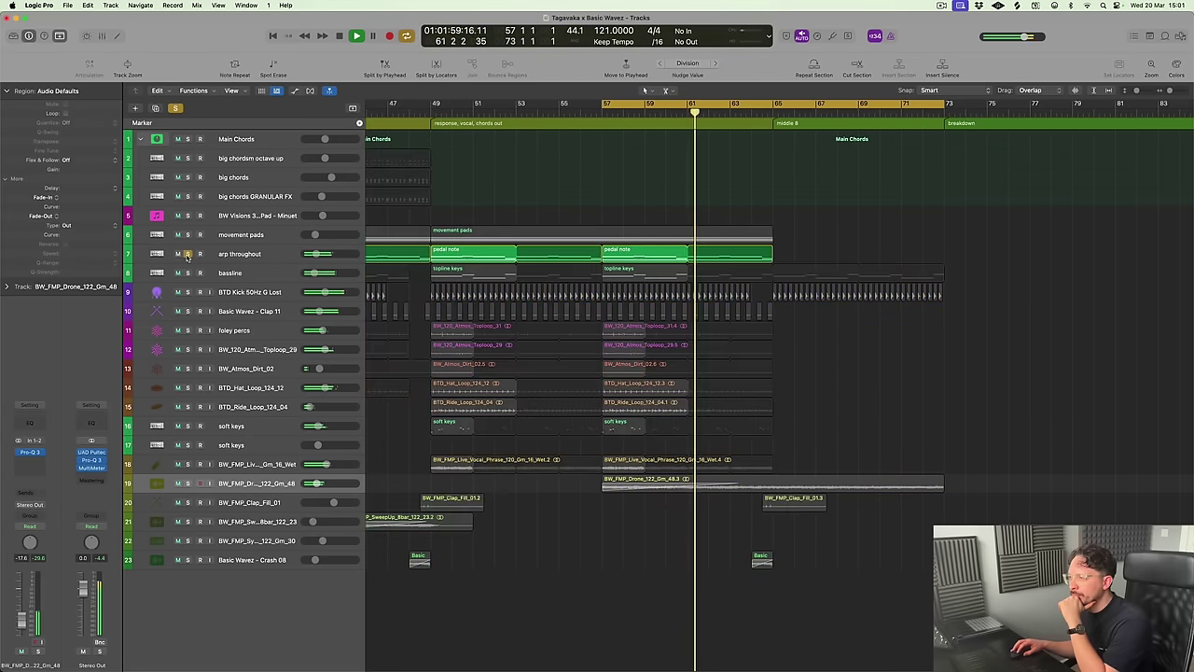
left_click(188, 254)
left_click(262, 257)
key("a")
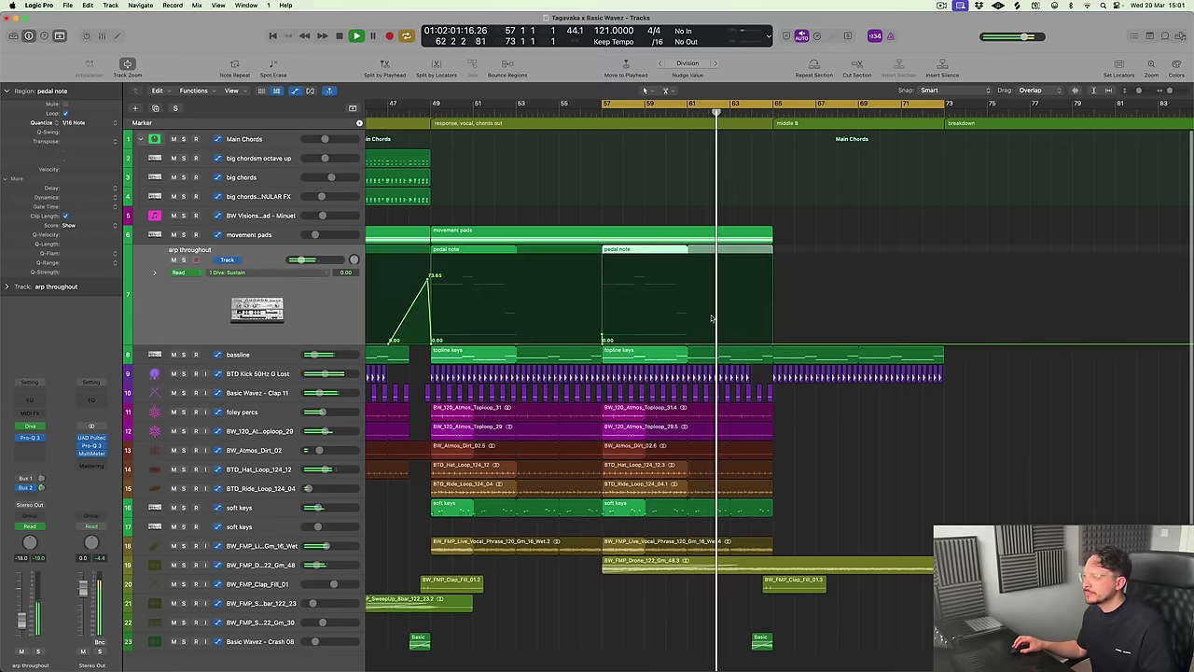
left_click(772, 343)
left_click_drag(772, 343, 940, 335)
key("a")
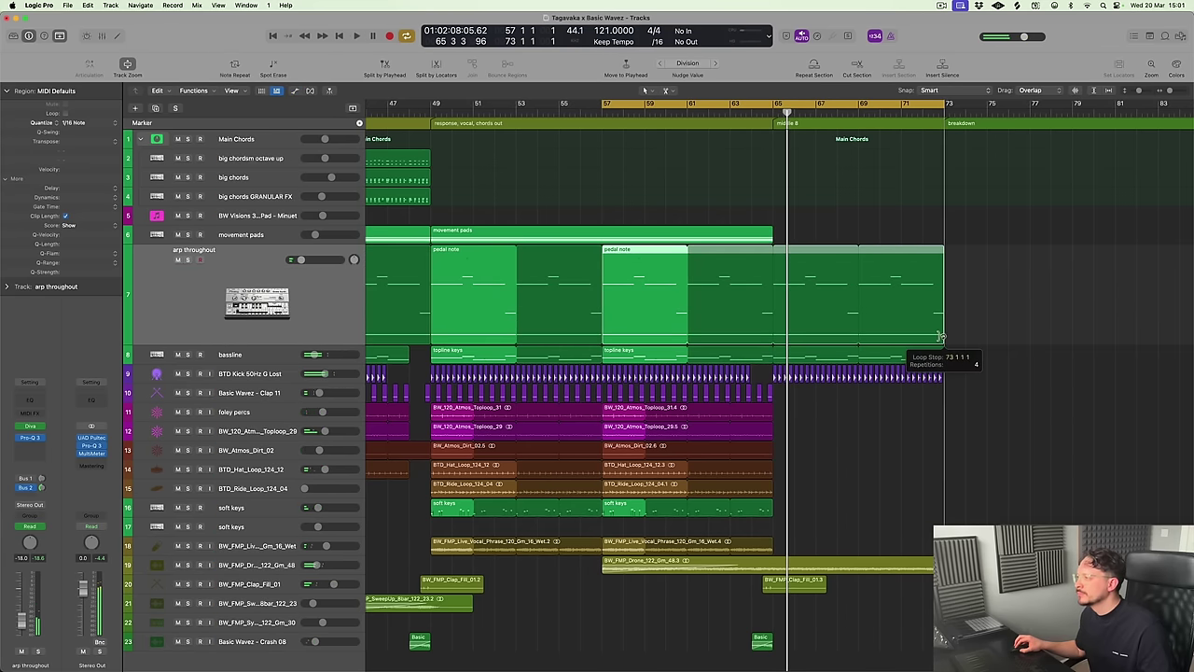
Ramp the arp track's Sustain automation down to 0.00 at bar 73 and play the cycled section through
key("space")
key("a")
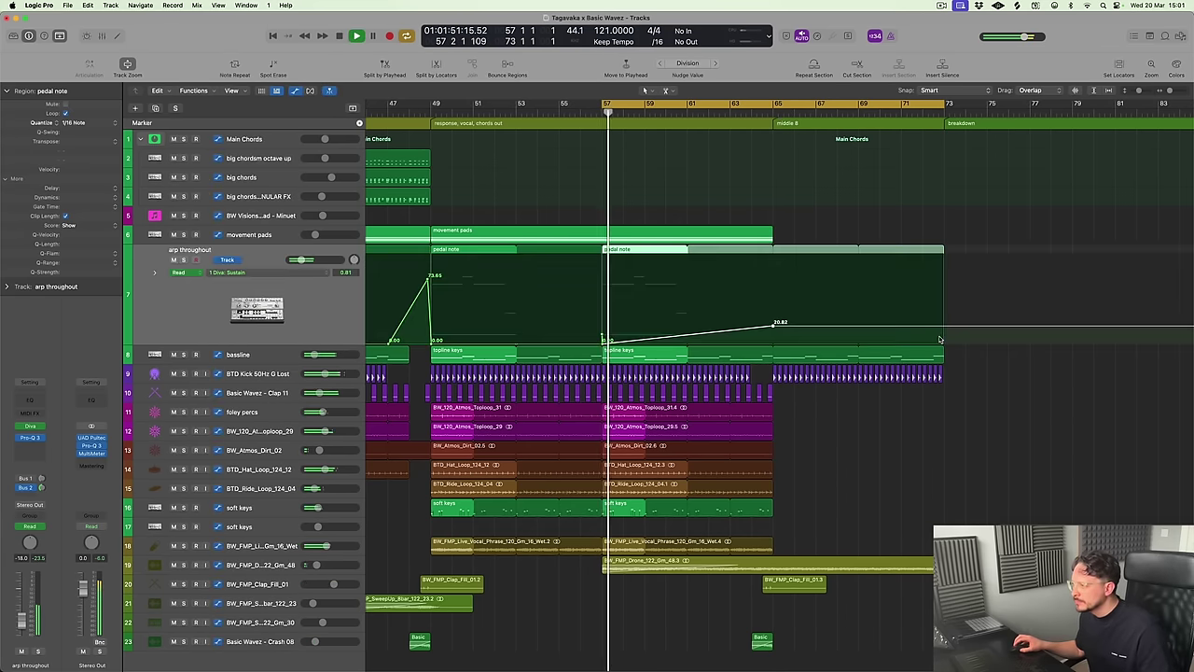
key("ctrl+z")
key("a")
key("a")
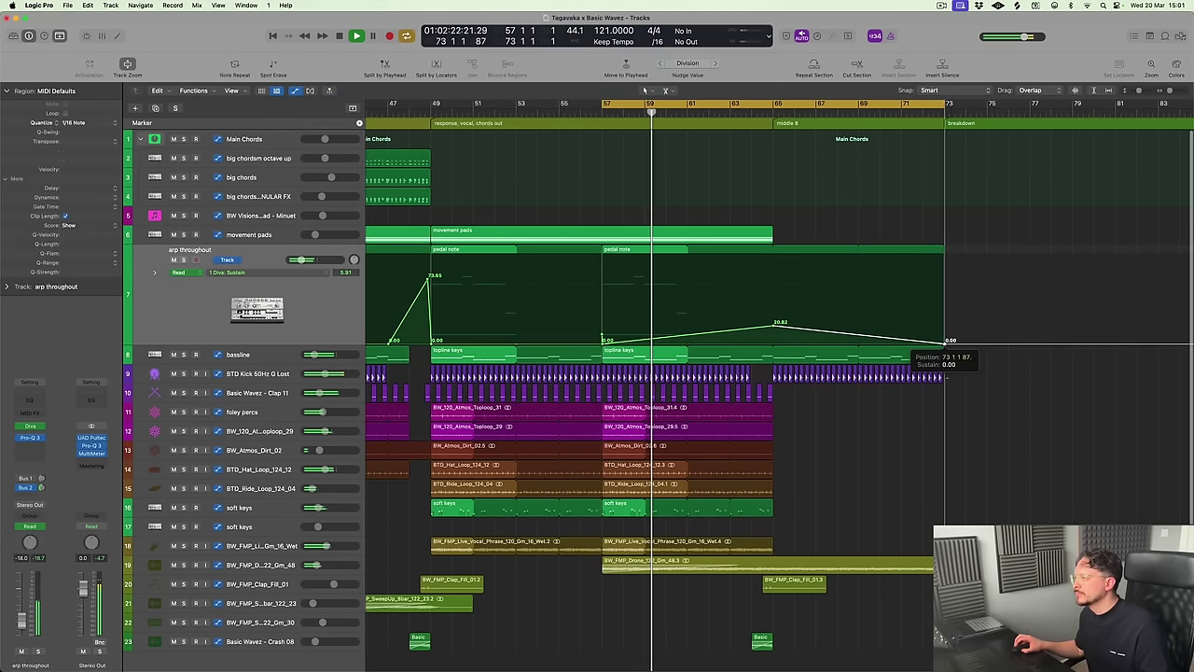
key("a")
scroll(836, 200, "up", 2)
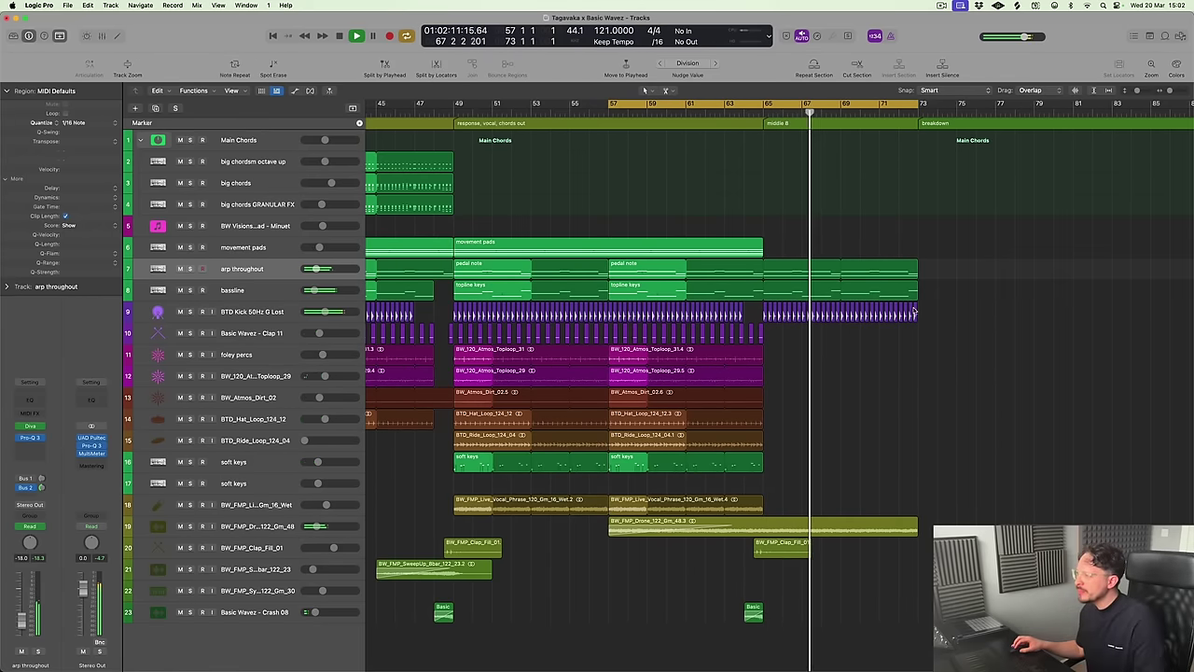
Shorten the pedal note loop to end at bar 65 and extend the soft keys loop to bar 73
left_click_drag(914, 276, 770, 280)
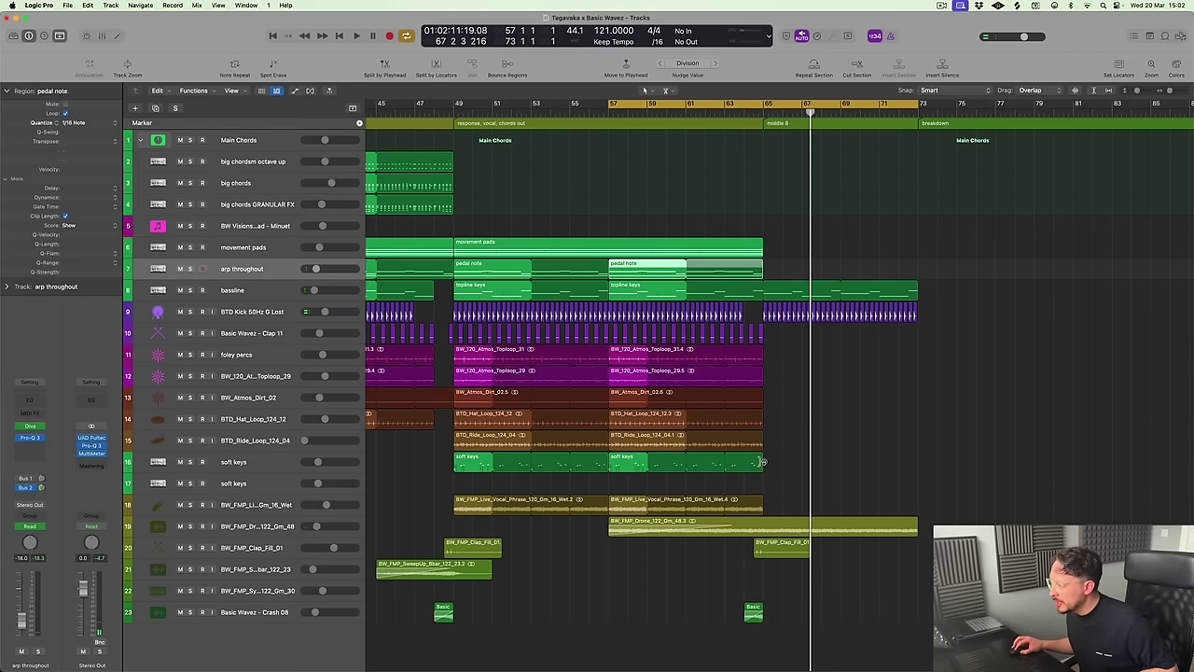
left_click_drag(763, 461, 919, 482)
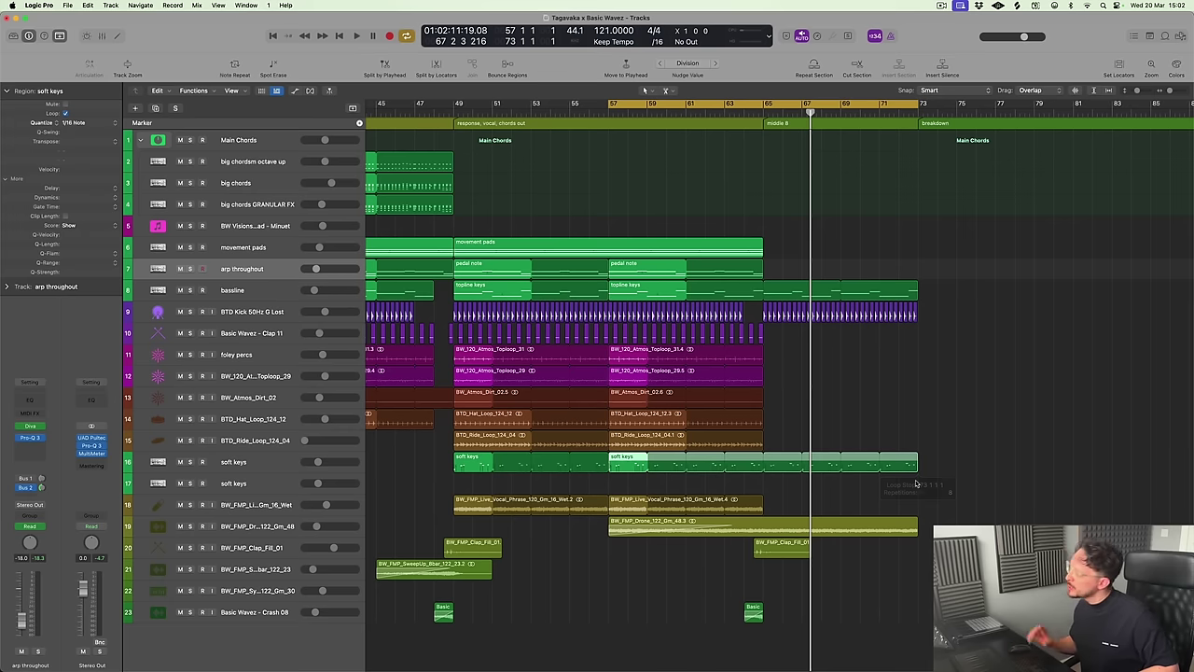
key("space")
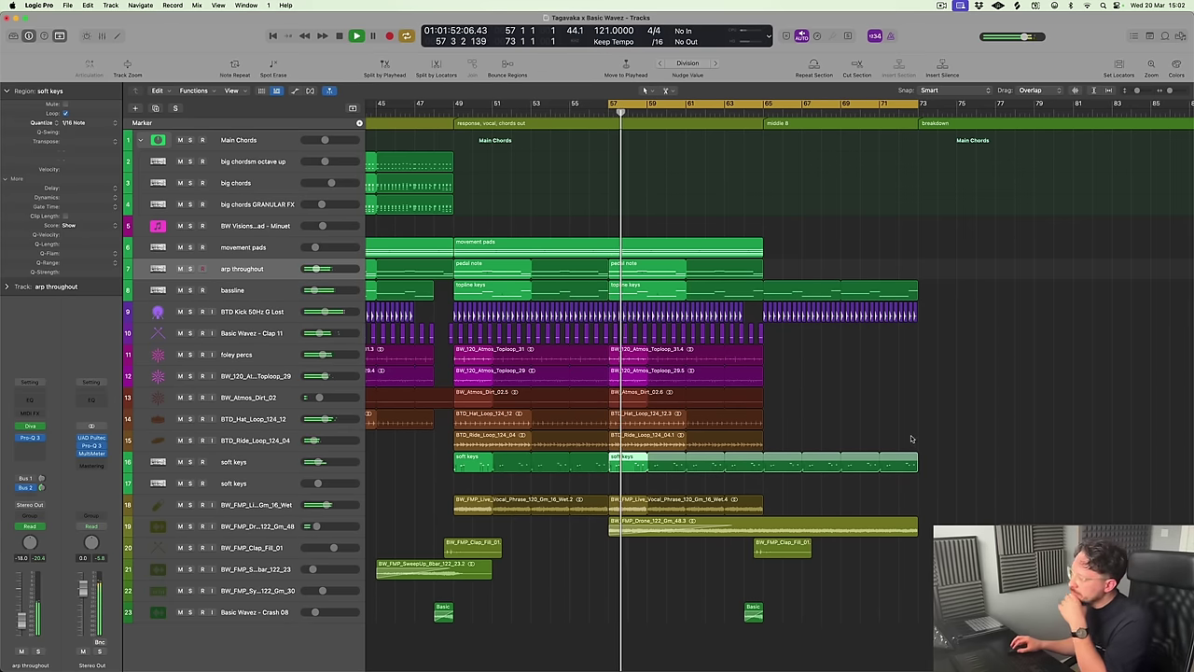
left_click(880, 425)
Enlarge the live vocal phrase track and extend its bar 57 region's loop to bar 73
left_click(737, 506)
key("ctrl+z")
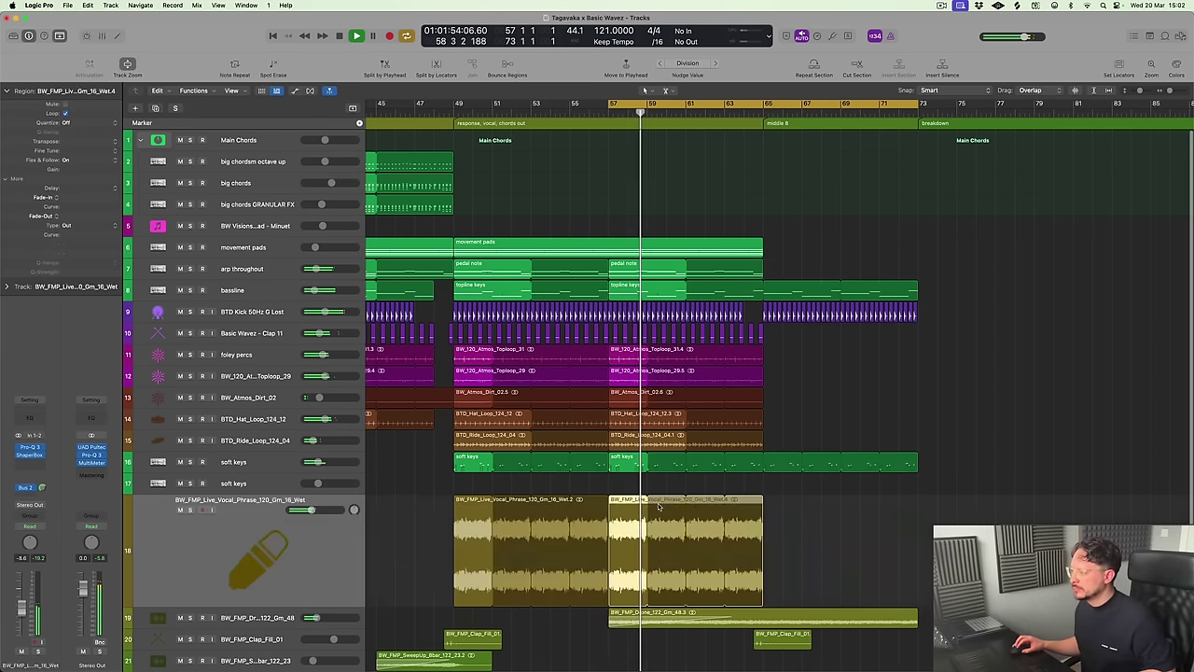
scroll(791, 522, "down", 3)
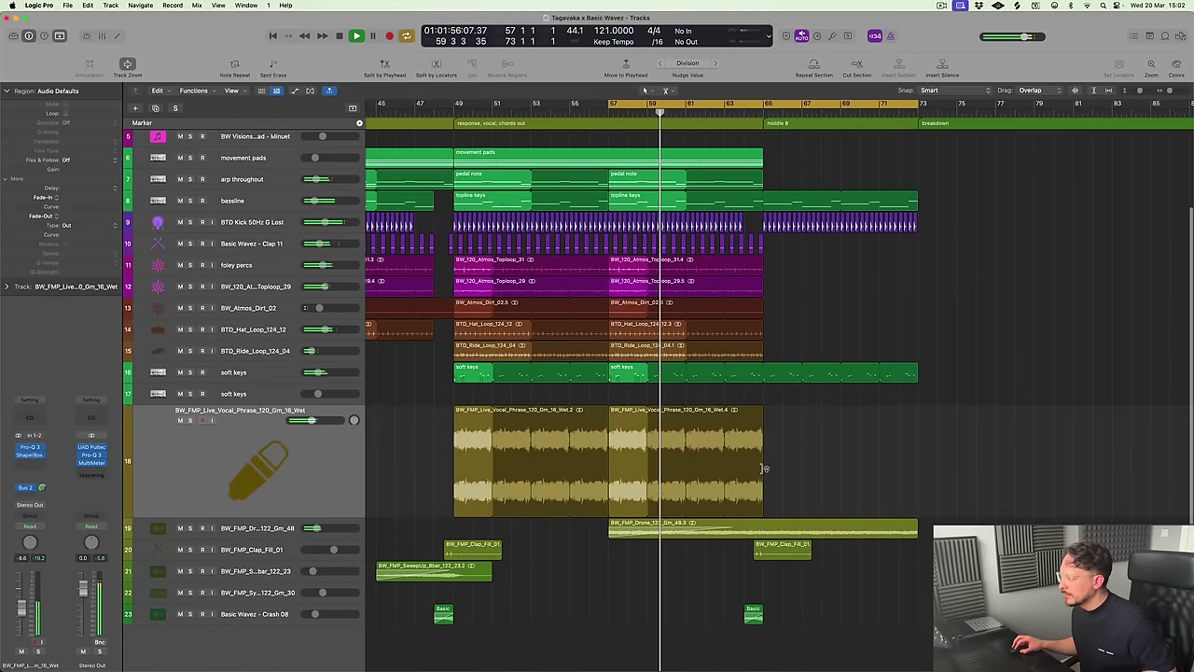
left_click_drag(763, 469, 918, 492)
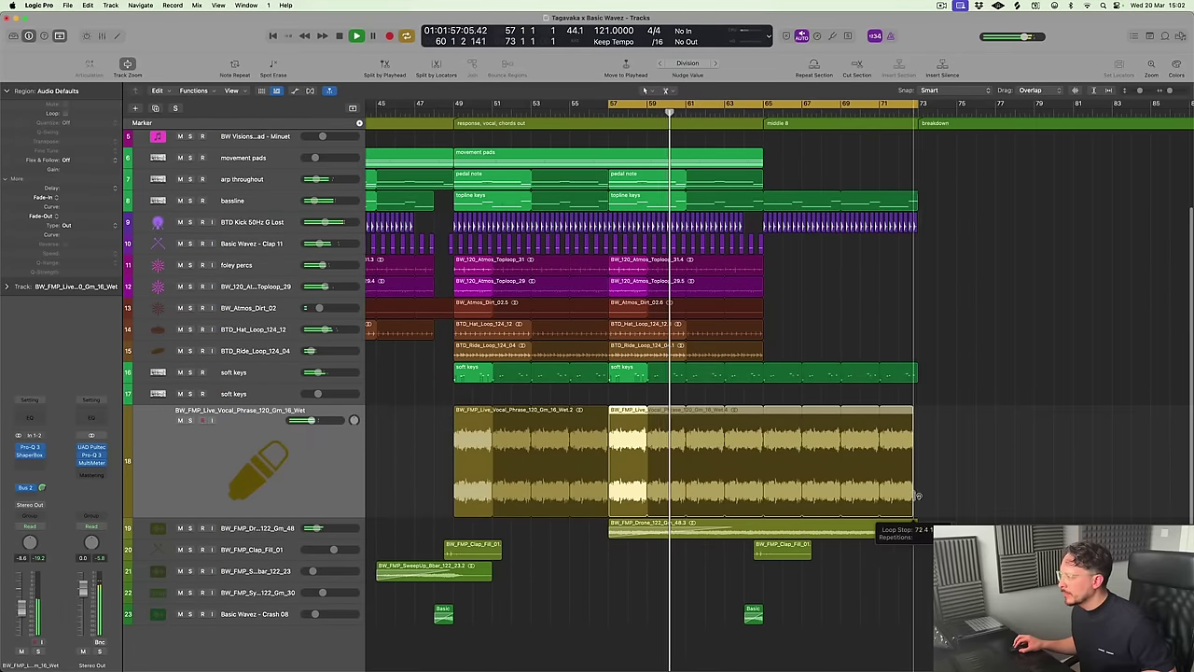
Add a Single Band EQ to the vocal phrase track and set it to High Cut at 20000 Hz
left_click(29, 461)
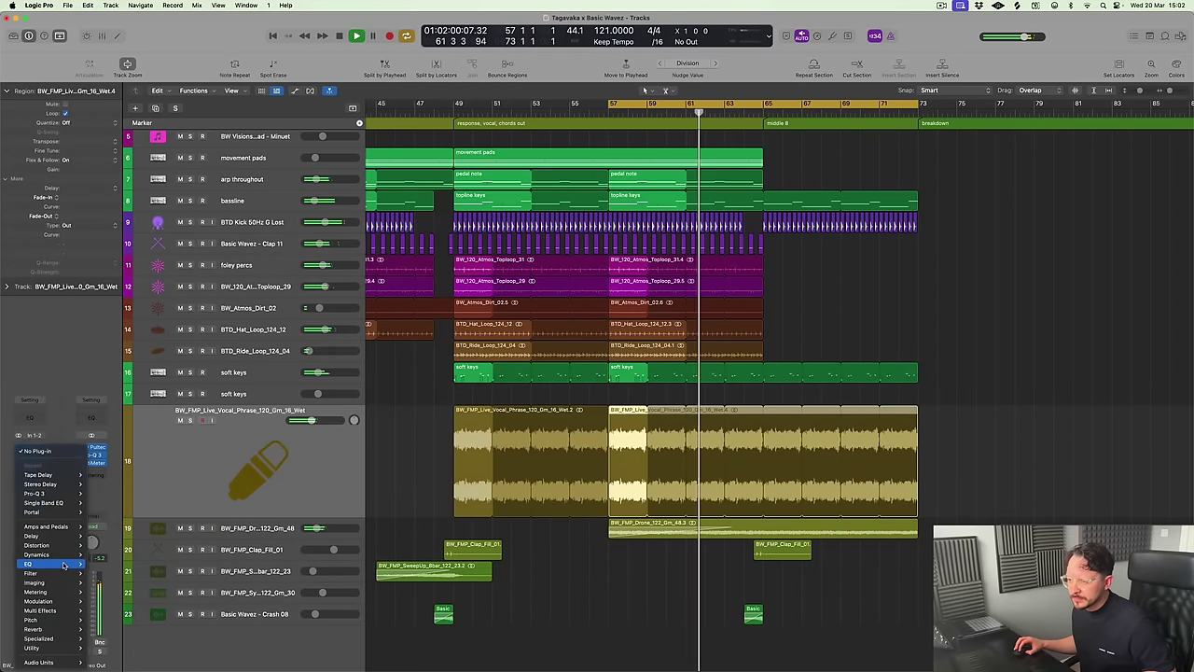
mouse_move(28, 563)
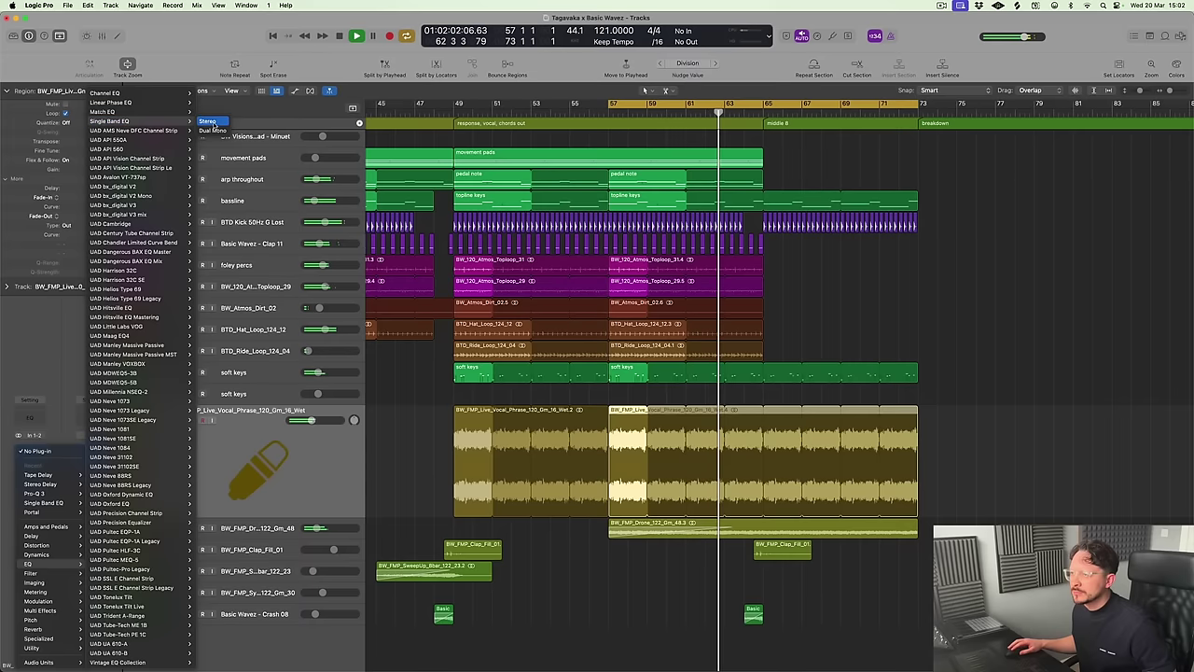
left_click(110, 122)
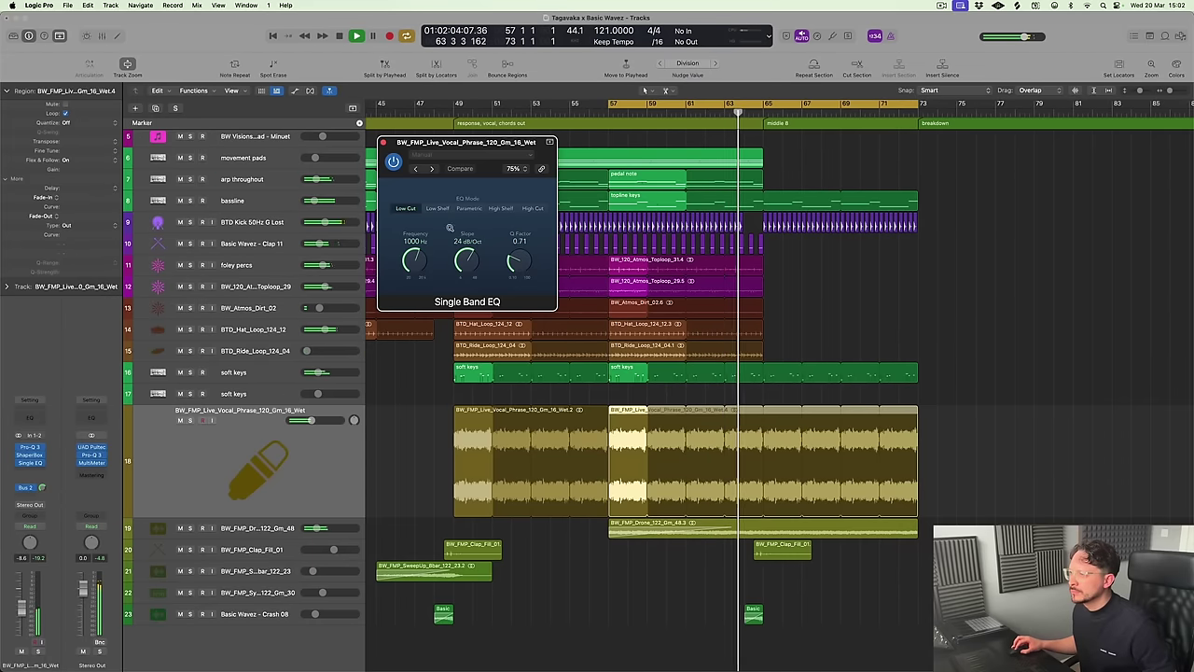
left_click(530, 209)
Show the vocal phrase track's automation lane for the Single EQ Frequency parameter
key("a")
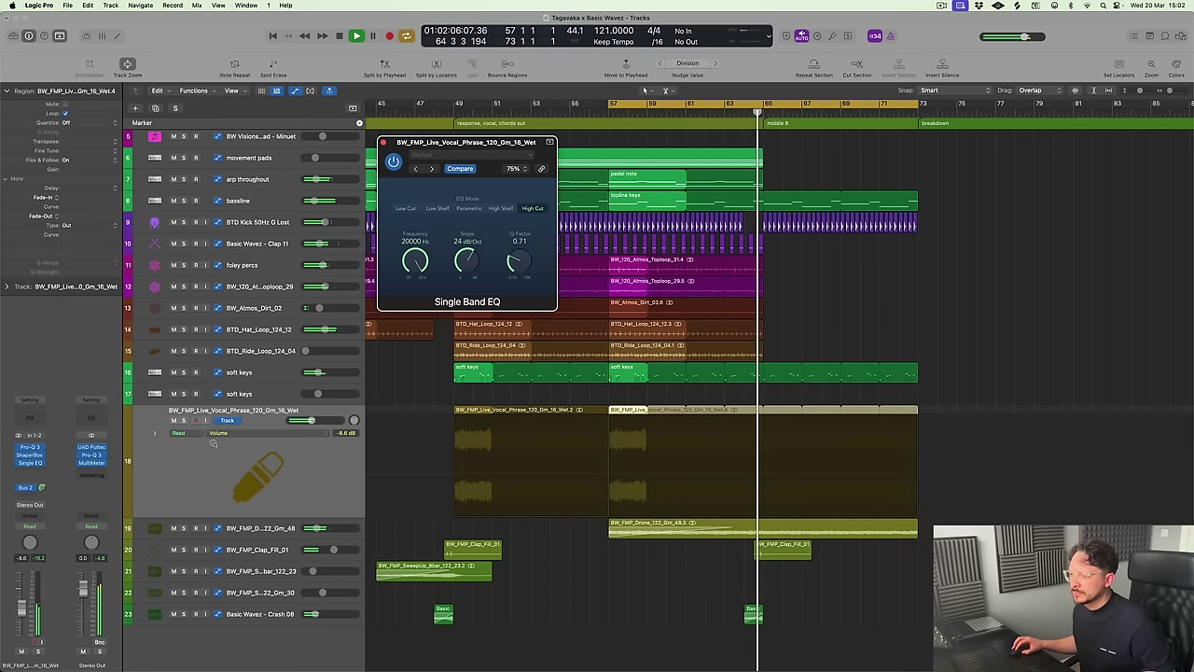
left_click(224, 434)
mouse_move(251, 528)
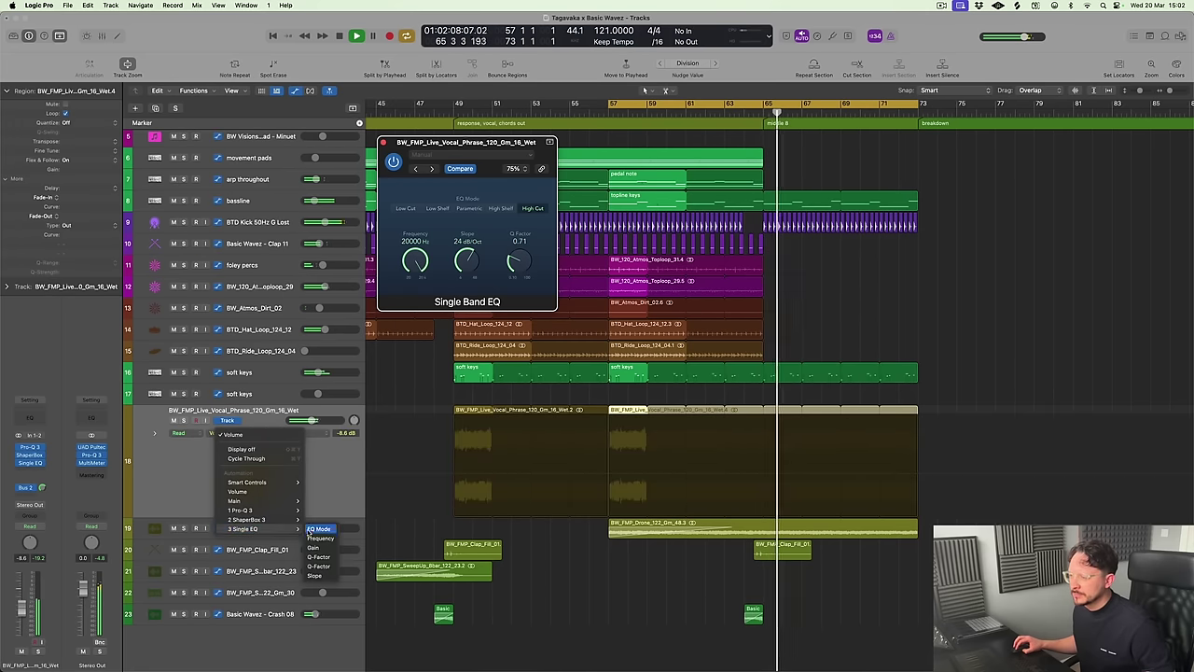
left_click(317, 538)
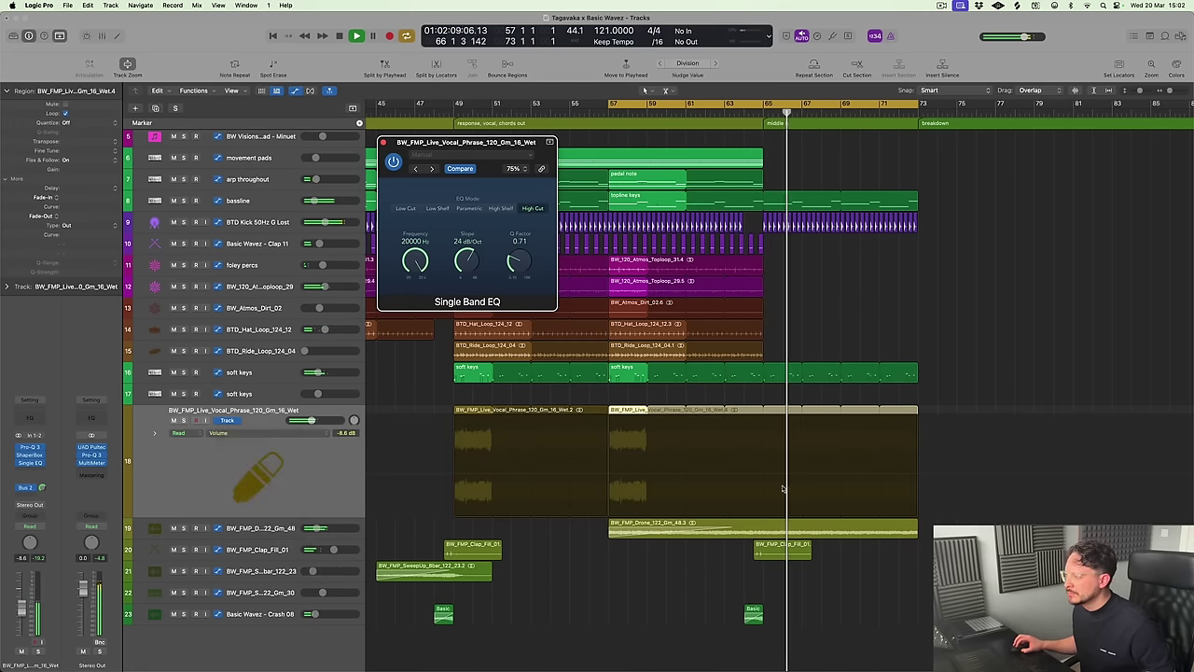
Automate the vocal phrase's EQ frequency down from 20000 Hz at bar 65 to 970 Hz at bar 73, and return the track to normal view
left_click(762, 419)
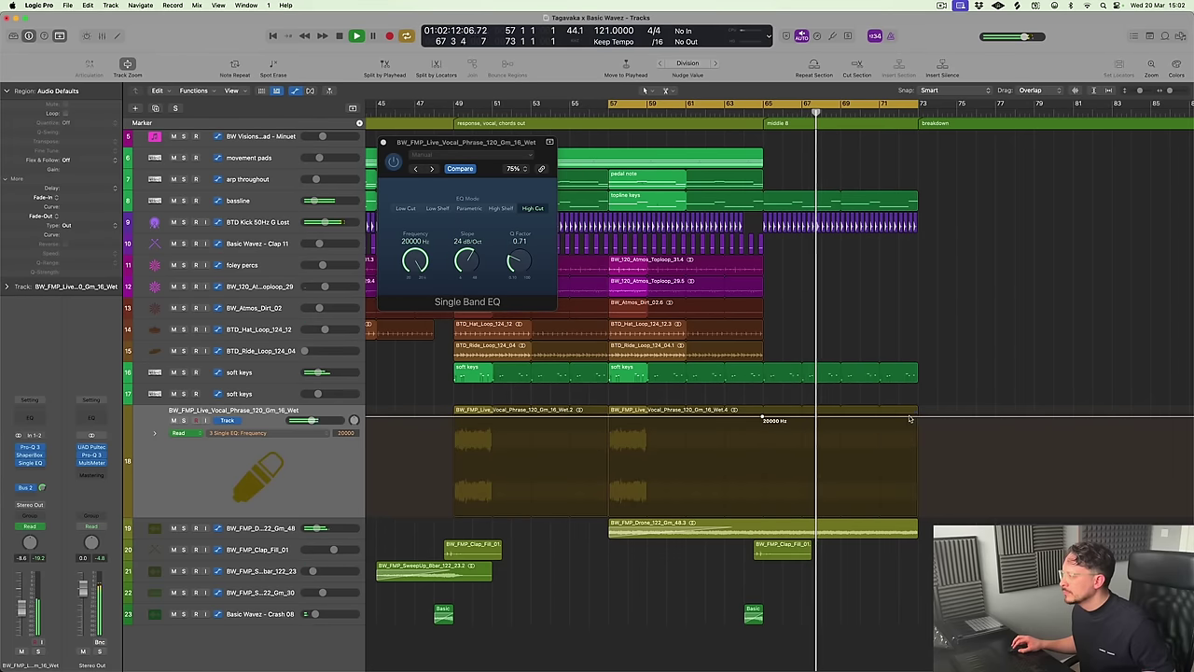
left_click(919, 418)
left_click_drag(942, 421, 944, 460)
left_click_drag(944, 461, 944, 464)
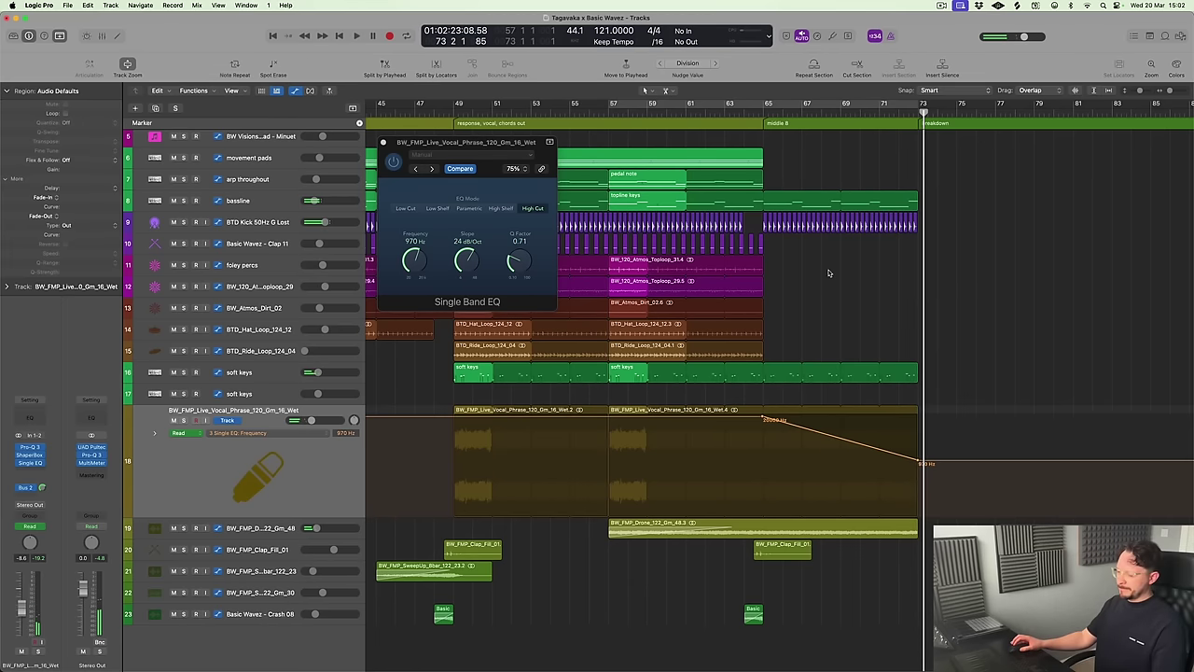
left_click(384, 144)
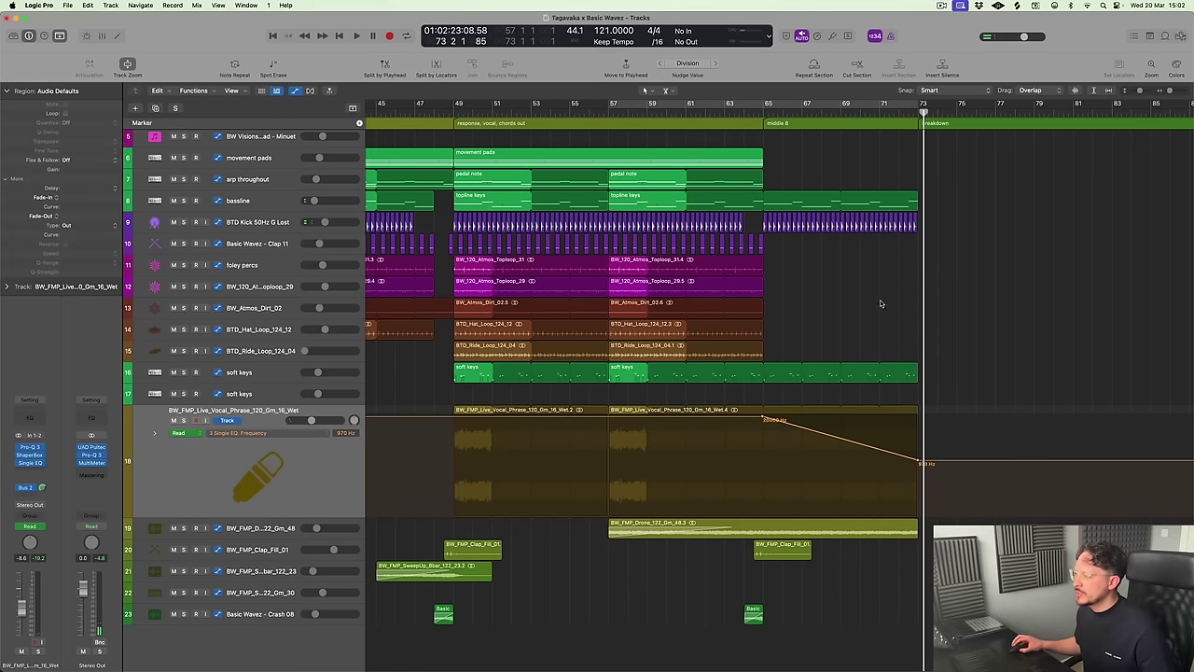
key("a")
key("ctrl+z")
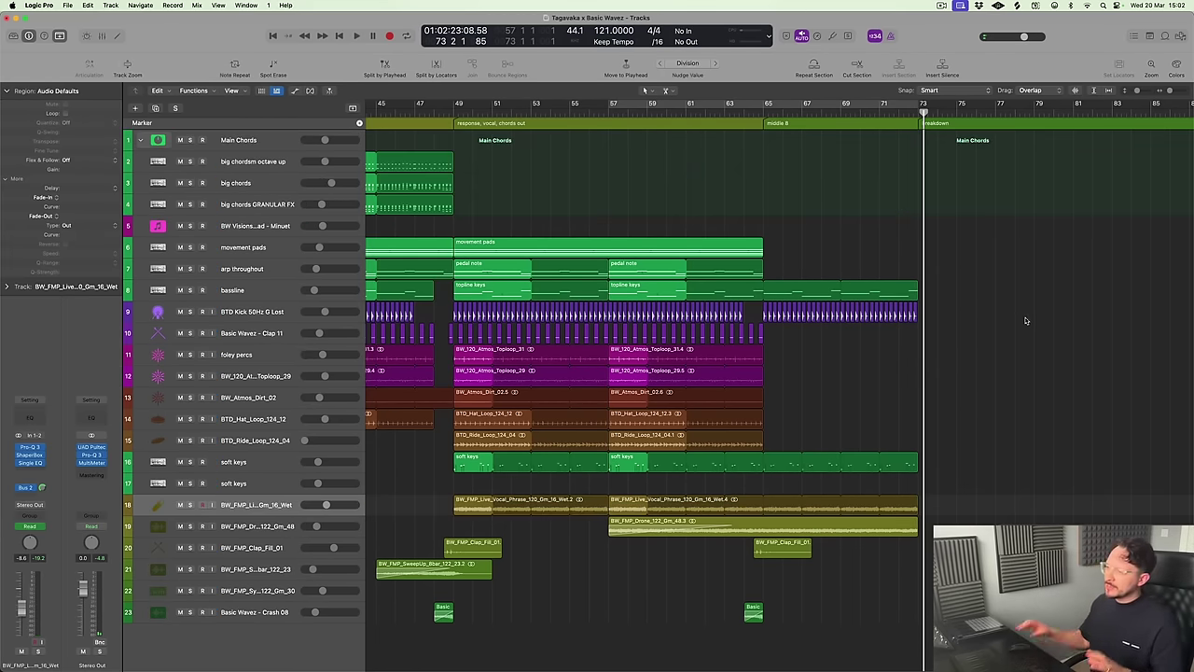
Enlarge the bassline track and show its automation lane for the Diva VCF1 Frequency parameter
scroll(527, 340, "left", 5)
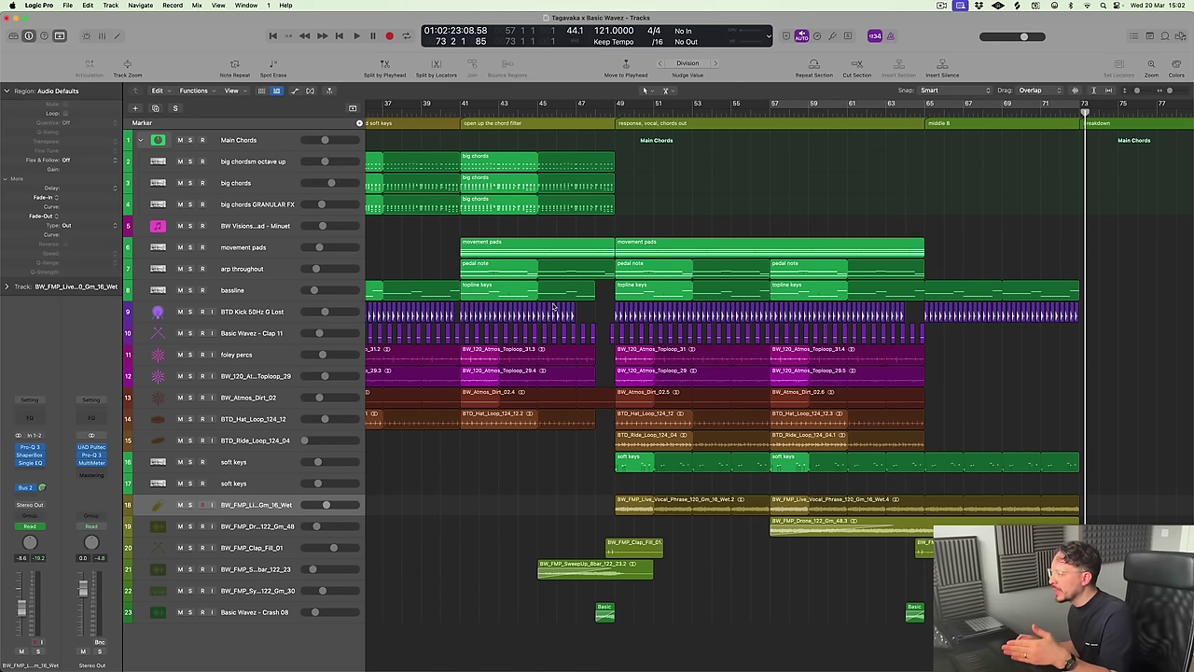
left_click(258, 292)
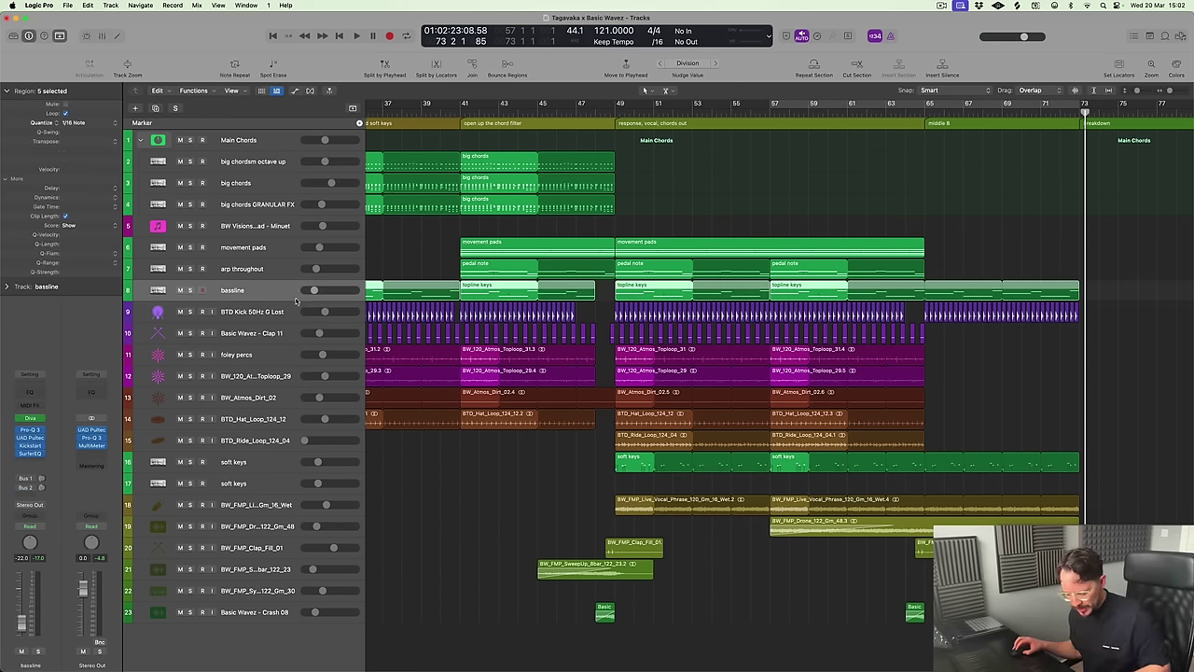
key("ctrl+z")
scroll(603, 296, "left", 6)
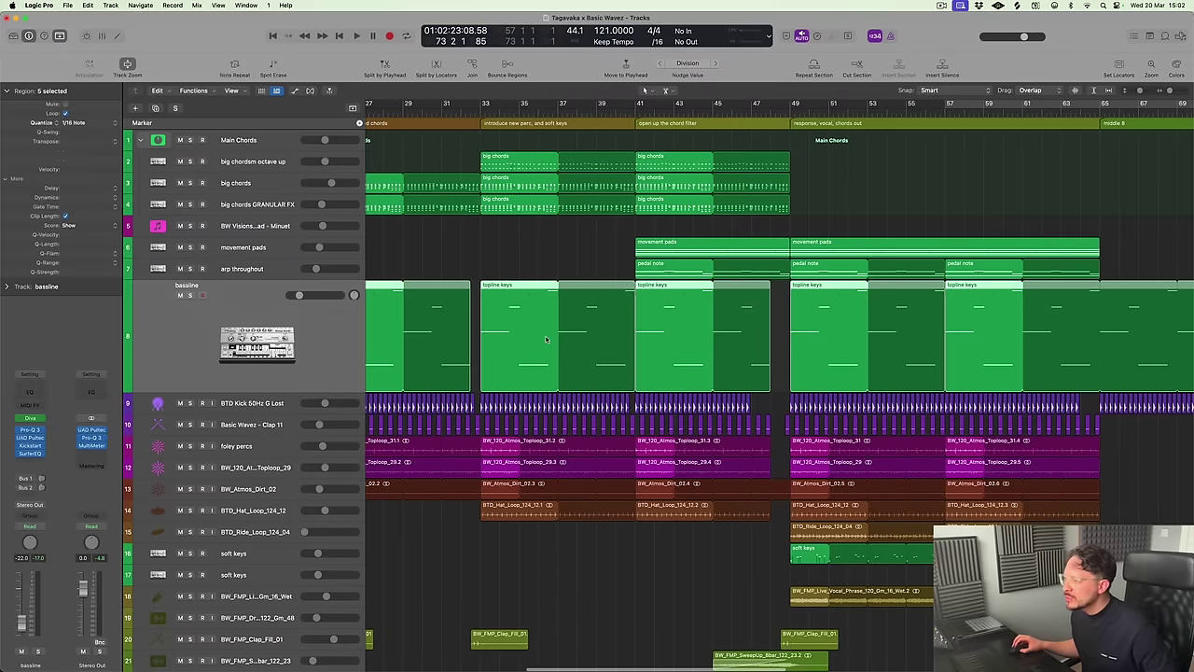
key("a")
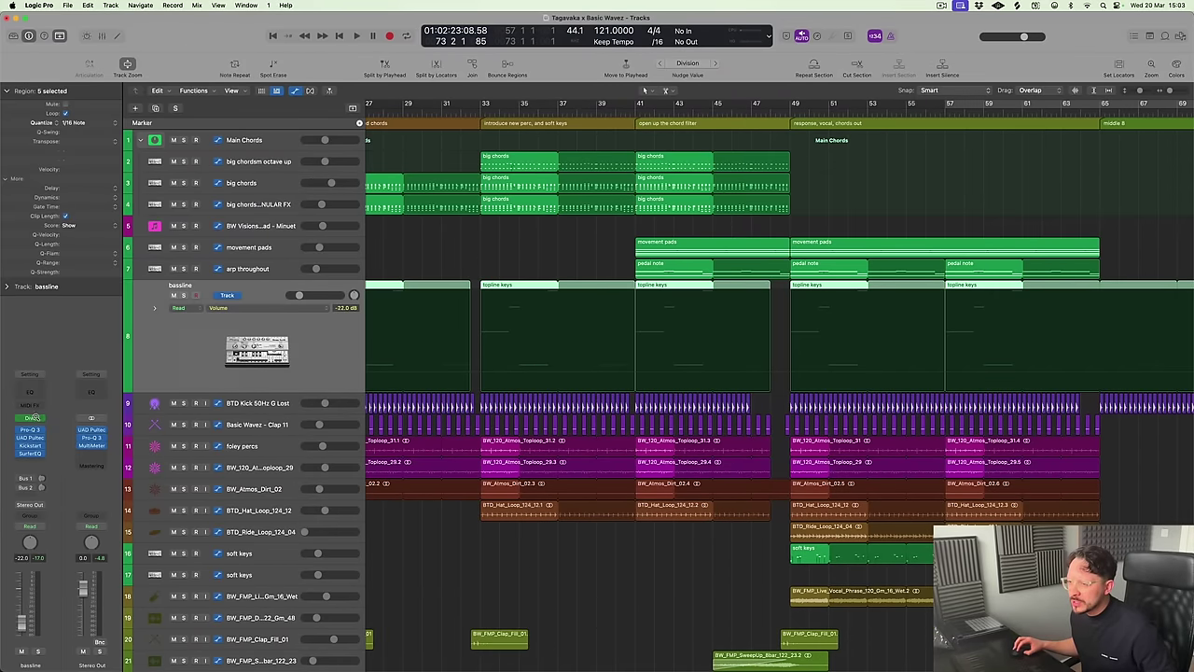
left_click(31, 417)
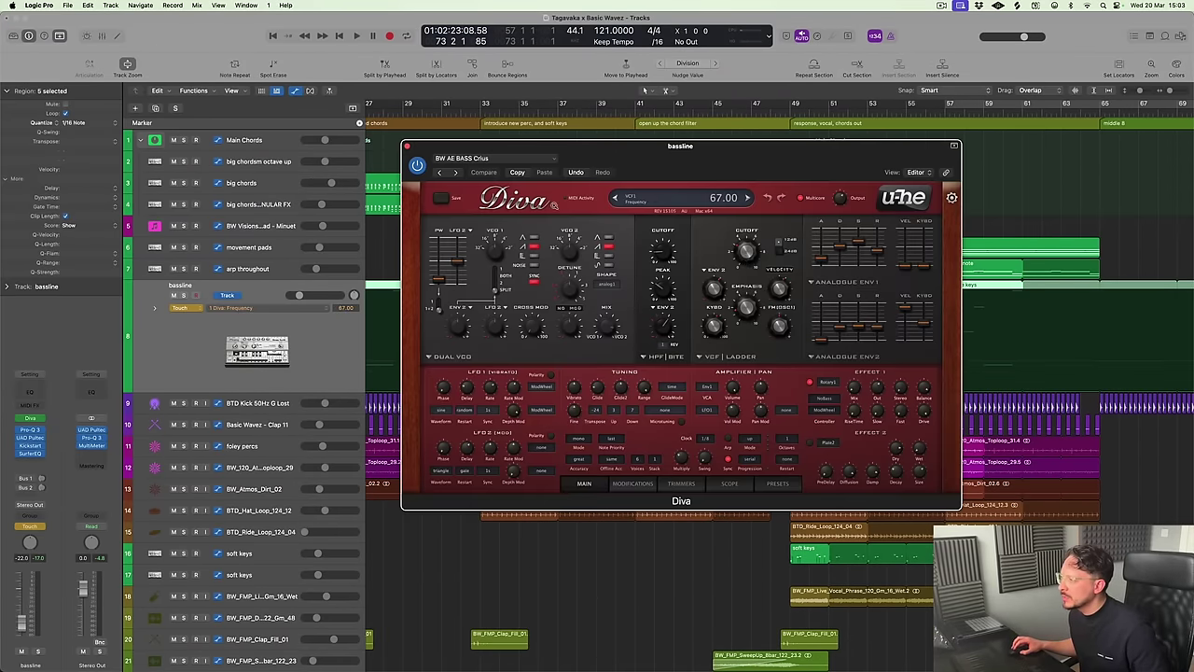
left_click(407, 146)
key("a")
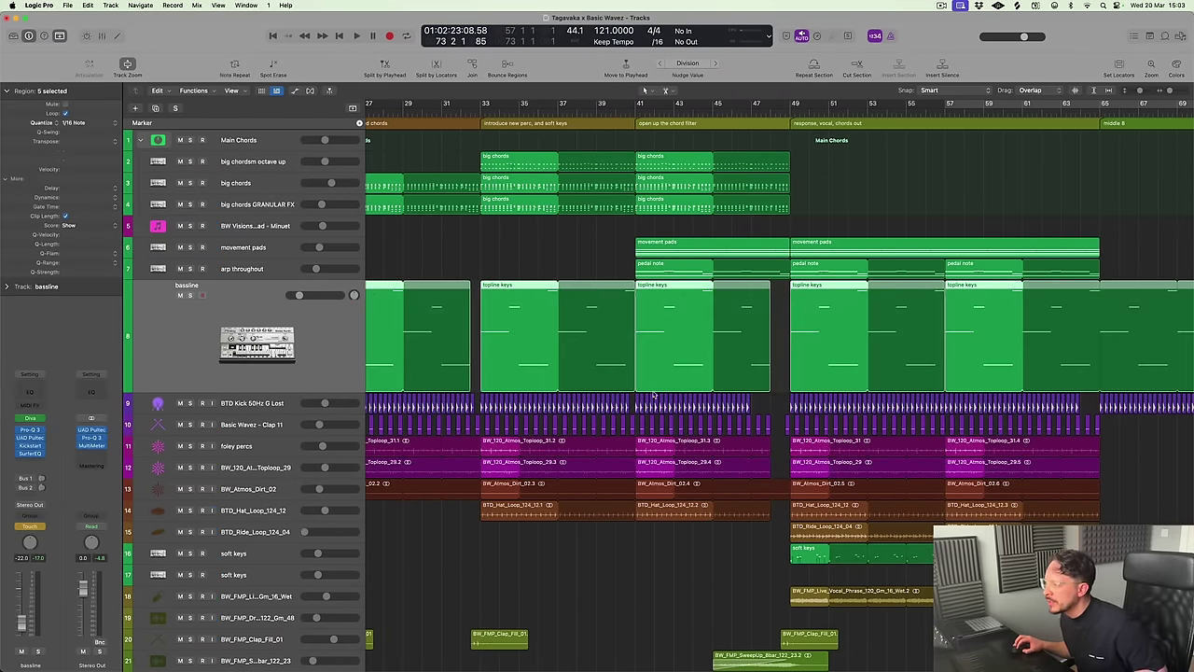
key("a")
Ramp the bassline's Diva frequency from 67.00 at bar 41 to 112.74 at bar 48, back to 67.00 at bar 49, with automation in Read mode
left_click(636, 364)
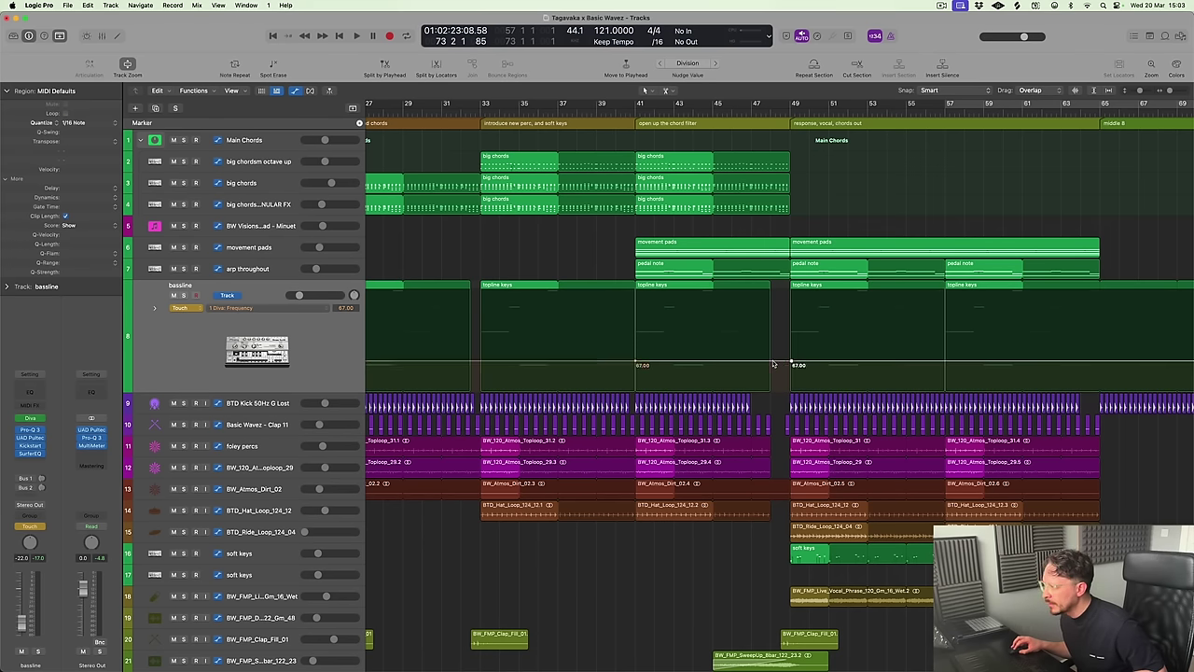
left_click_drag(770, 364, 770, 347)
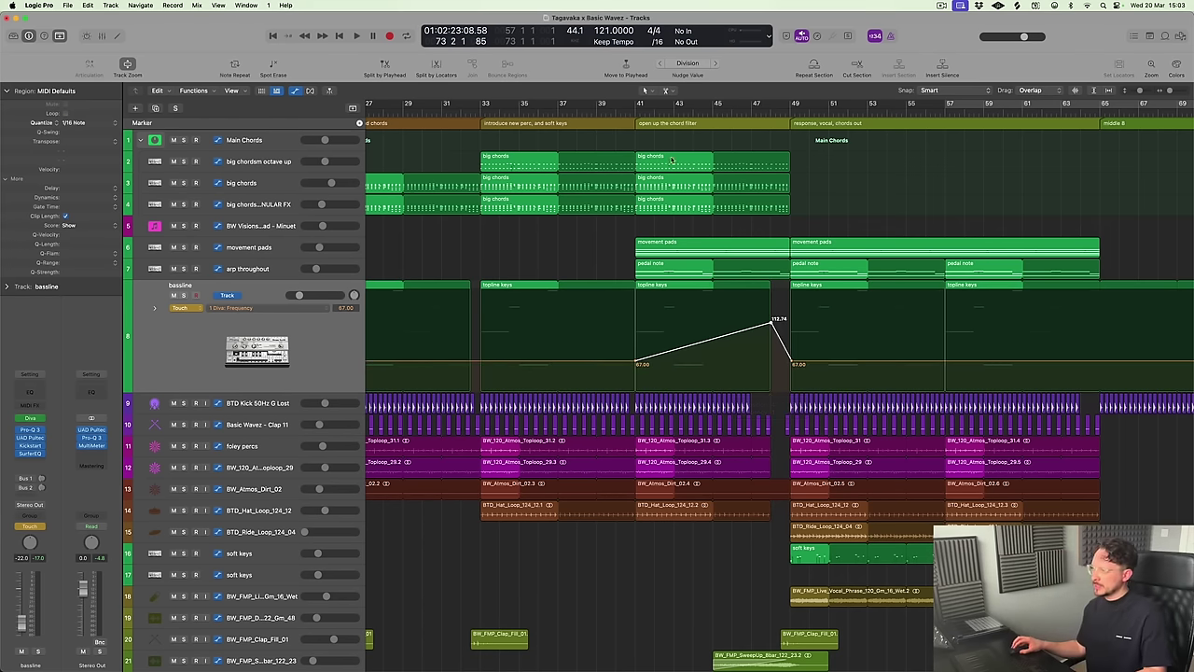
scroll(644, 91, "left", 5)
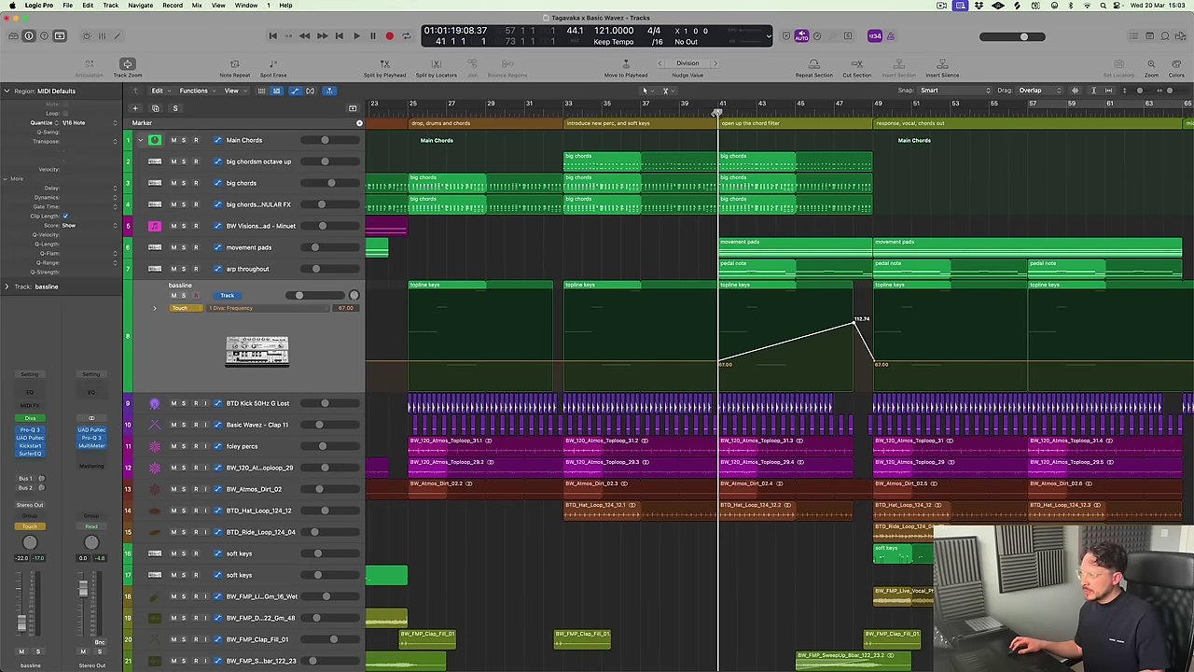
left_click(183, 307)
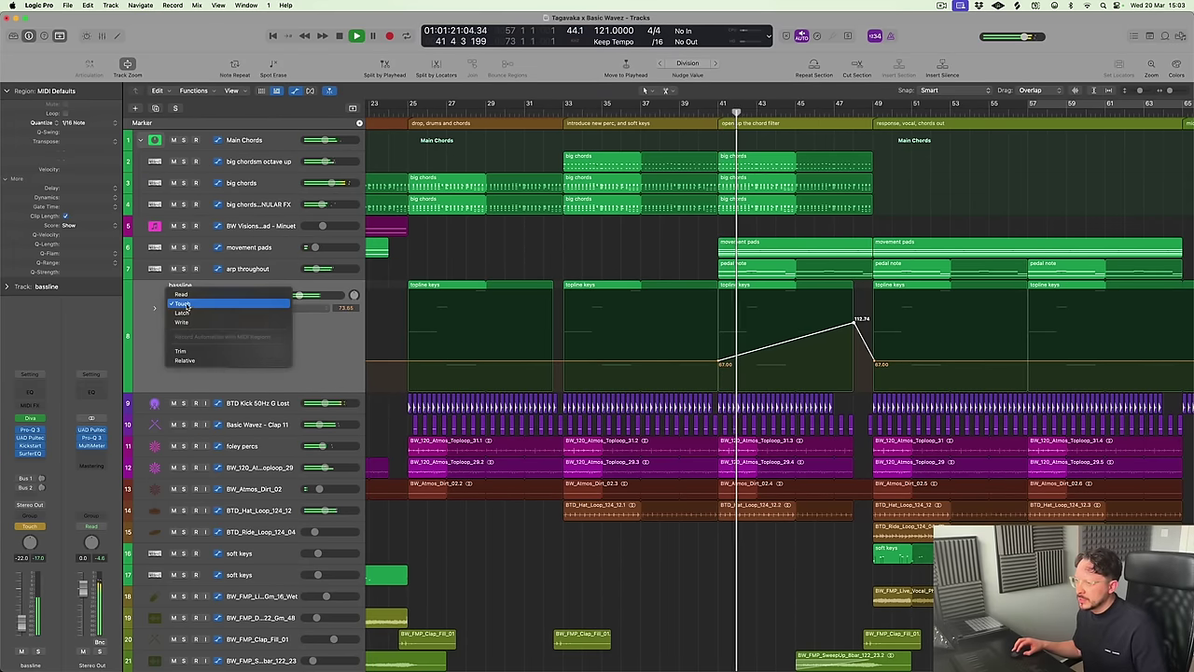
left_click(183, 295)
left_click(183, 296)
left_click(183, 296)
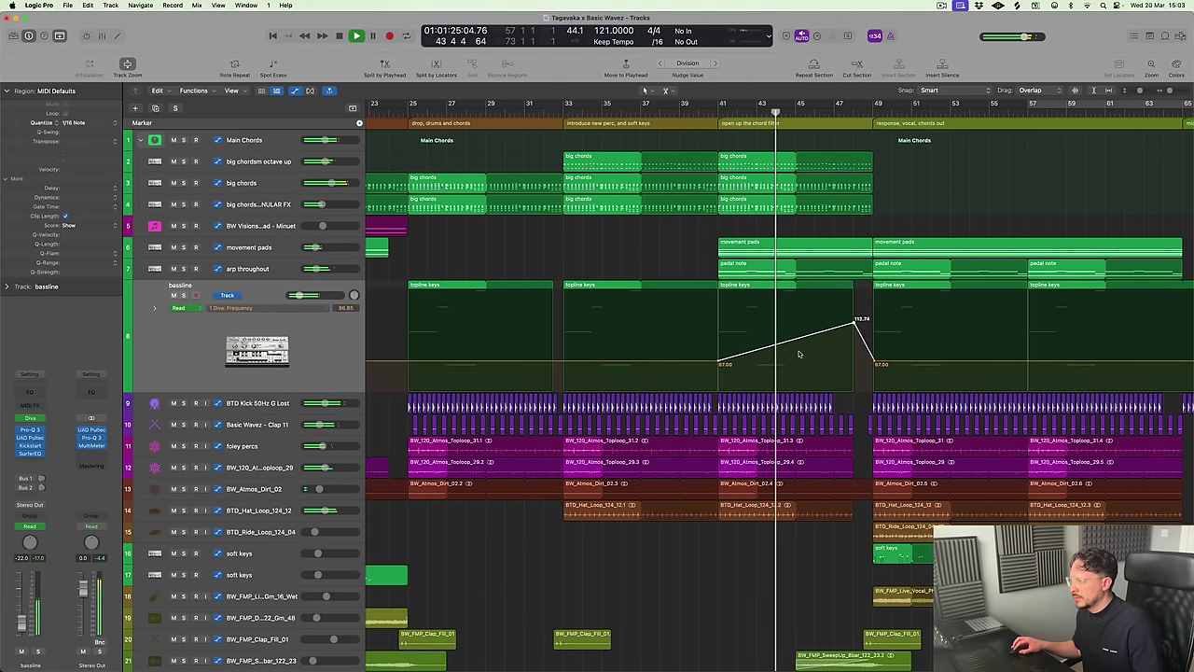
Bend the bassline's rising frequency ramp into a curve that steepens towards bar 48, and hide the automation lanes
left_click_drag(800, 360, 807, 386)
key("t")
key("t")
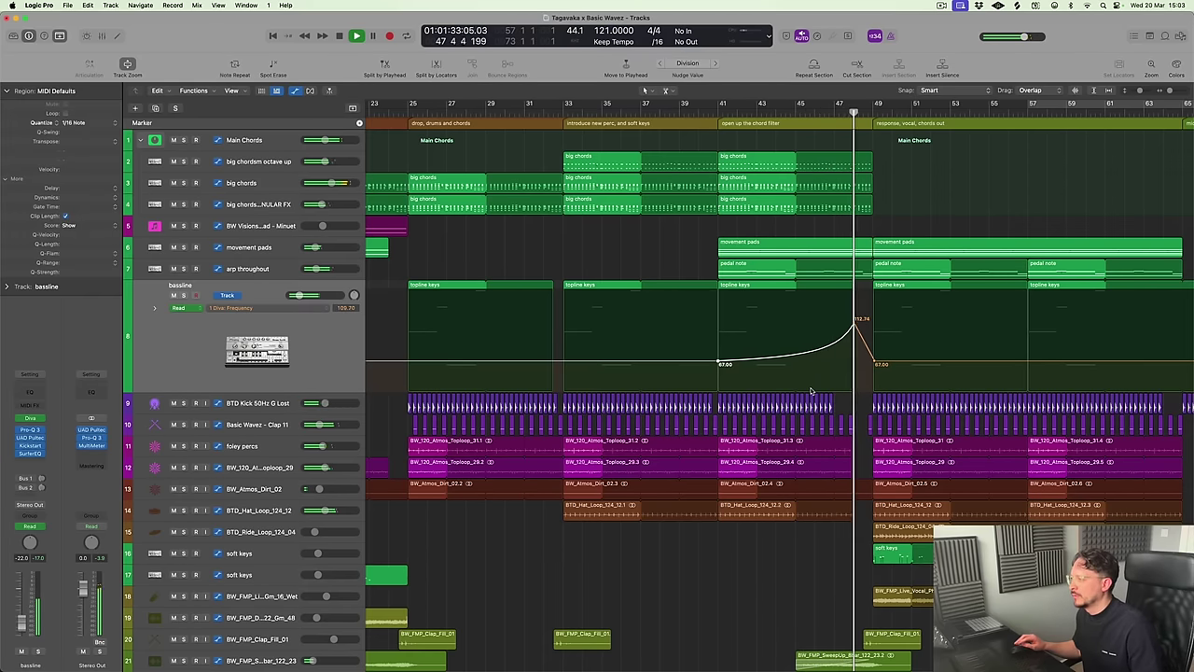
right_click(811, 390)
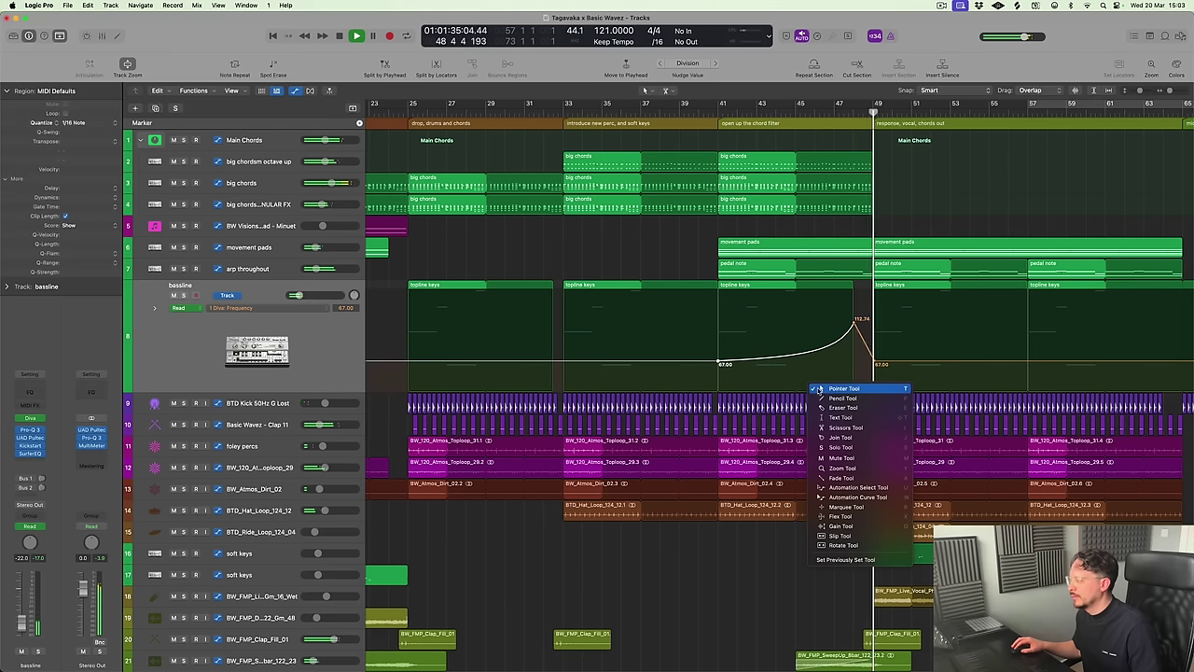
left_click(822, 388)
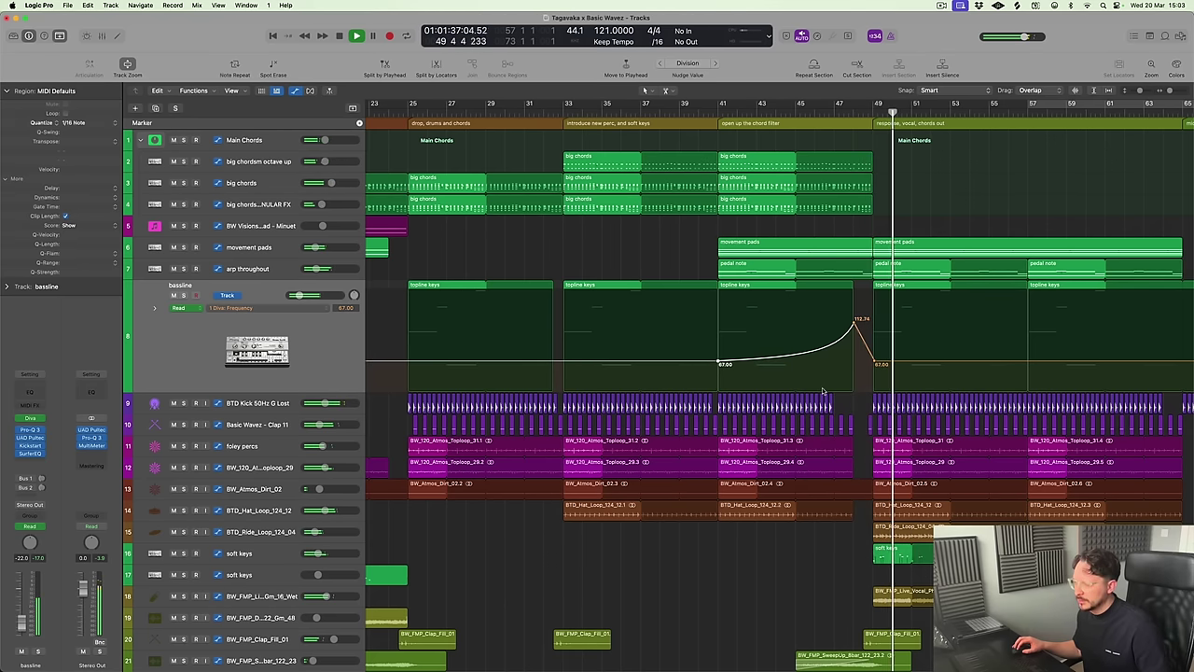
key("a")
key("z")
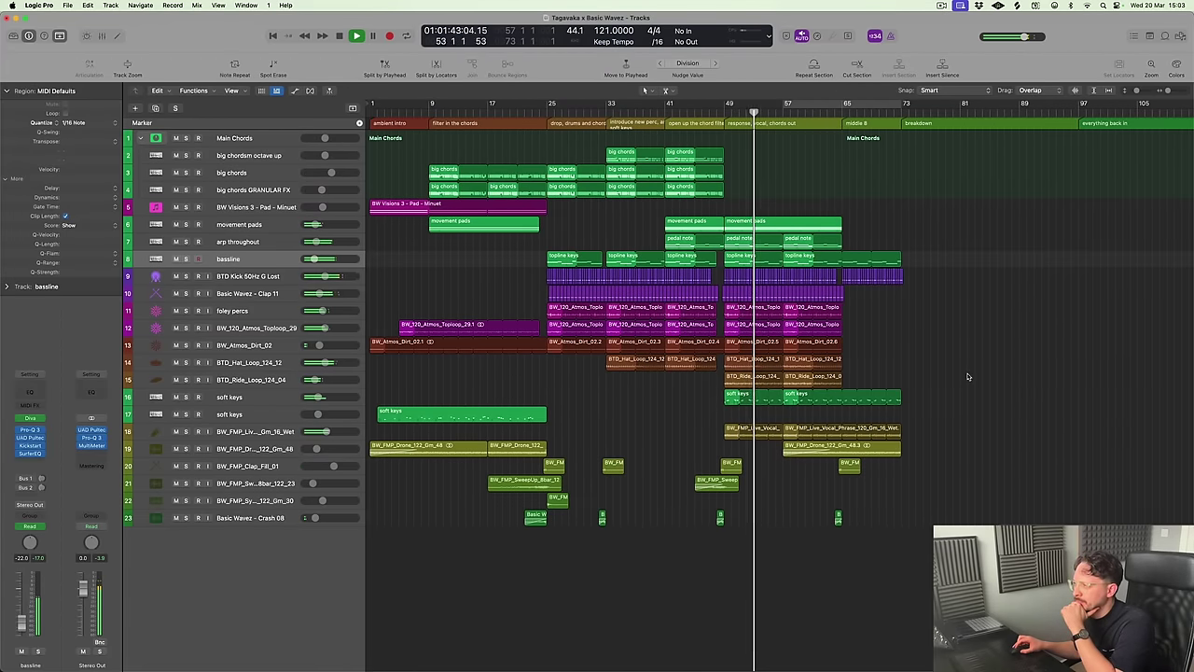
Enlarge the kick track and play the arrangement in a cycle from bar 49 to bar 57
key("z")
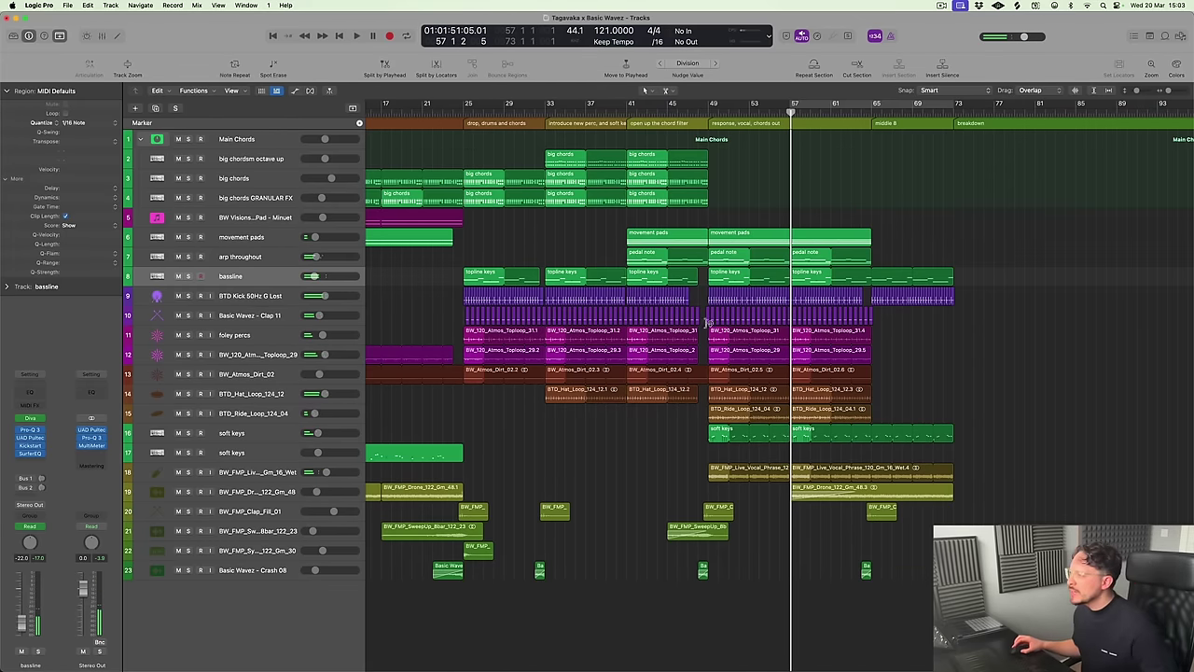
key("Down")
key("ctrl+z")
key("super+Right")
key("super+Right")
scroll(955, 319, "right", 2)
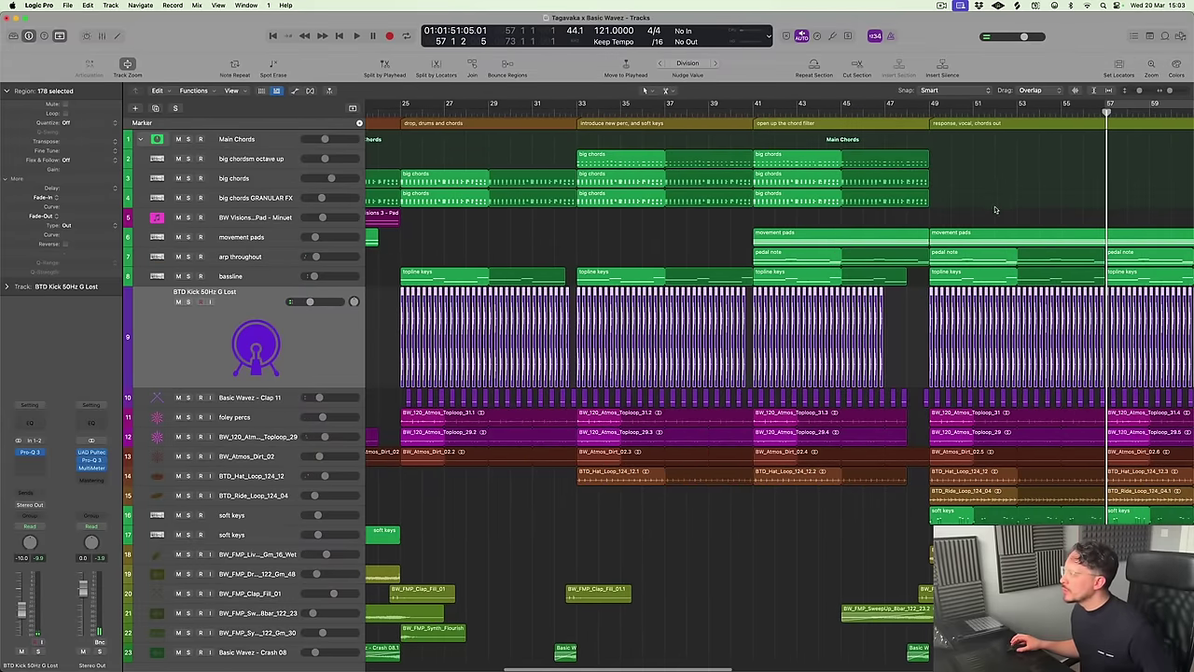
key("super+Right")
key("super+Right")
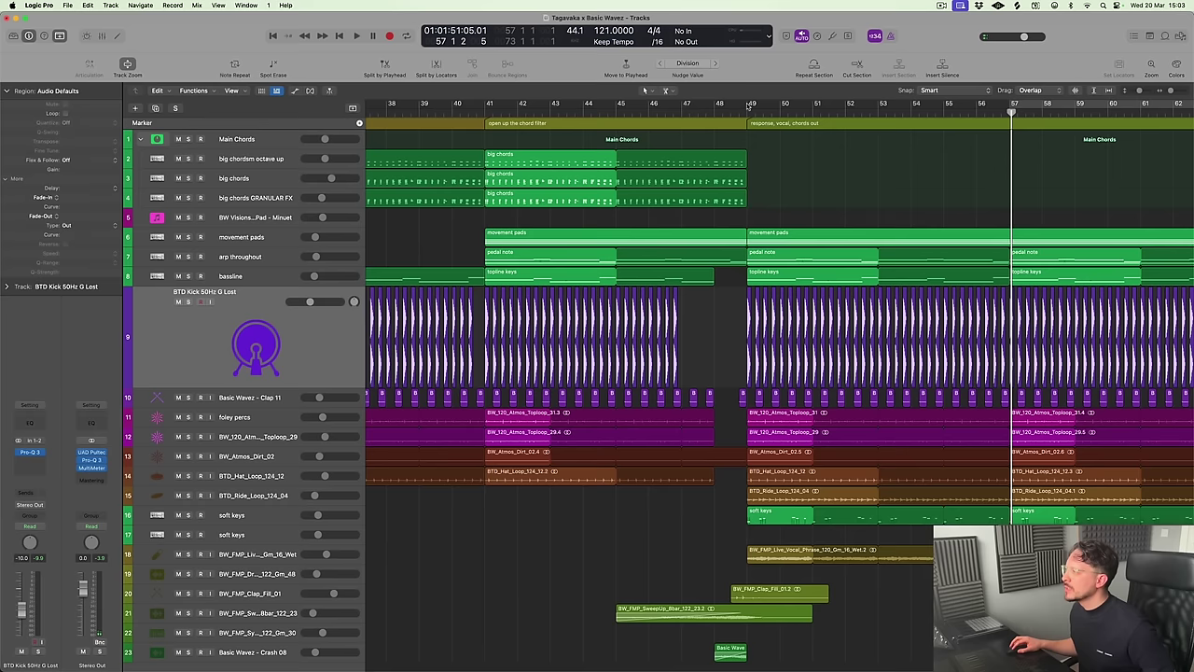
left_click_drag(747, 106, 1001, 199)
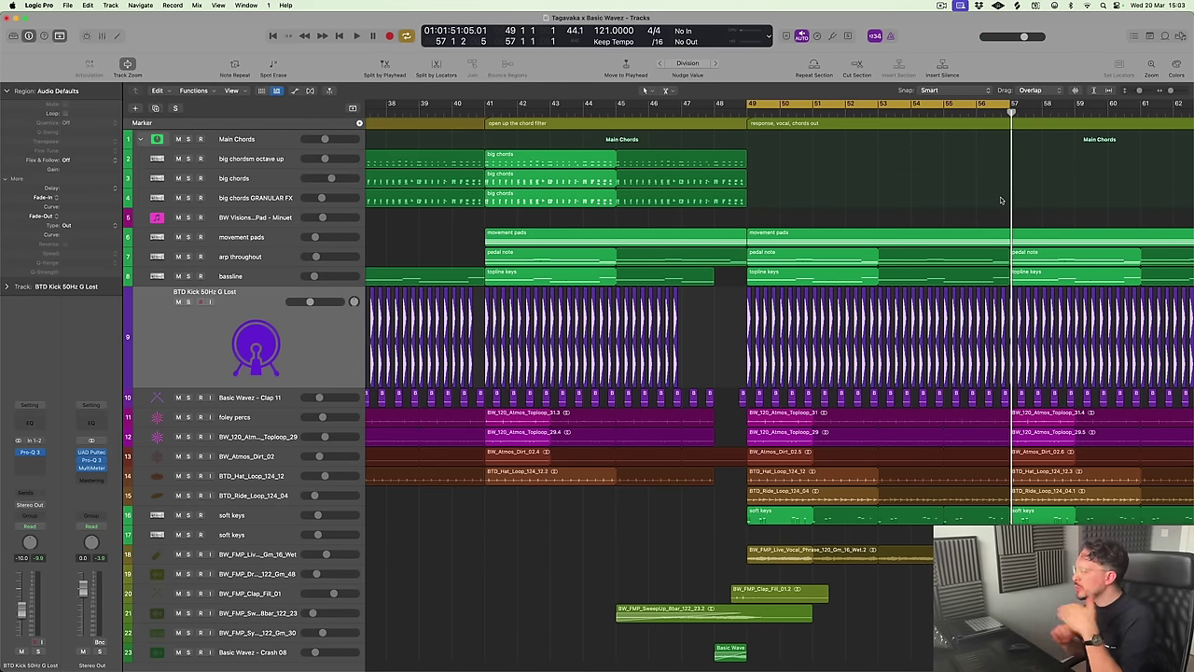
key("space")
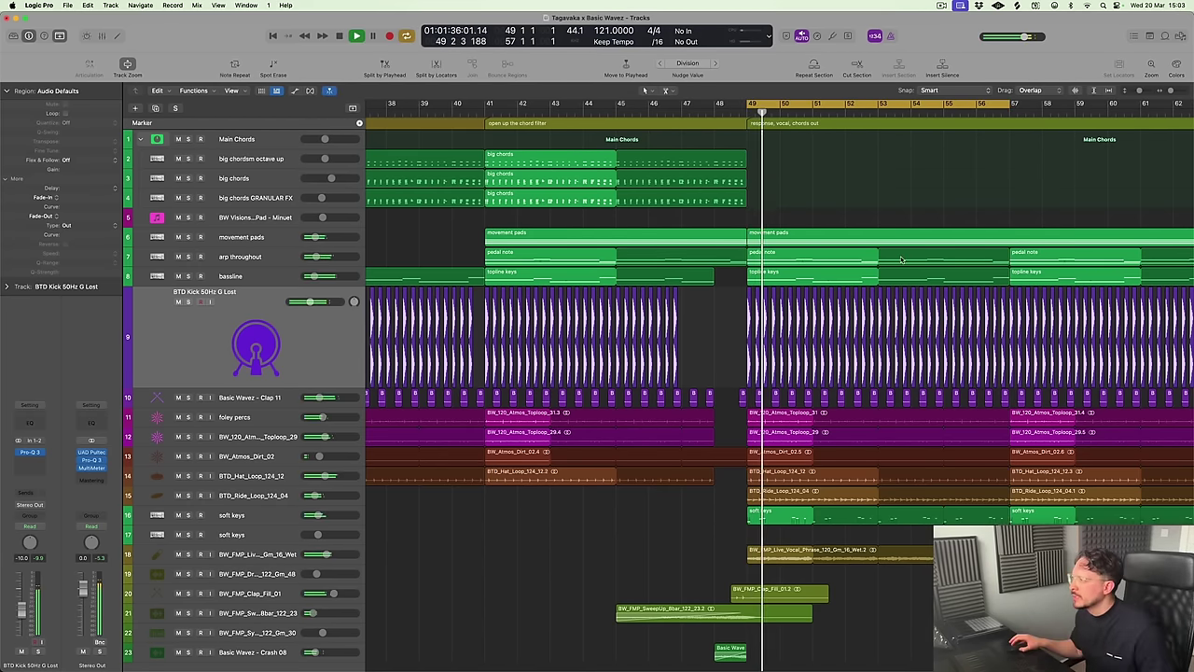
Add extra off-beat kicks in bars 50 and 51 by copying single kick regions half a beat later
key("super+Right")
key("super+Right")
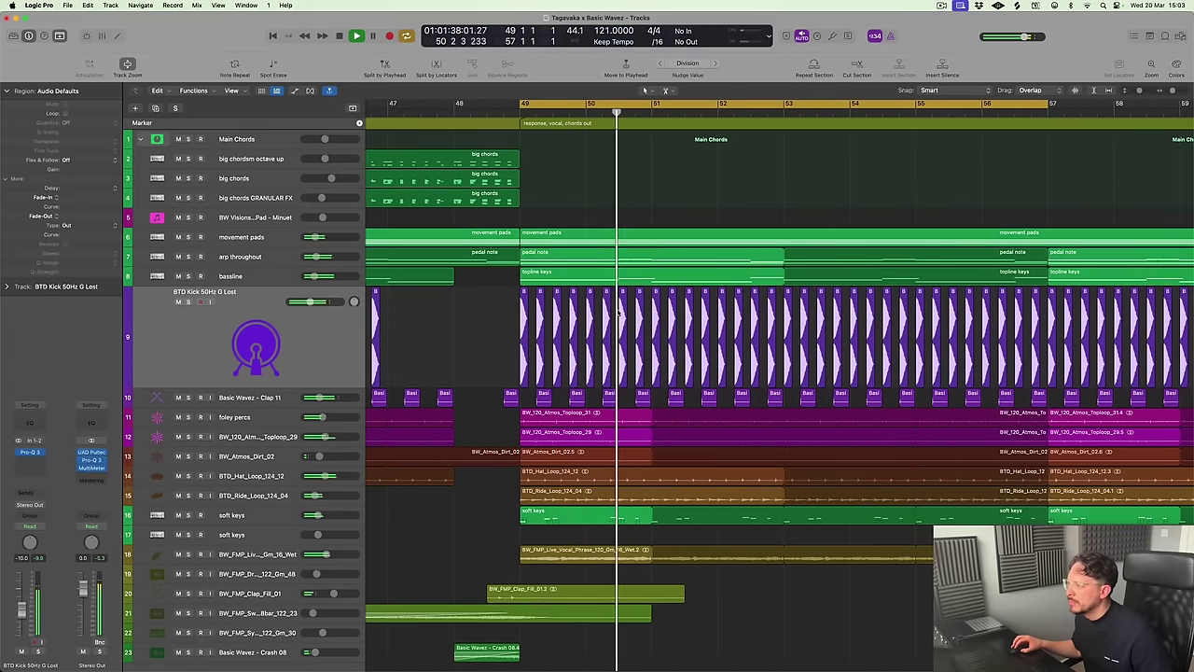
left_click_drag(624, 311, 633, 311)
key("space")
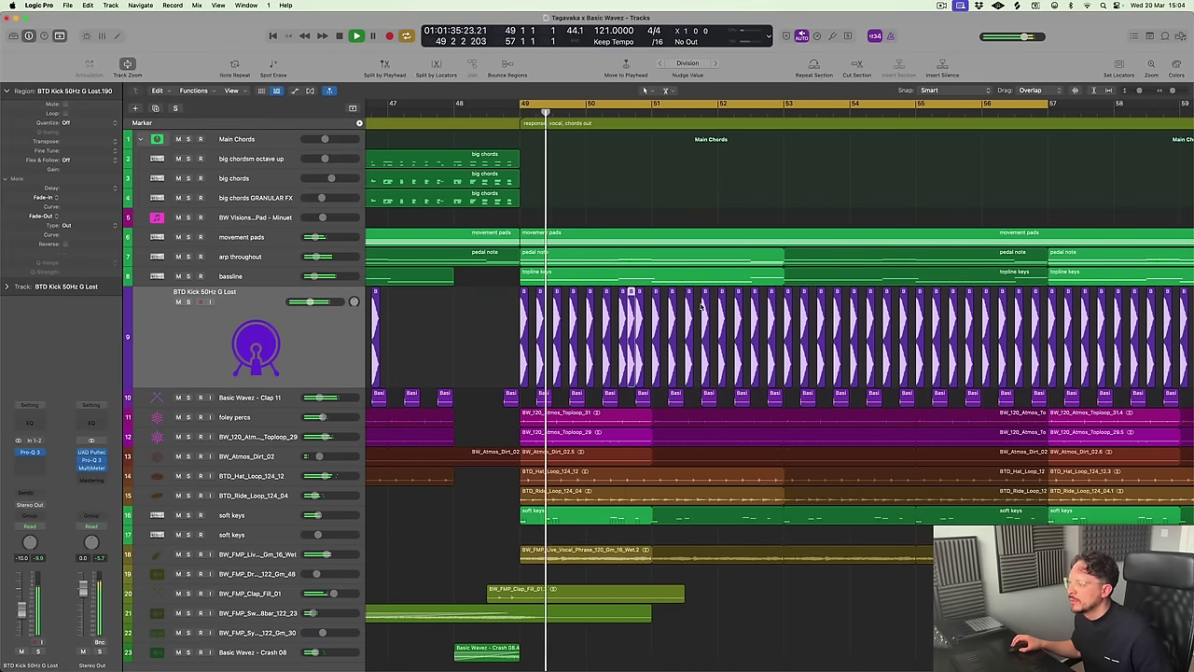
scroll(705, 305, "right", 3)
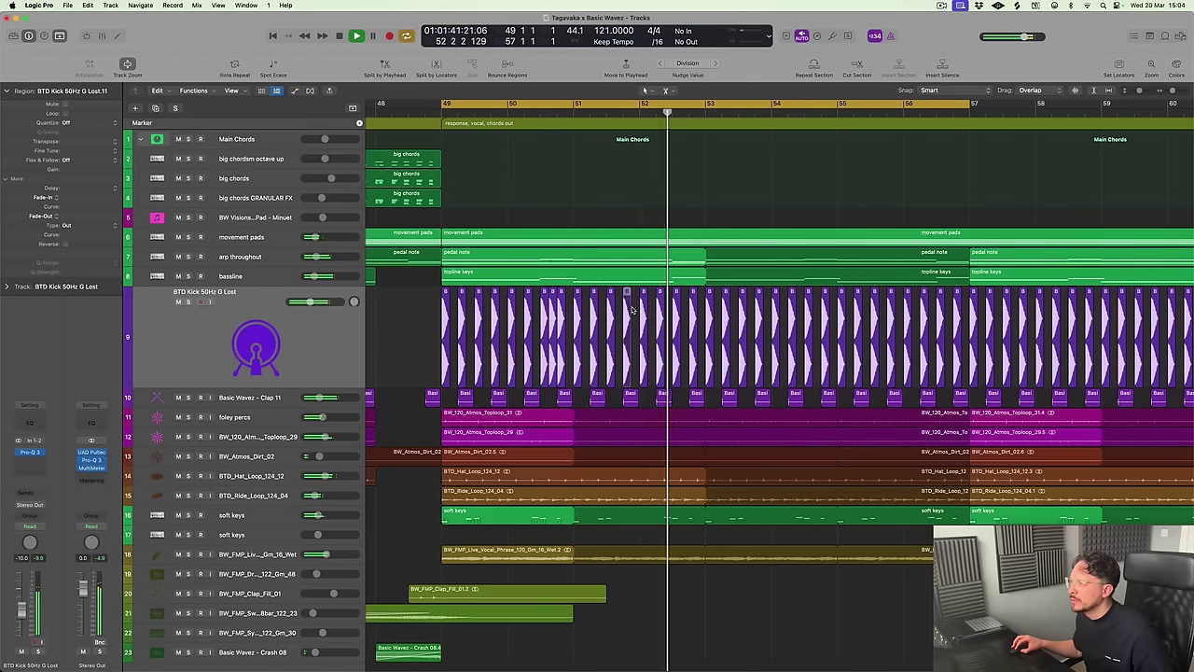
left_click_drag(627, 314, 635, 311)
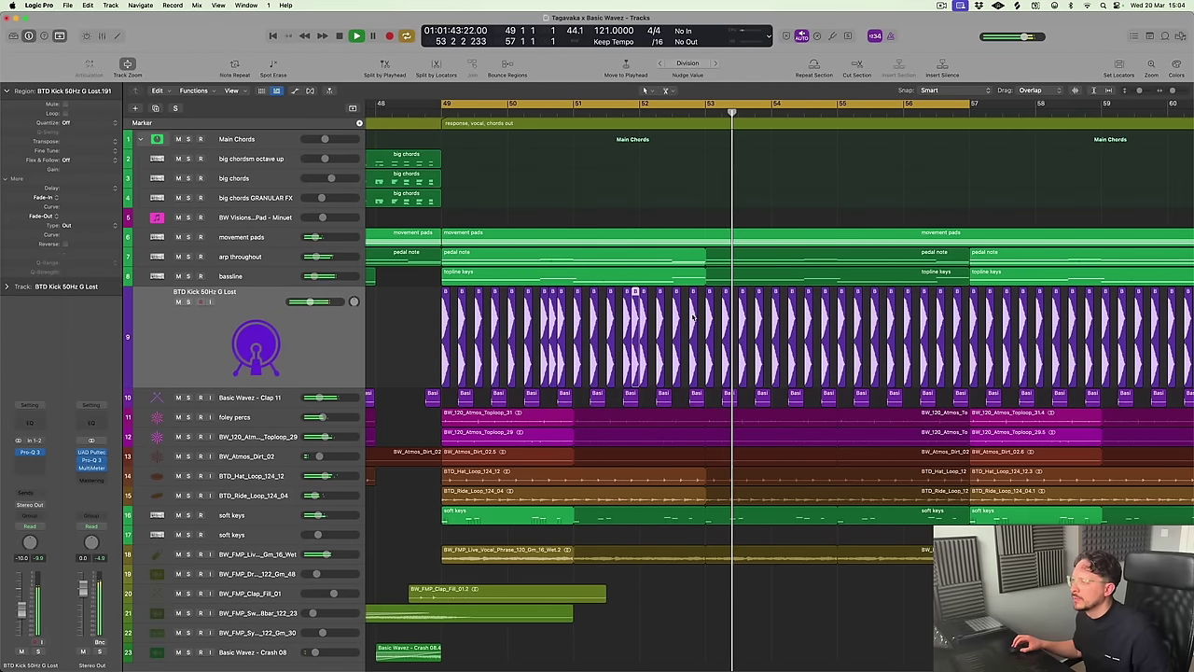
scroll(693, 317, "down", 2)
left_click(692, 191)
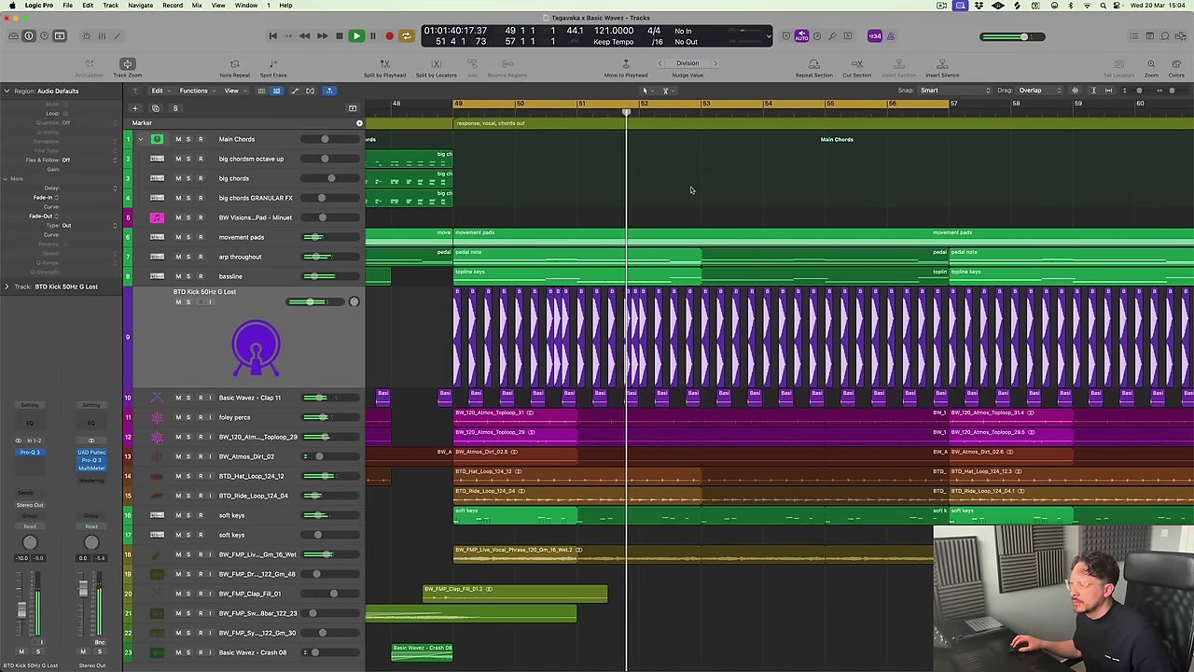
Copy a kick region in bar 53 half a beat later to position 53 3 3 1 and play the cycle back
scroll(753, 195, "right", 3)
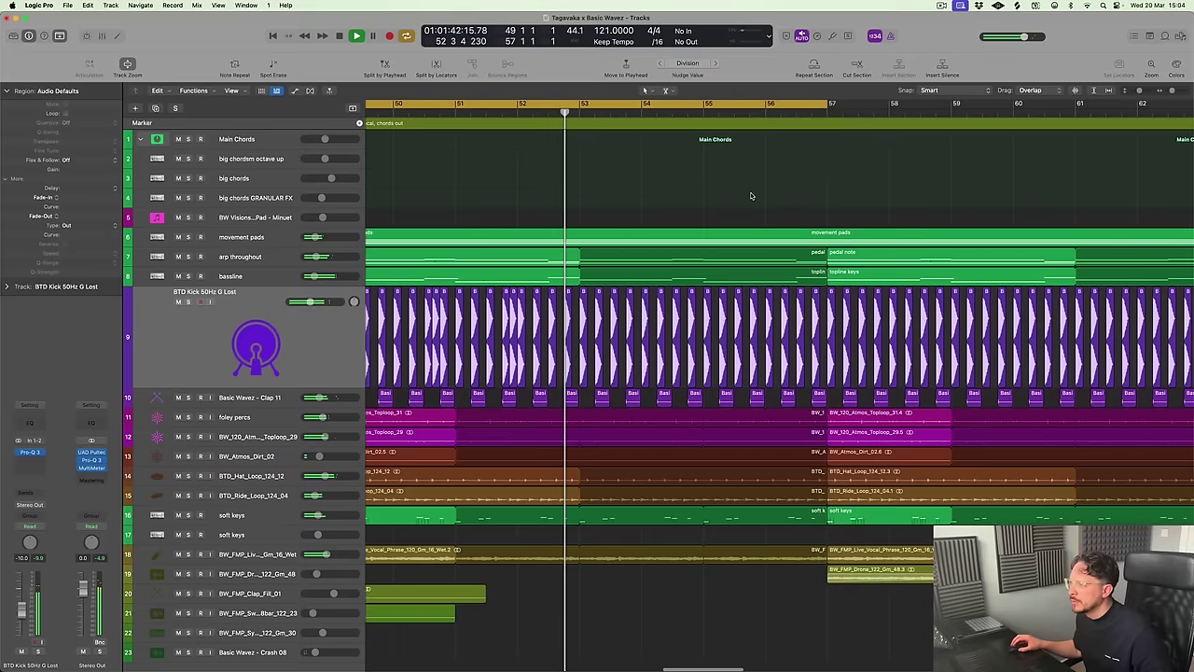
left_click(611, 307)
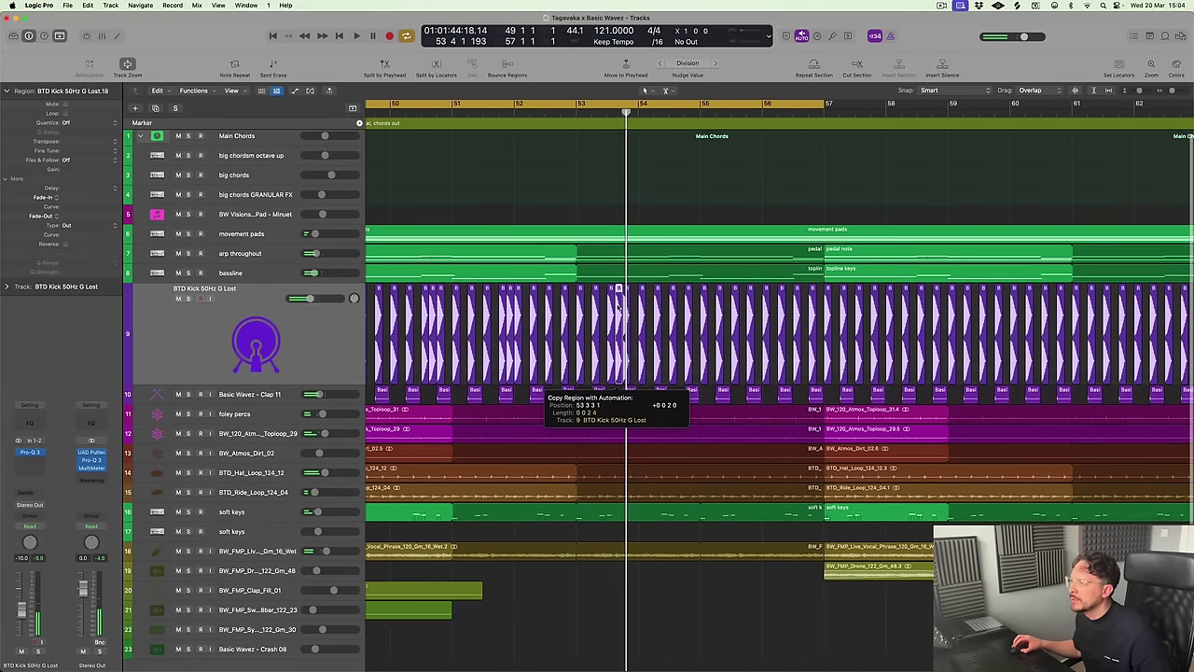
key("space")
scroll(763, 221, "down", 3)
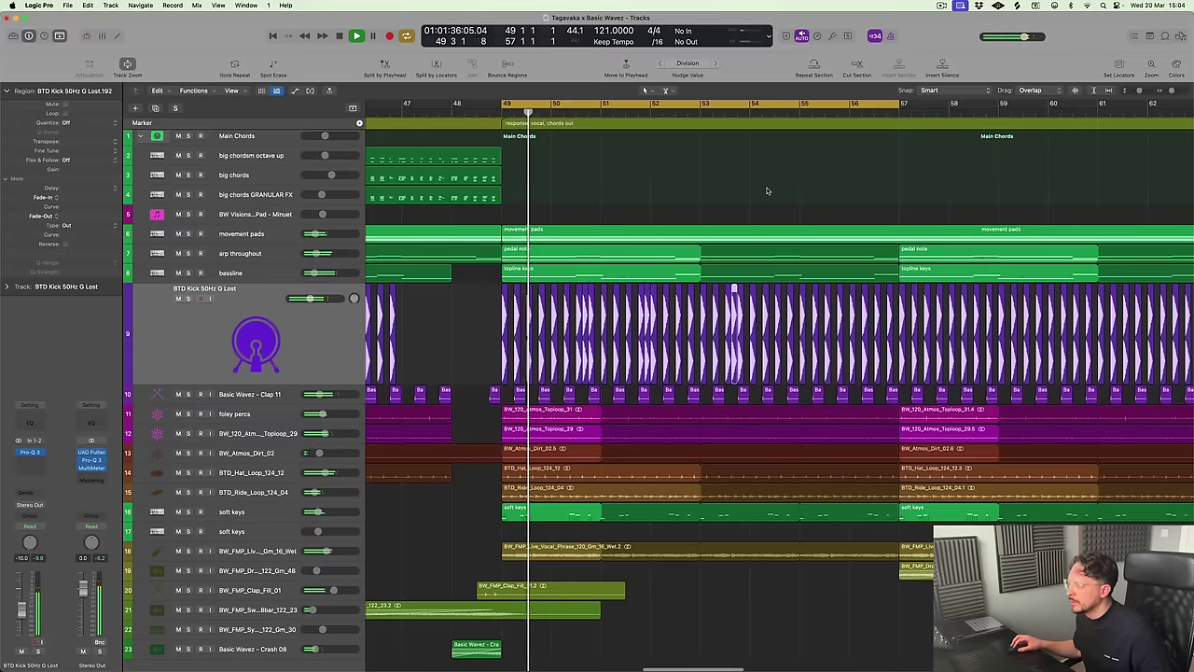
left_click(770, 194)
scroll(770, 195, "right", 3)
key("super+Left")
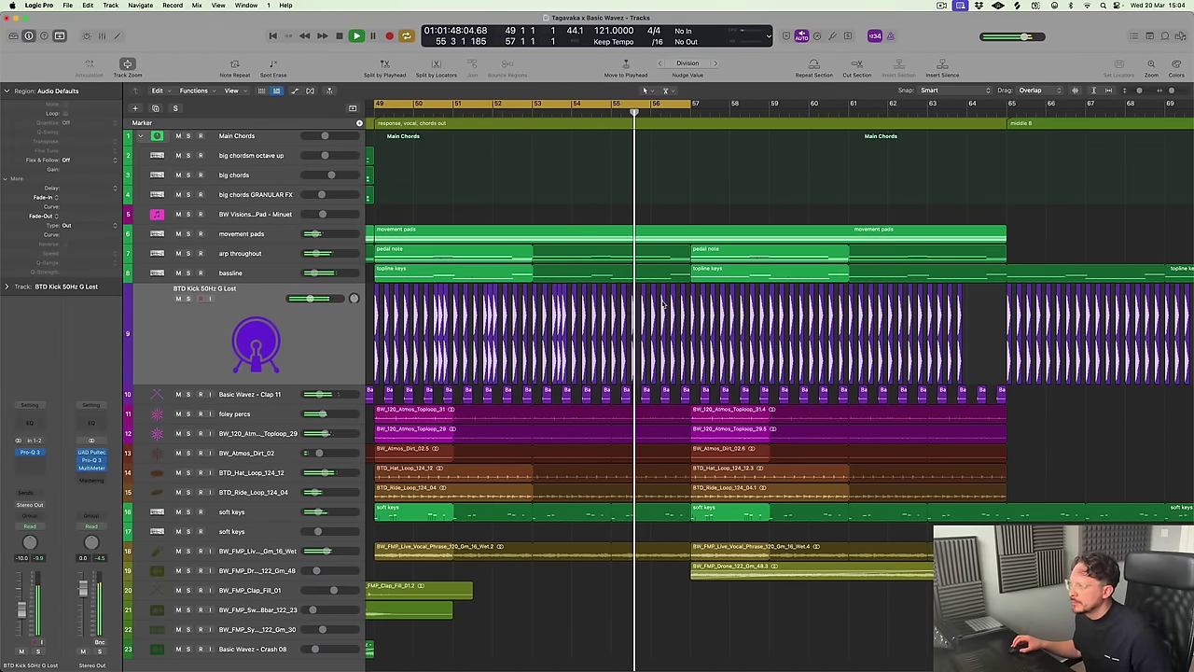
Add an extra off-beat kick near the end of bar 55 and play the cycle from bar 49
key("space")
key("super+Right")
key("super+Right")
key("super+Right")
key("super+Right")
key("super+Right")
key("super+Right")
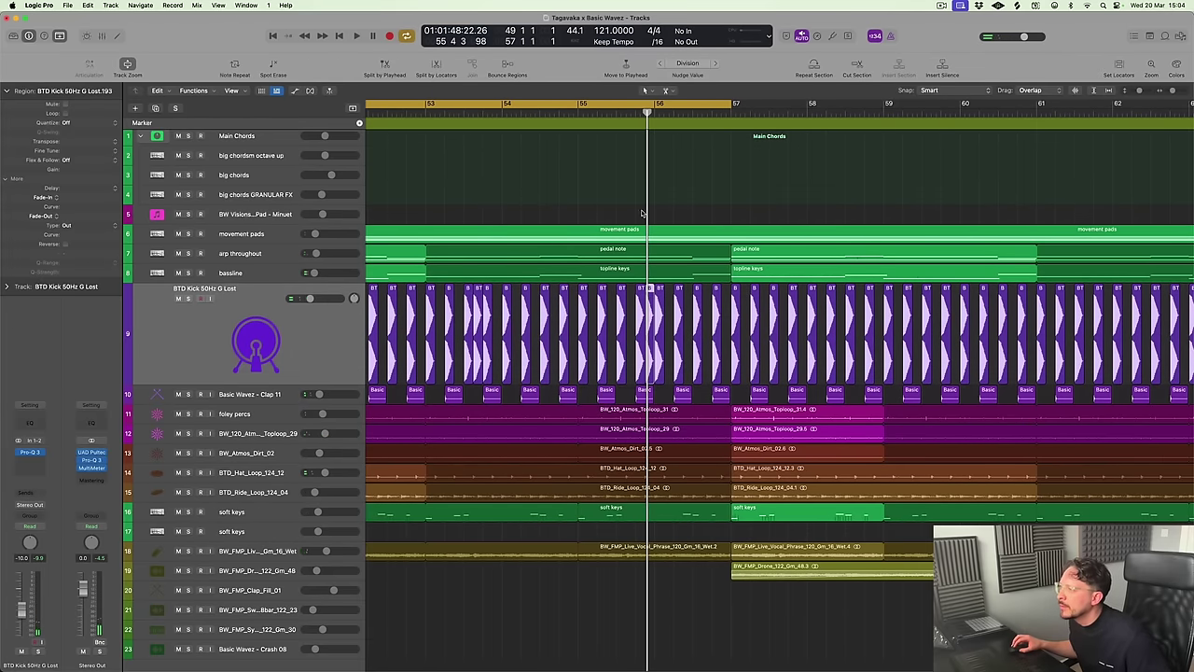
key("space")
key("super+Left")
key("super+Left")
key("super+Left")
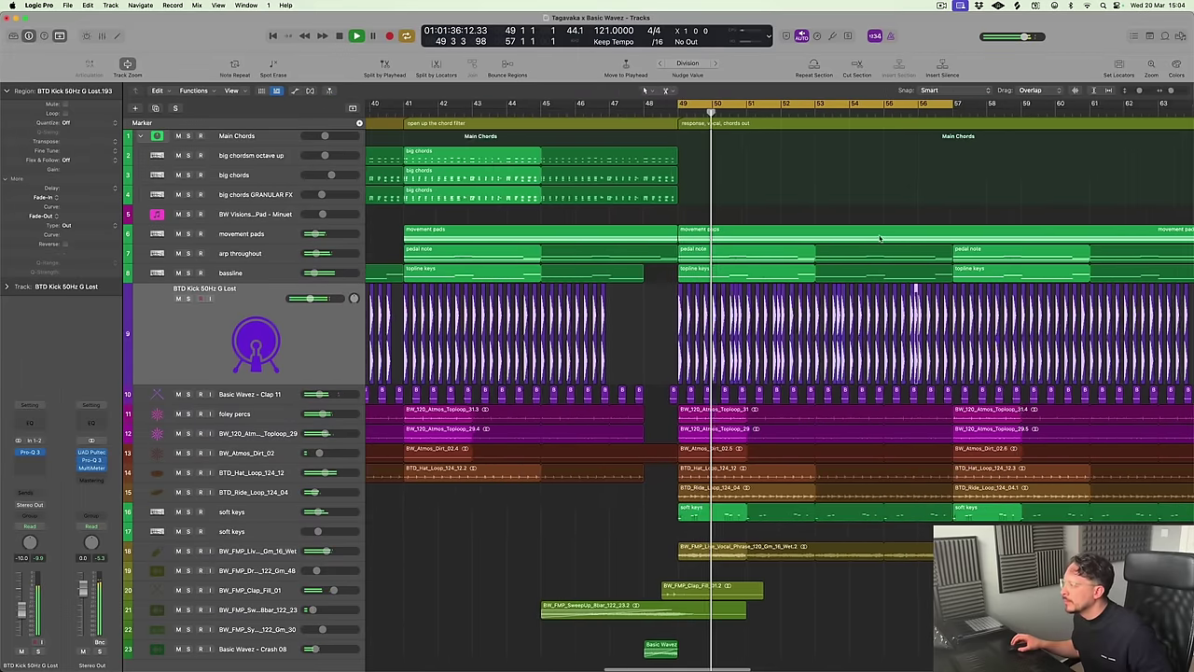
Replace the kicks from bar 57 to 65 with a copy of the varied kick pattern from bars 49 to 57
scroll(936, 275, "right", 4)
left_click_drag(1054, 319, 823, 328)
key("Delete")
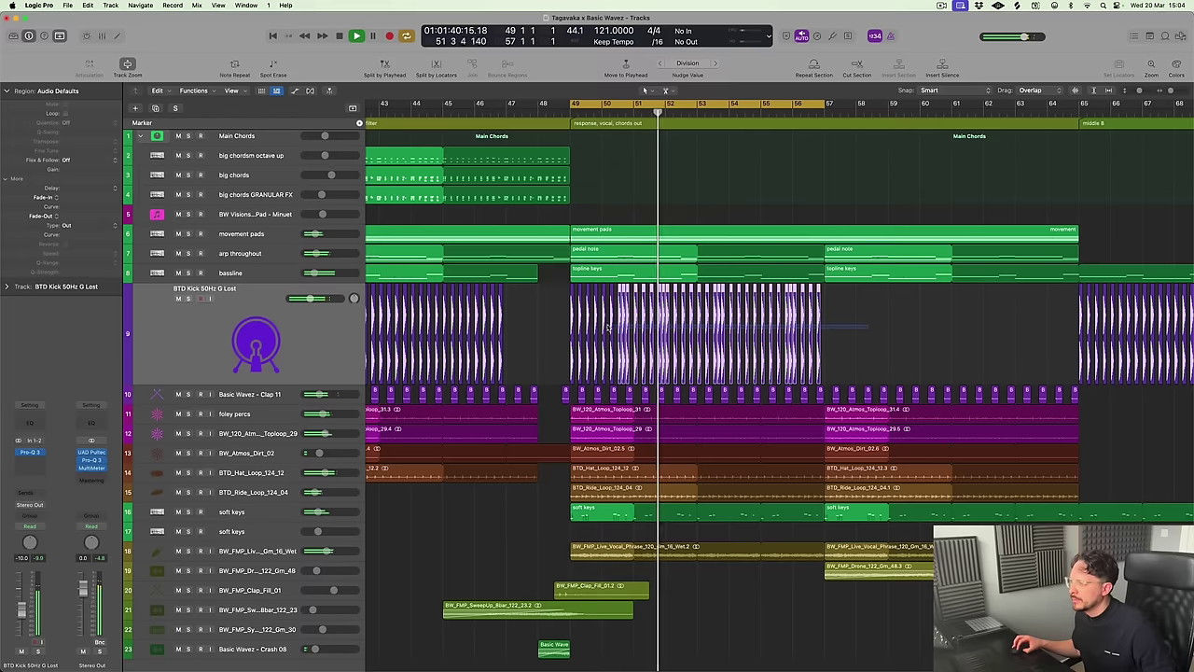
left_click_drag(566, 321, 829, 328)
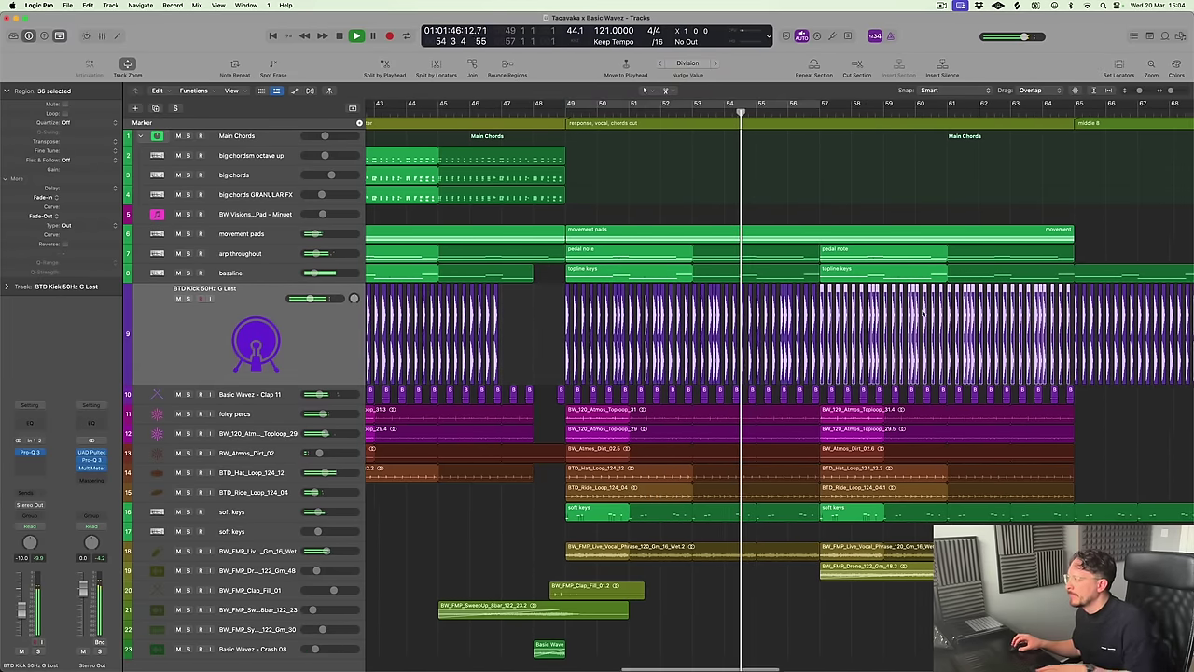
Delete the last kick regions in bar 64 to leave a one-bar kick gap before the middle 8
left_click(1110, 432)
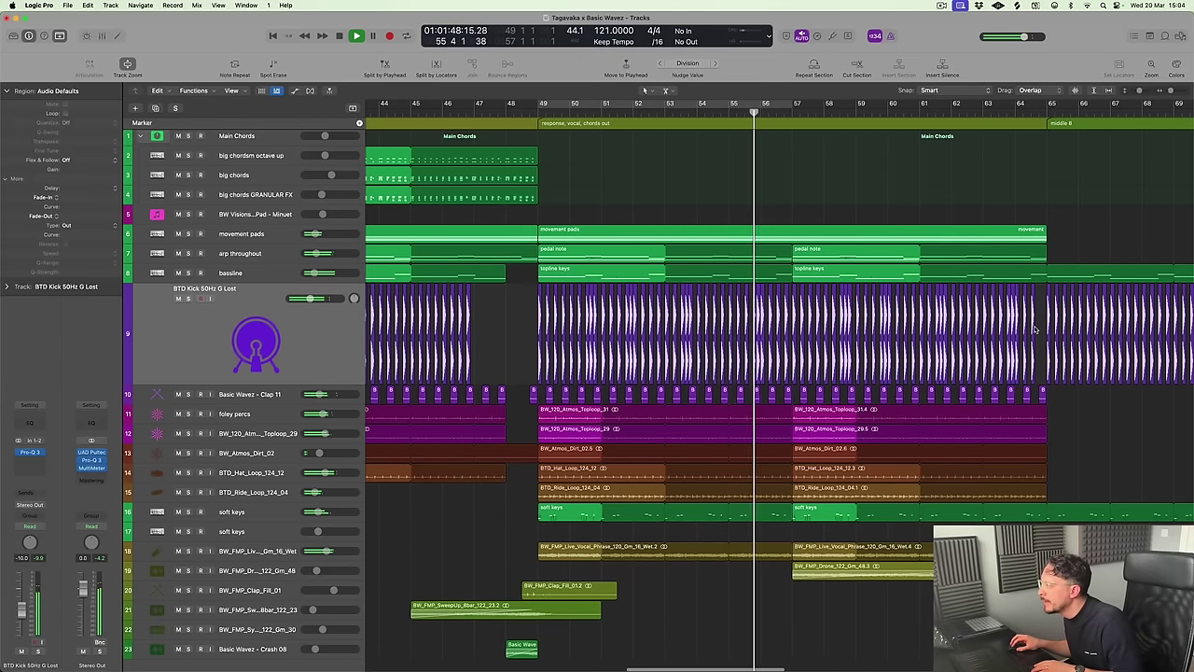
key("Delete")
left_click(1024, 329)
key("Delete")
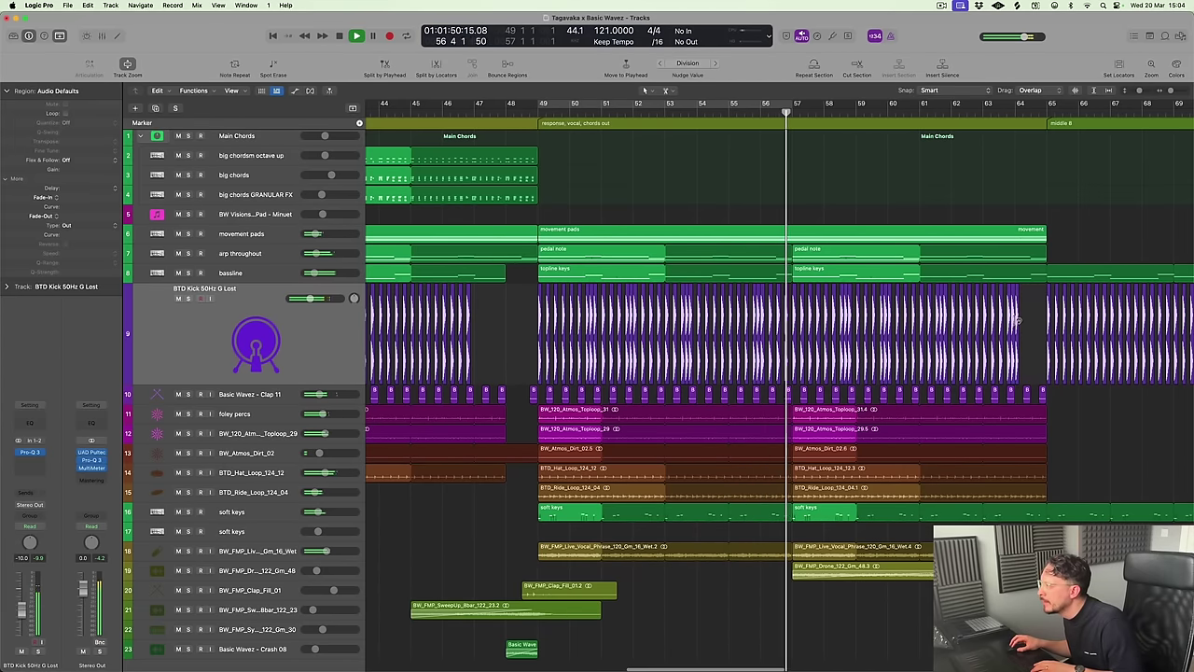
left_click(1014, 325)
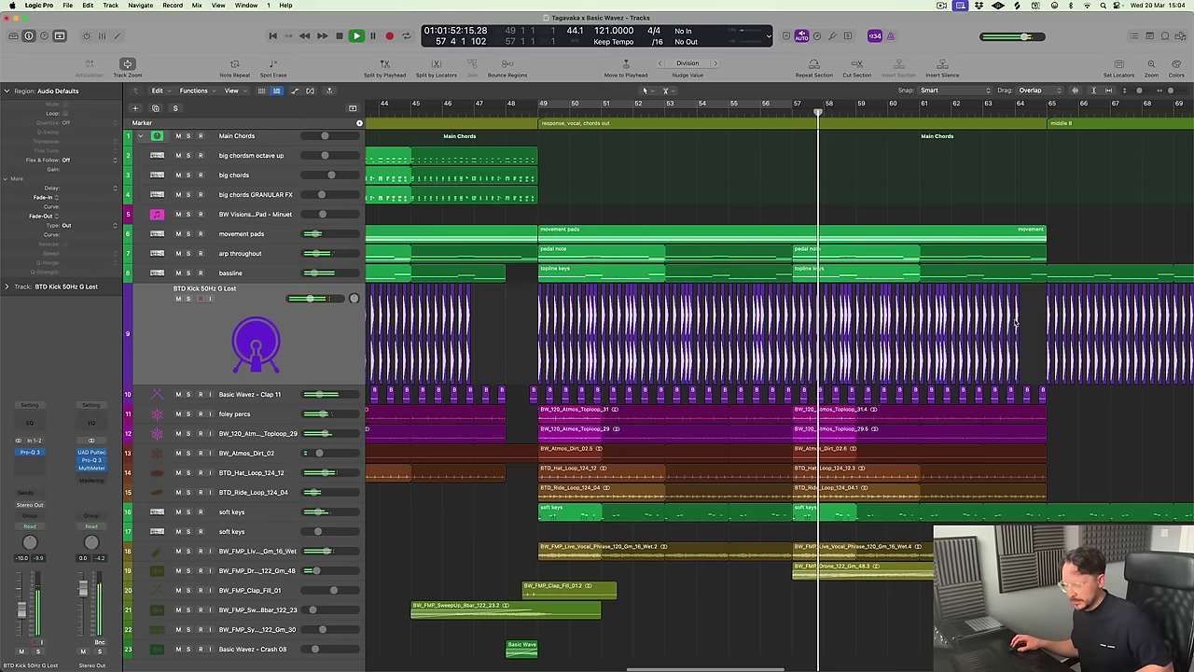
left_click(1018, 318)
key("Delete")
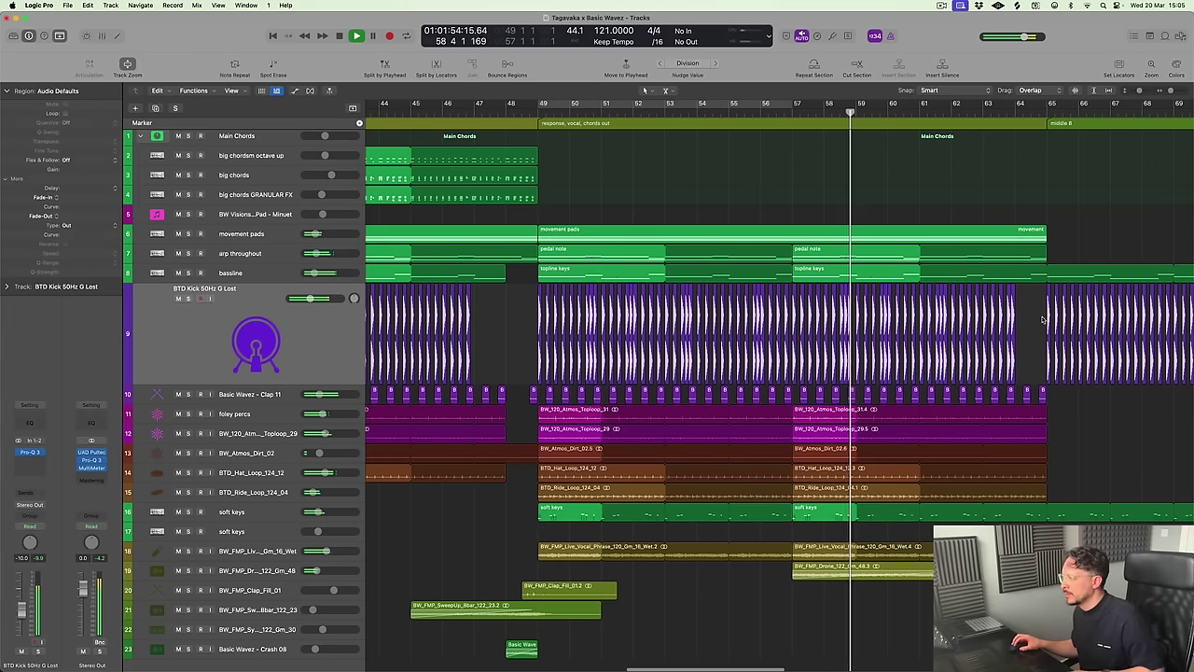
Listen through to the middle 8 and set the playback cycle from bar 49 to bar 65
scroll(995, 234, "left", 1)
scroll(996, 234, "left", 10)
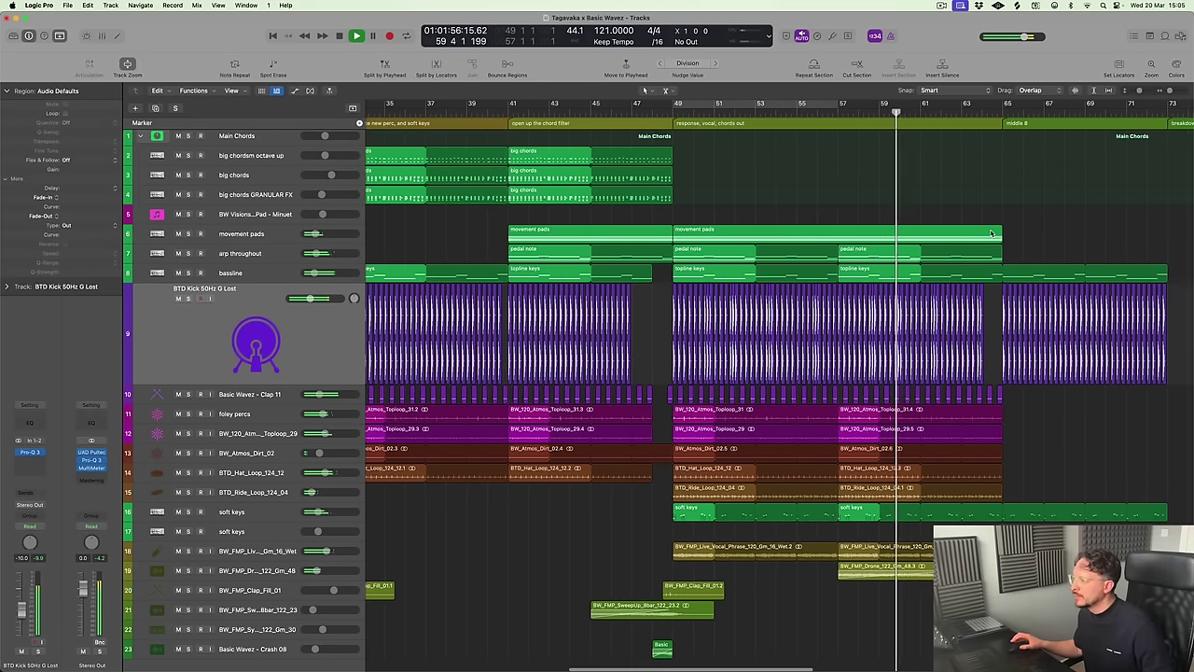
key("super+Up")
key("super+Up")
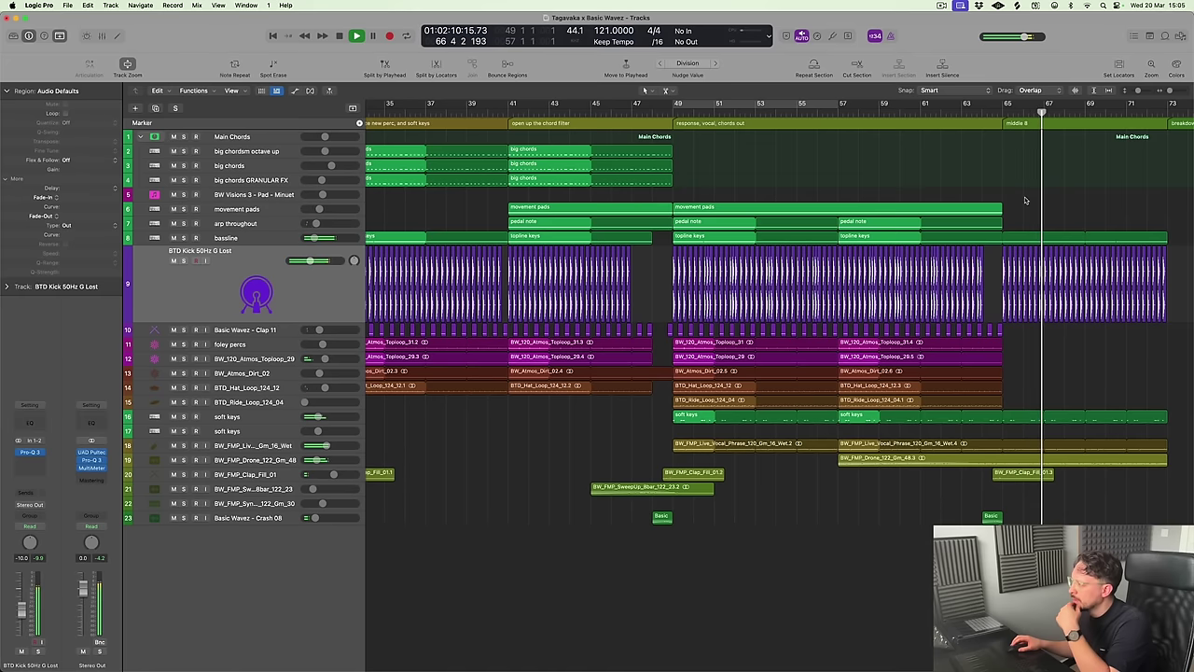
key("space")
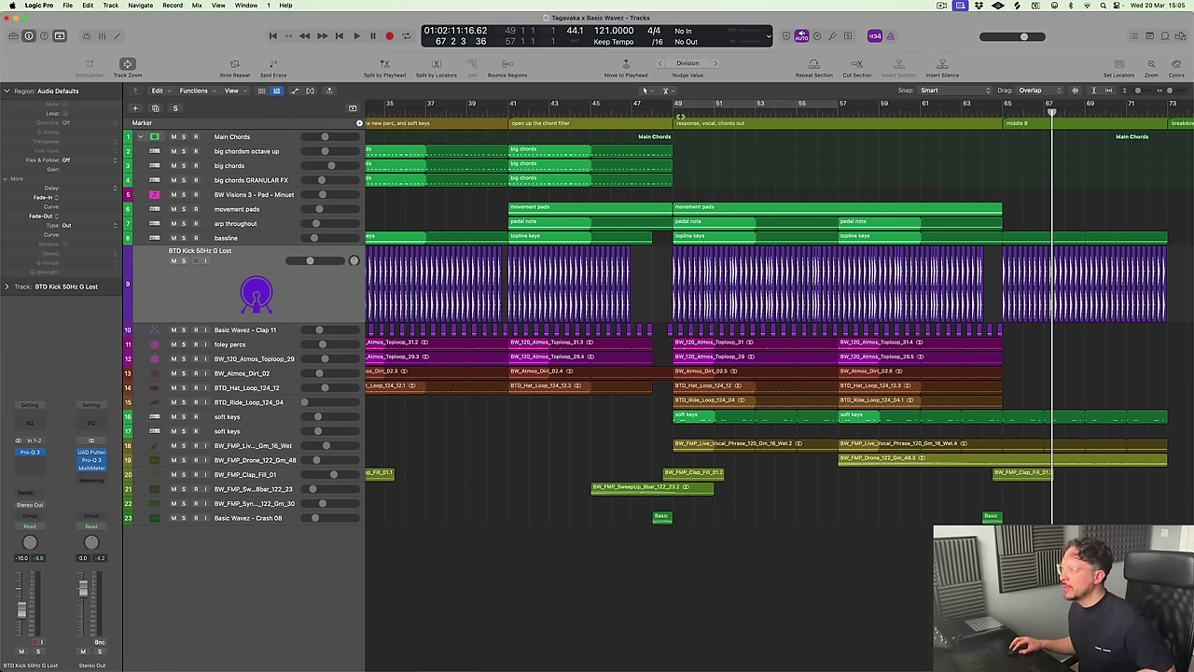
left_click_drag(674, 107, 1008, 107)
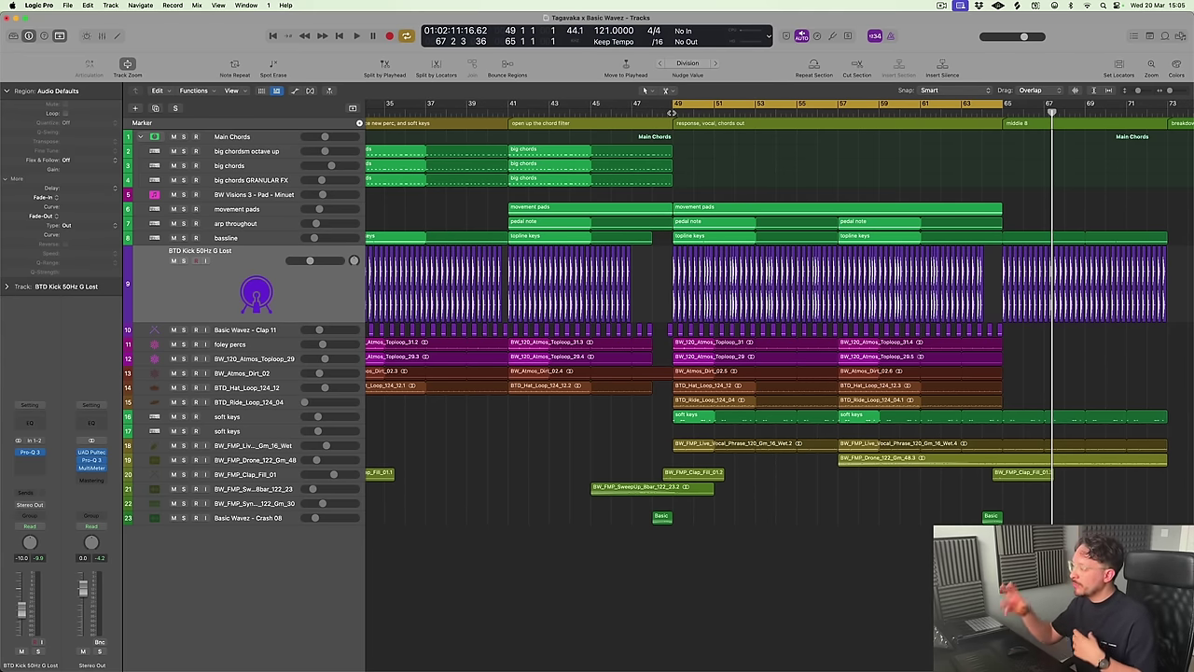
key("space")
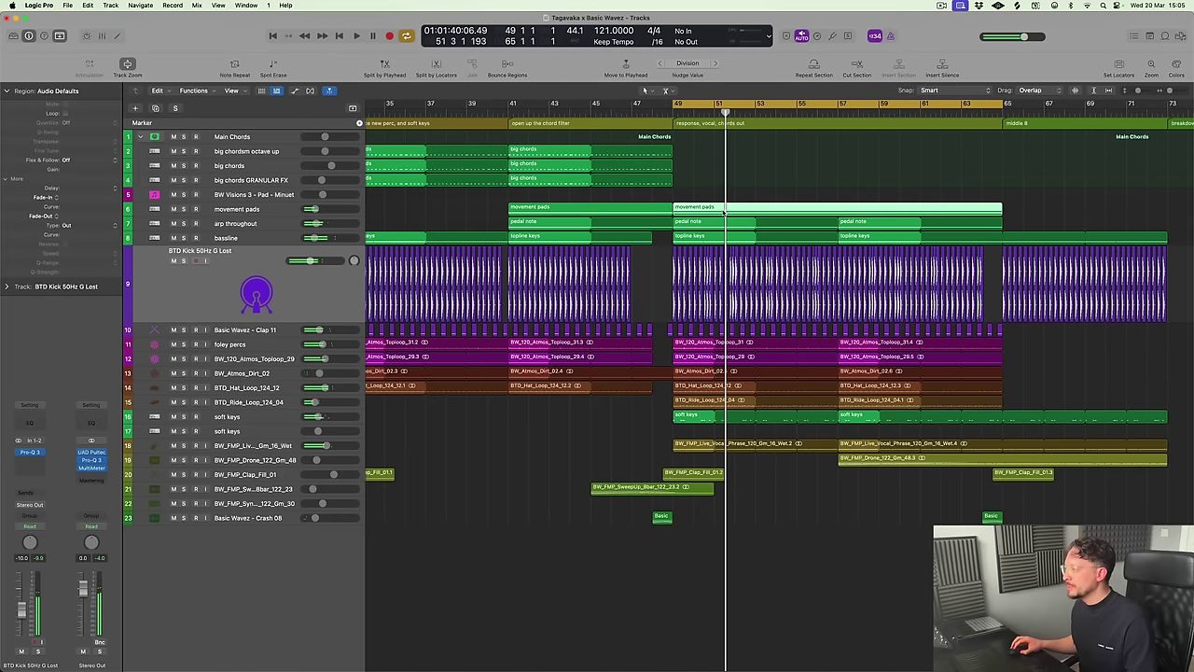
Enlarge the movement pads and arp throughout tracks in turn to examine their regions across the arrangement
left_click(243, 211)
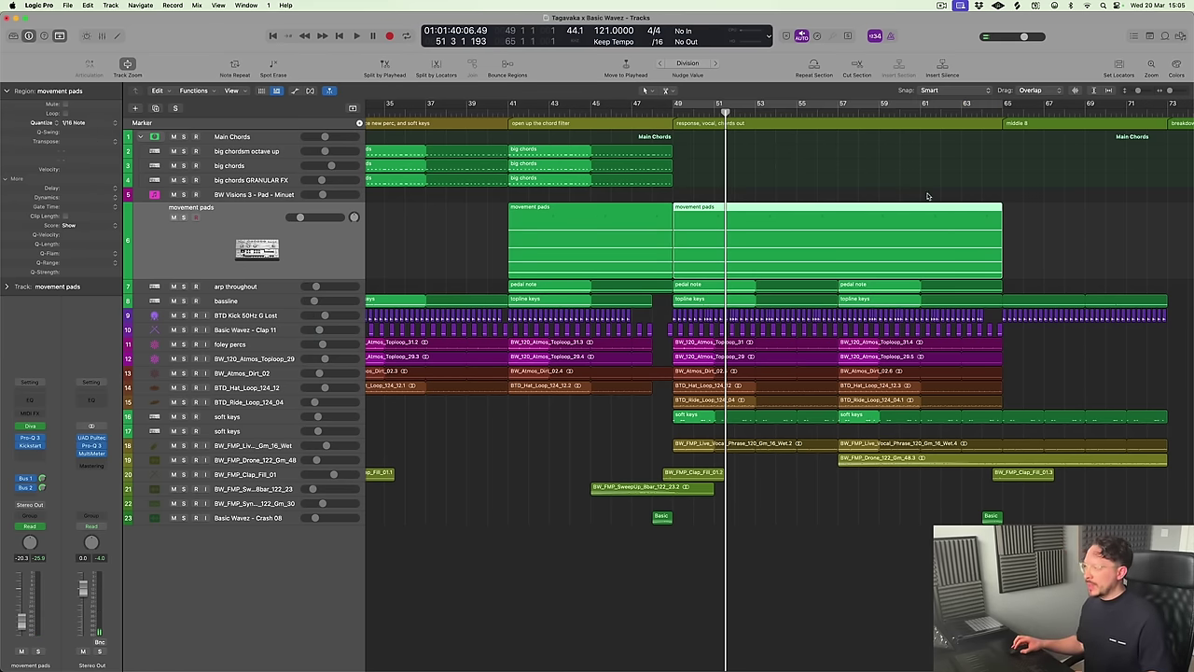
left_click(281, 291)
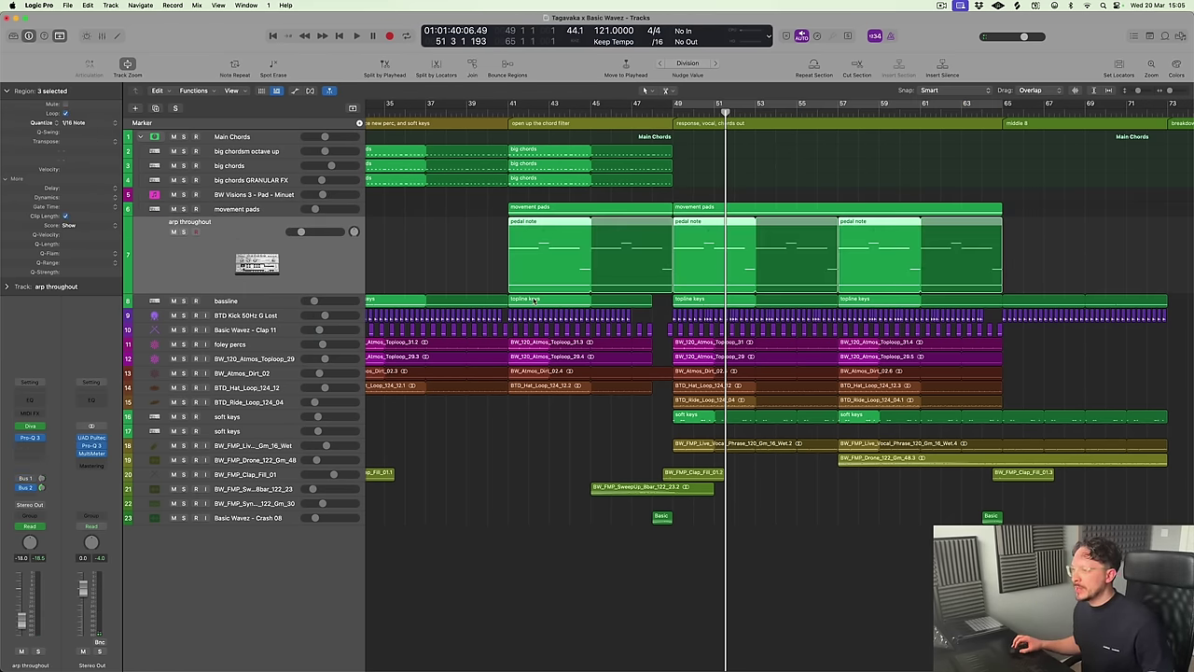
scroll(534, 302, "down", 5)
scroll(616, 261, "up", 3)
scroll(616, 261, "left", 2)
scroll(615, 261, "down", 3)
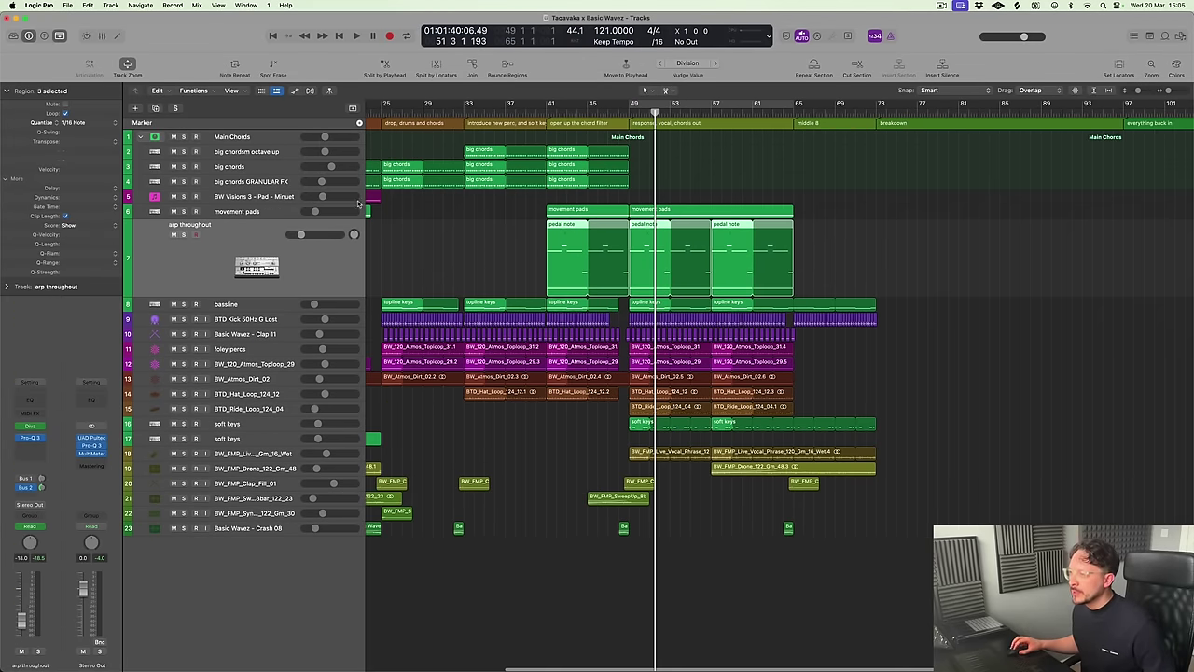
scroll(357, 203, "down", 3)
key("ctrl+z")
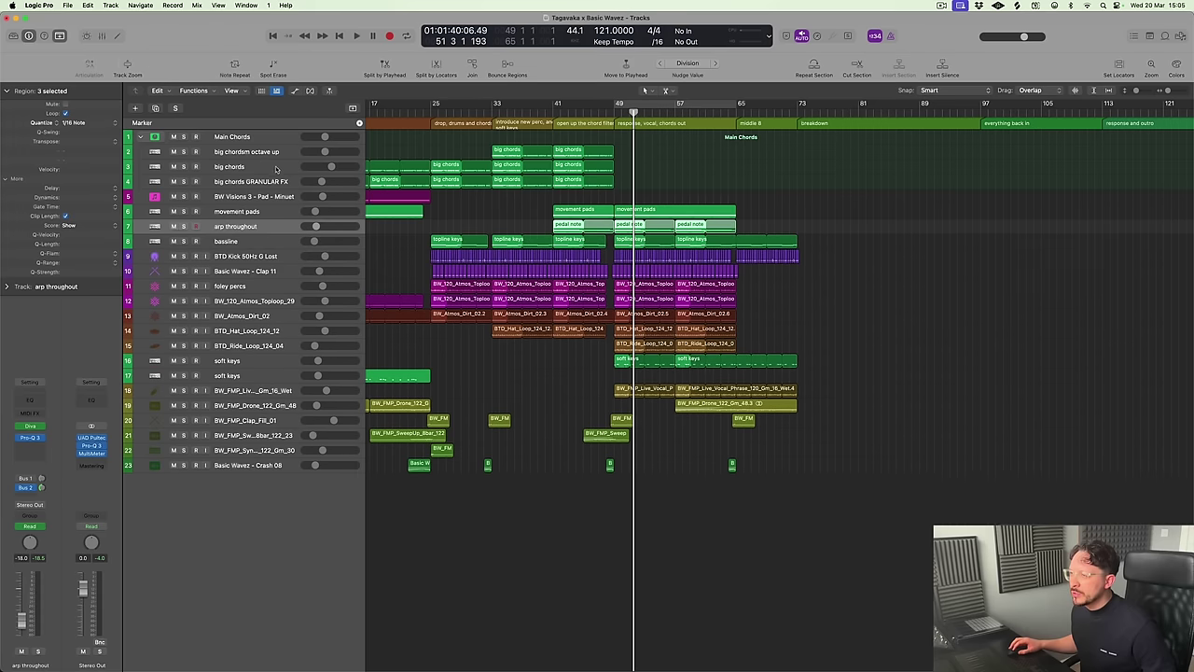
Select all regions in the arrangement and rename them by their track names
double_click(246, 152)
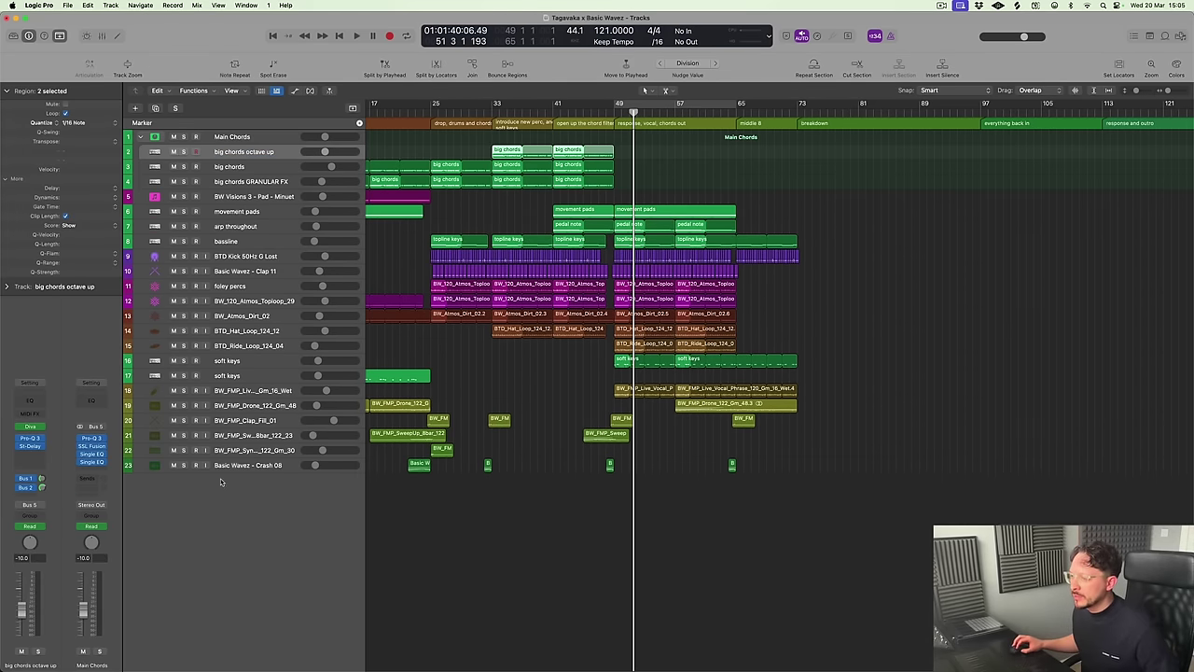
key("super+a")
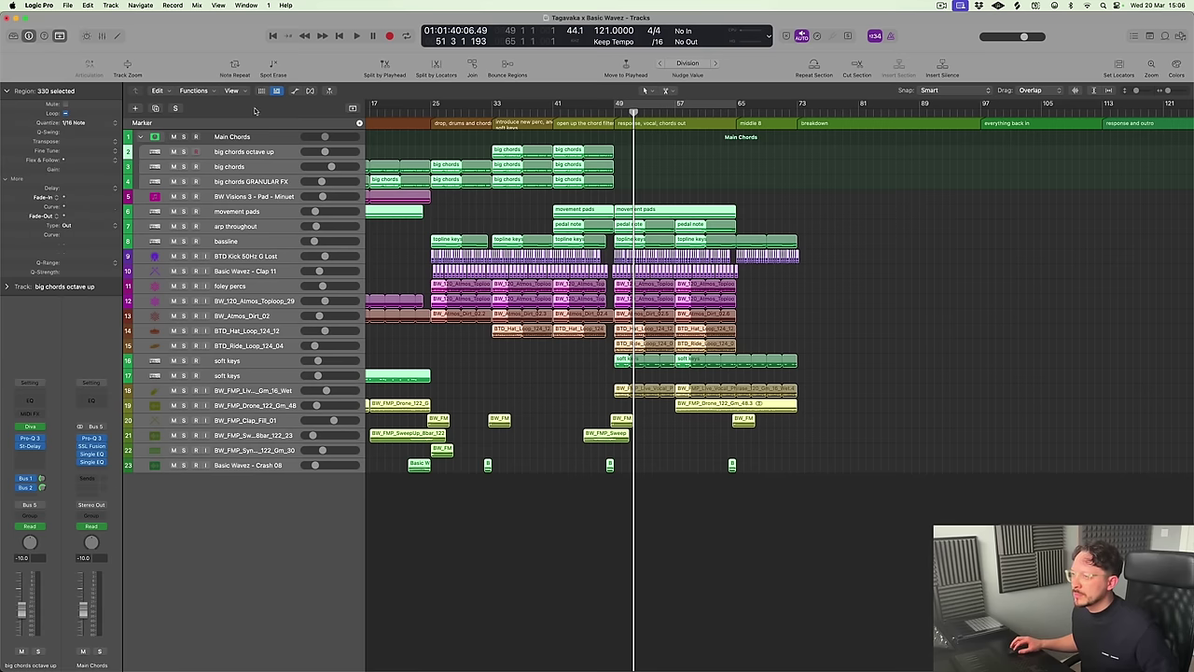
left_click(203, 91)
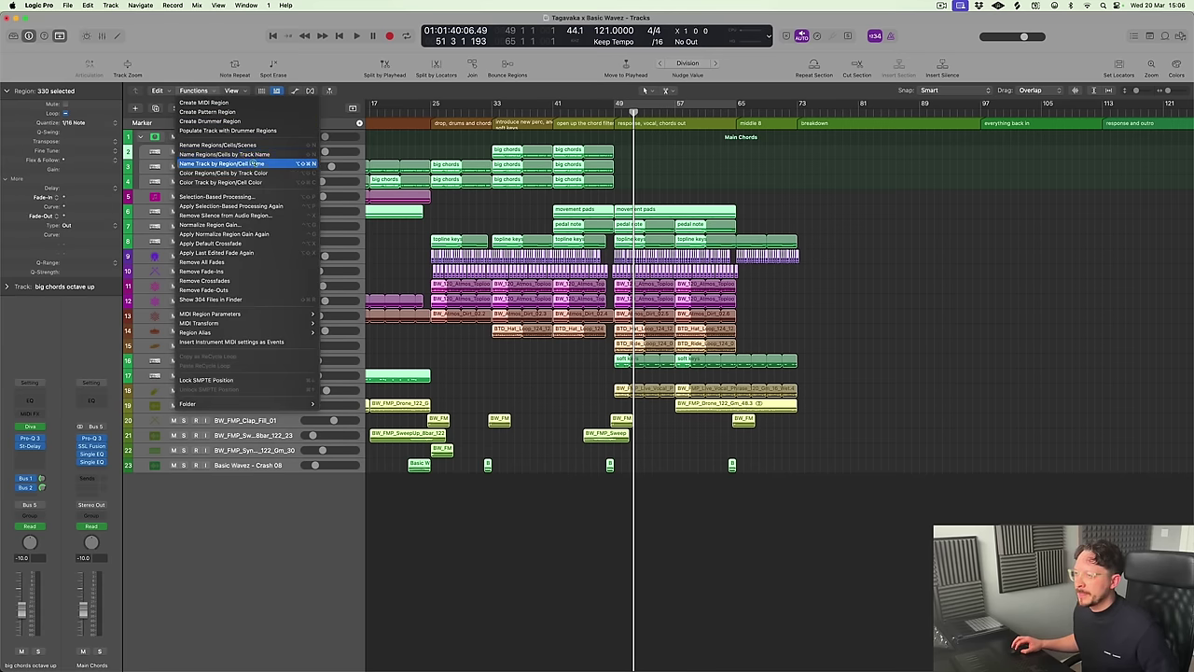
left_click(252, 154)
left_click(416, 244)
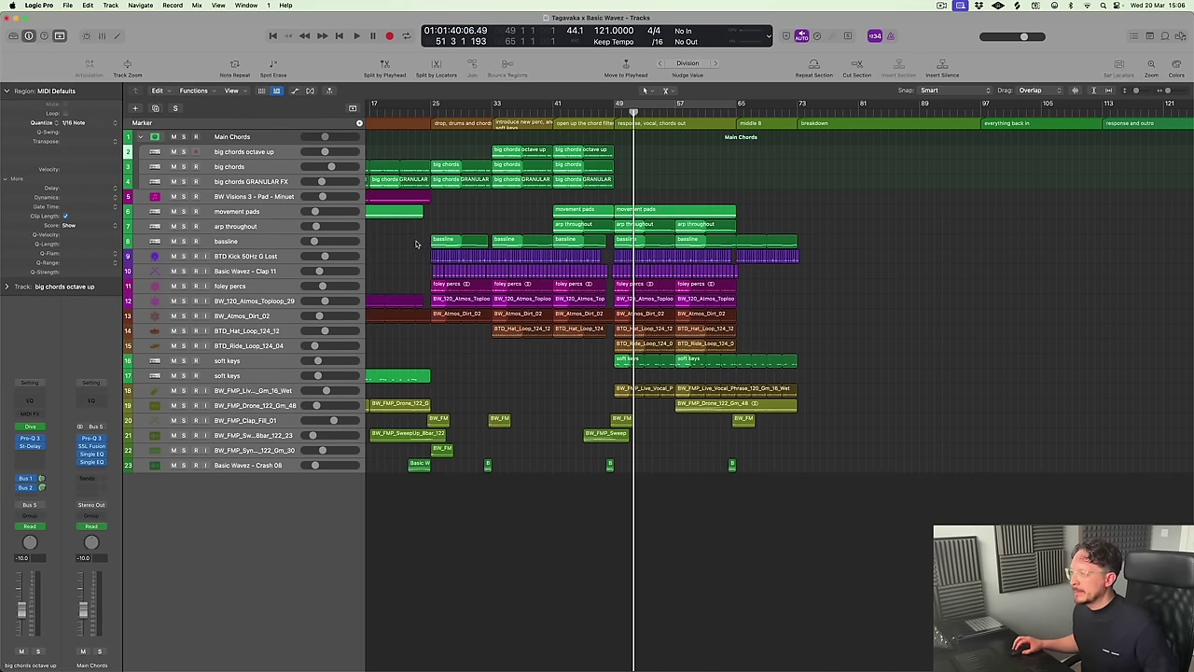
Examine the arp throughout and movement pads regions and the arp's Diva sustain automation between bars 41 and 65
left_click(265, 229)
key("super+Right")
key("super+Right")
key("super+Right")
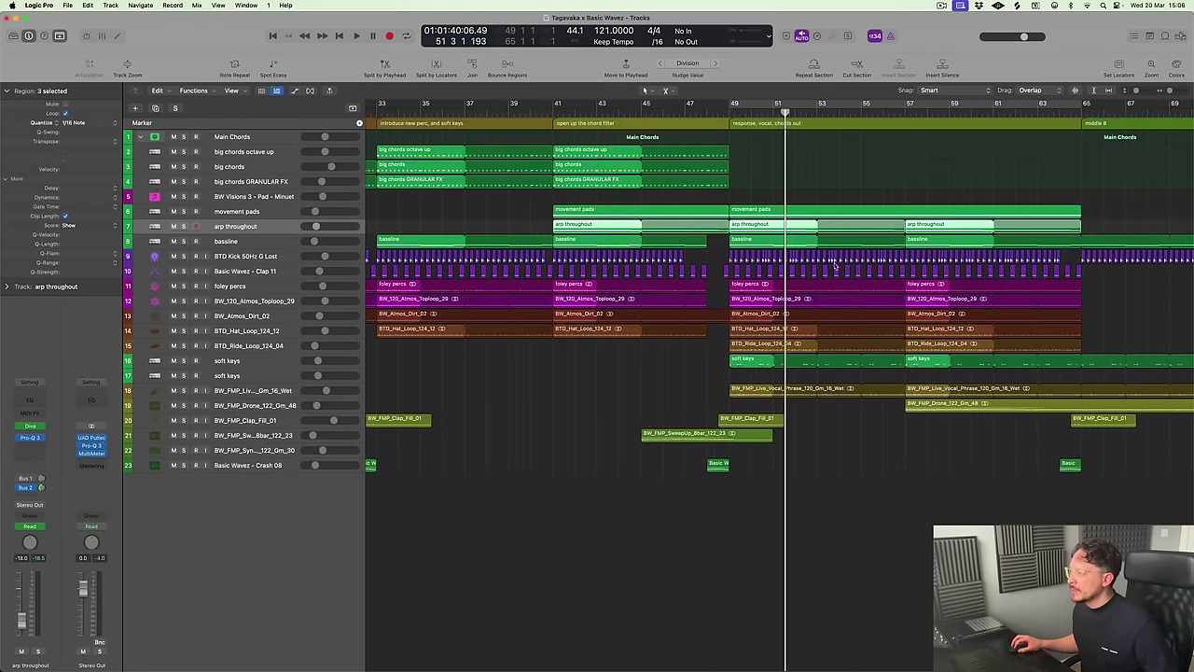
key("ctrl+z")
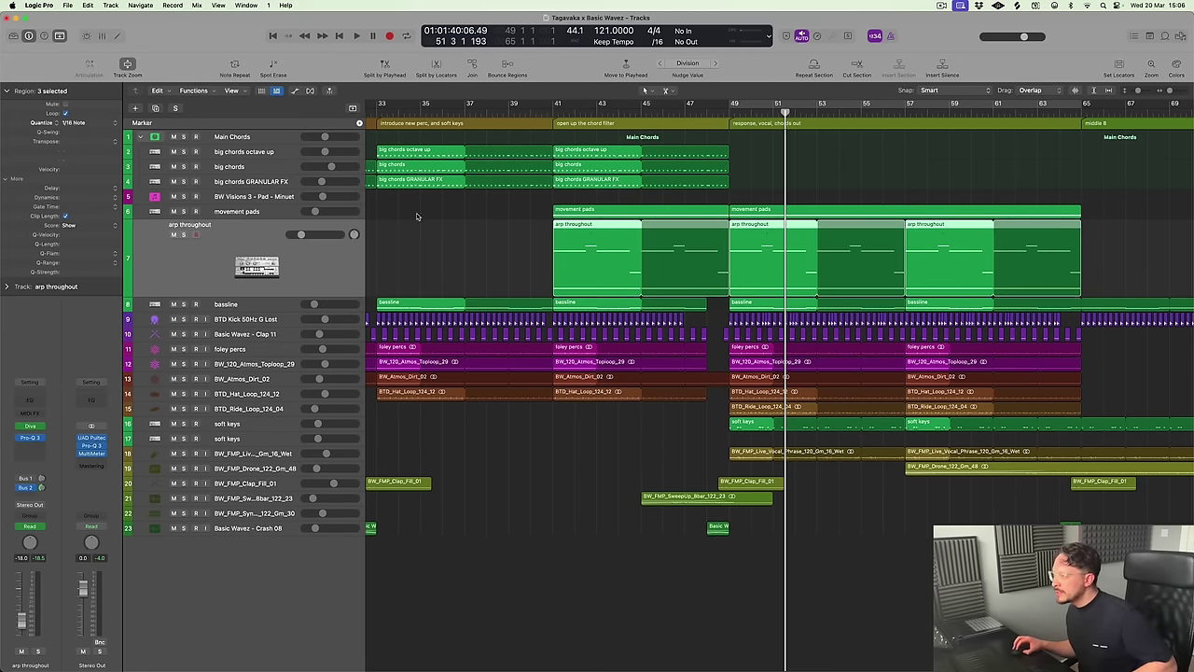
left_click(266, 214)
key("ctrl+z")
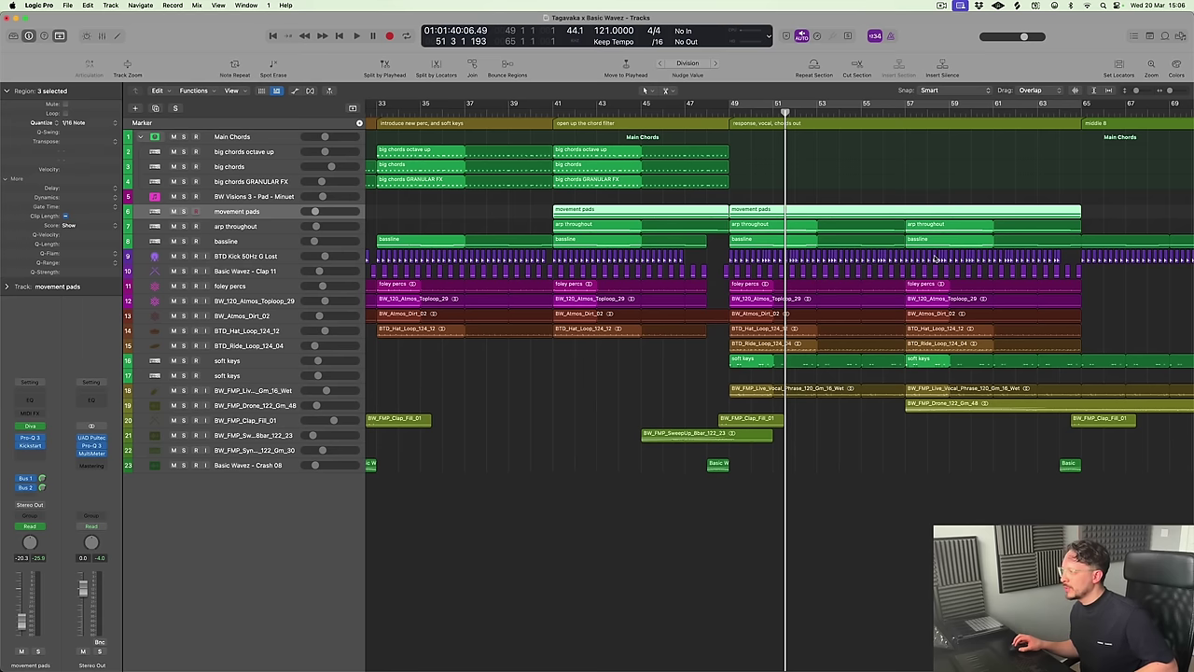
left_click(350, 229)
key("ctrl+z")
key("a")
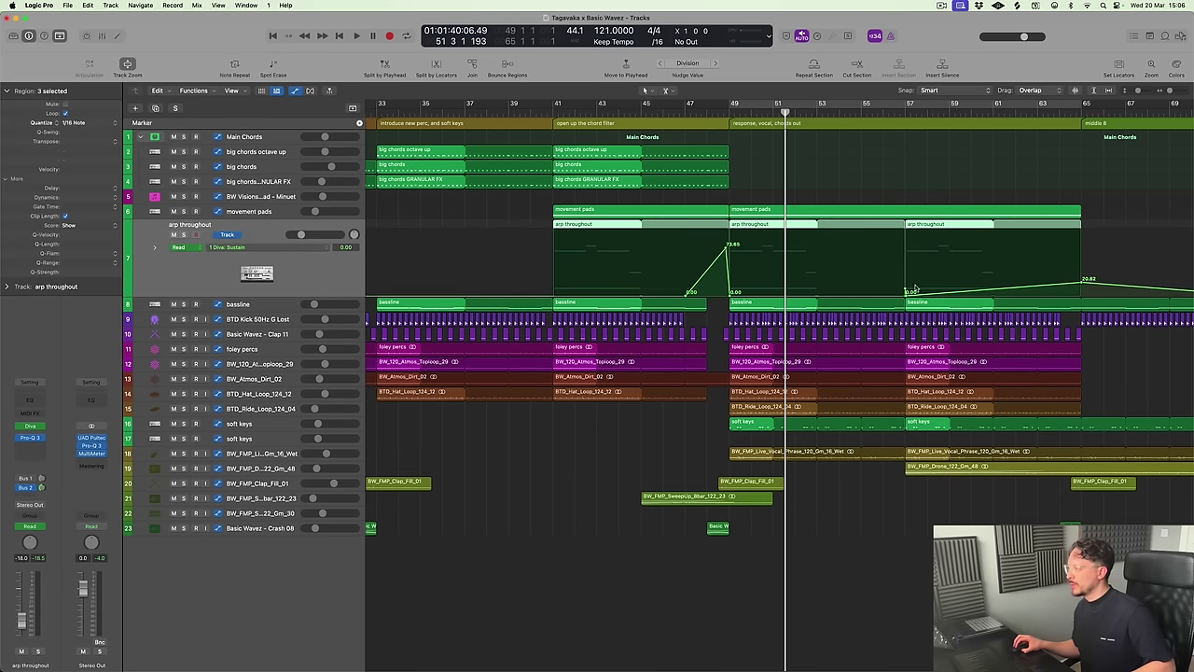
key("a")
key("ctrl+z")
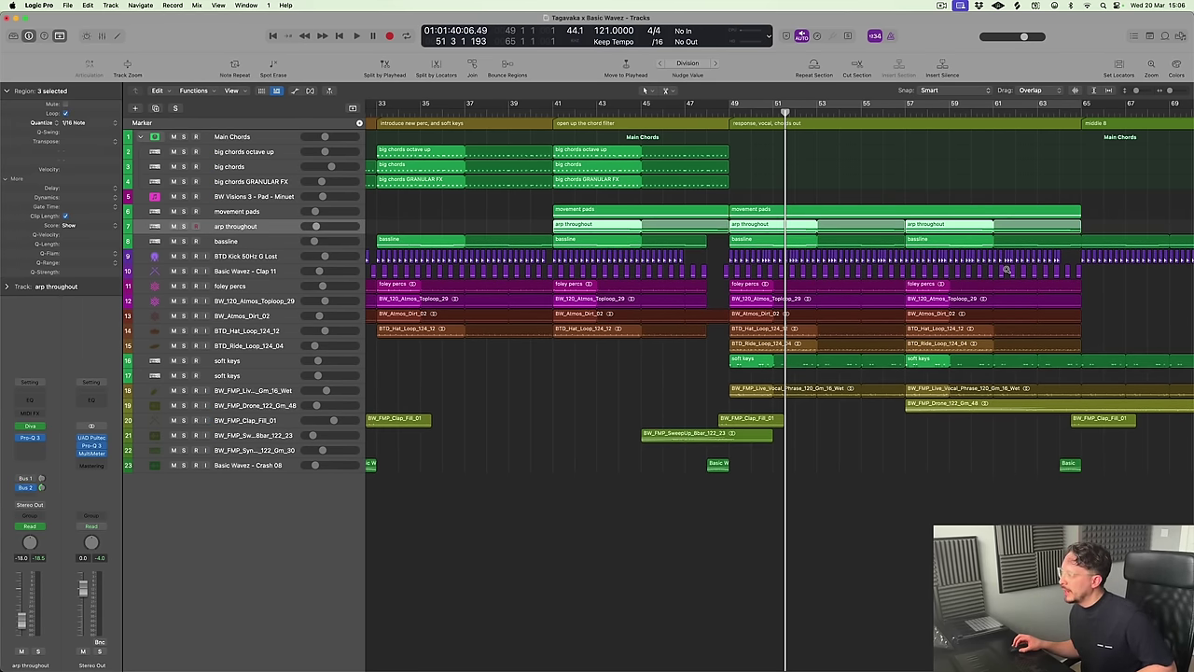
Play the cycle from bar 49 to 65 and briefly solo the arp throughout track
key("ctrl+Left")
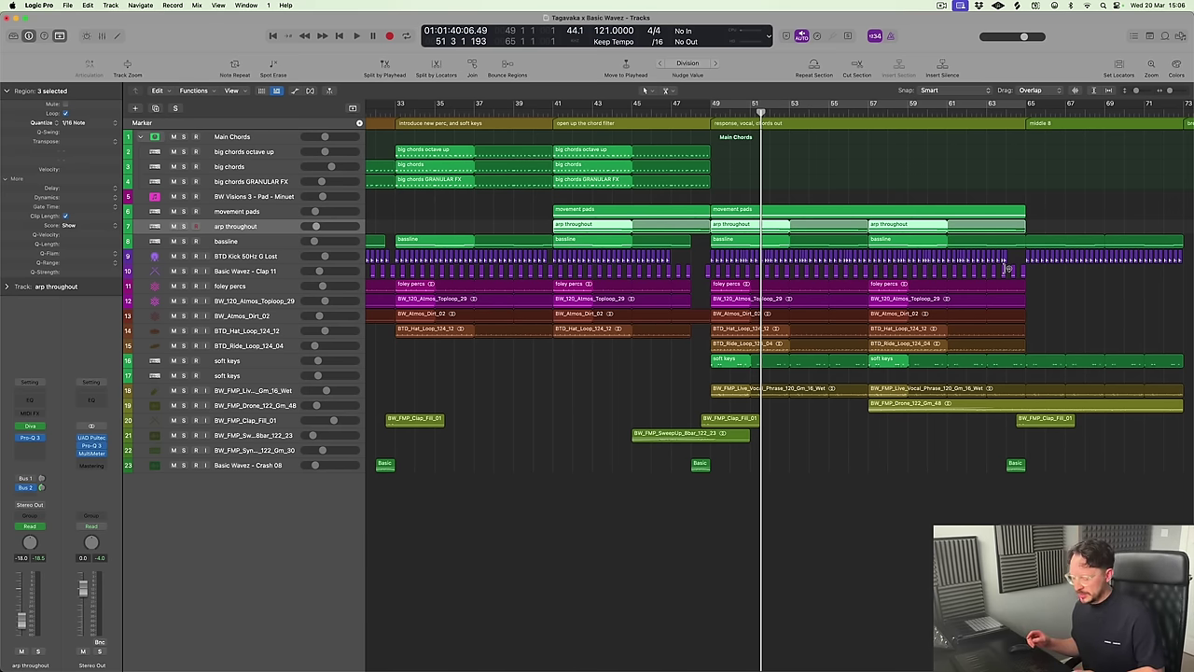
key("c")
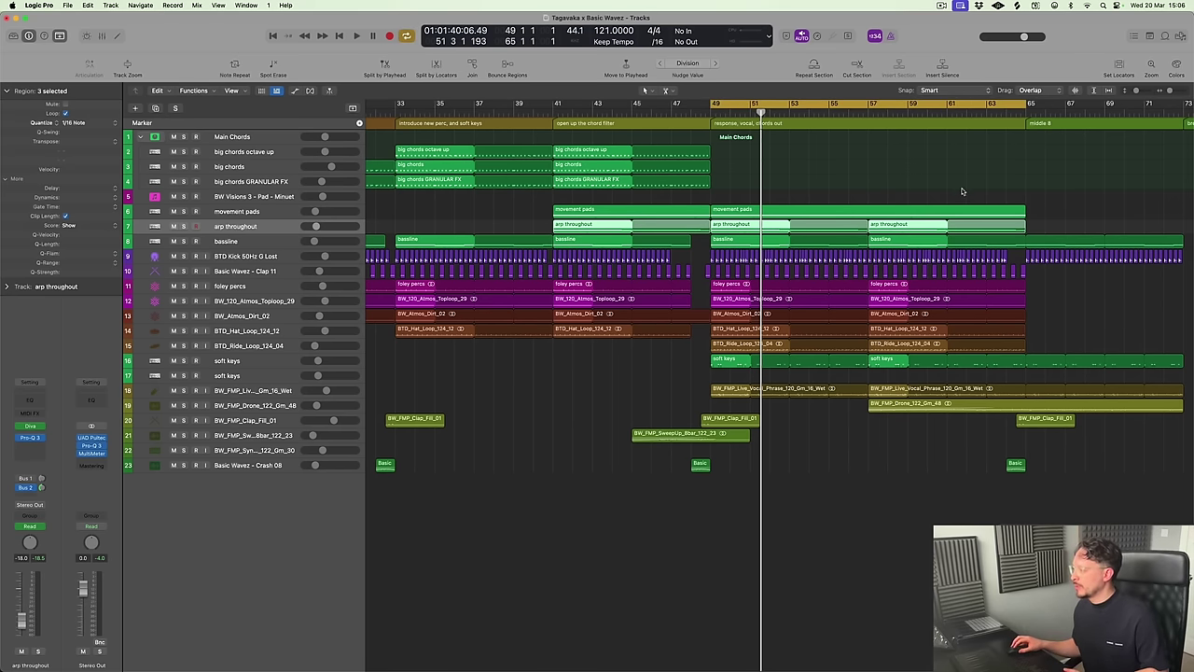
key("space")
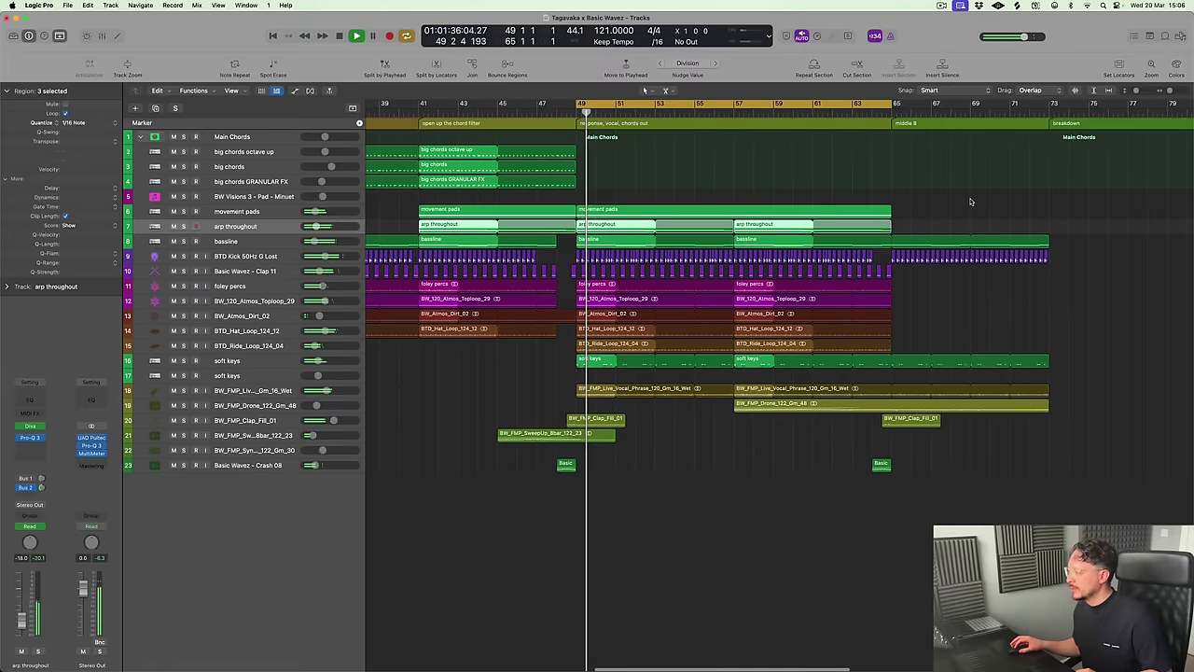
left_click(968, 197)
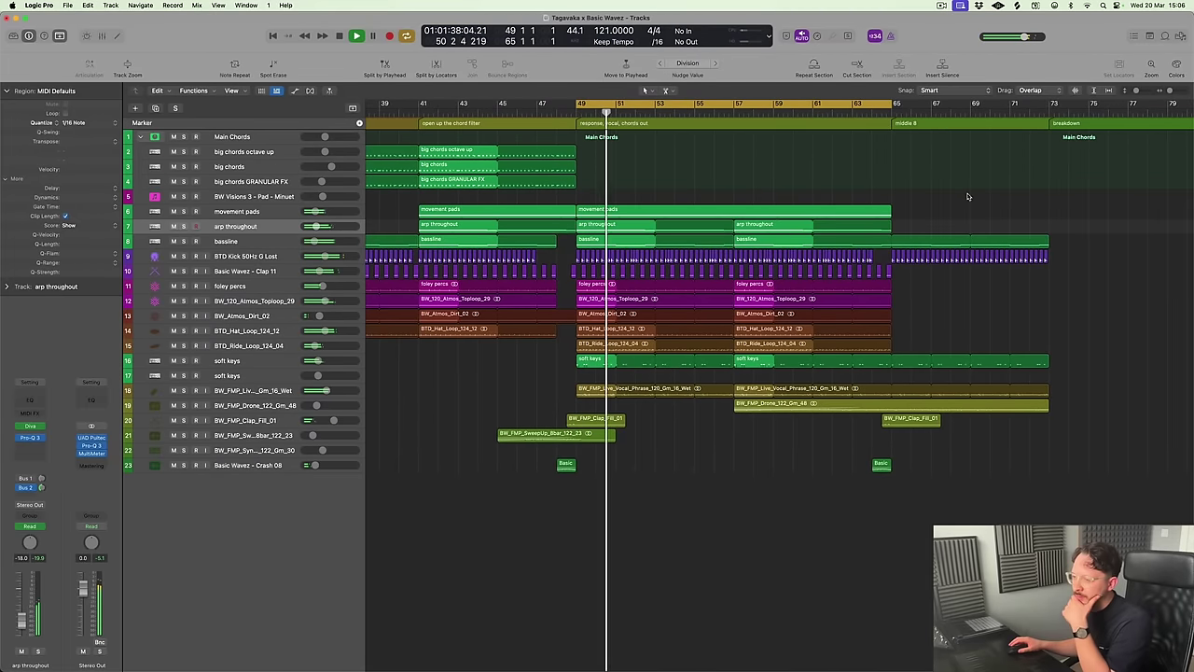
left_click(184, 227)
left_click(183, 226)
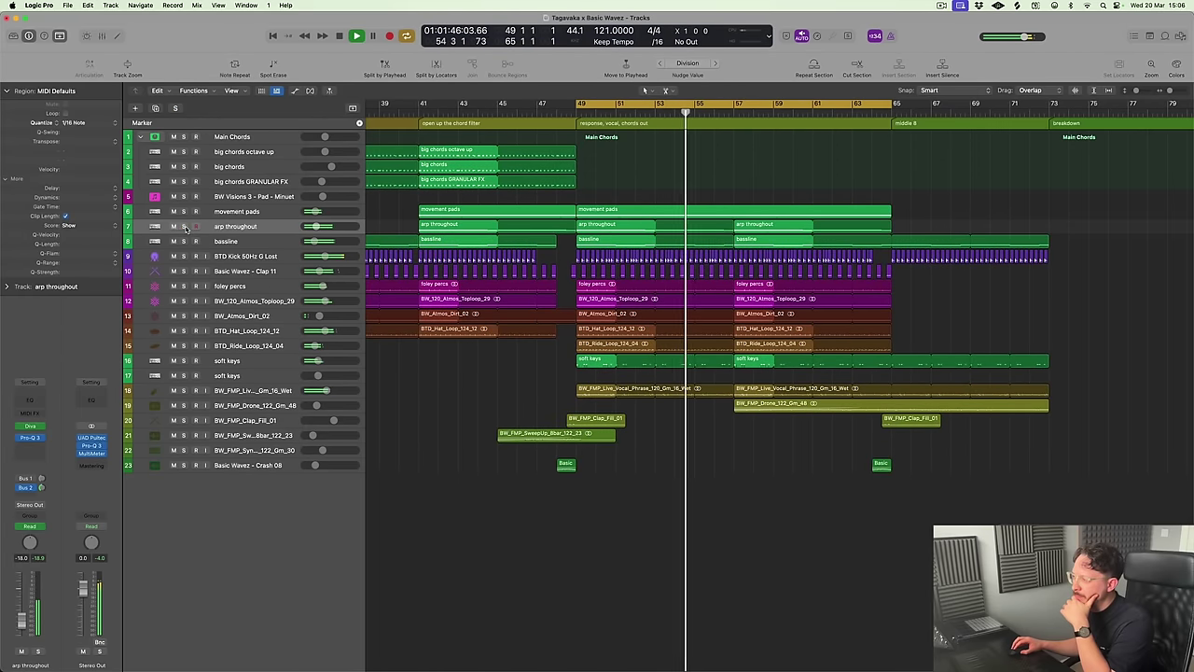
Open Diva on the upper soft keys track and write its filter frequency at 57.00 into the automation in Touch mode
left_click(229, 364)
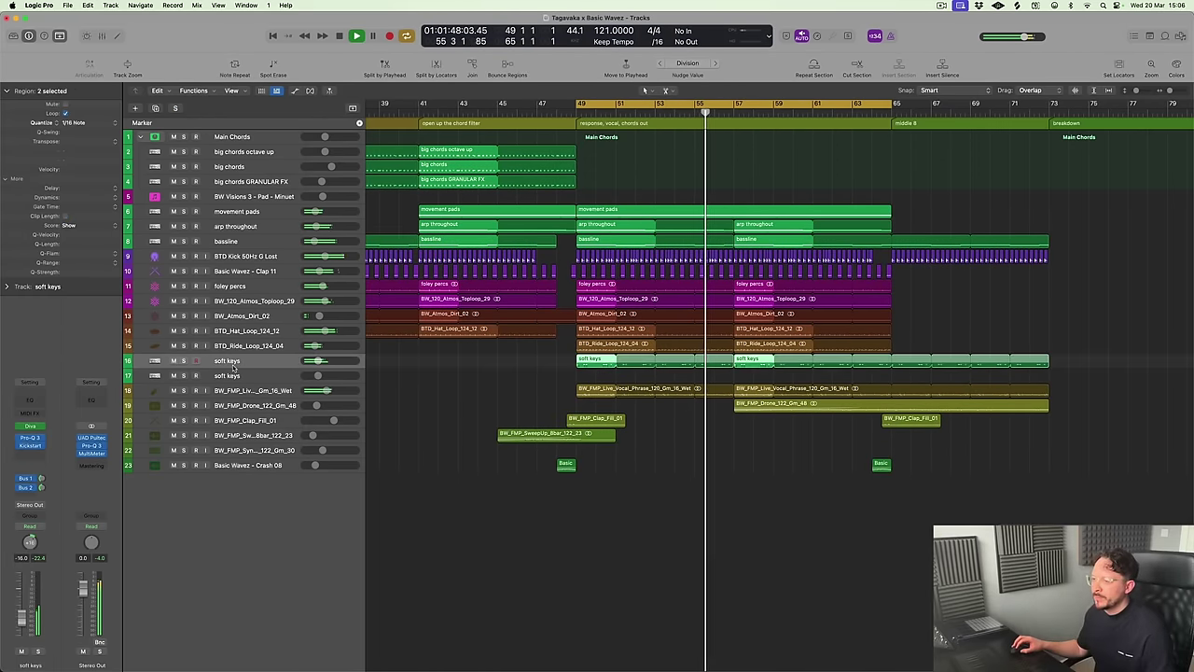
left_click(32, 426)
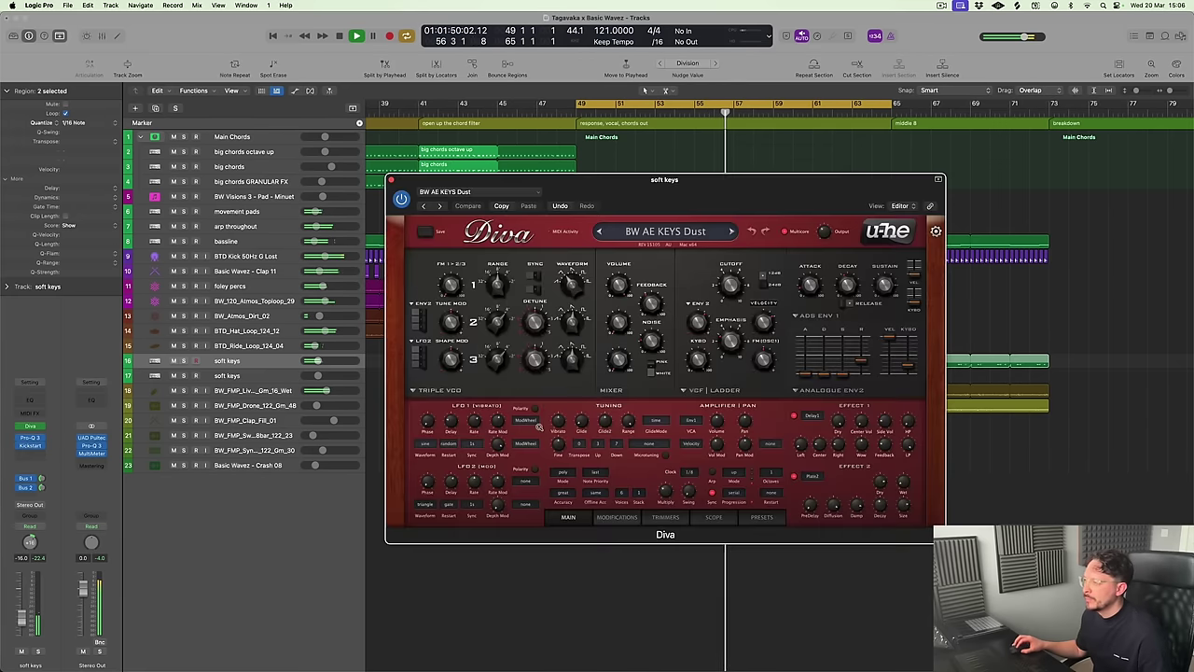
key("ctrl+alt+z")
key("a")
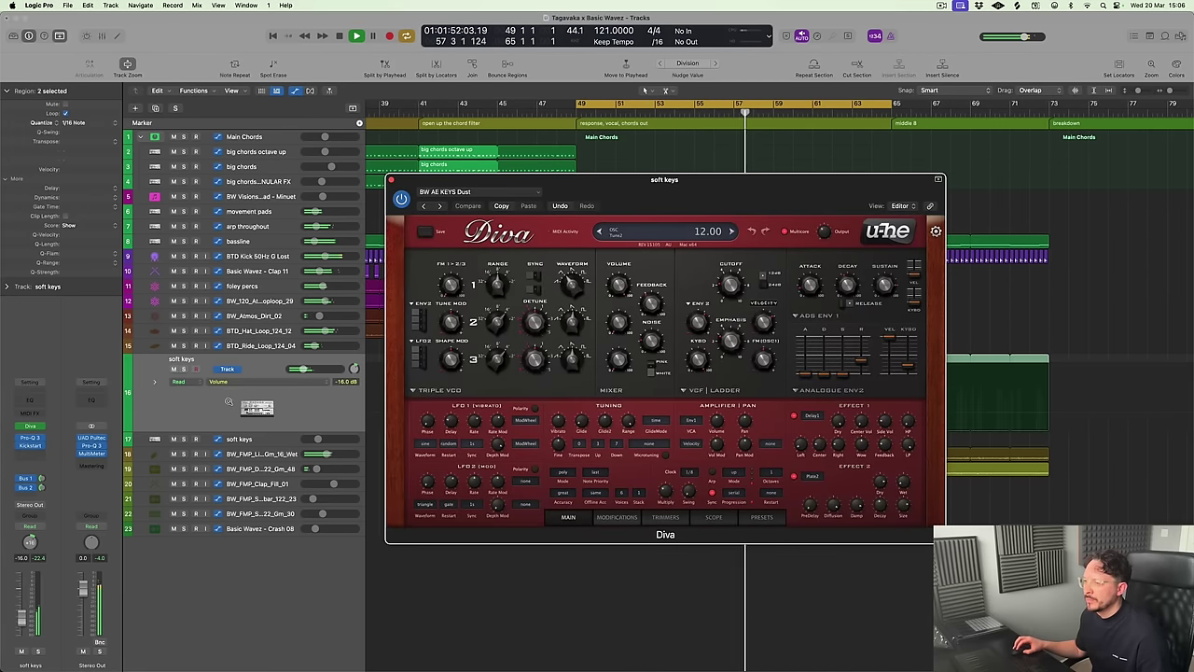
left_click(185, 382)
left_click(186, 394)
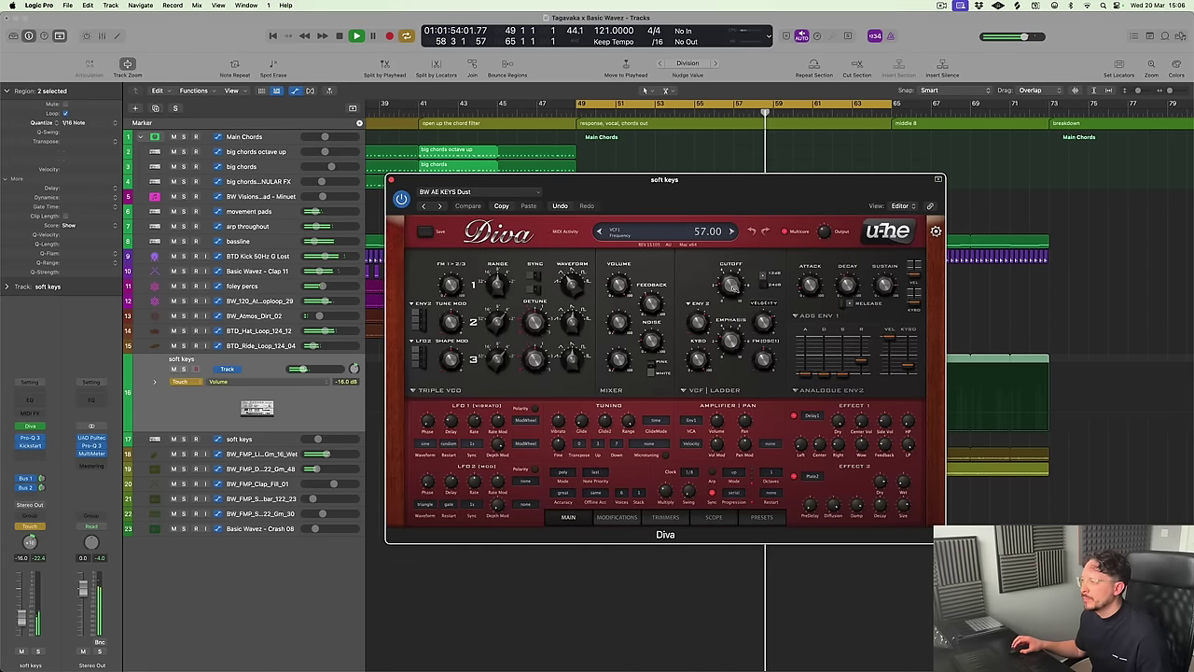
Close the Diva window and return the soft keys automation to Read mode with its Frequency lane shown
left_click(391, 180)
key("a")
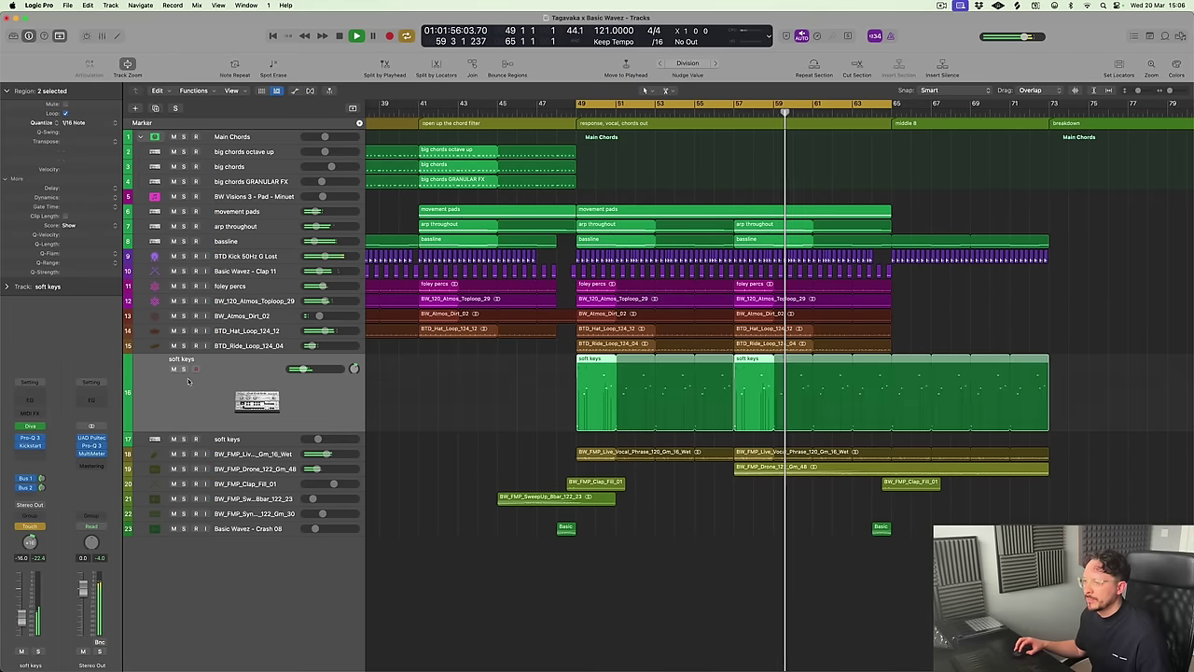
key("a")
left_click(188, 381)
left_click(189, 368)
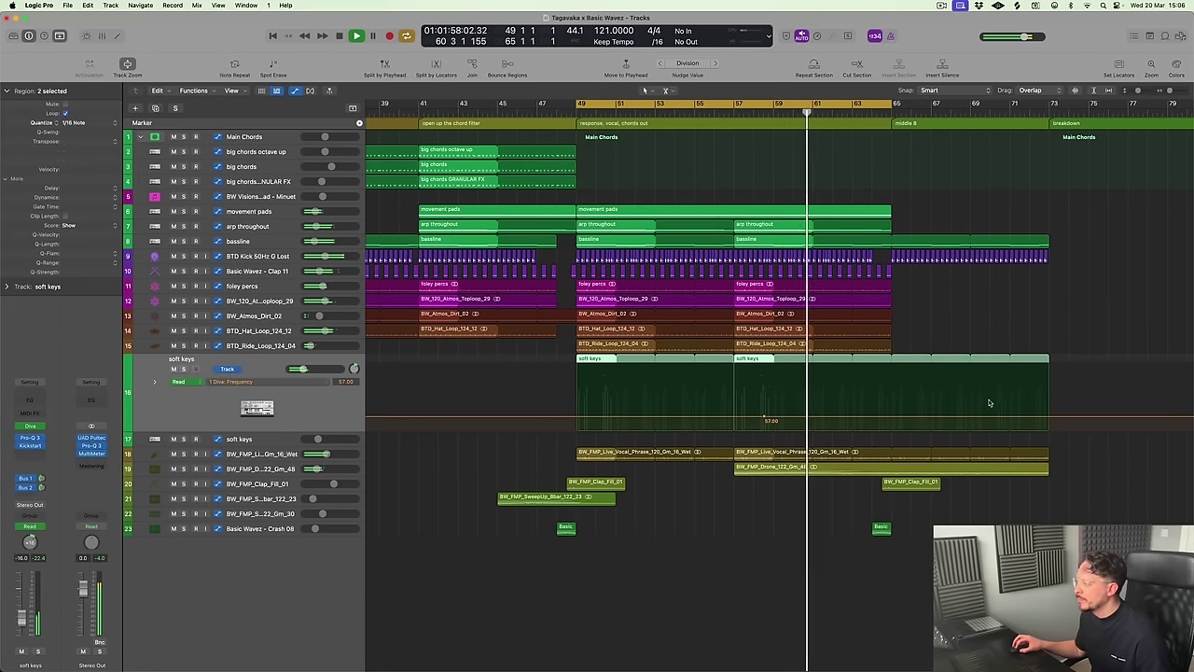
Shape the soft keys Diva Frequency automation from 57.00 at bar 65 up to 81.81 at bar 69 and back down by bar 73, then hide automation
key("super+Right")
scroll(999, 417, "right", 2)
scroll(998, 418, "right", 5)
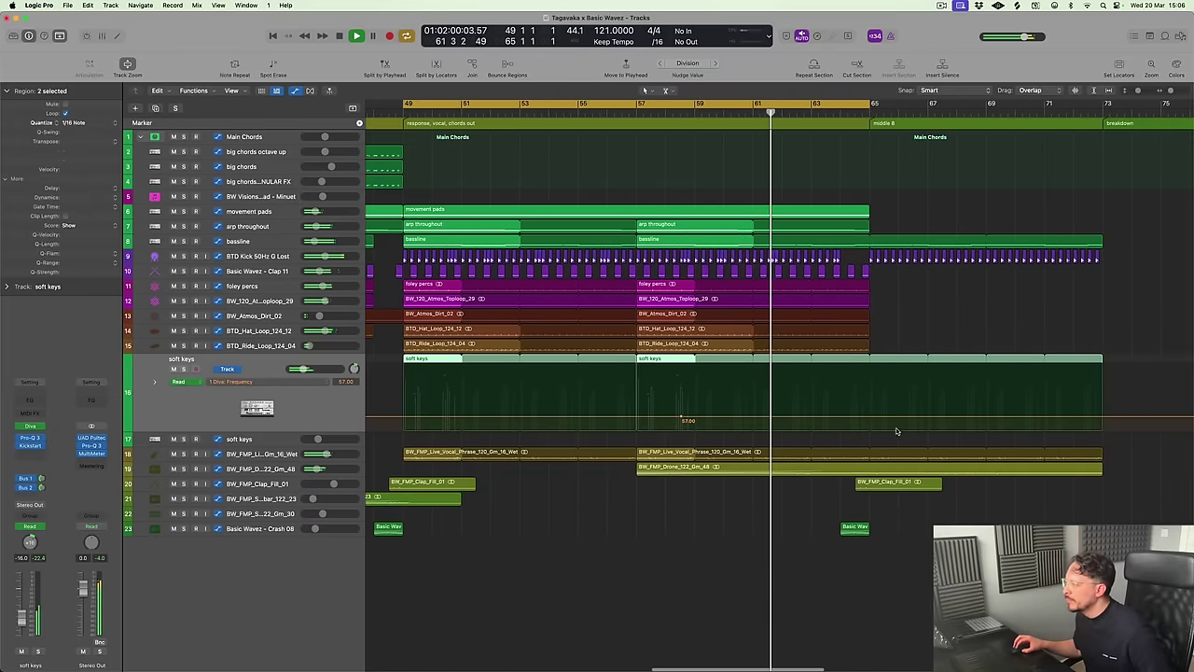
left_click(868, 420)
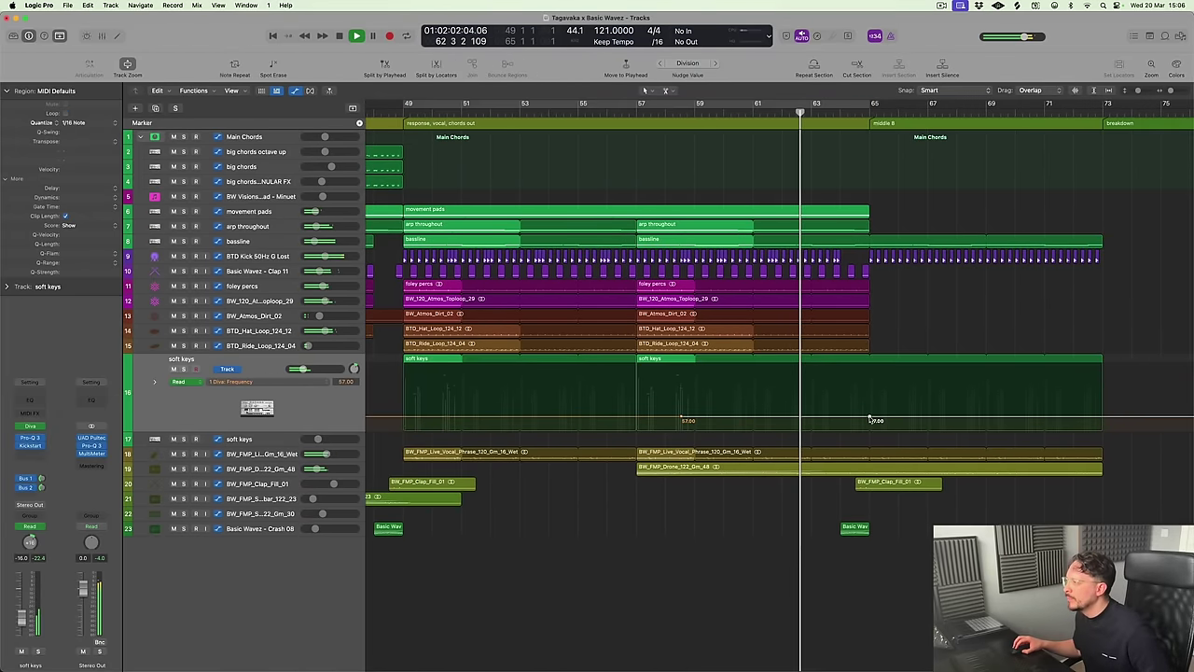
left_click(1103, 420)
left_click_drag(1103, 420, 1105, 388)
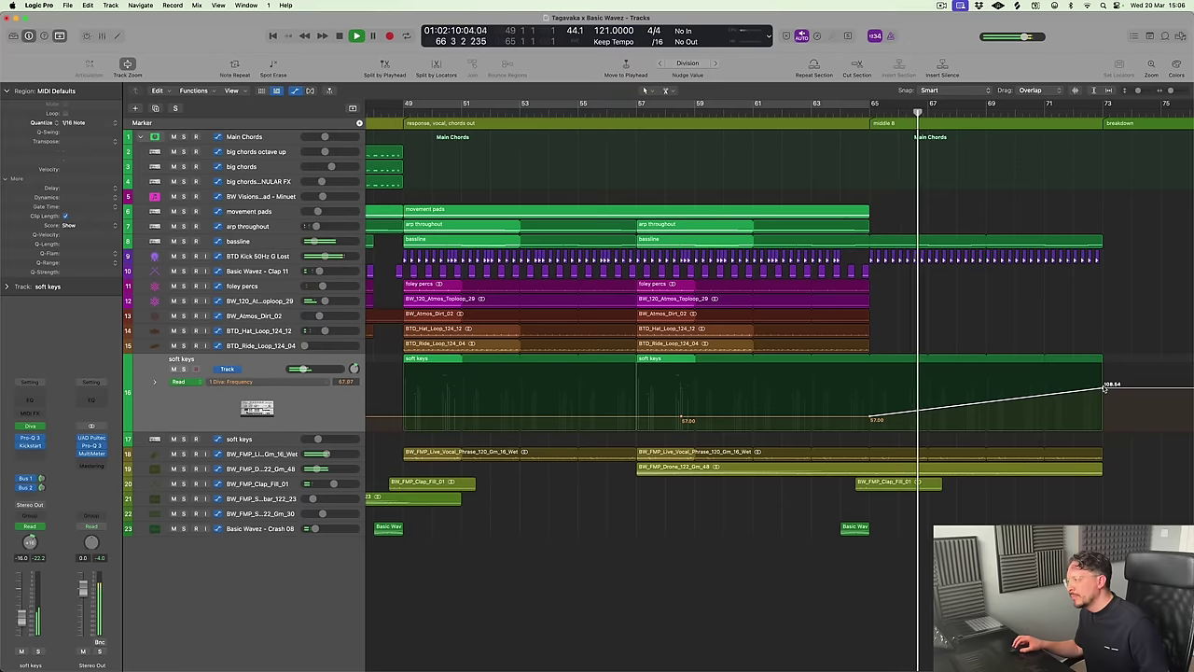
left_click_drag(1104, 388, 1104, 389)
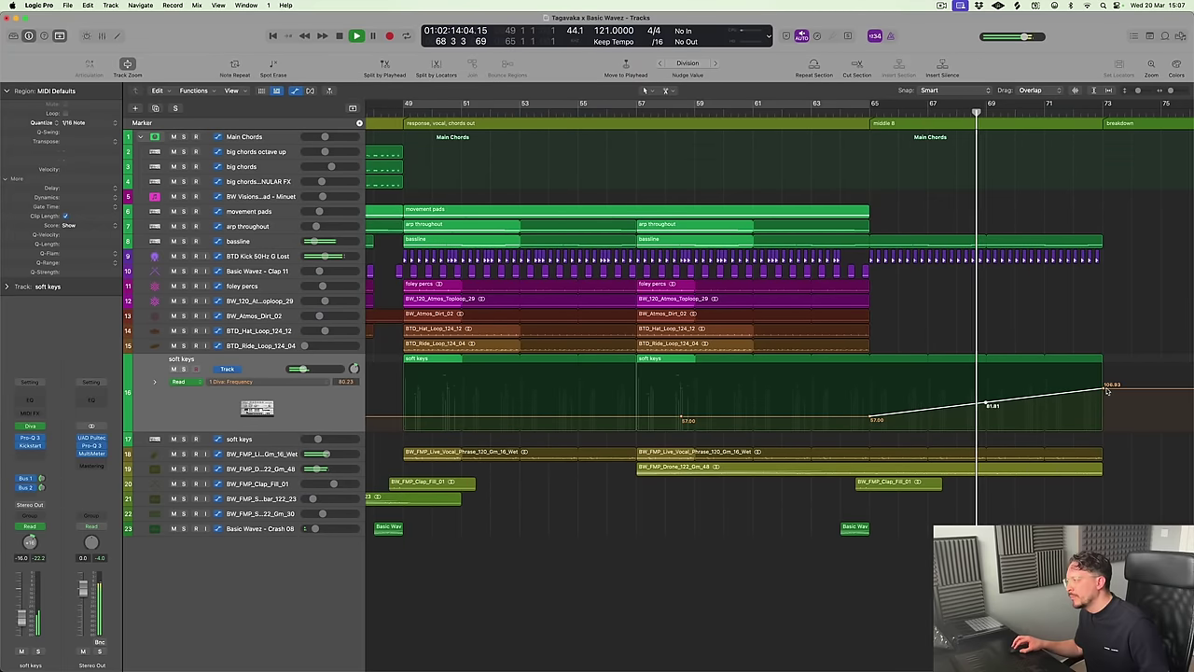
left_click_drag(1107, 388, 1105, 425)
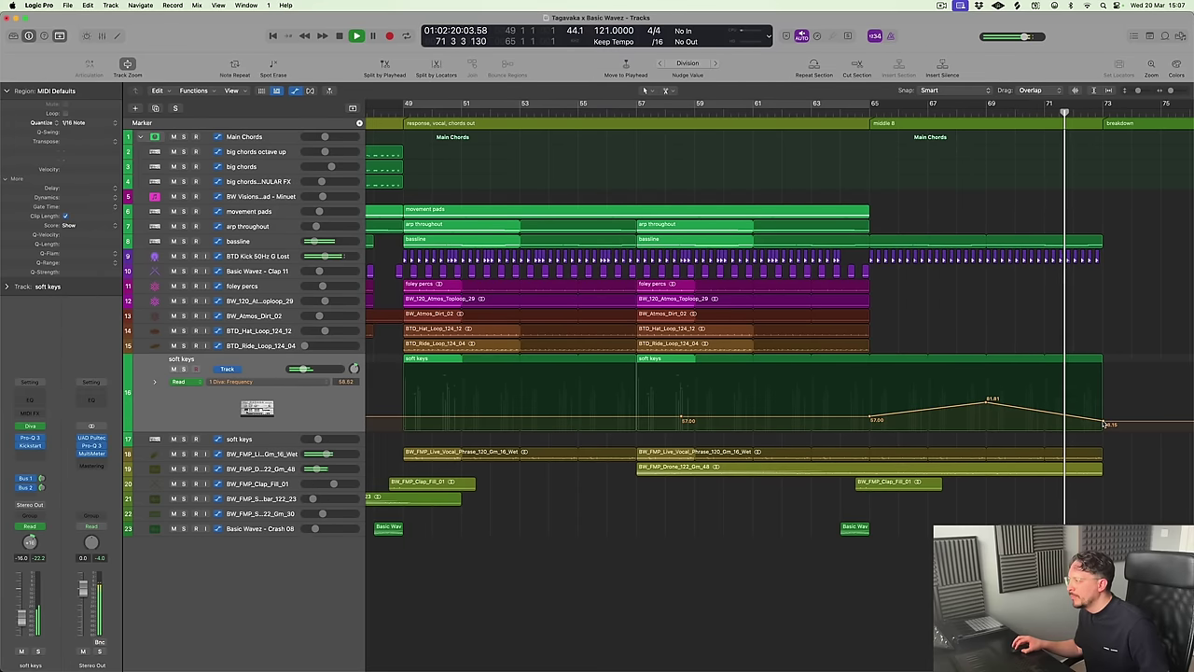
key("a")
key("ctrl+z")
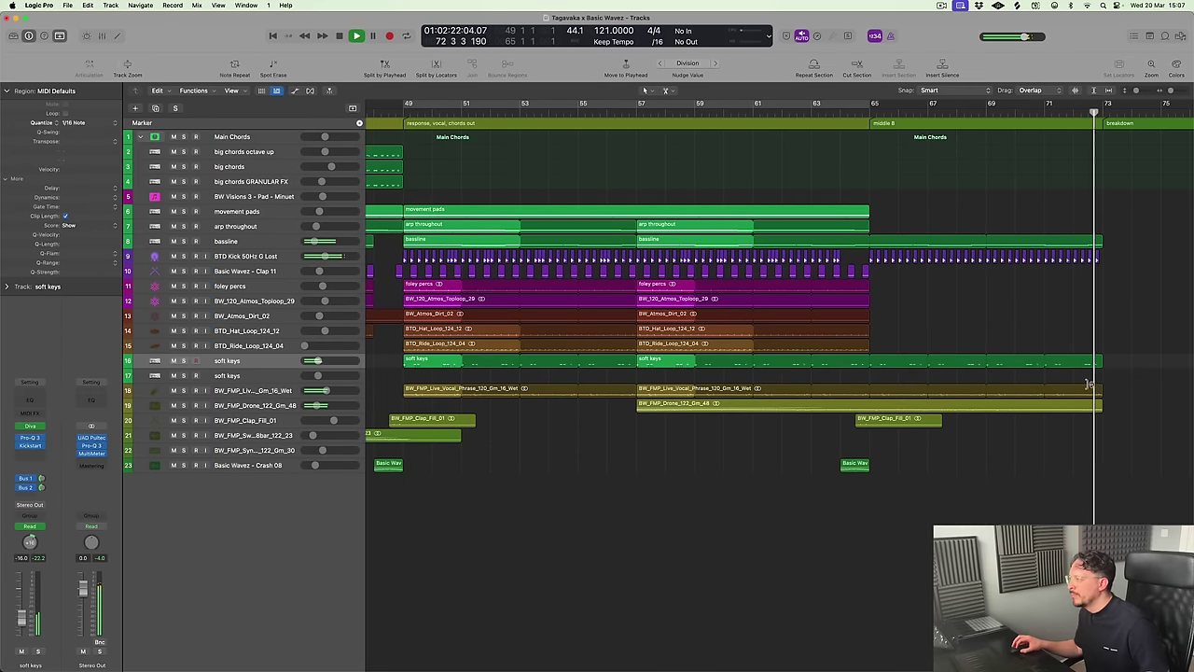
Stop playback and set the cycle range over the breakdown section, from bar 73 to 97
key("super+Left")
key("super+Left")
scroll(1090, 381, "right", 3)
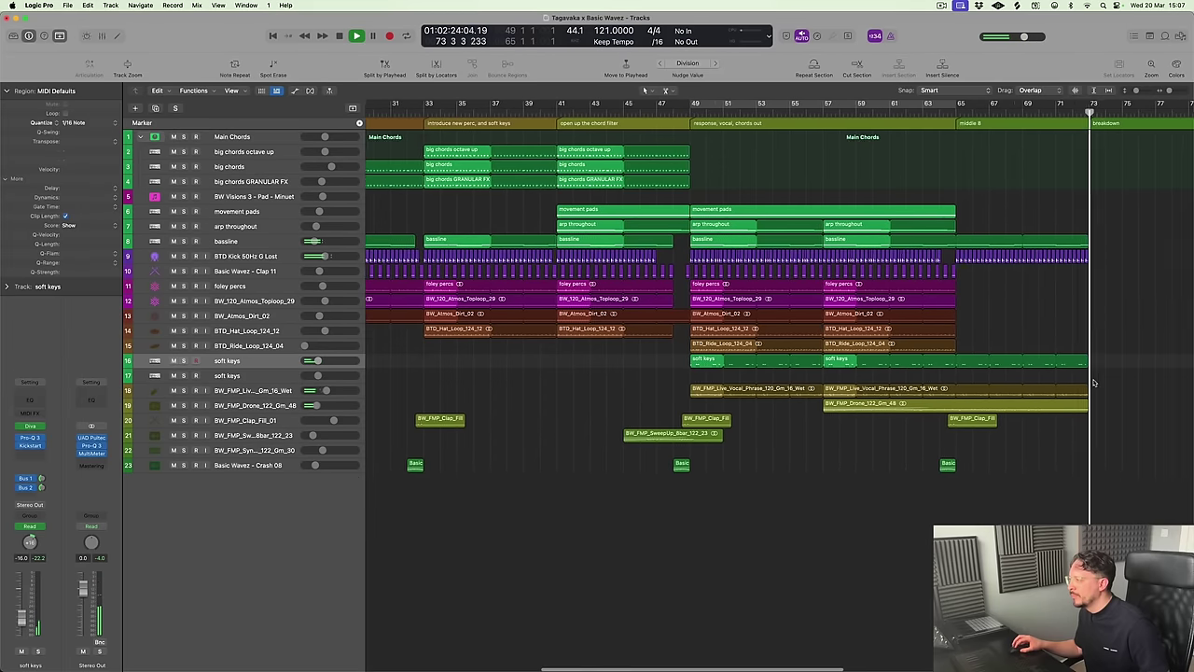
key("space")
scroll(1093, 380, "right", 5)
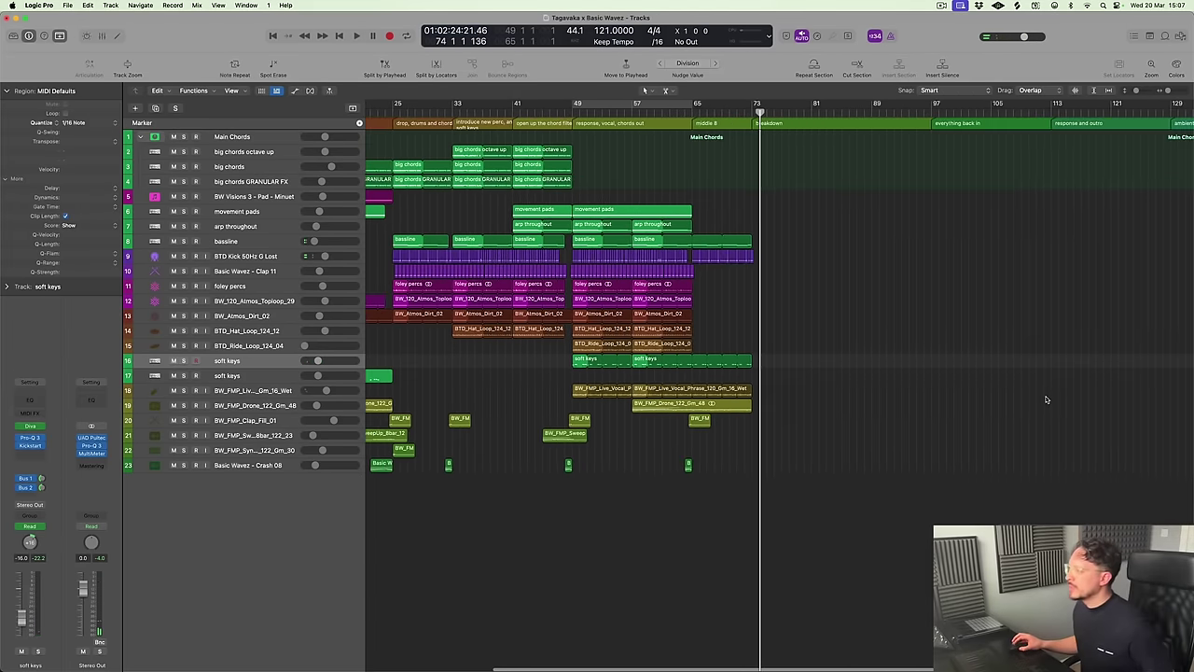
key("super+Left")
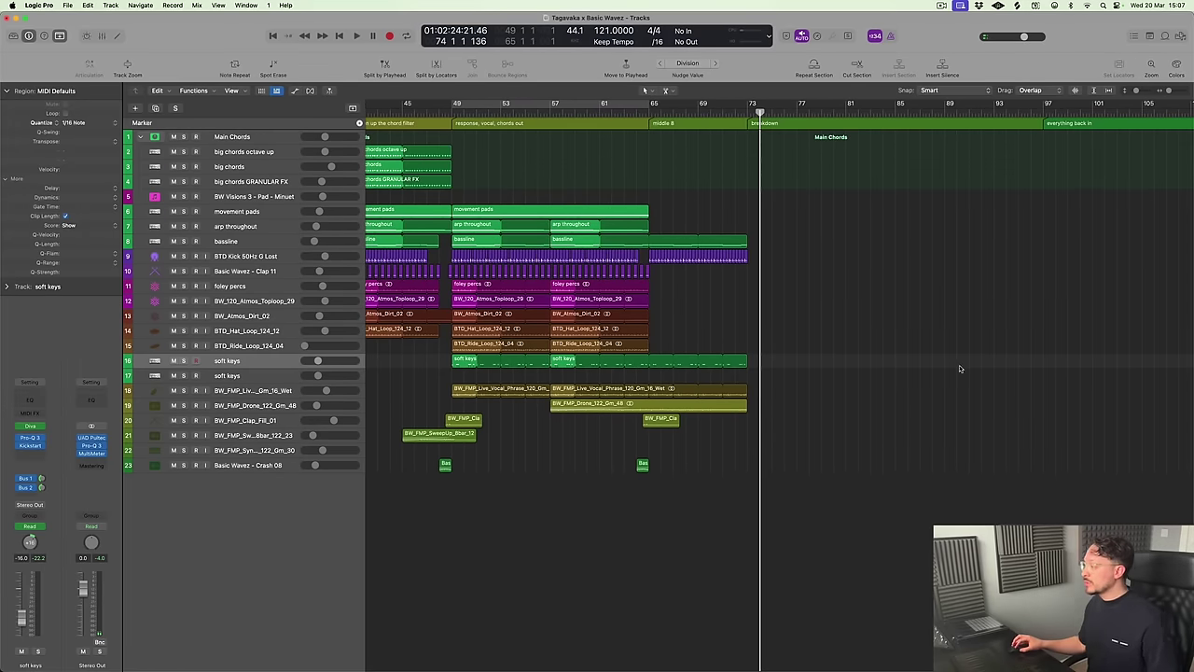
scroll(893, 332, "right", 1)
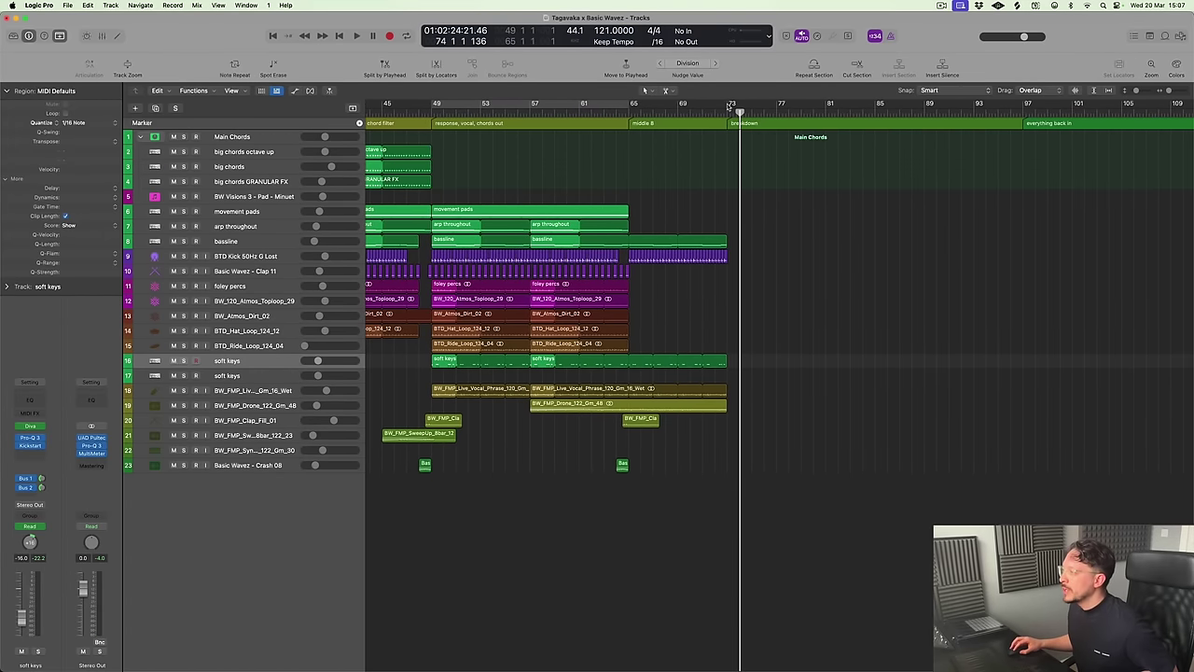
left_click_drag(728, 108, 1022, 202)
key("super+Left")
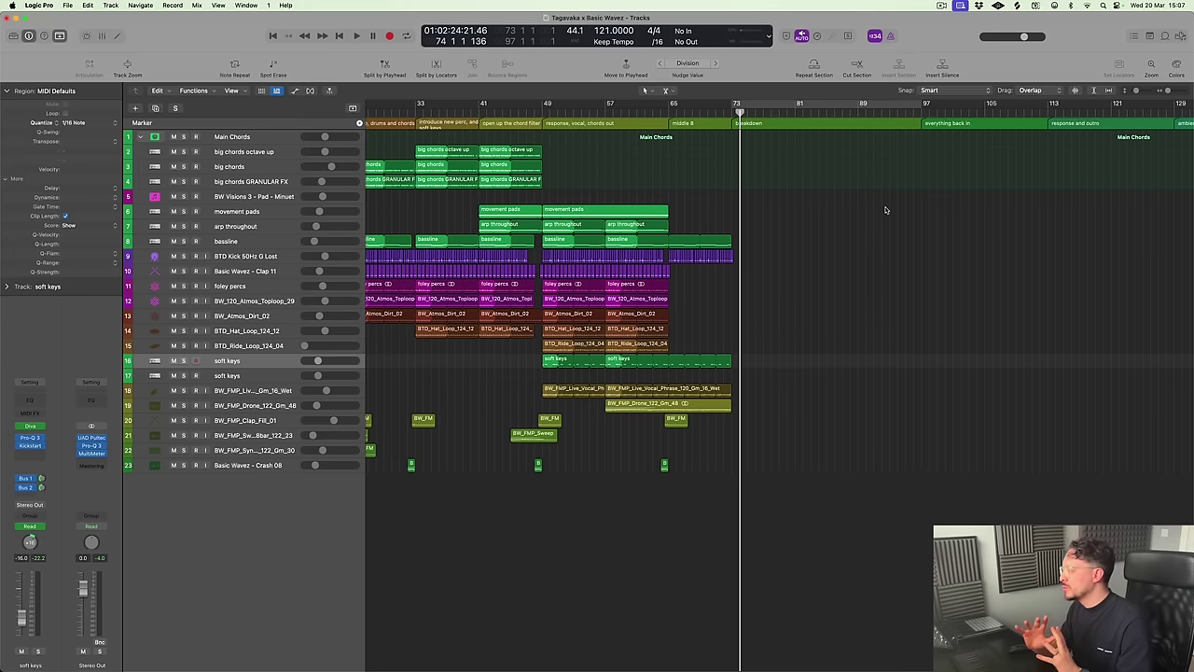
Set the cycle range from bar 65 to 97 across the middle 8 and breakdown, and play it
key("alt+period")
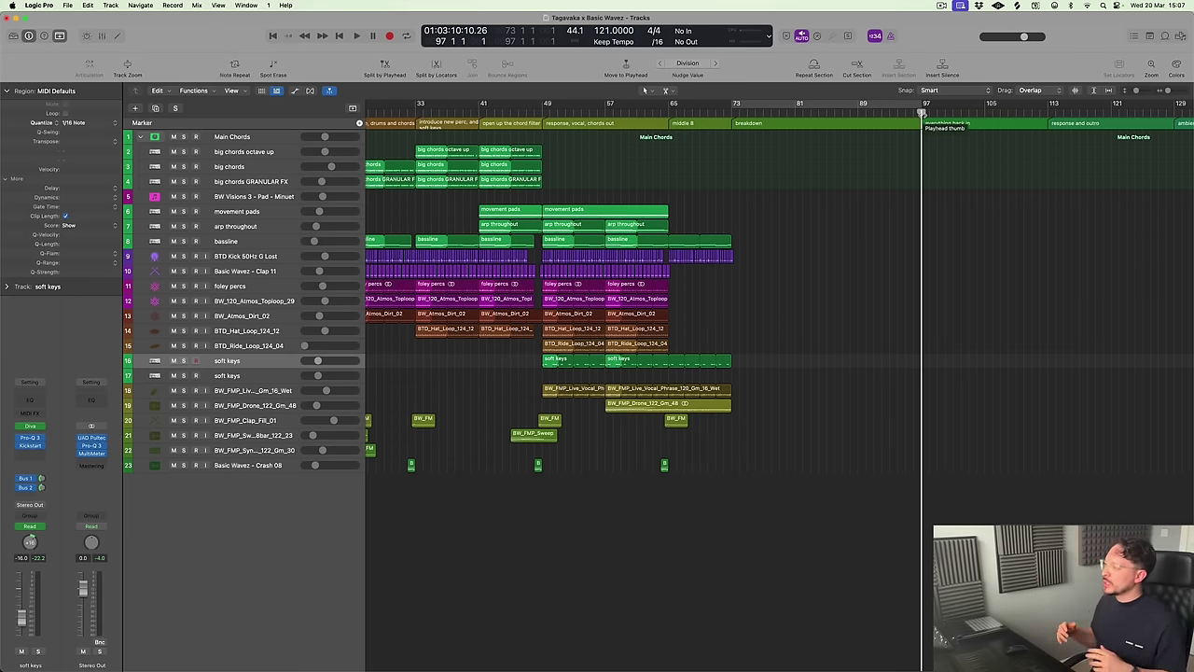
scroll(837, 234, "left", 5)
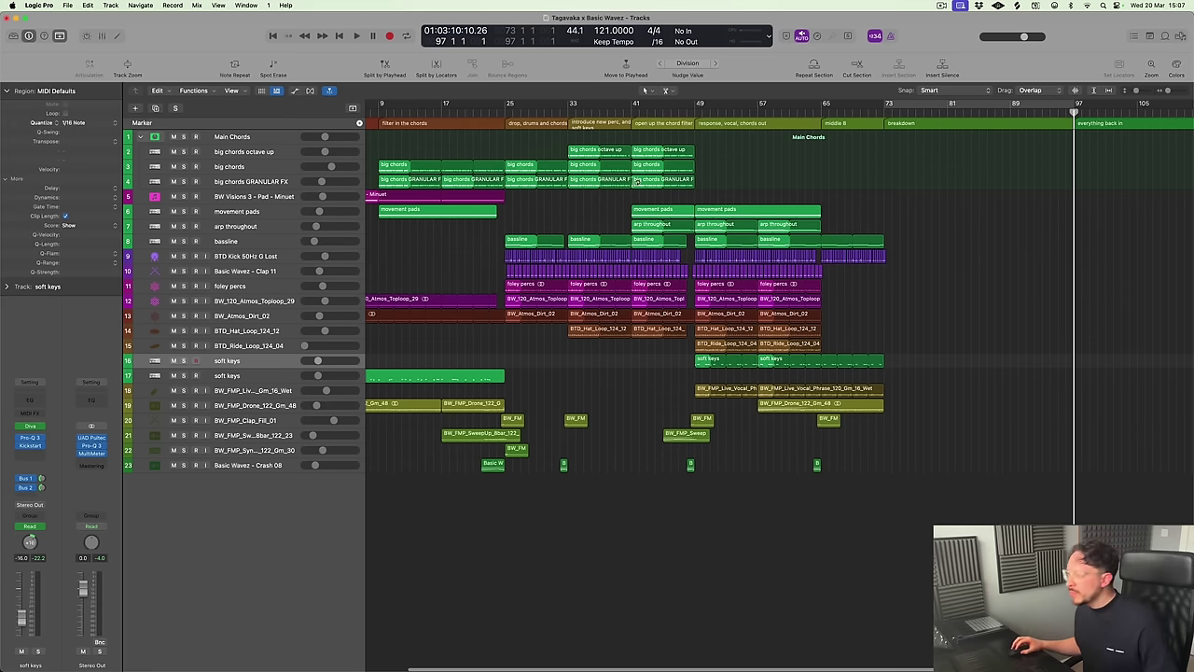
scroll(820, 212, "right", 10)
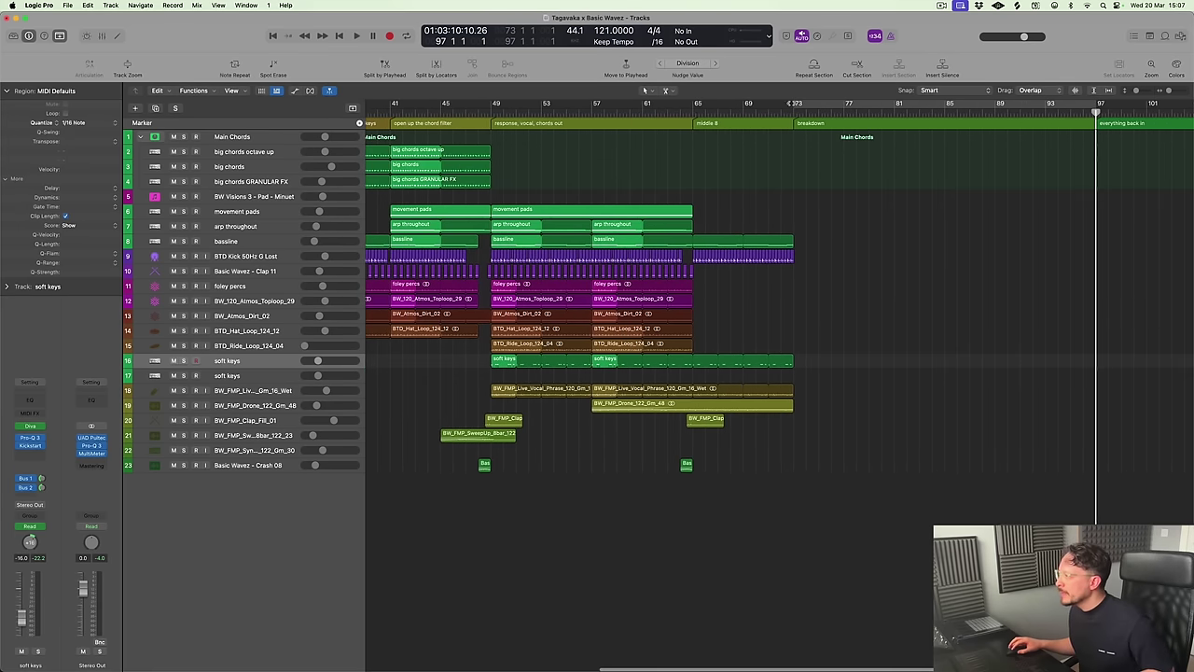
left_click_drag(693, 107, 1100, 195)
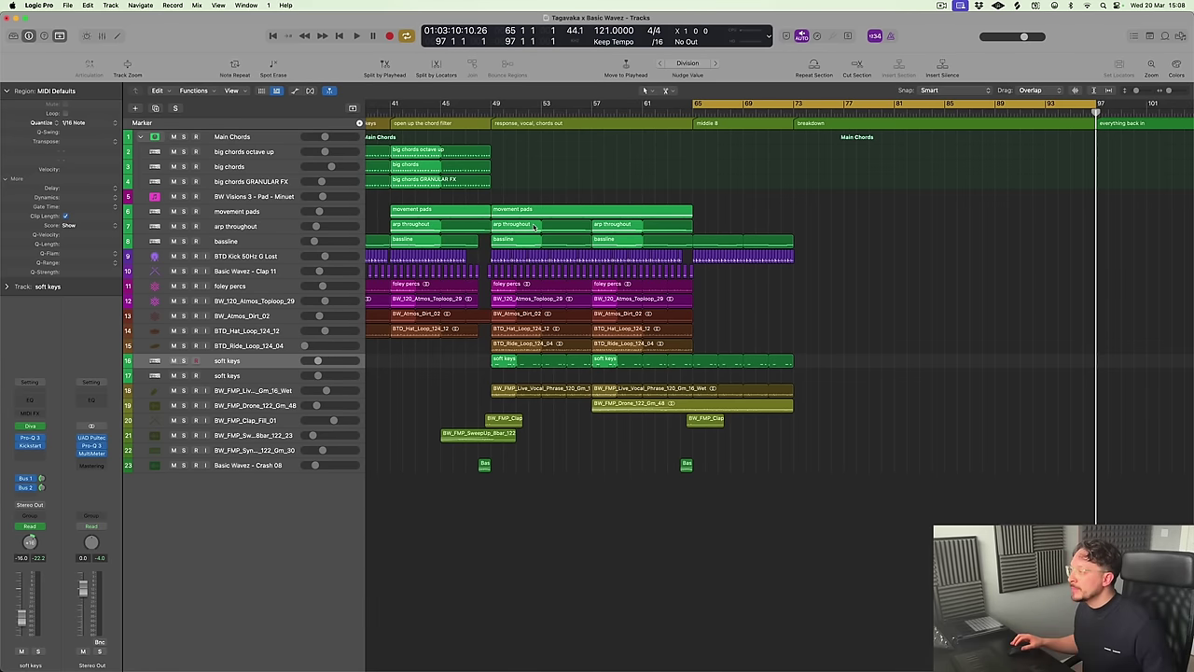
key("space")
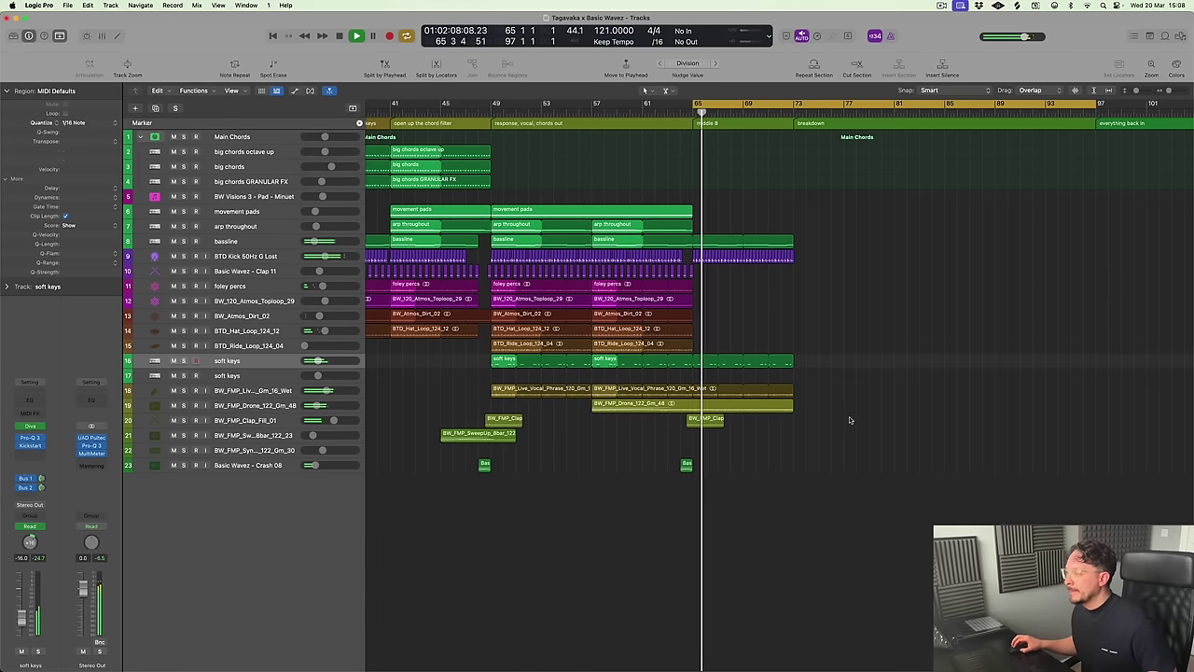
Select the big chords track, show its Diva Frequency automation and audition chords over the playing cycle
left_click(259, 169)
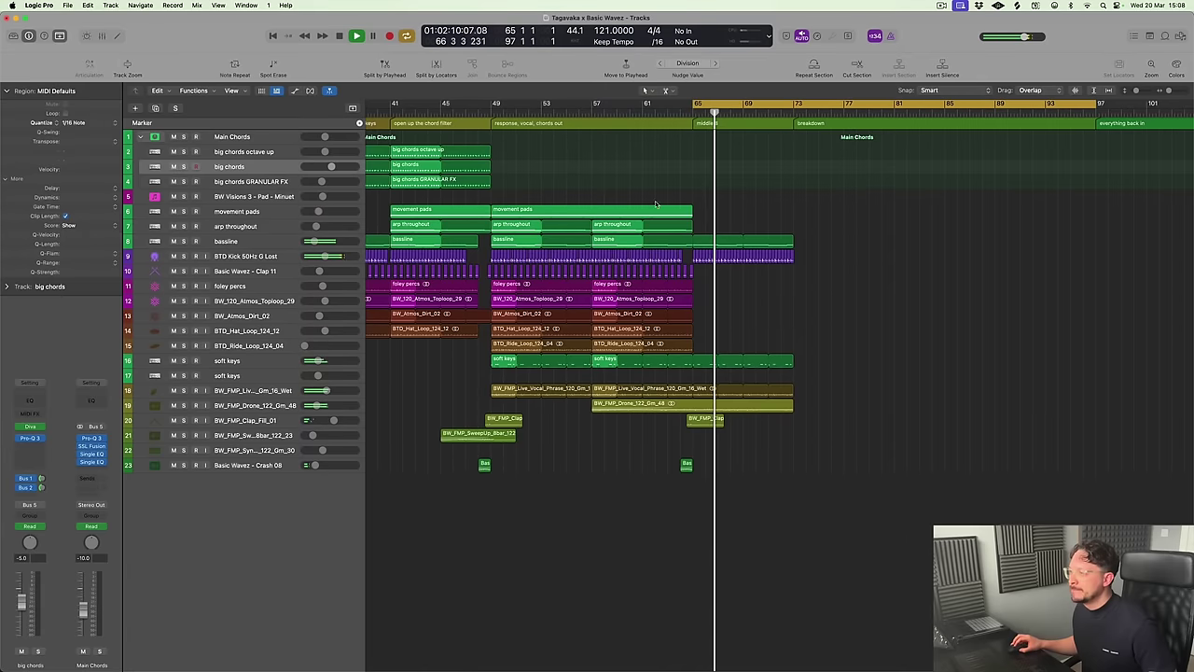
key("a")
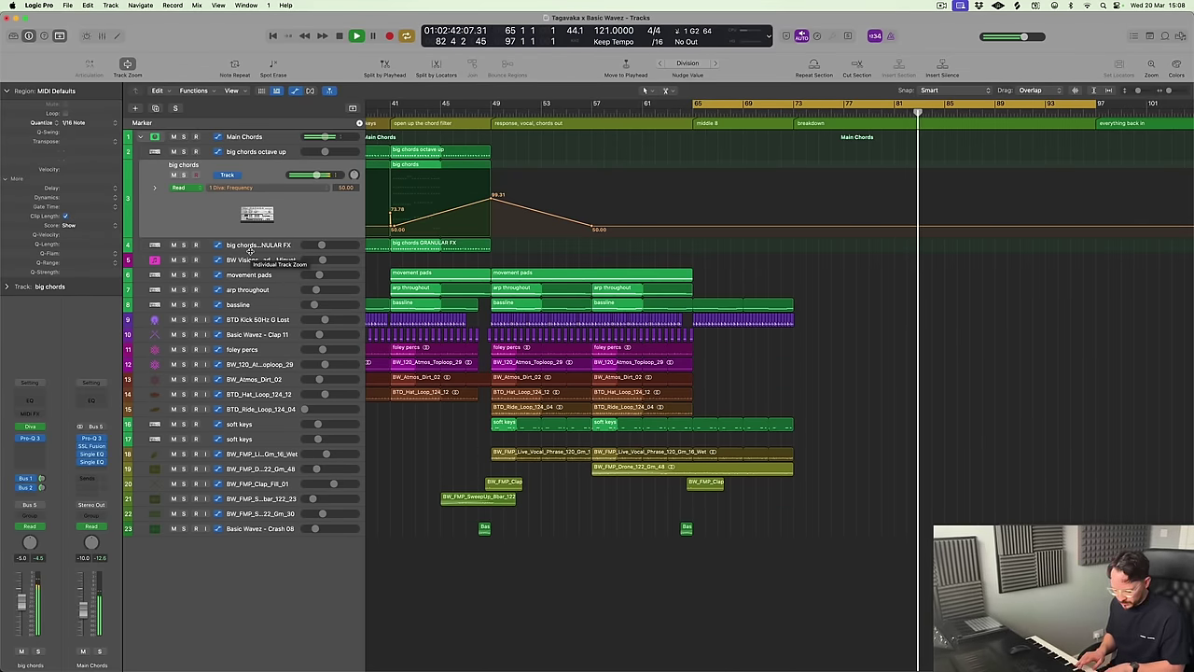
key("space")
key("space")
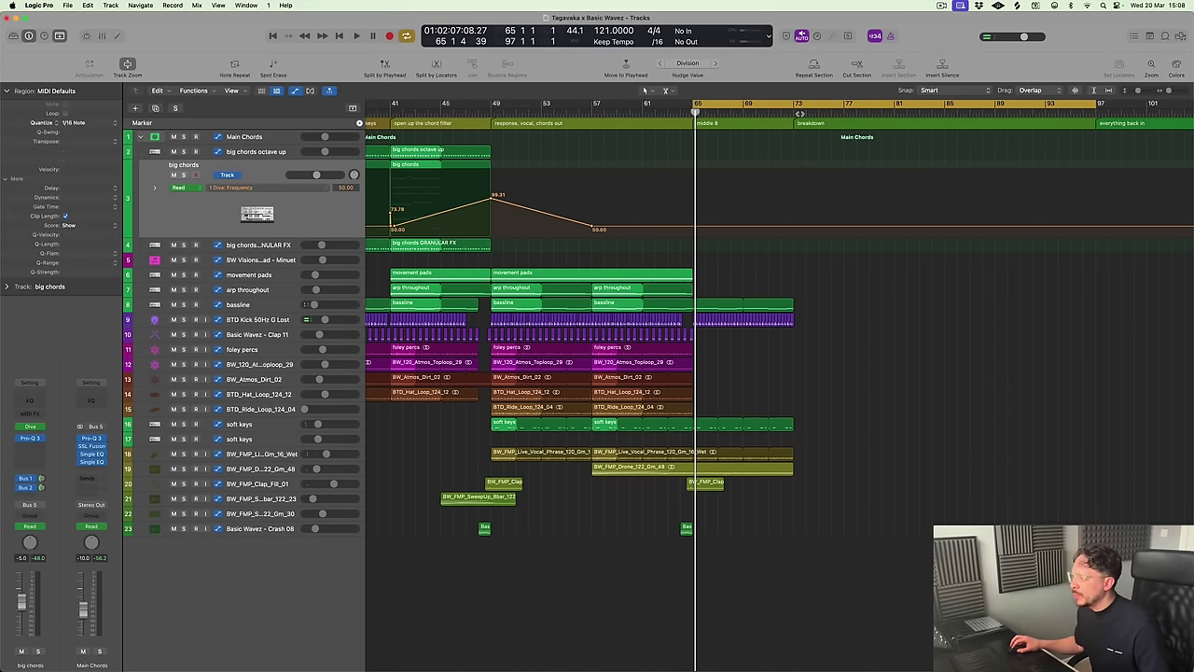
Turn off the cycle, record a new chord part on the big chords track from bar 73 to 81, and hide automation
key("c")
left_click_drag(801, 113, 794, 112)
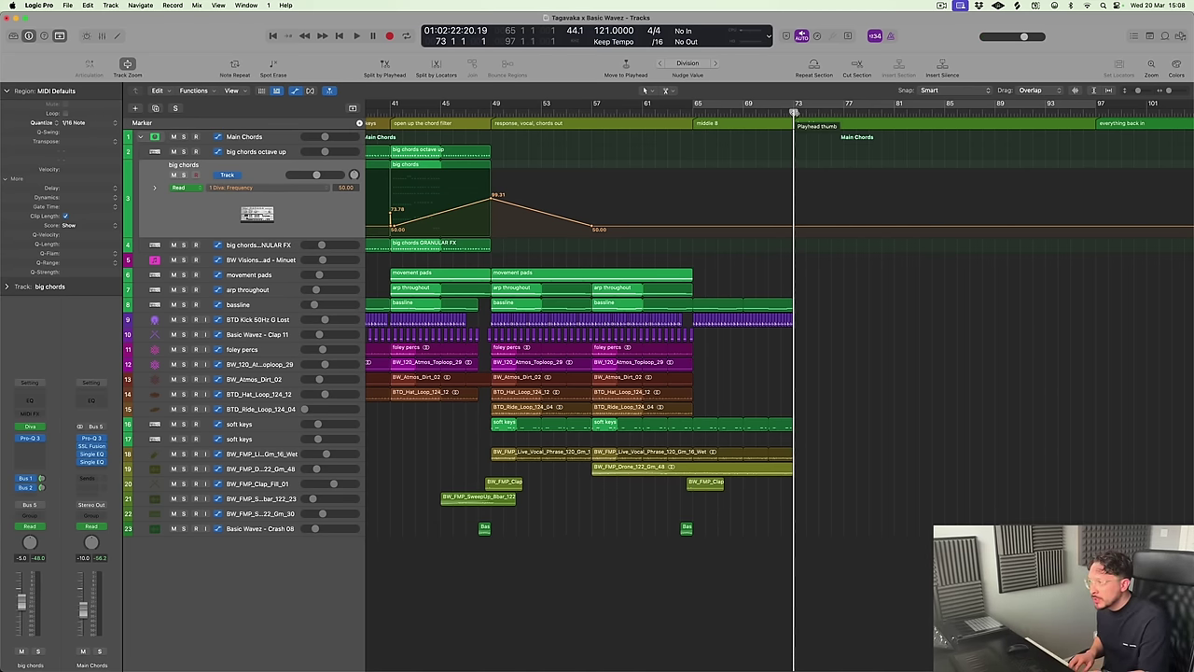
key("r")
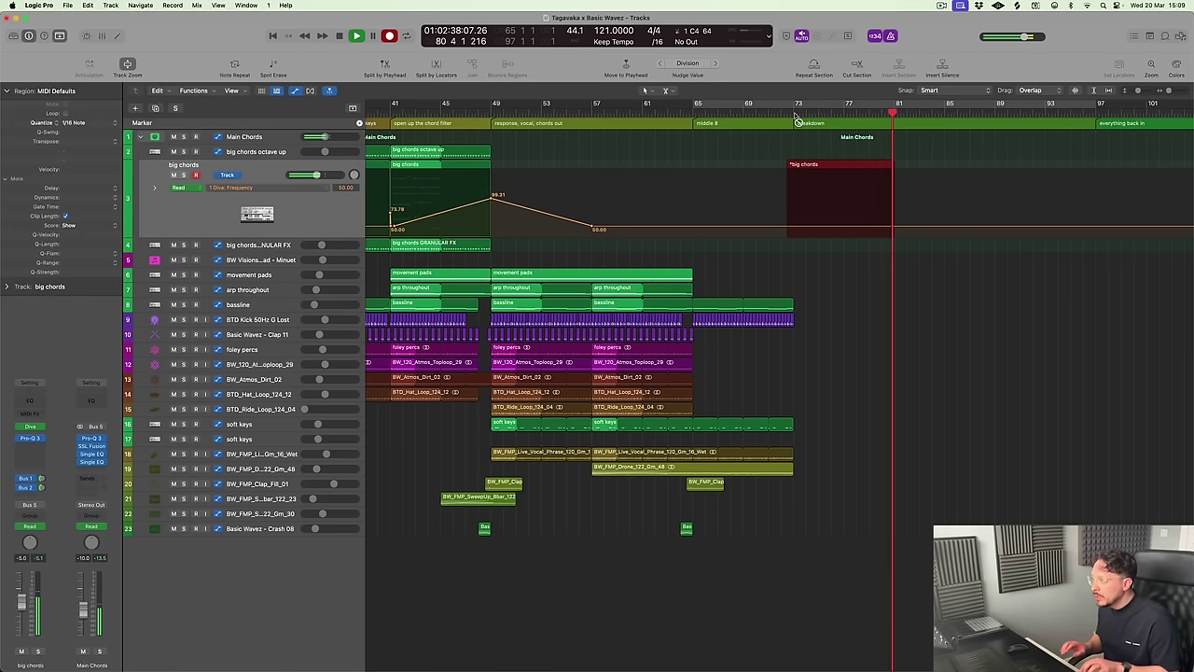
key("space")
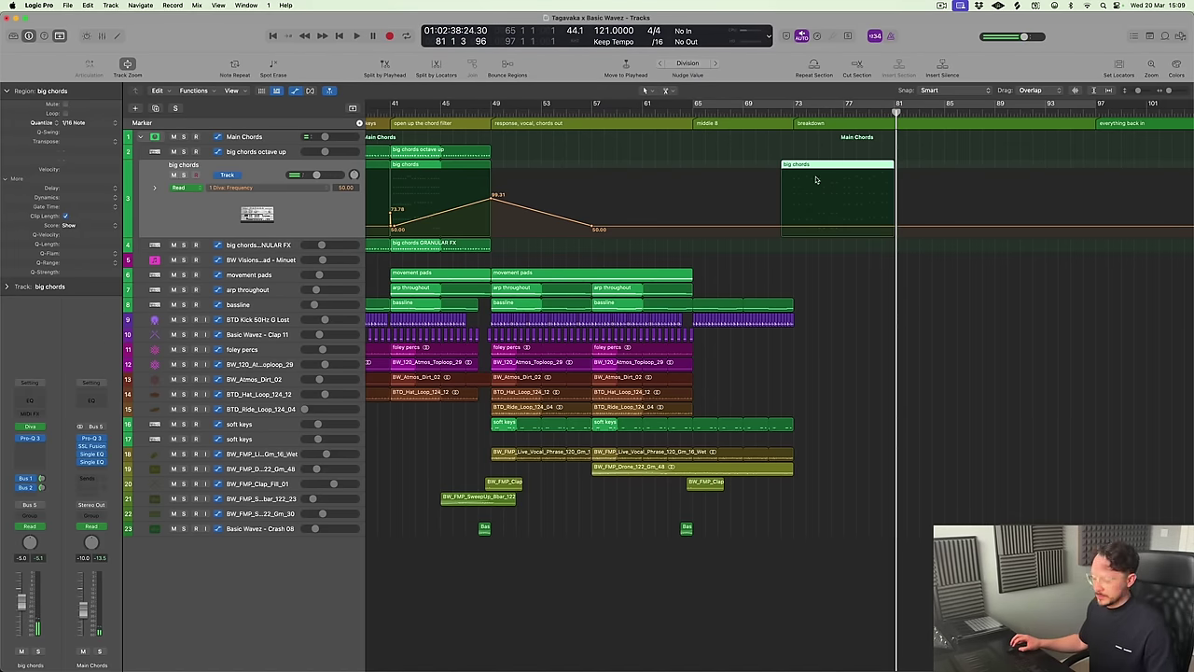
key("a")
key("ctrl+z")
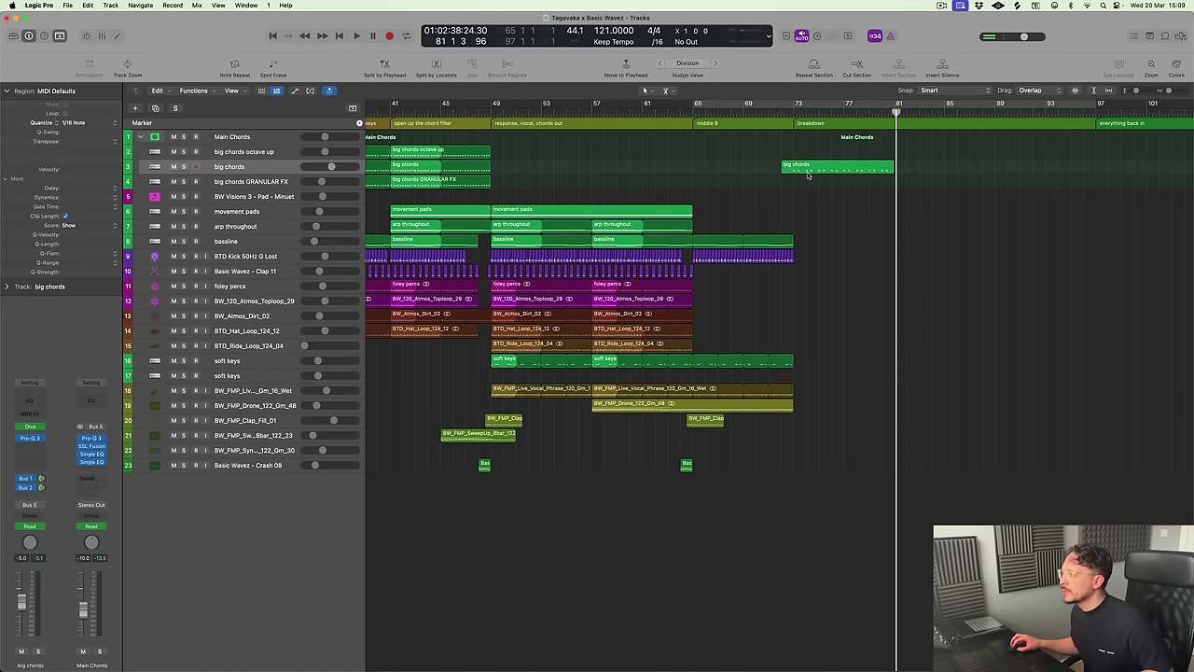
Inspect the newly recorded big chords region's notes in the Piano Roll while playing the cycle from bar 65
double_click(809, 168)
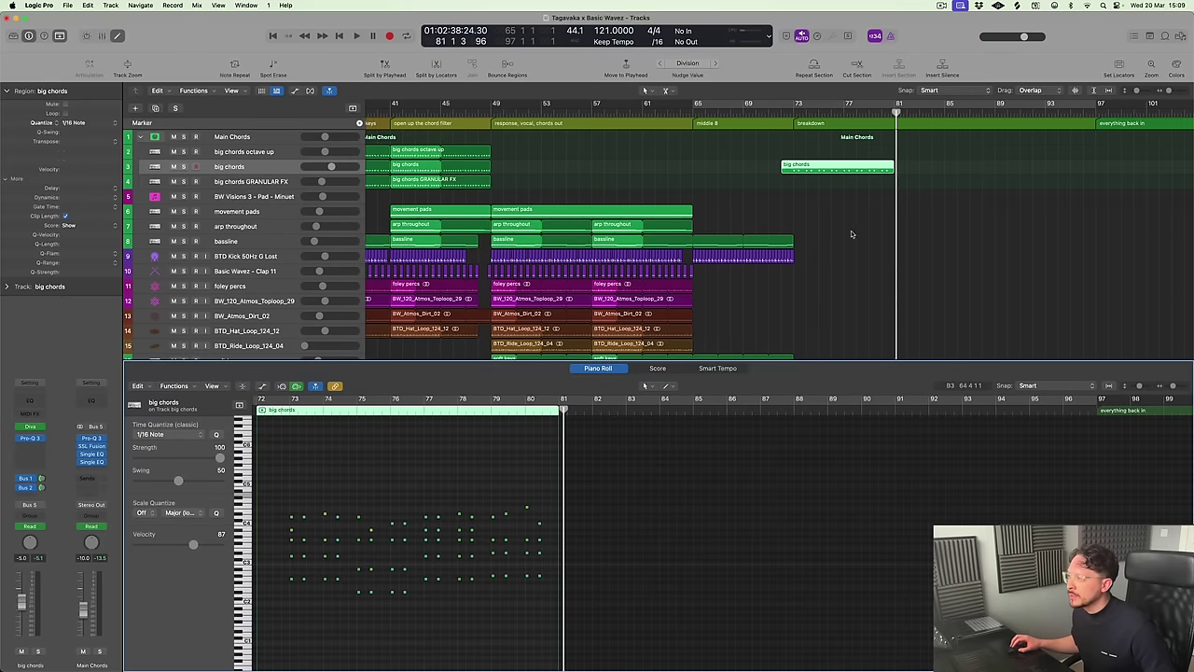
left_click(698, 107)
key("space")
key("a")
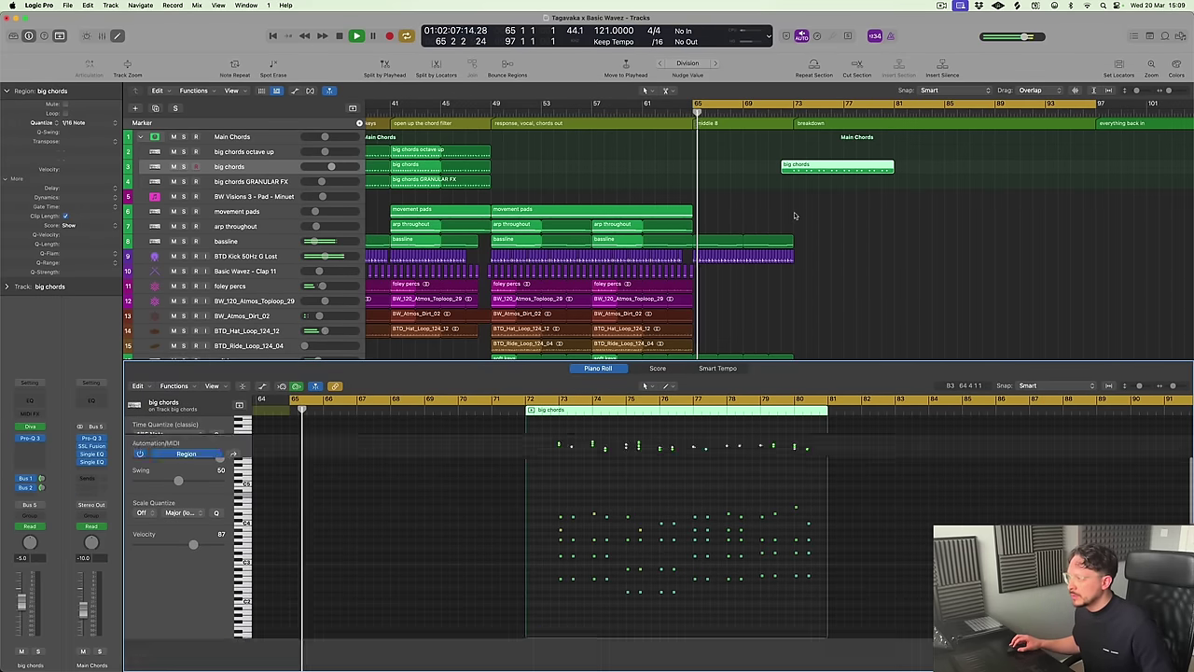
key("a")
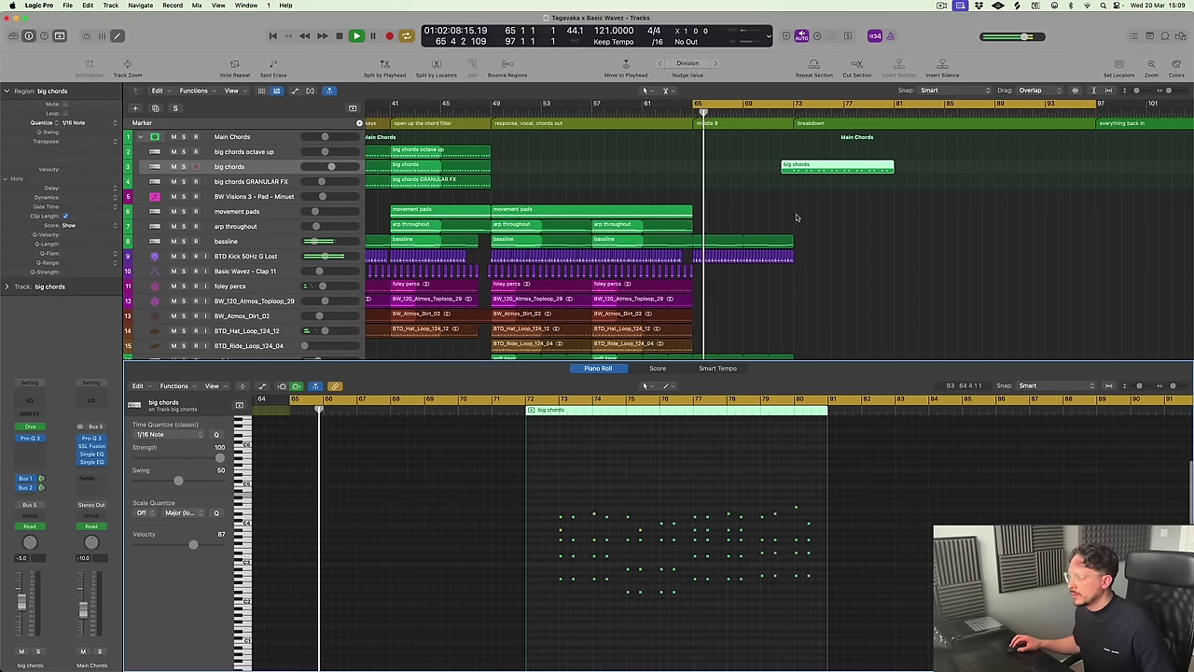
key("x")
left_click(868, 282)
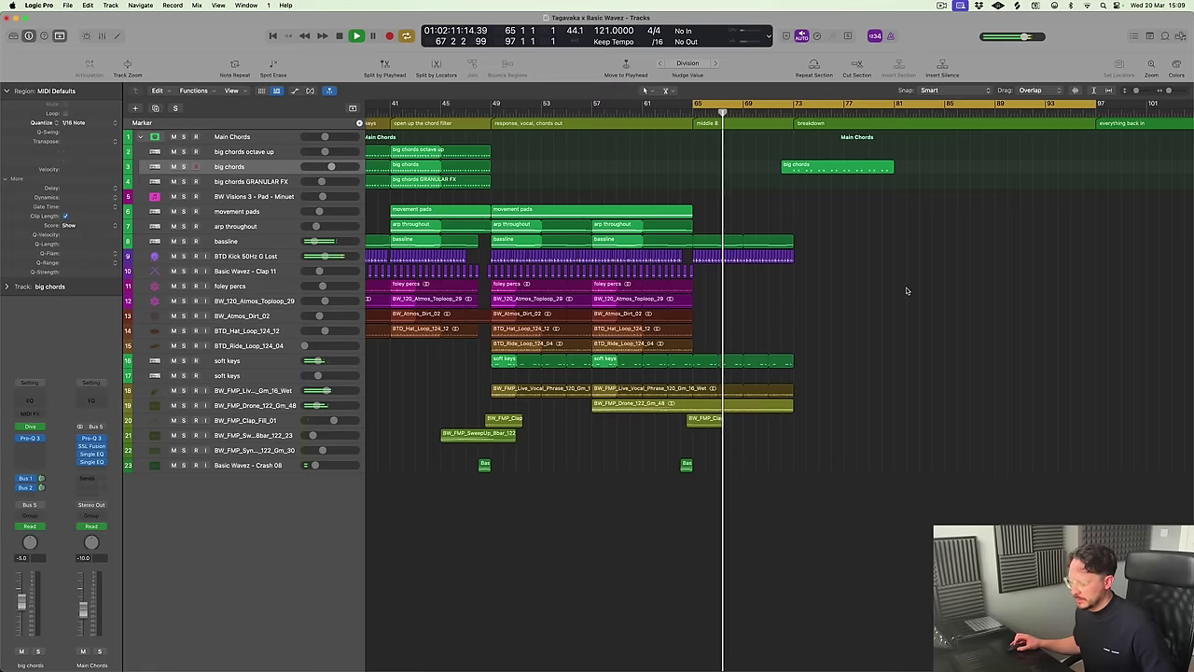
Loop the drone region onward from bar 73 to about bar 92
key("ctrl+z")
key("ctrl+z")
scroll(906, 289, "up", 1)
scroll(905, 289, "up", 2)
scroll(903, 286, "left", 3)
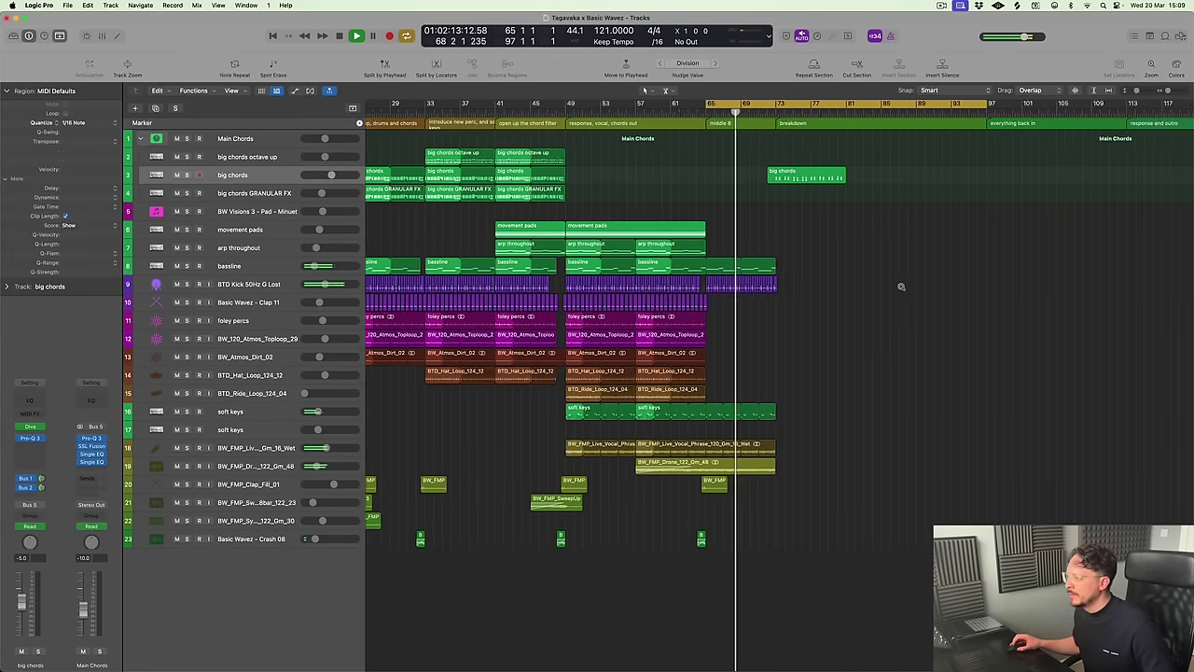
scroll(854, 314, "right", 3)
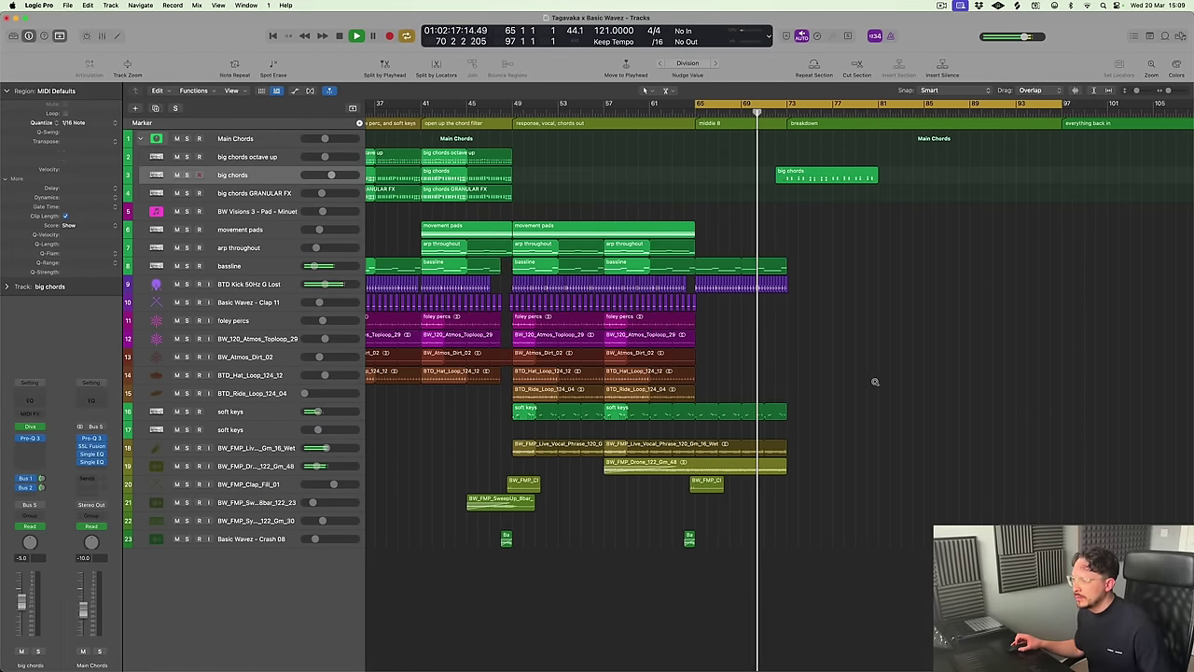
scroll(875, 381, "up", 2)
scroll(875, 382, "right", 2)
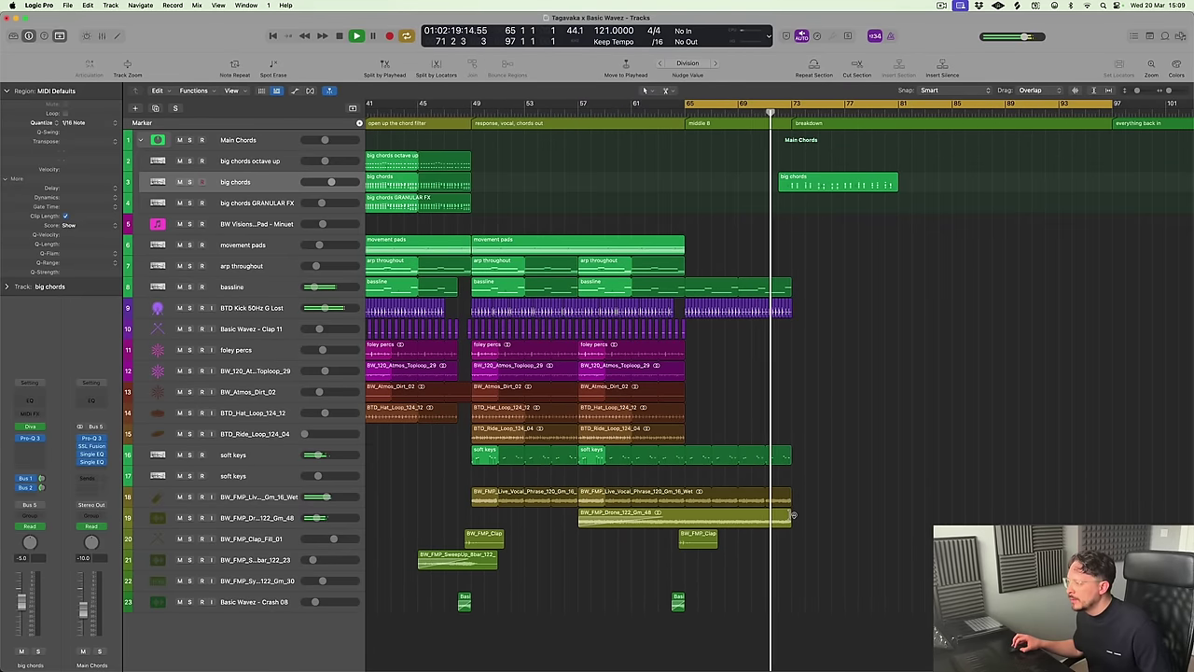
left_click_drag(792, 523, 1045, 518)
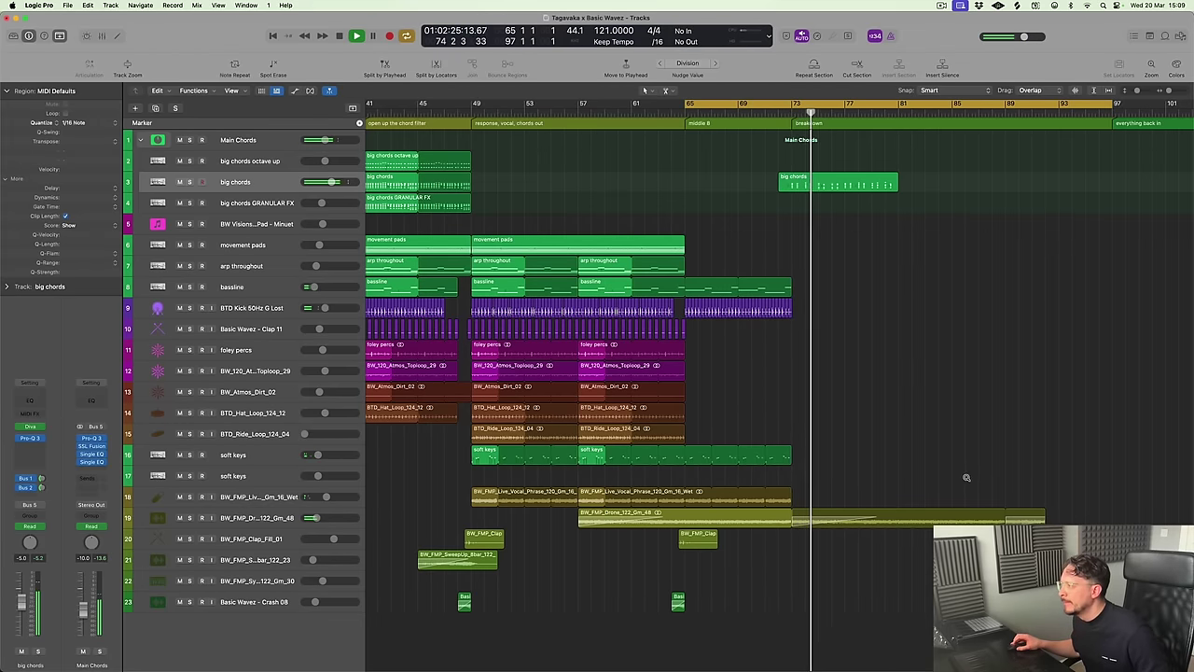
Copy the clap fill and crash regions from around bar 65 to the transition at bar 73 and restart the cycle playback
key("super+Up")
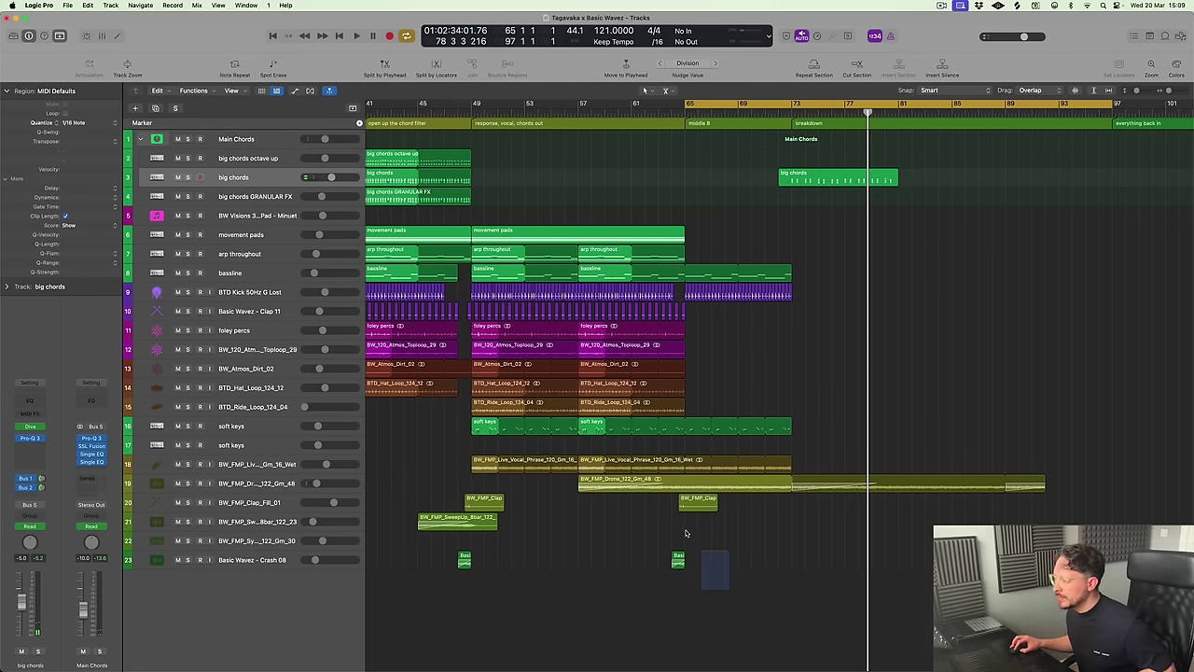
left_click_drag(686, 533, 674, 505)
left_click_drag(677, 558, 788, 559)
key("space")
left_click(858, 438)
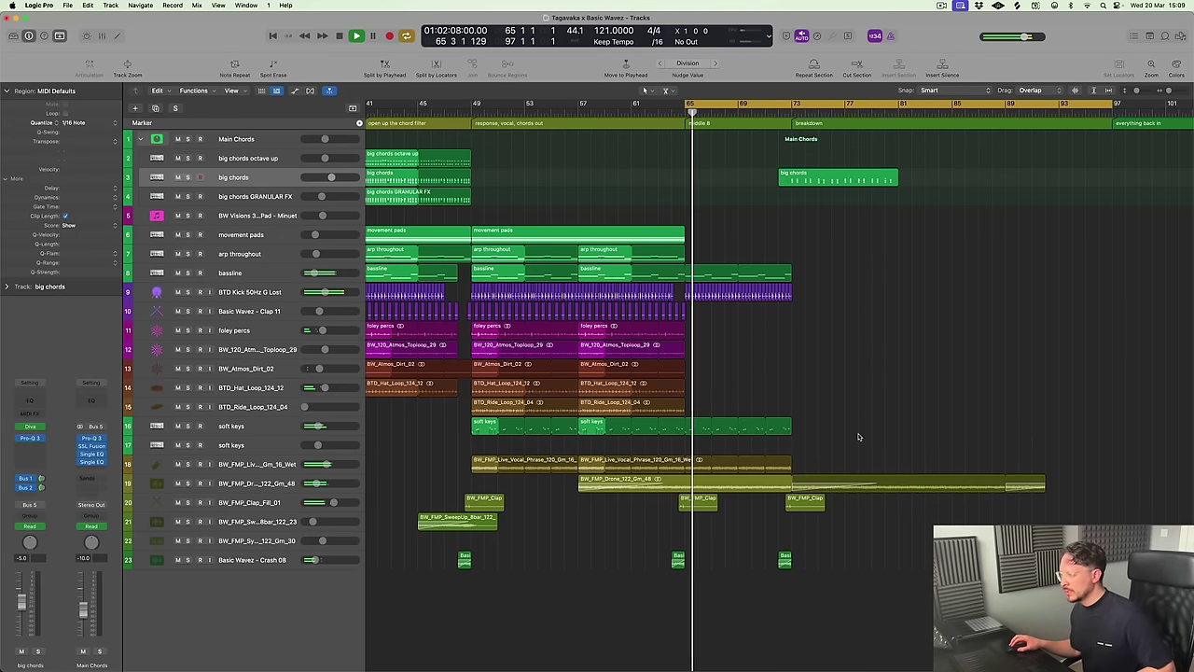
Trim the drone loop back to bar 73 and place a copy of the drone region from bar 73 to 89
left_click_drag(1042, 479, 791, 480)
left_click_drag(611, 487, 823, 487)
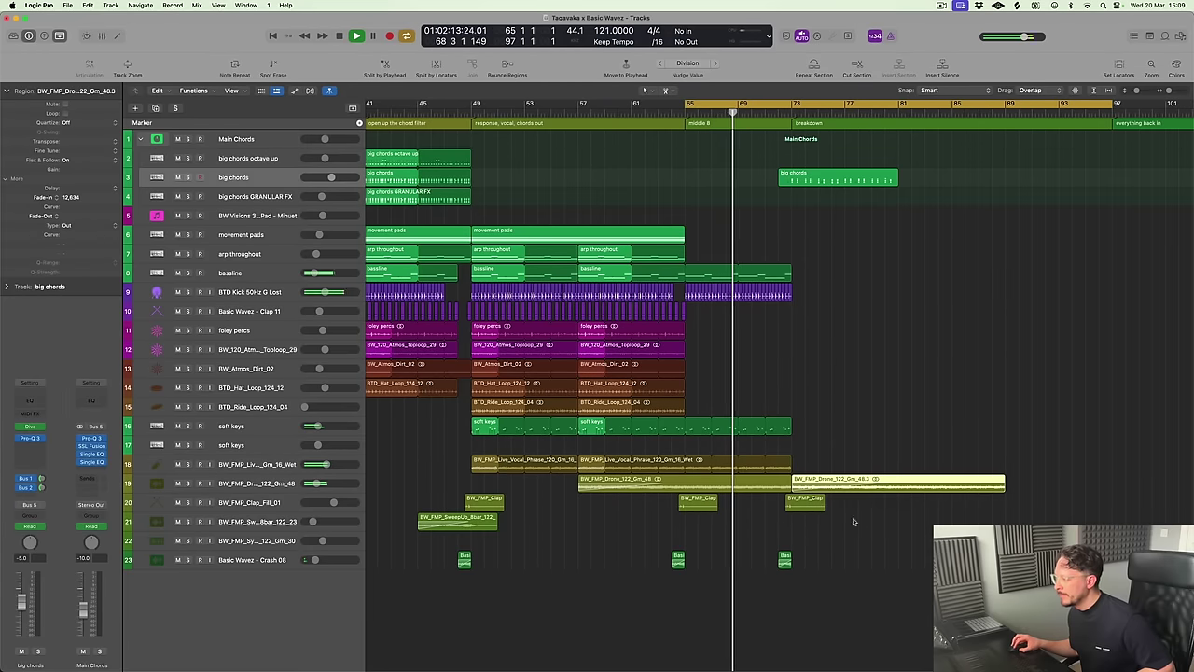
left_click(873, 484)
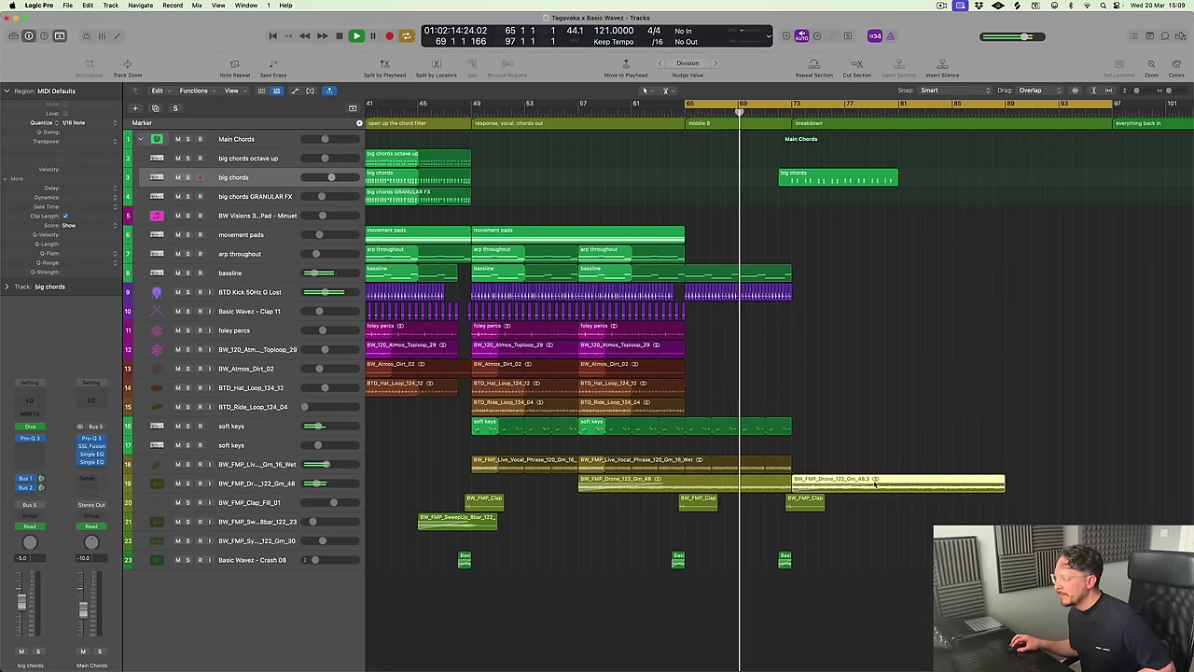
Remove the fade-in from the copied drone region that starts at bar 73
left_click(269, 489)
key("ctrl+z")
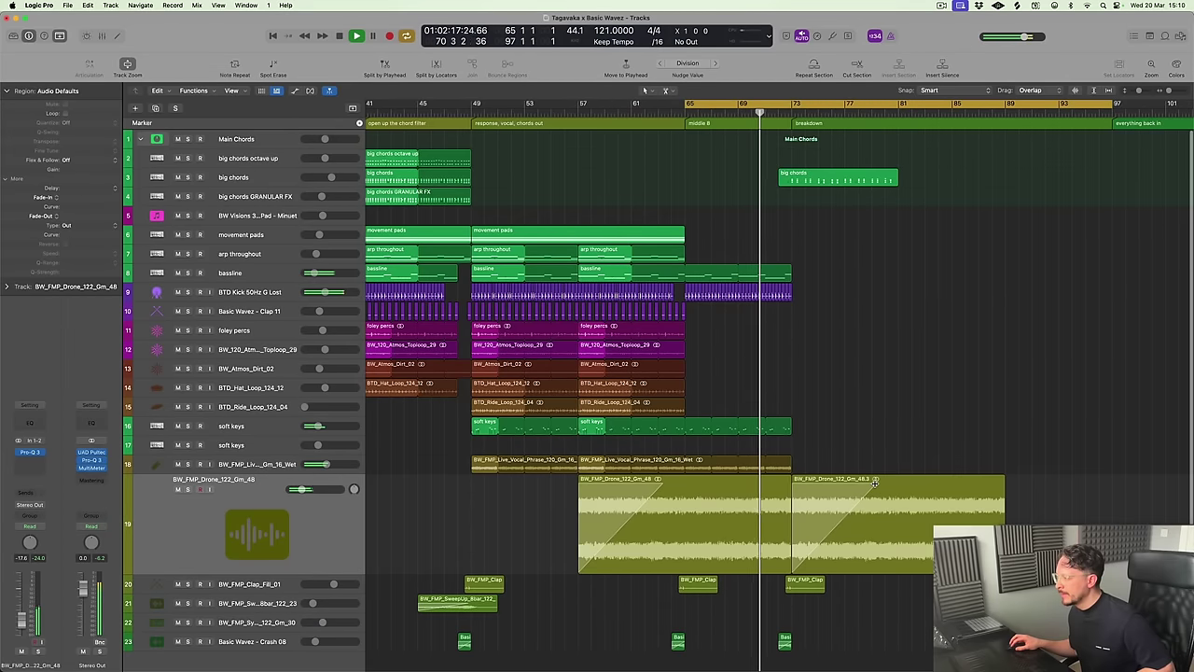
left_click(873, 482)
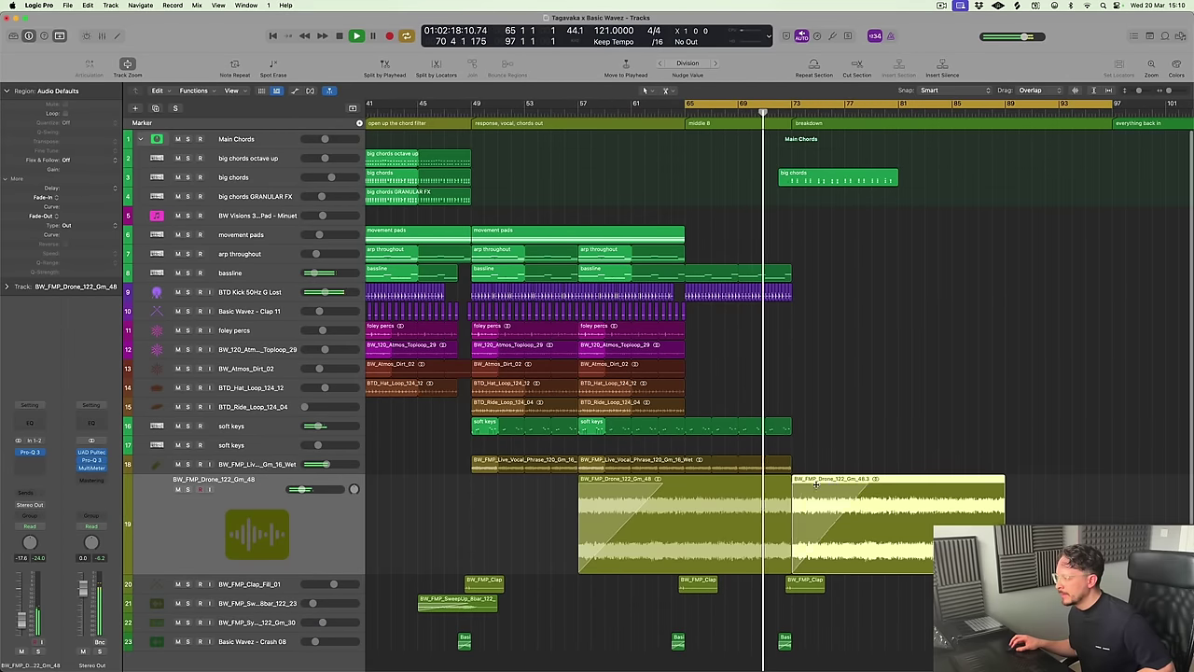
left_click(868, 447)
key("ctrl+z")
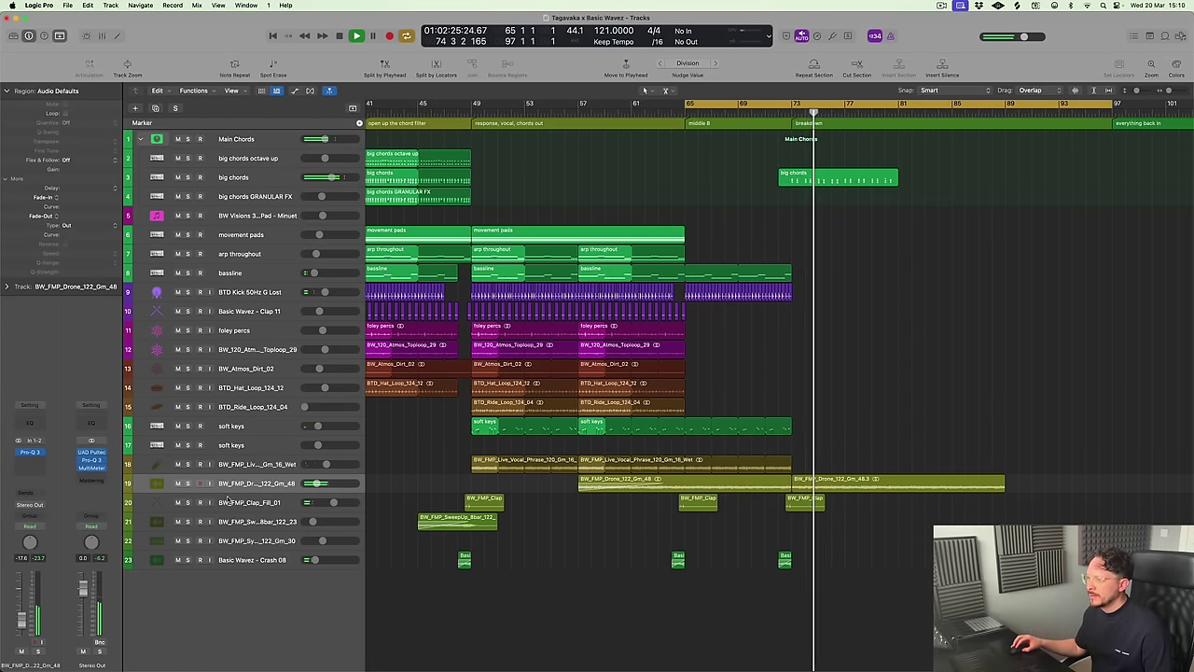
Compare the start of the breakdown with the drone track muted and unmuted
left_click(177, 484)
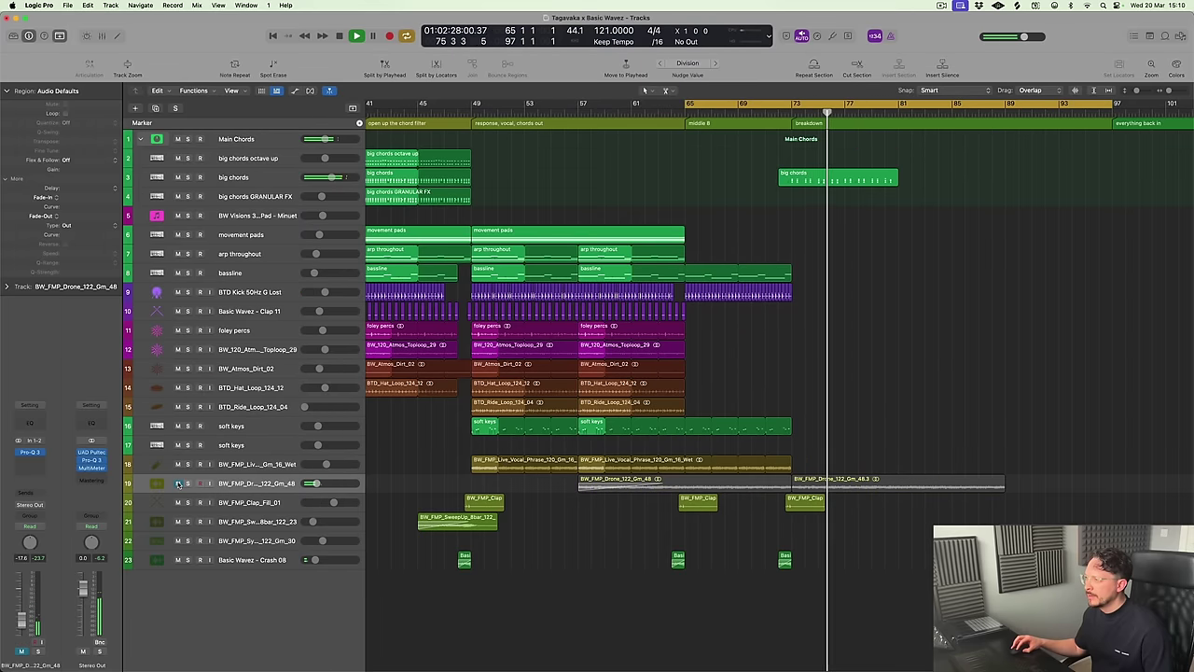
left_click(178, 483)
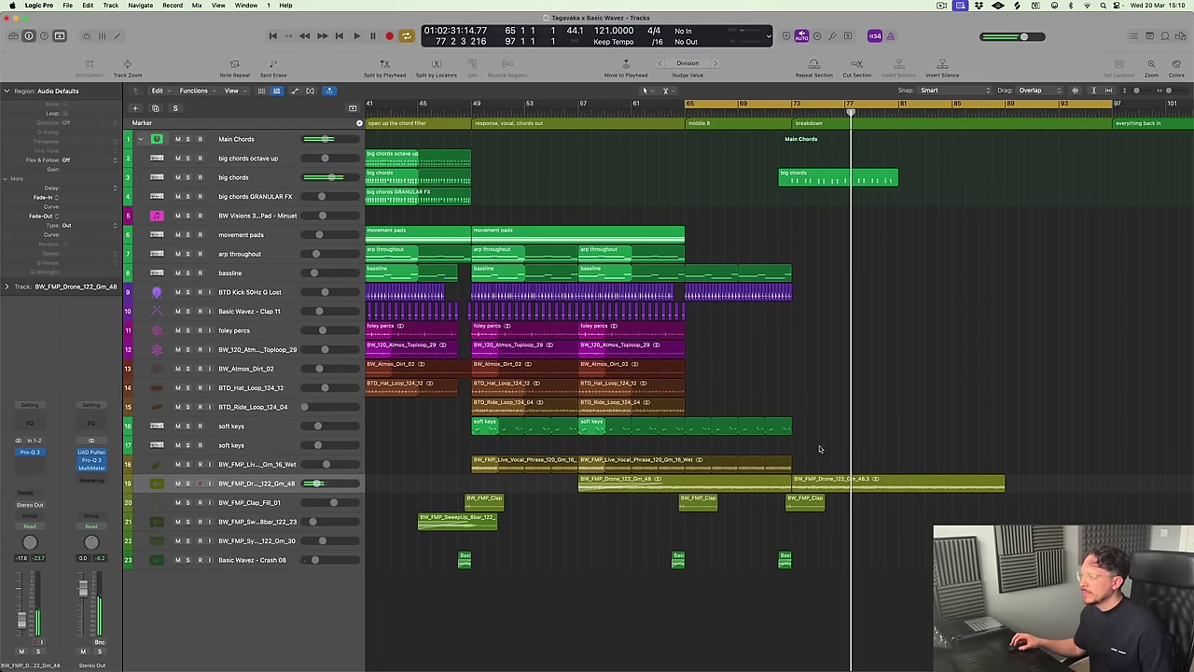
key("super+Left")
key("super+Left")
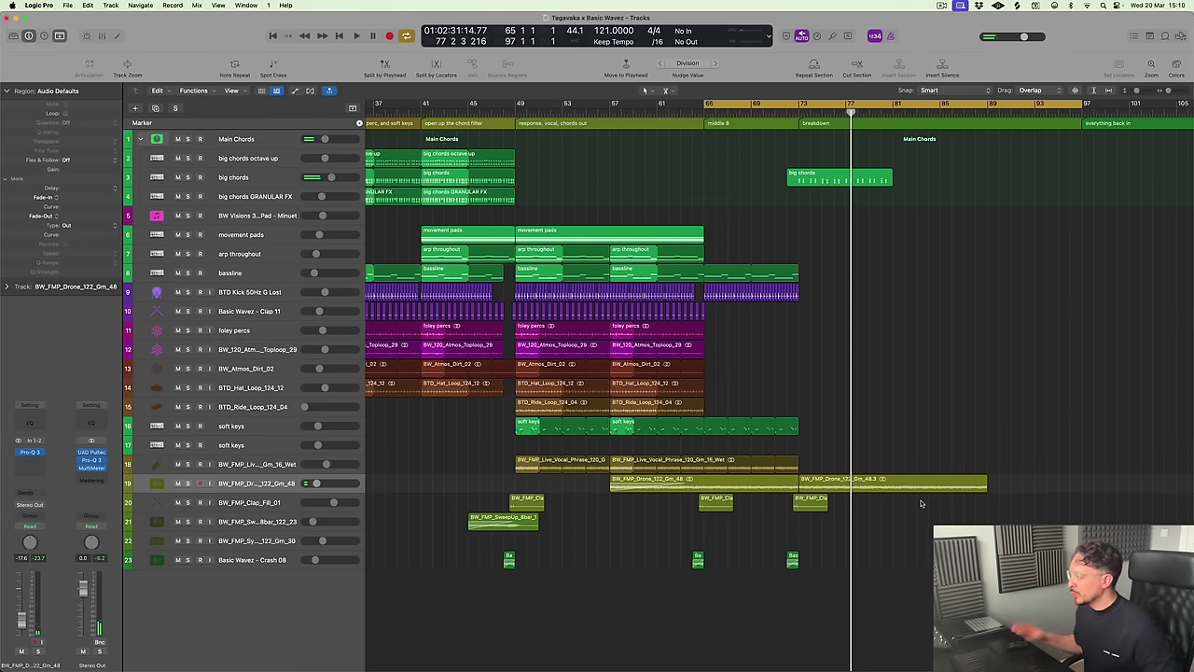
Cut the empty bar off the big chords region so it starts at bar 73, and loop it to about bar 94
key("ctrl+z")
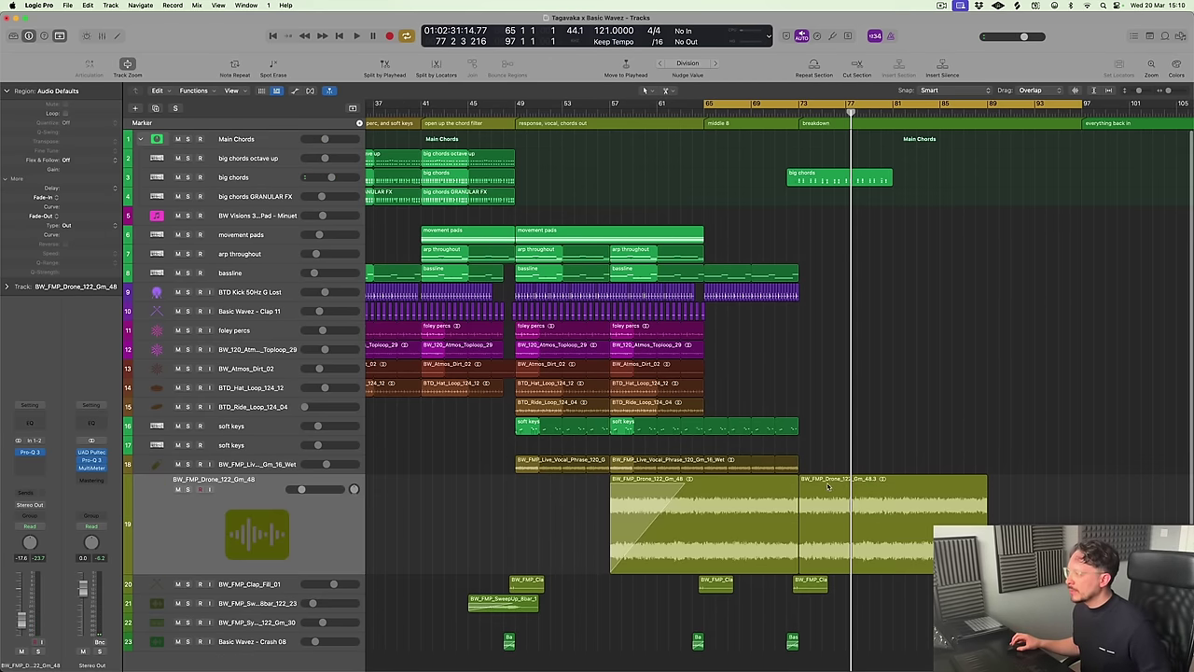
double_click(808, 178)
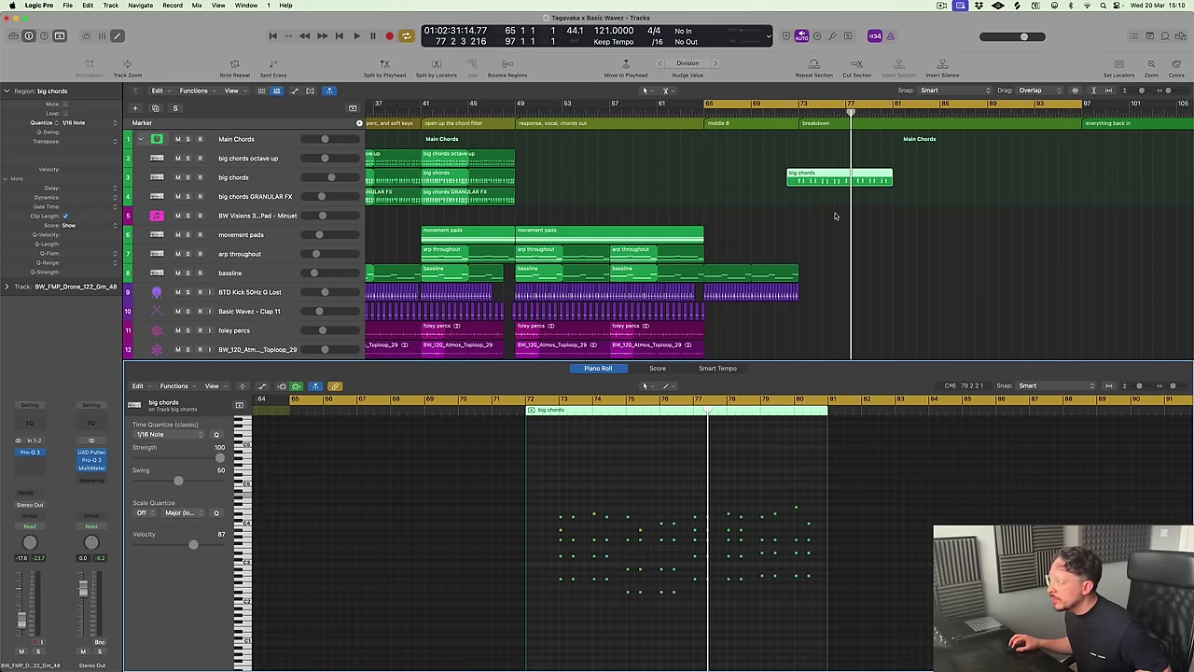
left_click(799, 181, "super")
left_click(794, 182)
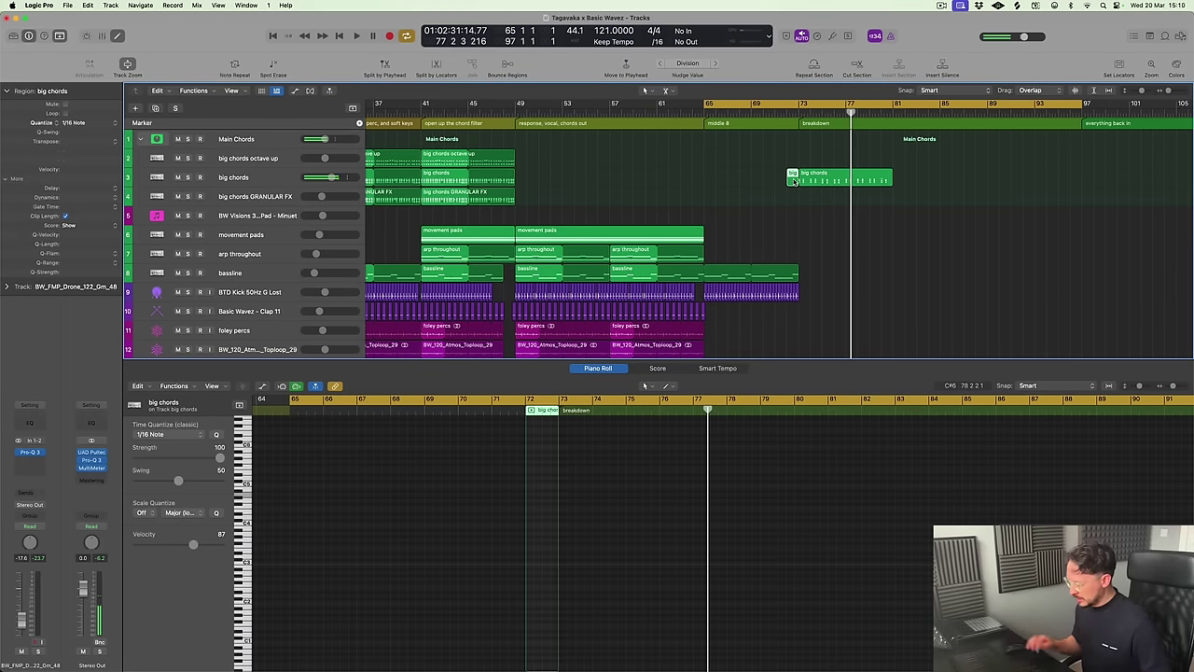
key("Delete")
key("x")
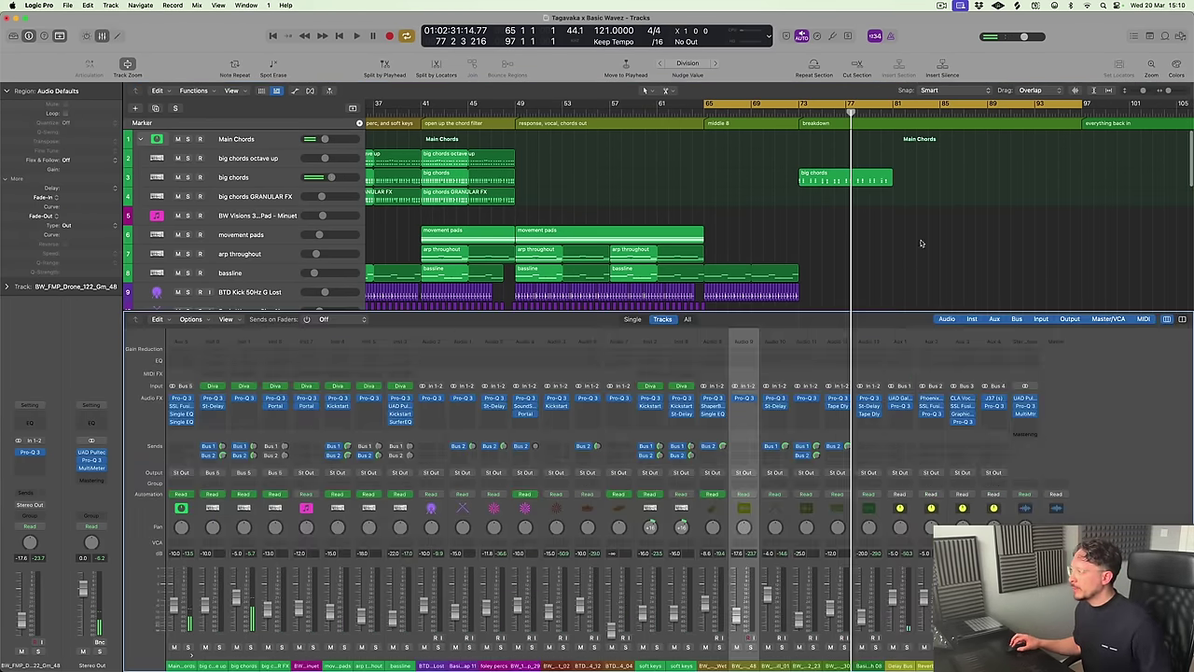
key("x")
left_click_drag(965, 180, 1045, 180)
key("super+Up")
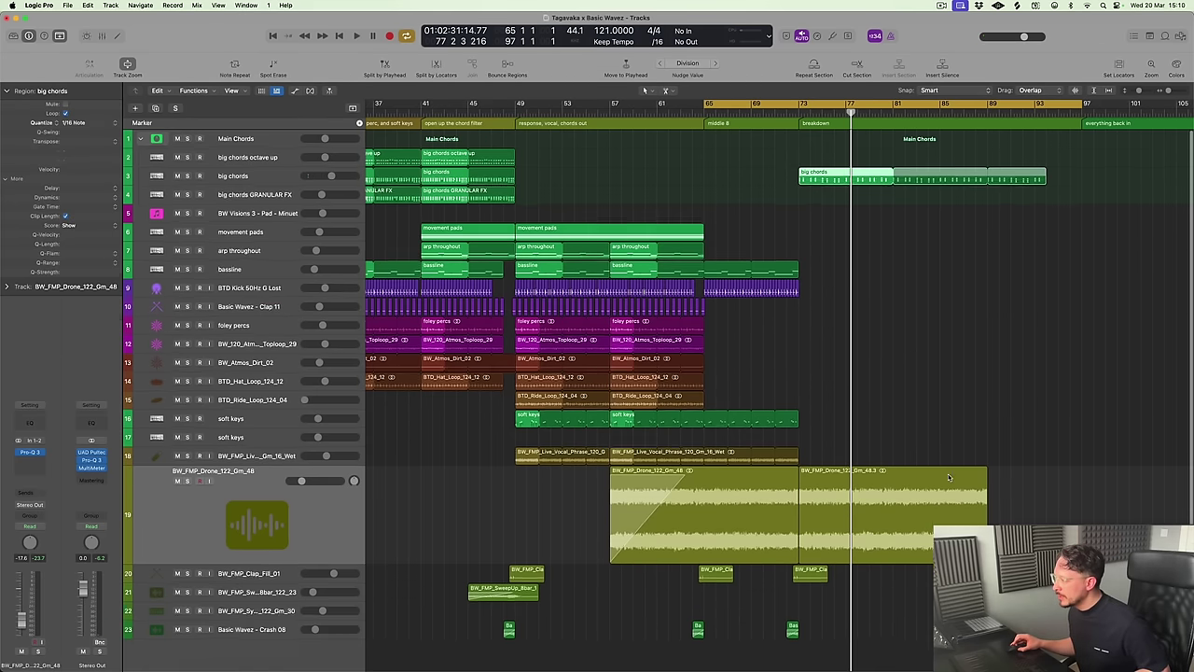
Duplicate the drone track and move the drone region at bar 73 onto the new track
left_click(840, 445)
key("ctrl+z")
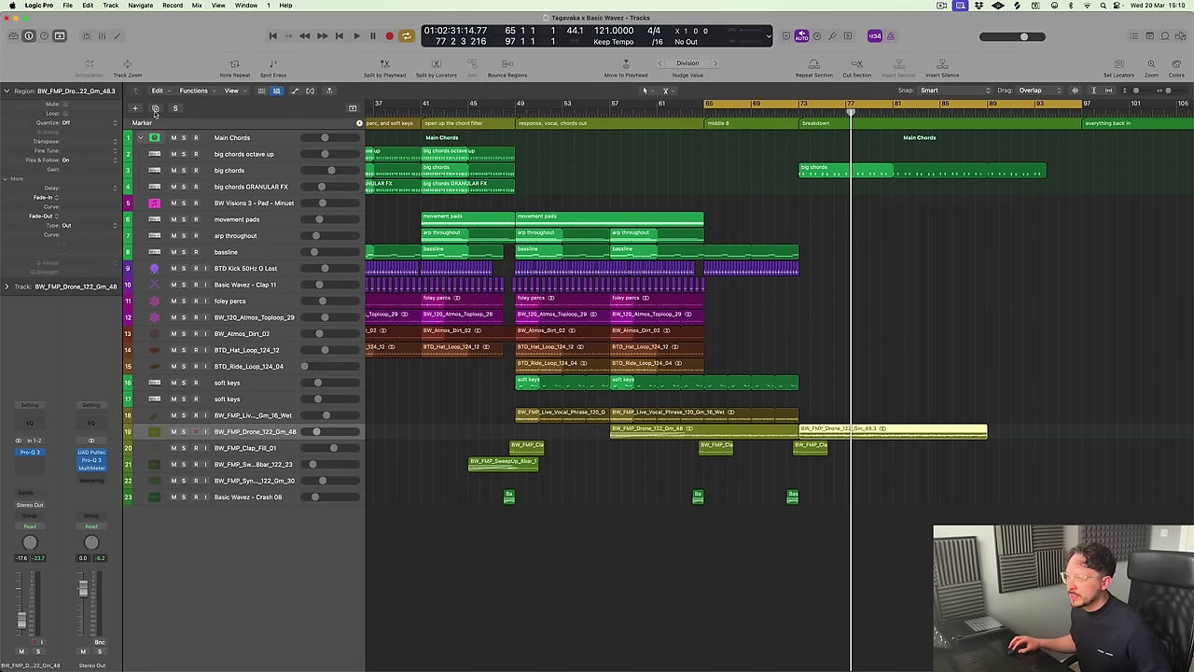
left_click(155, 110)
left_click_drag(847, 433, 844, 449)
left_click(837, 432)
key("Delete")
key("ctrl+z")
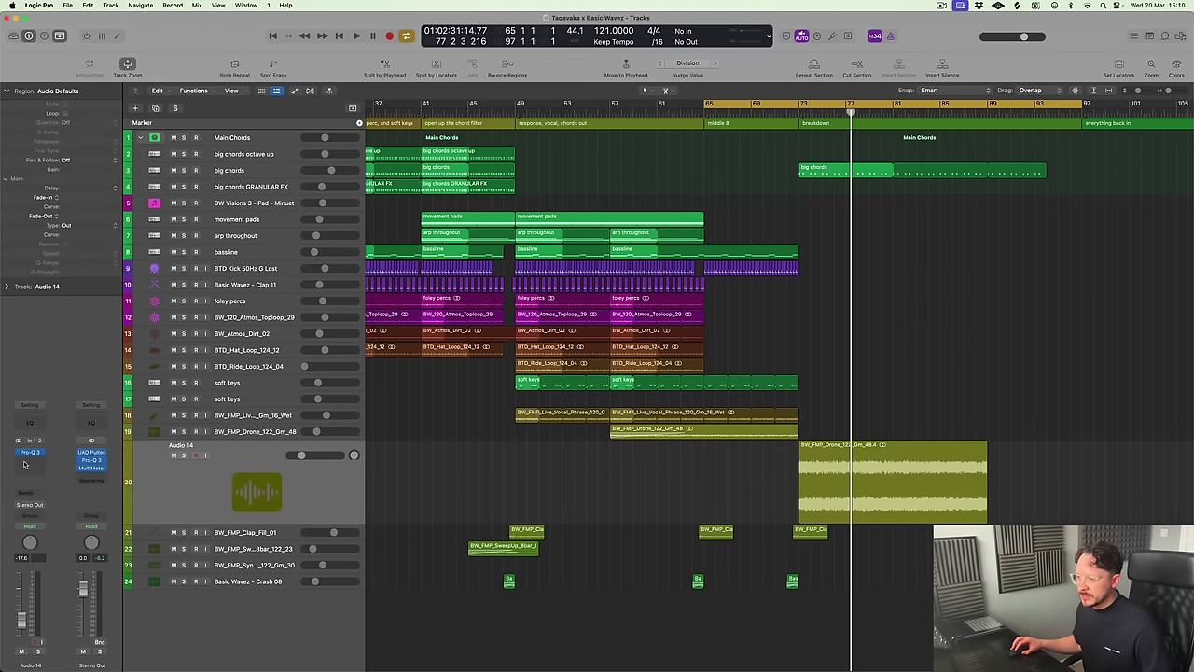
Insert a Single Band EQ on the duplicated drone track and show its Frequency automation
left_click(28, 463)
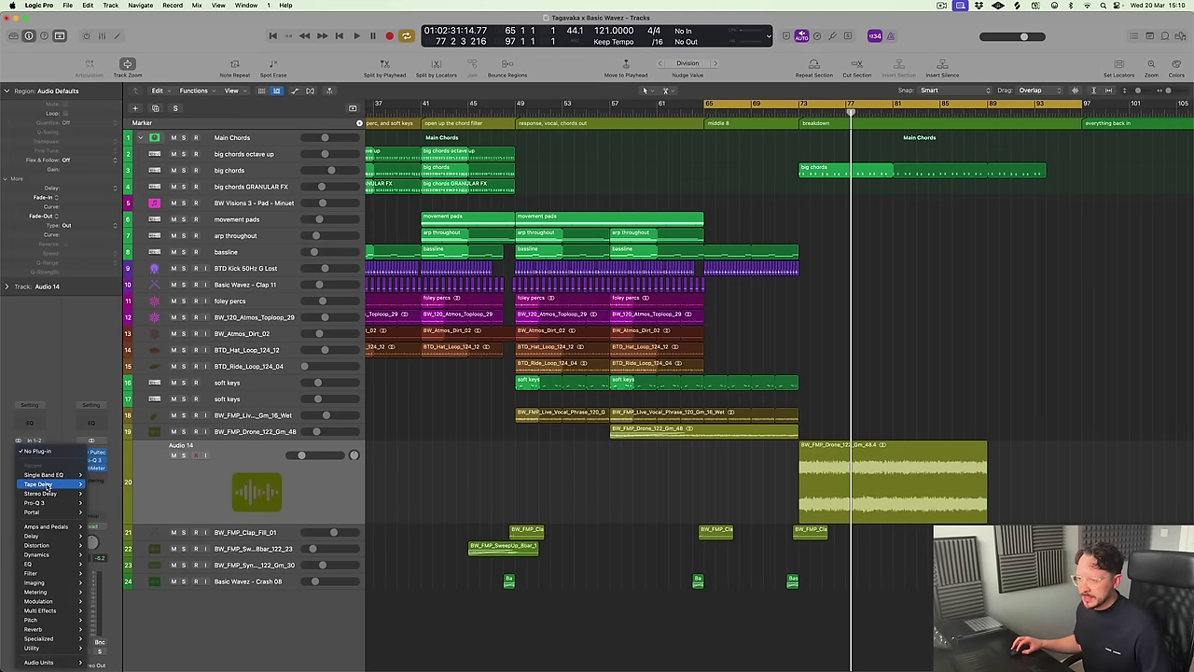
left_click(98, 475)
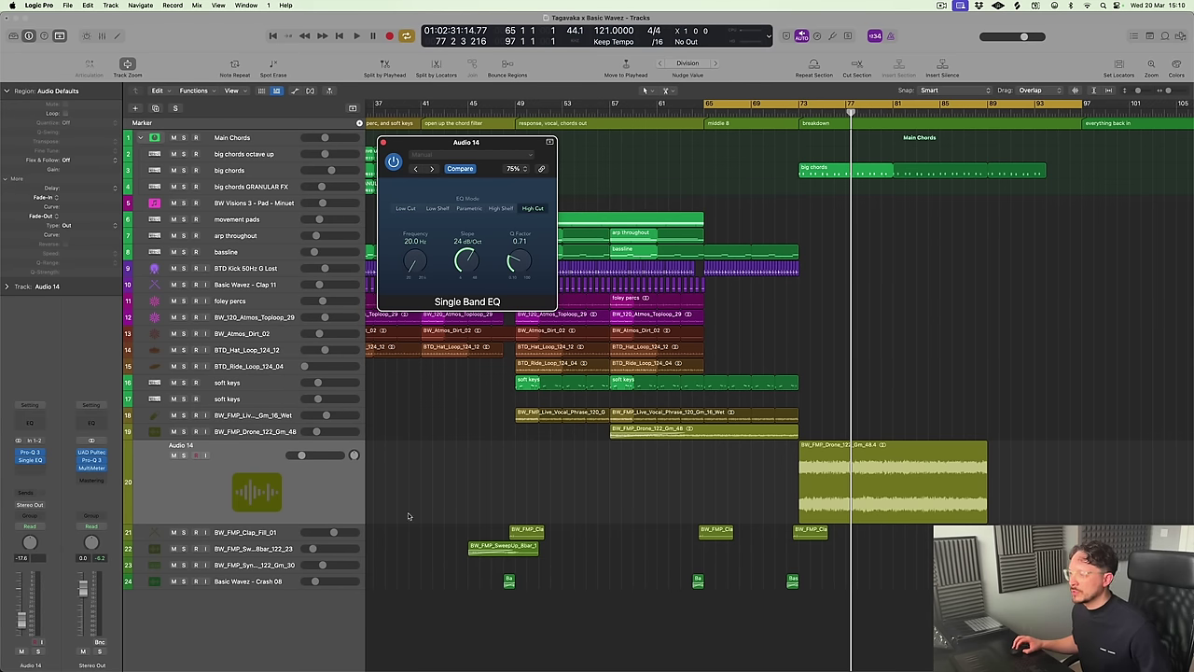
key("a")
left_click(236, 469)
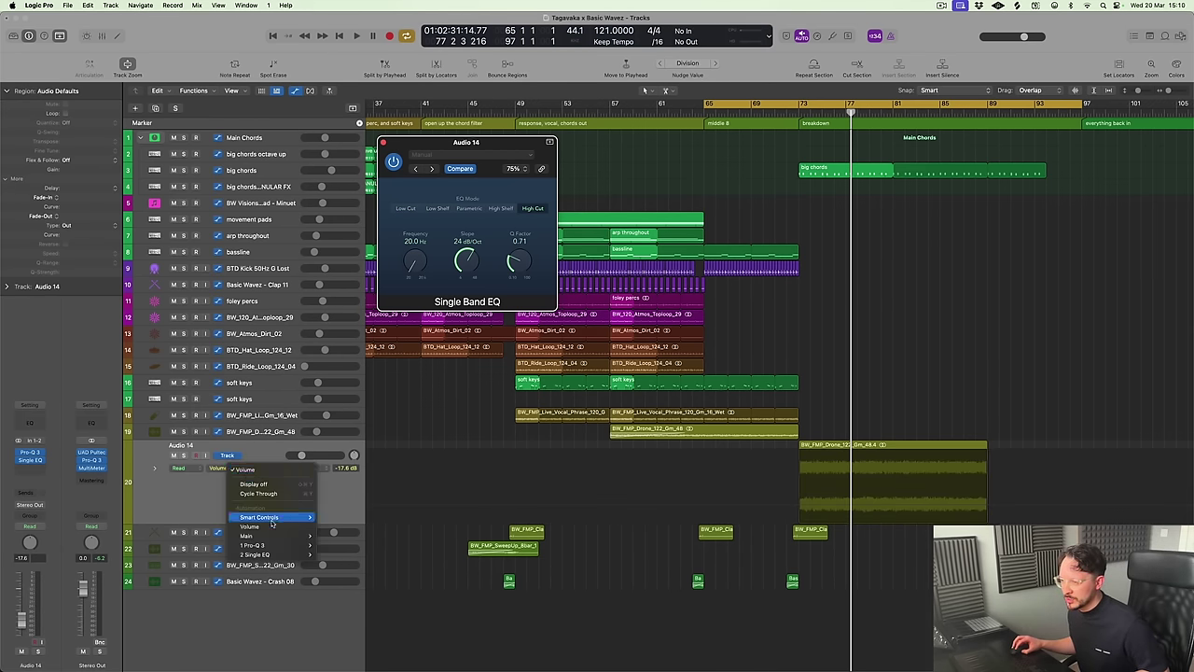
mouse_move(276, 549)
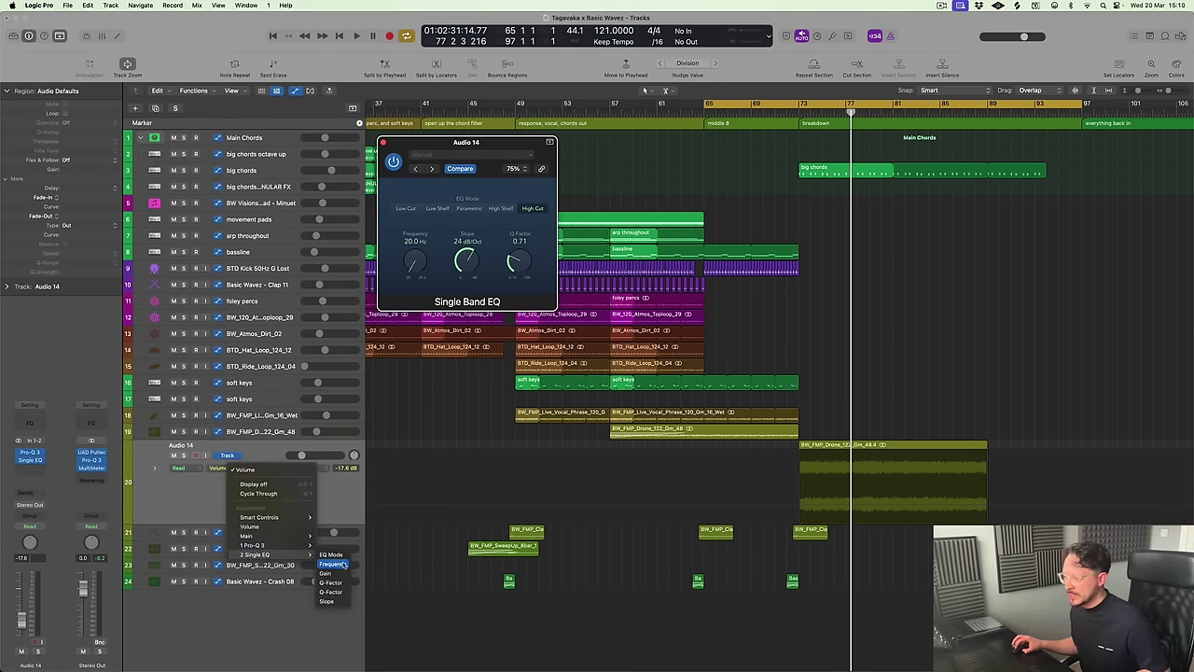
left_click(334, 565)
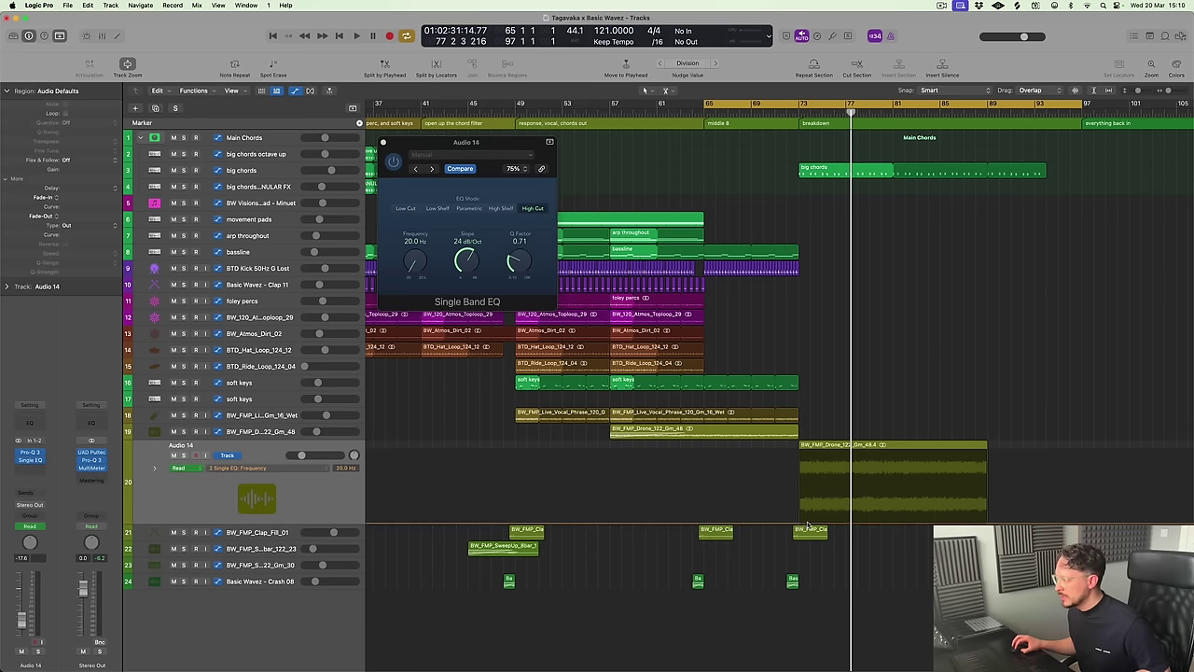
Automate the EQ frequency to rise from 20 Hz at bar 73 to 20000 Hz at bar 89, and play the cycle
left_click_drag(808, 525, 927, 408)
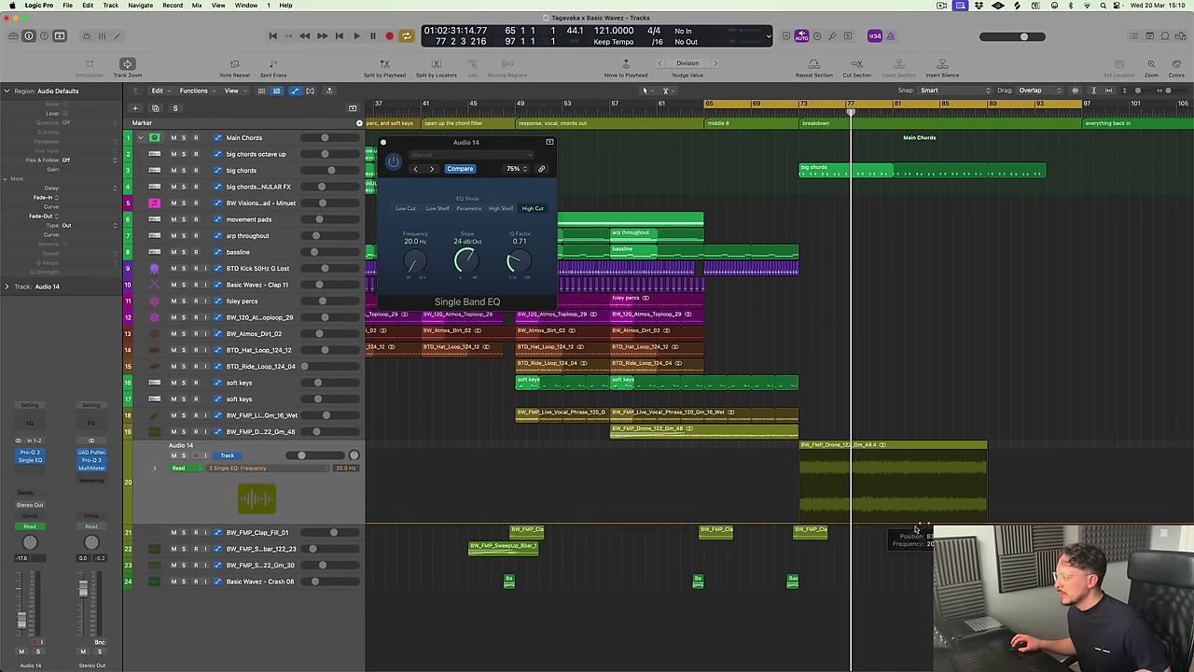
left_click_drag(919, 527, 799, 524)
left_click_drag(929, 525, 990, 454)
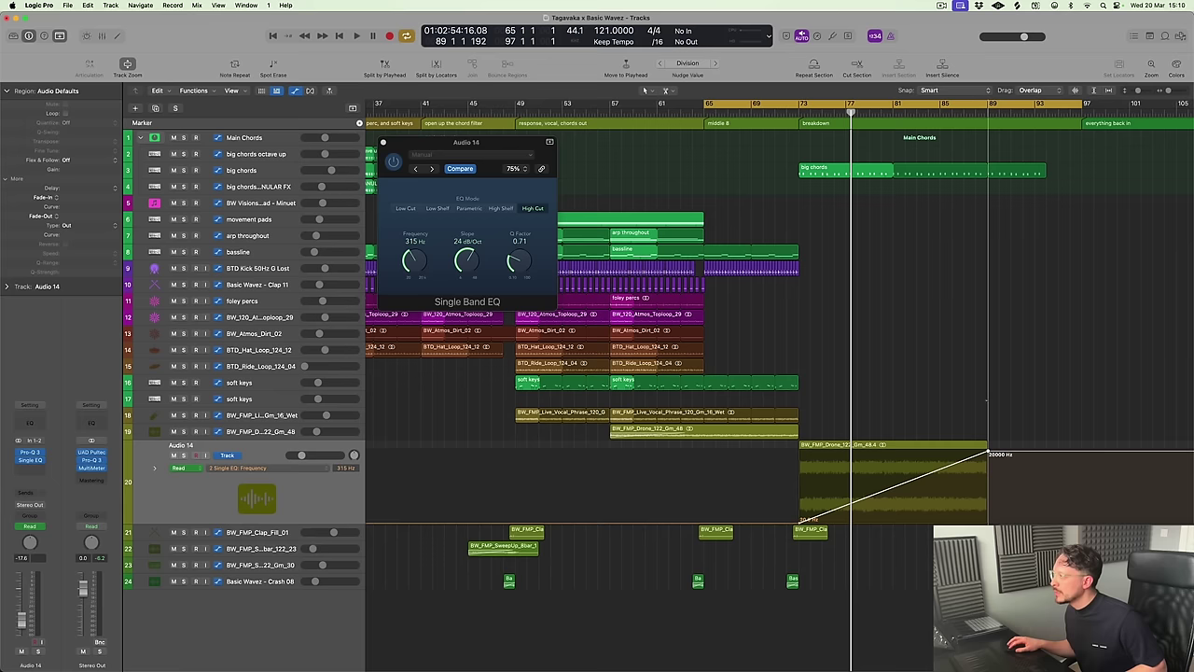
key("a")
key("space")
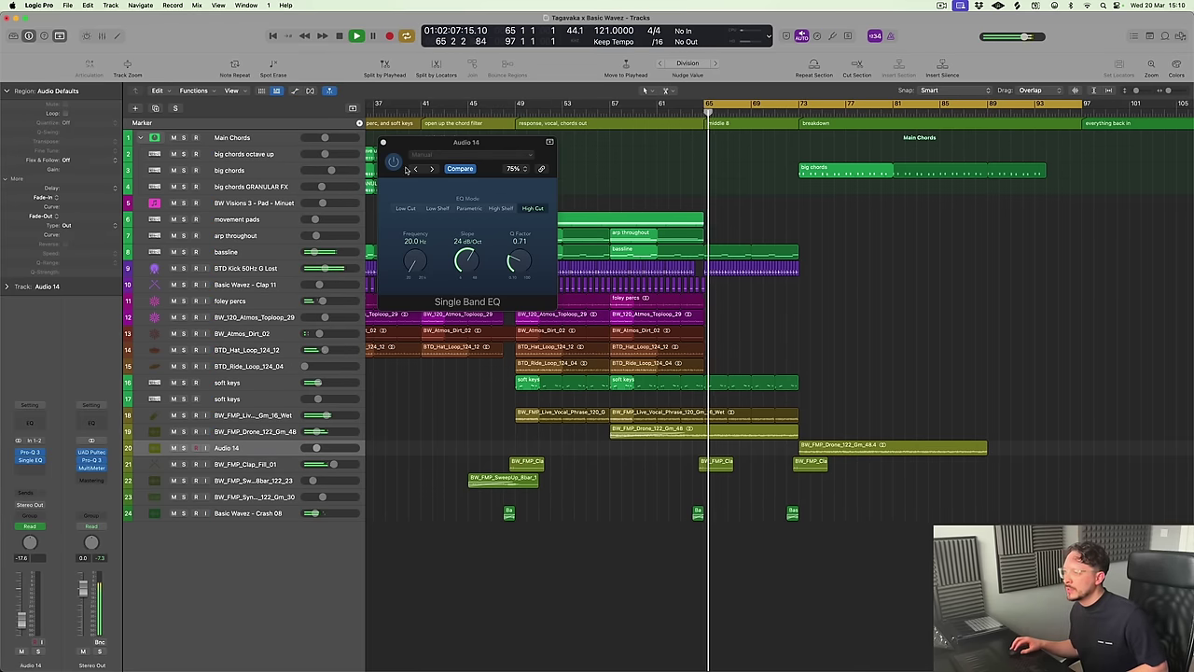
left_click(382, 142)
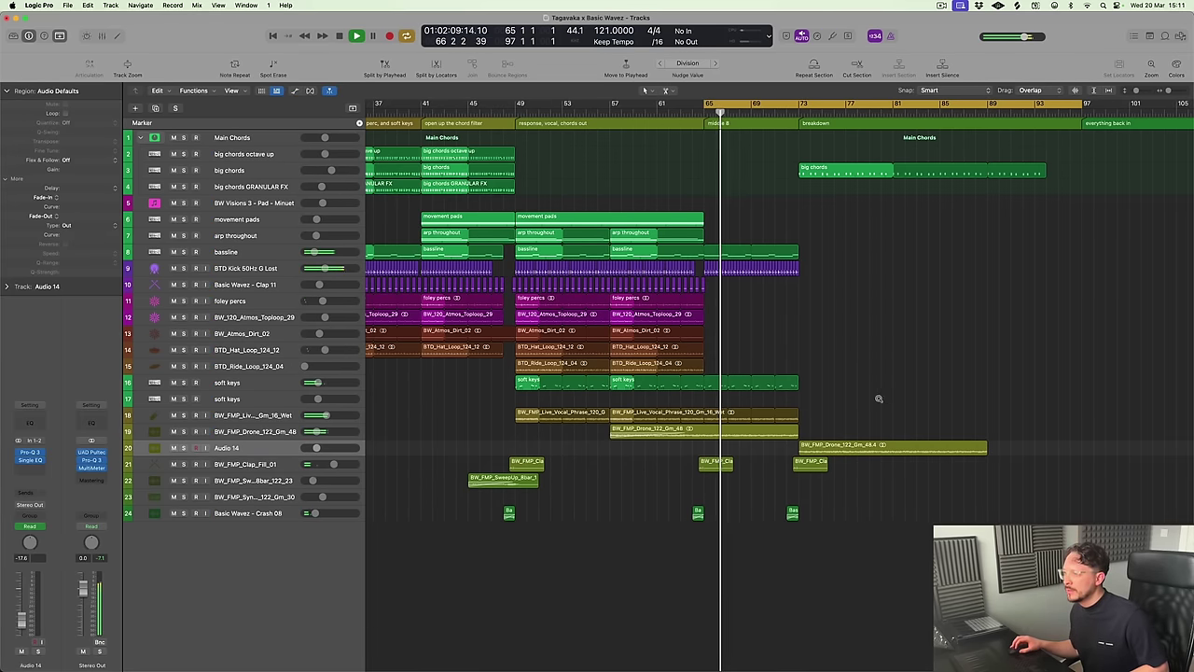
Extend the loop of the last BW_Atmos_Dirt_02 region through the middle 8 and breakdown to about bar 97
scroll(879, 398, "down", 3)
scroll(743, 396, "left", 5)
scroll(754, 393, "down", 3)
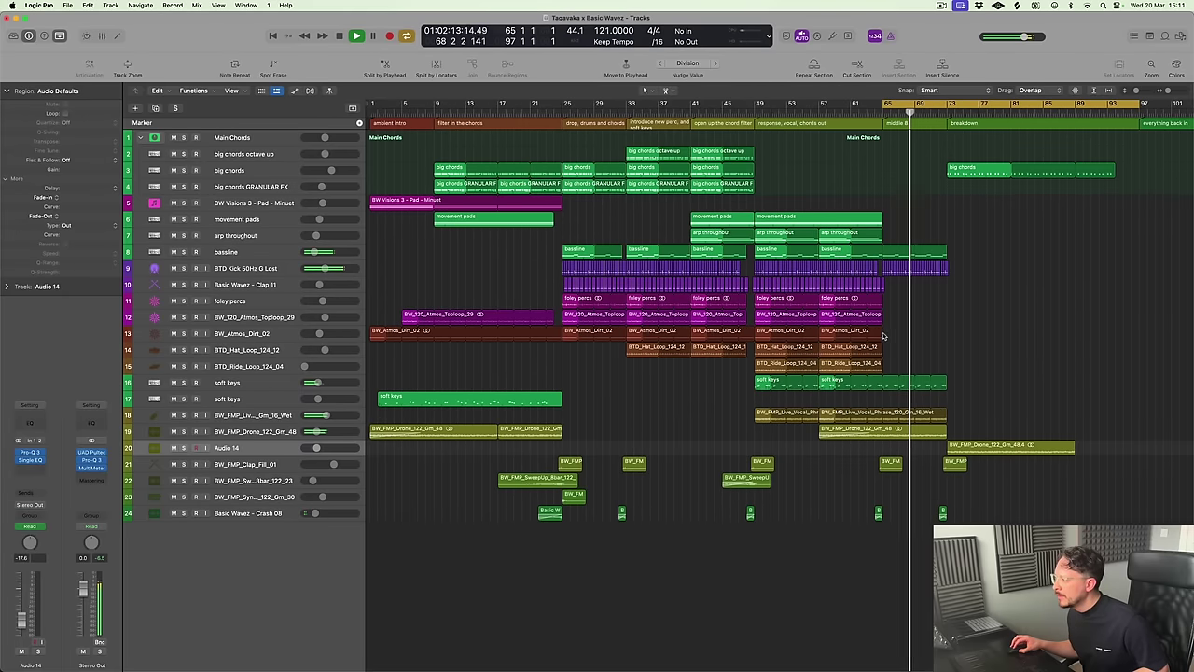
left_click_drag(883, 335, 1181, 348)
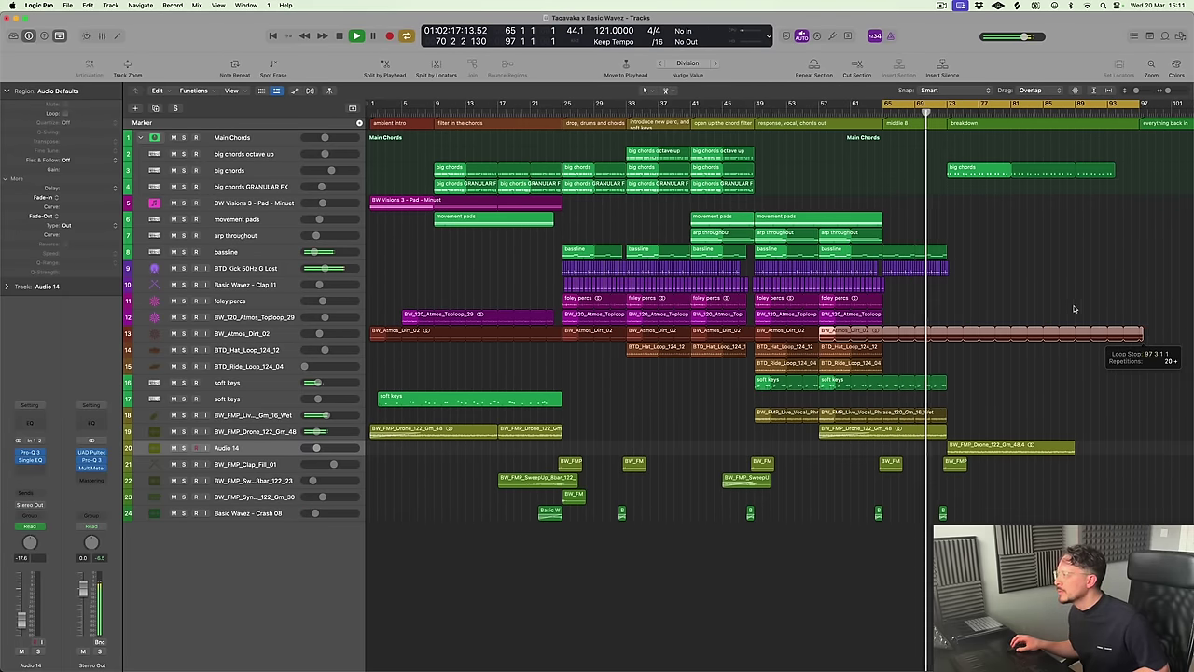
key("super+Right")
scroll(1028, 312, "left", 3)
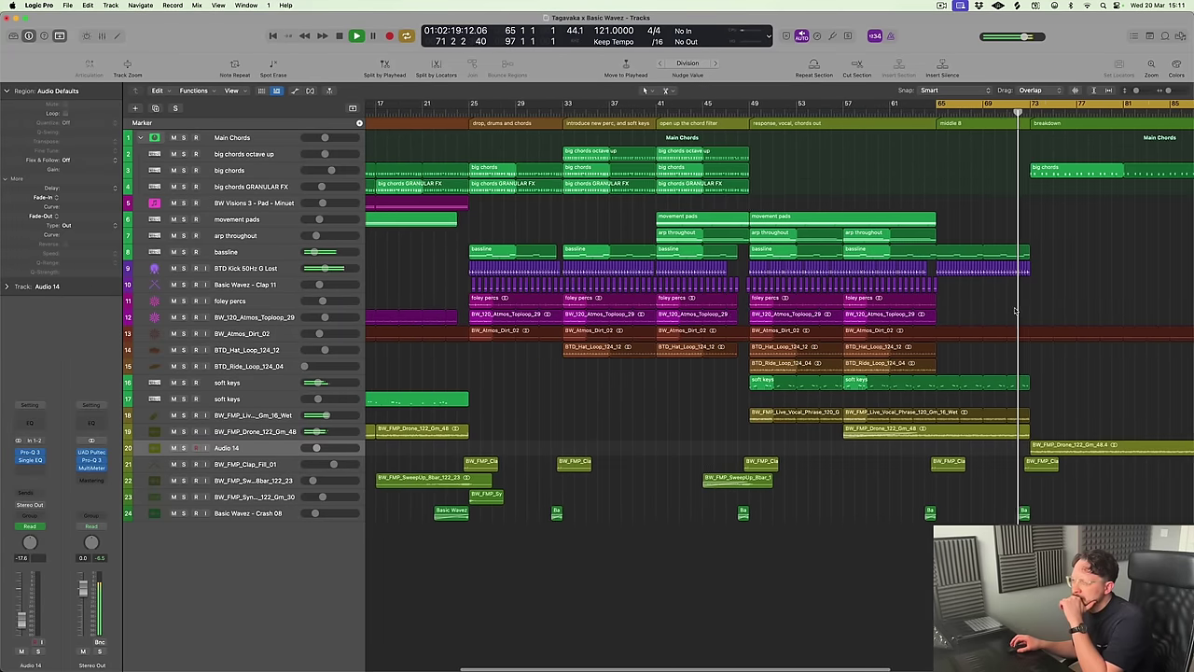
Copy the looped breakdown big chords region to the big chords GRANULAR FX track and replay from bar 65
scroll(1016, 311, "left", 3)
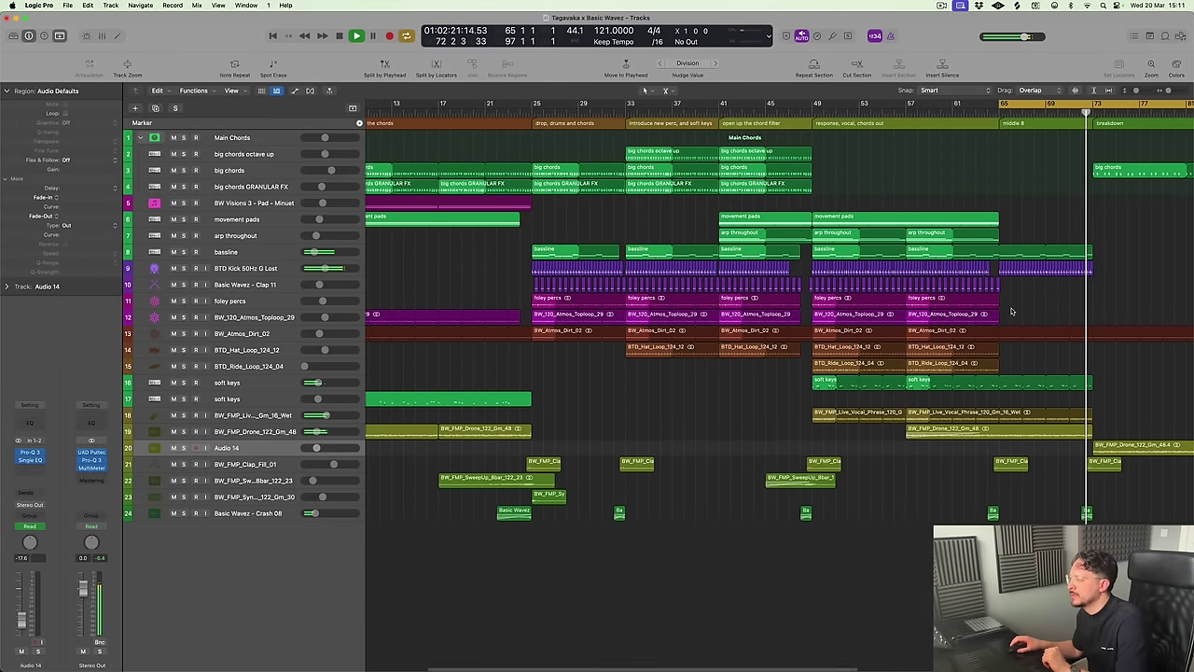
scroll(988, 336, "right", 8)
scroll(998, 317, "right", 5)
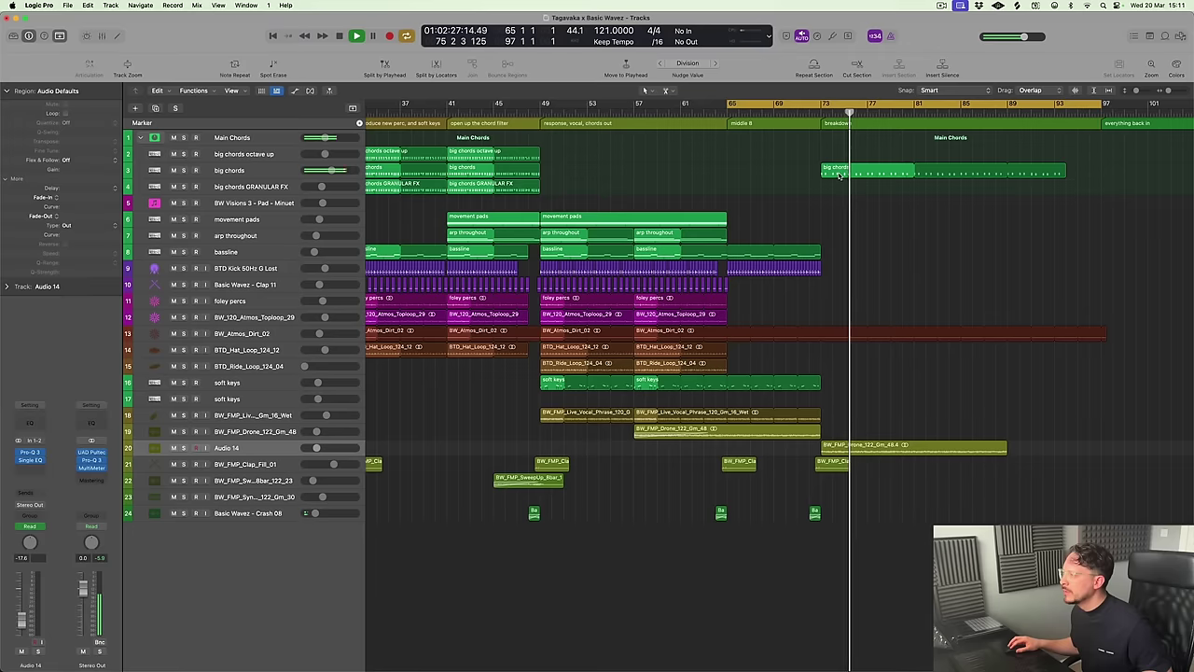
left_click_drag(840, 174, 840, 185)
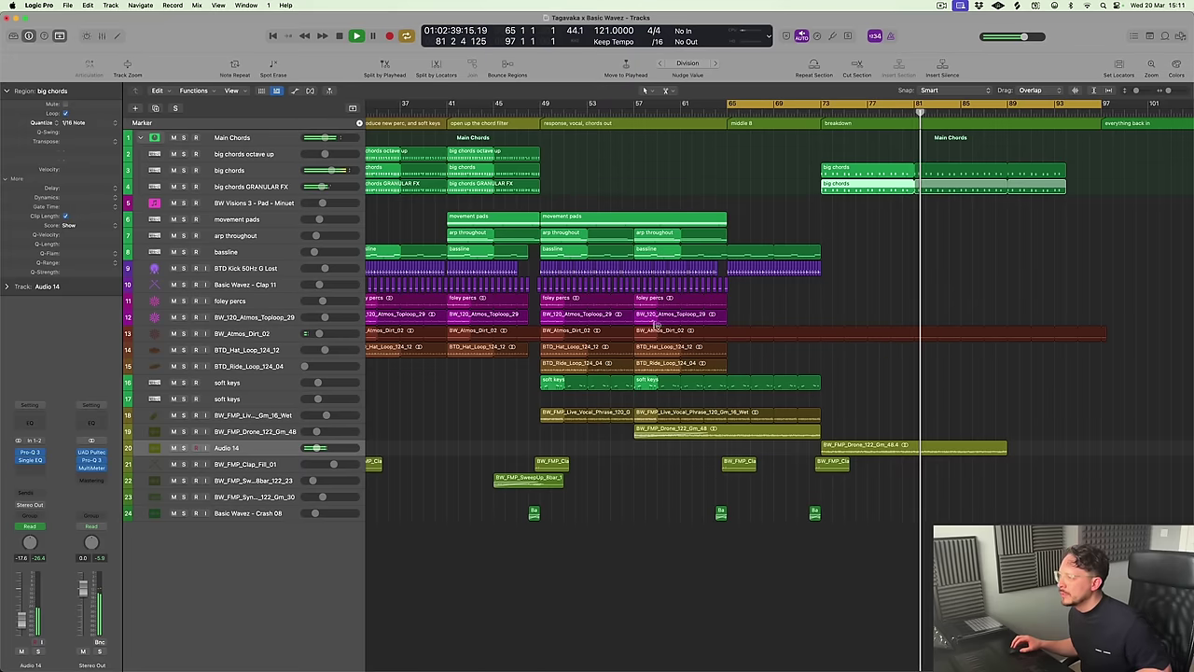
key("space")
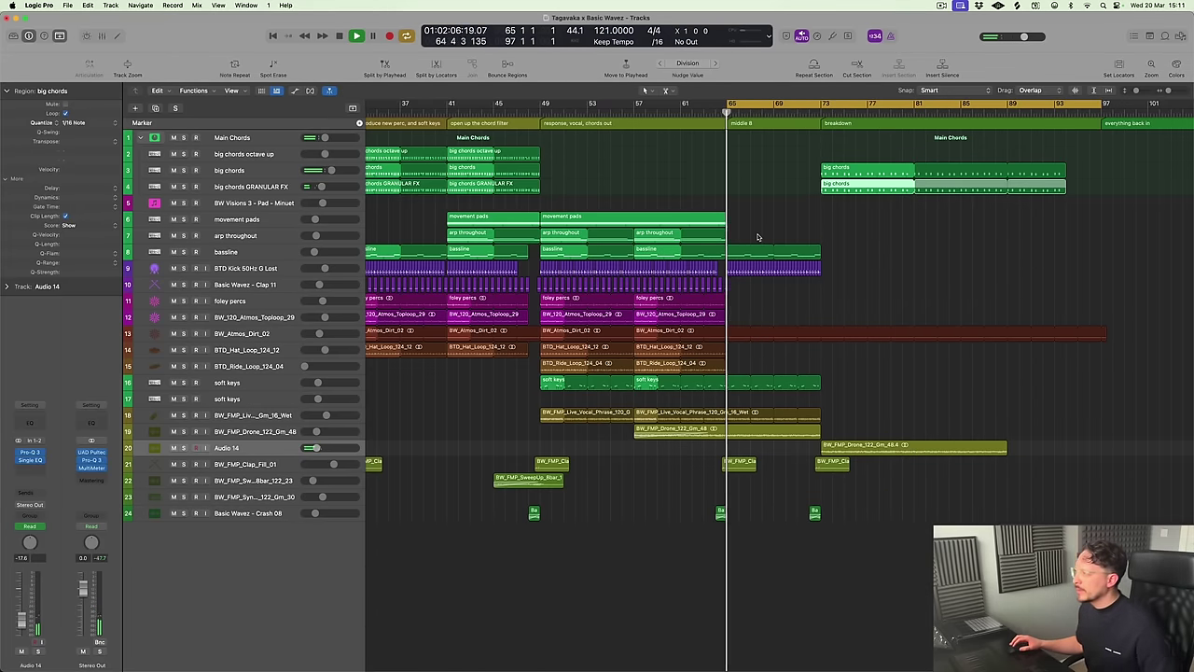
Loop the breakdown drone region to bar 105 and extend both big chords loops to bar 105
left_click(1063, 426)
scroll(1057, 426, "right", 4)
left_click_drag(855, 452, 1047, 487)
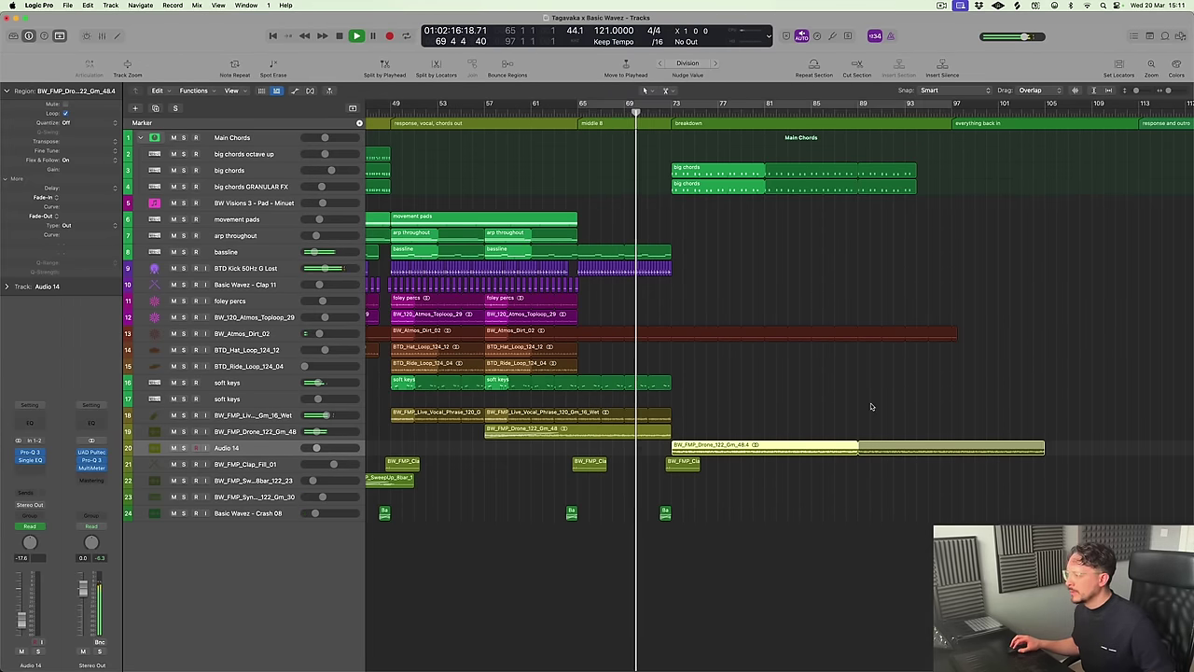
left_click(833, 431)
left_click_drag(973, 212, 1057, 177)
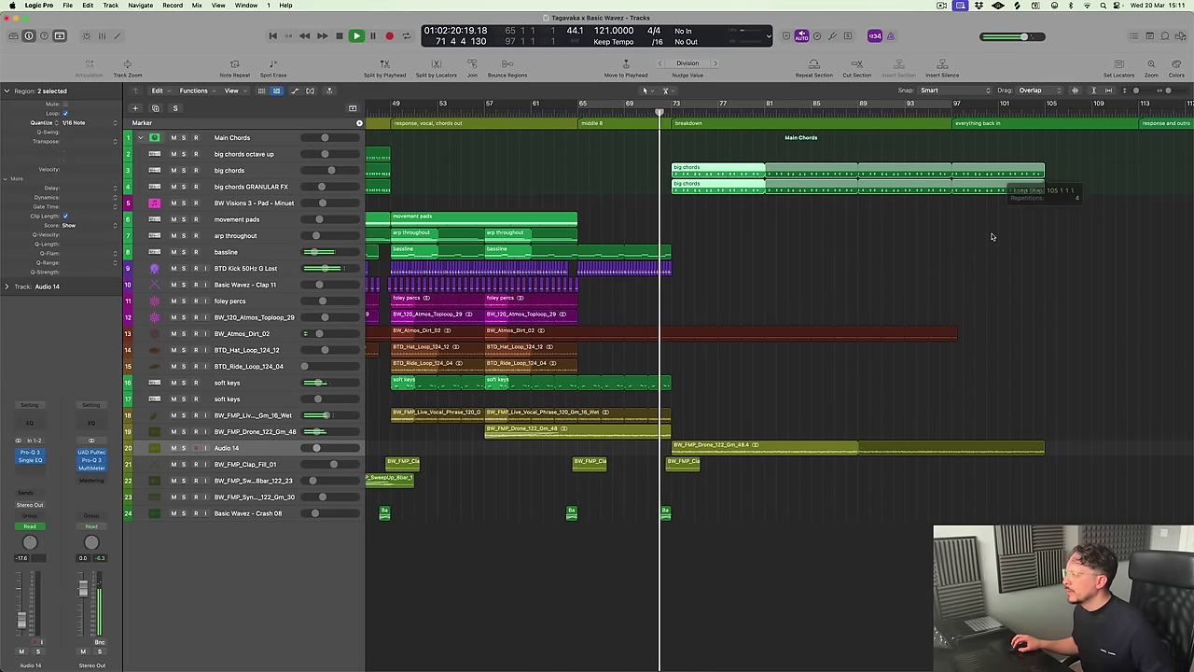
left_click(989, 236)
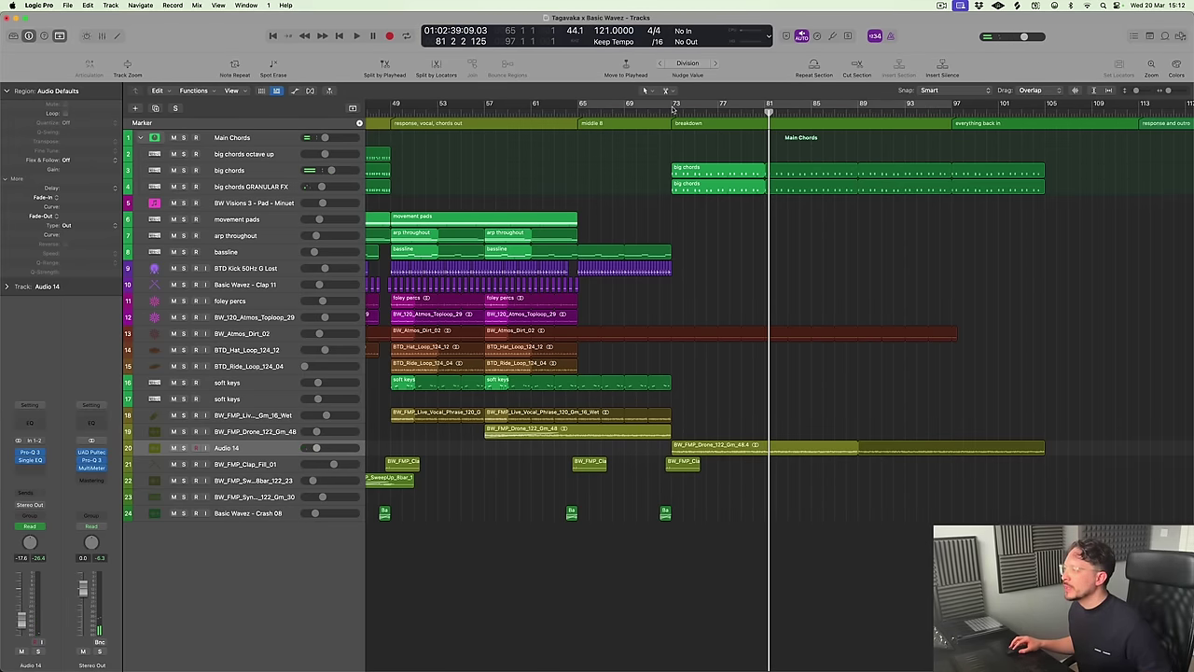
Set the cycle range to bars 73 to 105 and move the start of the "everything back in" marker to bar 105
left_click_drag(669, 109, 1001, 286)
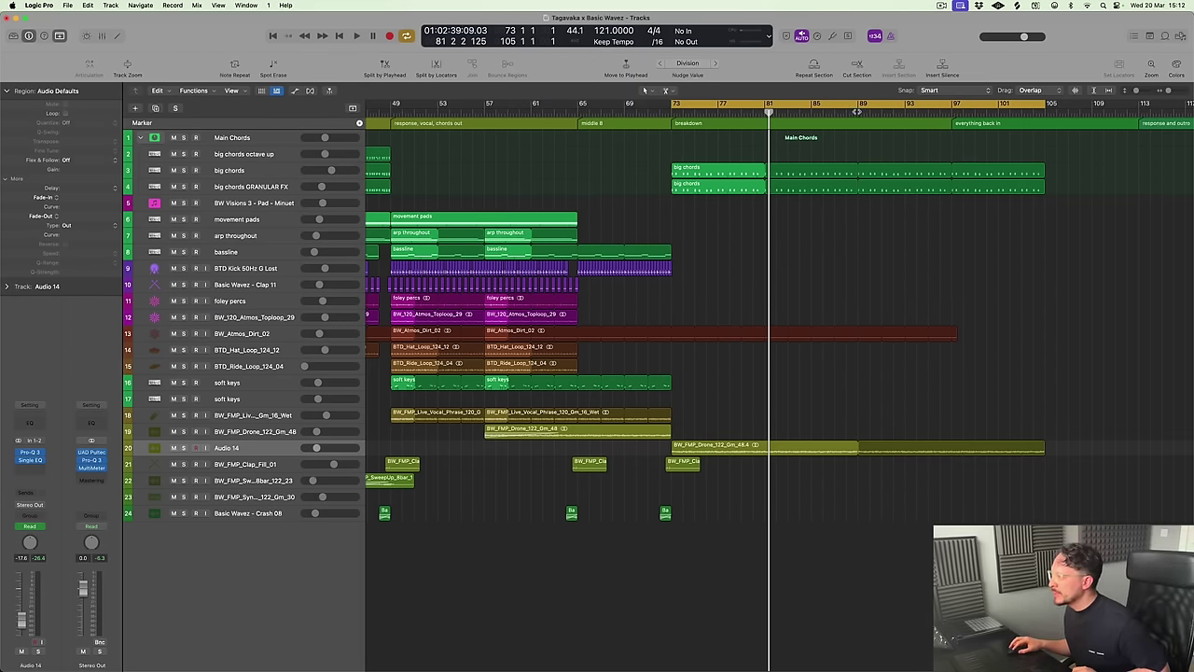
left_click(857, 113)
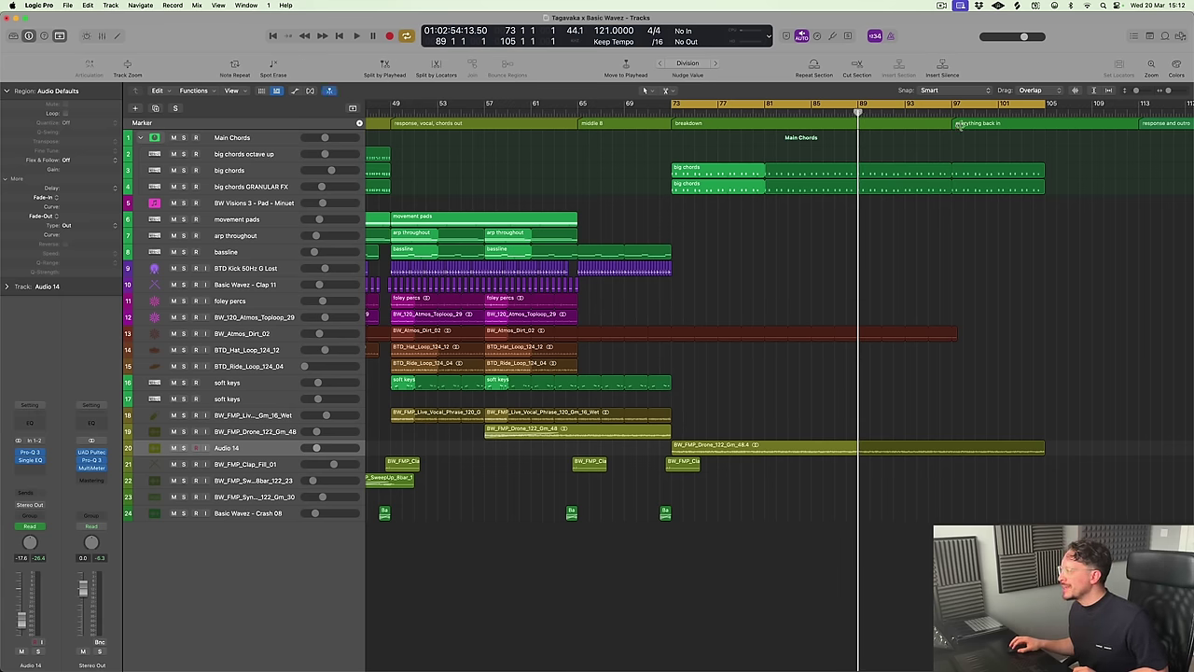
left_click_drag(959, 126, 1046, 146)
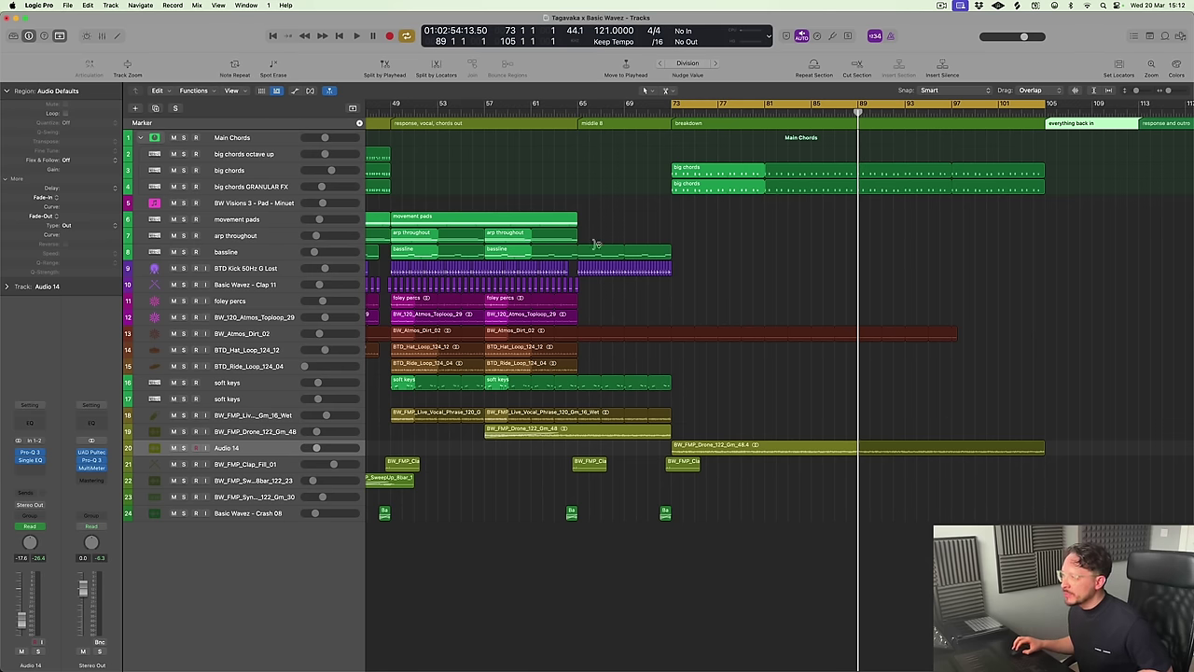
Copy the last BW_120_Atmos_Toploop_29 region into the breakdown at bar 81 on the same track
left_click_drag(777, 112, 765, 113)
key("space")
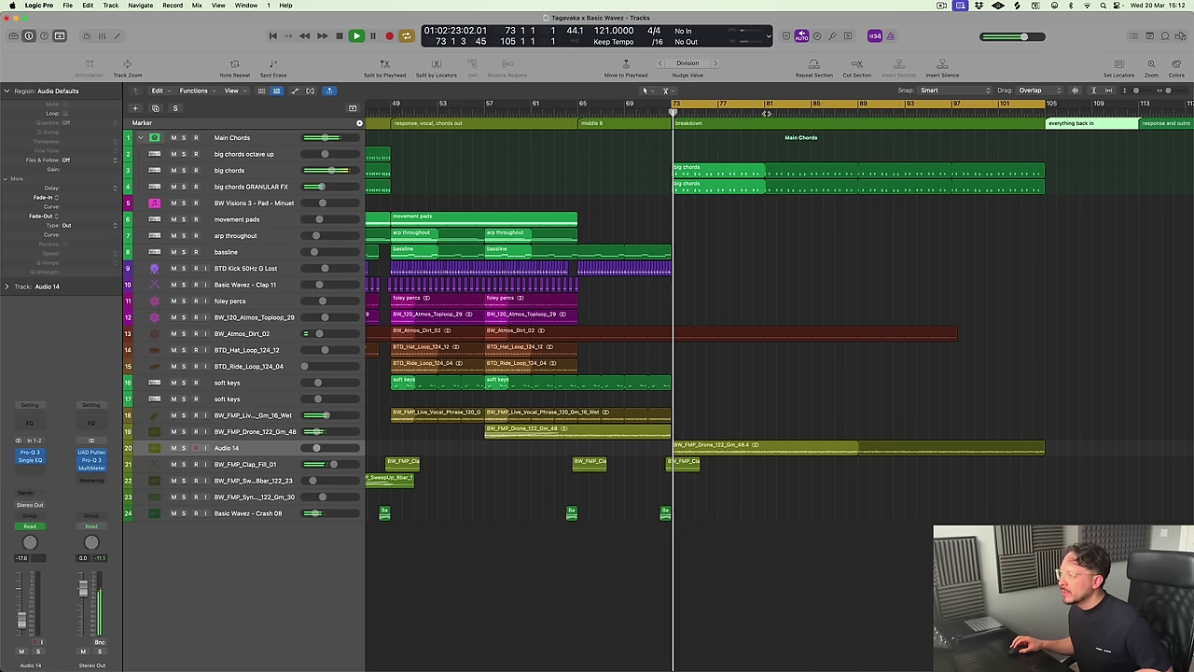
scroll(476, 342, "left", 6)
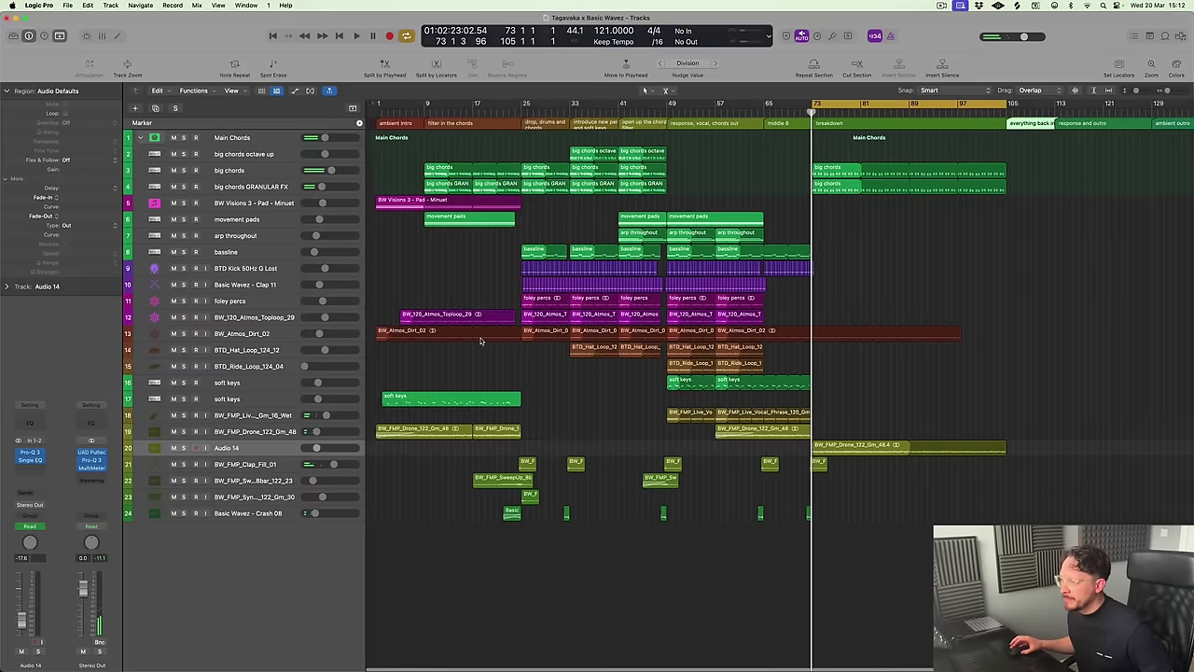
scroll(668, 340, "right", 3)
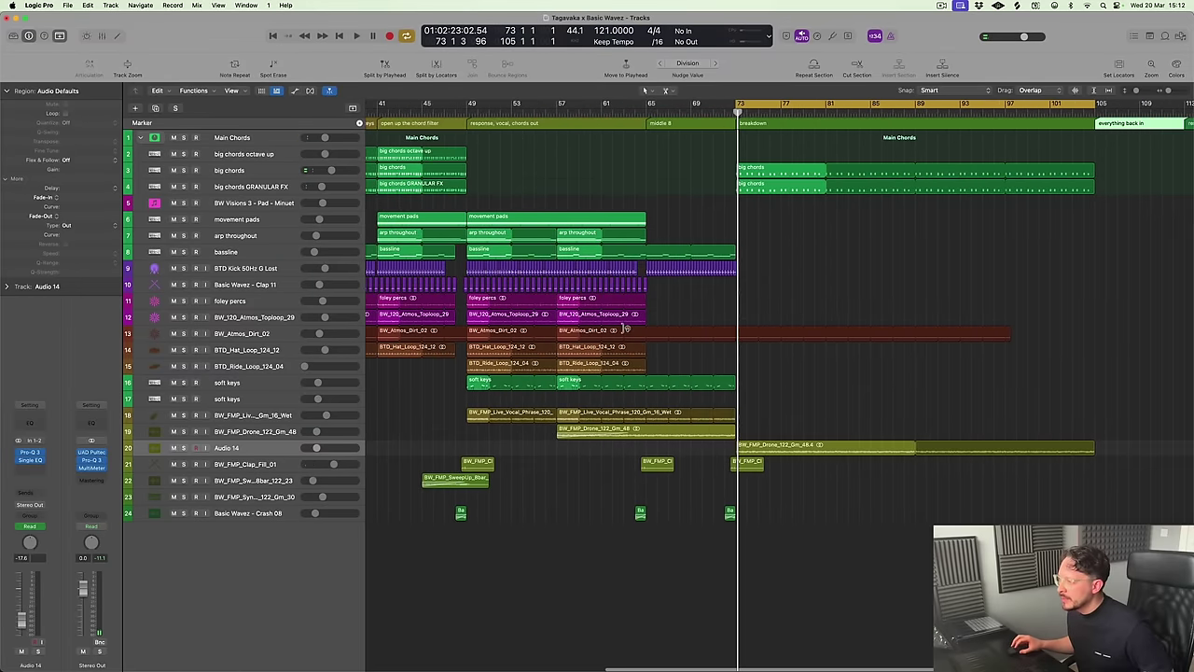
left_click_drag(569, 317, 840, 328)
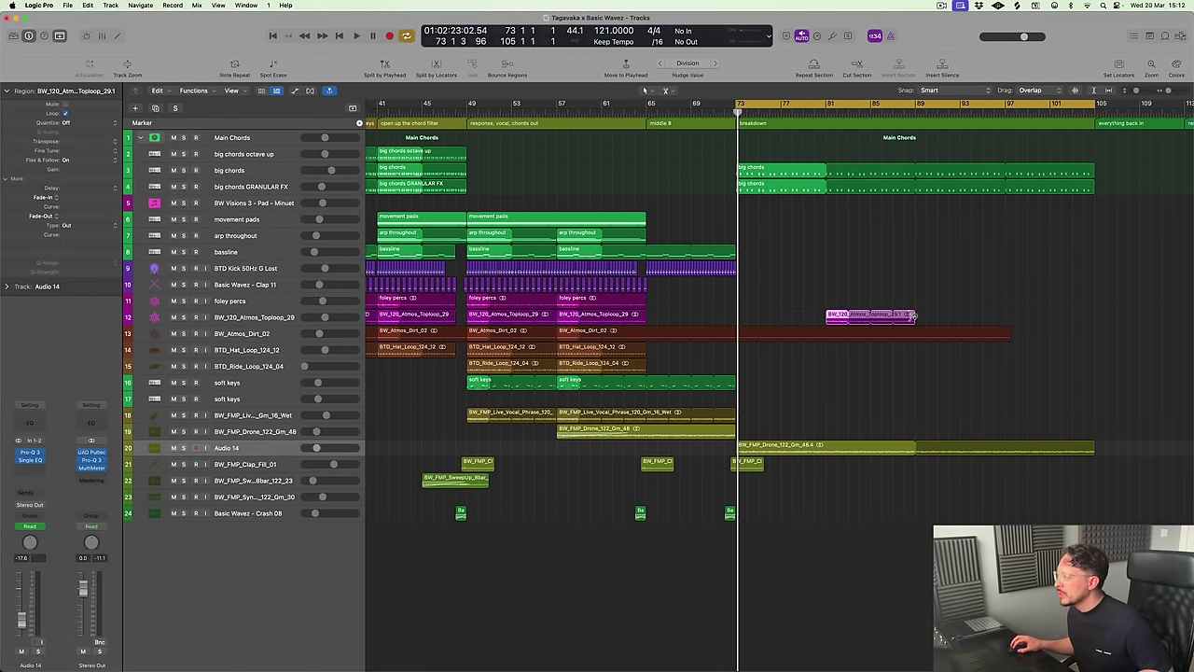
Copy eight bars of claps and the BTD_Hat_Loop_124_12 region to bar 89, and loop the breakdown toploop to about bar 105
scroll(602, 366, "left", 2)
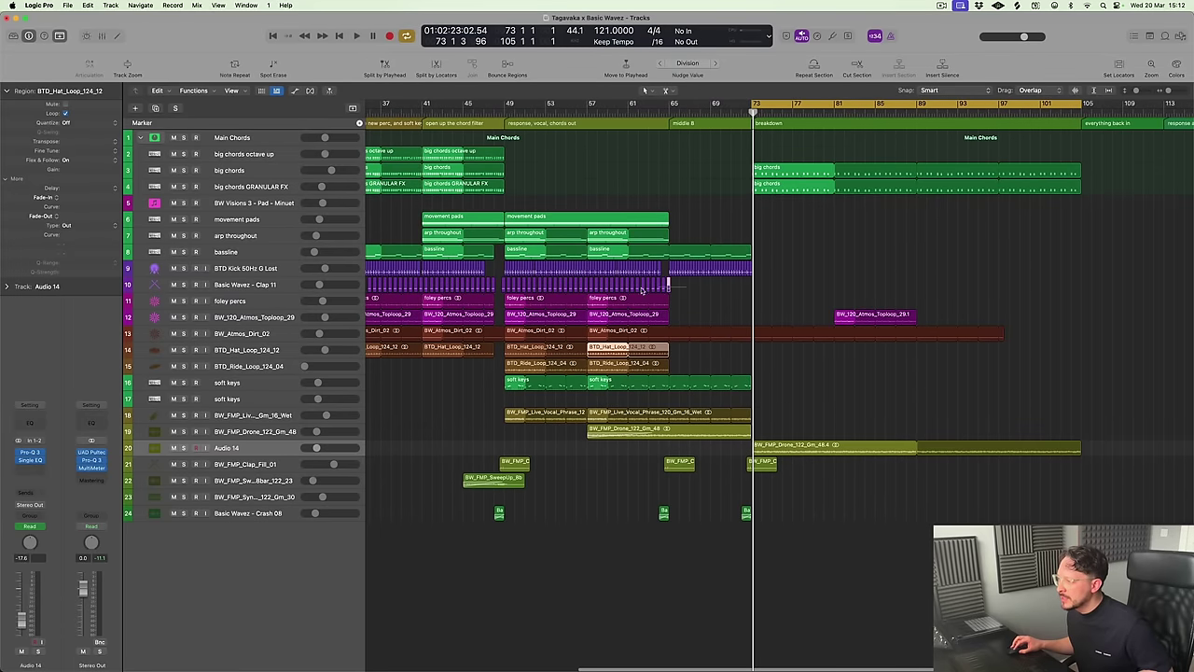
left_click_drag(604, 348, 1084, 319, "alt")
scroll(1027, 384, "right", 5)
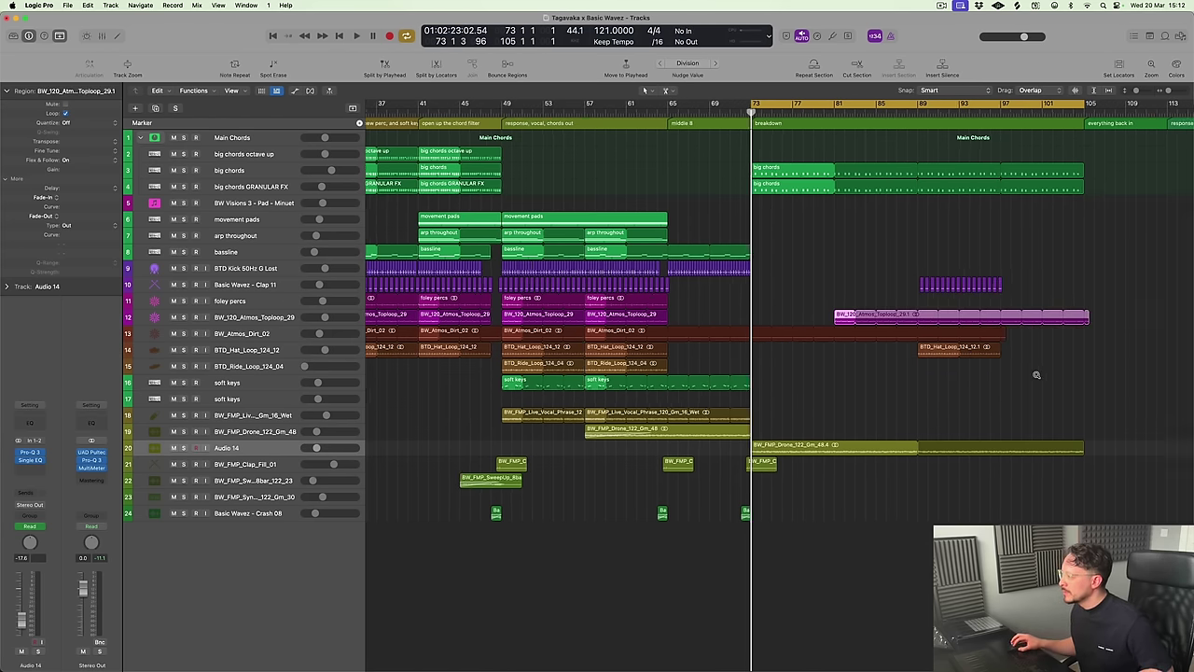
Play the breakdown and copy the clap fill and crash from around bar 73 to the same position before bar 89
key("space")
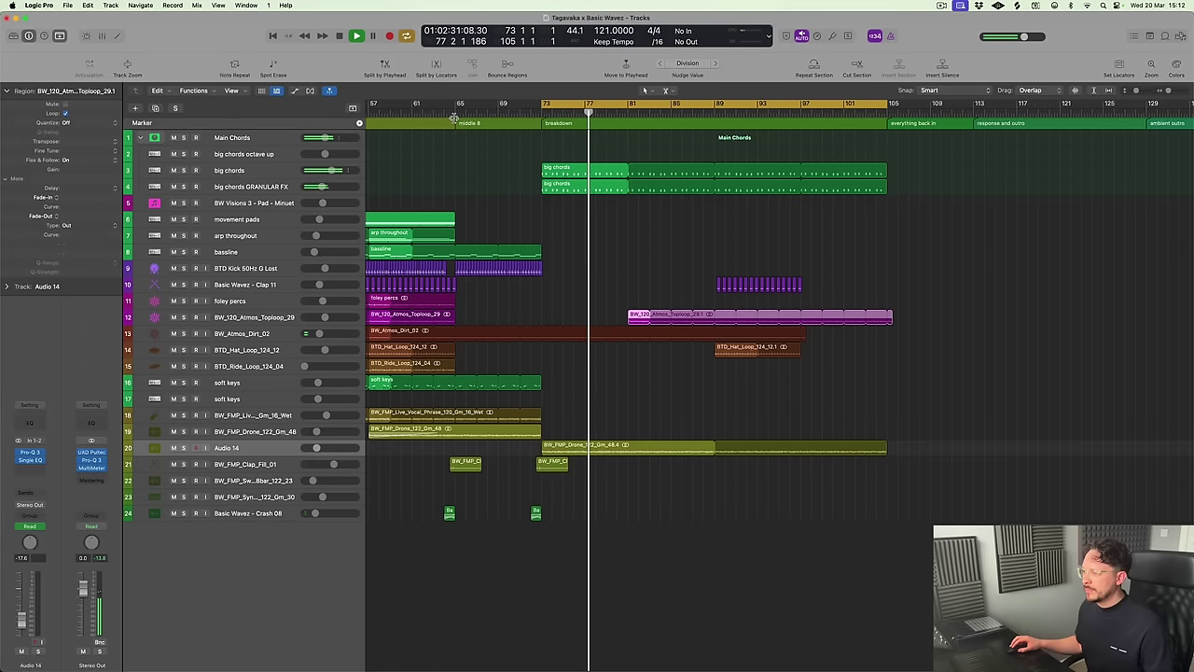
left_click_drag(586, 532, 528, 466)
left_click_drag(536, 512, 709, 516)
left_click(764, 511)
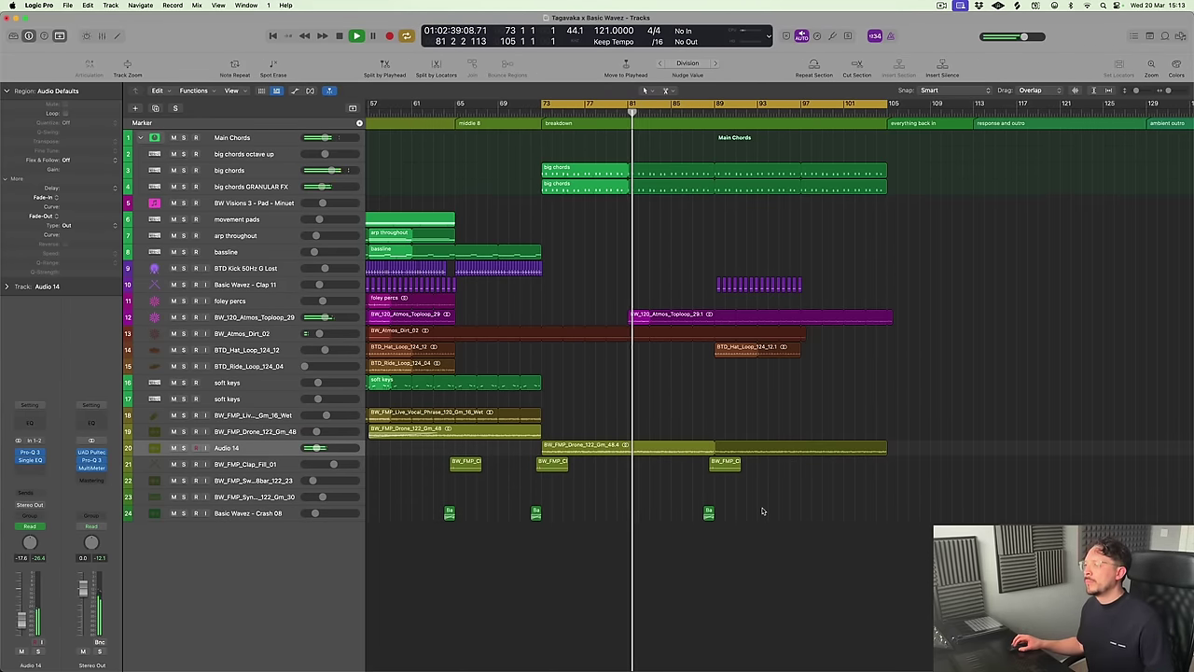
Automate the big chords Diva frequency to rise from 50.00 at bar 81 through 70.00 at bar 89 to about 104 at bar 105
key("super+Left")
key("super+Left")
key("super+Left")
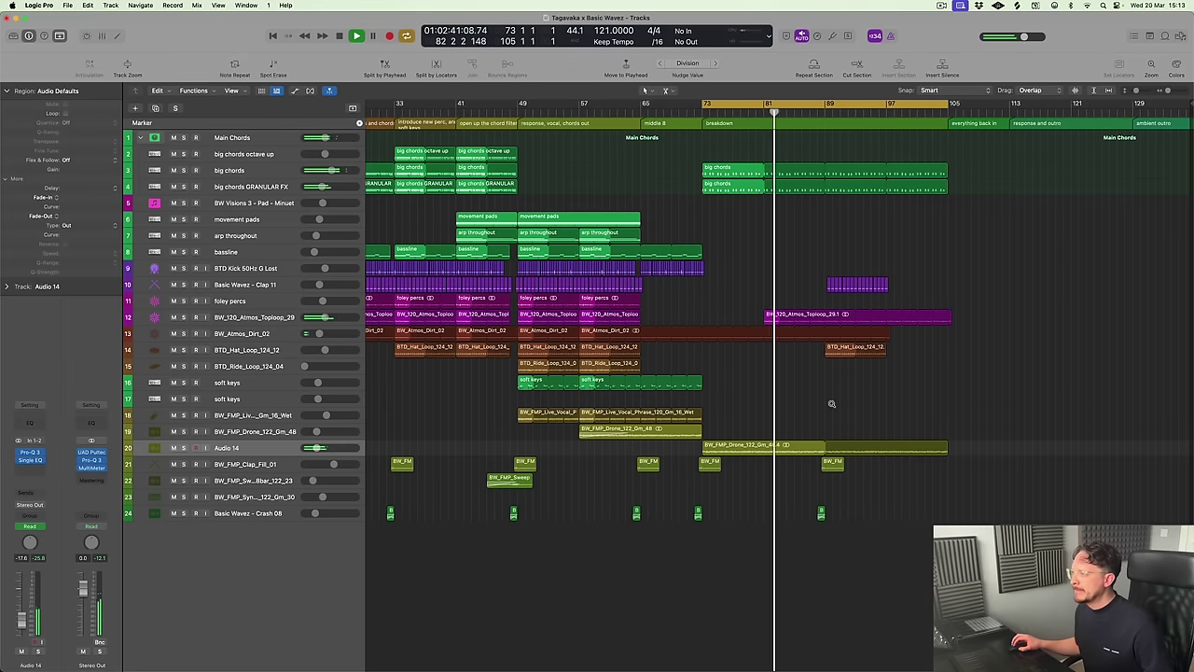
scroll(829, 405, "left", 3)
key("super+Right")
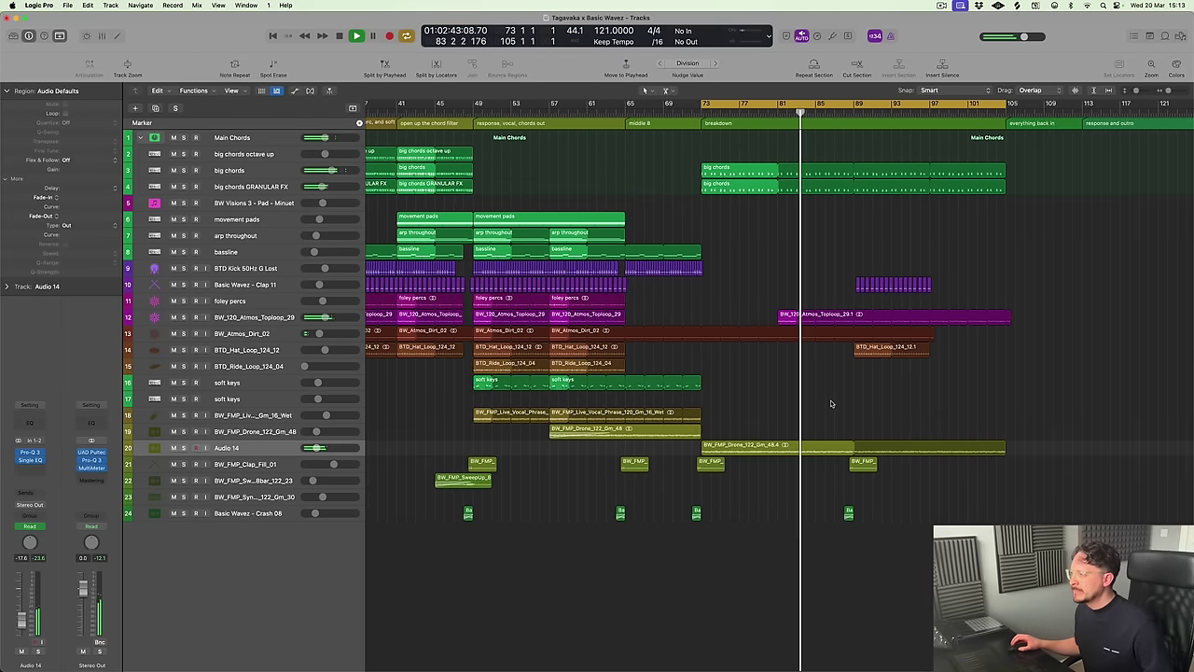
scroll(842, 402, "right", 1)
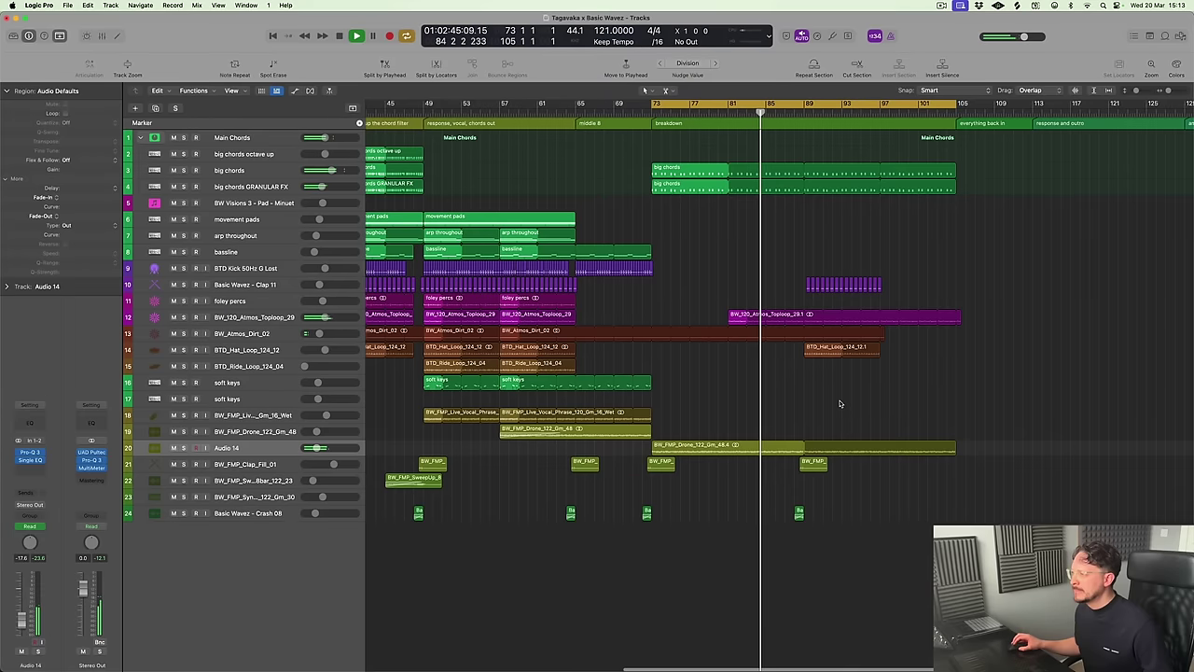
scroll(833, 399, "left", 2)
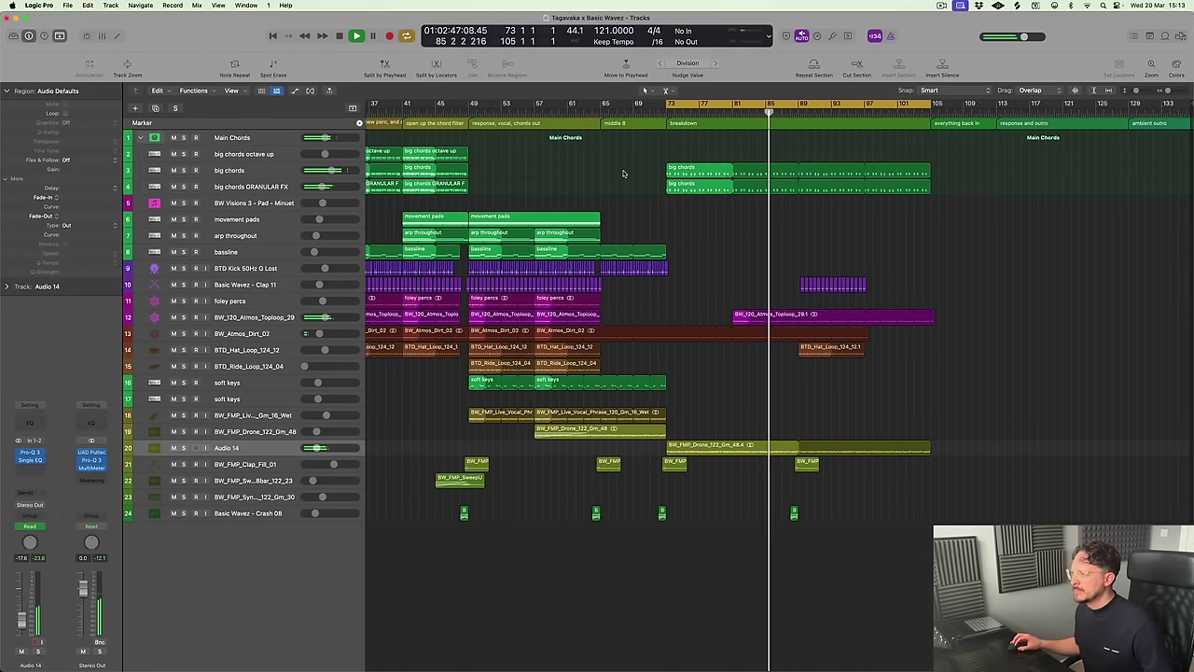
left_click(697, 171)
key("a")
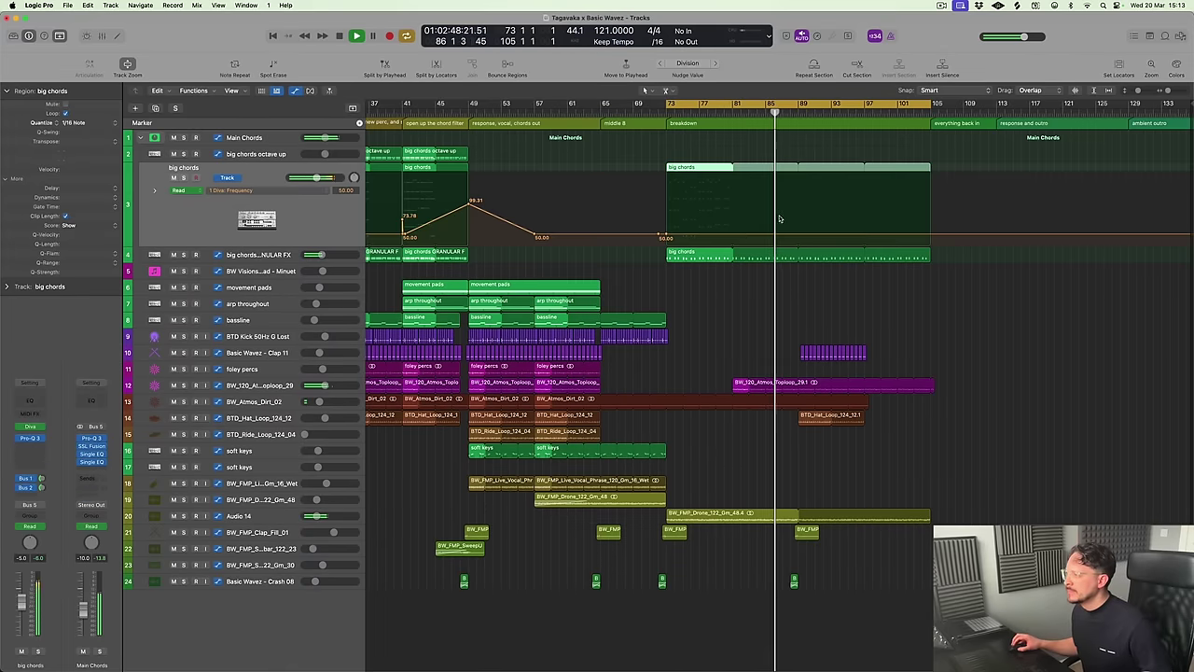
left_click(734, 237)
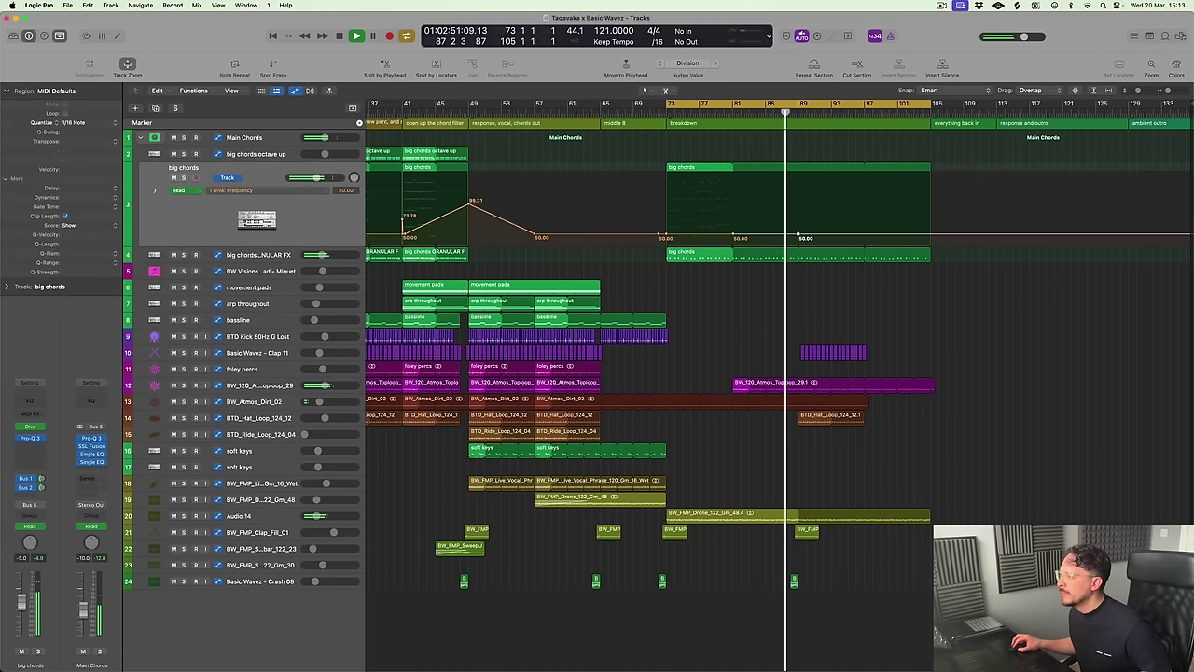
left_click_drag(799, 237, 799, 222)
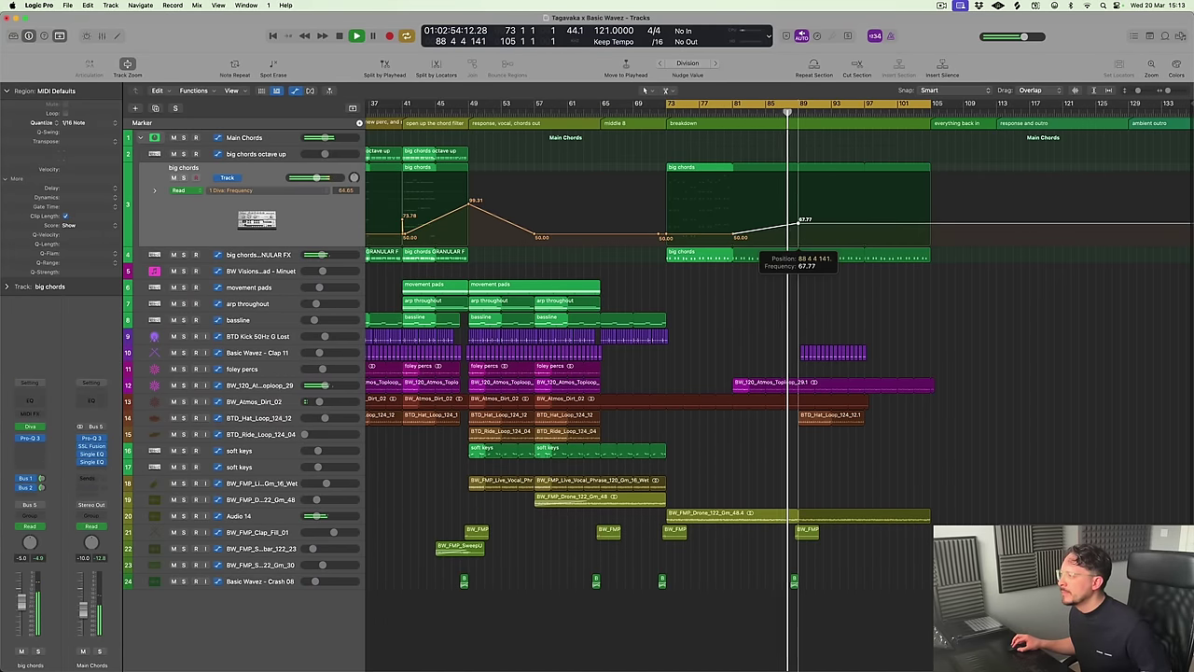
left_click(930, 225)
left_click_drag(931, 225, 931, 198)
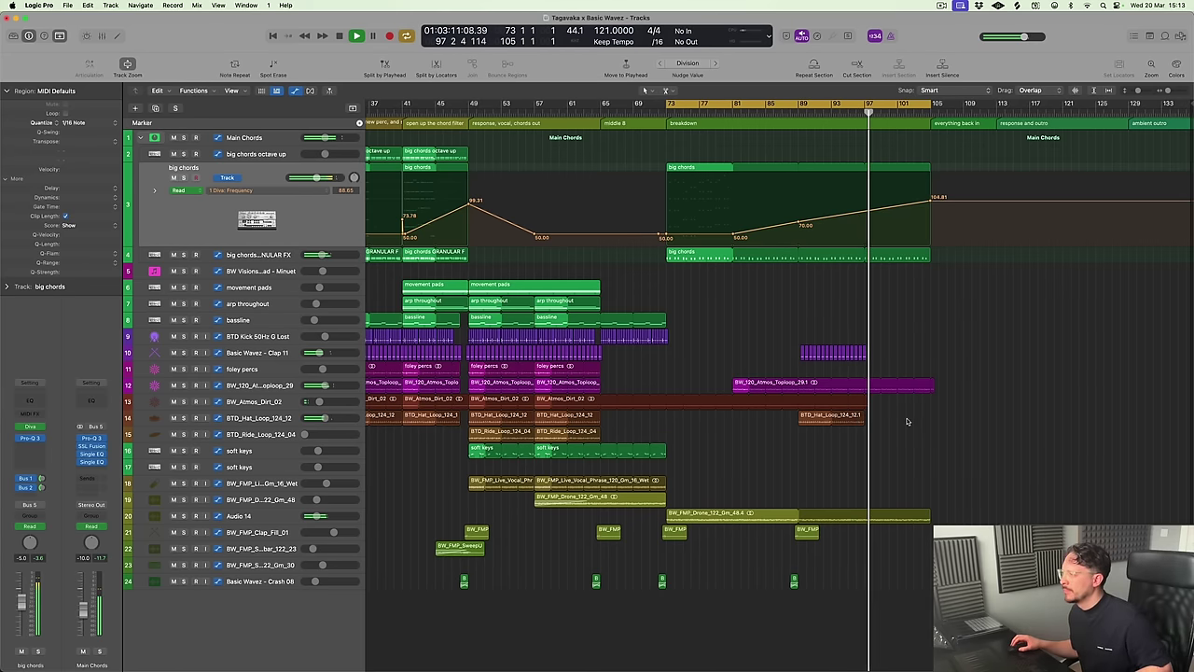
Loop the breakdown hat region to bar 105 and copy the eight bars of claps from bar 89 to bar 97
key("super+Right")
key("a")
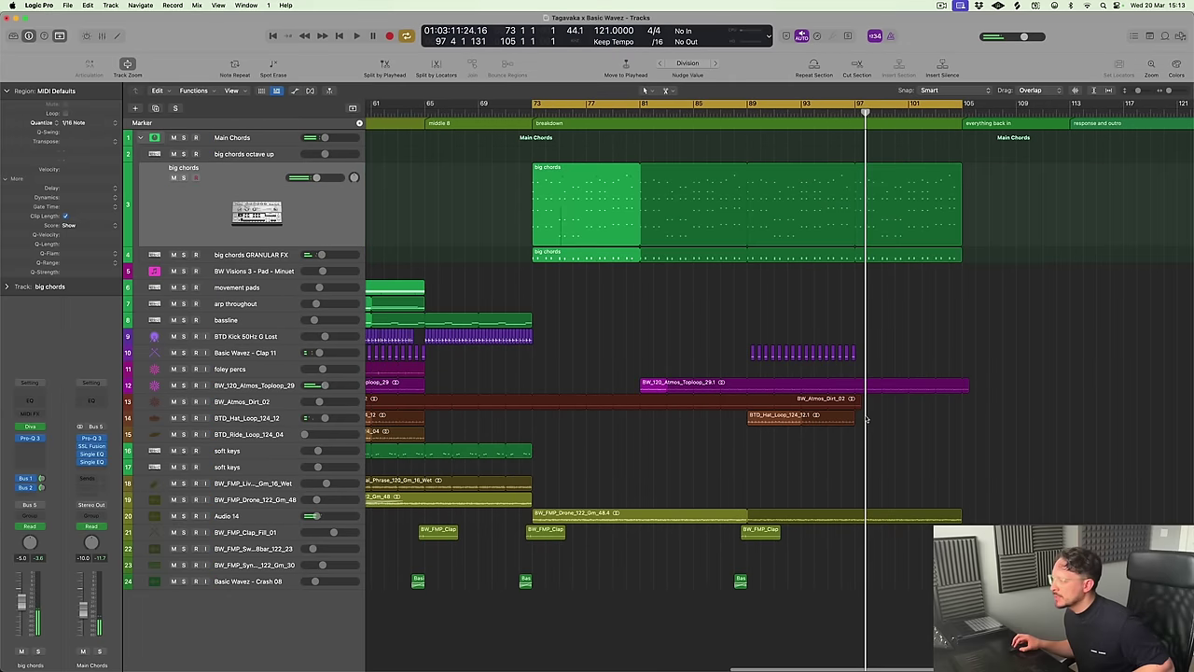
left_click_drag(855, 422, 933, 408)
left_click_drag(895, 345, 860, 352)
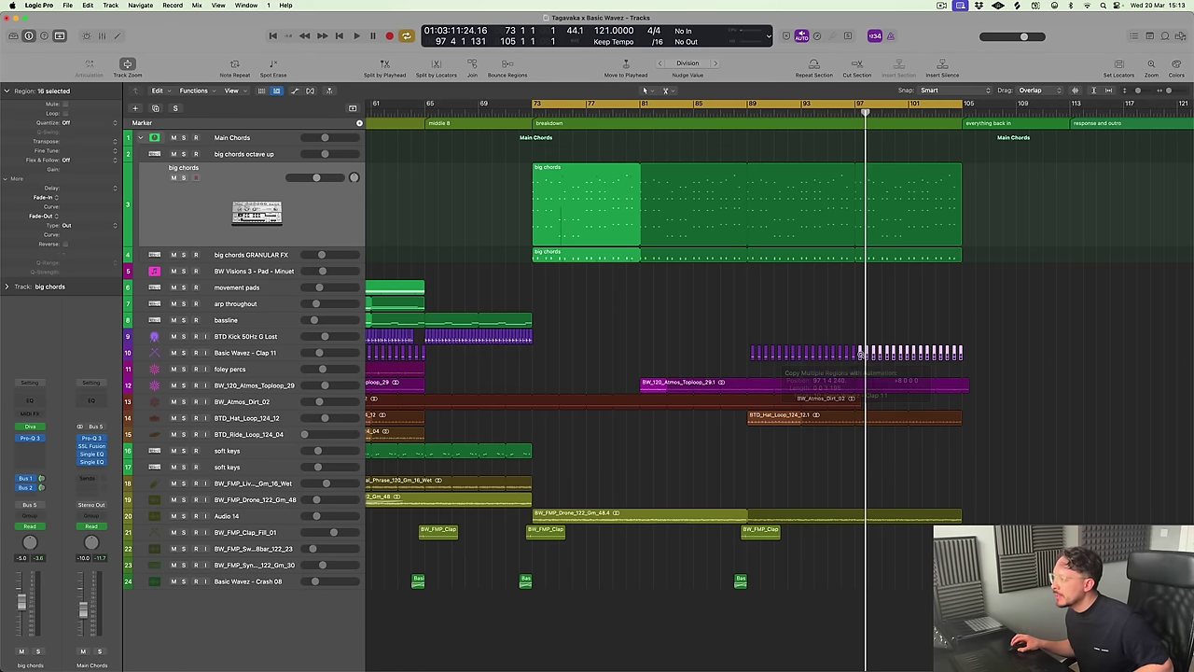
left_click(856, 369)
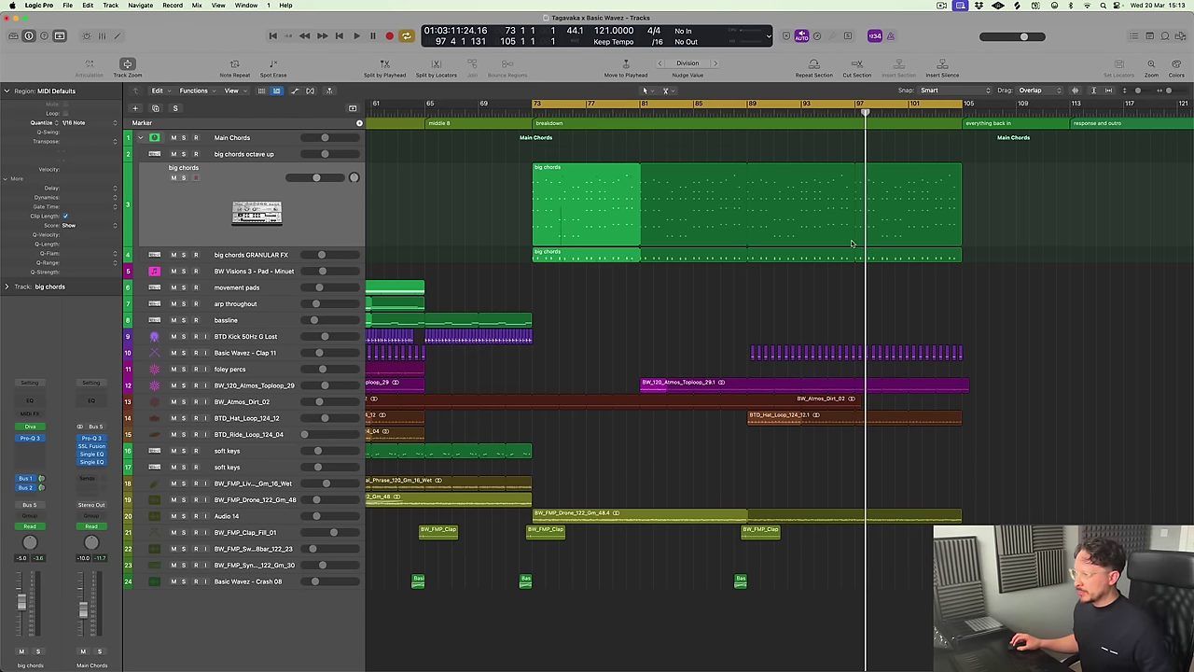
Return the big chords track to normal height, duplicate the bassline track with its settings, and play the breakdown from bar 73
key("a")
key("a")
key("ctrl+z")
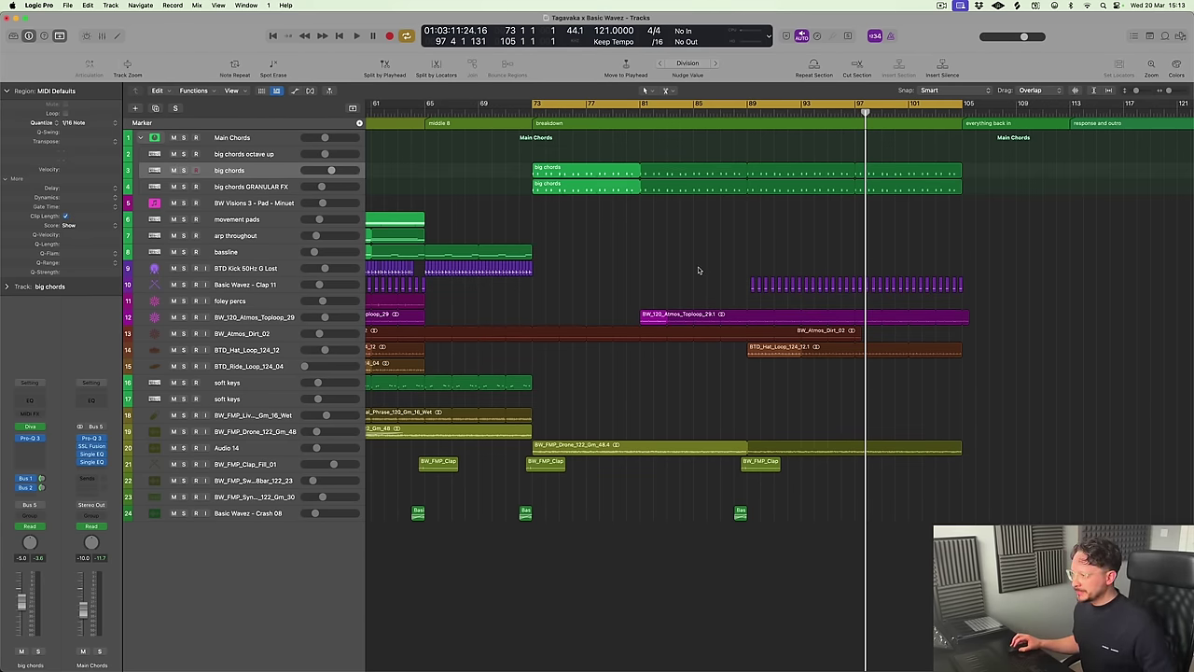
key("super+Left")
key("super+Left")
left_click(313, 253)
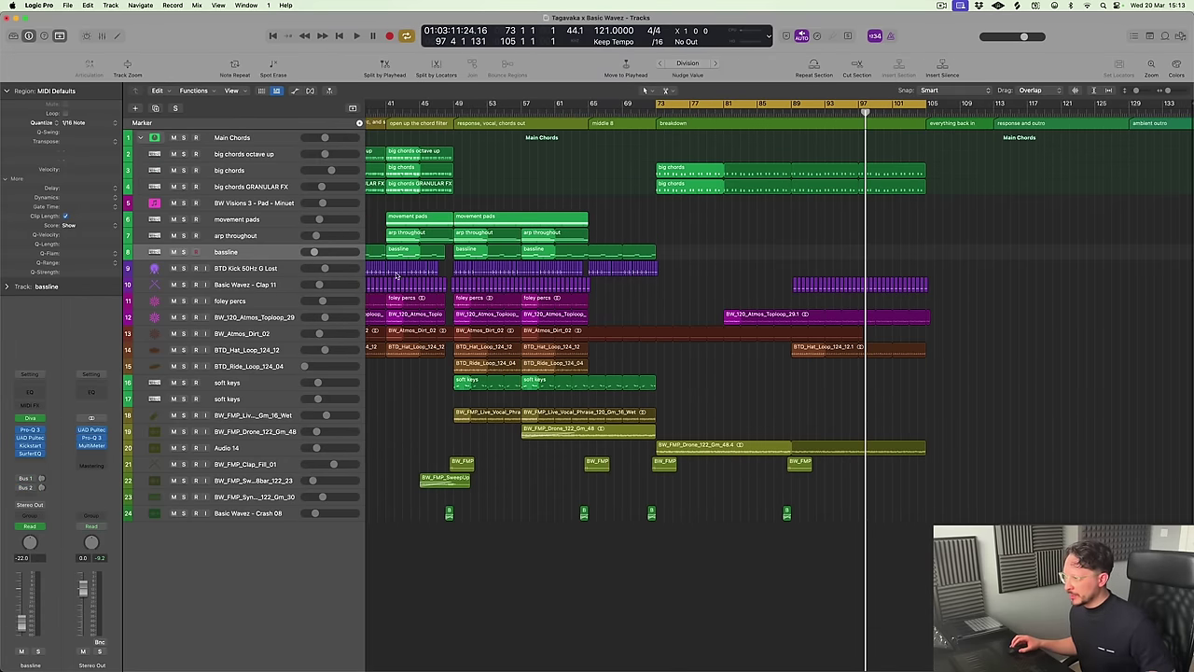
key("ctrl+alt+z")
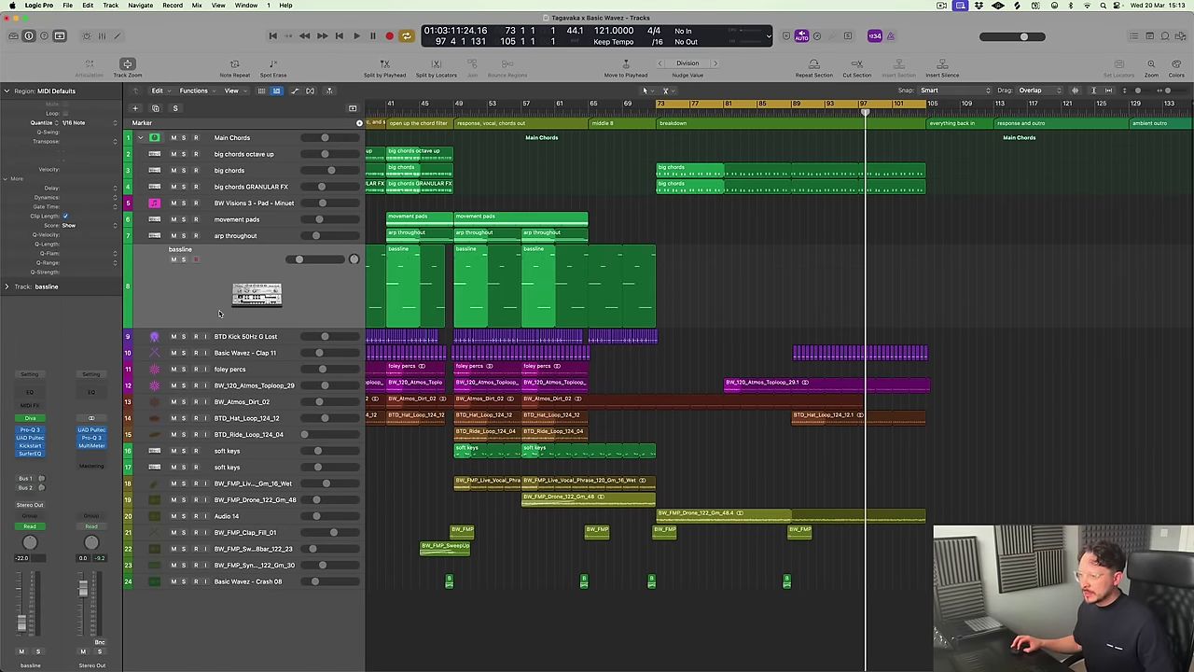
key("ctrl+alt+z")
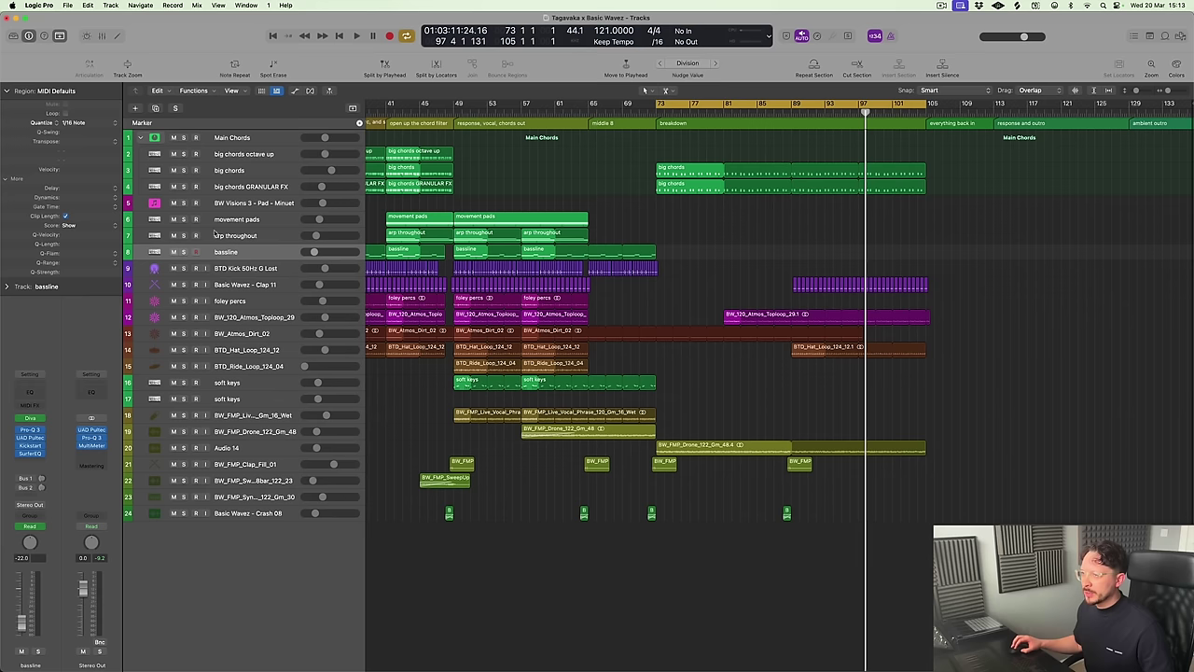
left_click(156, 109)
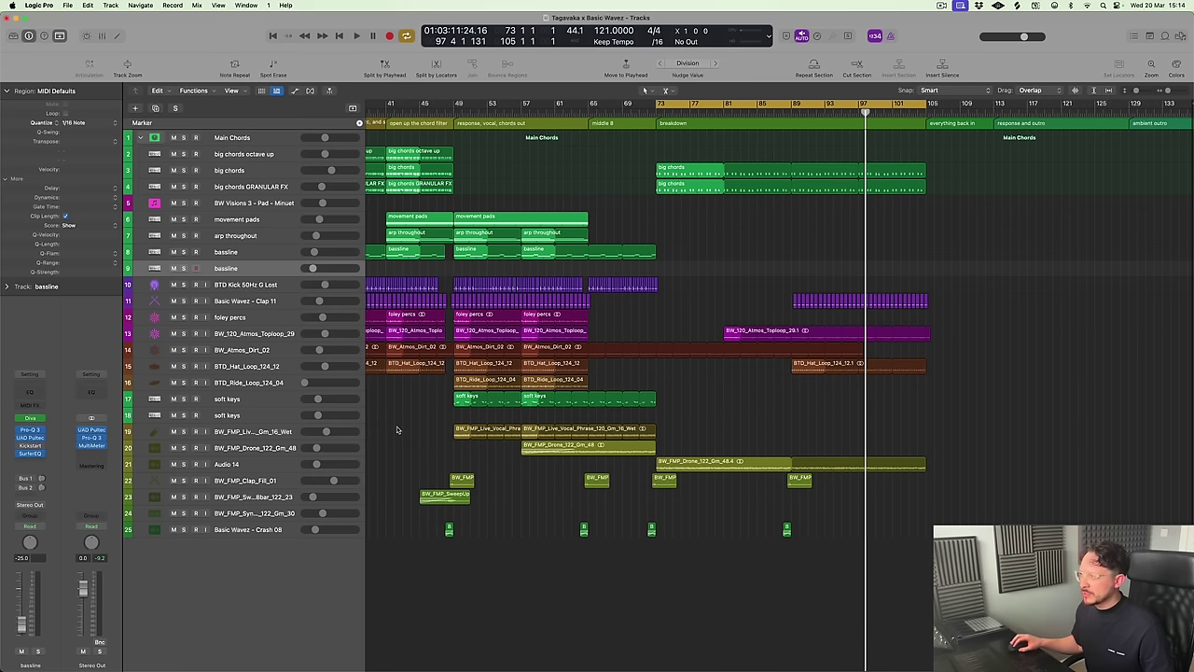
key("space")
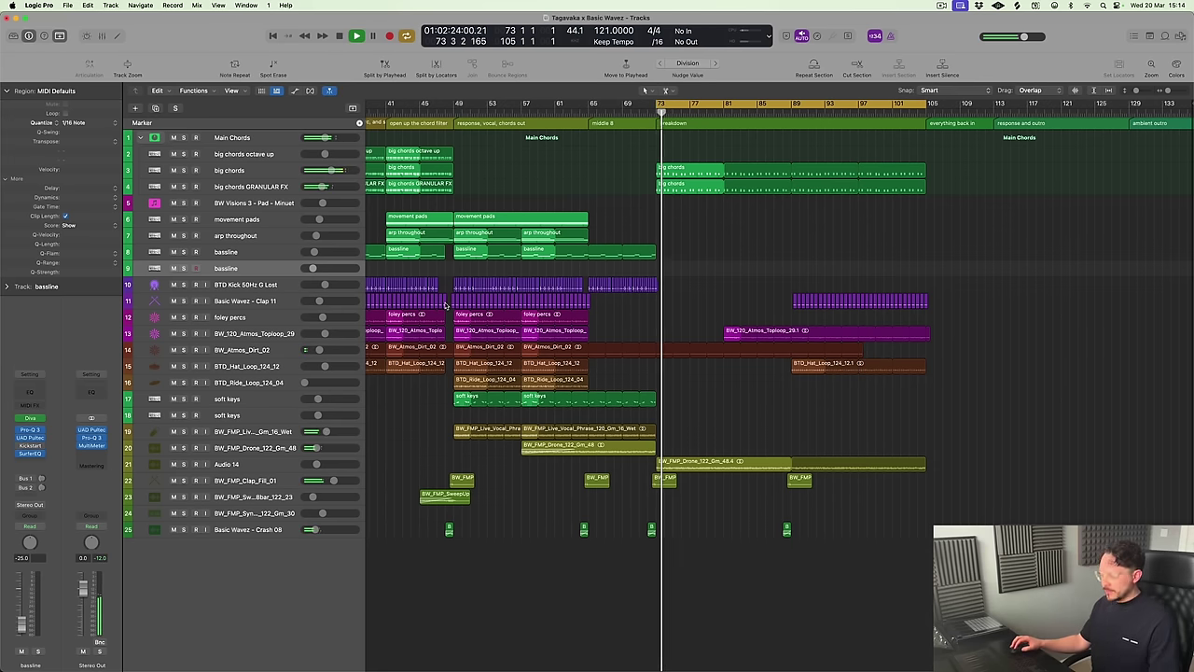
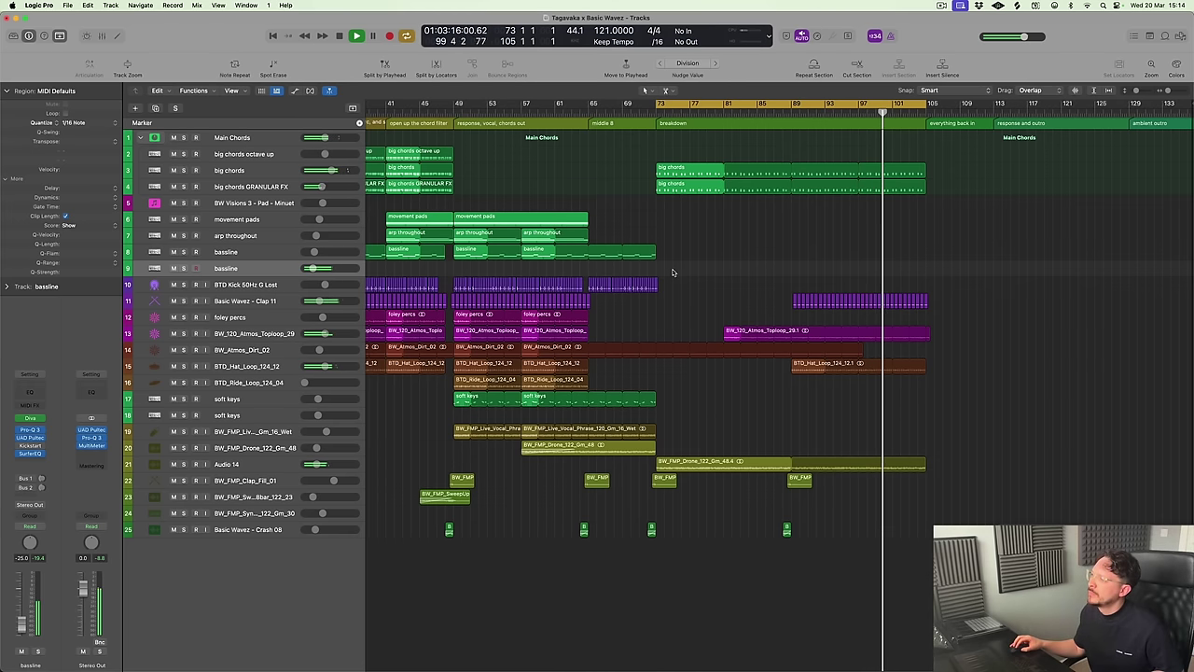
Stop playback, enlarge the big chords track and insert a Tape Delay after its Pro-Q 3
key("space")
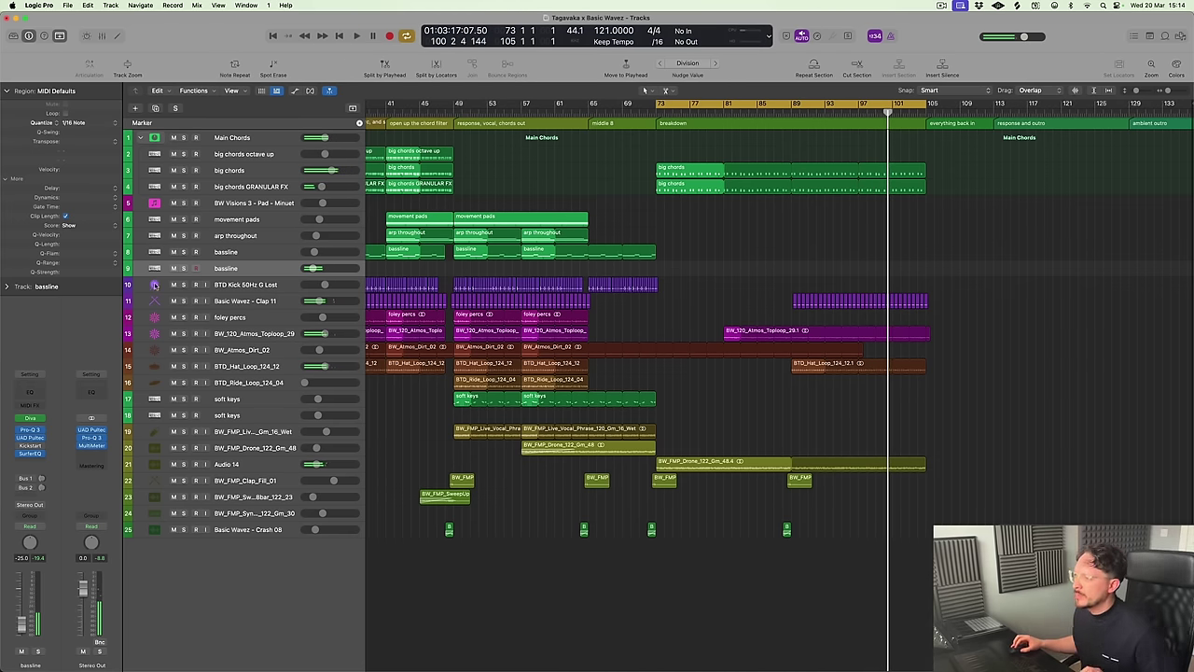
left_click(241, 175)
key("ctrl+z")
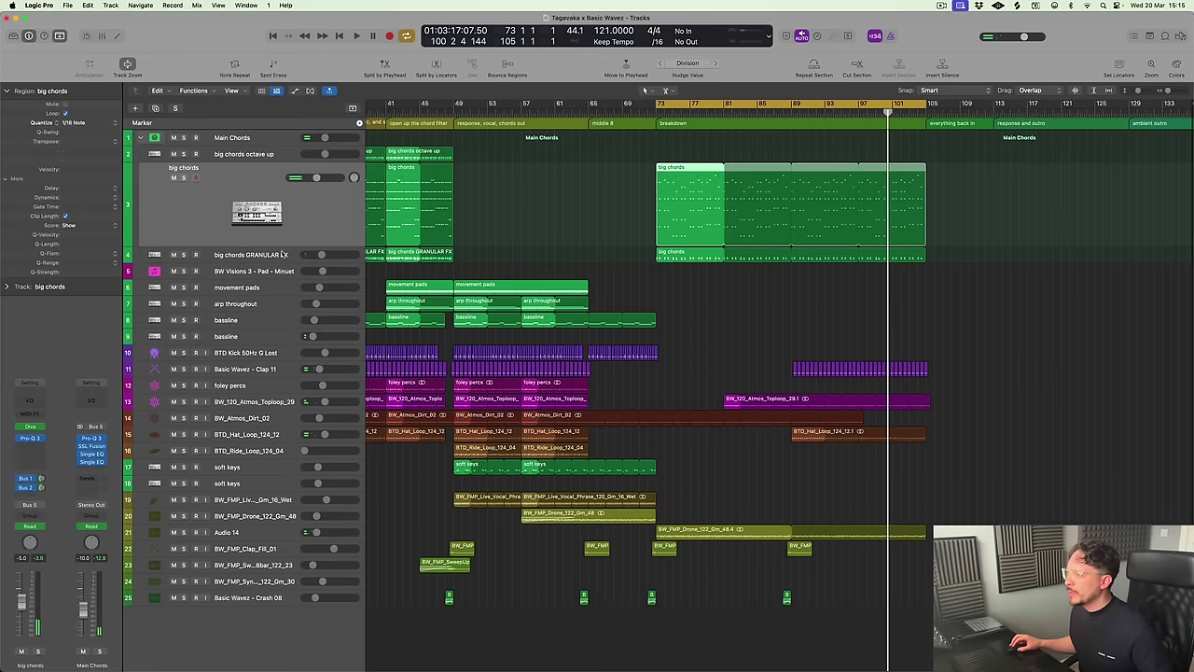
left_click(33, 451)
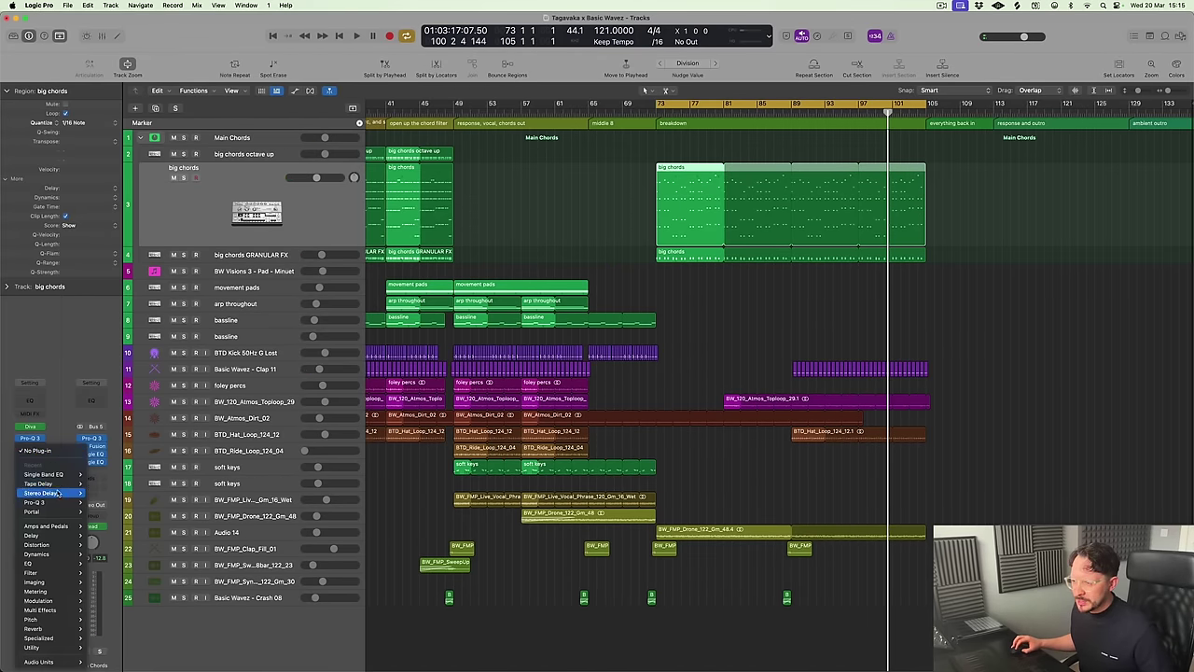
left_click(100, 486)
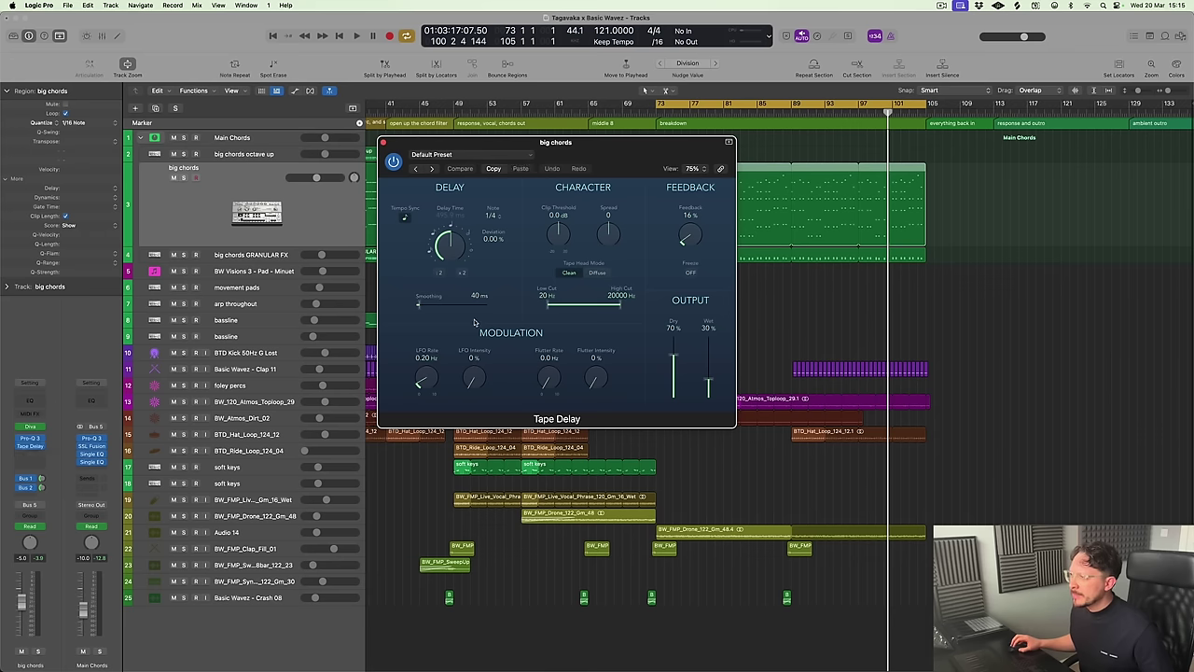
left_click(46, 448)
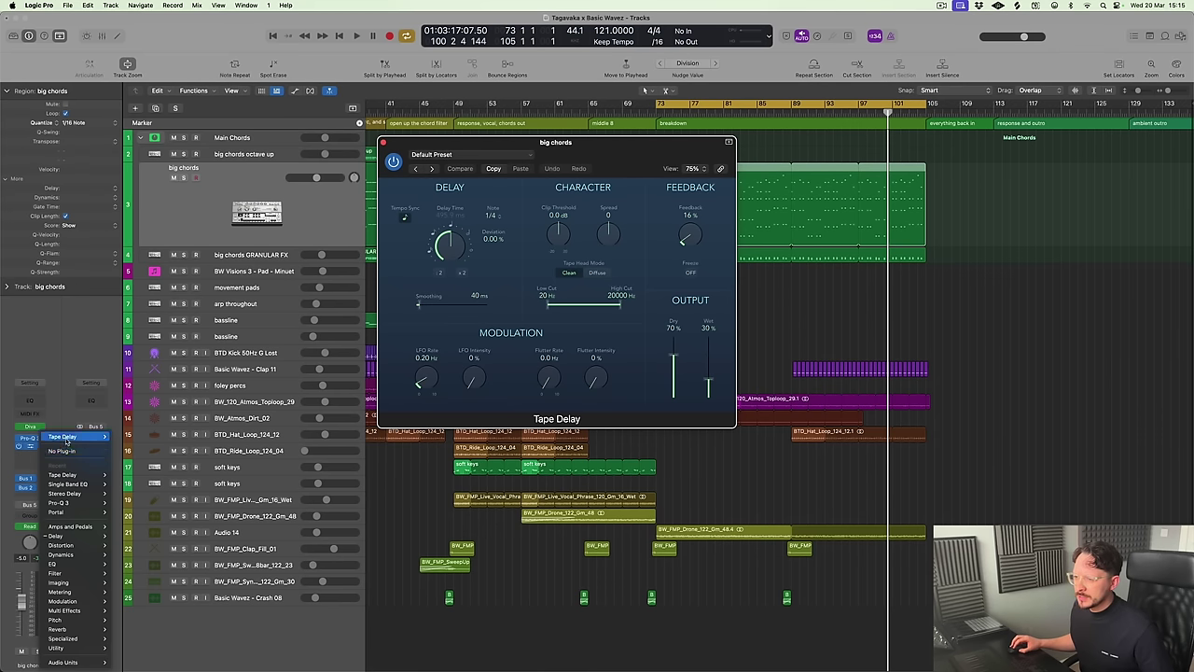
left_click(2, 421)
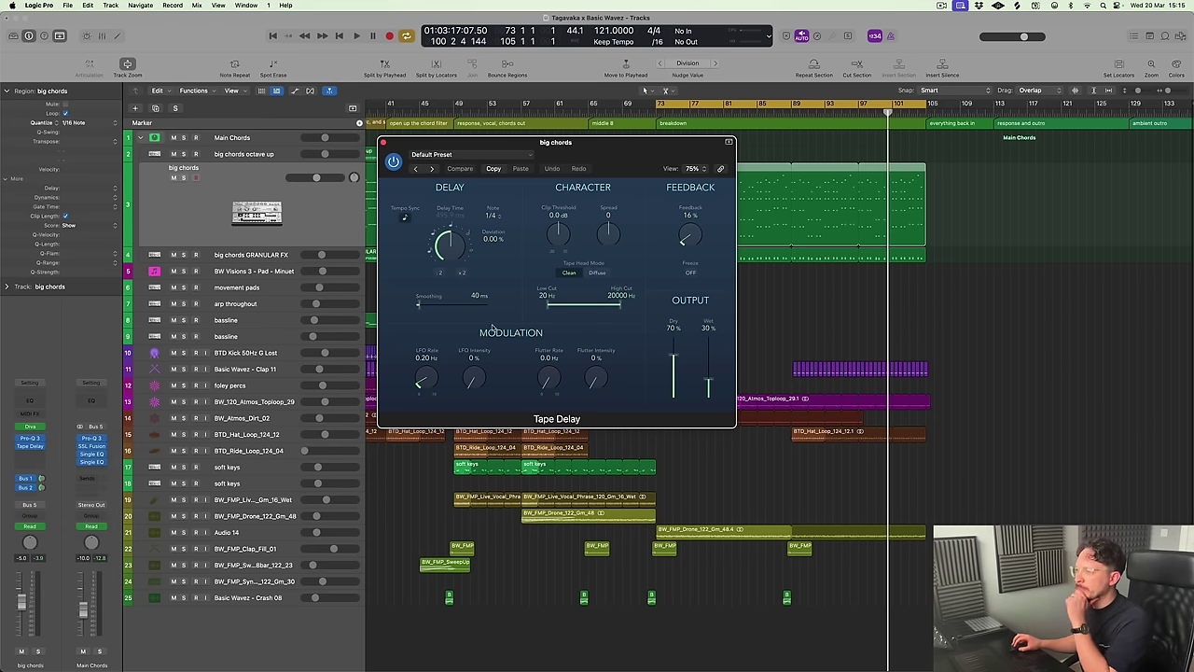
Load the Ultra Dub preset, solo big chords, and set flutter intensity and wet to 0%, low cut to 290 Hz and high cut to 18900 Hz
left_click(416, 169)
left_click_drag(692, 143, 770, 194)
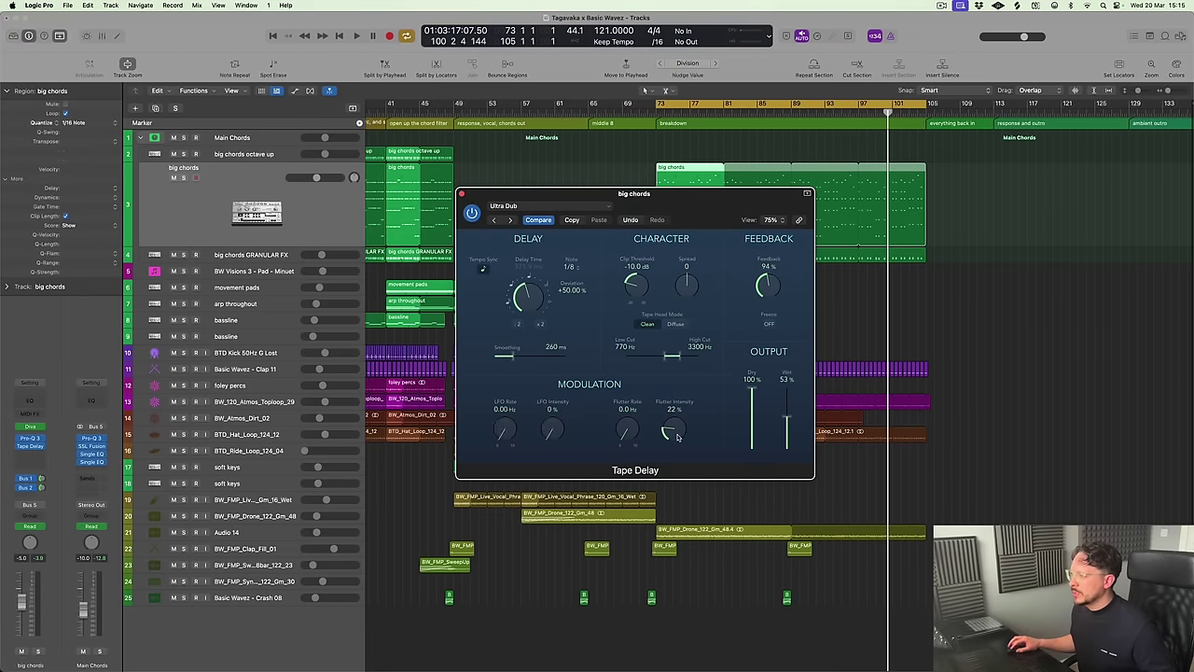
left_click(184, 177)
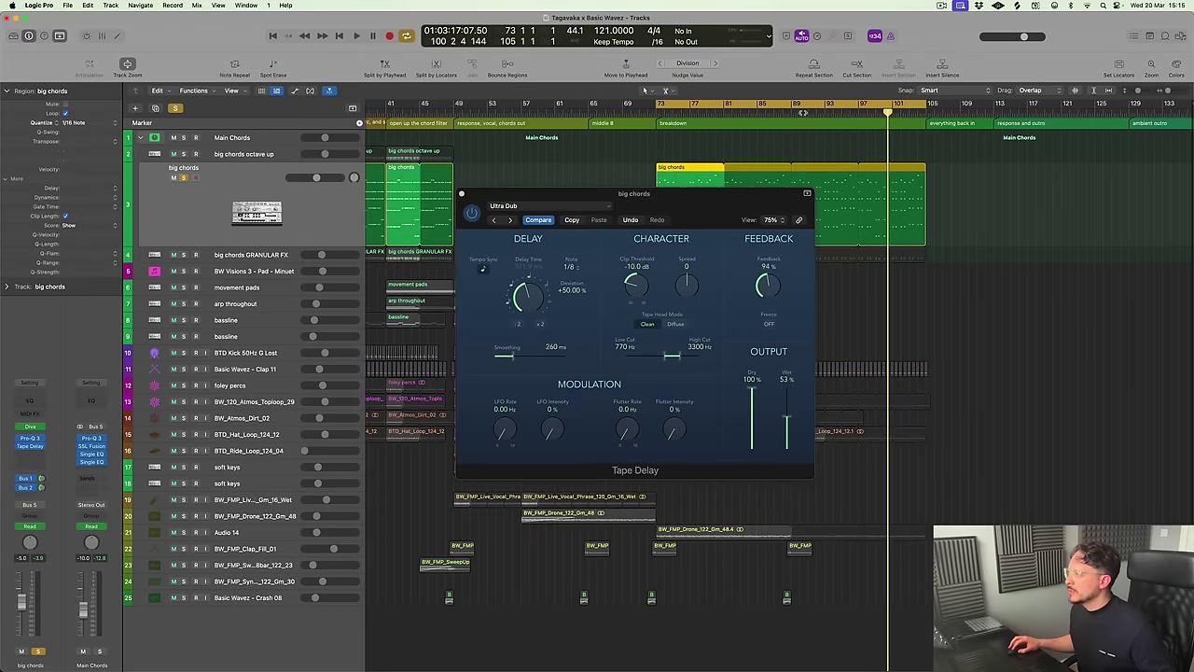
left_click_drag(678, 347, 716, 411)
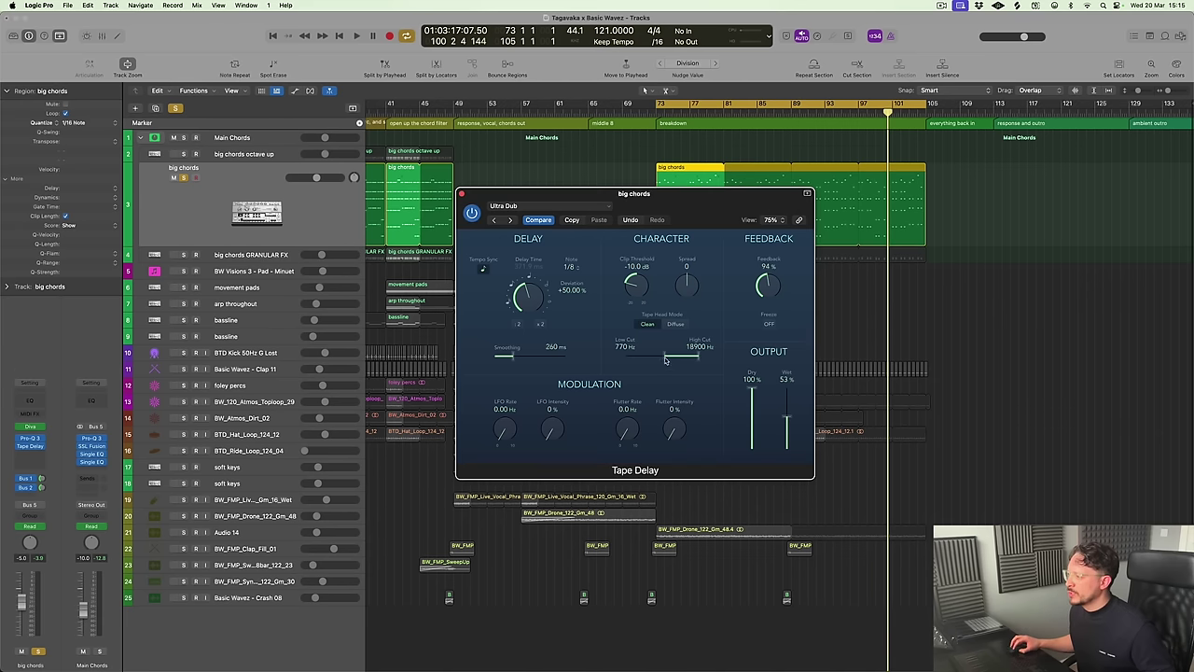
Play from bar 89 while trying wet levels up to 89%, set the low cut to 320 Hz, and return wet to 0%
left_click(787, 112)
key("space")
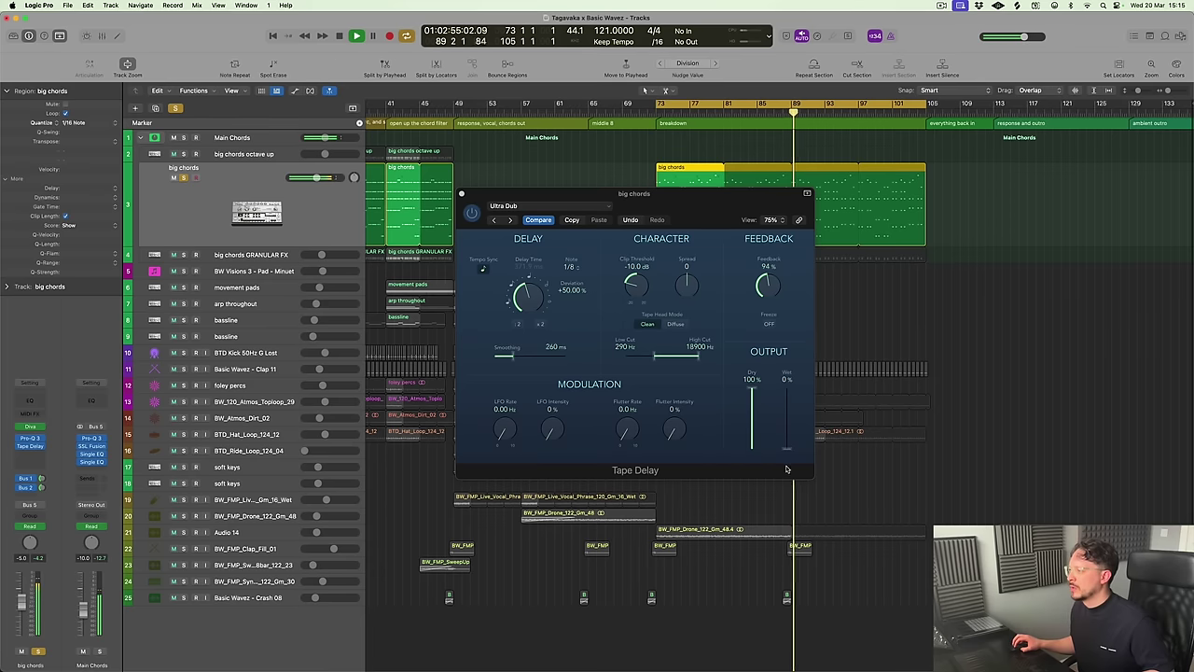
left_click_drag(788, 444, 788, 419)
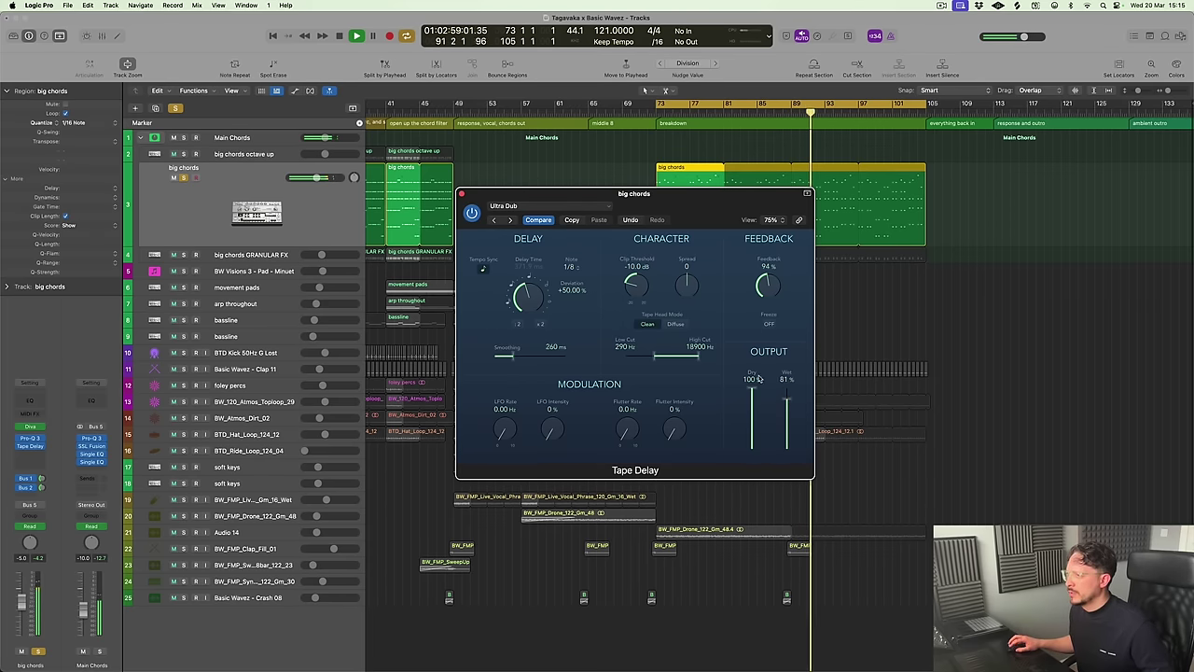
left_click_drag(787, 402, 788, 399)
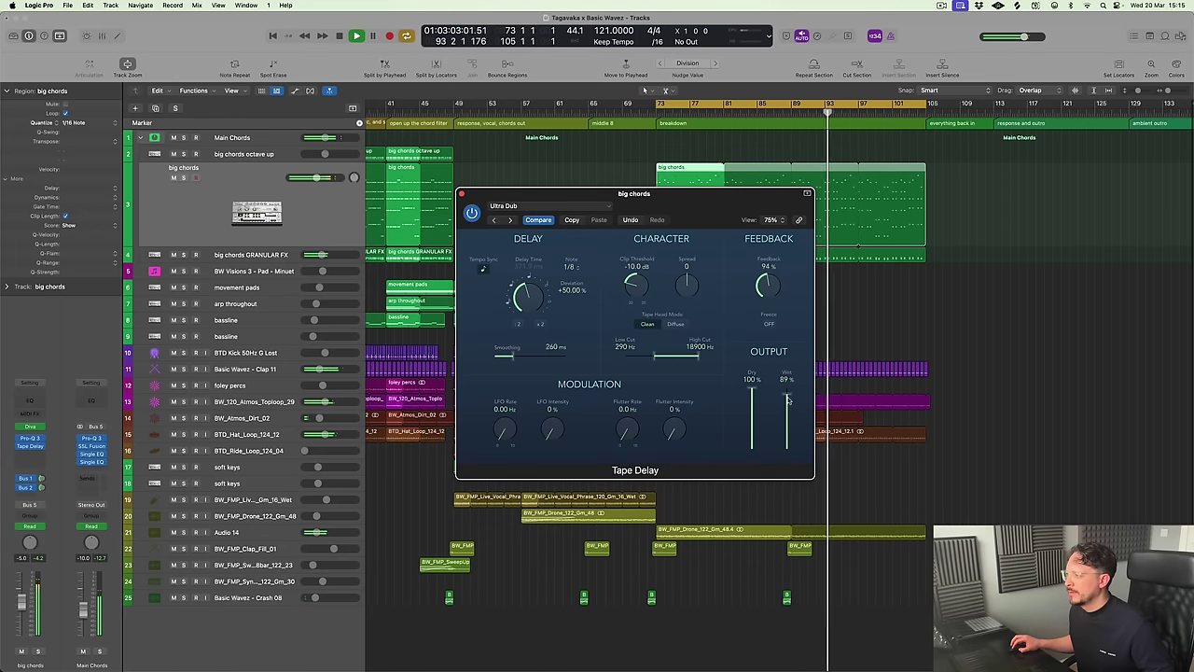
left_click_drag(657, 360, 656, 364)
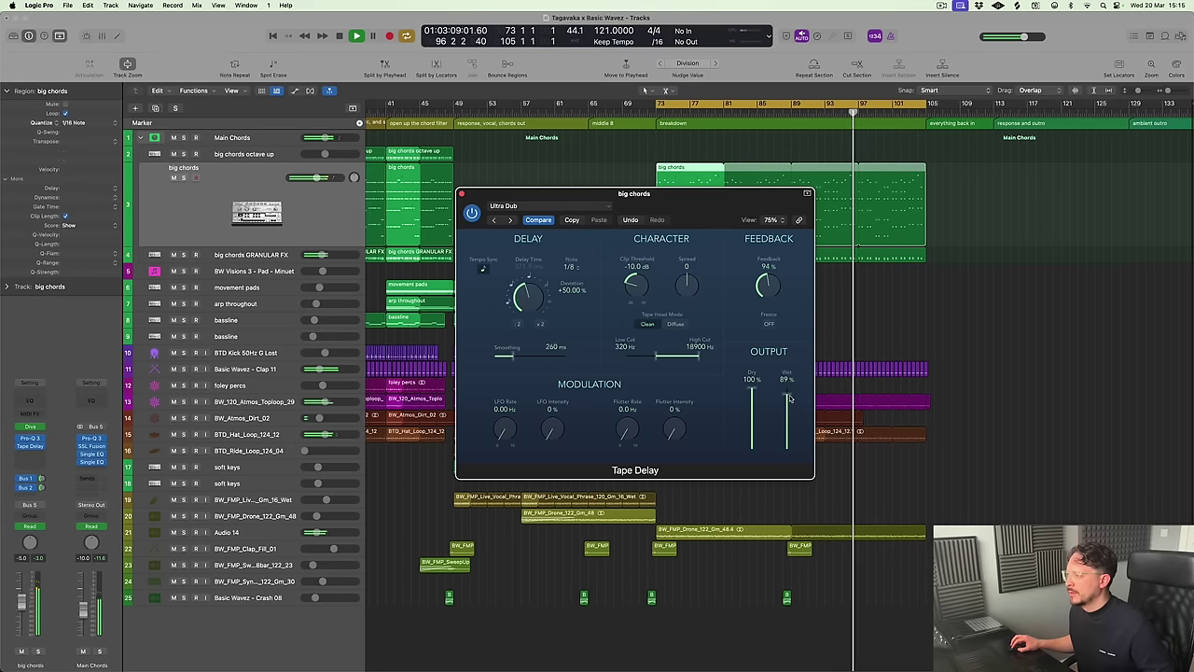
left_click_drag(788, 399, 785, 471)
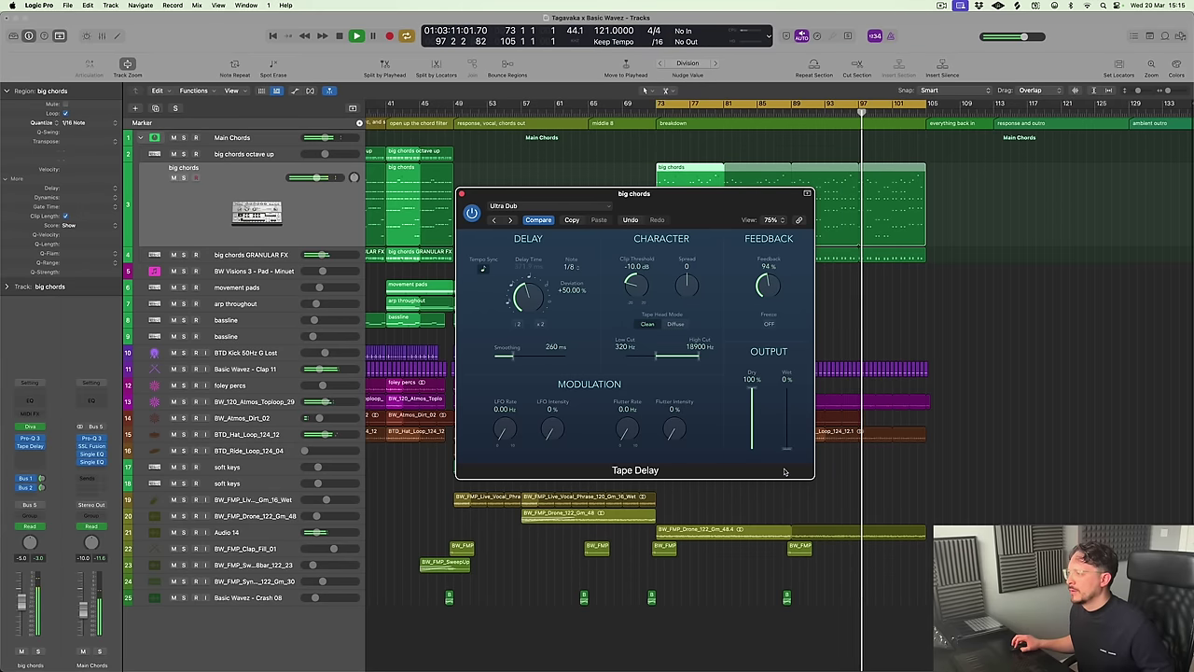
key("space")
left_click(461, 194)
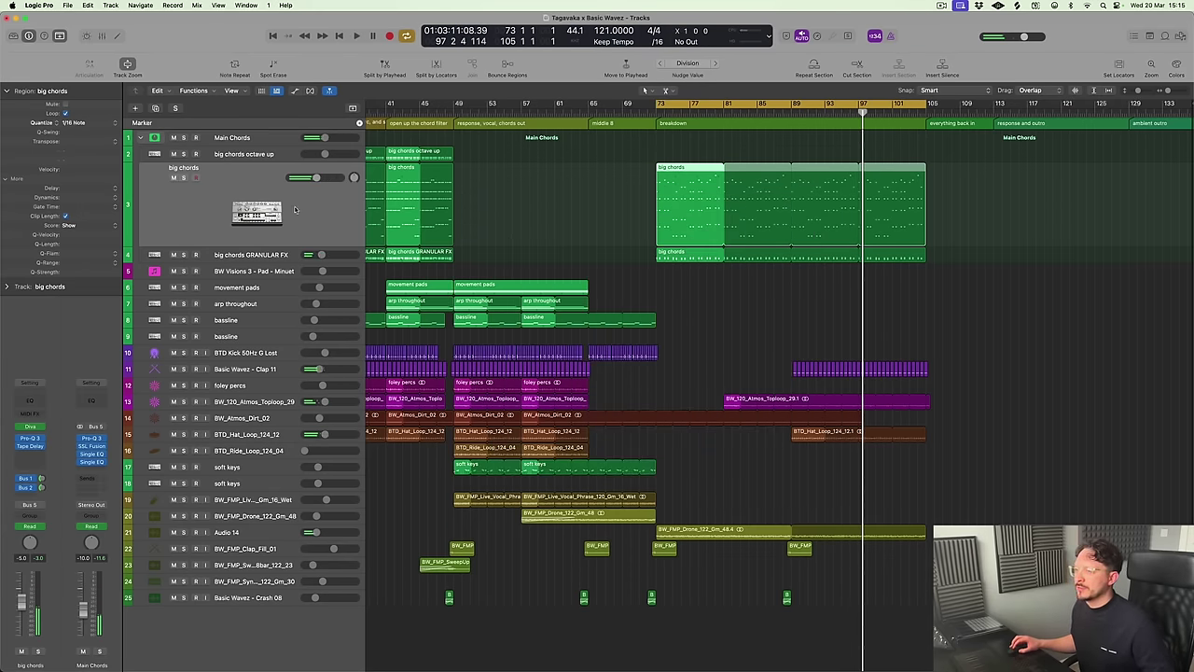
Automate the big chords Tape Delay wet level to rise from 0% at bar 89 to 48% at bar 105
key("a")
left_click(233, 190)
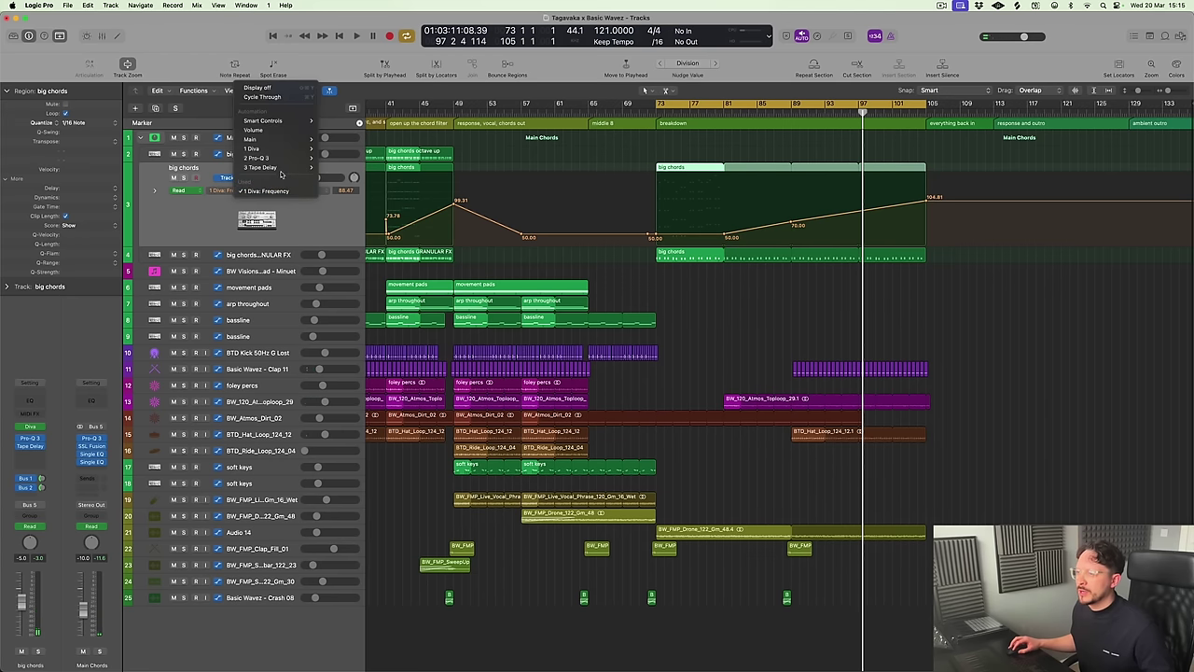
mouse_move(315, 168)
left_click(351, 320)
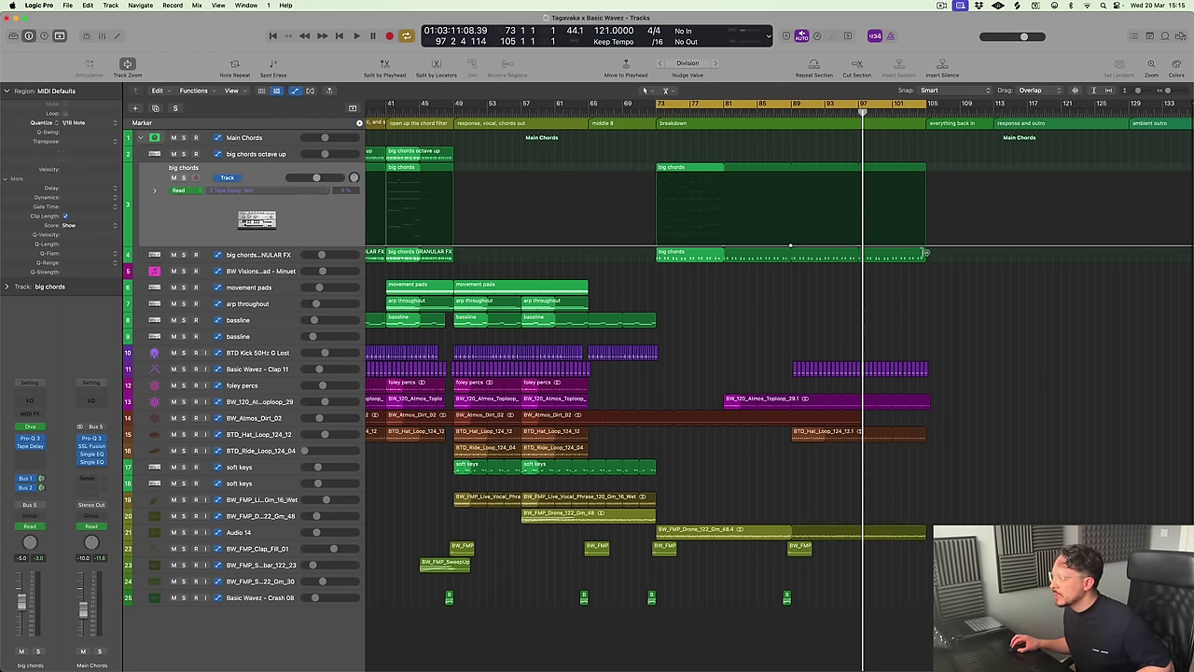
left_click_drag(927, 248, 927, 214)
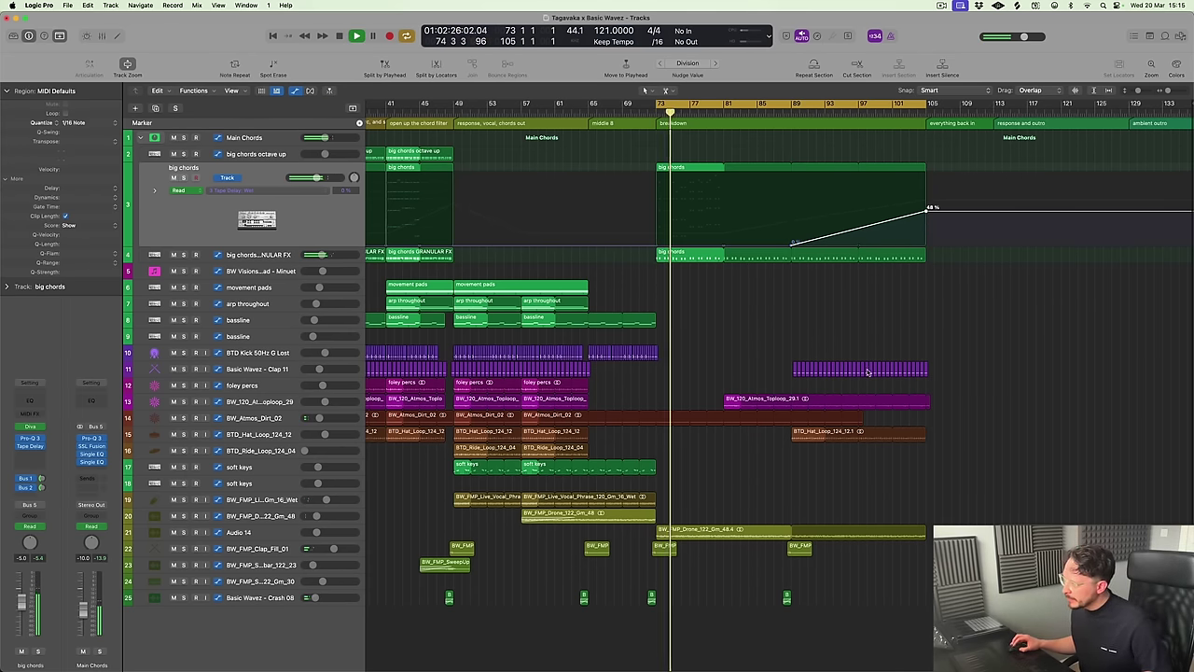
Hide the automation, return the big chords track to normal height, and briefly solo it during playback
key("s")
key("a")
key("ctrl+z")
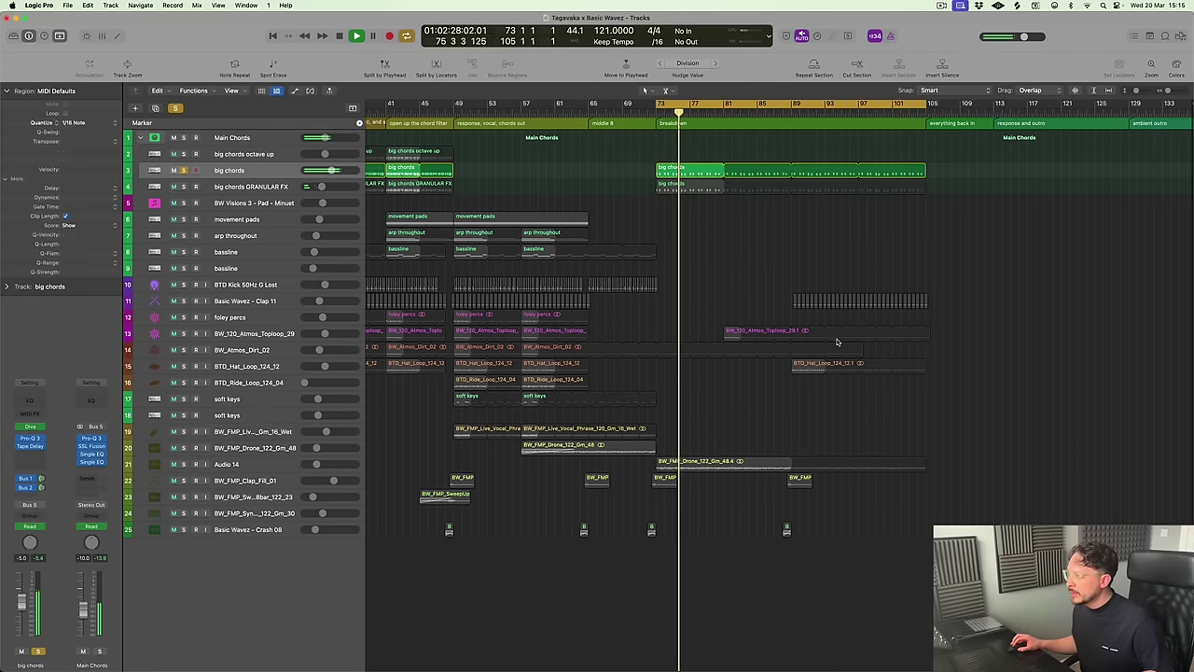
key("s")
scroll(885, 358, "up", 2)
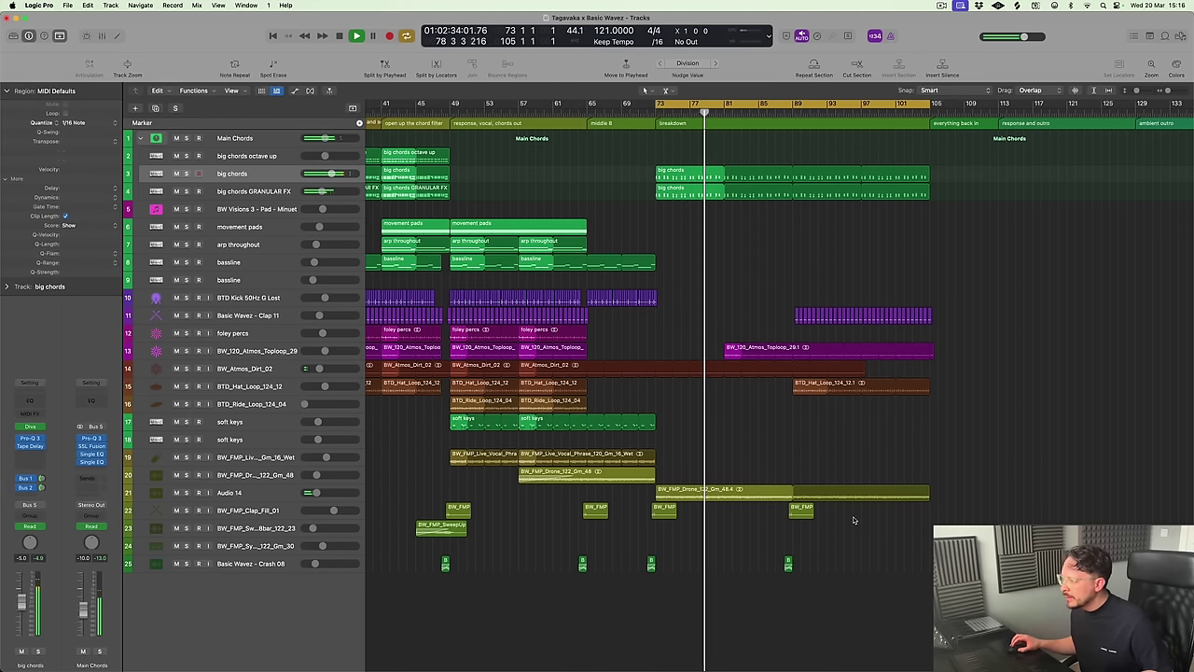
Copy the clap fill, sweep-up, synth and crash regions around bar 25 to the matching position around bar 105
key("super+Left")
key("super+Left")
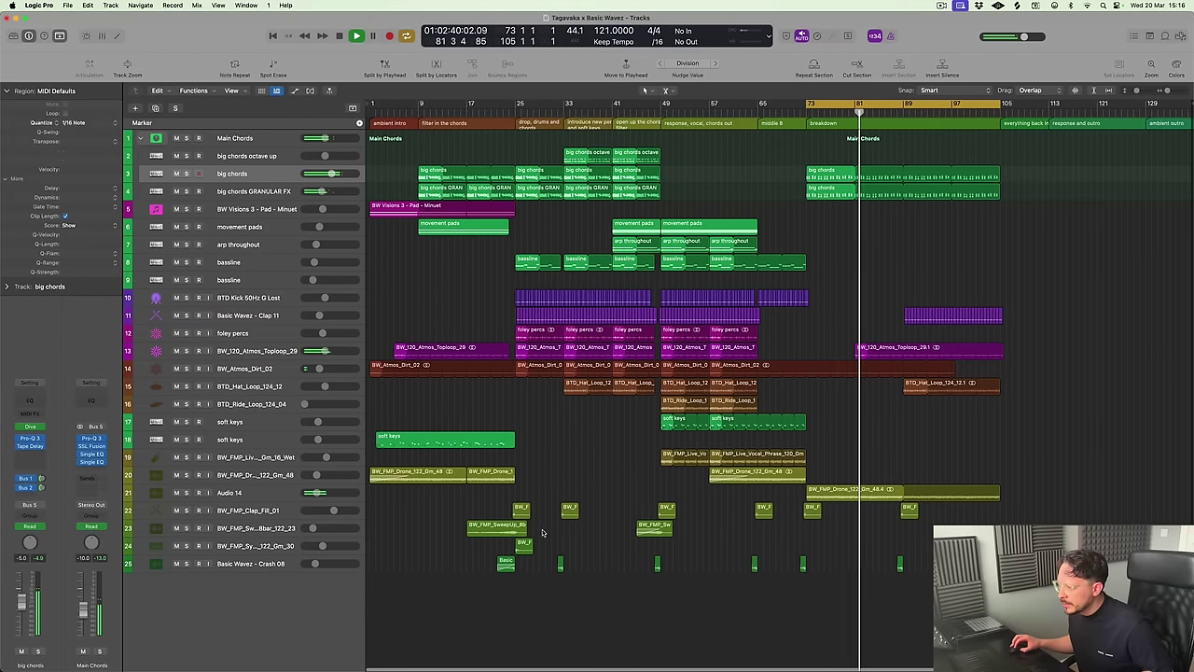
left_click_drag(482, 512, 527, 559)
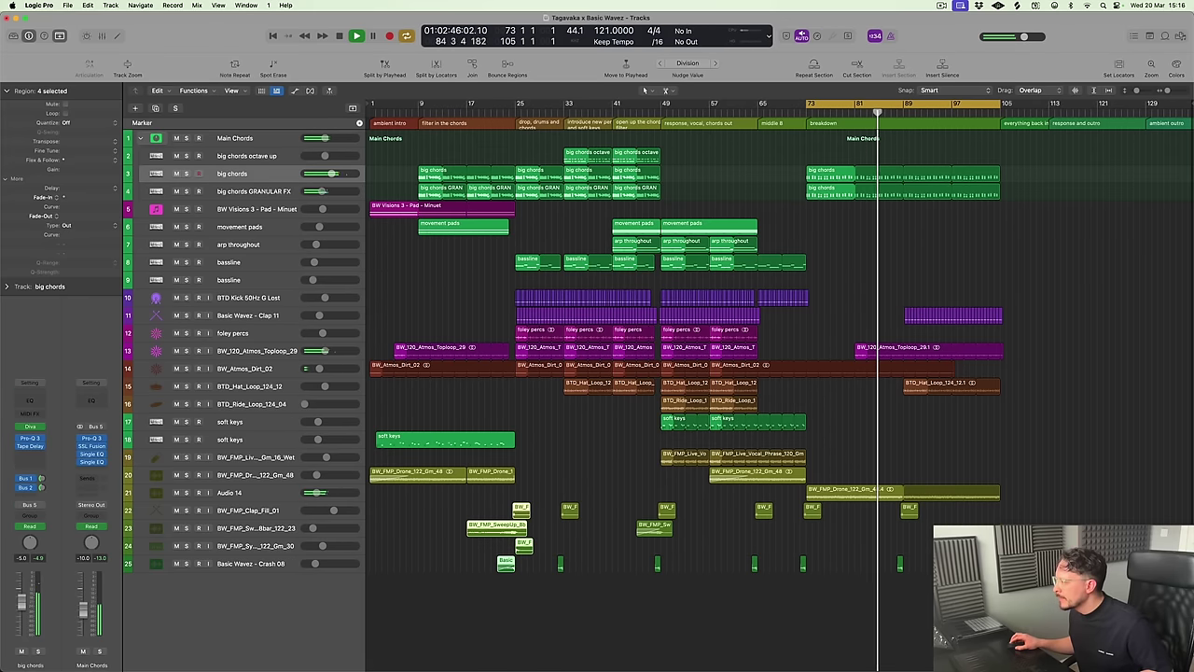
left_click(1057, 477)
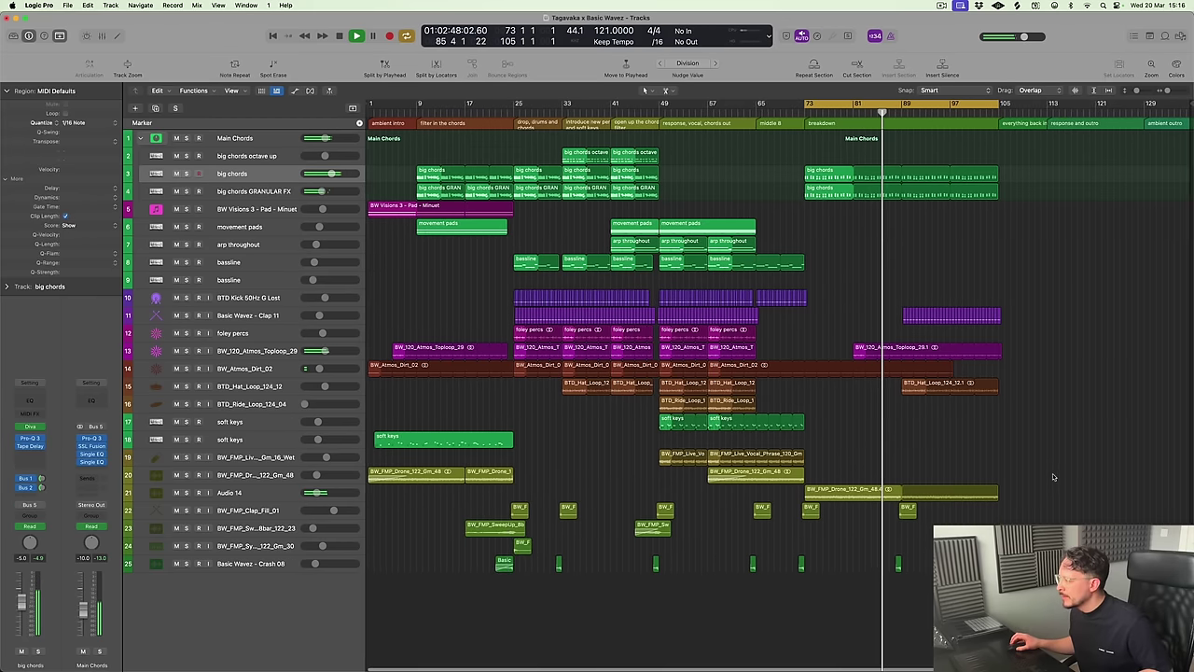
scroll(1053, 475, "up", 2)
scroll(1054, 473, "down", 2)
left_click(1052, 474, "ctrl+alt")
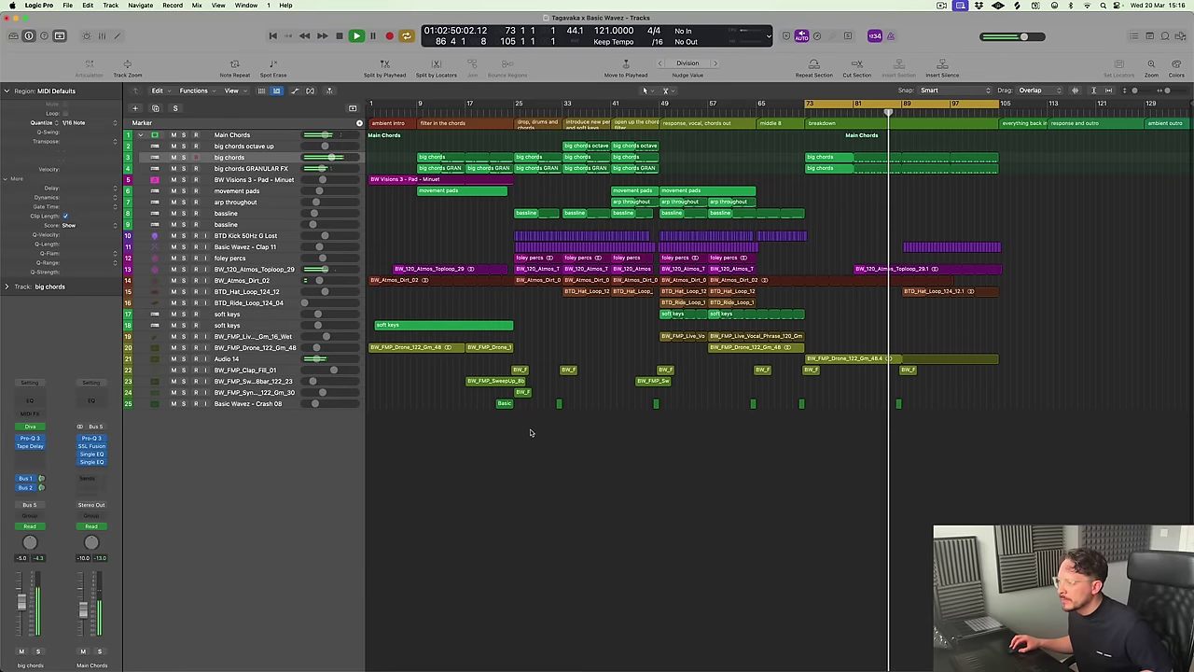
left_click_drag(534, 430, 466, 366)
left_click_drag(533, 396, 1011, 401)
left_click(1044, 450)
Extend the looped BW_Atmos_Dirt_02 region past the breakdown to about bar 112
scroll(1050, 458, "right", 3)
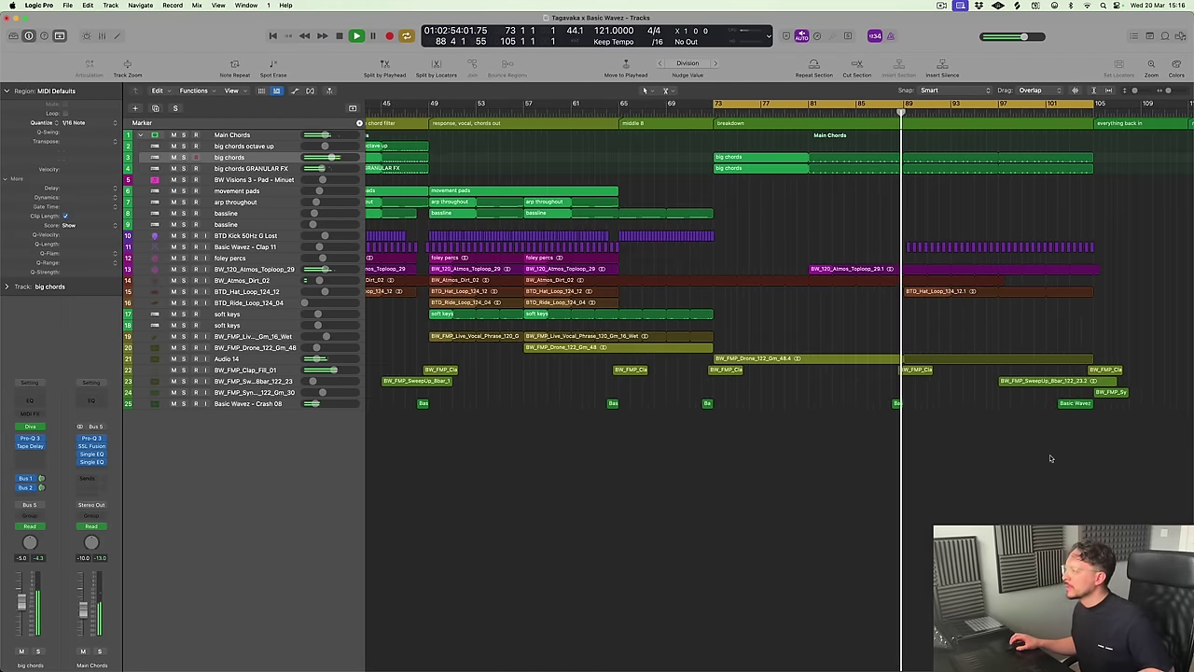
scroll(1056, 458, "left", 2)
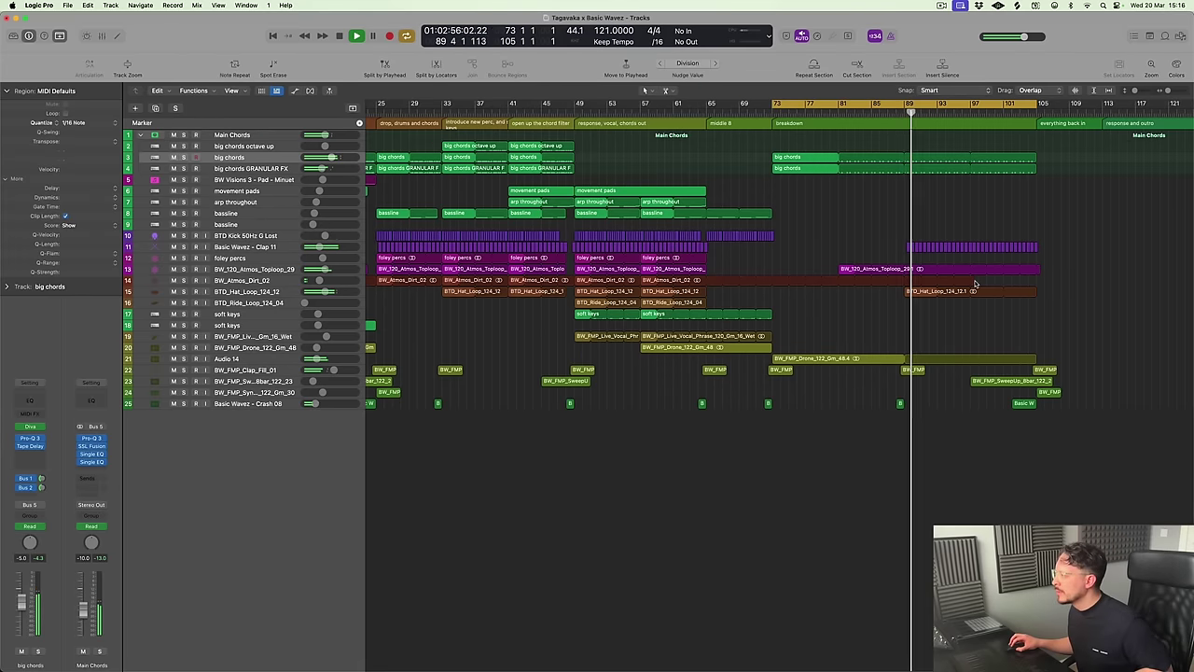
left_click_drag(687, 276, 1084, 307)
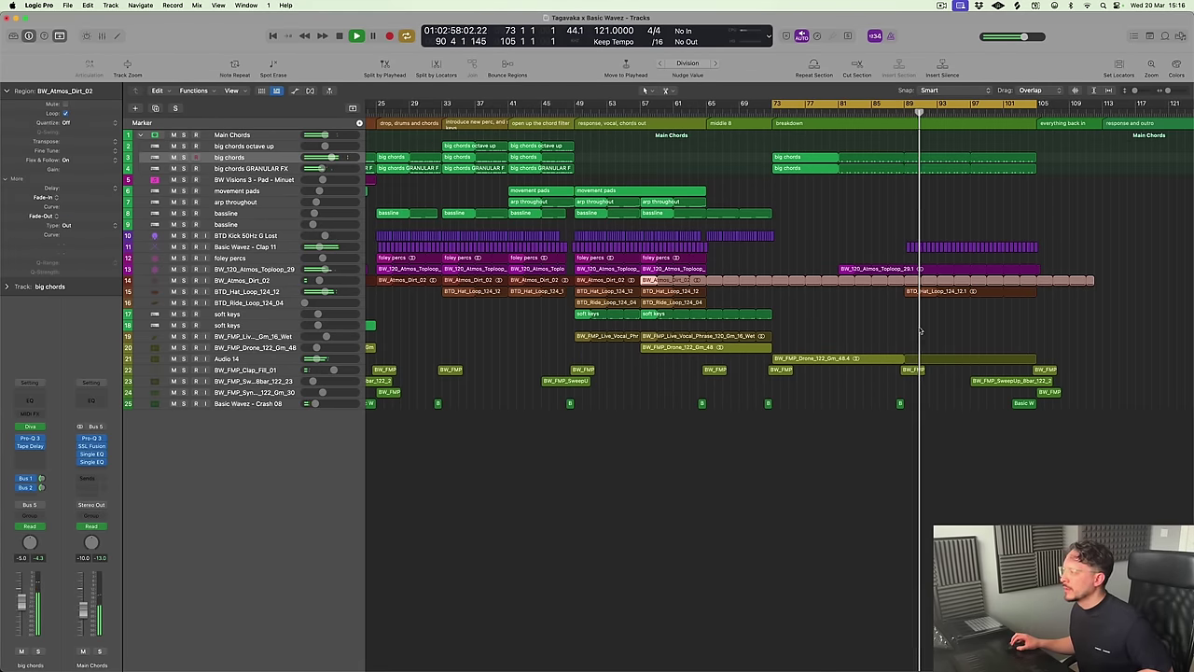
Enlarge the clap track and show its Reverb Bus send automation in Touch mode
left_click(322, 250)
key("ctrl+z")
key("a")
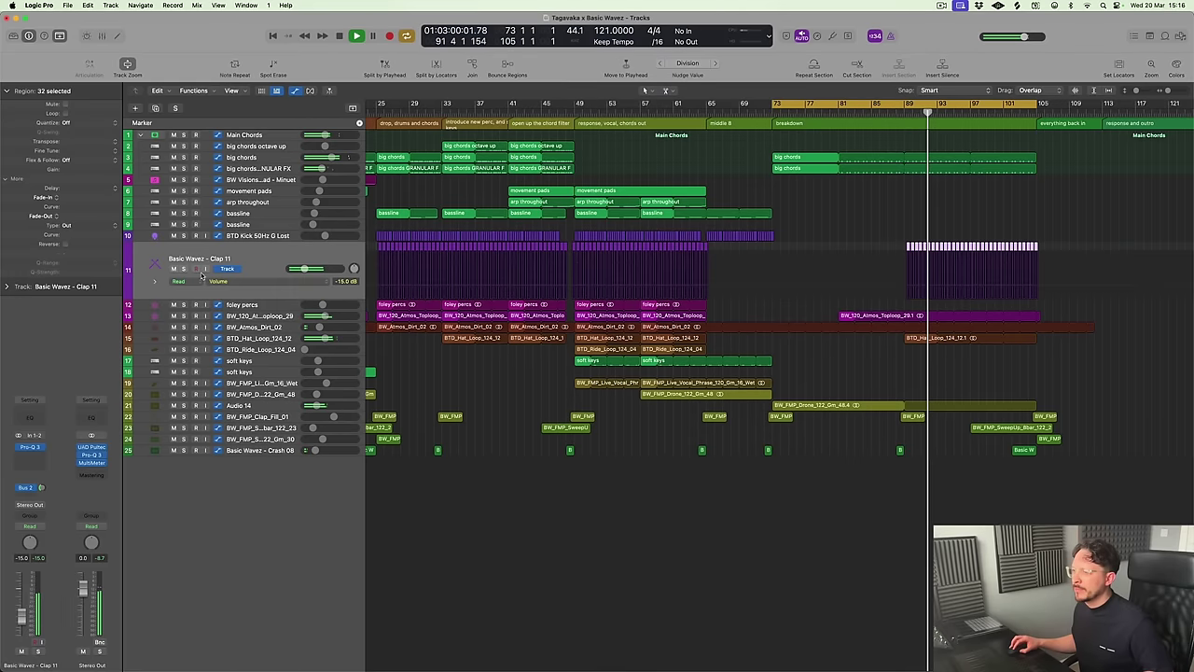
left_click(239, 285)
left_click(212, 293)
left_click(183, 281)
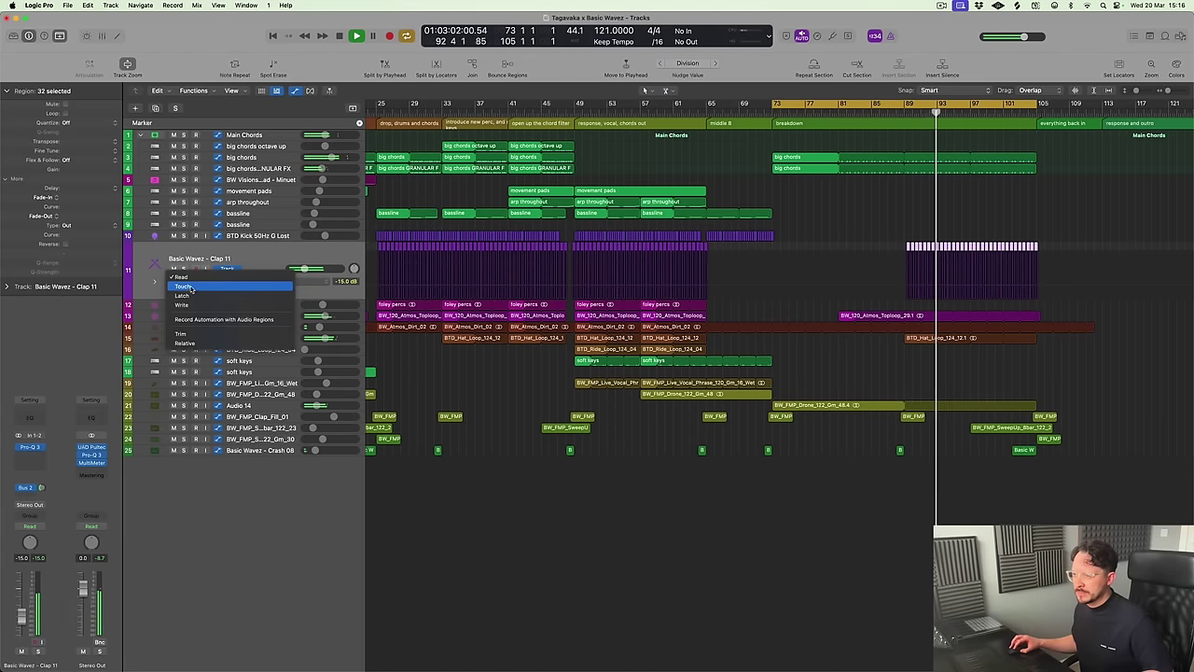
left_click(192, 287)
left_click(41, 488)
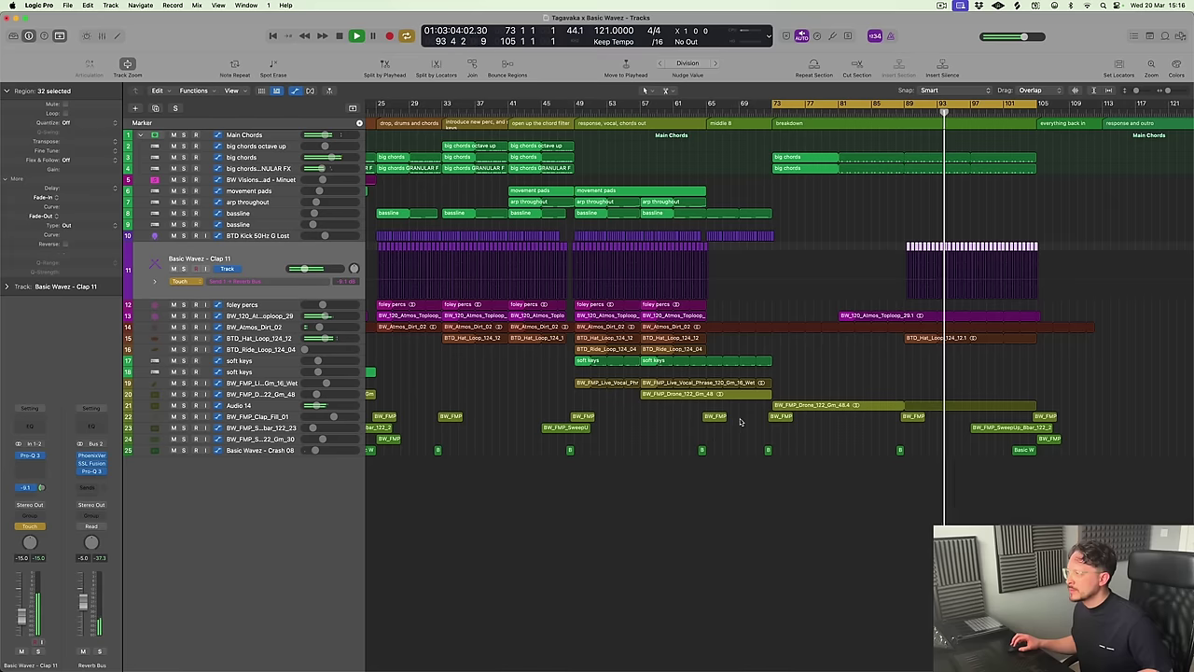
Automate the claps' Reverb Bus send to rise from bar 89 to +6.0 dB at bar 105, and return the track to normal height
left_click(907, 281)
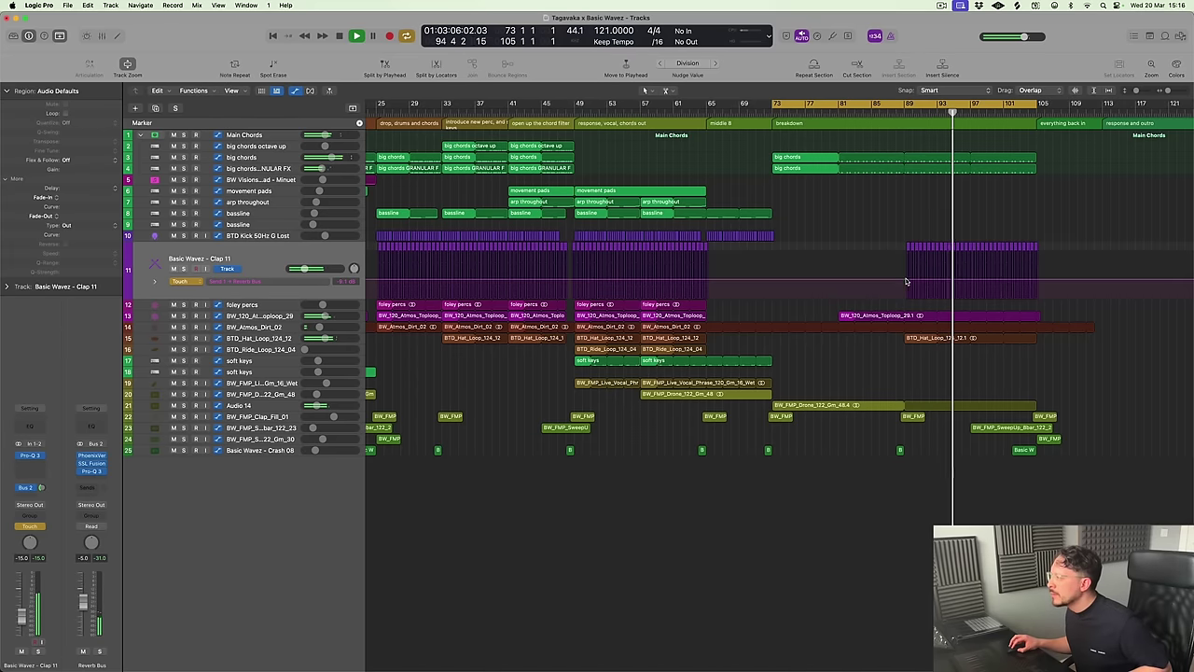
left_click(1037, 280)
left_click_drag(1037, 279, 1038, 250)
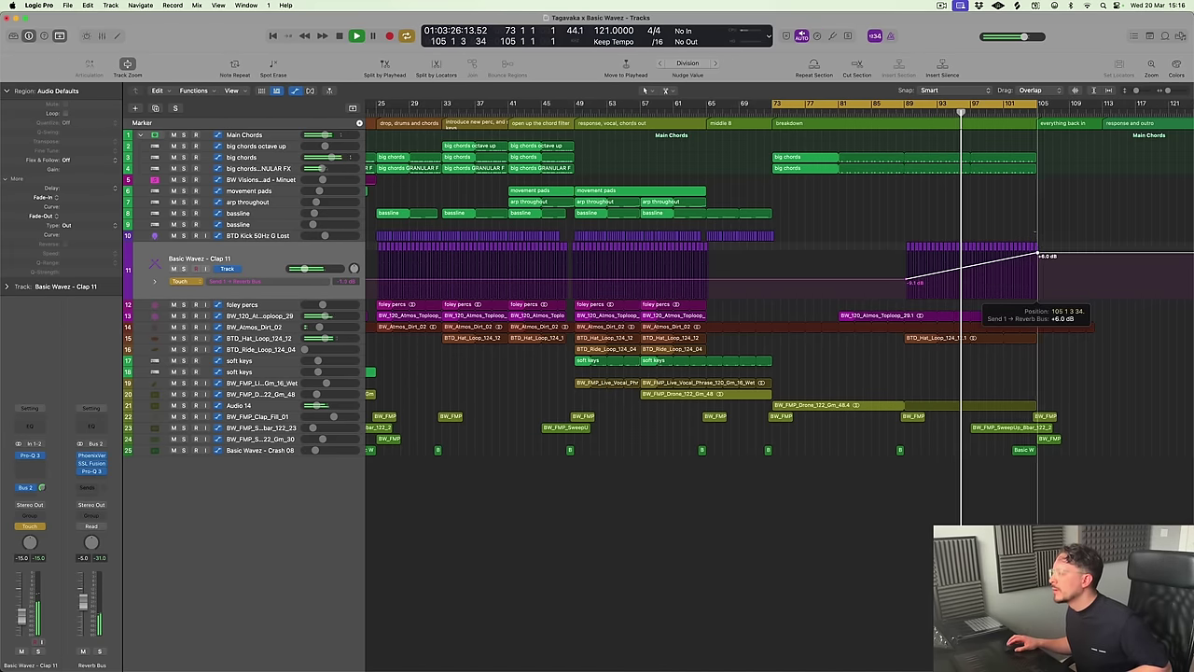
key("a")
key("ctrl+z")
scroll(1053, 238, "up", 1)
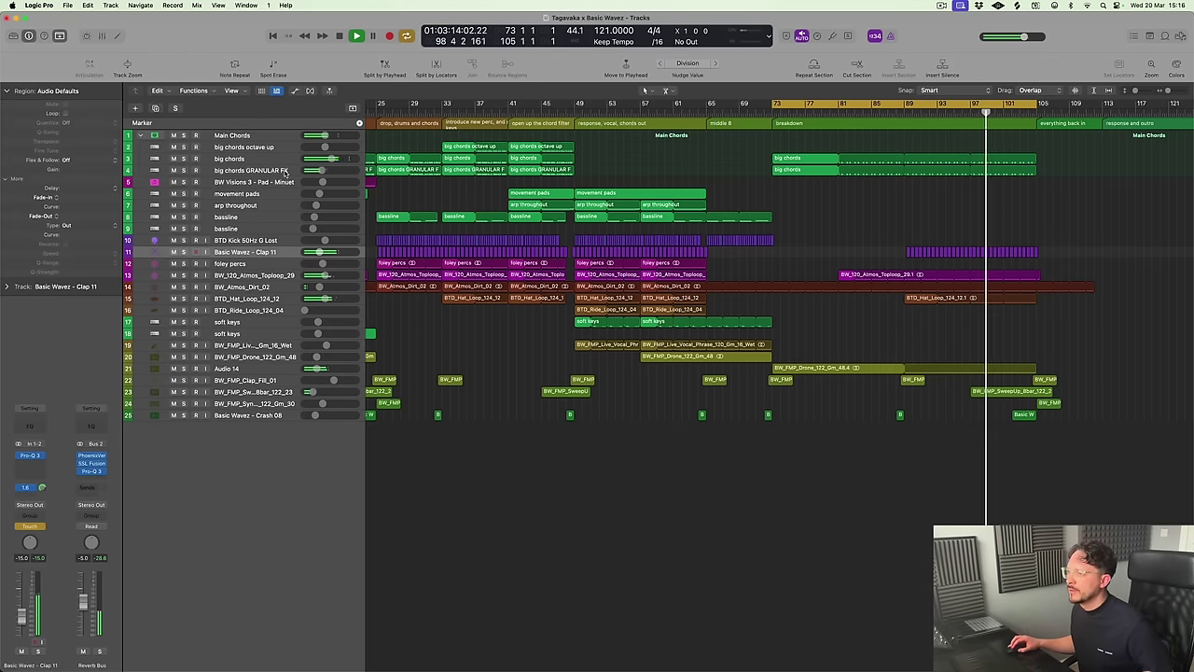
Enlarge the big chords track and raise its Tape Delay wet automation at bar 105 to 83%
left_click(273, 162)
key("ctrl+z")
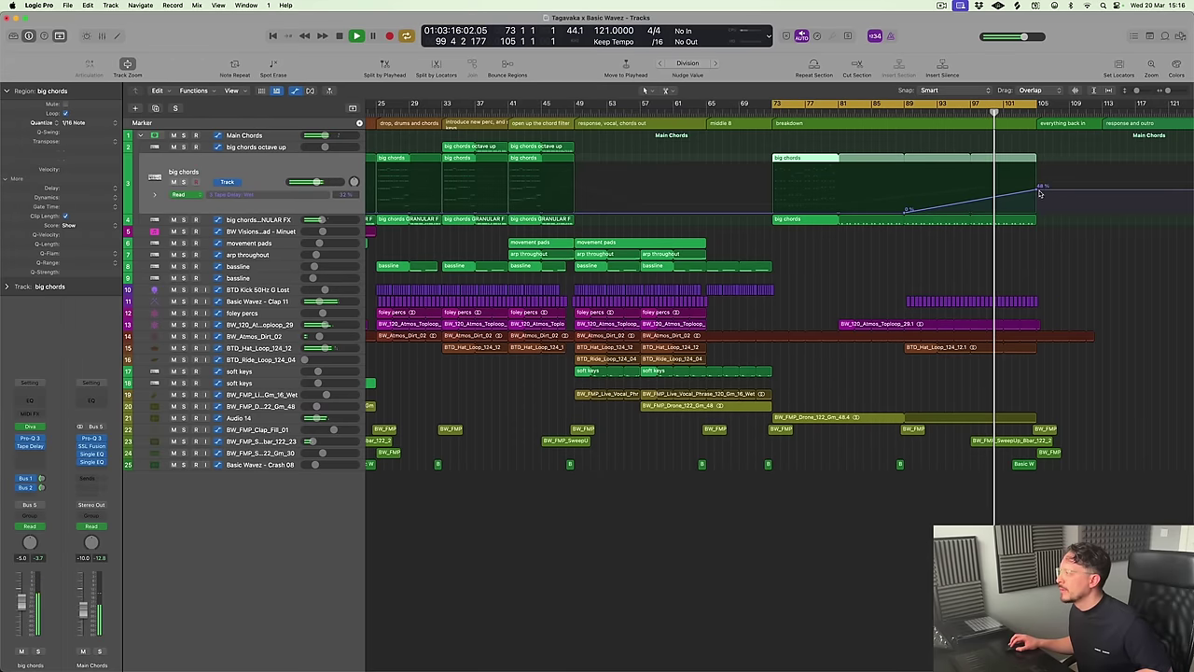
left_click_drag(1038, 187, 1038, 171)
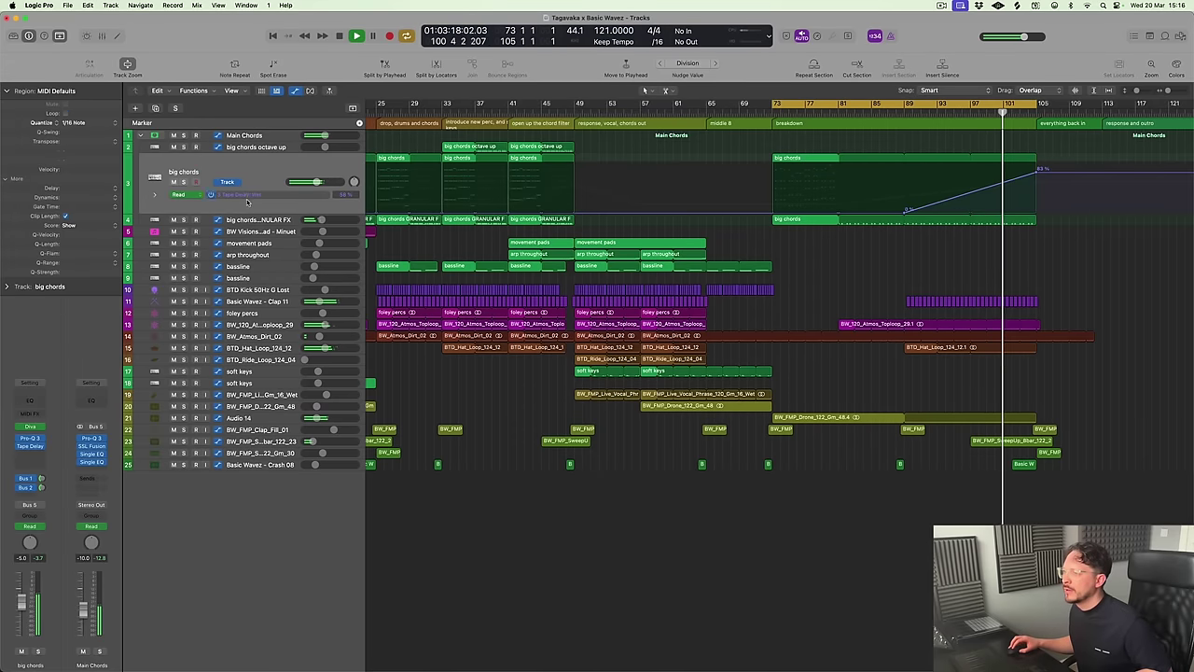
Display the big chords' Diva Frequency automation, raise its bar 105 point to 133.73, hide automation and stop playback
left_click(247, 195)
left_click(280, 181)
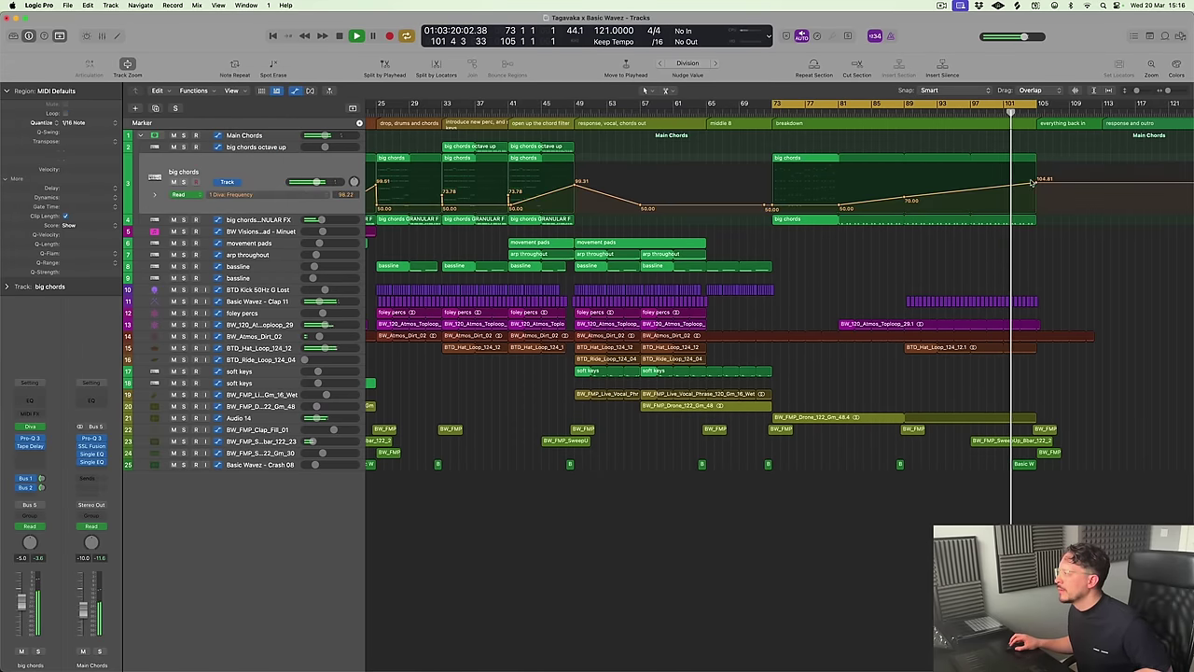
left_click_drag(1038, 183, 1038, 171)
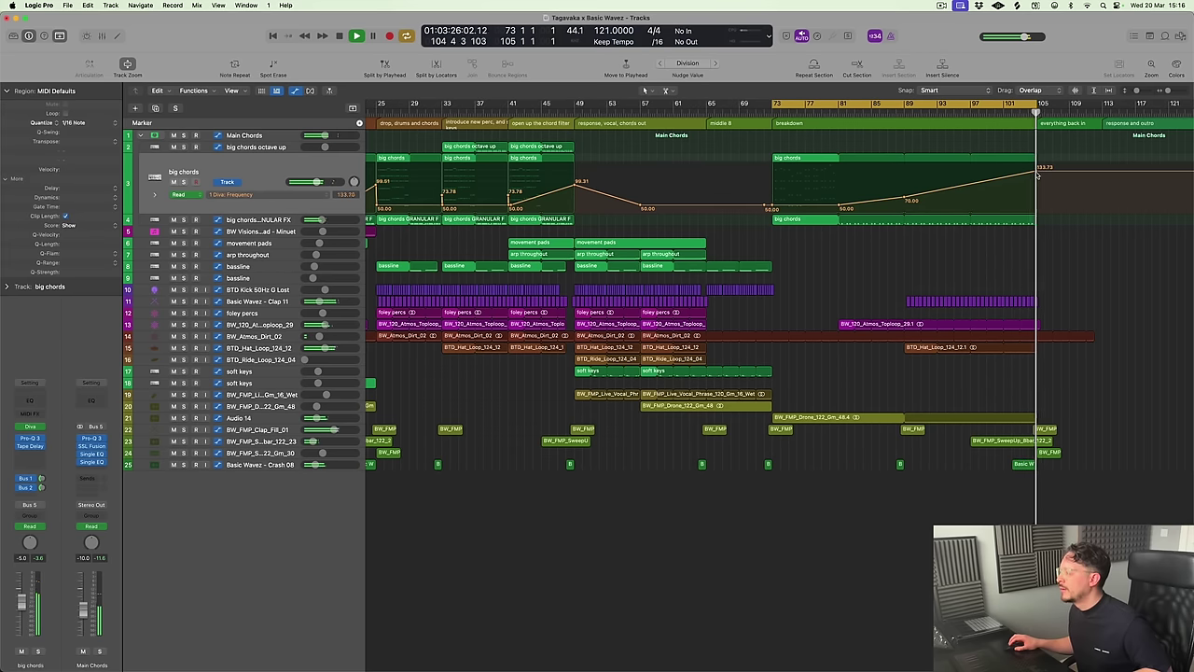
key("a")
key("ctrl+z")
key("space")
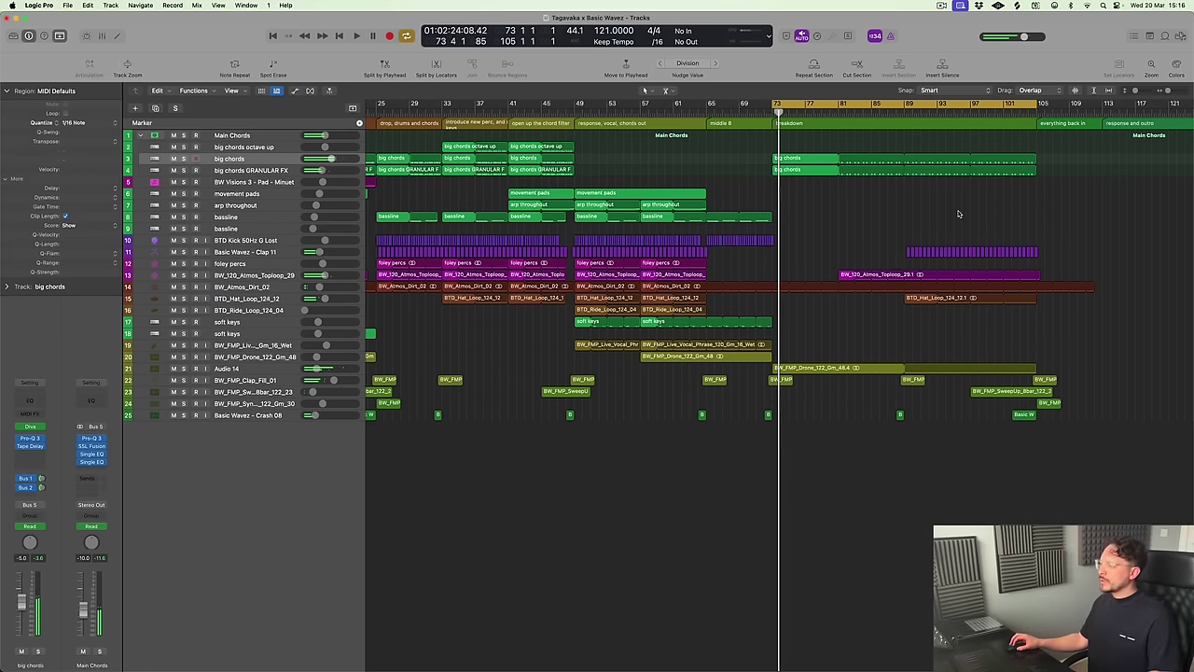
key("super+Left")
key("super+Right")
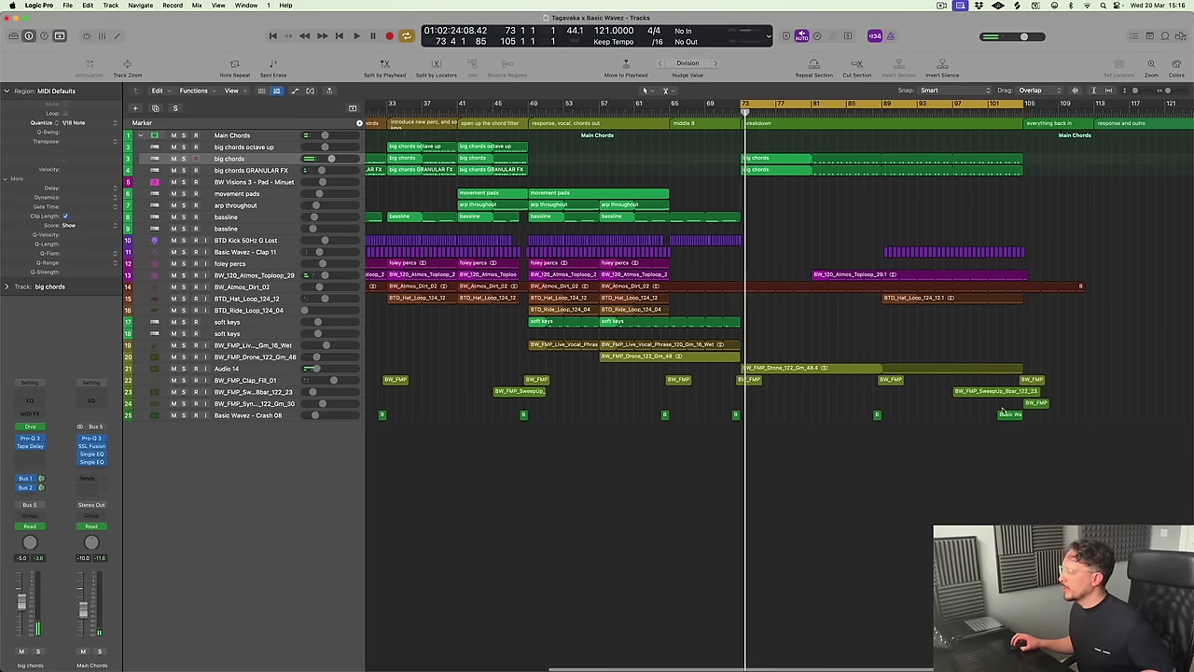
Open the file browser and go to the Snare Rolls folder in Sample Packs > FX and Atmos > Basic Wavez - FX Mega Pack
key("f")
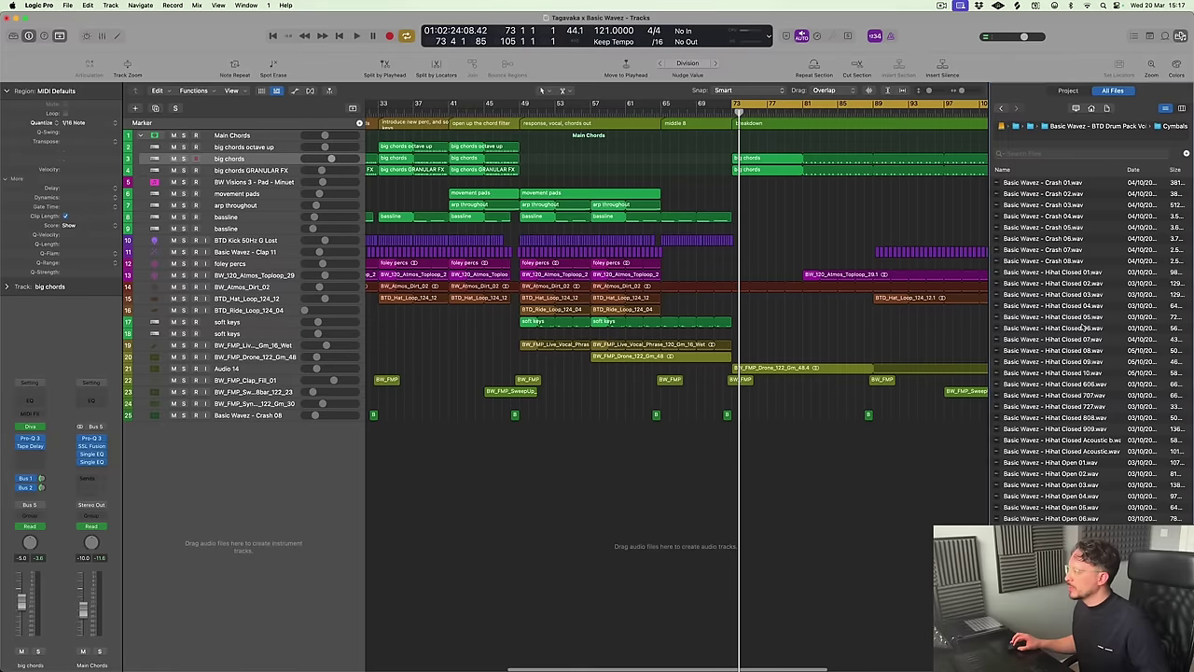
scroll(795, 292, "right", 5)
left_click(1077, 127)
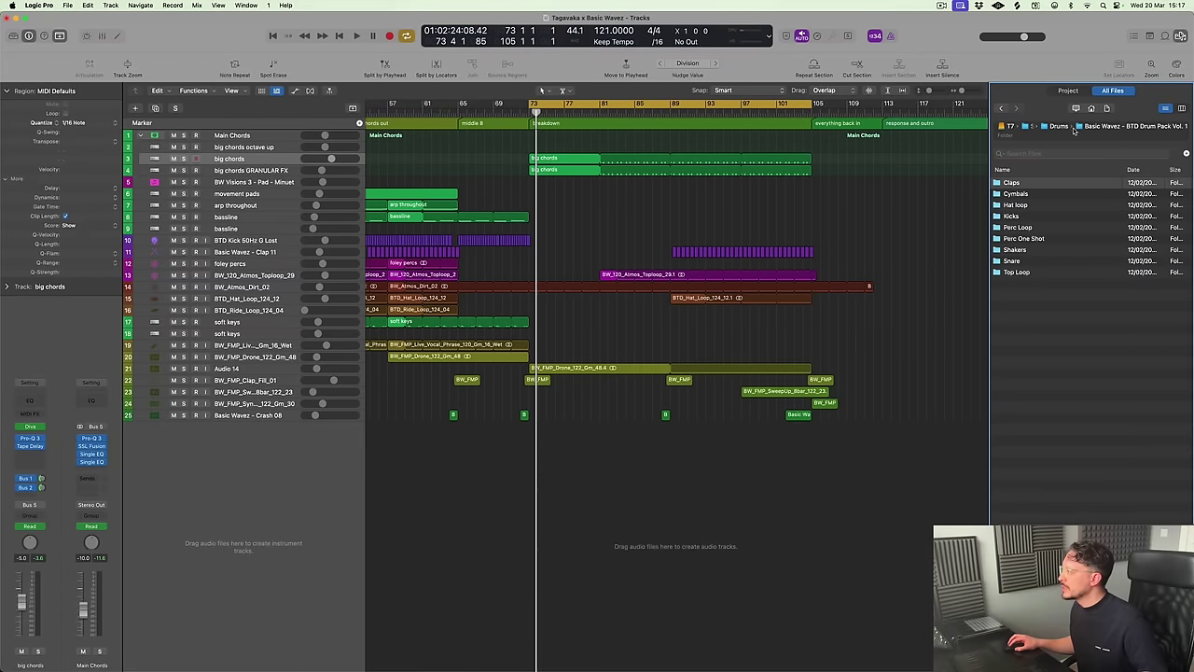
left_click(1064, 128)
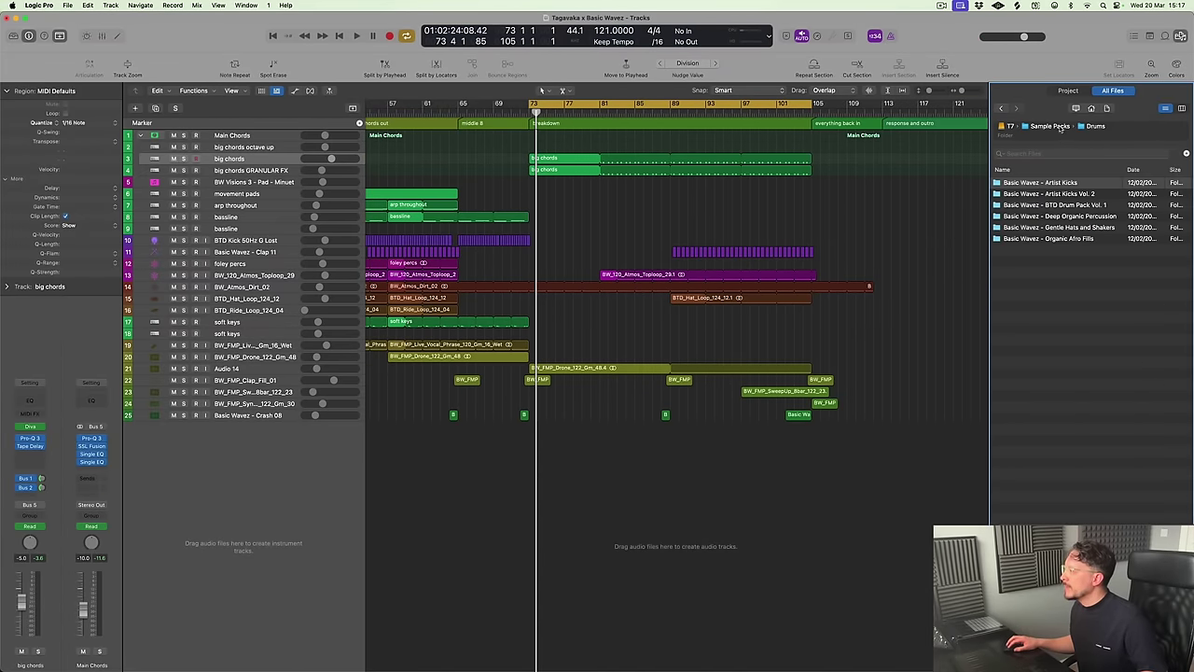
left_click(1060, 128)
double_click(1023, 206)
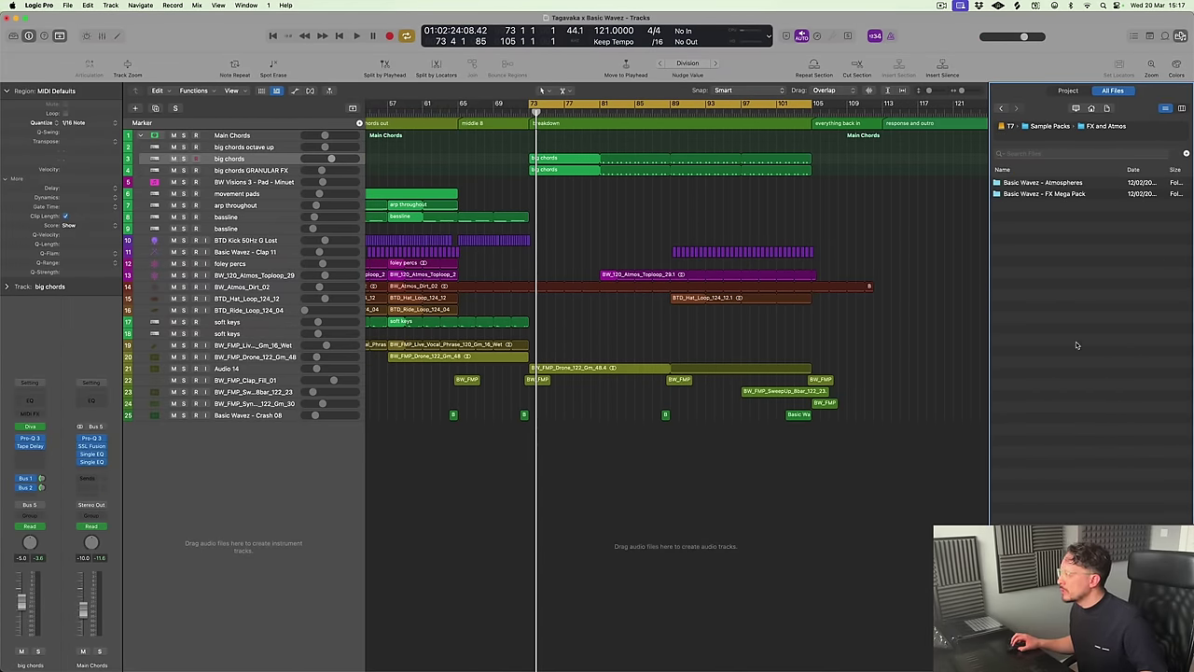
double_click(1058, 193)
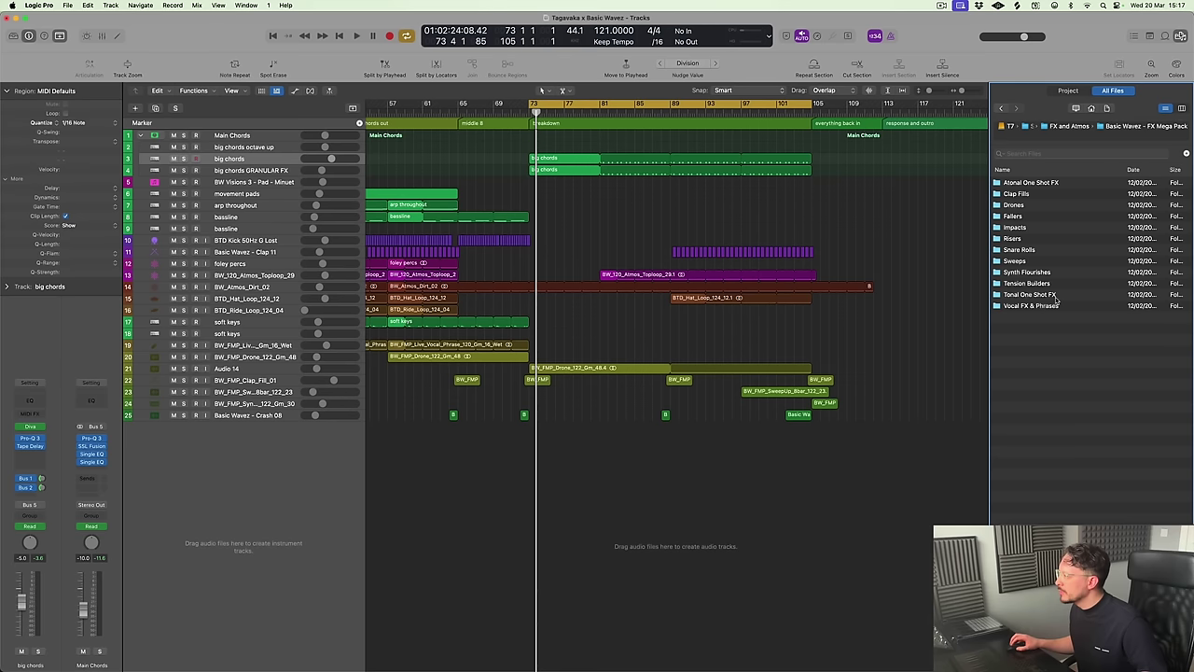
double_click(1020, 250)
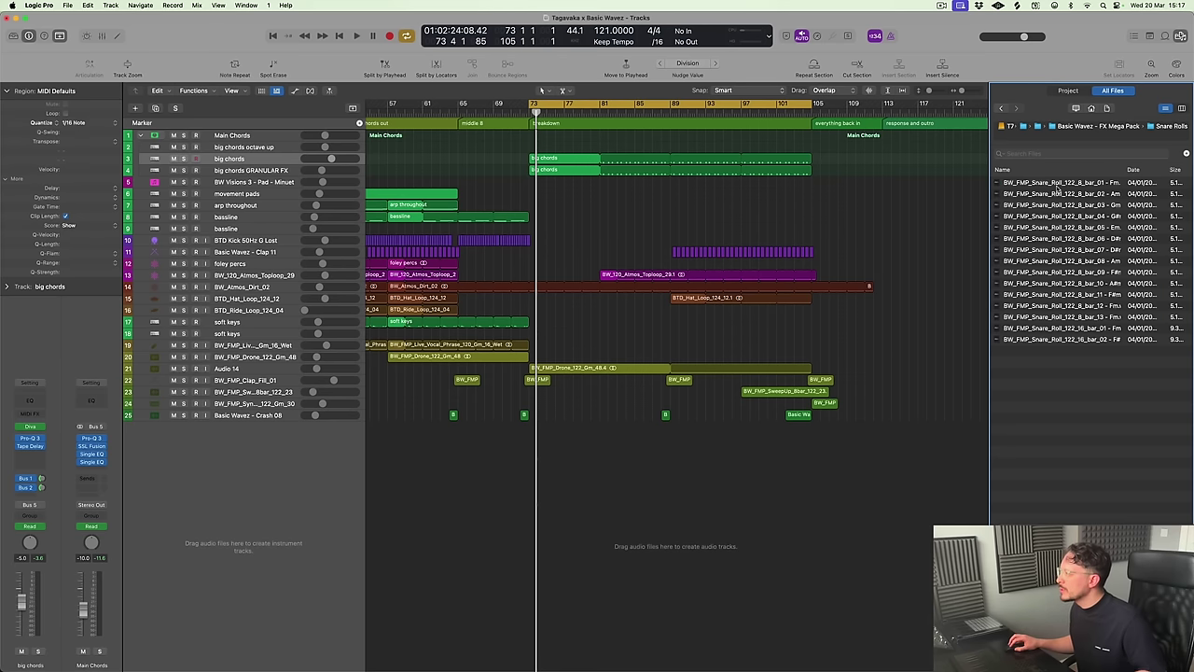
Audition several of the 8-bar and 16-bar snare roll samples in the Snare Rolls folder
left_click(1072, 329)
left_click(1075, 339)
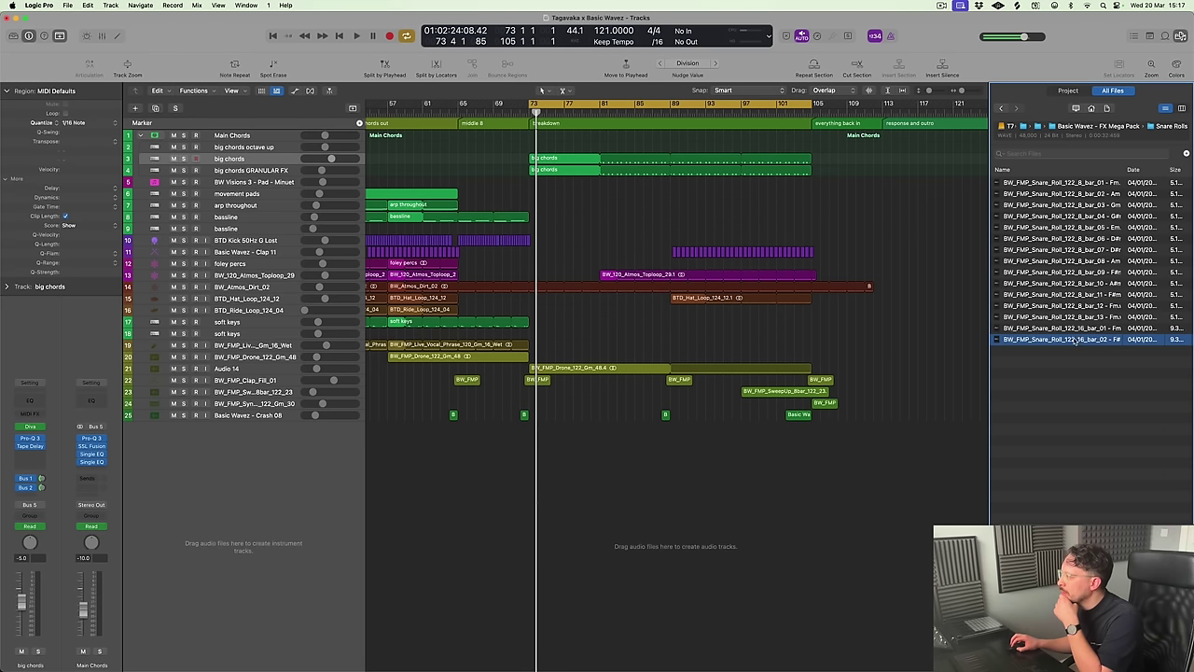
left_click(1075, 307)
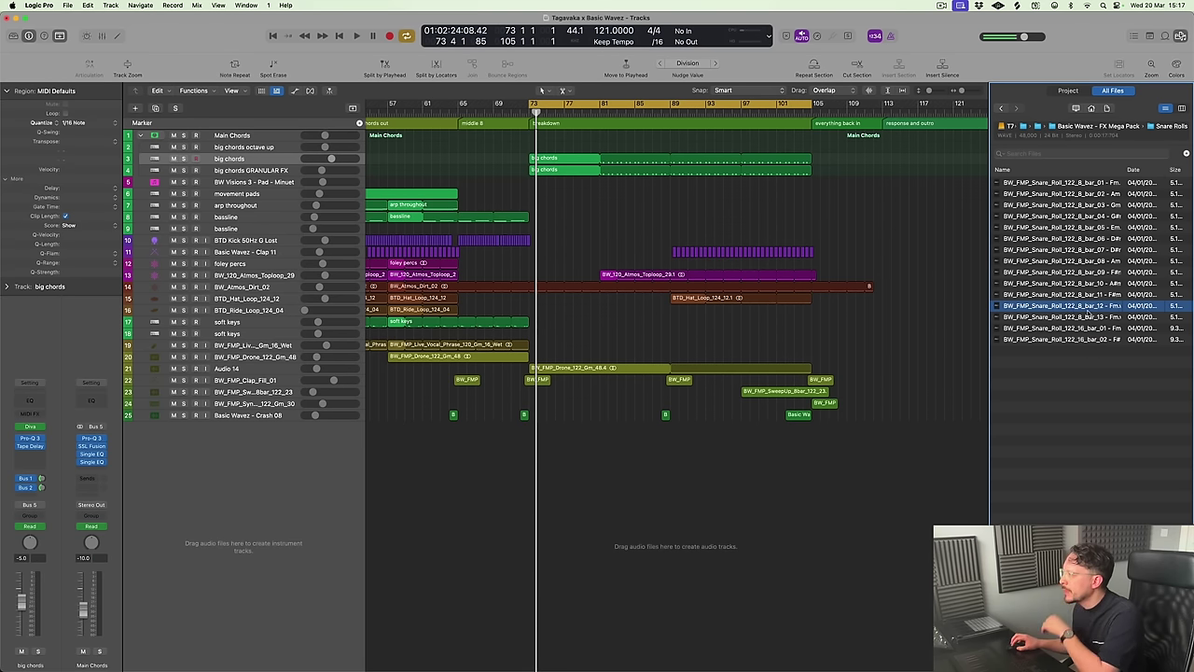
left_click(1092, 204)
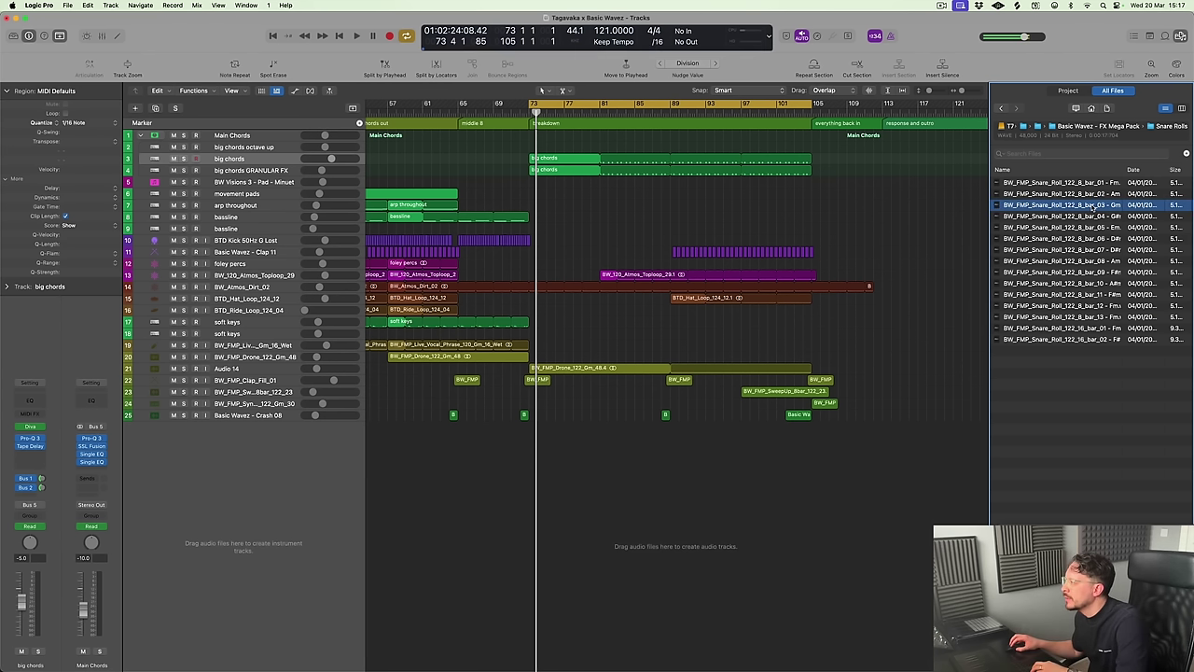
left_click(1085, 317)
left_click(1084, 309)
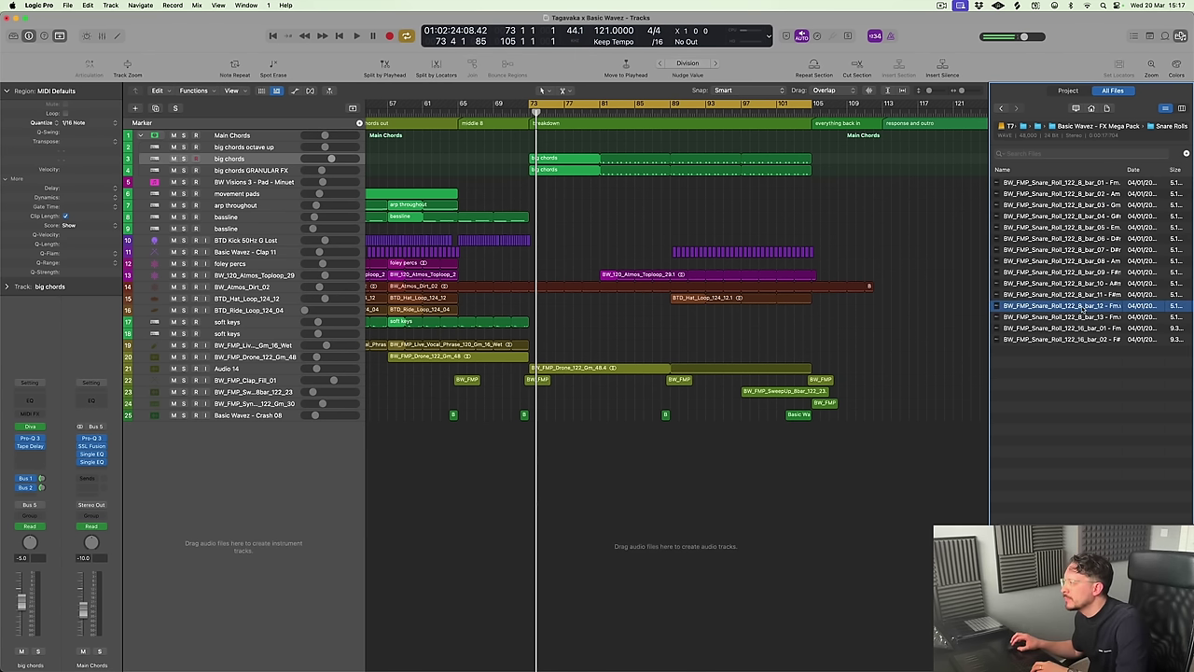
left_click(1079, 261)
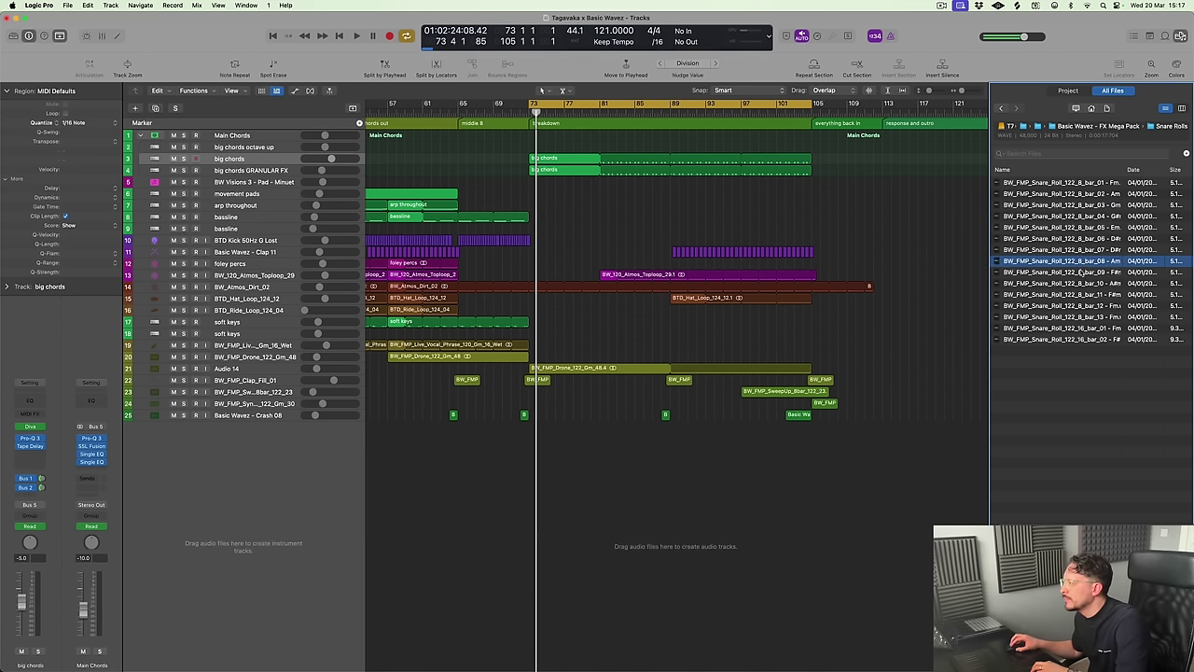
left_click(1090, 307)
left_click(1087, 317)
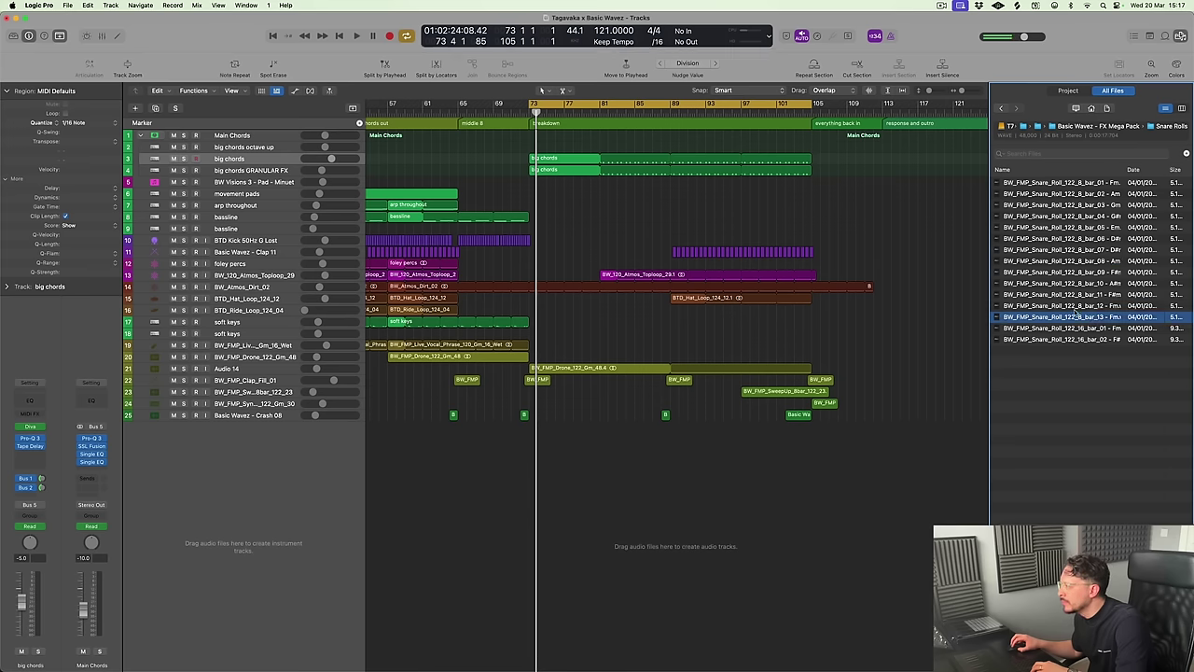
left_click(1077, 310)
Add BW_FMP_Snare_Roll_122_8_bar_12 on a new track, place it at bar 89 and show its Flex settings
left_click_drag(1079, 312, 775, 488)
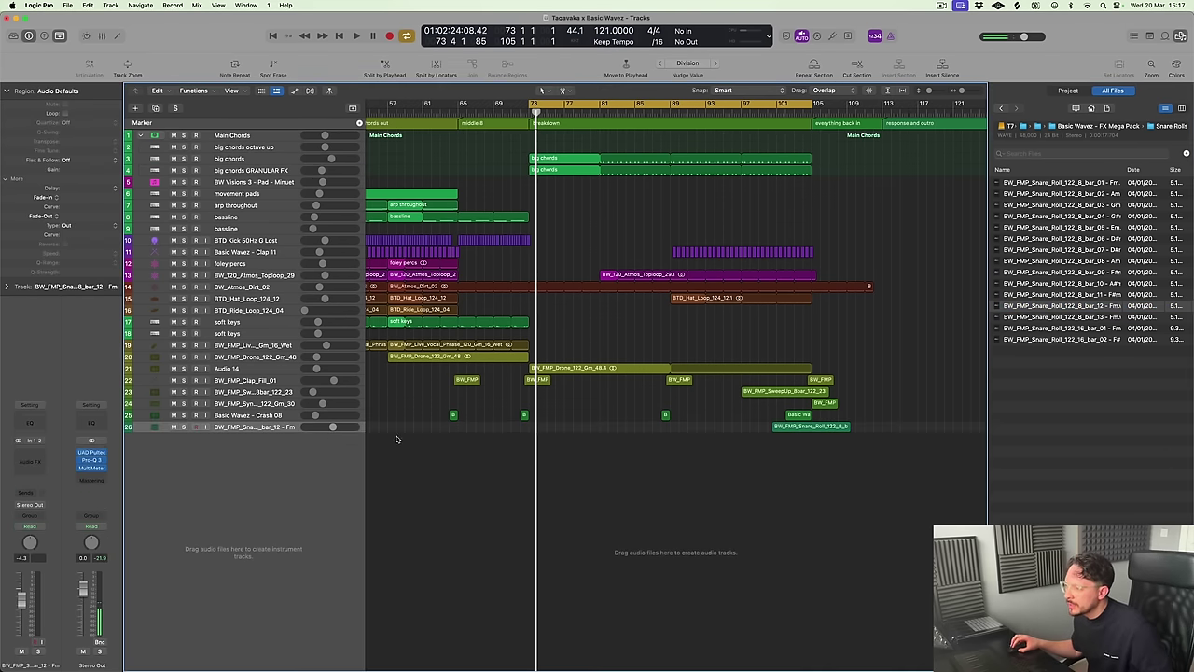
left_click(247, 429)
key("ctrl+z")
key("super+Right")
key("super+Right")
key("super+Right")
left_click_drag(853, 470, 629, 459)
key("super+f")
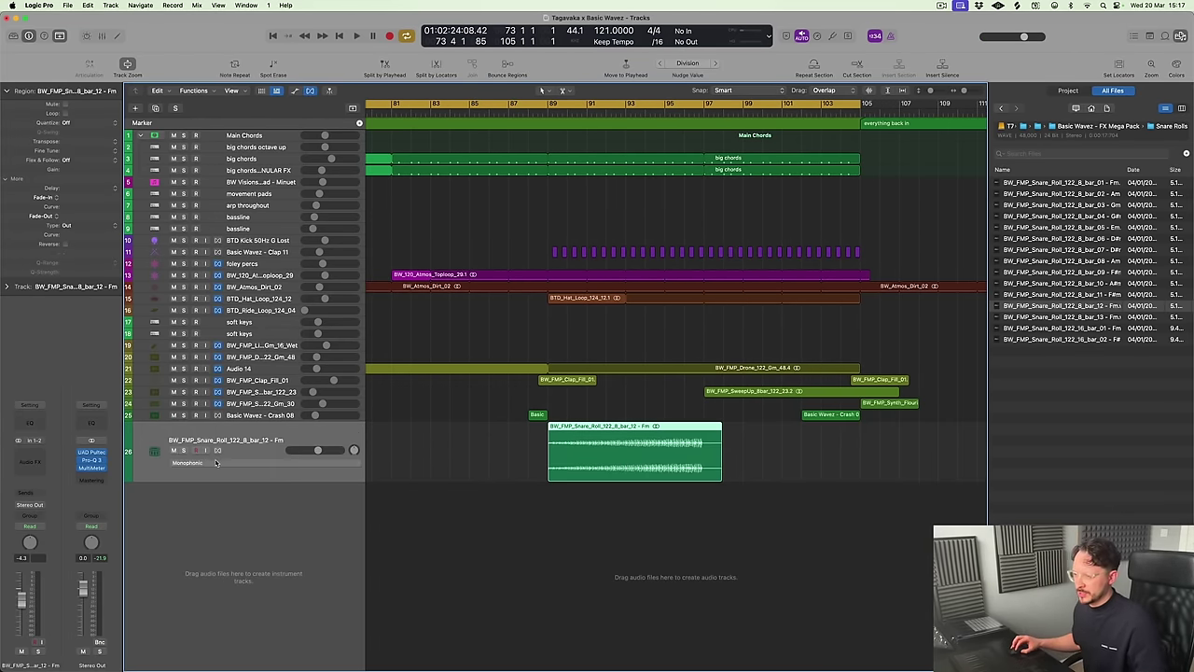
Set the snare roll track's Flex mode to Polyphonic, stretch the region's end slightly and hide Flex
left_click(219, 463)
left_click(225, 486)
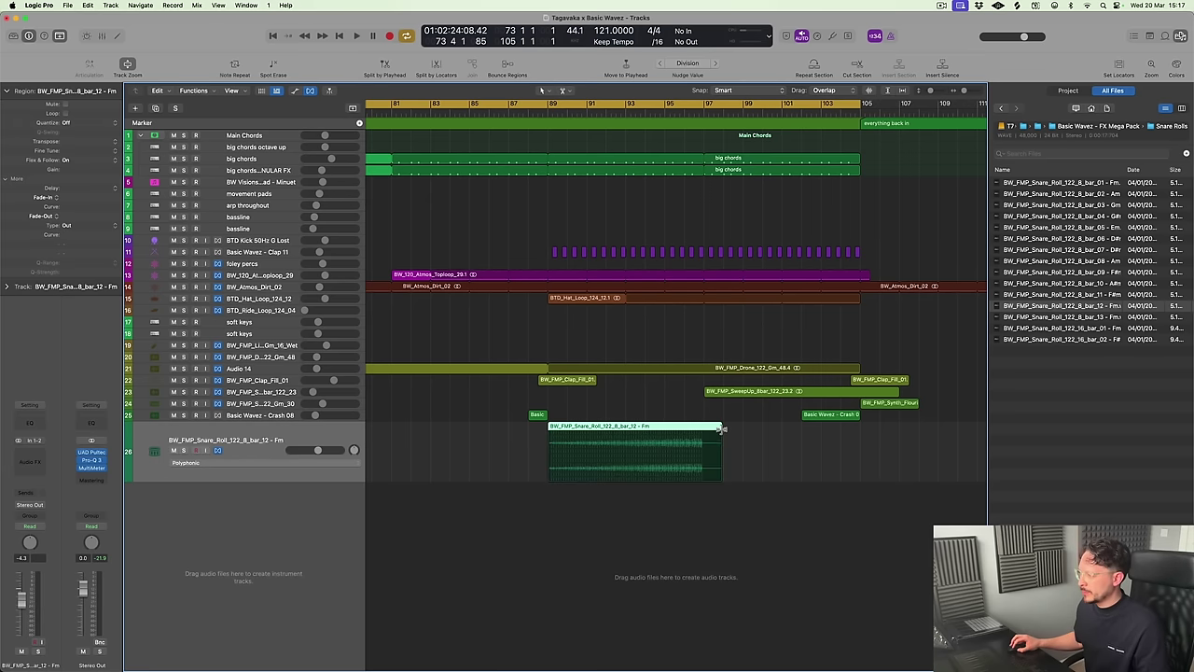
left_click_drag(722, 440, 723, 444)
key("super+f")
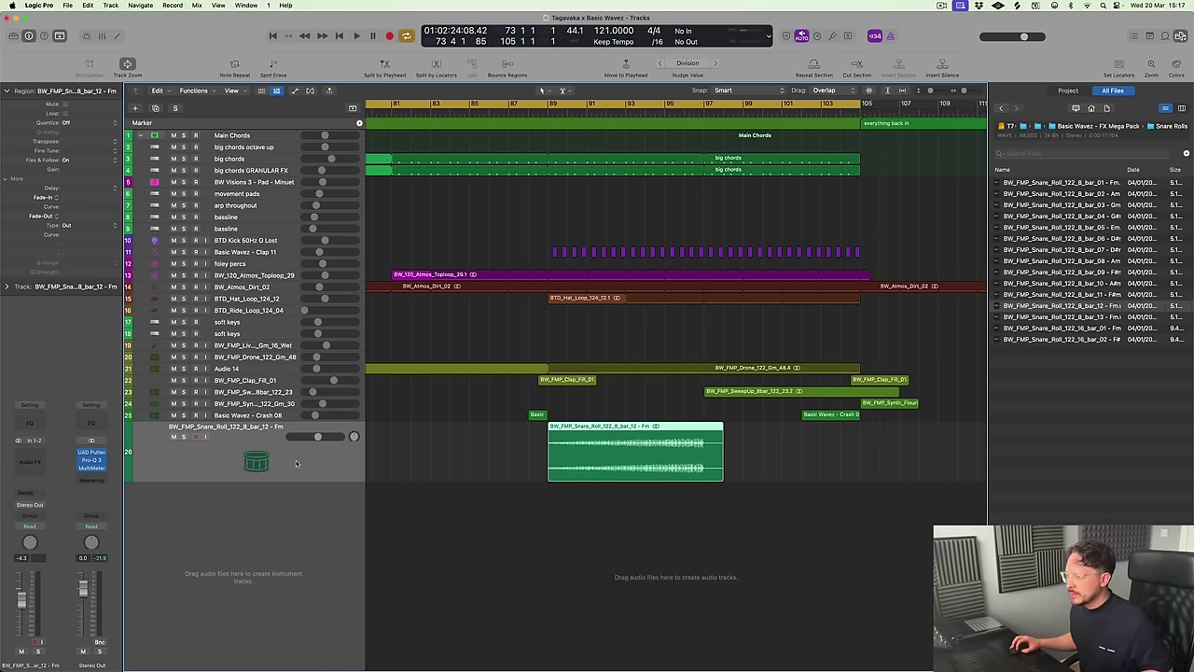
Solo the snare roll track, turn off the cycle range and play the region
left_click(184, 436)
key("c")
key("shift+space")
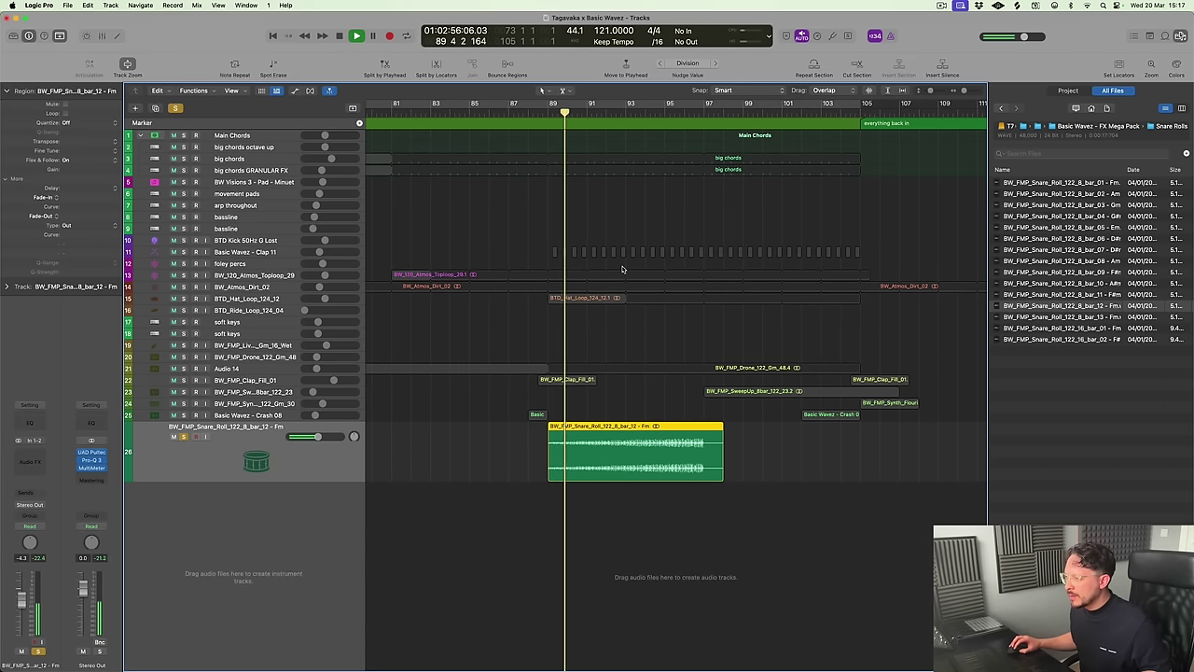
key("space")
Move the snare roll to start at bar 97 and fill bars 88 to 97 with a looped slice of it
key("super+Right")
left_click_drag(613, 427, 677, 454)
key("super+Left")
key("Delete")
key("space")
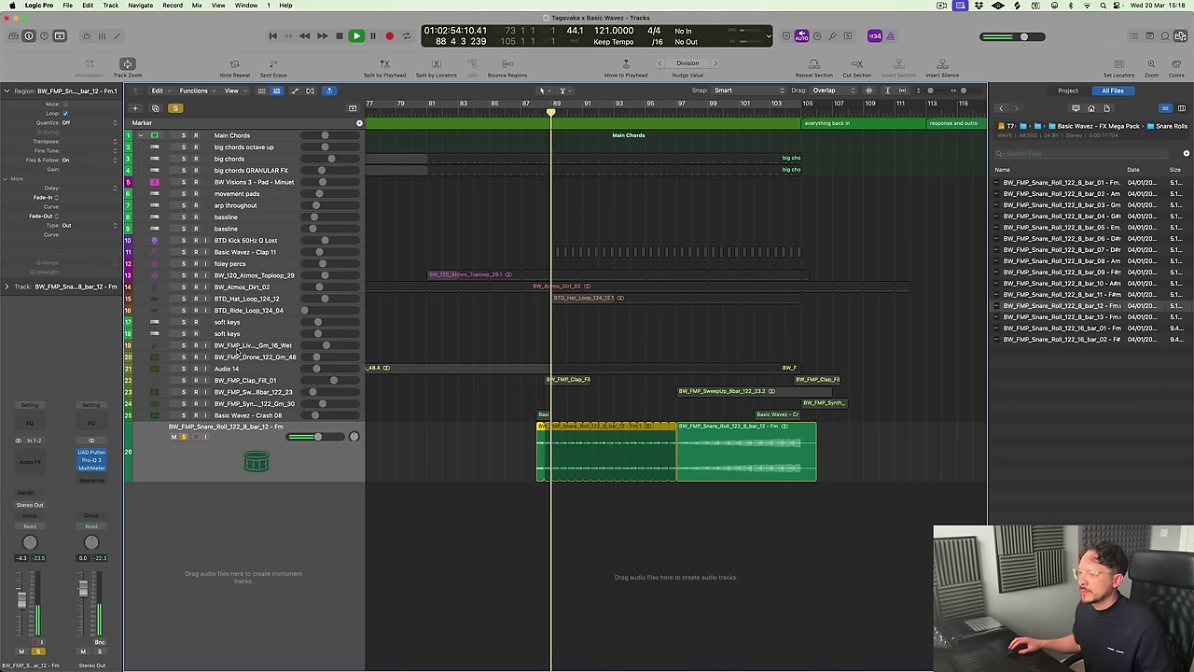
Unsolo the snare roll track and add a send to Bus 2, the Reverb Bus
left_click(34, 455)
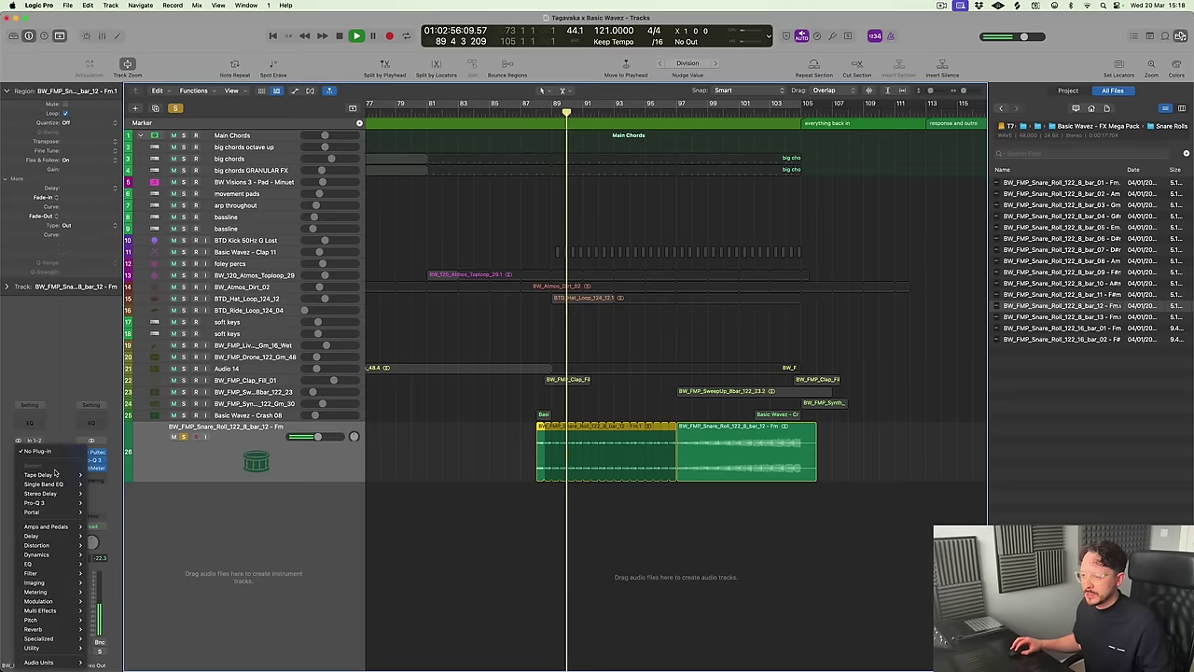
left_click(245, 387)
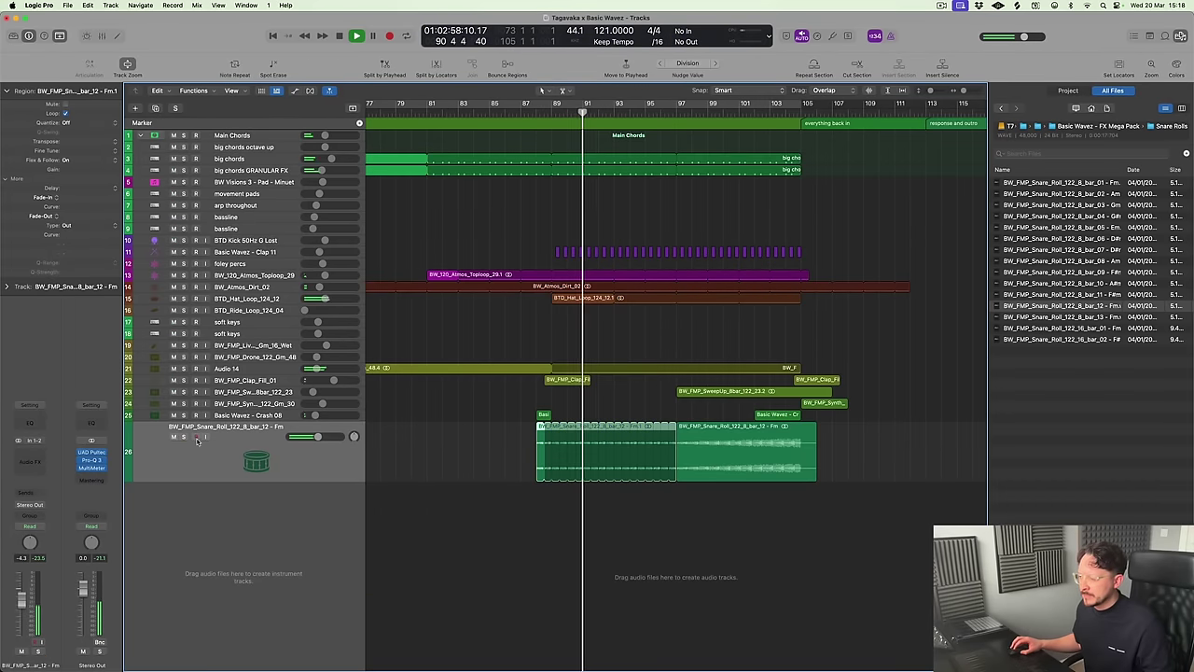
left_click(186, 438)
left_click(29, 495)
mouse_move(37, 507)
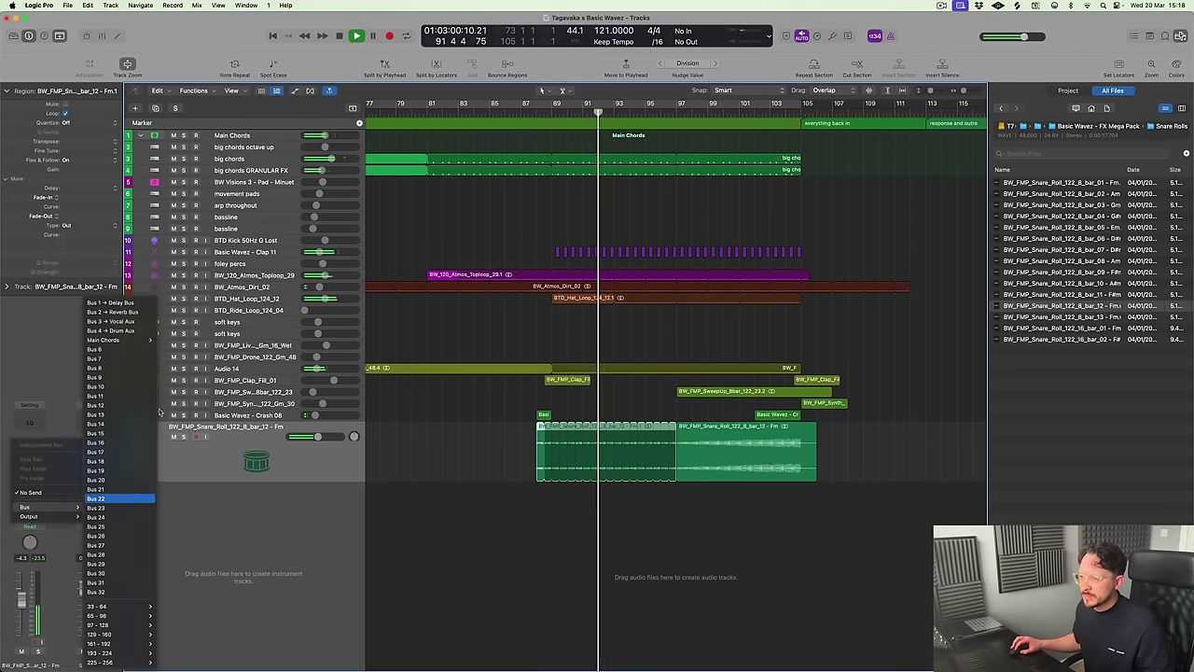
left_click(108, 313)
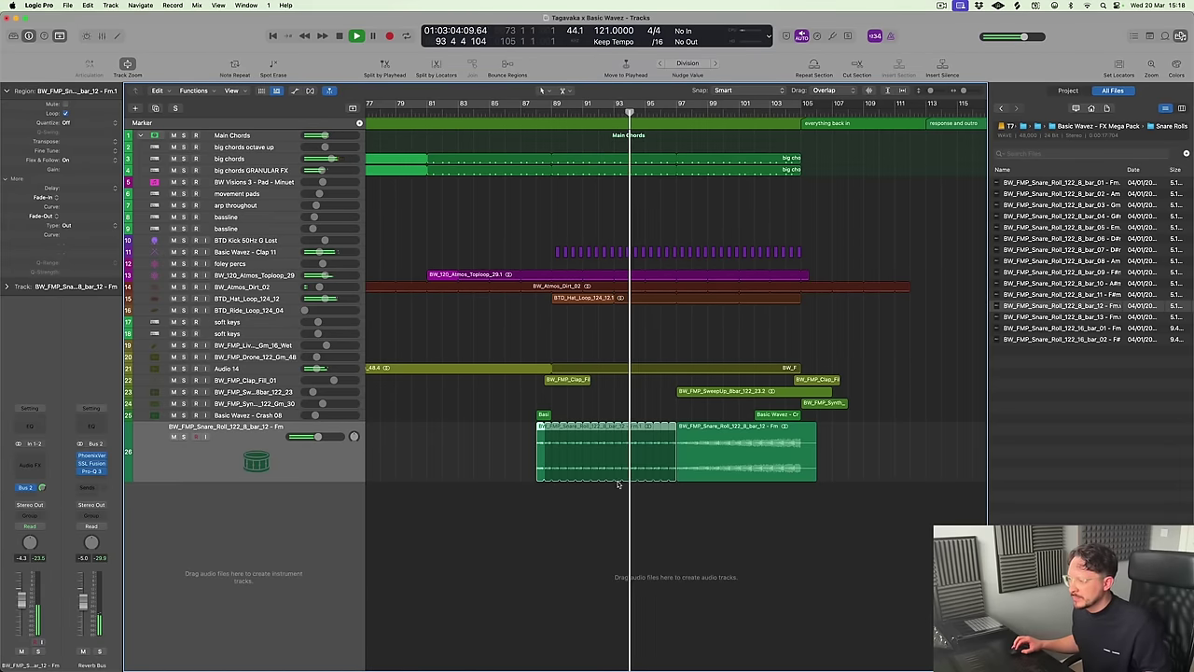
Automate the snare roll's volume to rise from silence at bar 88 to -4.3 dB at bar 105
key("a")
left_click(800, 456)
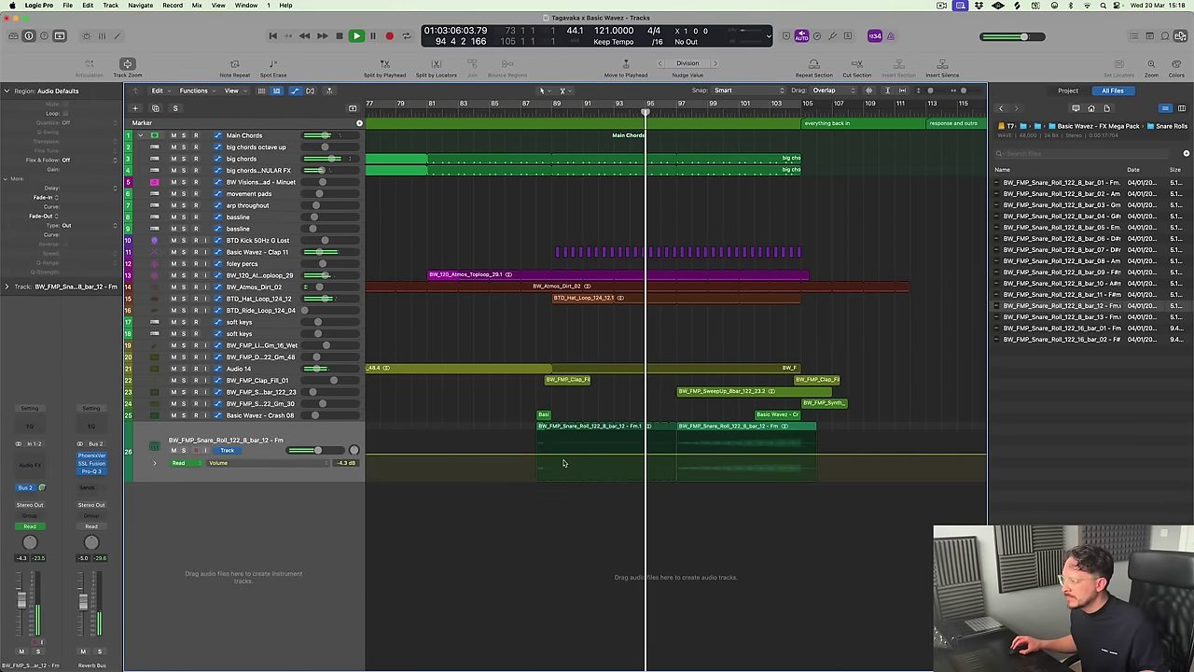
left_click_drag(537, 458, 528, 564)
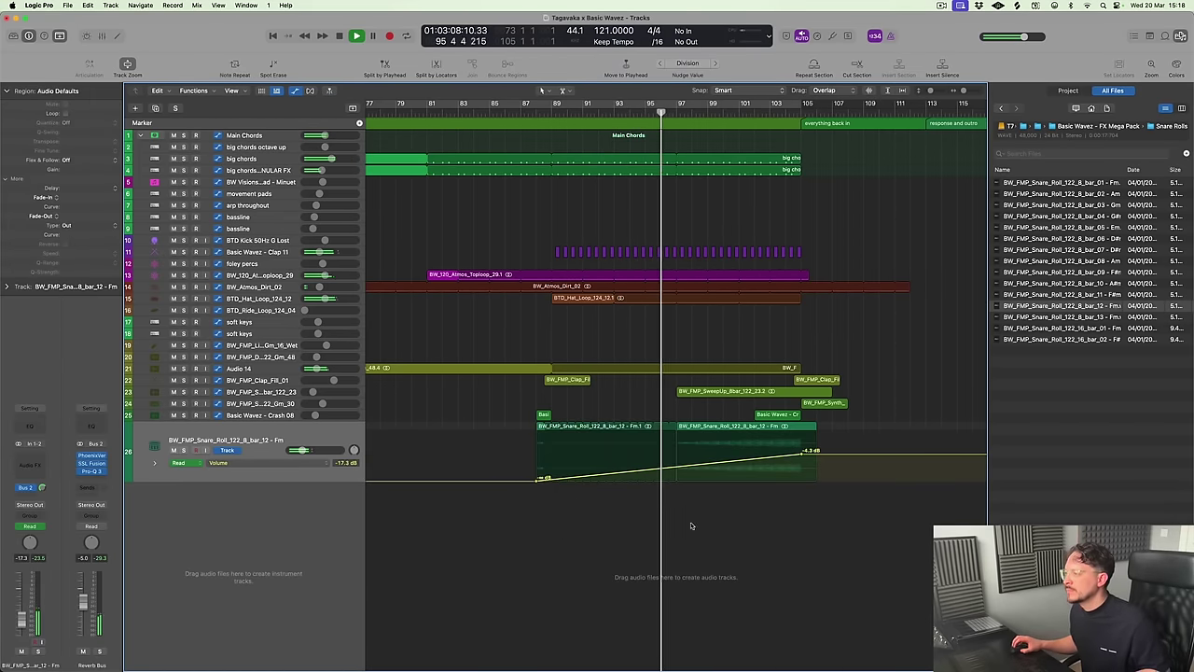
Copy the bar 89 clap fill and crash regions to bar 97, hide automation and stop playback
left_click_drag(579, 410, 669, 416)
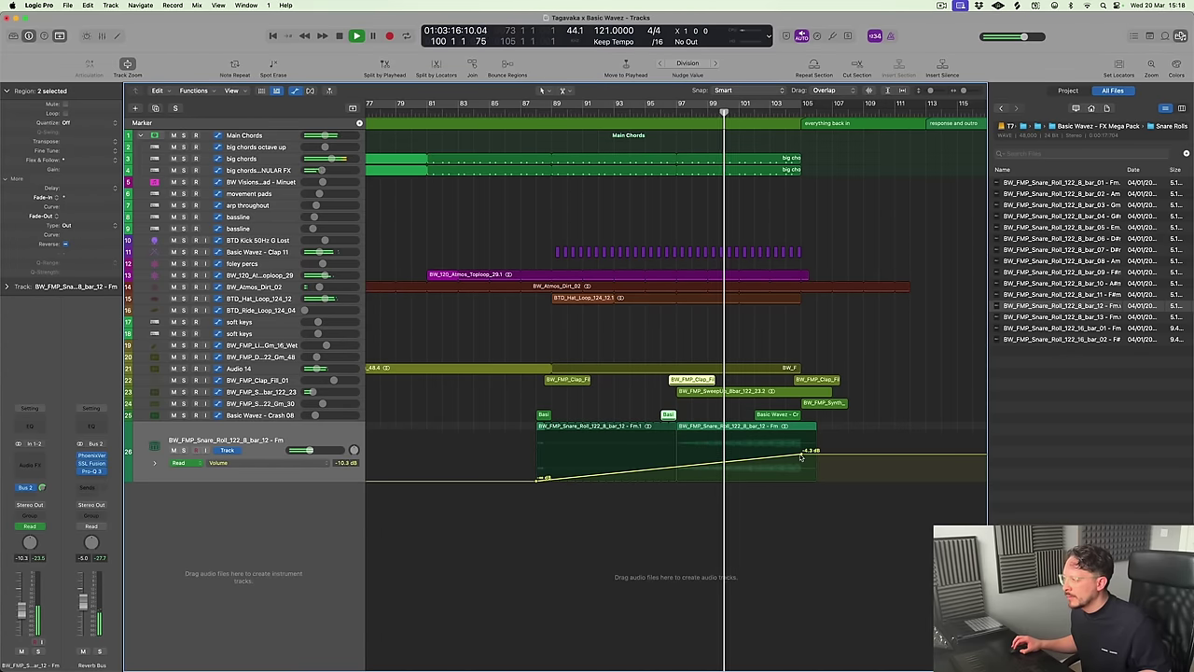
key("a")
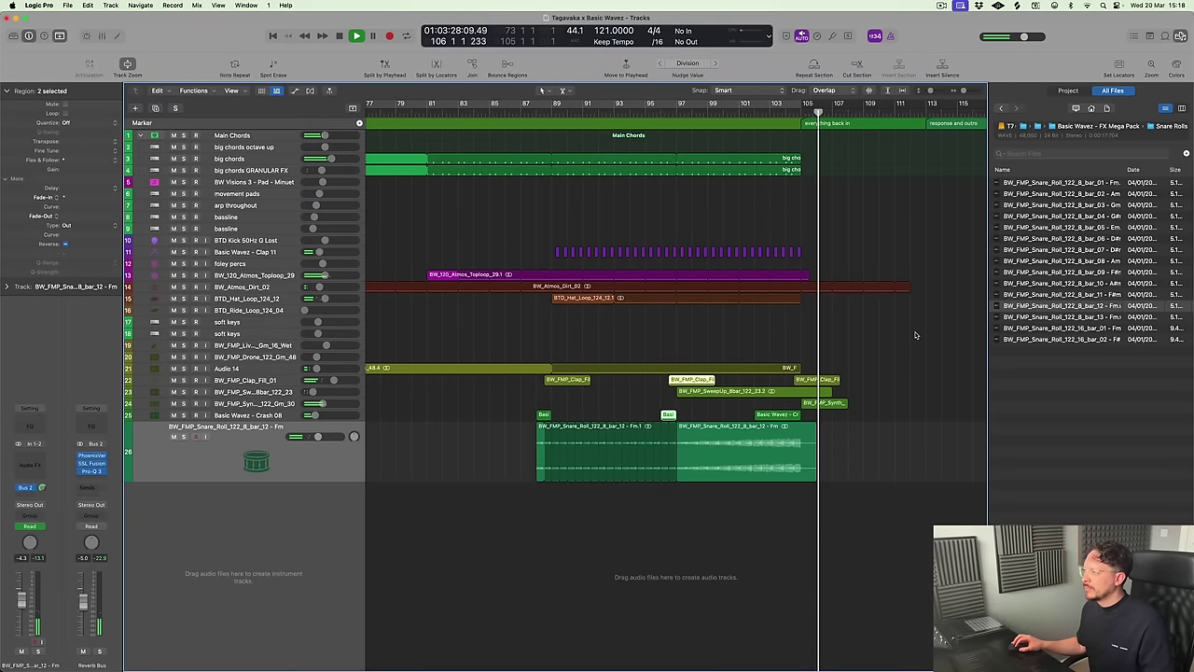
key("space")
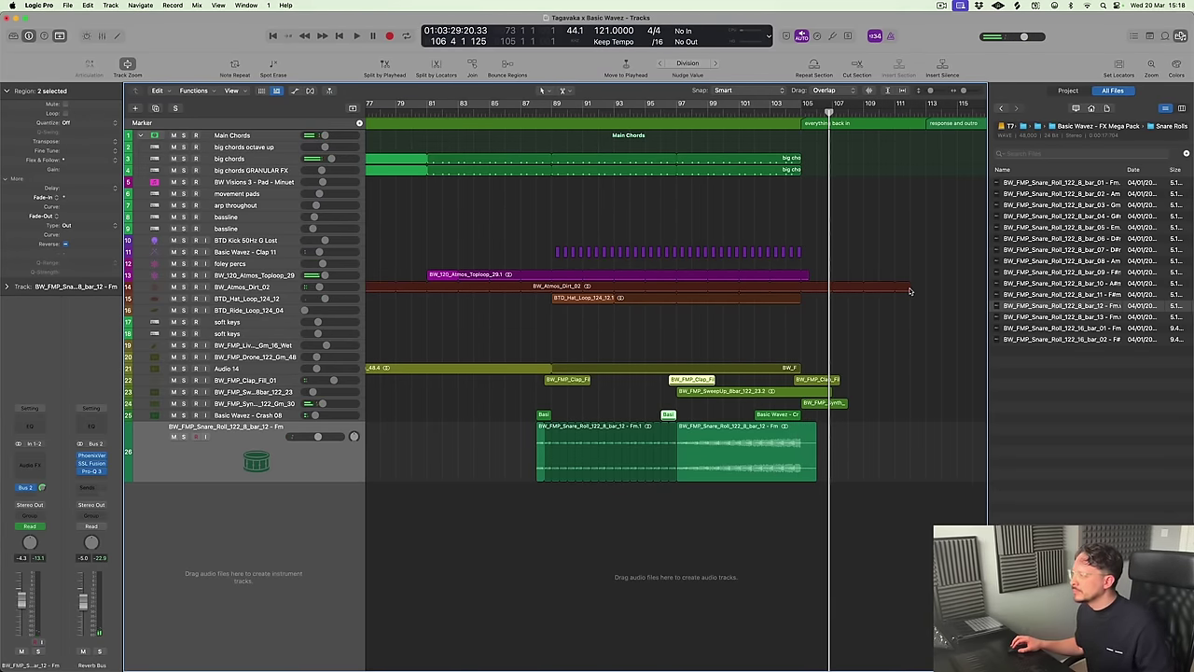
Trim the BW_Atmos_Dirt_02 and BW_120_Atmos_Toploop_29.1 regions to end at bar 105, and close the file browser
left_click(908, 291)
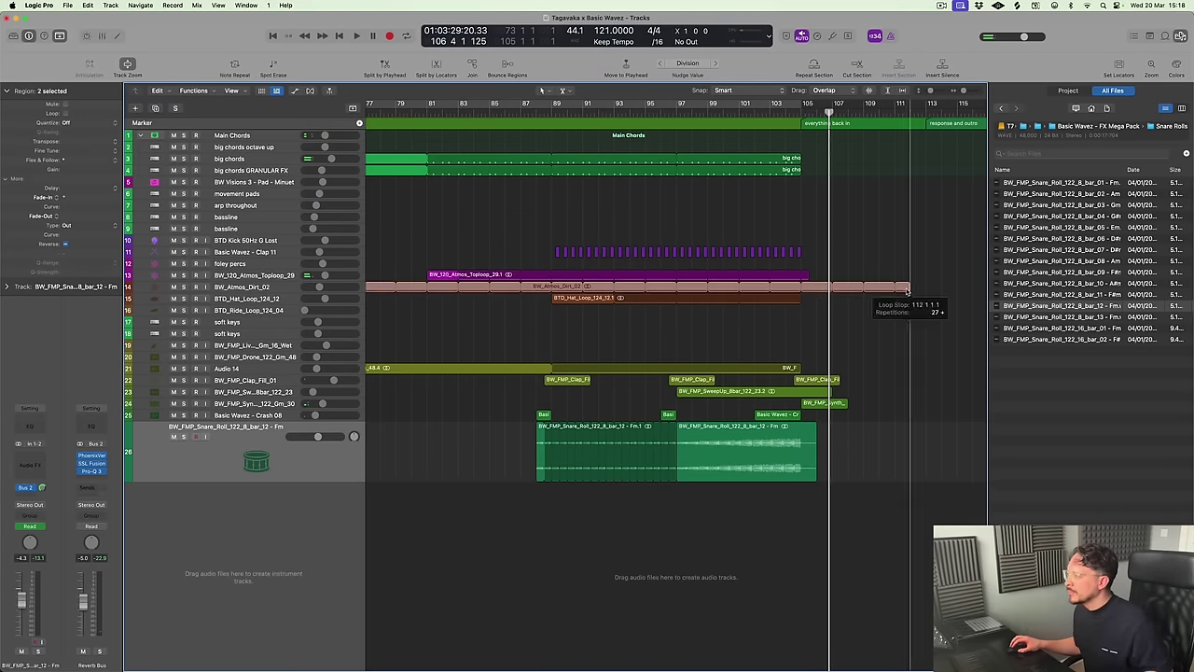
left_click(342, 292)
left_click_drag(908, 320, 800, 329)
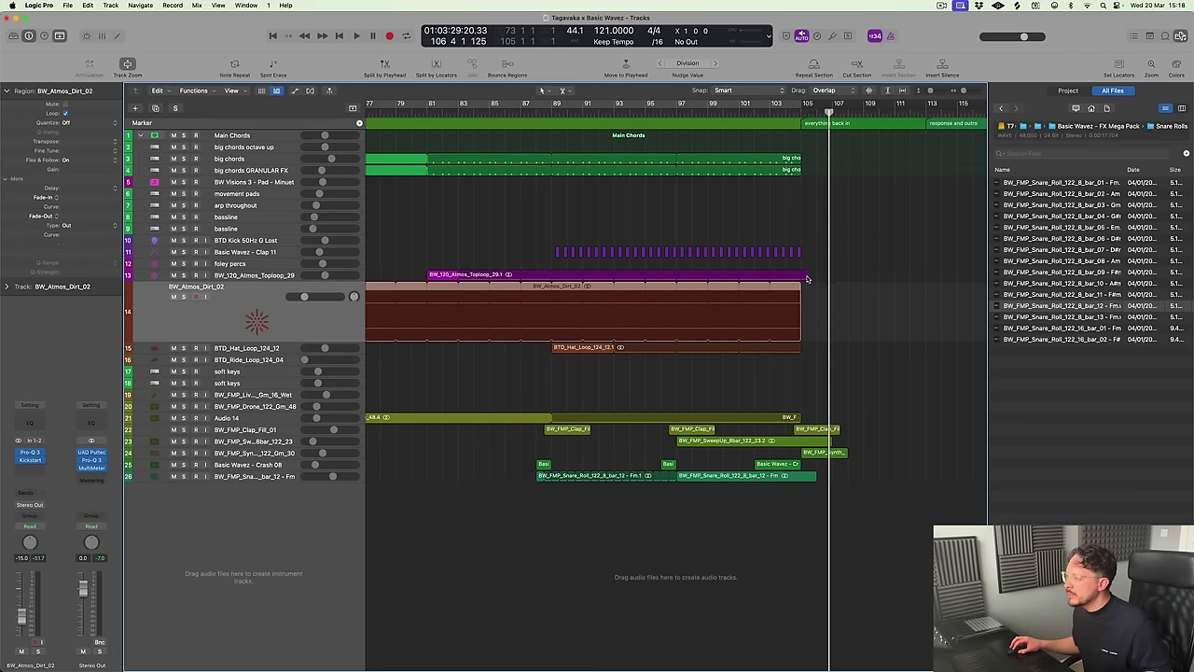
left_click_drag(808, 277, 800, 279)
left_click(886, 378)
key("super+Left")
key("super+Left")
key("super+Left")
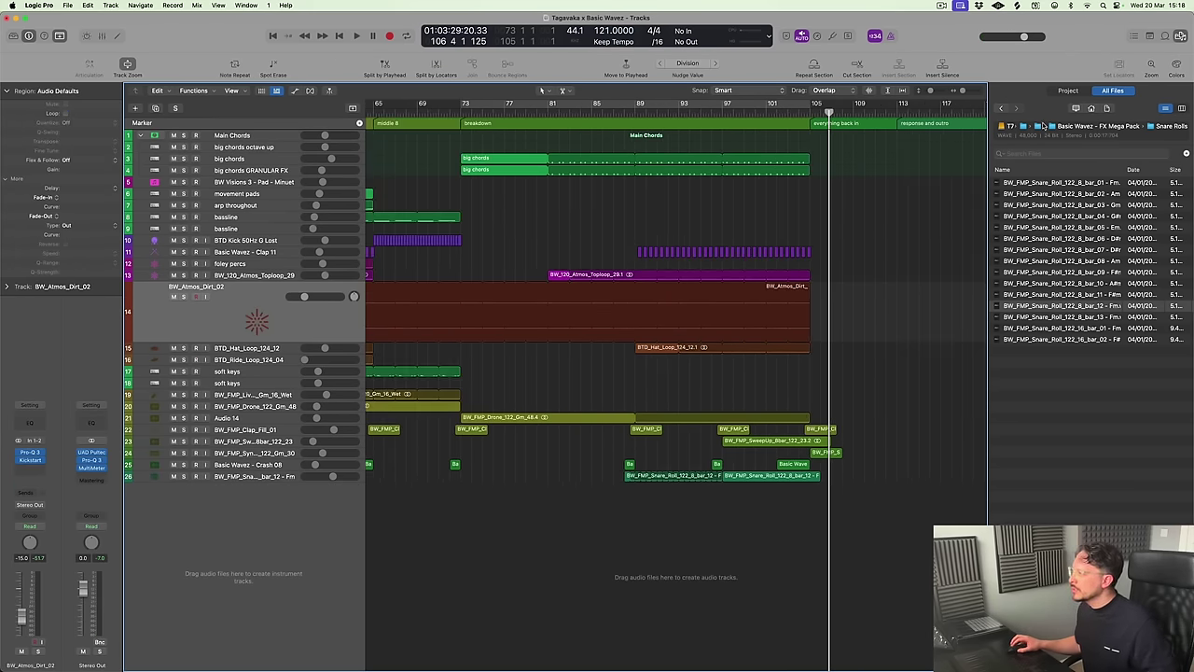
key("f")
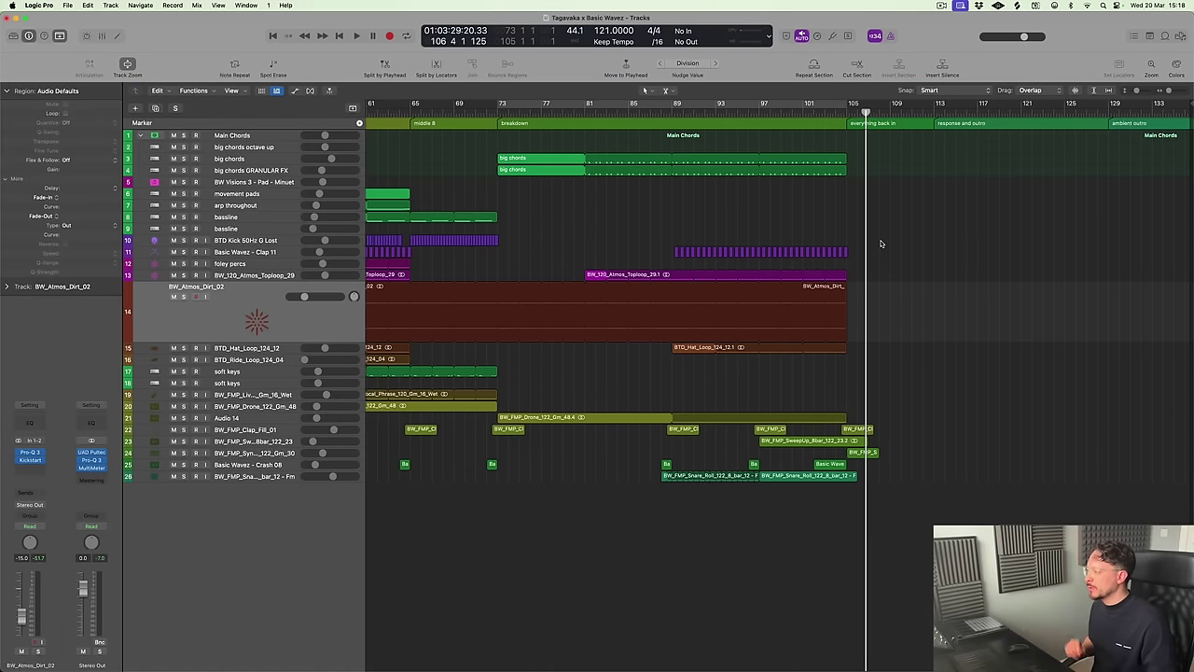
Play the breakdown as a loop from bar 73 to bar 105
key("c")
key("space")
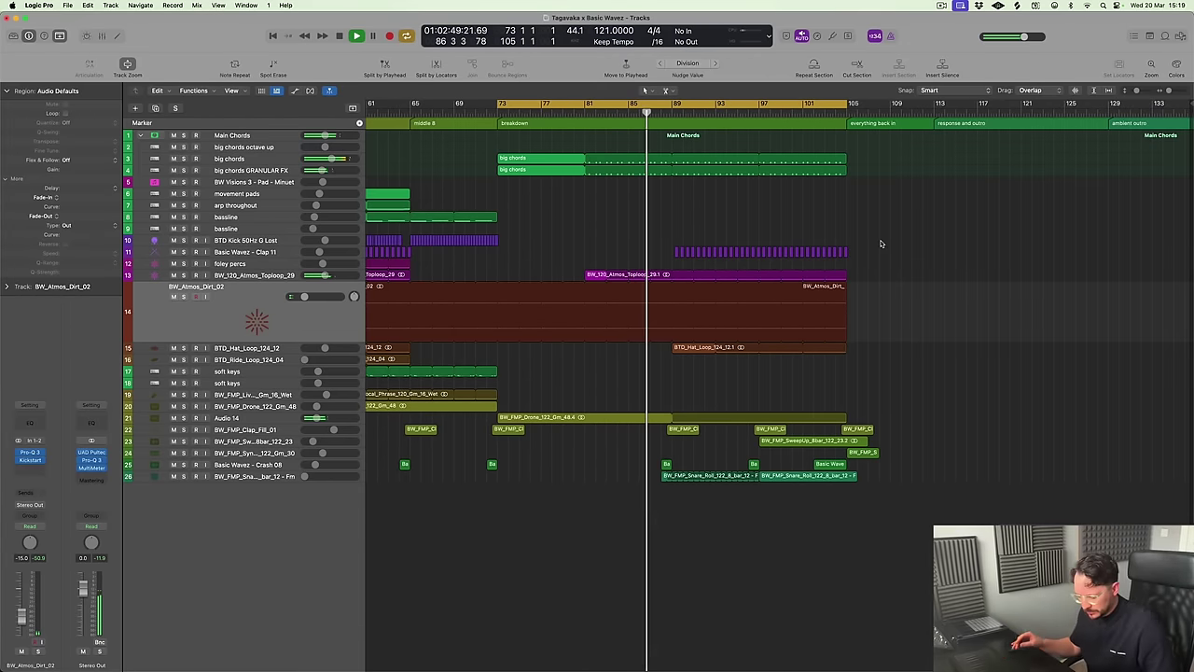
key("ctrl+z")
scroll(891, 288, "up", 5)
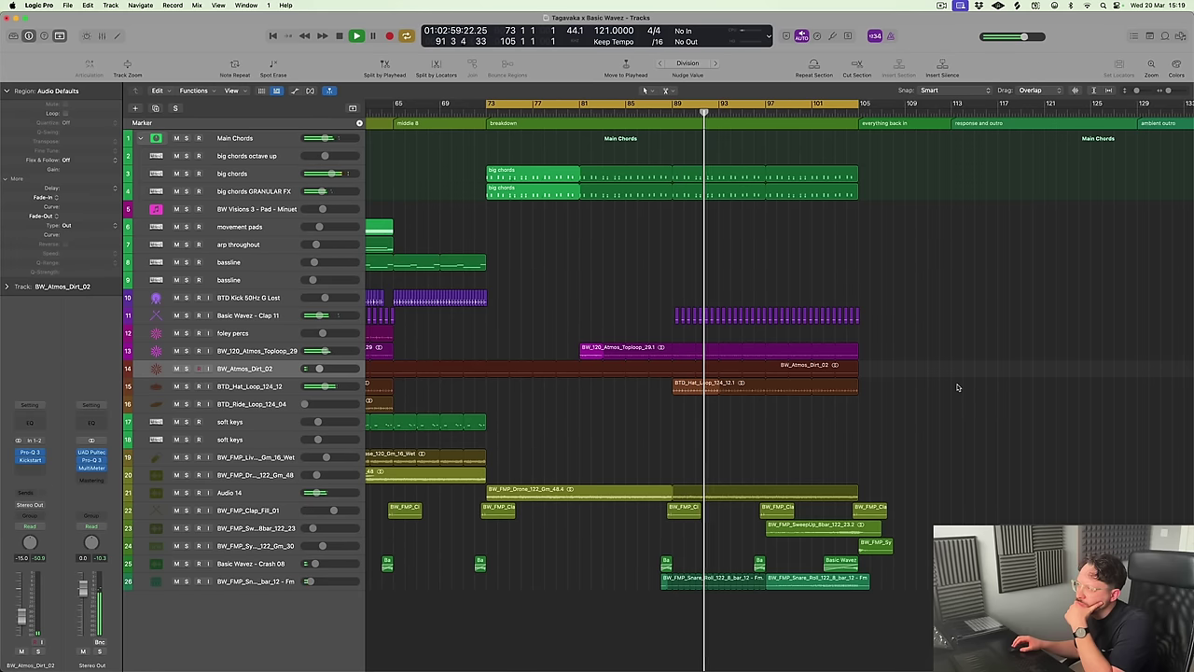
Raise the bar 105 point of the big chords track's Diva frequency automation to 150.00 and hide automation
left_click(270, 180)
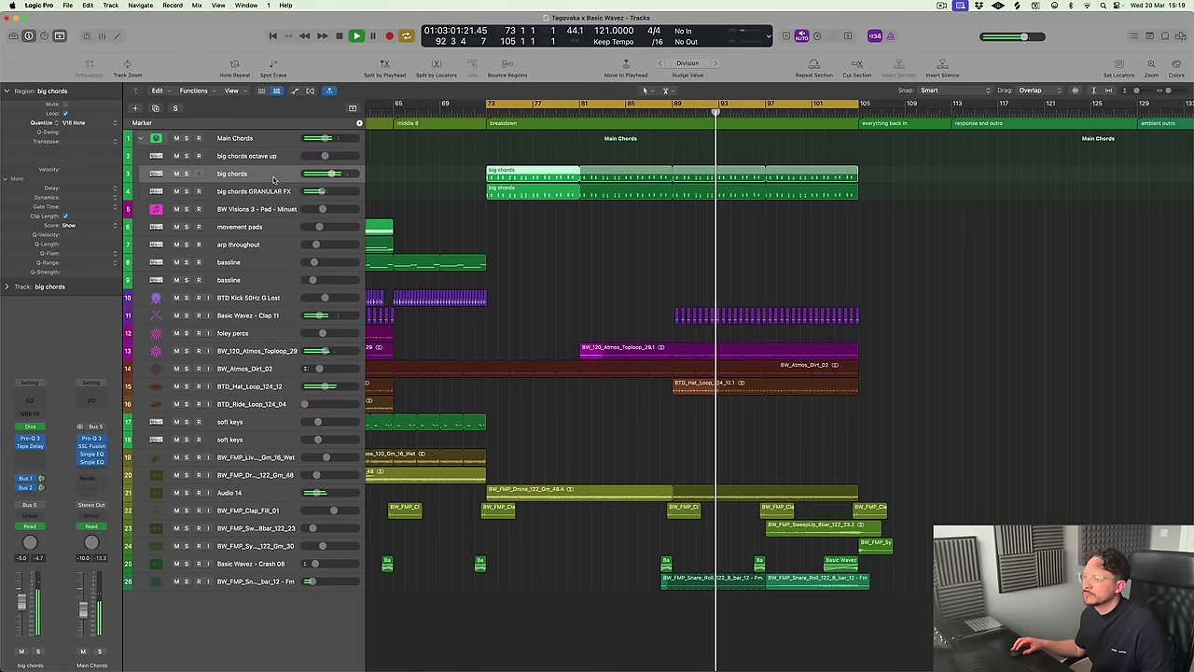
key("ctrl+z")
key("a")
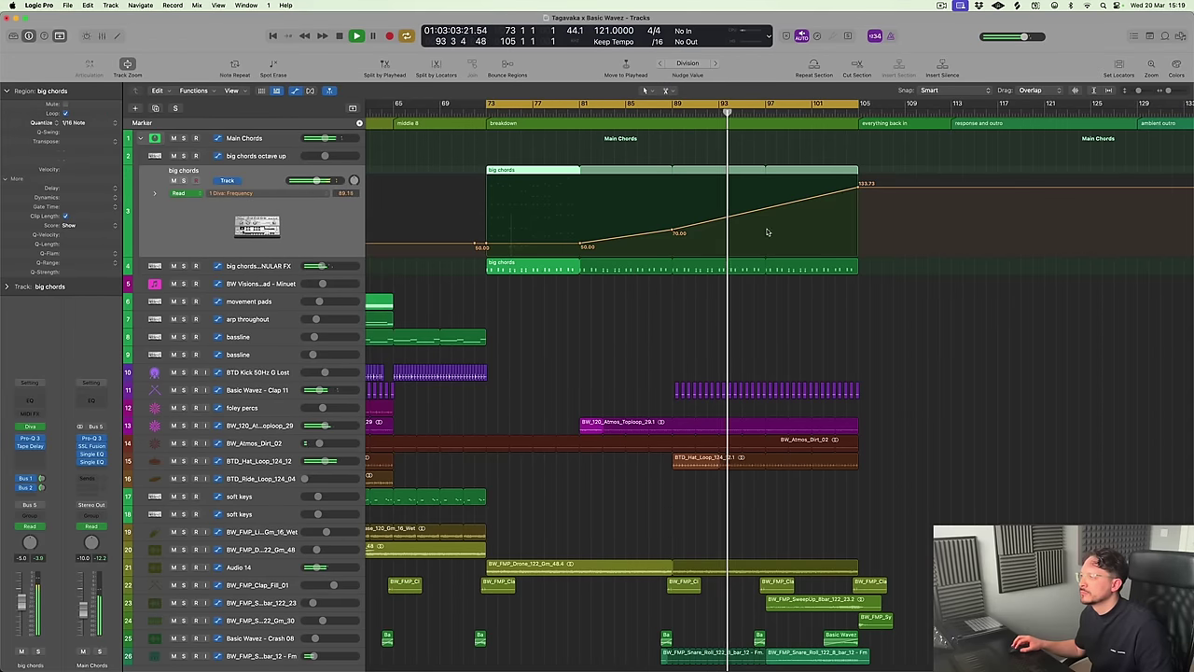
left_click_drag(858, 187, 854, 172)
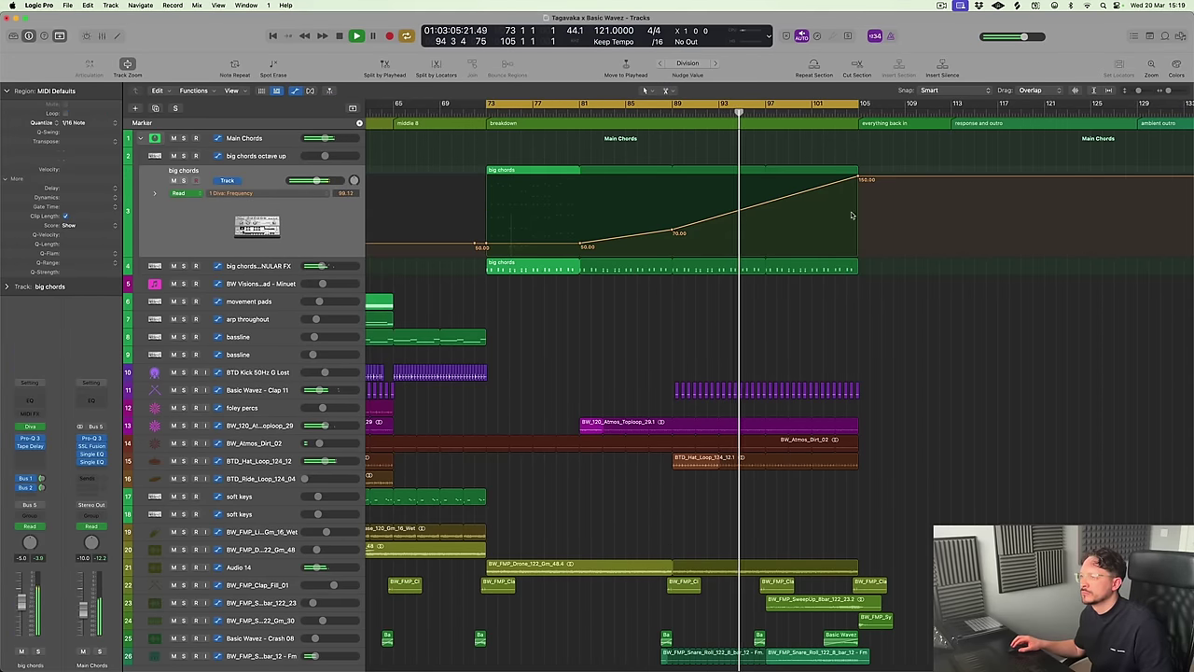
key("a")
key("ctrl+z")
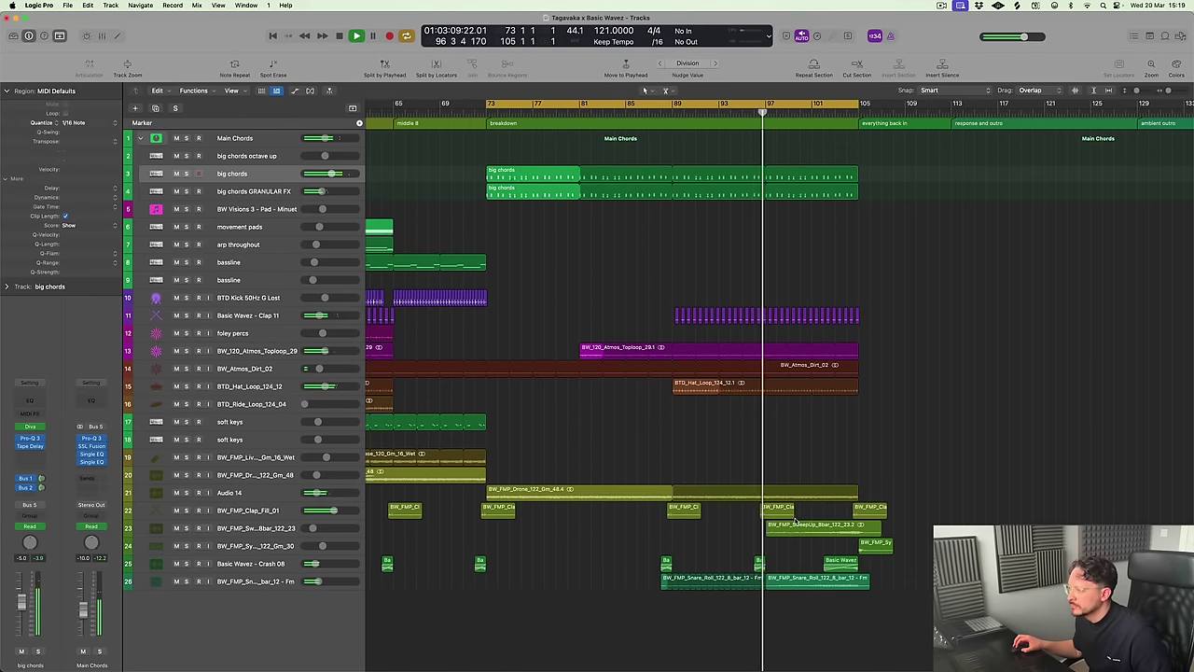
Move the snare roll's volume automation peak earlier to about bar 101 and hide automation
key("super+Left")
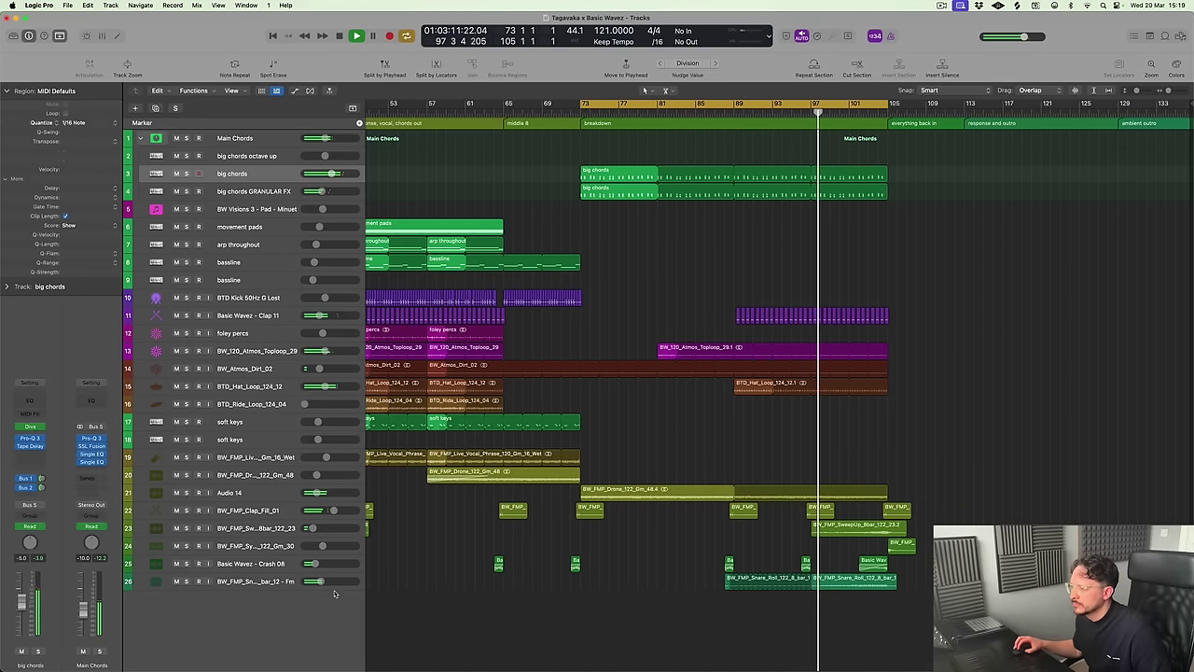
left_click(283, 585)
key("ctrl+z")
key("a")
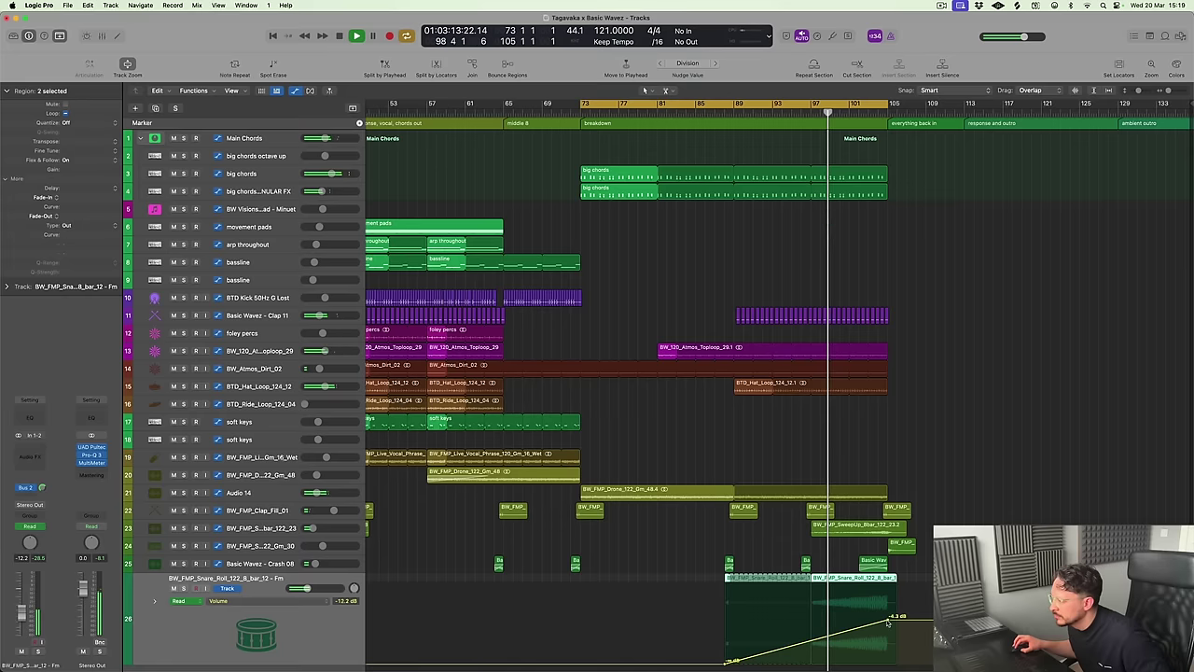
left_click_drag(886, 621, 849, 619)
key("a")
key("ctrl+z")
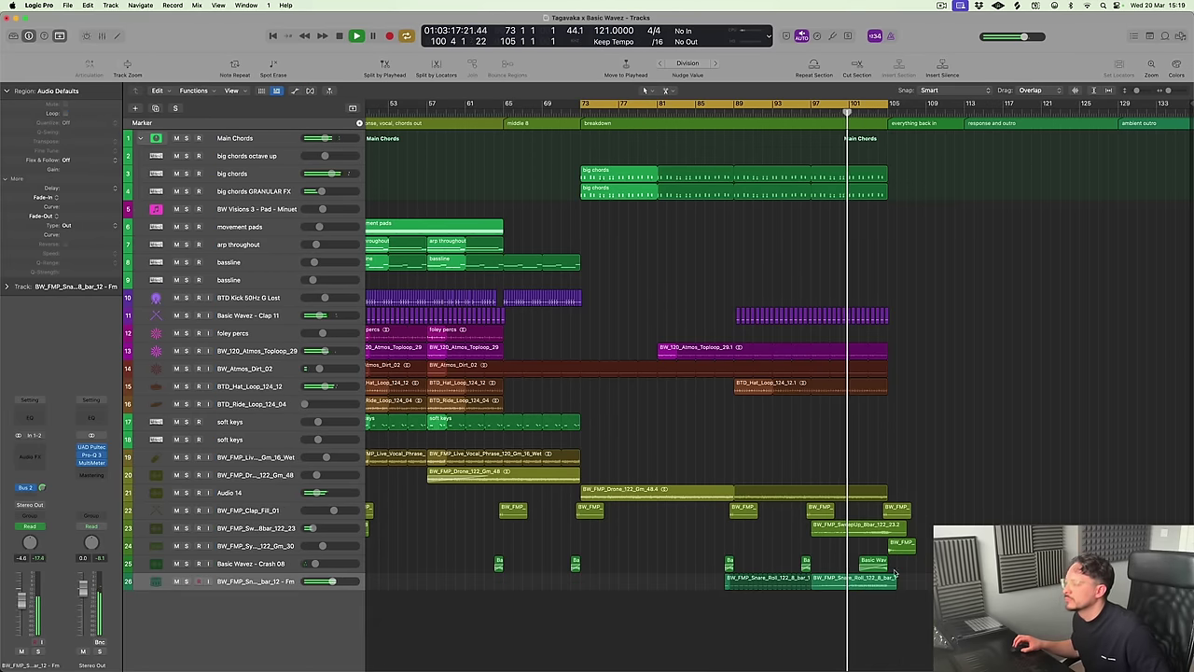
Add BW_FMP_Tension_Builder_8bar_125_Gm_15.wav from the FX Mega Pack's Tension Builders folder on a new track and close the file browser
key("super+Up")
key("super+Up")
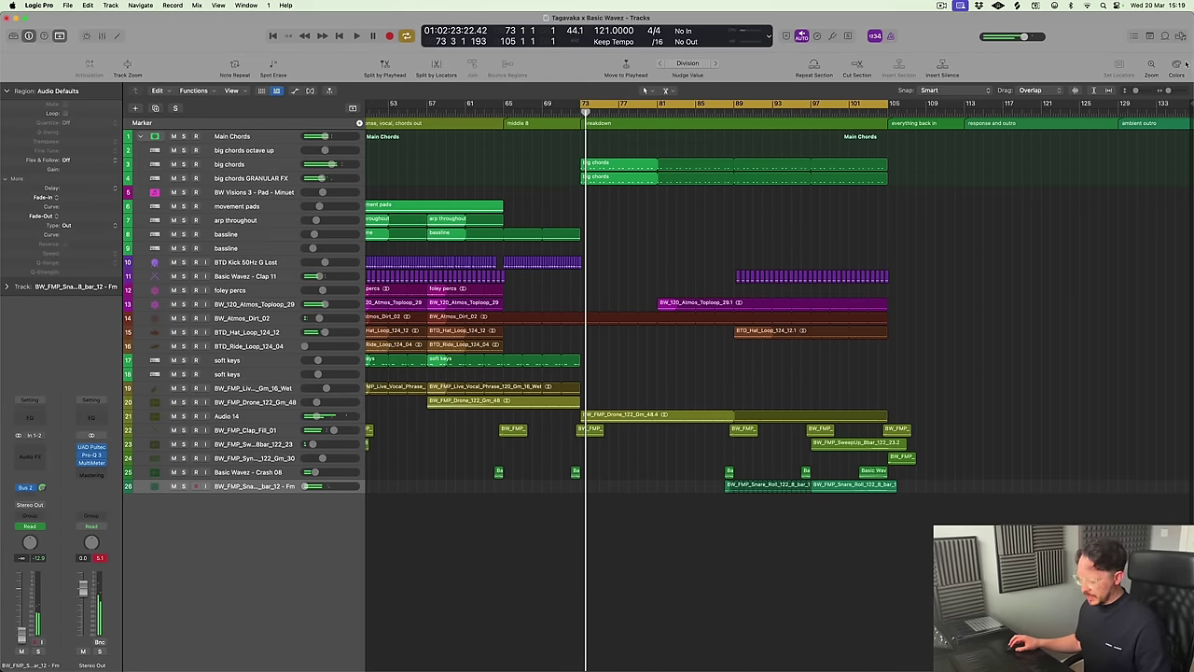
key("f")
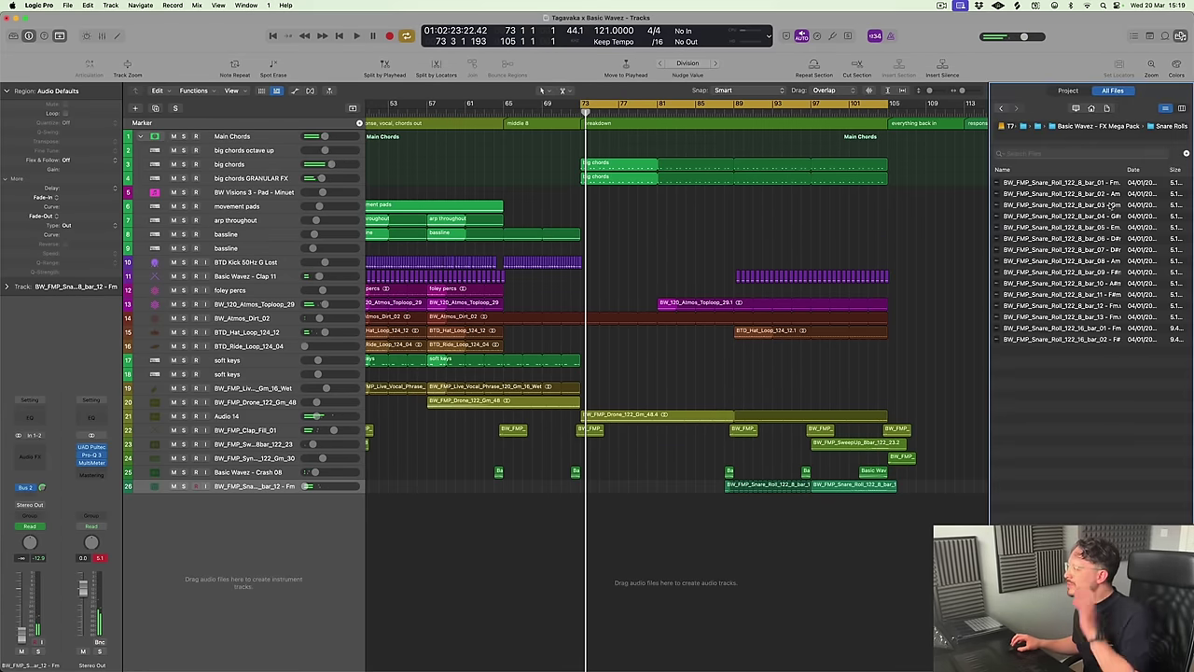
left_click(1072, 127)
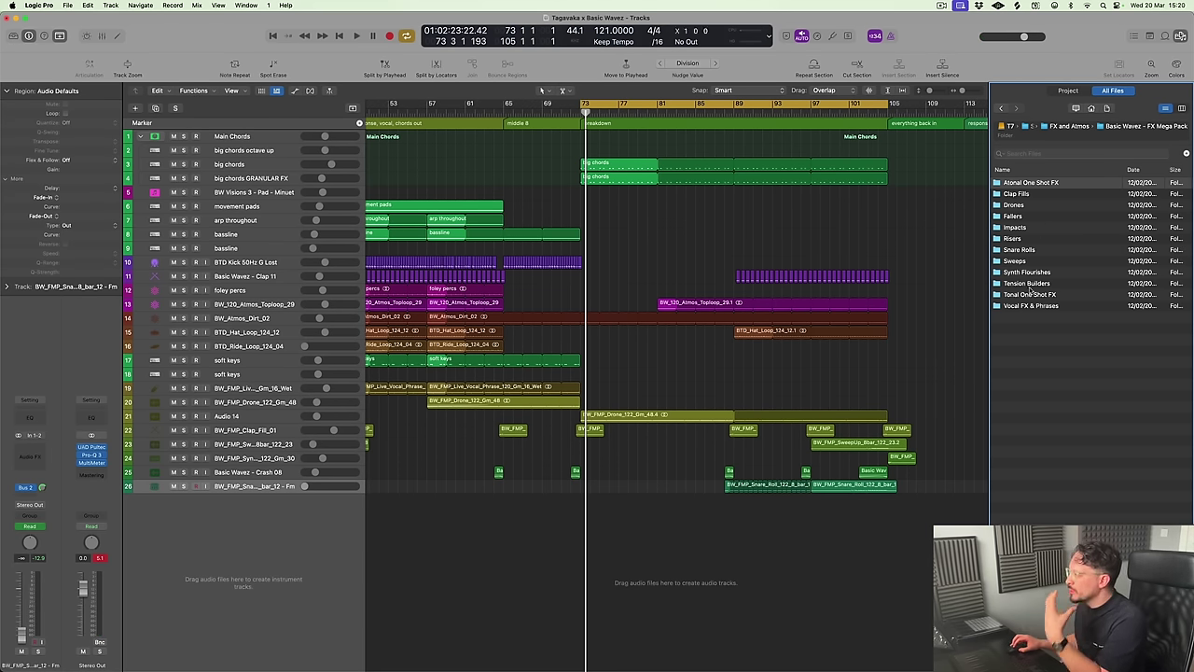
double_click(1030, 284)
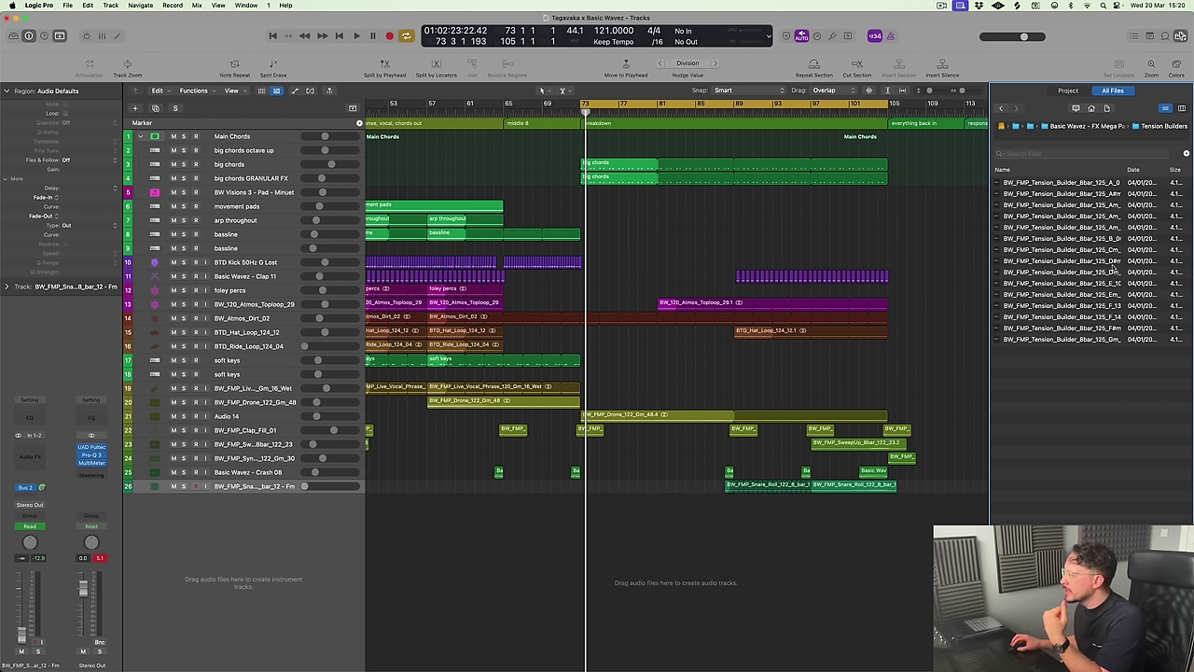
left_click(1098, 341)
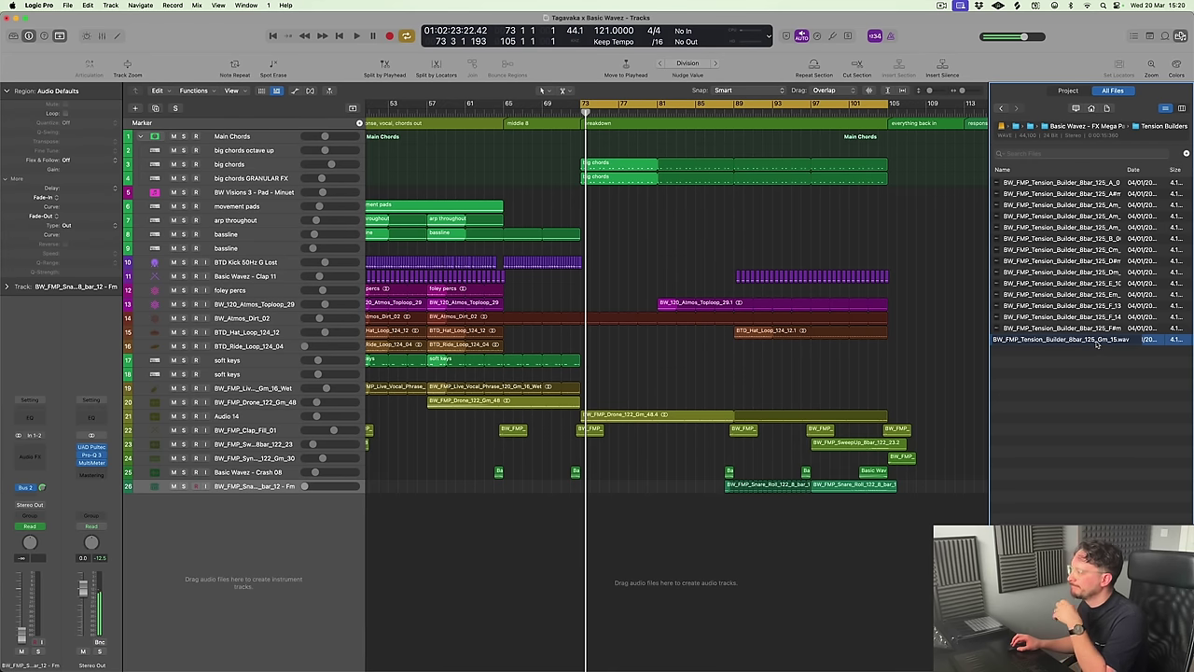
left_click_drag(1098, 342, 746, 550)
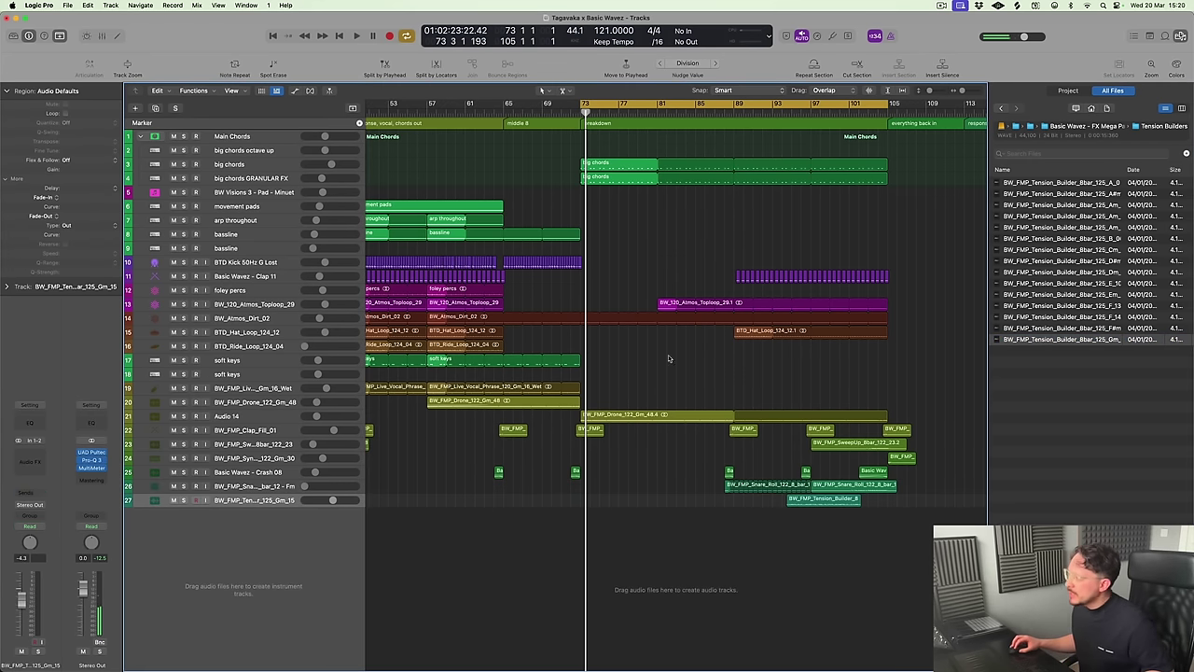
key("f")
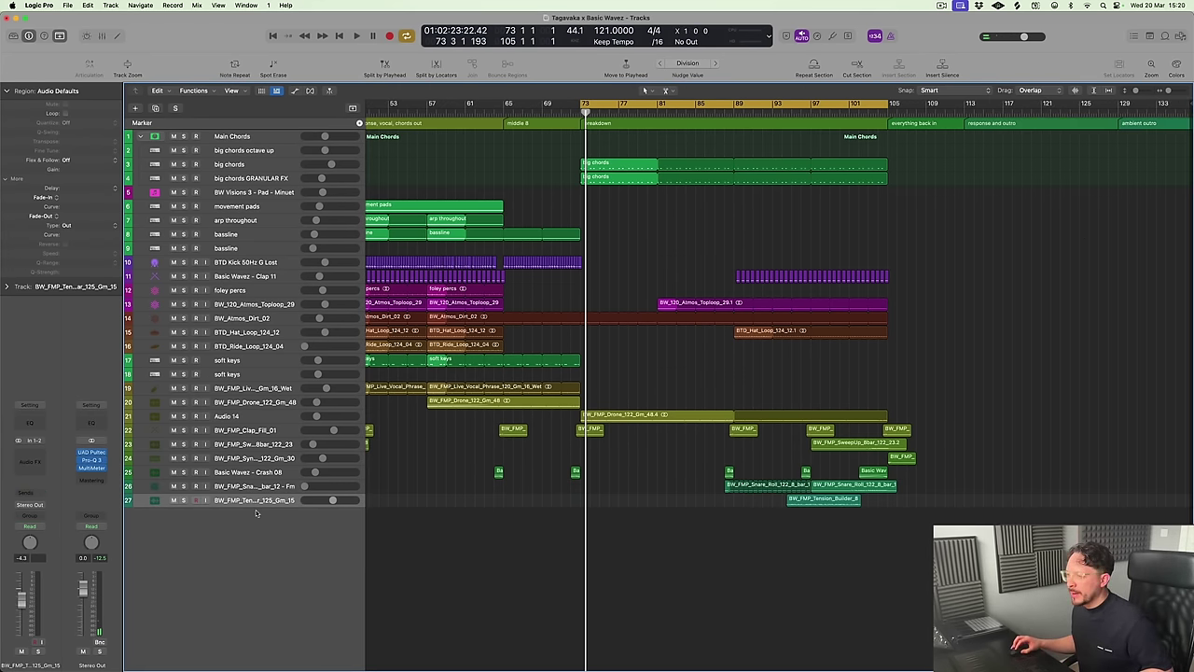
Move the tension builder region to start at bar 89
key("ctrl+z")
key("super+Right")
key("super+Right")
key("super+Right")
scroll(845, 521, "right", 5)
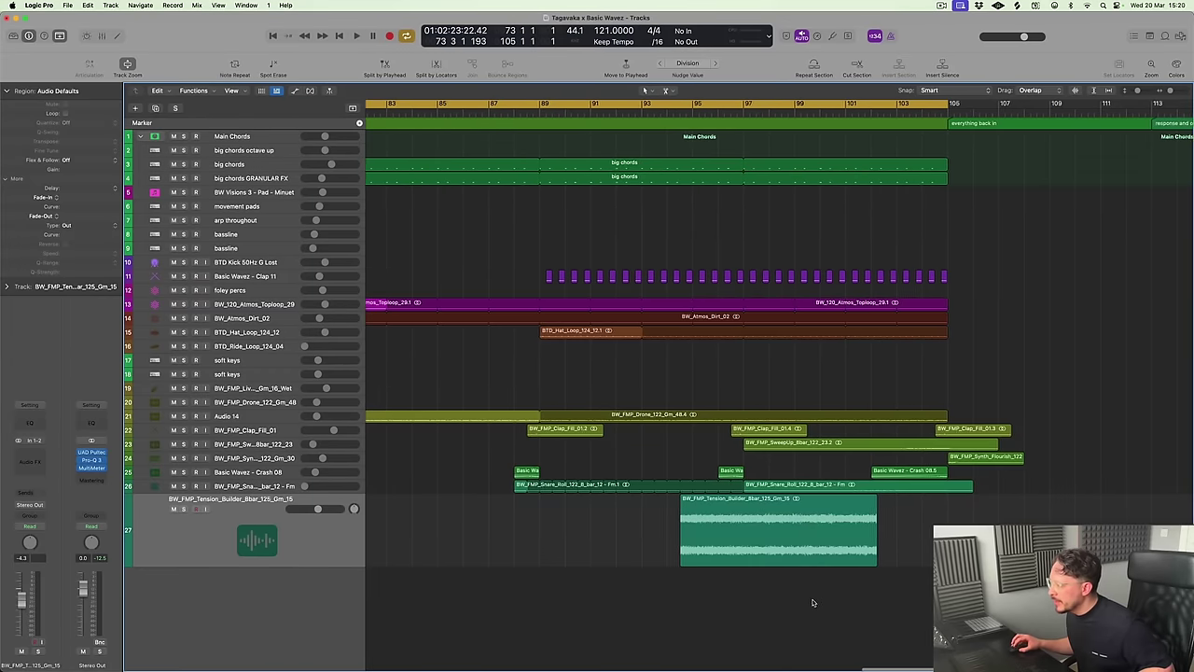
left_click_drag(705, 539, 562, 543)
left_click(740, 540)
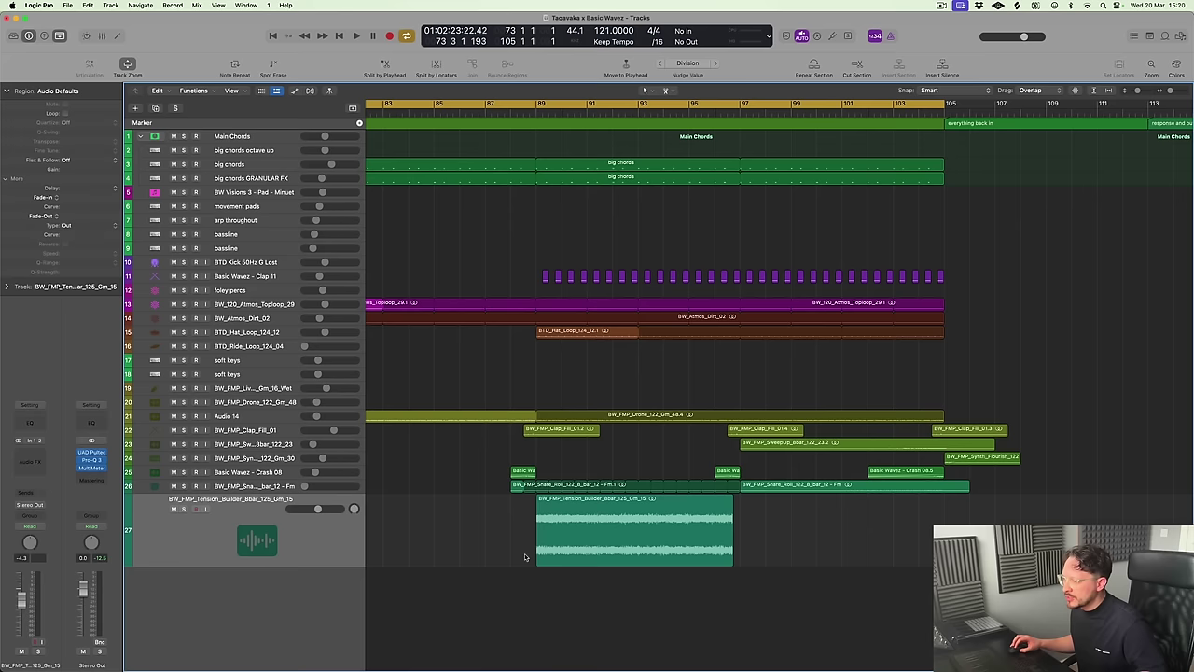
Set the tension builder track to Flex Time - Polyphonic and loop its region to bar 105
key("super+f")
left_click(249, 522)
left_click(245, 544)
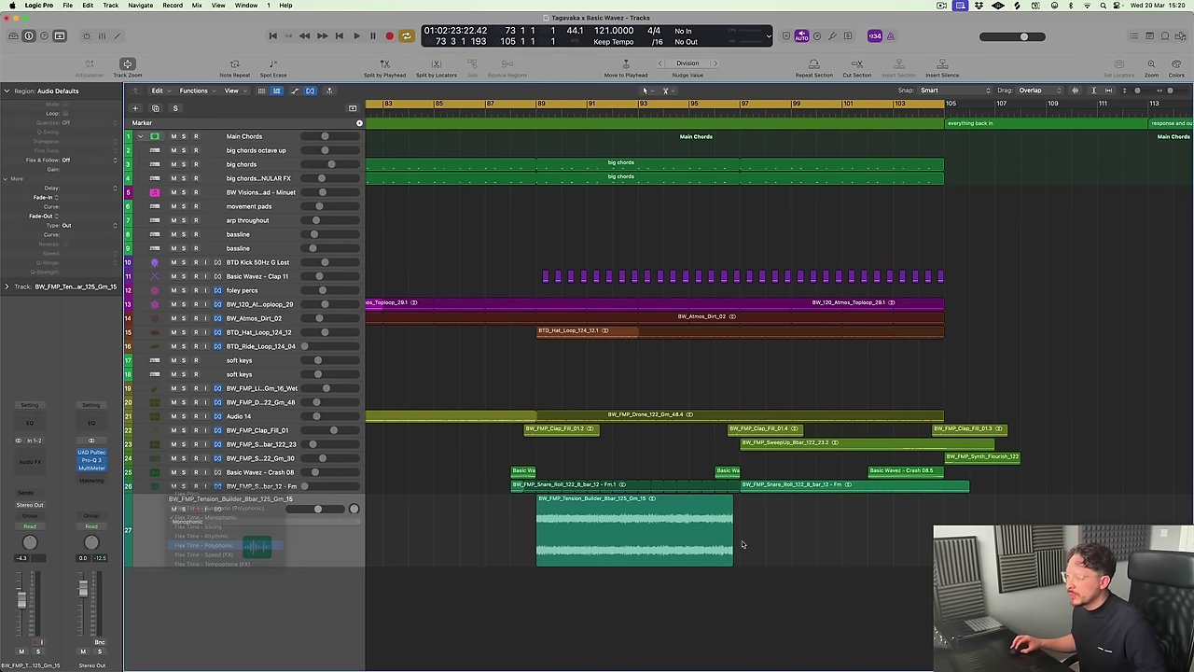
left_click_drag(733, 502, 942, 551)
key("ctrl+f")
scroll(759, 508, "down", 3)
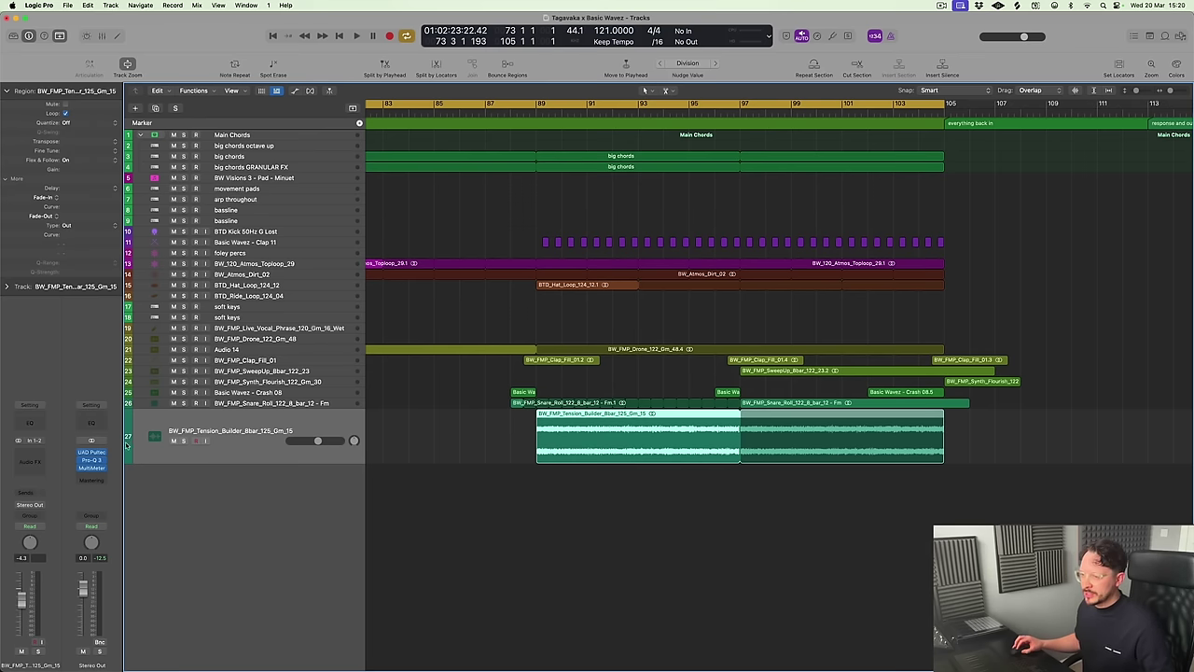
Insert a stereo Pro-Q 3 with the low cut preset on the tension builder track and close its window
left_click(28, 453)
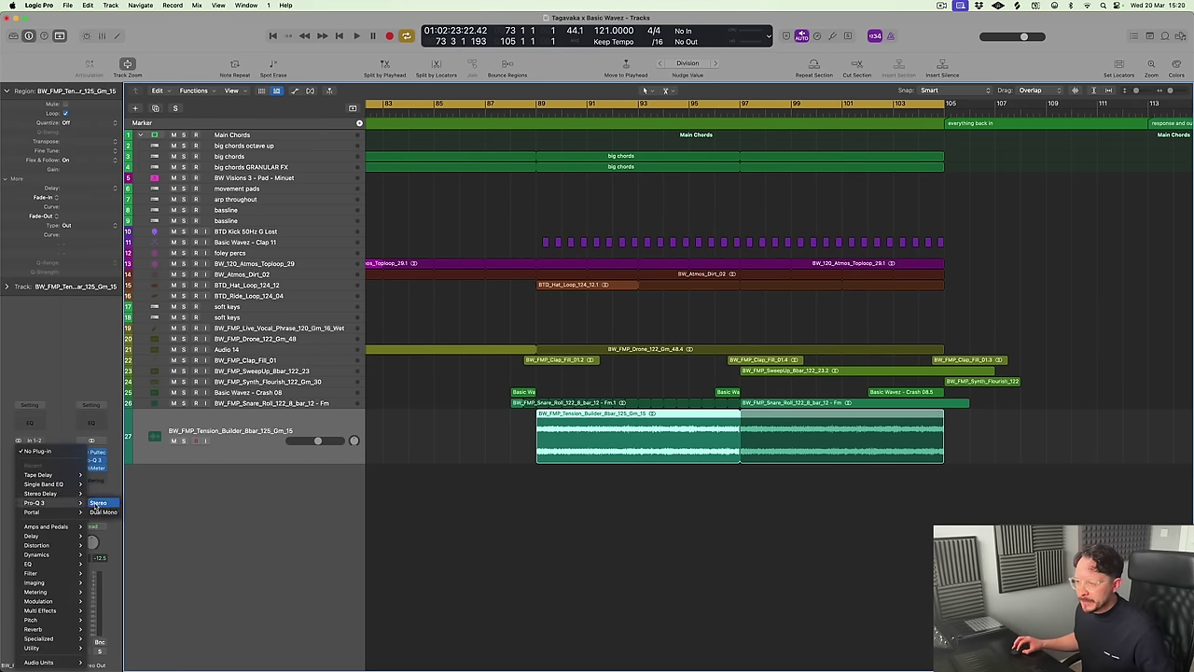
left_click(97, 503)
left_click(470, 155)
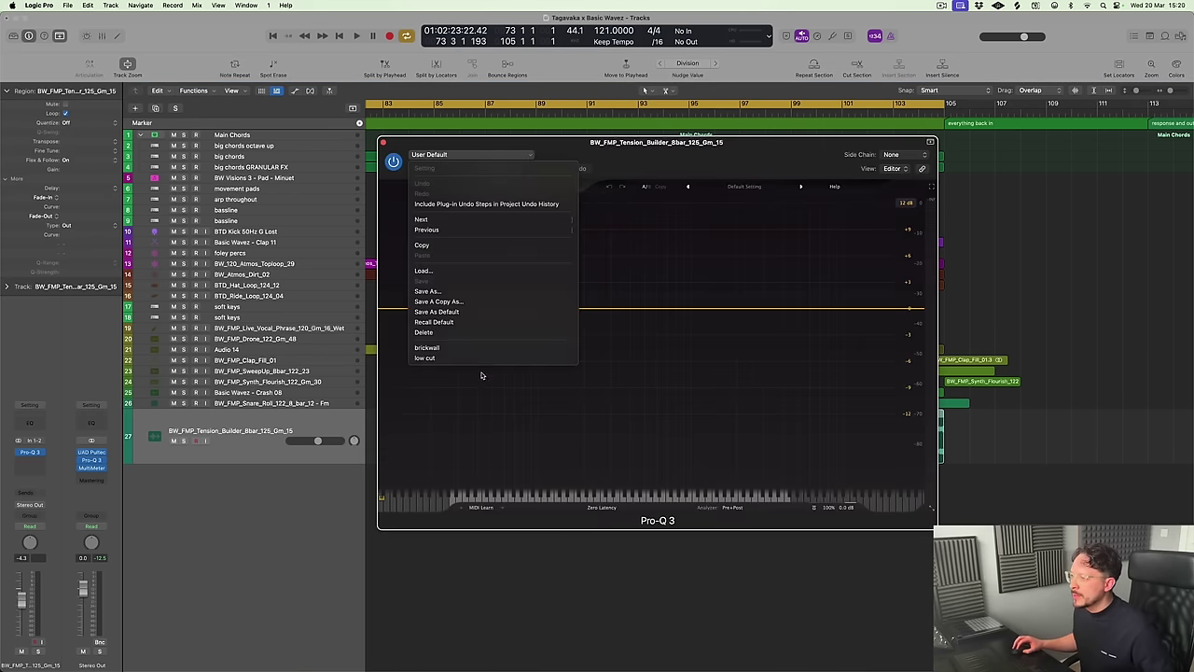
left_click(476, 361)
left_click_drag(597, 141, 394, 284)
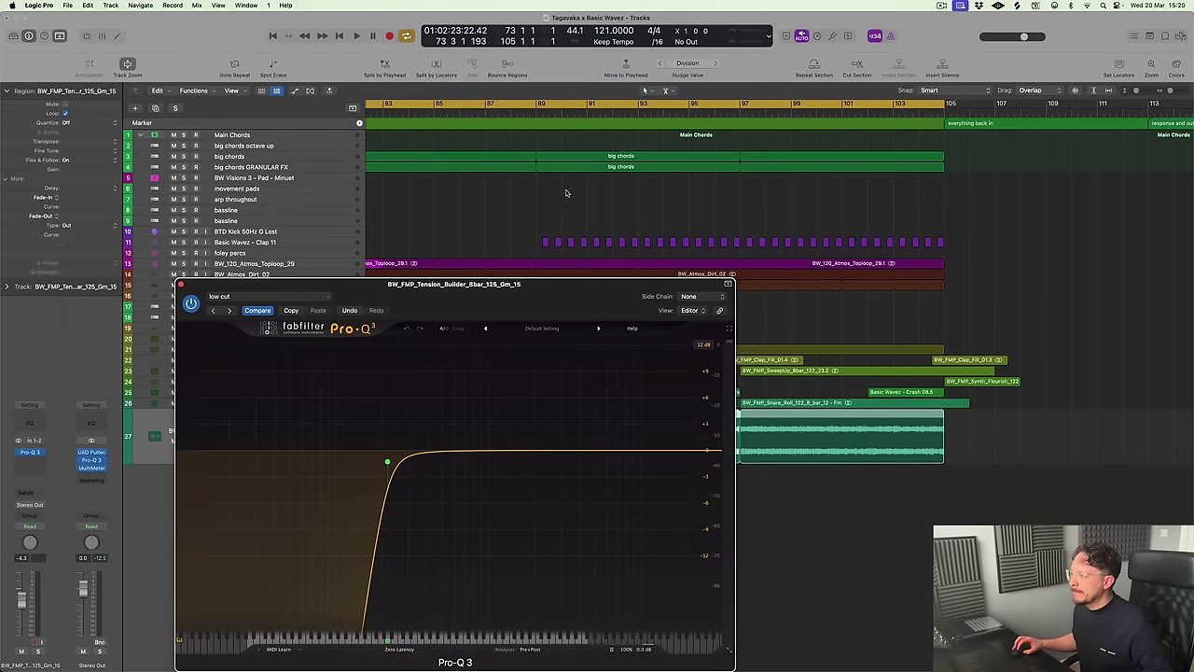
key("super+Left")
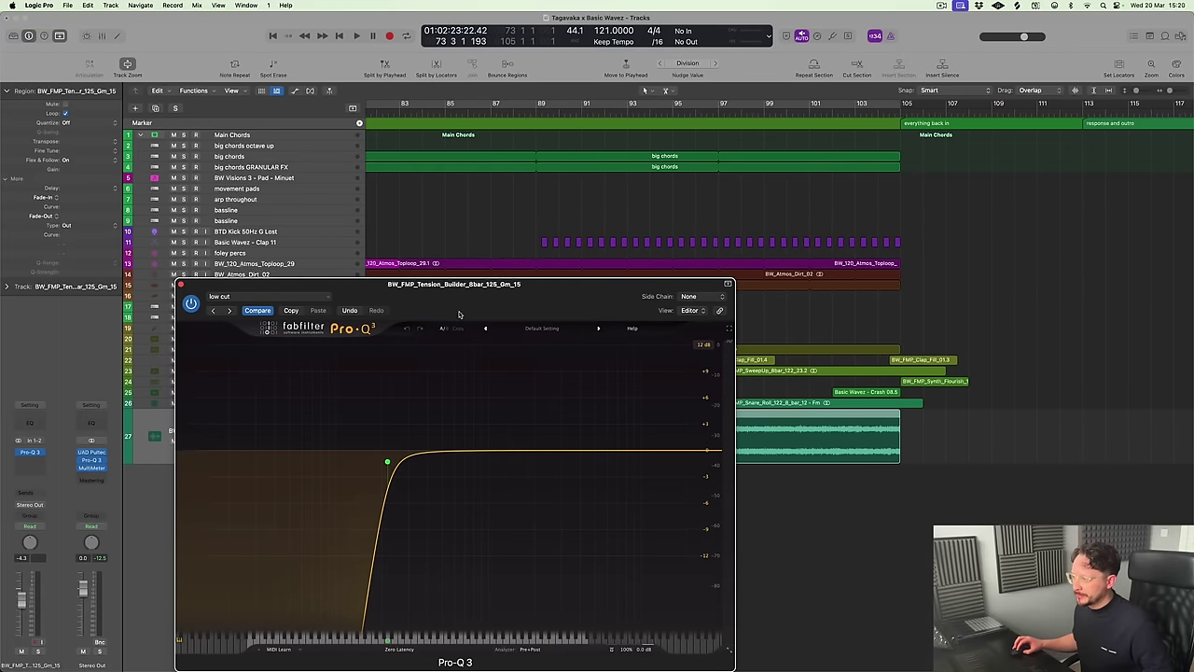
key("super+w")
Cycle bars 89 to 105 in playback and automate the tension builder's volume from silence at bar 89 to -10.0 dB at bar 105
left_click_drag(542, 108, 891, 266)
key("space")
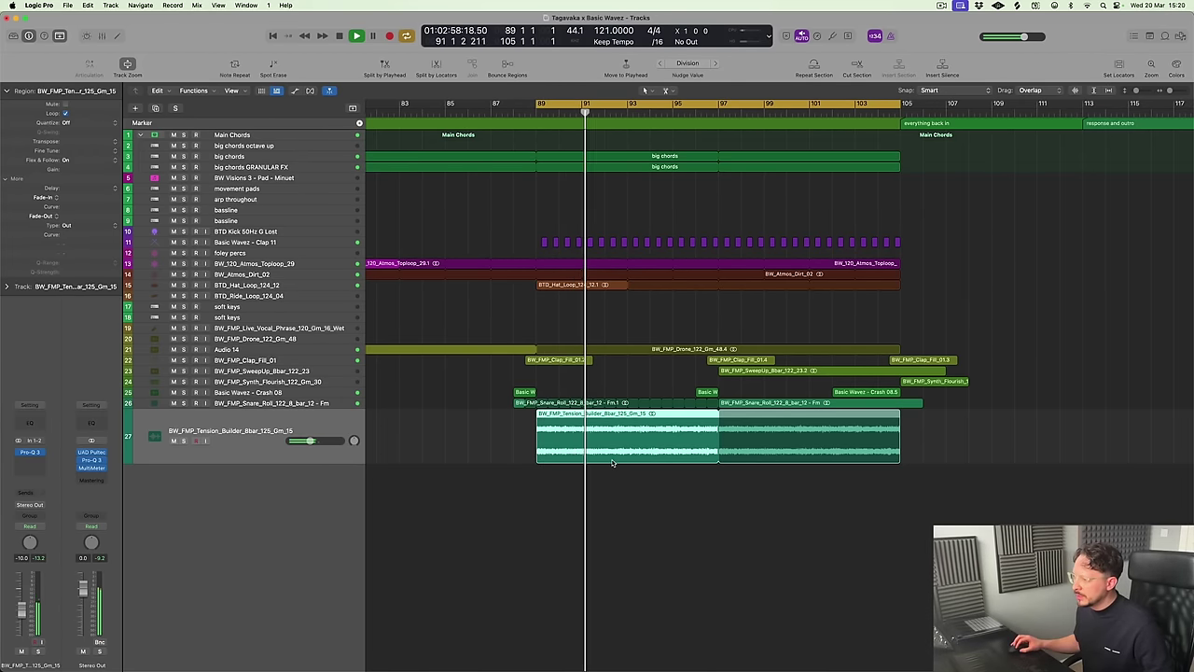
key("a")
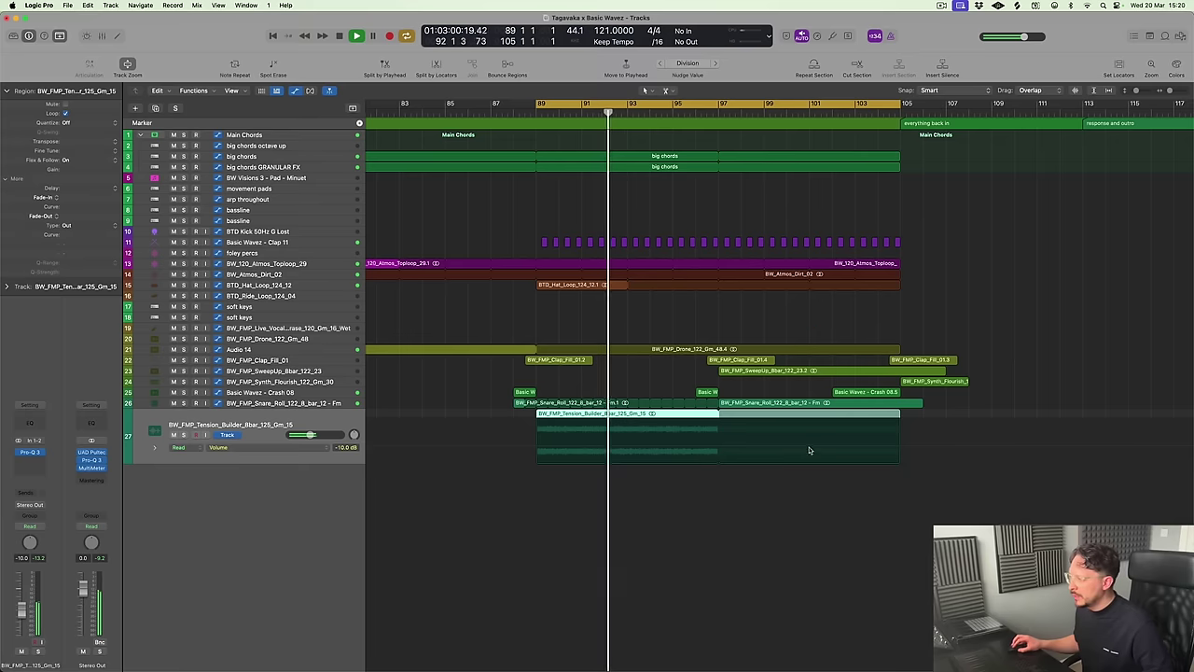
left_click(901, 450)
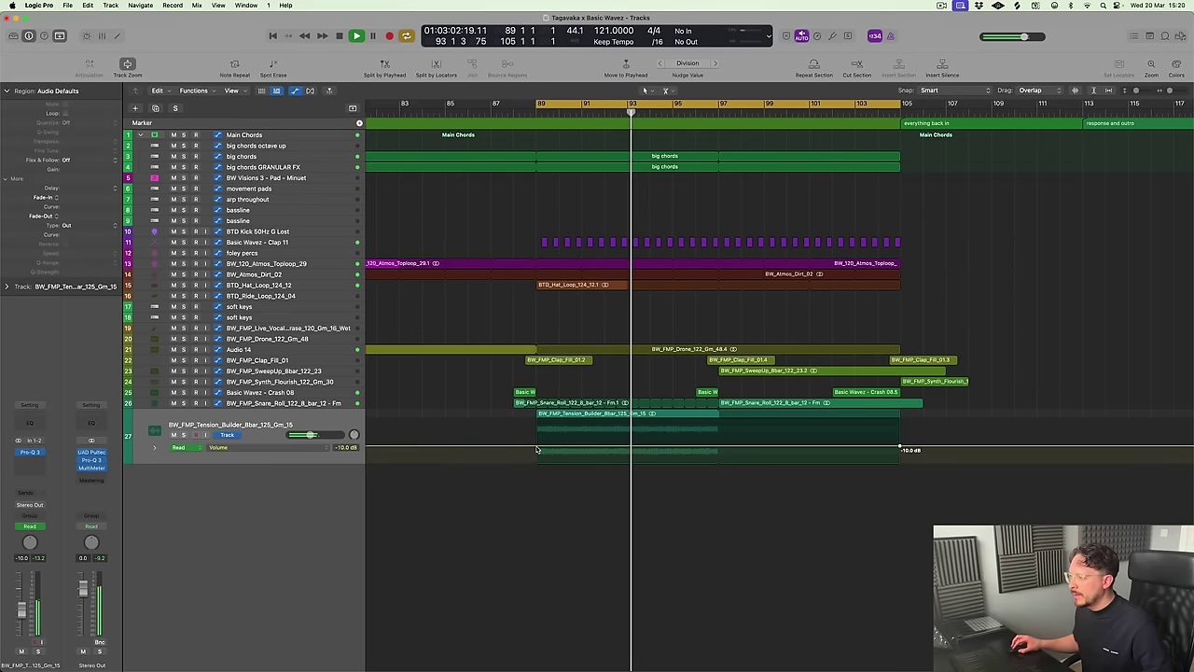
left_click_drag(536, 449, 532, 562)
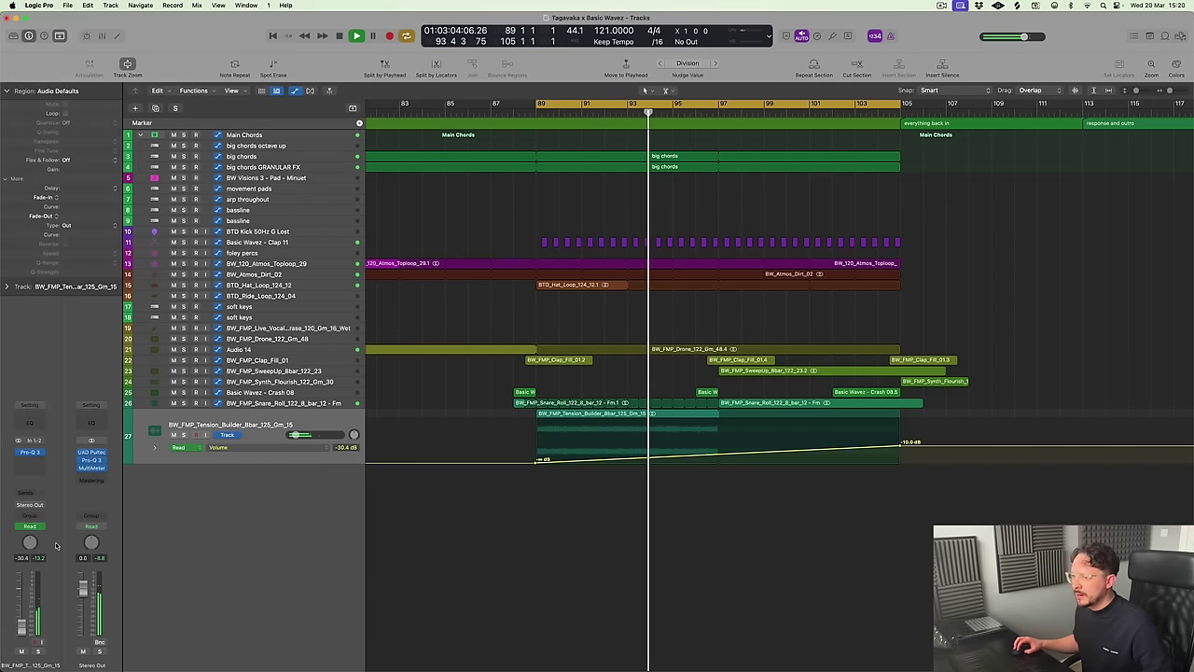
Add a send to Bus 2, the Reverb Bus, on the tension builder track
left_click(30, 493)
mouse_move(26, 507)
left_click(130, 314)
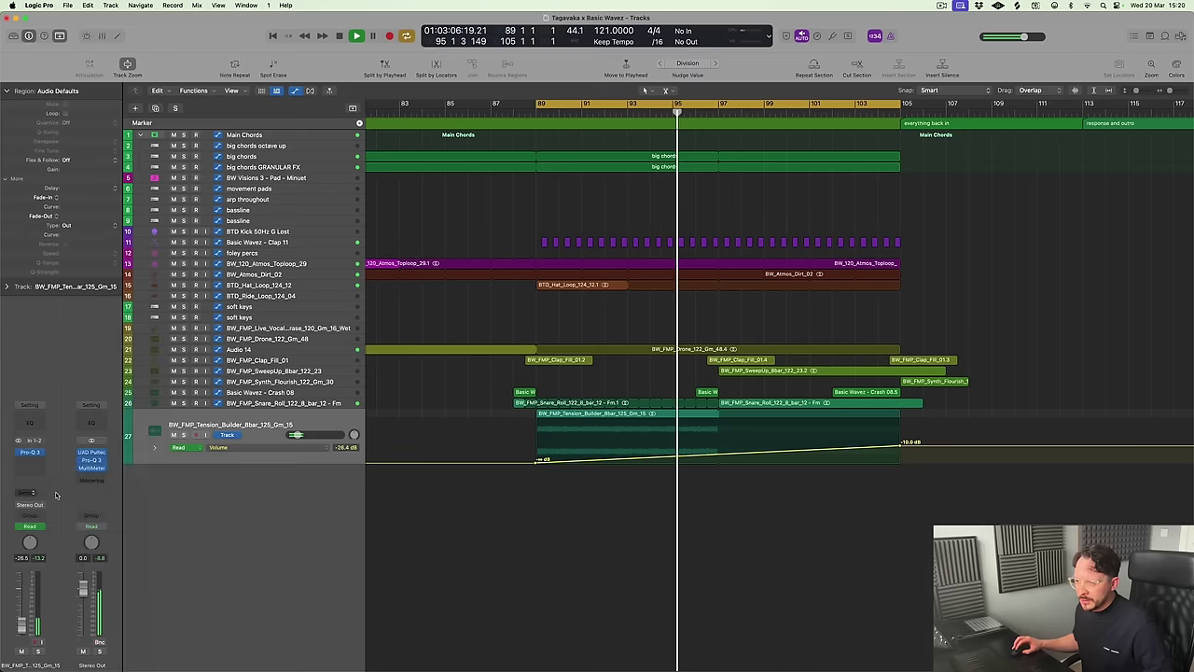
left_click(30, 464)
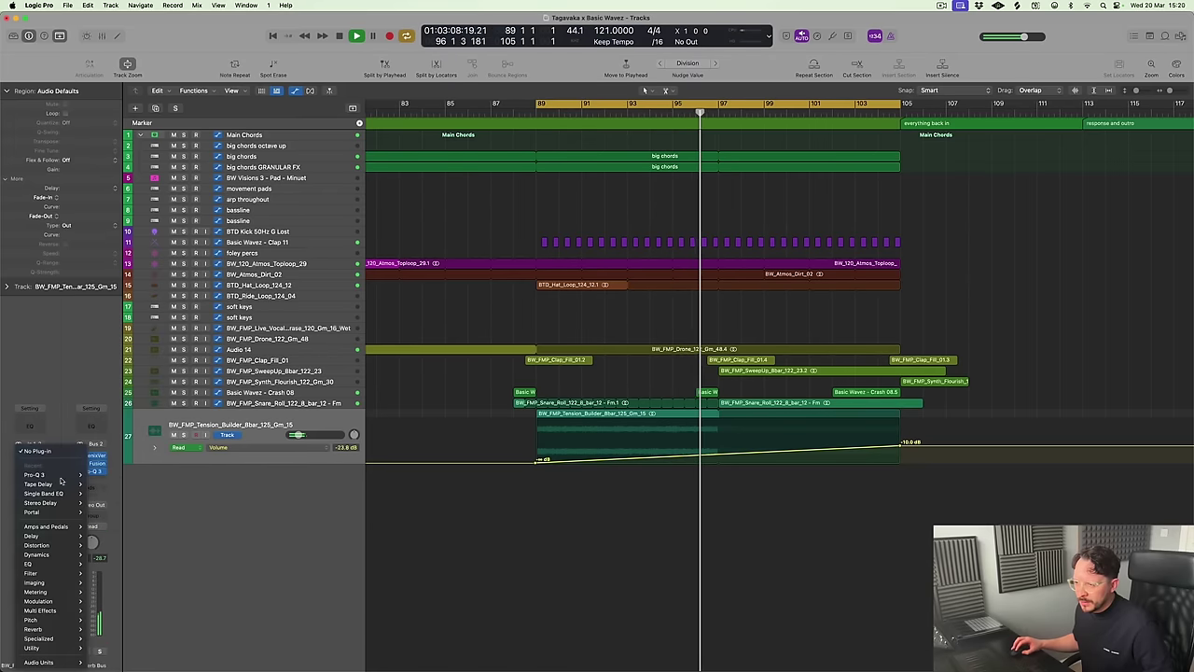
mouse_move(67, 484)
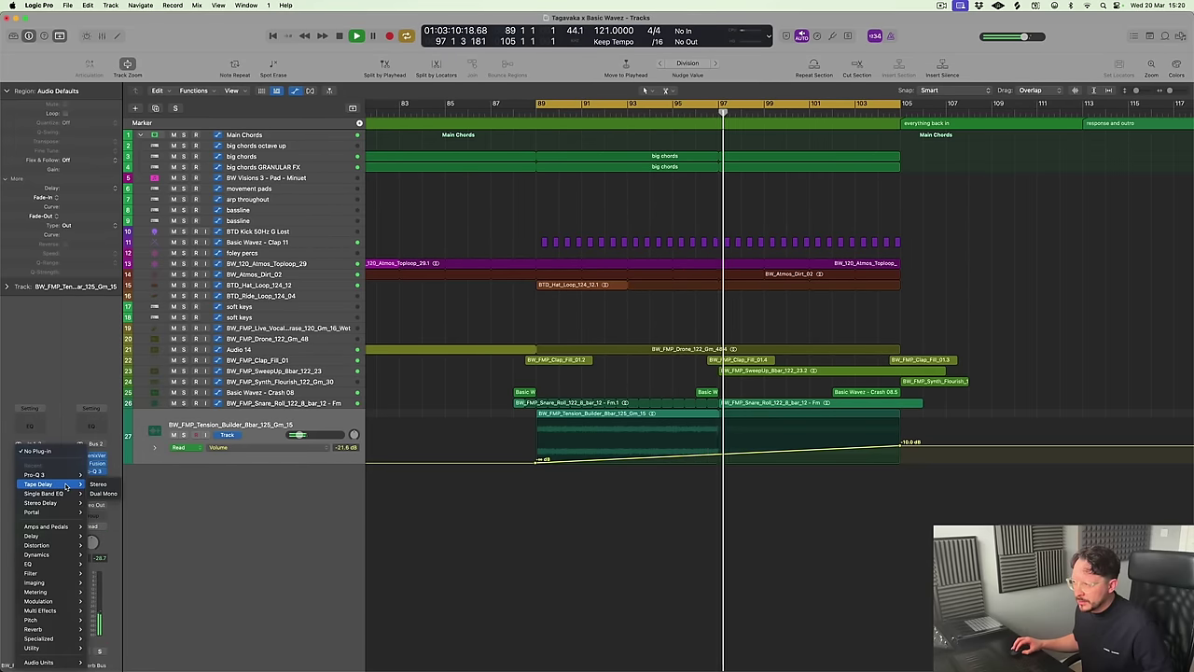
mouse_move(56, 547)
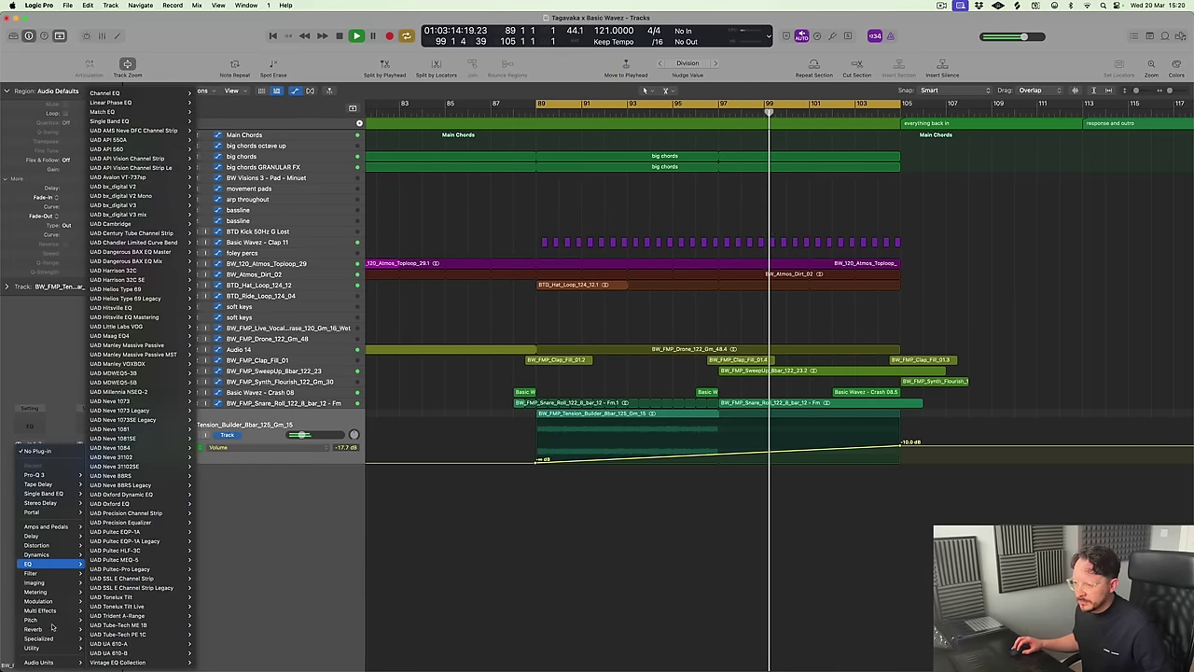
left_click(663, 586)
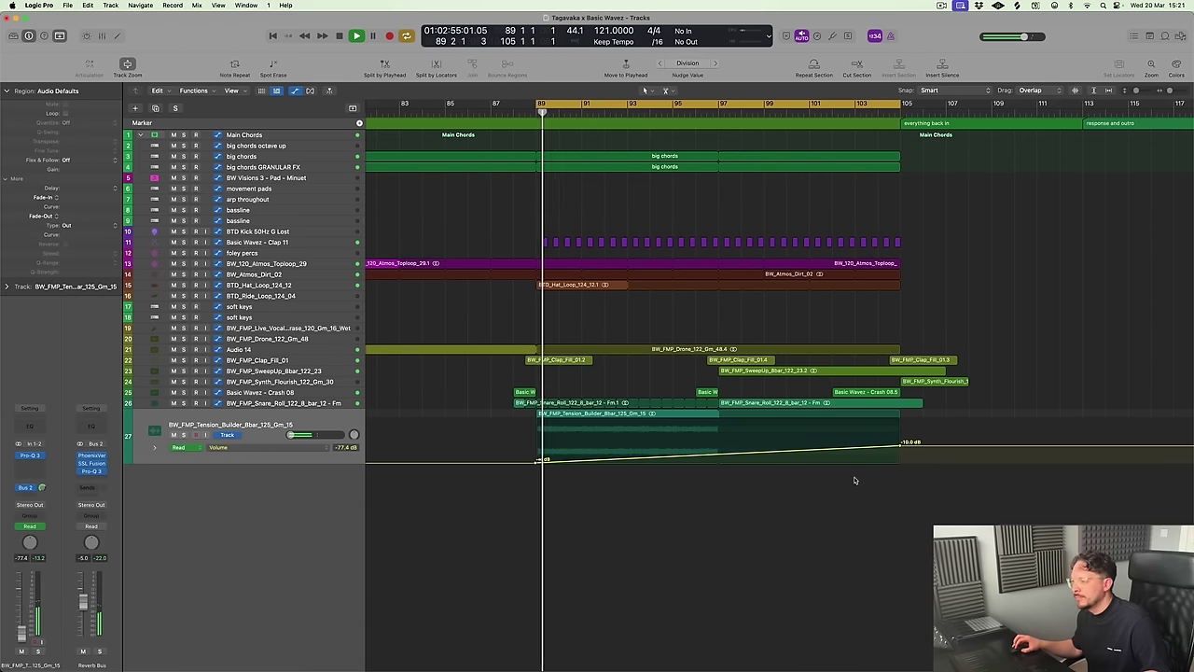
Hide automation and collapse the enlarged tension builder track to show the wider arrangement
key("a")
key("ctrl+z")
scroll(725, 474, "down", 3)
scroll(725, 474, "left", 4)
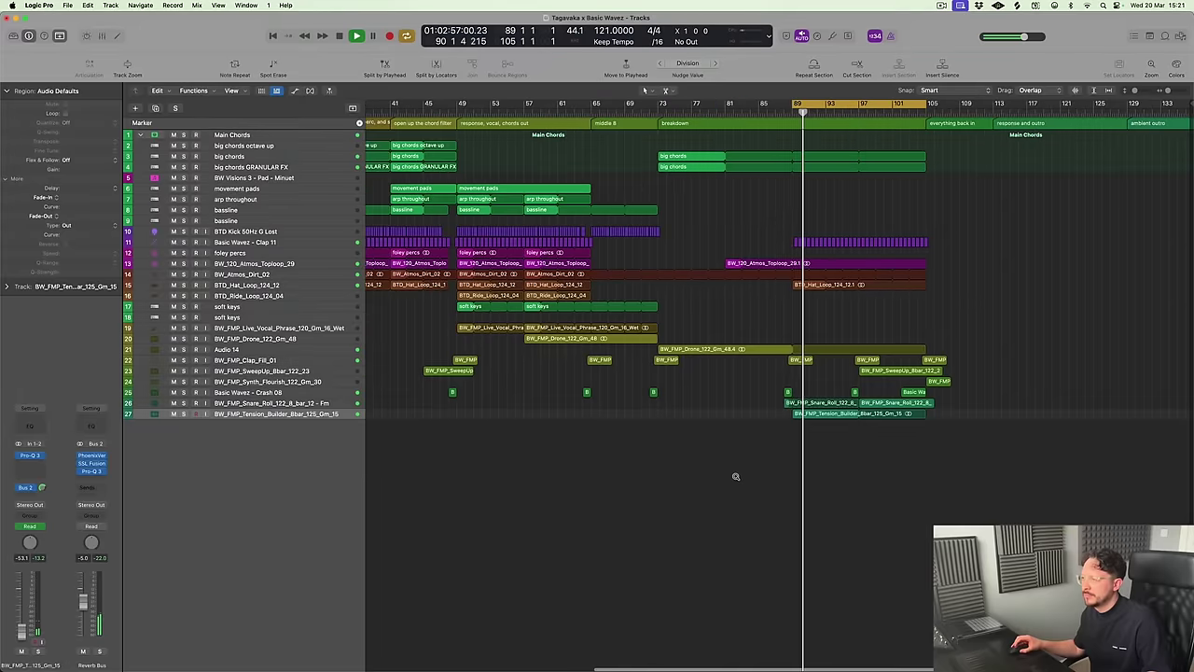
scroll(736, 477, "up", 4)
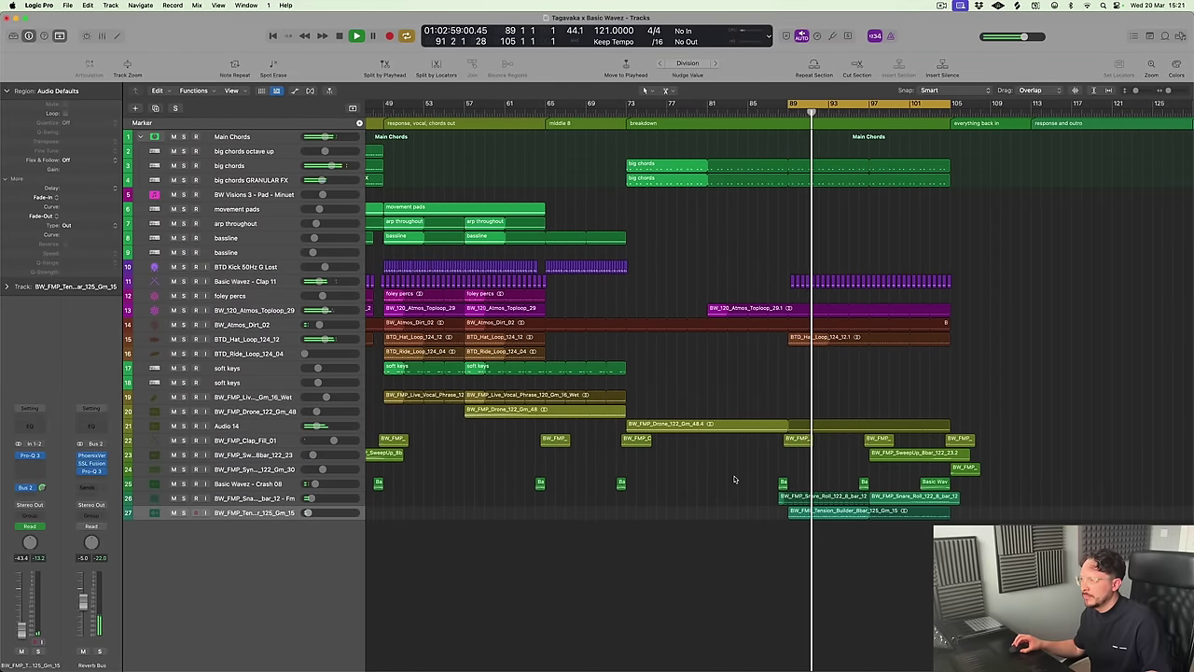
Stop playback, insert a stereo Portal plug-in on the big chords track and close the leftover Pro-Q 3 window
scroll(711, 453, "right", 3)
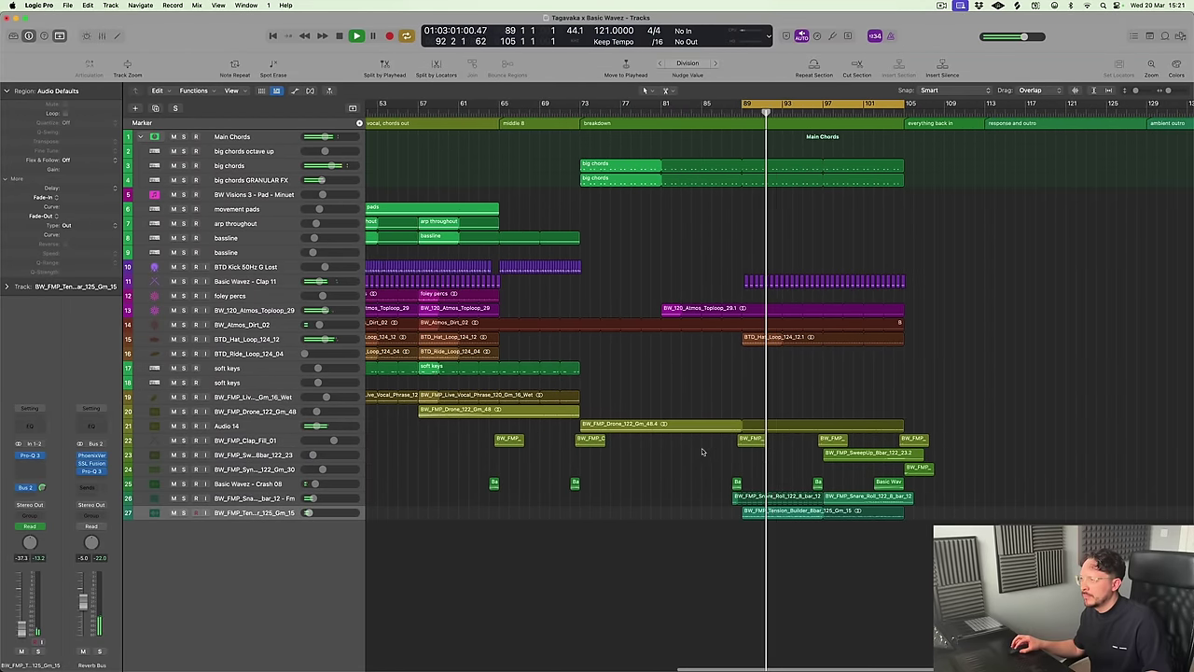
scroll(704, 453, "right", 3)
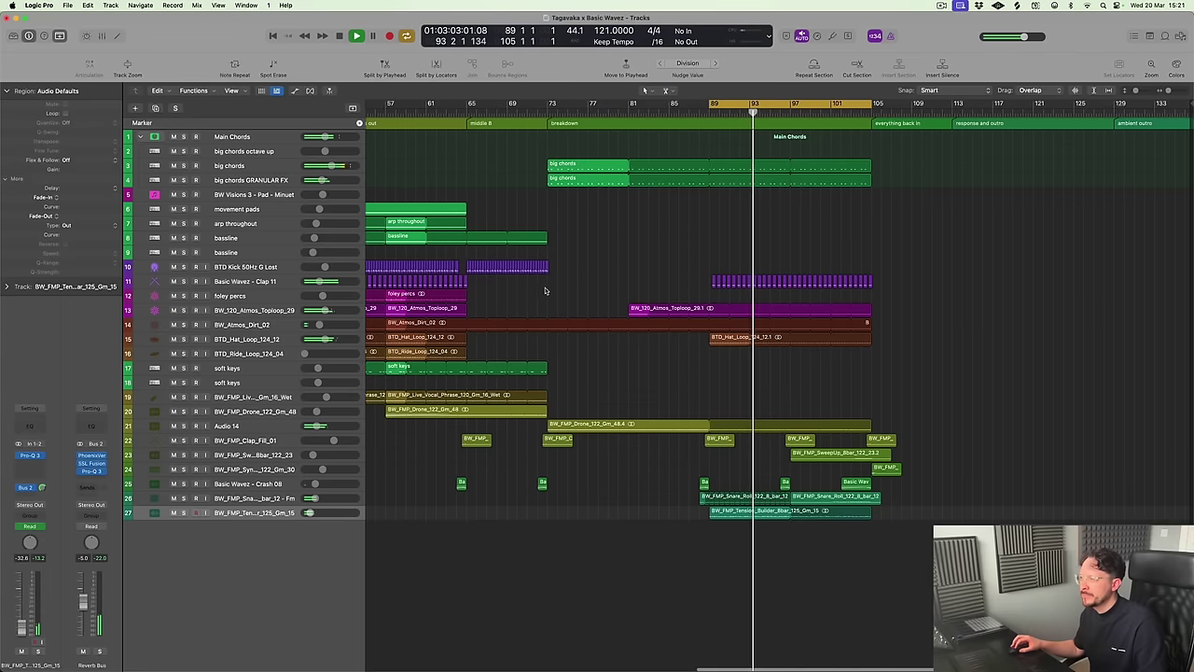
key("space")
left_click(239, 169)
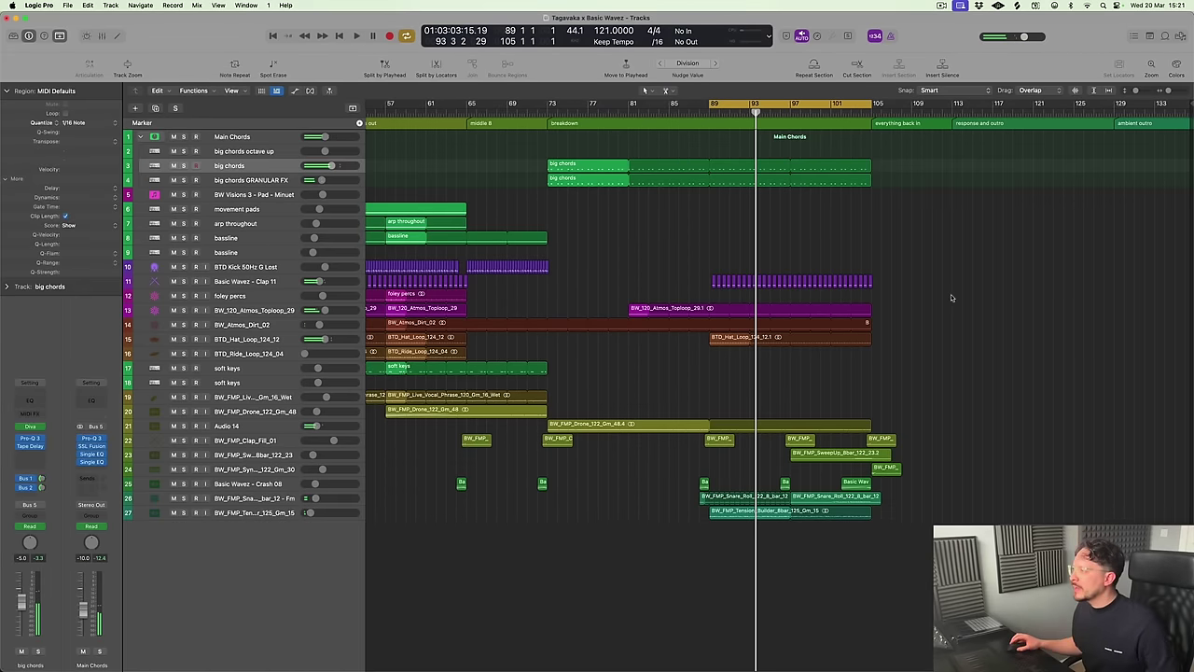
key("ctrl+z")
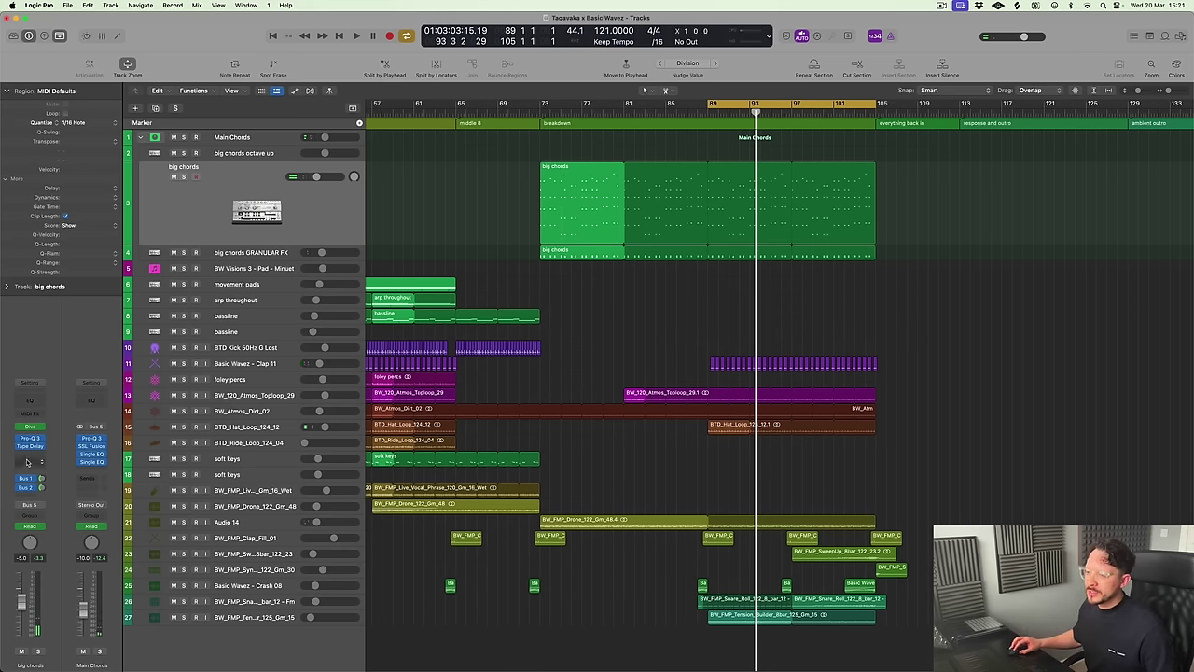
left_click(29, 457)
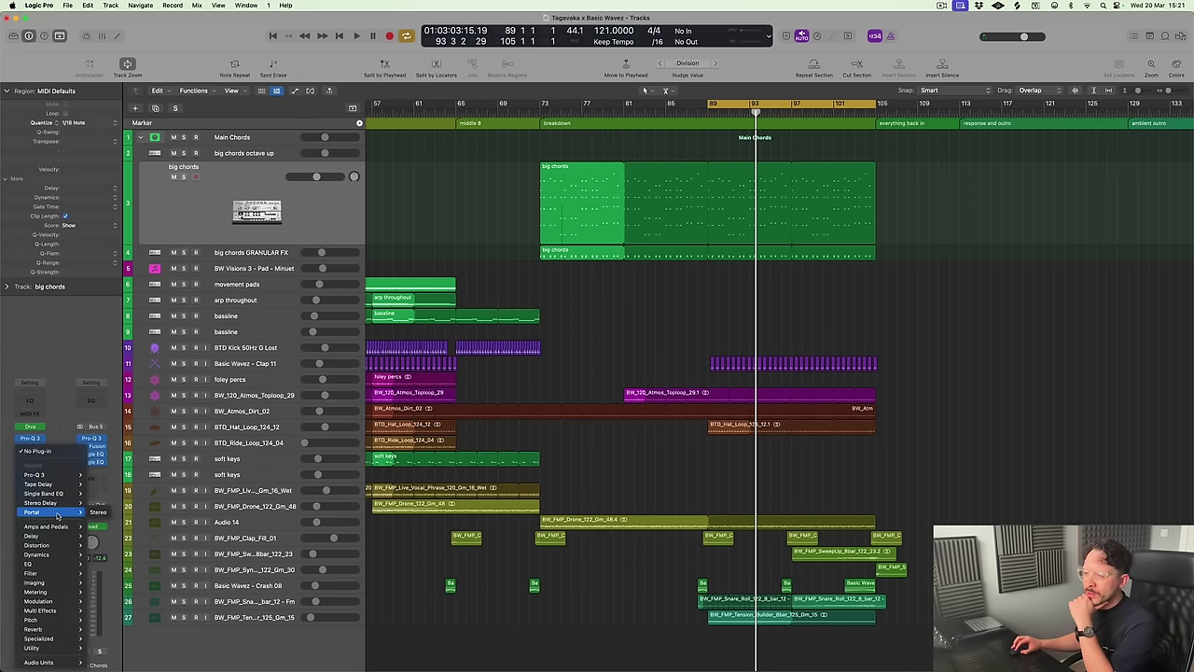
left_click(90, 512)
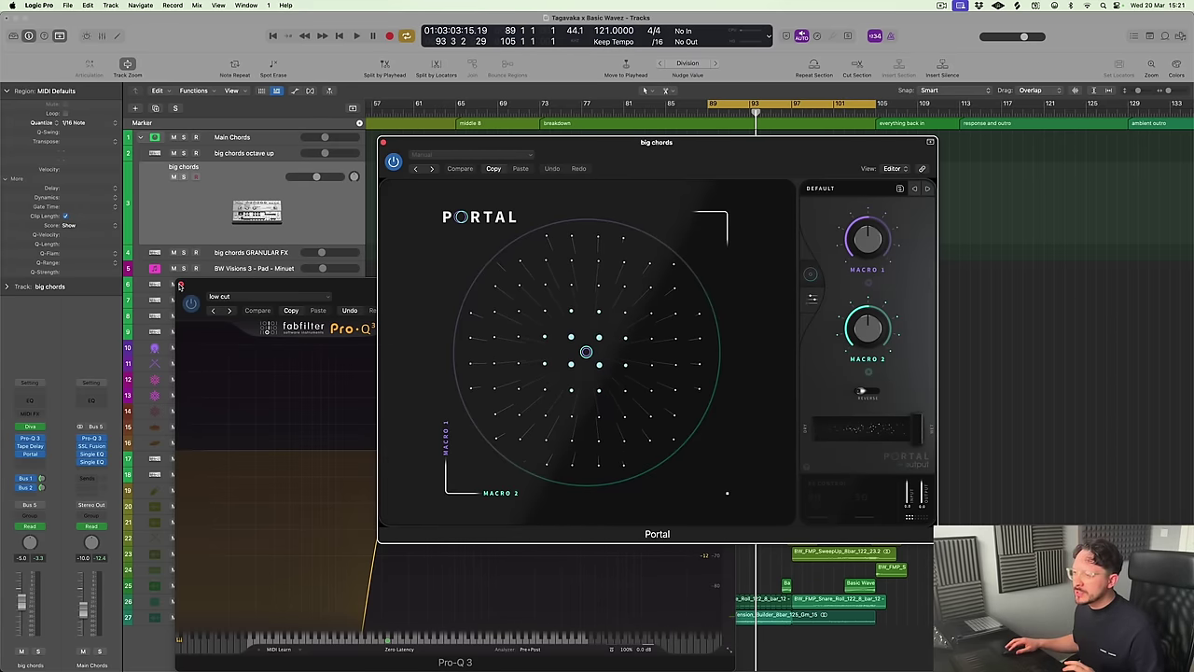
left_click(181, 285)
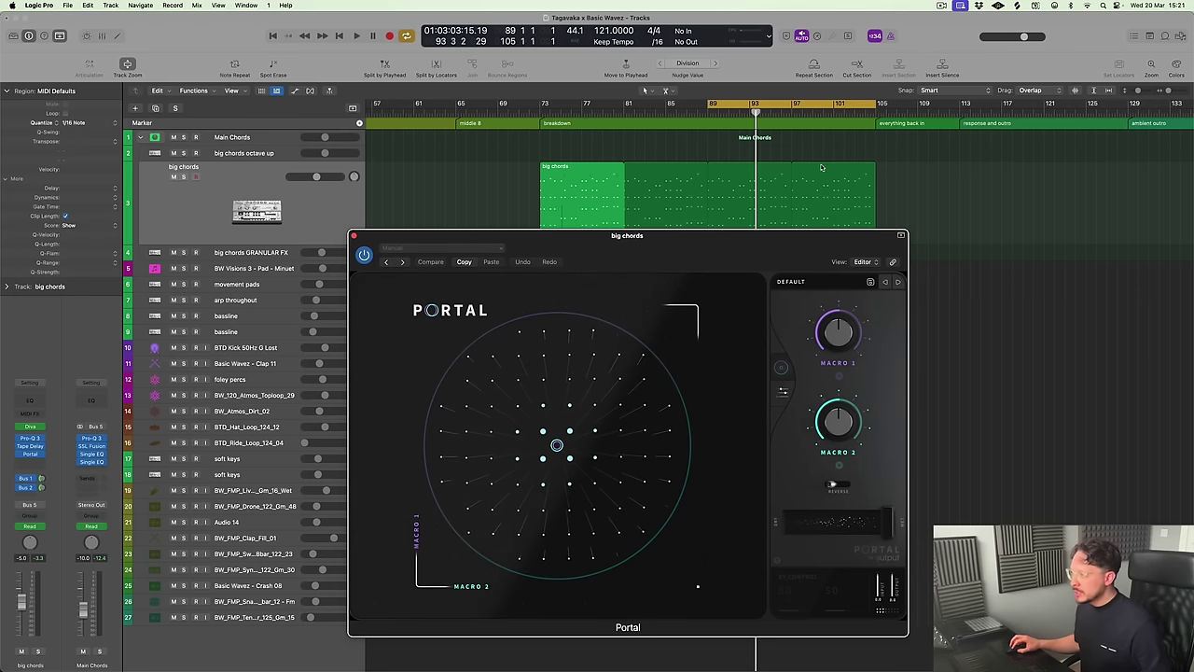
Cycle bars 97 to 105 and open the Glitchy category in Portal's preset browser
left_click_drag(793, 110, 876, 110)
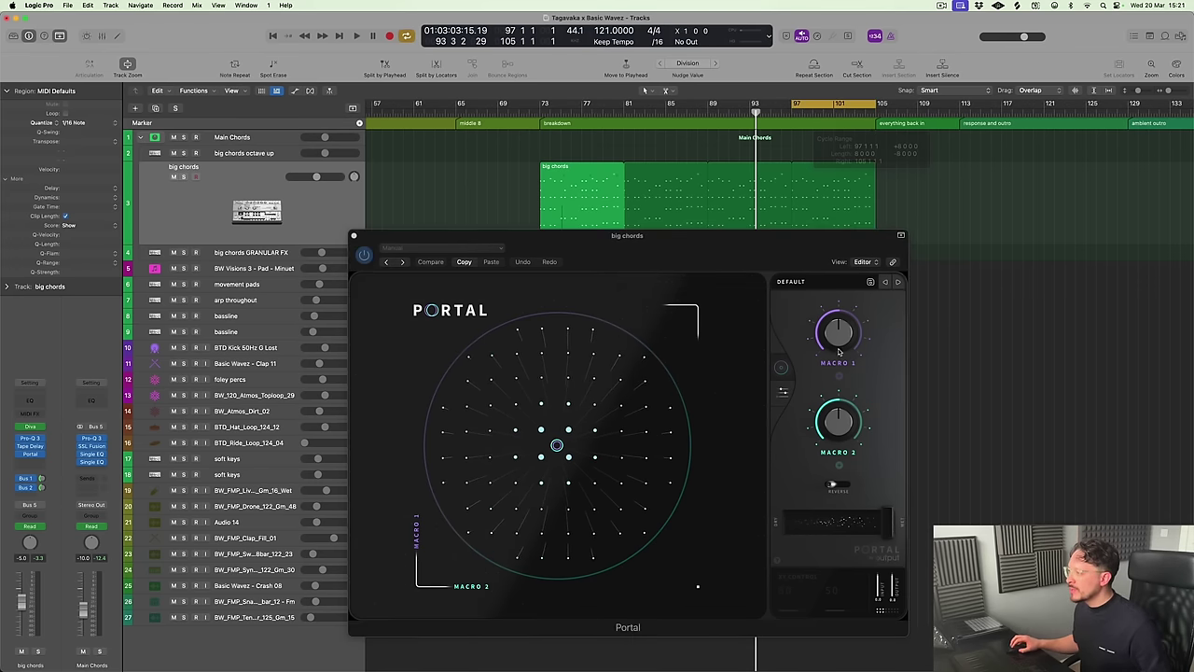
left_click(801, 284)
scroll(462, 533, "down", 3)
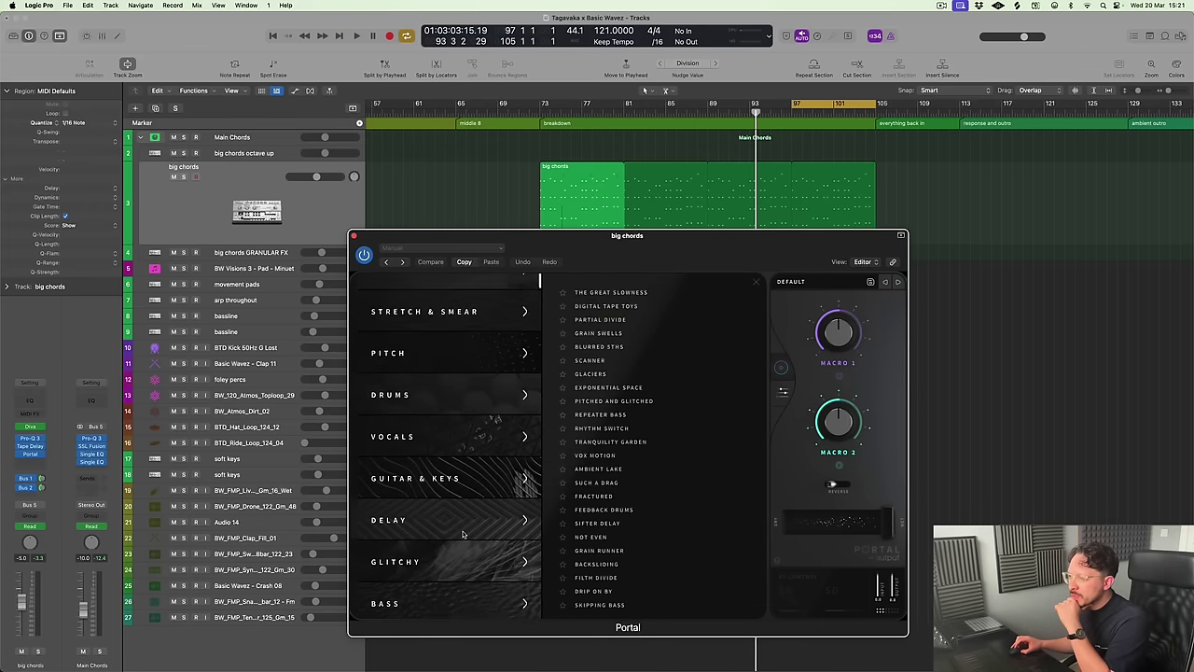
scroll(462, 534, "down", 4)
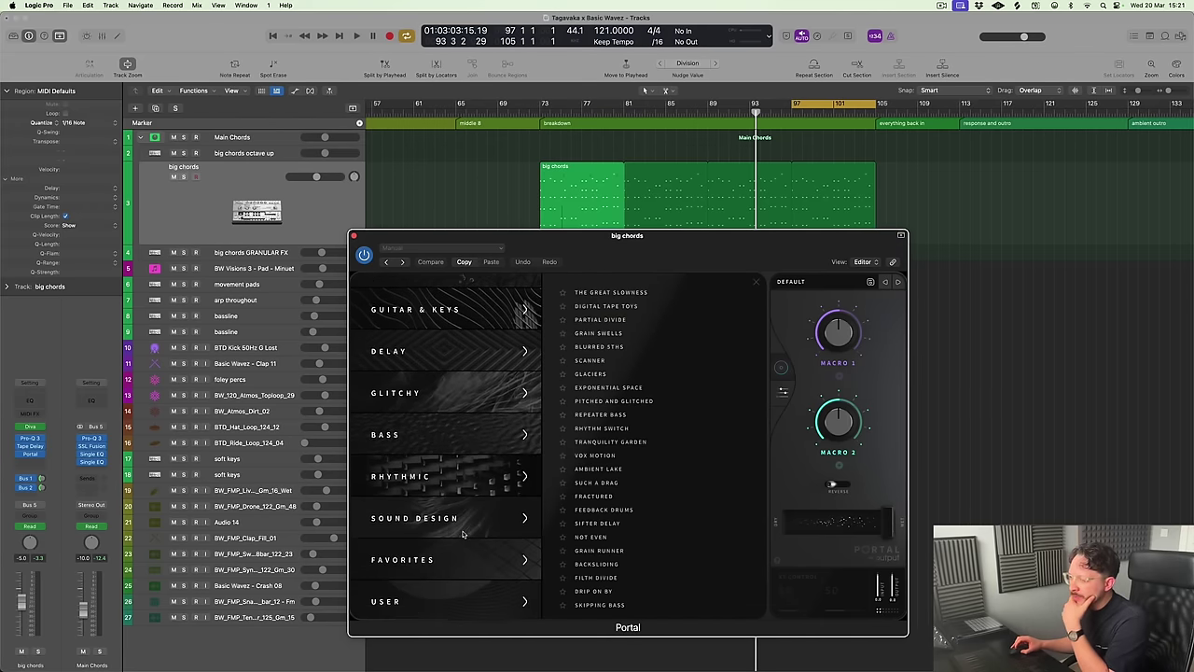
scroll(451, 529, "up", 3)
left_click(449, 528)
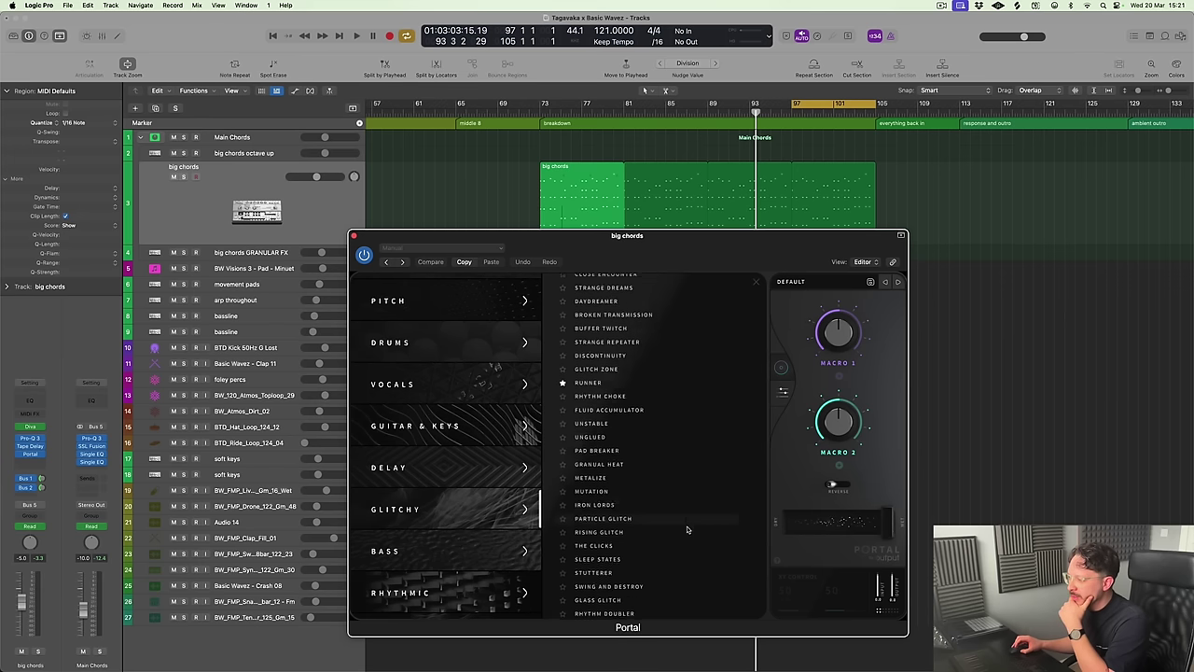
scroll(695, 551, "down", 1)
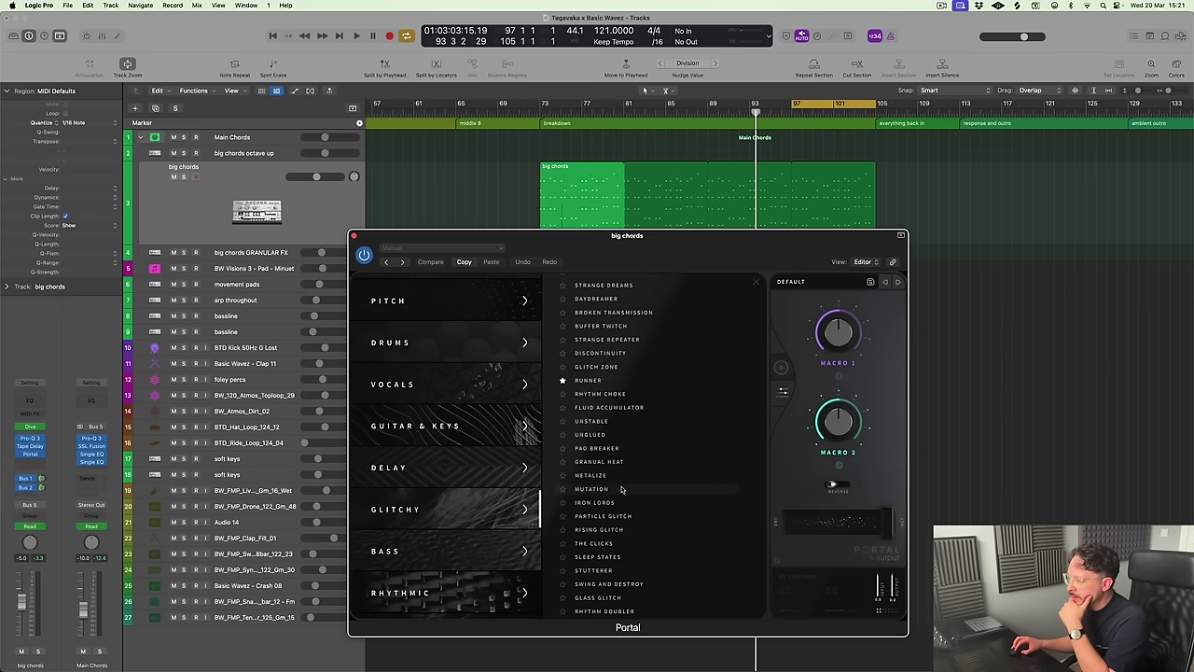
Audition Portal's Runner preset on the big chords, soloed and in the full mix, at different dry/wet amounts
left_click(183, 177)
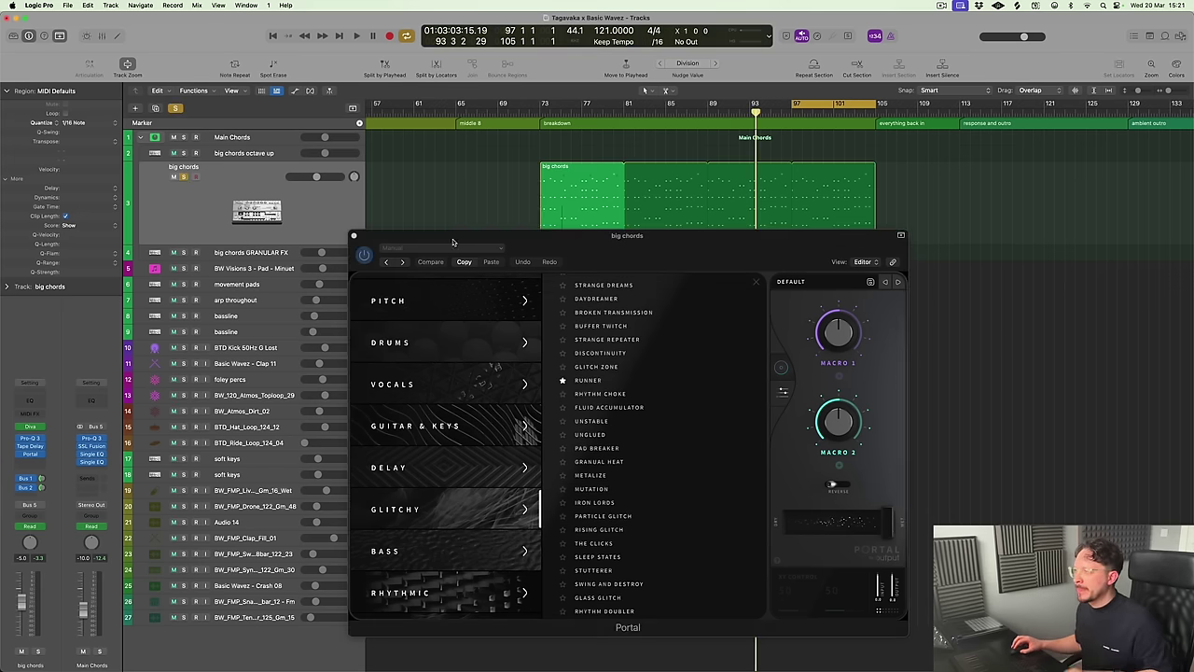
key("space")
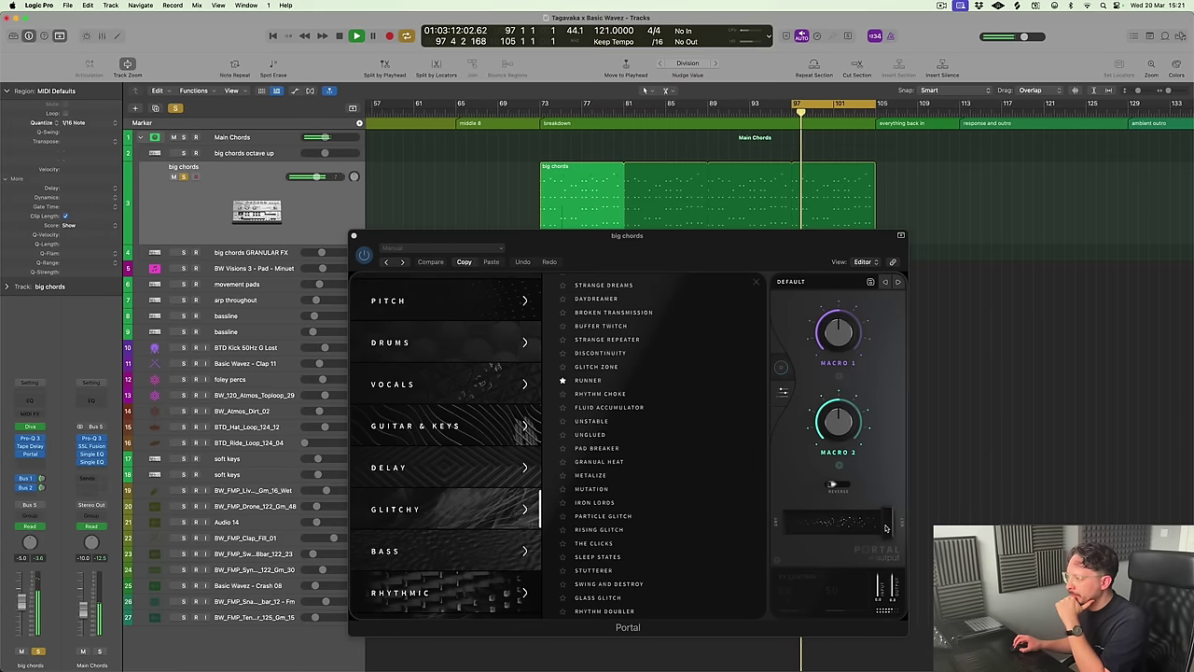
left_click(590, 380)
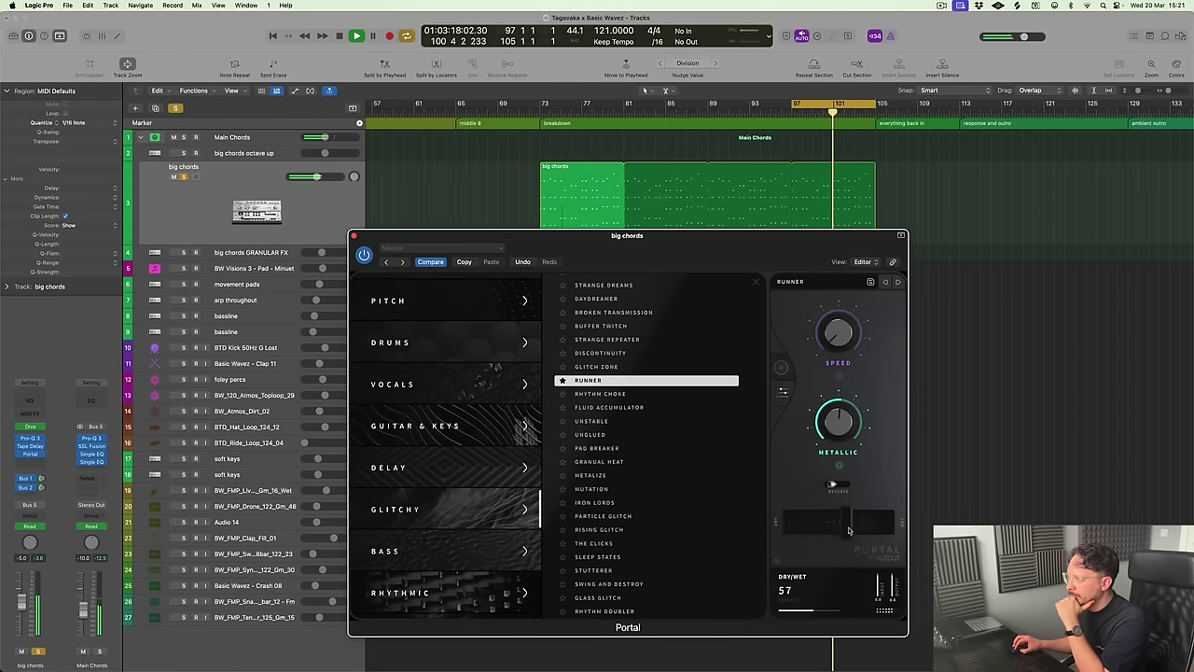
left_click(186, 177)
left_click_drag(834, 529, 774, 541)
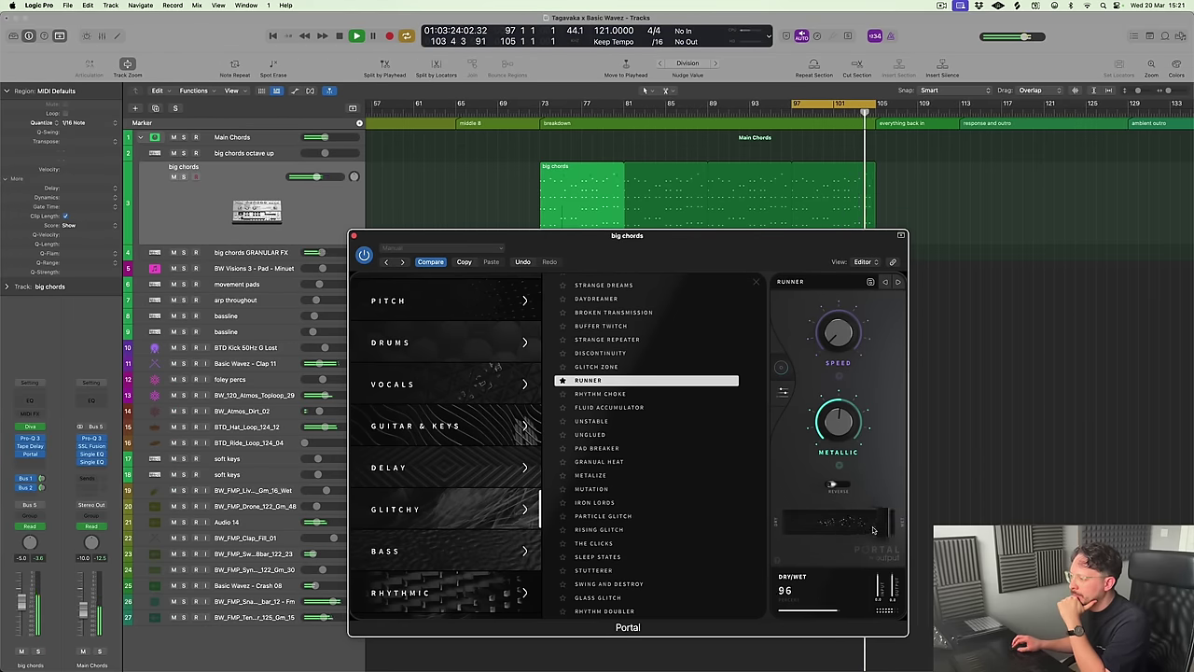
Audition the Rising Glitch, Swing and Destroy and Strange Dreams presets with the big chords soloed
left_click(667, 530)
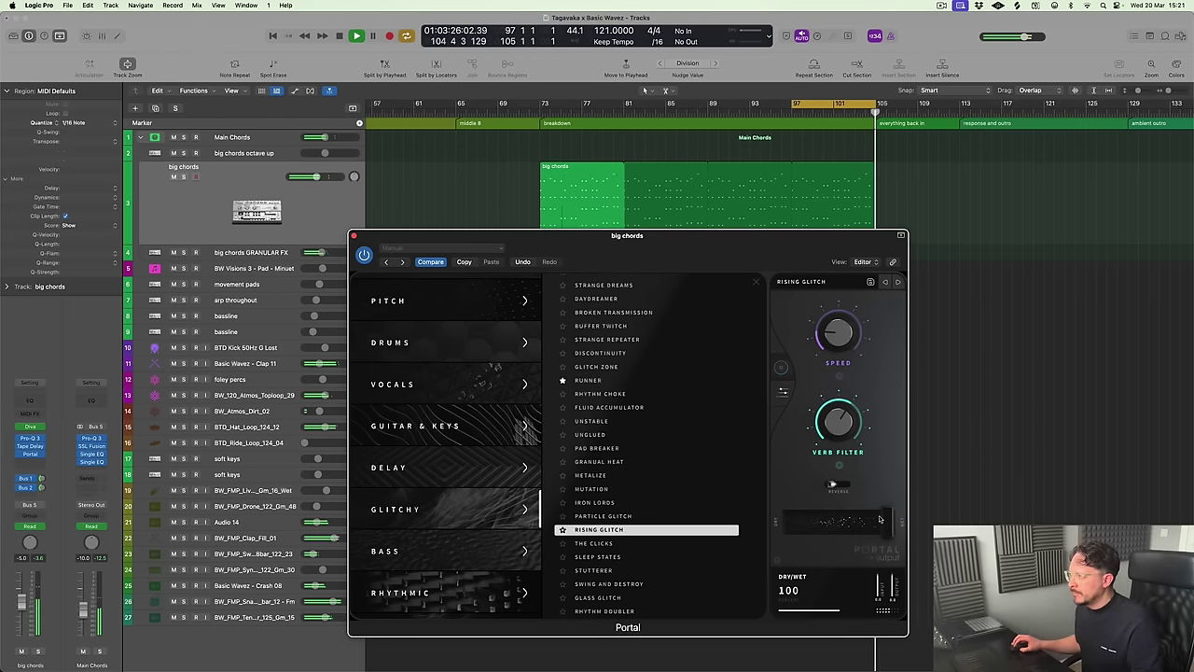
left_click(184, 176)
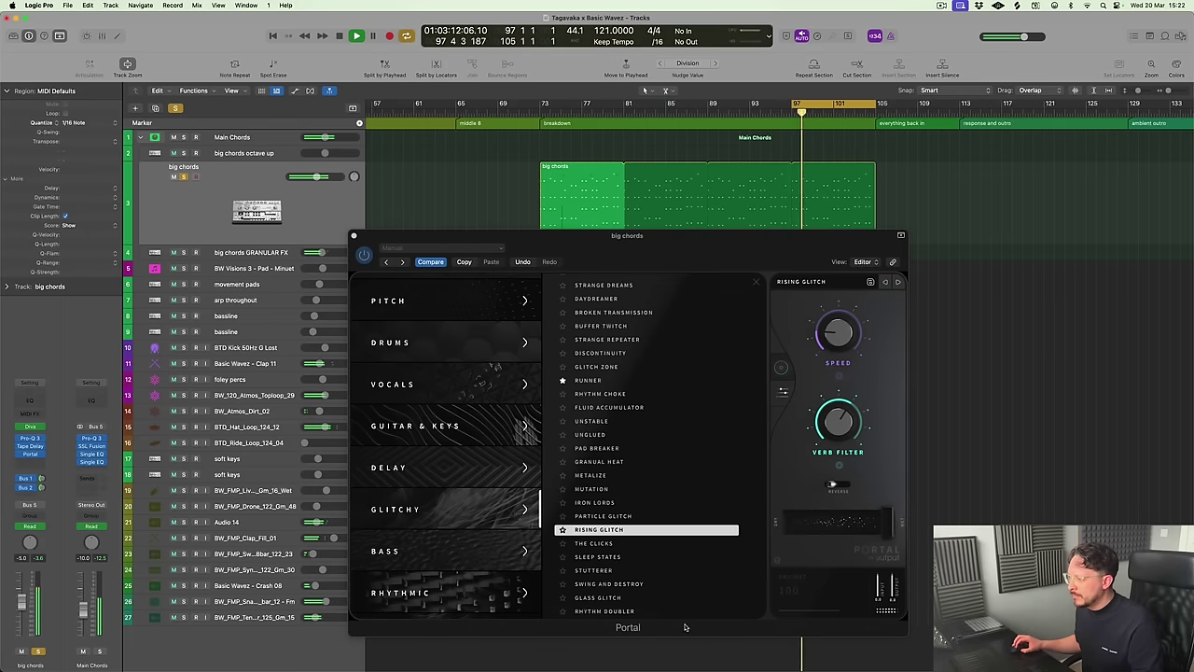
left_click(744, 591)
left_click(626, 585)
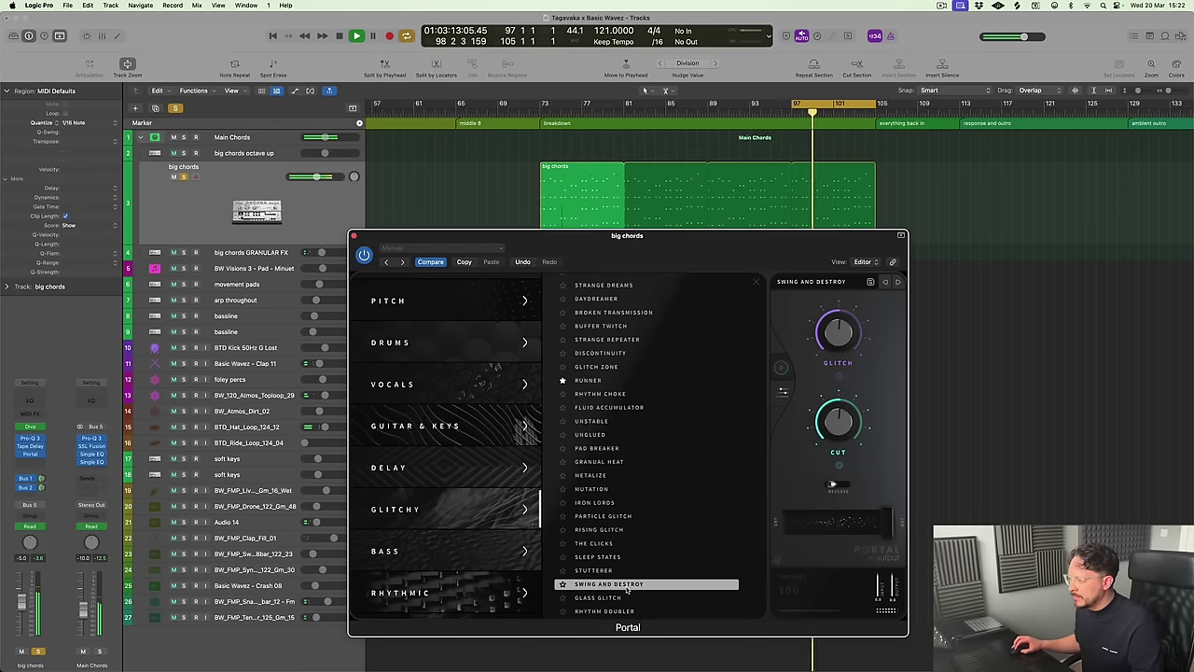
left_click(621, 286)
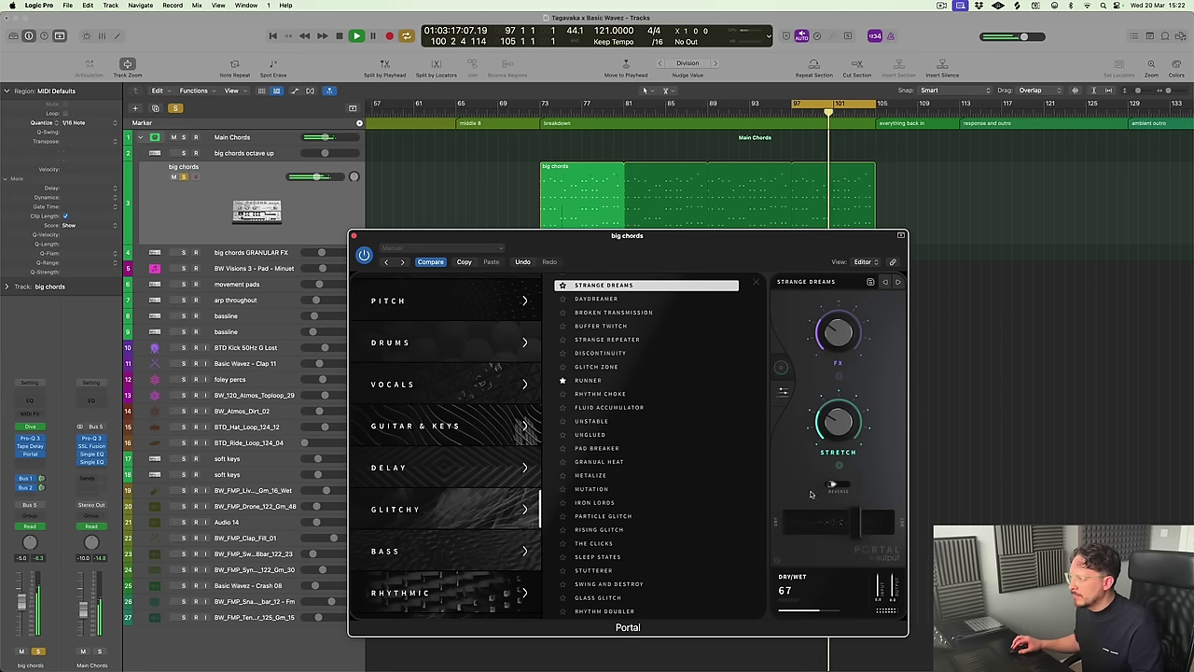
key("space")
Open Portal's Stretch & Smear presets and audition Down the Tube on the soloed big chords
scroll(446, 395, "up", 2)
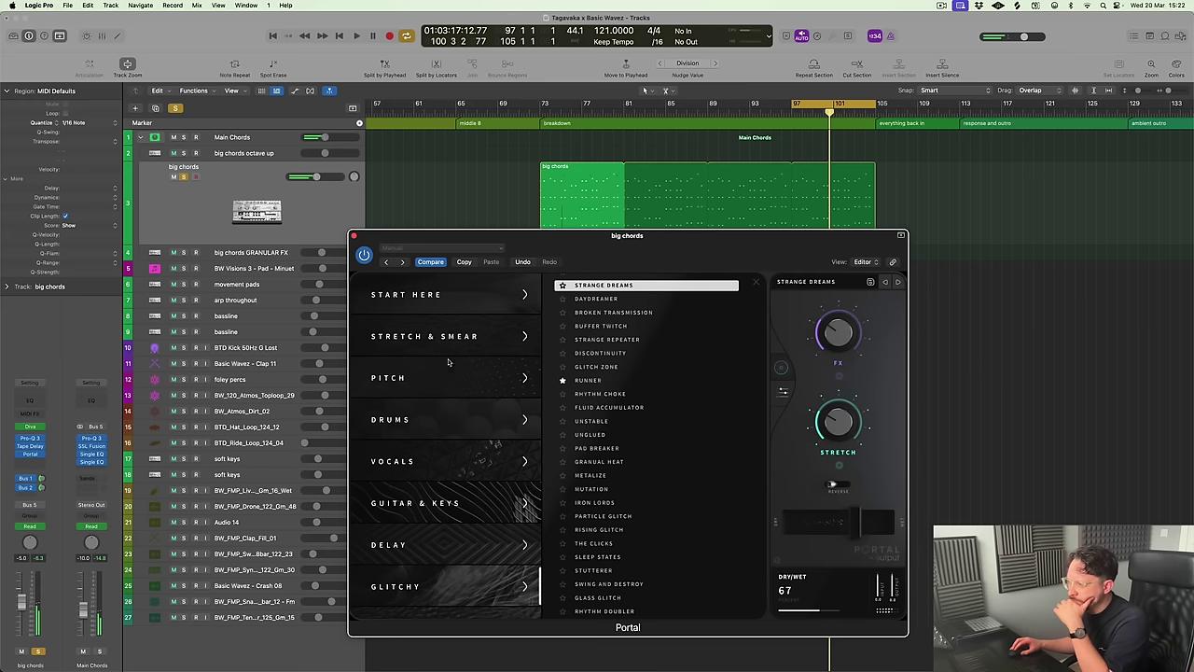
left_click(448, 347)
left_click(640, 294)
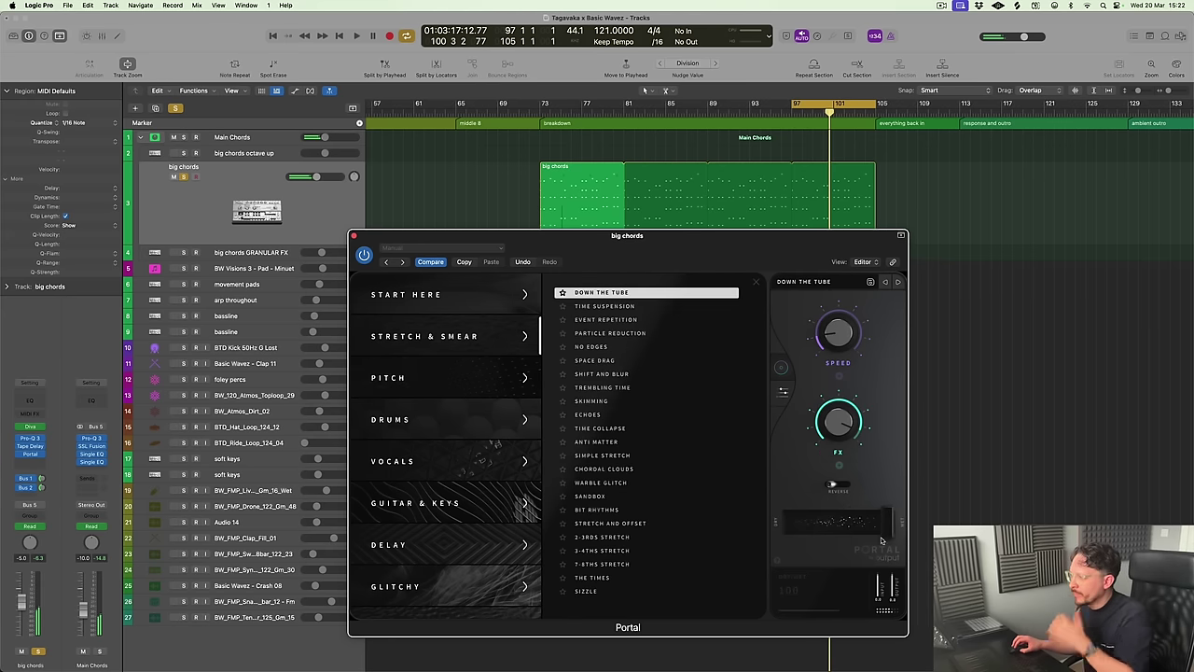
key("space")
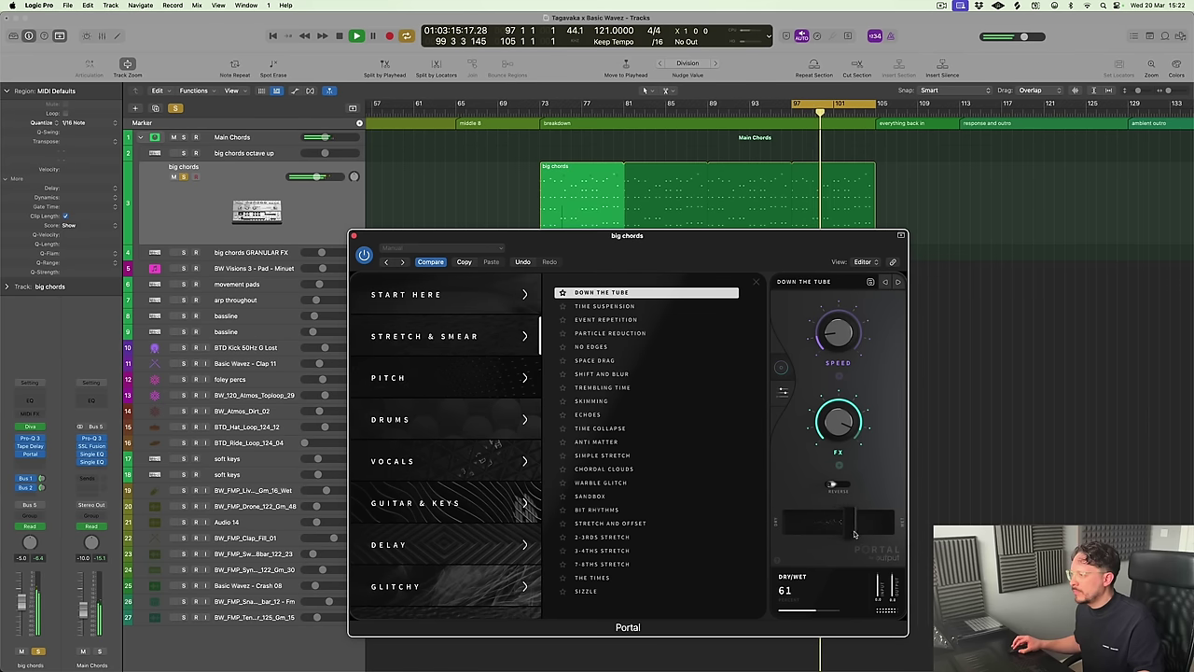
Audition the Time Collapse, Simple Stretch, Space Drag, Event Repetition and Sizzle presets on the soloed big chords
left_click(656, 429)
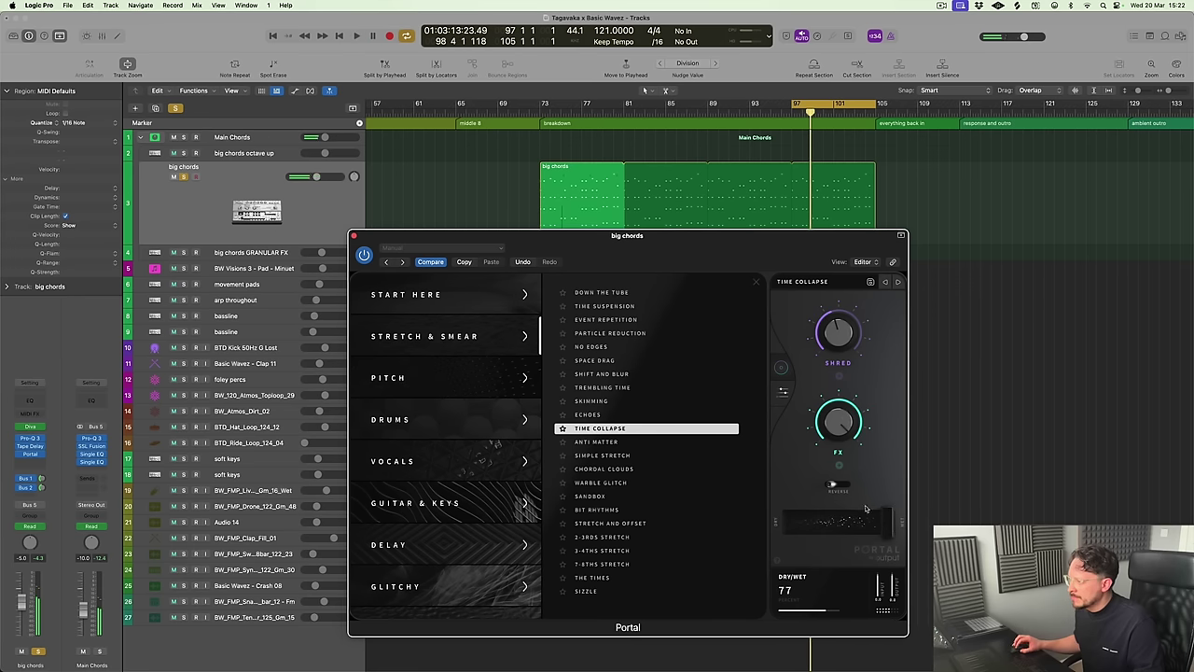
key("space")
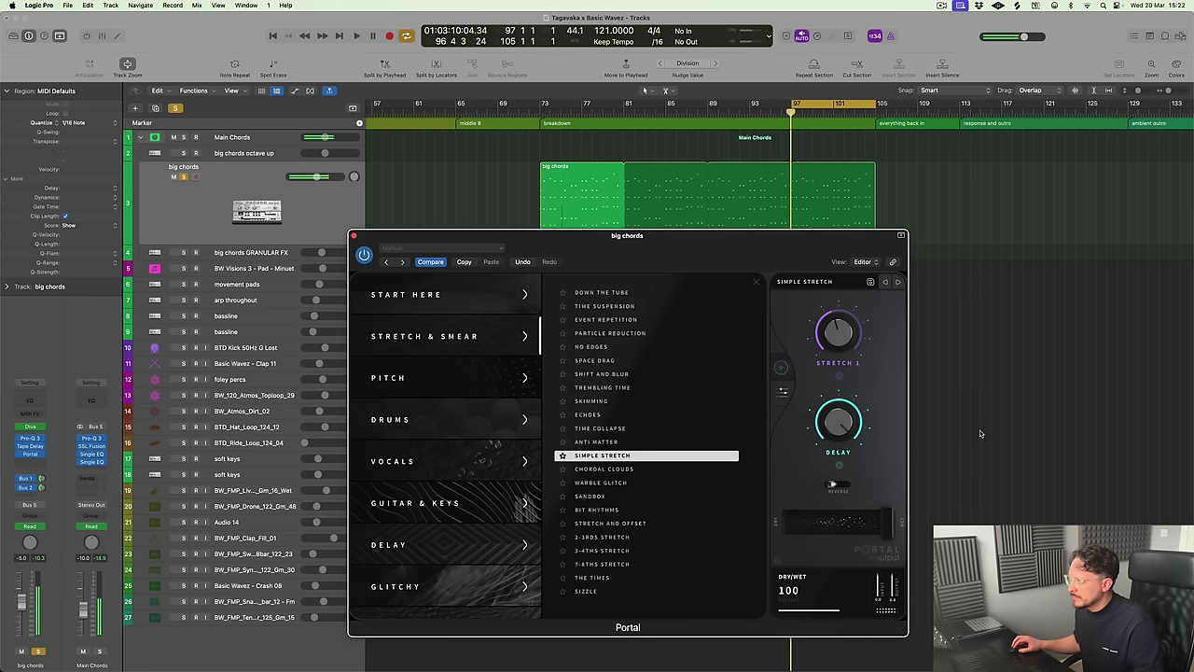
left_click(637, 431)
left_click(615, 368)
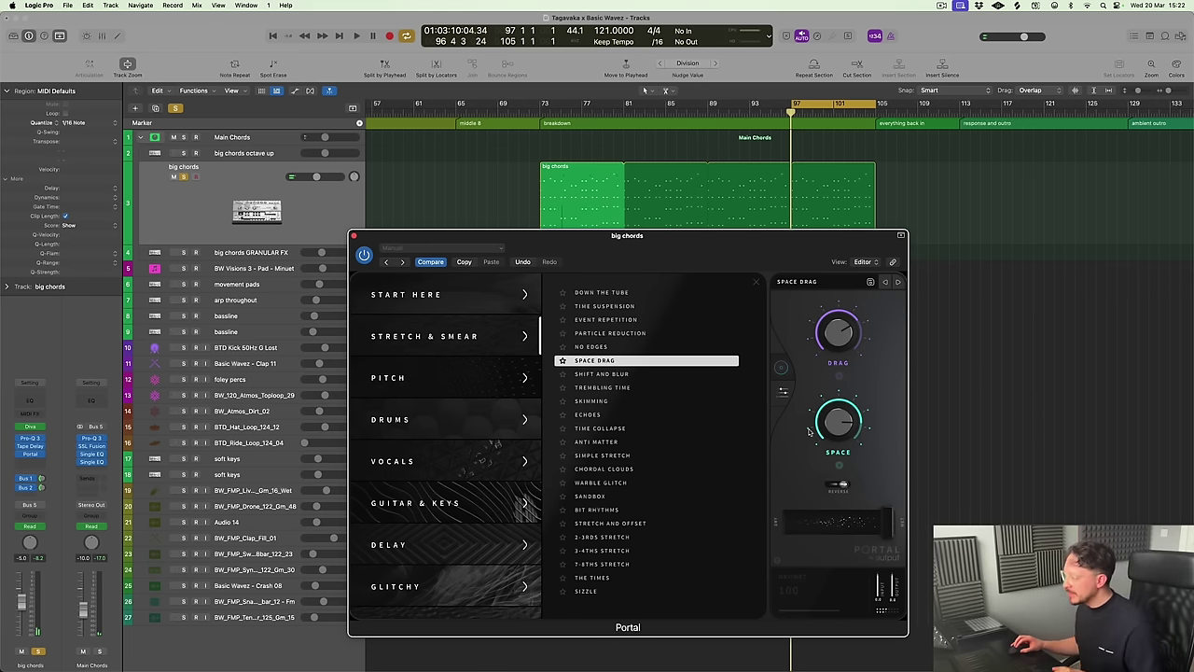
key("space")
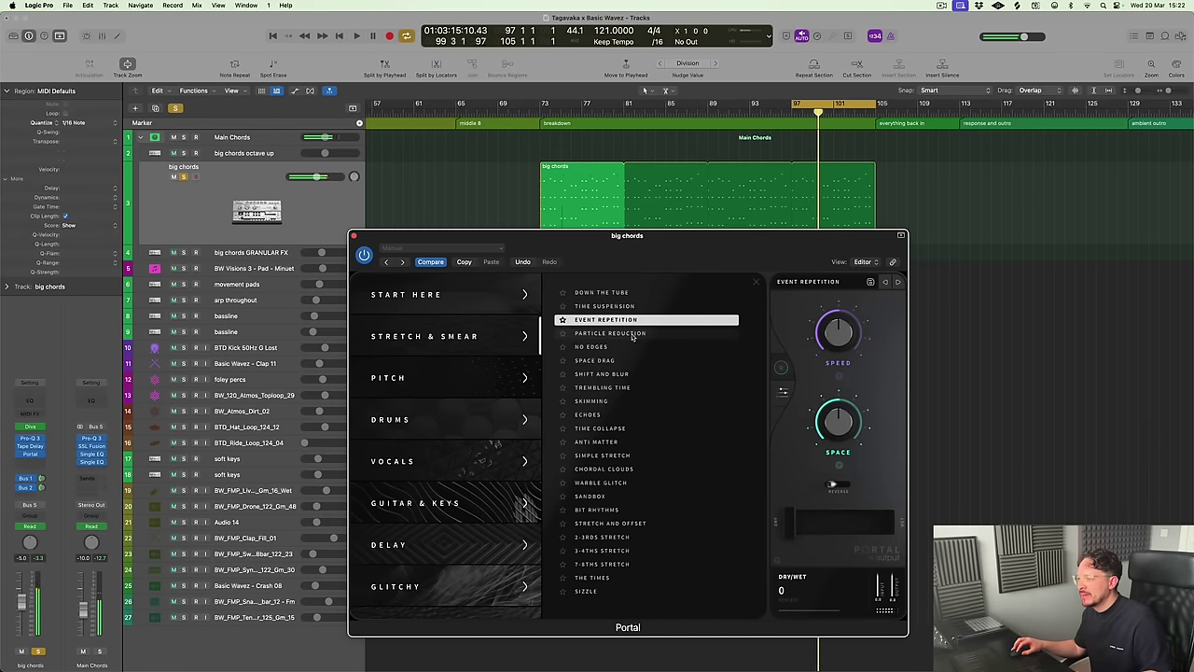
left_click(601, 591)
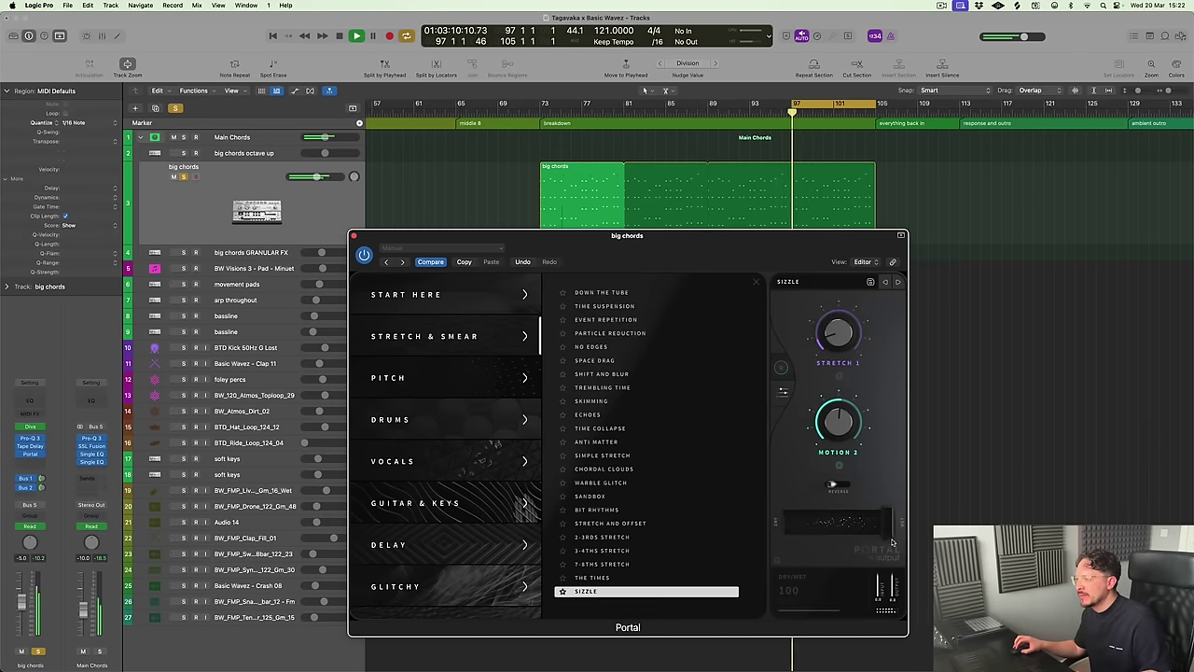
Load Portal's The Times preset, unsolo the big chords and set dry/wet to 0 in the full mix
left_click(628, 578)
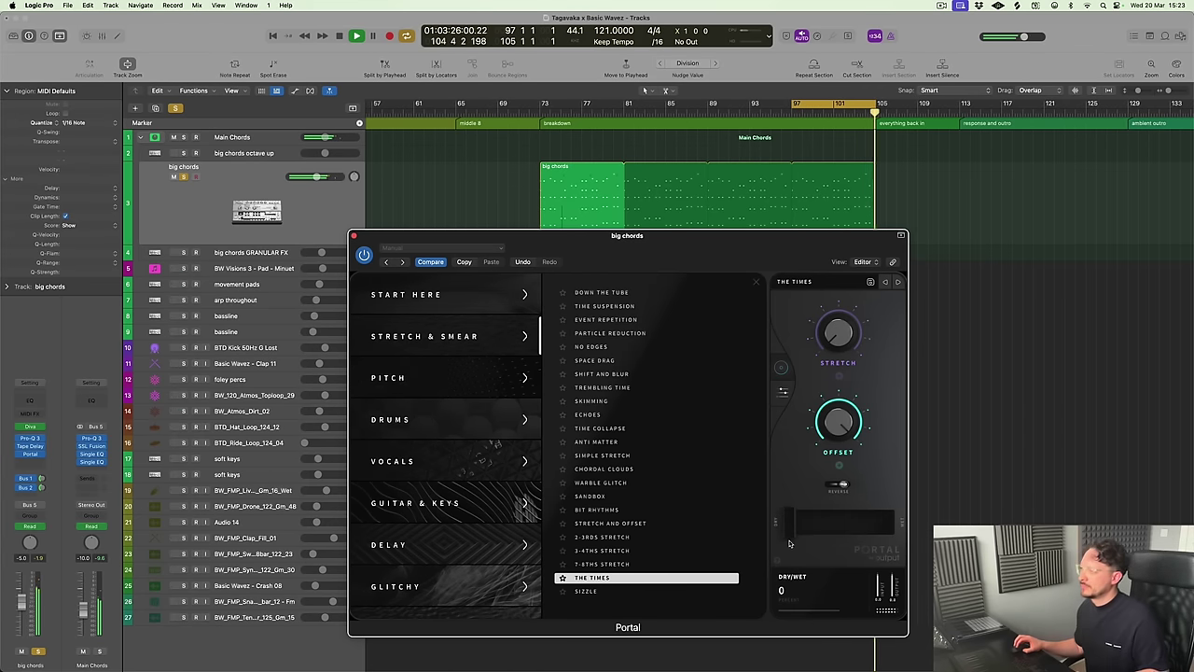
left_click(176, 108)
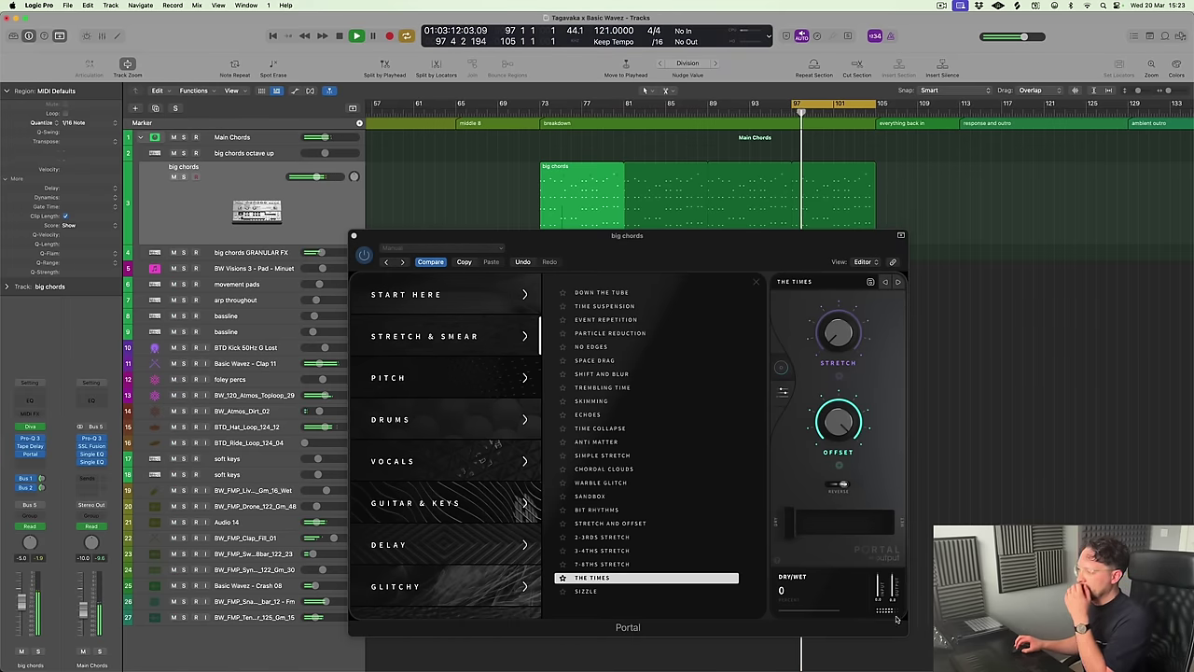
left_click_drag(787, 529, 793, 529)
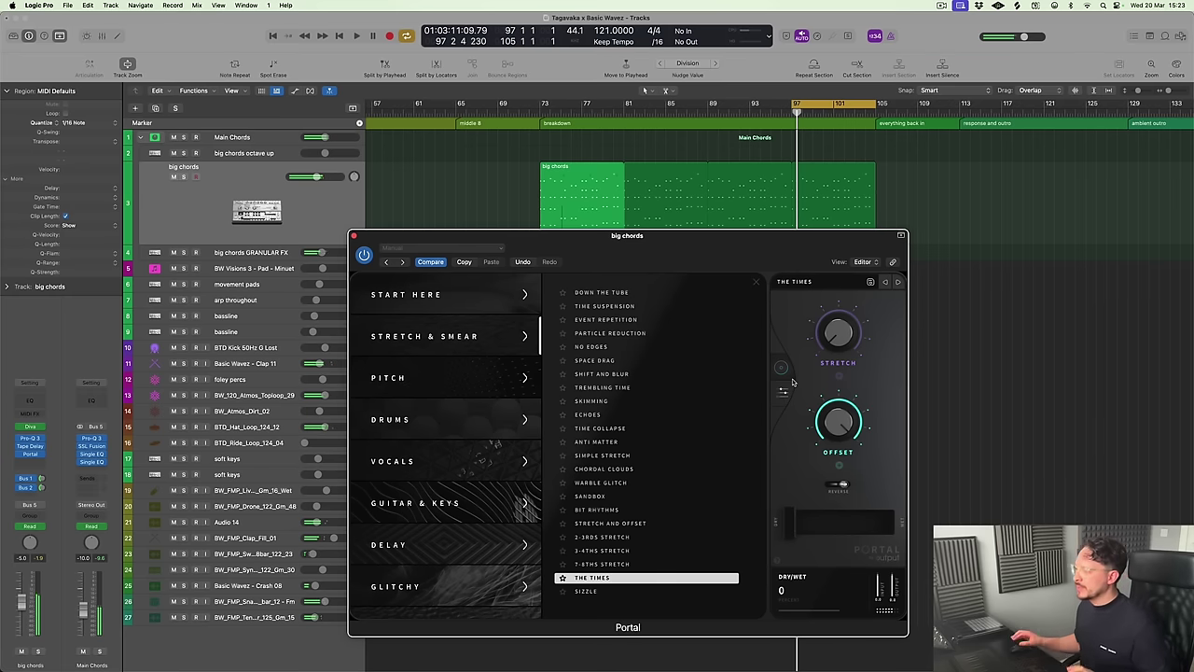
Show automation, set the big chords track to Touch, bring up Portal's master dry/wet lane and close the plug-in window
key("a")
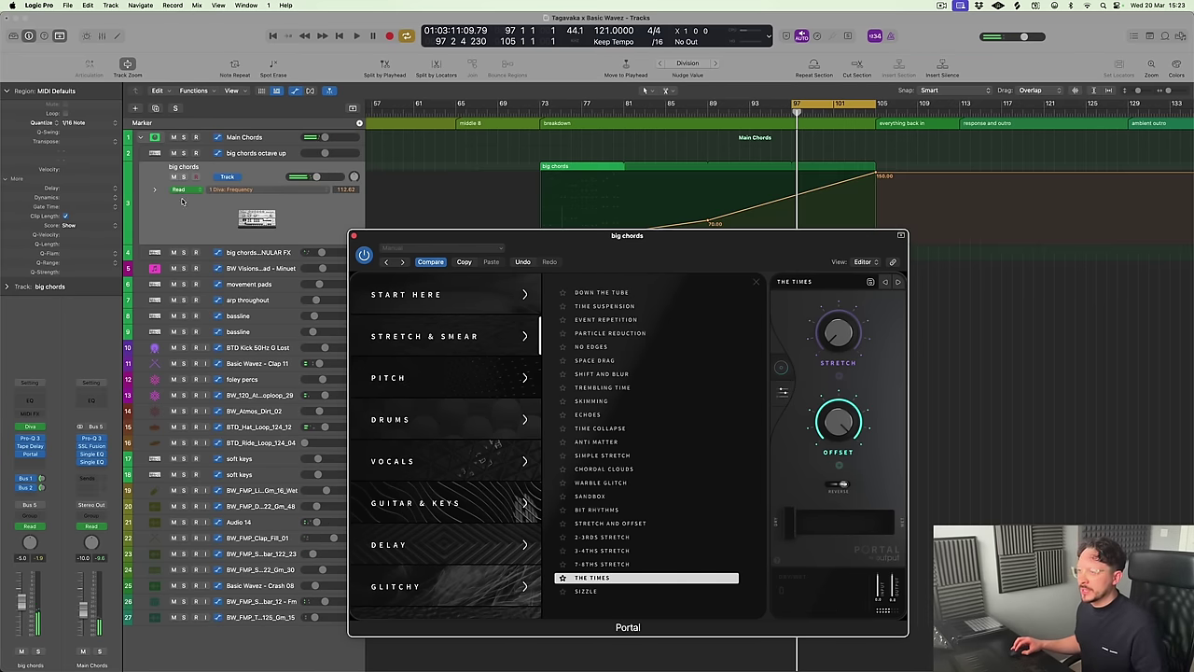
left_click(182, 186)
key("t")
key("Return")
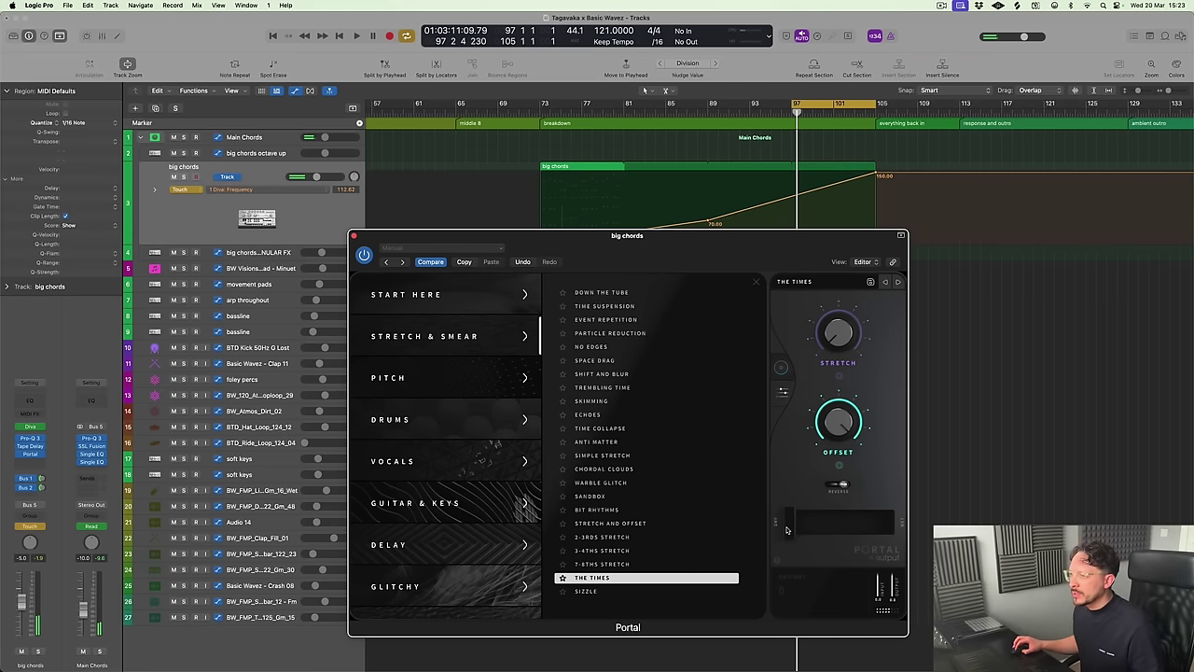
left_click(787, 530)
left_click(354, 236)
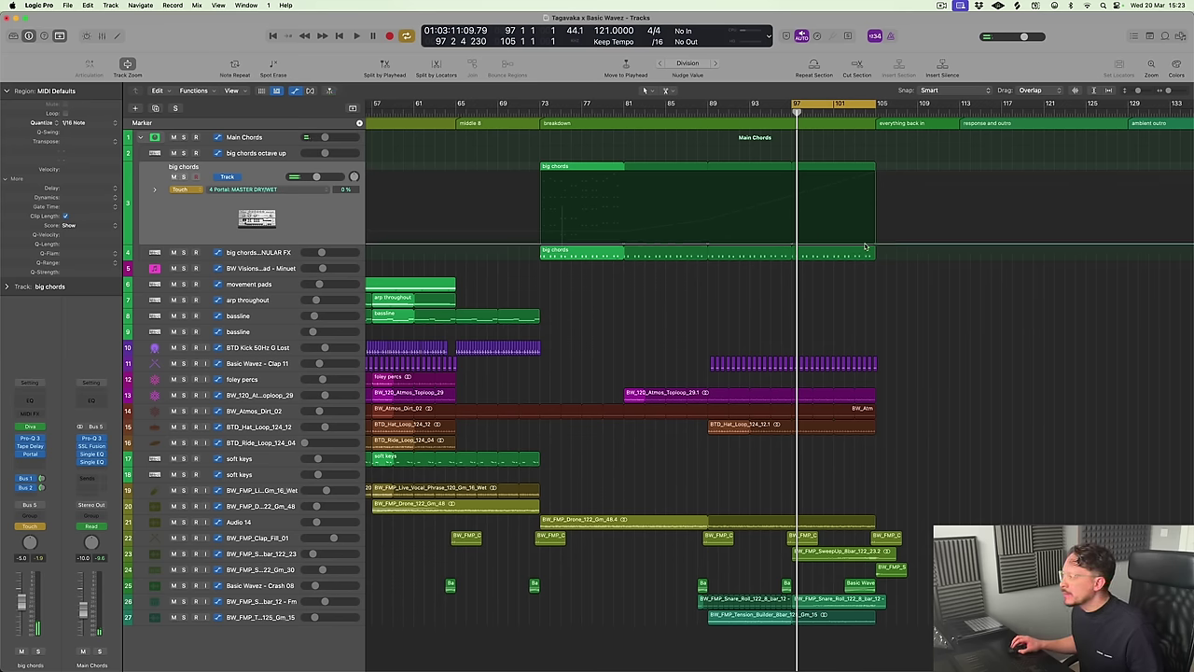
Draw a Portal dry/wet automation rise up to bar 105, start playback, hide automation and collapse the big chords track
left_click_drag(876, 246, 875, 185)
key("space")
key("a")
key("ctrl+z")
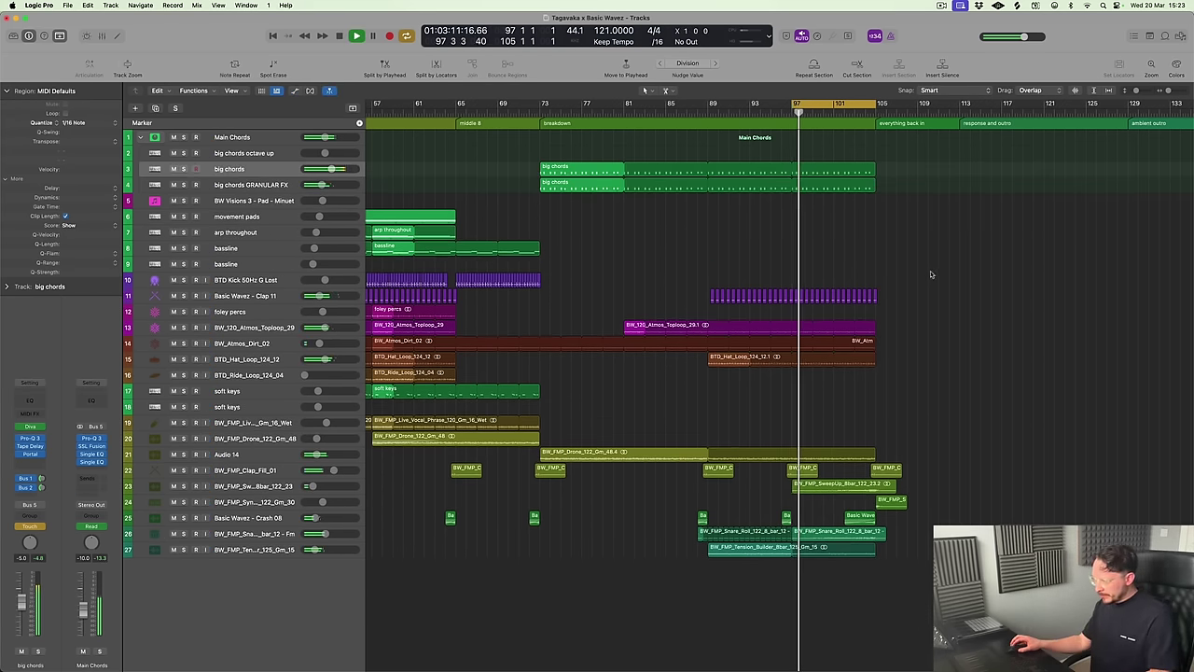
Play the end of the breakdown and delete the BW_FMP_Syn region at bar 105
key("super+Right")
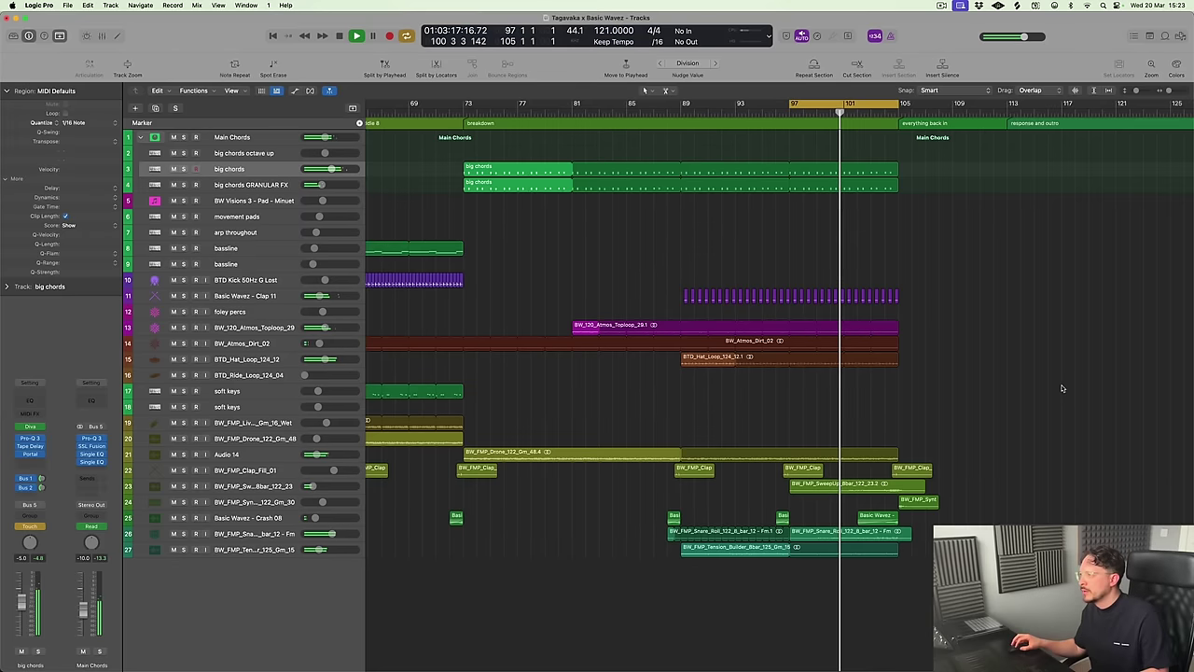
key("super+Left")
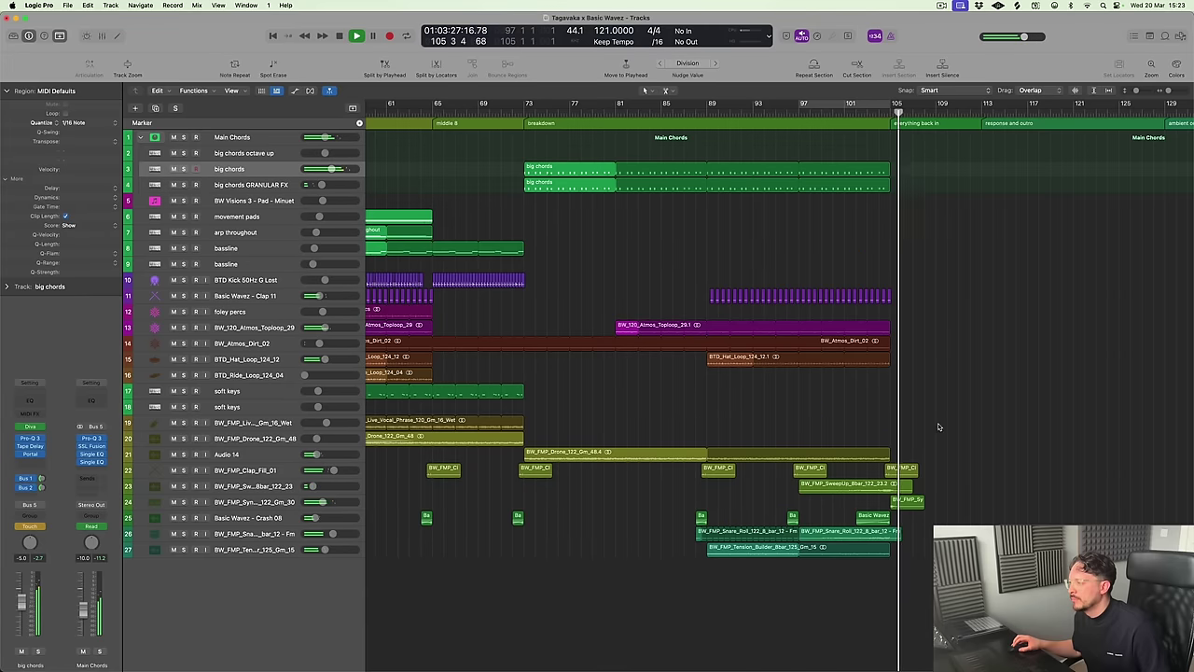
left_click(905, 509)
key("Delete")
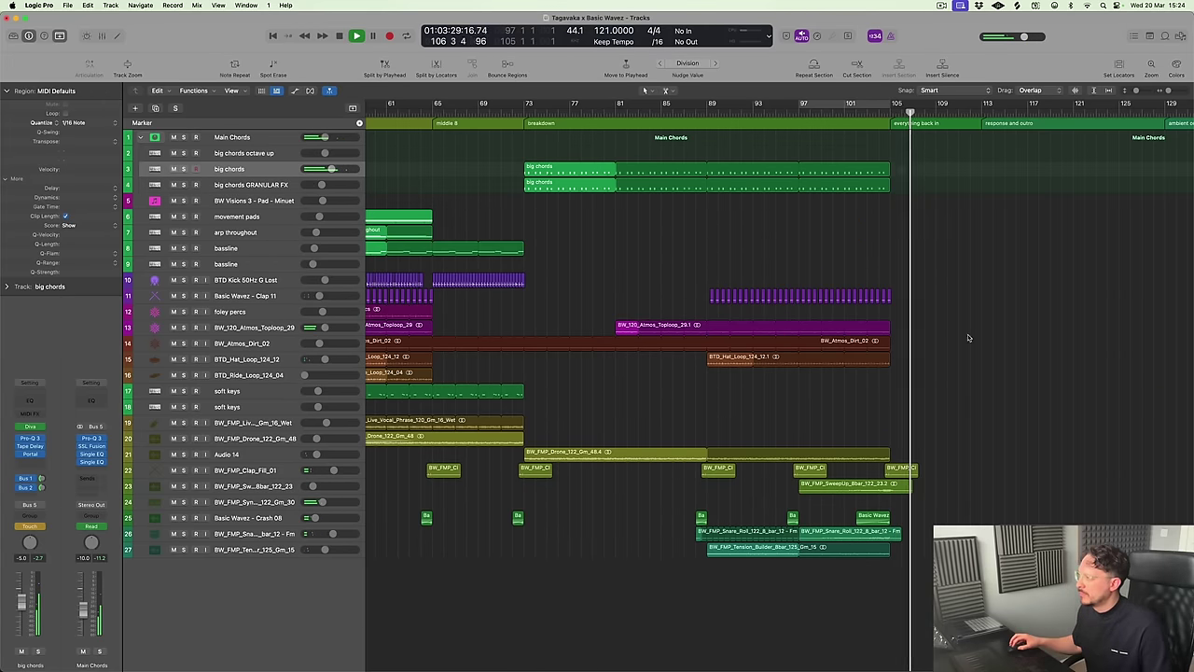
Drop the big chords' Portal master dry/wet automation to 0% at bar 105 and replay from bar 97 in cycle
key("ctrl+z")
key("a")
key("super+Right")
key("super+Right")
key("super+Right")
key("super+Right")
key("super+Right")
key("super+Right")
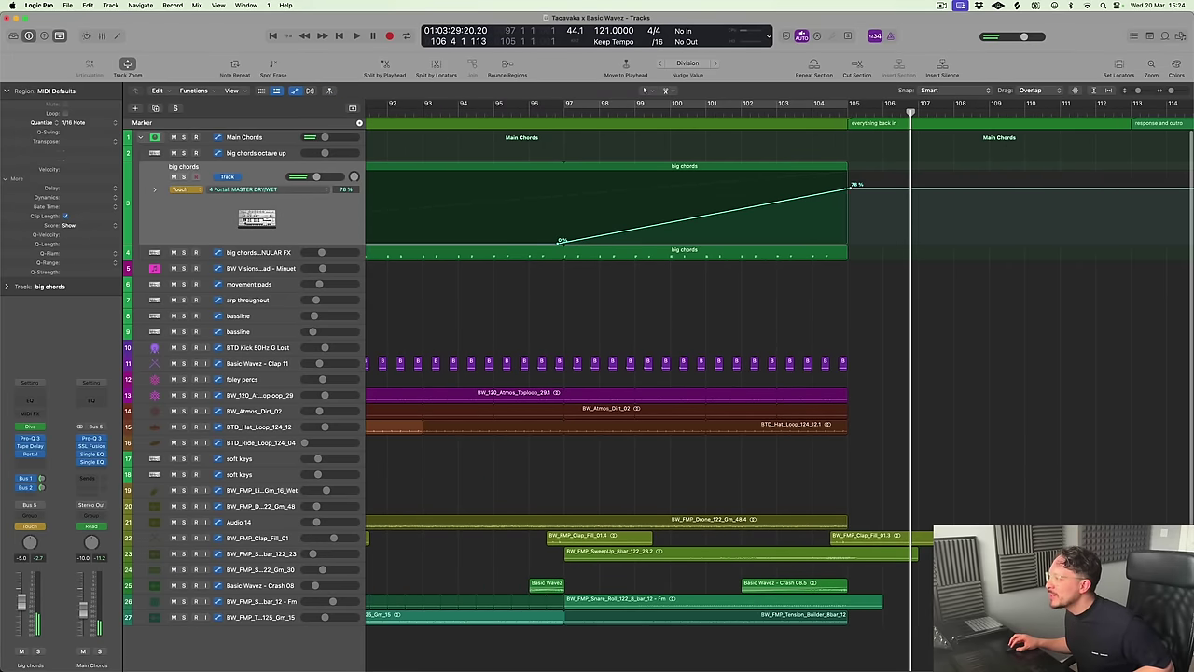
left_click_drag(849, 186, 851, 247)
key("c")
key("space")
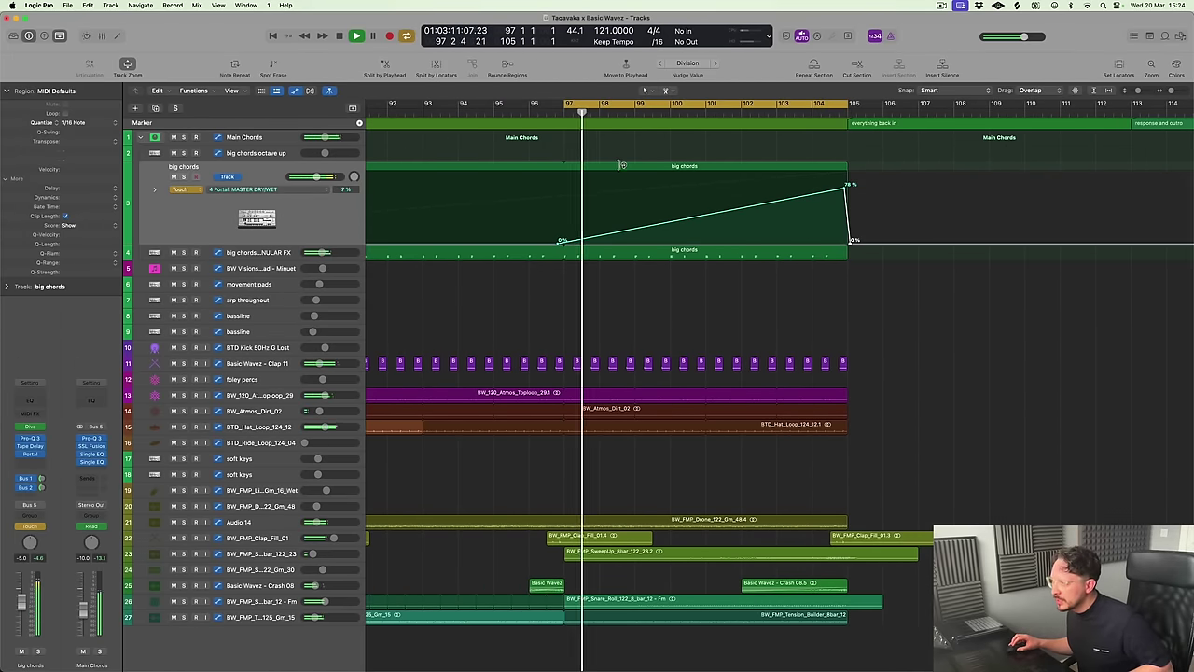
Hide automation and collapse the enlarged big chords track to show the whole arrangement
key("a")
scroll(816, 481, "down", 4)
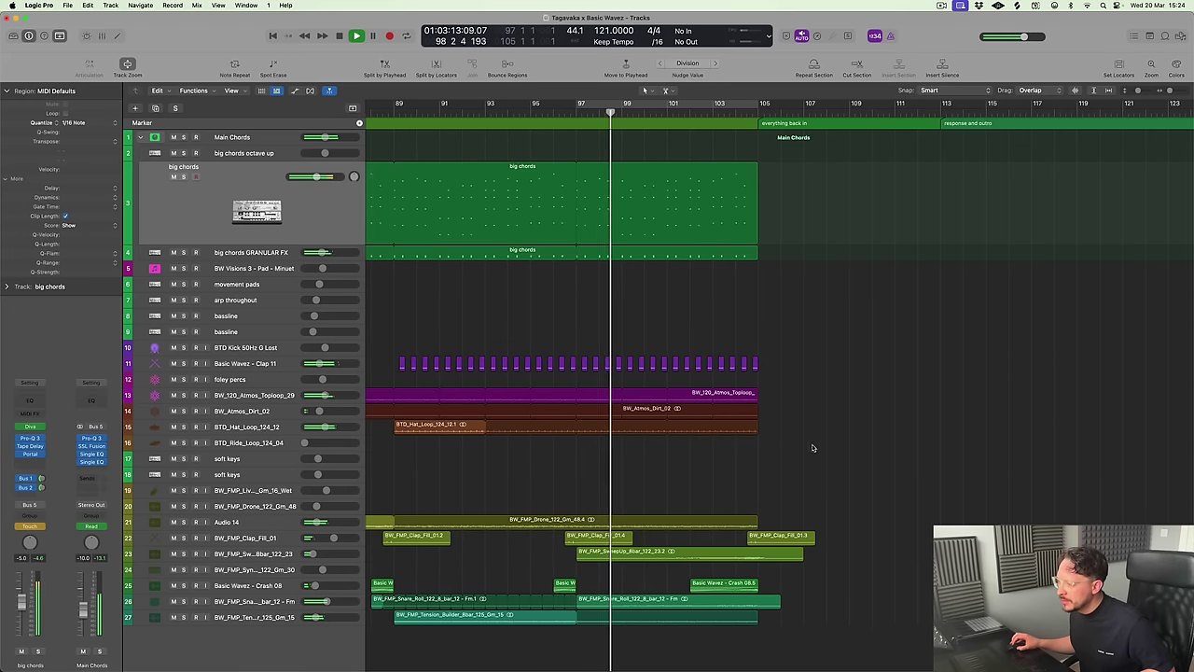
scroll(768, 419, "down", 3)
scroll(744, 412, "down", 3)
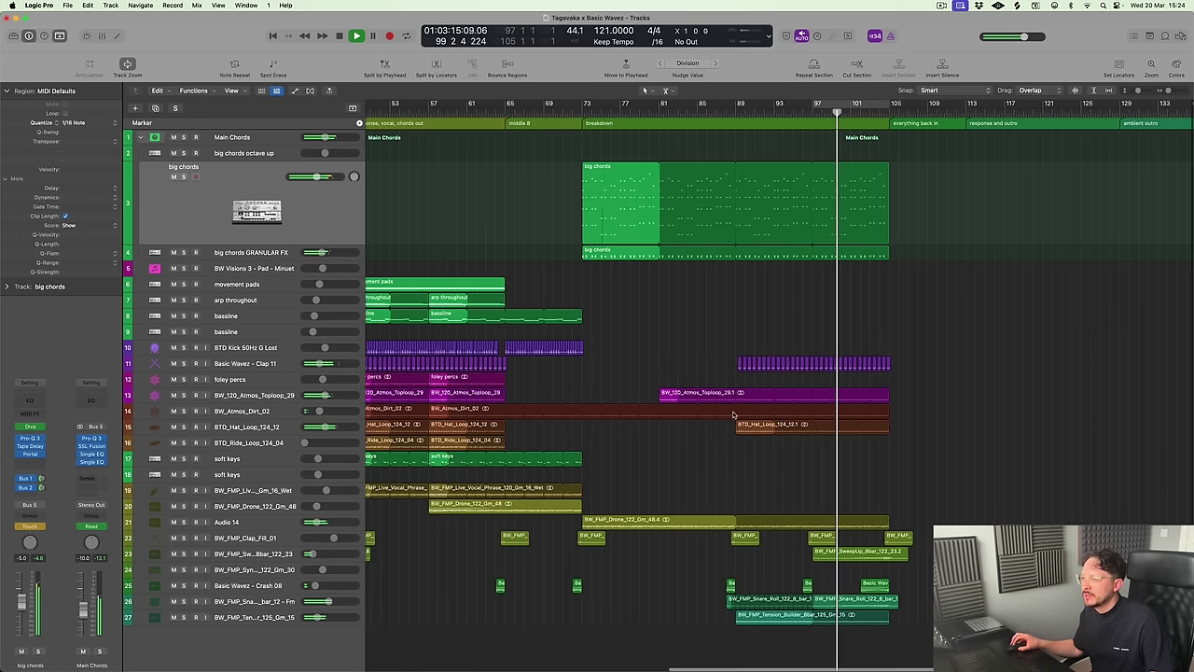
key("ctrl+z")
scroll(573, 293, "down", 4)
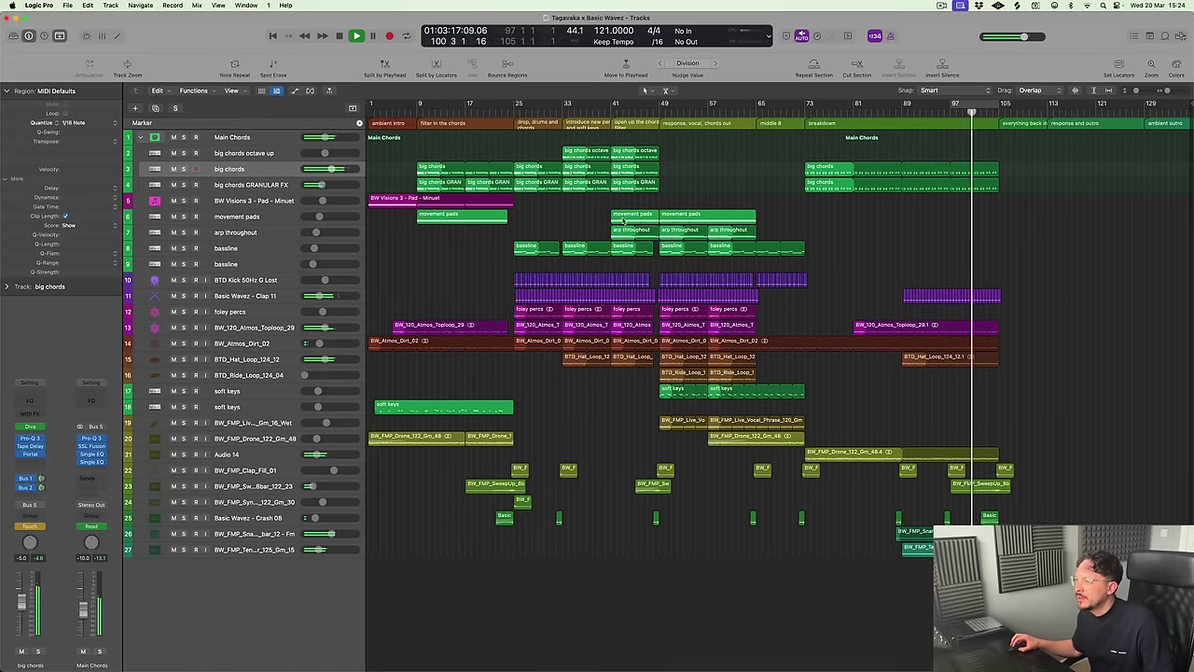
Copy the movement pads region from bars 41–49 to bars 97–105
left_click(244, 220)
key("ctrl+z")
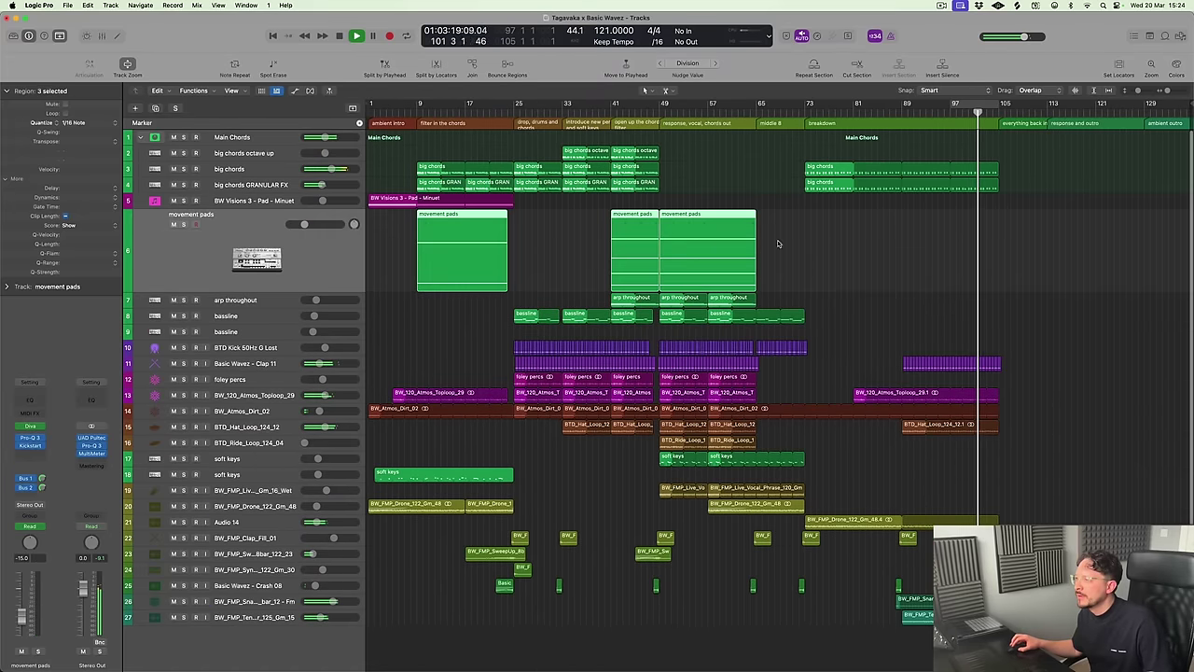
left_click_drag(632, 243, 972, 261)
scroll(1075, 262, "up", 5)
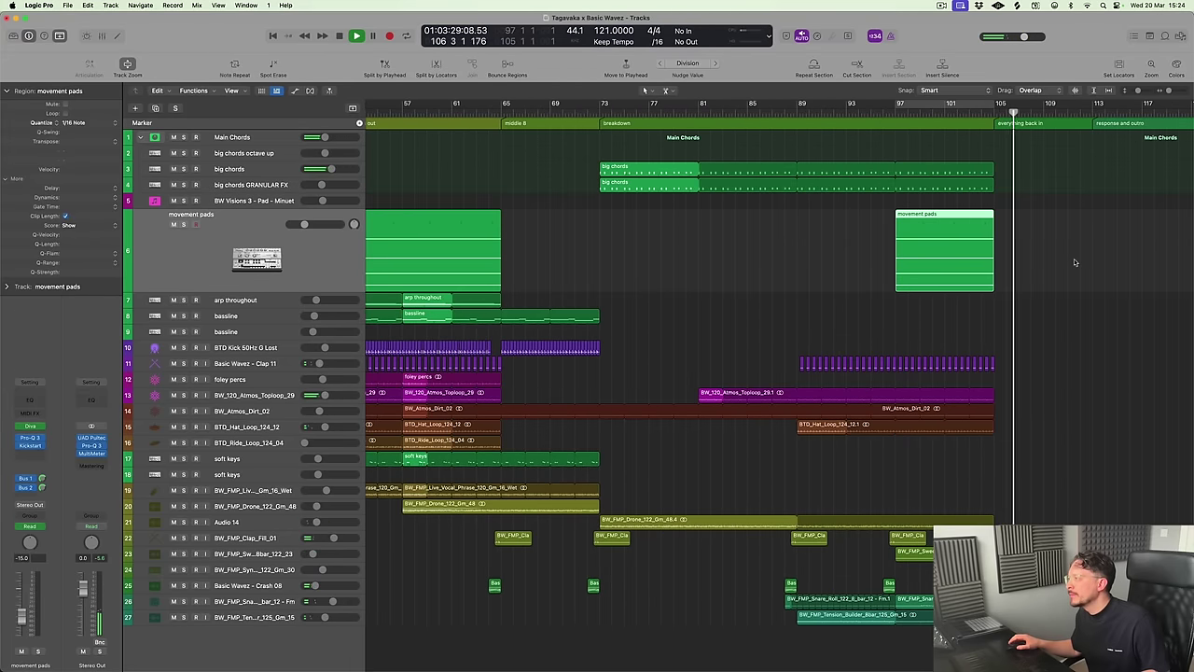
Restart playback from bar 97, turn cycle off and collapse the movement pads track
key("space")
key("space")
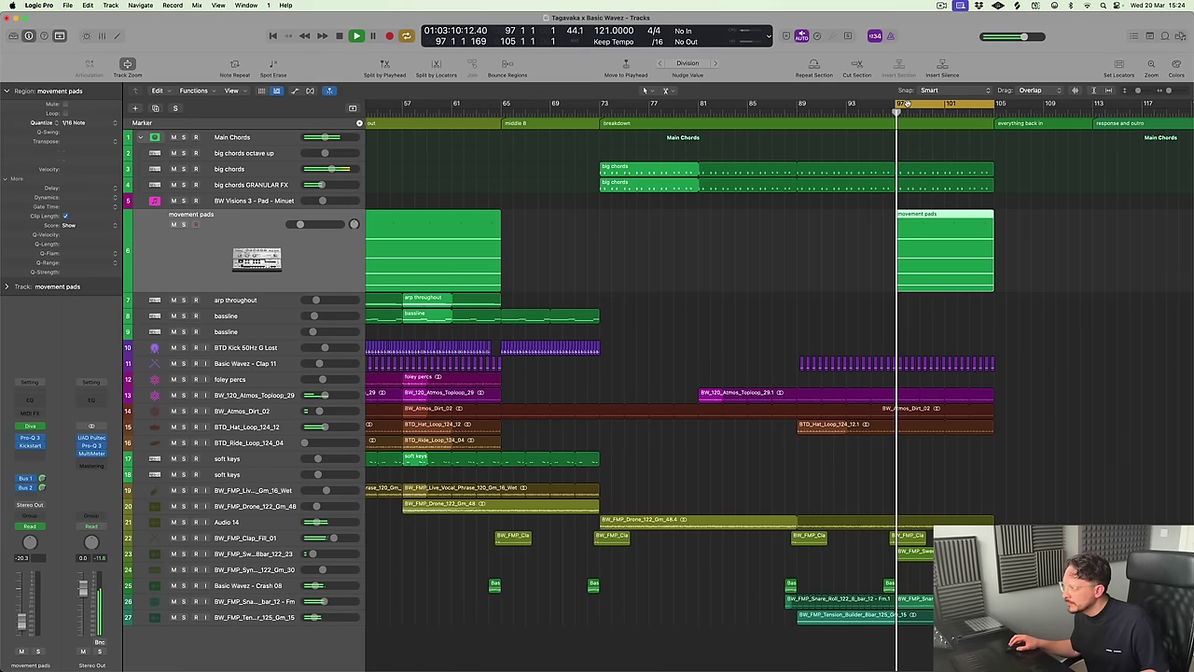
key("c")
key("super+Right")
key("ctrl+super+z")
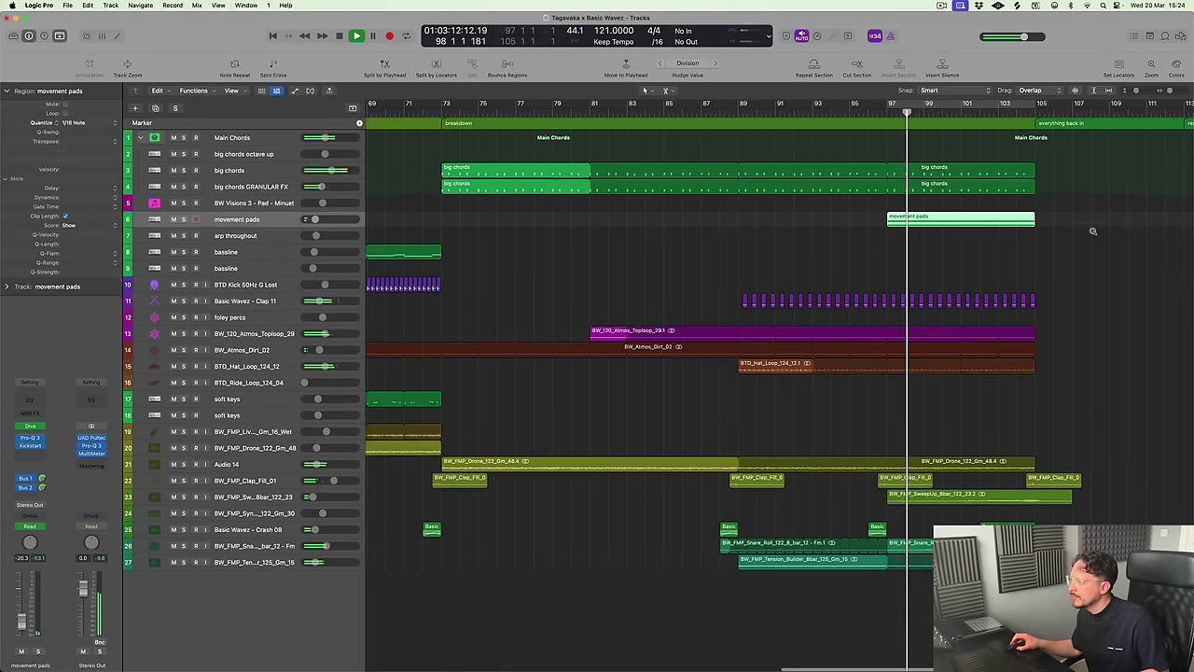
Listen through the last bars of the breakdown into bar 105, checking the sweep-up track
scroll(1092, 231, "up", 3)
scroll(1017, 226, "right", 2)
scroll(1005, 224, "down", 3)
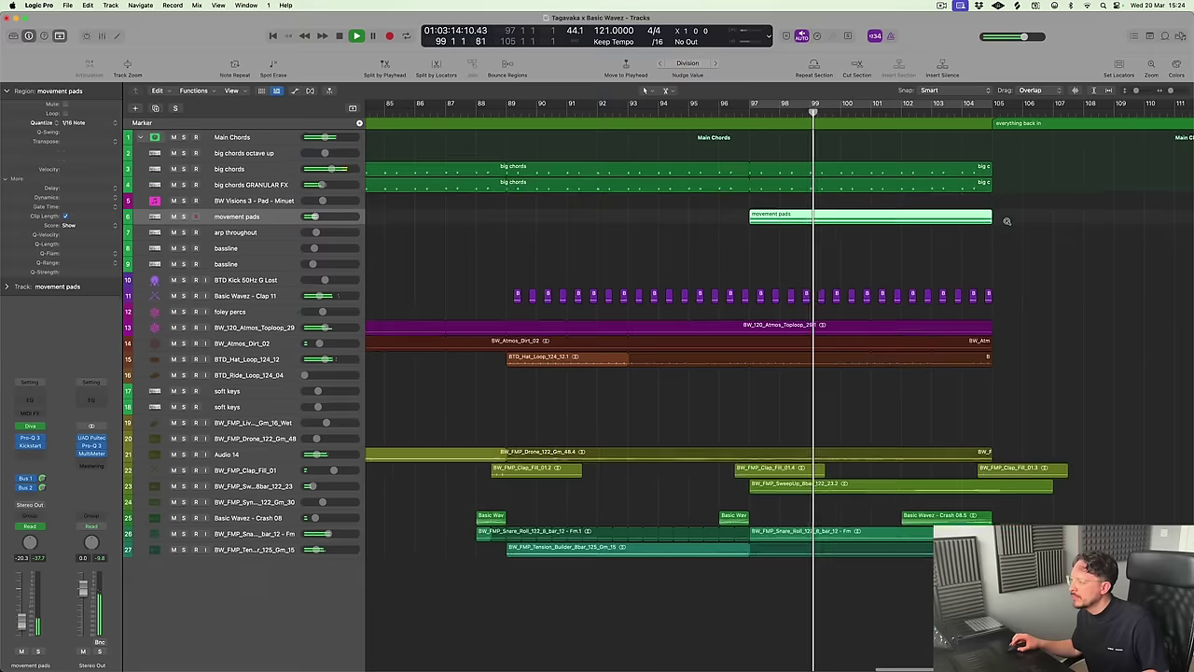
scroll(1018, 292, "right", 2)
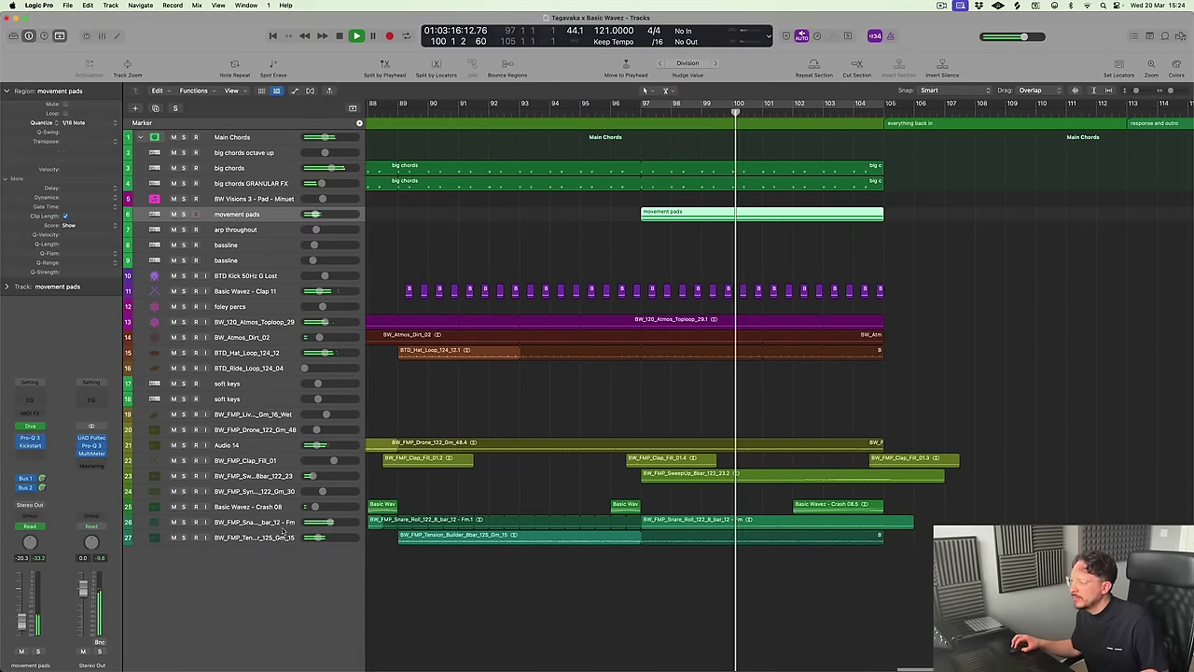
left_click(267, 478)
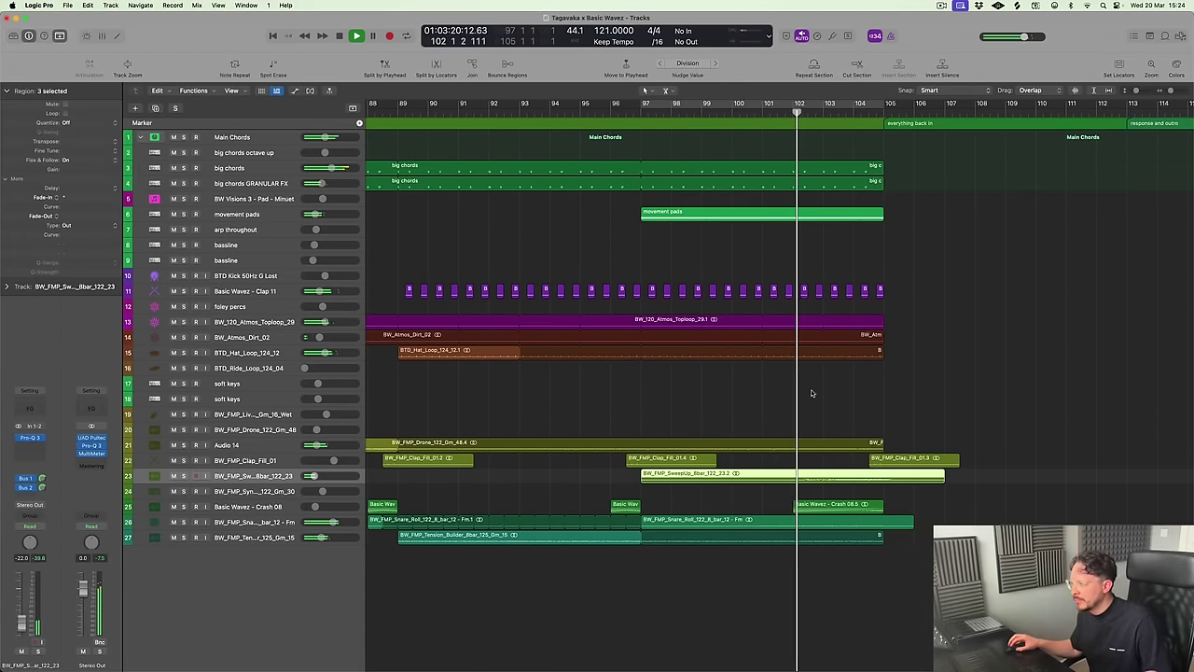
left_click(964, 382)
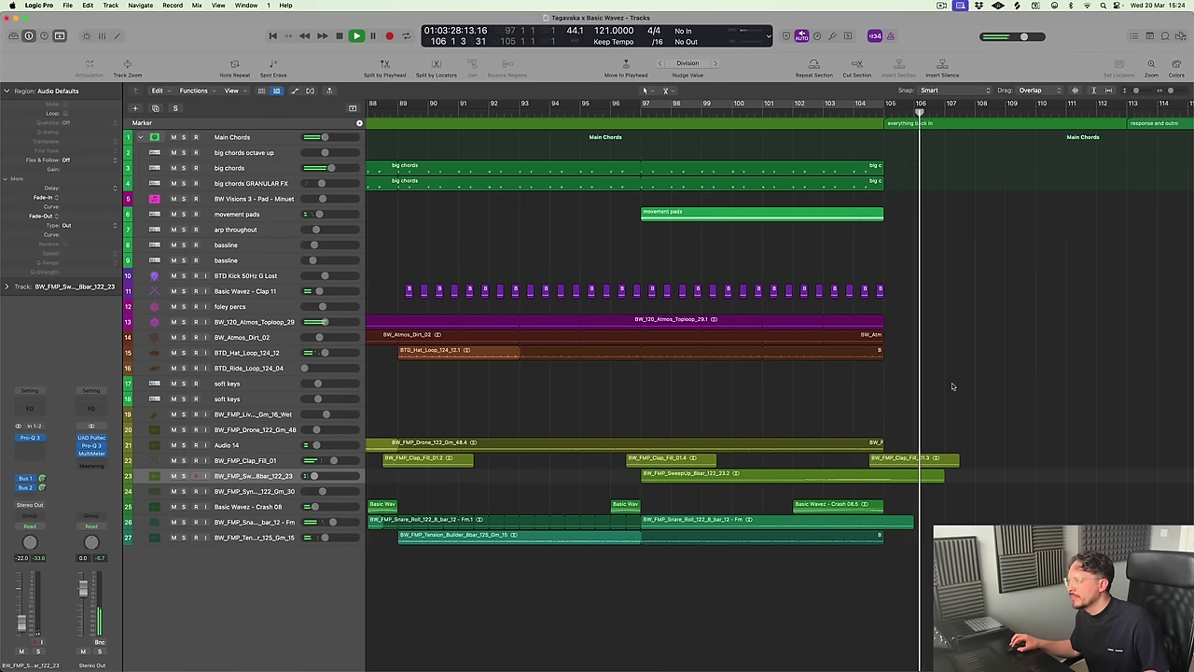
Duplicate the clap fill region at bar 105 directly after it, at about bar 106.5
left_click_drag(892, 461, 952, 461)
key("super+Left")
key("super+Left")
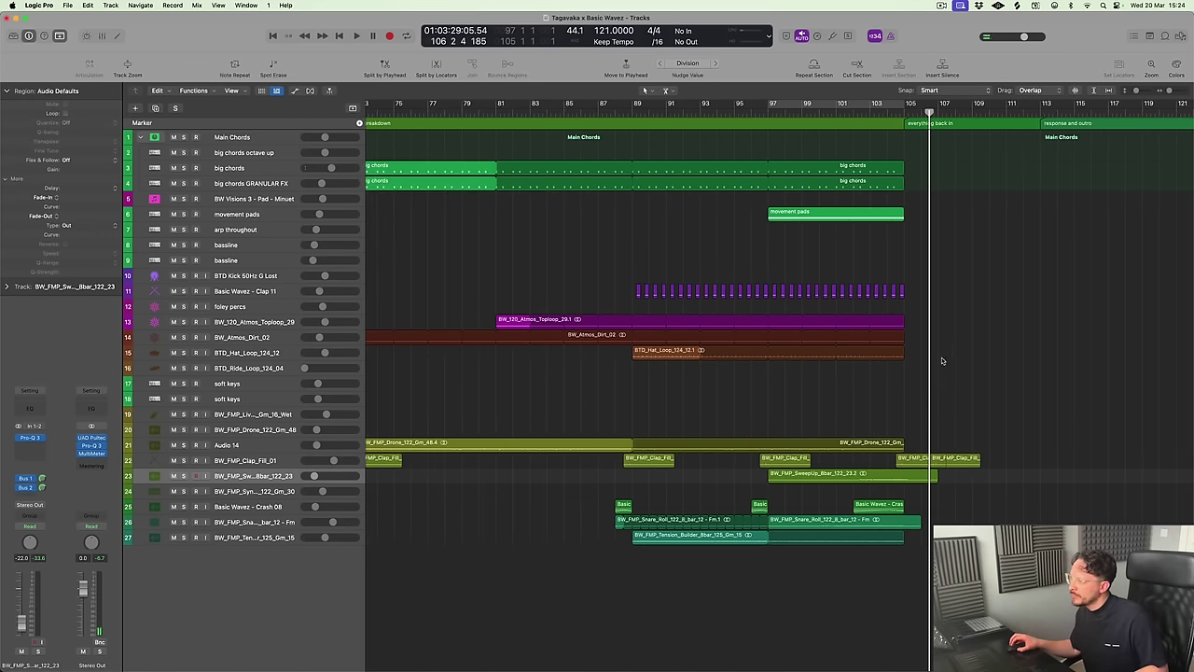
key("super+Left")
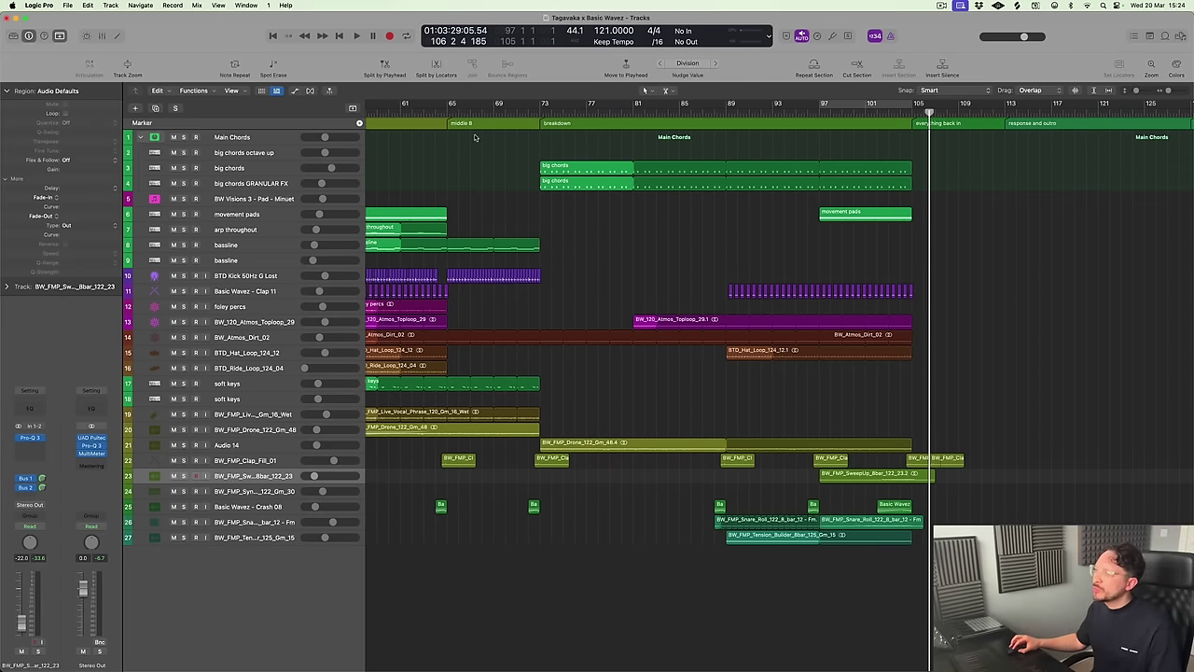
Set the cycle range to bars 65–109 and play from the middle 8 through the breakdown
left_click_drag(449, 107, 957, 265)
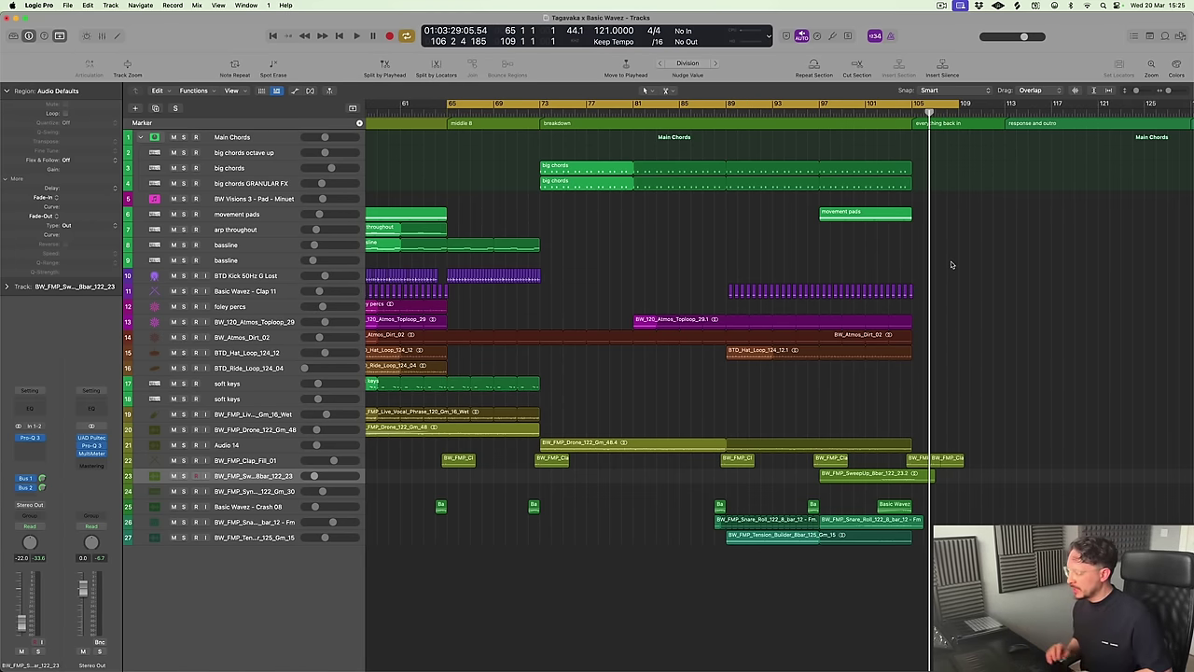
key("space")
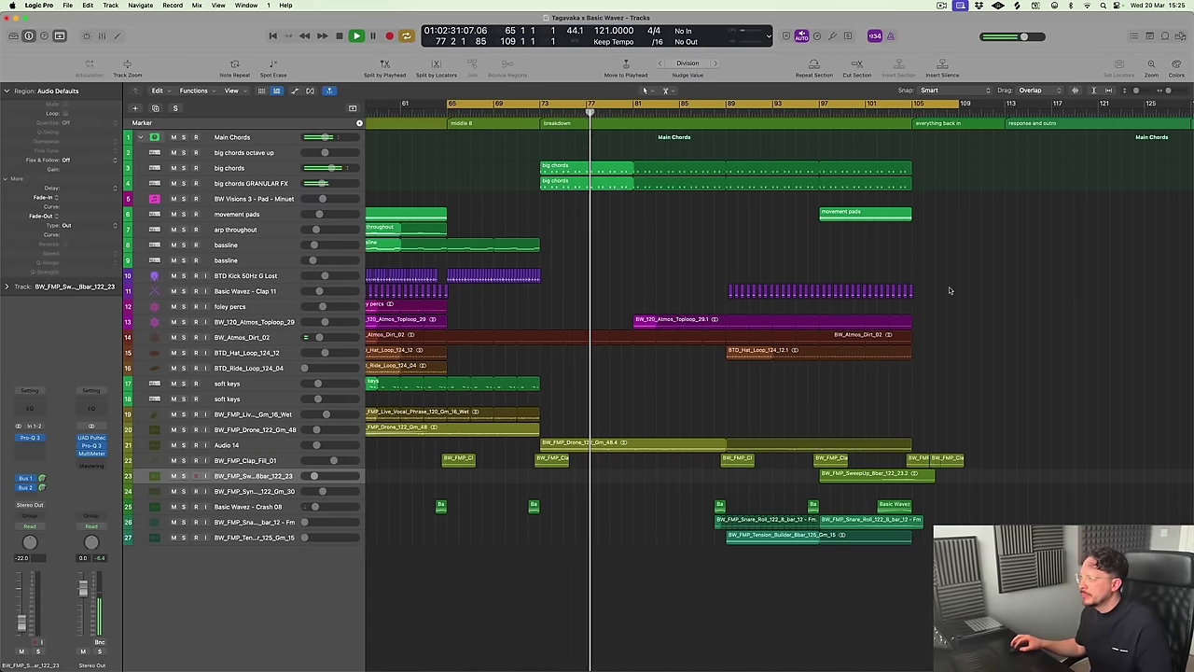
scroll(815, 304, "down", 3)
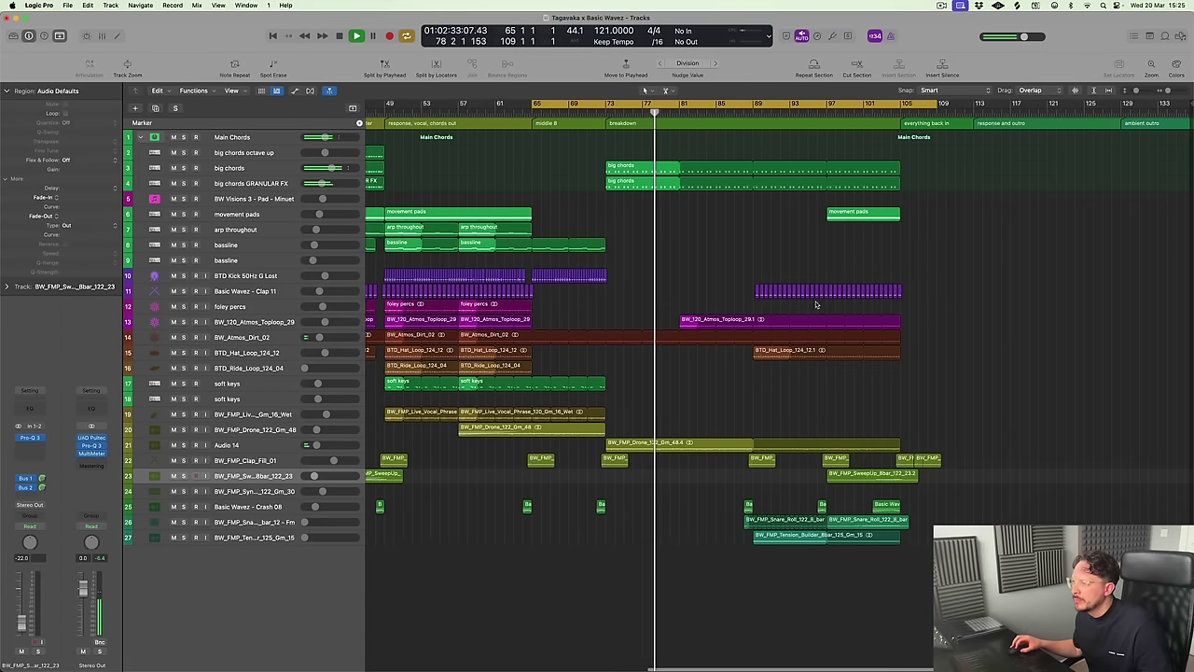
scroll(690, 301, "left", 3)
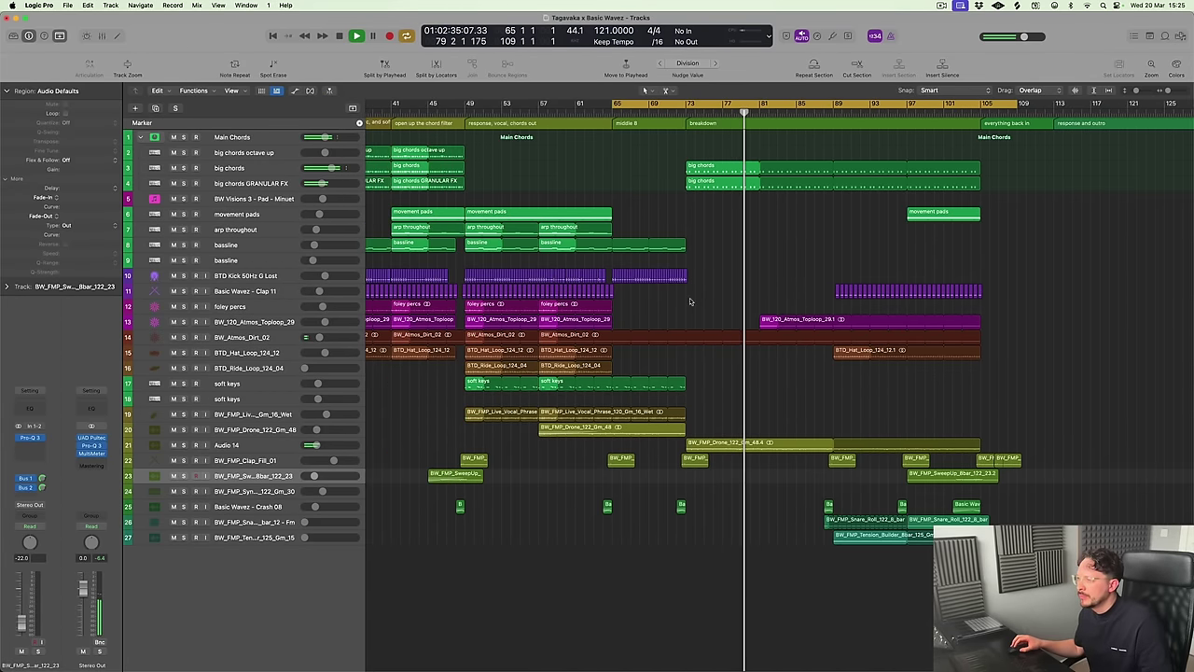
scroll(691, 301, "left", 3)
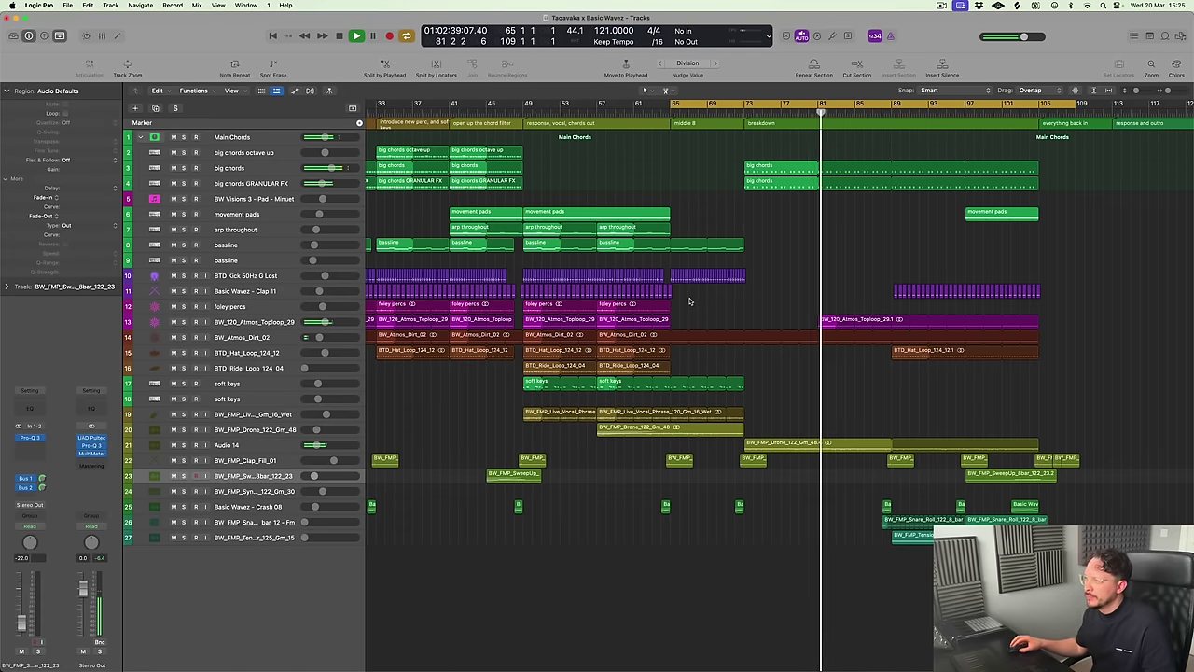
Set the cycle range to bars 33–49, globally copy the section between the locators and turn cycle off
left_click(382, 106)
left_click_drag(377, 105, 486, 135)
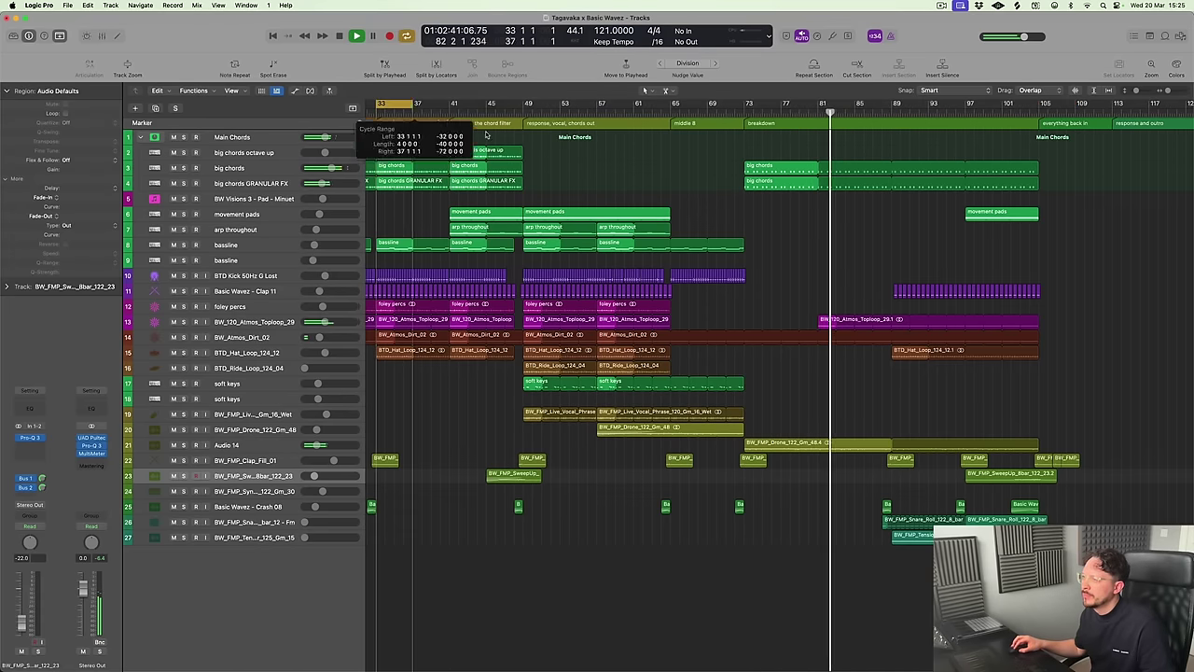
right_click(438, 105)
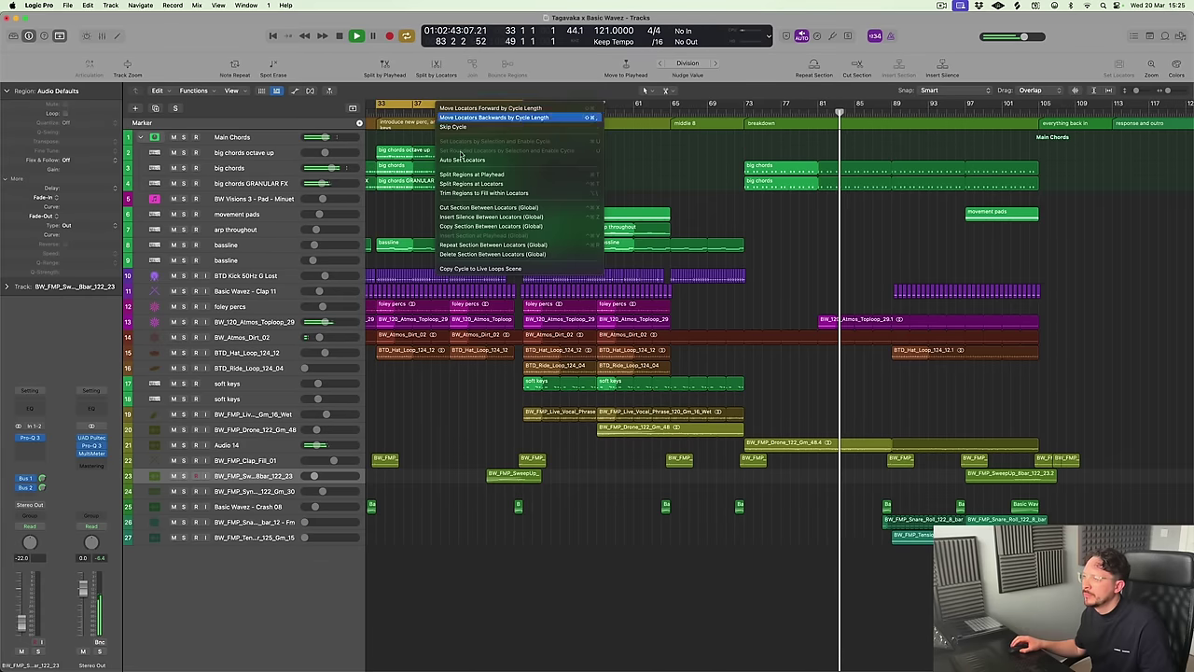
left_click(465, 227)
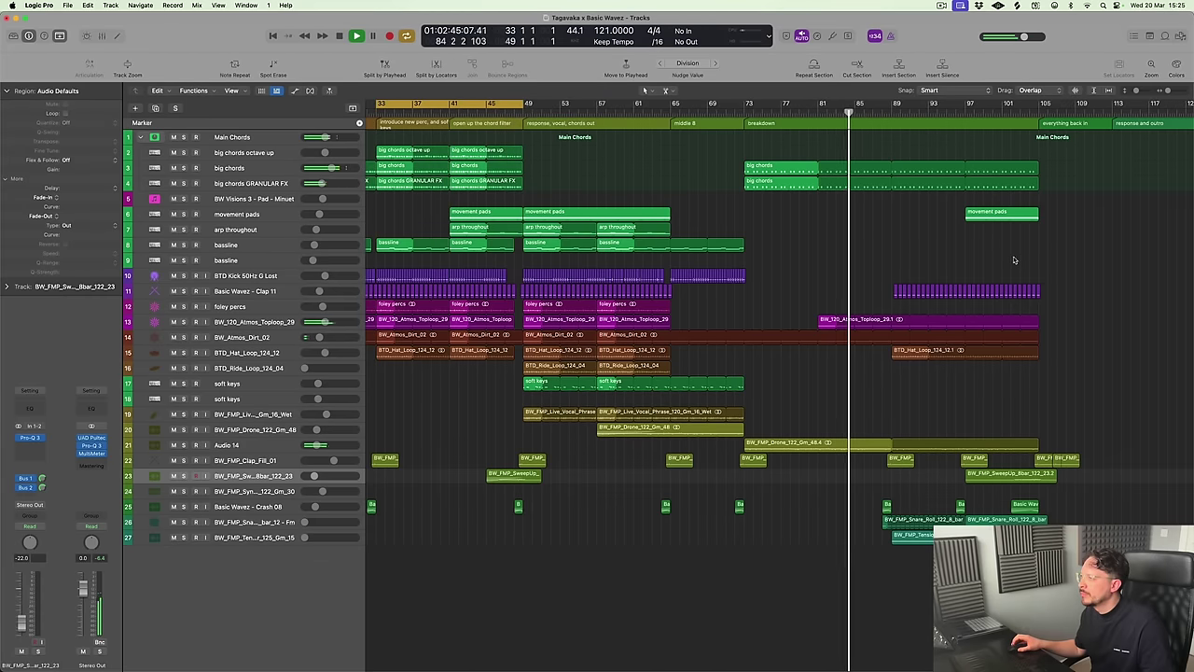
key("c")
Delete the empty second bassline track above BTD Kick 50Hz G Lost and return to the breakdown
scroll(1013, 260, "right", 5)
scroll(971, 261, "up", 3)
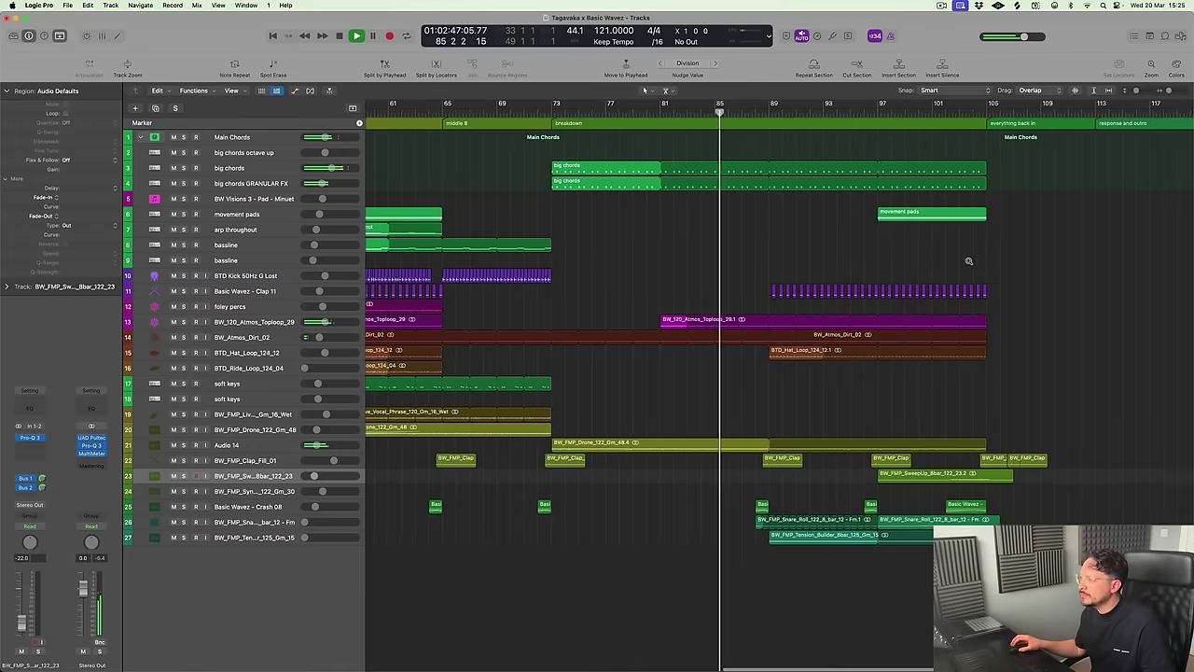
scroll(961, 262, "right", 5)
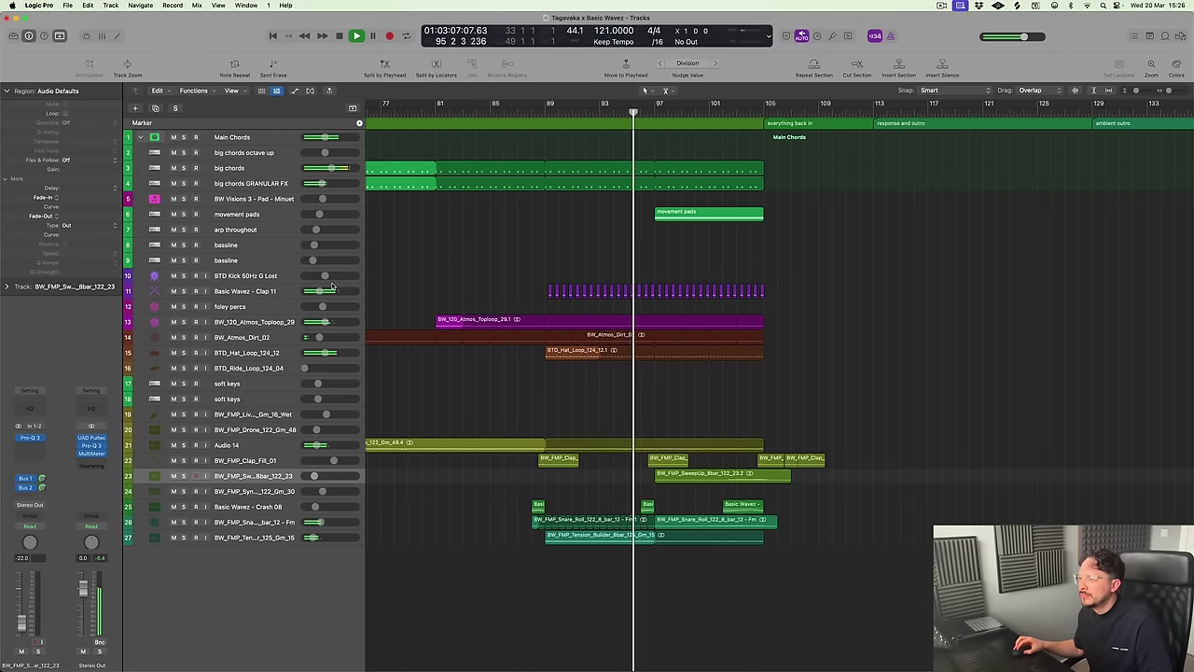
left_click(273, 267)
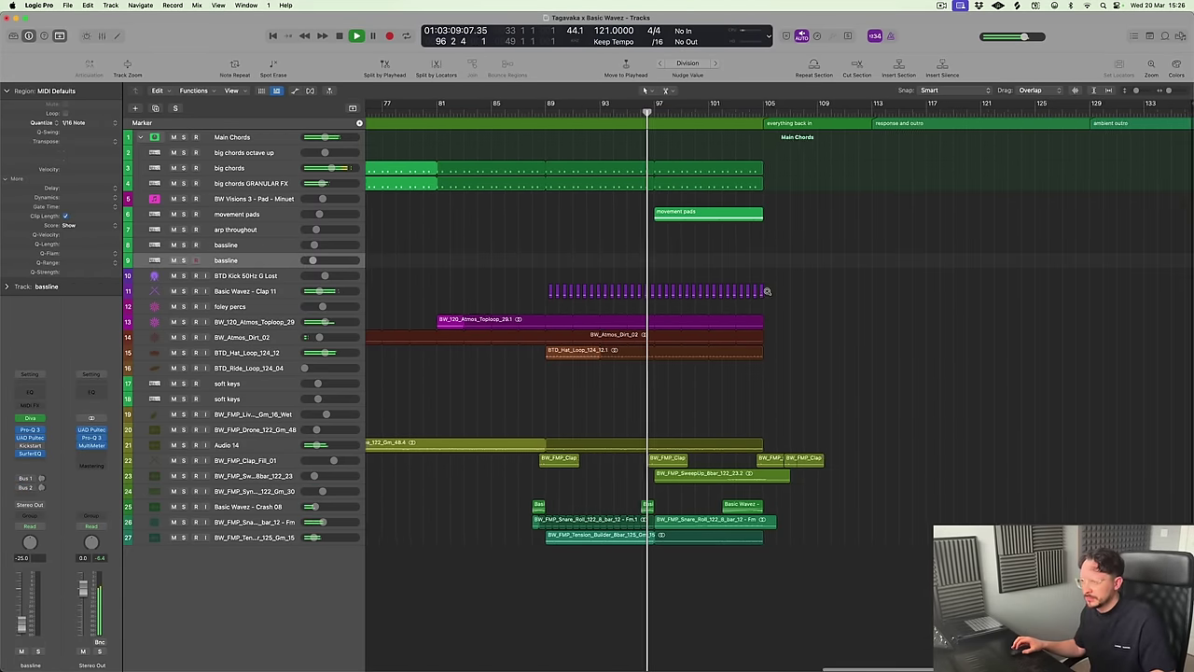
key("z")
key("super+BackSpace")
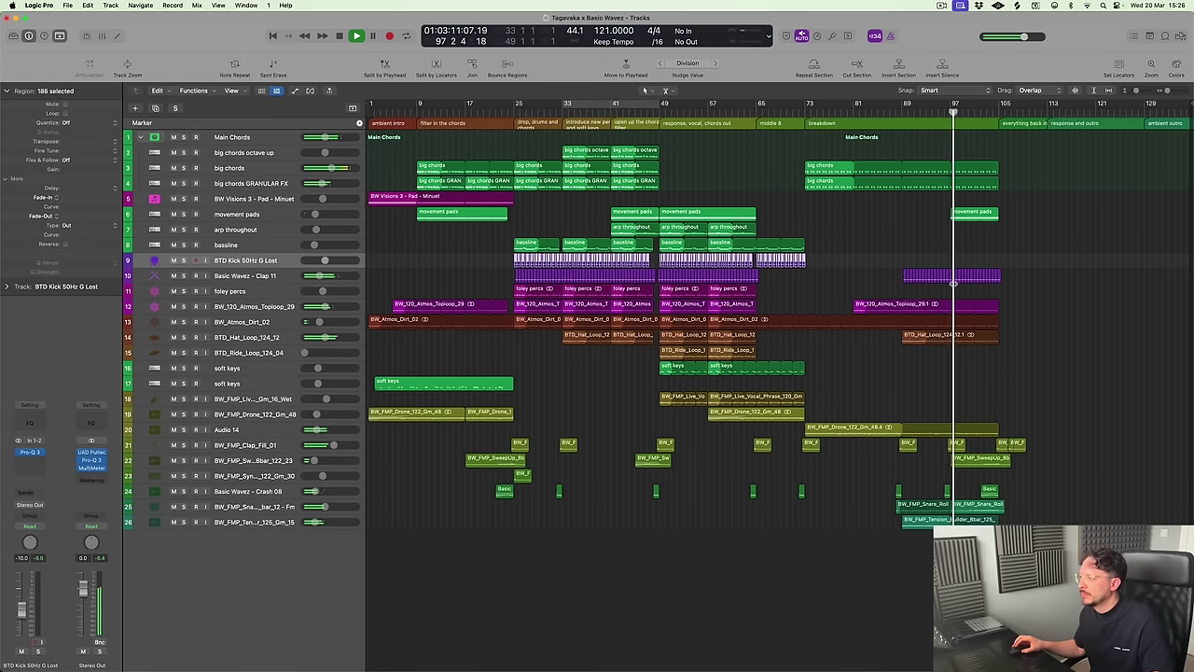
key("super+Right")
key("super+Right")
key("super+Right")
key("super+Right")
key("super+Right")
scroll(998, 267, "right", 10)
left_click(999, 268)
scroll(1003, 261, "right", 10)
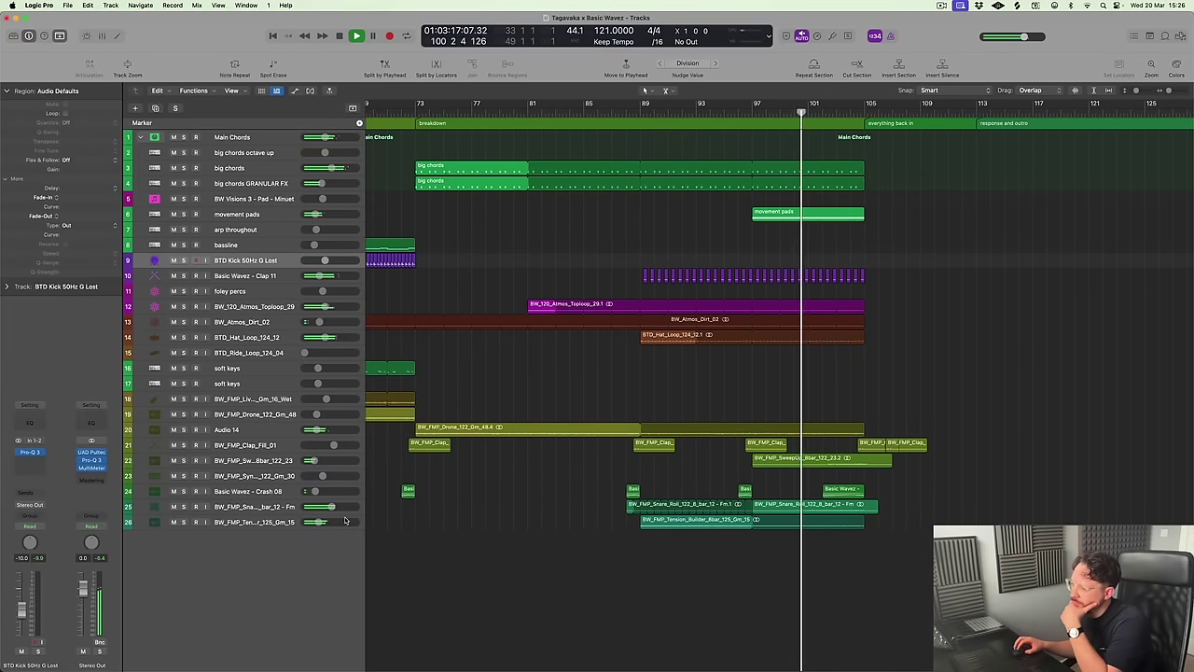
Check the snare roll track while listening past bar 105, stop playback and view the whole arrangement
left_click(275, 510)
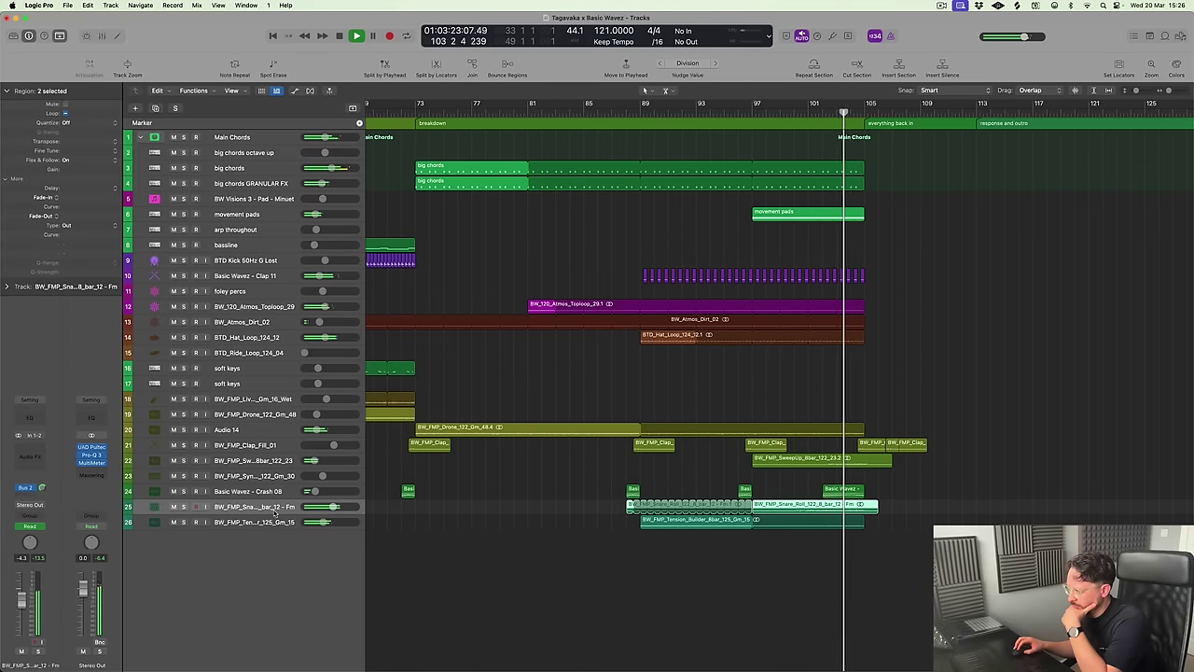
left_click(949, 417)
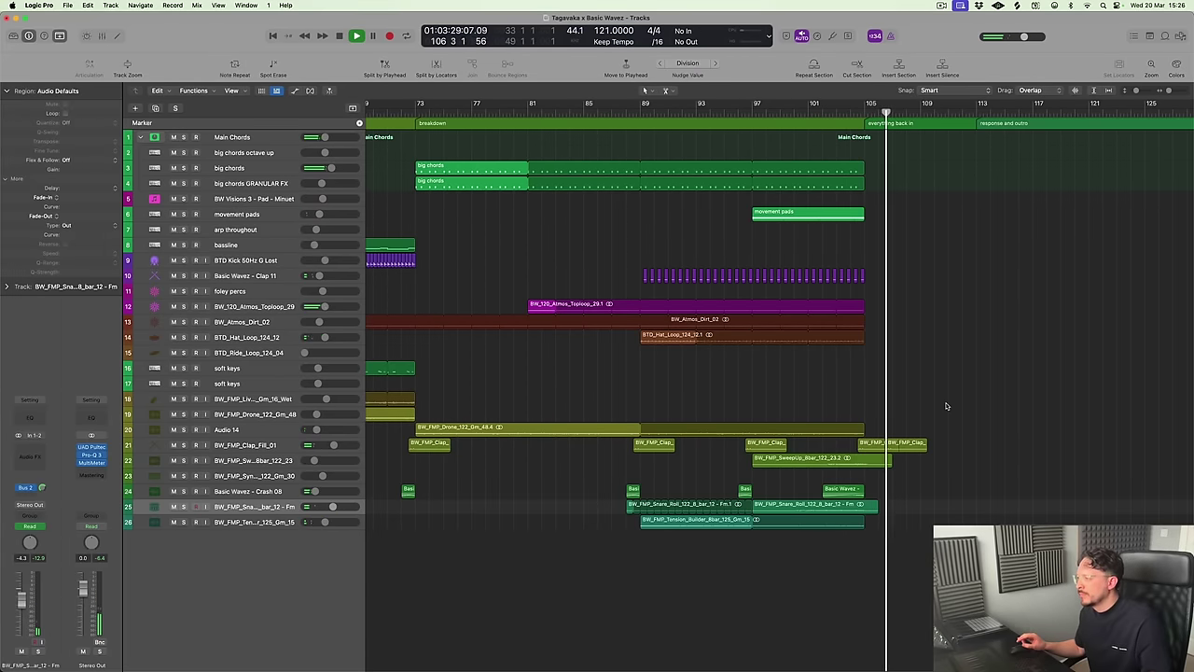
key("space")
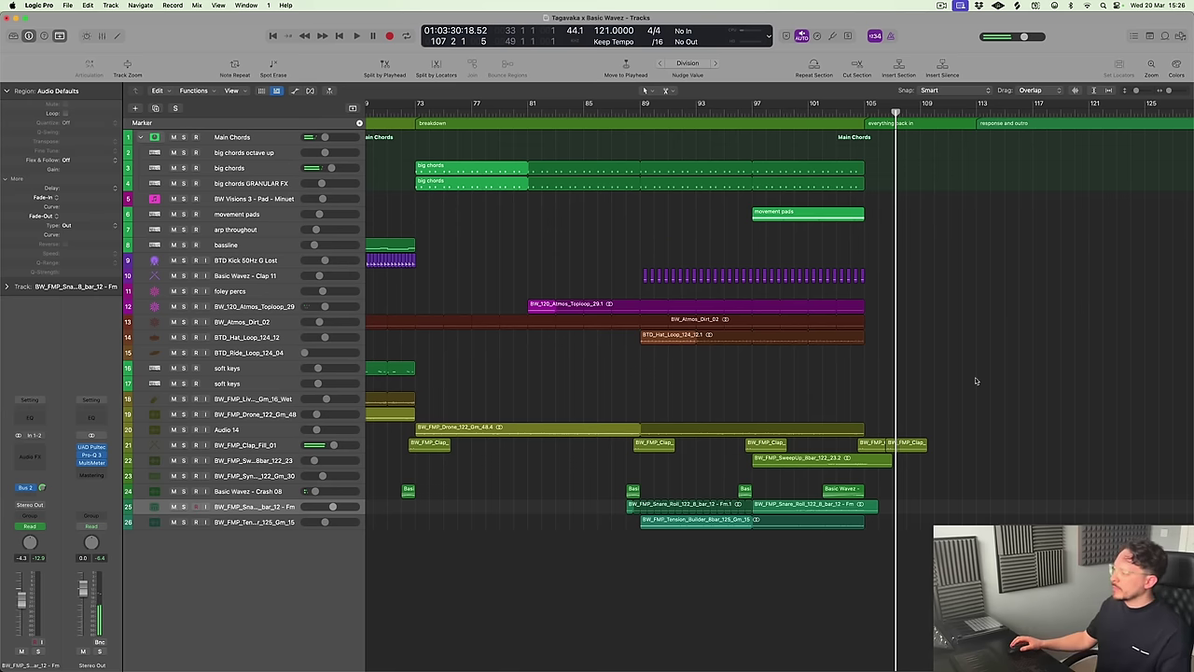
scroll(564, 248, "down", 10)
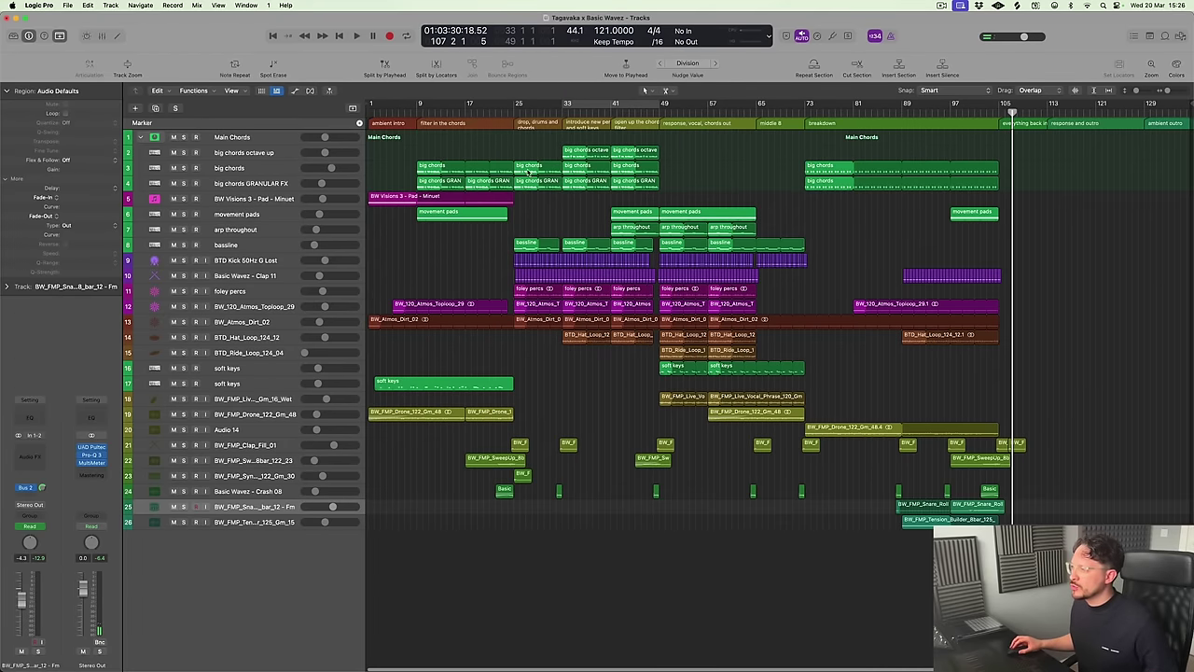
Paste the copied section at bar 107, after the breakdown, and deselect the pasted regions
scroll(831, 232, "up", 10)
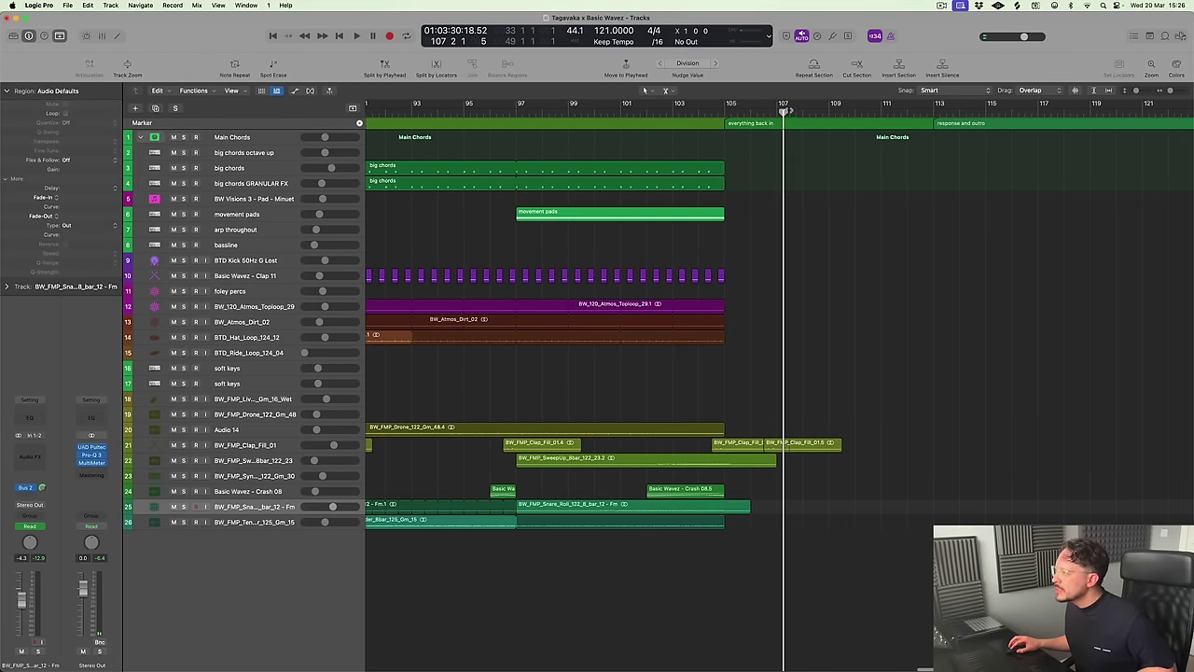
left_click_drag(786, 111, 778, 111)
key("super+v")
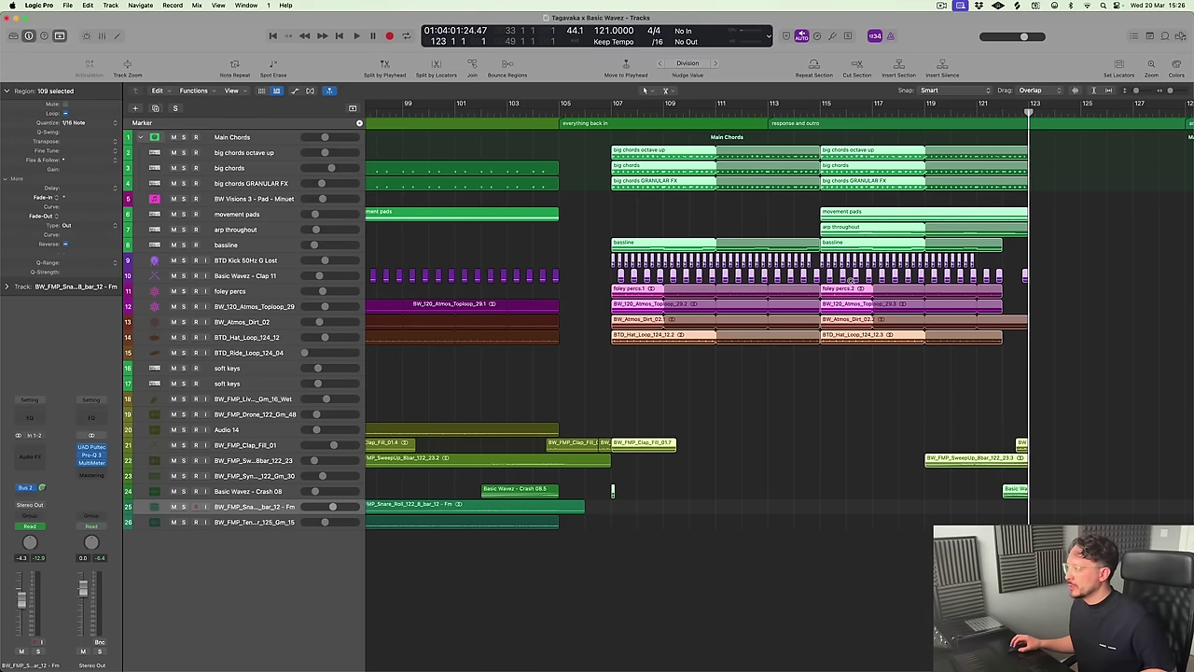
left_click(845, 400)
scroll(827, 364, "down", 4)
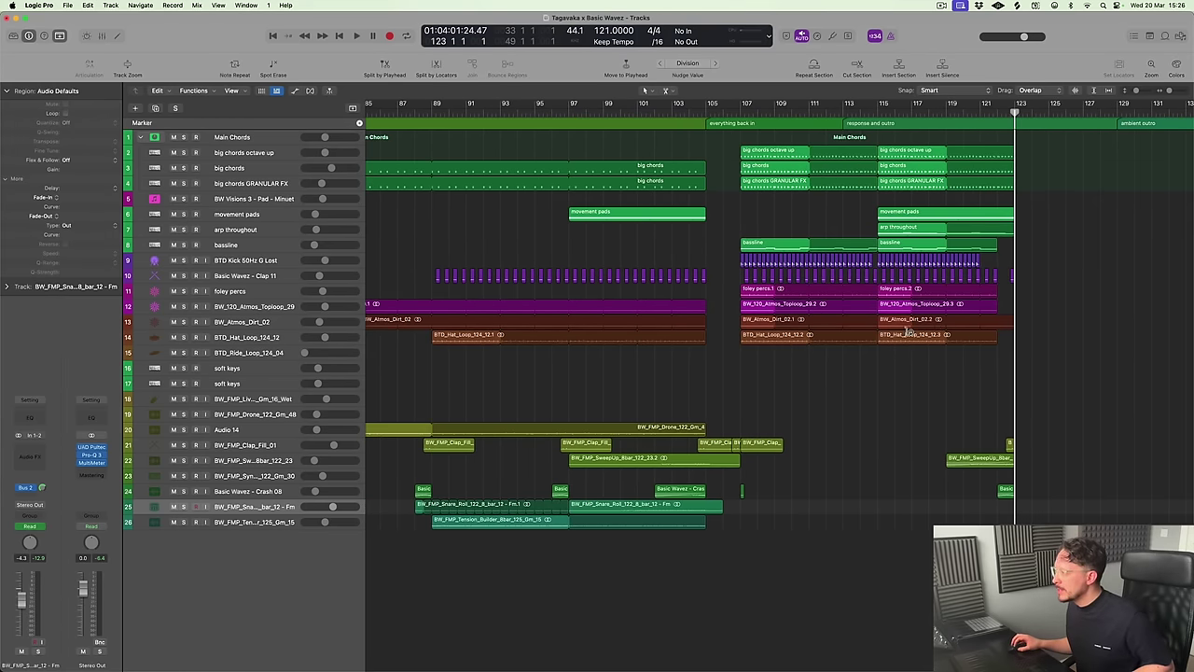
Copy the BTD_Ride_Loop region from bar 49 to bar 107 and set the cycle range to bars 107–115
scroll(908, 331, "down", 6)
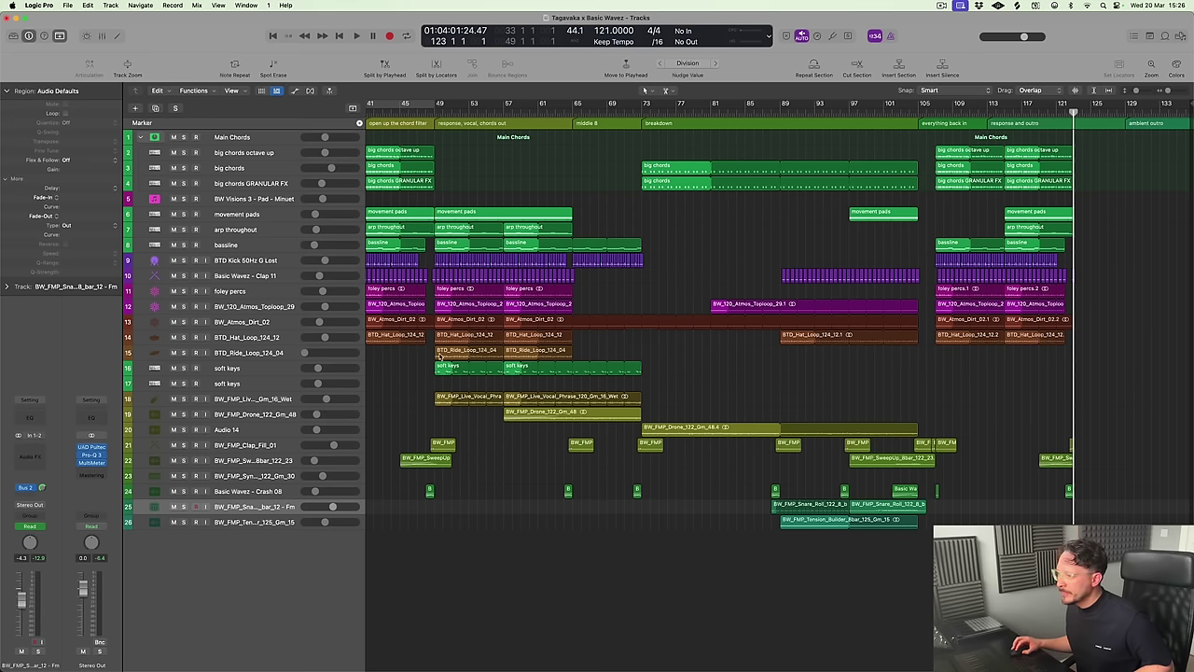
left_click_drag(446, 355, 950, 354)
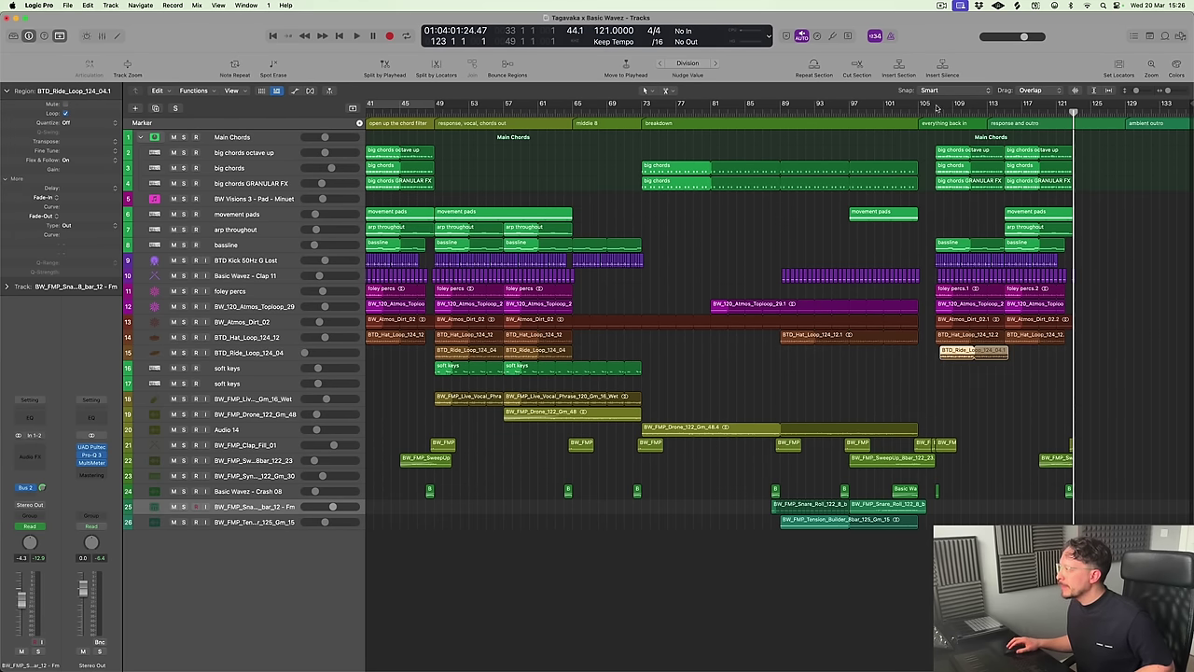
mouse_move(937, 107)
left_mouse_down()
mouse_move(1019, 145)
mouse_move(1006, 137)
left_mouse_up()
scroll(968, 299, "up", 6)
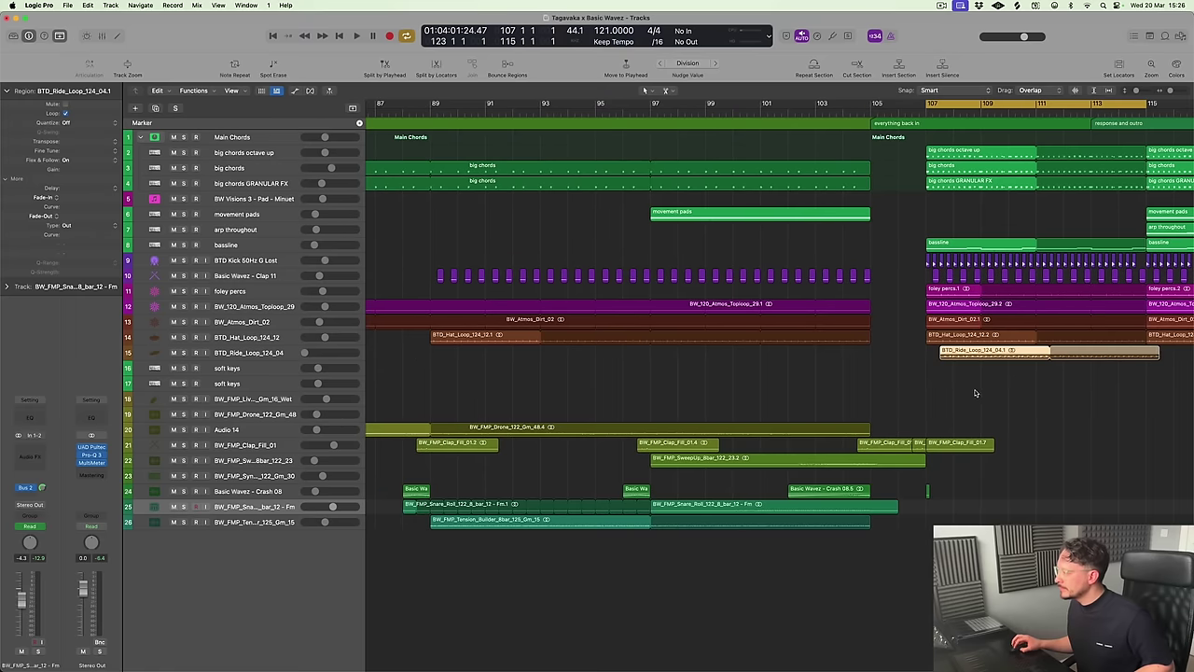
left_click_drag(961, 359, 948, 360)
Play the cycled section and delete the pasted duplicate clap fill at bar 107
key("space")
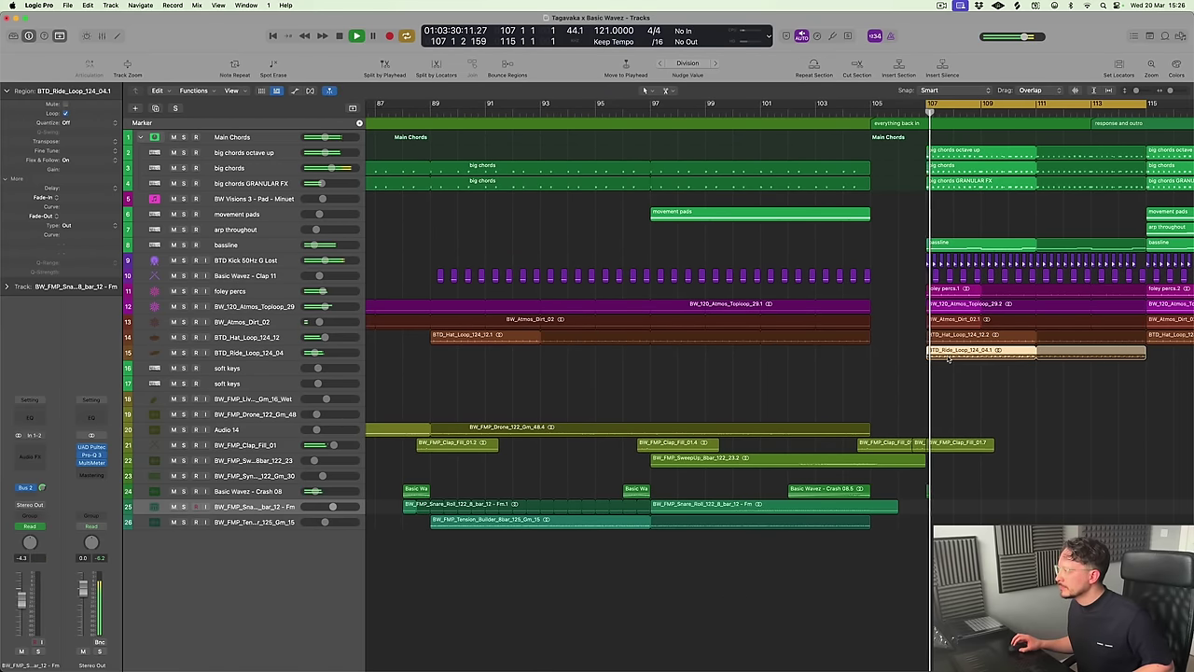
scroll(948, 355, "down", 3)
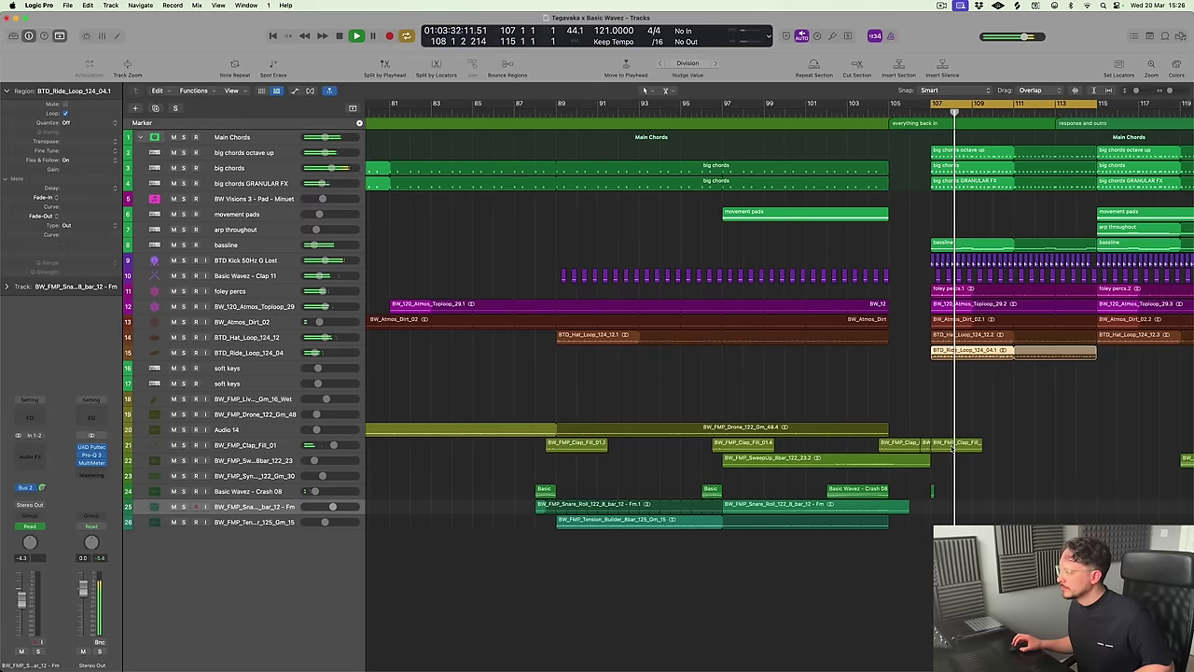
left_click(954, 445)
key("Delete")
scroll(958, 481, "down", 3)
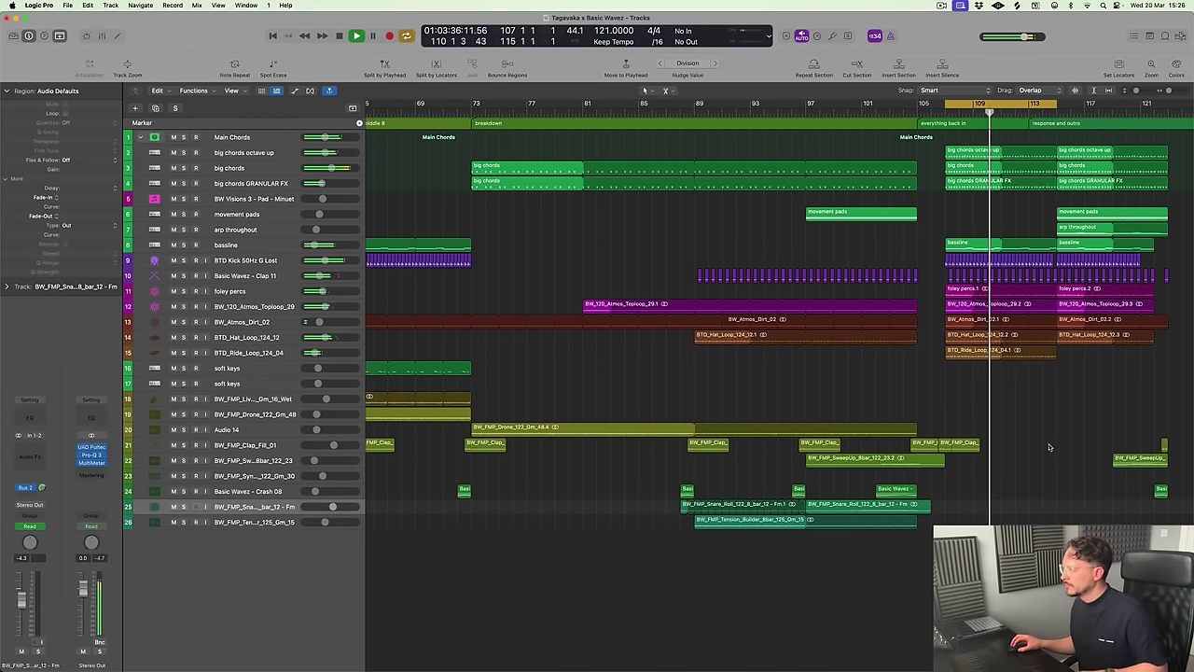
Replay the transition from around bar 105 into the full section at bar 107
scroll(961, 457, "right", 3)
scroll(980, 420, "right", 2)
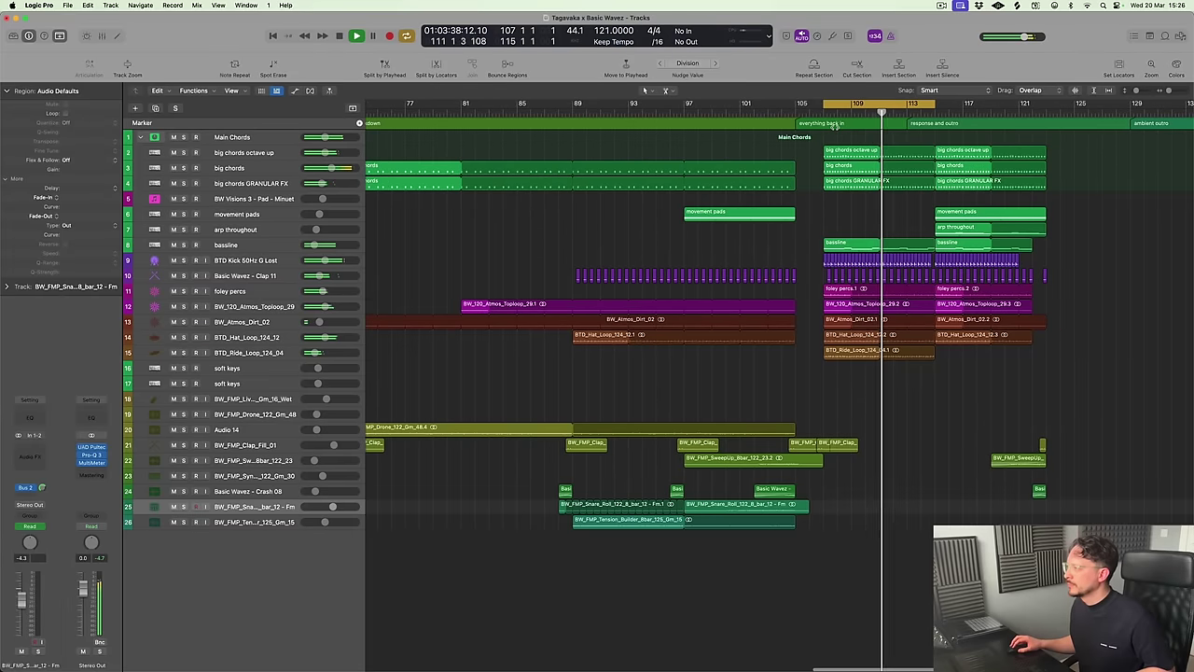
left_click(823, 113)
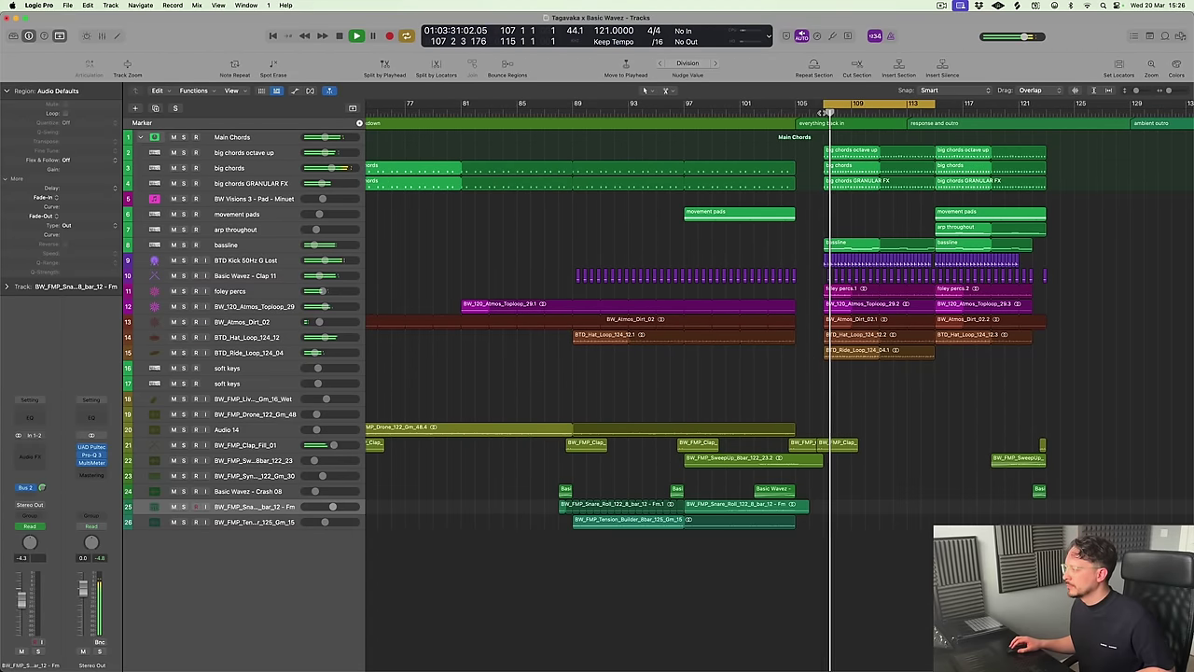
key("super+Right")
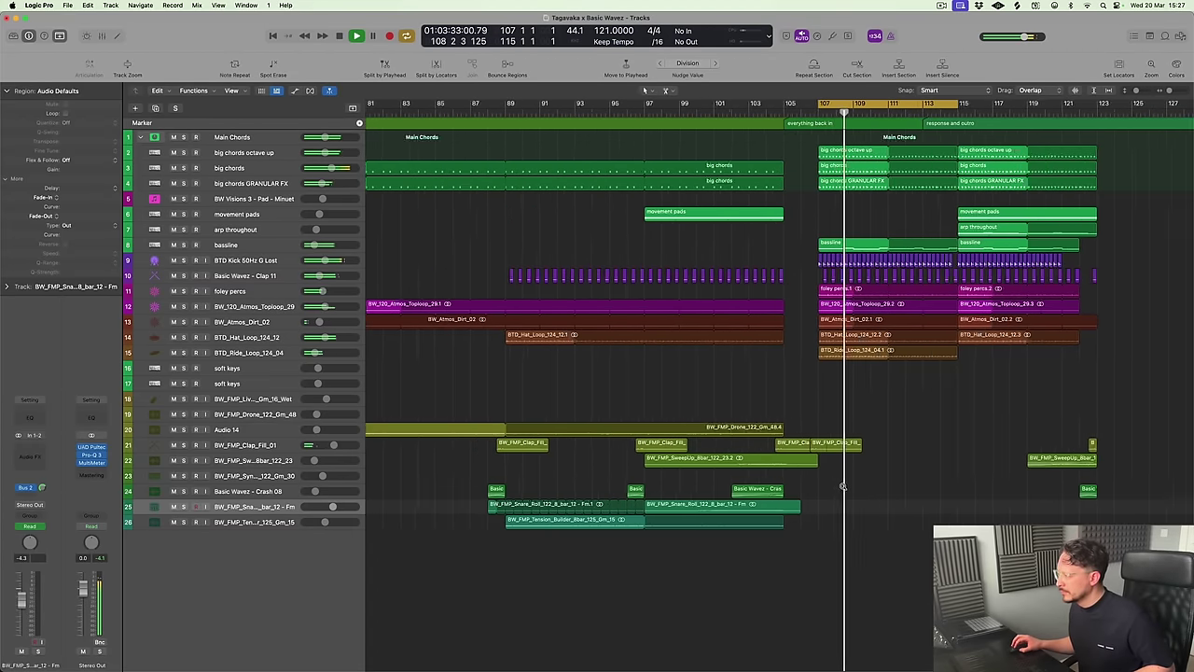
left_click(791, 116)
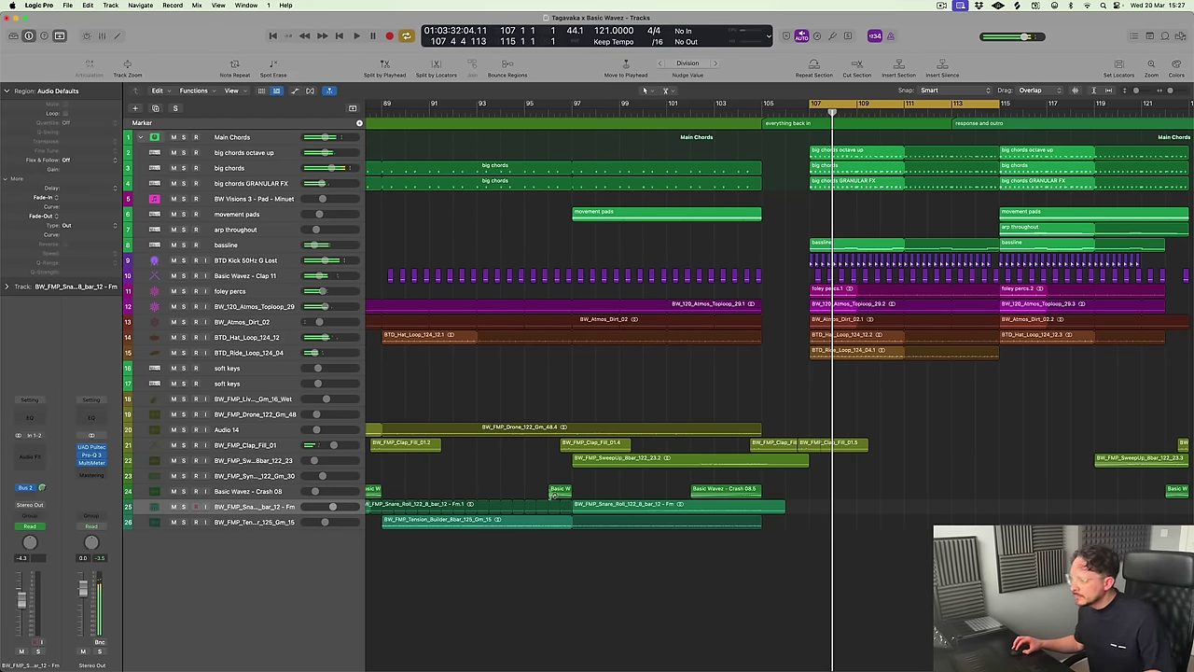
Copy the reversed crash from bar 96 to bar 106 so it leads into bar 107, and play the transition
left_click_drag(560, 492, 801, 501)
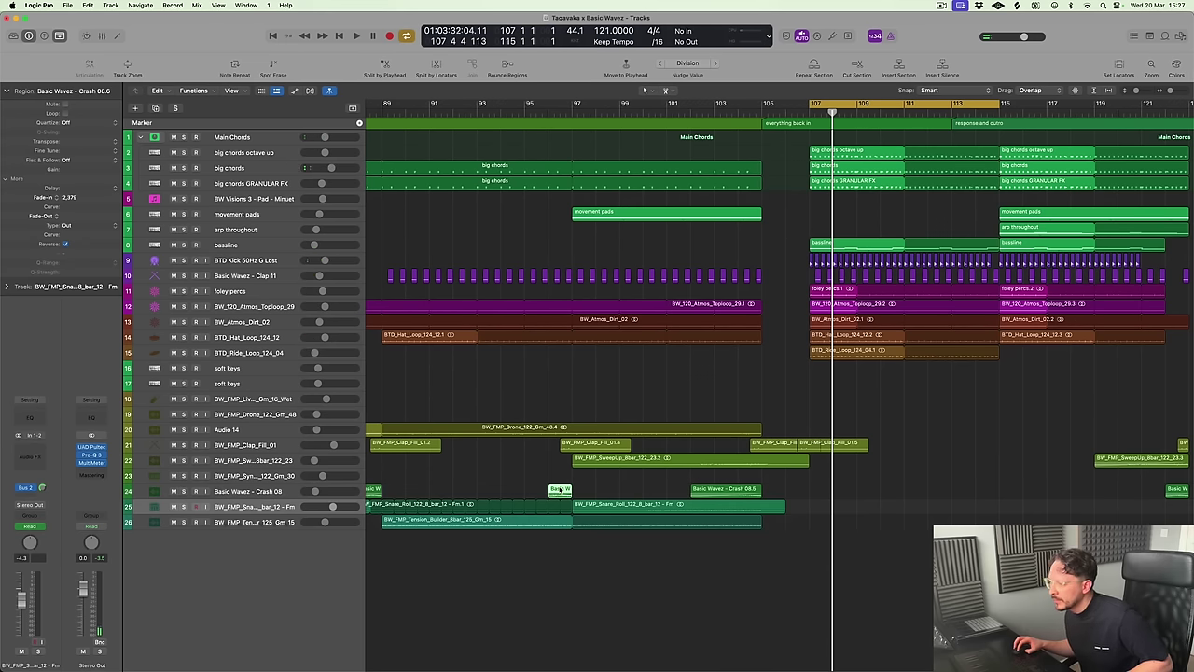
left_click_drag(560, 491, 799, 493)
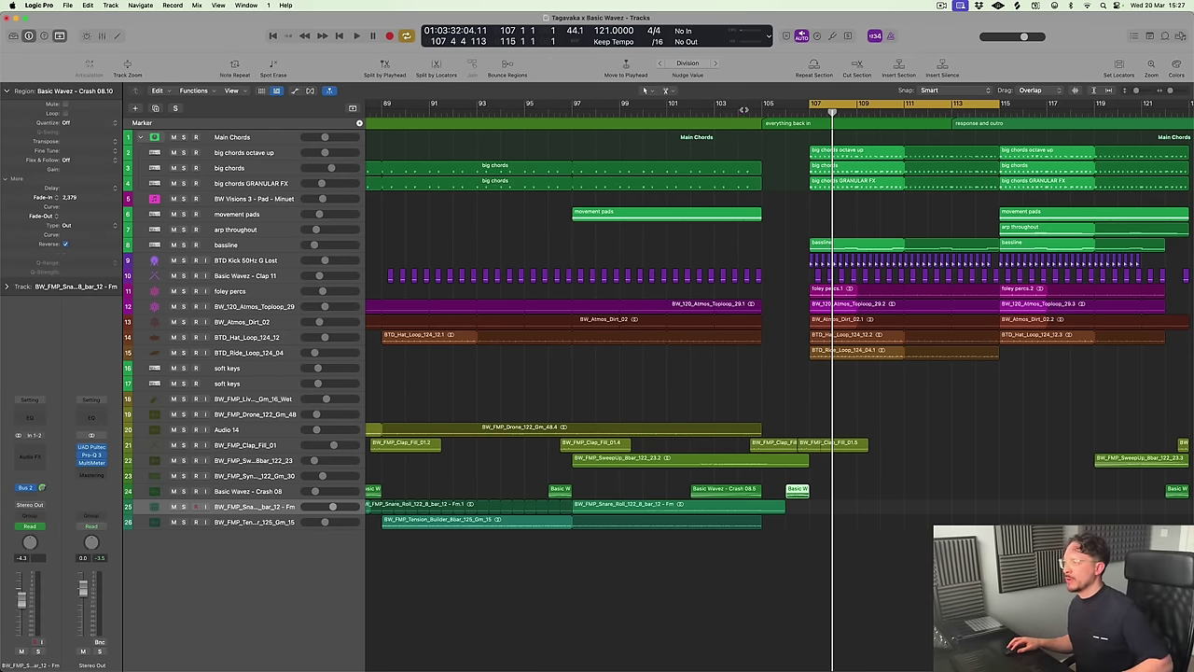
left_click(744, 110)
key("space")
key("super+Left")
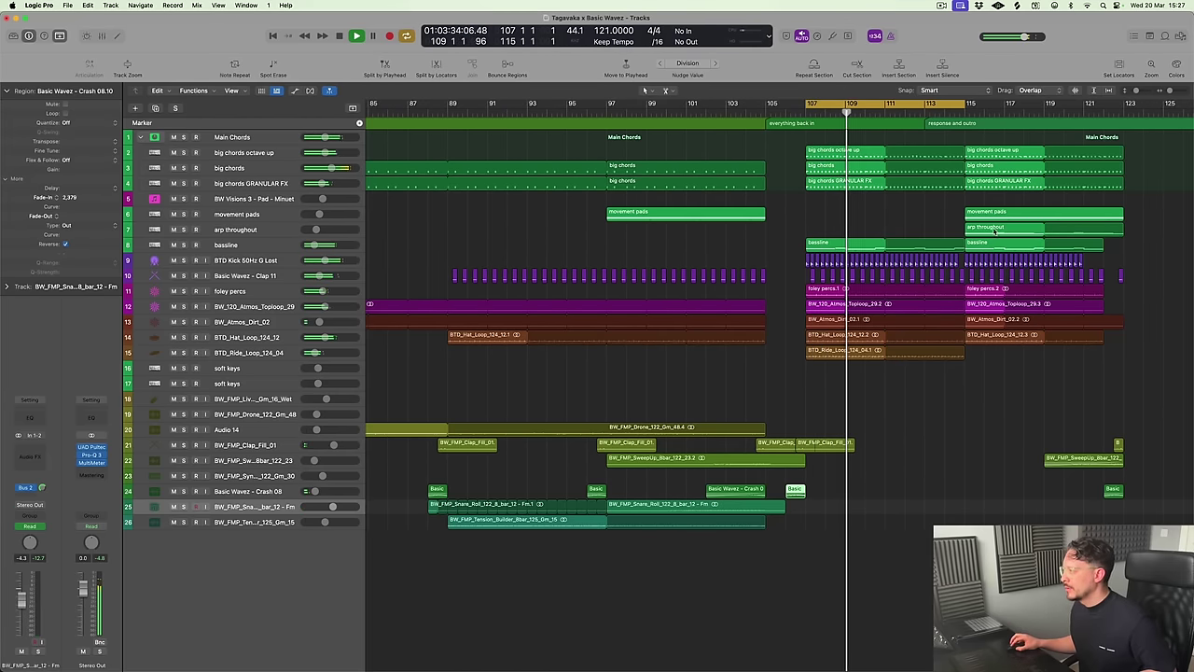
Move the arp throughout region from bar 115 to bar 107 and copy the movement pads region to bar 107
left_click_drag(998, 228, 840, 228)
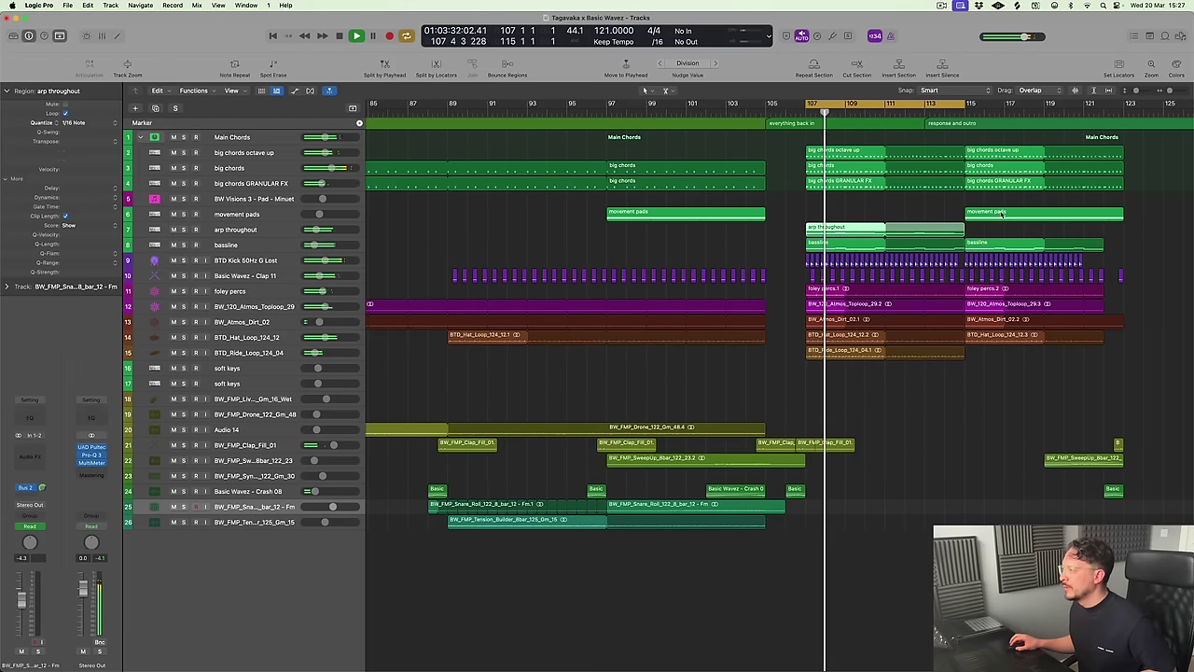
key("space")
left_click_drag(1003, 213, 847, 220)
key("space")
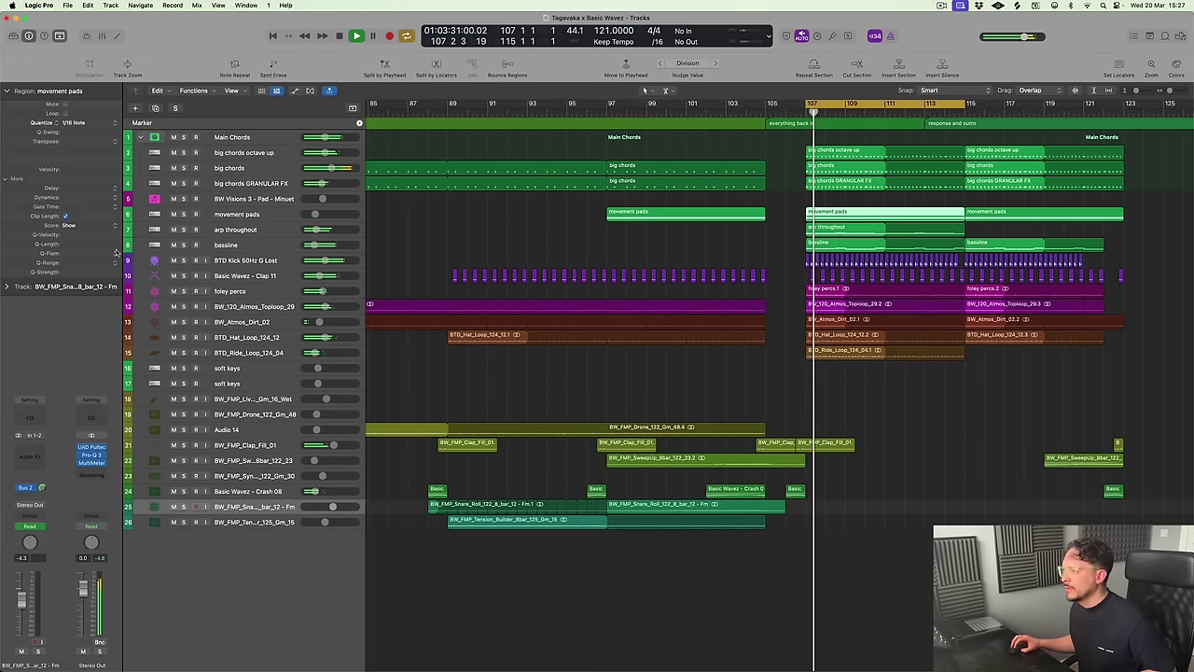
Set the movement pads' Diva Frequency automation to a flat 150.00 from bar 107 onward, removing the ramps, and hide the automation
left_click(256, 218)
key("ctrl+z")
key("a")
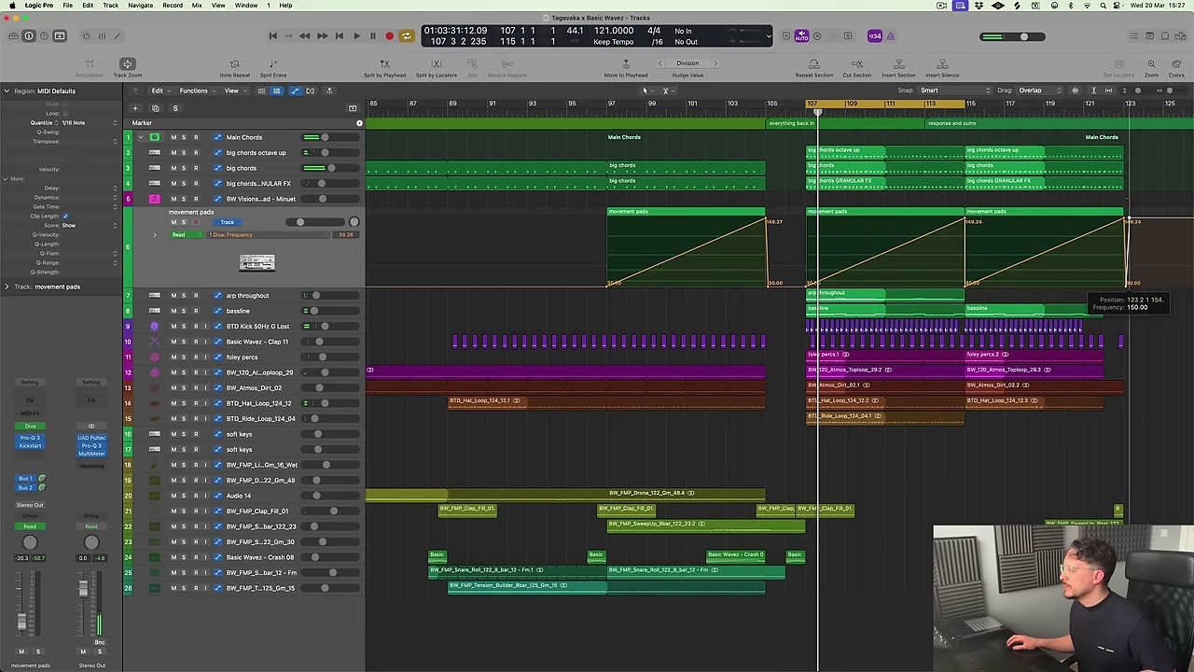
left_click_drag(1126, 221, 807, 221)
key("space")
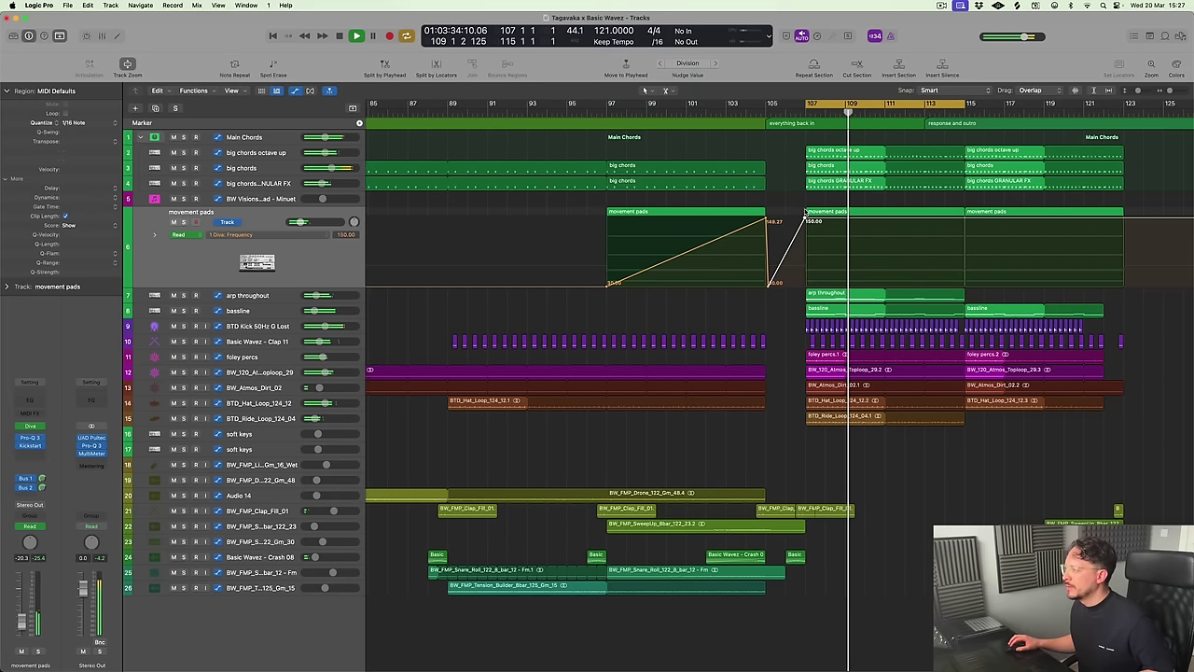
key("space")
key("a")
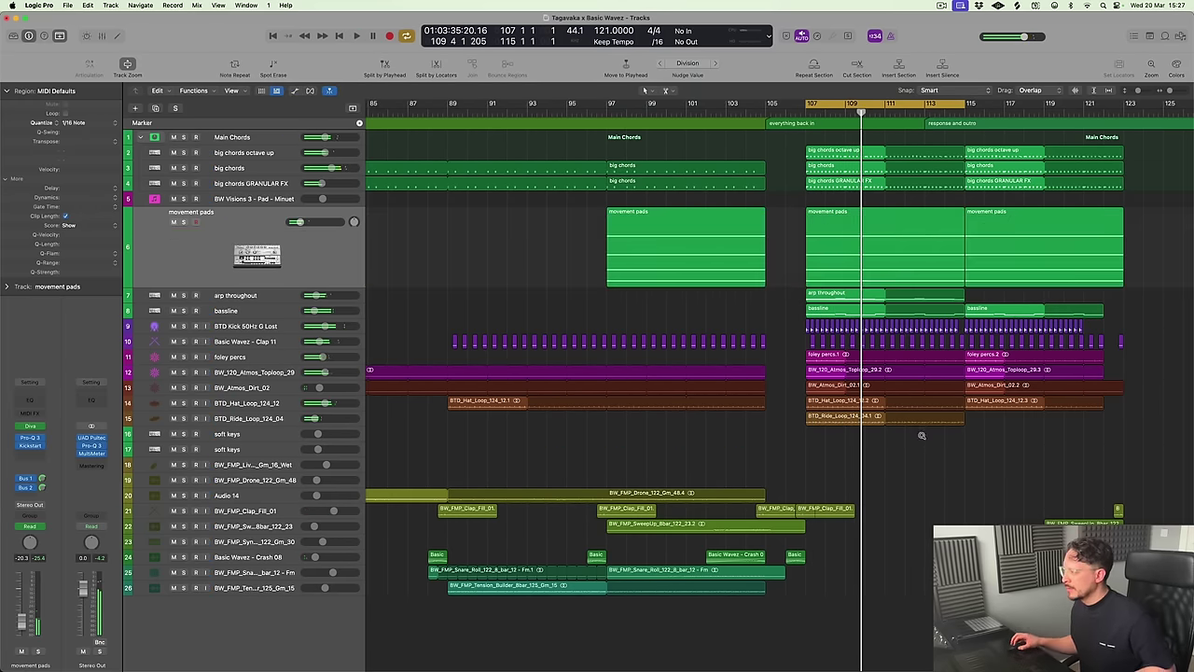
key("super+Left")
key("super+Left")
key("ctrl+z")
Play from just before bar 107 and briefly solo the arp throughout track to check it
key("super+Left")
key("super+Left")
key("space")
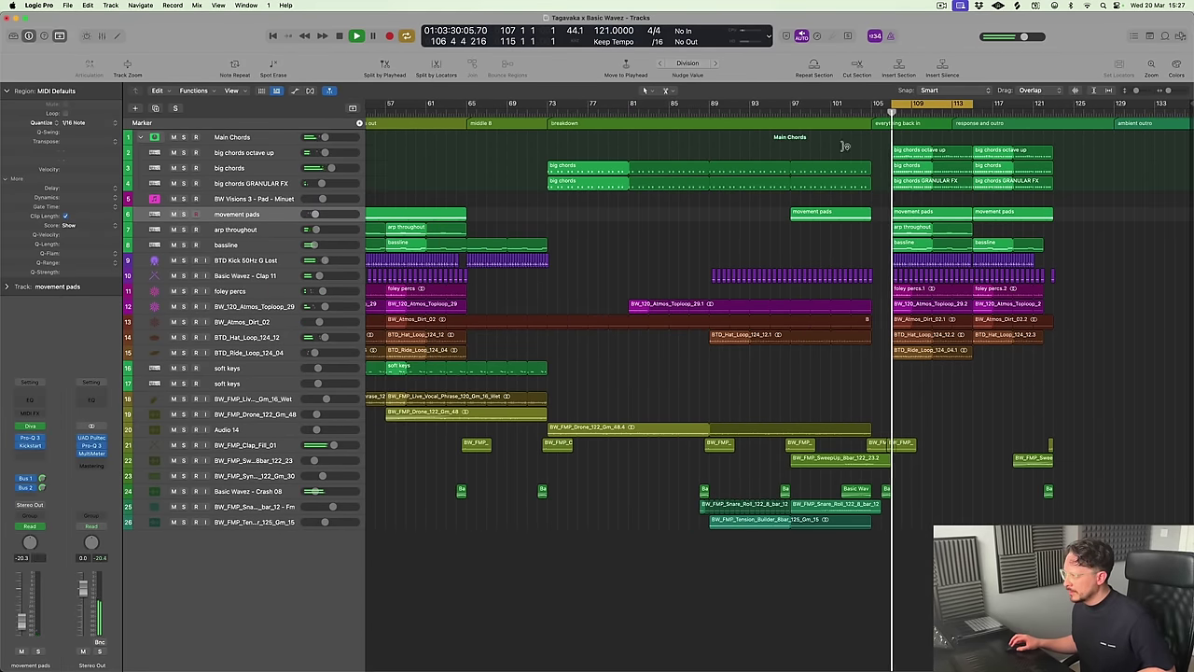
key("super+Left")
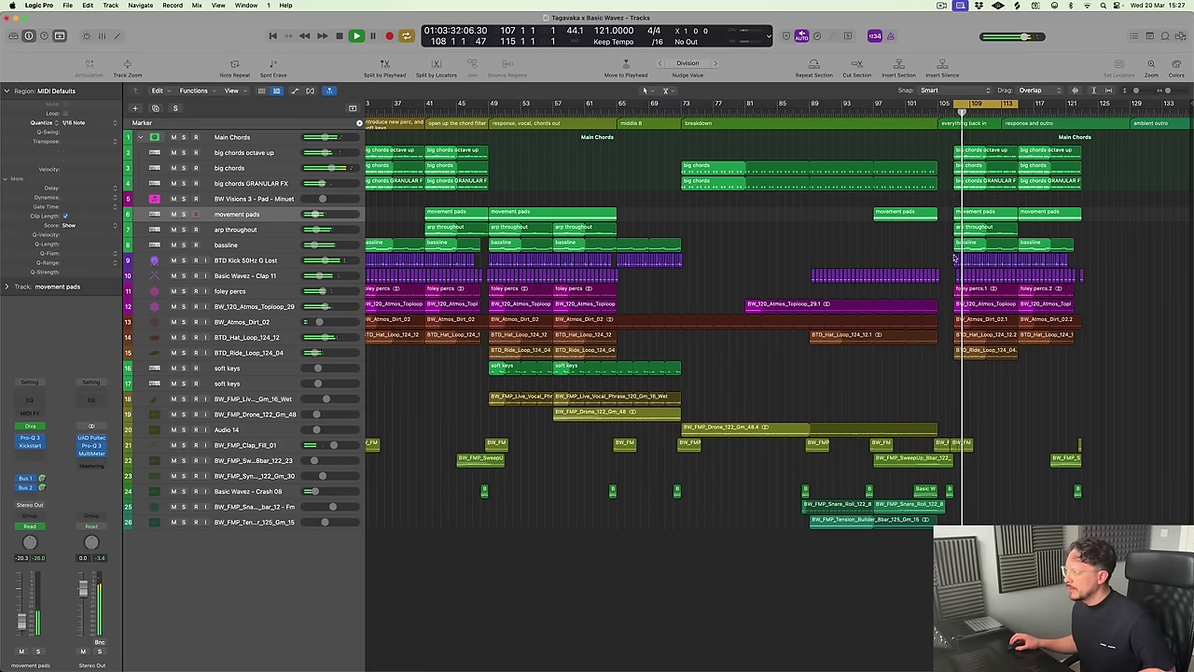
left_click(184, 230)
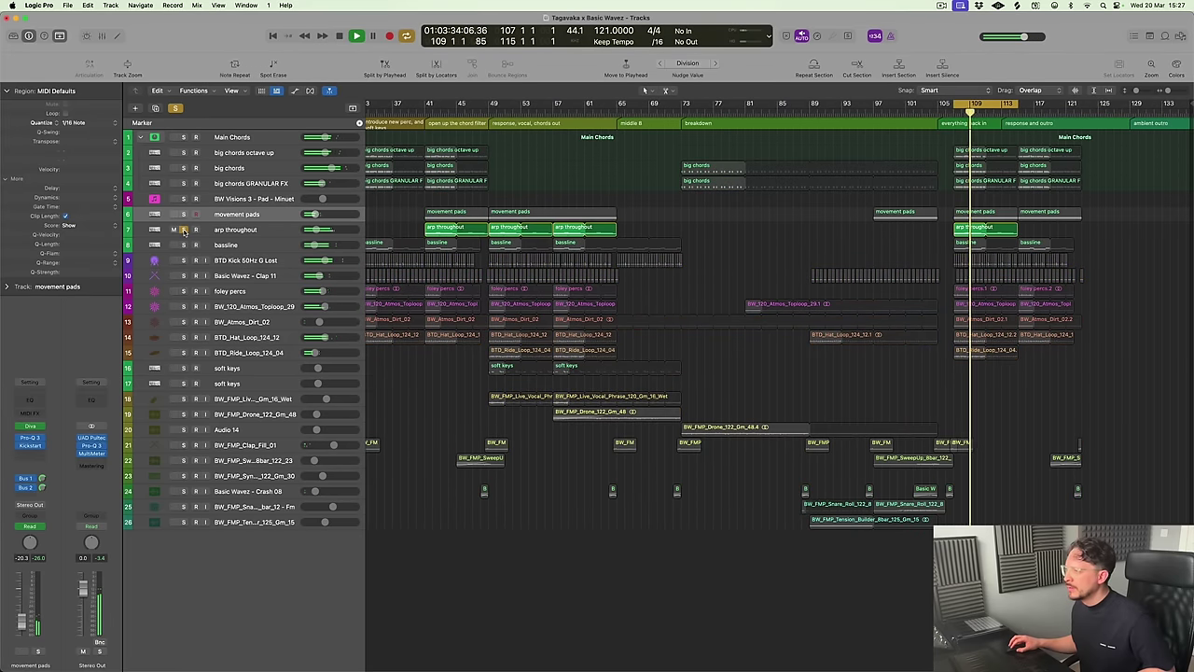
left_click(184, 229)
Replace the arp throughout track's Diva Sustain ramp with a flat 12.90 level starting just before bar 107, and play it
left_click(258, 231)
key("ctrl+z")
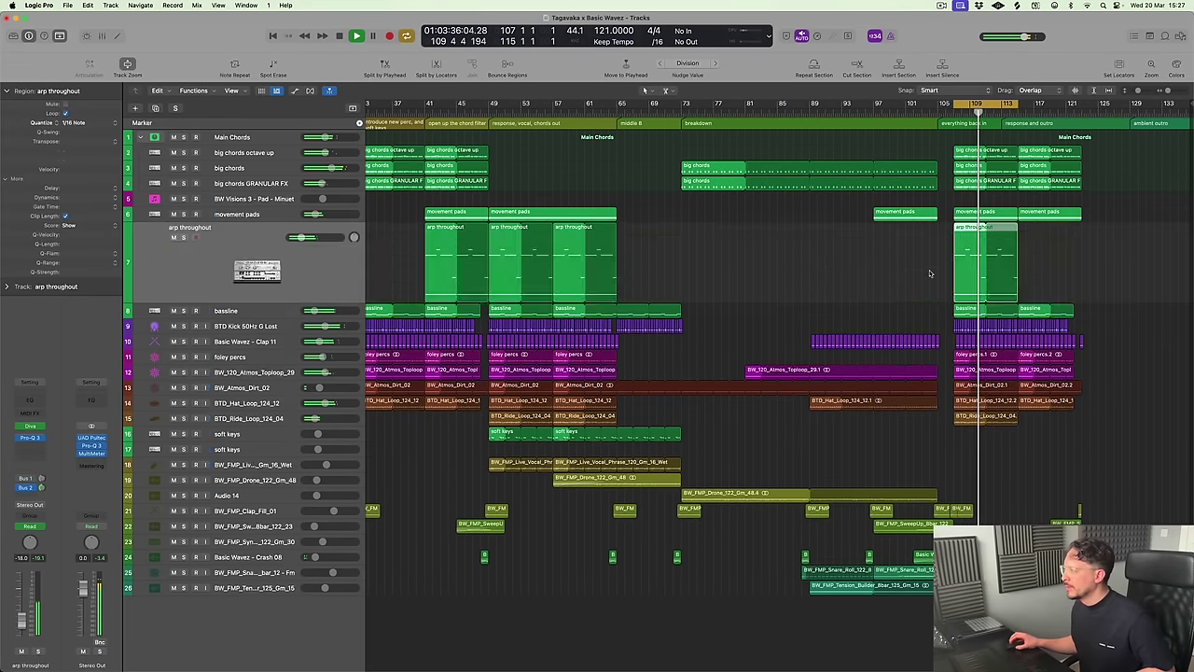
key("a")
key("super+Right")
scroll(1034, 281, "right", 1)
key("space")
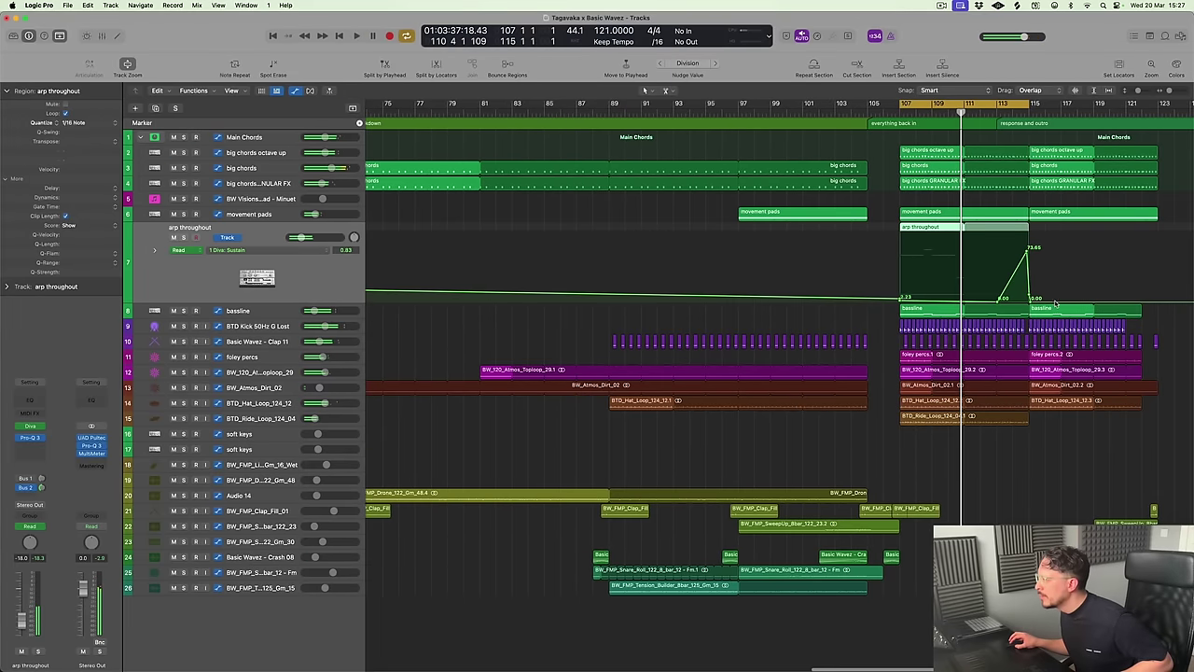
left_click_drag(1057, 302, 890, 294)
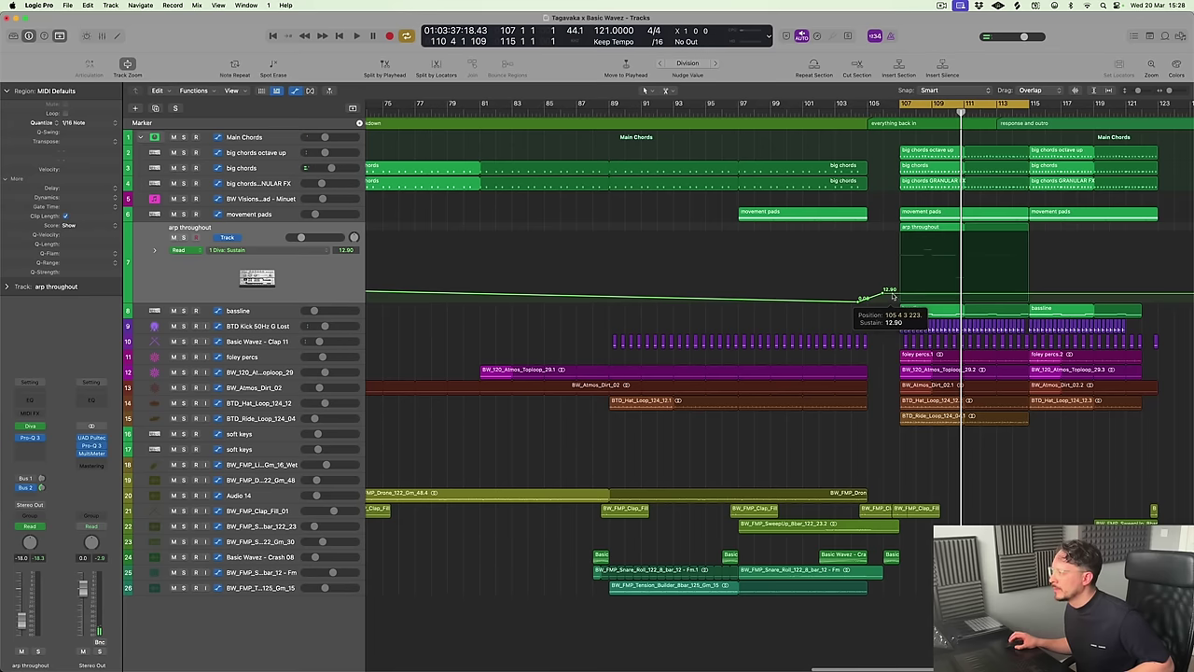
key("space")
Briefly solo the arp throughout track to hear it, hide its automation and stop playback
key("s")
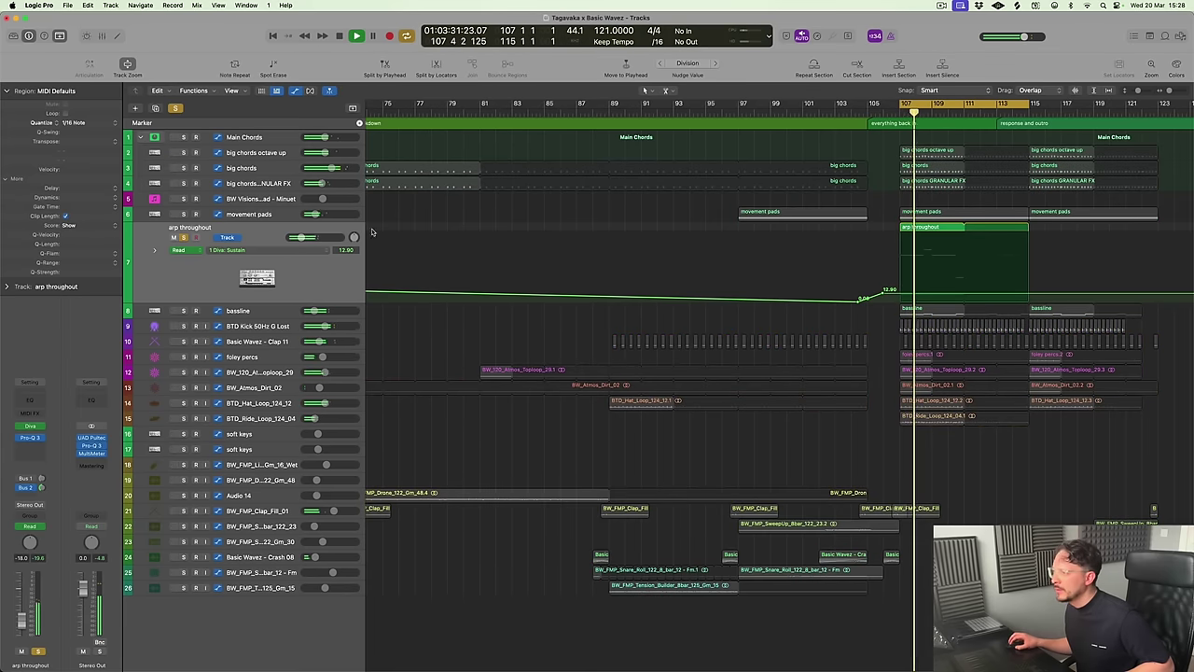
key("ctrl+s")
key("a")
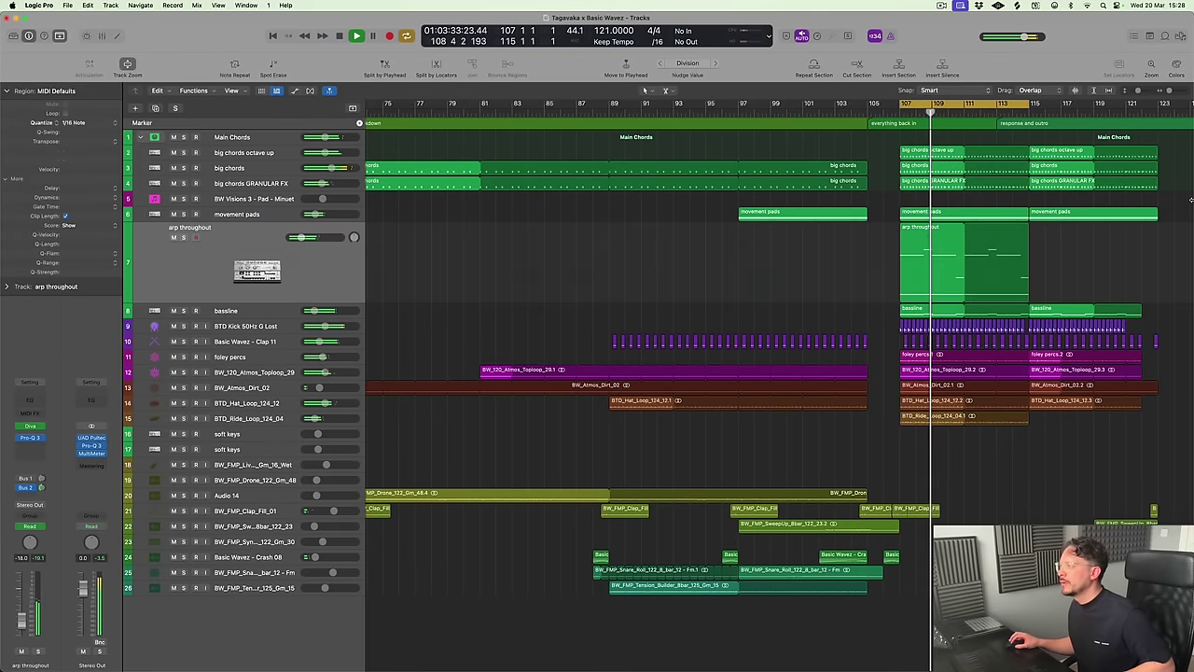
key("ctrl+z")
key("space")
key("super+Left")
key("super+Left")
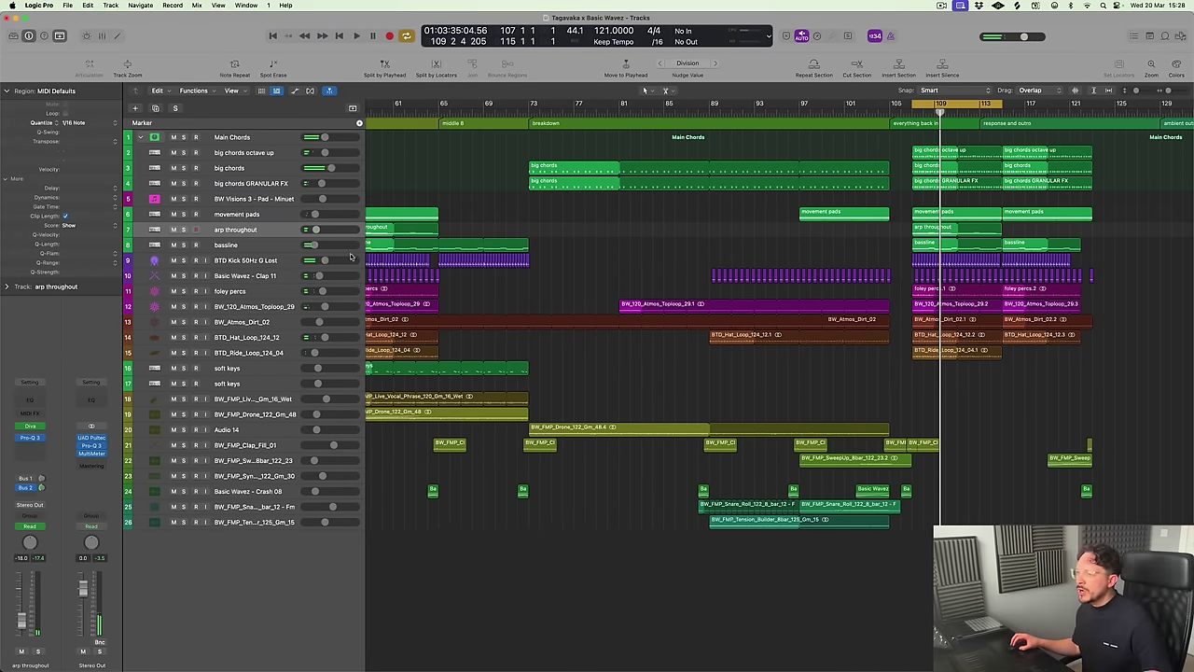
Copy the arp throughout region from bar 107 to bar 81 in the breakdown and extend its loop to bar 105
key("ctrl+z")
left_click_drag(931, 246, 647, 268)
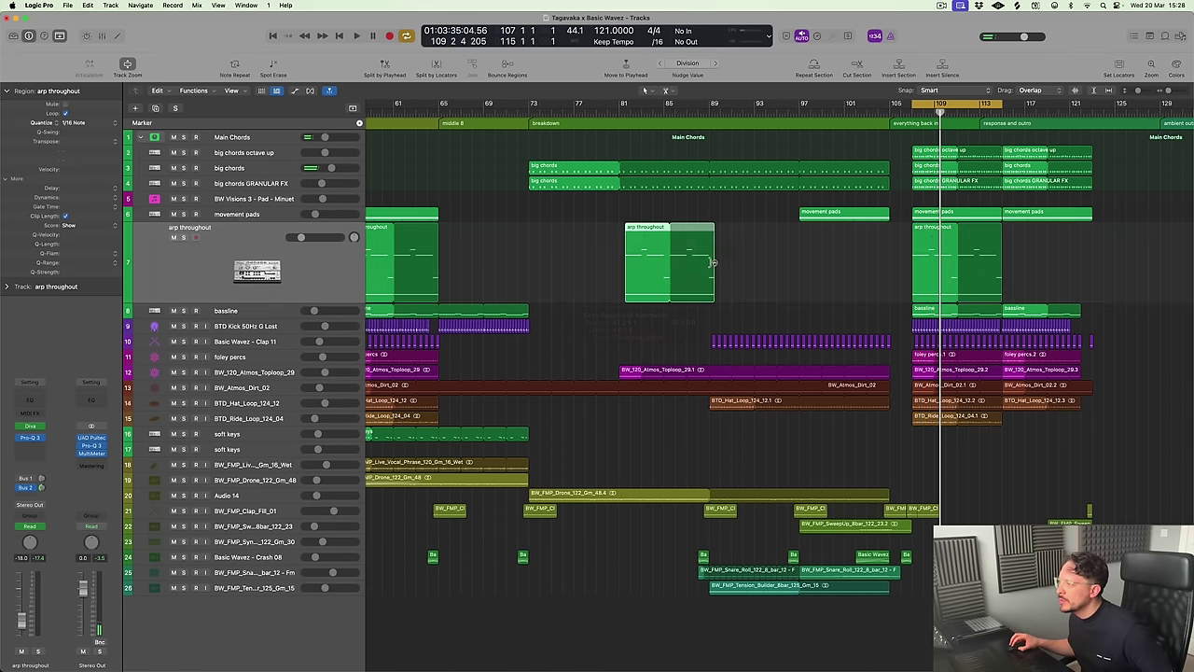
key("super+z")
left_click_drag(927, 261, 634, 269)
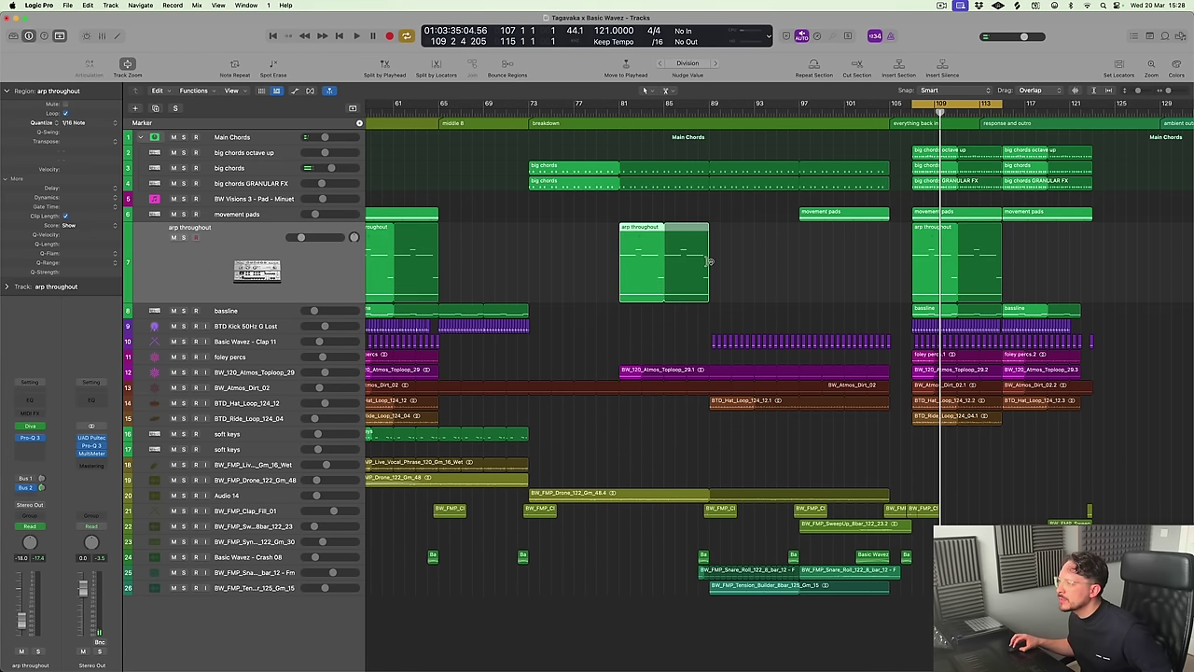
left_click_drag(708, 261, 898, 283)
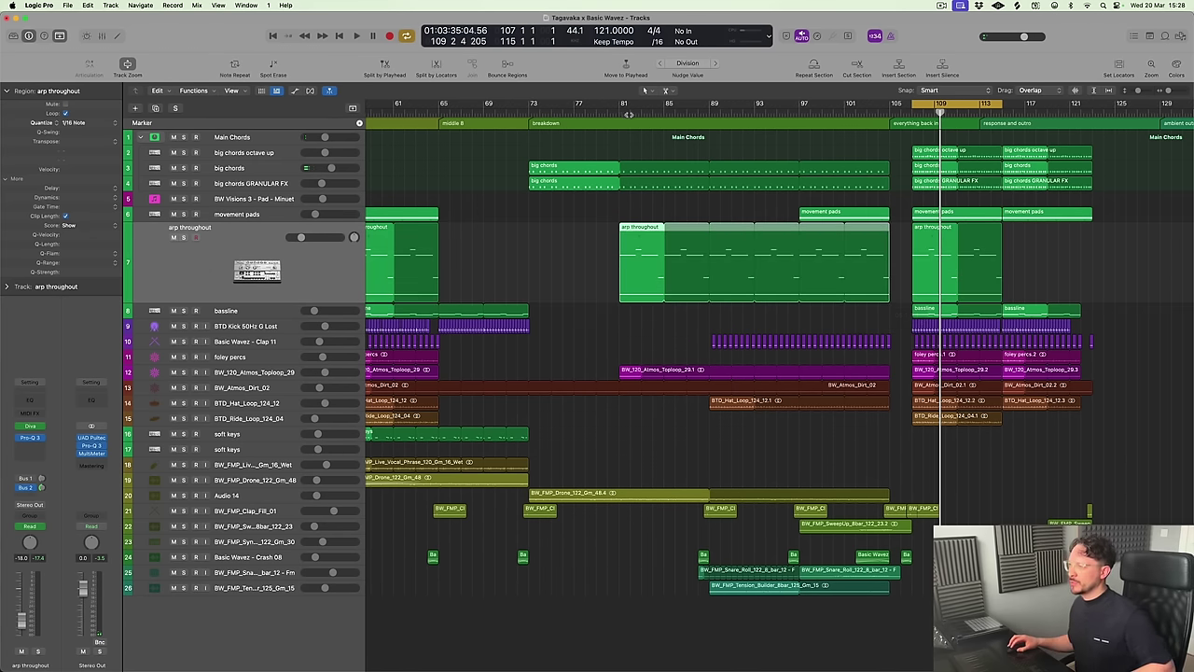
Ramp the arp throughout track's Diva Sustain automation from 0.00 at bar 81 to 51.28 at bar 105, briefly soloing the track during playback
left_click(615, 113)
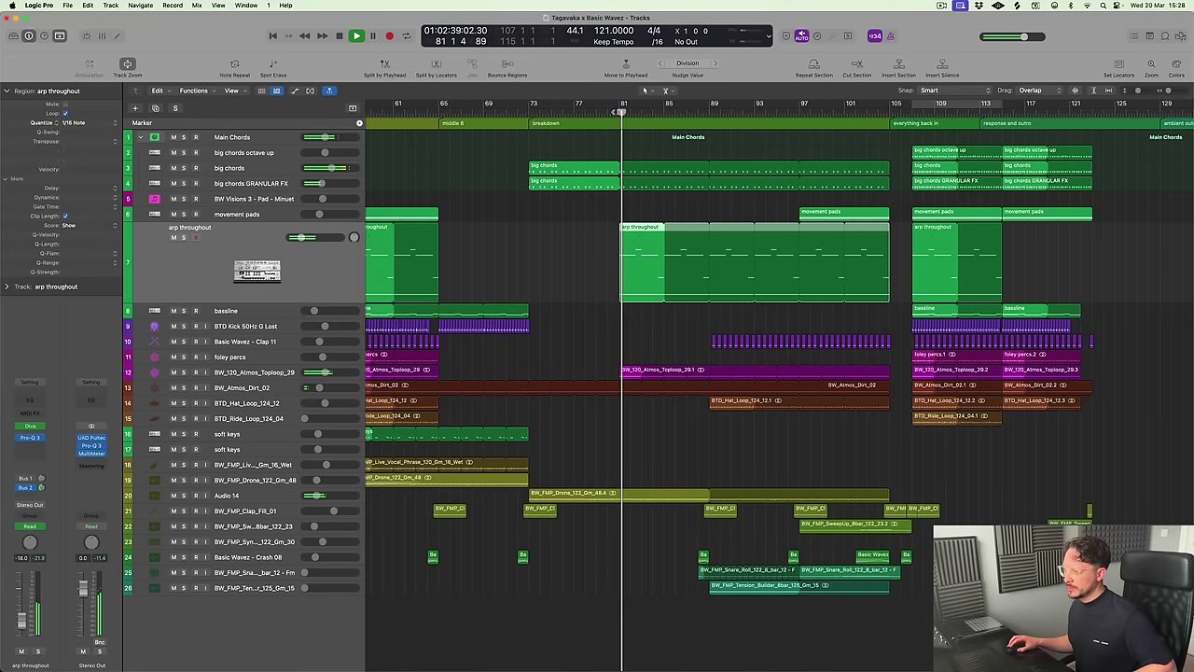
key("a")
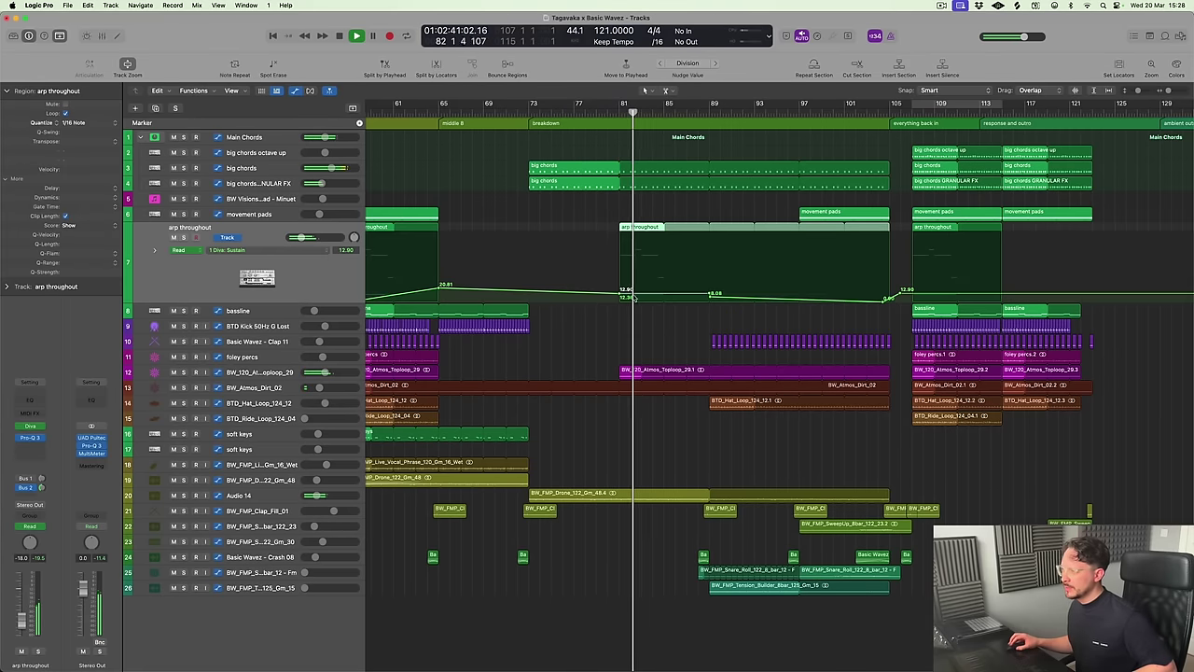
left_click(886, 297)
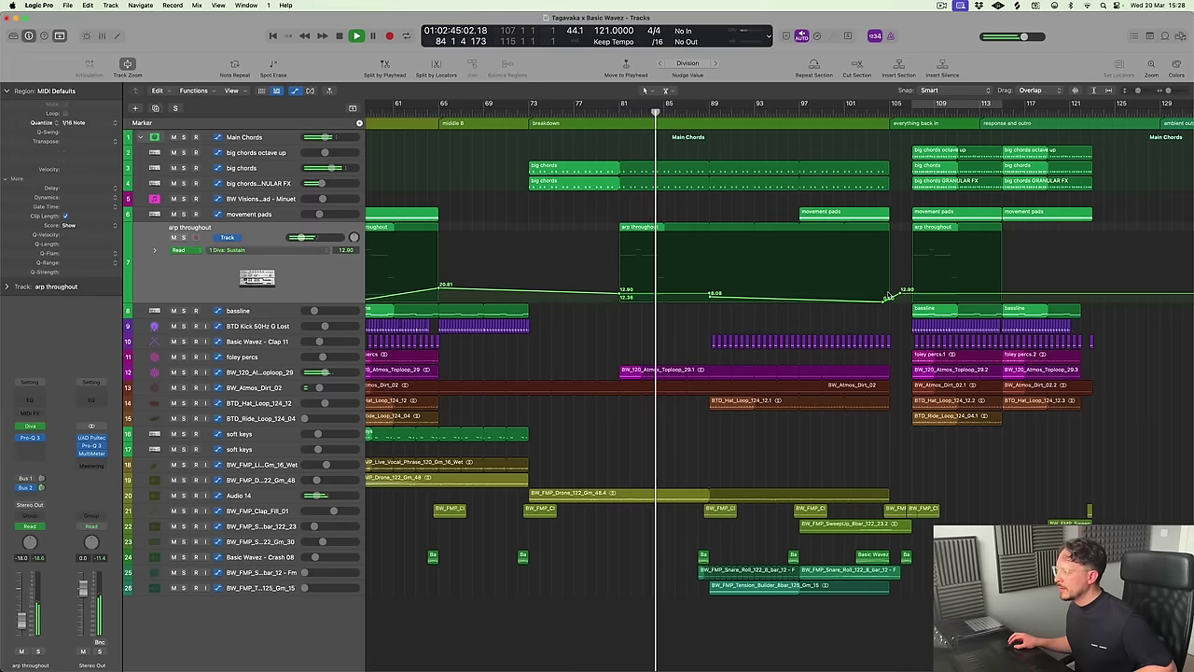
left_click_drag(887, 299, 618, 300)
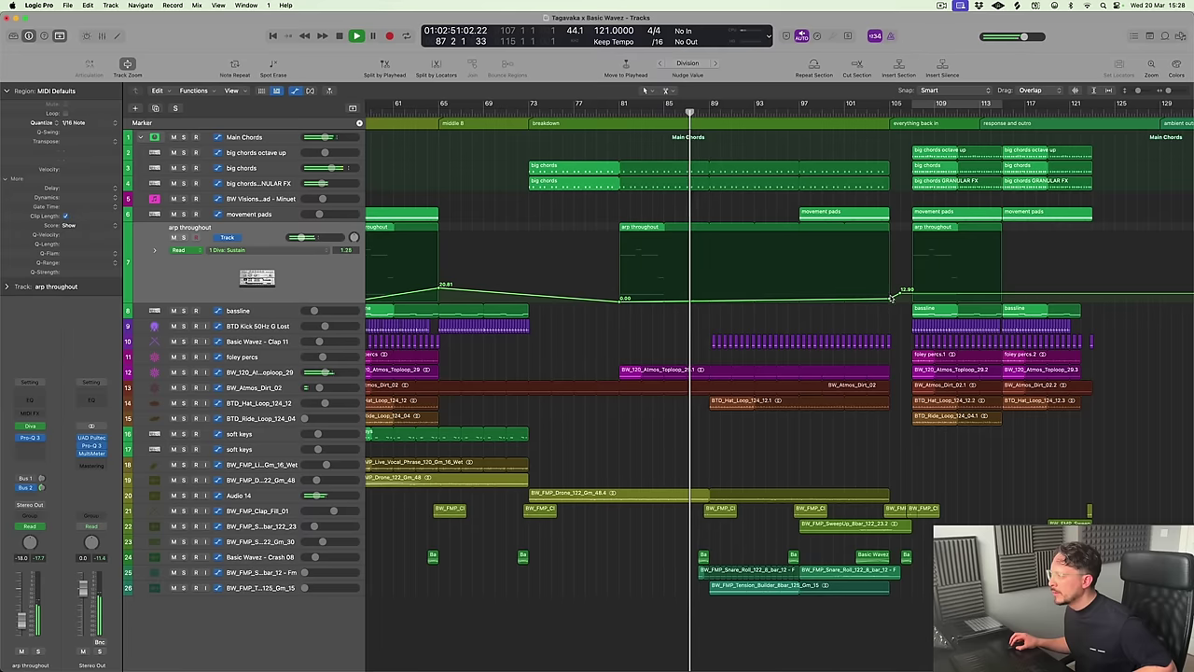
left_click_drag(891, 296, 893, 267)
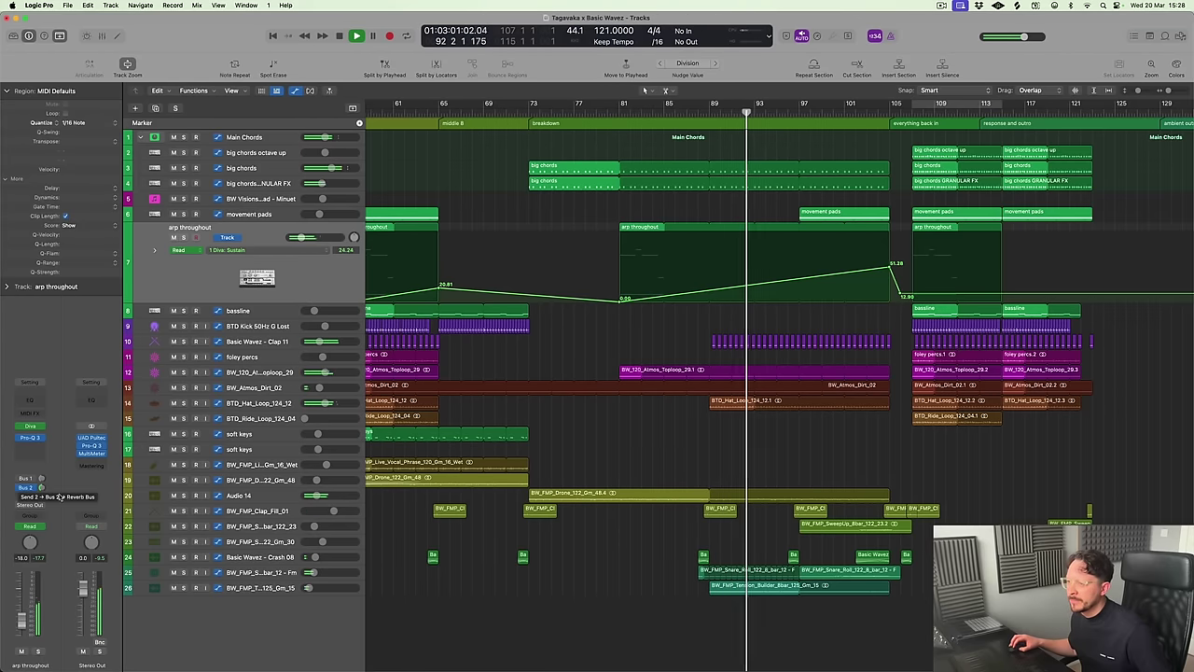
left_click(185, 238)
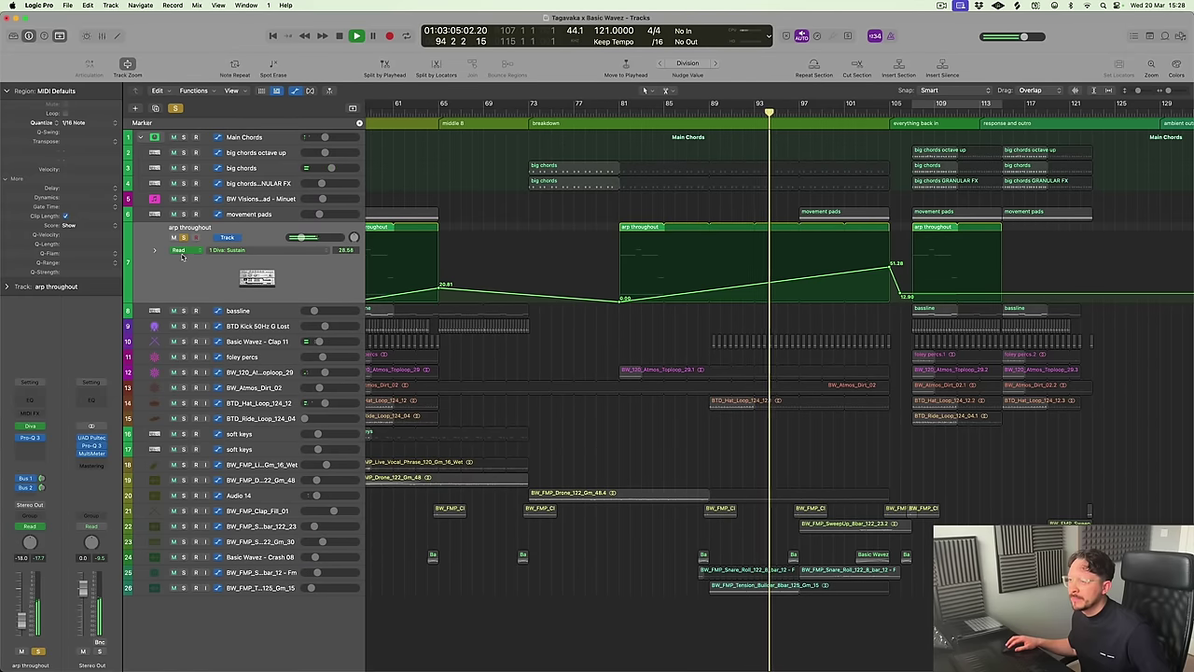
left_click(184, 237)
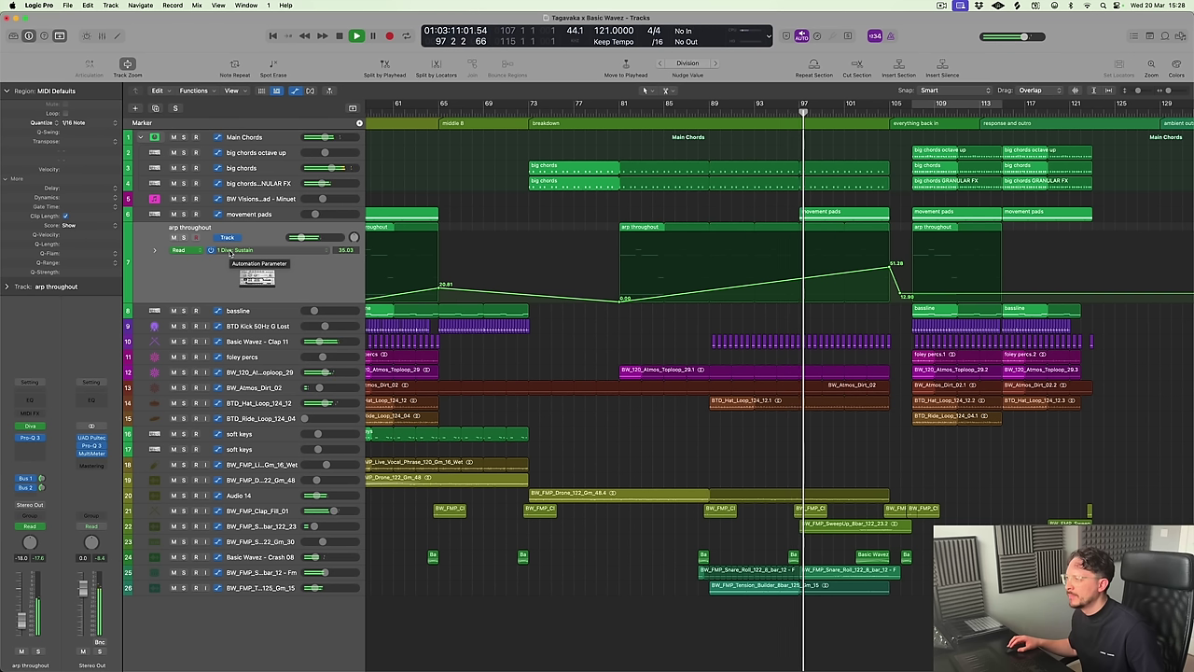
Add Volume automation to the arp throughout track, dropping to silence at bar 81 and fading up to -18.0 dB at bar 105
left_click(231, 251)
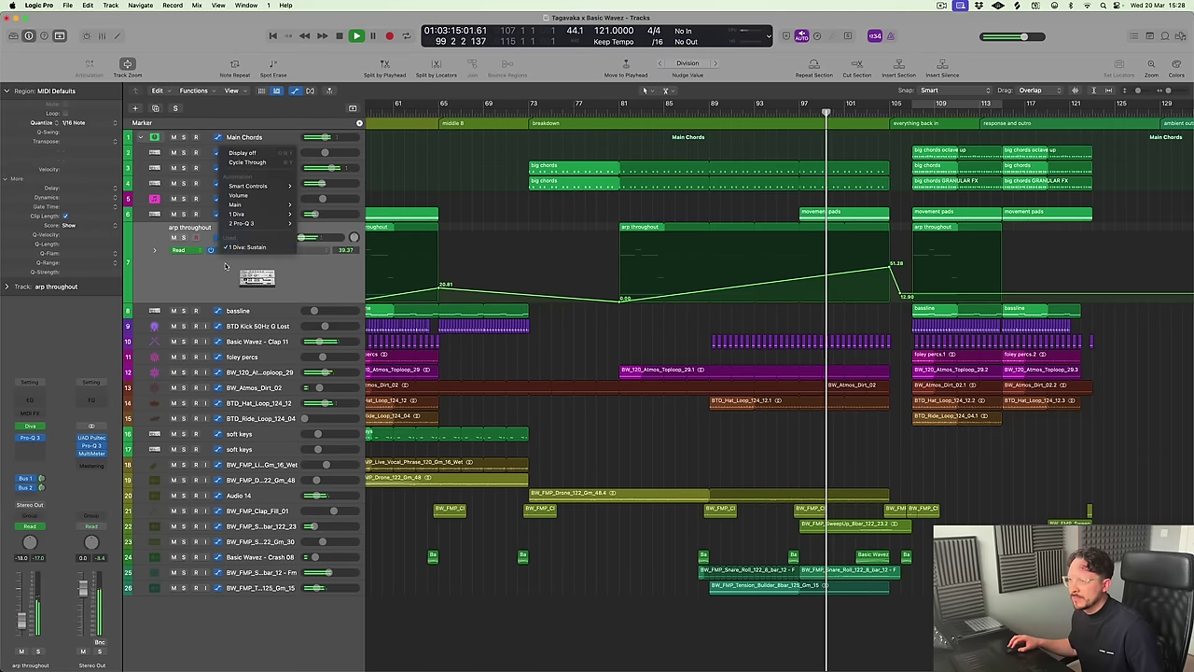
left_click(499, 299)
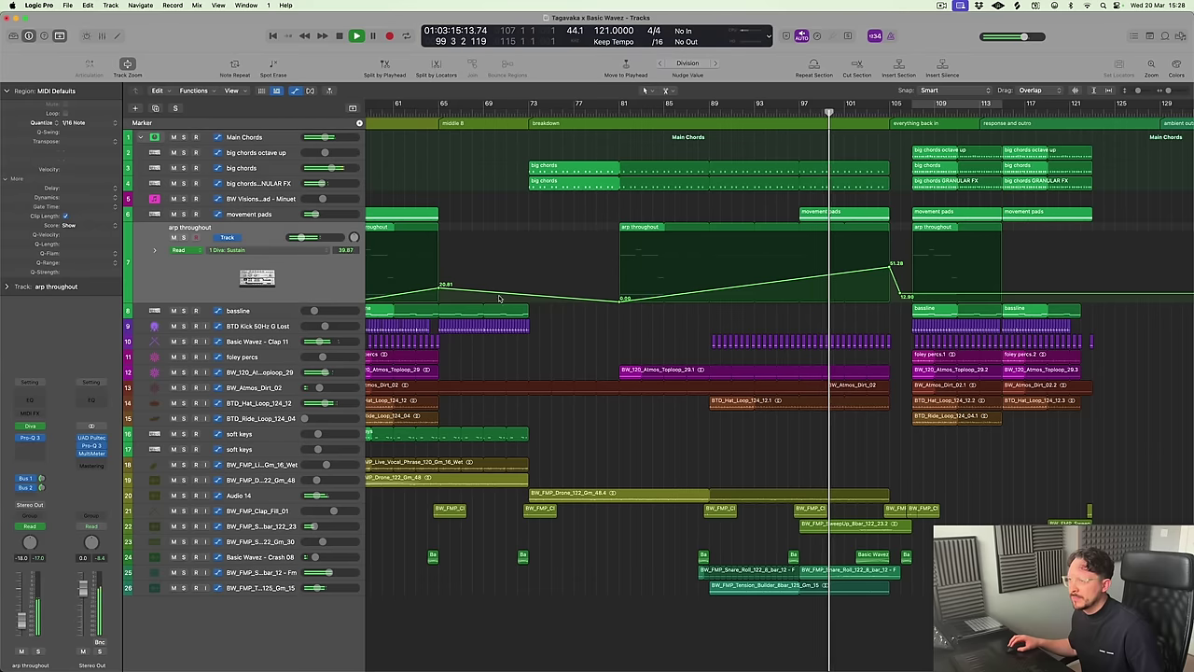
left_click(271, 250)
left_click(280, 199)
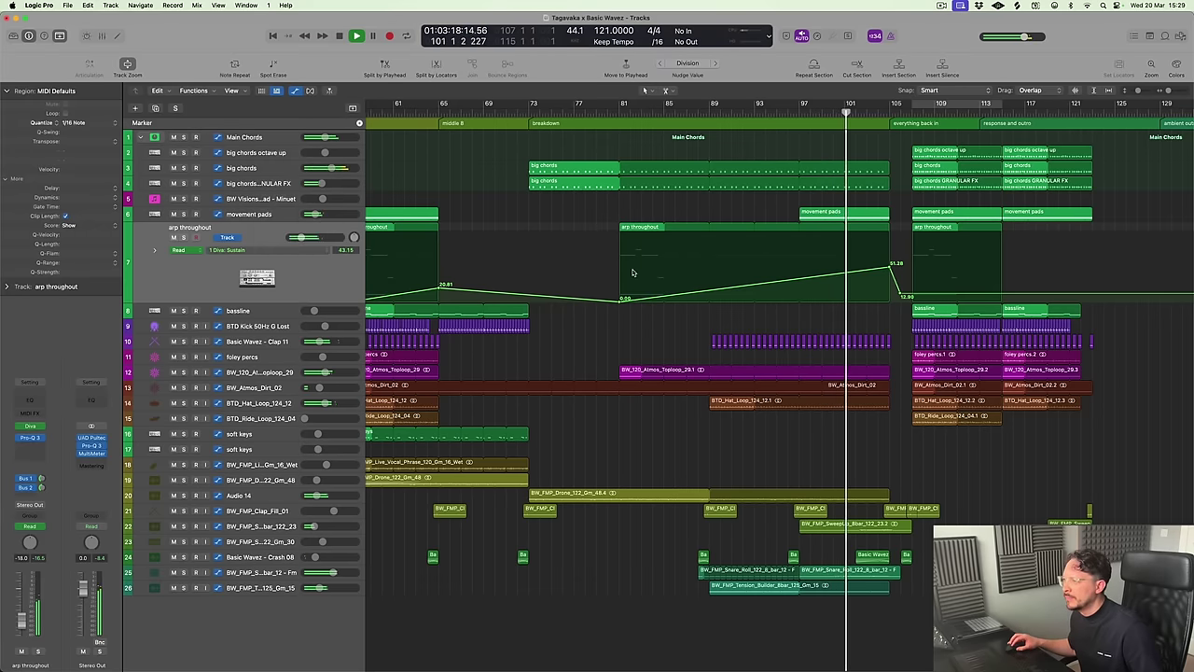
left_click(577, 285)
left_click(575, 285)
left_click(597, 286)
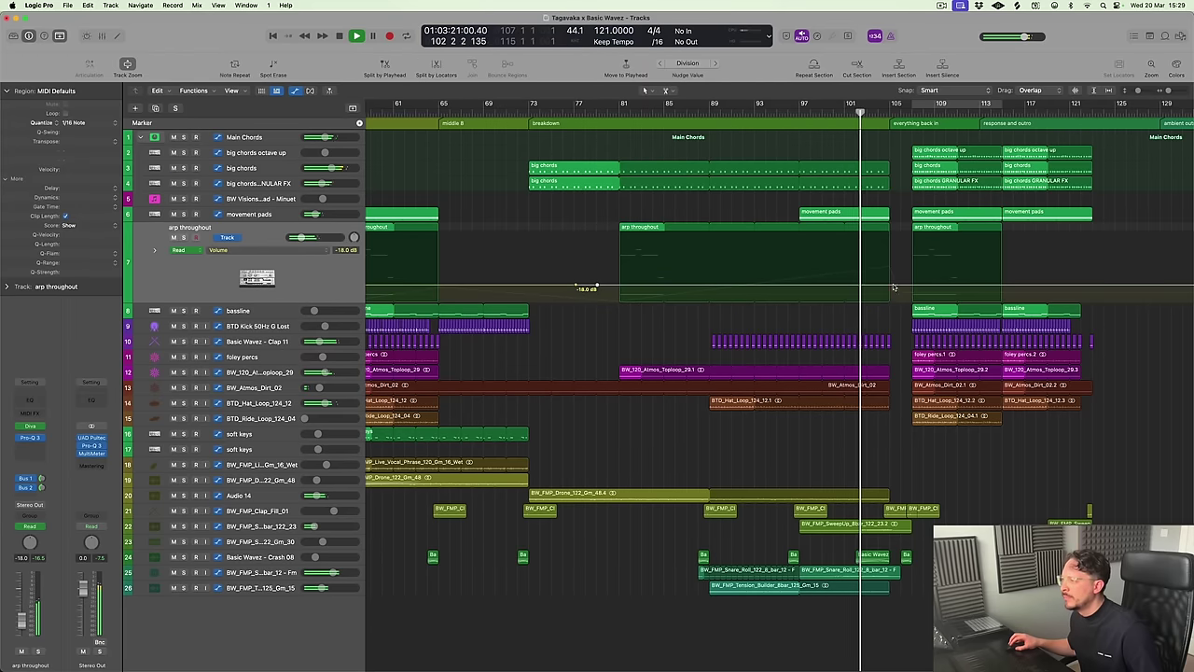
left_click(889, 287)
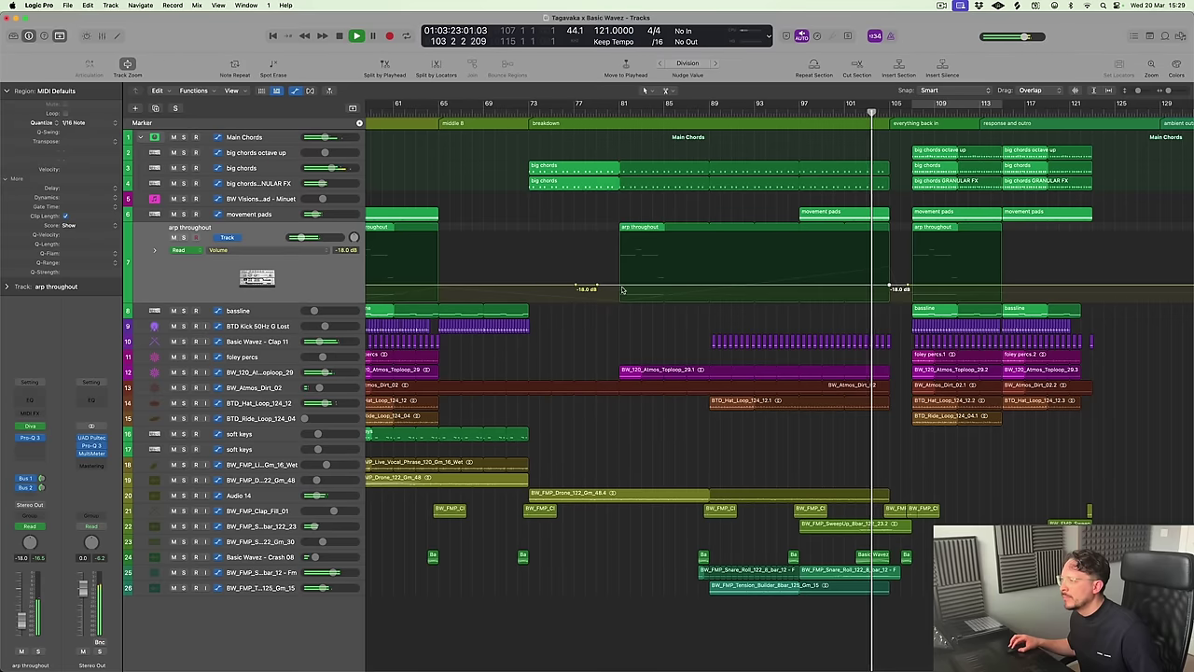
left_click_drag(619, 289, 623, 345)
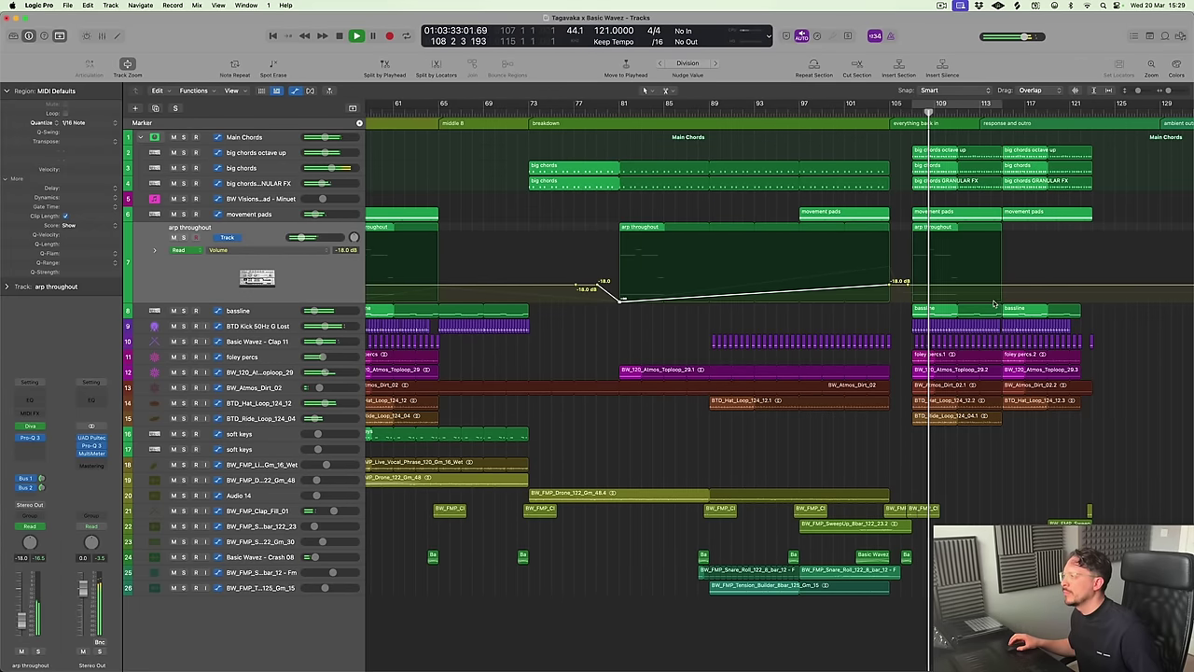
Listen on into the everything-back-in section, hide the automation, collapse the enlarged arp throughout track and stop playback
scroll(995, 303, "right", 3)
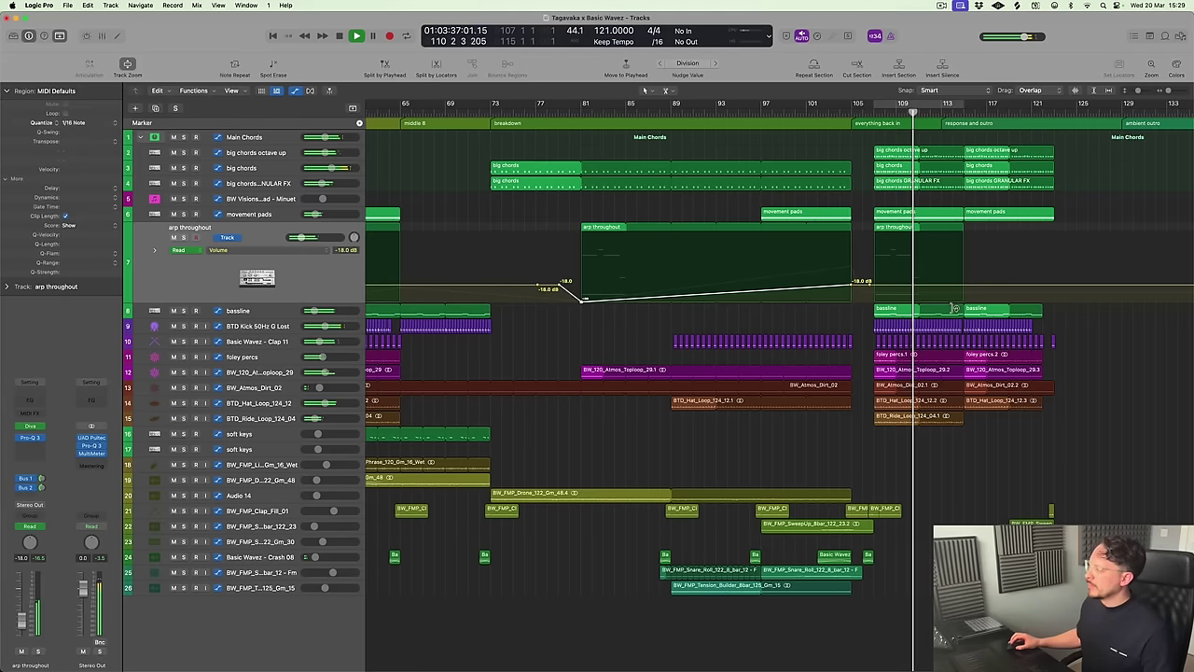
key("a")
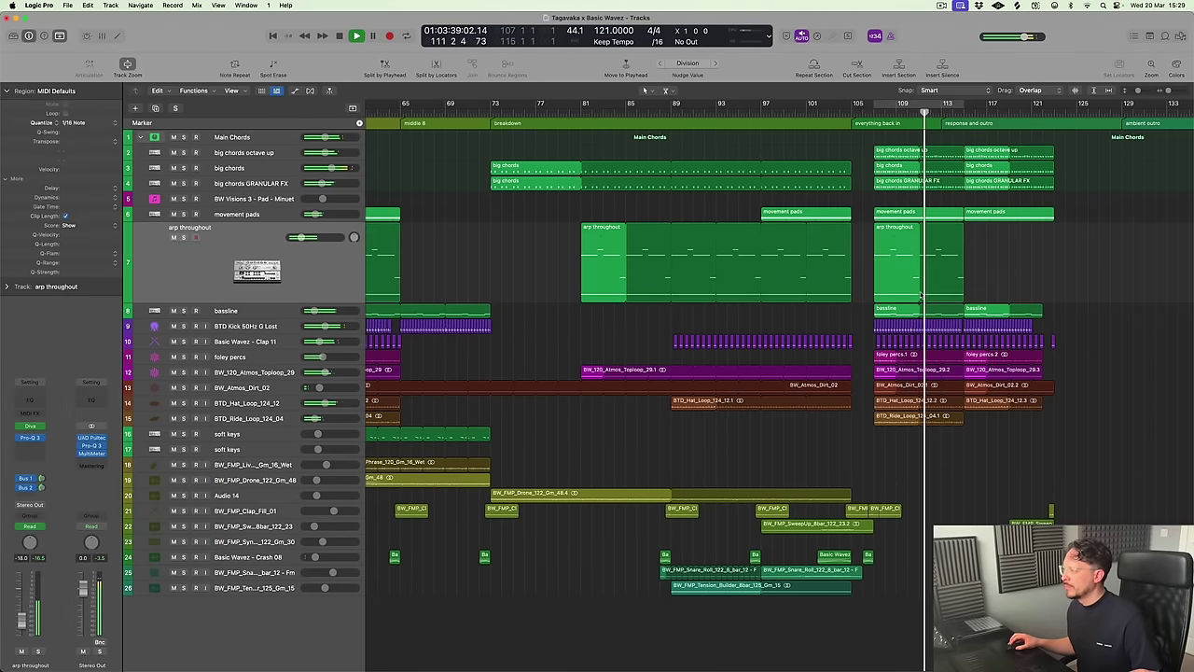
key("a")
key("a")
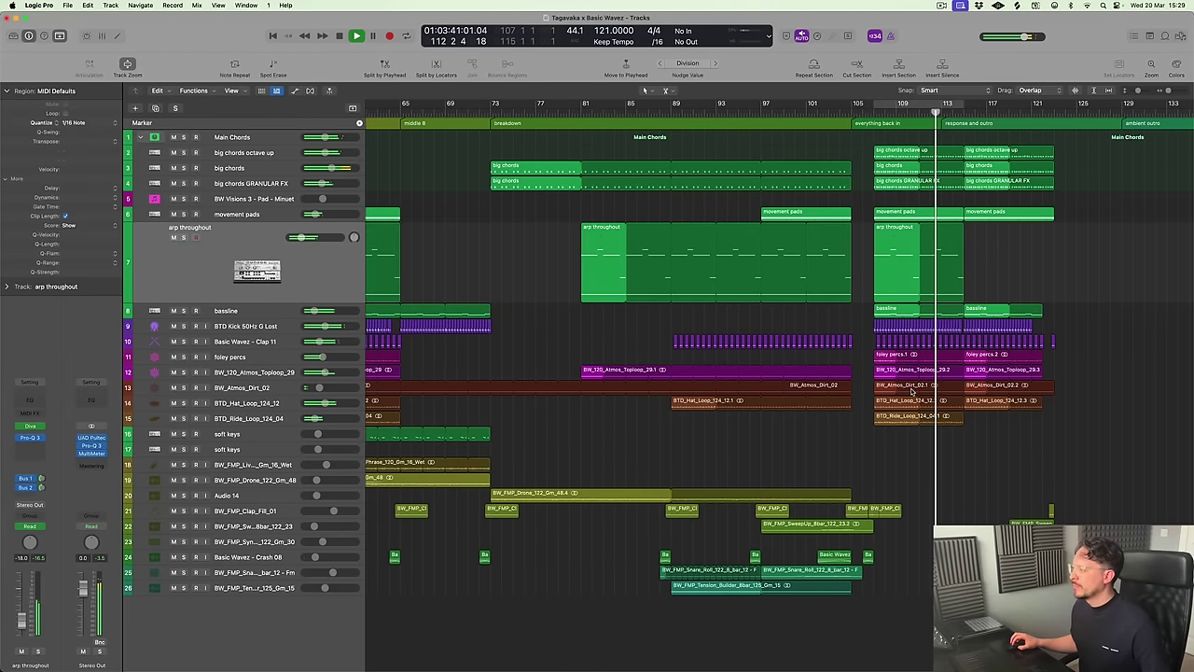
key("ctrl+z")
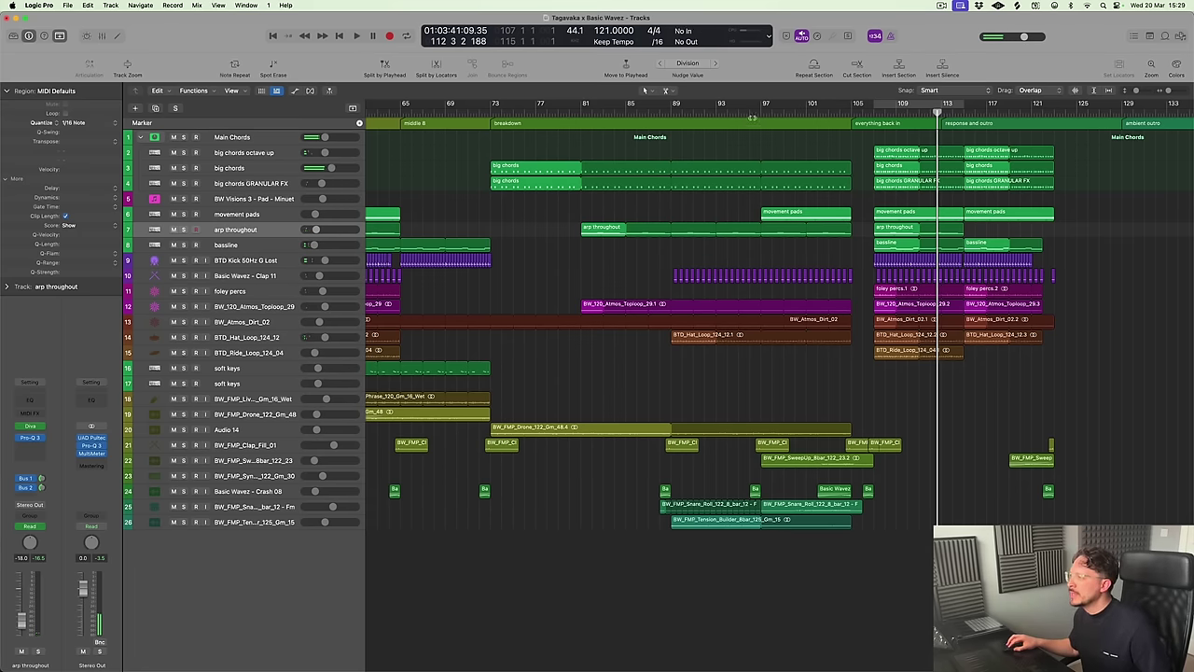
Play from bar 97, briefly solo the arp throughout track and review its volume fade through the breakdown
key("space")
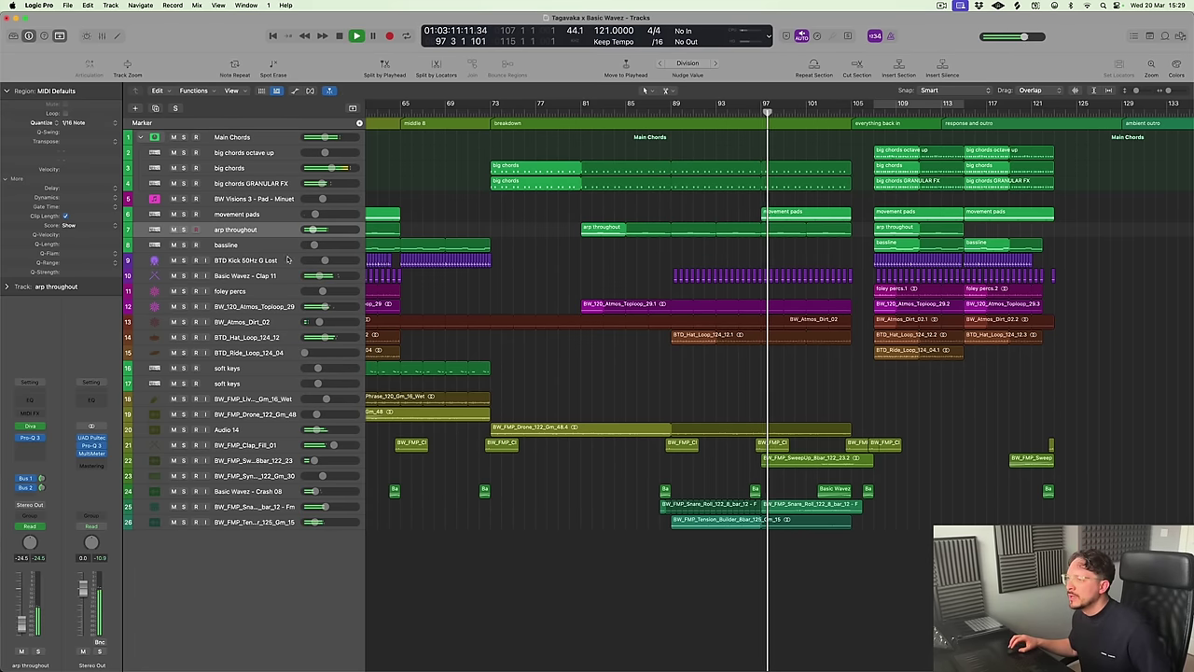
left_click(185, 229)
left_click(185, 231)
key("ctrl+z")
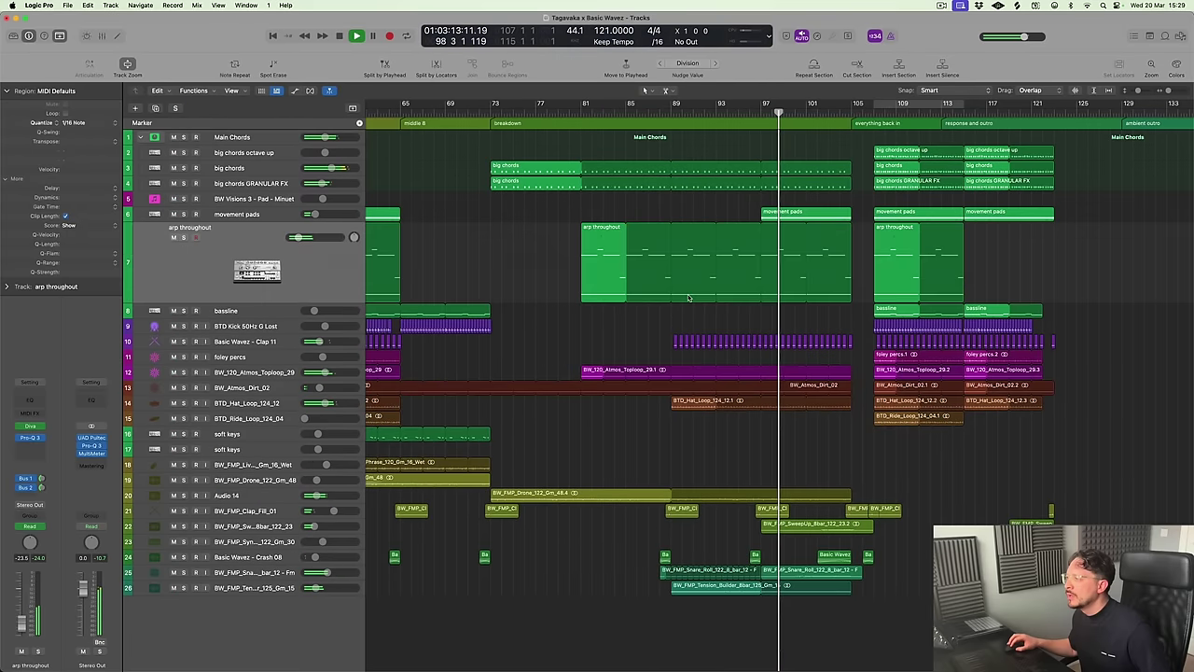
key("a")
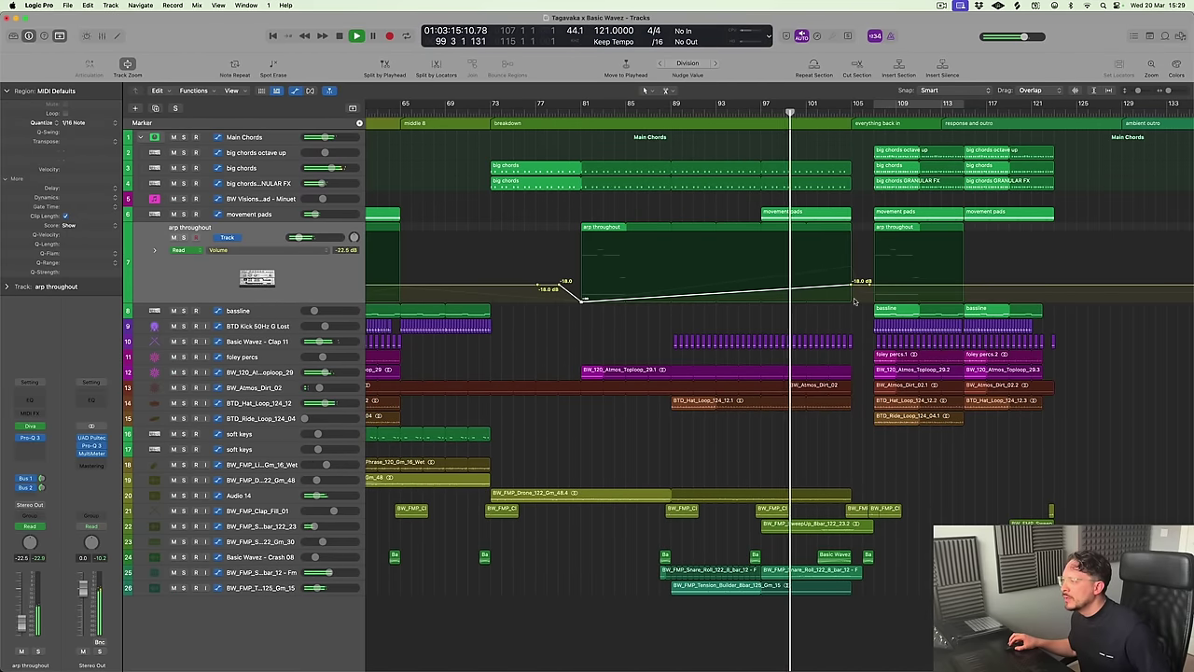
key("a")
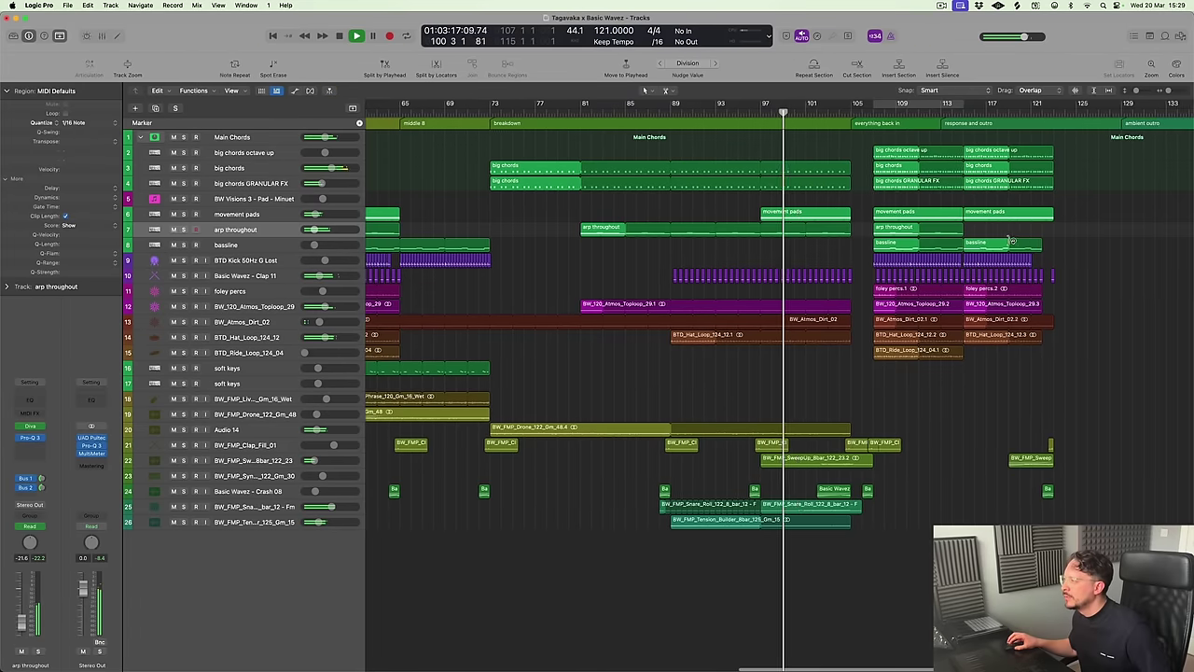
Set the big chords track's automation mode to Read and display its Diva Frequency curve
left_click(286, 174)
key("a")
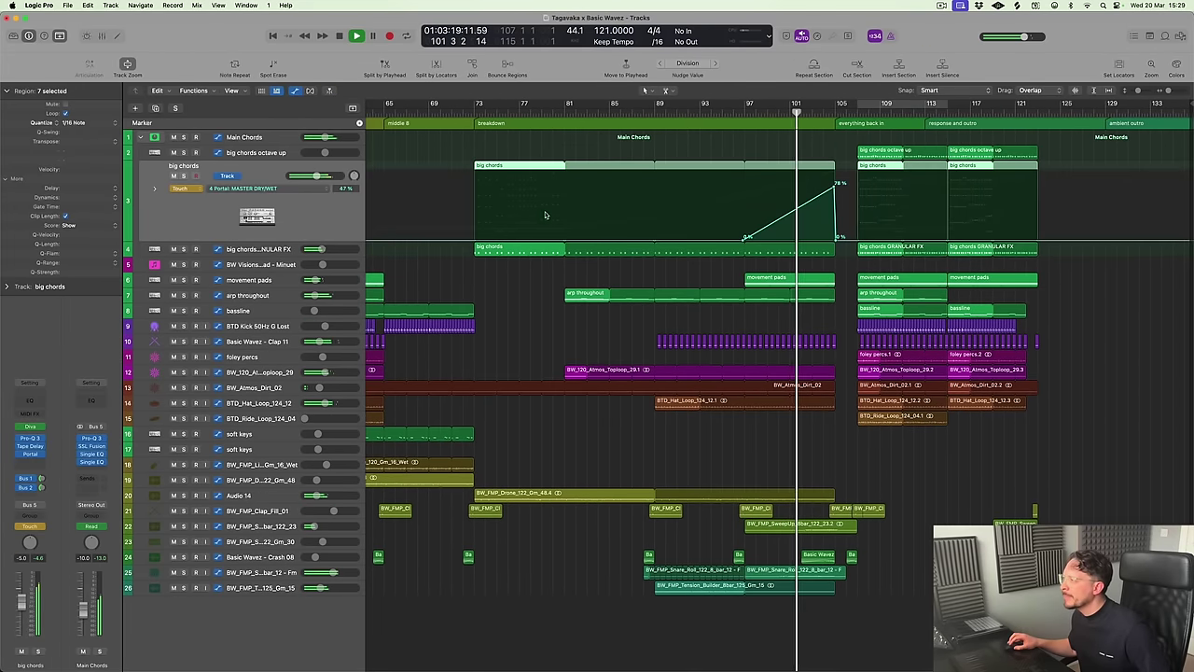
left_click(194, 184)
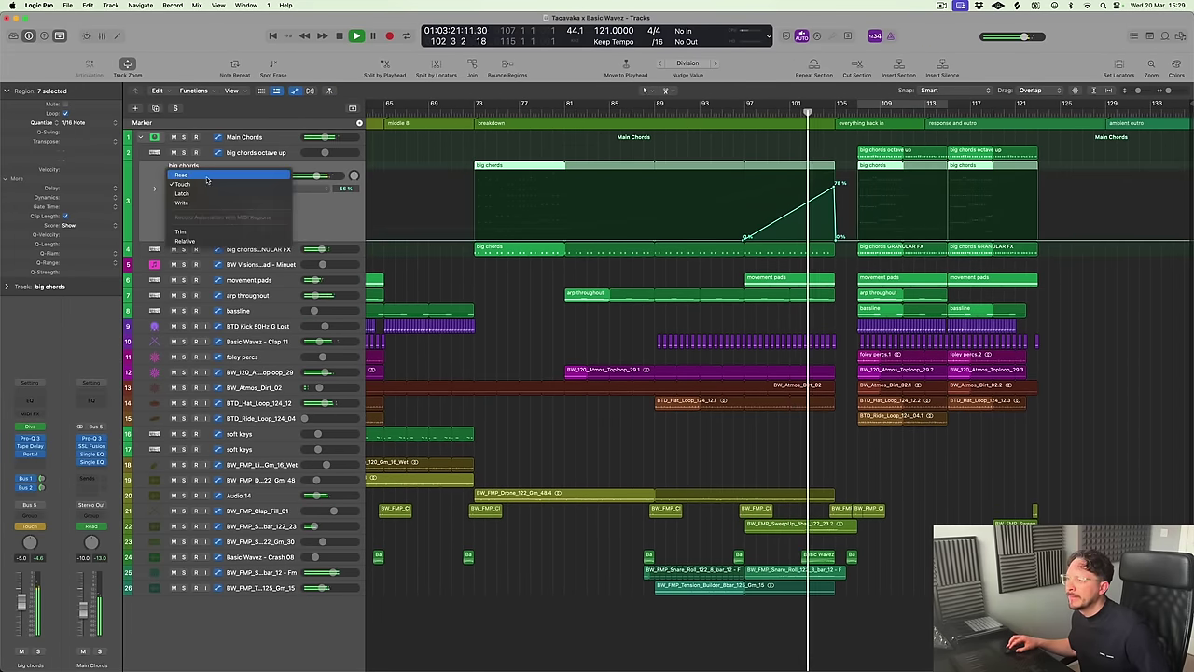
left_click(181, 175)
left_click(265, 188)
left_click(283, 169)
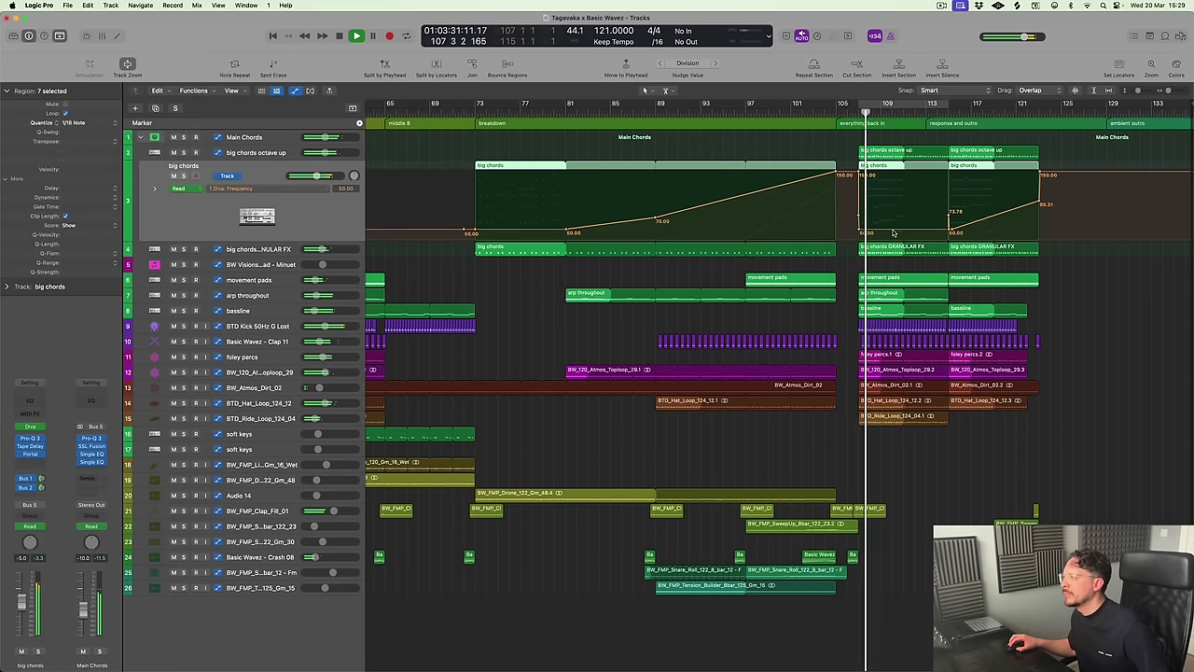
Flatten the big chords Diva Frequency automation to 77.87 from just before bar 107 onward, and play the section with the cycle on
left_click_drag(868, 232, 1054, 221)
key("c")
key("space")
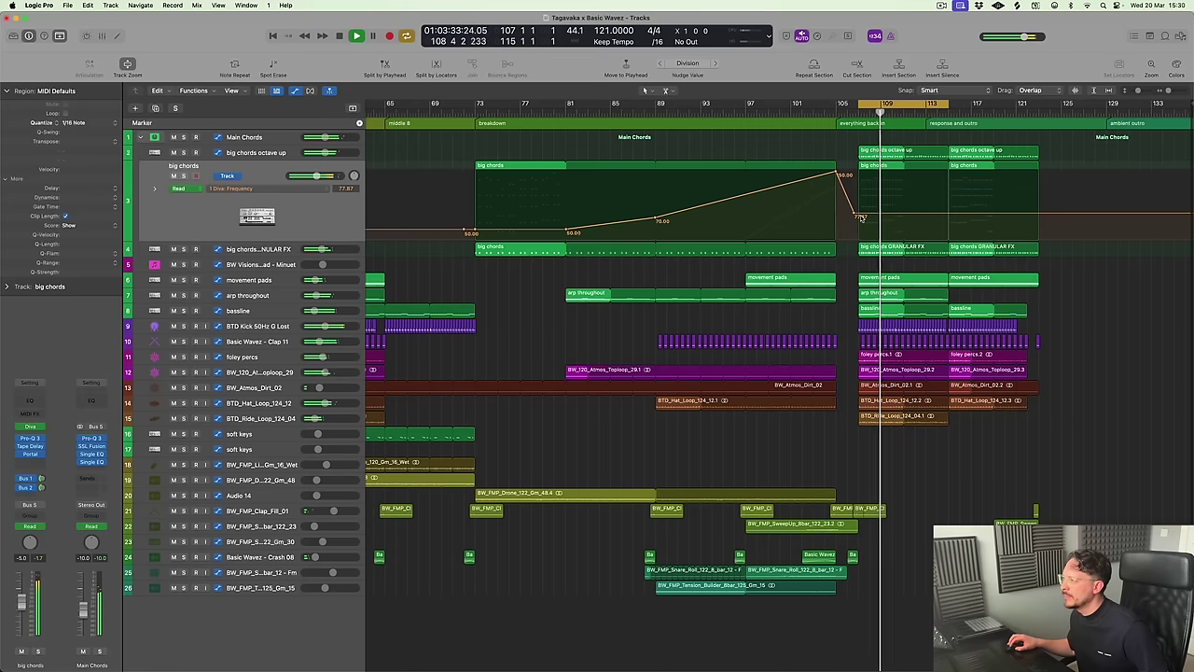
key("space")
Bring the big chords Tape Delay Wet automation down to 0 % at bar 107 and play the section
key("a")
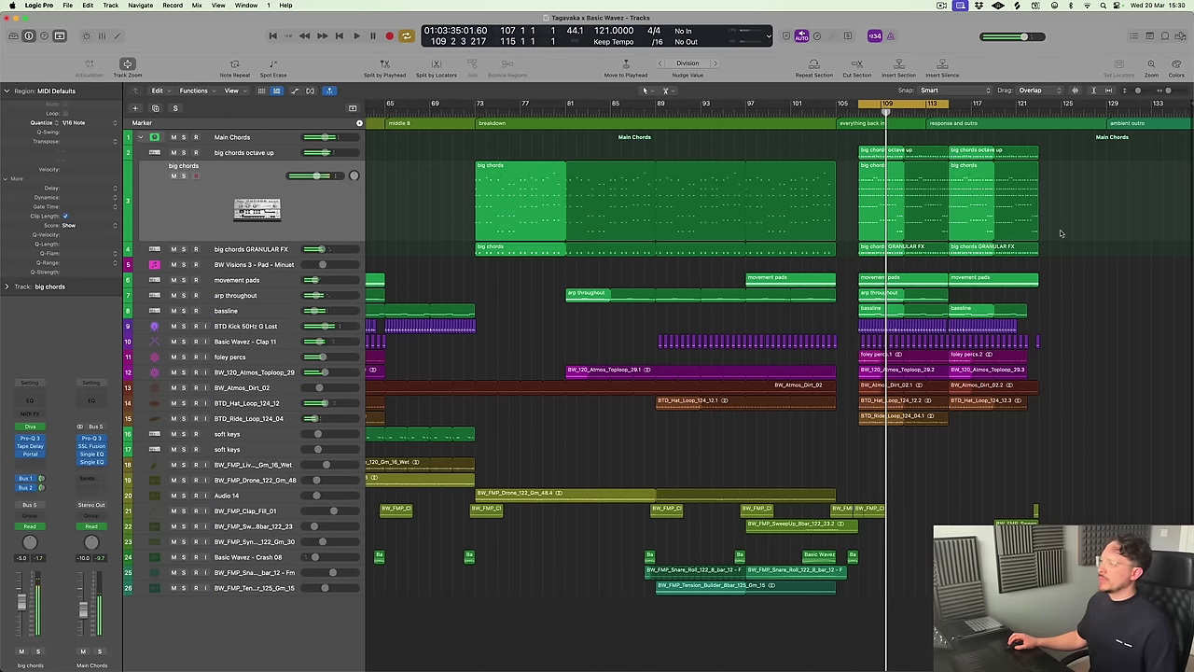
key("a")
left_click(228, 188)
left_click(270, 196)
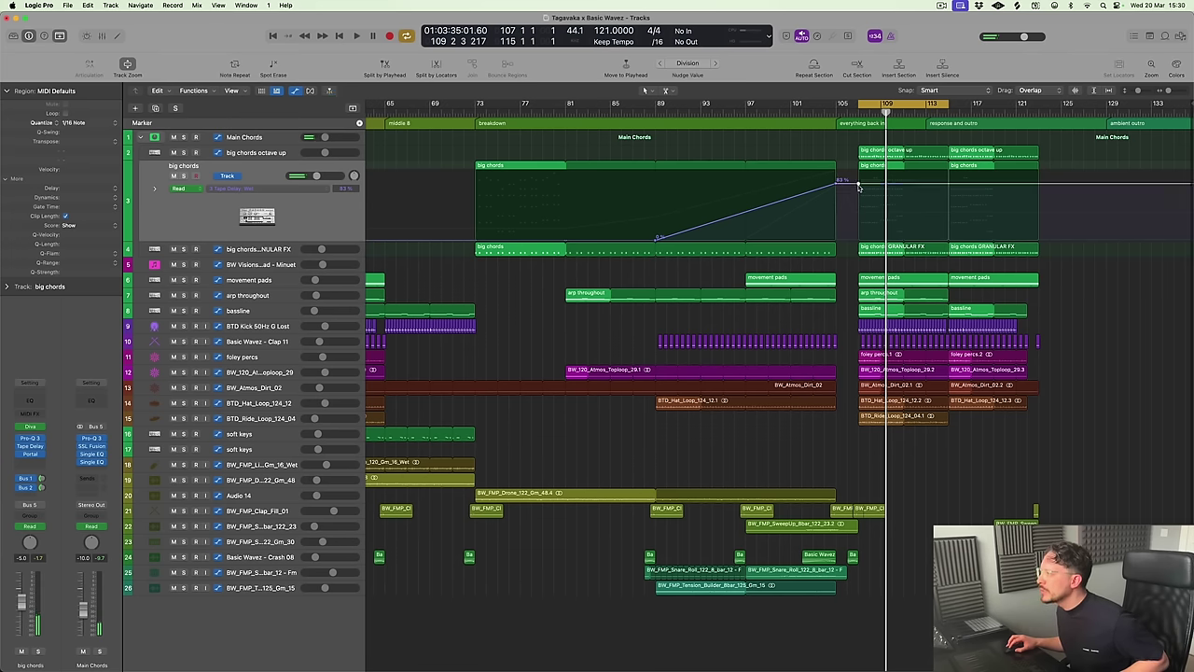
left_click_drag(860, 186, 858, 239)
left_click(826, 105)
key("space")
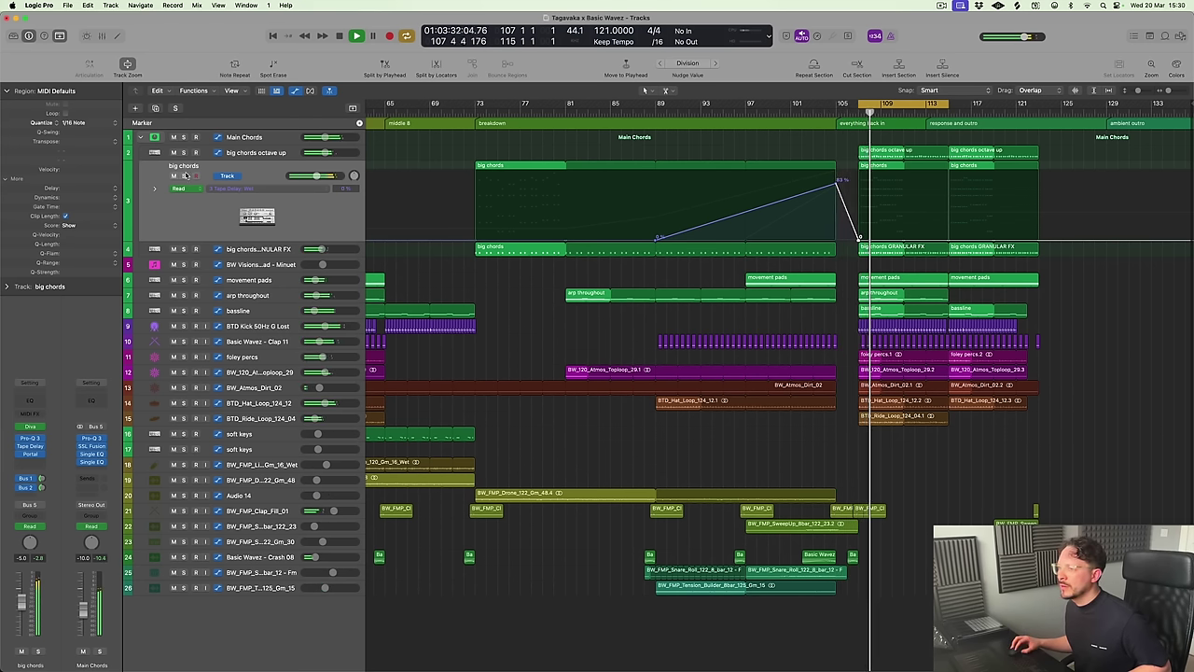
Briefly solo the big chords track and the big chords octave up track to compare them during playback
left_click(183, 176)
left_click(184, 176)
left_click(183, 152)
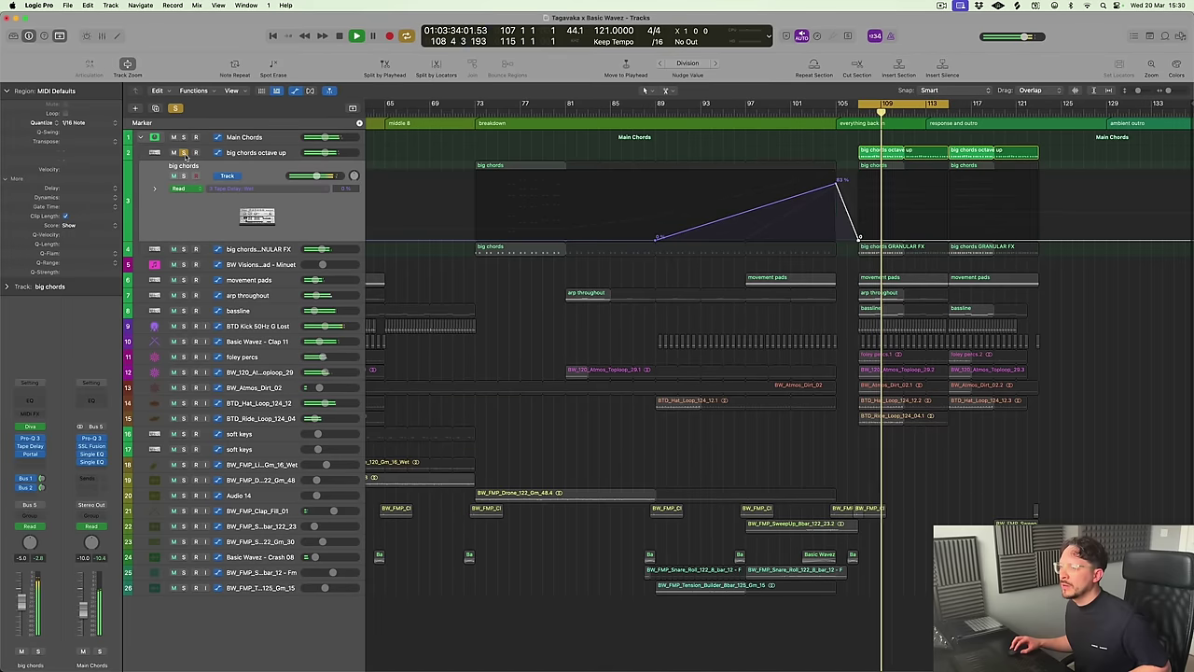
left_click(184, 152)
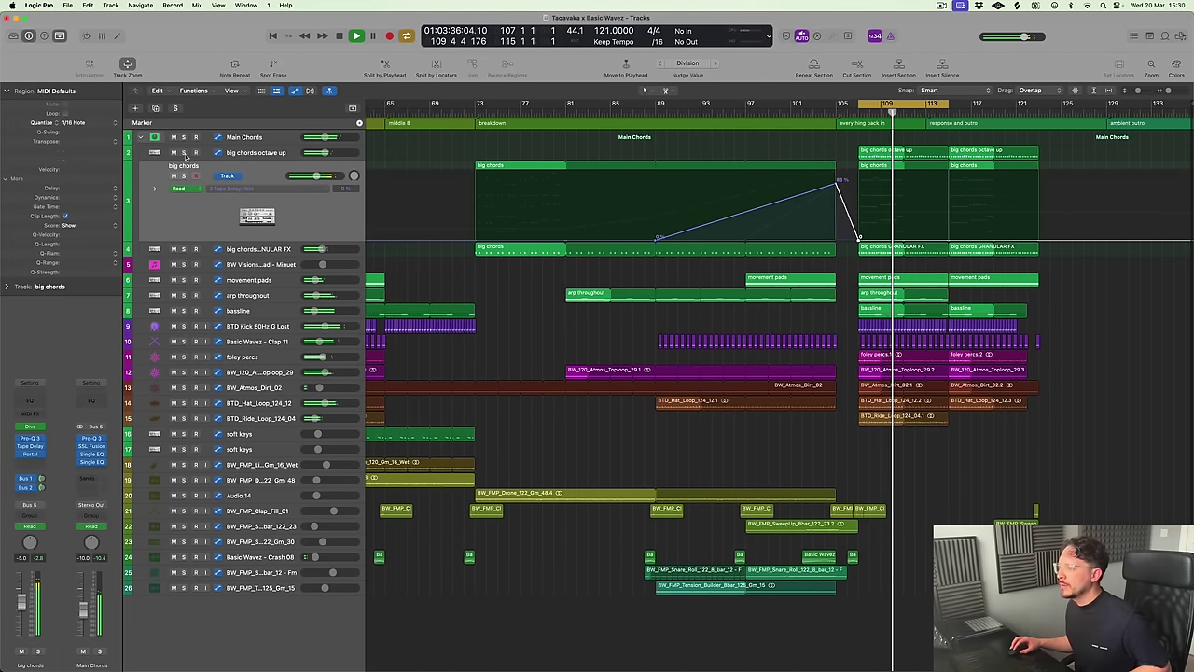
Lower the big chords Diva Frequency level from bar 107 to 72.46, check it in solo, hide the automation and stop playback
left_click(259, 191)
key("Return")
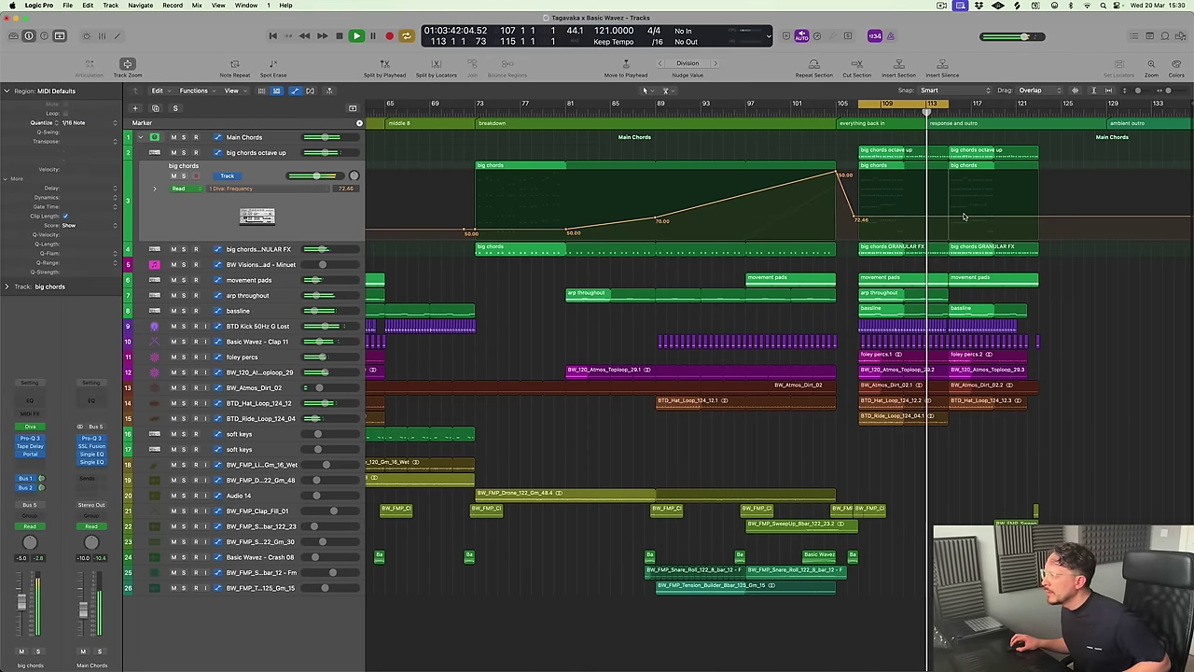
left_click(183, 177)
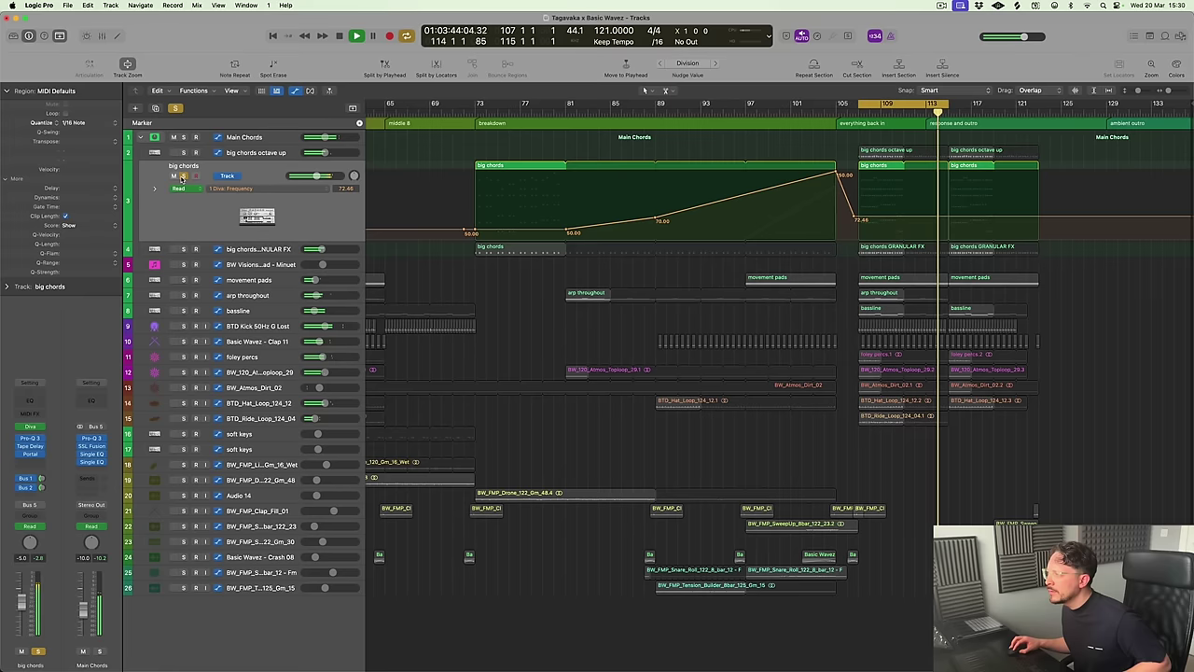
left_click(183, 176)
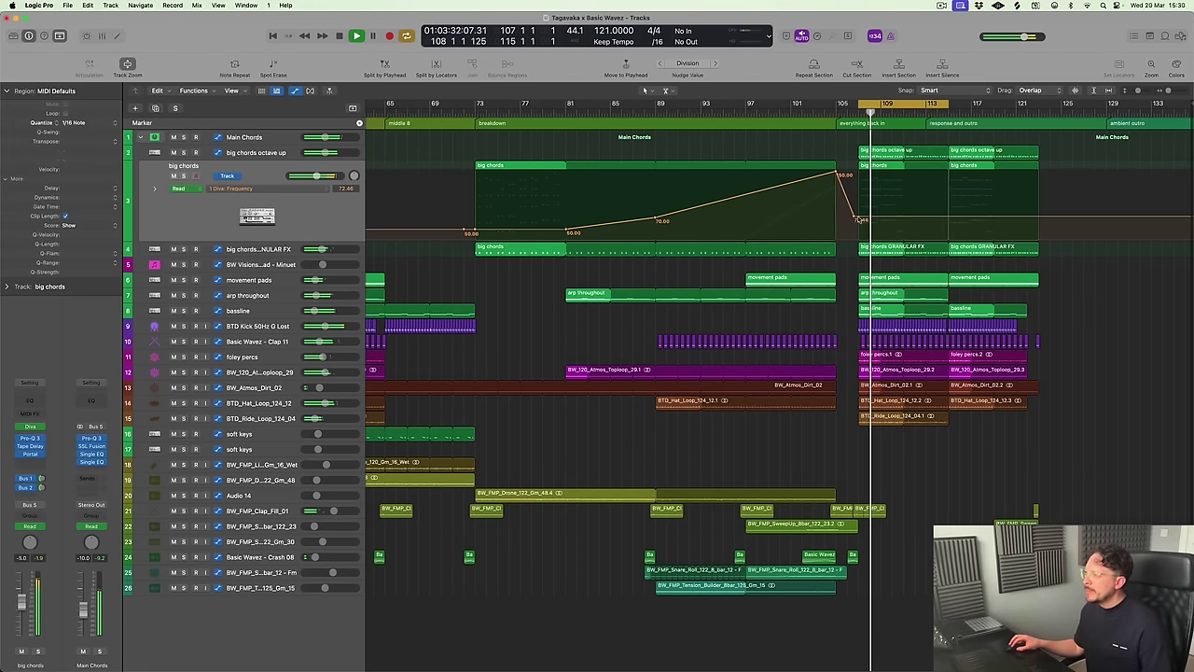
key("a")
key("ctrl+z")
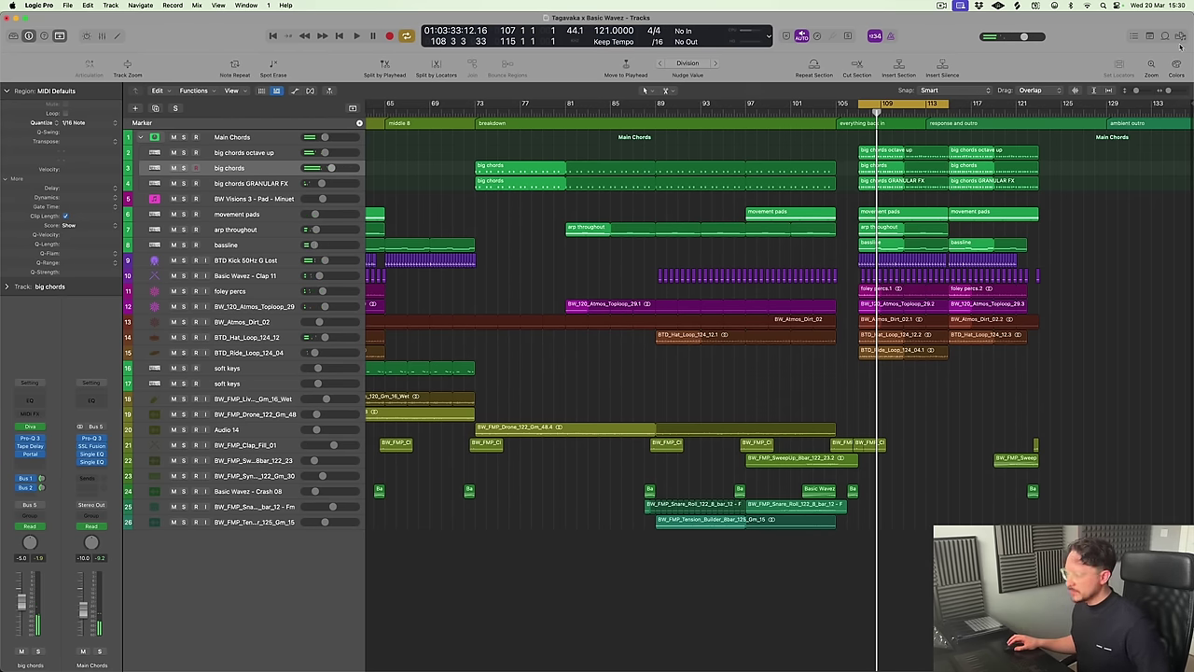
Show the file browser and audition the first four samples in the FX Mega Pack's Impacts folder, BW_FMP_Impact_01 to 04
left_click(1180, 37)
left_click(1112, 125)
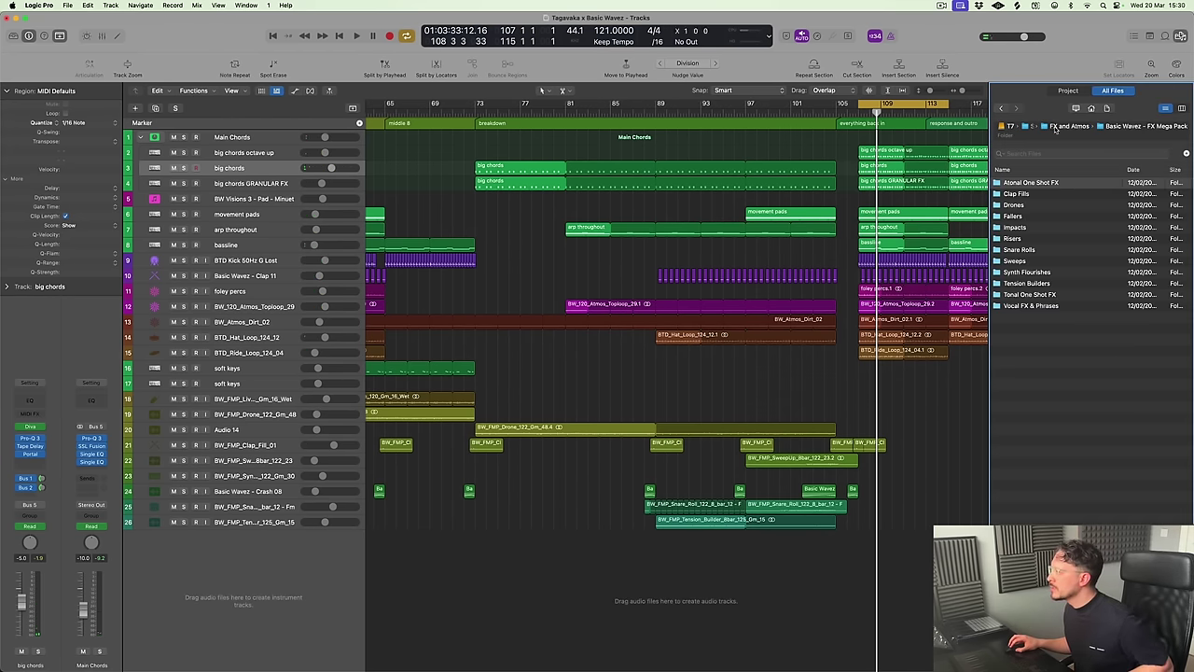
double_click(1015, 227)
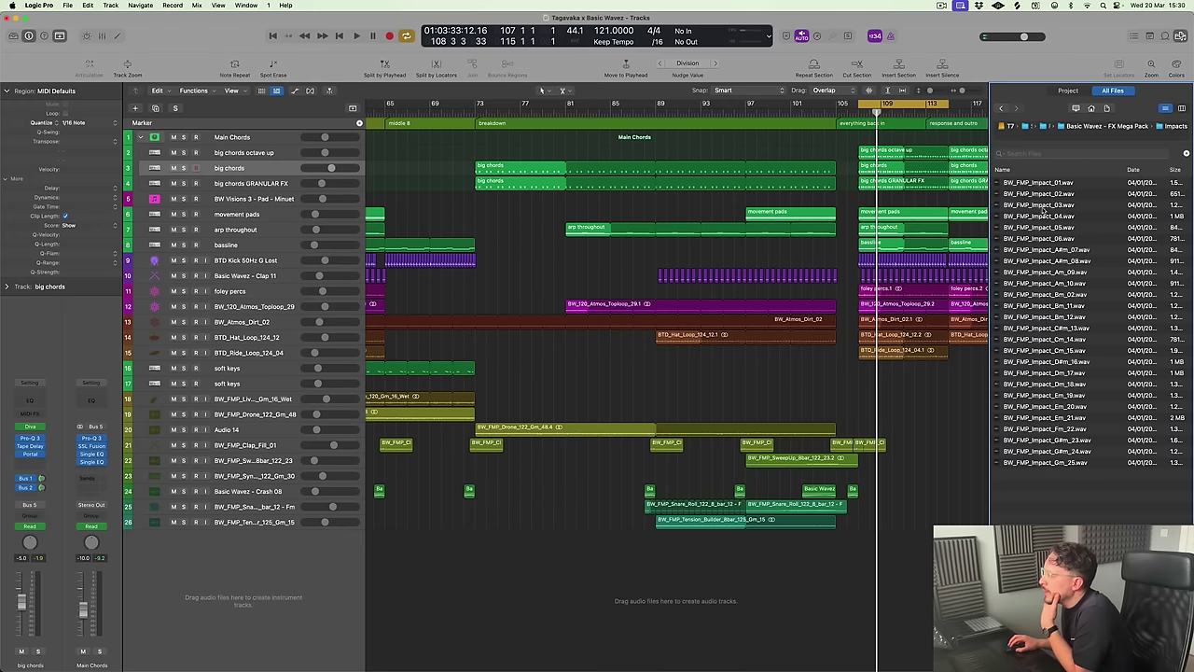
left_click(1047, 185)
left_click(1050, 194)
left_click(1052, 206)
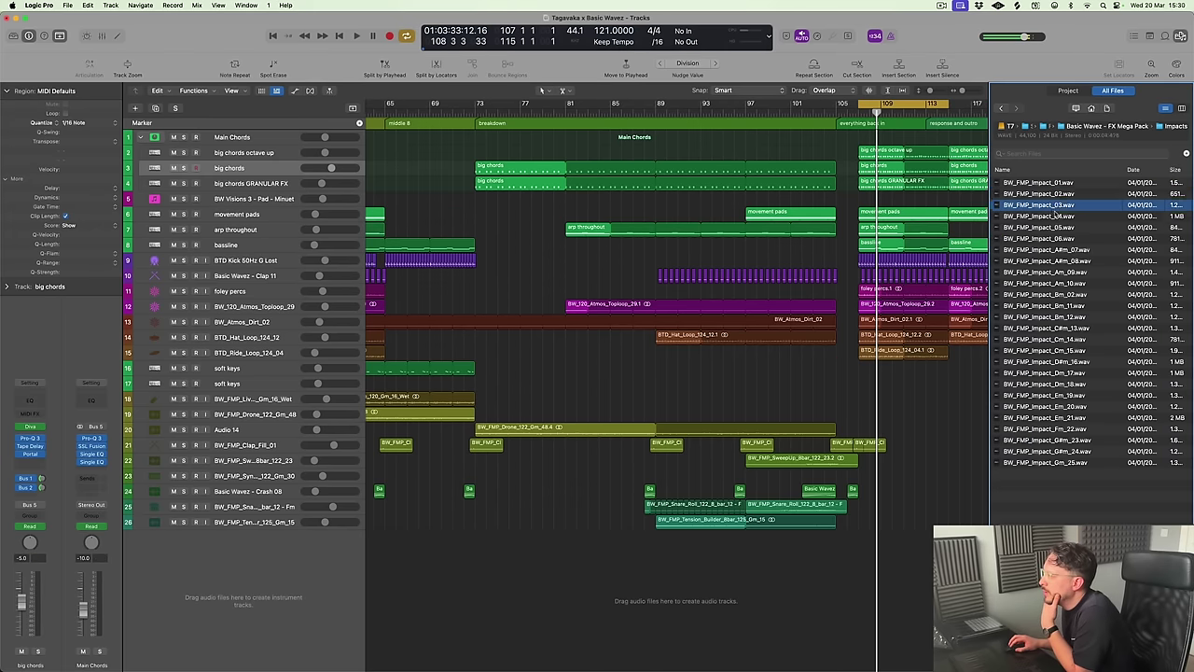
left_click(1056, 216)
Browse the Sample Packs to the Cymbals folder of the Basic Wavez - BTD Drum Pack Vol. 1 drums
left_click(1070, 127)
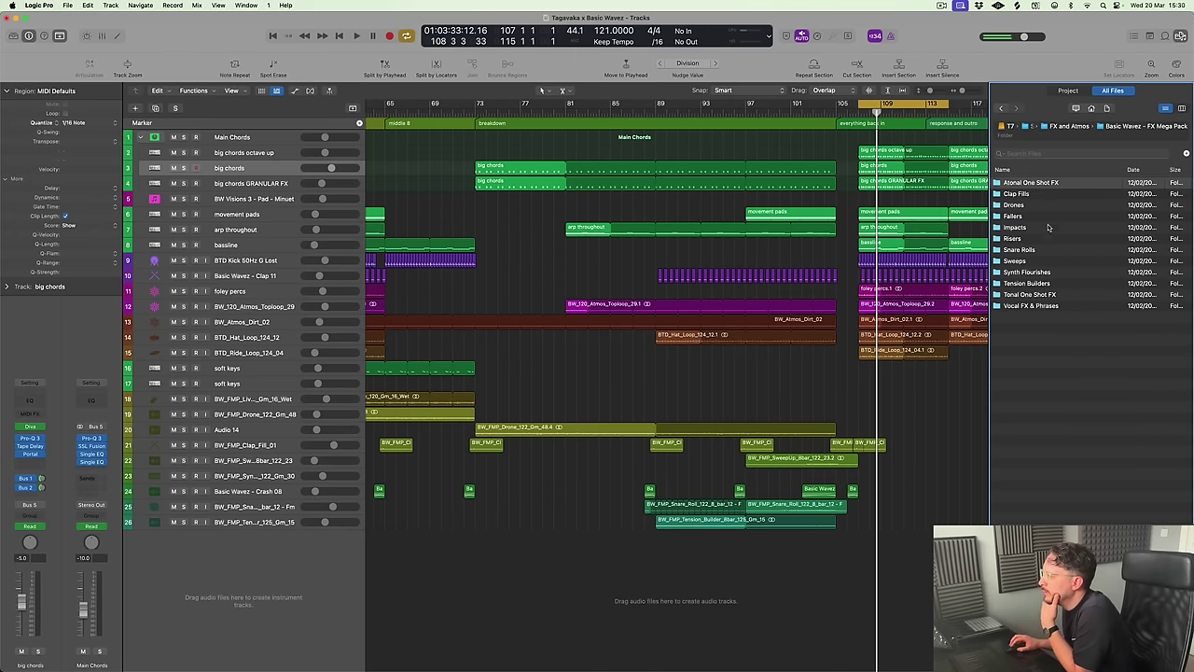
left_click(1063, 128)
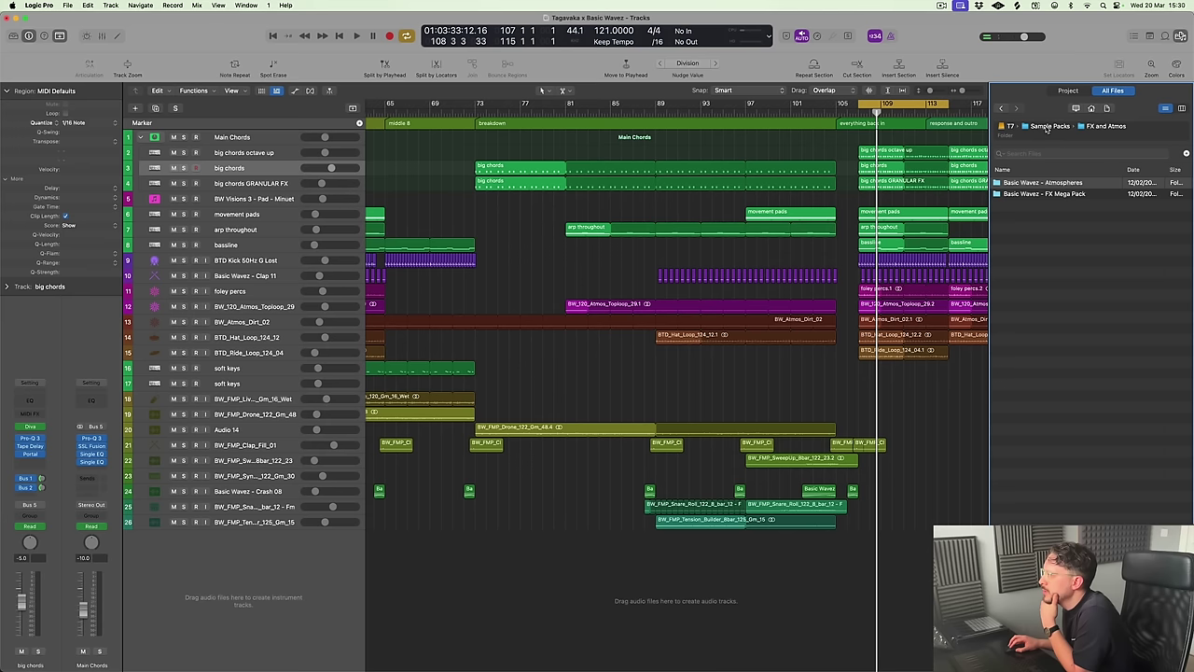
double_click(1025, 194)
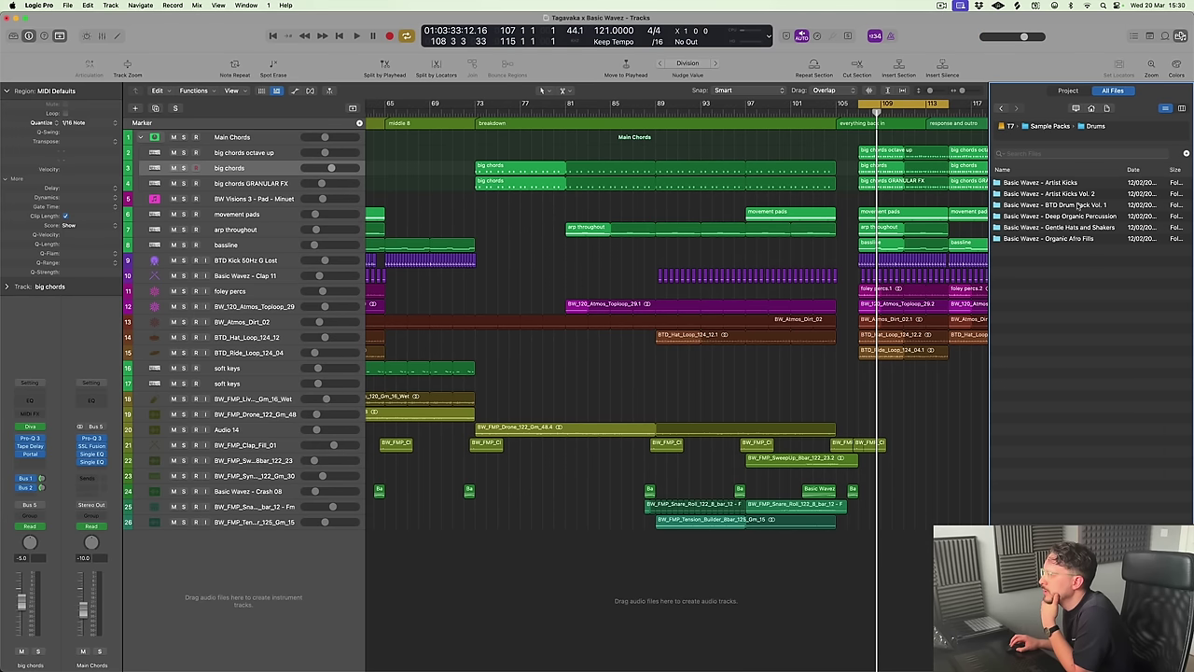
double_click(1077, 207)
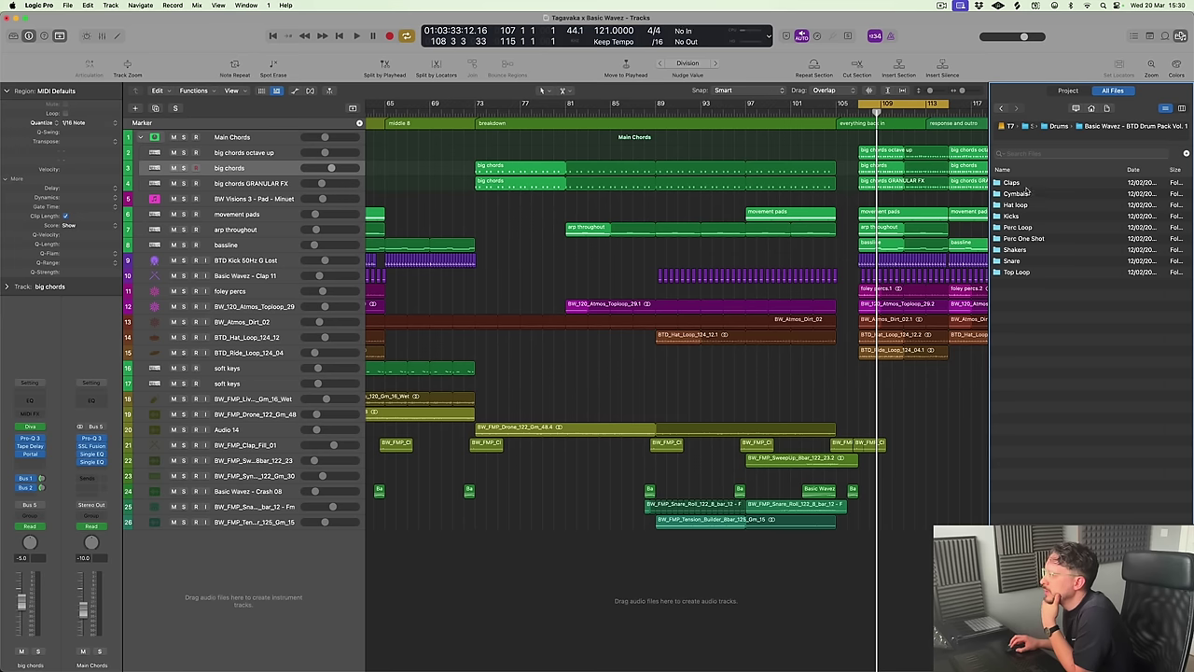
double_click(1024, 194)
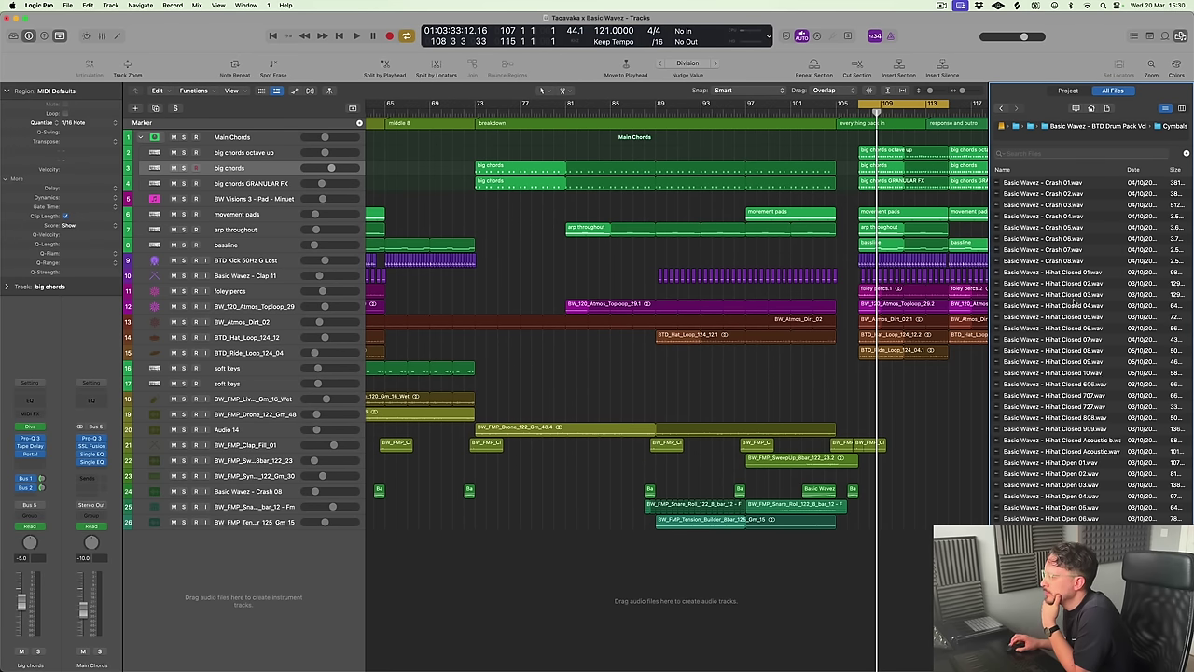
Audition the Basic Wavez crash samples in the Cymbals folder, comparing Crash 04, 05, 06 and 07
left_click(1064, 250)
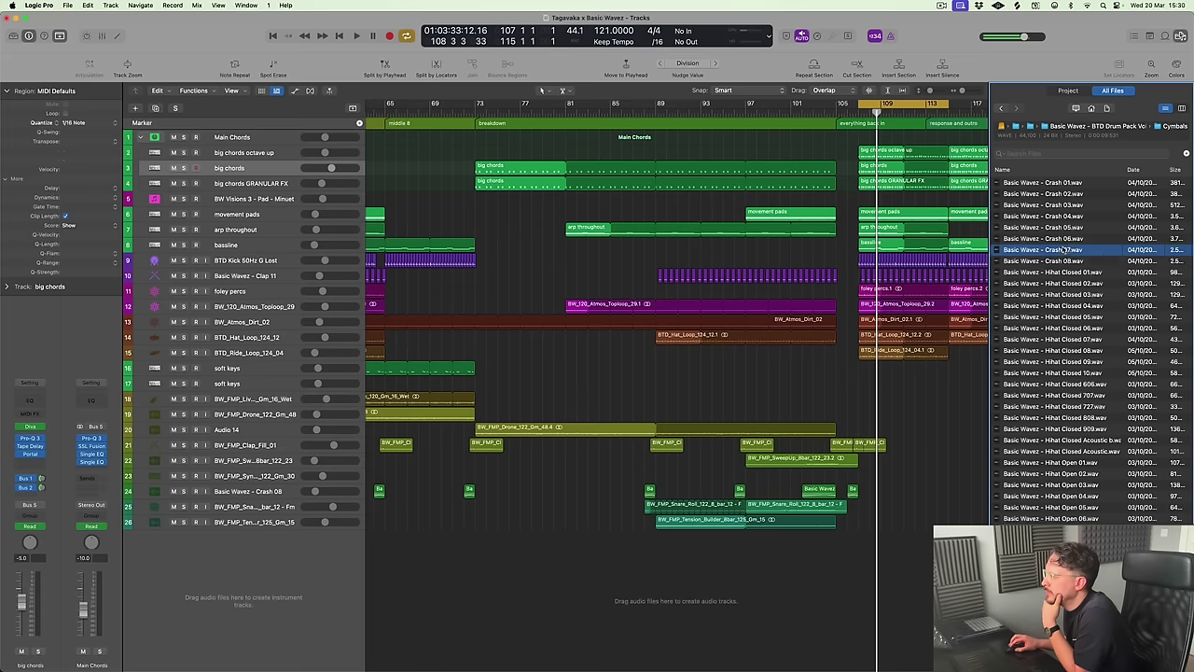
left_click(1061, 238)
left_click(1069, 227)
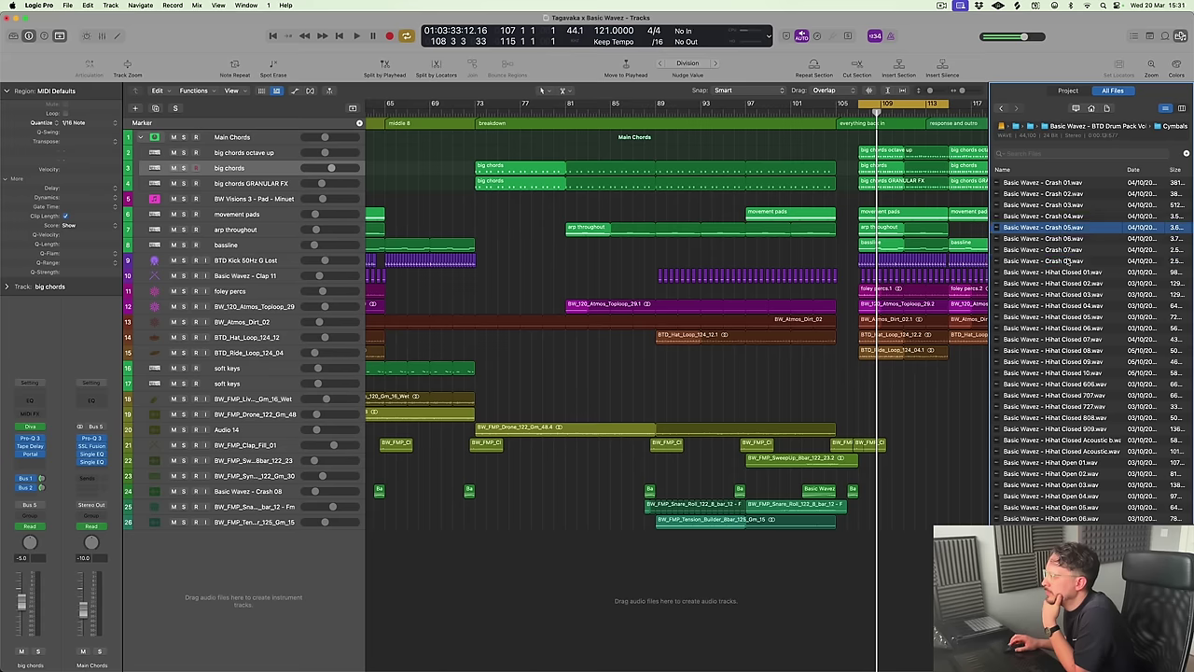
key("Up")
scroll(1062, 382, "down", 3)
scroll(1061, 392, "up", 1)
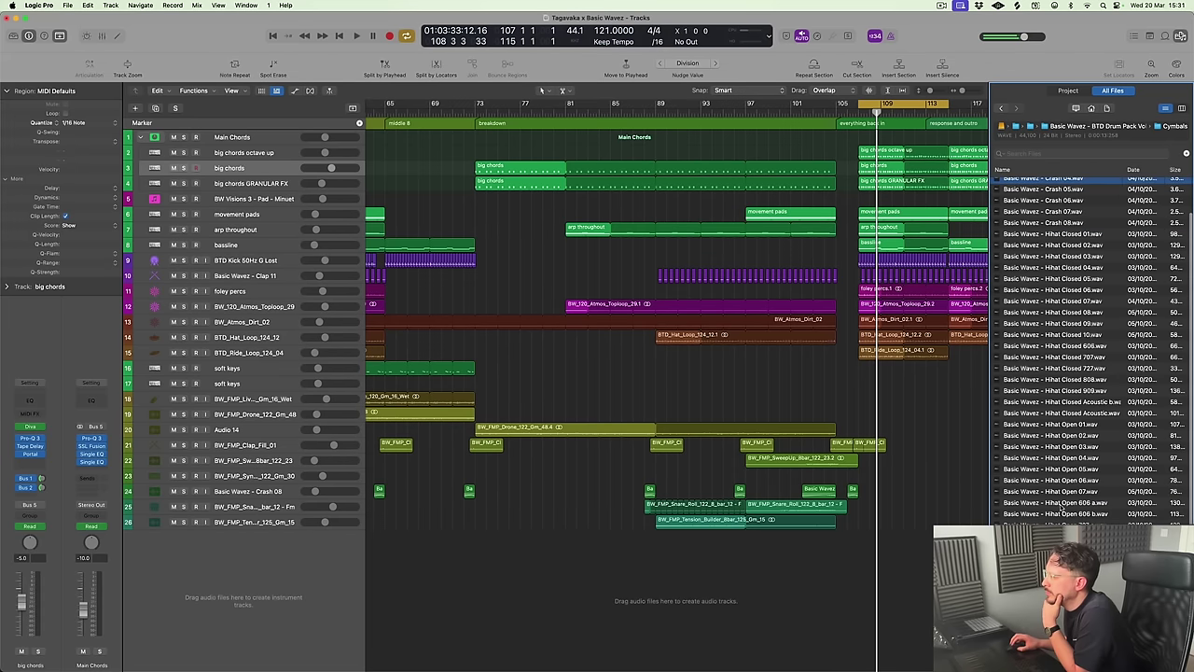
scroll(1064, 411, "up", 4)
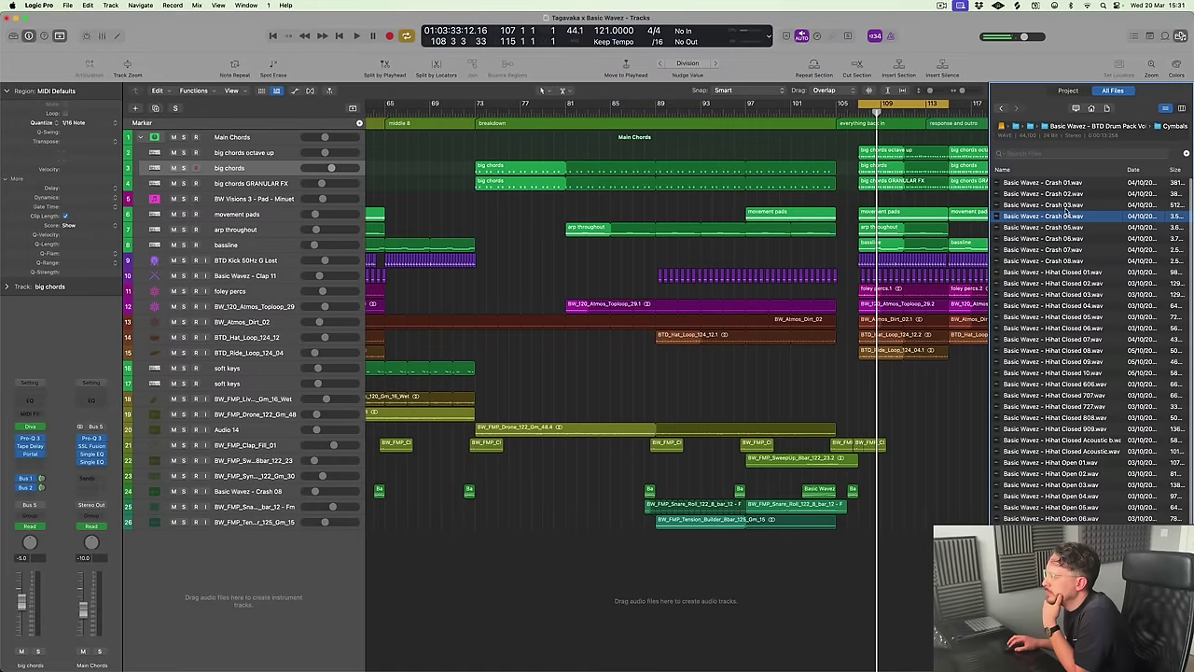
key("Up")
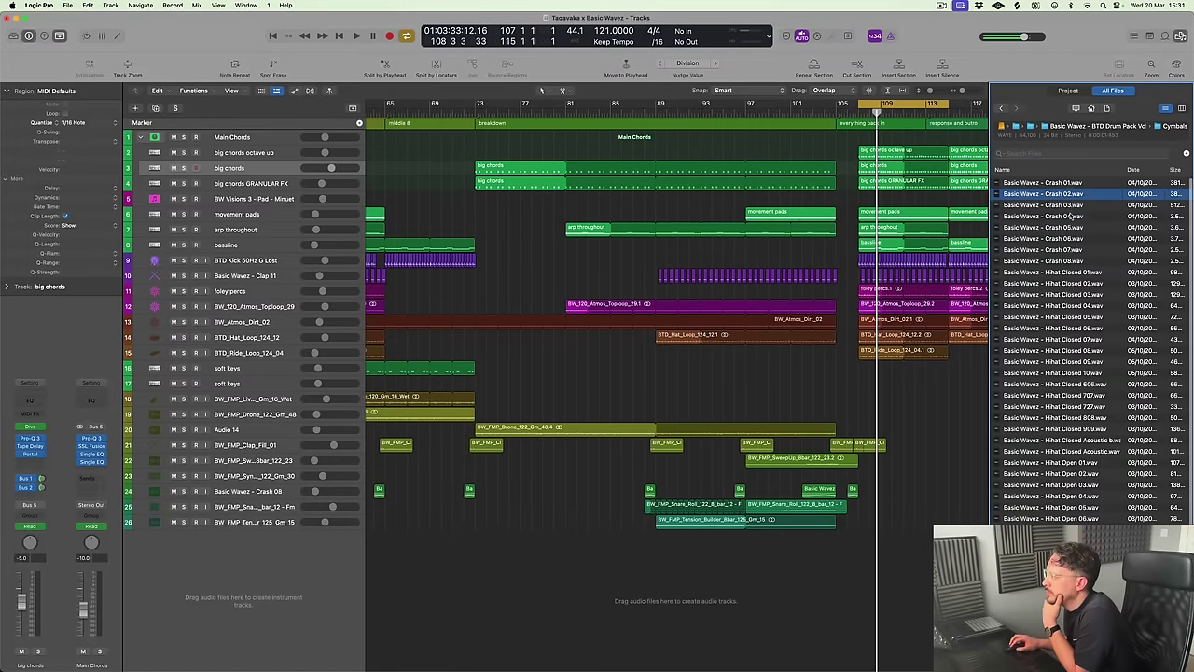
left_click(1073, 217)
left_click(1073, 230)
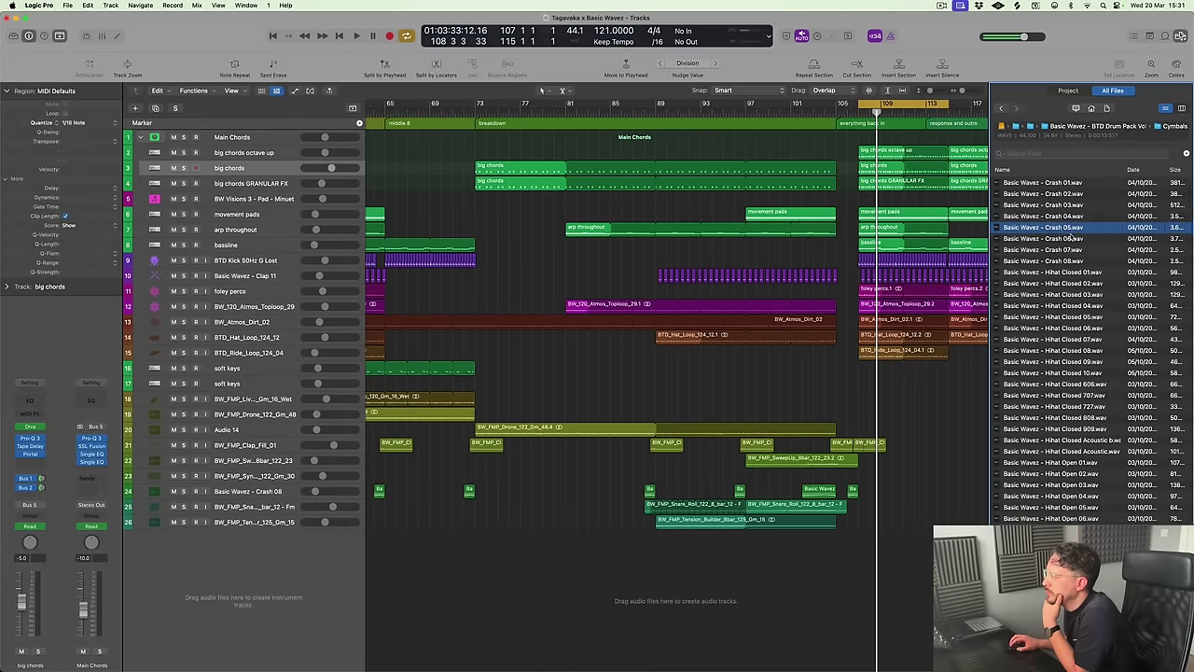
left_click(1070, 241)
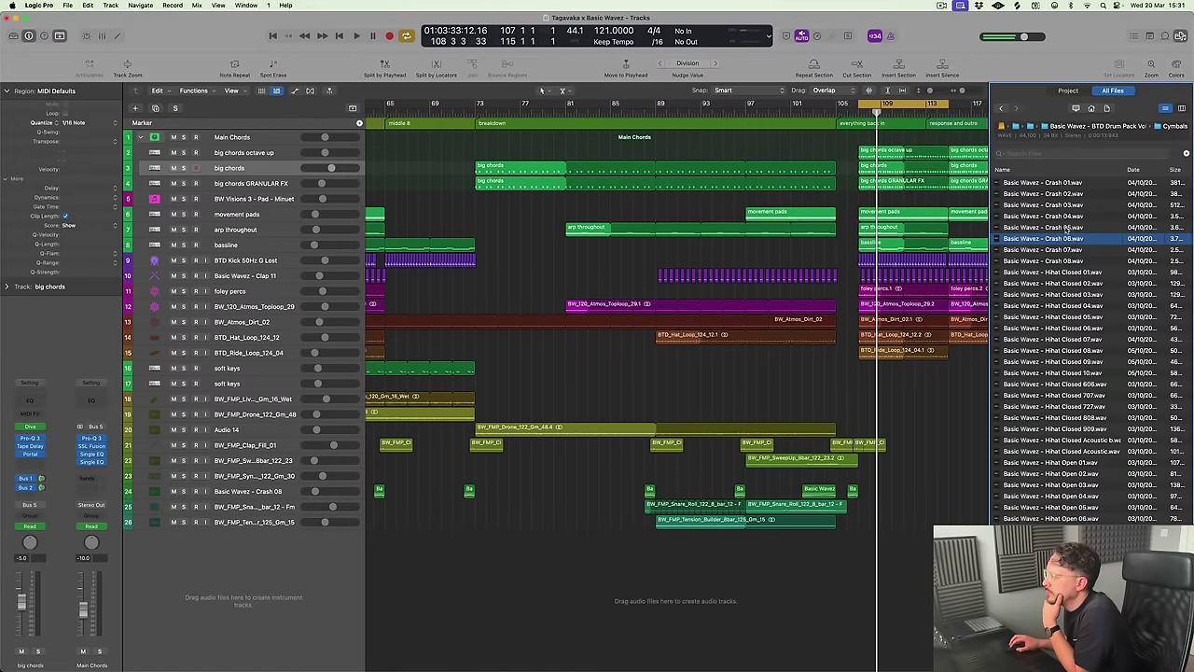
left_click(1068, 230)
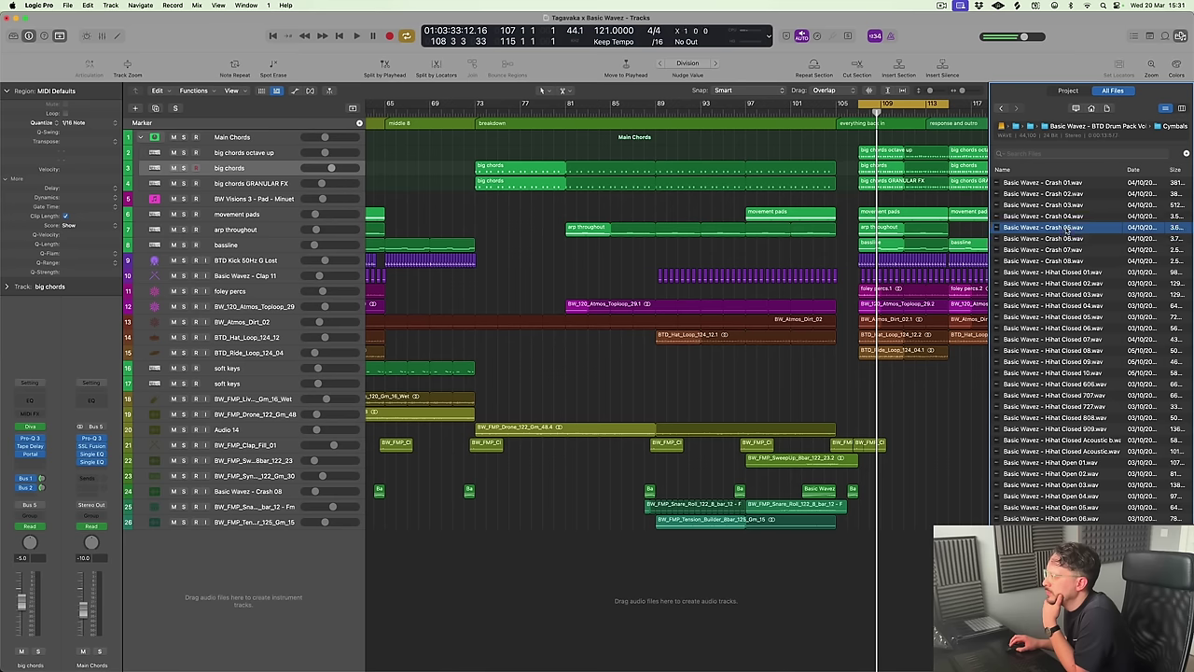
Add Basic Wavez - Crash 05 on a new audio track at bar 107 and lower its volume to -8.6 dB during playback
left_click_drag(1067, 229, 862, 581)
key("space")
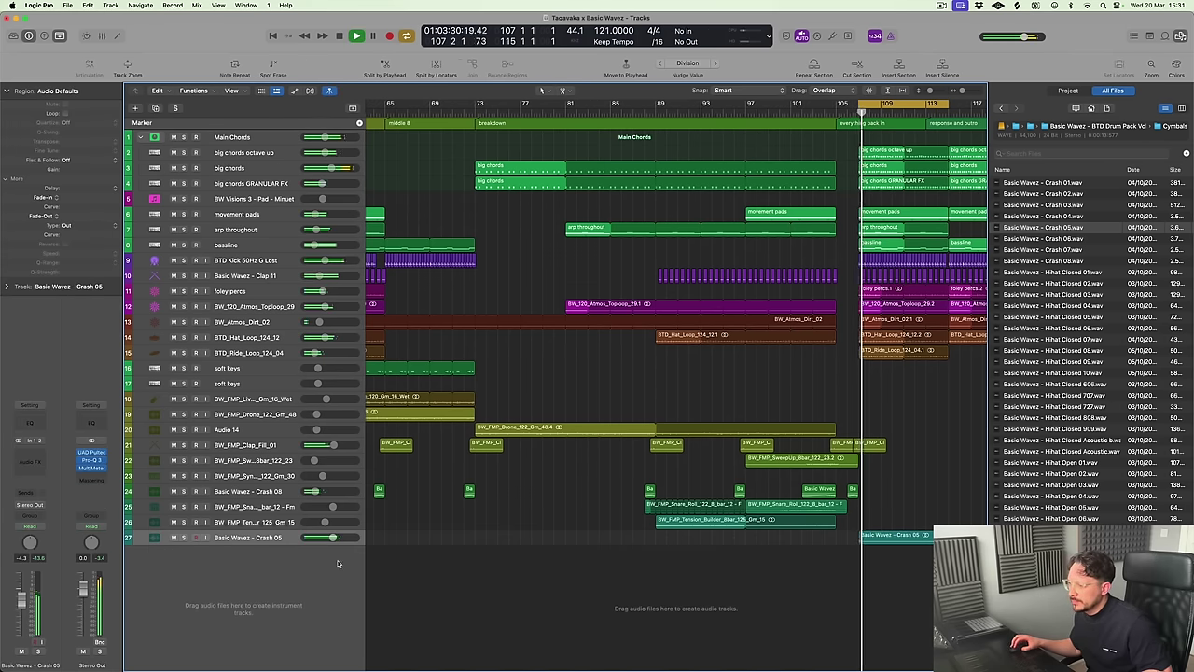
left_click_drag(332, 538, 326, 539)
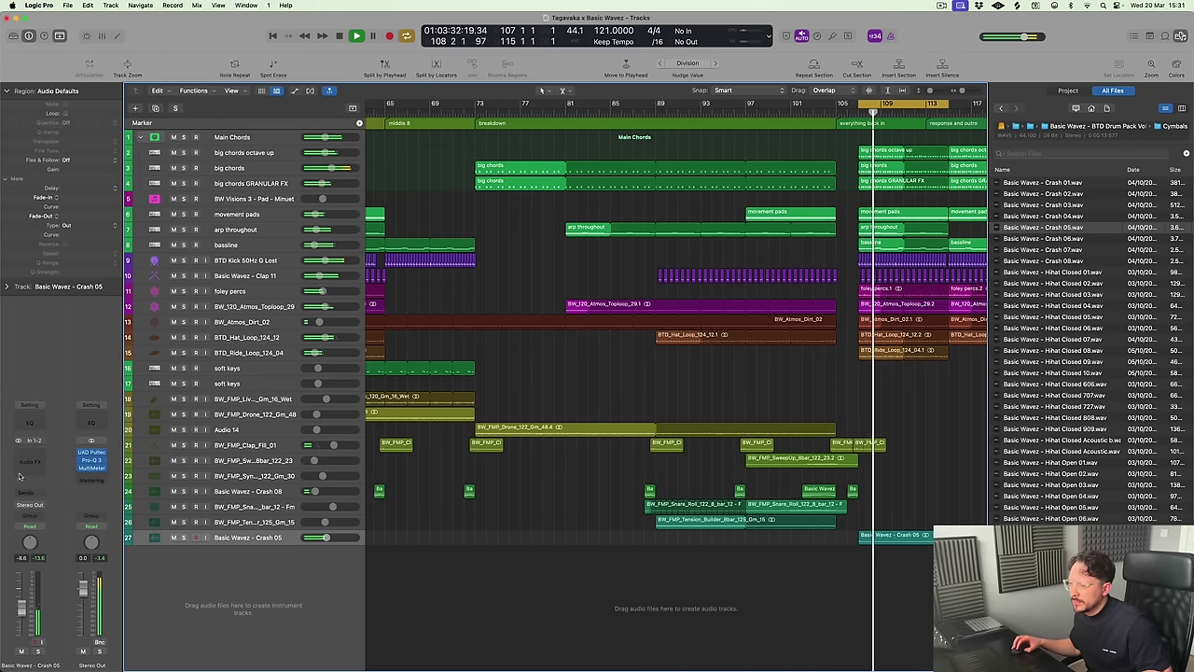
Replay the drop at bar 107, starting a little before bar 105, to judge the new crash in context
left_click(28, 457)
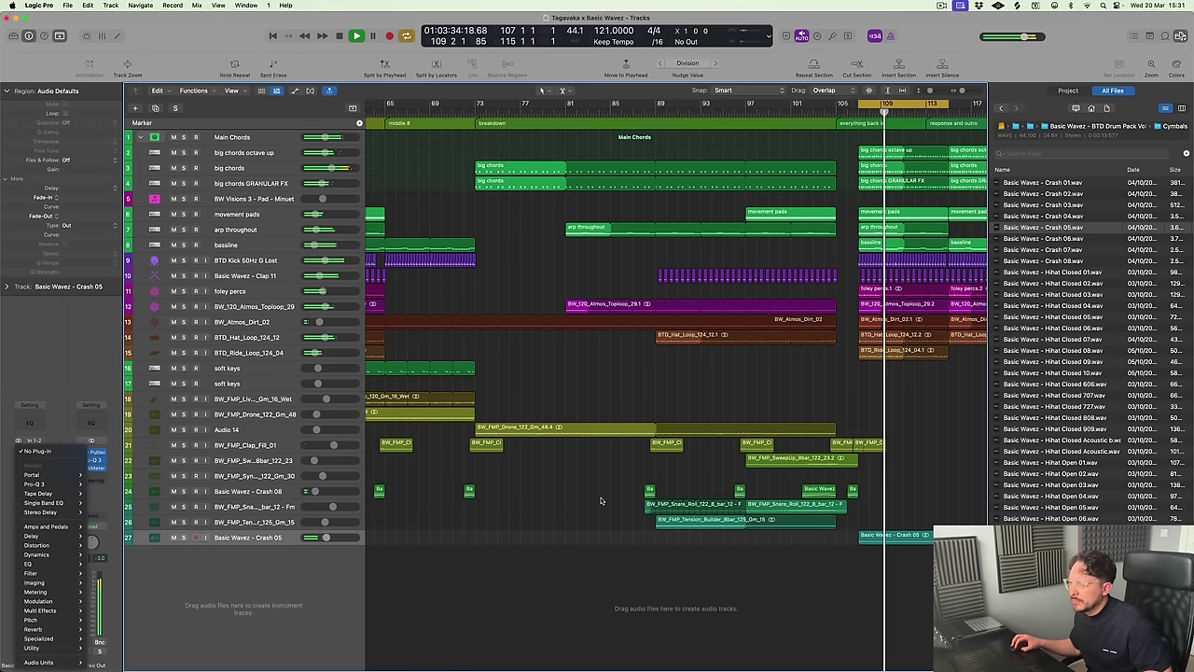
left_click(892, 561)
key("space")
key("space")
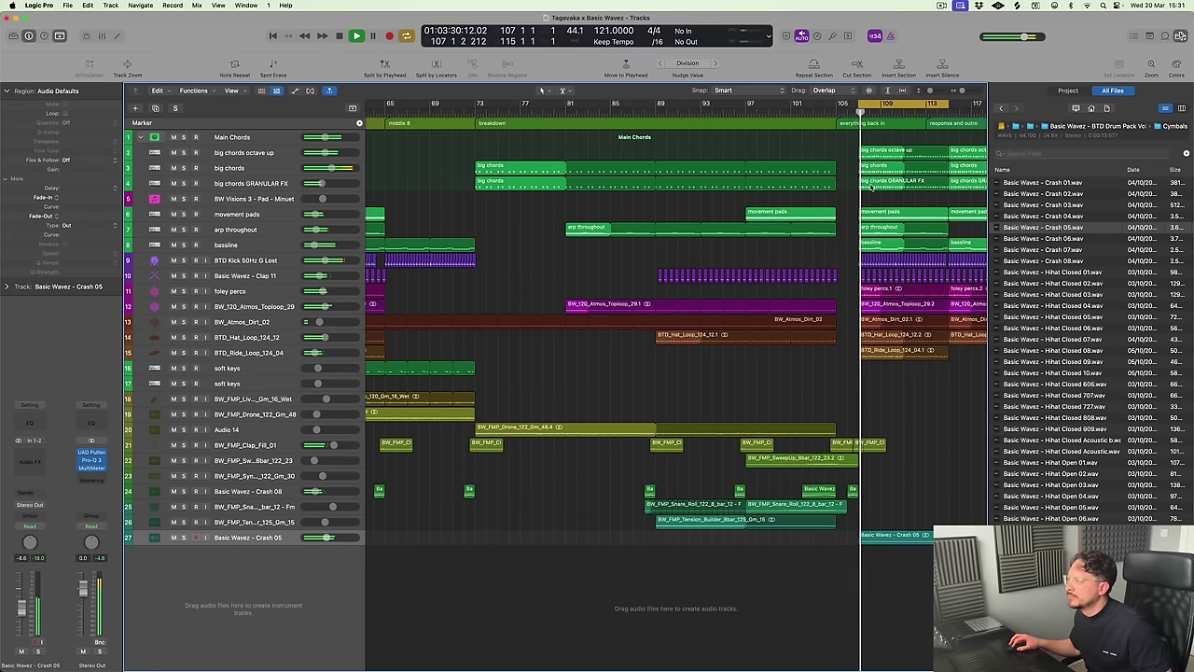
left_click(828, 111)
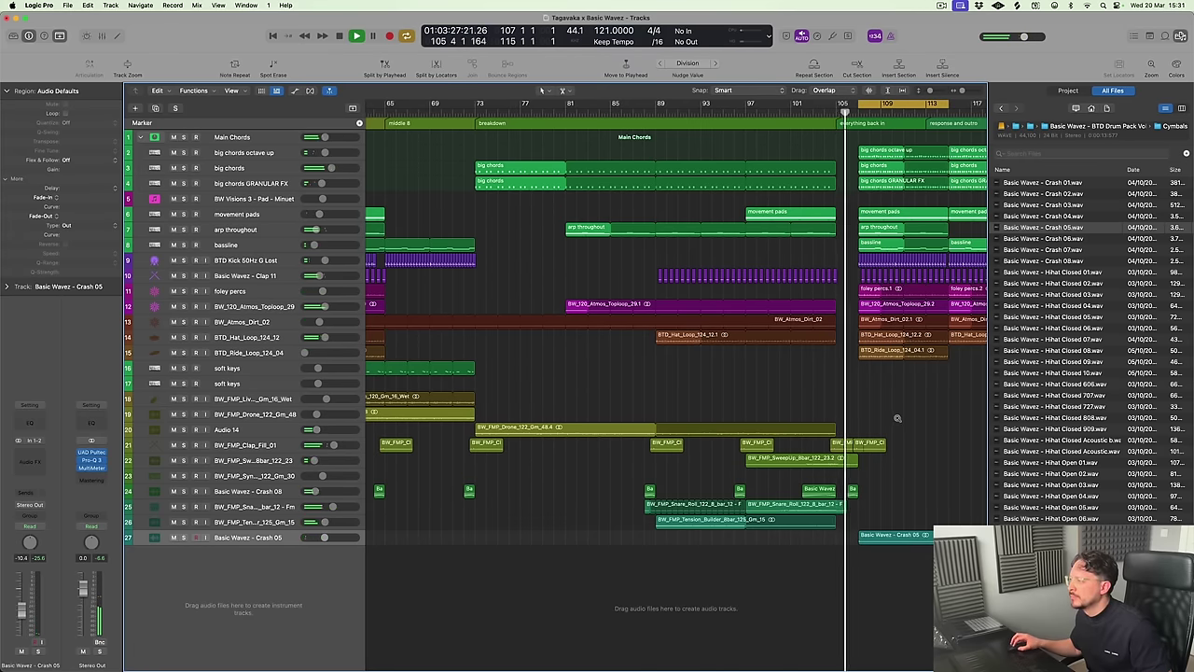
key("super+Right")
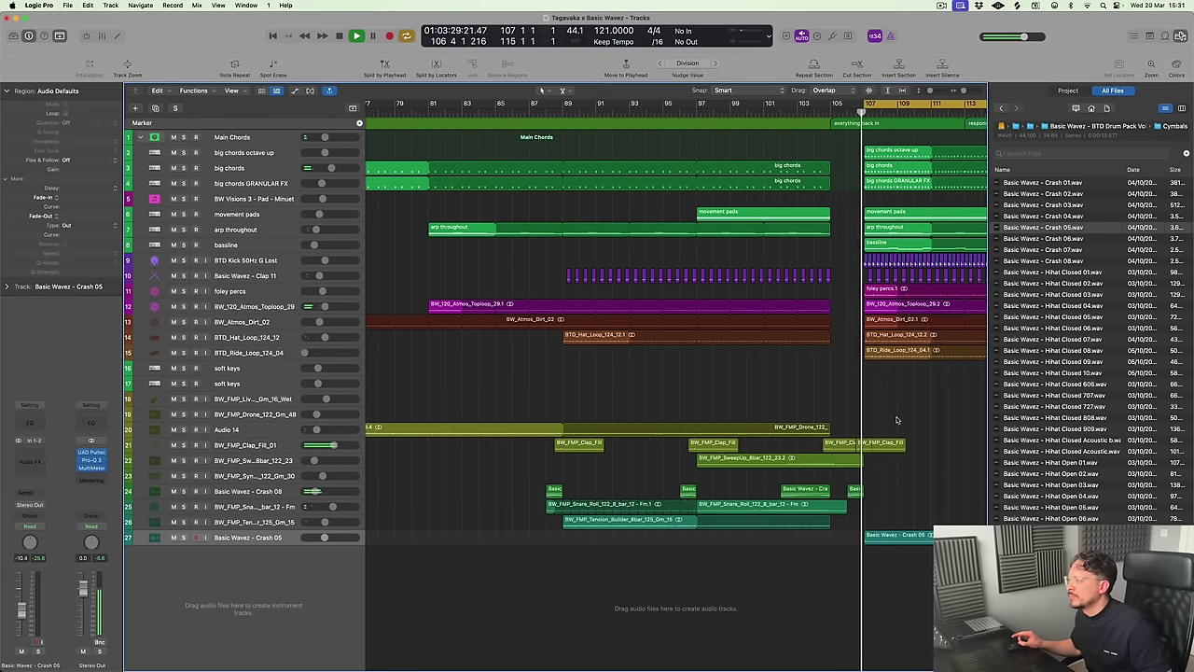
scroll(897, 419, "right", 5)
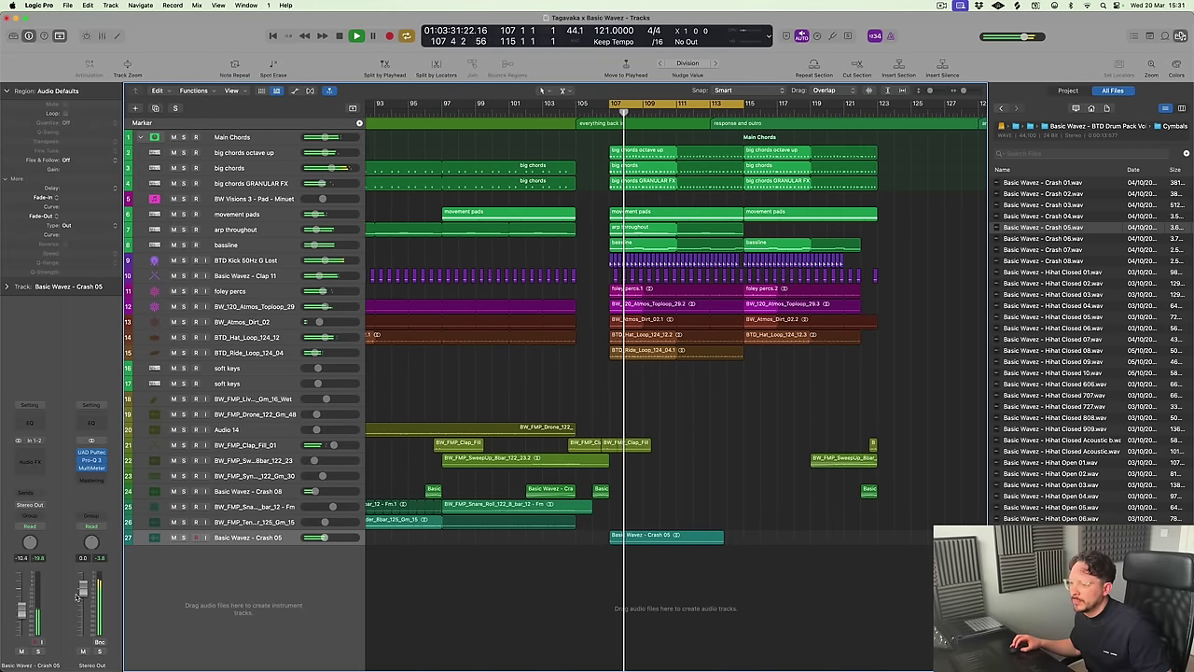
Set the Basic Wavez - Crash 05 track's volume to -15 dB
double_click(23, 560)
type("-15")
key("Return")
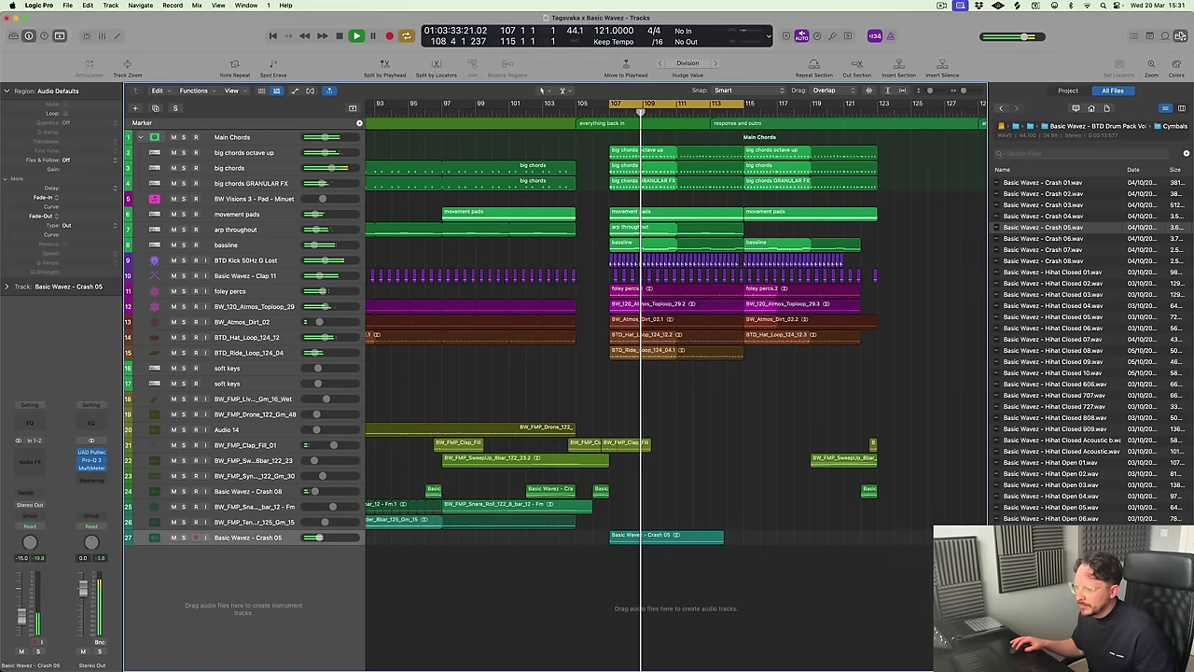
Insert a stereo Pro-Q 3 on the Basic Wavez - Crash 05 track, leave its EQ flat and close the plug-in window
left_click(30, 461)
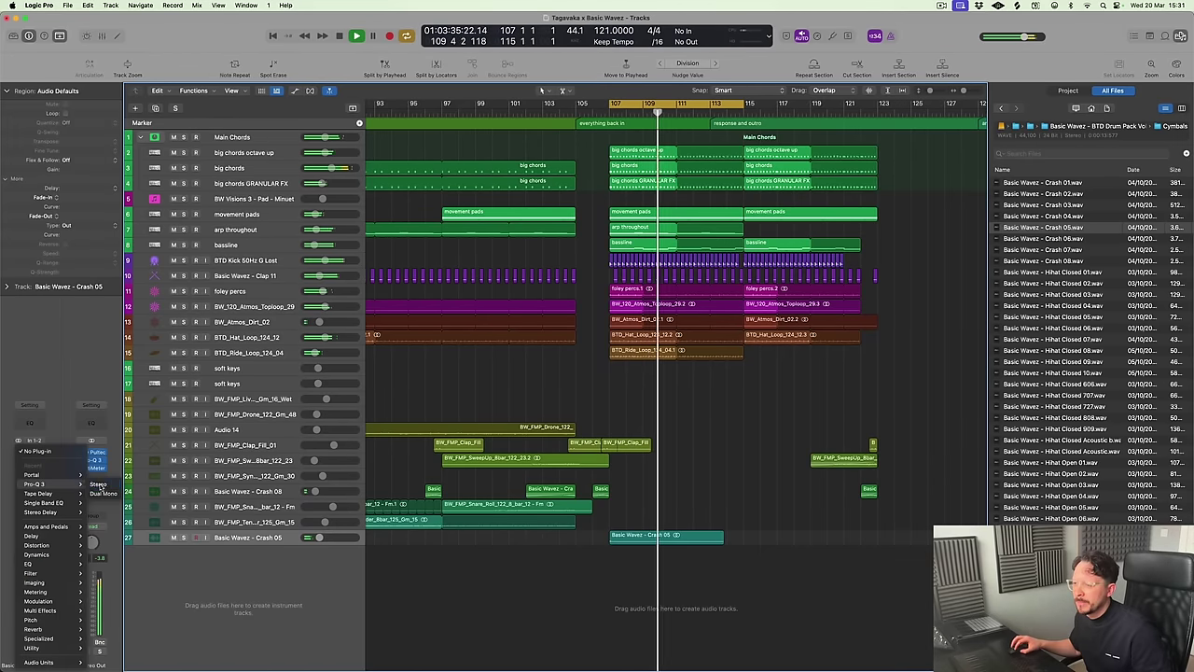
left_click(98, 484)
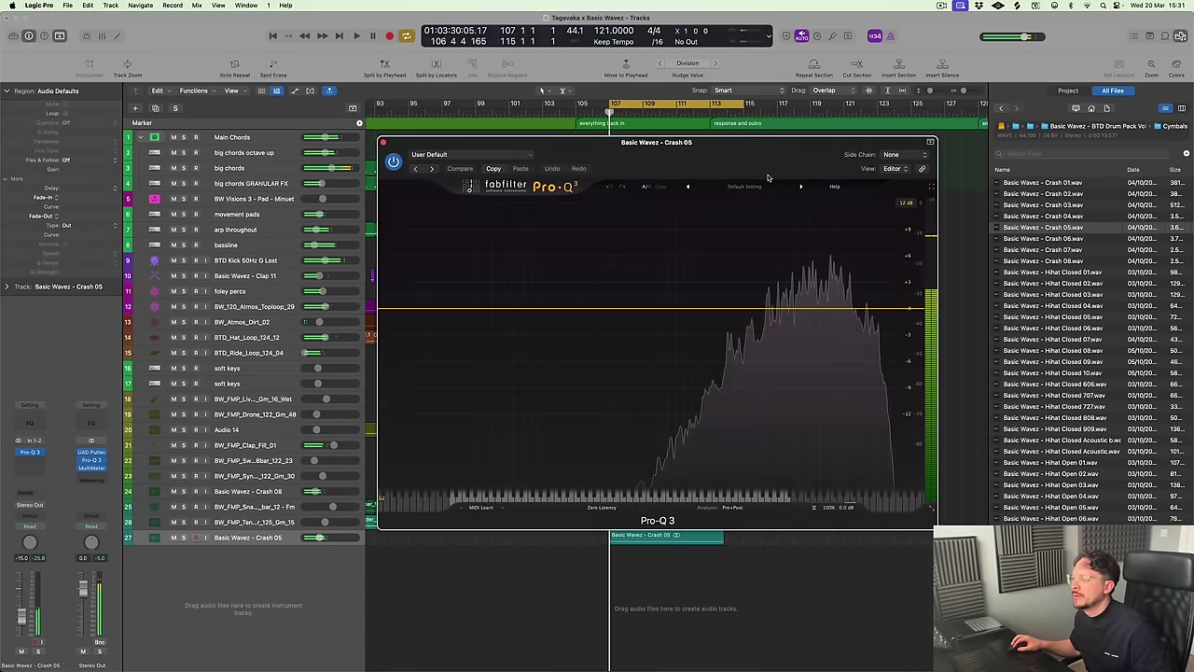
left_click(27, 493)
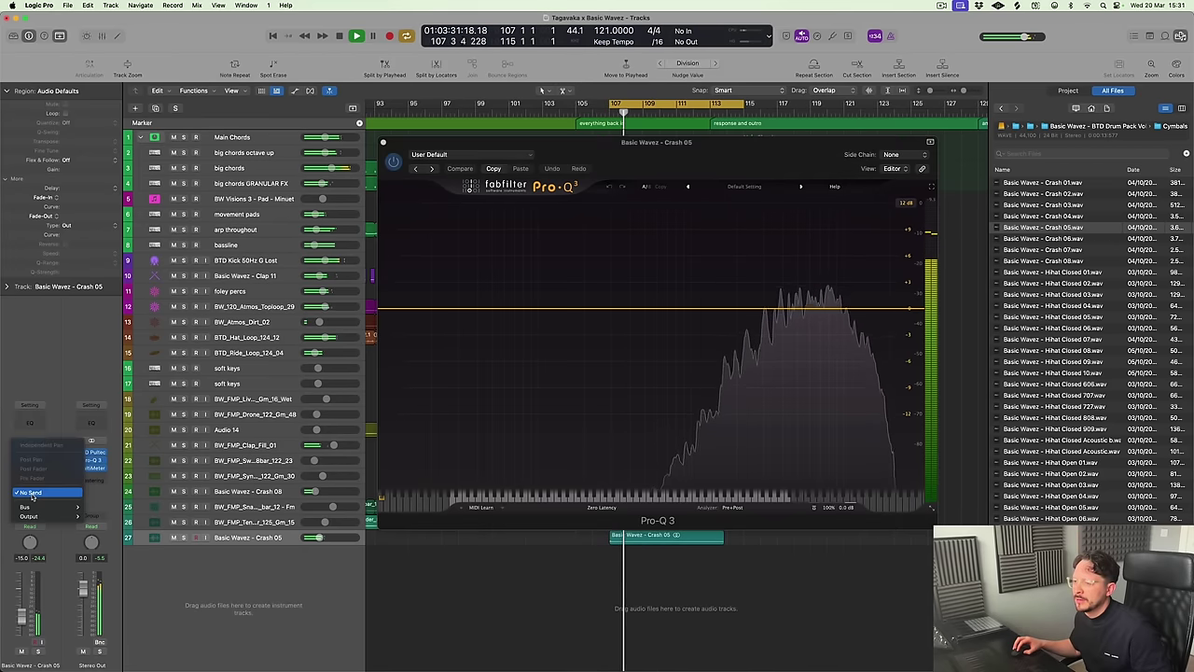
left_click(383, 143)
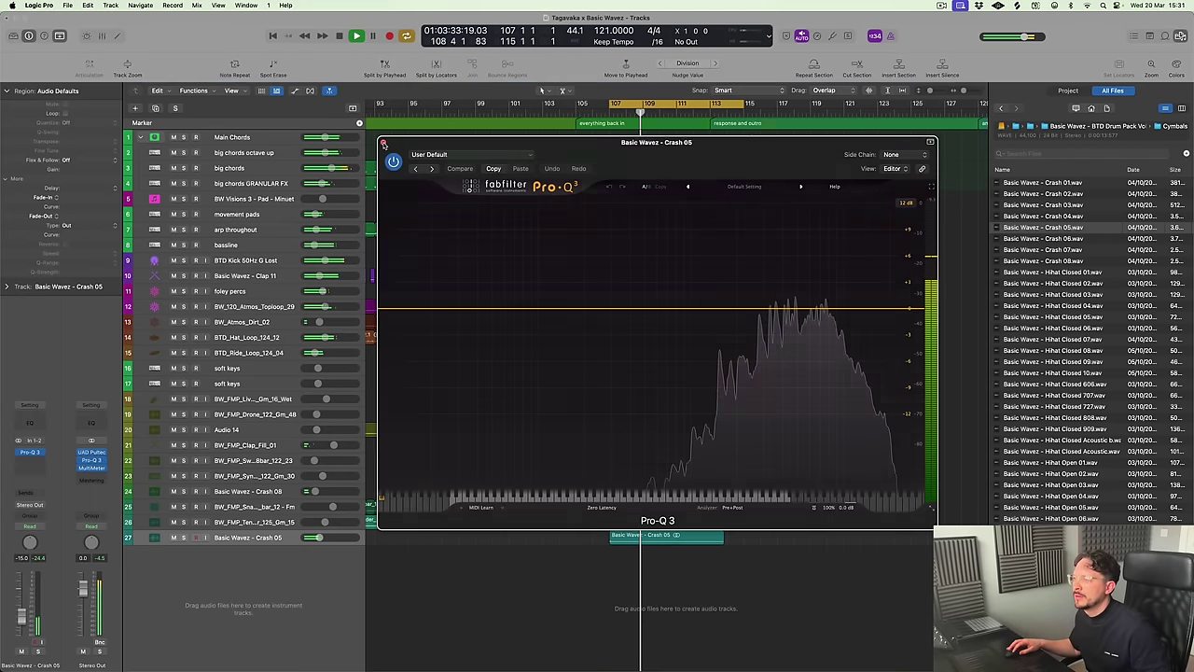
left_click(383, 143)
Turn off the cycle, stop playback, return the playhead to the start of the project and hide the file browser
key("super+Left")
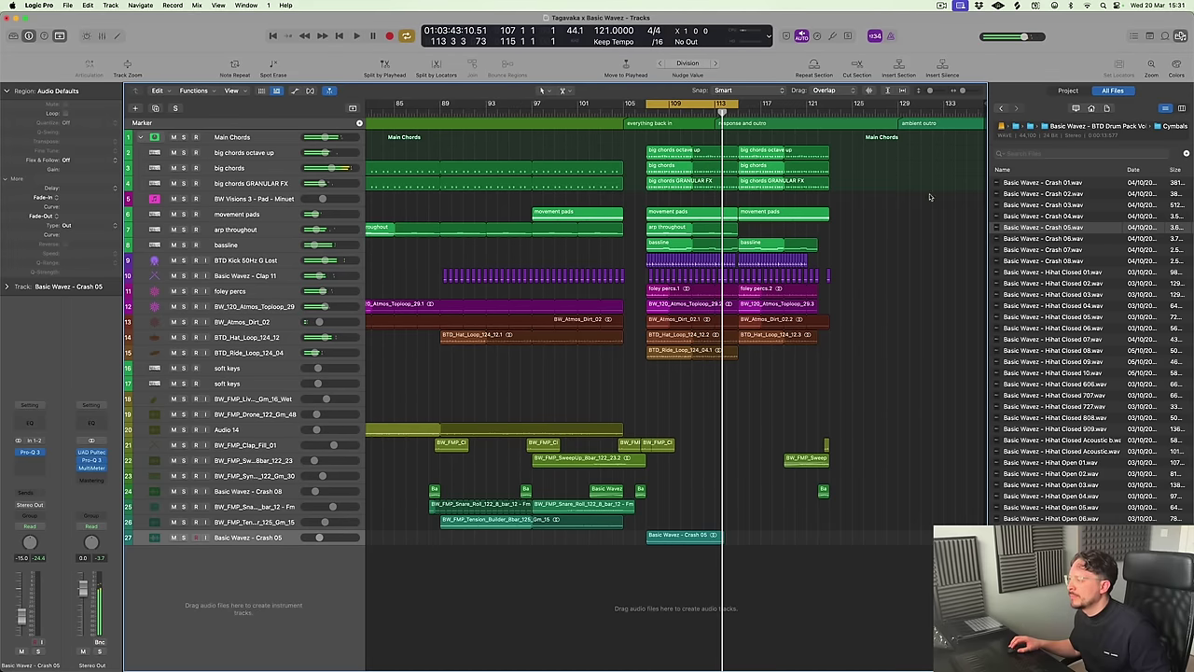
key("c")
key("space")
key("super+Left")
key("super+Left")
key("Return")
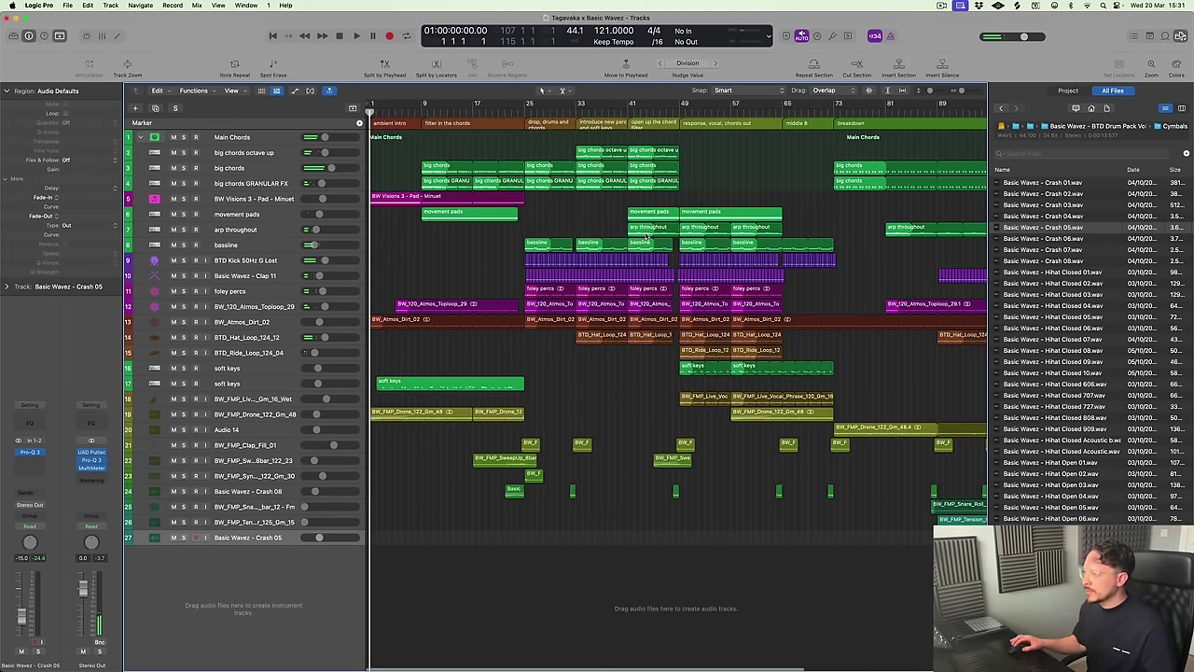
key("super+Left")
key("f")
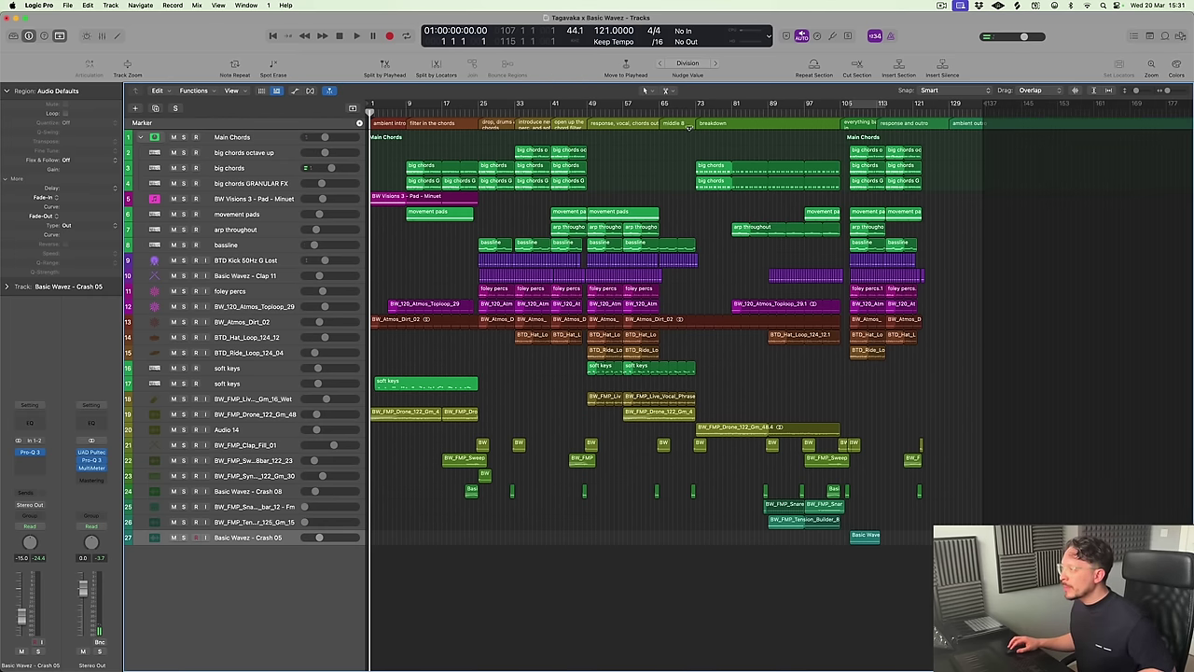
Play the arrangement from the start of the breakdown at about bar 73
left_click(697, 114)
key("space")
key("z")
scroll(839, 219, "right", 5)
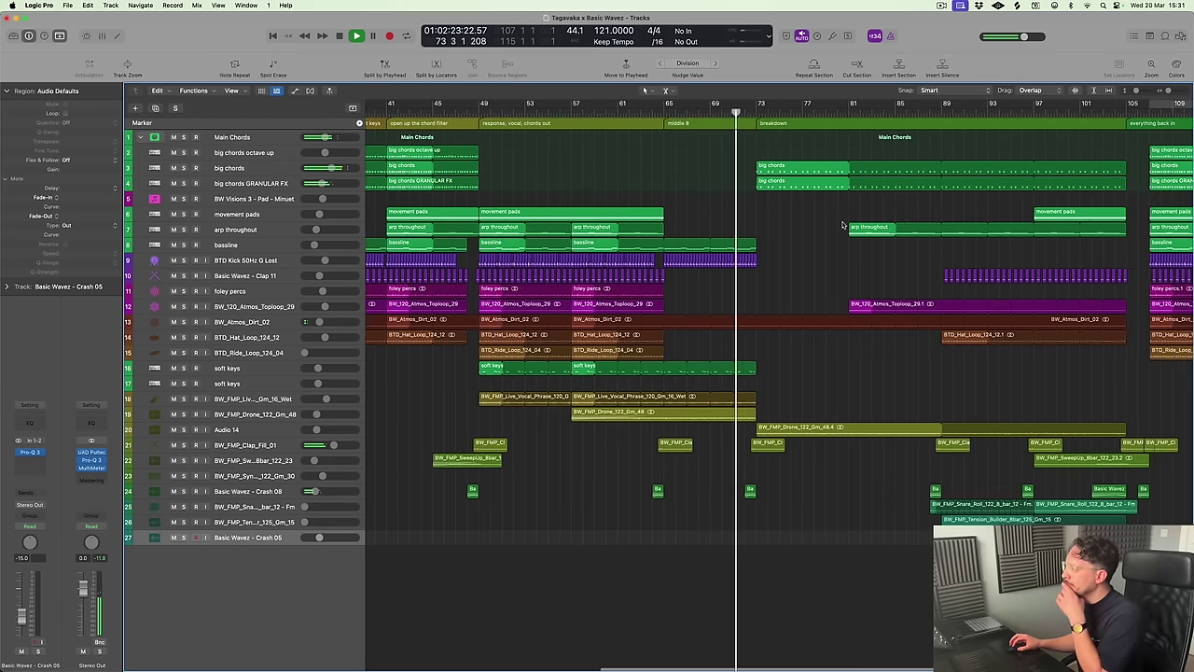
scroll(874, 248, "right", 1)
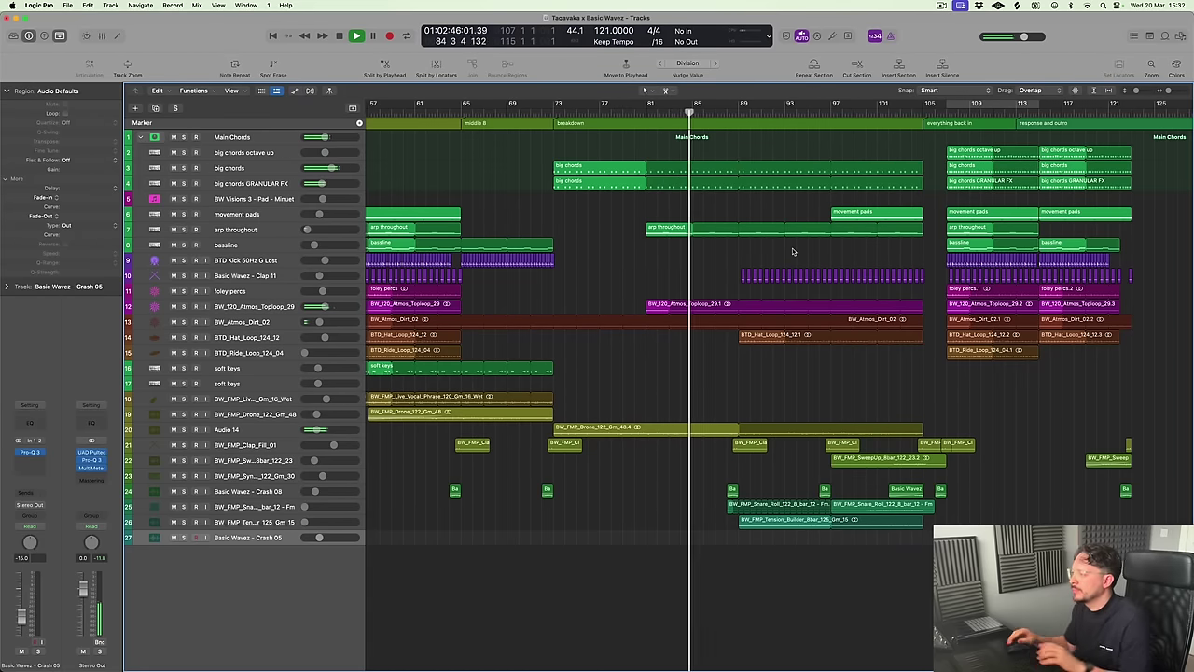
Extend the arp throughout region that starts at bar 107 from bar 115 out to bar 123
scroll(991, 401, "right", 3)
scroll(991, 401, "left", 1)
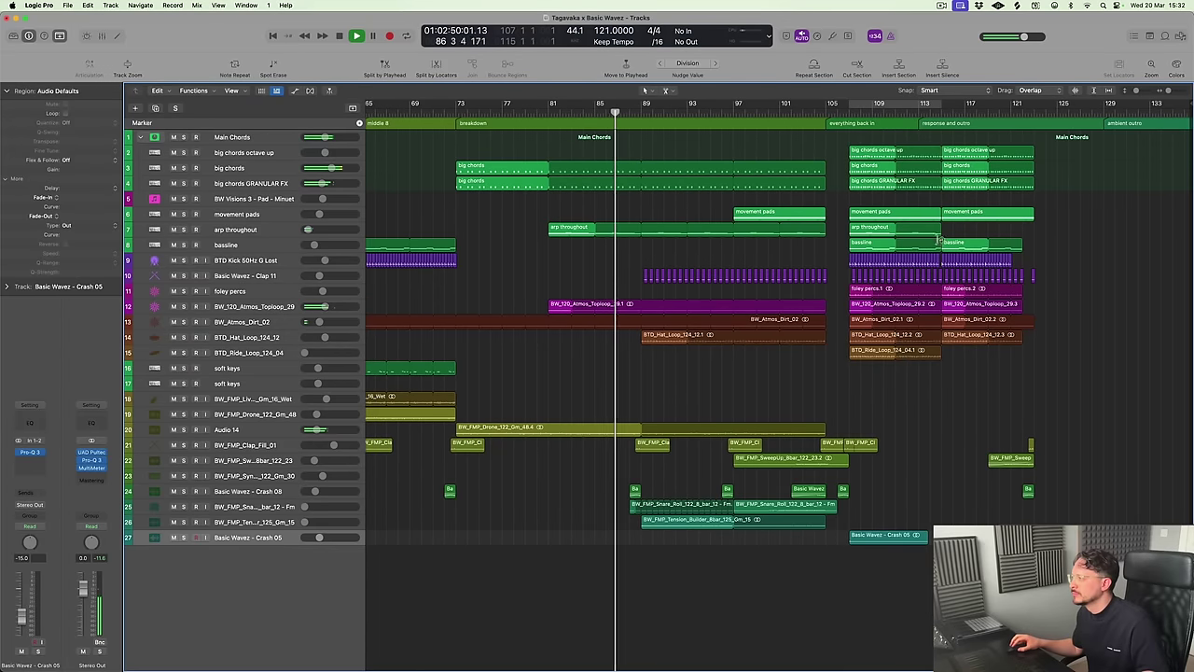
left_click_drag(939, 240, 1032, 245)
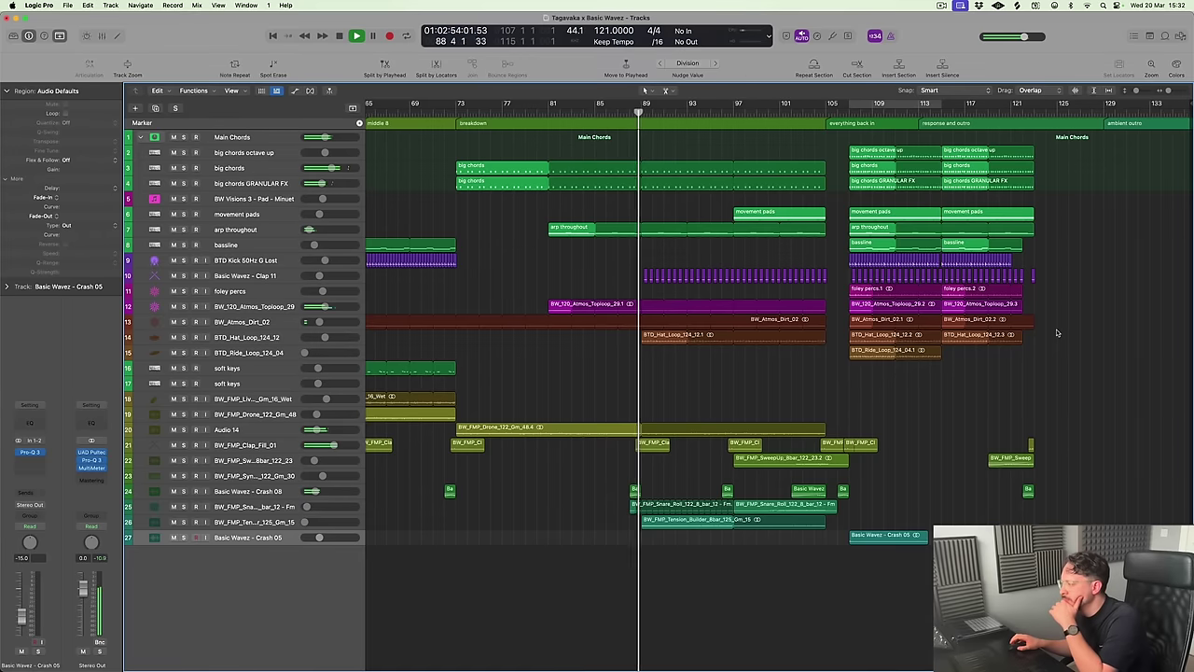
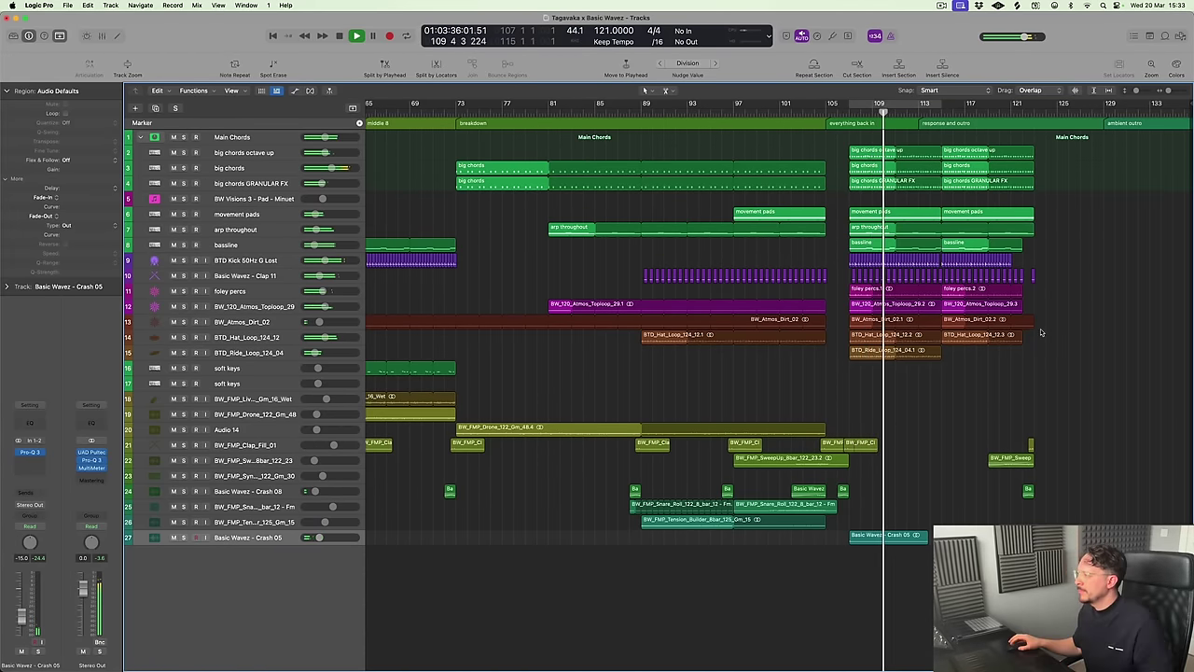
Open the Pro-Q 3 equalizer on the Stereo Out to watch the mix's spectrum, keeping its window clear of the outro regions
scroll(1044, 334, "right", 2)
scroll(1043, 336, "left", 2)
scroll(1040, 333, "down", 3)
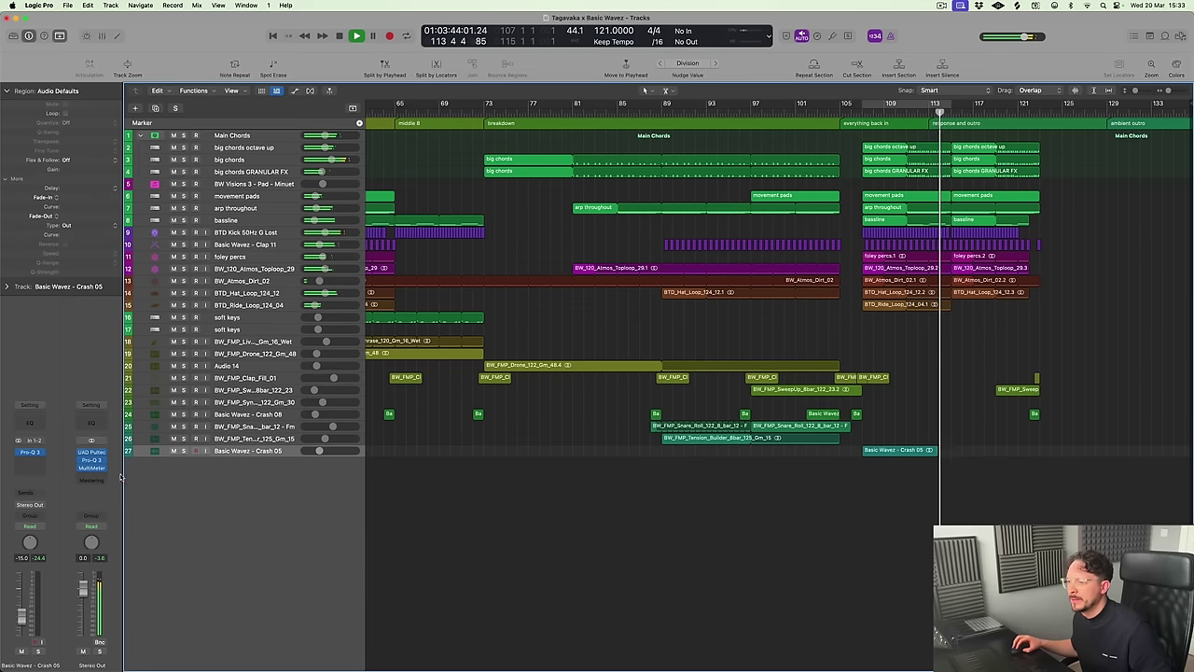
left_click(93, 459)
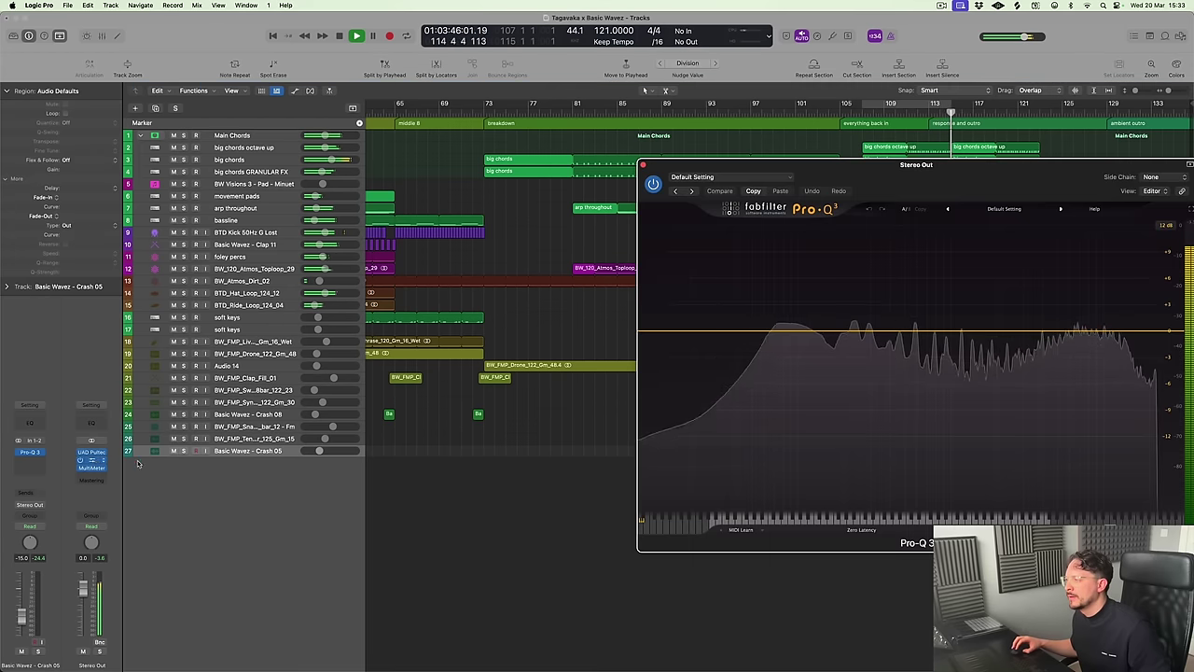
left_click_drag(931, 186, 557, 185)
Extend the ride loop, foley percs and Toploop regions in the response and outro section to bar 123, and close Pro-Q 3
left_click_drag(965, 310, 1043, 260)
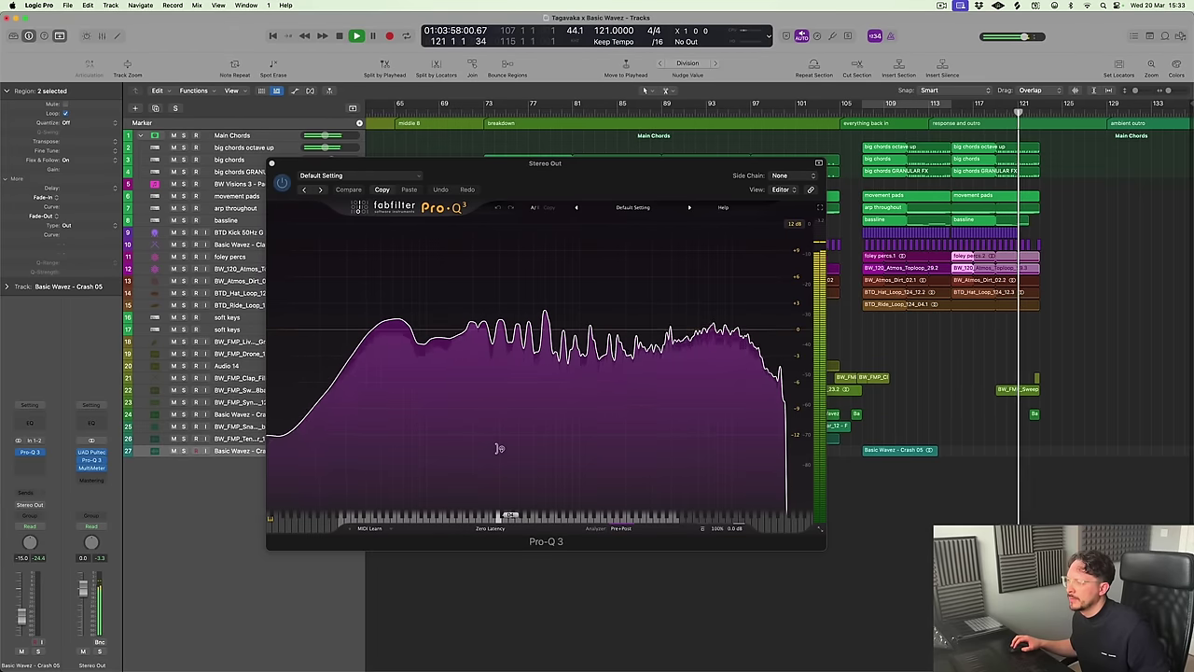
left_click(272, 163)
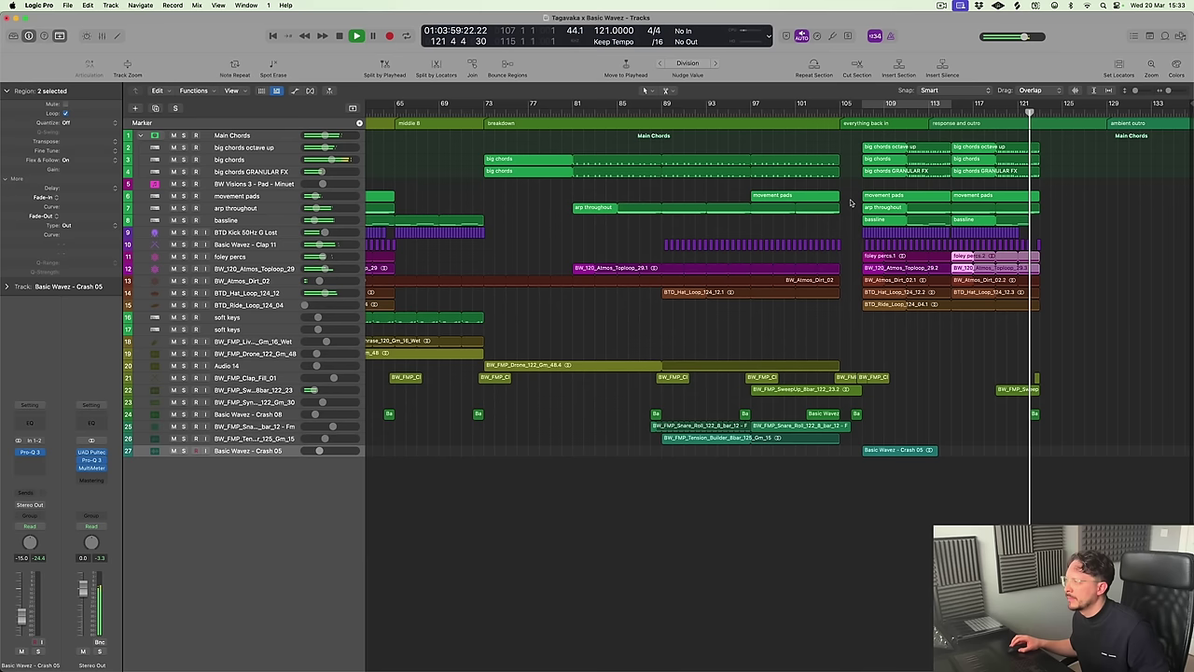
left_click(1061, 247)
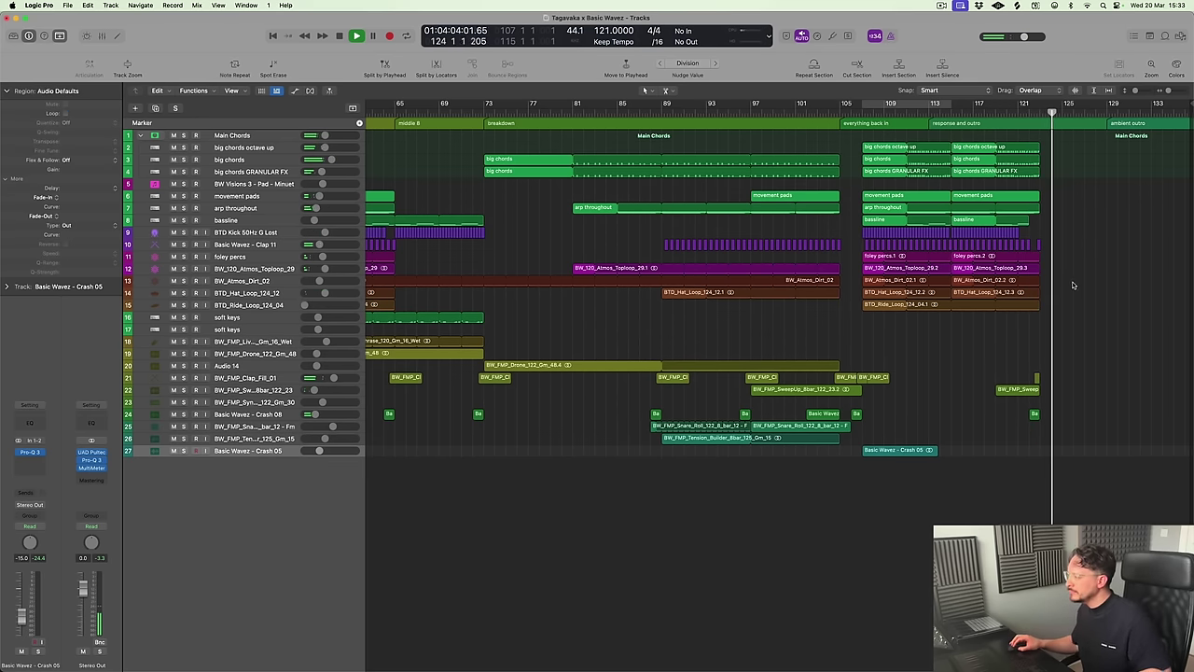
Restart playback from bar 104 and briefly solo the Main Chords stack to check it against the full mix
key("space")
key("super+Right")
key("super+Right")
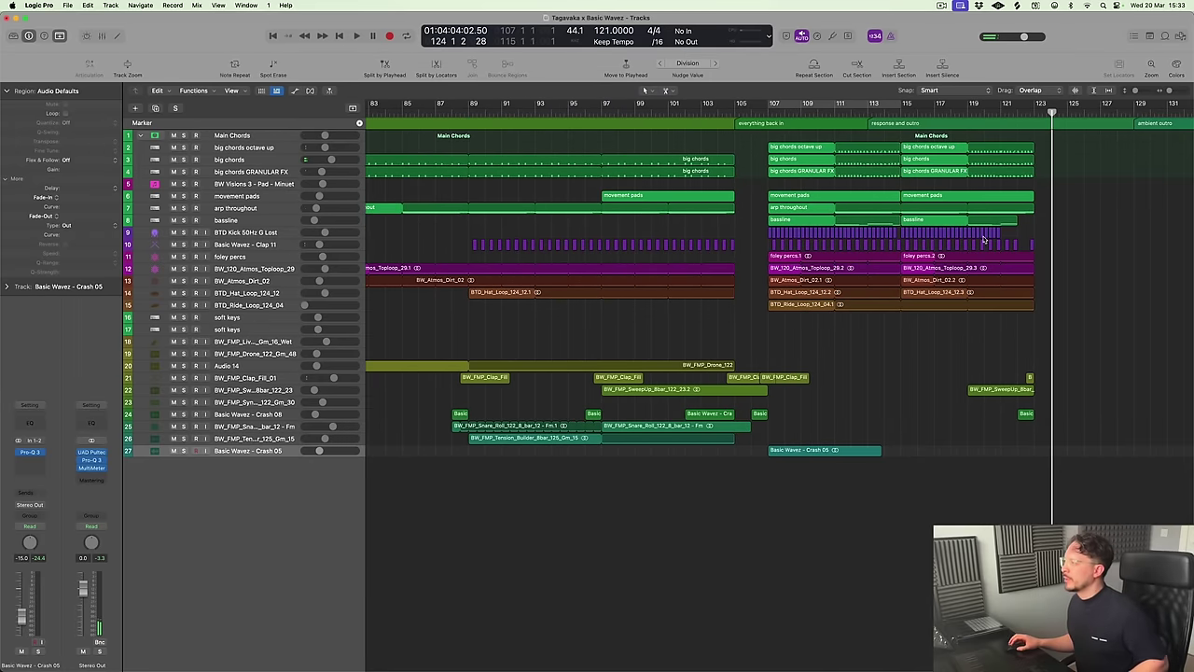
left_click(719, 111)
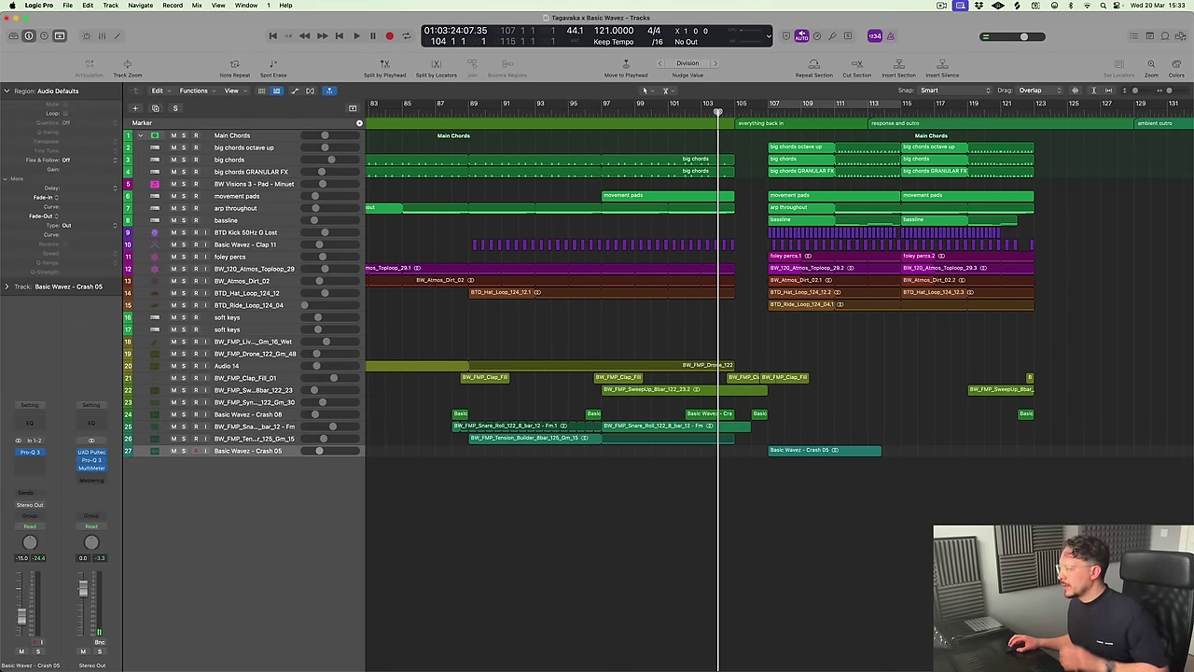
key("space")
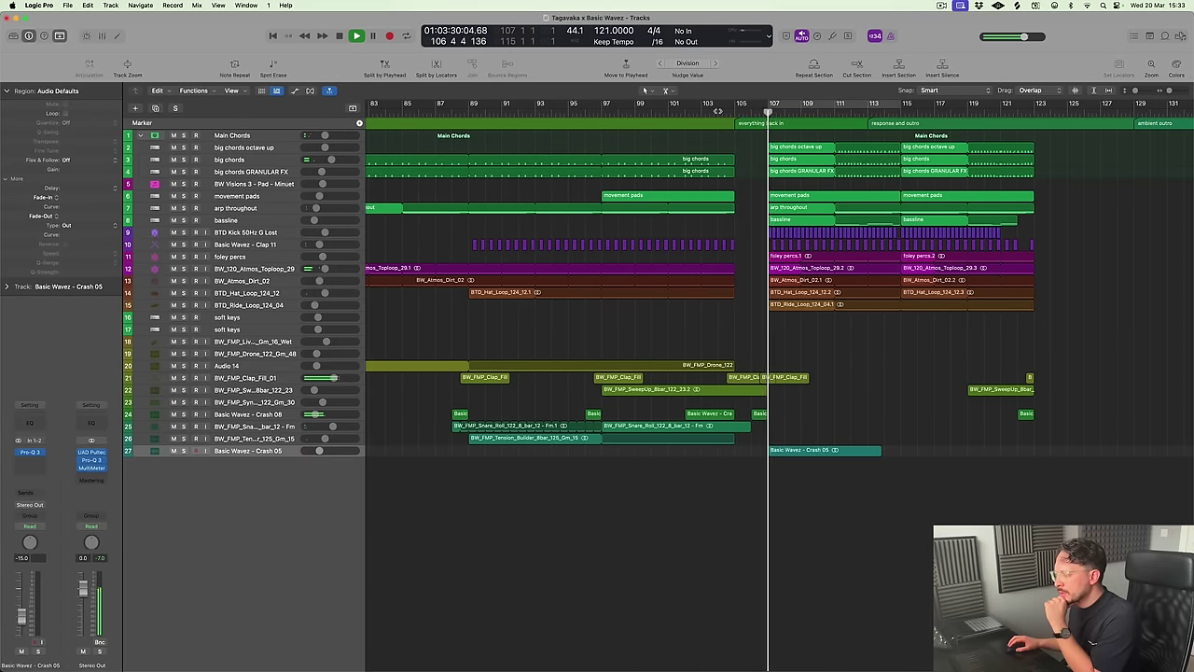
left_click(184, 135)
left_click(184, 135)
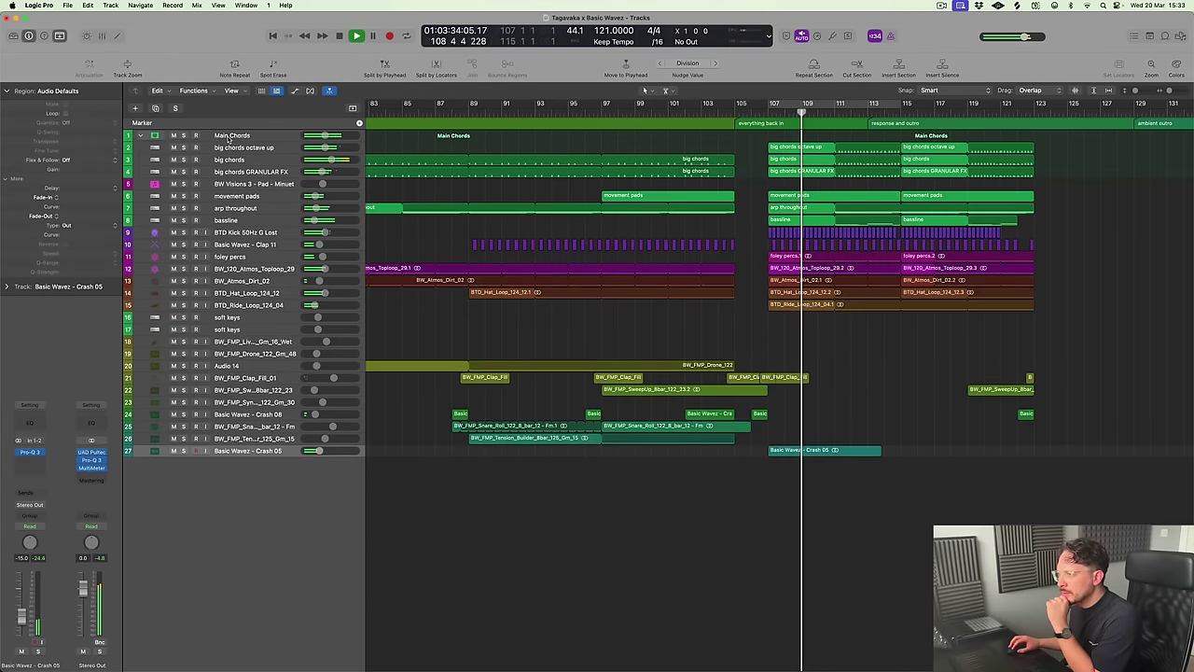
Insert a stereo smartEQ3 on the Main Chords stack and have it learn an EQ curve with the Universal profile
left_click(234, 135)
left_click(30, 474)
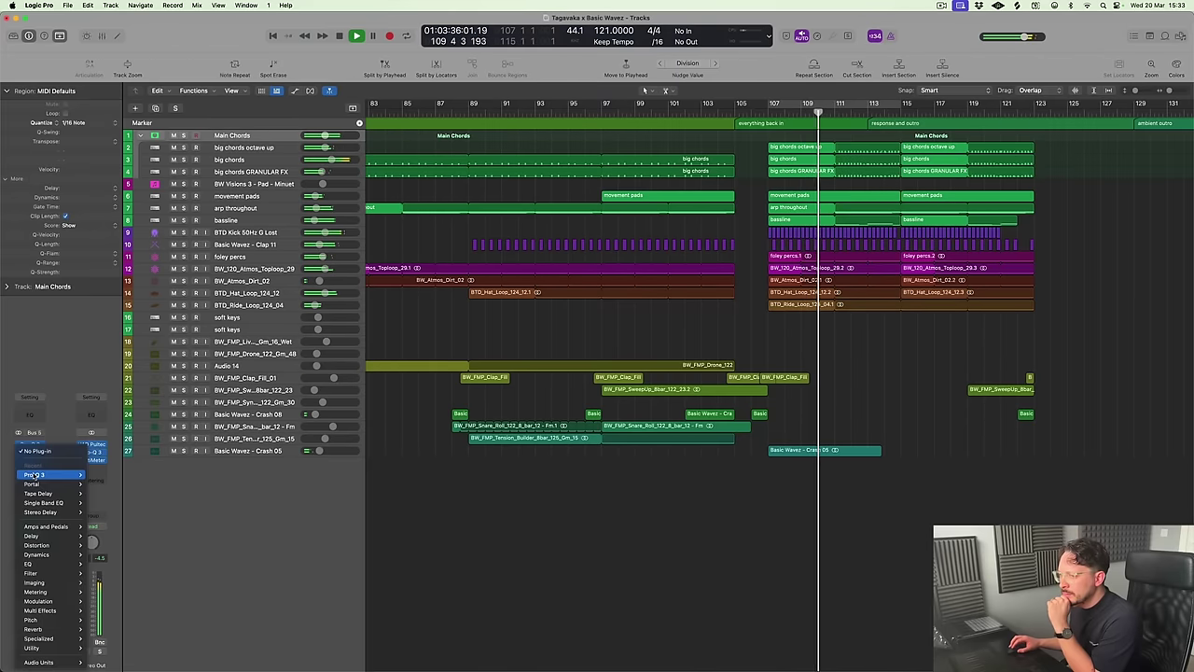
mouse_move(44, 666)
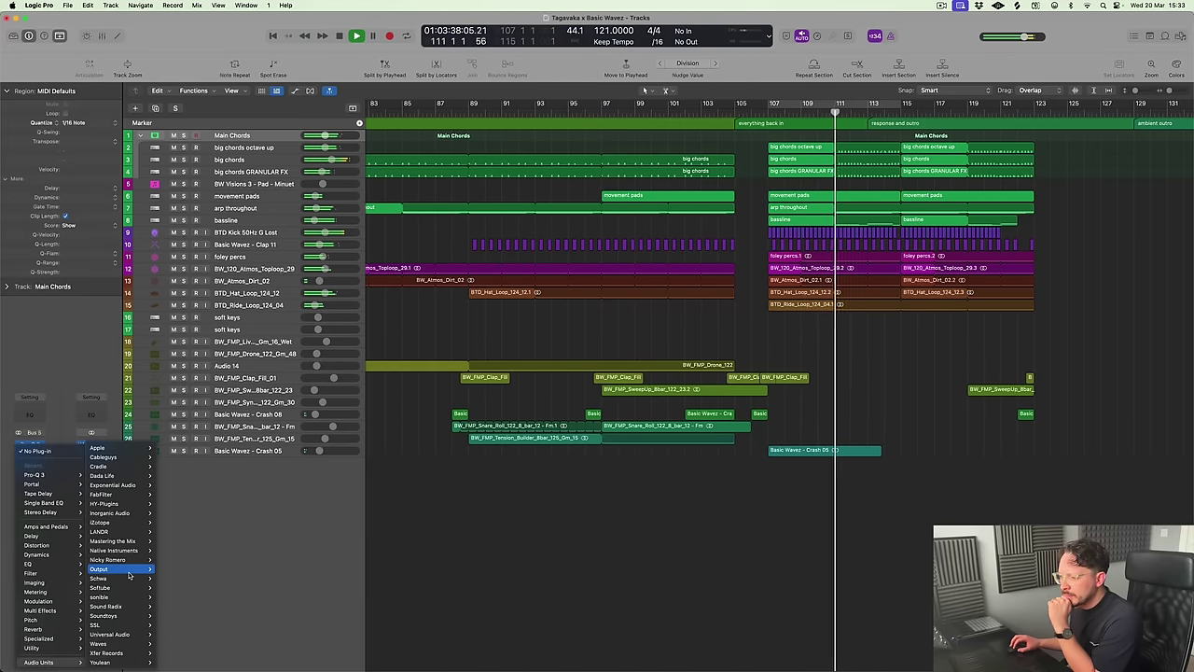
mouse_move(128, 590)
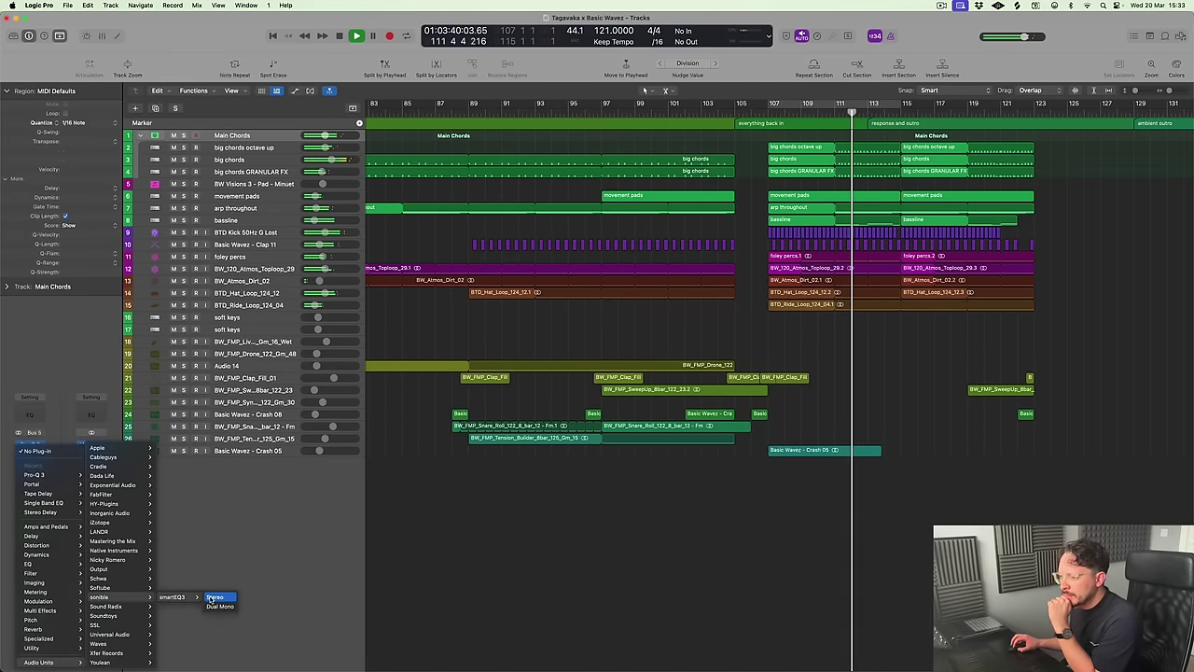
left_click(220, 598)
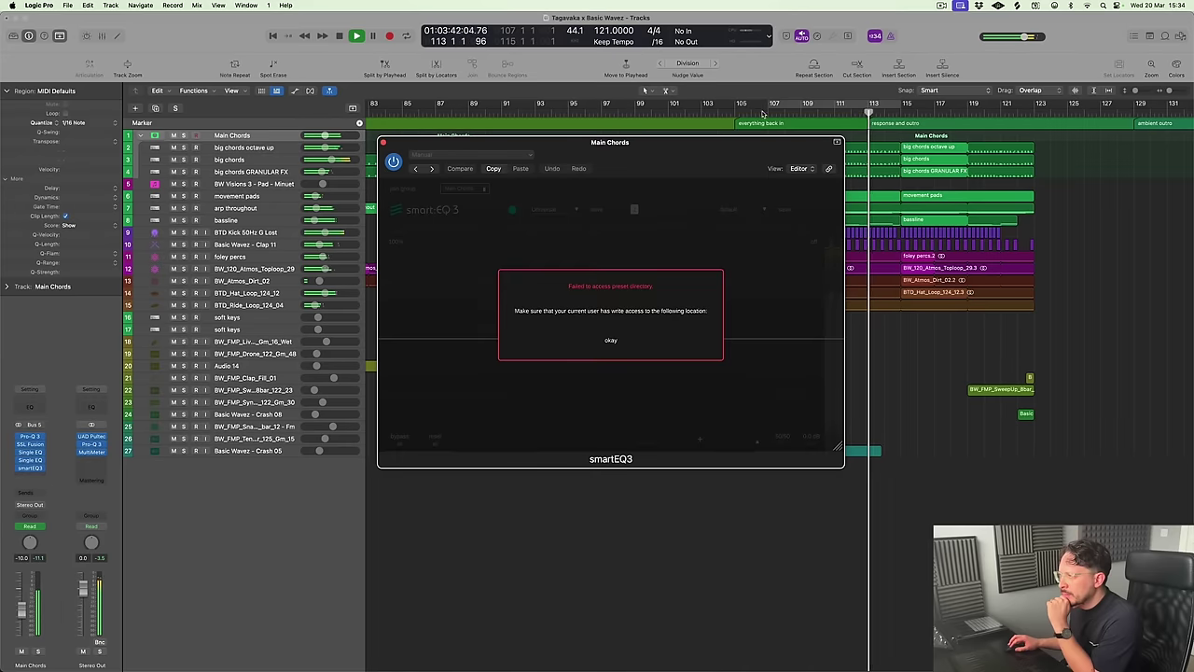
left_click(611, 341)
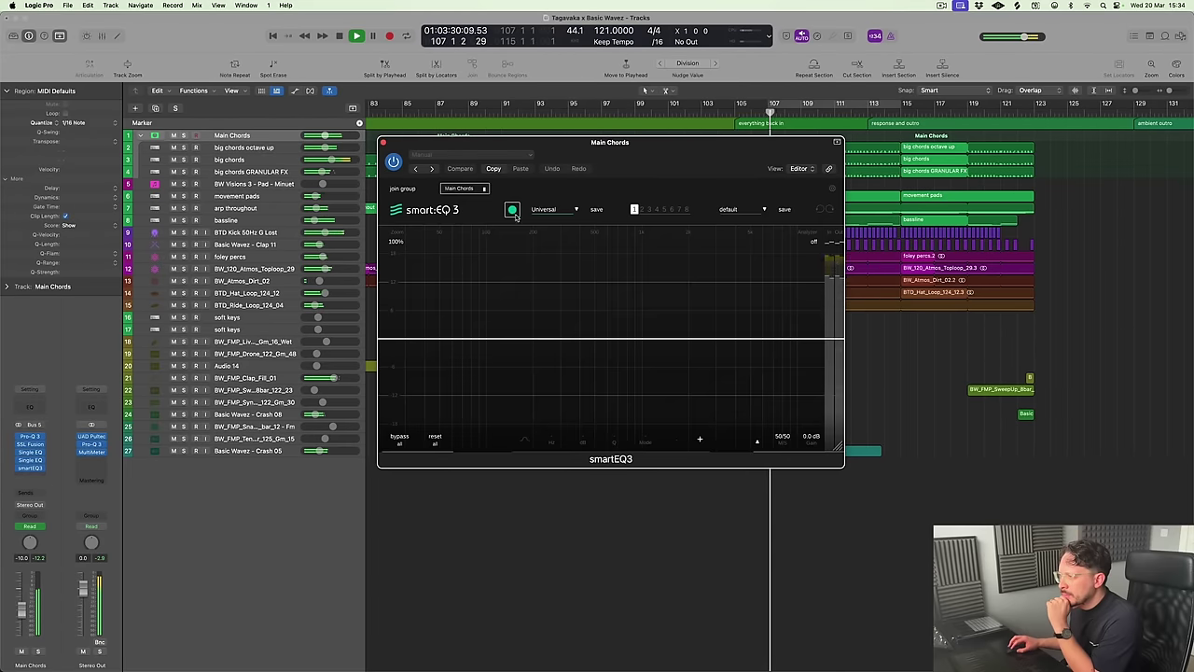
left_click_drag(636, 167, 506, 177)
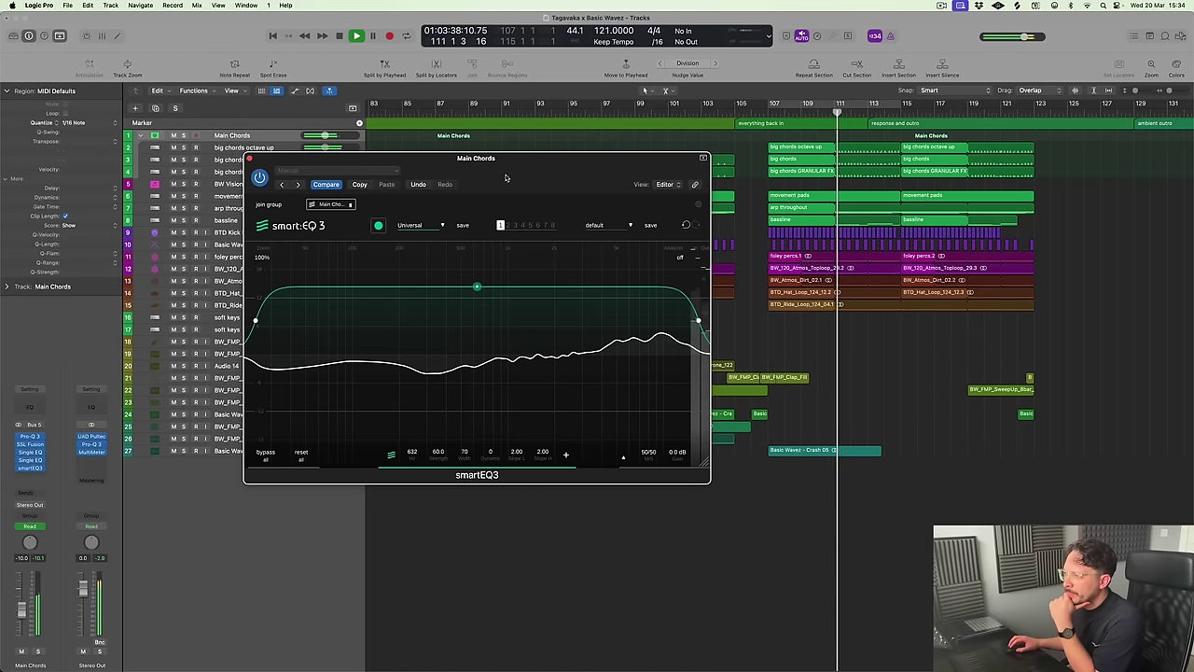
Replay the section from about bar 104 with Main Chords soloed, comparing the sound with smartEQ3 bypassed and active
left_click(721, 114)
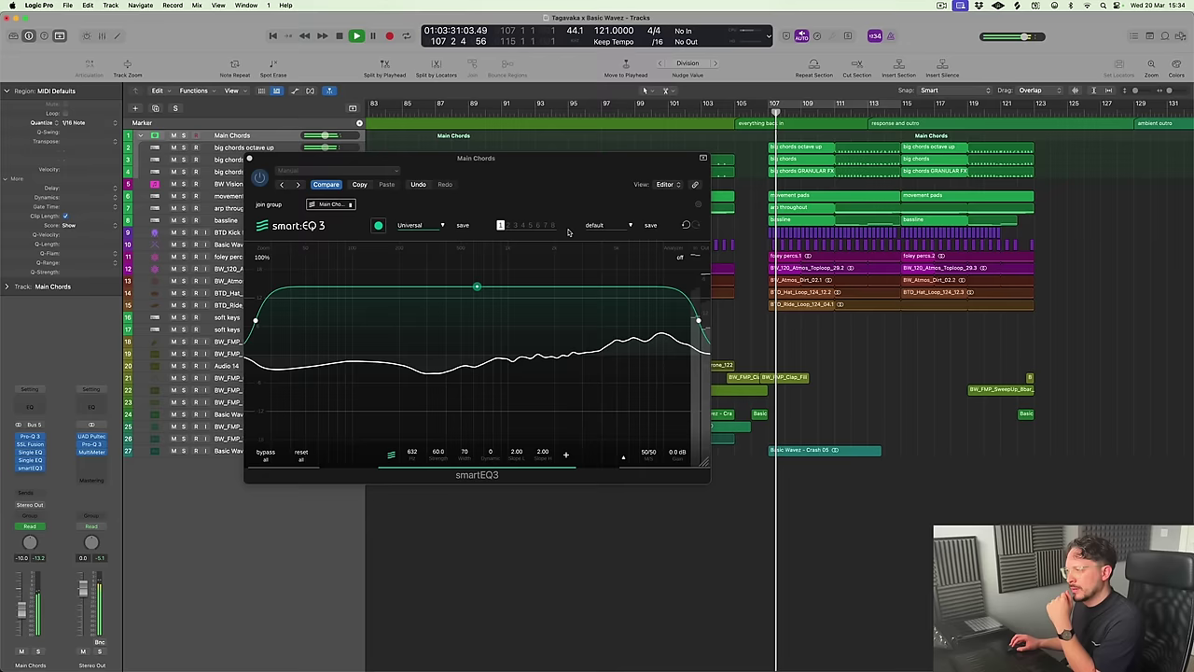
key("s")
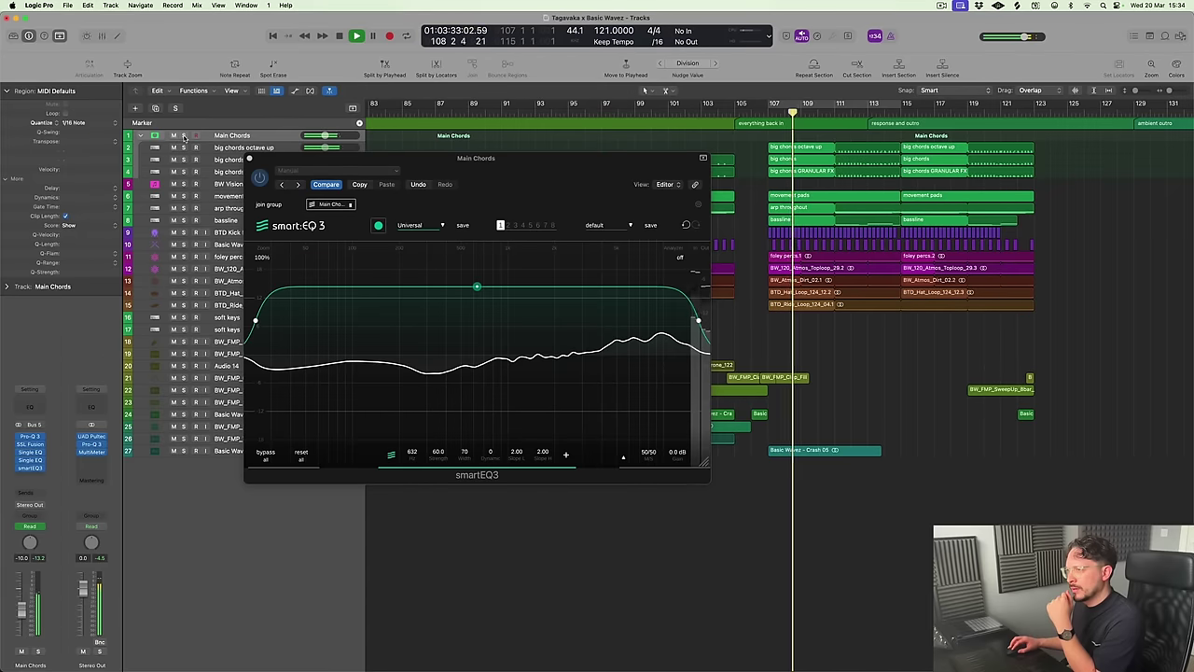
left_click(261, 181)
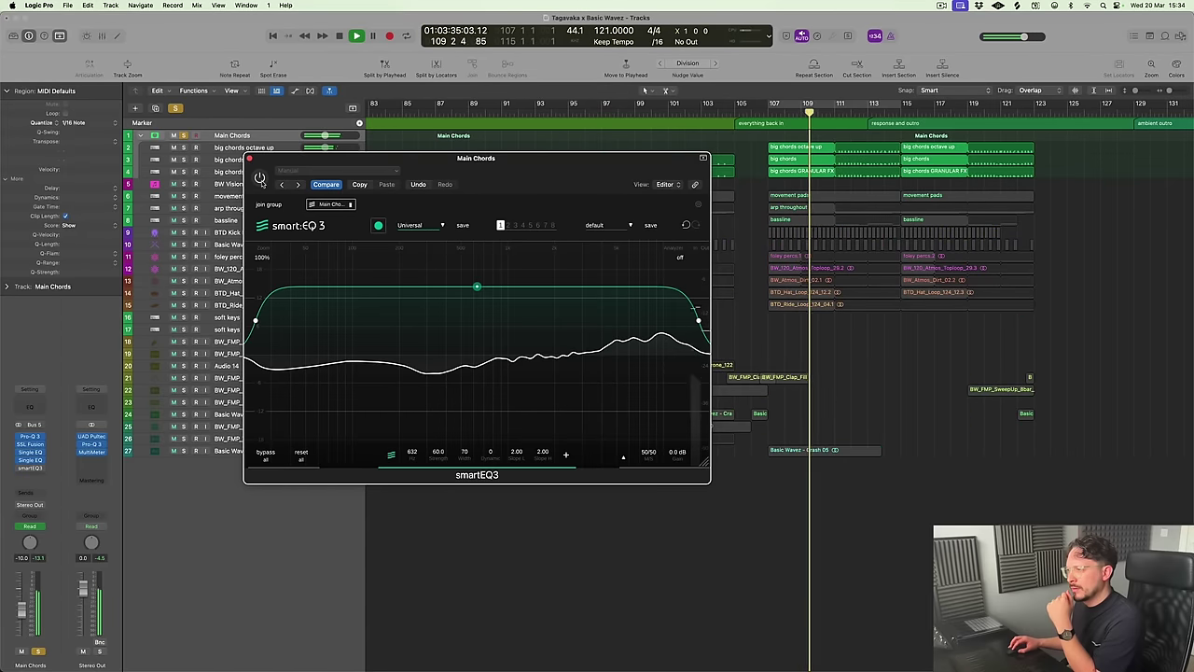
left_click(260, 178)
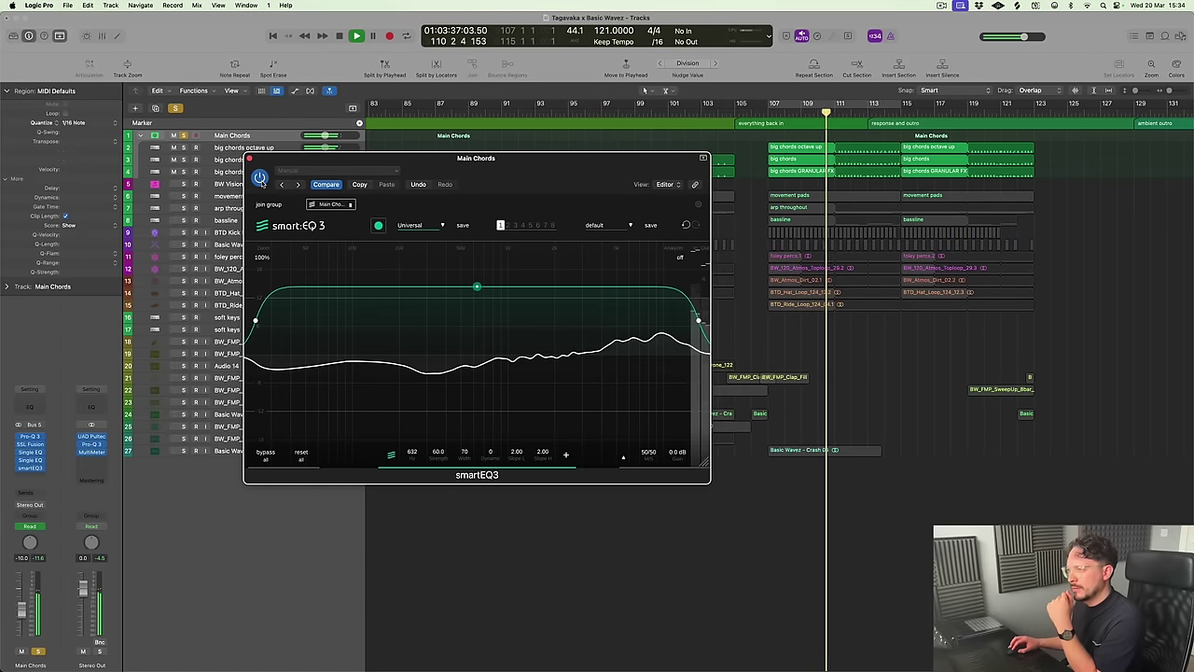
key("space")
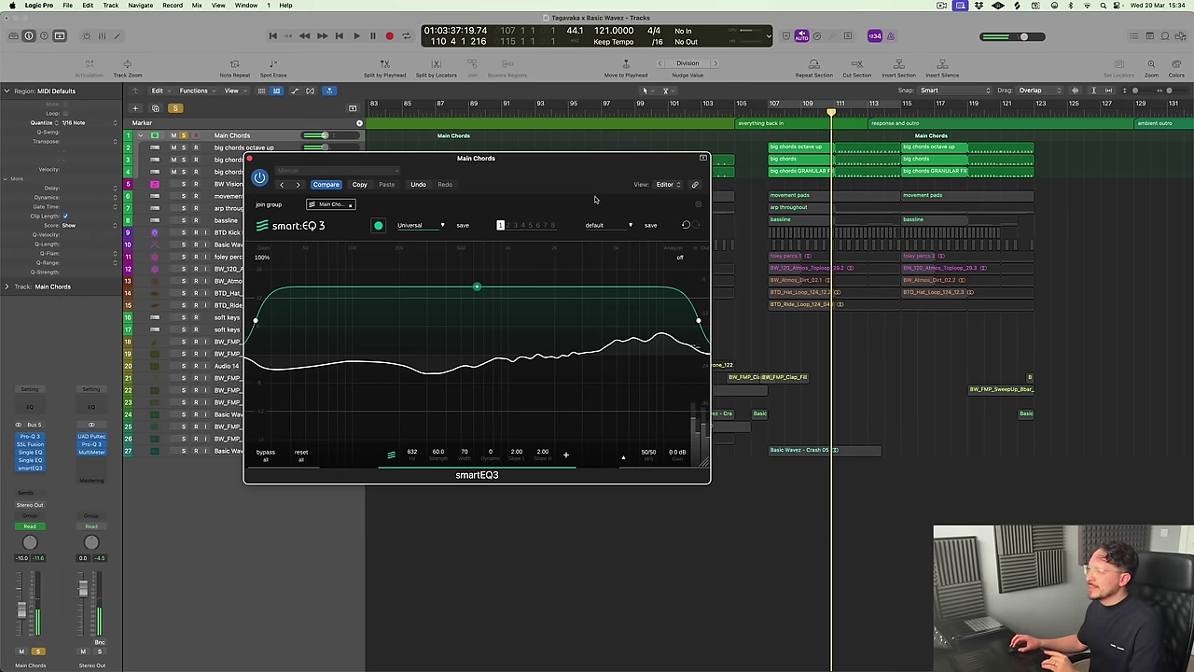
Loop bars 107 to 115, listen to Main Chords soloed and in the full mix, and close smartEQ3
left_click_drag(592, 178, 609, 196)
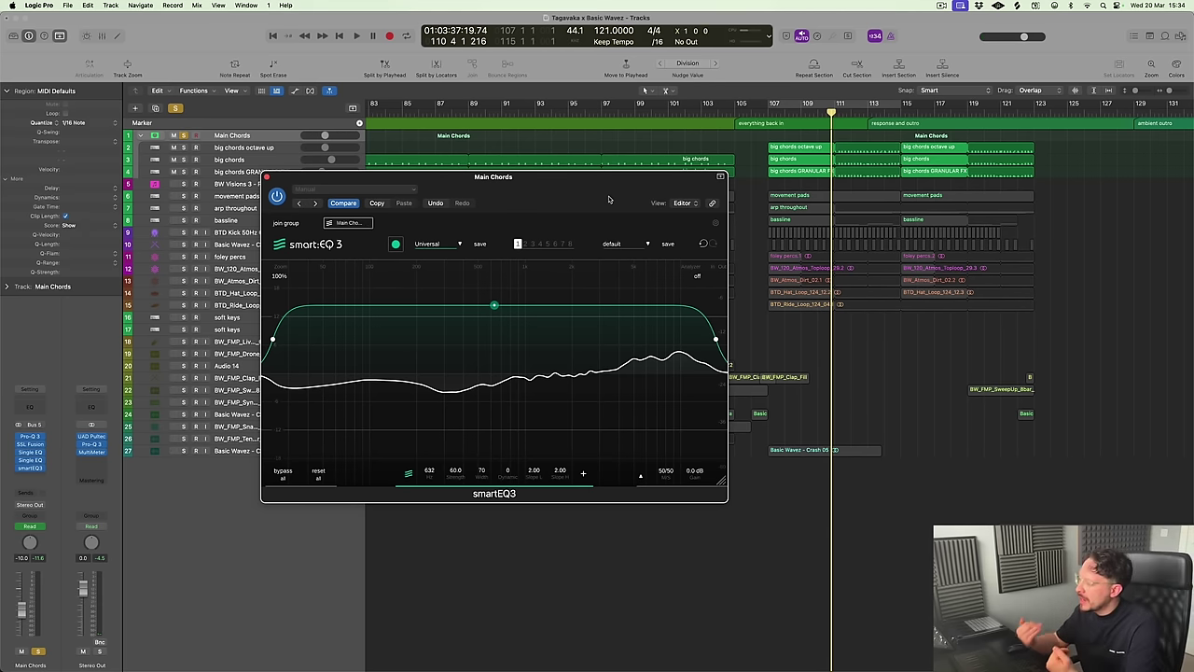
left_click_drag(608, 199, 702, 222)
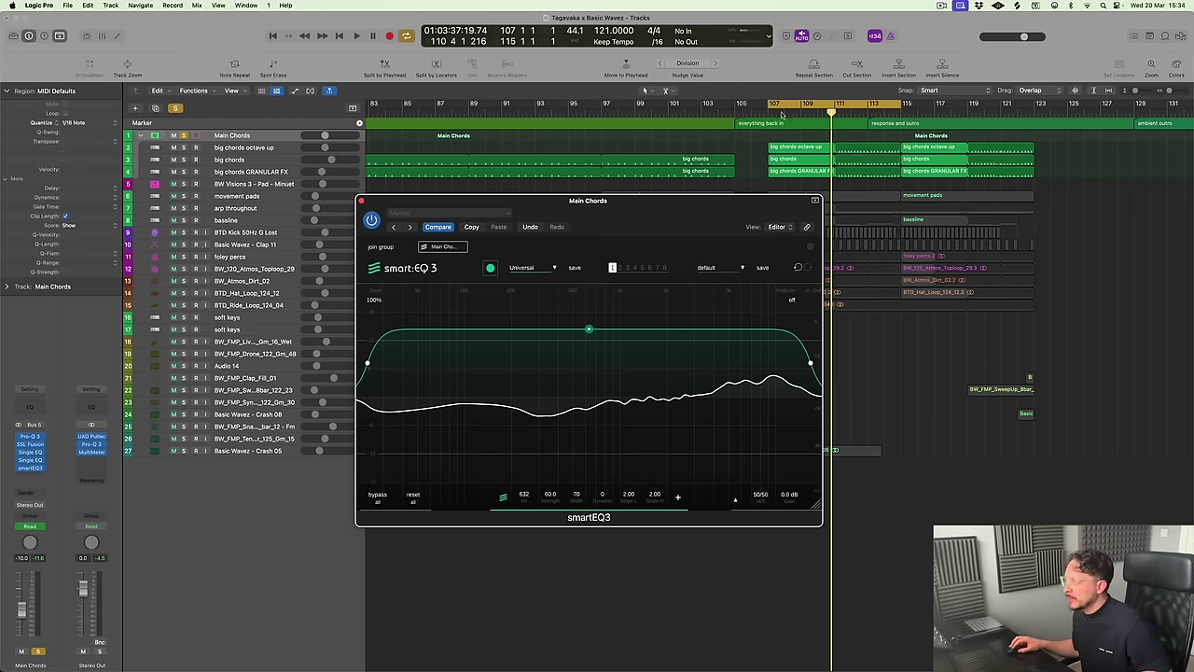
key("space")
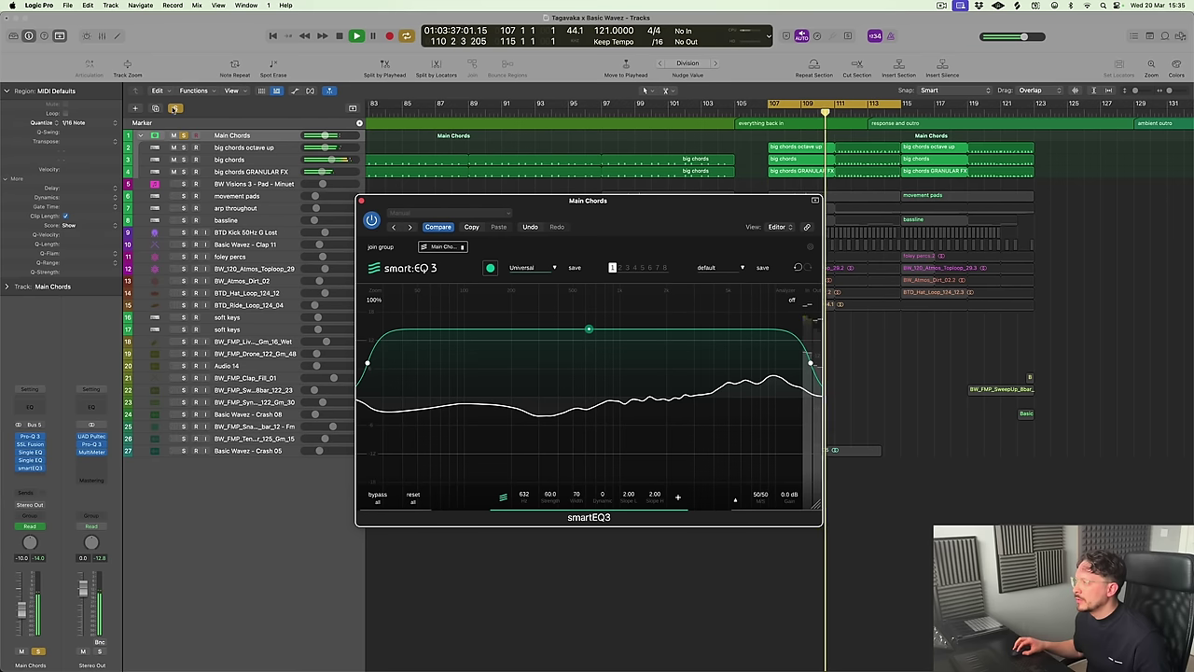
left_click(174, 109)
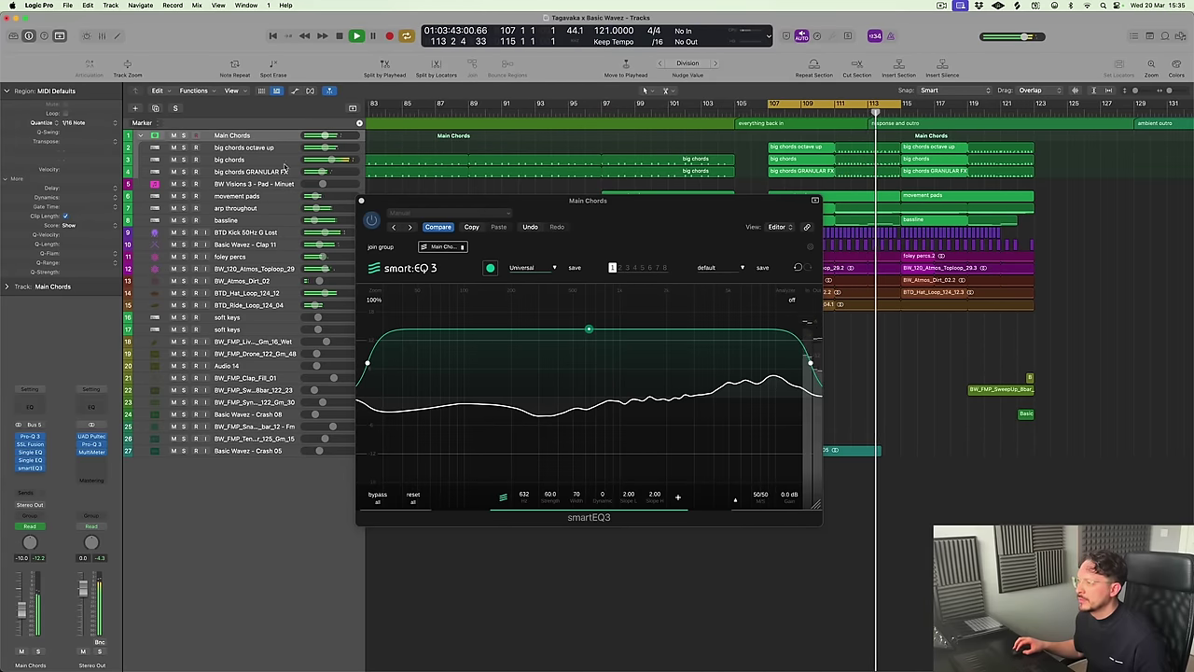
left_click(362, 200)
key("space")
Play the drop around bar 25 and the section from bar 33, comparing Main Chords soloed with the full mix
scroll(699, 214, "left", 10)
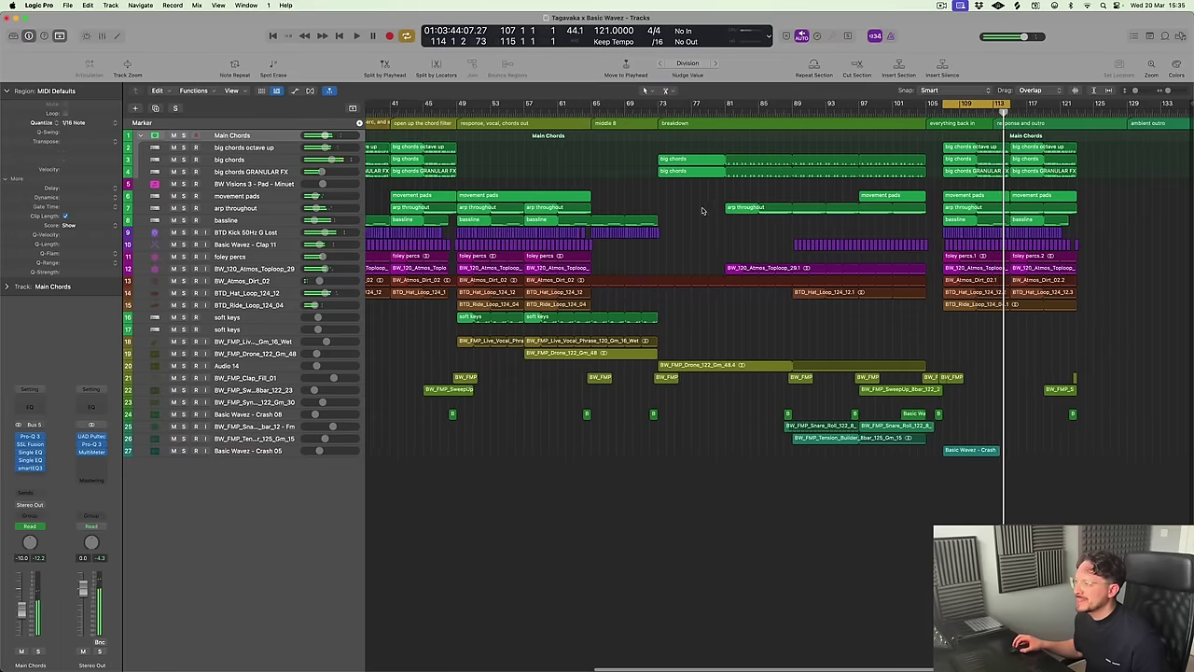
scroll(625, 144, "left", 5)
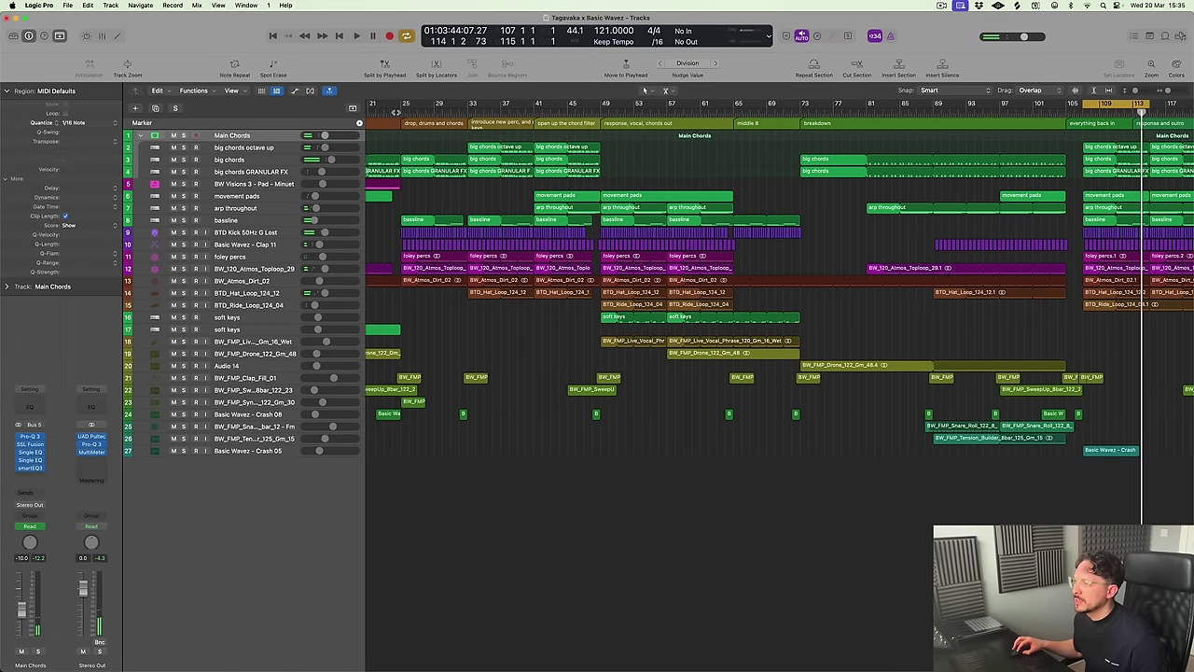
left_click(396, 112)
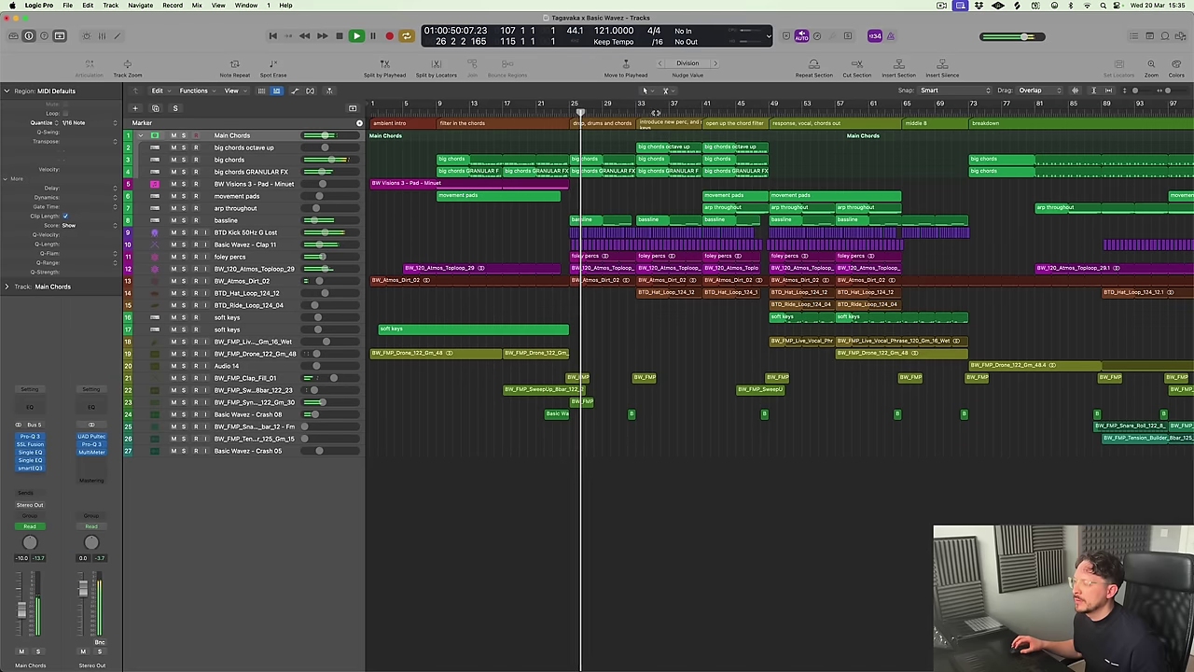
key("alt+period")
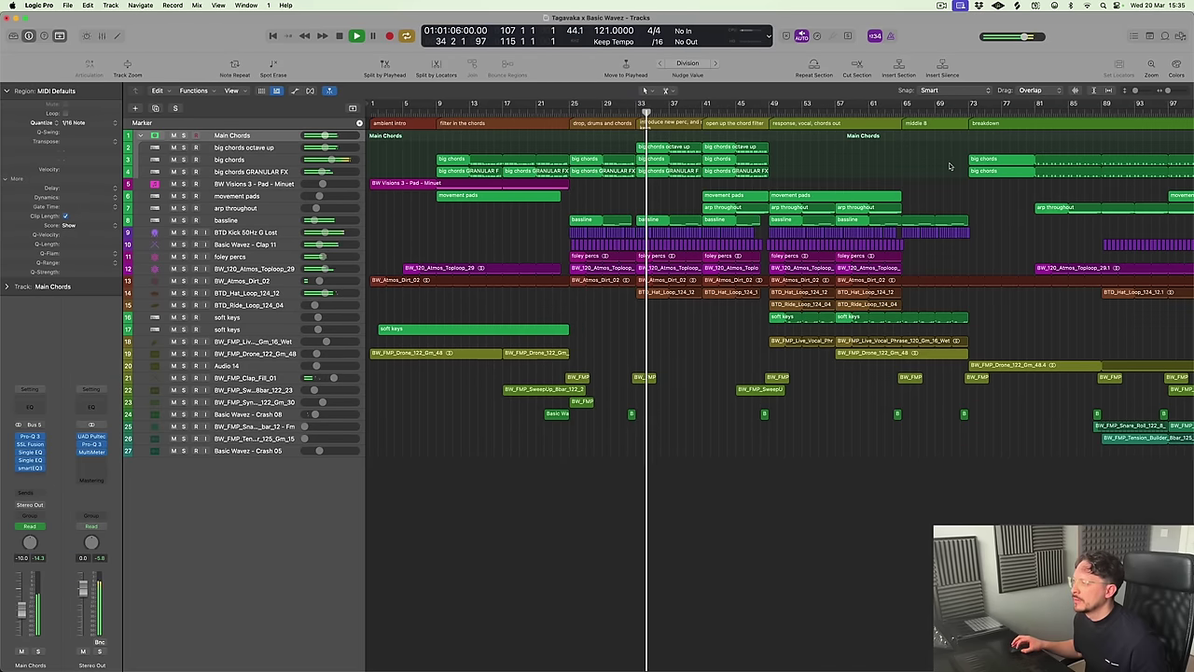
scroll(574, 146, "right", 5)
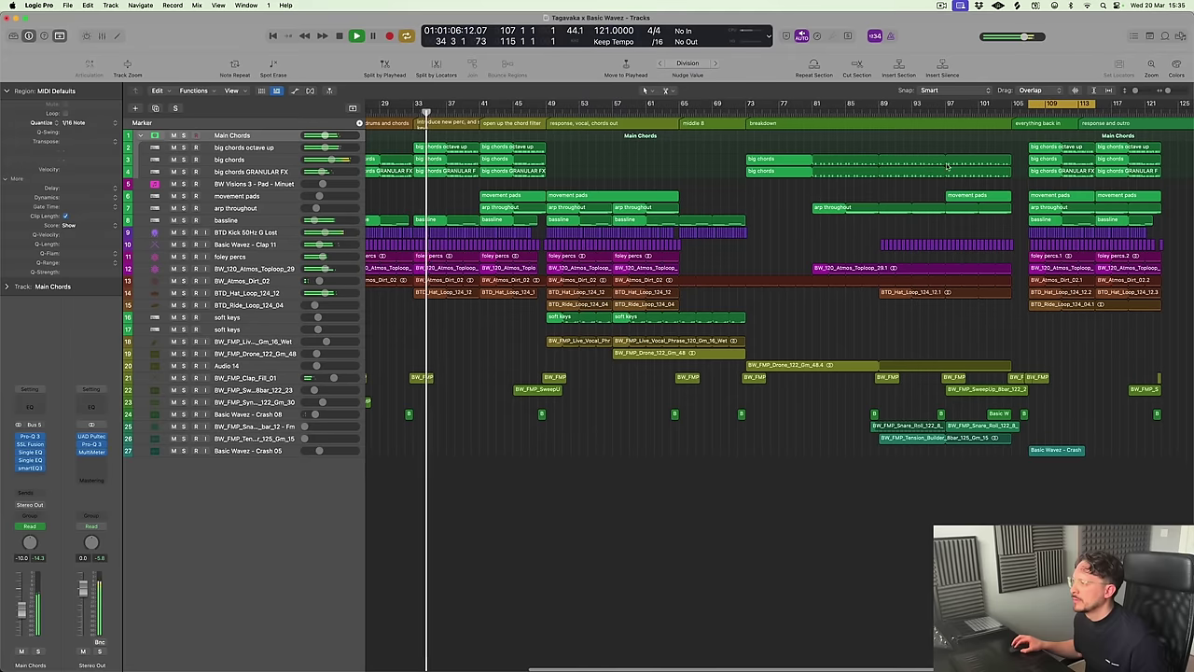
left_click(184, 135)
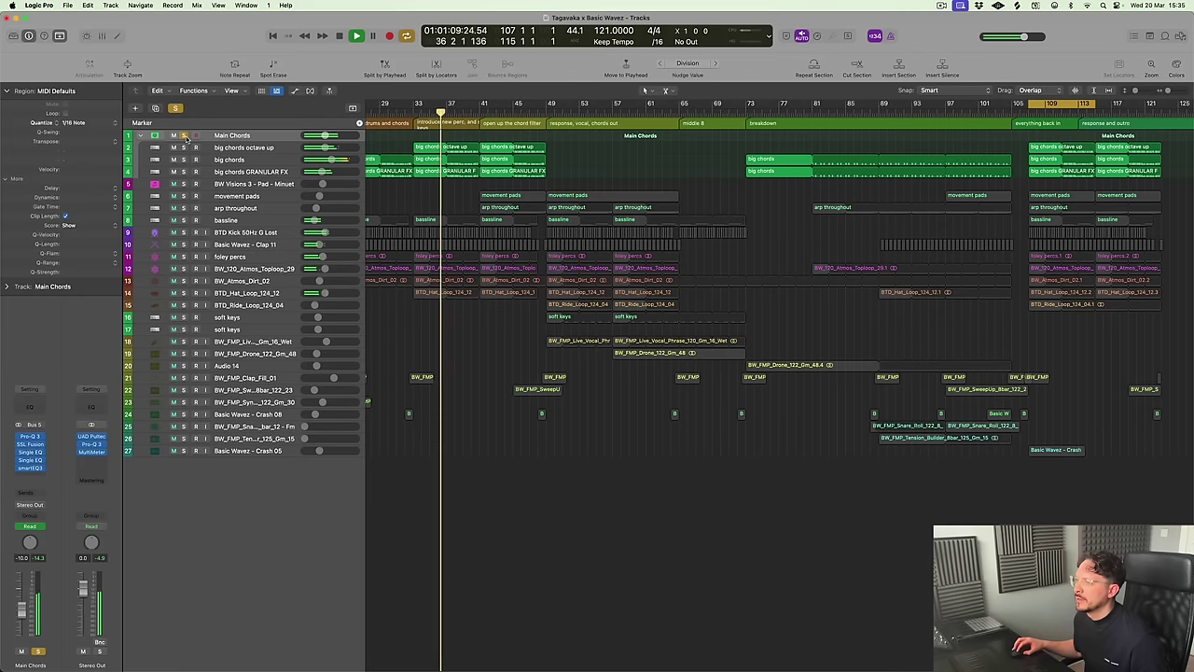
left_click(184, 136)
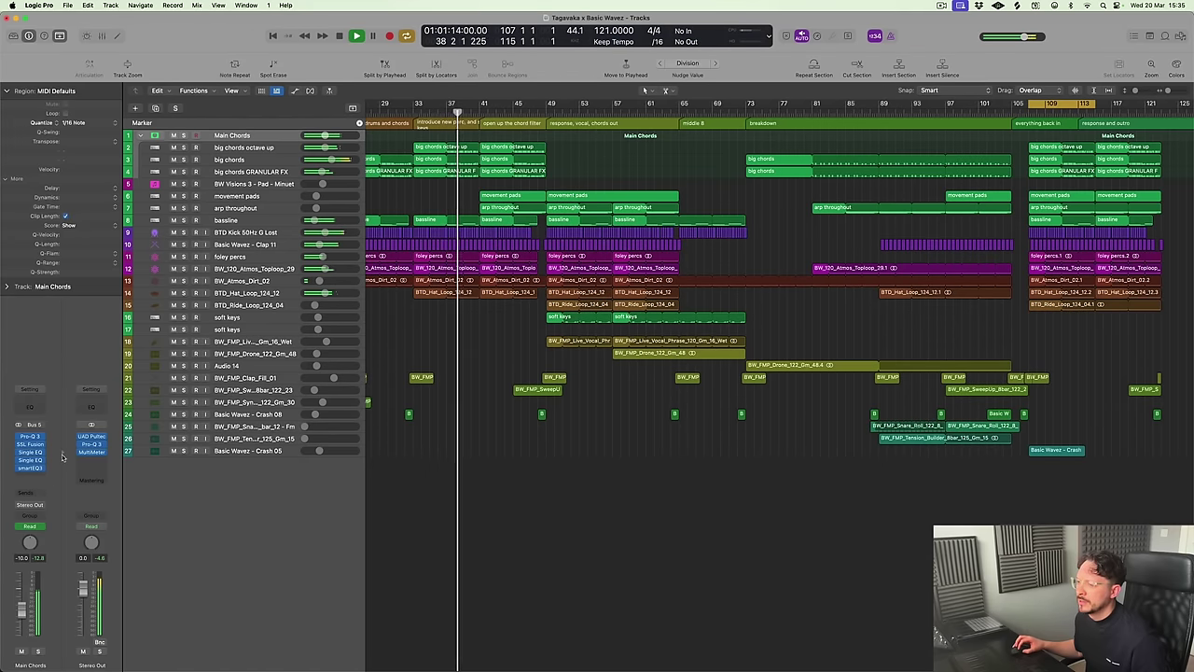
Set the cycle range from bar 89 to bar 117 and play the loop from the breakdown
key("super+Left")
key("super+Left")
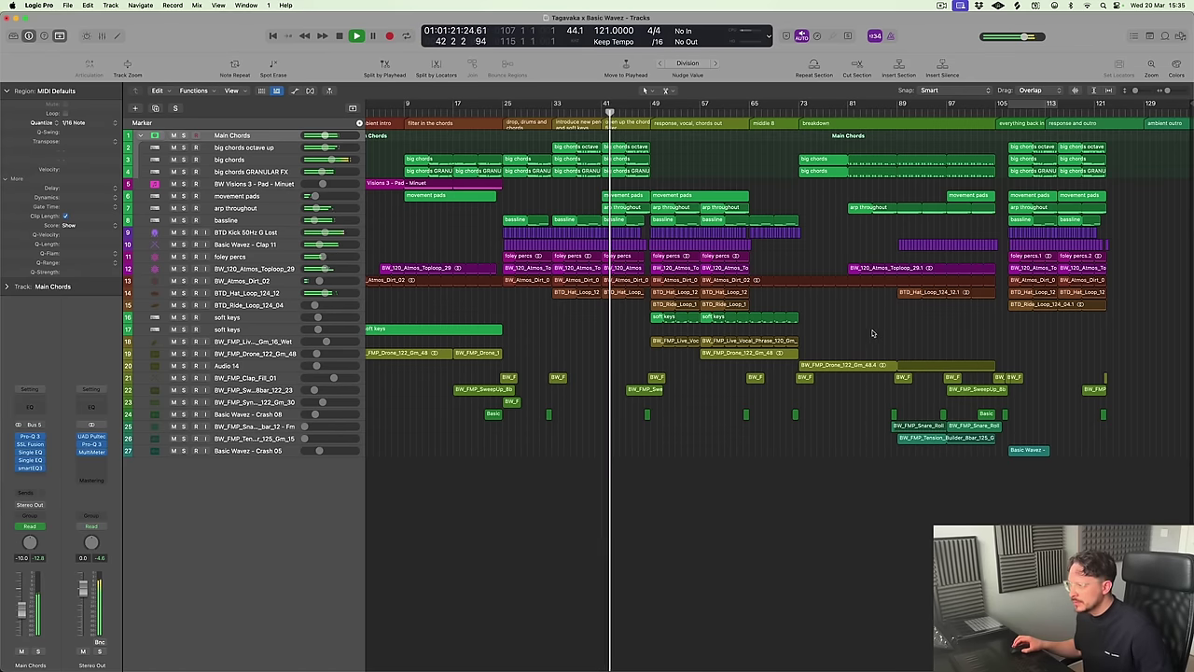
scroll(877, 332, "up", 3)
key("space")
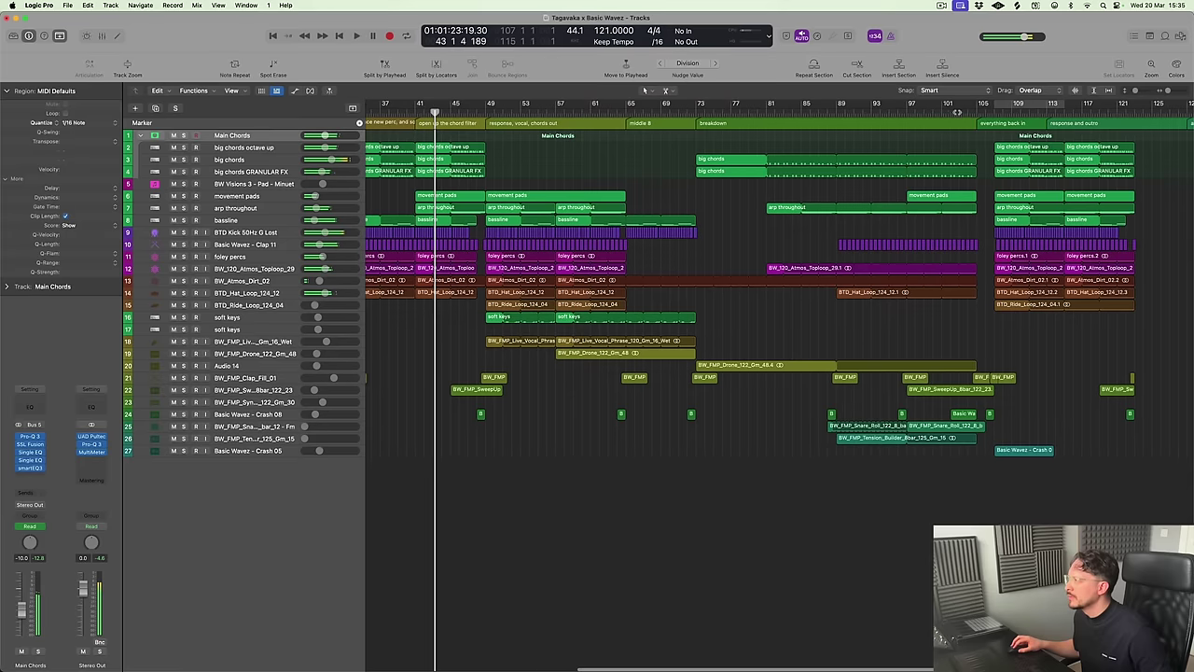
left_click(840, 108)
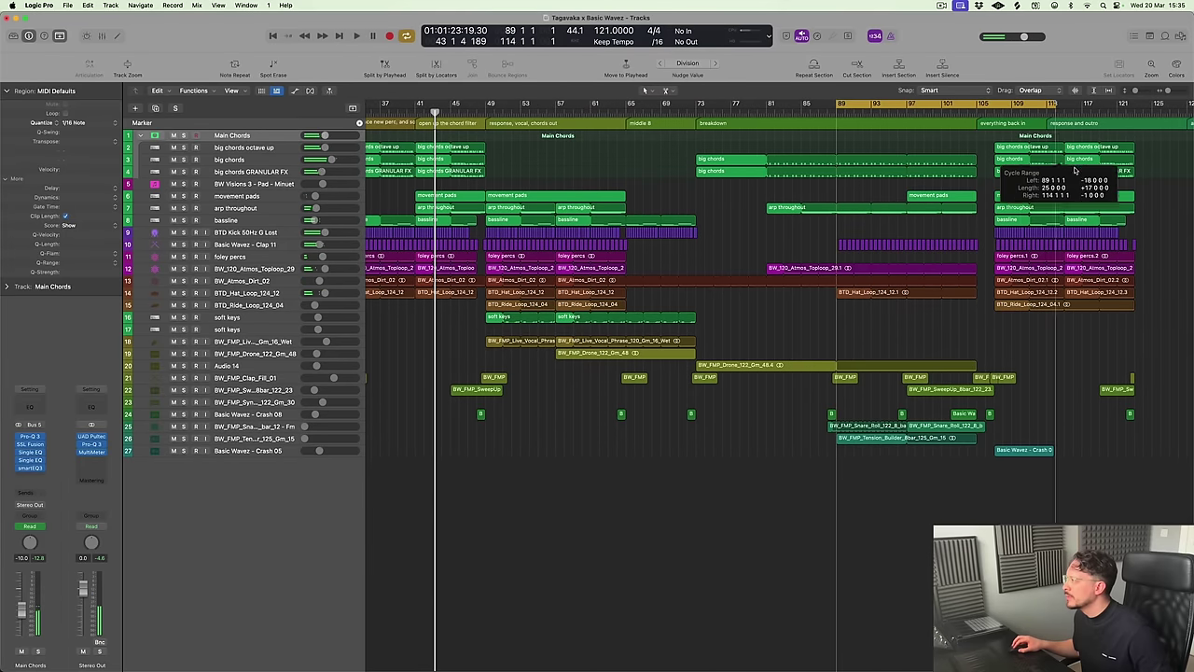
key("space")
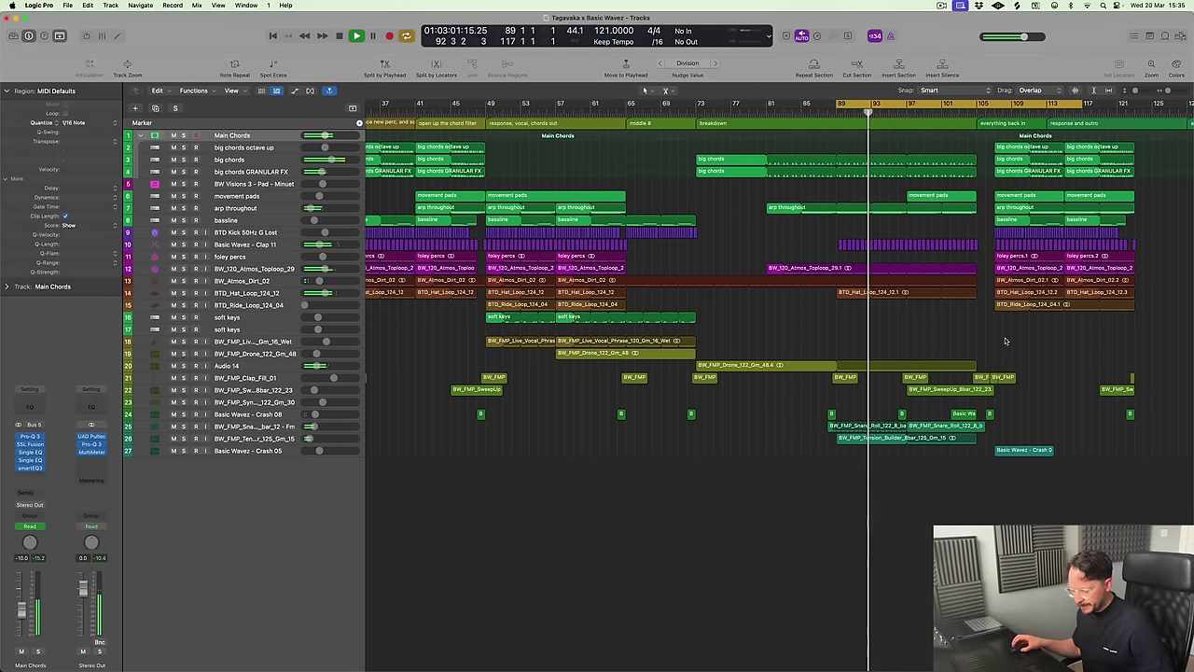
Turn off the cycle range and listen through the breakdown into the full section from bar 107
scroll(1010, 340, "right", 5)
key("c")
scroll(1017, 346, "right", 2)
scroll(999, 340, "left", 1)
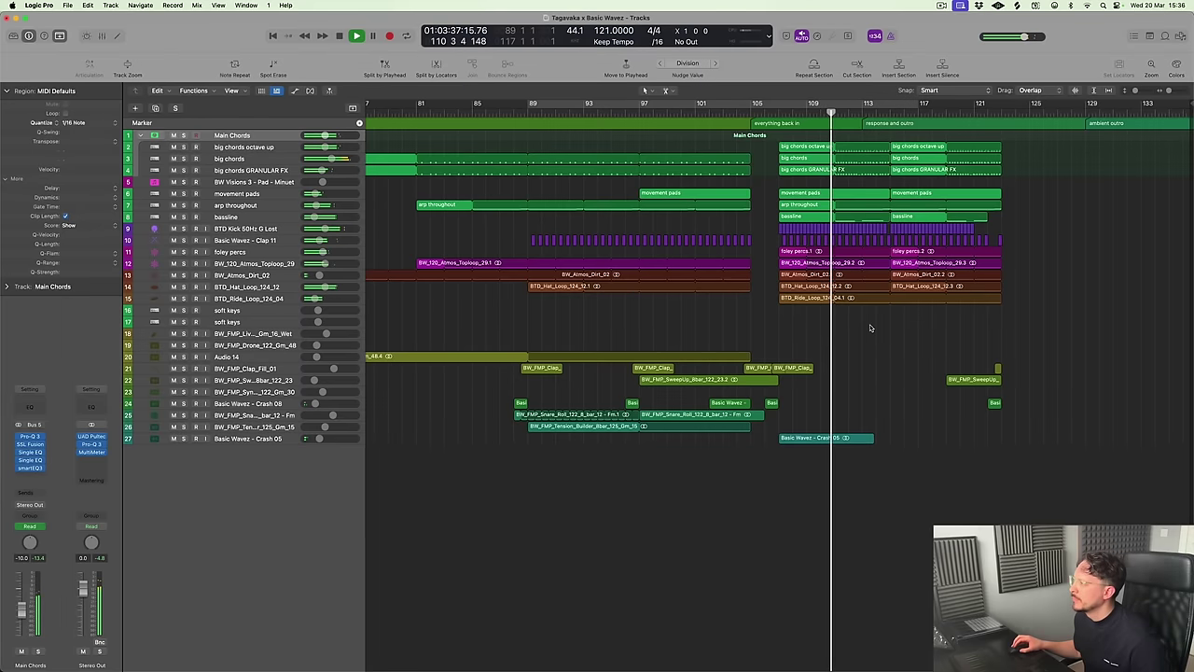
Solo the movement pads briefly around bar 111, continue in the full mix and stop playback near bar 116
left_click(184, 195)
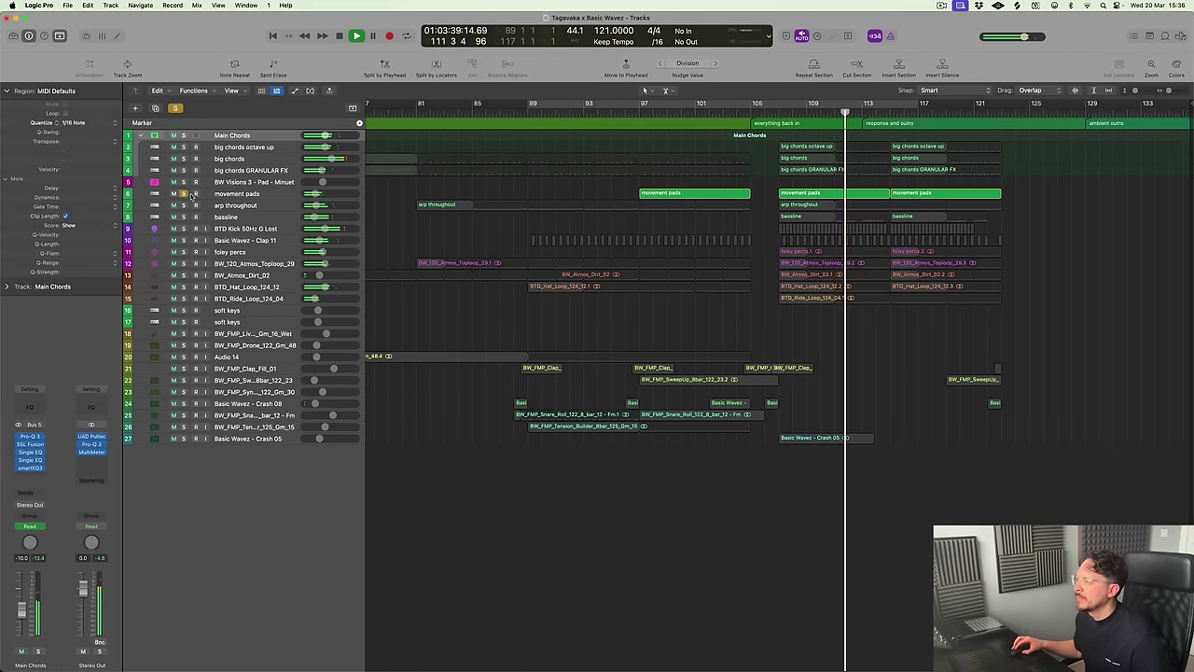
left_click(184, 195)
scroll(899, 271, "right", 1)
key("super+Right")
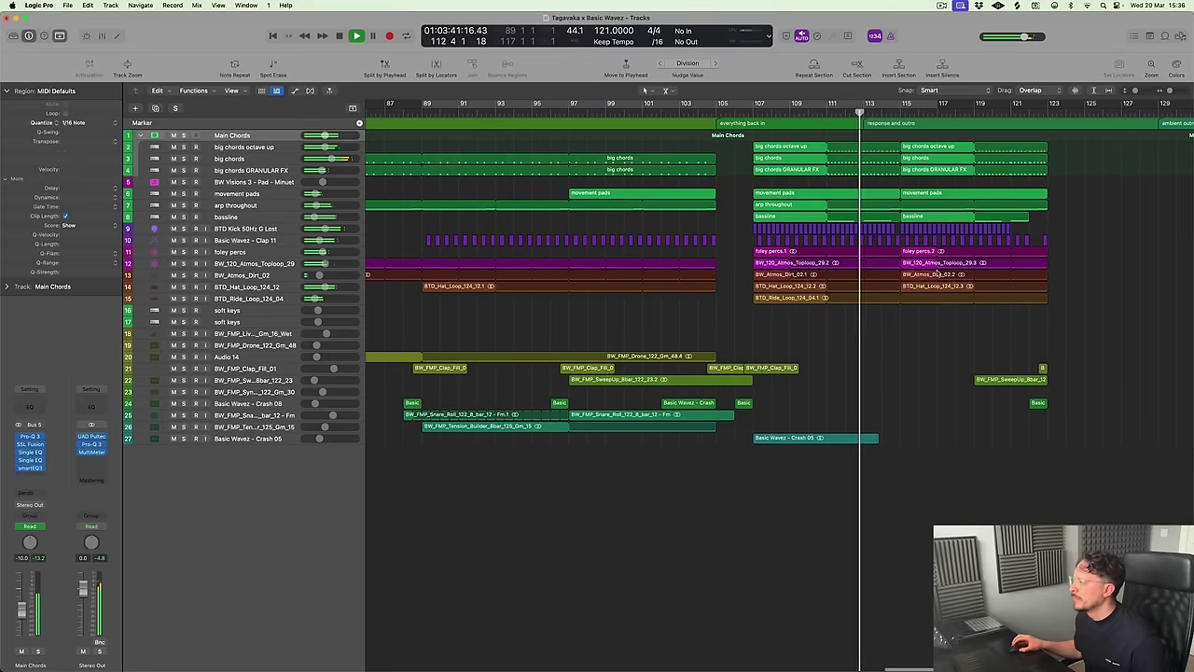
scroll(949, 279, "right", 3)
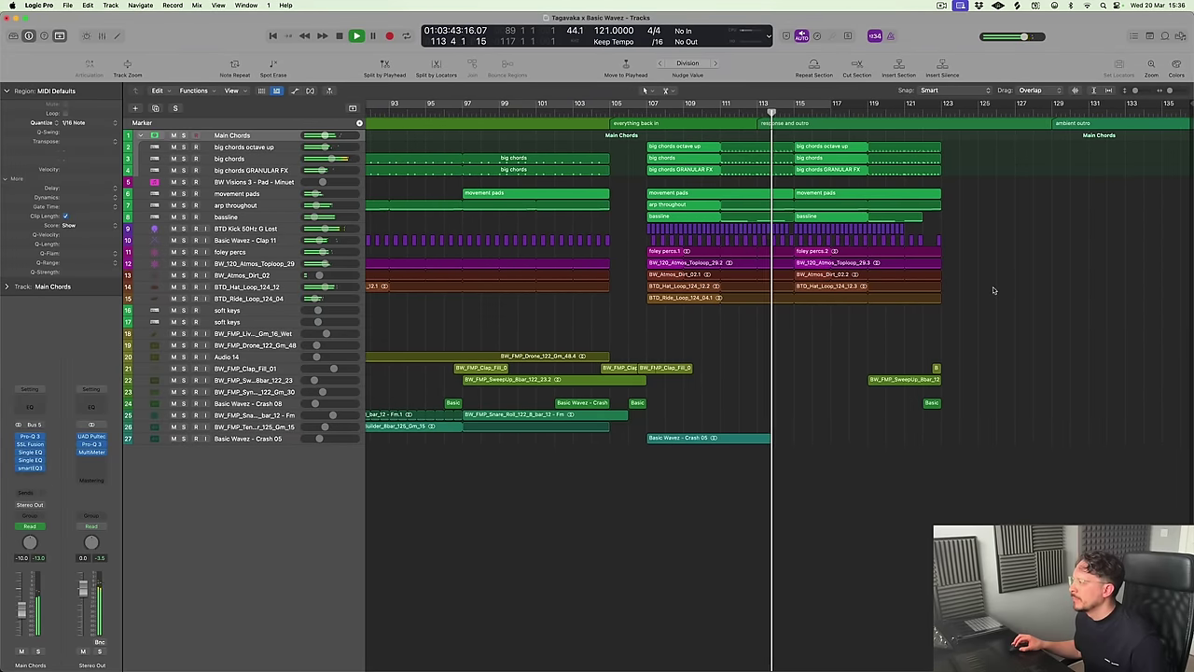
scroll(970, 291, "left", 5)
scroll(963, 286, "left", 3)
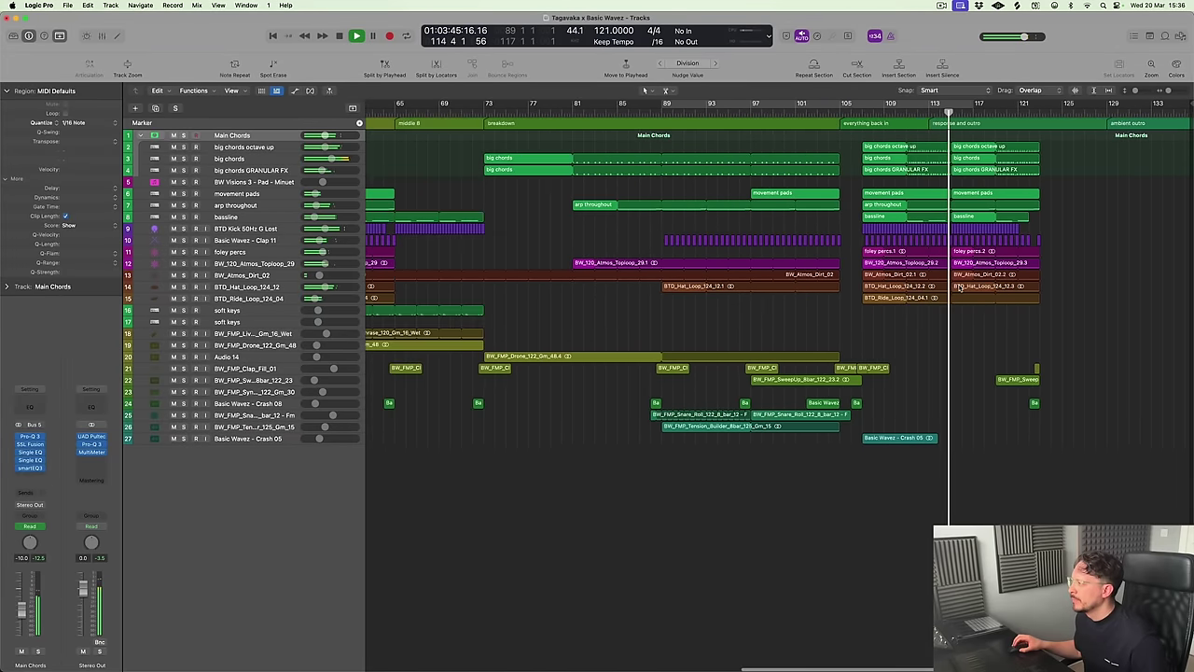
scroll(960, 288, "left", 4)
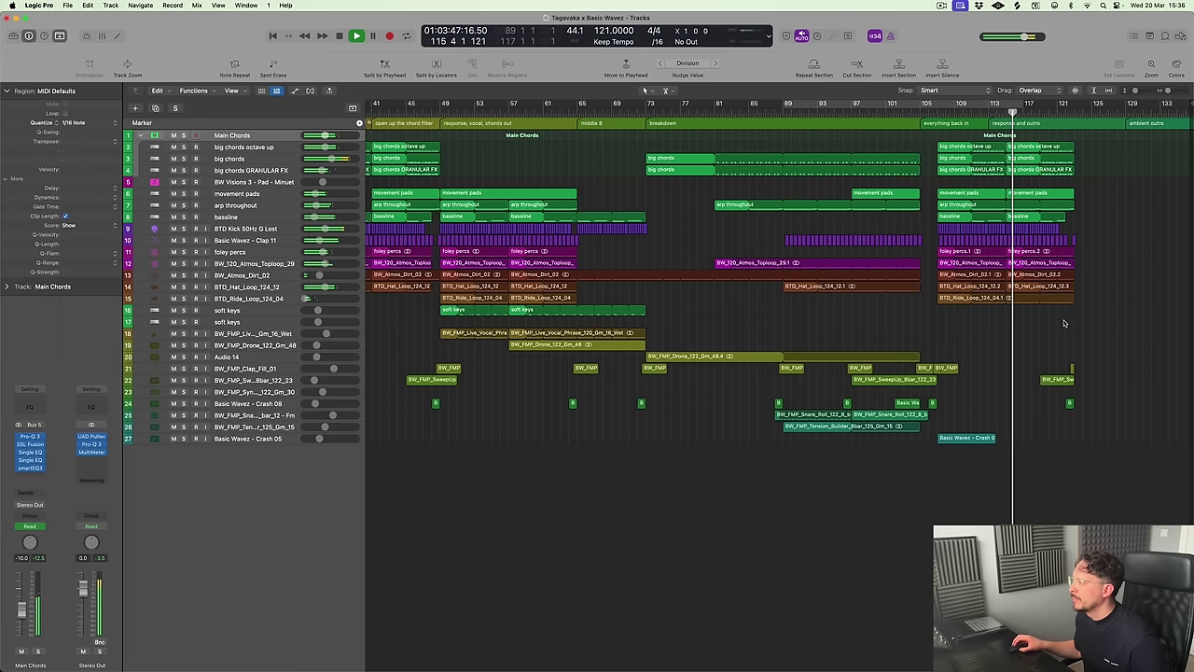
key("space")
Enlarge BTD_Ride_Loop_124_04 with its volume automation and start the fade-in before bar 107 earlier, at about bar 106
scroll(932, 334, "right", 5)
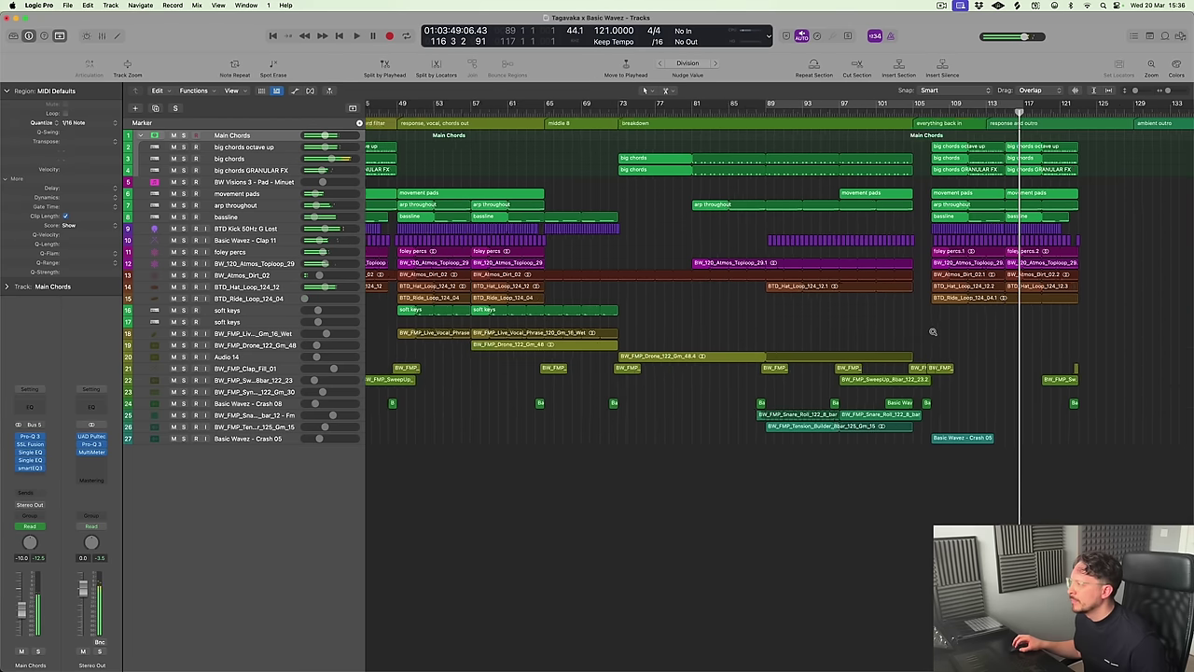
left_click(263, 300)
key("ctrl+z")
key("a")
scroll(1036, 357, "right", 3)
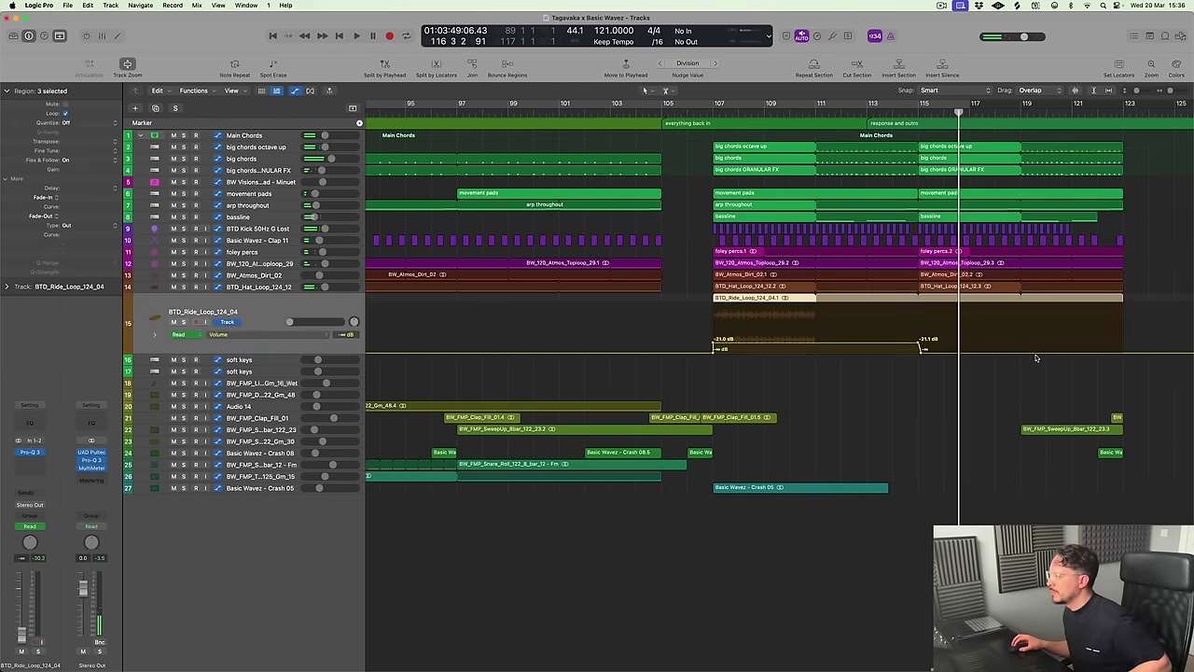
left_click_drag(660, 353, 630, 351)
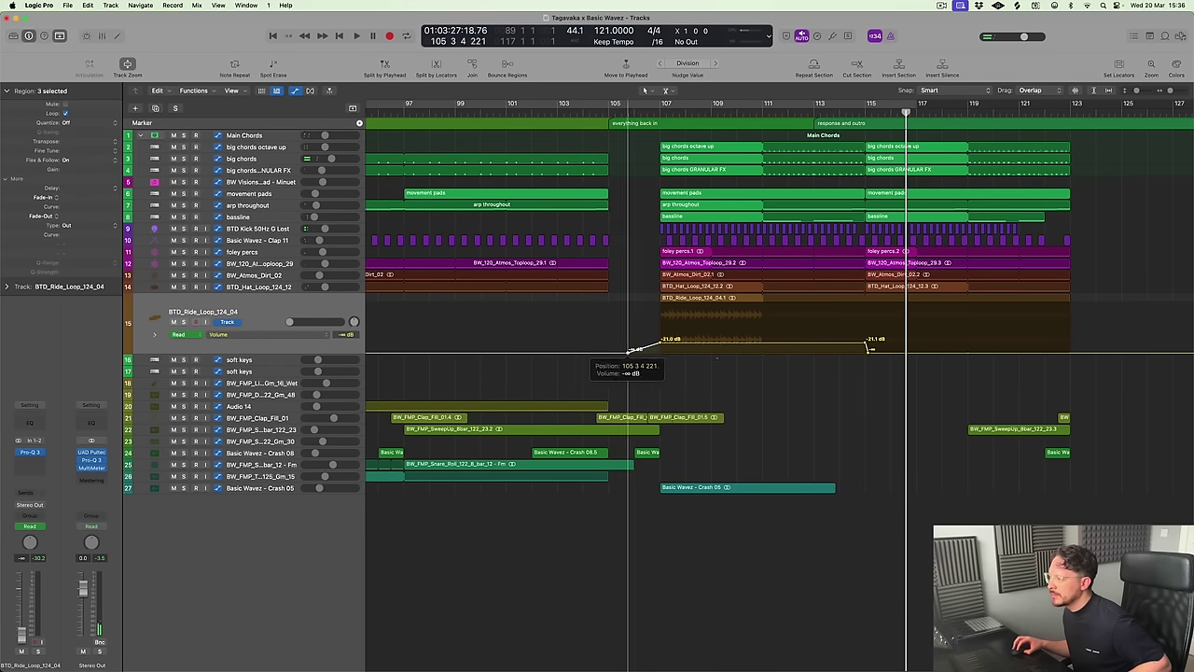
Remove the volume drop to silence at bar 115 on the ride loop, and return the track to its normal view
left_click(868, 353)
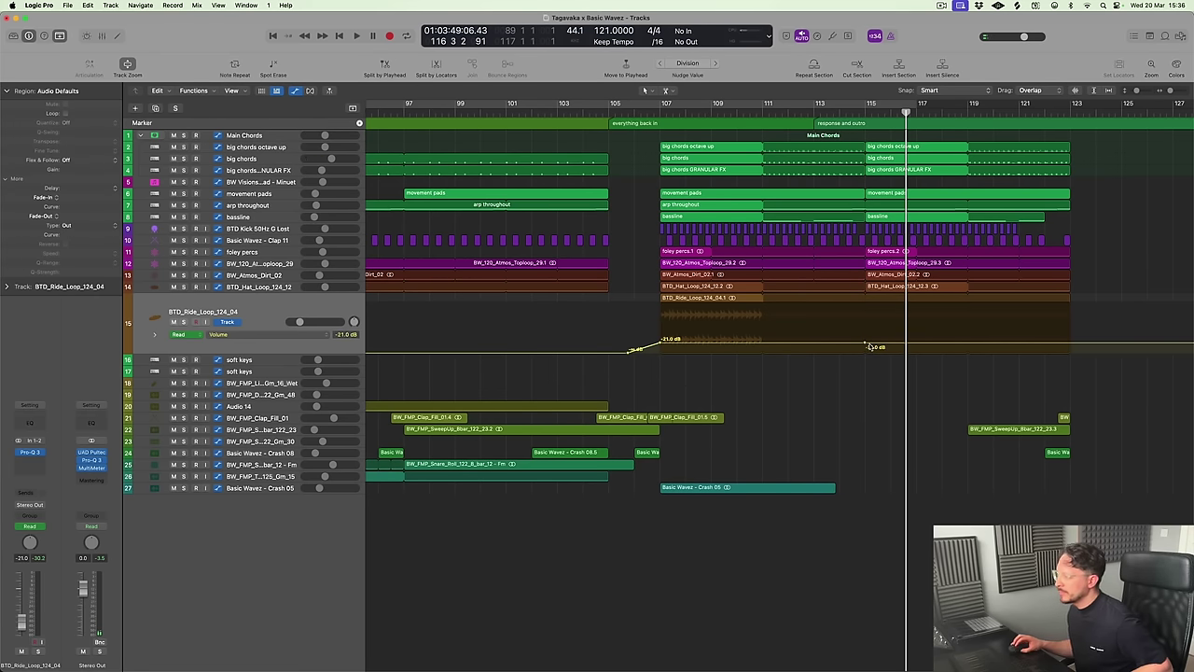
key("a")
key("ctrl+z")
key("super+Left")
key("super+Left")
key("super+Left")
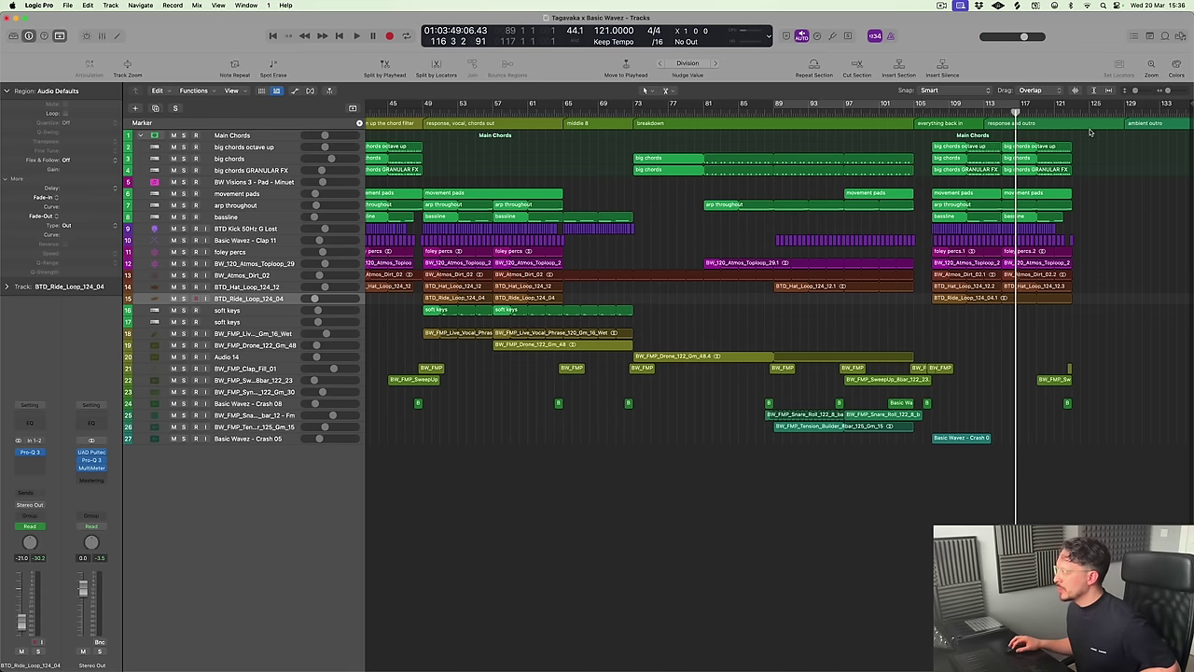
Set the cycle range to bars 49 to 65 and paste a copy of that section's regions at bar 123
key("space")
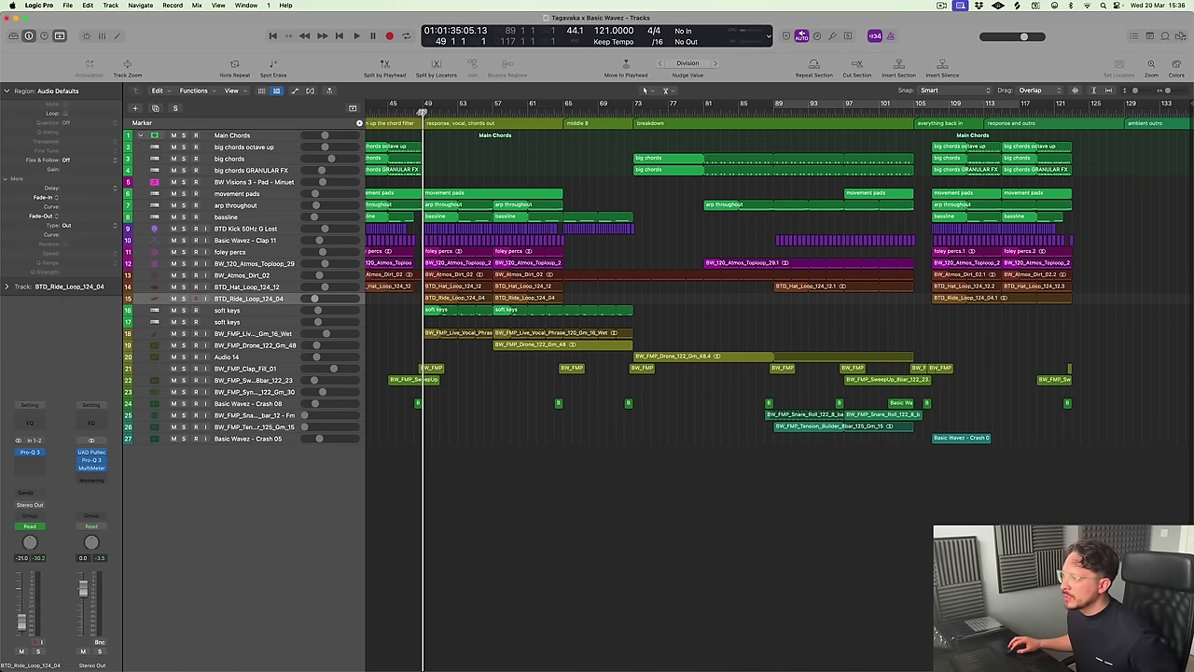
left_click_drag(425, 109, 571, 202)
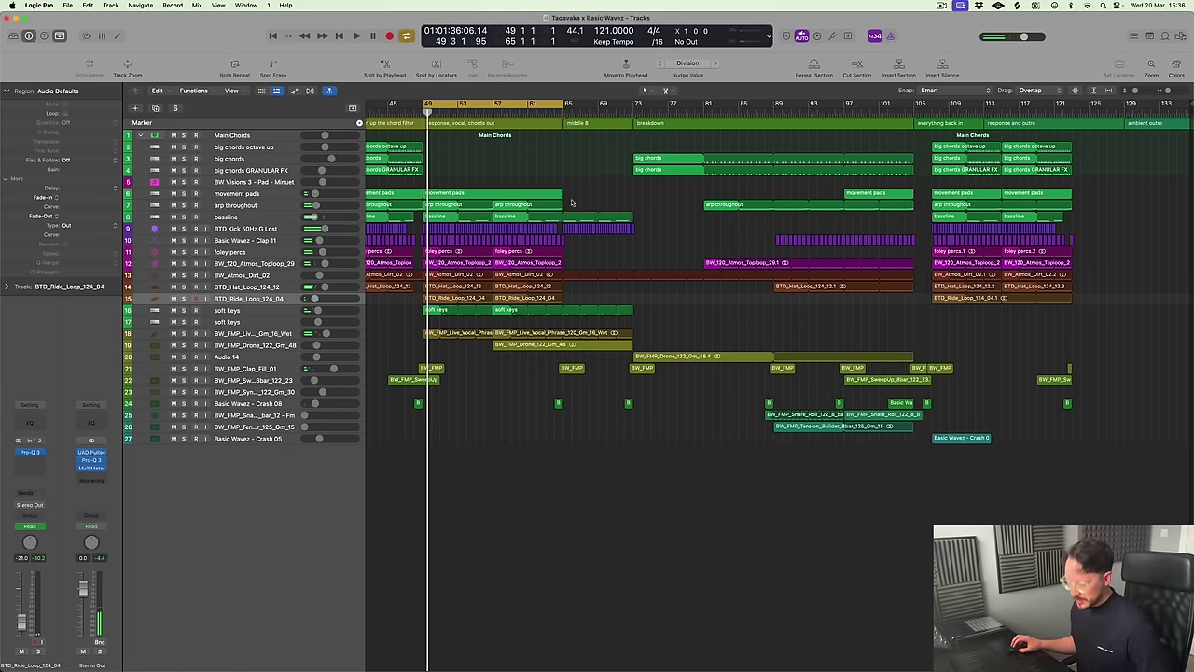
right_click(496, 101)
key("super+a")
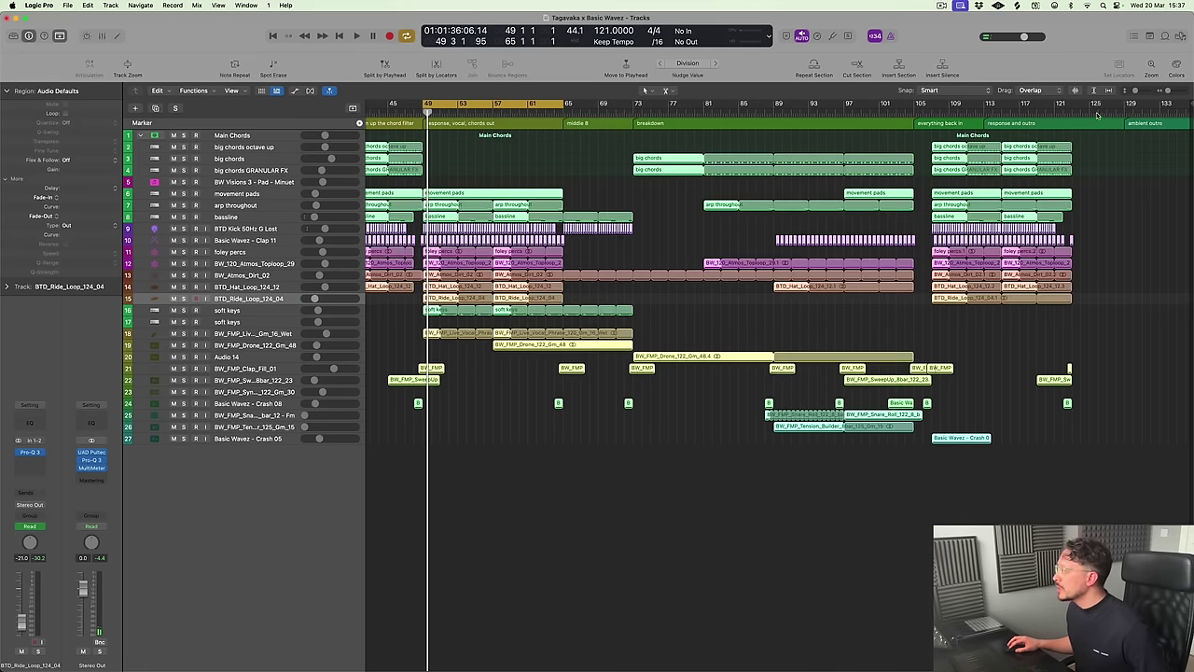
left_click_drag(1094, 111, 1072, 112)
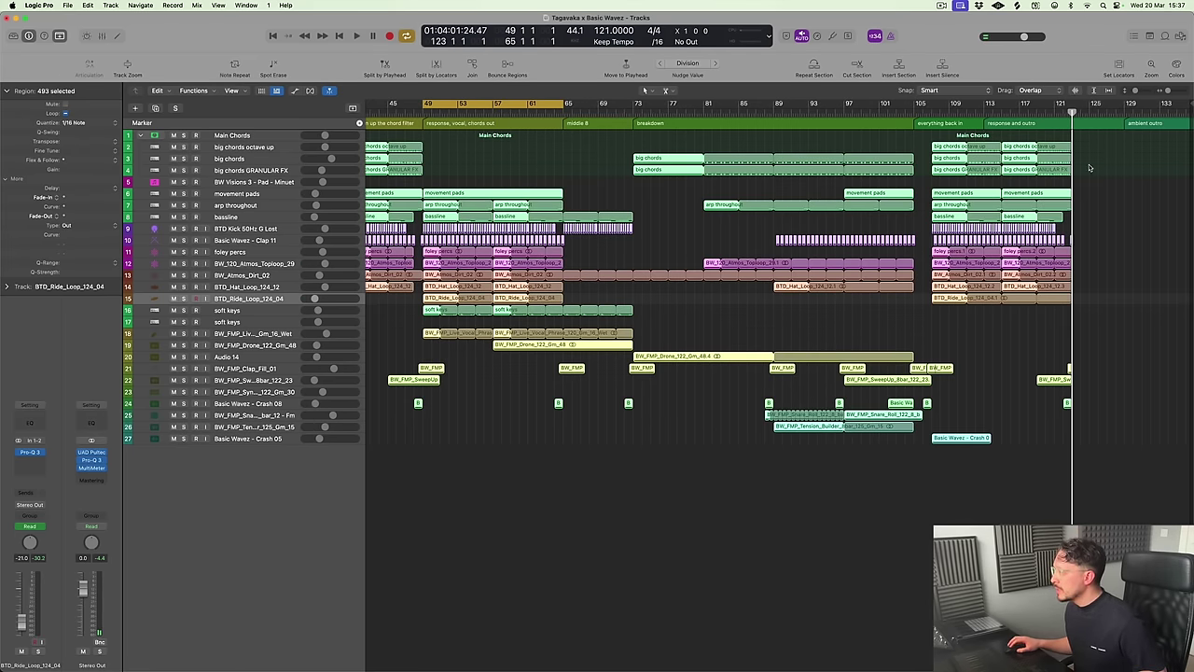
key("super+v")
scroll(648, 274, "up", 8)
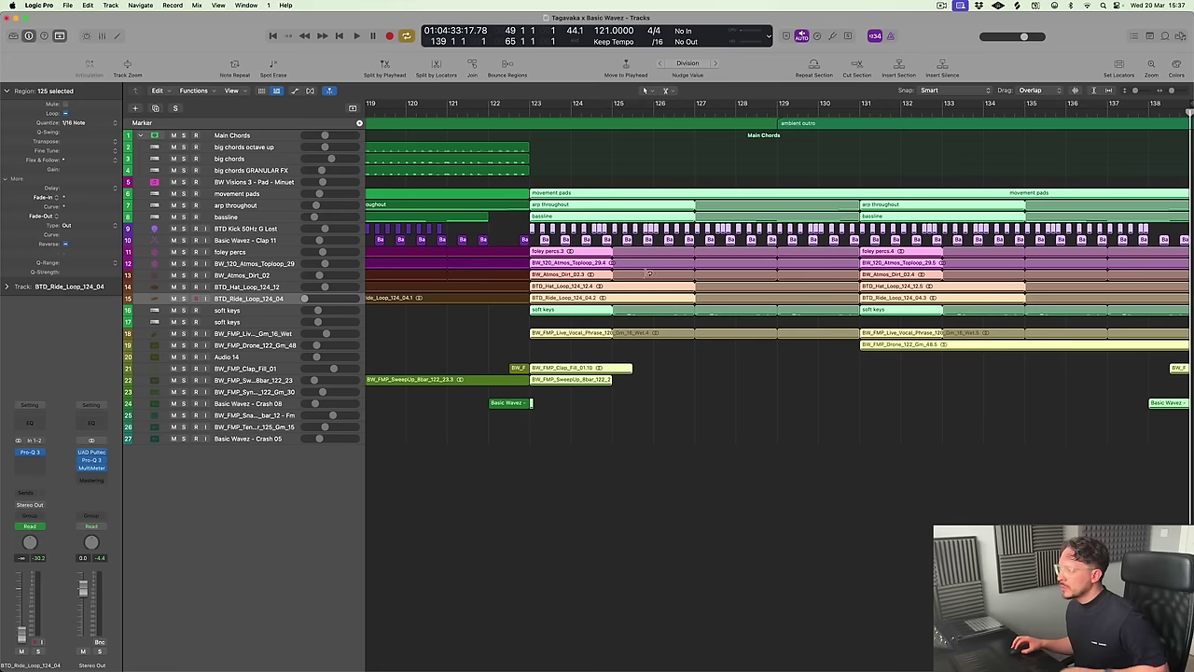
Delete the stray clap just before bar 123 and the pasted ride loop region starting at bar 123
left_click(502, 231)
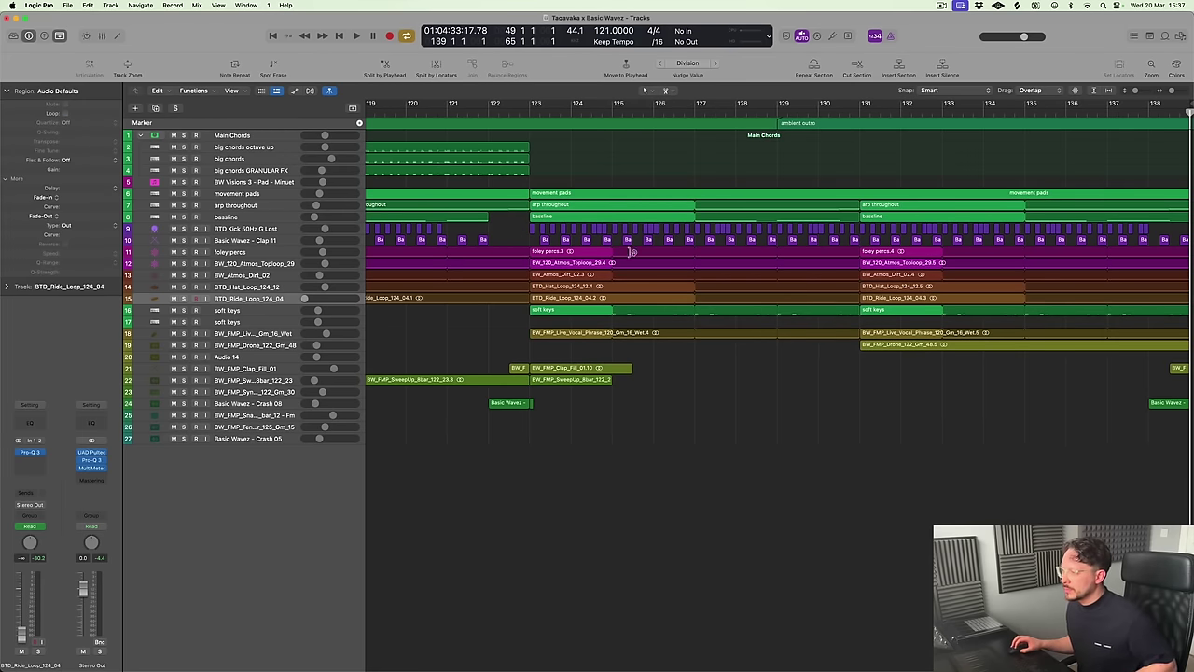
scroll(643, 264, "down", 3)
left_click(716, 299)
key("Delete")
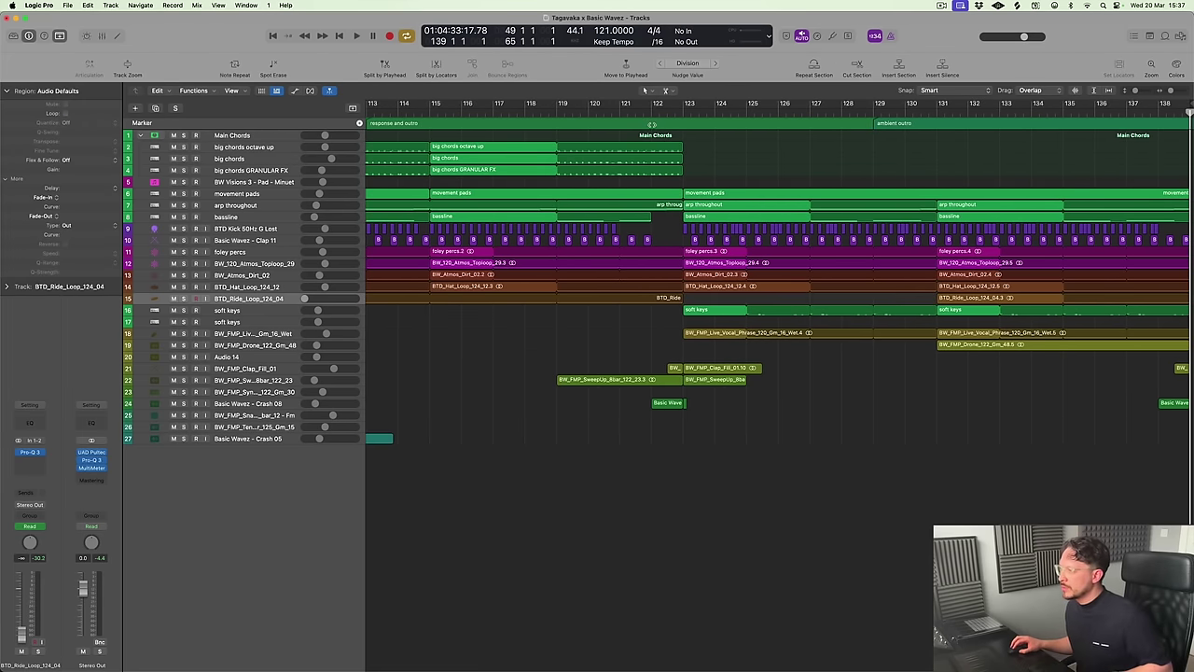
Play the transition into bar 123 and remove the movement pads from the pasted outro section
left_click(634, 113)
key("space")
scroll(639, 114, "down", 2)
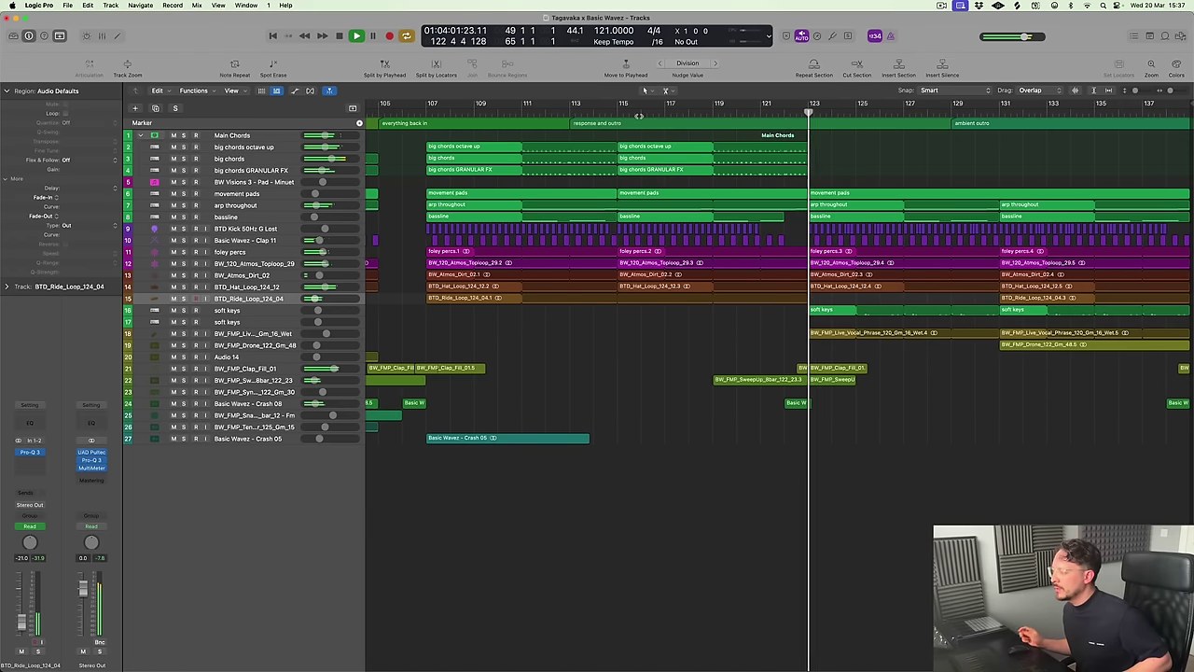
key("super+Left")
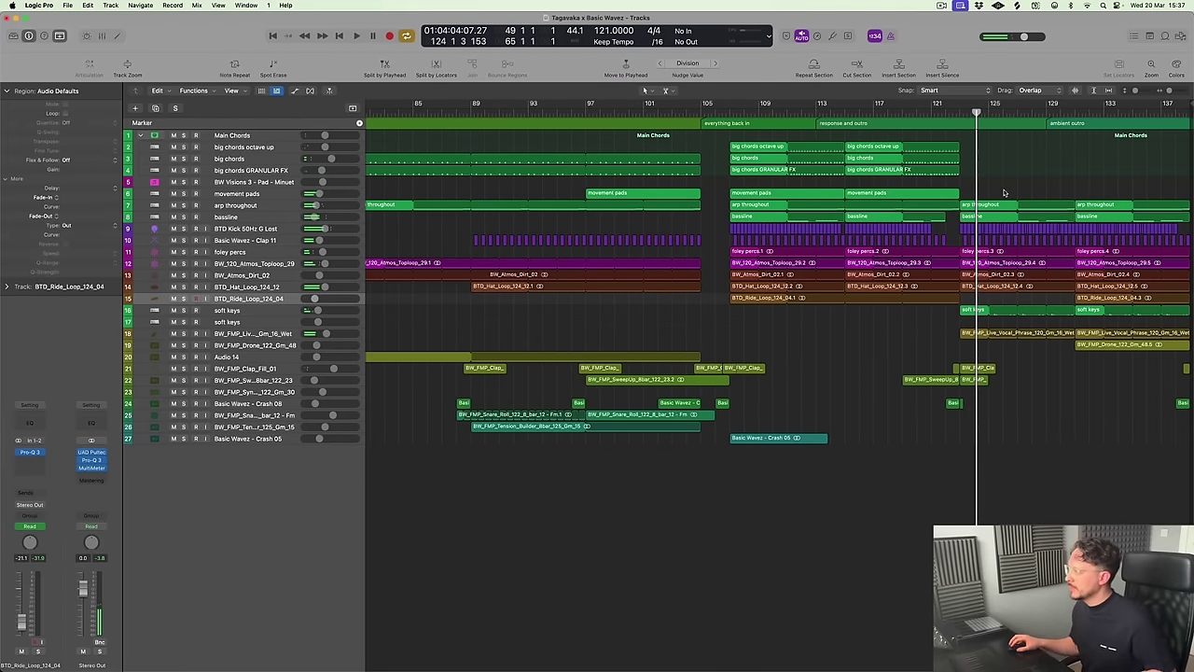
Play from about bar 114 into the pasted section and listen to the transition until about bar 125
left_click(838, 112)
key("space")
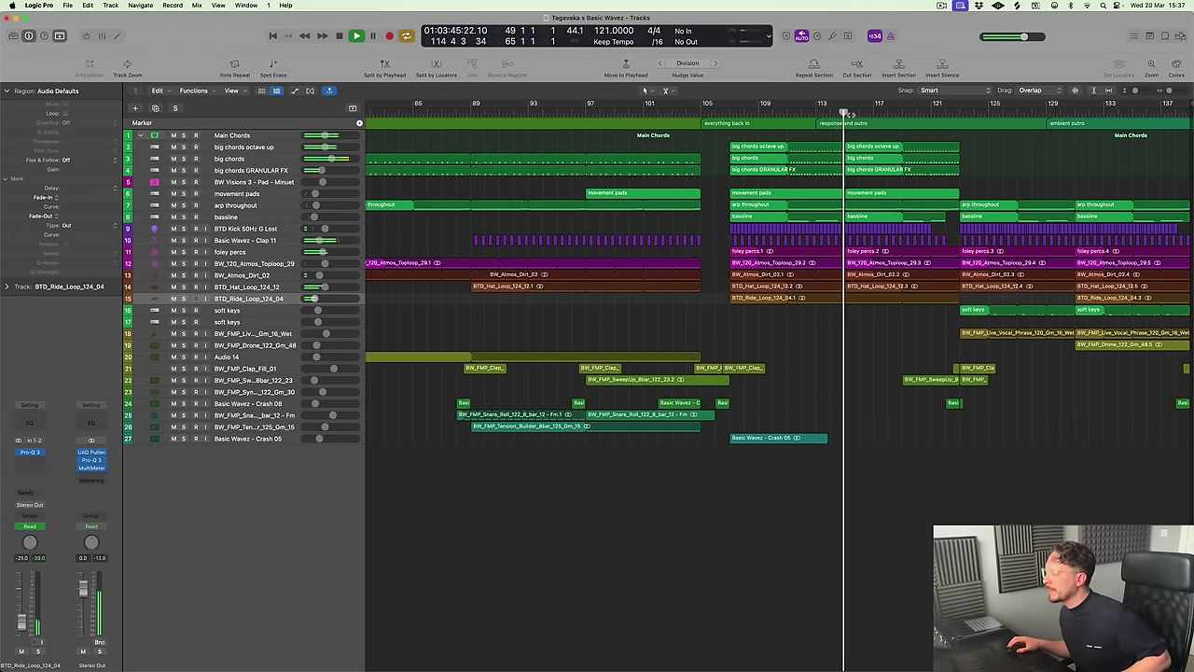
scroll(983, 263, "up", 3)
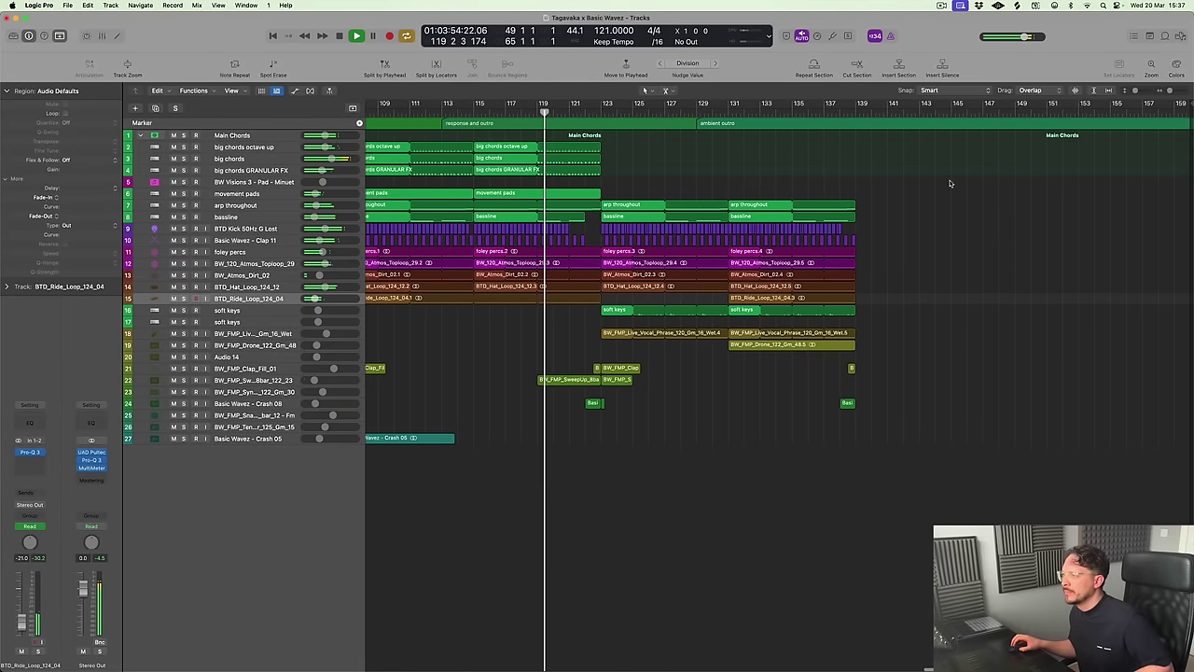
key("super+Right")
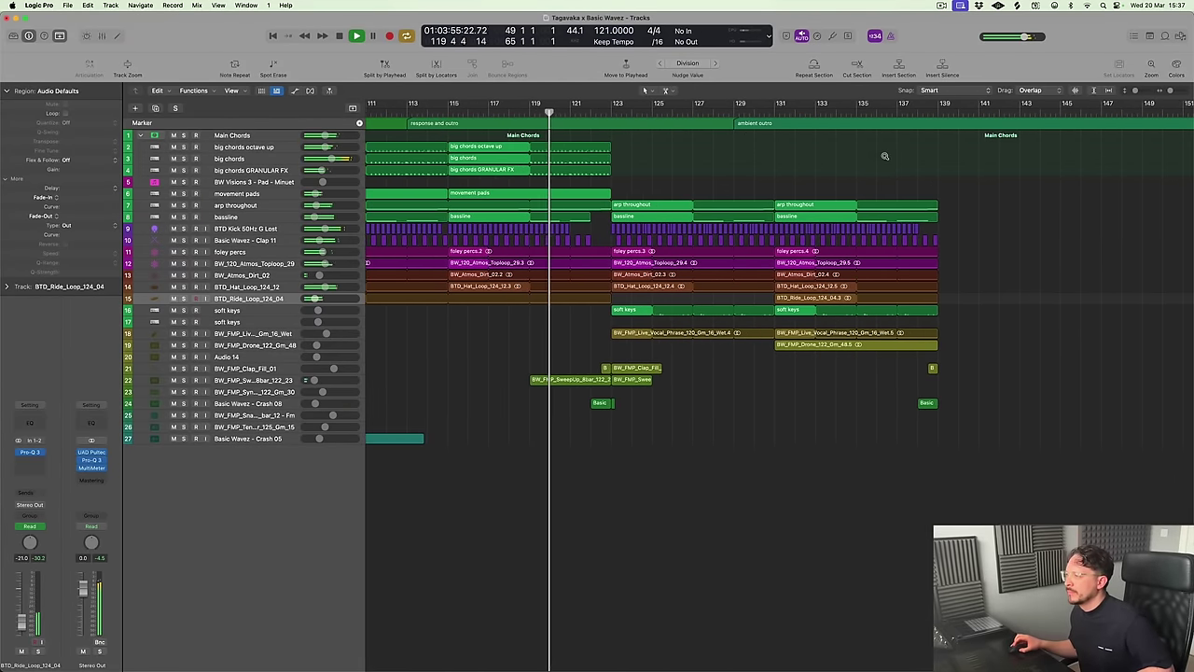
key("super+Down")
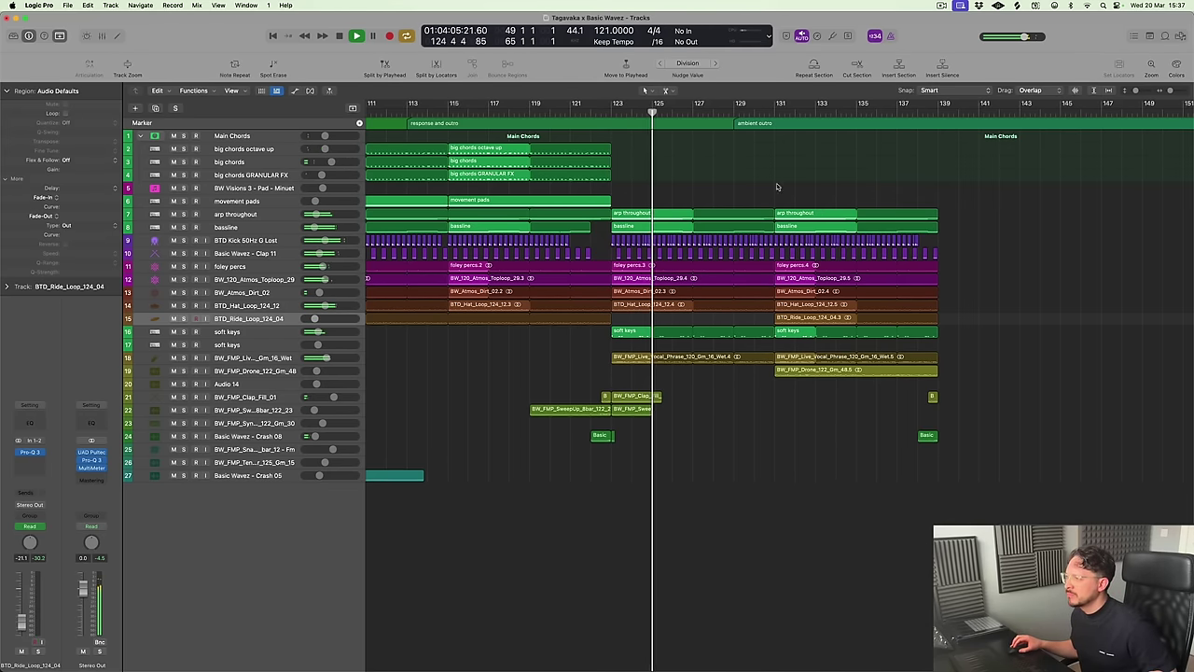
scroll(712, 249, "up", 3)
scroll(713, 249, "up", 1)
key("space")
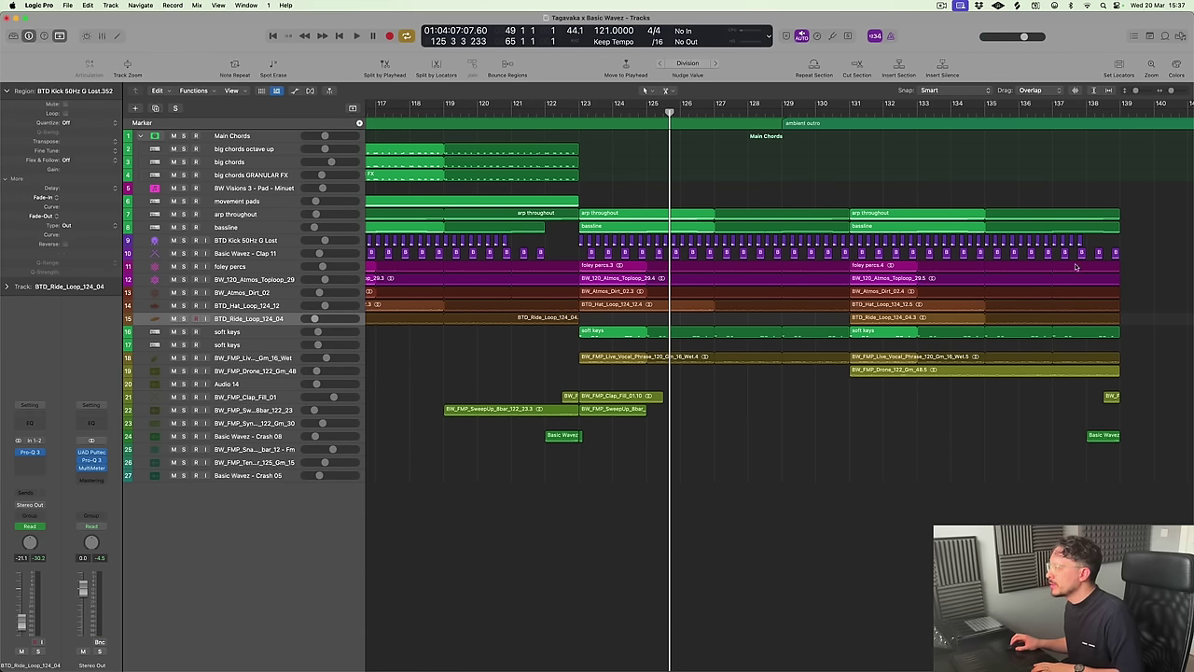
Enlarge the BTD Kick 50Hz G Lost track and examine the kick pattern between bars 49 and 65
scroll(710, 278, "left", 15)
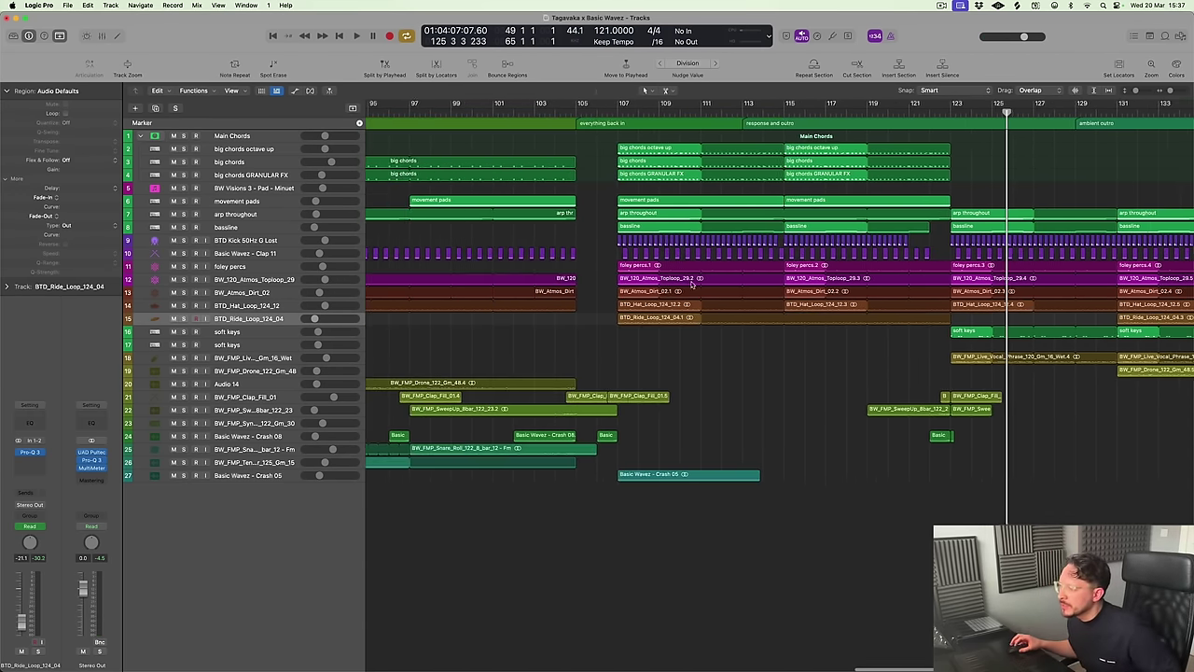
scroll(693, 276, "left", 13)
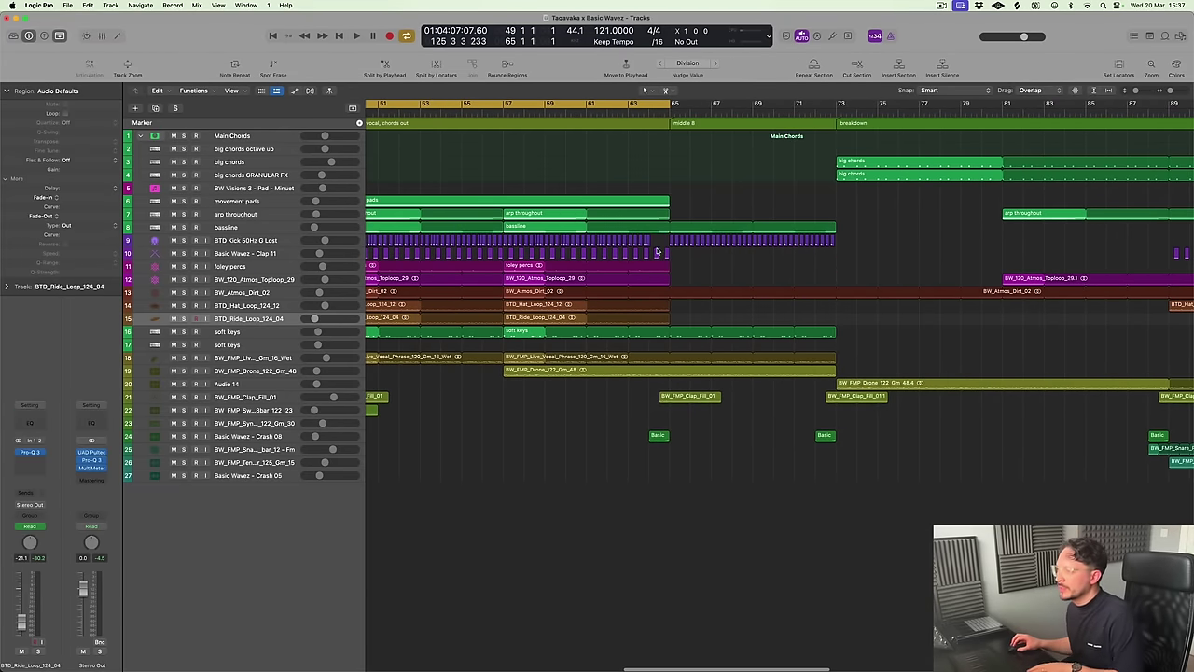
left_click(289, 239)
key("ctrl+alt+z")
key("super+Right")
key("super+Right")
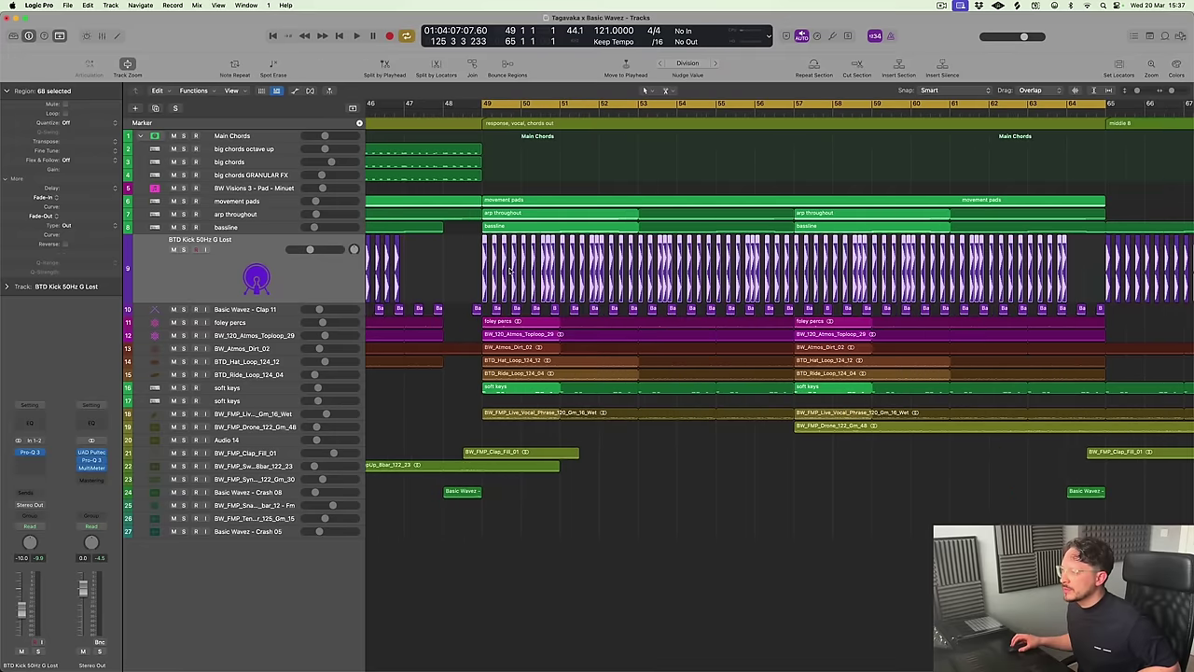
left_click(561, 191)
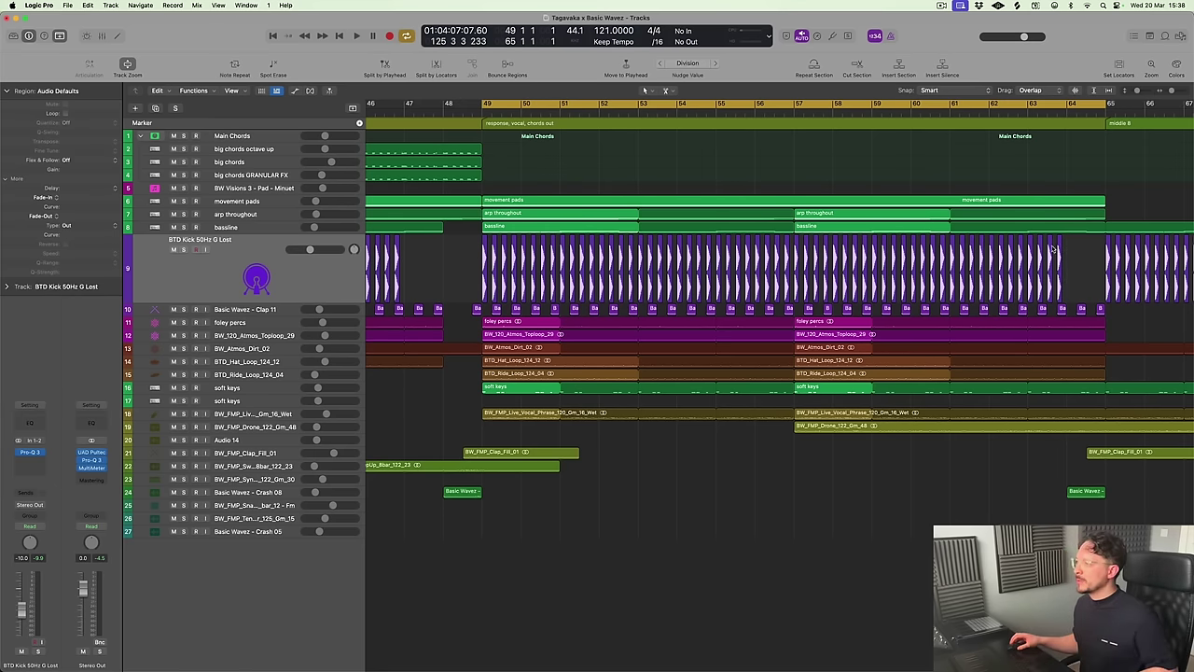
Turn off the cycle range and listen to the section from bar 49 and the matching outro section from bar 123
key("space")
key("super+Left")
key("super+Left")
key("super+Left")
key("c")
key("super+Left")
key("super+Left")
key("super+Left")
key("super+Left")
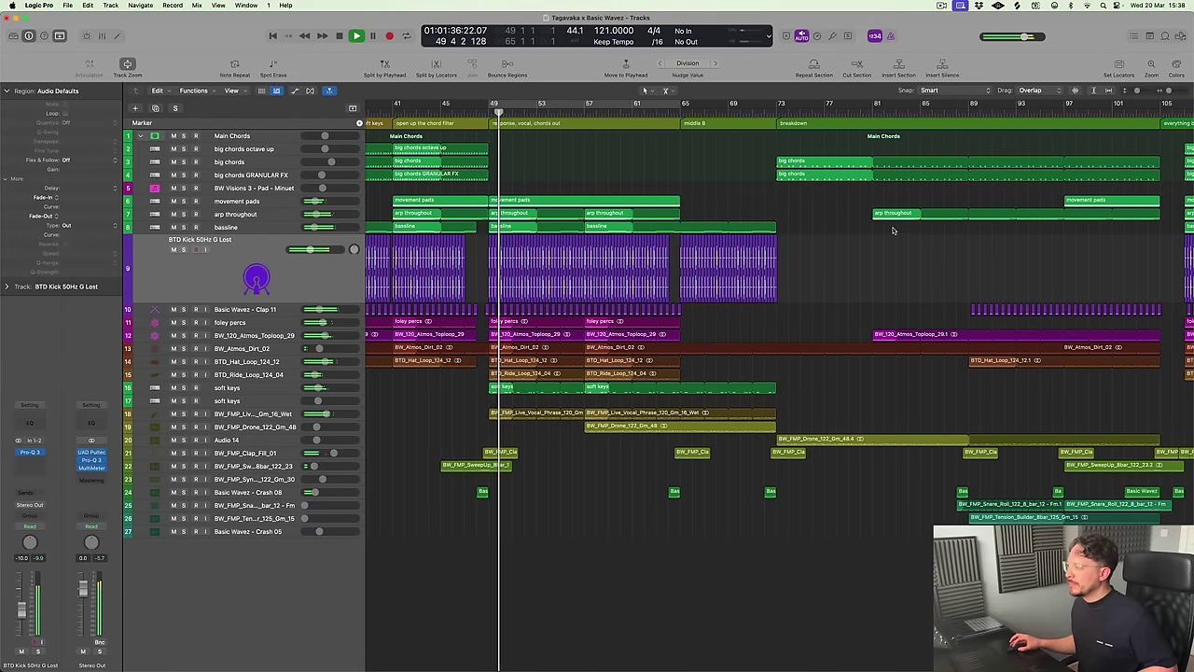
scroll(892, 230, "right", 15)
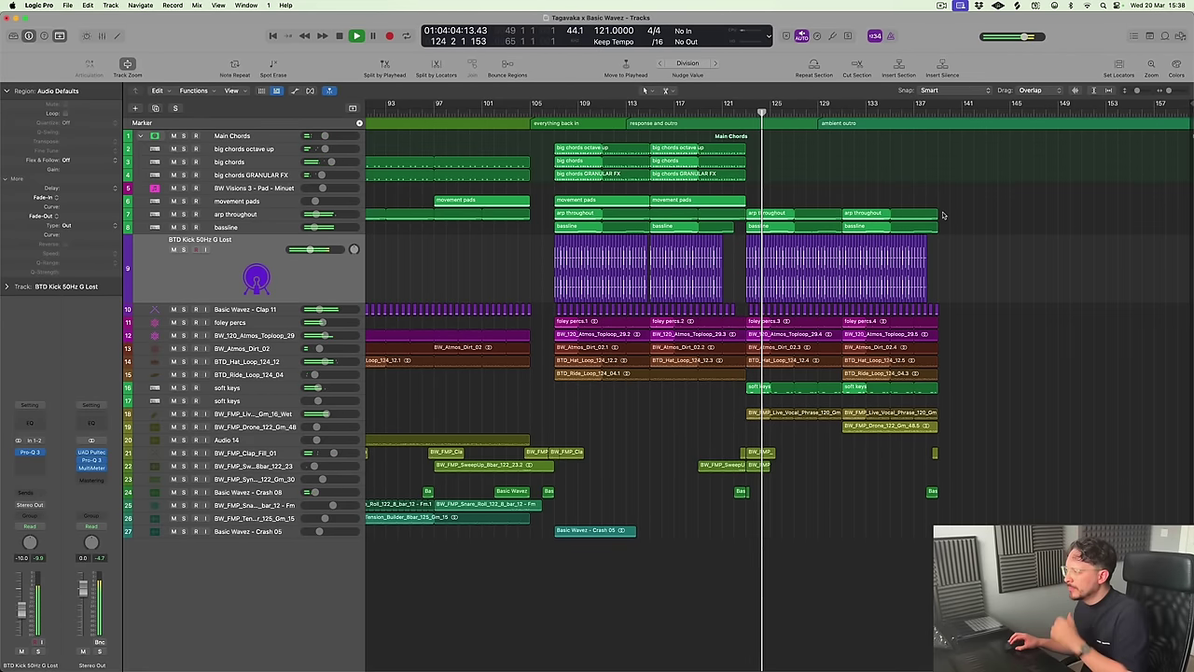
Extend the BW_FMP_Drone_122_Gm_48.5 region starting at bar 131 to a length of 16 bars
scroll(702, 437, "down", 3)
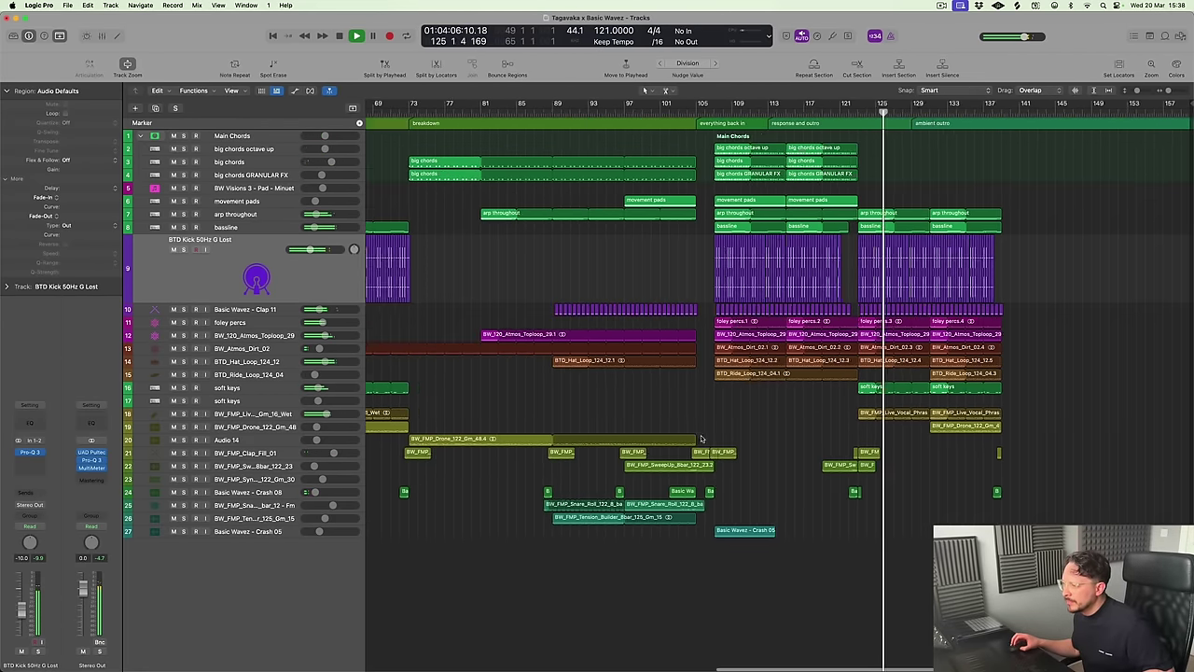
scroll(546, 433, "down", 3)
scroll(548, 433, "down", 2)
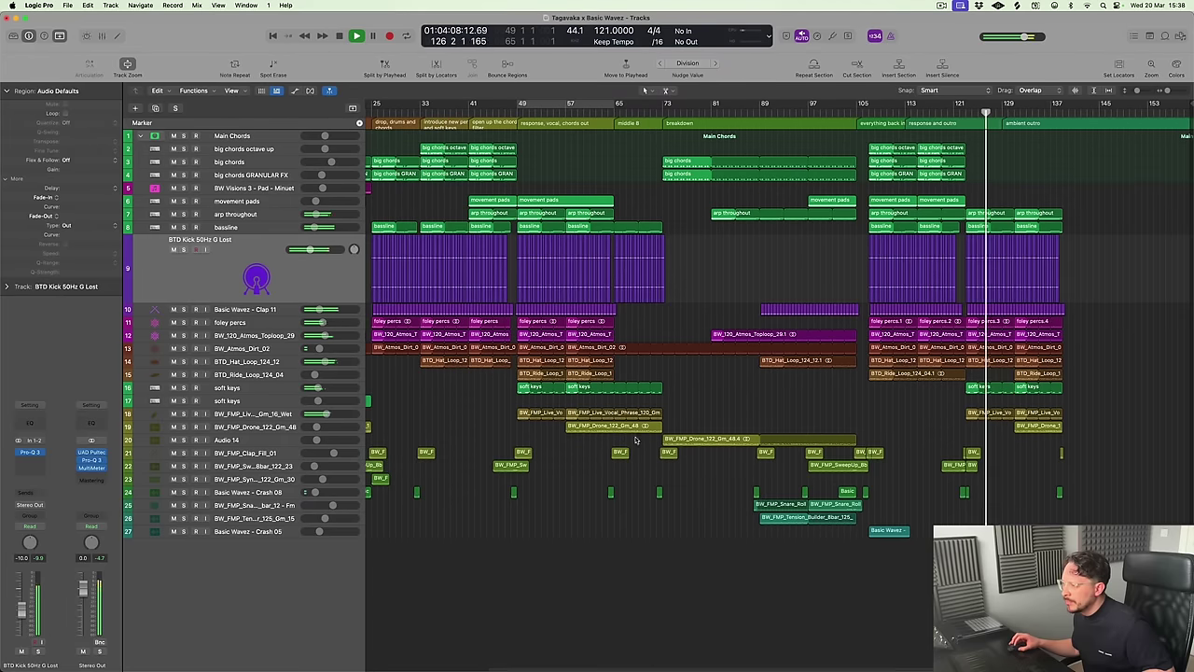
left_click(633, 426)
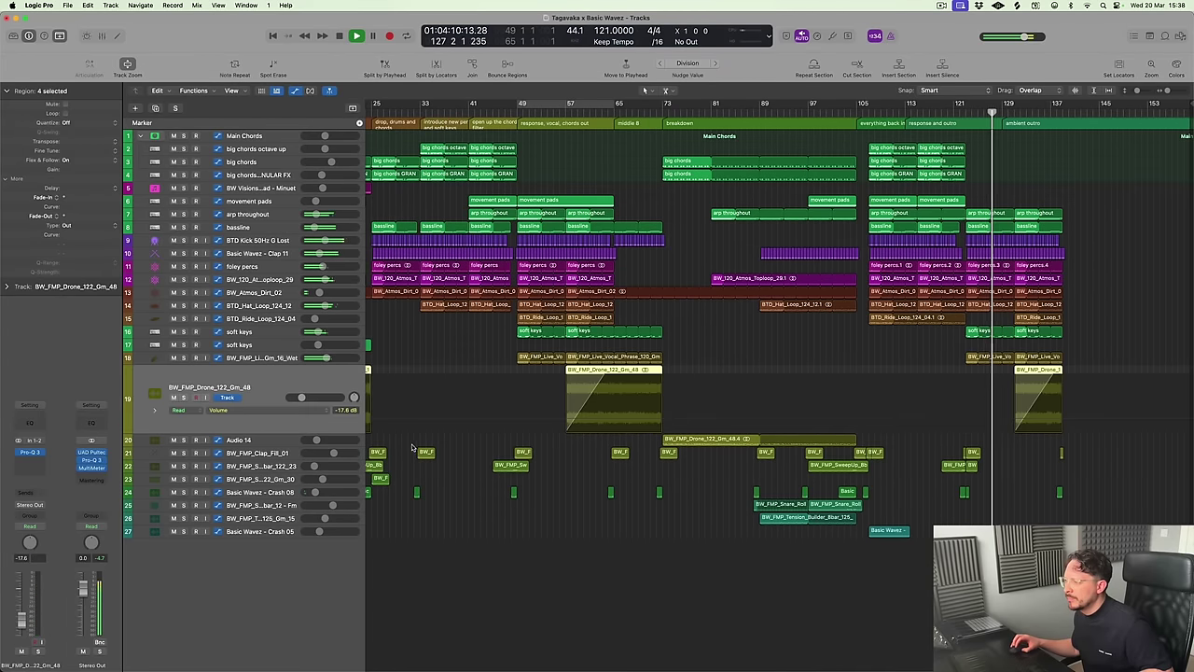
scroll(1040, 398, "up", 3)
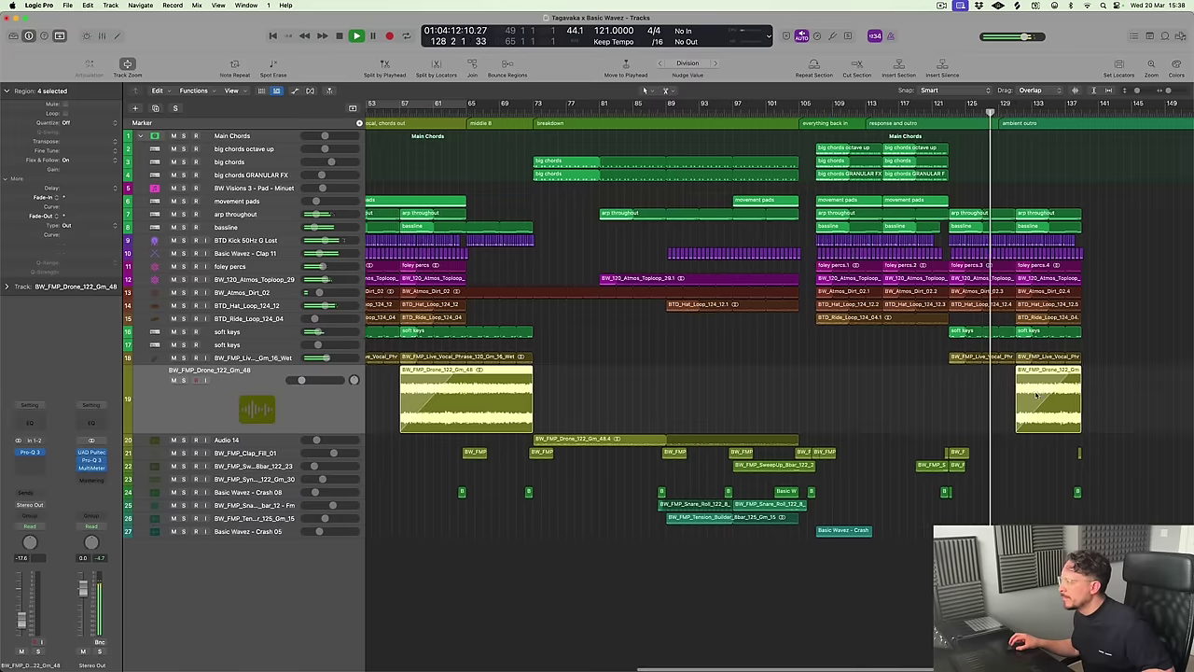
scroll(1032, 407, "right", 3)
mouse_move(1014, 429)
left_mouse_down()
mouse_move(1162, 434)
mouse_move(1015, 422)
left_mouse_up()
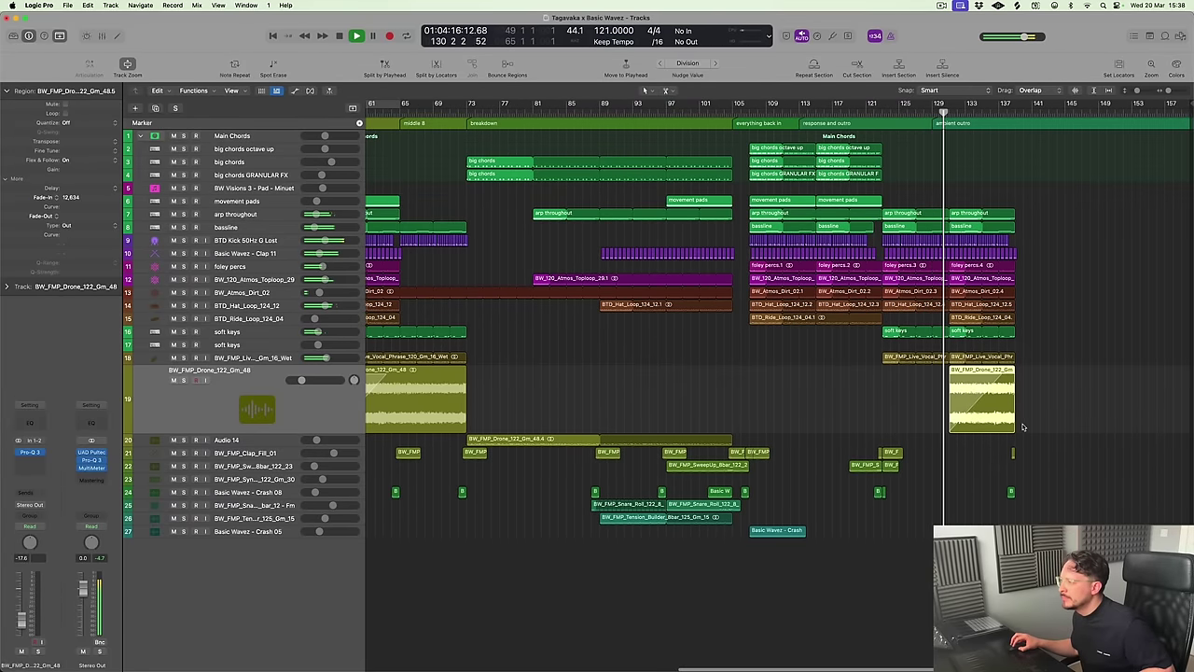
scroll(545, 321, "down", 3)
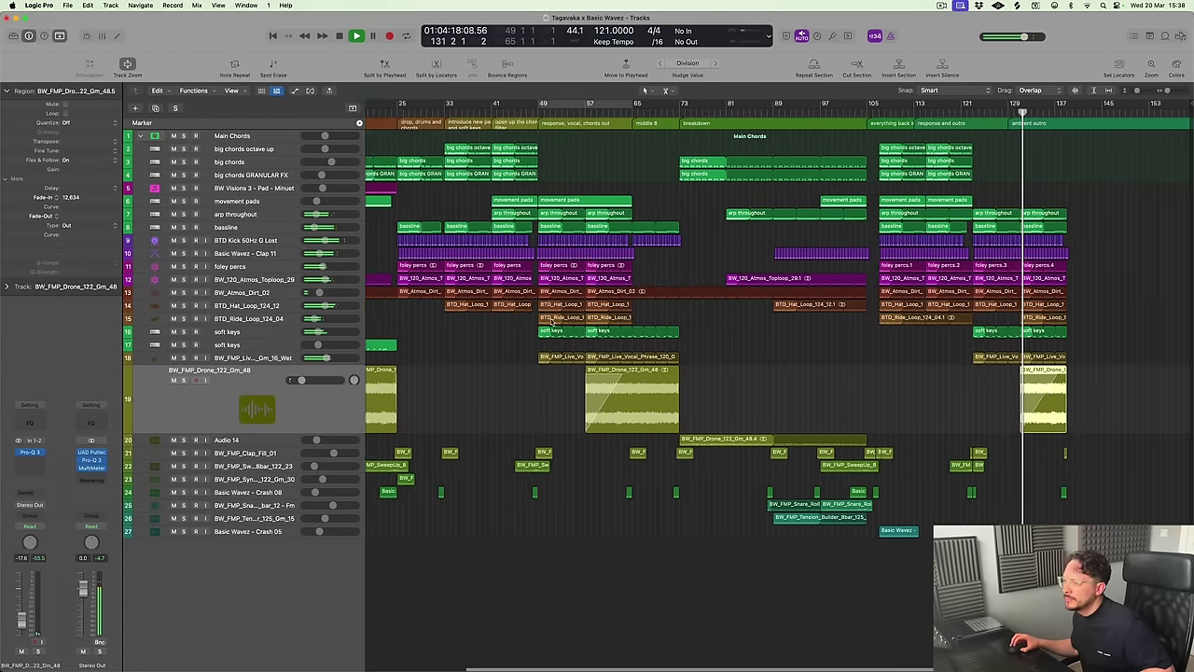
scroll(1026, 389, "up", 4)
scroll(1091, 408, "right", 3)
left_click(959, 432)
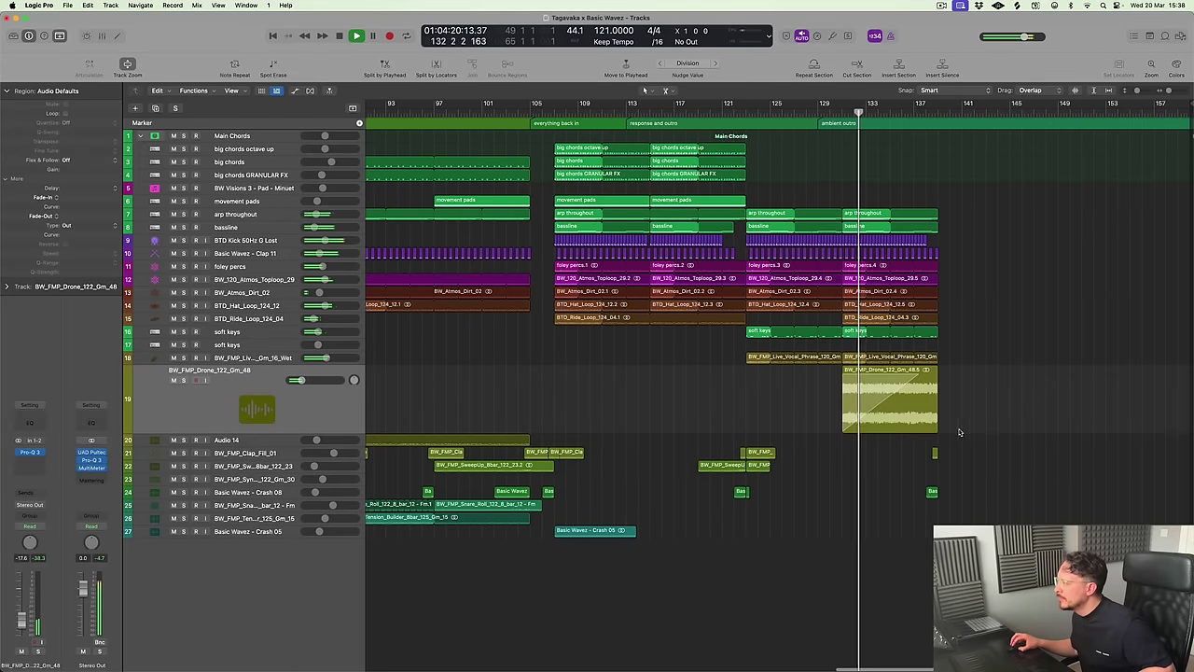
left_click_drag(936, 428, 1033, 432)
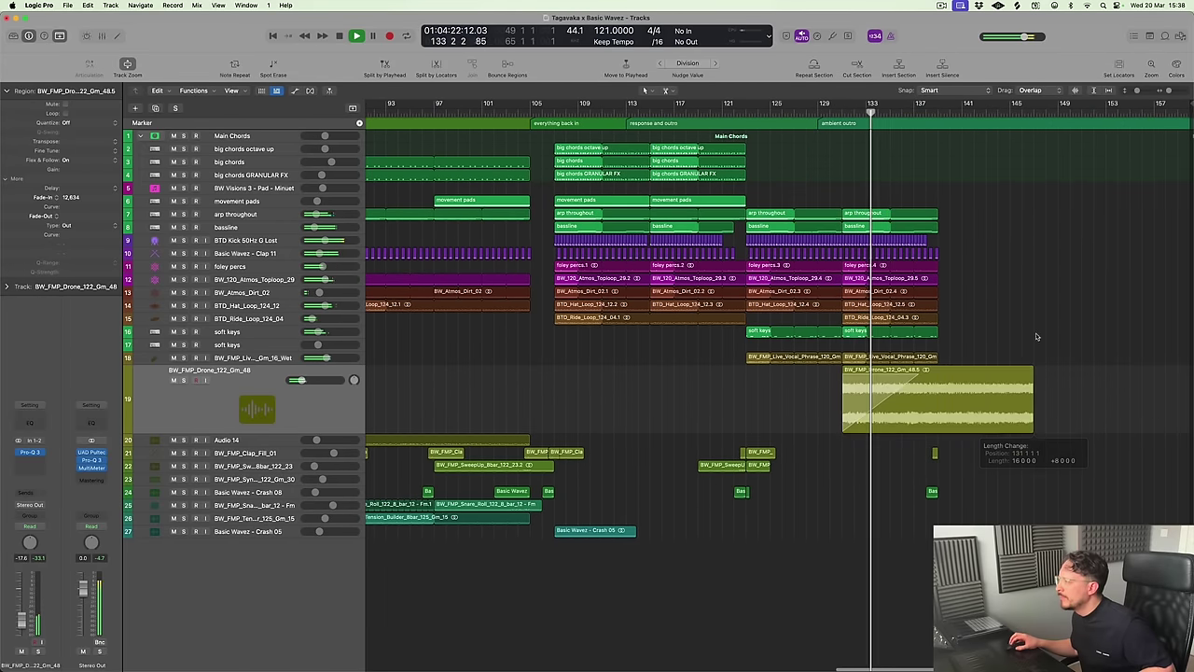
Delete the BTD_Ride_Loop_124_04.3 region from the second half of the outro, starting at bar 131
scroll(1036, 337, "up", 2)
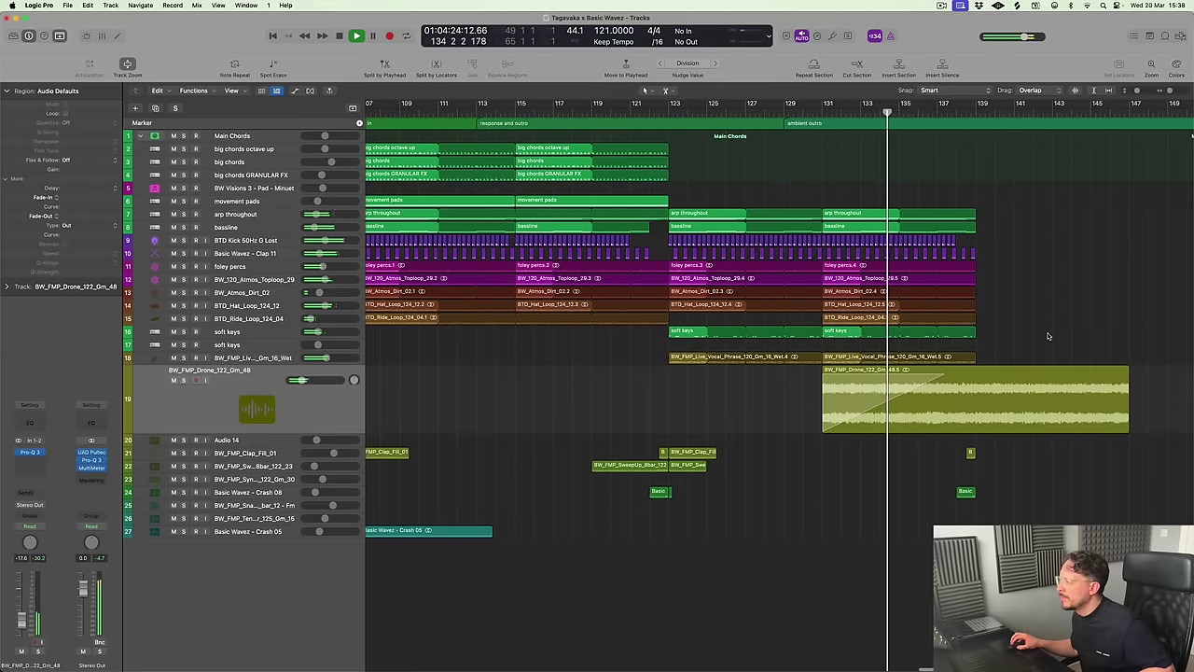
left_click(875, 318)
key("Delete")
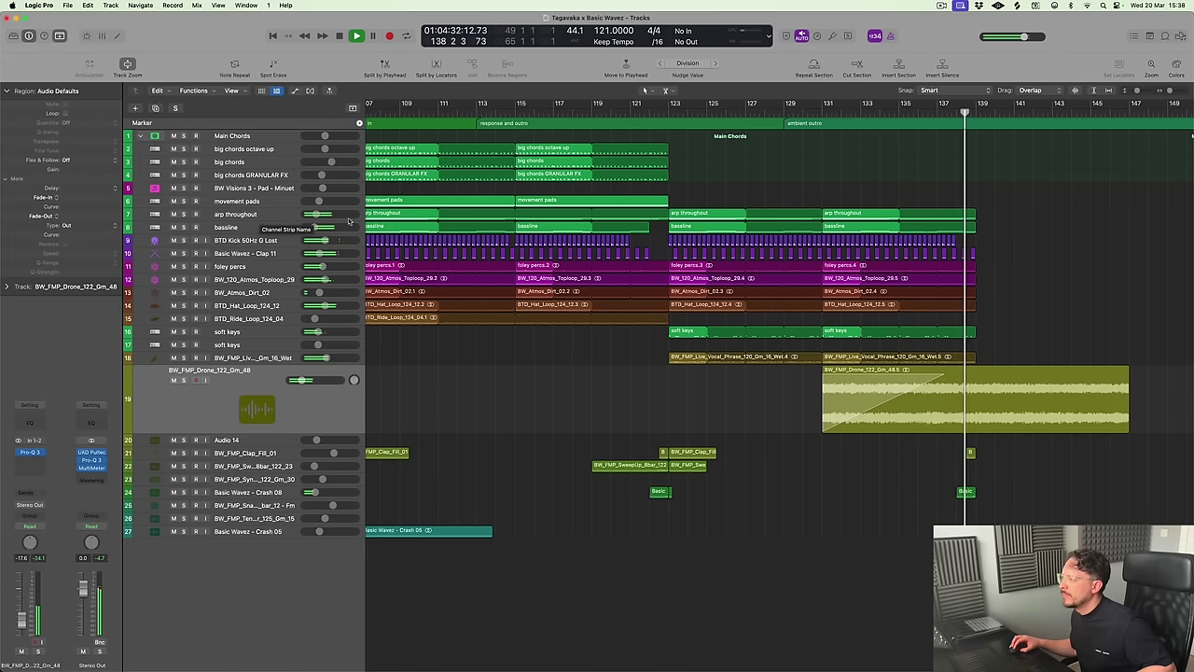
Automate the arp throughout track's volume to fade from -18.0 dB at bar 123 to -∞ dB at bar 139
left_click(652, 111)
left_click(259, 214)
key("a")
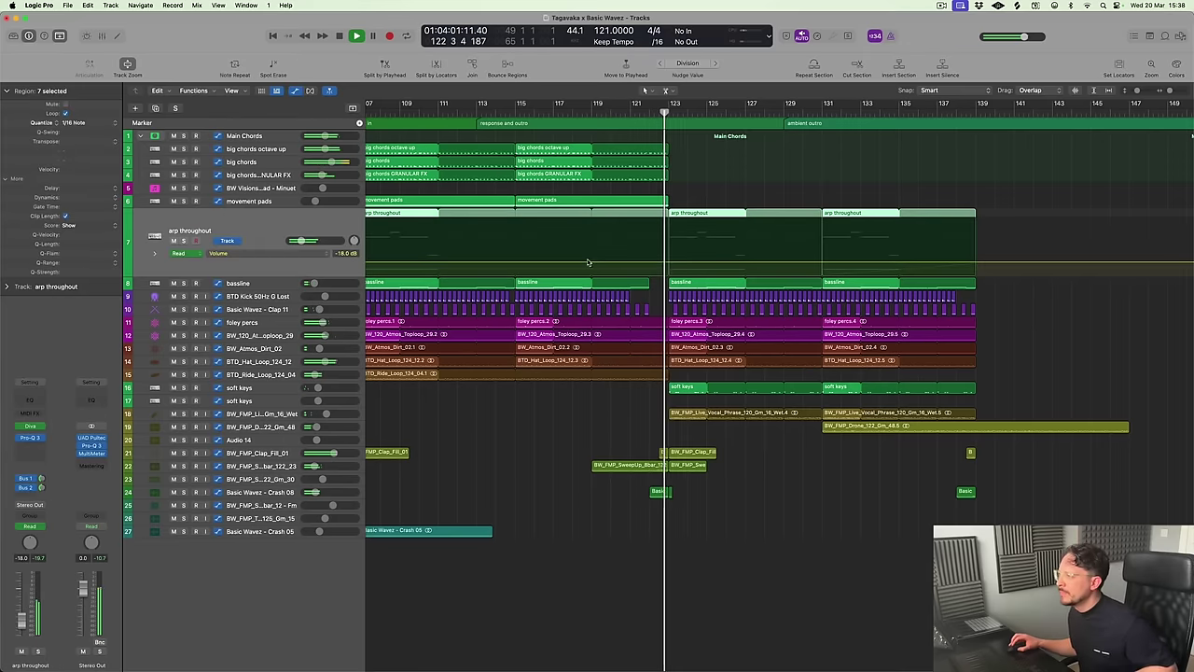
left_click(669, 263)
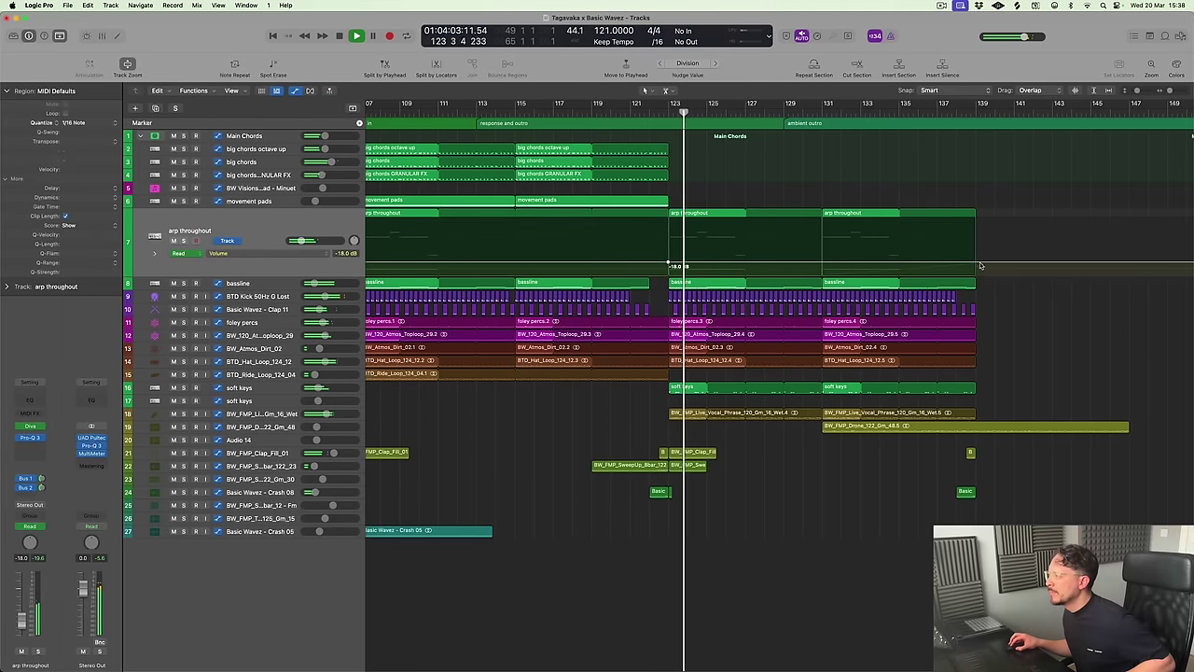
key("a")
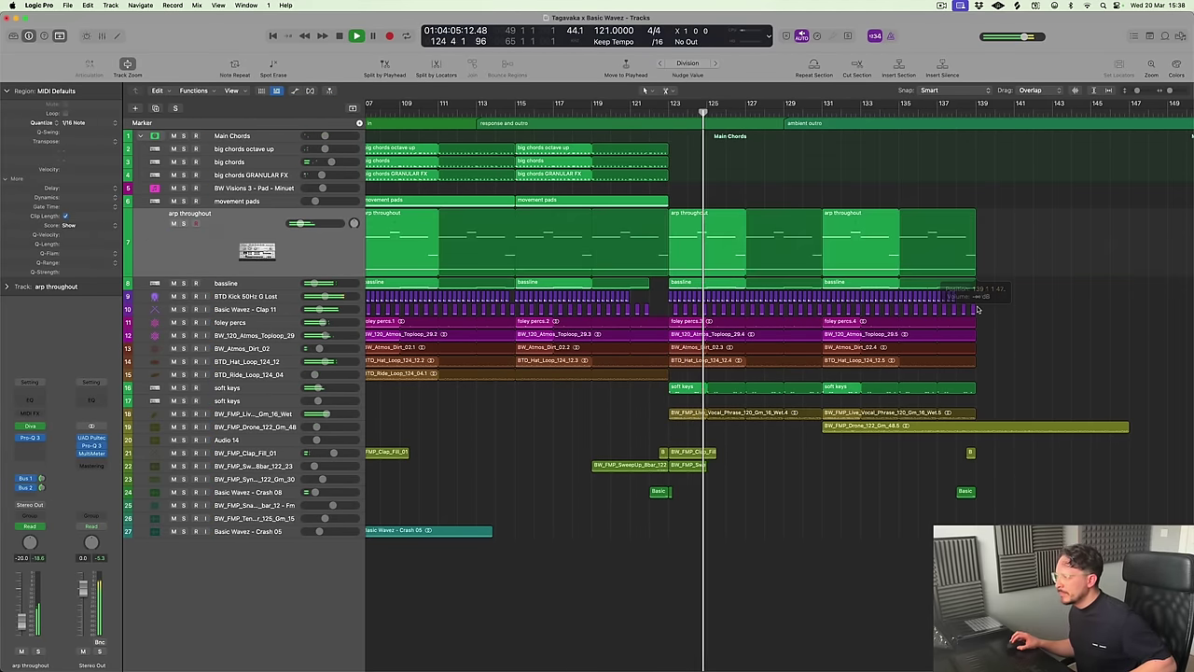
key("ctrl+z")
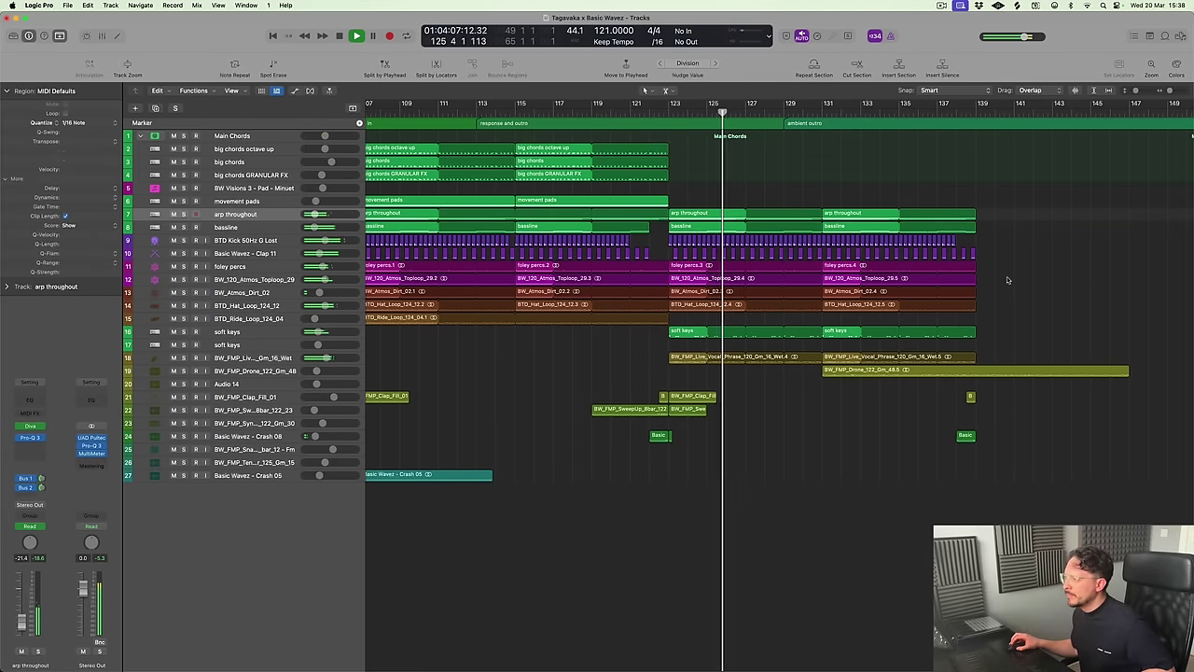
Extend the BW_120_Atmos_Toploop_29.5 region to bar 147, matching the drone's end, and listen on to about bar 142
key("super+Left")
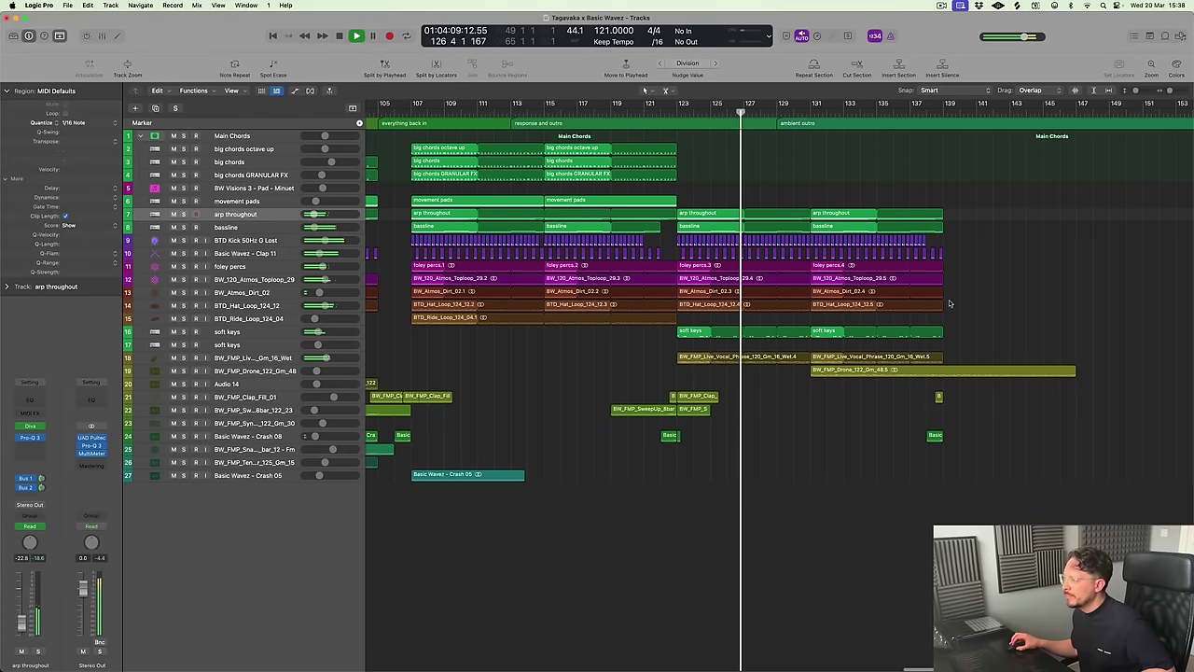
key("super+Left")
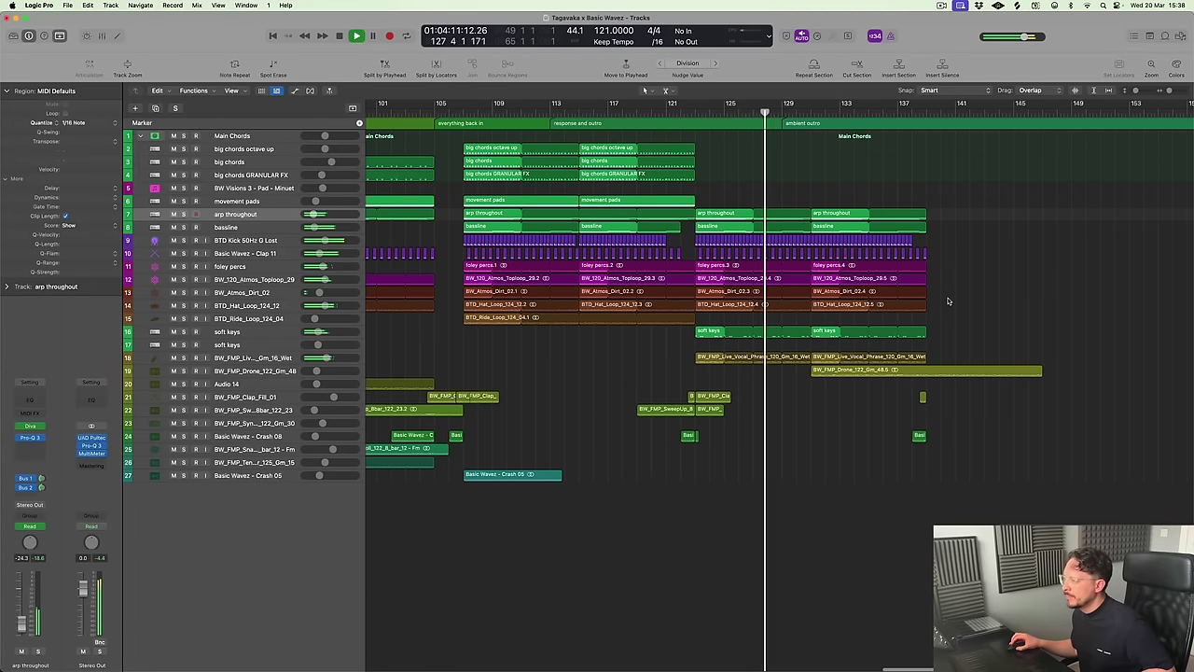
key("super+Right")
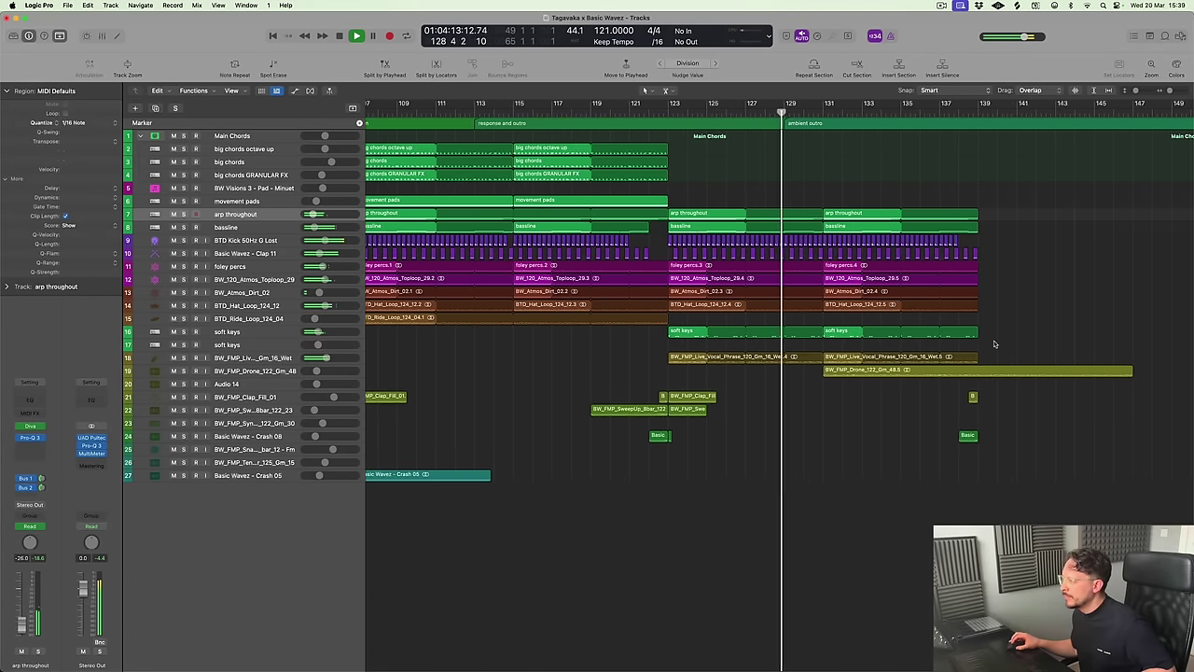
key("super+Left")
key("super+Left")
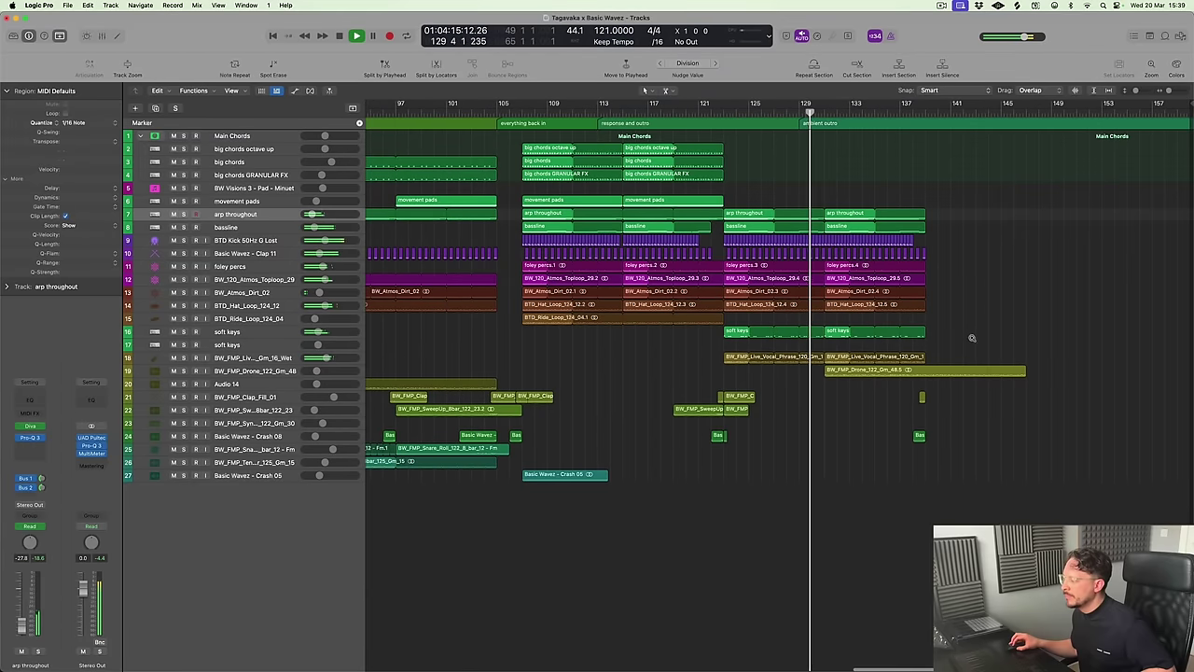
key("super+Left")
key("super+Left")
key("super+Left")
key("super+Right")
key("super+Right")
key("super+Right")
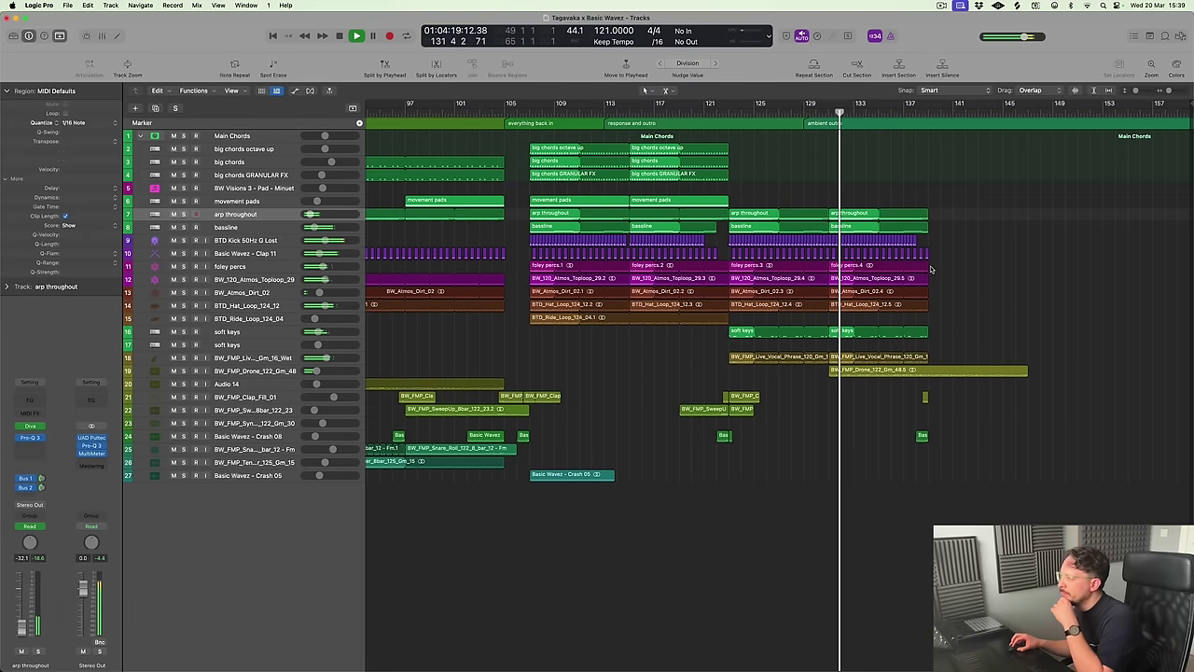
left_click_drag(928, 275, 1027, 280)
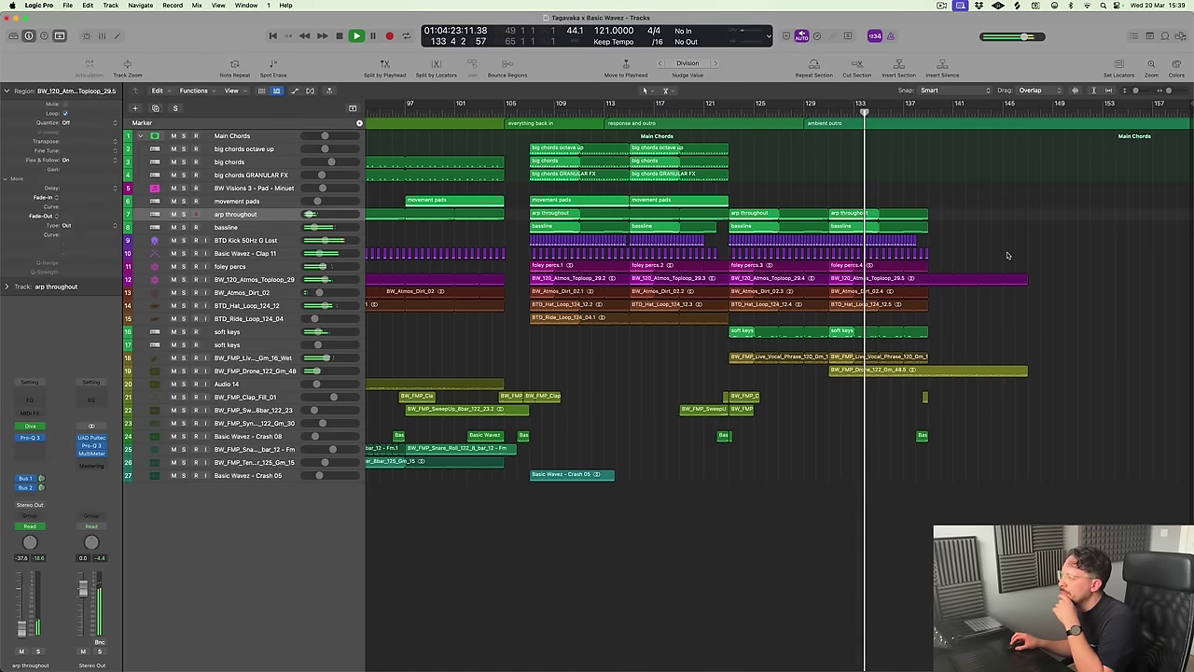
left_click(1007, 255)
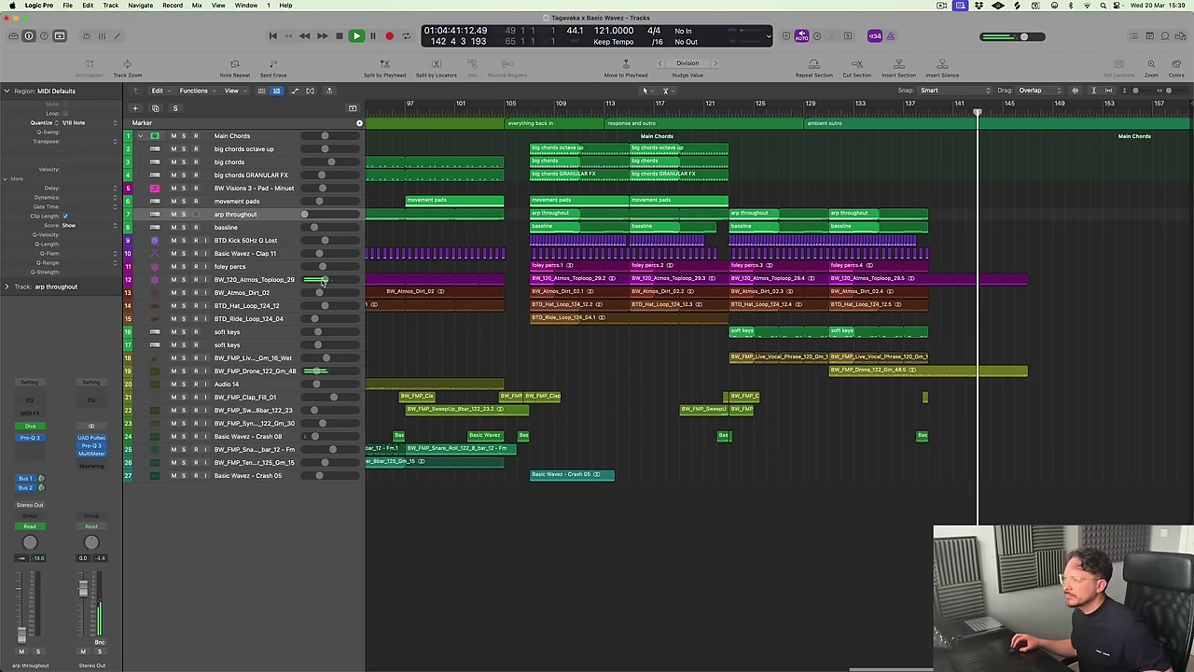
Automate the BW_120_Atmos_Toploop_29 volume to fade from -10.0 dB at about bar 139 to -∞ dB at about bar 147
left_click(271, 282)
key("ctrl+z")
key("a")
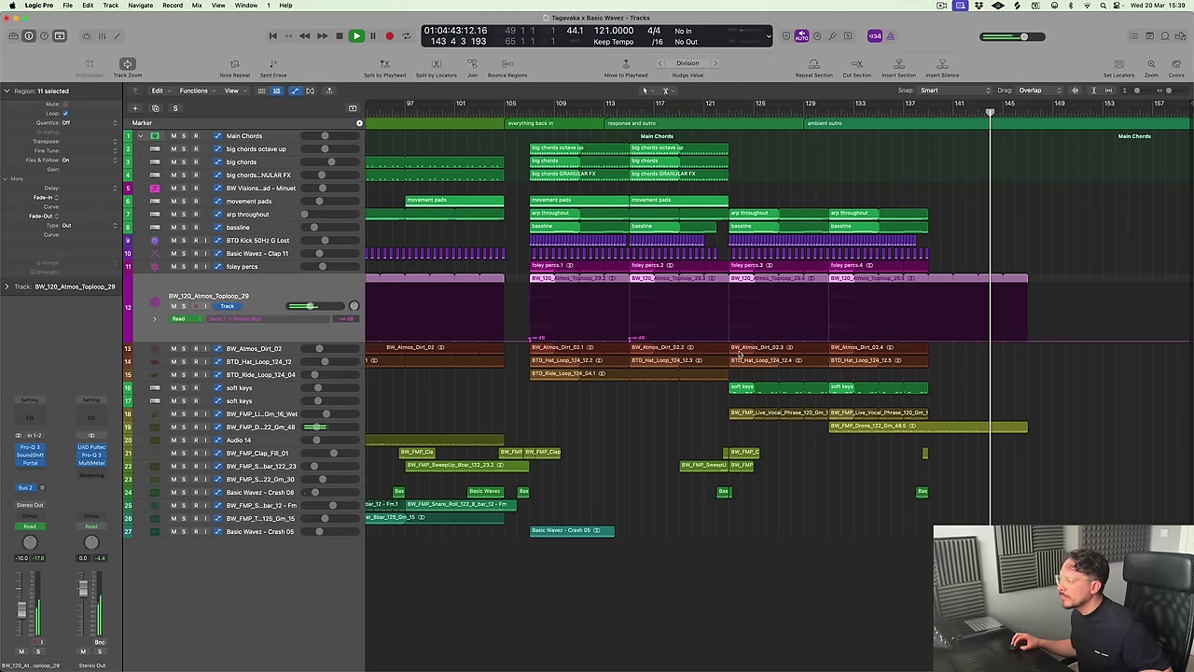
left_click(252, 319)
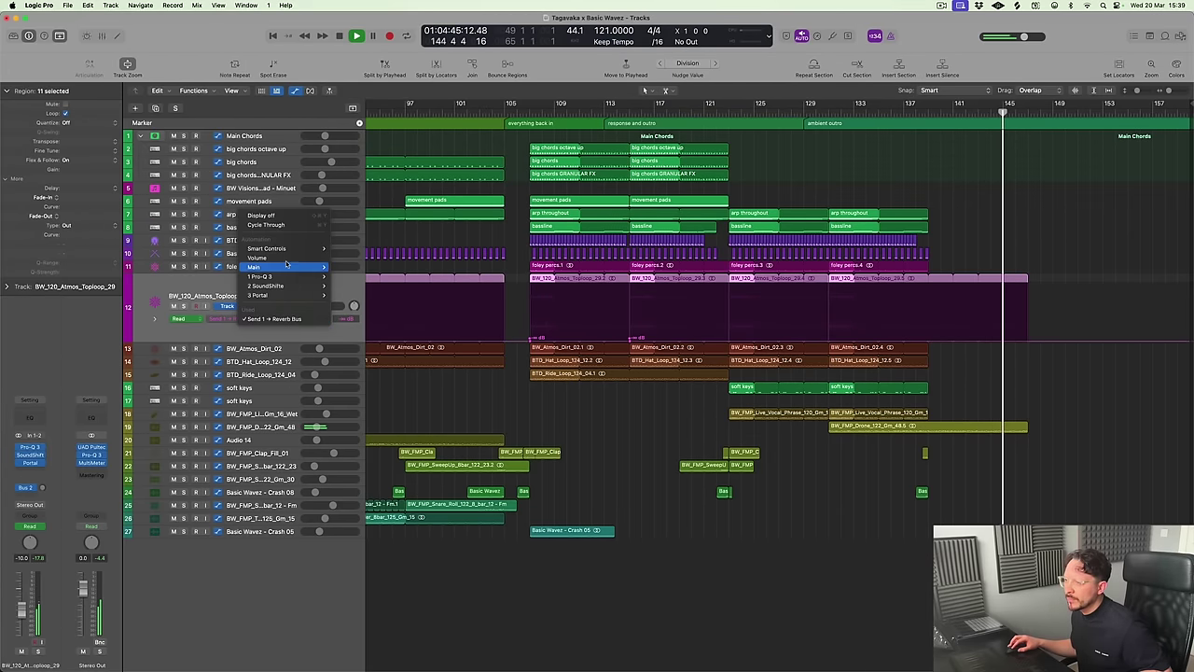
left_click(257, 258)
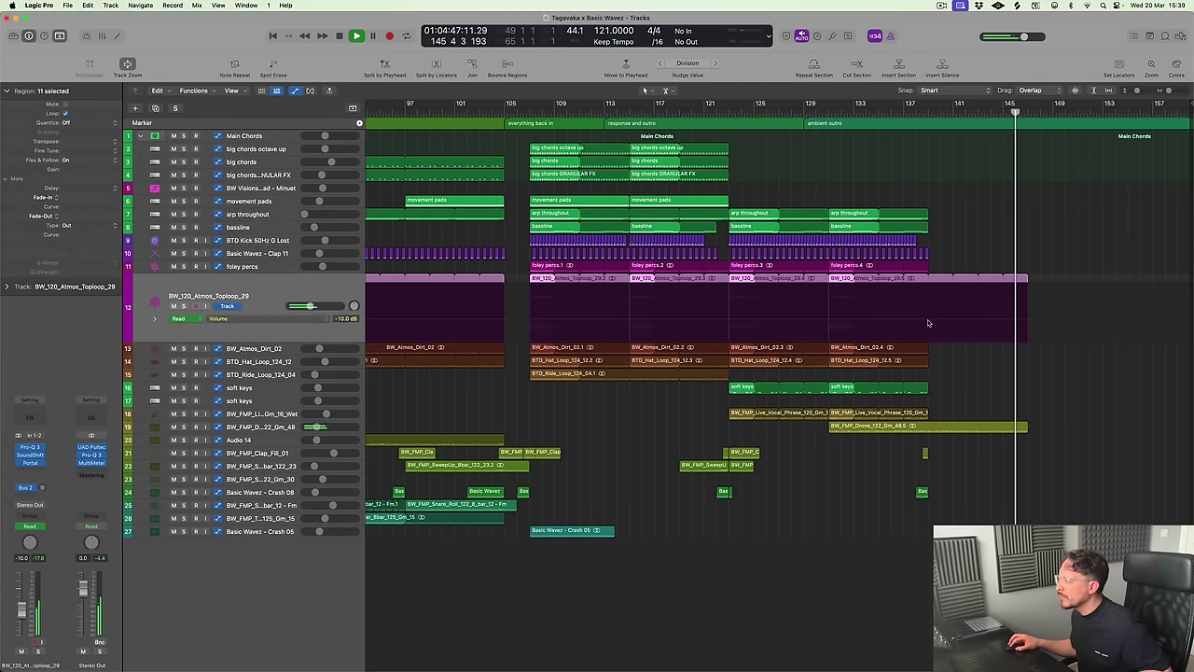
left_click(929, 323)
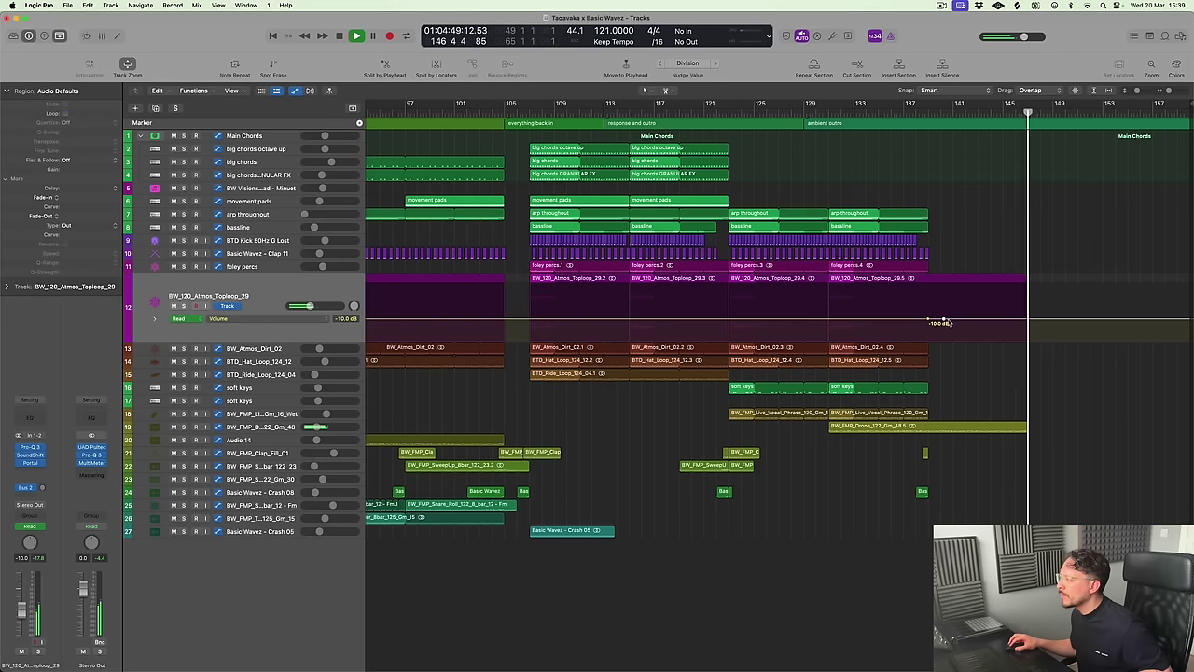
left_click_drag(943, 322, 1028, 408)
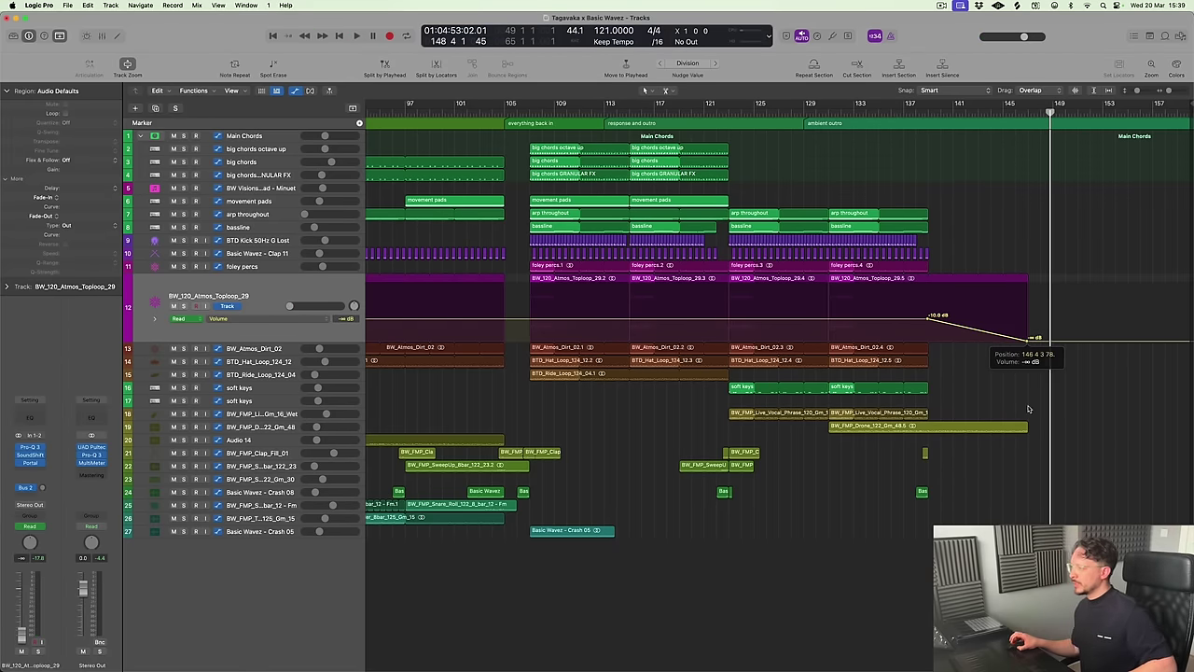
Play the ending from about bar 138 to hear the toploop fade, and hide the automation
left_click(917, 112)
key("space")
key("a")
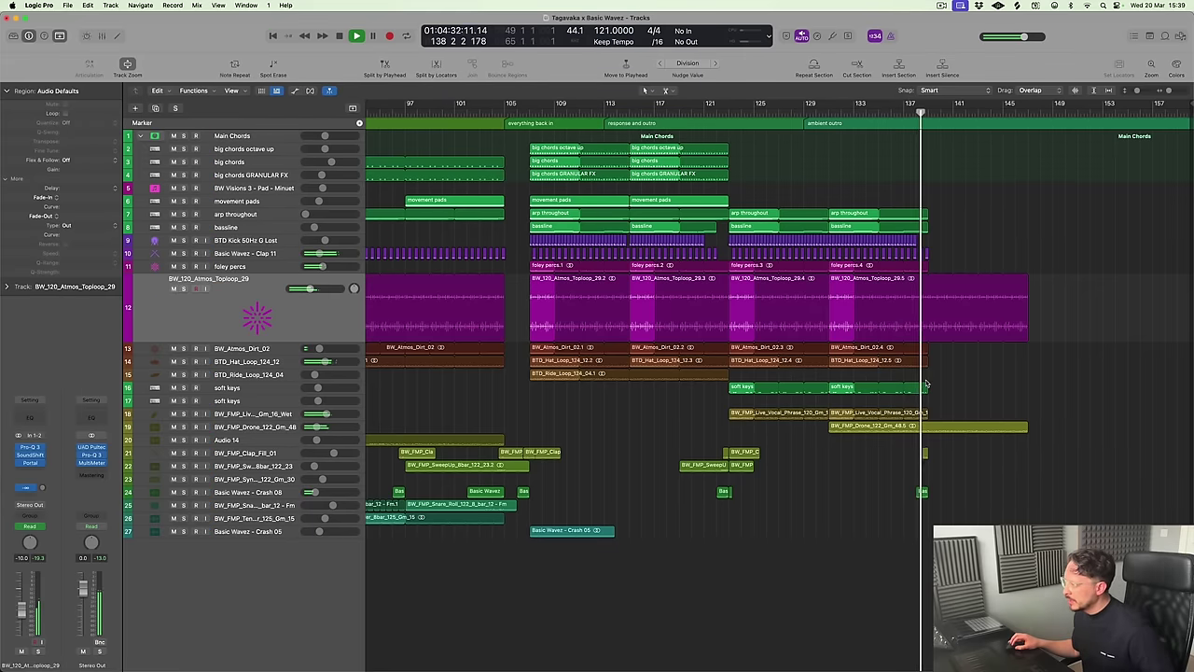
key("ctrl+z")
Add a fade-out over roughly the last seven bars of the BW_FMP_Drone_122_Gm_48.5 region
left_click(239, 372)
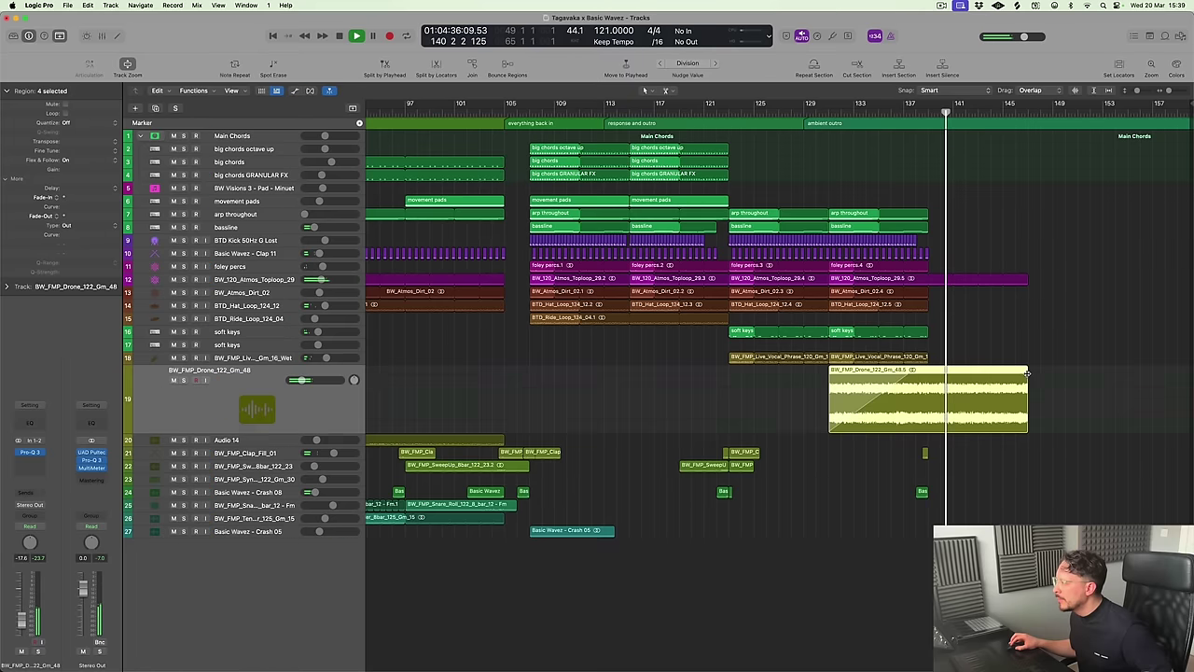
key("ctrl+z")
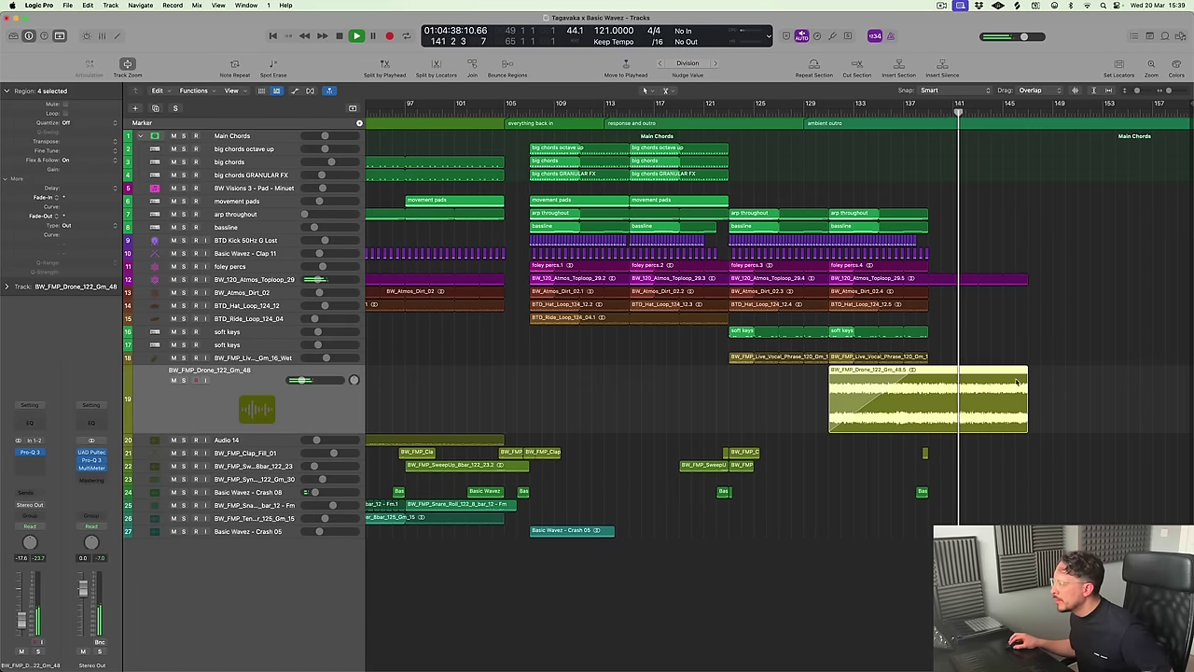
left_click_drag(1022, 372, 965, 374)
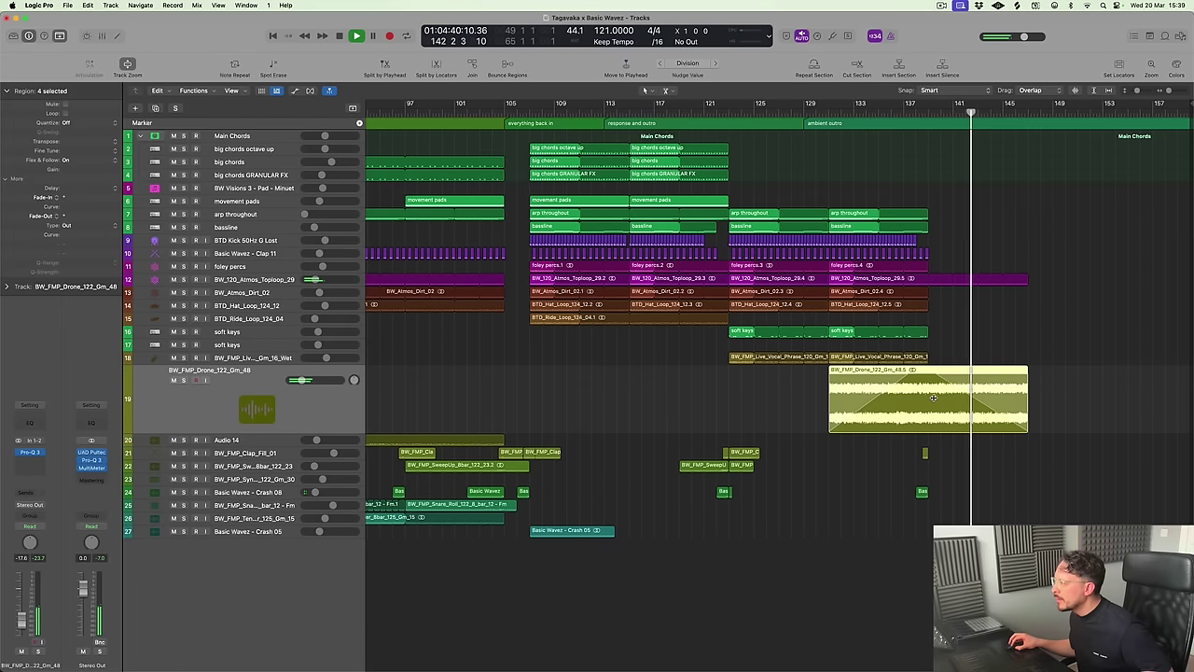
key("ctrl+z")
Copy the BW Visions 3 - Pad - Minuet region from bar 1 to bar 131 and enlarge its track
key("z")
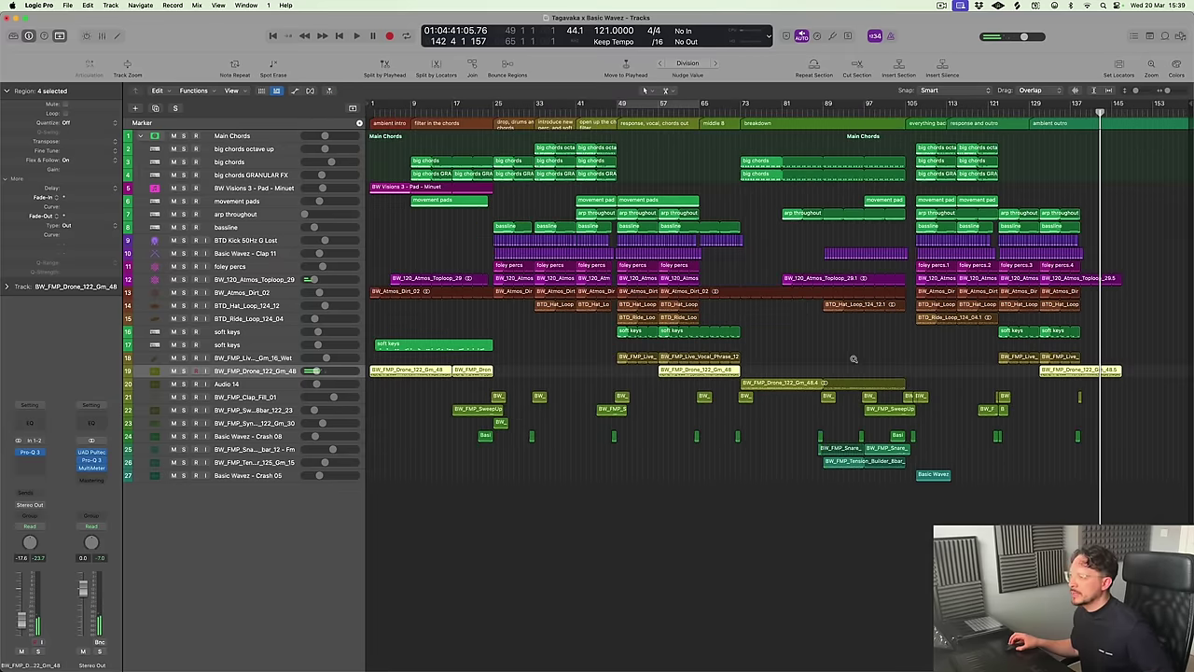
left_click_drag(373, 189, 1051, 188)
left_click(276, 191)
key("ctrl+z")
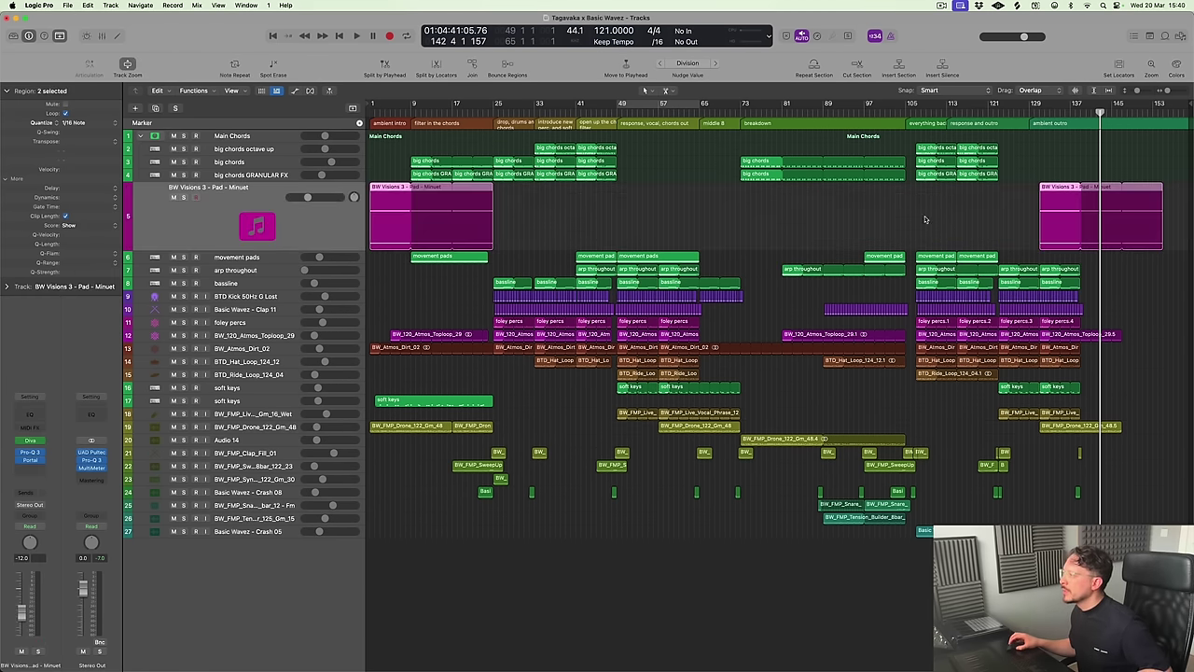
Shorten the copied BW Visions 3 - Pad - Minuet region in the outro to end at bar 147
key("a")
key("super+Right")
scroll(1005, 215, "right", 10)
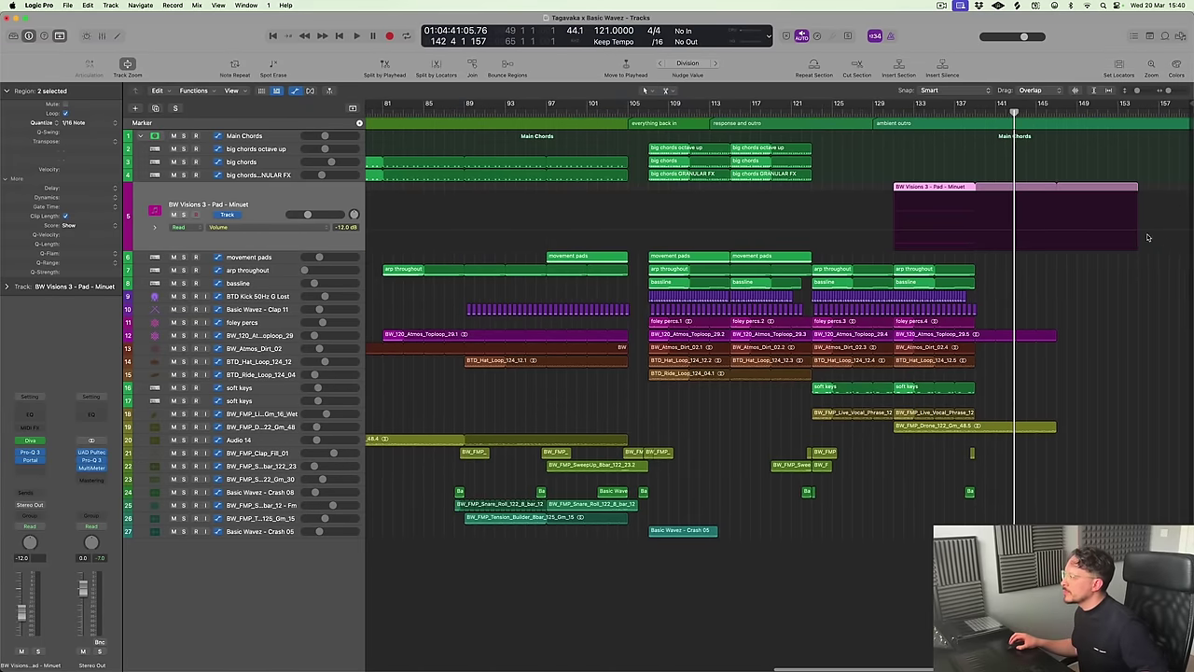
left_click(1136, 235)
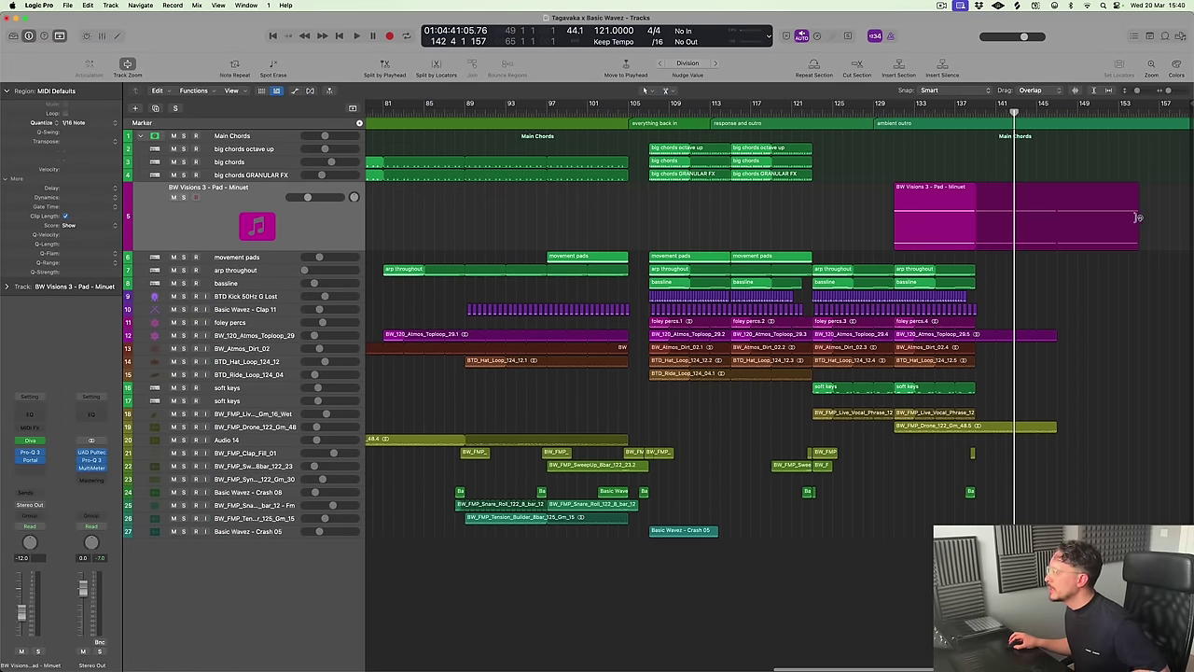
left_click_drag(1138, 217, 1059, 254)
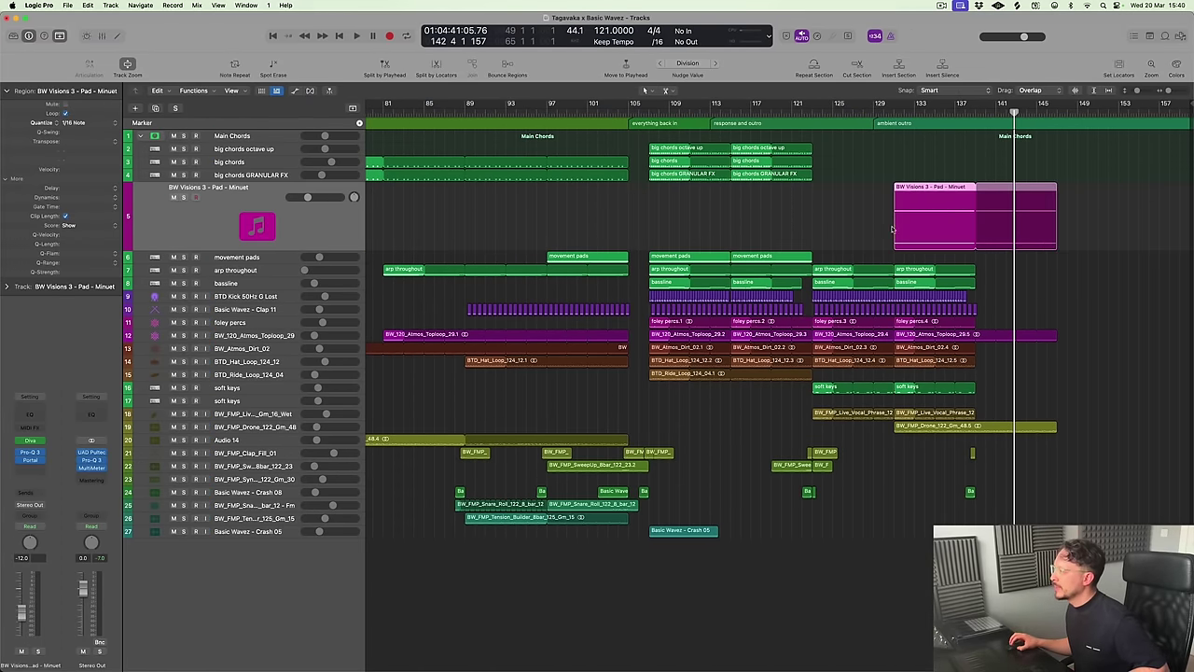
Draw a volume automation fade-in on the BW Visions 3 - Pad - Minuet track from bar 131 up to -12.0 dB at bar 139
key("a")
left_click(900, 238)
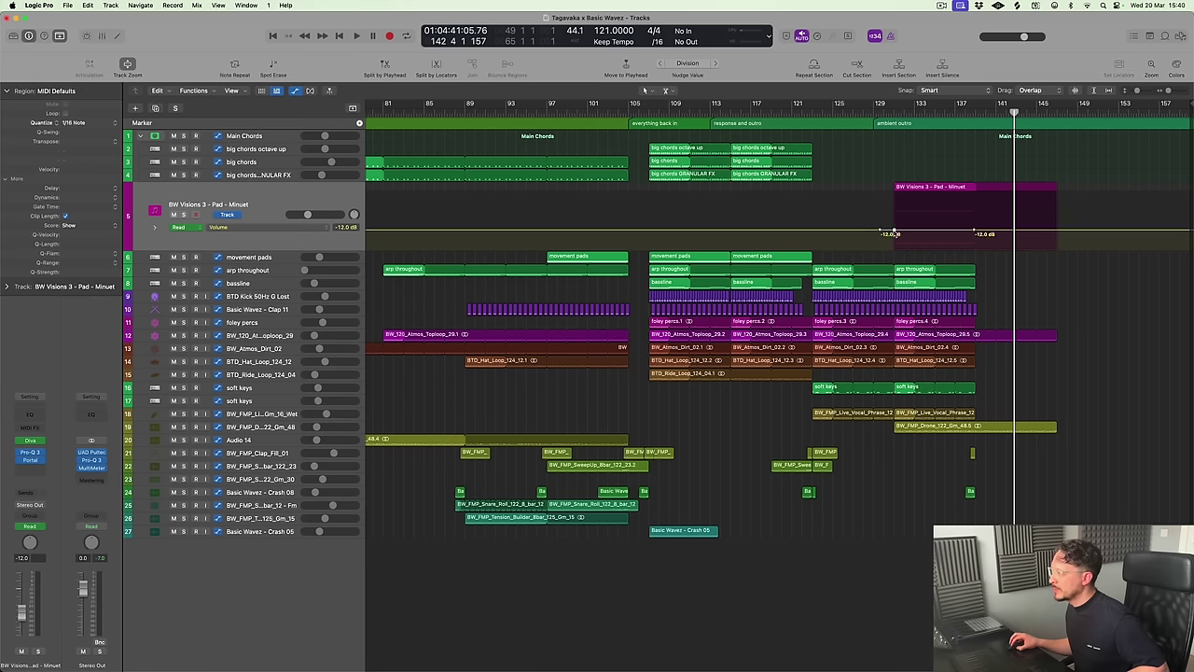
left_click_drag(894, 234, 896, 249)
key("space")
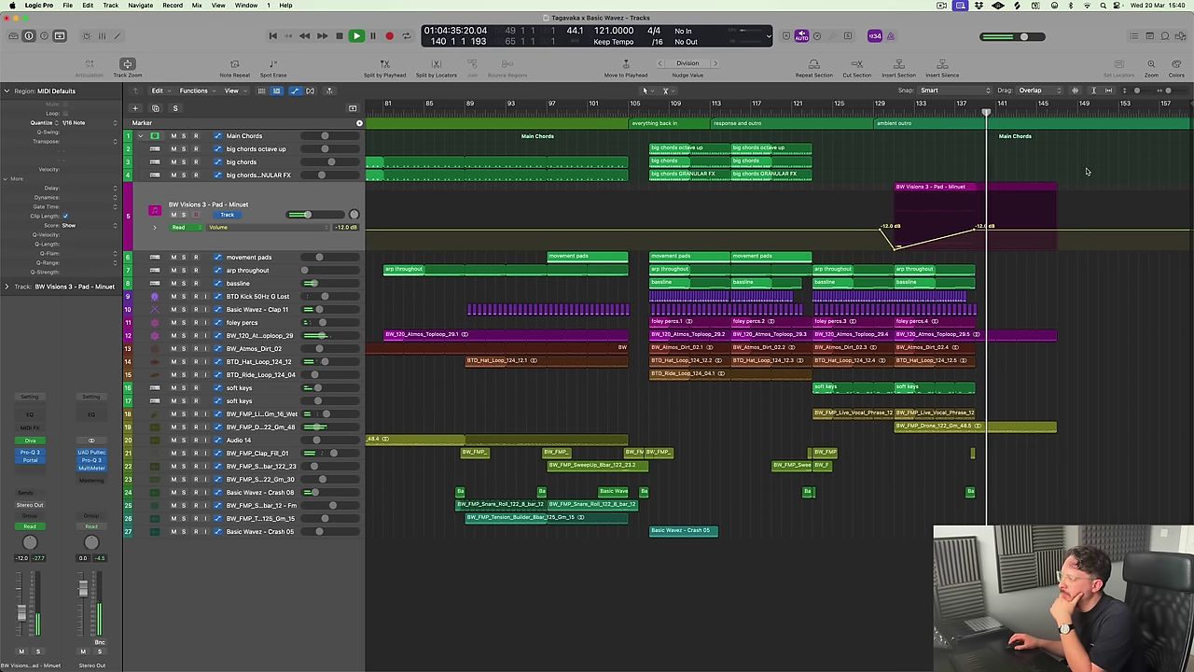
key("a")
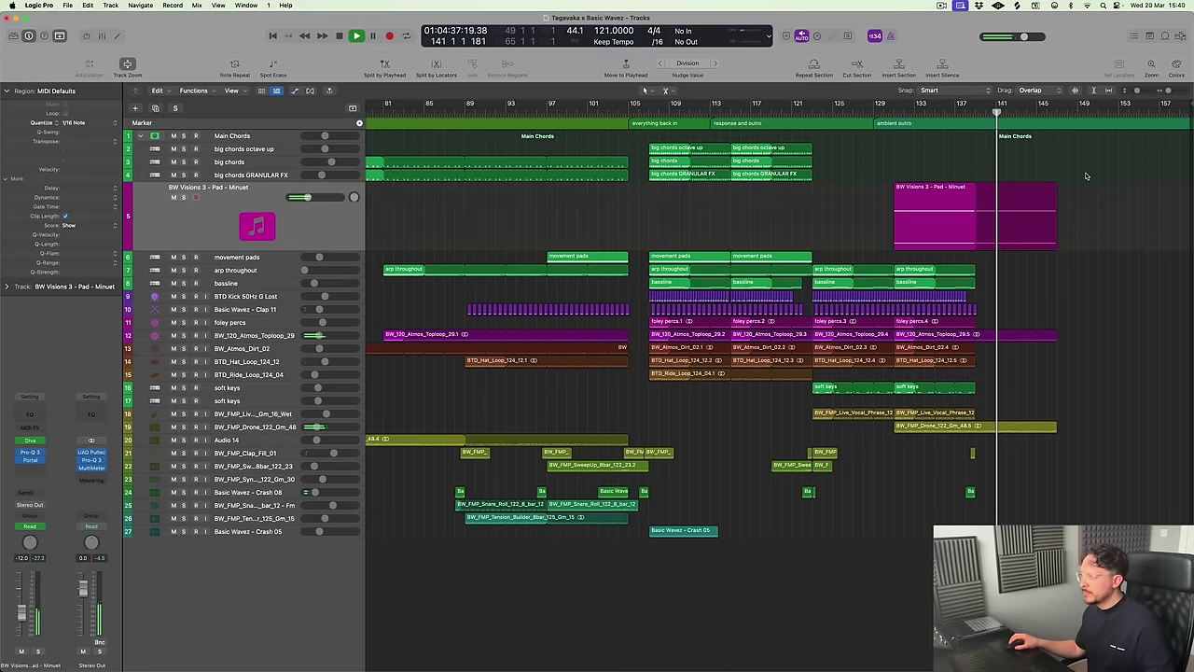
key("ctrl+z")
Listen to the outro with the faded-in pad until about bar 148
scroll(1078, 207, "down", 4)
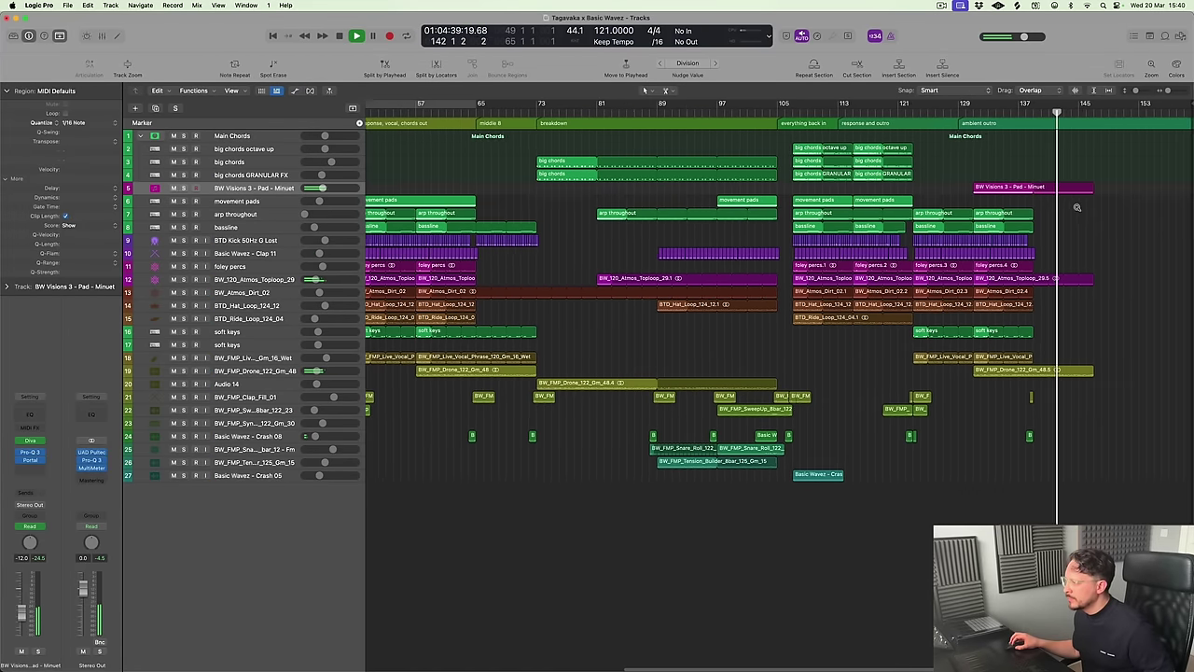
left_click(1077, 209, "ctrl+alt")
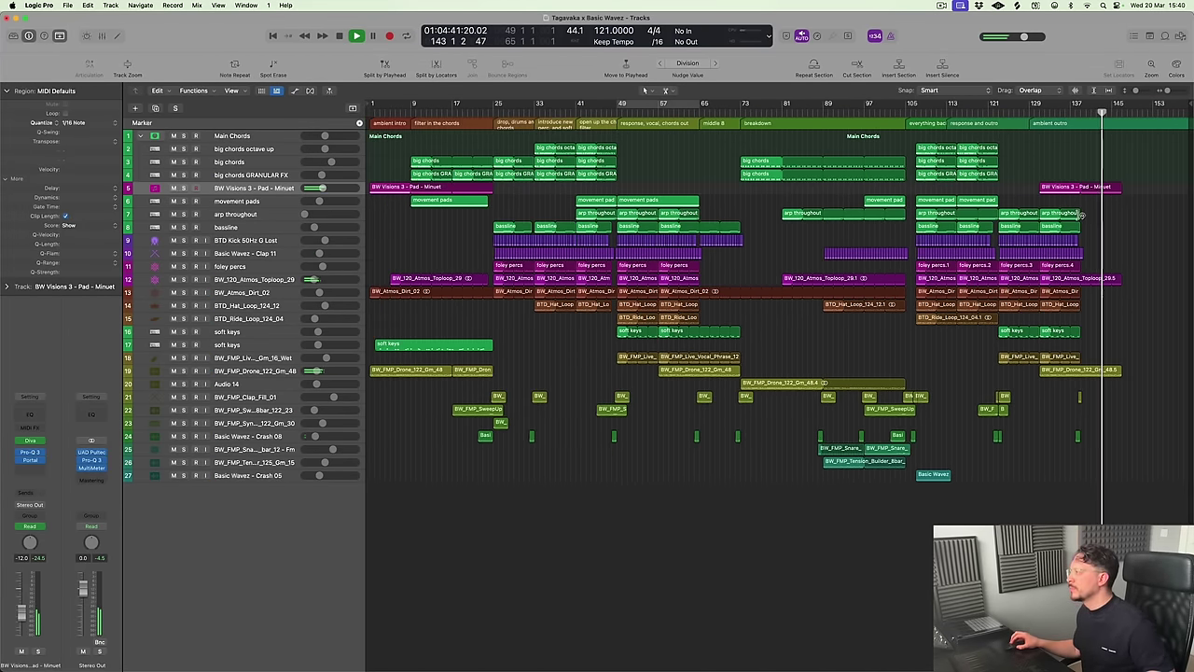
scroll(1106, 194, "up", 5)
scroll(1108, 194, "right", 4)
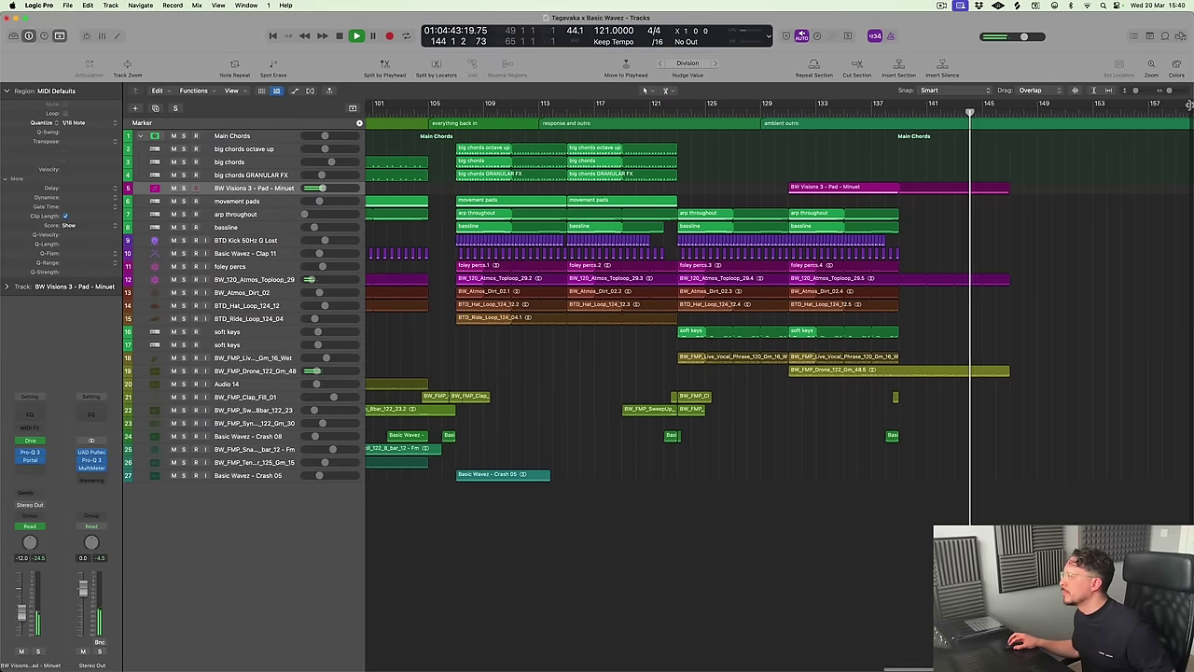
left_click_drag(1190, 106, 1038, 221)
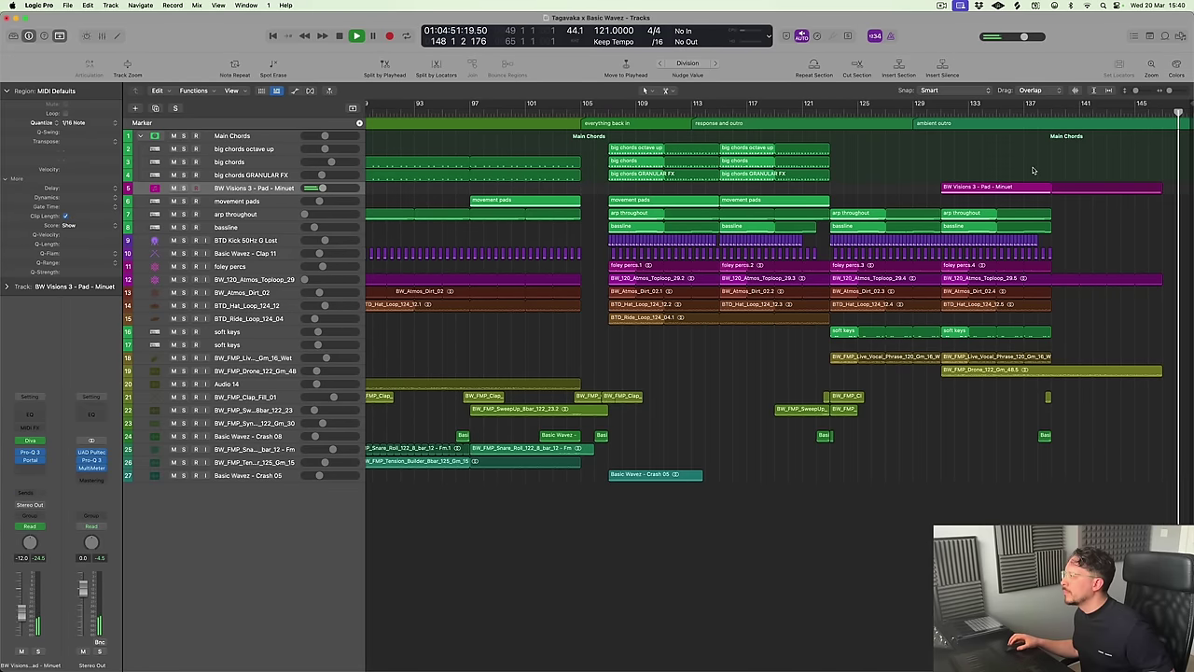
key("super+Right")
key("space")
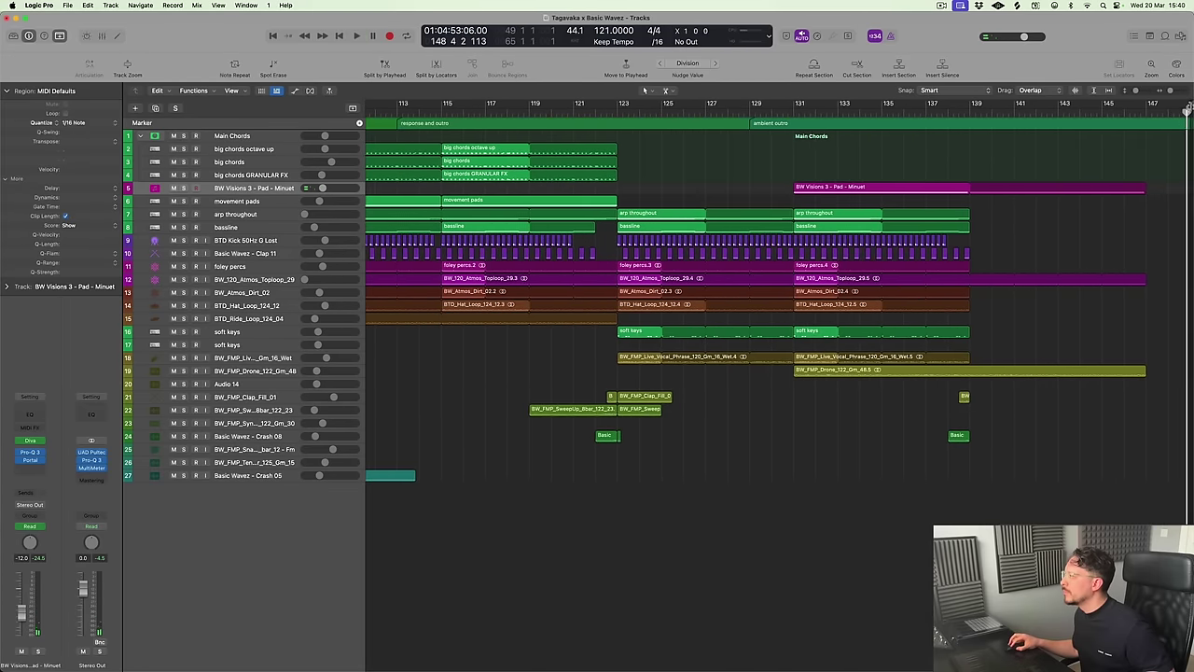
Show the Stereo Out channel as an output track in the arrangement
left_click_drag(1189, 106, 1155, 135)
scroll(1189, 111, "right", 3)
key("super+Up")
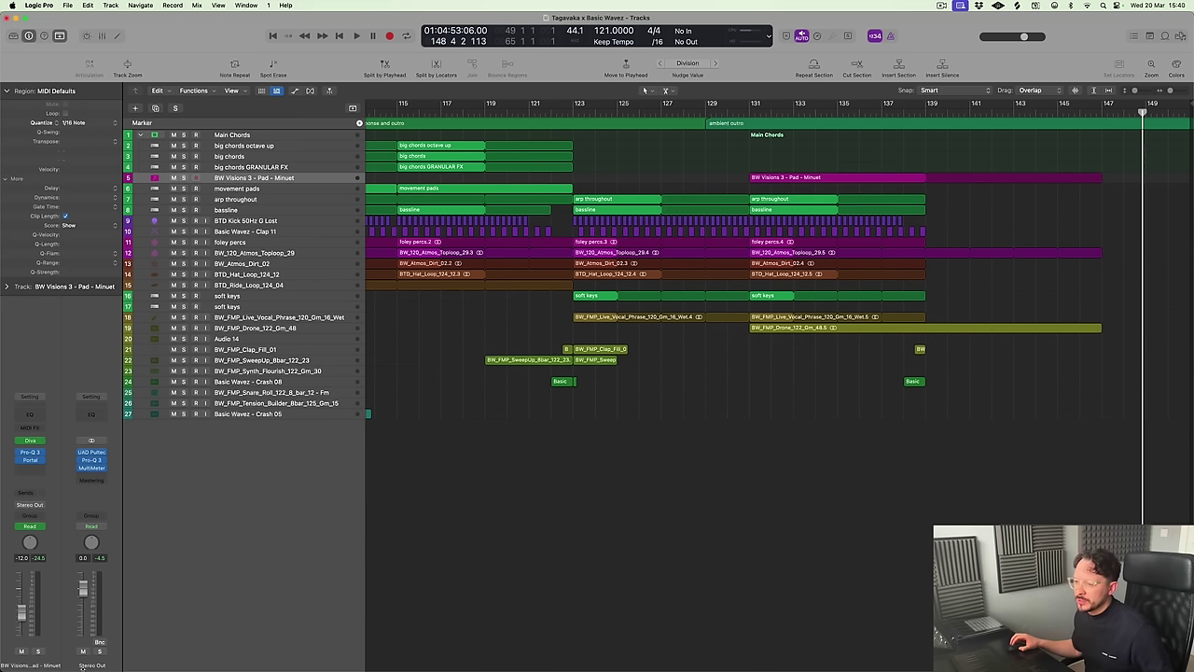
right_click(108, 664)
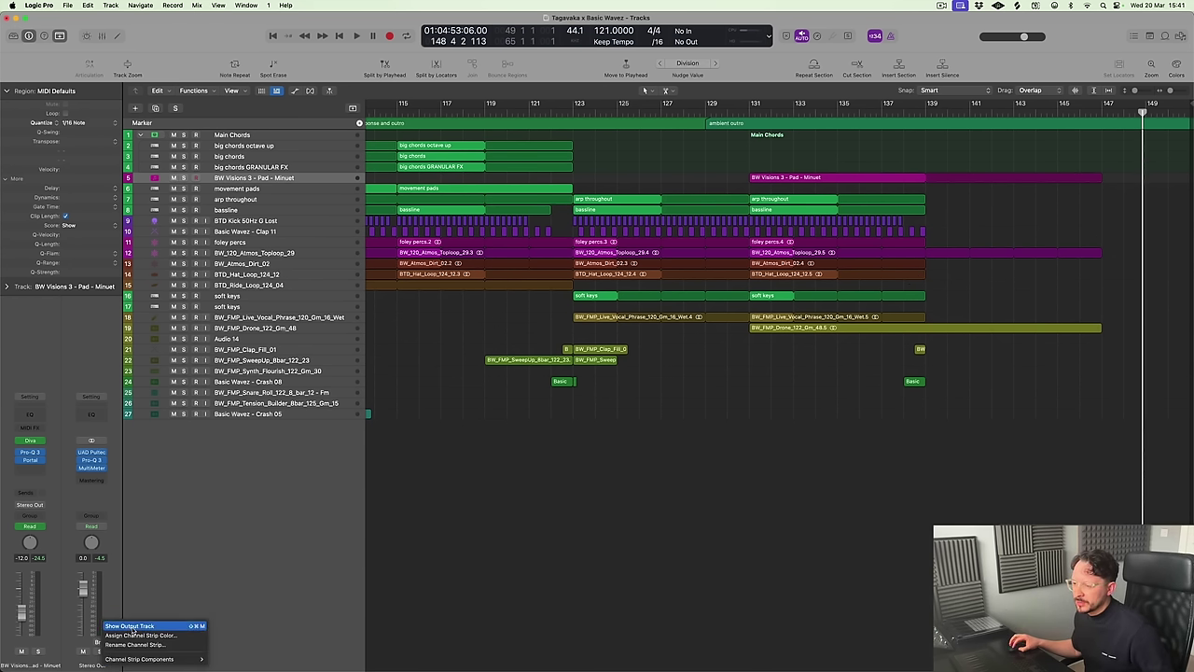
left_click(553, 612)
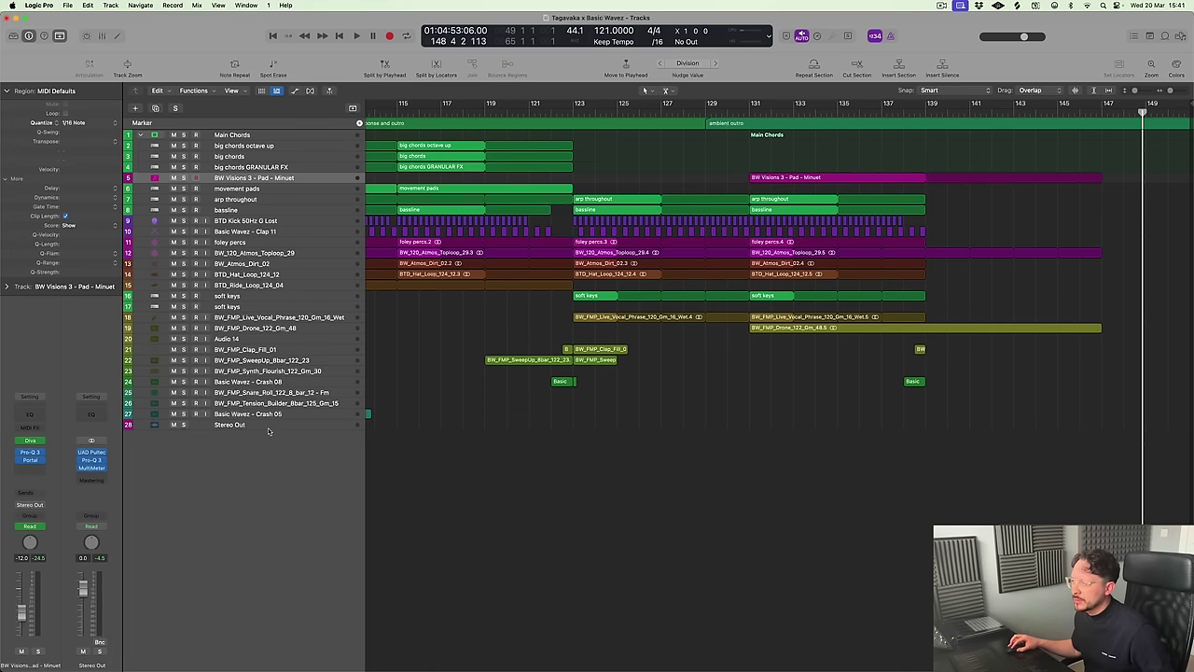
Draw a volume automation fade-out on the Stereo Out track from 0 dB at bar 147 to about bar 151, and hide the automation
left_click(268, 424)
key("ctrl+z")
key("a")
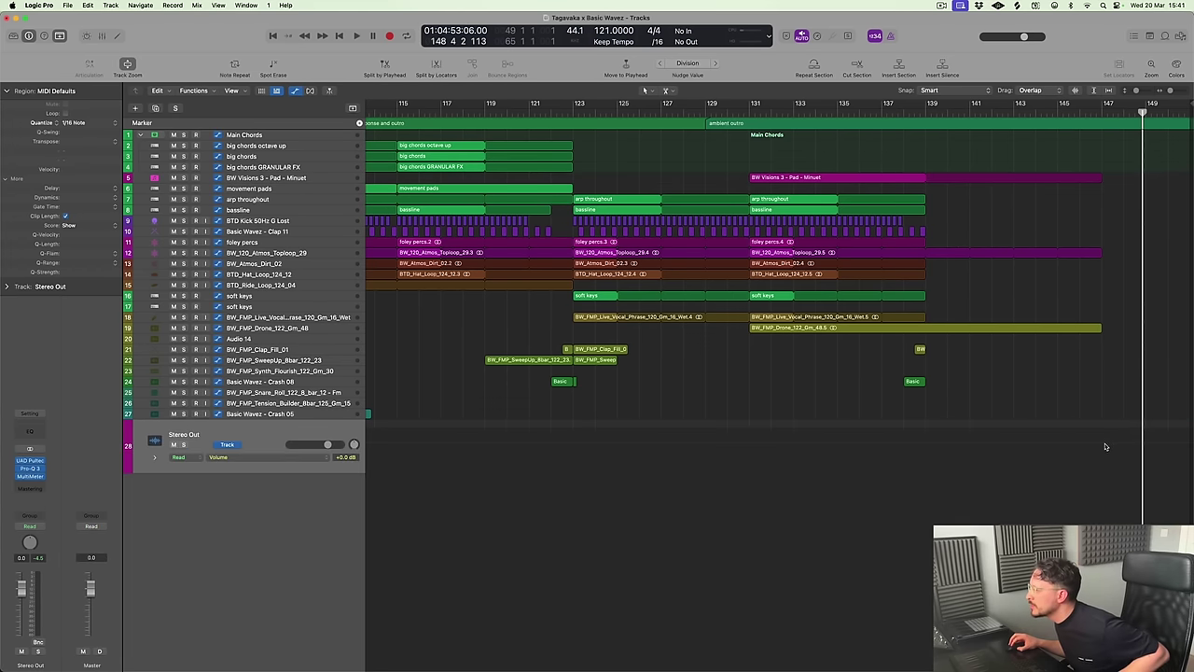
left_click(1105, 446)
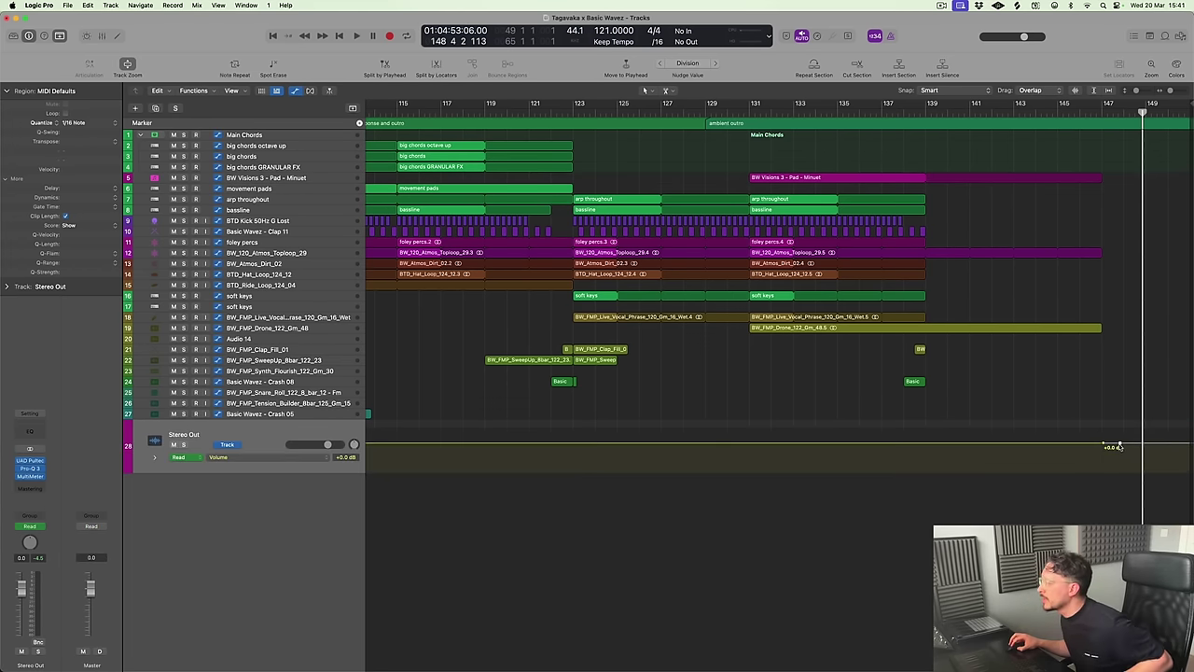
left_click_drag(1120, 446, 1192, 473)
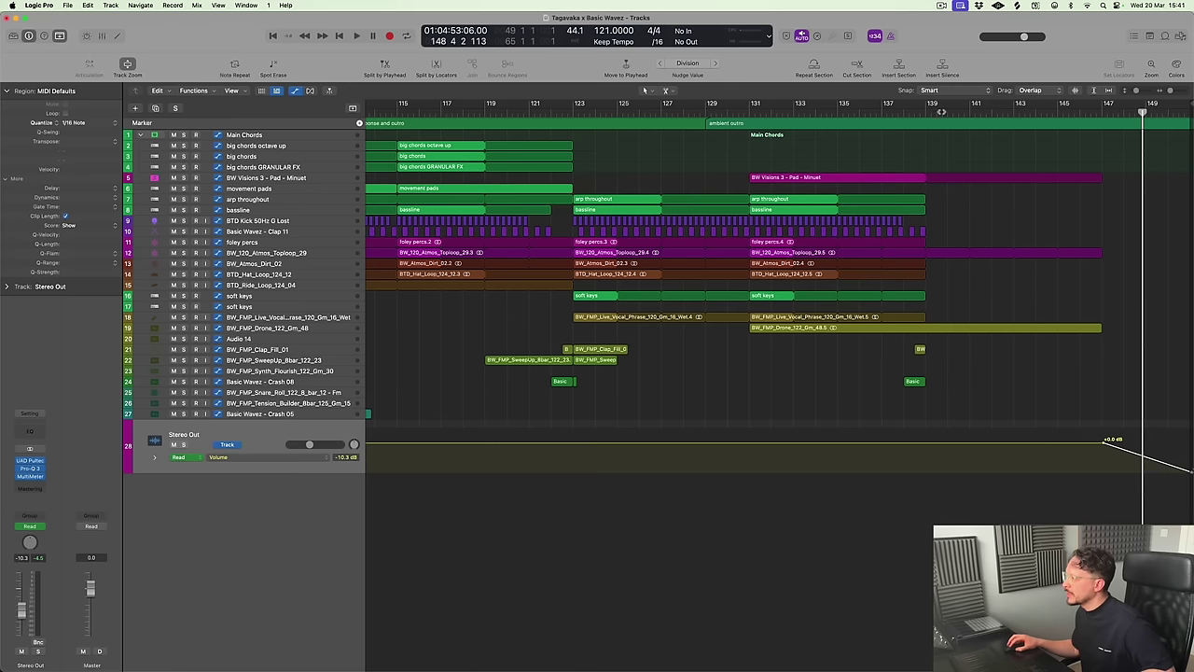
key("space")
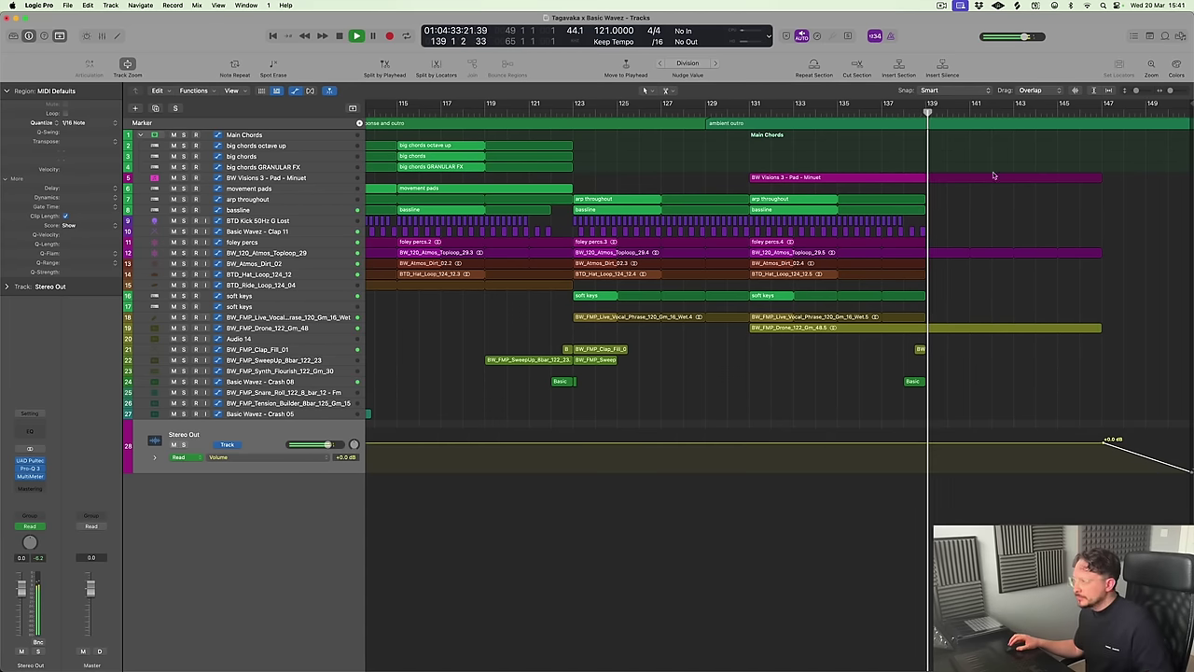
key("a")
key("ctrl+z")
key("super+Left")
key("super+Left")
key("super+Left")
key("super+Left")
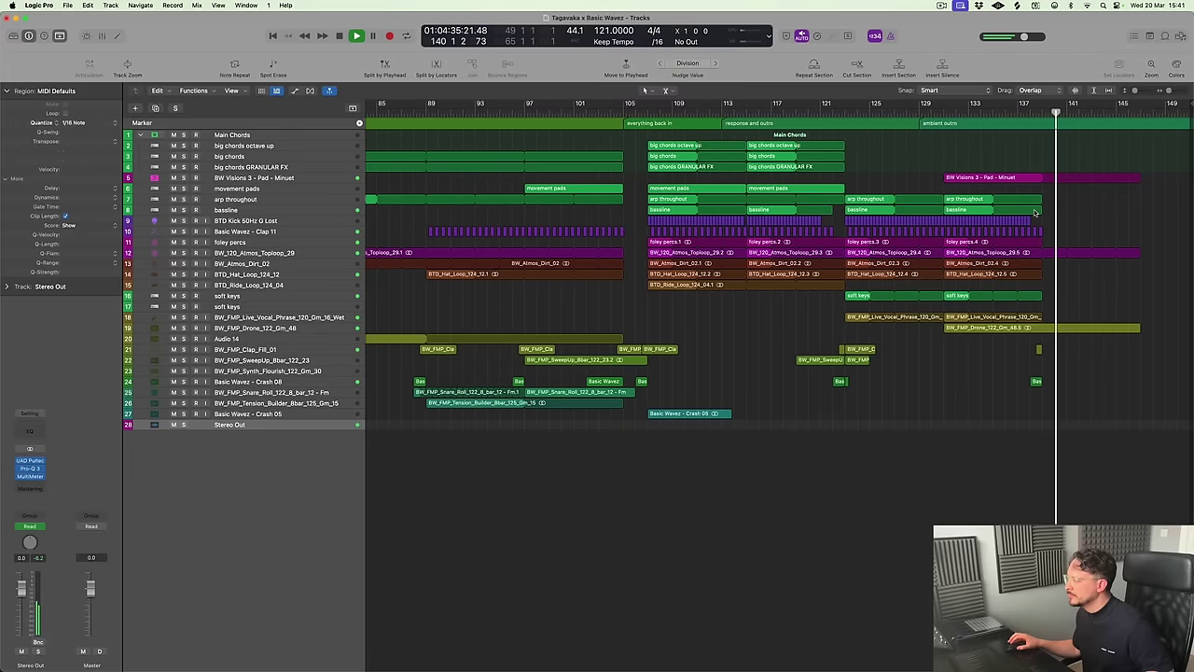
Lower the BW Visions 3 - Pad - Minuet volume automation from bar 139 to about -15.4 dB near bar 147, and hide the automation
scroll(1041, 211, "down", 6)
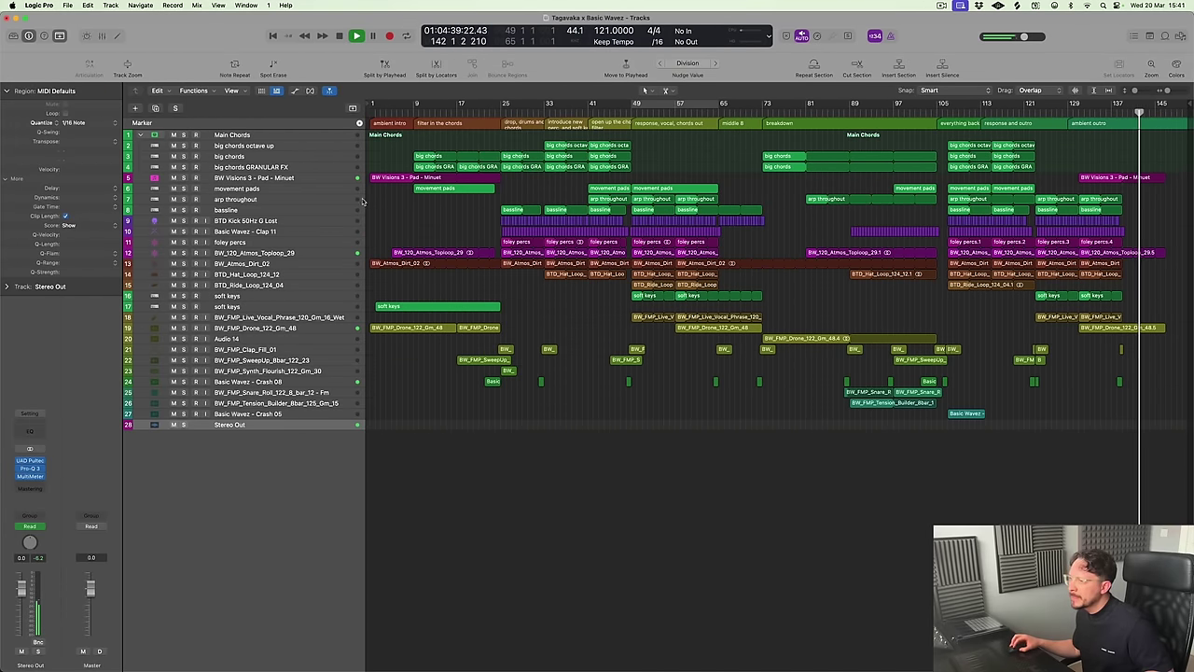
left_click(294, 180)
key("ctrl+z")
key("a")
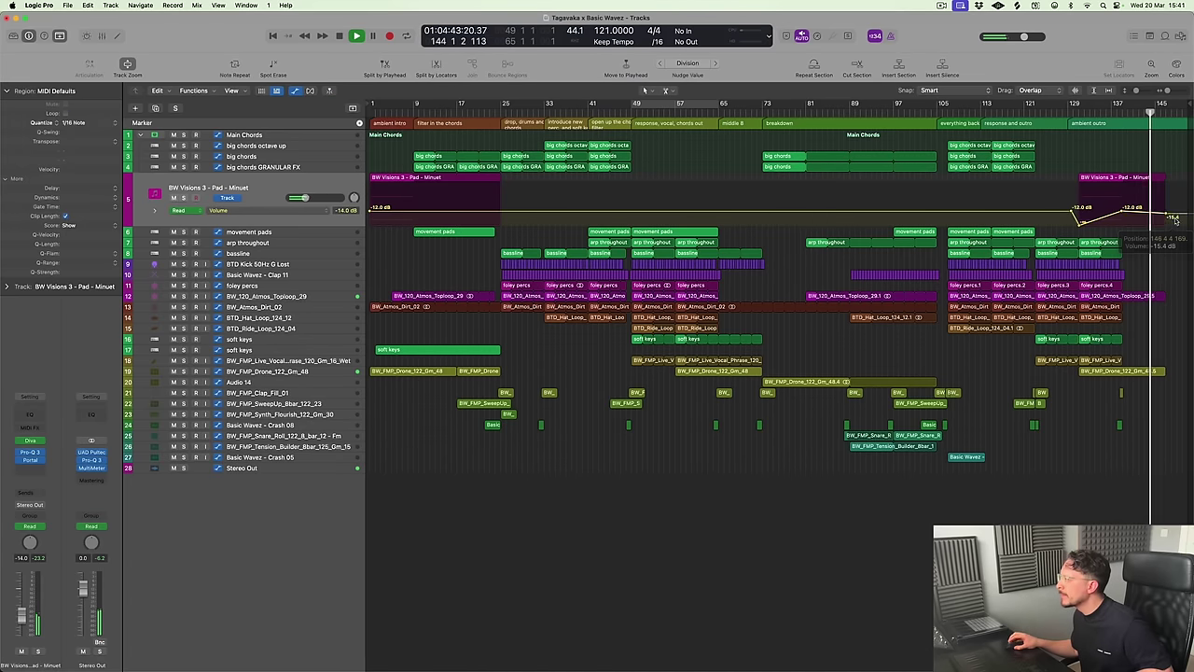
key("a")
key("ctrl+z")
Listen to the master fade-out until about bar 150 and review the whole arrangement
scroll(1173, 223, "up", 4)
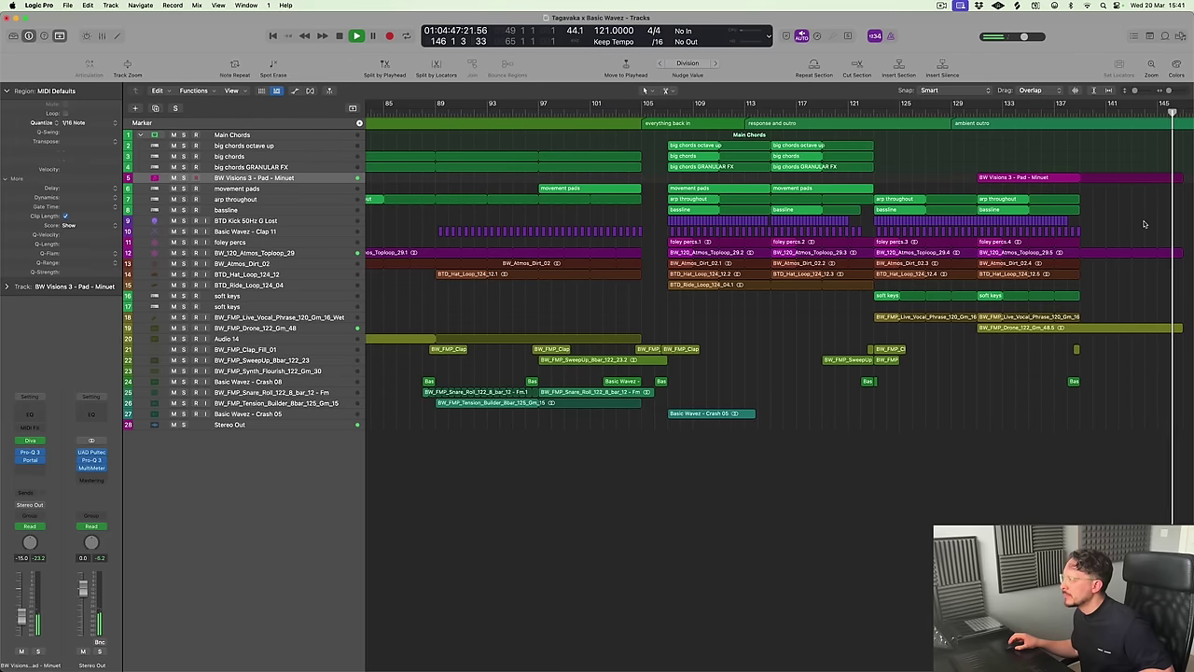
scroll(1142, 223, "up", 3)
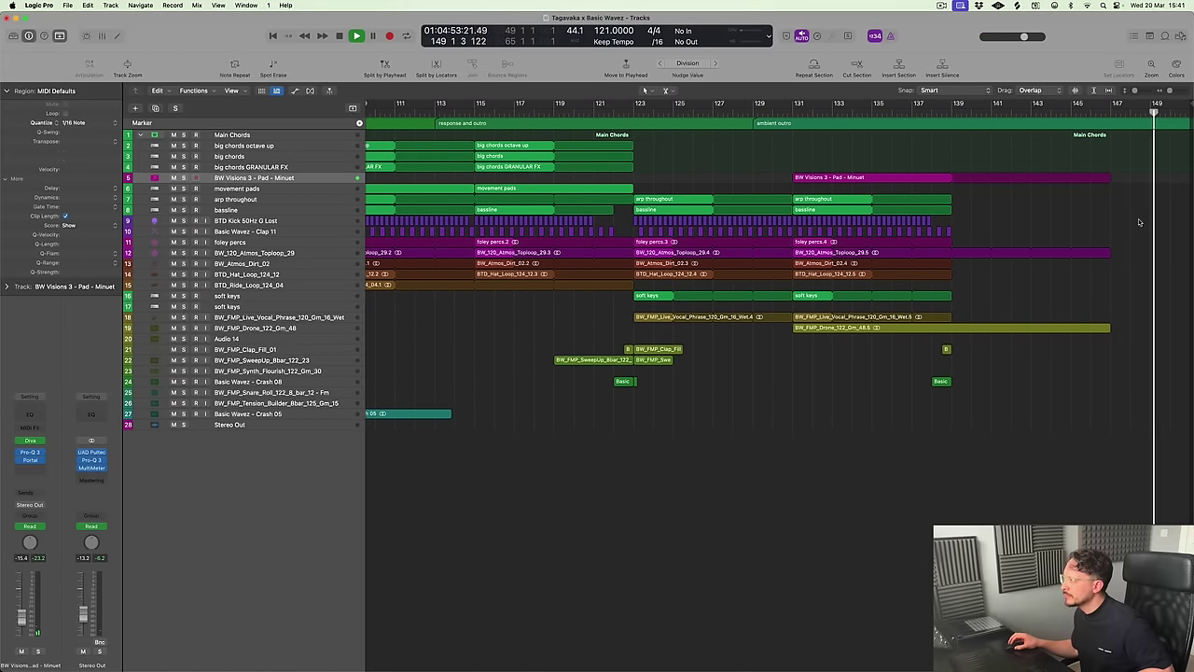
key("space")
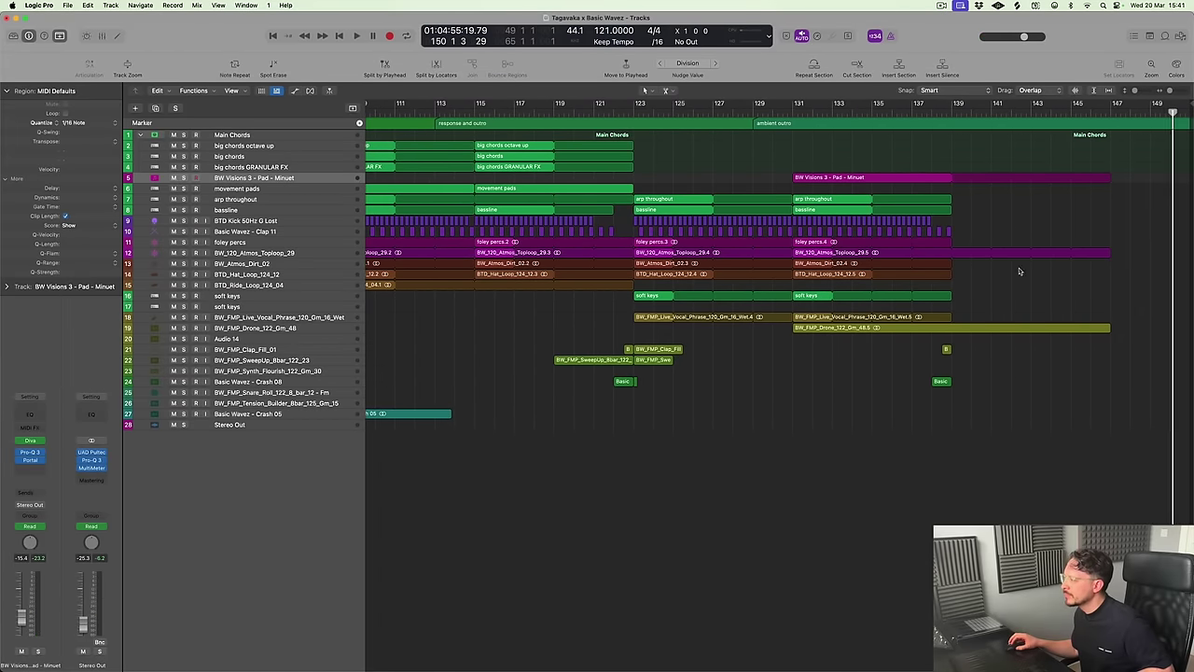
scroll(995, 255, "down", 4)
scroll(844, 311, "down", 3)
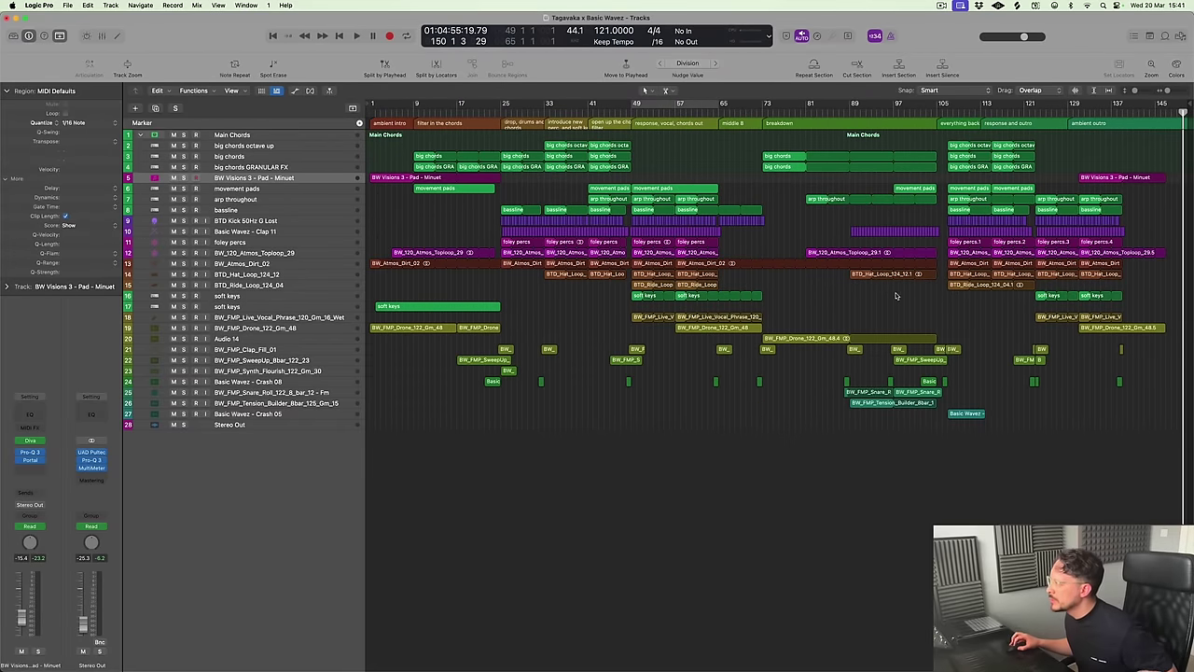
scroll(900, 296, "up", 5)
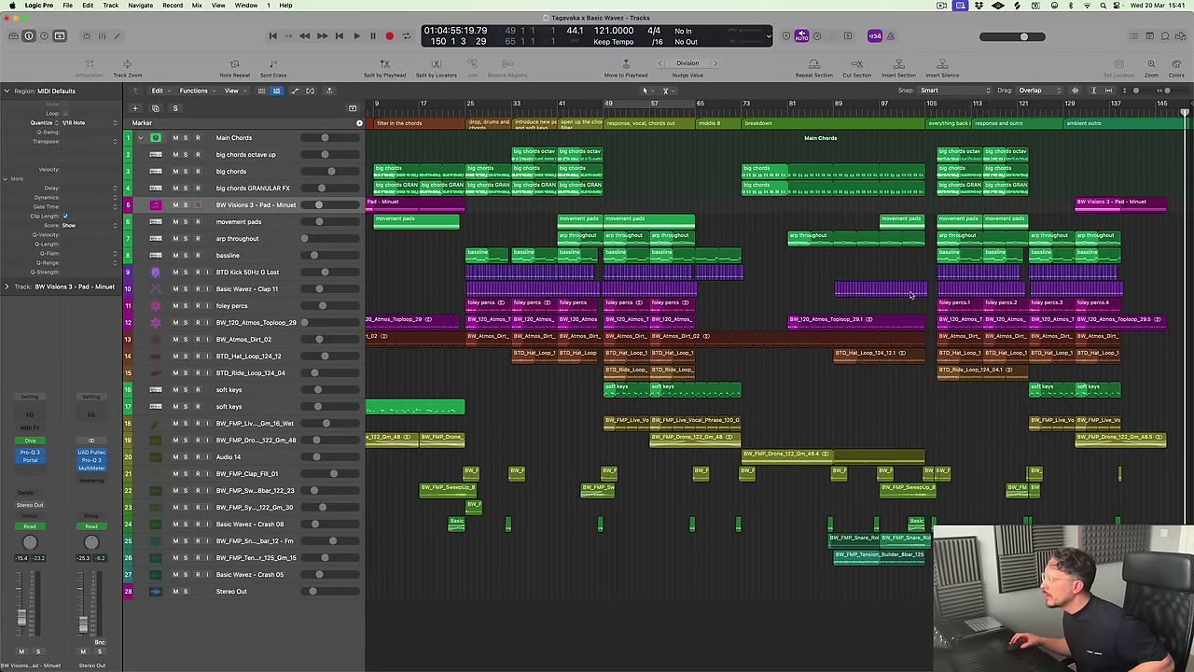
Play the arrangement from about bar 107 through the ambient outro to the end of the master fade
key("space")
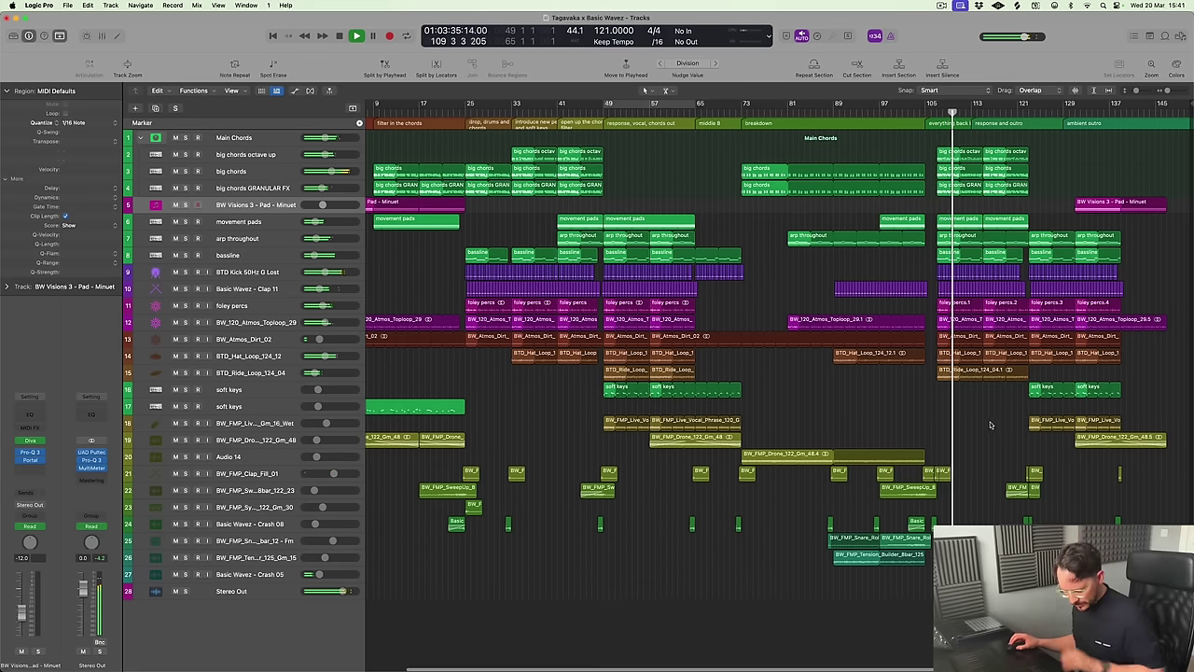
scroll(989, 425, "down", 3)
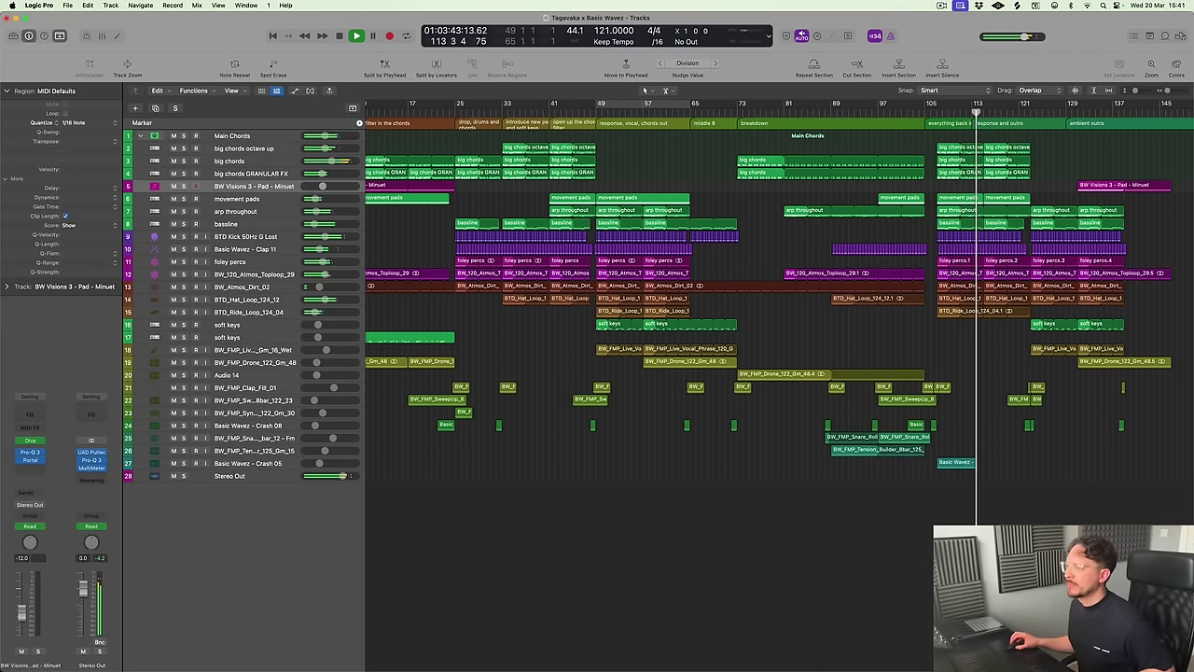
scroll(786, 482, "up", 3)
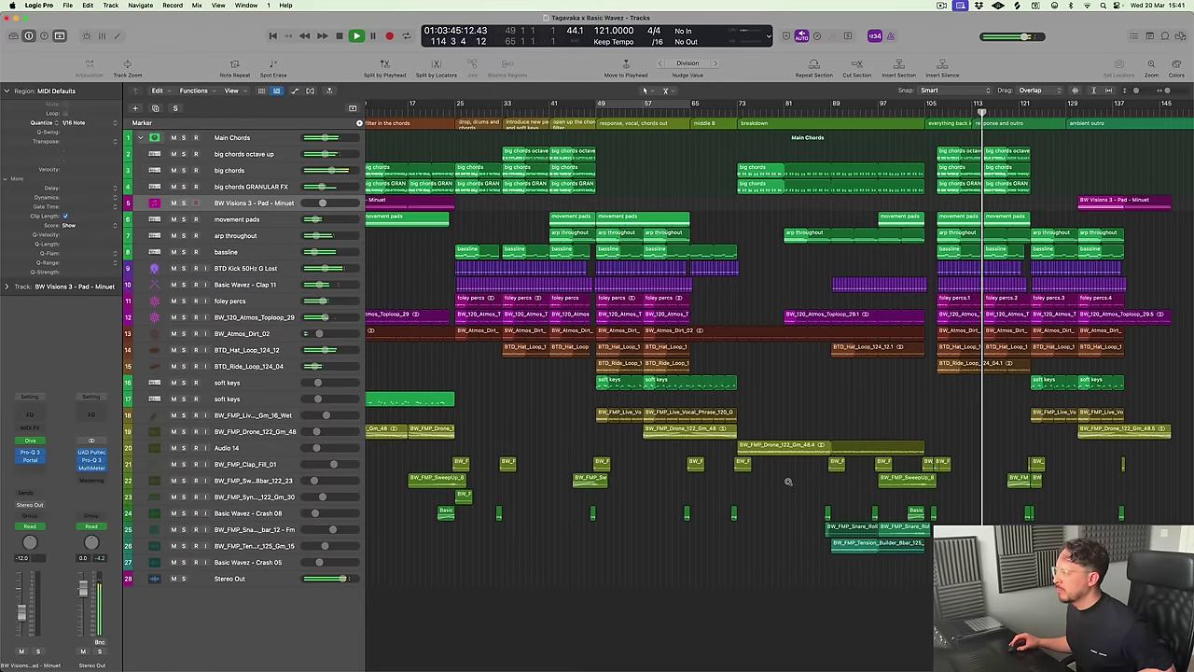
scroll(865, 442, "up", 3)
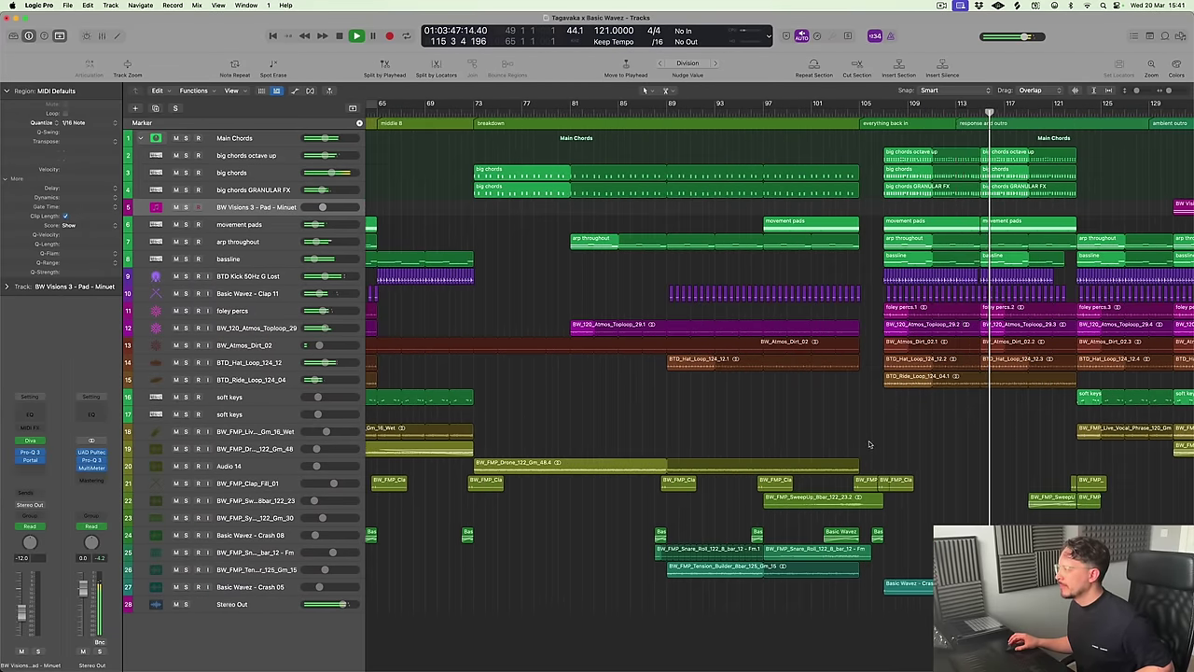
scroll(869, 444, "right", 4)
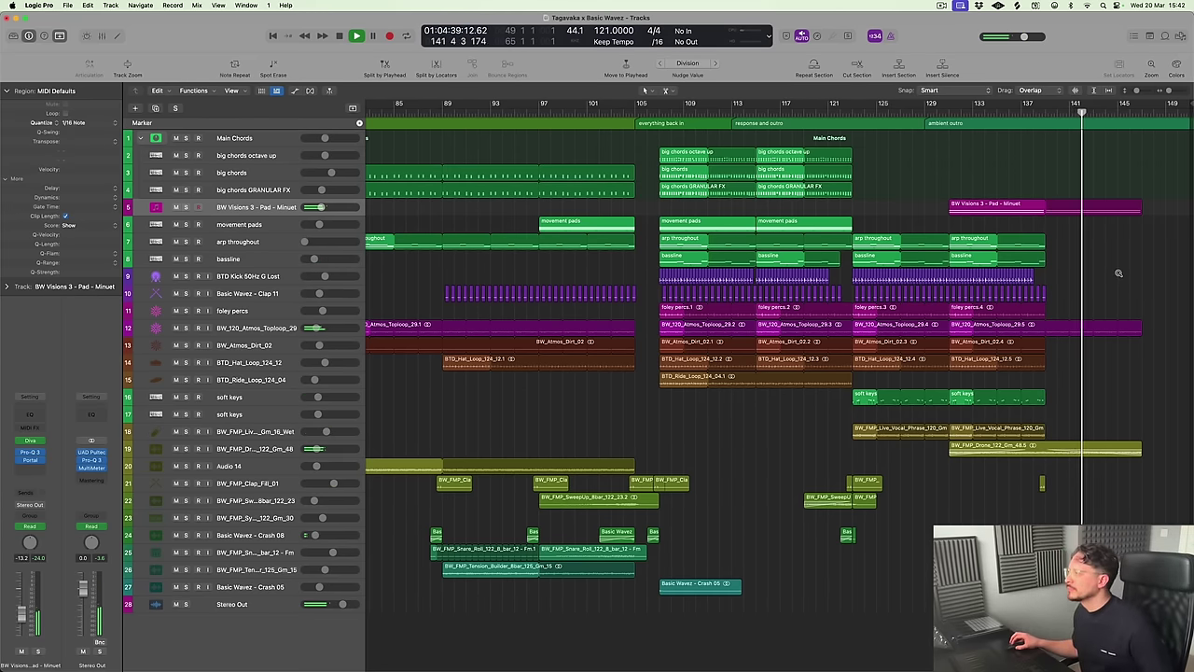
scroll(1120, 275, "down", 5)
scroll(1119, 275, "down", 3)
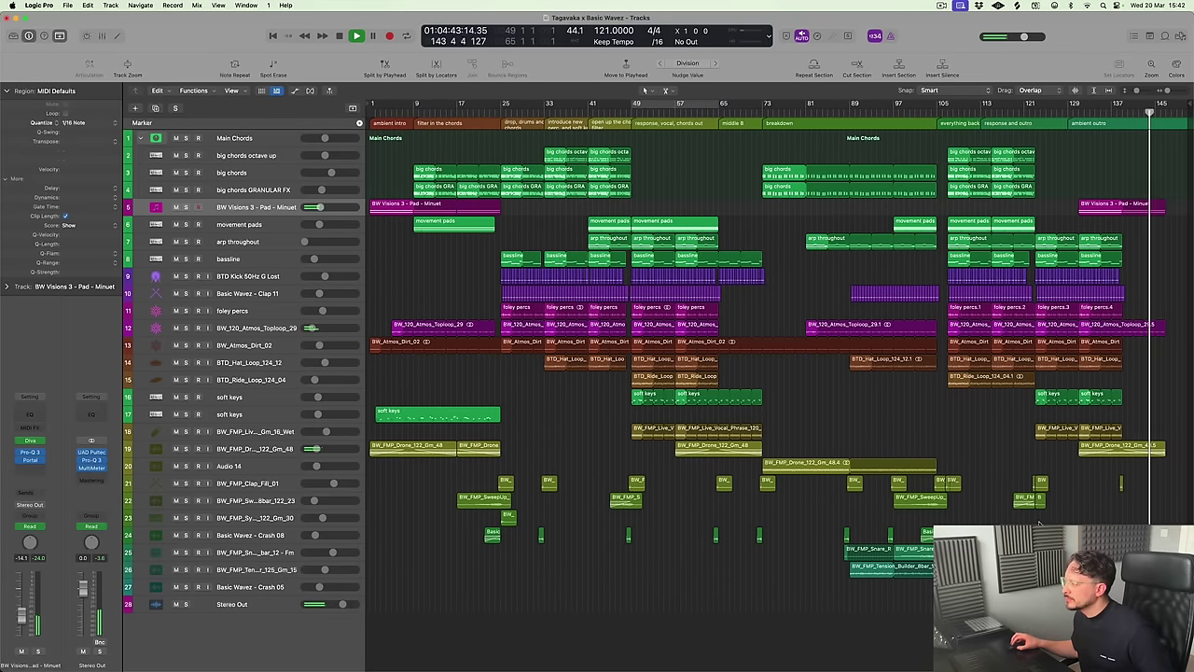
scroll(988, 491, "down", 2)
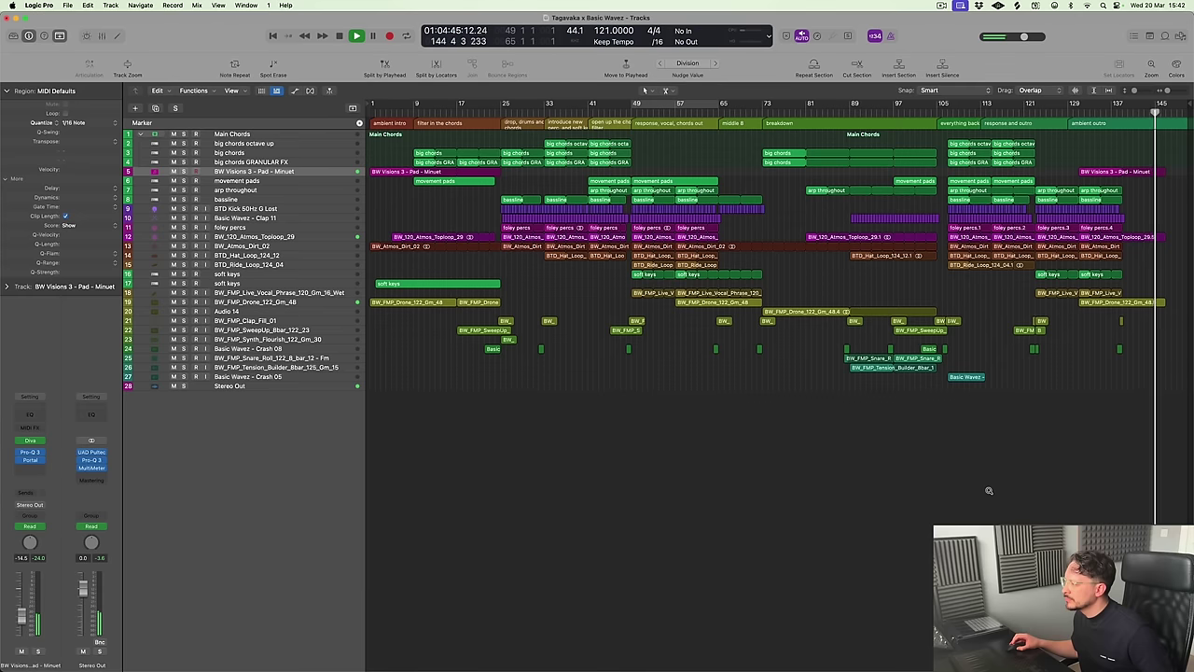
scroll(989, 491, "down", 3)
scroll(989, 491, "up", 4)
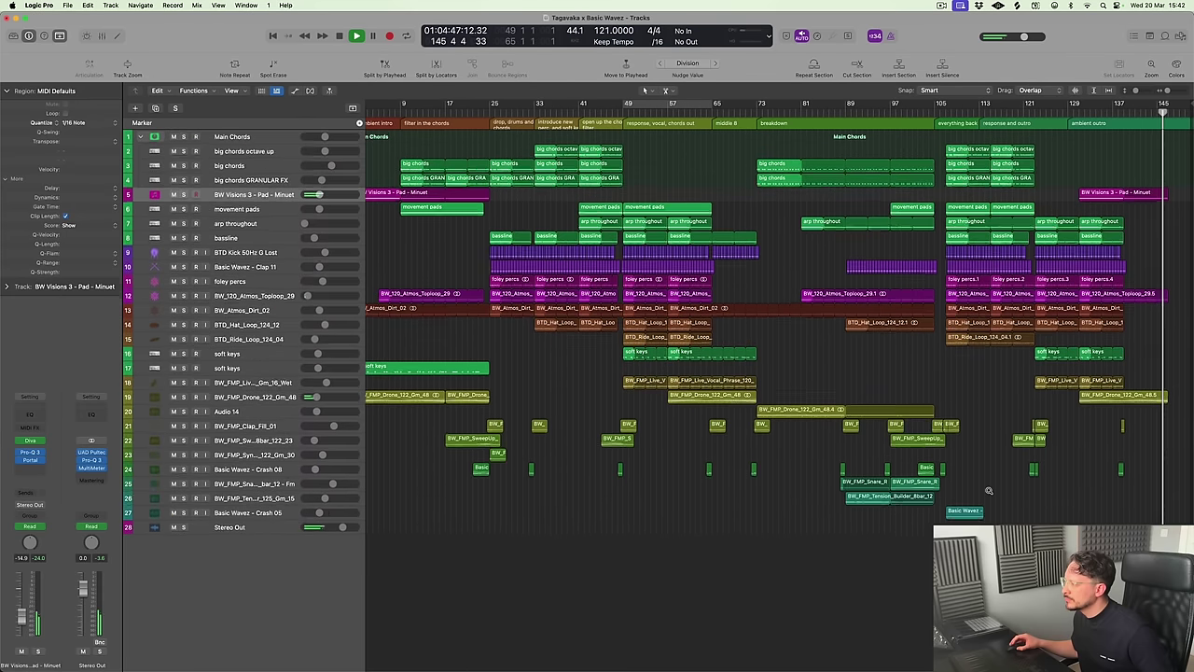
scroll(989, 491, "up", 2)
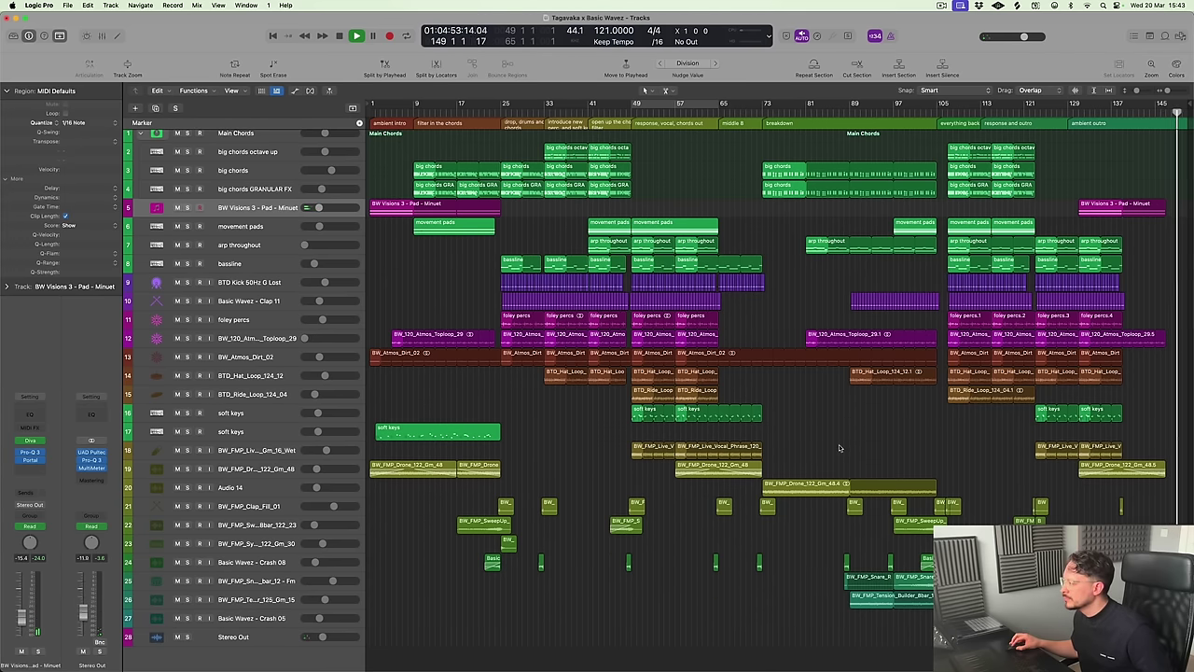
key("space")
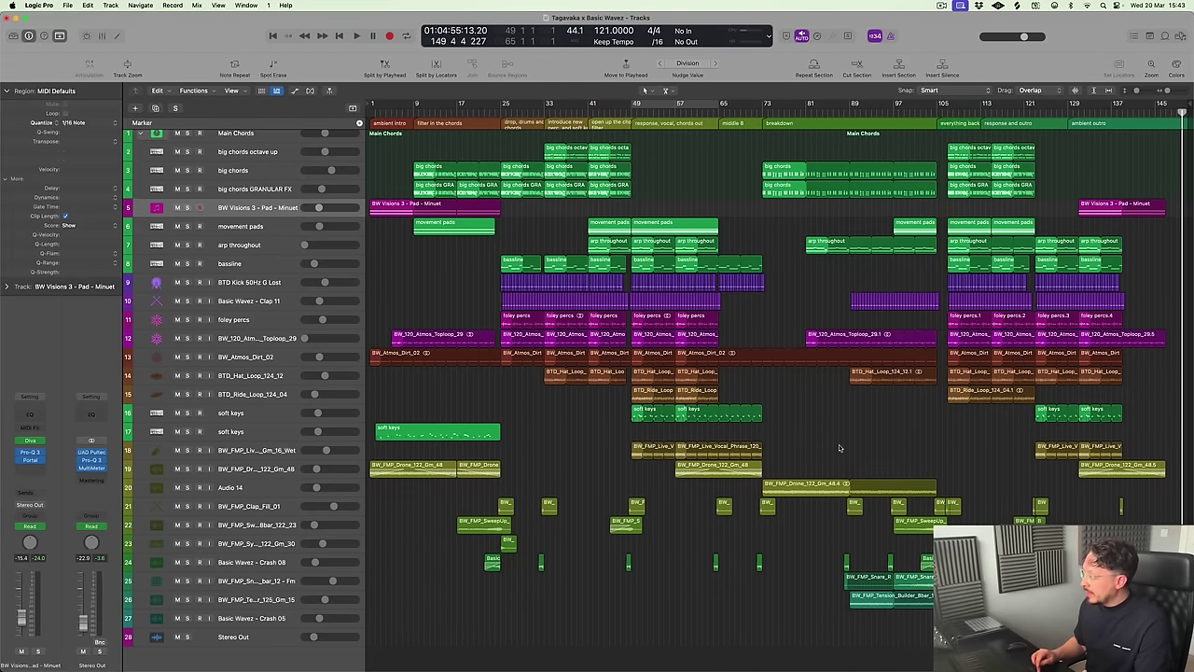
Return the playhead to bar 1 and set the cycle range from bar 107 to bar 123
key("Return")
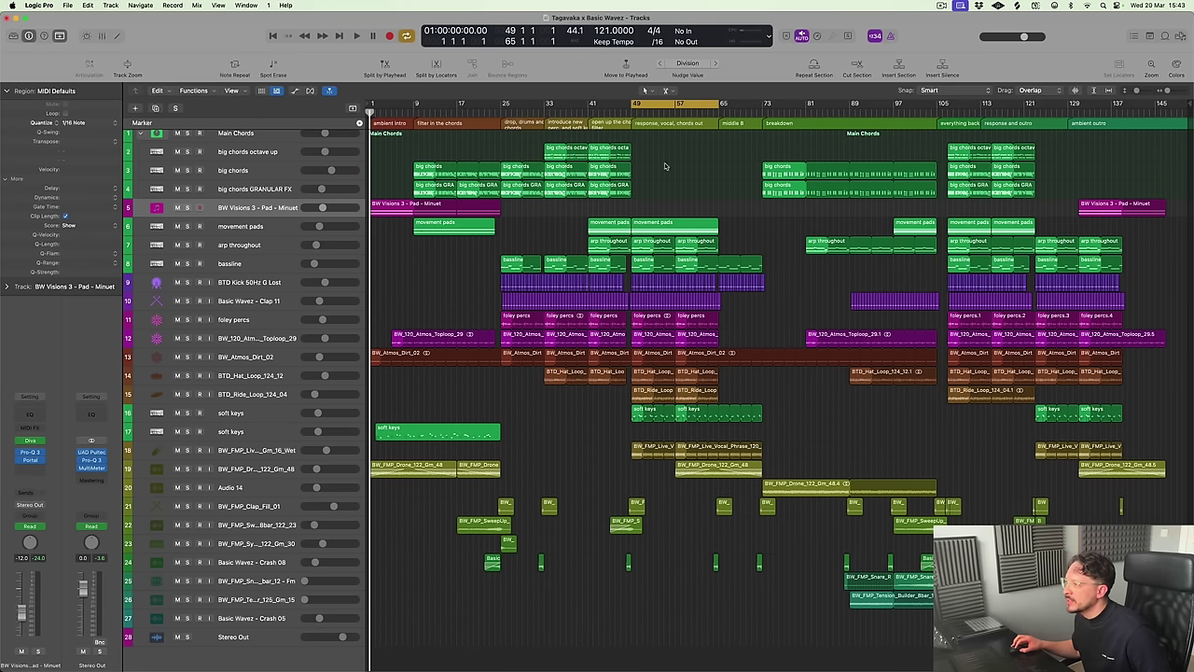
left_click_drag(950, 108, 1037, 151)
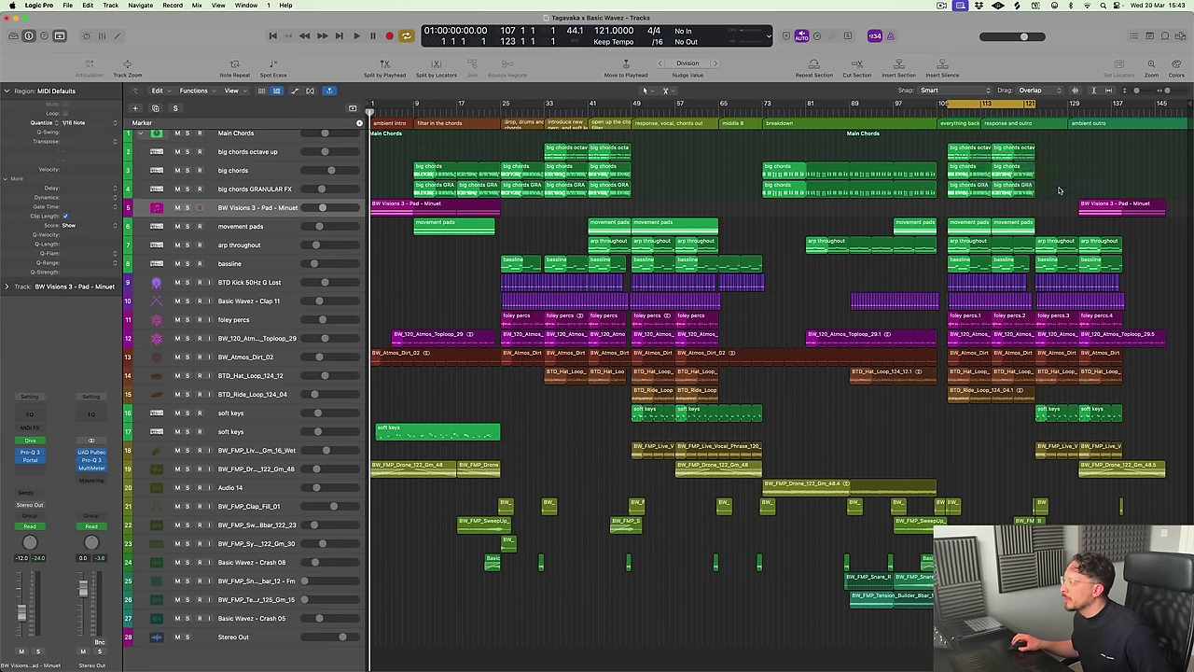
Listen to the cycle from bar 107 and insert SSL Fusion Vintage Drive on the Stereo Out after MultiMeter
key("space")
scroll(998, 174, "up", 3)
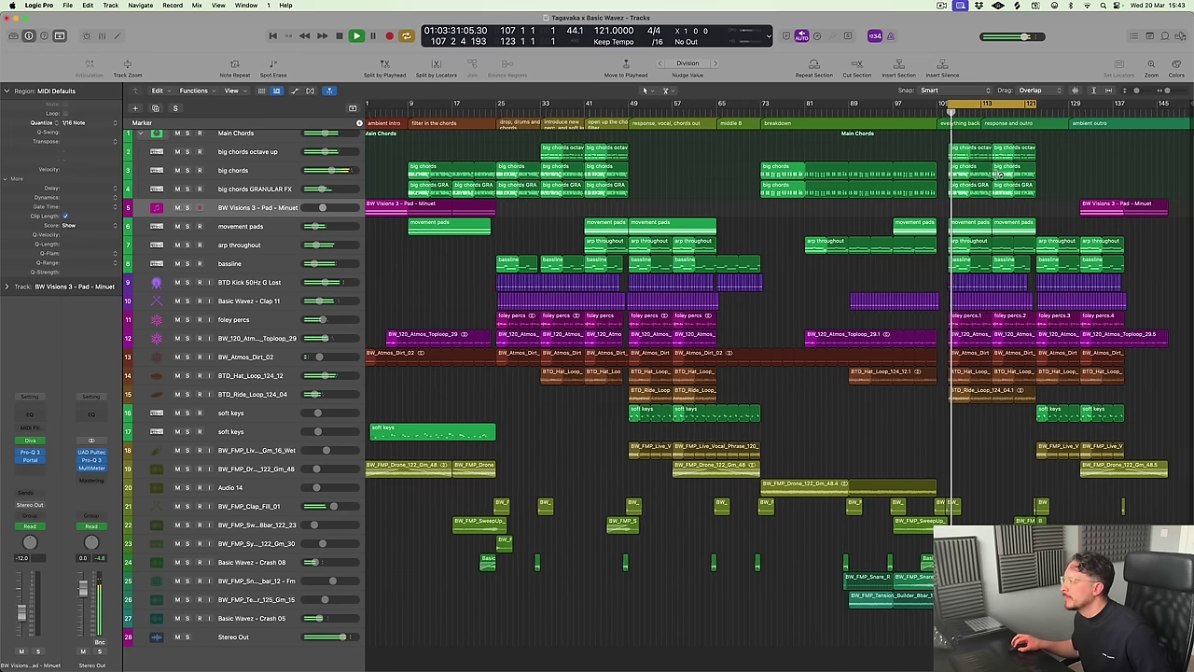
scroll(998, 174, "up", 2)
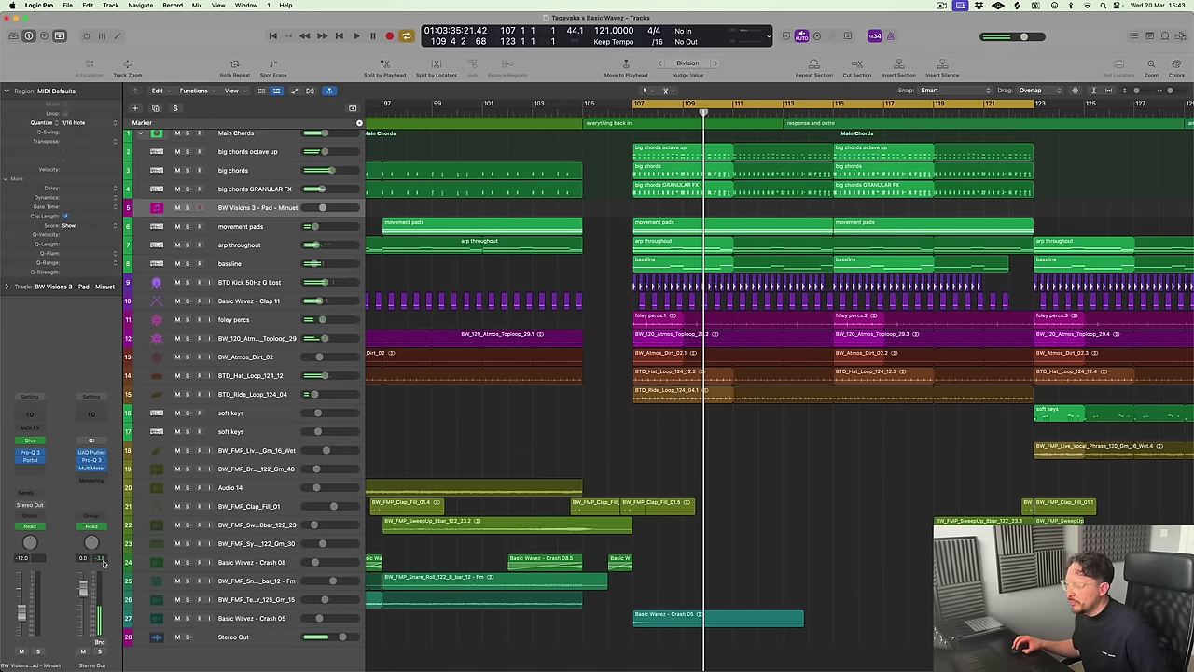
left_click(99, 477)
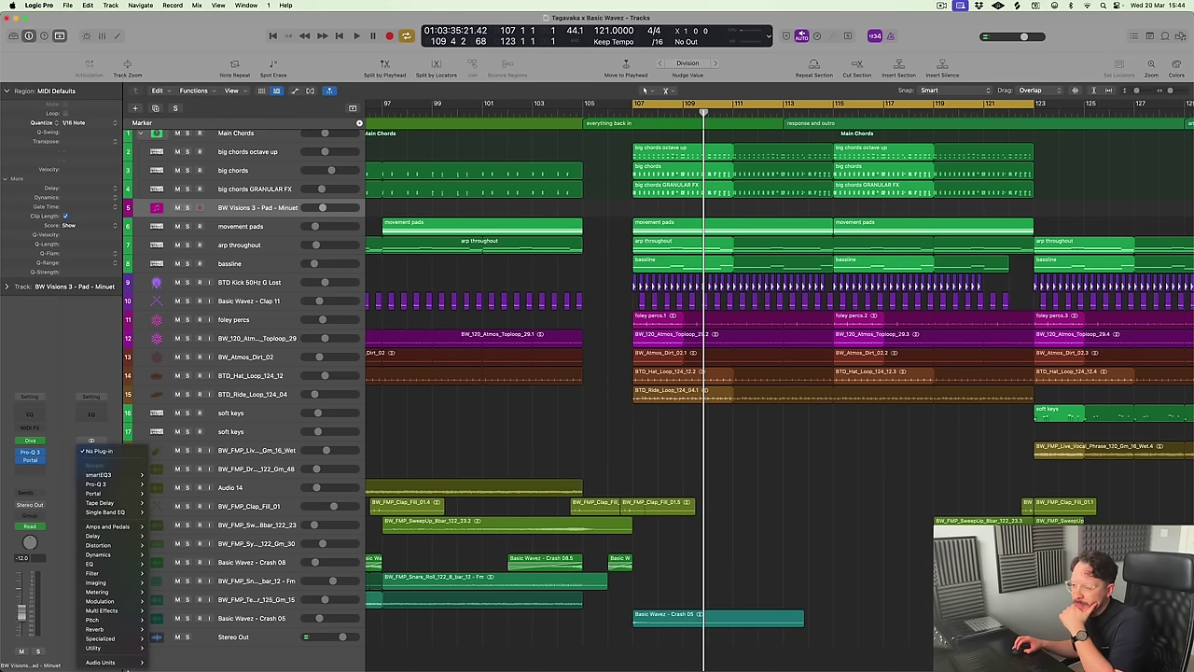
mouse_move(121, 665)
mouse_move(188, 629)
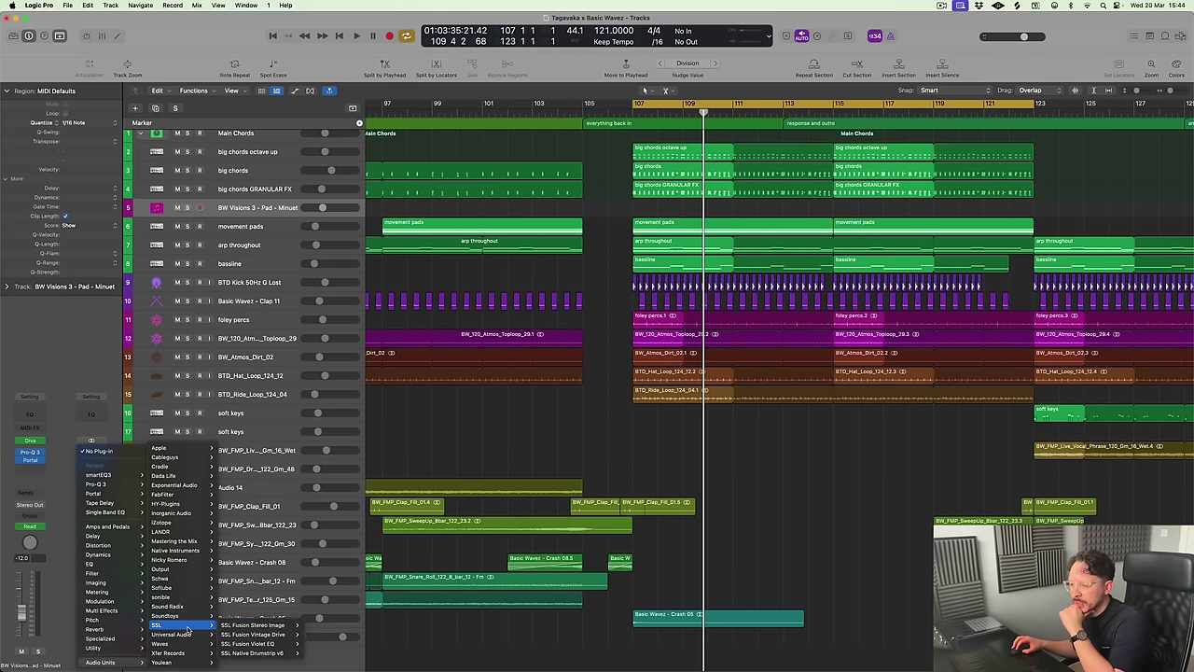
left_click(313, 635)
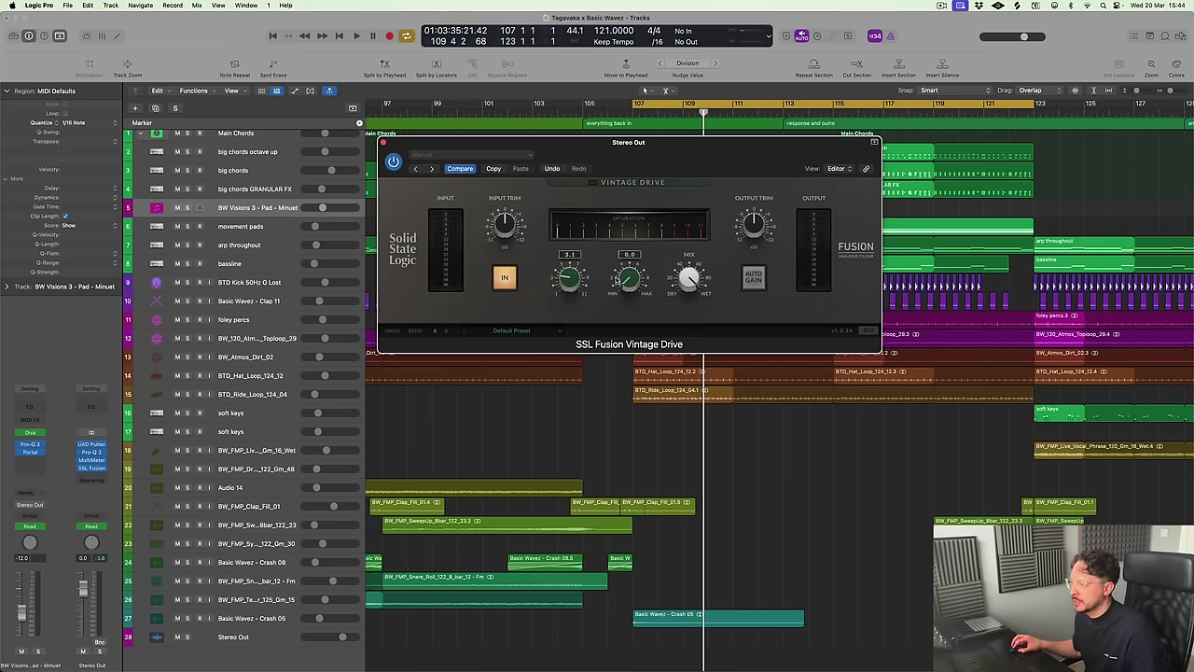
Set Vintage Drive's mix to 82% during looped playback and compare the sound with the effect bypassed and enabled
key("space")
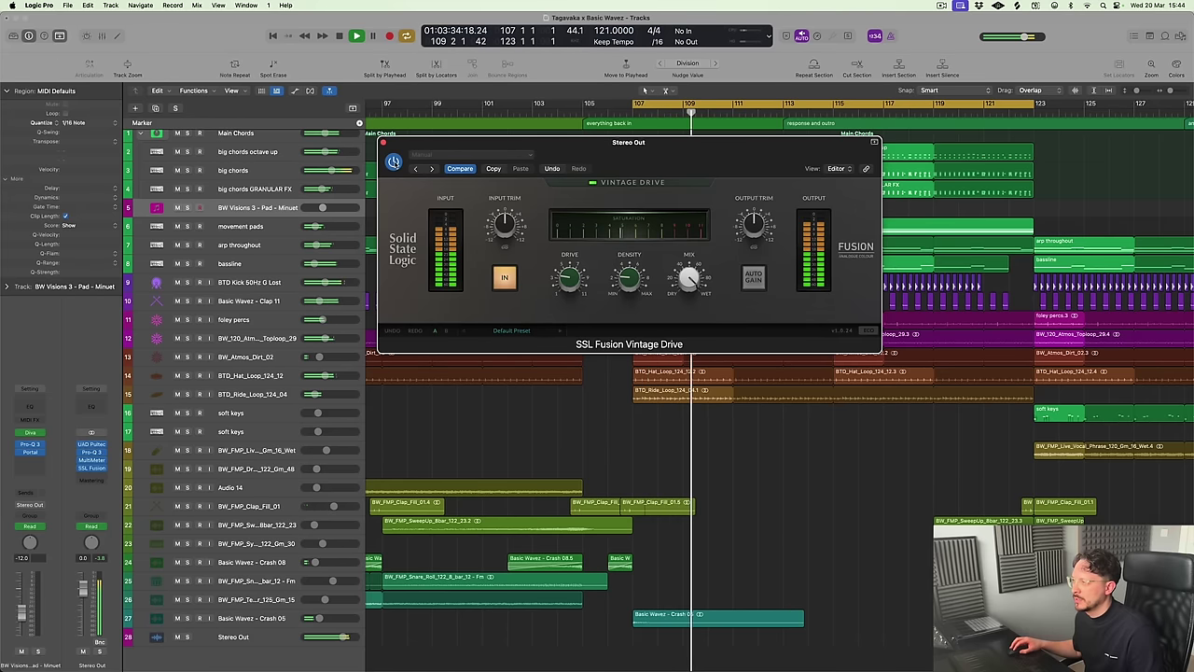
left_click(394, 162)
left_click(394, 162)
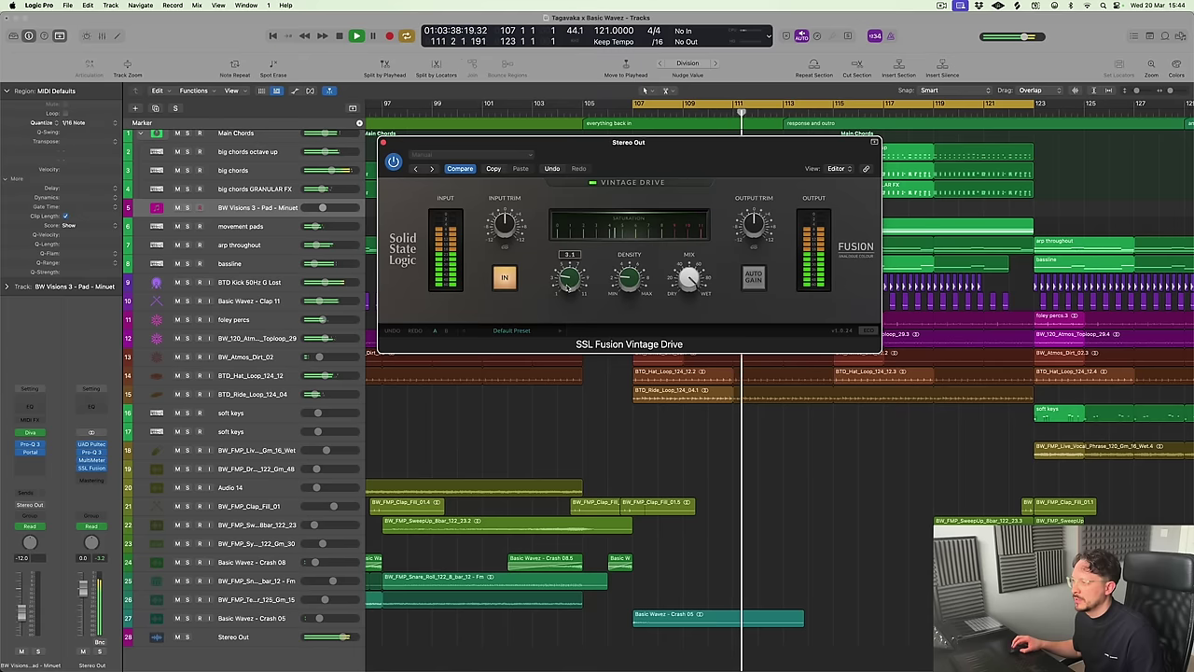
left_click_drag(690, 282, 692, 304)
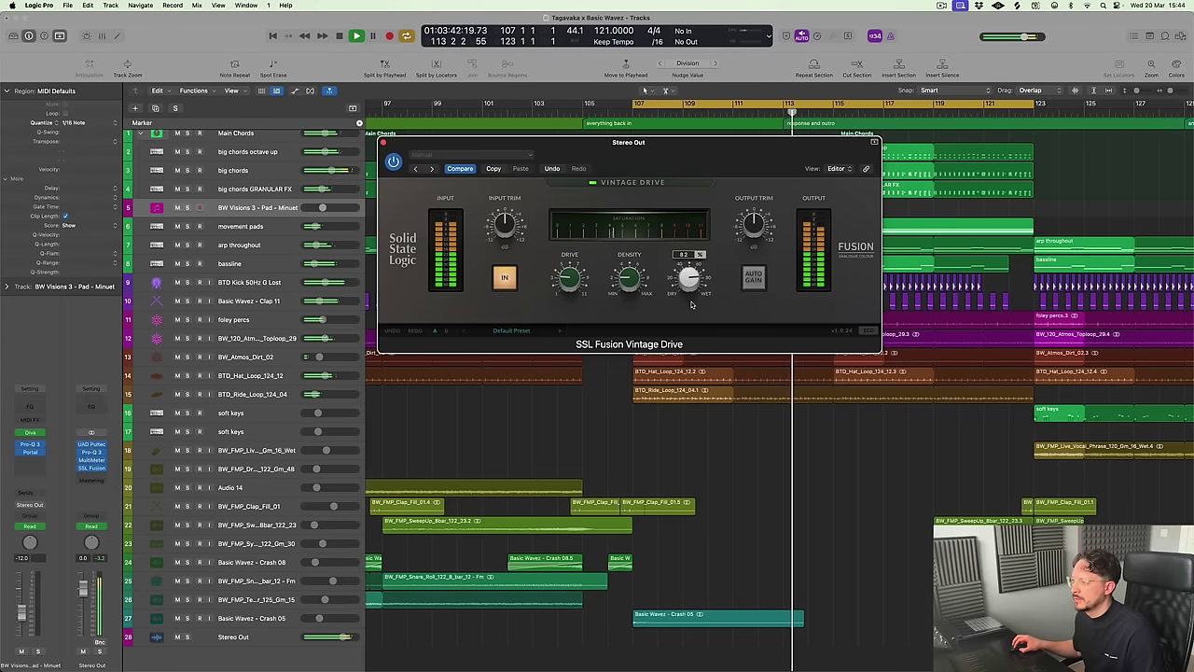
left_click(392, 162)
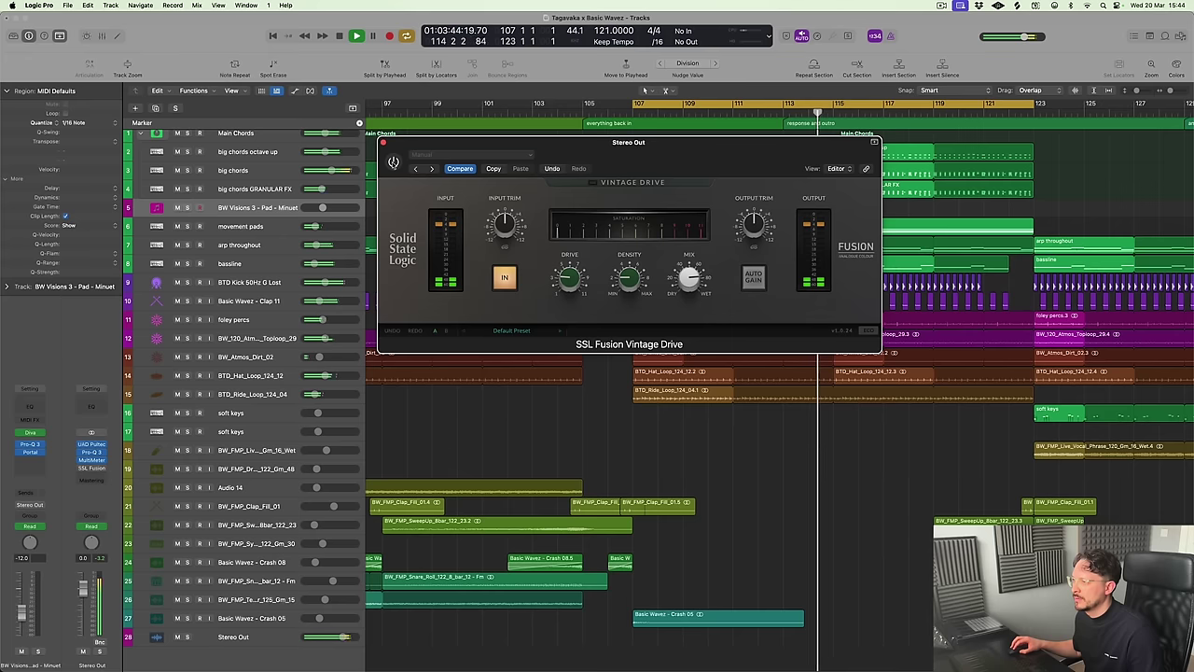
left_click(393, 162)
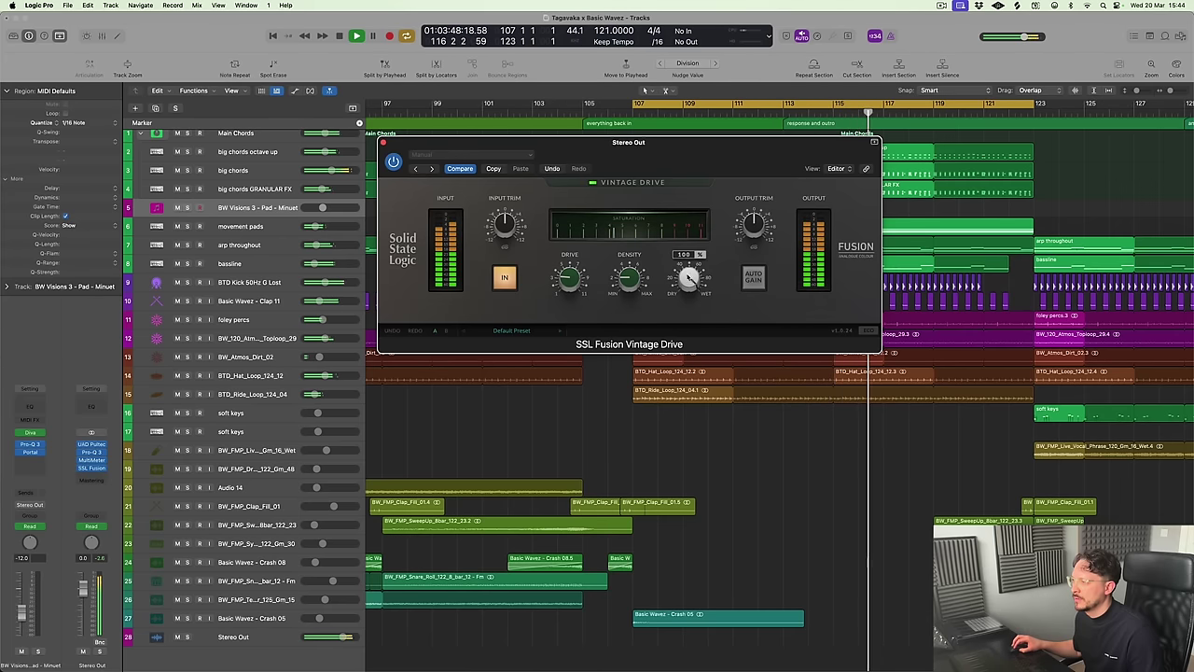
Add smartEQ3 to the Stereo Out, learn a Universal smart filter from the looped section, and reduce its strength to 46
left_click(94, 477)
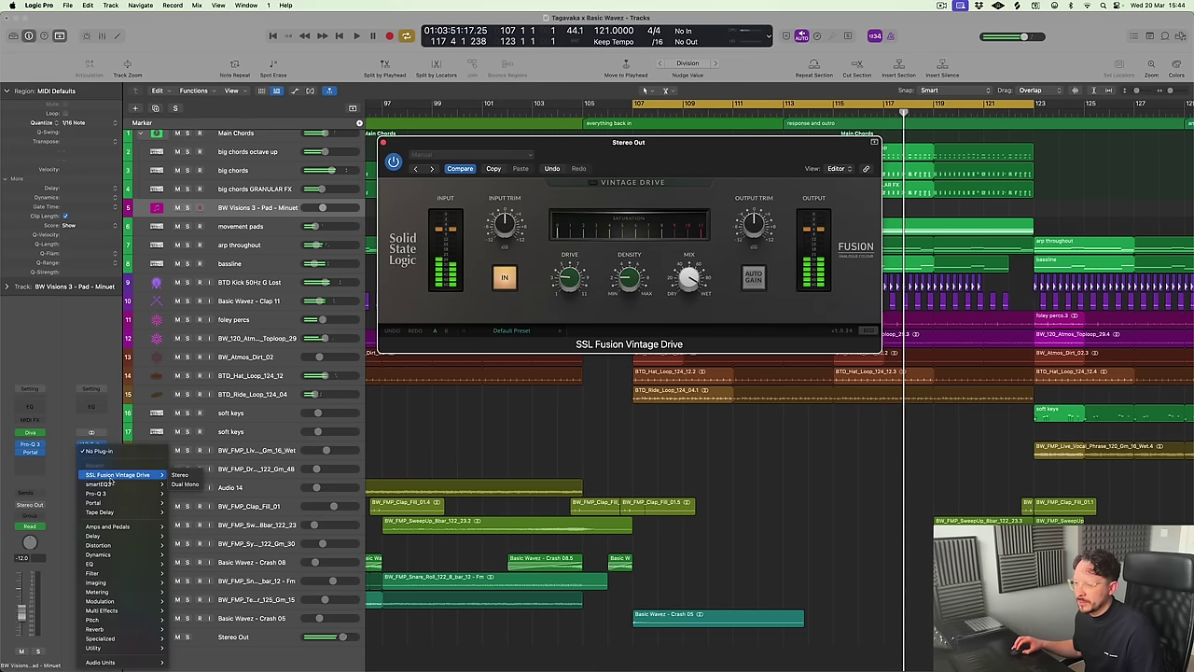
mouse_move(116, 487)
left_click(177, 484)
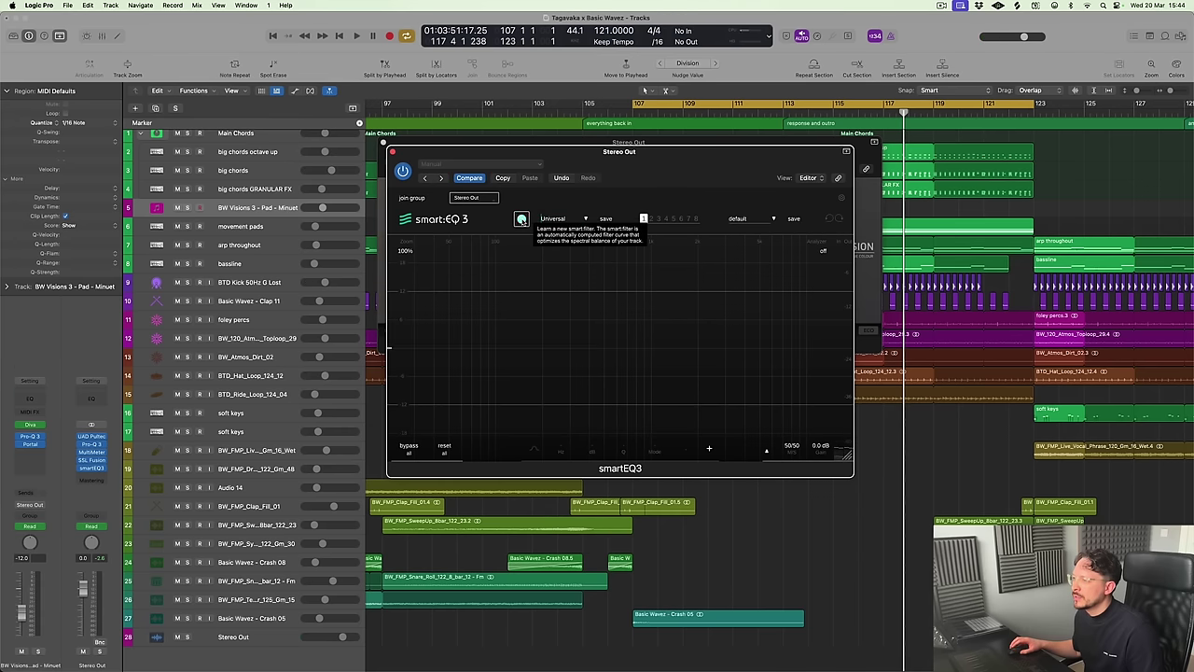
key("space")
left_click(521, 219)
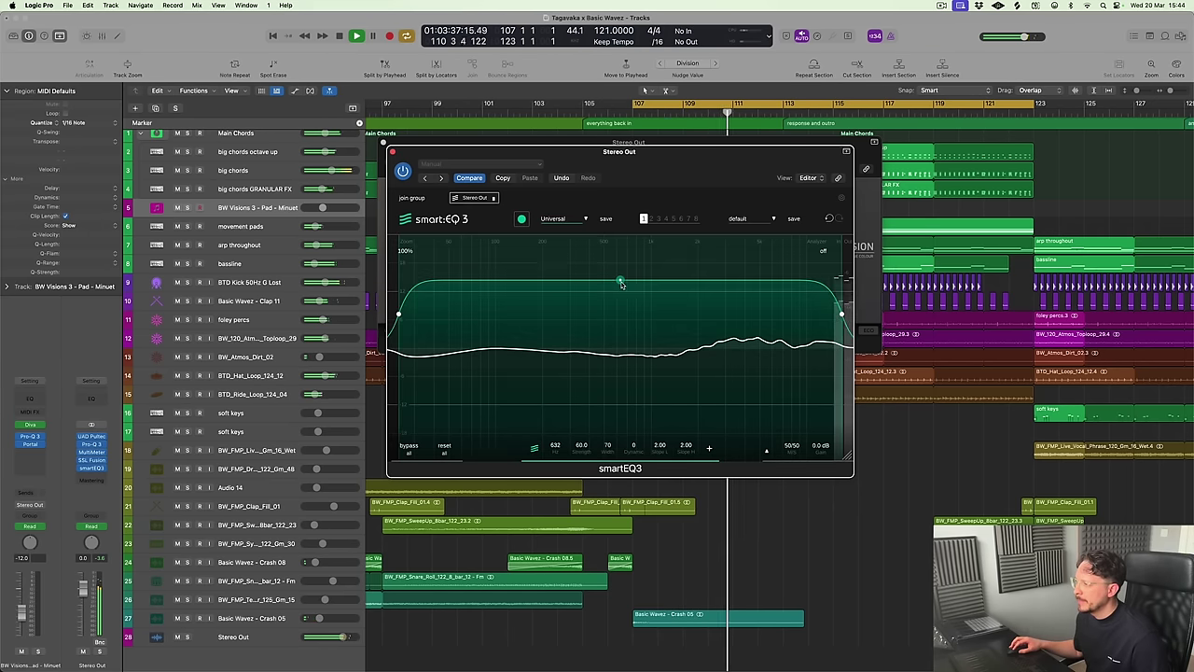
left_click_drag(620, 282, 620, 298)
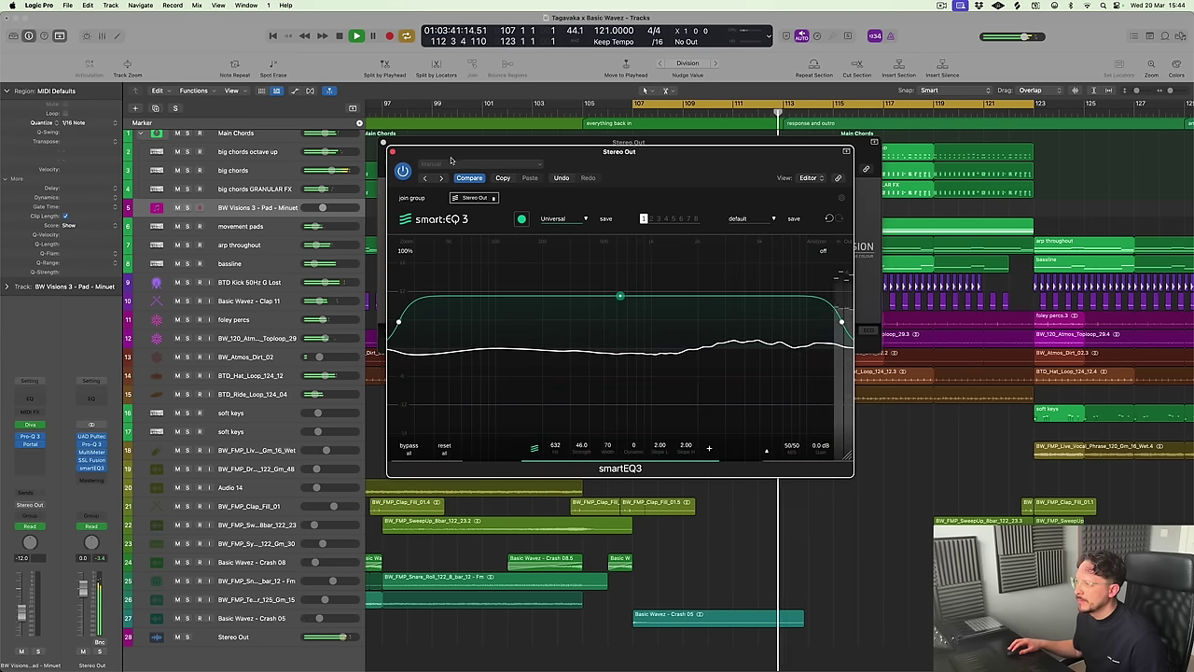
Compare the loop with the Stereo Out processing bypassed and re-enabled, and close the smartEQ3 and Vintage Drive windows
left_click_drag(454, 156, 449, 194)
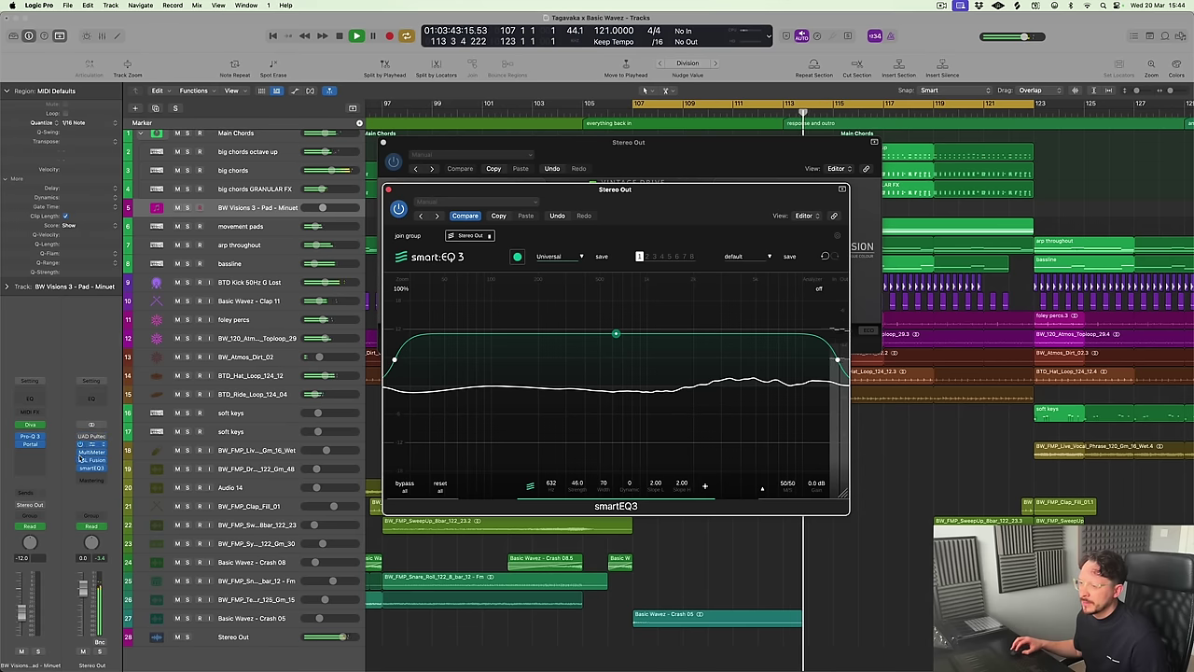
left_click(80, 468)
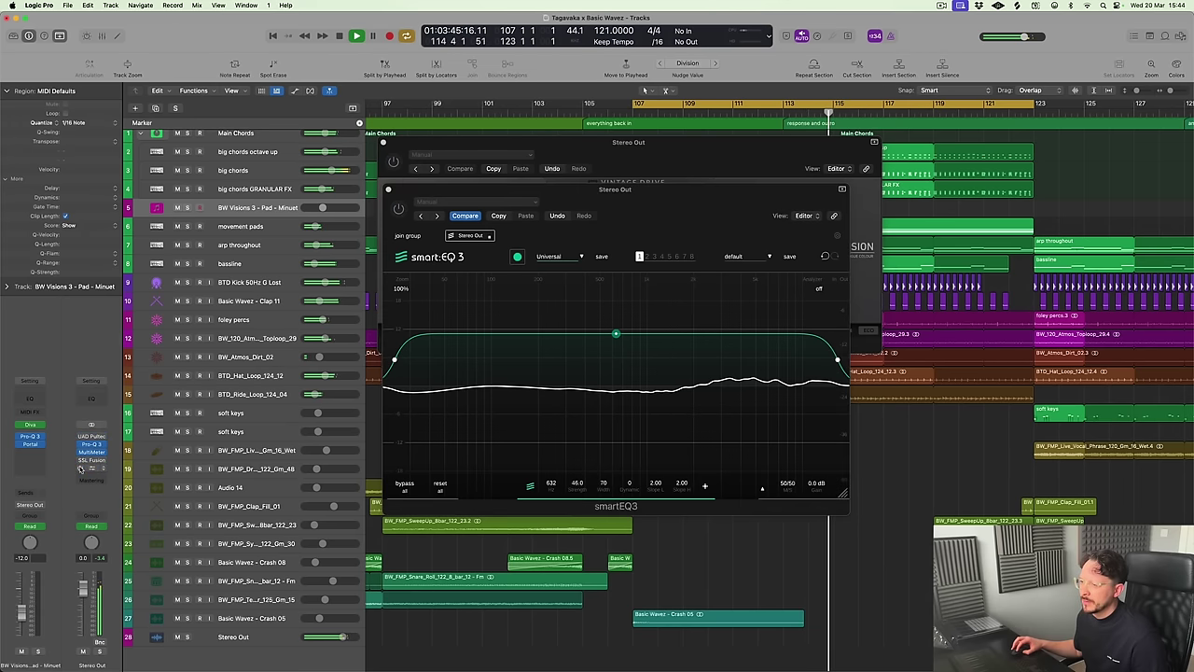
left_click(81, 468)
left_click(80, 460)
left_click(81, 437)
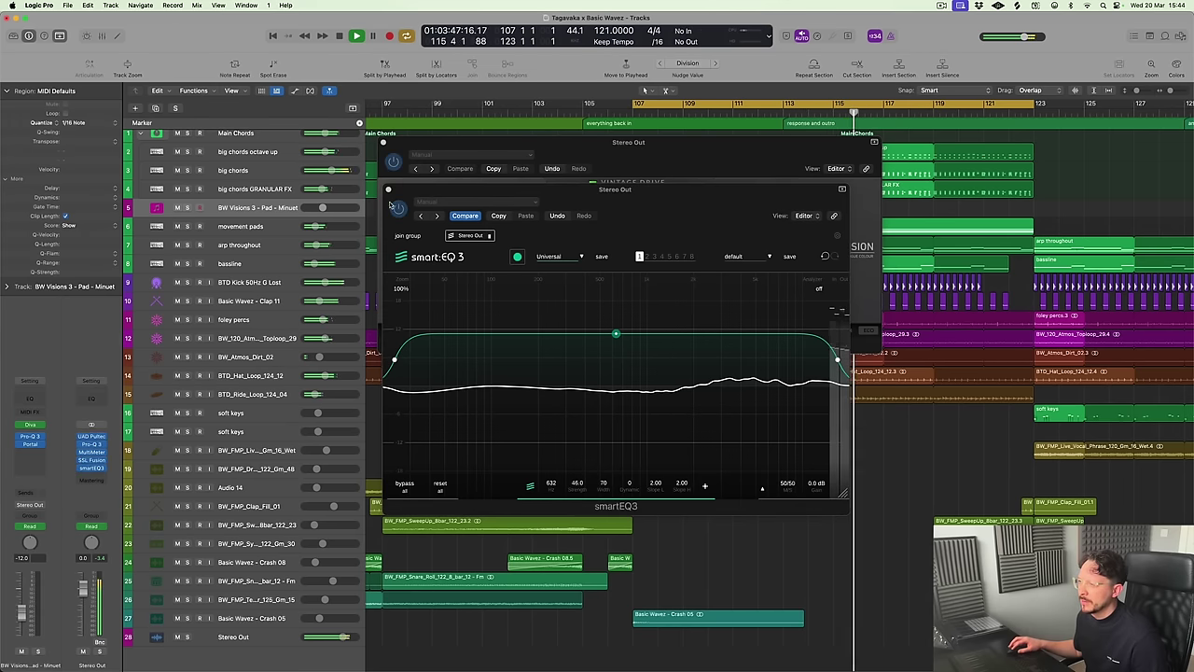
left_click(389, 189)
left_click(385, 142)
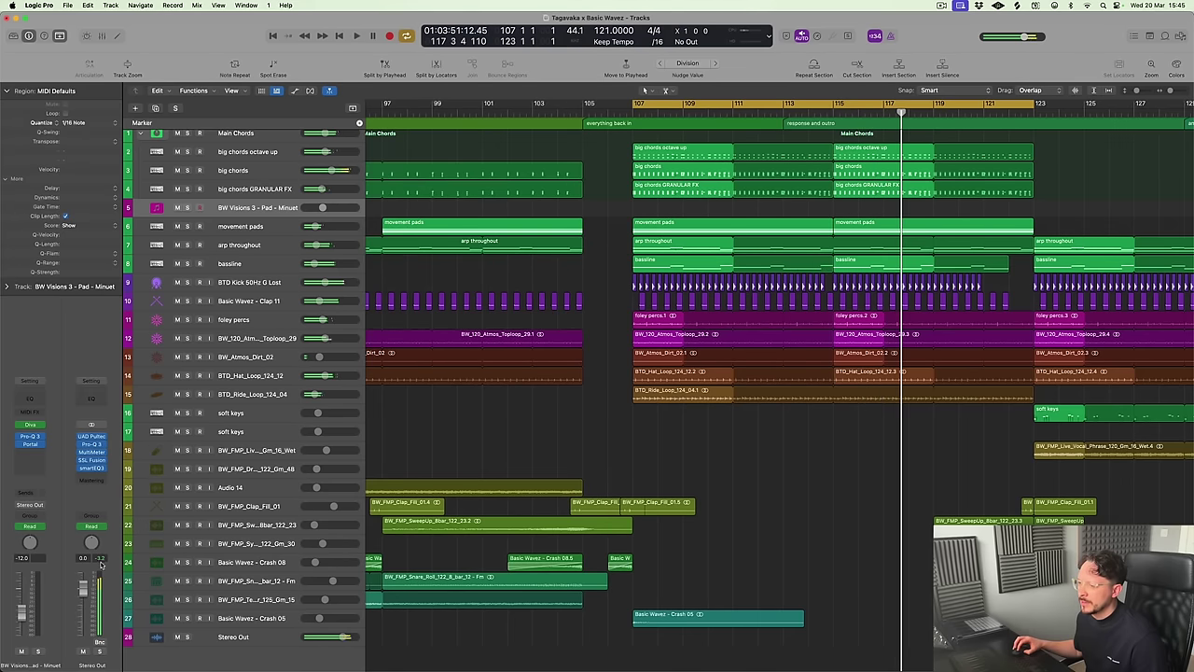
Insert The God Particle after smartEQ3 on the Stereo Out with its default preset at 100% amount, and audition it on the loop
left_click(94, 478)
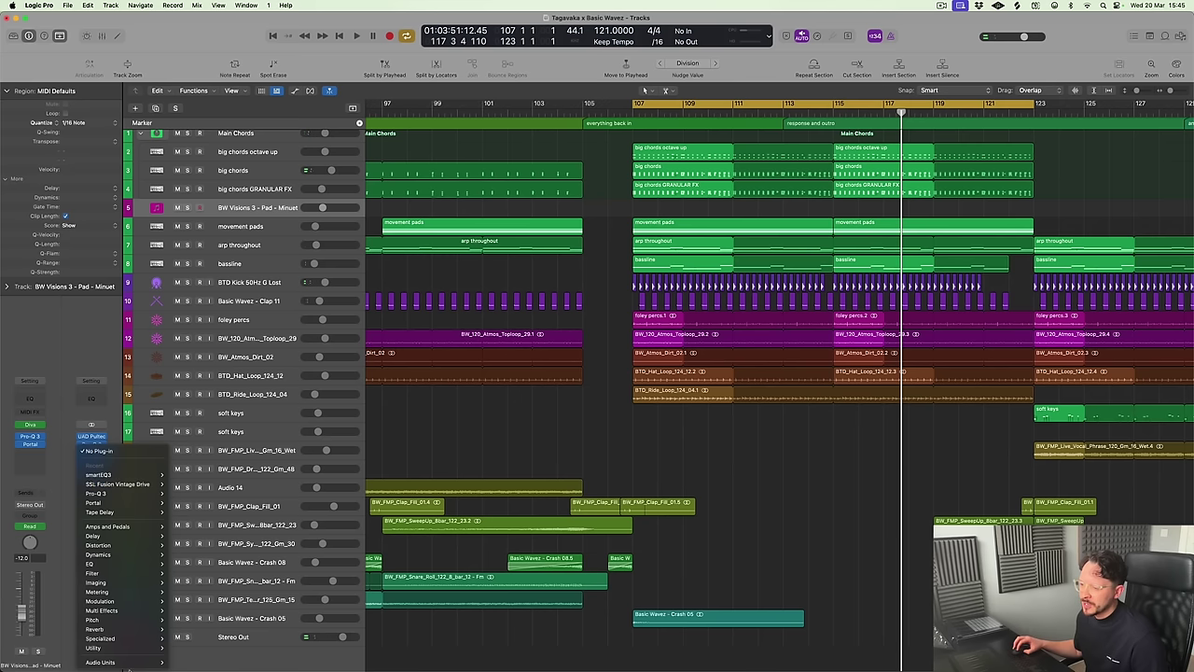
mouse_move(129, 667)
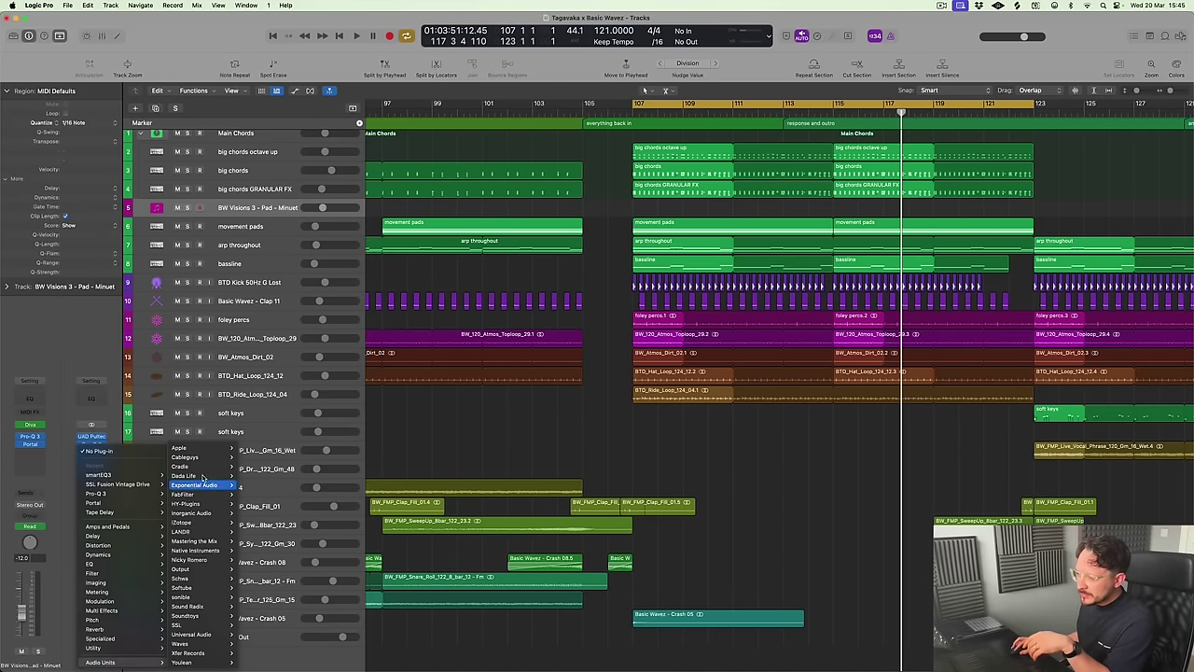
left_click(311, 465)
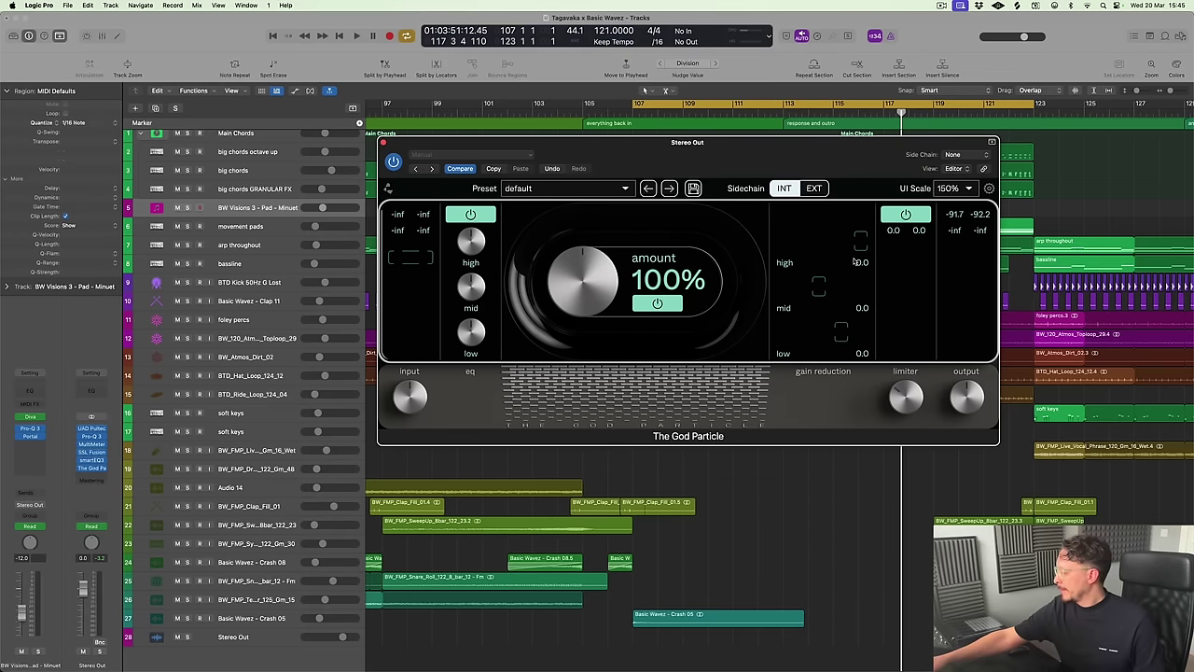
key("space")
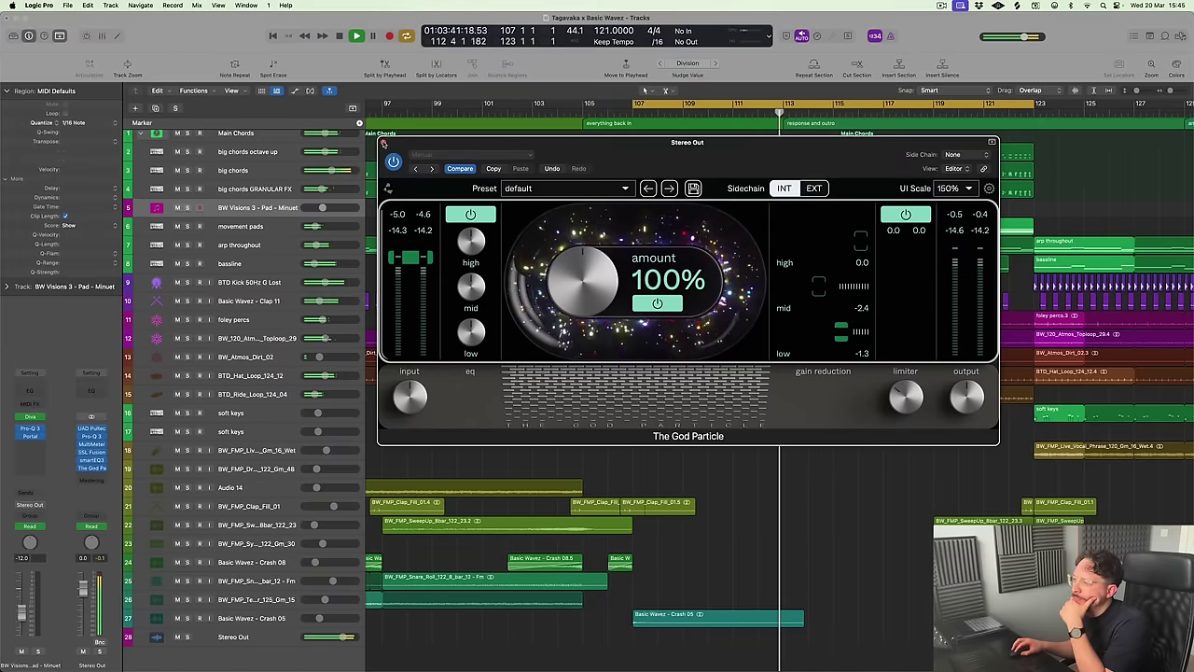
left_click(382, 144)
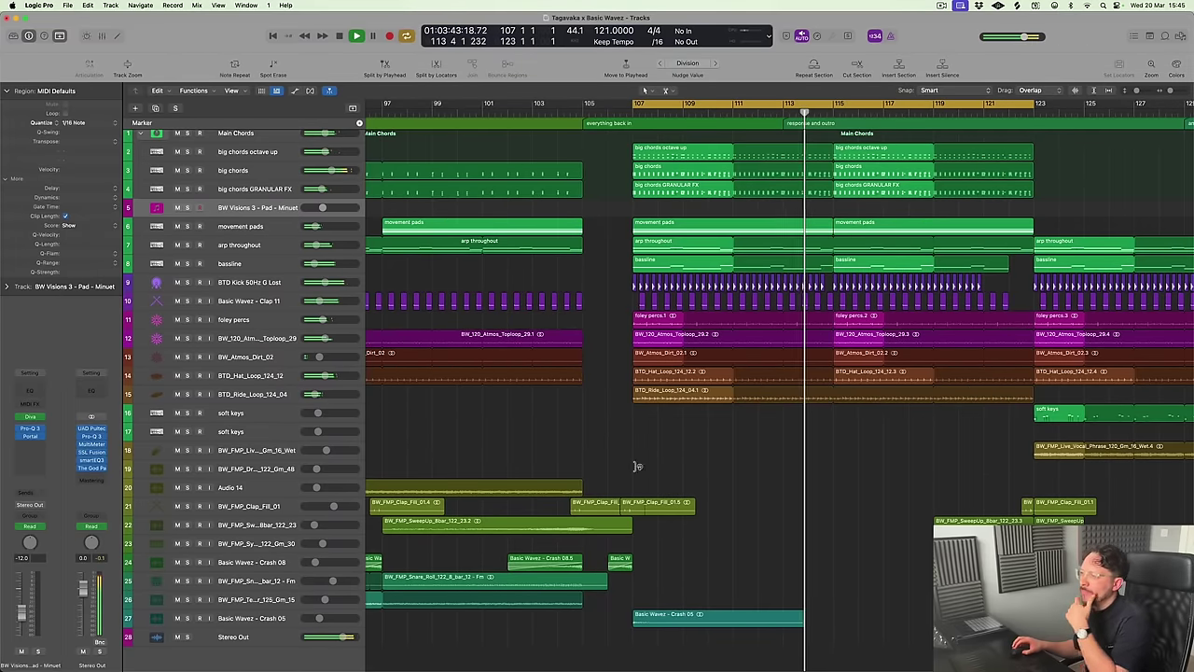
Replay the cycle from bar 107 to compare the Stereo Out with Vintage Drive, smartEQ3 and The God Particle bypassed and enabled
left_click(761, 489, "ctrl+alt")
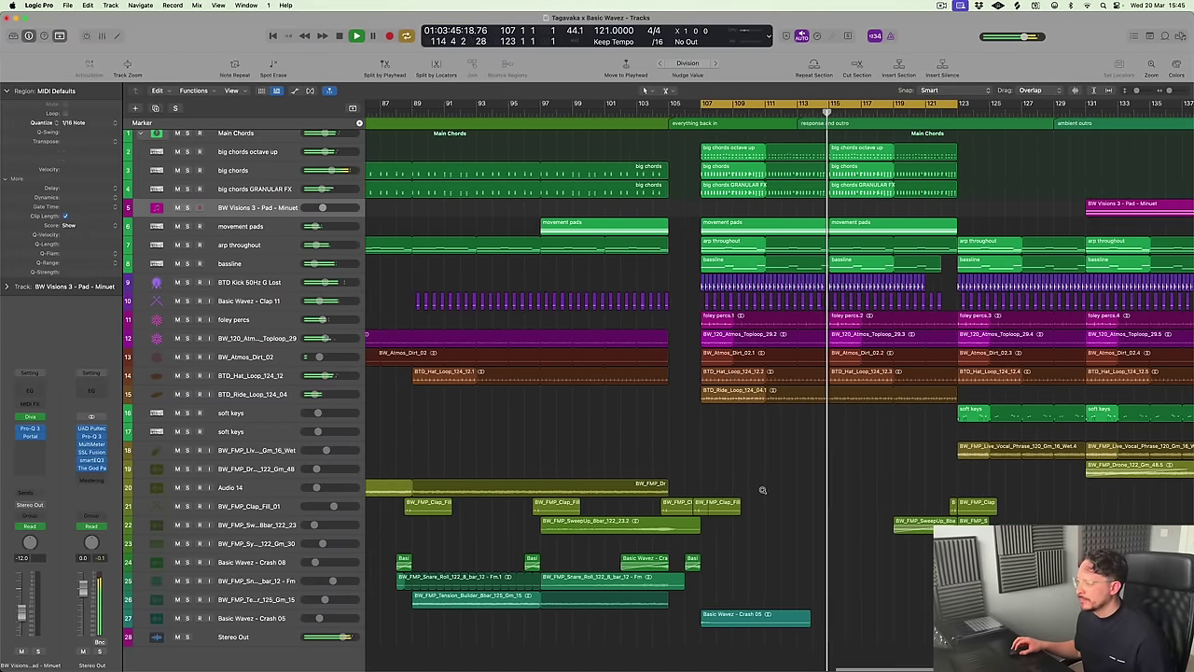
left_click(761, 490, "ctrl+alt")
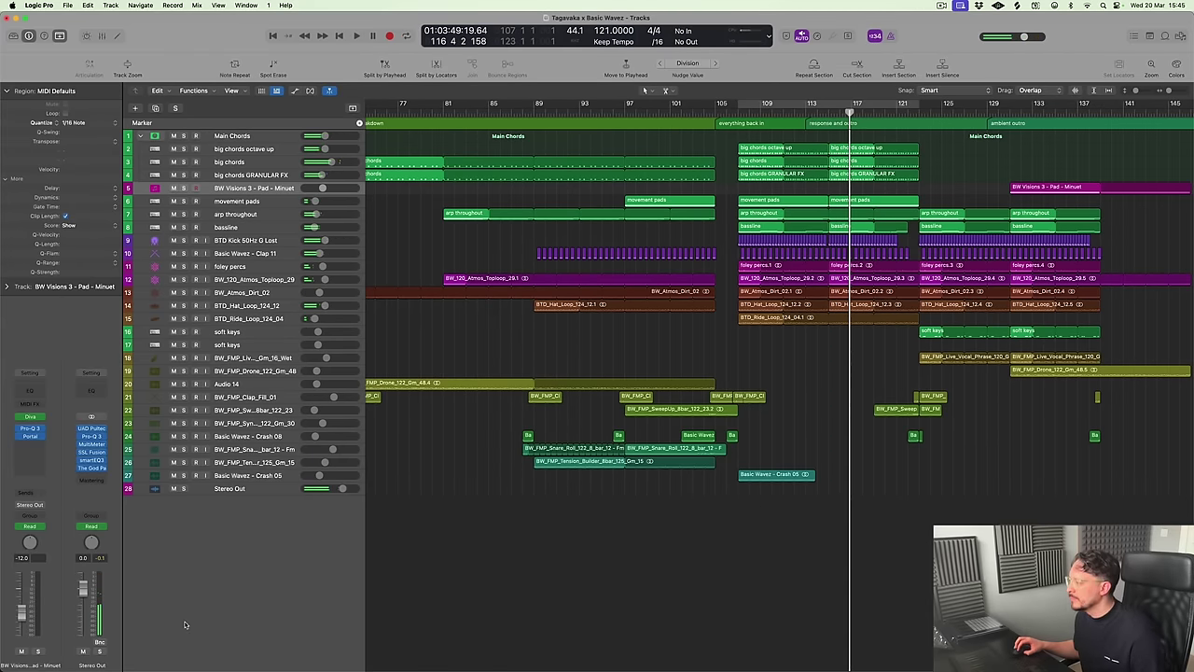
key("c")
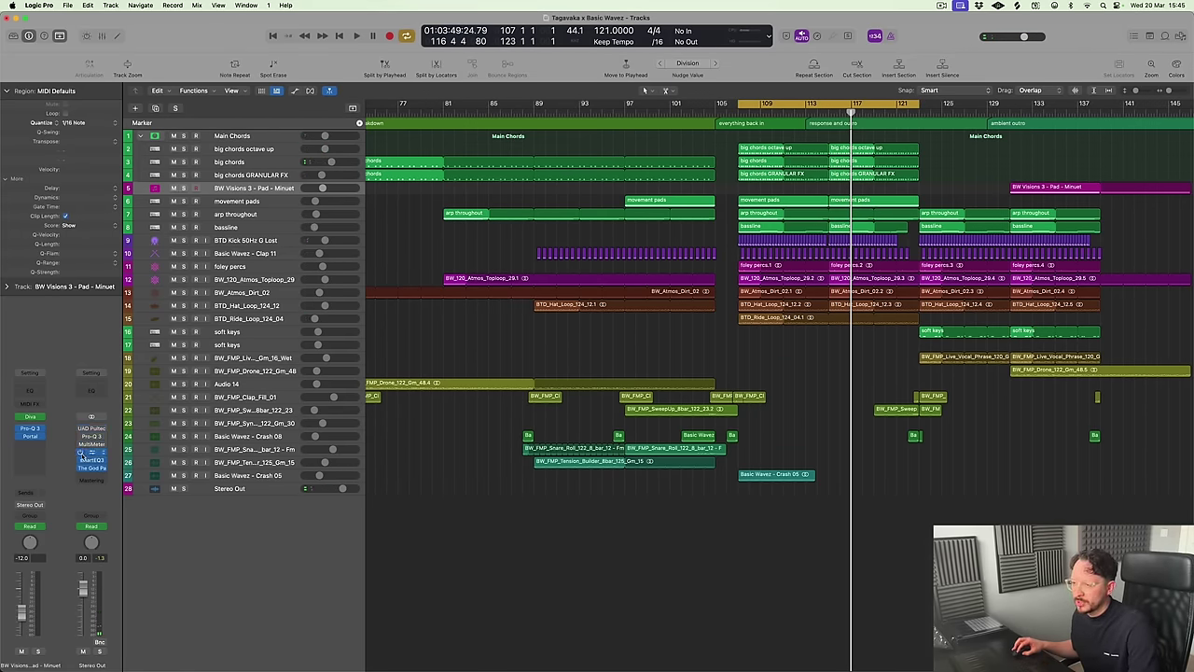
key("space")
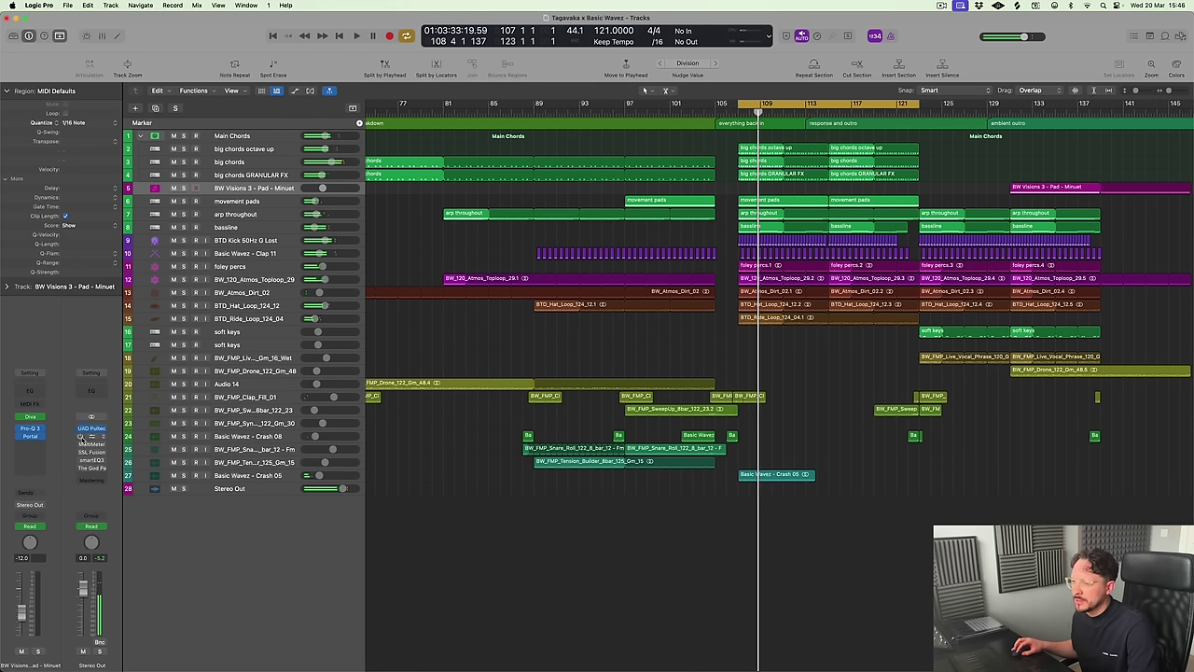
left_click(80, 444)
left_click(82, 465)
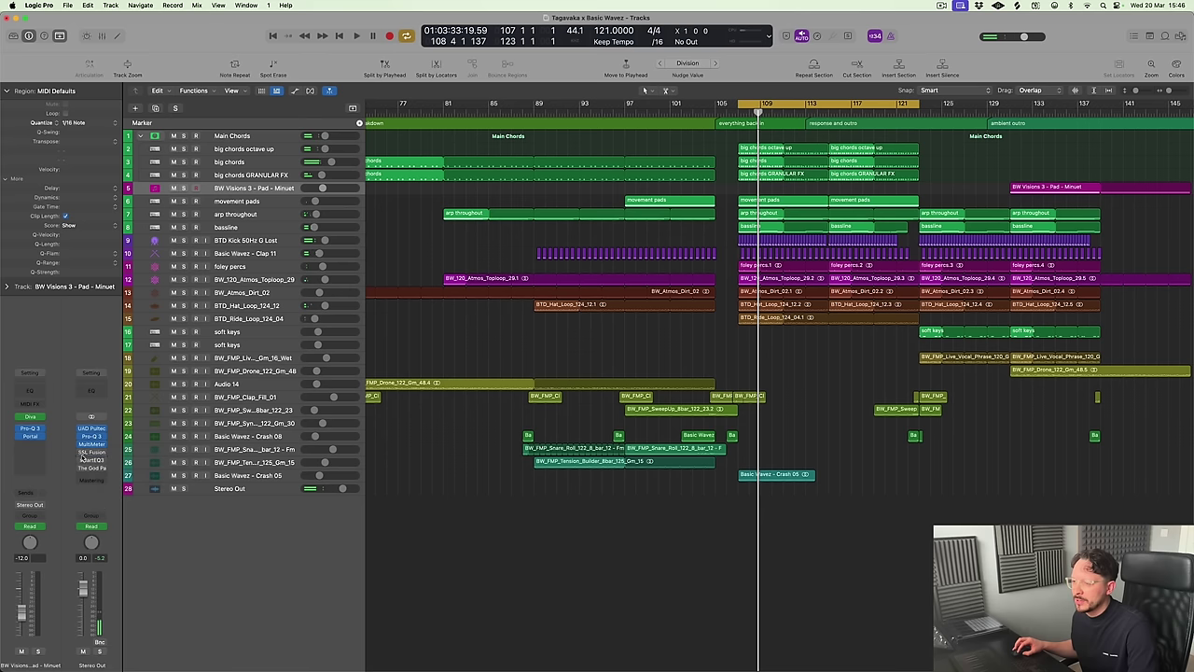
key("space")
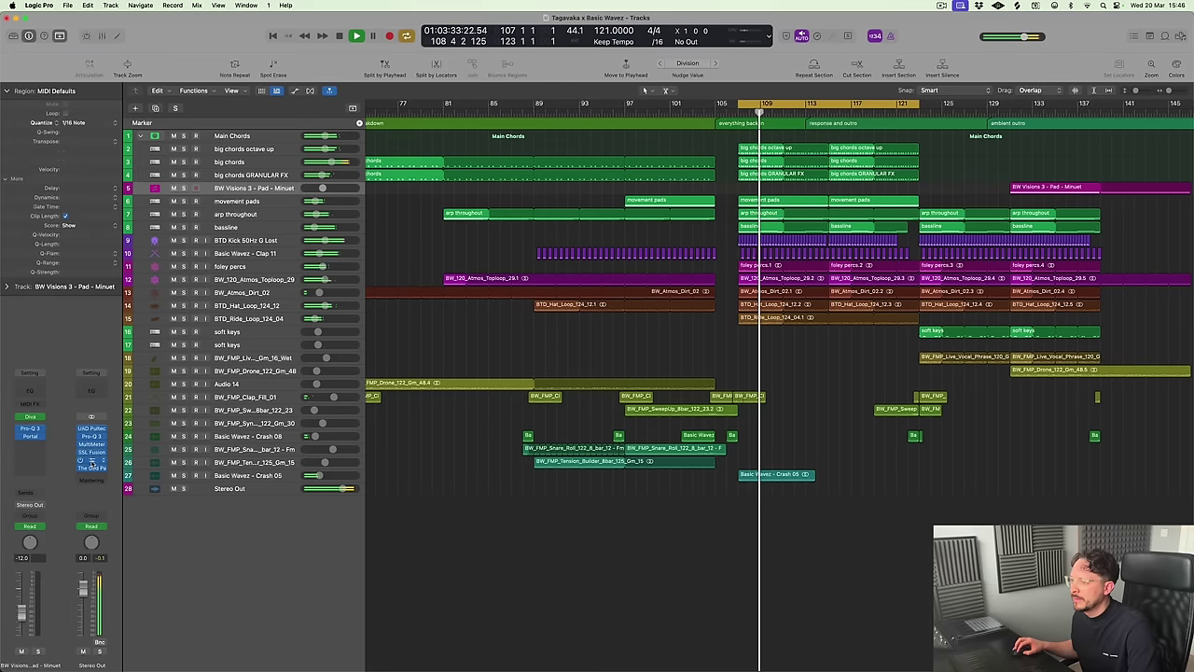
Reduce the smartEQ3 filter strength on the Stereo Out to 43.5 and close the plug-in
left_click(92, 459)
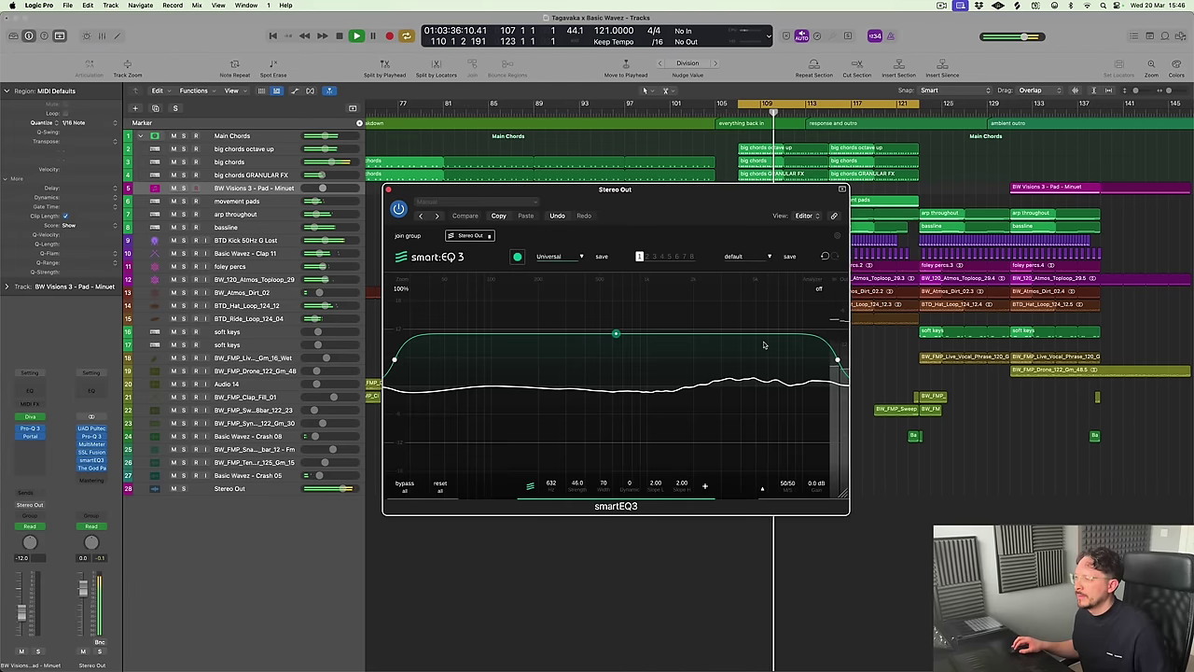
mouse_move(614, 336)
left_mouse_down()
mouse_move(617, 351)
mouse_move(616, 306)
mouse_move(616, 351)
left_mouse_up()
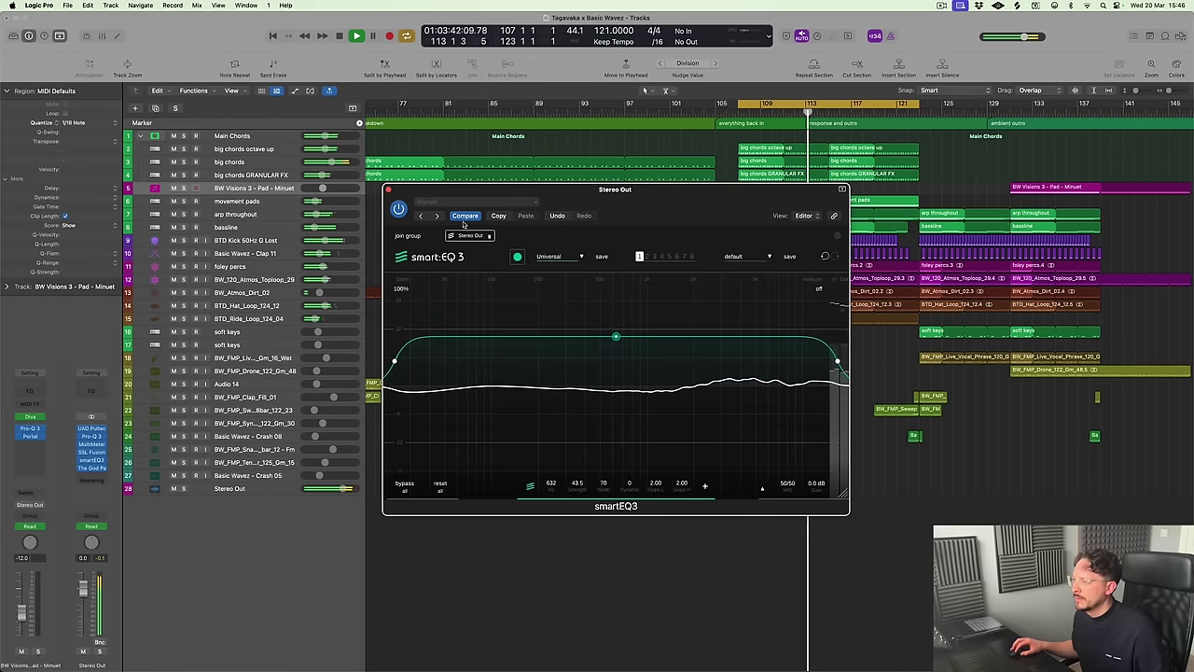
left_click(389, 190)
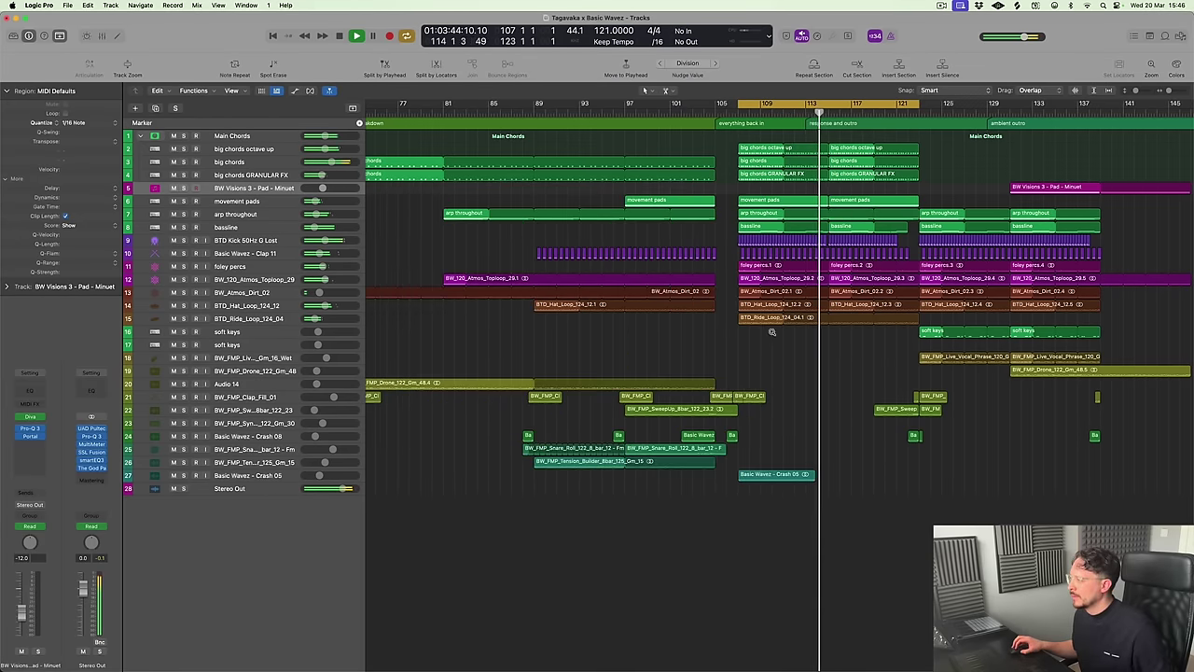
Reopen The God Particle on the Stereo Out to check its levels and gain reduction during playback
scroll(770, 333, "down", 2)
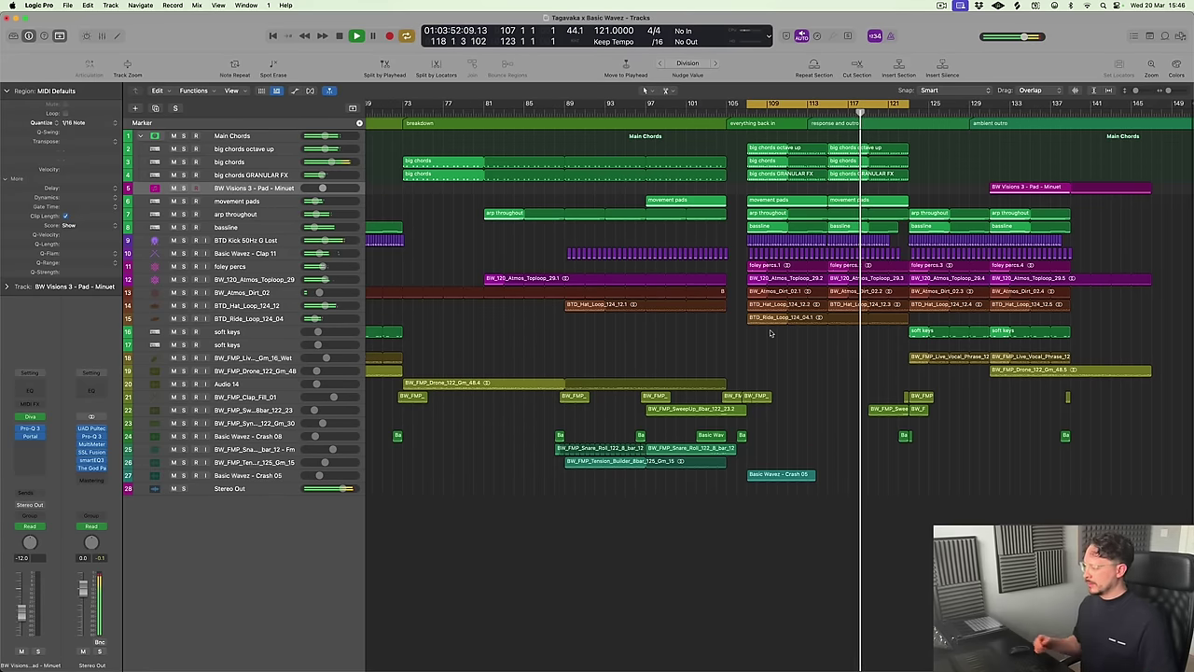
left_click(93, 471)
left_click(94, 473)
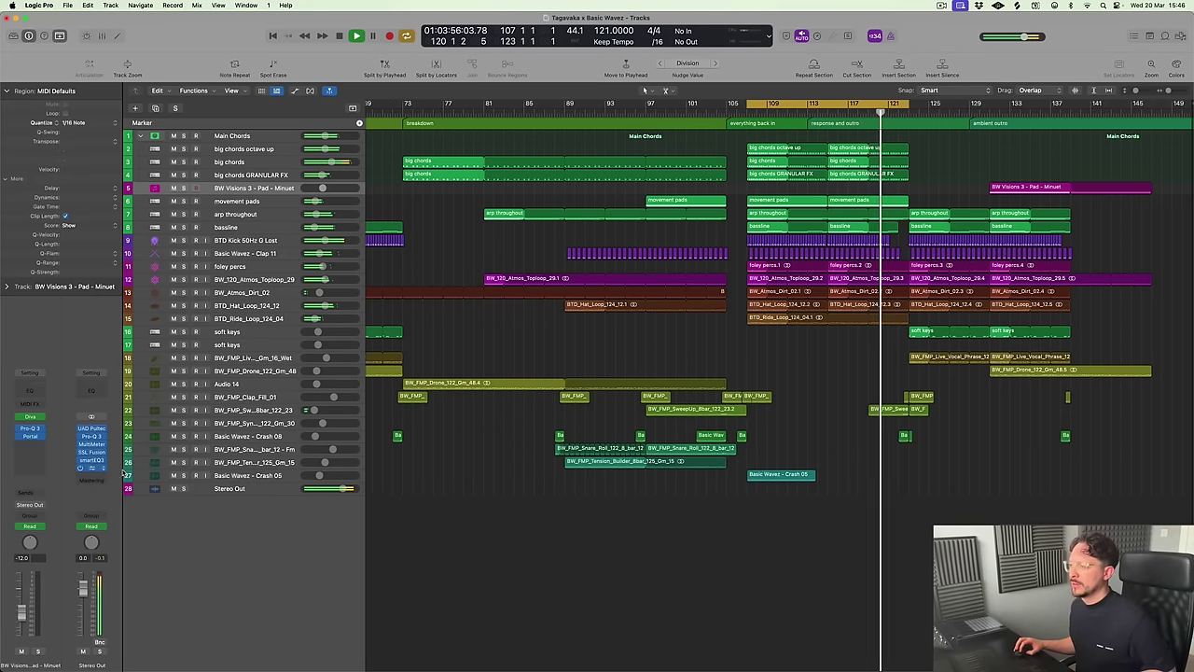
left_click(92, 470)
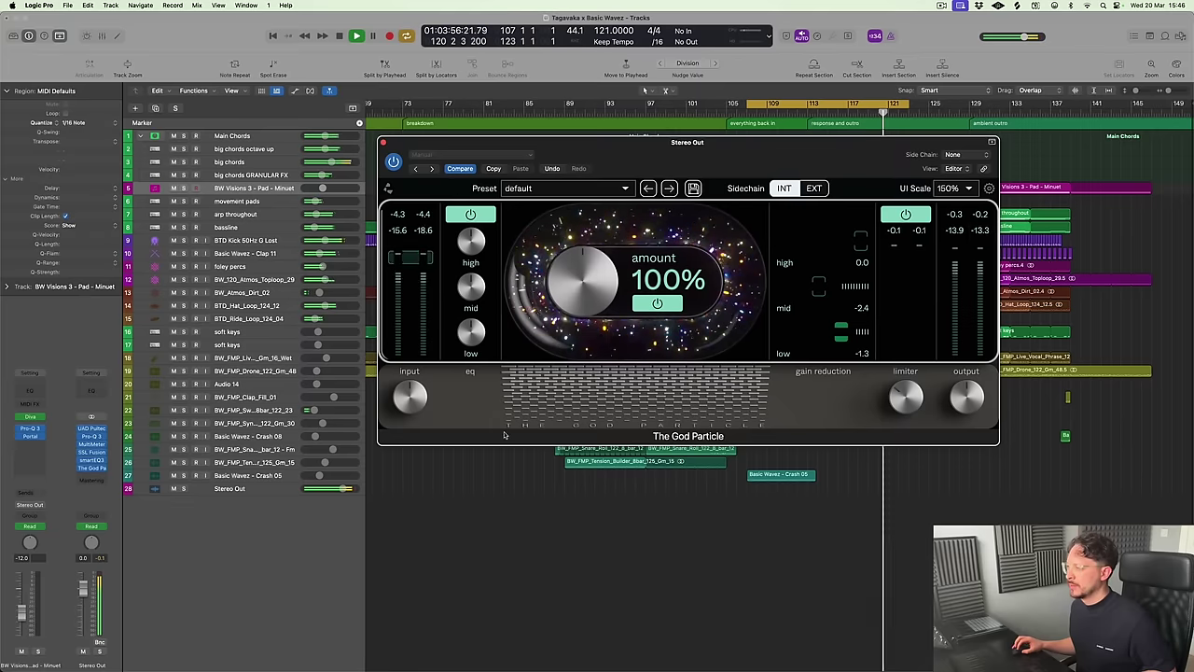
Insert a stereo Pro-Q 3 after The God Particle on the Stereo Out, add a narrow cut at the D5 peak and close it
left_click(99, 477)
mouse_move(137, 494)
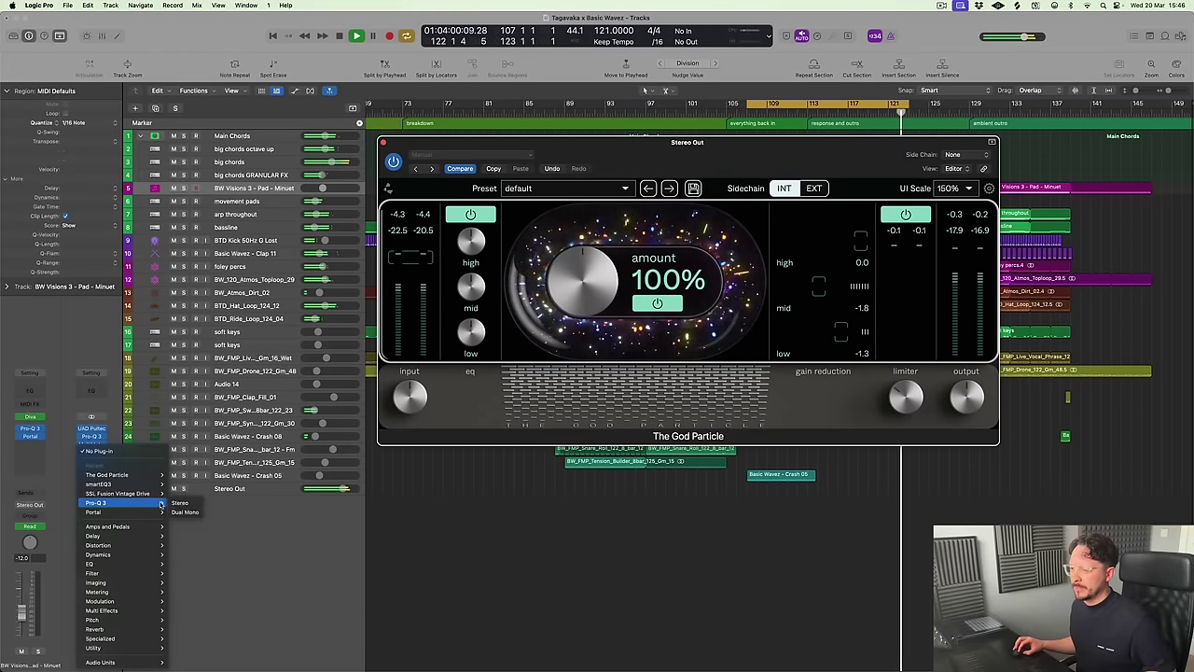
left_click(179, 504)
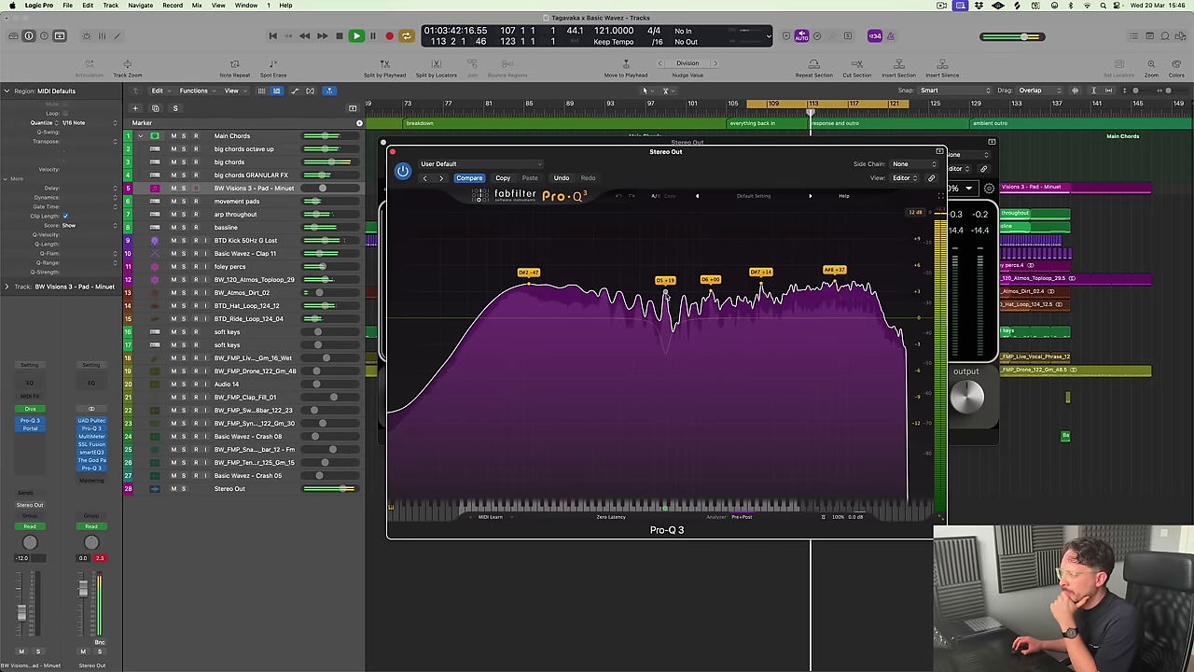
left_click(666, 296)
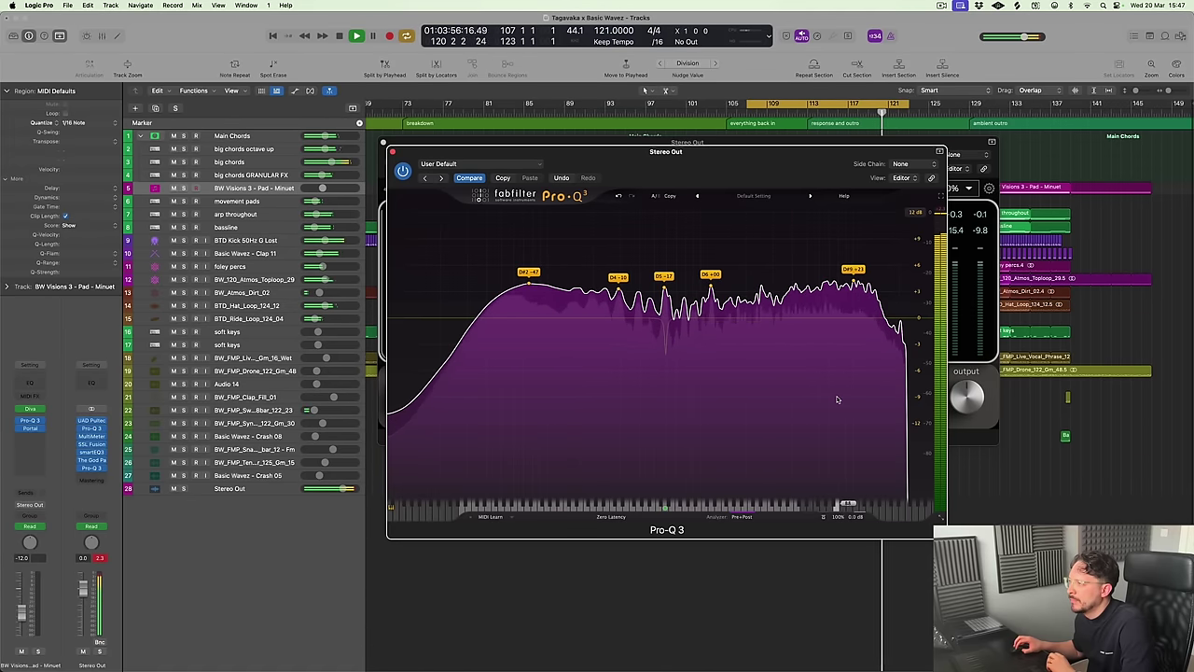
left_click(392, 151)
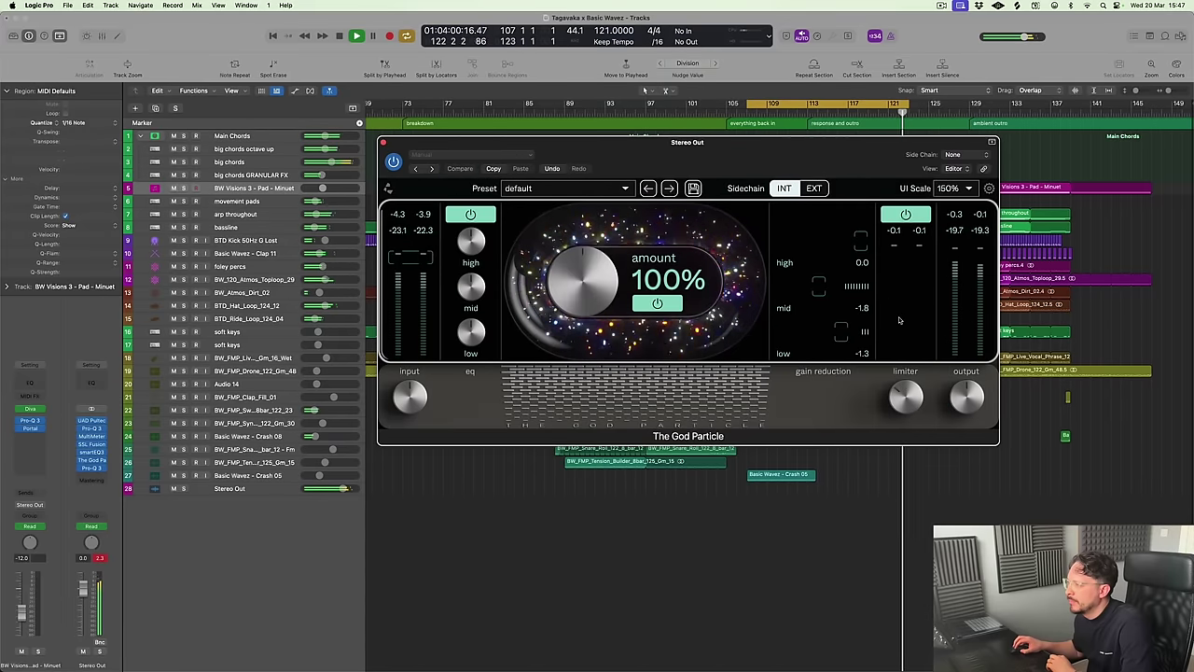
Lower The God Particle's high EQ to -0.5 dB and close the plug-in
mouse_move(462, 263)
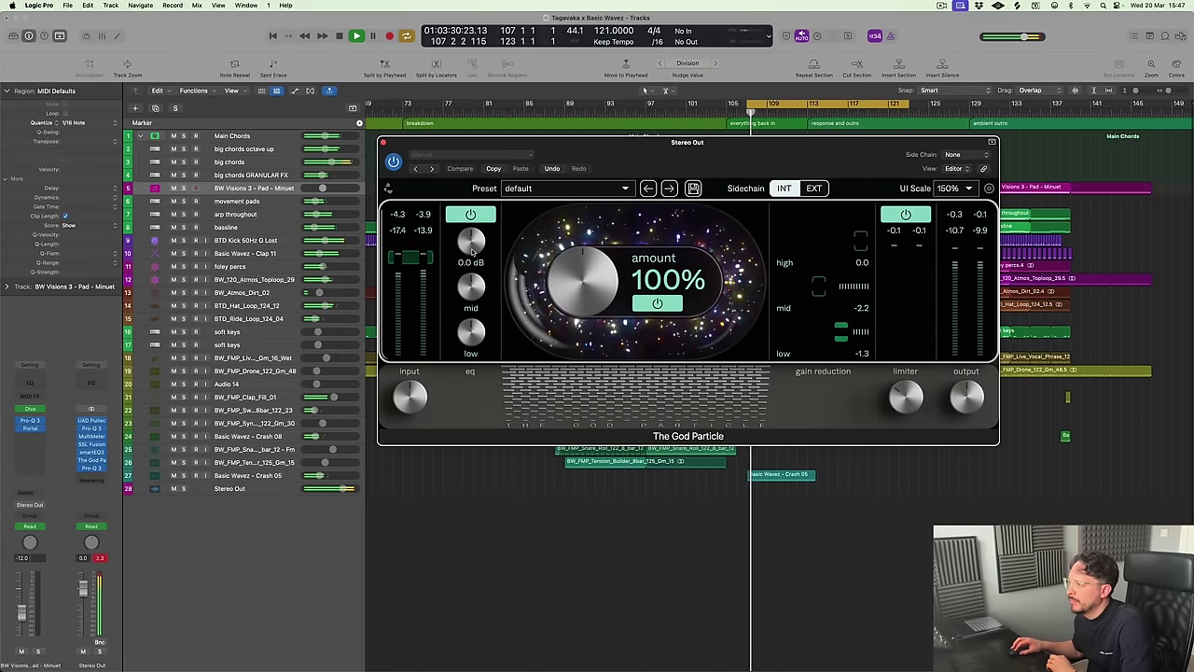
left_click_drag(472, 244, 473, 250)
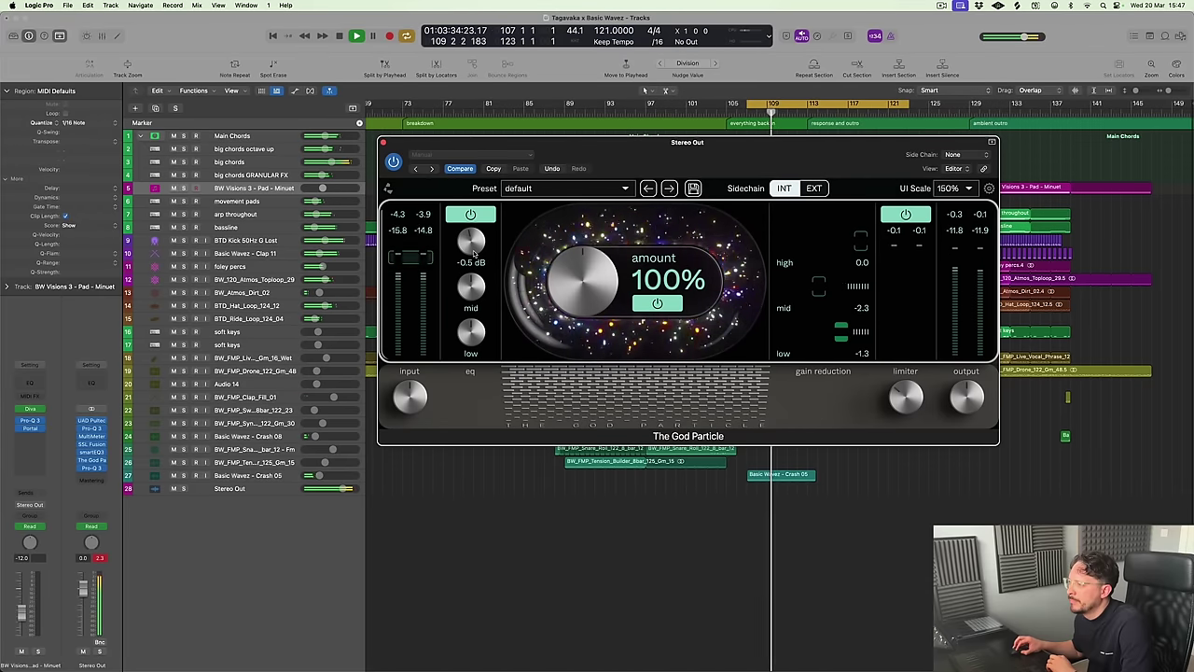
left_click(383, 142)
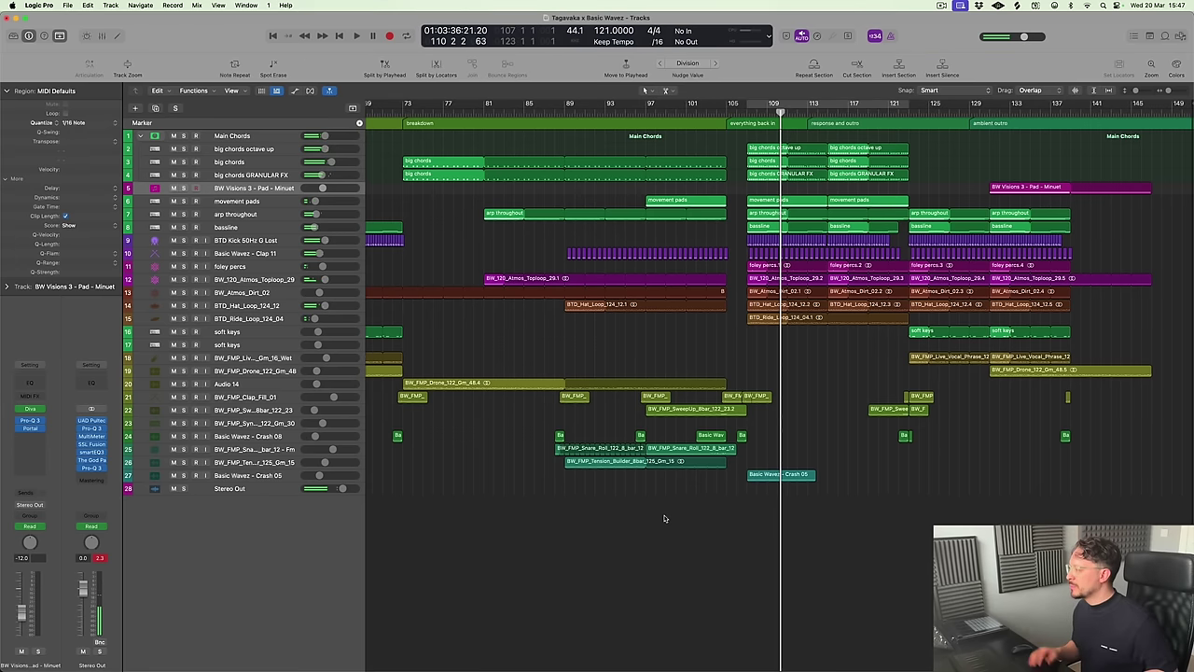
Fit the whole arrangement in view and play the track from the beginning to review the mix
key("z")
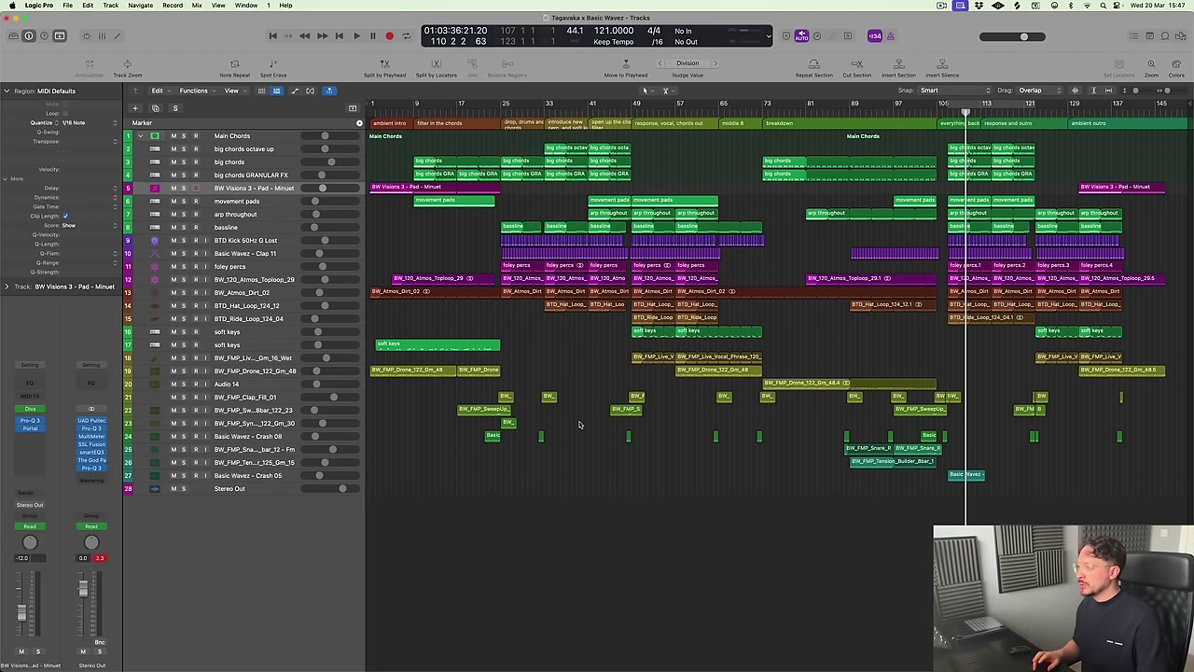
key("Return")
key("space")
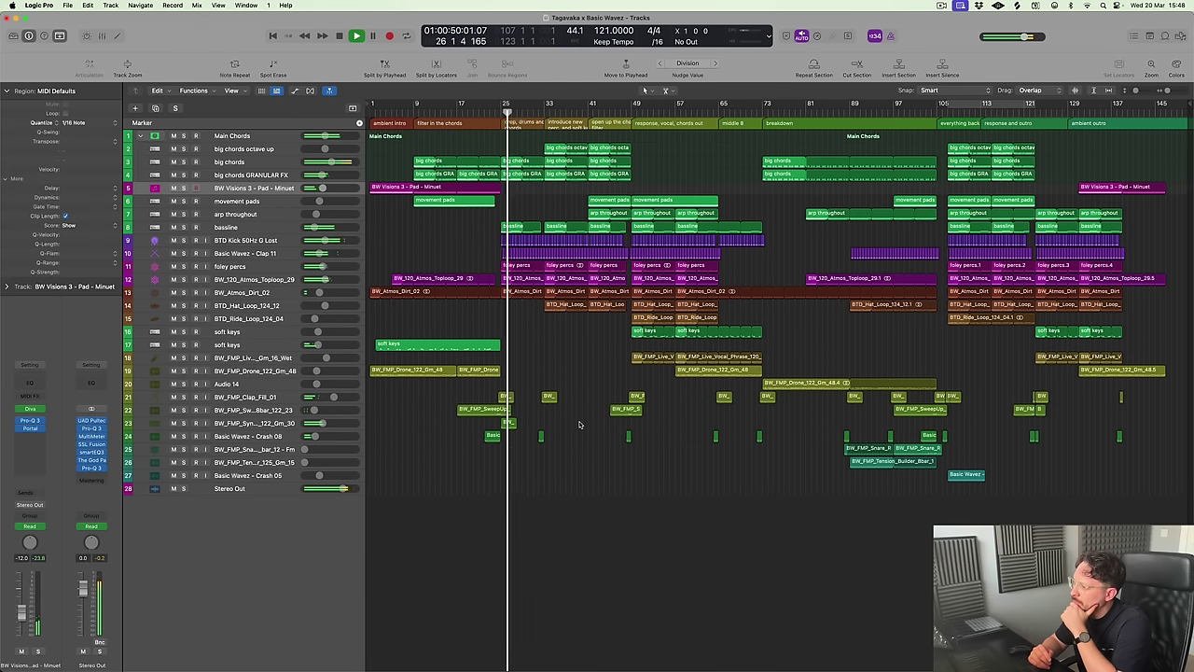
Lower the BW_FMP_Synth_Flourish track's volume to -20.0 dB
left_click(264, 423)
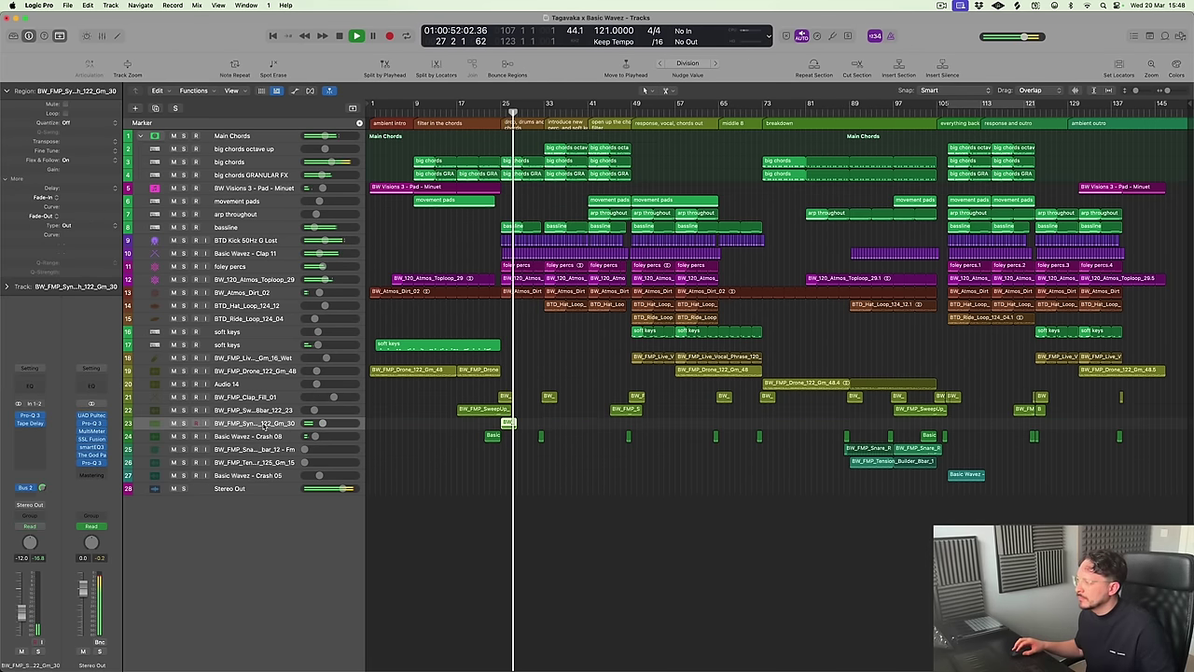
key("ctrl+z")
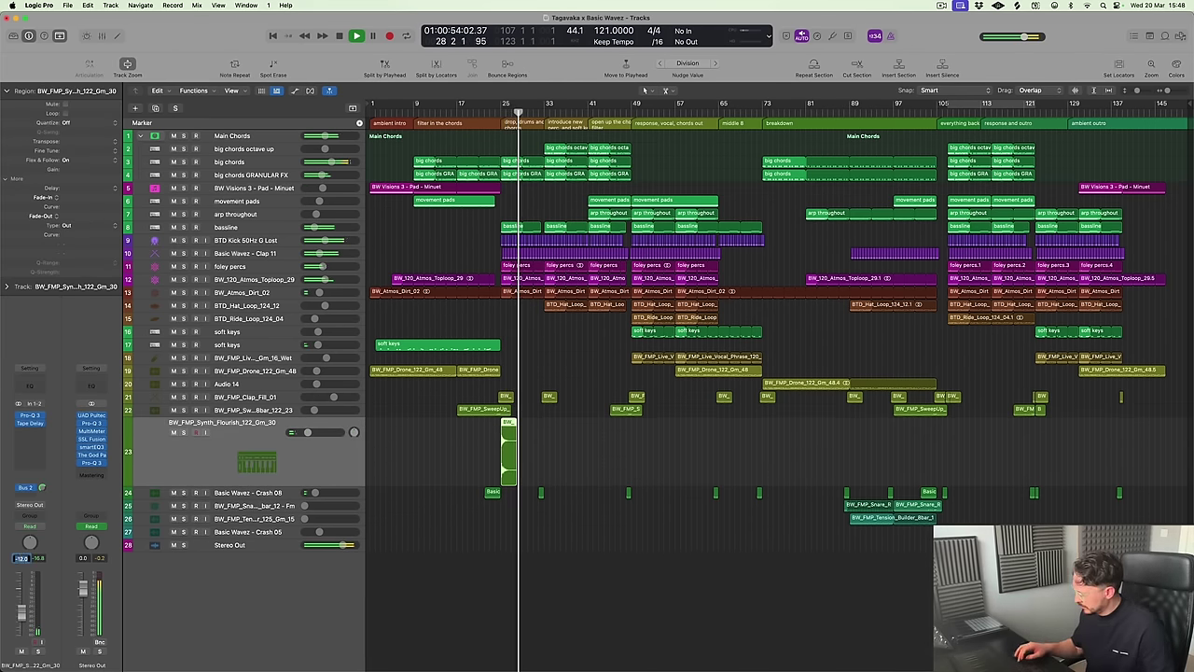
key("ctrl+z")
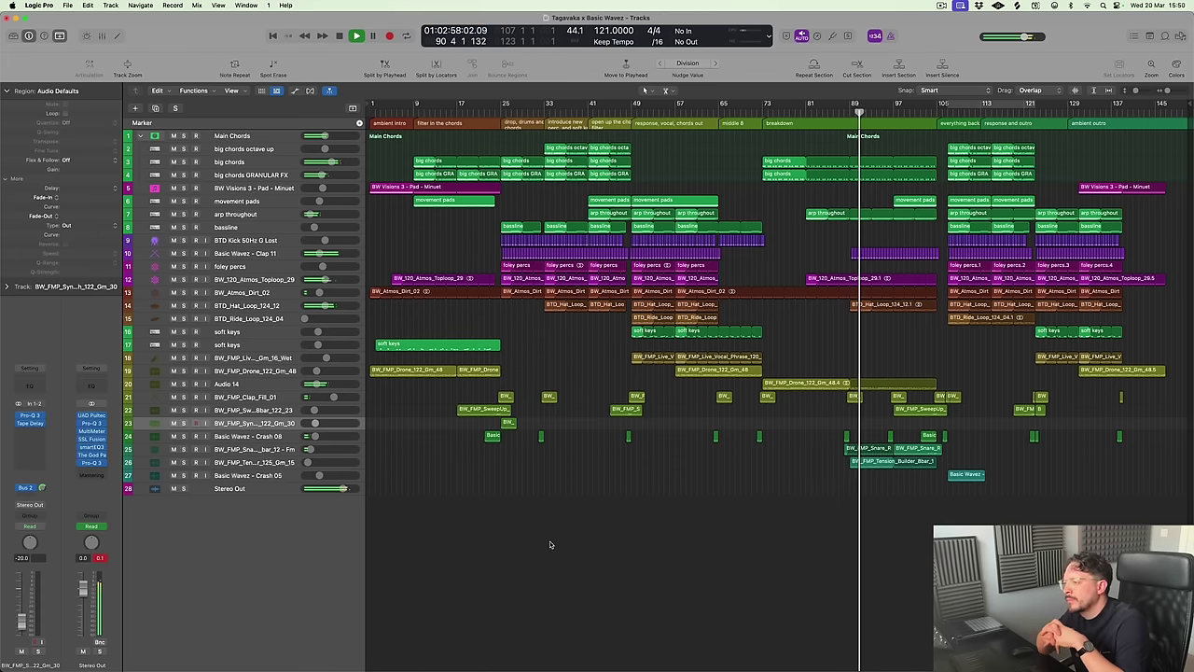
Show the Stereo Out's volume automation and add points at bars 105 and 107, where the breakdown ends
left_click(282, 491)
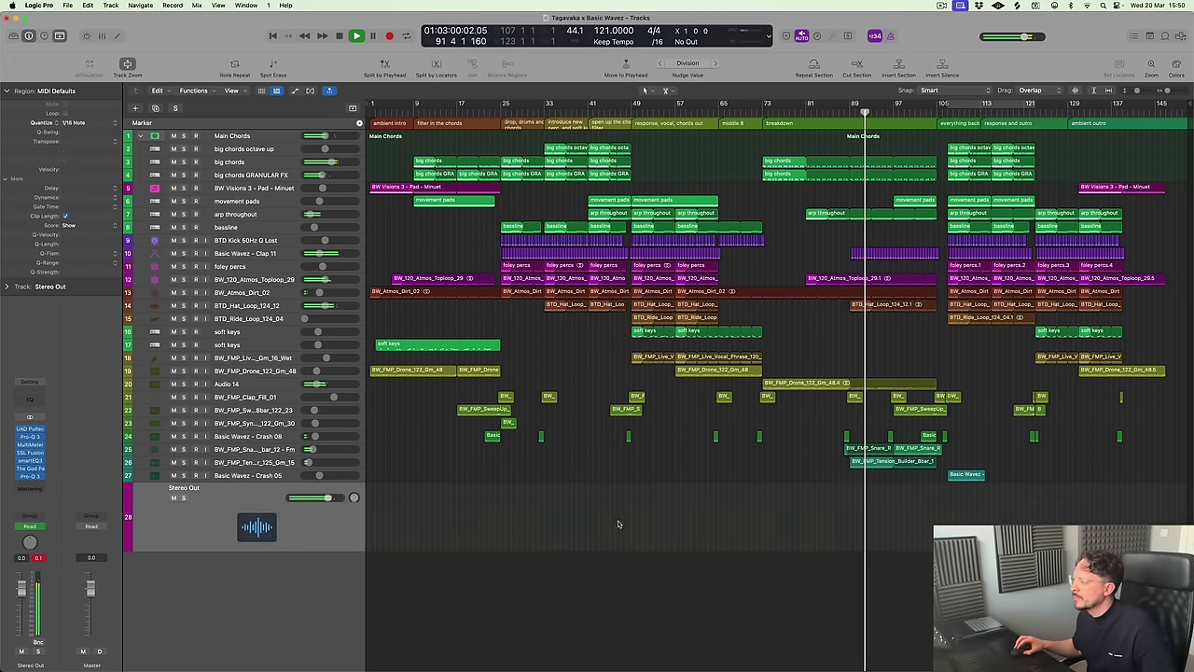
key("a")
key("super+Right")
key("super+Right")
key("super+Right")
key("super+Right")
key("super+Right")
key("super+Right")
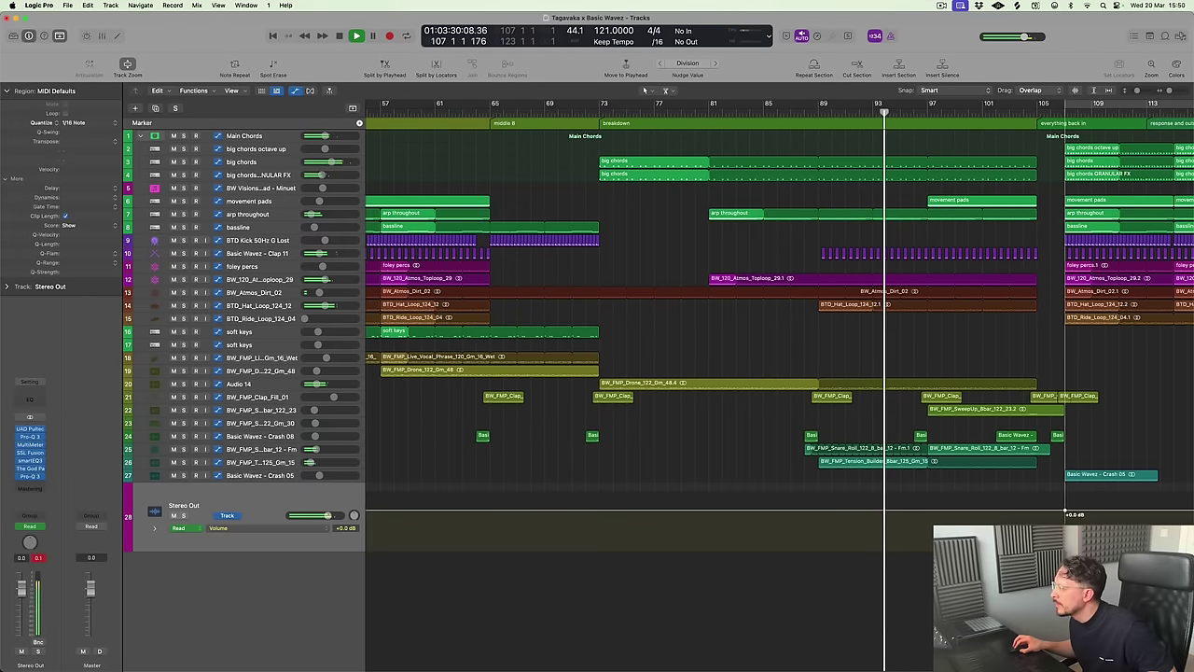
left_click_drag(1044, 512, 1036, 511)
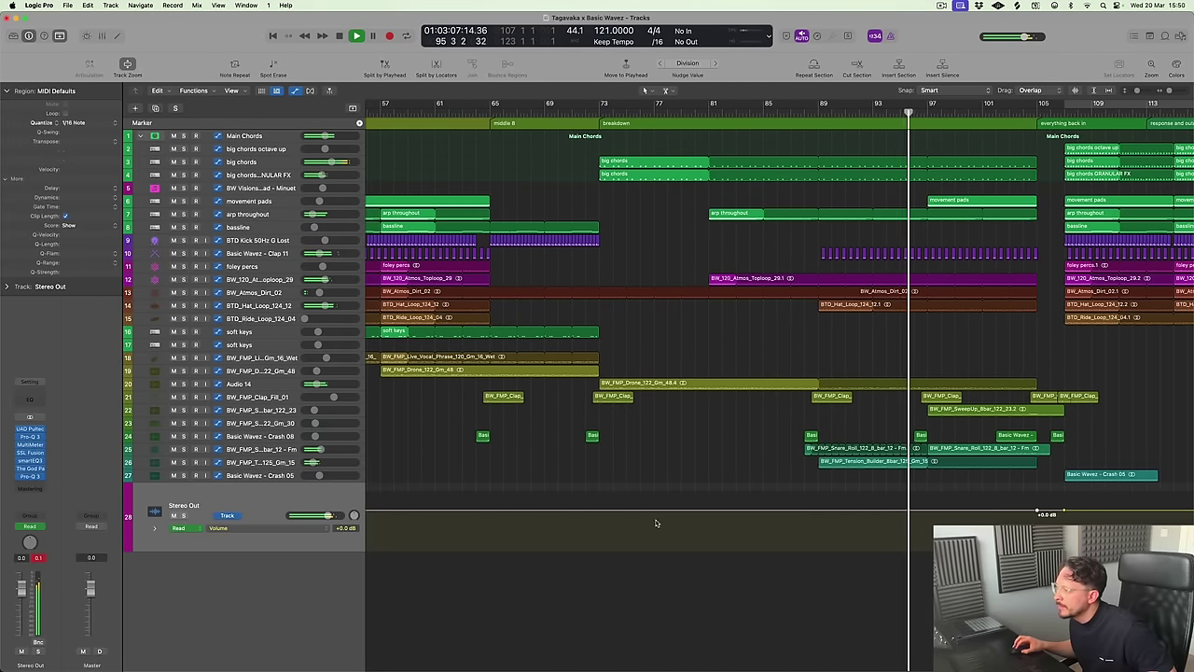
Add Stereo Out volume points at bars 65 and 73, lower the level between bars 73 and 105 to -2.0 dB, and hide the automation
left_click(498, 514)
left_click_drag(499, 513, 491, 513)
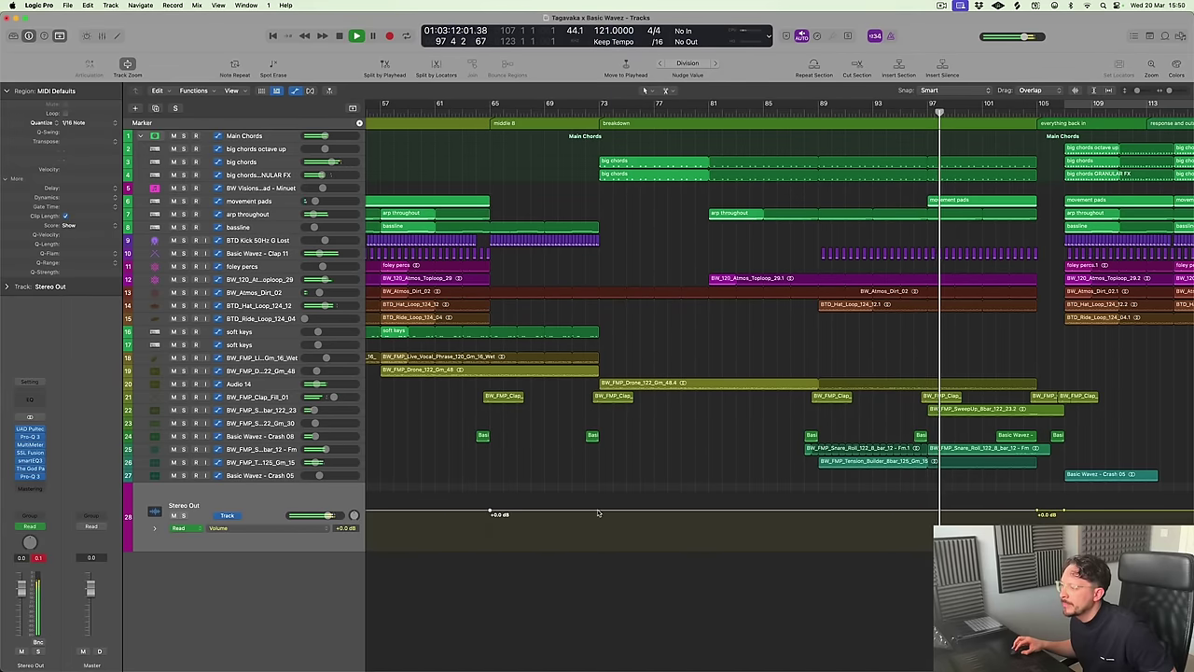
left_click(597, 514)
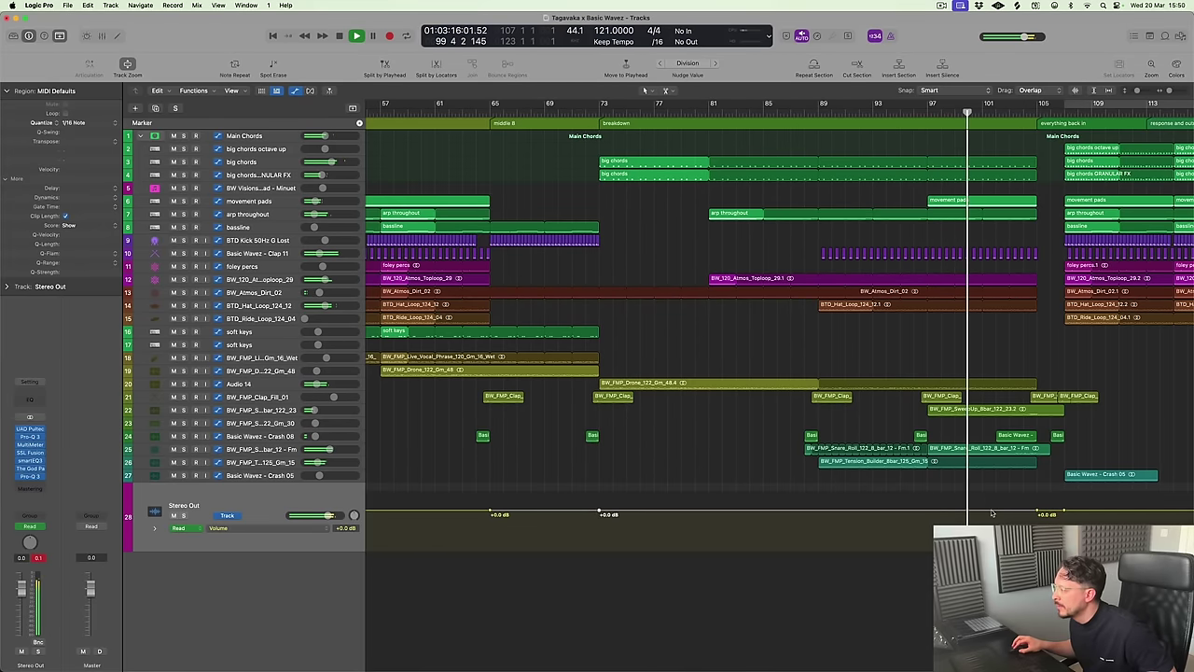
left_click_drag(991, 513, 993, 518)
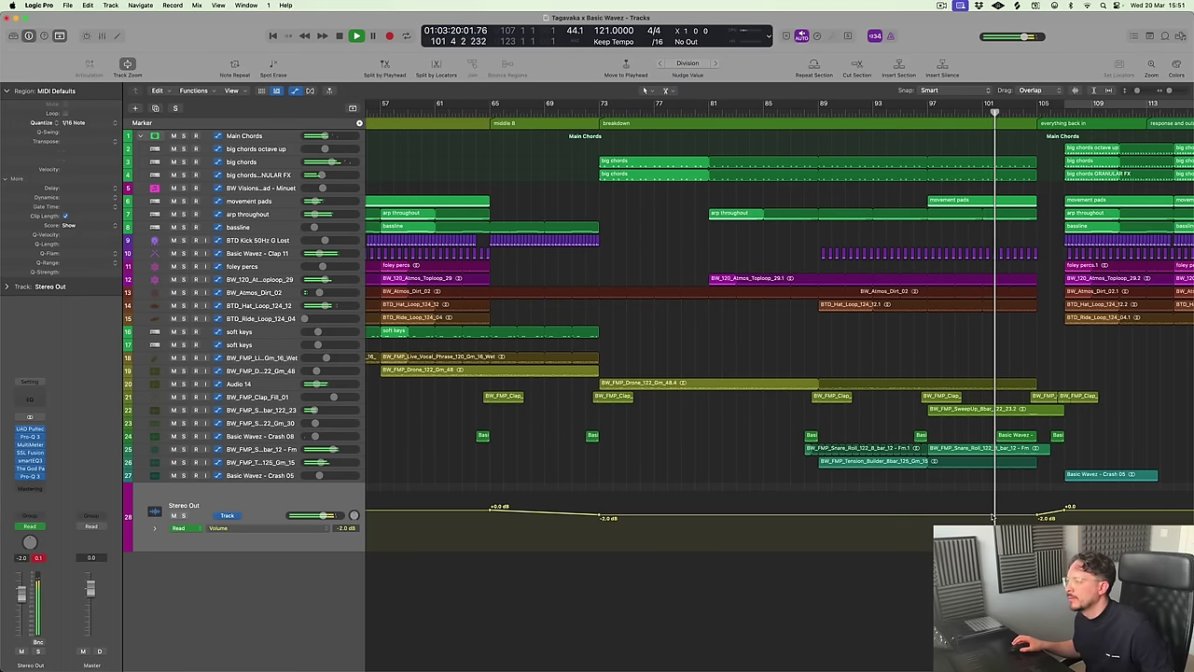
key("a")
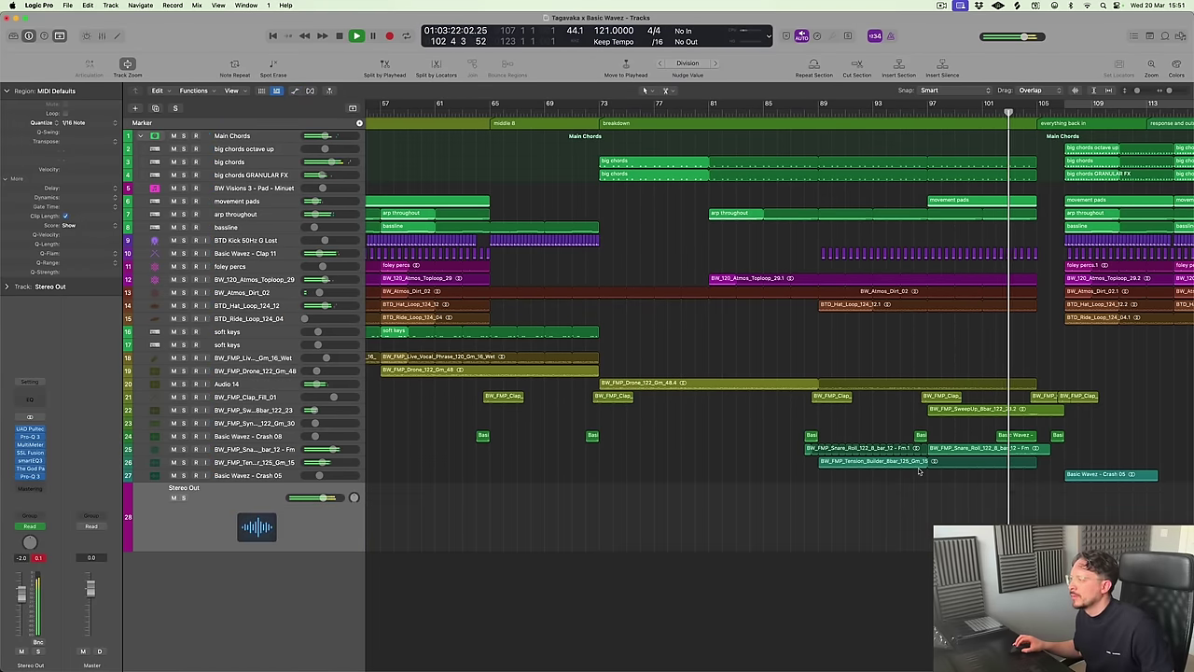
key("super+Left")
key("super+Left")
key("super+Left")
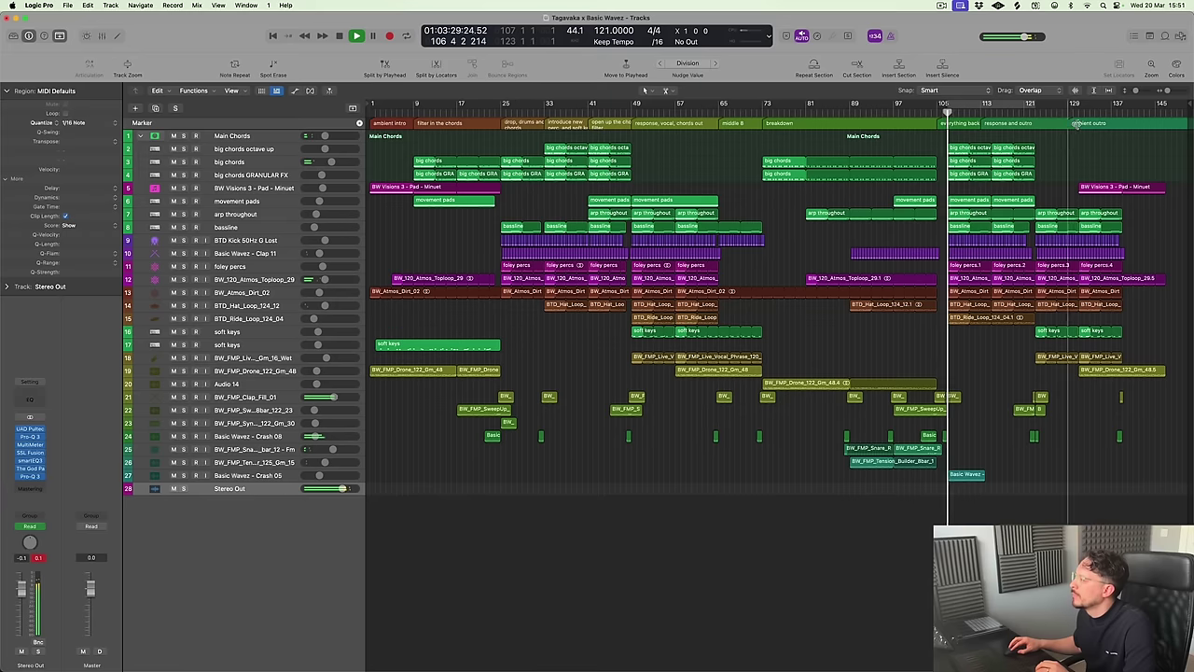
Move the "ambient outro" marker to bar 139 and the "response and outro" marker to bar 123
left_click_drag(1076, 124, 1123, 127)
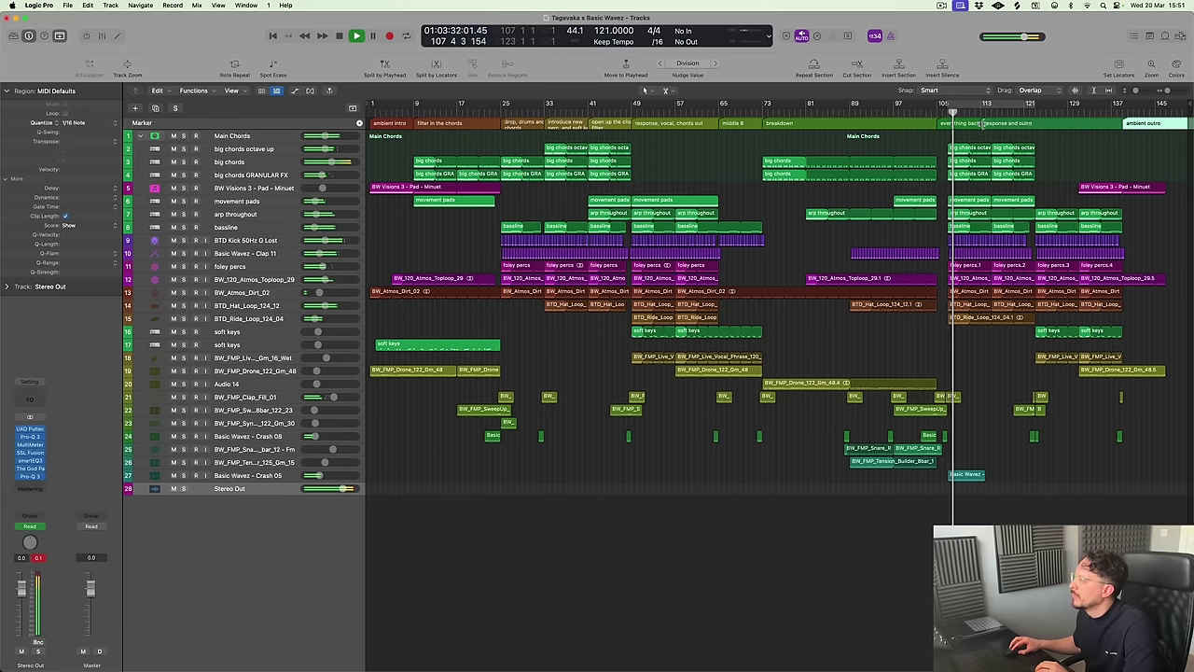
left_click_drag(983, 124, 1035, 125)
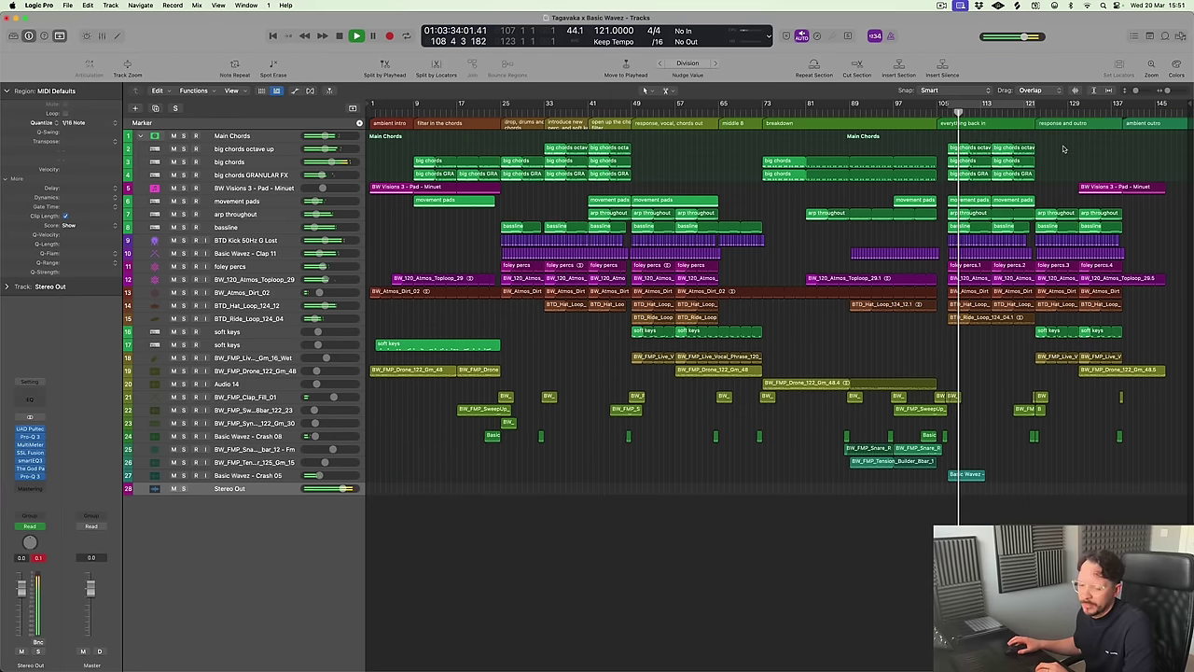